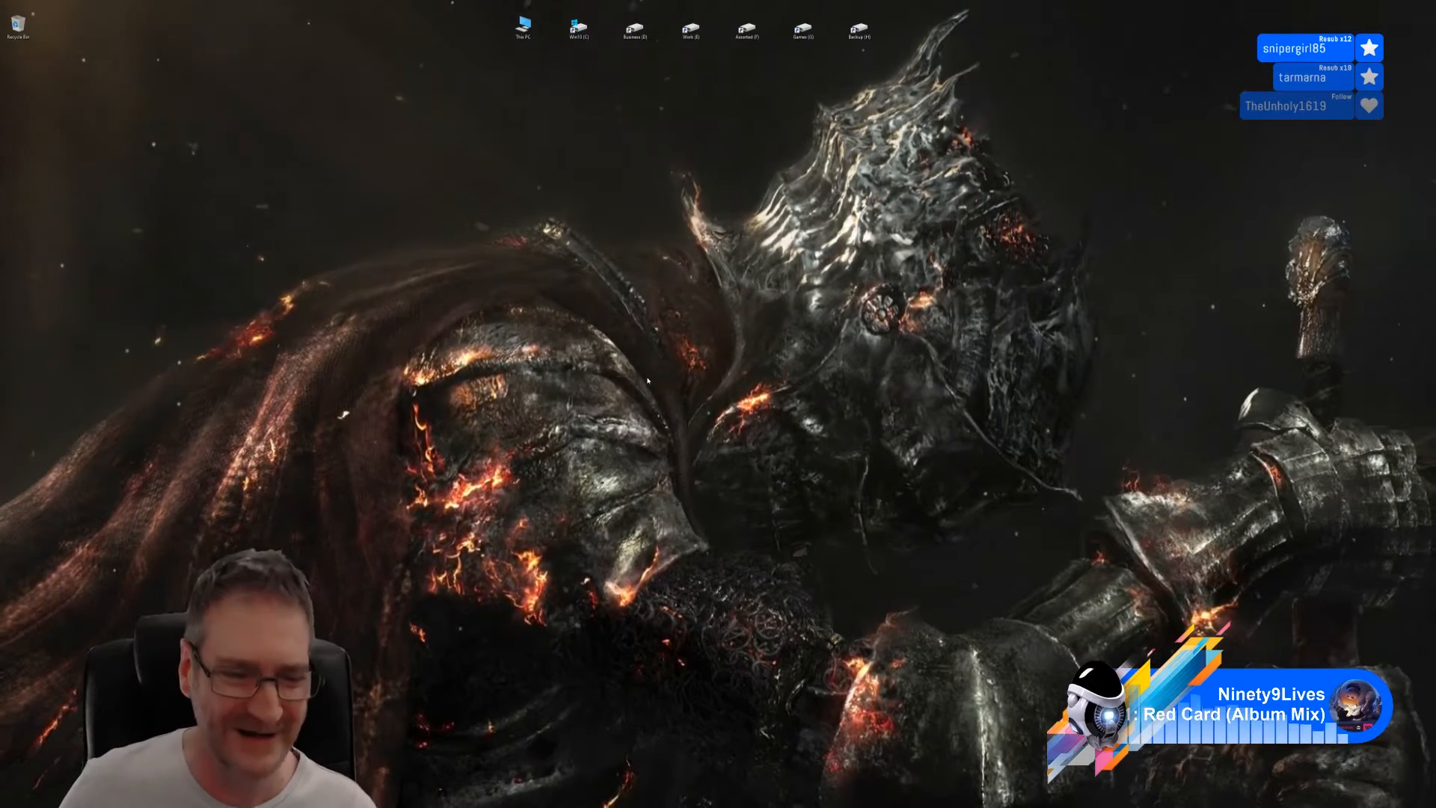
- Switch to the pavilion scene in 3ds Max, enlarge the perspective viewport, and look over the terrace and gates
key(super+d)
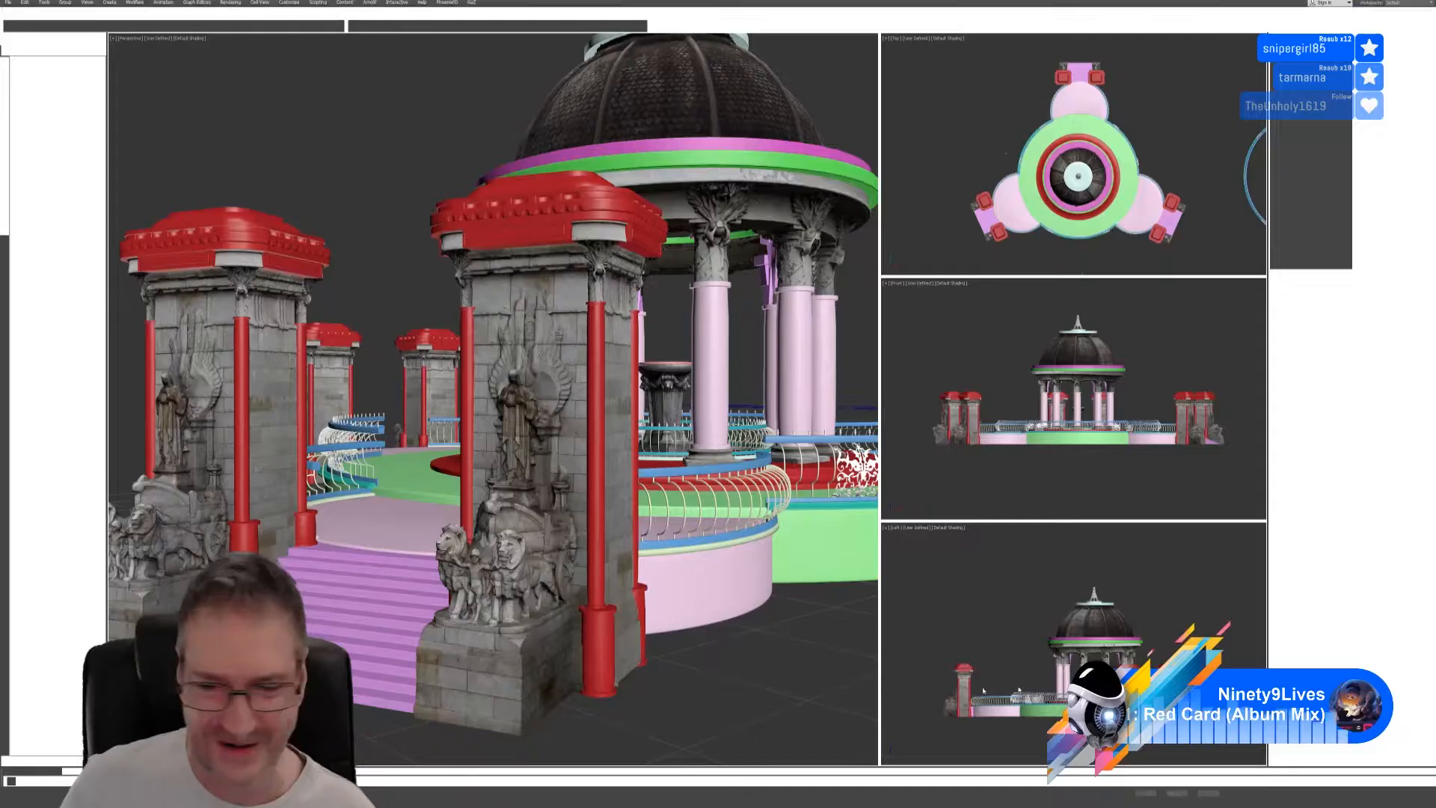
click(1428, 803)
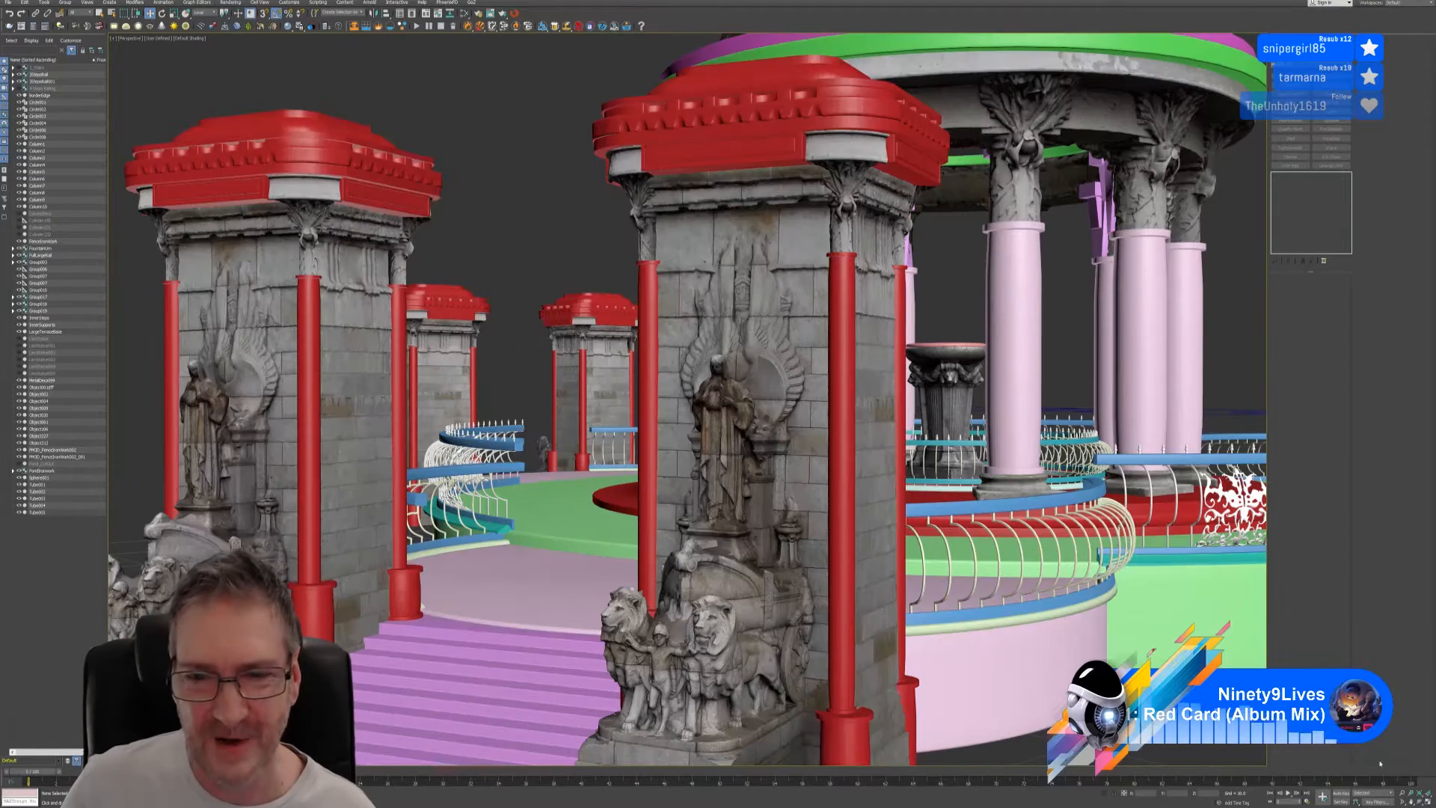
scroll(1002, 455, down, 3)
middle_drag(976, 435, 757, 494)
click(911, 632)
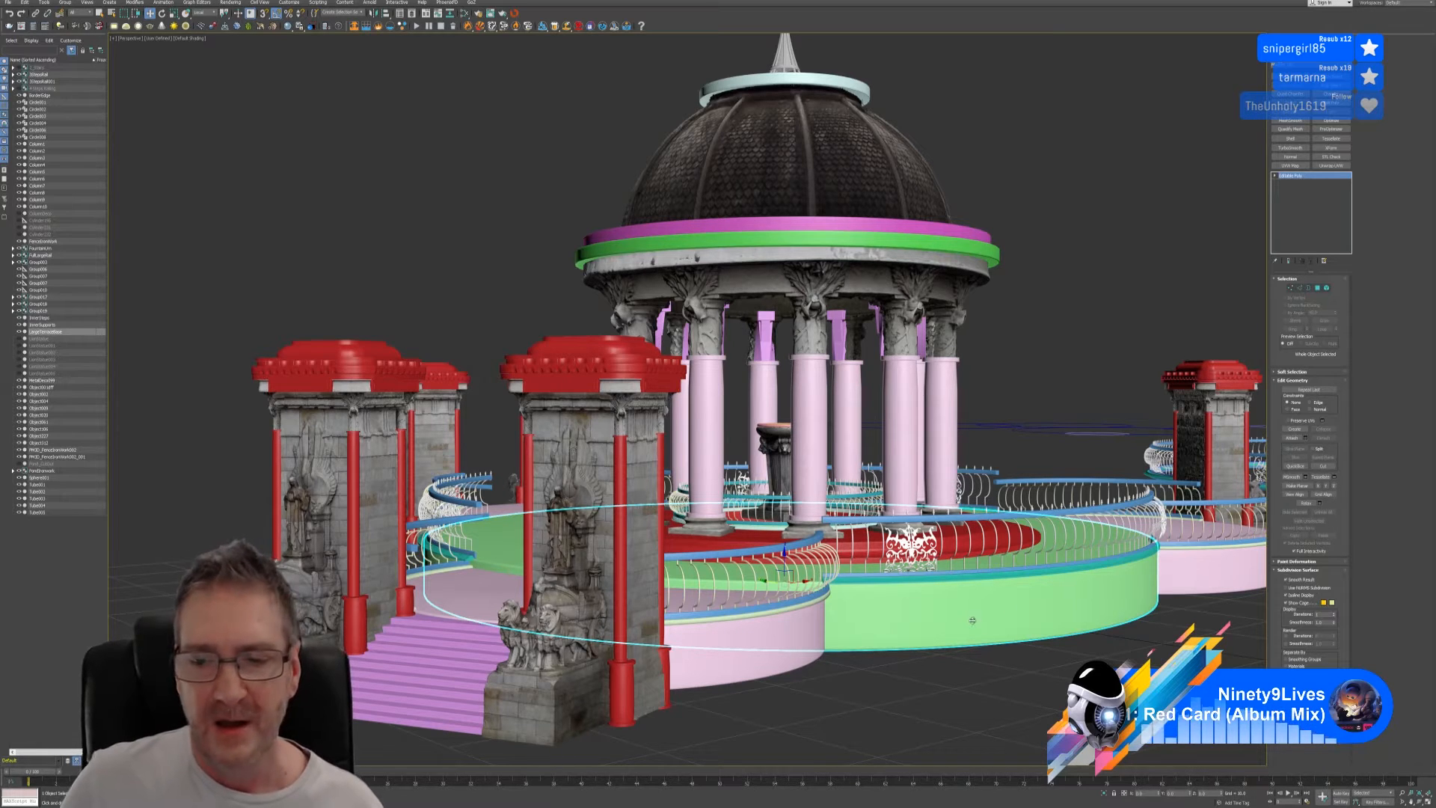
click(981, 701)
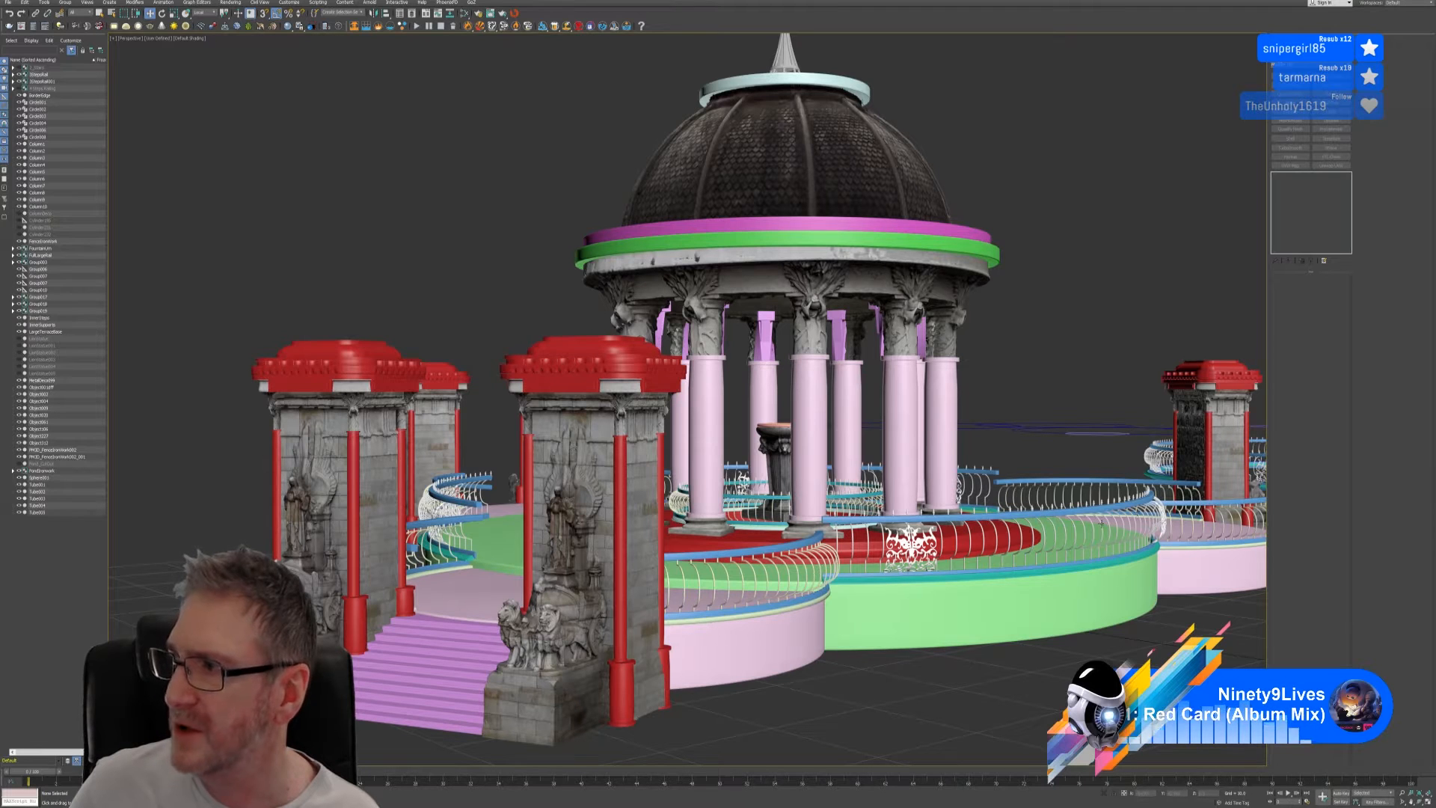
- Select the front gate group and examine the end of its curved railing beside the red column
click(690, 622)
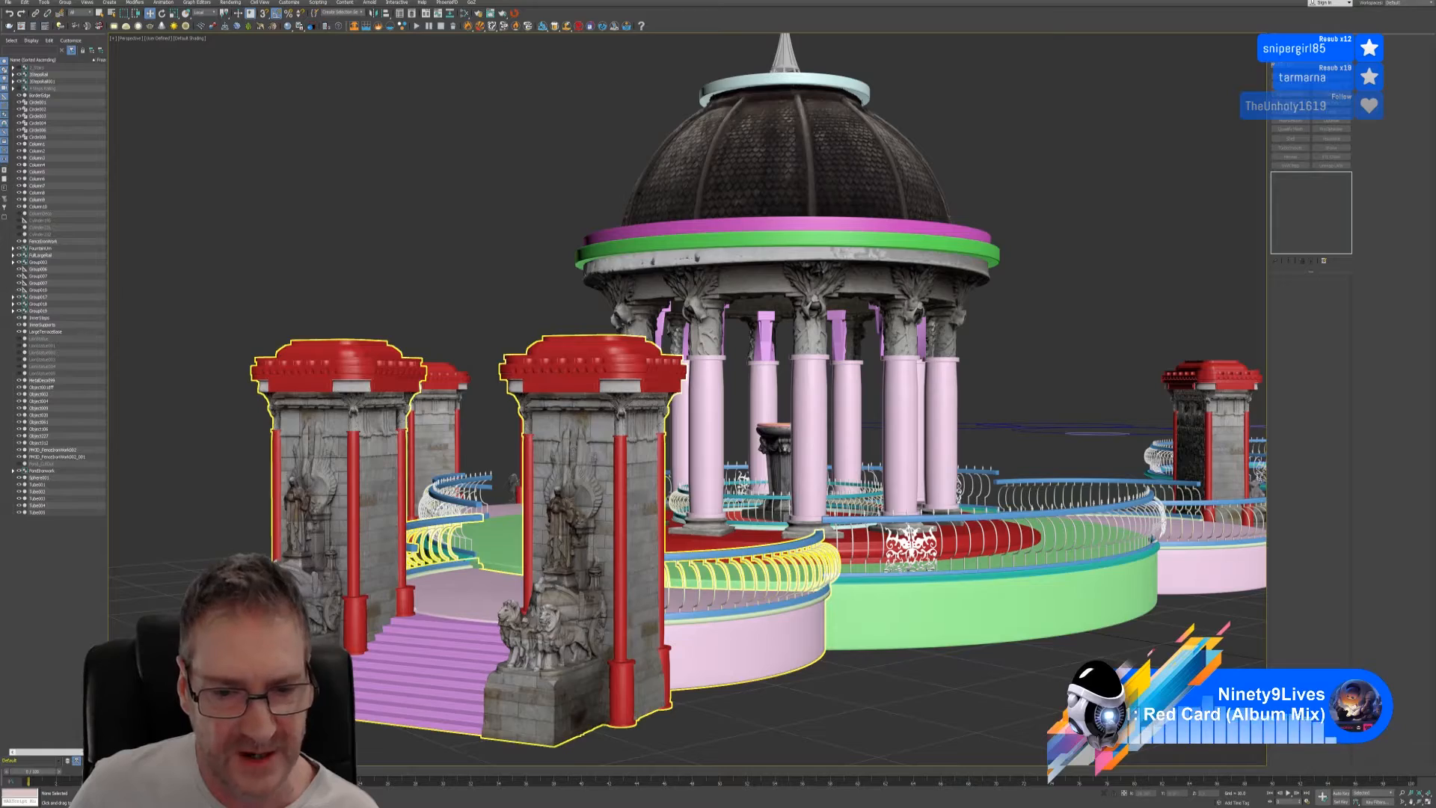
click(743, 630)
alt+middle_drag(851, 615, 794, 630)
scroll(675, 599, up, 3)
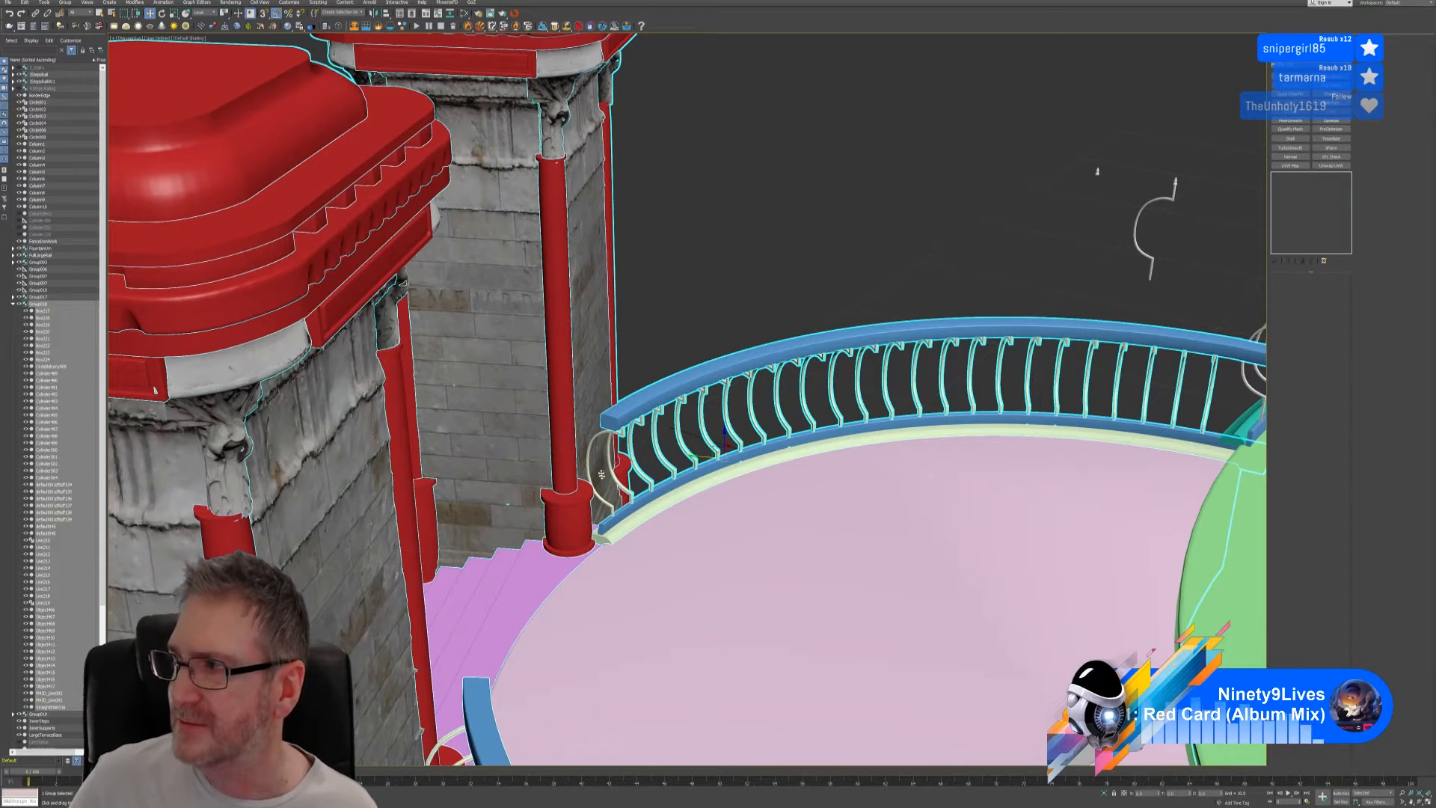
scroll(605, 521, up, 6)
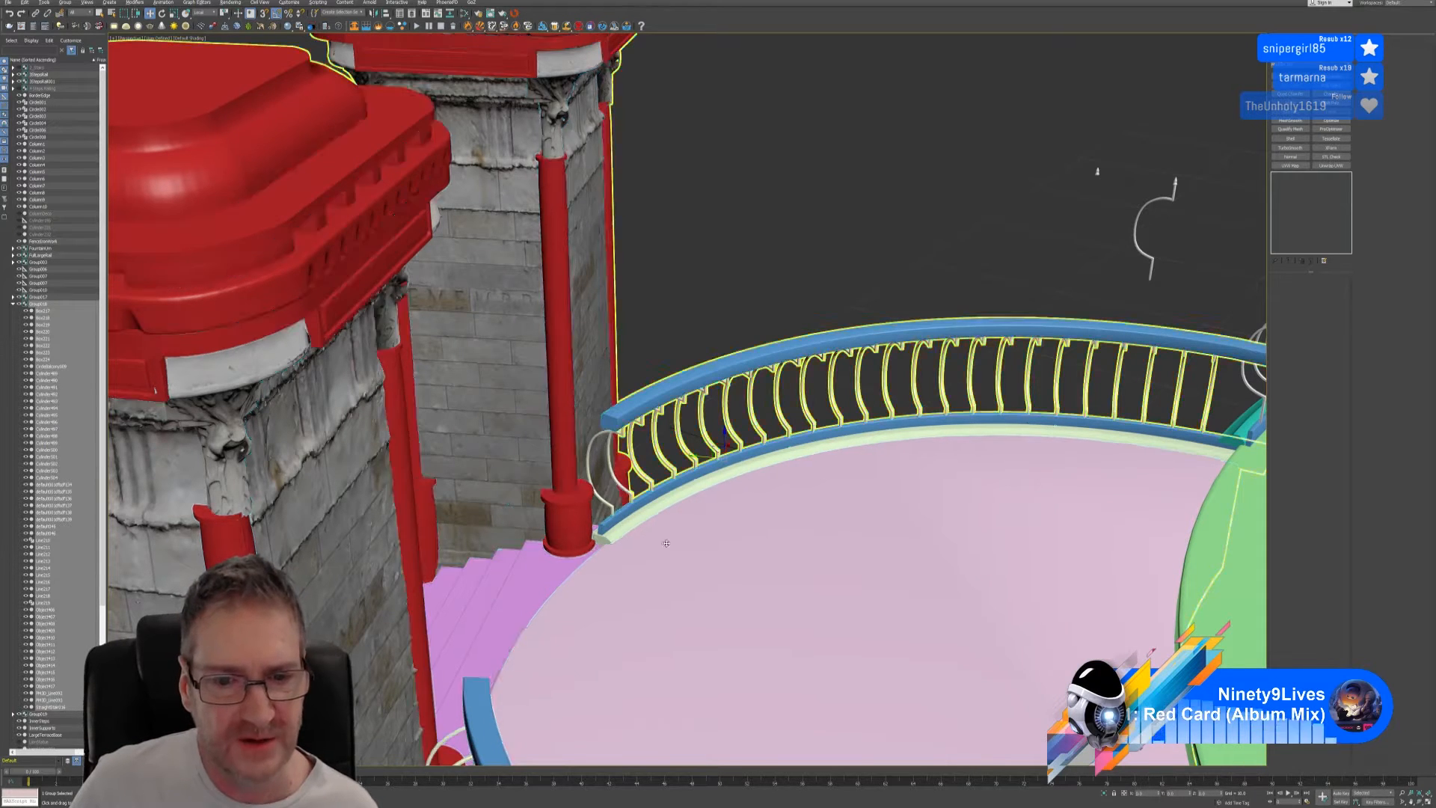
middle_drag(615, 483, 613, 475)
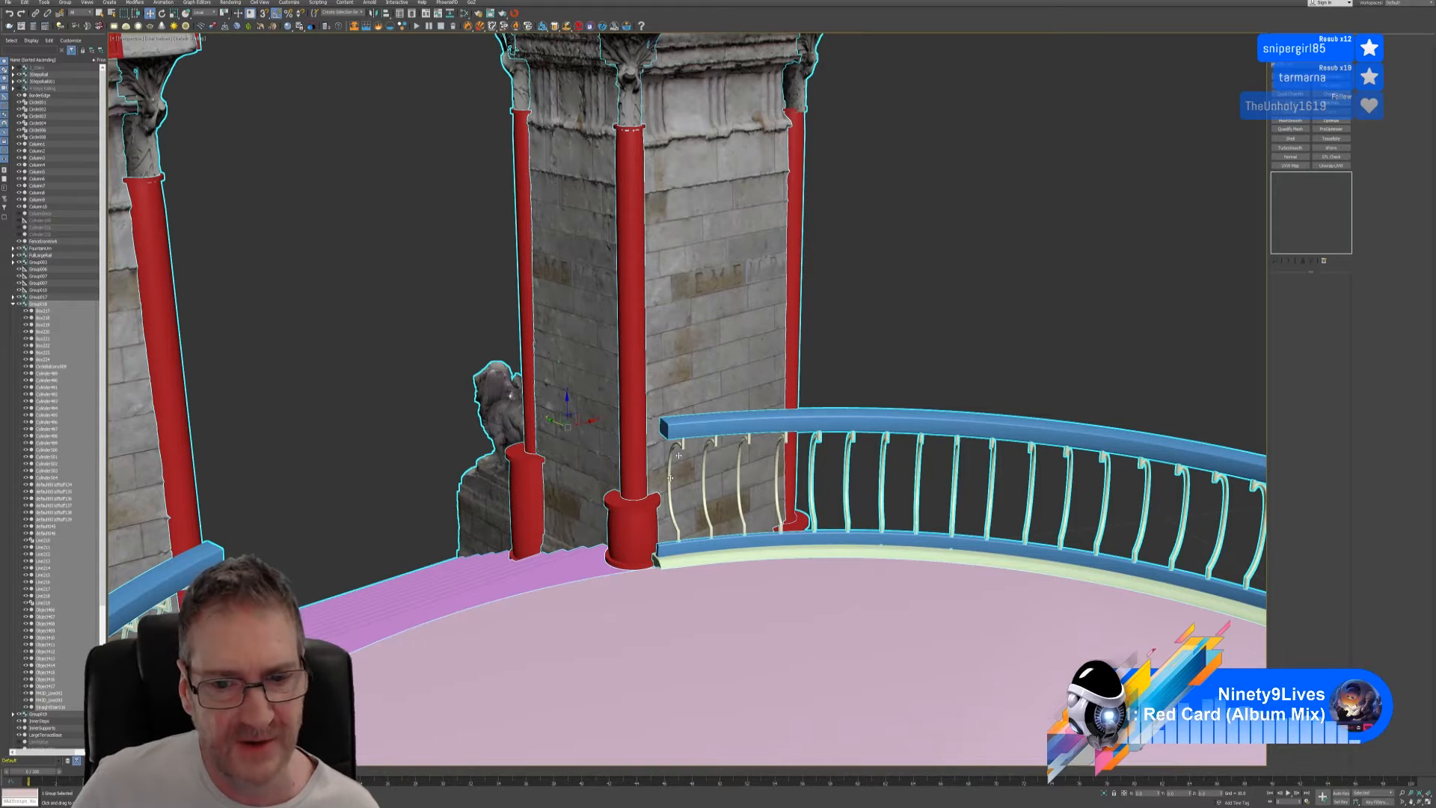
scroll(662, 426, up, 5)
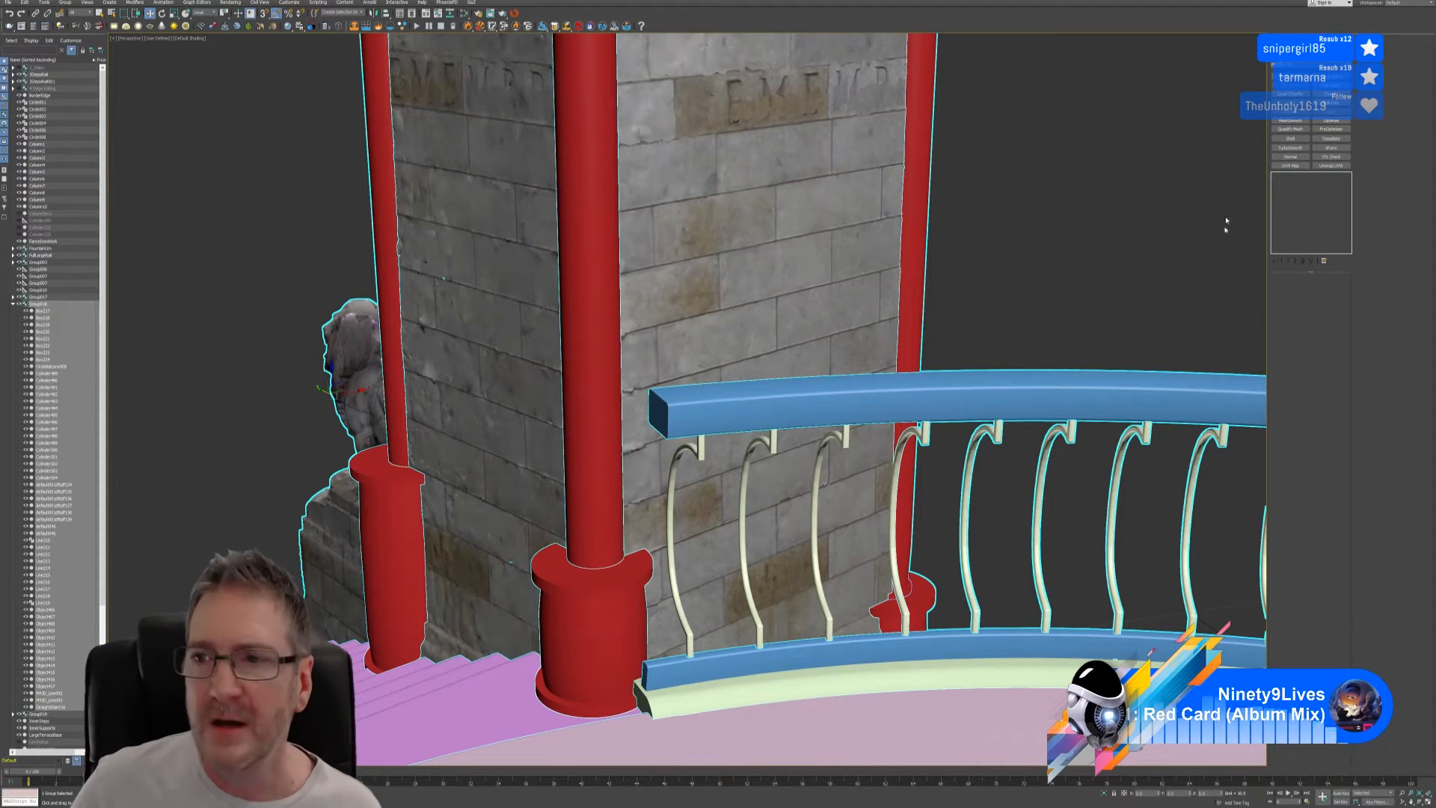
click(1276, 42)
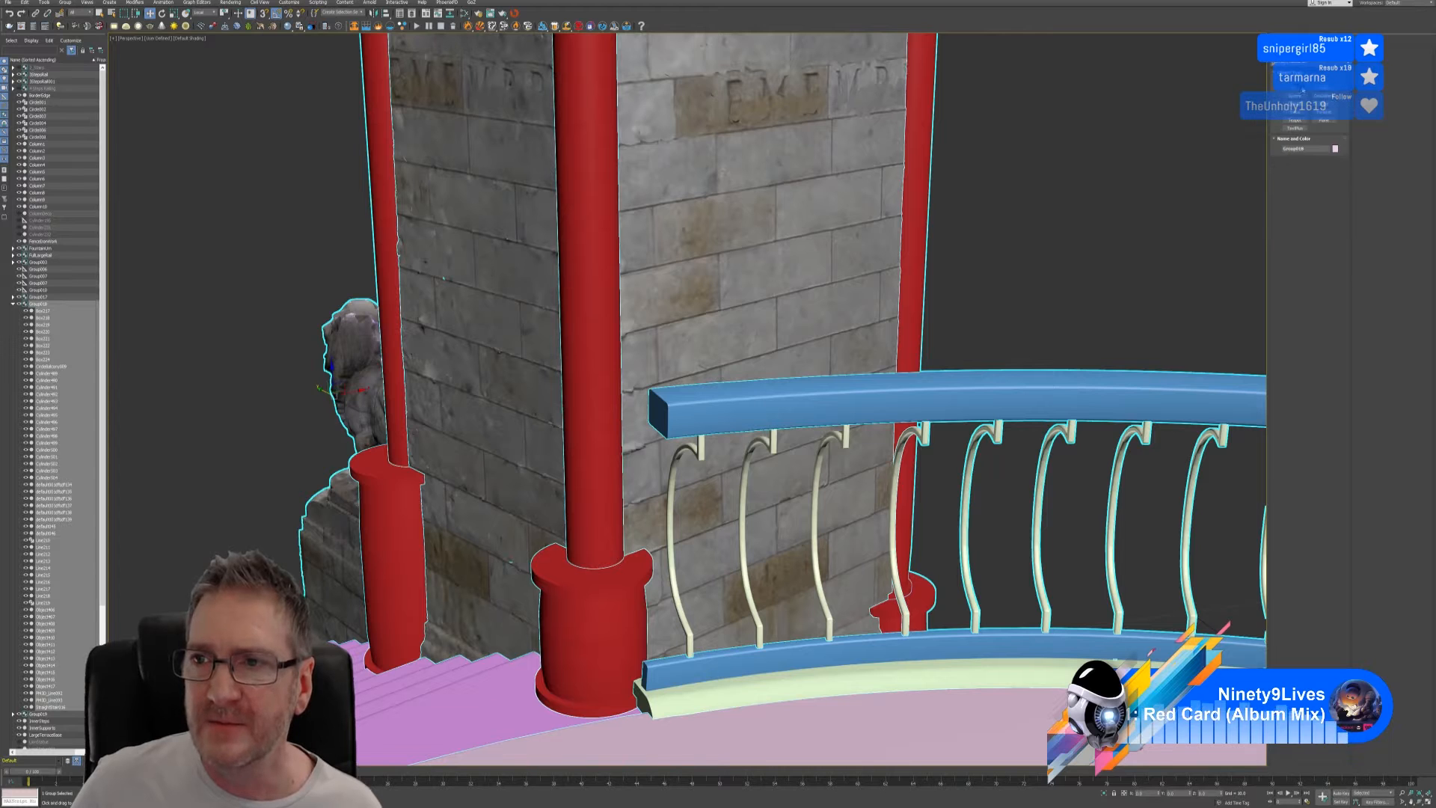
click(1303, 90)
scroll(784, 455, up, 3)
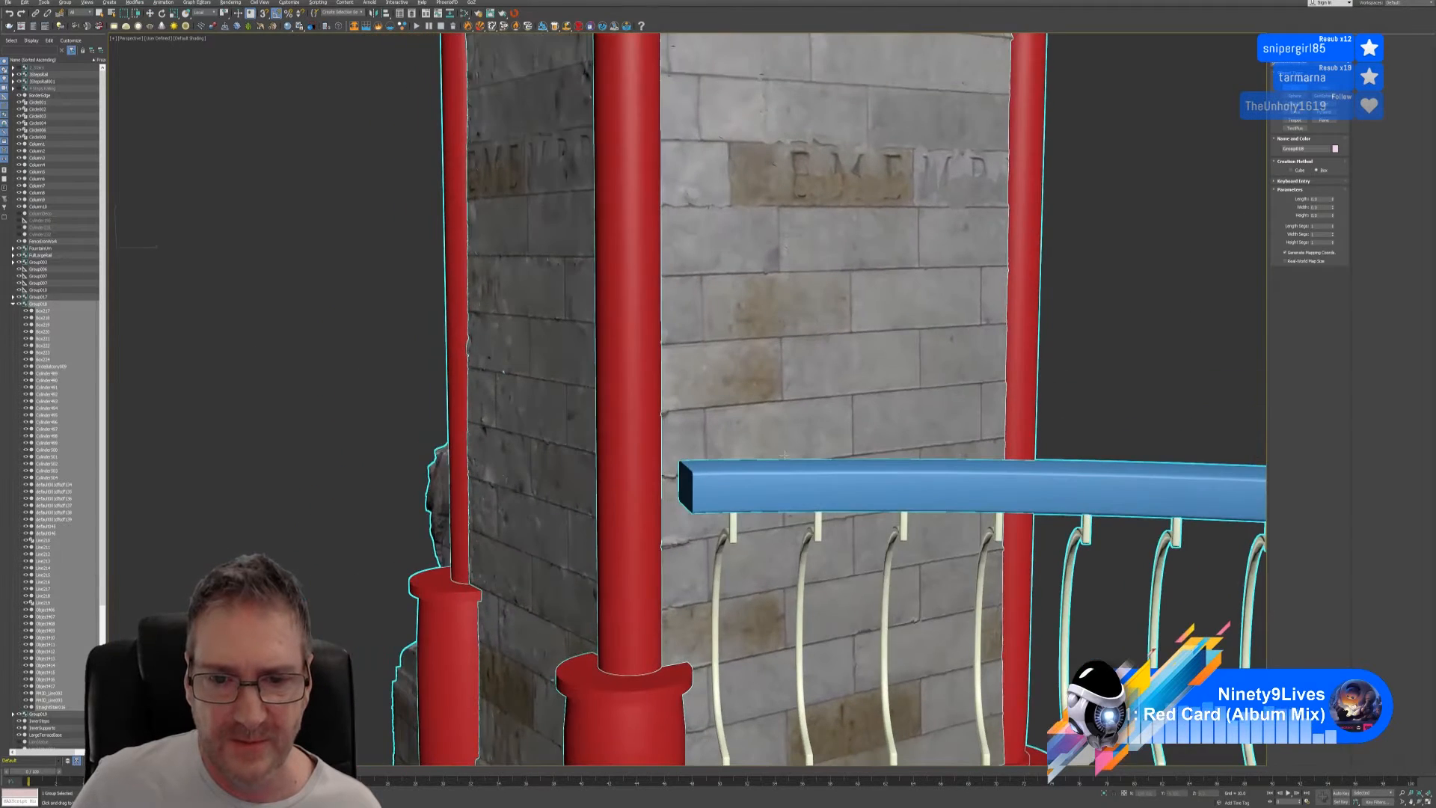
middle_drag(784, 455, 591, 236)
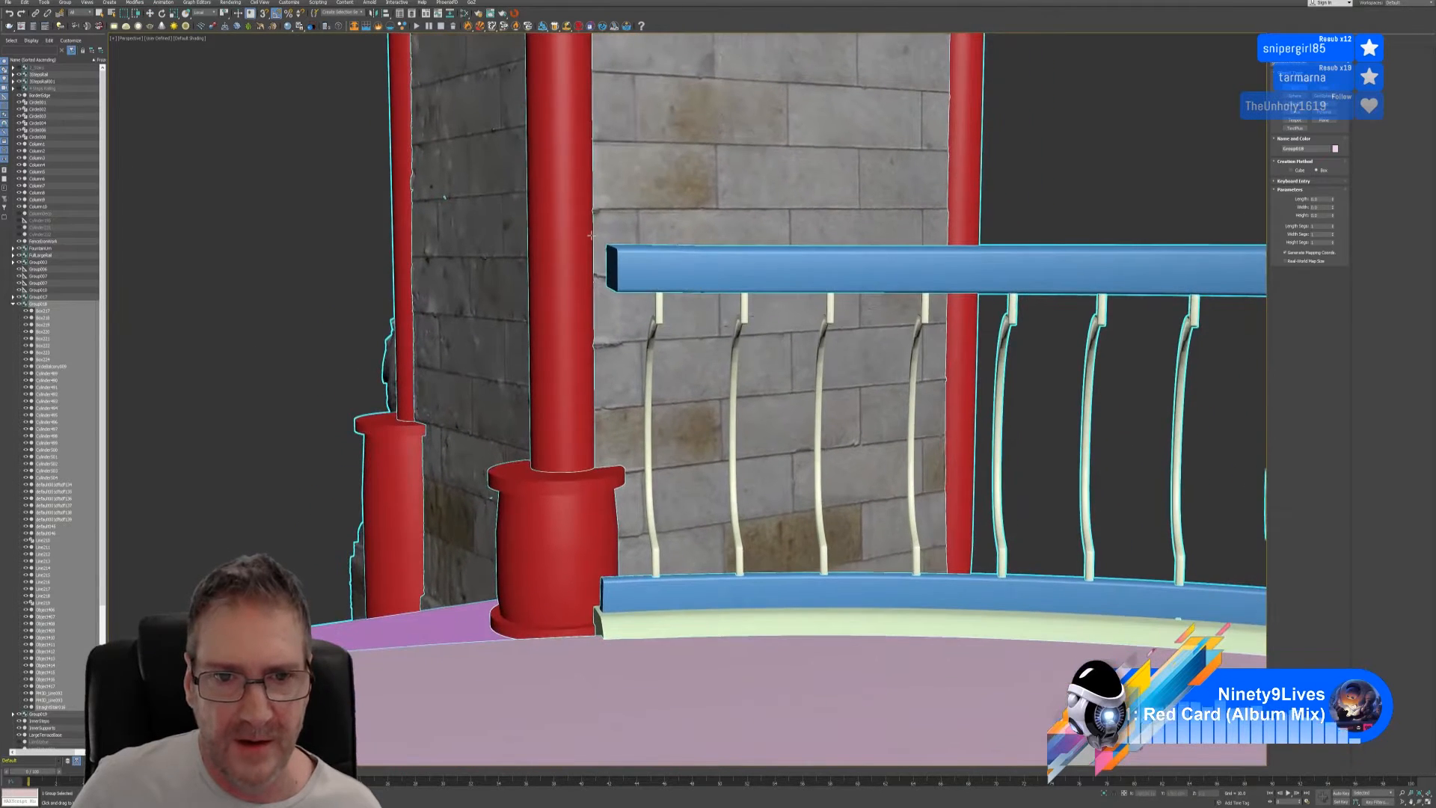
drag(591, 236, 550, 641)
click(562, 624)
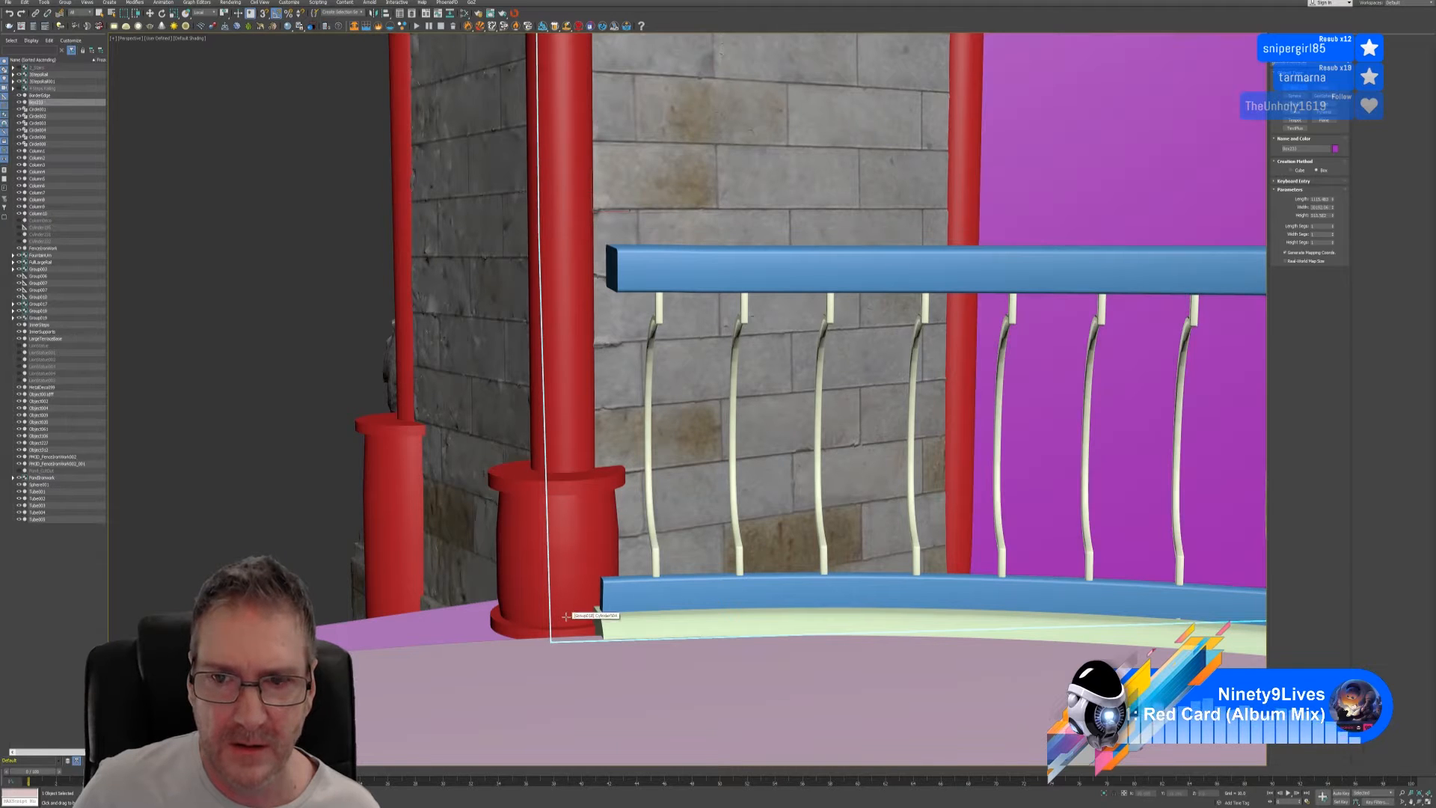
scroll(567, 611, down, 4)
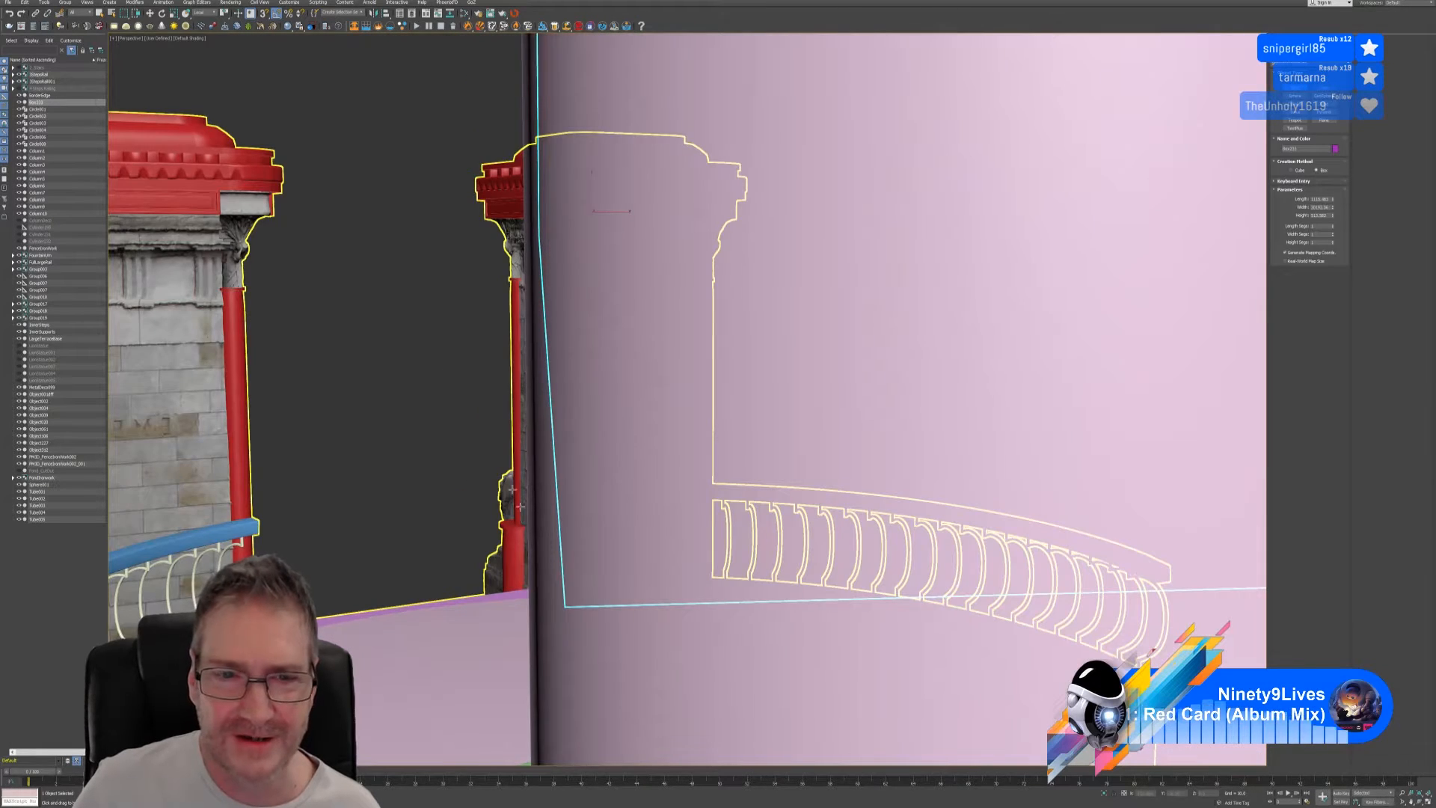
key(alt+q)
alt+middle_drag(520, 507, 532, 487)
scroll(530, 492, down, 5)
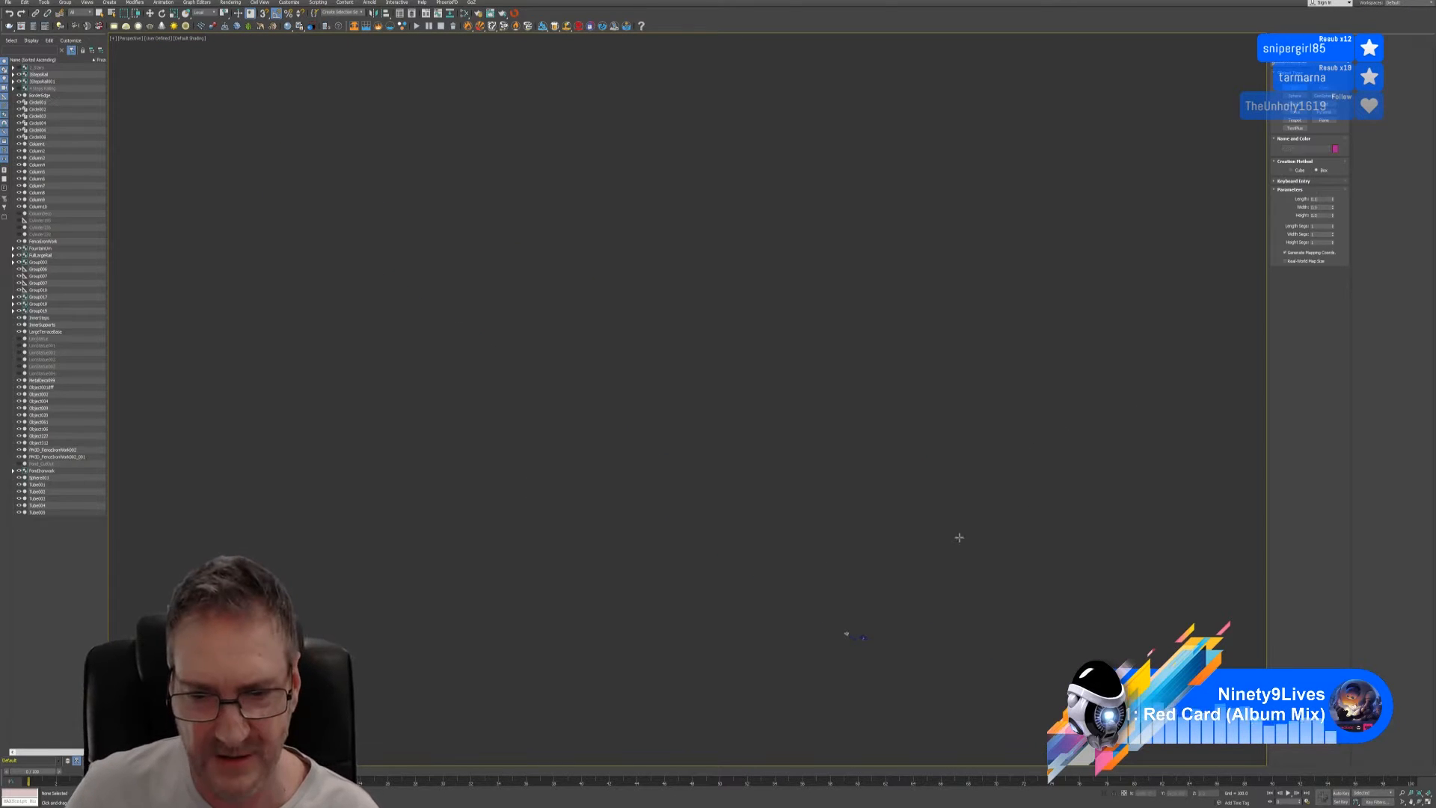
key(Delete)
- Restore the four-viewport layout, fit the whole scene in all views, and frame the perspective view on the front gate
scroll(886, 643, up, 5)
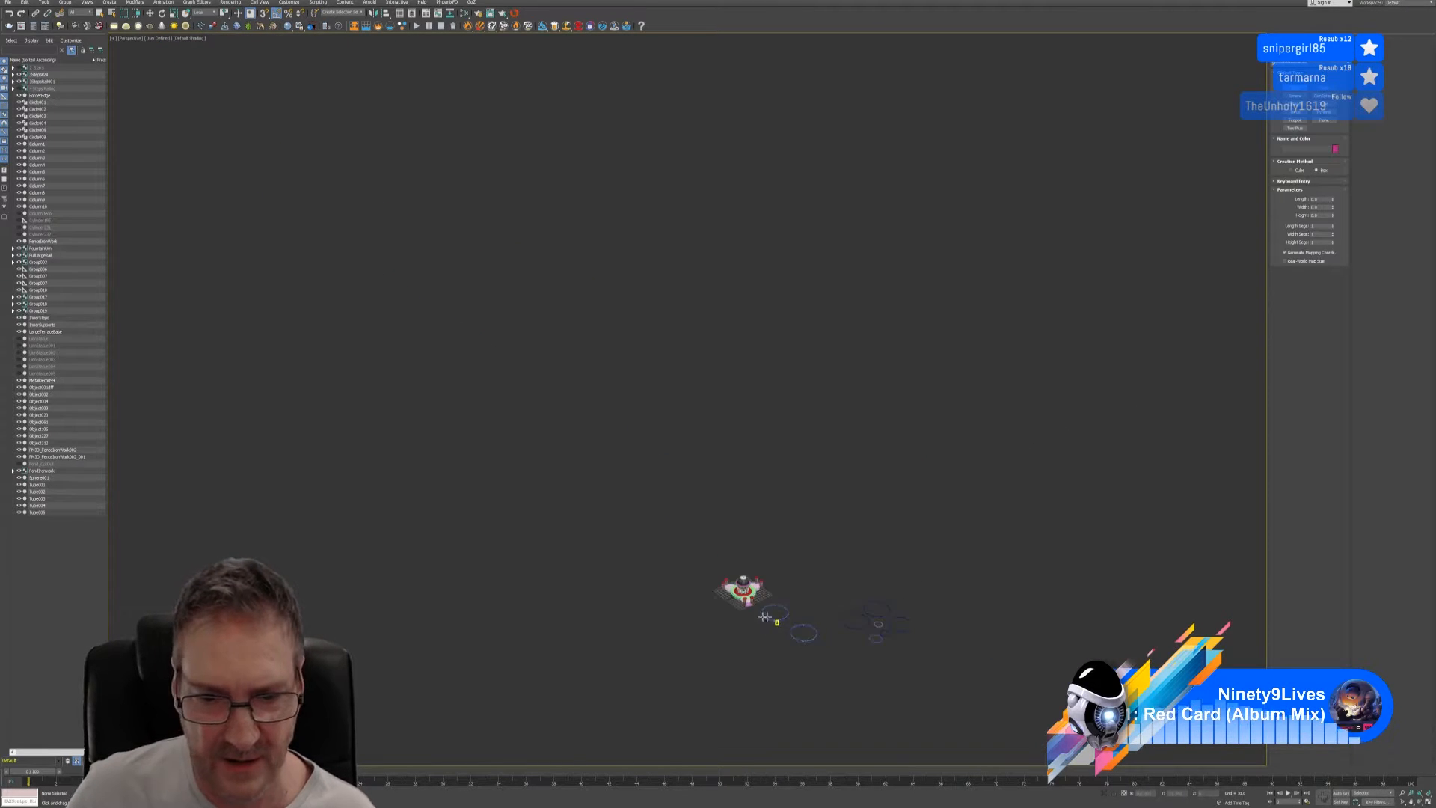
scroll(759, 595, up, 5)
scroll(763, 591, up, 5)
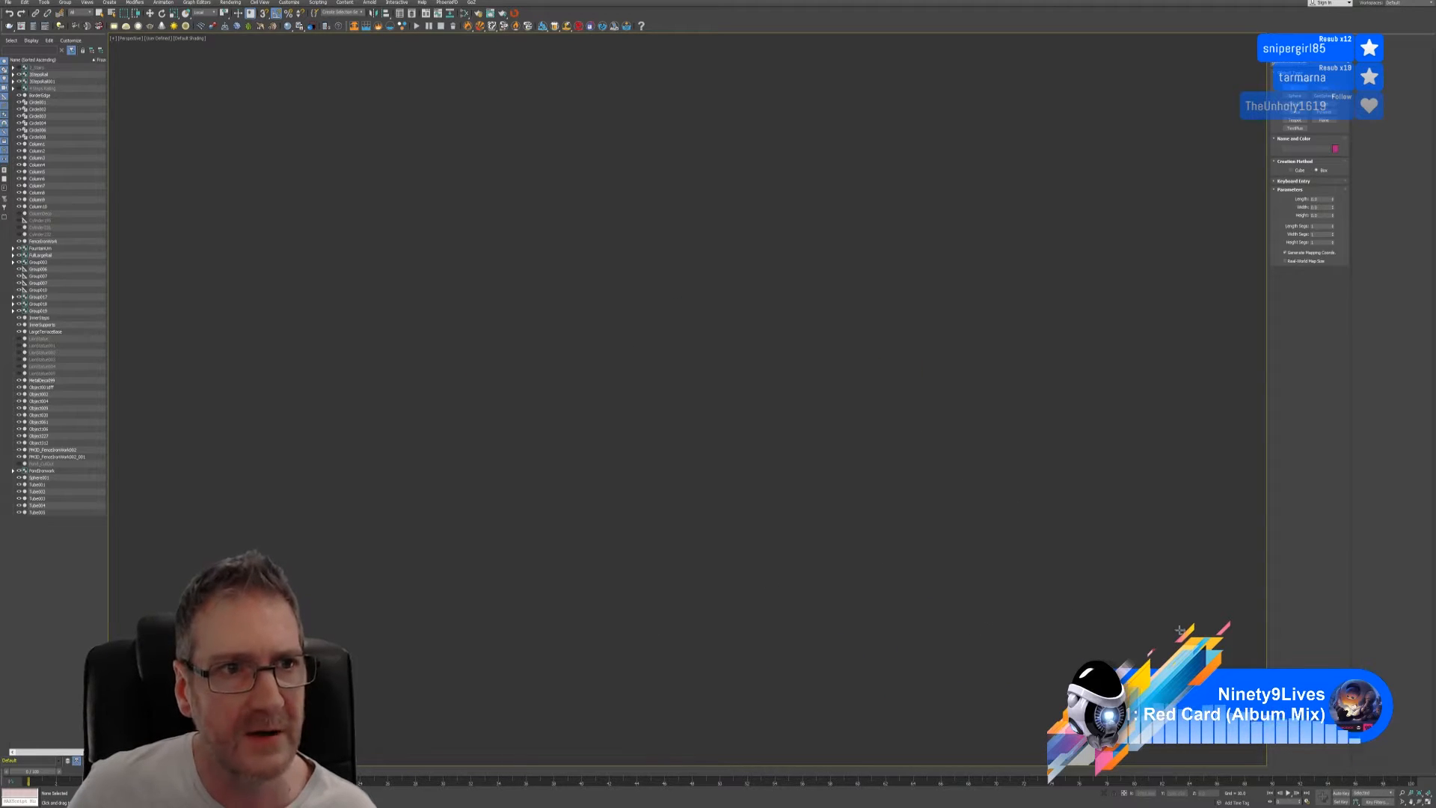
click(1427, 801)
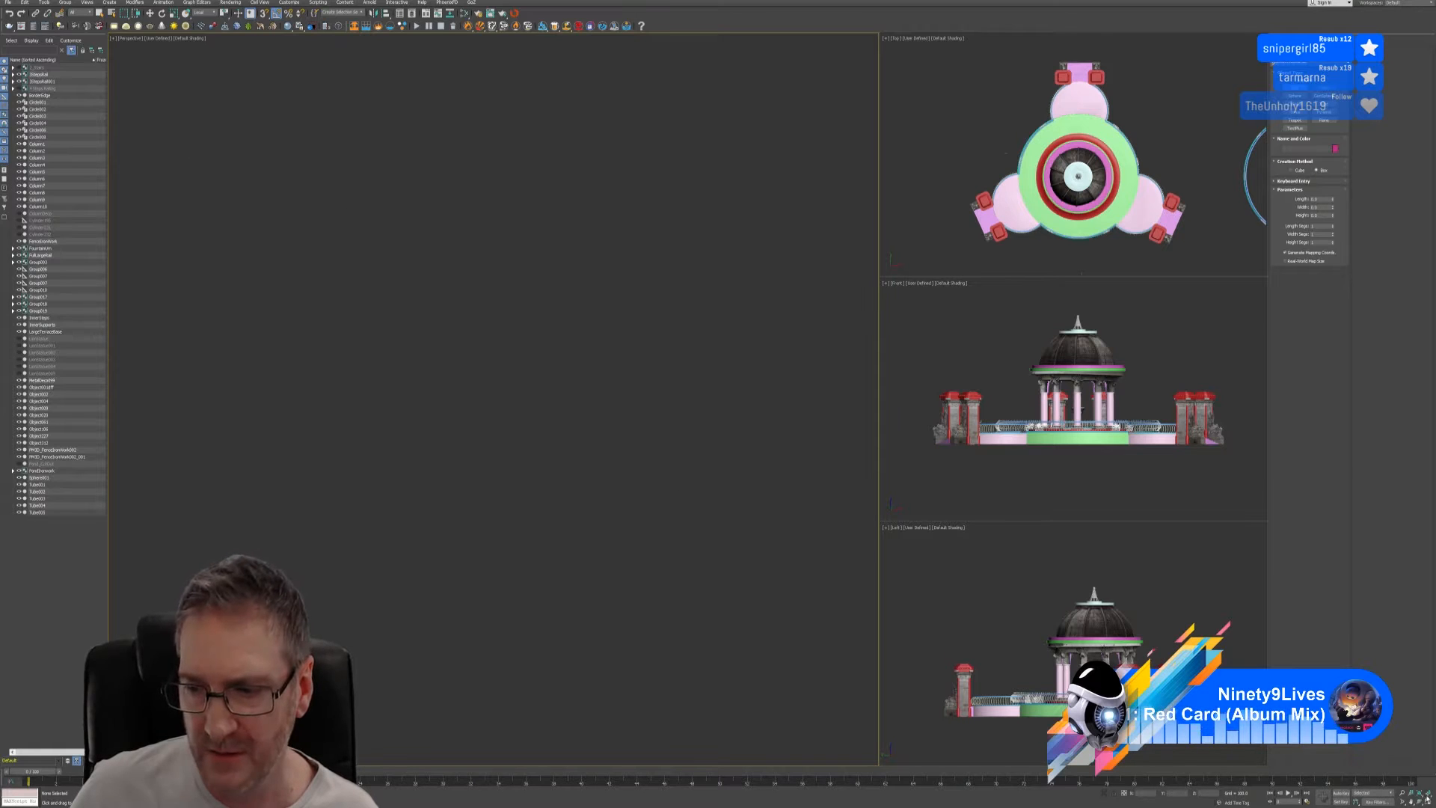
click(1427, 795)
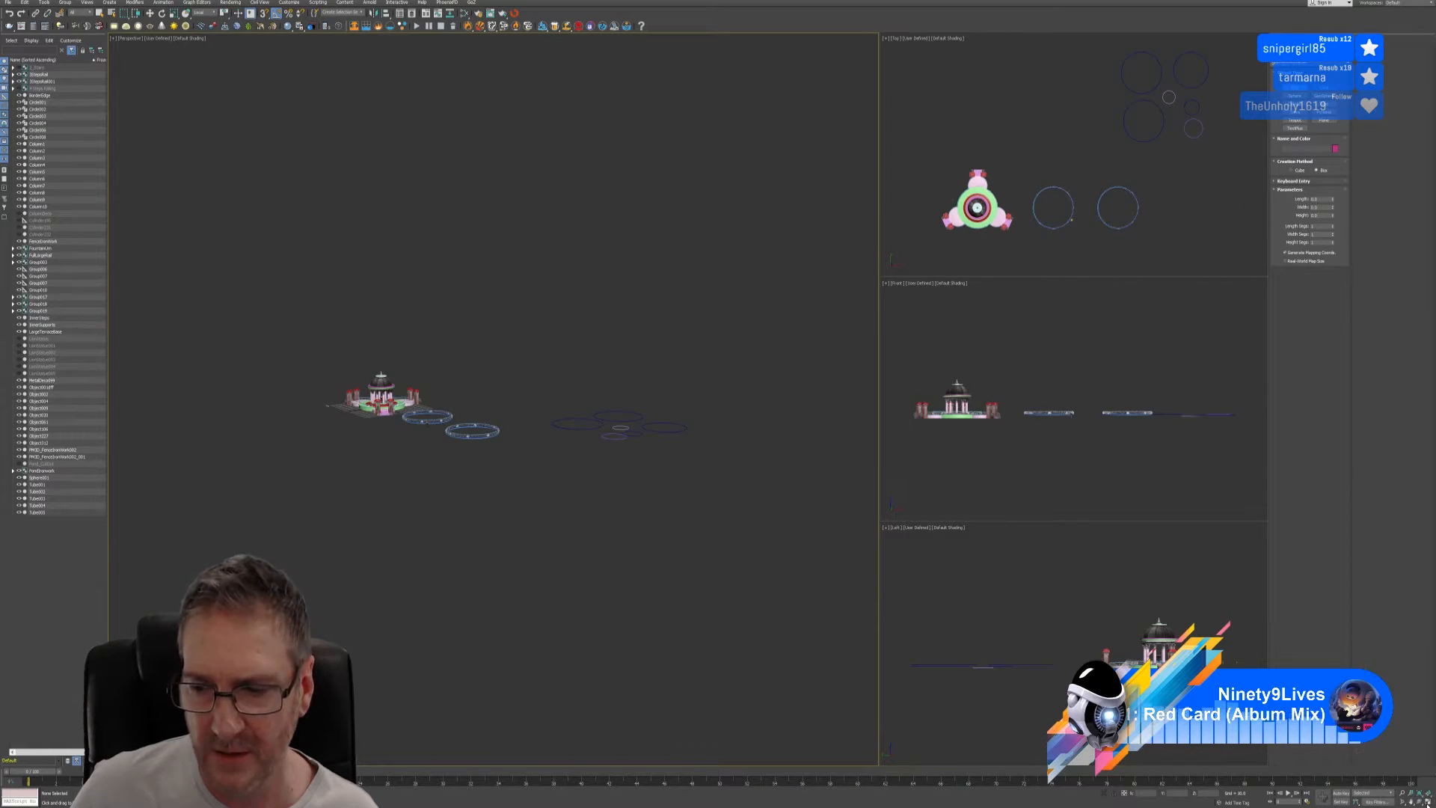
middle_drag(423, 453, 494, 486)
scroll(450, 444, up, 10)
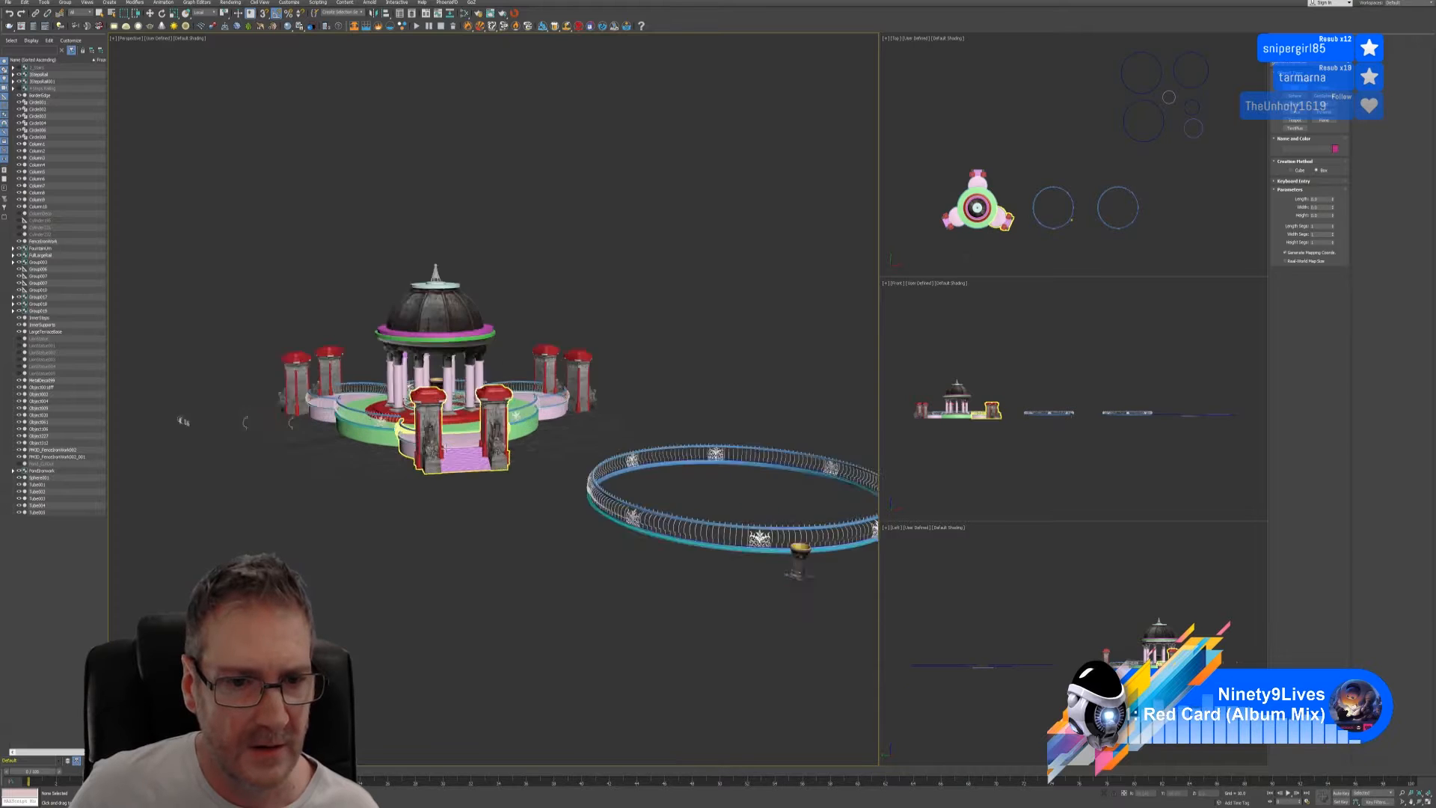
scroll(434, 525, up, 5)
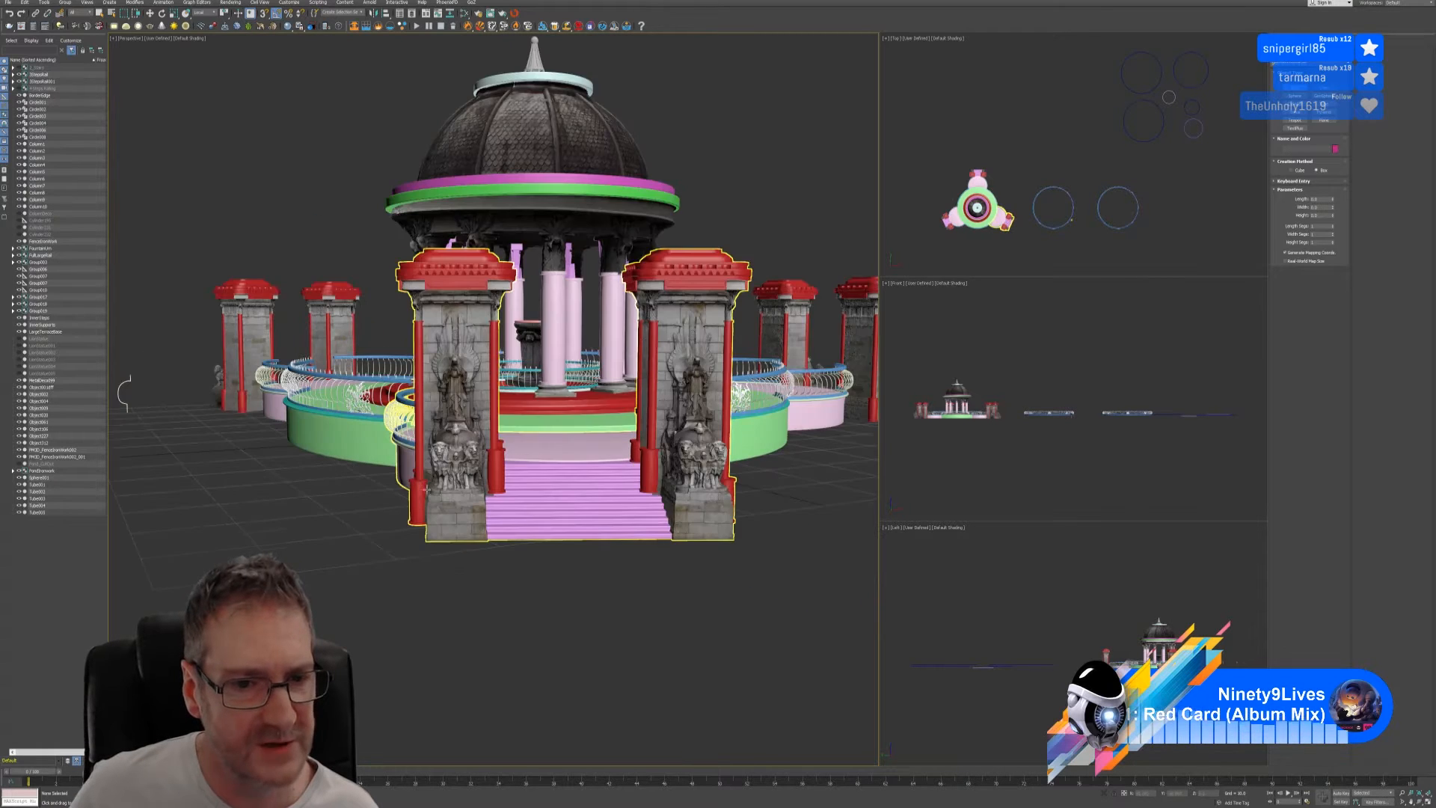
middle_drag(536, 451, 523, 420)
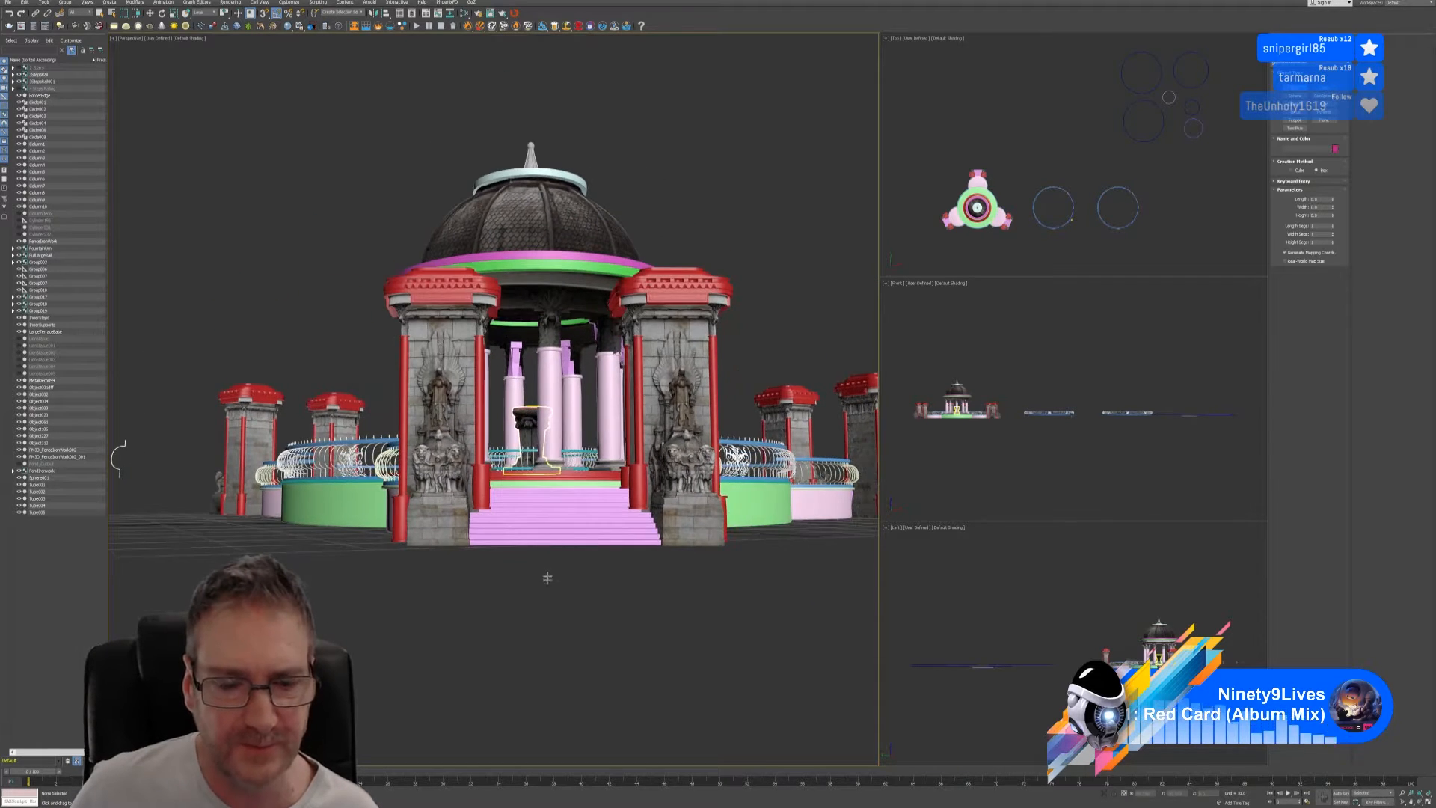
mouse_move(545, 577)
alt+middle_down()
mouse_move(541, 596)
mouse_move(554, 580)
alt+middle_up()
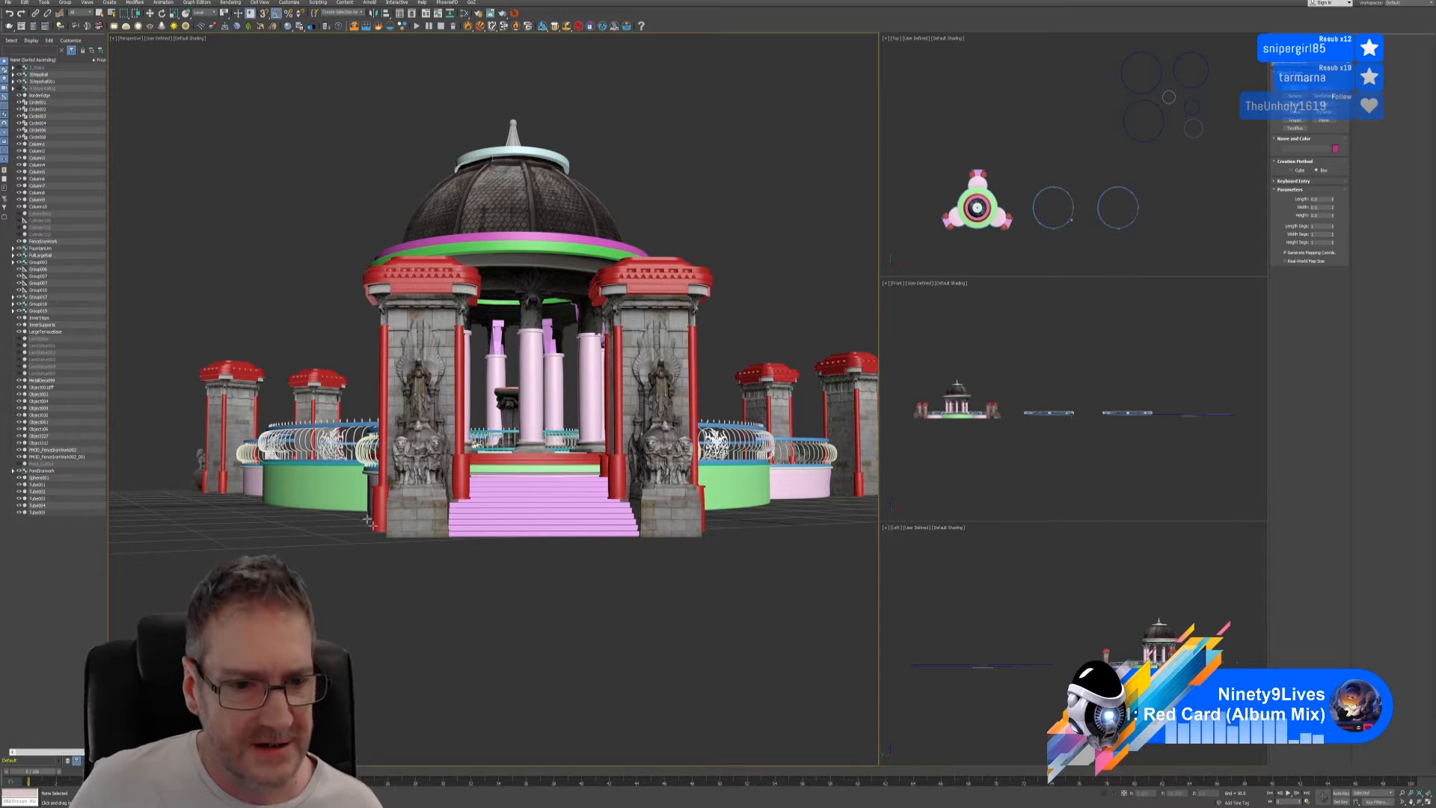
- Create a tall, narrow box on the open ground beside the front gate
mouse_move(306, 545)
mouse_down()
mouse_move(320, 559)
mouse_move(310, 550)
mouse_up()
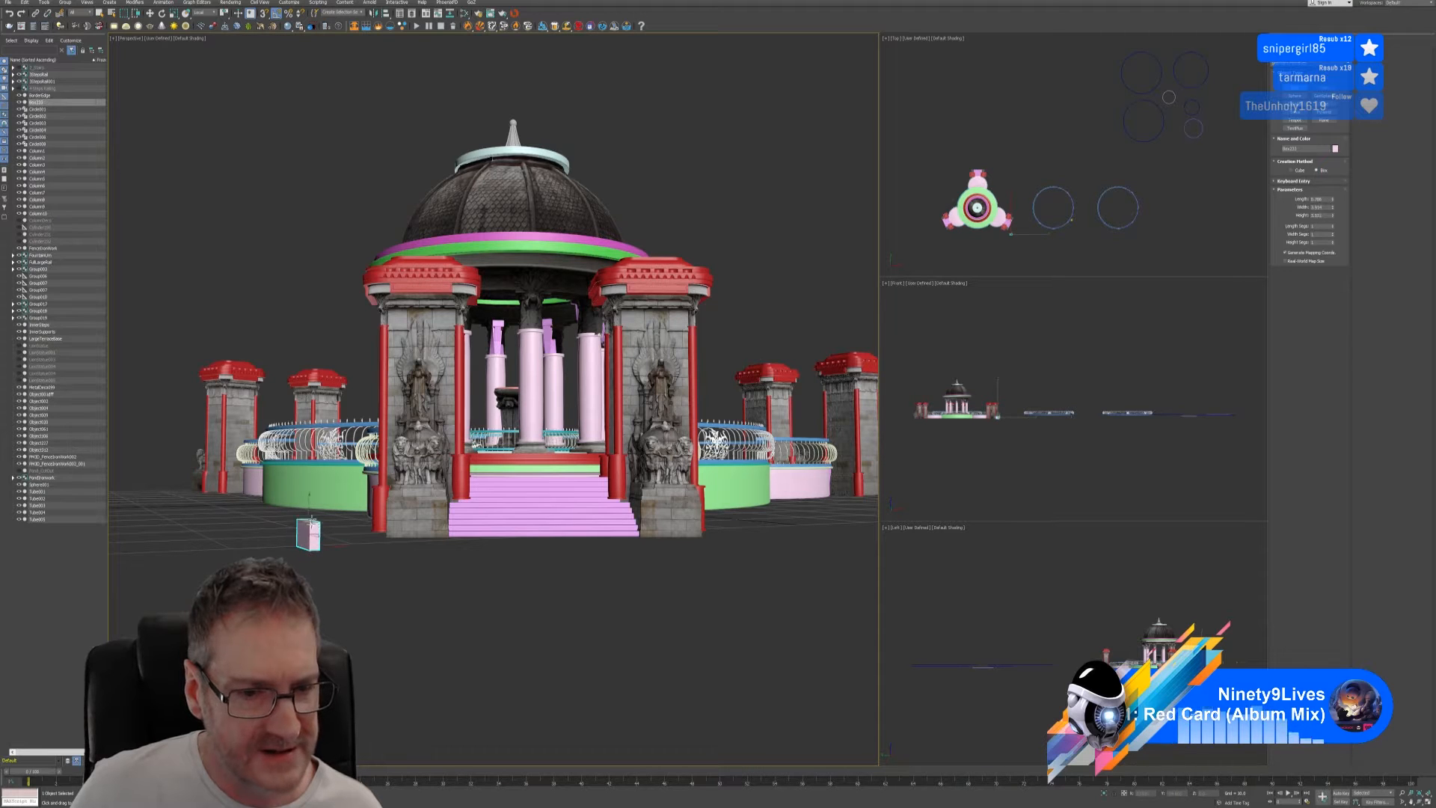
click(319, 463)
key(w)
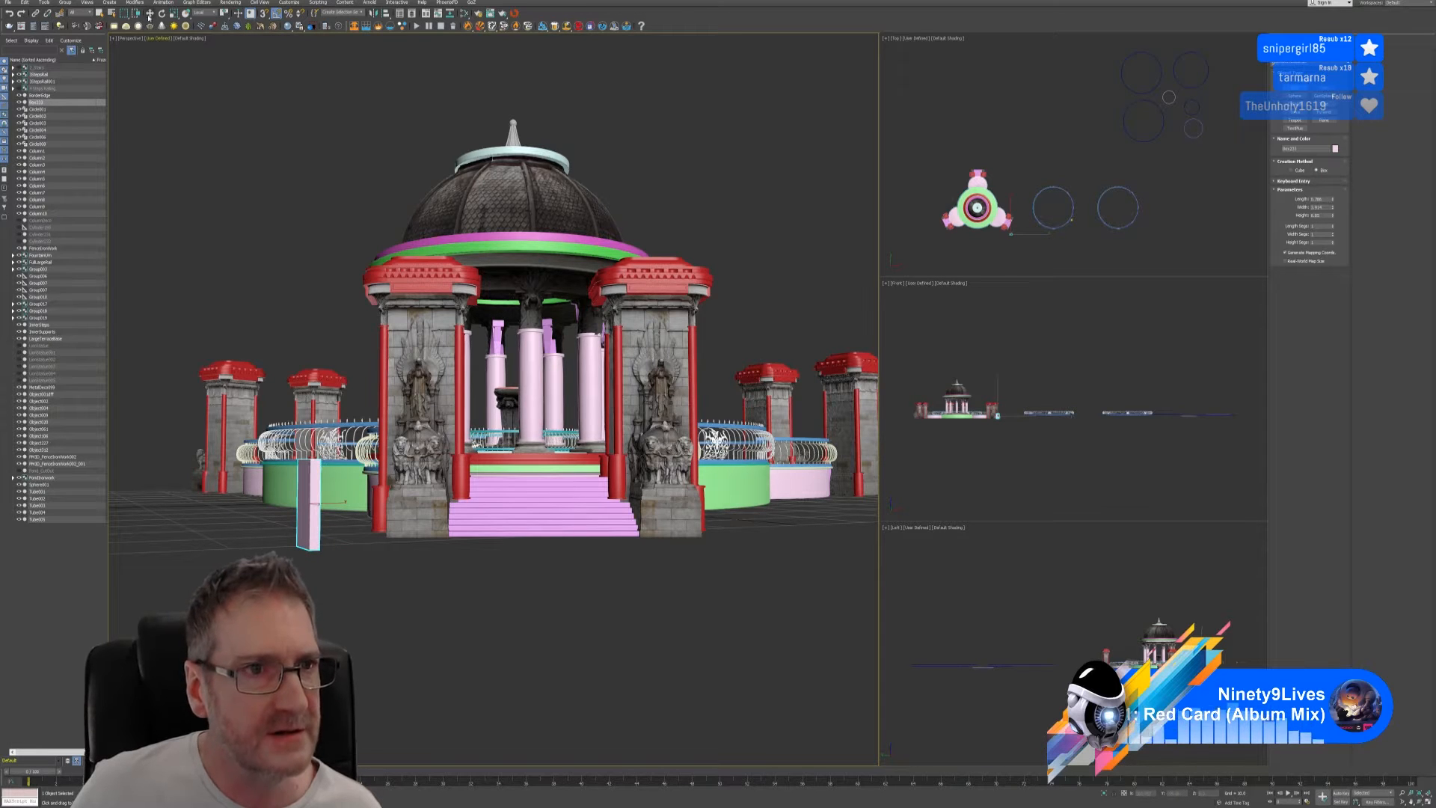
- Move the new box between the two gate pillars, to where the steps meet the circular terrace
middle_drag(418, 565, 324, 558)
drag(311, 563, 531, 445)
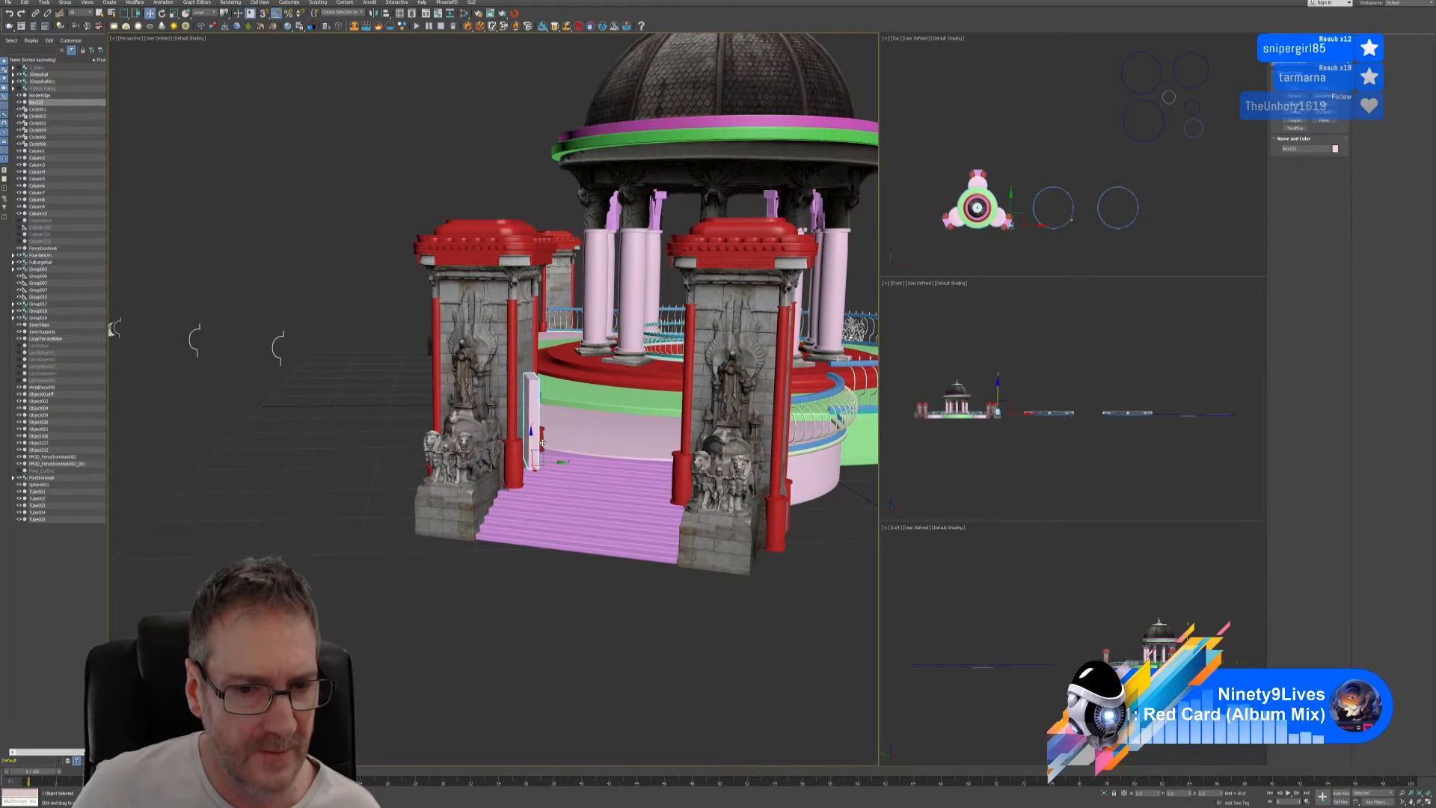
alt+middle_drag(467, 467, 497, 515)
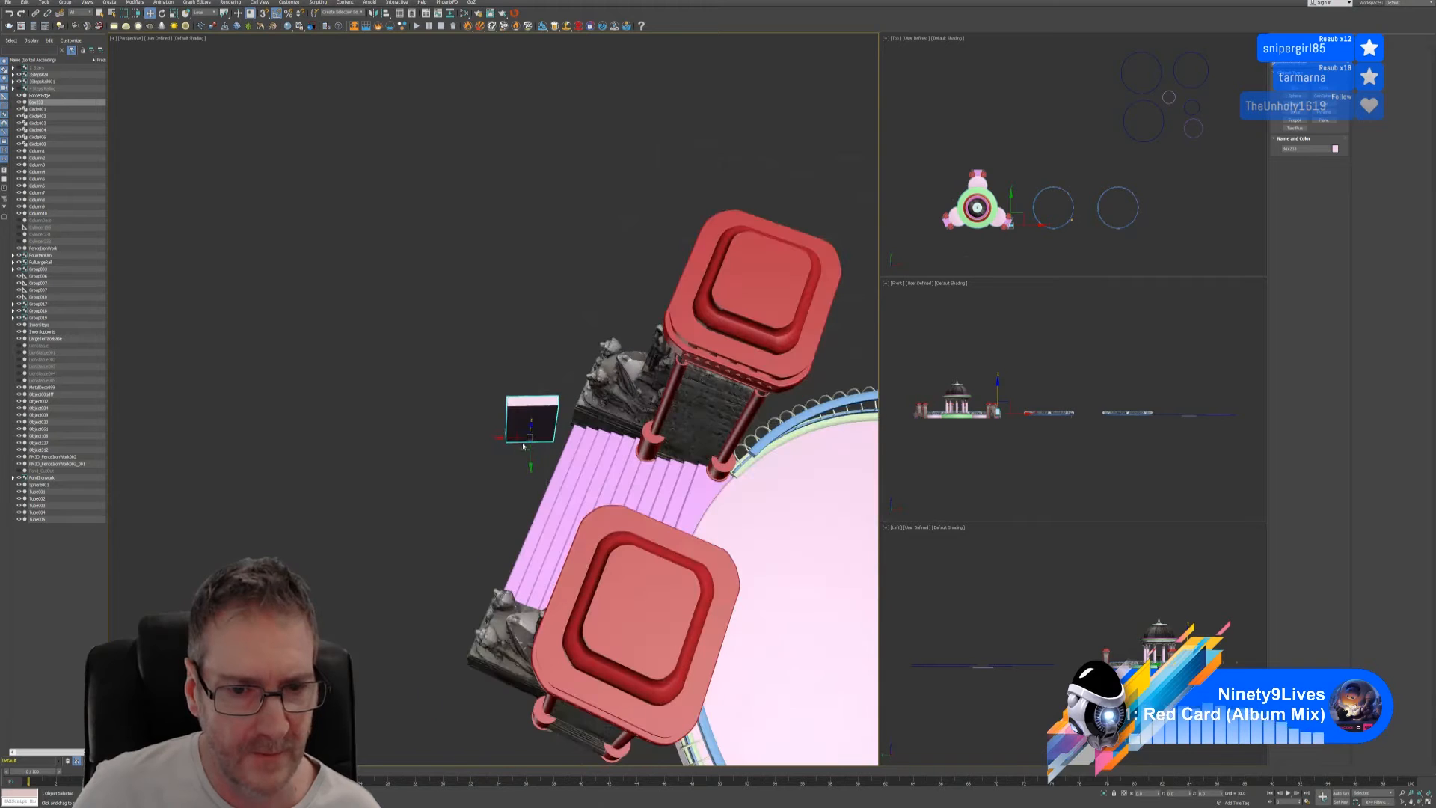
drag(523, 446, 719, 470)
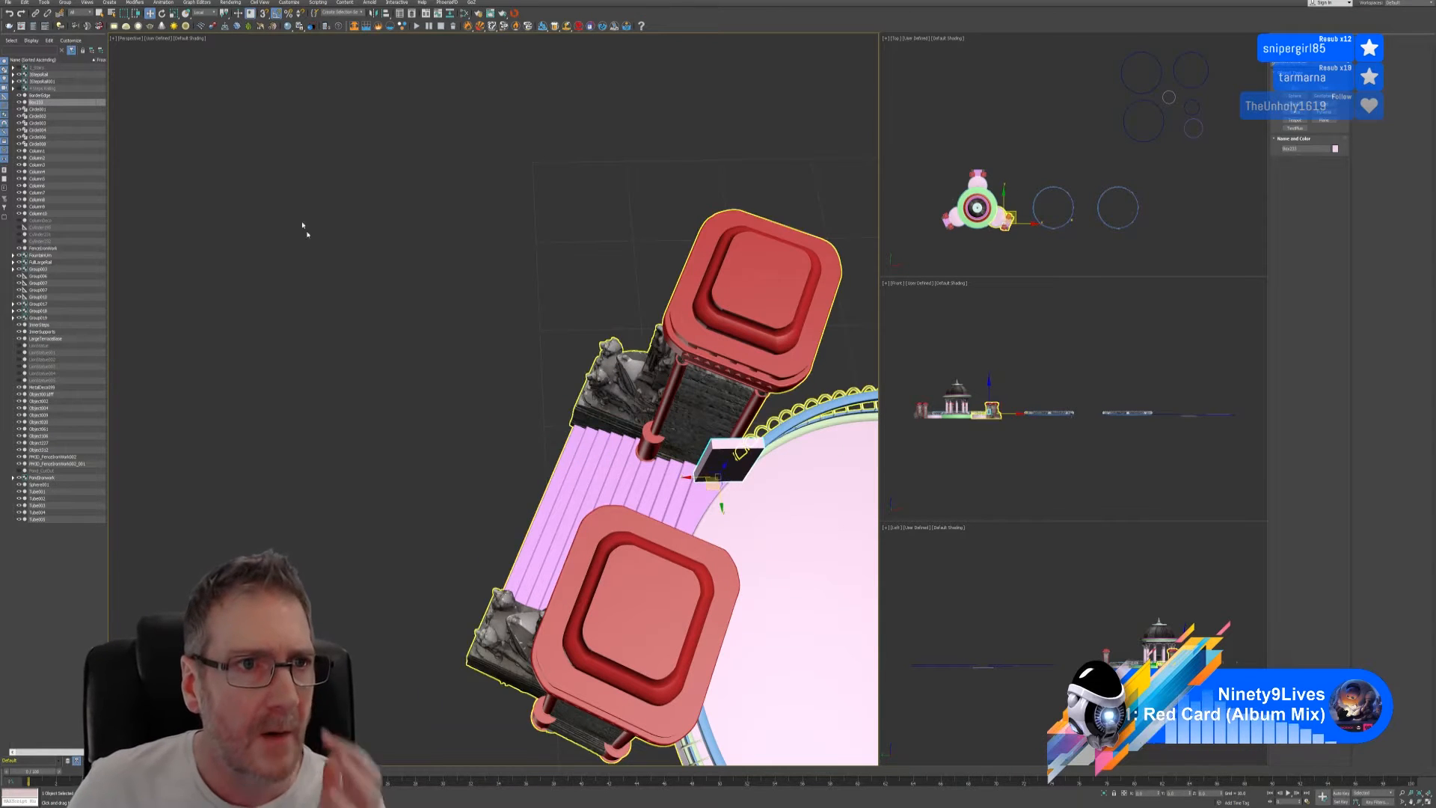
- Set the reference coordinate system to View and position the box at the railing end, lowered onto the terrace floor
click(205, 13)
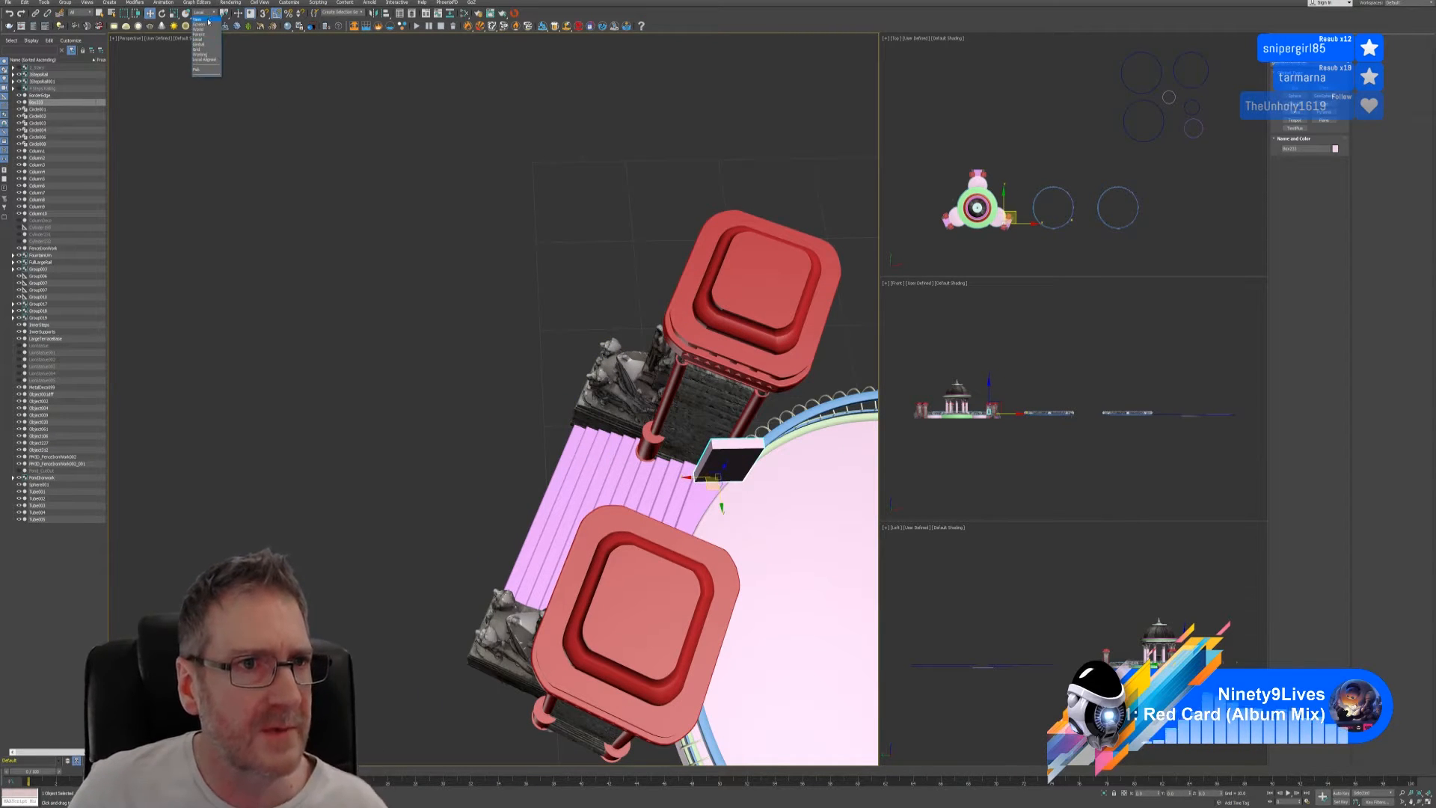
click(204, 20)
alt+middle_drag(568, 419, 604, 371)
scroll(718, 519, up, 4)
middle_drag(720, 507, 657, 519)
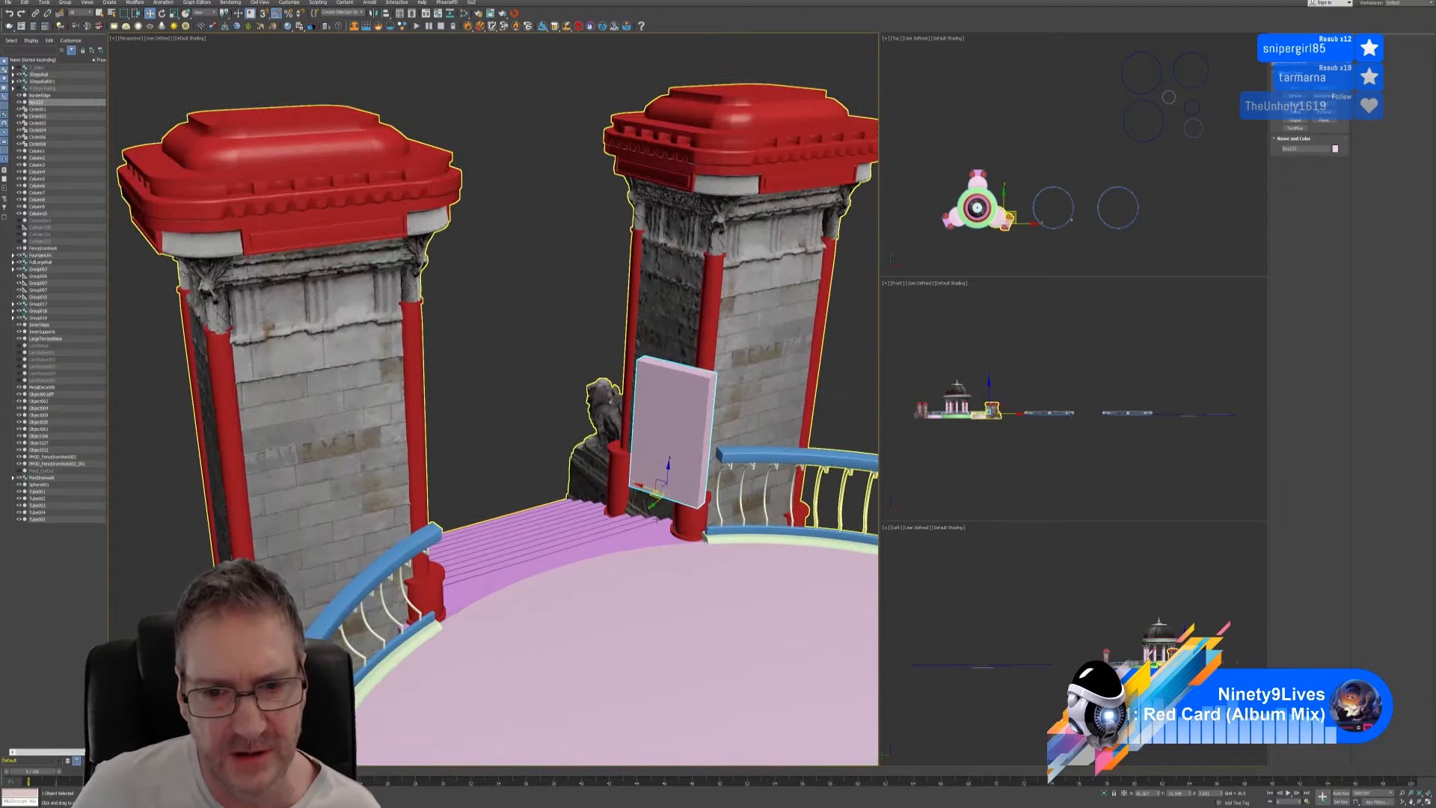
drag(645, 497, 663, 496)
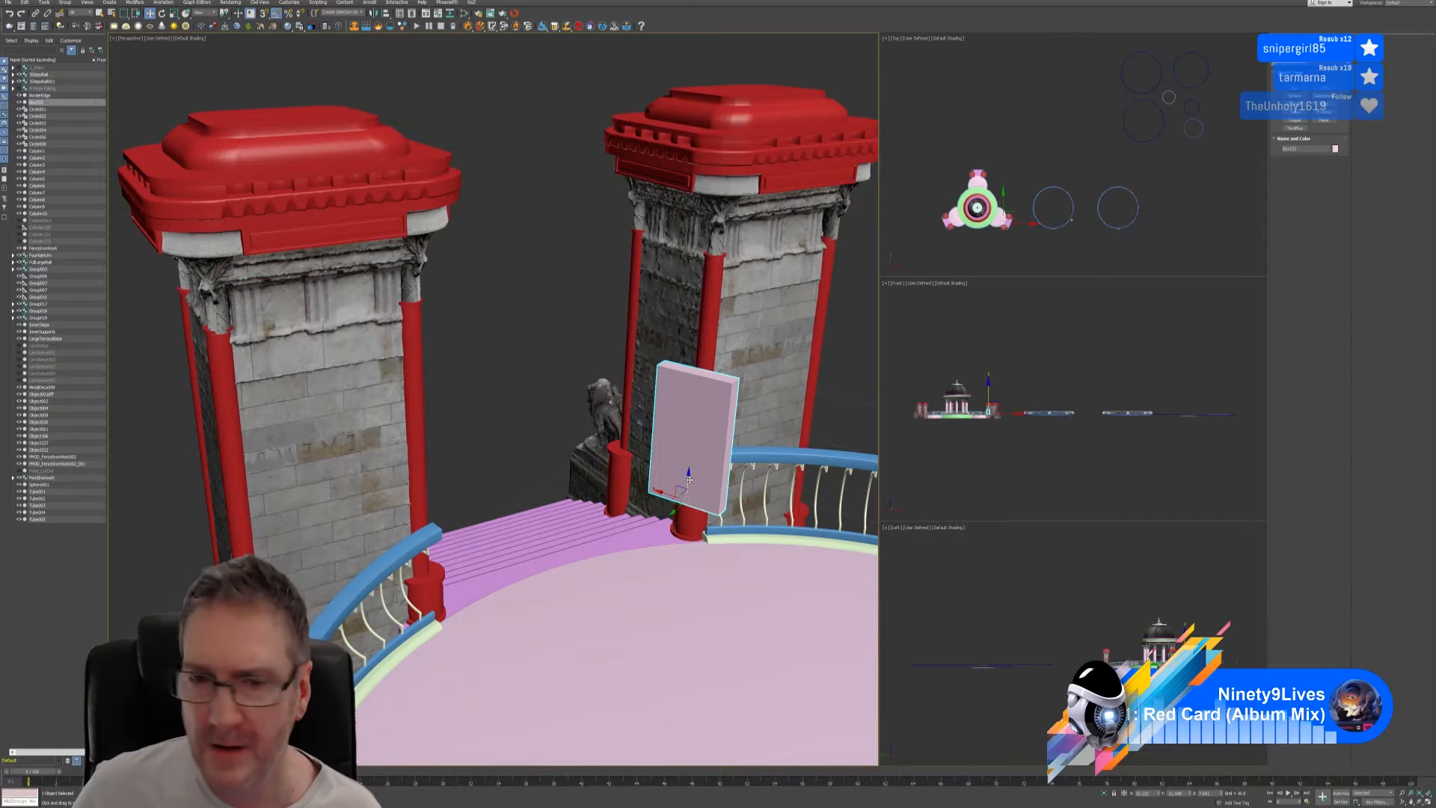
drag(689, 479, 677, 520)
alt+middle_drag(677, 520, 678, 540)
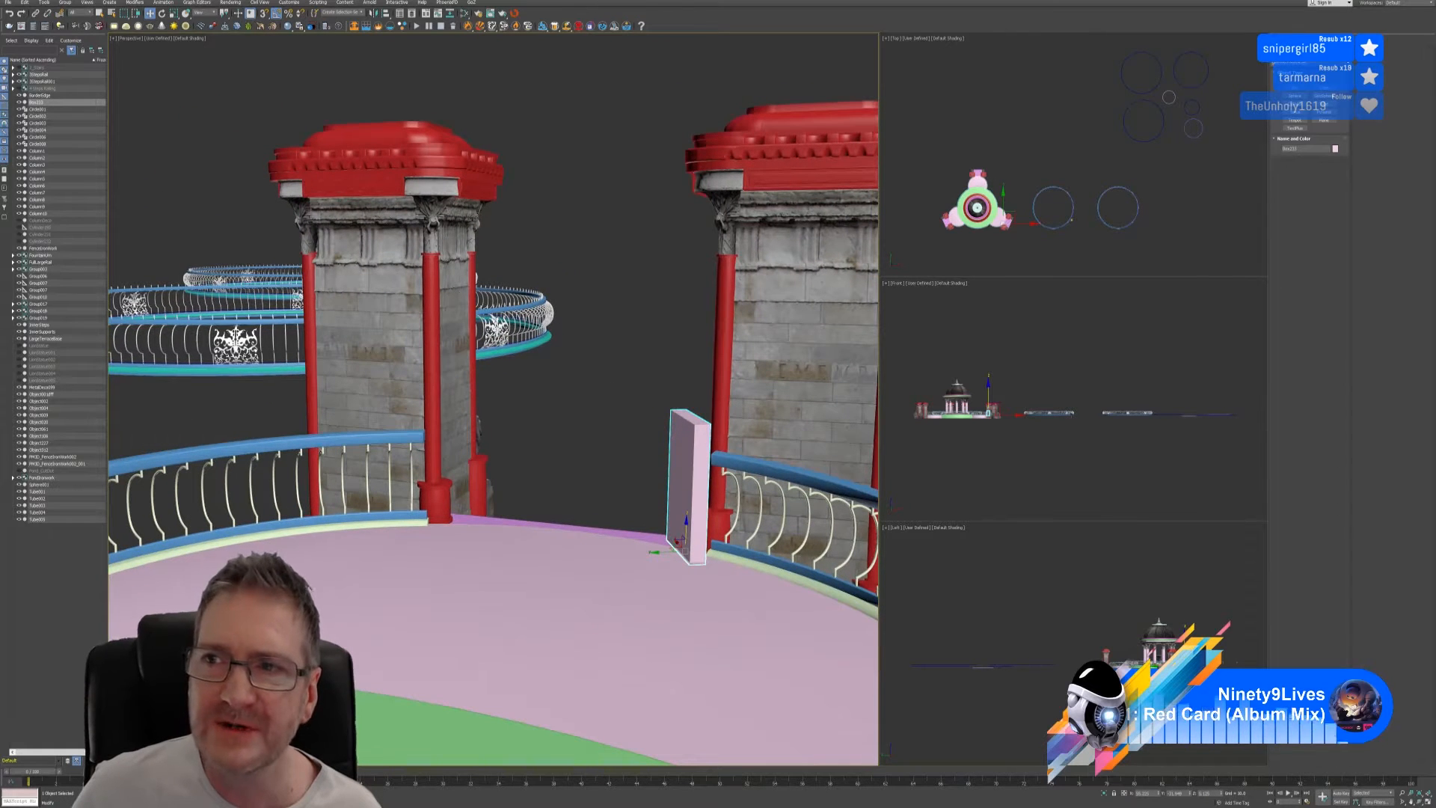
- Reduce the box's width and length in its parameters to form a slim post for the railing end
click(1288, 41)
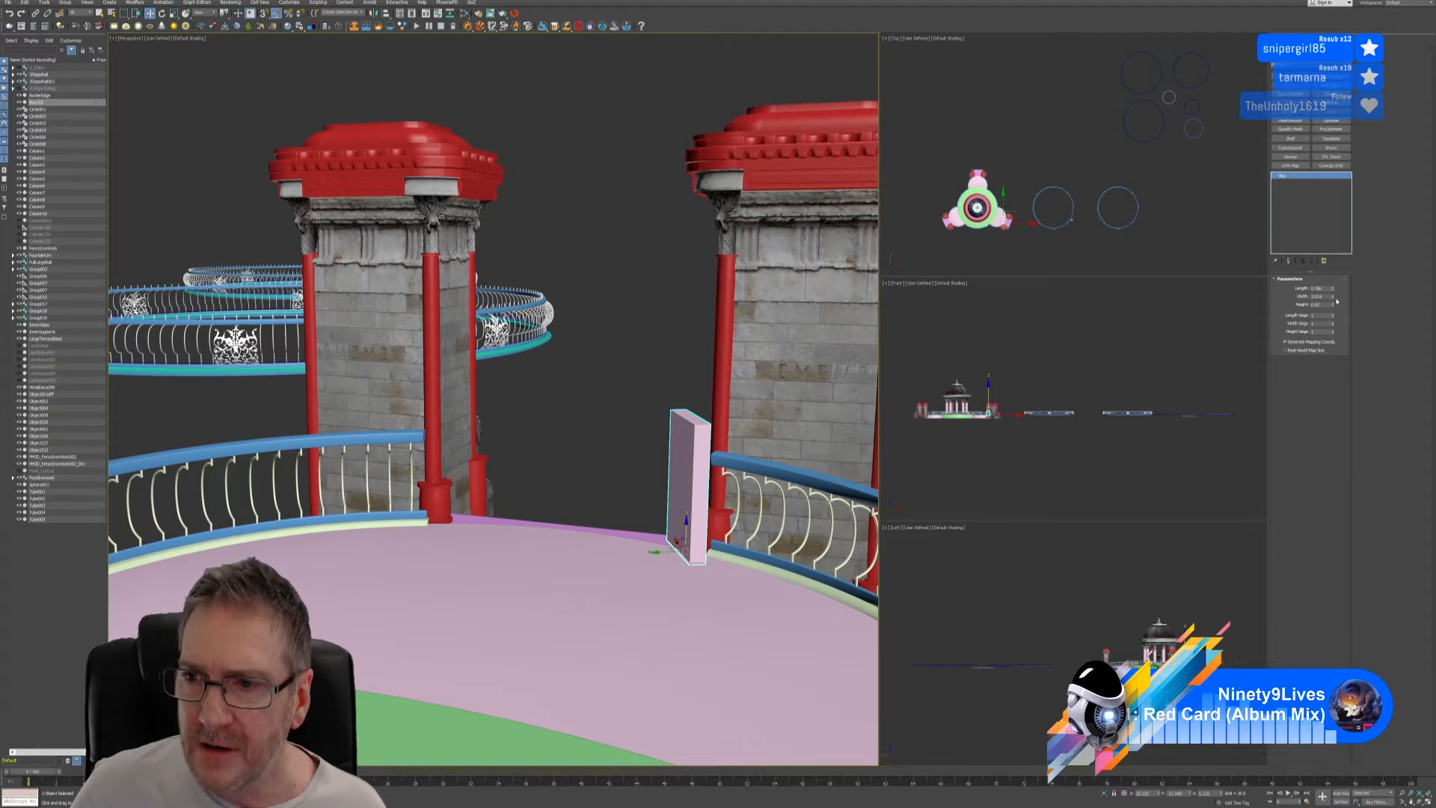
drag(1336, 297, 1324, 329)
alt+middle_drag(587, 441, 664, 458)
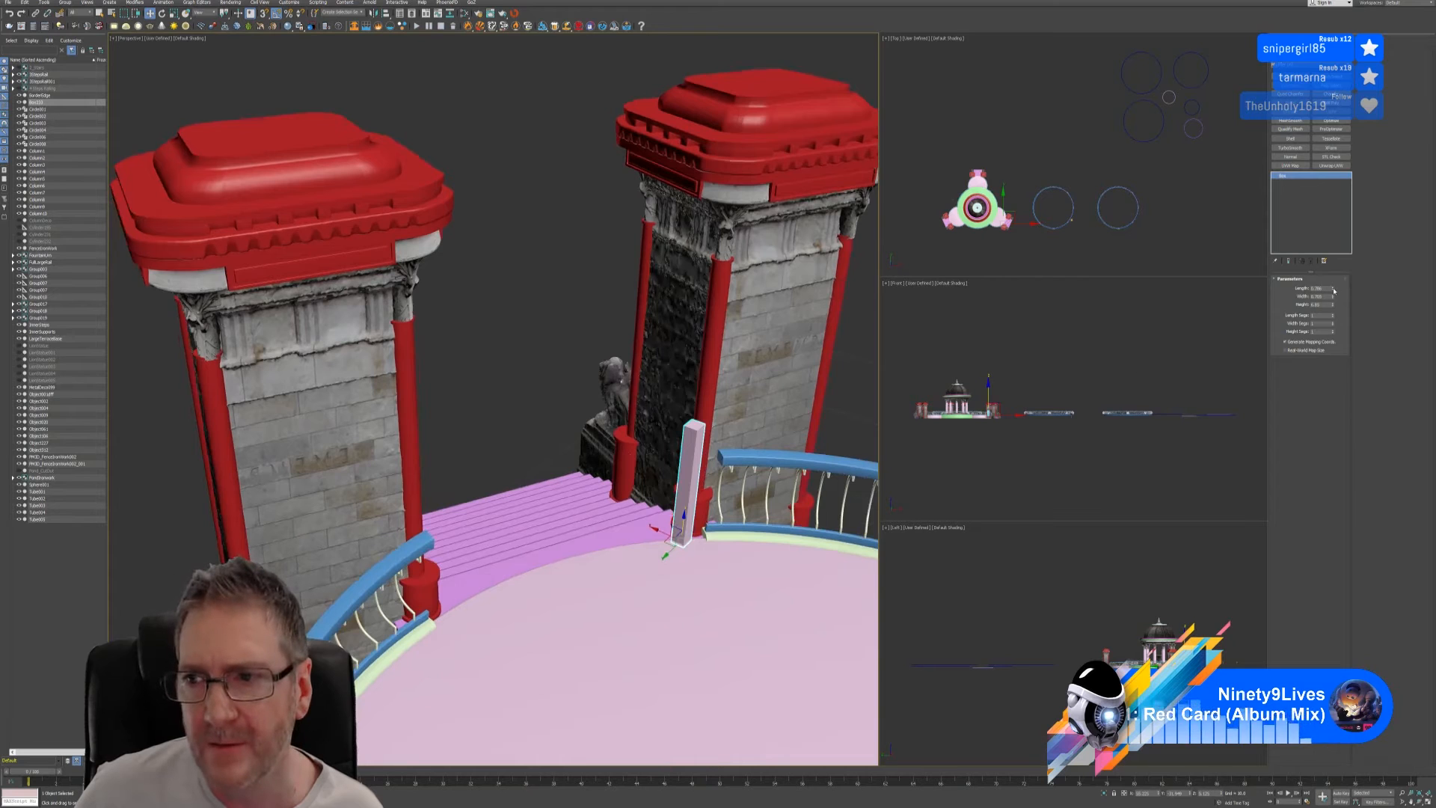
drag(1331, 294, 1337, 308)
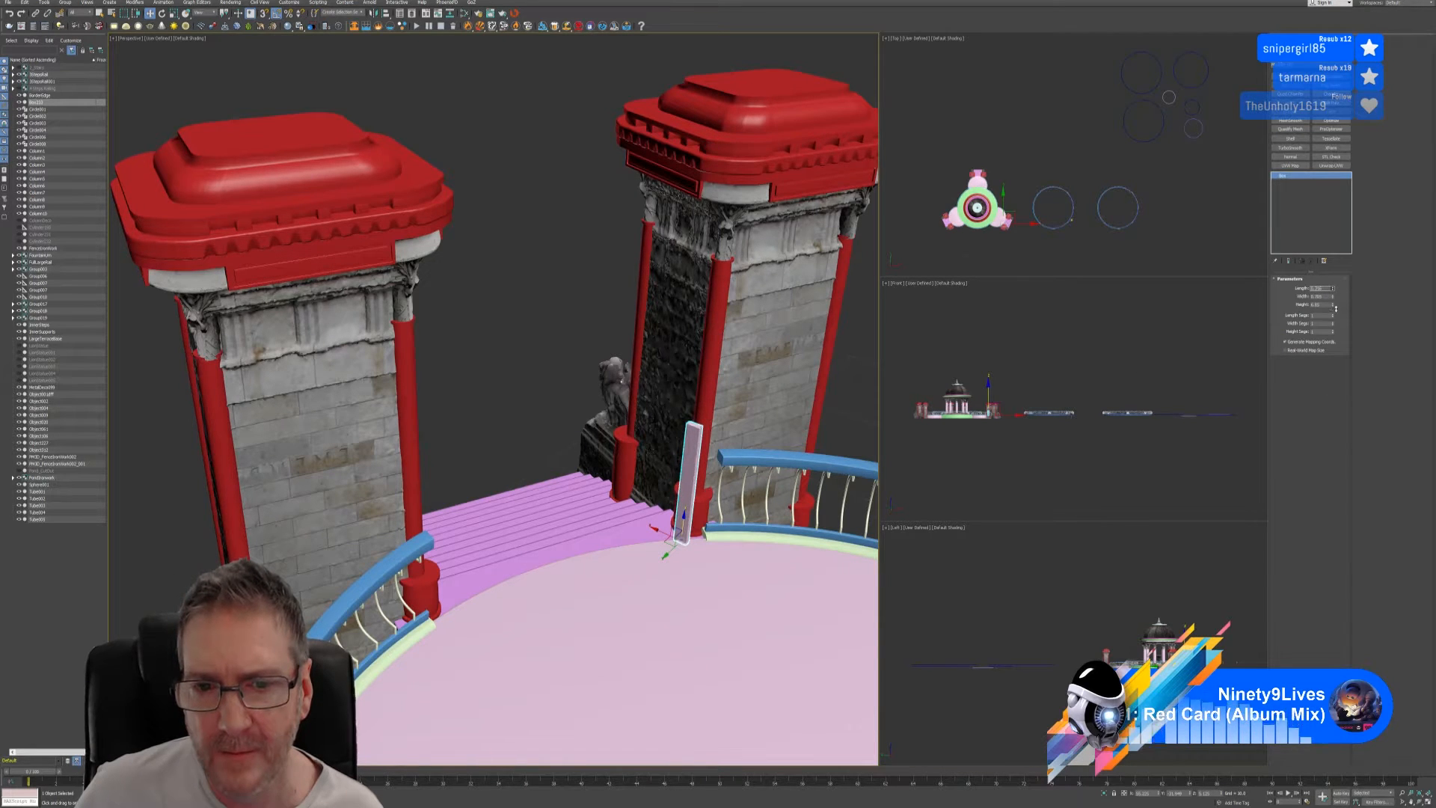
- Reduce the post's height in its box parameters so it rises only slightly above the curved handrail
alt+middle_drag(677, 514, 659, 483)
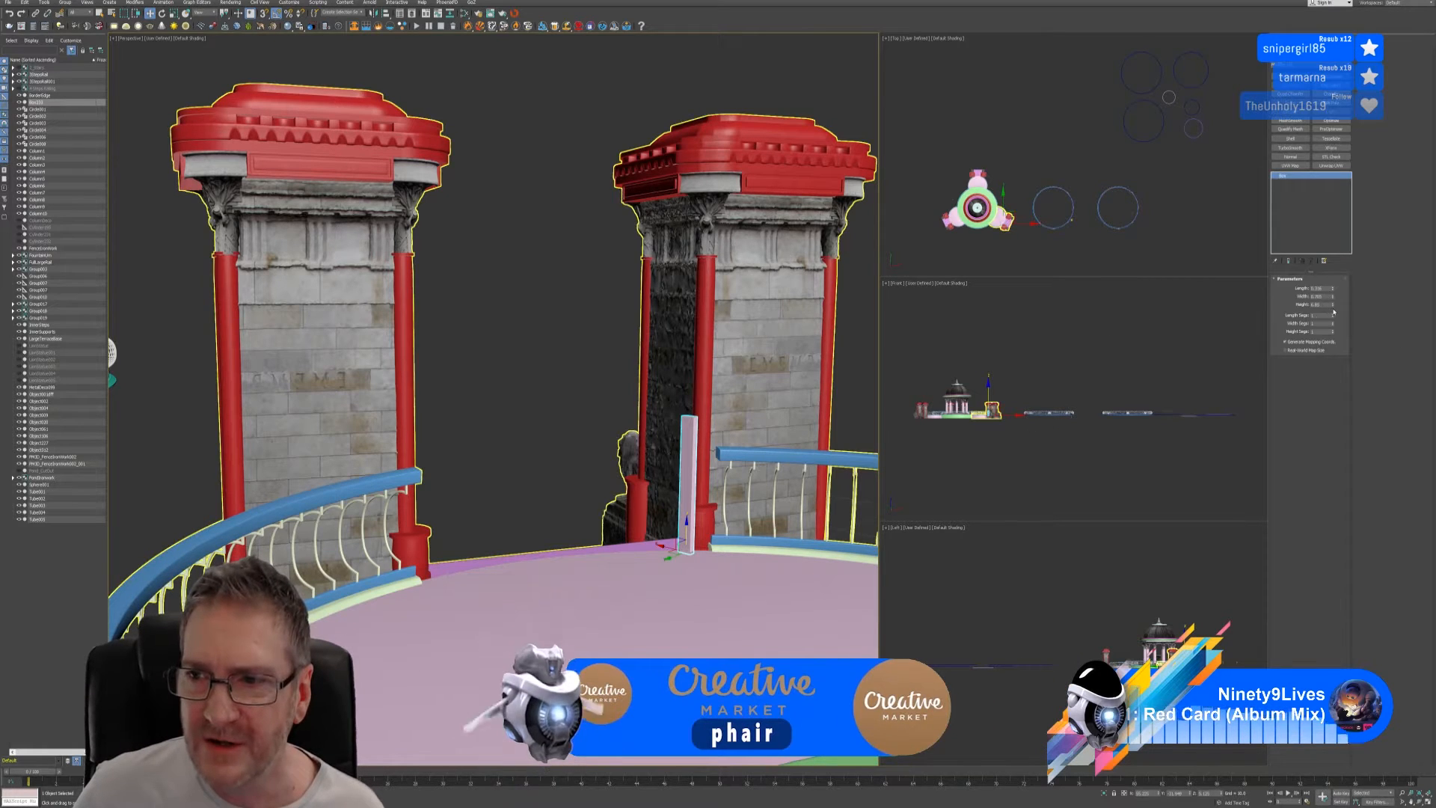
drag(1332, 305, 1332, 312)
alt+middle_drag(687, 419, 670, 456)
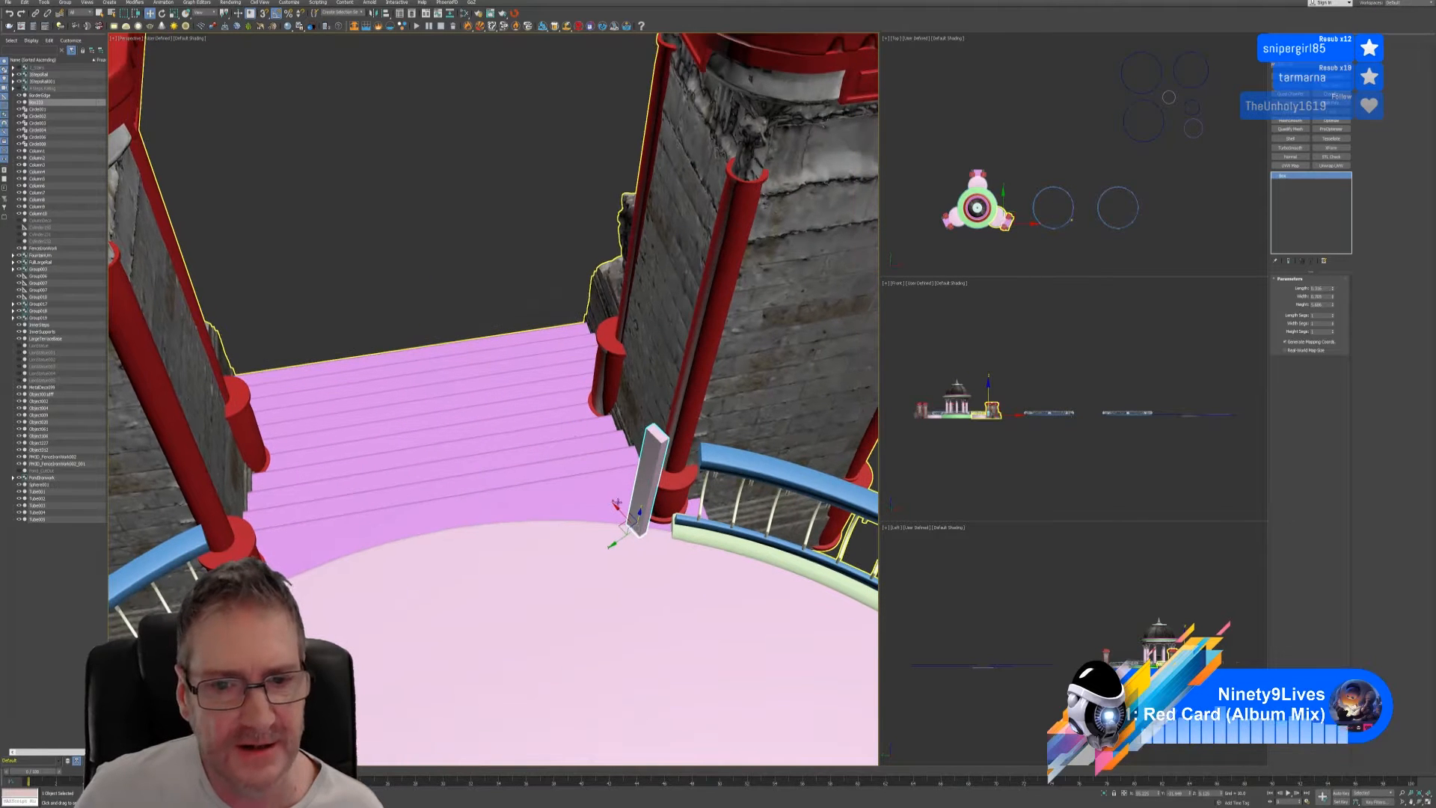
- Move the post against the end of the right-hand railing, raise it slightly, and fine-tune its height to just above the handrail
drag(623, 522, 650, 533)
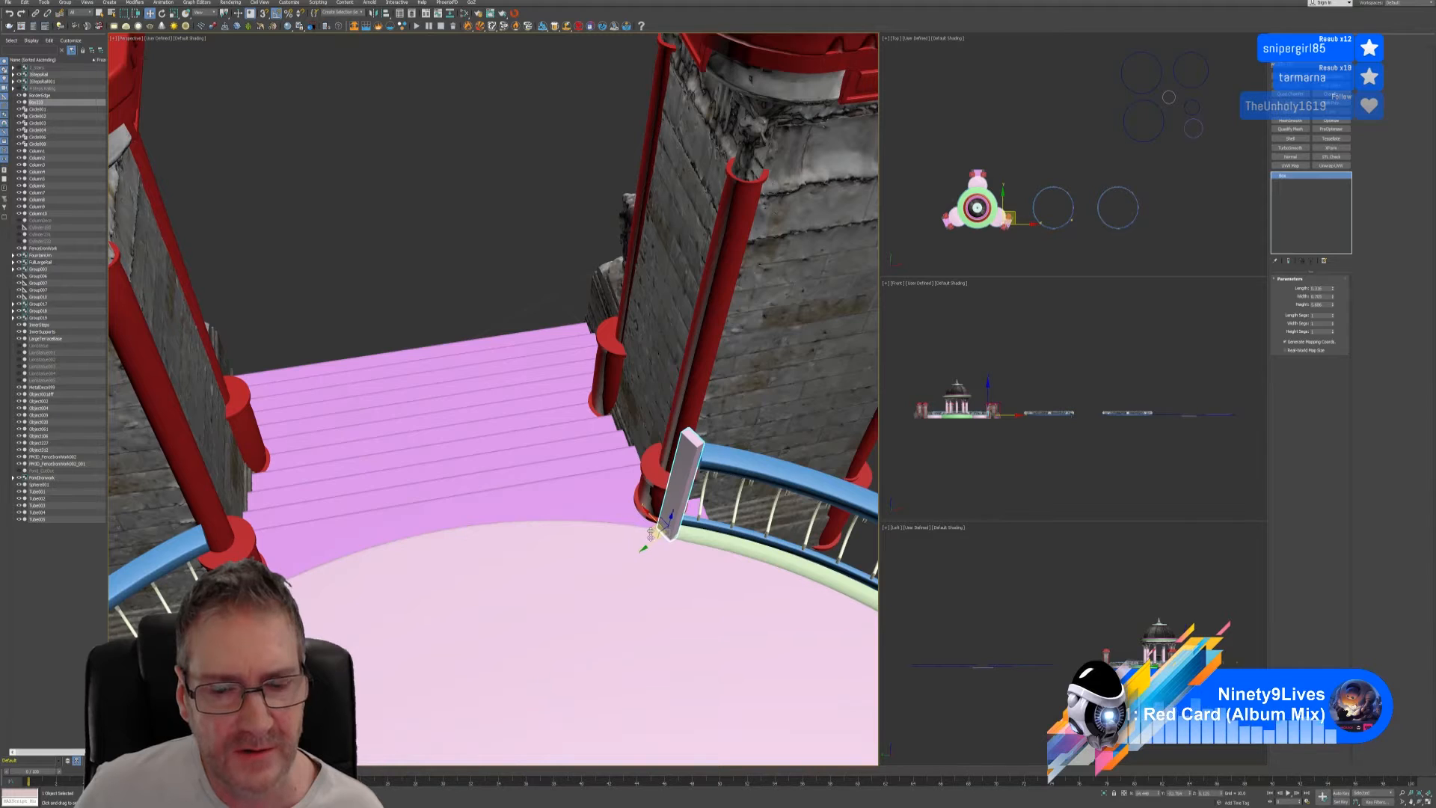
alt+middle_drag(651, 533, 693, 569)
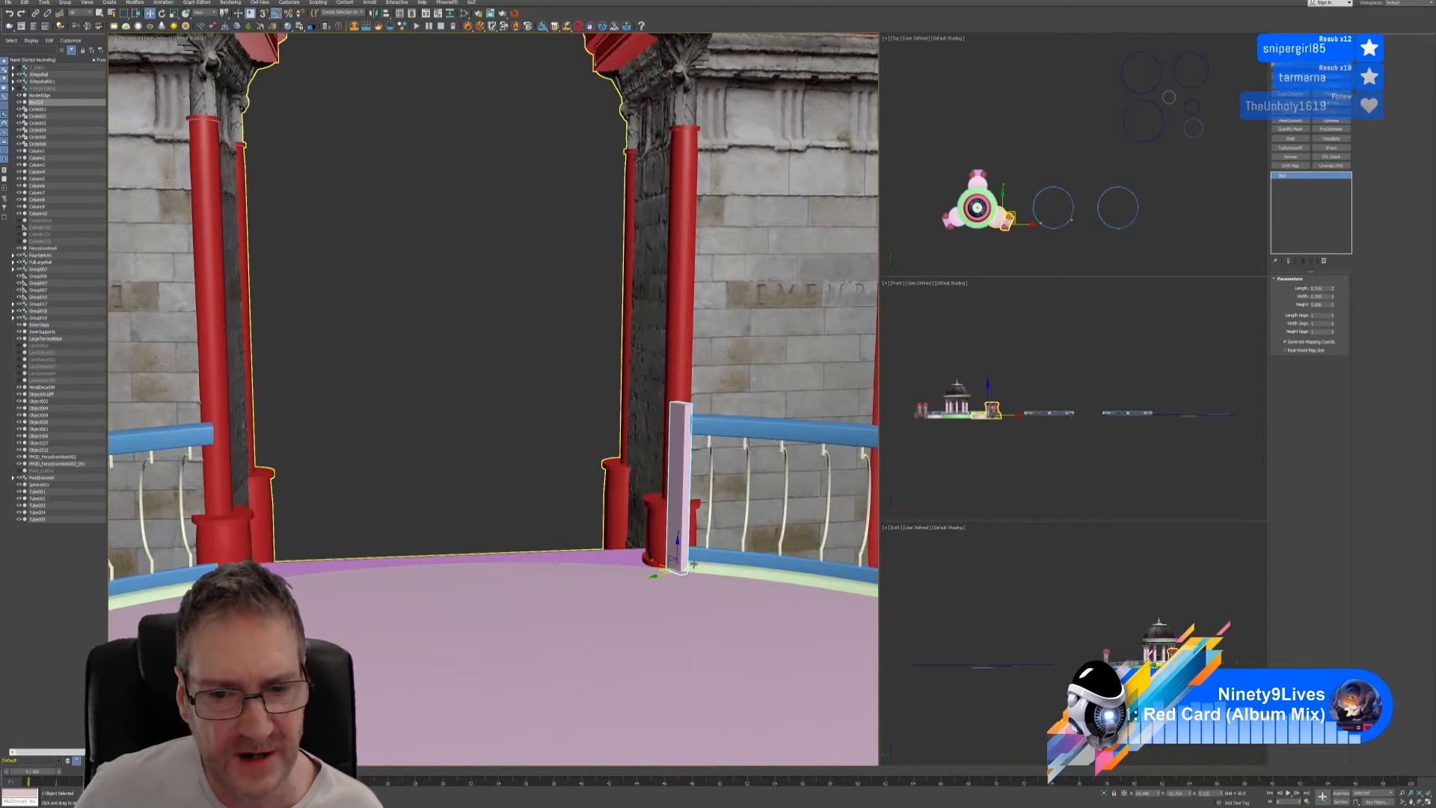
drag(692, 528, 677, 533)
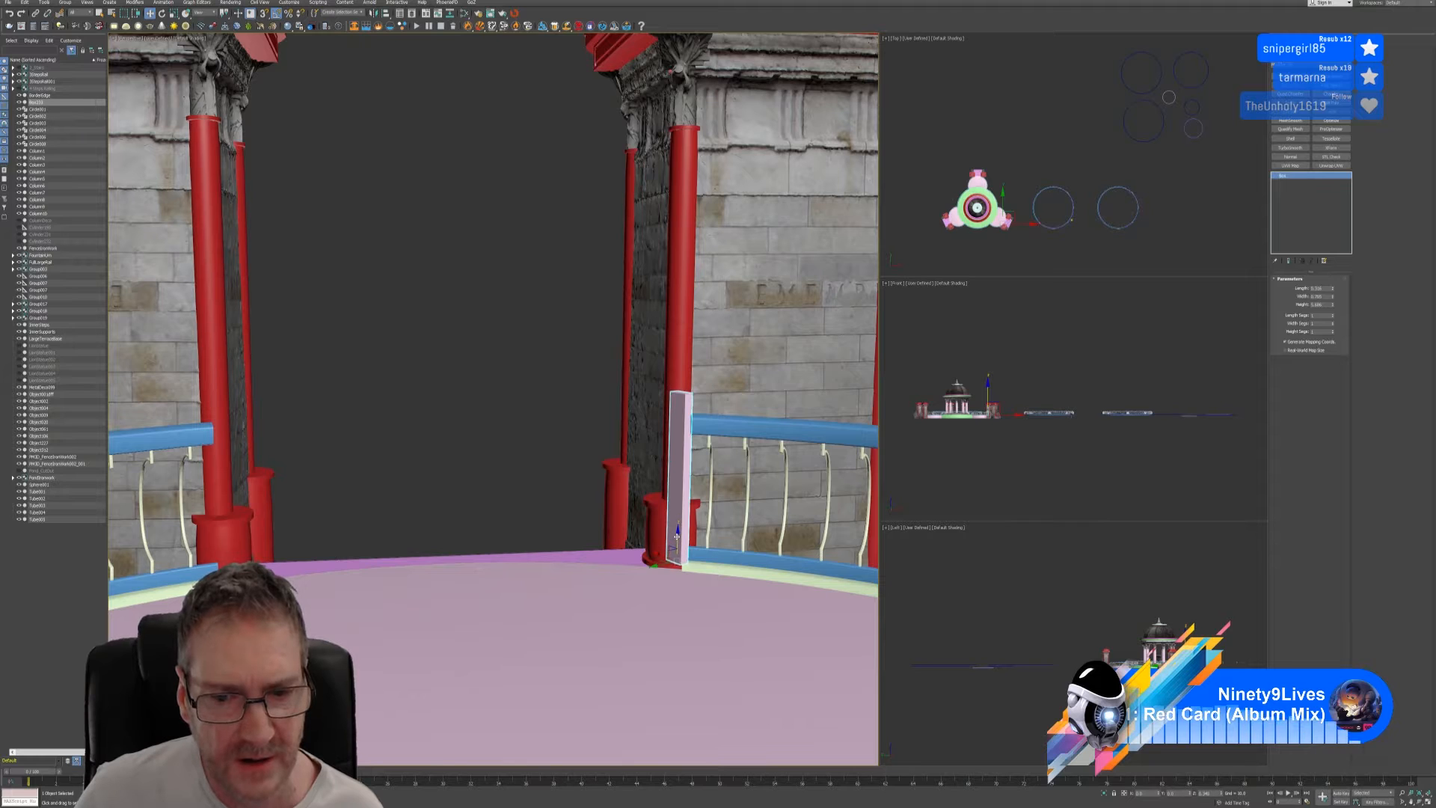
click(1333, 307)
click(1333, 307)
scroll(697, 418, up, 5)
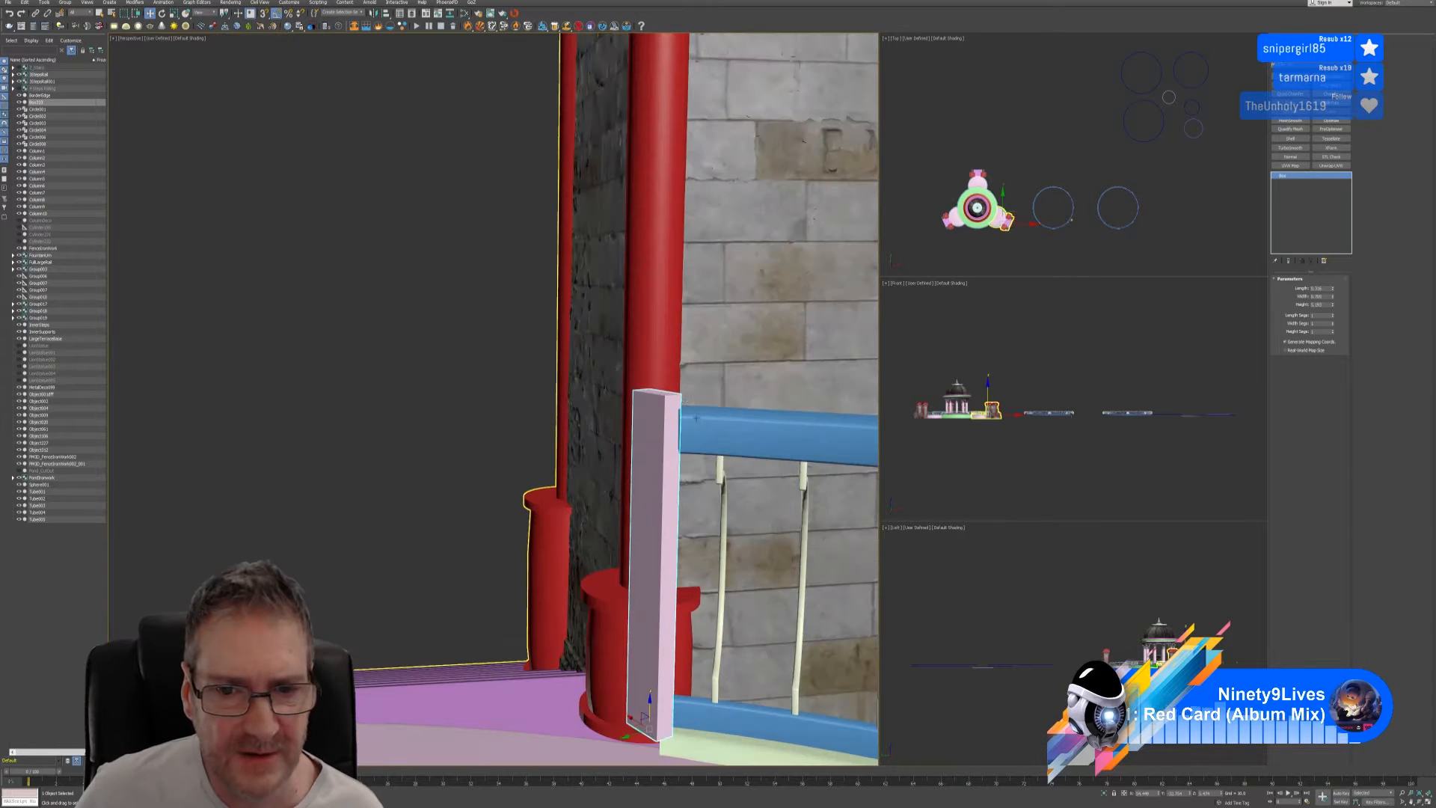
- Rotate the post about its vertical axis to face along the curved railing, and shift it over the end of the handrail
alt+middle_drag(732, 426, 795, 464)
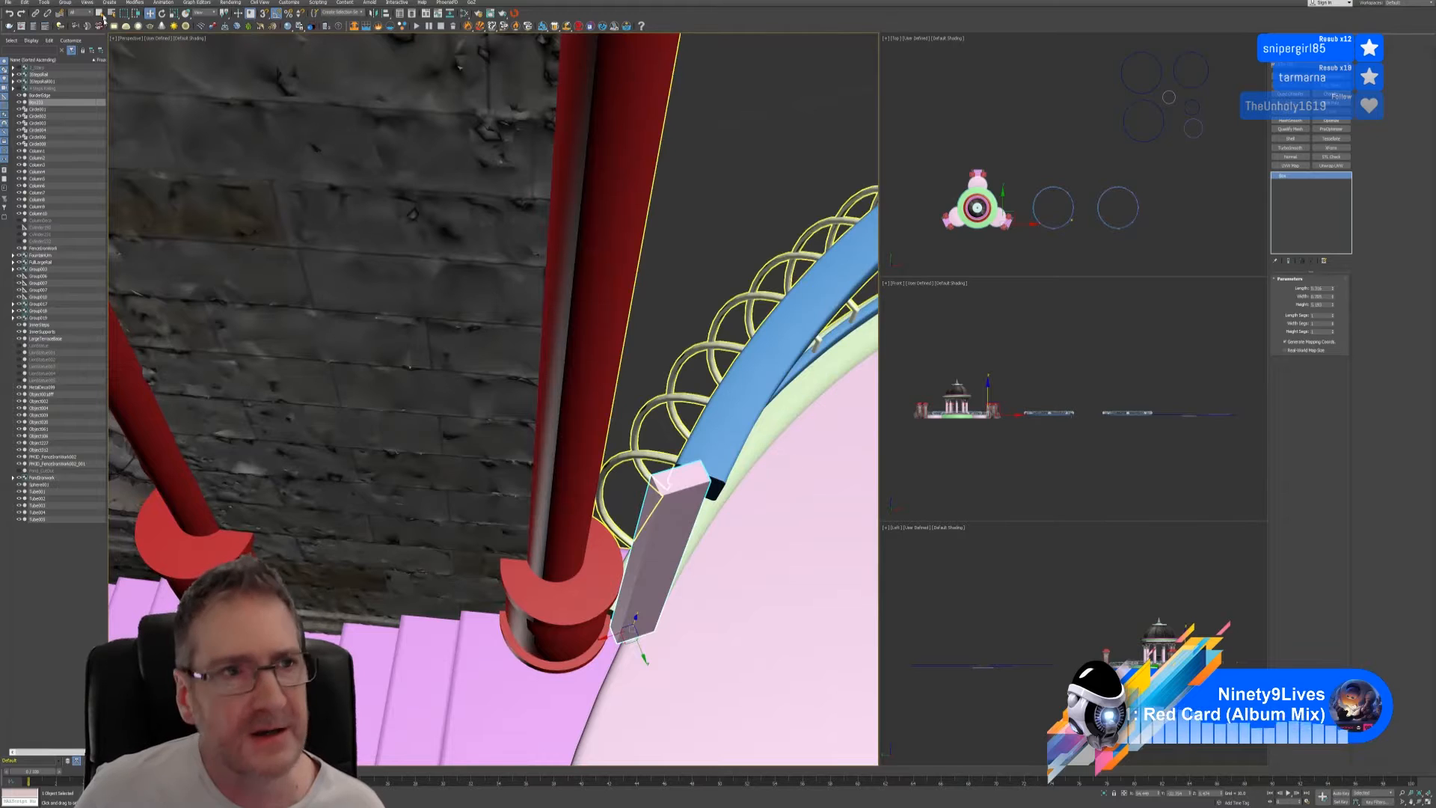
key(e)
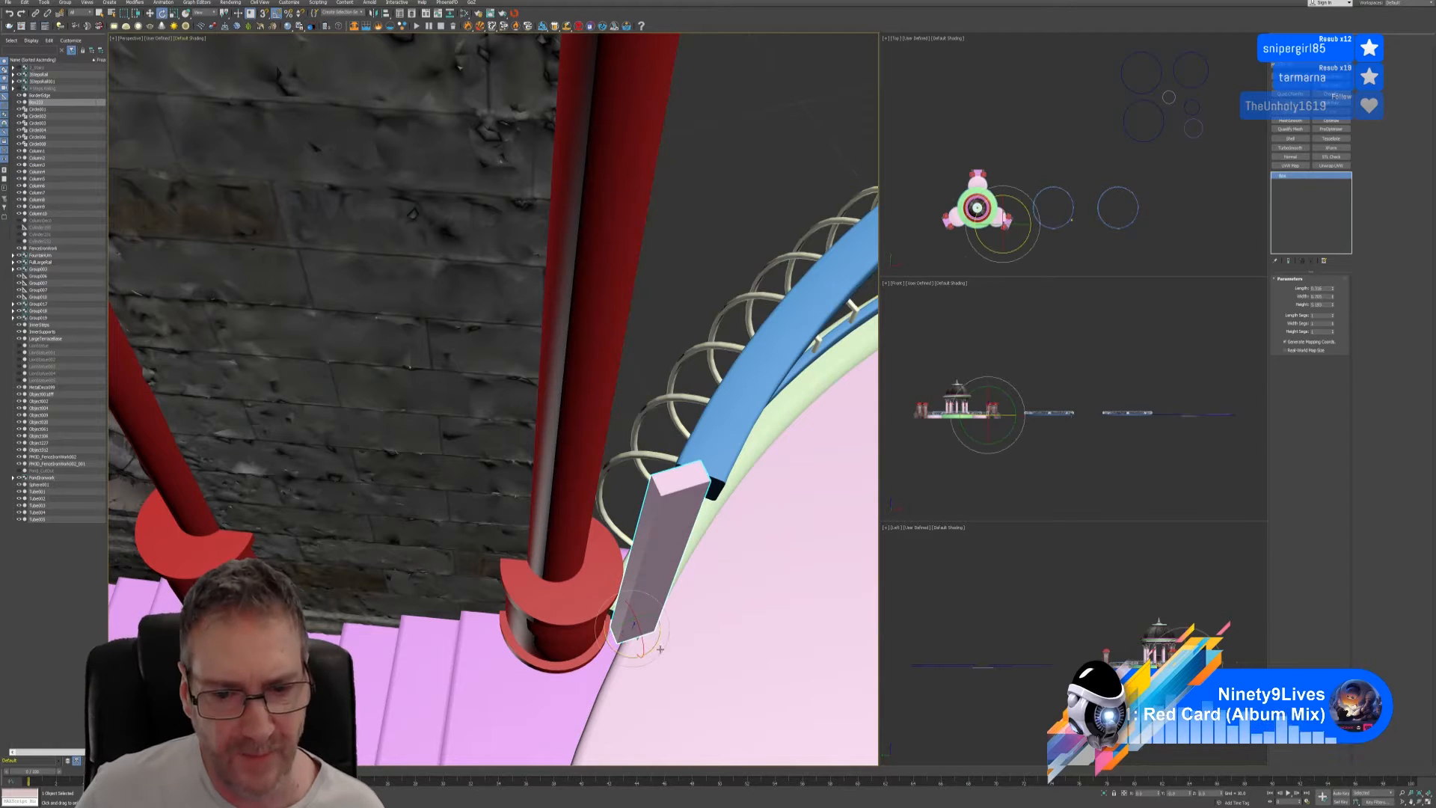
drag(650, 649, 621, 663)
alt+middle_drag(707, 632, 651, 530)
click(150, 14)
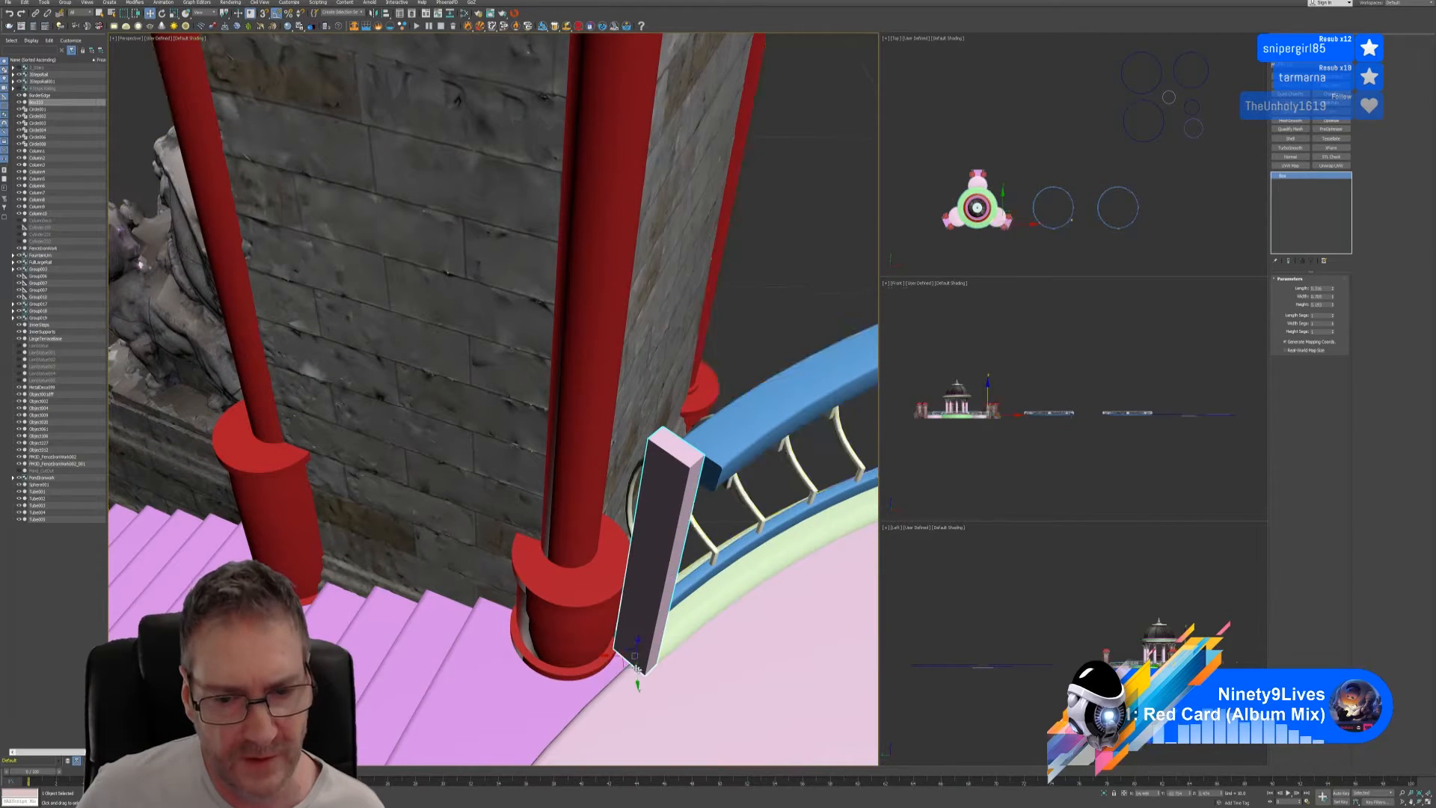
drag(636, 667, 646, 678)
alt+middle_drag(689, 675, 658, 735)
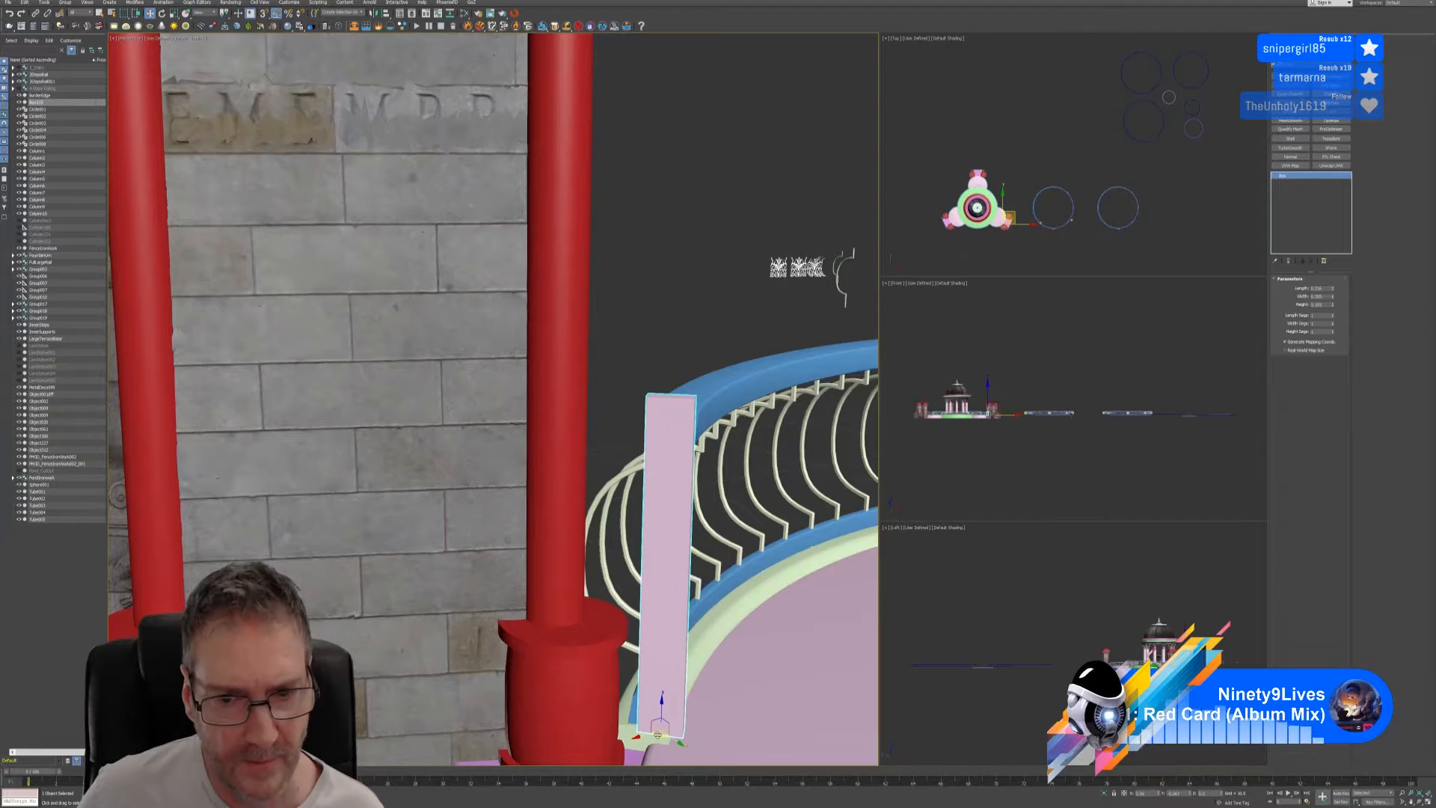
drag(658, 735, 650, 726)
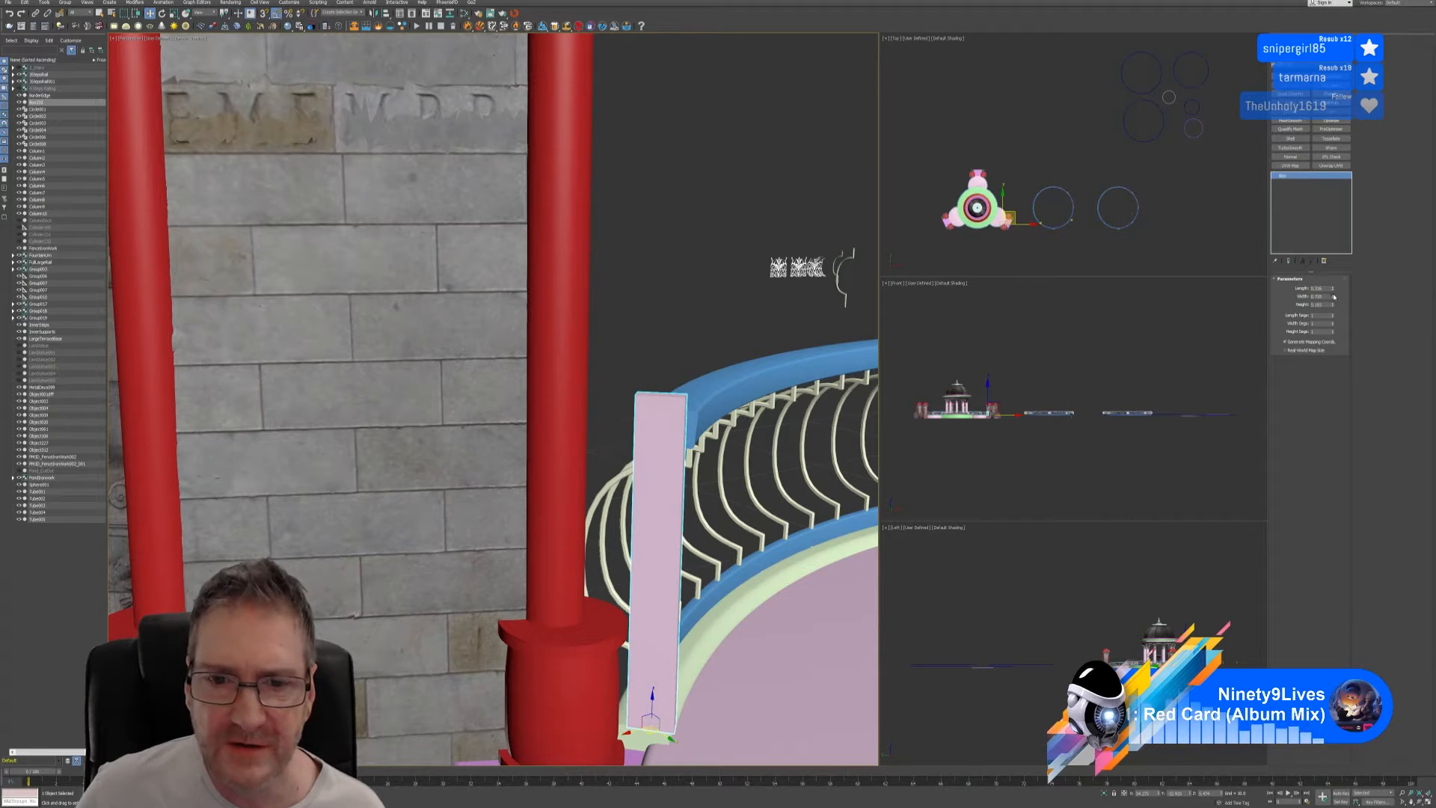
- Adjust the post's width and length in its box parameters so it fully caps the ends of the upper and lower rails
drag(1334, 297, 1339, 284)
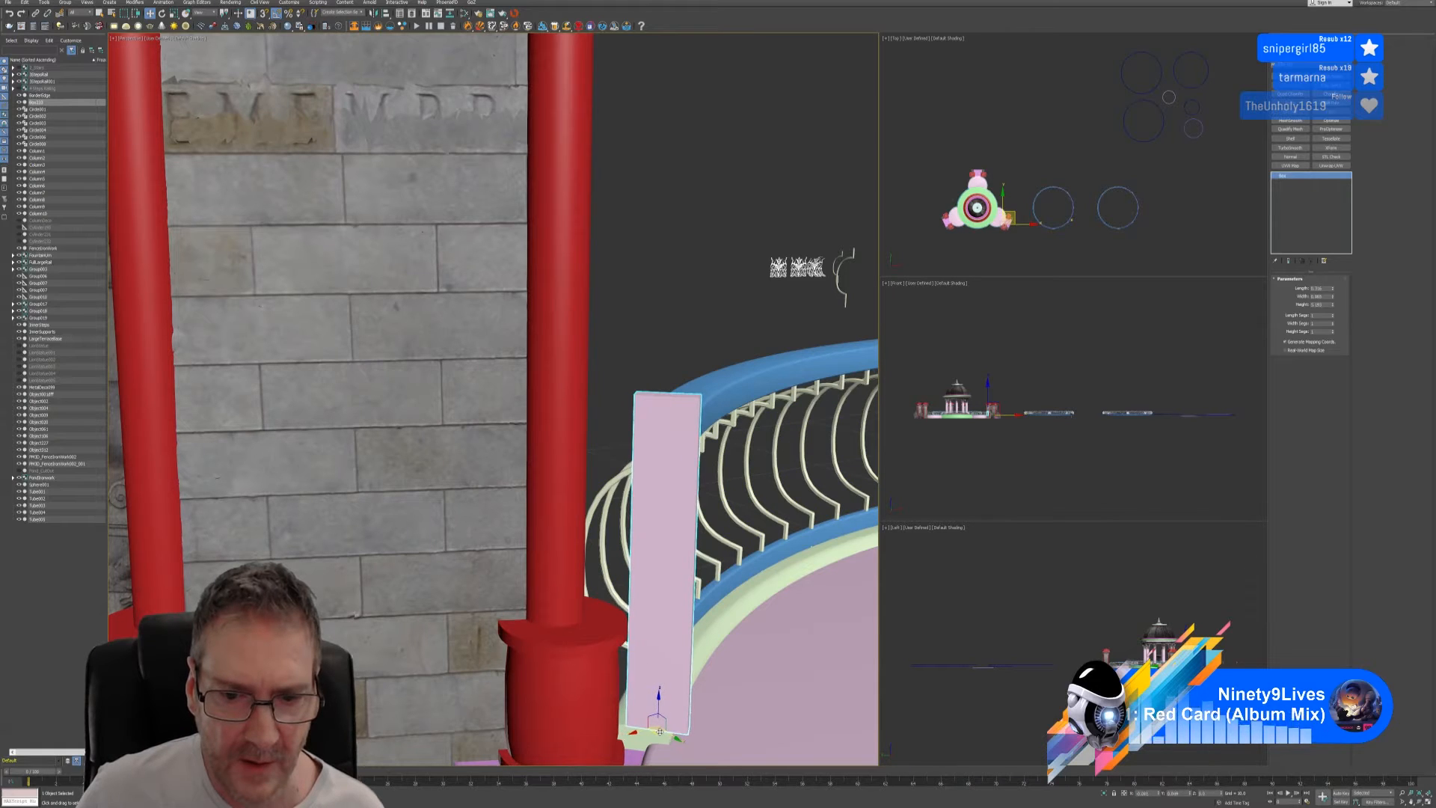
alt+middle_drag(653, 730, 816, 675)
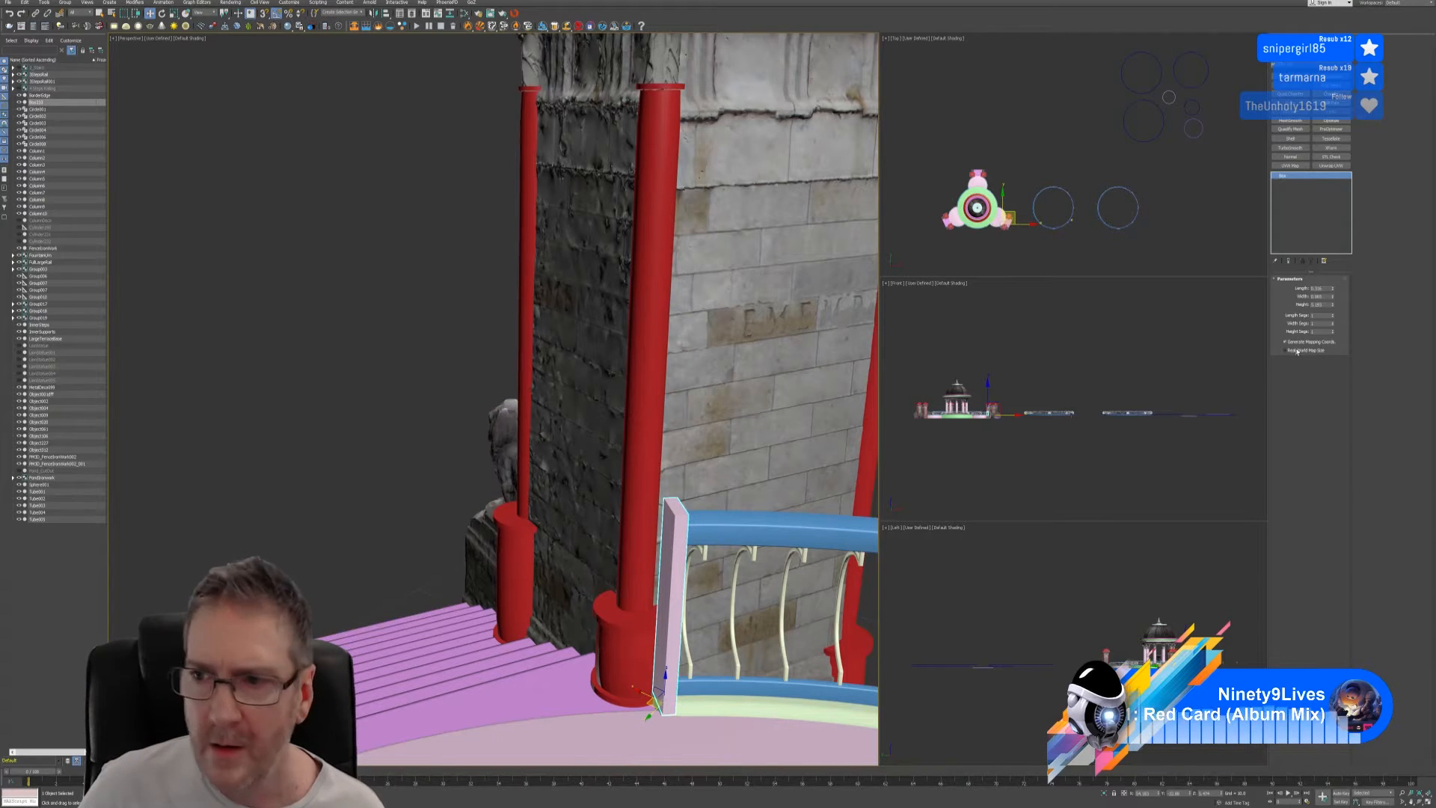
click(1333, 298)
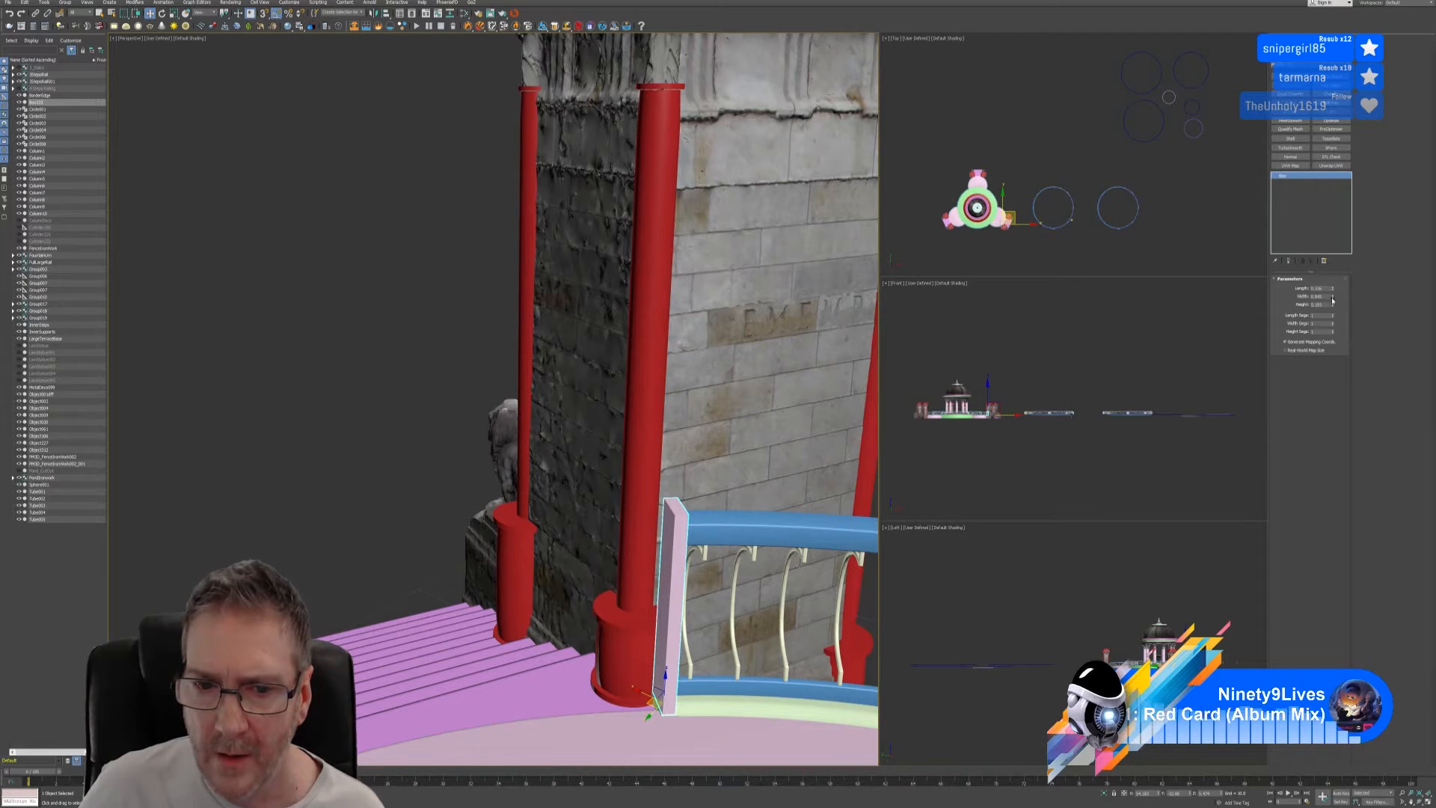
drag(1332, 300, 1333, 294)
mouse_move(604, 486)
alt+middle_down()
mouse_move(684, 523)
mouse_move(733, 482)
mouse_move(604, 459)
mouse_move(586, 461)
mouse_move(621, 464)
mouse_move(582, 473)
alt+middle_up()
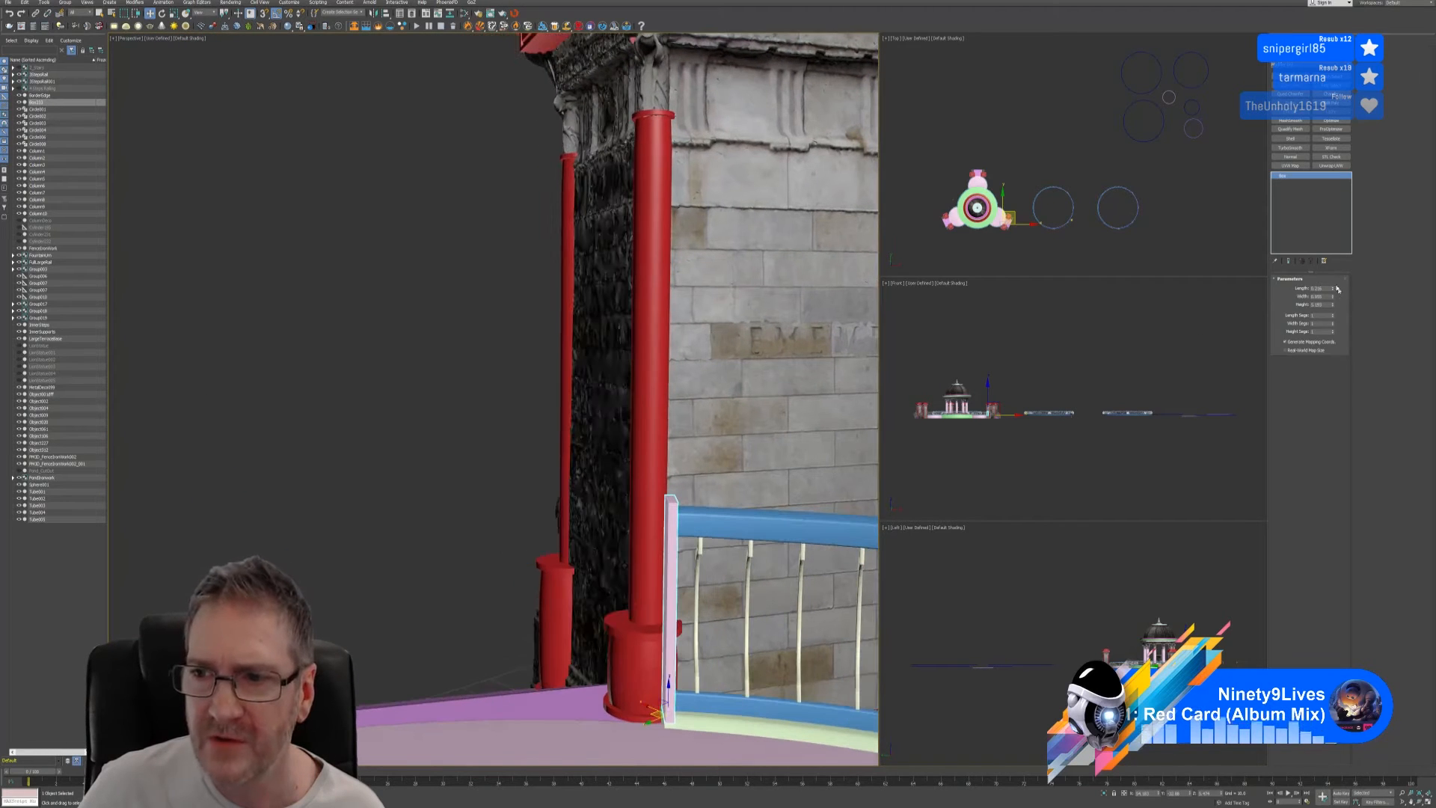
drag(1333, 298, 1331, 284)
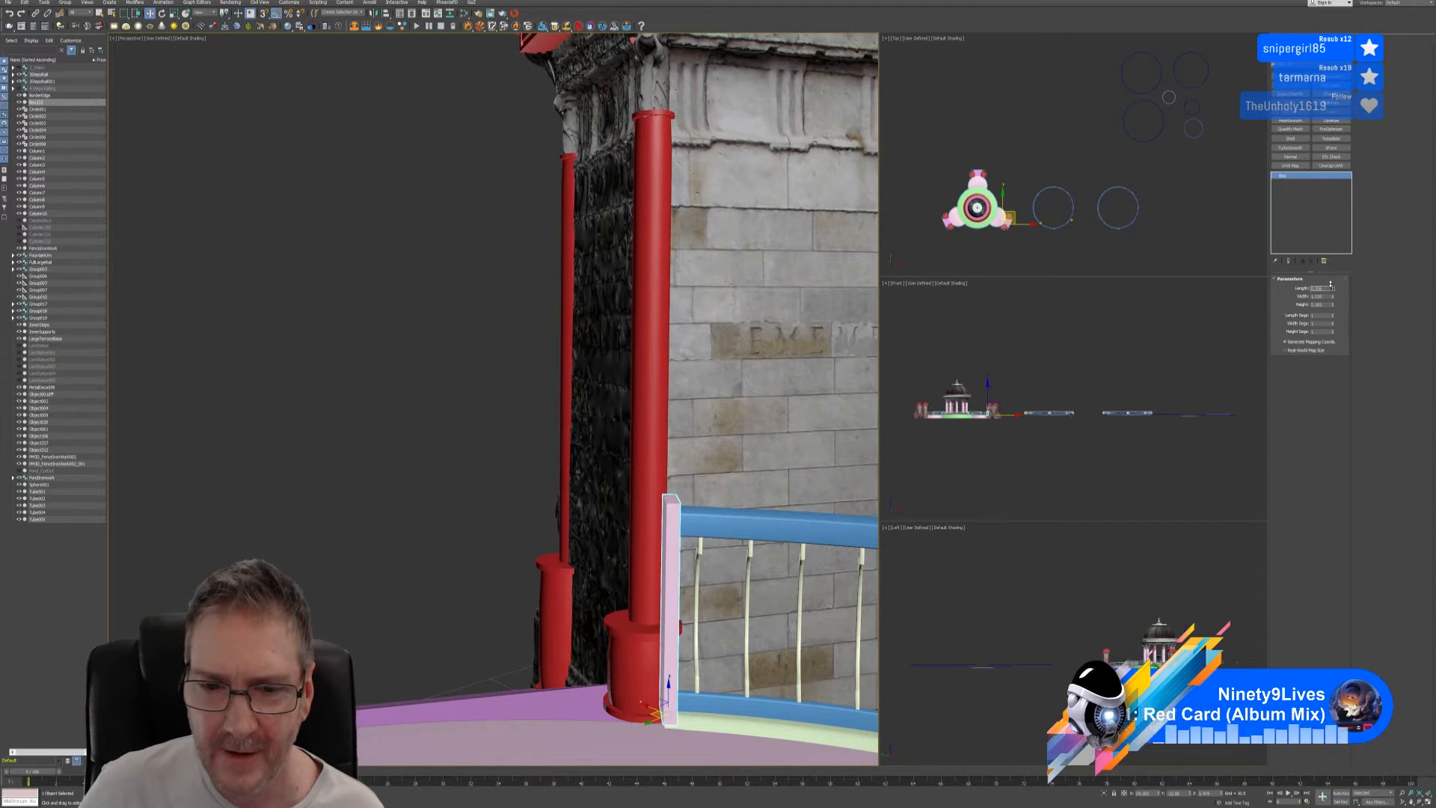
alt+middle_drag(711, 382, 921, 398)
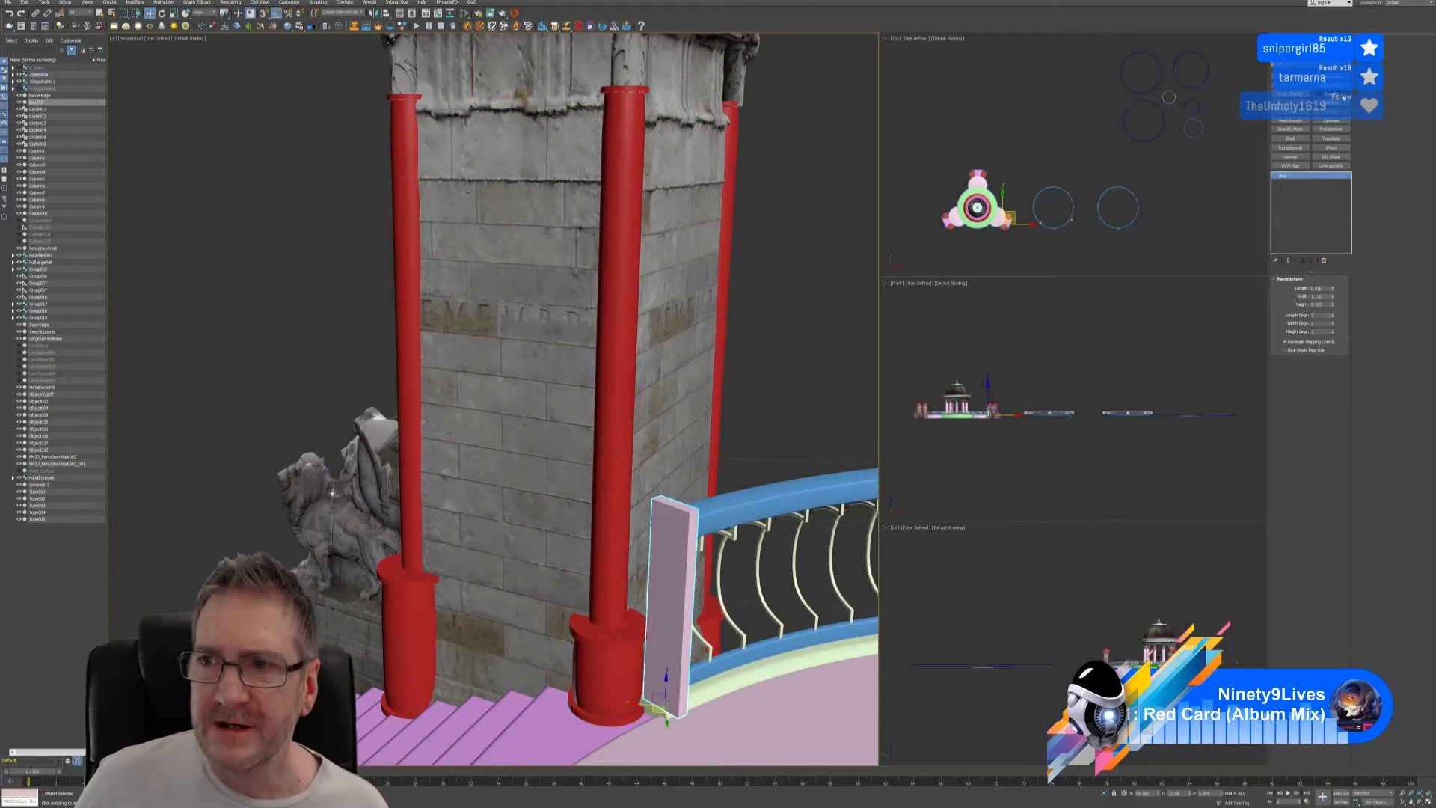
- Add a Chamfer modifier to the post and reduce its amount to give the edges a very small bevel
click(1341, 96)
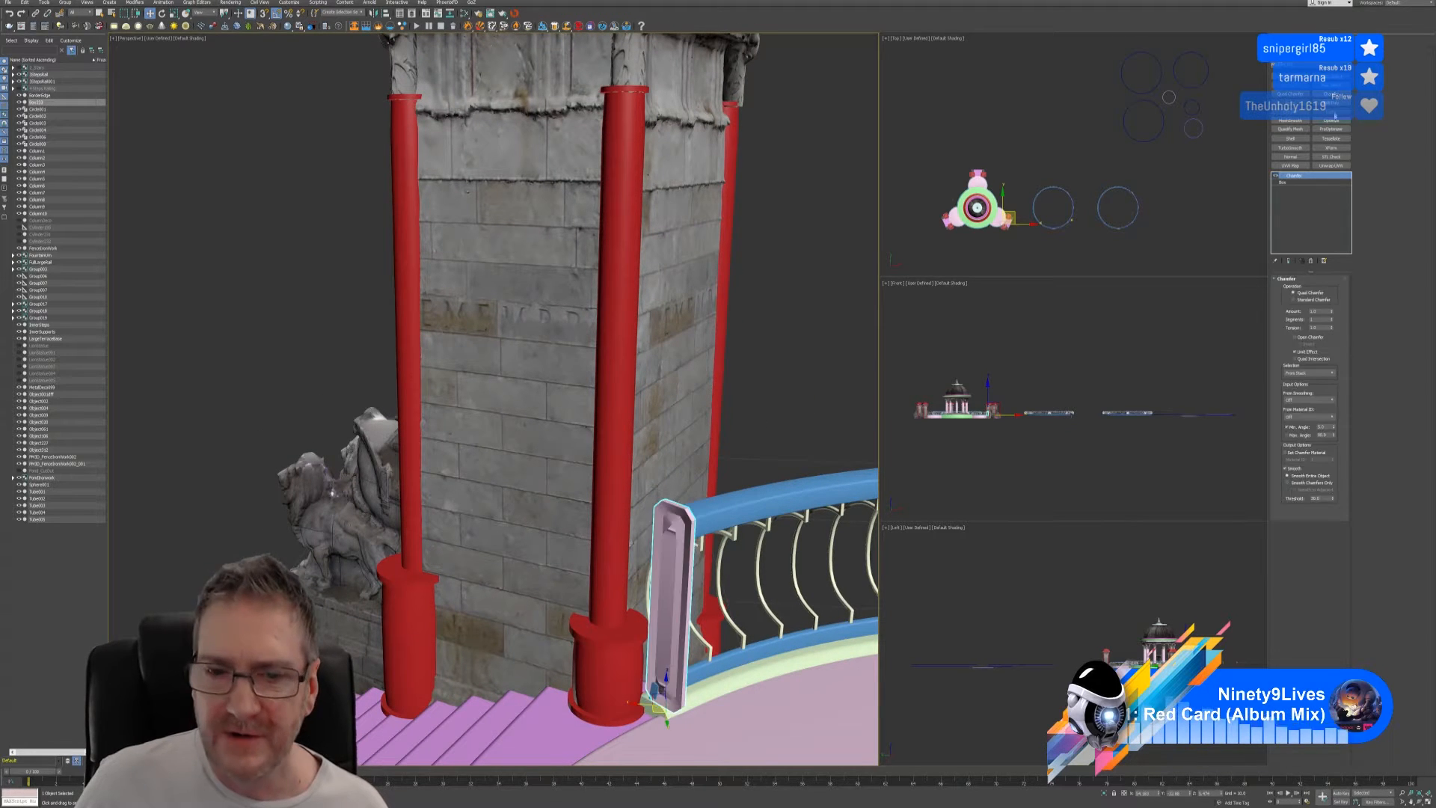
click(1332, 319)
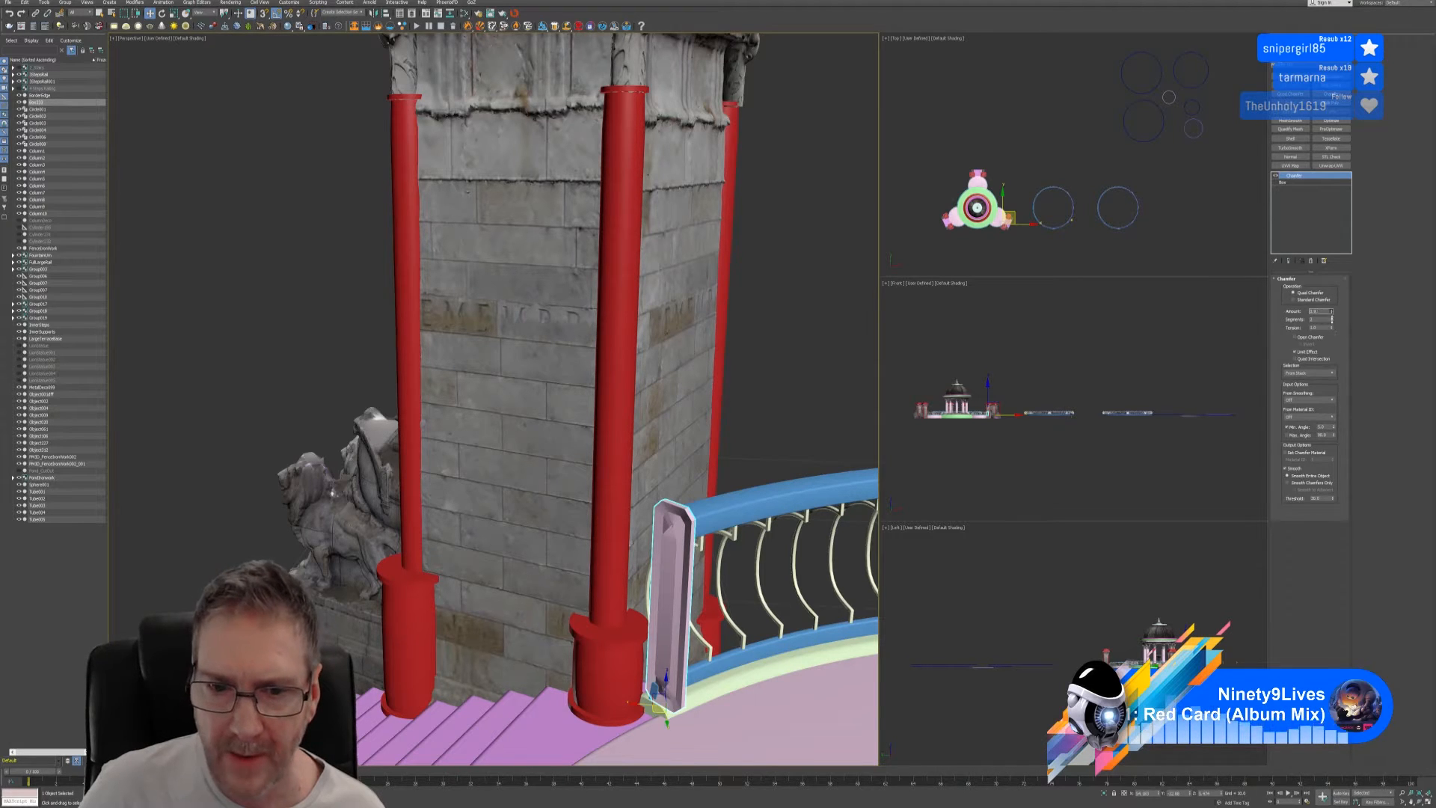
drag(1332, 317, 1332, 339)
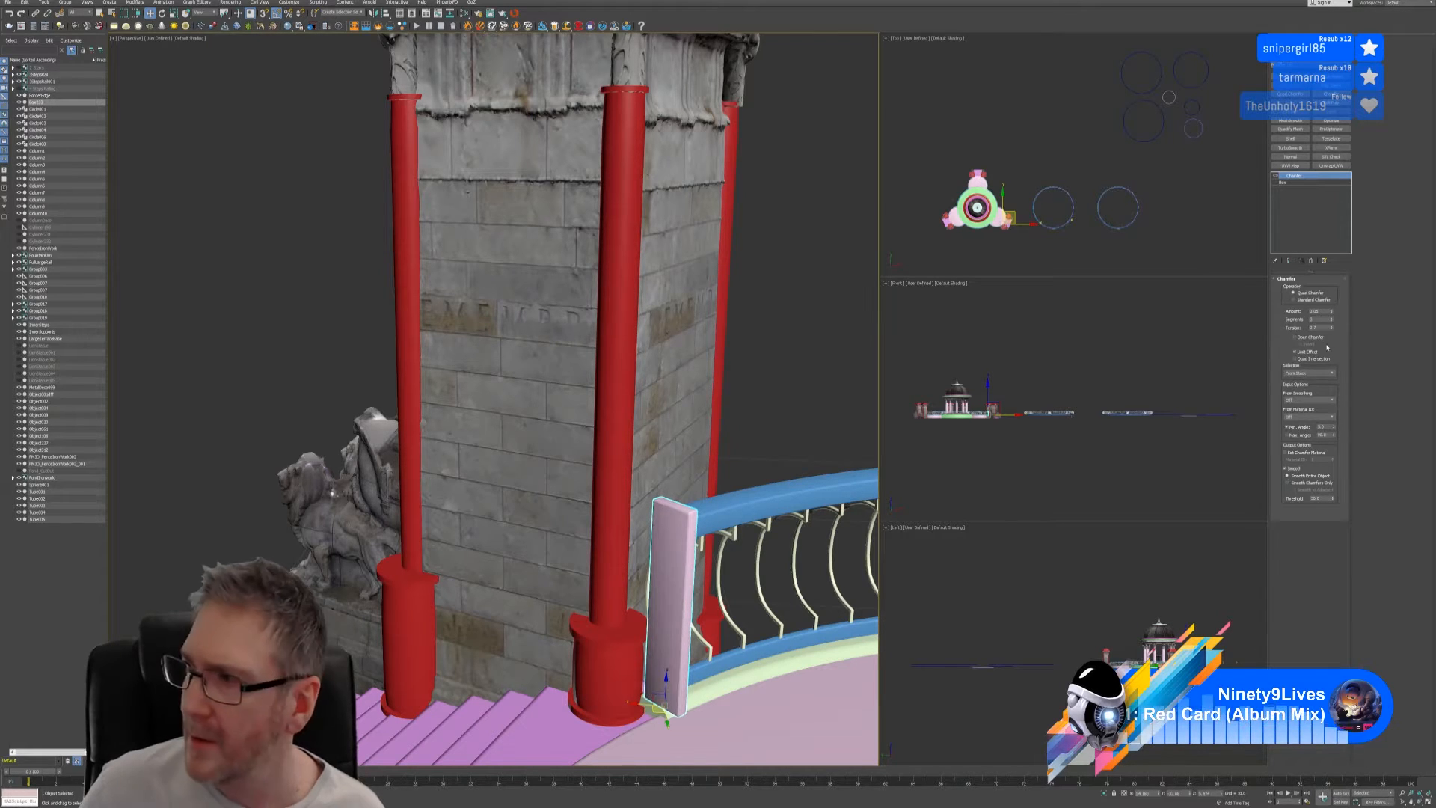
alt+middle_drag(736, 469, 750, 443)
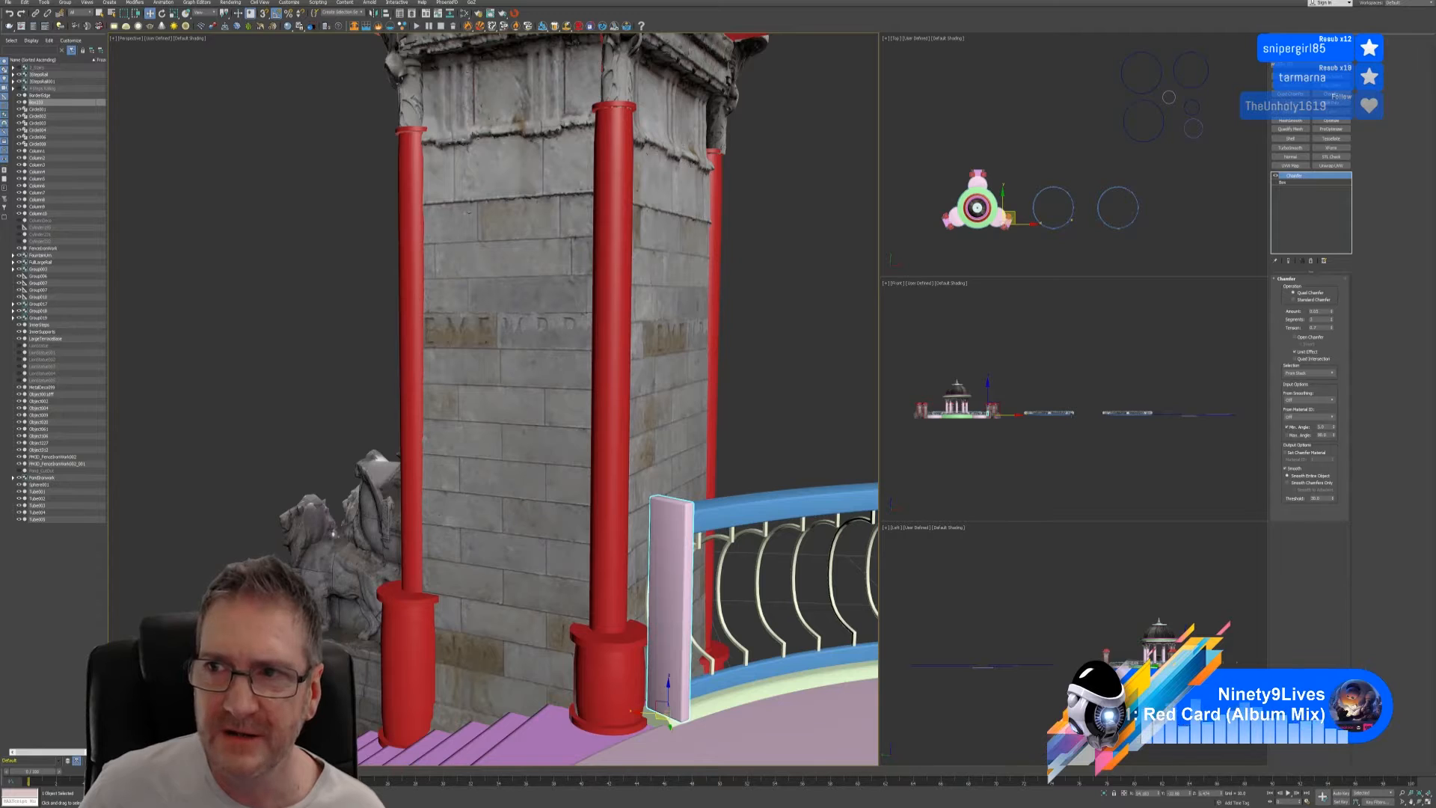
- Change the post's object color to the same blue as the railing
click(1347, 56)
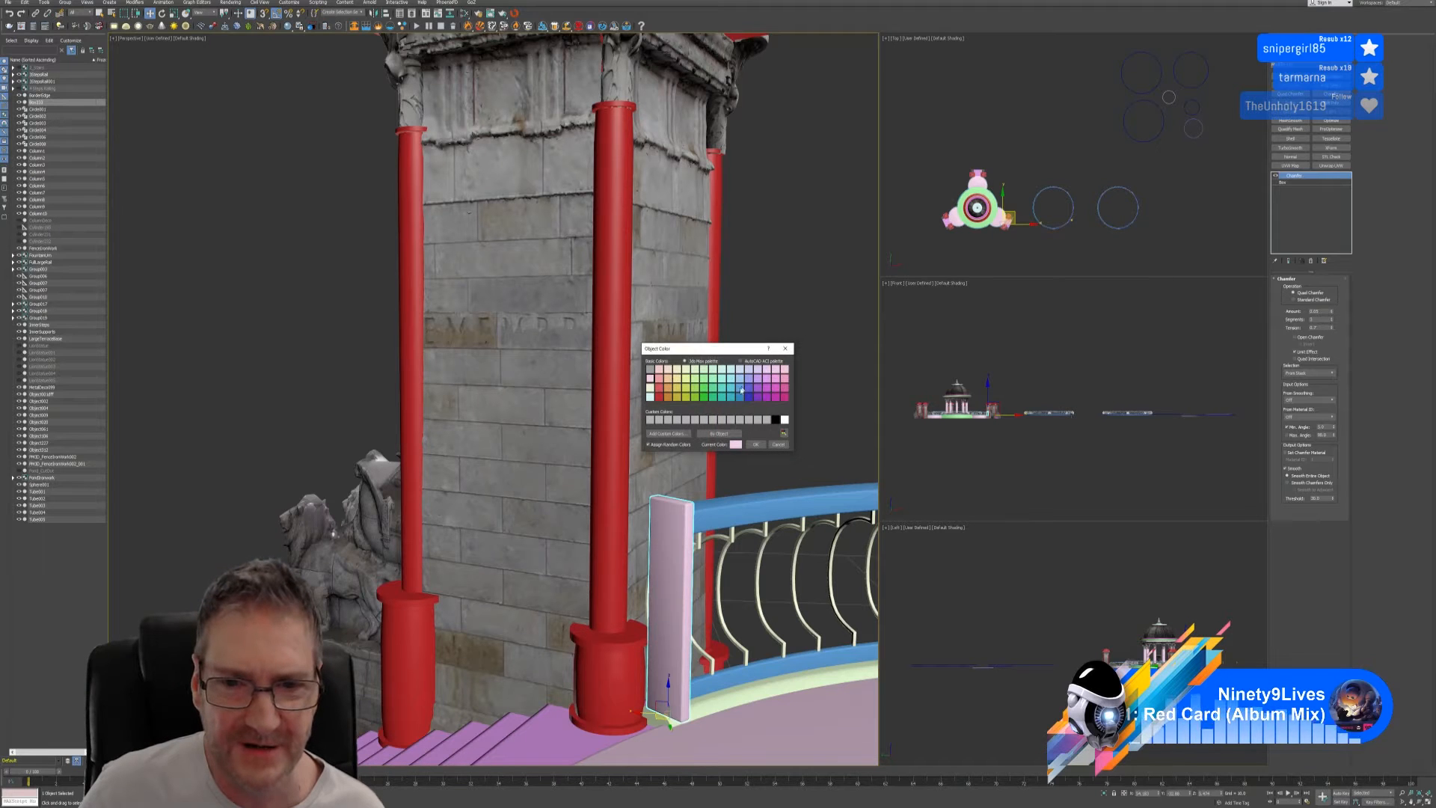
click(741, 389)
click(756, 445)
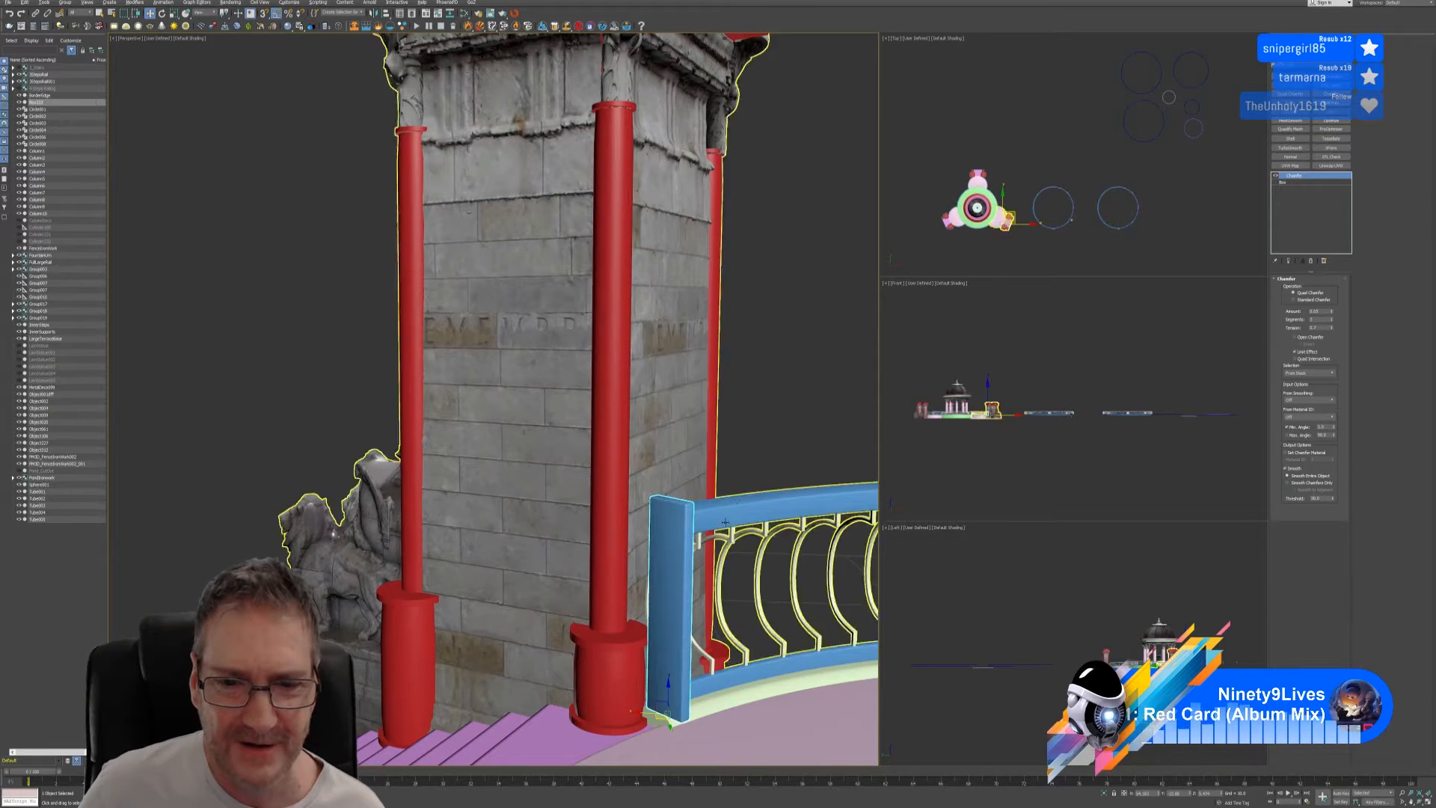
alt+middle_drag(724, 522, 702, 525)
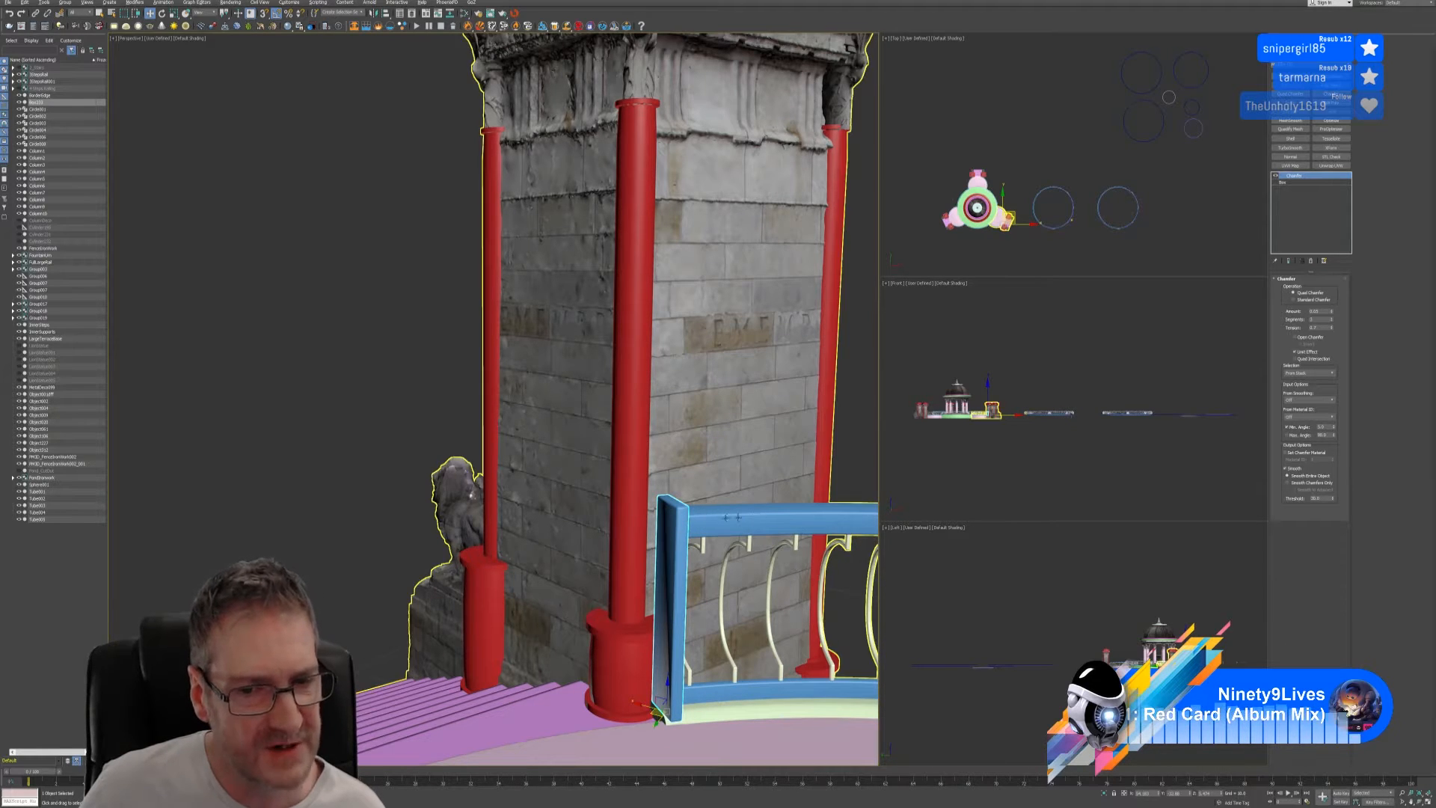
mouse_move(644, 528)
alt+middle_down()
mouse_move(618, 499)
mouse_move(664, 520)
mouse_move(701, 507)
mouse_move(654, 502)
alt+middle_up()
scroll(634, 530, down, 5)
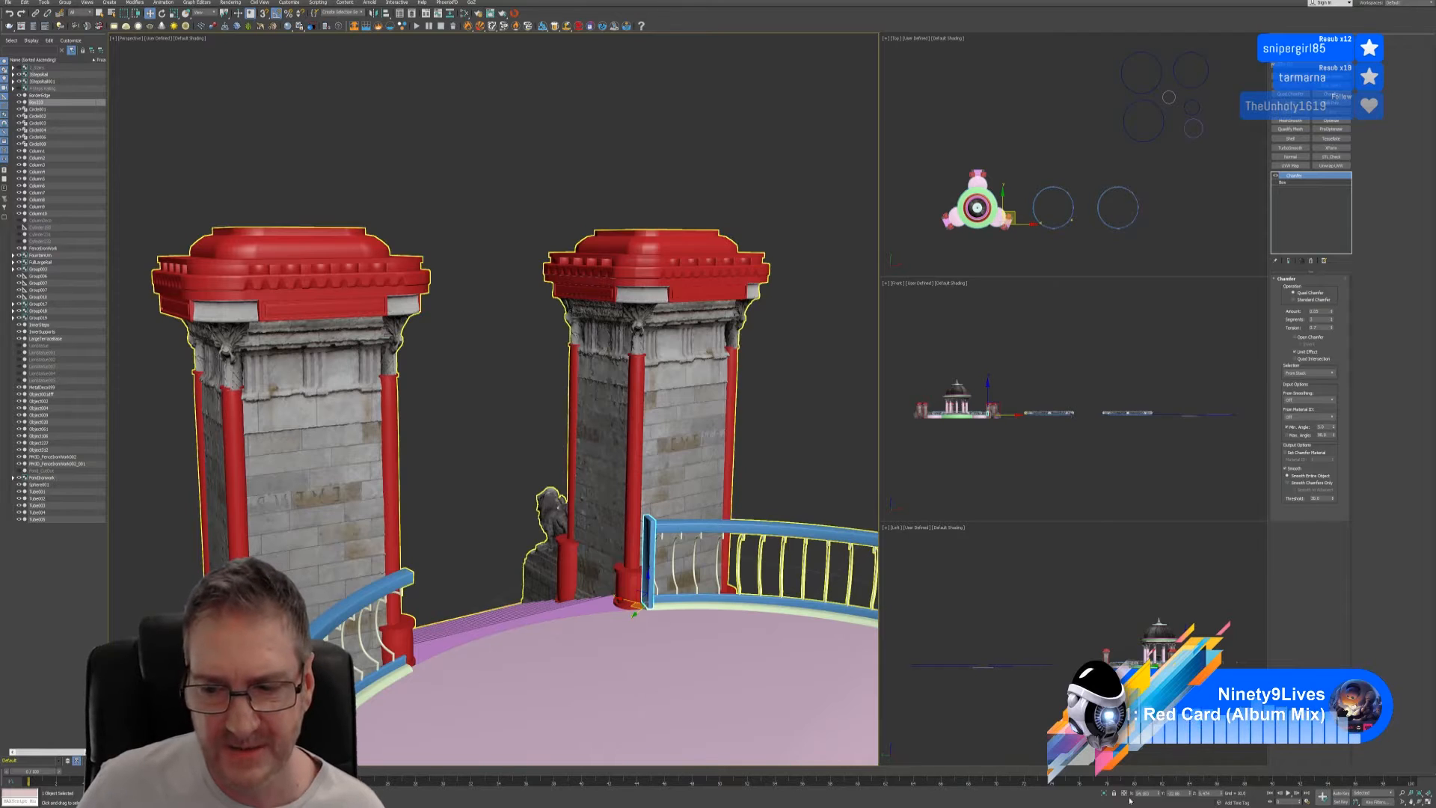
- Isolate the post and clone it upward as a single independent copy
click(1105, 793)
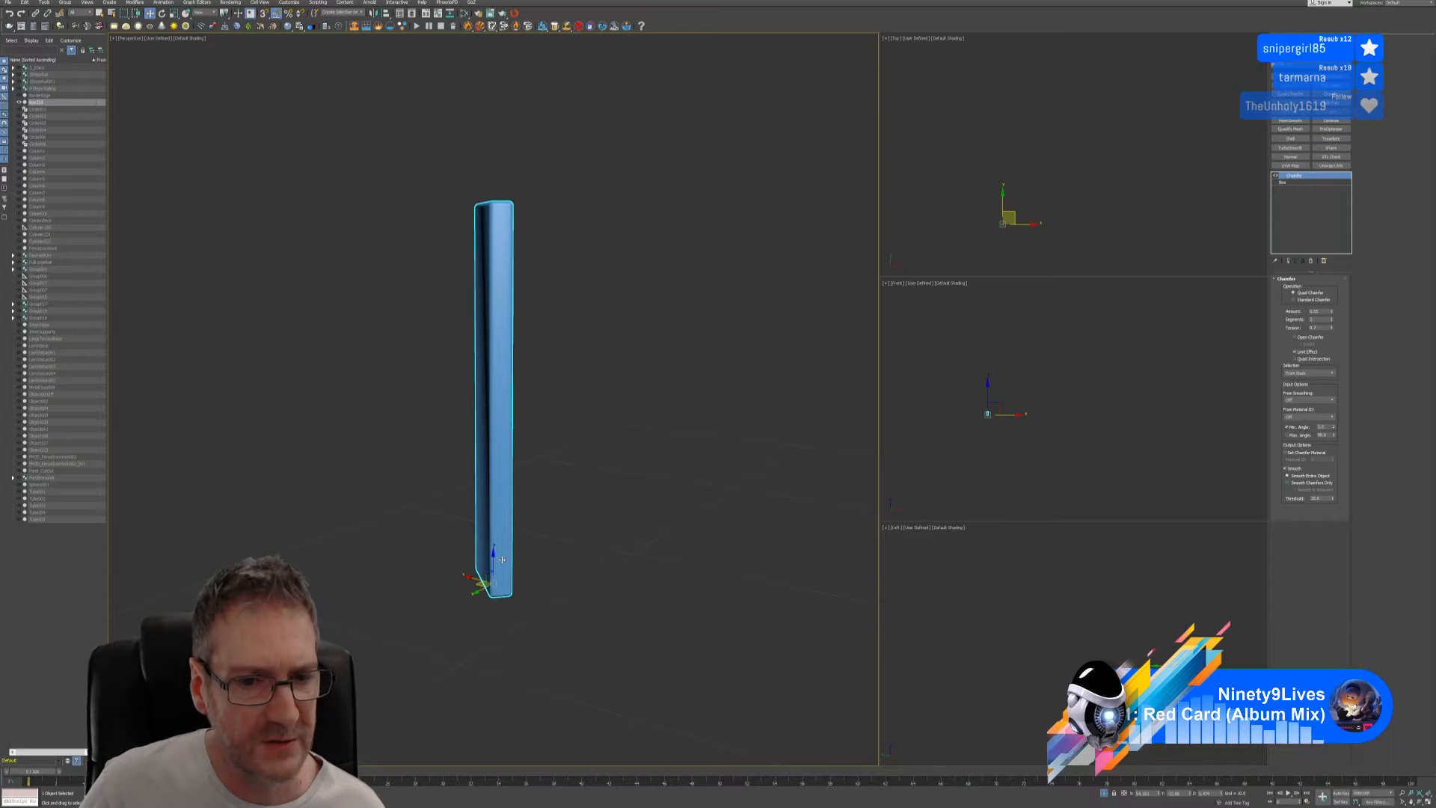
shift+drag(502, 560, 502, 486)
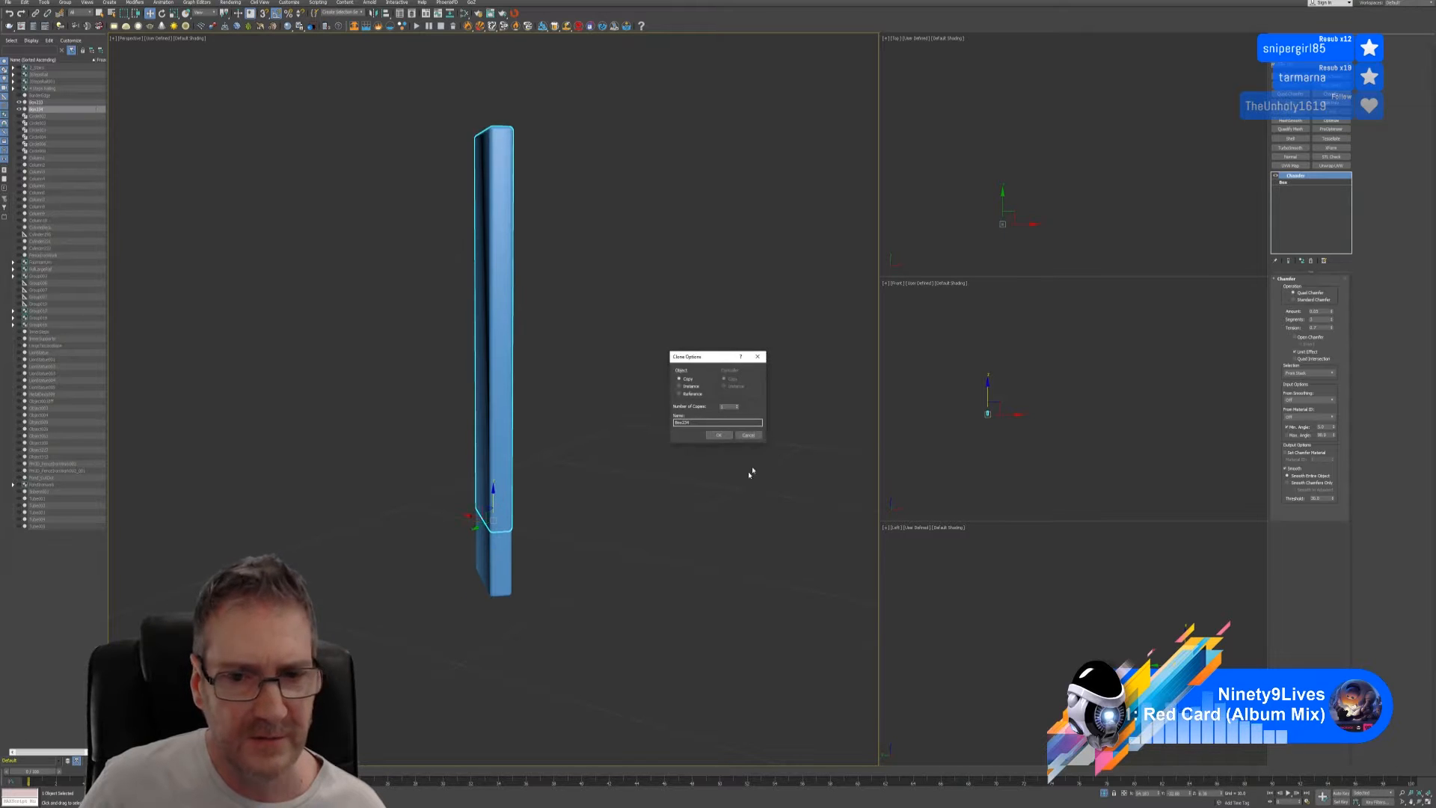
click(718, 435)
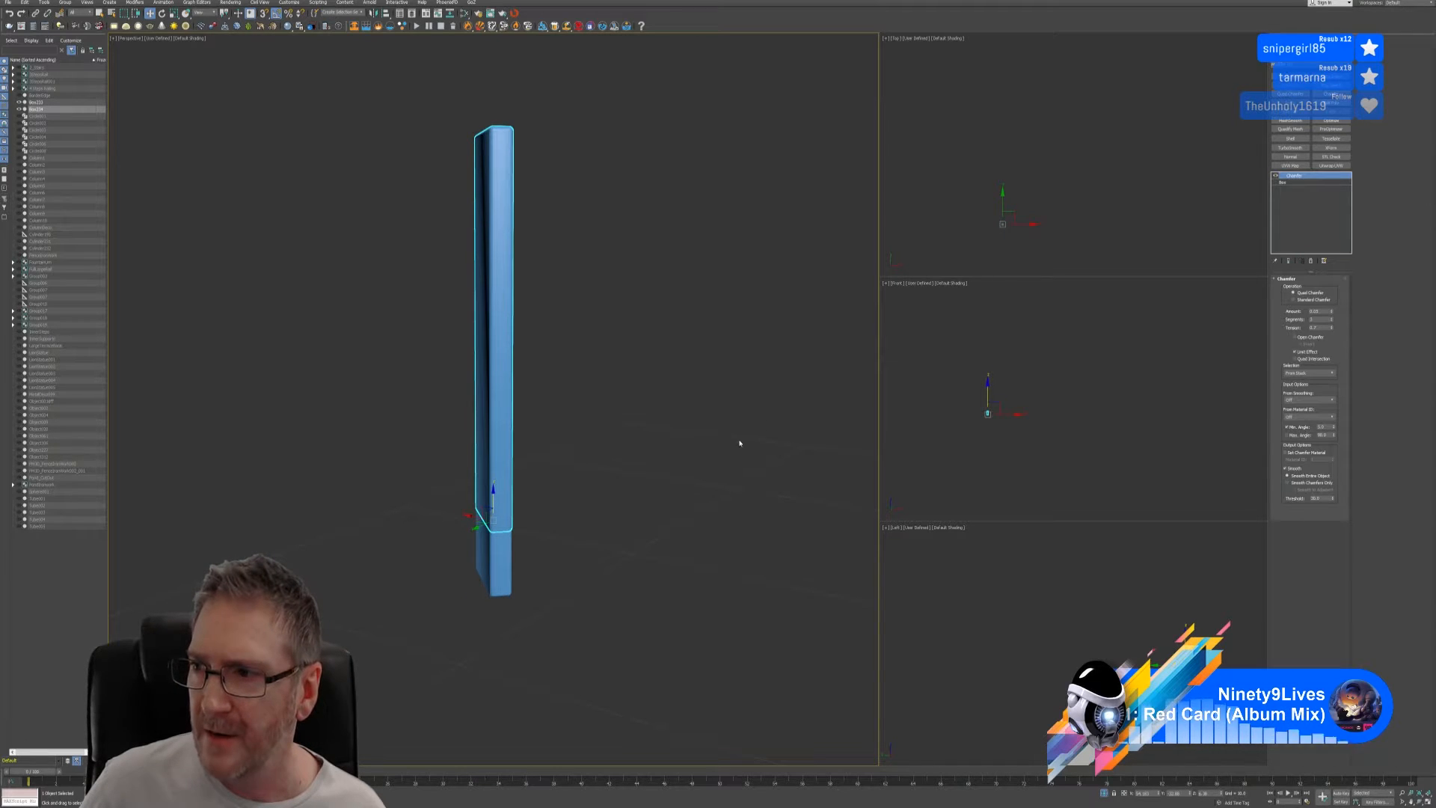
- Shorten the cloned box to a low block and increase its length and width slightly beyond the post to form a collar
click(1304, 182)
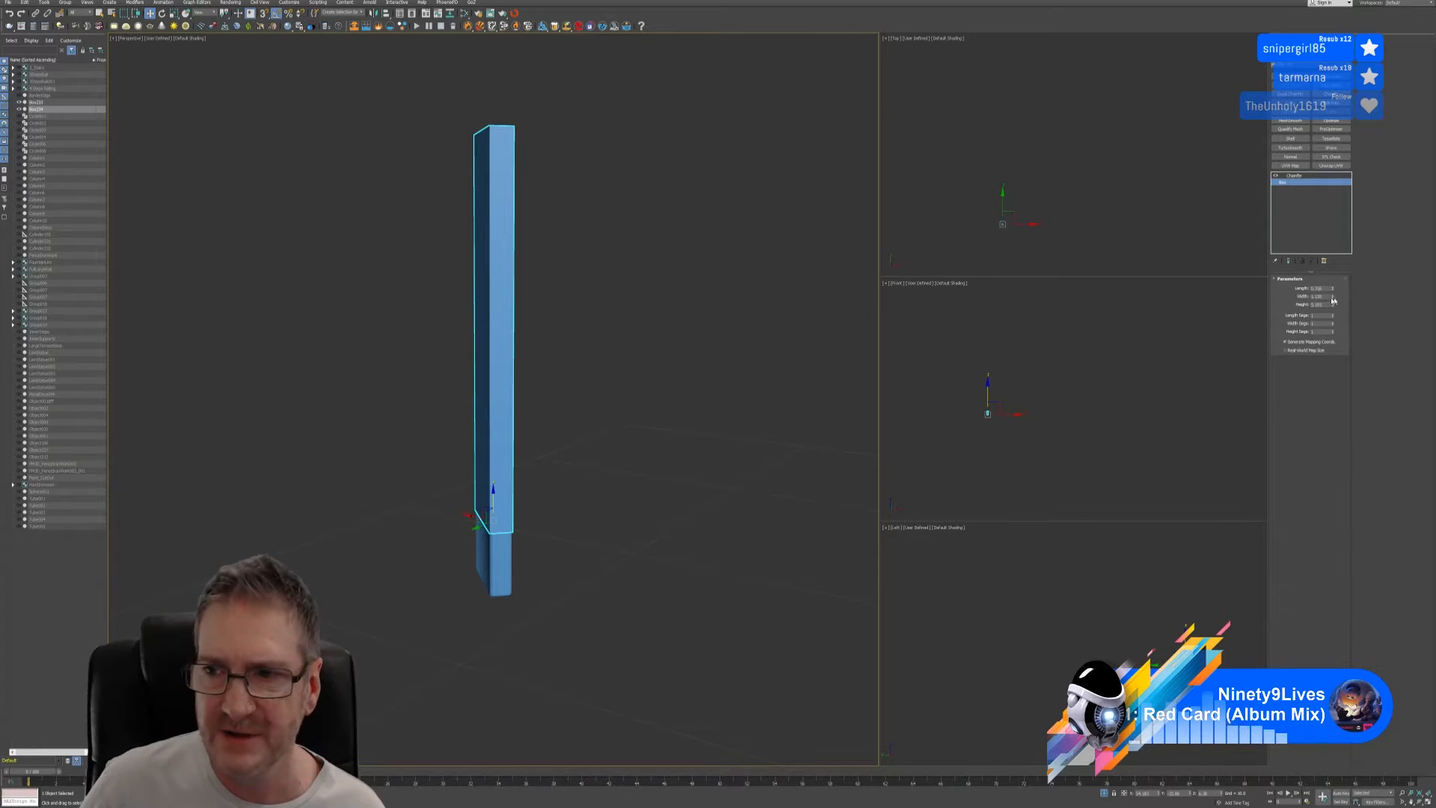
drag(1333, 308, 1325, 341)
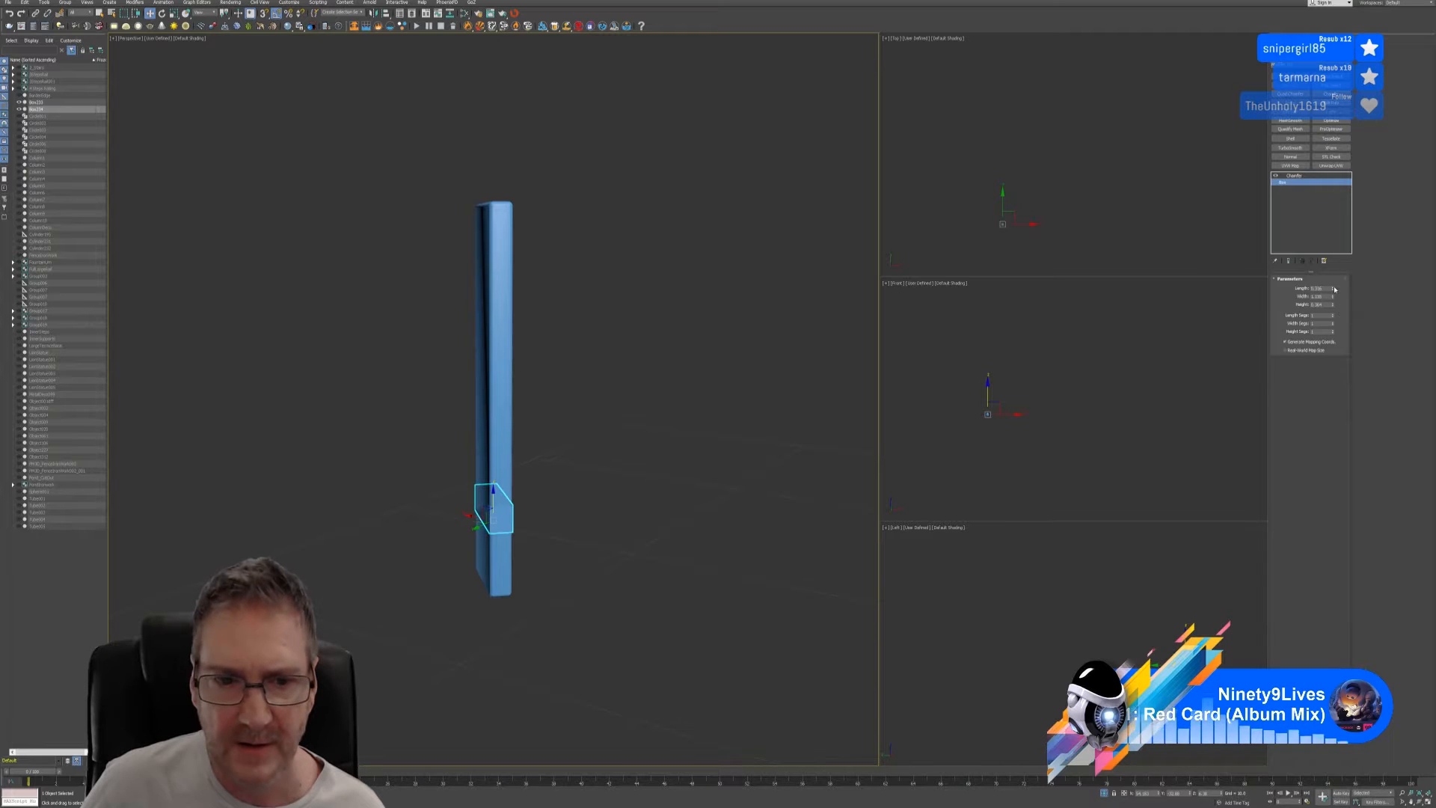
drag(1334, 289, 1334, 290)
drag(1336, 289, 1336, 289)
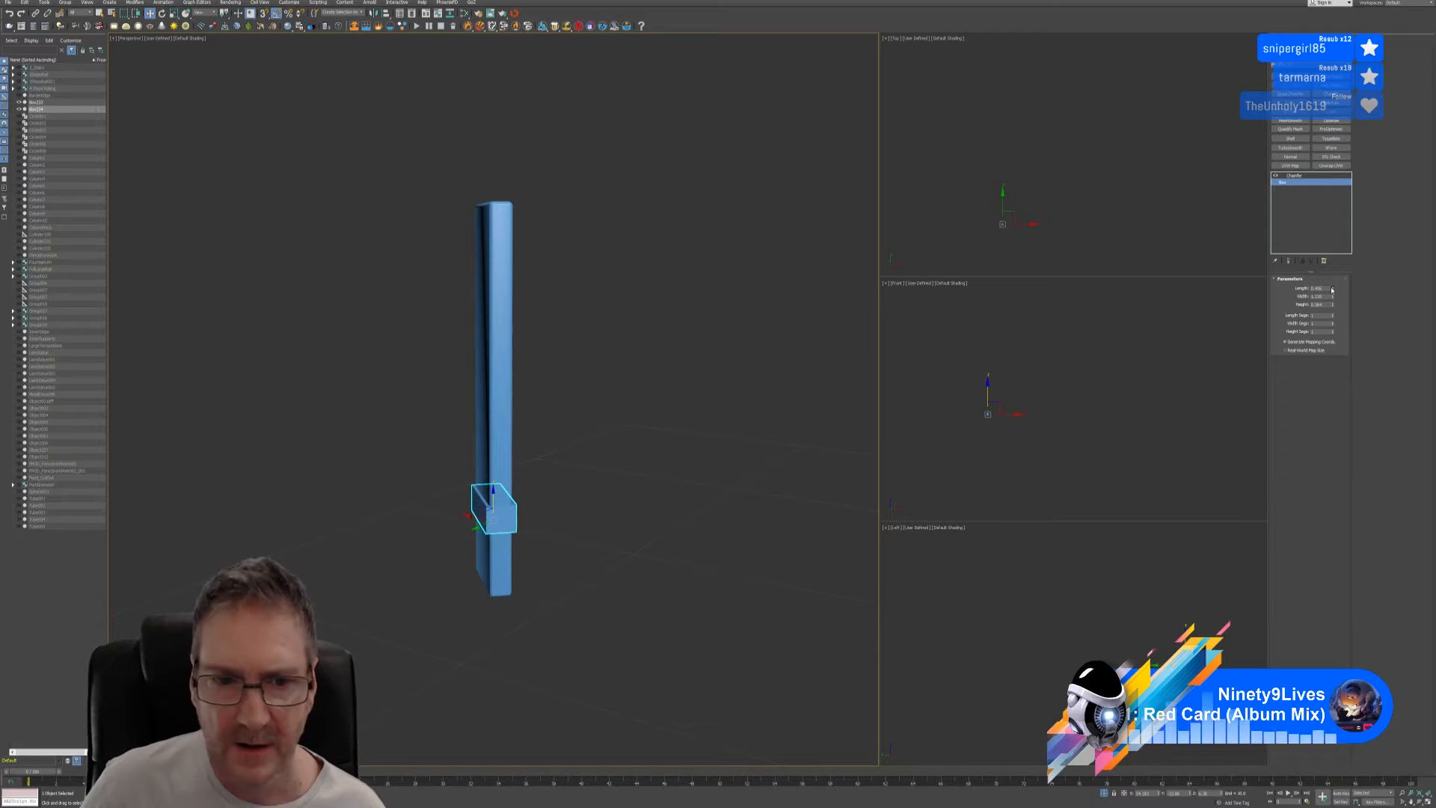
click(1332, 287)
click(1332, 287)
click(1331, 288)
click(1332, 288)
click(1332, 288)
click(1332, 289)
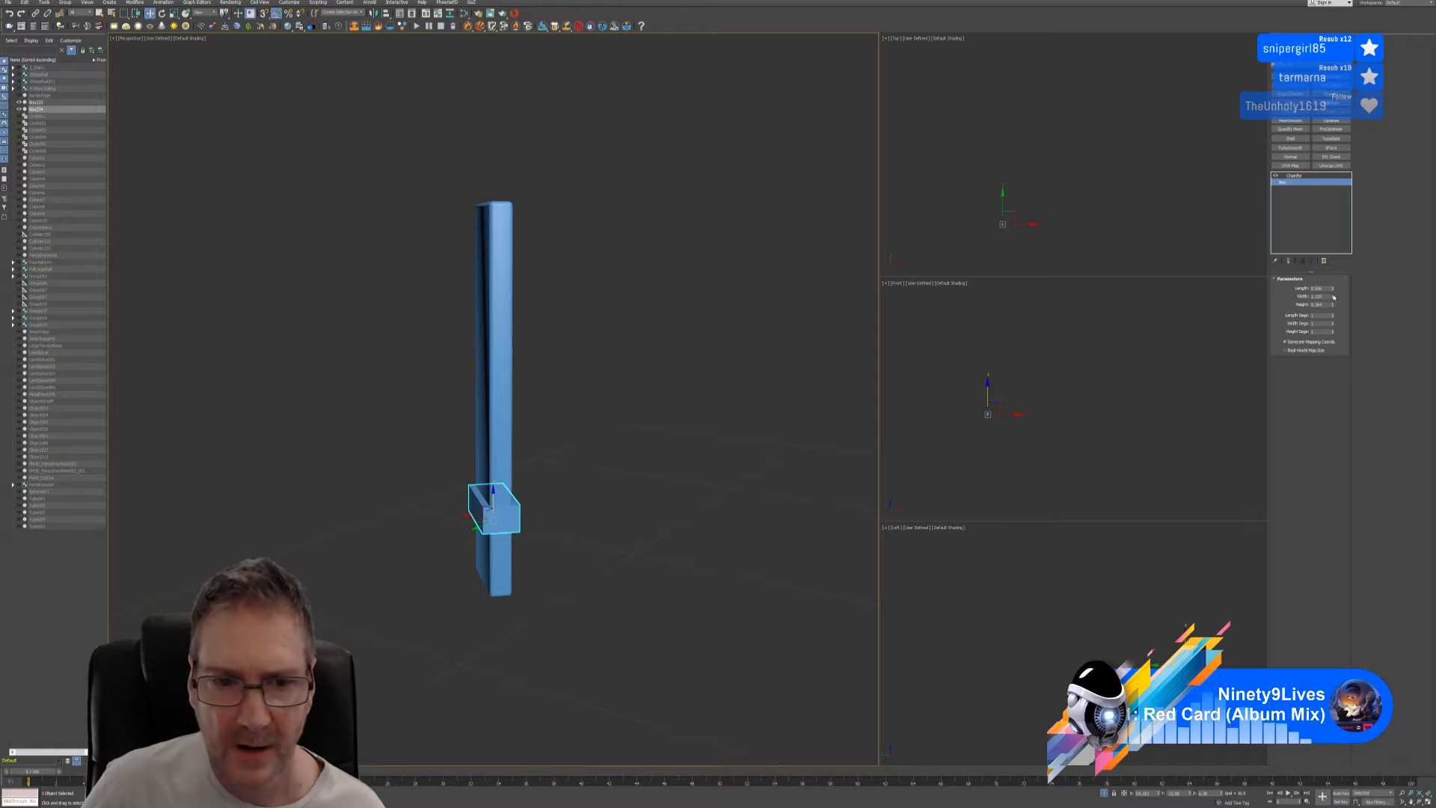
click(1333, 296)
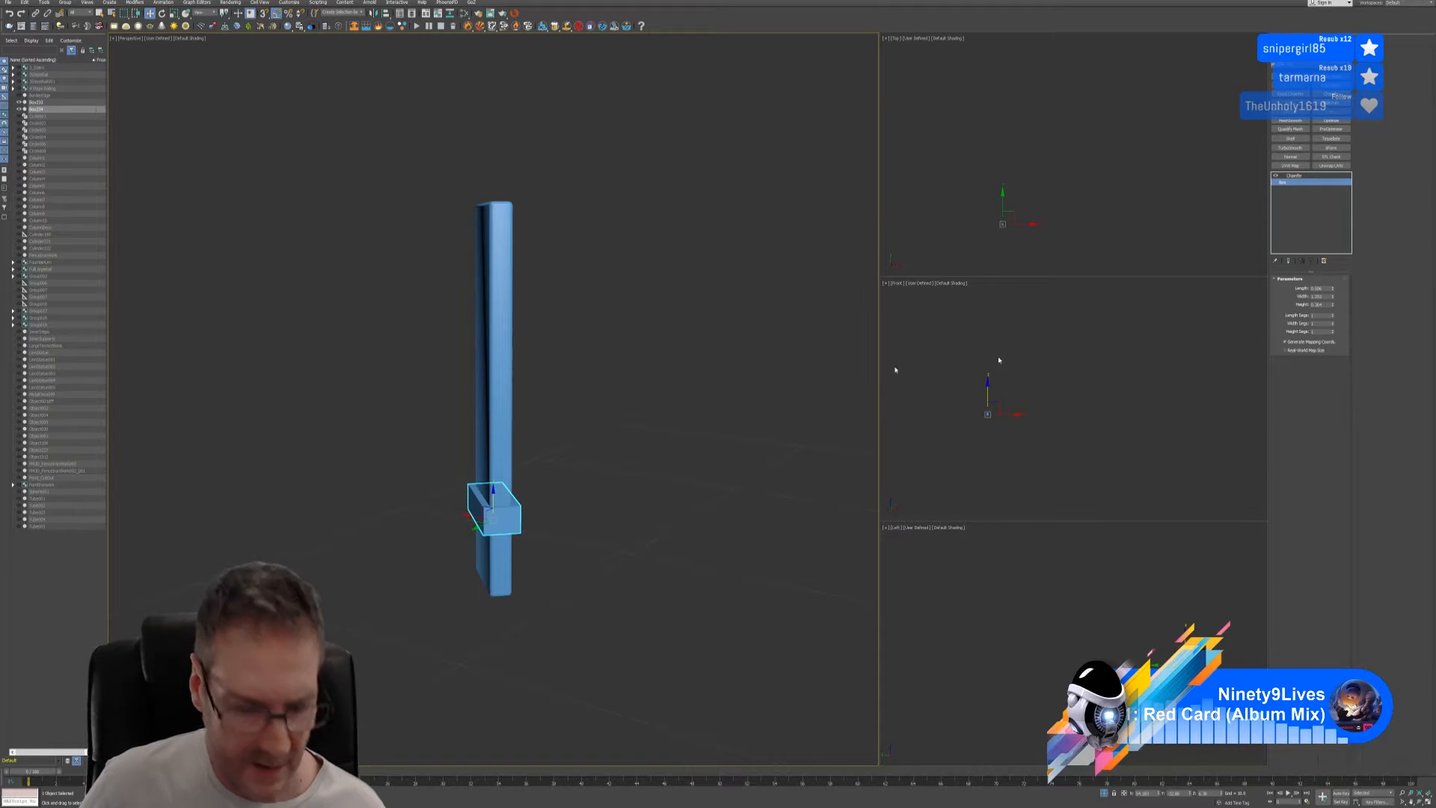
- Lower the collar block to the foot of the post as its base
alt+middle_drag(481, 362, 503, 390)
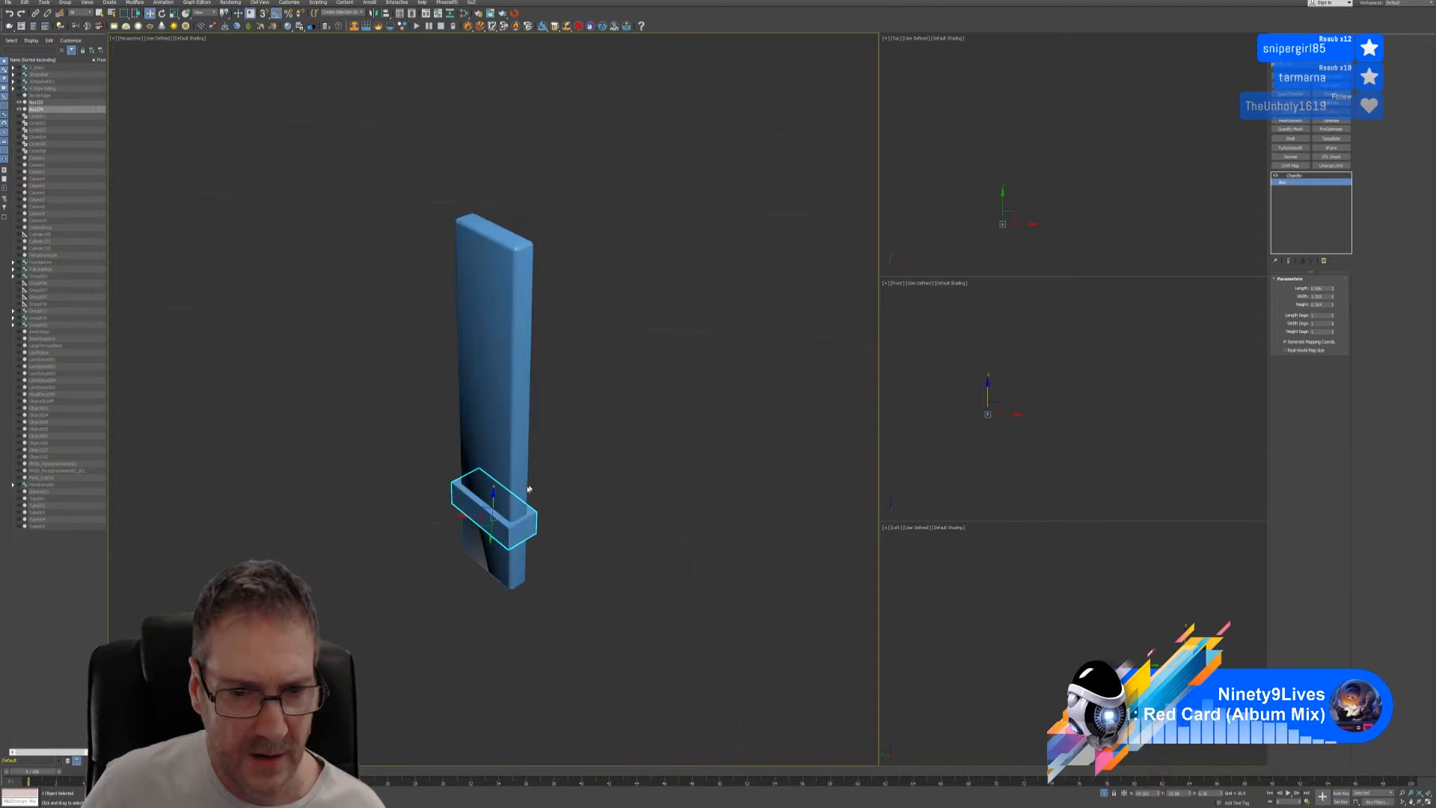
drag(494, 496, 495, 539)
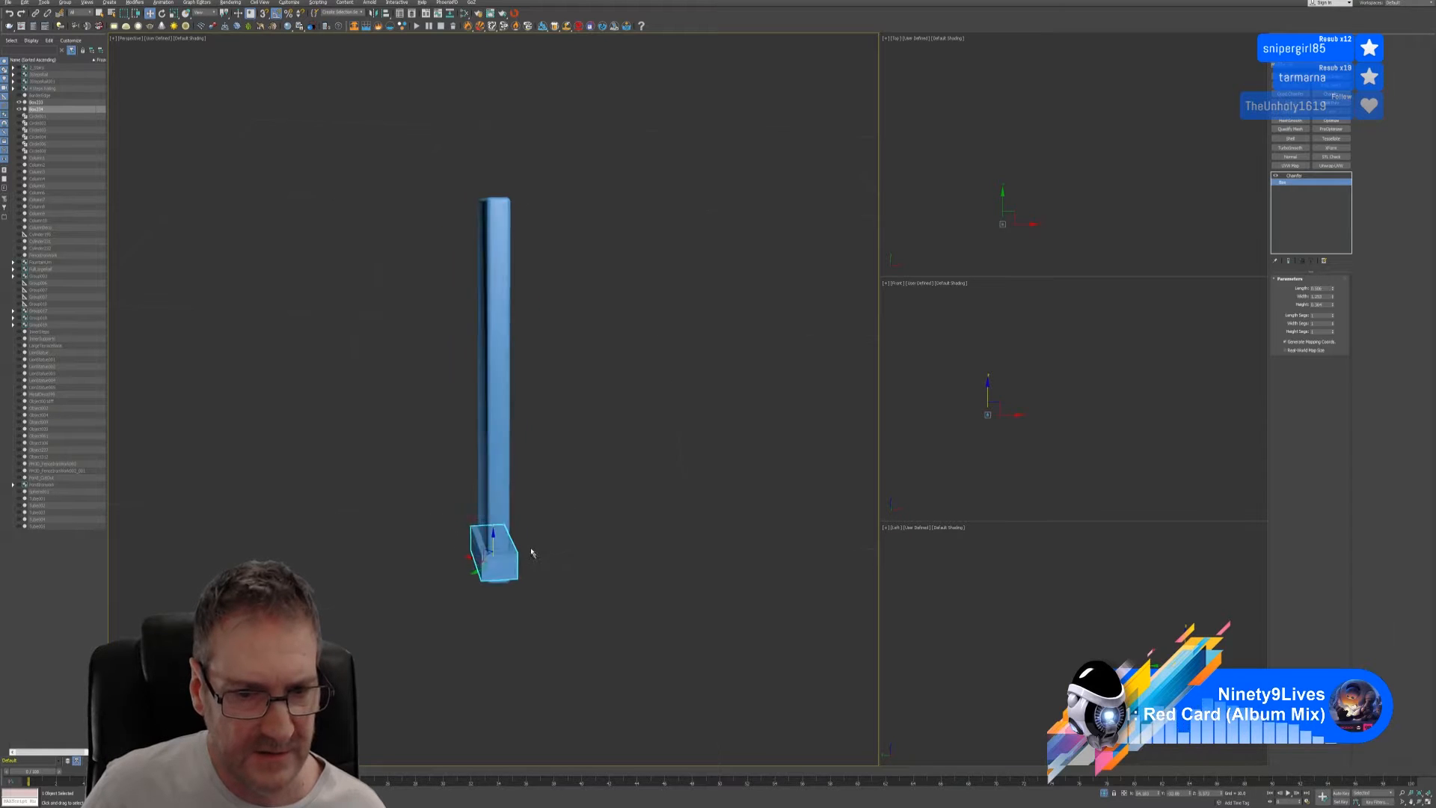
- Fine-tune the base block's vertical position so it covers the post's foot, and return to its Chamfer modifier
alt+middle_drag(495, 539, 525, 544)
drag(493, 536, 493, 542)
alt+middle_drag(521, 547, 553, 521)
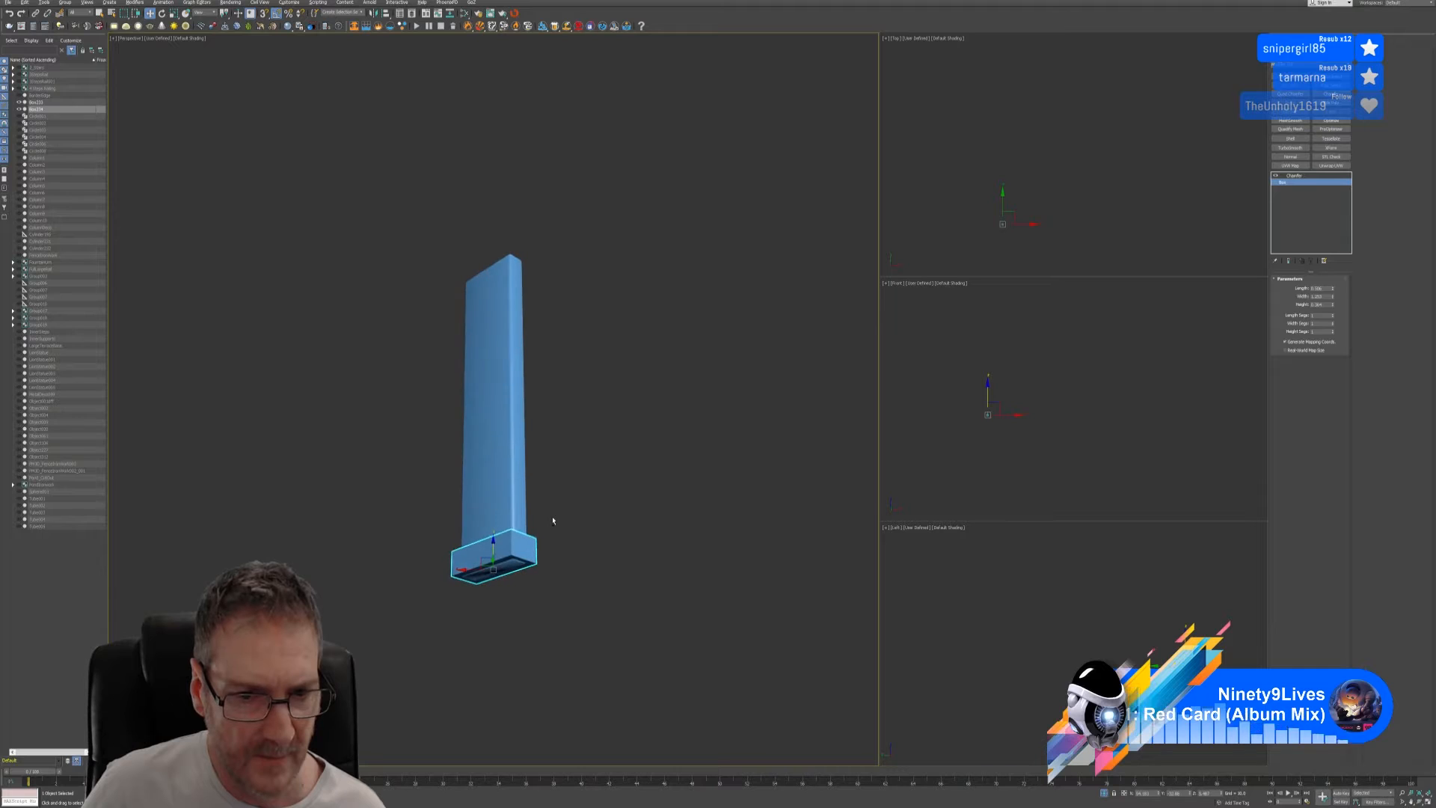
drag(490, 548, 491, 550)
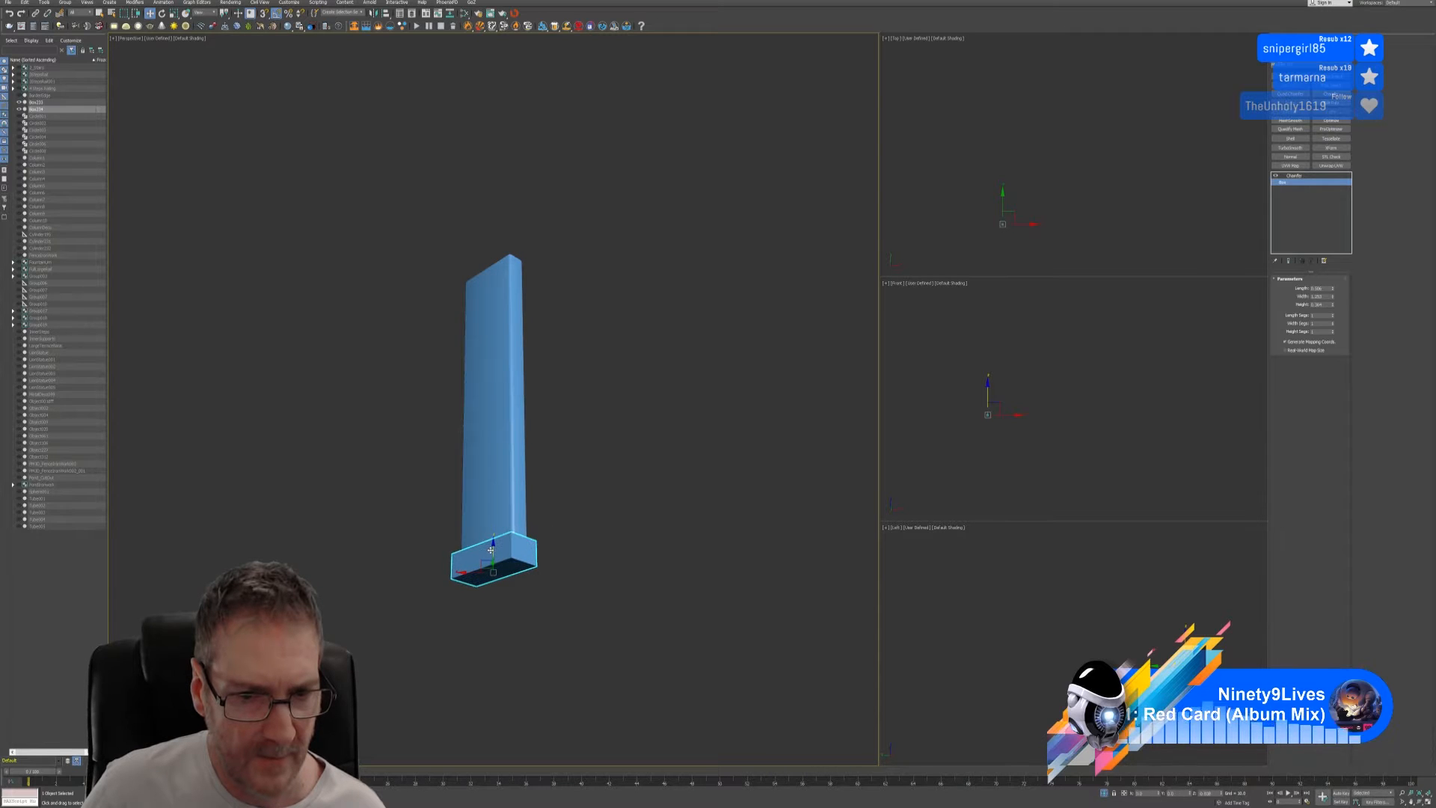
alt+middle_drag(587, 508, 550, 533)
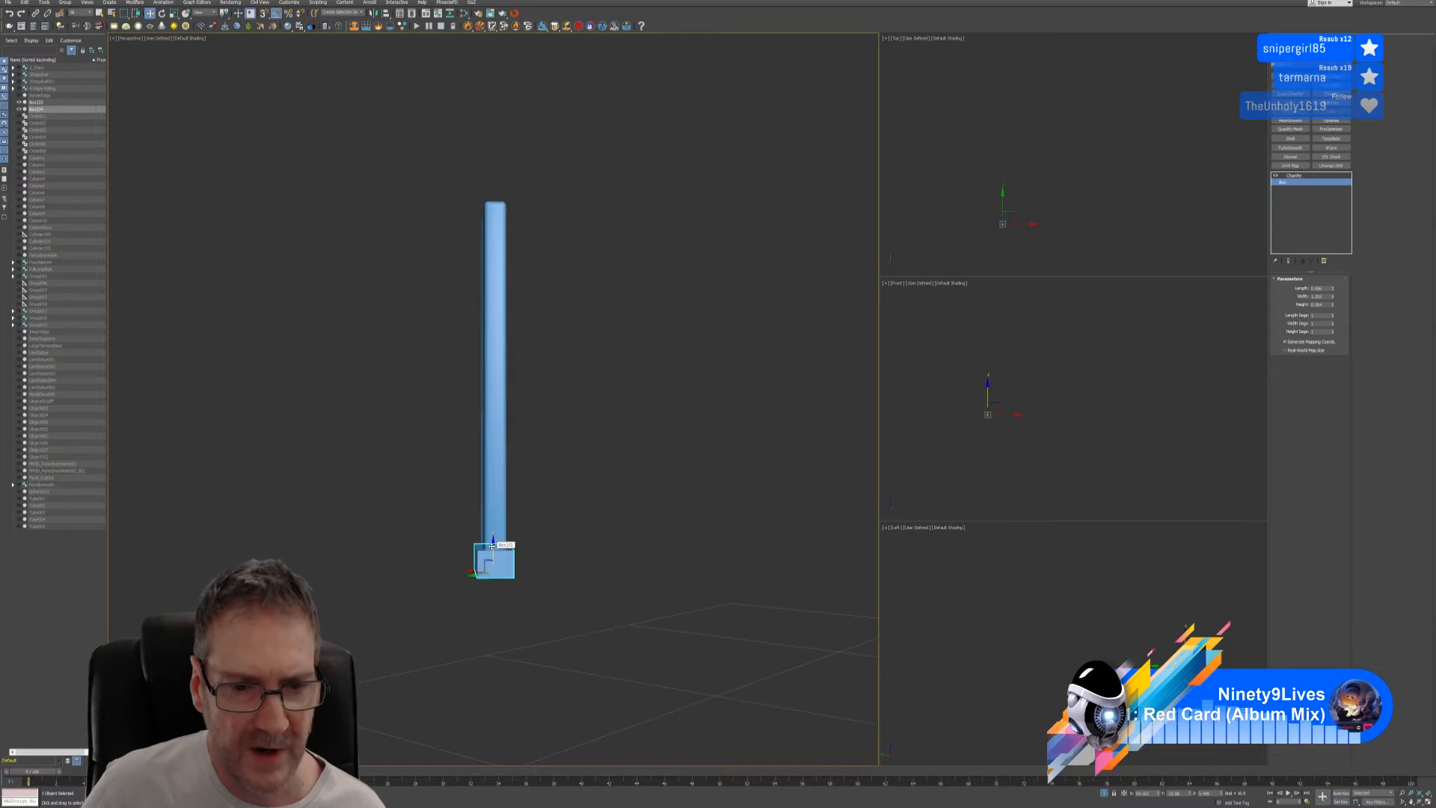
click(1294, 175)
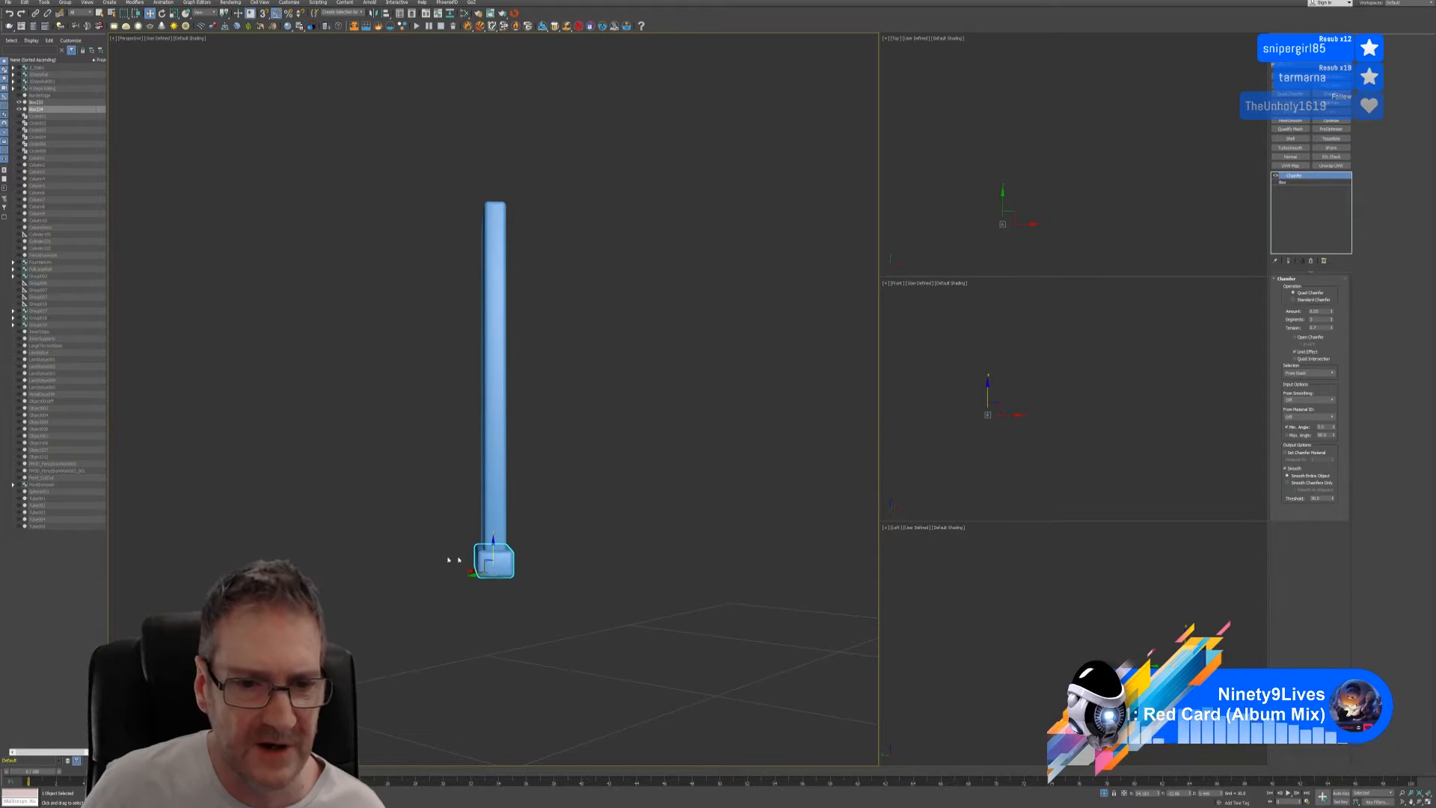
- Clone the base block up to the head of the post as an independent copy and adjust its height as a cap
shift+drag(492, 541, 528, 191)
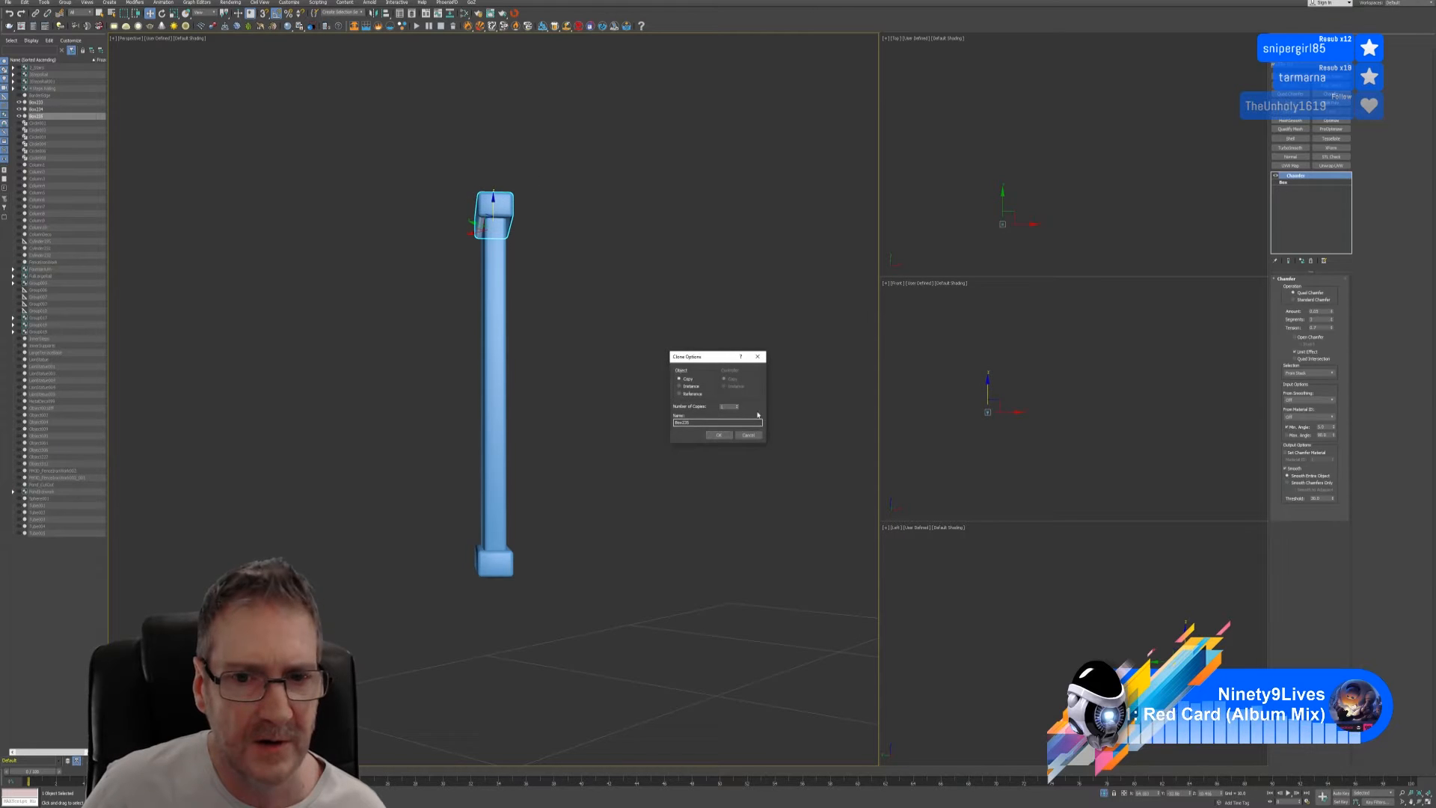
click(719, 434)
mouse_move(561, 282)
alt+middle_down()
mouse_move(584, 324)
mouse_move(558, 339)
alt+middle_up()
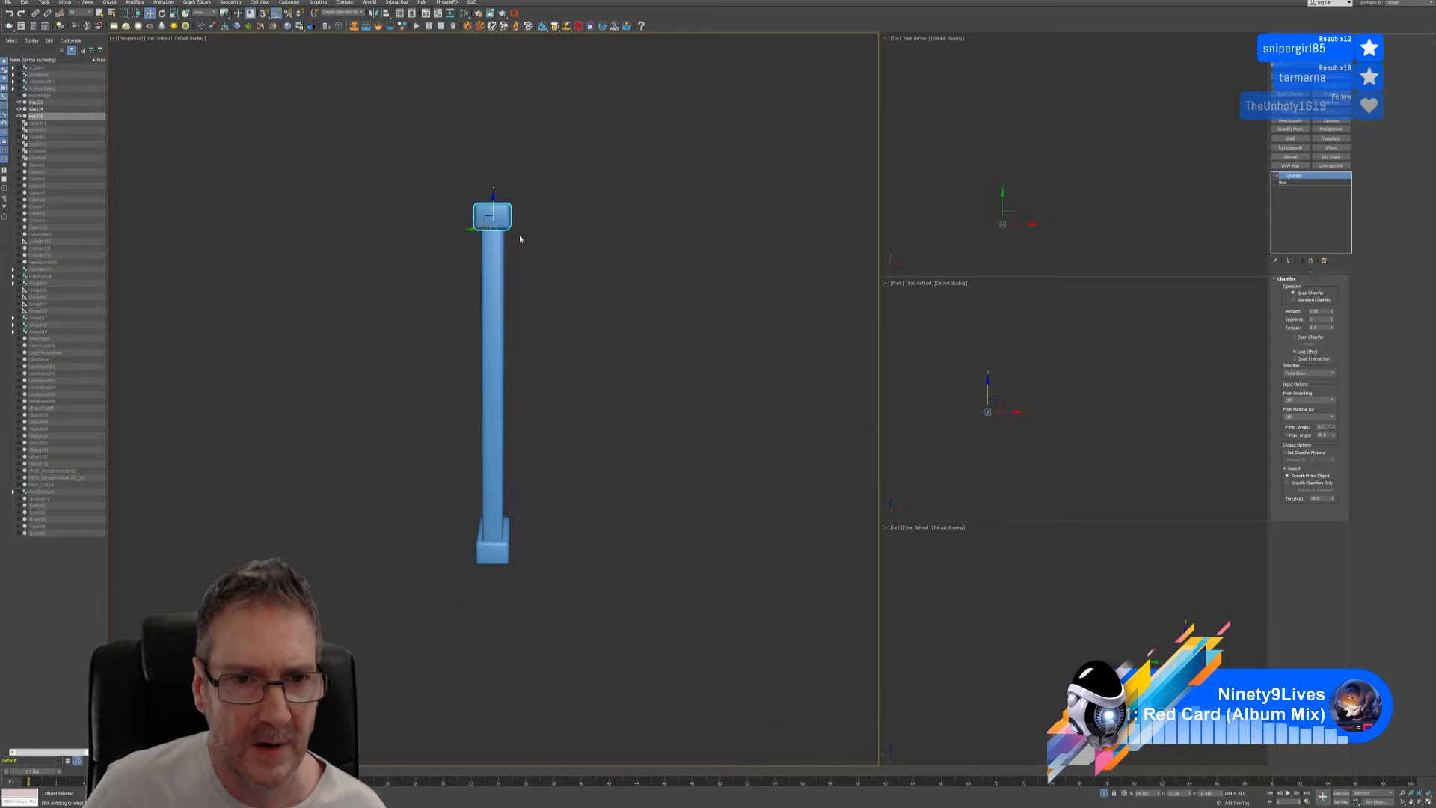
drag(491, 210, 507, 214)
alt+middle_drag(536, 335, 553, 386)
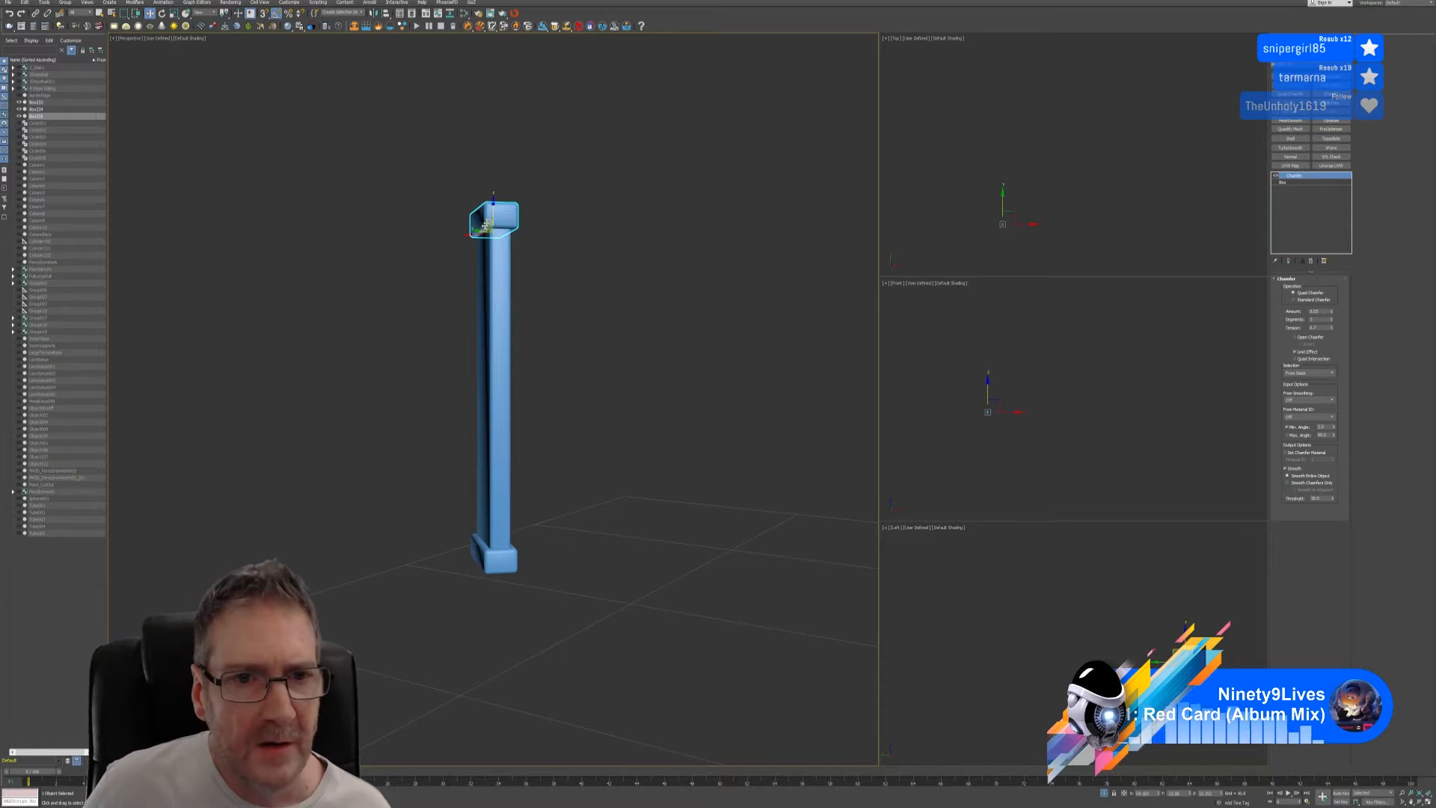
- Clone the cap block down to just above the base block as one independent copy
mouse_move(493, 212)
shift+mouse_down()
mouse_move(490, 385)
mouse_move(468, 502)
shift+mouse_up()
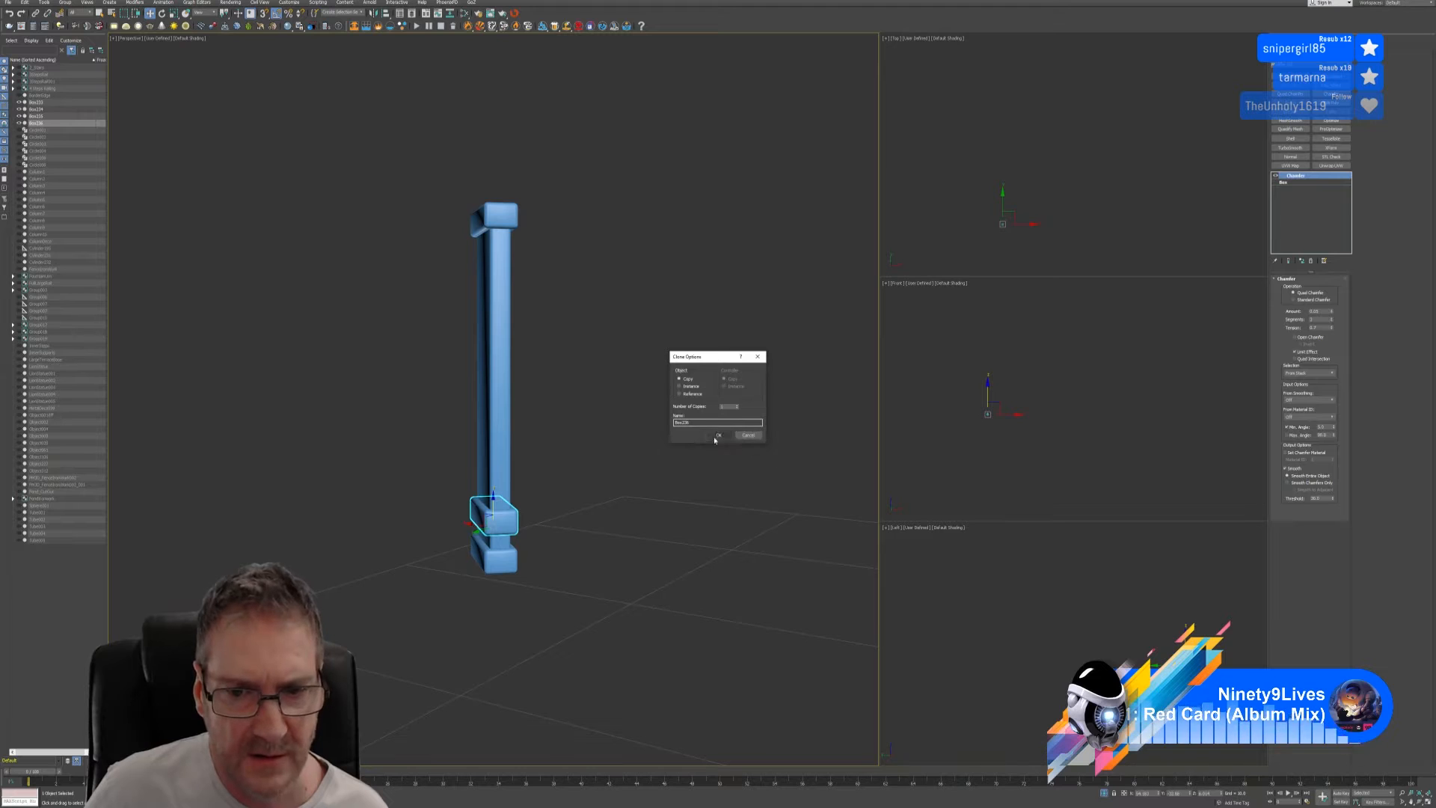
click(716, 438)
scroll(458, 551, up, 3)
middle_drag(598, 472, 589, 471)
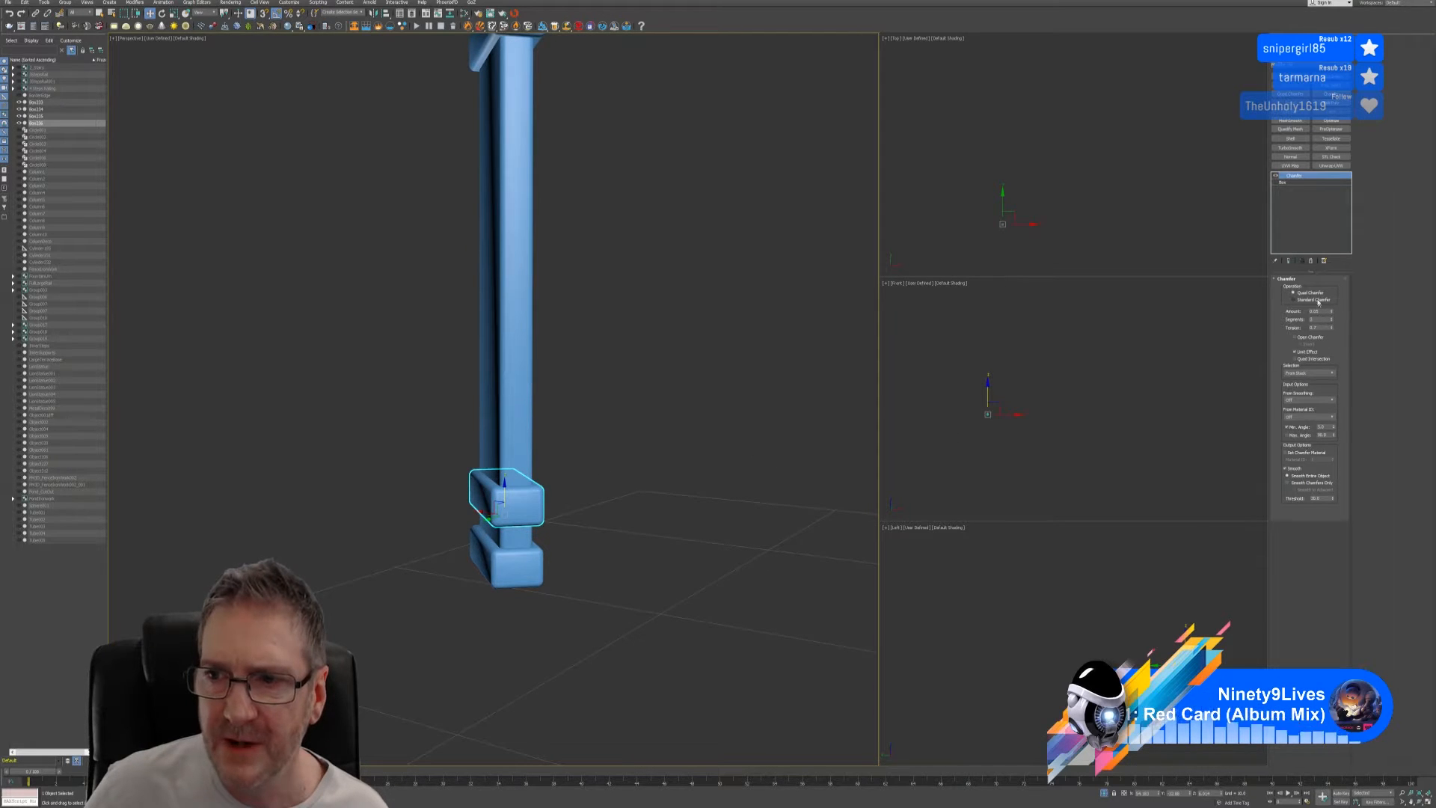
- Increase the new block's width and length beyond the base block and return to its Chamfer modifier
click(1296, 183)
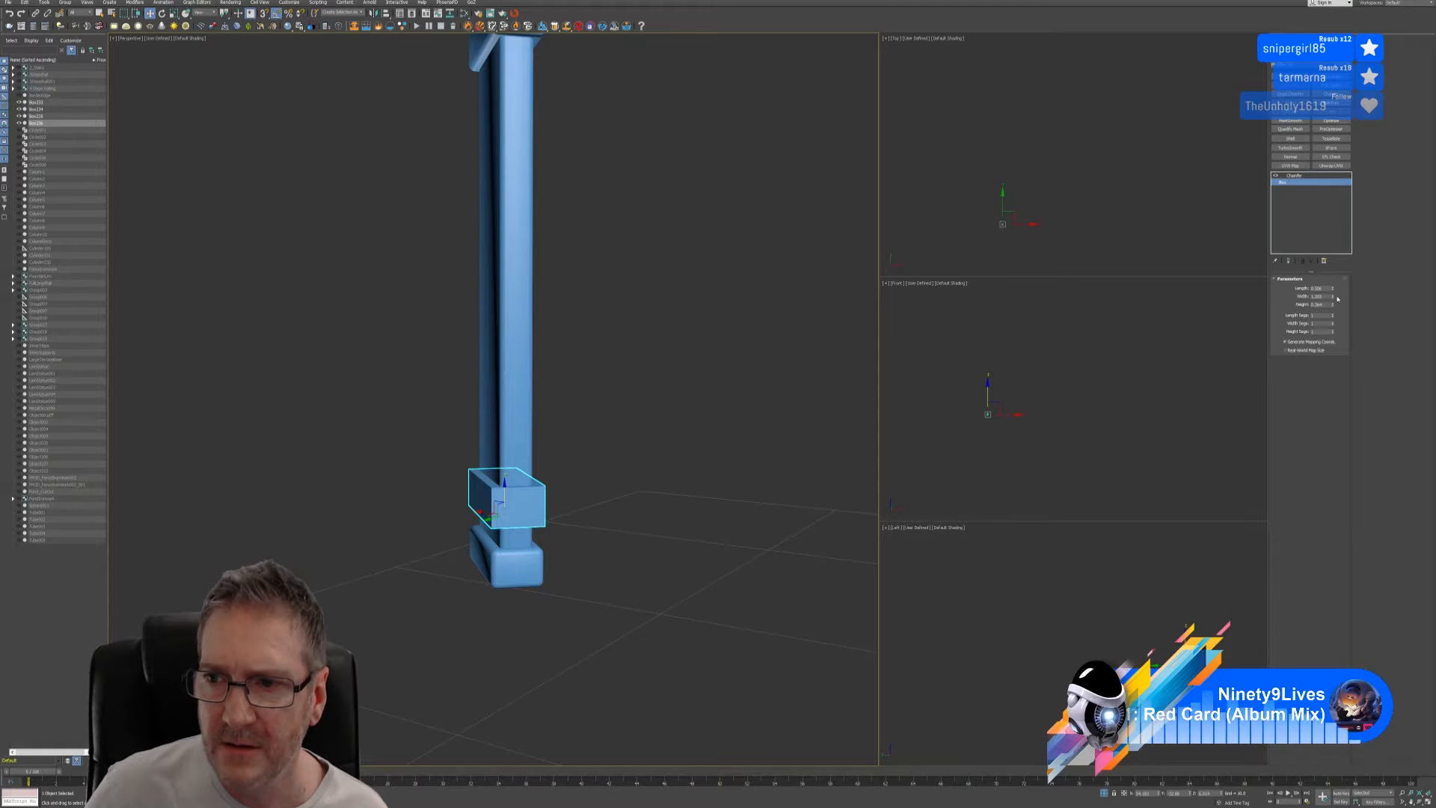
drag(1333, 297, 1337, 281)
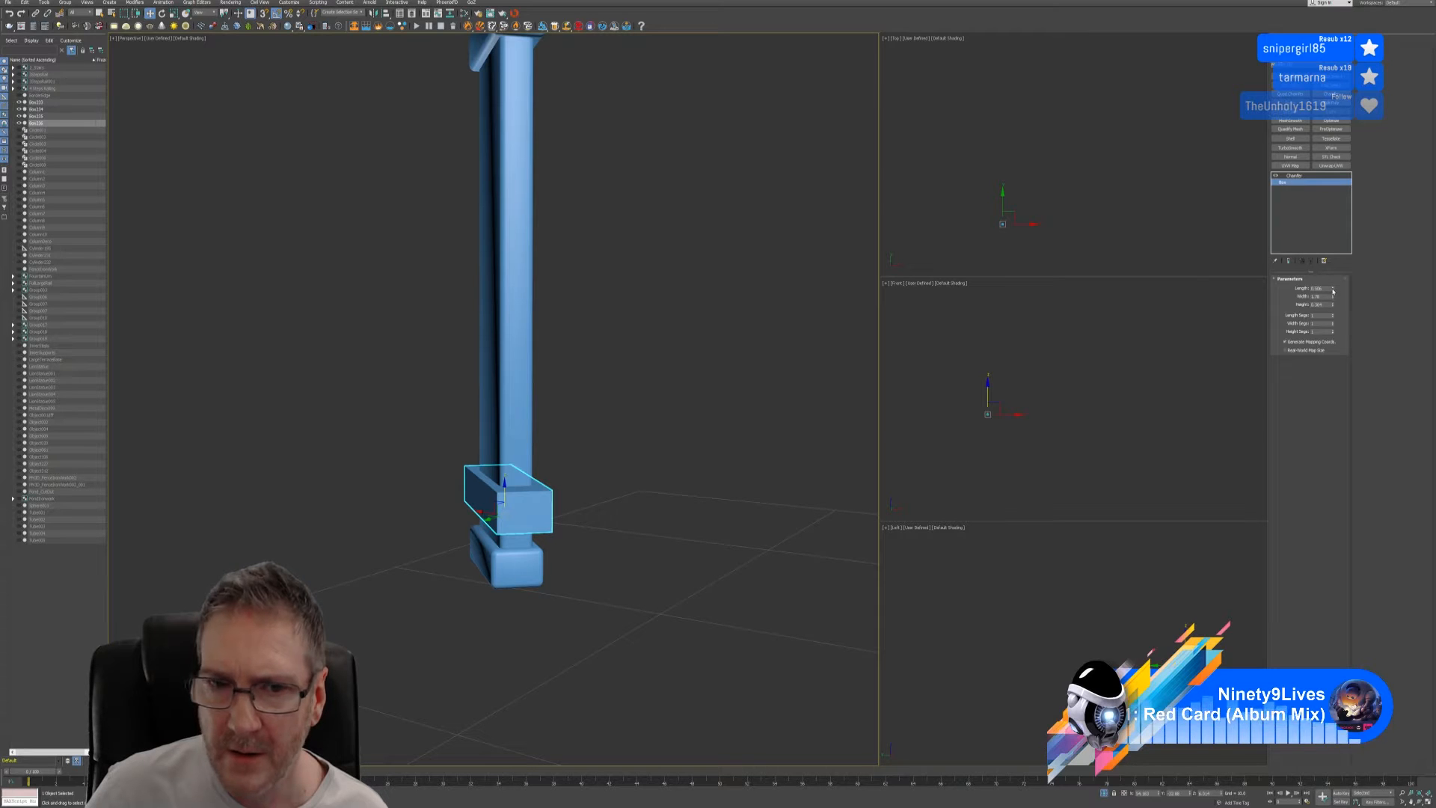
drag(1333, 291, 1333, 284)
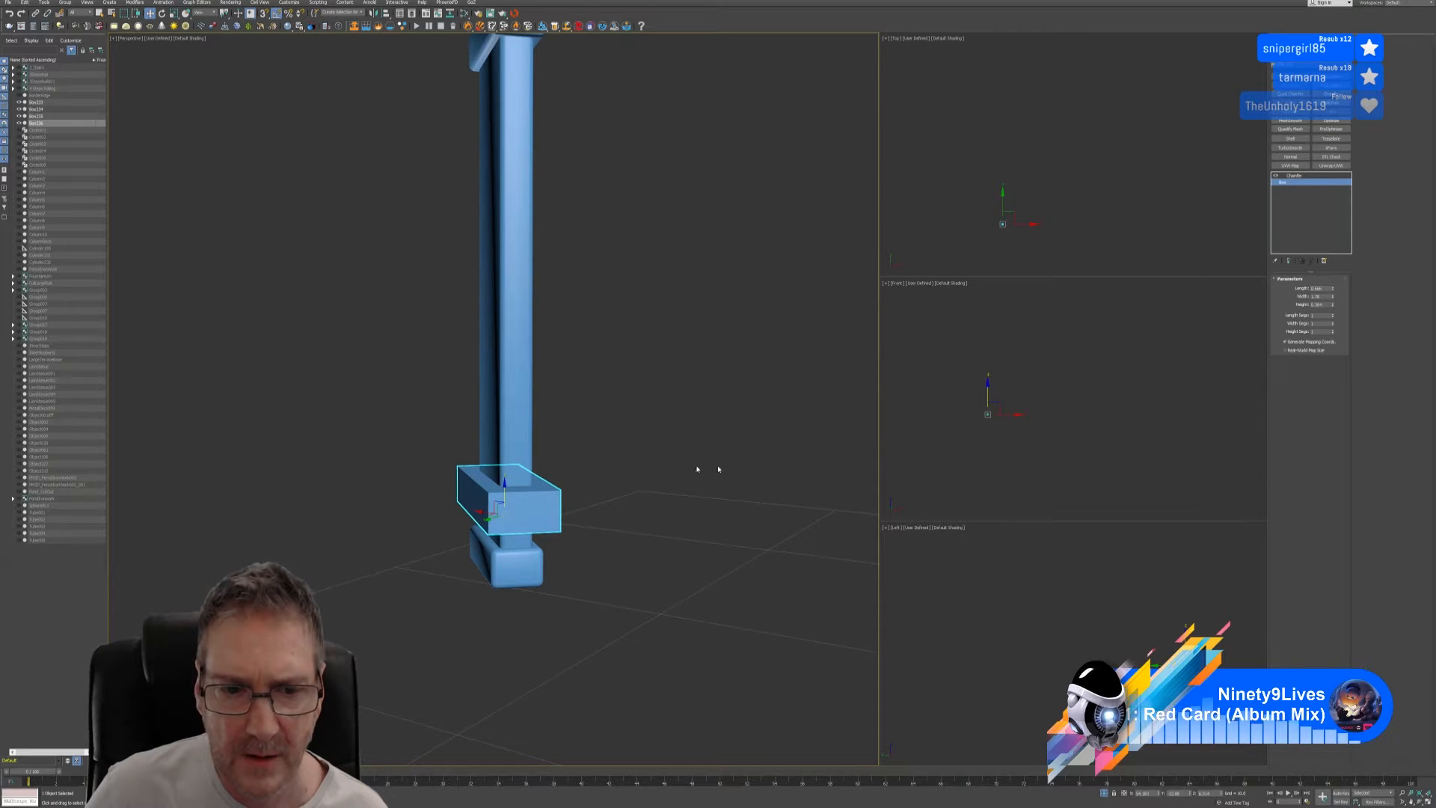
click(1294, 176)
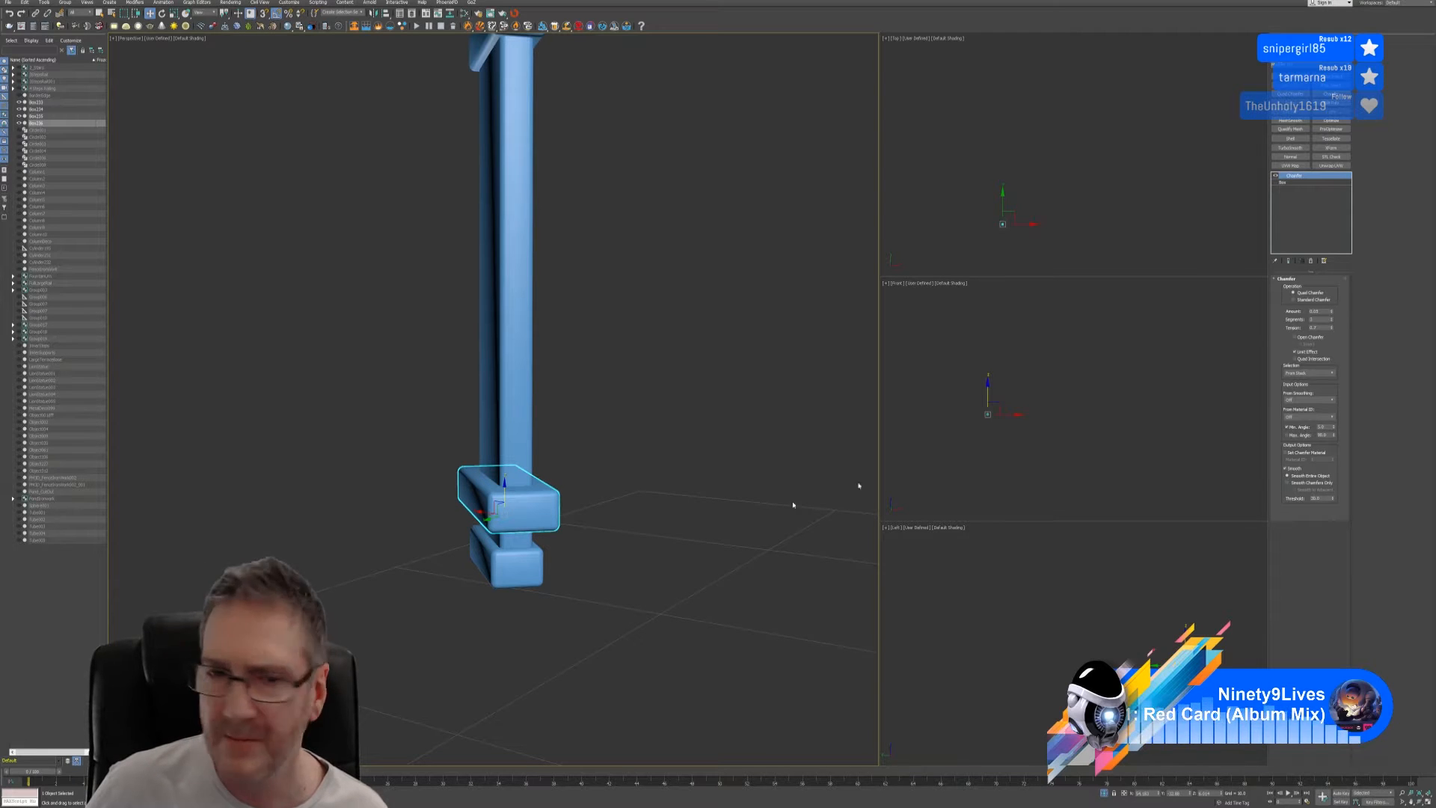
- Lower the wider block beneath the narrower base block to form a stepped plinth, and select both blocks
middle_drag(638, 516, 631, 469)
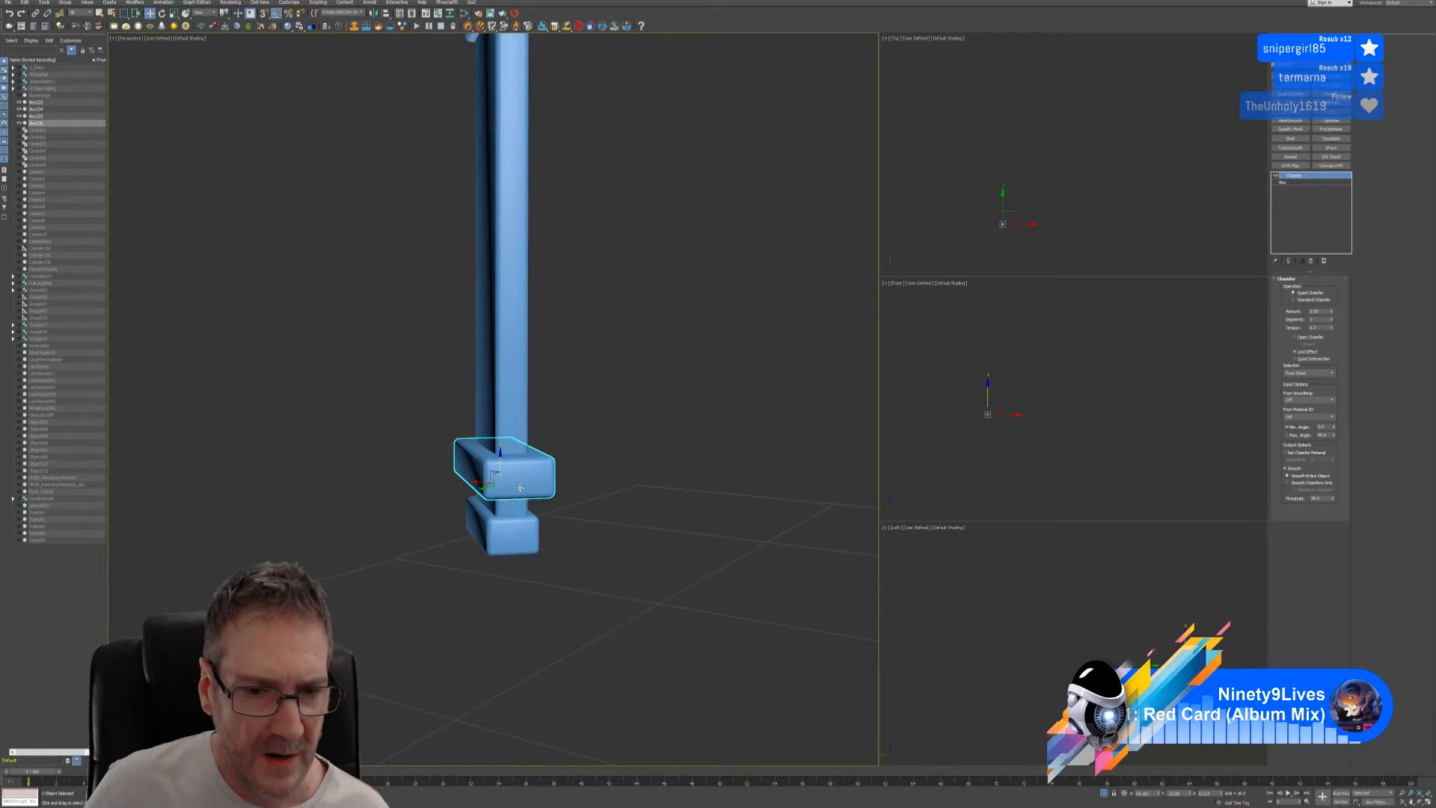
mouse_move(497, 469)
mouse_down()
mouse_move(495, 500)
mouse_move(522, 521)
mouse_move(501, 513)
mouse_move(503, 496)
mouse_up()
click(520, 521)
ctrl+click(512, 542)
alt+middle_drag(628, 484, 571, 481)
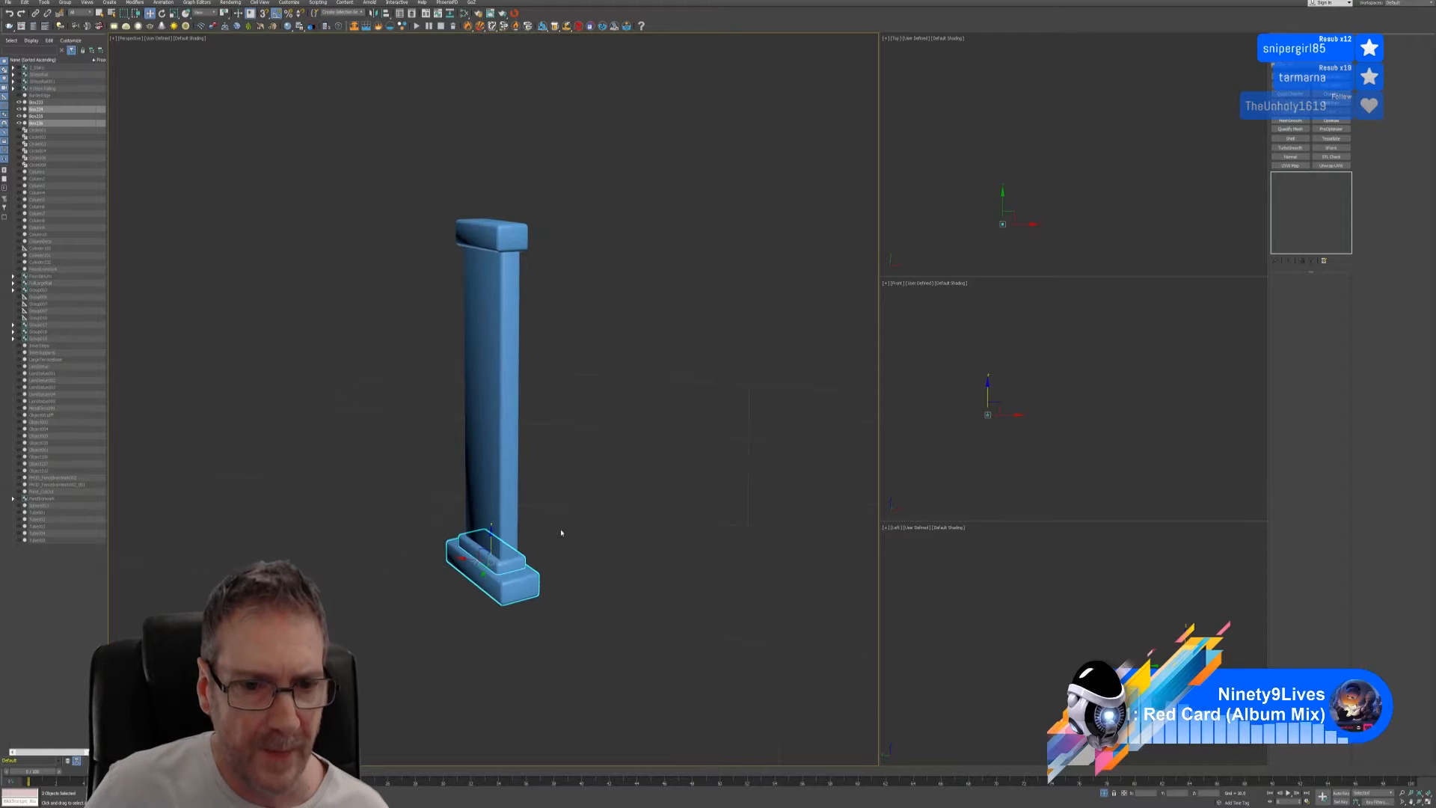
- Clone the wide plinth block to the top of the post as an independent copy and seat it on the cap
click(572, 503)
click(527, 582)
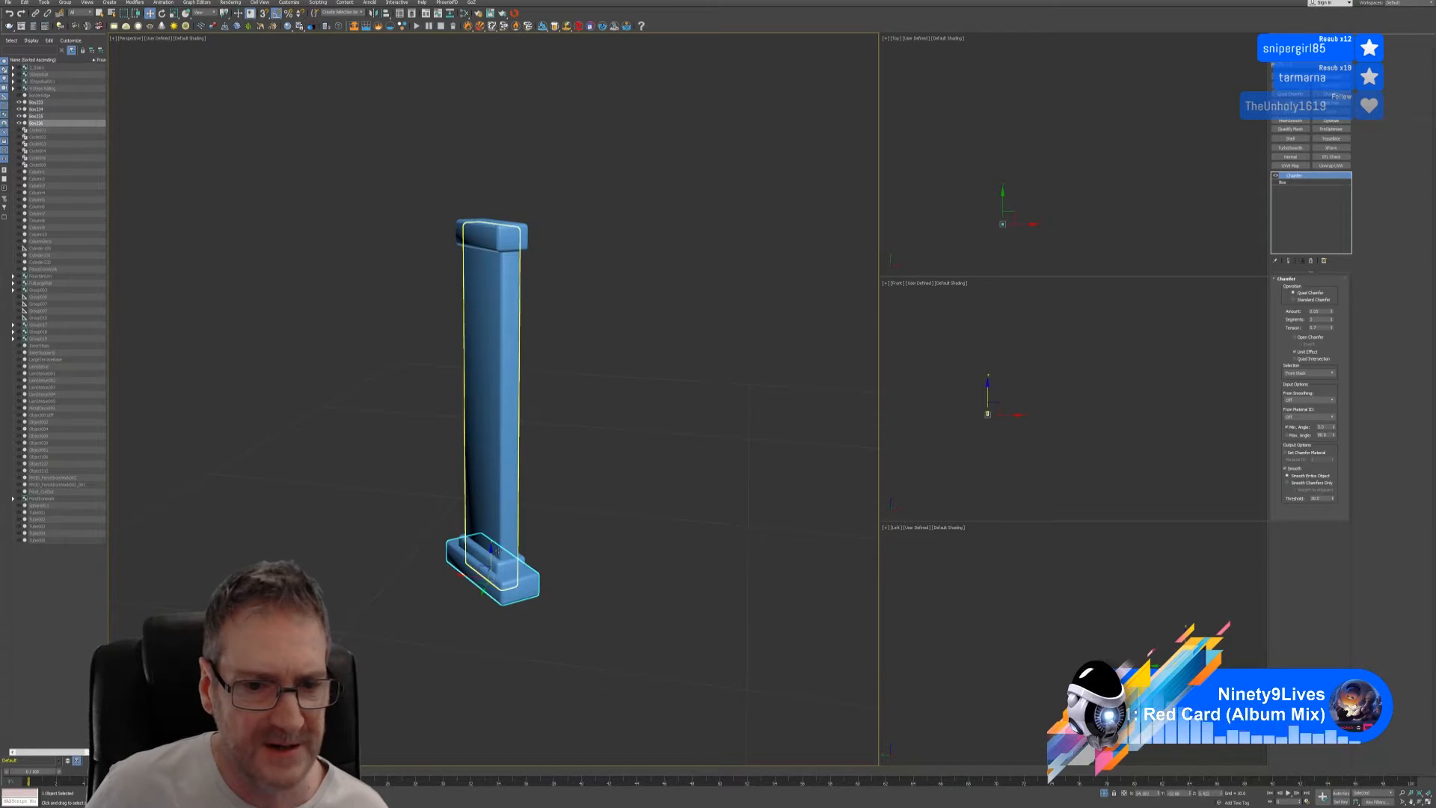
drag(490, 555, 529, 218)
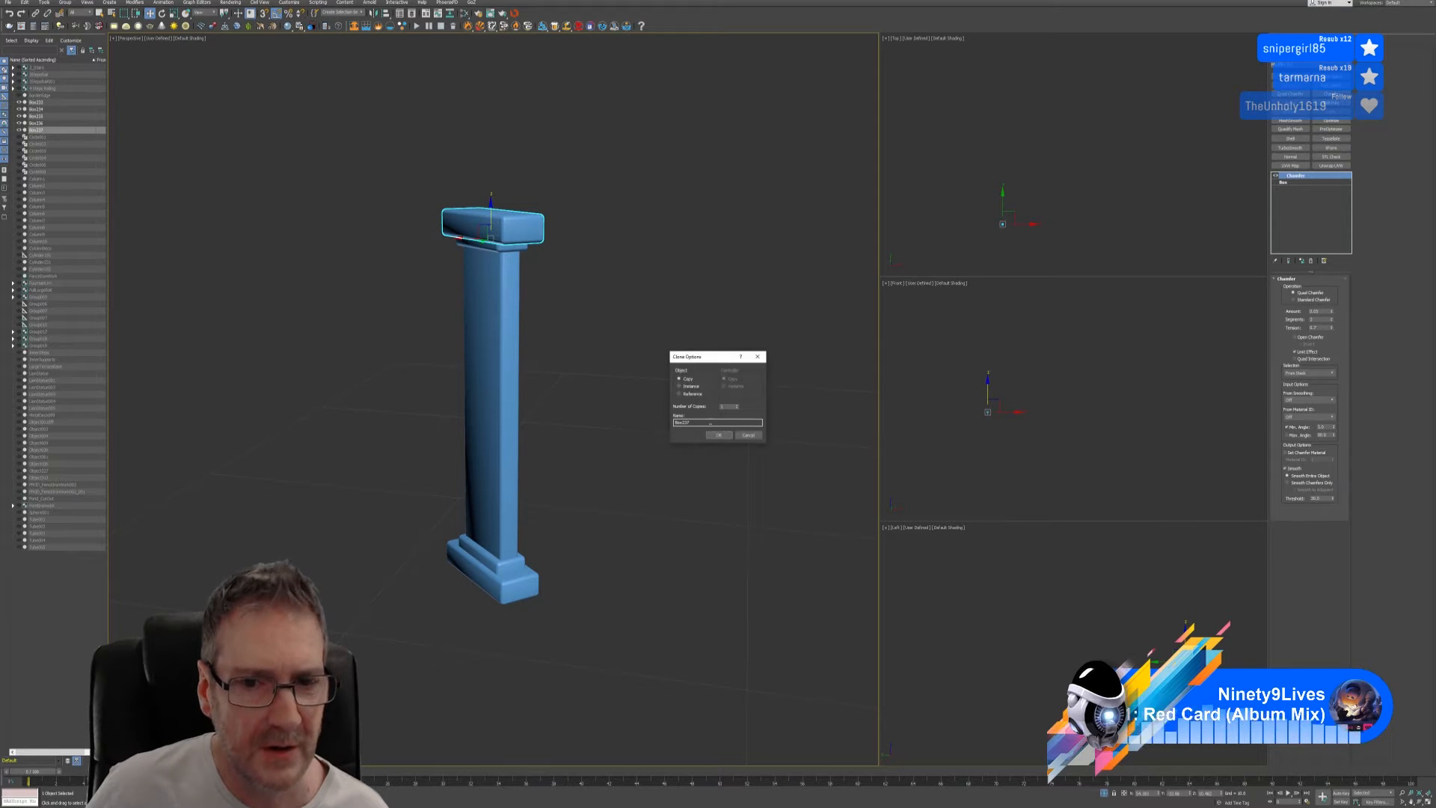
click(705, 439)
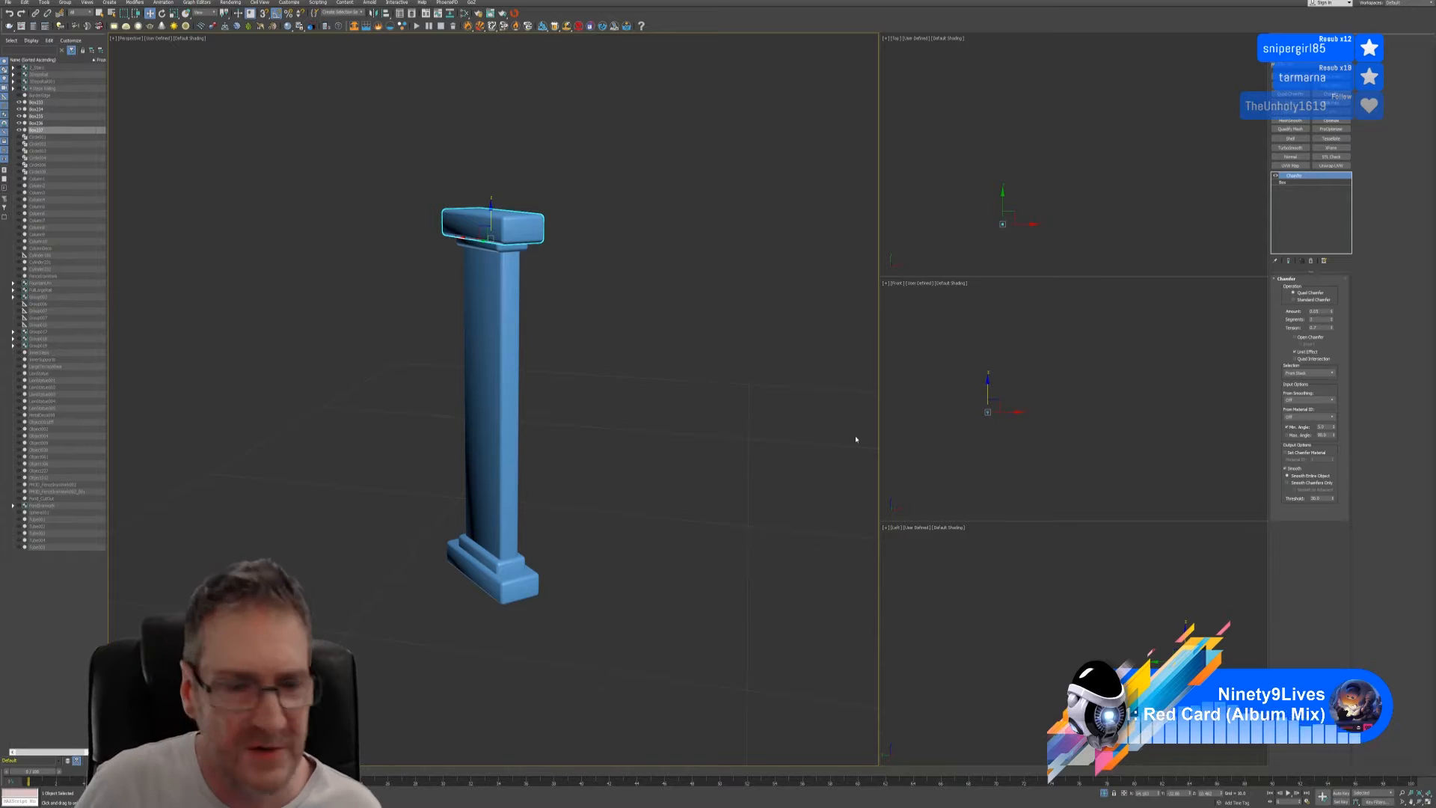
mouse_move(571, 357)
alt+middle_down()
mouse_move(531, 344)
mouse_move(549, 342)
alt+middle_up()
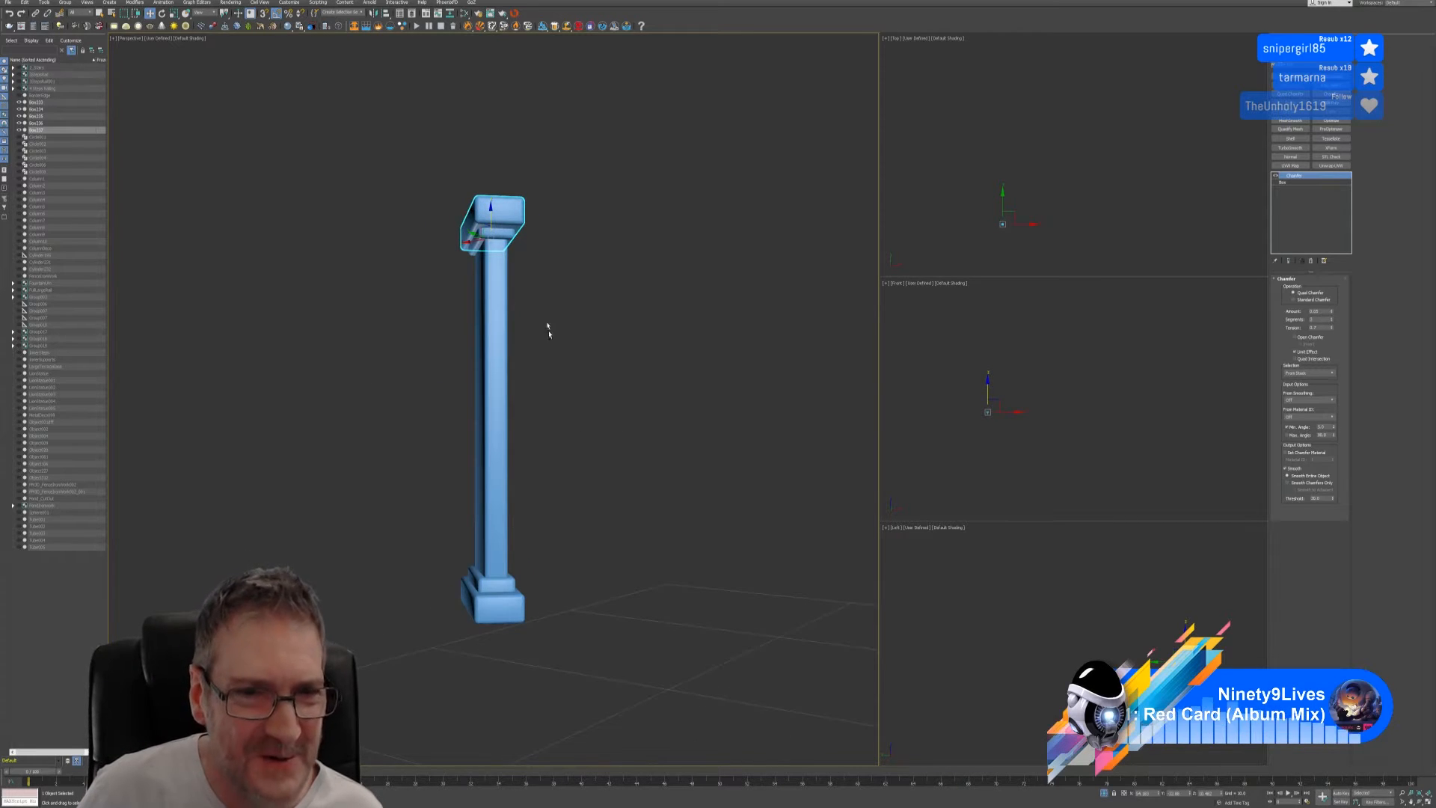
drag(490, 216, 490, 214)
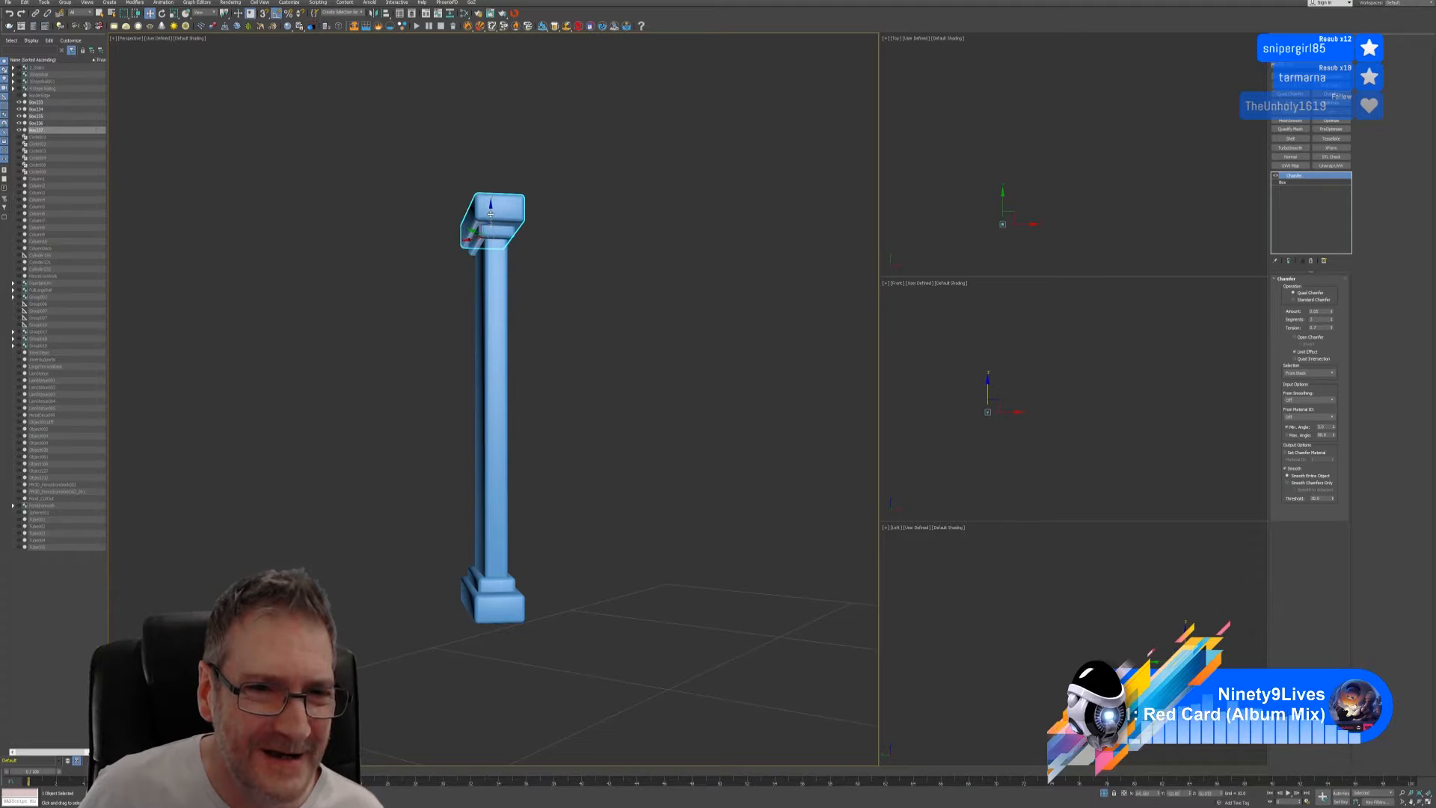
- Select both cap blocks and adjust their height together at the head of the post
ctrl+click(491, 231)
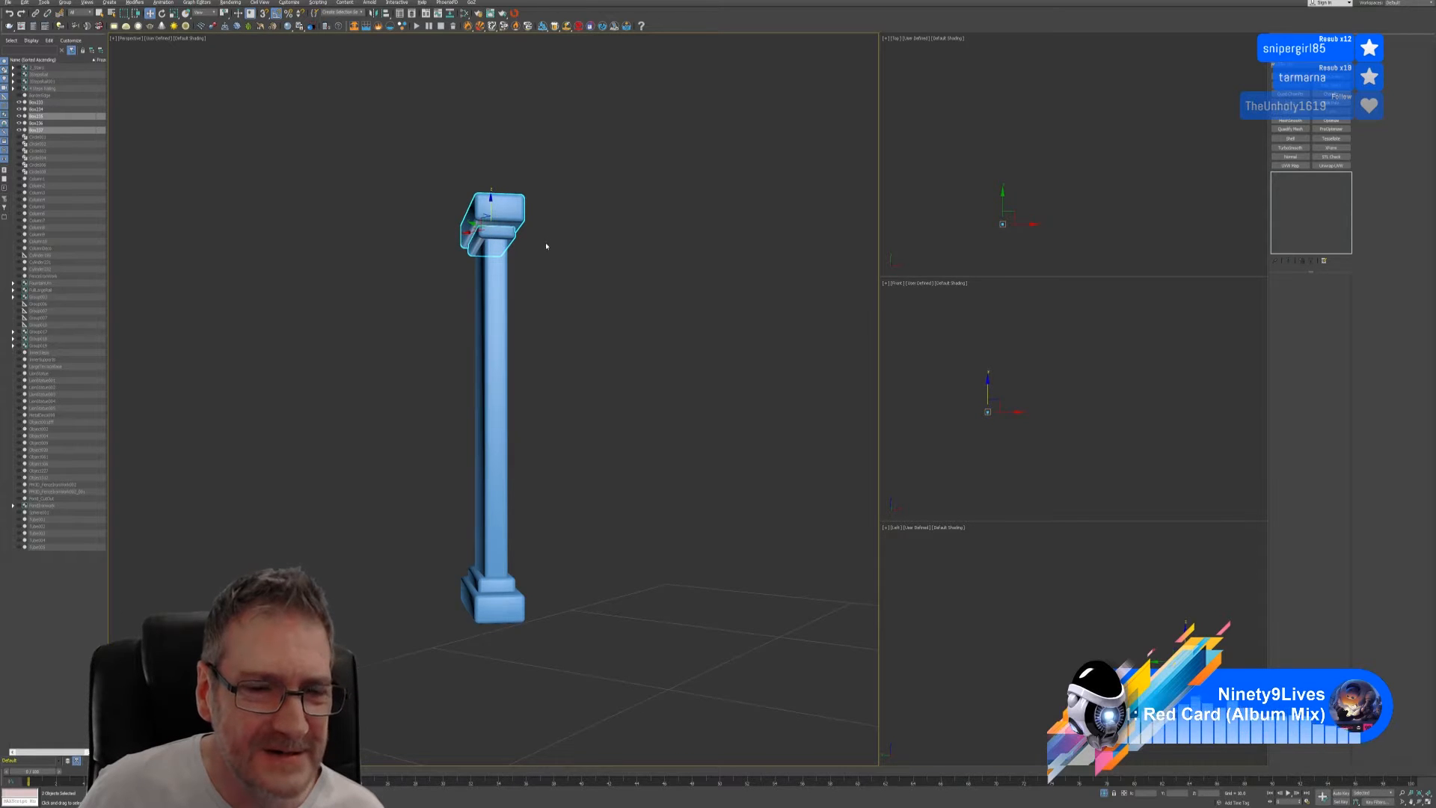
alt+middle_drag(546, 246, 499, 229)
drag(490, 210, 511, 223)
alt+middle_drag(584, 324, 635, 374)
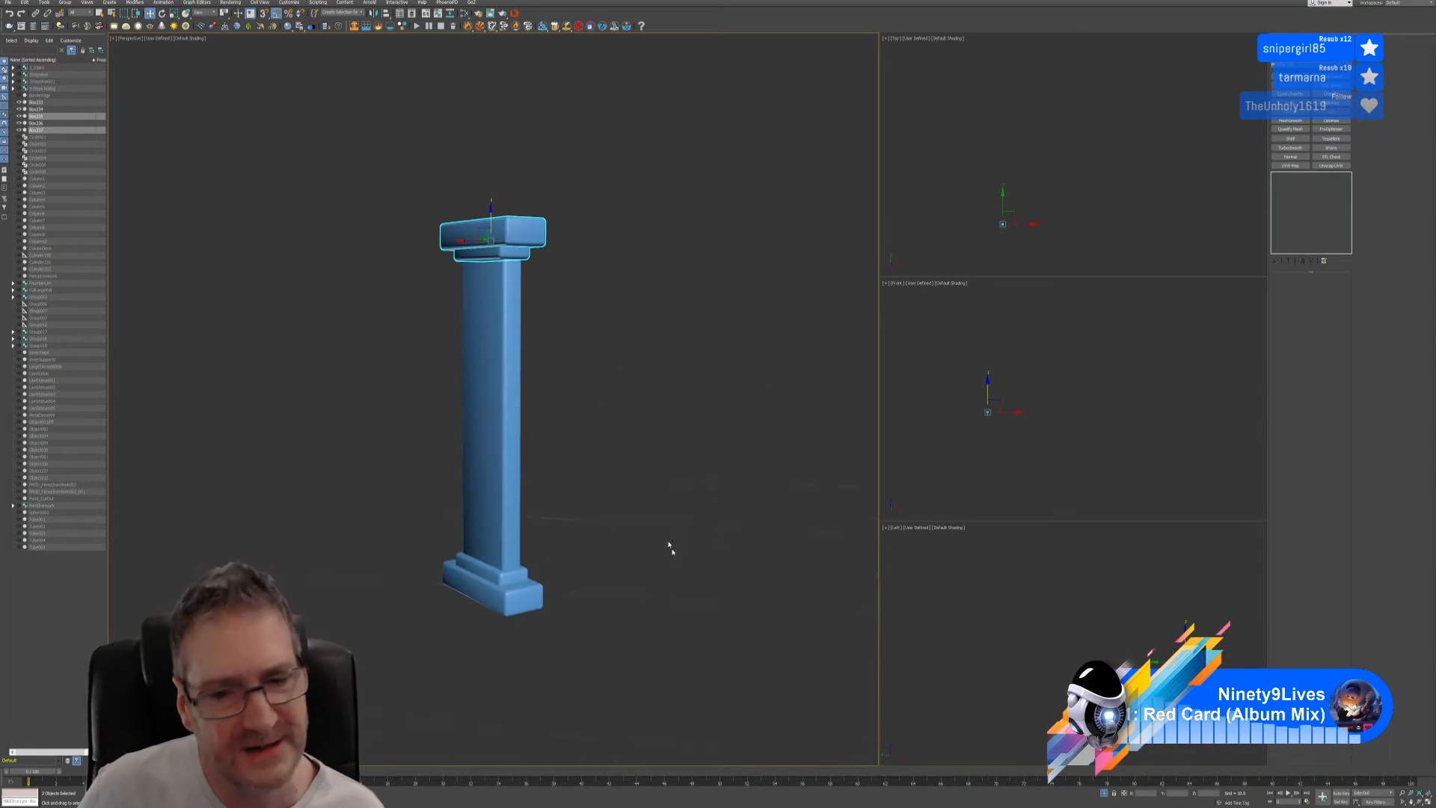
- Exit isolation and deselect everything to check the post beside the railing and pillars
click(1105, 794)
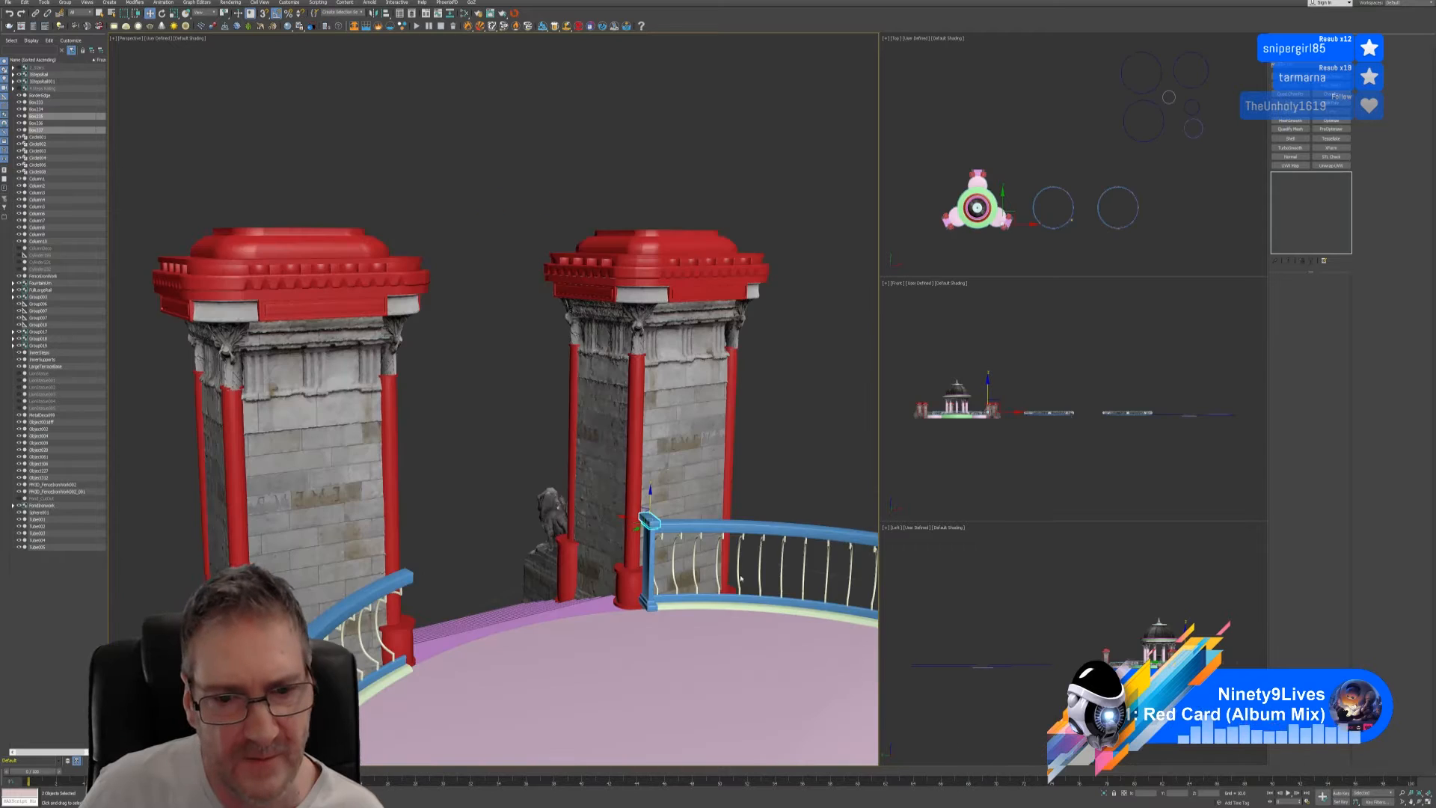
click(770, 470)
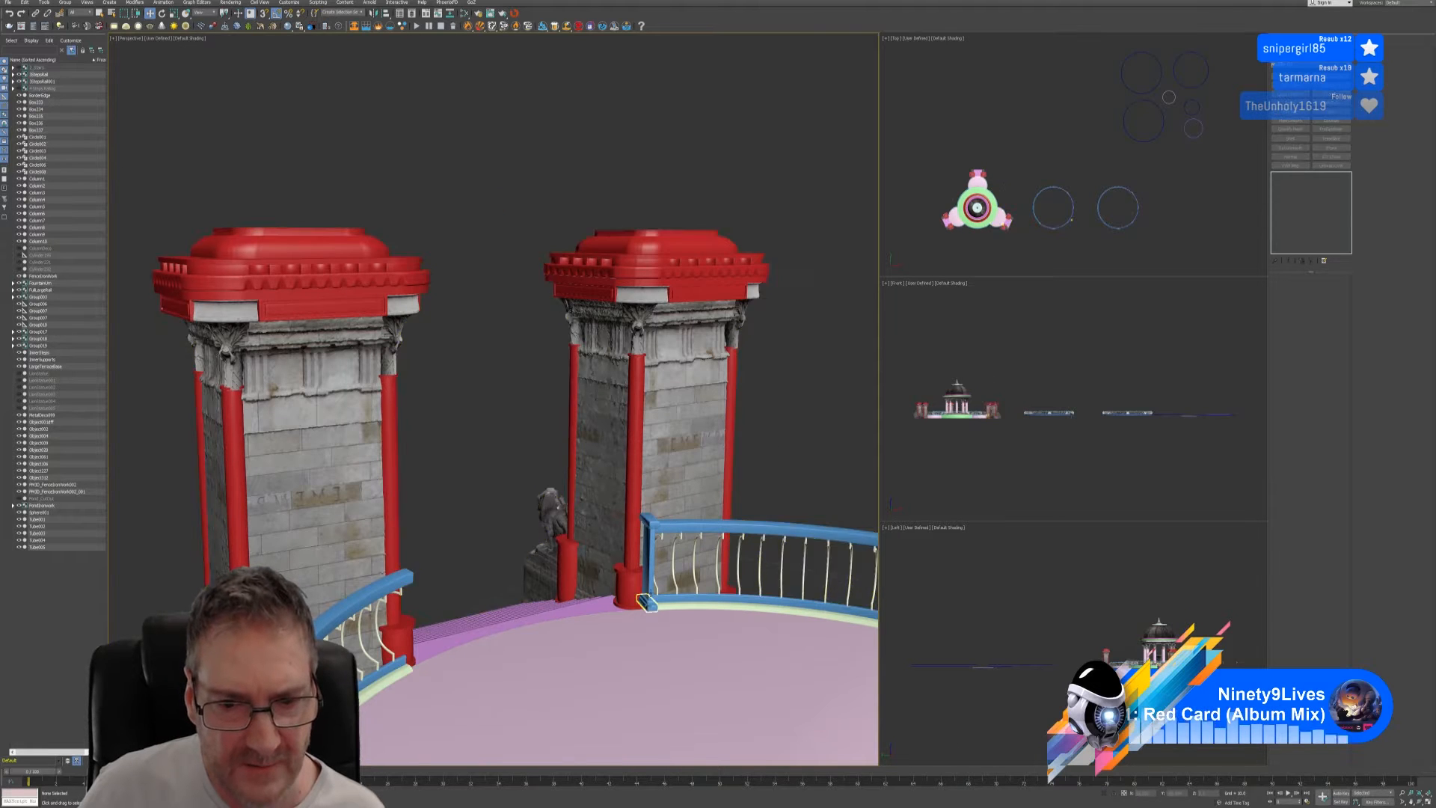
alt+middle_drag(753, 464, 767, 458)
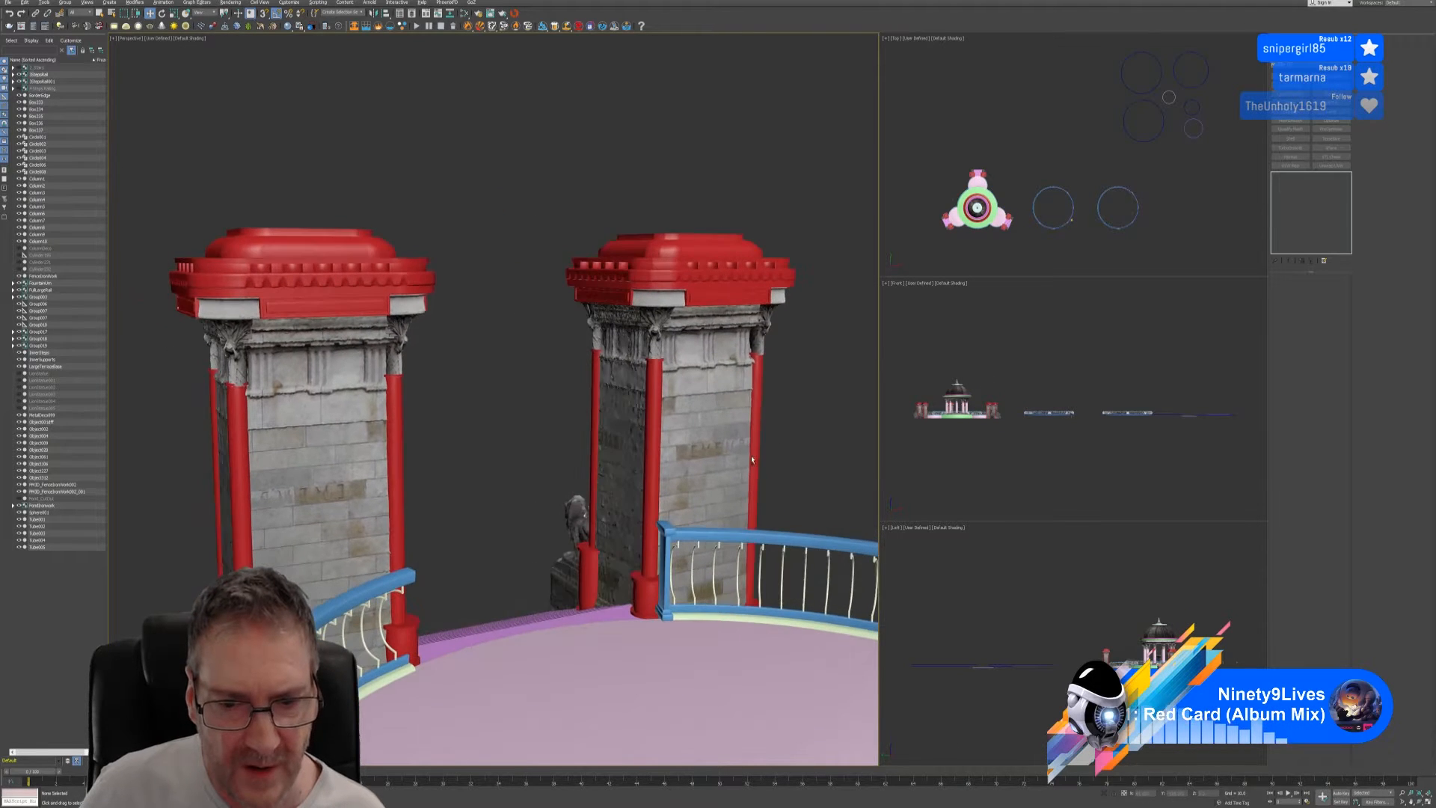
- Select the post shaft with its two base and two cap blocks and isolate them
click(664, 620)
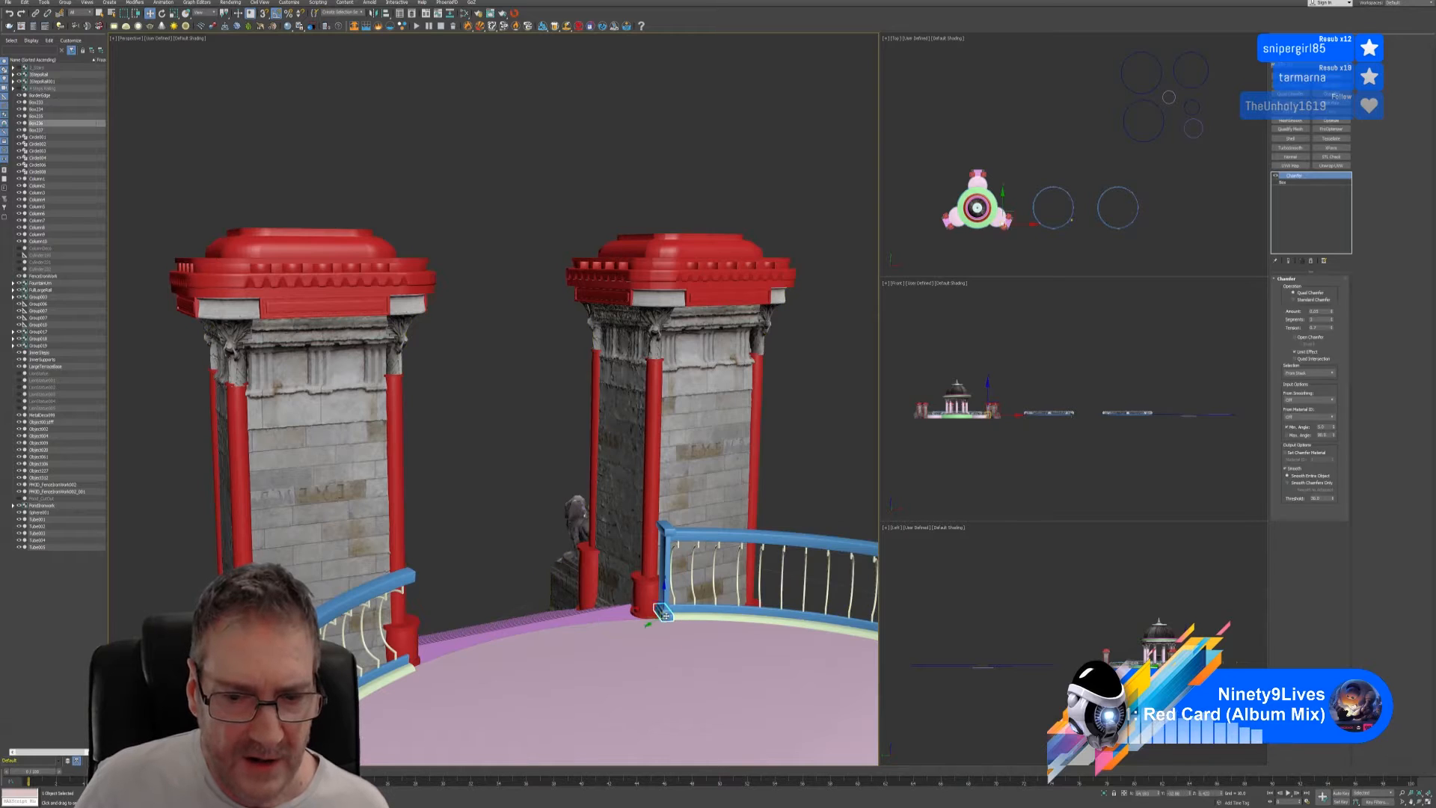
ctrl+click(665, 585)
ctrl+click(665, 531)
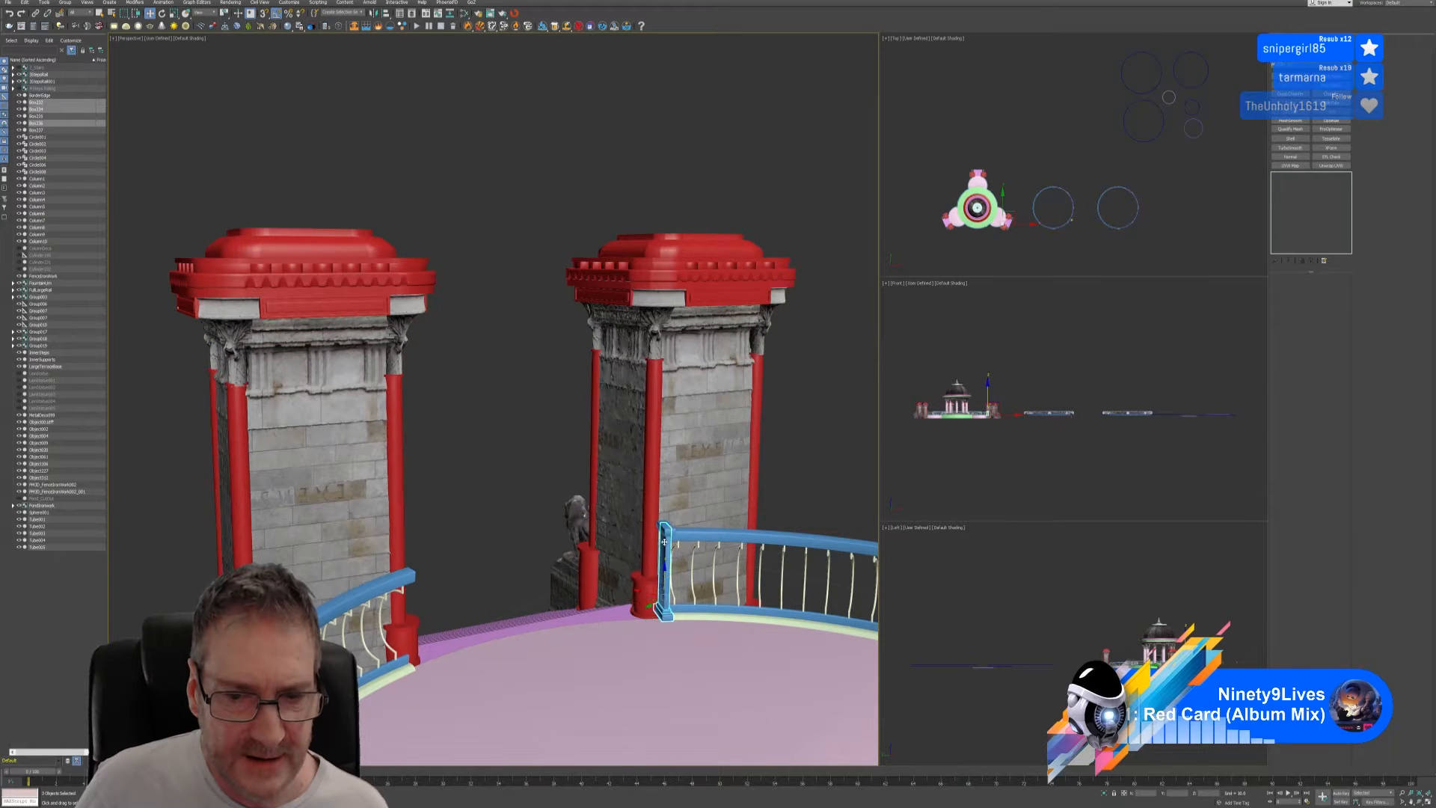
ctrl+click(664, 526)
ctrl+click(666, 539)
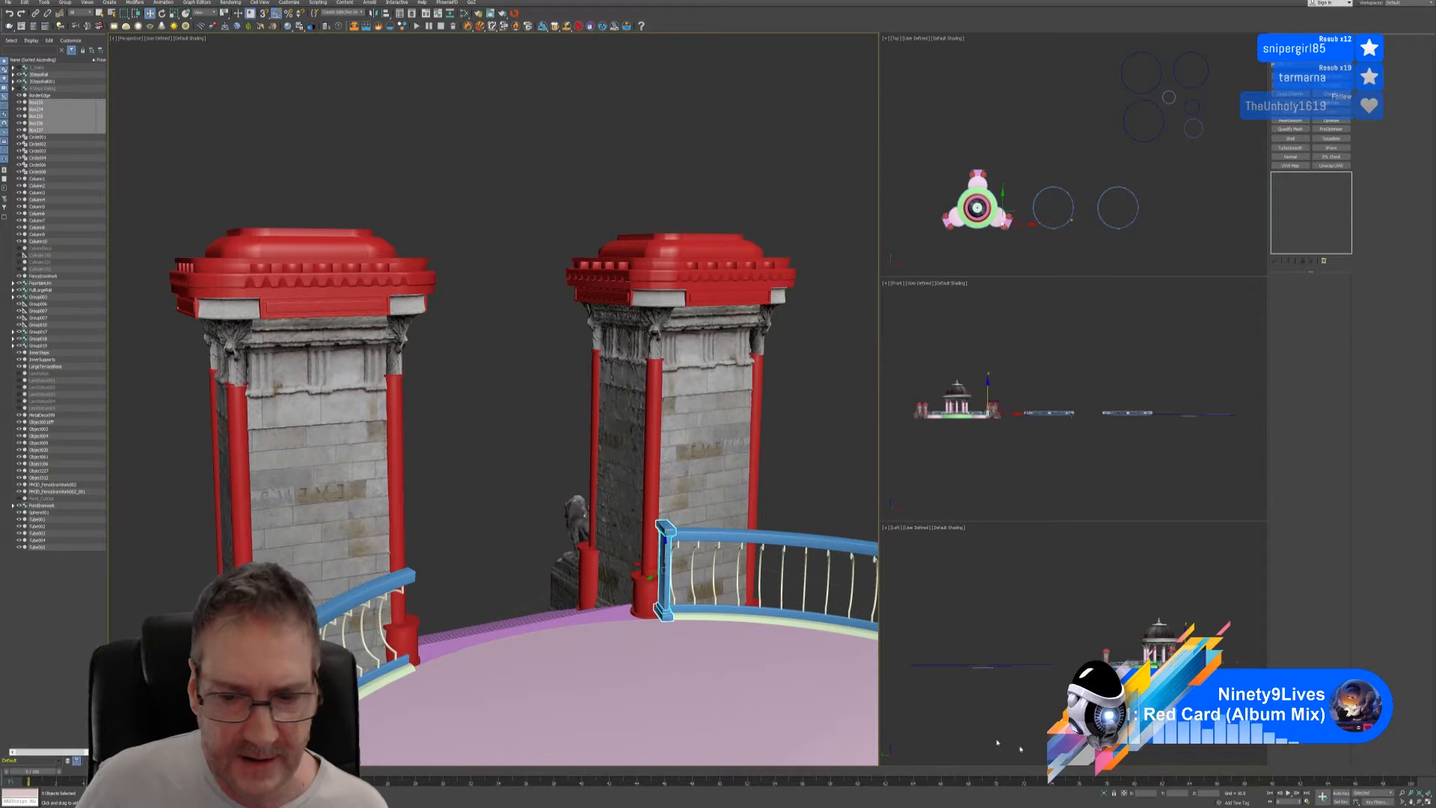
key(alt+q)
- Add an Edit Poly modifier to the post shaft and attach all cap and base blocks to it
click(500, 371)
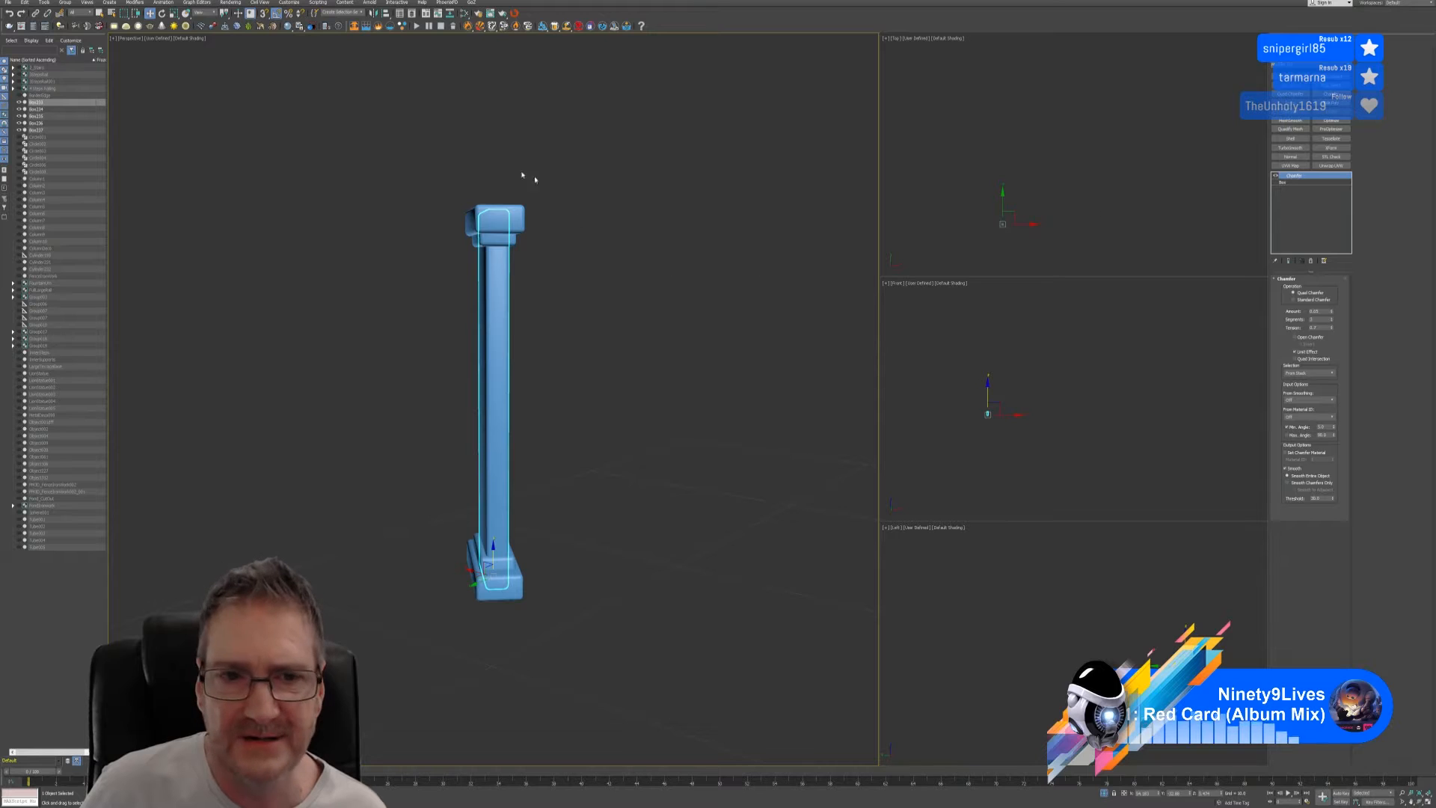
click(1331, 104)
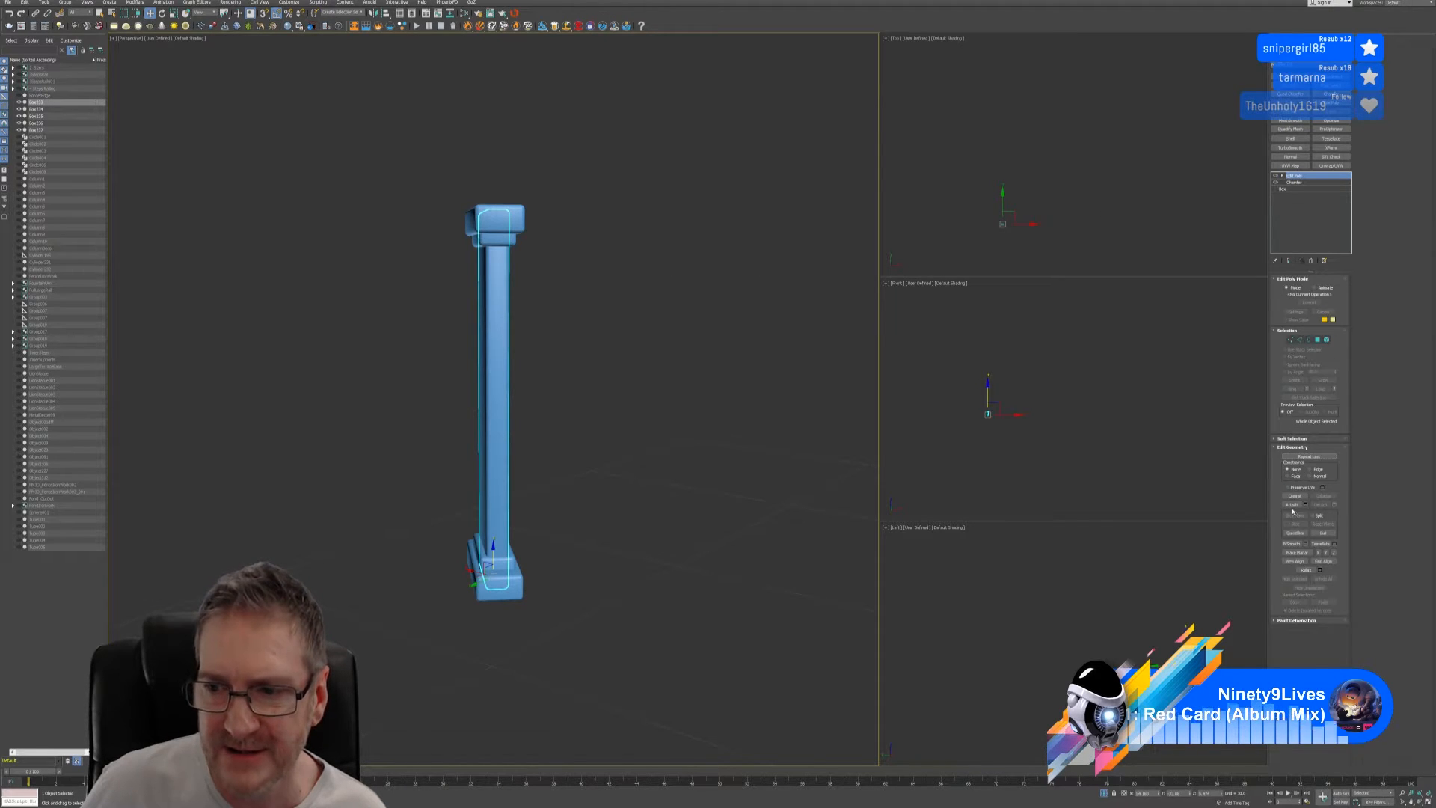
click(1295, 507)
click(497, 226)
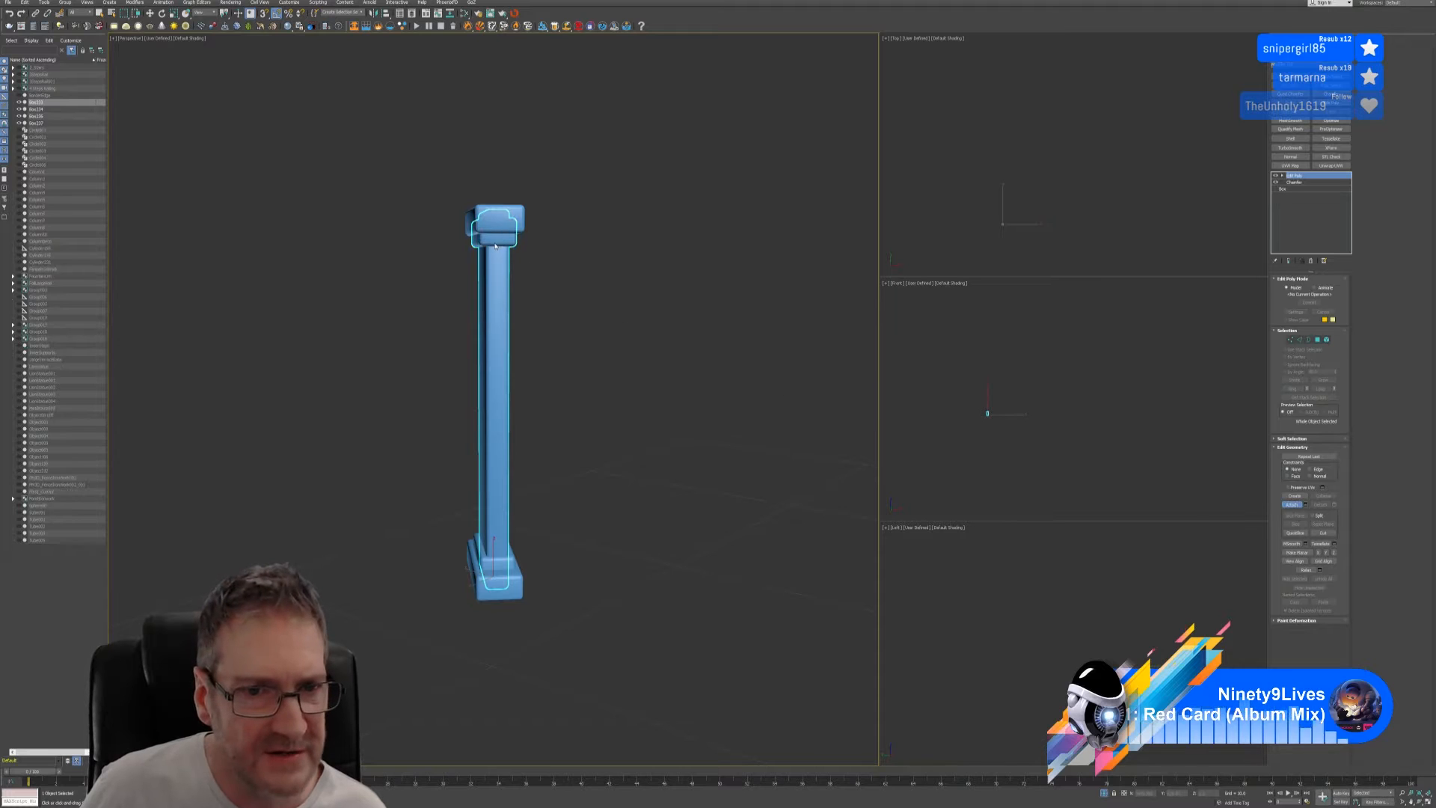
click(500, 584)
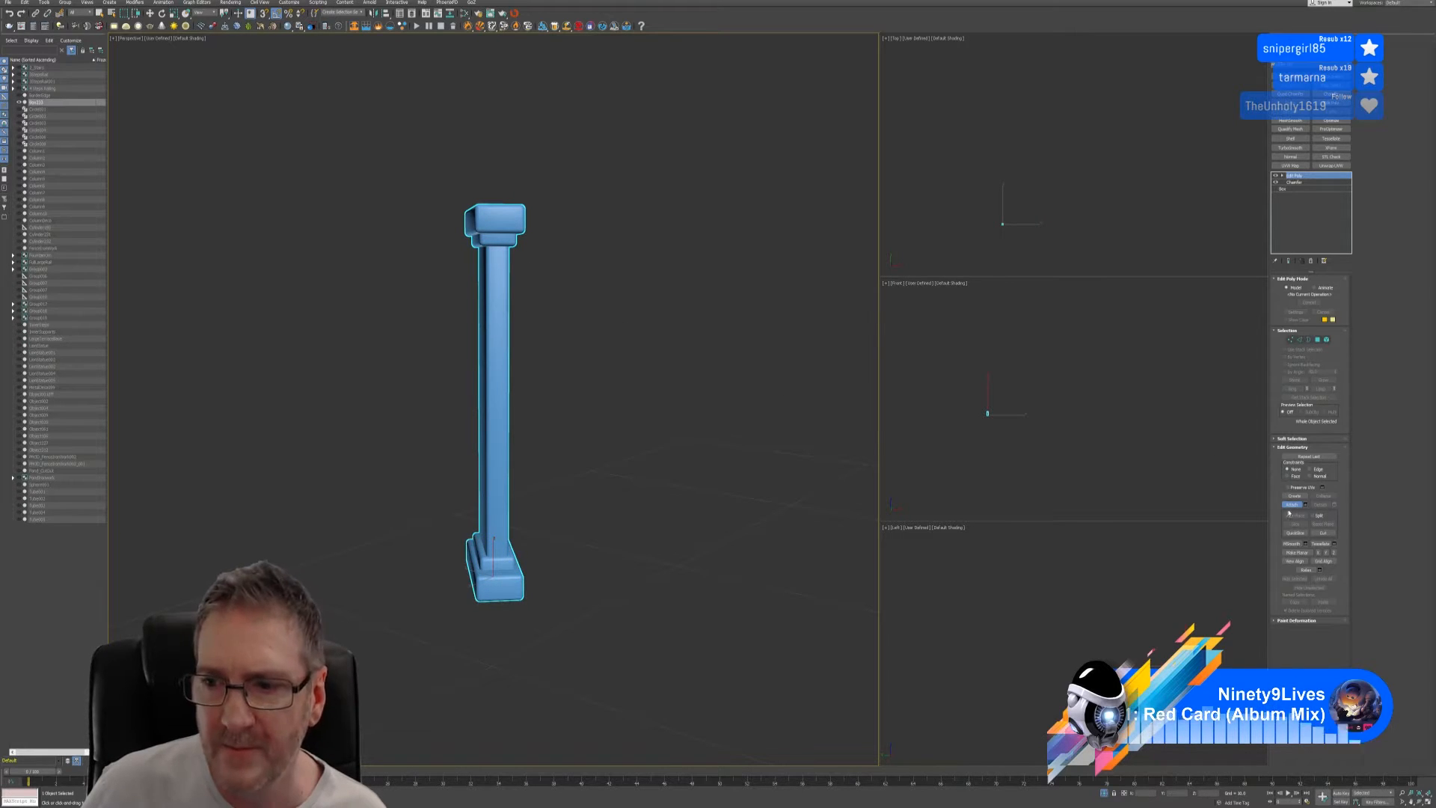
click(1292, 505)
- Exit isolation and make one copy of the end post along its local axis into the gap between the gate pillars
click(1105, 794)
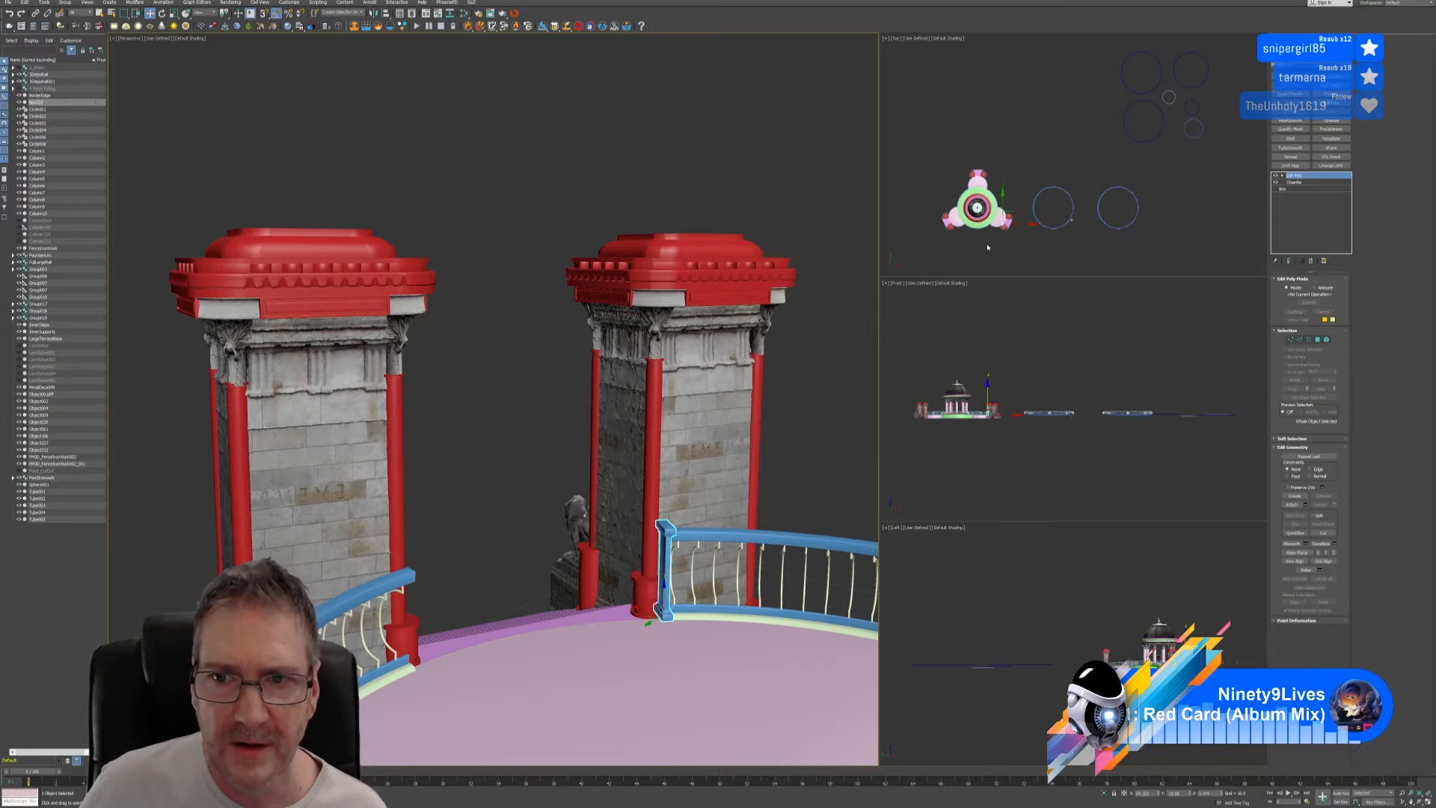
middle_drag(500, 432, 510, 377)
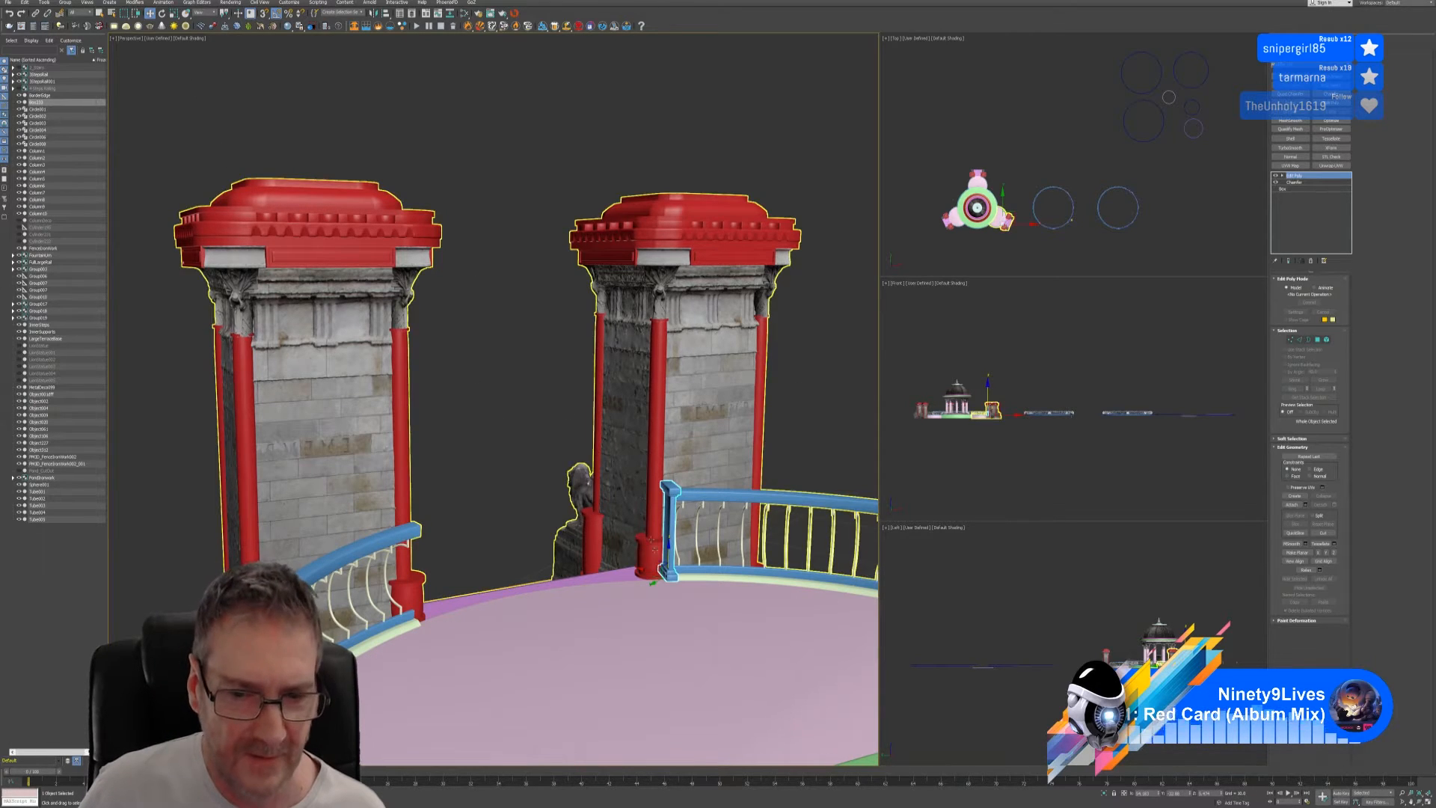
click(212, 14)
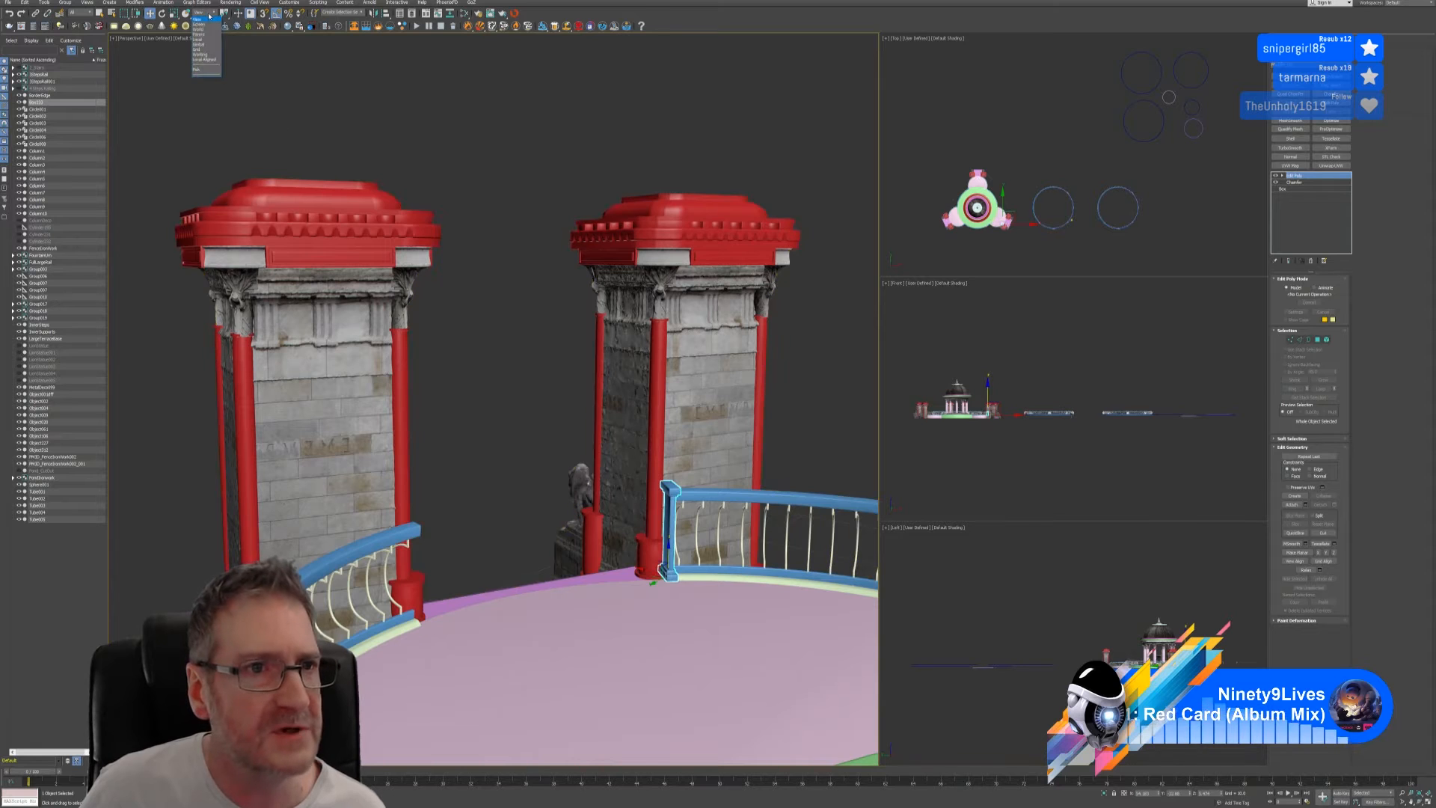
click(201, 41)
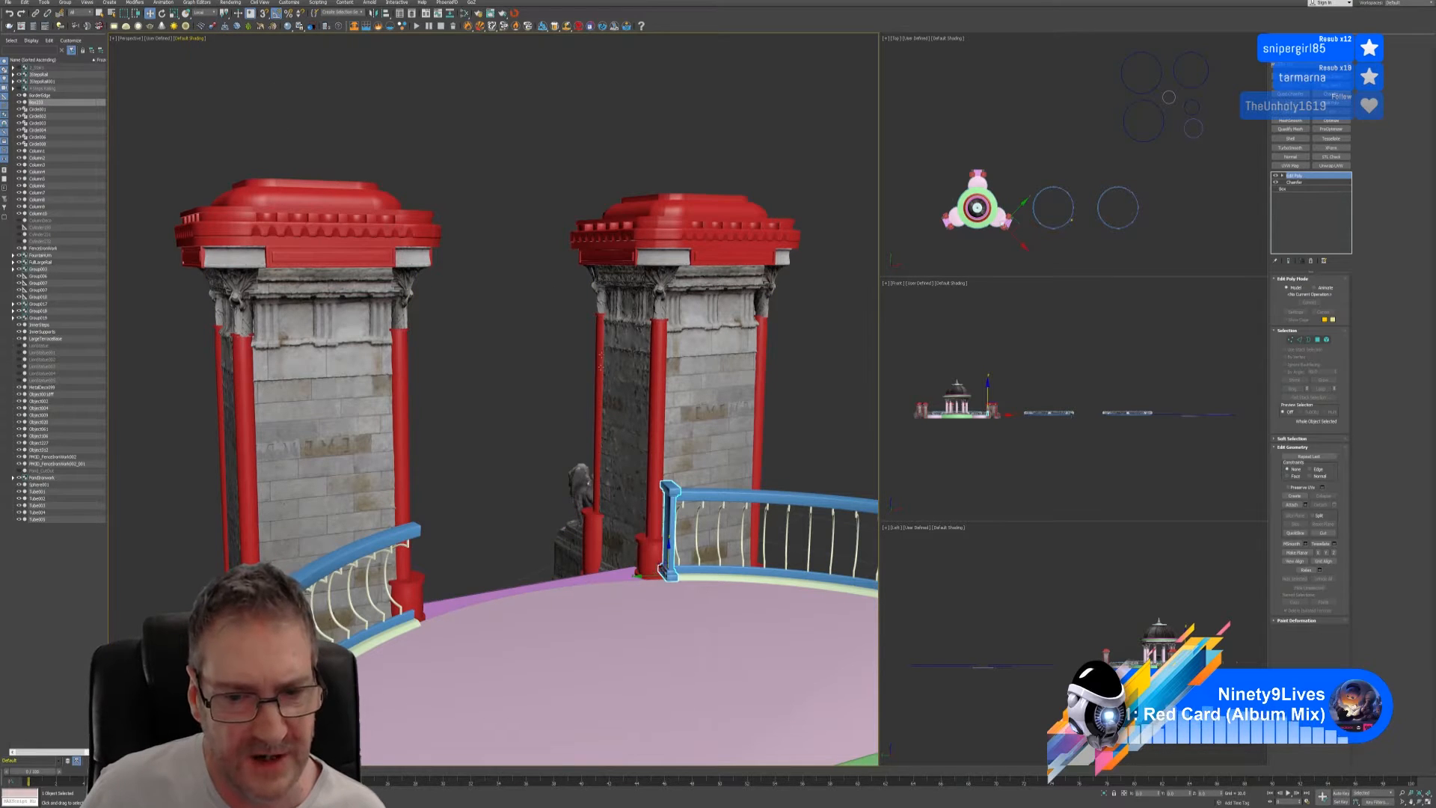
alt+middle_drag(574, 416, 580, 497)
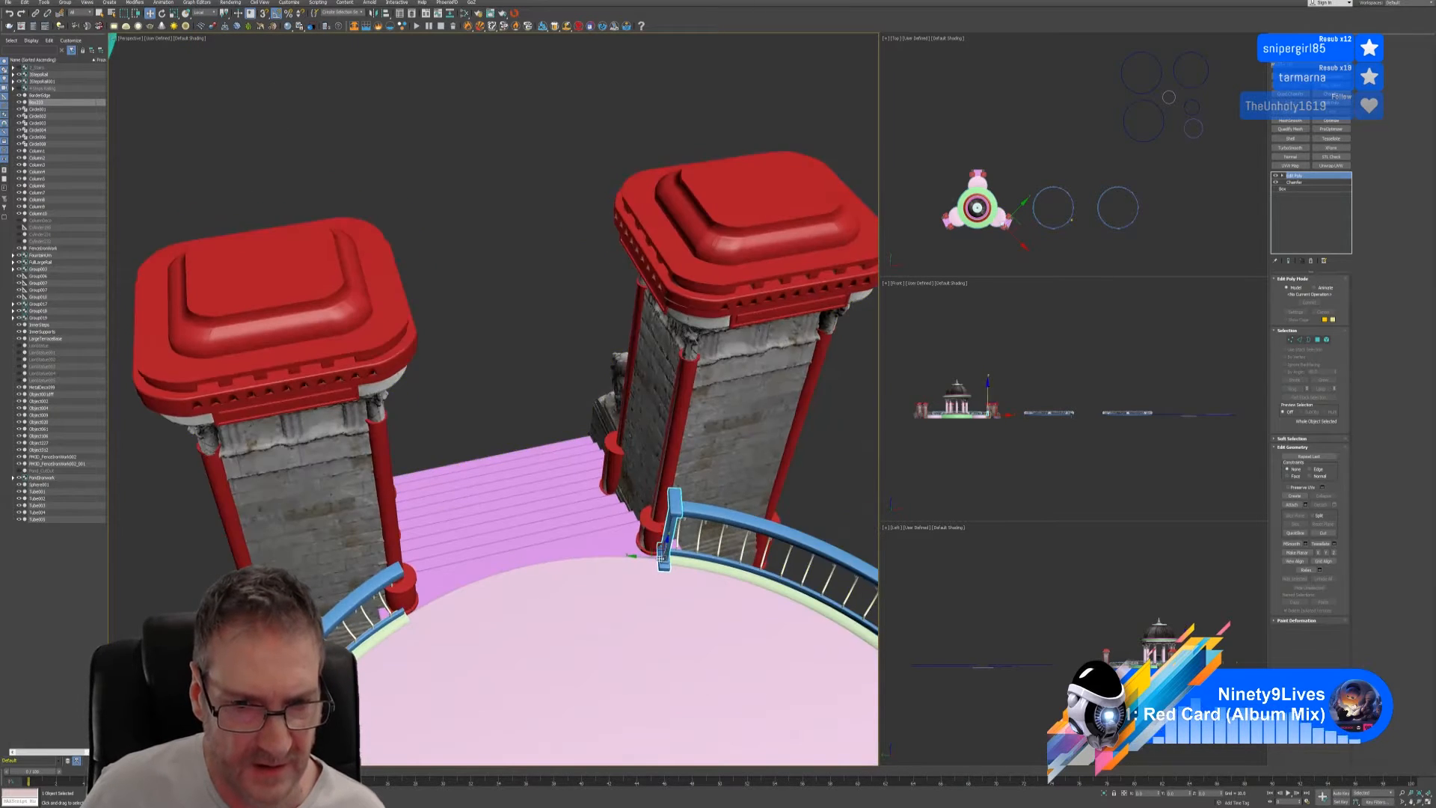
shift+drag(646, 558, 531, 546)
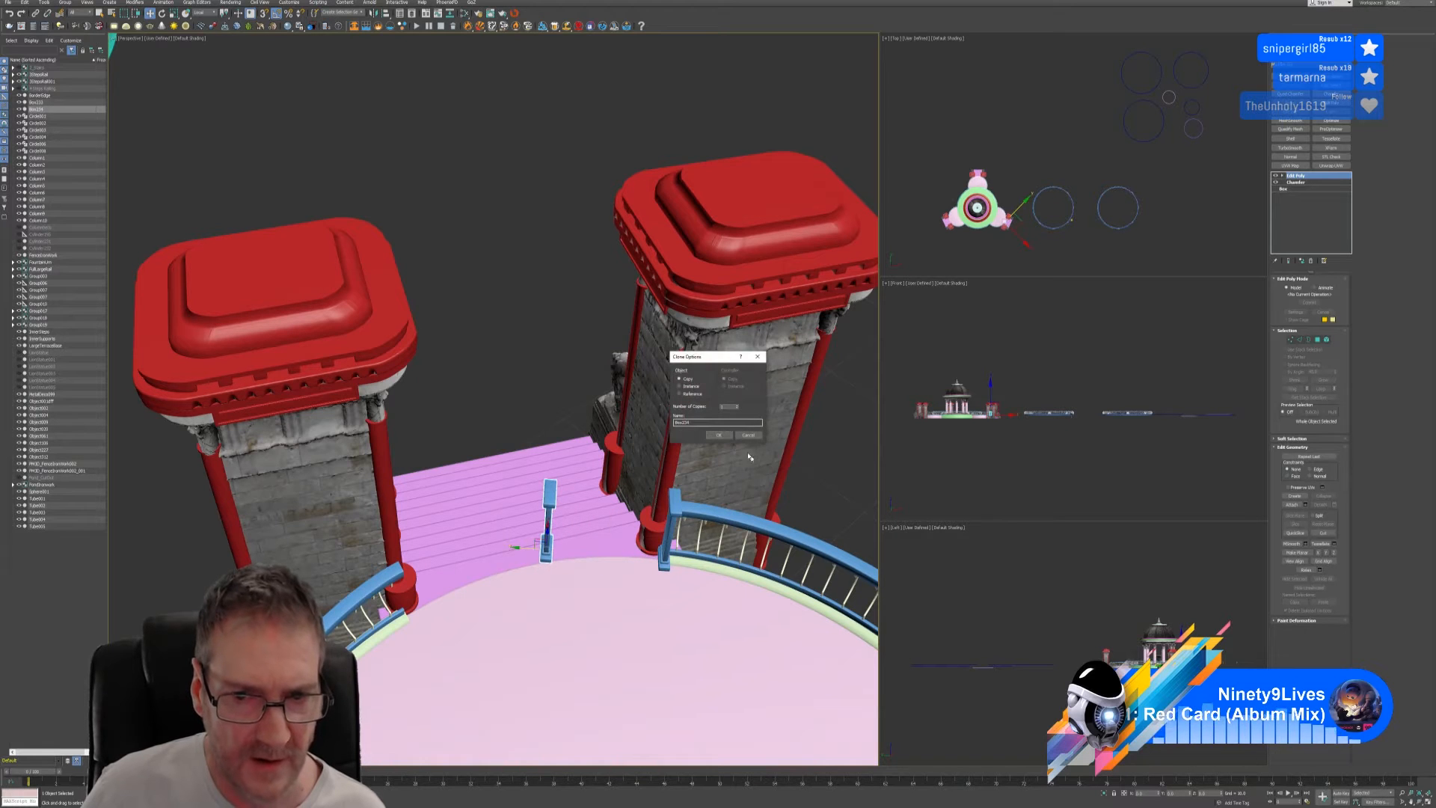
click(718, 434)
- Move the copied post to the end of the opposite railing and rotate it to line up with the rail's curve
mouse_move(591, 539)
alt+middle_down()
mouse_move(586, 568)
mouse_move(554, 555)
alt+middle_up()
drag(553, 556, 468, 662)
alt+middle_drag(468, 662, 230, 165)
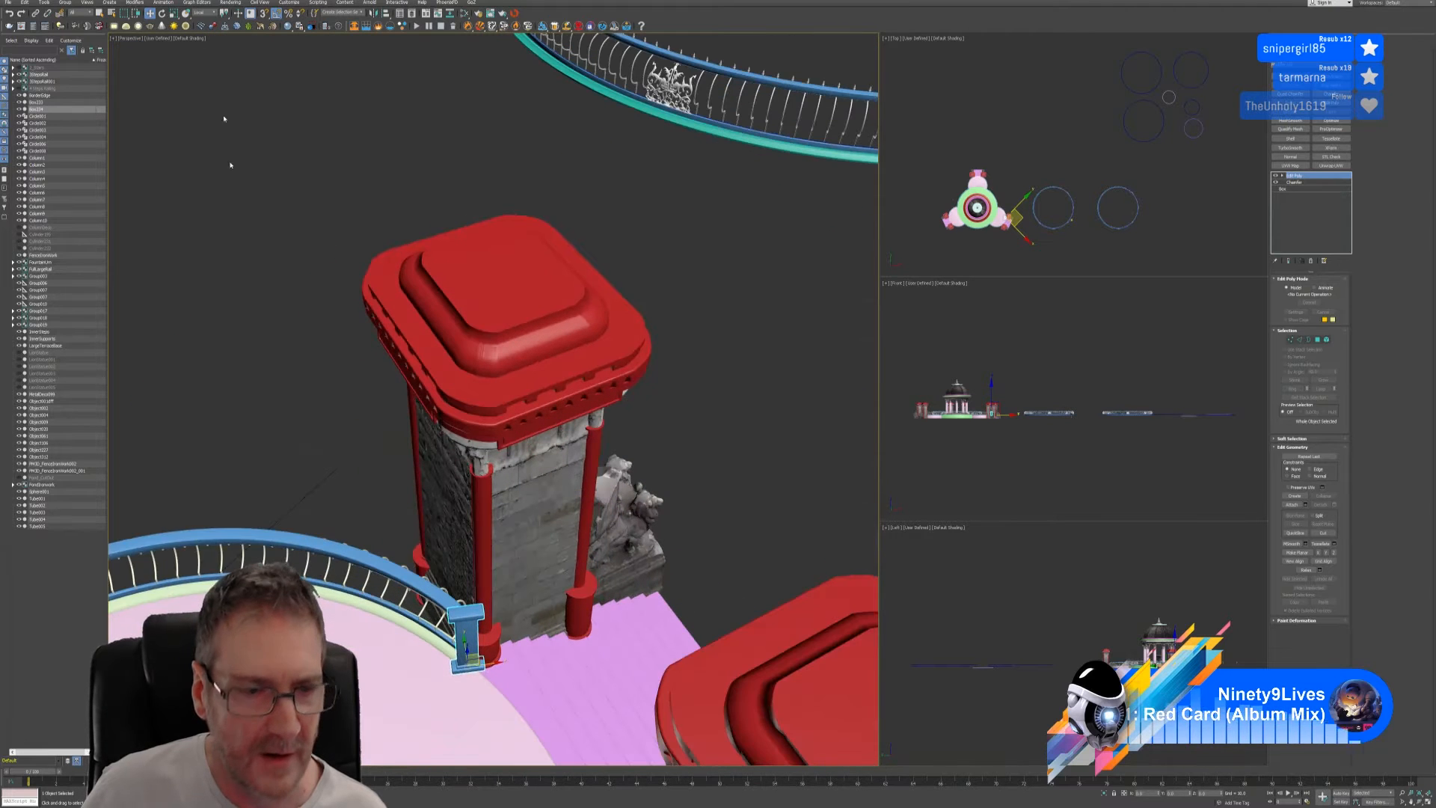
click(163, 14)
alt+middle_drag(419, 674, 502, 695)
scroll(468, 636, up, 4)
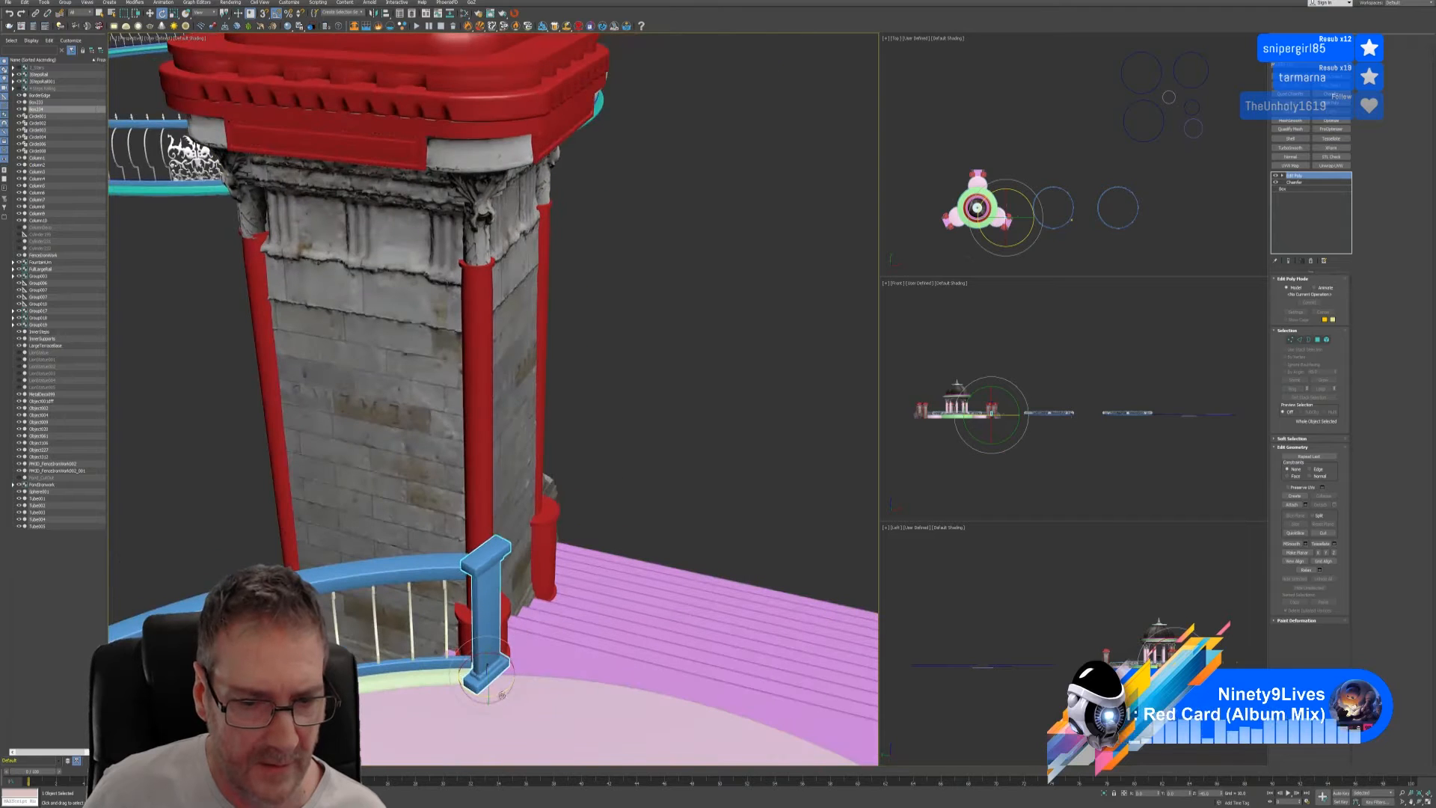
drag(500, 692, 515, 689)
alt+middle_drag(558, 528, 542, 552)
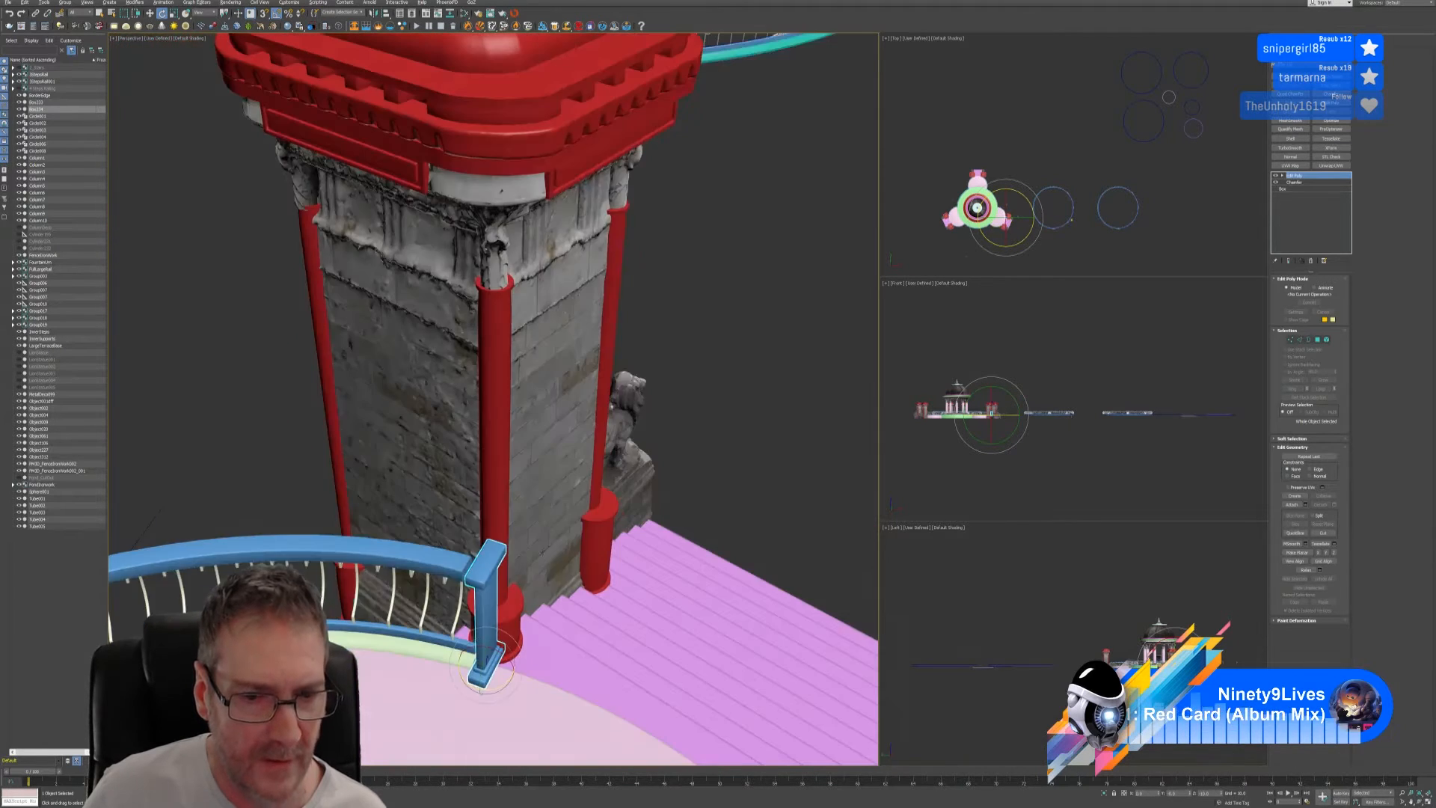
- Fine-tune the copied post's position so it caps the railing end beside the pillar, and deselect it
click(150, 13)
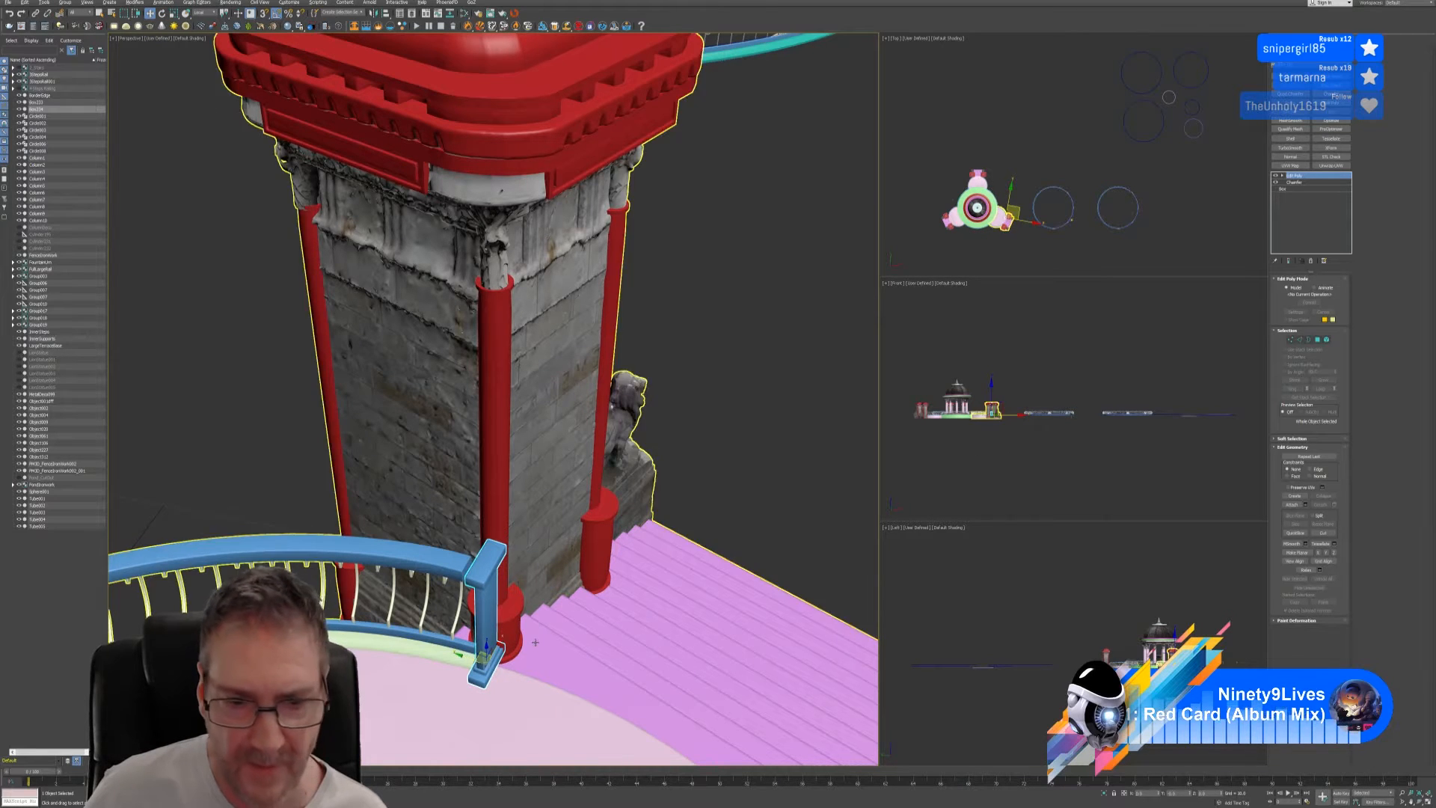
alt+middle_drag(510, 661, 553, 628)
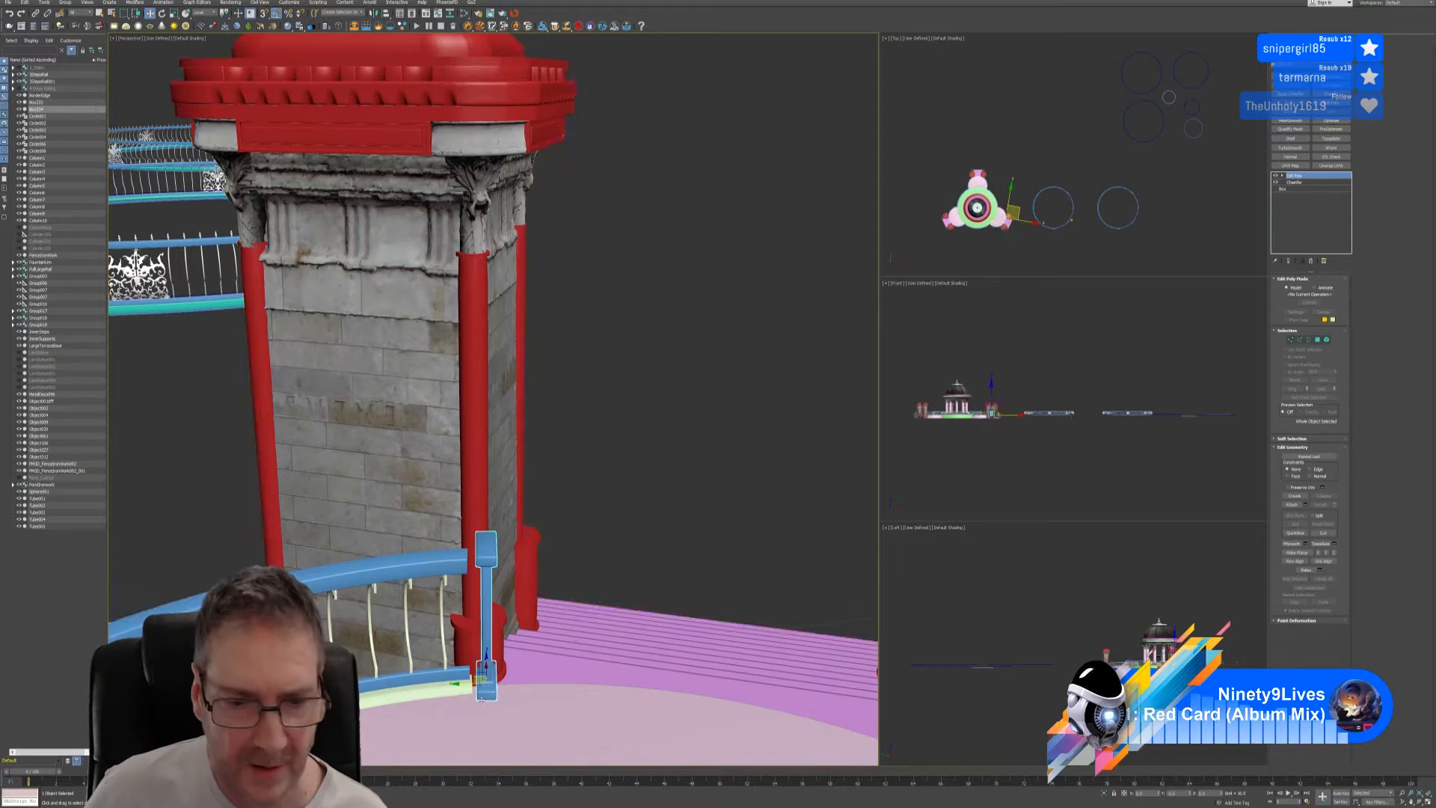
drag(480, 688, 451, 687)
alt+middle_drag(490, 688, 594, 679)
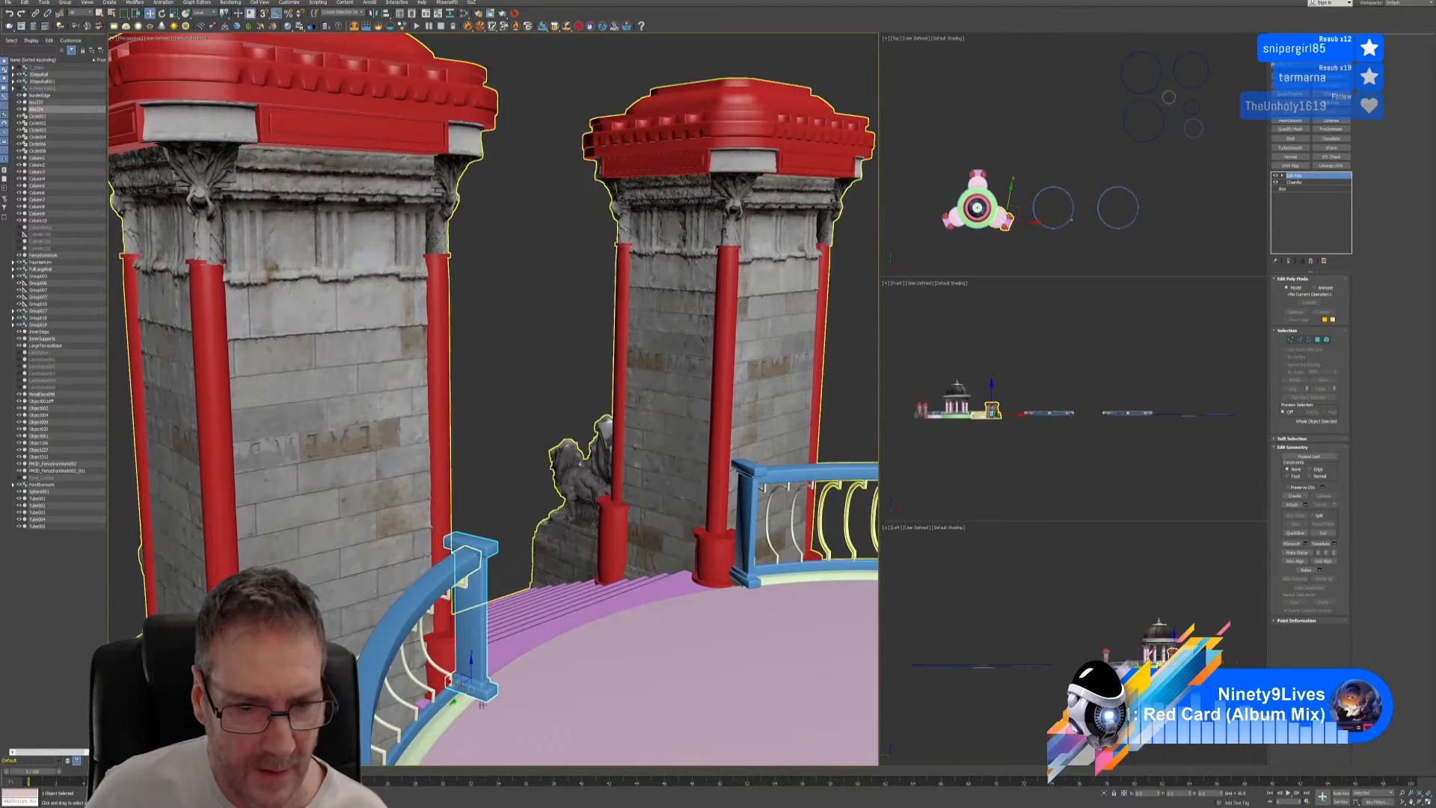
drag(457, 684, 457, 686)
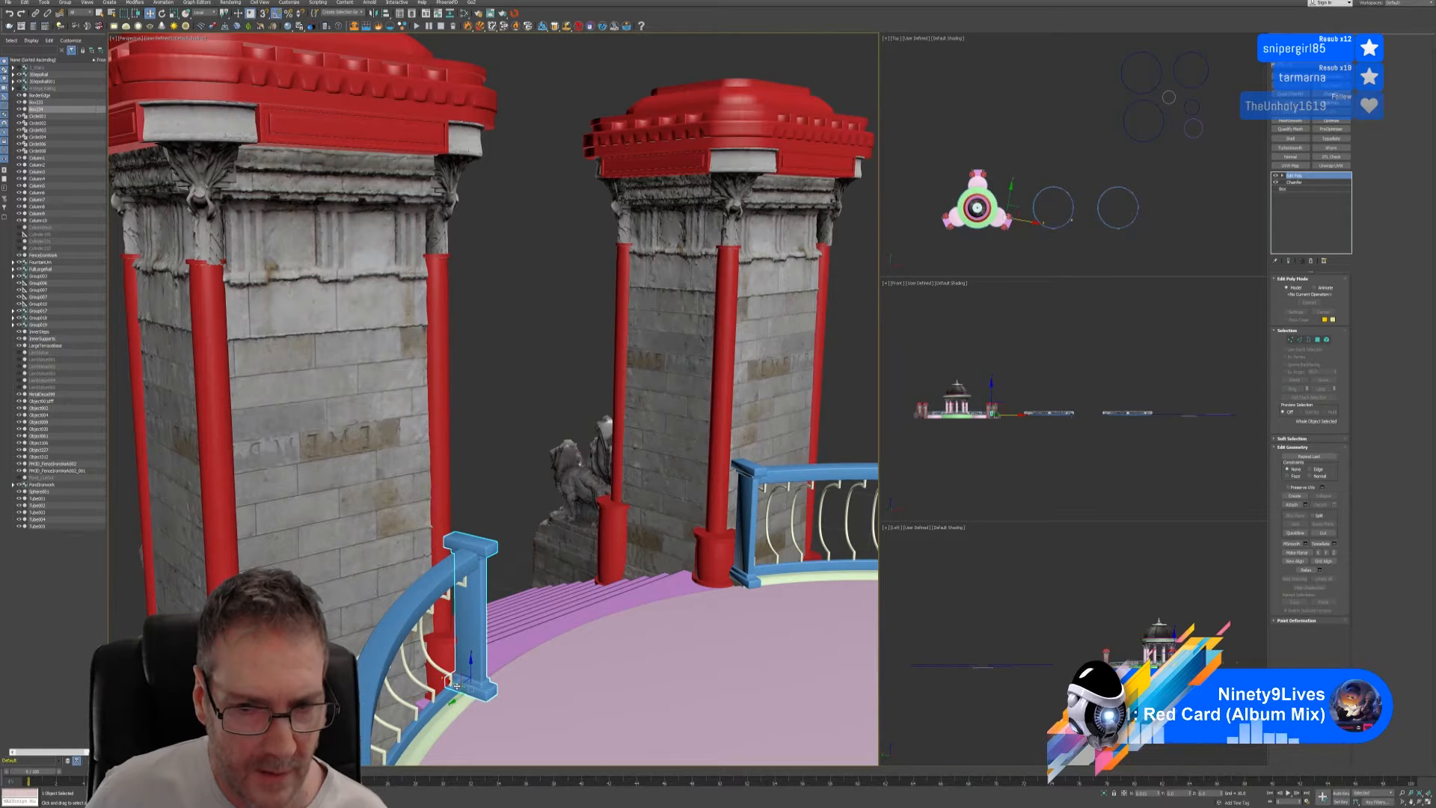
alt+middle_drag(571, 698, 591, 587)
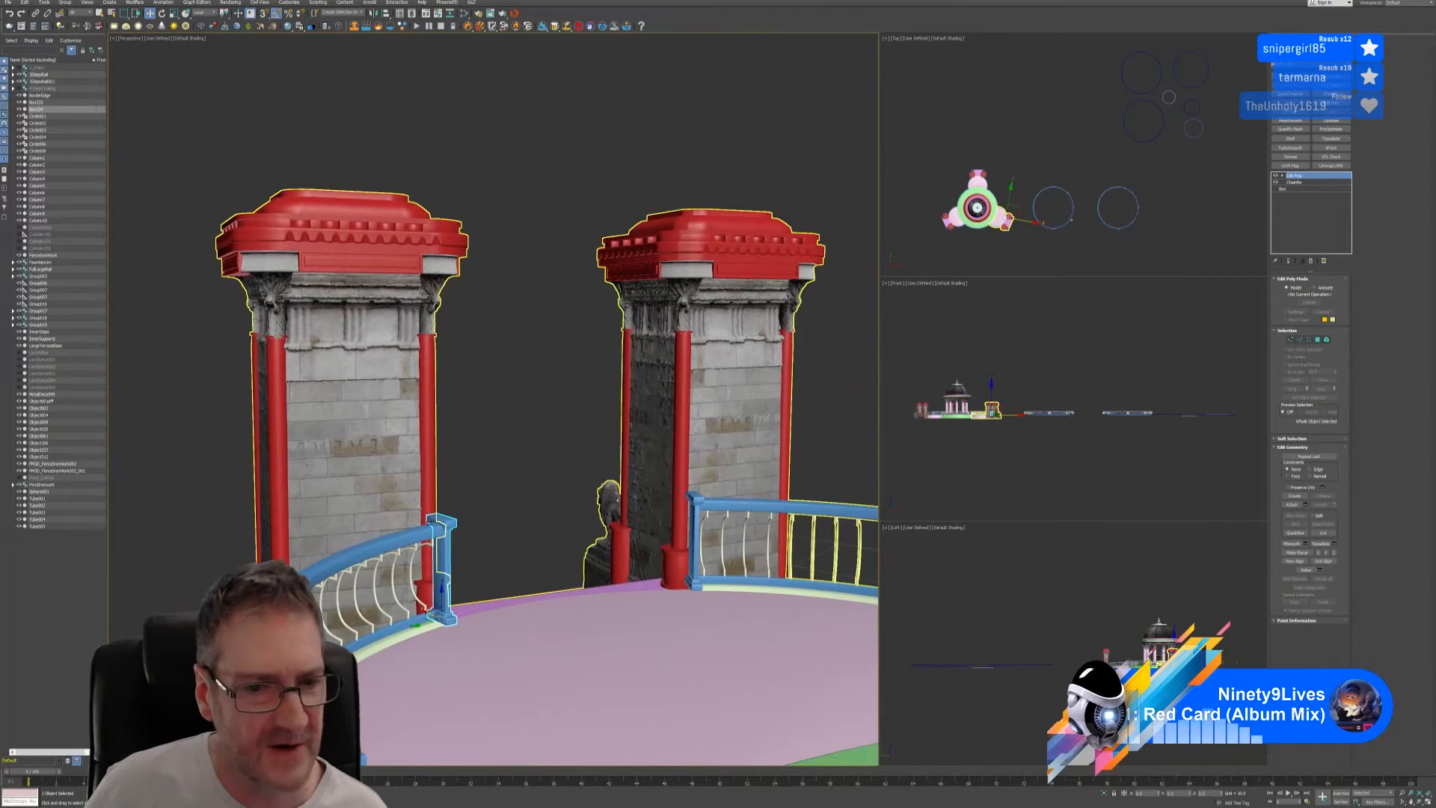
click(535, 652)
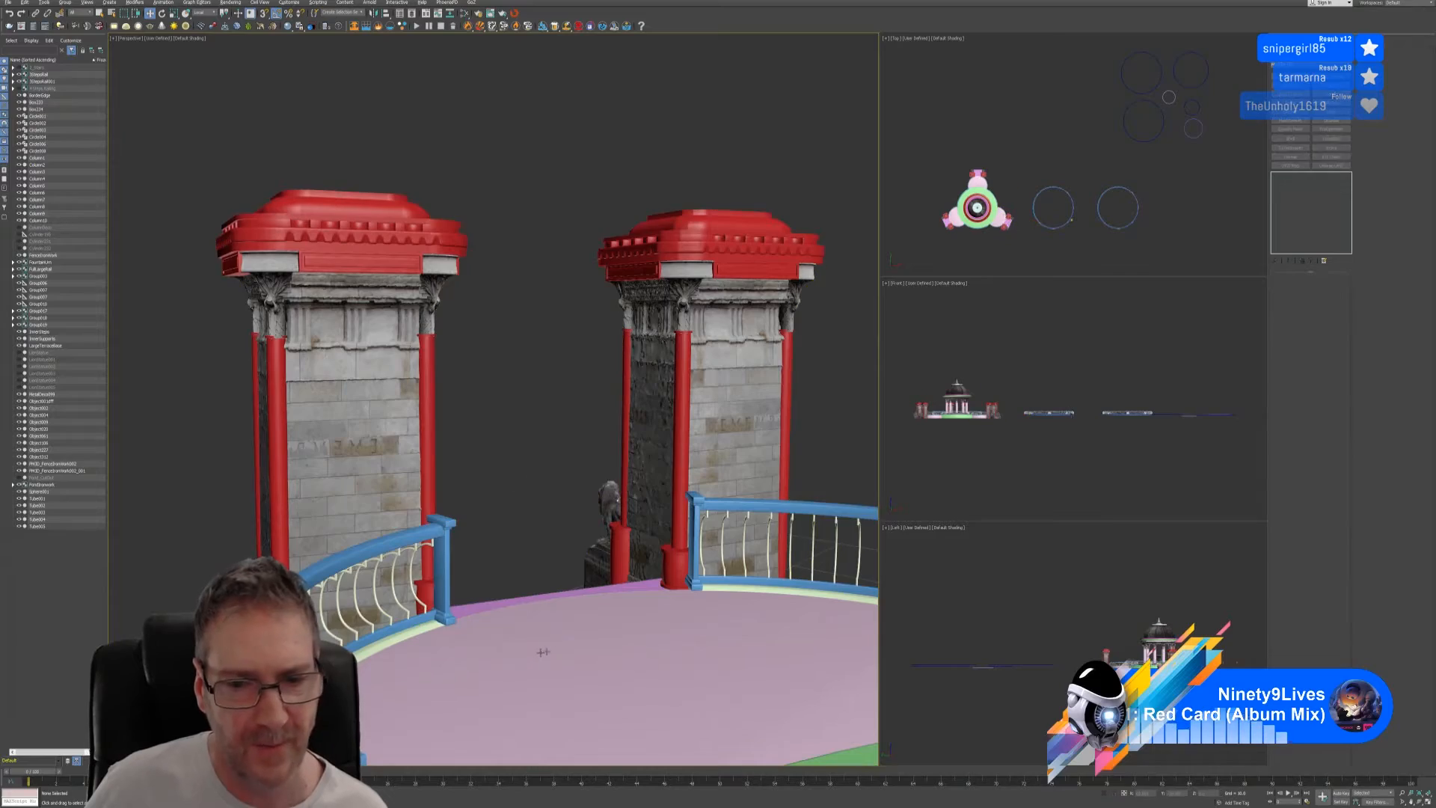
- Examine the whole pavilion, its gate pillars and curved railings from several sides and distances
alt+middle_drag(547, 661, 545, 601)
scroll(551, 375, down, 10)
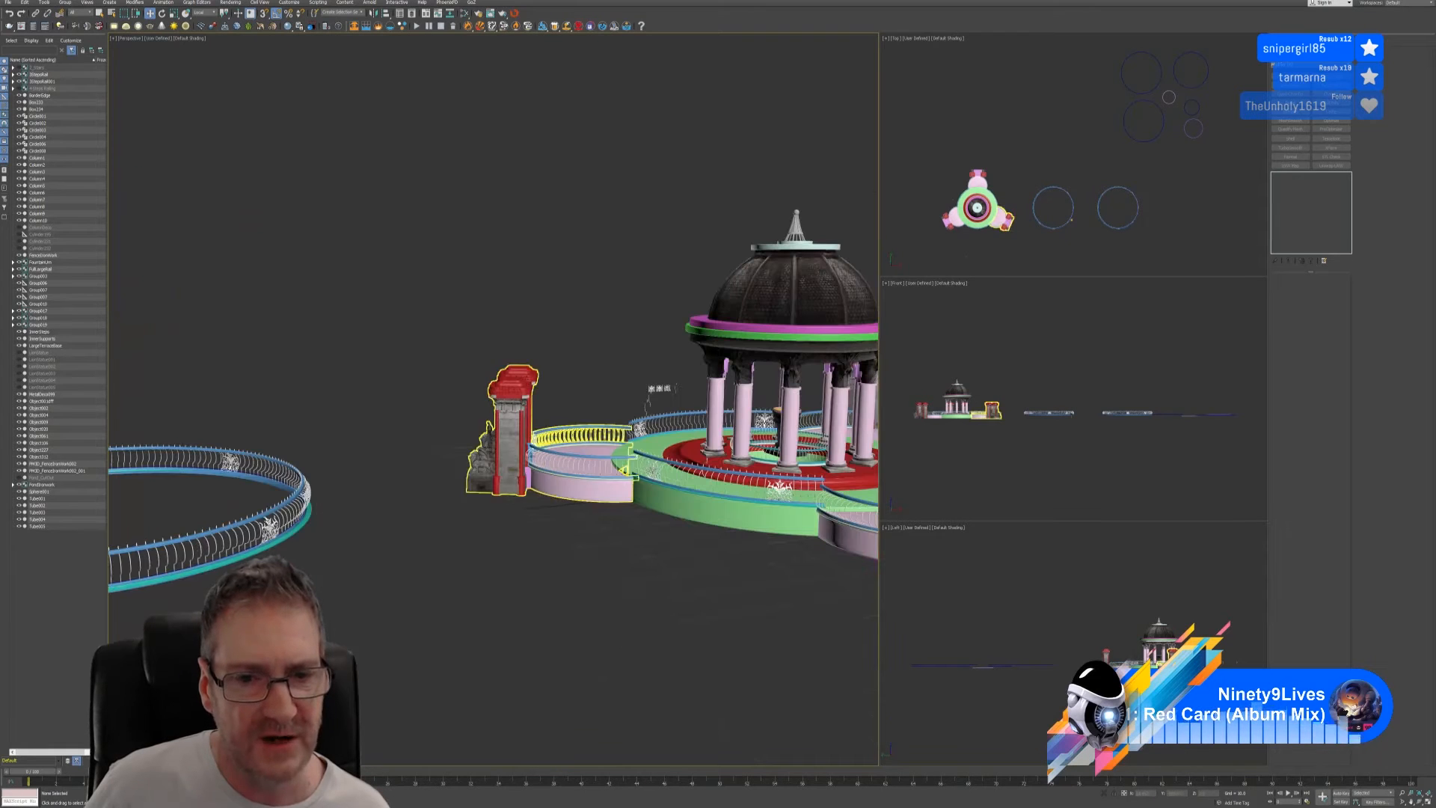
middle_drag(589, 301, 304, 340)
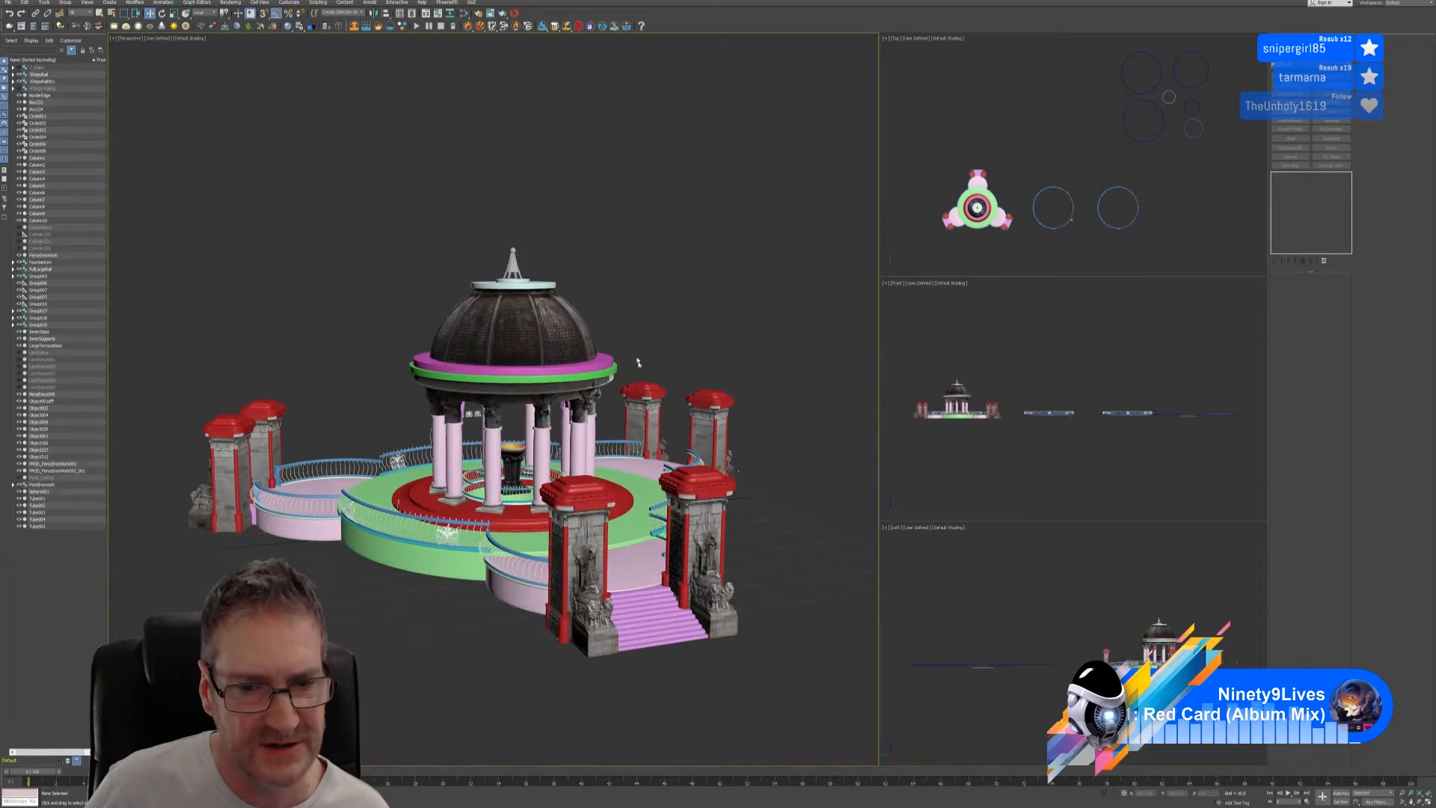
middle_drag(243, 379, 470, 391)
scroll(440, 395, up, 4)
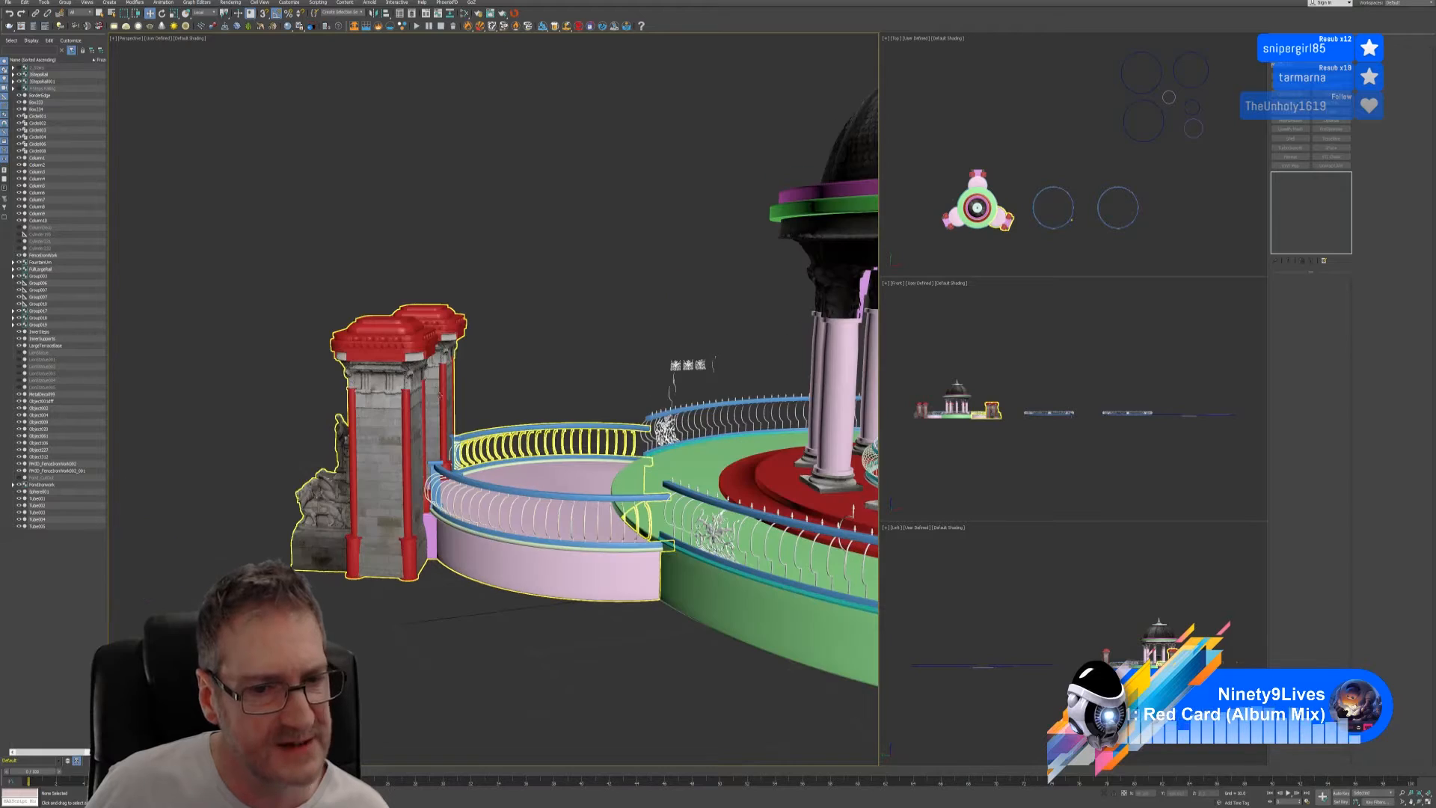
alt+middle_drag(501, 317, 538, 321)
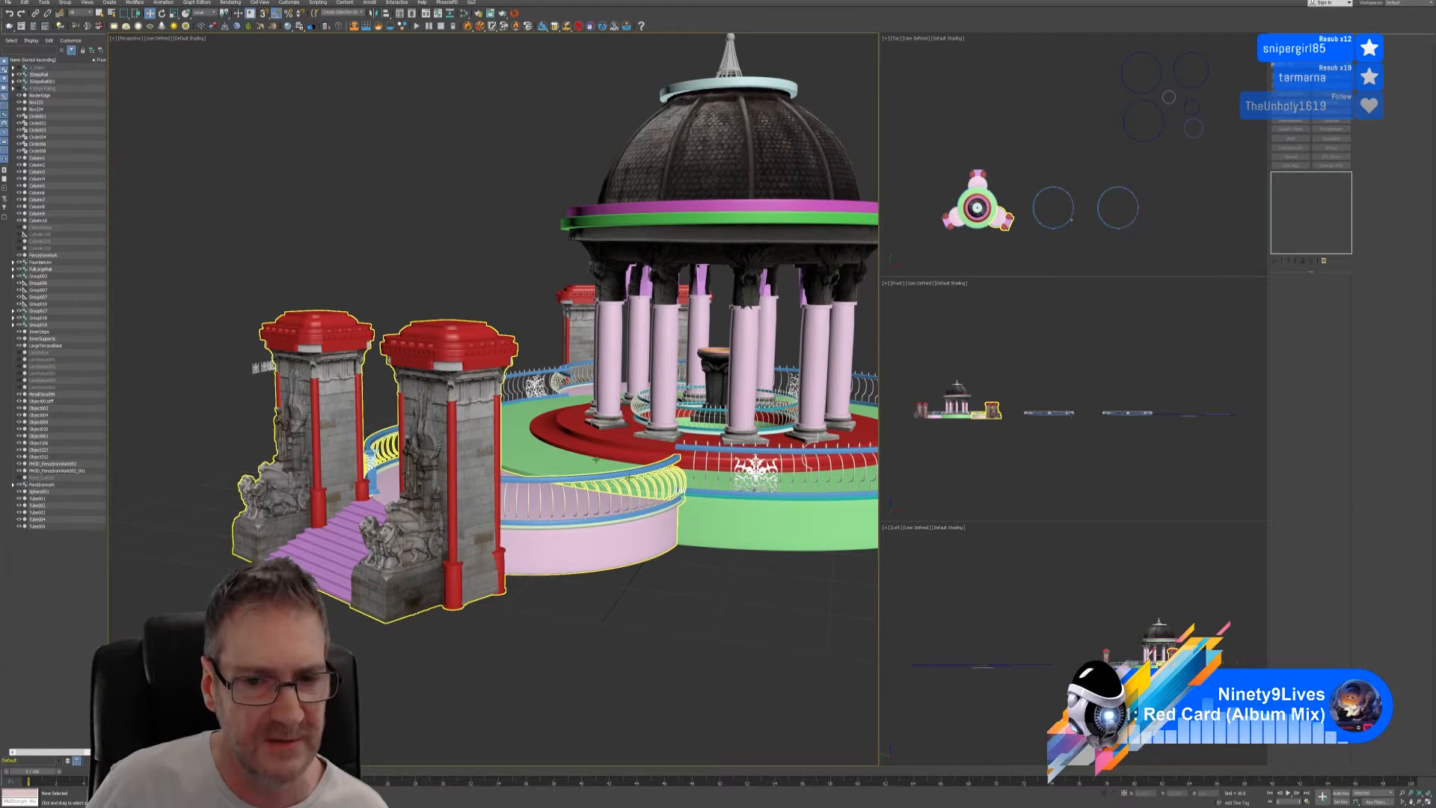
alt+middle_drag(656, 583, 673, 582)
scroll(592, 406, up, 6)
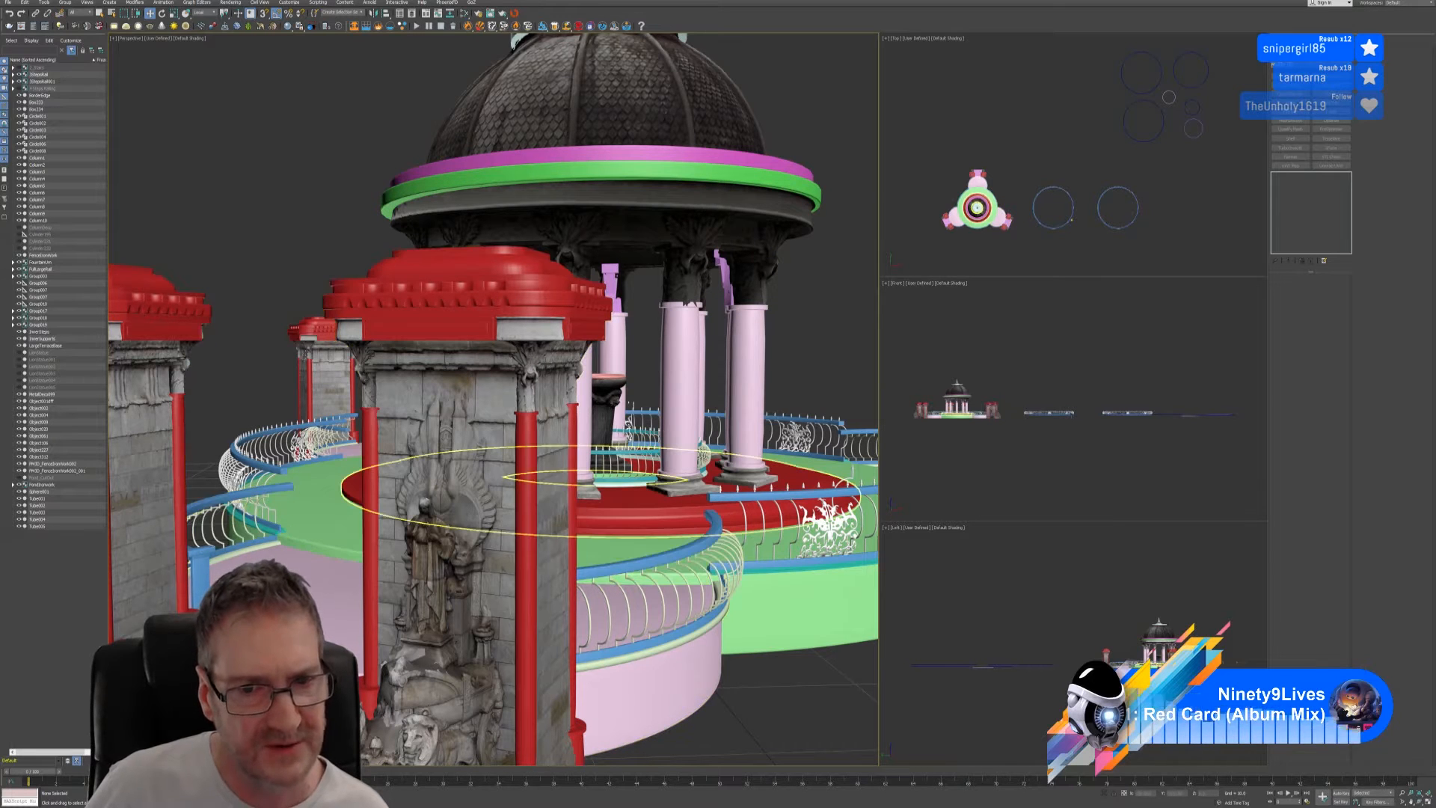
scroll(770, 554, down, 8)
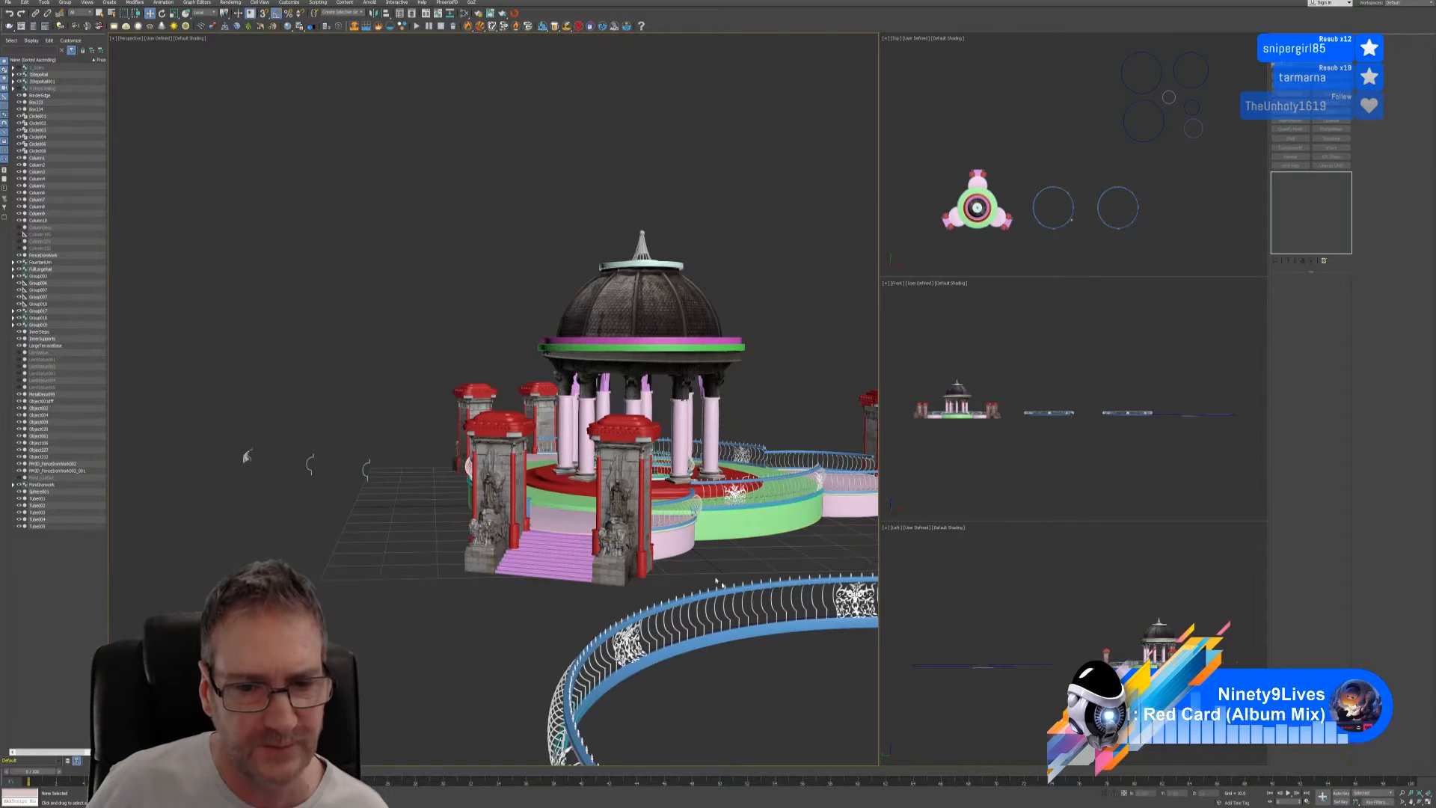
alt+middle_drag(771, 554, 643, 575)
- Open the group that holds the two gate pillars, steps and curved railings
click(582, 525)
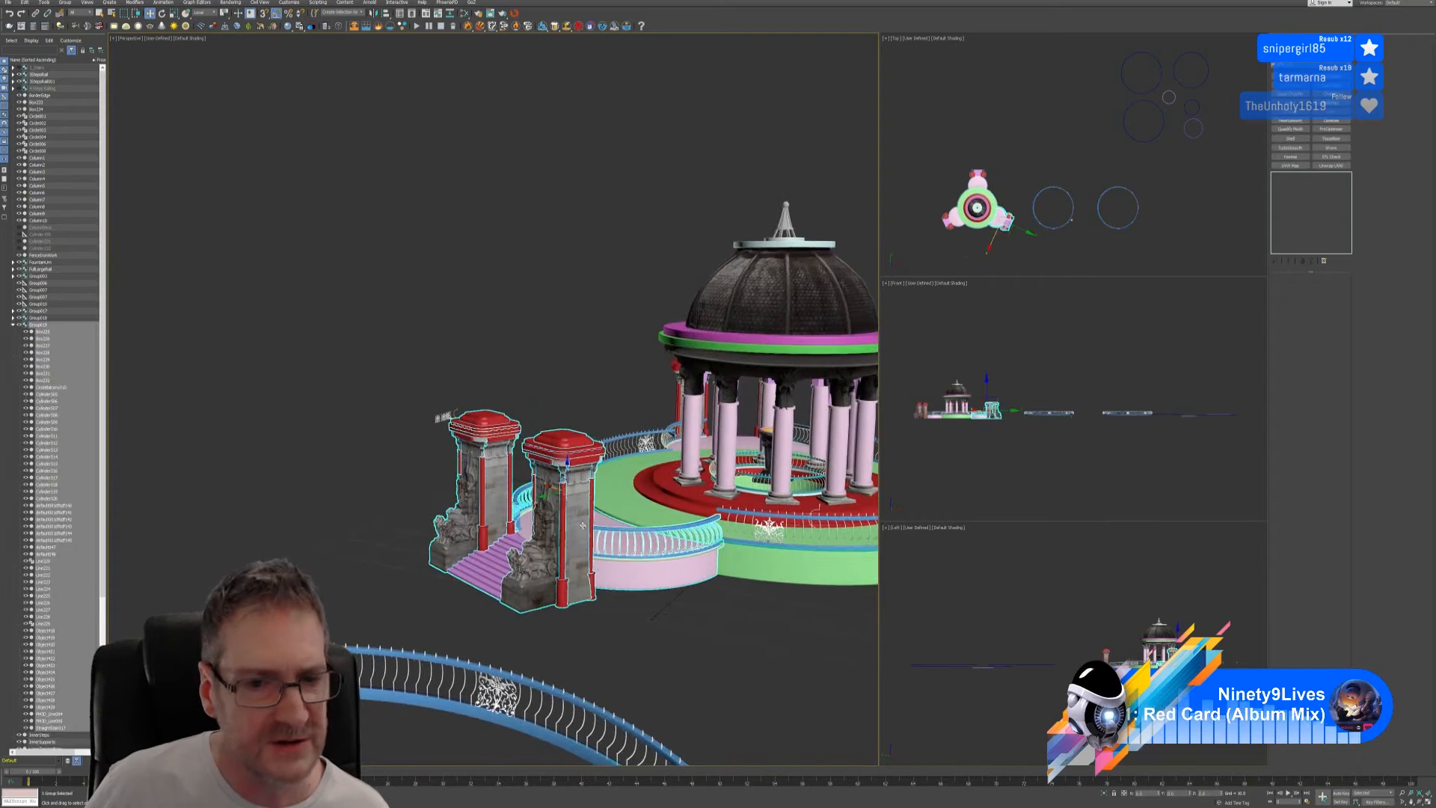
click(65, 2)
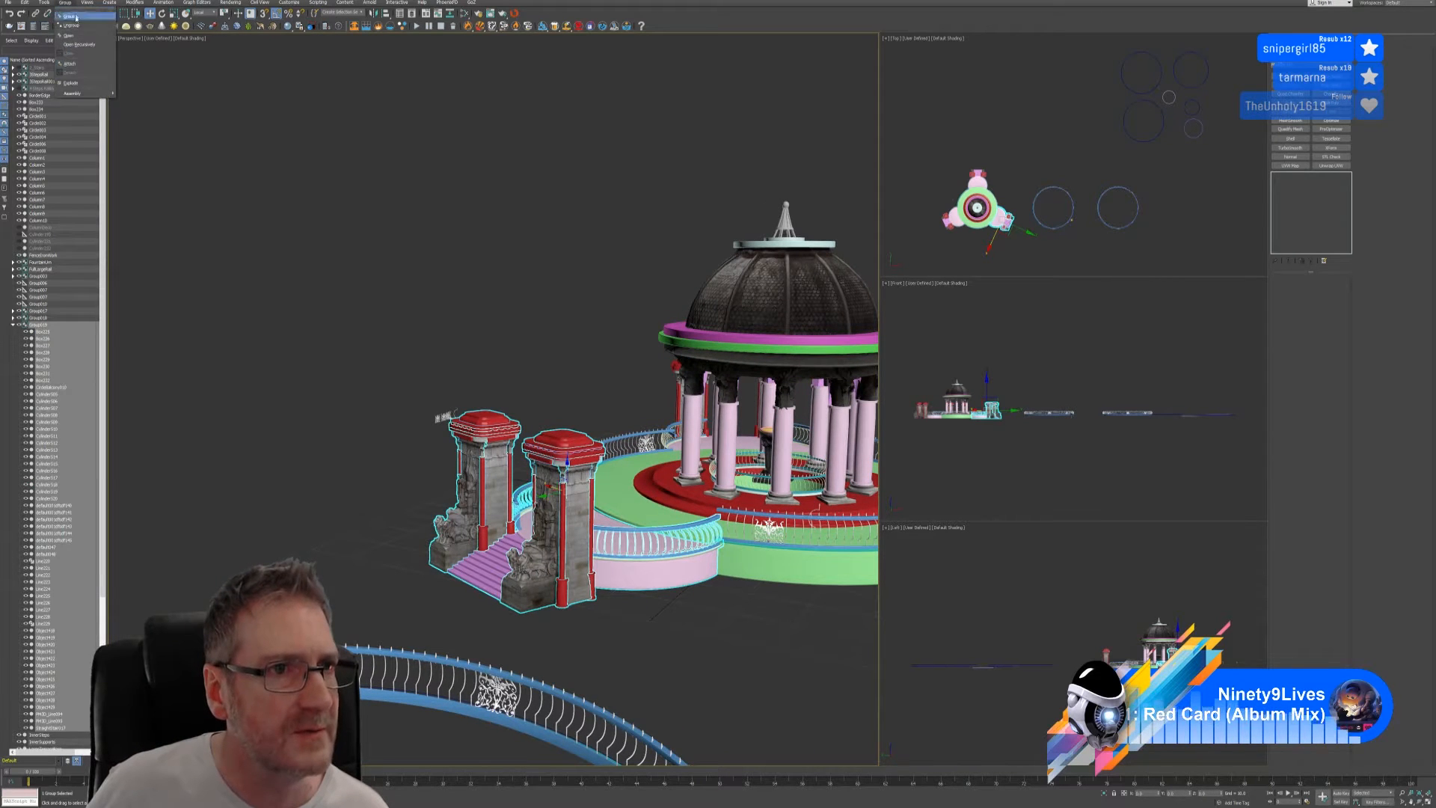
click(67, 34)
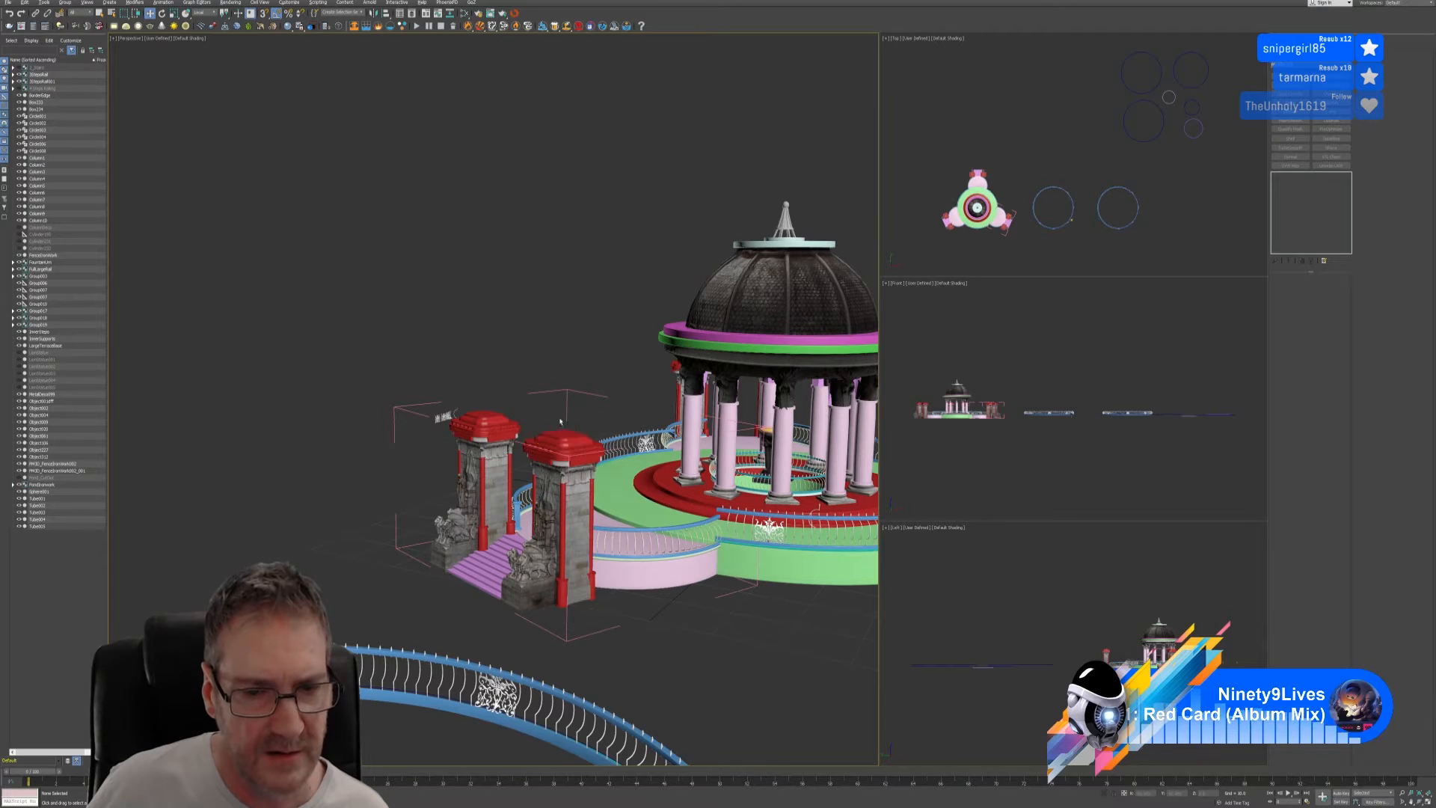
- Select one gate pillar inside the opened group, together with its red corner columns, cap and sculpted base
alt+middle_drag(553, 398, 495, 424)
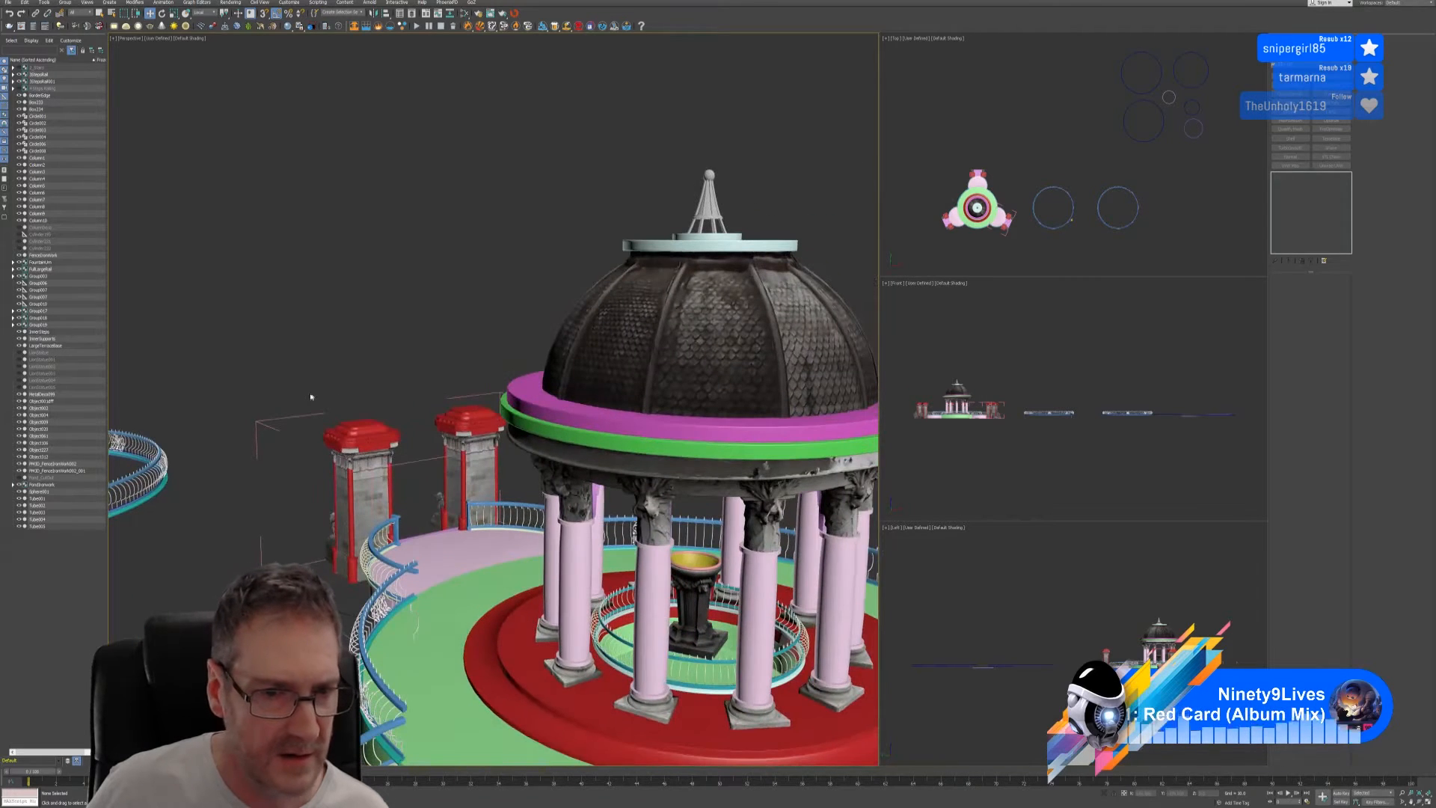
click(403, 474)
alt+middle_drag(403, 474, 409, 435)
scroll(409, 435, up, 10)
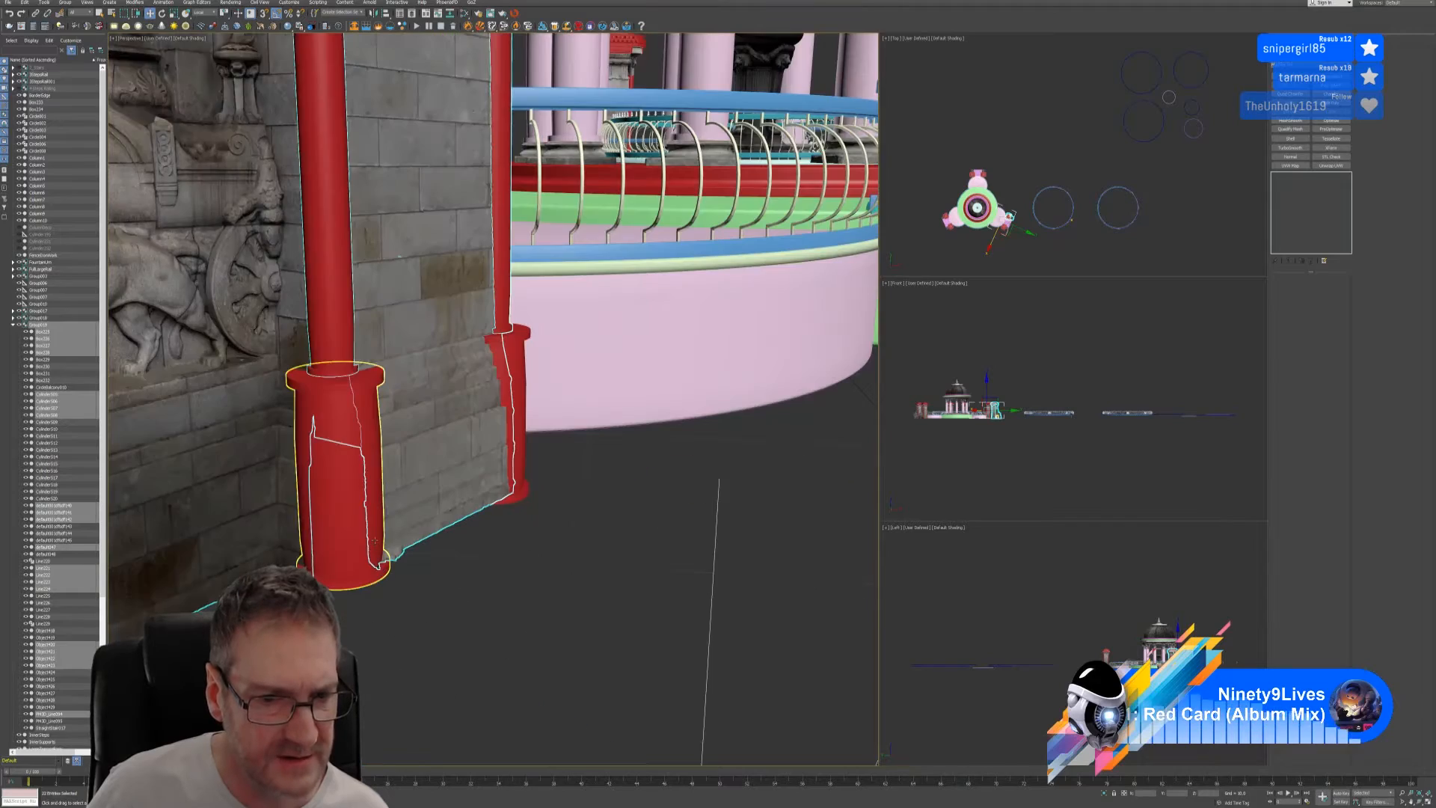
alt+middle_drag(514, 548, 401, 413)
scroll(441, 363, up, 3)
ctrl+click(374, 345)
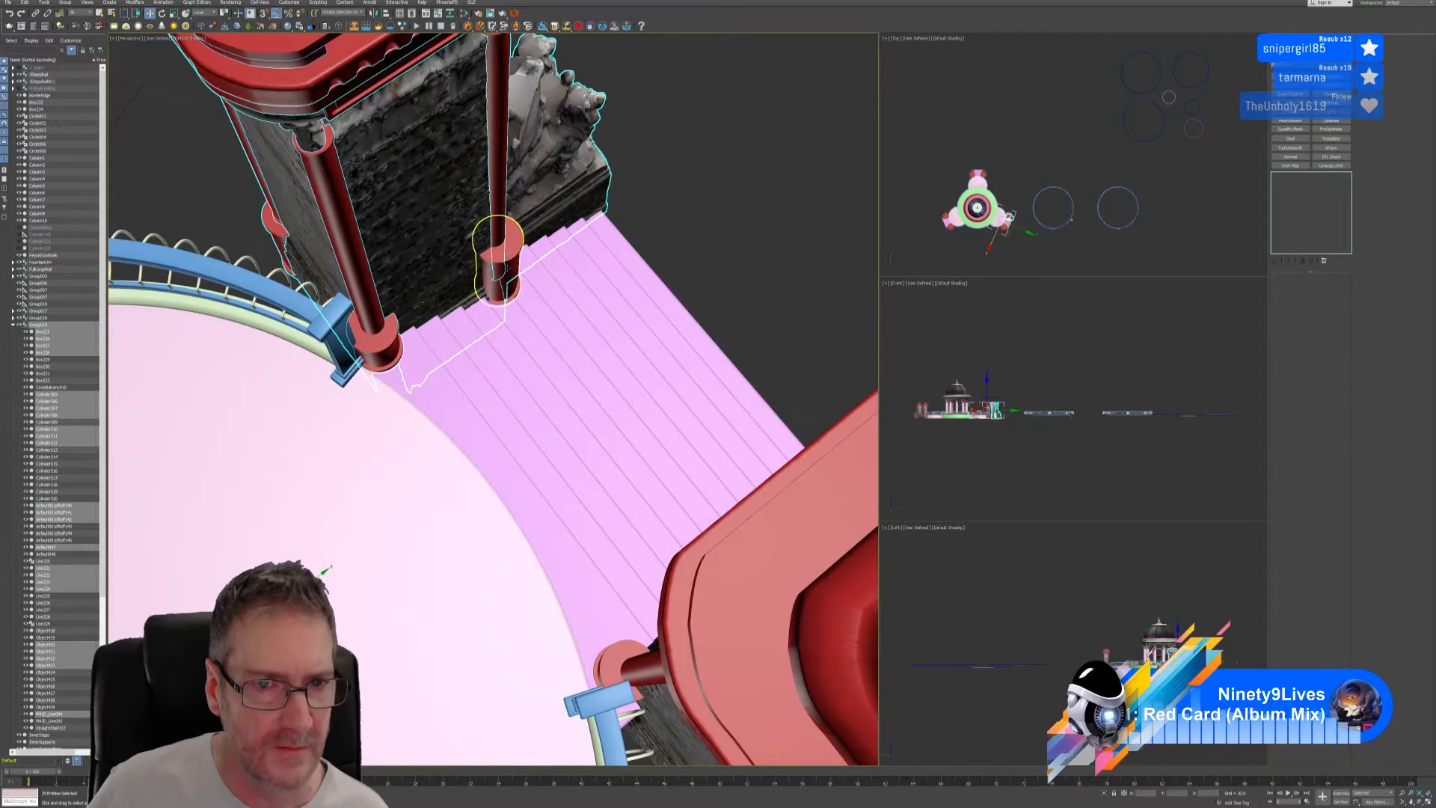
alt+middle_drag(508, 344, 610, 463)
scroll(687, 334, down, 5)
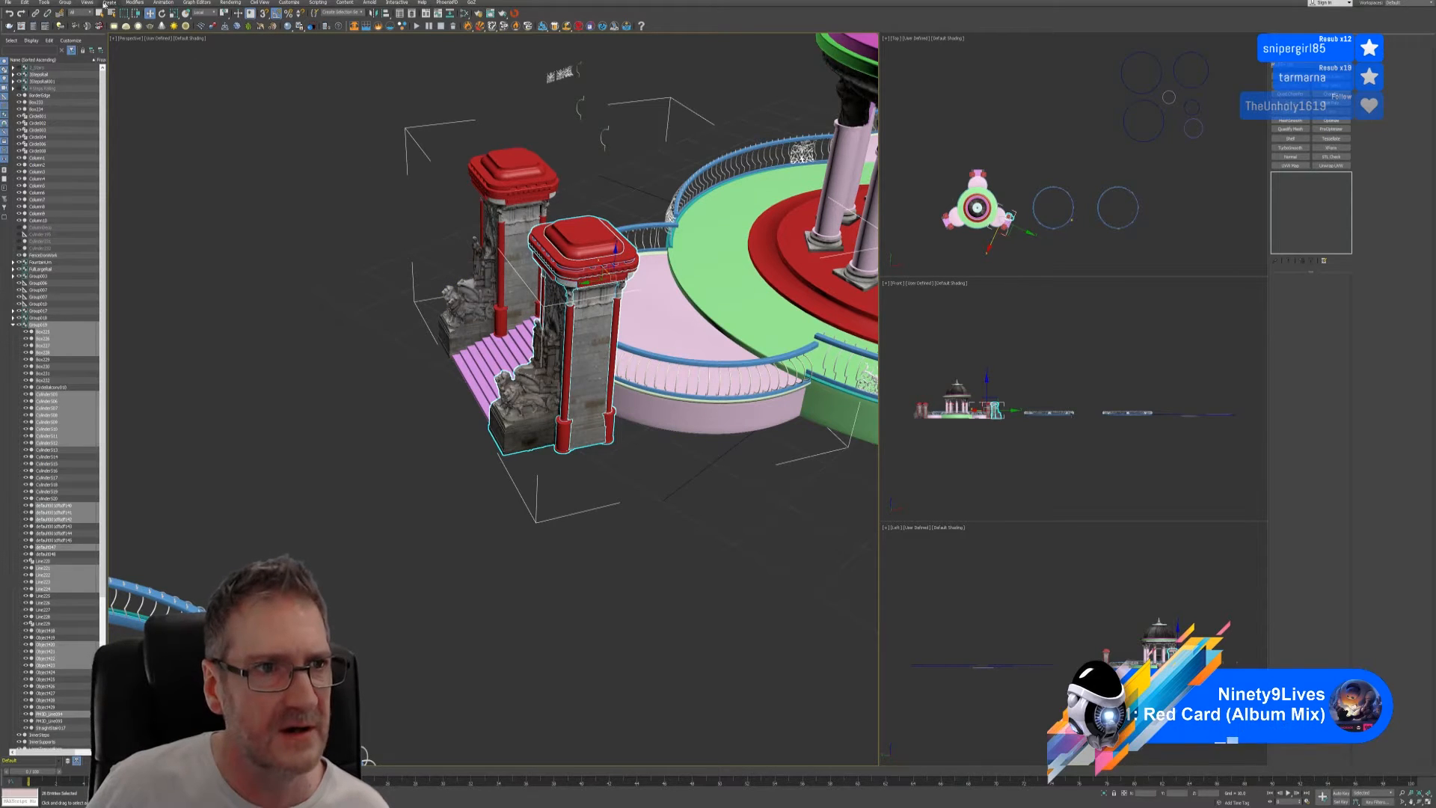
- Copy the selected gate pillar out to clear space away from the gate and close the open groups
click(65, 3)
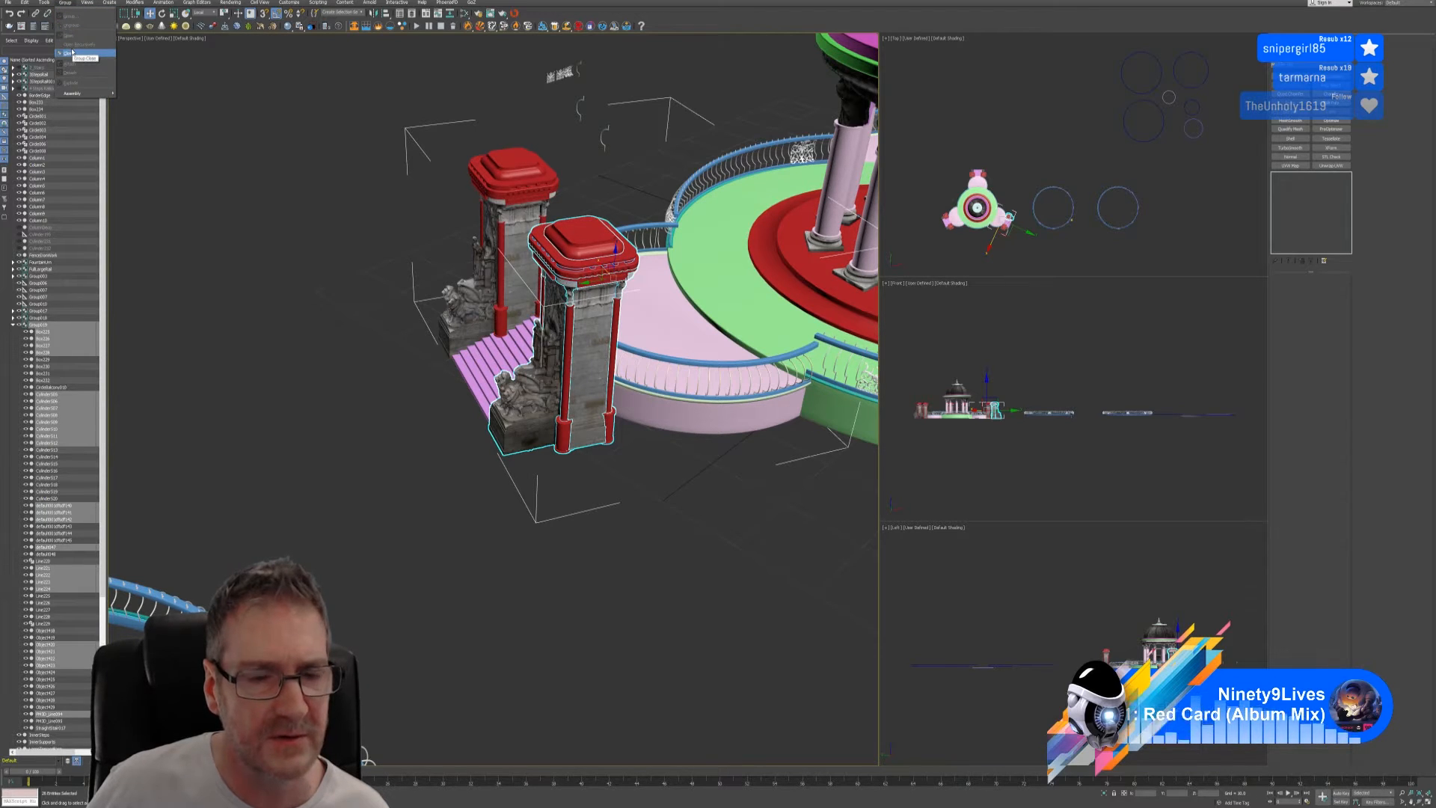
click(64, 52)
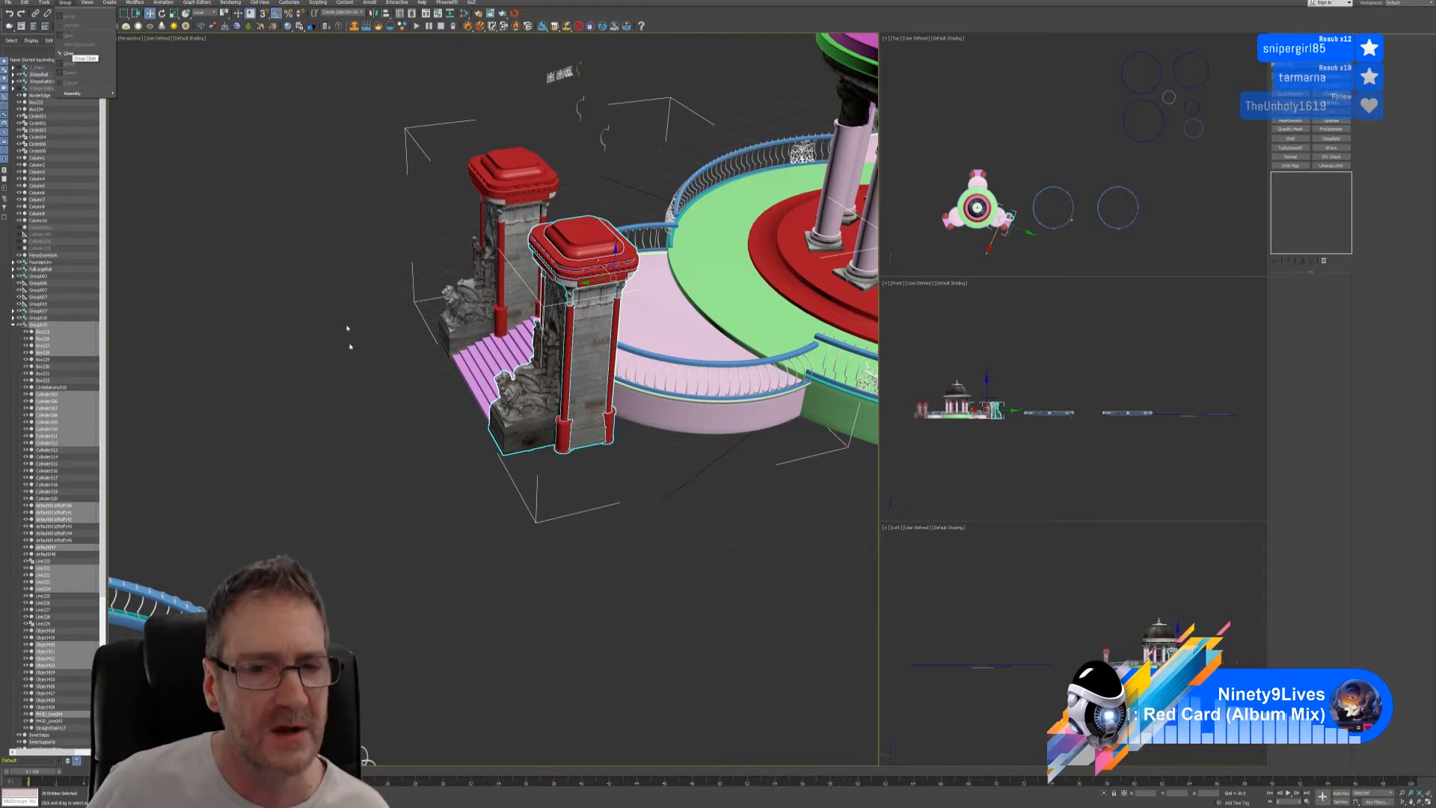
middle_drag(359, 407, 353, 417)
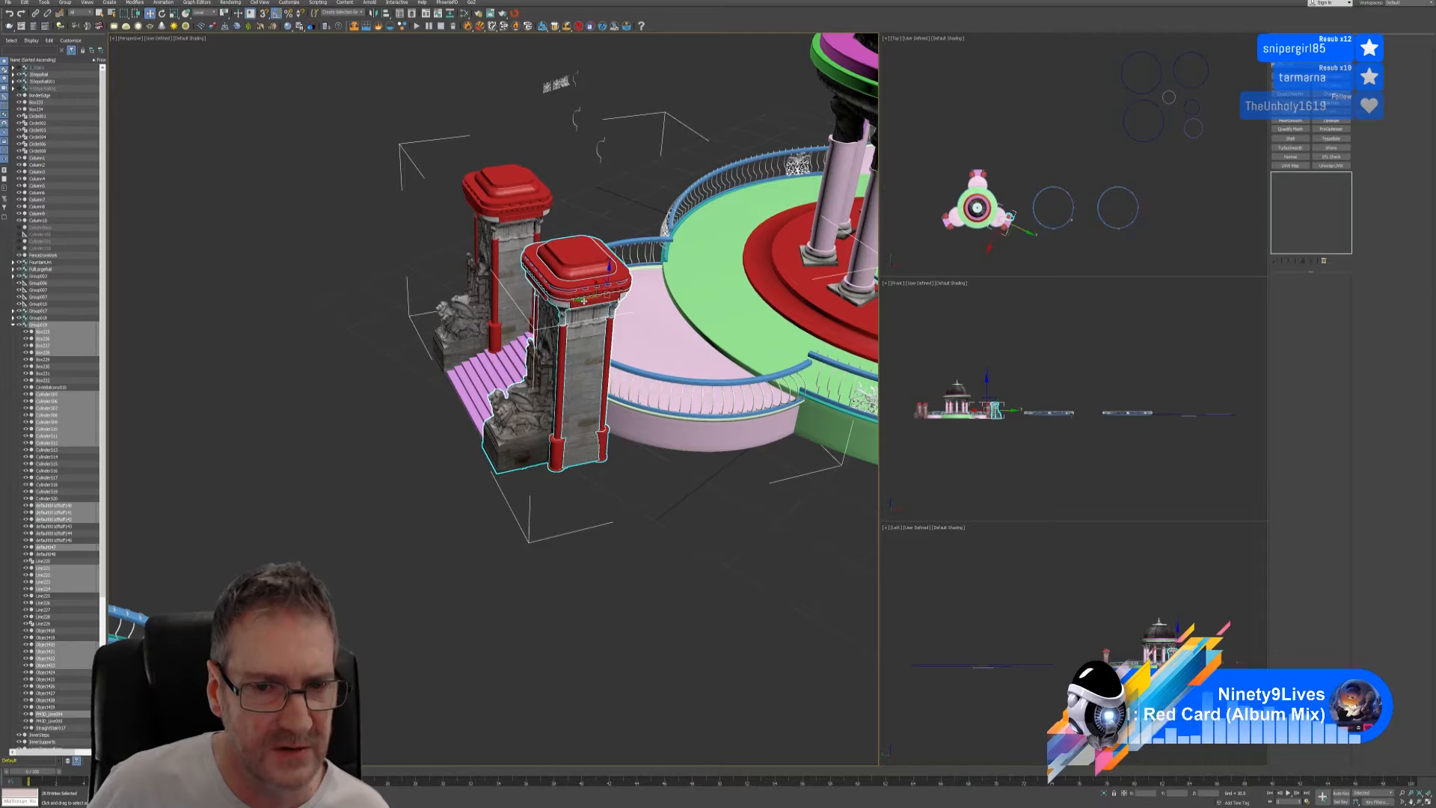
shift+drag(583, 300, 274, 348)
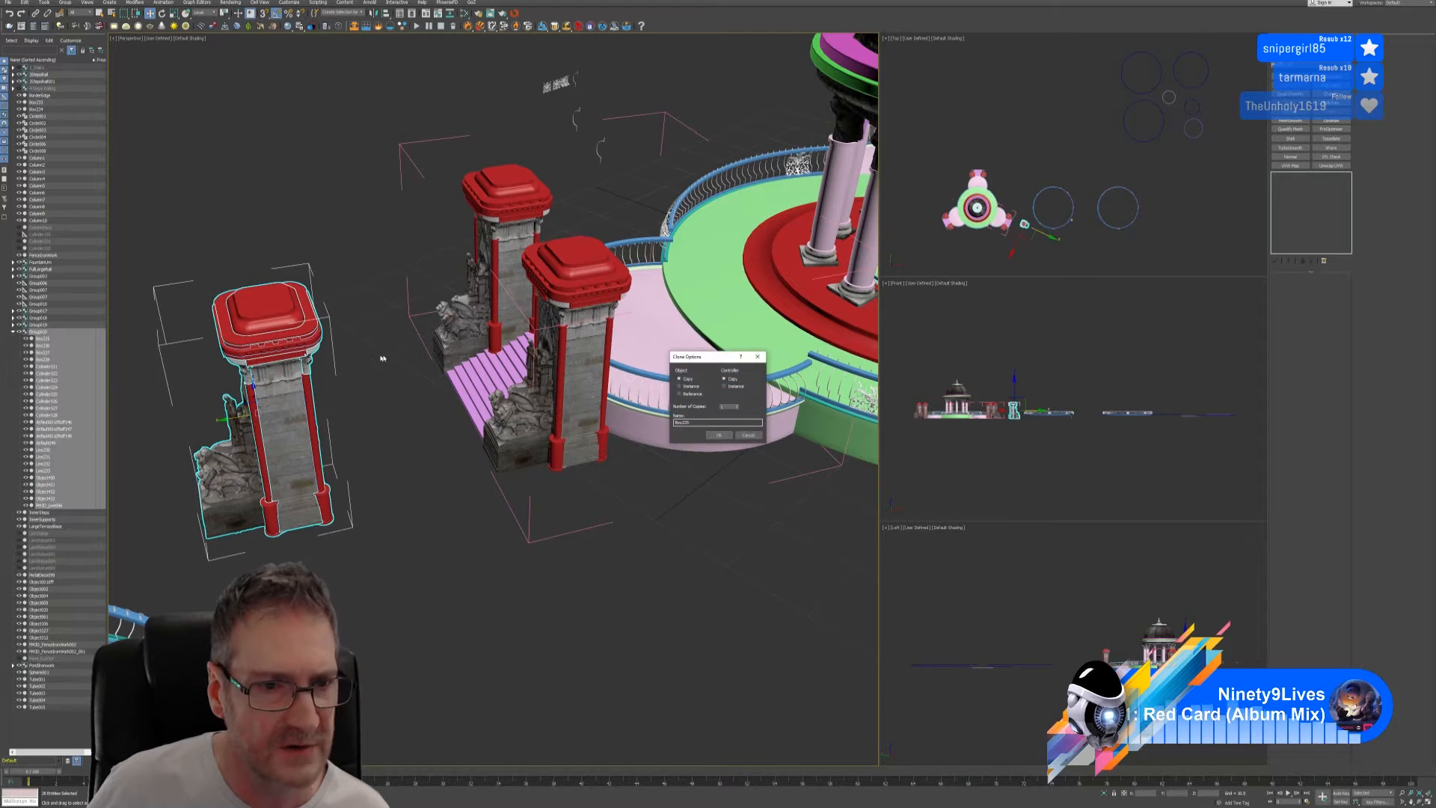
click(719, 435)
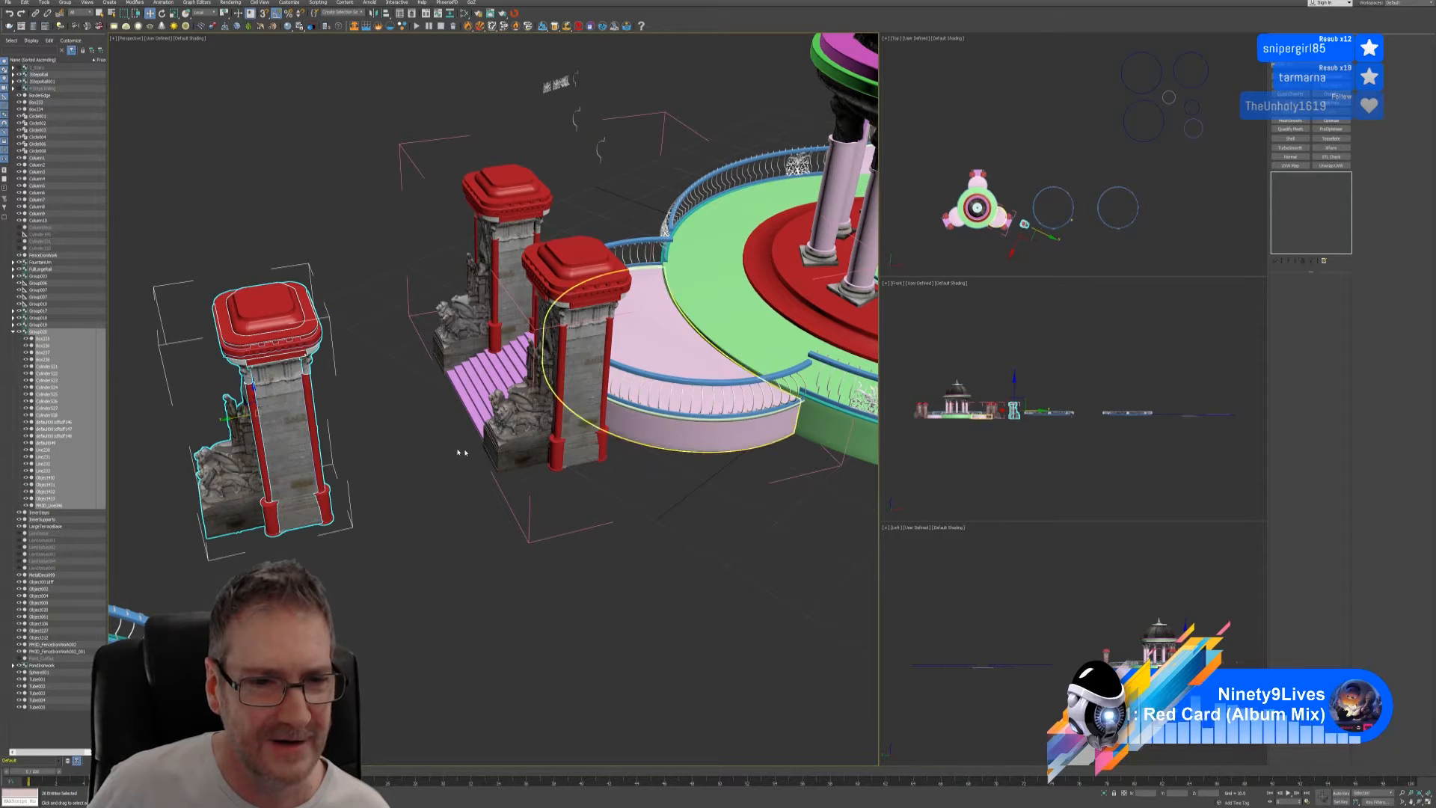
middle_drag(354, 417, 393, 375)
click(66, 3)
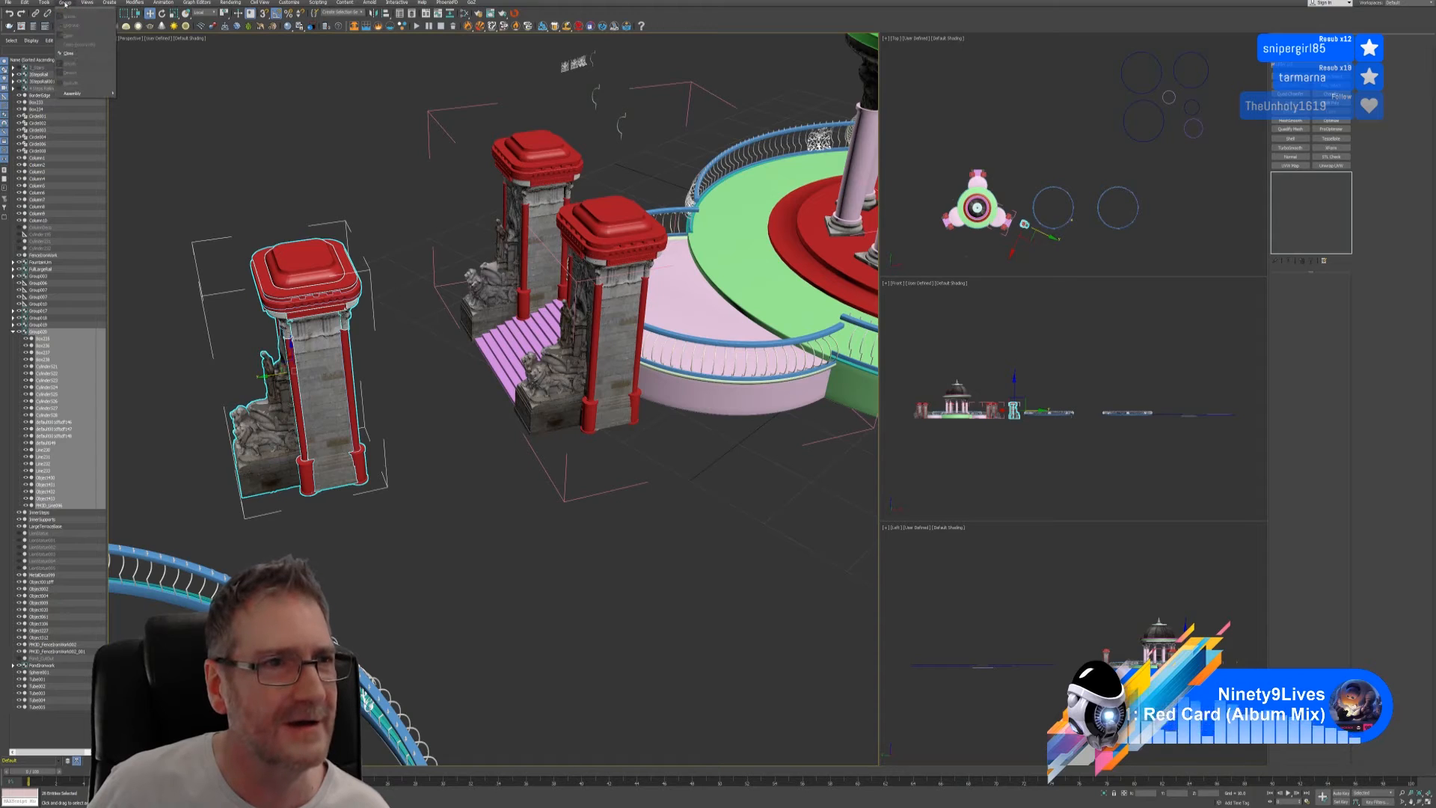
click(77, 54)
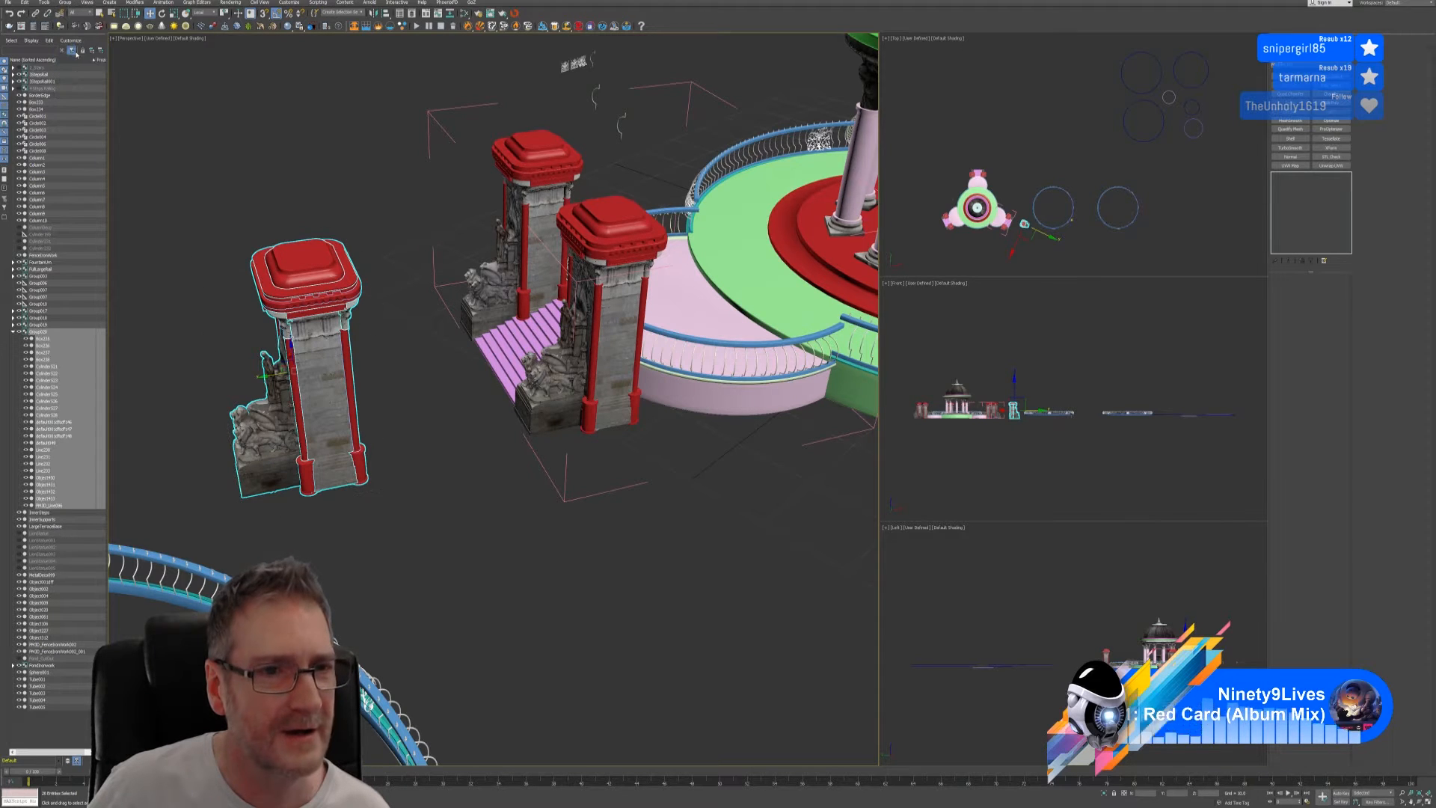
- Isolate the copied gate pillar, inspect its sculpted side and bring the rest of the scene back
click(392, 531)
click(321, 401)
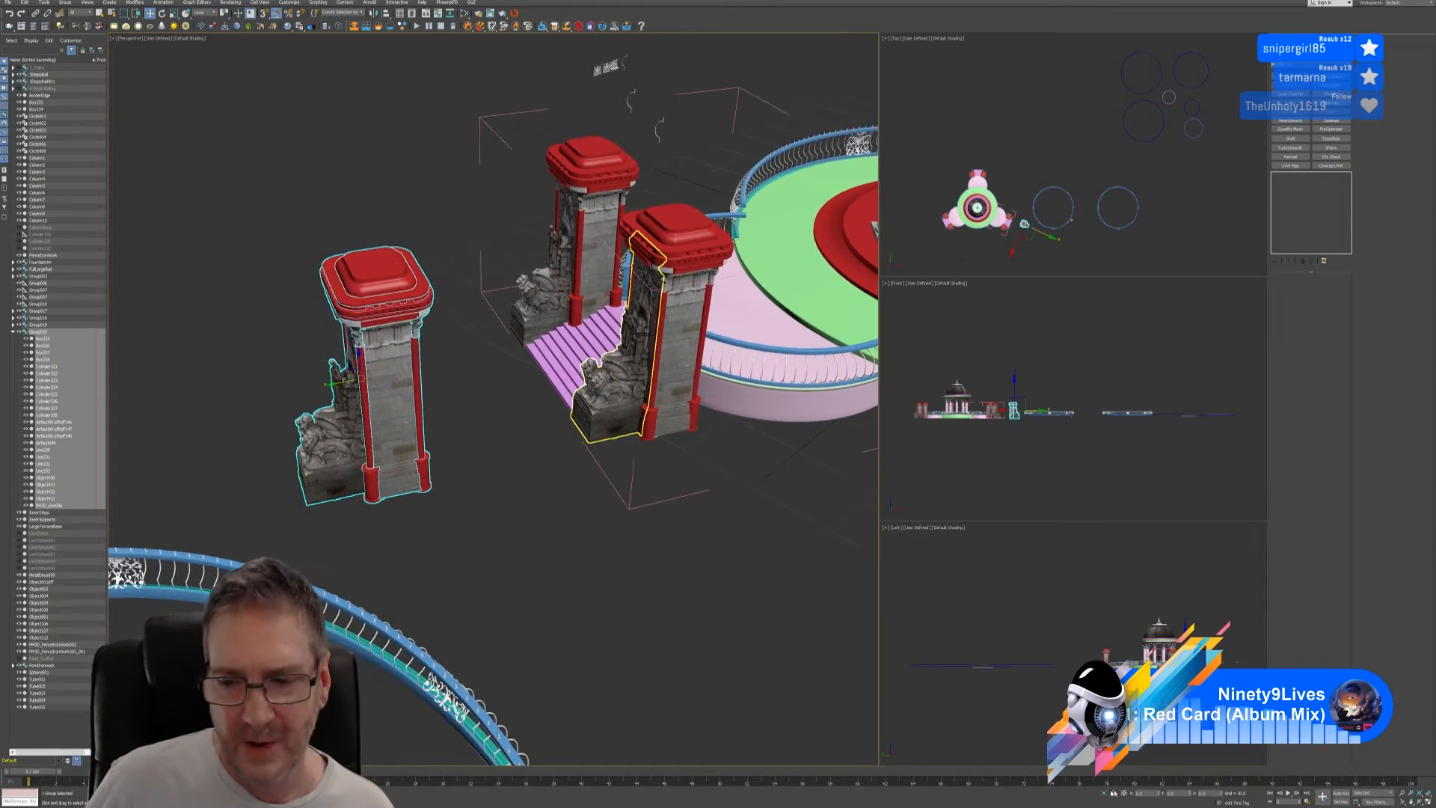
key(alt+q)
alt+middle_drag(666, 458, 636, 446)
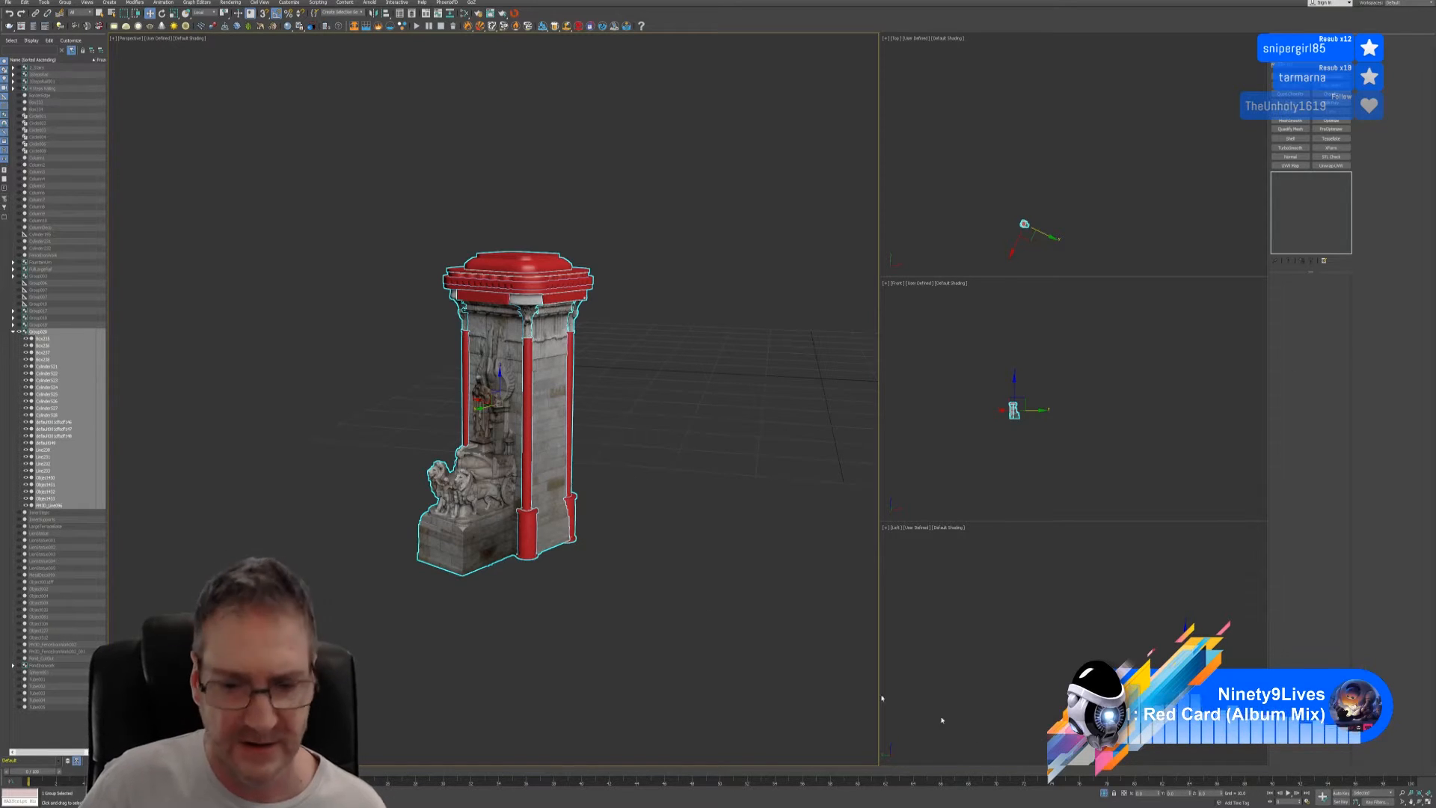
click(1105, 794)
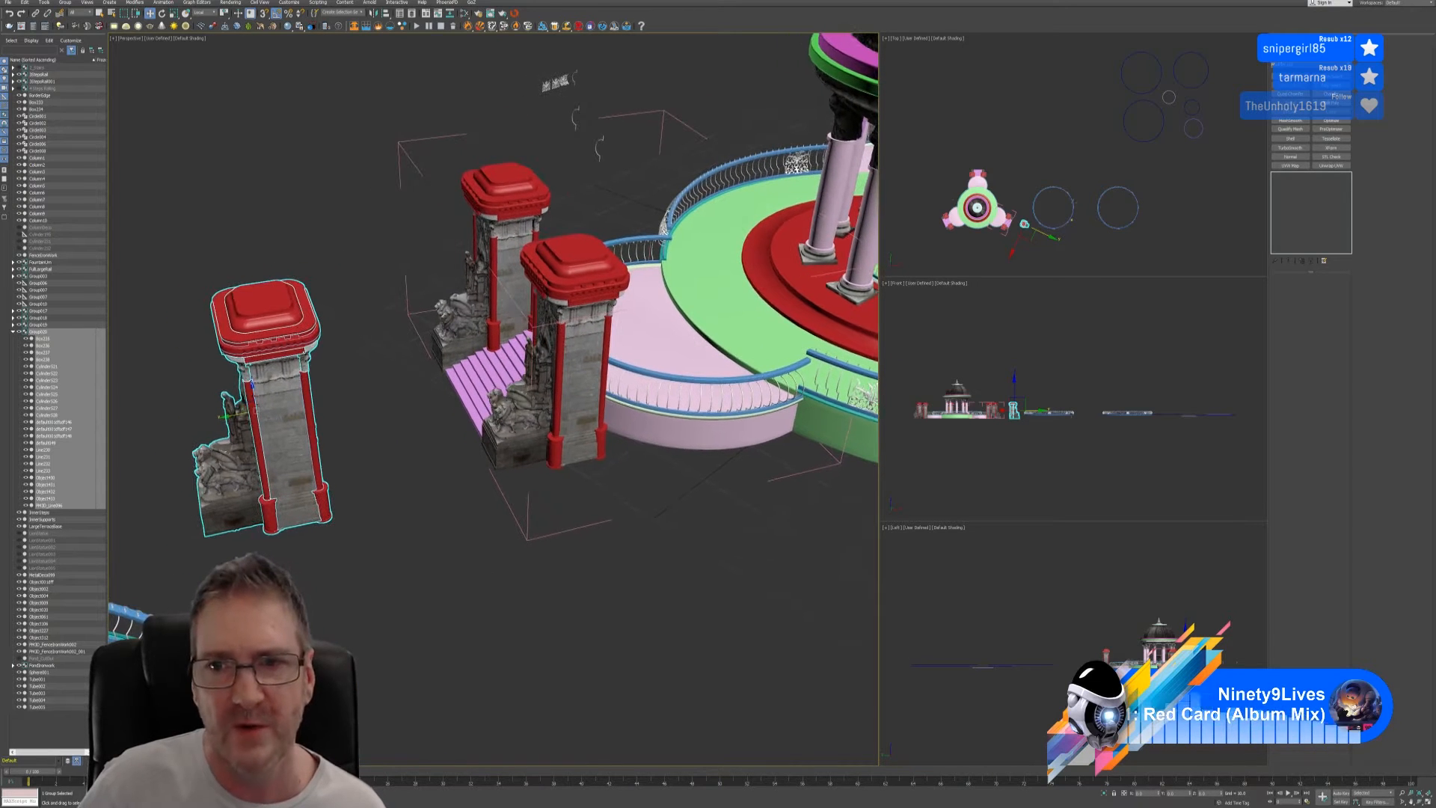
- Move the pillar copy beside the terrace next to the gate and duplicate it once further along the terrace
scroll(1054, 225, up, 5)
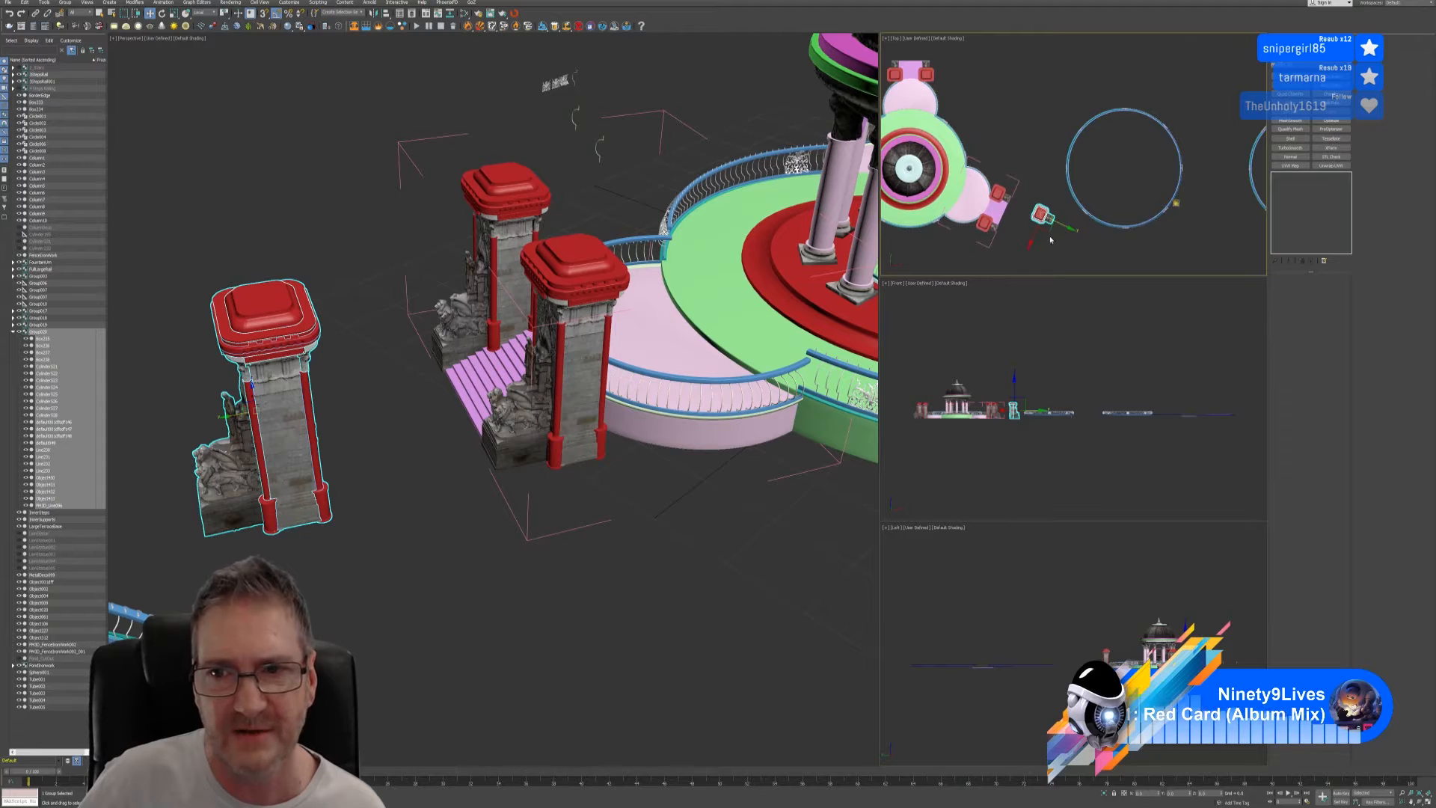
drag(1043, 217, 1001, 173)
scroll(1003, 172, up, 3)
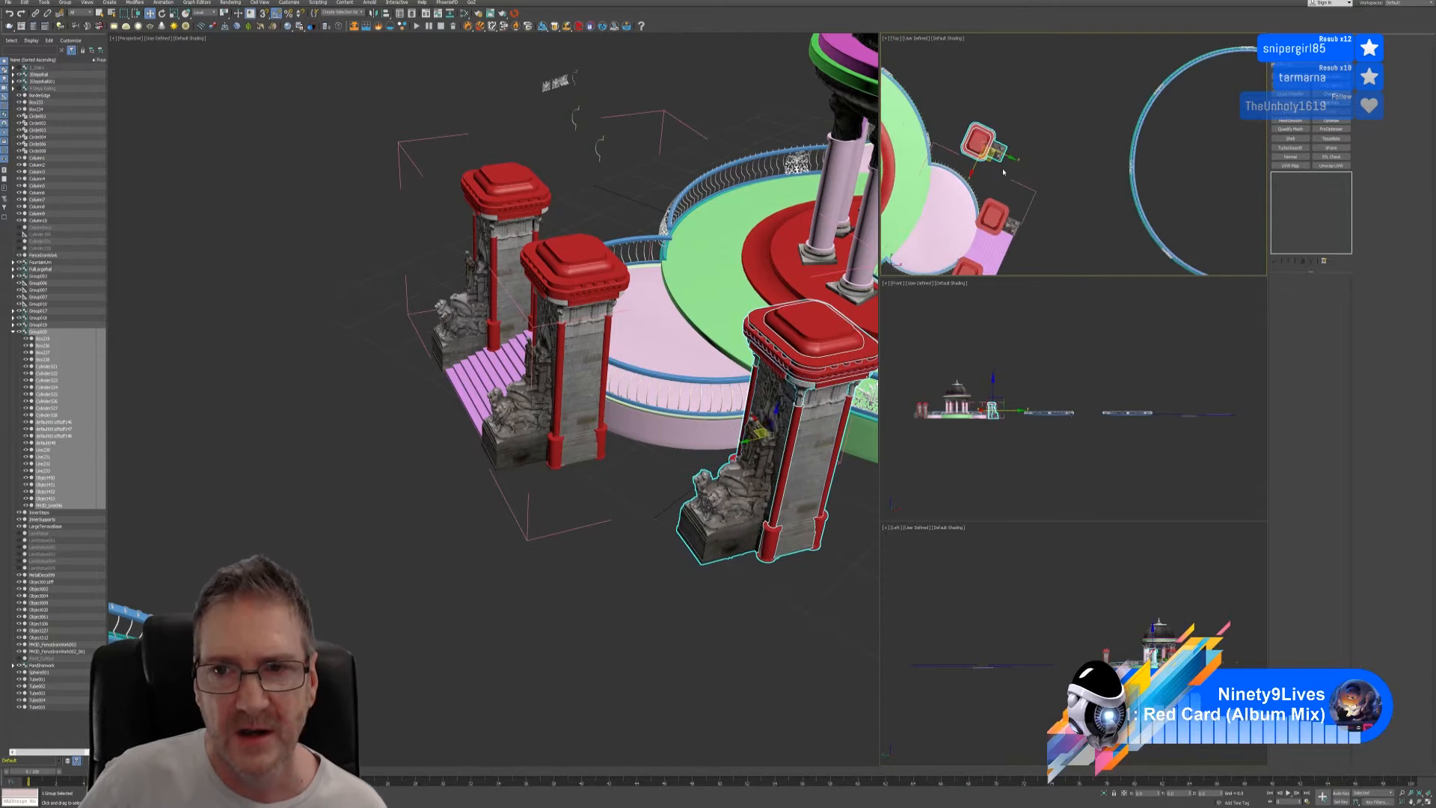
middle_drag(1004, 172, 1031, 192)
shift+drag(1005, 185, 1048, 103)
click(721, 436)
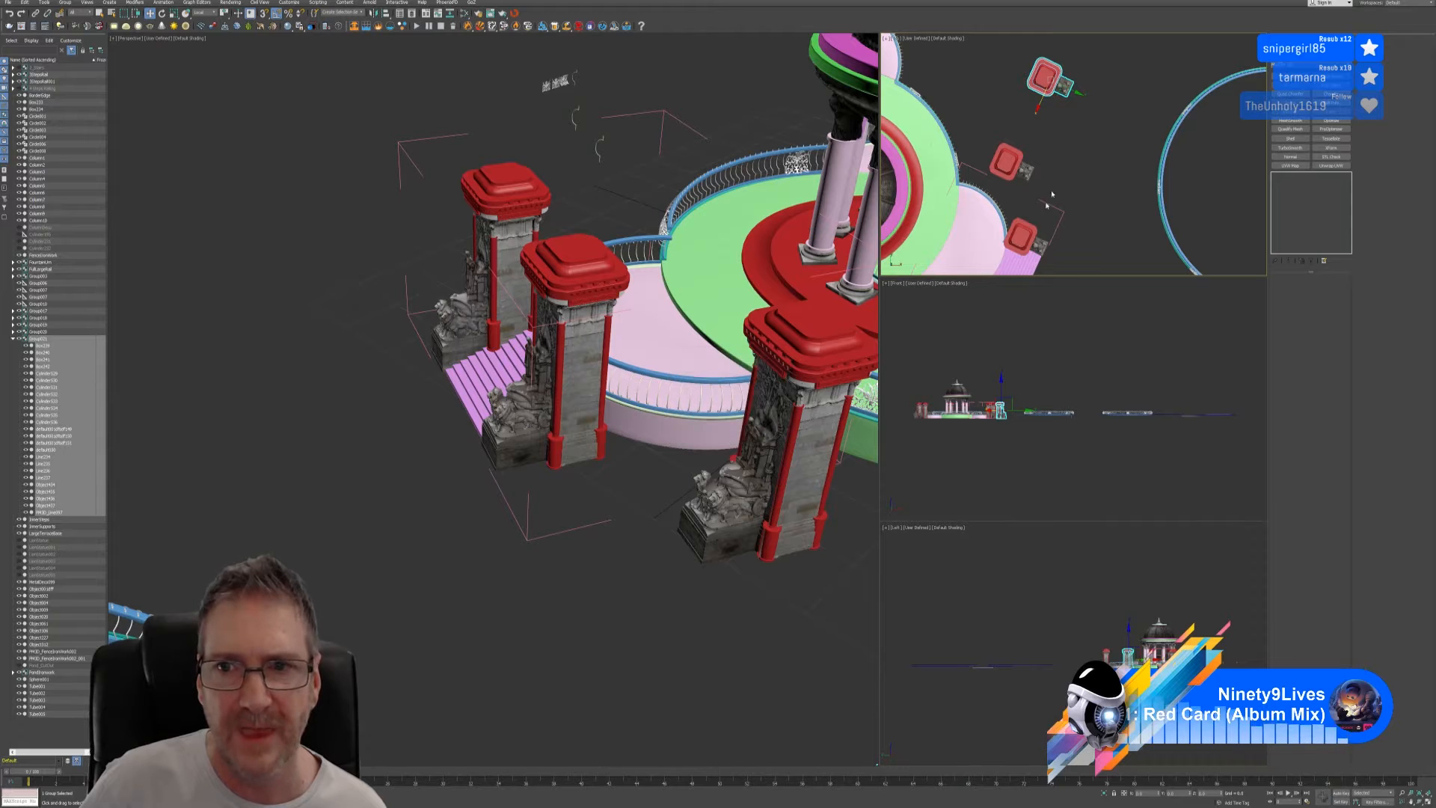
- Move the inner pillar copy to the junction between the pink and green terrace walls
click(1004, 163)
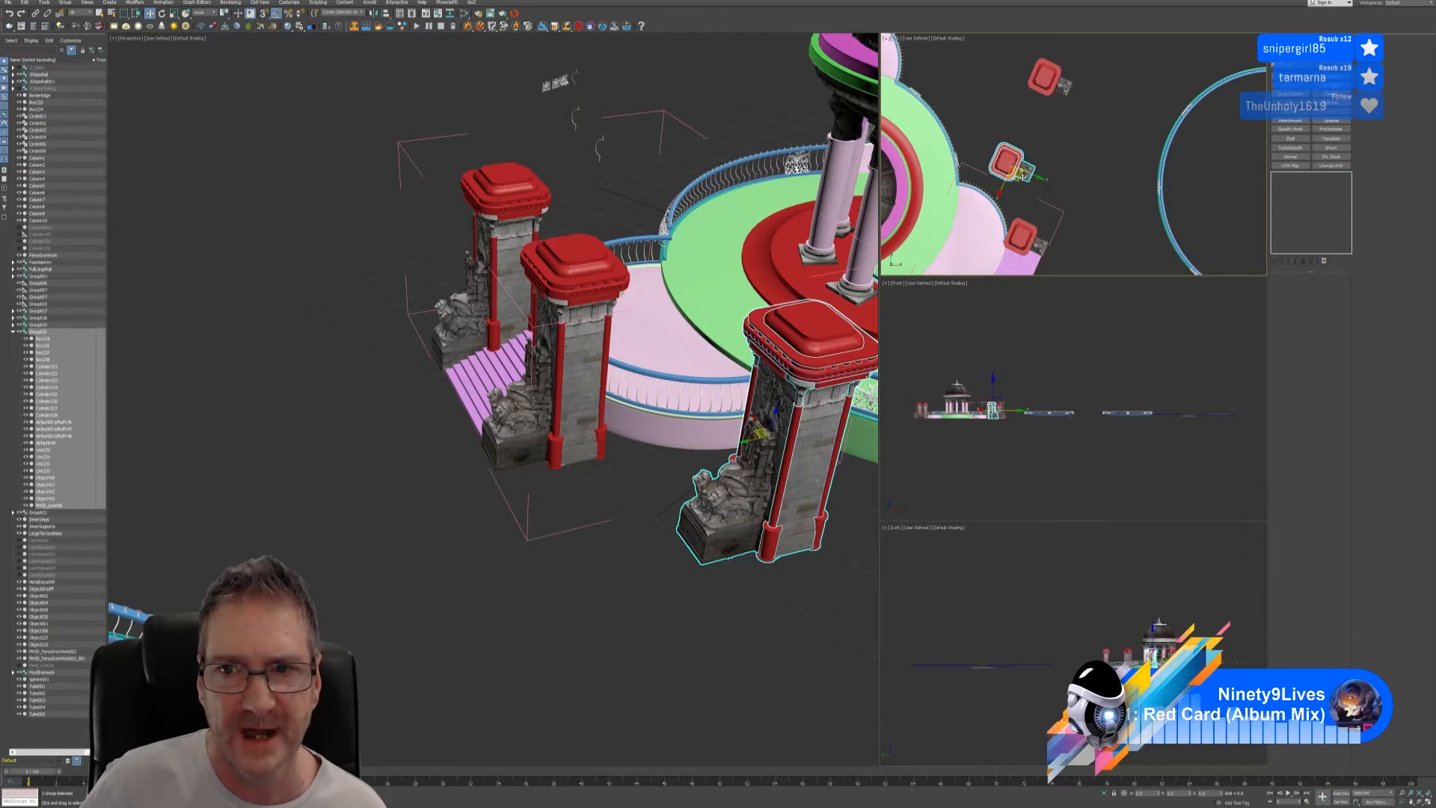
drag(1018, 179, 974, 193)
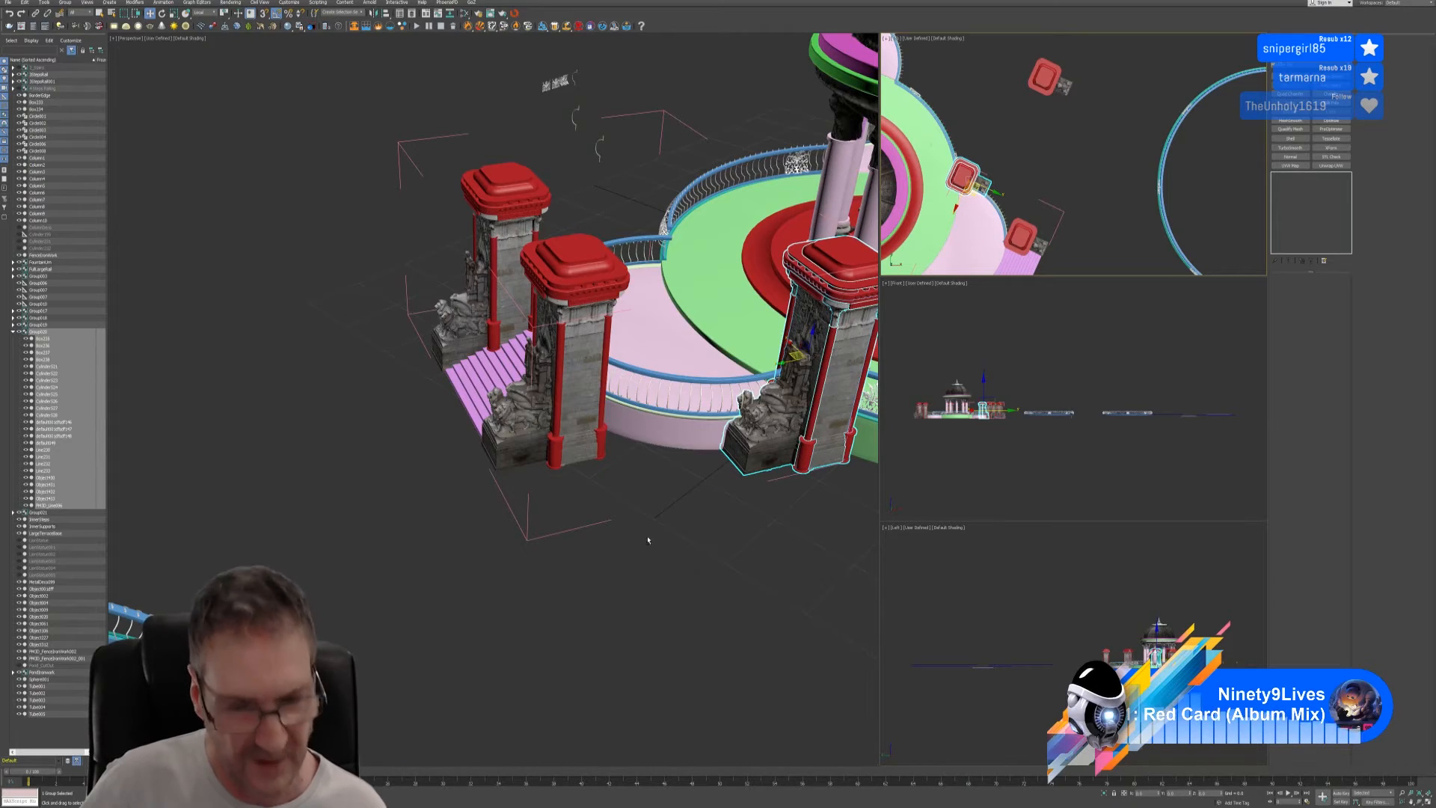
alt+middle_drag(648, 538, 203, 278)
alt+middle_drag(668, 421, 607, 380)
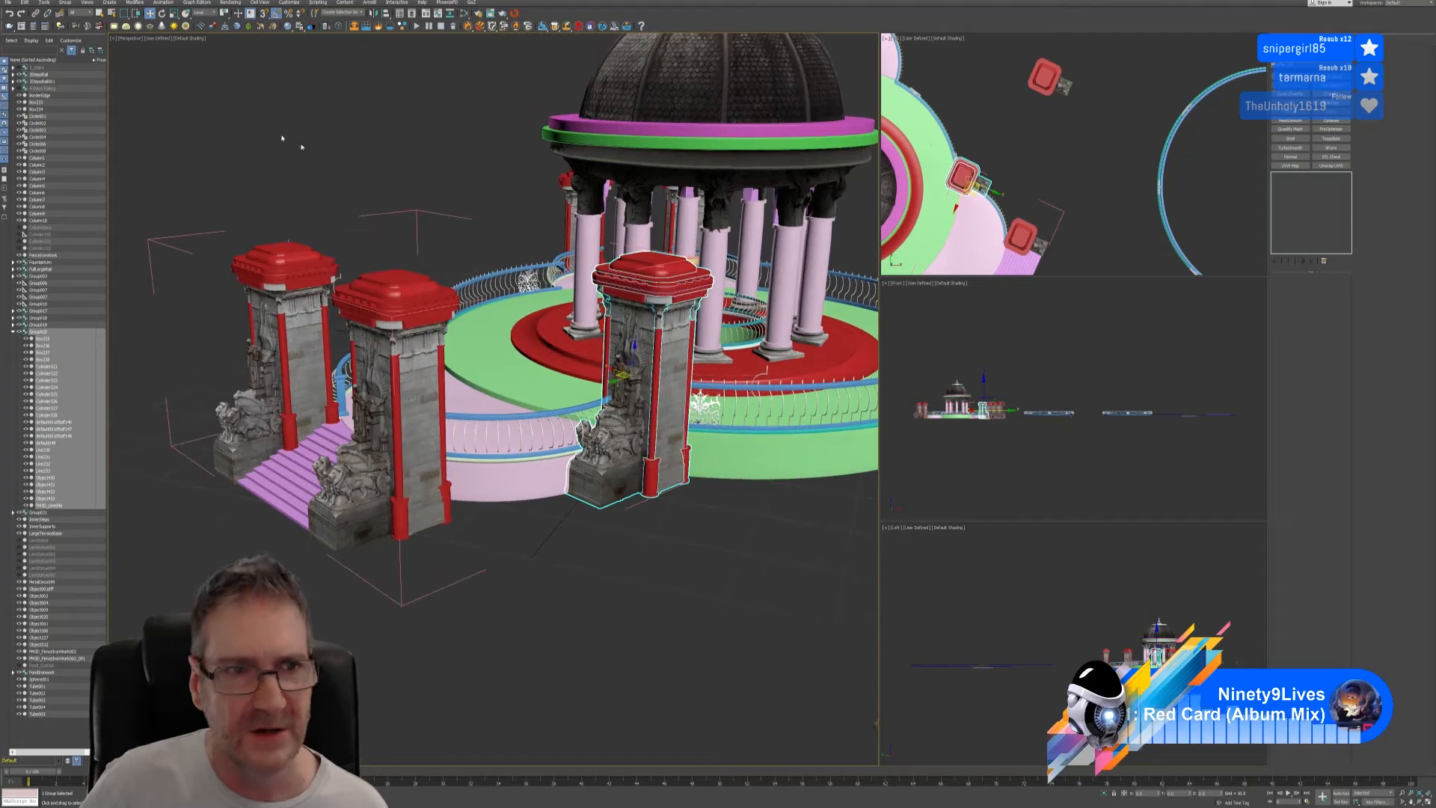
- Scale the pillar copy at the terrace junction down uniformly to roughly half size and lower it to ground level
click(173, 13)
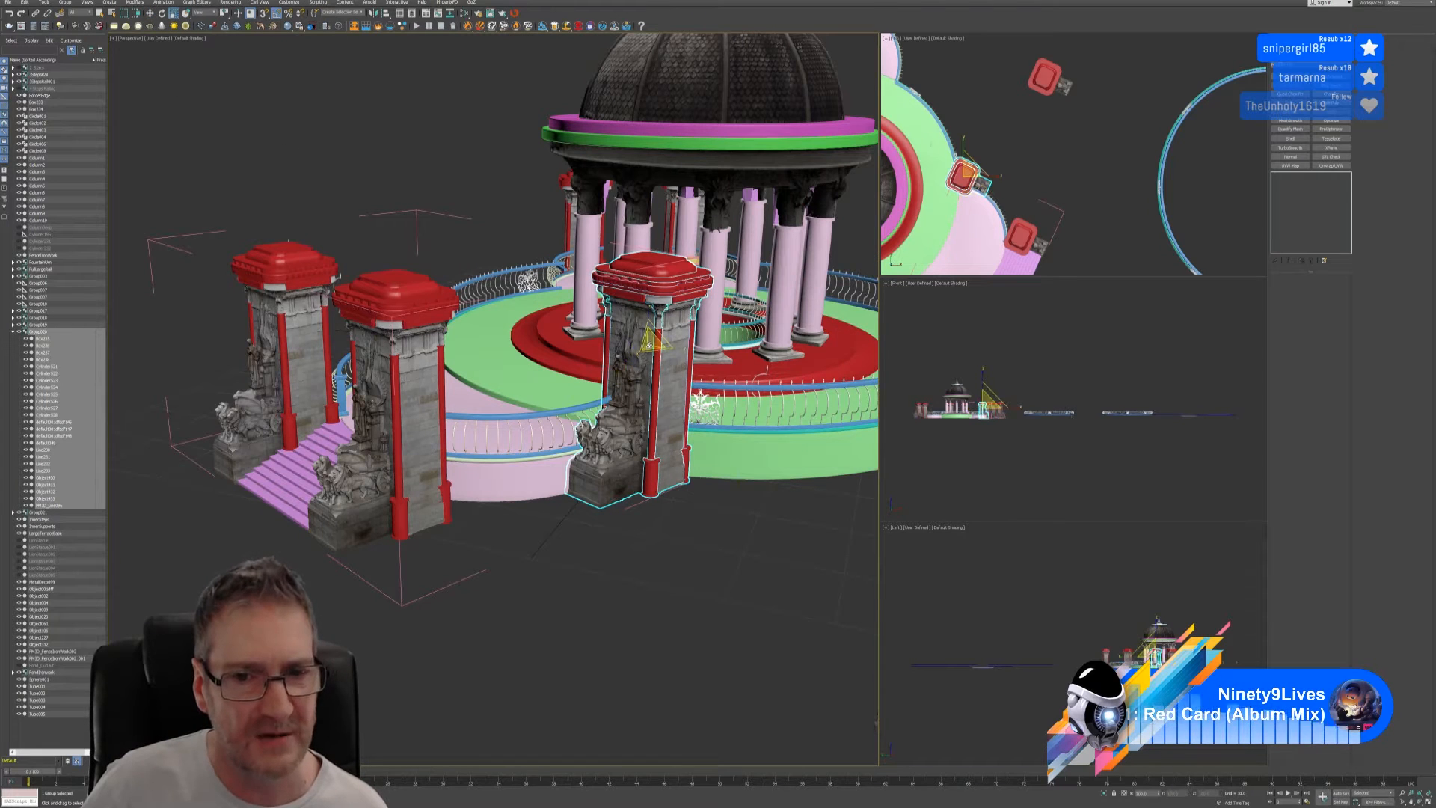
drag(648, 345, 649, 399)
click(150, 13)
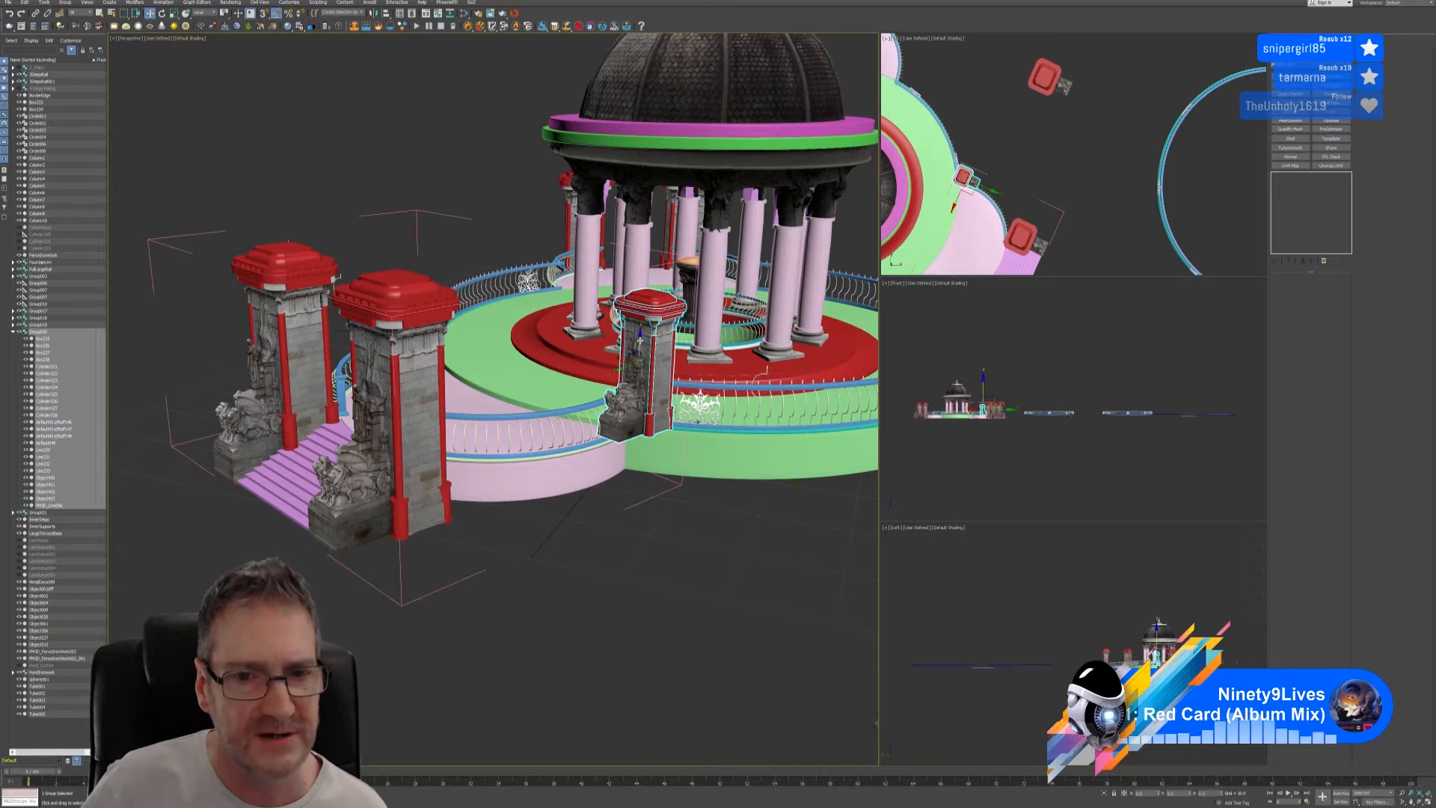
drag(636, 341, 633, 396)
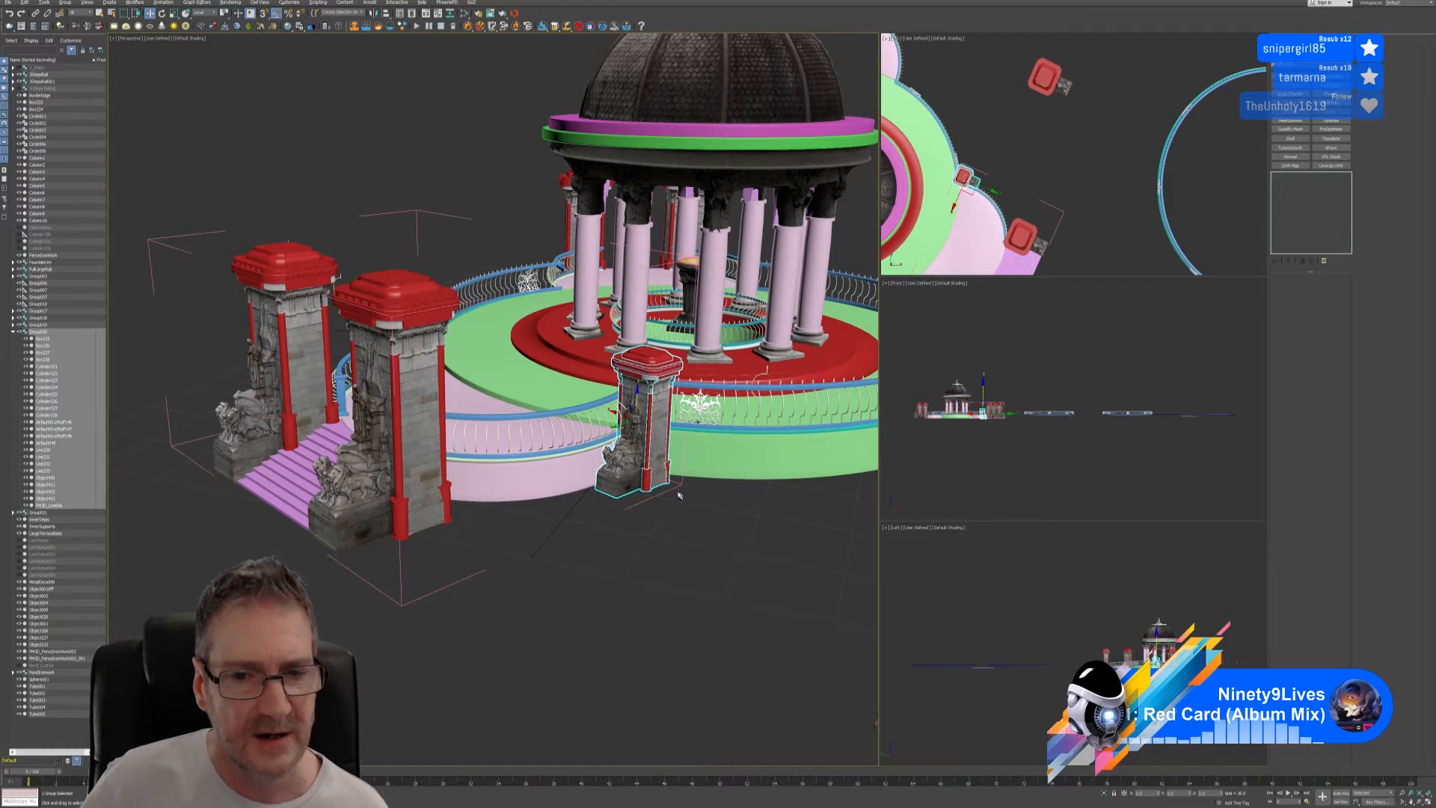
- Examine the small pillar against the railings, terrace walls and full-size gate pillars from several sides and distances
alt+middle_drag(677, 494, 659, 481)
scroll(386, 379, up, 8)
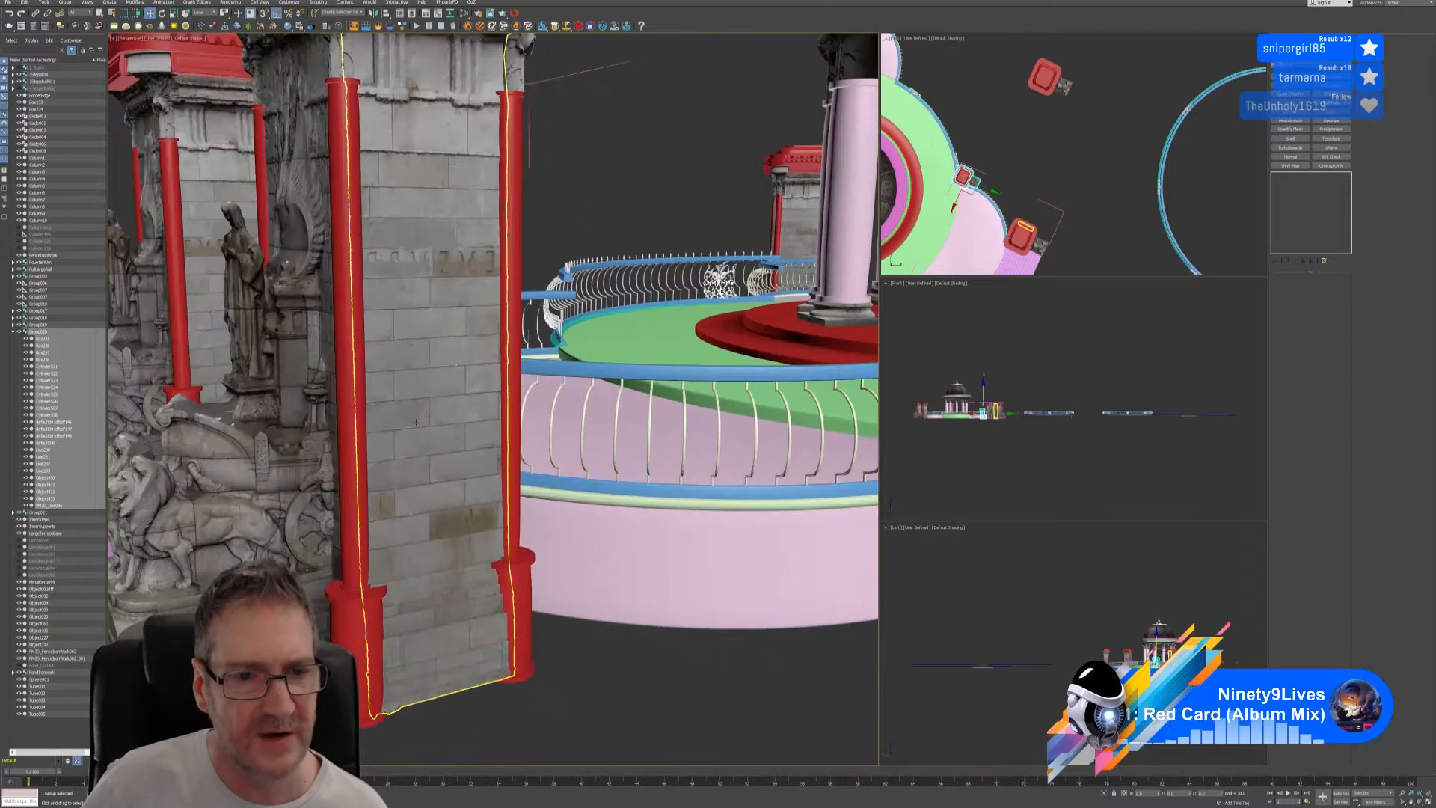
alt+middle_drag(415, 407, 416, 390)
middle_drag(607, 438, 277, 381)
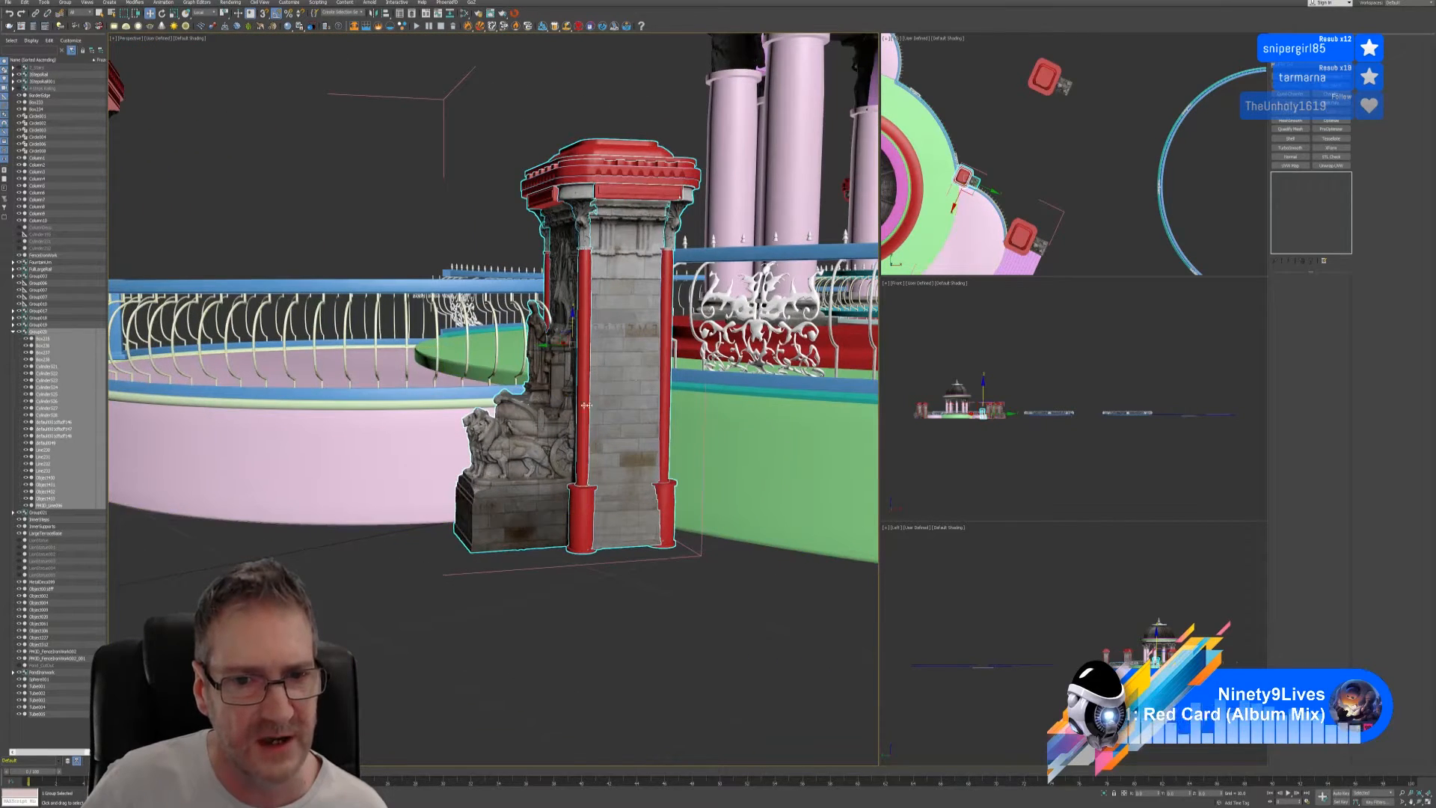
scroll(475, 424, down, 3)
alt+middle_drag(475, 424, 695, 418)
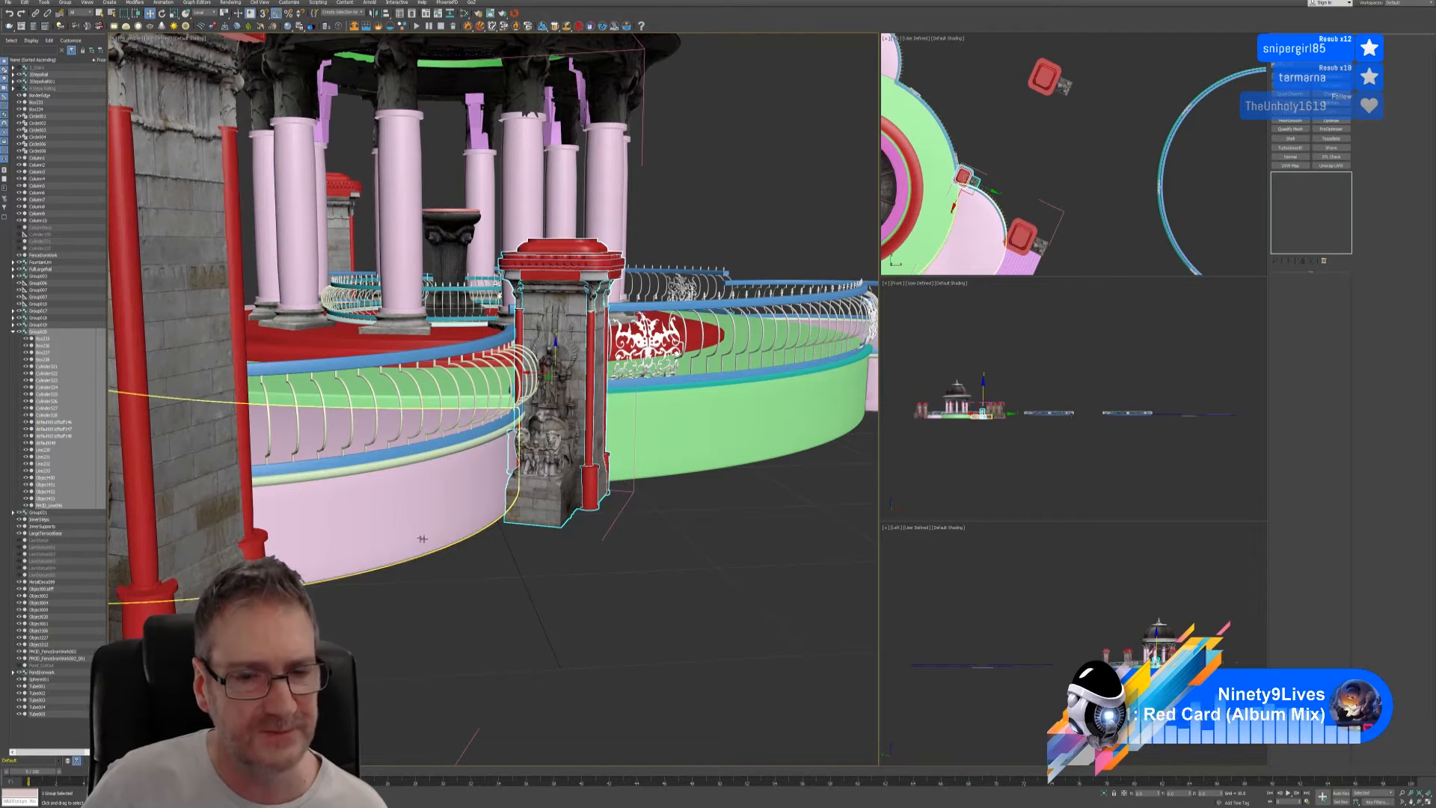
scroll(421, 537, down, 3)
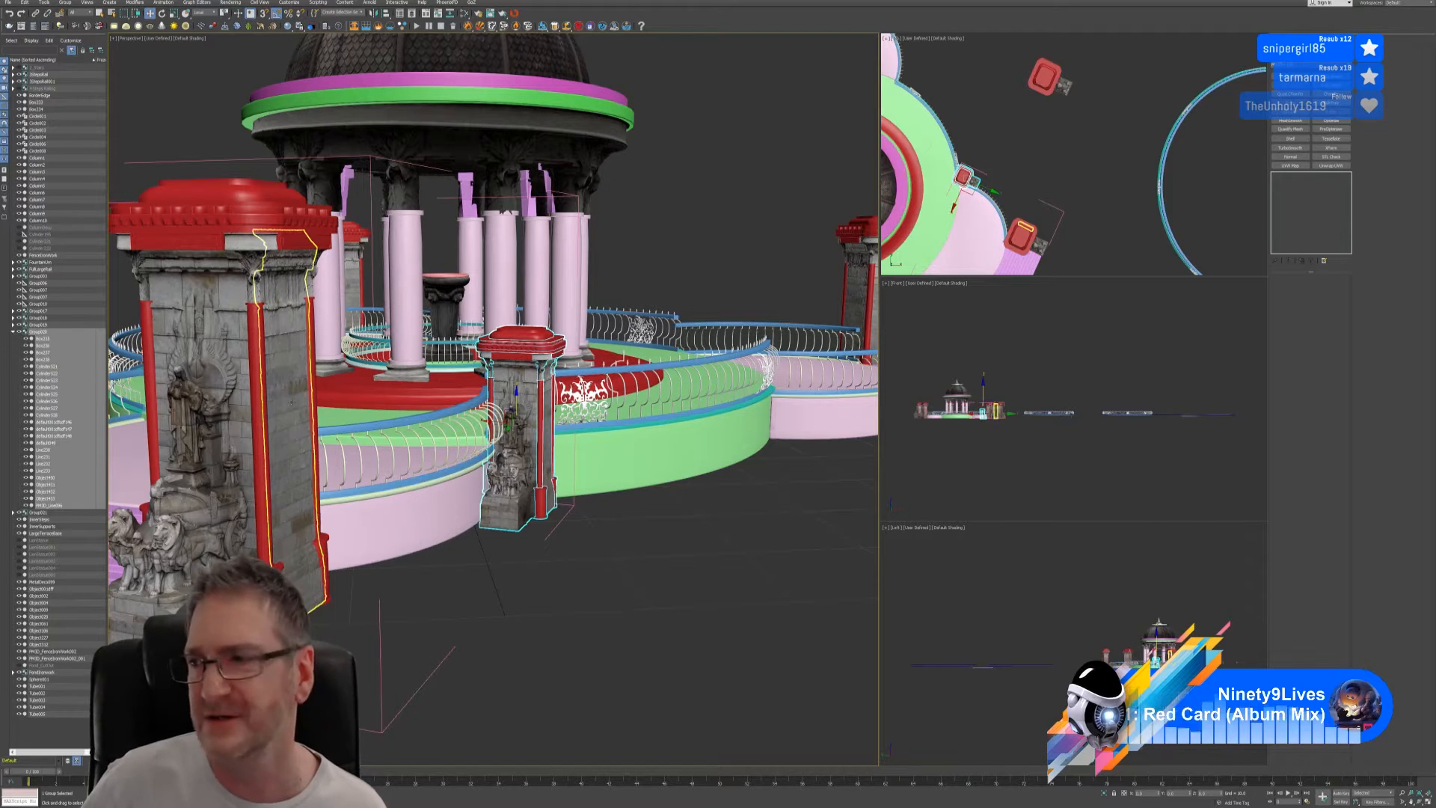
alt+middle_drag(576, 516, 566, 567)
scroll(584, 504, up, 3)
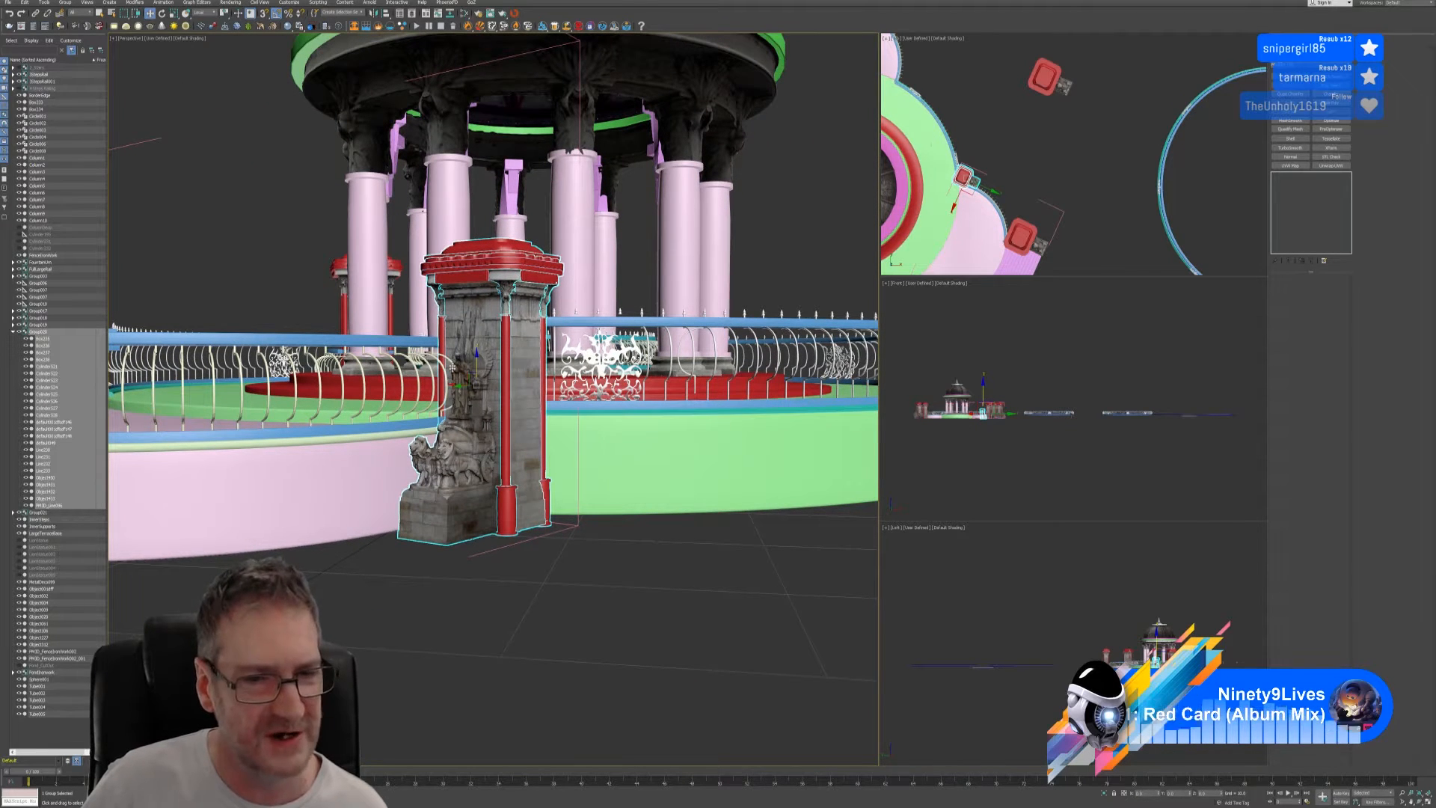
mouse_move(609, 564)
alt+middle_down()
mouse_move(590, 561)
mouse_move(609, 593)
mouse_move(558, 587)
mouse_move(626, 581)
alt+middle_up()
scroll(585, 573, down, 3)
scroll(583, 580, up, 3)
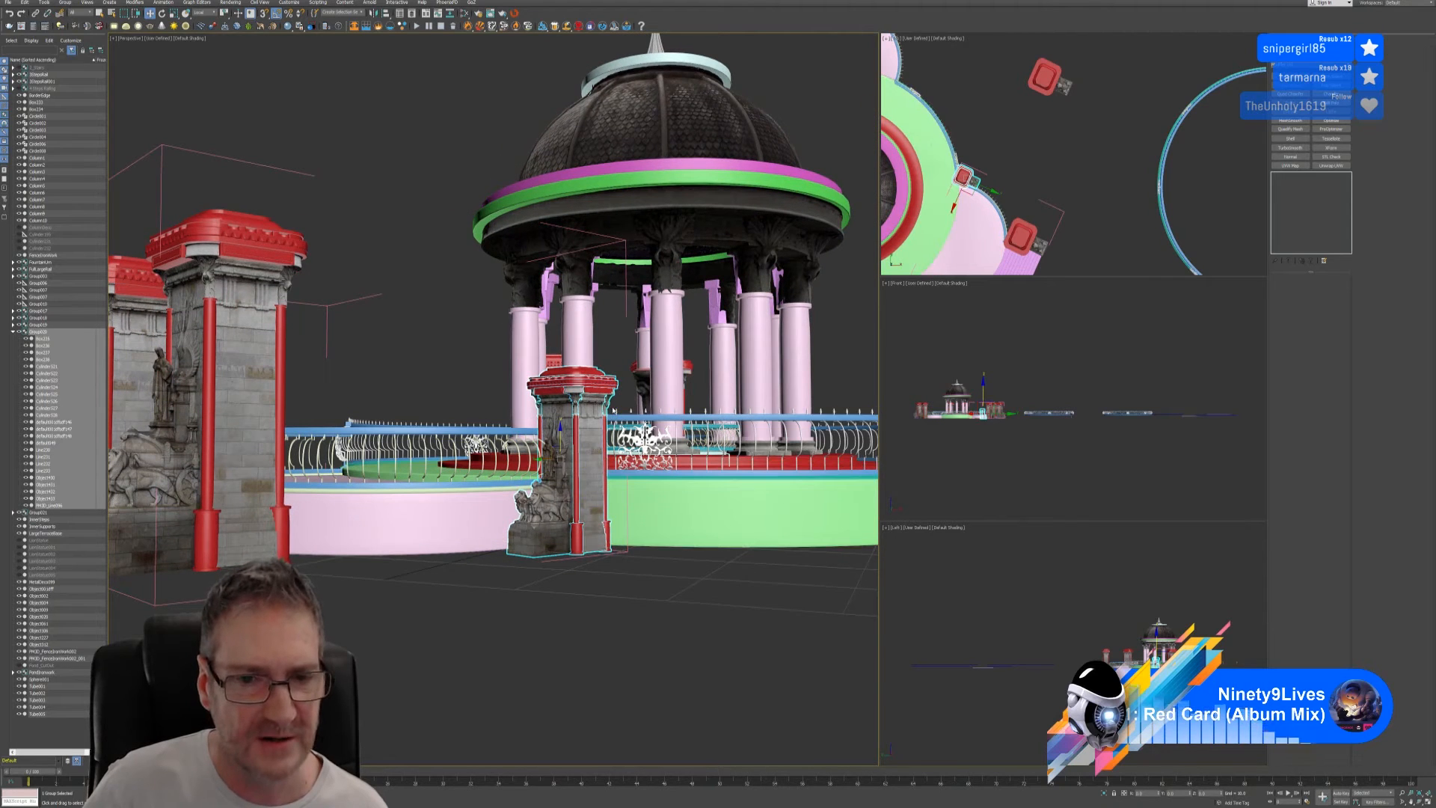
alt+middle_drag(564, 603, 650, 617)
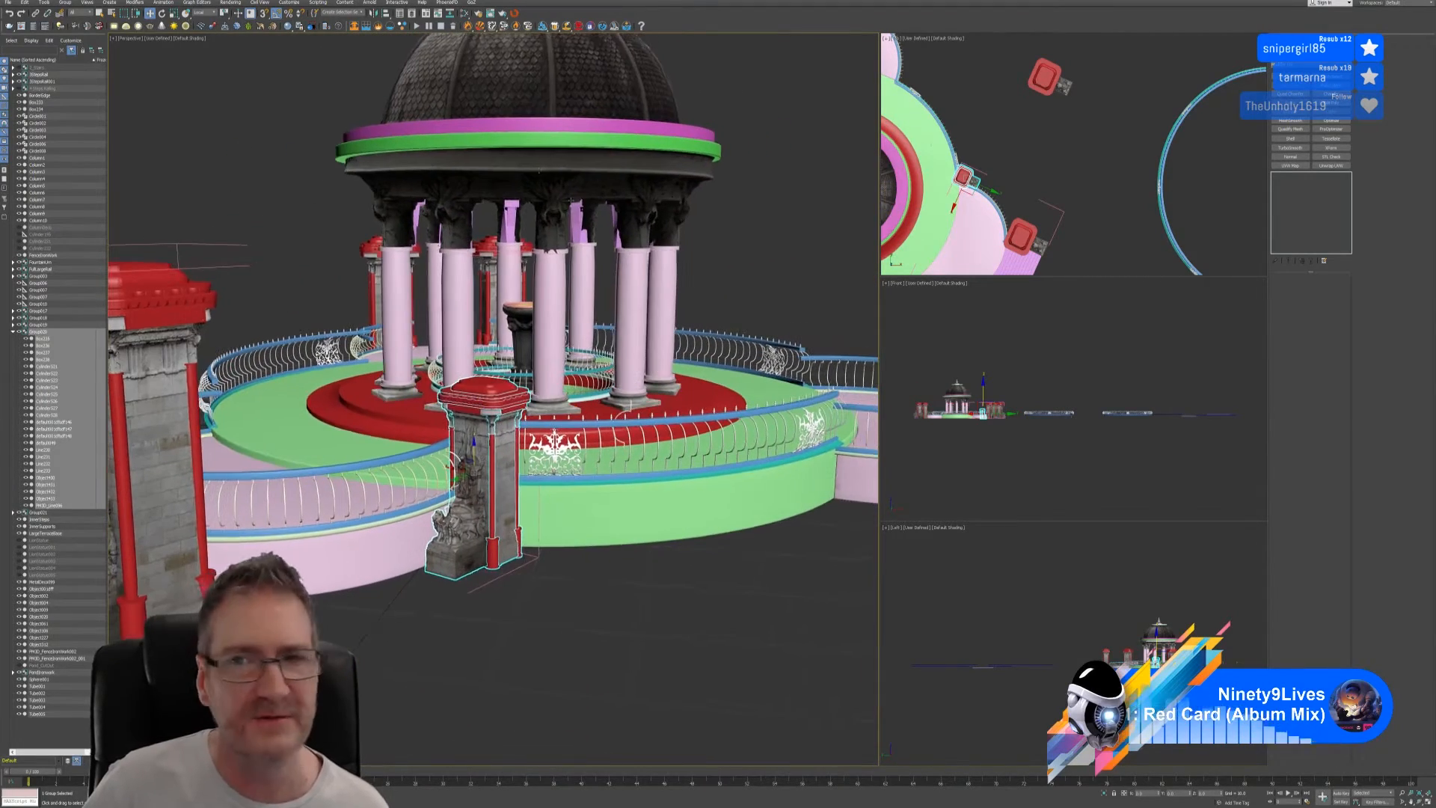
- Move the small pillar off the terrace wall onto the clear ground near the full-size duplicate
middle_drag(1033, 167, 1042, 165)
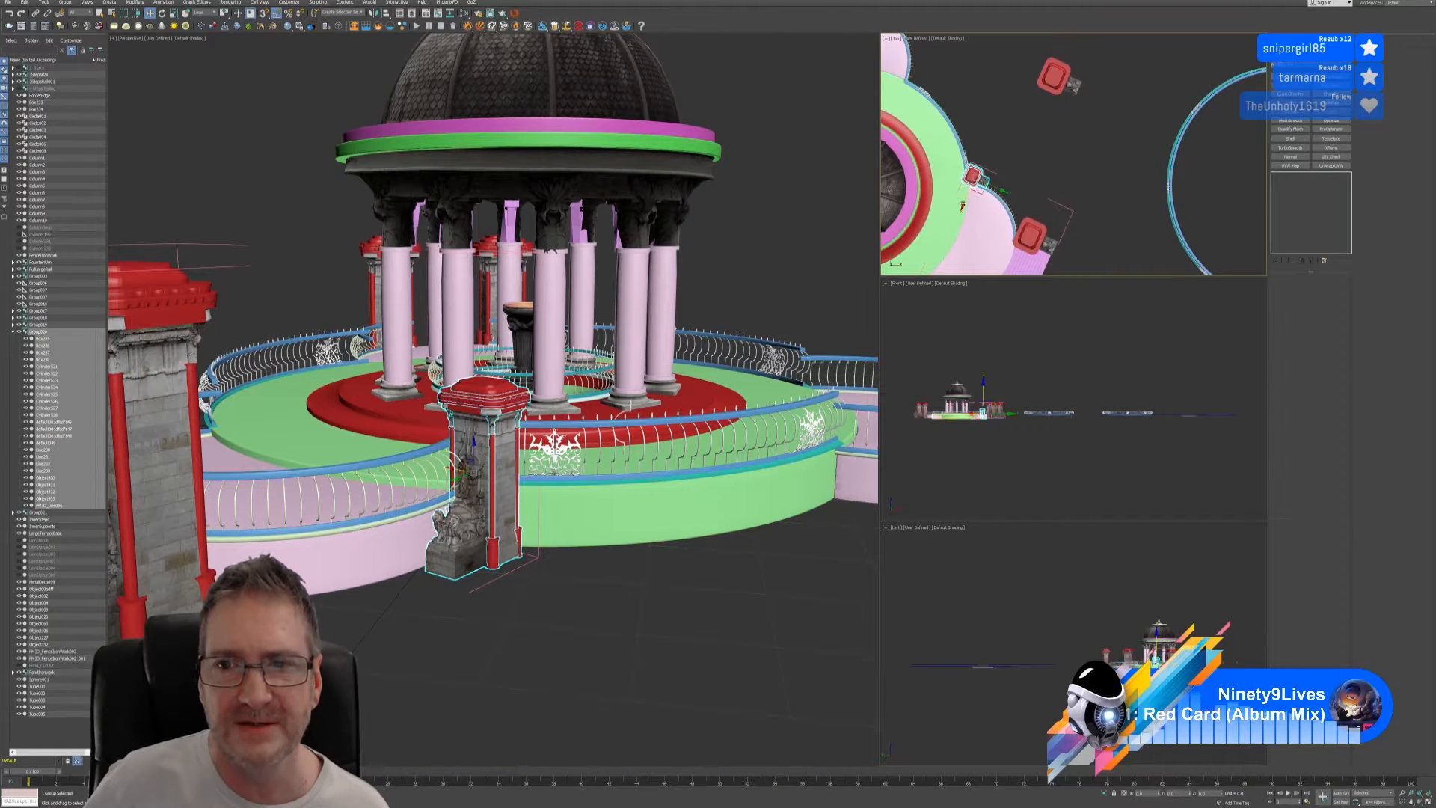
drag(966, 203, 1016, 145)
middle_drag(838, 300, 721, 324)
scroll(721, 324, down, 3)
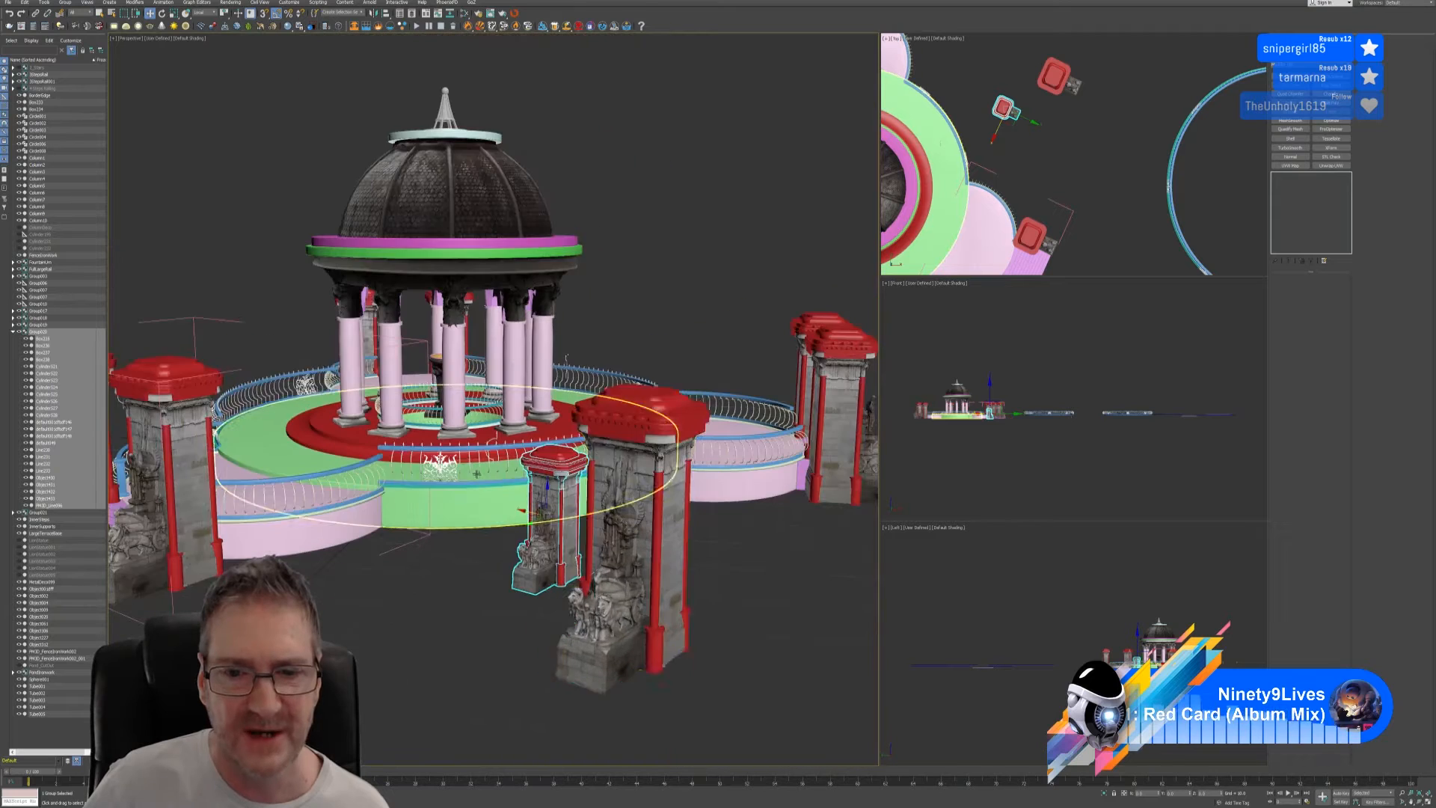
- Examine the pavilion, gates and both loose pillar copies, comparing the small pillar with the full-size one
middle_drag(577, 503, 570, 488)
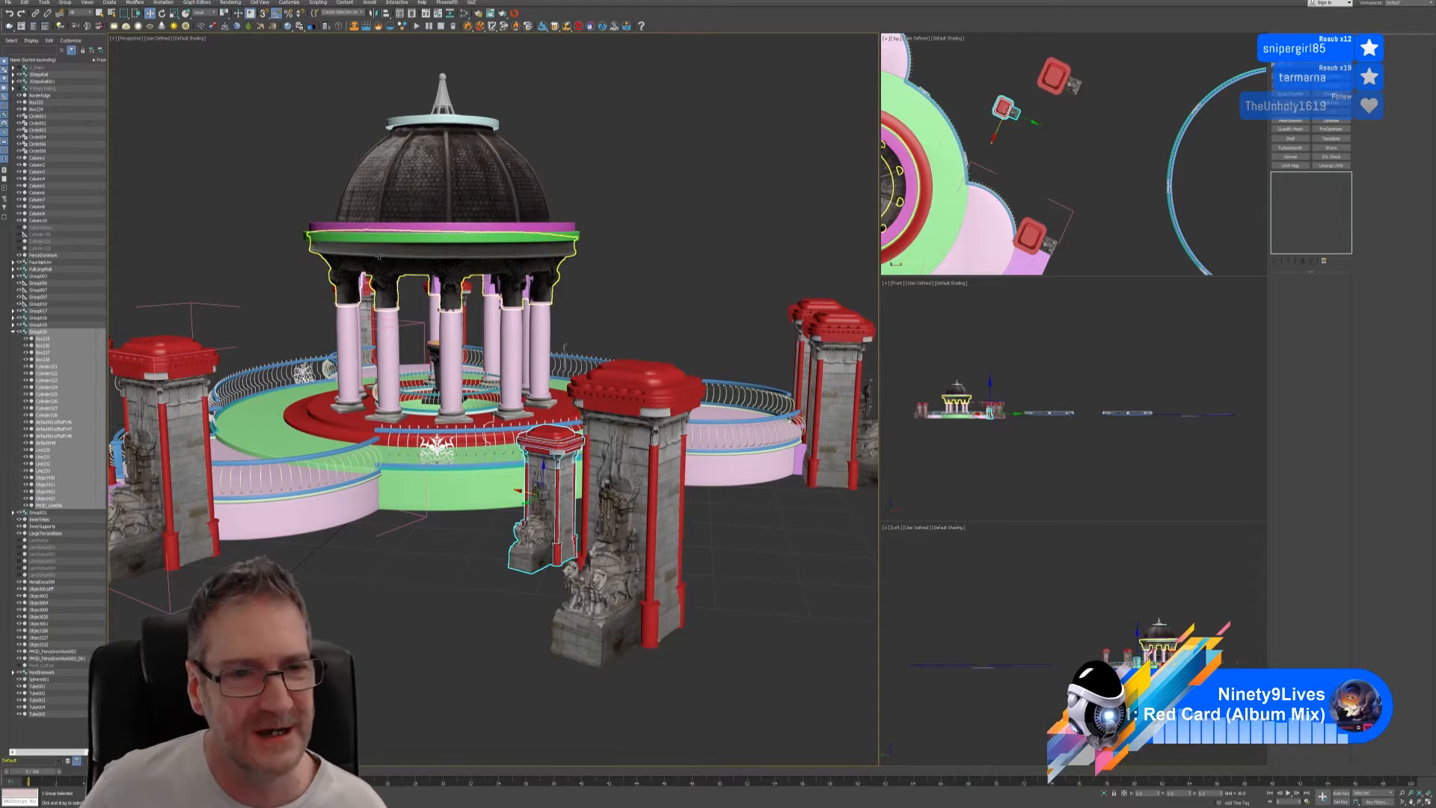
alt+middle_drag(247, 211, 299, 214)
middle_drag(299, 213, 599, 220)
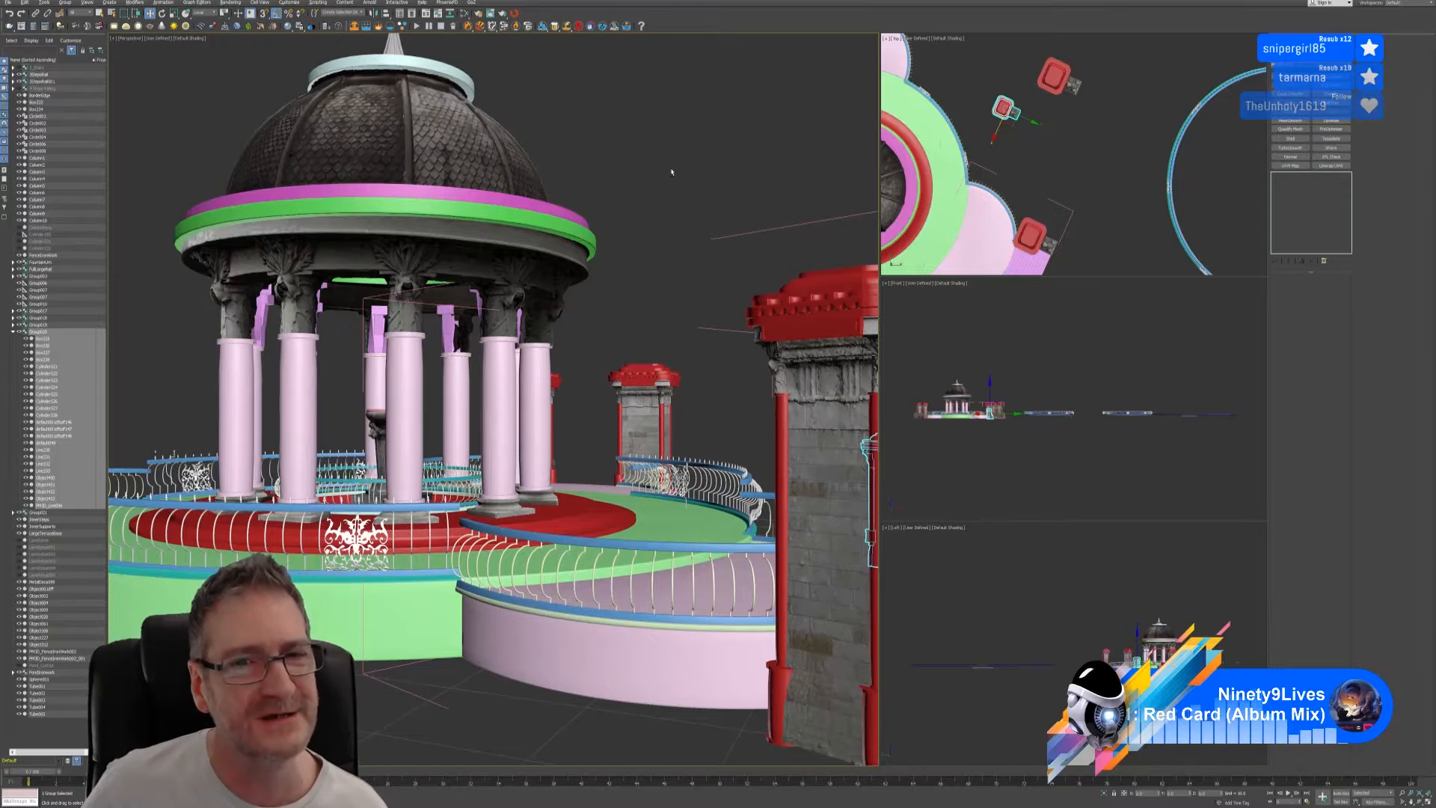
alt+middle_drag(489, 254, 342, 138)
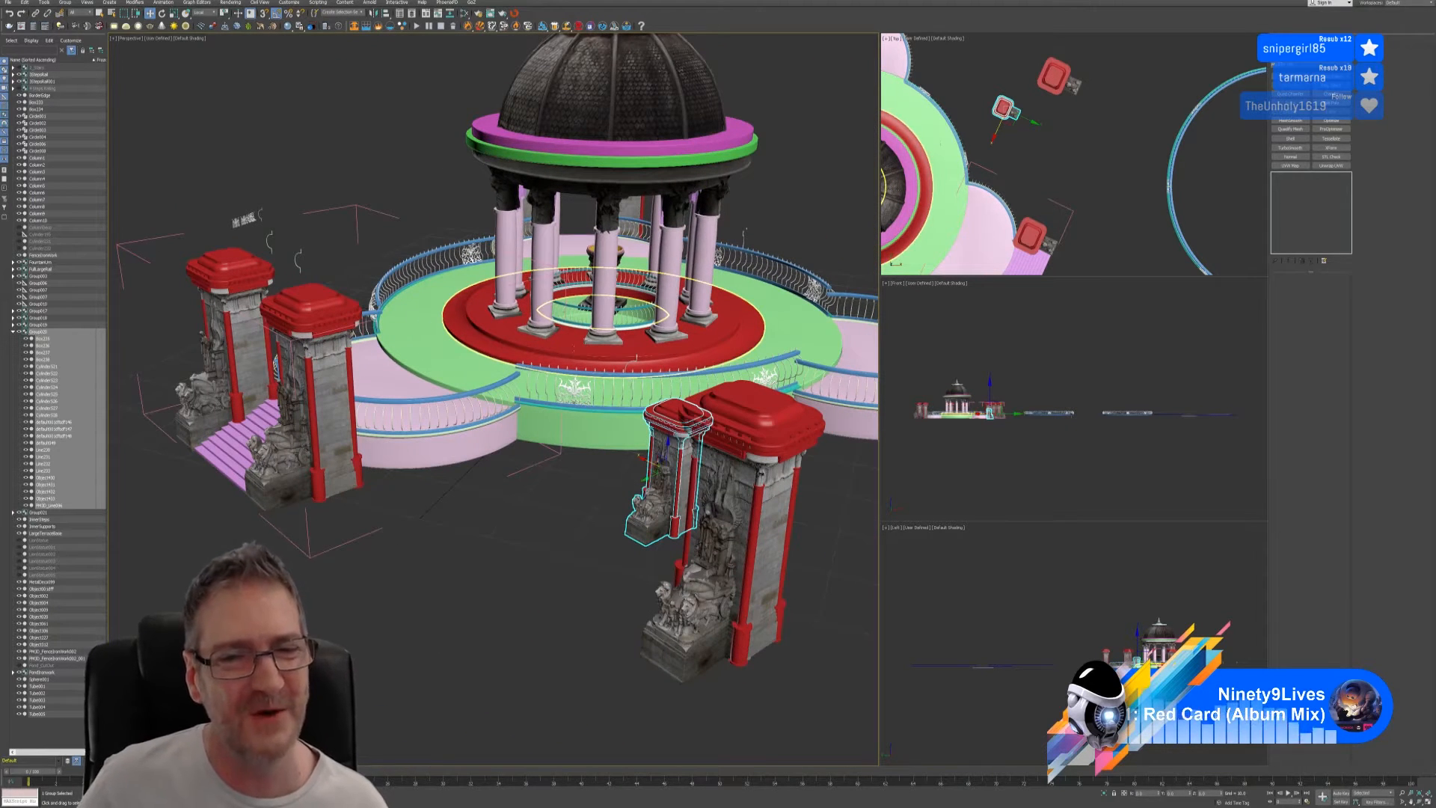
alt+middle_drag(532, 534, 497, 462)
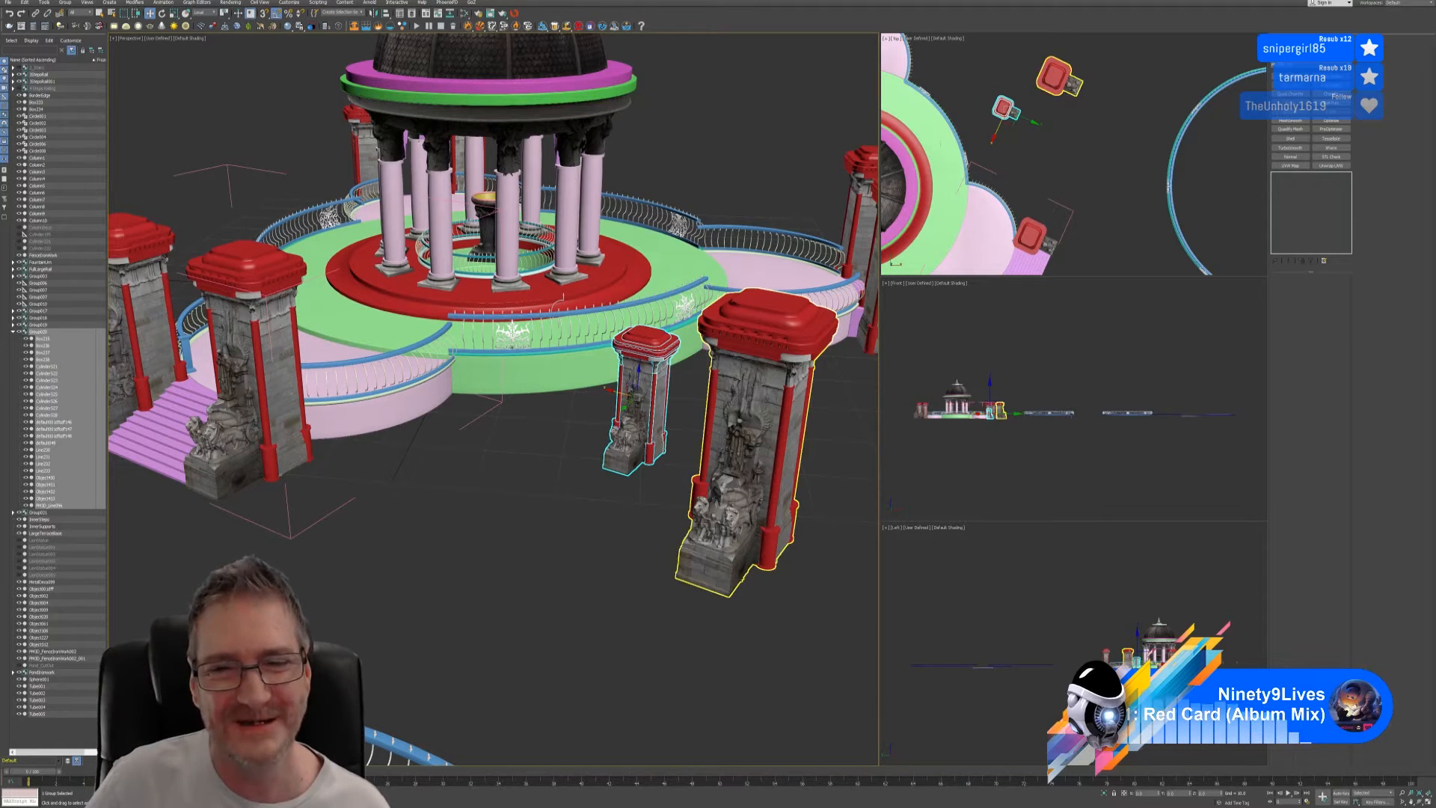
alt+middle_drag(626, 465, 639, 433)
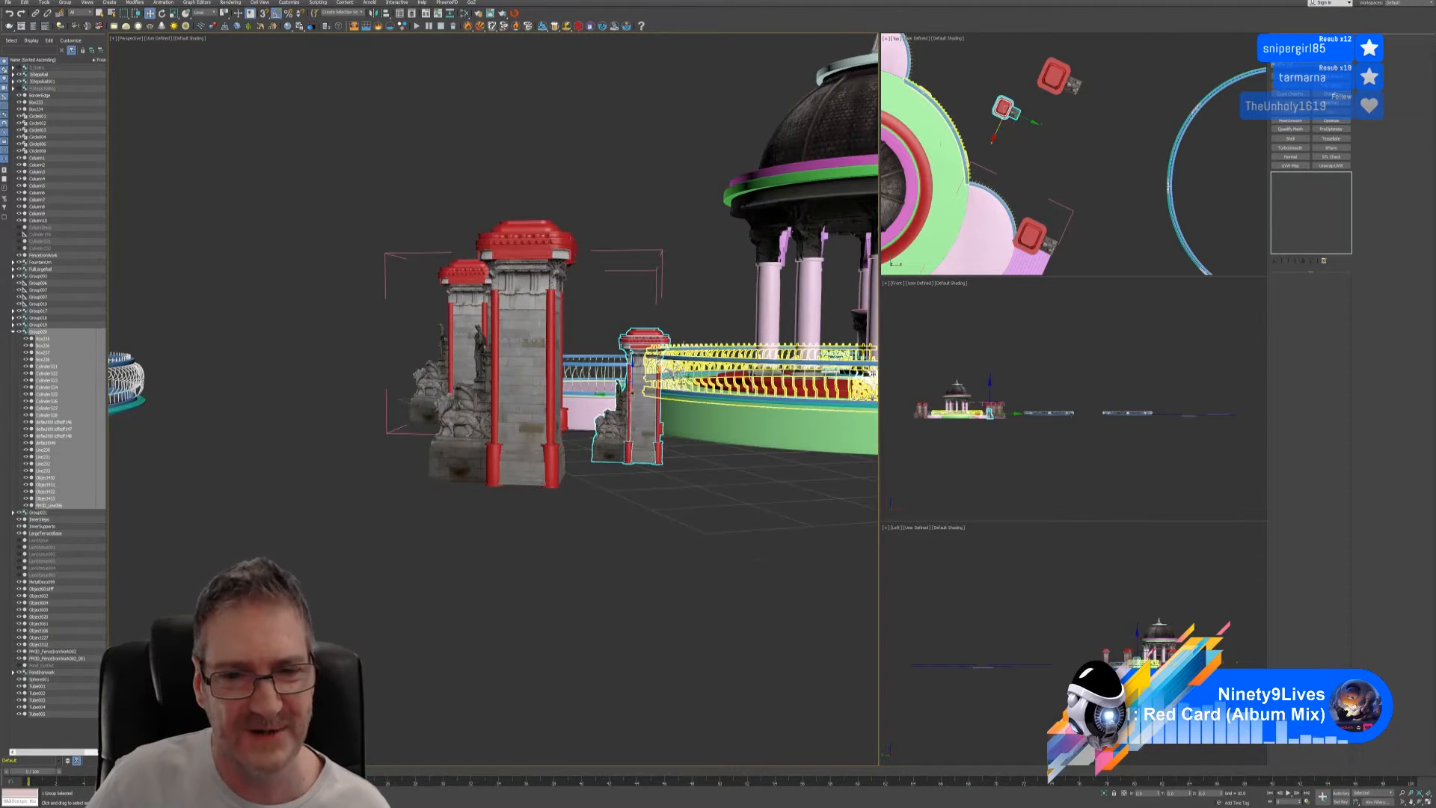
scroll(628, 419, up, 6)
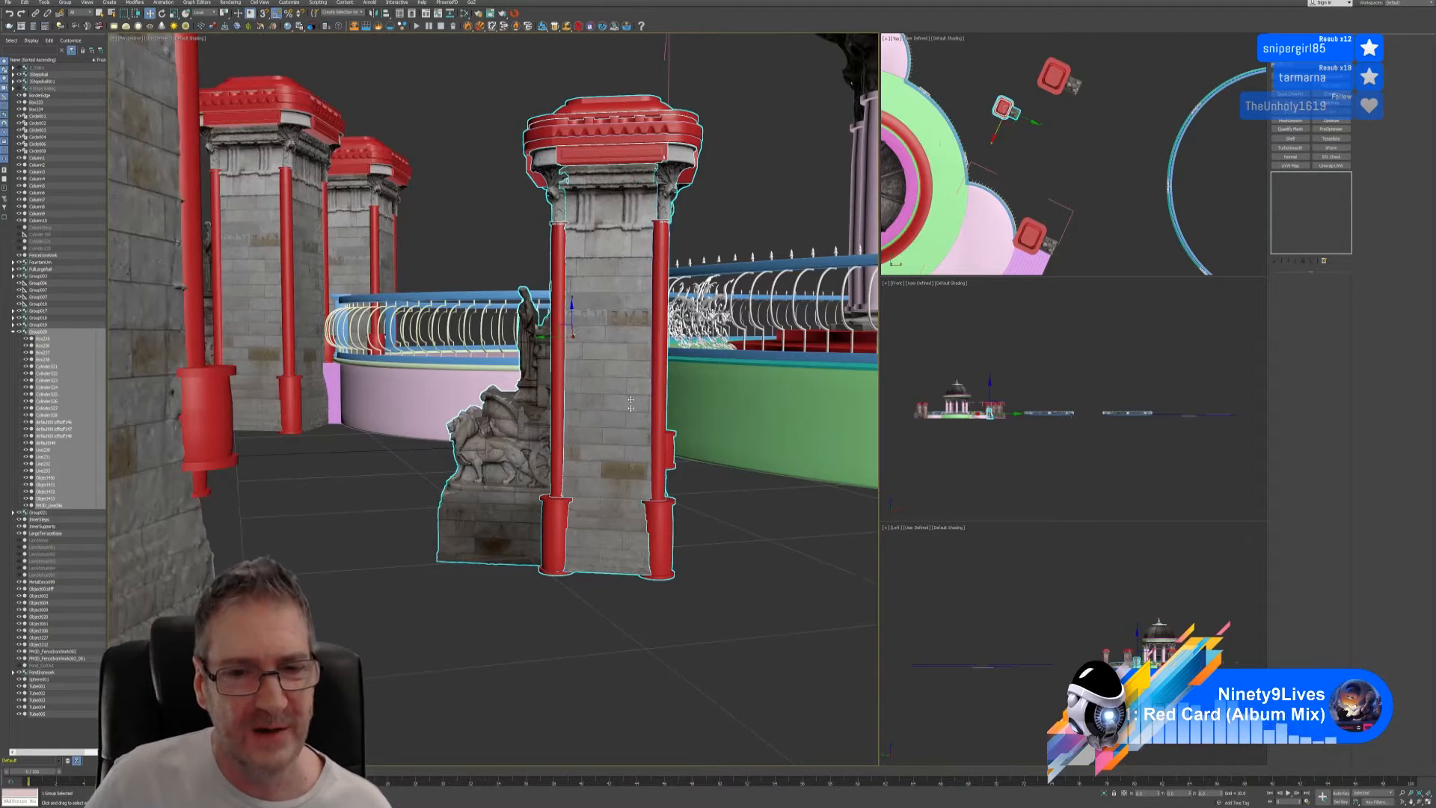
scroll(613, 389, down, 5)
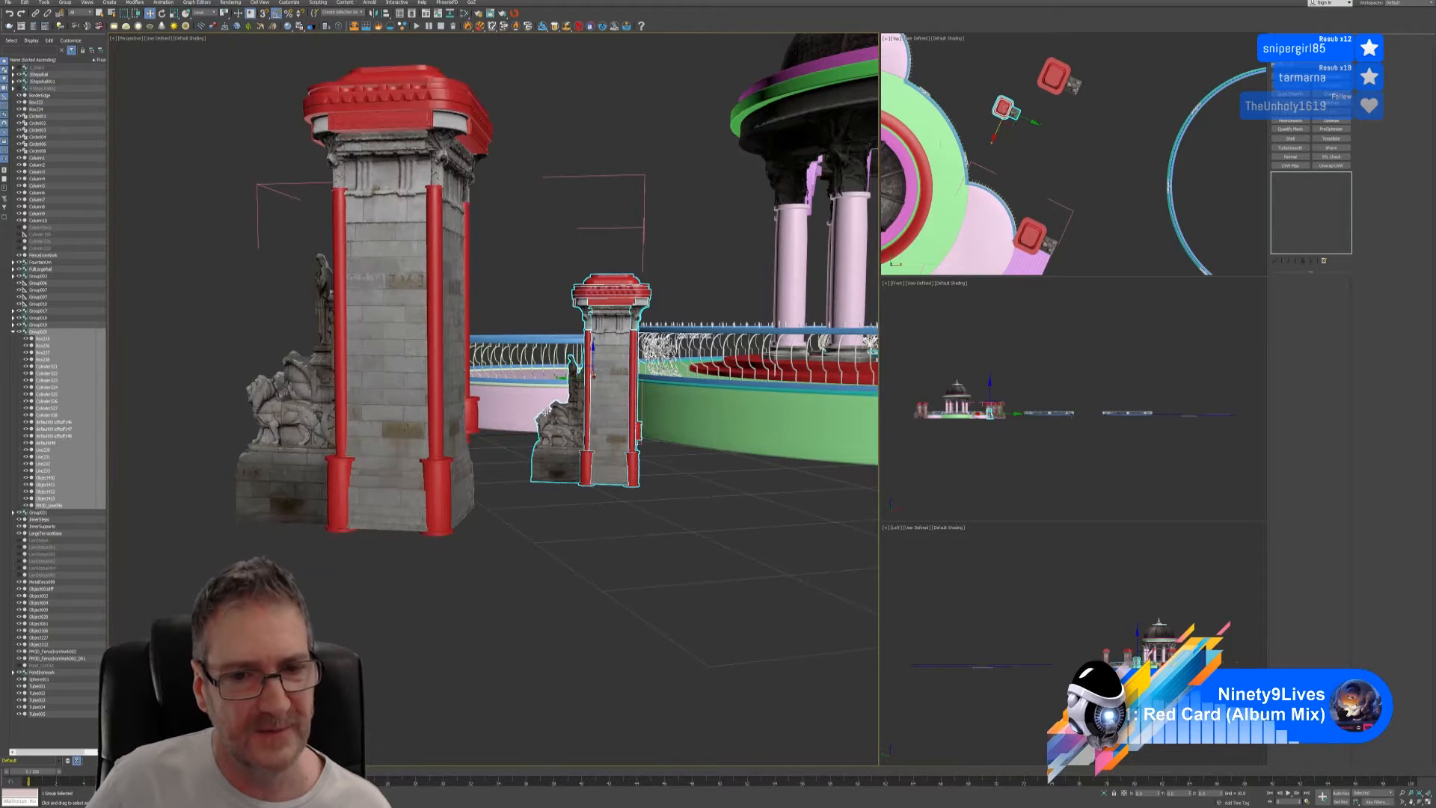
alt+middle_drag(576, 400, 546, 398)
mouse_move(562, 508)
middle_down()
mouse_move(573, 541)
mouse_move(681, 574)
middle_up()
- Select the full-size loose pillar and move it slightly further from the small one
click(484, 430)
middle_drag(639, 478, 694, 532)
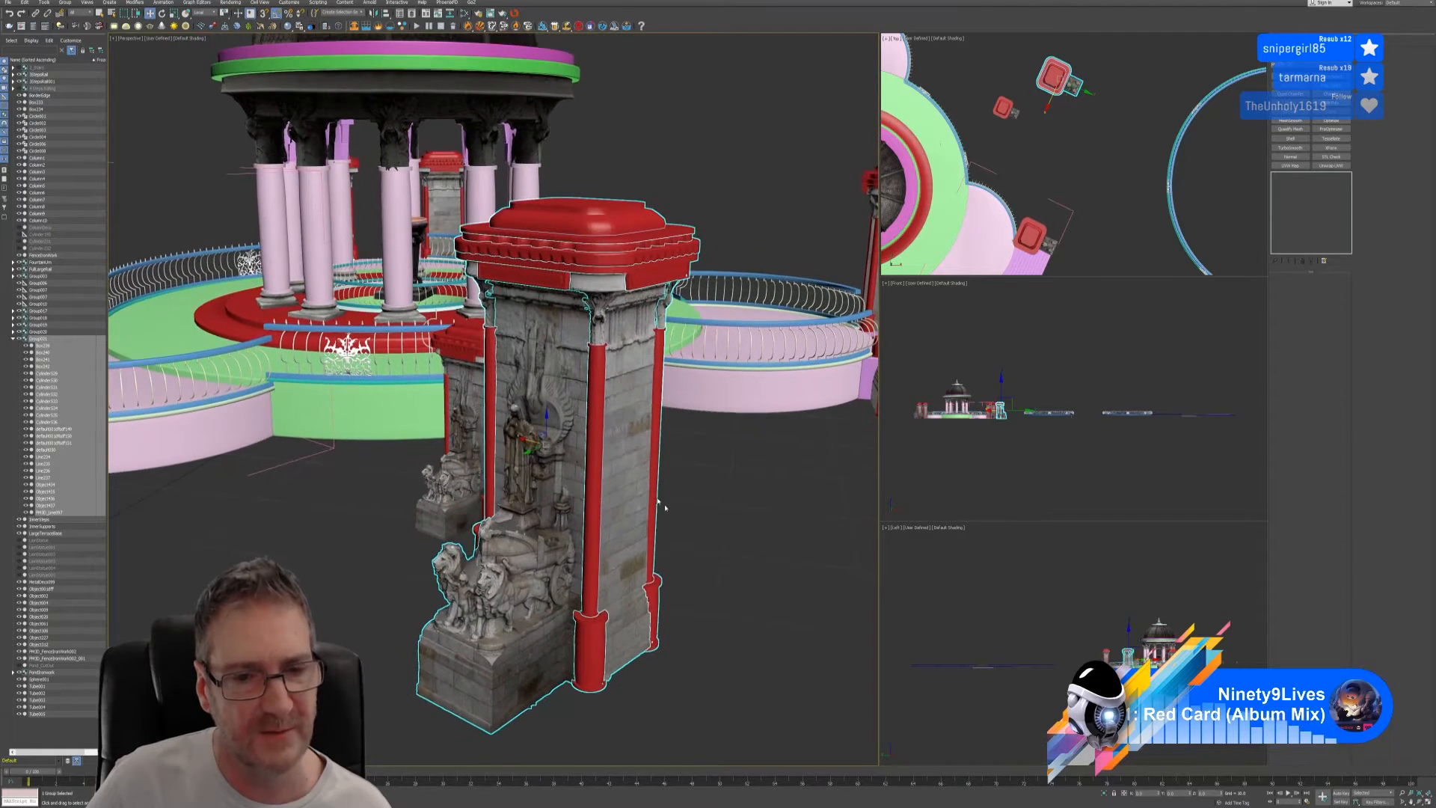
drag(528, 454, 596, 447)
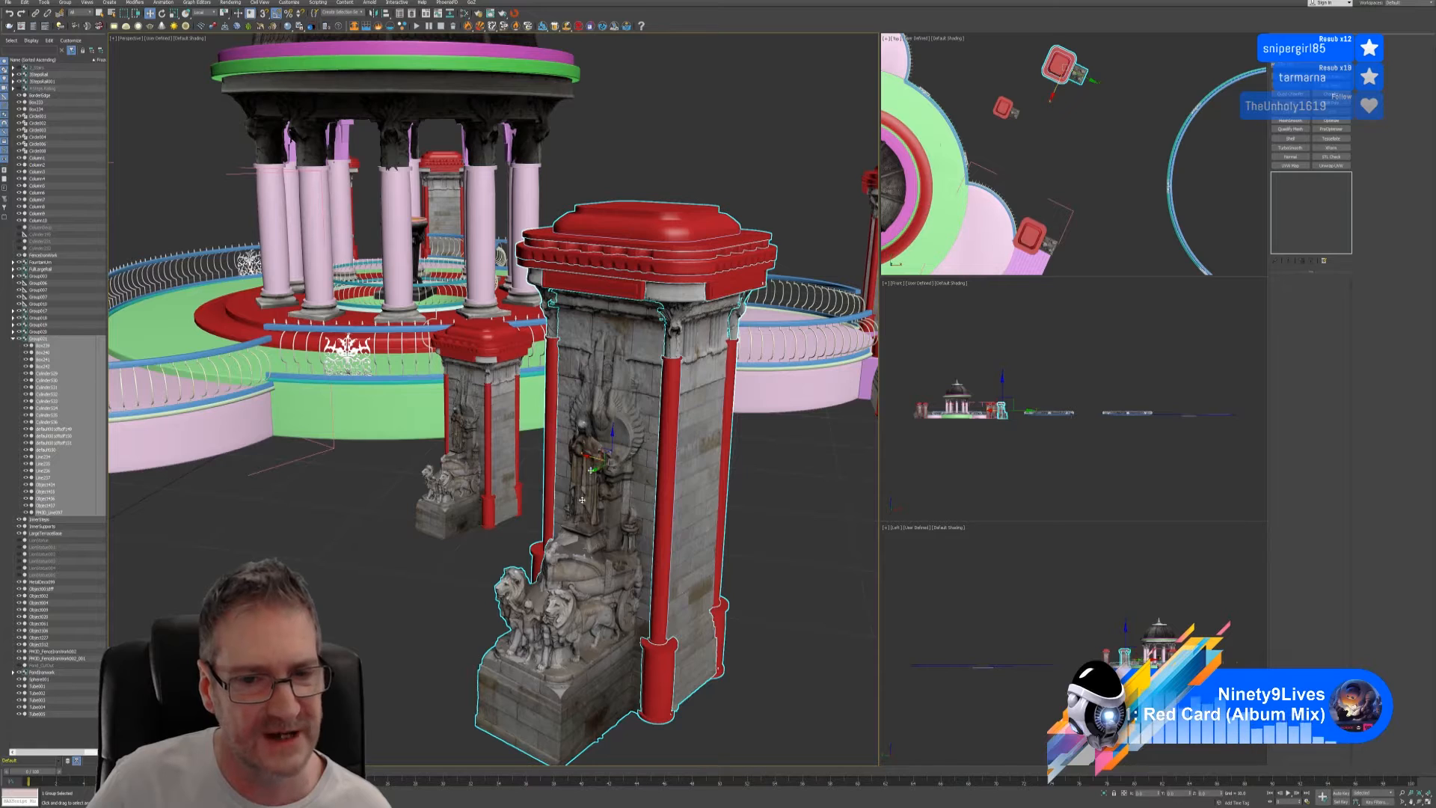
- Ungroup the full-size loose pillar into separate objects
alt+middle_drag(713, 496, 730, 497)
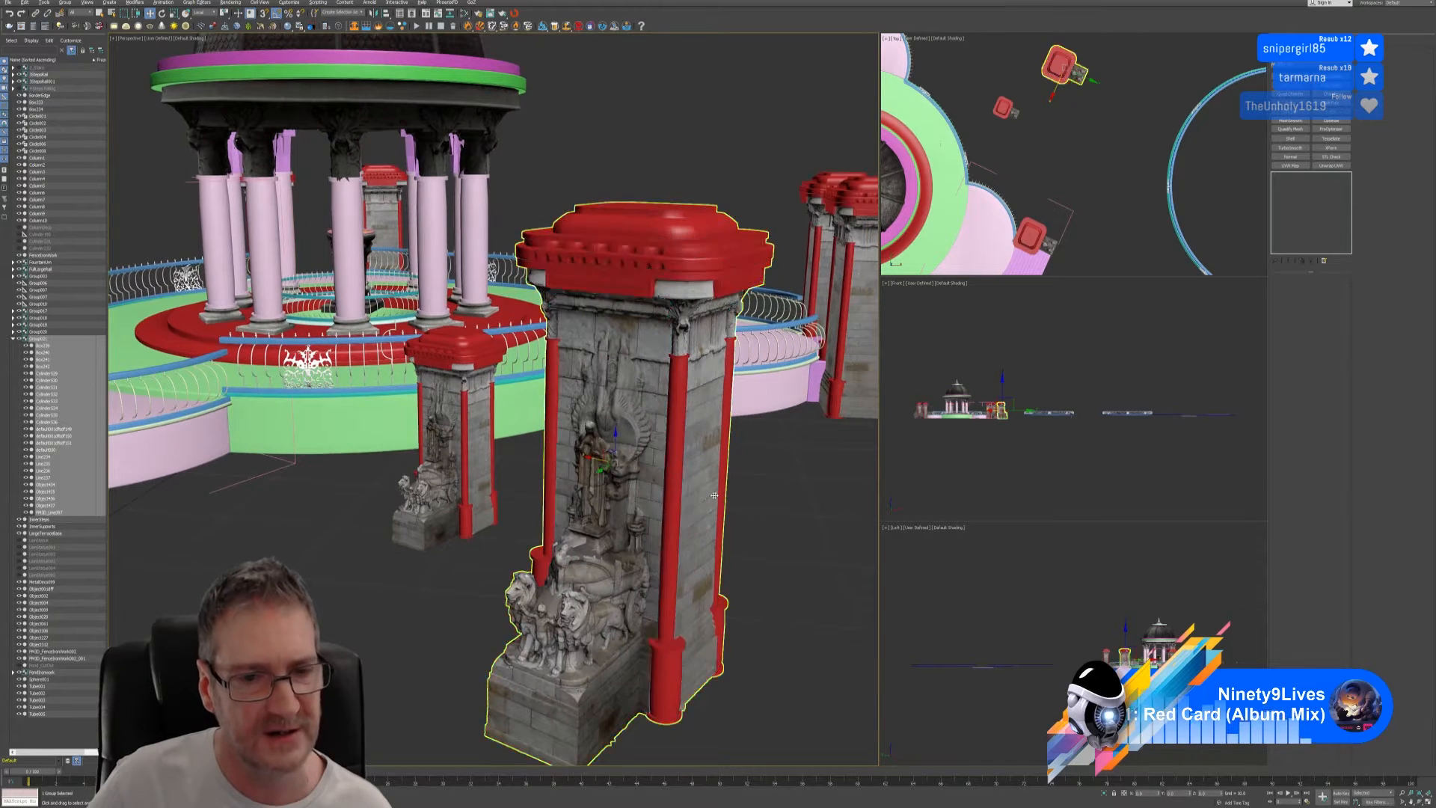
scroll(363, 529, down, 3)
alt+middle_drag(315, 535, 464, 536)
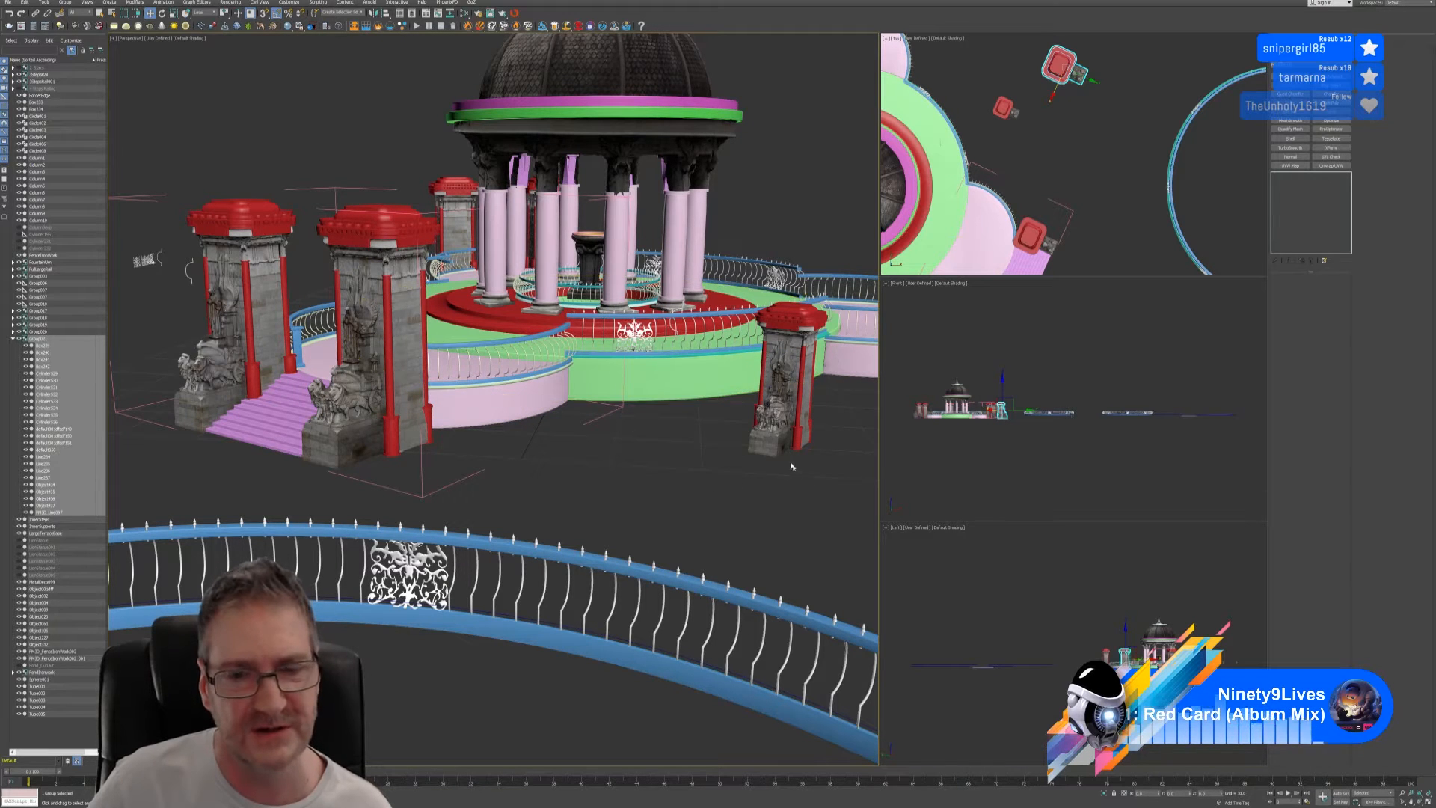
middle_drag(791, 468, 636, 491)
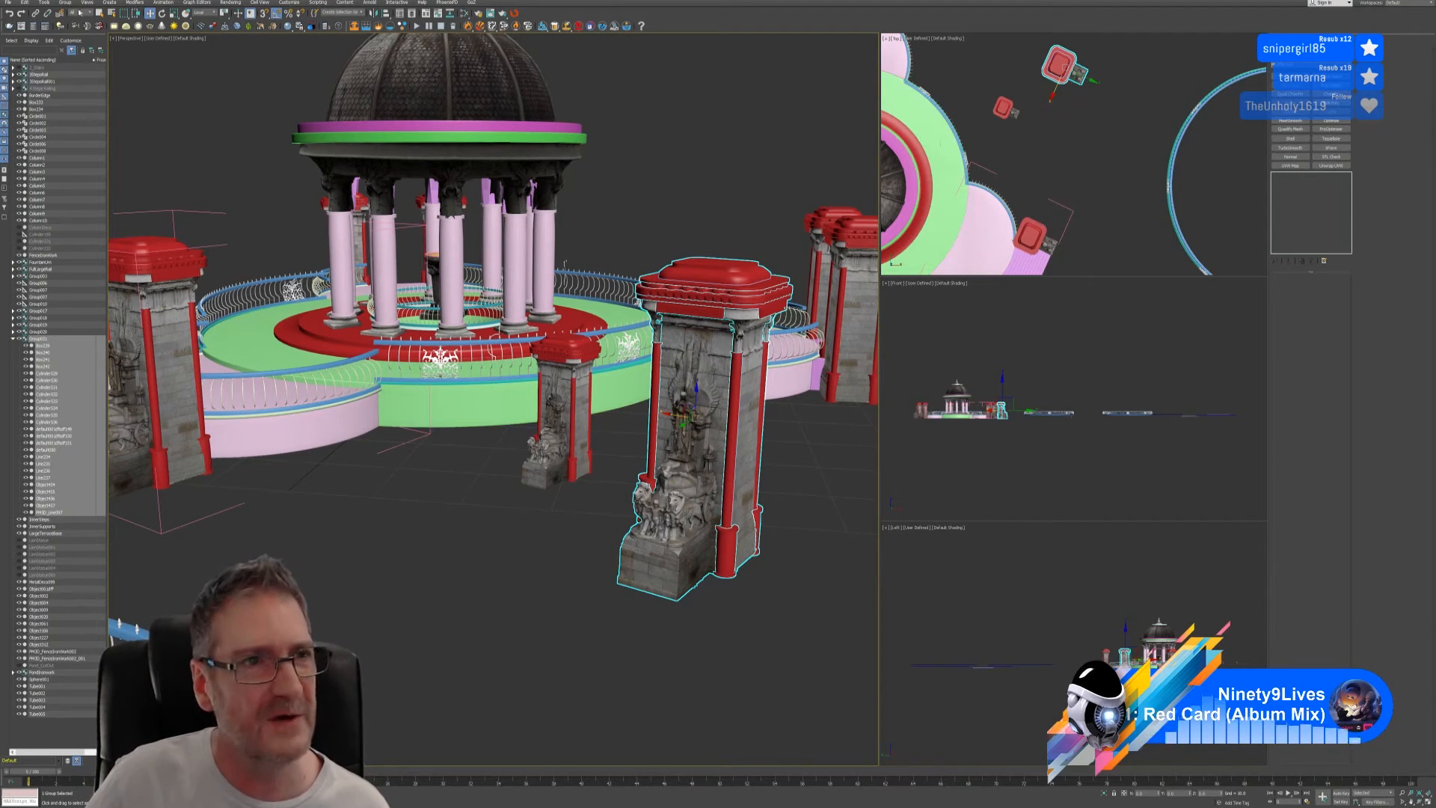
click(65, 3)
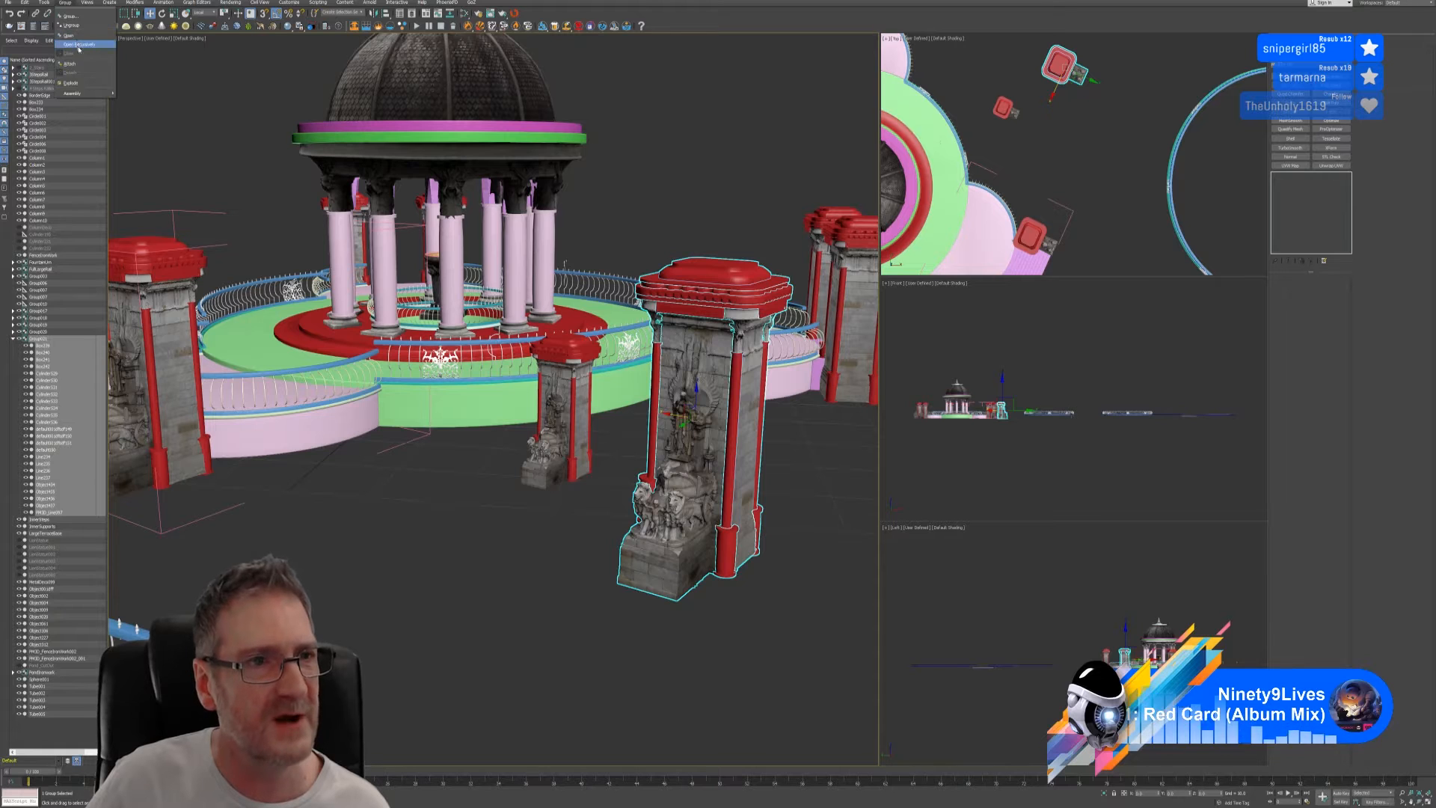
click(72, 36)
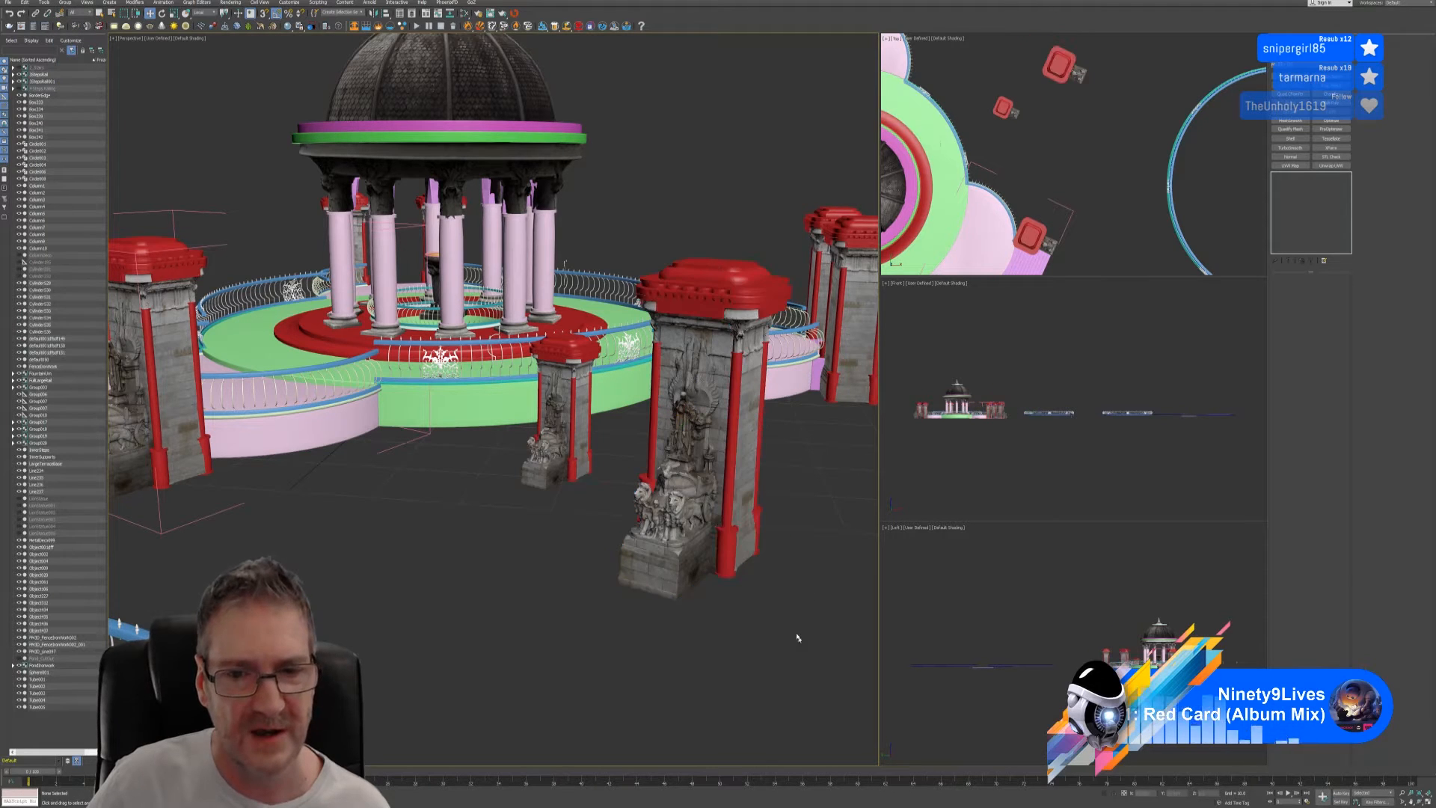
- Delete the sculpture and its pedestal from the full-size loose pillar
click(689, 477)
key(Delete)
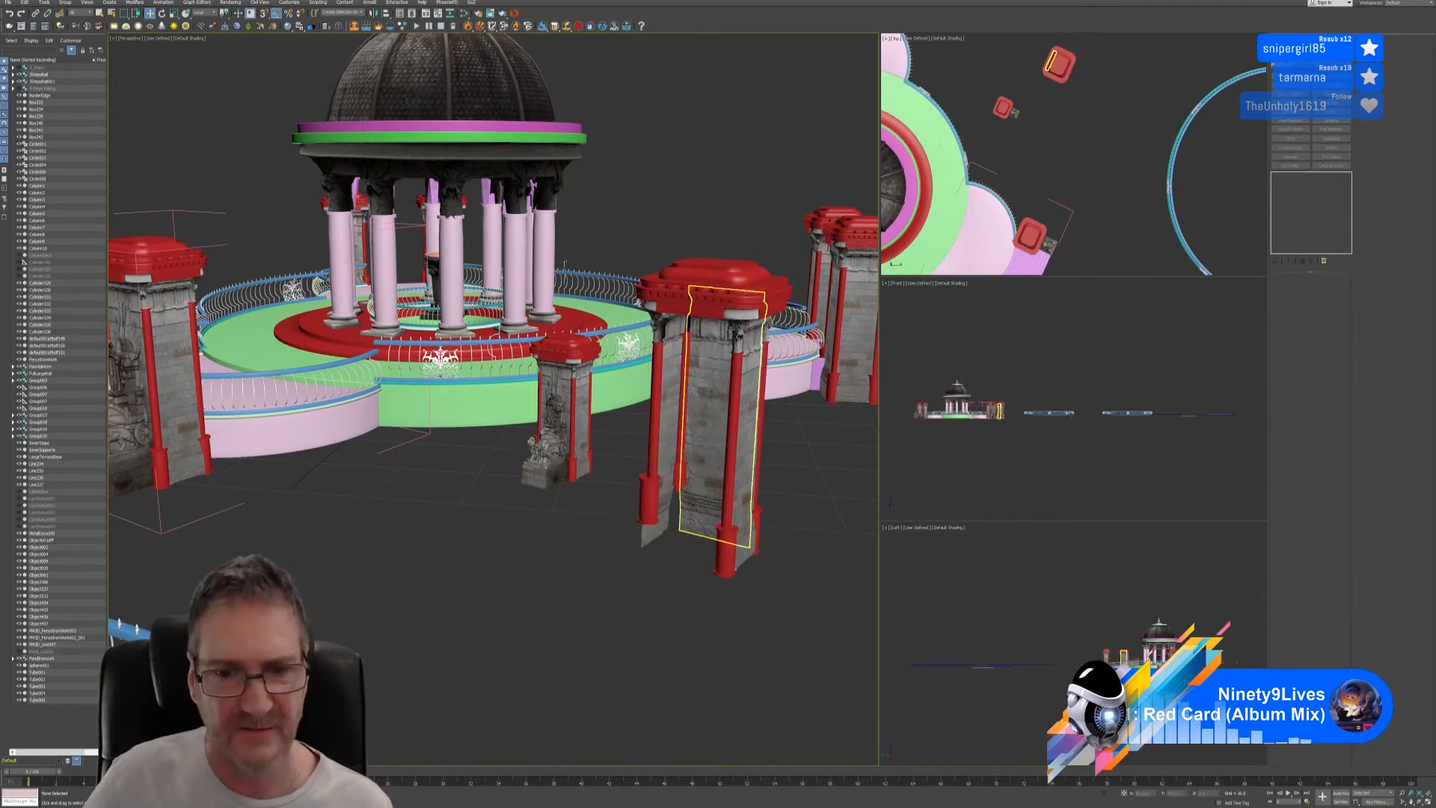
alt+middle_drag(790, 561, 749, 555)
middle_drag(591, 483, 705, 493)
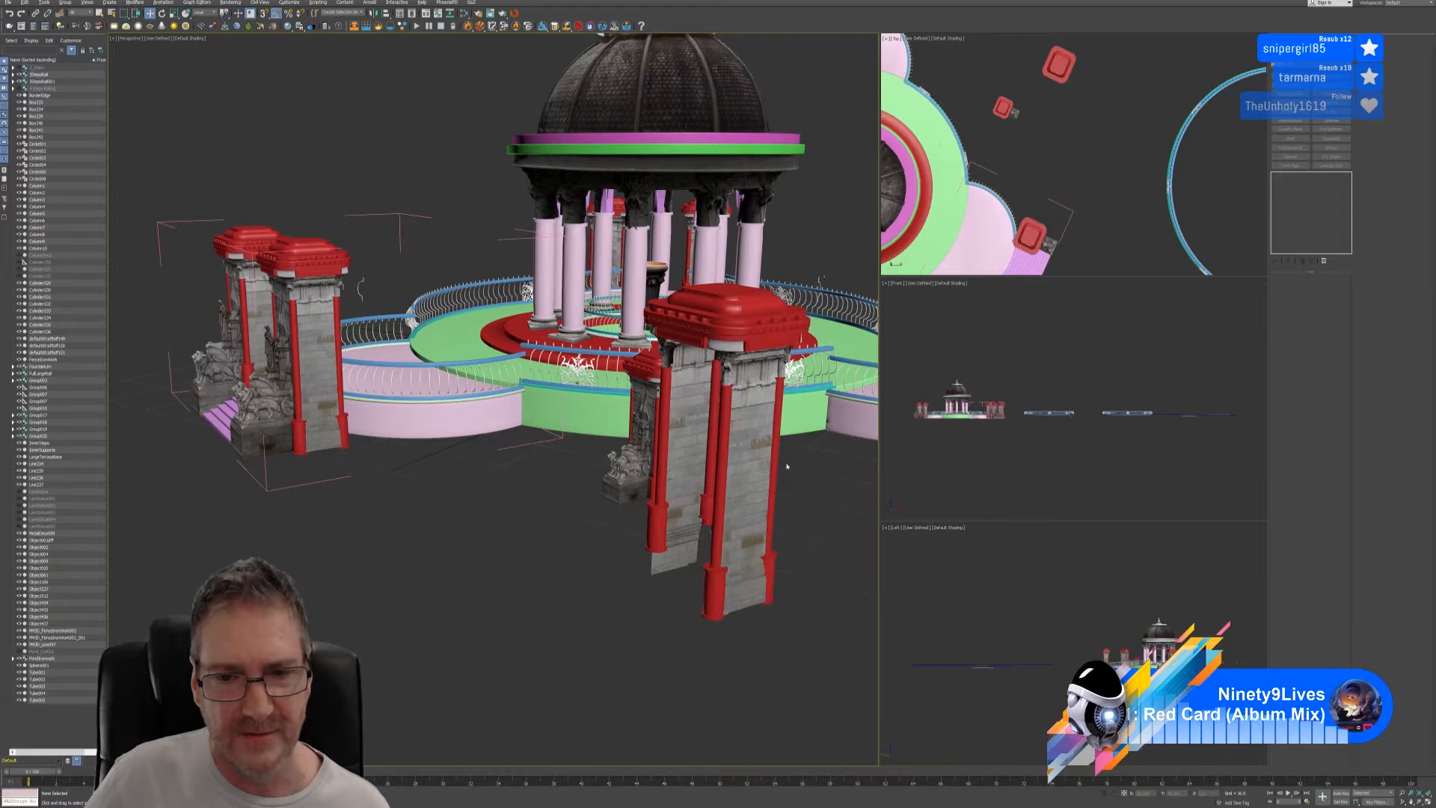
alt+middle_drag(787, 466, 790, 467)
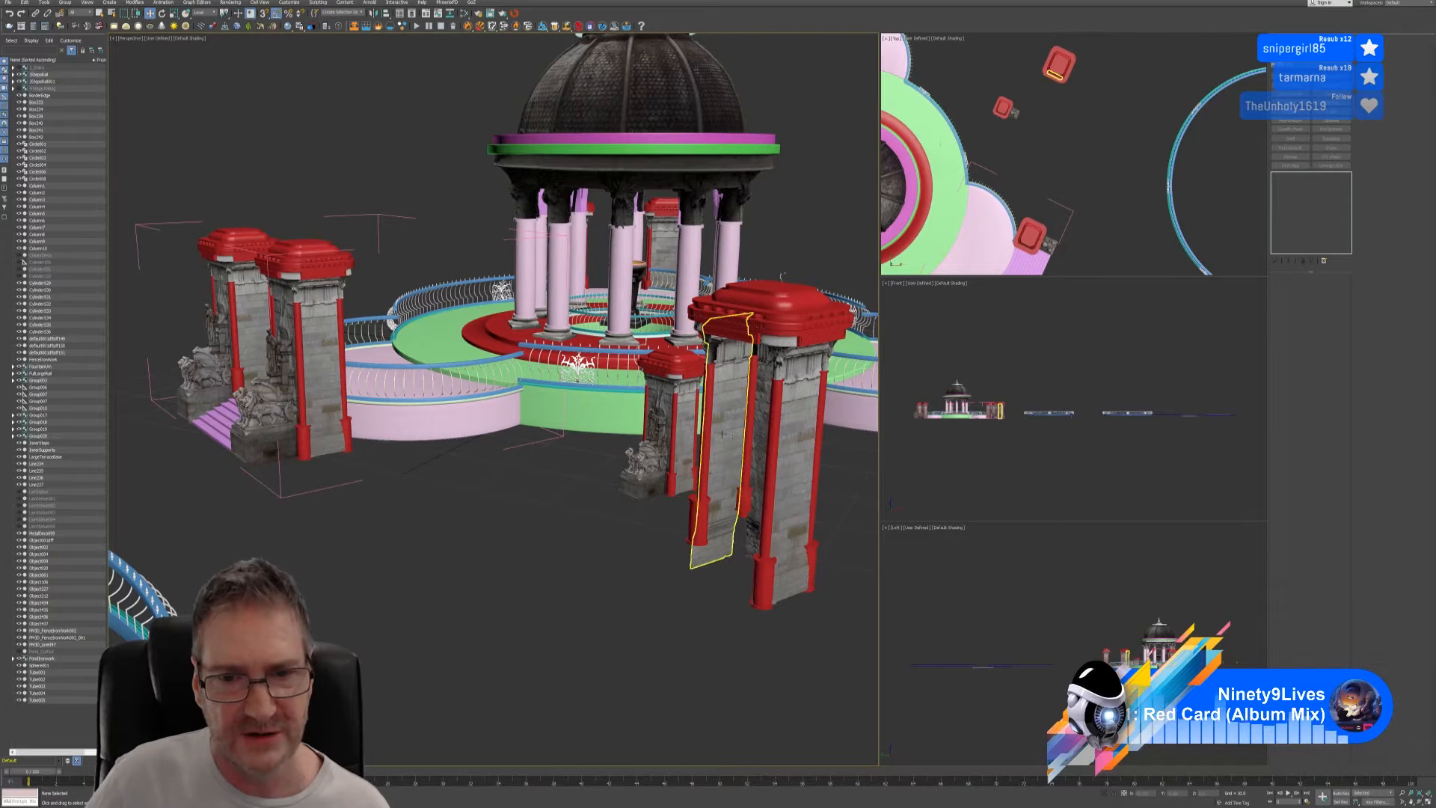
middle_drag(666, 519, 553, 487)
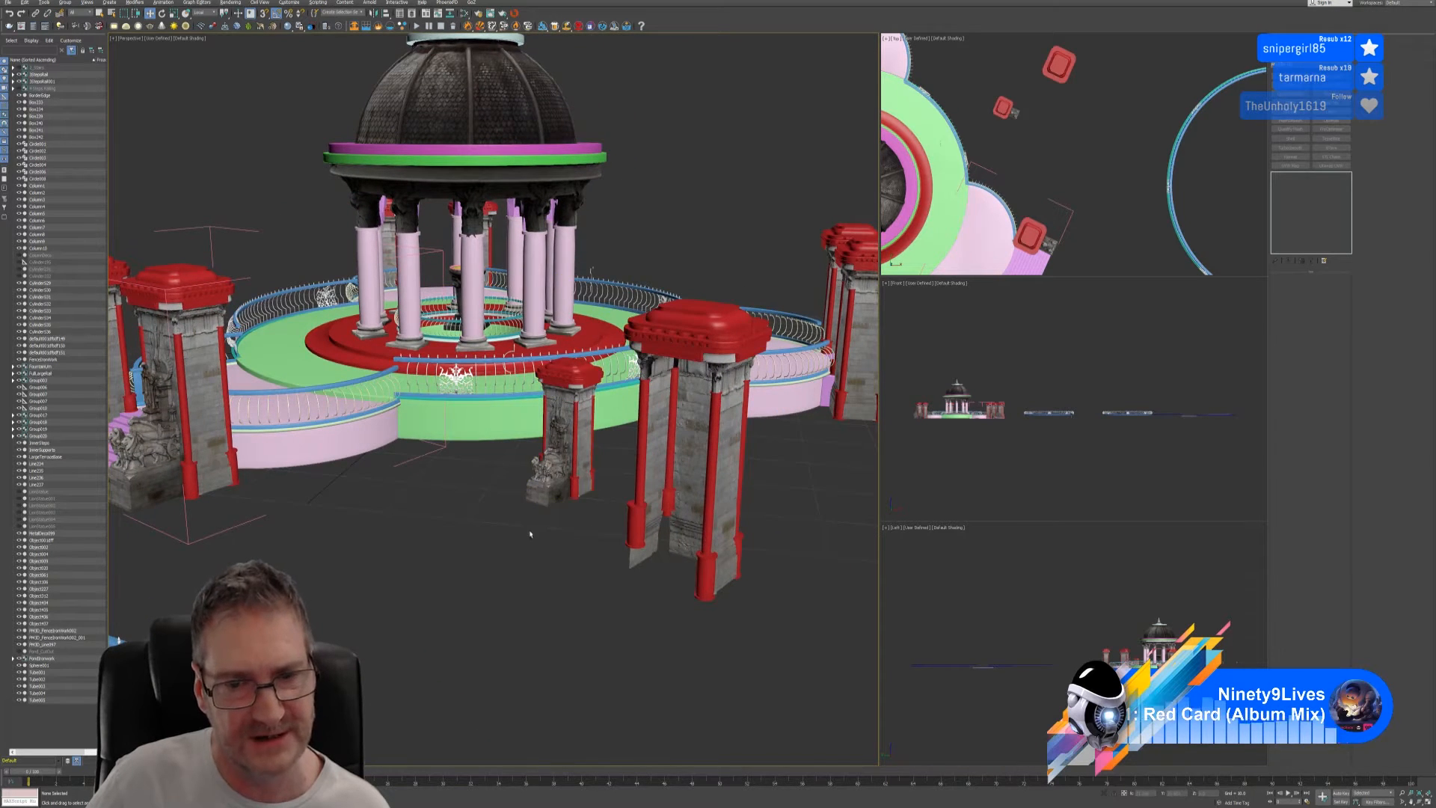
alt+middle_drag(530, 532, 516, 492)
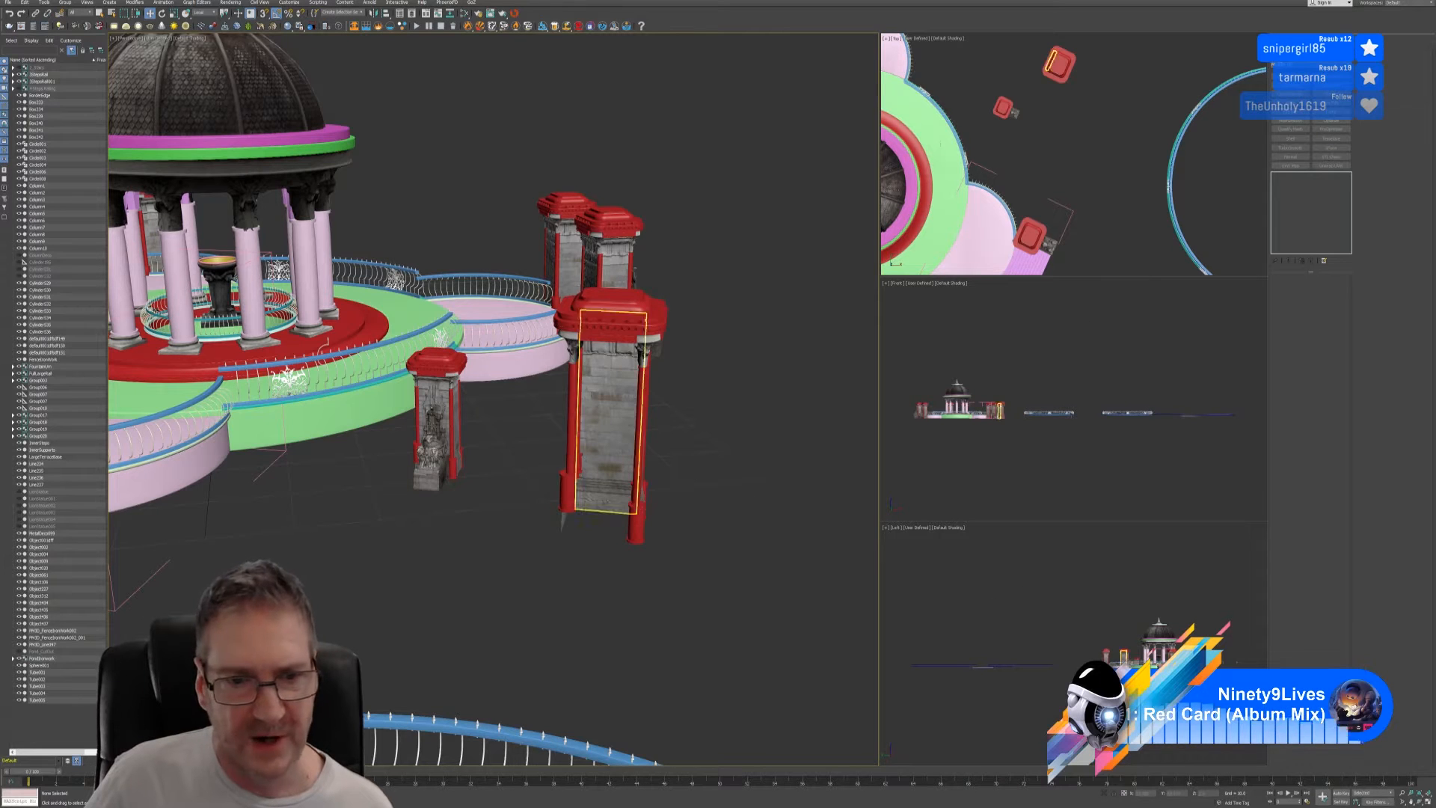
- Select both loose pillars in the top view and isolate them from the rest of the scene
middle_drag(1080, 104, 1082, 124)
scroll(1020, 105, down, 3)
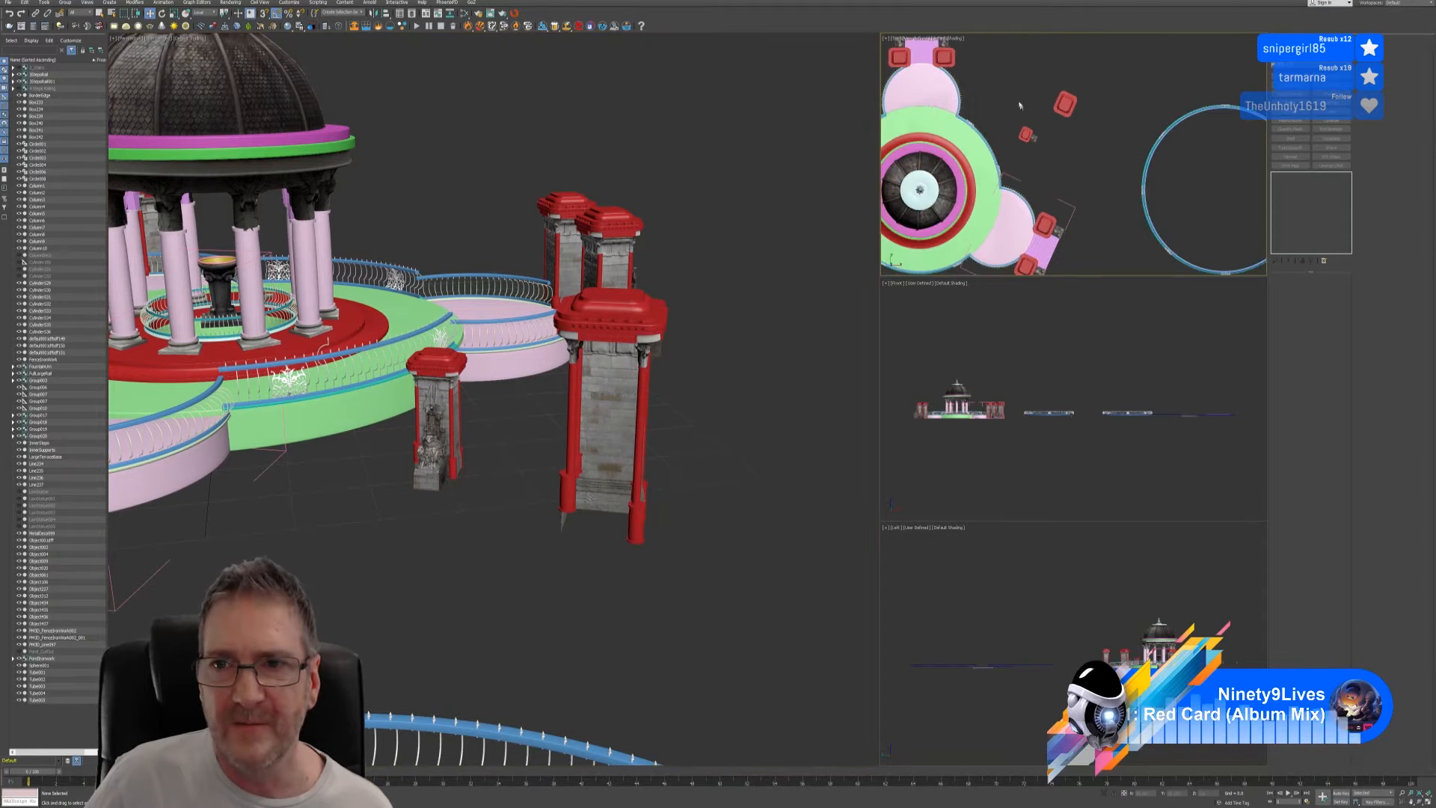
drag(1086, 147, 1086, 147)
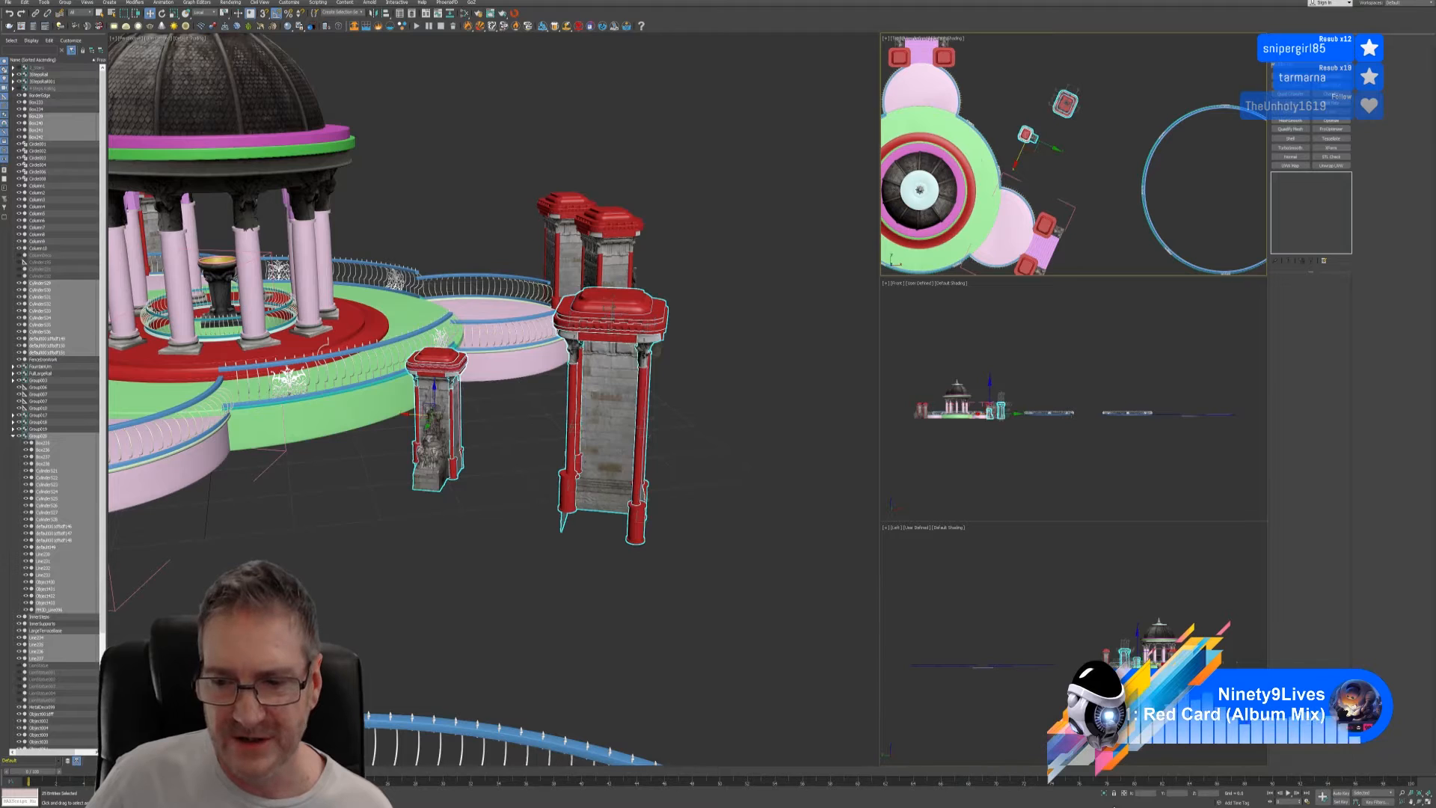
key(alt+q)
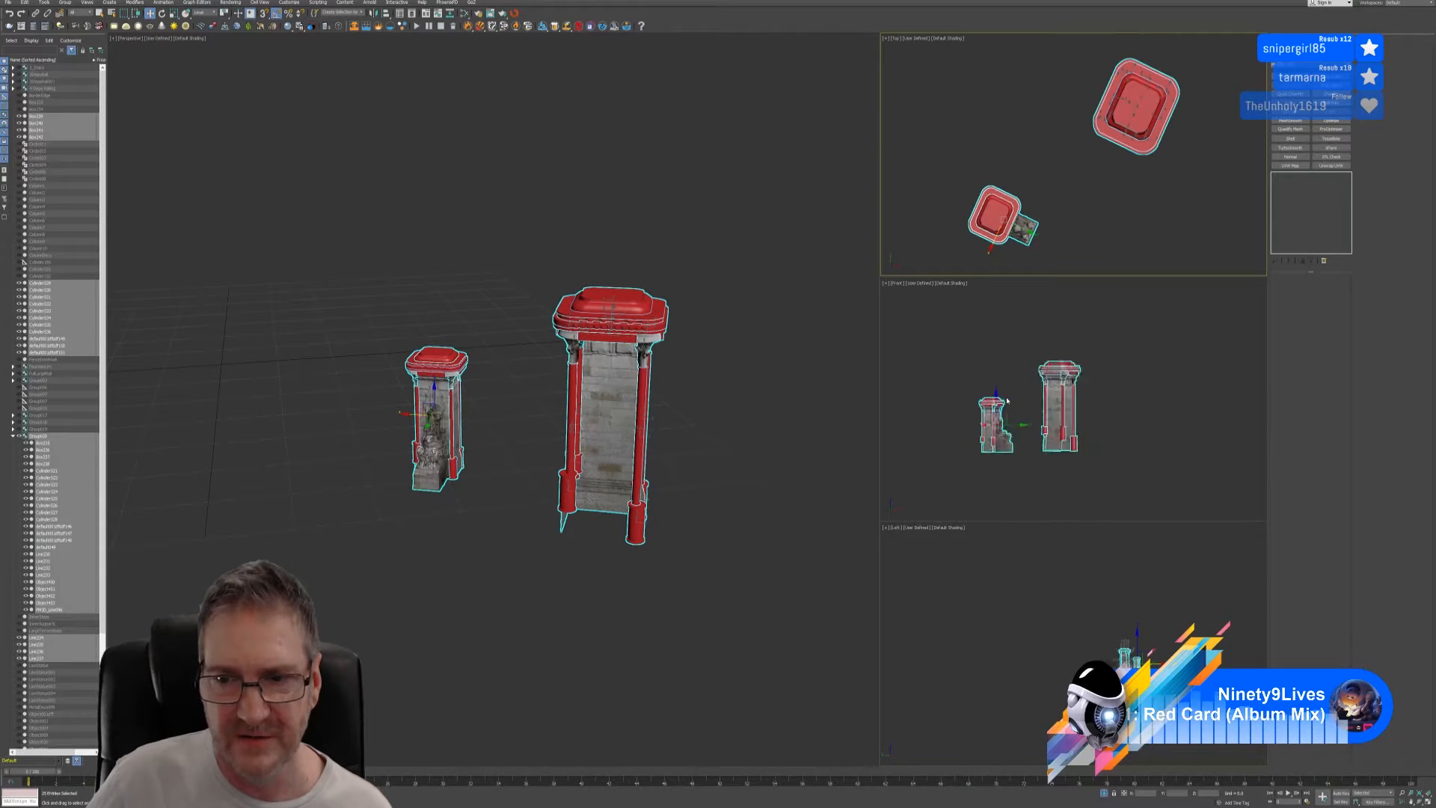
middle_drag(1154, 422, 1174, 414)
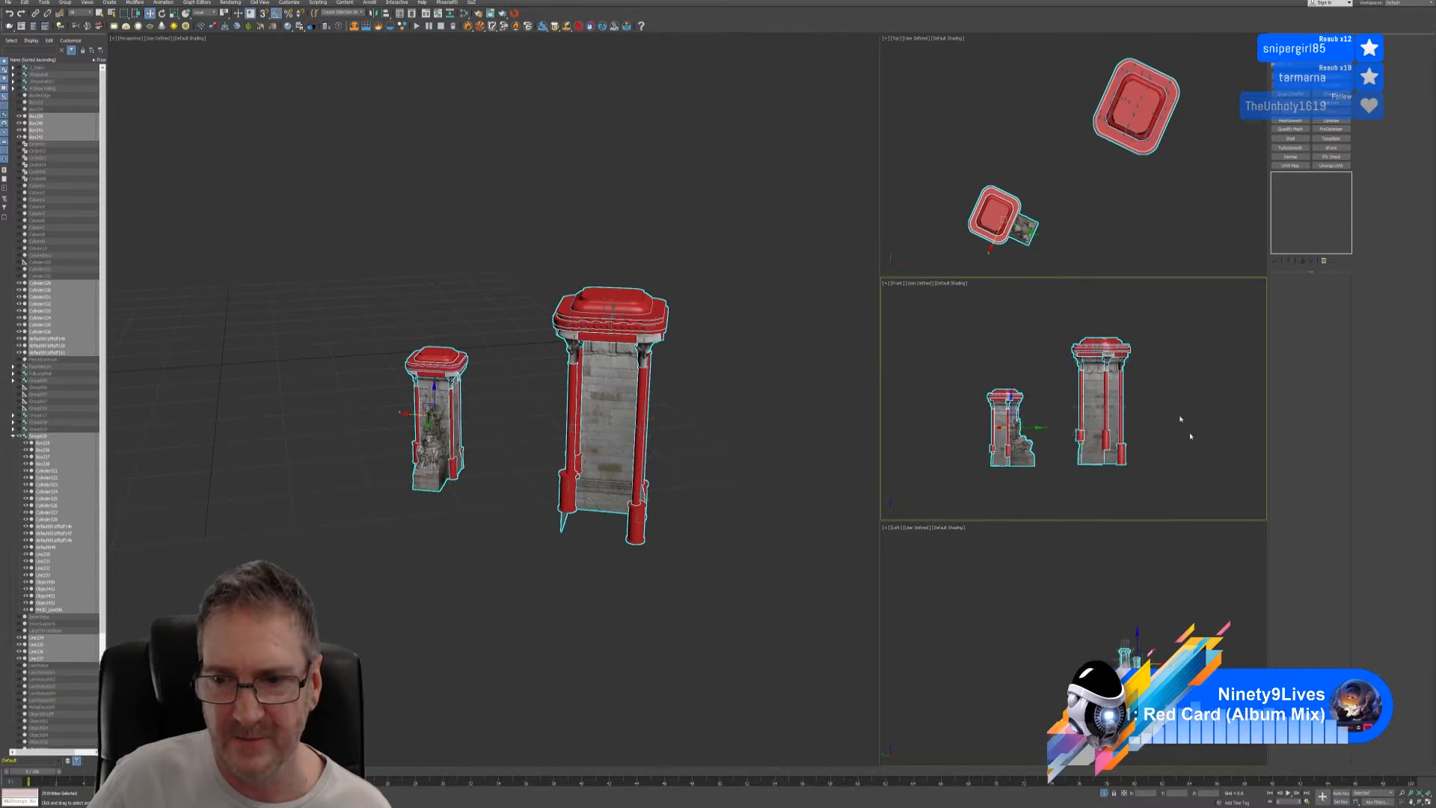
- Change the reference coordinate system and lower the full-size pillar in the front view until its cap is level with the small pillar's cap
click(1427, 803)
middle_drag(846, 477, 864, 474)
click(576, 307)
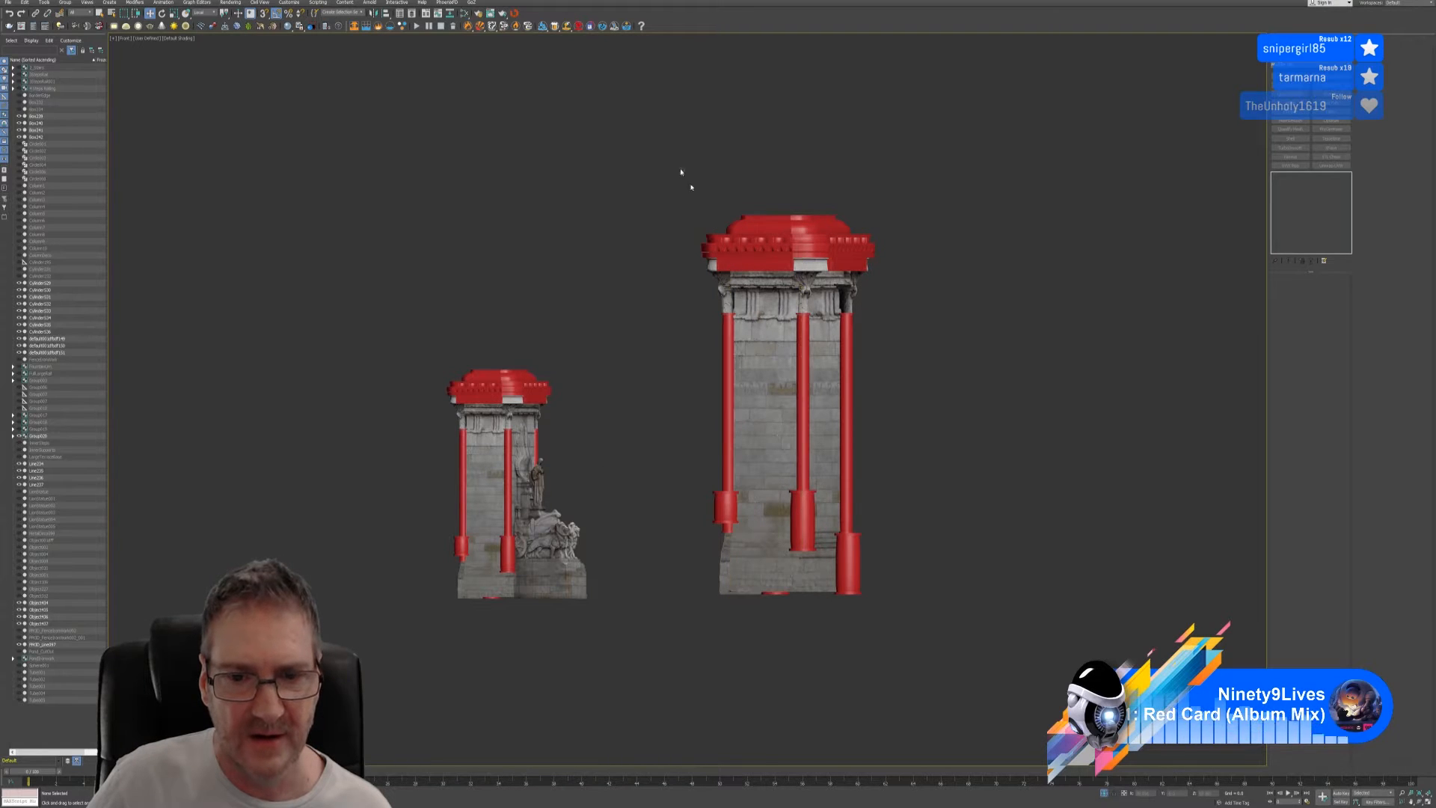
drag(919, 630, 920, 631)
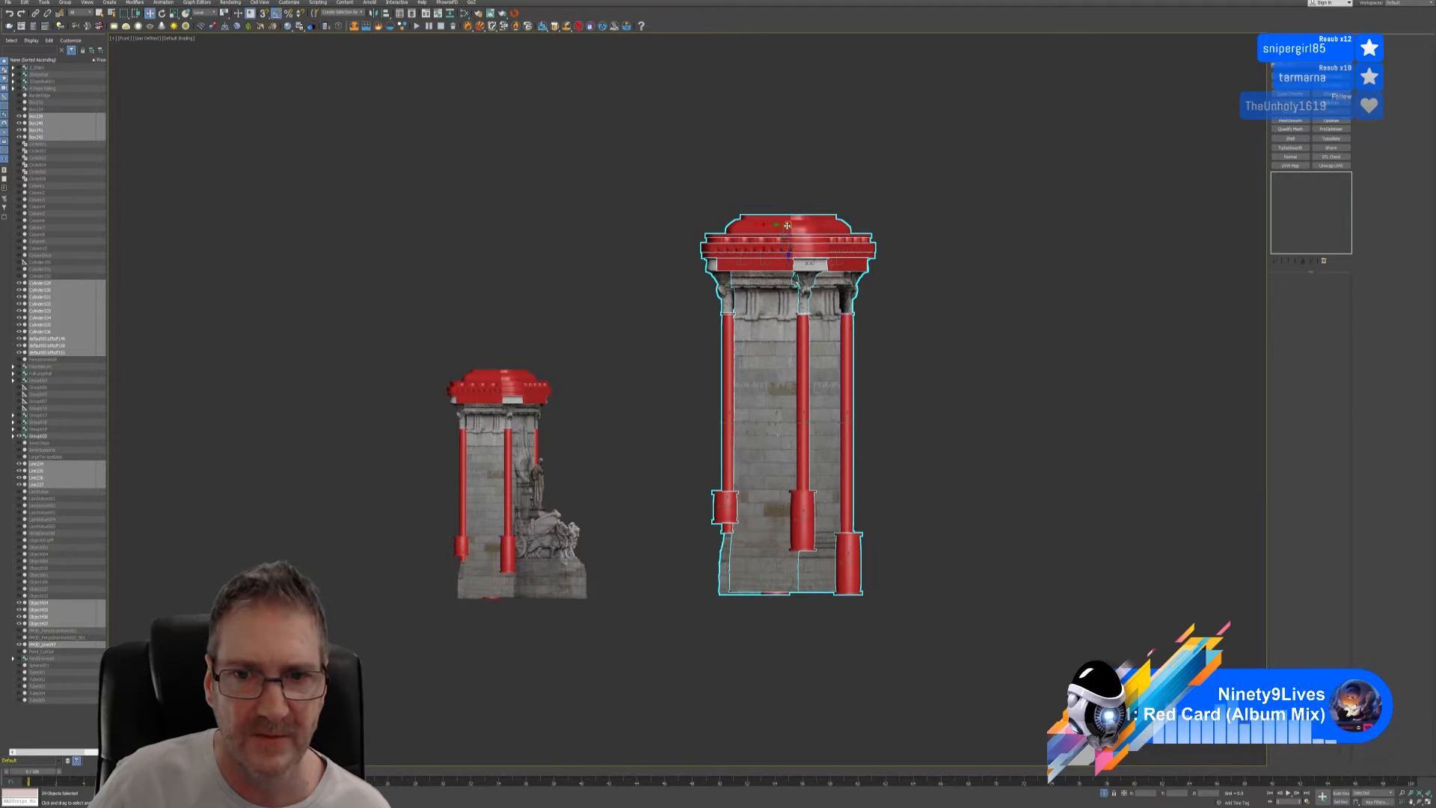
click(204, 13)
click(199, 21)
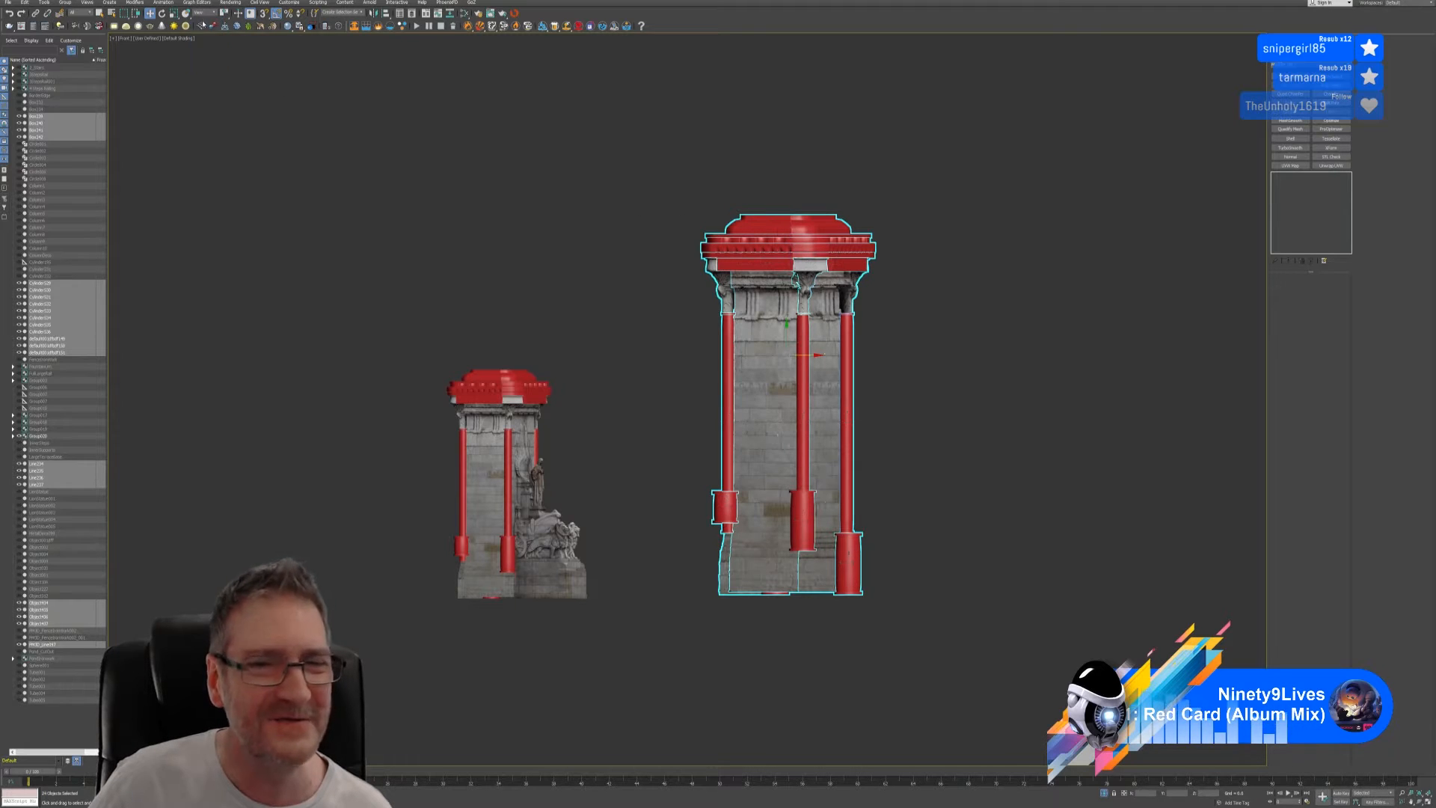
drag(787, 334, 597, 541)
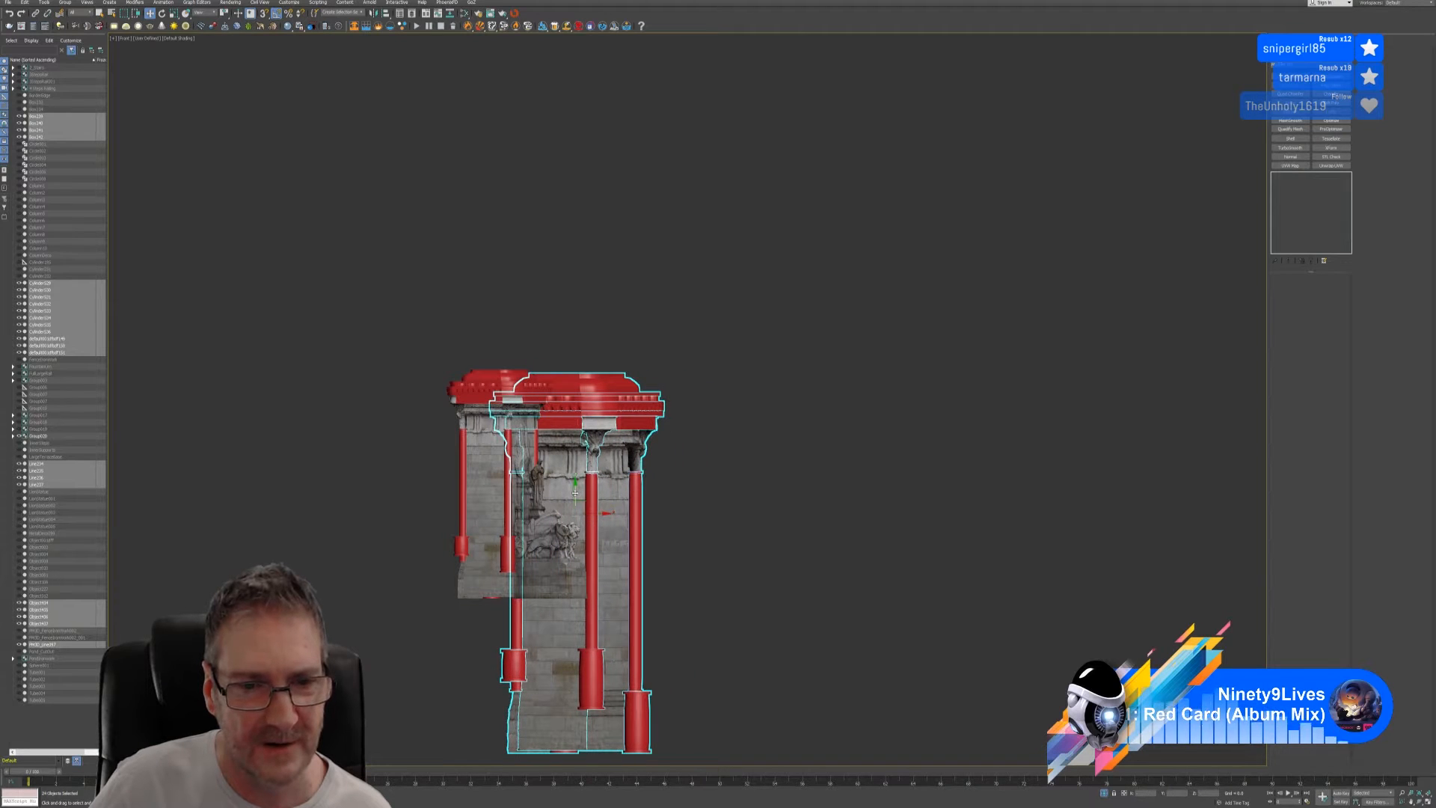
drag(575, 493, 769, 510)
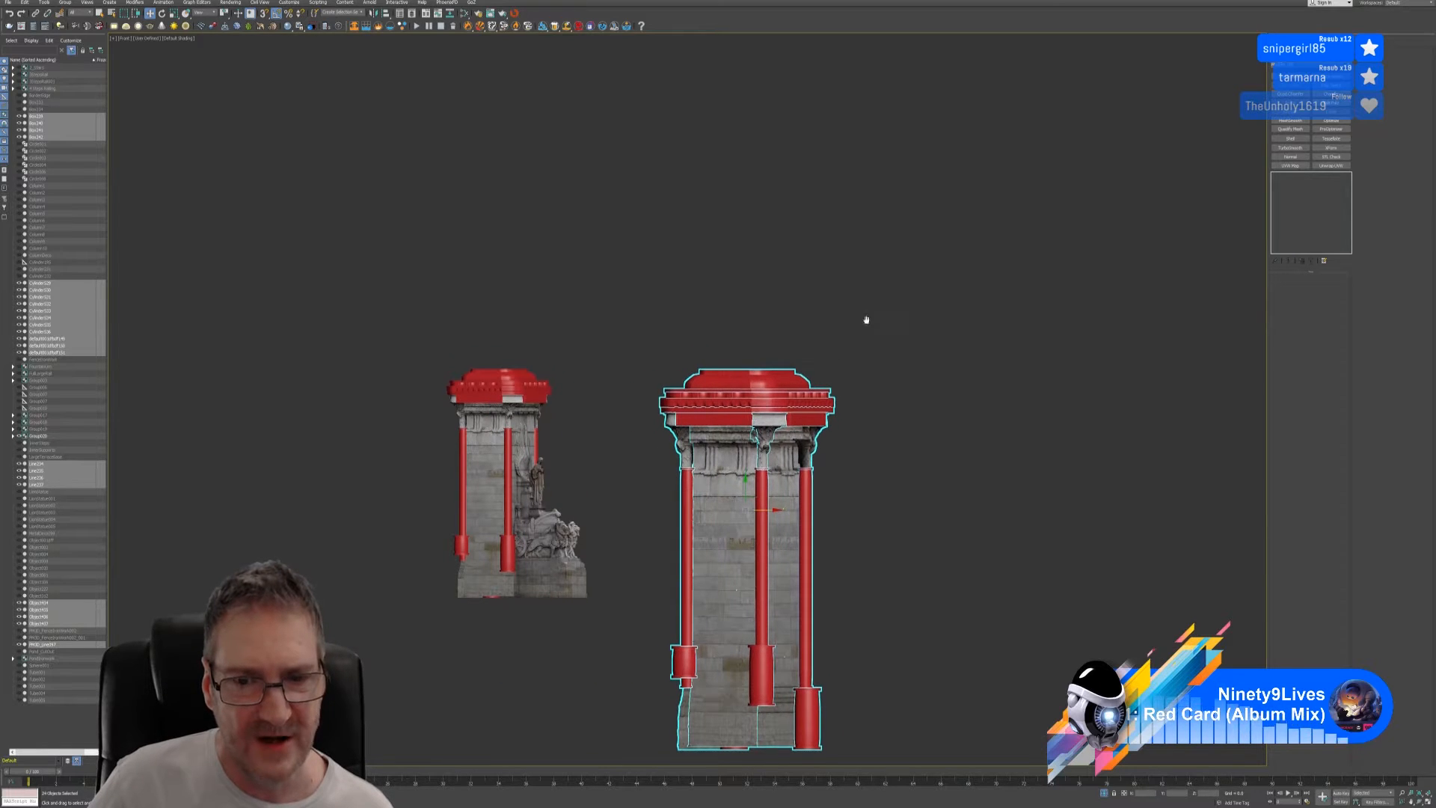
middle_drag(866, 317, 840, 209)
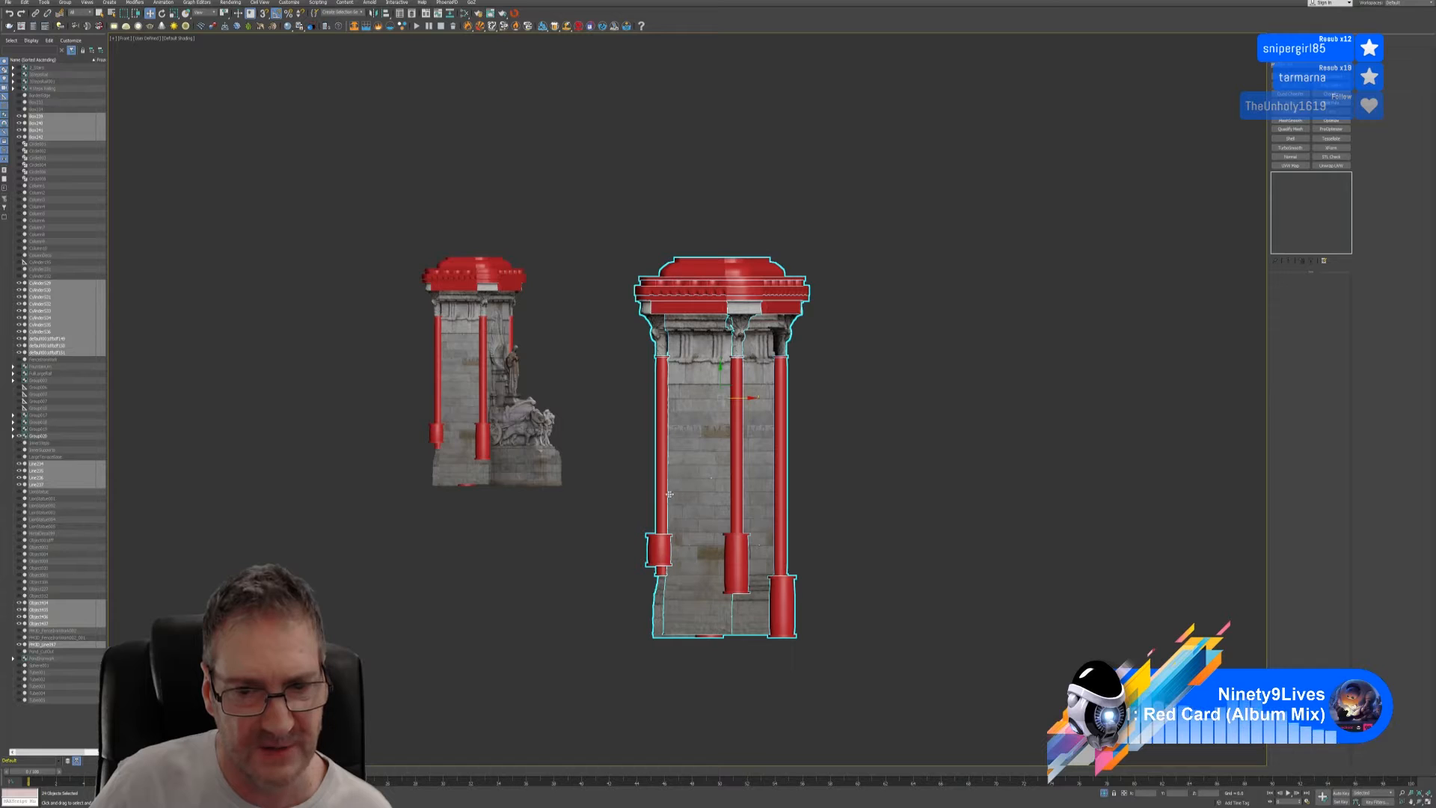
click(891, 468)
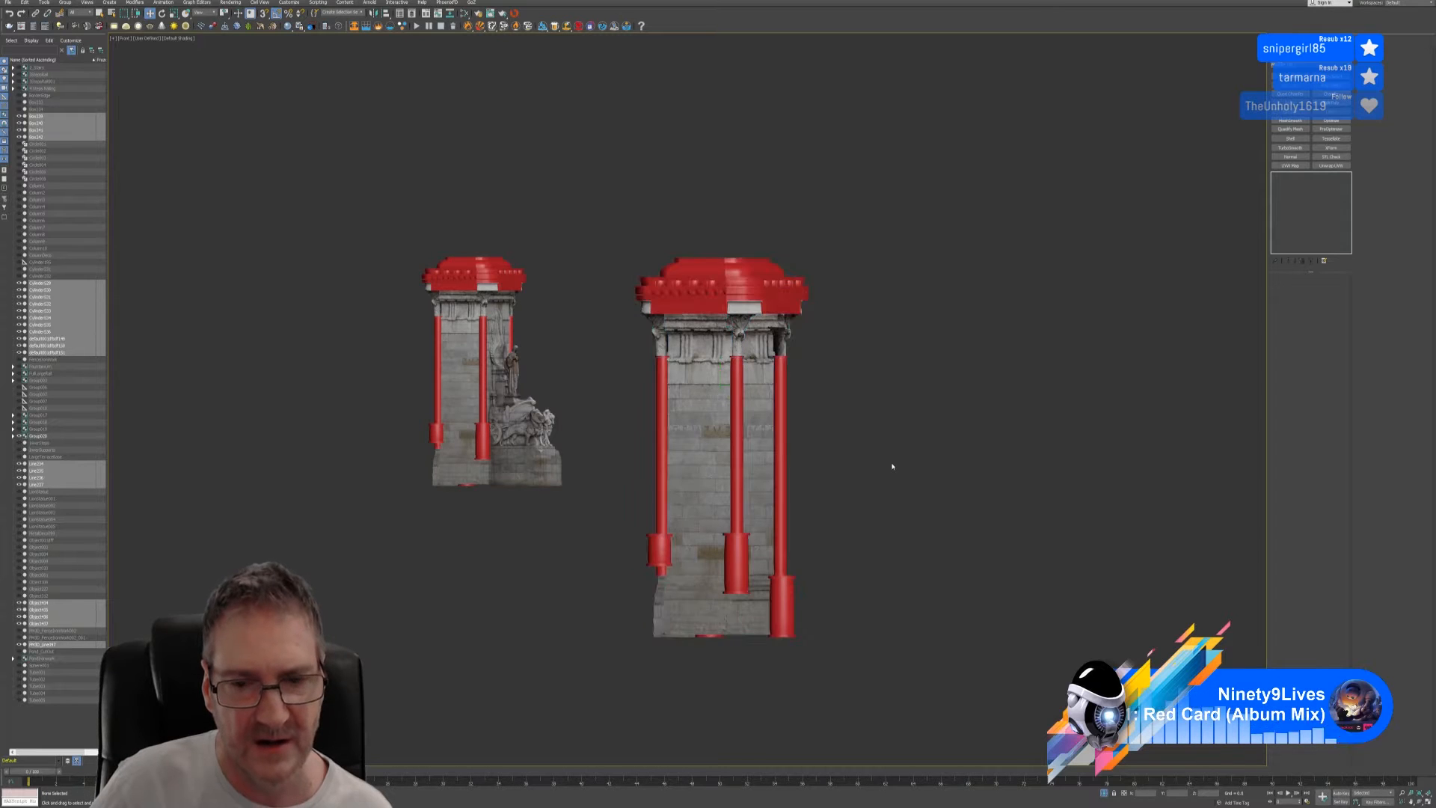
click(693, 466)
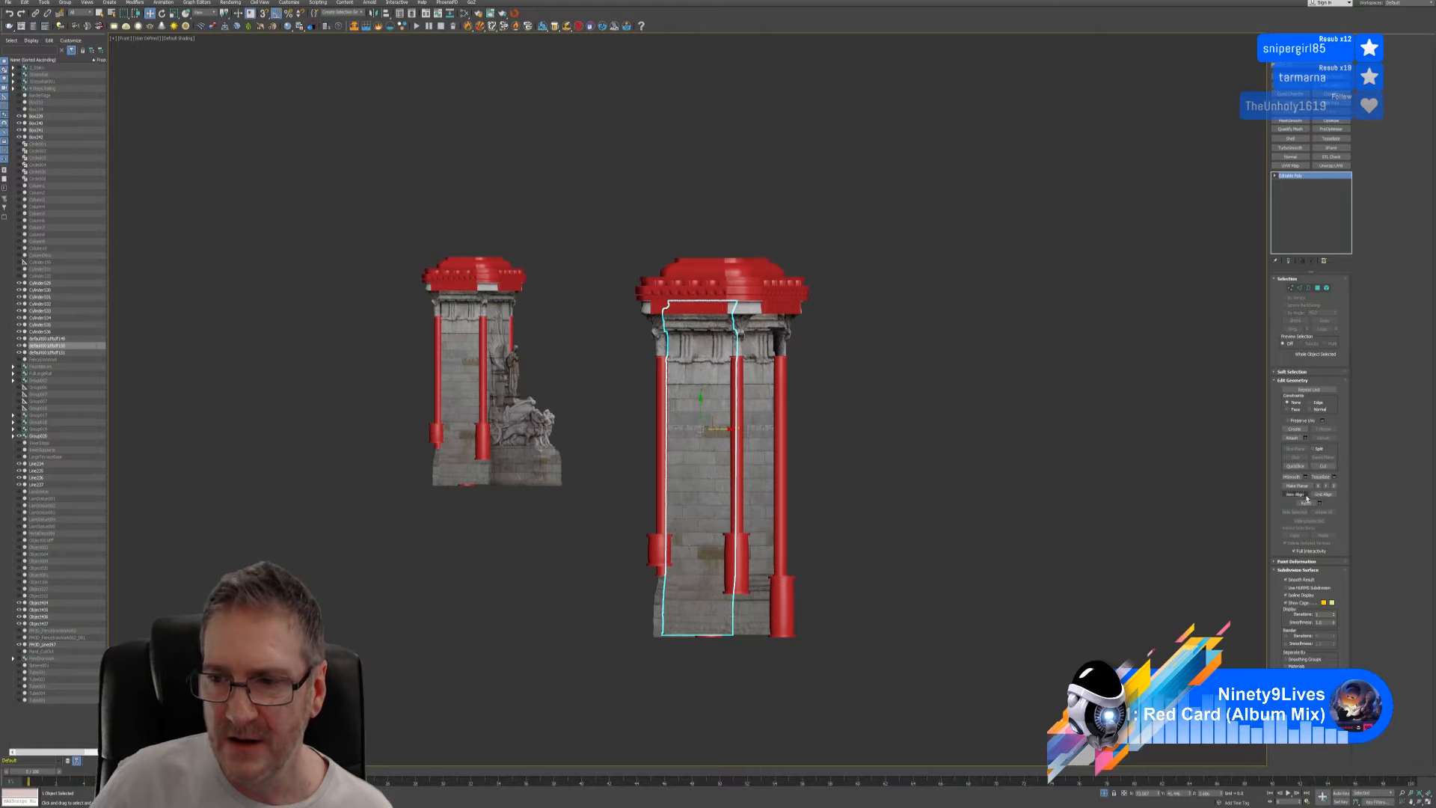
click(1295, 466)
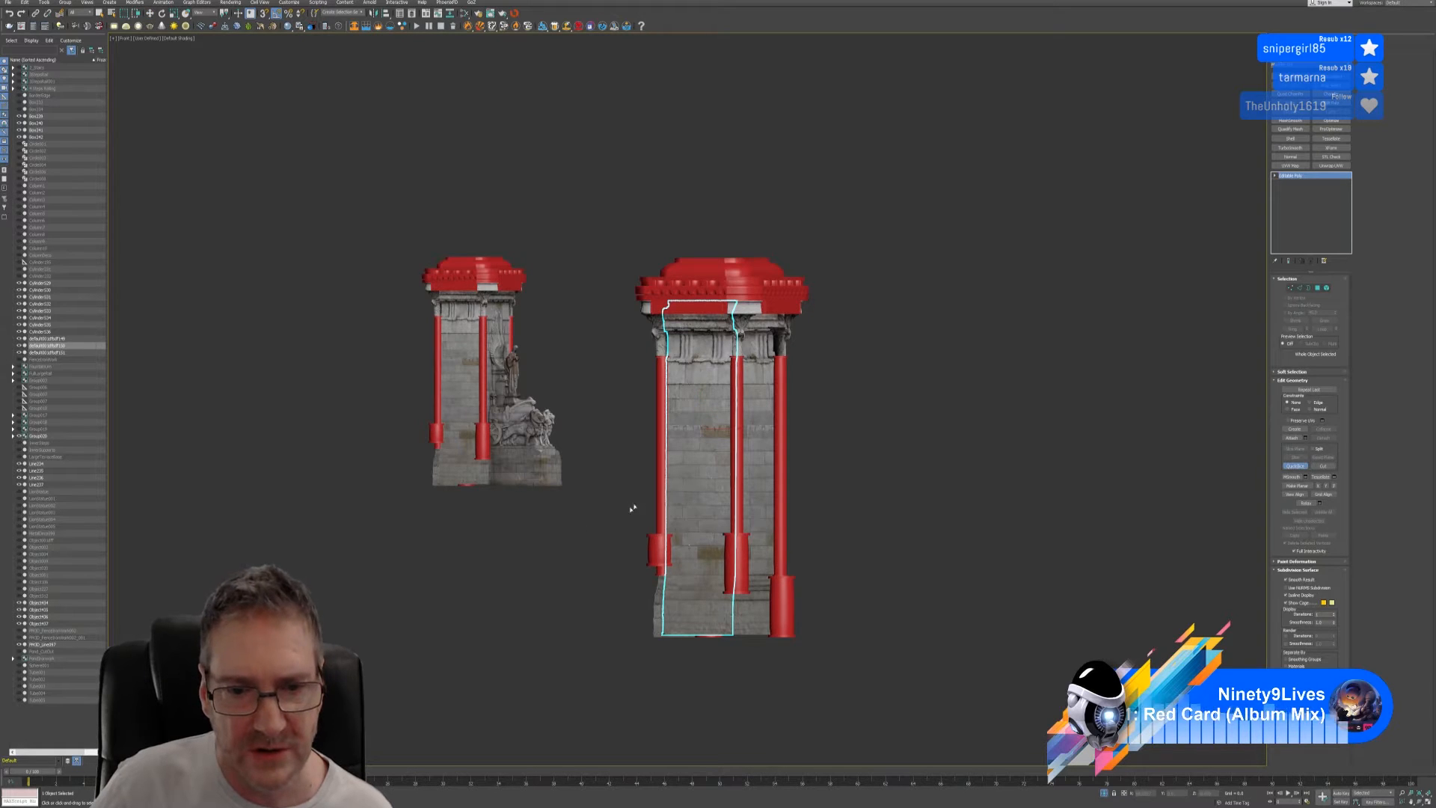
click(659, 495)
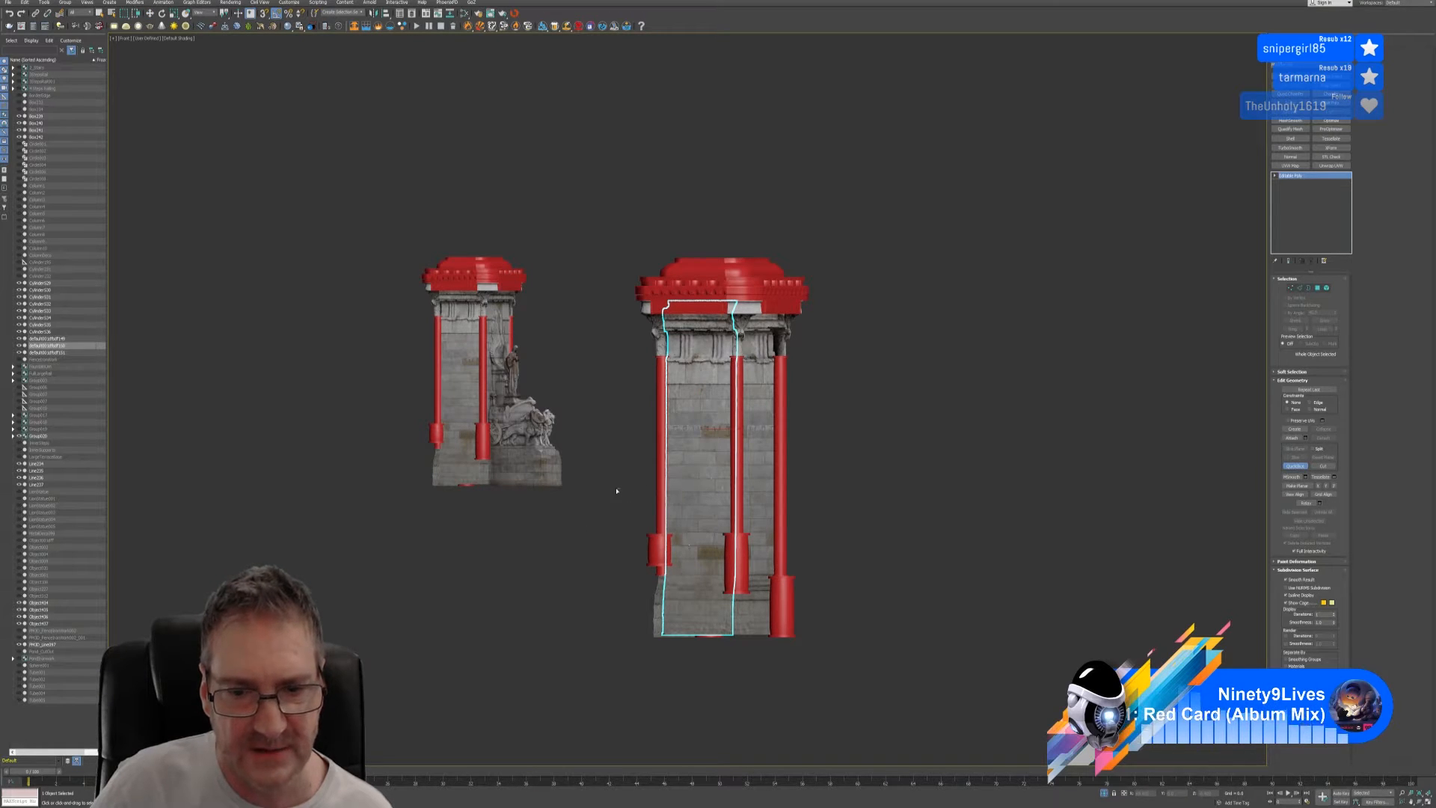
click(1296, 466)
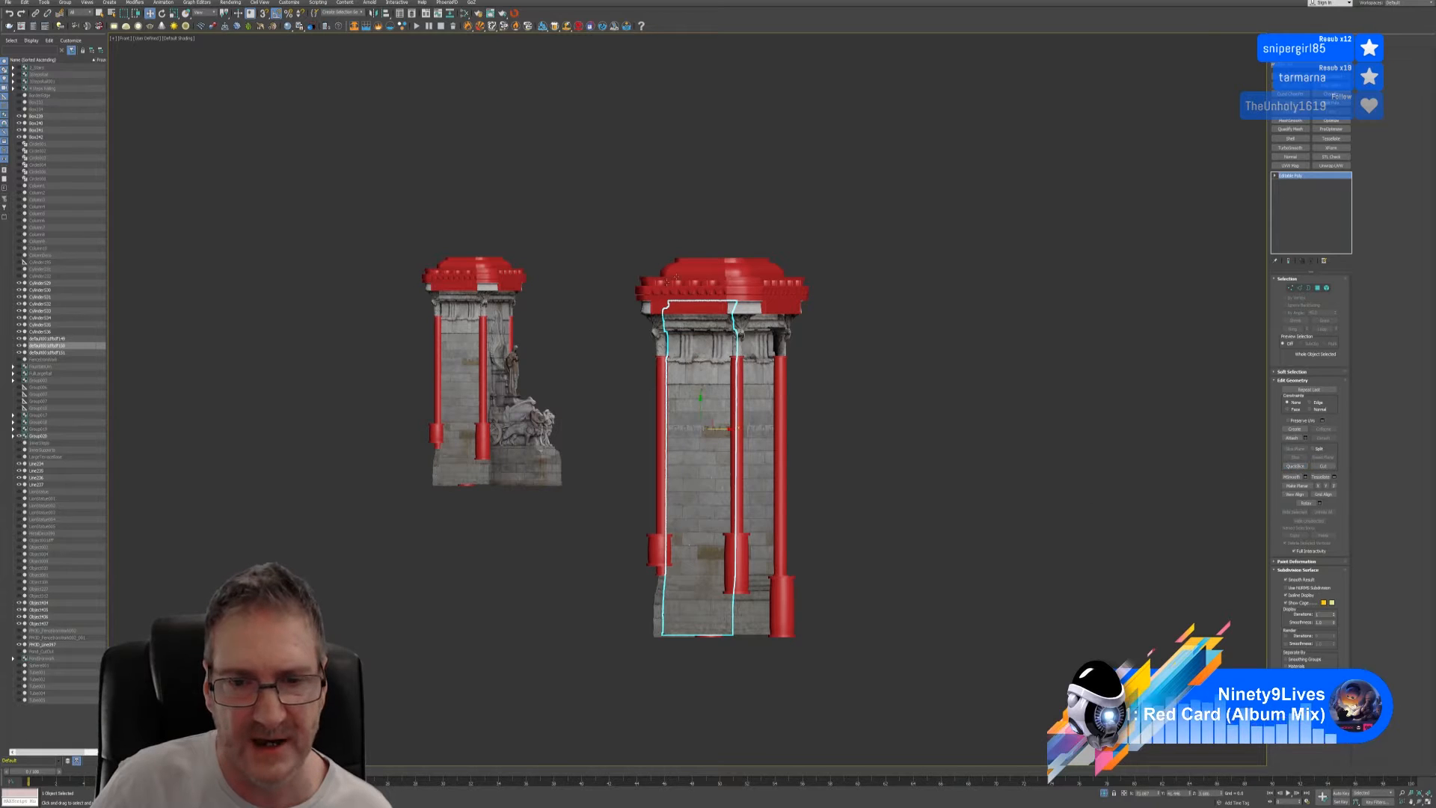
- Select all parts of the full-size pillar in the top view and group them under the default name
click(1428, 802)
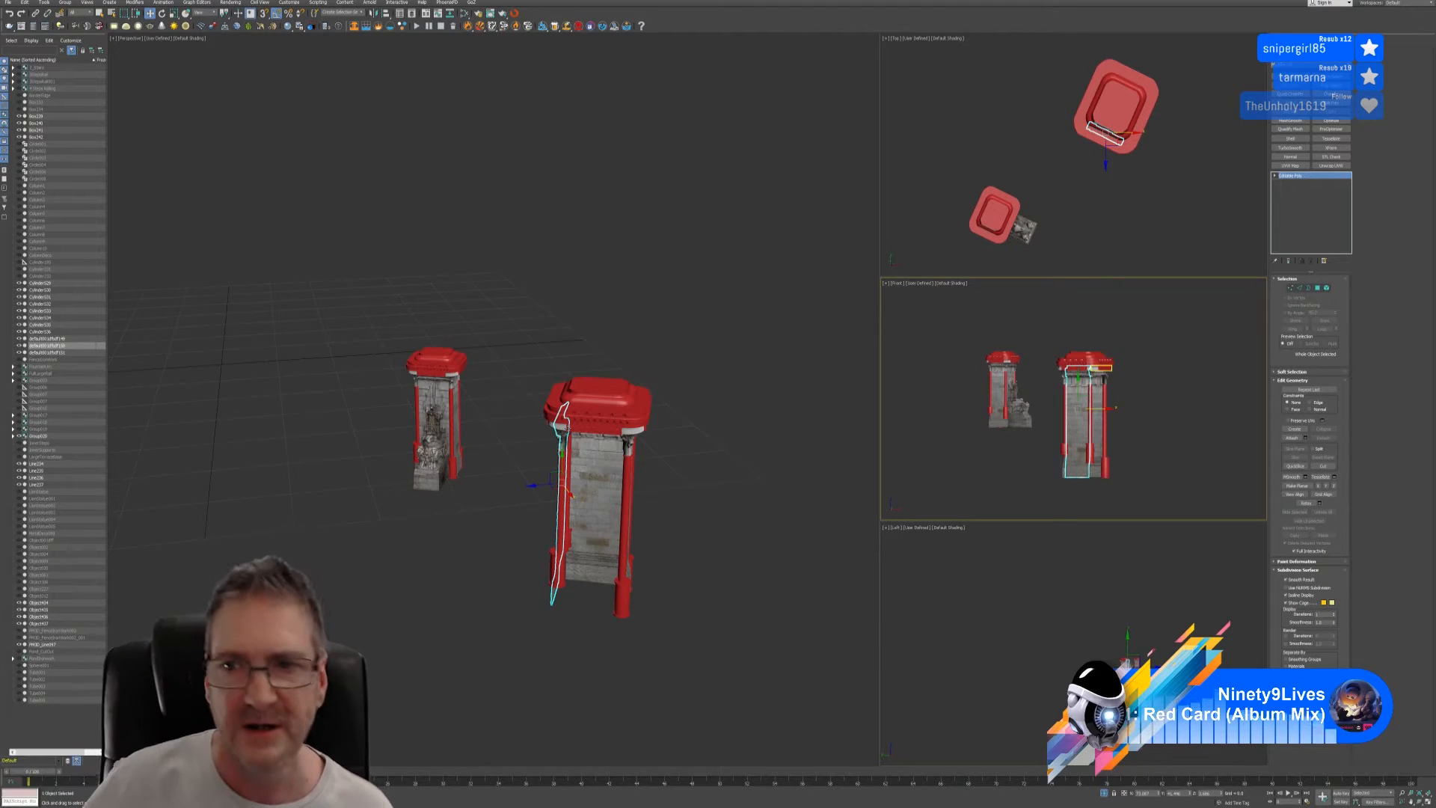
scroll(1052, 118, down, 3)
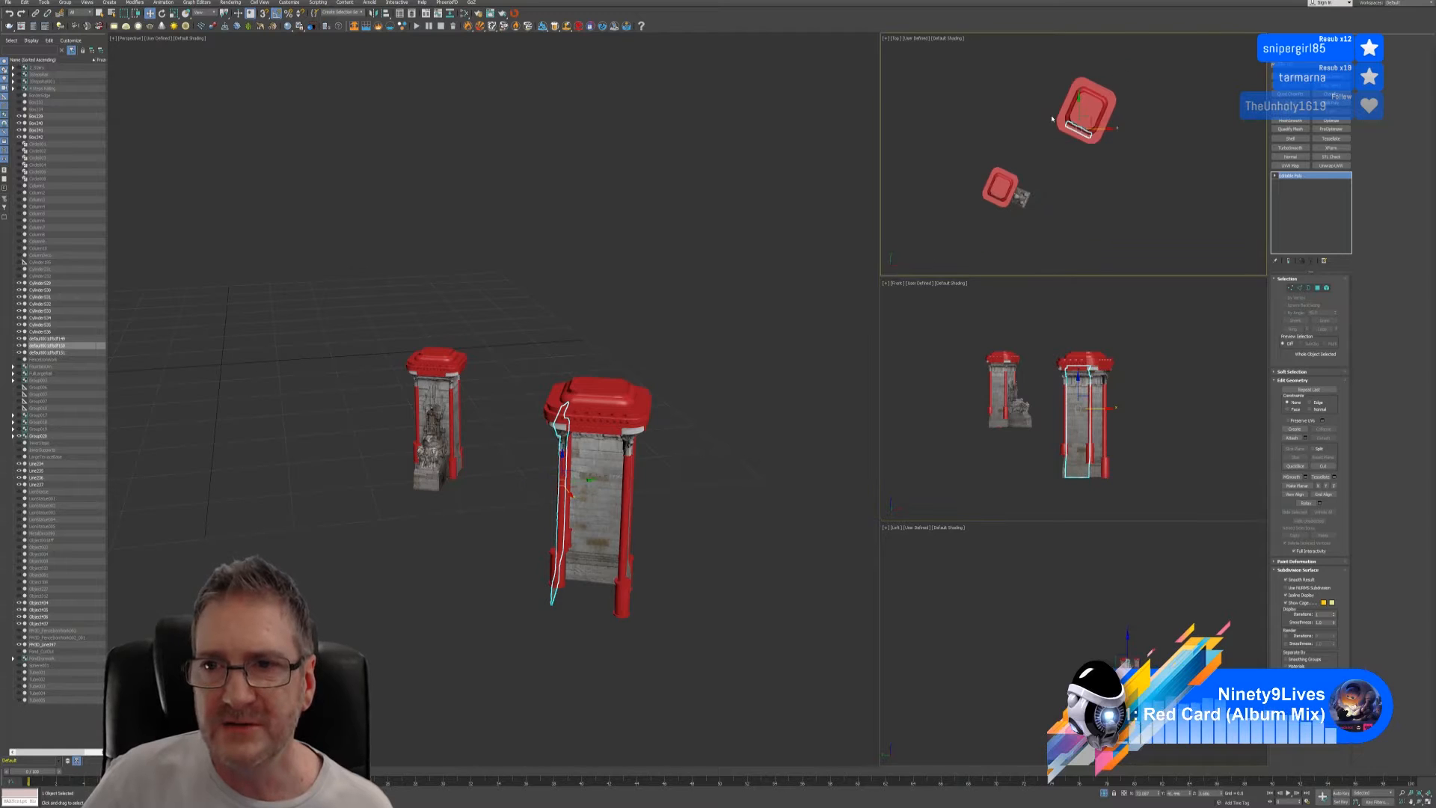
drag(1106, 137, 1110, 140)
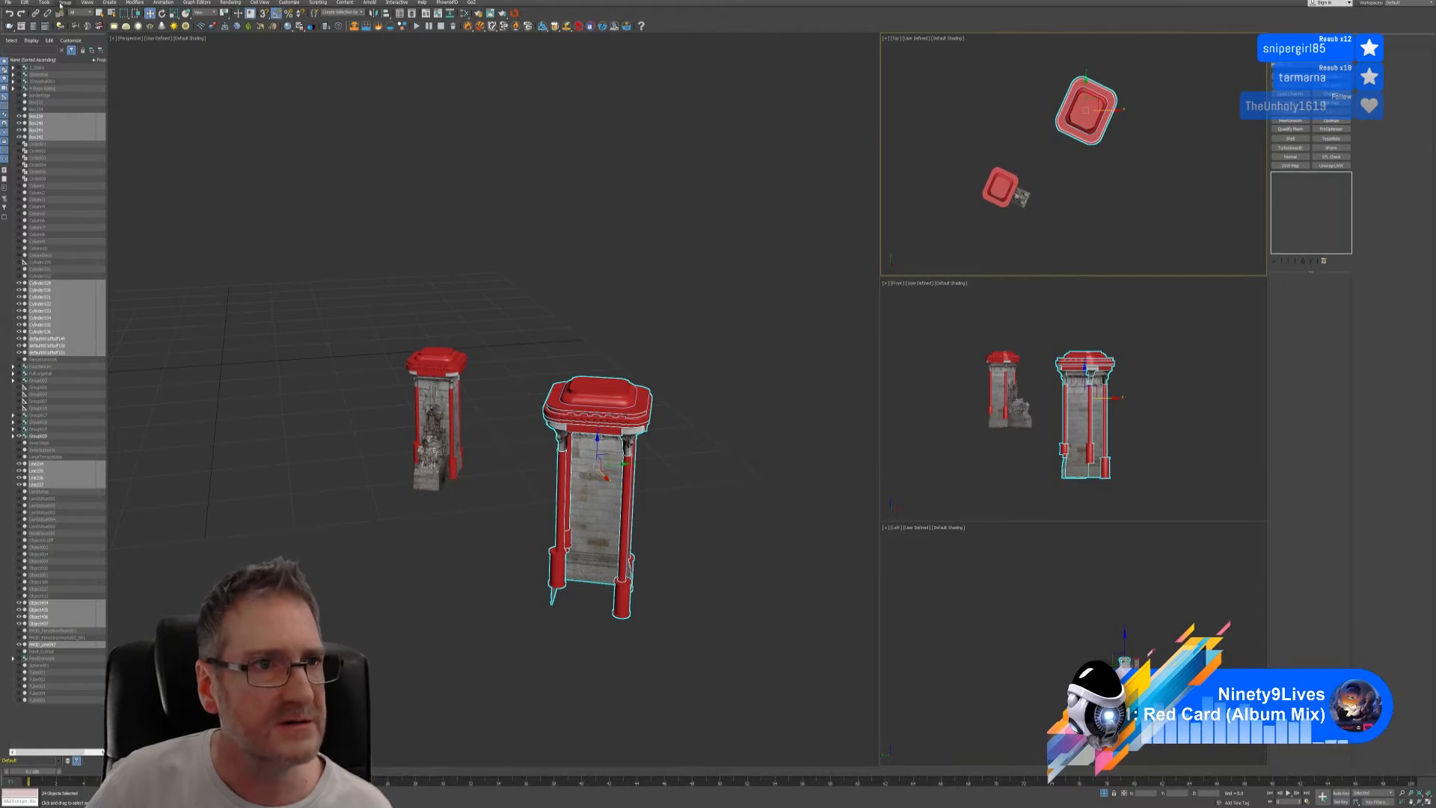
click(65, 2)
click(74, 11)
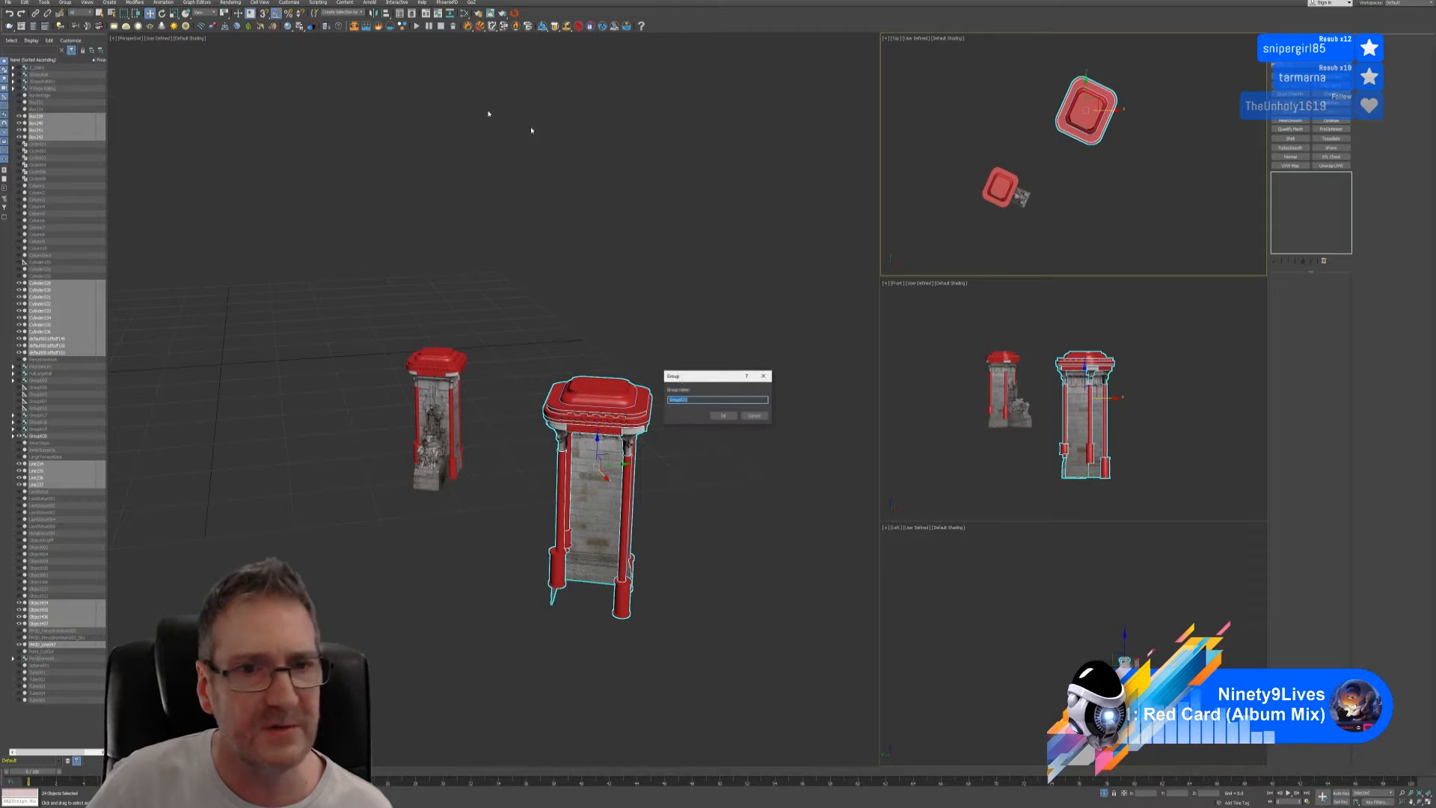
click(724, 415)
- Rotate the full-size pillar and the small pillar in the top view so both stand square to the view axes
click(162, 13)
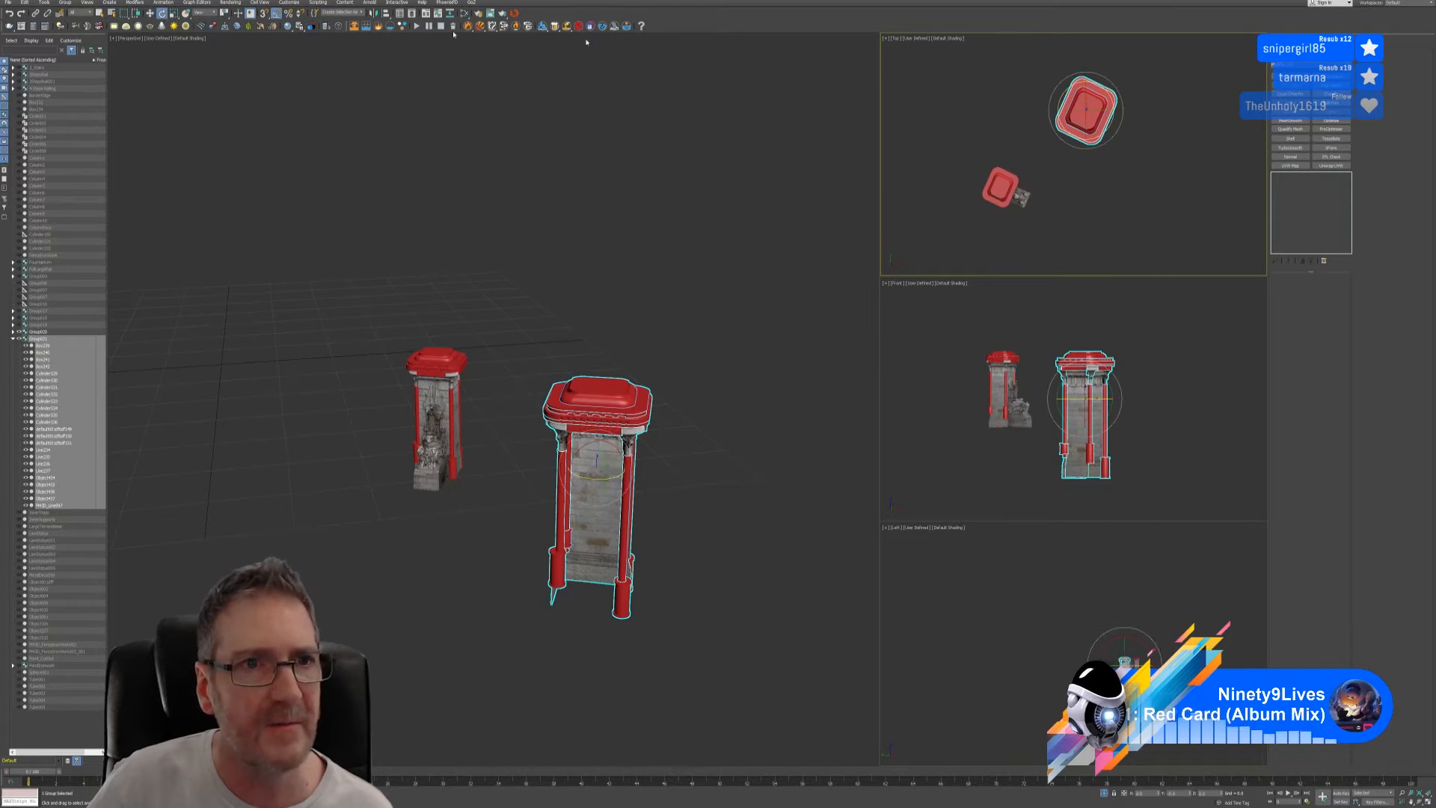
middle_drag(1114, 137, 1110, 139)
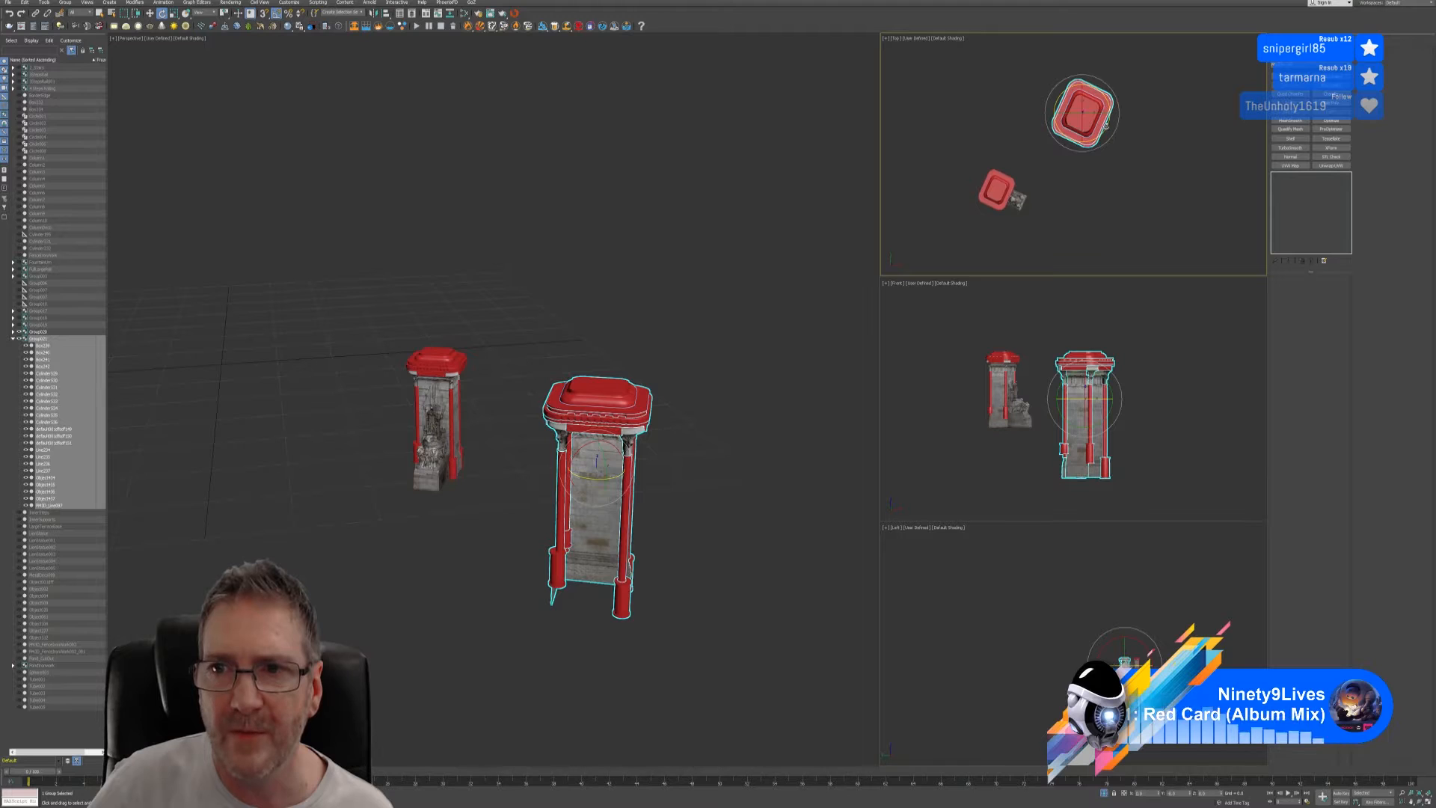
drag(1106, 126, 1047, 153)
drag(1028, 244, 985, 216)
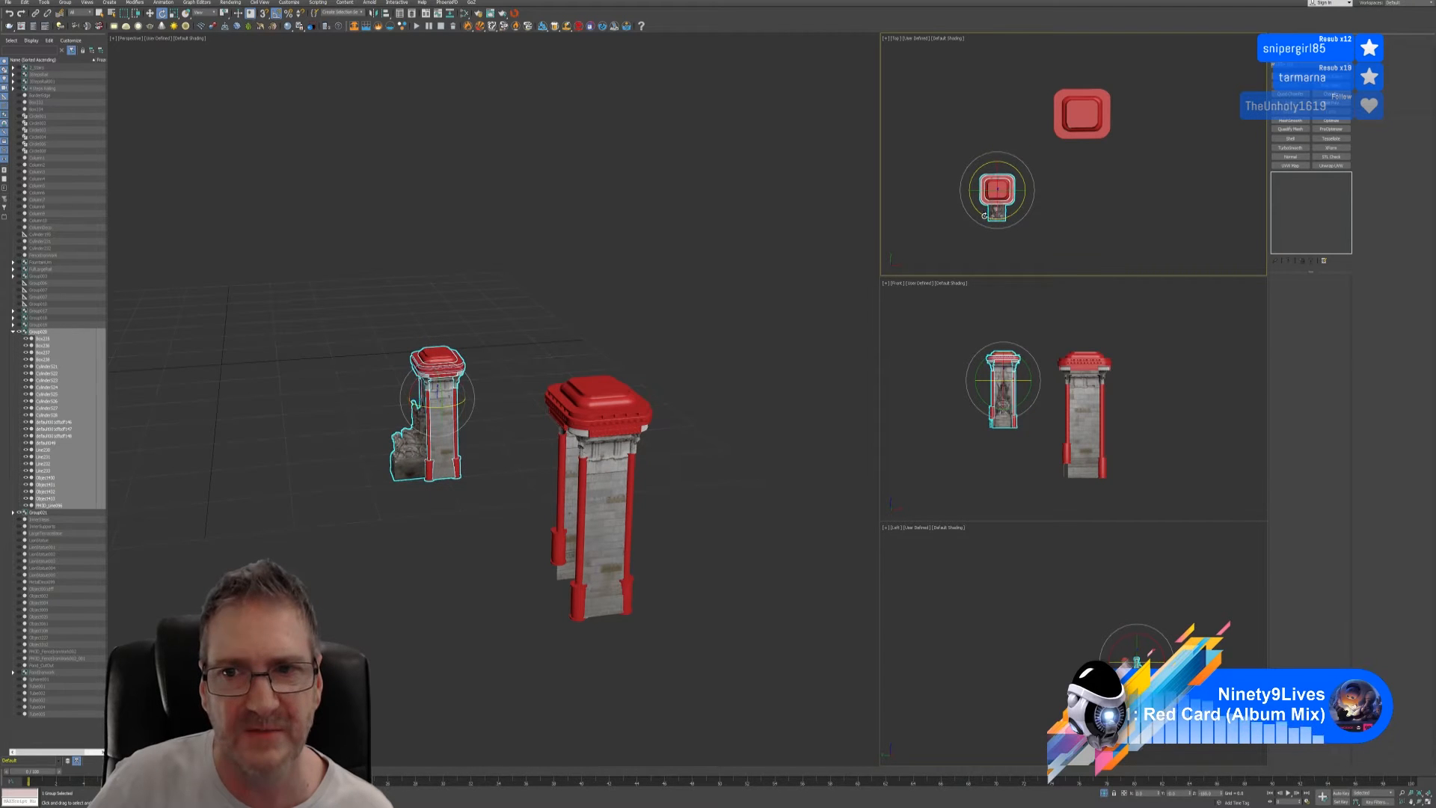
click(1089, 170)
middle_drag(770, 445, 751, 435)
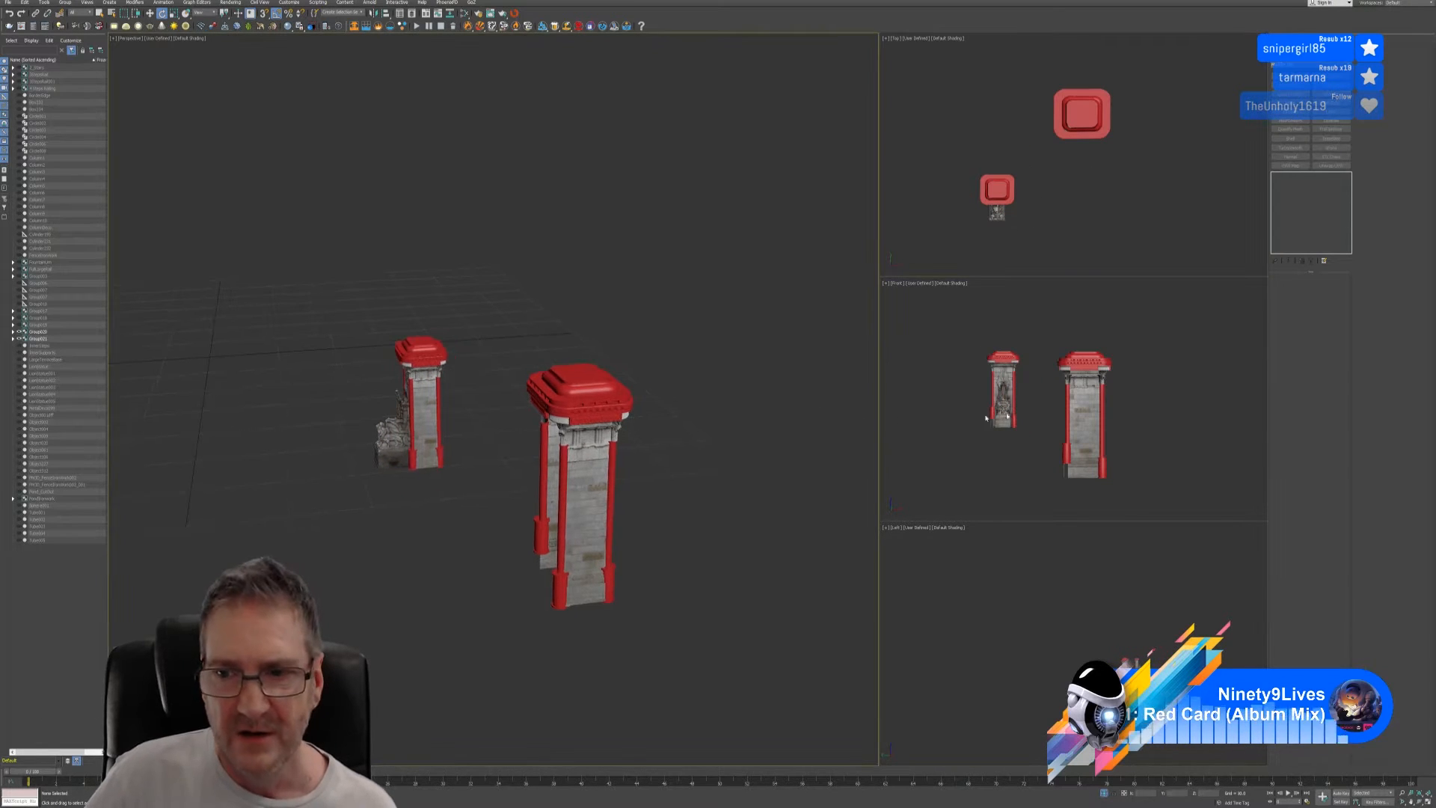
middle_drag(1147, 360, 1124, 361)
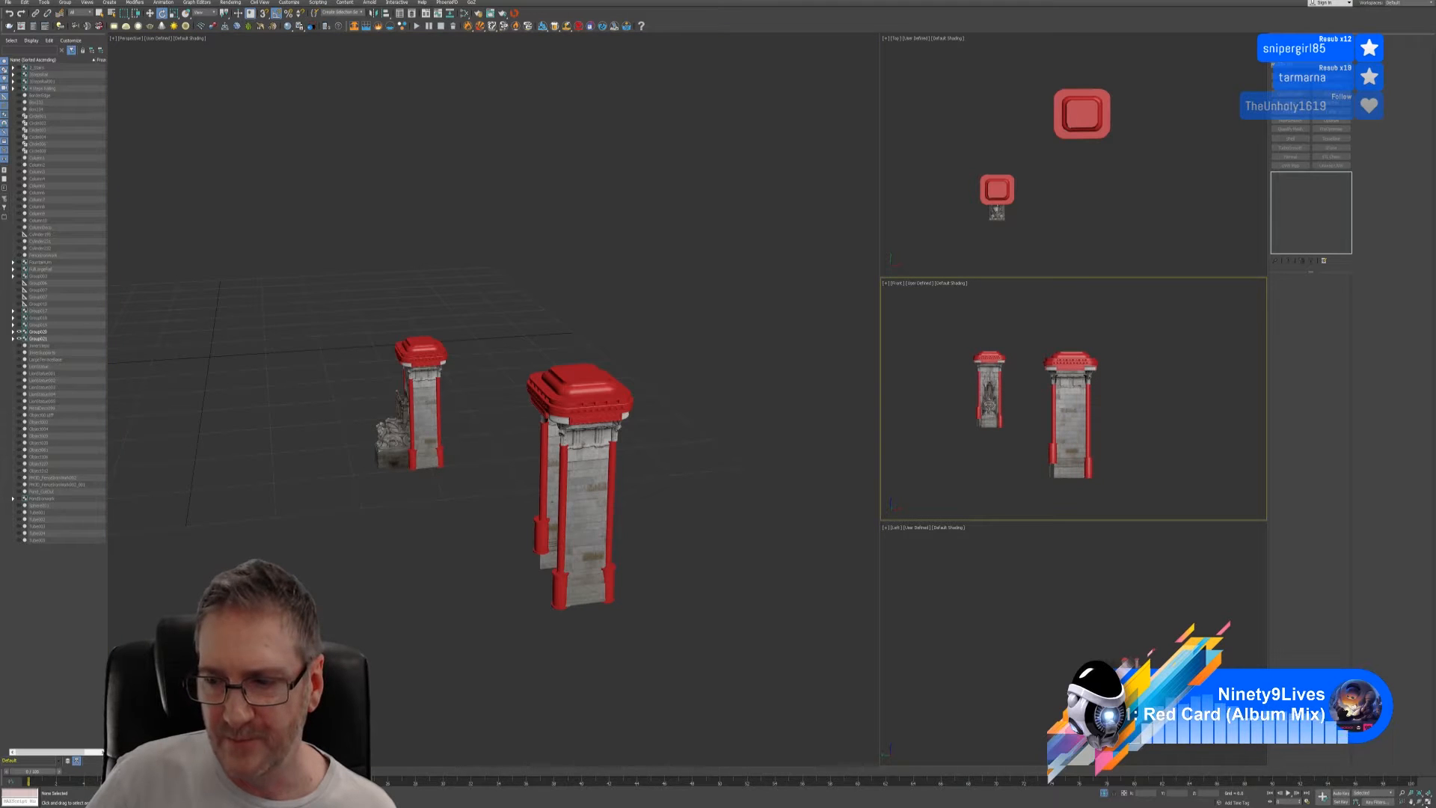
- Ungroup the squared-up full-size pillar into its separate parts and clear the selection
key(alt+w)
click(683, 484)
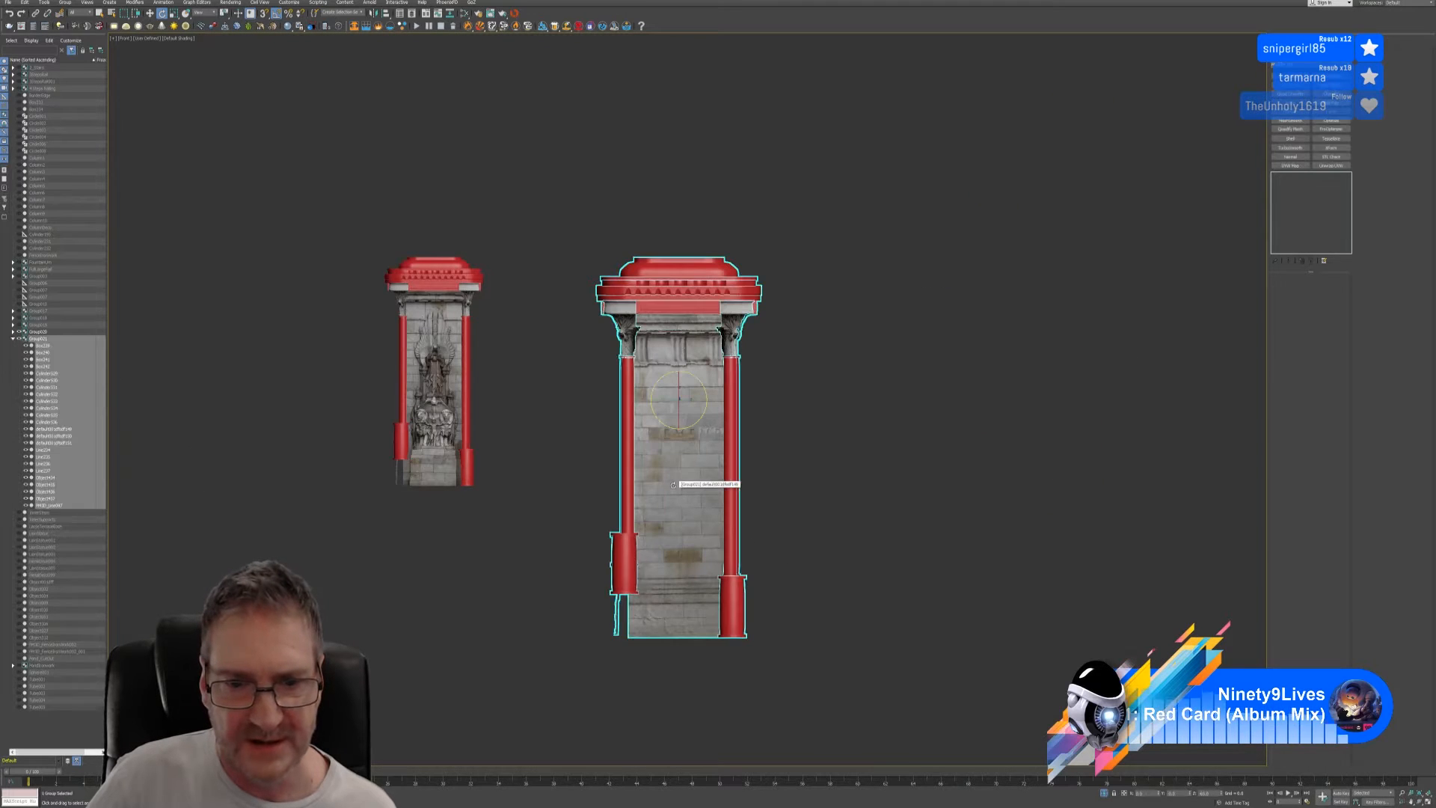
key(alt+w)
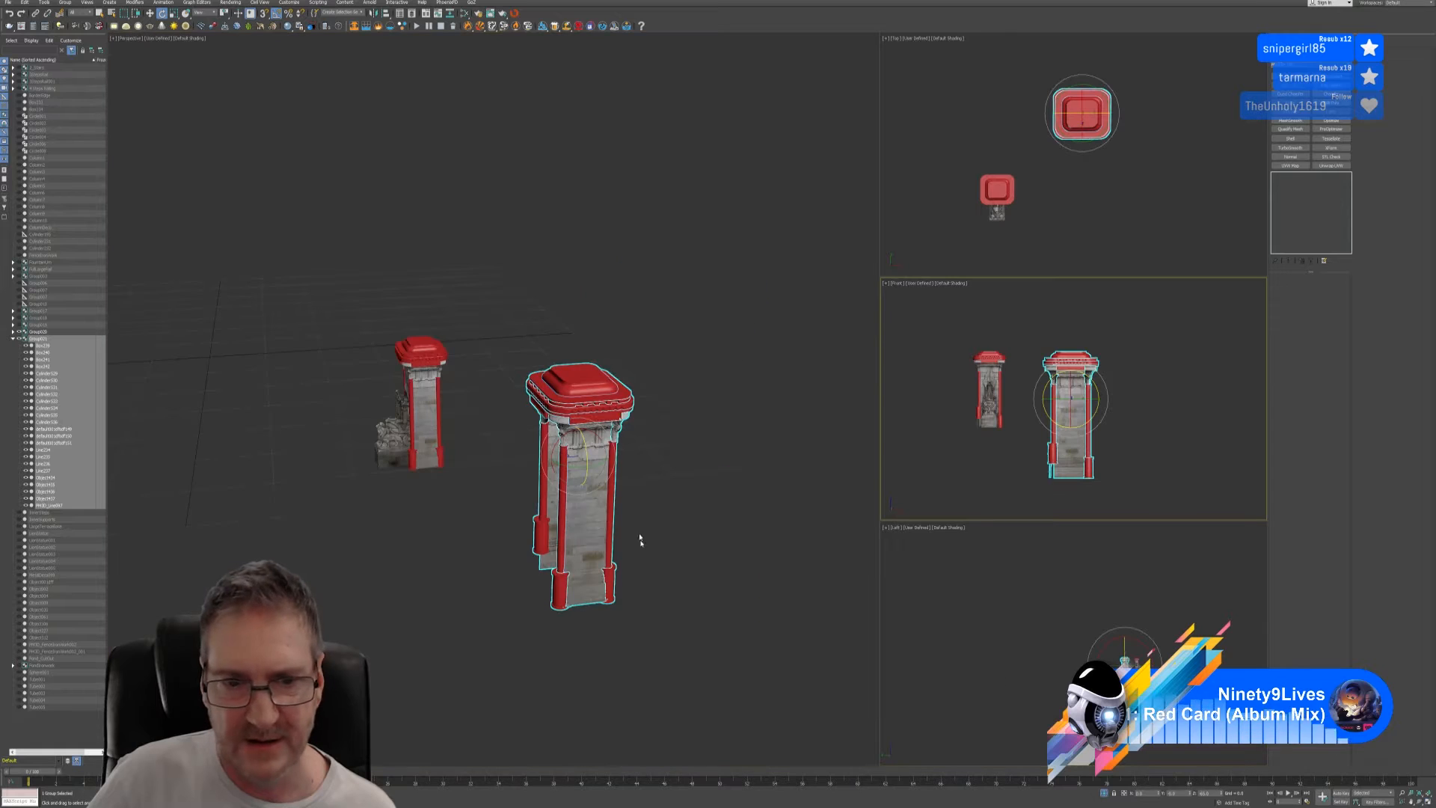
click(66, 3)
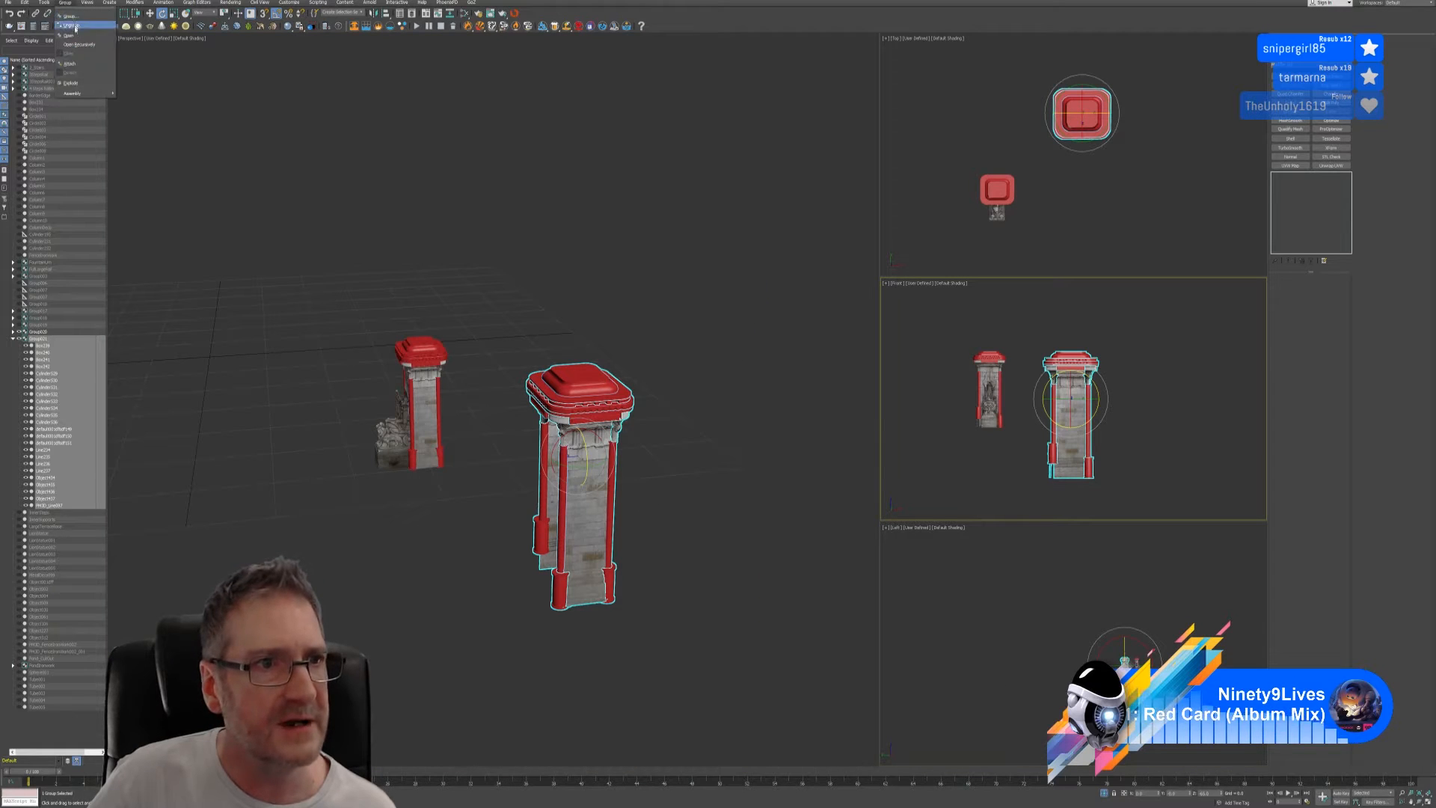
click(75, 28)
click(676, 327)
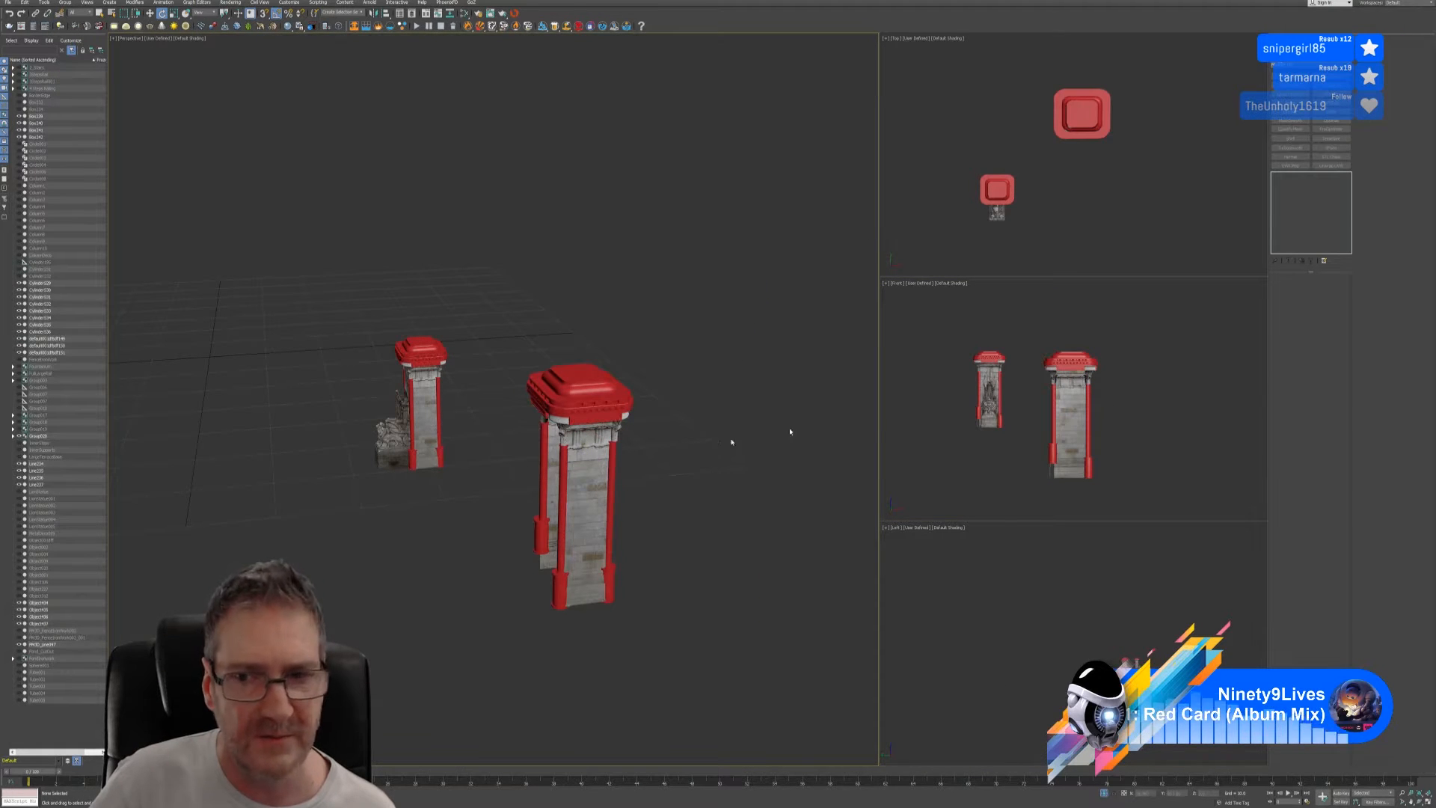
- Select the full-size pillar's stone panel facing the front view, enlarge that view, and briefly try QuickSlice on the panel
click(1067, 410)
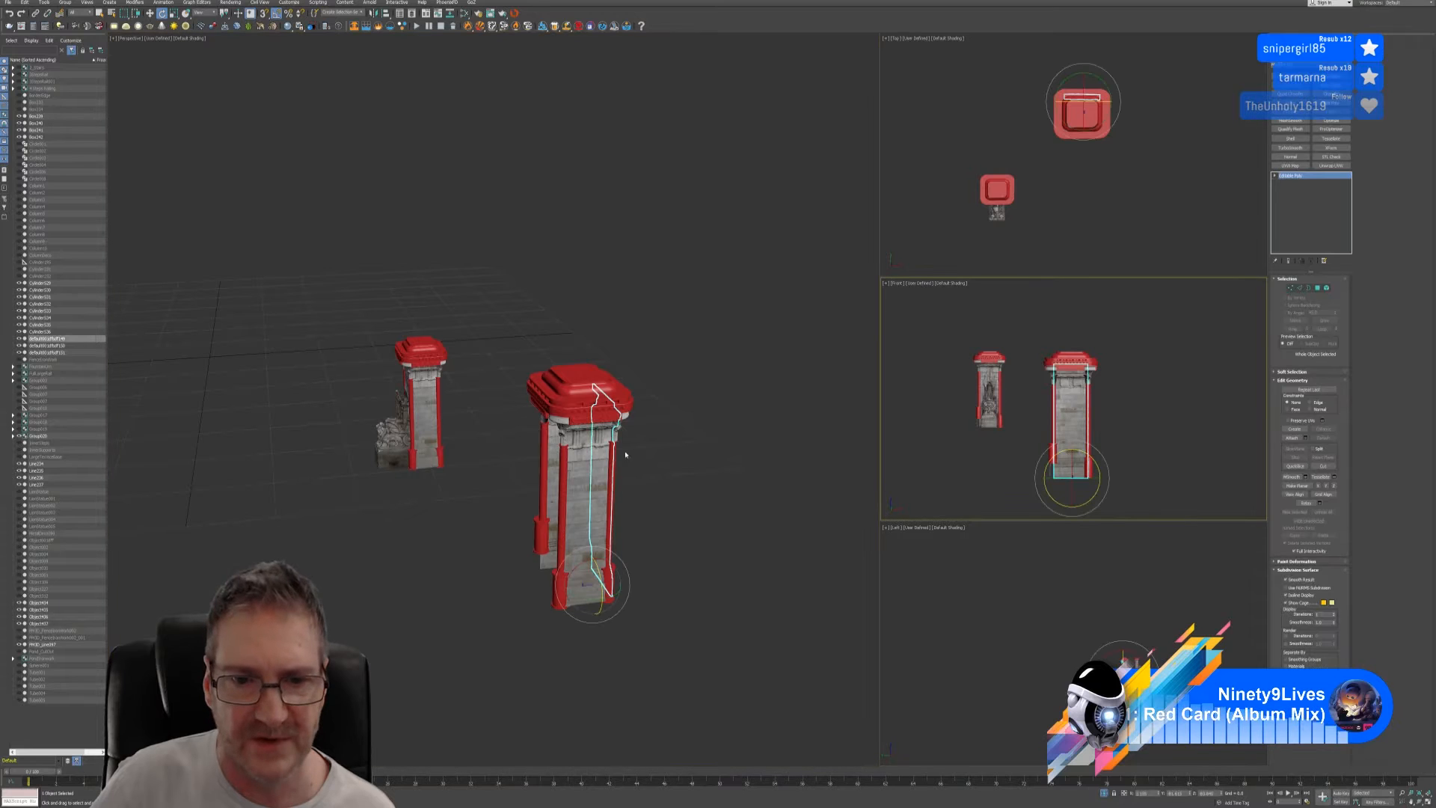
right_click(1176, 405)
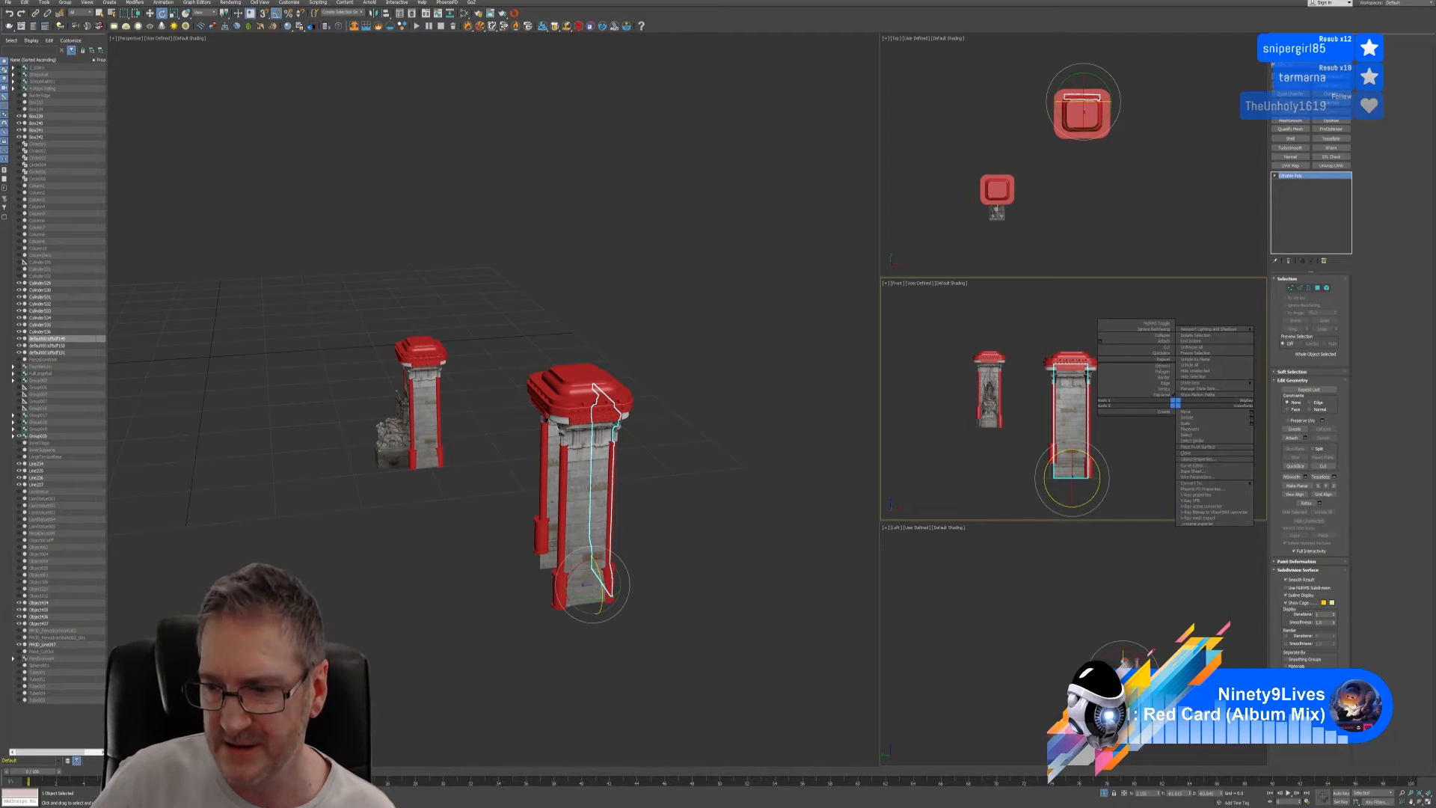
click(1427, 800)
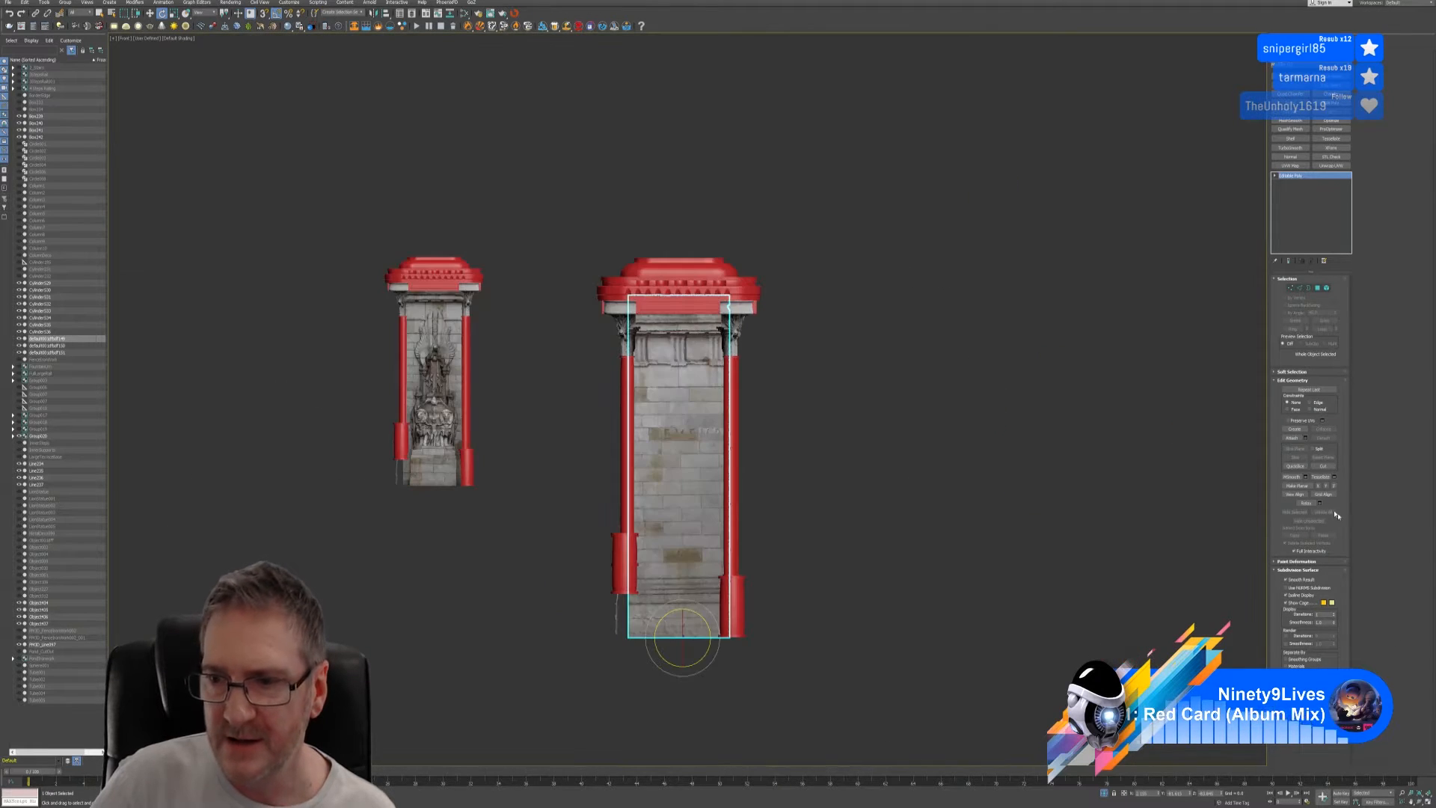
click(1295, 465)
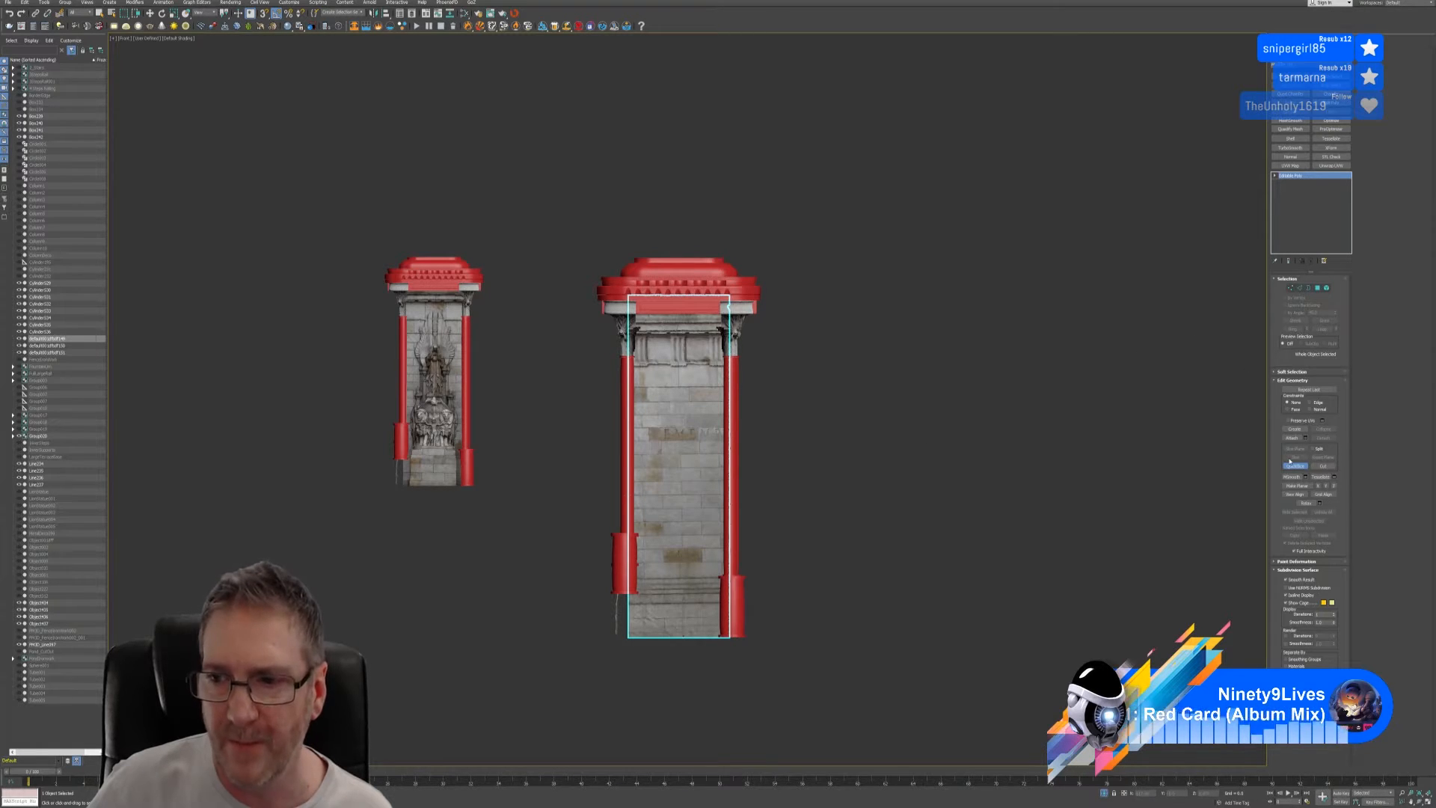
key(e)
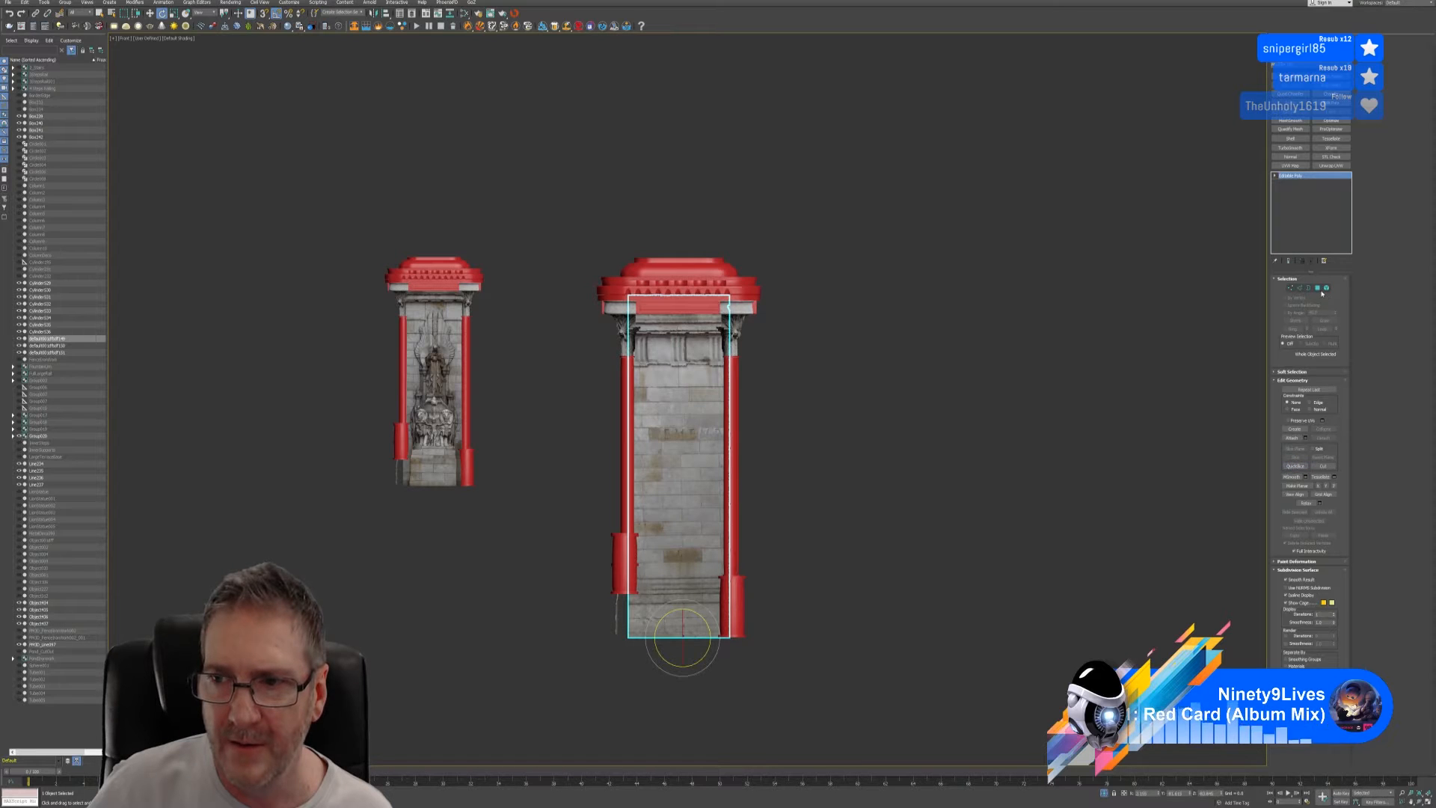
- Select all polygons in the lower part of the stone panel, up to a horizontal mortar joint below the inscription
click(1319, 289)
click(546, 712)
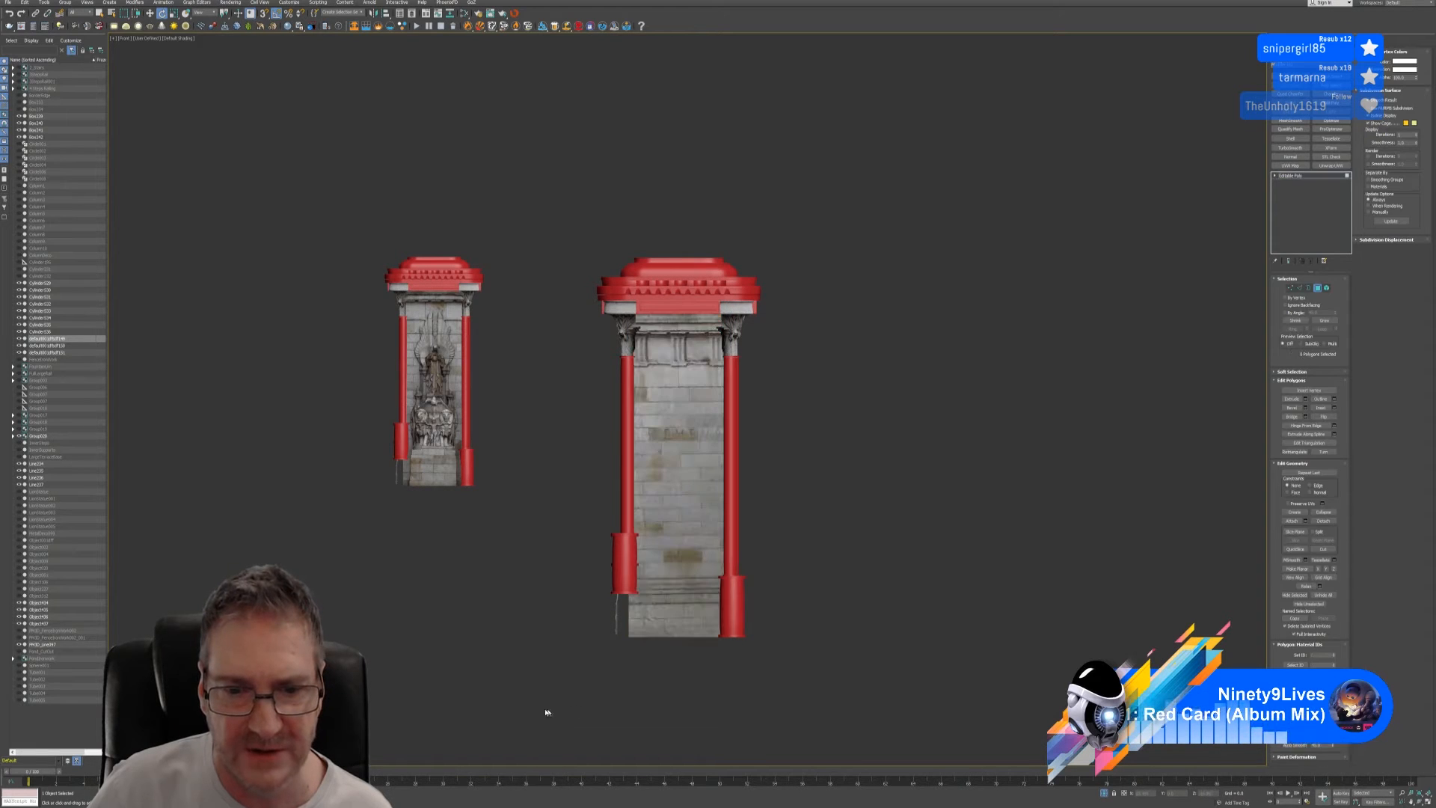
drag(546, 712, 863, 501)
drag(549, 668, 808, 567)
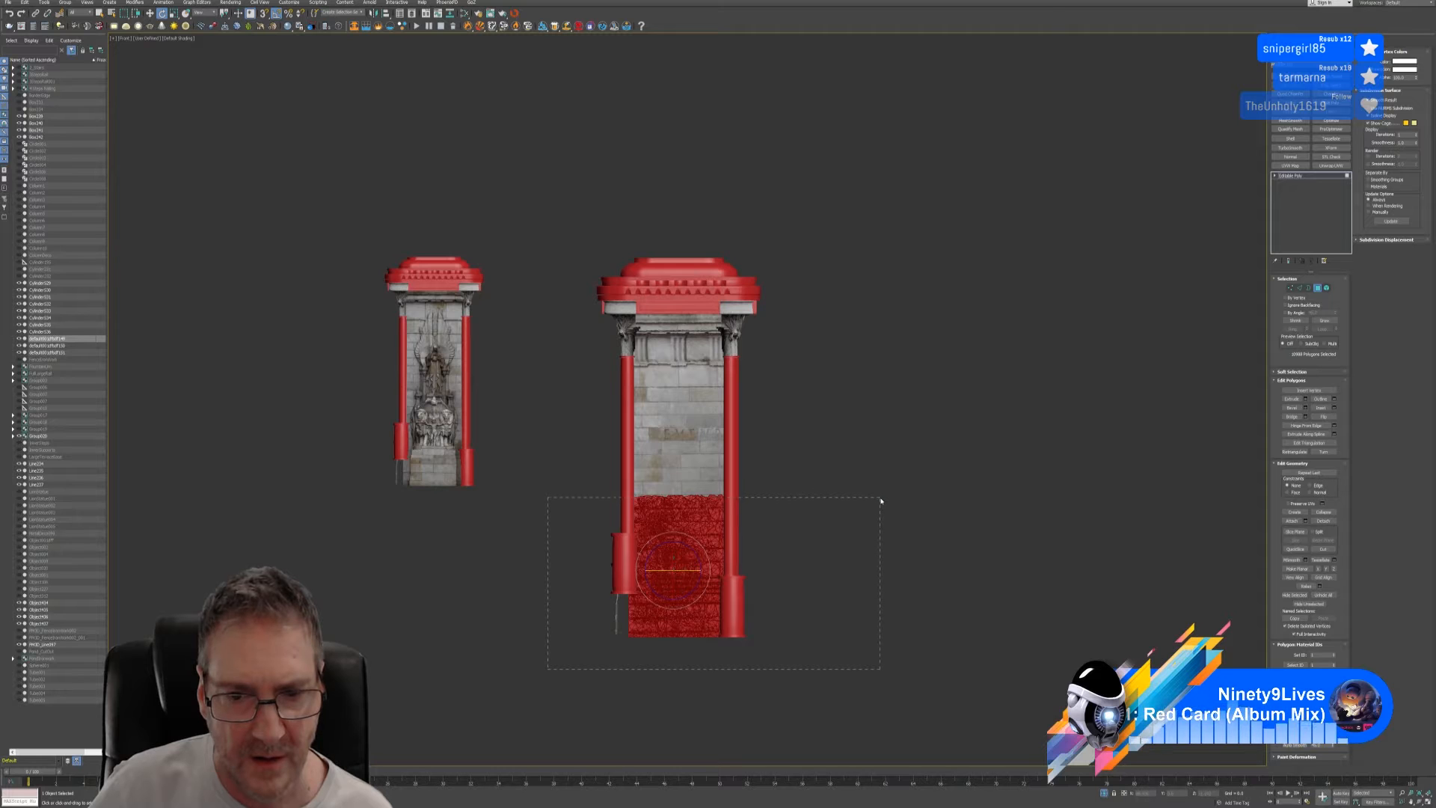
drag(885, 499, 884, 497)
- Deselect the polygons jutting above the mortar joint and add the missed ones at the panel's right end
scroll(671, 498, up, 5)
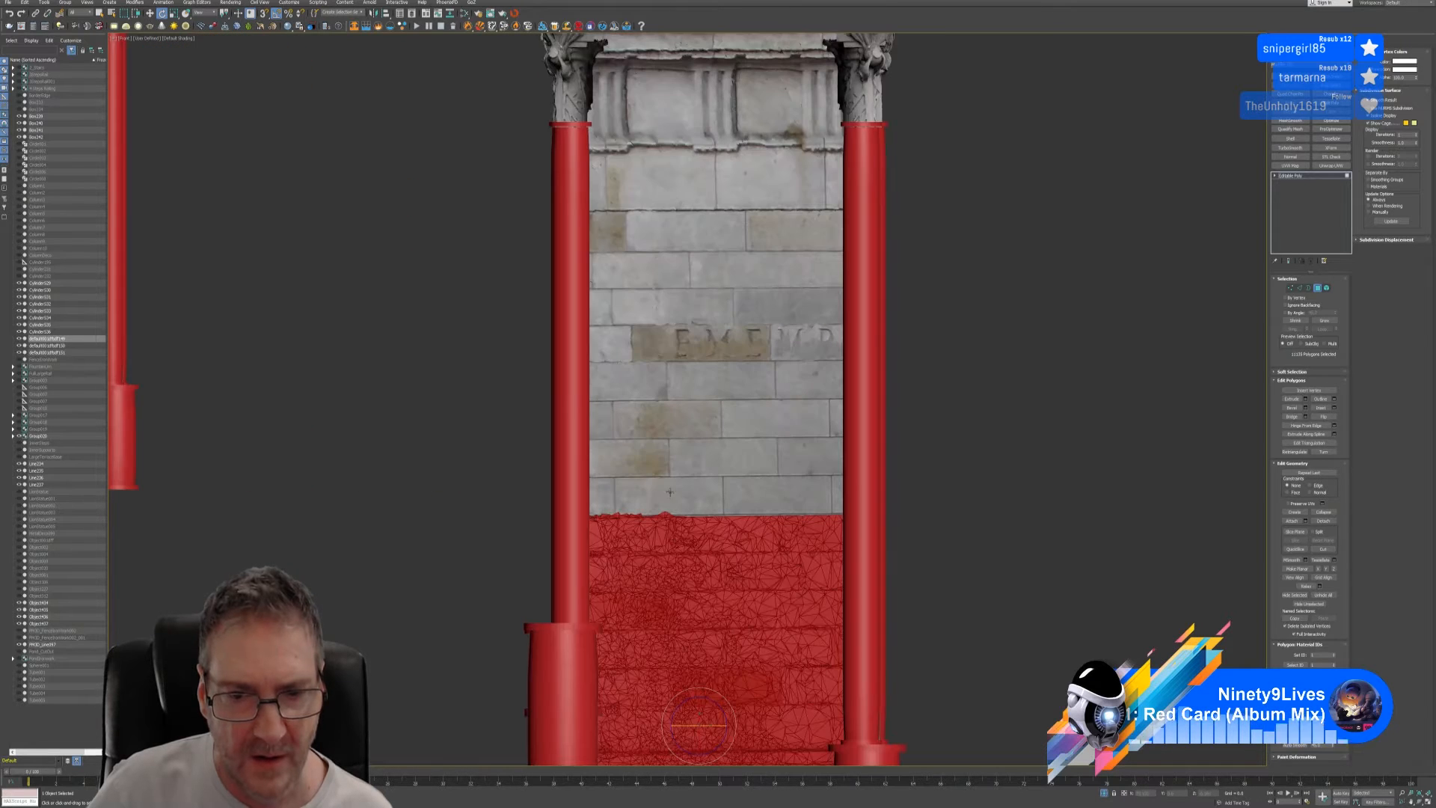
drag(502, 390, 933, 518)
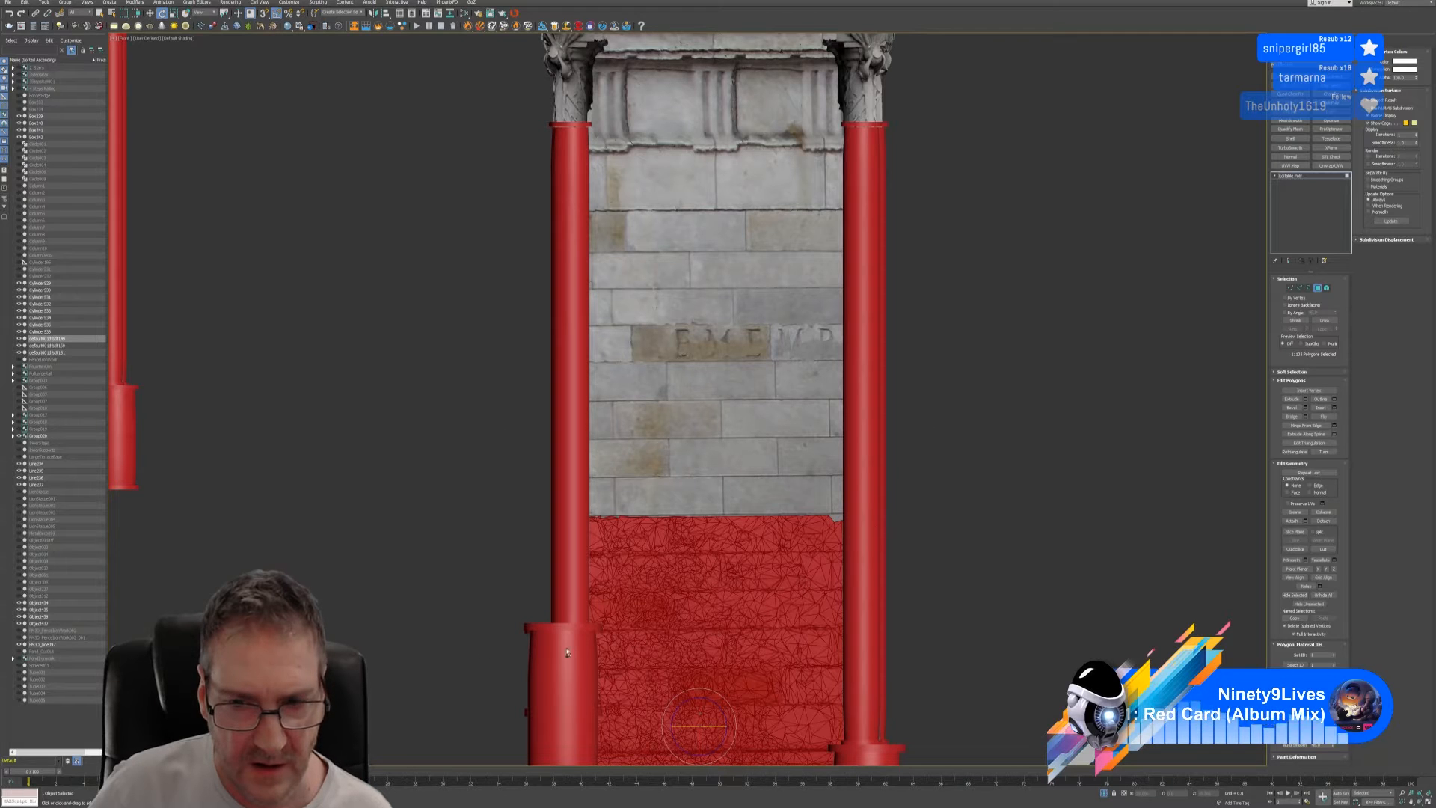
drag(392, 666, 885, 526)
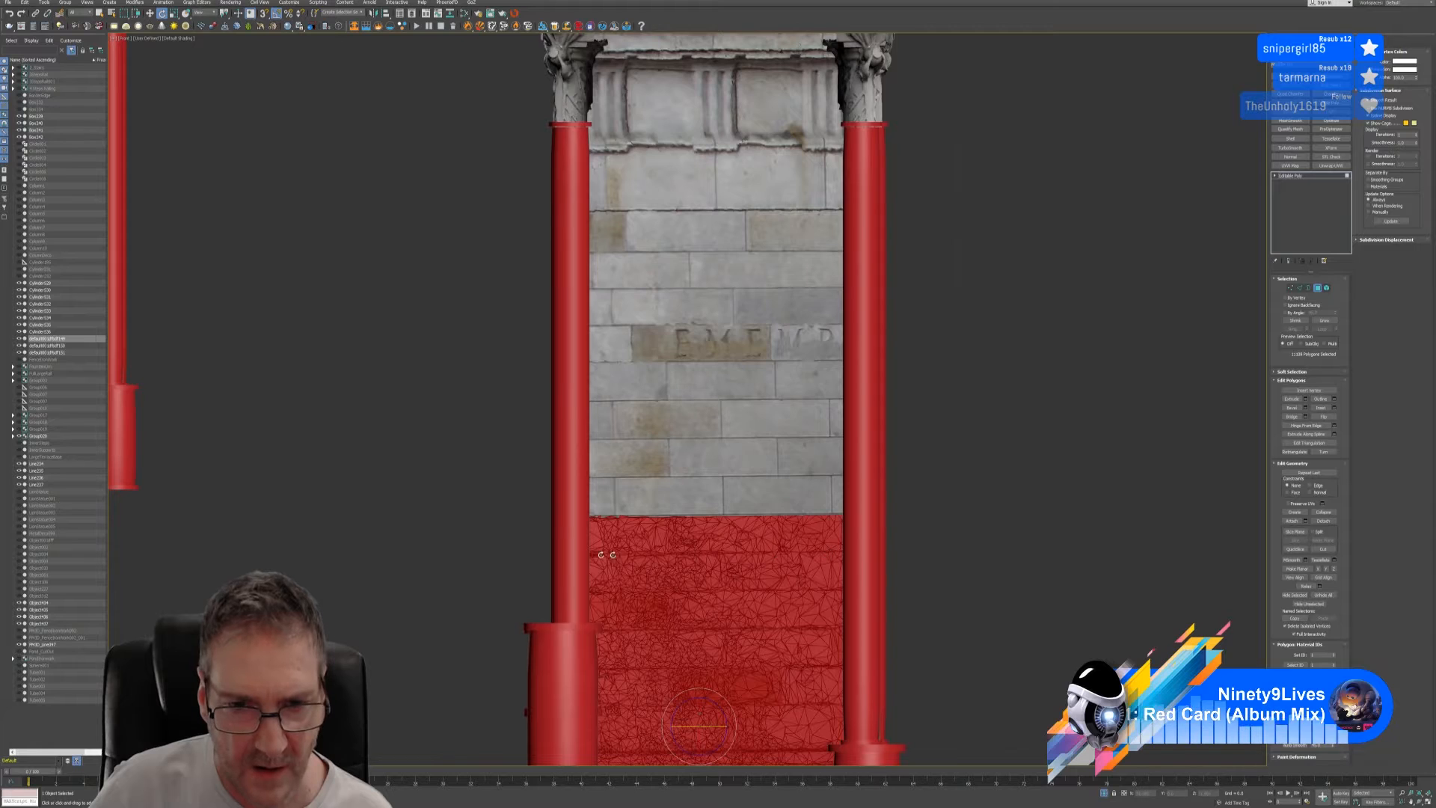
- Remove the polygons protruding over the mortar joint at the panel's left end from the selection
scroll(584, 548, up, 4)
middle_drag(679, 519, 625, 513)
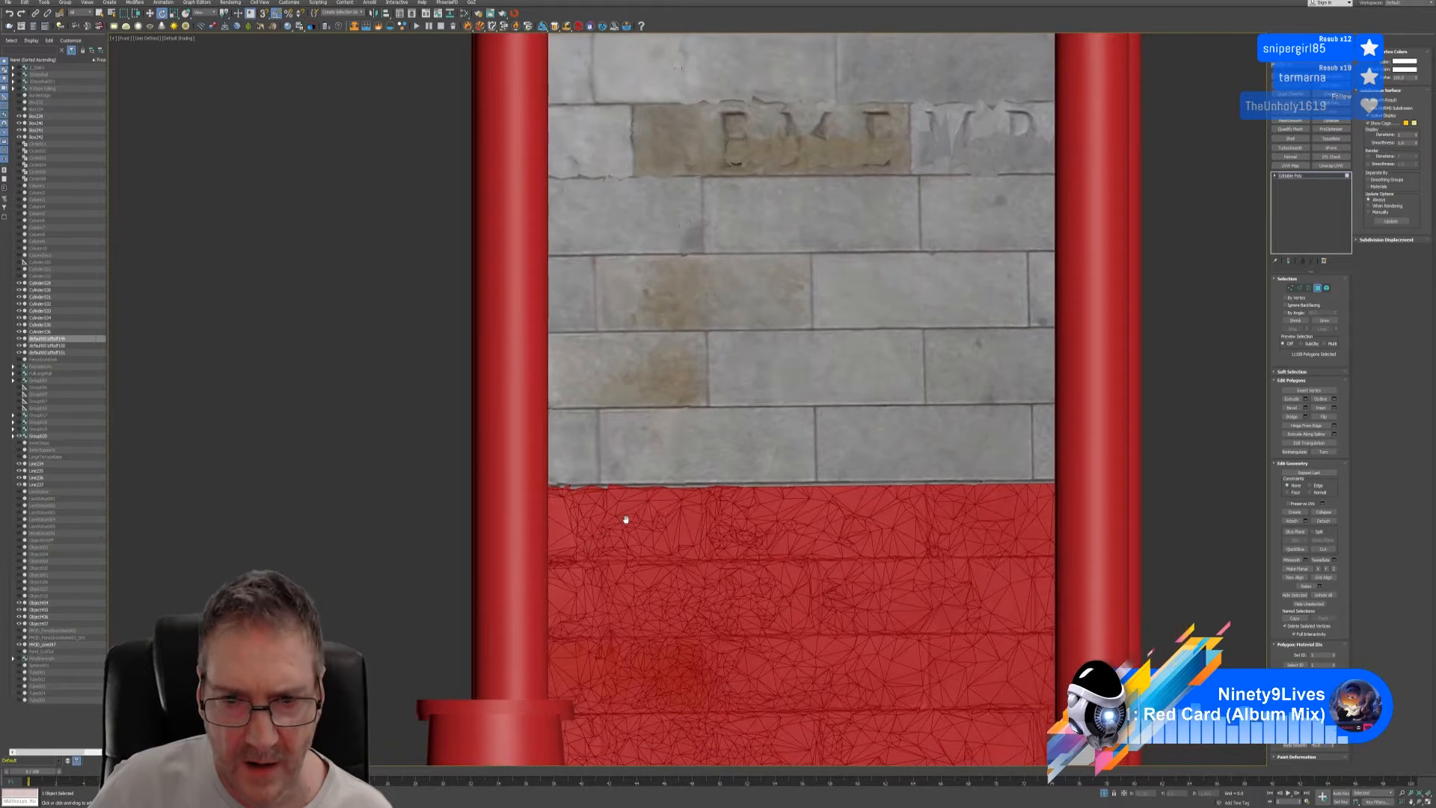
scroll(636, 512, up, 2)
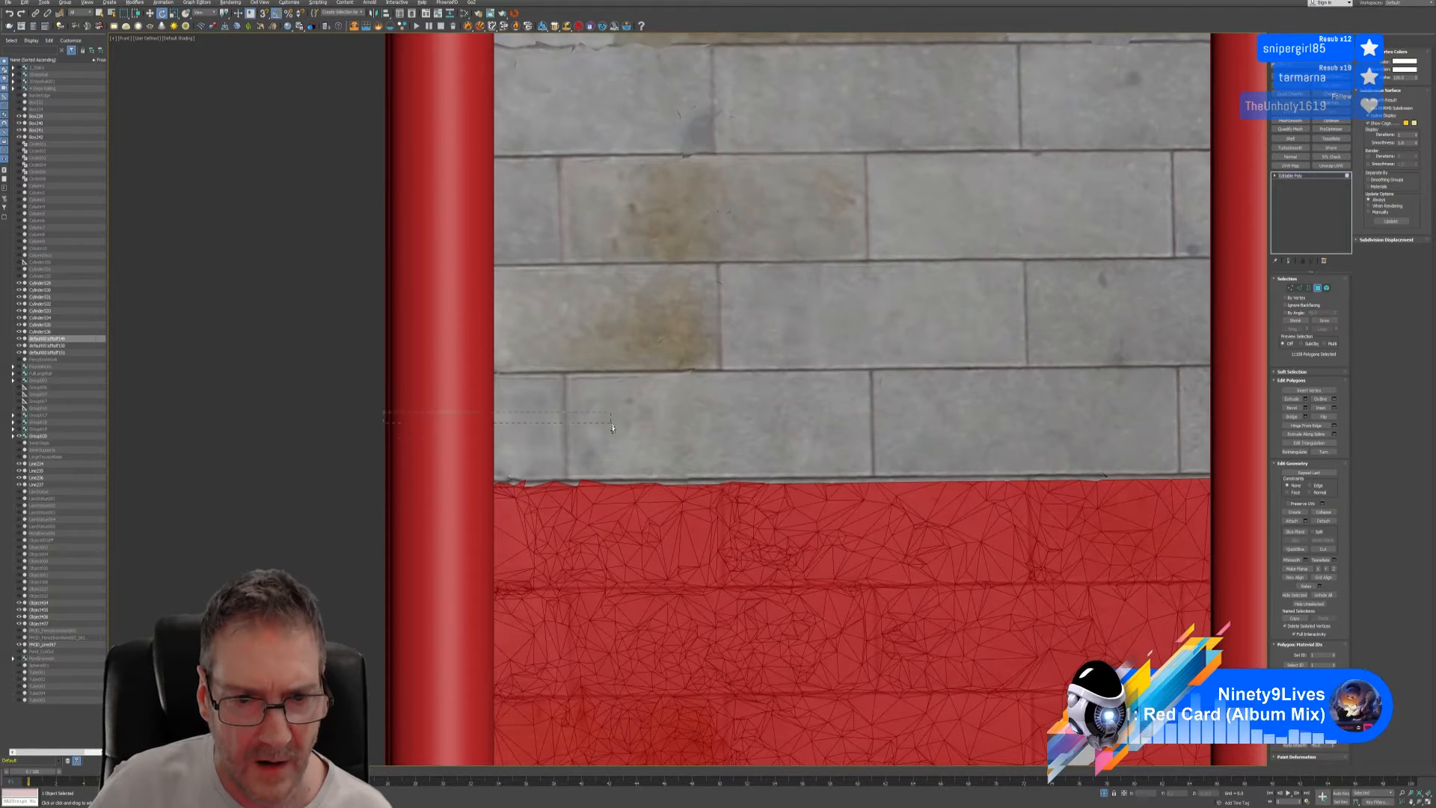
drag(612, 427, 617, 485)
scroll(472, 479, up, 2)
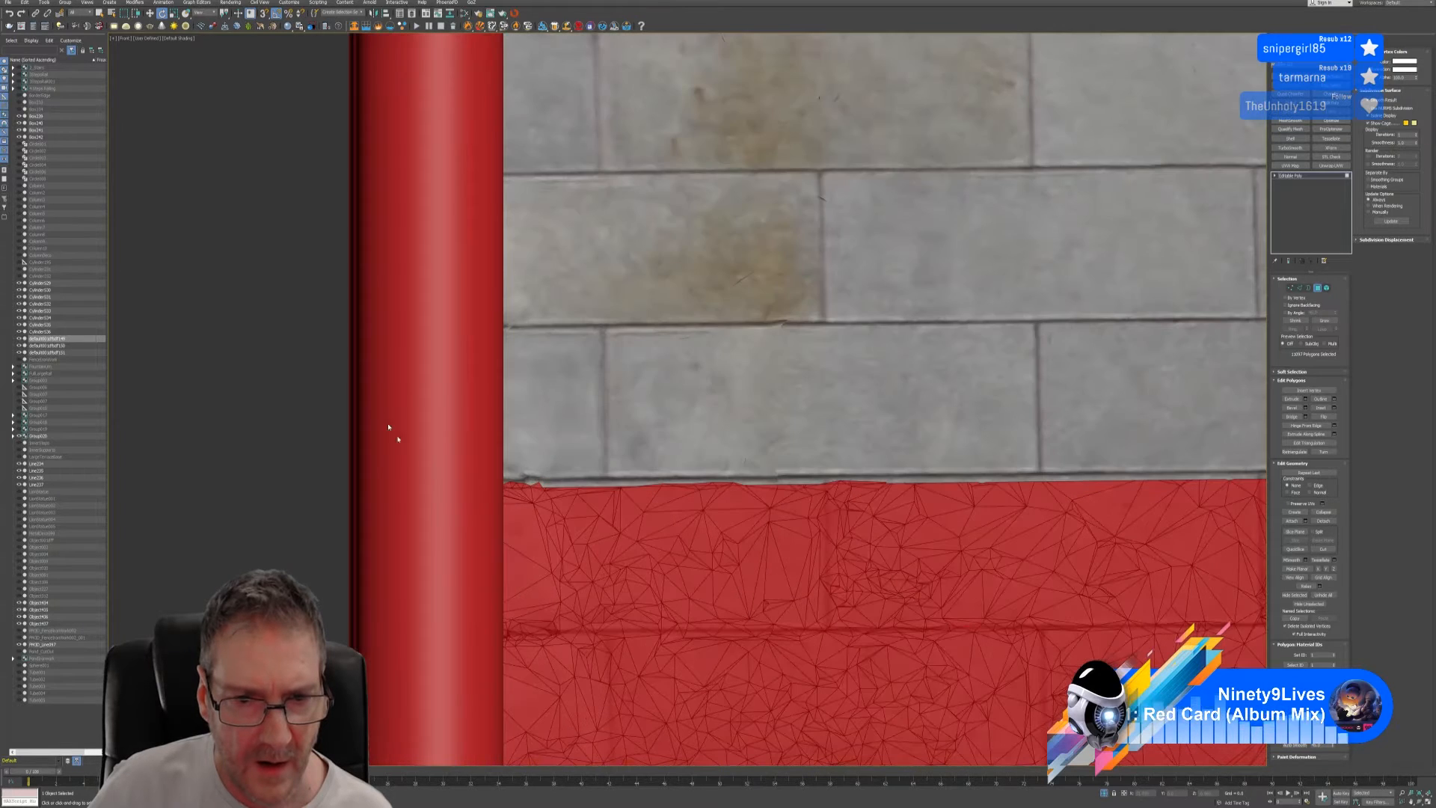
drag(375, 384, 610, 487)
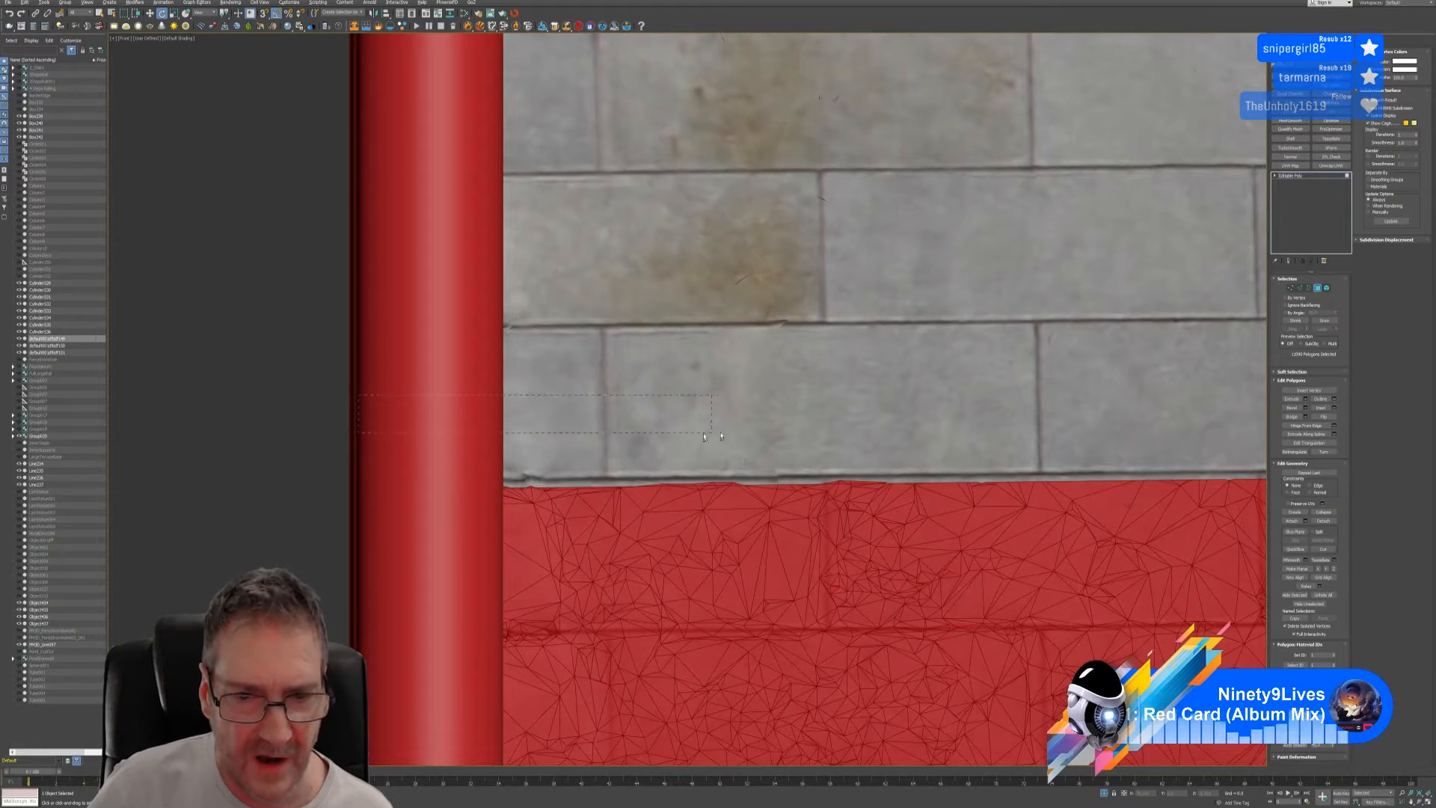
alt+drag(704, 437, 707, 435)
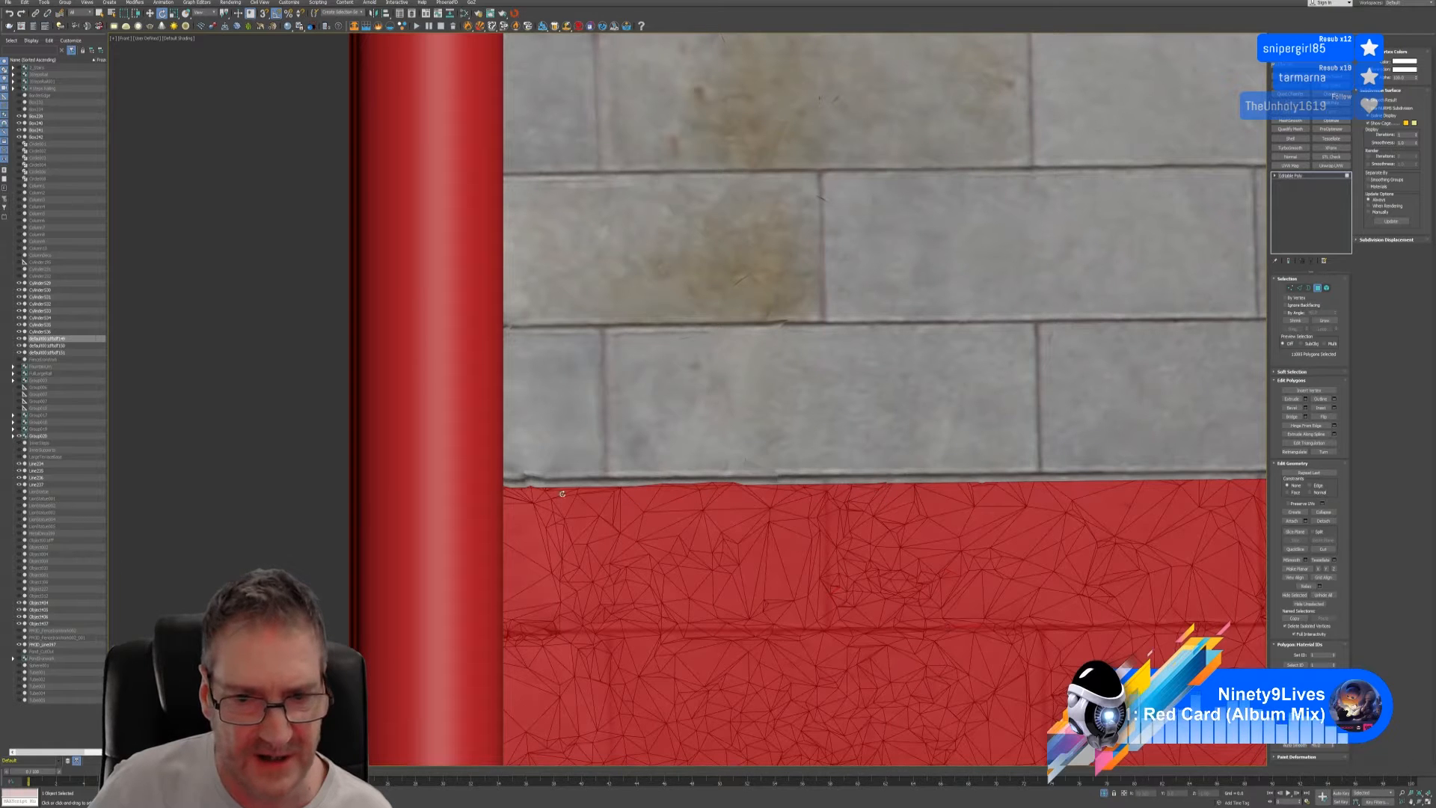
- Trim the selection's upper edge more finely along the left half of the mortar joint
scroll(610, 493, up, 3)
middle_drag(629, 448, 619, 439)
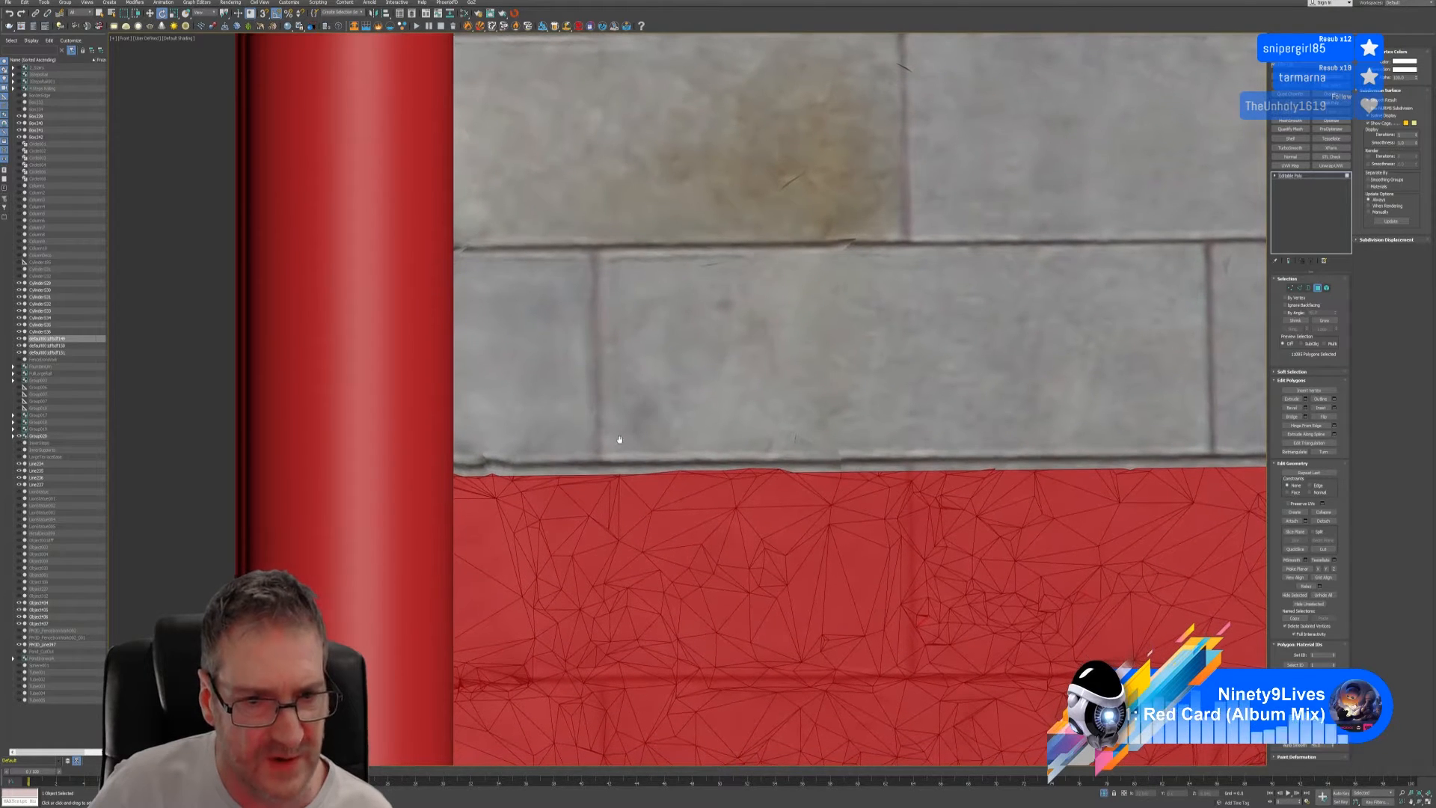
drag(208, 346, 575, 478)
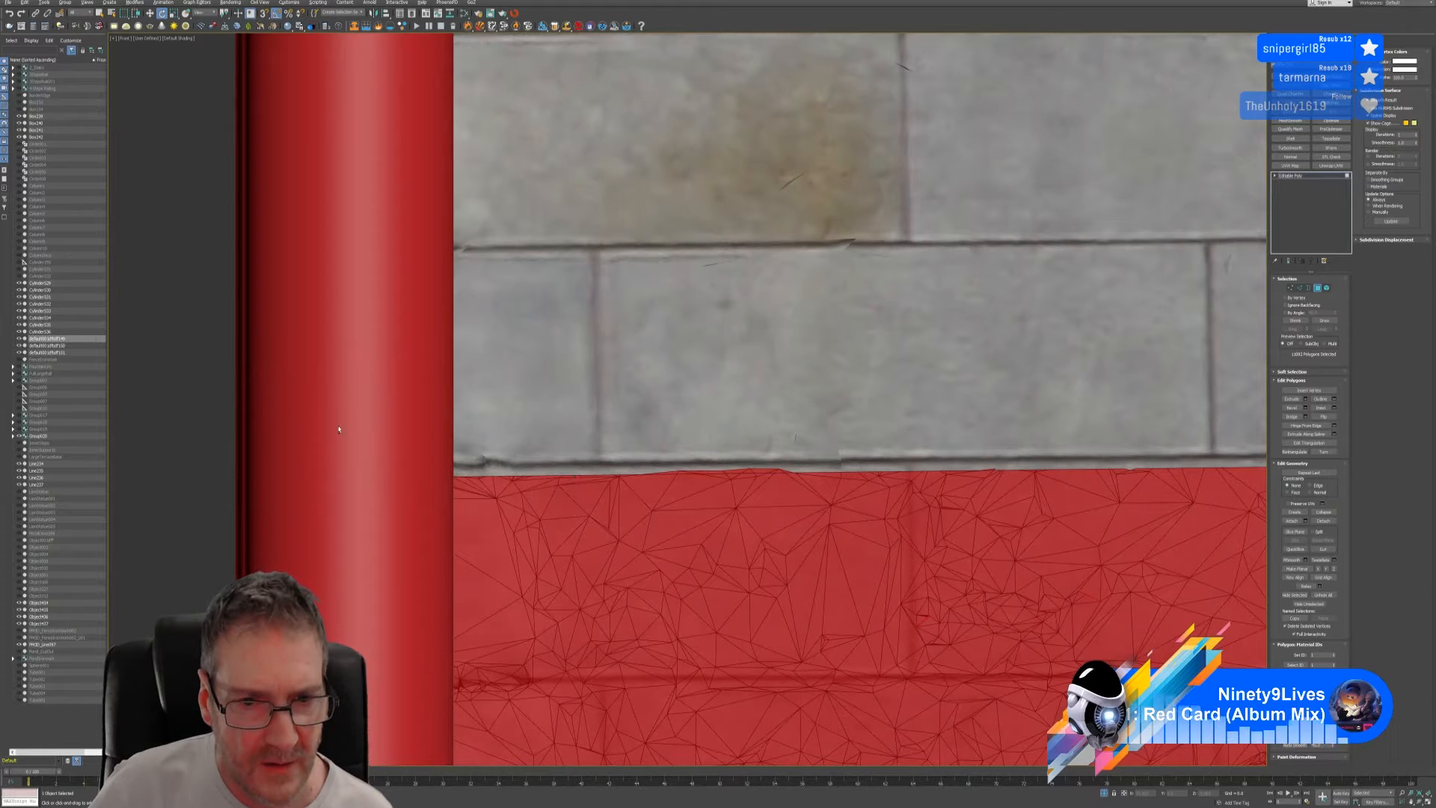
drag(208, 337, 867, 472)
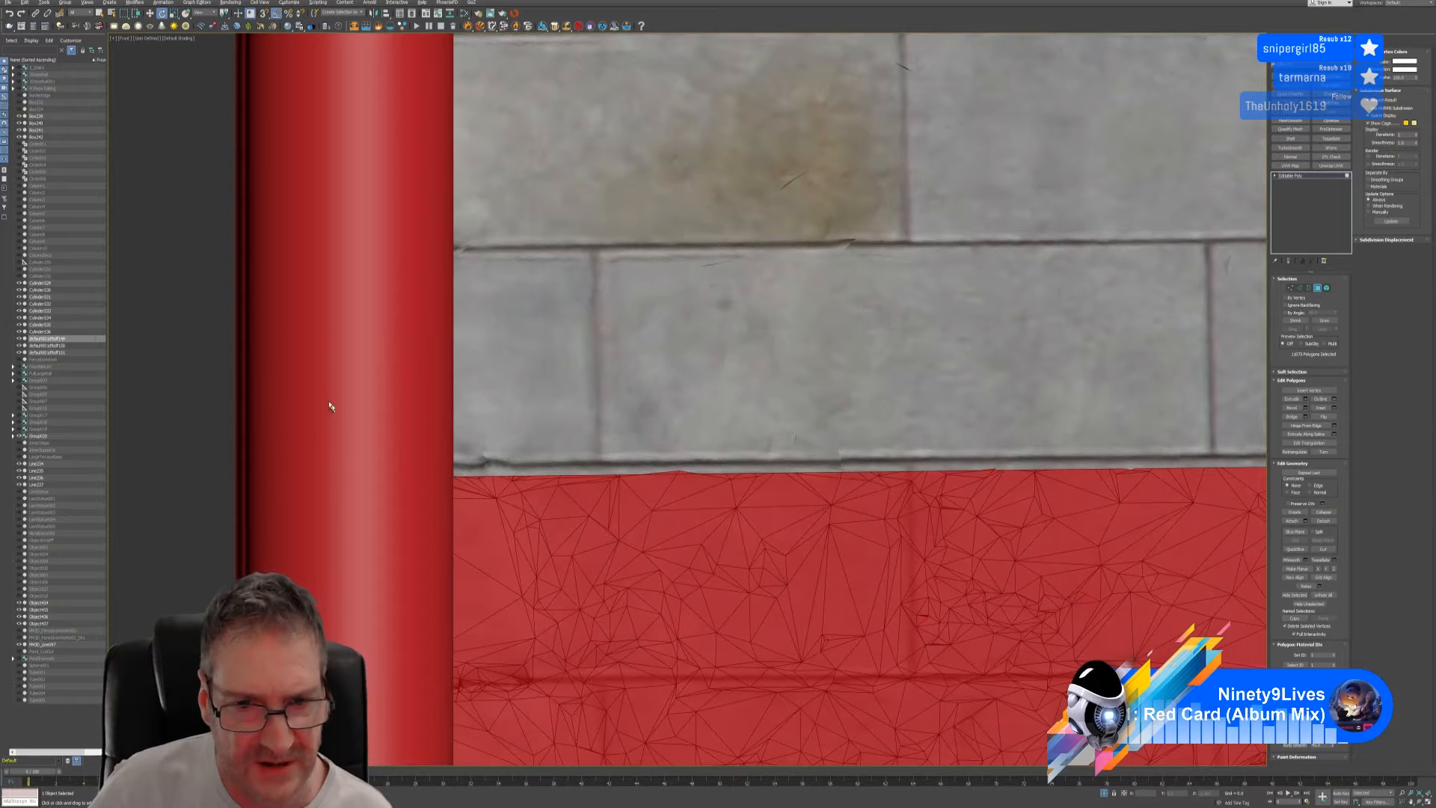
drag(231, 330, 761, 425)
drag(732, 472, 728, 474)
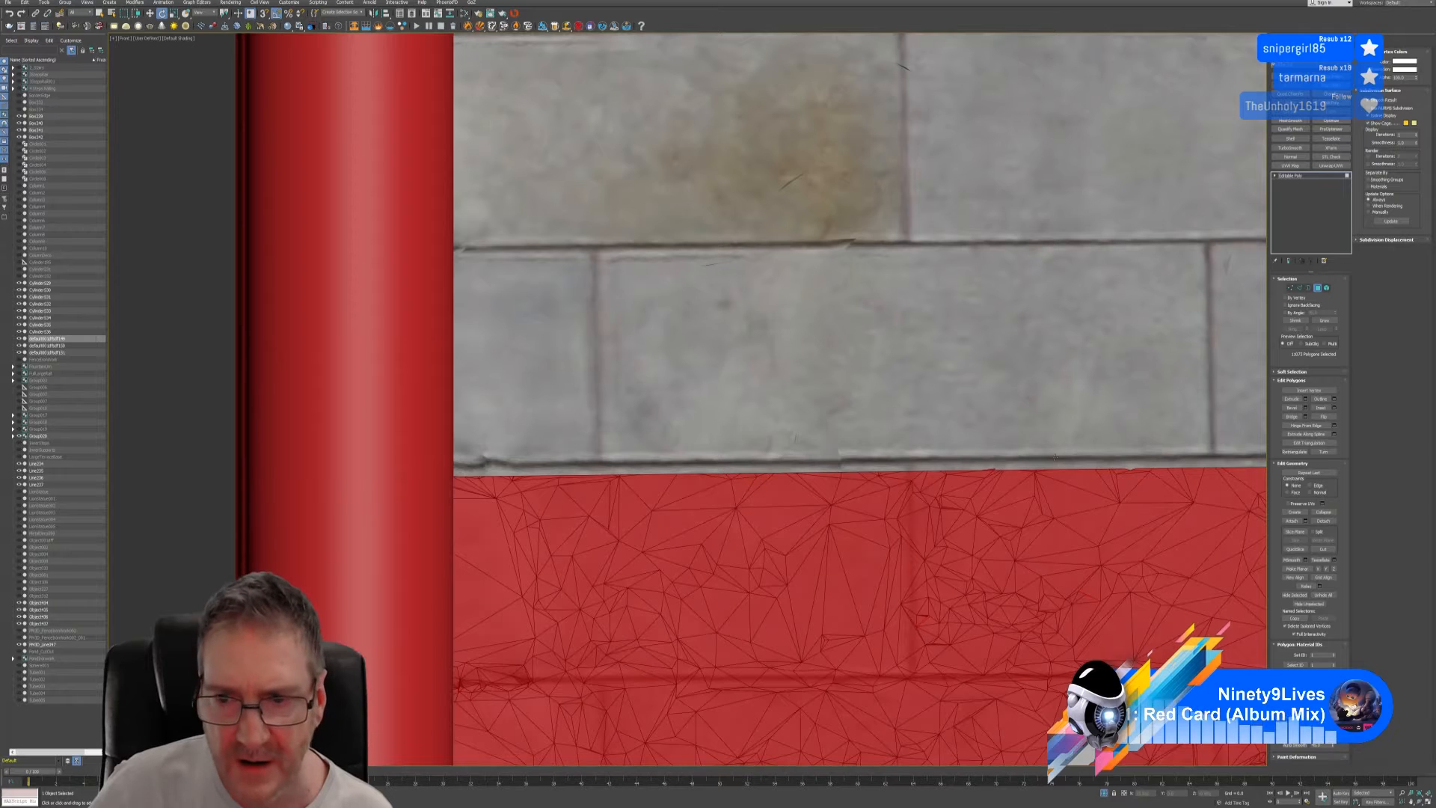
middle_drag(1054, 458, 707, 397)
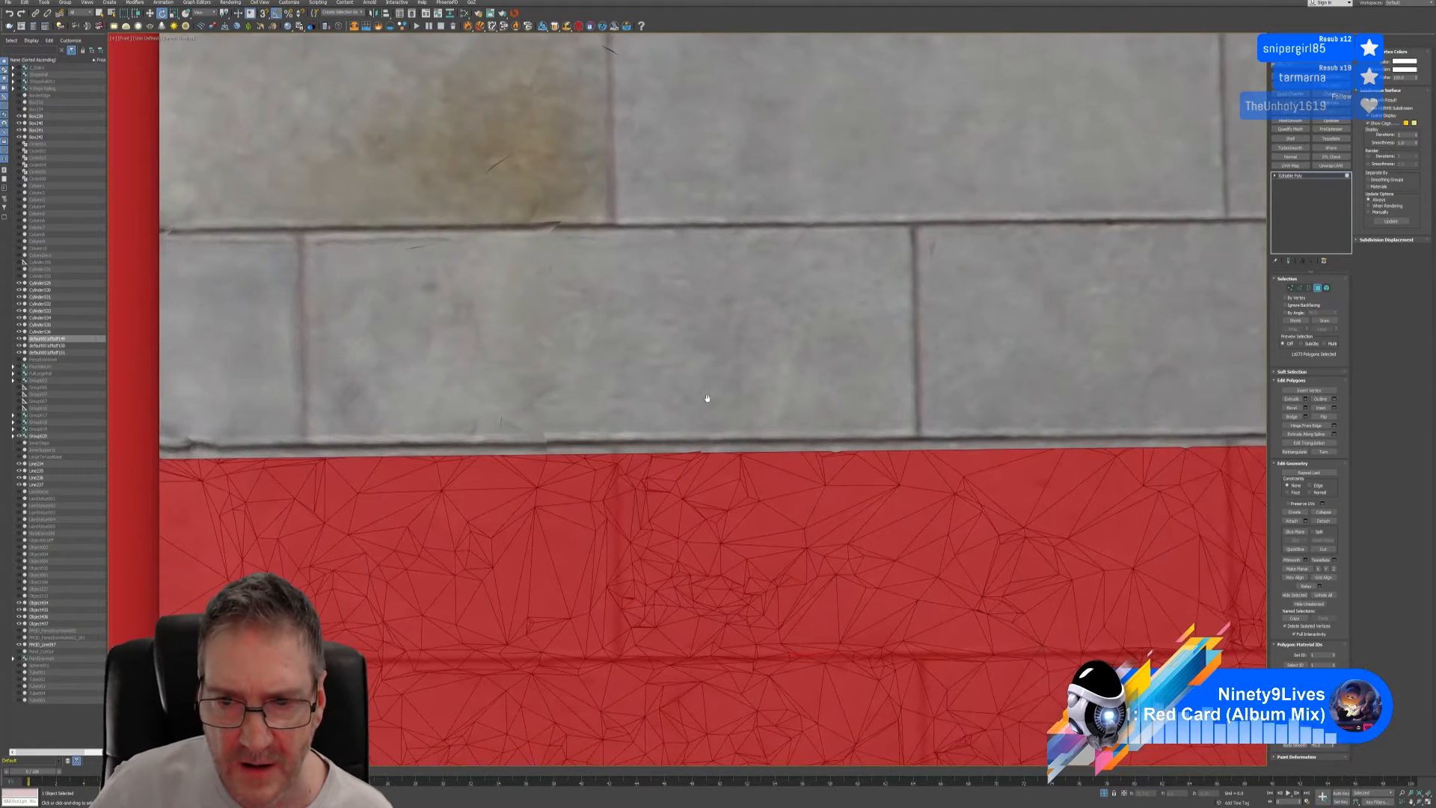
drag(777, 530, 565, 464)
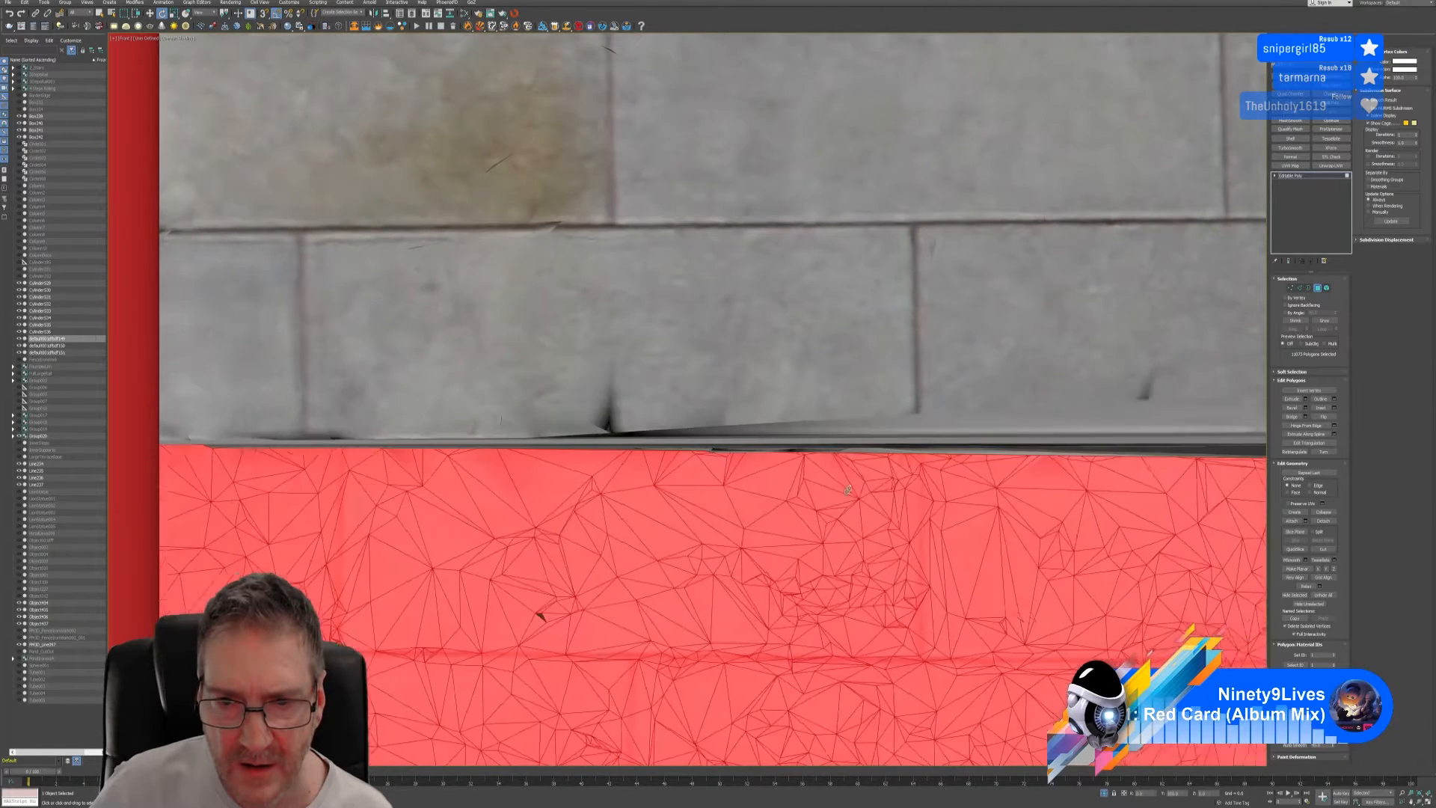
key(ctrl+z)
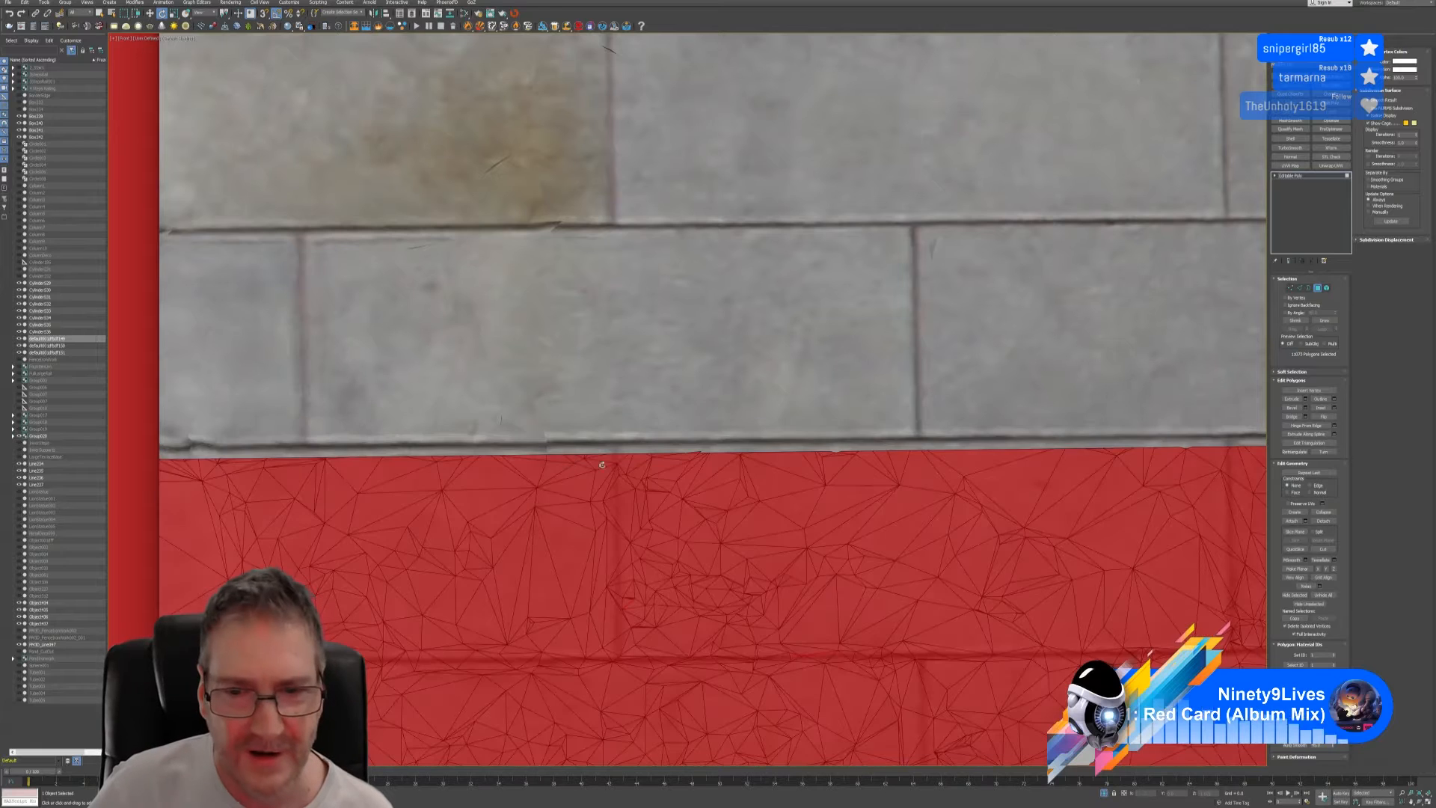
- Even out the selection's upper border just below the mortar joint by deselecting and re-adding polygons across the panel's left part
scroll(755, 465, down, 2)
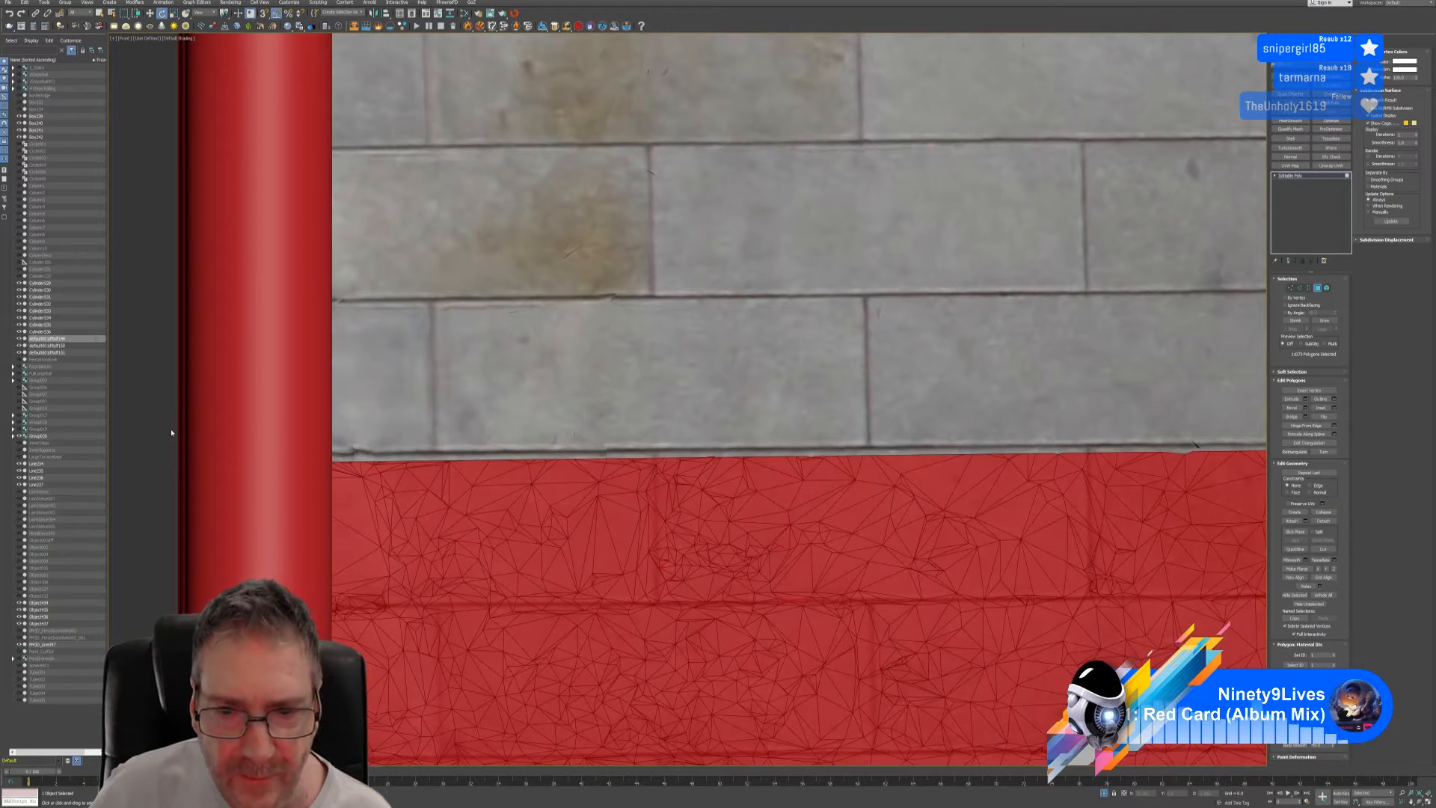
drag(170, 430, 235, 427)
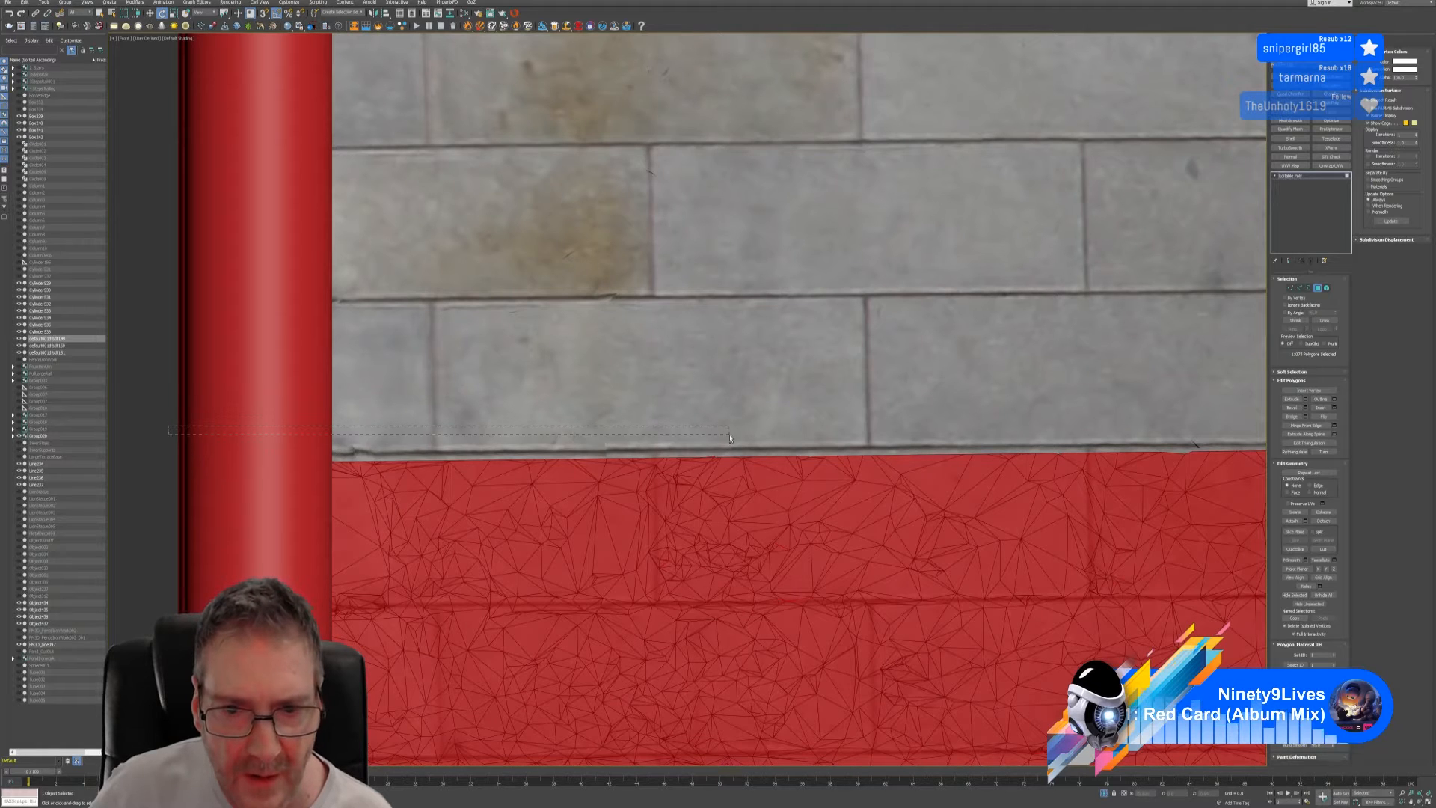
drag(731, 439, 730, 460)
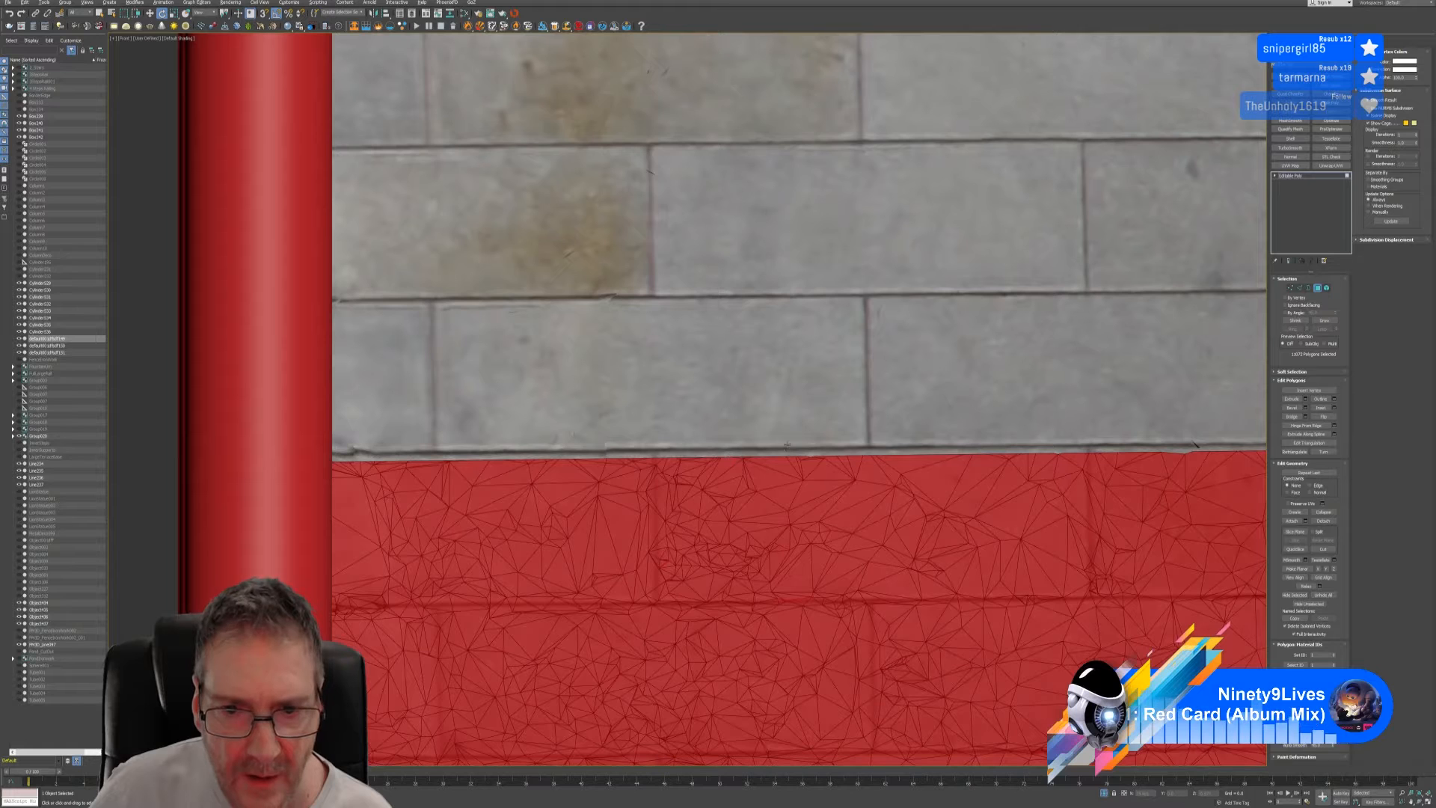
drag(168, 557, 827, 460)
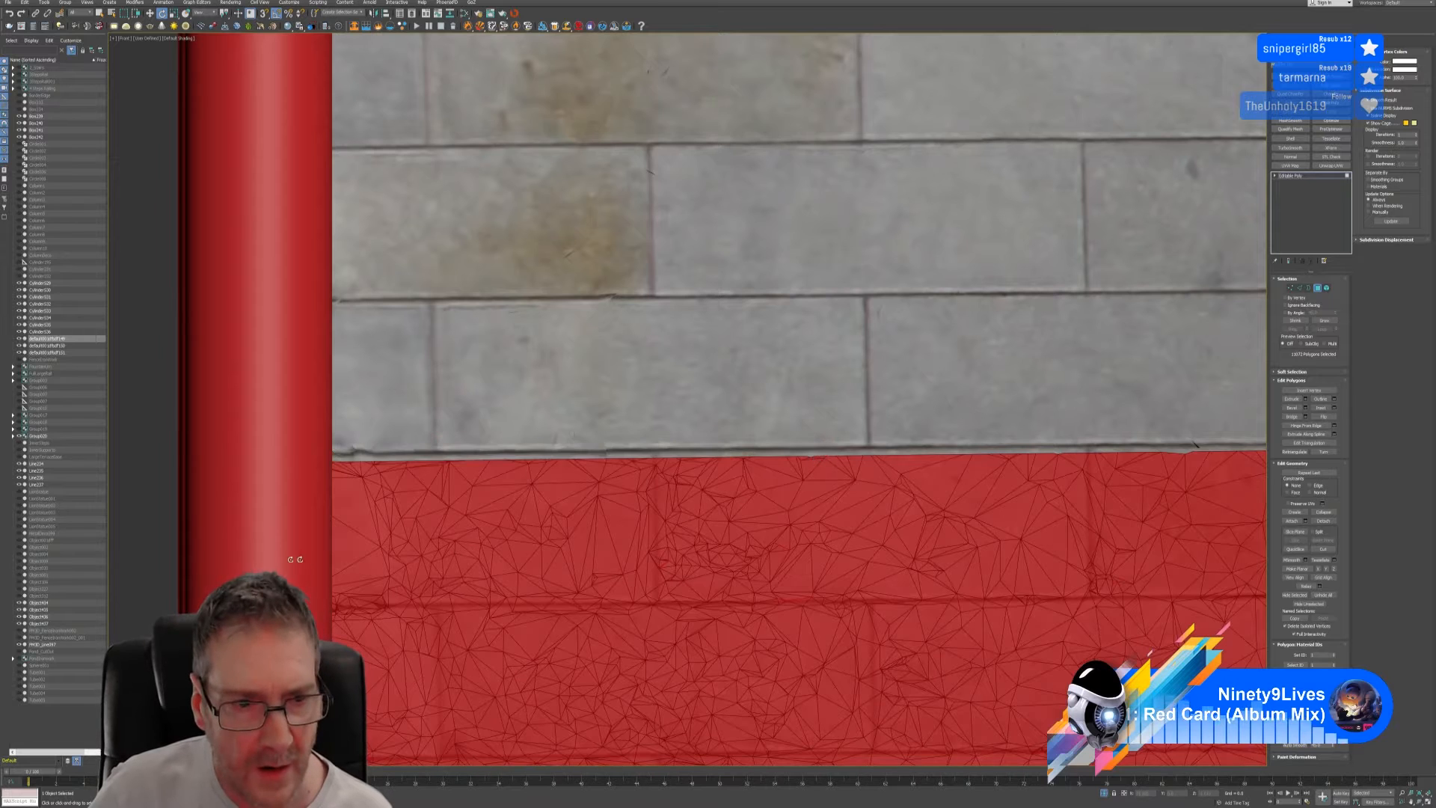
scroll(394, 545, down, 3)
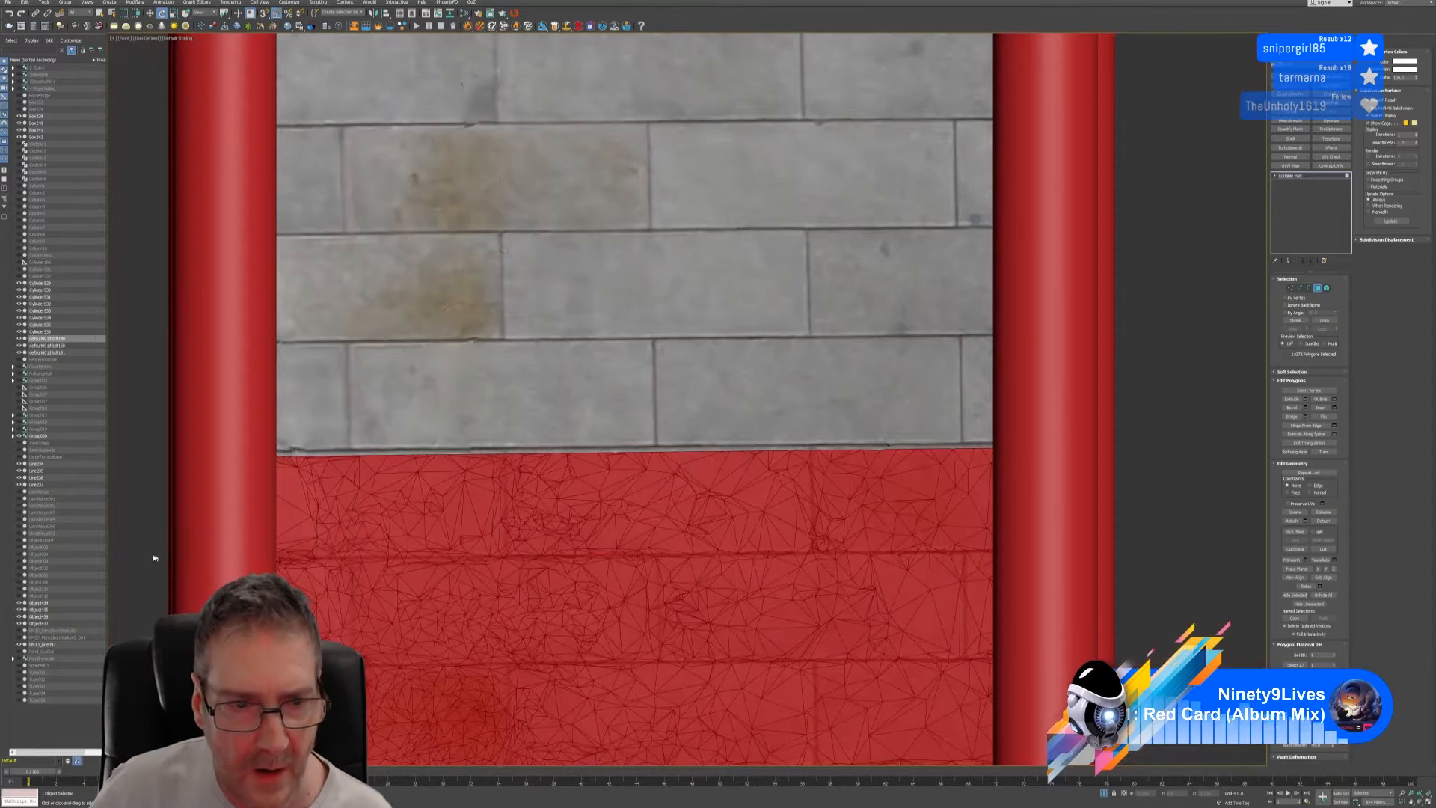
middle_drag(154, 558, 287, 540)
drag(286, 537, 787, 439)
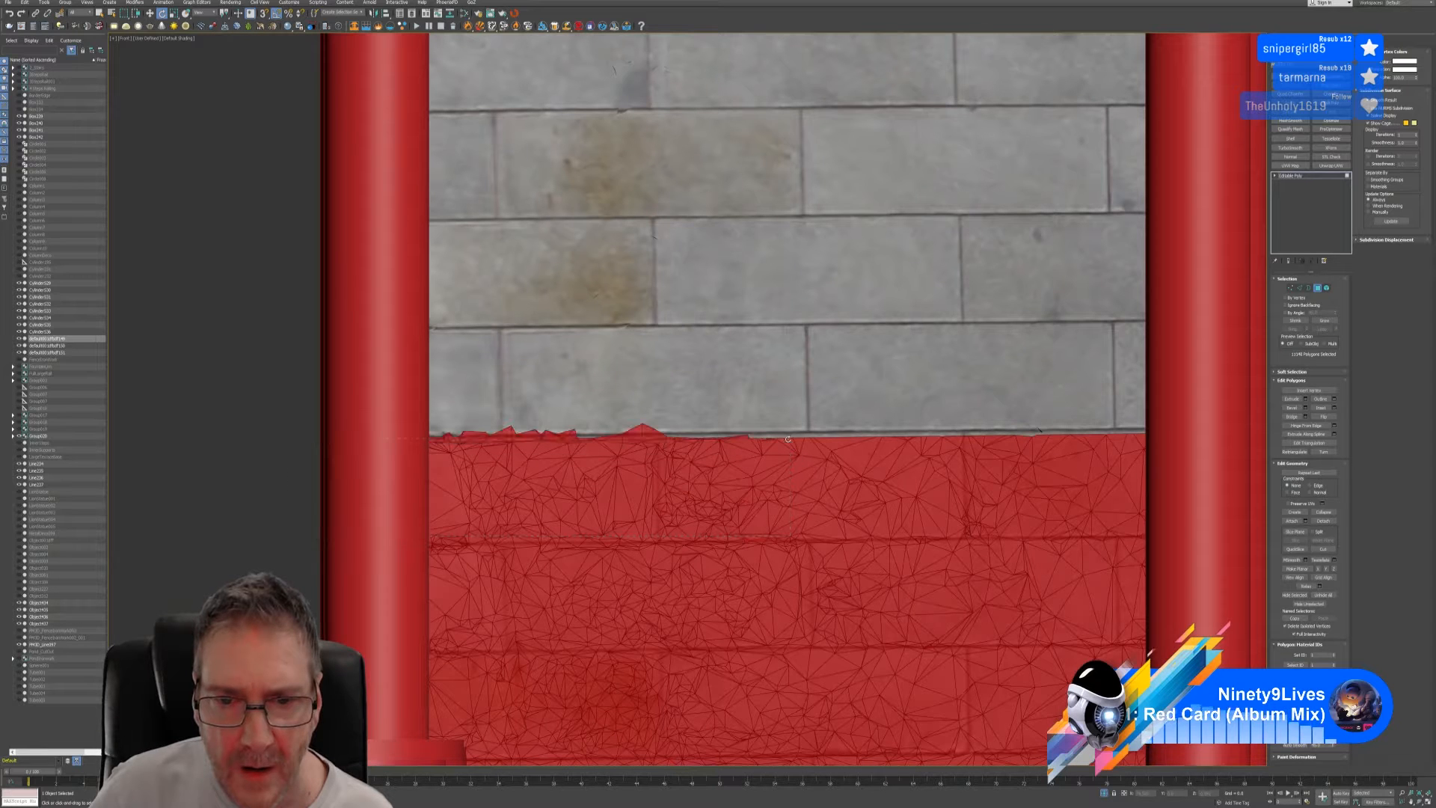
key(ctrl+z)
- Delete the selected lower polygons of the stone panel and leave polygon editing
middle_drag(779, 444, 554, 461)
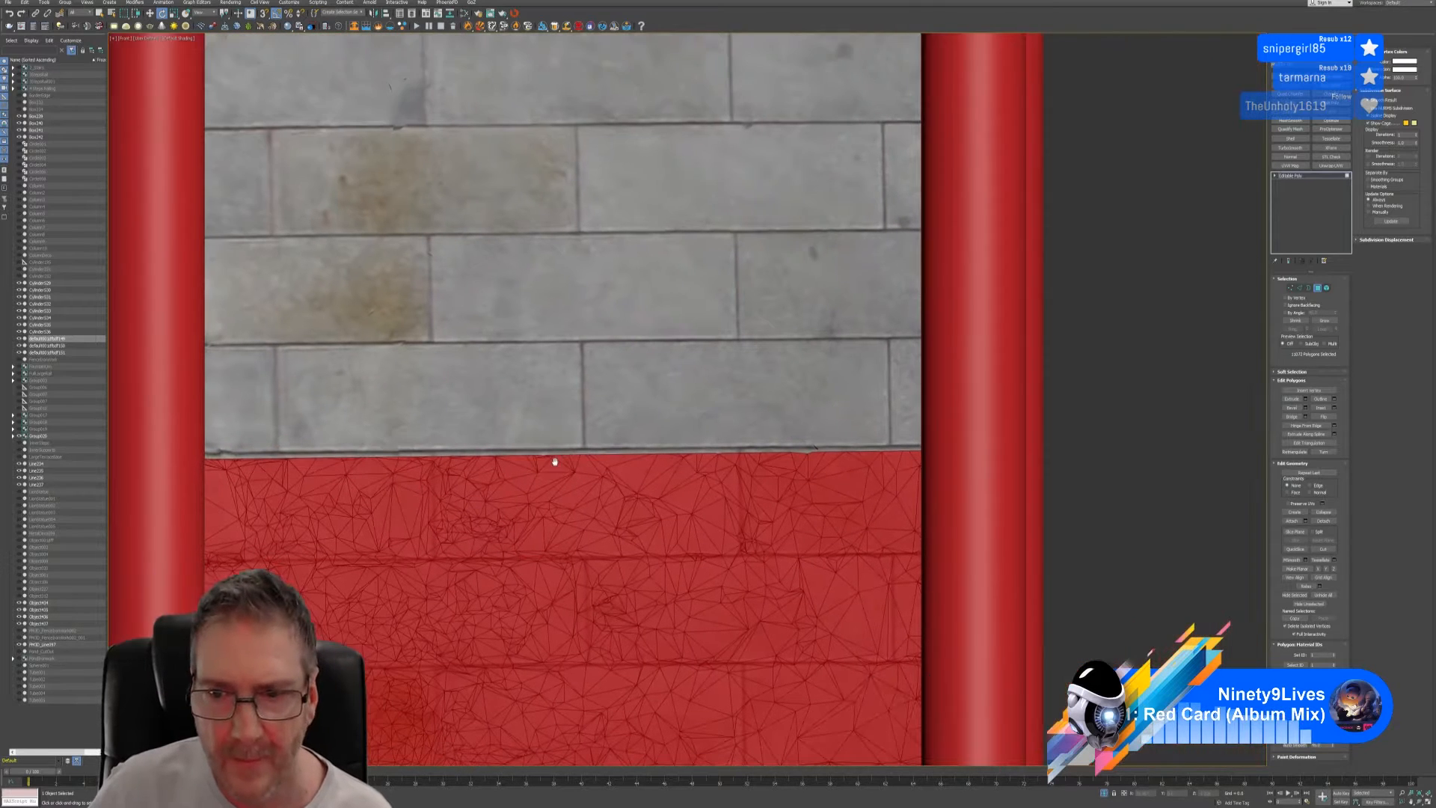
scroll(843, 454, up, 2)
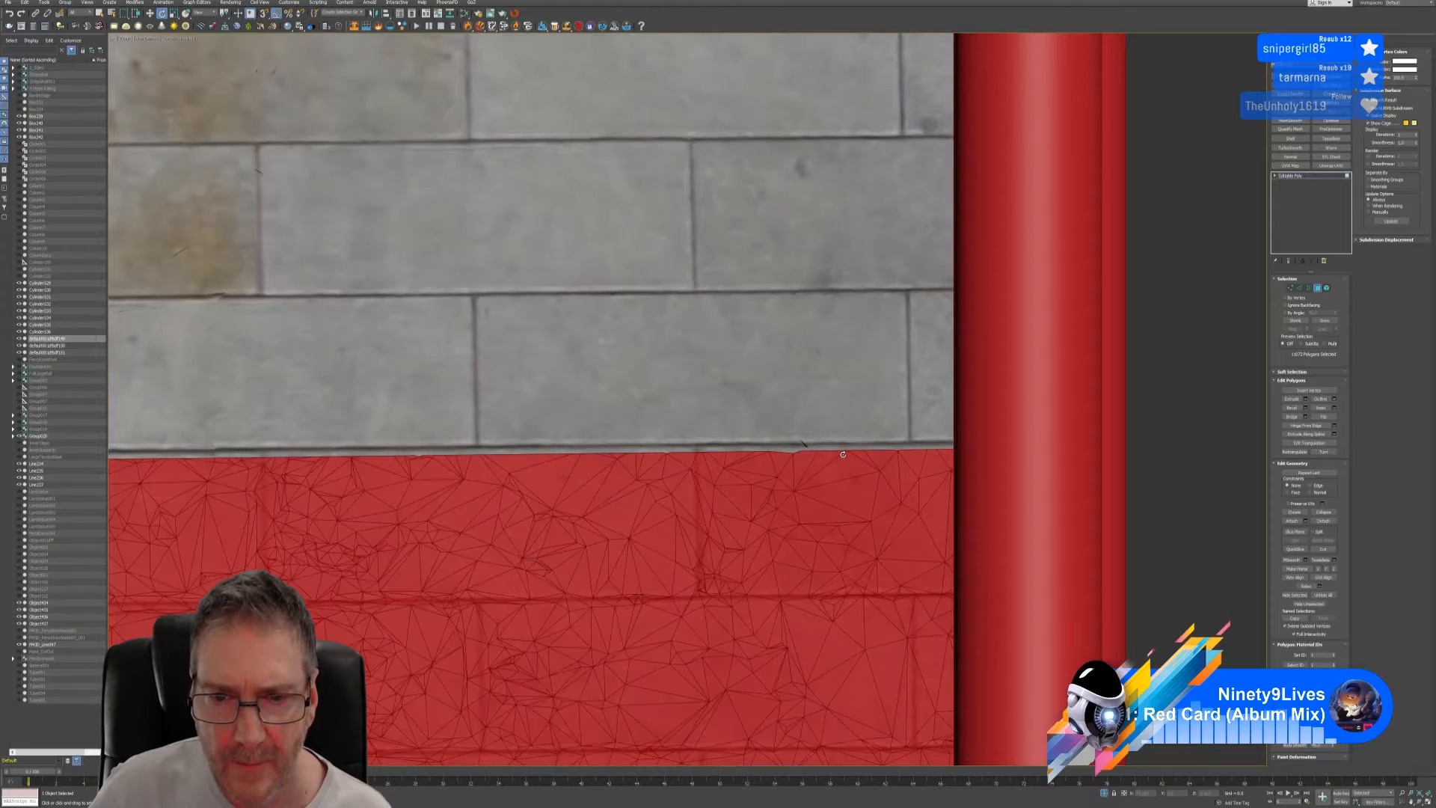
scroll(843, 454, down, 8)
middle_drag(984, 401, 917, 410)
click(917, 410)
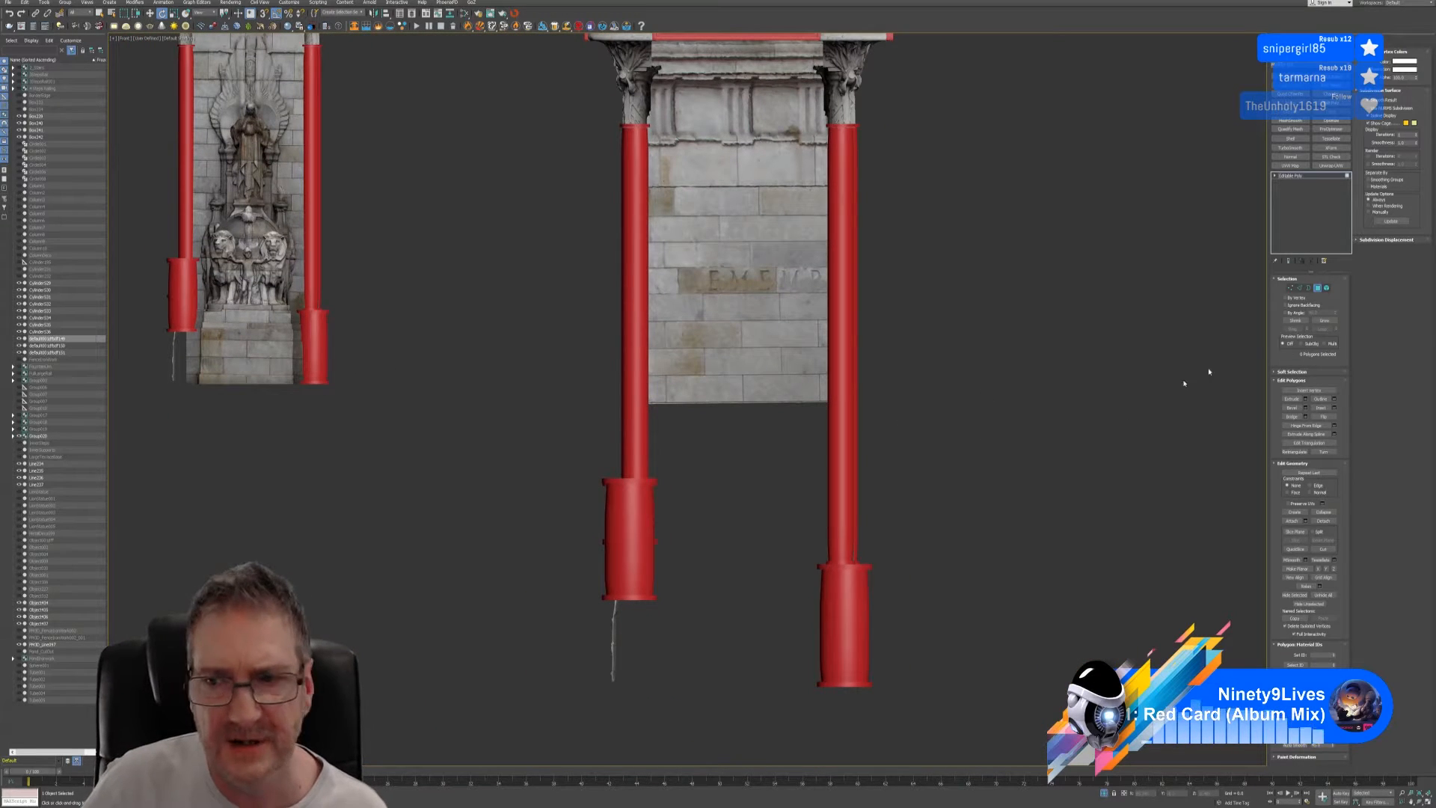
key(4)
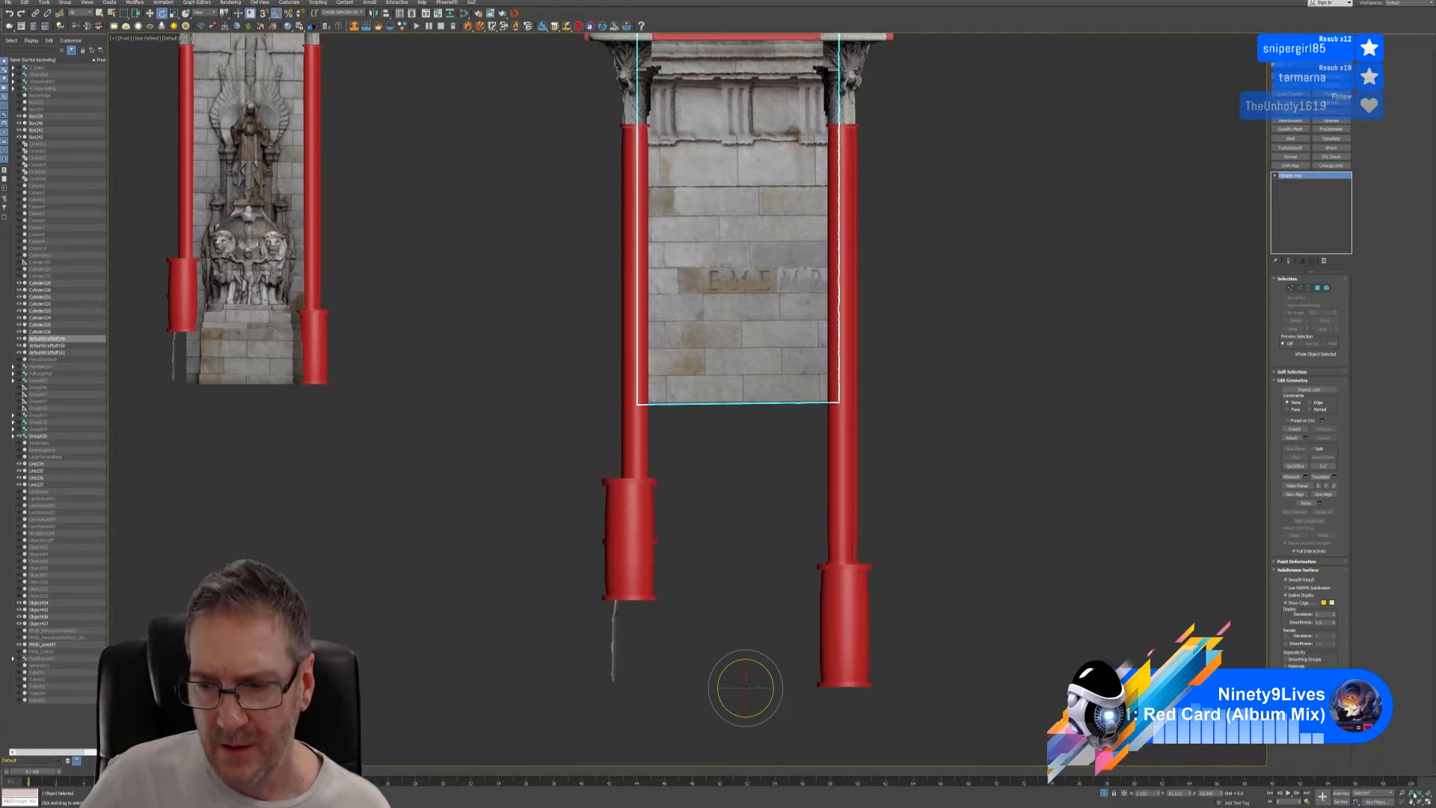
- Return to the four-view layout, select the full-size pillar's adjacent stone side panel, and switch to the plain Select Object tool
key(alt+w)
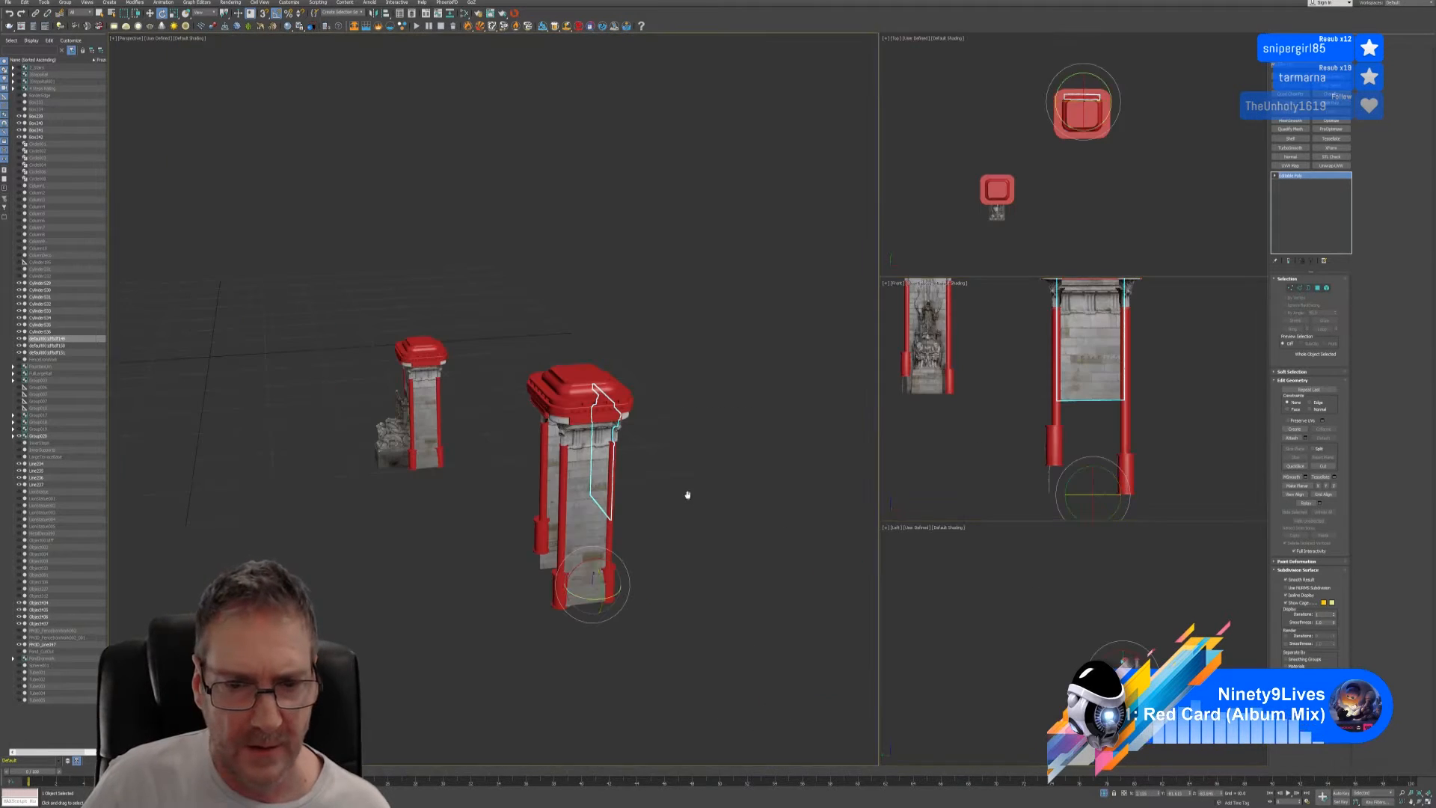
click(583, 503)
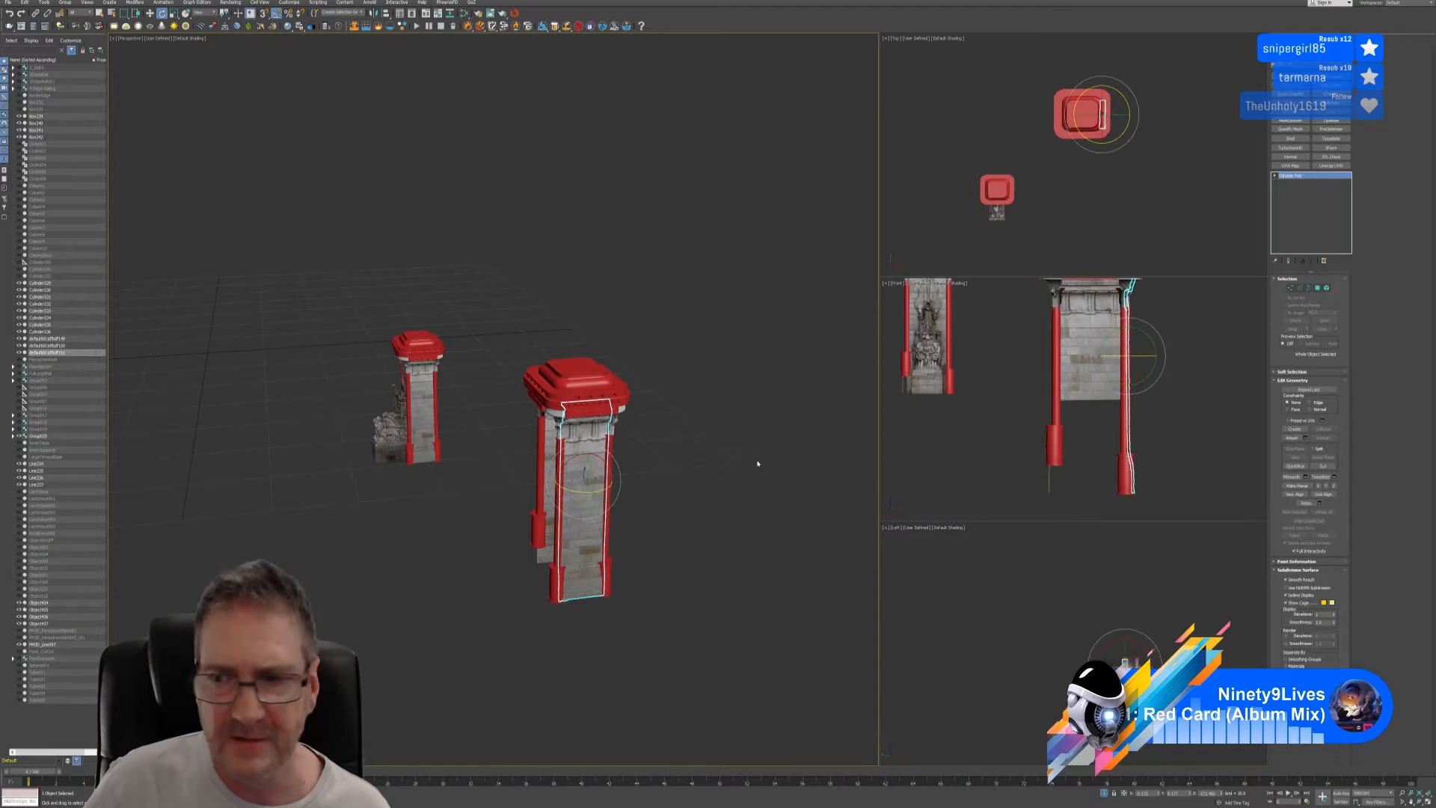
click(99, 14)
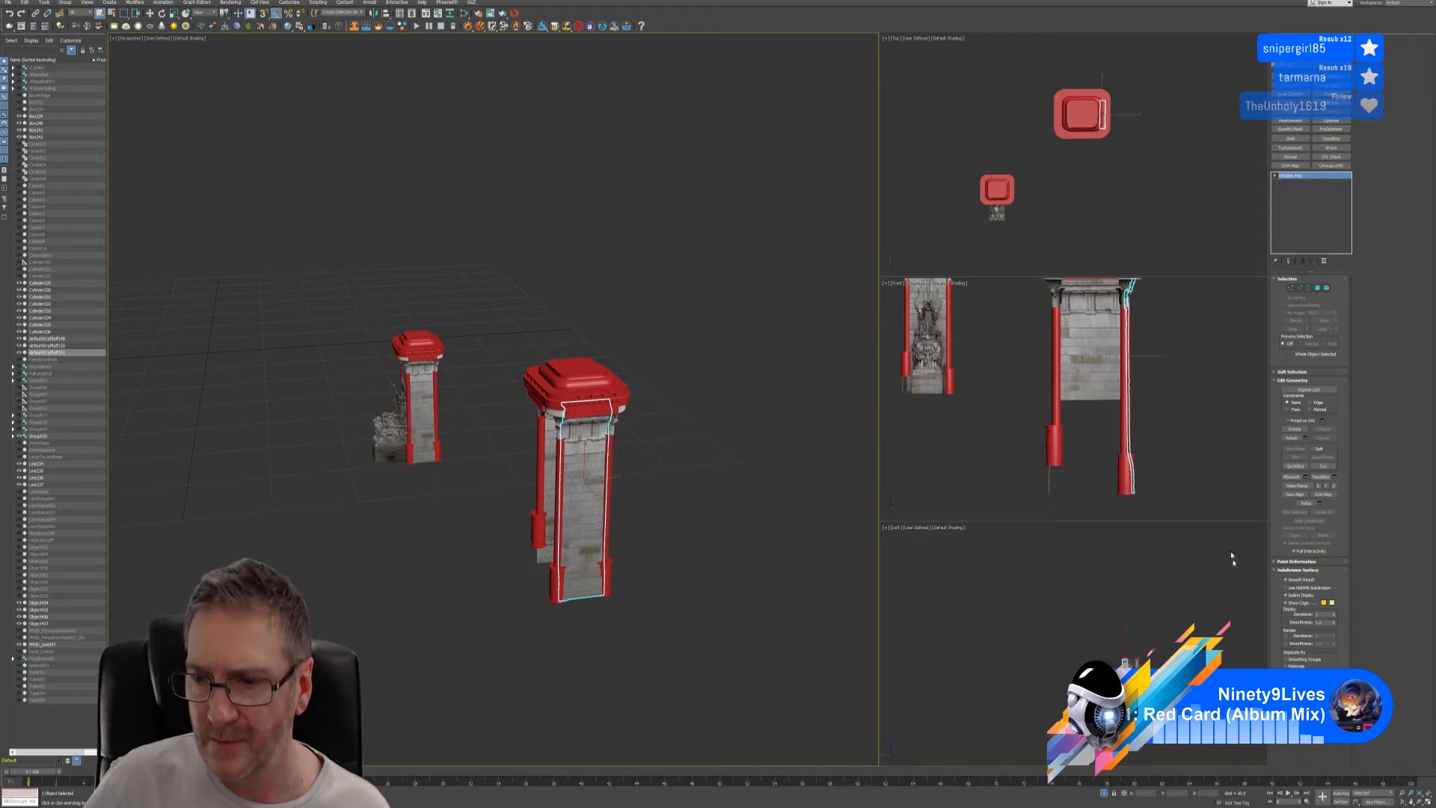
- Enter polygon editing on the selected side panel and show it in a full-screen Right view
right_click(1087, 645)
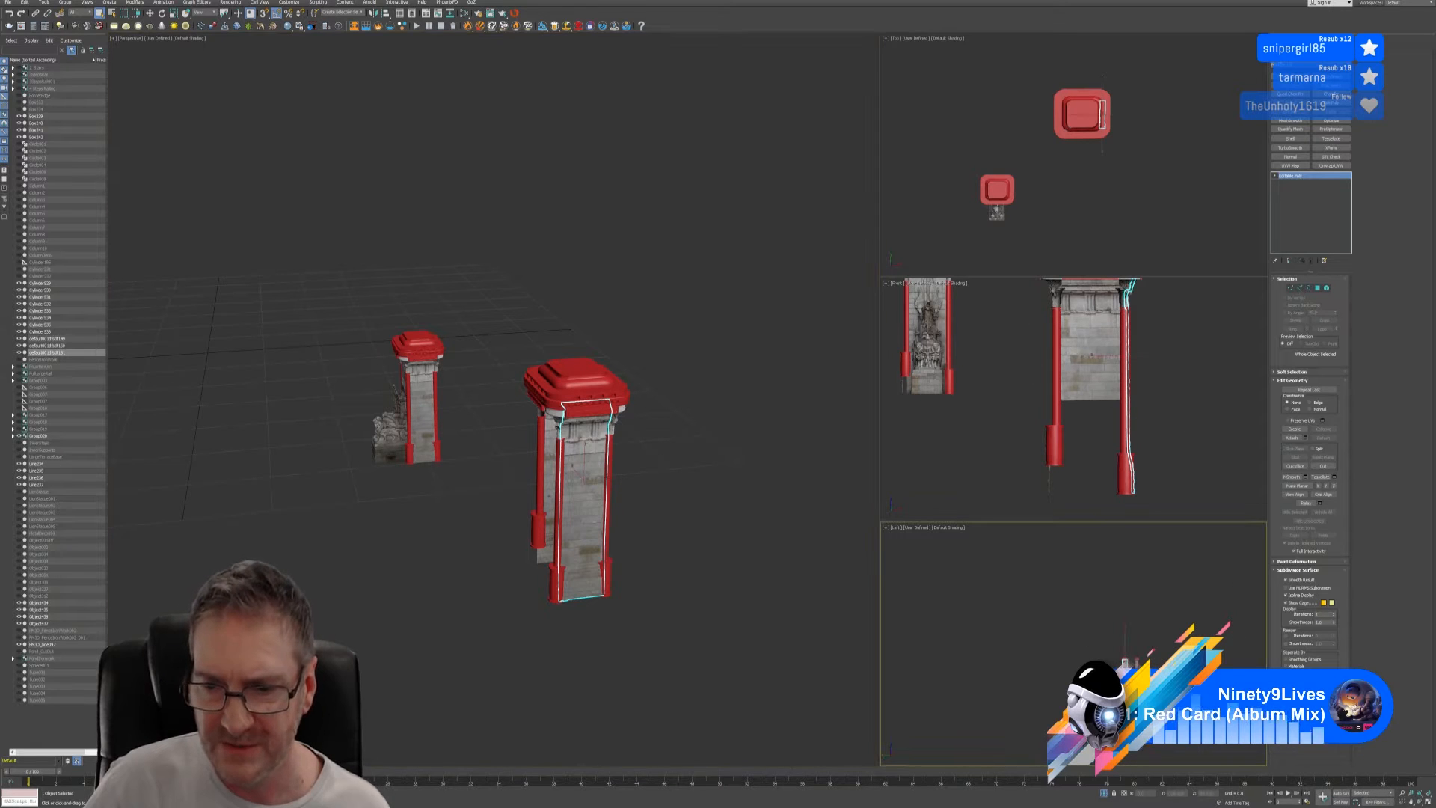
key(alt+w)
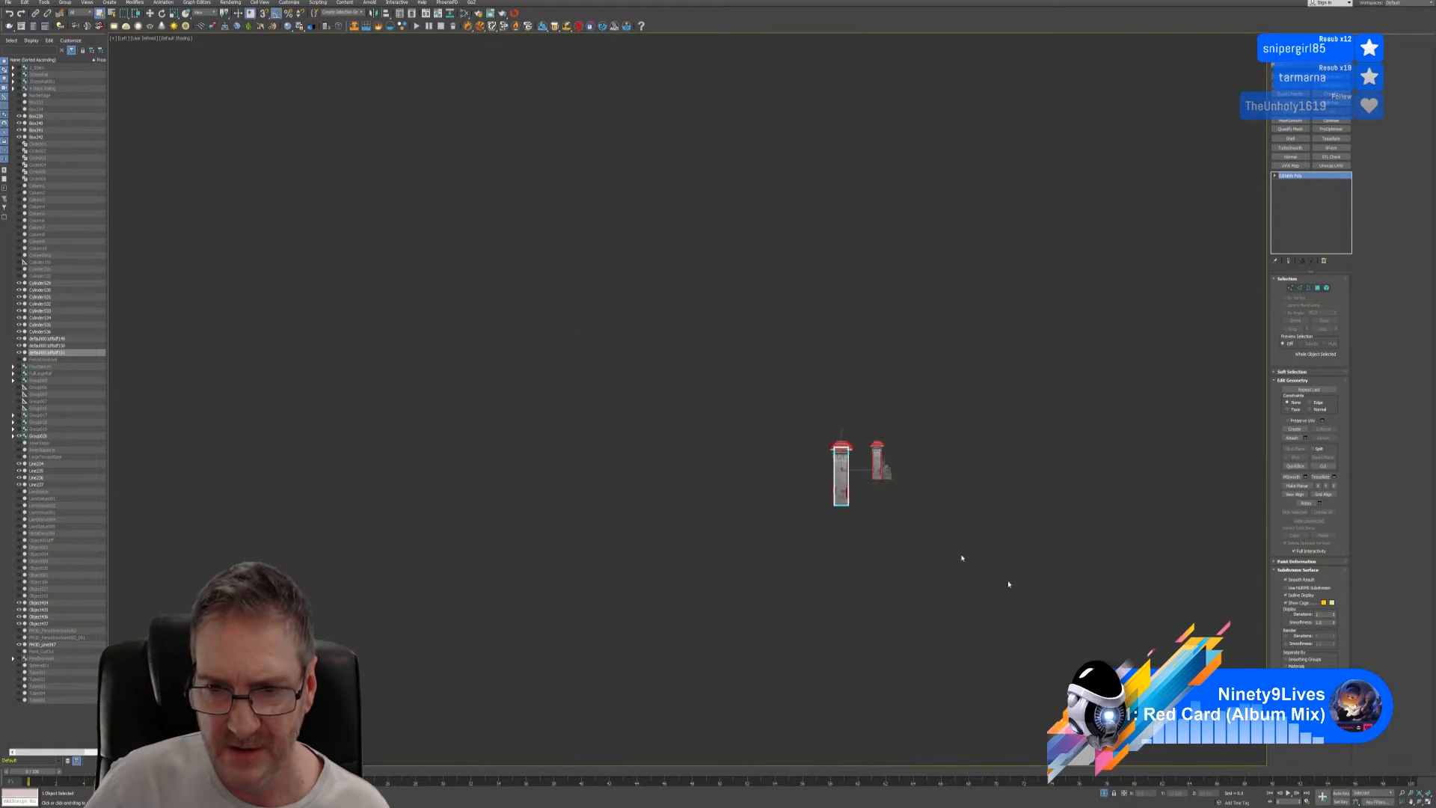
key(z)
scroll(840, 460, up, 3)
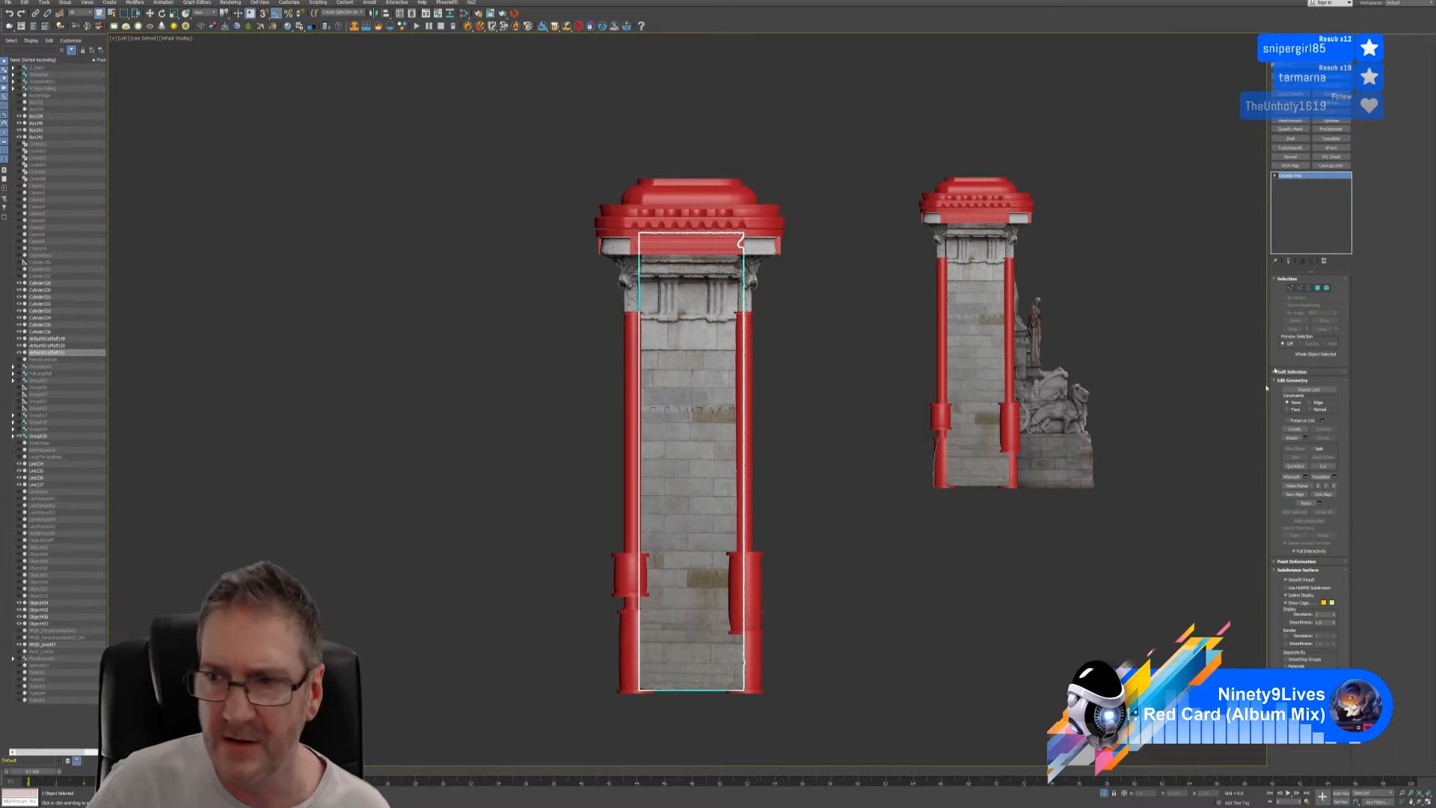
click(1296, 466)
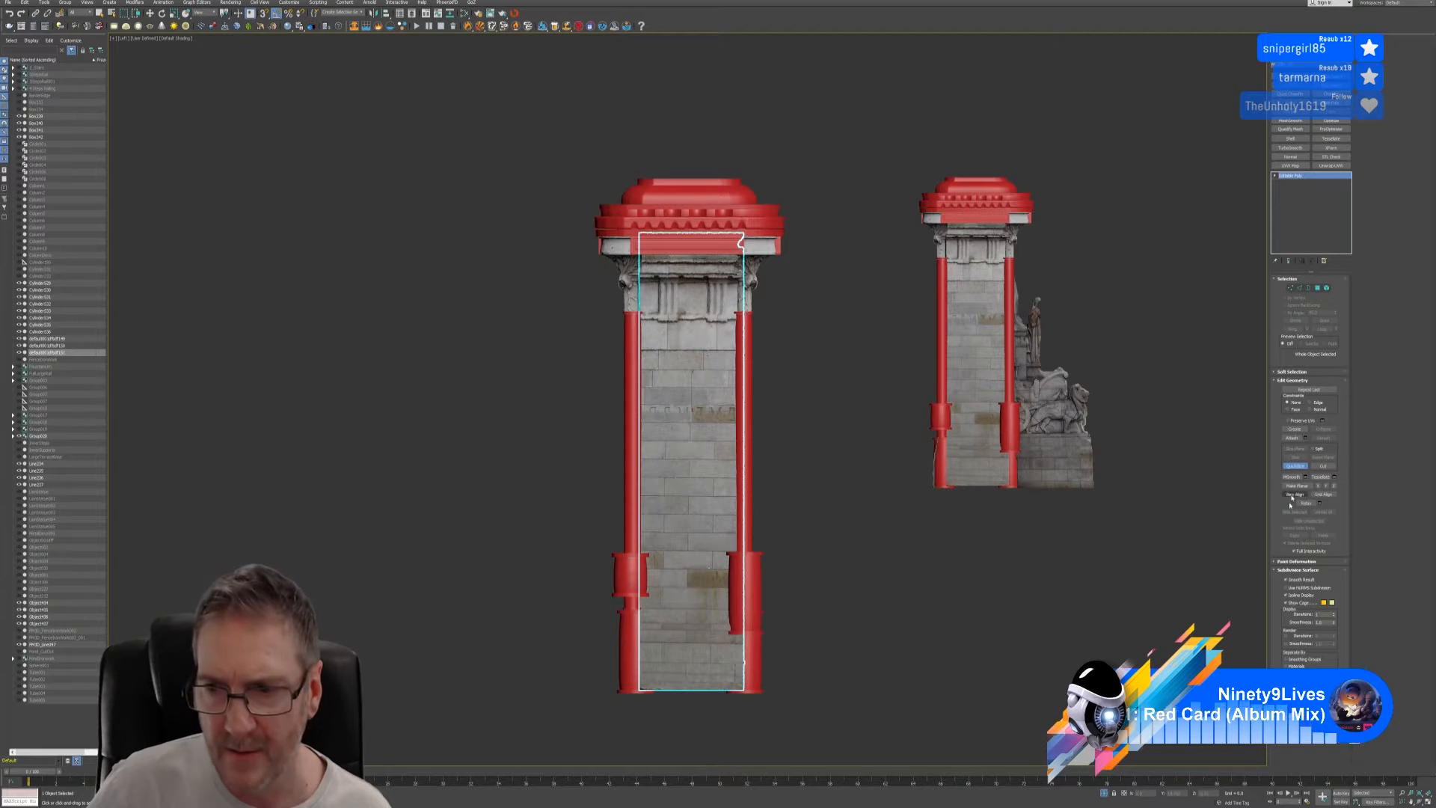
click(1295, 465)
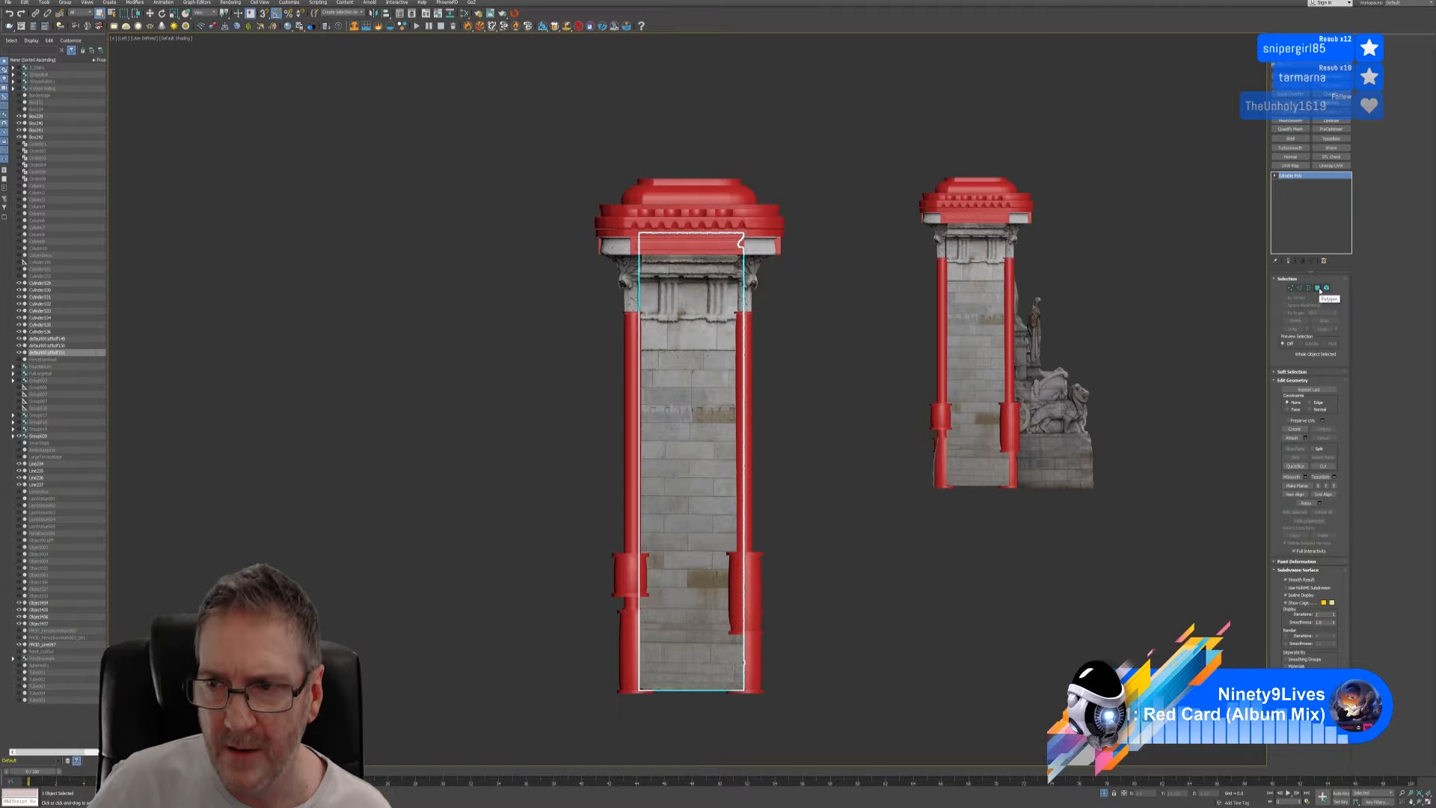
click(1318, 288)
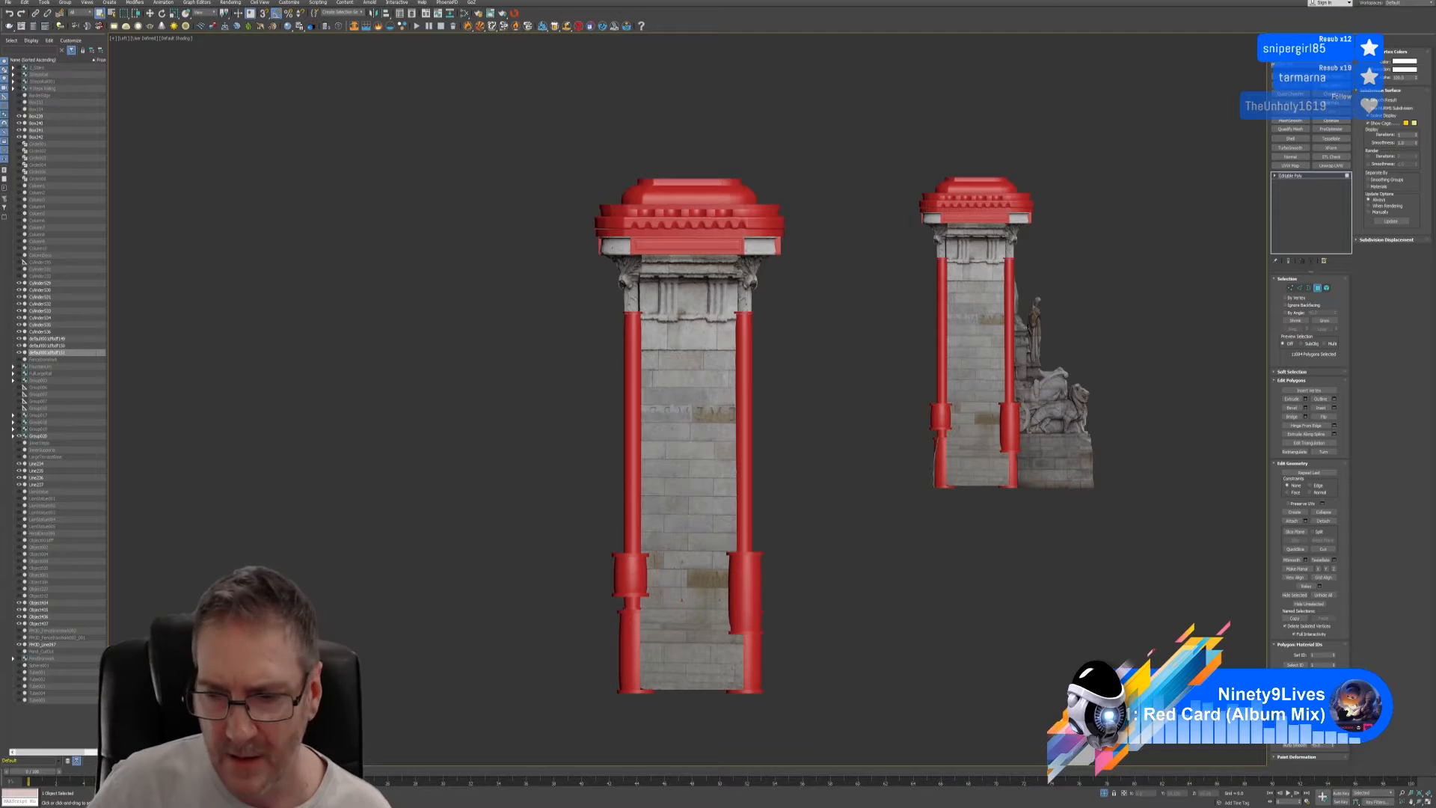
click(120, 38)
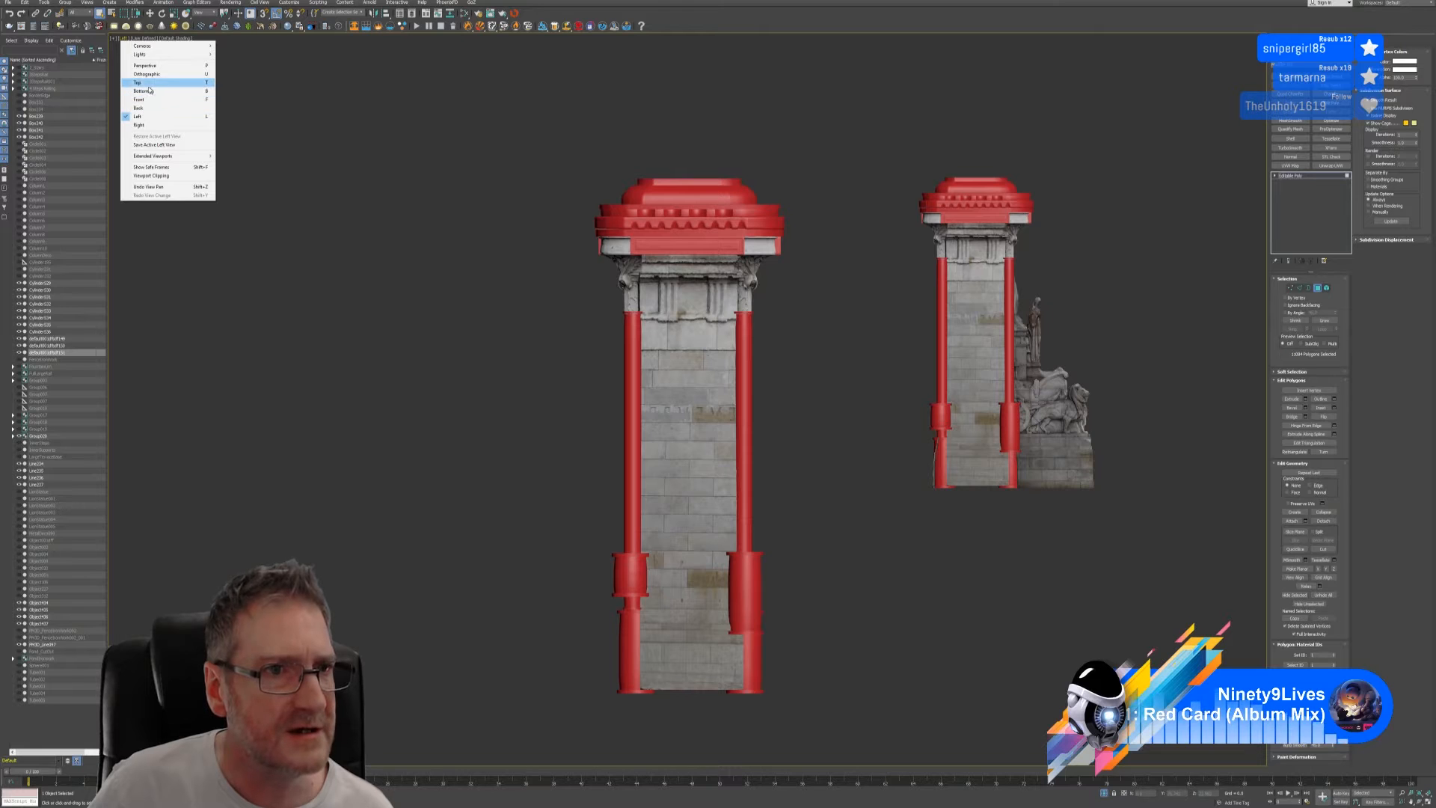
click(150, 125)
middle_drag(752, 348, 770, 350)
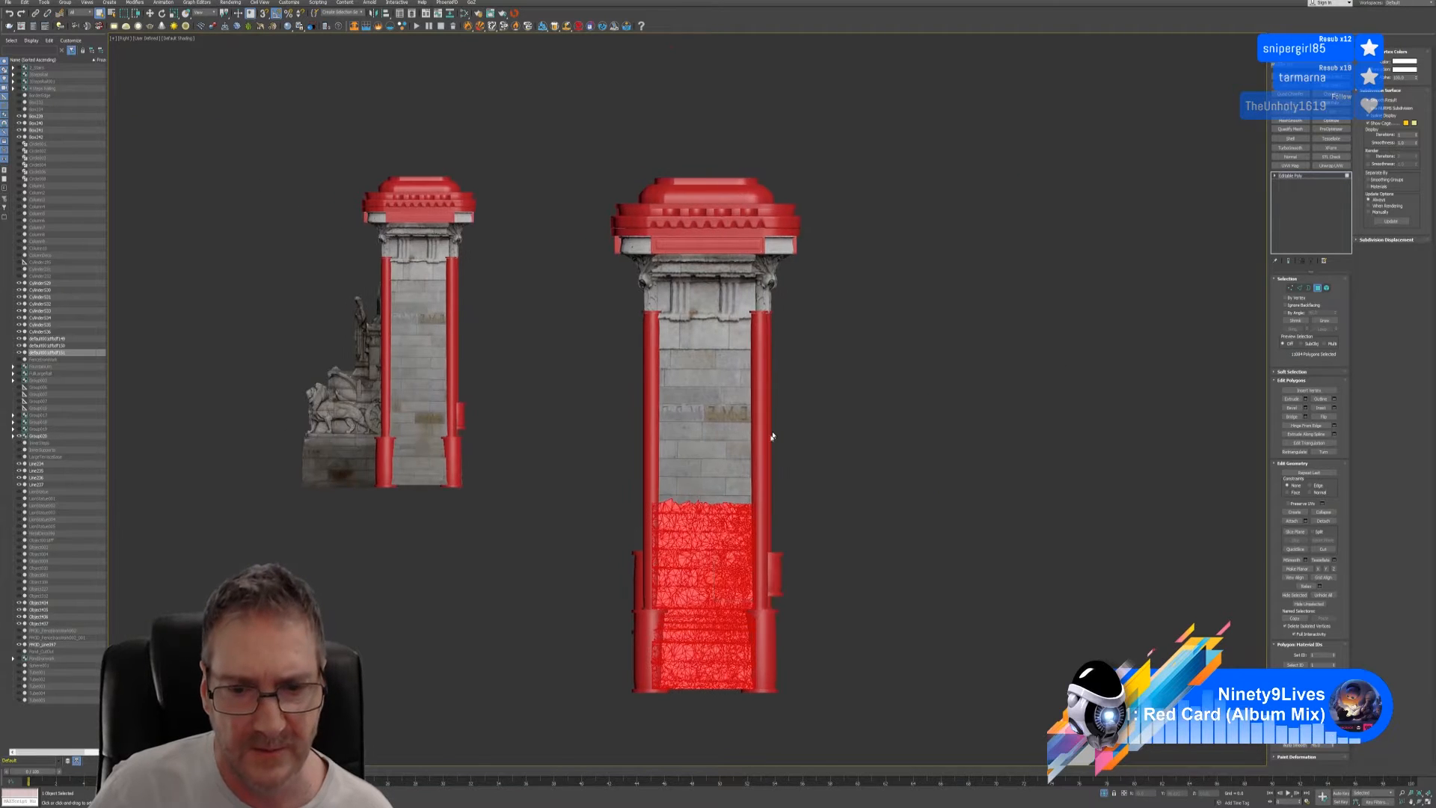
scroll(735, 500, up, 5)
middle_drag(871, 472, 903, 409)
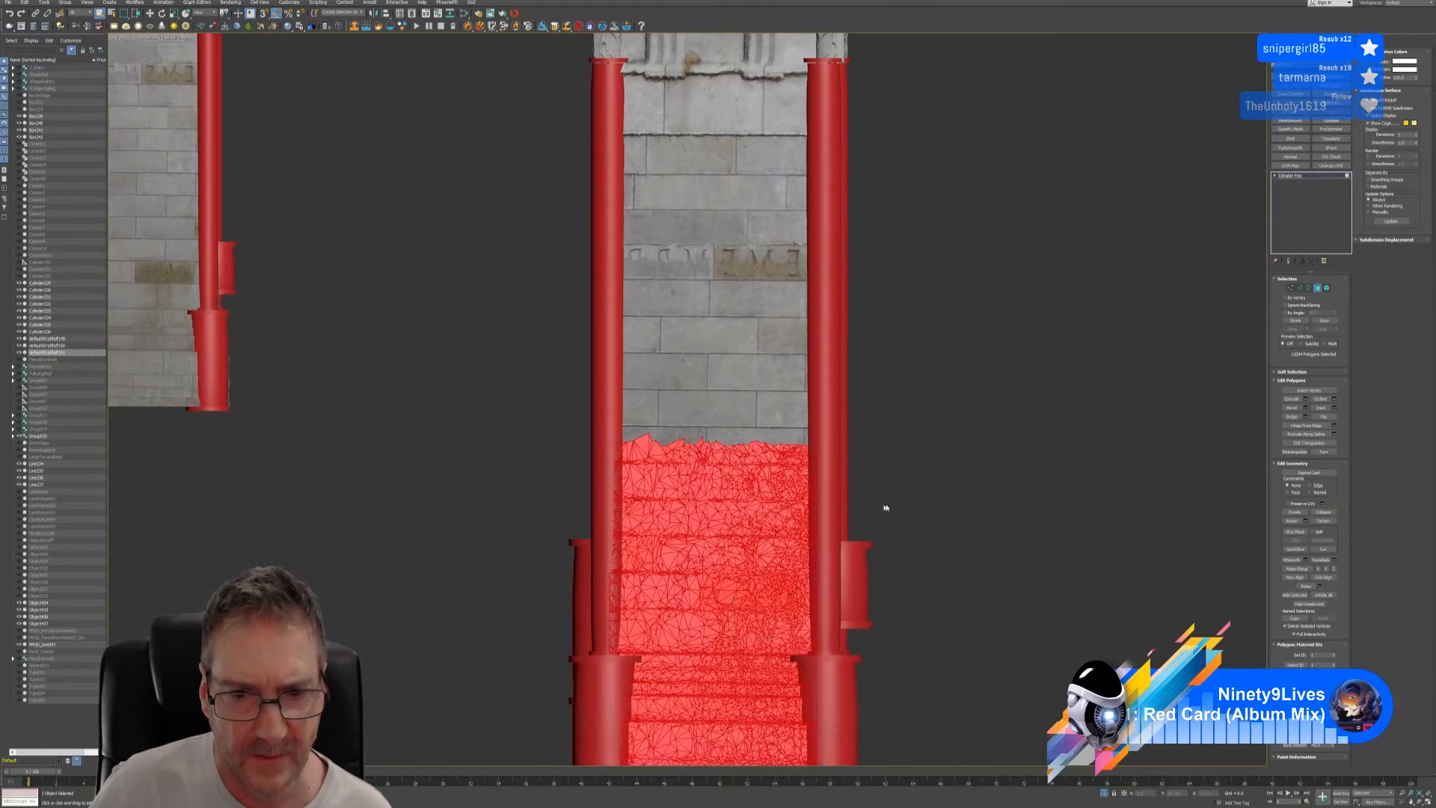
scroll(902, 503, up, 5)
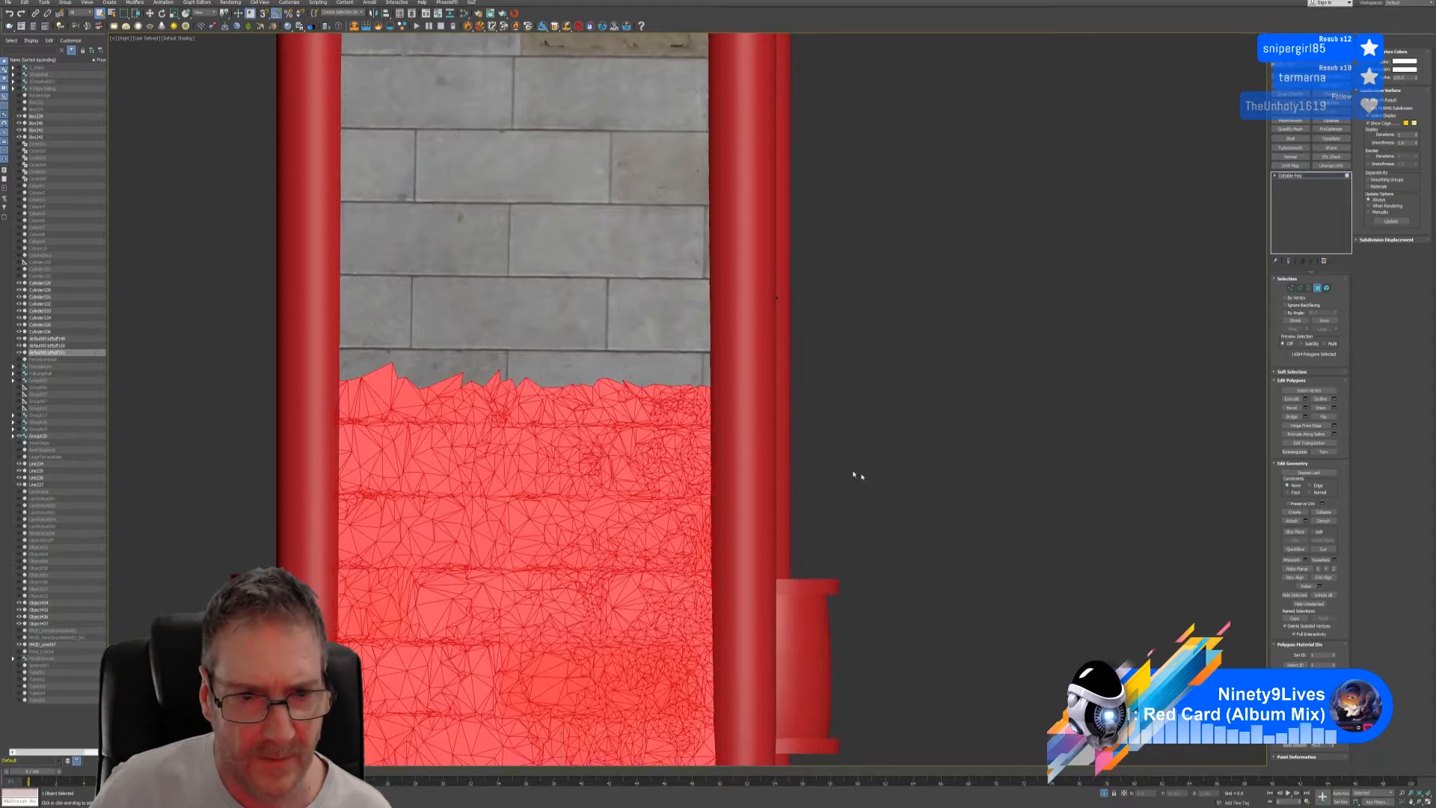
scroll(473, 414, up, 2)
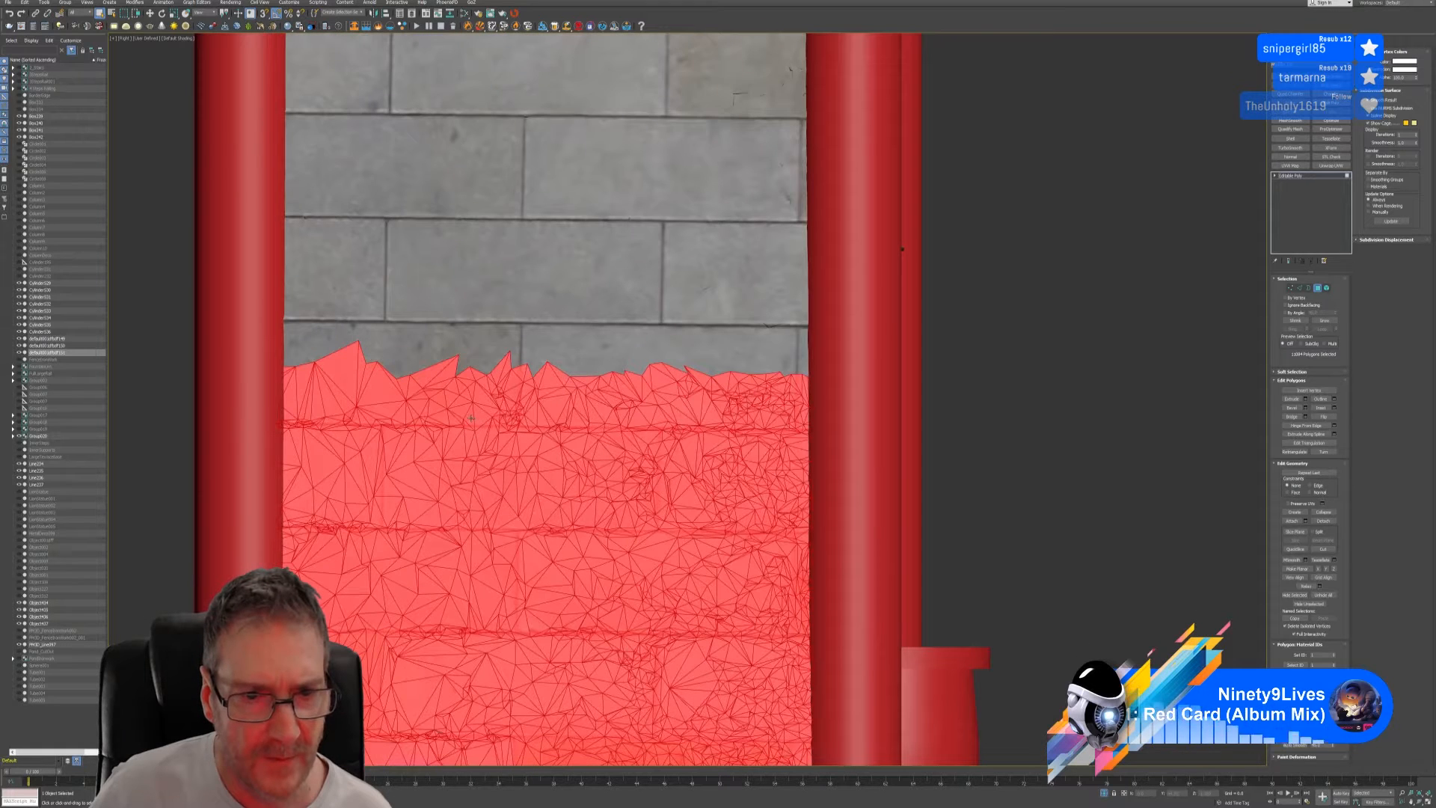
drag(1004, 454, 1006, 458)
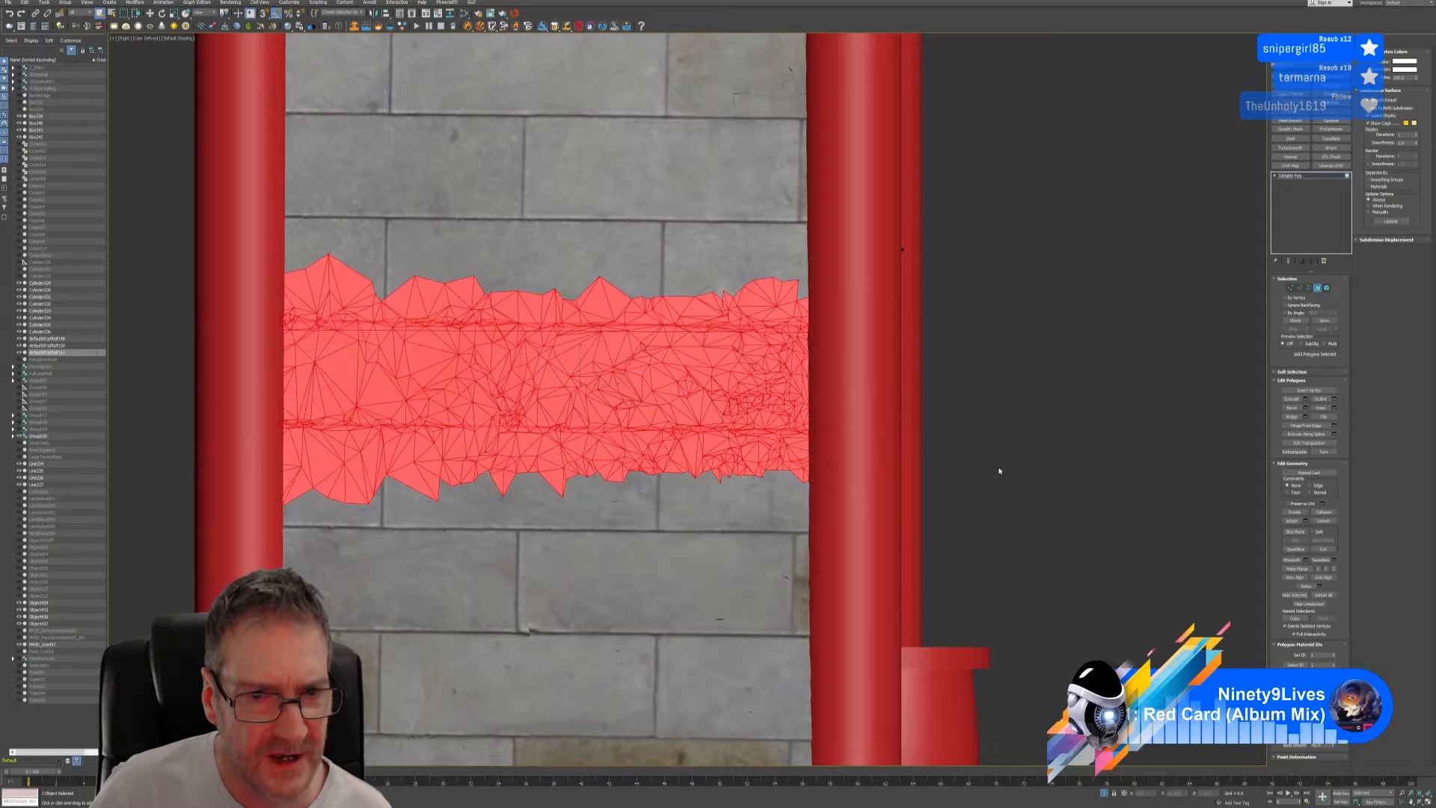
middle_drag(853, 361, 927, 323)
scroll(1084, 314, down, 4)
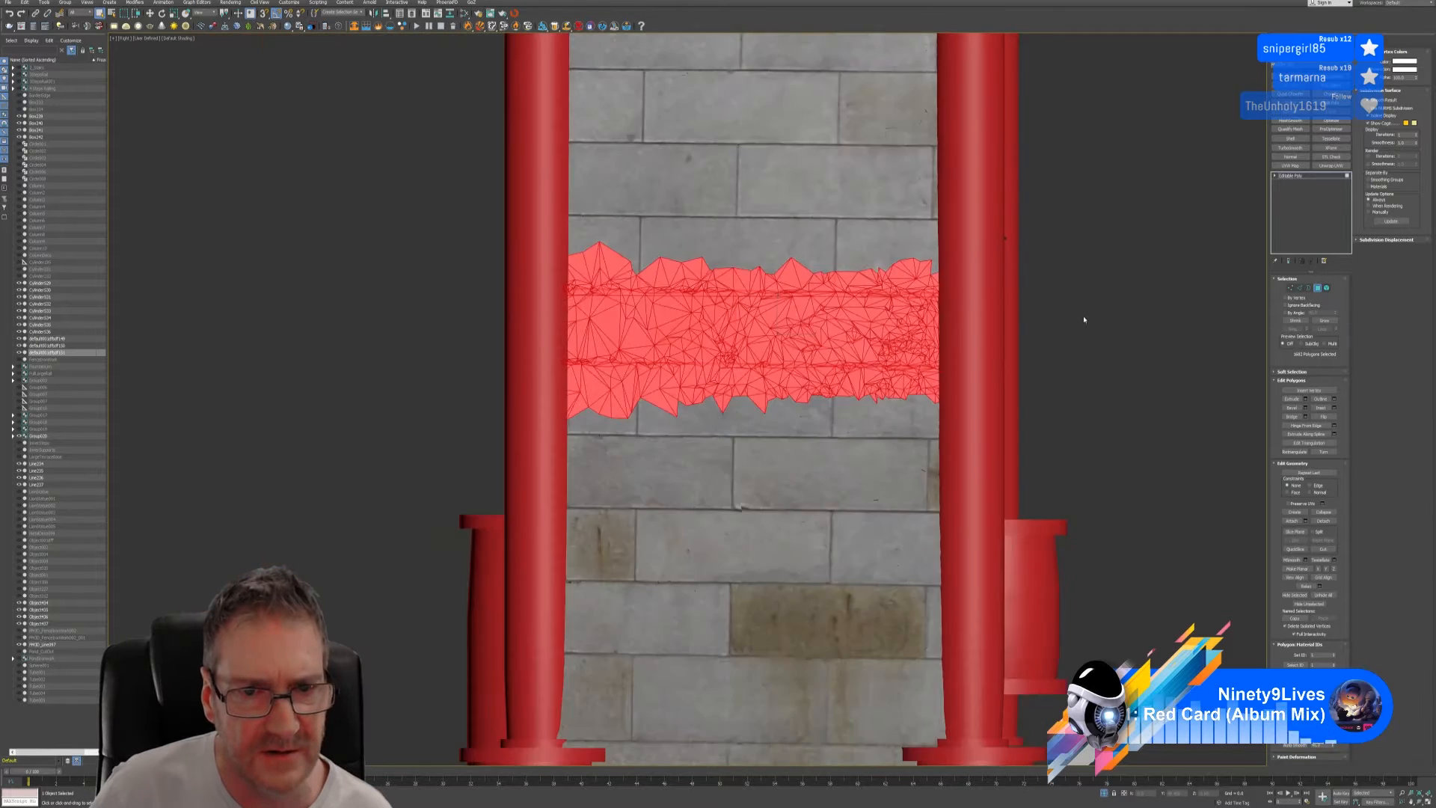
- Select all the side panel's polygons from the mortar joint at the planned cut height down to the base
middle_drag(1048, 320, 806, 257)
scroll(806, 257, down, 2)
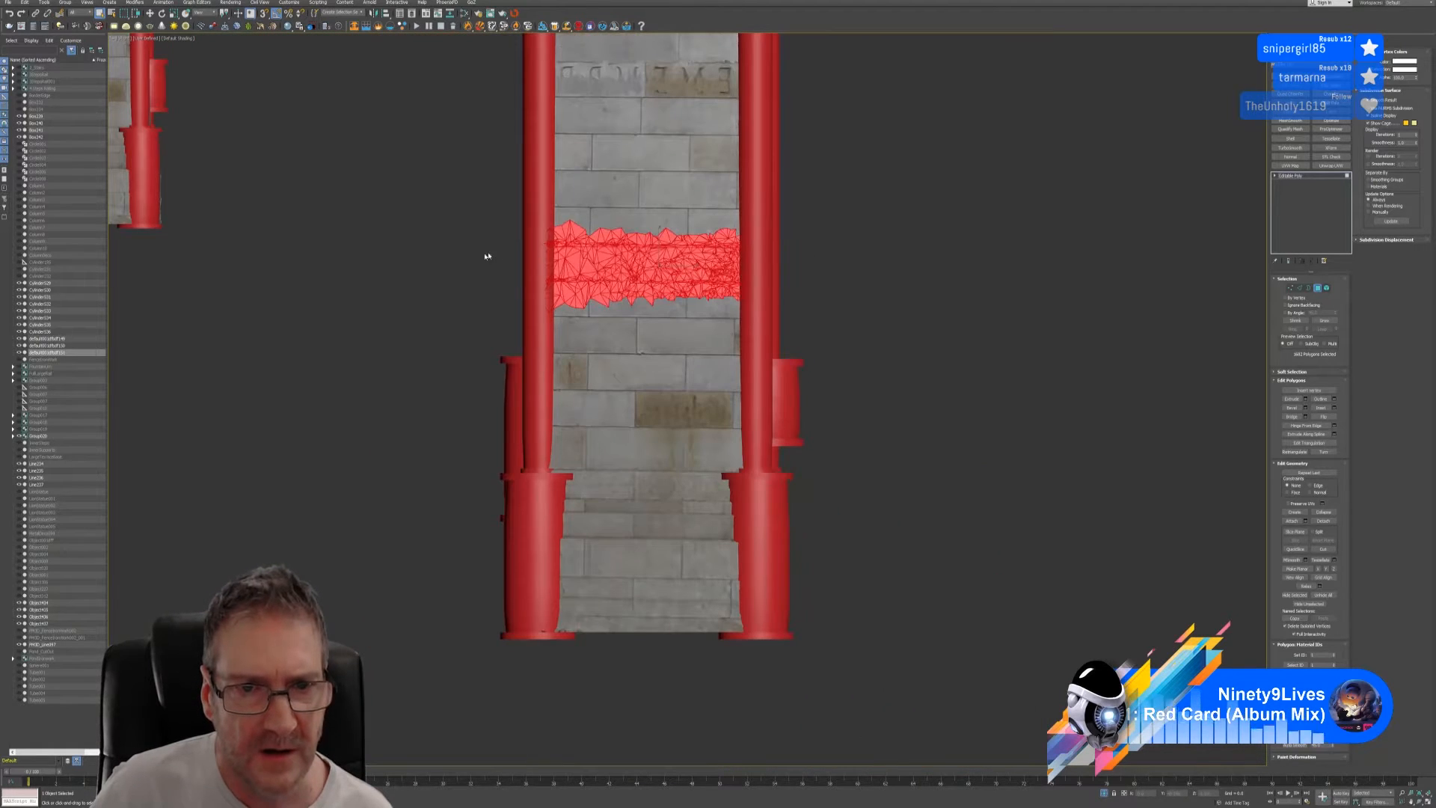
drag(483, 253, 862, 692)
middle_drag(852, 336, 1005, 385)
scroll(865, 410, up, 3)
scroll(909, 404, up, 2)
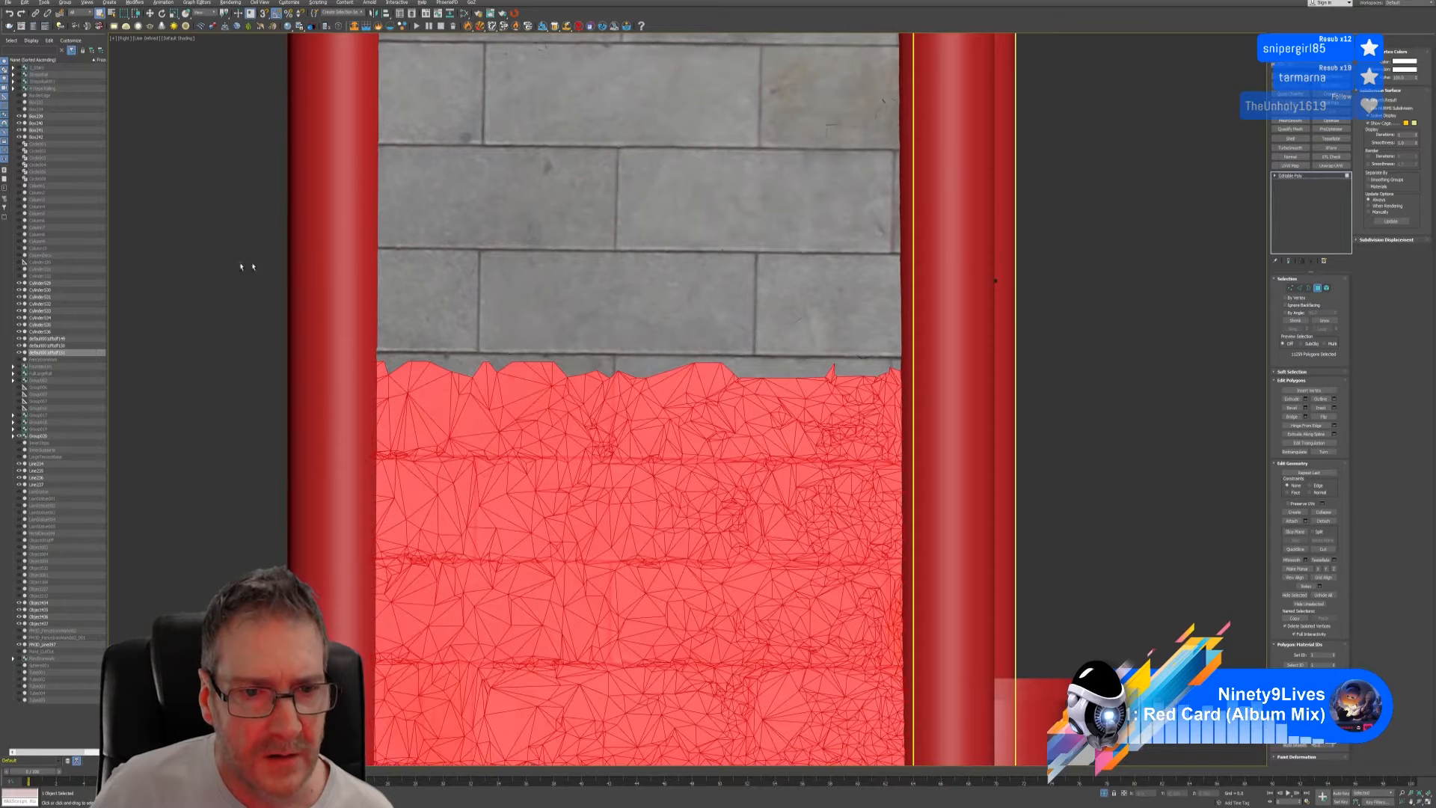
- Even out the selection's upper border along the mortar joint by deselecting and re-adding strips of polygons
alt+drag(956, 335, 986, 373)
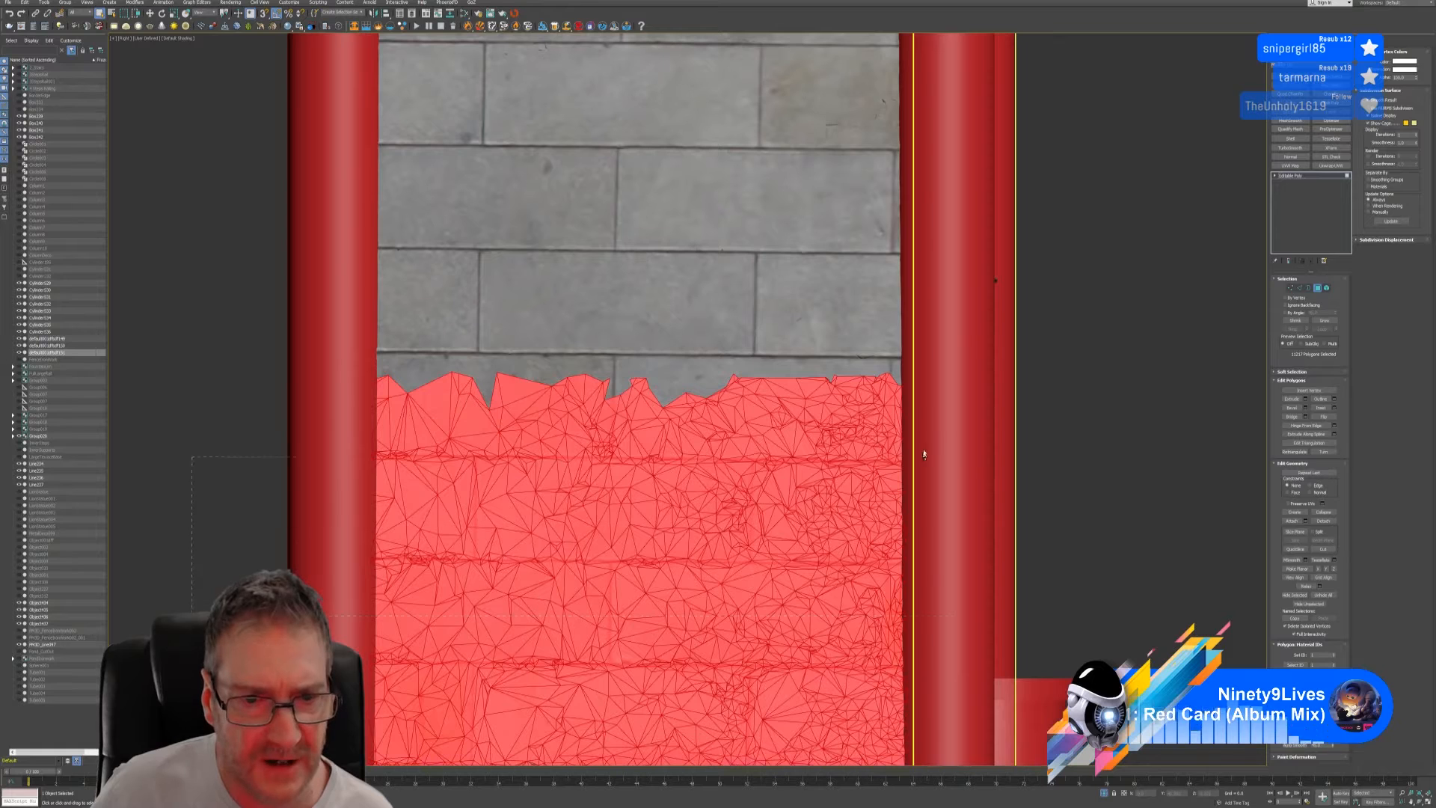
ctrl+drag(924, 455, 1045, 350)
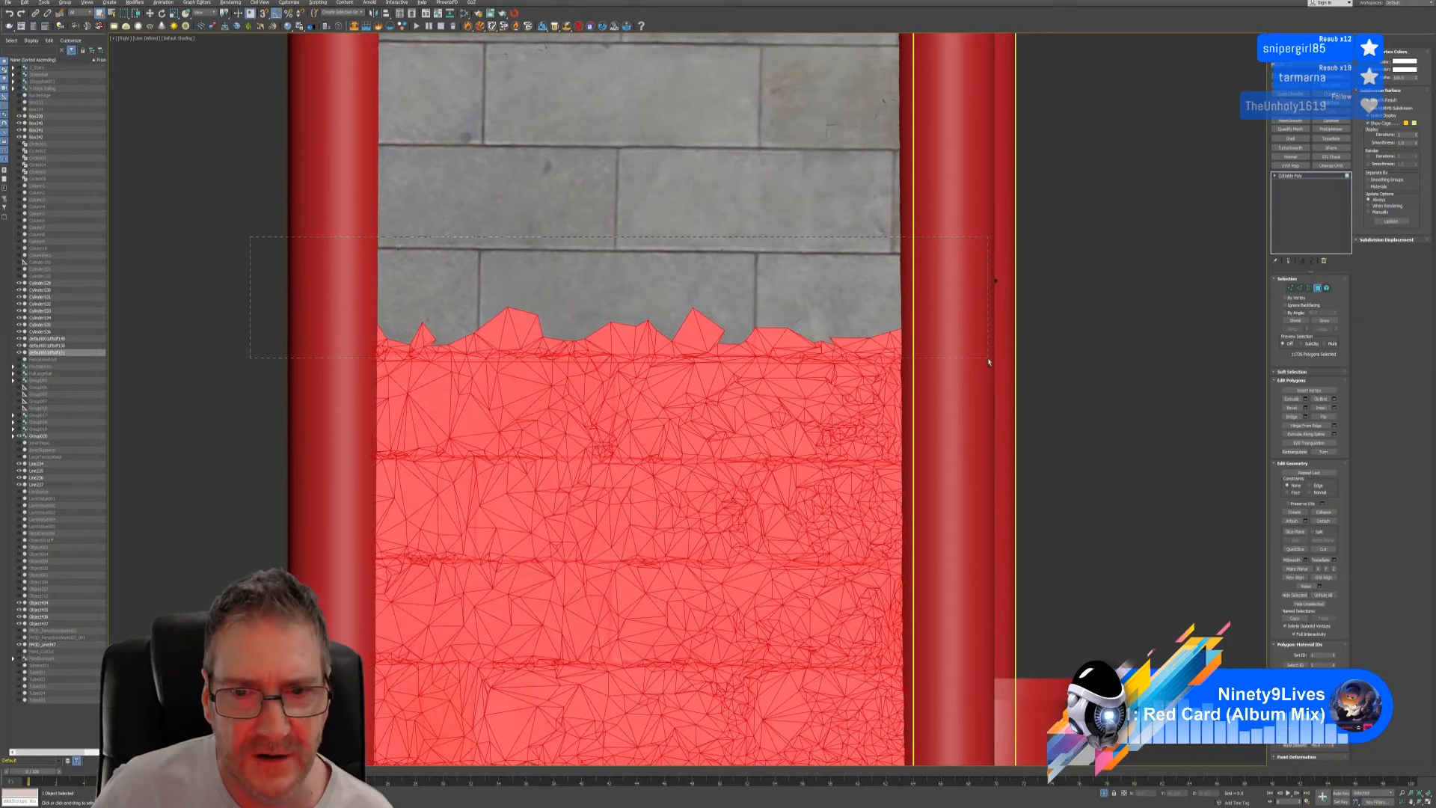
alt+drag(988, 362, 987, 362)
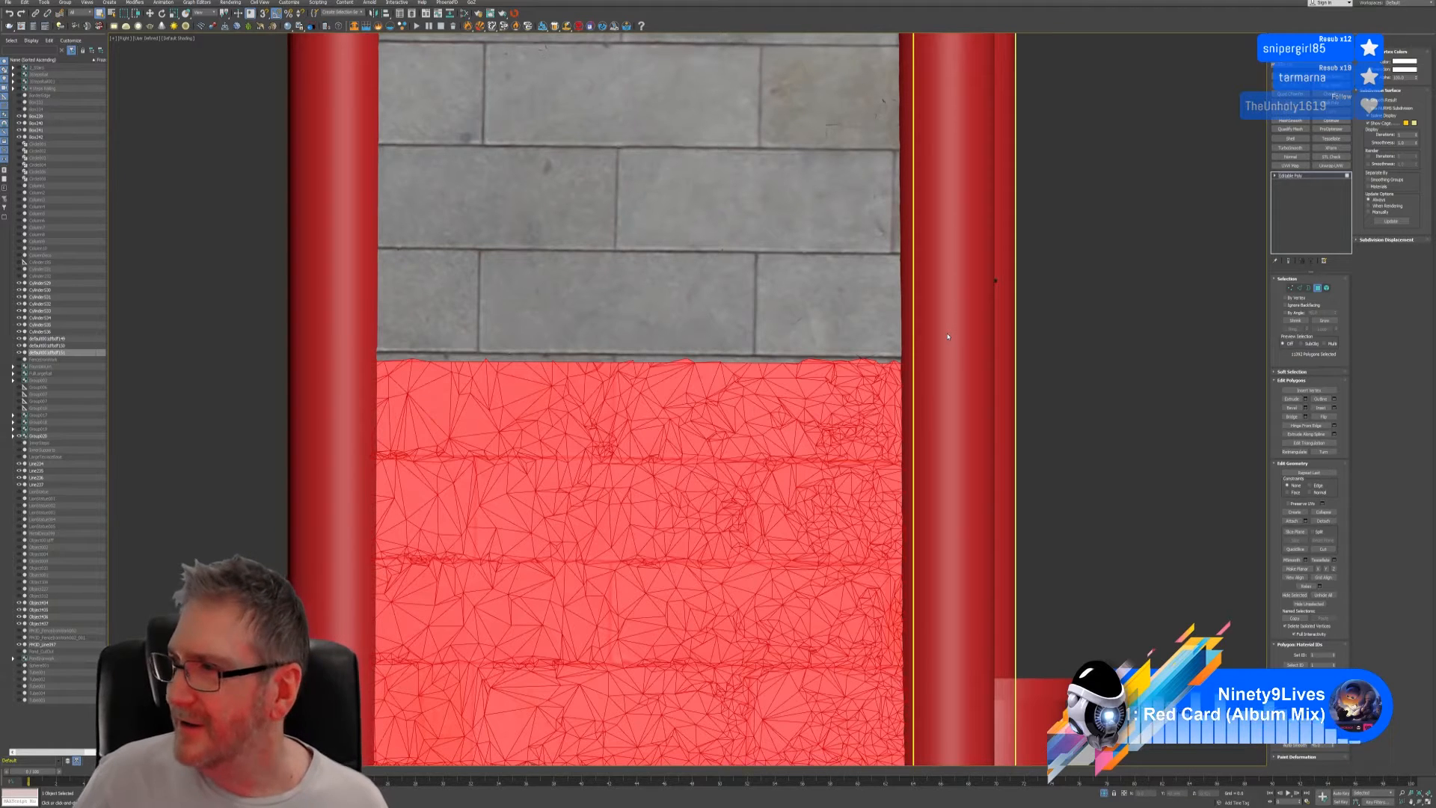
- Trim the last polygons protruding above the selection's upper edge, just below the joint, including those at the panel's right end
scroll(940, 342, up, 2)
scroll(940, 341, down, 2)
middle_drag(940, 341, 965, 350)
alt+drag(1023, 351, 1010, 371)
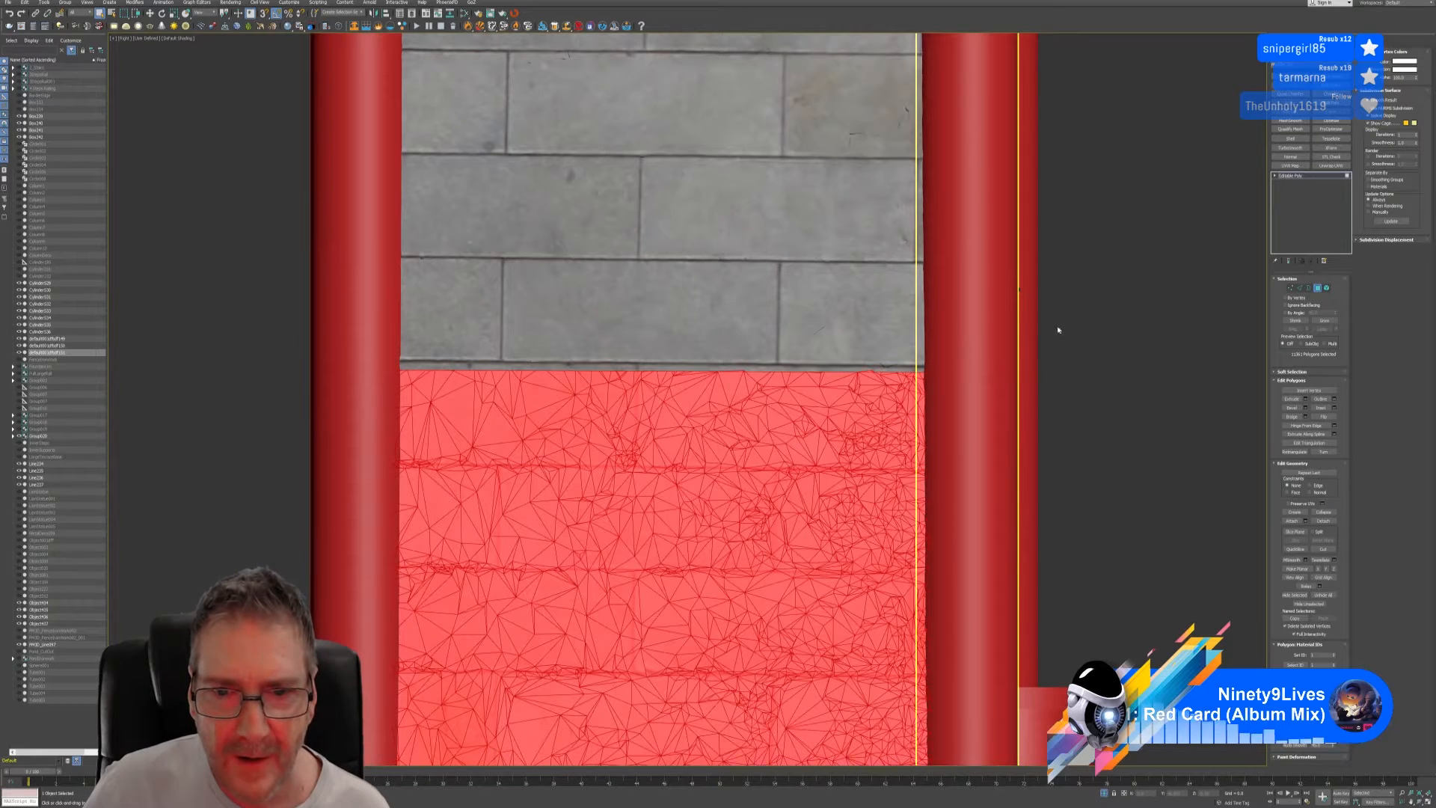
scroll(1058, 330, up, 2)
drag(791, 374, 777, 392)
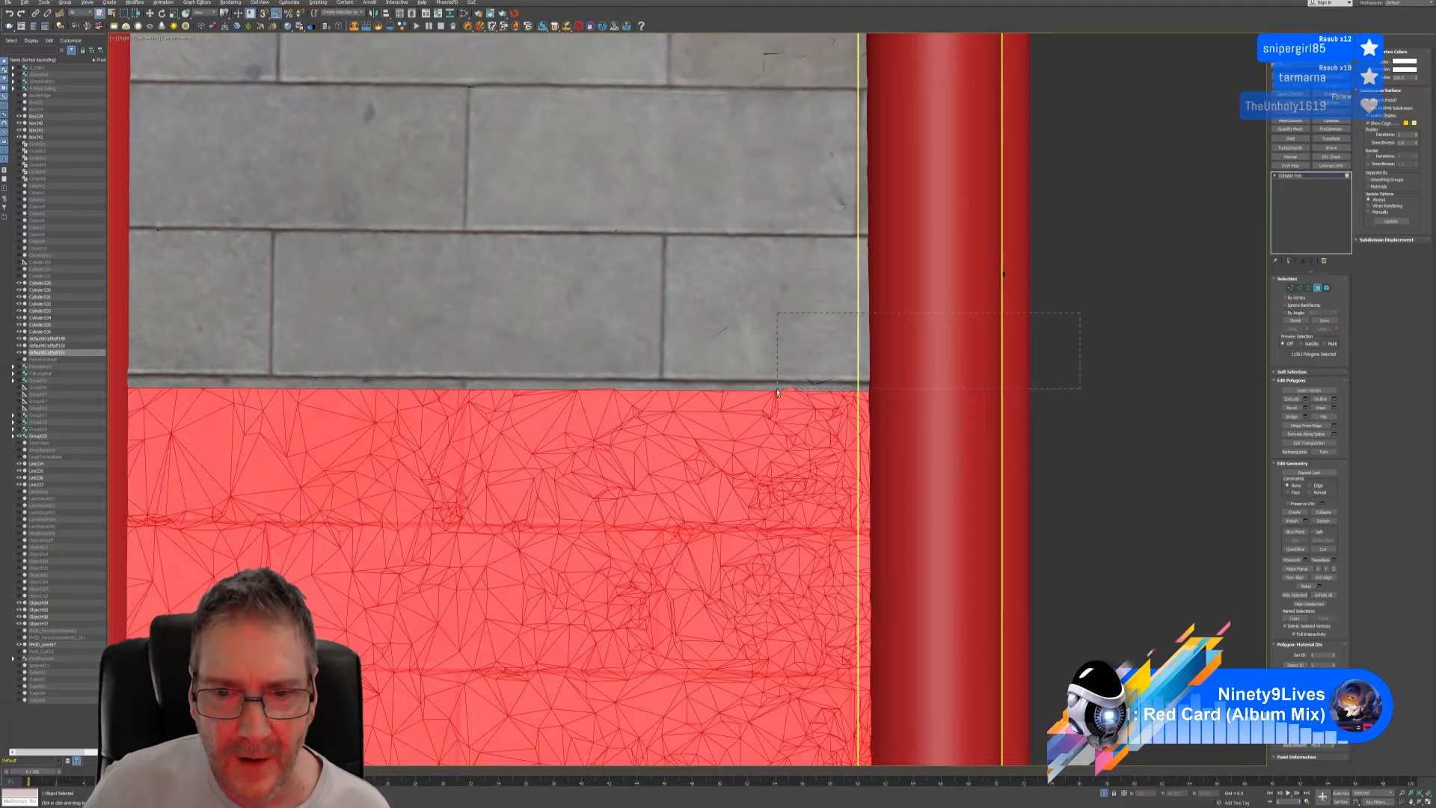
- Delete the selected lower polygons of the side panel
scroll(801, 372, down, 4)
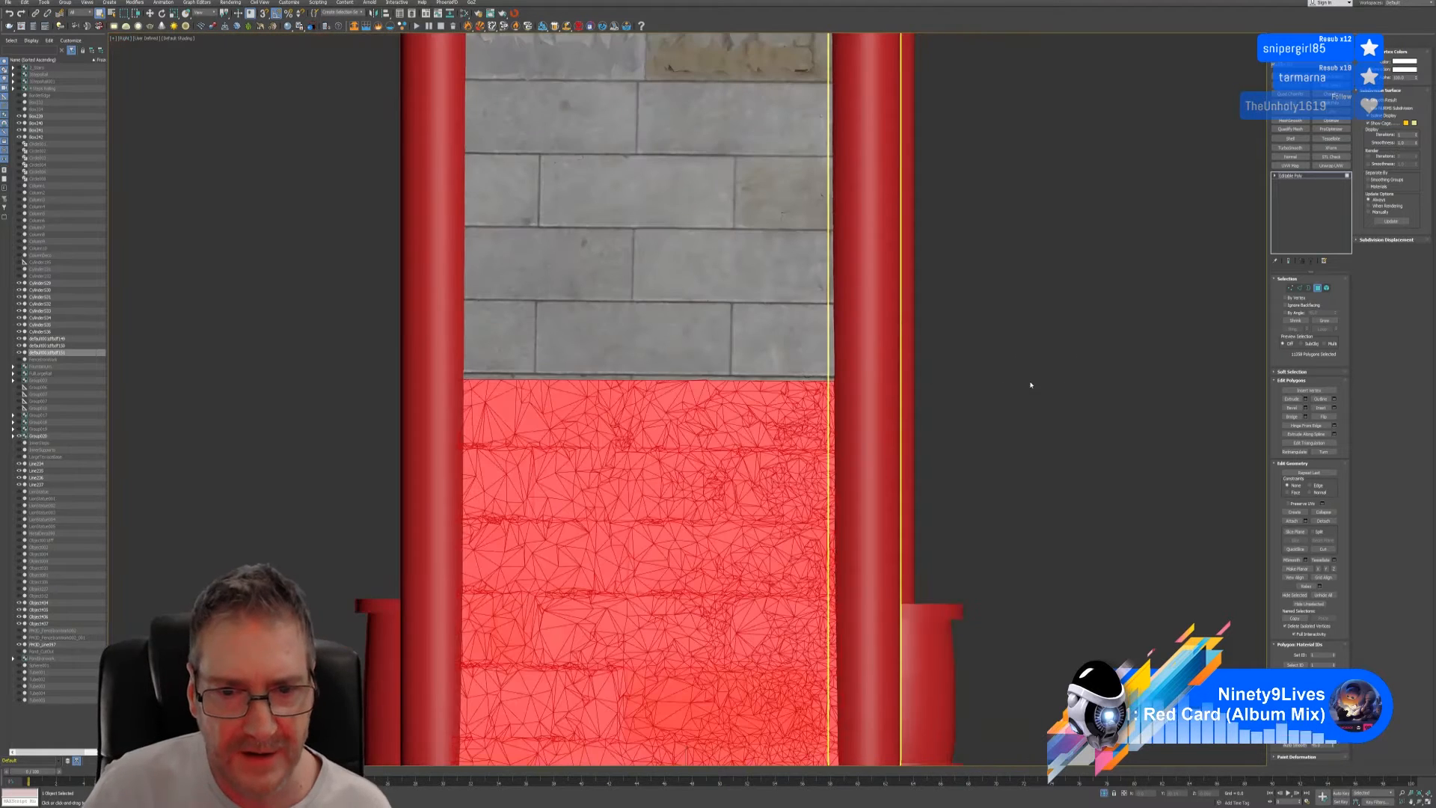
key(Delete)
scroll(1022, 380, down, 3)
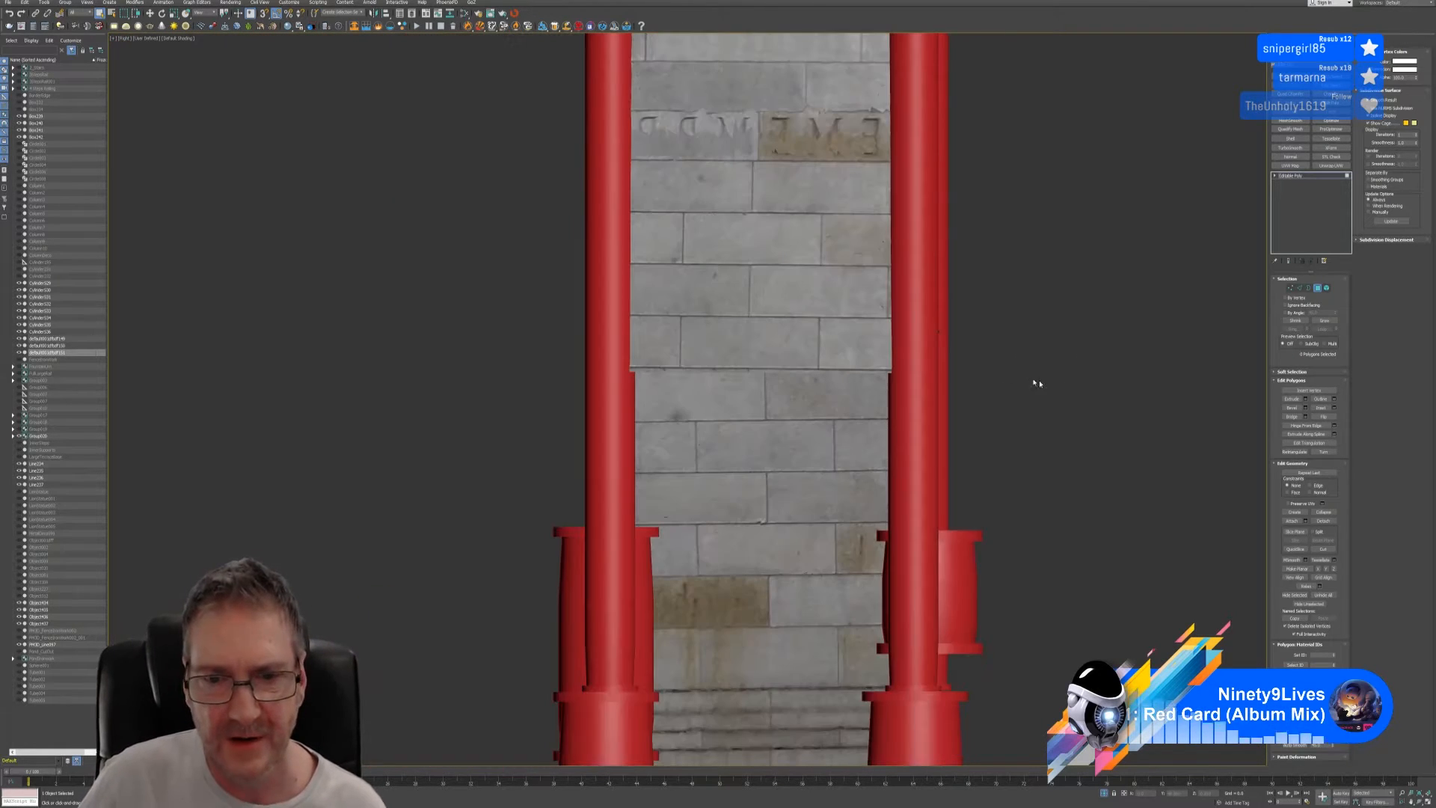
- Restore the four-view layout with its Left view and leave polygon editing
click(127, 40)
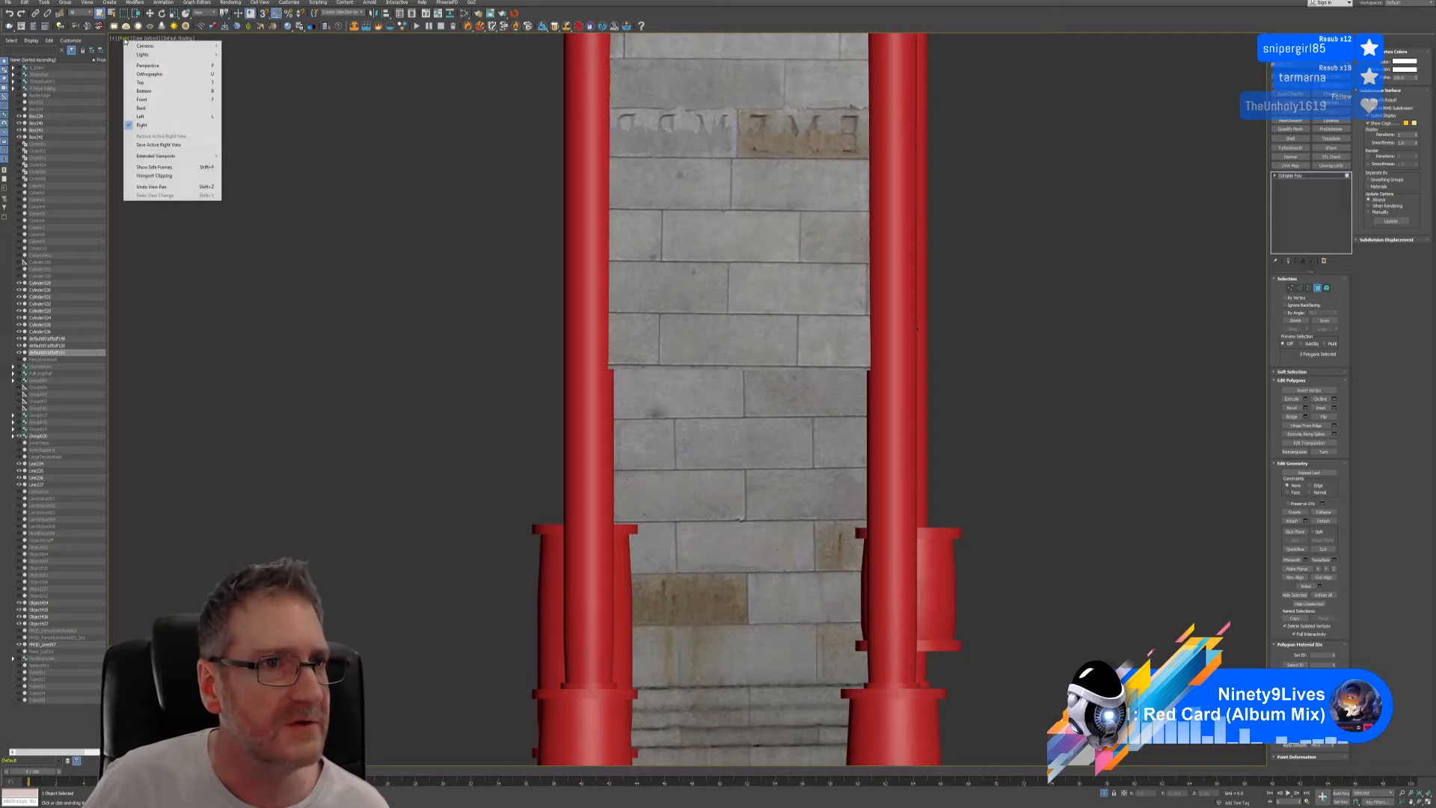
click(145, 118)
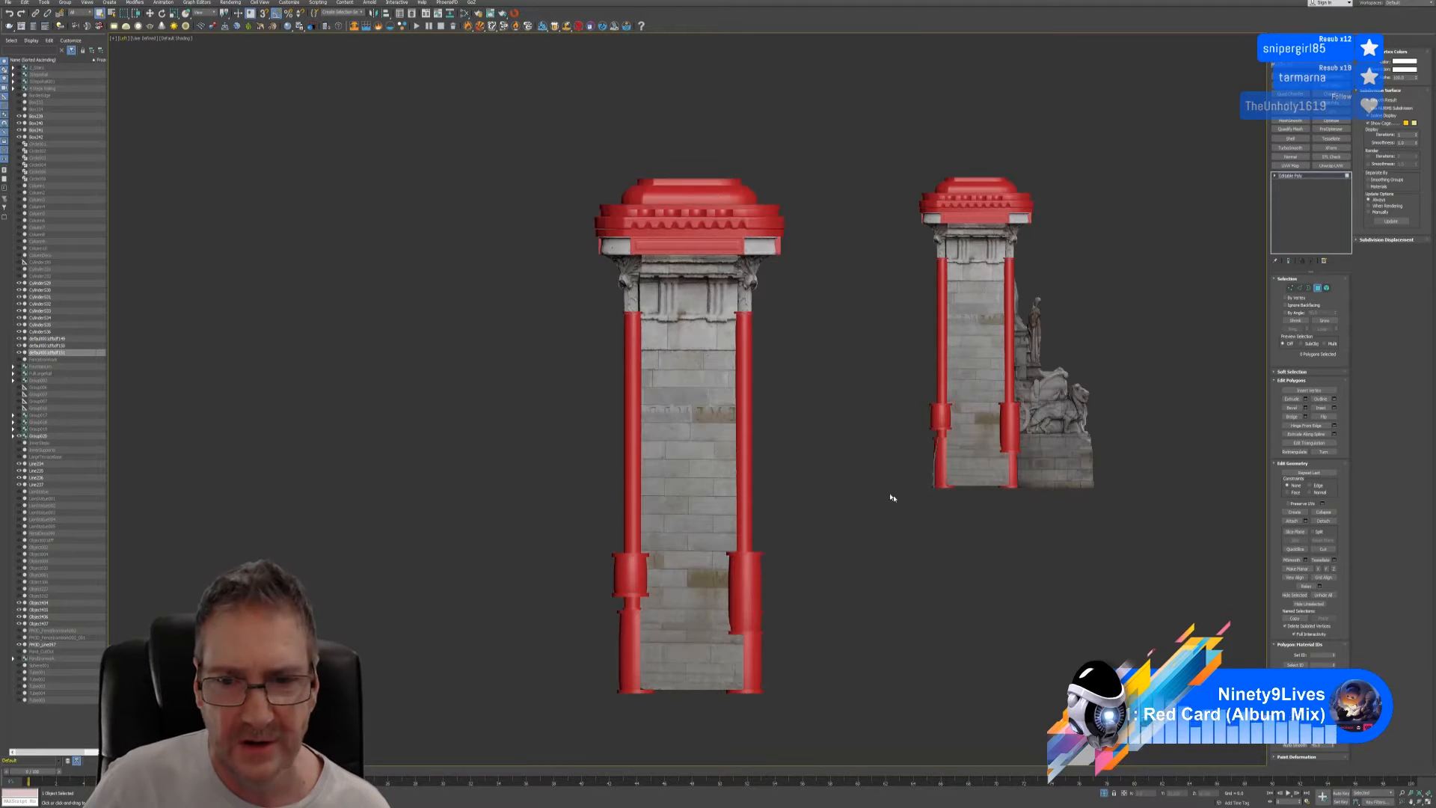
key(alt+w)
middle_click(686, 494)
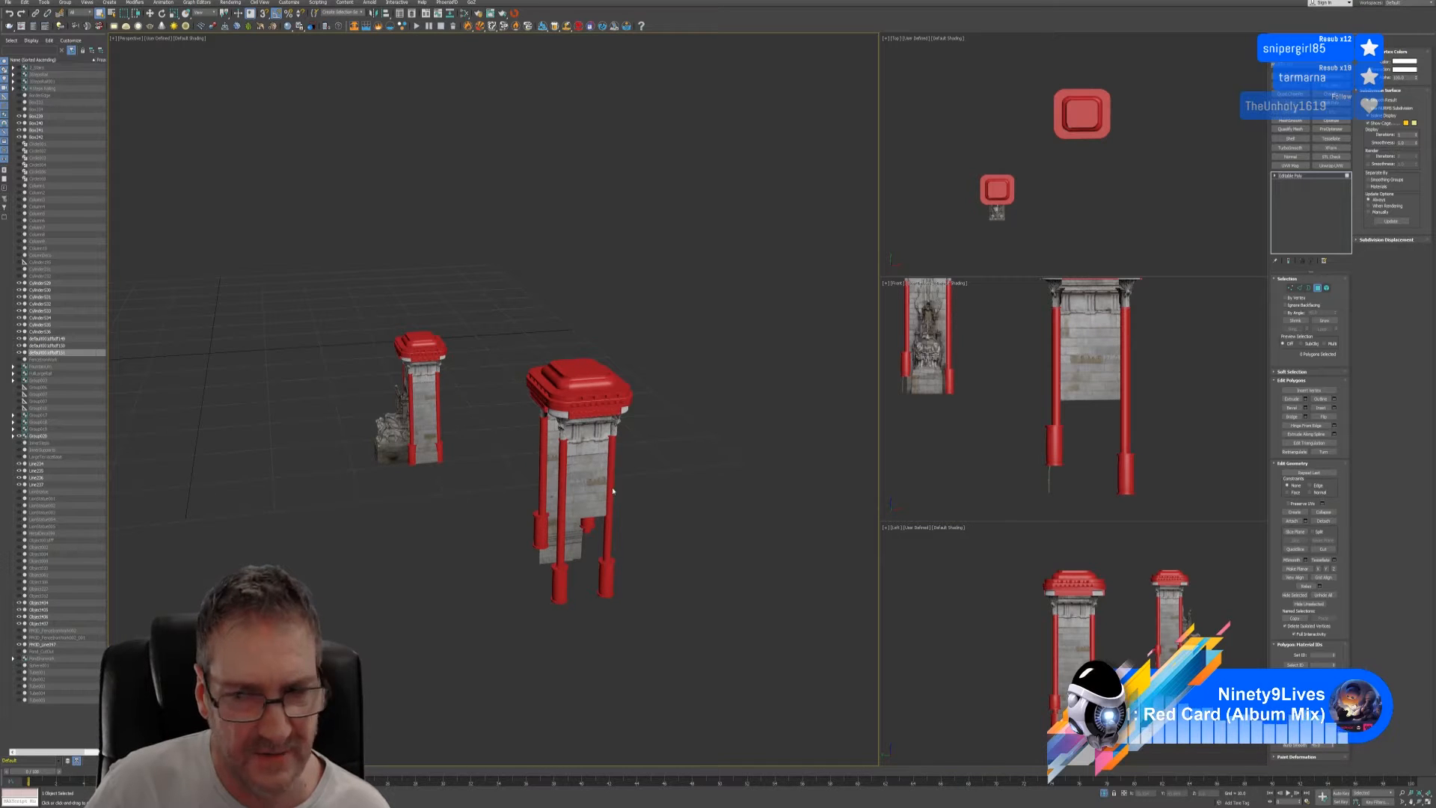
click(1318, 289)
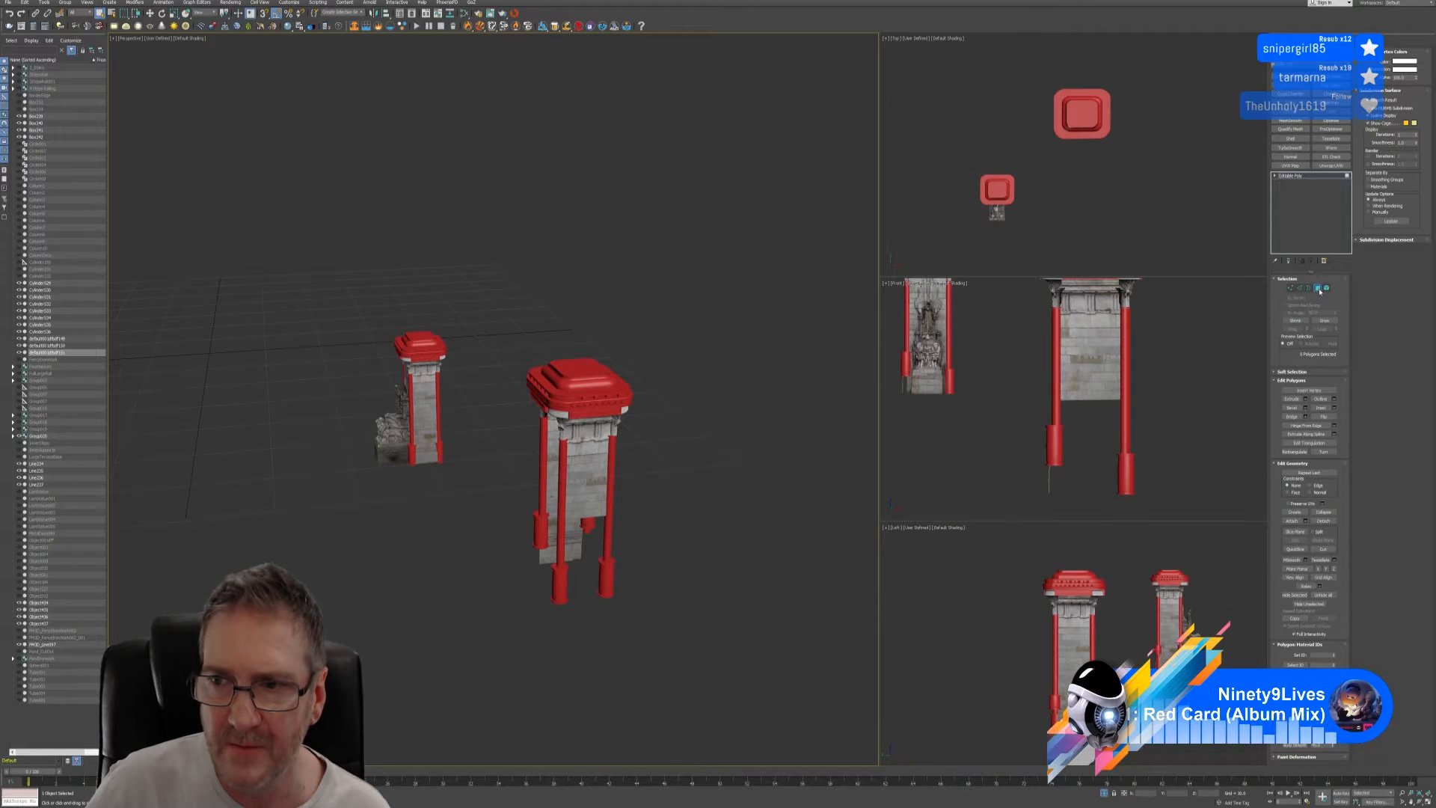
- Select the stone panel on the full-size pillar's opposite side and show it in the maximized Left view
click(555, 472)
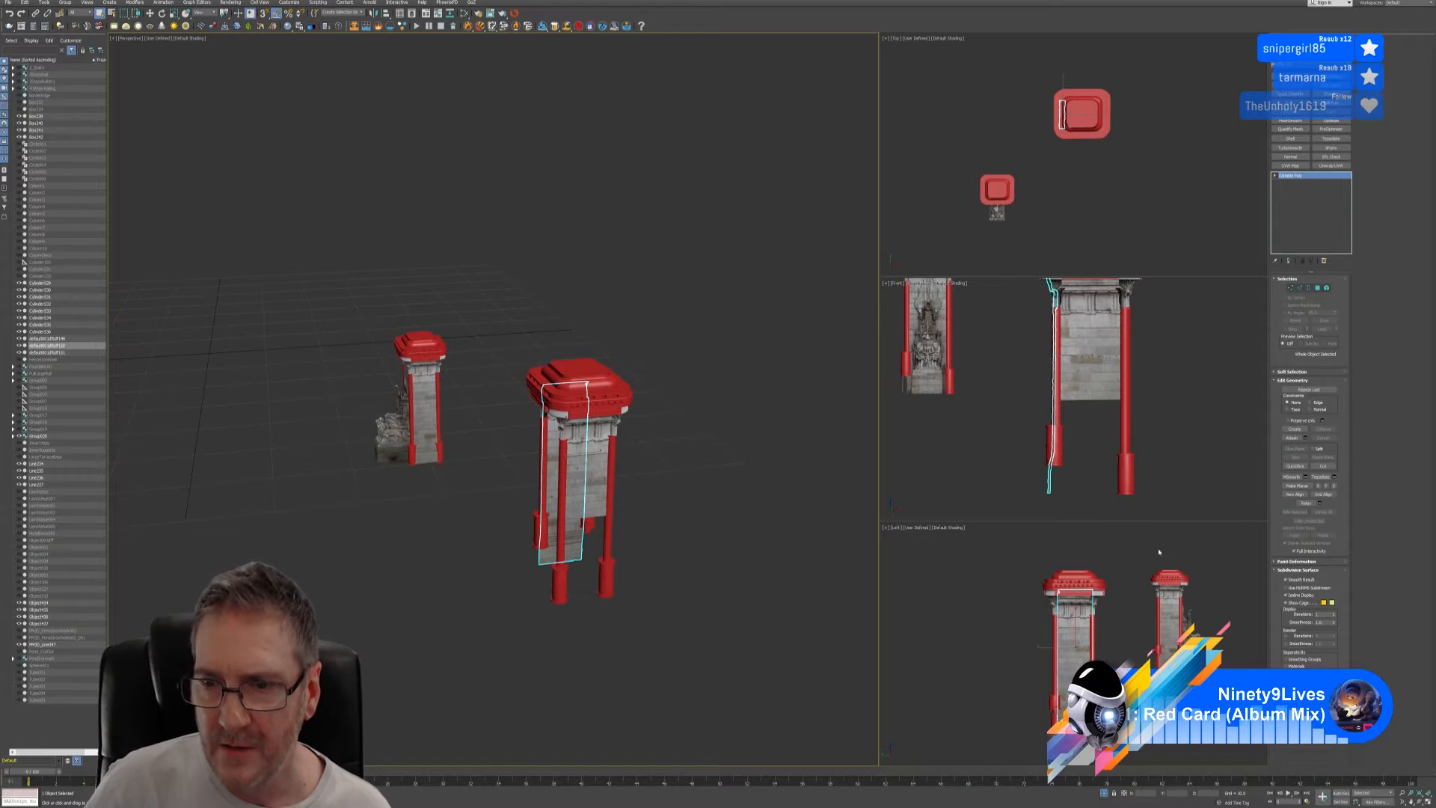
right_click(980, 613)
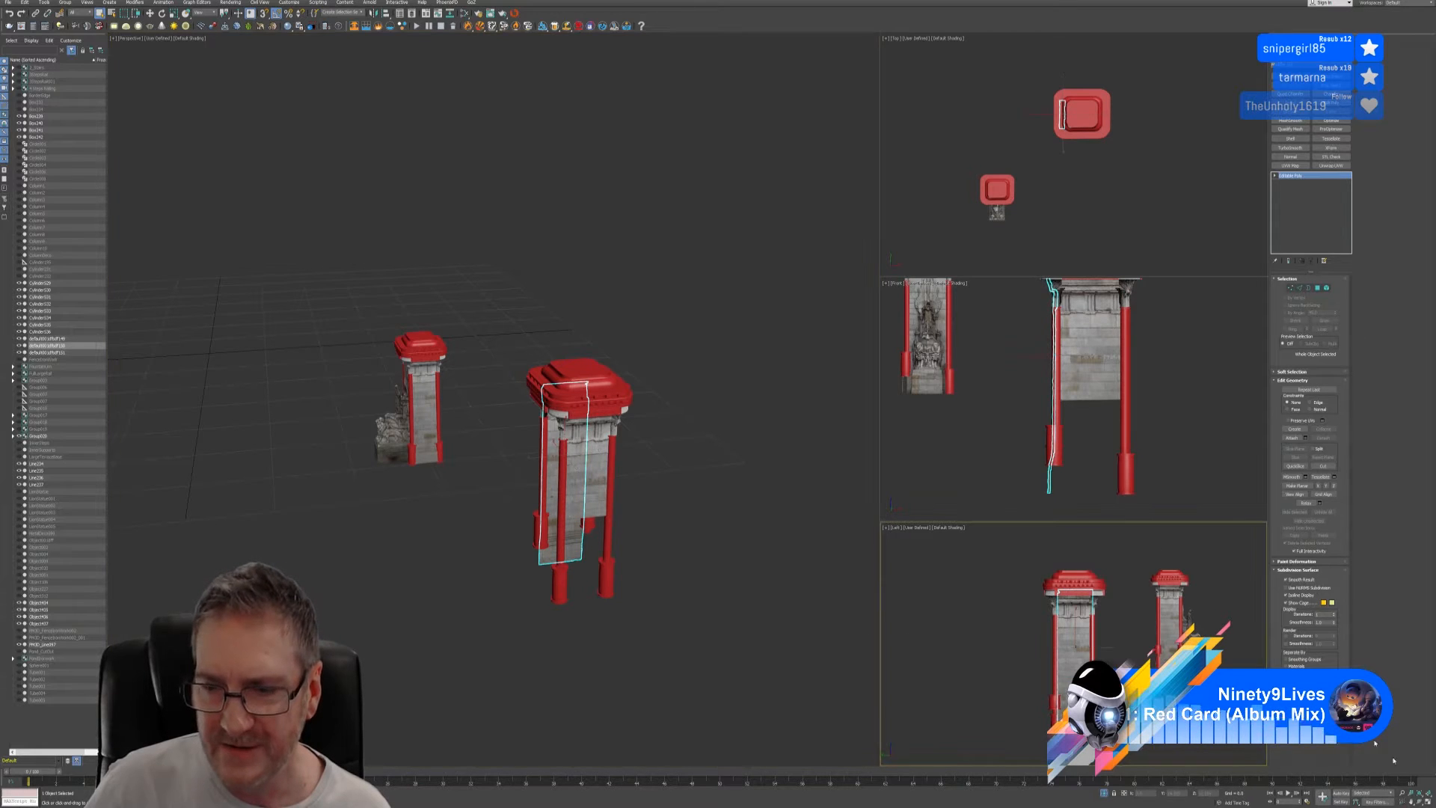
click(1427, 801)
middle_drag(823, 477, 836, 474)
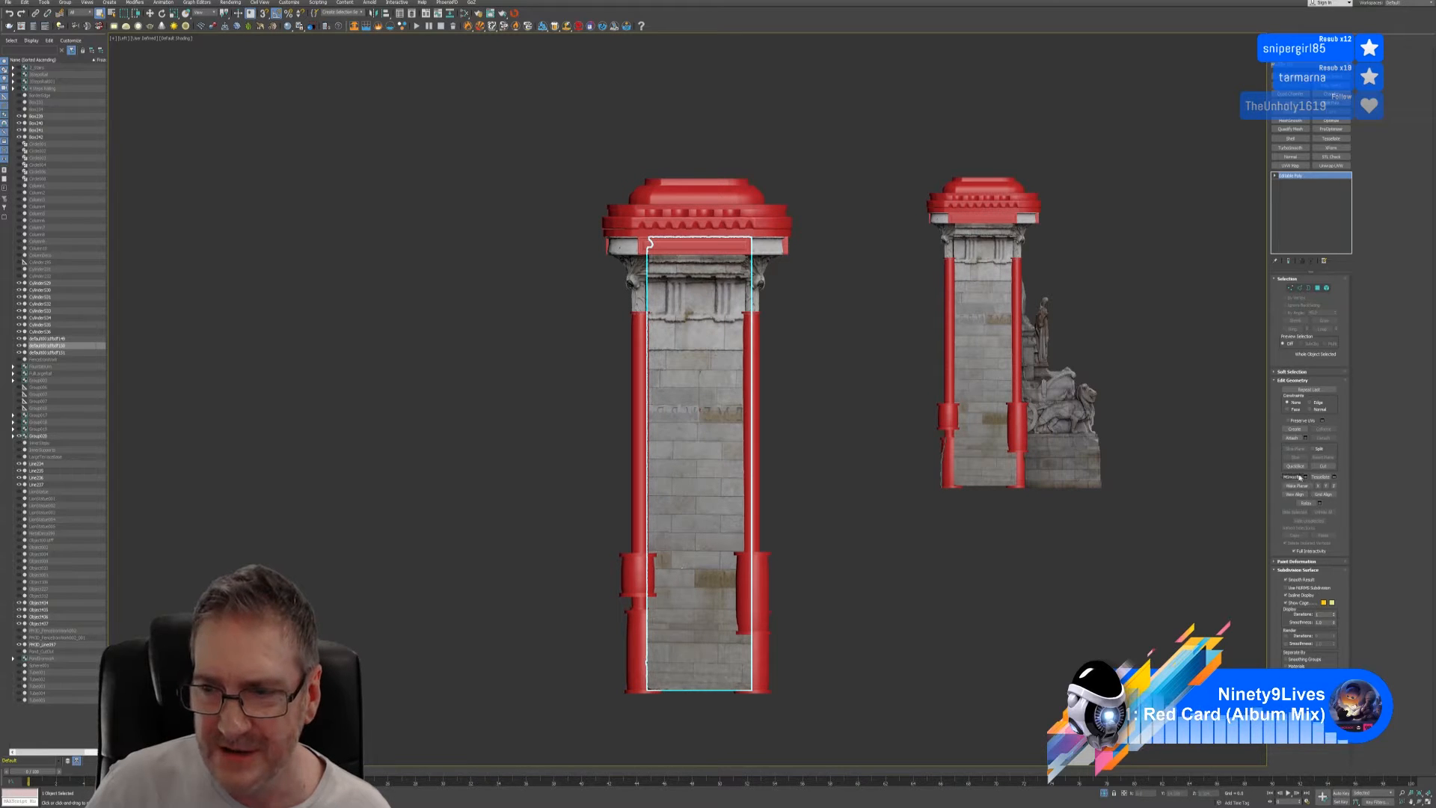
click(1295, 465)
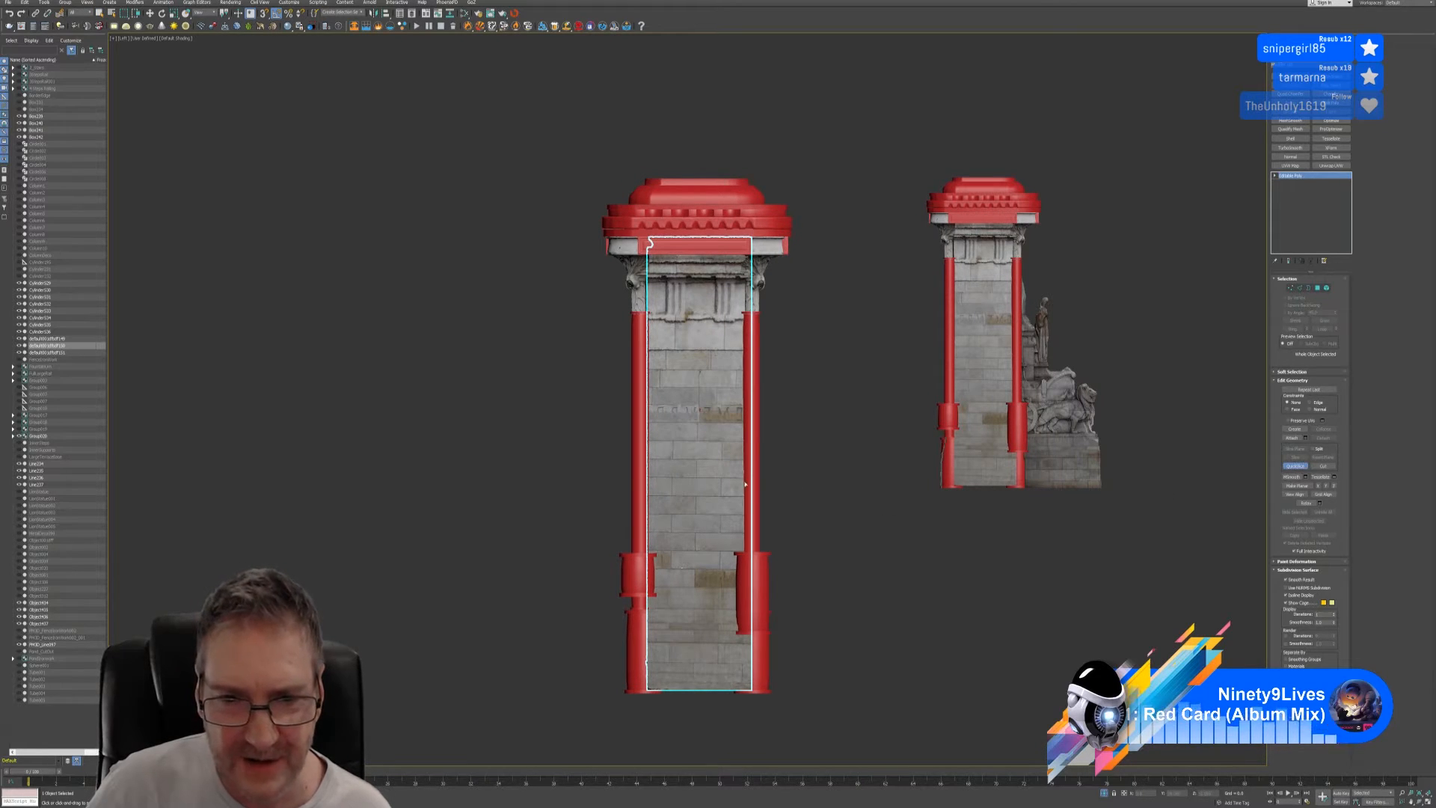
click(642, 499)
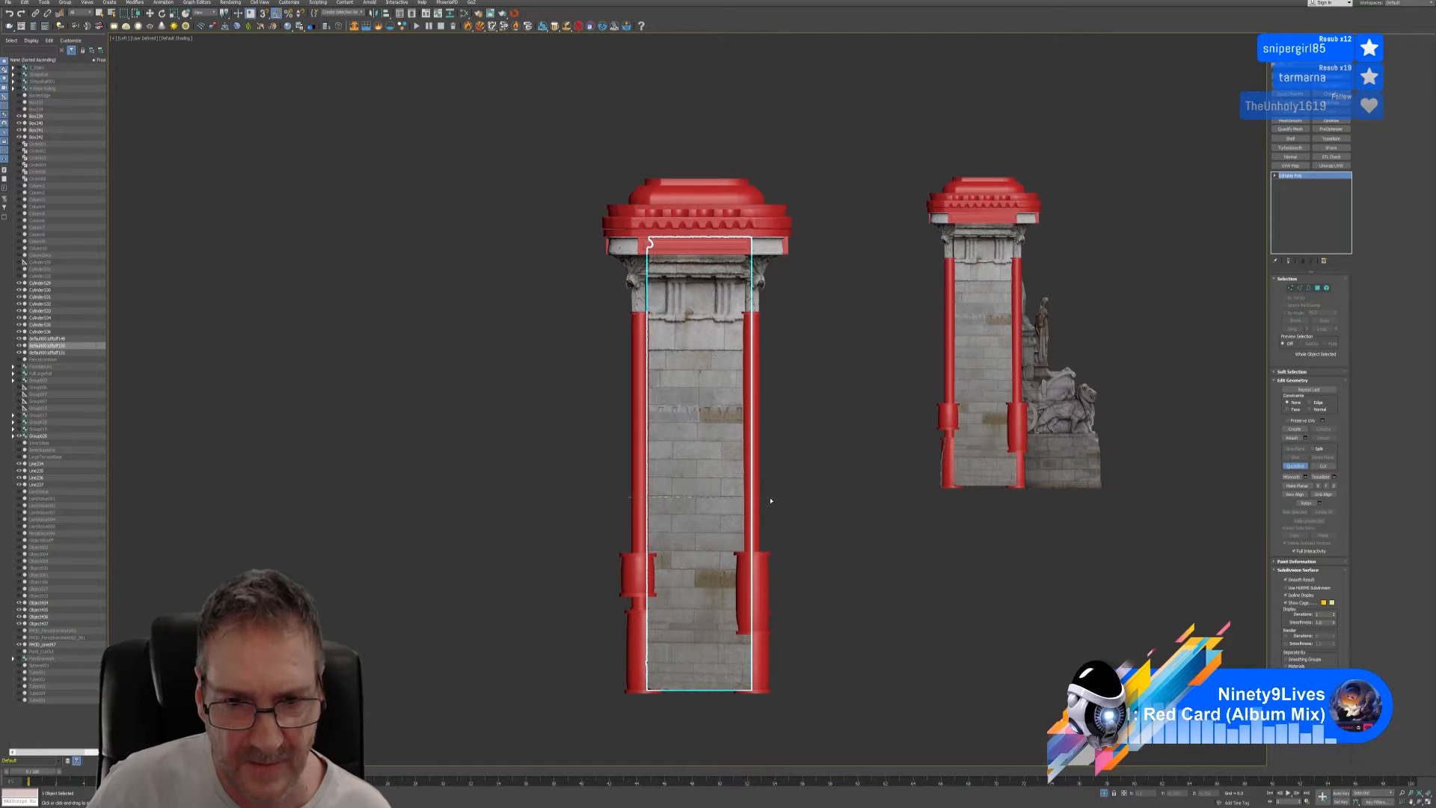
click(1299, 466)
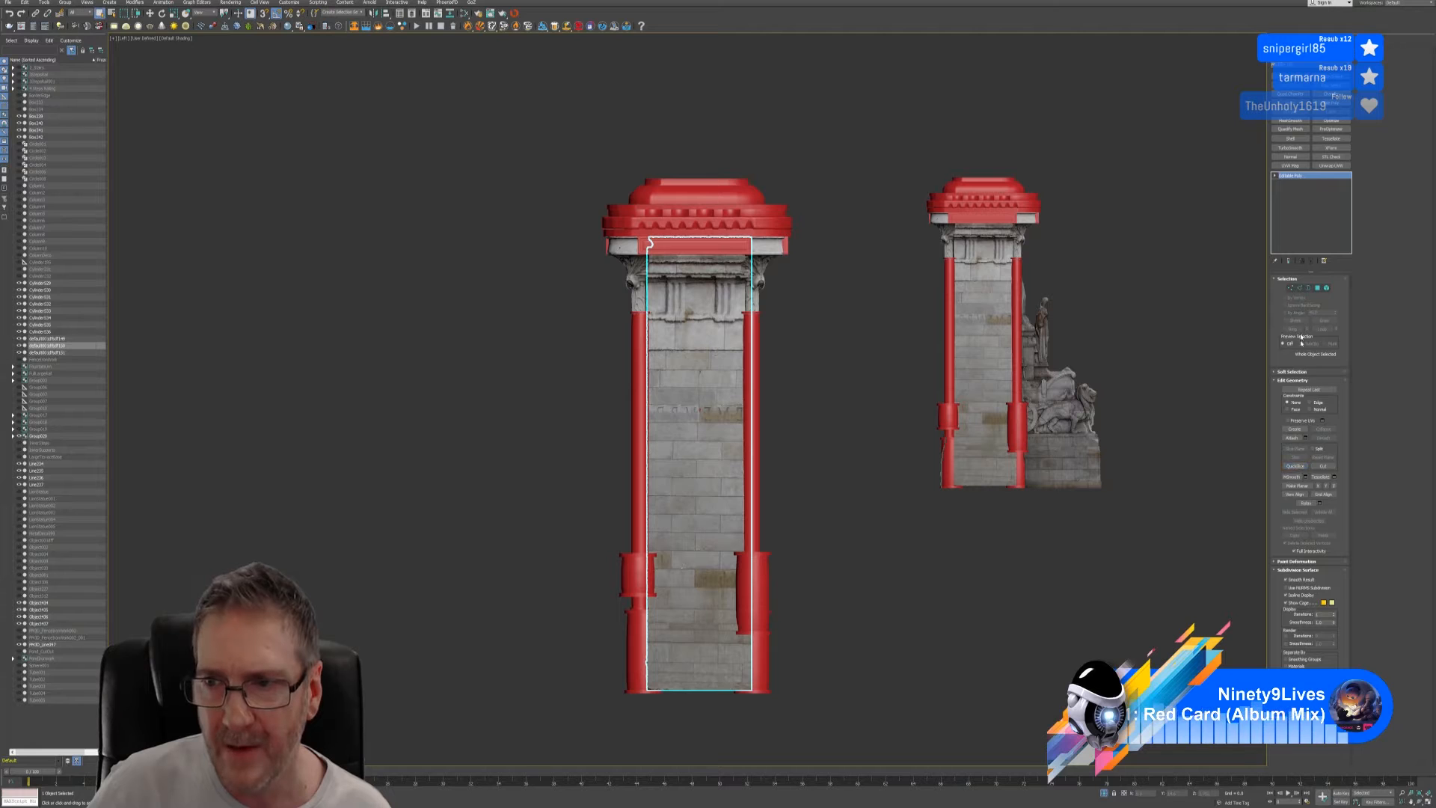
- Enter polygon editing and select the opposite panel's polygons from just below the inscription course down to the base
click(1317, 288)
drag(598, 699, 863, 439)
scroll(766, 491, up, 8)
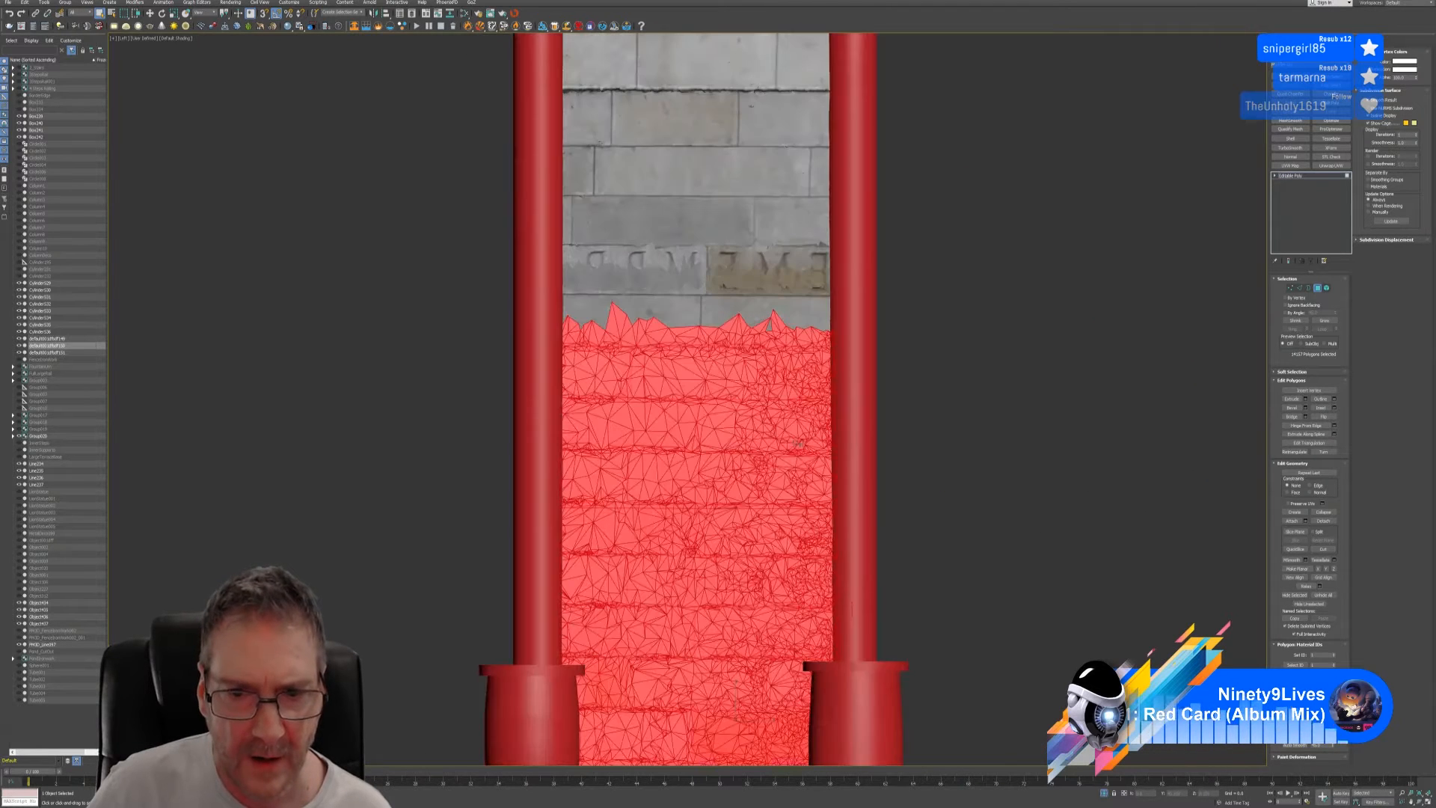
scroll(629, 485, up, 4)
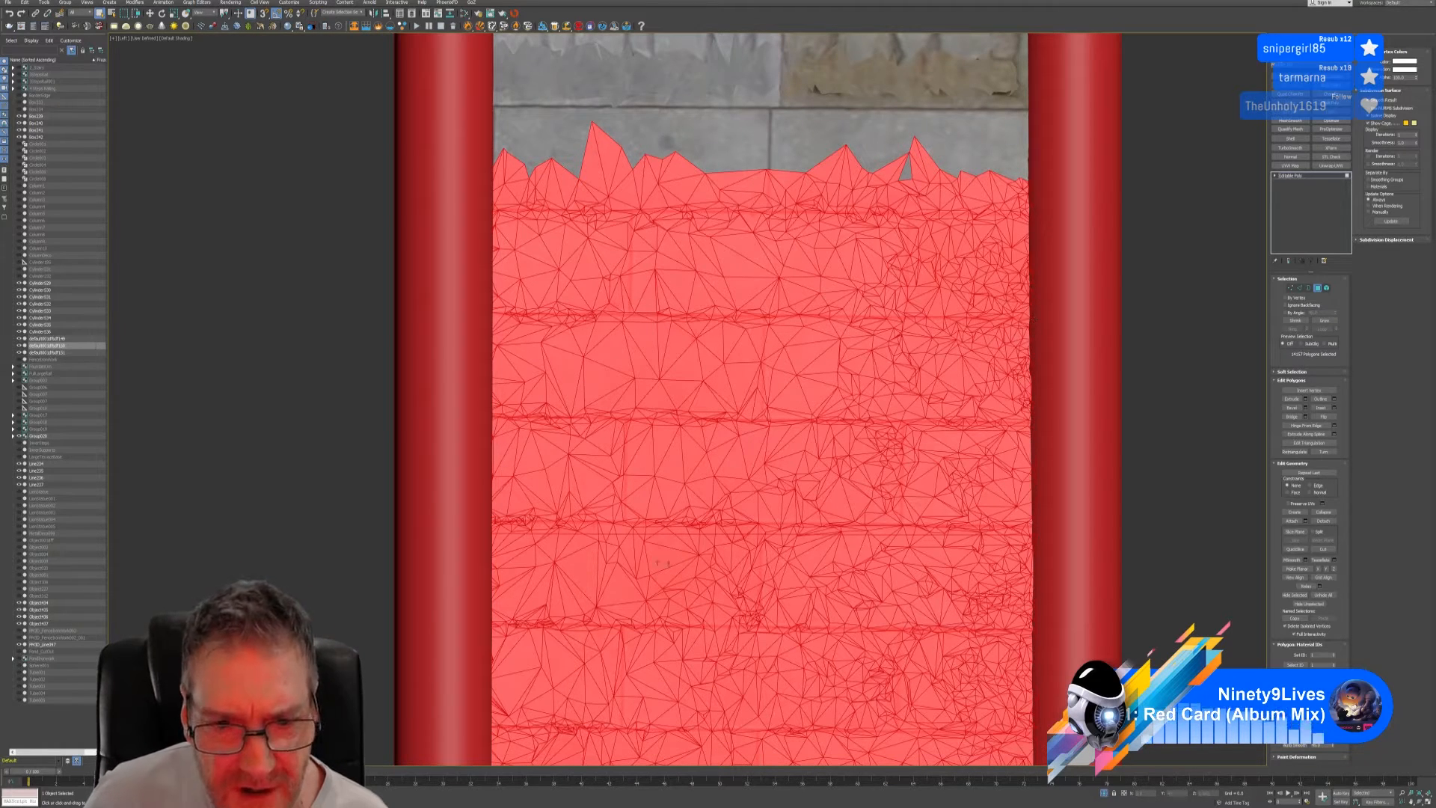
- Deselect the courses above the cut-height mortar joint and trim the selection's upper border to just below that joint
middle_drag(694, 564, 666, 555)
drag(297, 122, 1134, 519)
middle_drag(1172, 464, 1157, 409)
alt+drag(227, 273, 821, 349)
mouse_move(1109, 458)
alt+mouse_down()
mouse_move(1102, 469)
mouse_move(1092, 453)
alt+mouse_up()
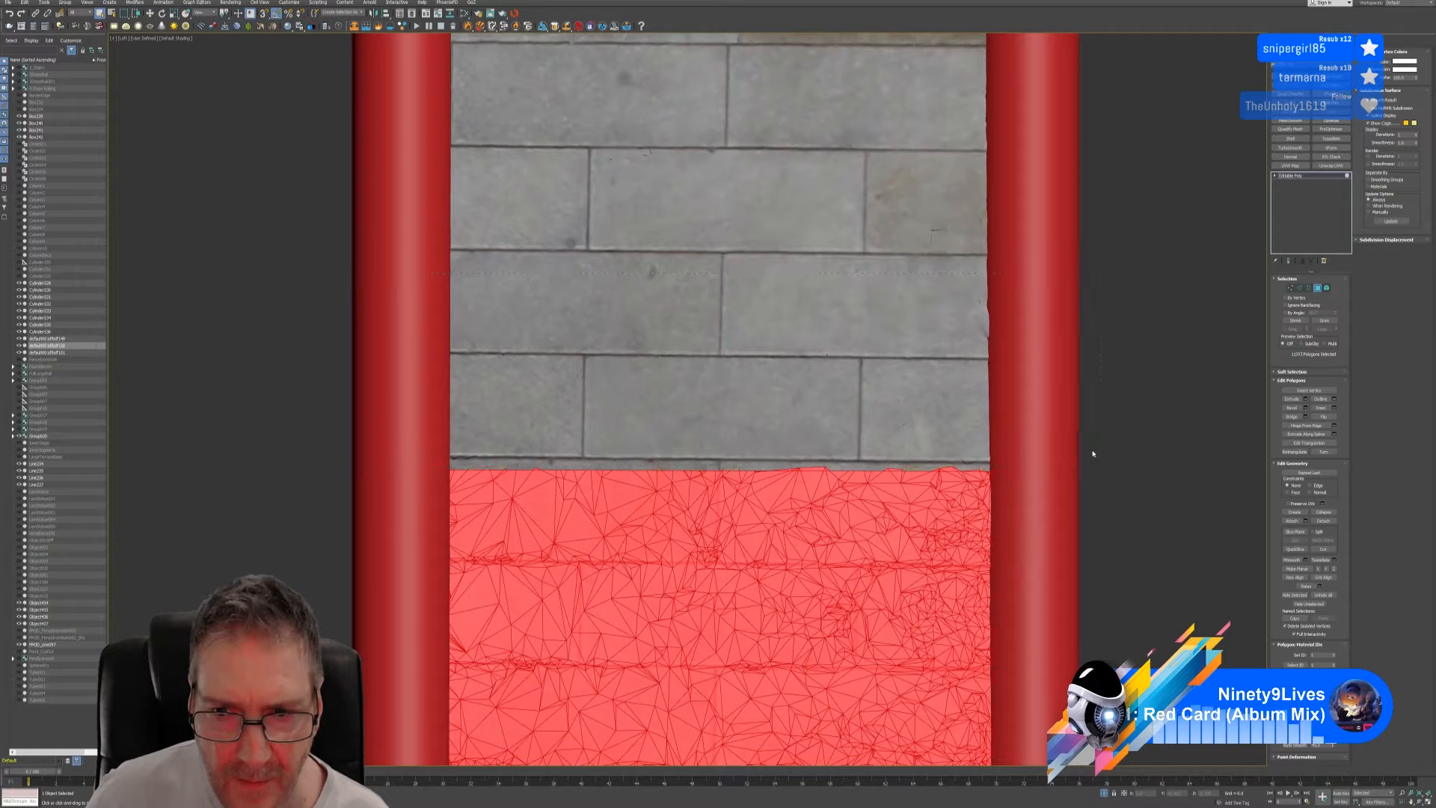
- Deselect the stray polygons along the cut-height joint, delete the opposite panel's selected lower courses and leave polygon editing
alt+drag(797, 450, 706, 472)
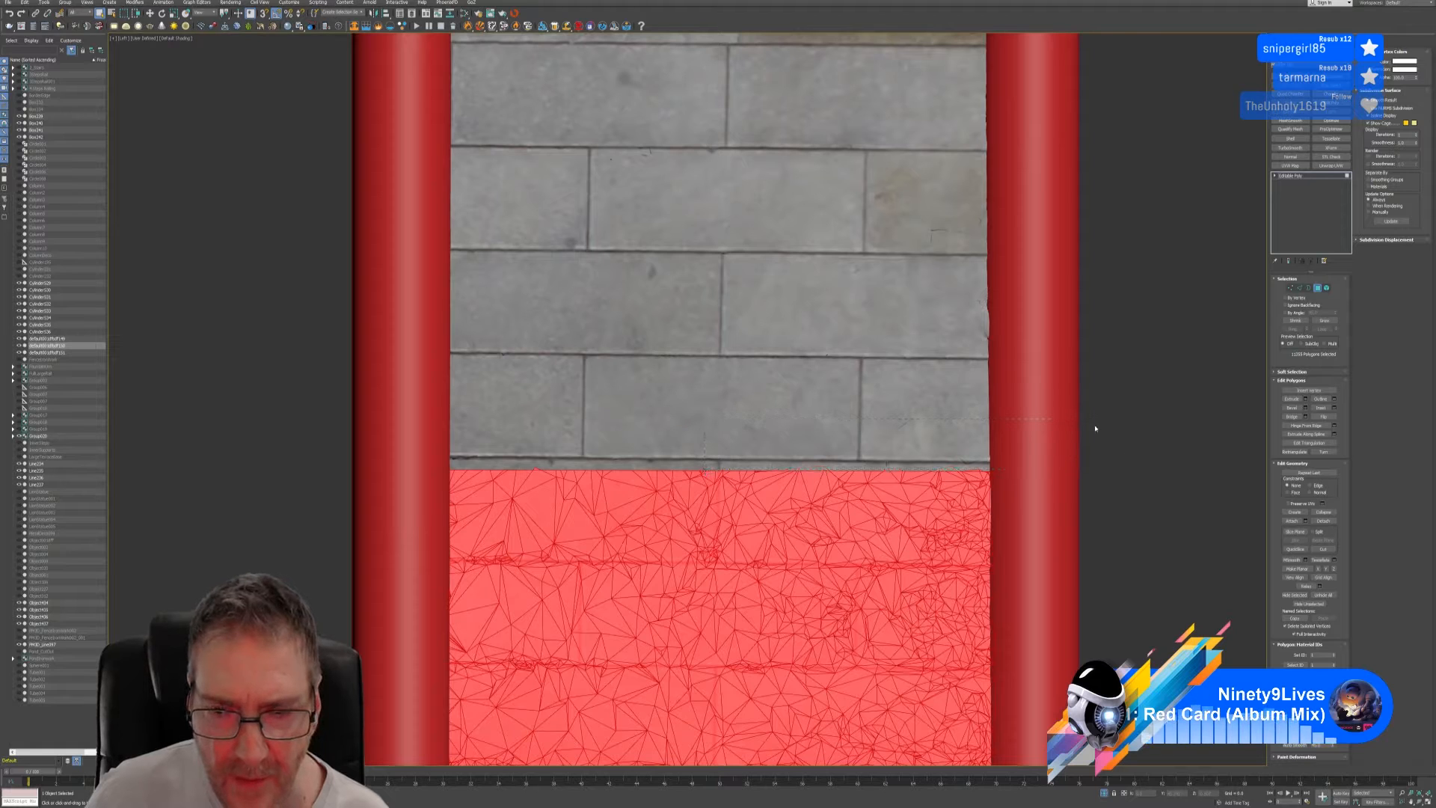
alt+drag(1099, 426, 943, 473)
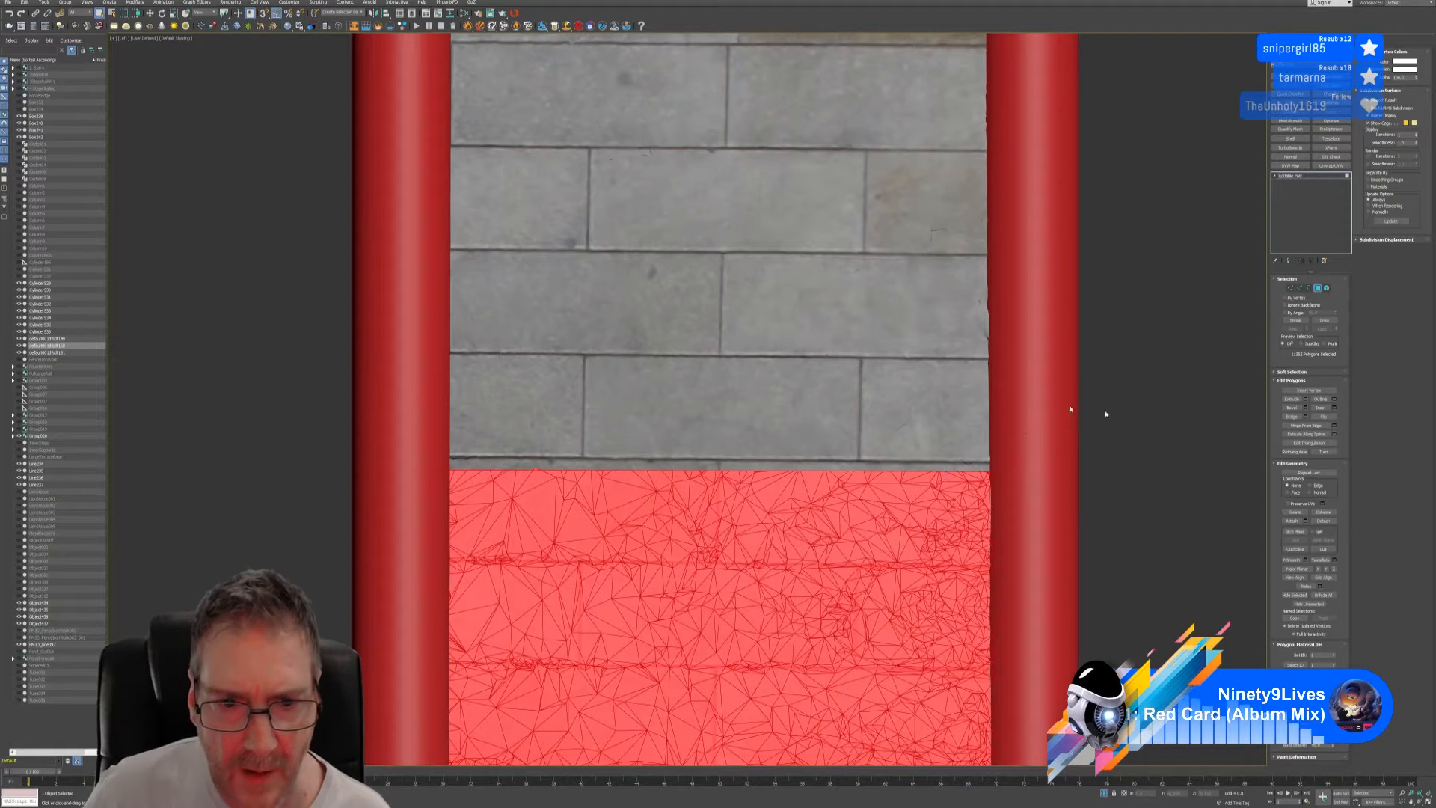
drag(309, 380, 588, 473)
scroll(1112, 417, down, 3)
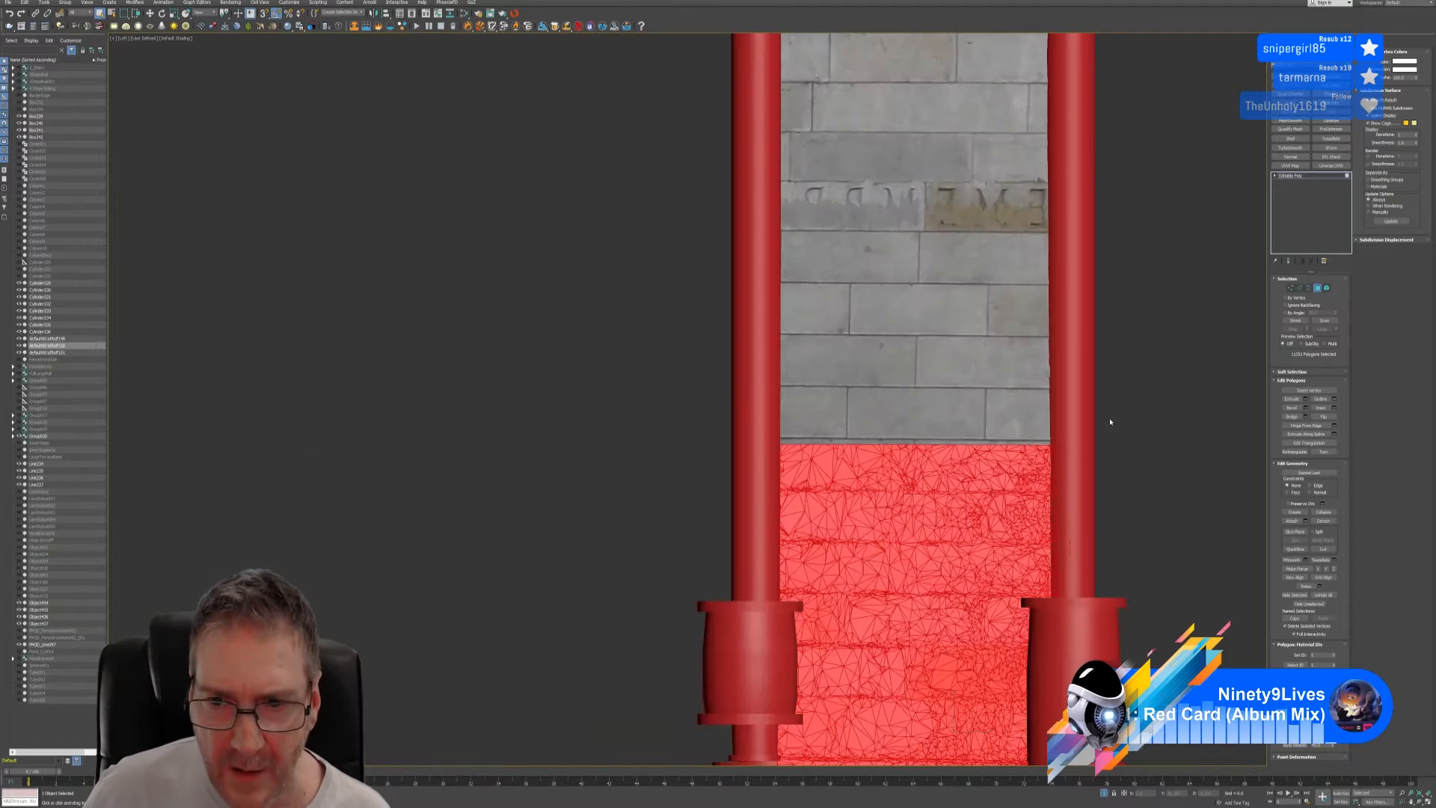
middle_drag(1113, 417, 993, 383)
key(Delete)
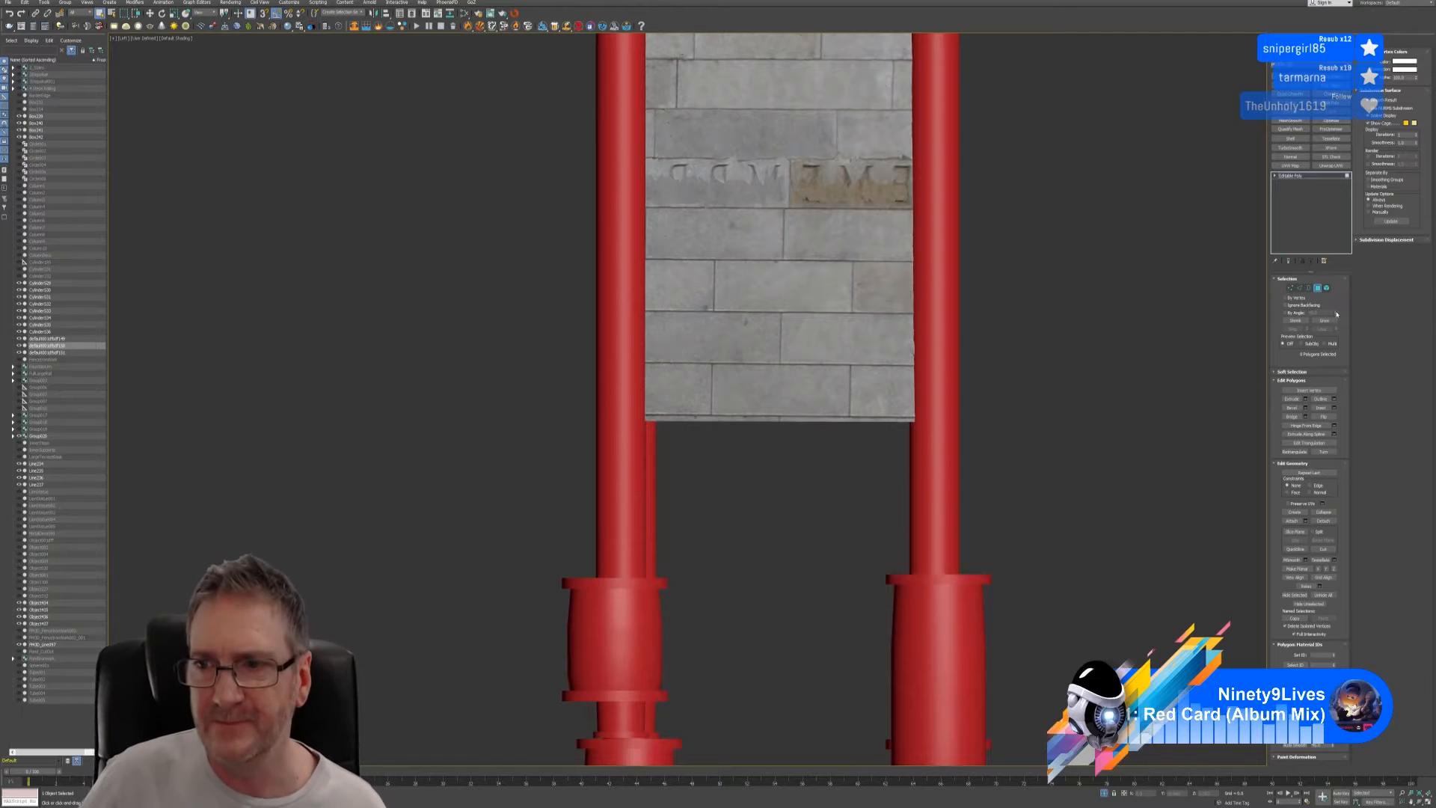
click(1318, 288)
- Restore the four-view layout, end the pillars' isolation and isolate only the shortened panel with the weathered inscription
scroll(1052, 392, down, 4)
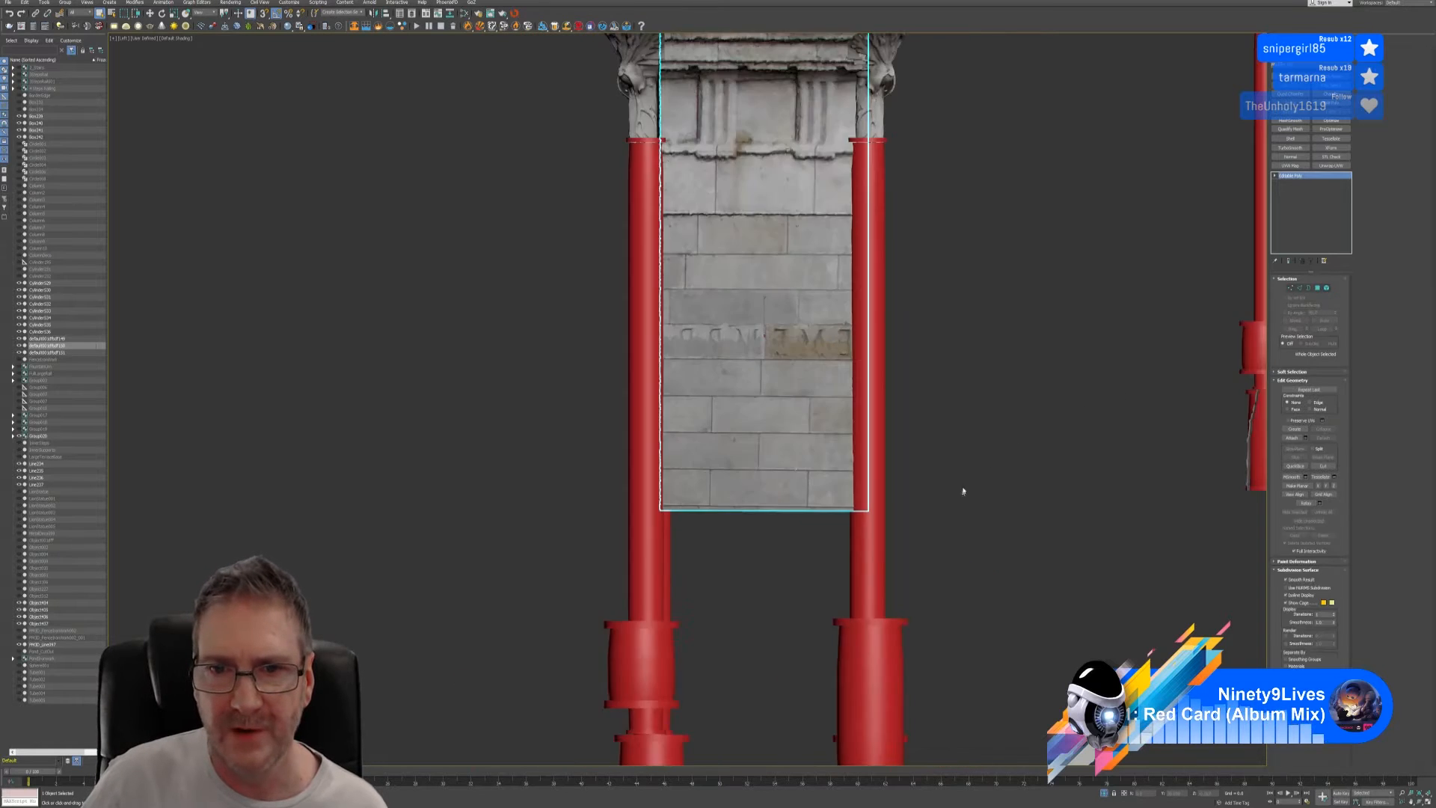
middle_drag(1010, 391, 967, 410)
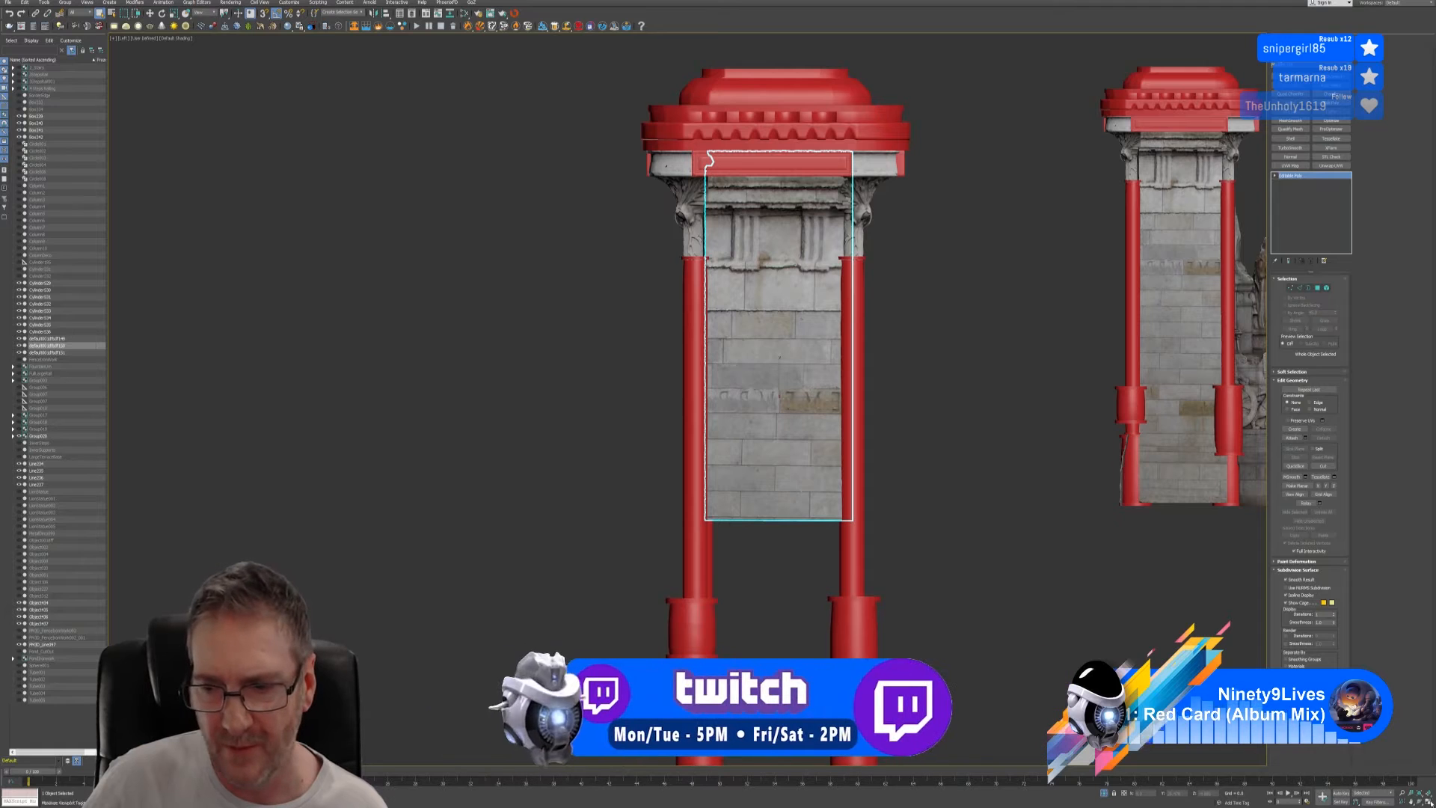
key(alt+w)
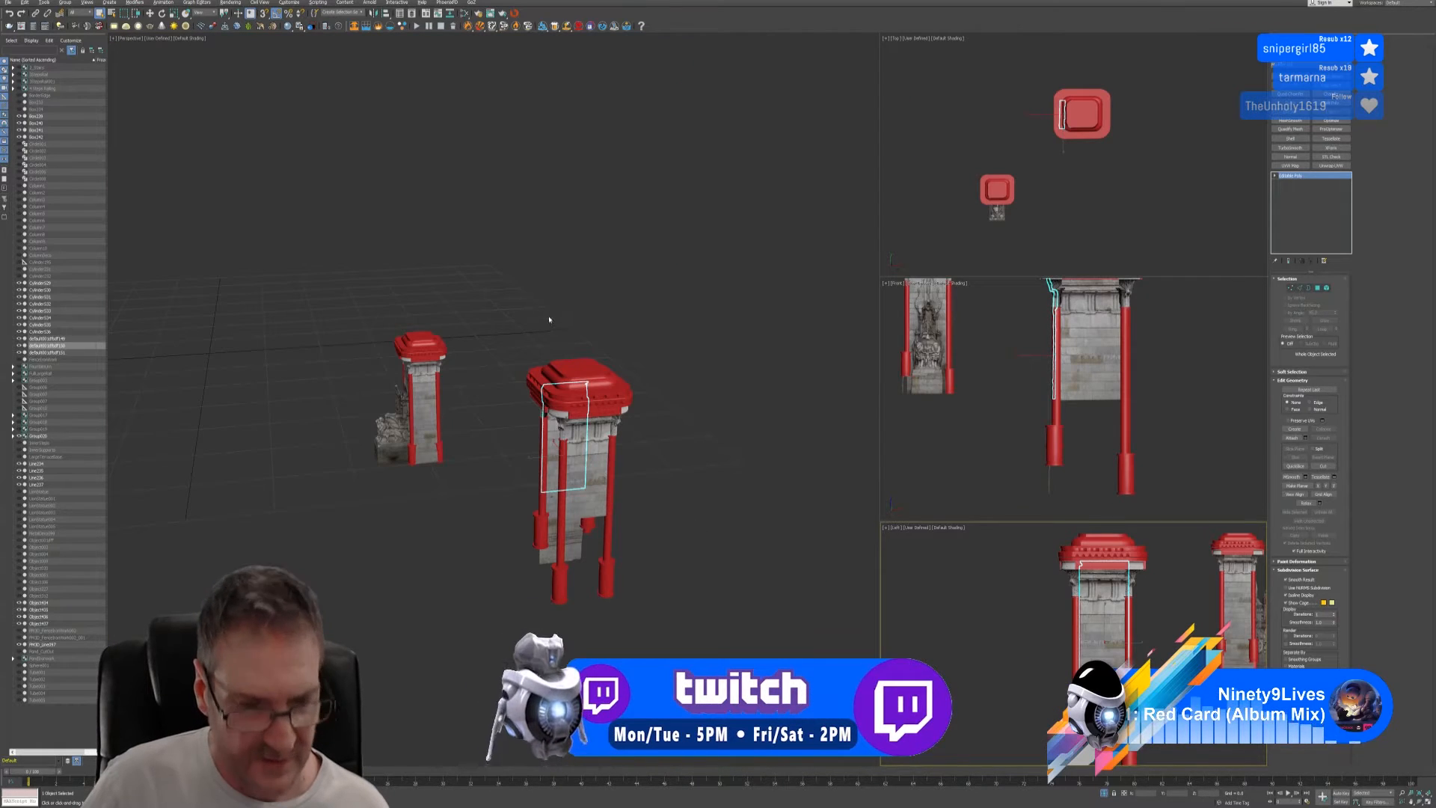
alt+middle_drag(548, 317, 675, 314)
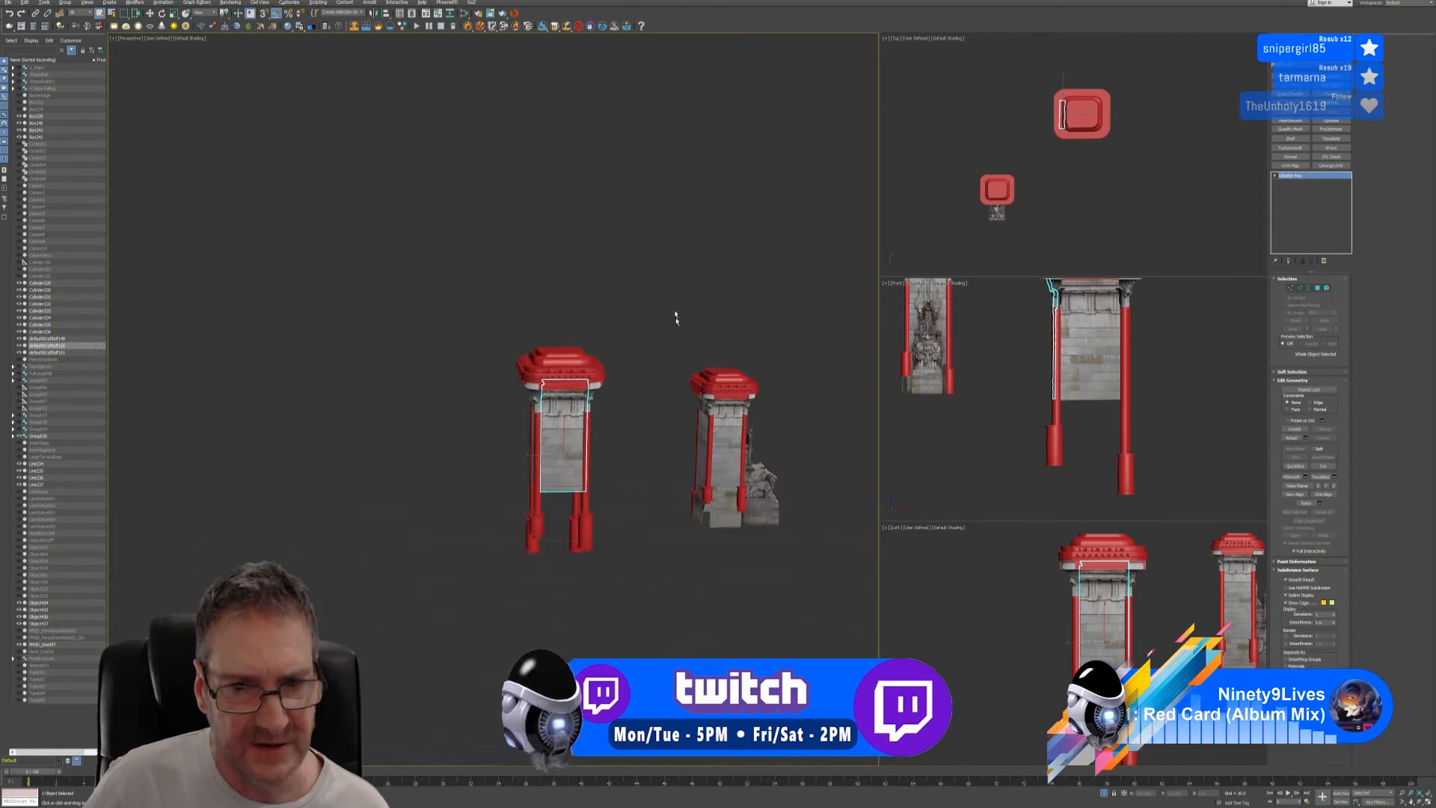
click(759, 479)
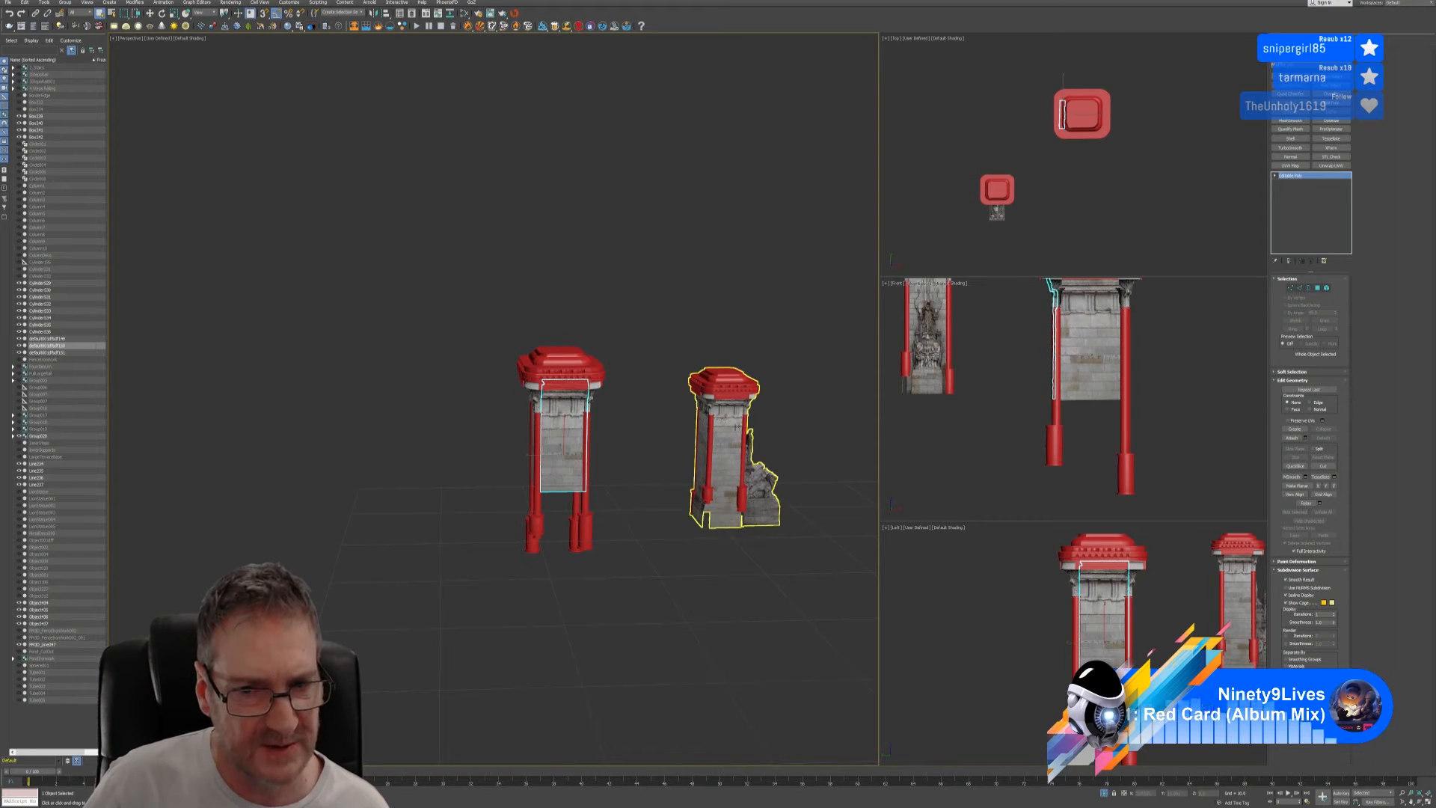
mouse_move(591, 345)
alt+middle_down()
mouse_move(705, 344)
mouse_move(589, 342)
alt+middle_up()
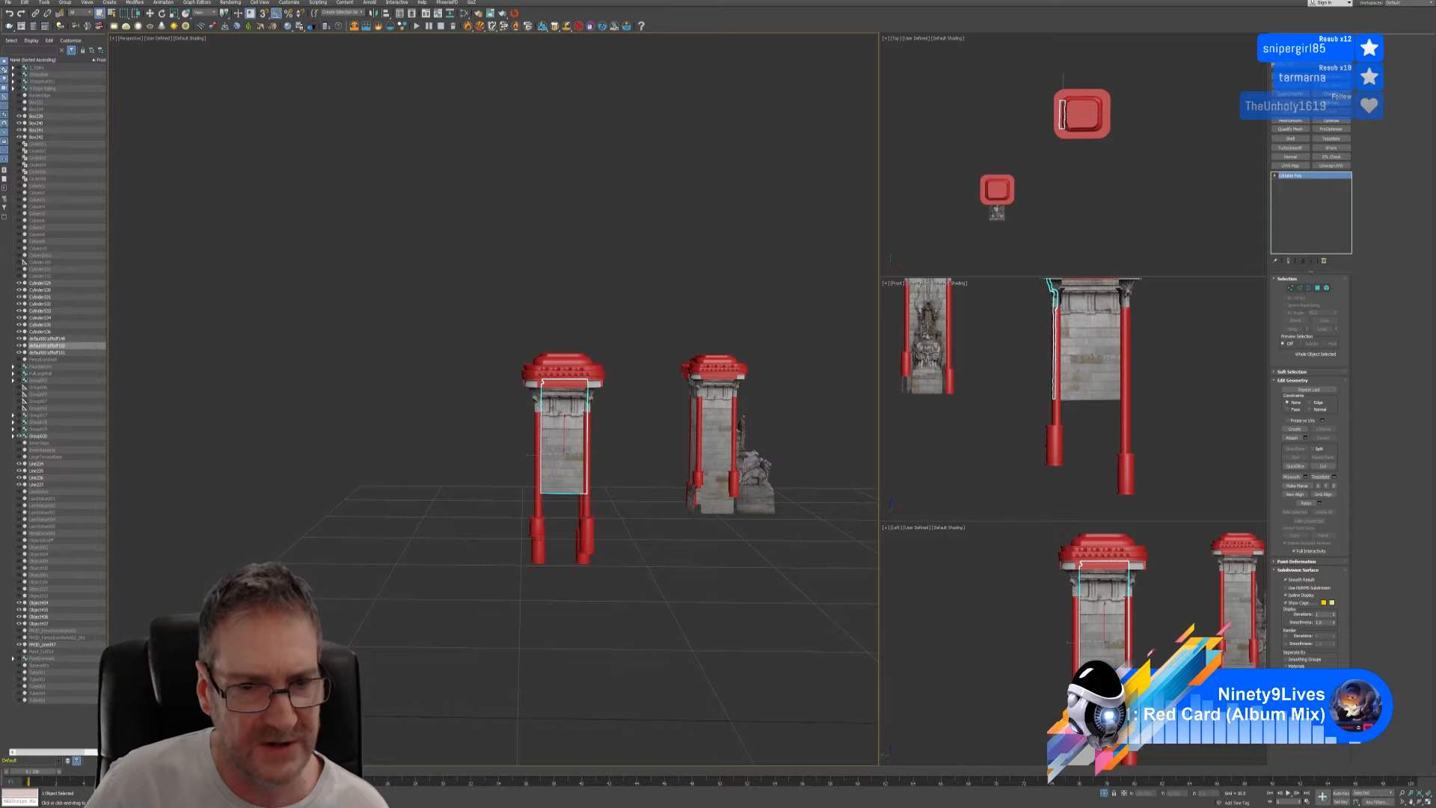
key(z)
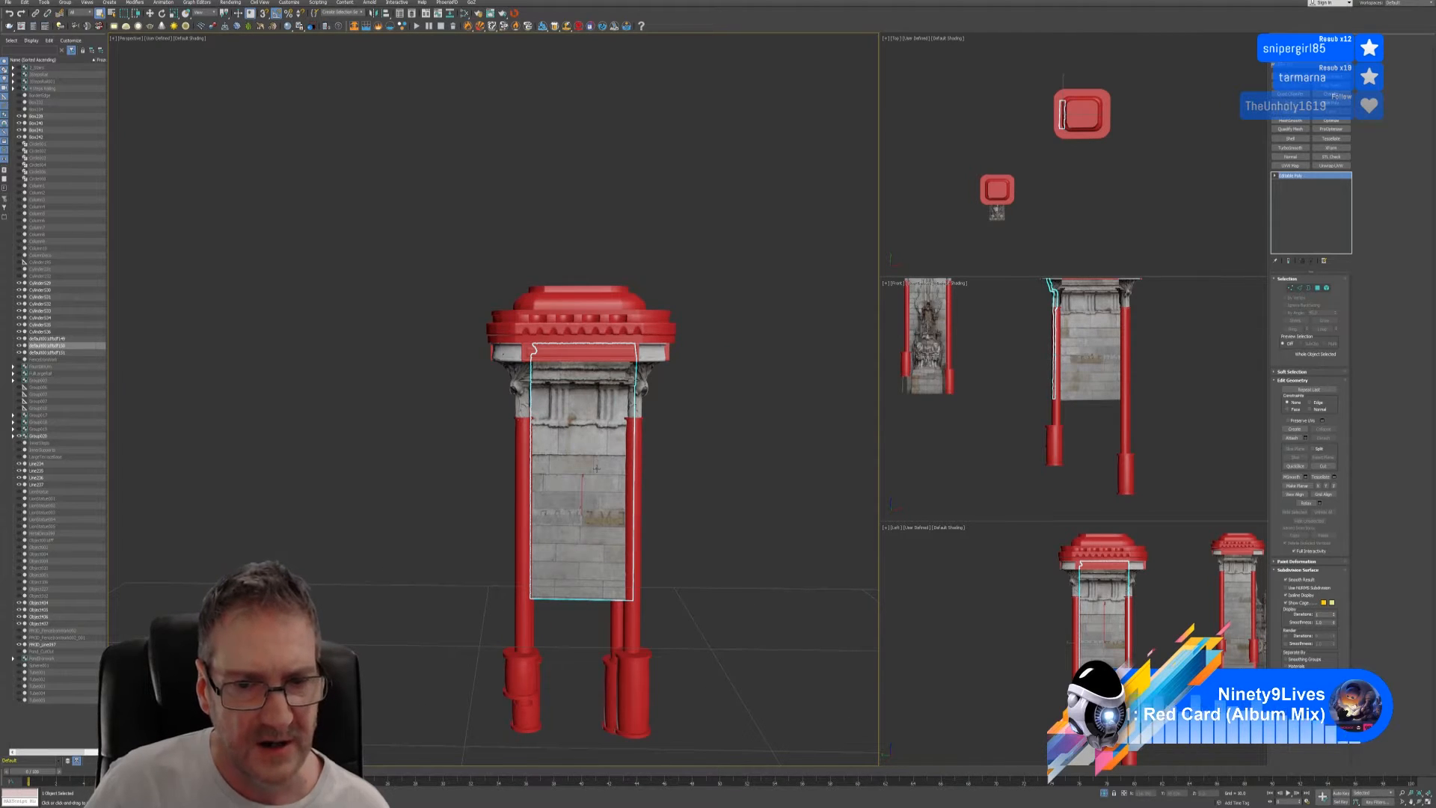
mouse_move(696, 420)
alt+middle_down()
mouse_move(743, 423)
mouse_move(719, 421)
alt+middle_up()
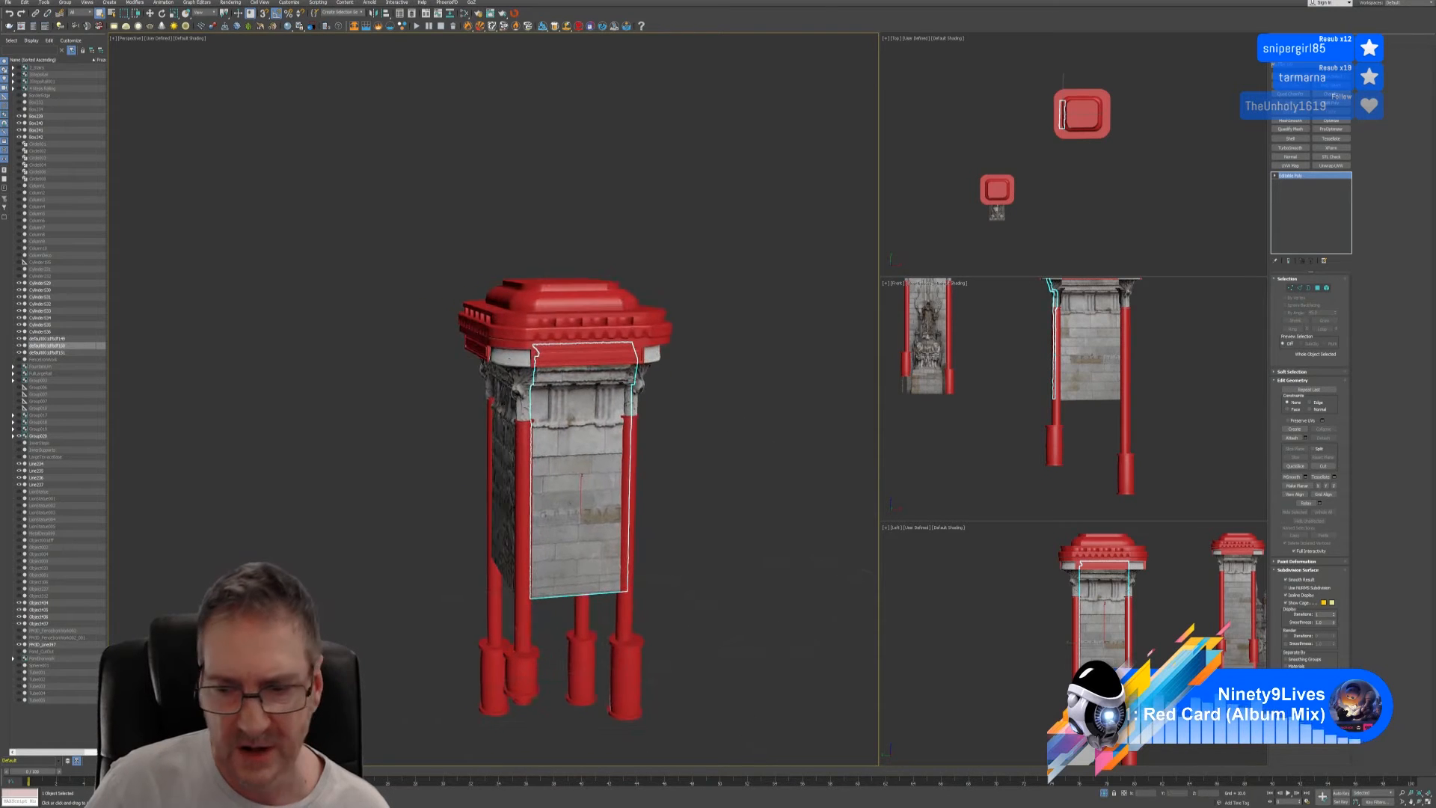
key(alt+q)
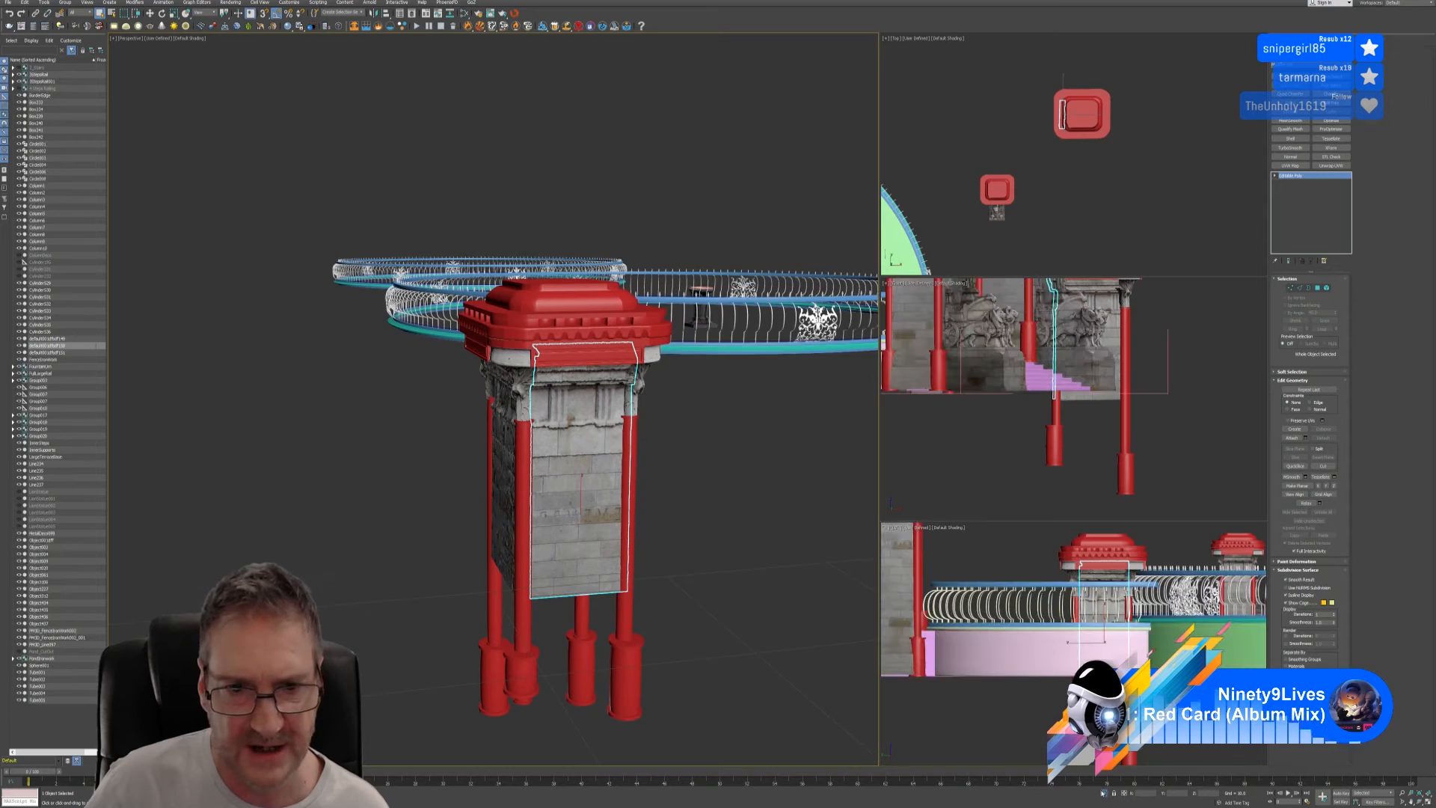
mouse_move(652, 376)
alt+middle_down()
mouse_move(633, 381)
mouse_move(632, 366)
alt+middle_up()
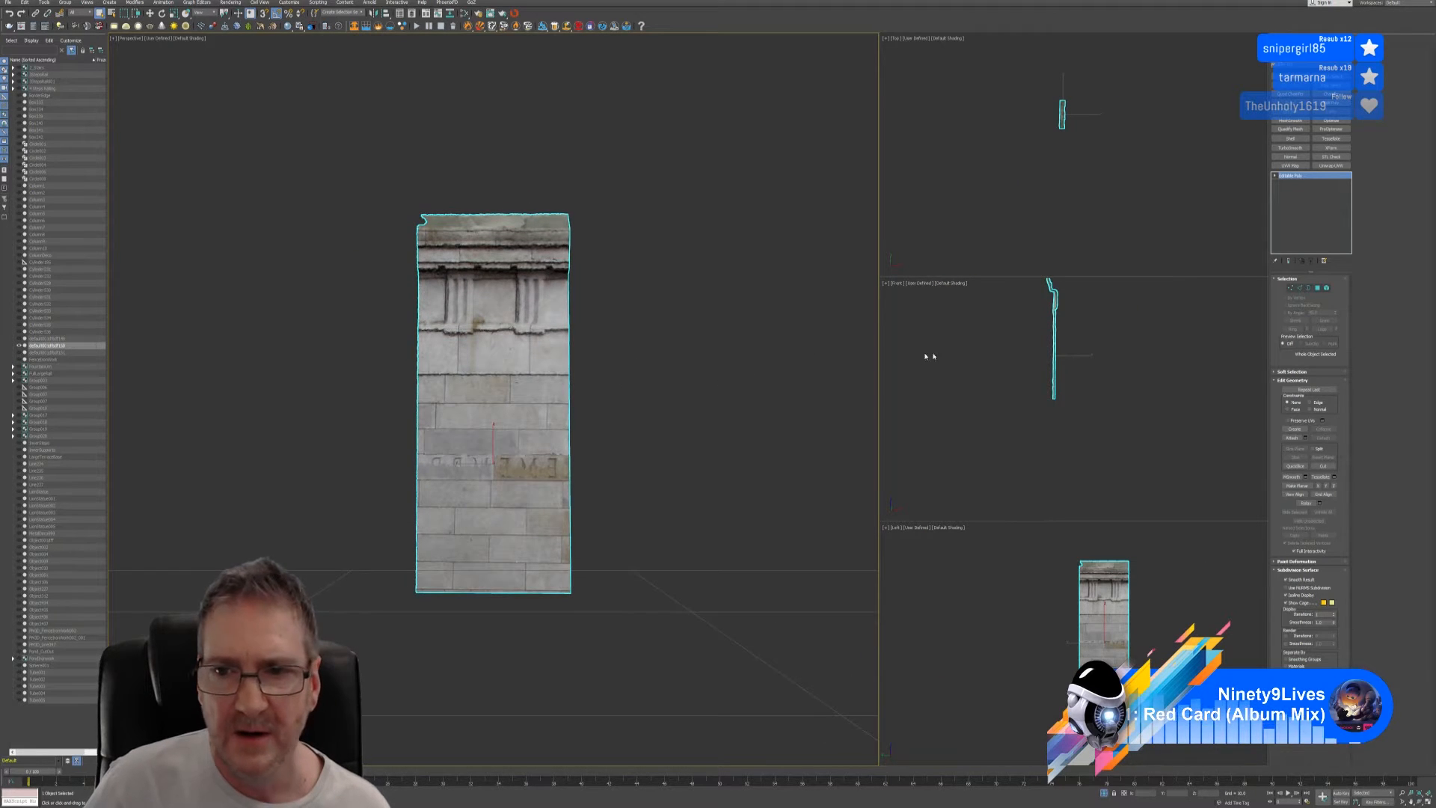
- Try to slice the isolated panel vertically with QuickSlice in the maximized Left view
middle_drag(1176, 615, 1172, 617)
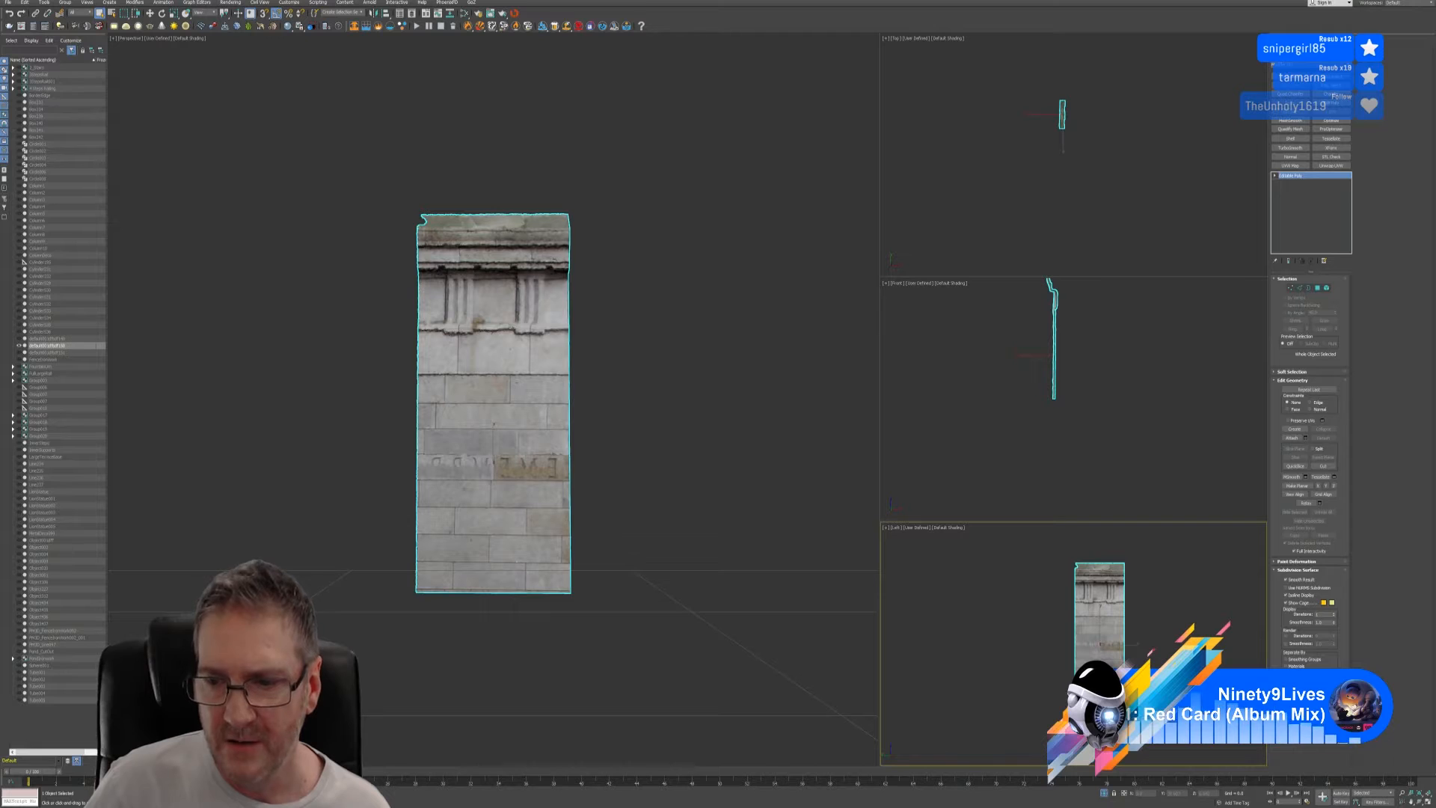
click(1428, 801)
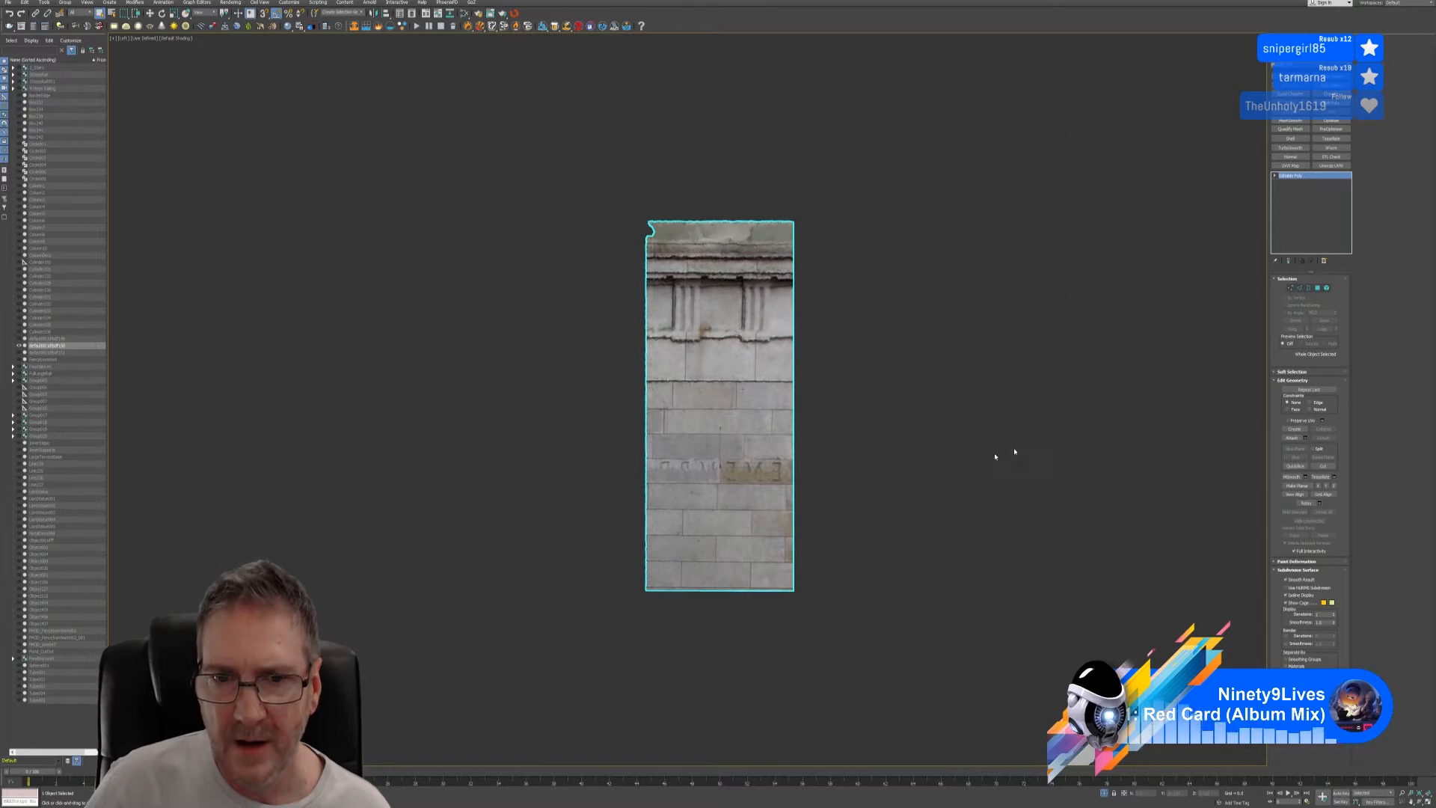
click(1295, 466)
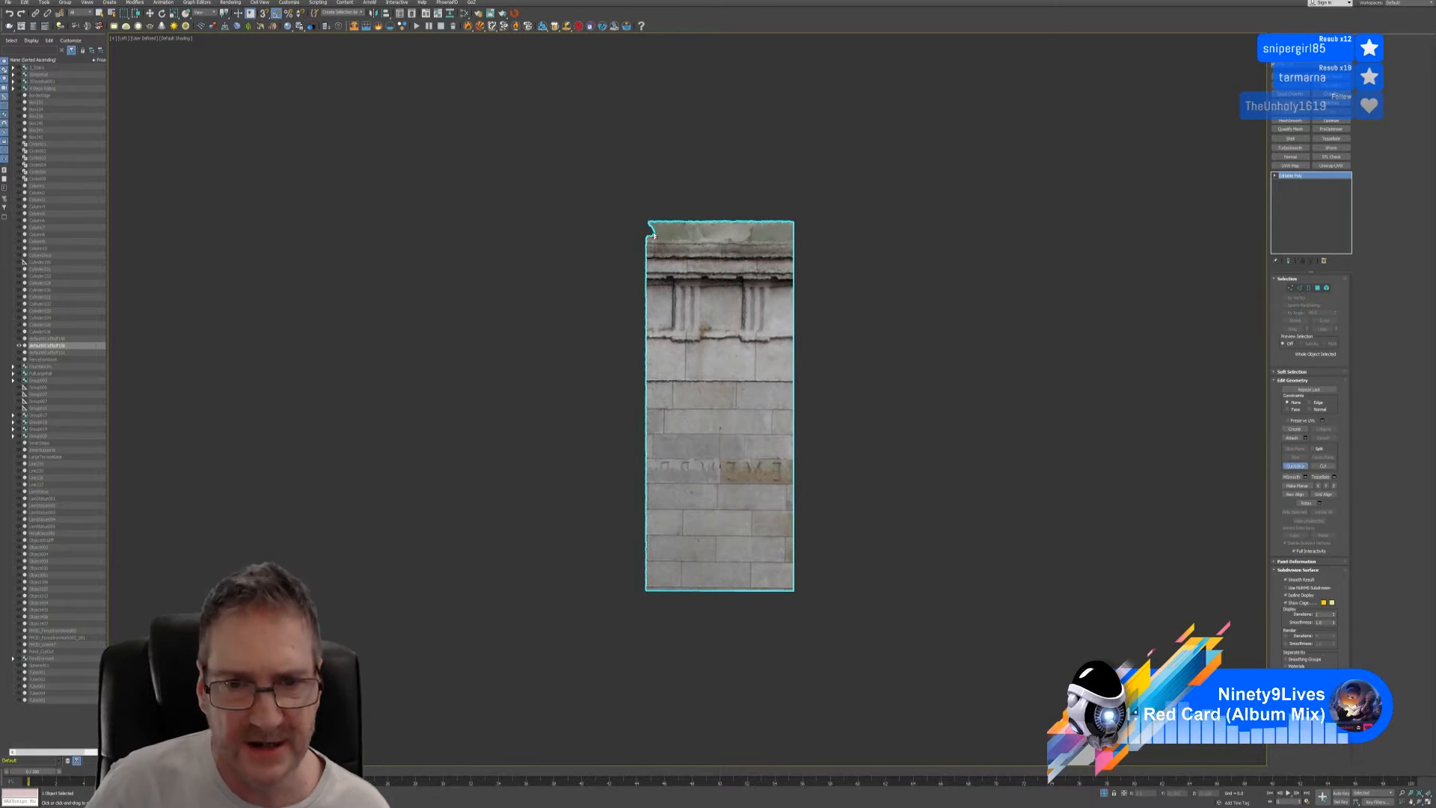
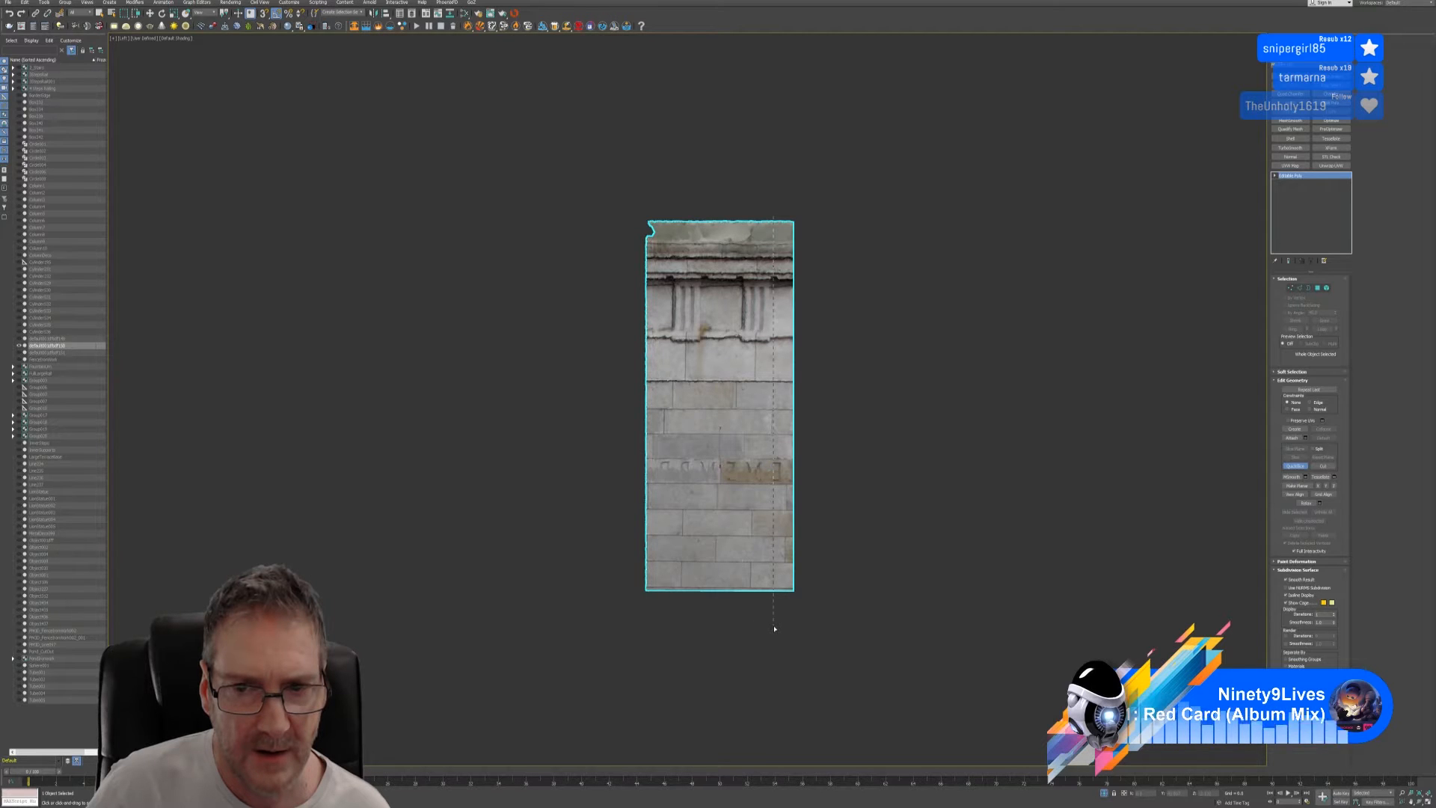
click(1318, 288)
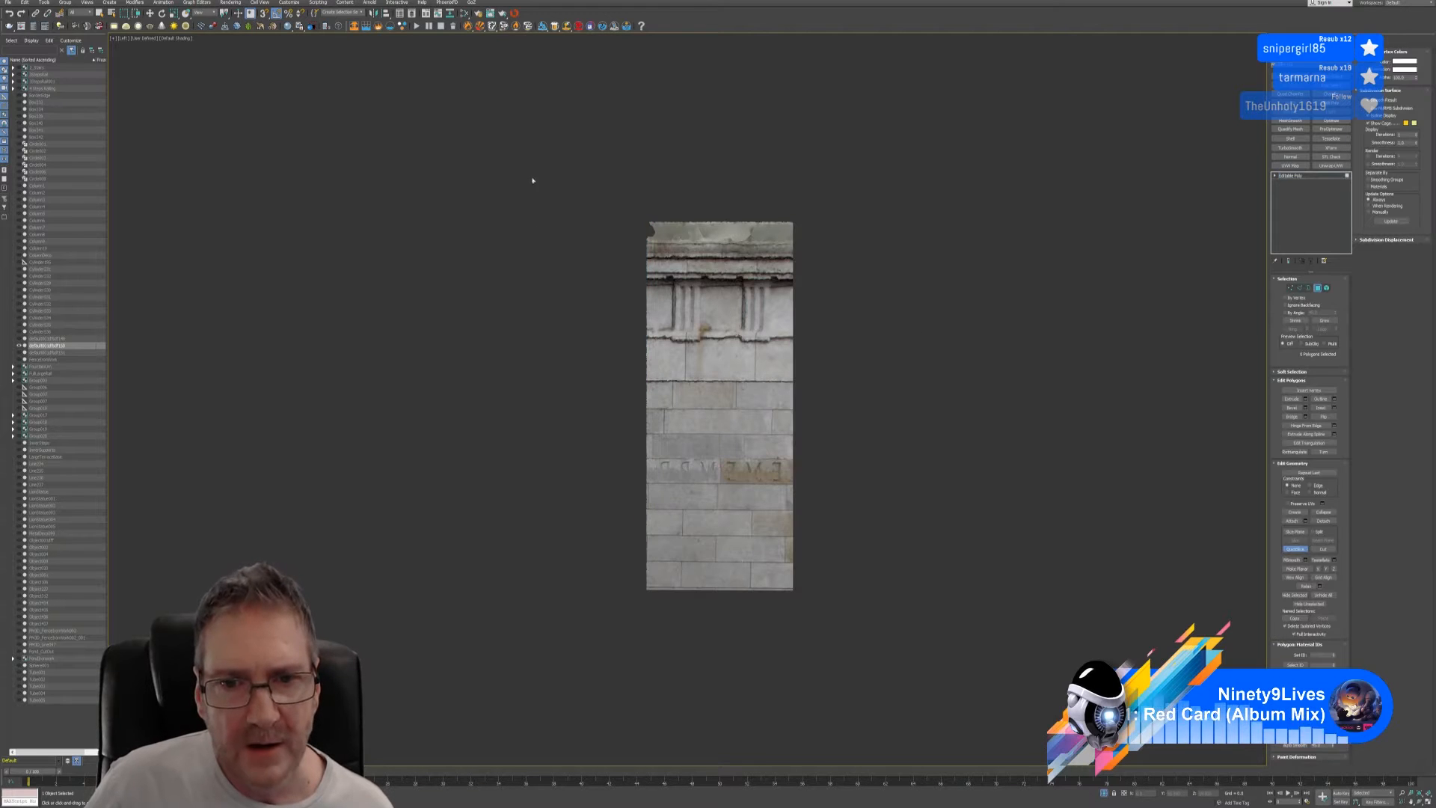
click(1292, 551)
mouse_move(569, 165)
mouse_down()
mouse_move(619, 458)
mouse_move(672, 677)
mouse_move(682, 667)
mouse_up()
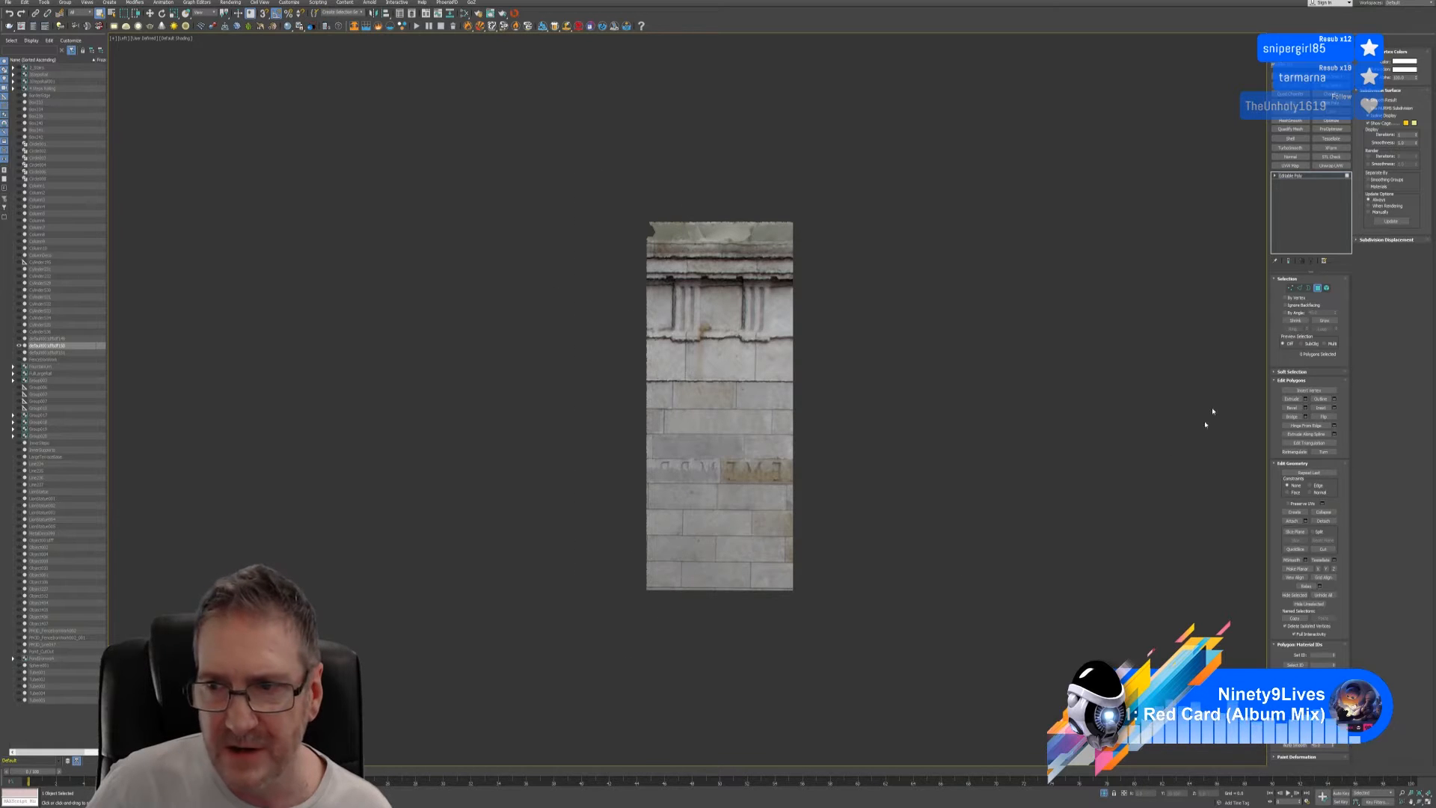
click(1429, 802)
mouse_move(590, 427)
alt+middle_down()
mouse_move(712, 435)
mouse_move(588, 433)
alt+middle_up()
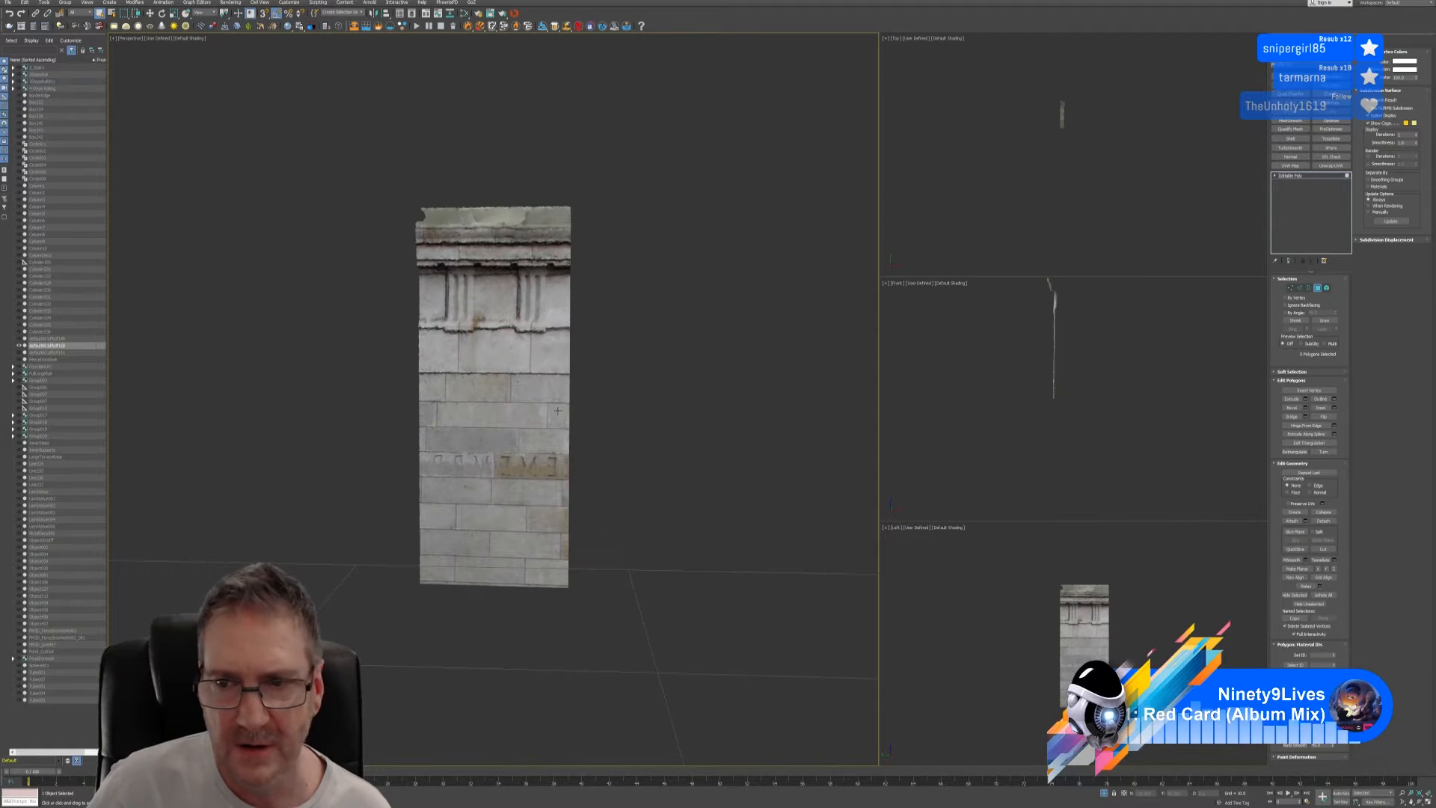
click(1317, 288)
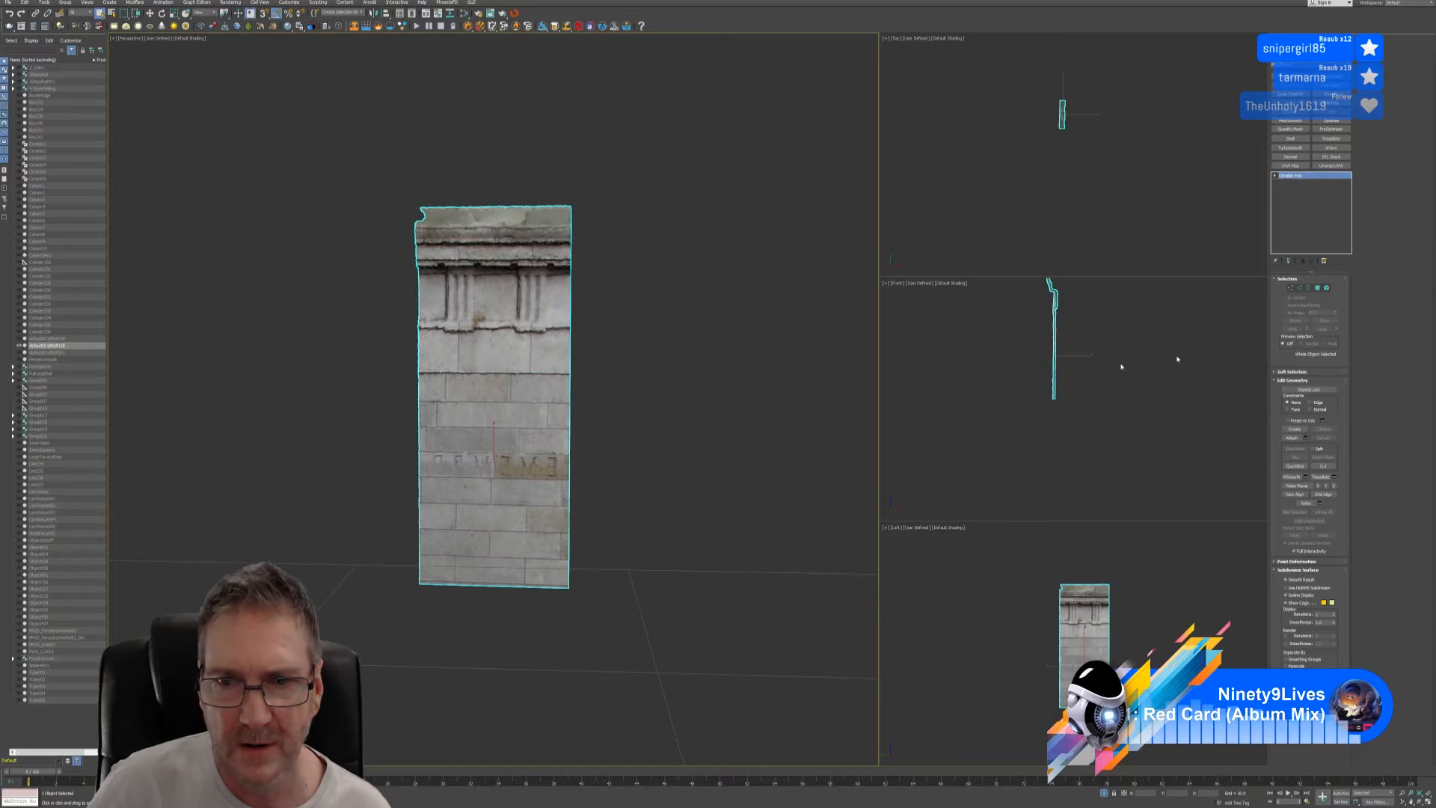
- Select the whole panel as elements, switch to polygon editing with everything selected, and maximize the Left view
click(1326, 288)
drag(311, 167, 621, 640)
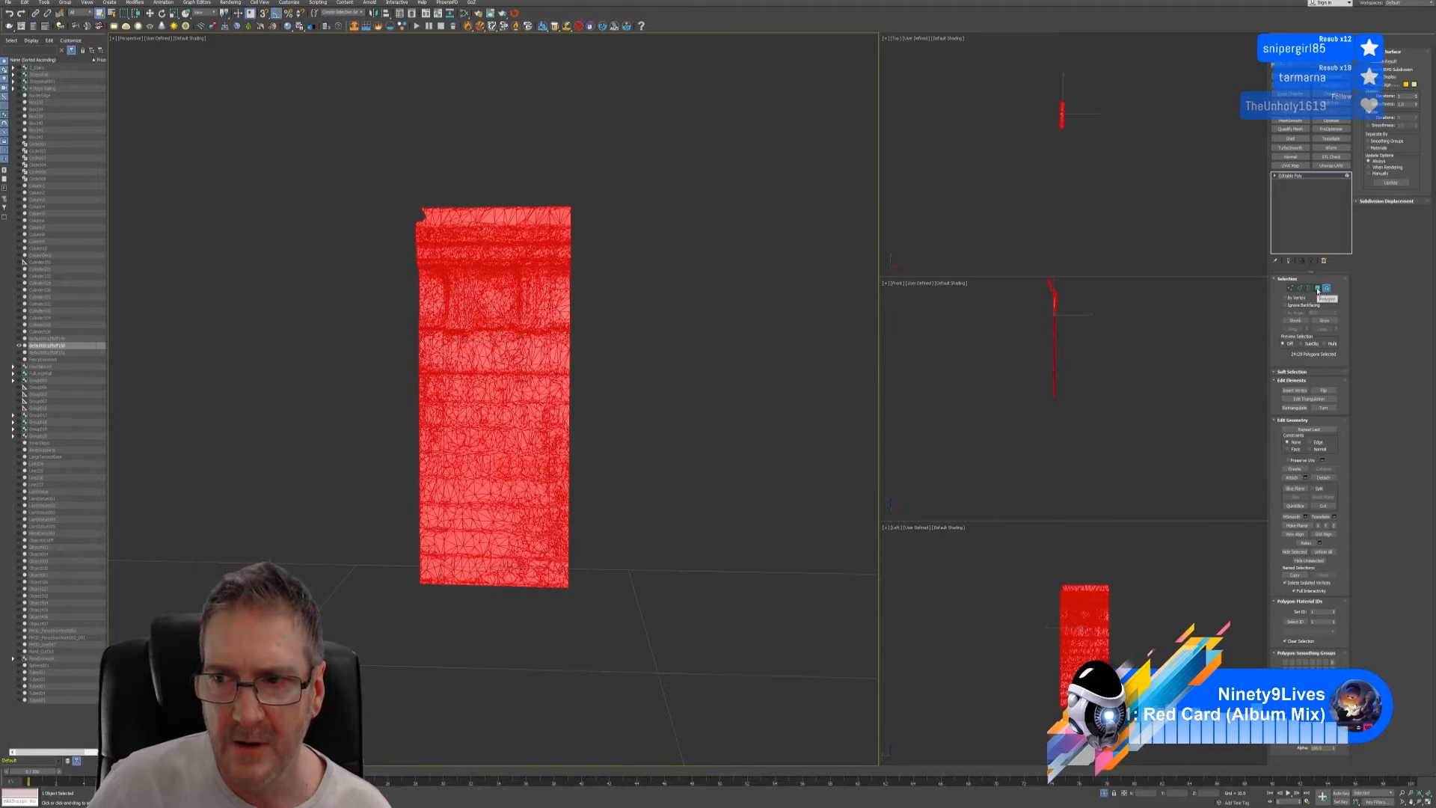
click(1318, 288)
drag(334, 146, 465, 296)
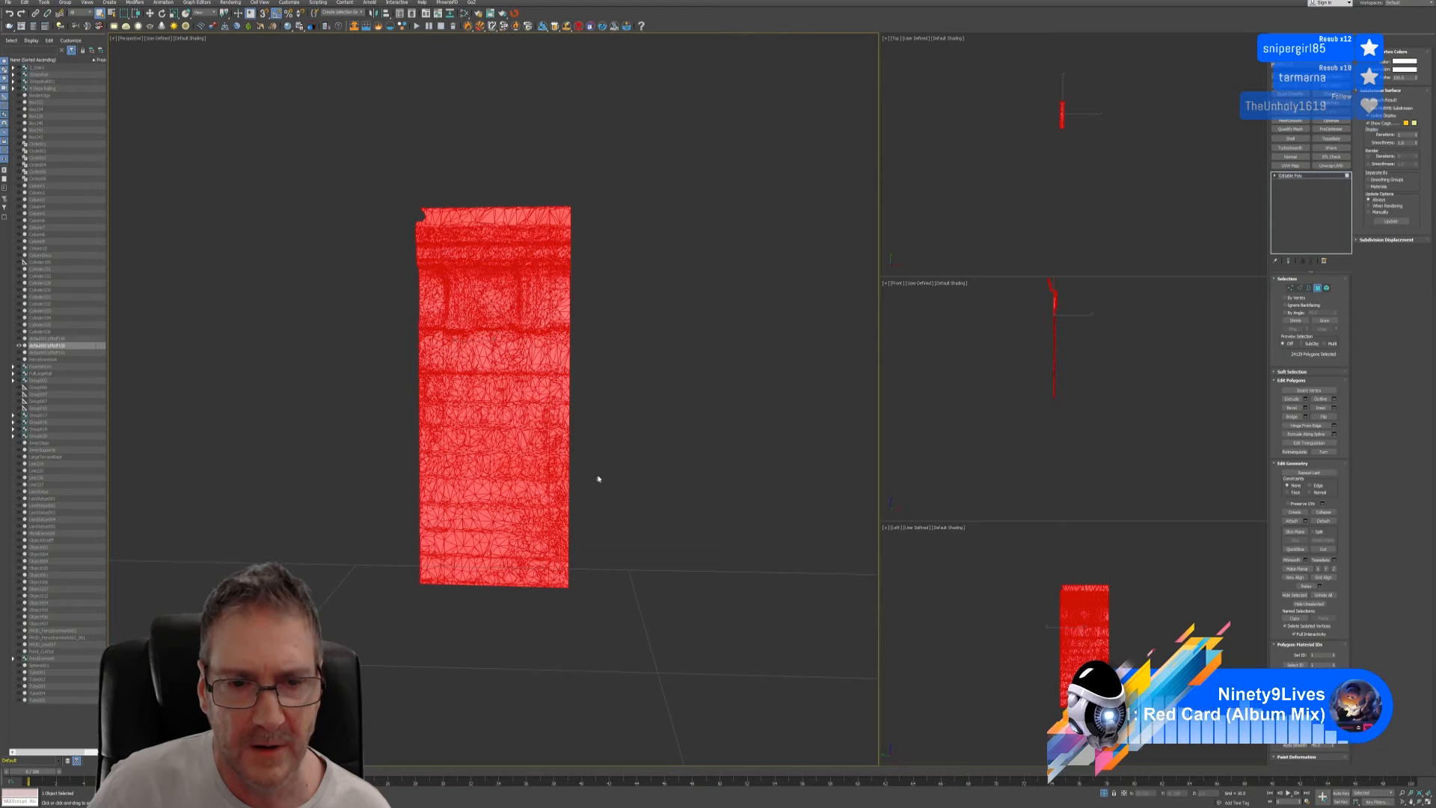
right_click(1074, 644)
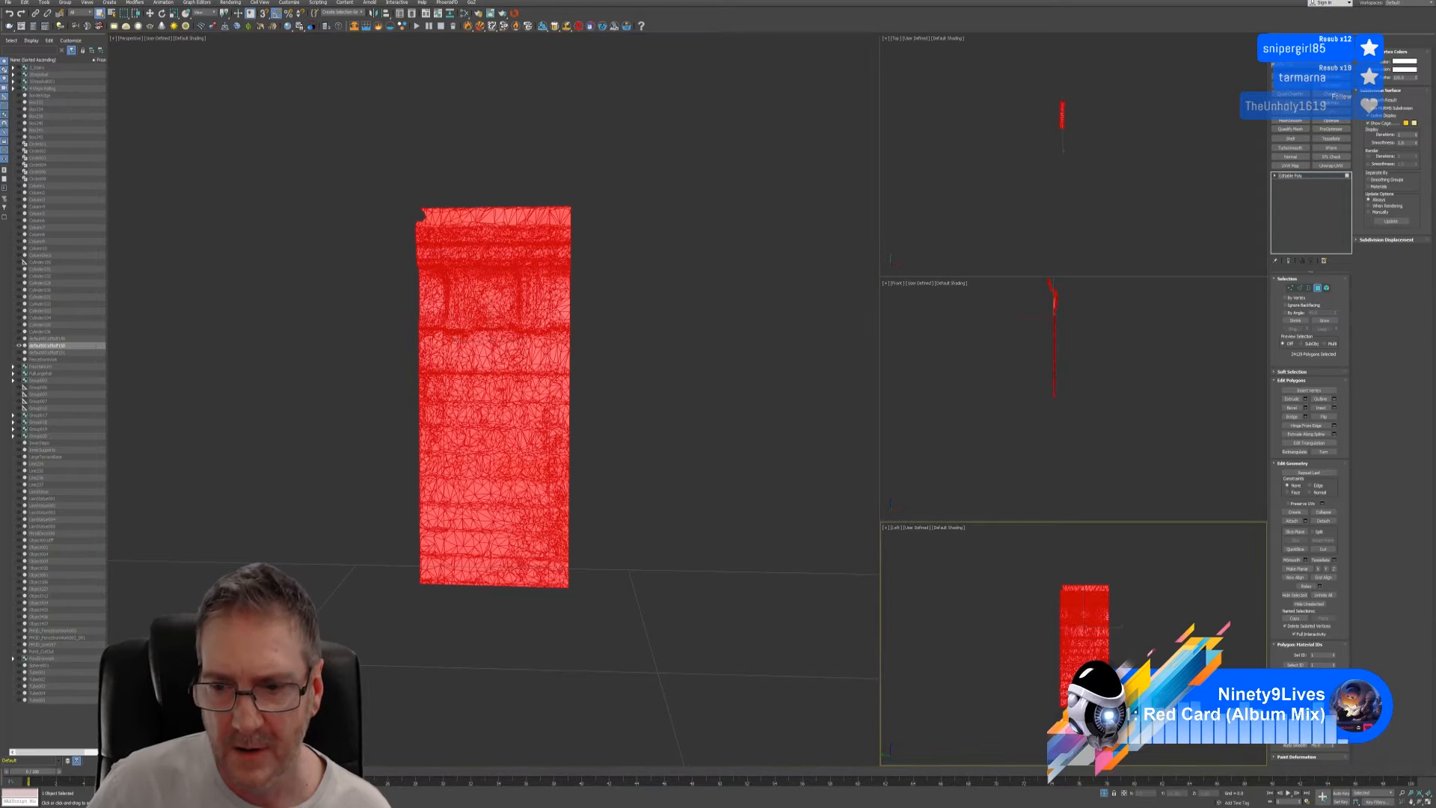
click(1427, 801)
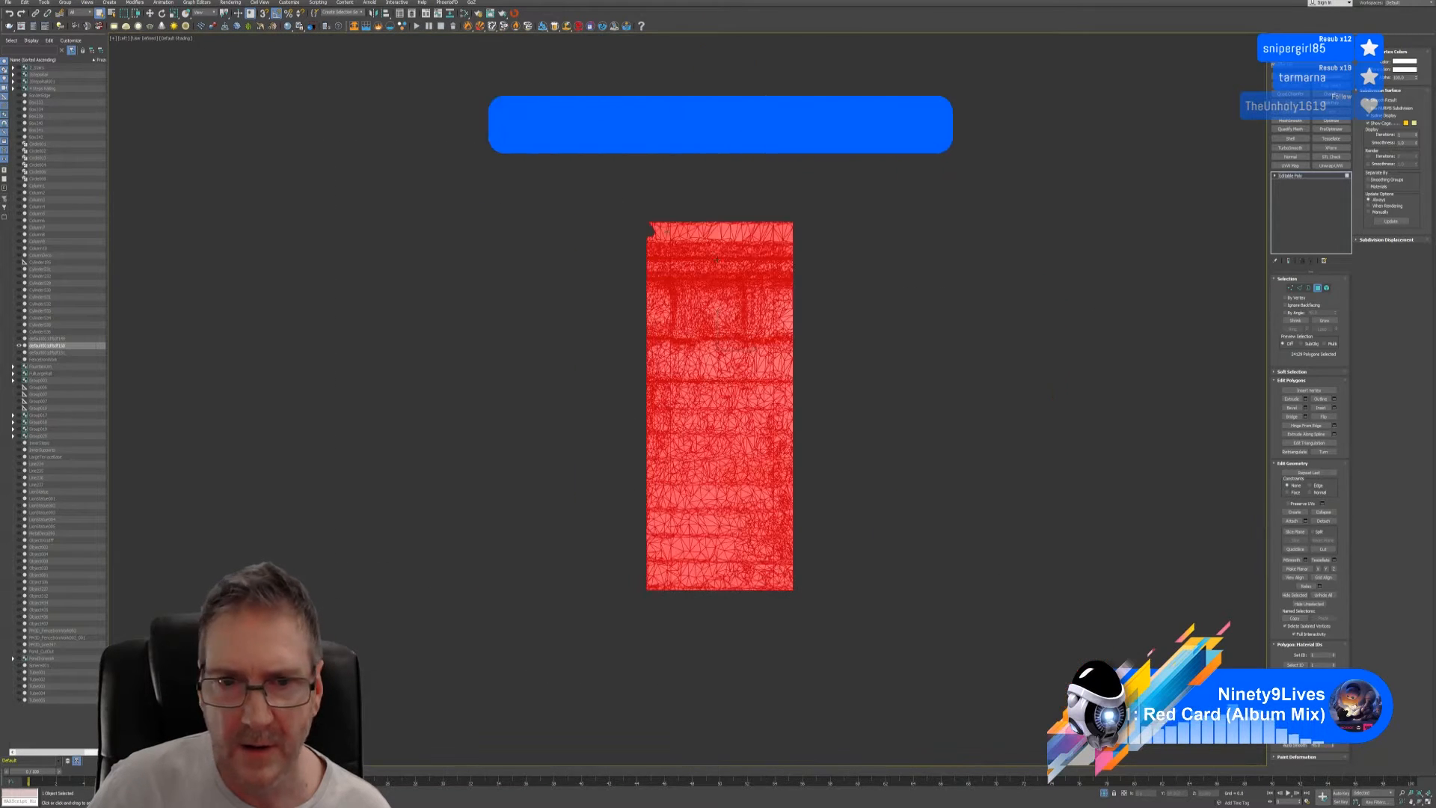
- Check the selected panel from the Right view and return to the Left view
click(126, 39)
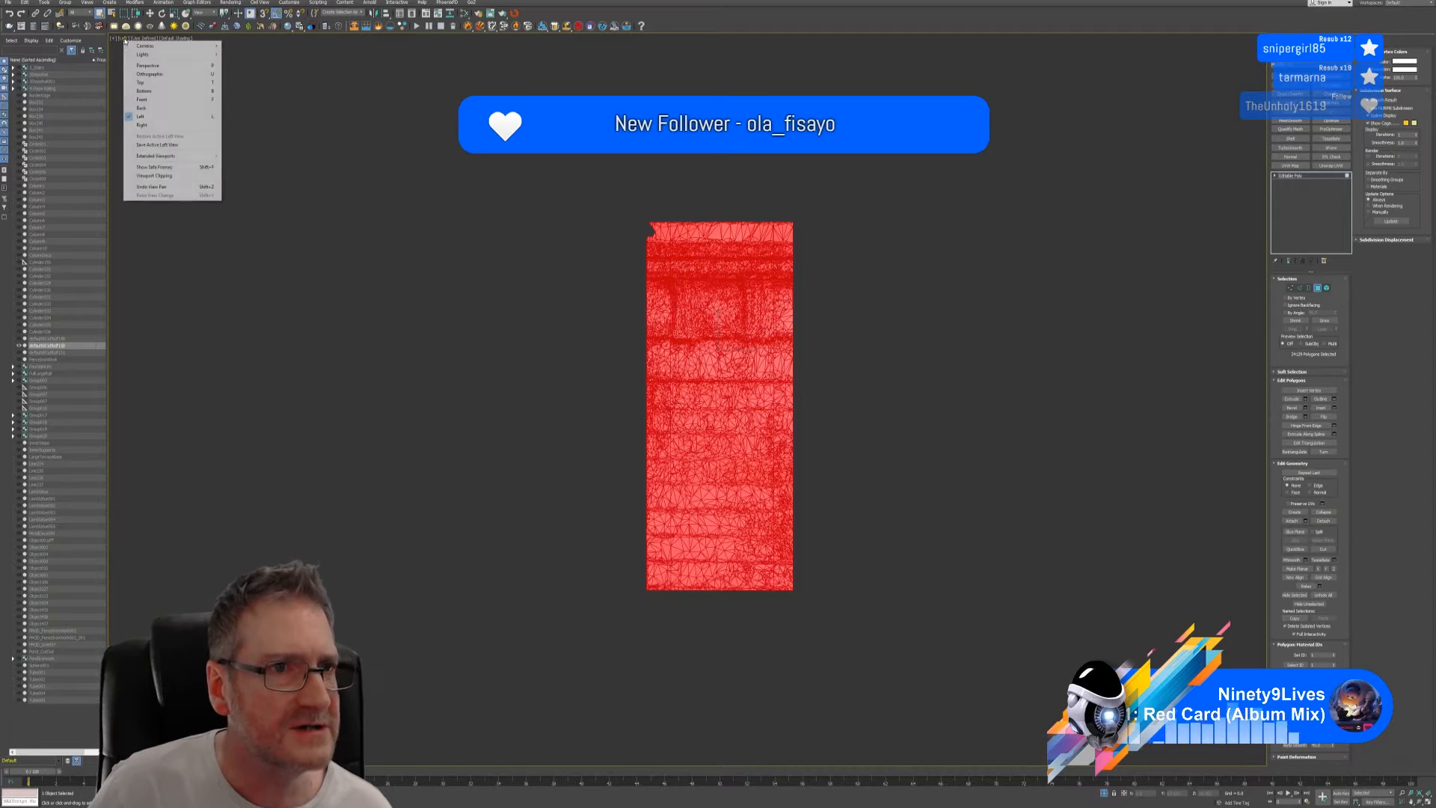
click(142, 125)
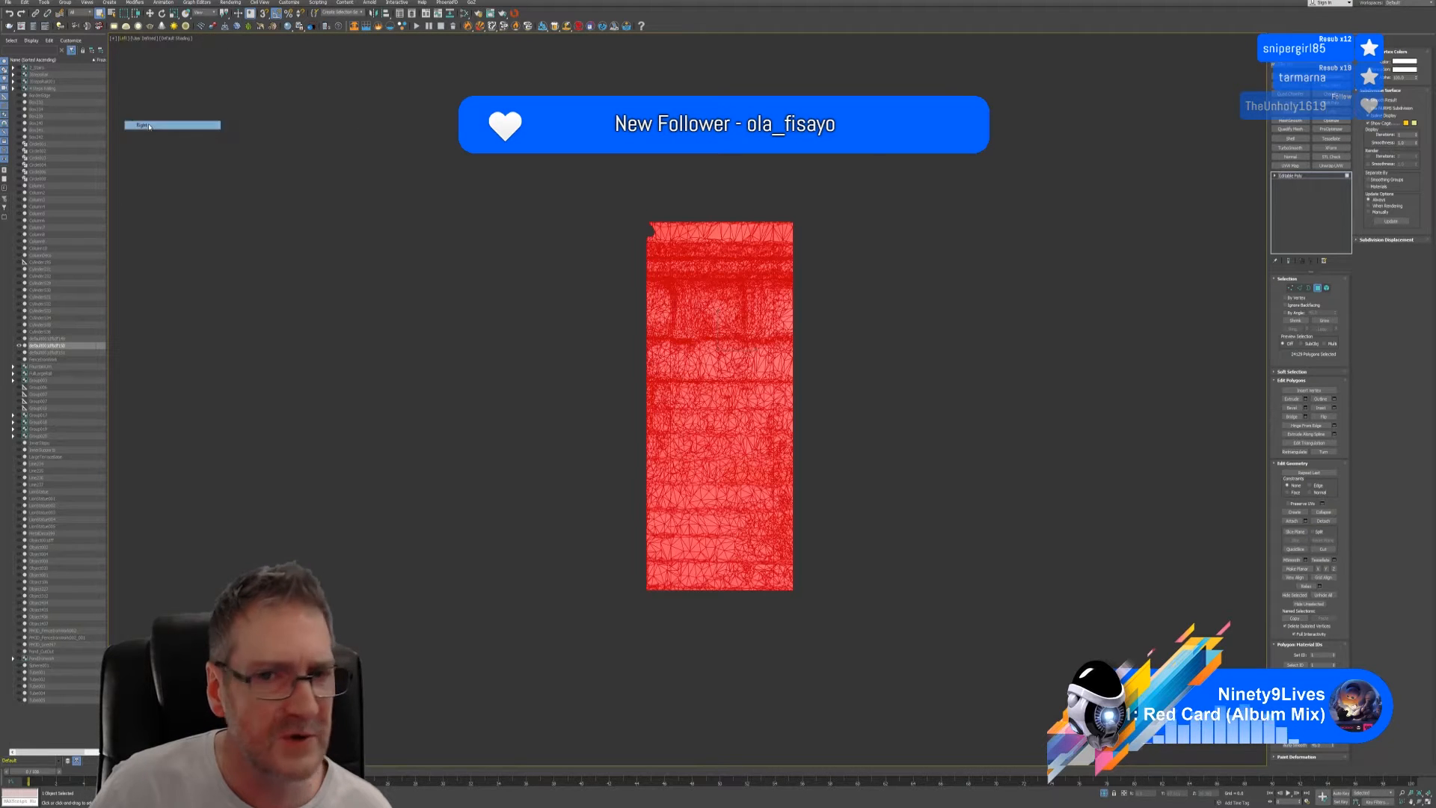
scroll(699, 545, down, 2)
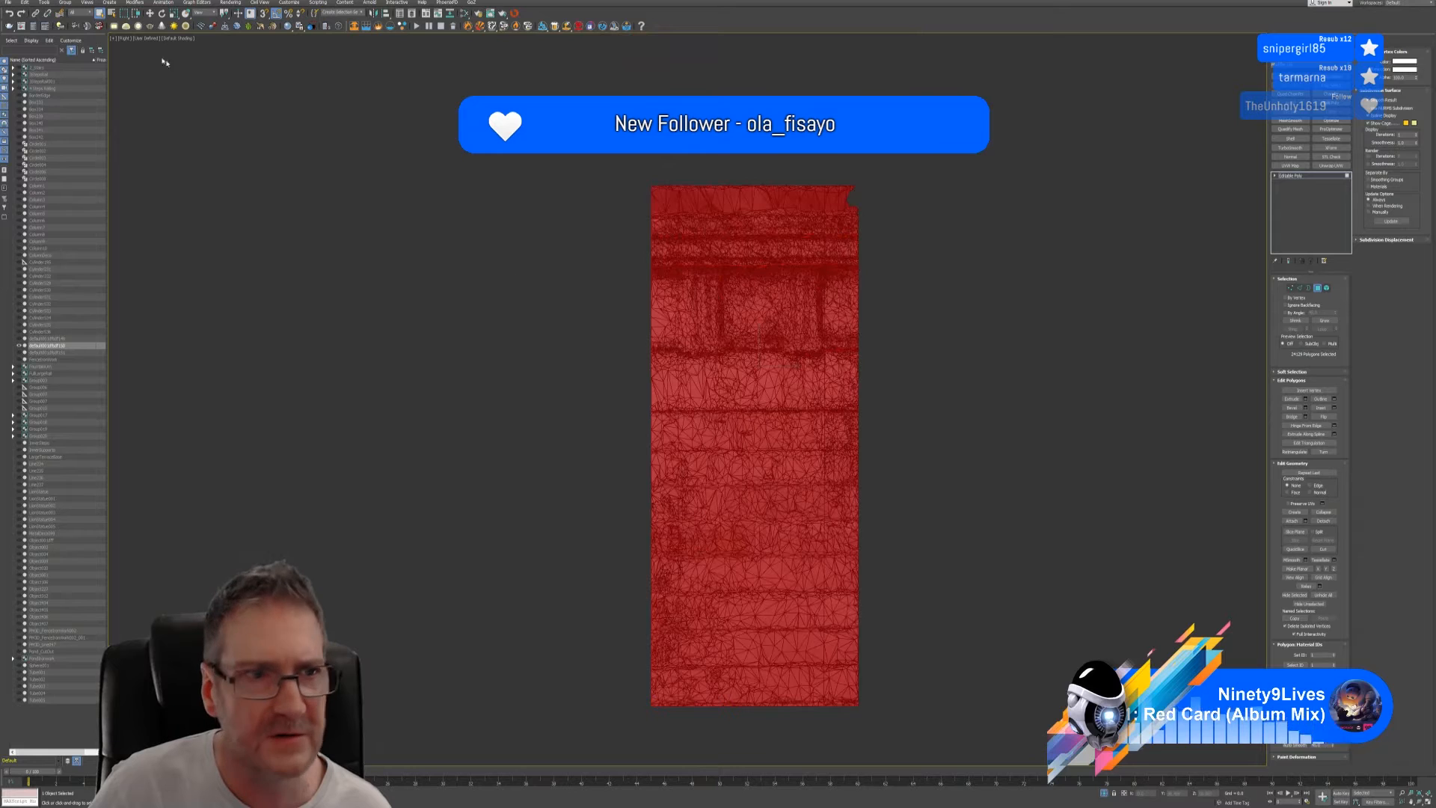
click(126, 38)
click(159, 116)
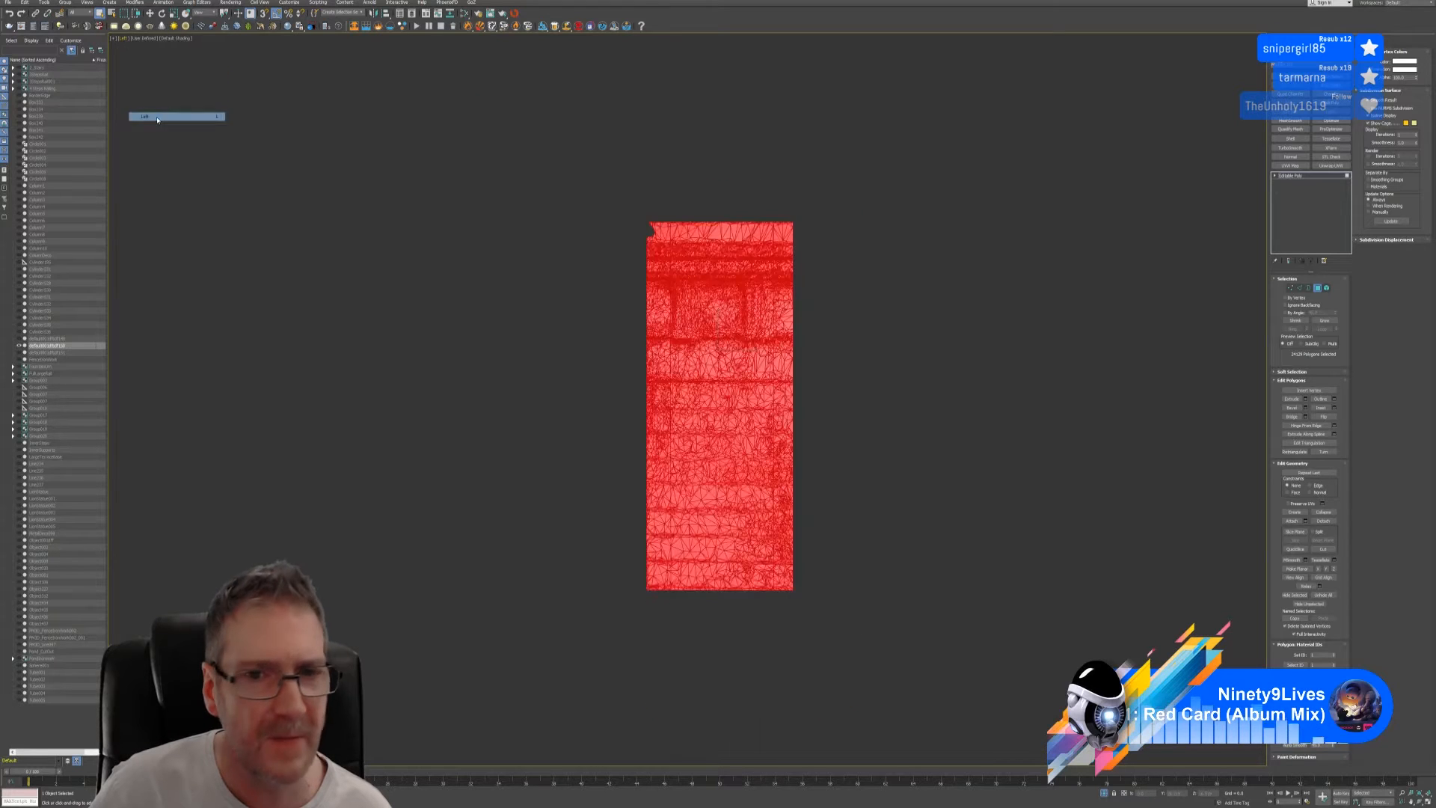
- Deselect a narrow full-height strip of polygons along the panel's left side, including stragglers along the new boundary
middle_drag(696, 357, 703, 334)
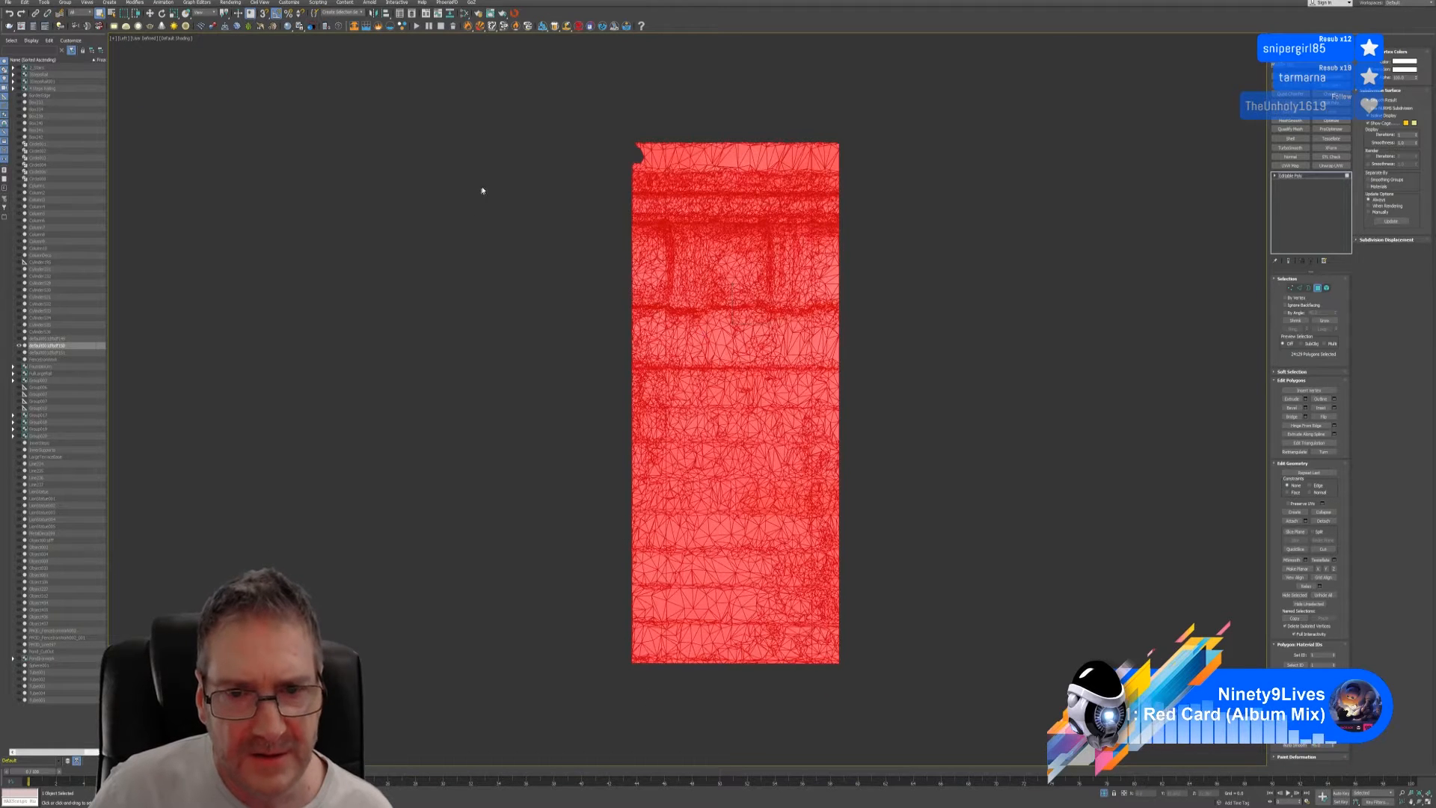
drag(480, 100, 664, 732)
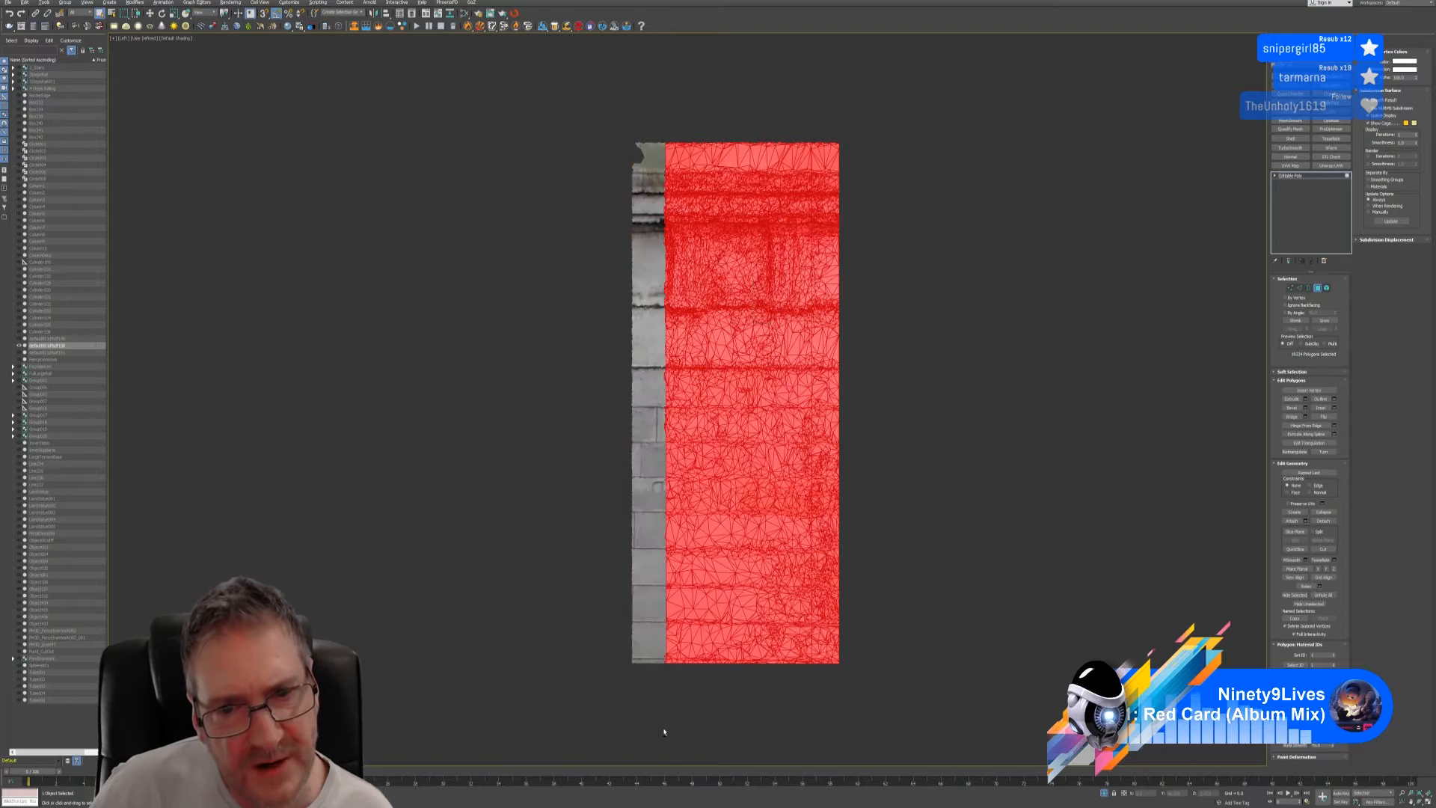
scroll(641, 344, up, 2)
middle_drag(641, 343, 645, 428)
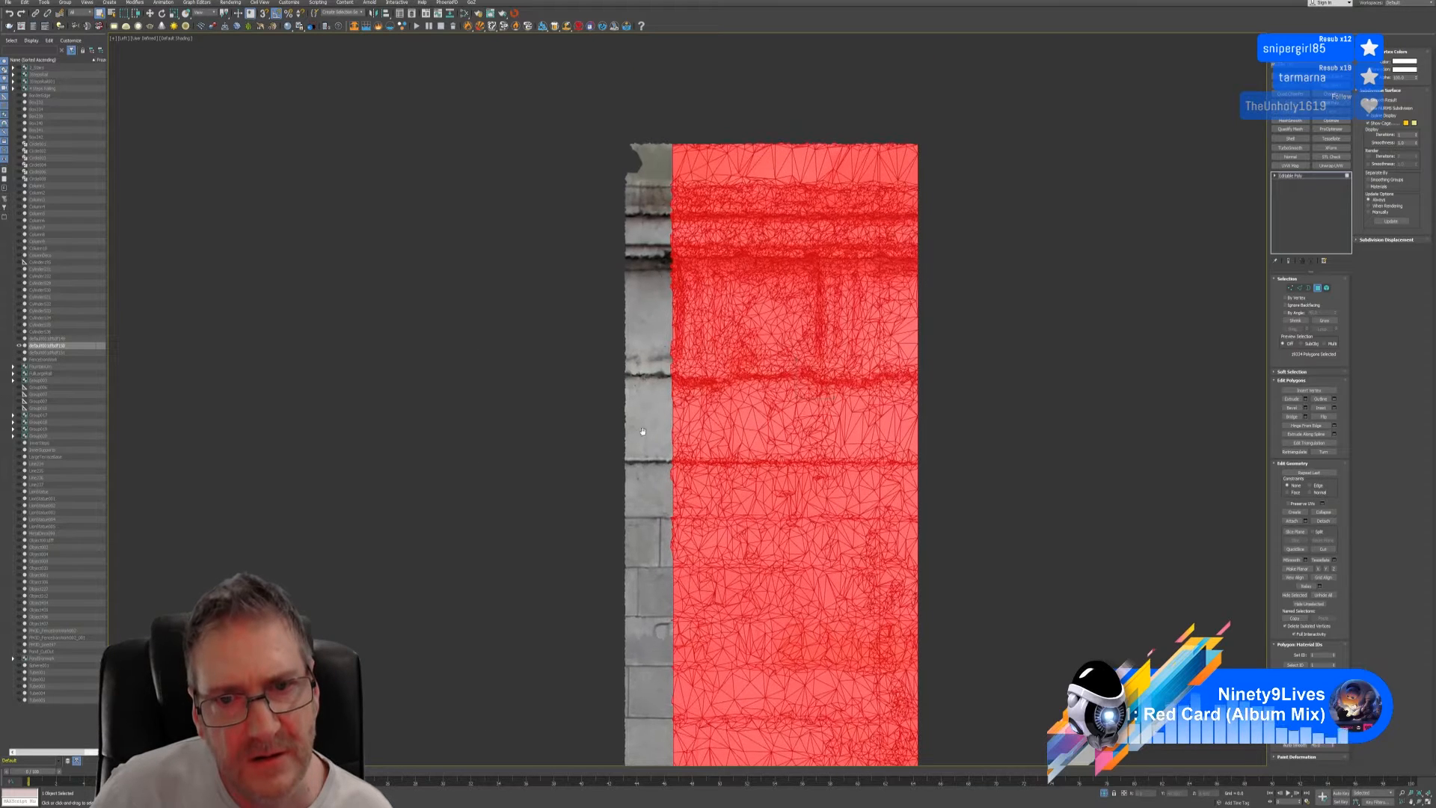
drag(506, 111, 671, 432)
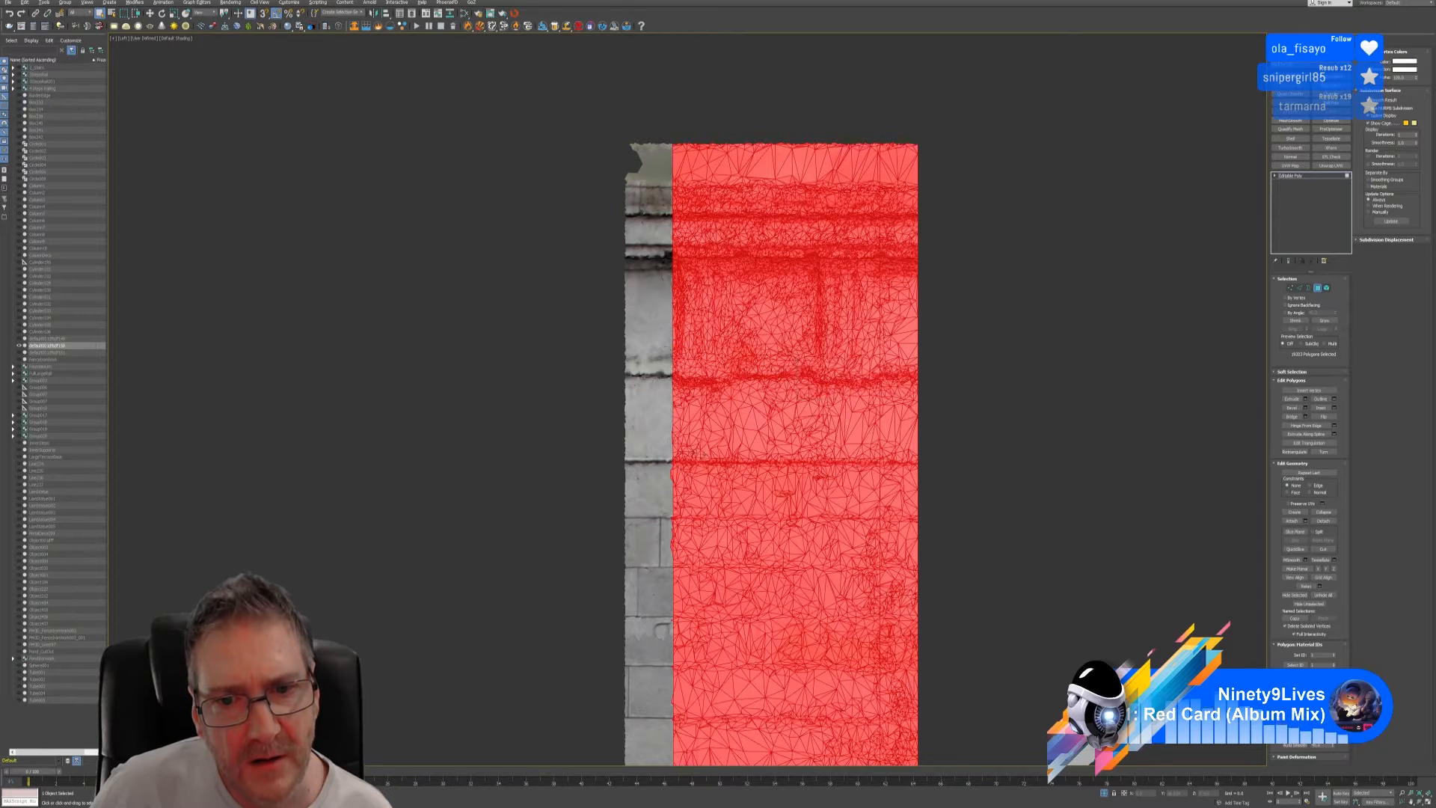
middle_drag(528, 258, 510, 148)
drag(510, 147, 645, 526)
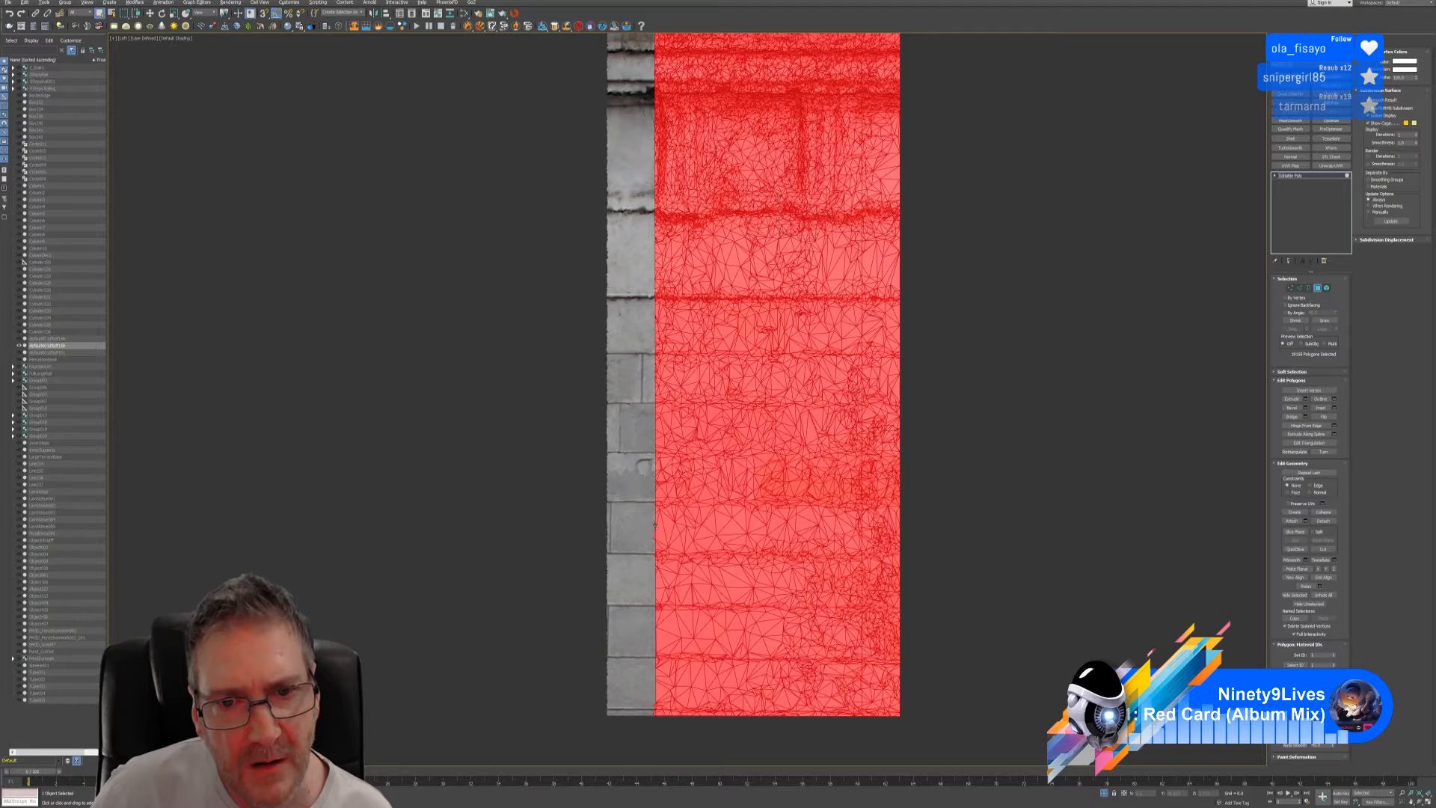
middle_drag(819, 391, 833, 157)
scroll(663, 426, up, 2)
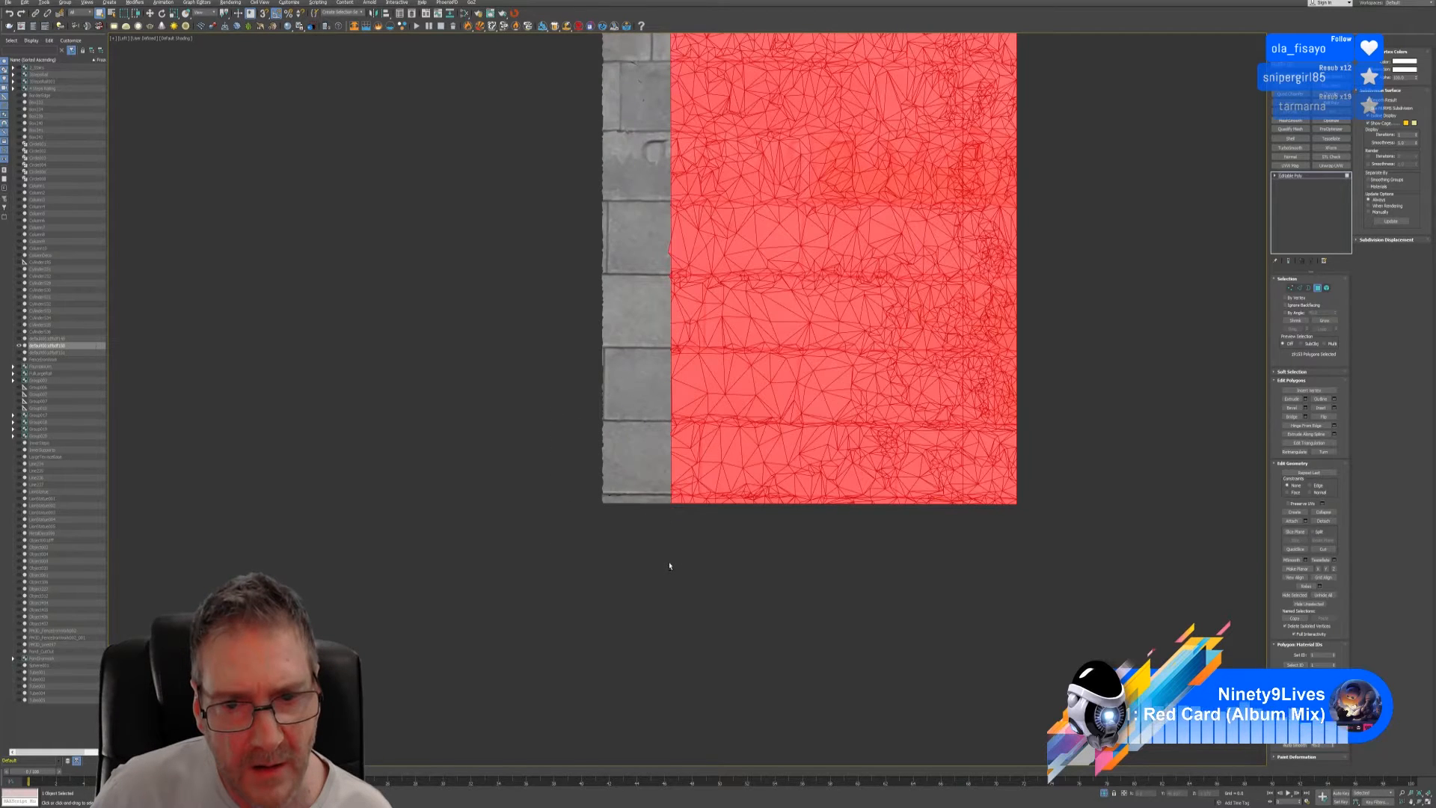
- Deselect a matching full-height strip along the panel's right side and clean up its boundary beside the cornice
middle_drag(922, 351, 739, 511)
scroll(739, 511, down, 3)
middle_drag(837, 331, 818, 414)
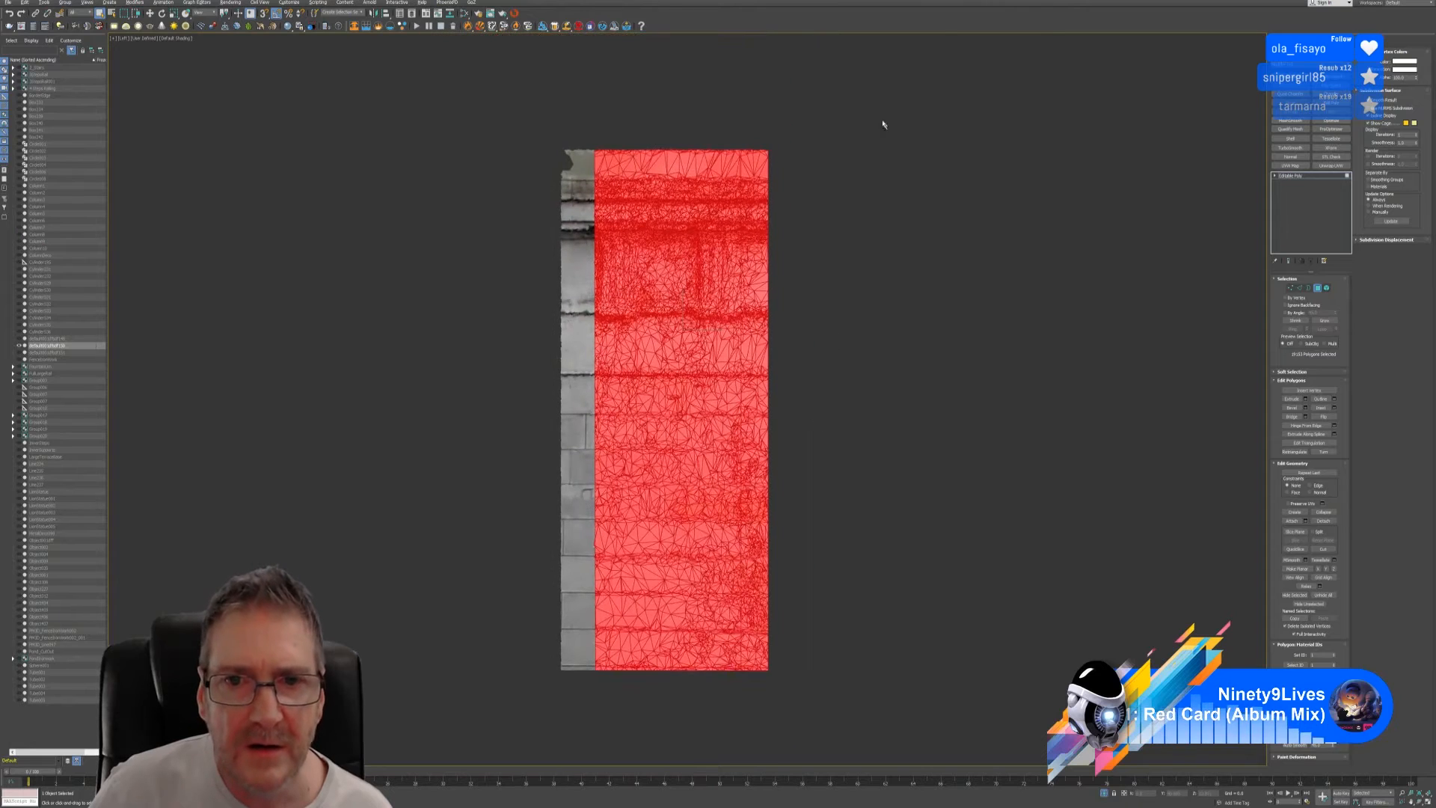
drag(878, 103, 745, 713)
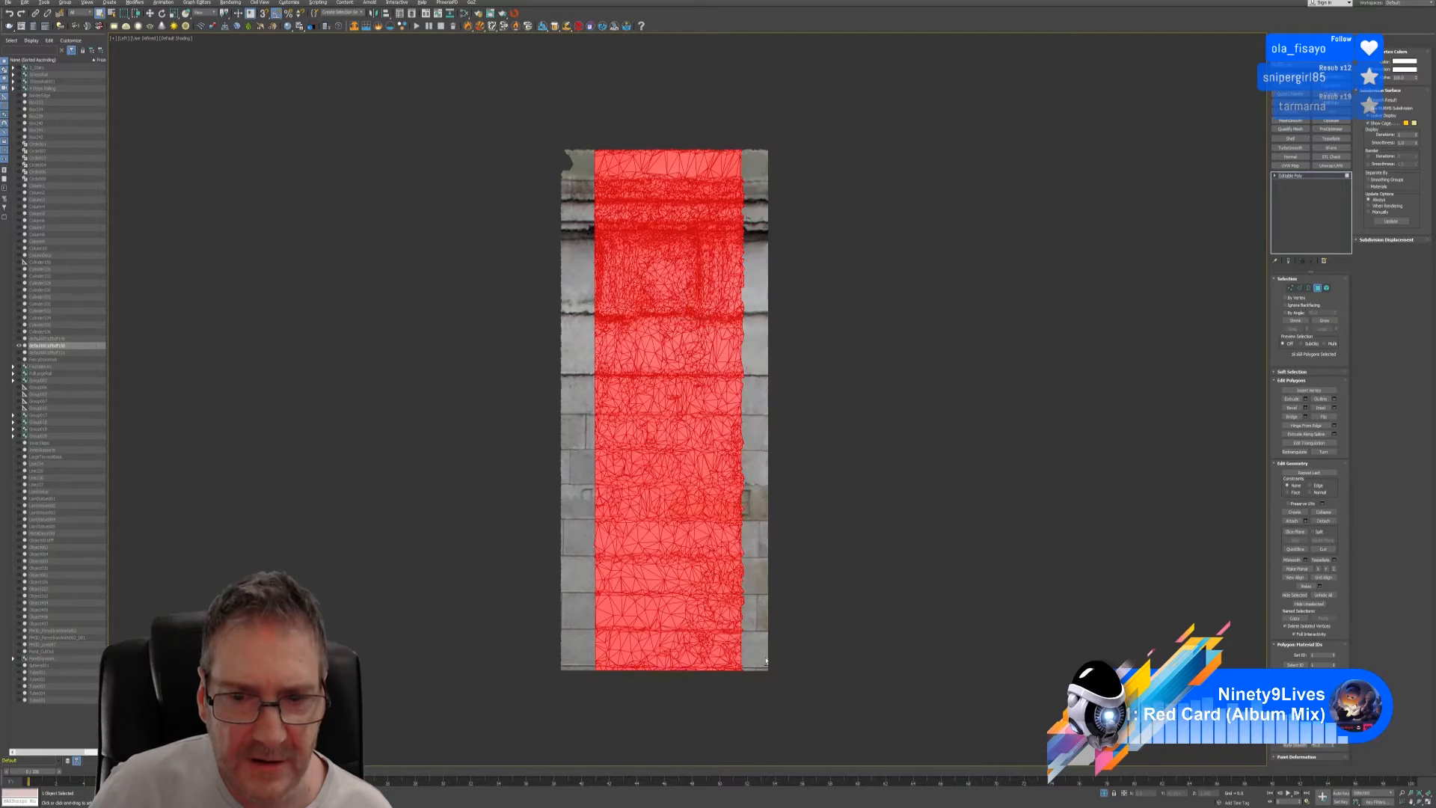
scroll(784, 295, up, 3)
drag(828, 136, 702, 436)
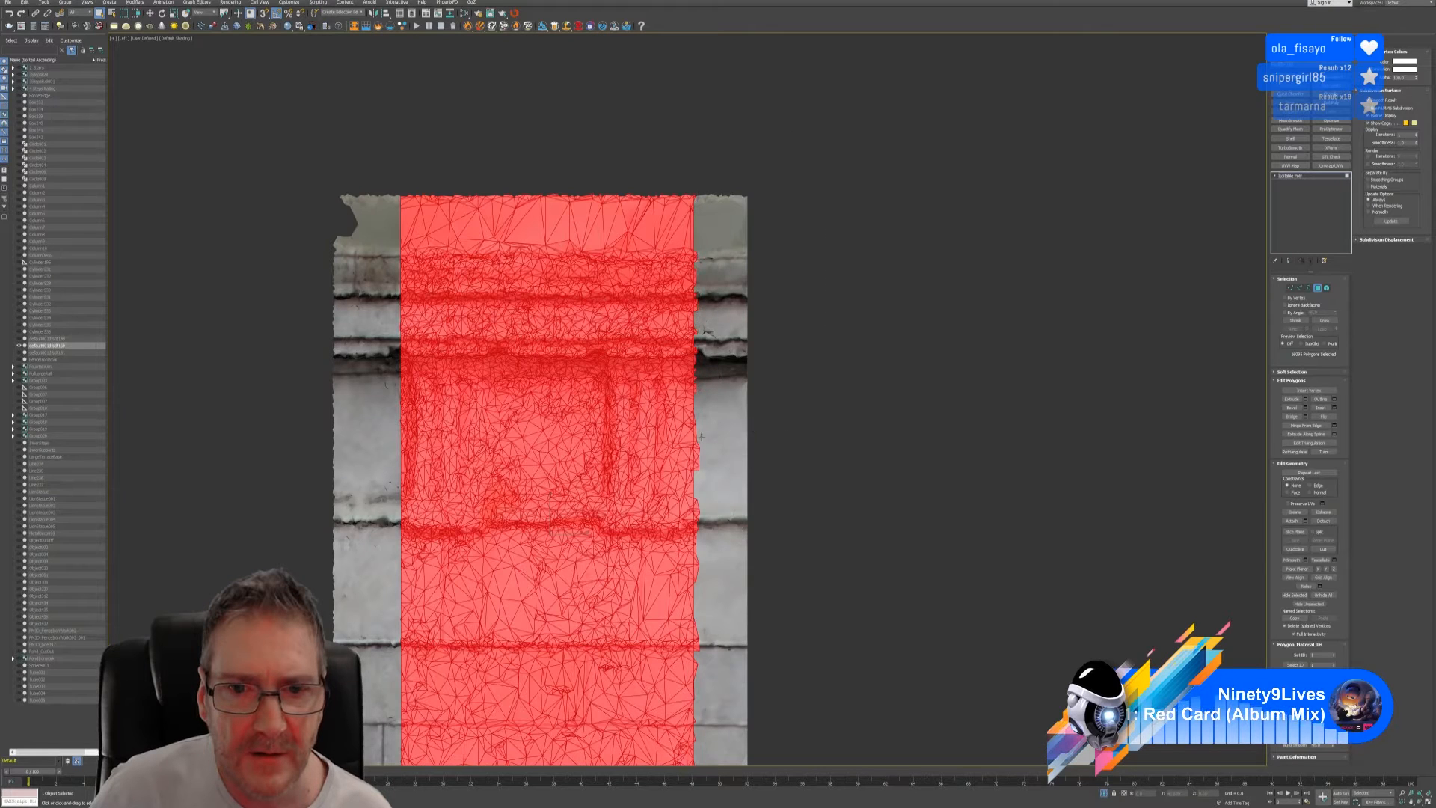
scroll(784, 291, up, 2)
drag(821, 169, 681, 509)
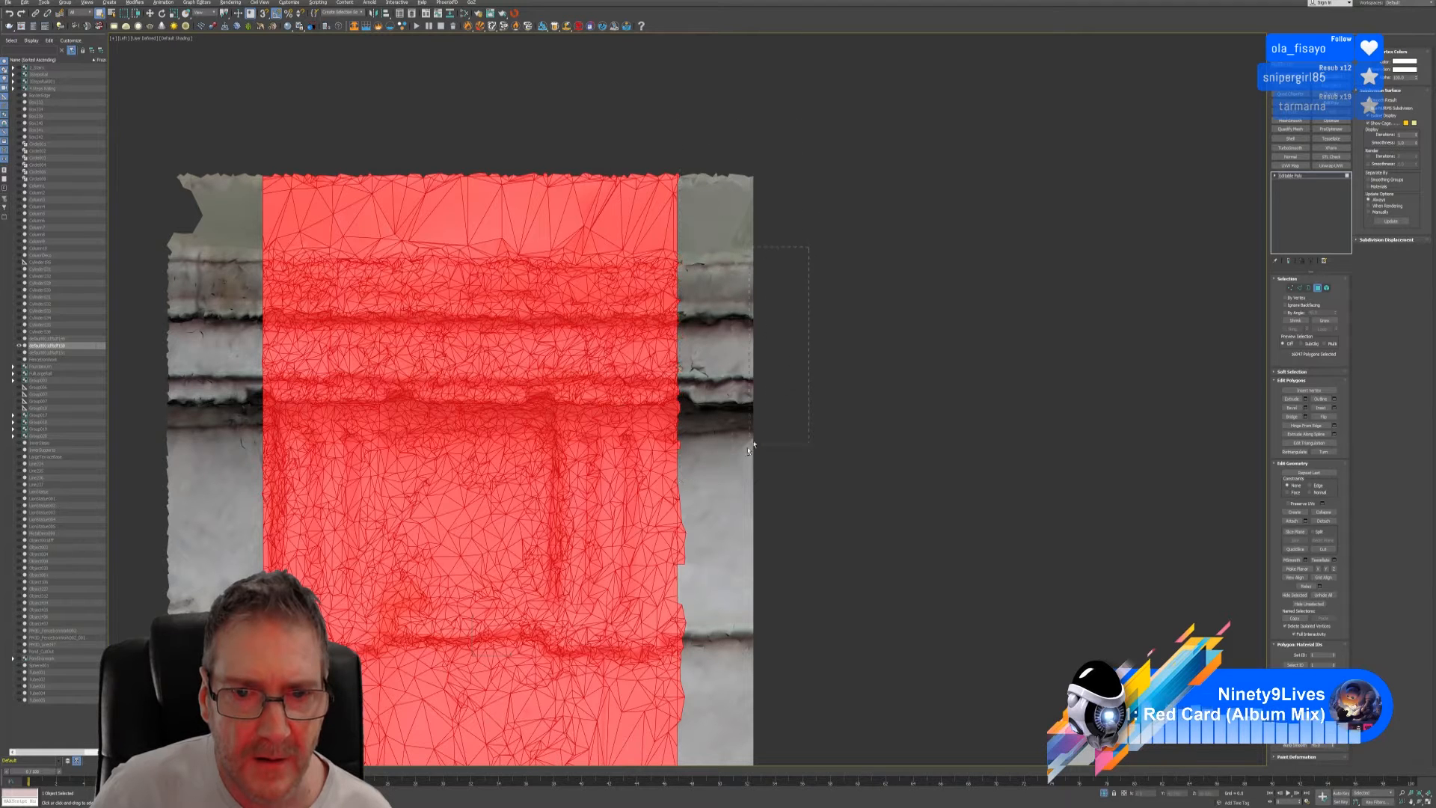
drag(678, 483, 680, 486)
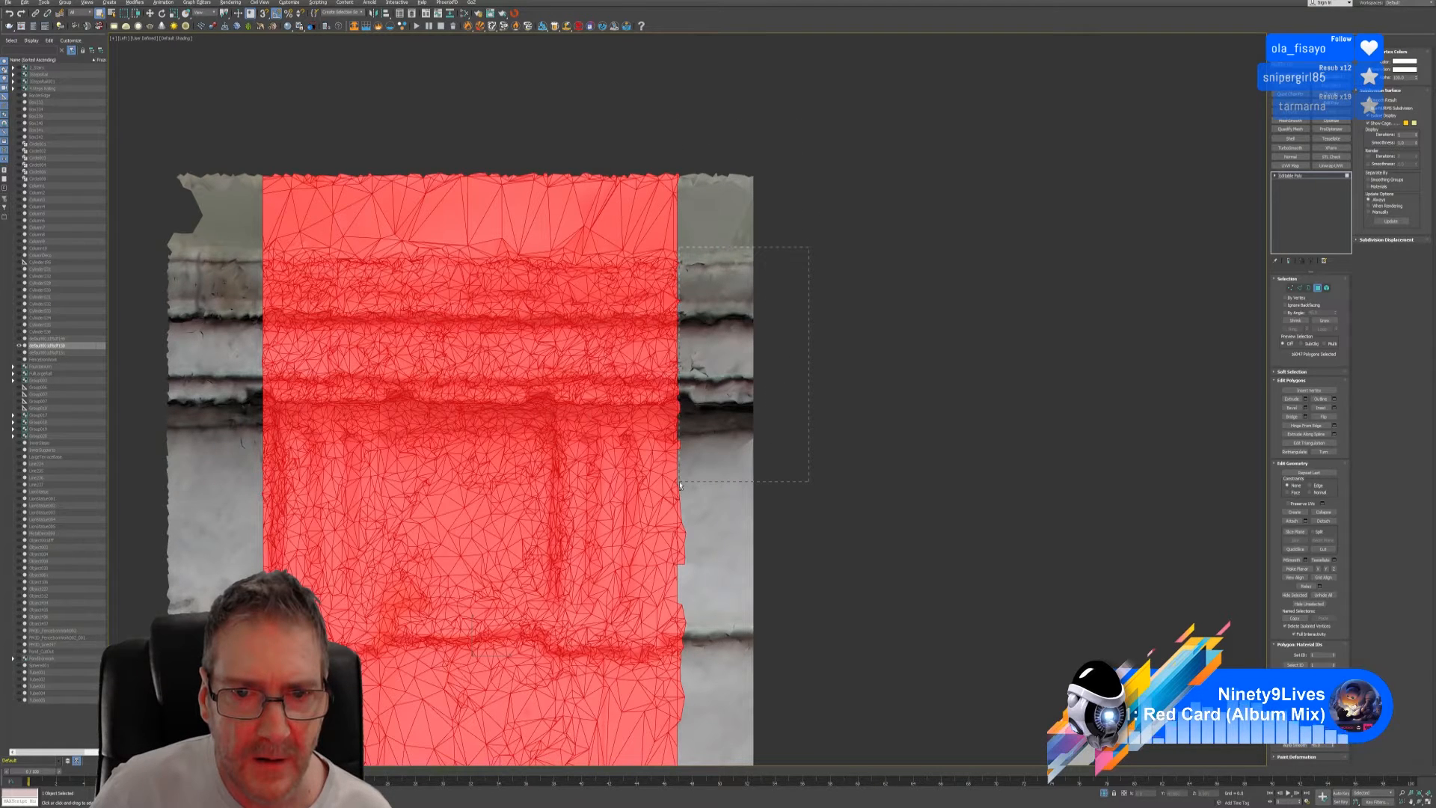
- Deselect the stray polygons crossing the right boundary beside the carved frieze and the plain courses just below it
middle_drag(789, 434, 814, 324)
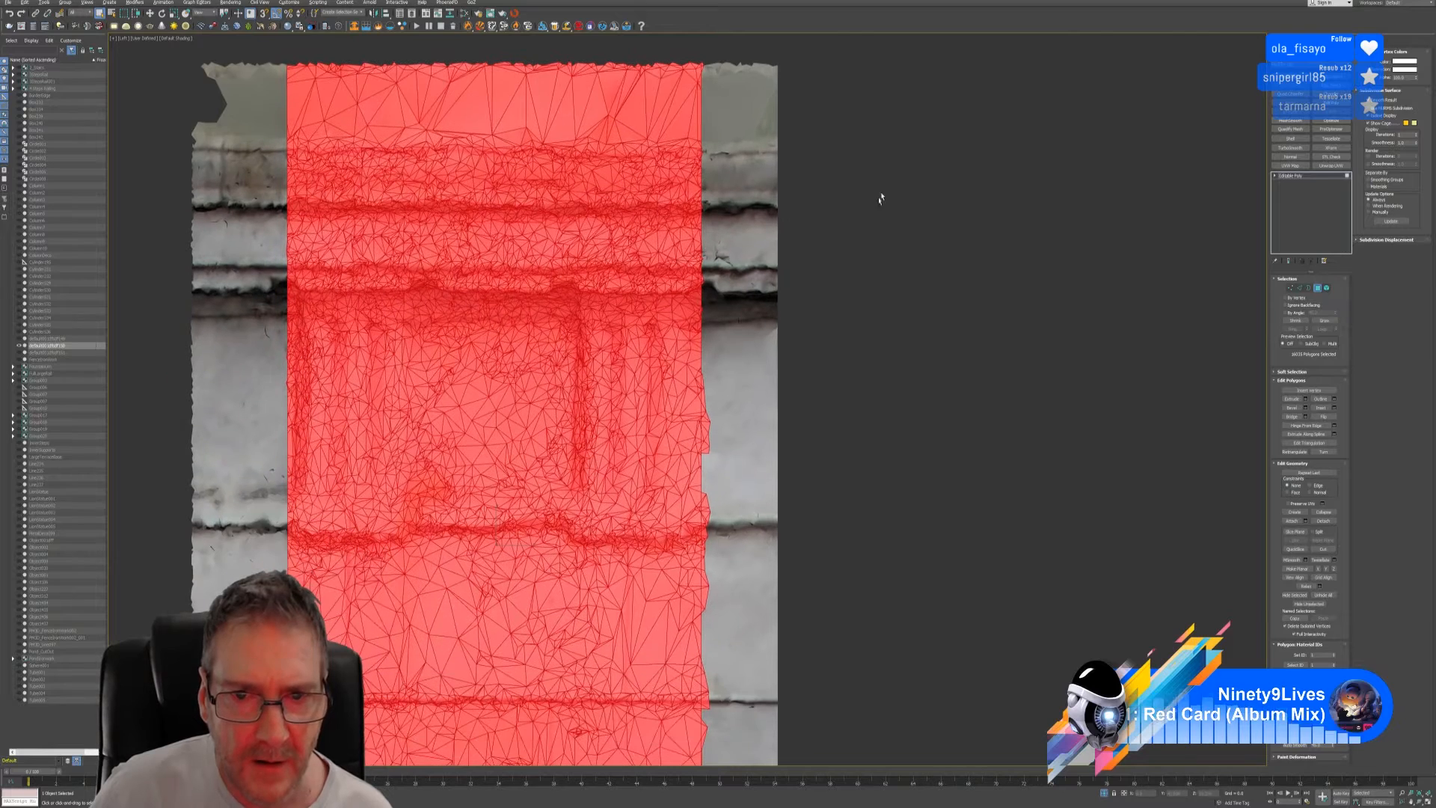
drag(881, 192, 703, 478)
middle_drag(772, 445, 796, 208)
alt+drag(875, 206, 730, 536)
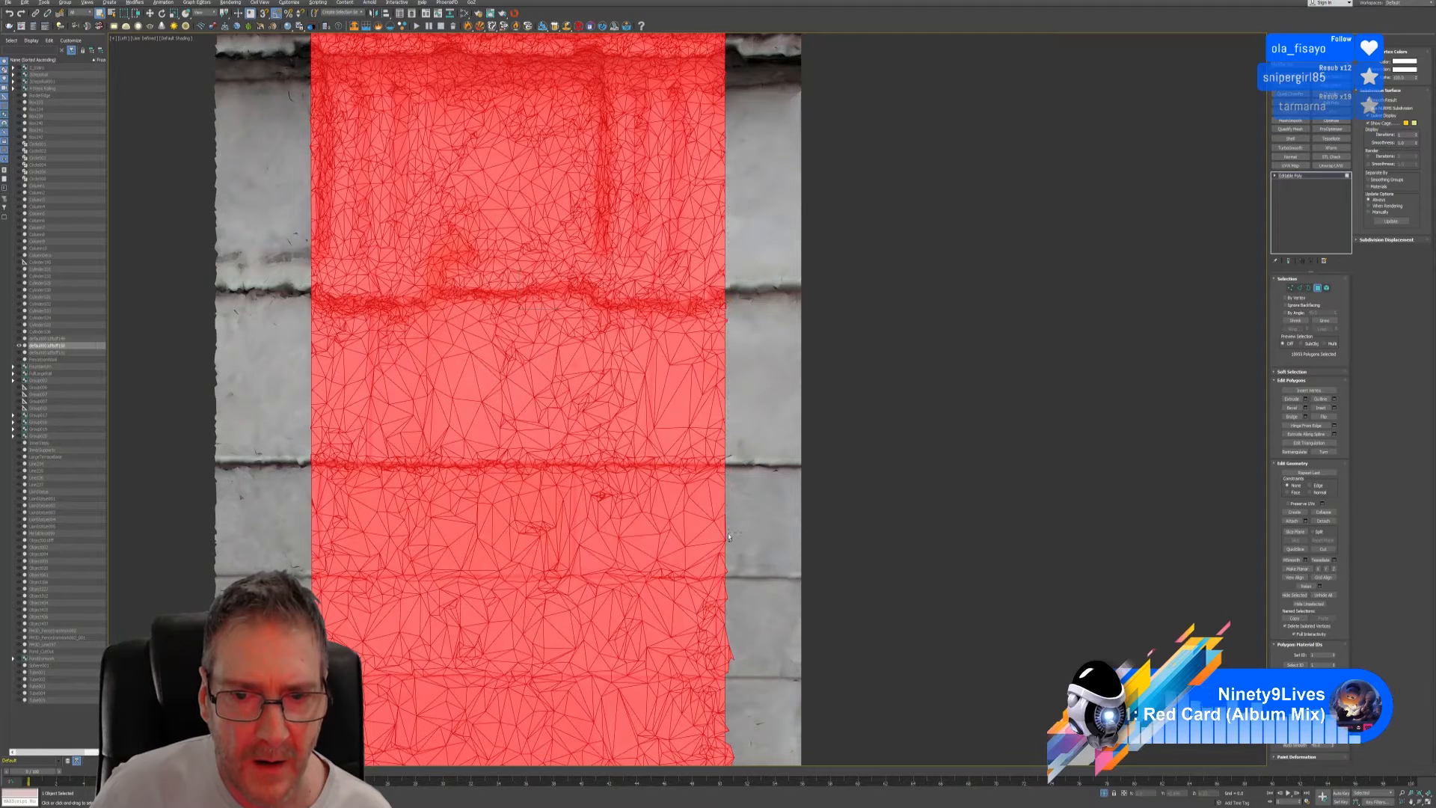
alt+drag(847, 239, 754, 357)
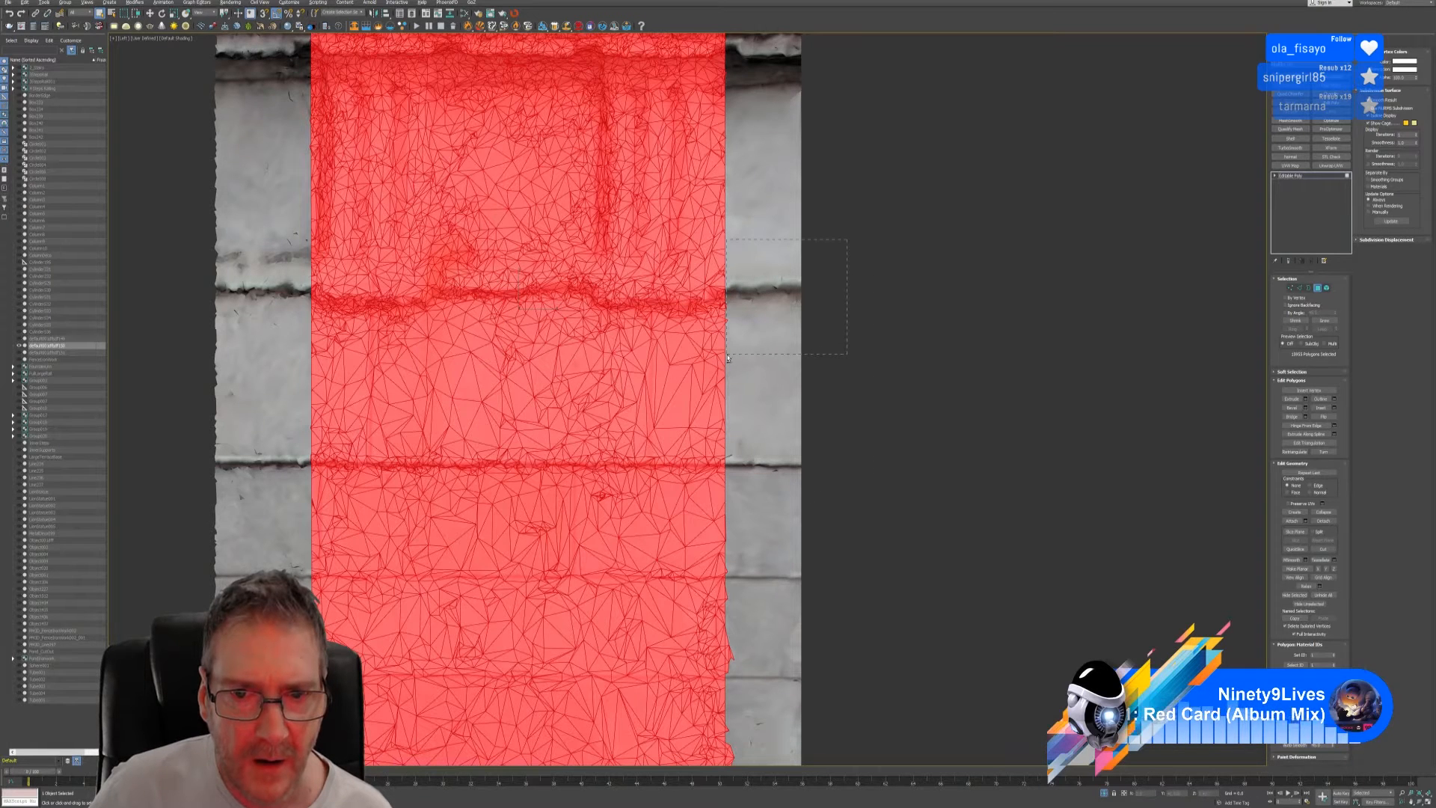
- Trim the selection's ragged right boundary straight from the inscription course down to the panel's base
middle_drag(810, 352, 859, 93)
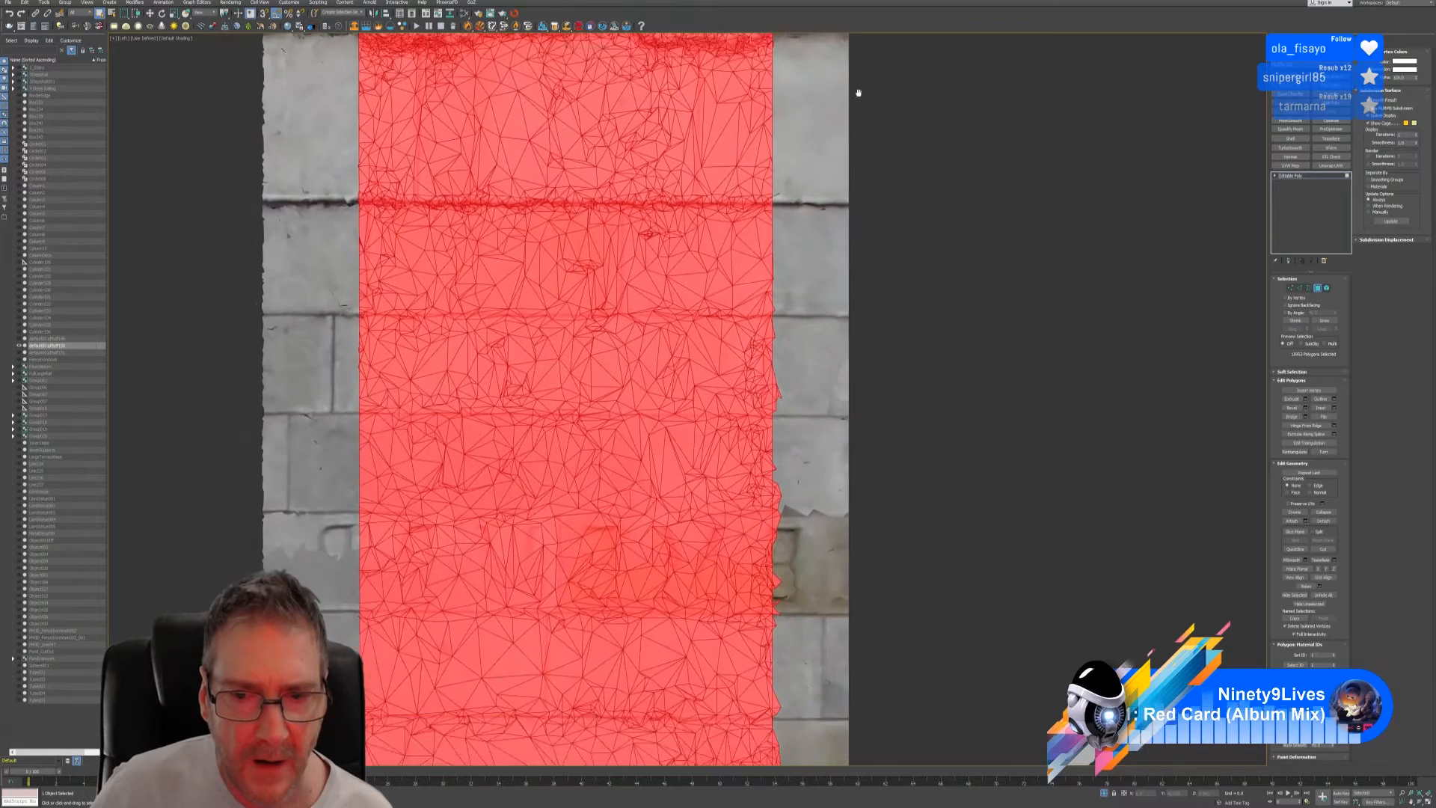
middle_drag(927, 307, 896, 222)
alt+drag(953, 130, 745, 554)
middle_drag(849, 481, 846, 526)
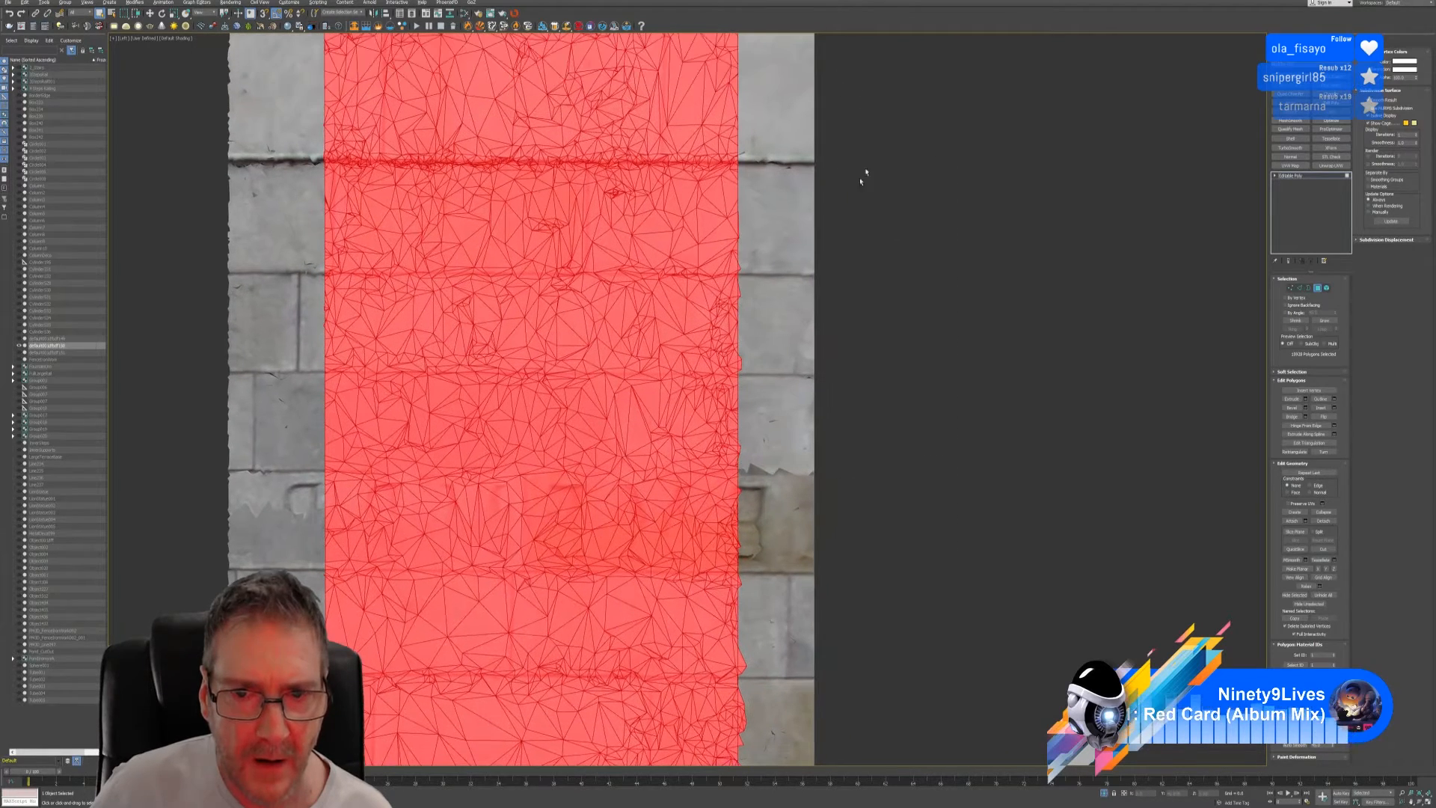
alt+drag(865, 168, 741, 409)
middle_drag(881, 437, 889, 365)
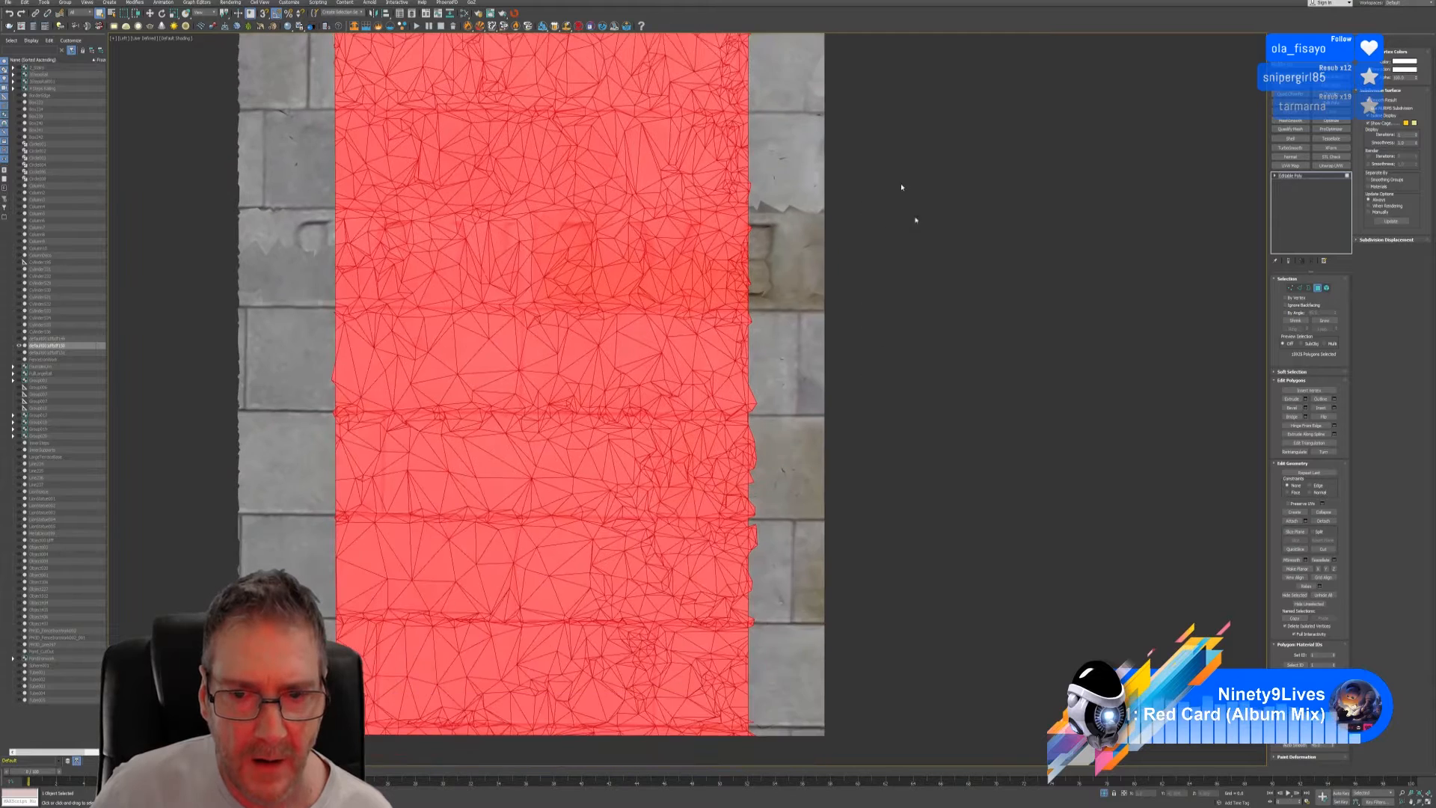
alt+drag(954, 295, 751, 610)
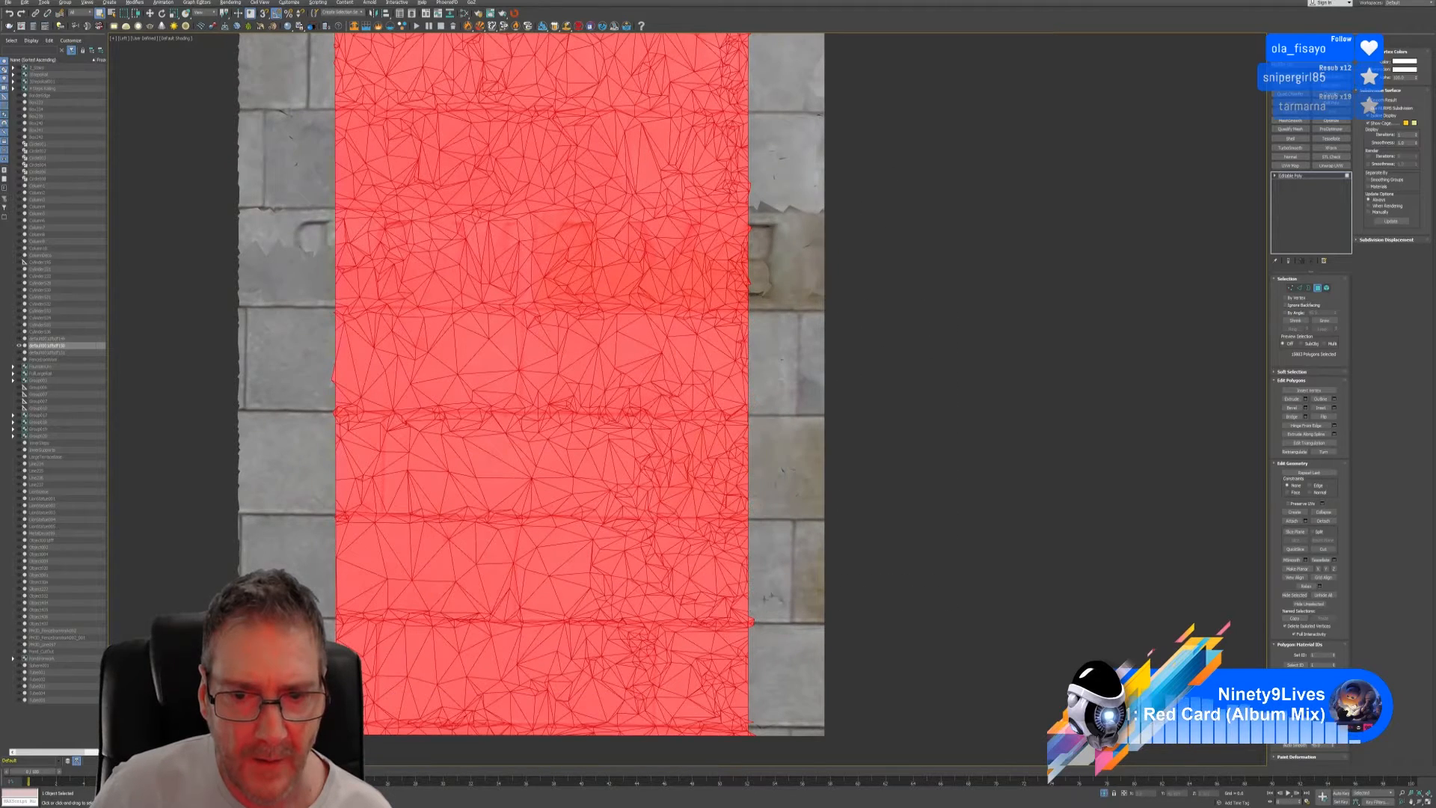
middle_drag(867, 549, 868, 344)
alt+drag(869, 344, 749, 452)
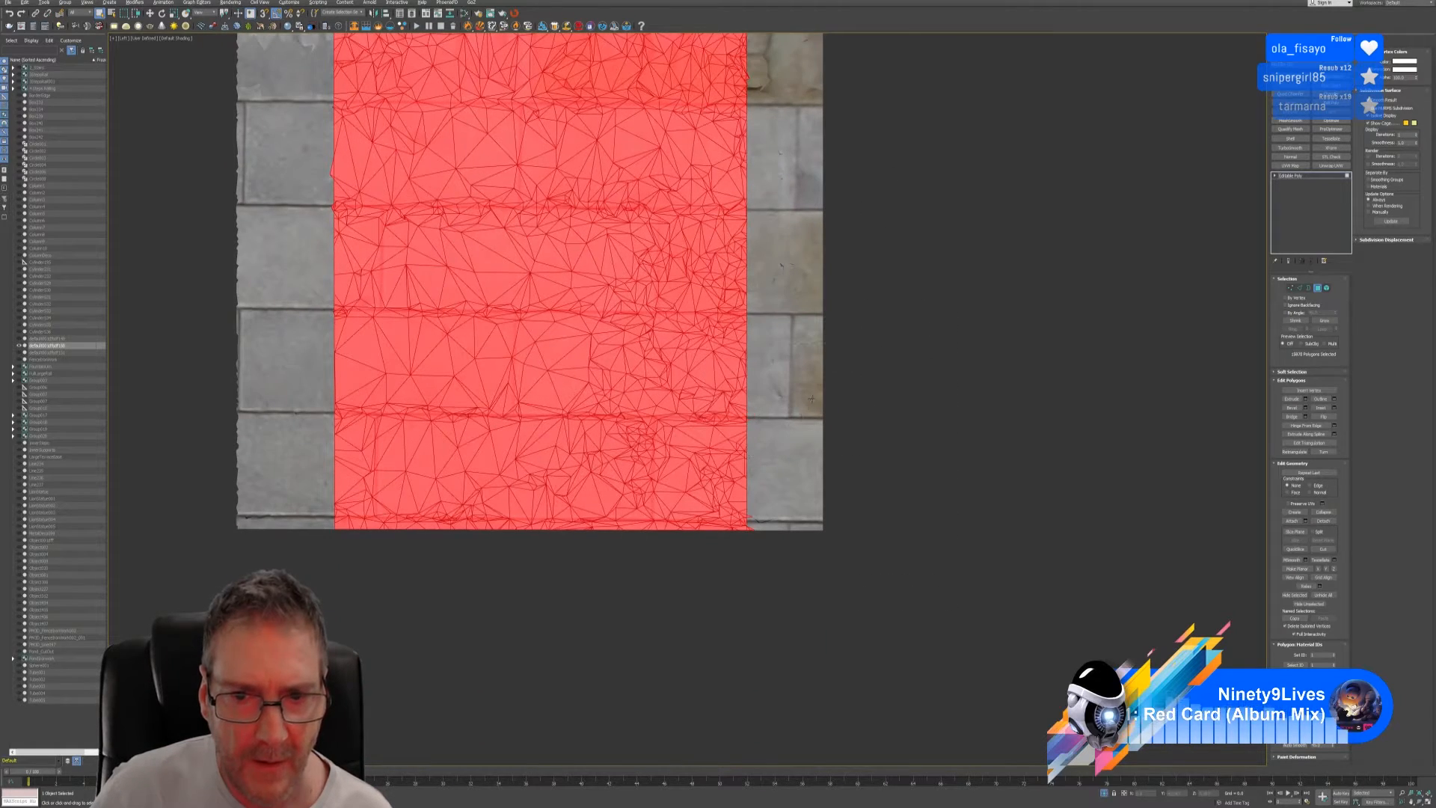
- Go back up the right boundary from the inscription to the frieze ledge, deselecting leftover protruding polygons
middle_drag(850, 404, 838, 653)
scroll(769, 312, up, 3)
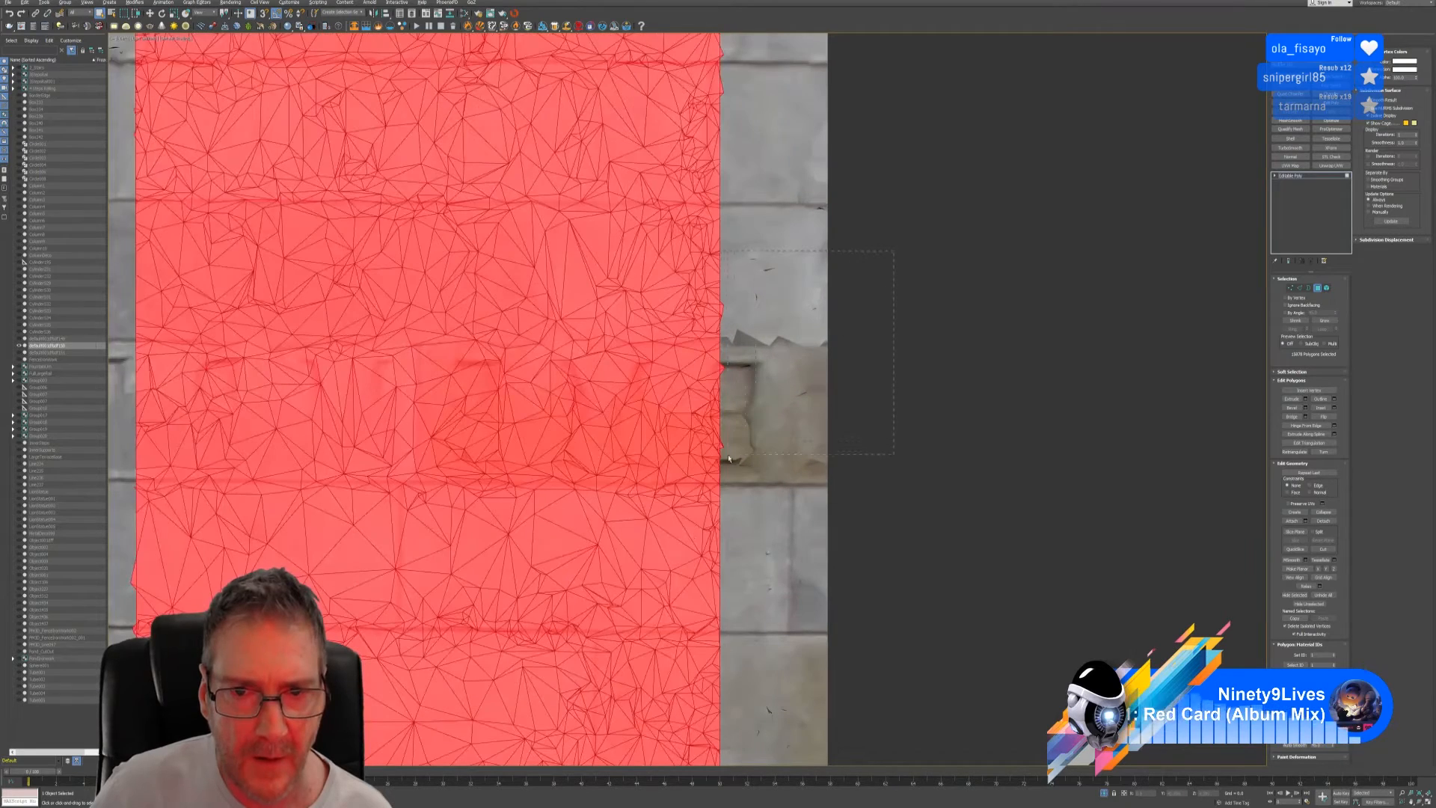
middle_drag(839, 285, 851, 621)
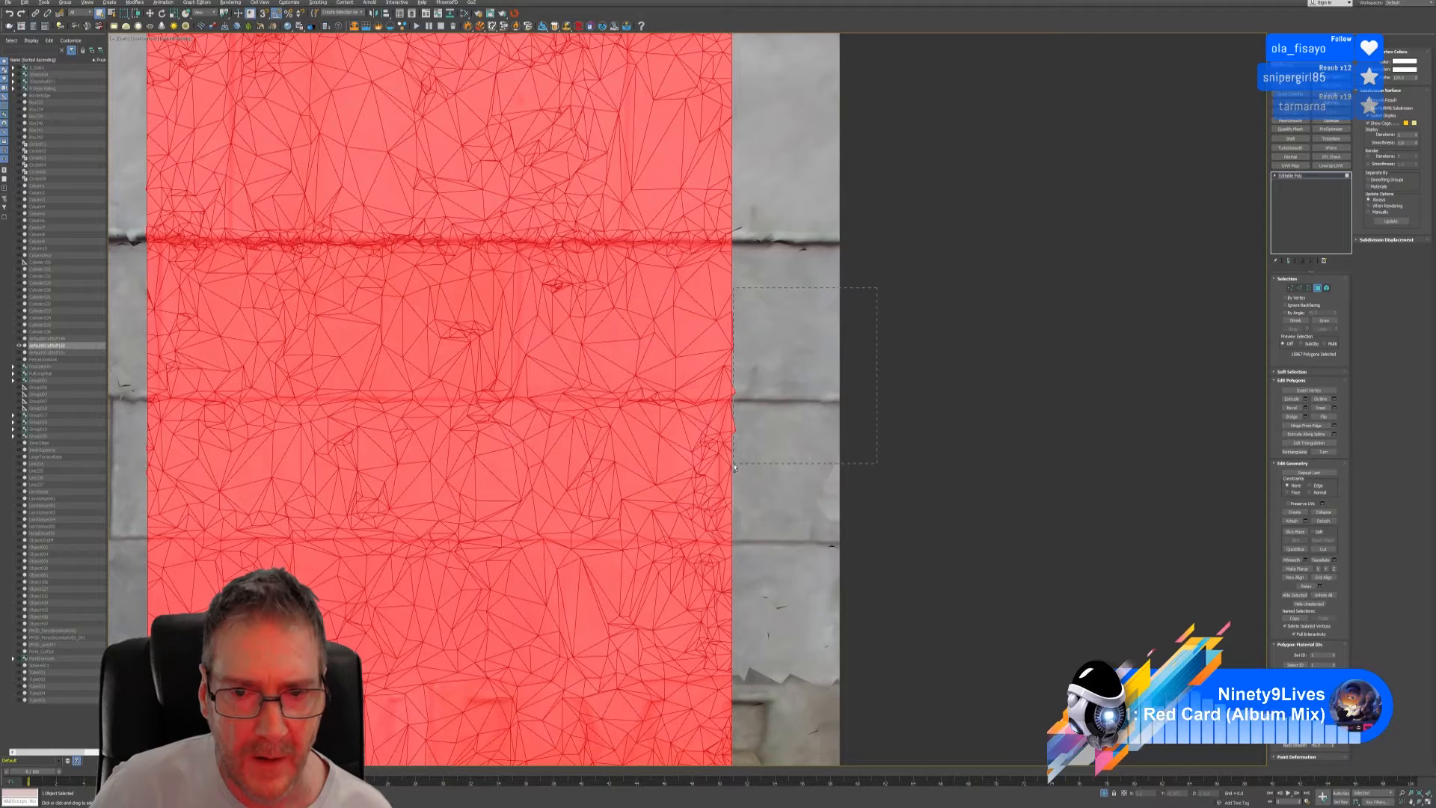
middle_drag(849, 284, 877, 621)
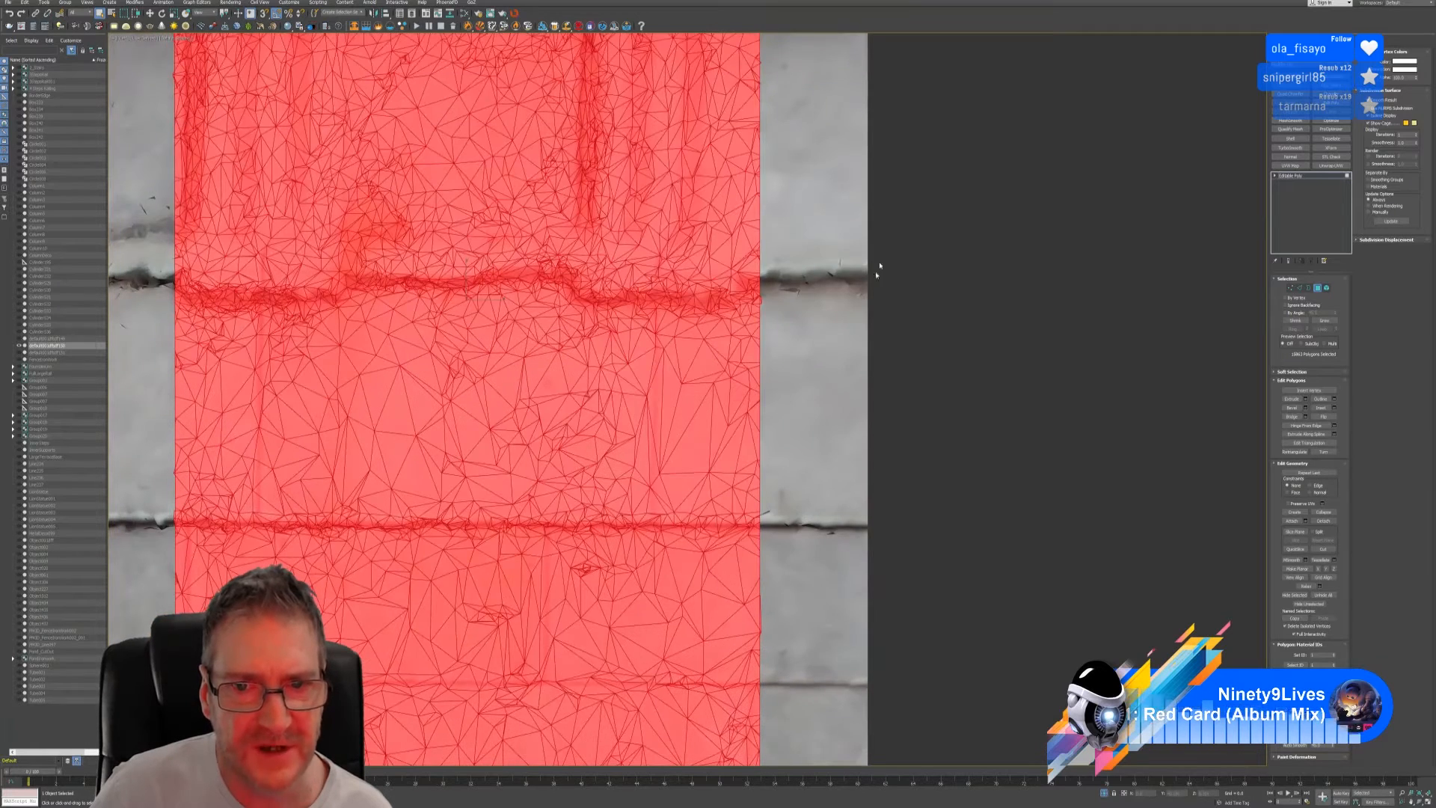
drag(814, 344, 763, 349)
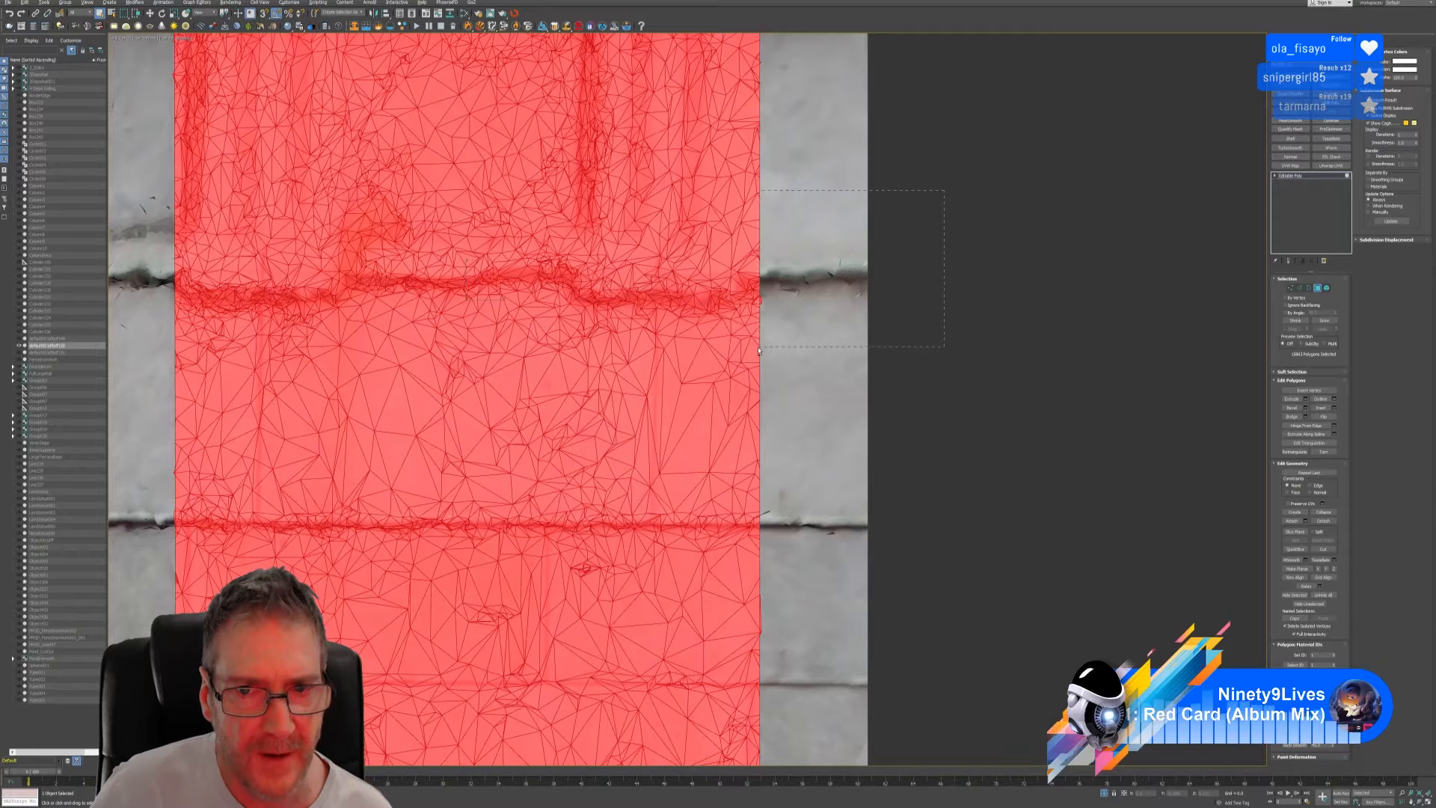
drag(759, 350, 763, 351)
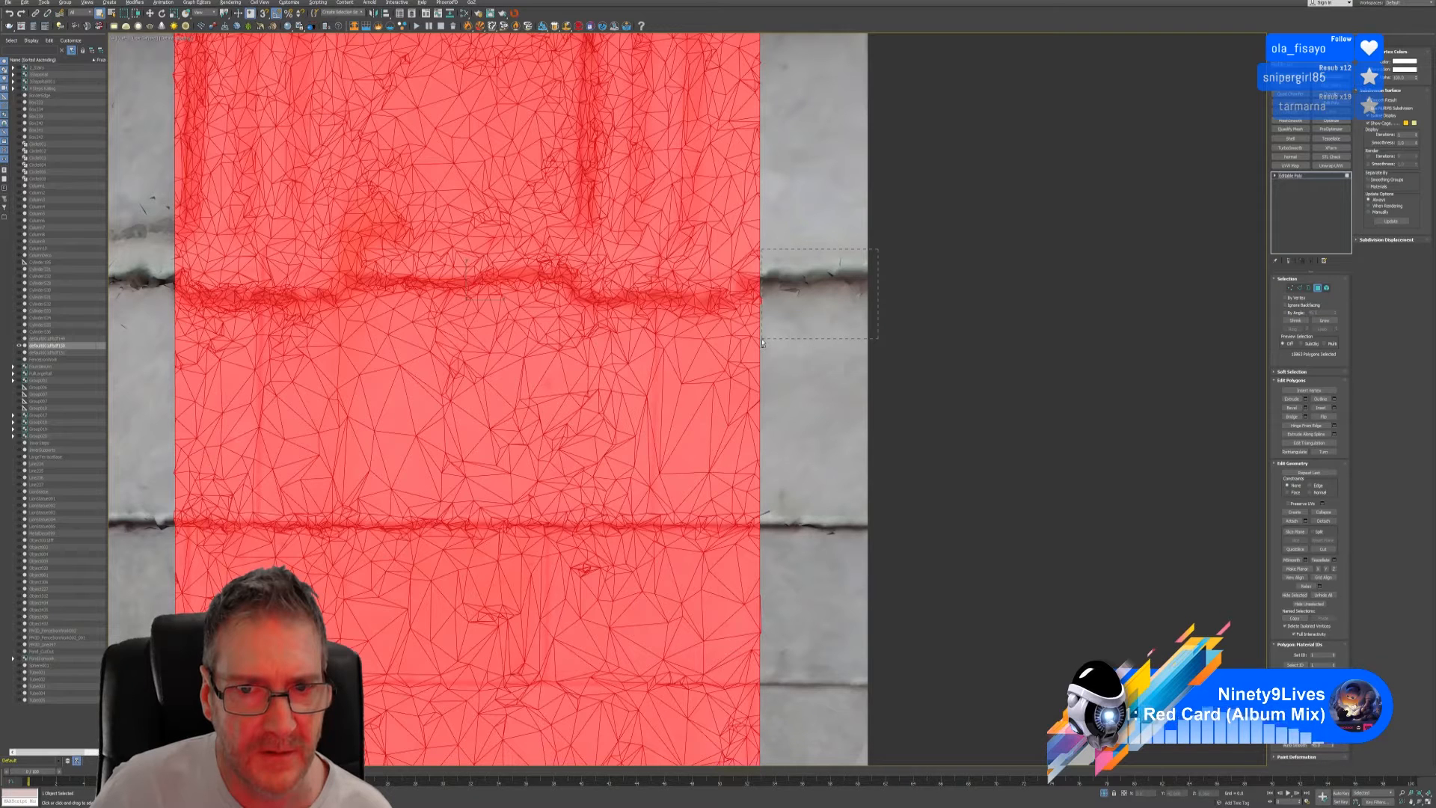
mouse_move(910, 248)
mouse_down()
mouse_move(778, 333)
mouse_move(761, 327)
mouse_up()
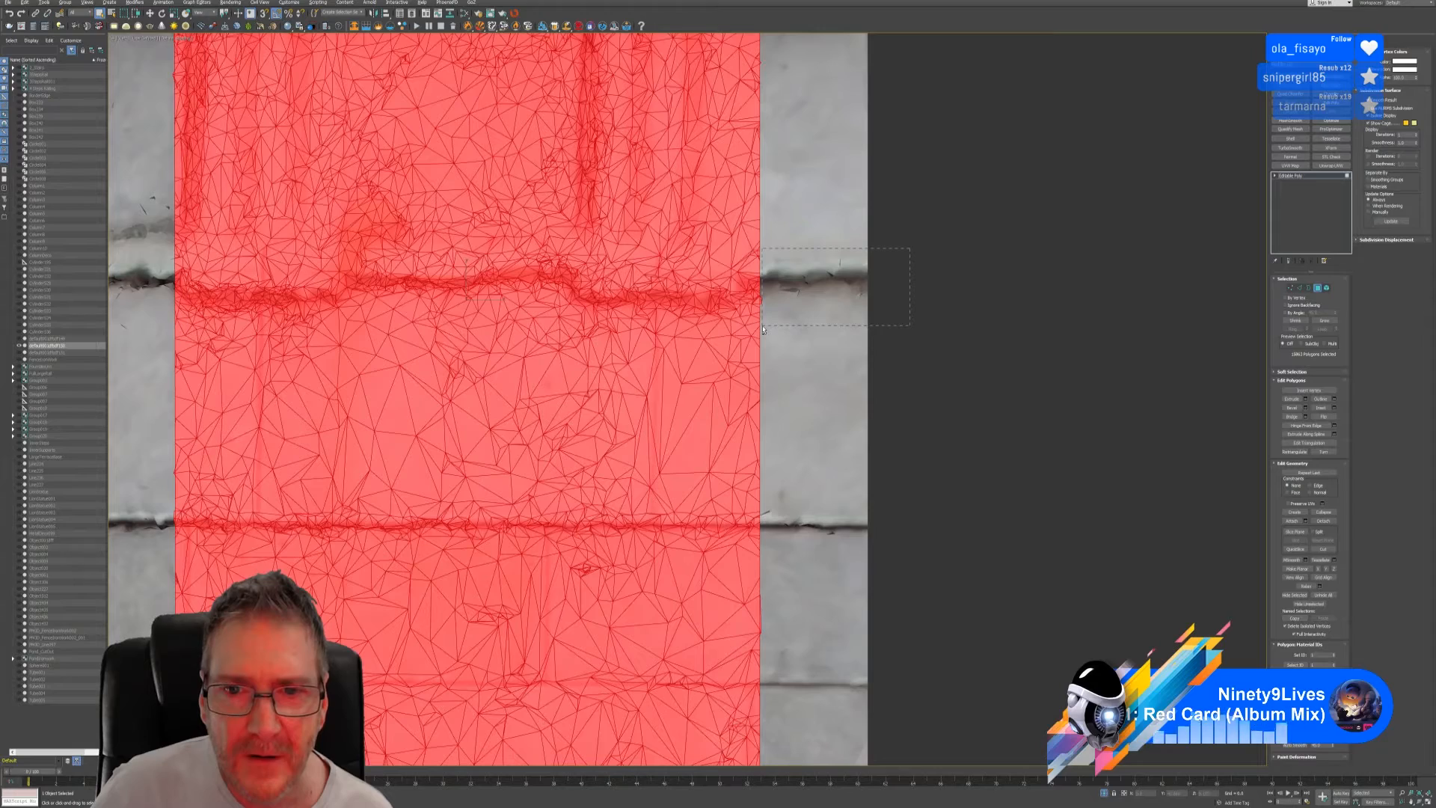
- Remove the last tiny protruding polygons from the selection at the frieze ledge and cornice on the right boundary
scroll(778, 281, up, 5)
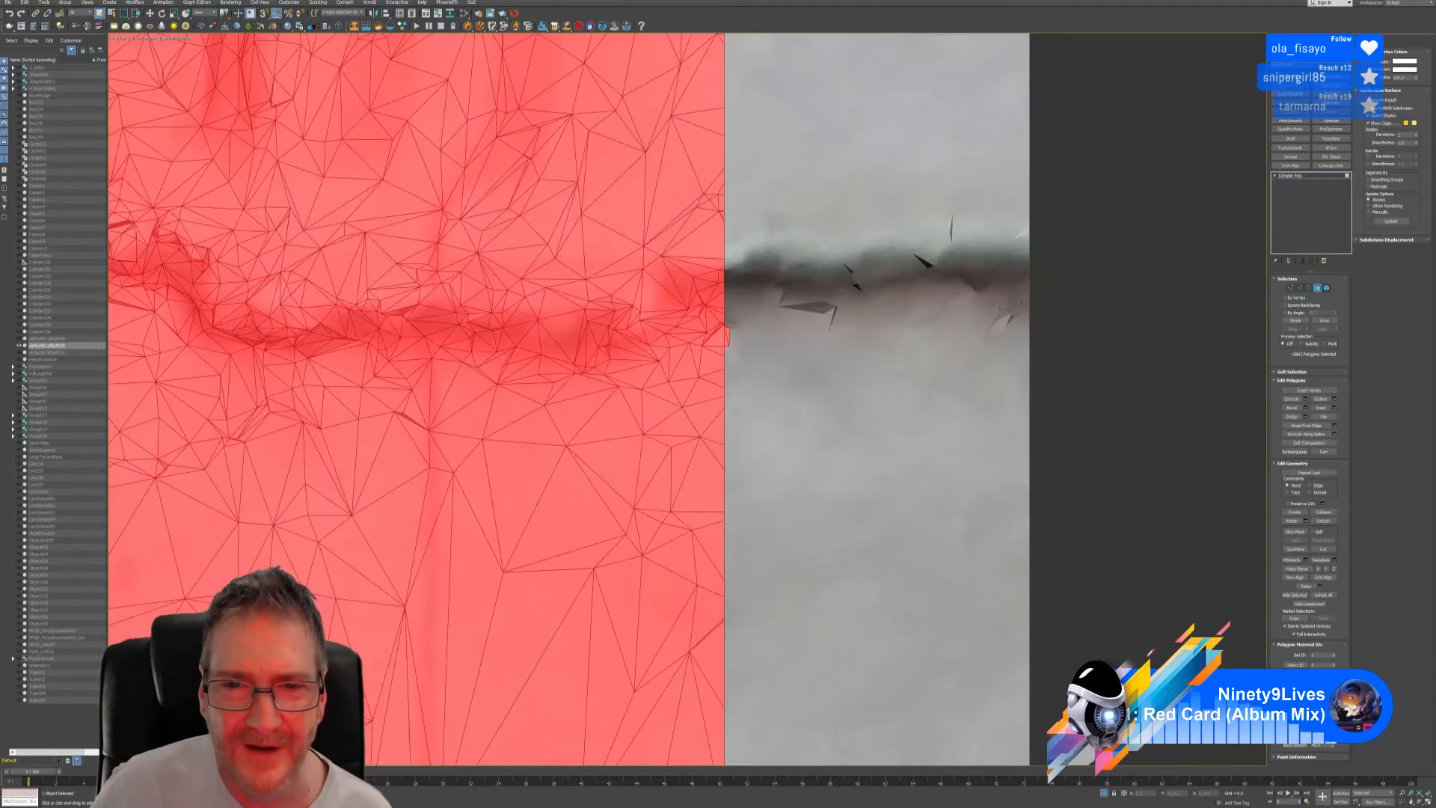
drag(1077, 283, 726, 406)
scroll(750, 427, down, 10)
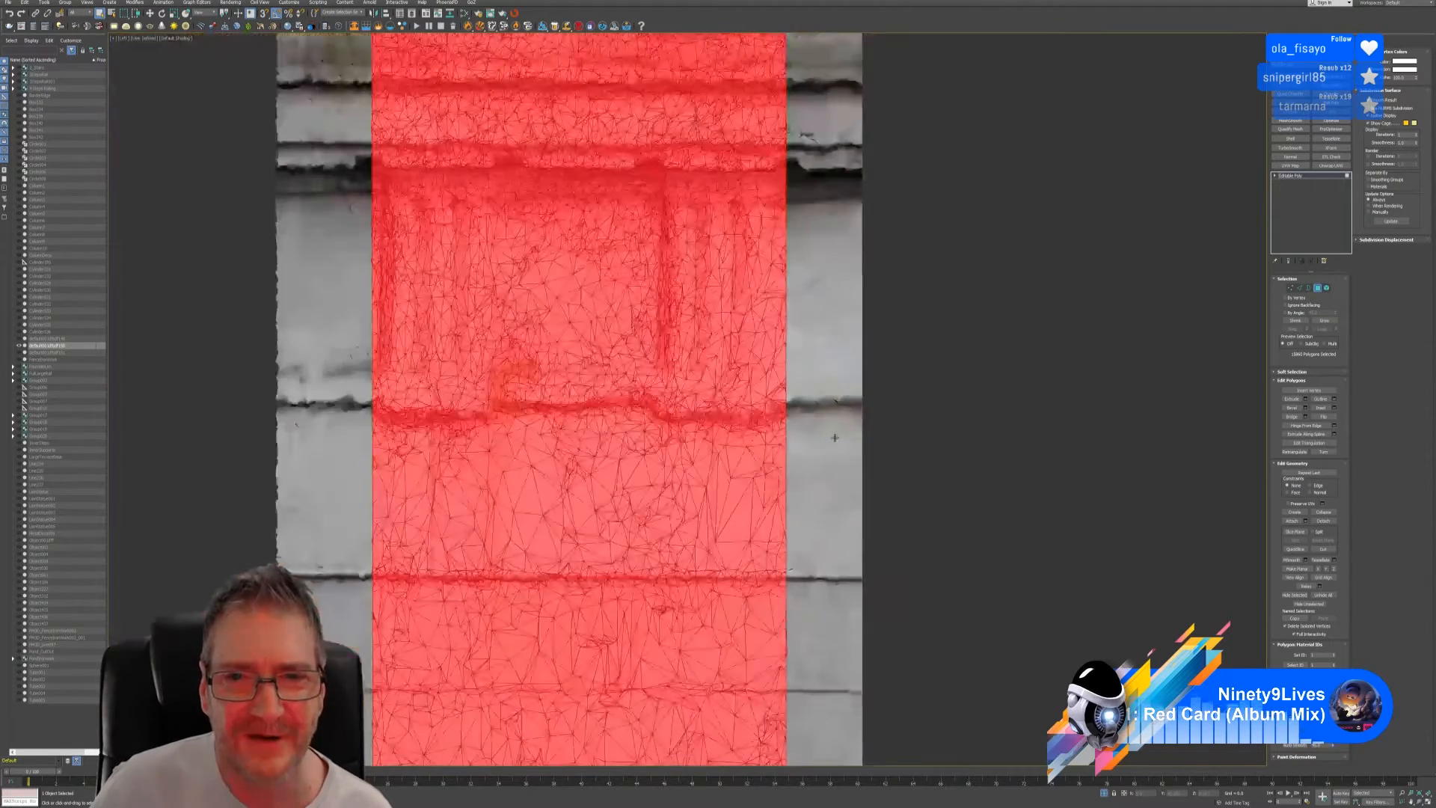
scroll(853, 324, up, 8)
middle_drag(884, 293, 951, 225)
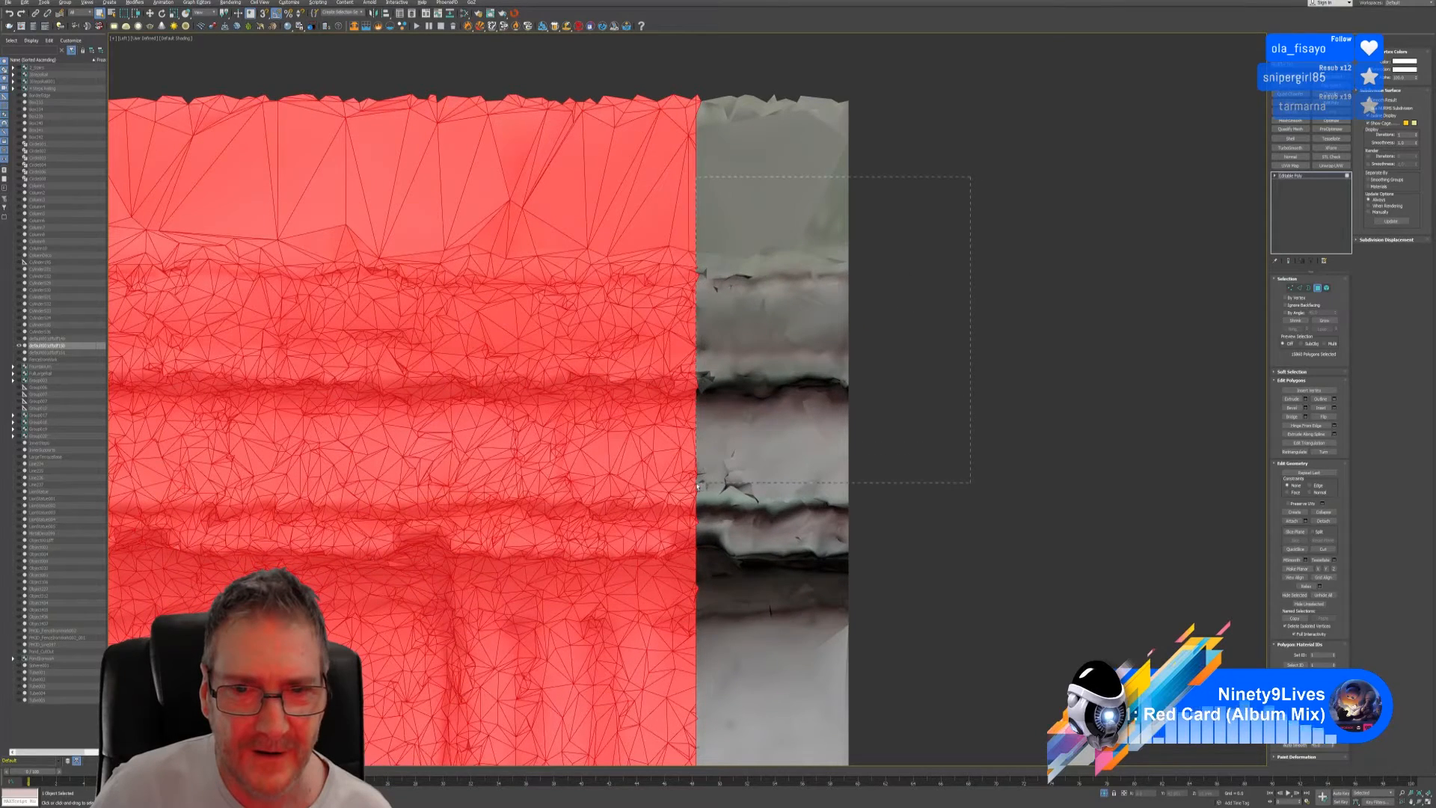
scroll(840, 452, down, 10)
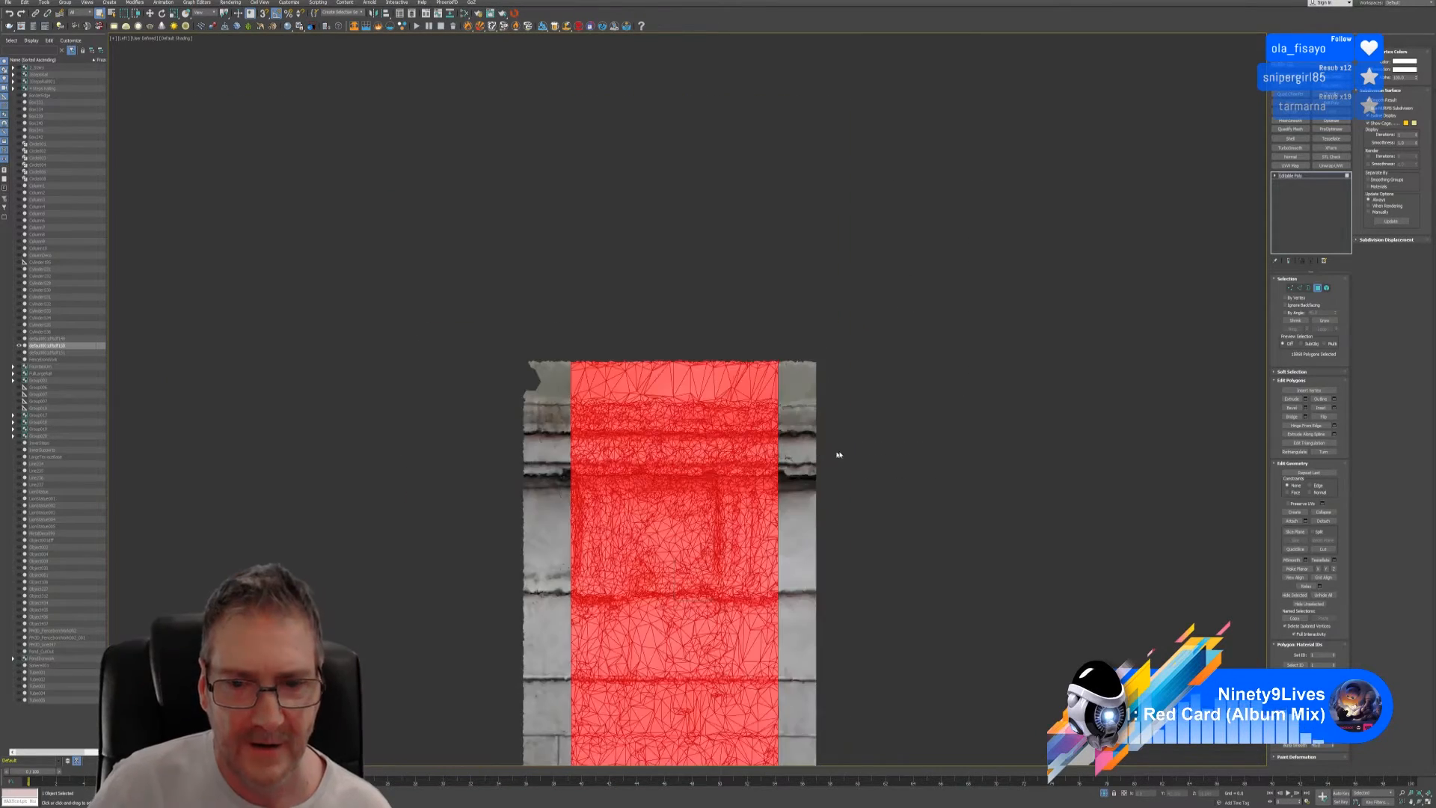
middle_drag(865, 270, 825, 325)
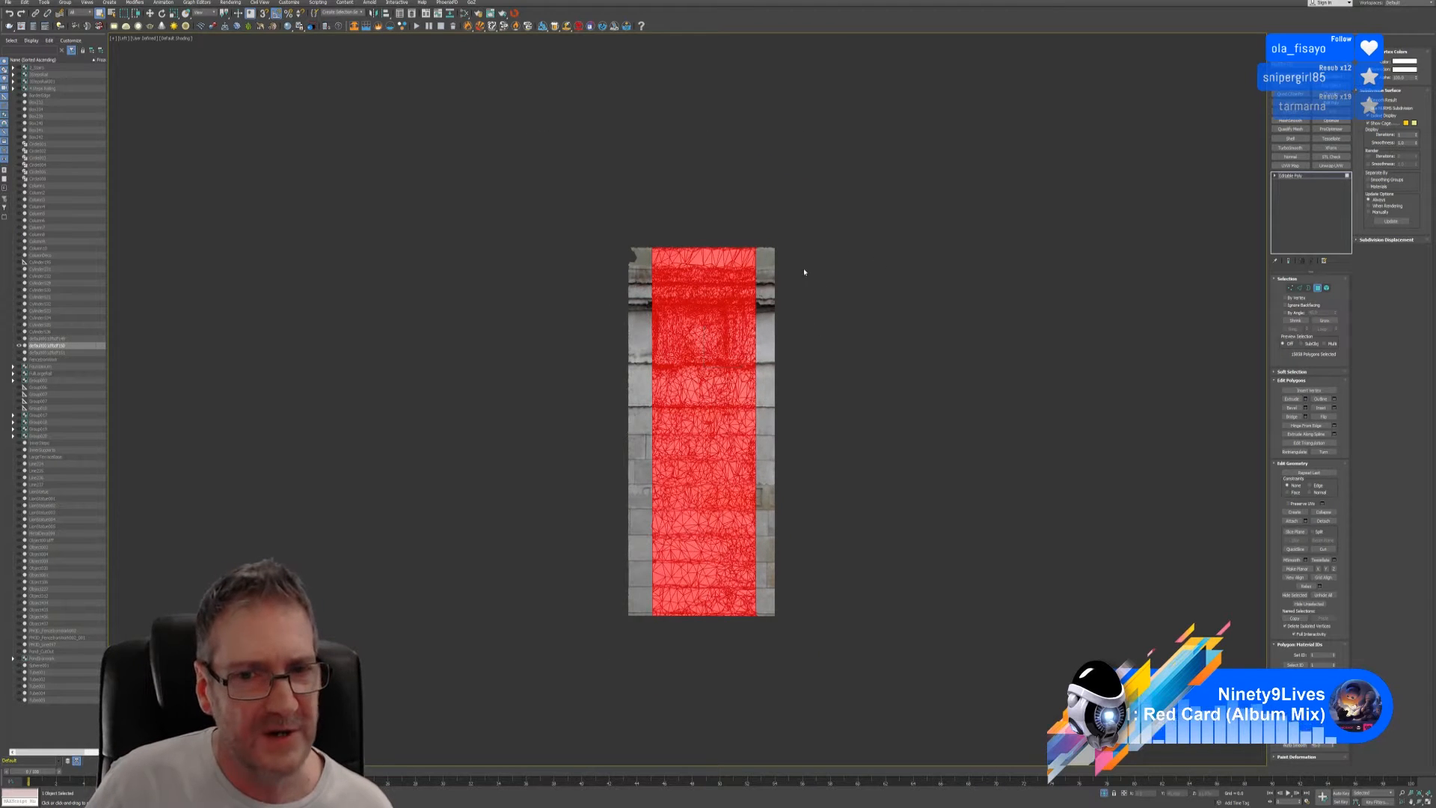
- Invert the polygon selection and delete both side strips, leaving only the panel's narrow central section
click(25, 6)
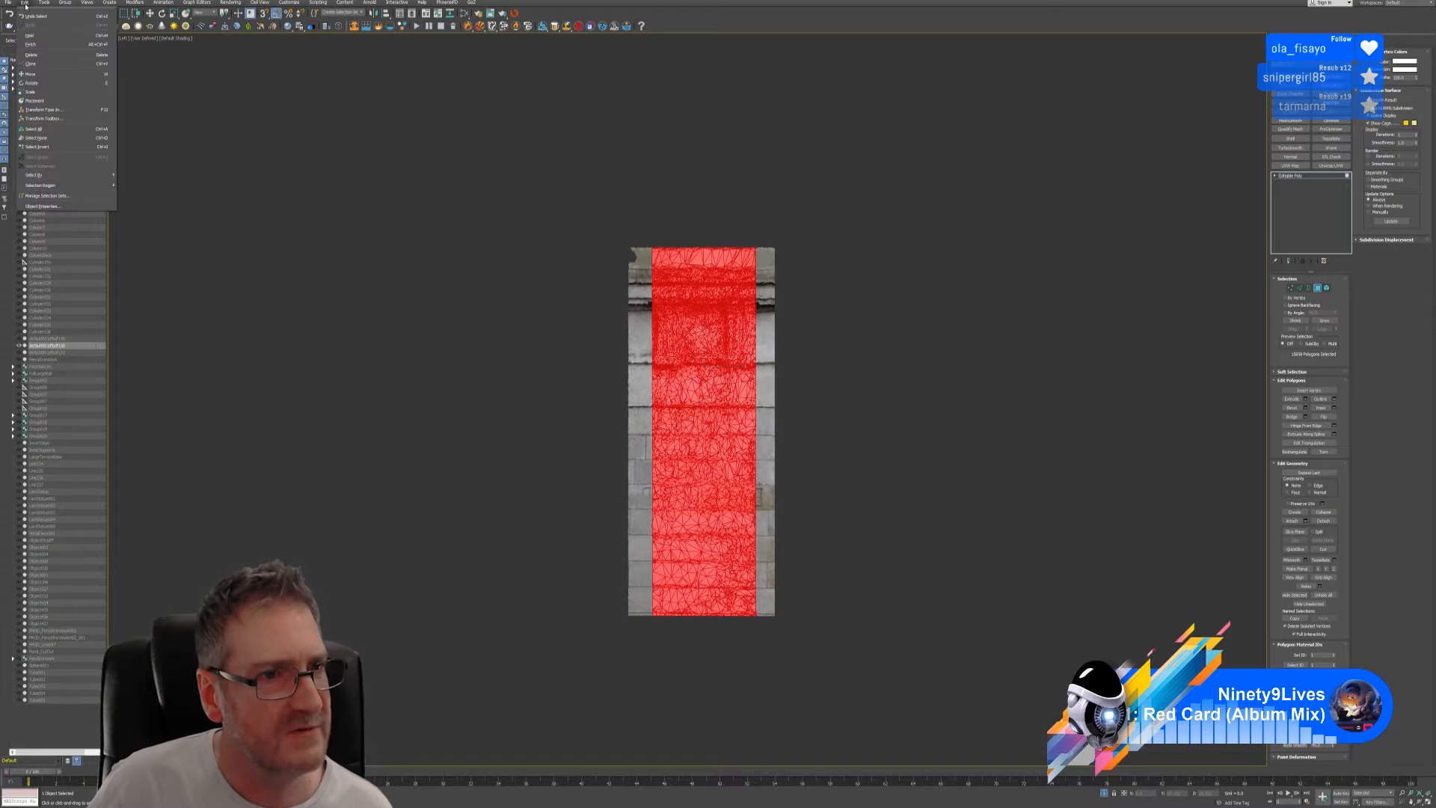
click(50, 145)
key(Delete)
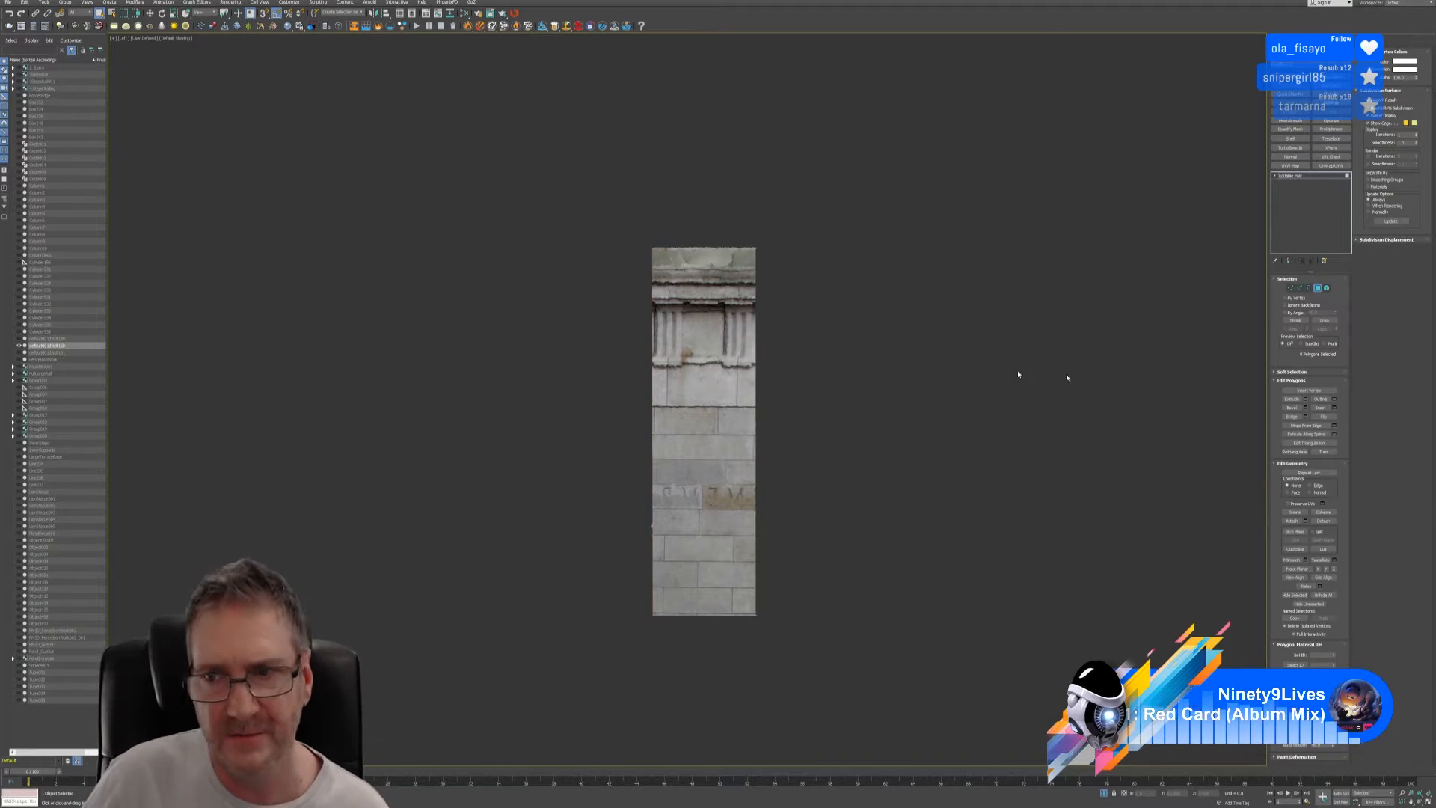
- Leave polygon editing, restore the four-view layout and end the narrowed panel's isolation
click(1319, 289)
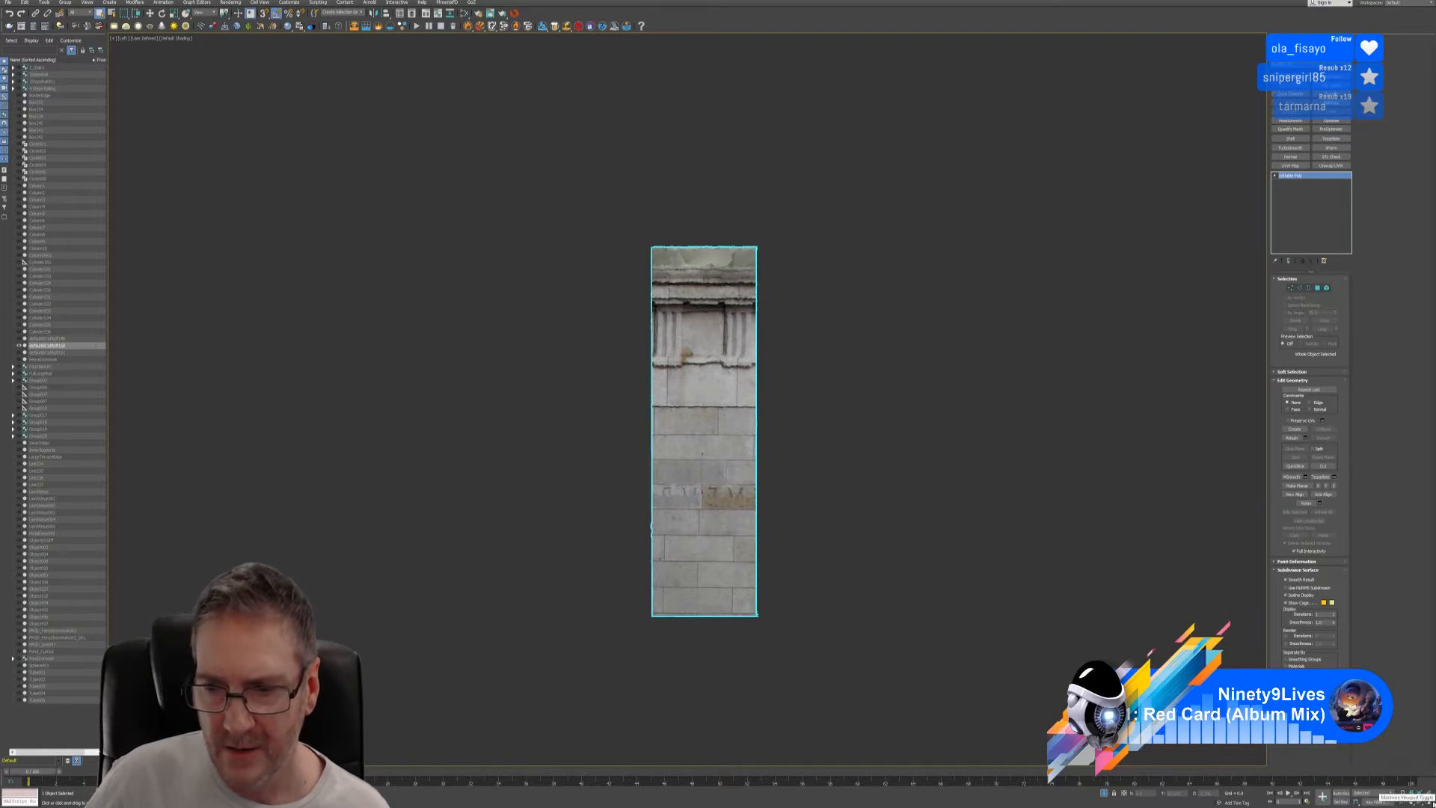
click(1427, 801)
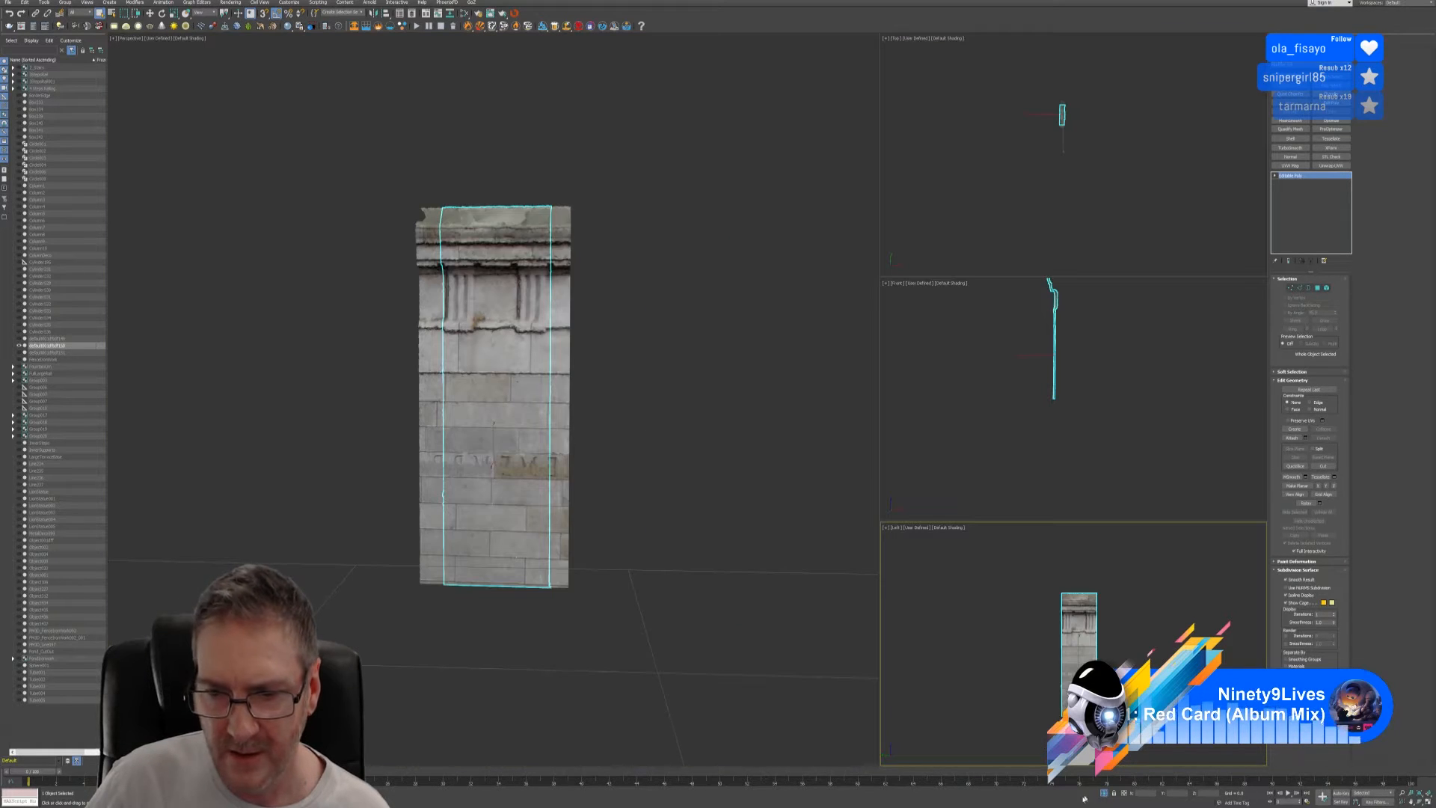
click(1105, 794)
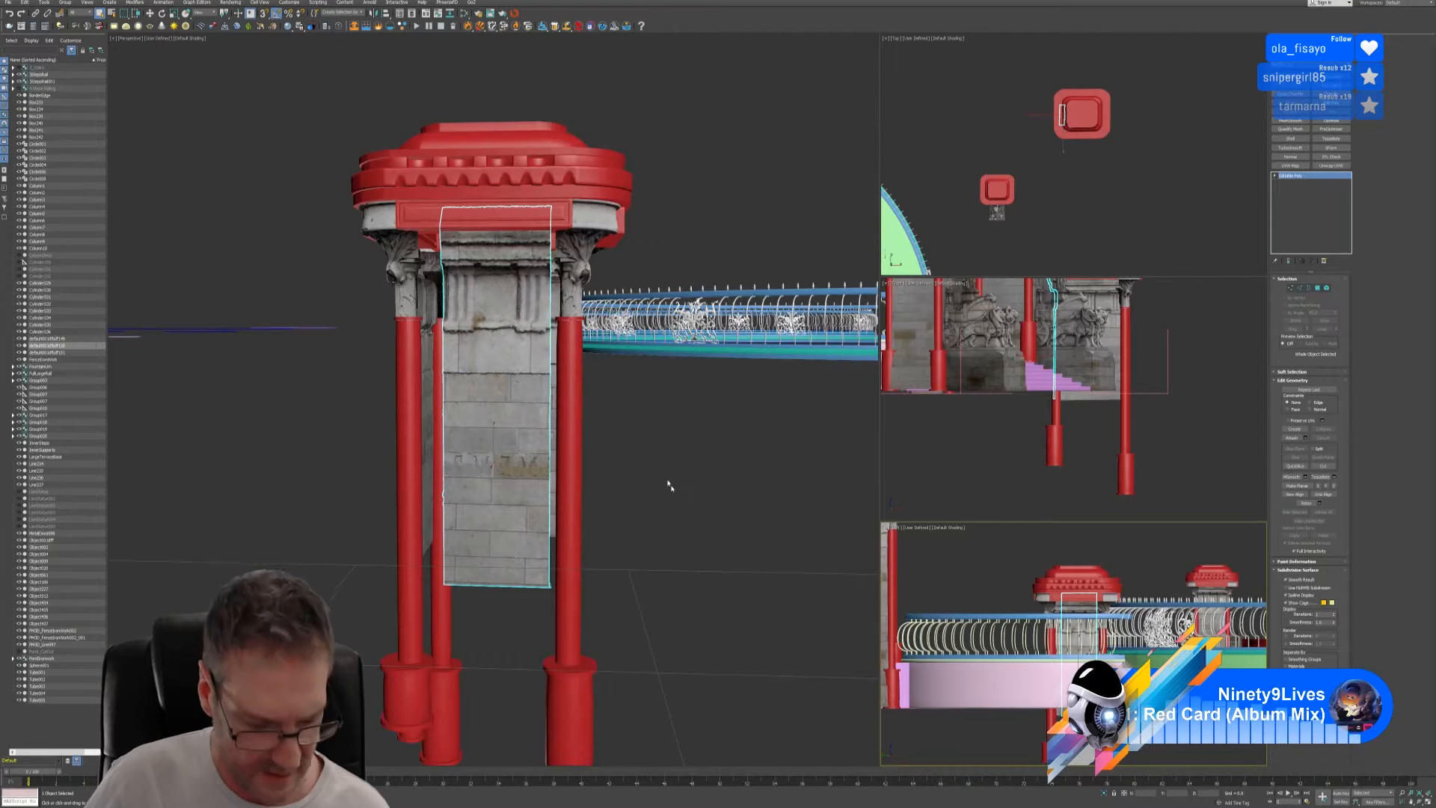
- Copy the narrowed stone panel across the pillar and place the copy outside the opposite side
alt+middle_drag(669, 486, 636, 481)
alt+middle_drag(577, 474, 647, 490)
scroll(636, 497, down, 5)
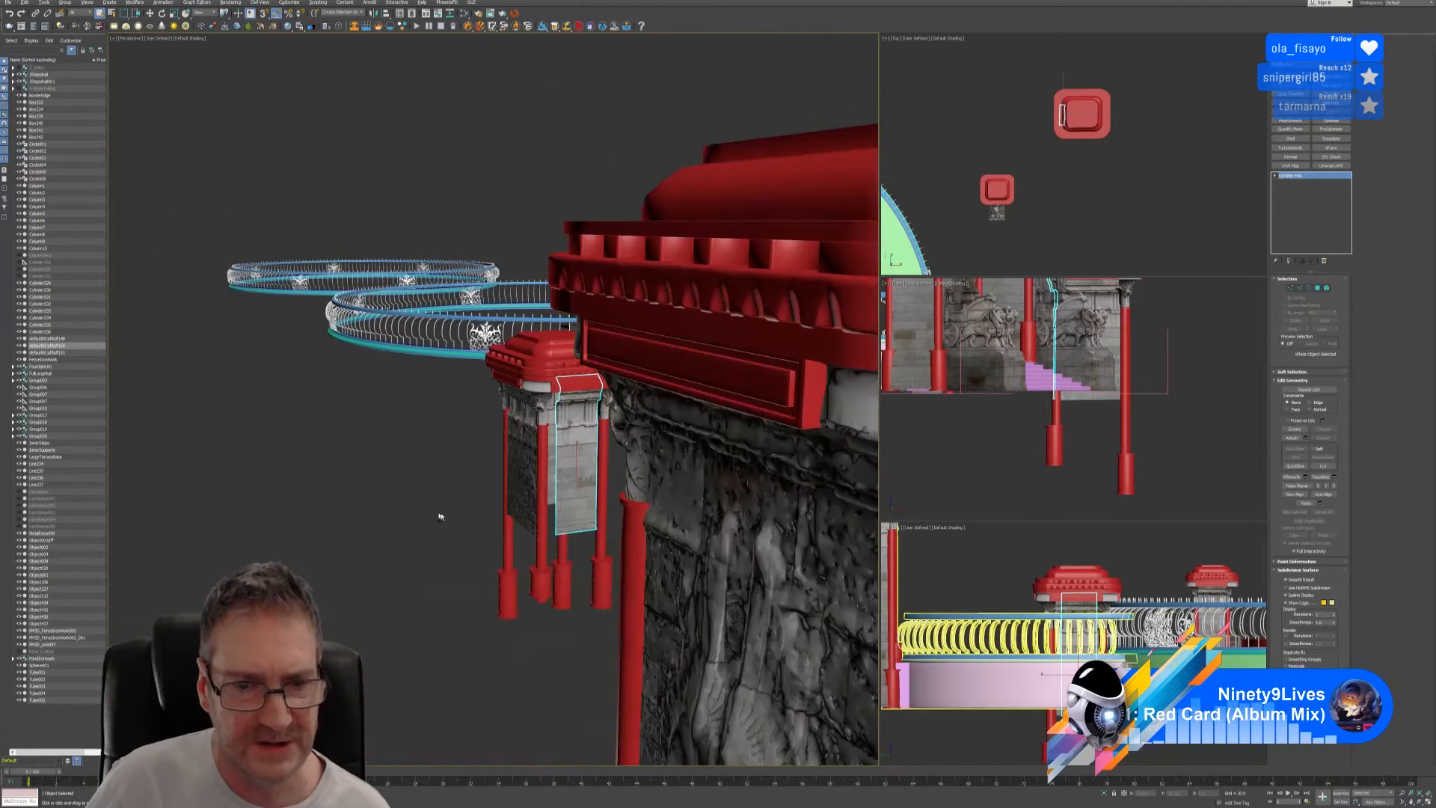
alt+middle_drag(439, 513, 493, 522)
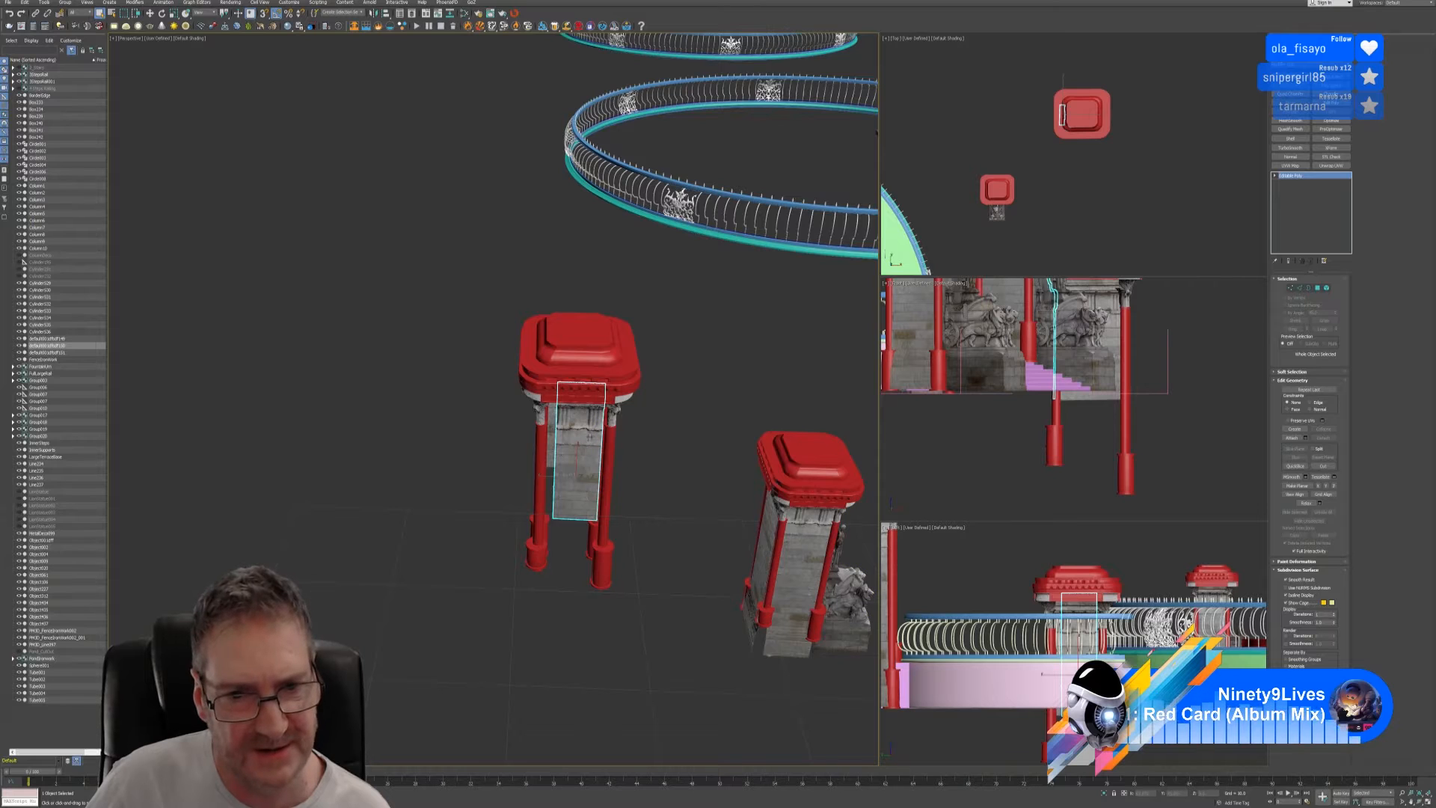
alt+middle_drag(658, 429, 683, 427)
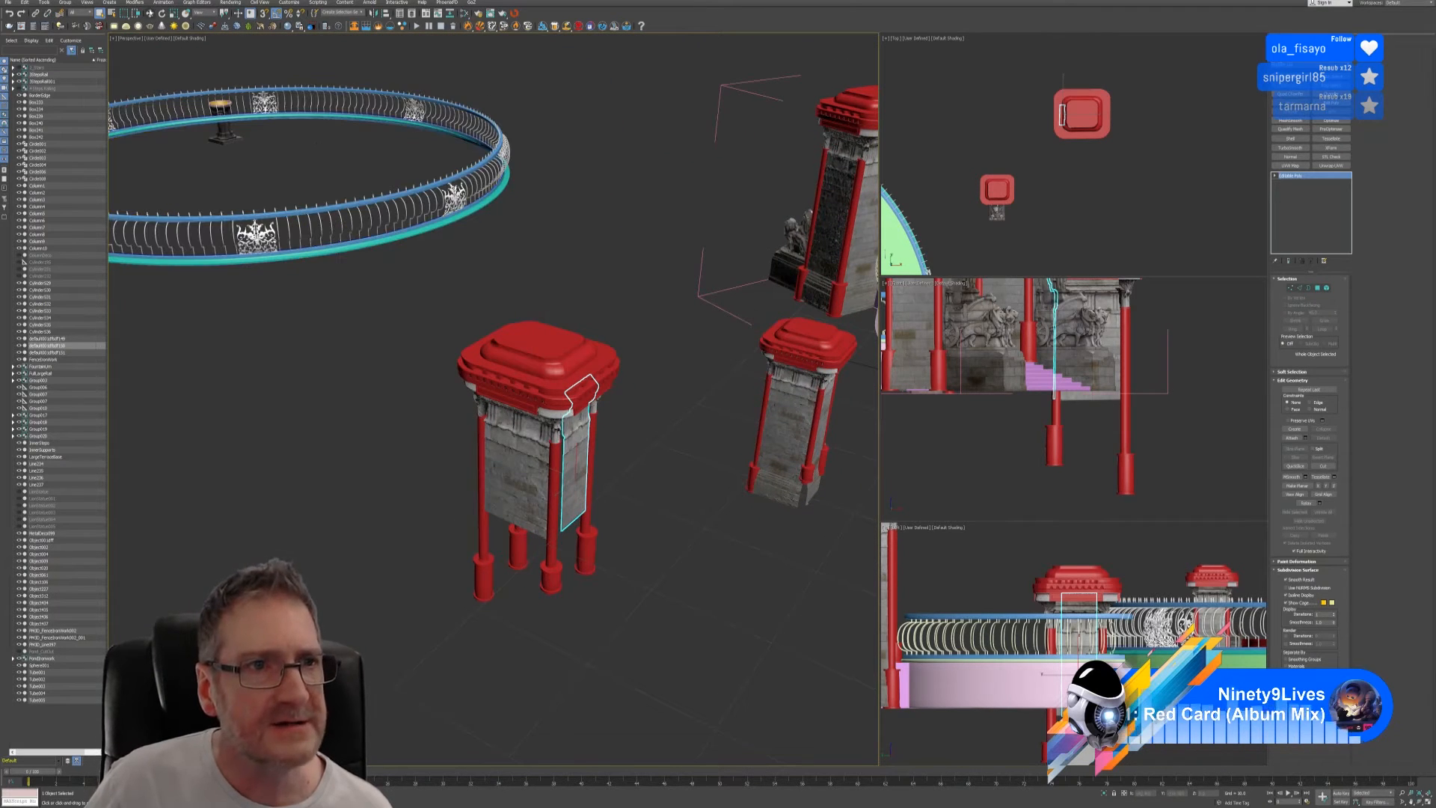
middle_drag(649, 452, 676, 463)
shift+drag(580, 483, 465, 445)
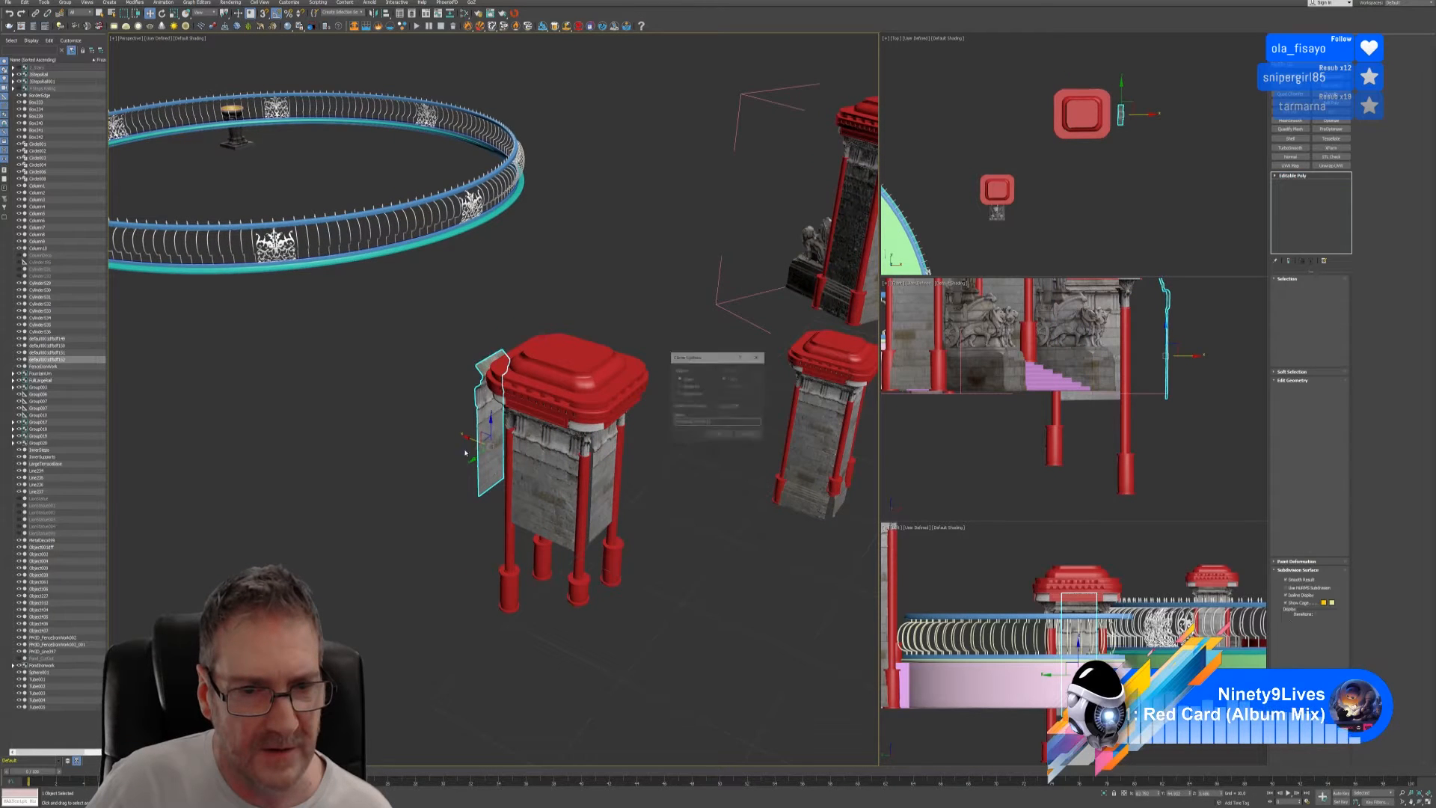
click(716, 436)
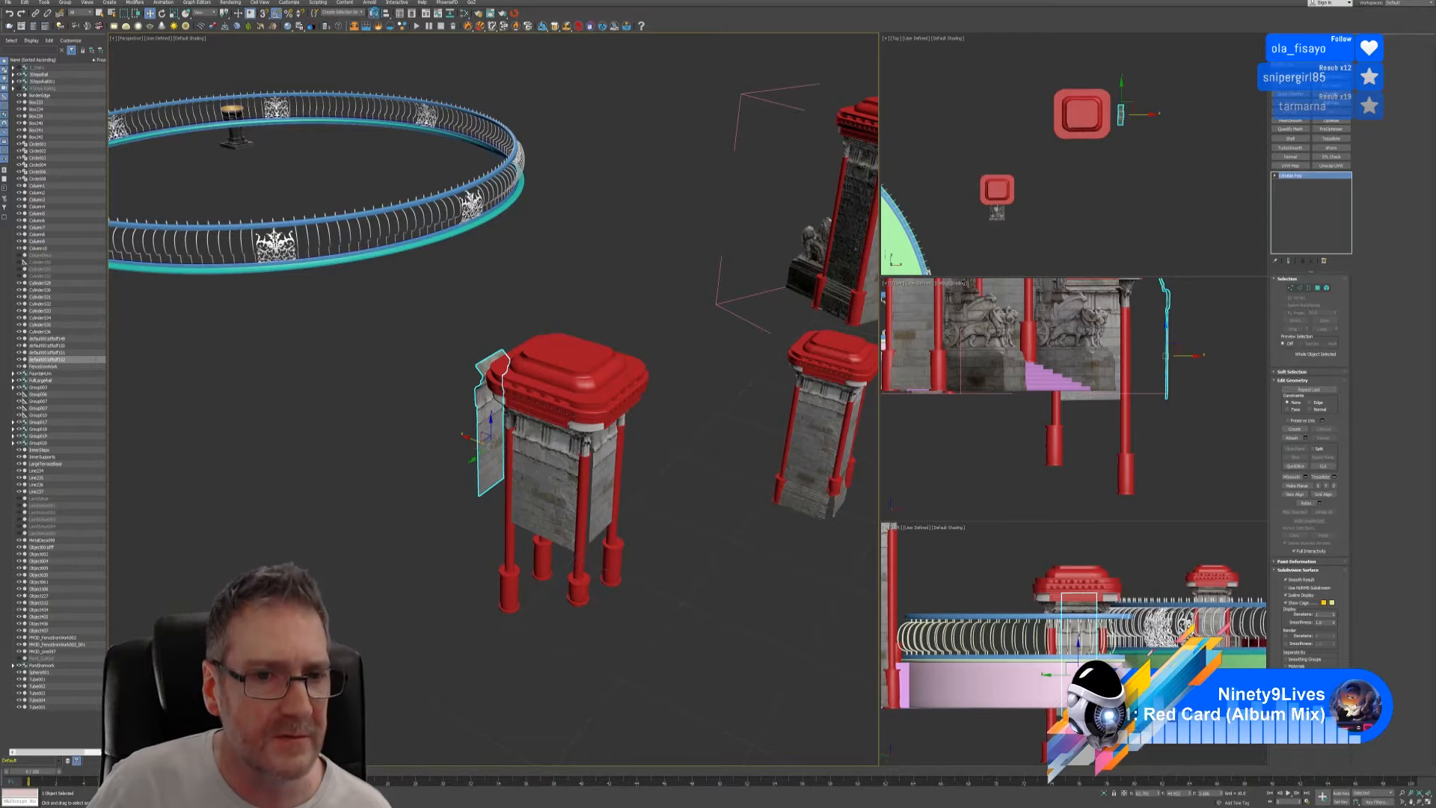
- Mirror the copied panel to face outward and move it in against the pillar's opposite side
click(373, 13)
click(692, 464)
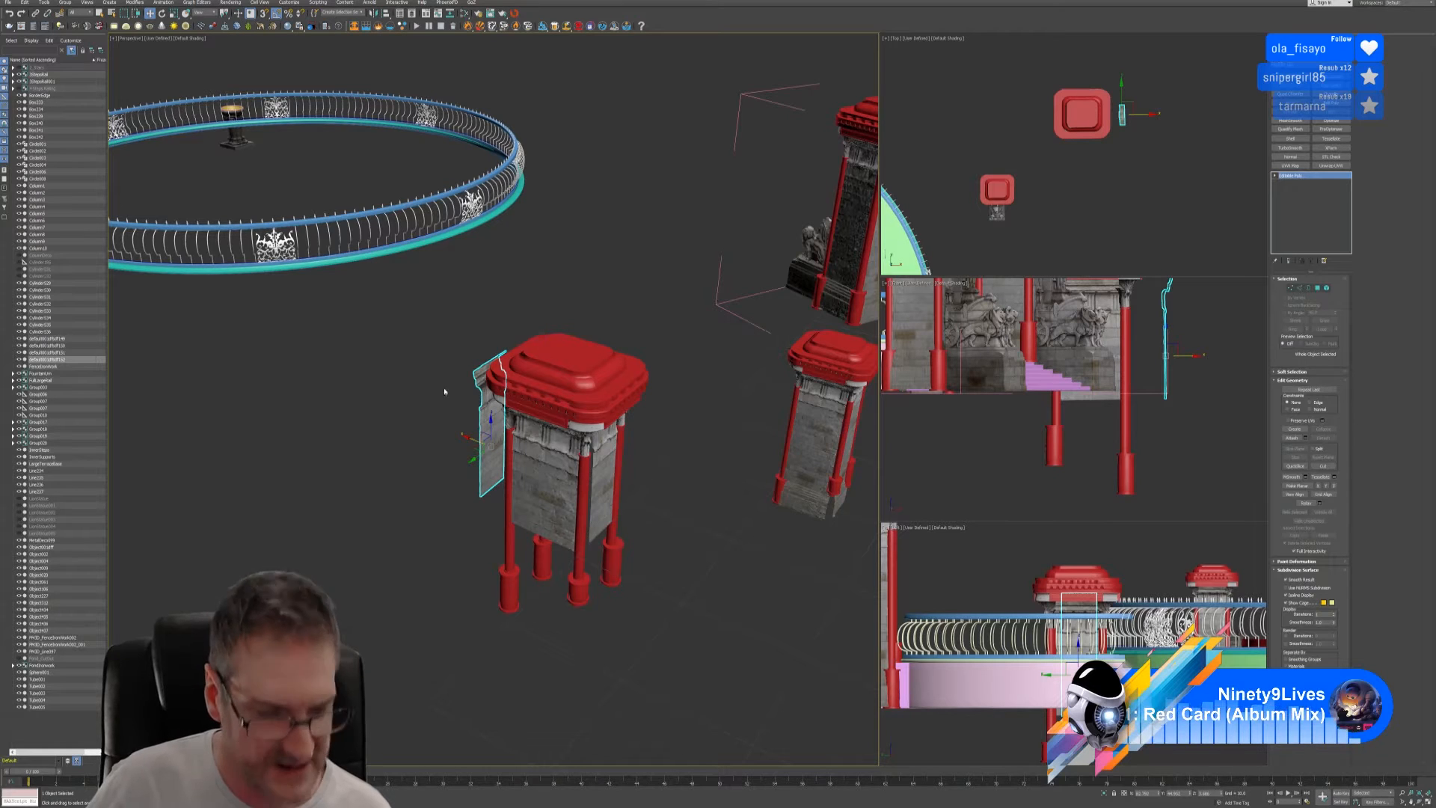
alt+middle_drag(445, 392, 495, 412)
scroll(591, 410, up, 2)
alt+middle_drag(591, 415, 516, 379)
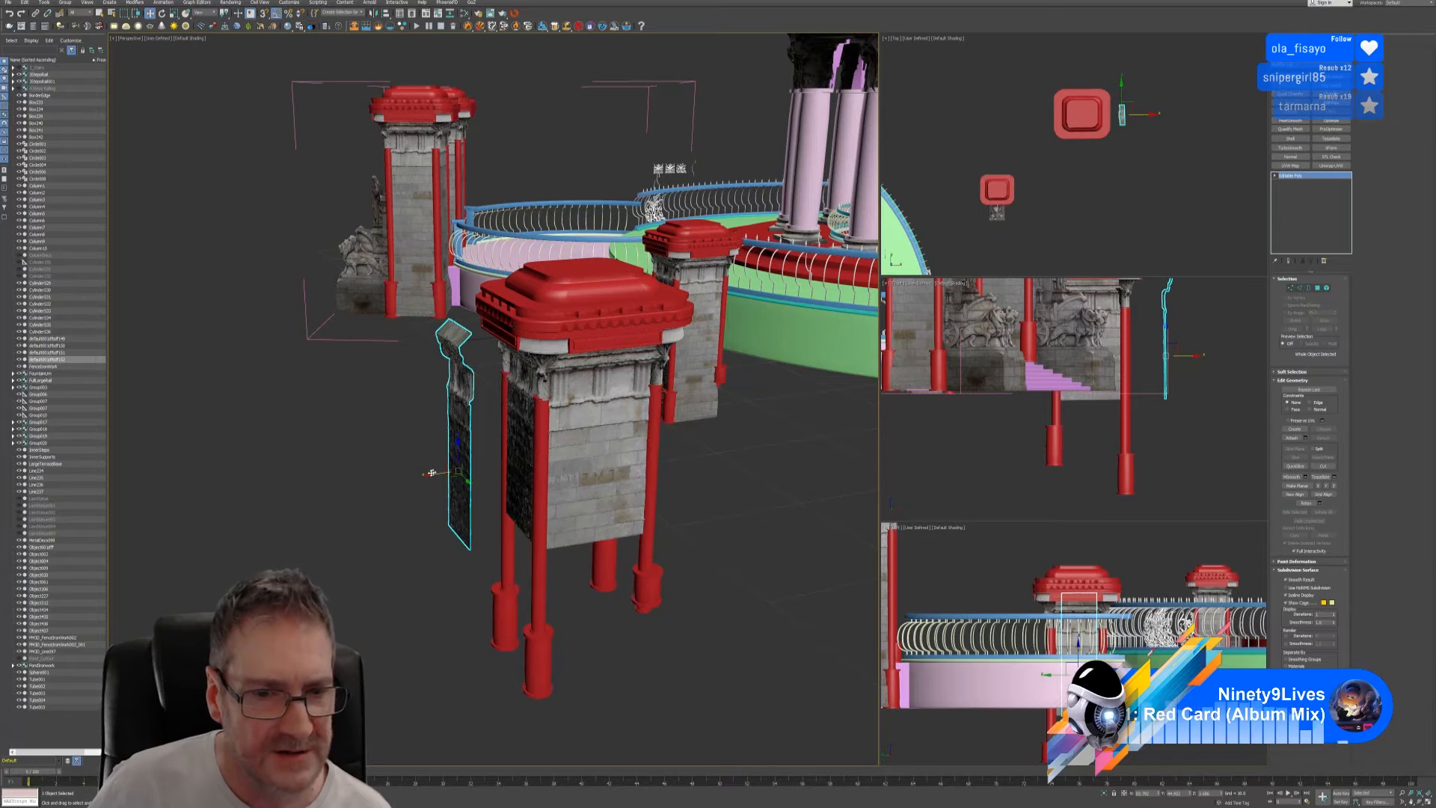
drag(432, 472, 492, 467)
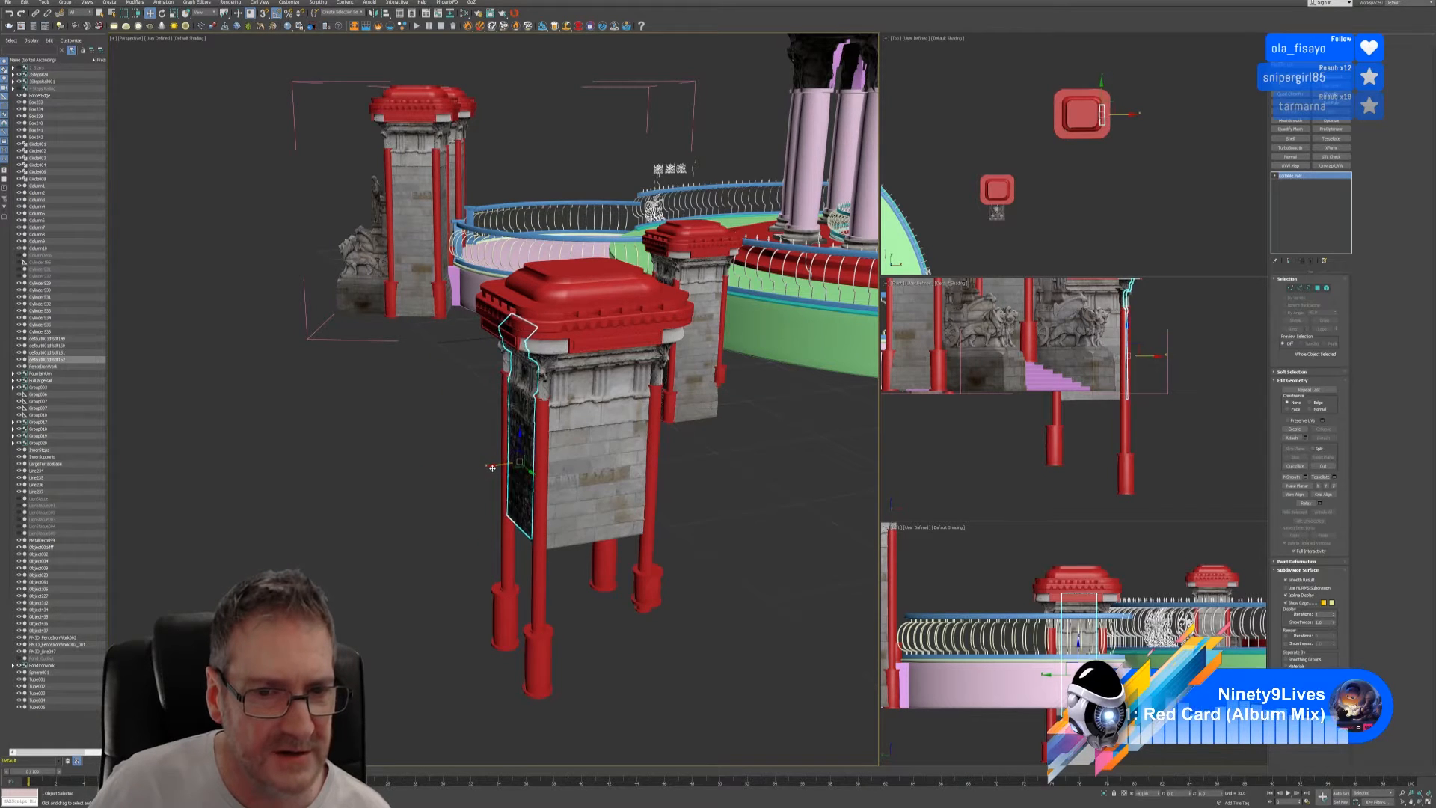
- Nudge the mirrored panel into line with the full-width panel on that side and delete the full-width one
alt+middle_drag(437, 458, 534, 475)
scroll(531, 471, up, 5)
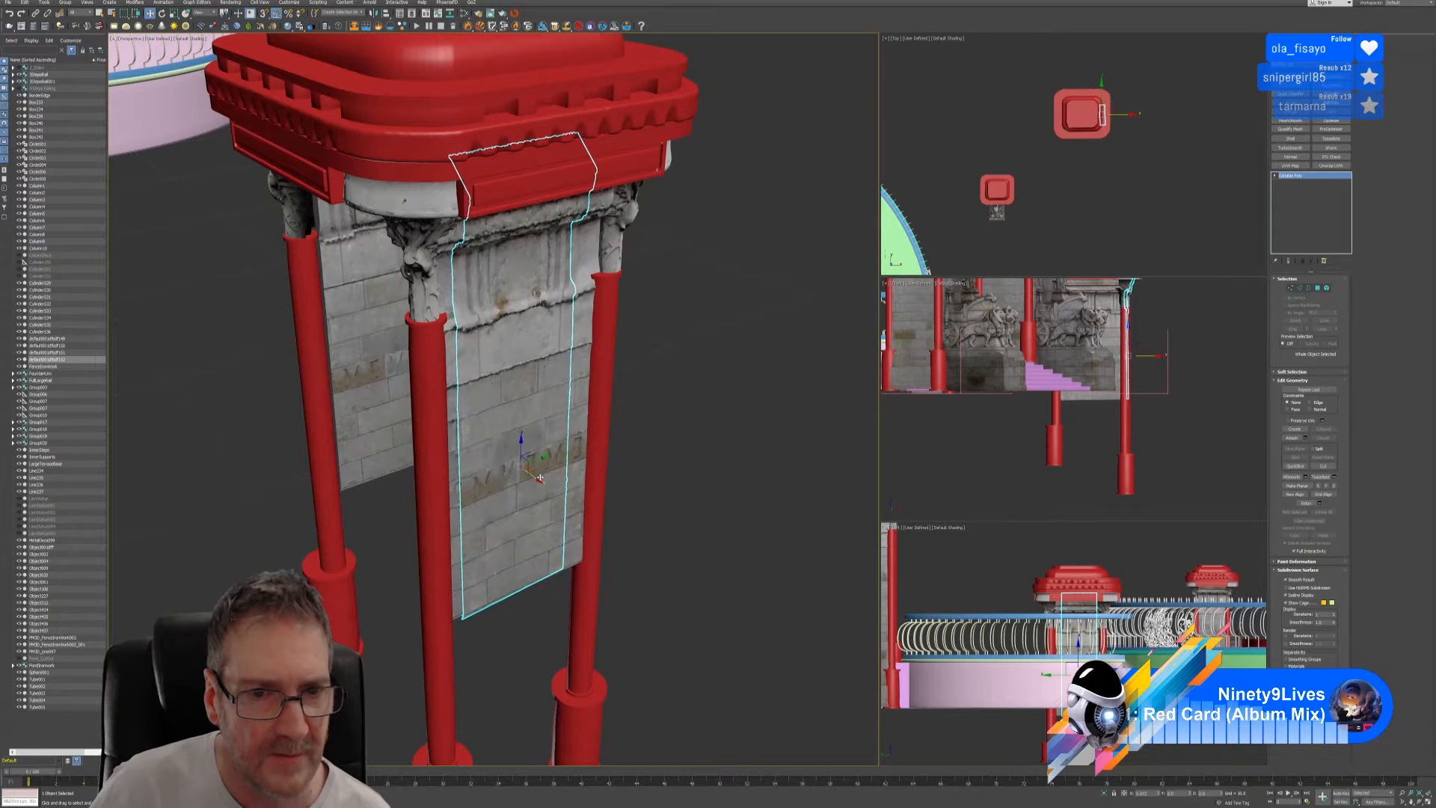
drag(544, 475, 548, 474)
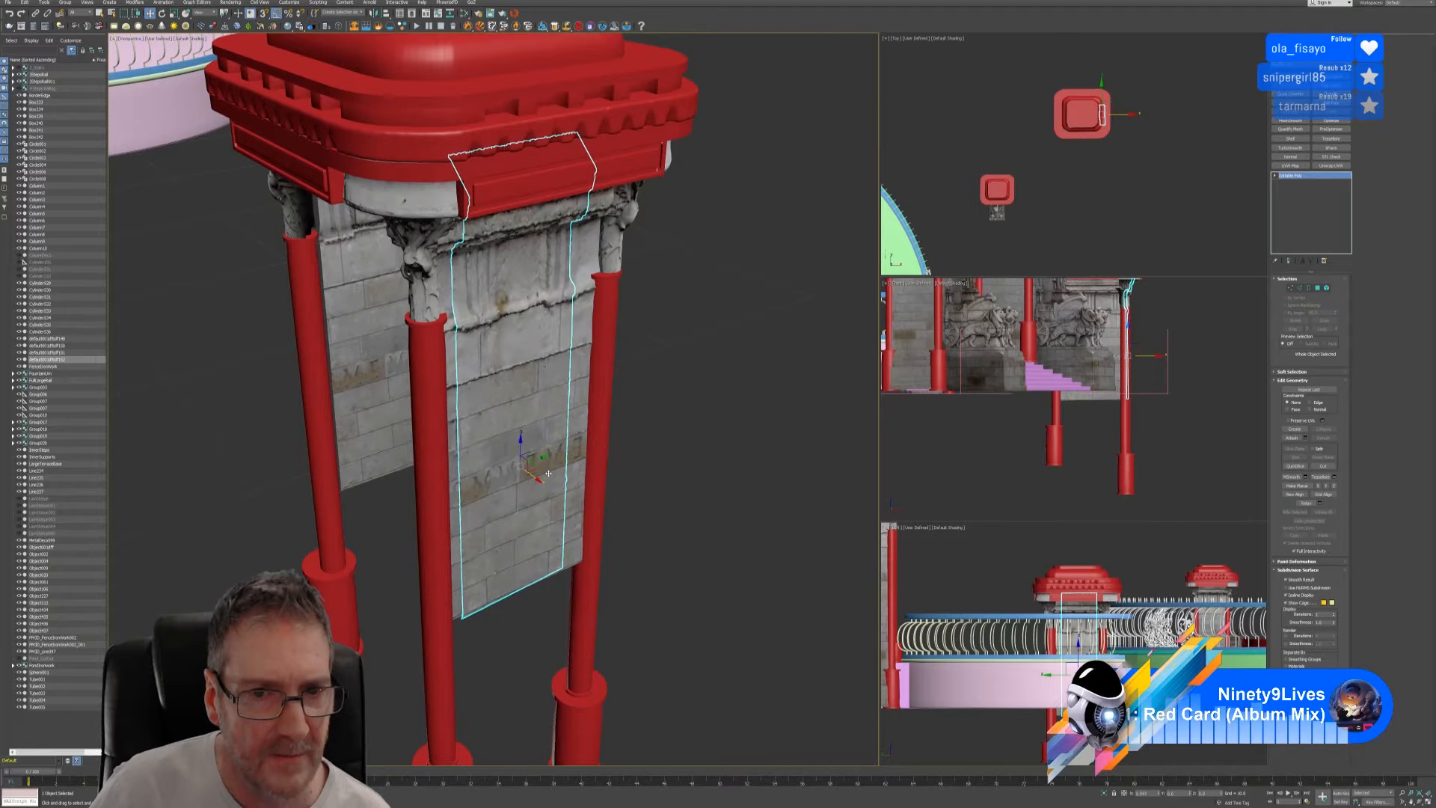
click(580, 452)
key(Delete)
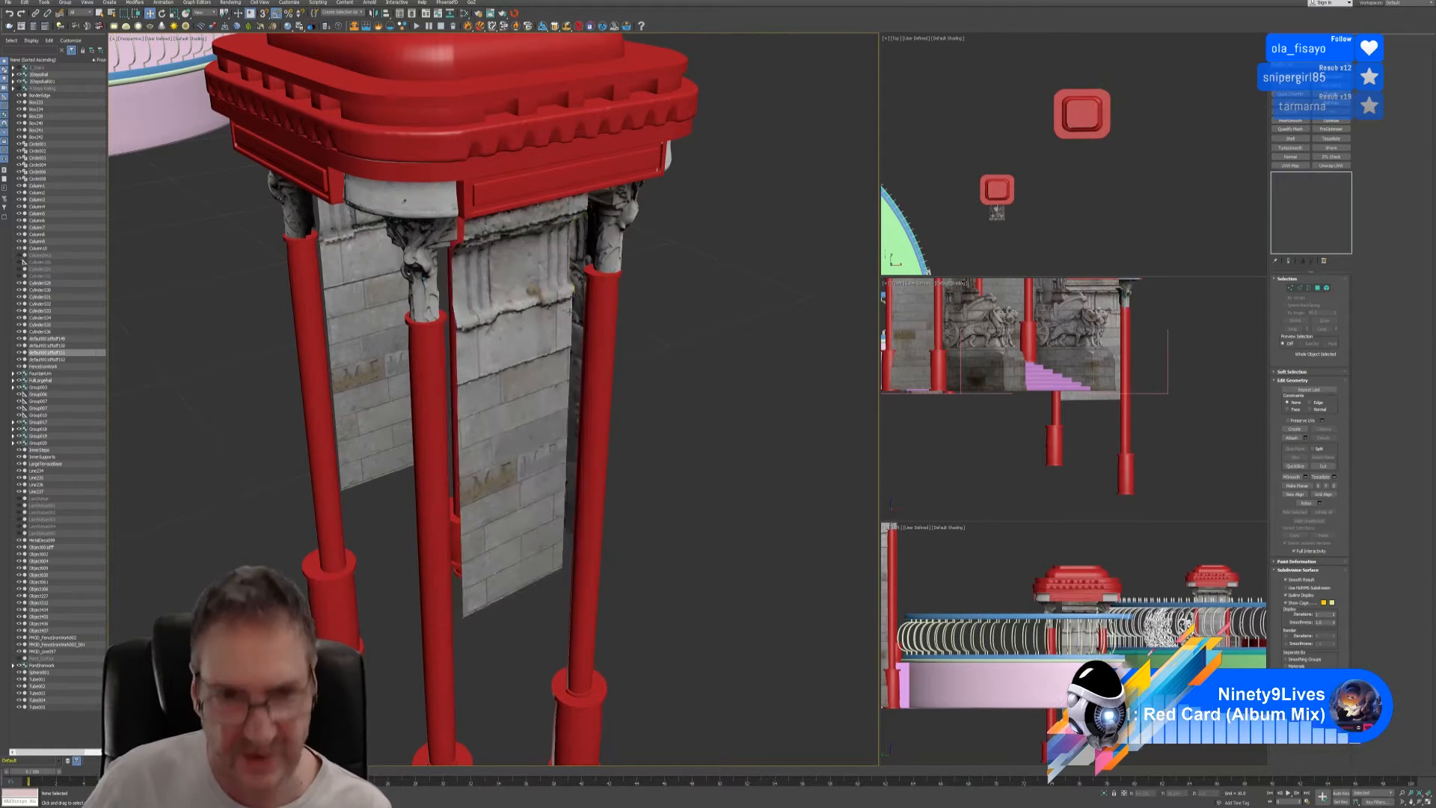
- Examine the full-width inscribed panel on the adjacent side in isolation and in an enlarged front view
alt+middle_drag(648, 372, 638, 419)
scroll(643, 363, down, 6)
click(638, 419)
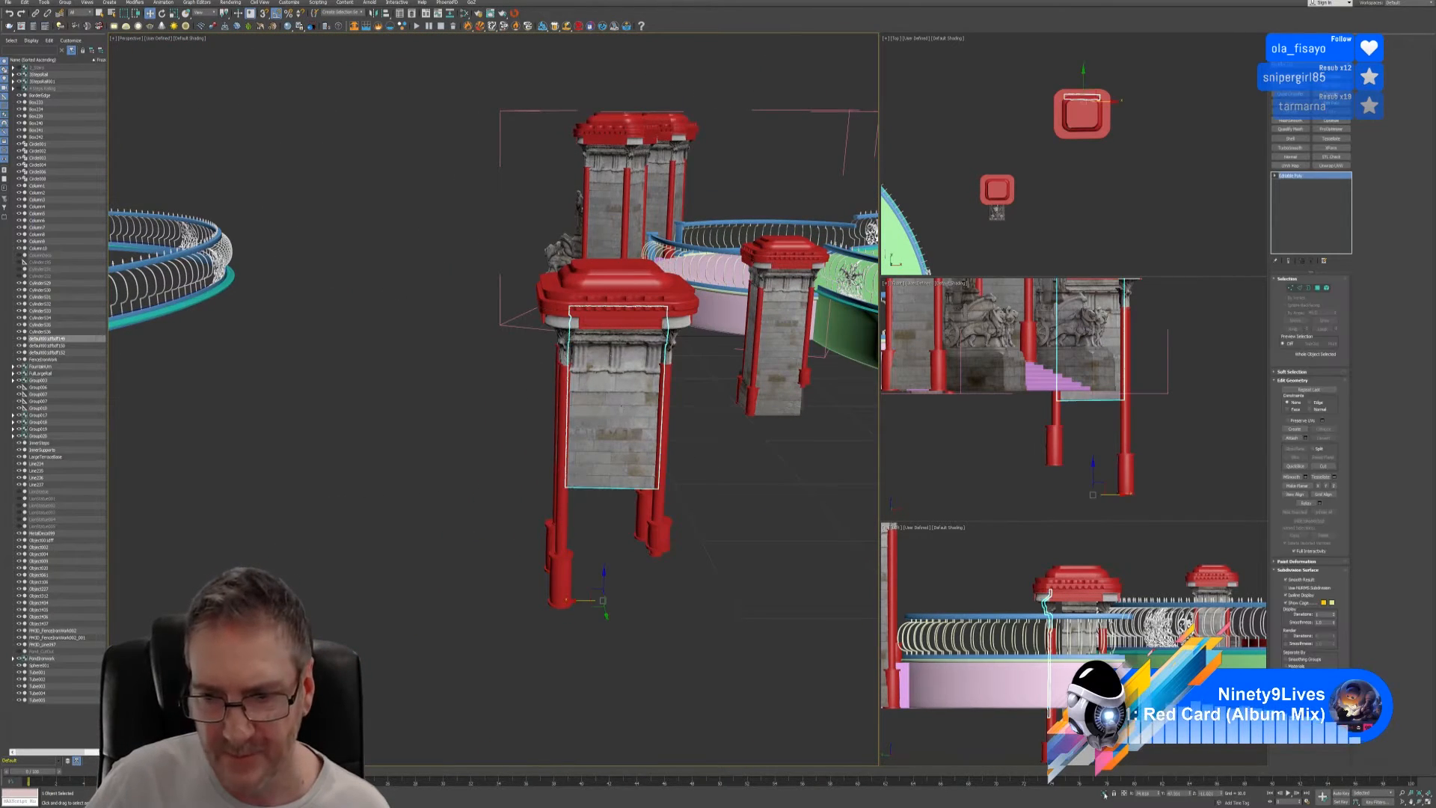
click(1105, 793)
alt+middle_drag(684, 445, 687, 440)
middle_drag(1125, 349, 1113, 409)
click(1428, 801)
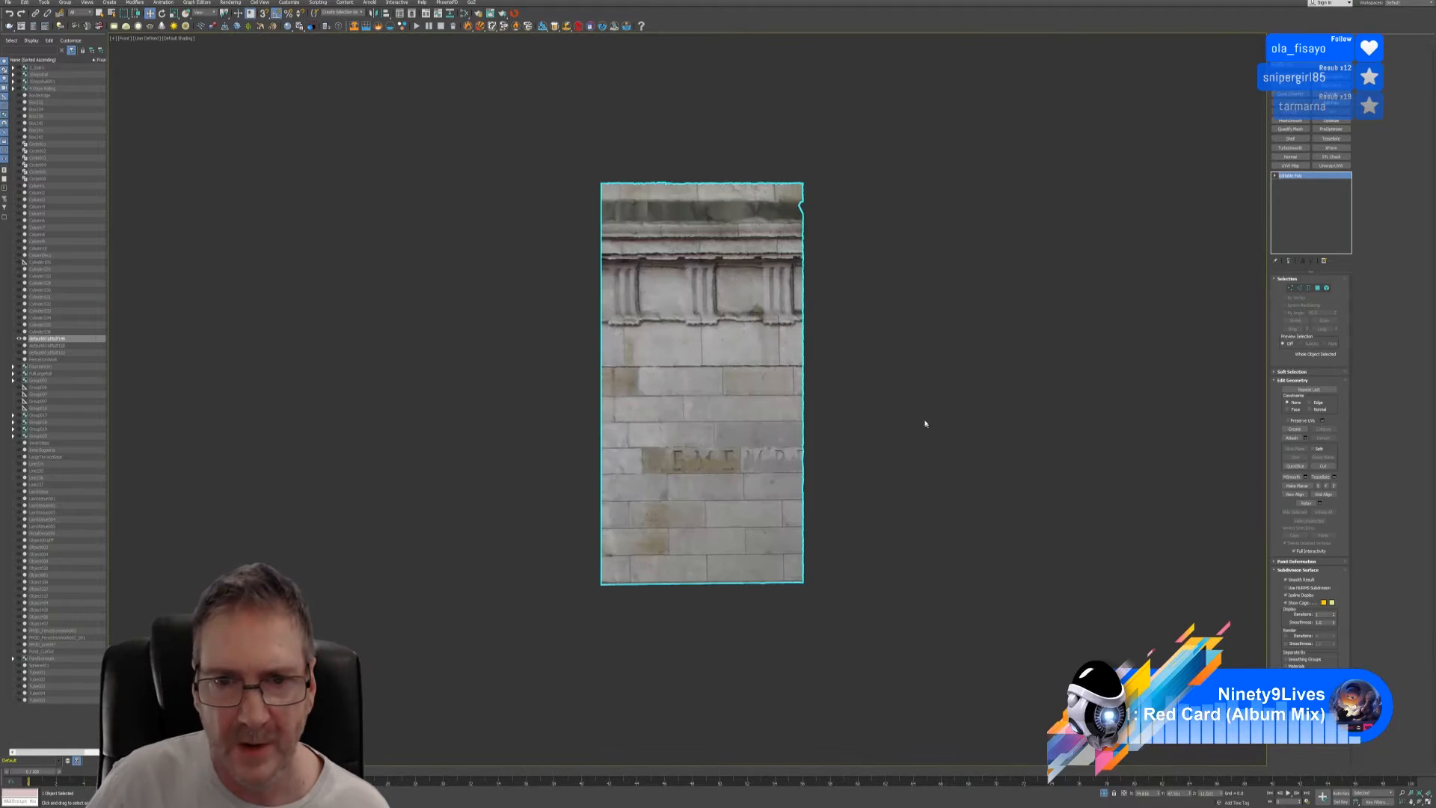
middle_drag(925, 423, 925, 420)
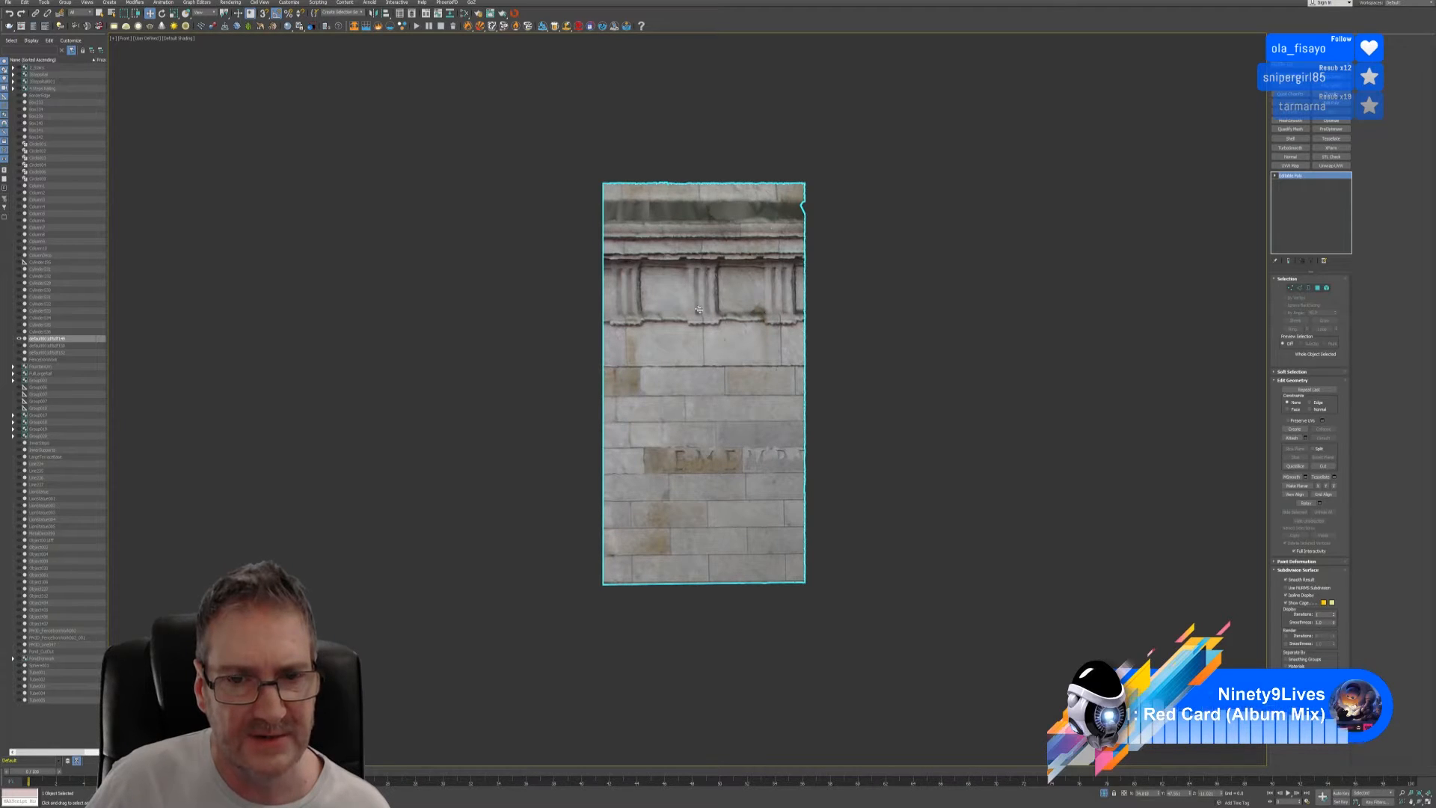
click(1427, 801)
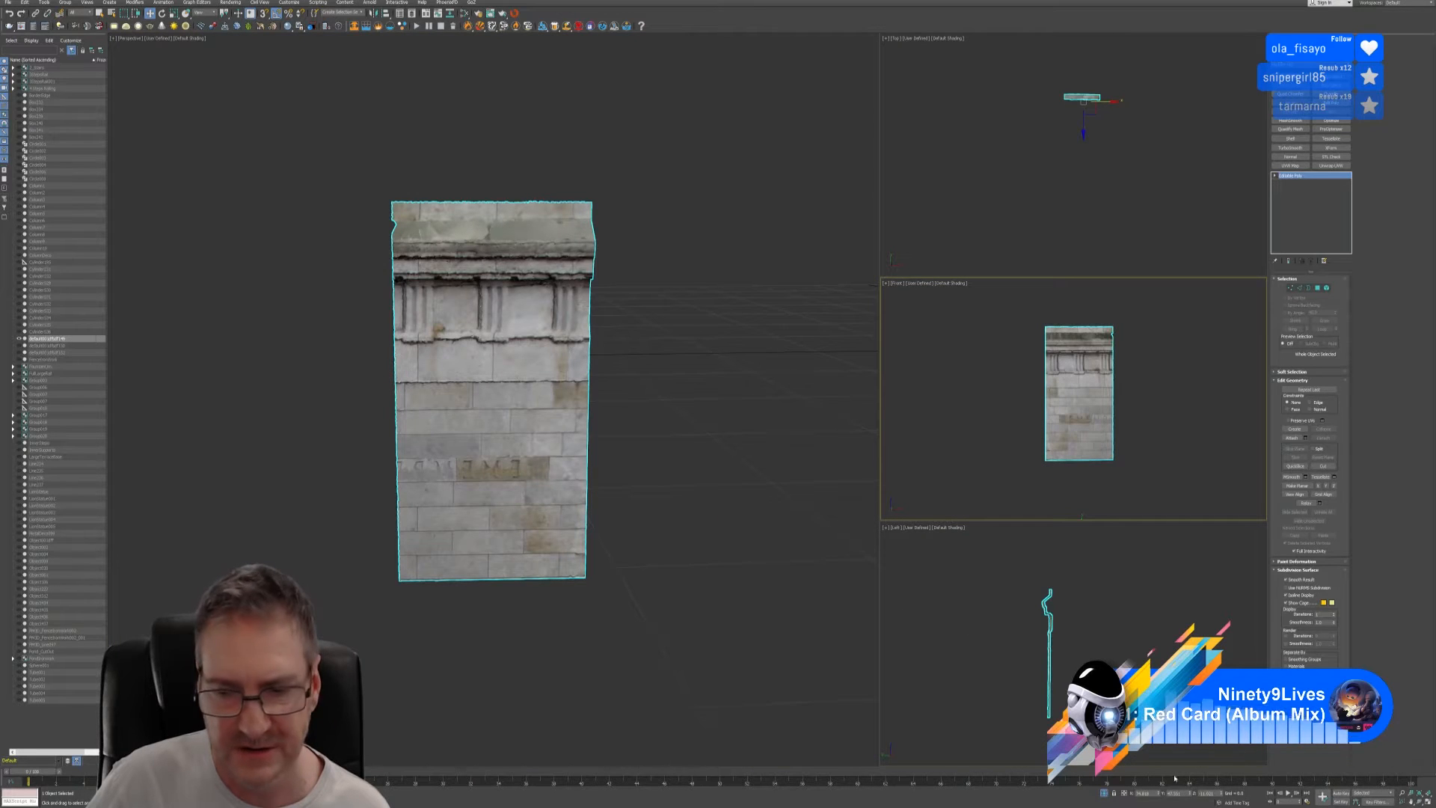
click(1105, 793)
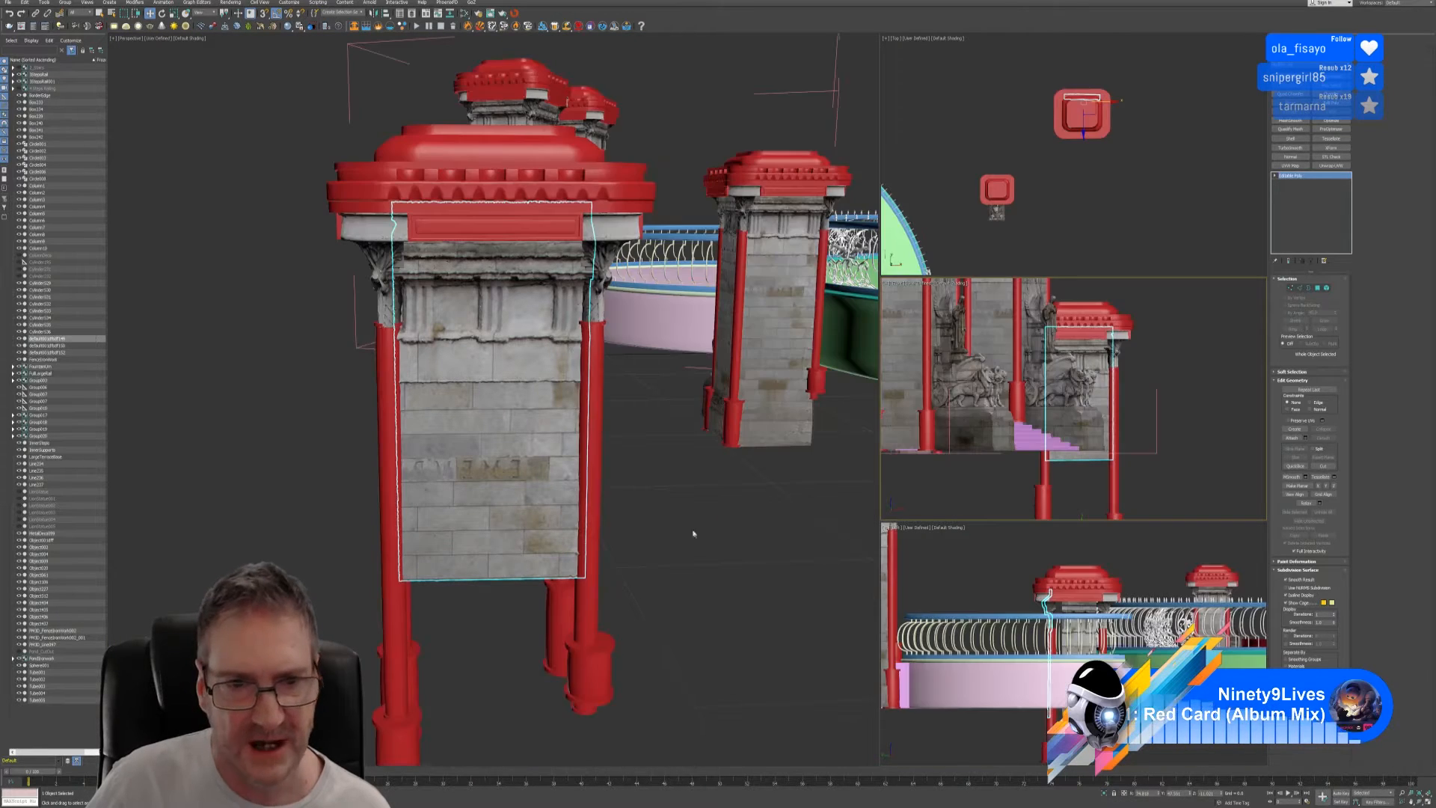
mouse_move(692, 532)
alt+middle_down()
mouse_move(695, 514)
mouse_move(715, 516)
alt+middle_up()
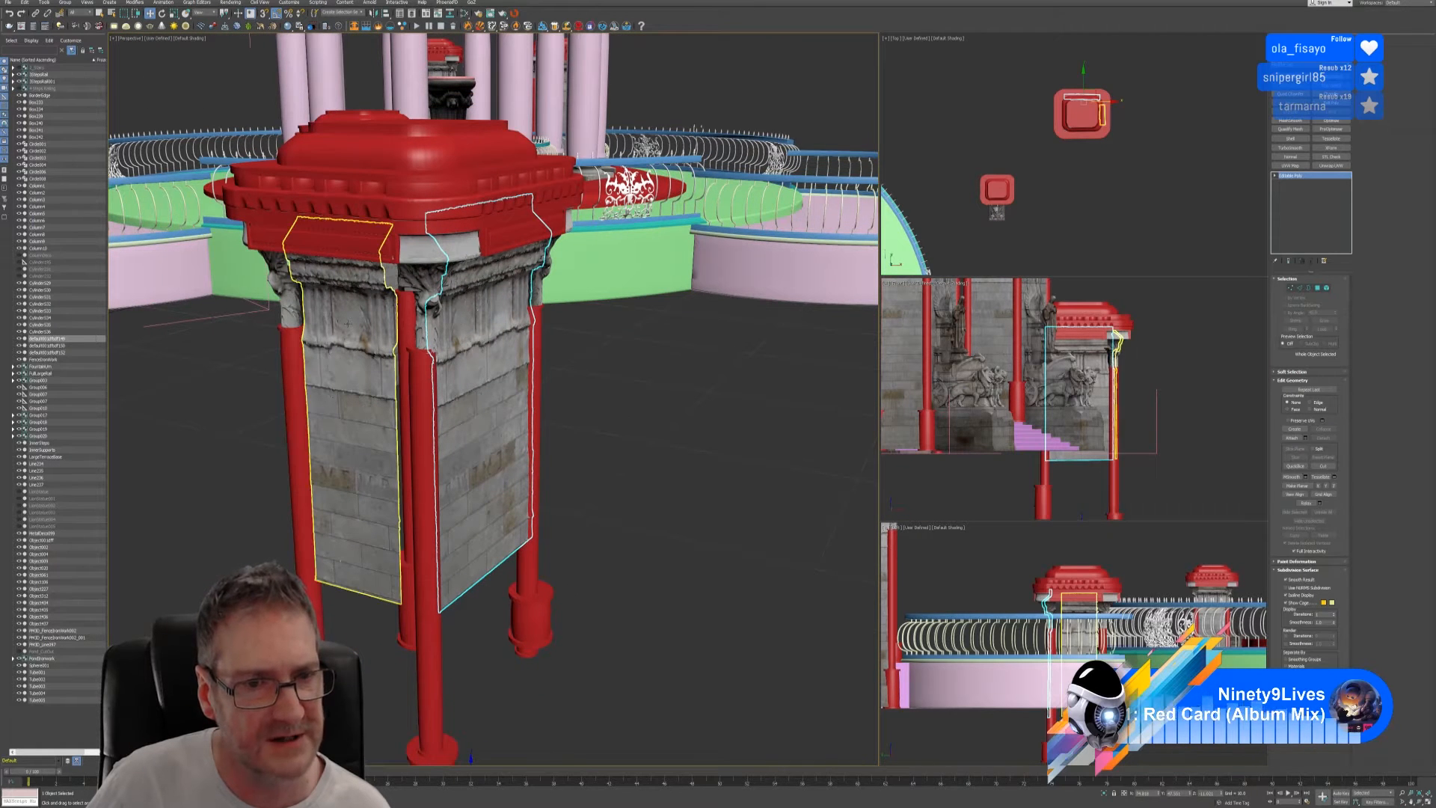
click(368, 424)
shift+drag(373, 485, 470, 505)
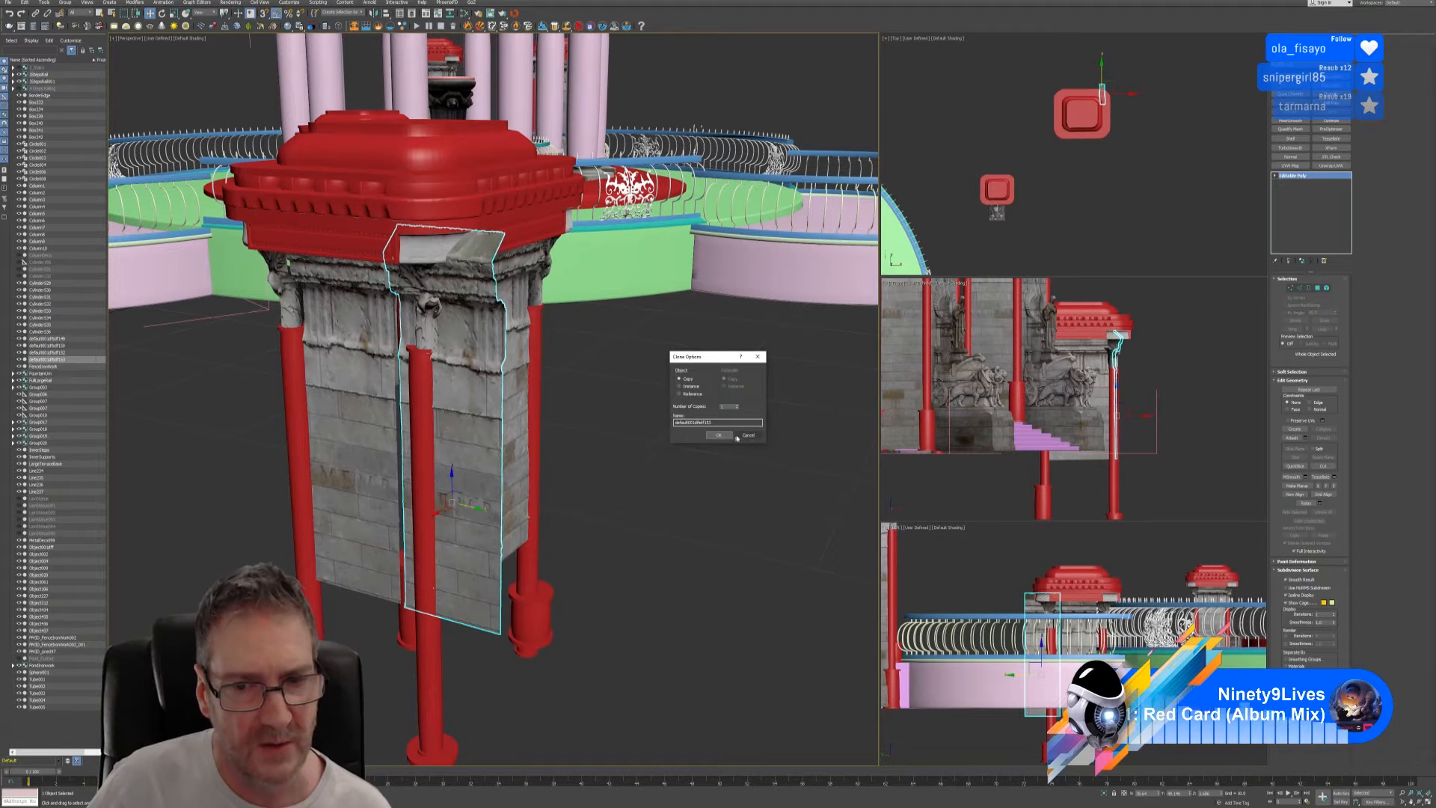
click(748, 436)
- Copy the narrow side panel out past the corner column and rotate the copy 90 degrees to face the adjacent side
alt+middle_drag(631, 455, 618, 454)
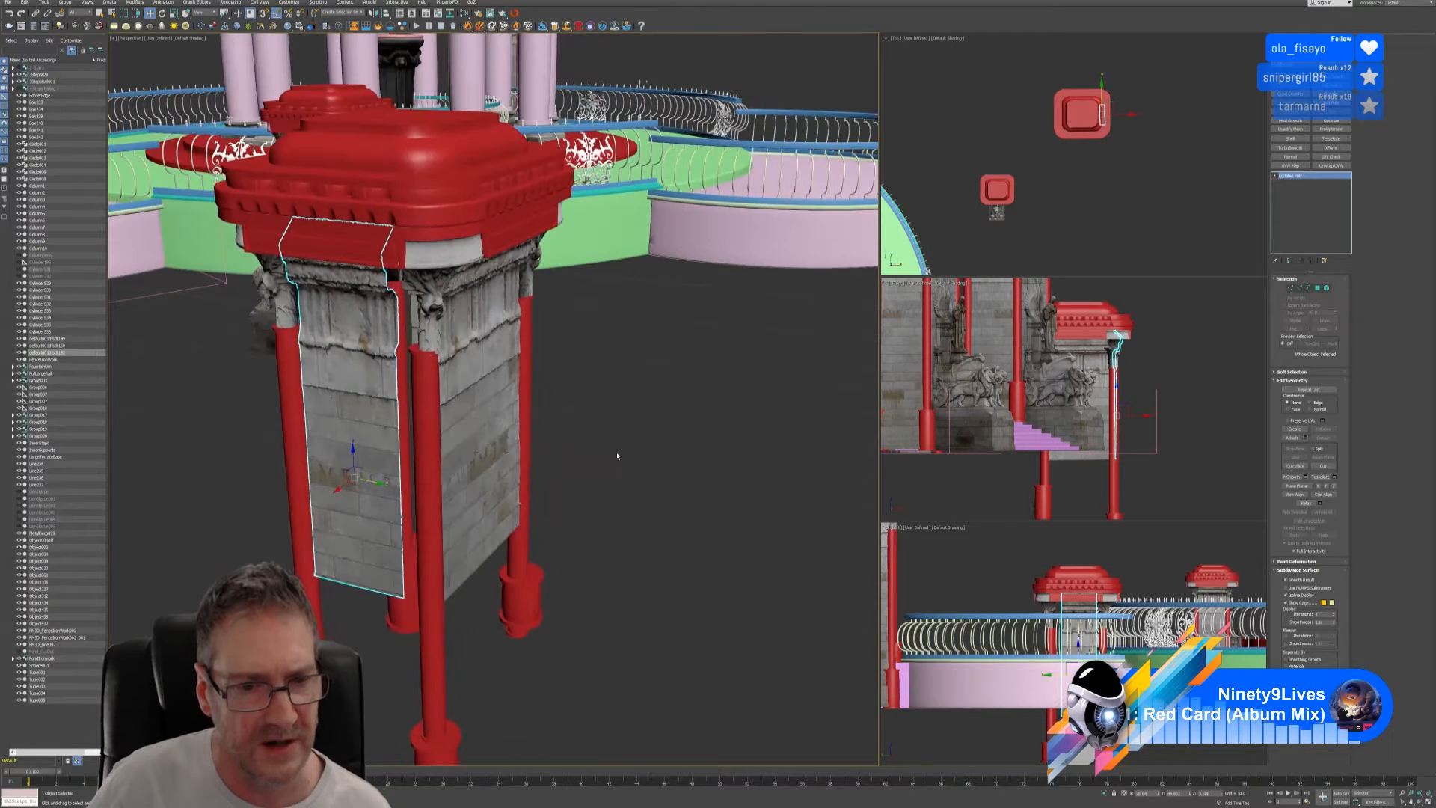
shift+drag(436, 494, 586, 530)
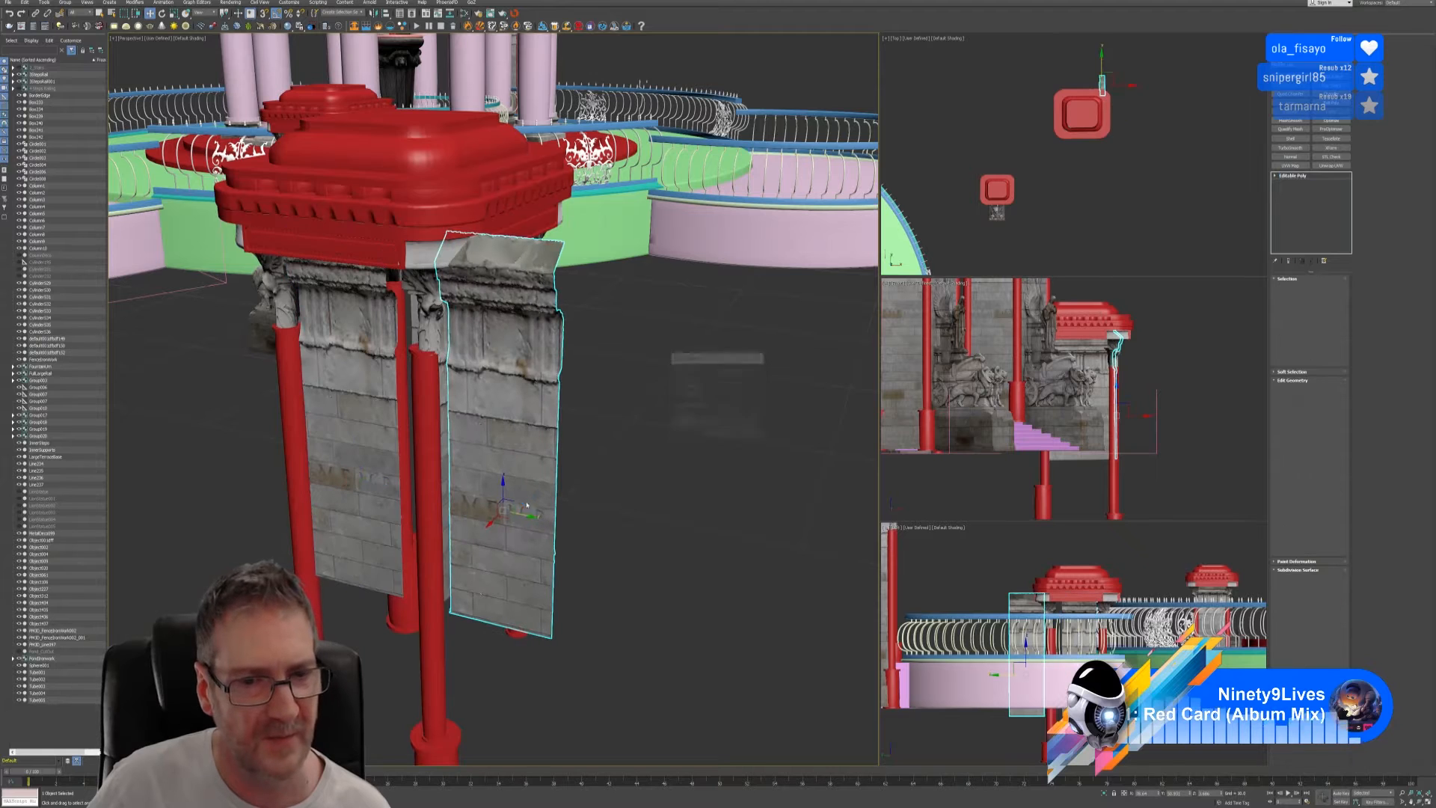
click(718, 438)
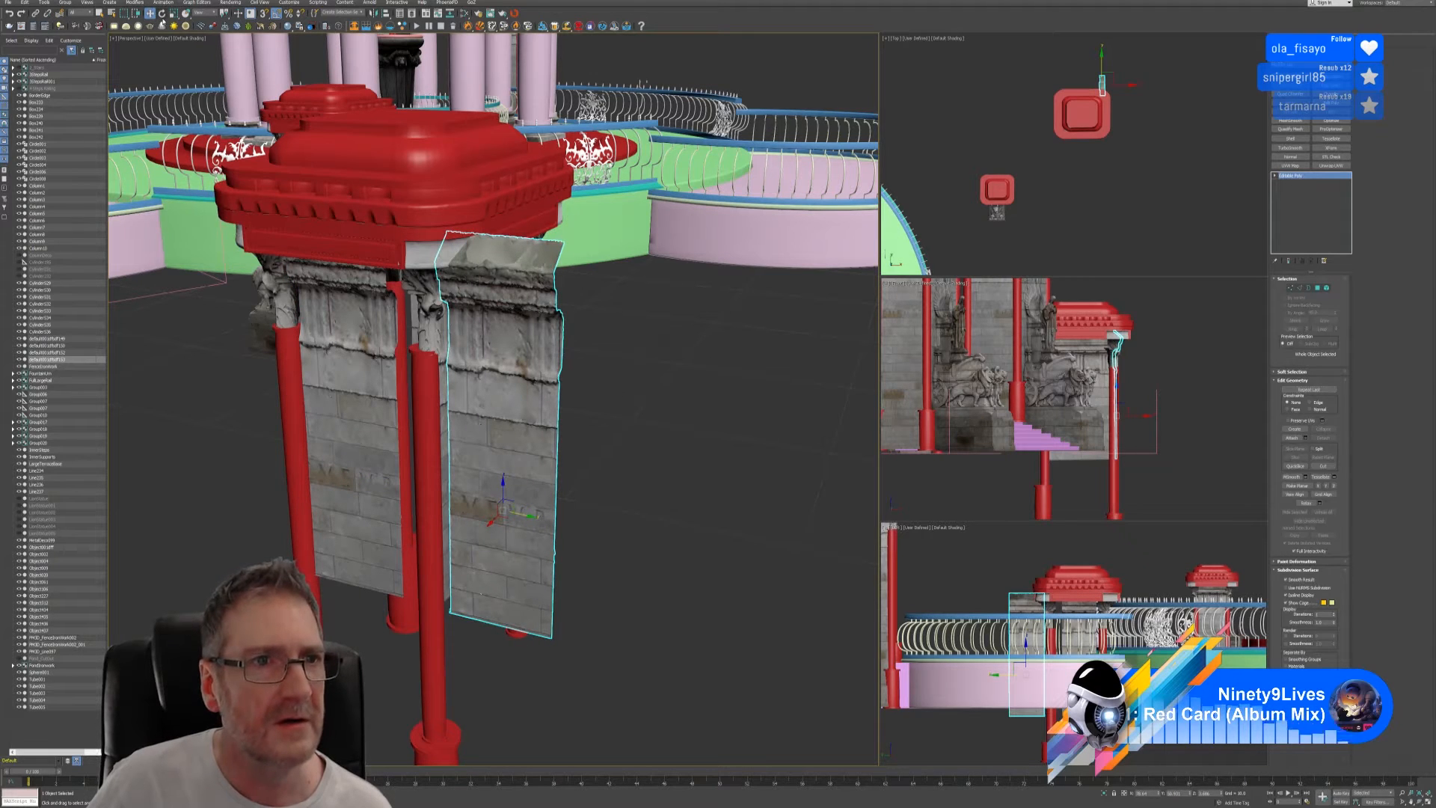
click(161, 13)
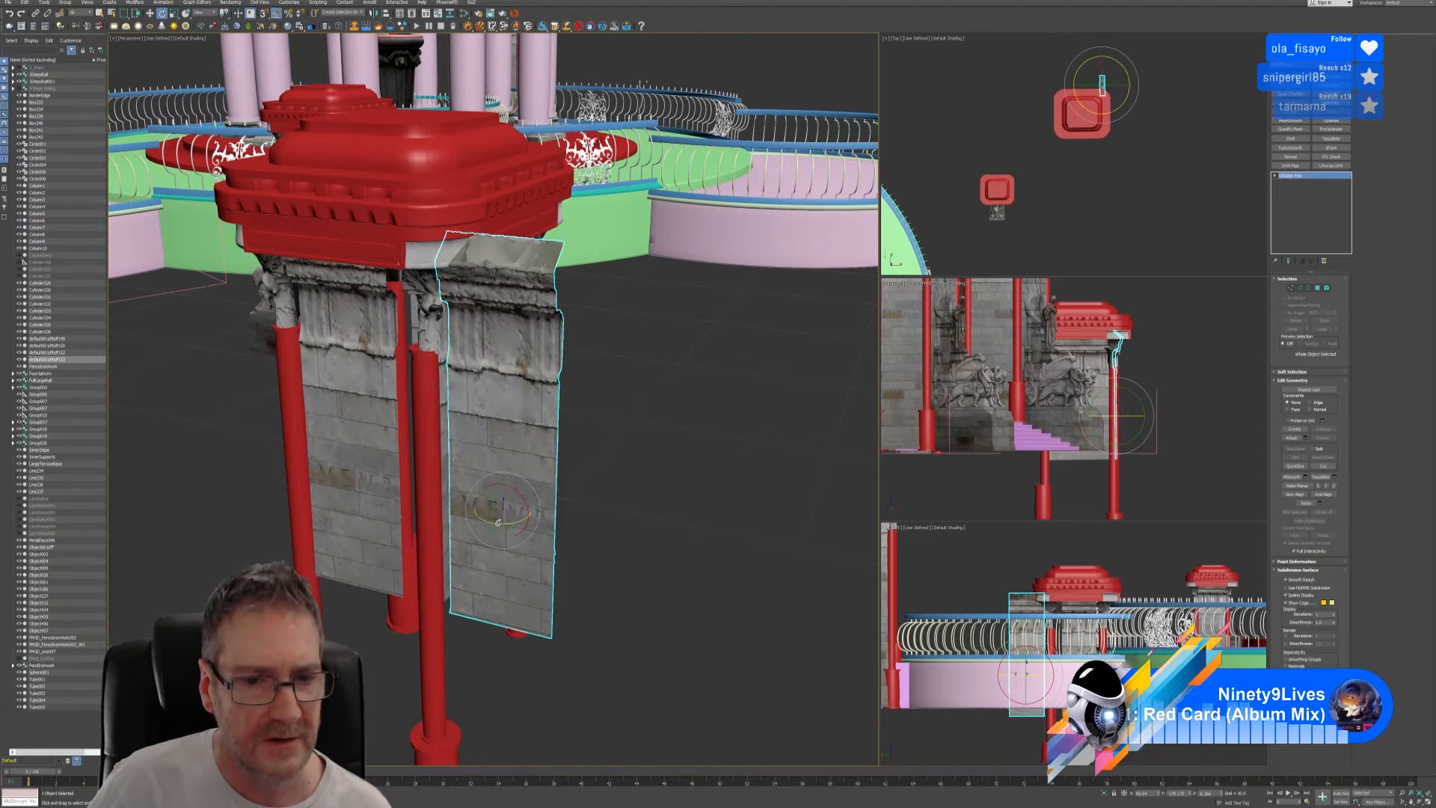
drag(499, 522, 532, 521)
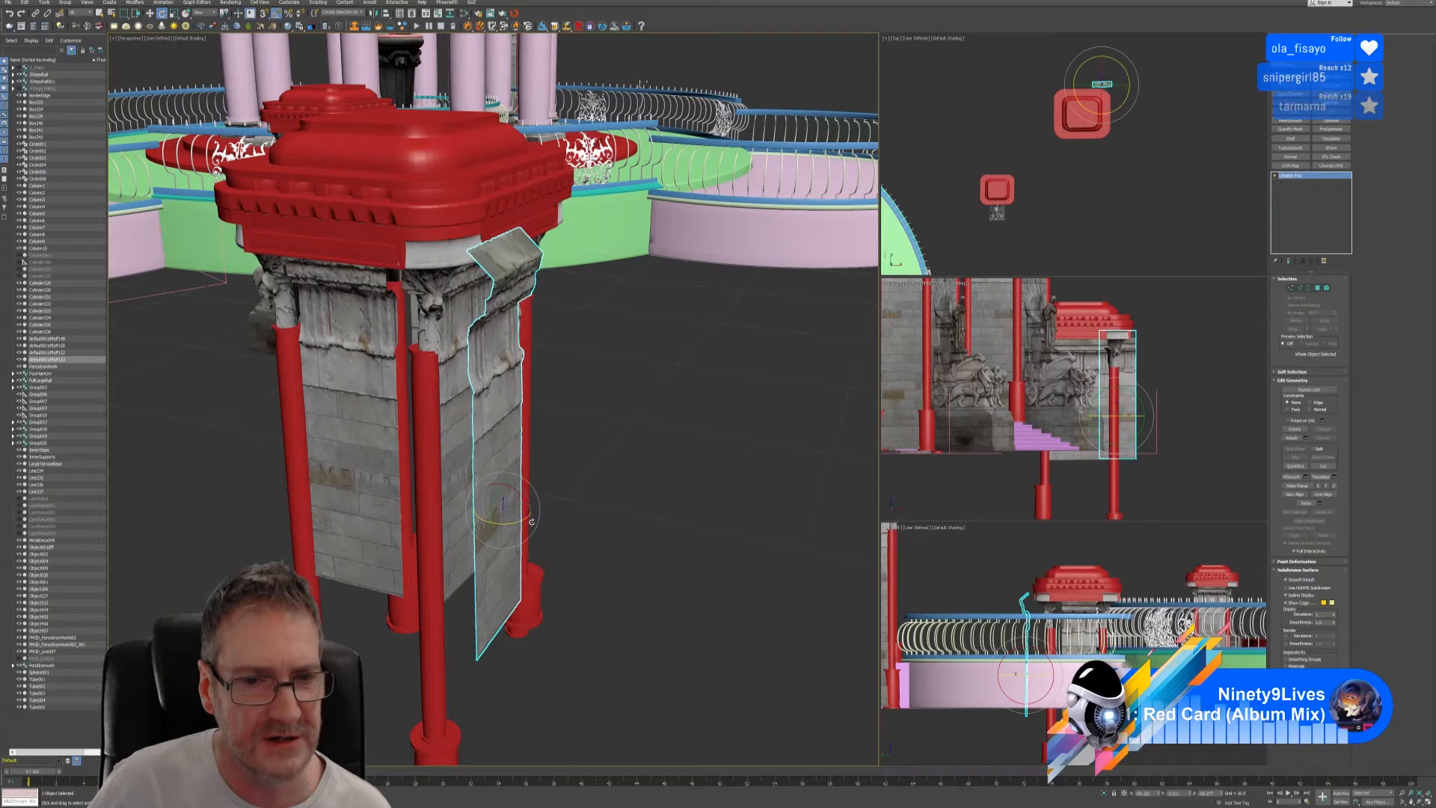
- Move the rotated panel sideways between the adjacent side's columns and in against the full-width panel
click(150, 13)
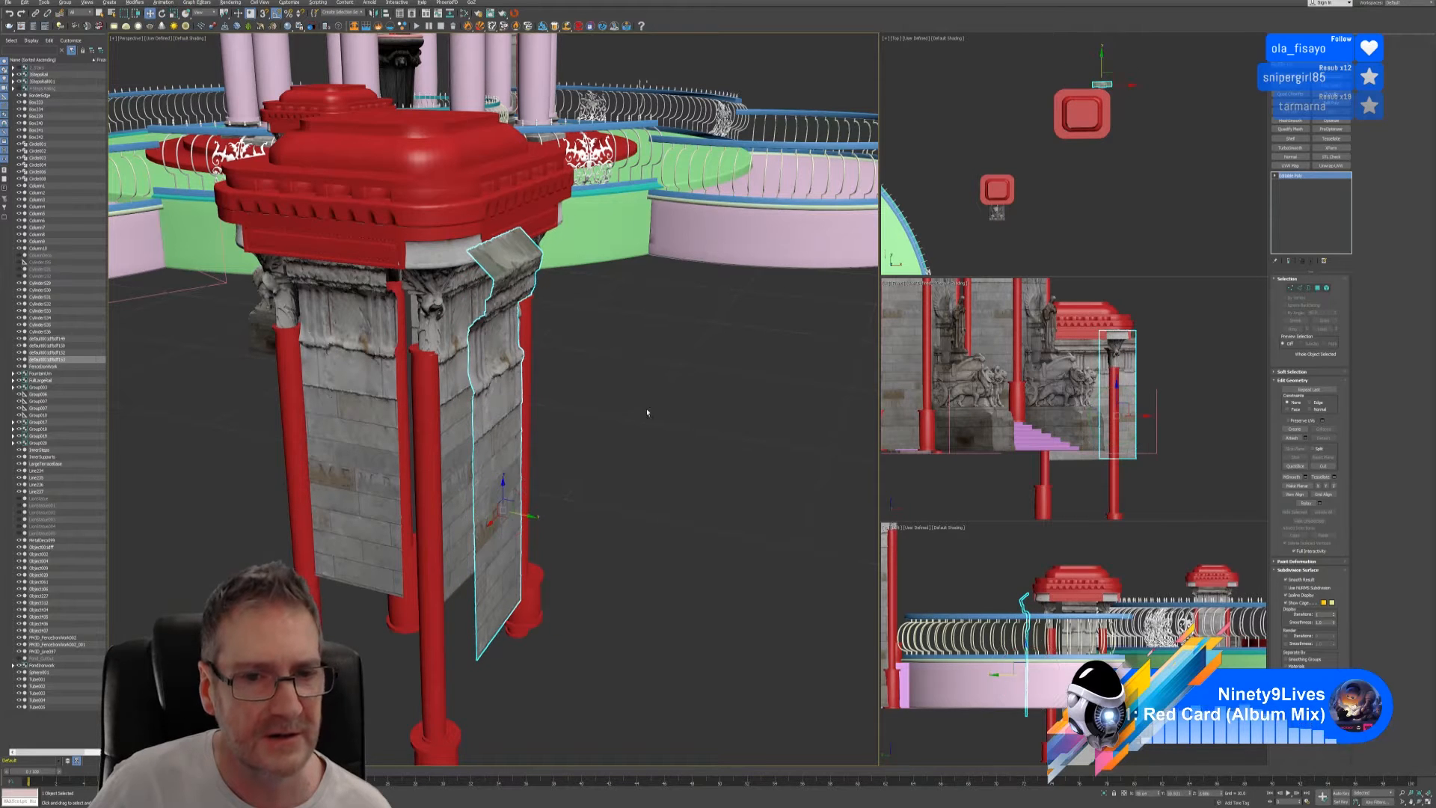
alt+middle_drag(647, 413, 545, 411)
drag(478, 515, 587, 504)
alt+middle_drag(490, 387, 623, 511)
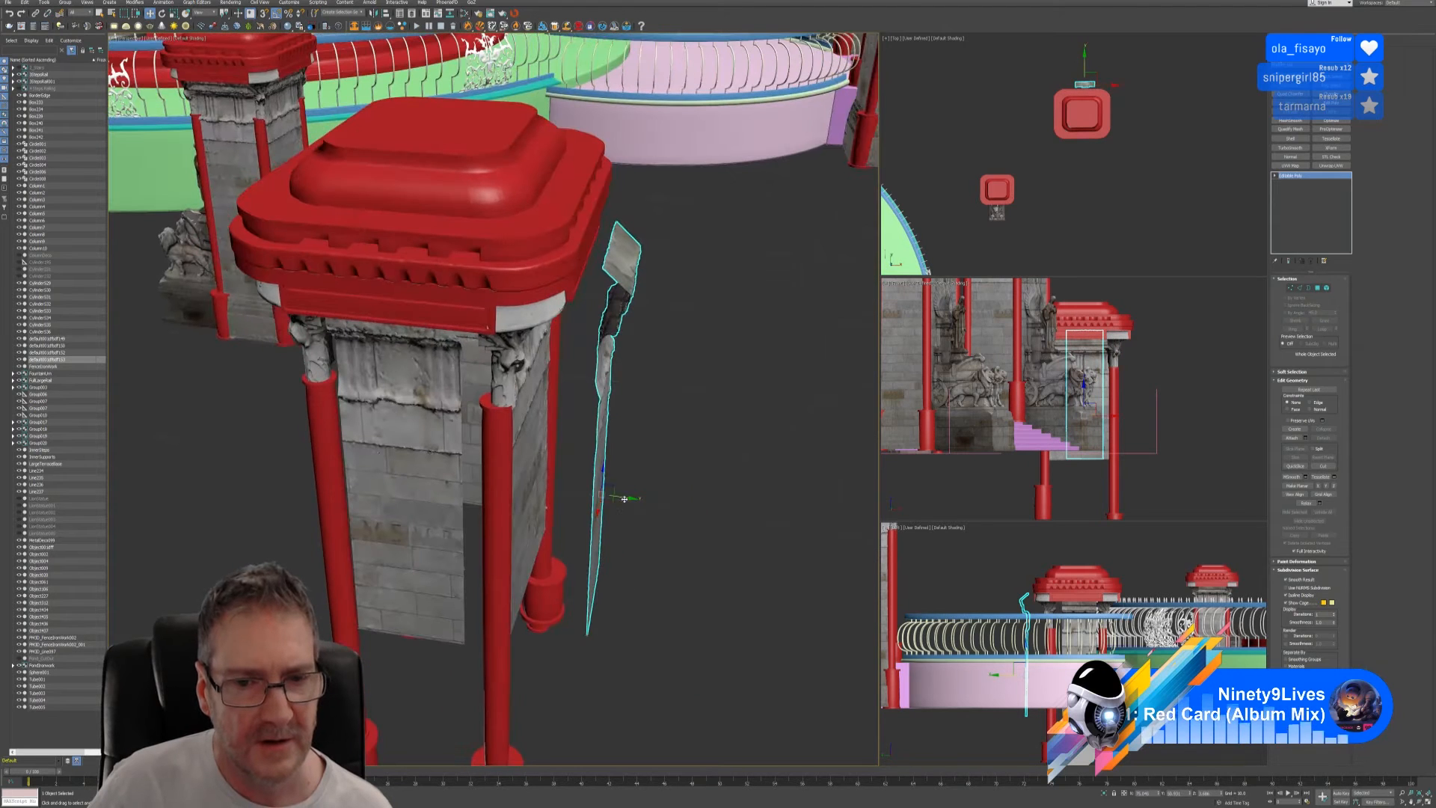
drag(624, 499, 564, 493)
- Fine-tune the rotated panel's depth against the full-width panel and centre it between the two columns
mouse_move(564, 494)
alt+middle_down()
mouse_move(604, 458)
mouse_move(563, 501)
alt+middle_up()
scroll(555, 513, up, 2)
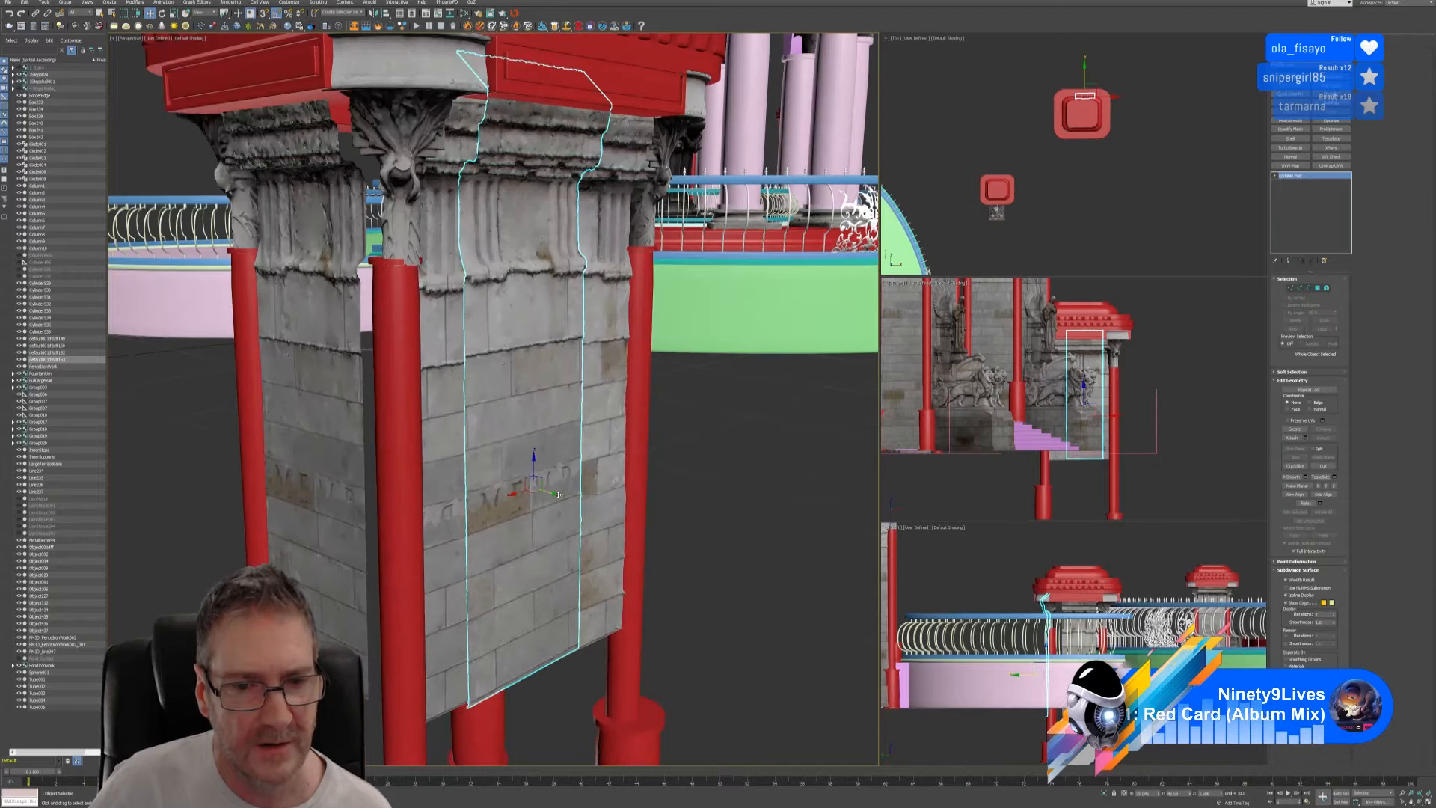
drag(558, 494, 552, 493)
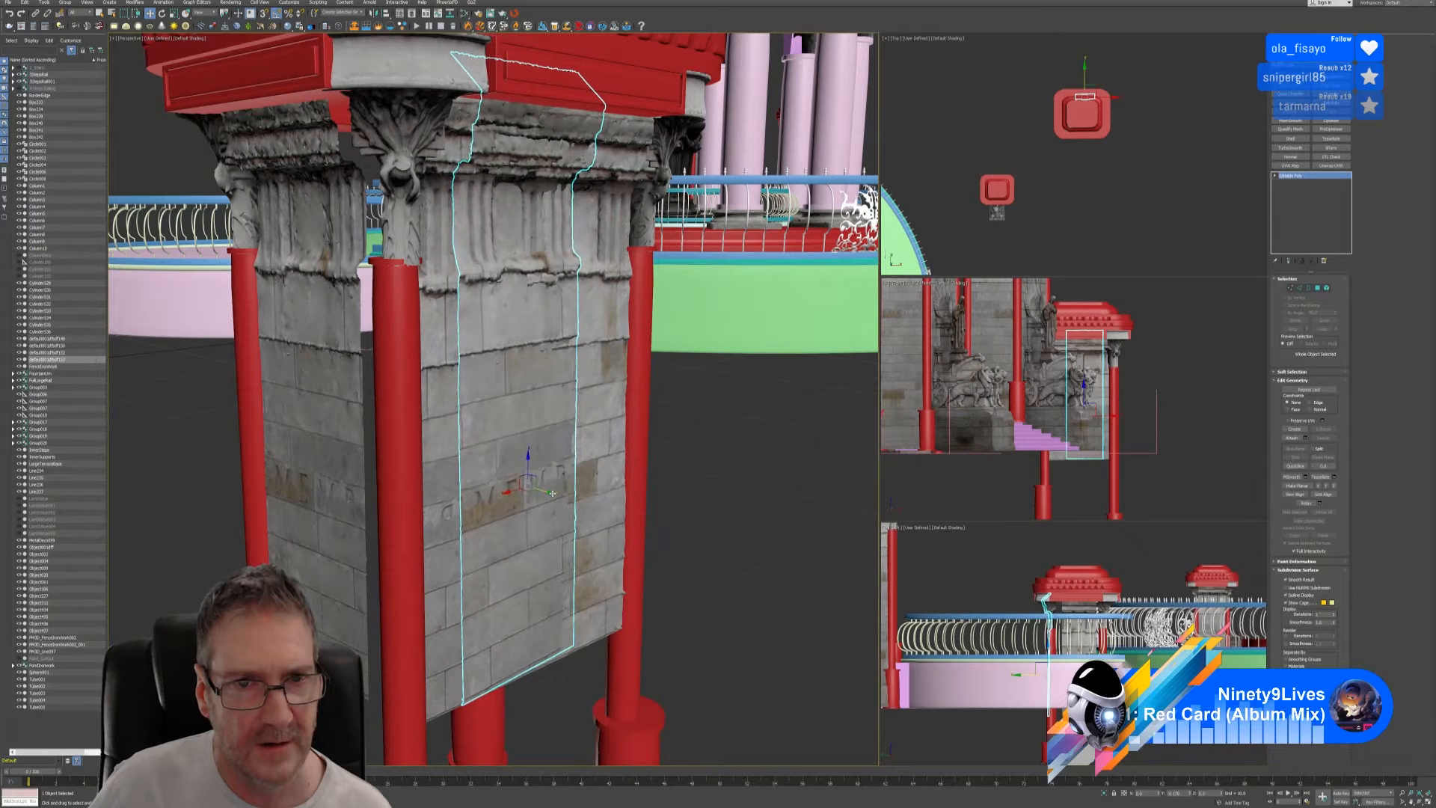
alt+middle_drag(552, 493, 683, 484)
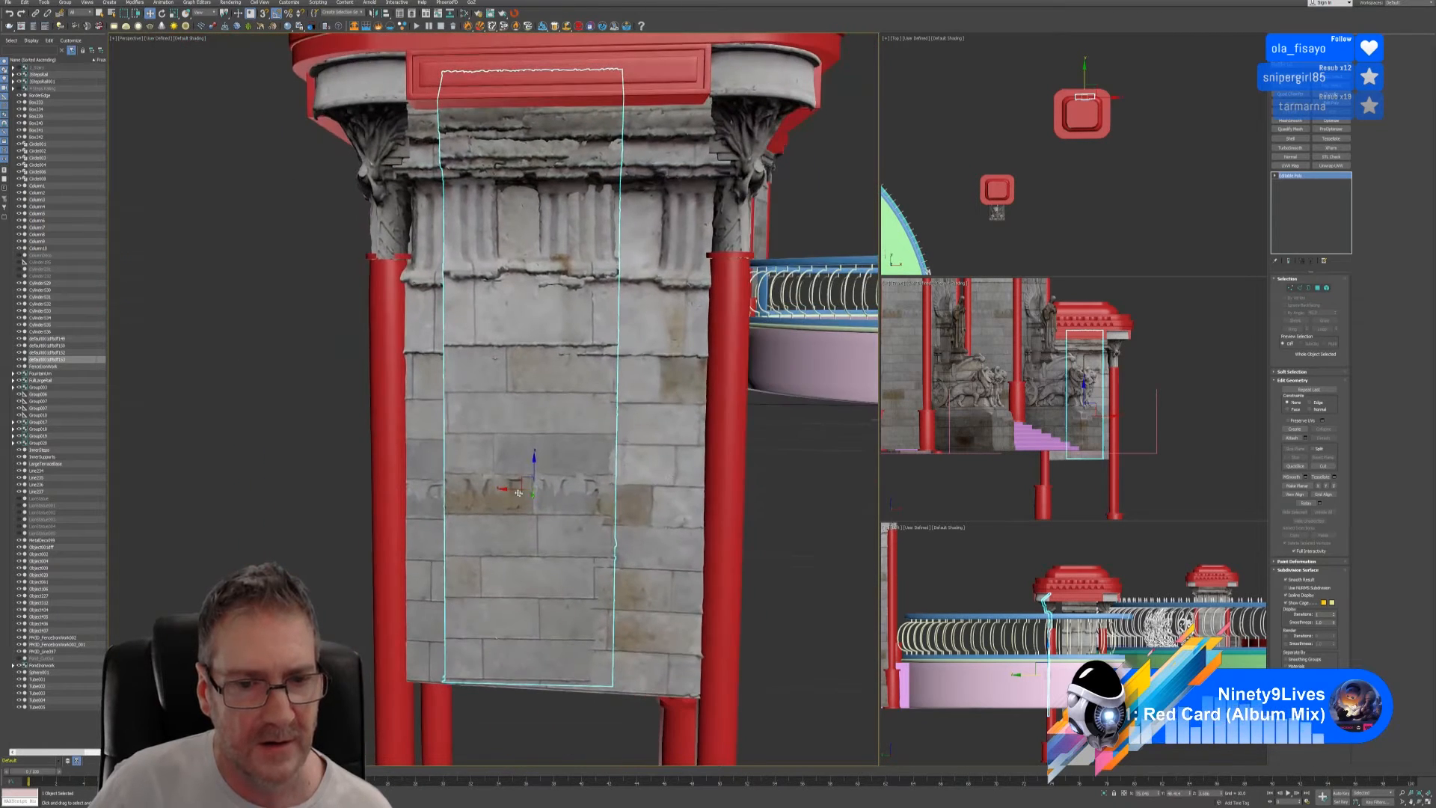
drag(512, 490, 533, 495)
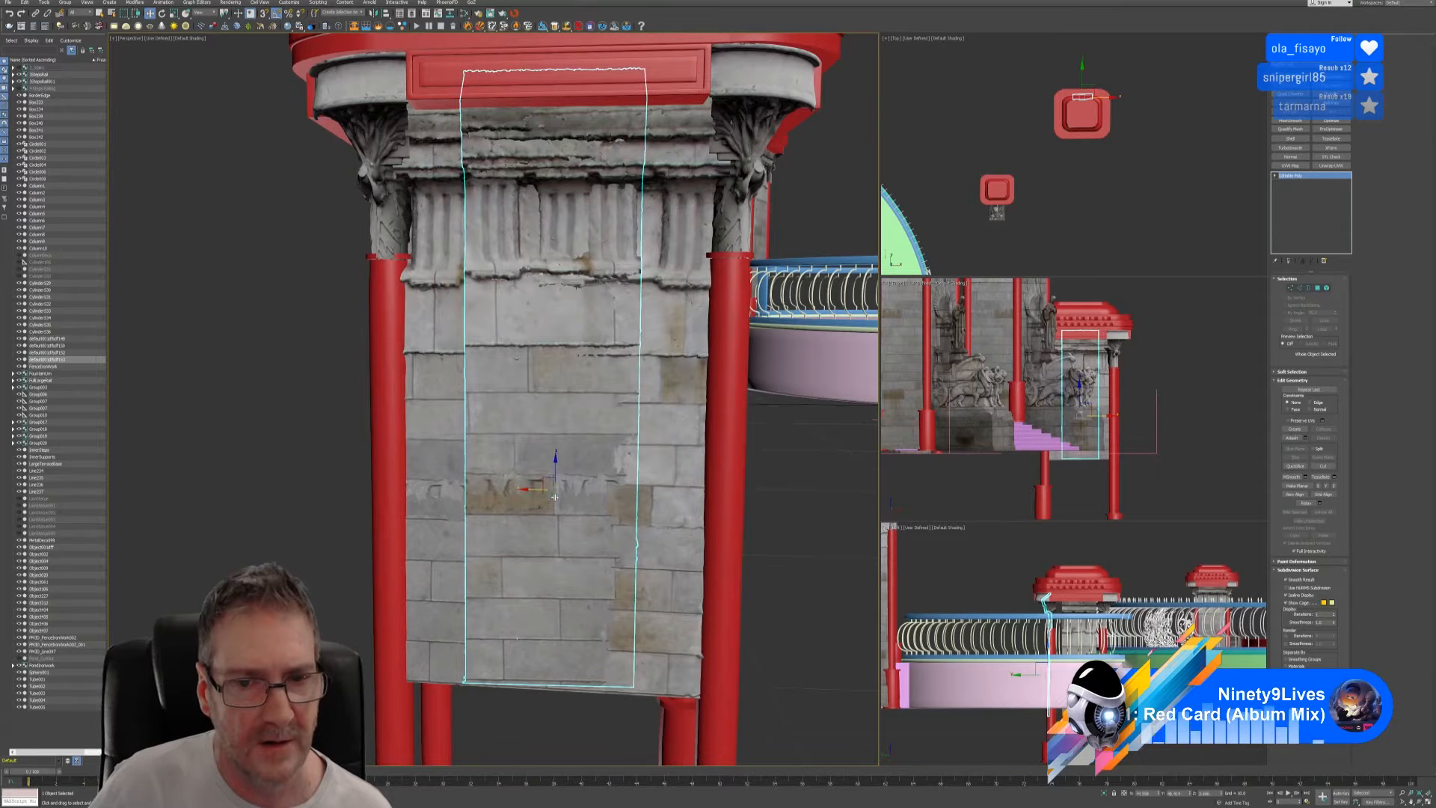
- Delete the full-width panel behind the centred copy and select the narrow panel that replaces it
click(671, 397)
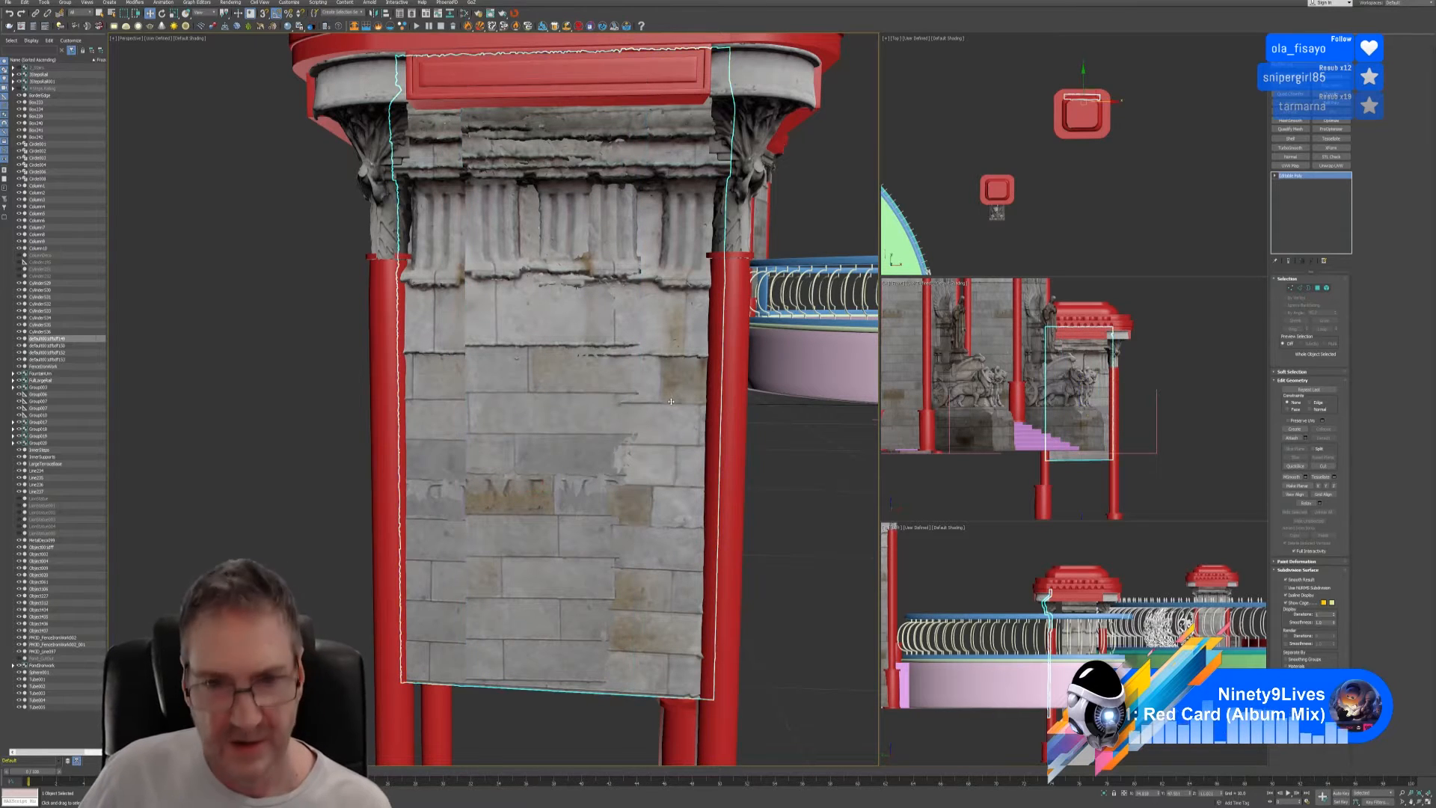
key(Delete)
click(576, 421)
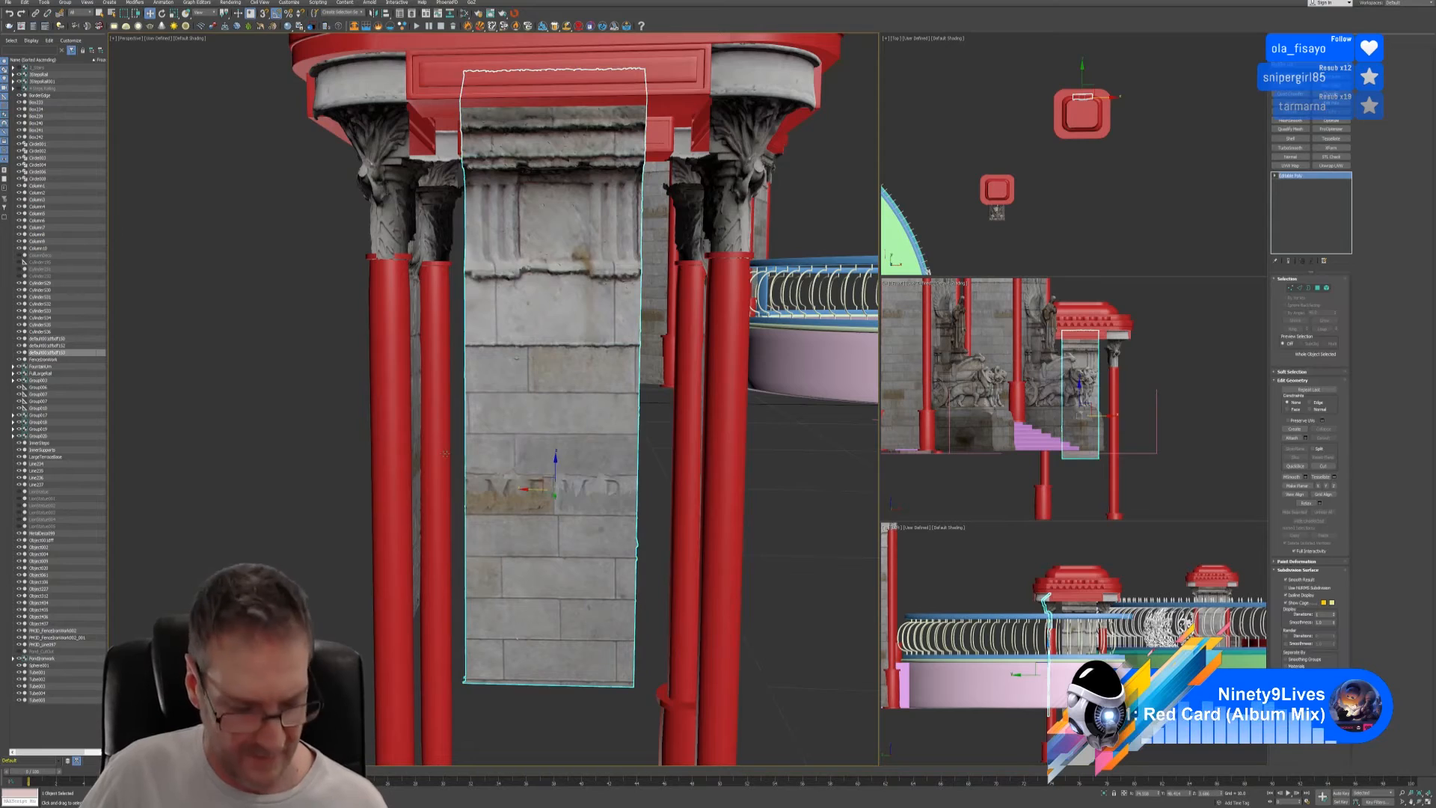
- Duplicate the selected stone wall panel and place the copy on the opposite side of the red-roofed pillar
alt+middle_drag(456, 408, 549, 493)
scroll(475, 447, down, 4)
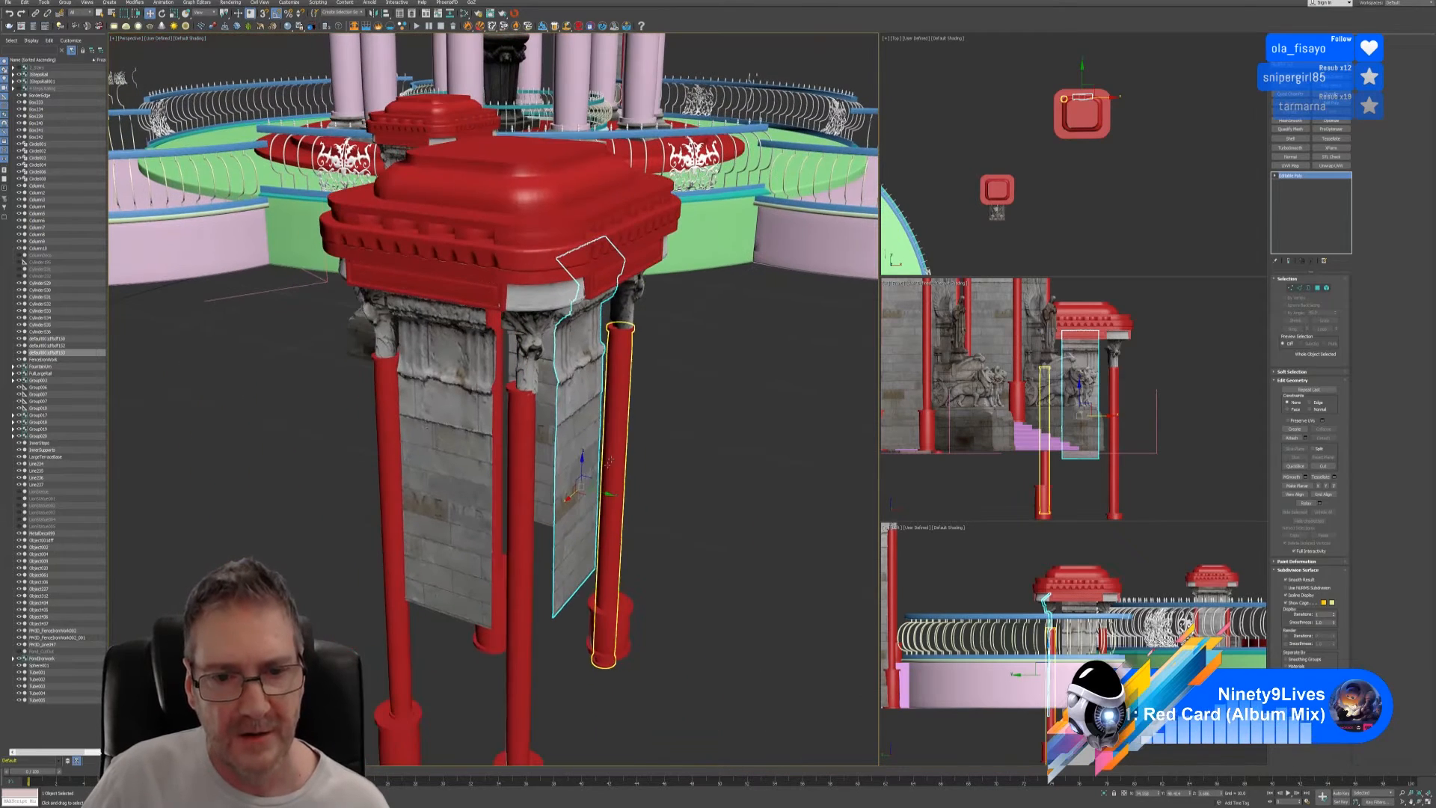
shift+drag(599, 493, 369, 432)
click(716, 438)
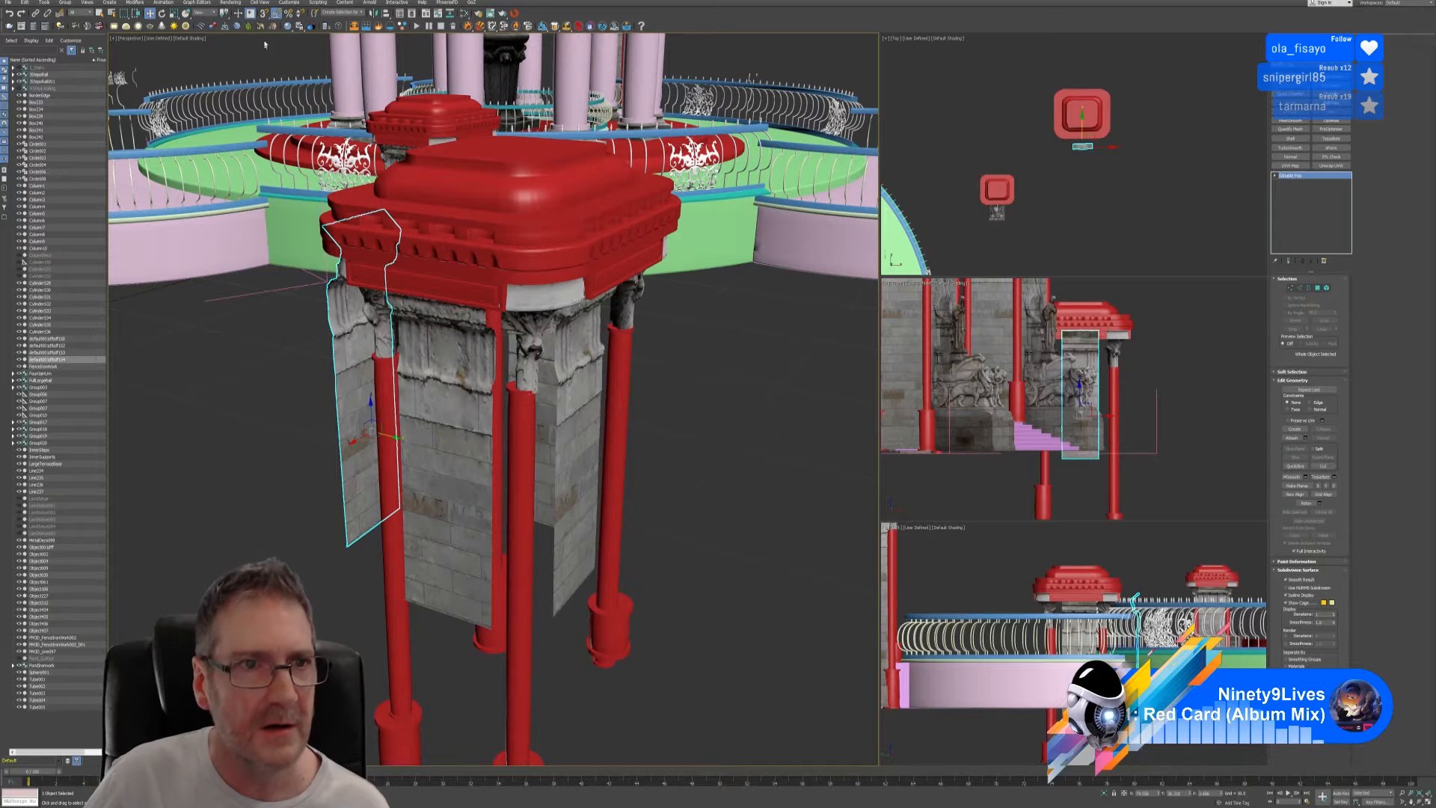
- Rotate the copied stone panel about its vertical axis so its carved face points outward from the pillar
click(162, 14)
alt+middle_drag(338, 389, 433, 458)
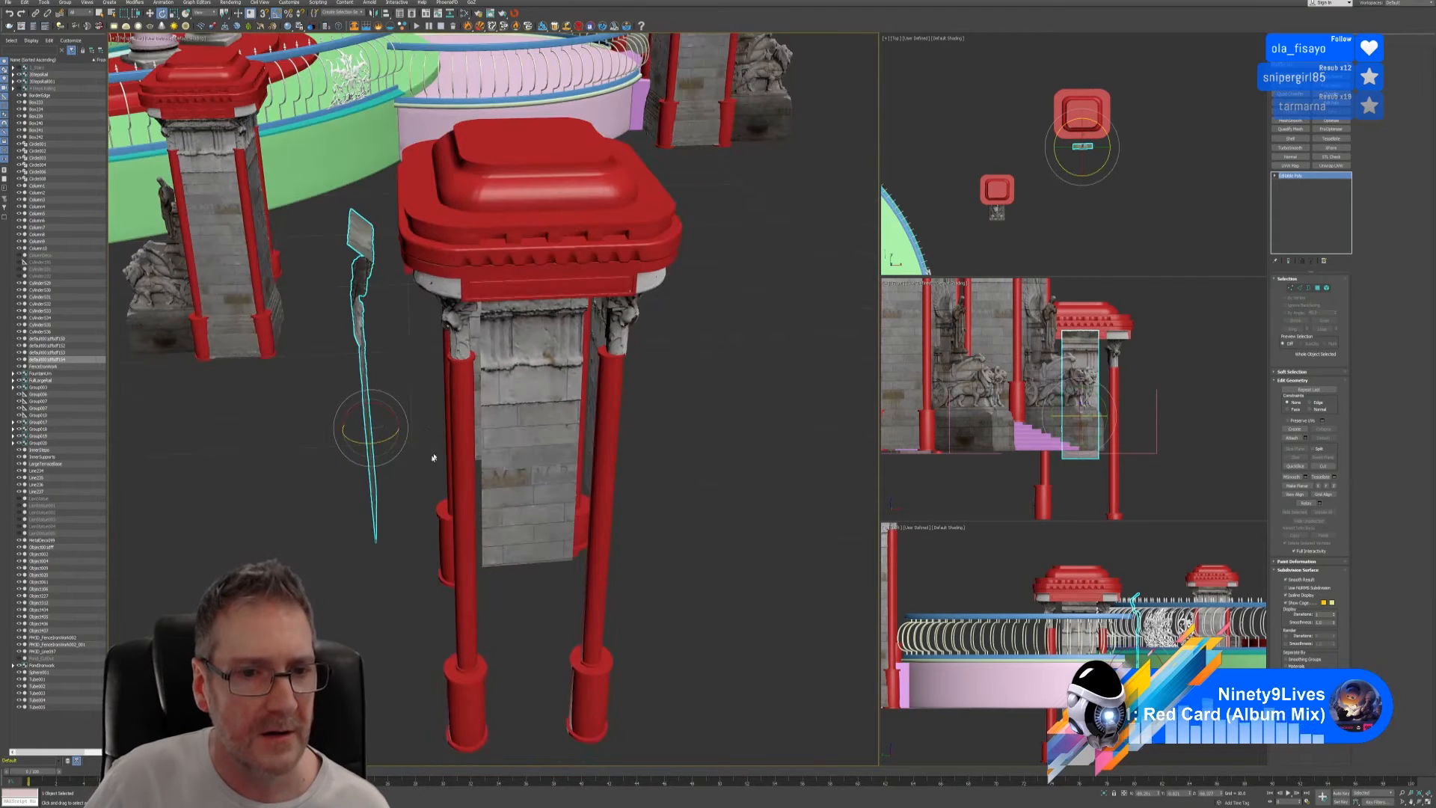
drag(382, 441, 316, 454)
alt+middle_drag(395, 410, 443, 392)
- Move the rotated stone panel inward beneath the roof so it sits between the two corner columns
click(150, 13)
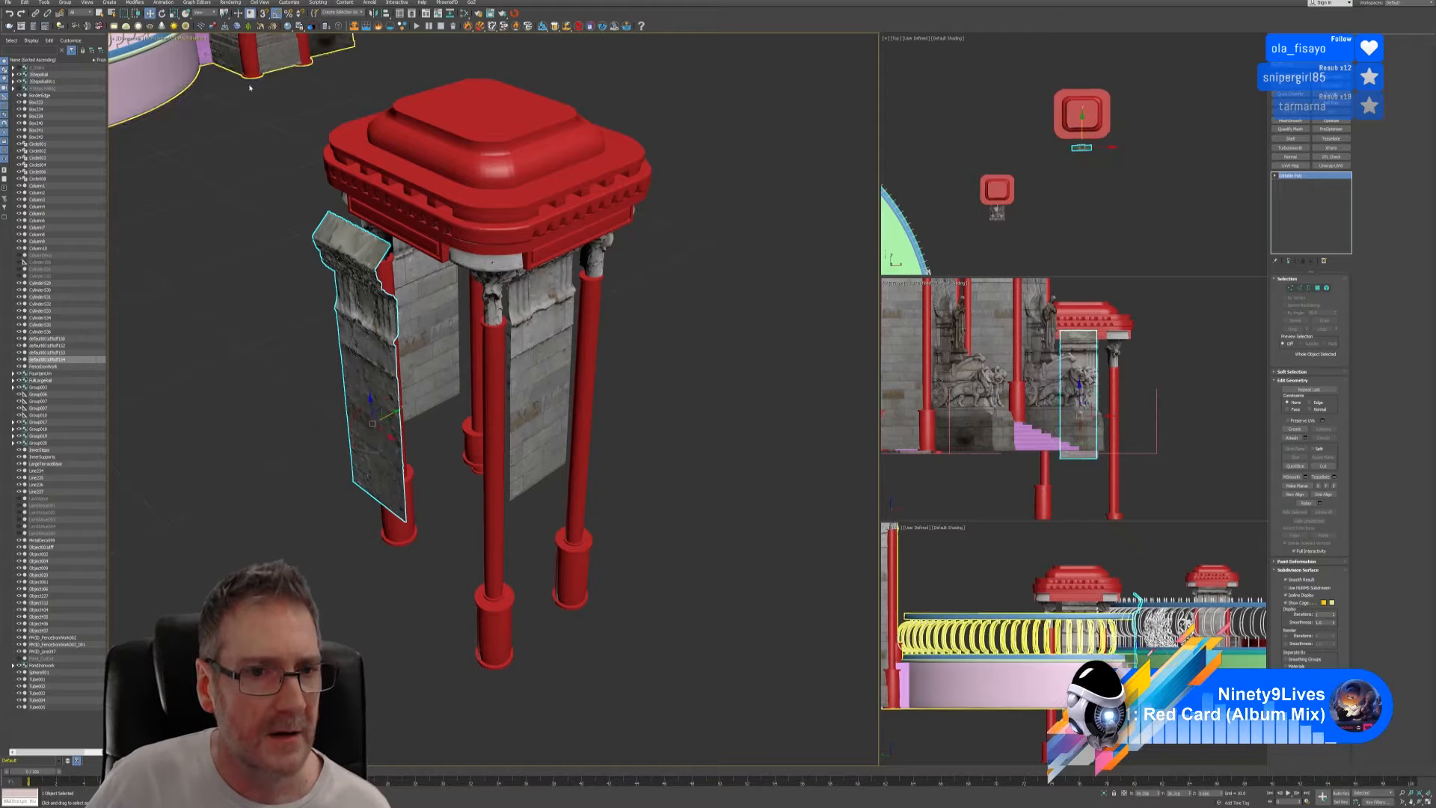
drag(393, 414, 451, 395)
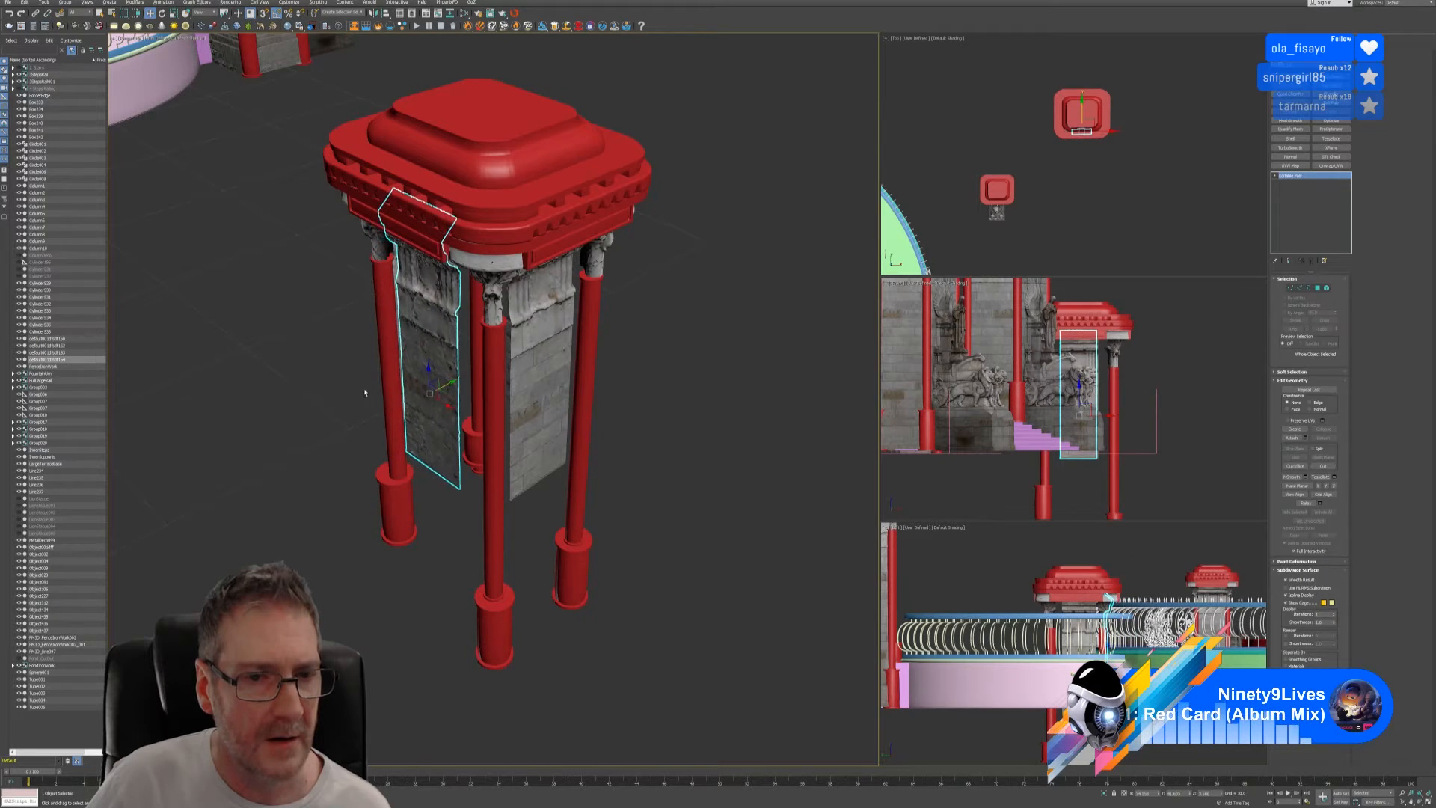
alt+middle_drag(365, 392, 481, 388)
scroll(486, 390, down, 3)
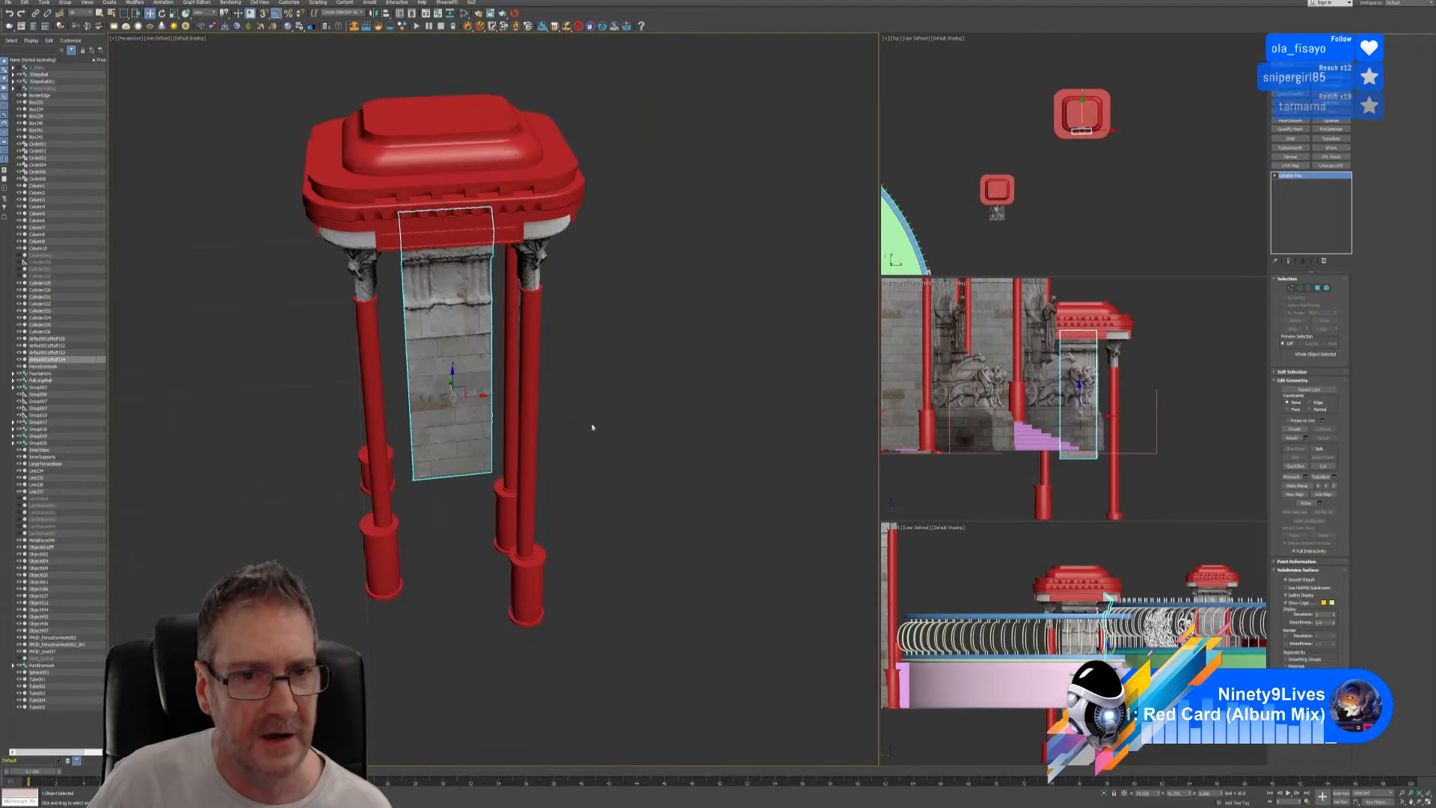
alt+middle_drag(593, 426, 572, 408)
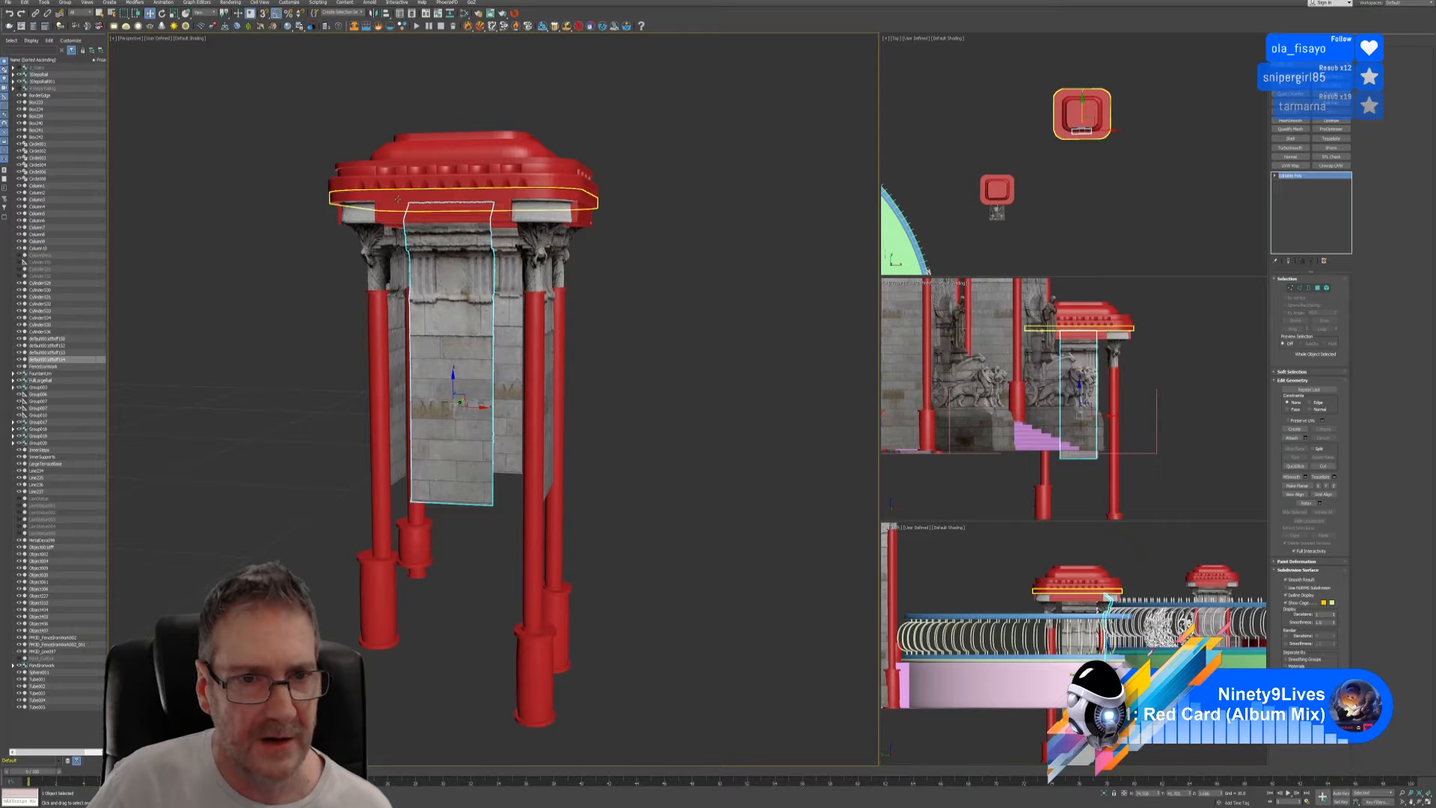
- Move the front-right column's capital, shaft and base together inward along the front face toward the new stone panel
click(540, 247)
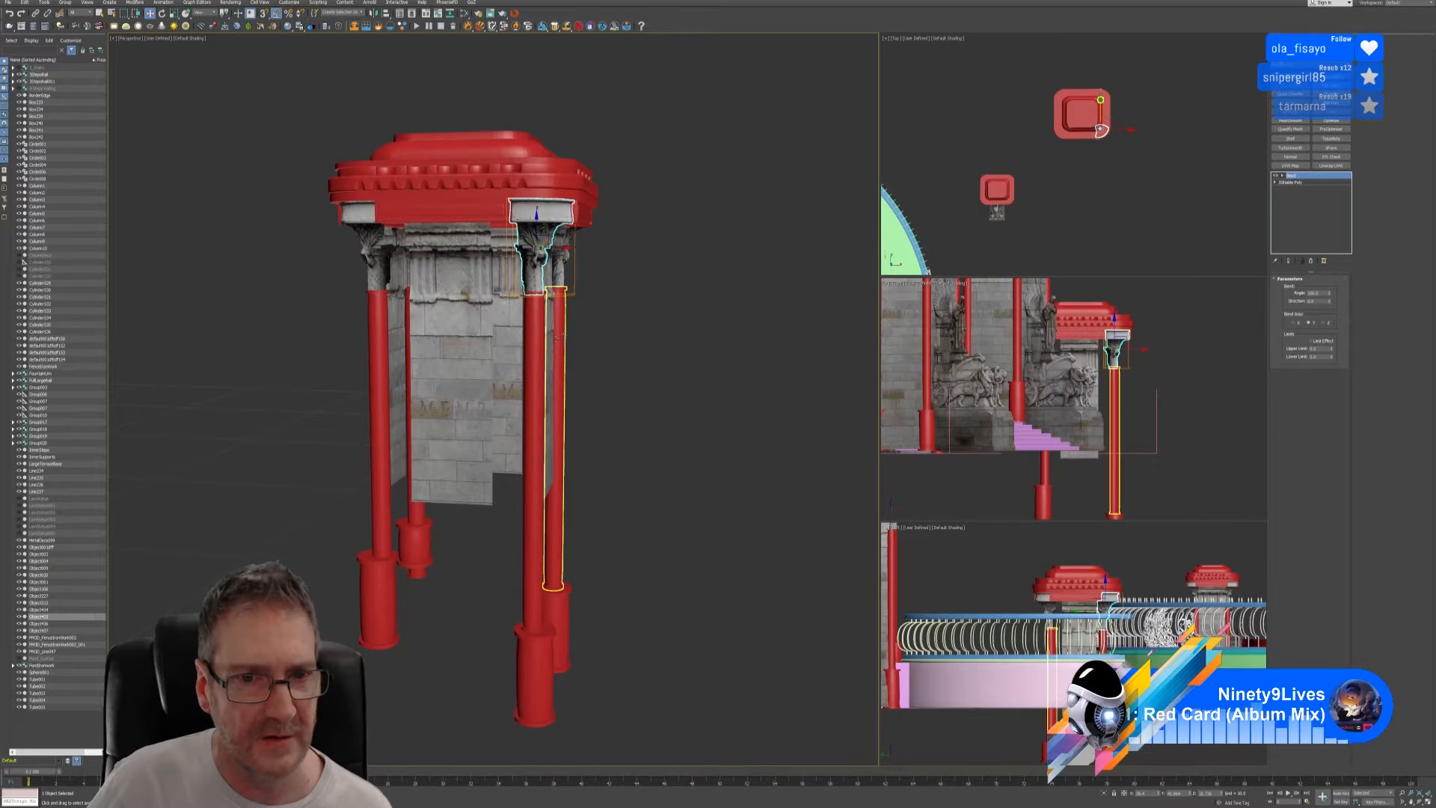
ctrl+click(534, 434)
ctrl+click(536, 648)
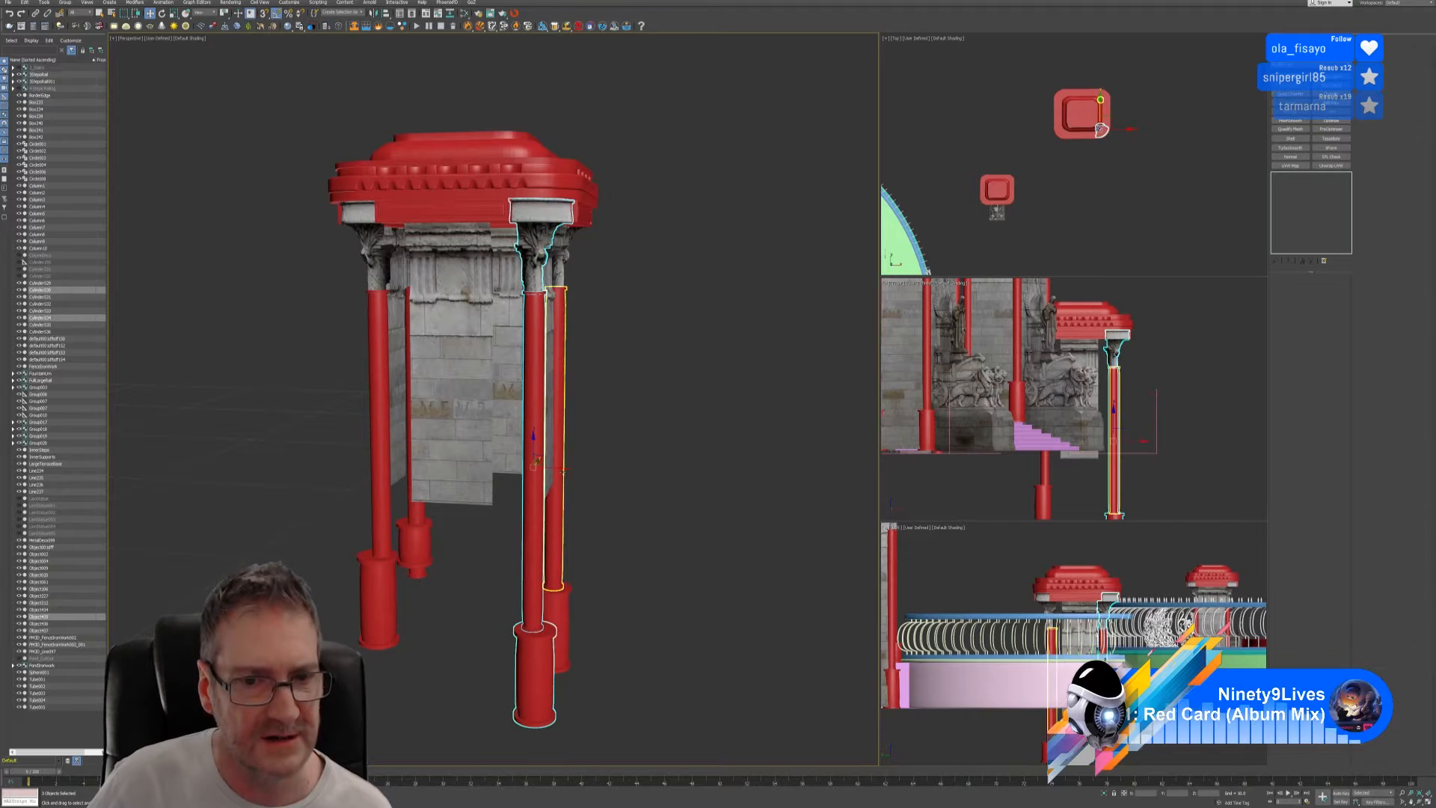
drag(561, 467, 530, 468)
alt+middle_drag(621, 413, 641, 414)
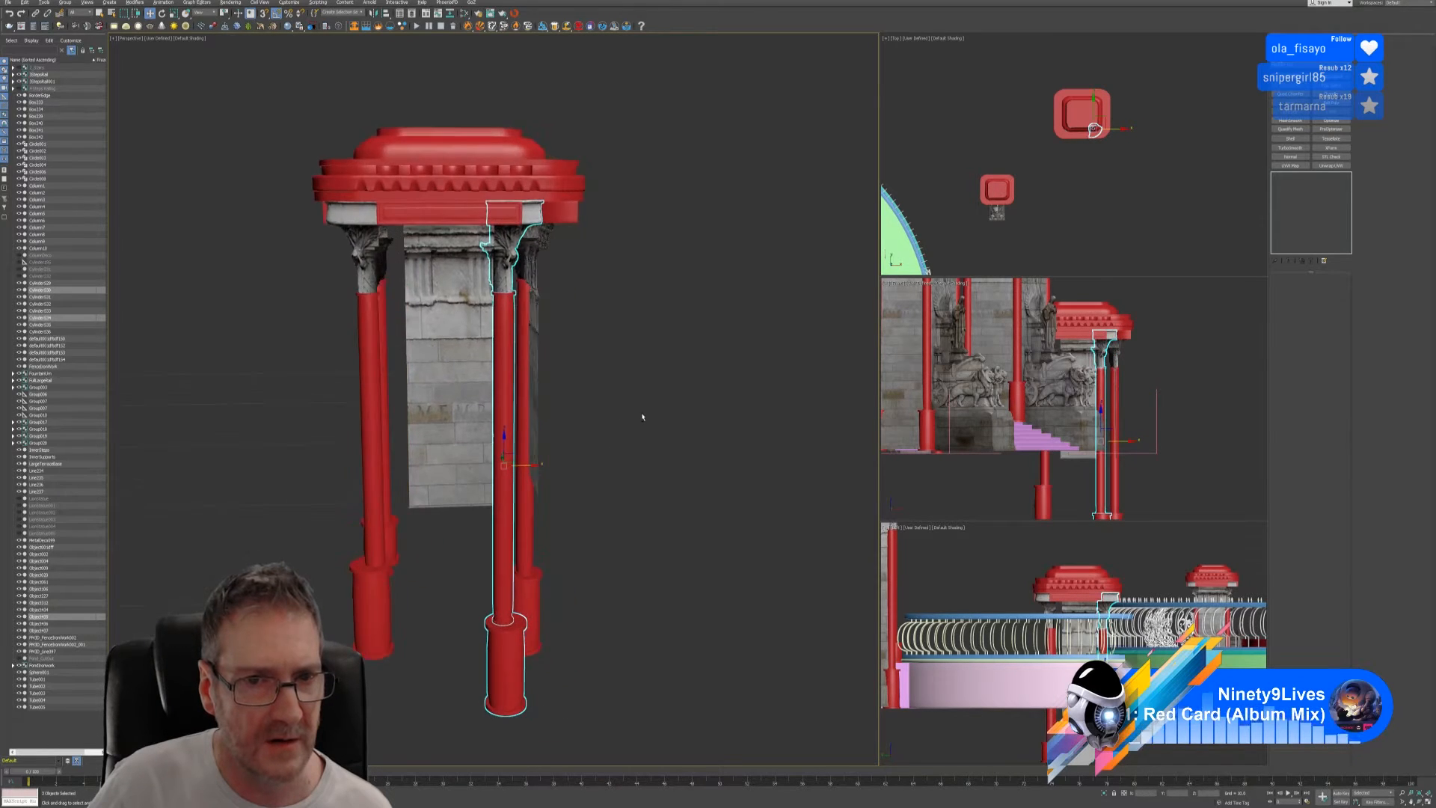
- Move the front-left column's capital, shaft and base together inward along the front face to the panel's edge
click(366, 259)
ctrl+click(374, 362)
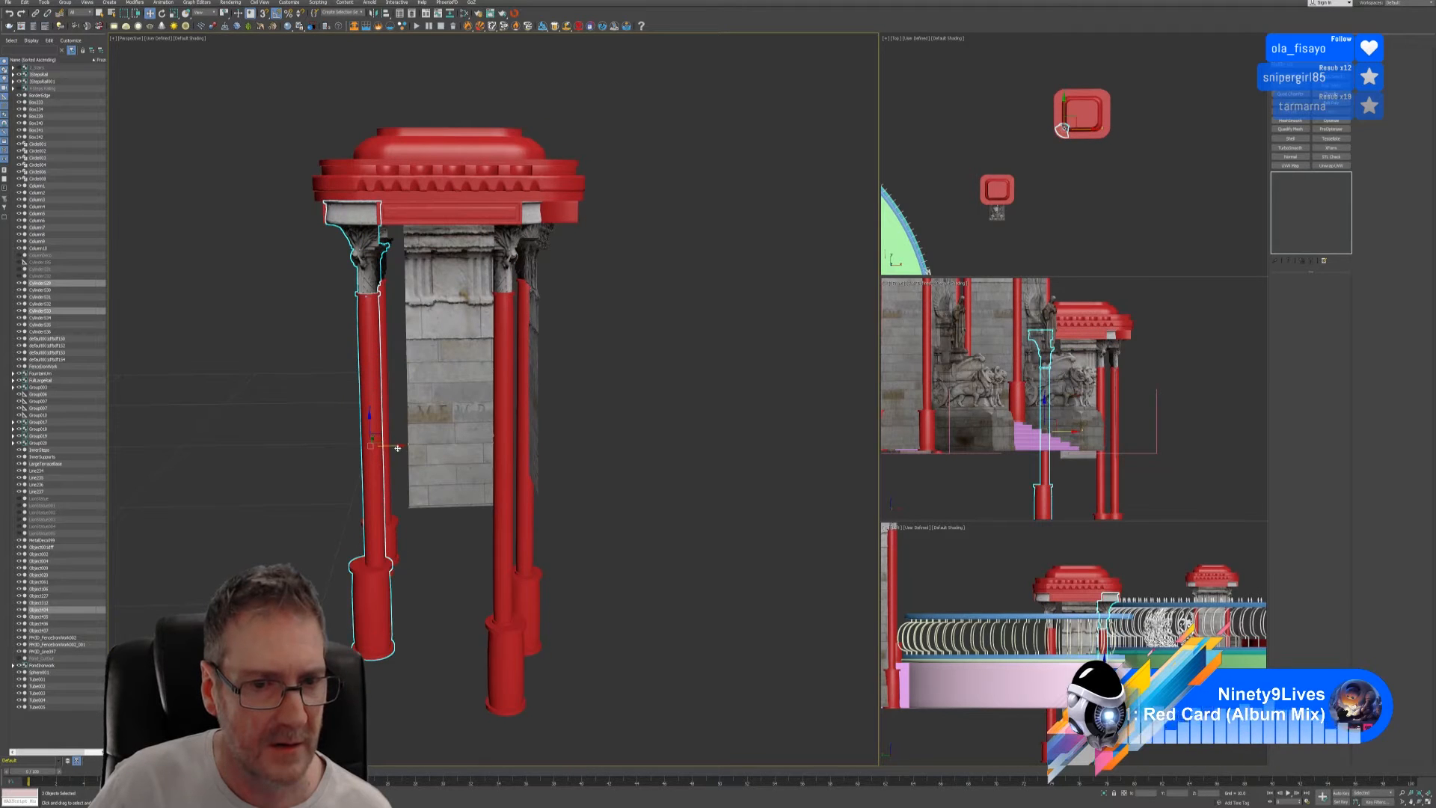
drag(398, 447, 424, 446)
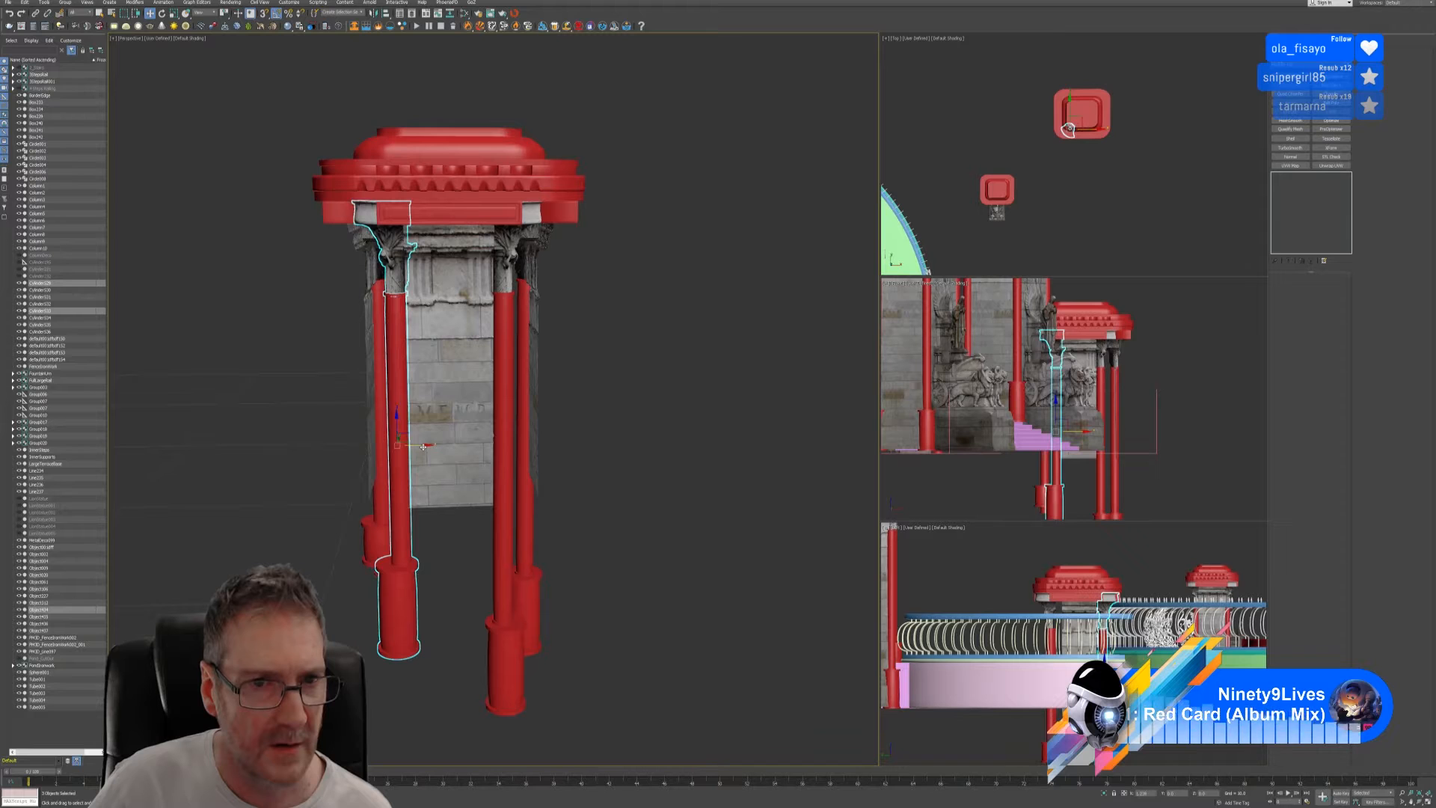
mouse_move(583, 397)
alt+middle_down()
mouse_move(599, 389)
mouse_move(569, 391)
alt+middle_up()
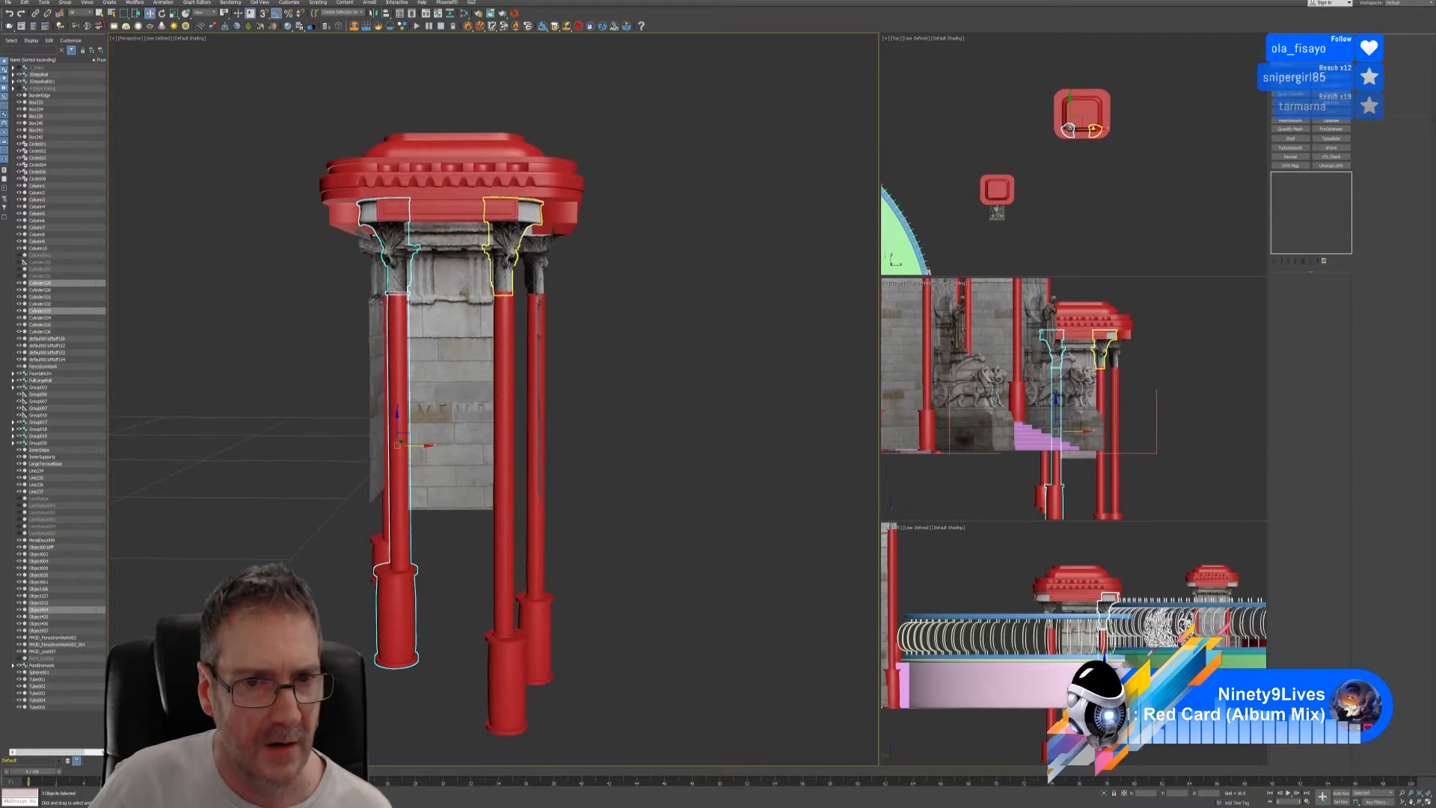
- Nudge the complete front-right column slightly outward to align it with the edge of the front stone panel
click(512, 259)
ctrl+click(505, 351)
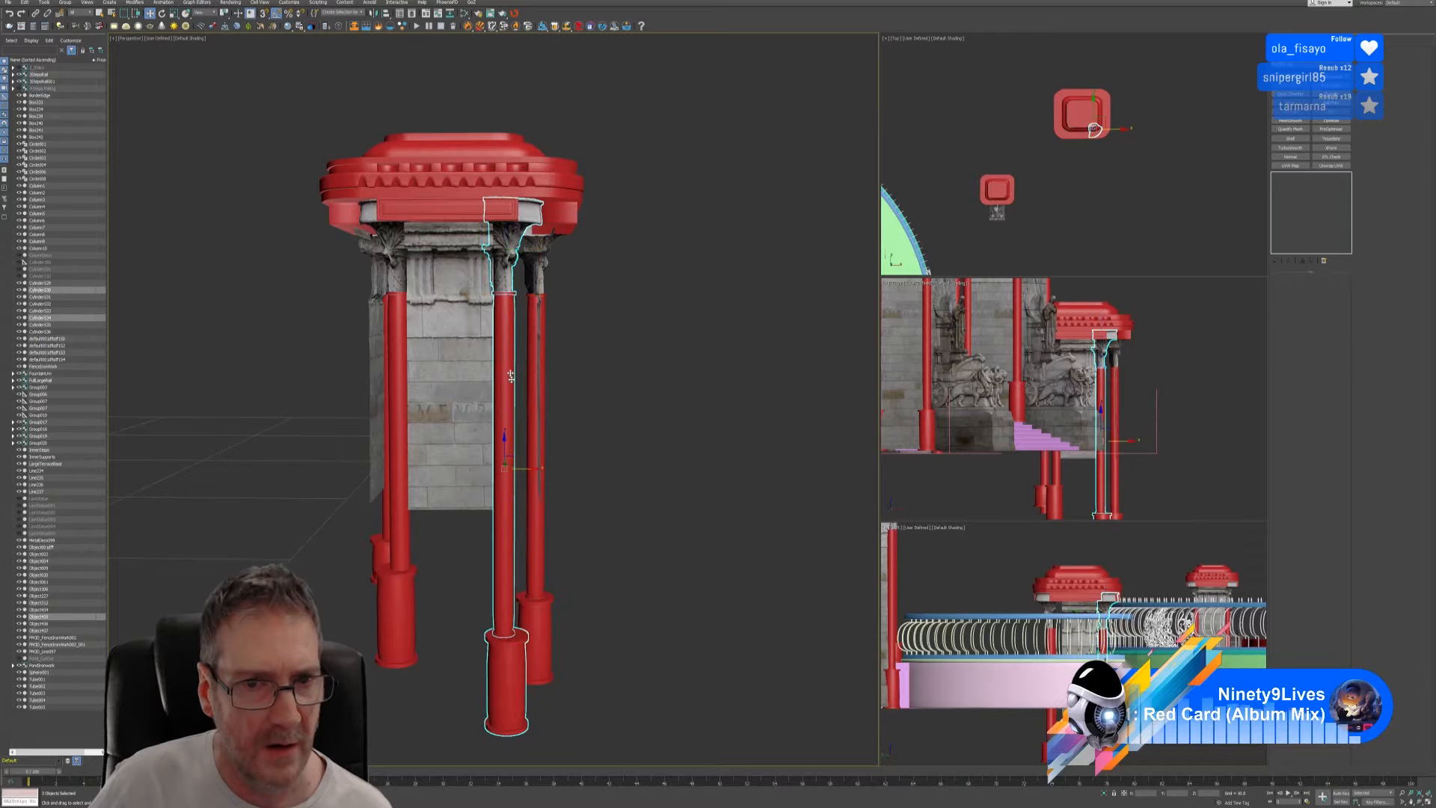
drag(529, 469, 531, 468)
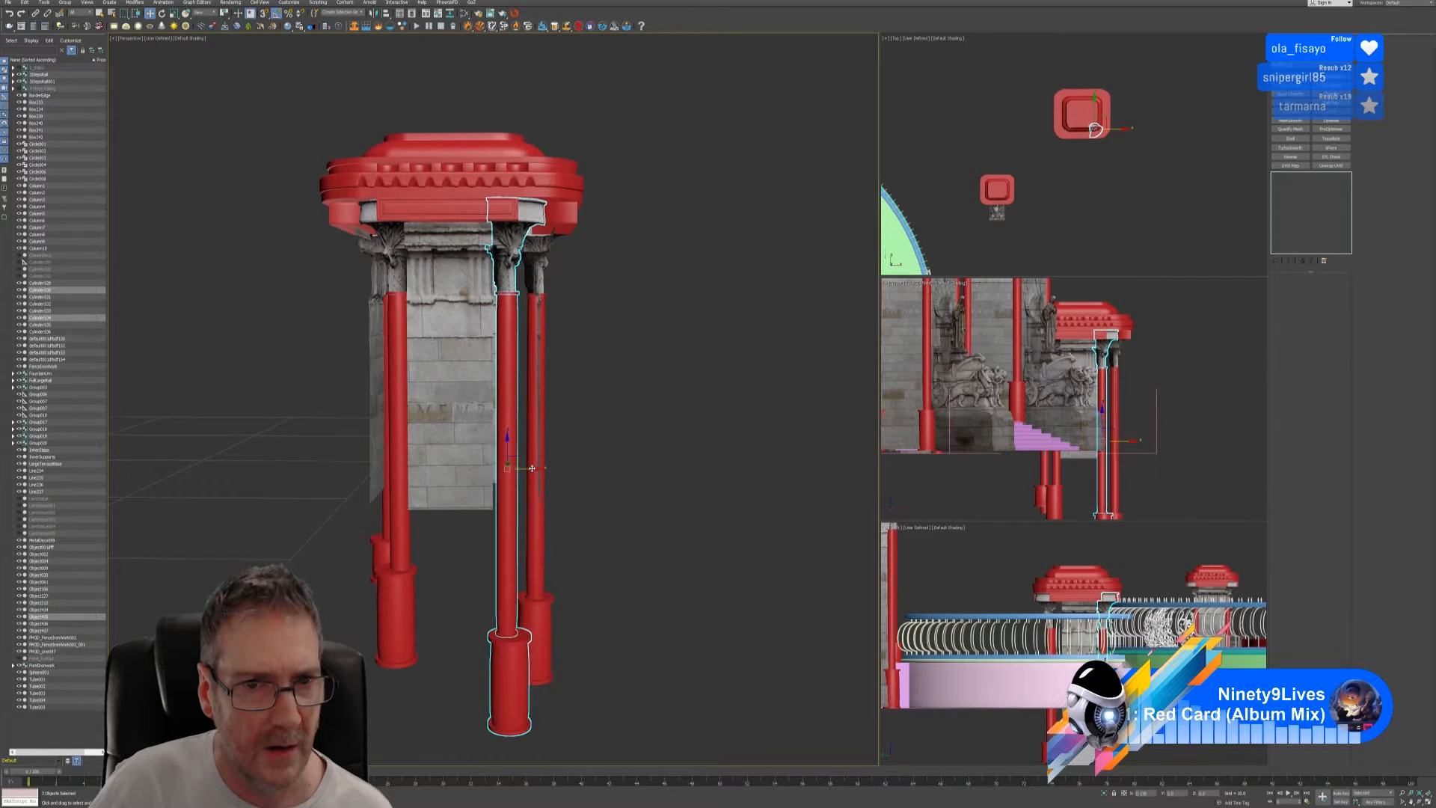
- Move the right-hand side's stone panel inward toward the pillar's centre, behind the repositioned front-right column
click(599, 401)
alt+middle_drag(641, 379, 542, 351)
middle_drag(716, 379, 570, 231)
click(559, 320)
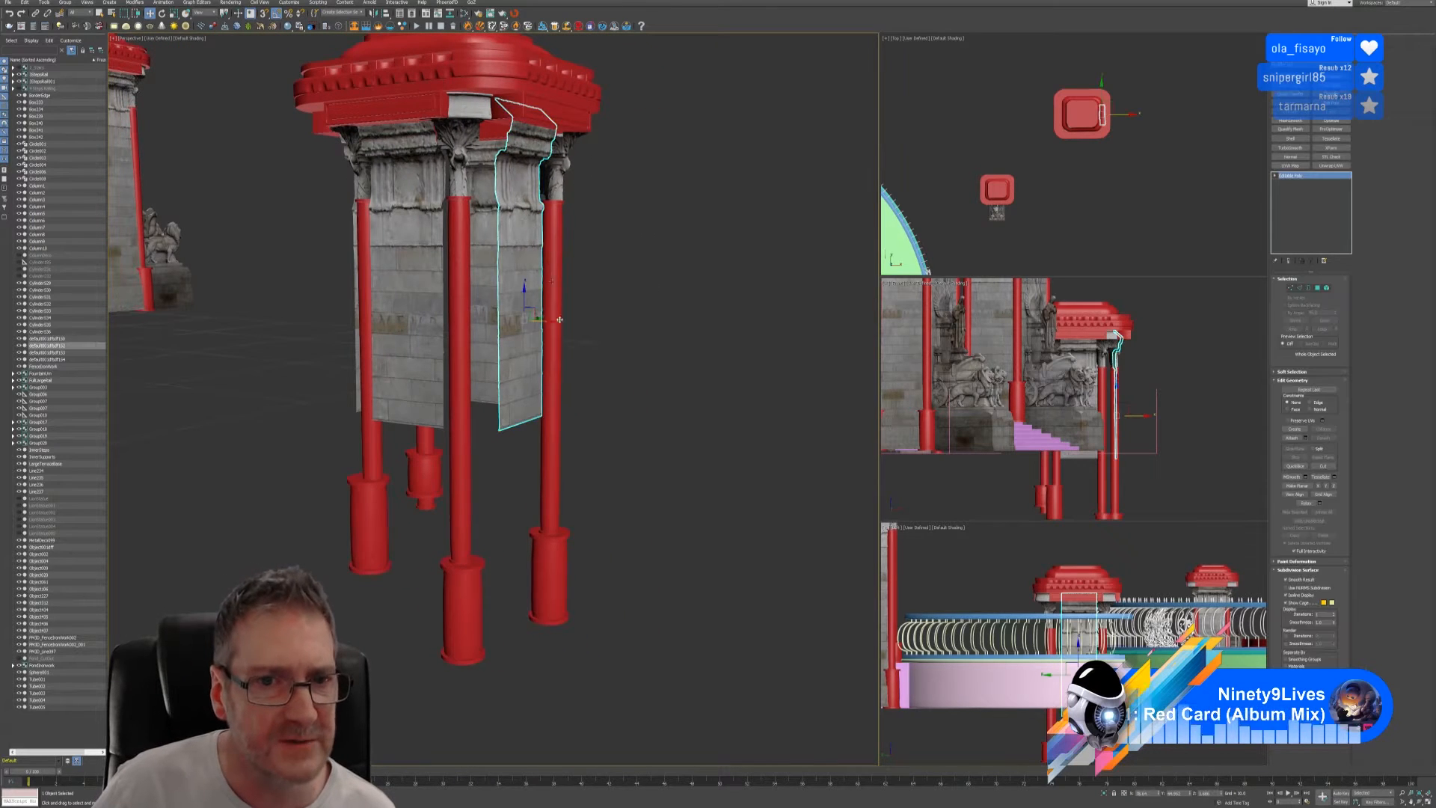
drag(559, 319, 518, 317)
alt+middle_drag(517, 317, 569, 319)
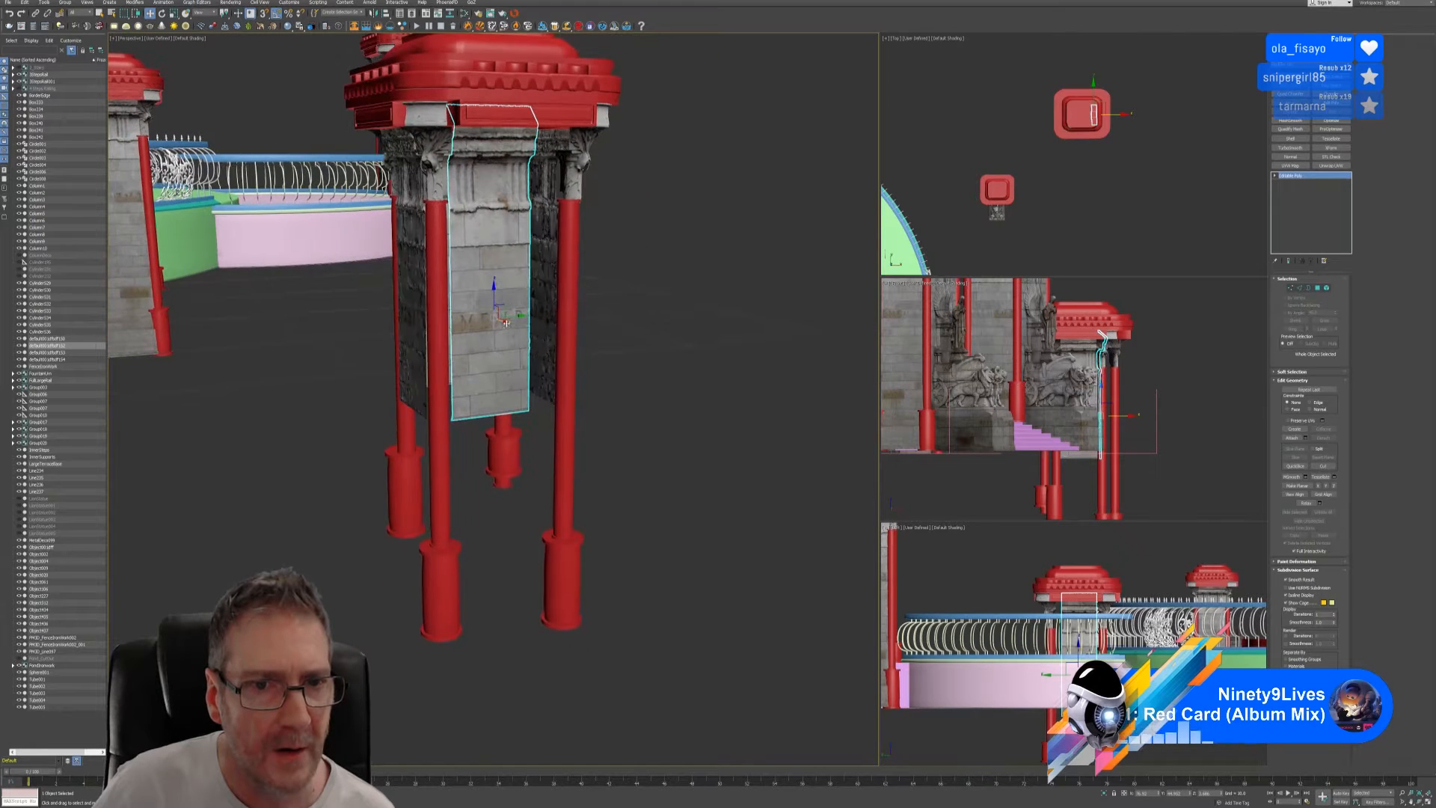
- Fine-tune the right-hand side panel's sideways position and depth so it fits between its corner columns
mouse_move(599, 330)
alt+middle_down()
mouse_move(625, 312)
mouse_move(589, 309)
alt+middle_up()
scroll(515, 229, up, 3)
middle_drag(516, 231, 560, 264)
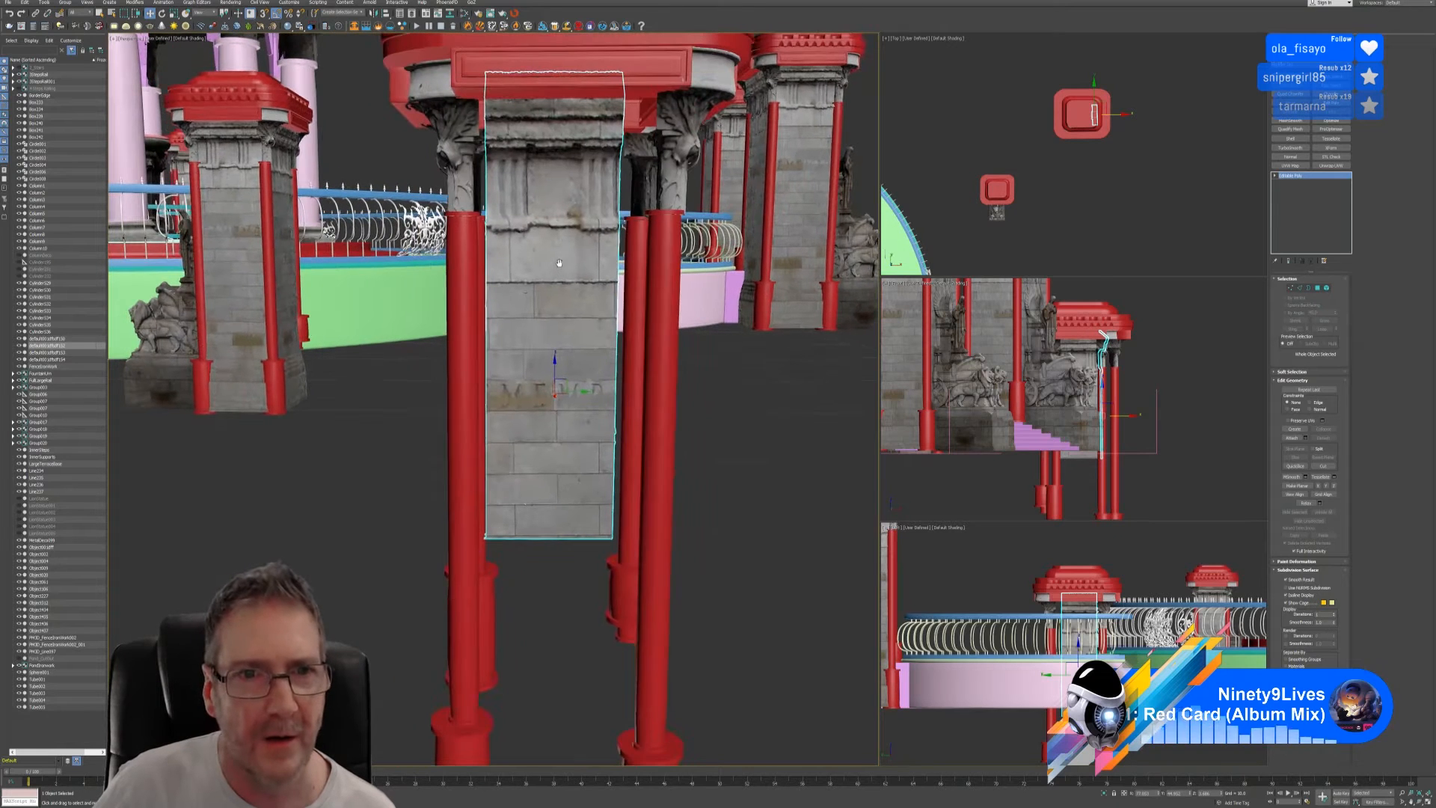
drag(577, 393, 570, 393)
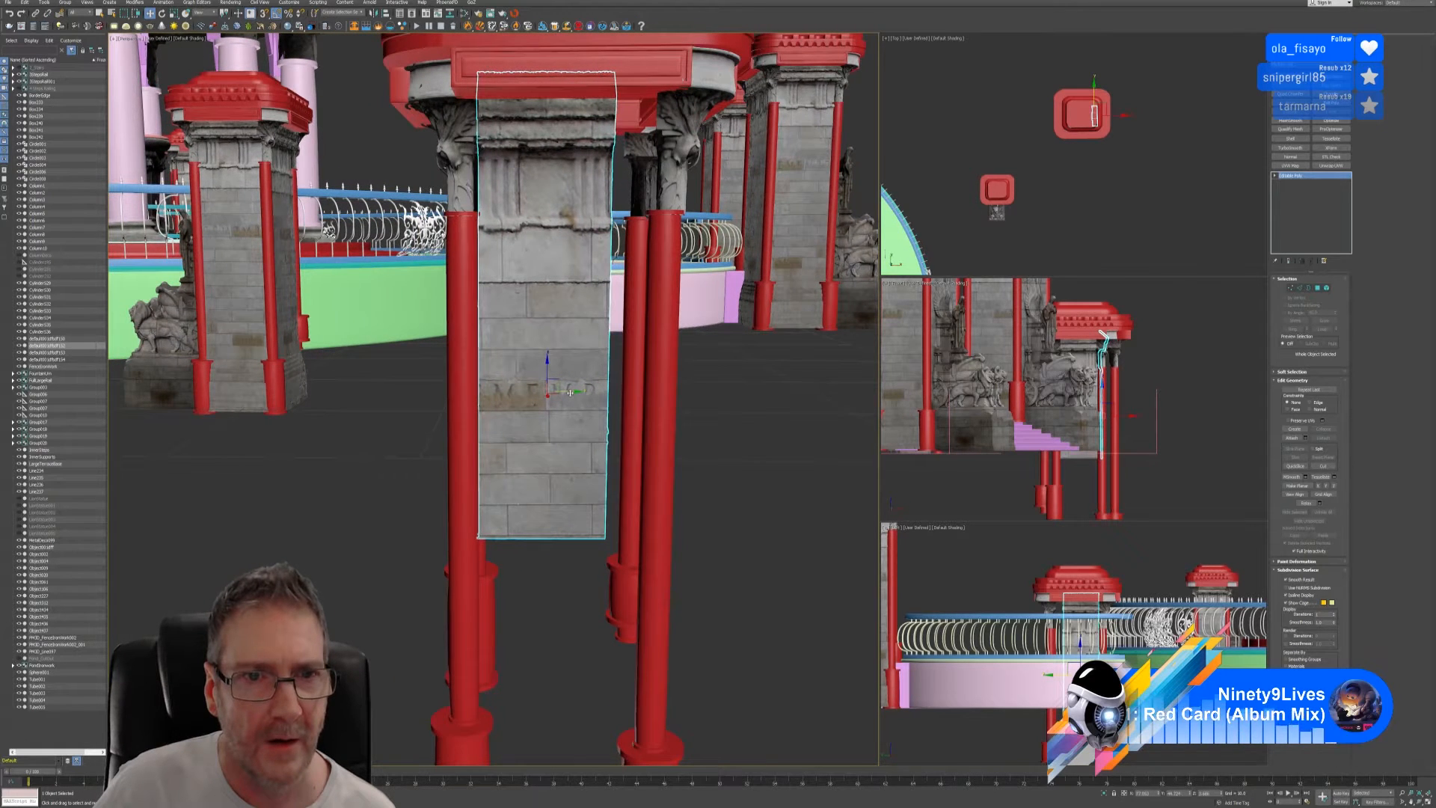
alt+middle_drag(570, 392, 652, 386)
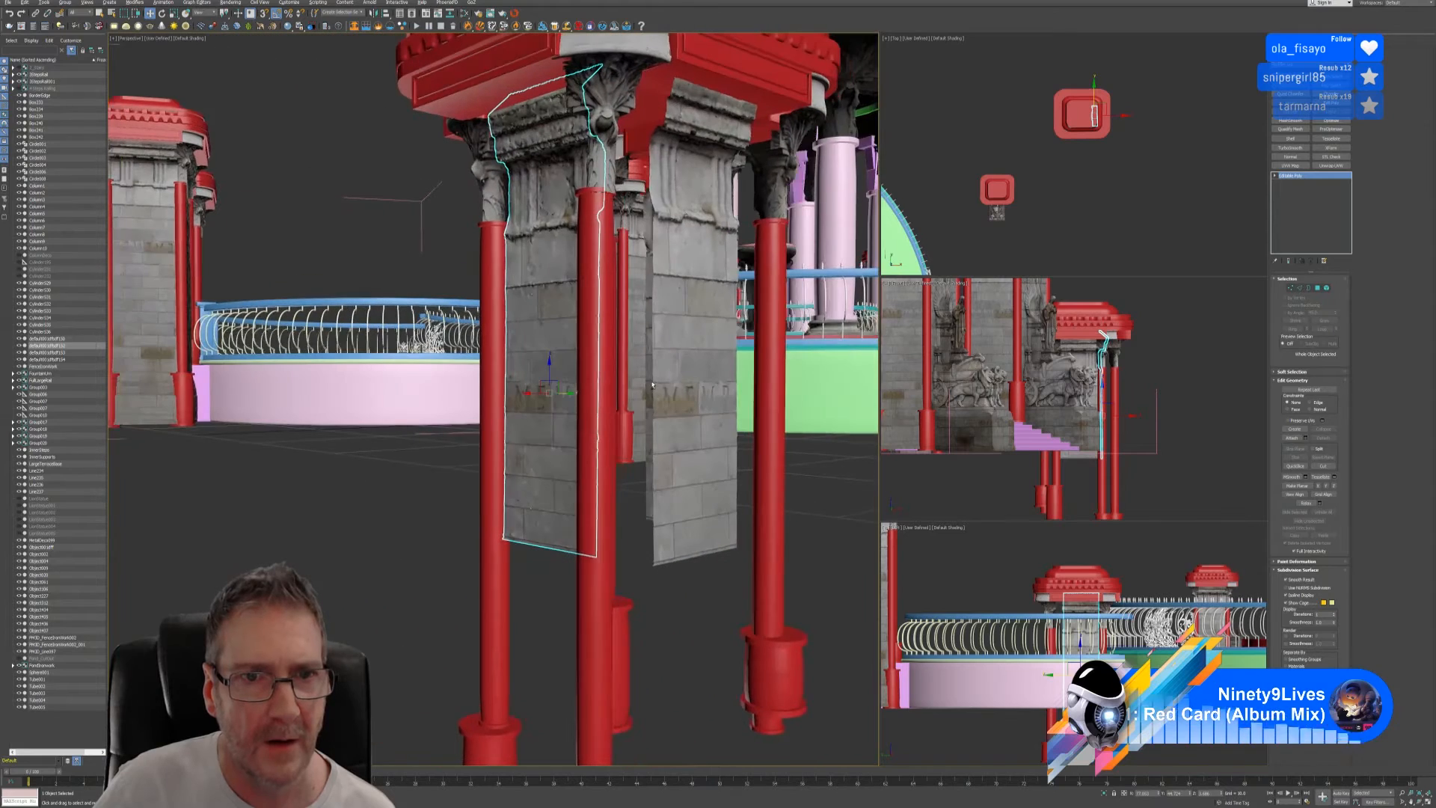
drag(570, 393, 568, 393)
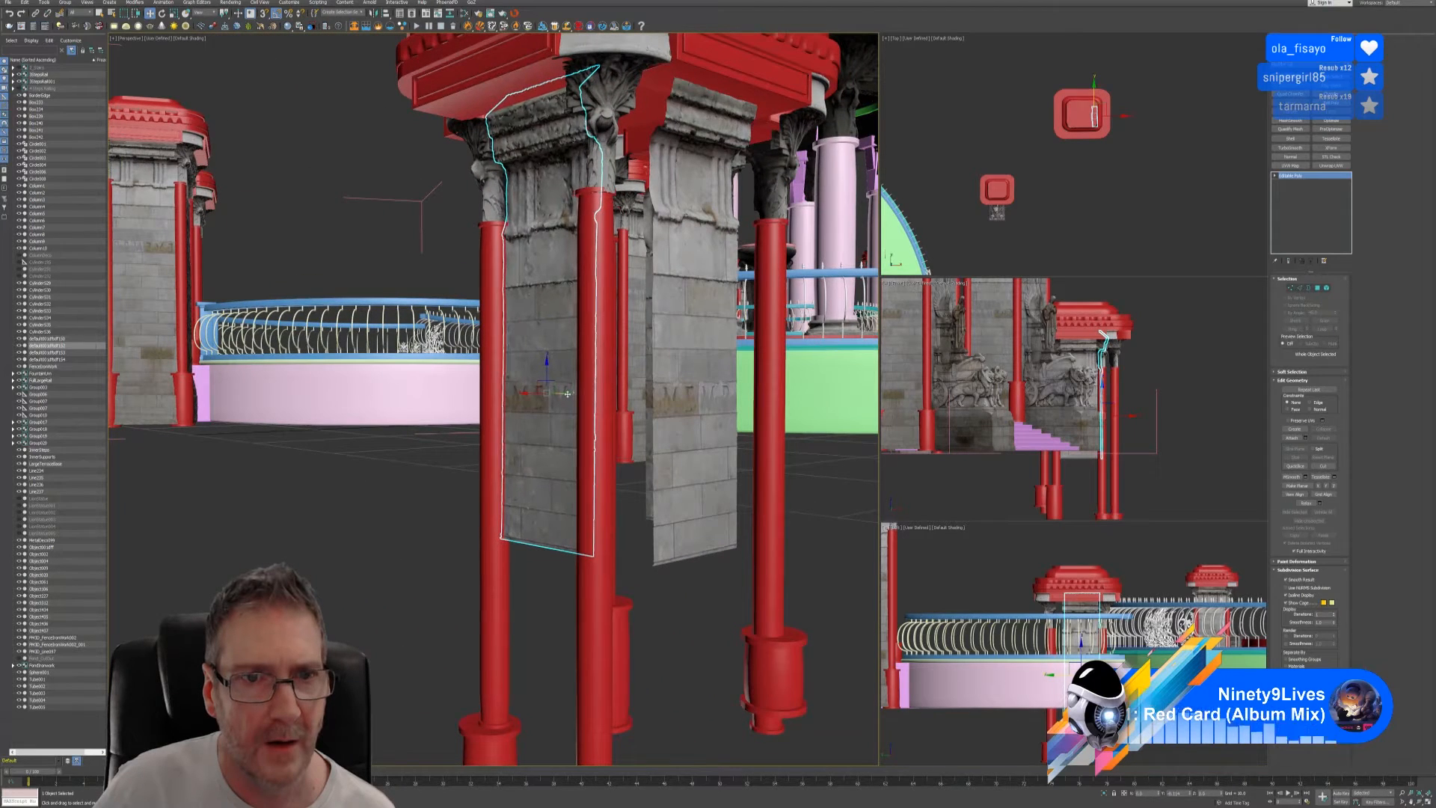
alt+middle_drag(568, 393, 533, 428)
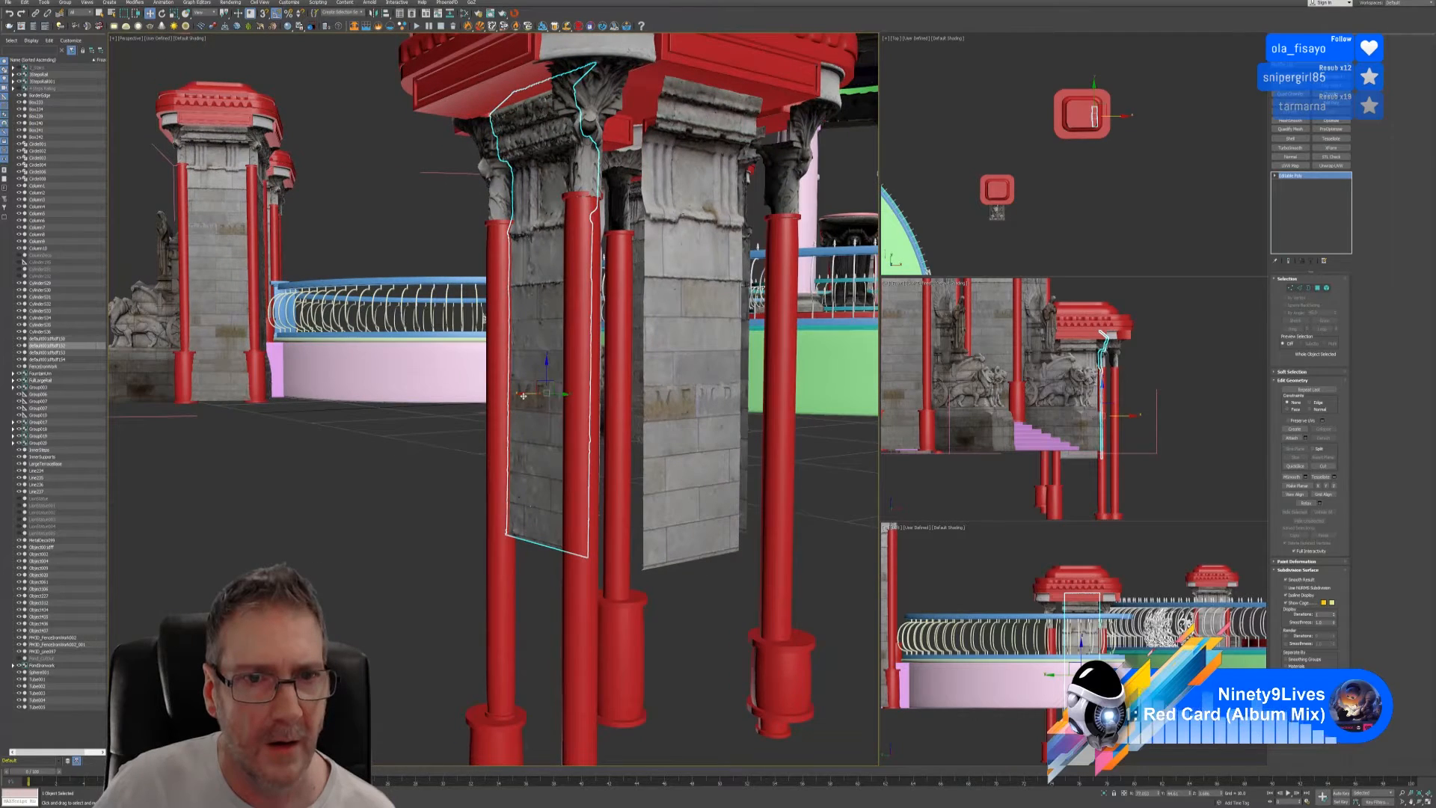
drag(523, 395, 521, 394)
alt+middle_drag(511, 397, 566, 375)
- Select the rear-right column's capital, shaft and base, and move them along the side face toward the stone panel
click(671, 196)
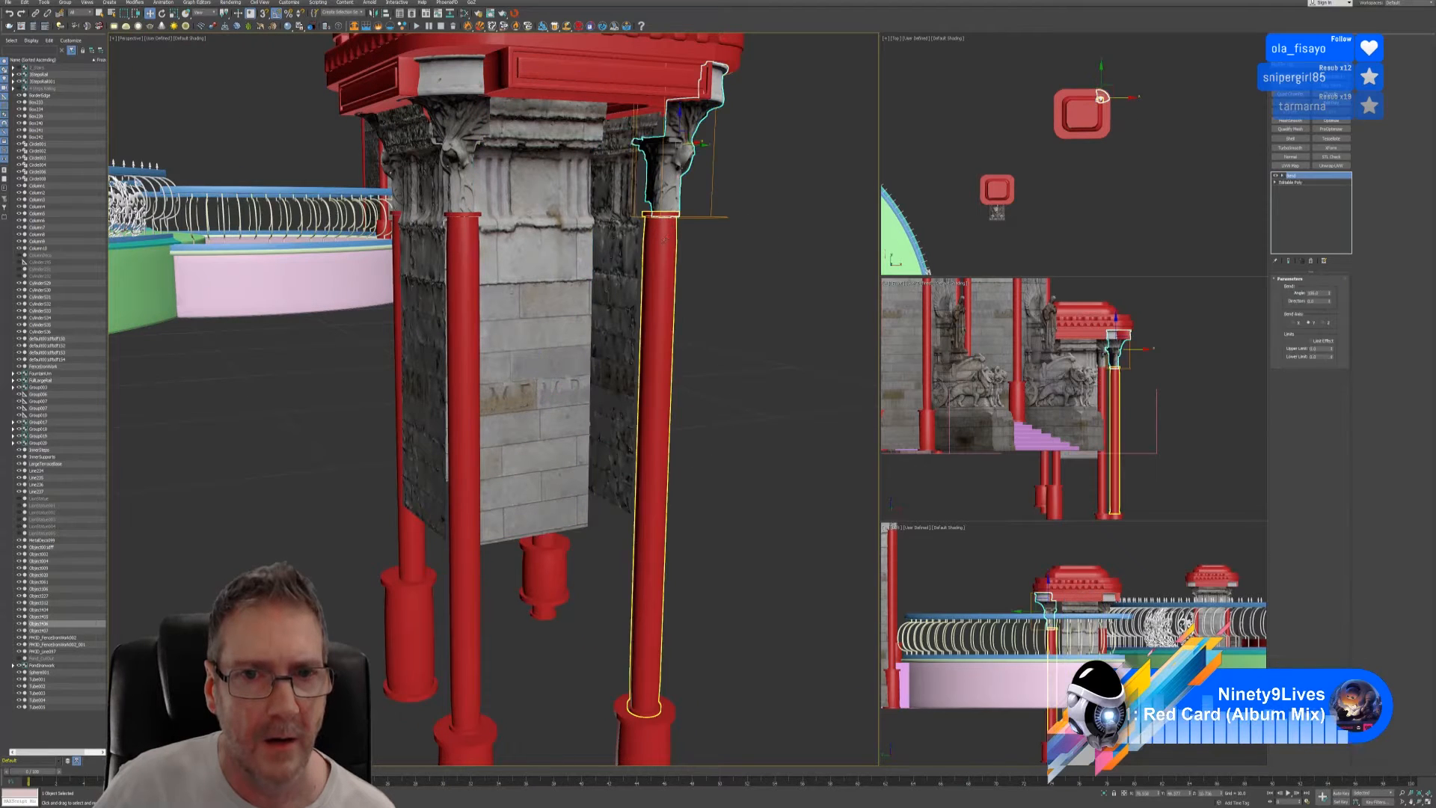
ctrl+click(669, 259)
alt+middle_drag(737, 372, 700, 399)
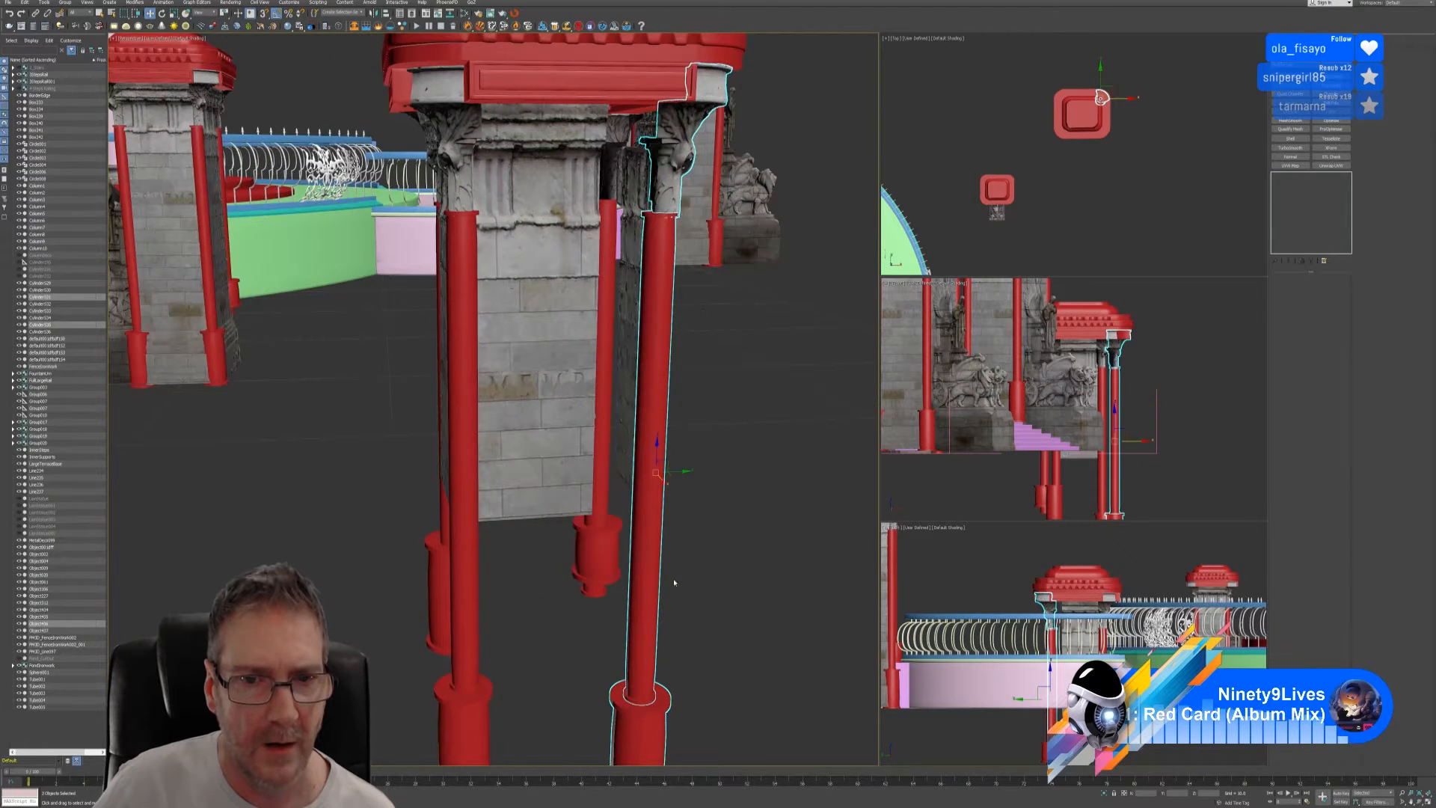
alt+middle_drag(674, 583, 689, 504)
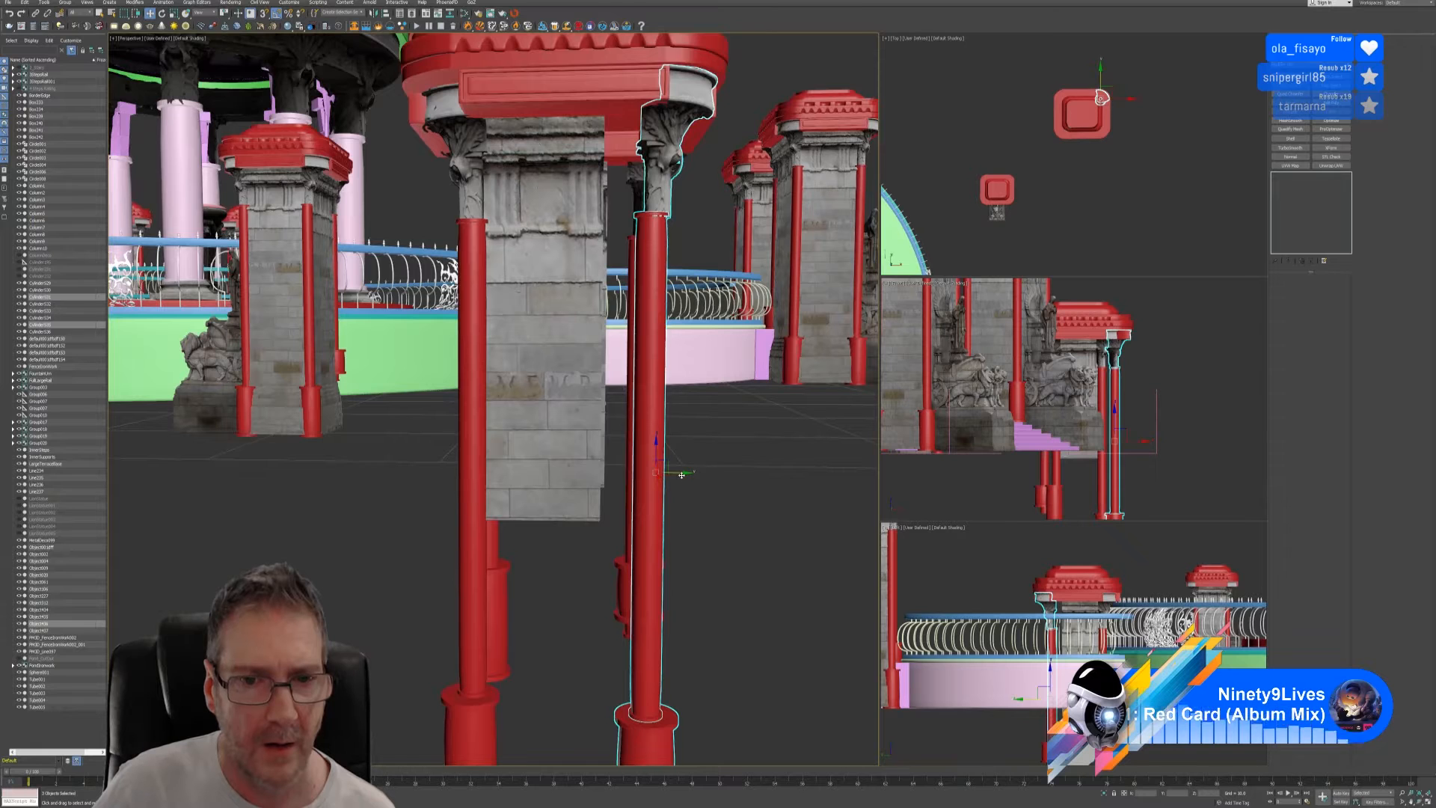
drag(681, 475, 645, 479)
alt+middle_drag(709, 412, 724, 420)
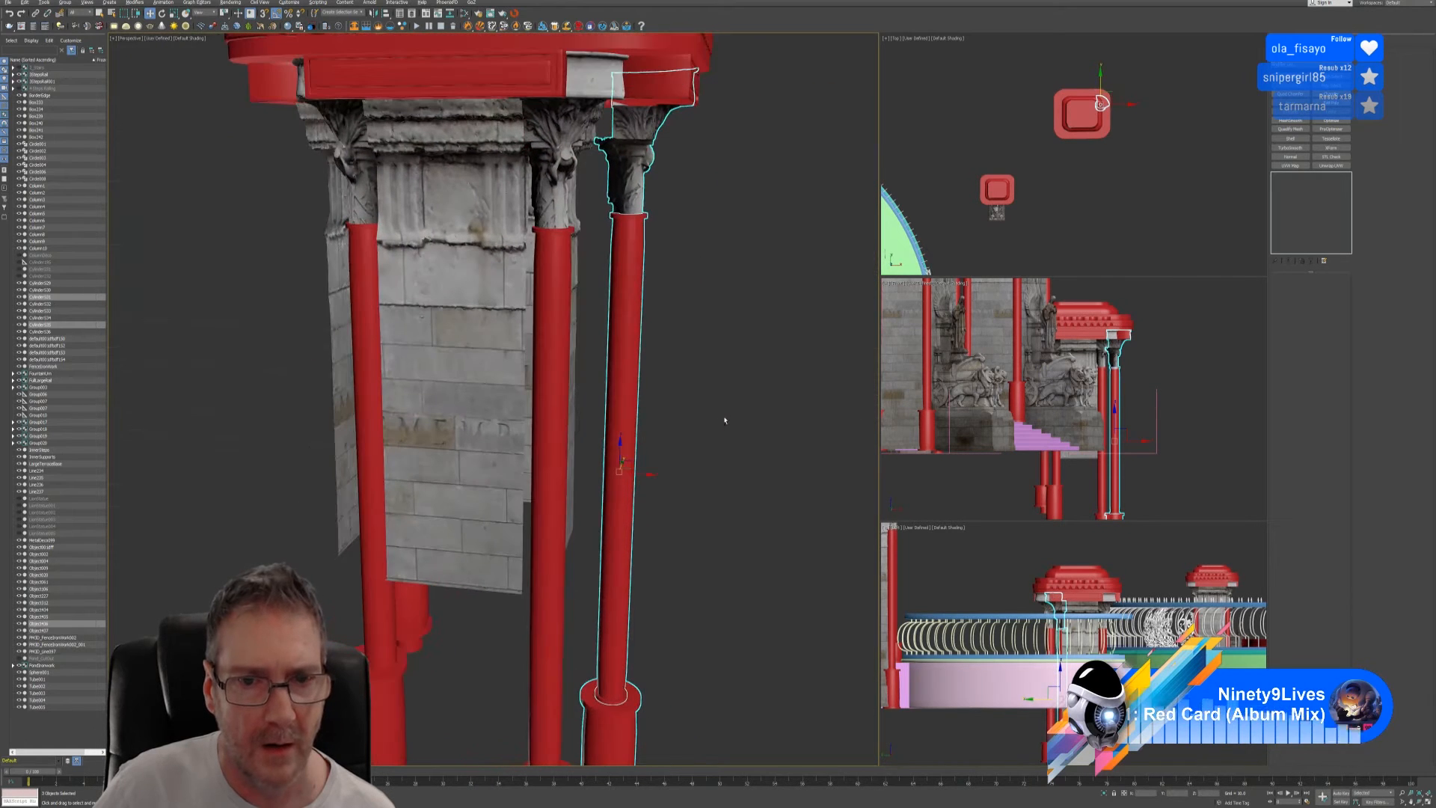
- Move the rear-right column inward across the pillar's width and fine-tune its alignment with the front-right column
drag(645, 477, 597, 481)
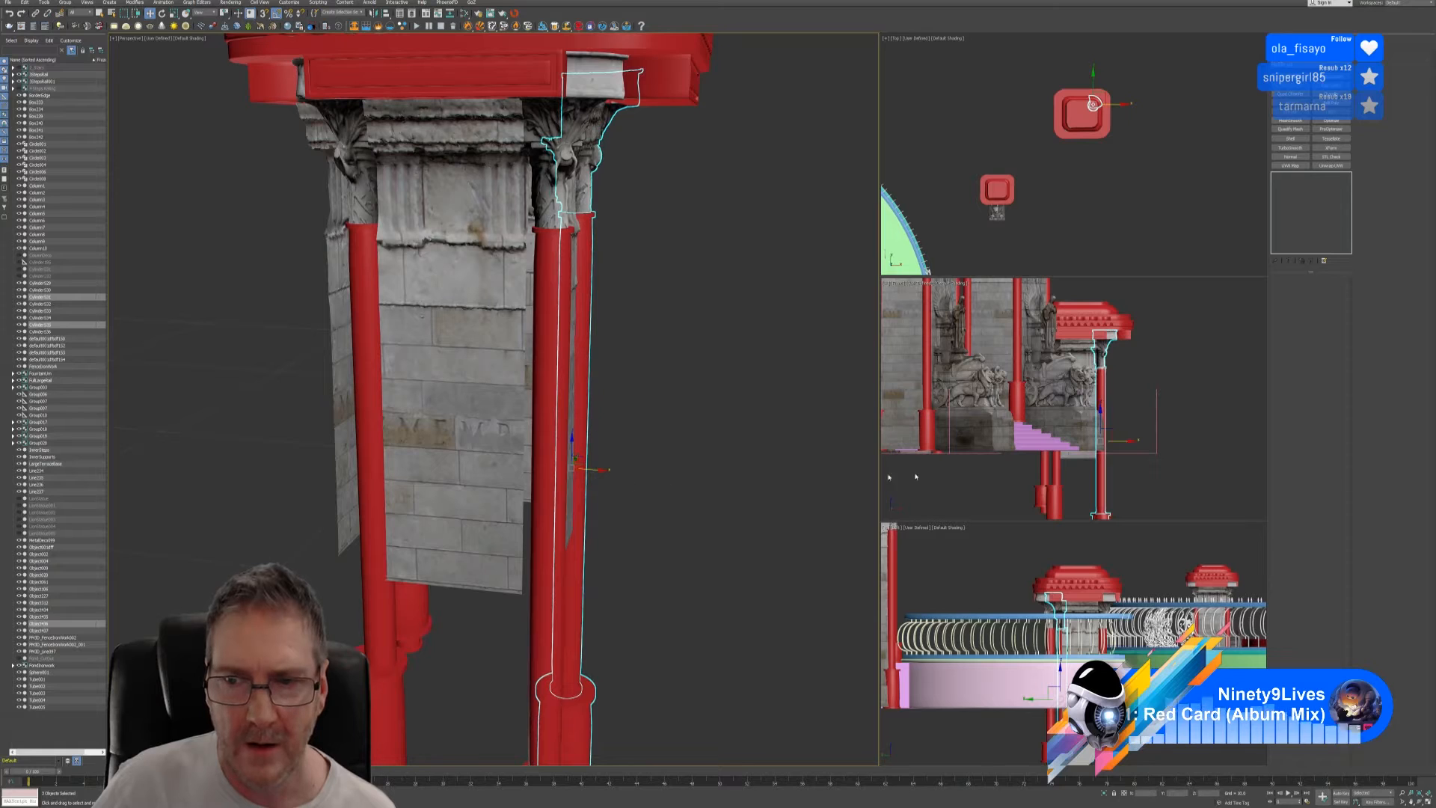
scroll(1135, 404, up, 5)
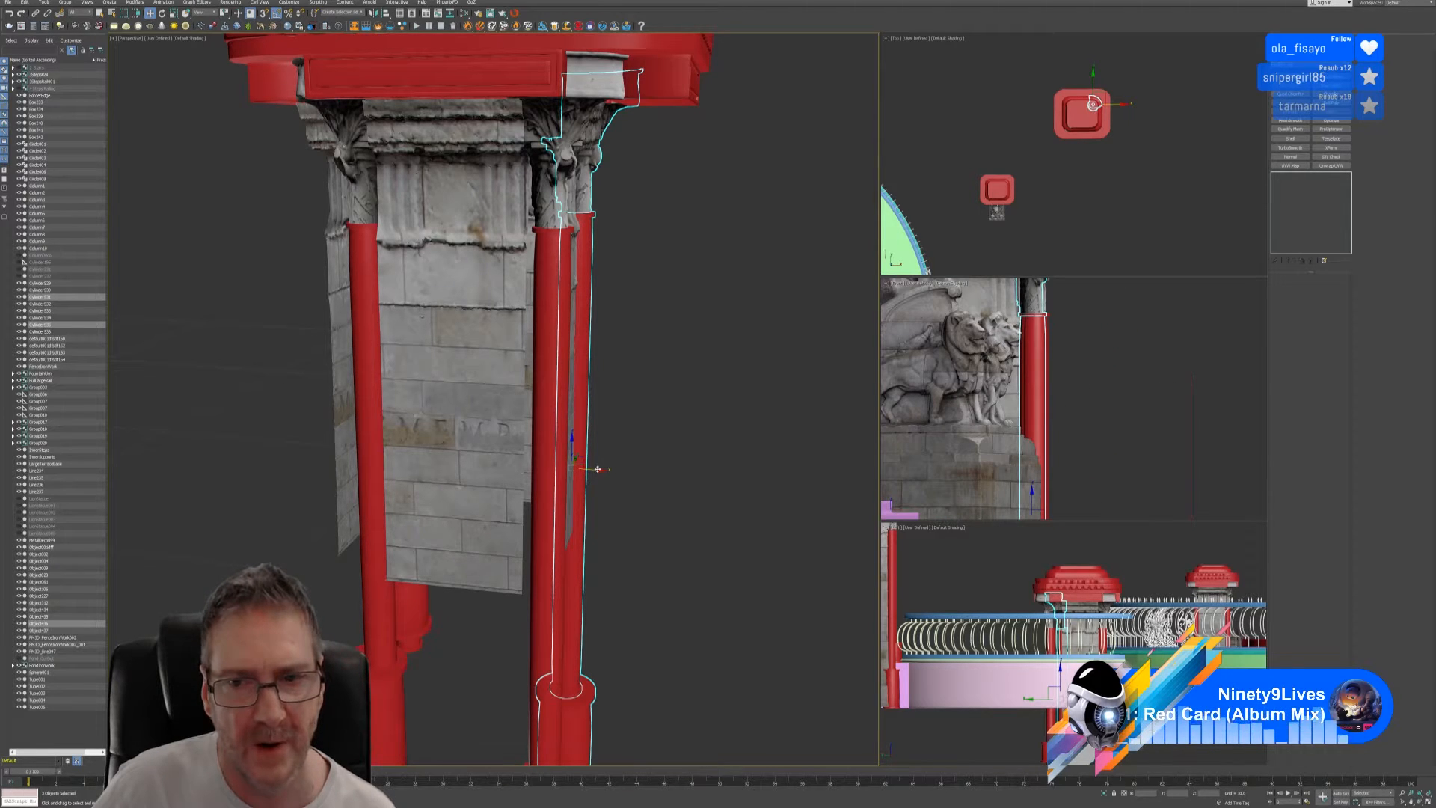
drag(597, 469, 600, 469)
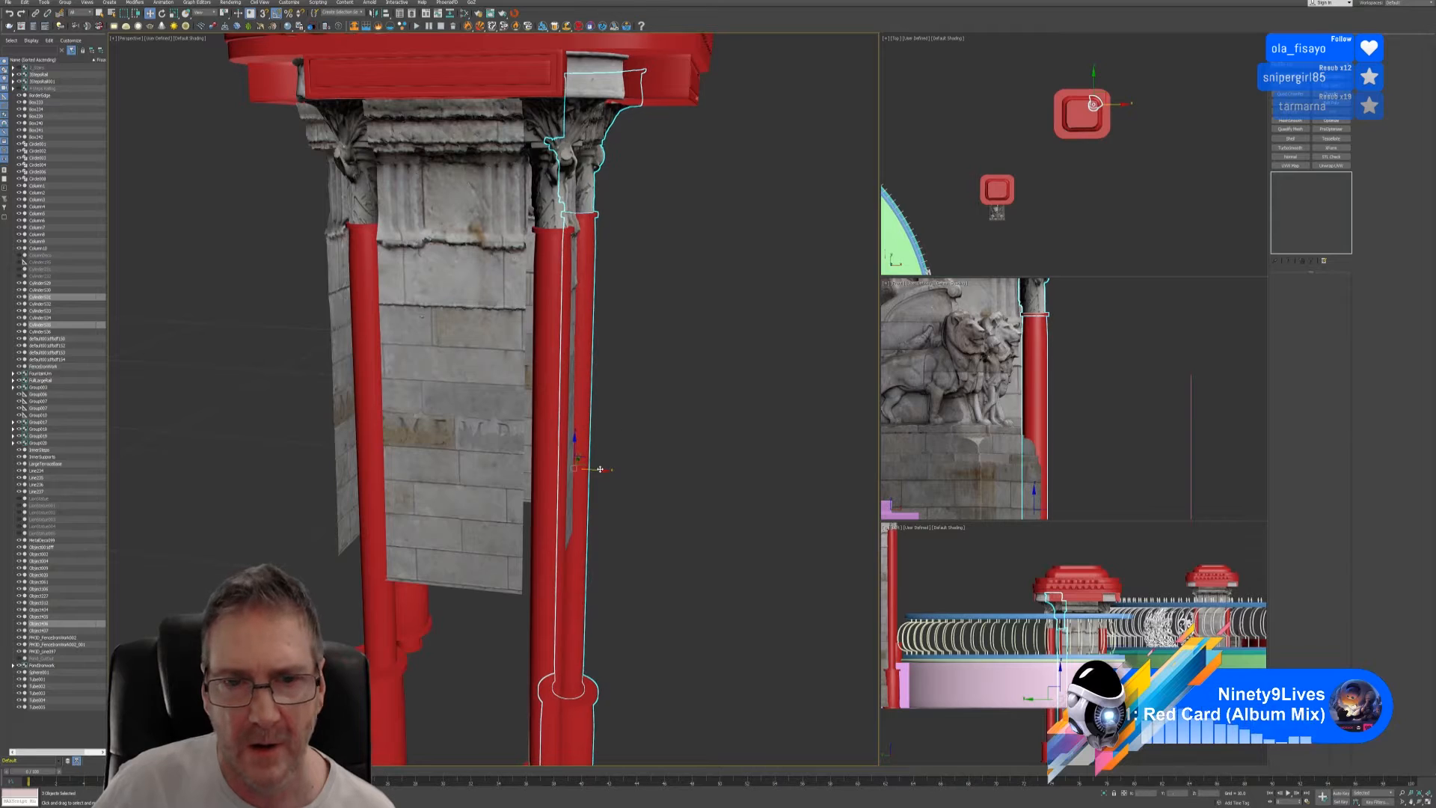
alt+middle_drag(600, 469, 679, 380)
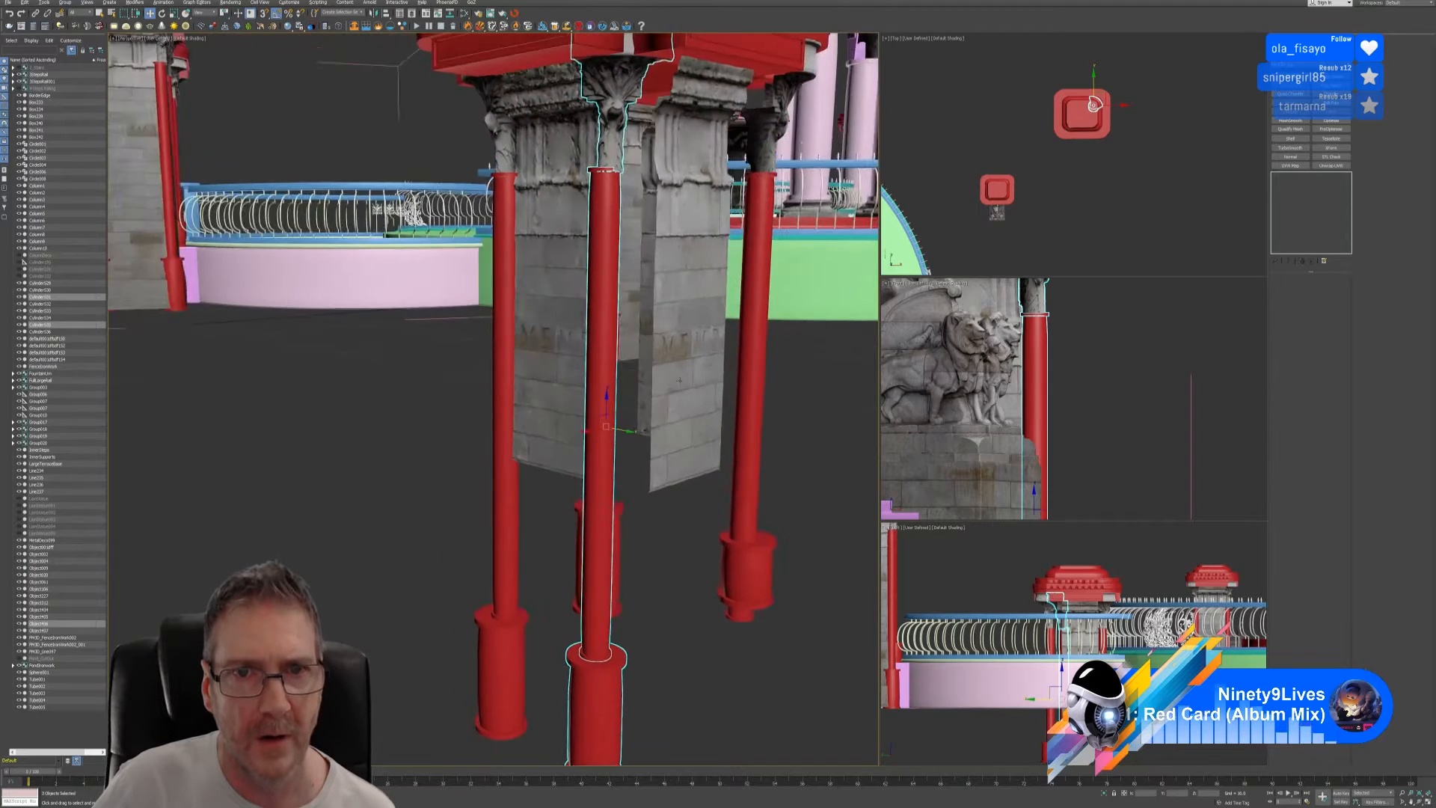
- Move the left-hand side's stone panel inward toward the pillar's centre and adjust its sideways position between the columns
scroll(680, 380, down, 5)
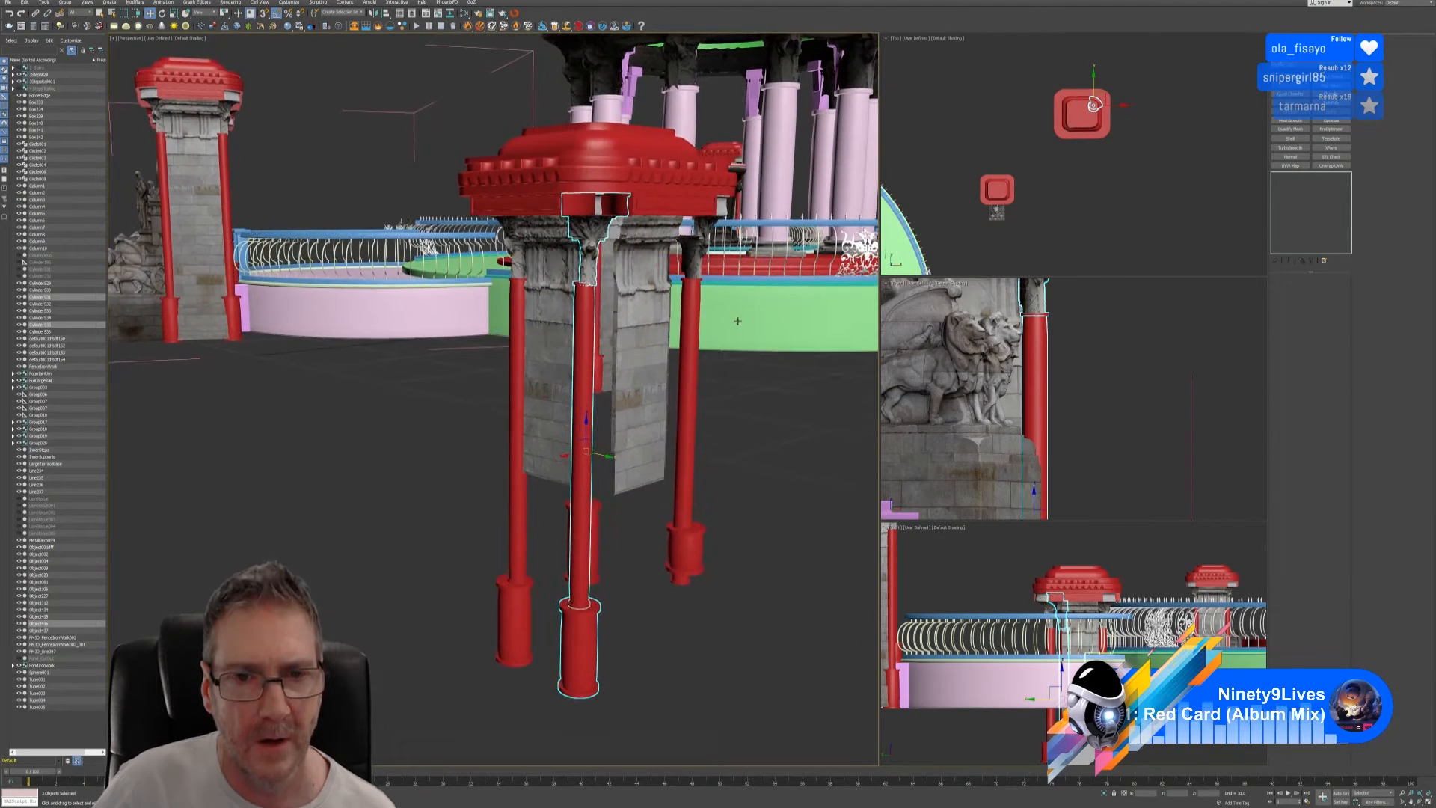
alt+middle_drag(738, 321, 508, 362)
scroll(483, 359, up, 3)
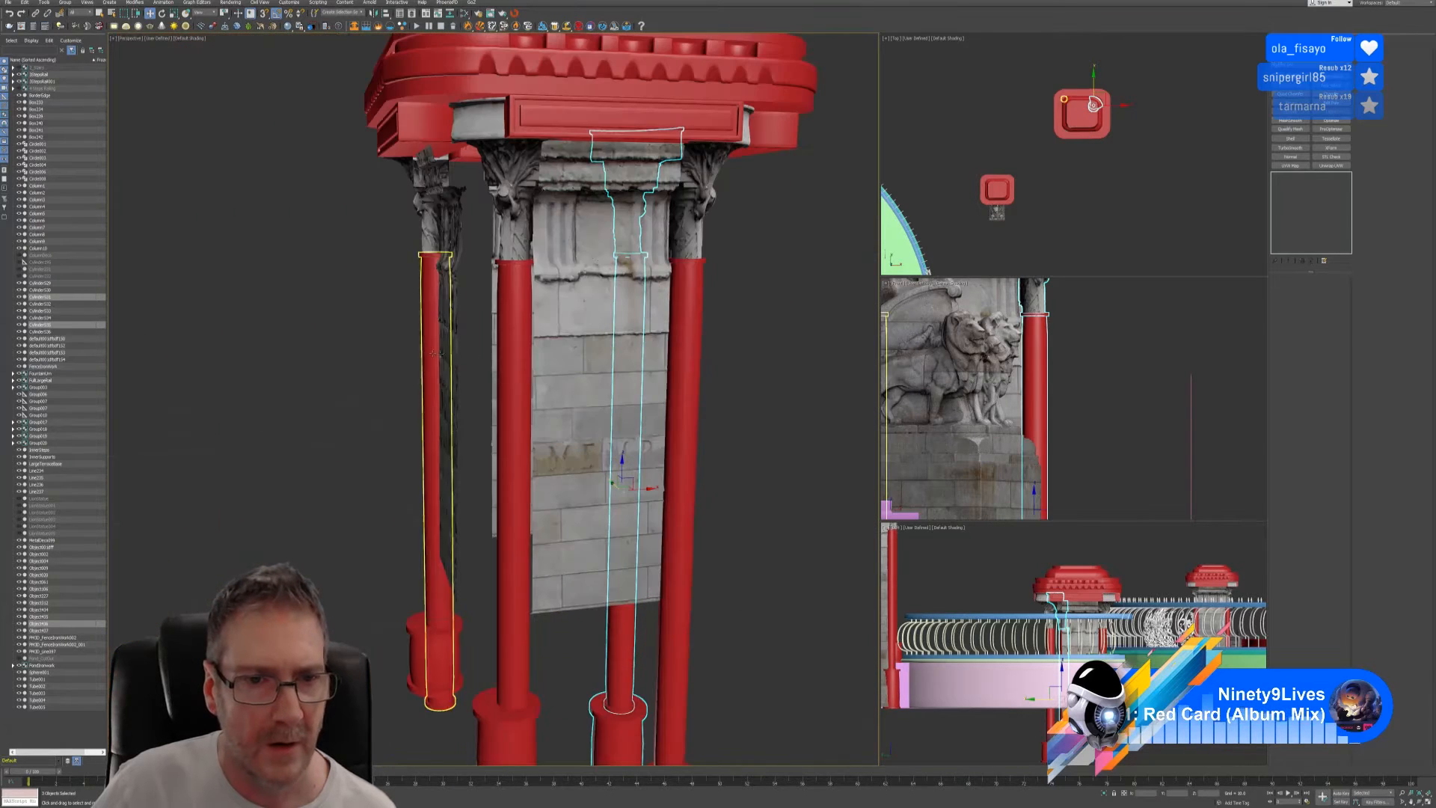
click(447, 359)
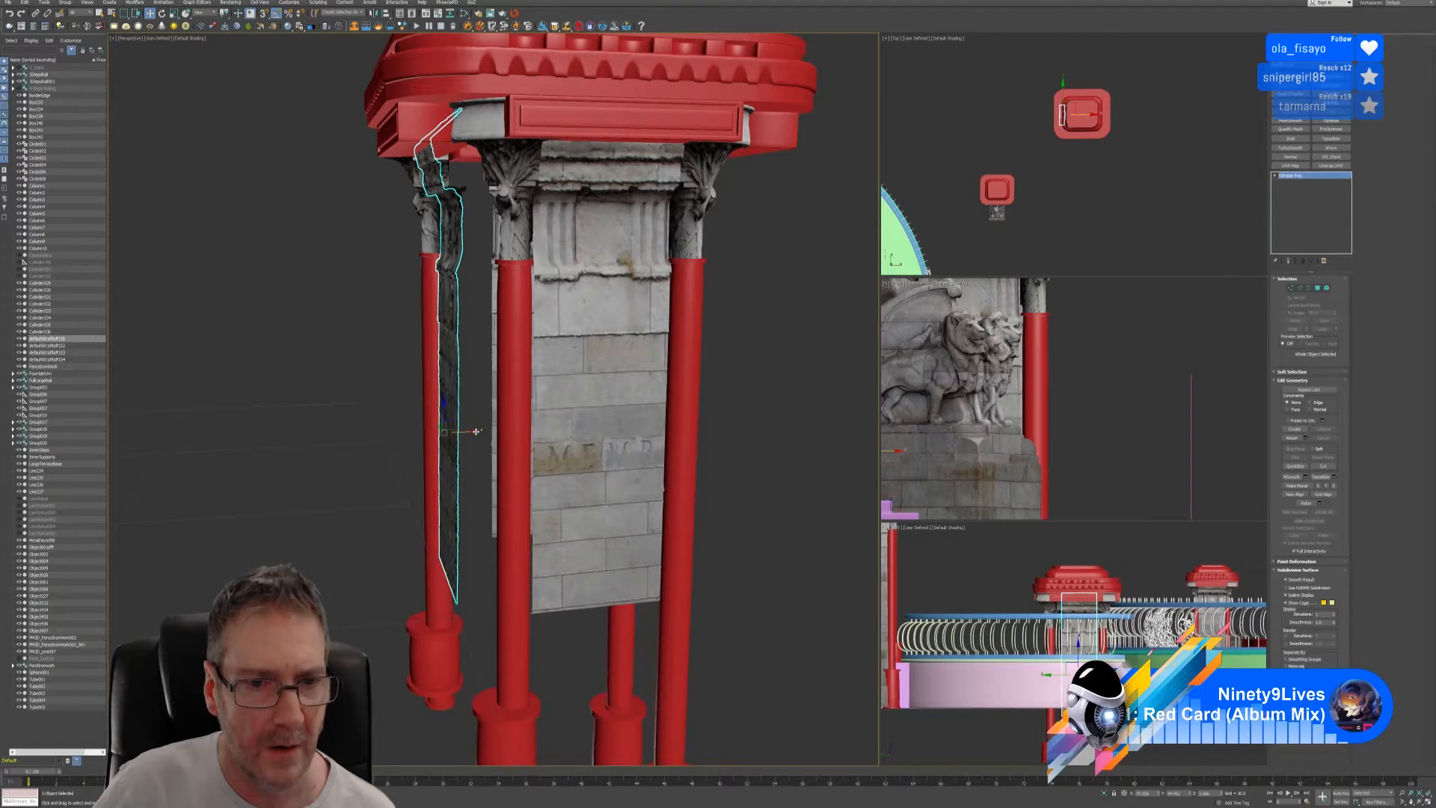
drag(475, 431, 510, 429)
alt+middle_drag(506, 389, 498, 440)
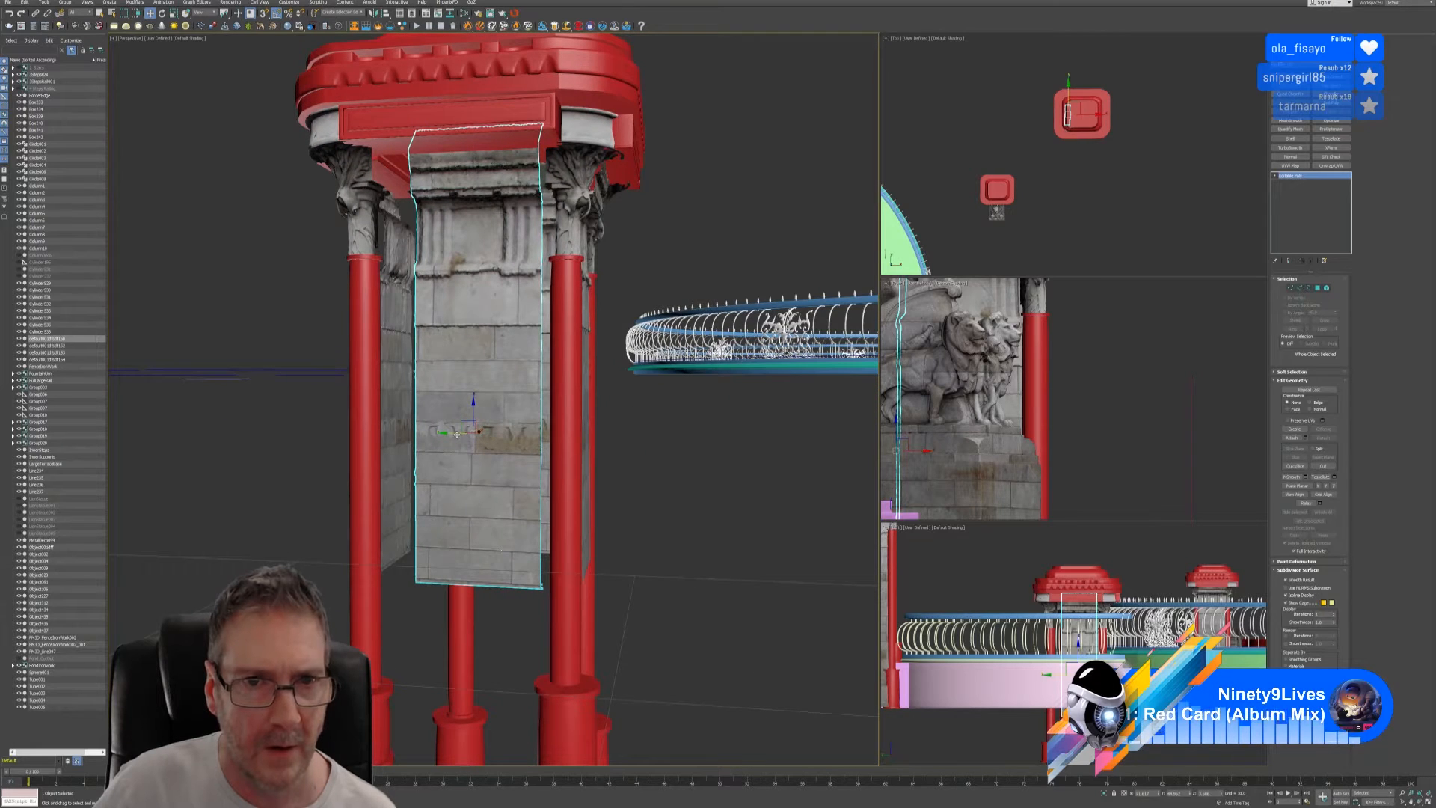
drag(456, 434, 465, 435)
alt+middle_drag(548, 380, 493, 453)
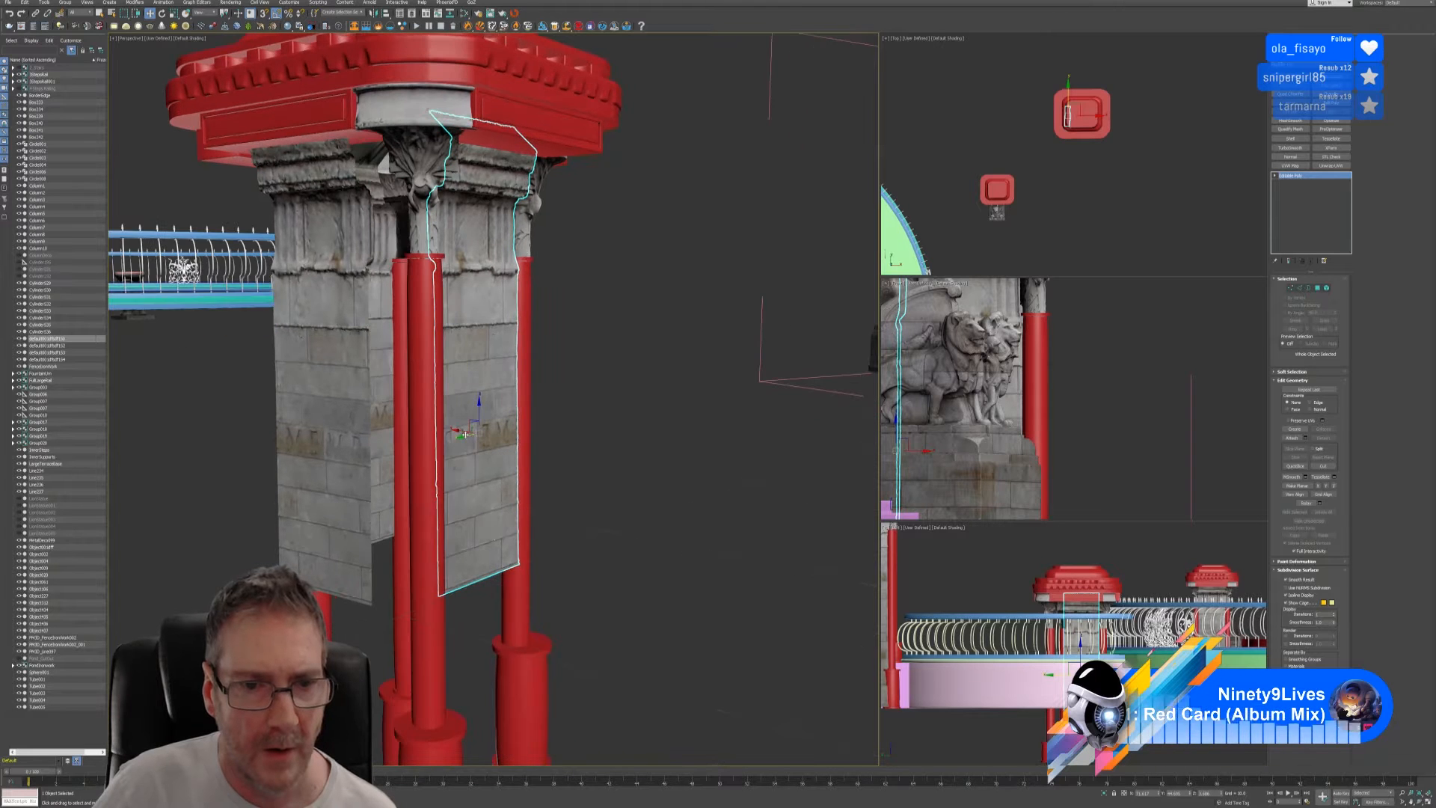
- Fine-tune the left-hand side panel's depth and sideways position so it sits closely beside its front corner column
drag(458, 431, 457, 427)
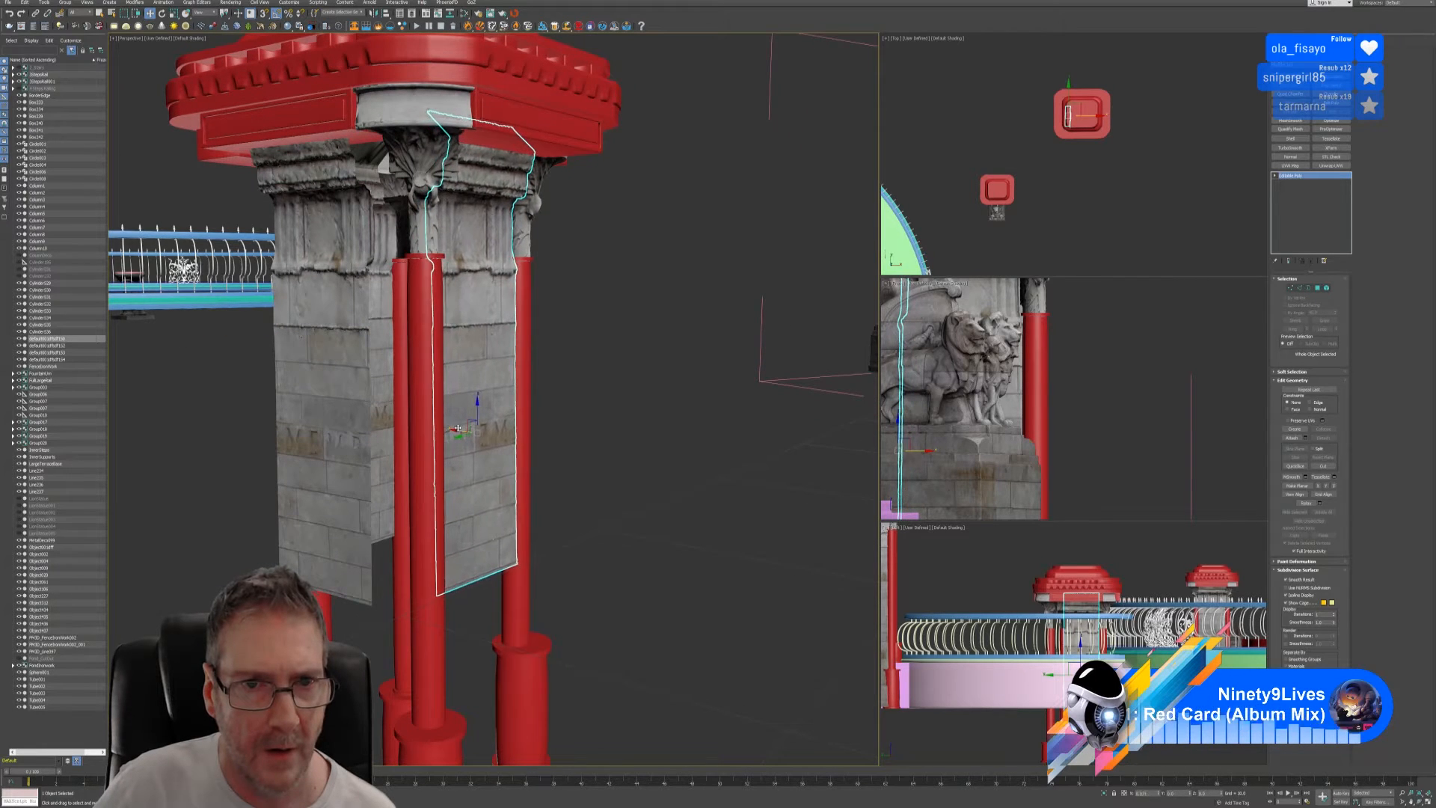
alt+middle_drag(573, 396, 531, 396)
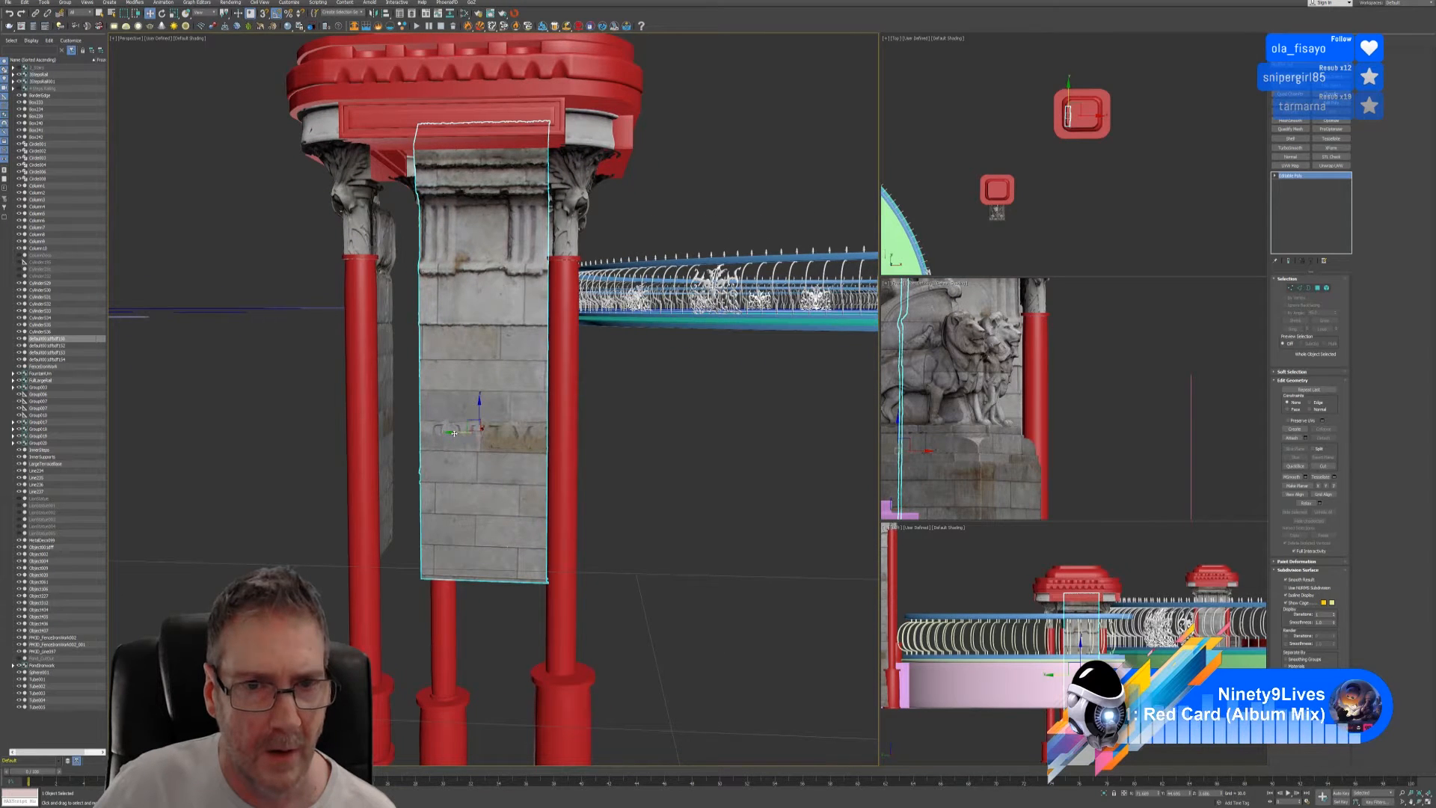
drag(455, 434, 458, 433)
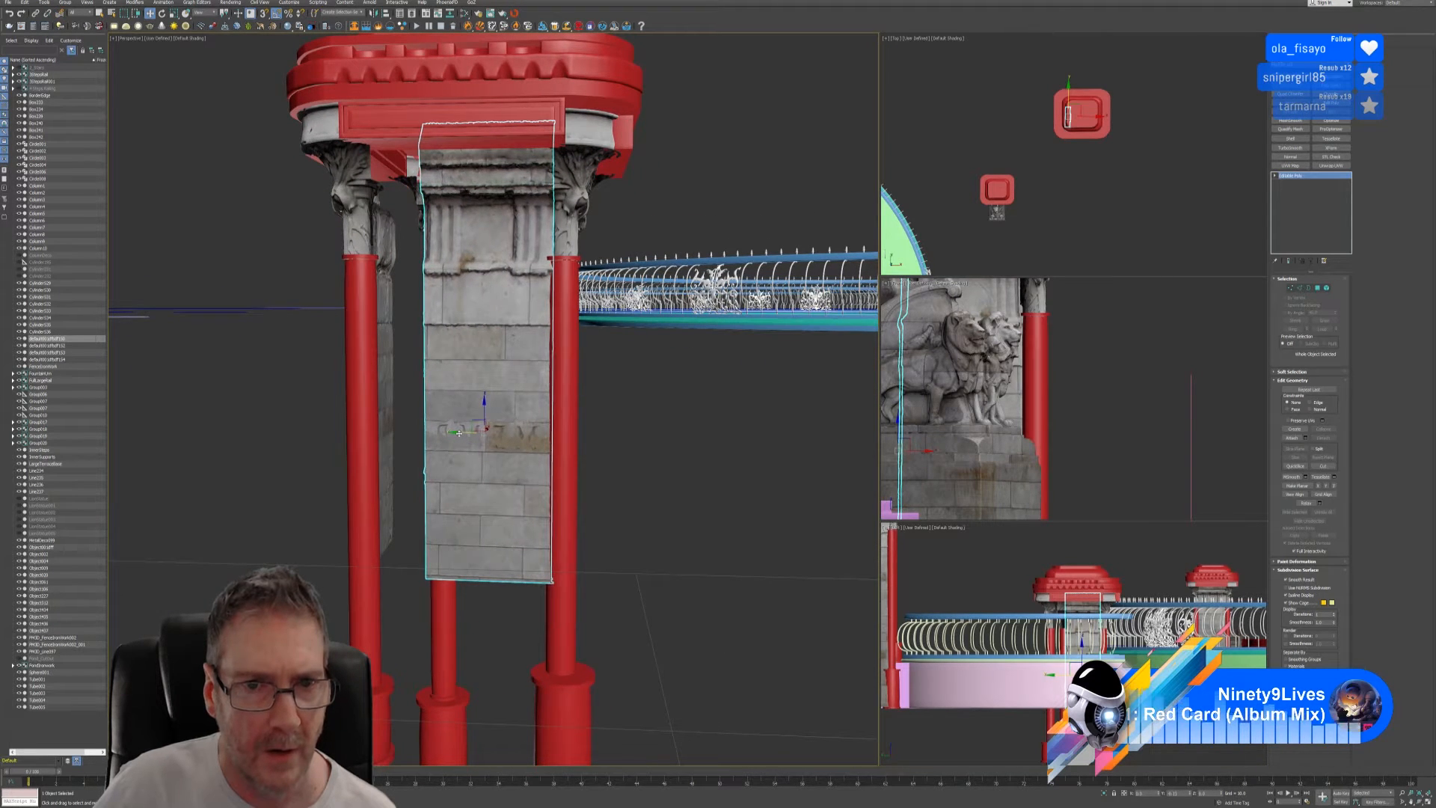
mouse_move(619, 359)
alt+middle_down()
mouse_move(587, 379)
mouse_move(630, 361)
alt+middle_up()
alt+middle_drag(622, 418, 678, 378)
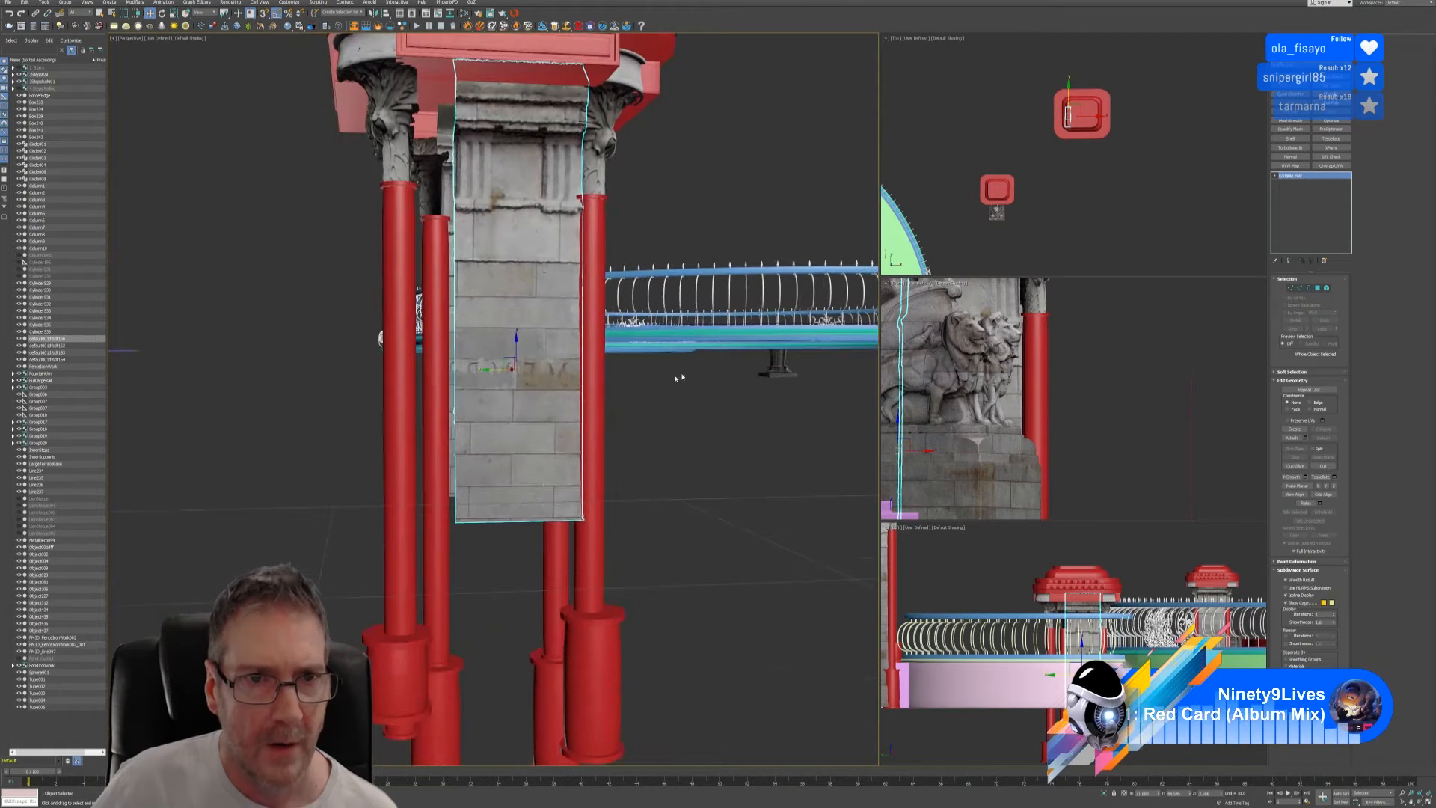
- Select the rear-left column's capital, shaft and base, and move them along the side face toward the stone panel
click(397, 133)
ctrl+click(401, 270)
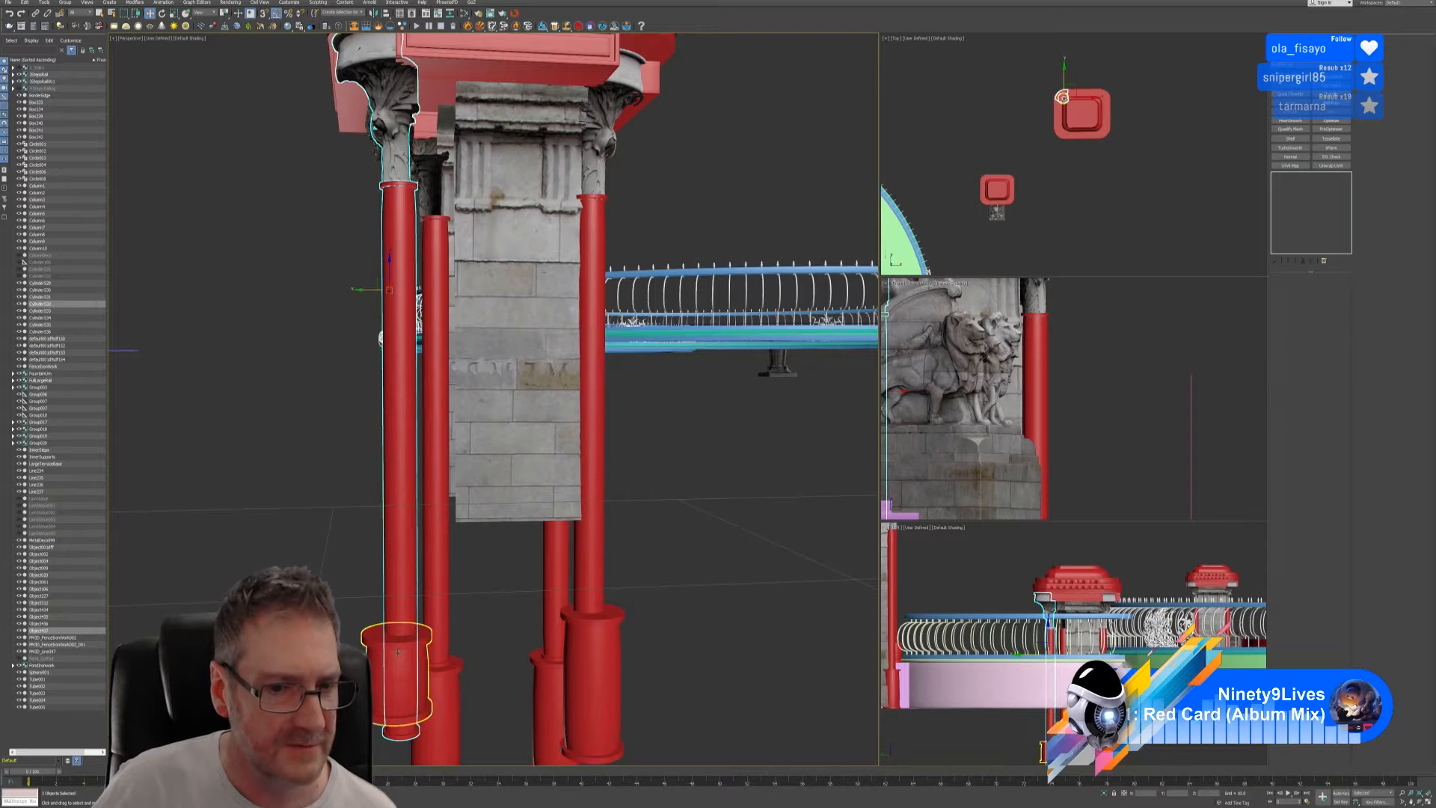
alt+middle_drag(595, 511, 664, 451)
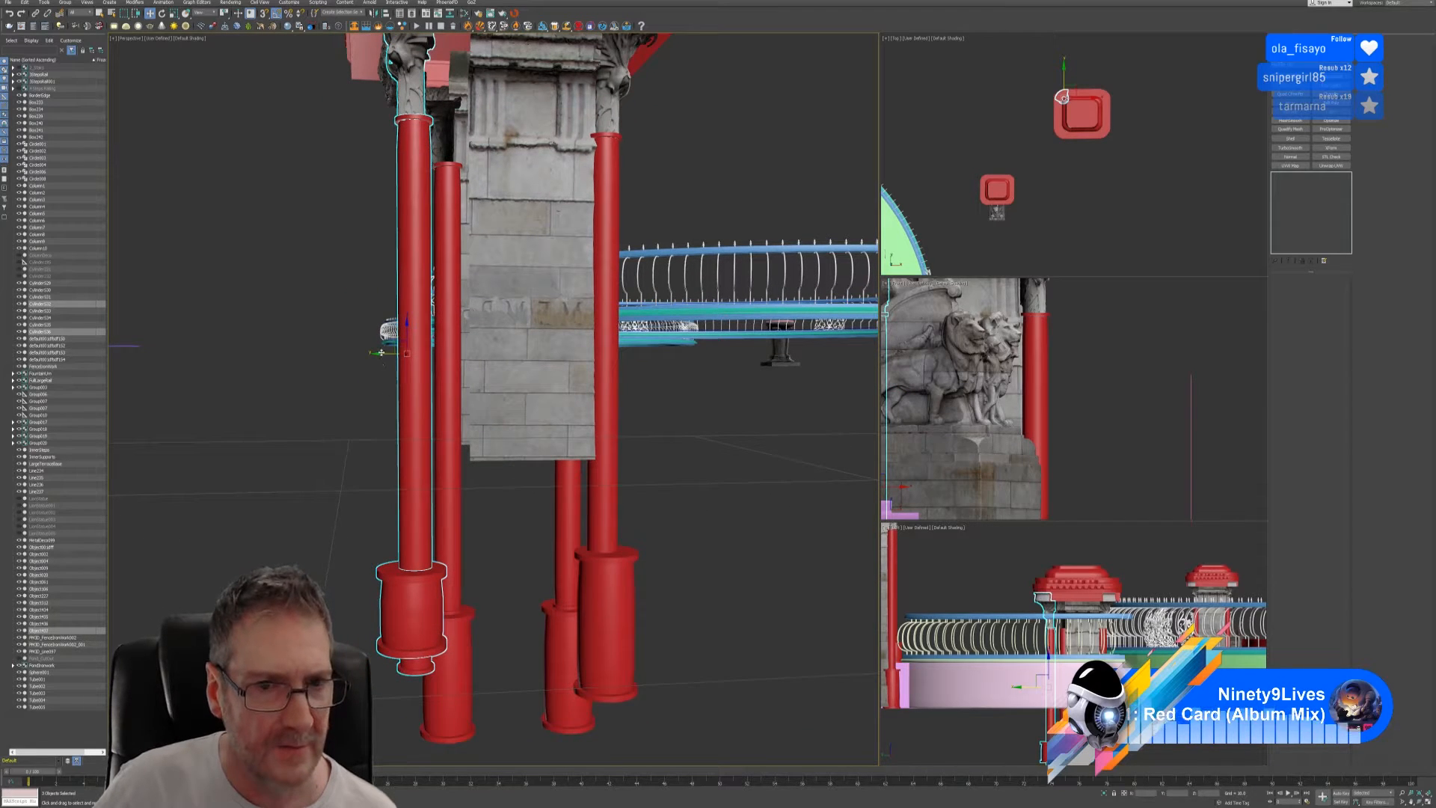
drag(382, 352, 428, 353)
alt+middle_drag(717, 480, 560, 591)
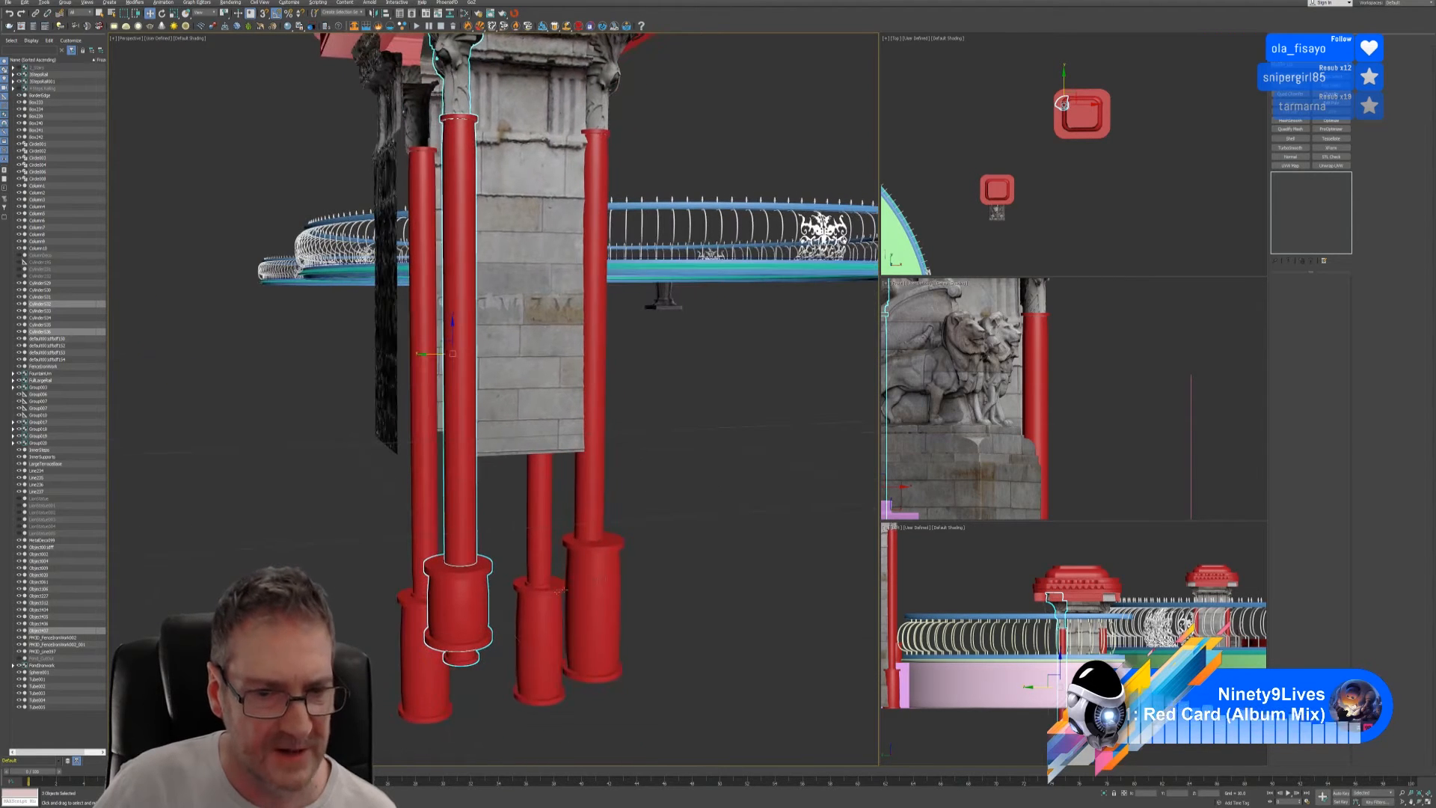
- Delete the rear-left column's base
click(687, 534)
click(435, 625)
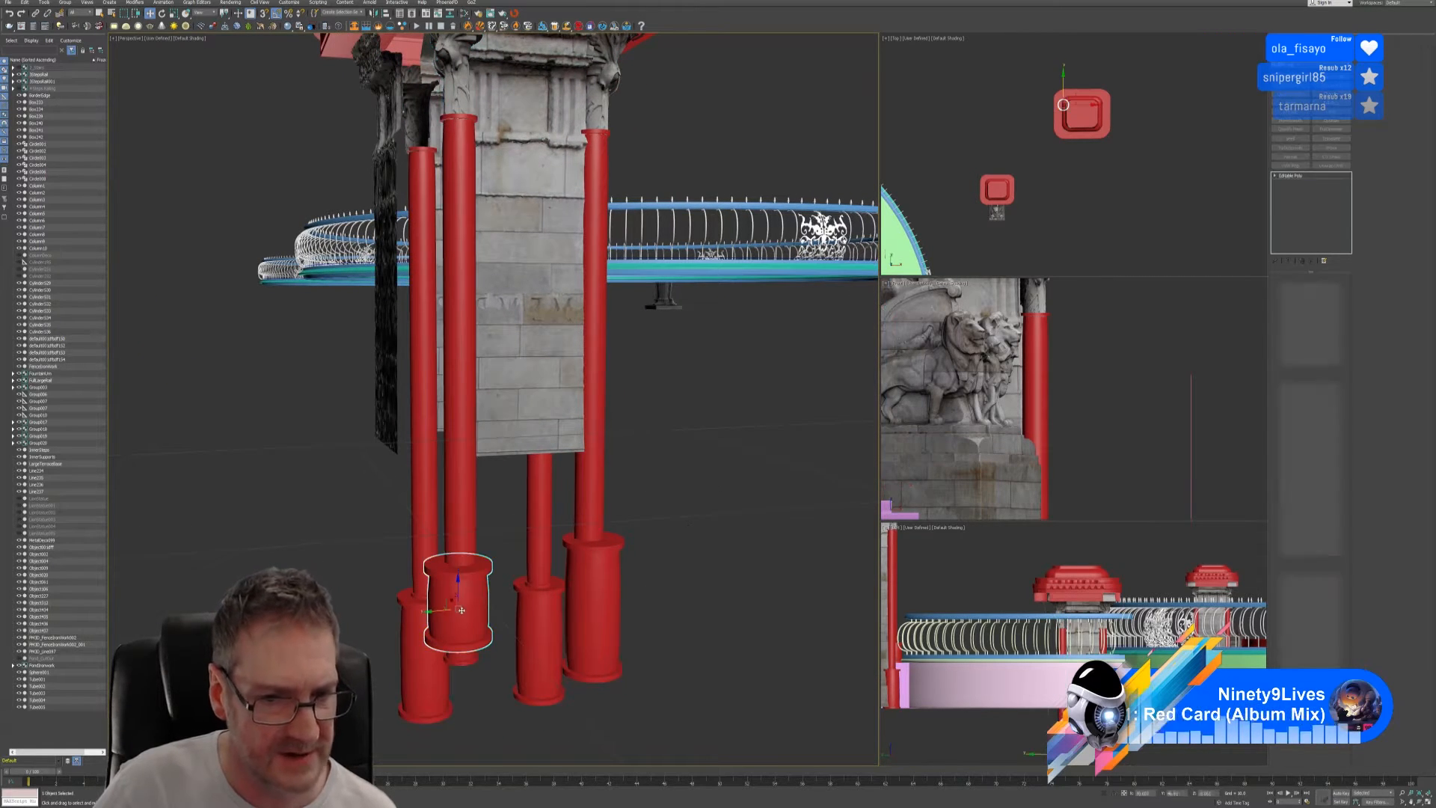
key(Delete)
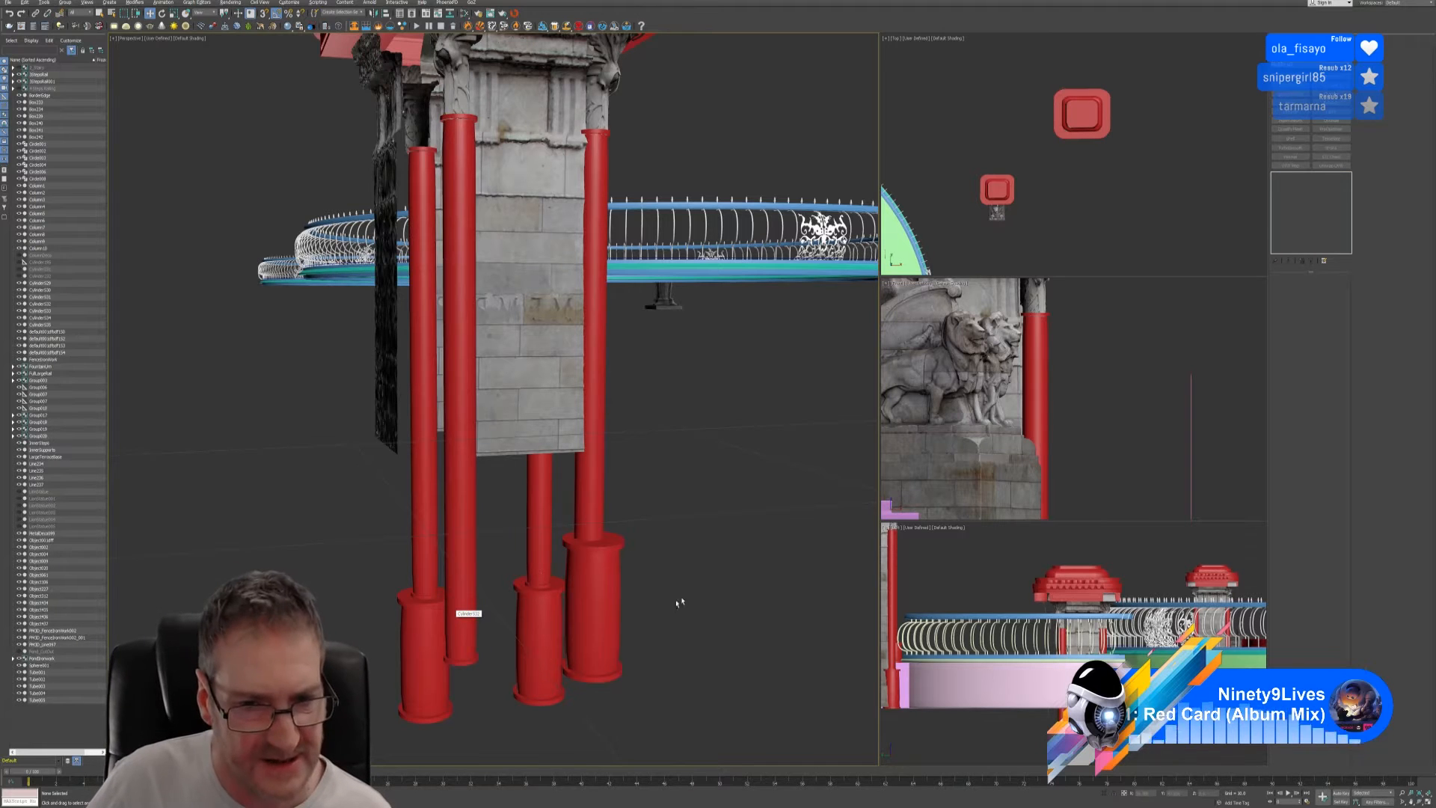
- Clone the front-left column's base as a copy and place it at the rear-left corner
alt+middle_drag(680, 602, 639, 559)
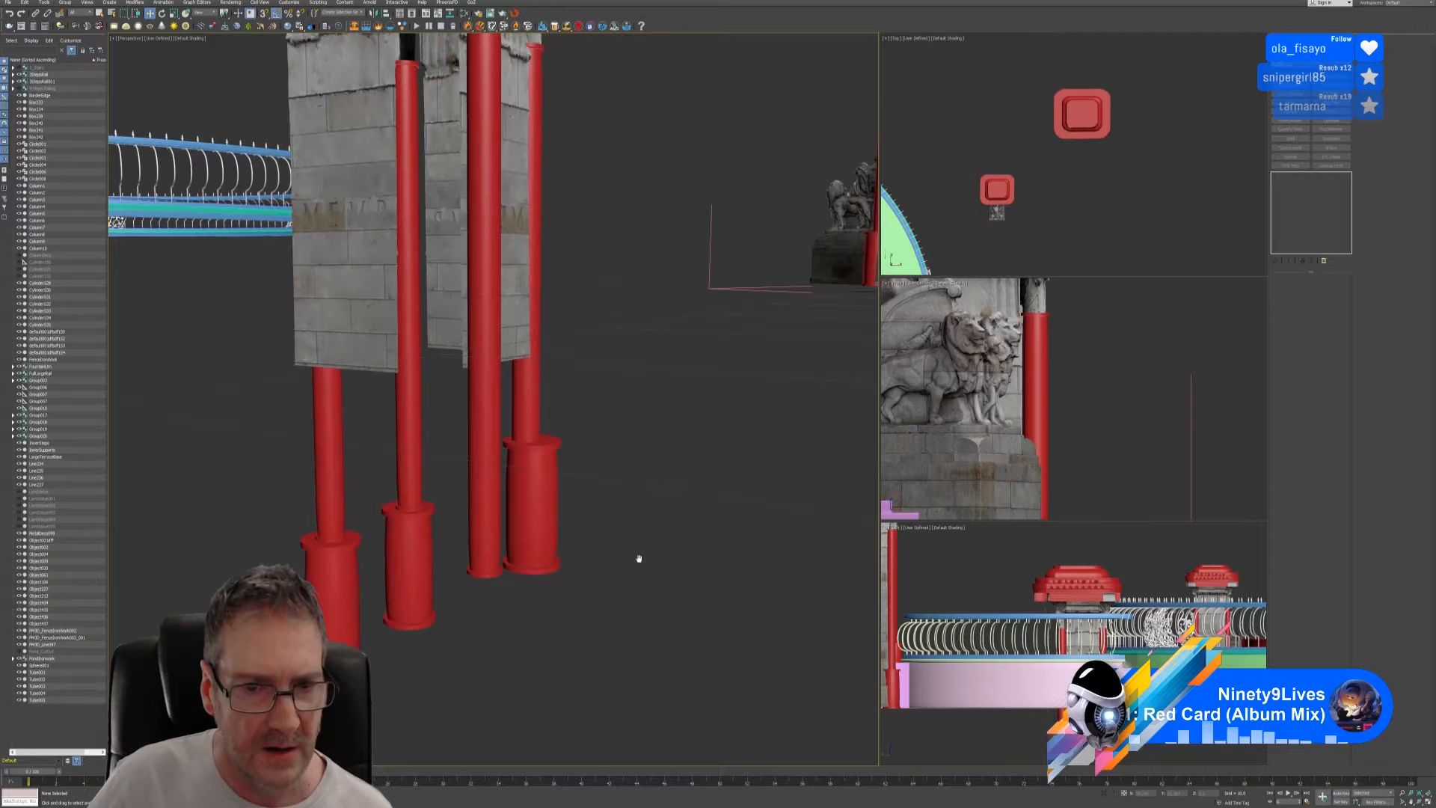
click(527, 483)
alt+middle_drag(590, 504, 586, 504)
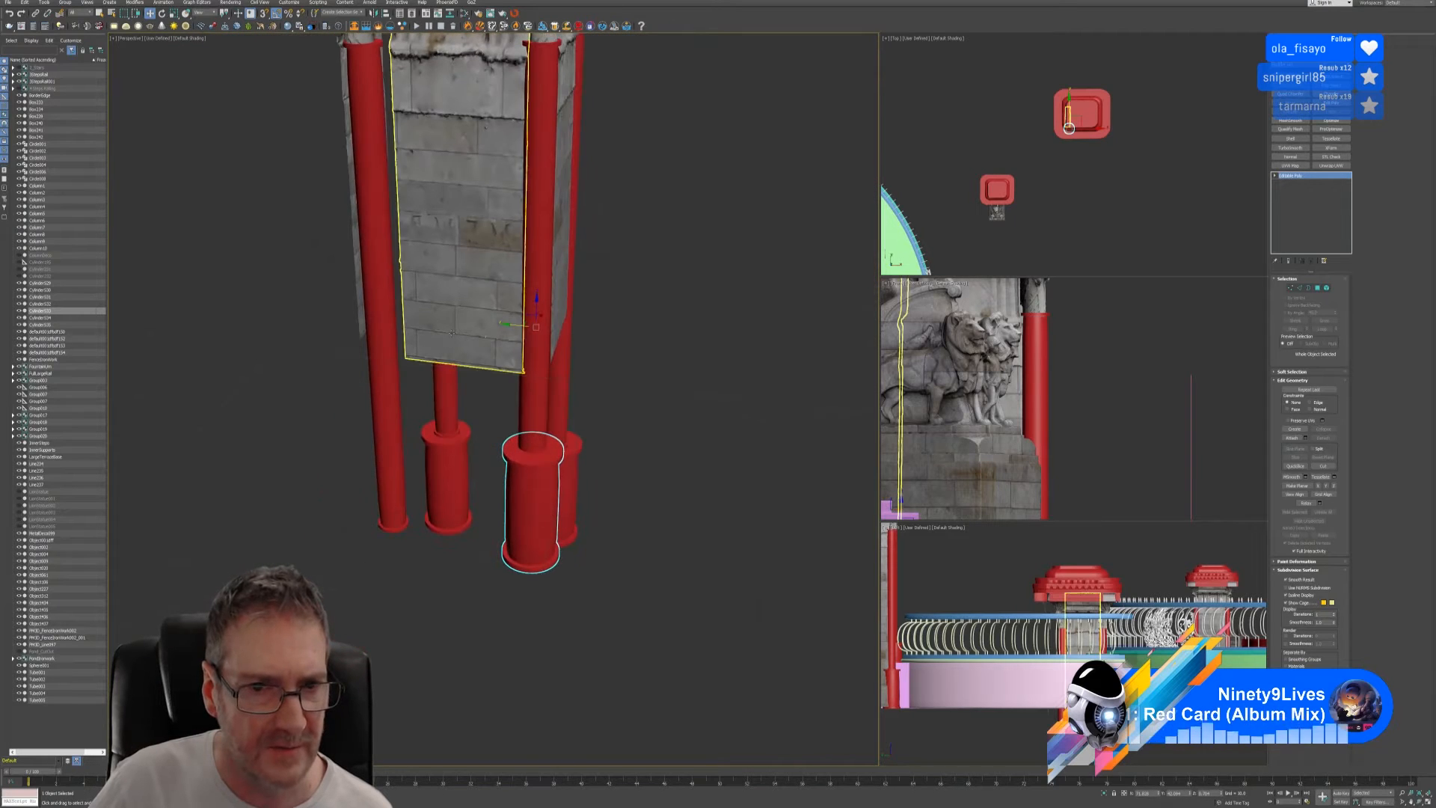
shift+drag(513, 330, 370, 339)
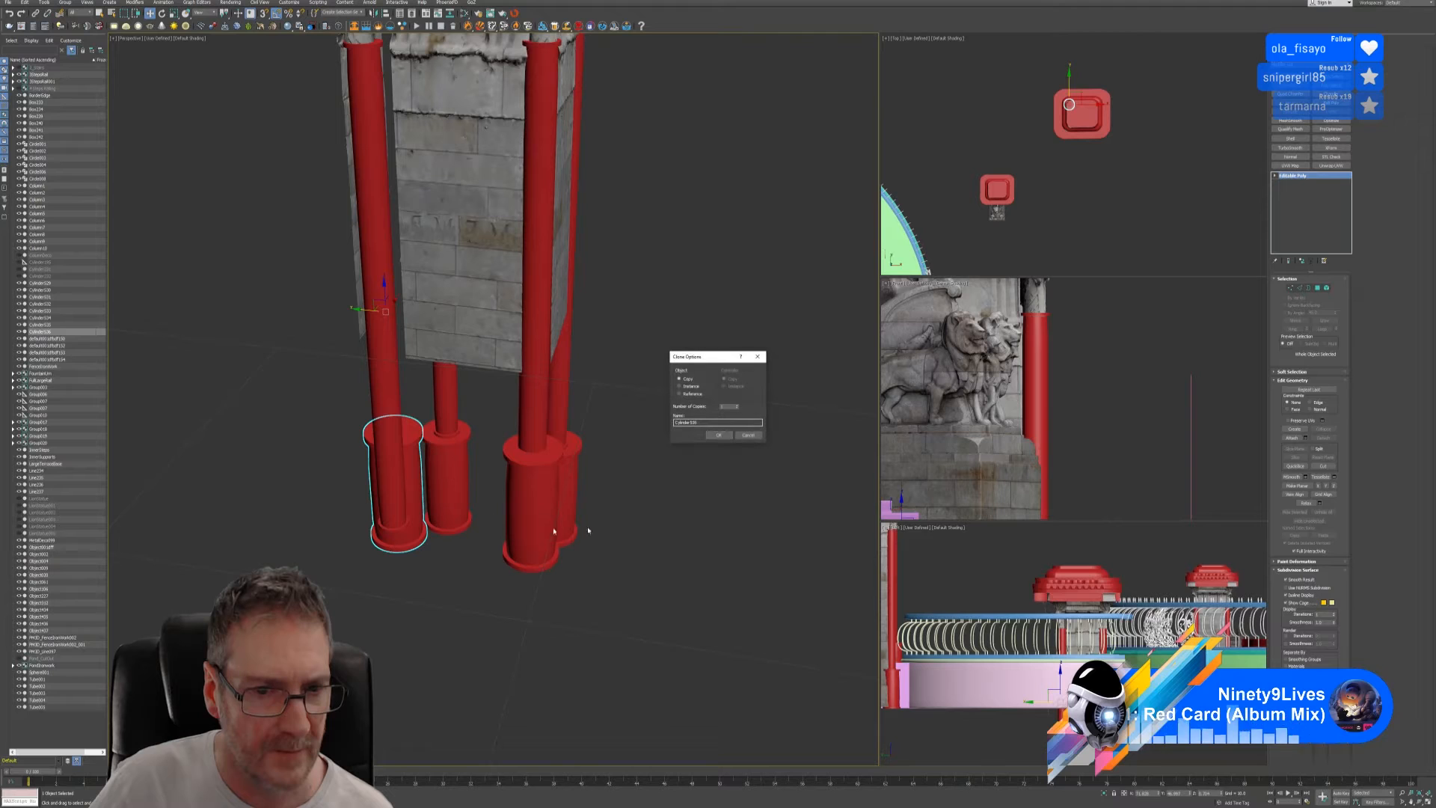
click(717, 437)
- Select the rear-left column's capital and shaft, and move them inward across the pillar's width over the copied base
alt+middle_drag(410, 458, 508, 454)
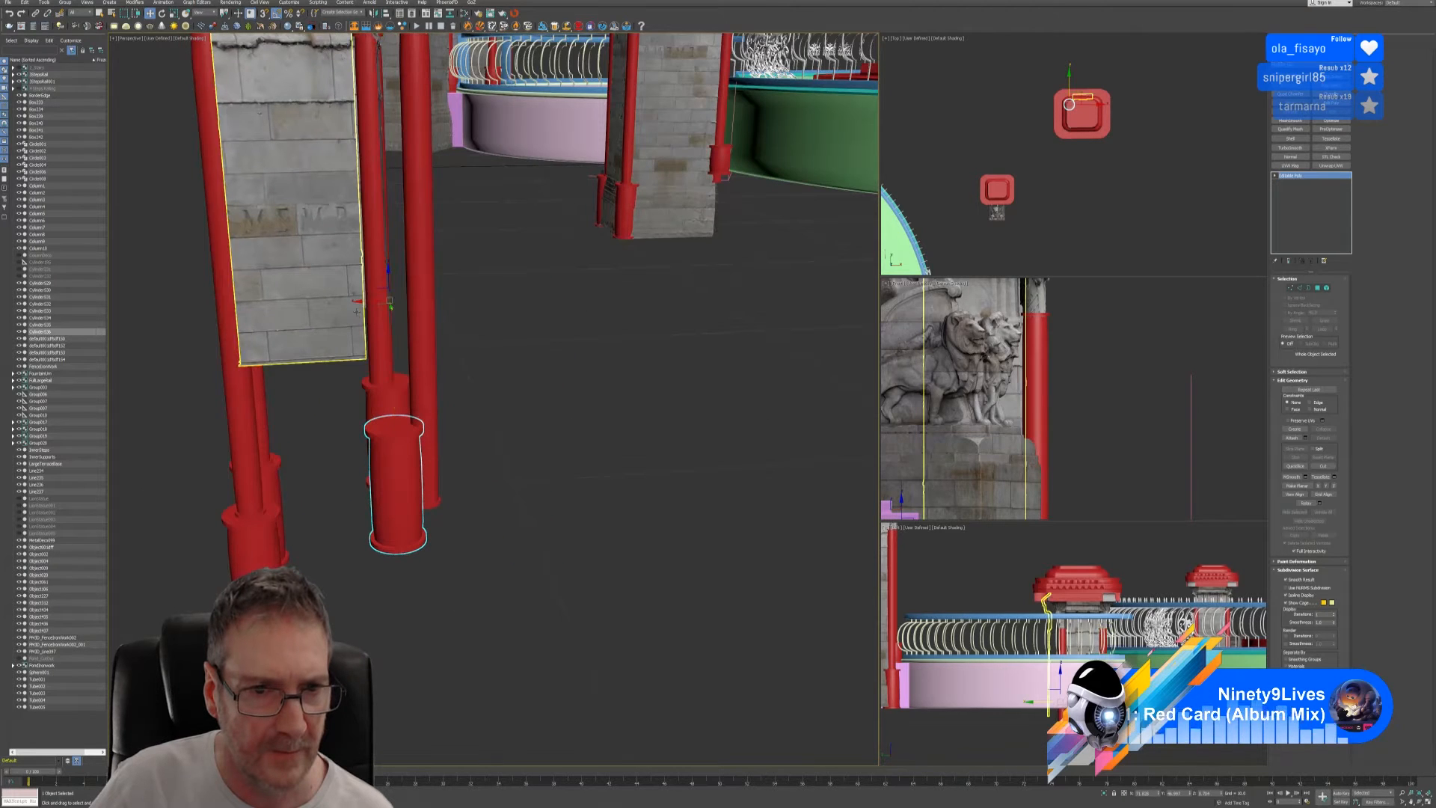
alt+middle_drag(448, 411, 574, 361)
click(440, 180)
ctrl+click(444, 269)
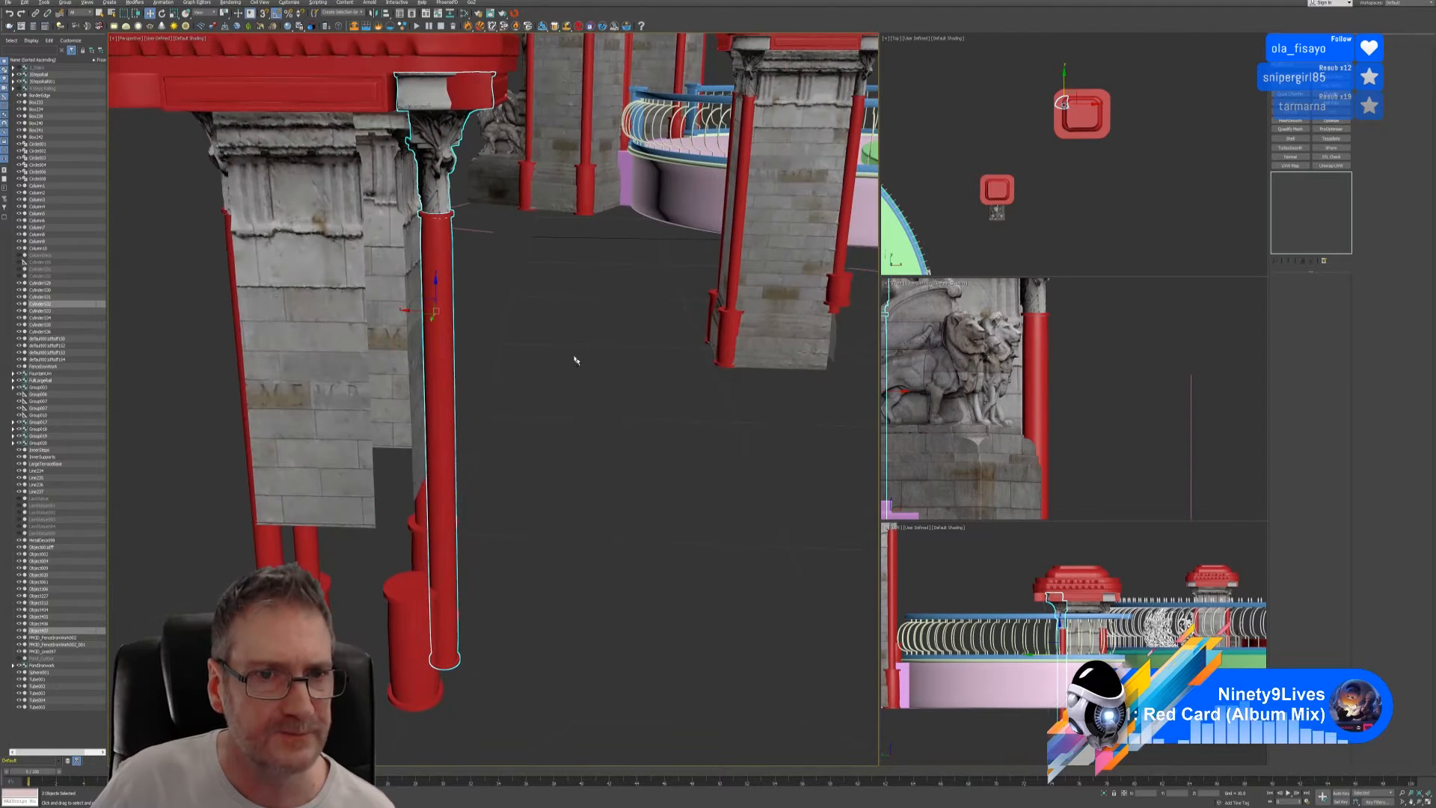
drag(409, 313, 371, 316)
alt+middle_drag(508, 370, 448, 362)
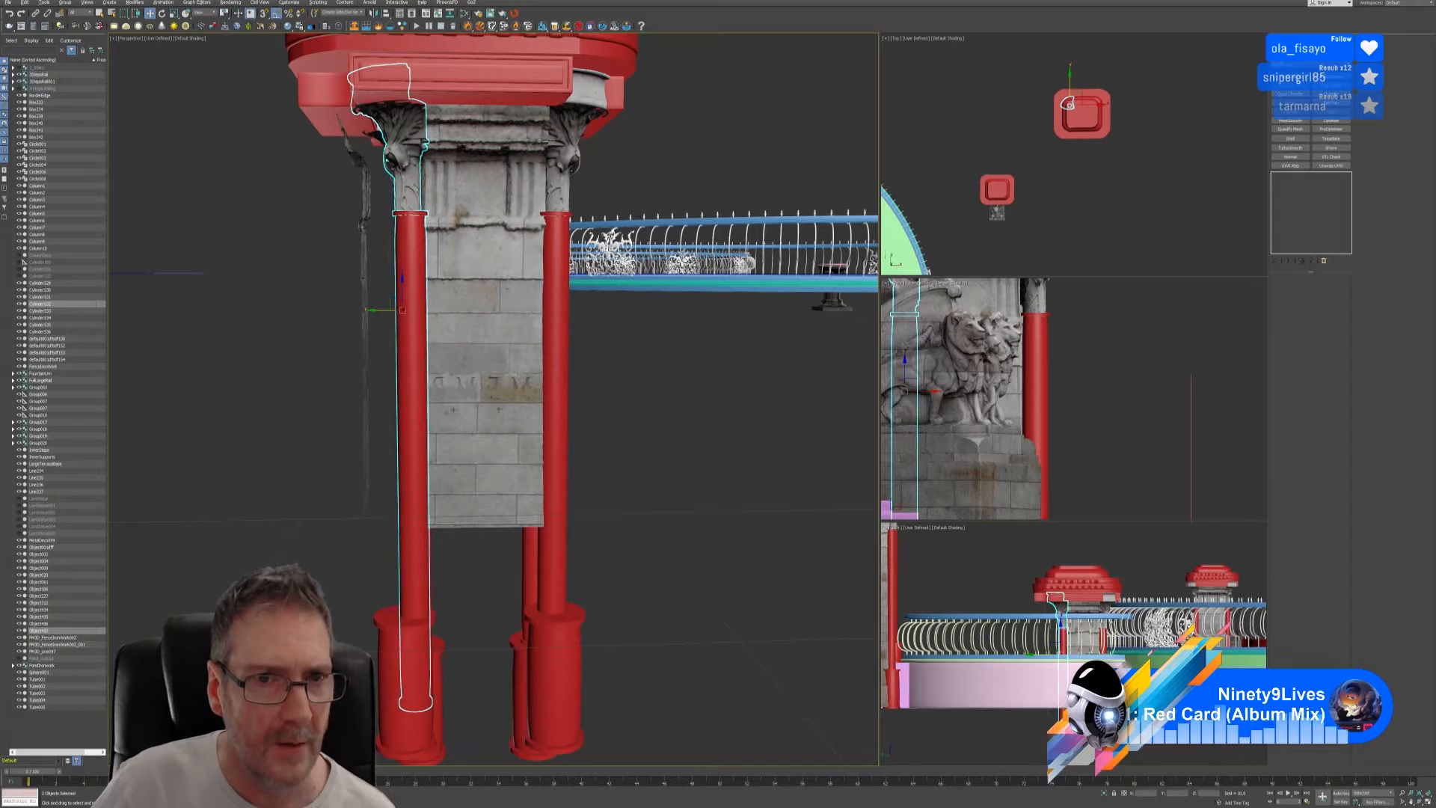
- Move the rear stone panel inward toward the pillar's centre, between the two rear columns
alt+middle_drag(524, 359, 630, 468)
alt+middle_drag(516, 561, 609, 433)
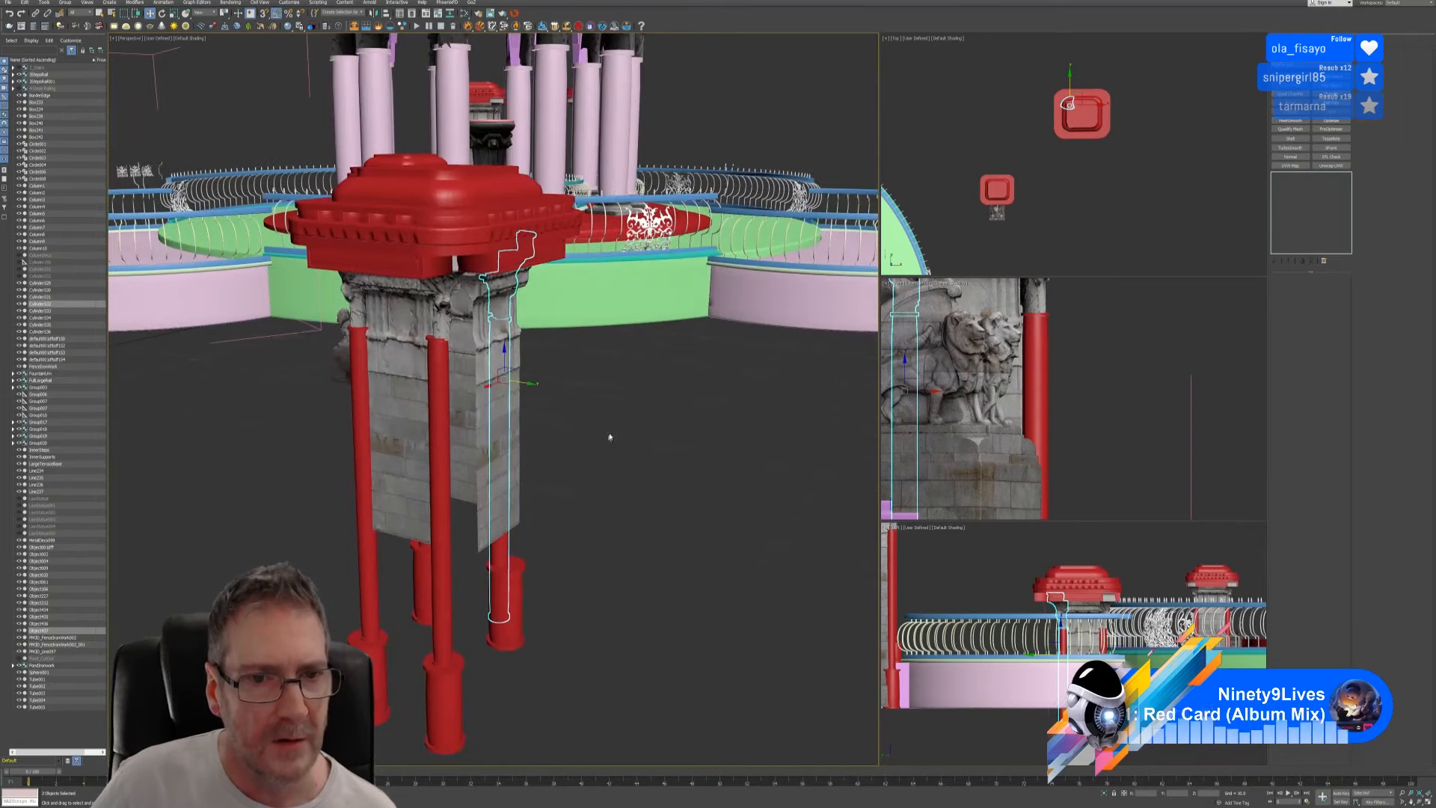
click(492, 438)
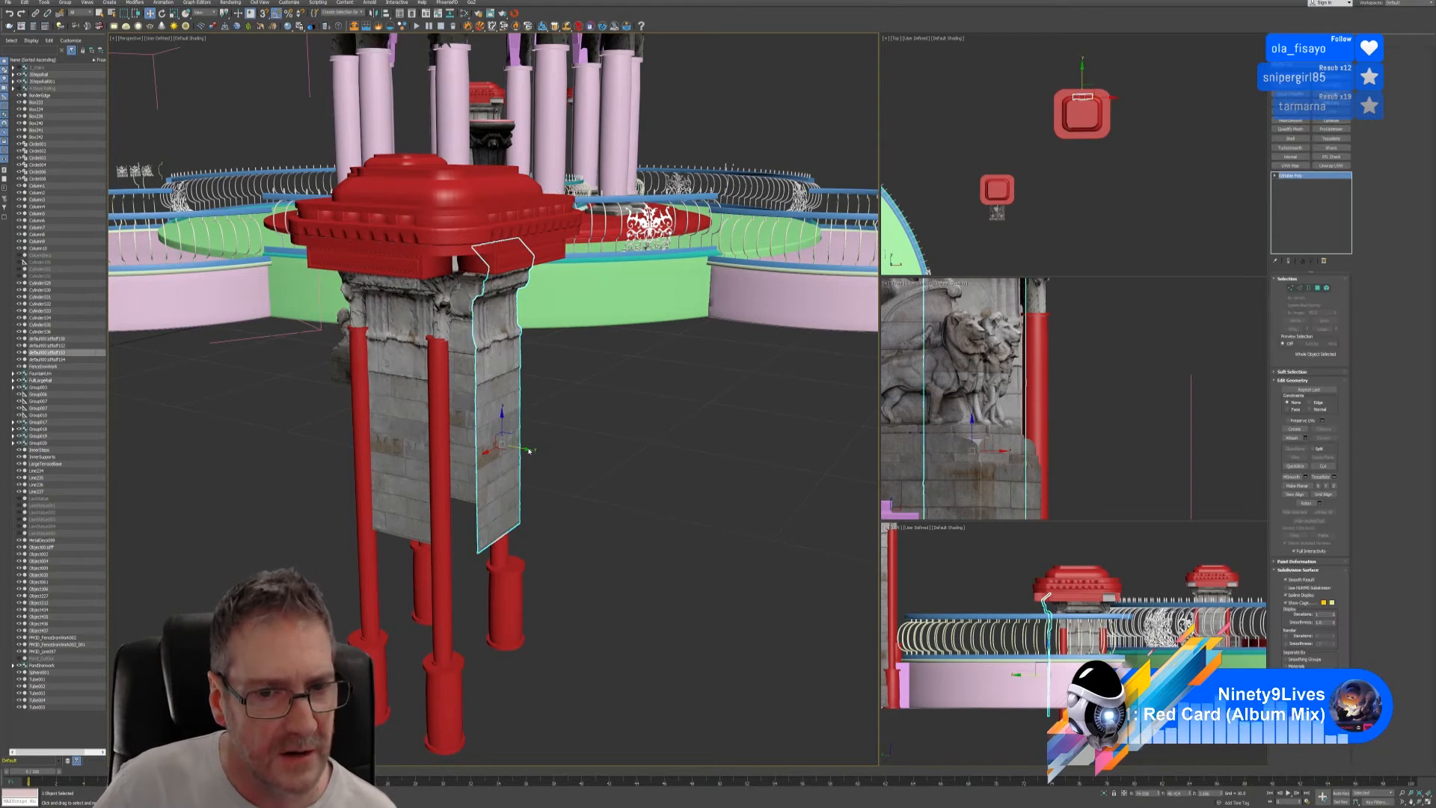
drag(524, 450, 493, 446)
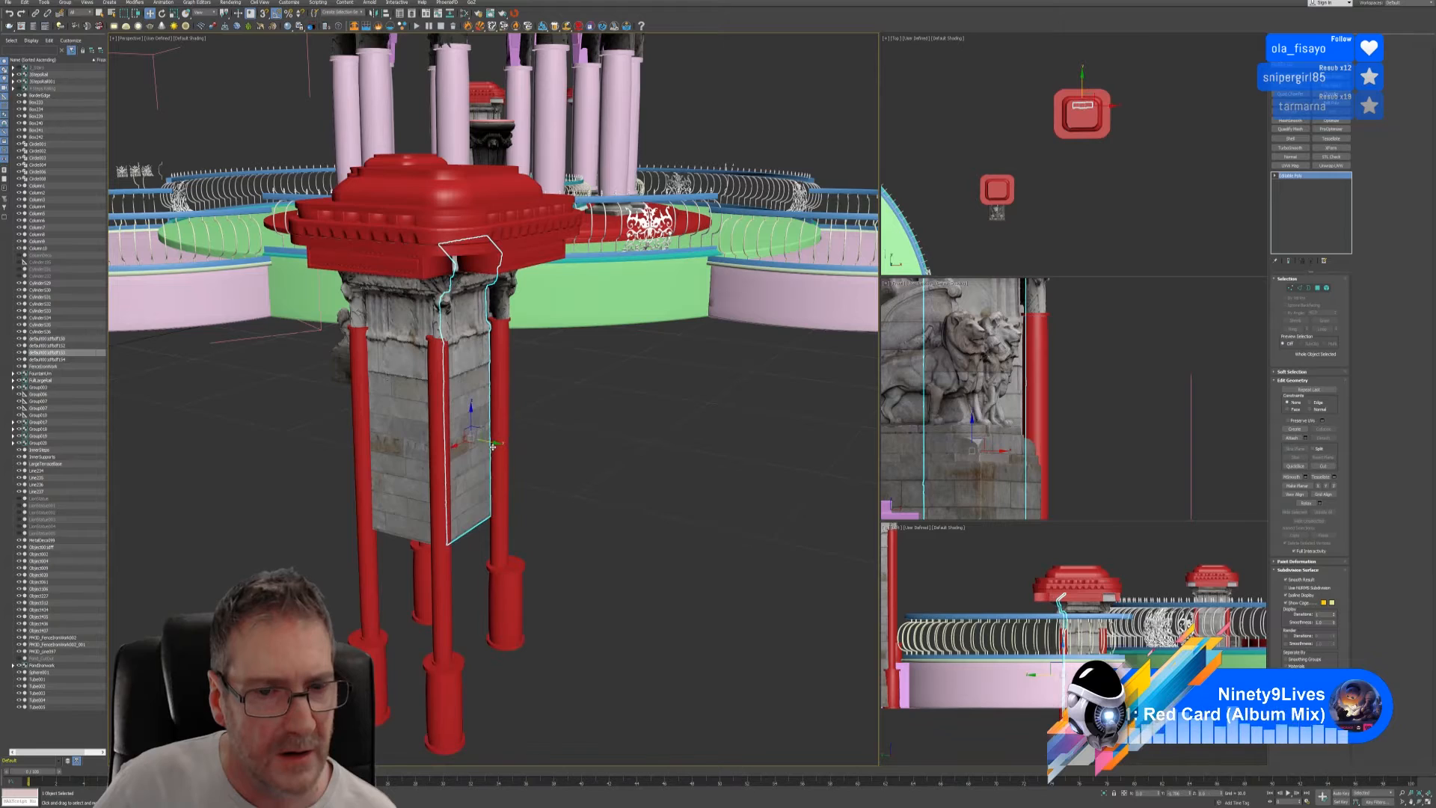
alt+middle_drag(493, 447, 510, 398)
- Select the complete rear-left column including its base, and nudge it sideways against the rear stone panel
scroll(460, 406, up, 3)
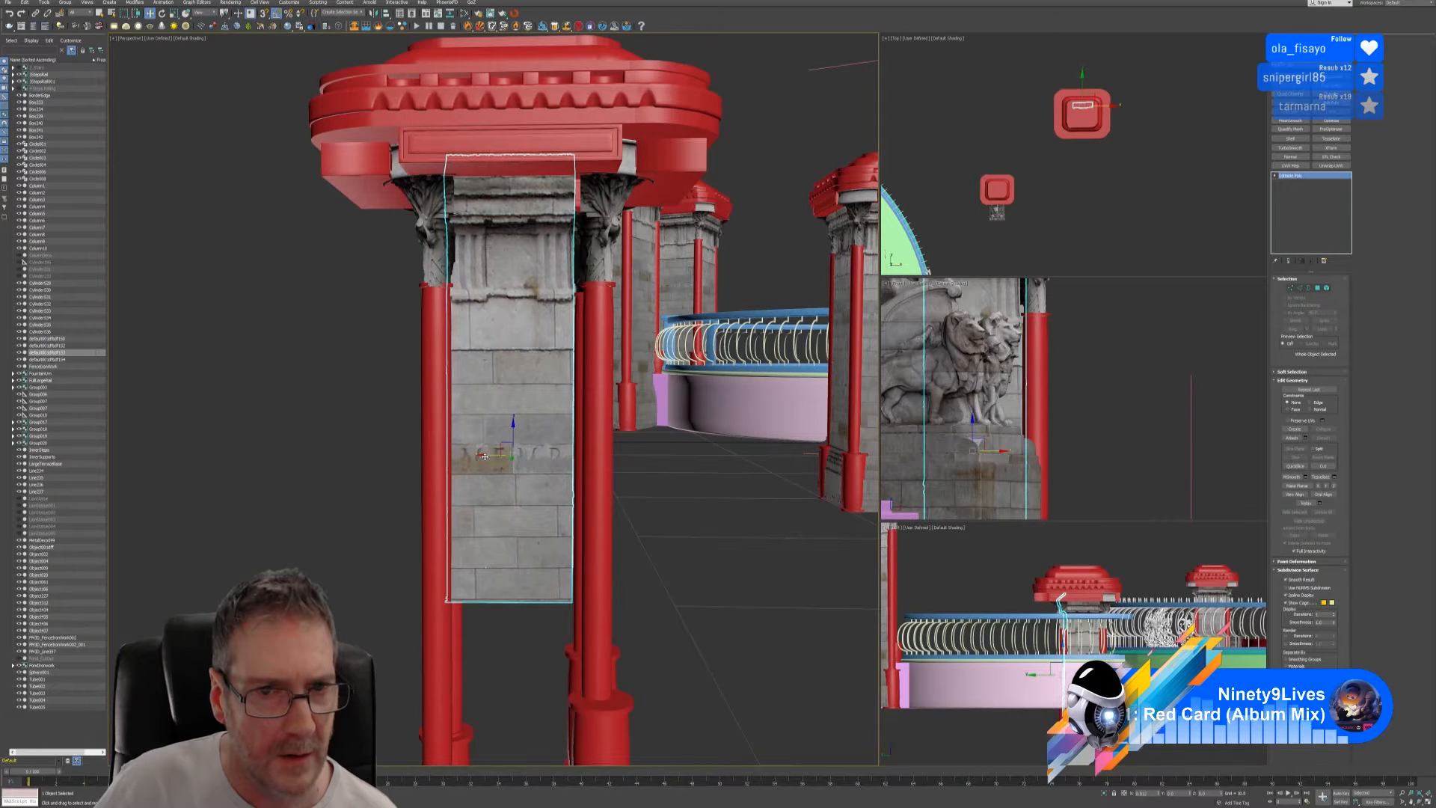
click(597, 340)
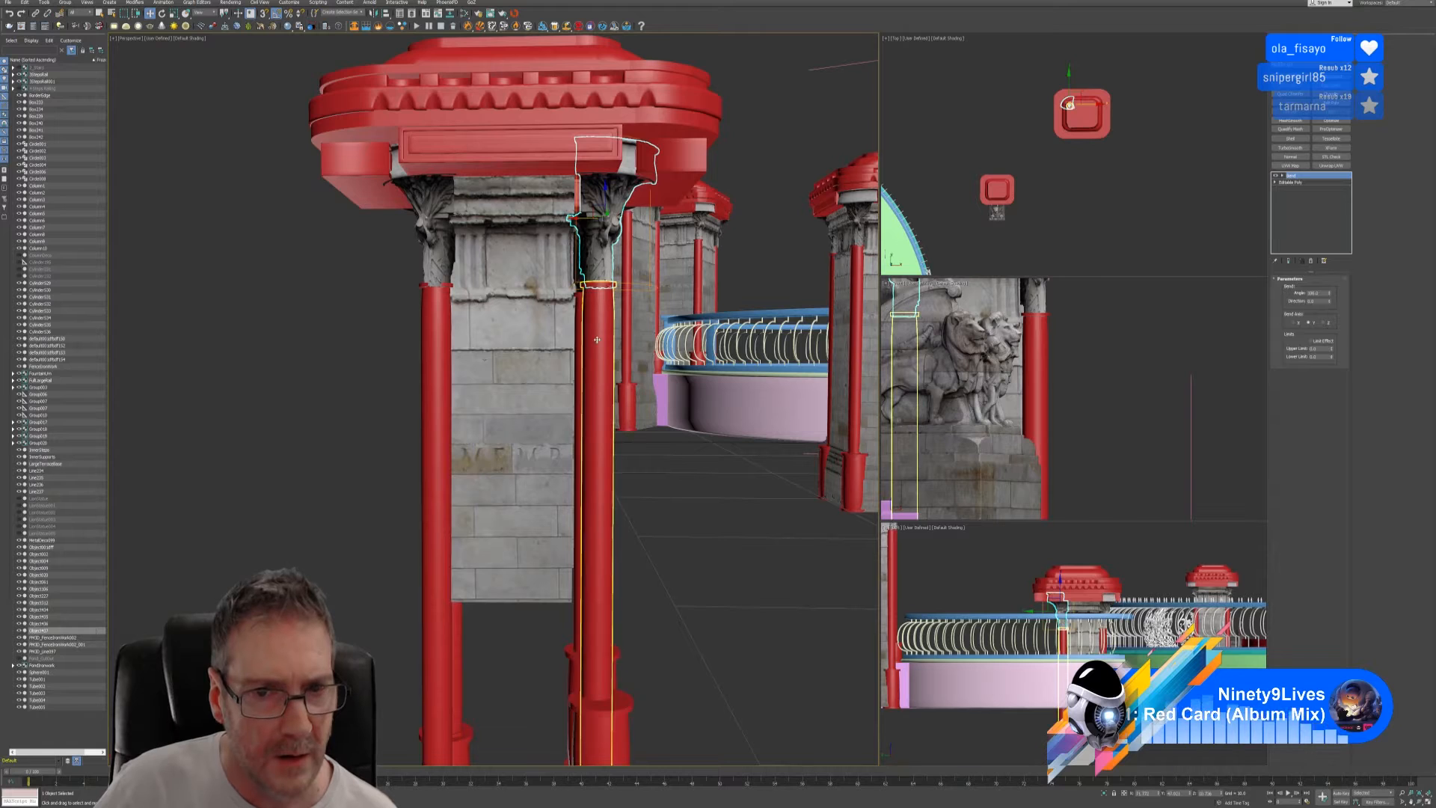
ctrl+click(601, 739)
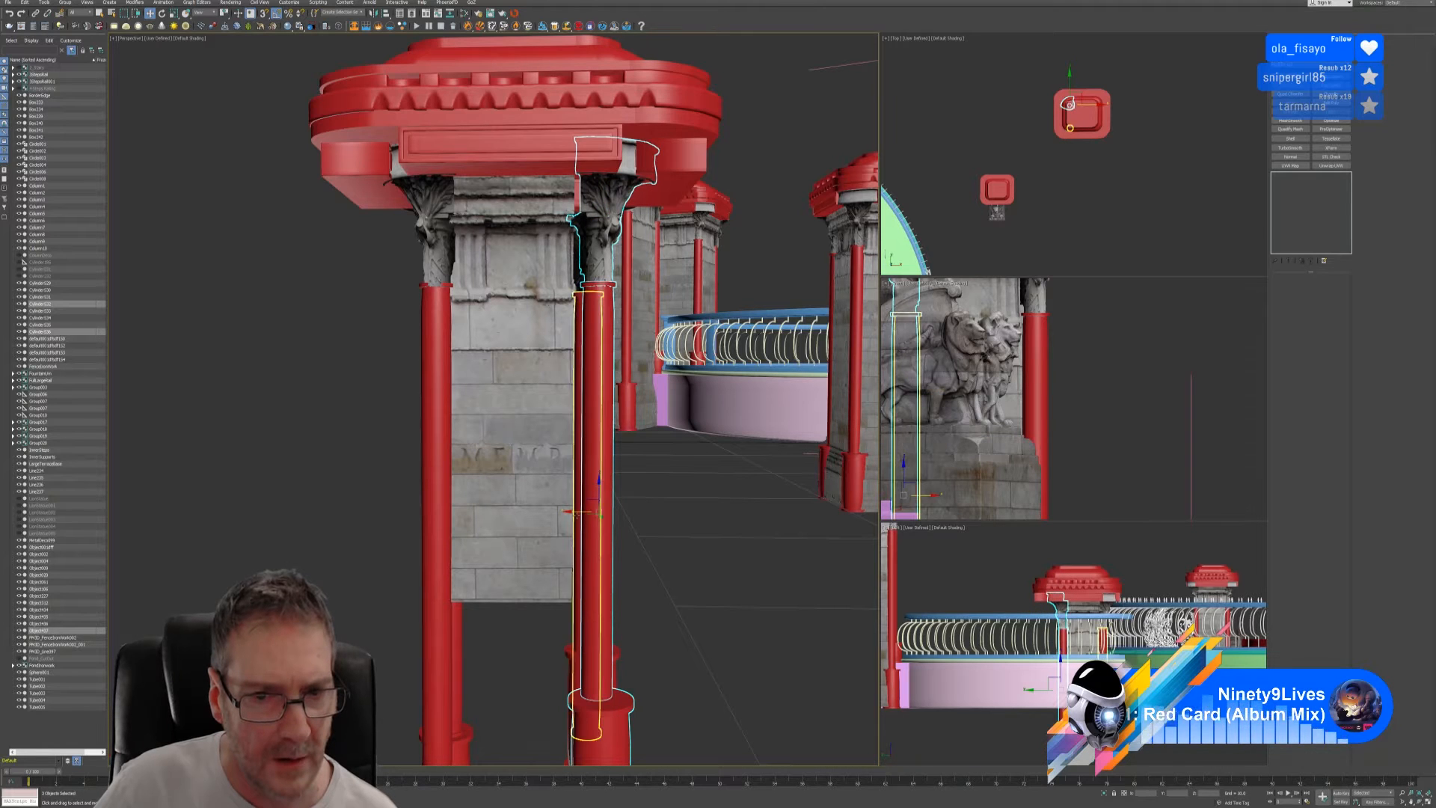
drag(573, 513, 564, 512)
click(641, 521)
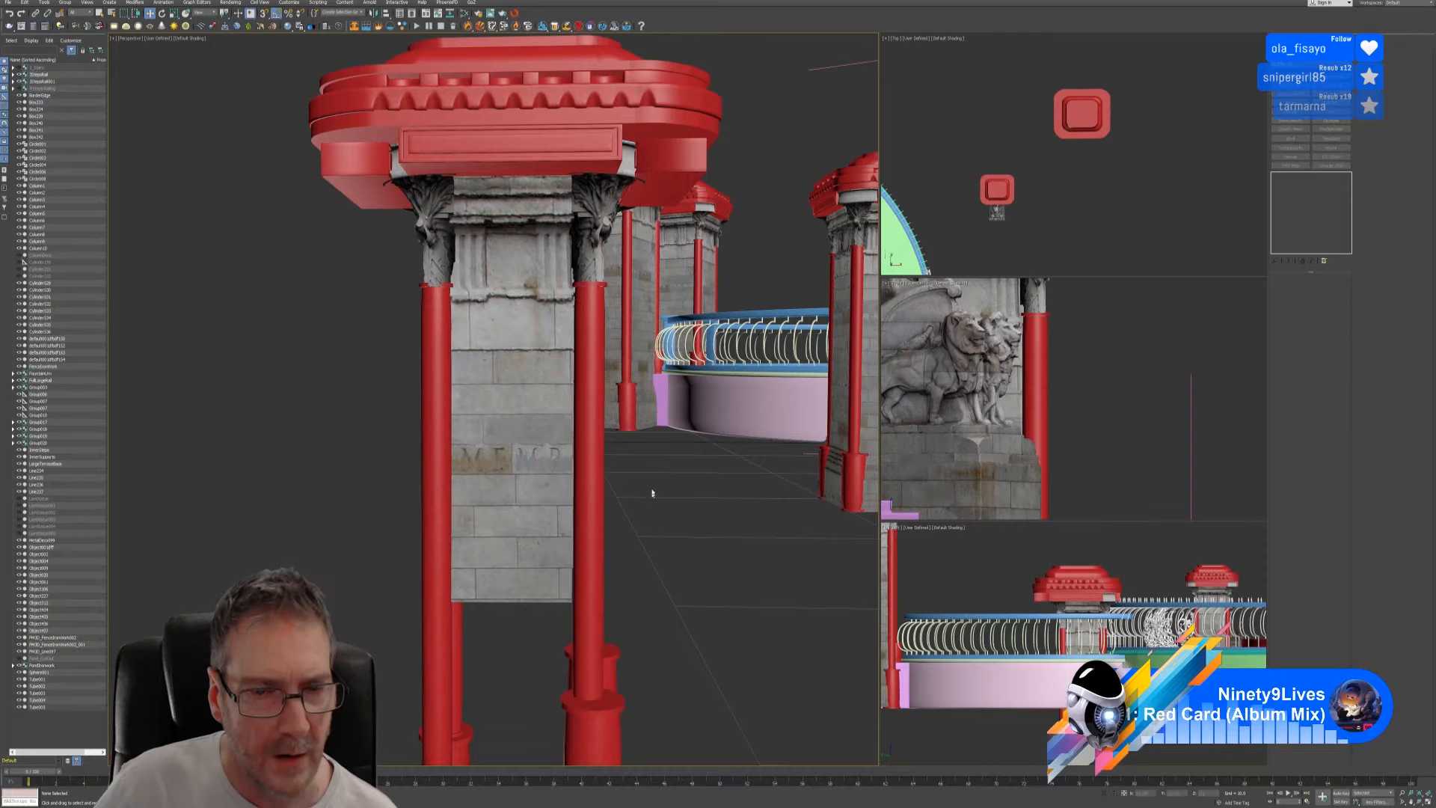
- Examine the fit of the pillar's panels and columns from several distances and angles
middle_drag(652, 493, 640, 516)
scroll(556, 466, up, 5)
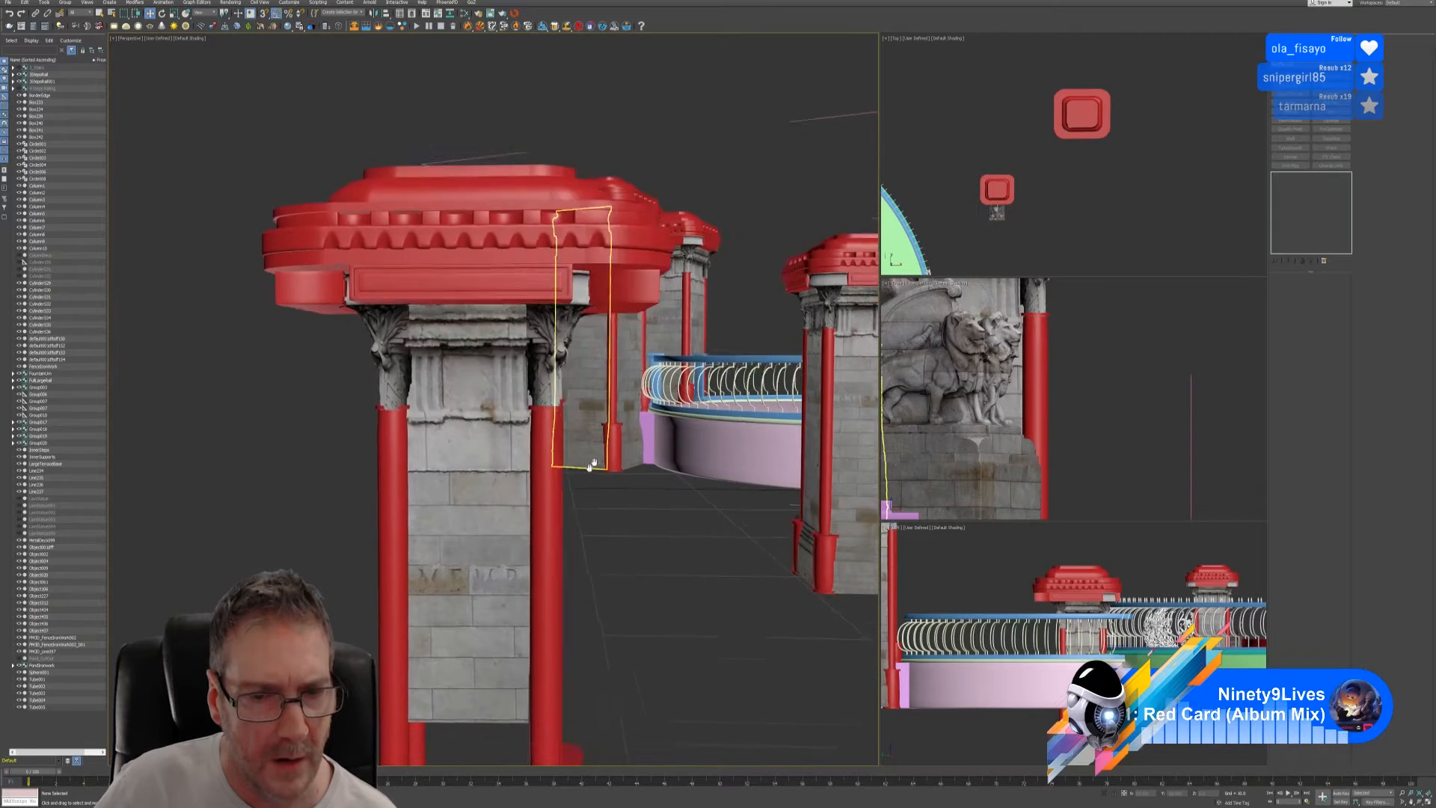
scroll(693, 498, down, 6)
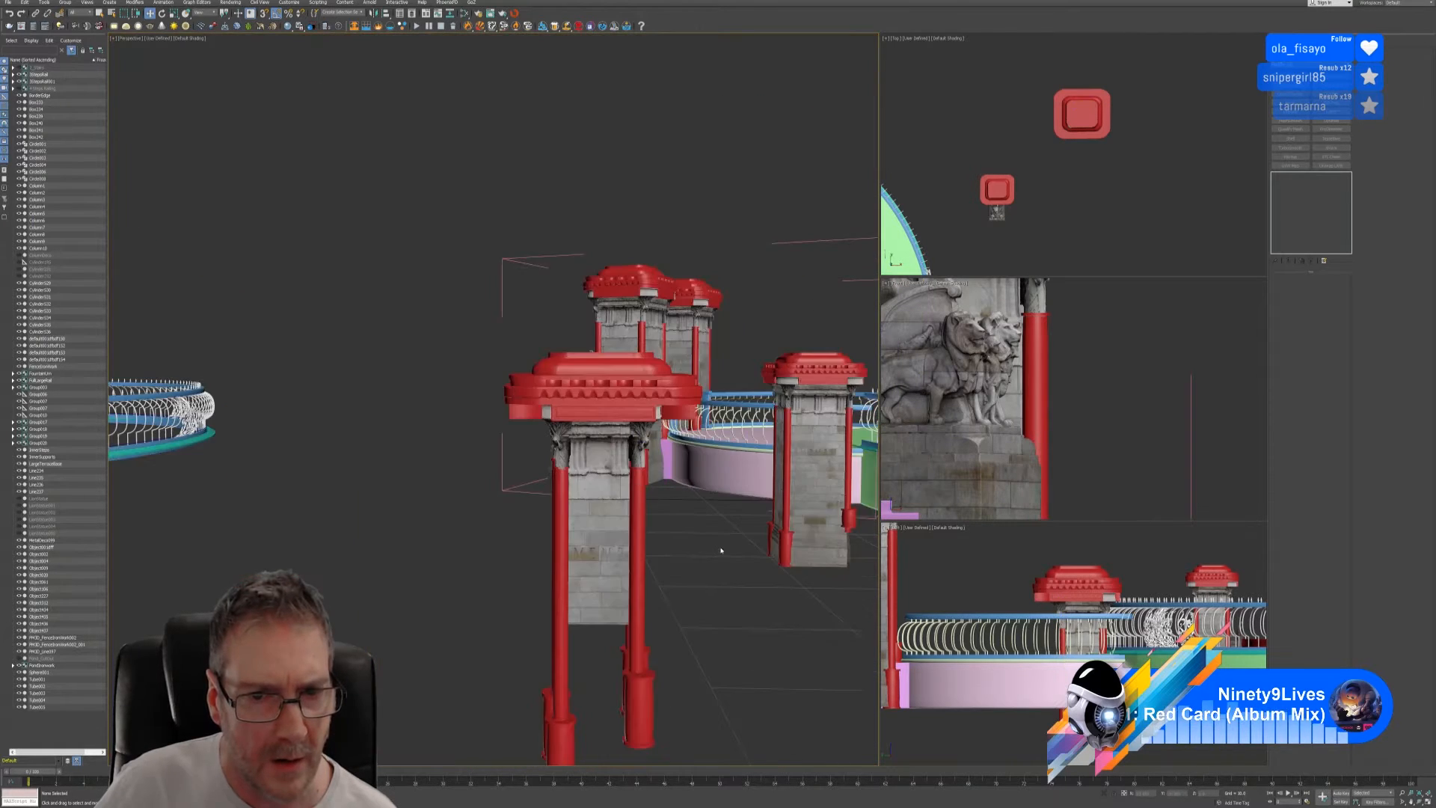
alt+middle_drag(649, 460, 532, 459)
scroll(531, 458, down, 2)
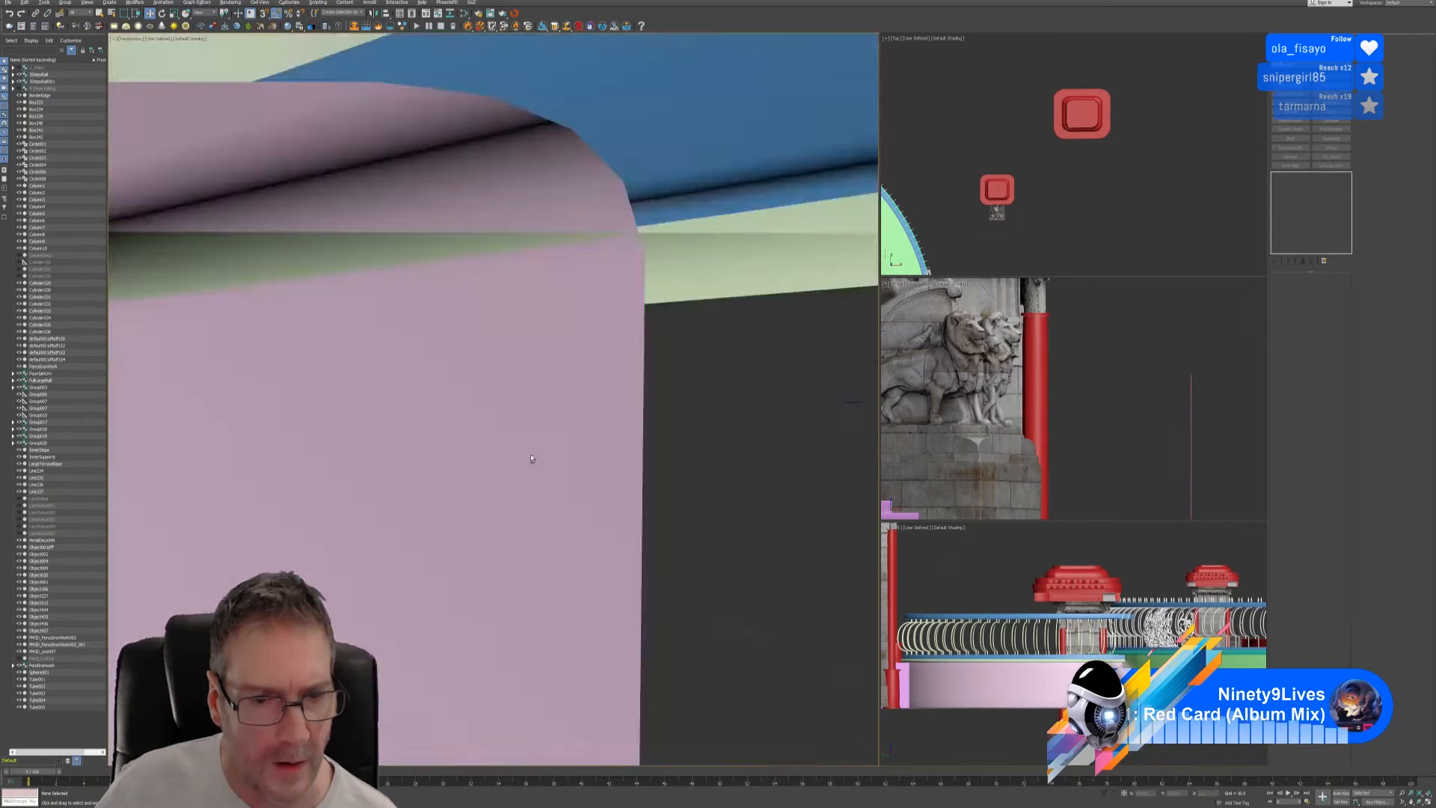
scroll(529, 457, up, 2)
scroll(503, 465, up, 1)
alt+middle_drag(611, 439, 580, 433)
- Select the whole pillar with its roof, columns and panels, and isolate the selection
click(380, 253)
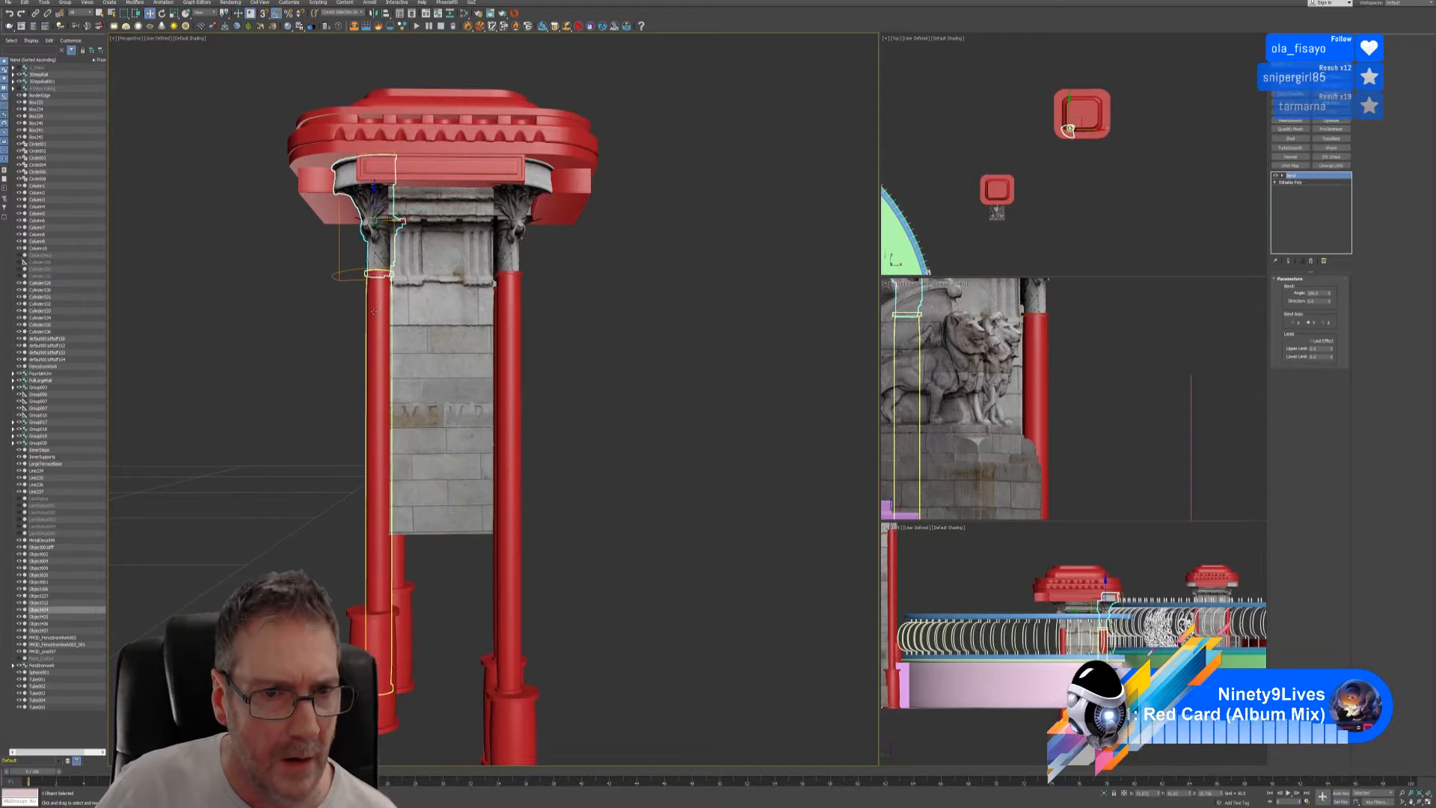
ctrl+click(377, 555)
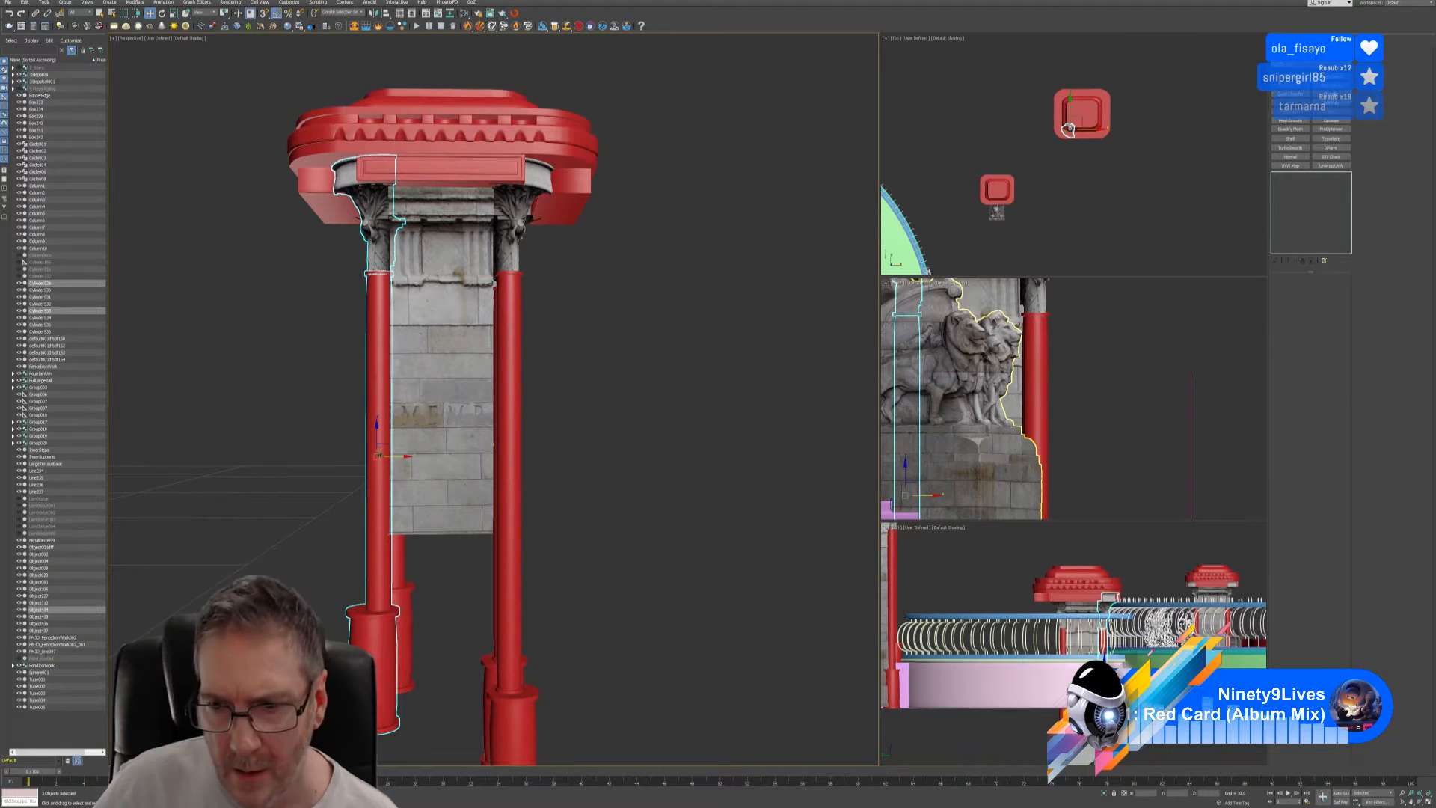
scroll(670, 378, down, 3)
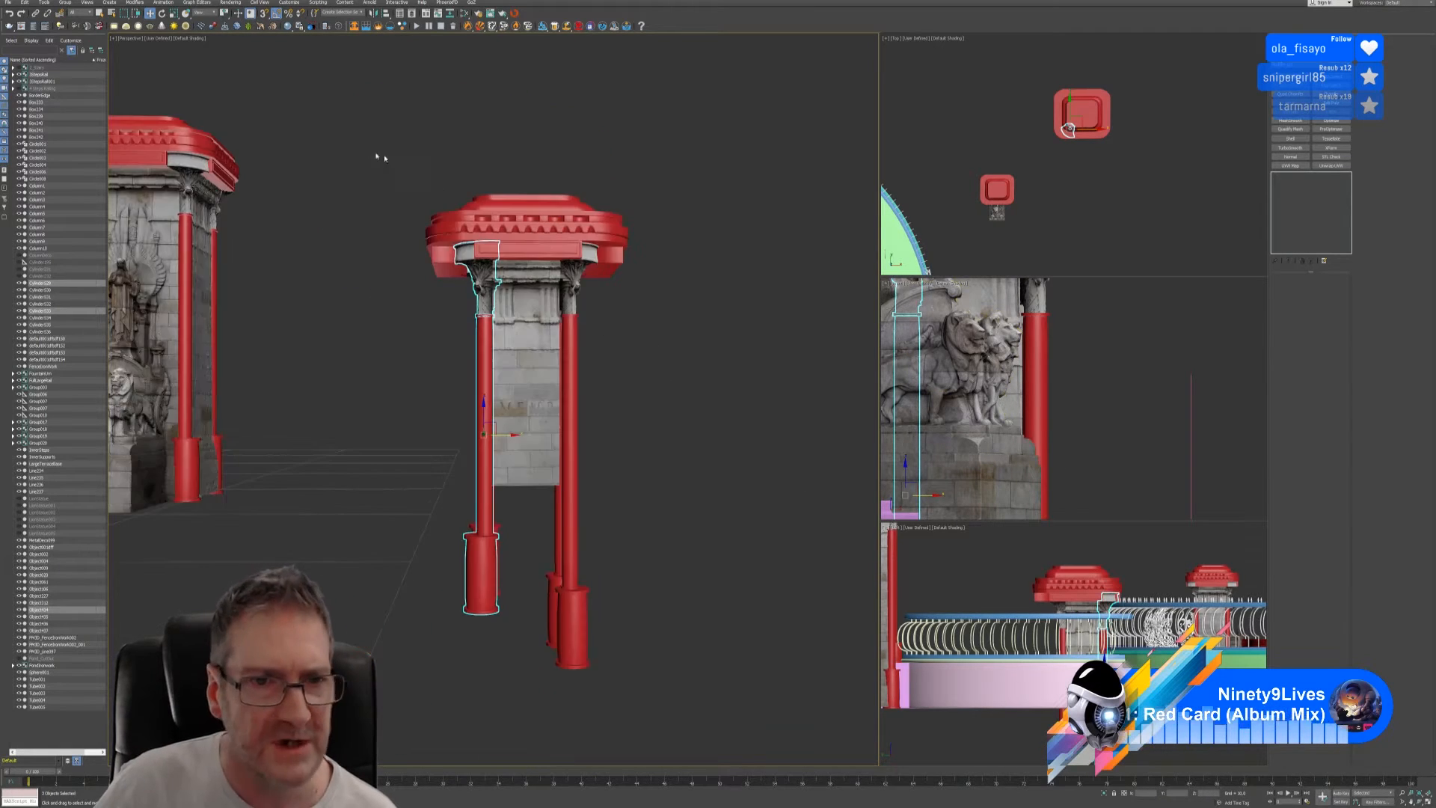
drag(617, 627, 621, 632)
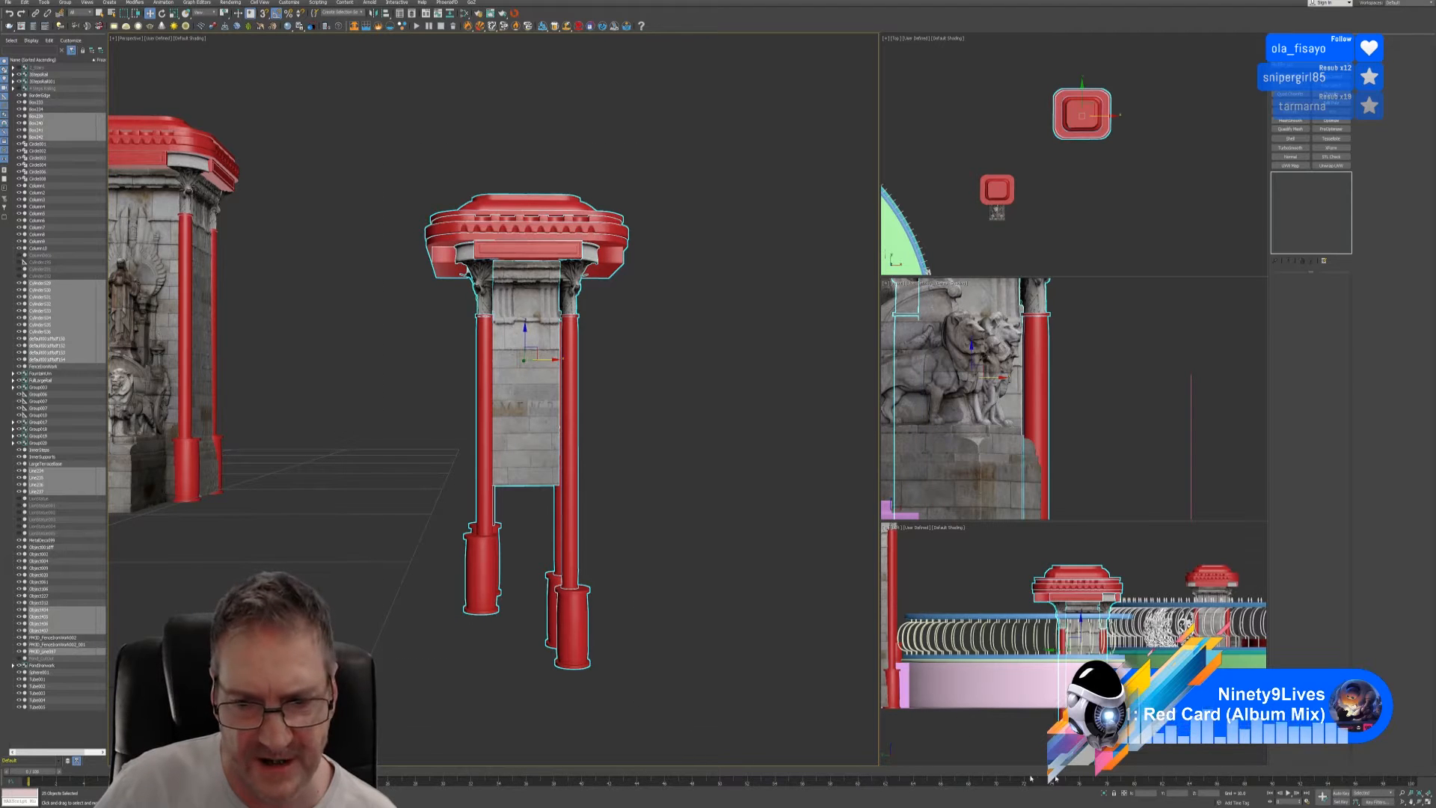
click(1104, 793)
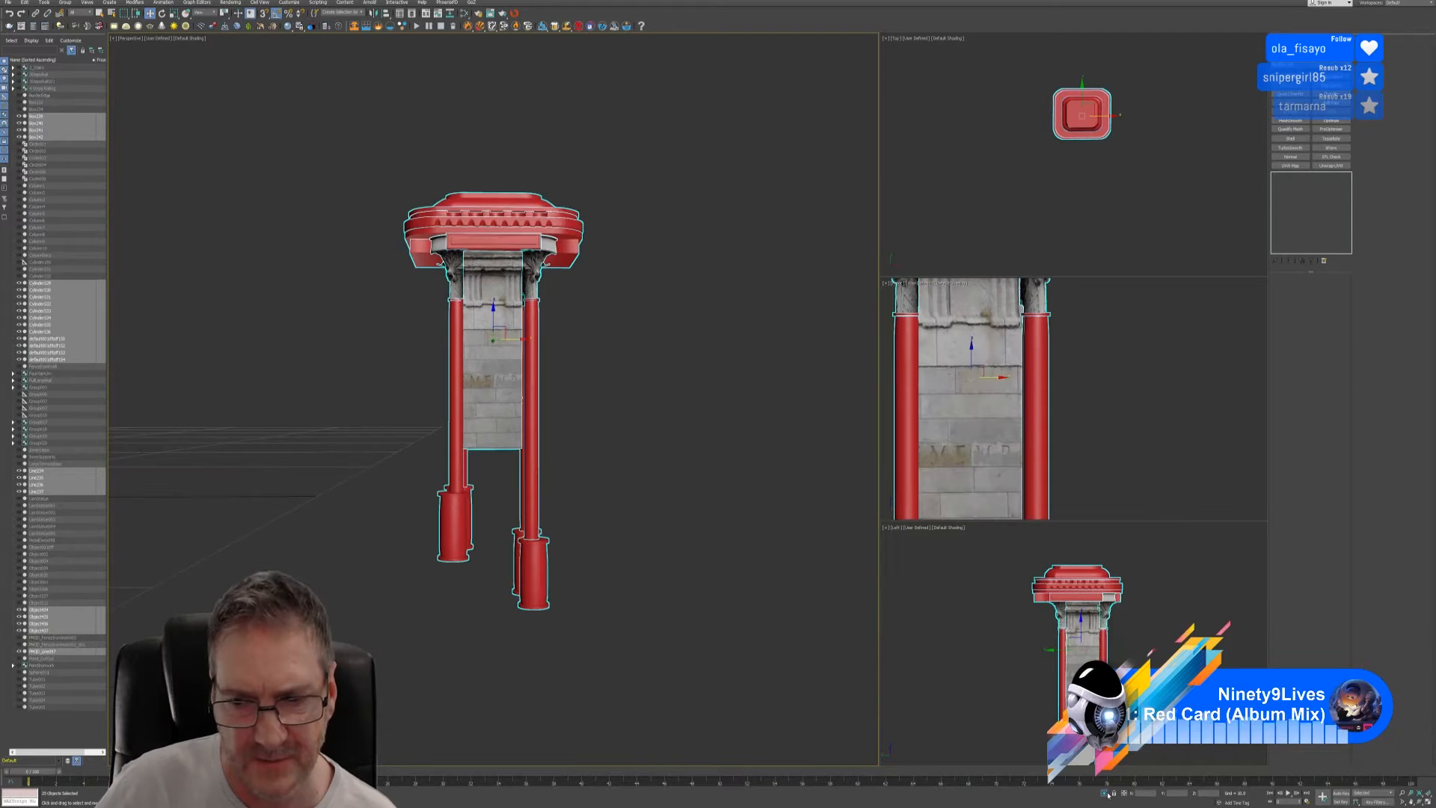
- Select the front-left column's capital, shaft and base, and nudge them along the side face toward the panel in the Left view
click(624, 494)
click(451, 330)
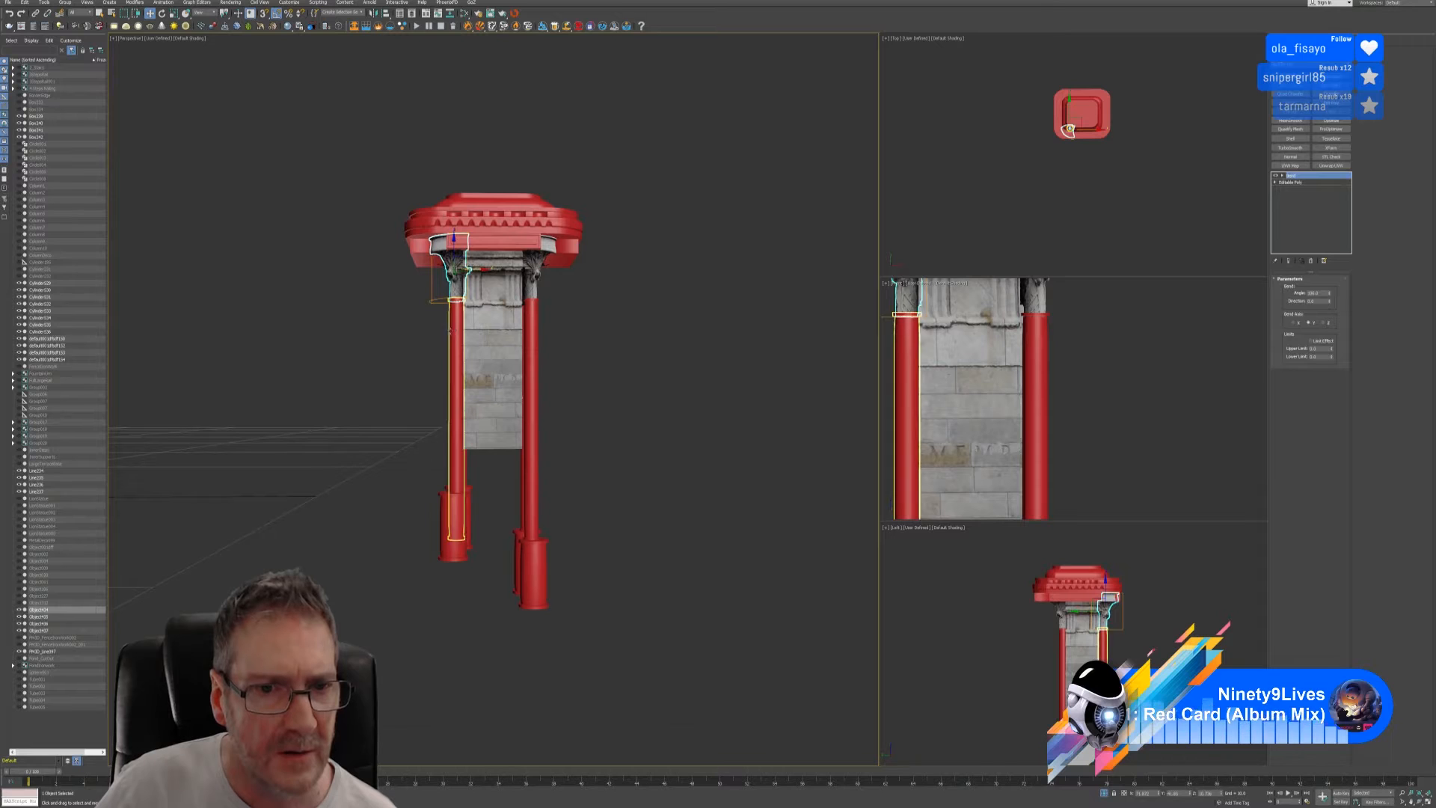
ctrl+click(455, 338)
middle_drag(1136, 663, 1125, 612)
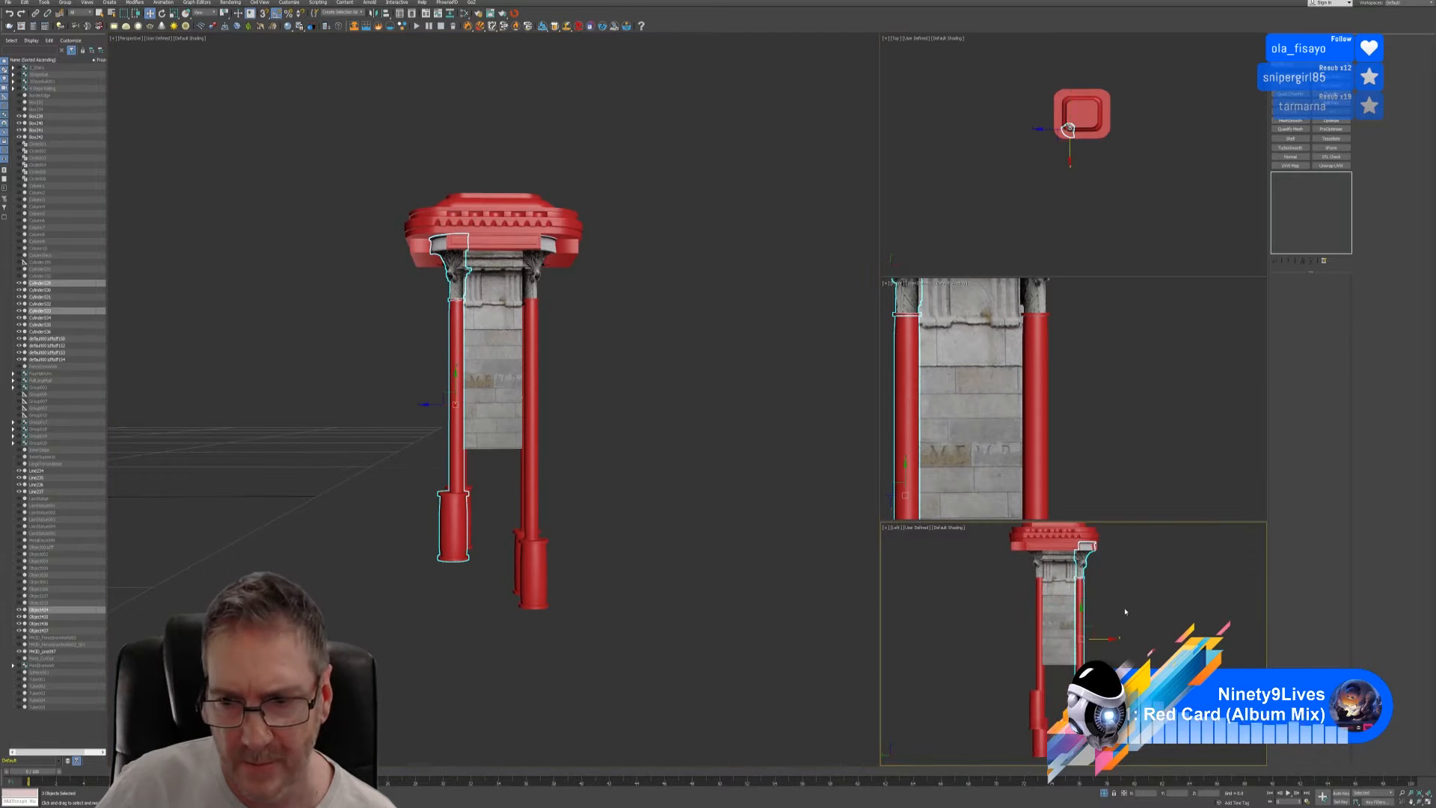
key(alt+w)
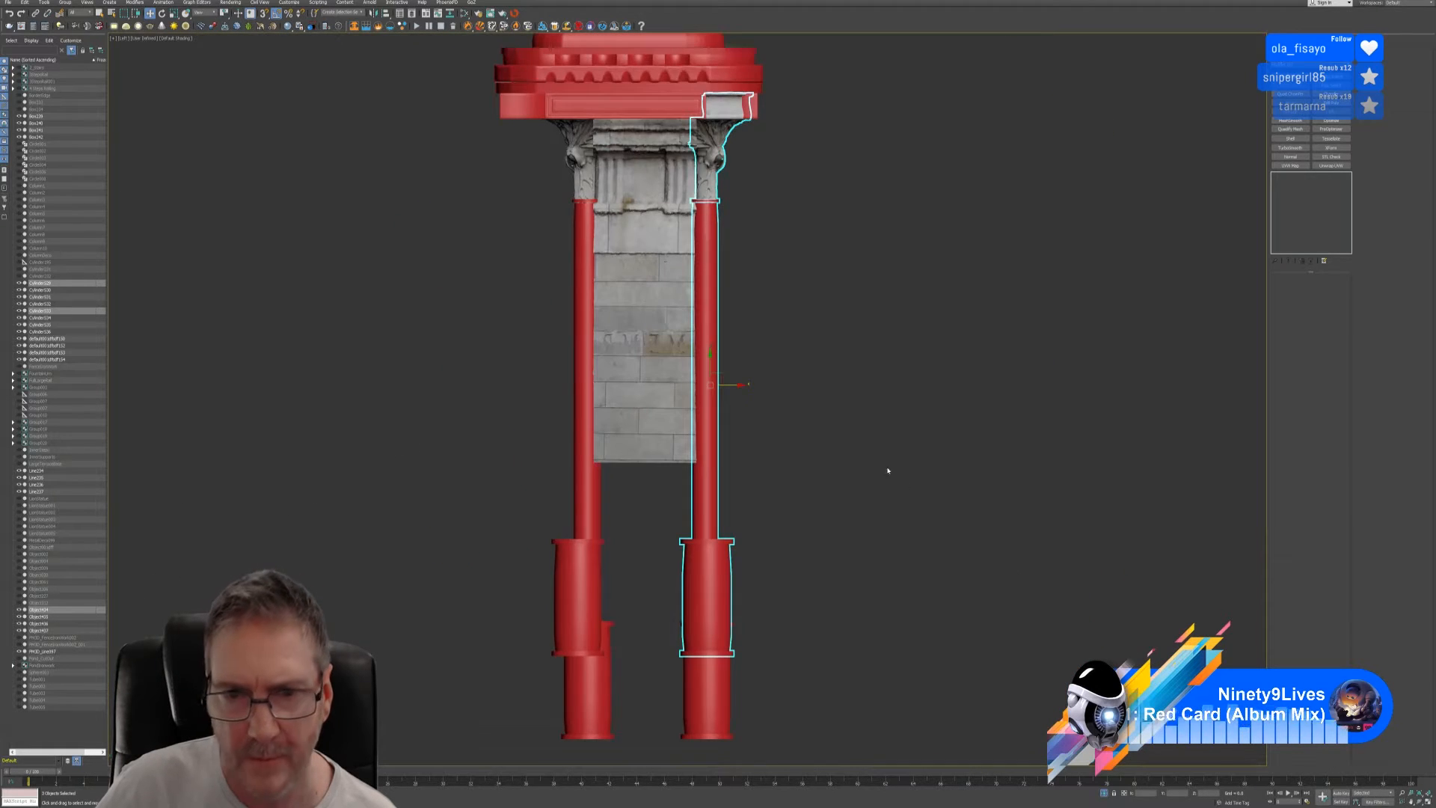
middle_drag(888, 470, 821, 491)
drag(725, 423, 723, 425)
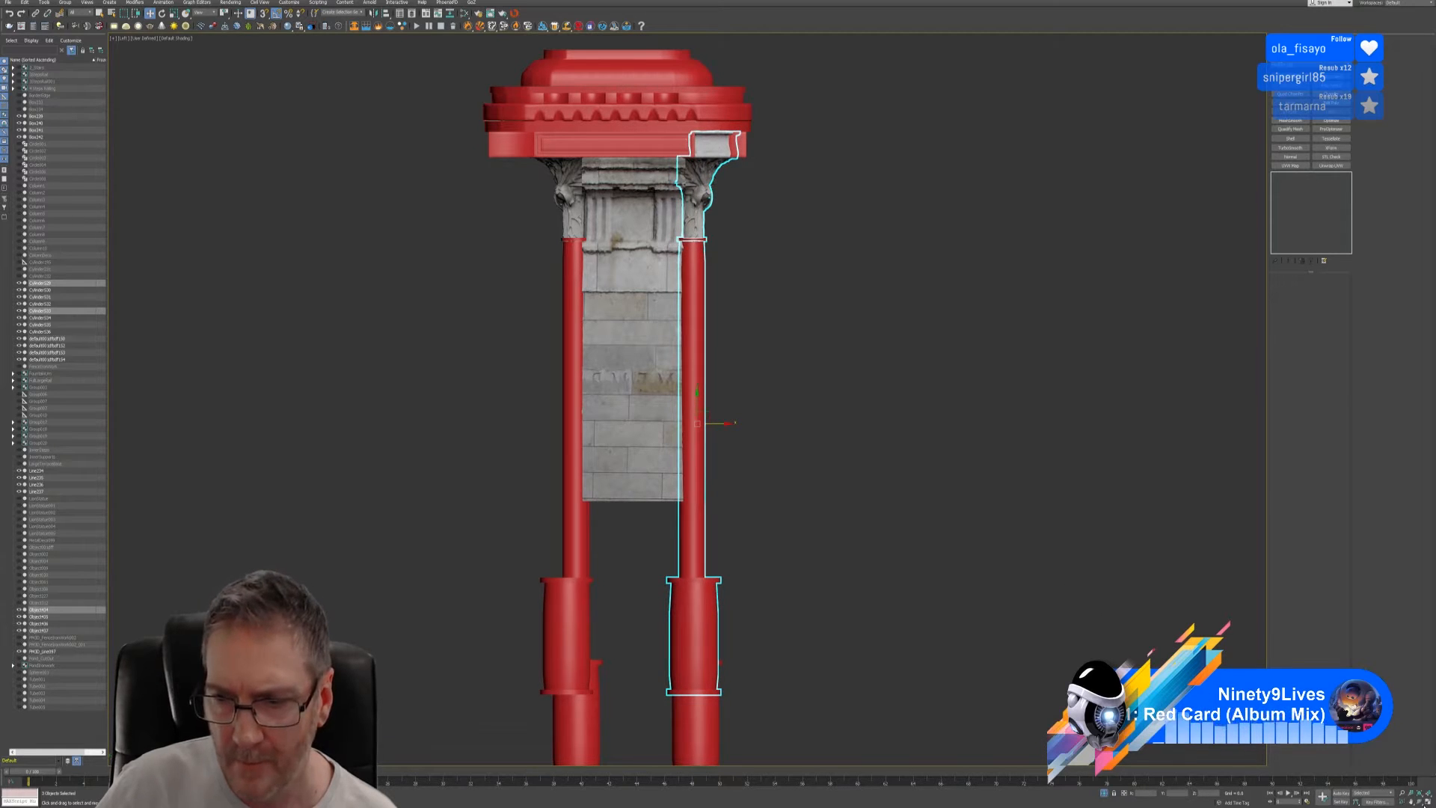
key(alt+w)
- Select the front-right column's capital, shaft and base, and nudge them along the side face toward the stone panel in the Left view
mouse_move(654, 487)
alt+middle_down()
mouse_move(635, 491)
mouse_move(648, 493)
alt+middle_up()
click(535, 407)
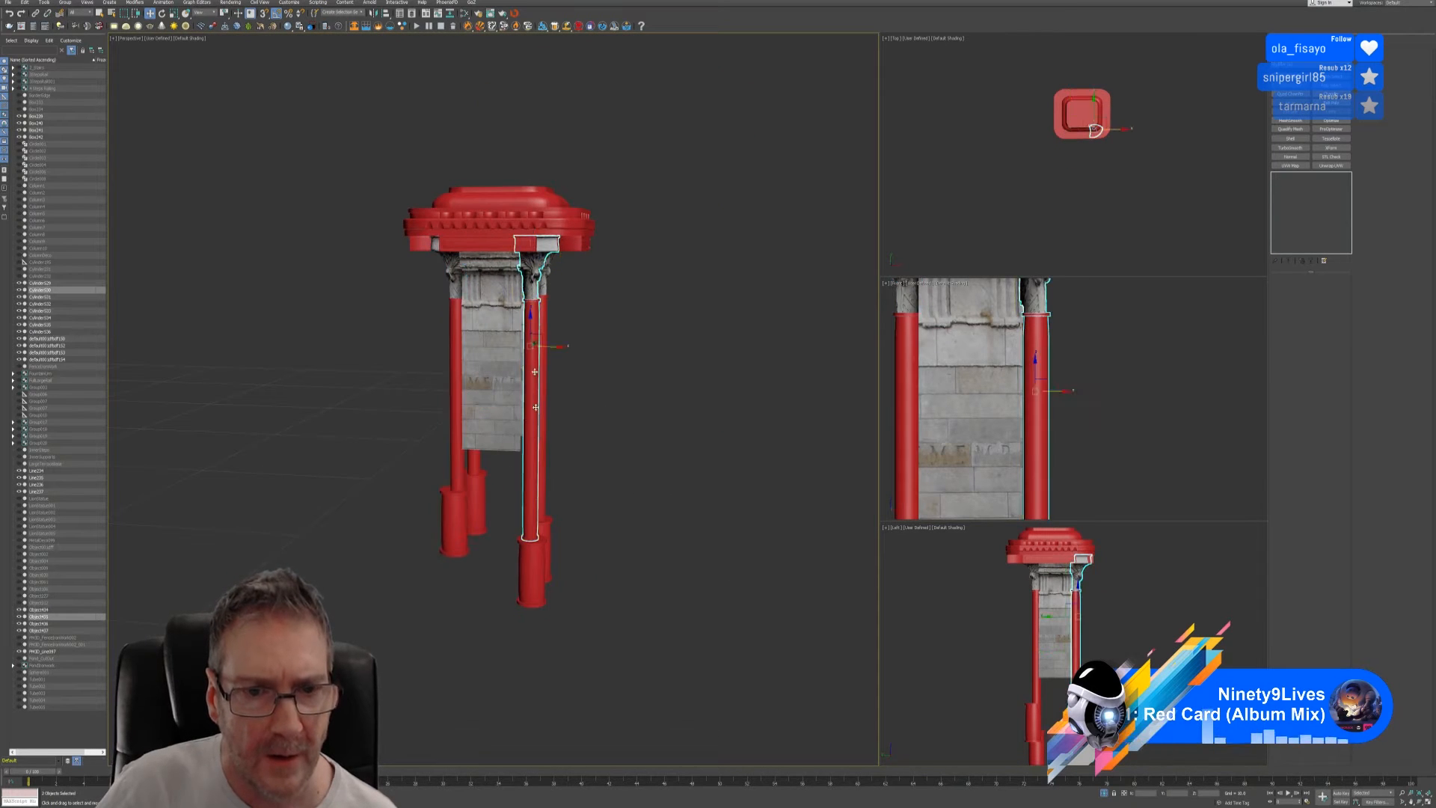
right_click(1140, 633)
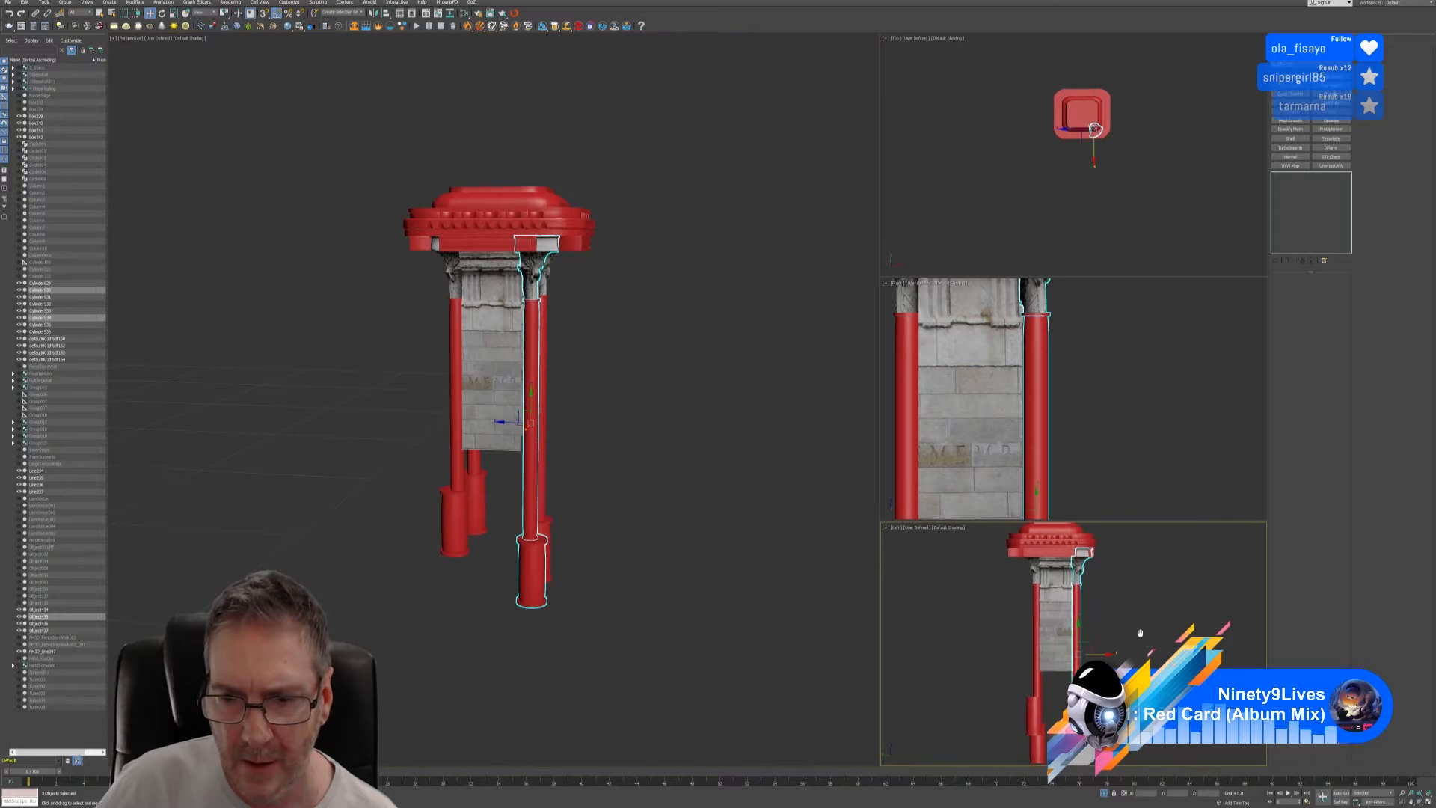
click(1428, 801)
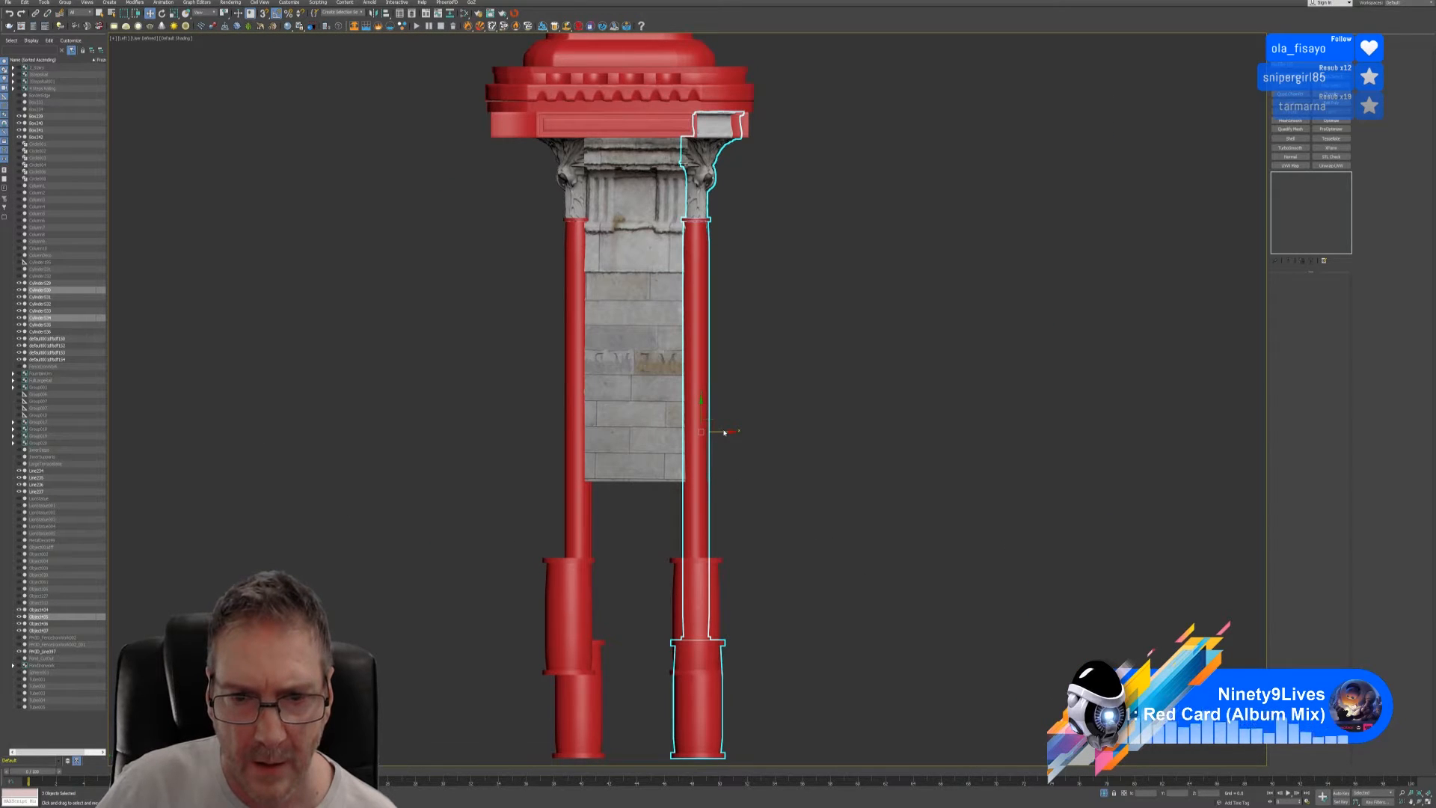
drag(722, 432, 718, 433)
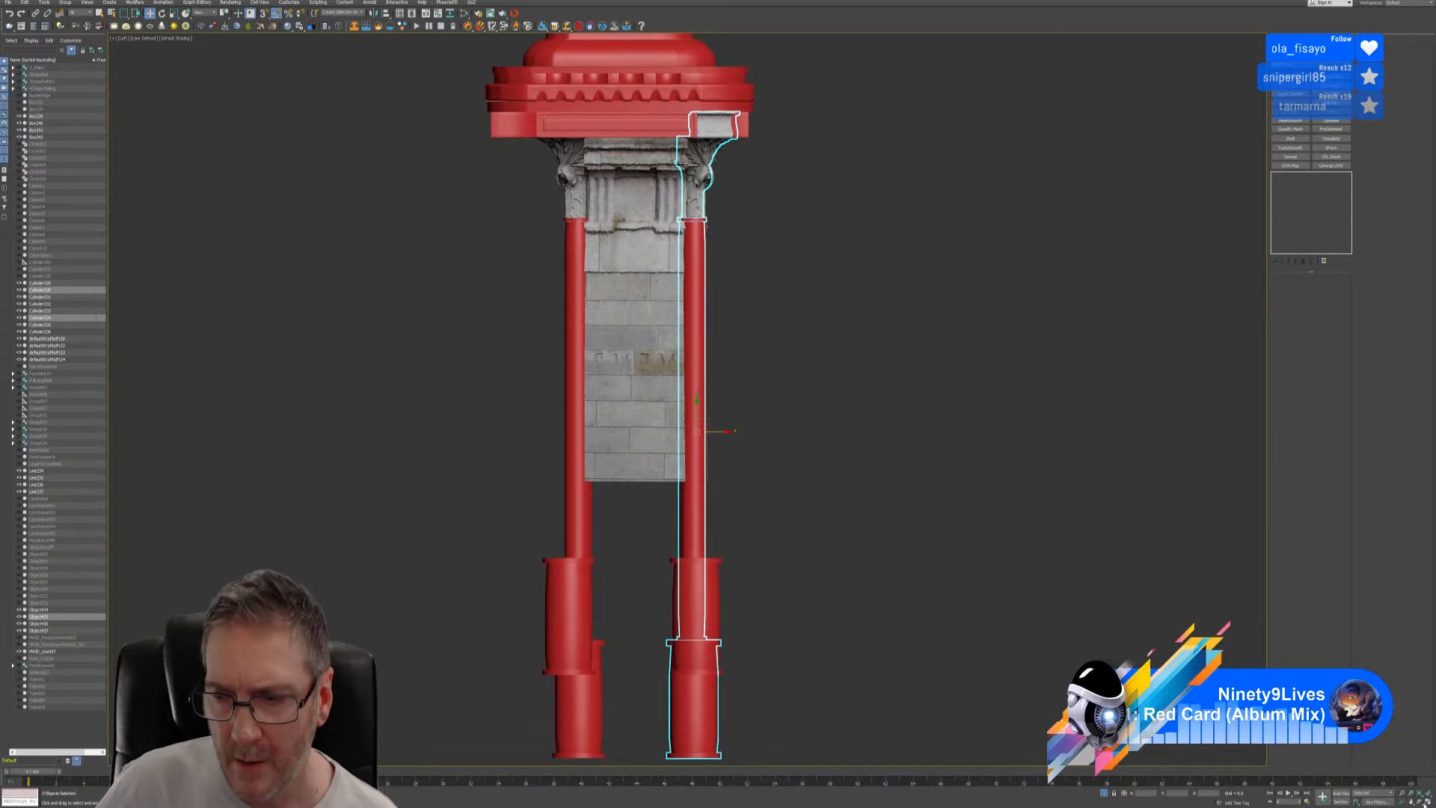
click(1428, 803)
click(679, 492)
- Select the rear-left column's capital and shaft, leaving its base out of the selection
alt+middle_drag(552, 387, 444, 384)
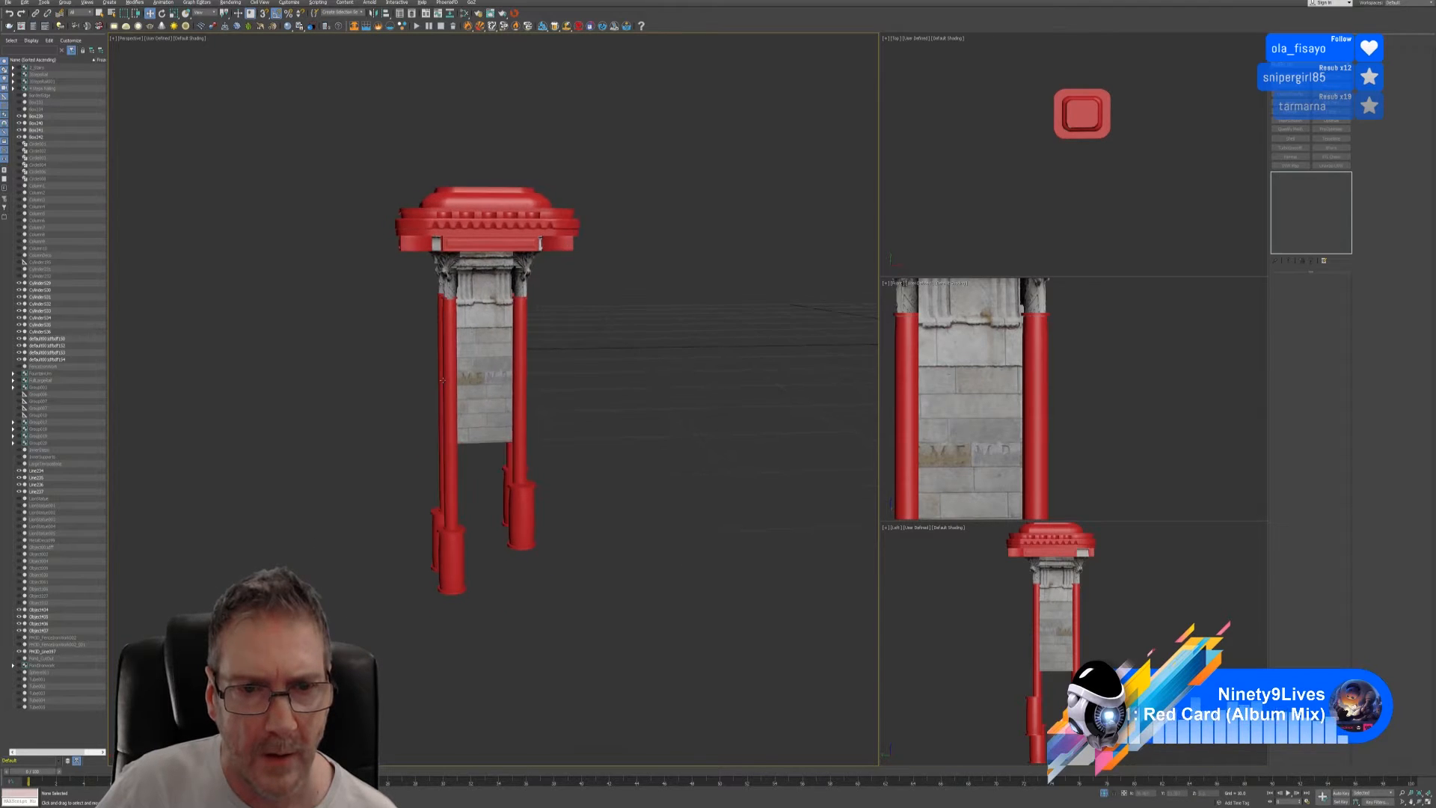
scroll(484, 308, up, 6)
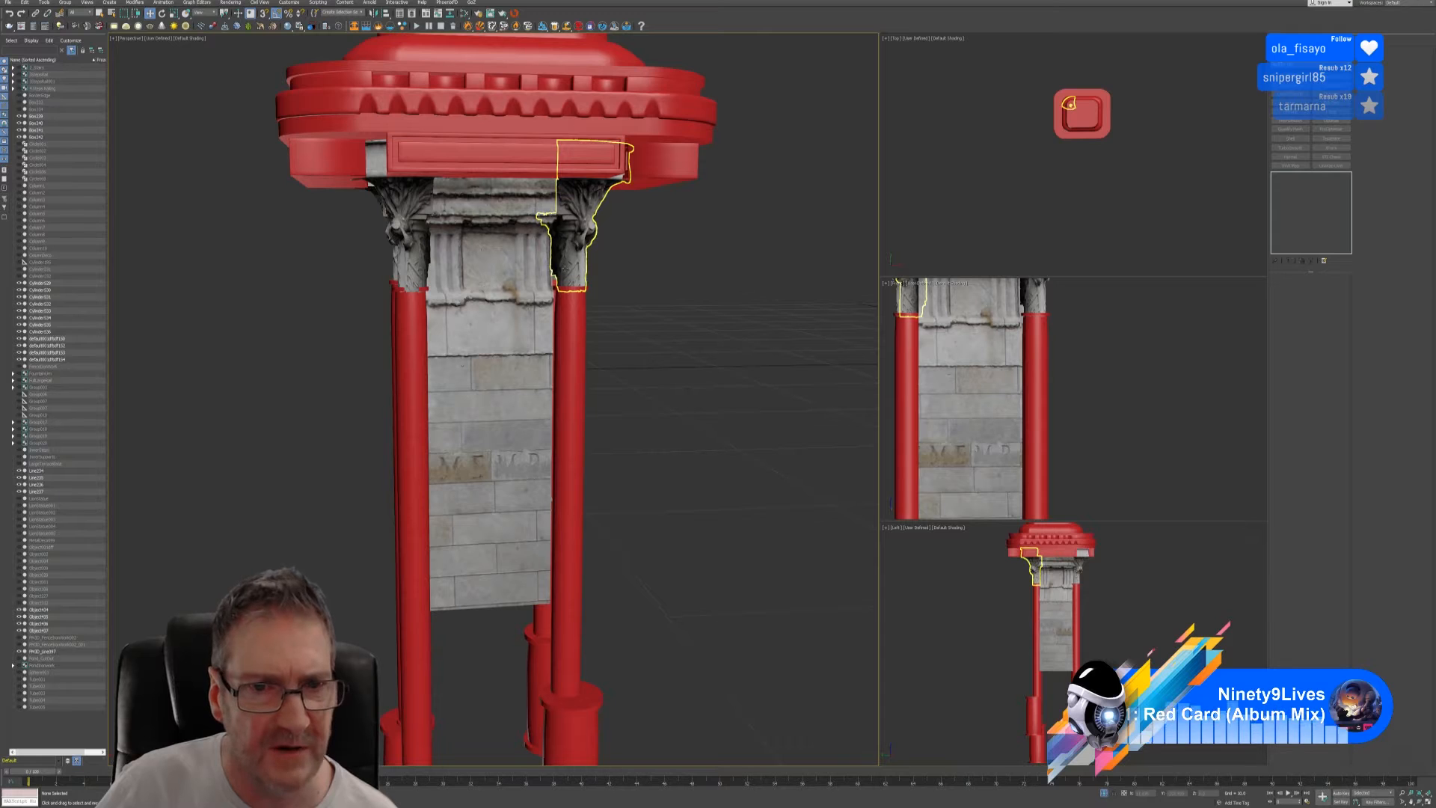
click(565, 267)
ctrl+click(573, 322)
mouse_move(701, 340)
alt+middle_down()
mouse_move(683, 337)
mouse_move(706, 366)
alt+middle_up()
middle_drag(1099, 426, 1126, 421)
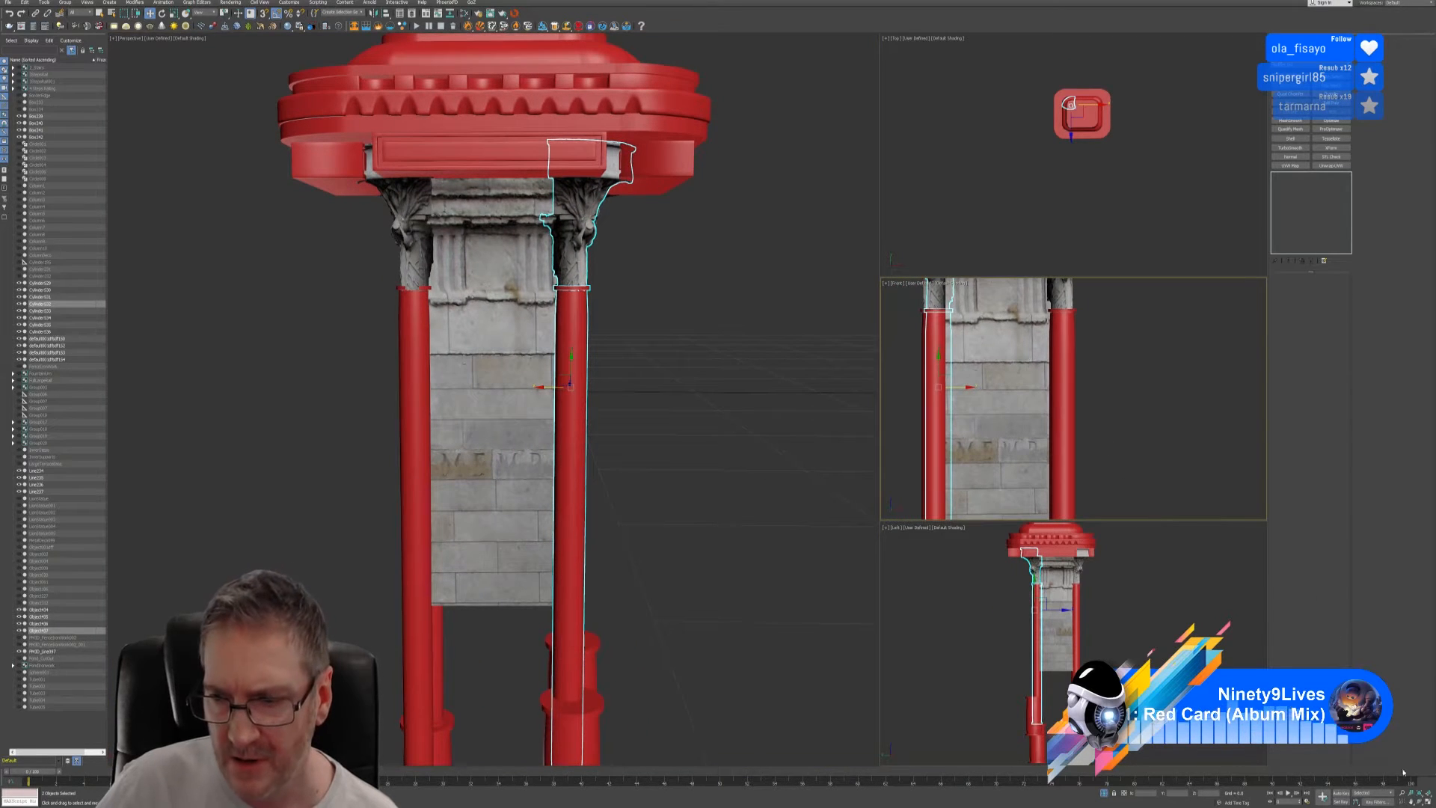
- Check the rear-left capital and shaft against the panel edge in the Front view and nudge them slightly sideways
click(1427, 801)
middle_drag(818, 524, 956, 530)
scroll(1010, 480, down, 2)
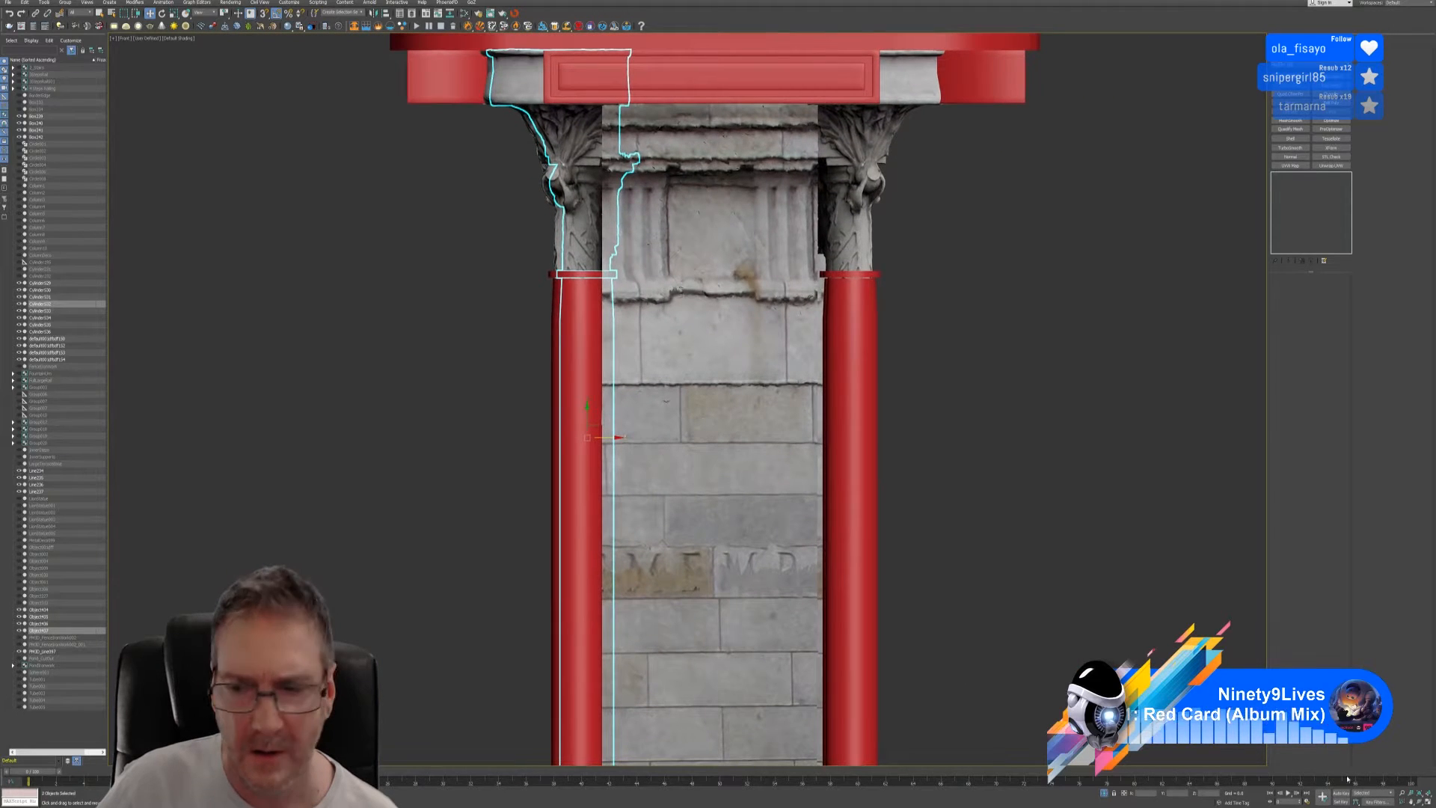
click(1428, 802)
mouse_move(687, 485)
alt+middle_down()
mouse_move(646, 486)
mouse_move(696, 487)
mouse_move(680, 481)
alt+middle_up()
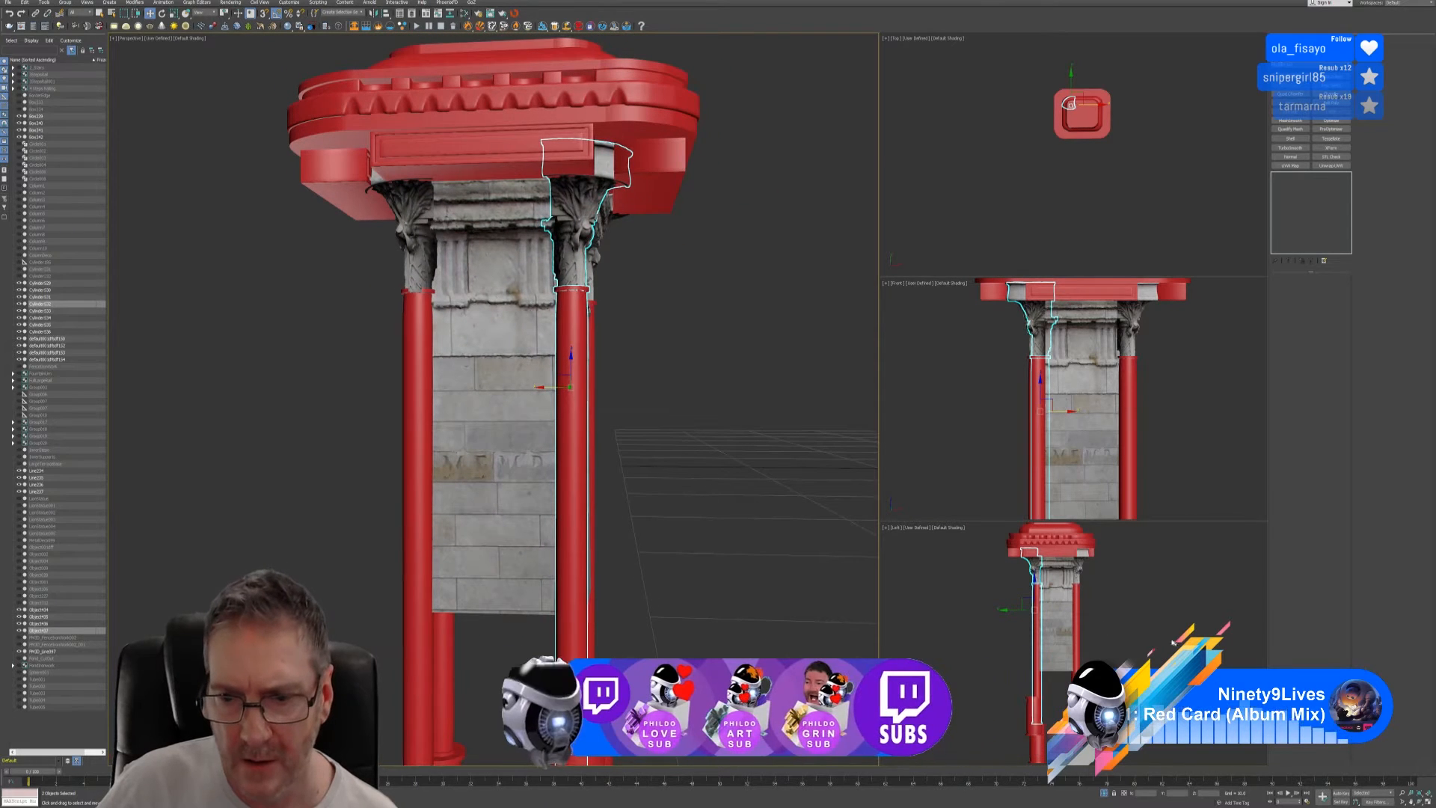
middle_drag(1176, 605, 1167, 602)
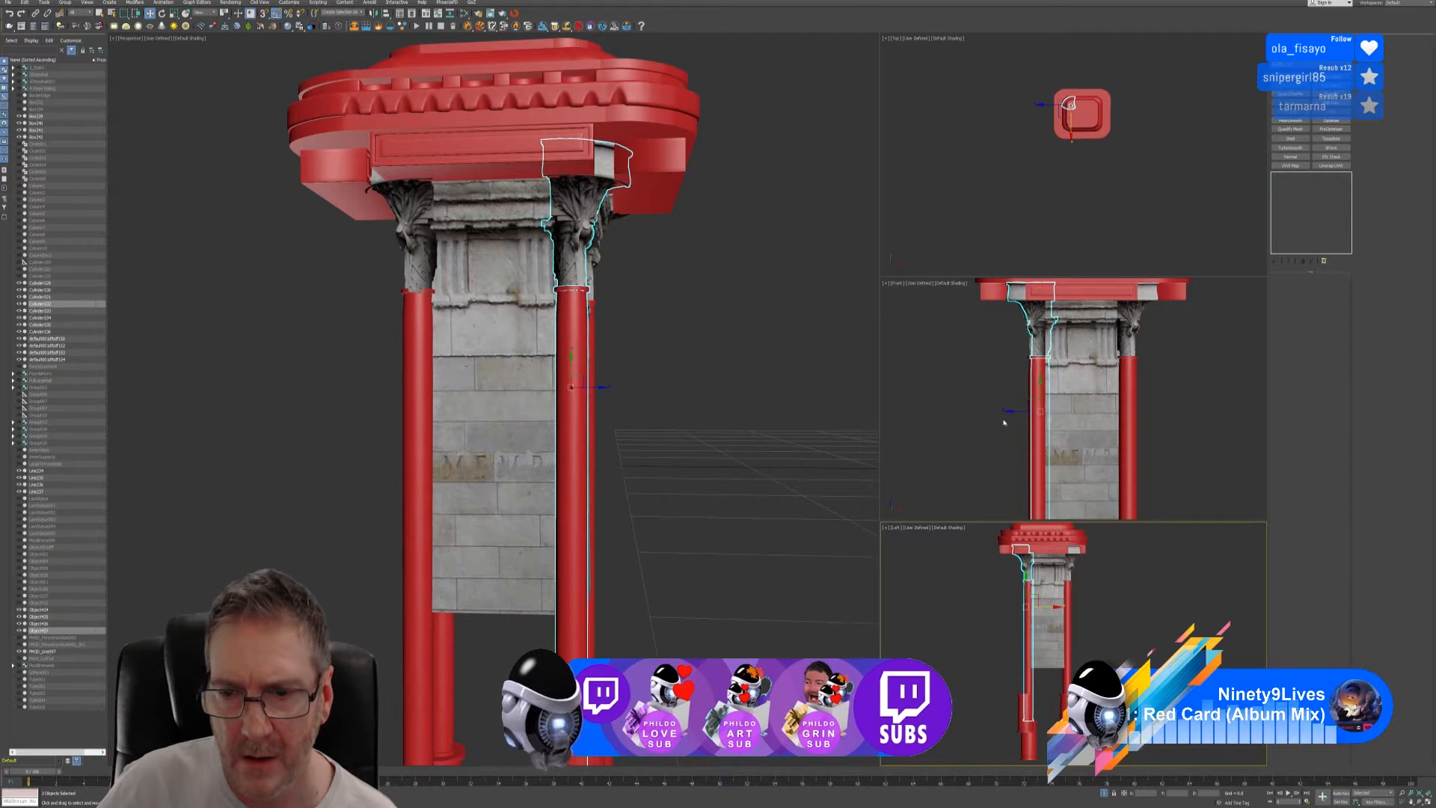
middle_drag(1005, 422, 1000, 424)
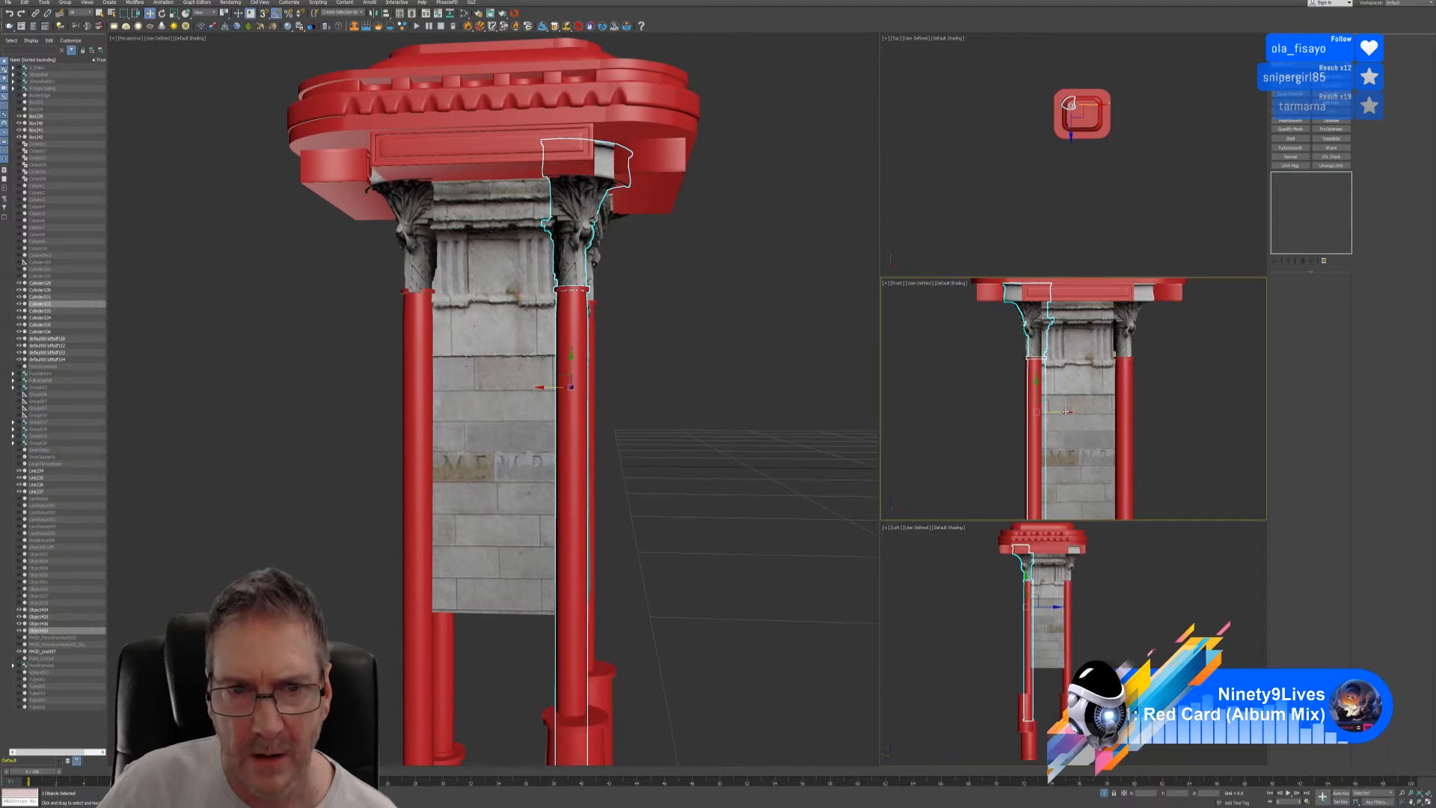
drag(1066, 412, 1063, 409)
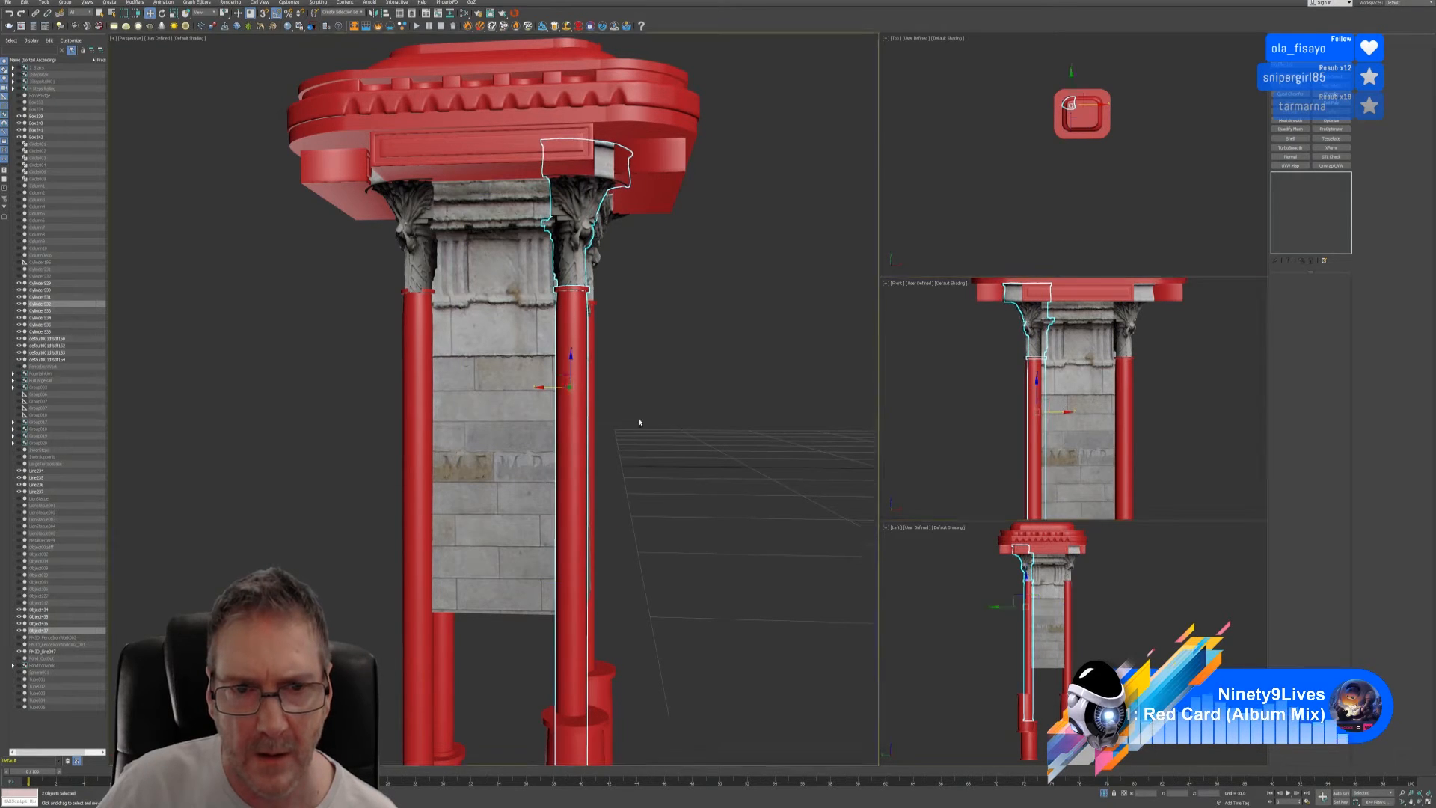
- Nudge the rear-left capital and shaft slightly along the side face to fit the side panel
alt+middle_drag(629, 421, 579, 427)
drag(544, 386, 547, 387)
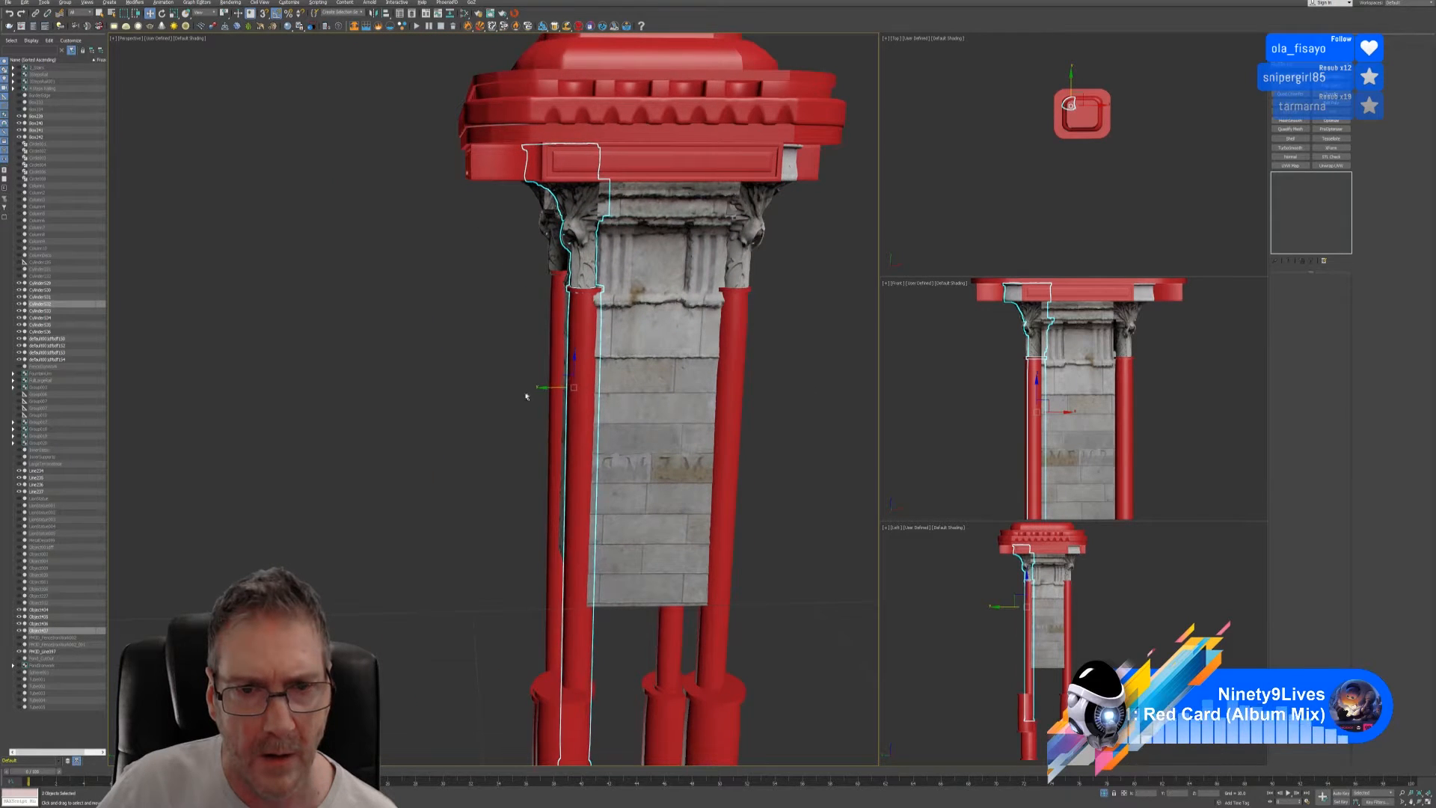
alt+middle_drag(526, 396, 586, 395)
middle_drag(640, 469, 576, 462)
scroll(573, 476, down, 3)
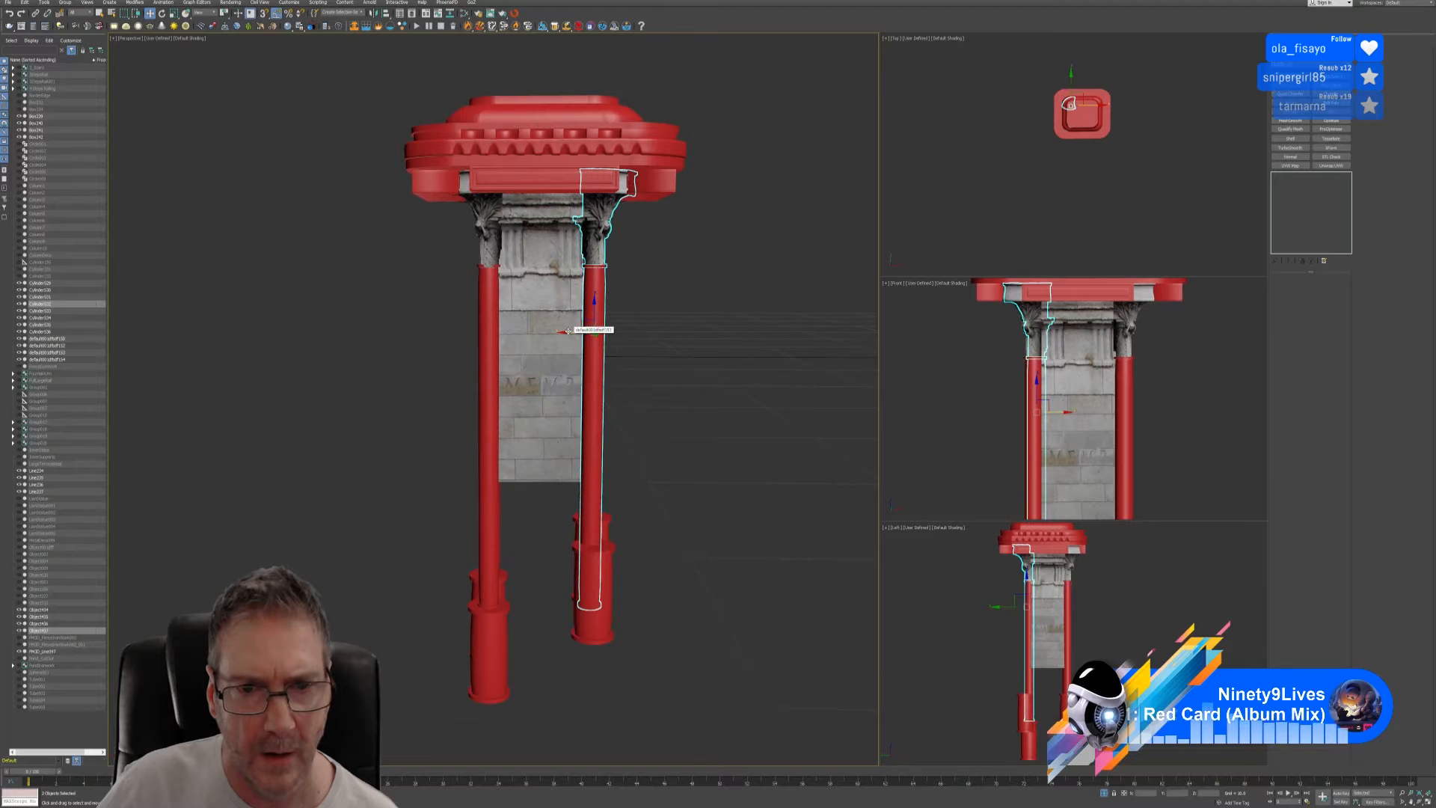
- Shift the rear-left capital and shaft inward along the rear face, against the edge of the rear stone panel
alt+middle_drag(659, 377, 568, 335)
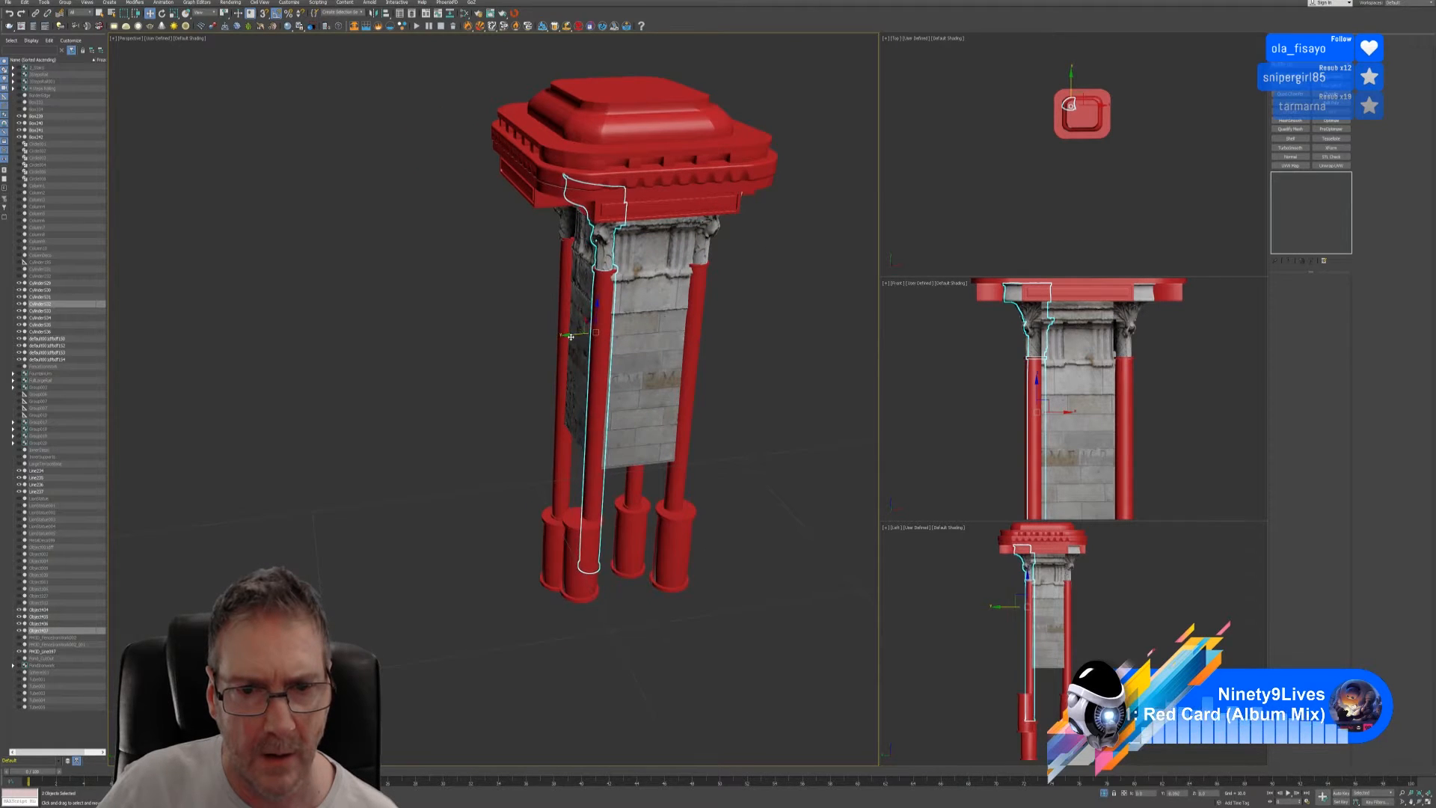
alt+middle_drag(566, 336, 734, 399)
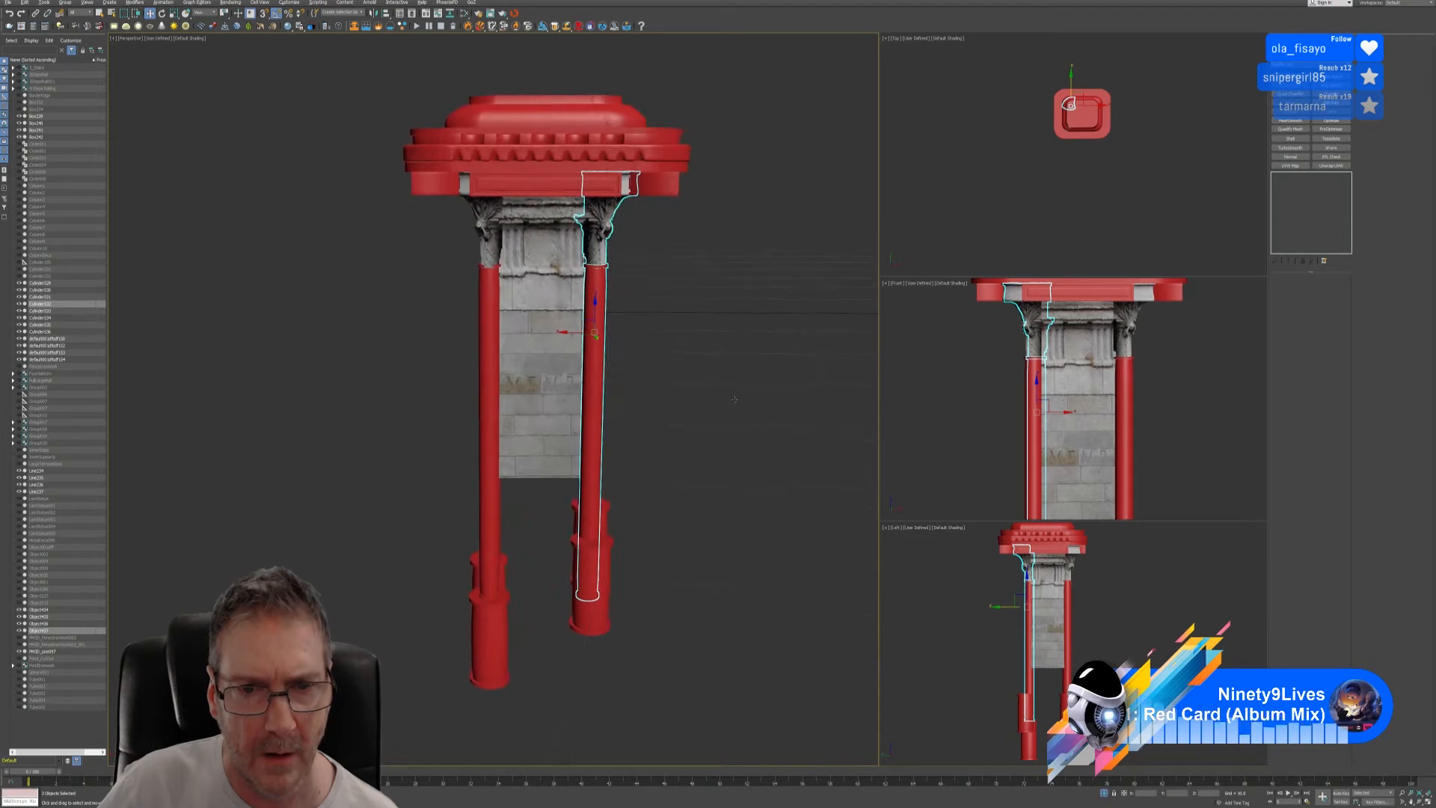
alt+middle_drag(582, 350, 647, 381)
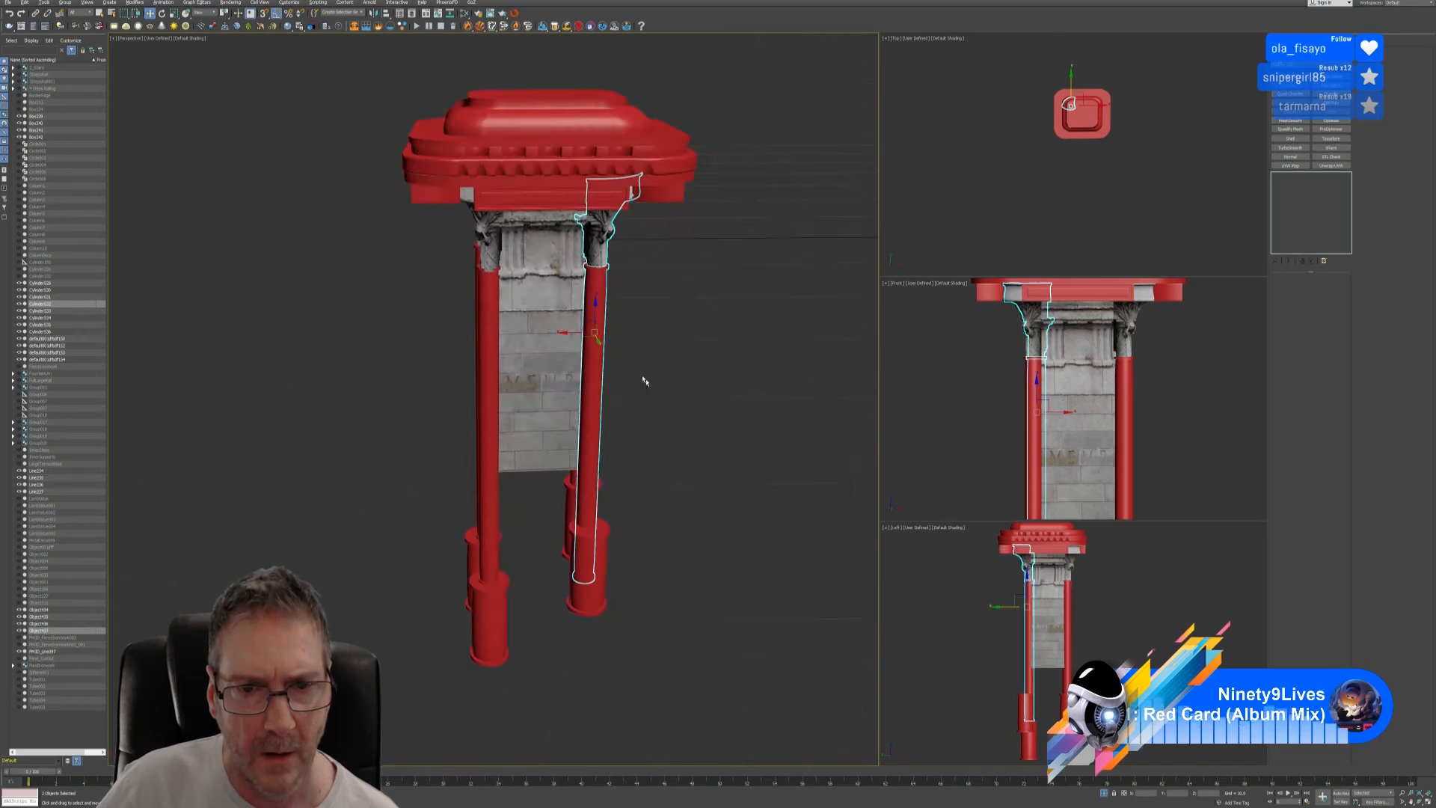
drag(574, 332, 567, 332)
alt+middle_drag(652, 410, 580, 402)
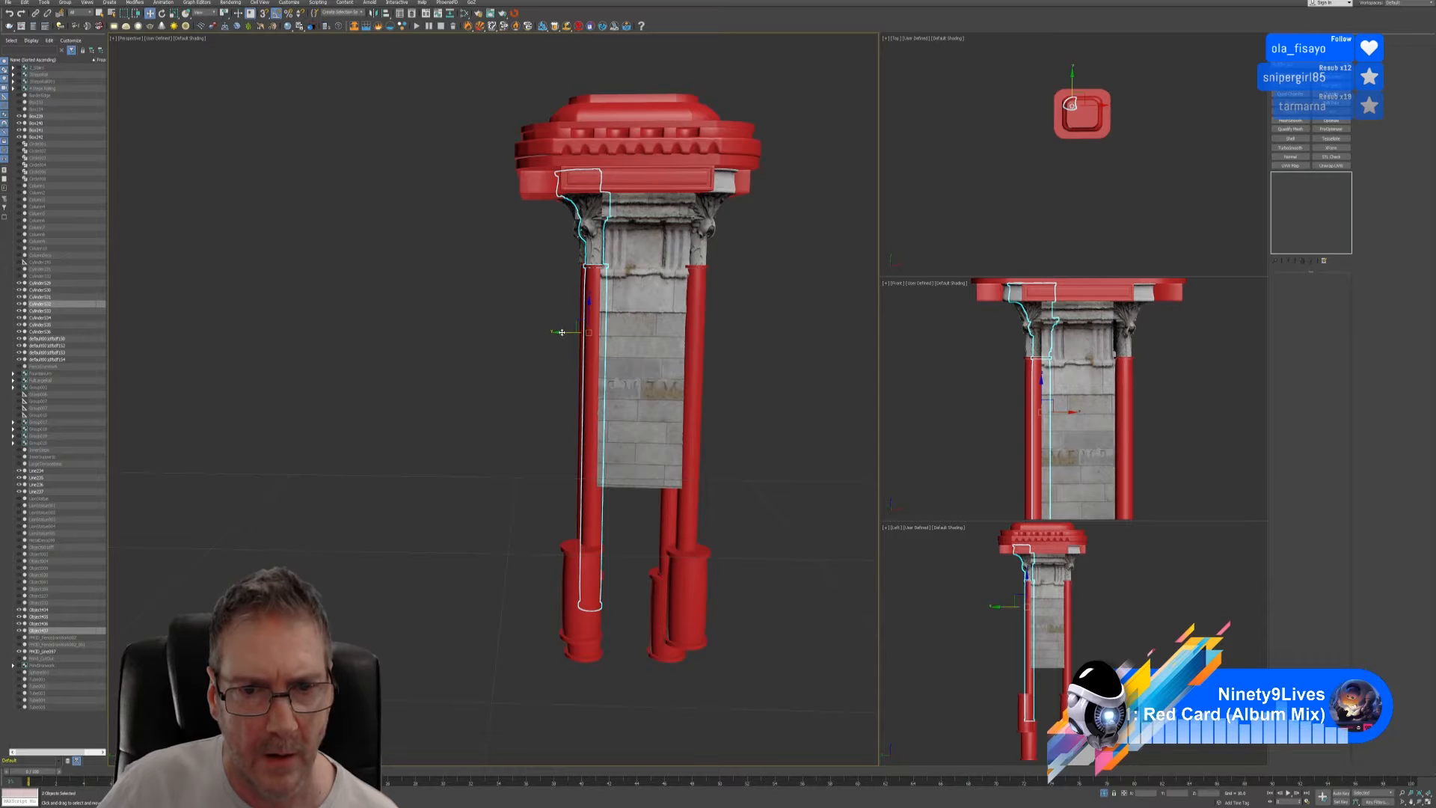
mouse_move(523, 375)
alt+middle_down()
mouse_move(591, 378)
mouse_move(481, 379)
mouse_move(576, 375)
mouse_move(551, 376)
alt+middle_up()
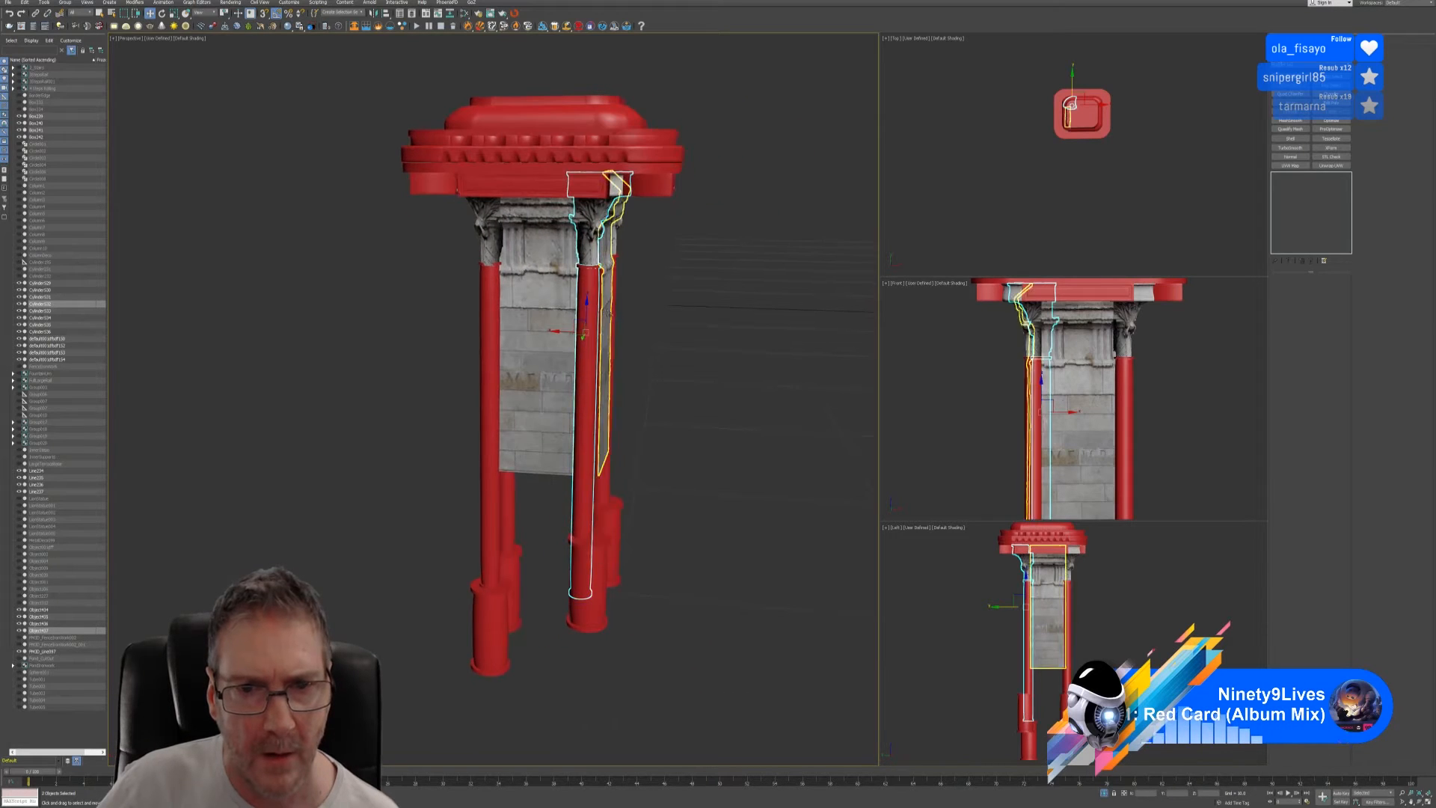
- Select the stone panel on the pillar's left side and move it inward between its two corner columns
click(607, 314)
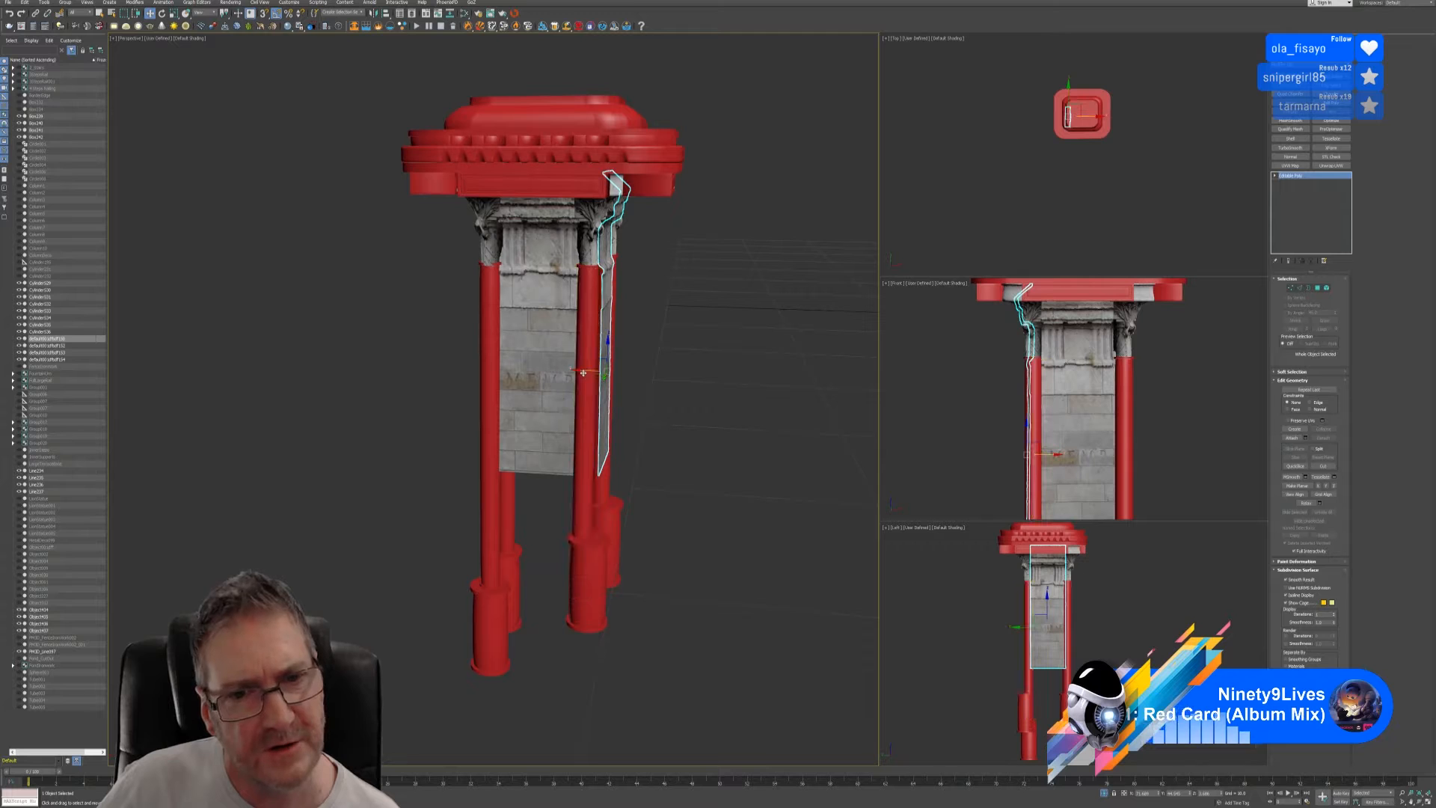
drag(583, 372, 578, 372)
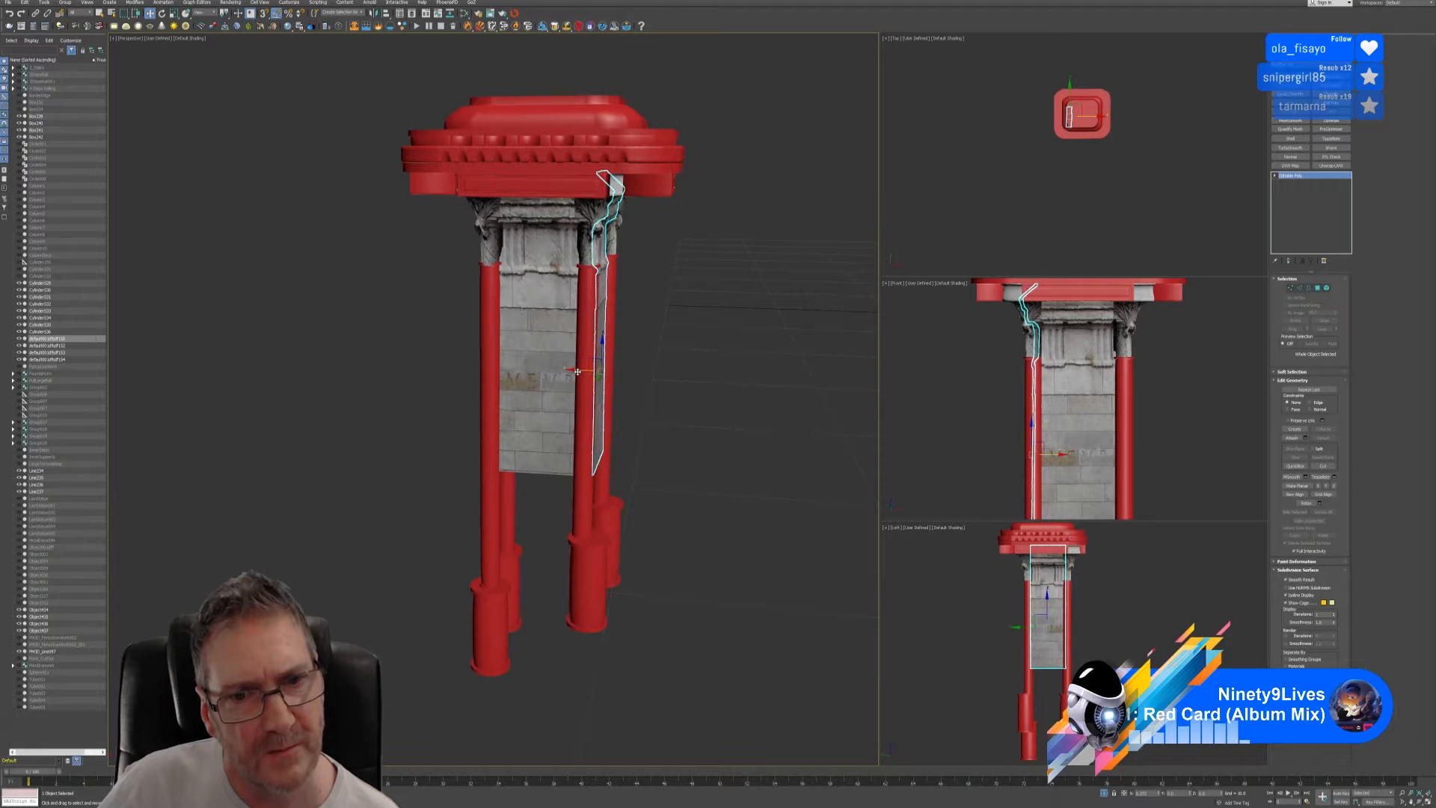
alt+middle_drag(666, 367, 603, 360)
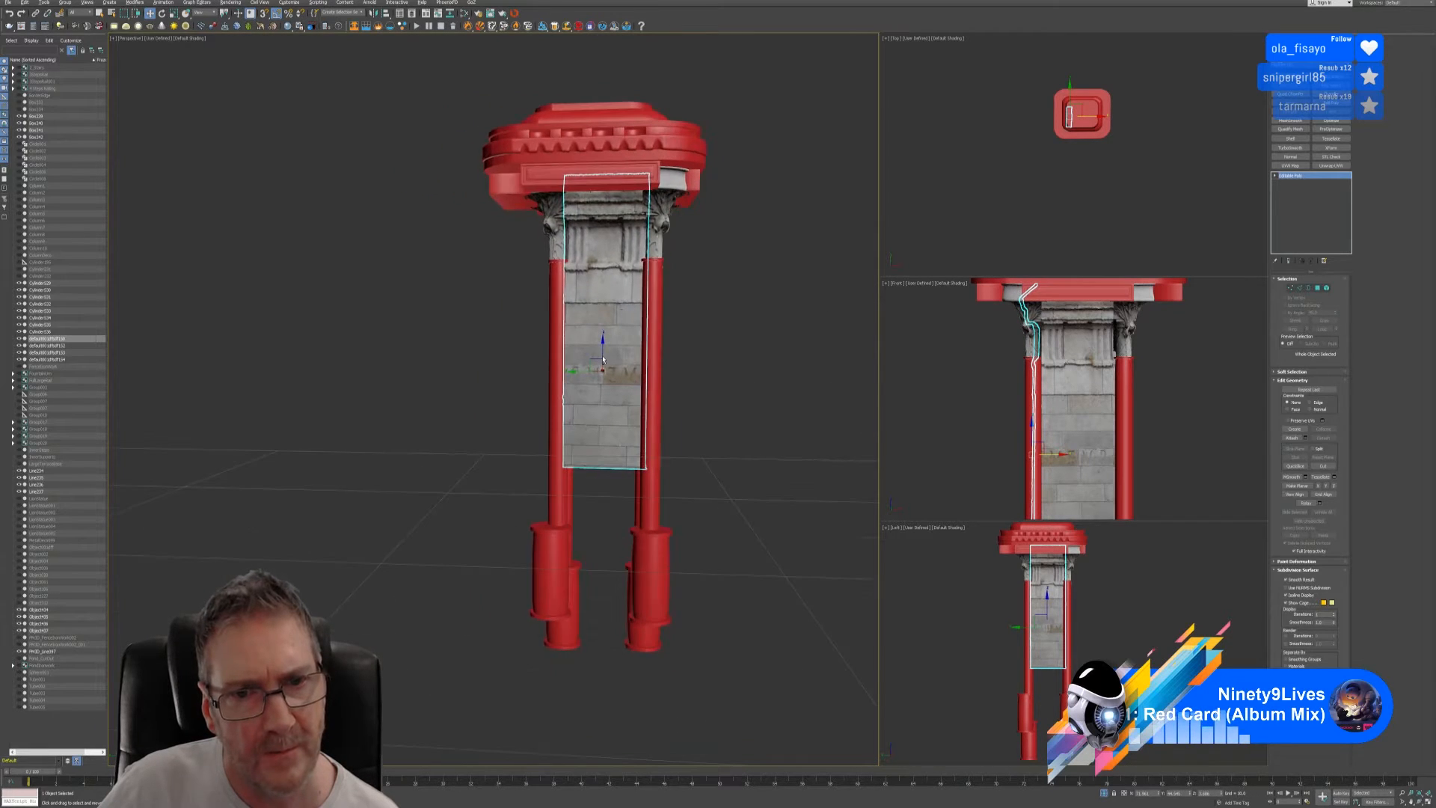
click(678, 339)
alt+middle_drag(686, 347, 770, 349)
alt+middle_drag(579, 350, 651, 397)
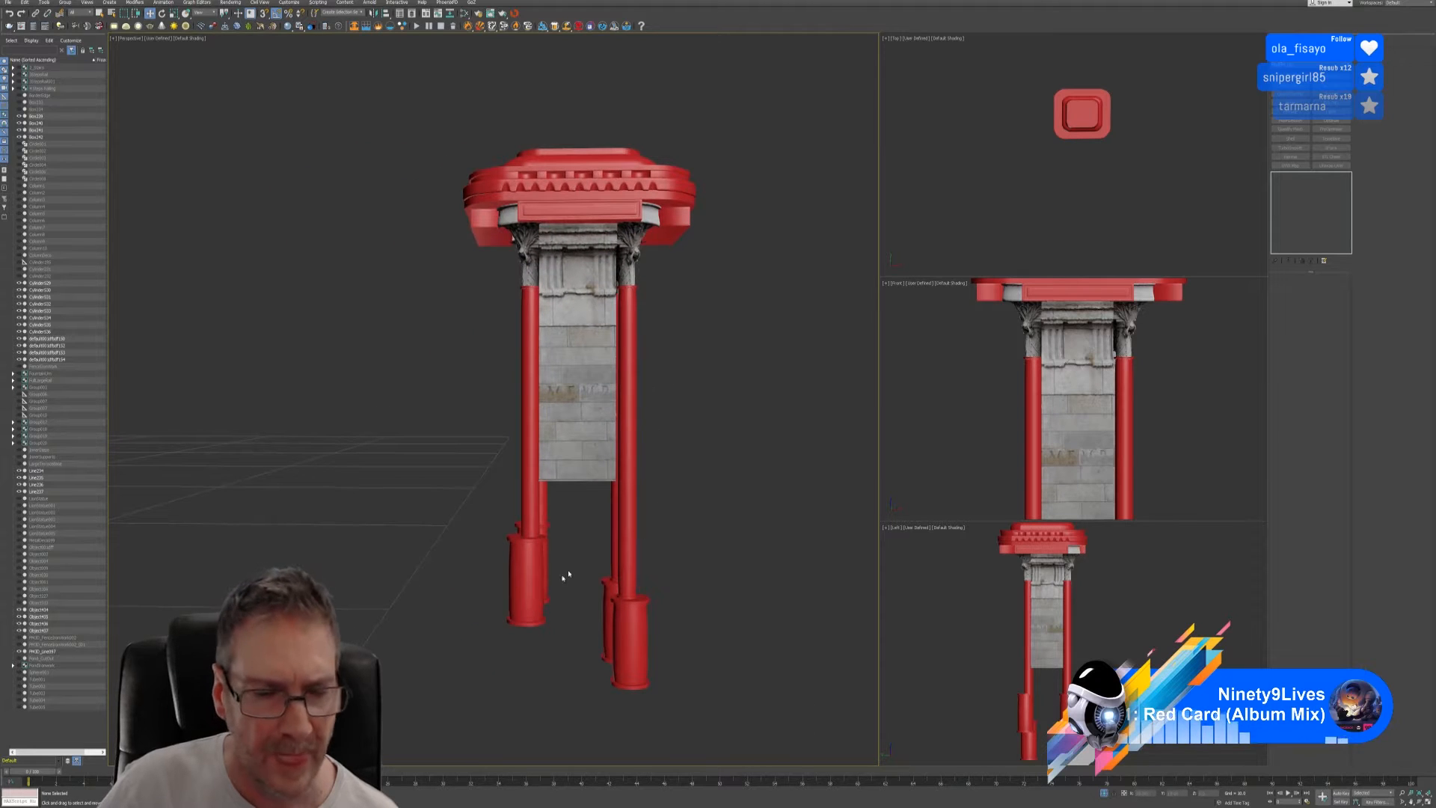
- Add Edit Poly to the front-left shaft and raise its lower-end vertices in View coordinates to the stone panel's bottom edge
click(528, 523)
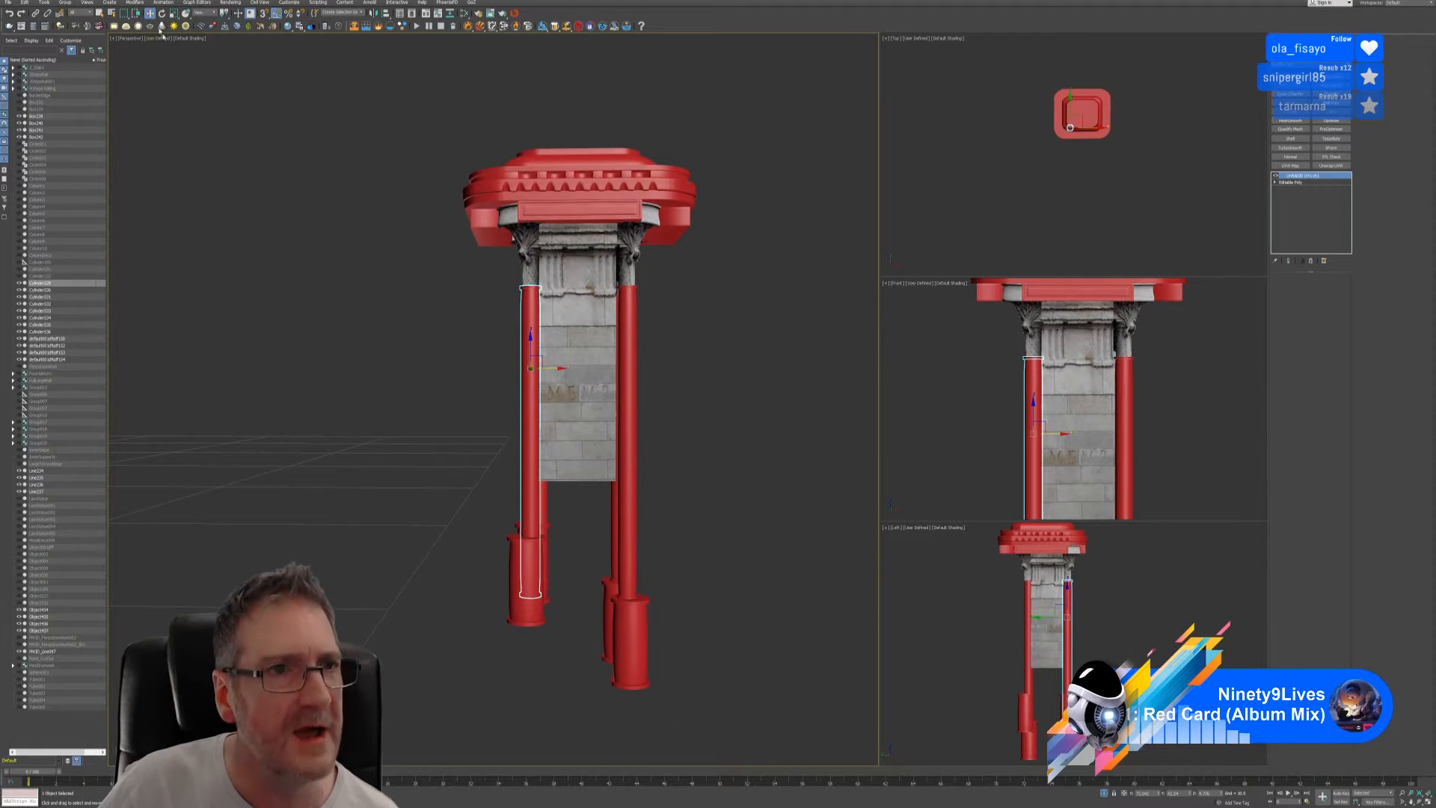
click(1332, 105)
click(1291, 338)
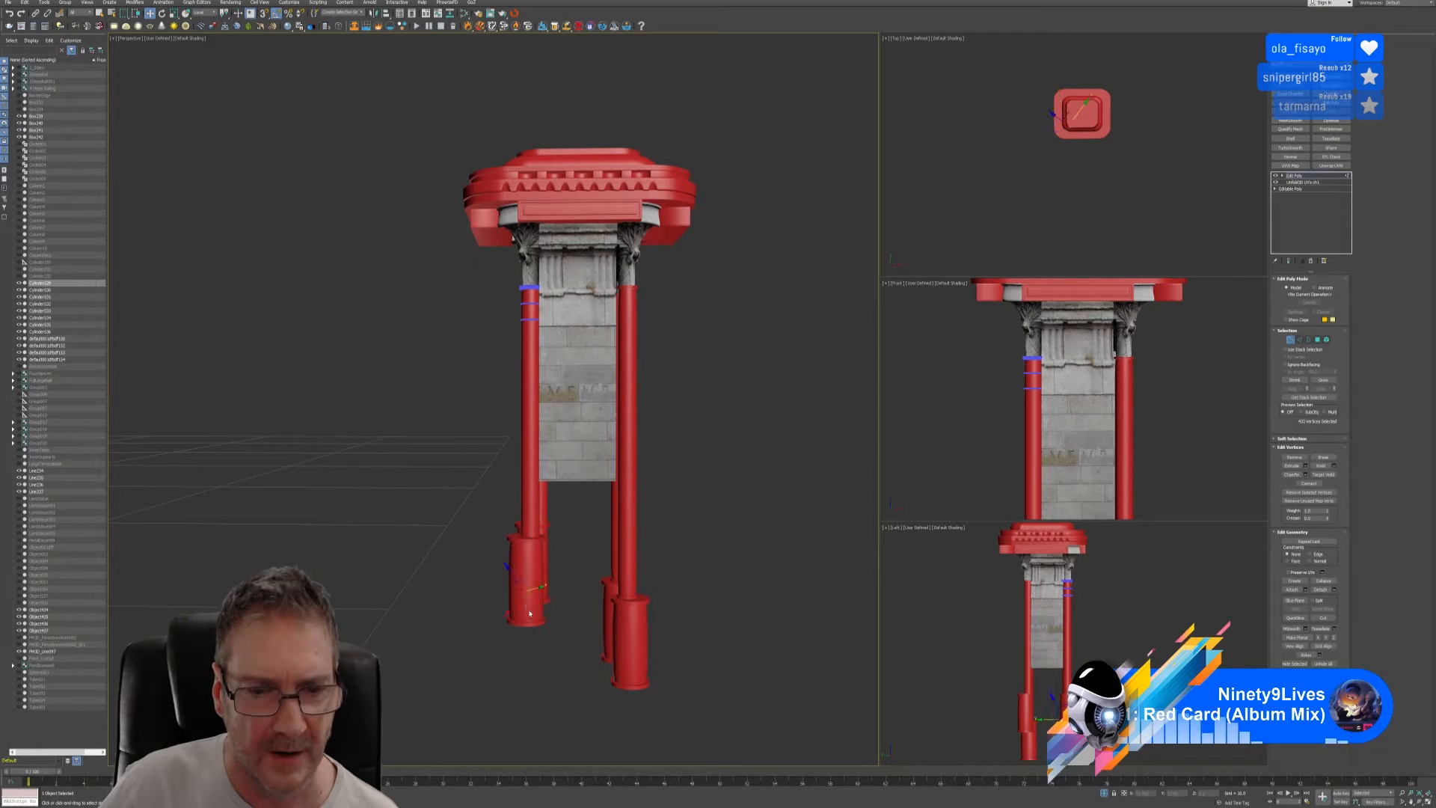
click(207, 13)
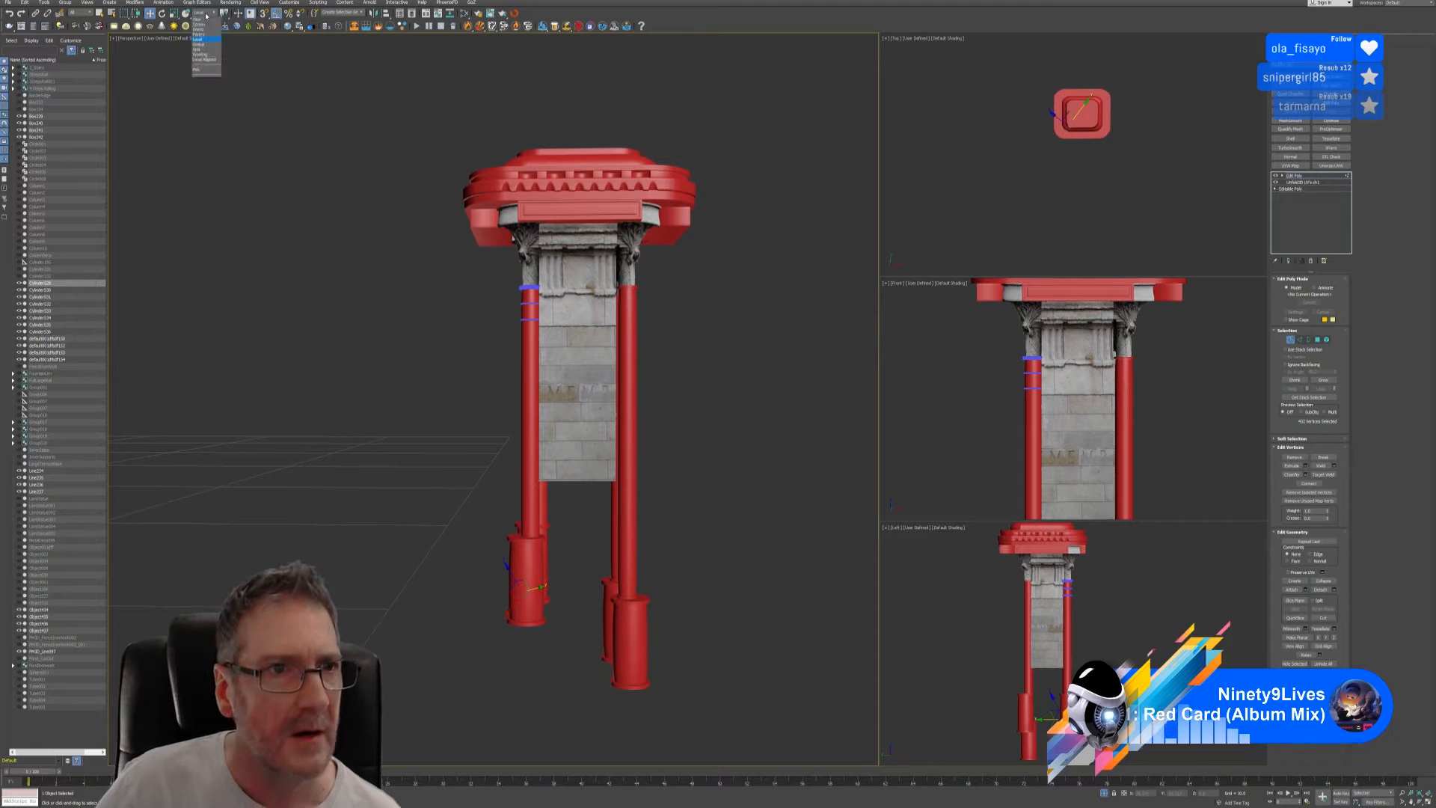
click(199, 20)
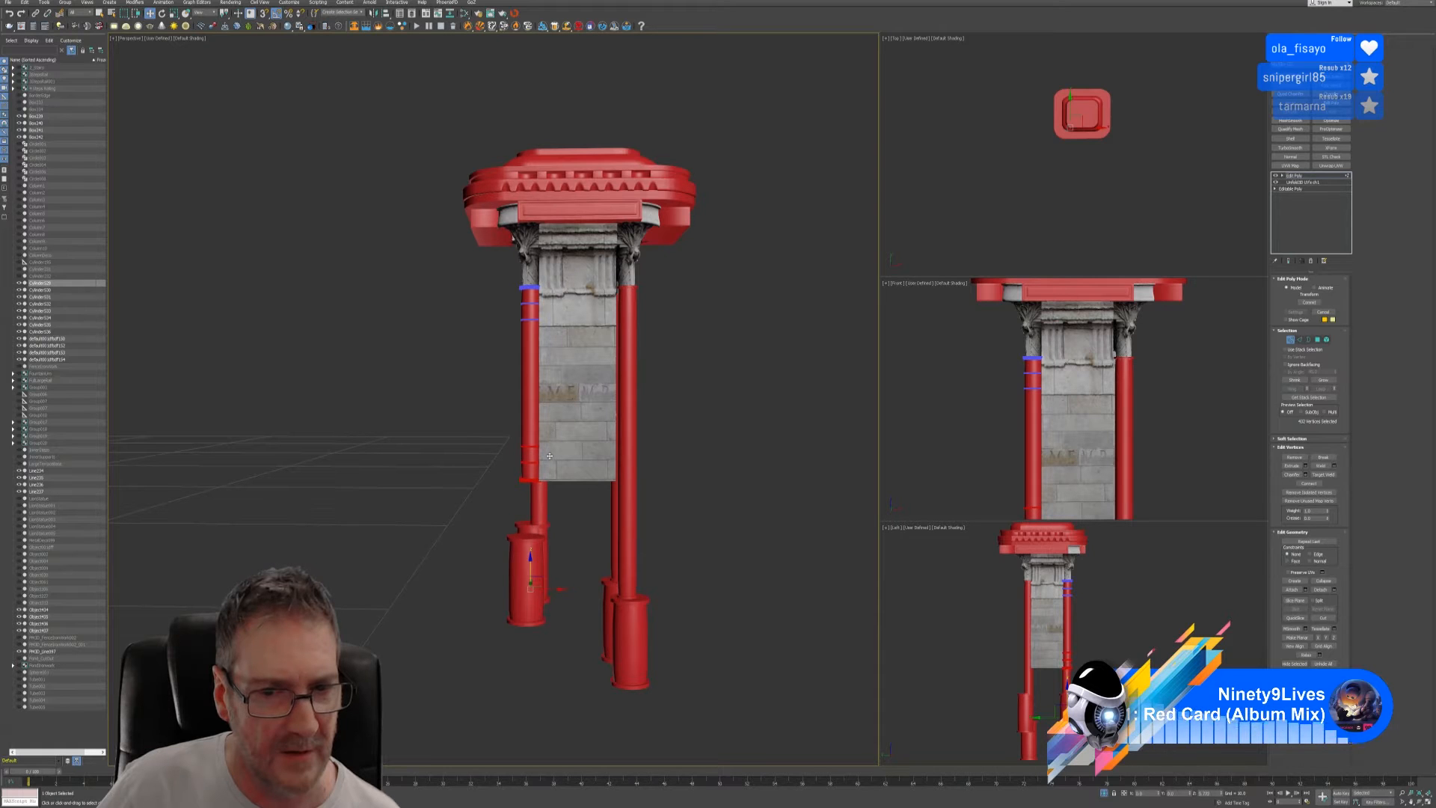
drag(549, 457, 550, 457)
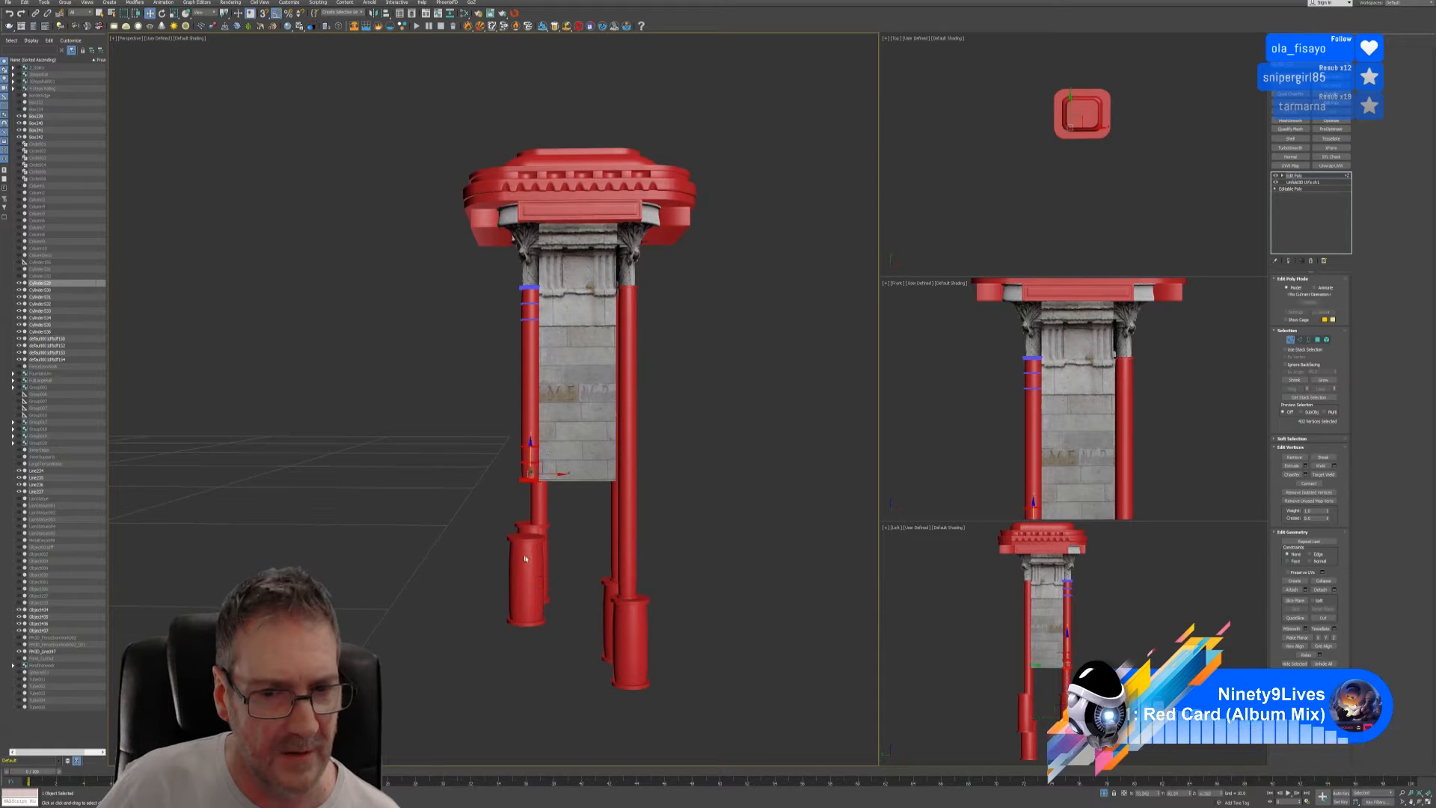
click(1290, 339)
- Select the front-left column's base and center its pivot on the object
click(532, 551)
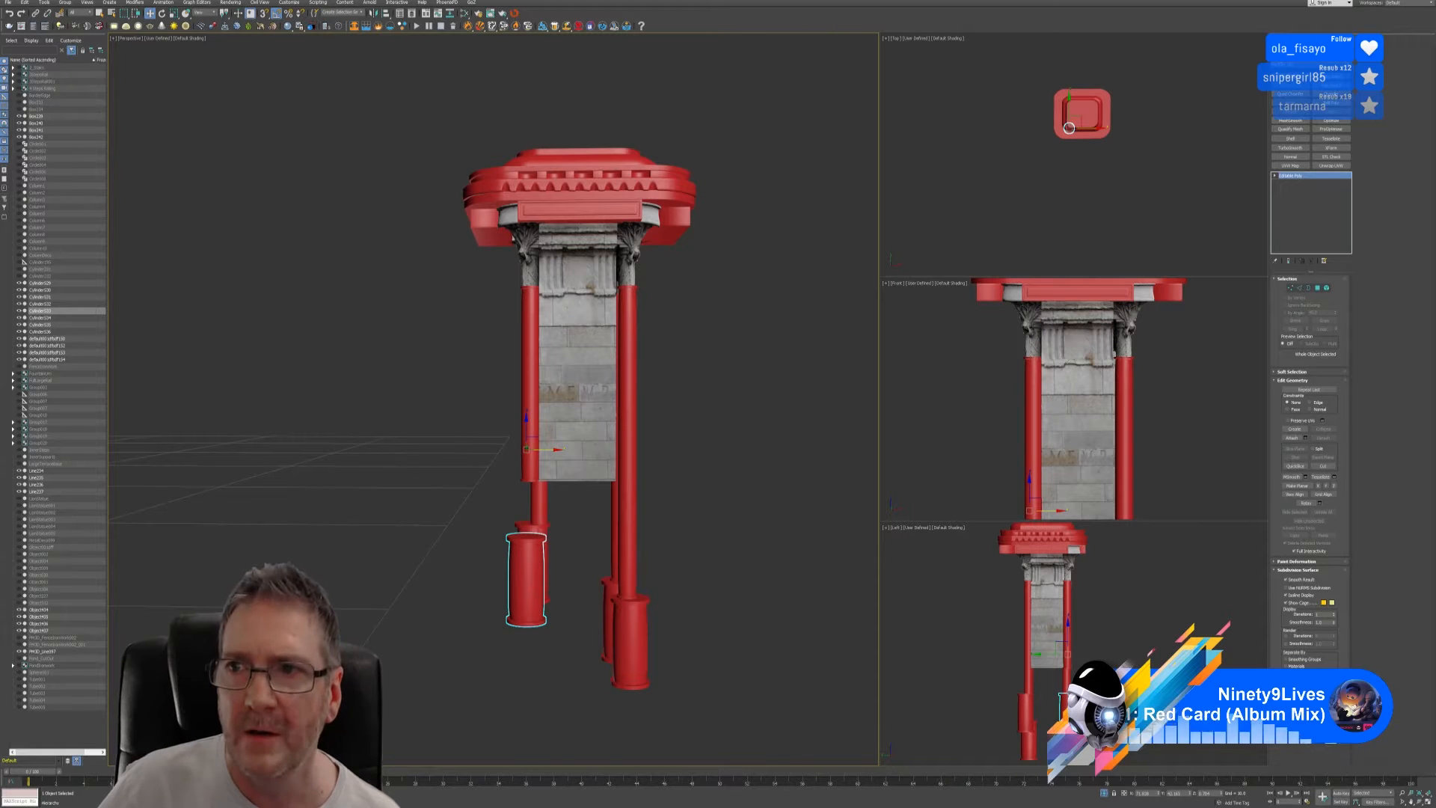
click(1300, 40)
click(1307, 95)
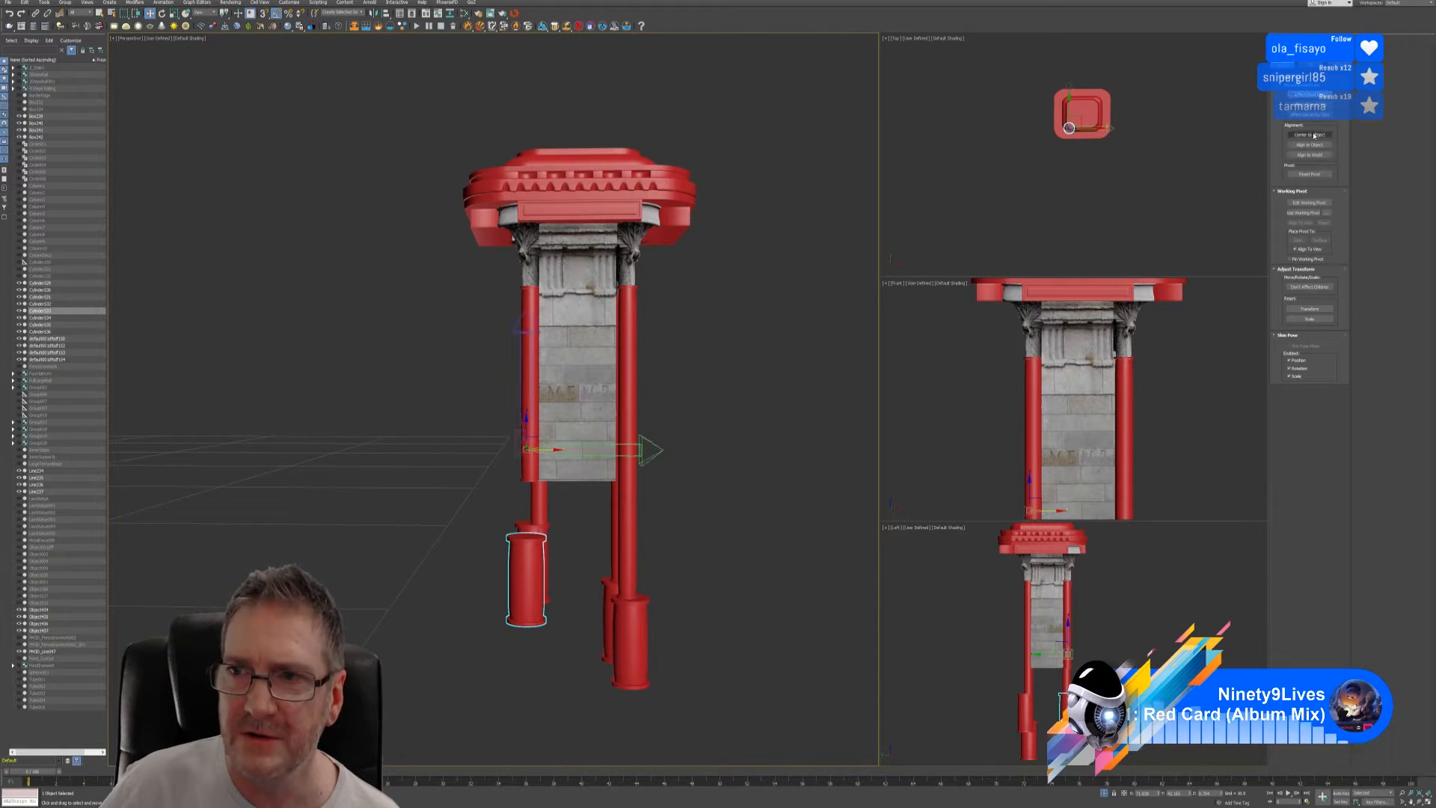
click(1309, 135)
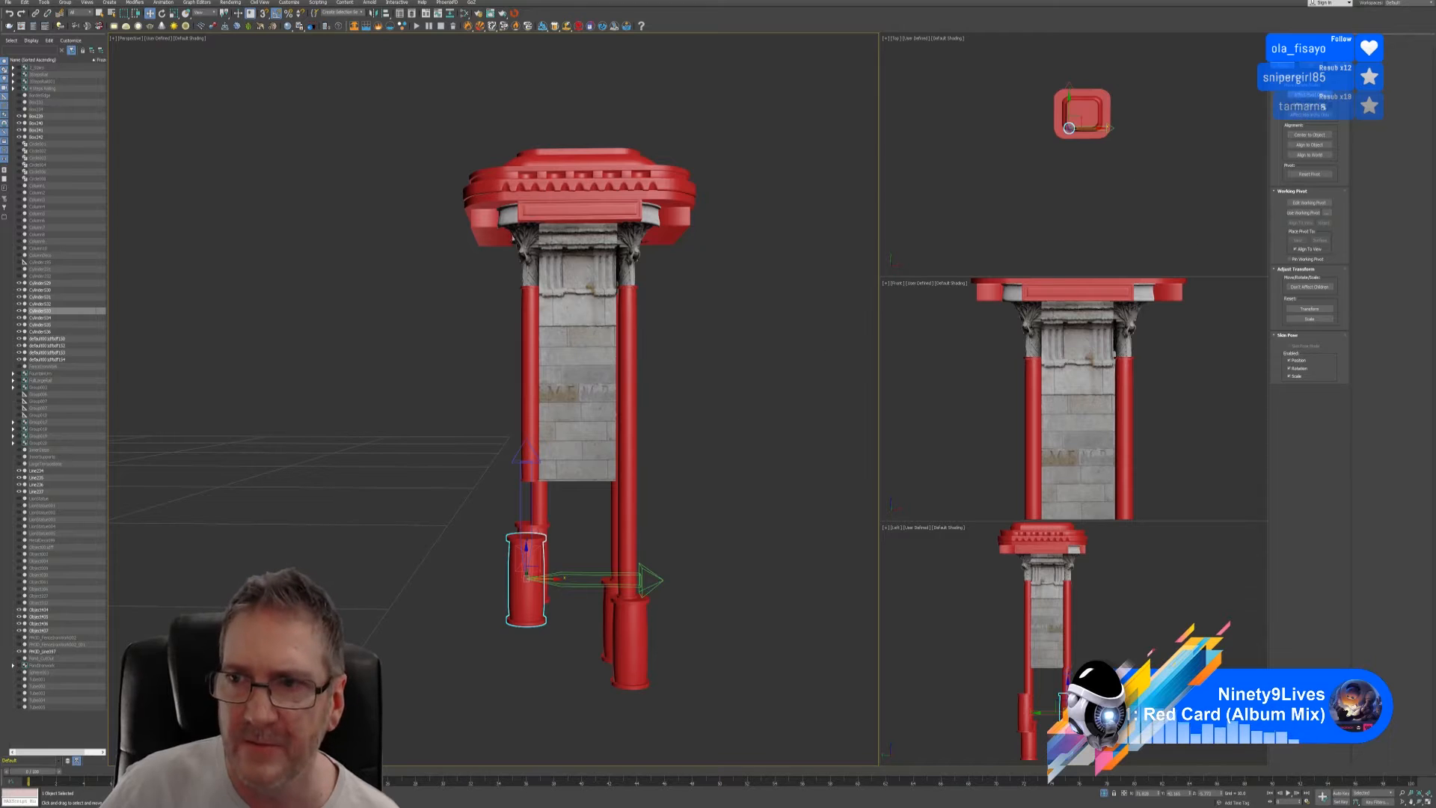
click(1301, 97)
- Raise the front-left column's base straight up until its top meets the shaft's lower end at the stone panel's bottom edge
drag(527, 548, 555, 493)
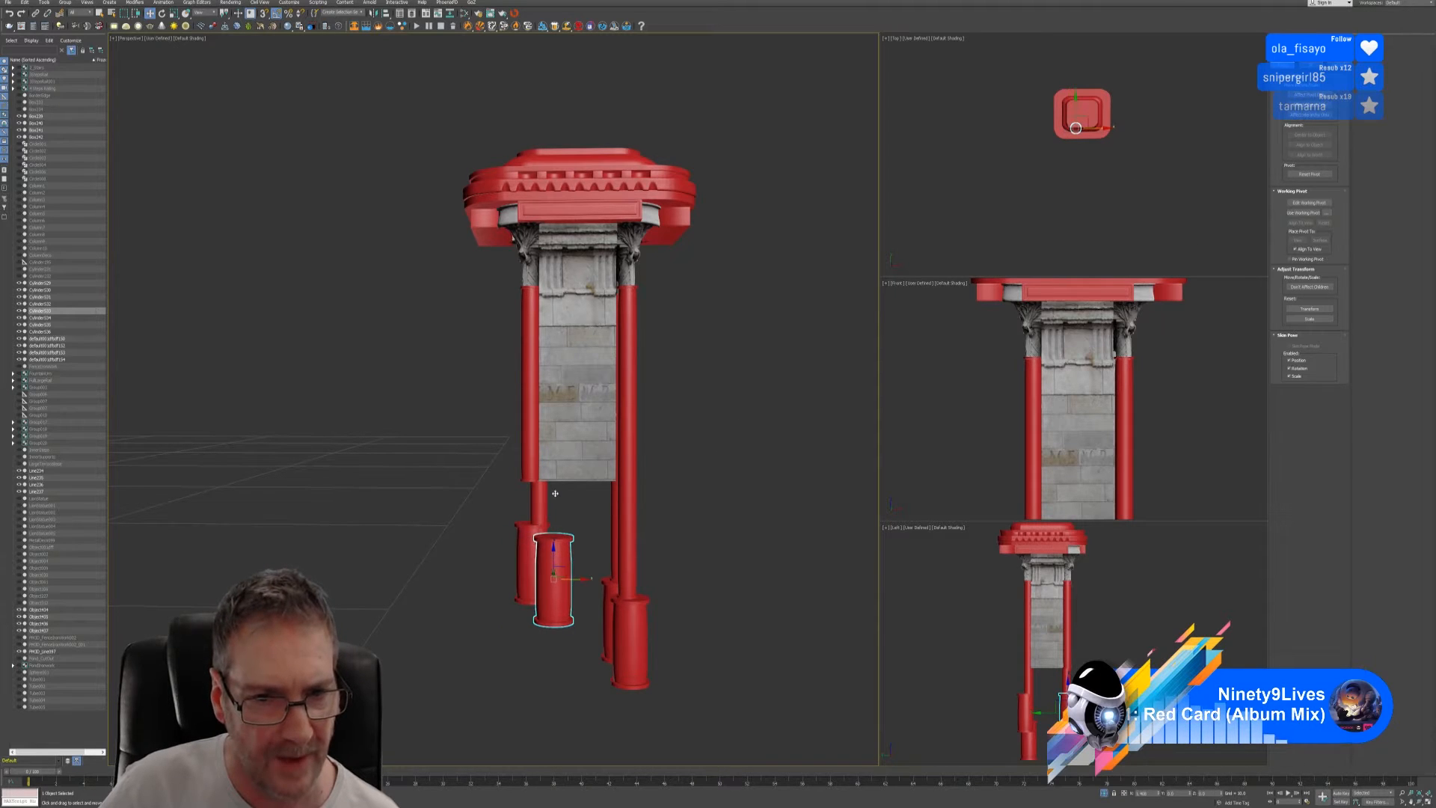
key(ctrl+z)
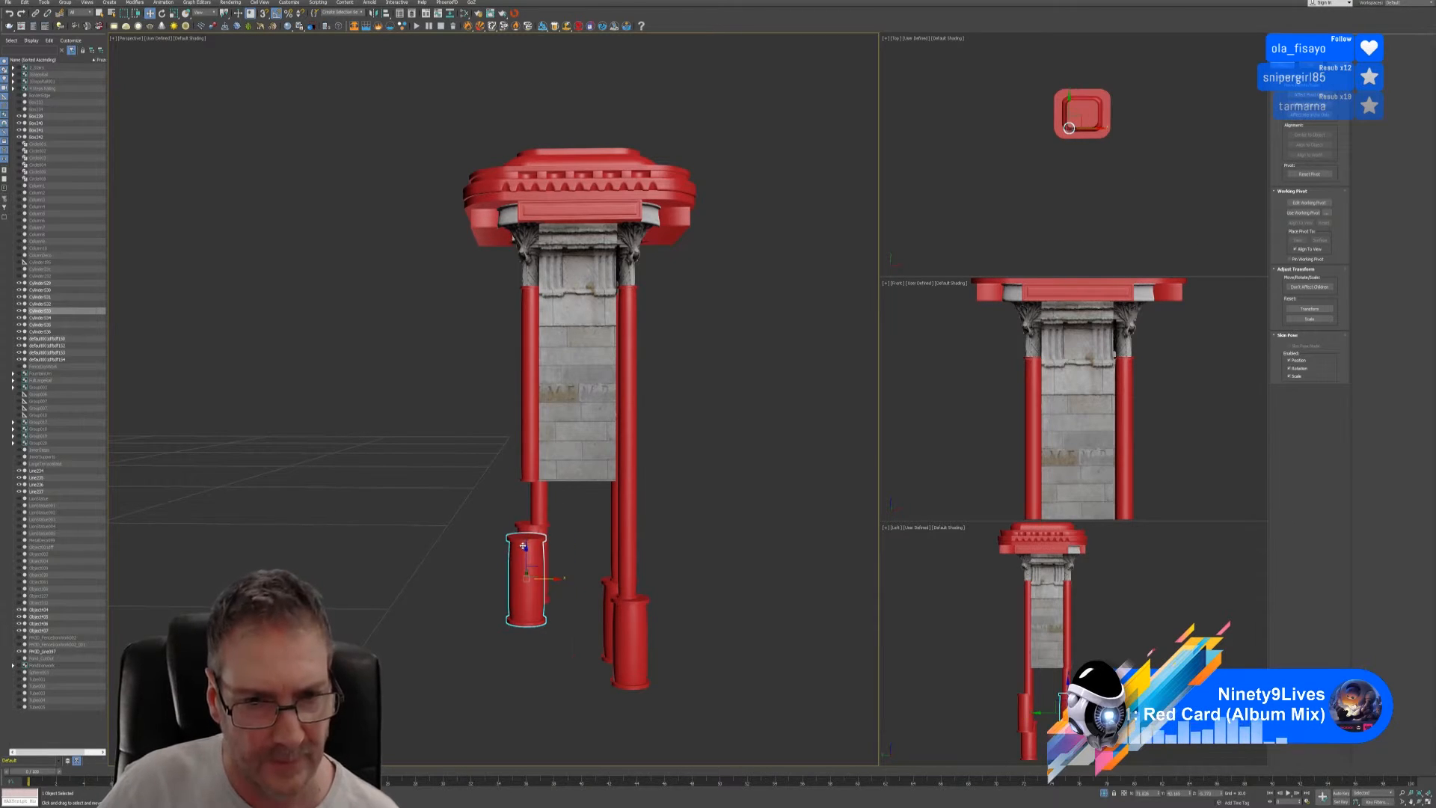
drag(523, 548, 546, 505)
scroll(544, 504, up, 5)
scroll(526, 514, up, 3)
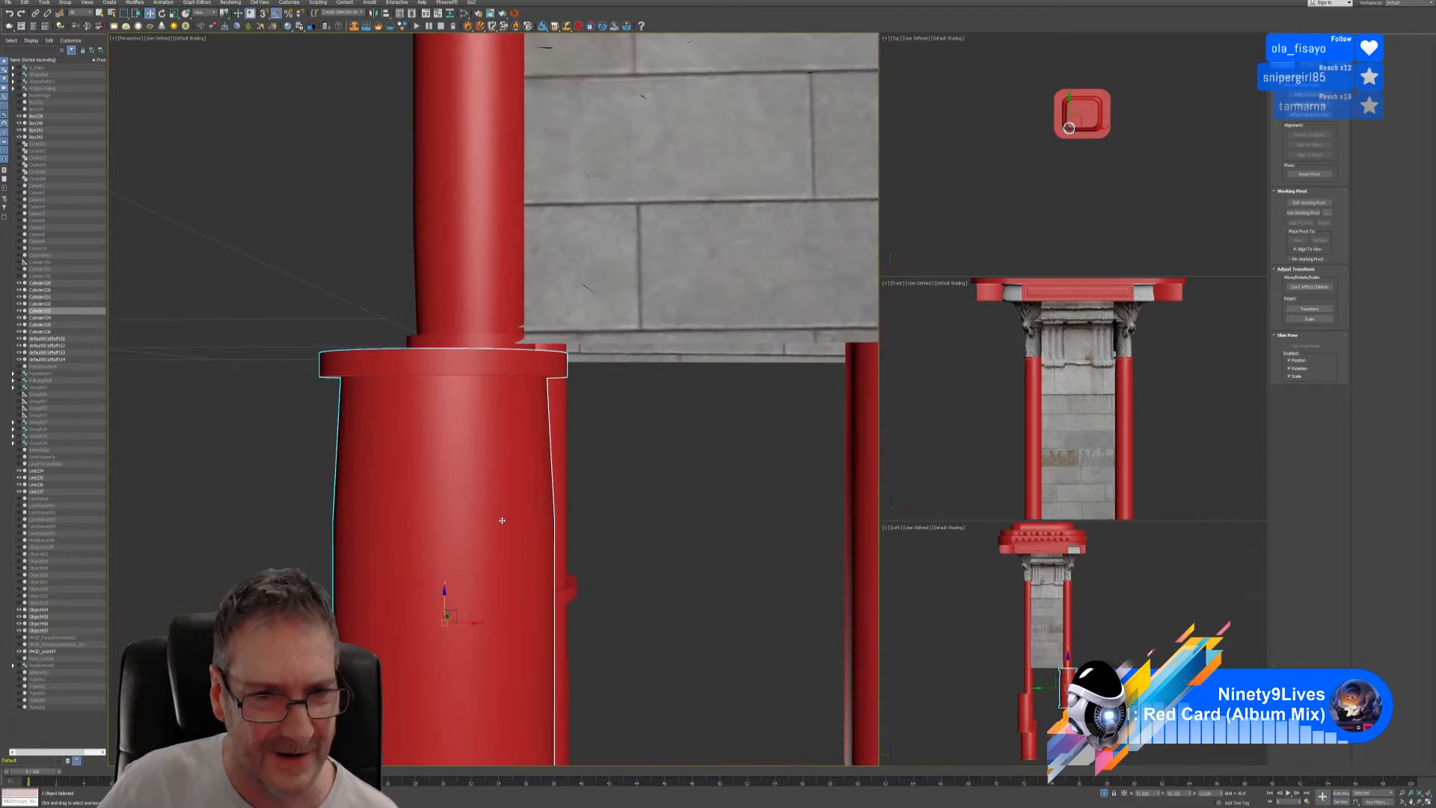
middle_drag(482, 521, 524, 609)
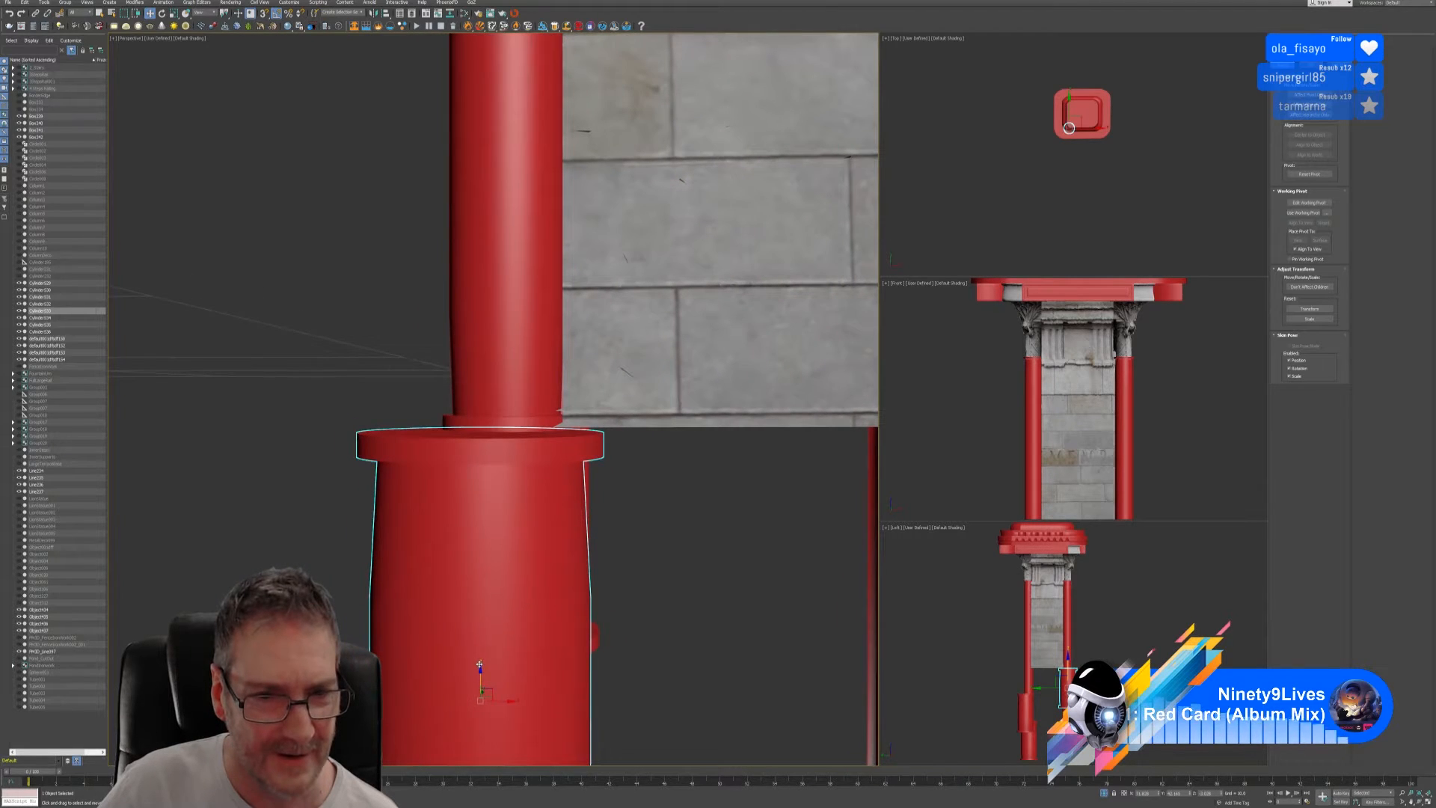
drag(479, 665, 484, 657)
- Shorten the front-left shaft by raising its lower-end vertices to the top of the panel's inscribed stone course
scroll(506, 653, down, 8)
middle_drag(436, 570, 516, 507)
click(499, 460)
click(627, 479)
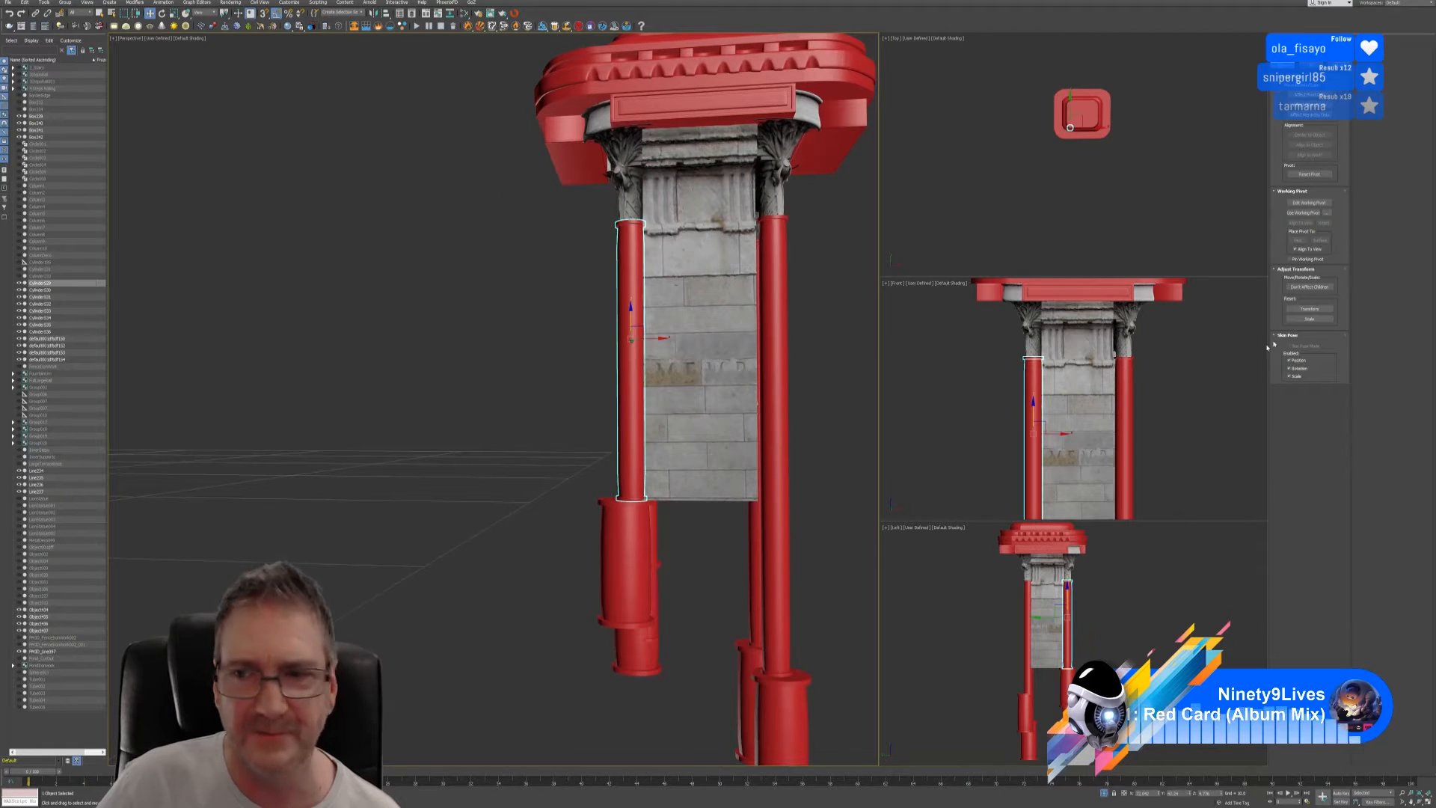
click(1288, 39)
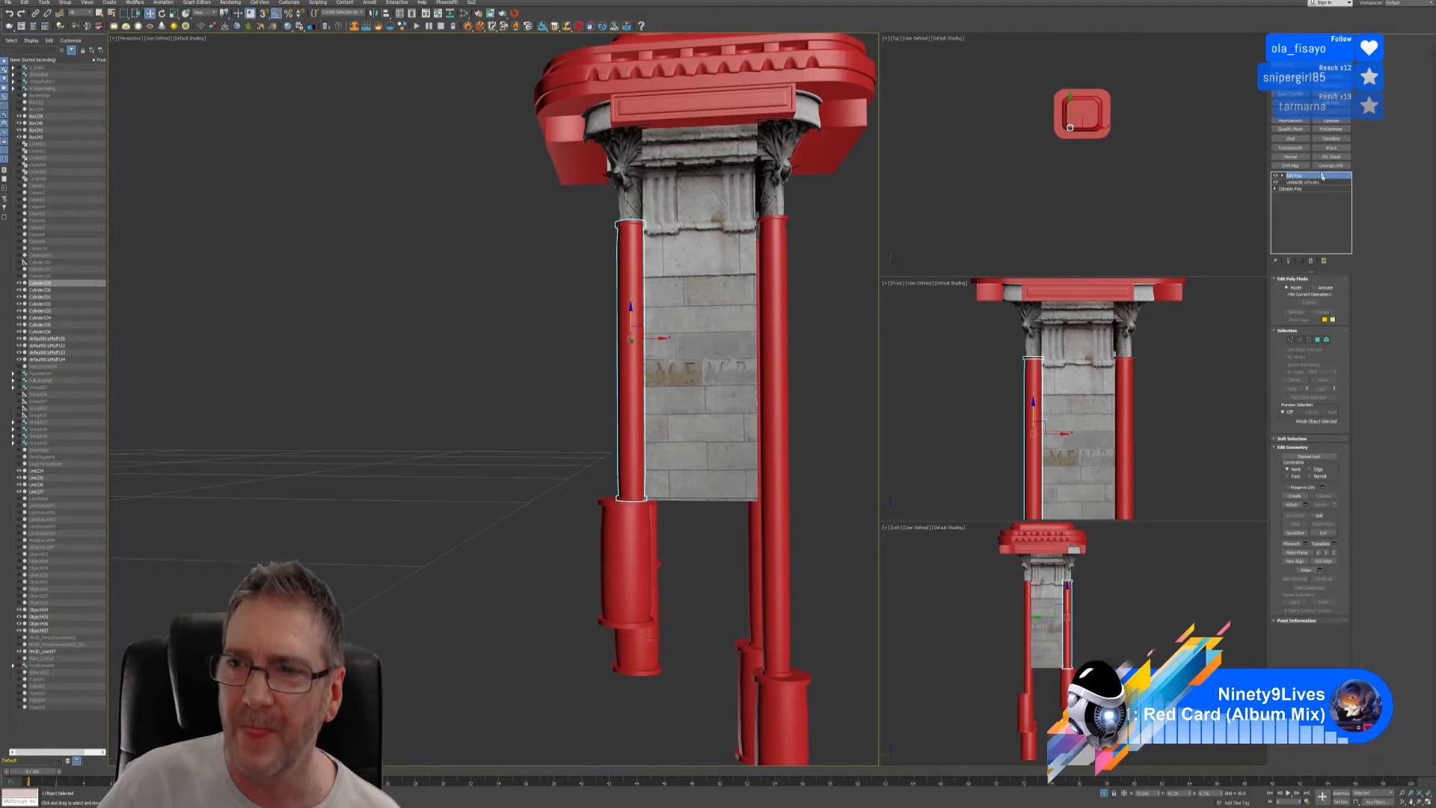
click(1290, 340)
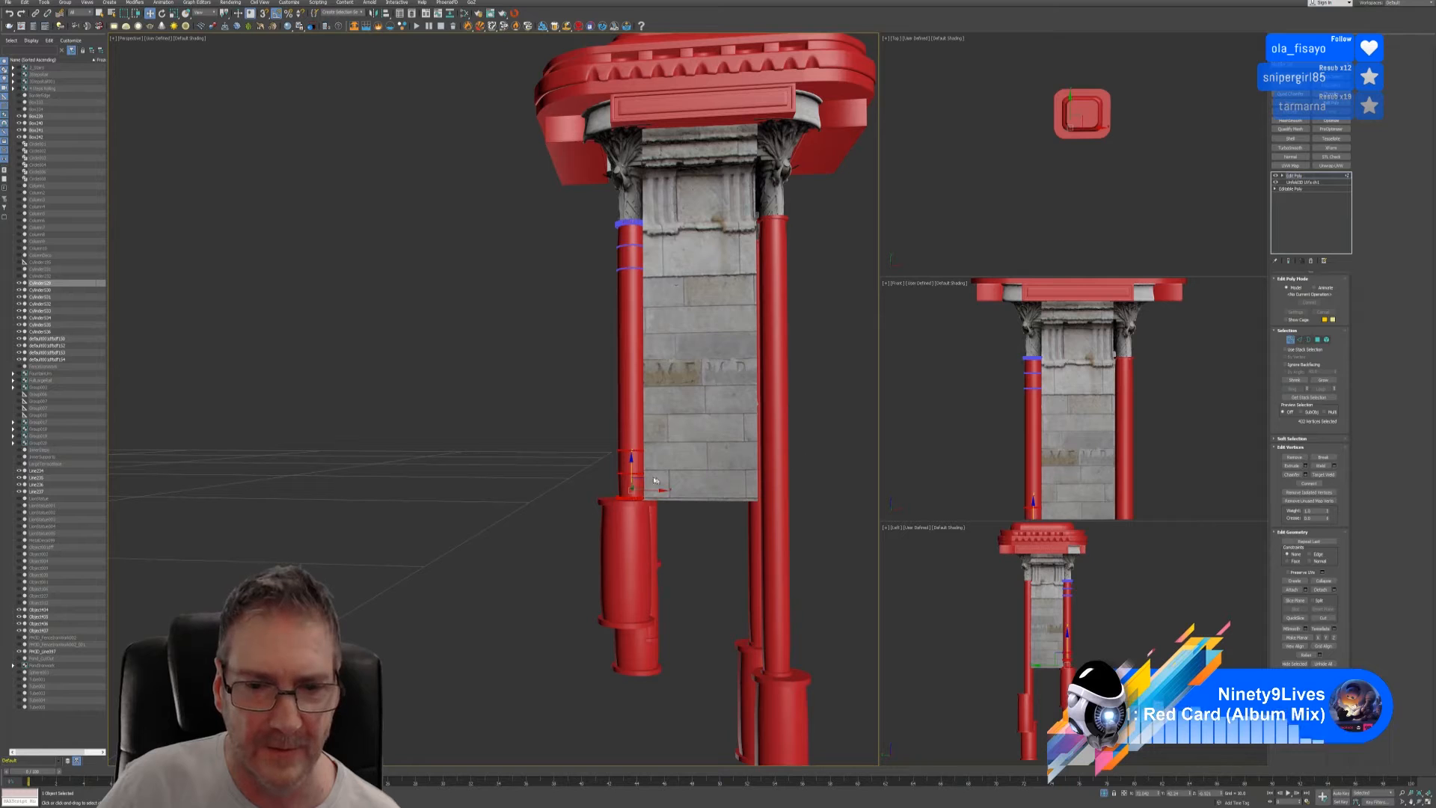
drag(631, 468, 660, 333)
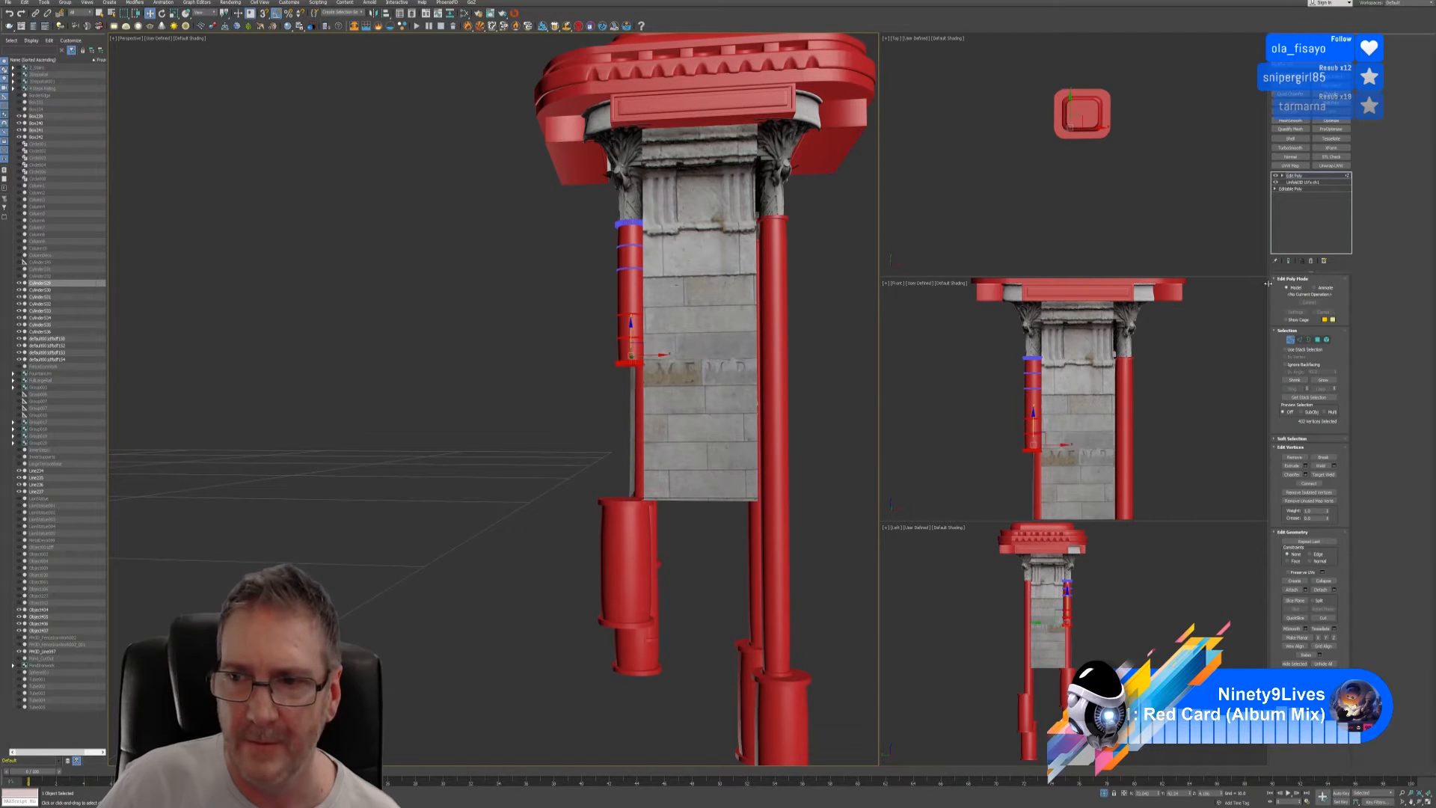
click(1290, 341)
- Raise the front-left base so its underside aligns with the panel's bottom edge, and lower the shaft's end vertices onto the base's top
click(627, 533)
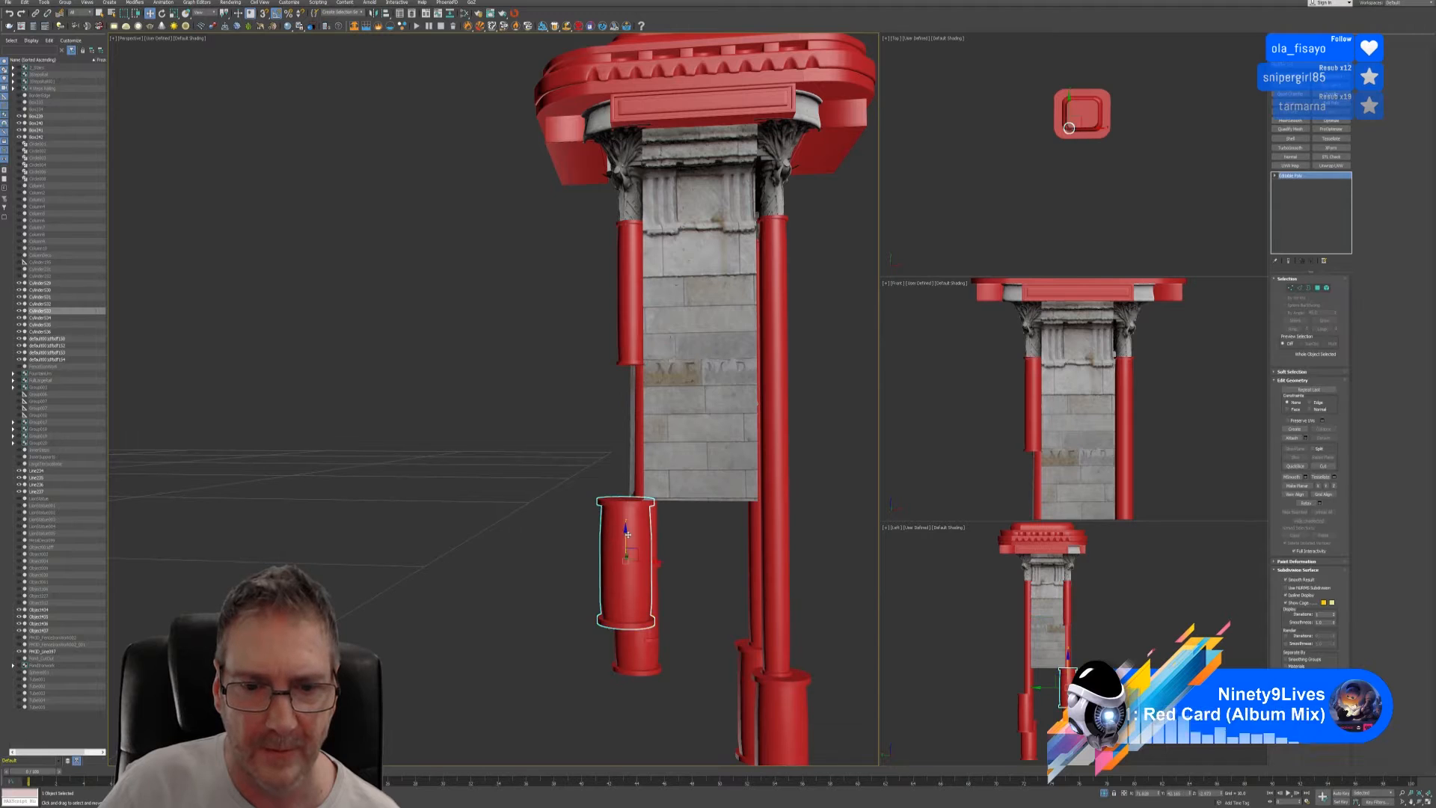
drag(627, 532, 657, 413)
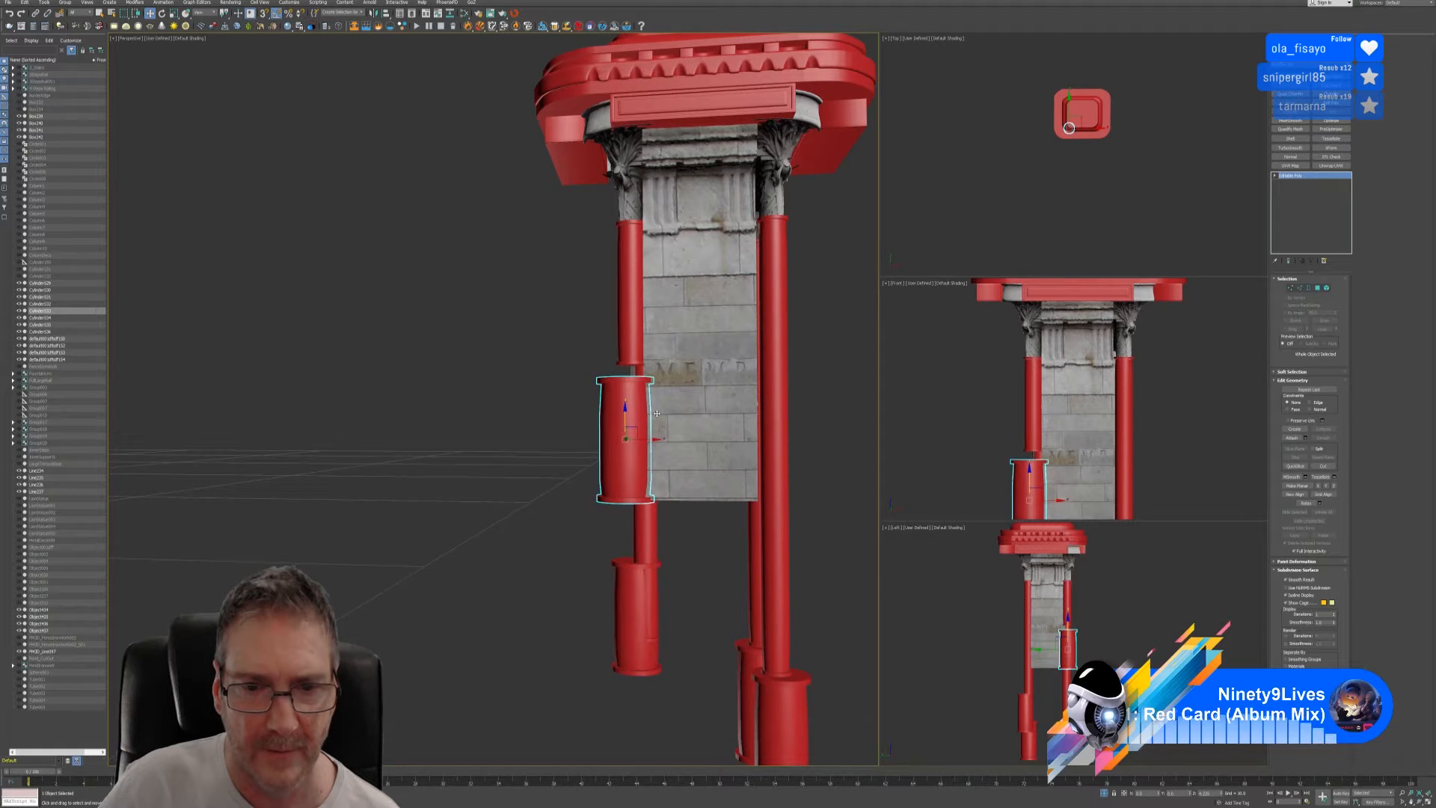
click(632, 323)
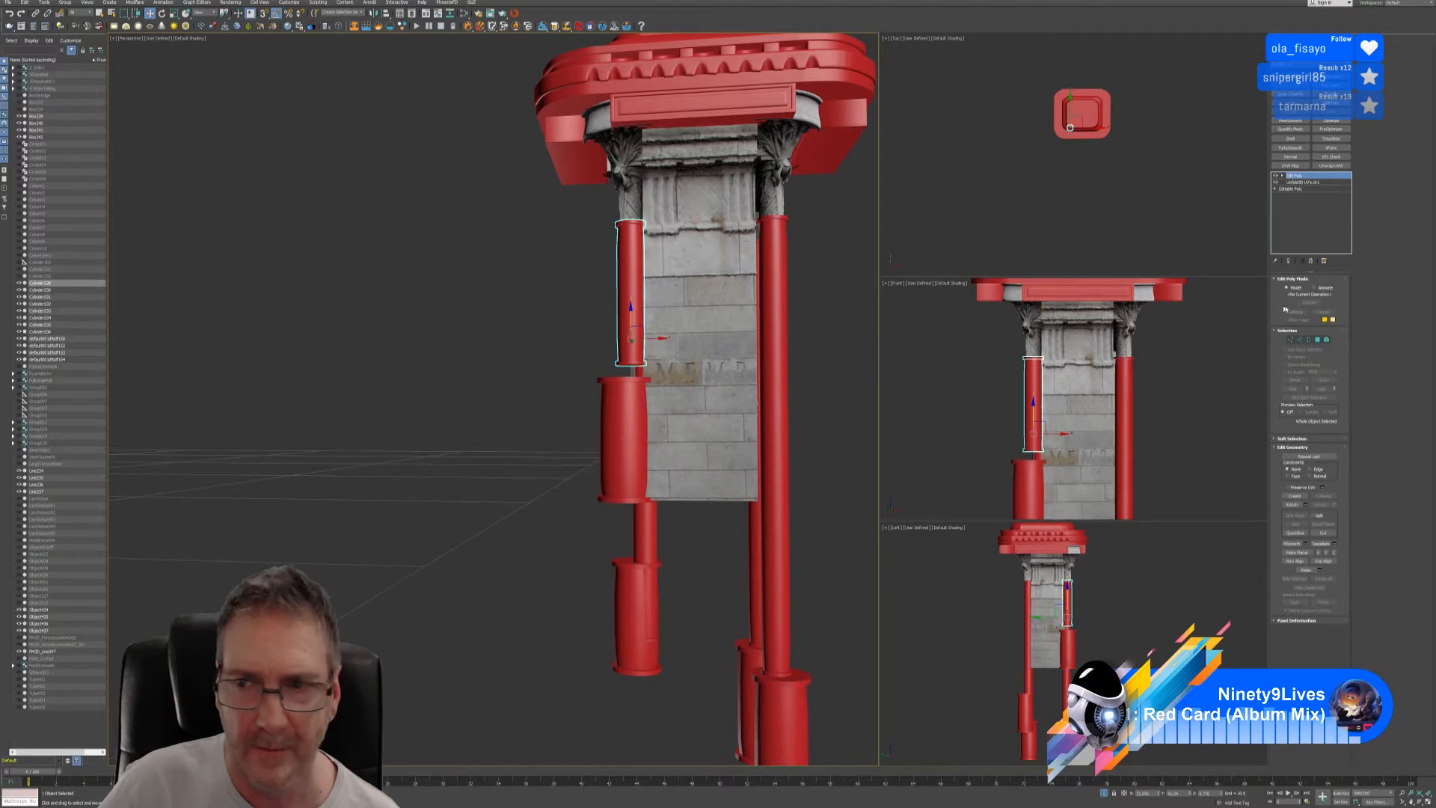
click(1298, 344)
scroll(632, 332, up, 5)
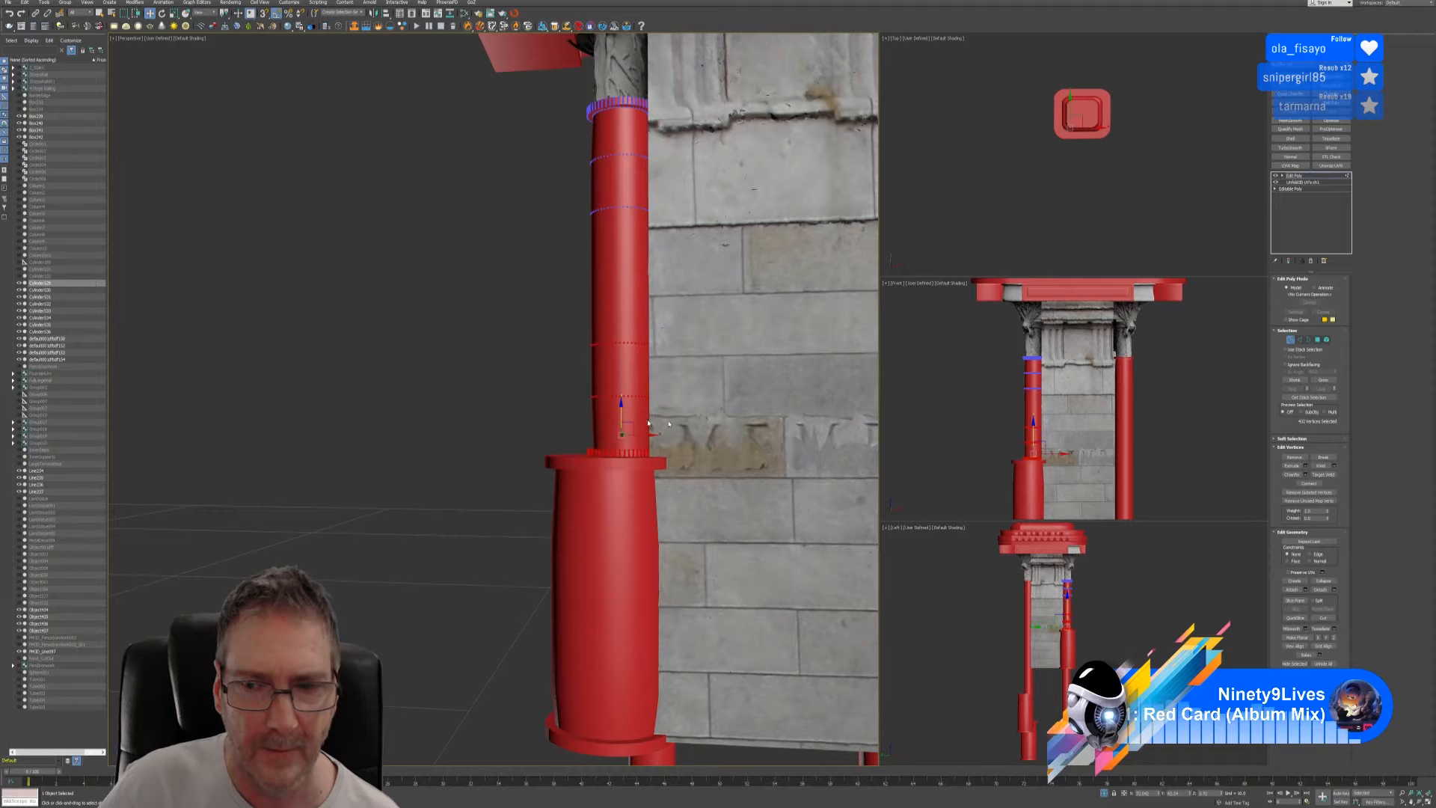
click(1289, 341)
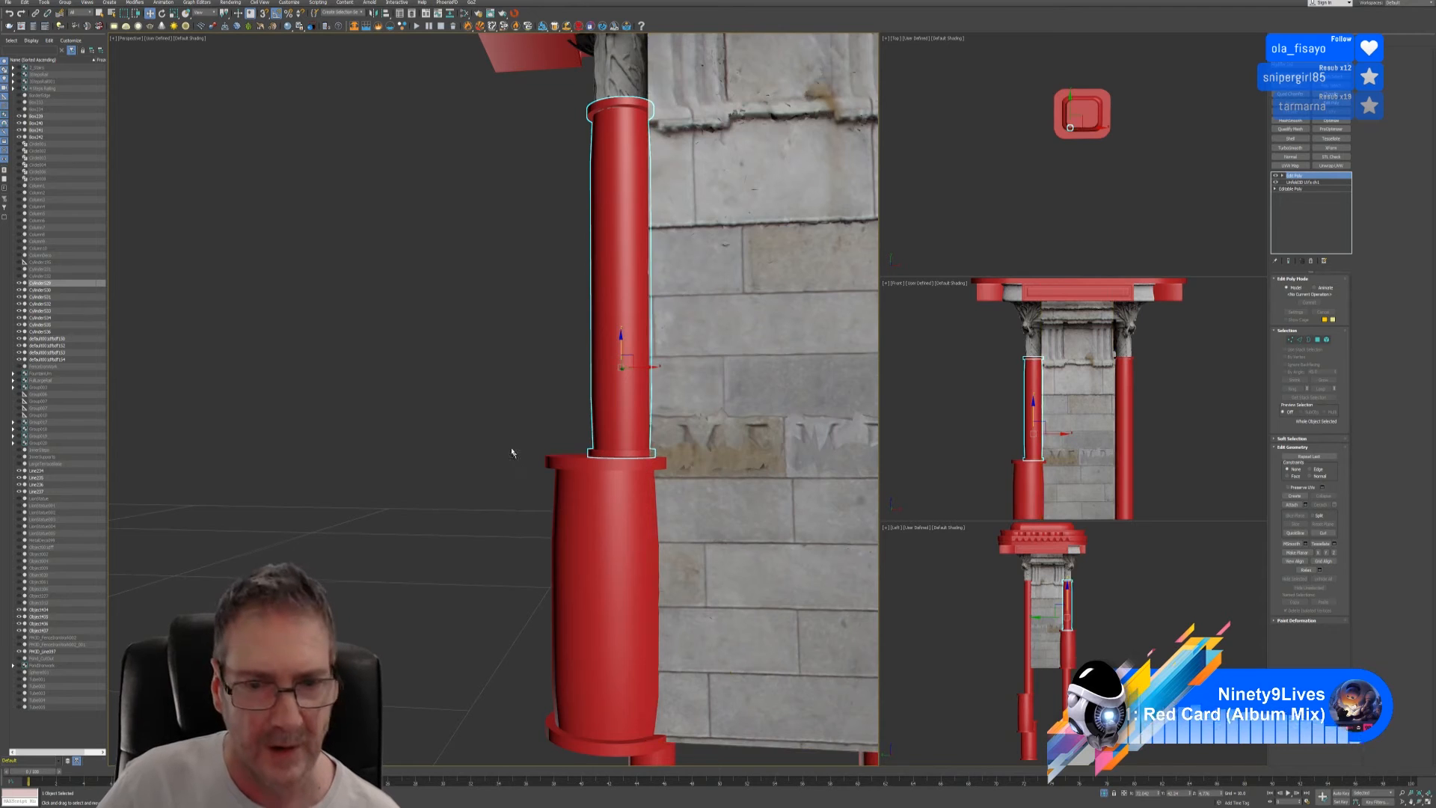
- Select the front stone panel and shift it sideways against the front-left shaft
alt+middle_drag(513, 449, 567, 465)
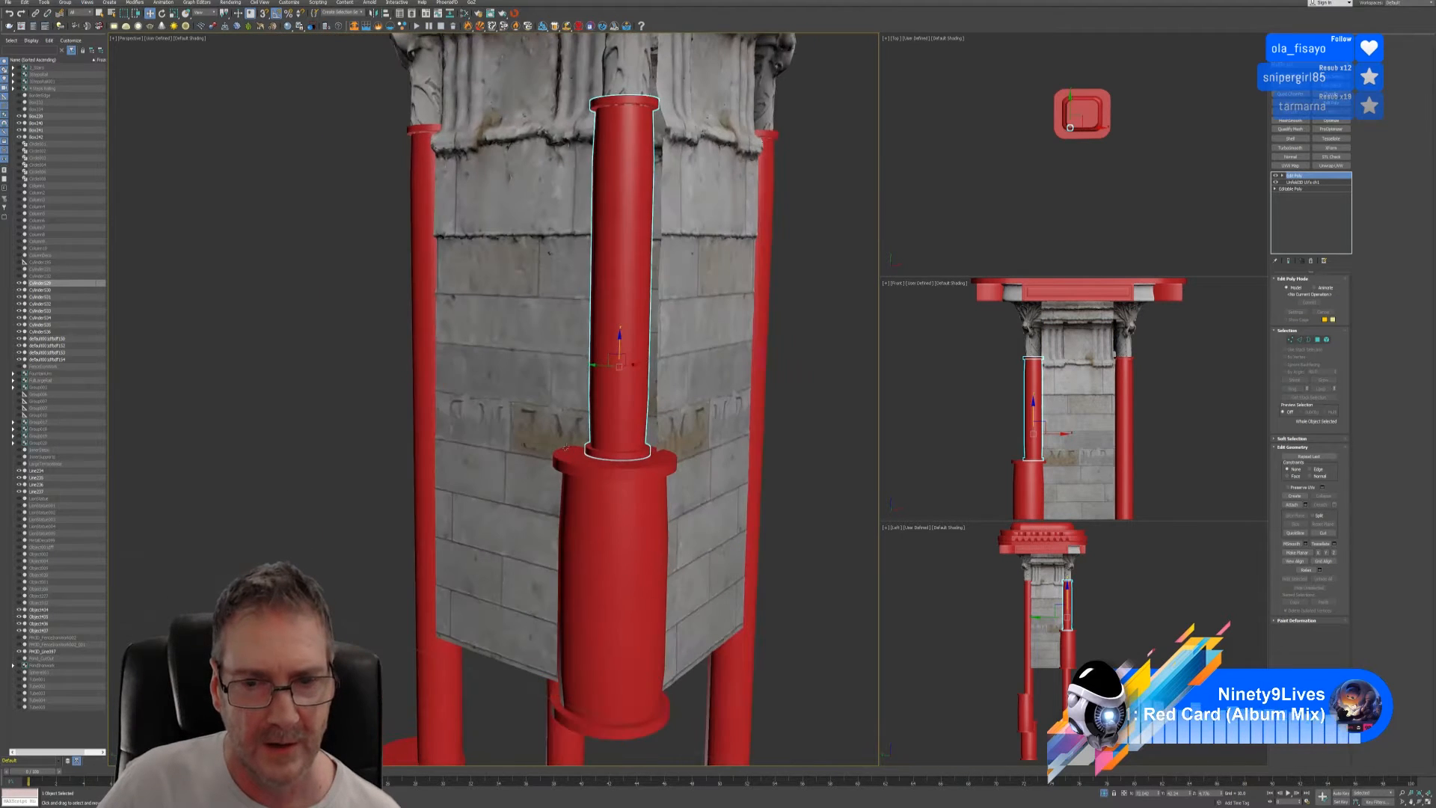
middle_drag(582, 391, 520, 550)
click(630, 559)
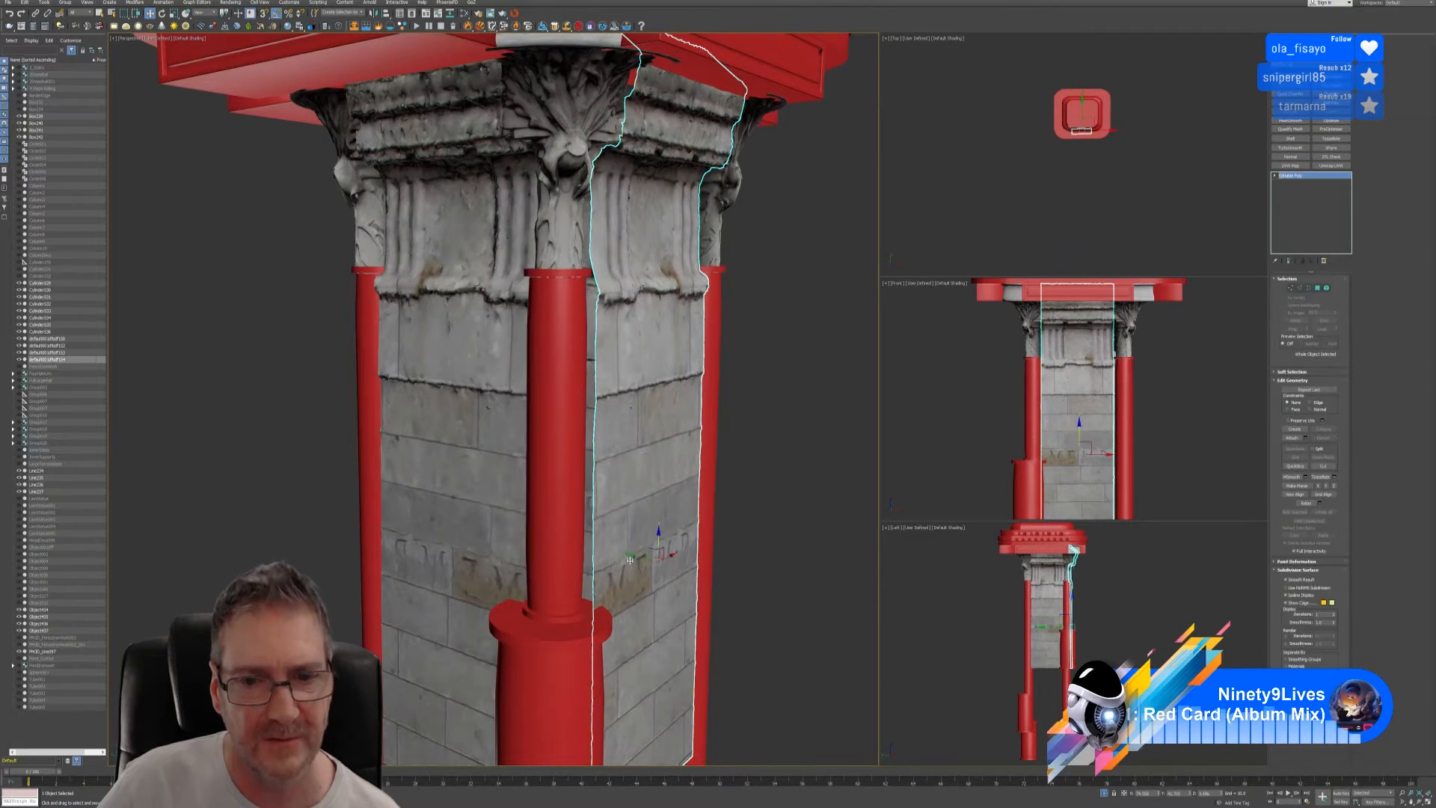
alt+middle_drag(636, 560, 625, 558)
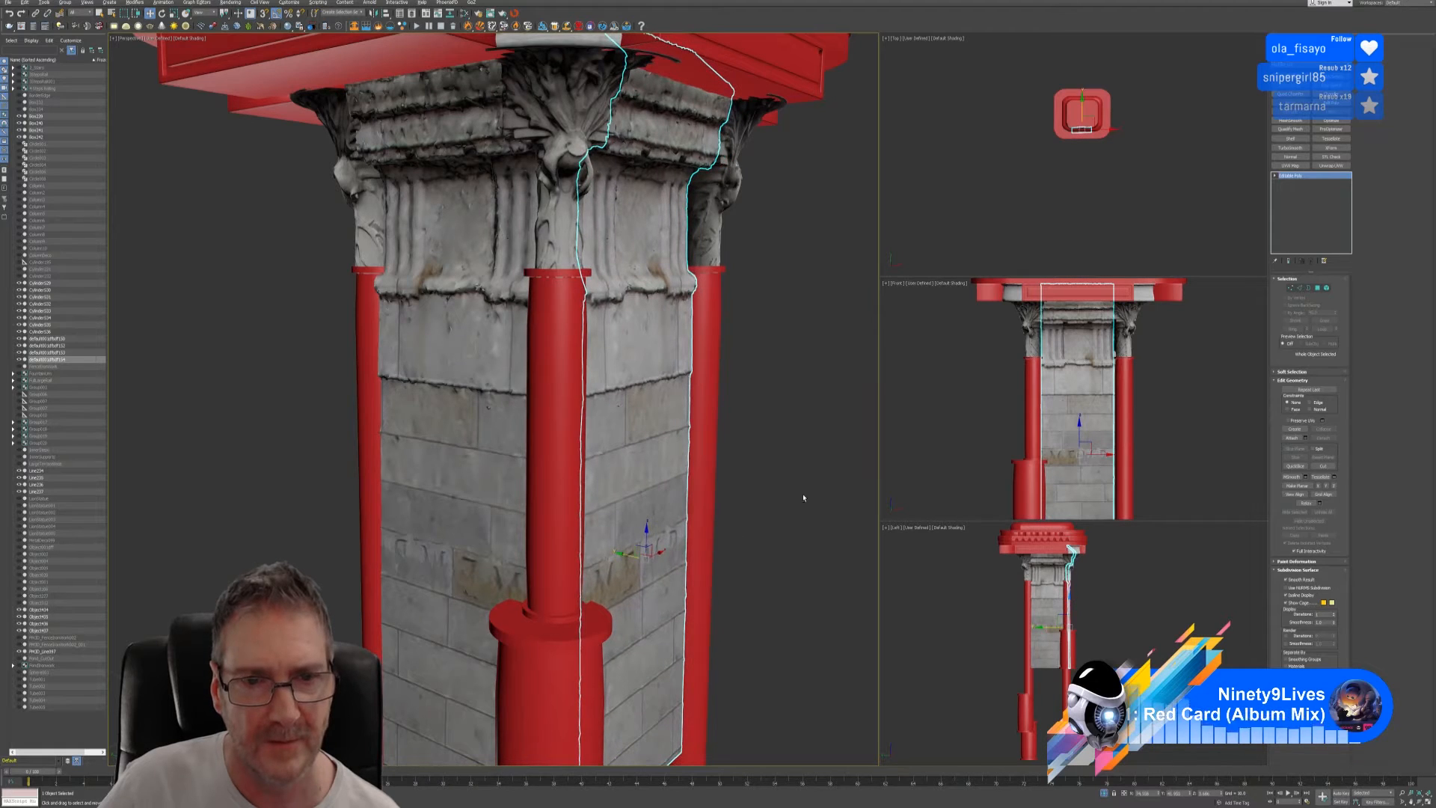
- Select the front-right capital, shaft and base together and shift them inward against the front stone panel's edge
alt+middle_drag(803, 498, 494, 444)
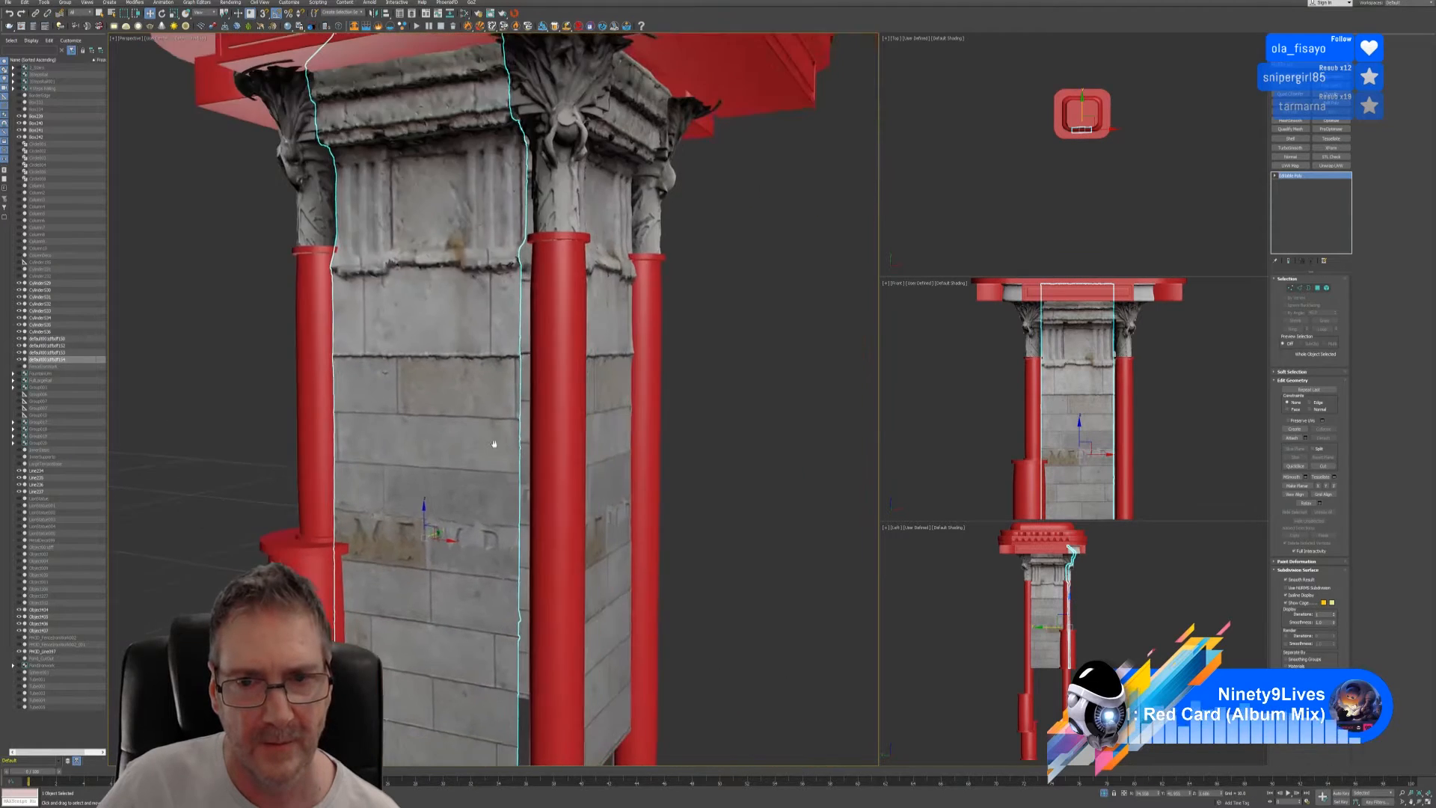
alt+middle_drag(808, 464, 620, 469)
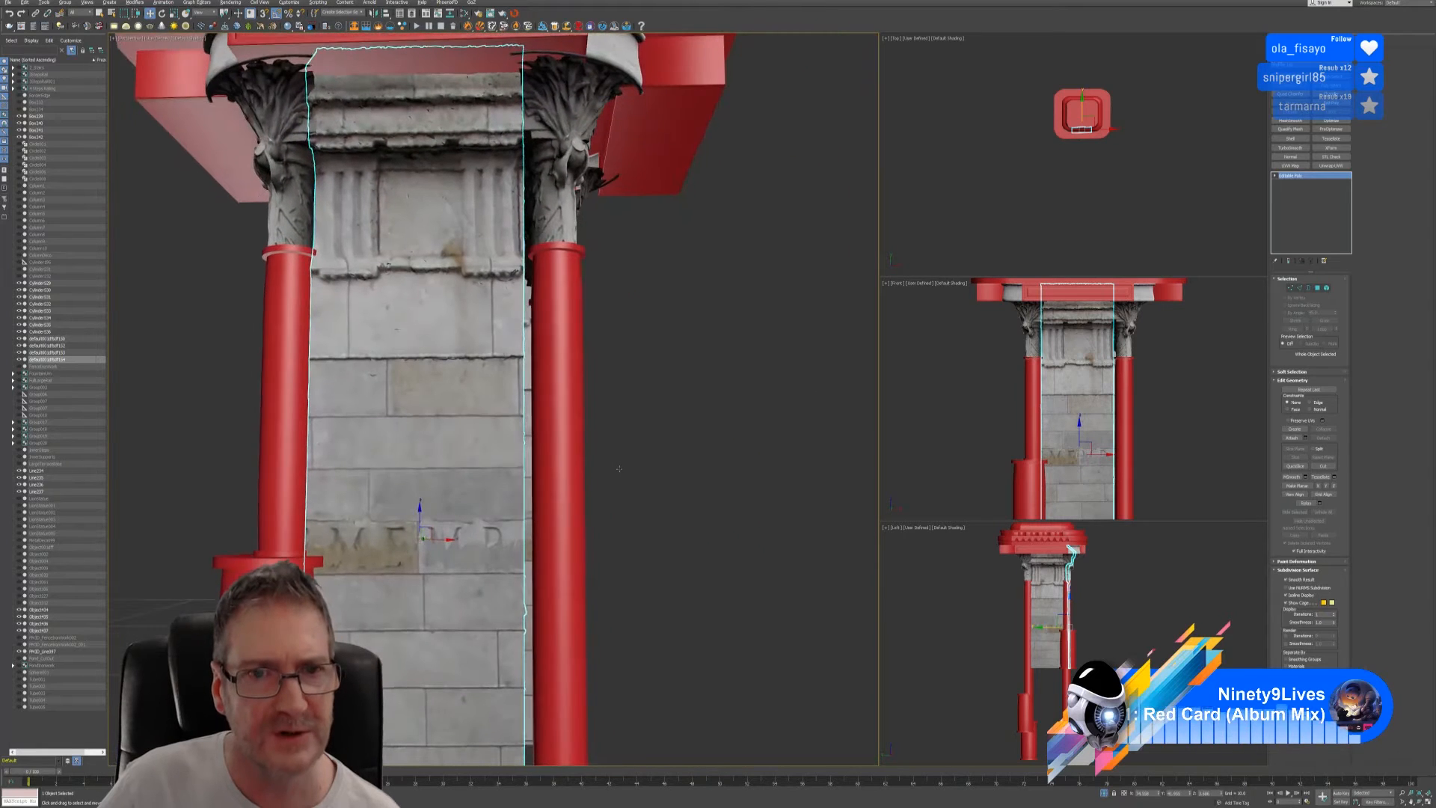
click(559, 180)
ctrl+click(558, 291)
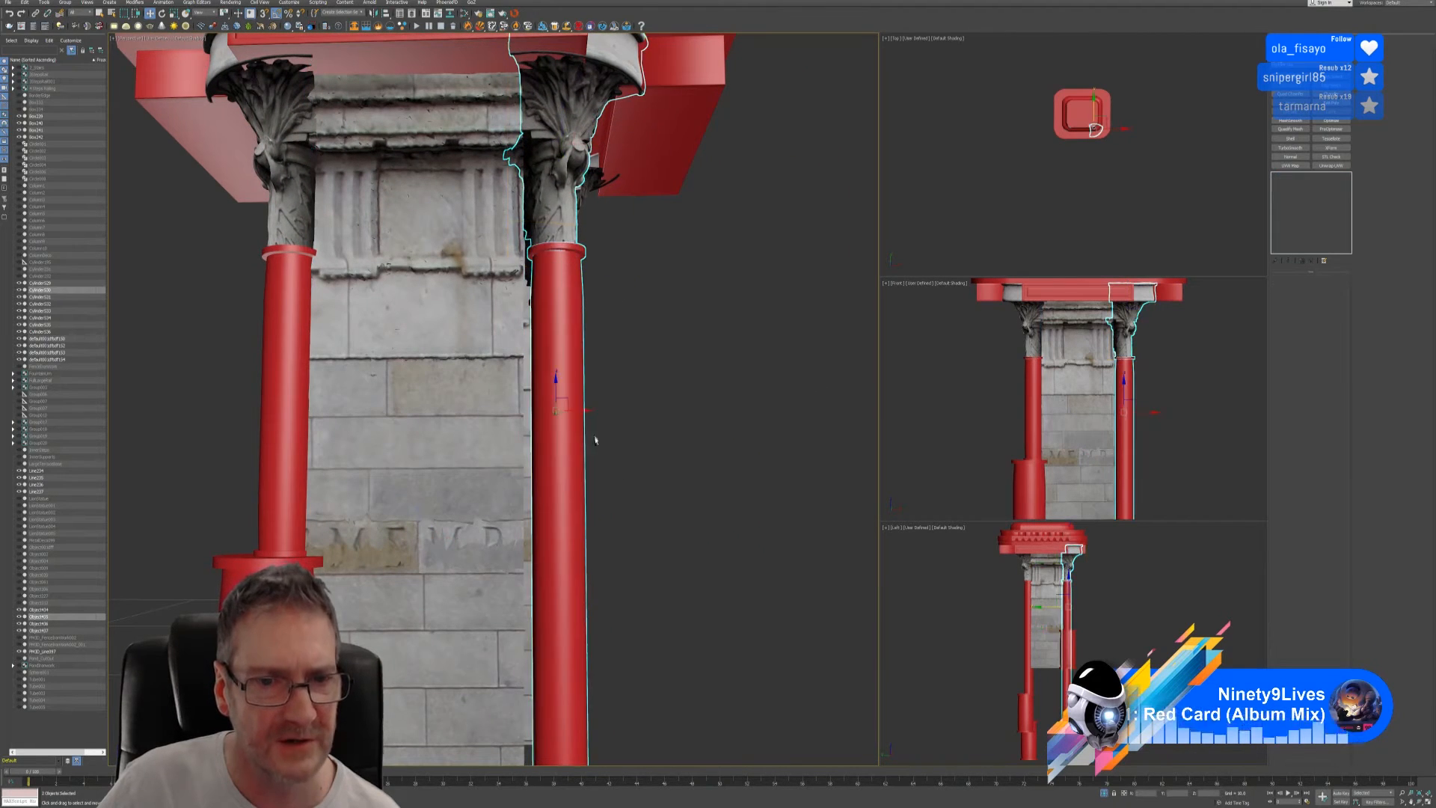
middle_drag(658, 516, 665, 412)
scroll(666, 412, down, 6)
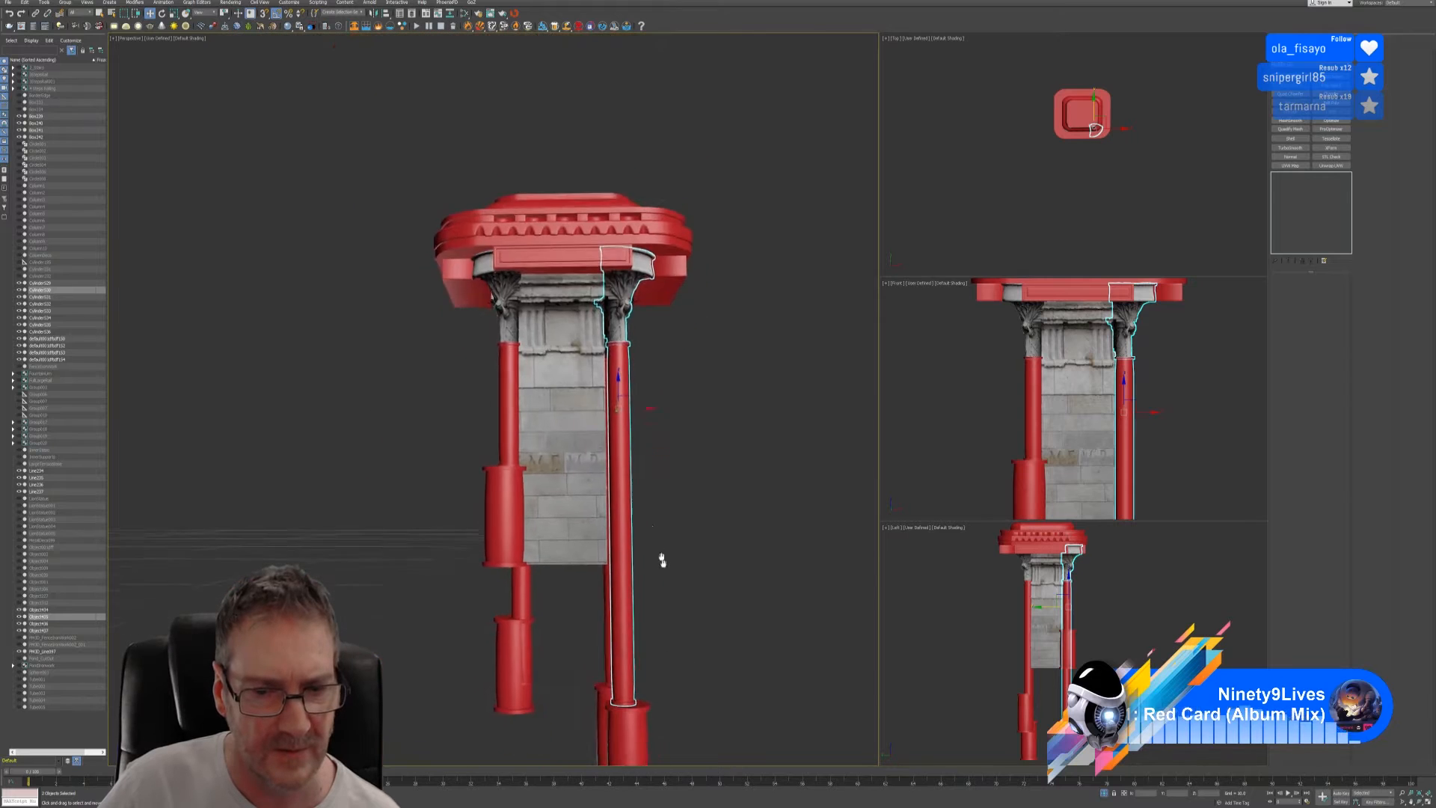
ctrl+click(620, 712)
mouse_move(691, 557)
alt+middle_down()
mouse_move(656, 560)
mouse_move(672, 558)
alt+middle_up()
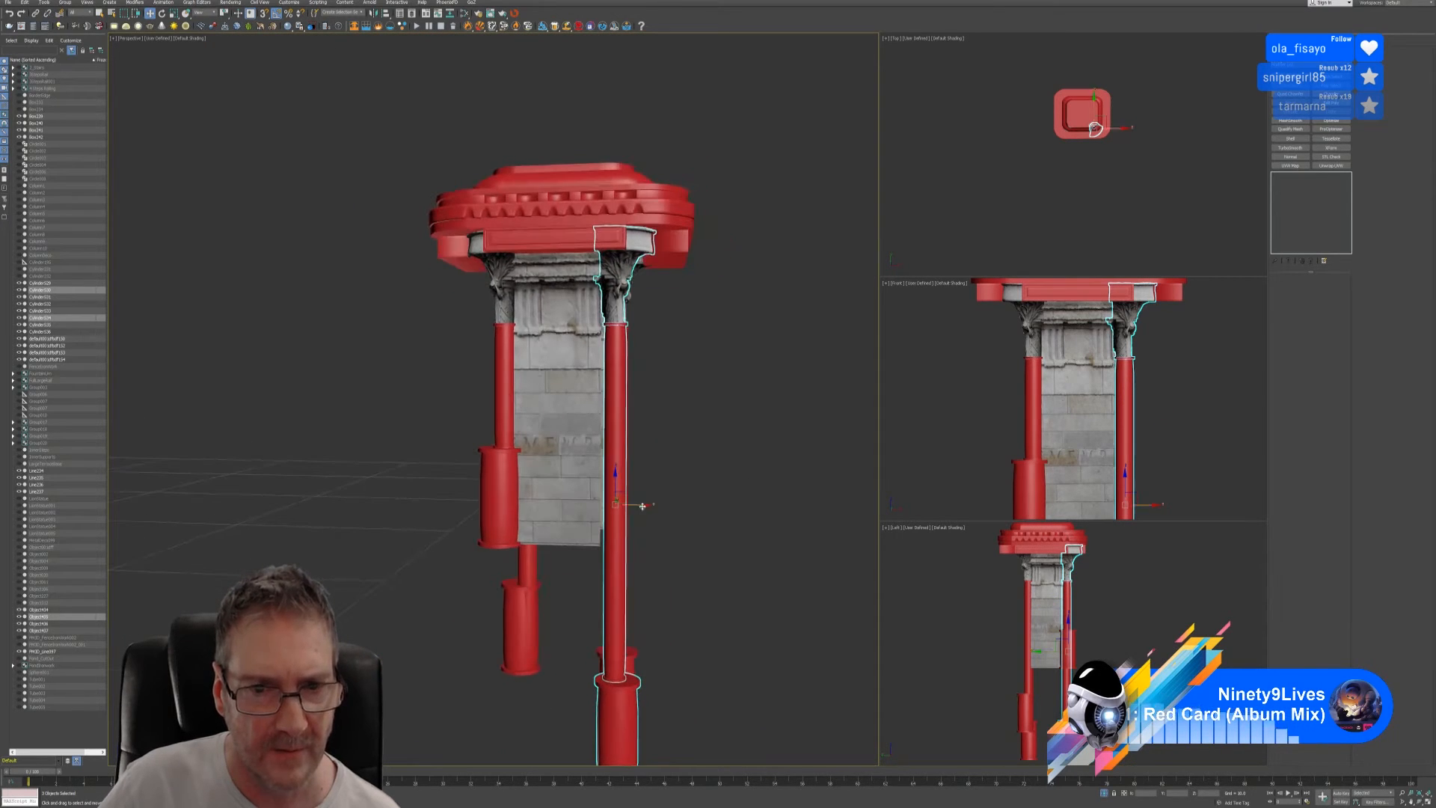
drag(642, 506, 638, 505)
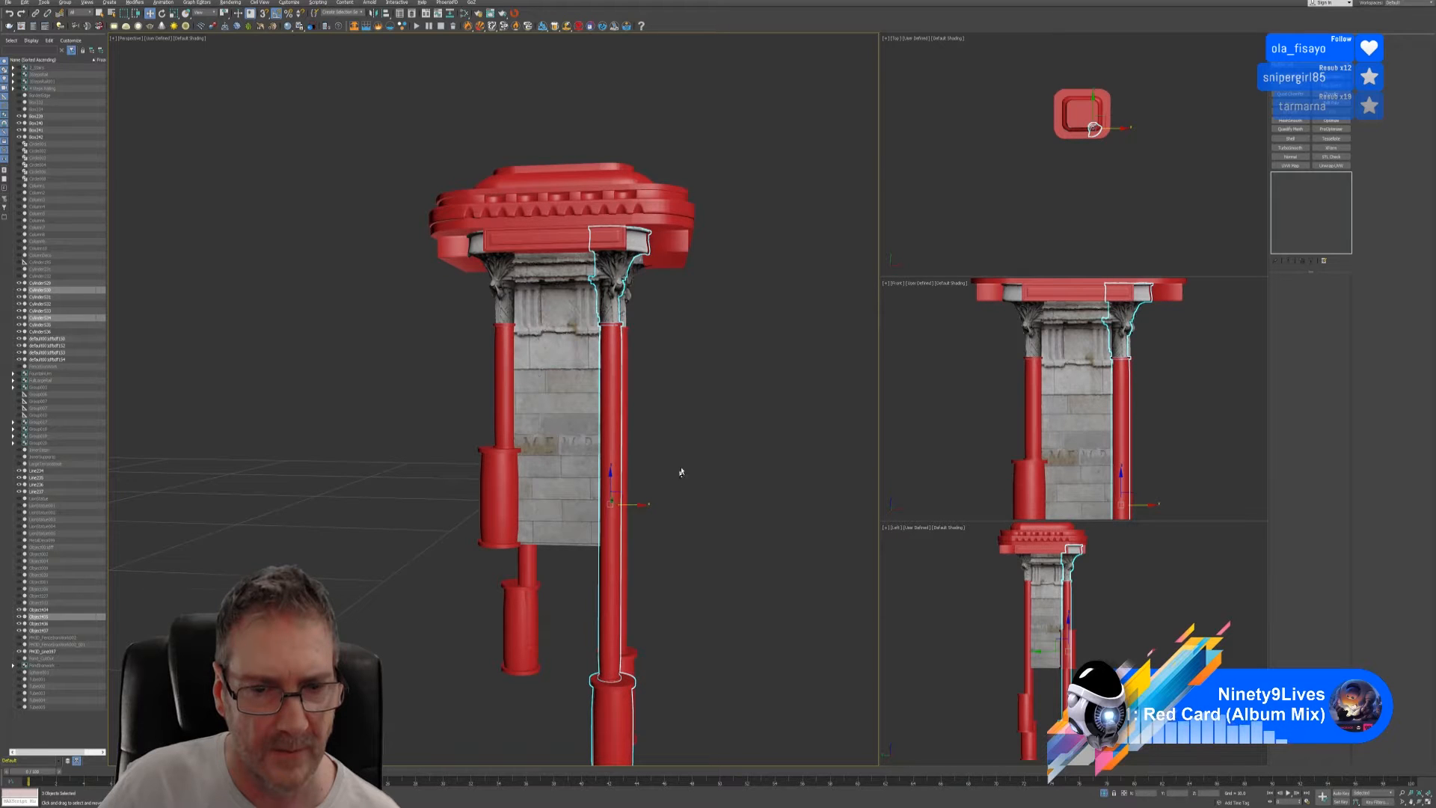
- Inspect the fit between the corner columns and the stone panels from several sides
alt+middle_drag(681, 472, 489, 468)
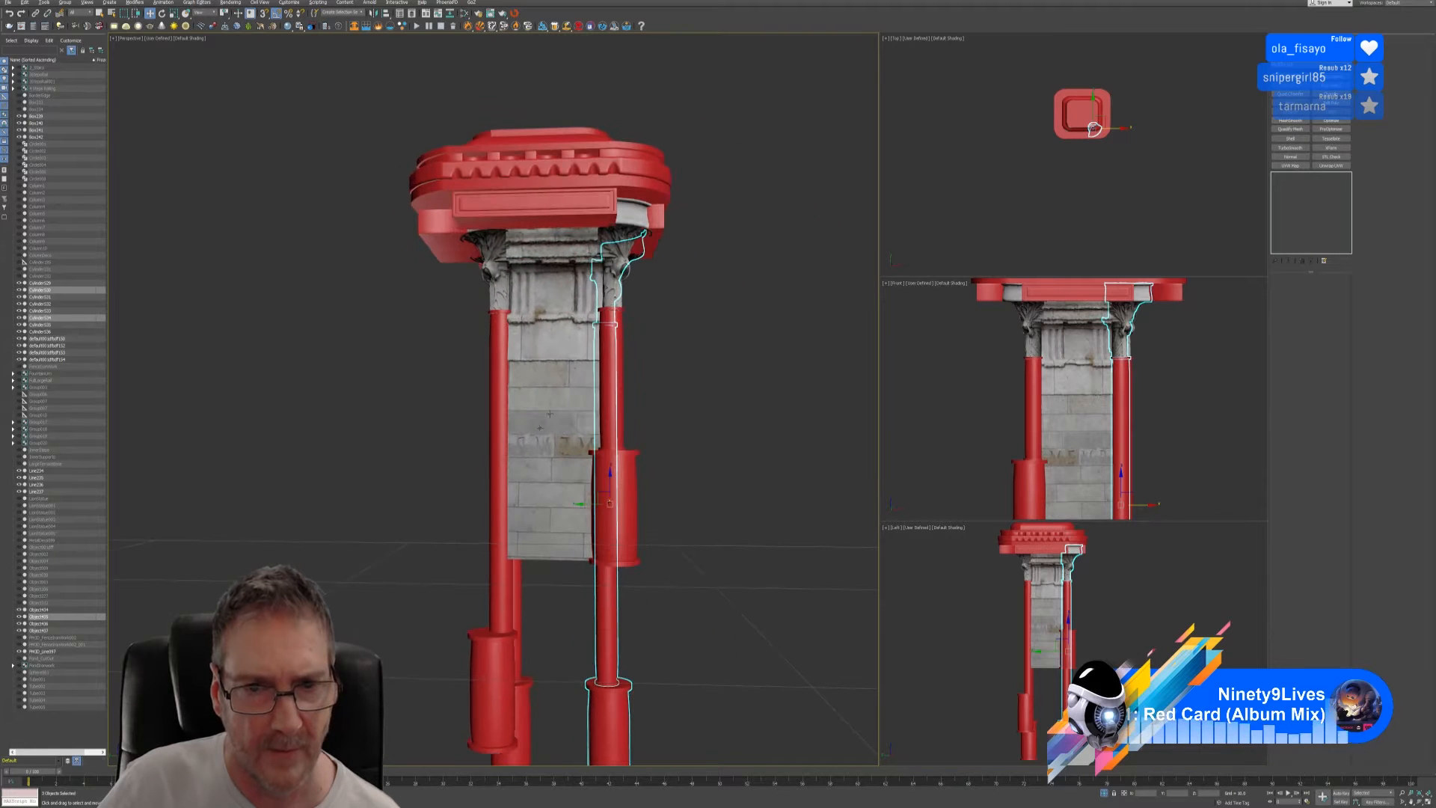
scroll(612, 376, up, 3)
mouse_move(613, 377)
alt+middle_down()
mouse_move(707, 397)
mouse_move(592, 394)
alt+middle_up()
scroll(595, 495, up, 6)
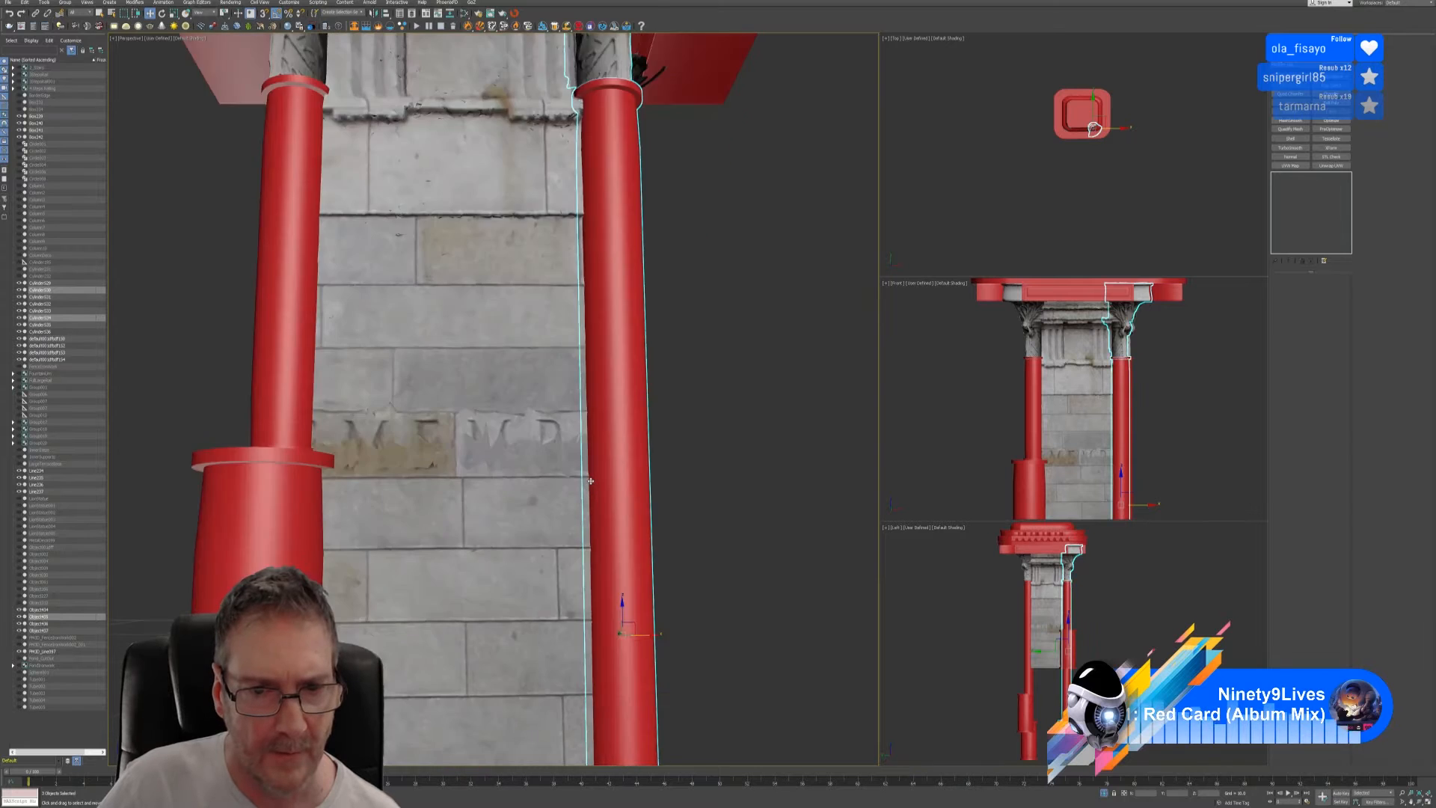
scroll(594, 481, down, 6)
alt+middle_drag(599, 478, 668, 404)
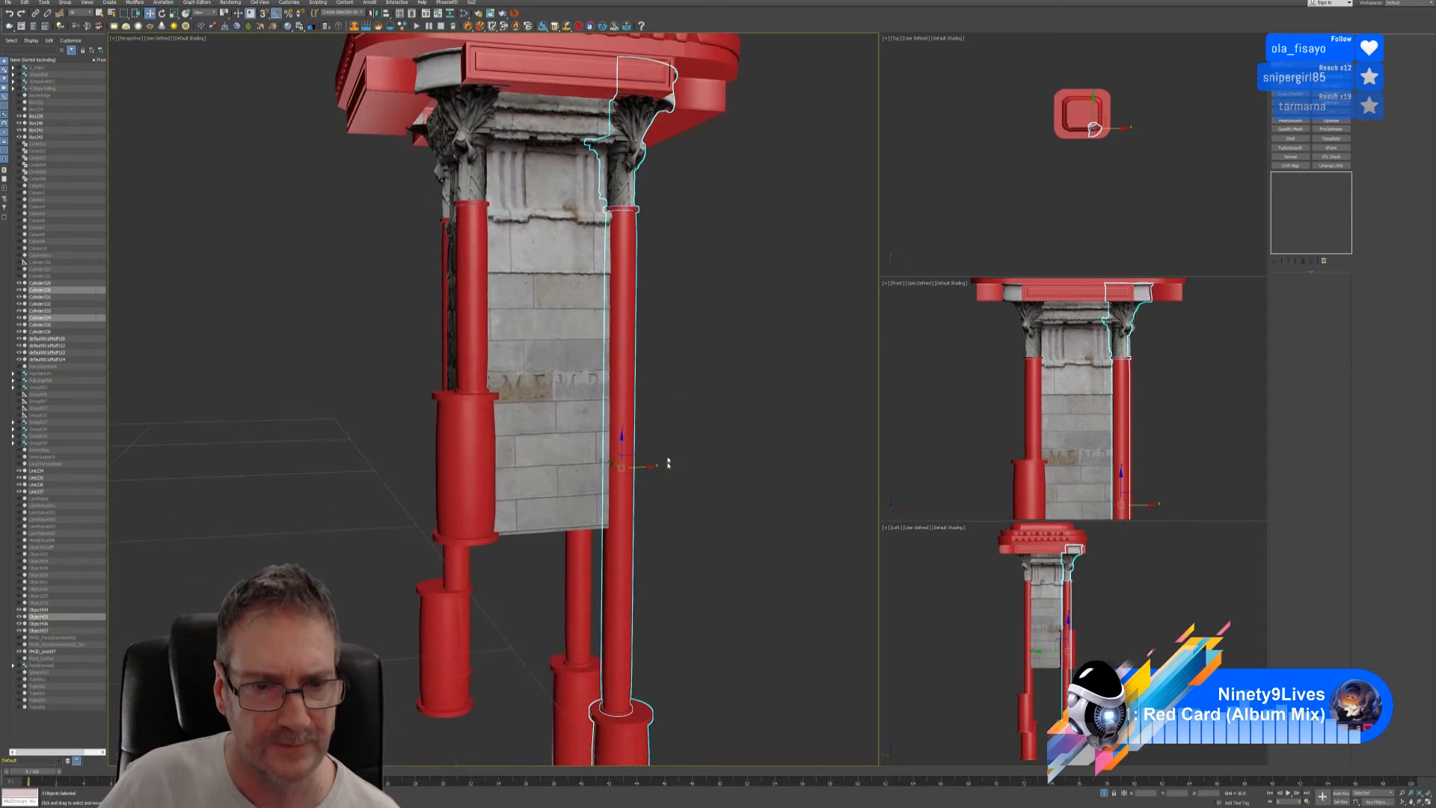
alt+middle_drag(413, 535, 504, 550)
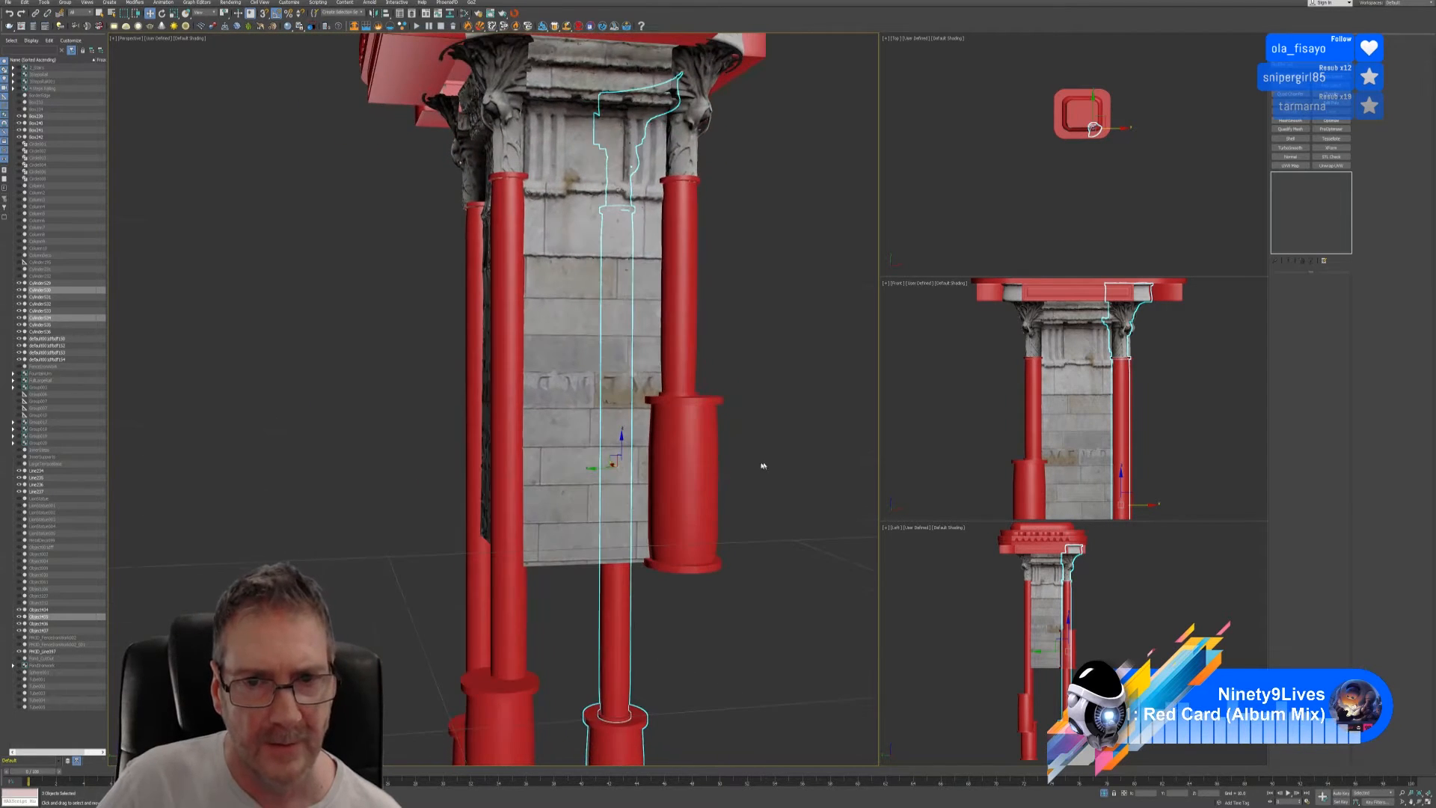
scroll(763, 466, down, 8)
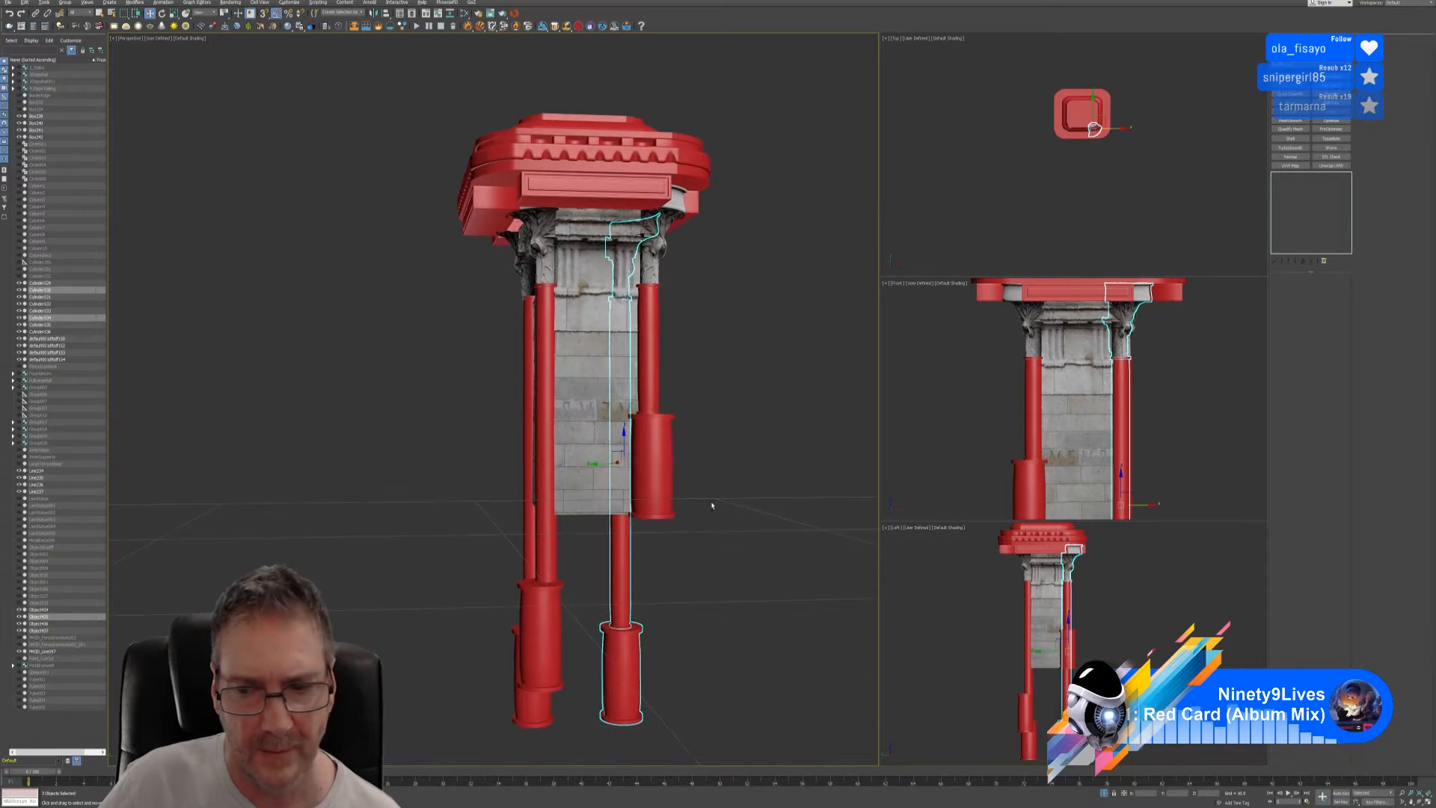
- In the maximized Left view, add Edit Poly to the rear-left shaft and raise its lower-end vertices level with the front-left shaft's end
click(1146, 447)
scroll(1128, 349, up, 3)
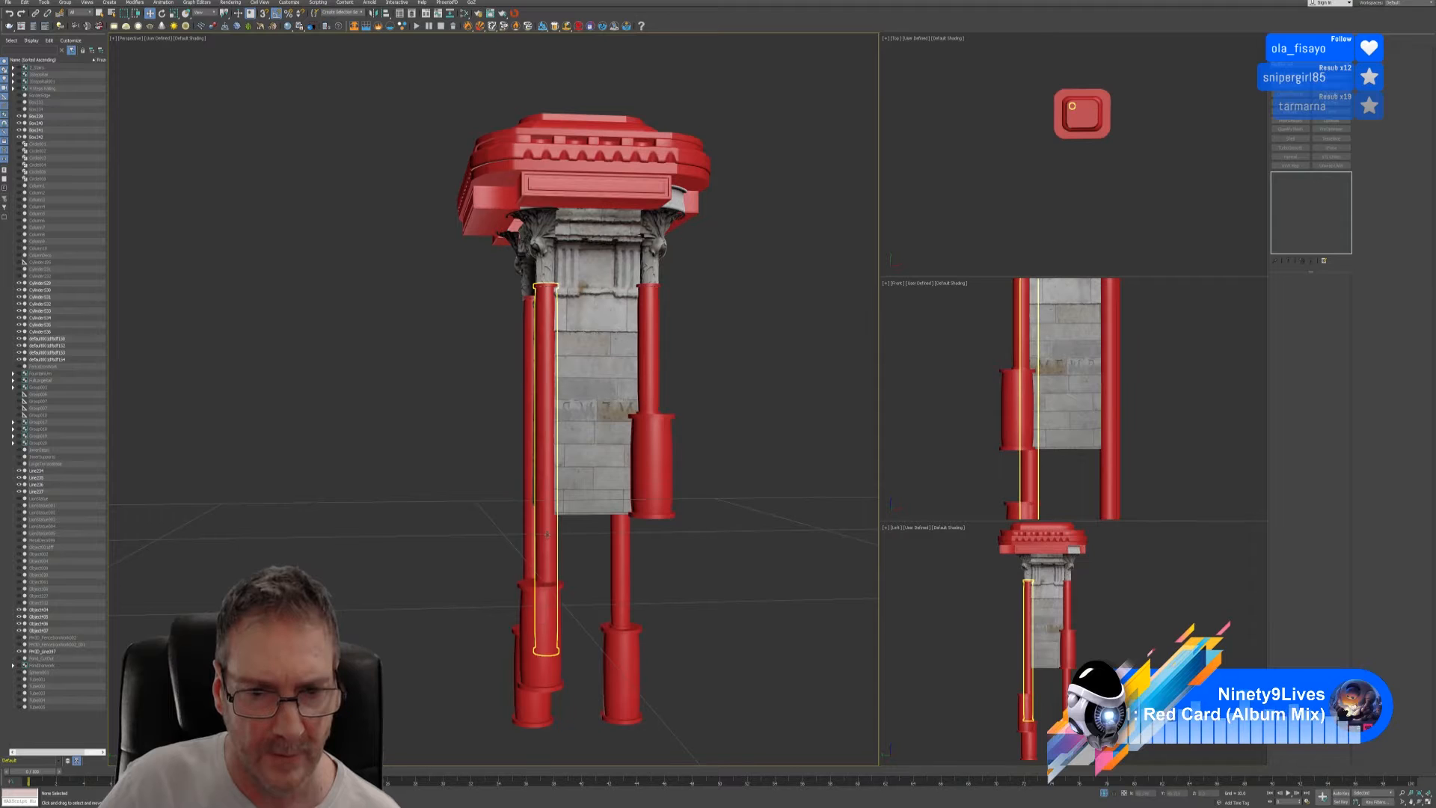
click(546, 497)
middle_drag(1164, 450, 1154, 359)
middle_drag(1133, 672, 1127, 661)
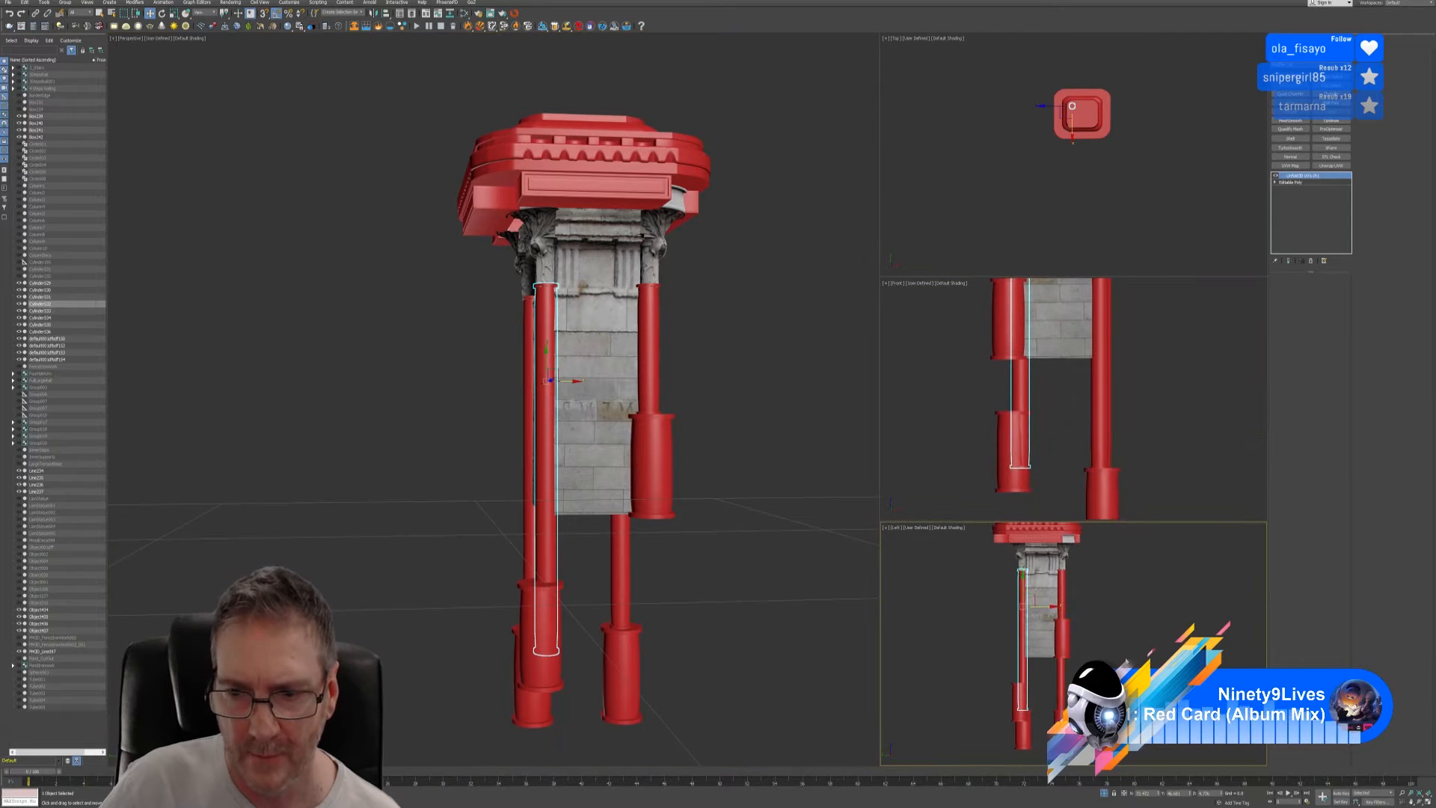
click(1428, 803)
middle_drag(668, 463, 722, 461)
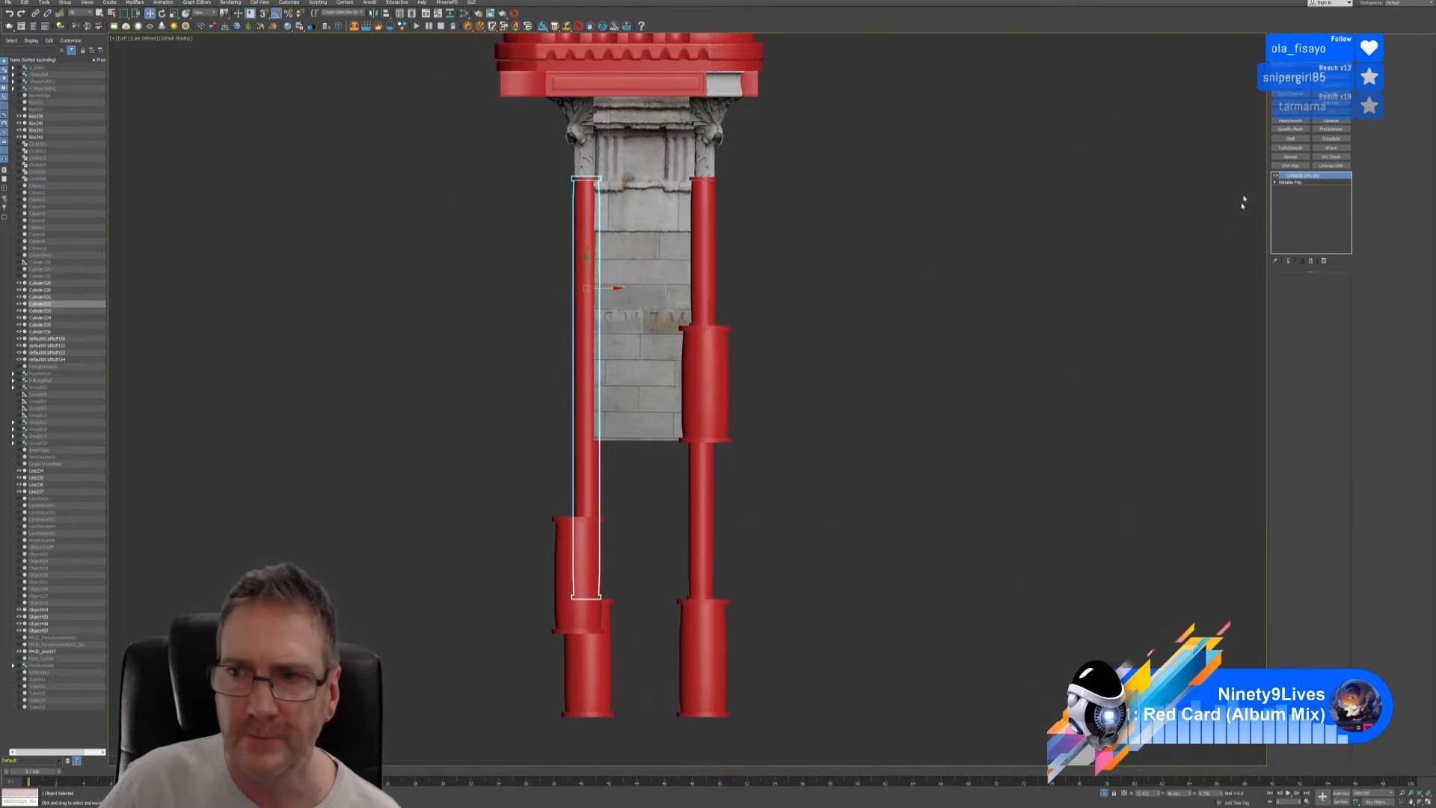
click(1334, 104)
click(1290, 339)
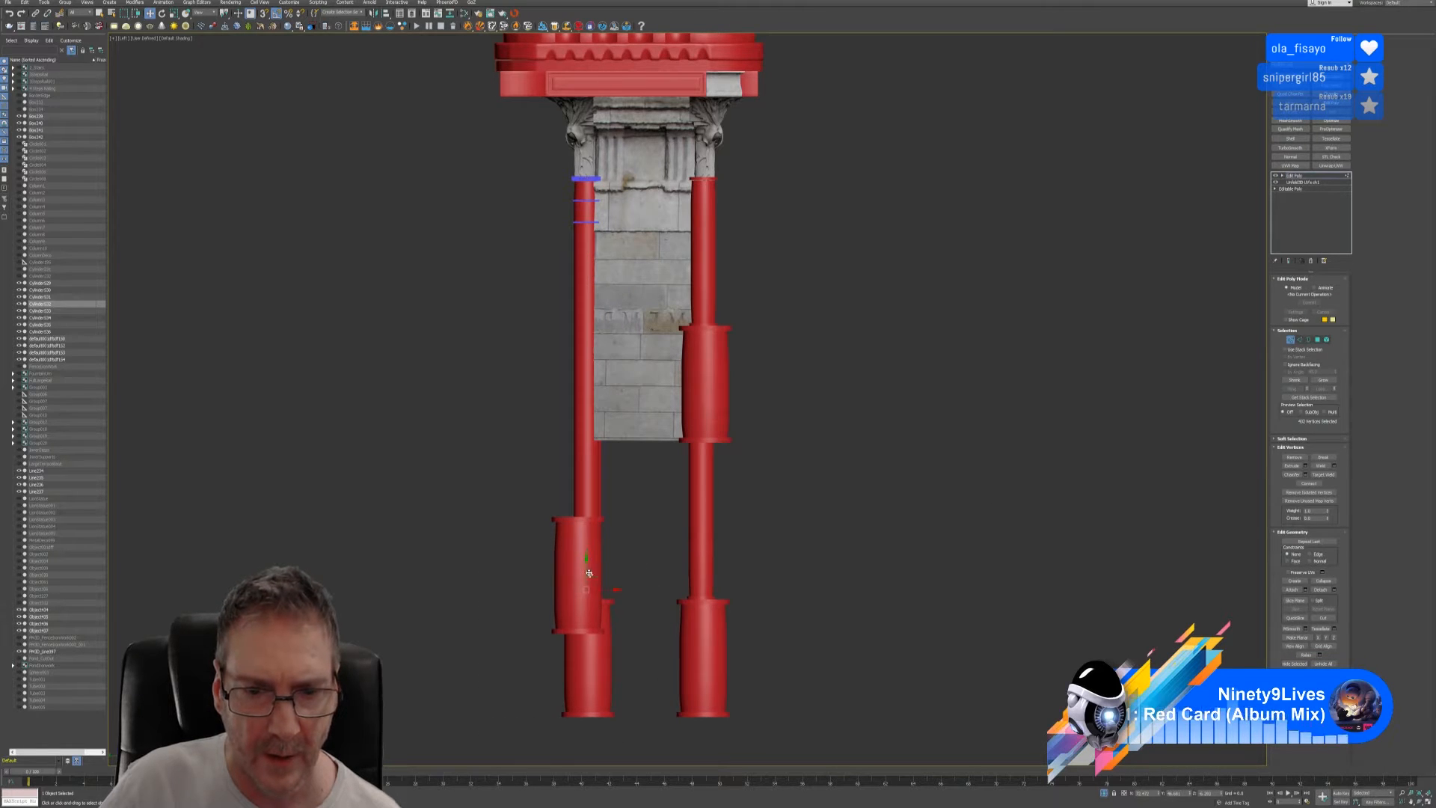
drag(586, 572, 620, 303)
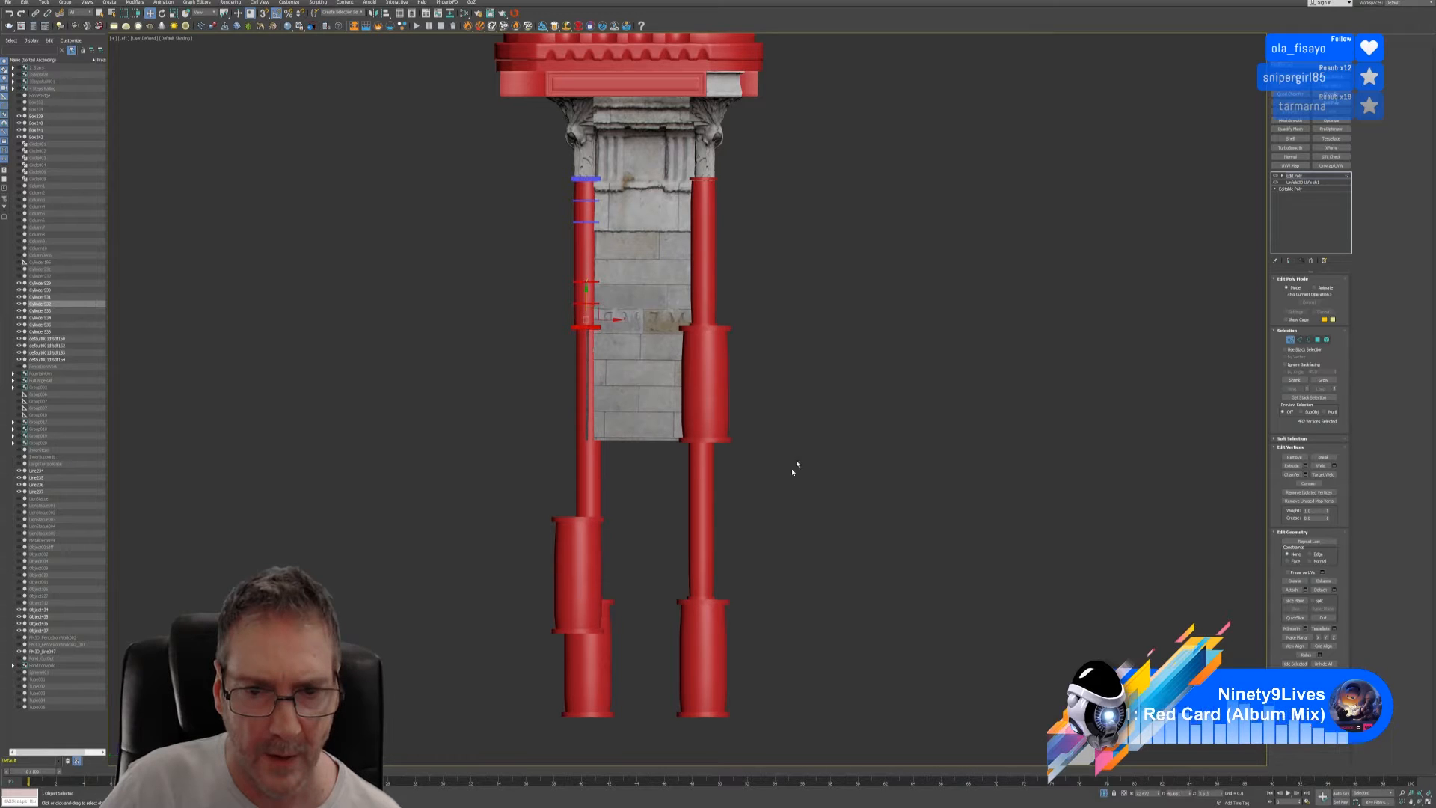
click(1290, 340)
- Select the rear-left column's base and center its pivot on the object
click(572, 591)
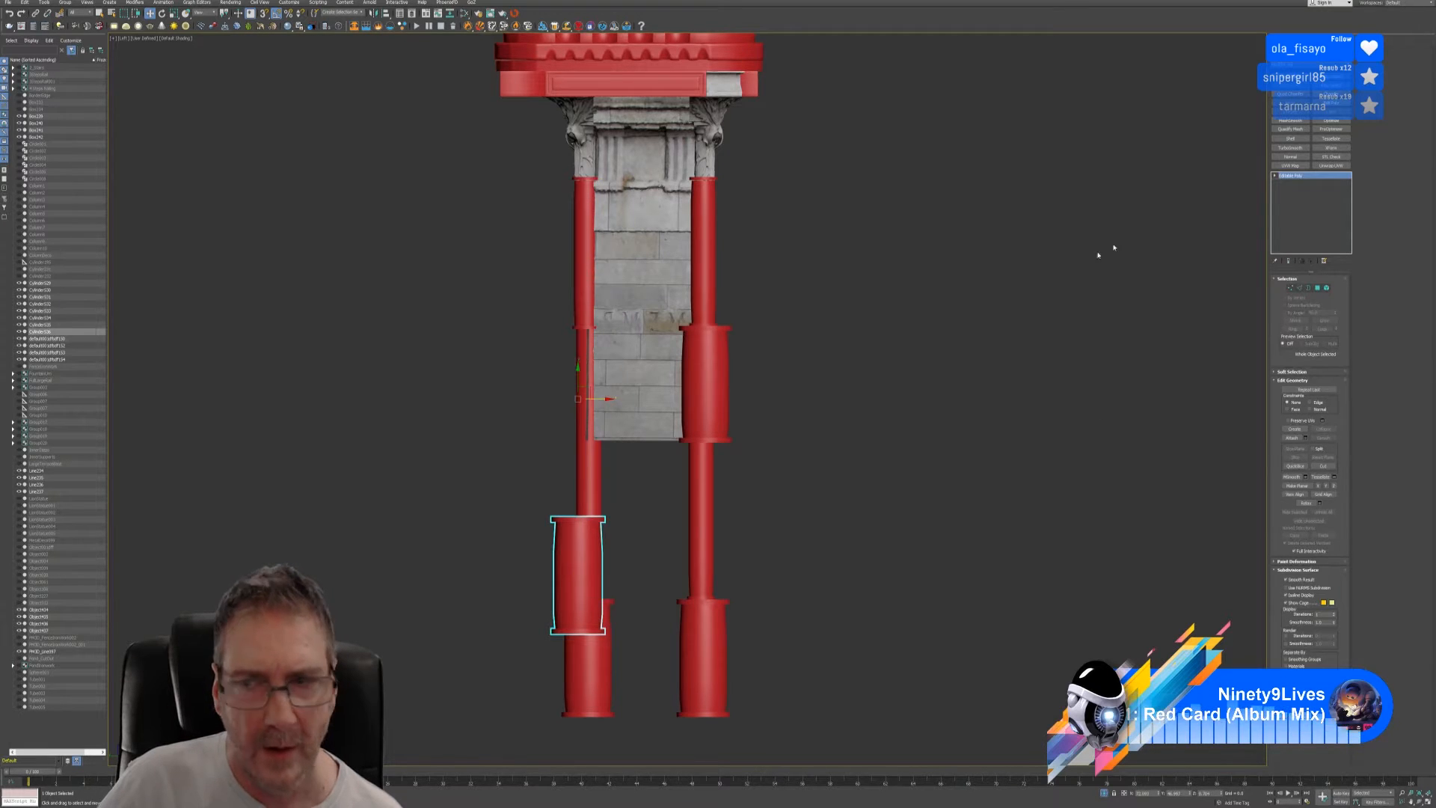
click(1298, 85)
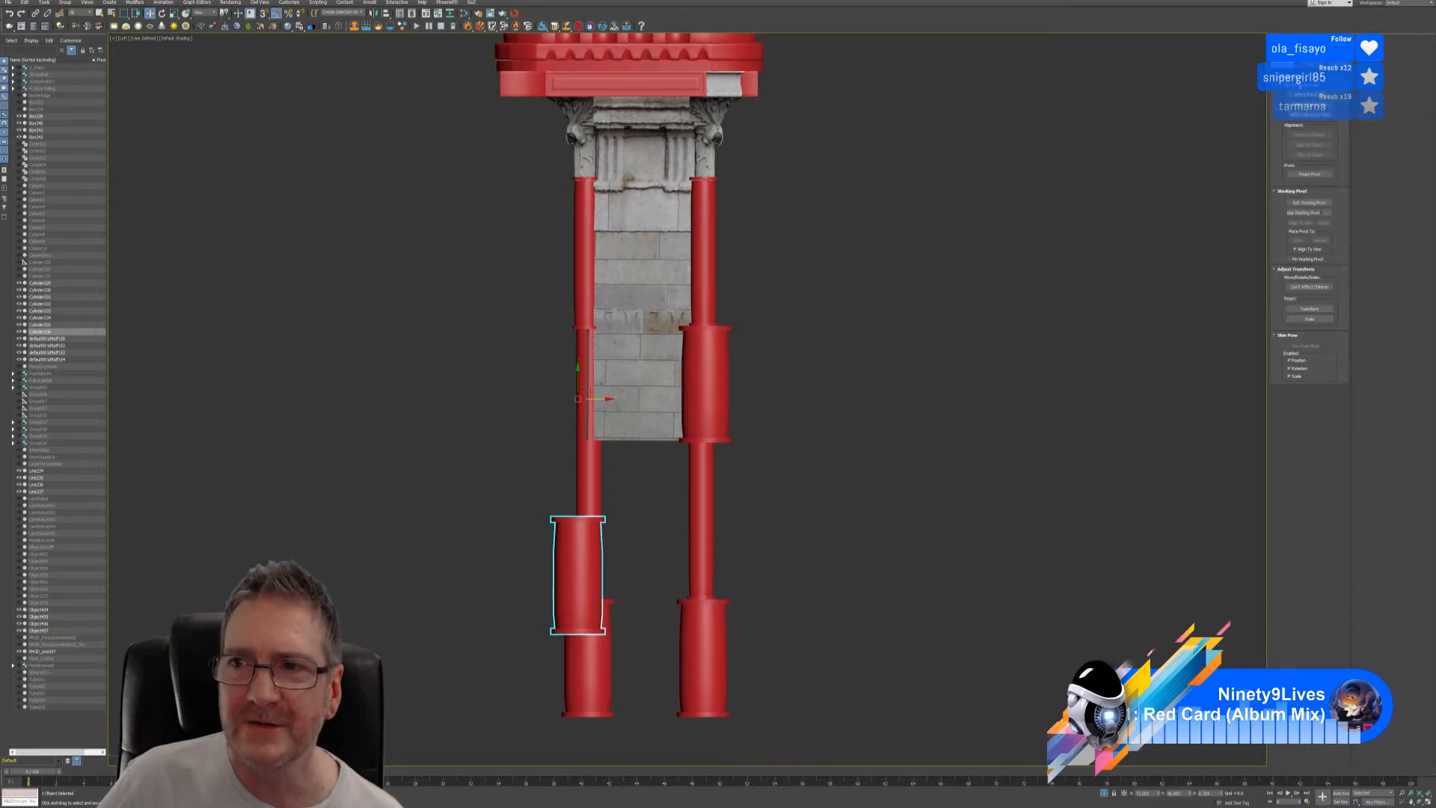
click(1308, 95)
click(1309, 136)
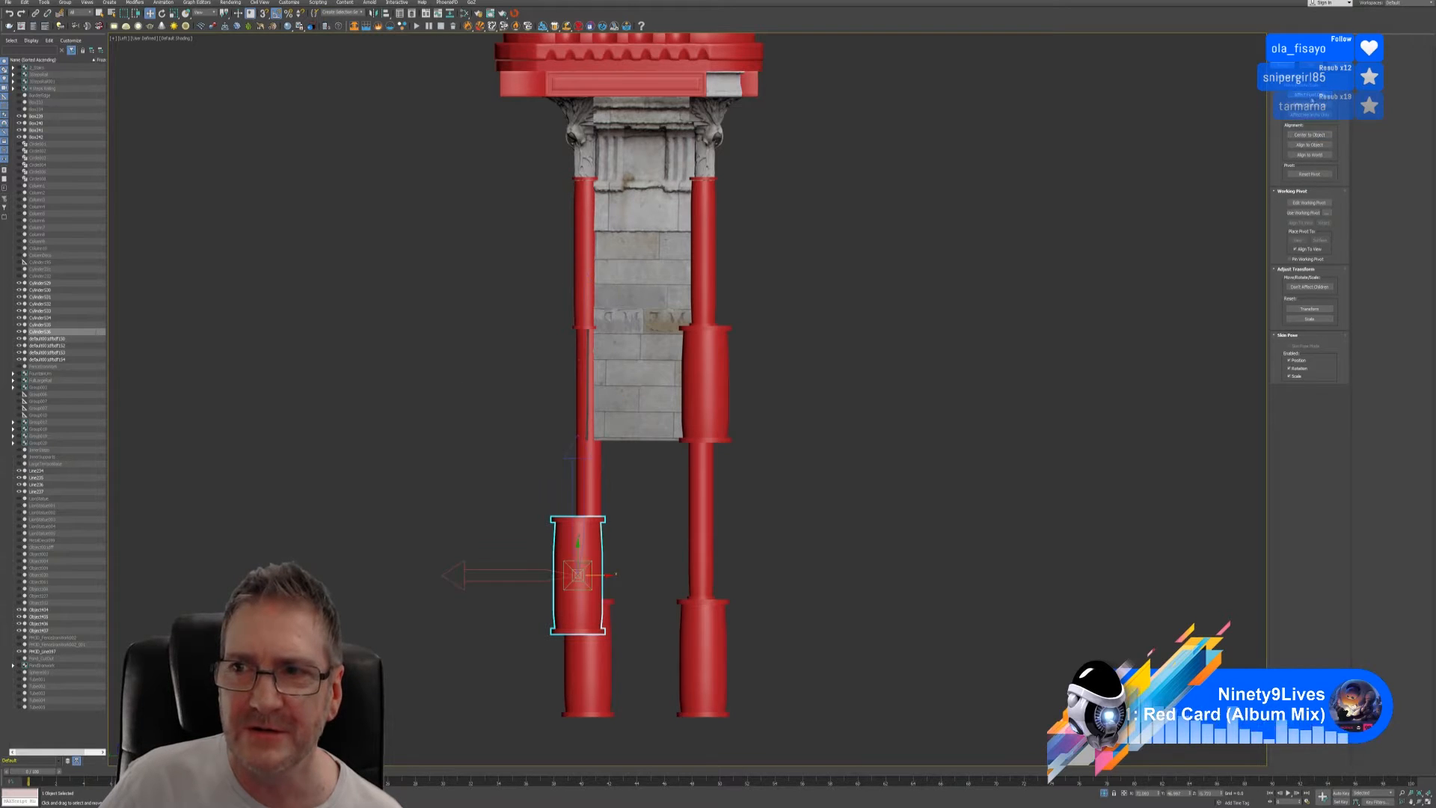
- Finish the pivot adjustment and raise the rear-left column's base until its lower end sits at the stone panel's bottom edge
click(1311, 98)
drag(579, 553, 626, 359)
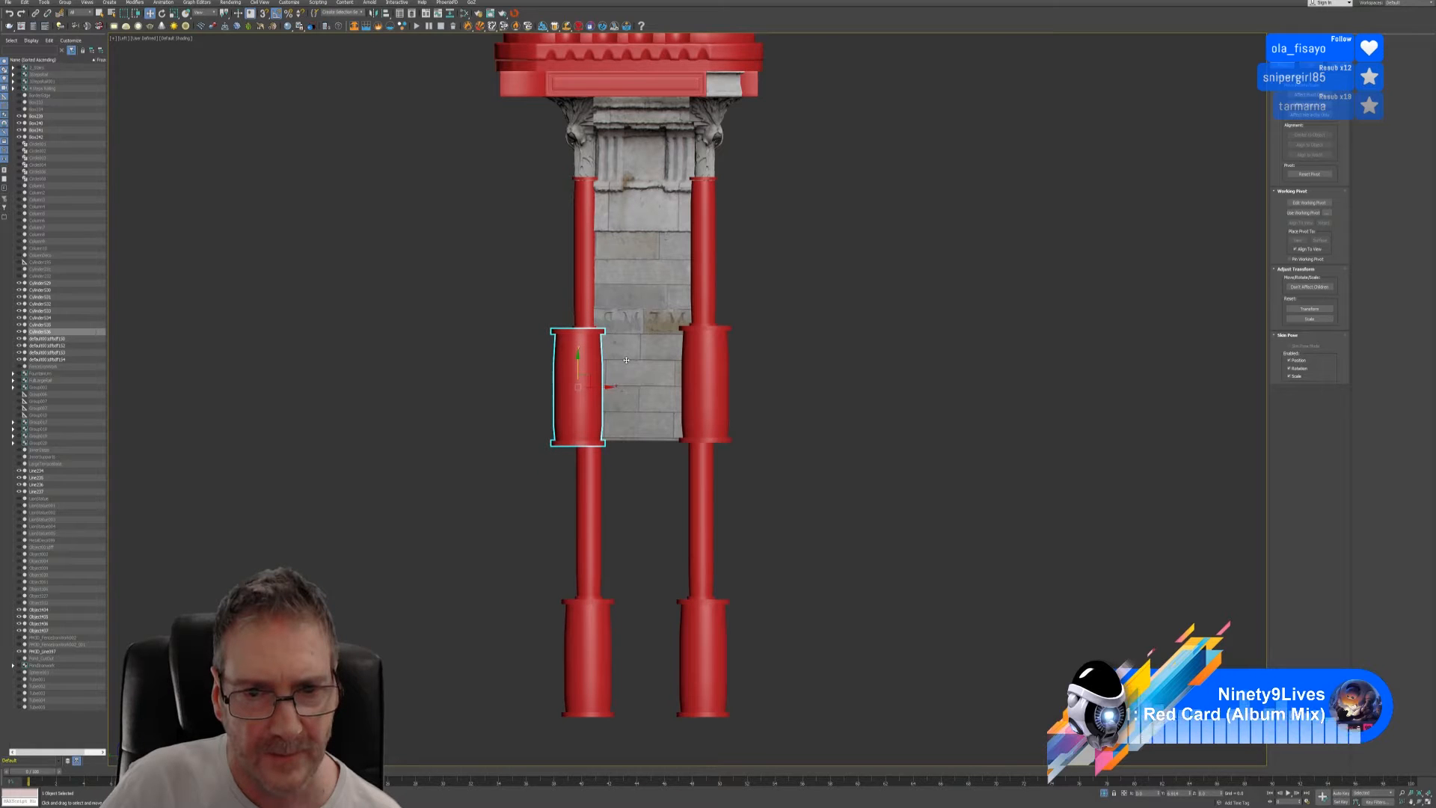
scroll(629, 367, up, 5)
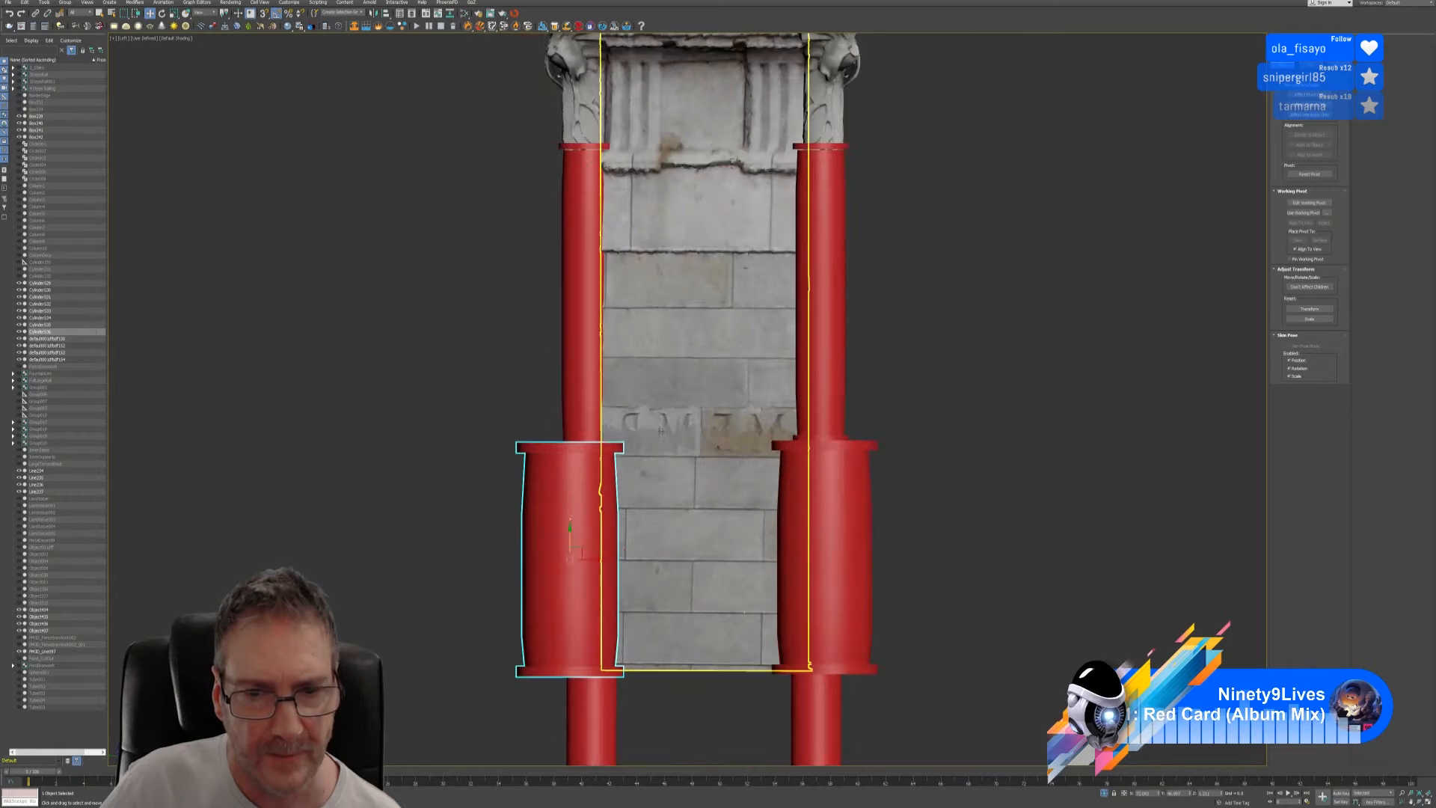
middle_drag(926, 407, 917, 402)
- Nudge the rear-left shaft's lower-end vertices up slightly so its bottom collar rests on top of the base
click(587, 303)
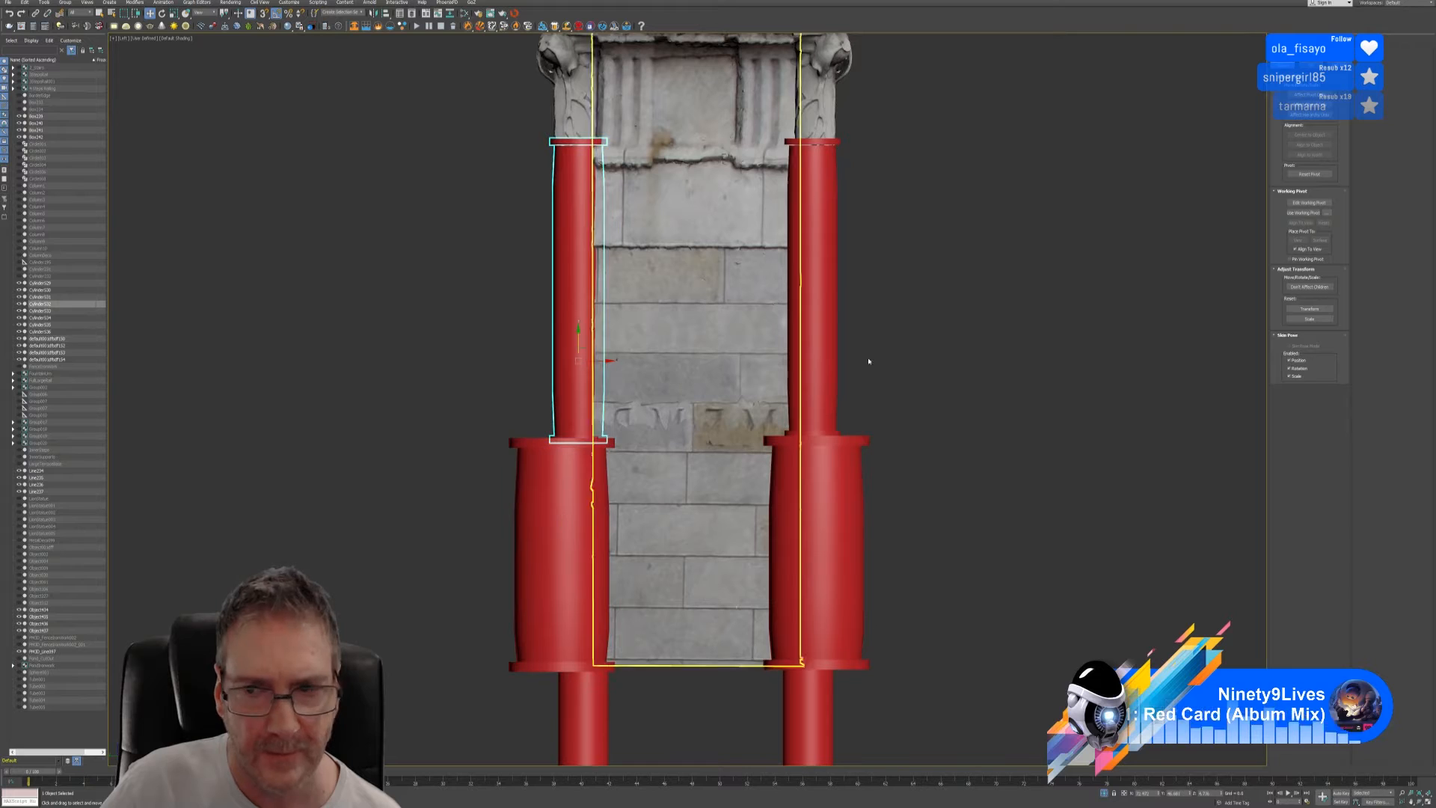
click(1288, 41)
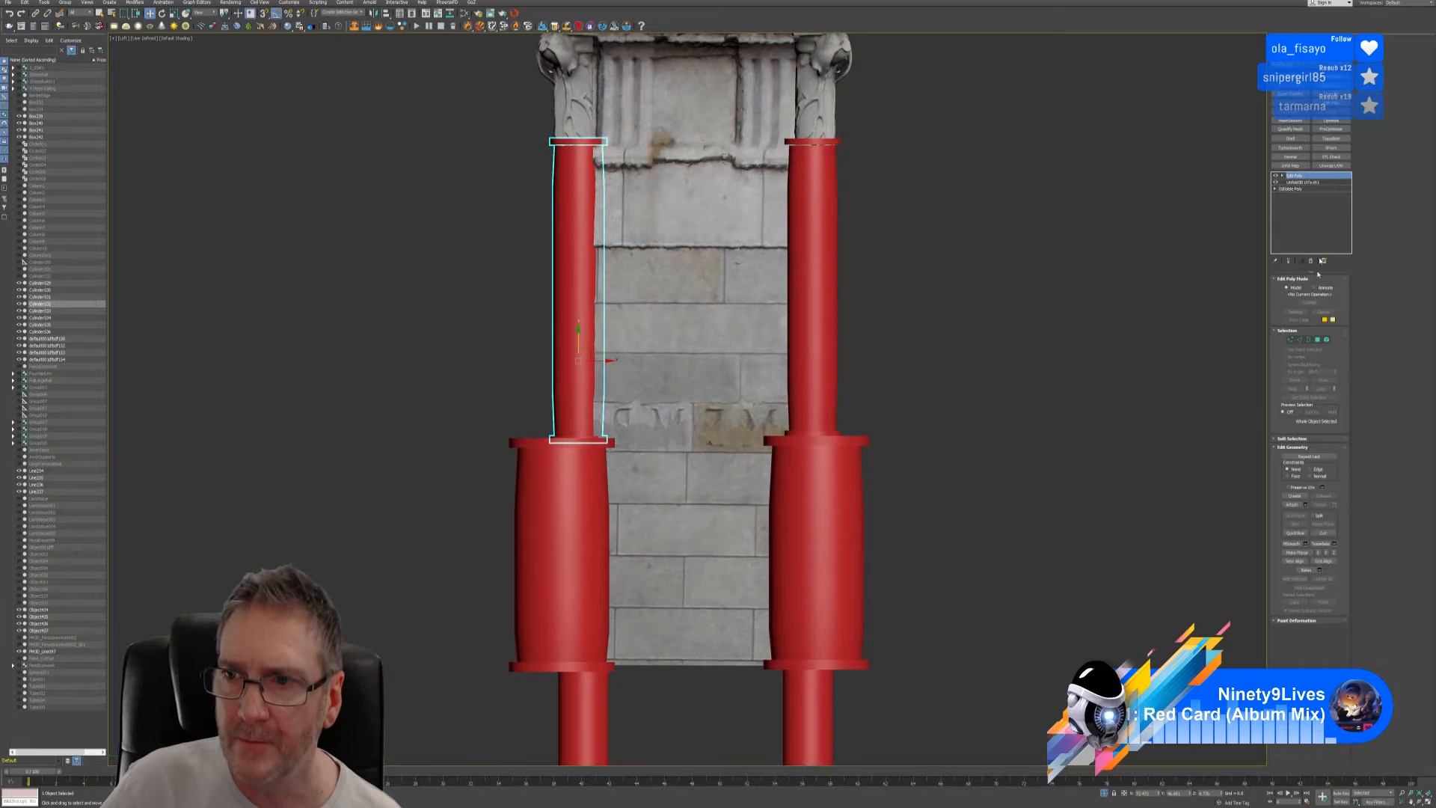
click(1288, 340)
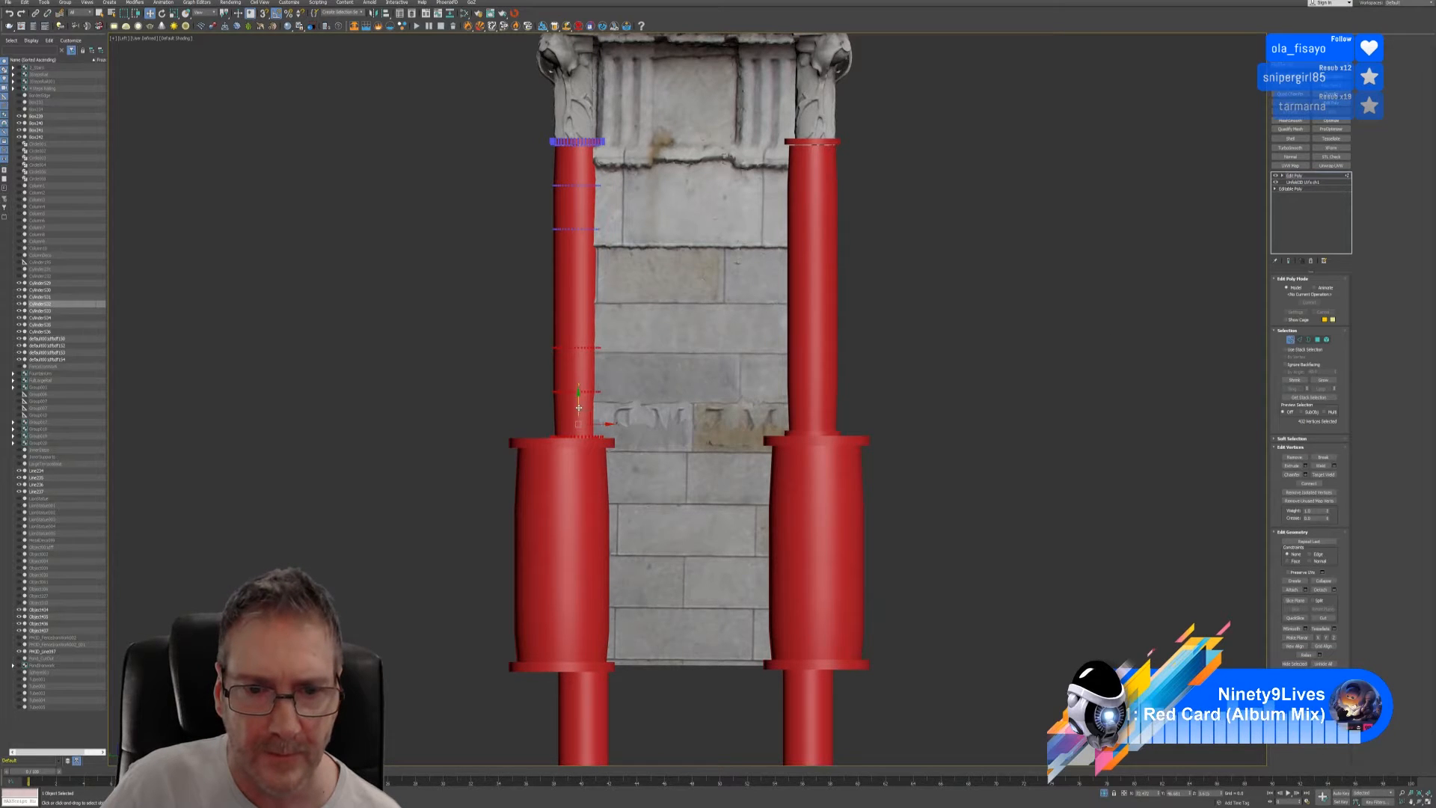
scroll(579, 408, up, 5)
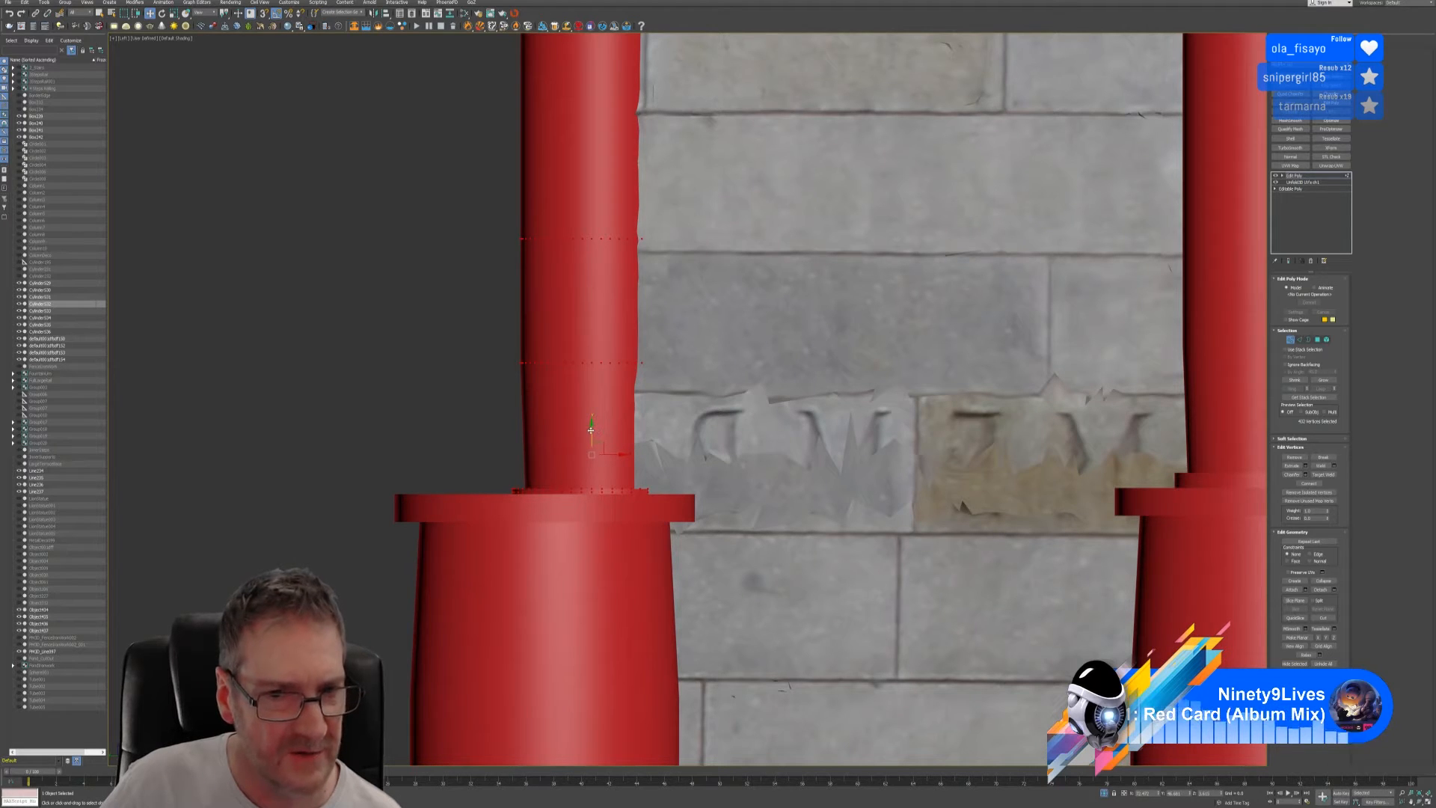
drag(591, 430, 605, 421)
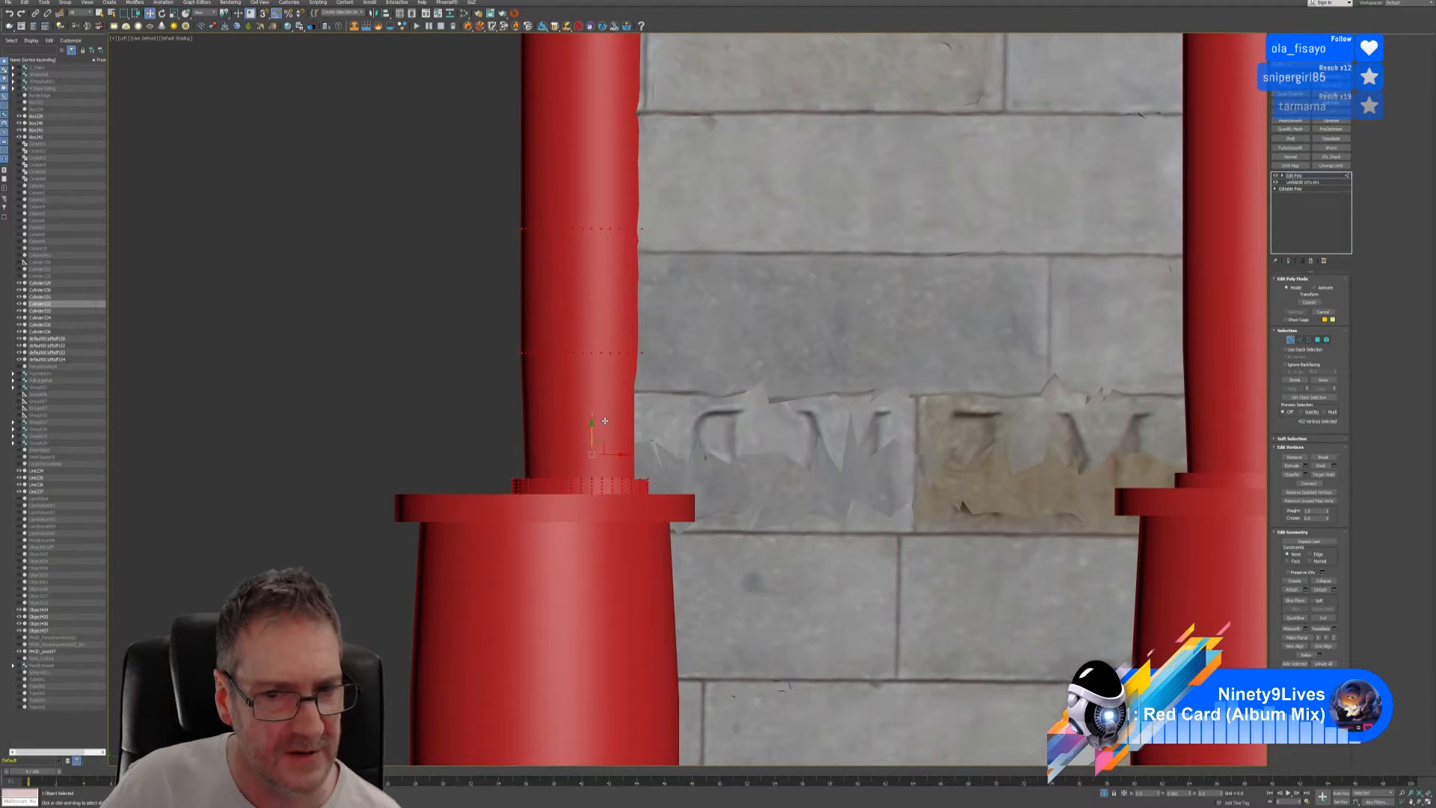
scroll(763, 486, down, 8)
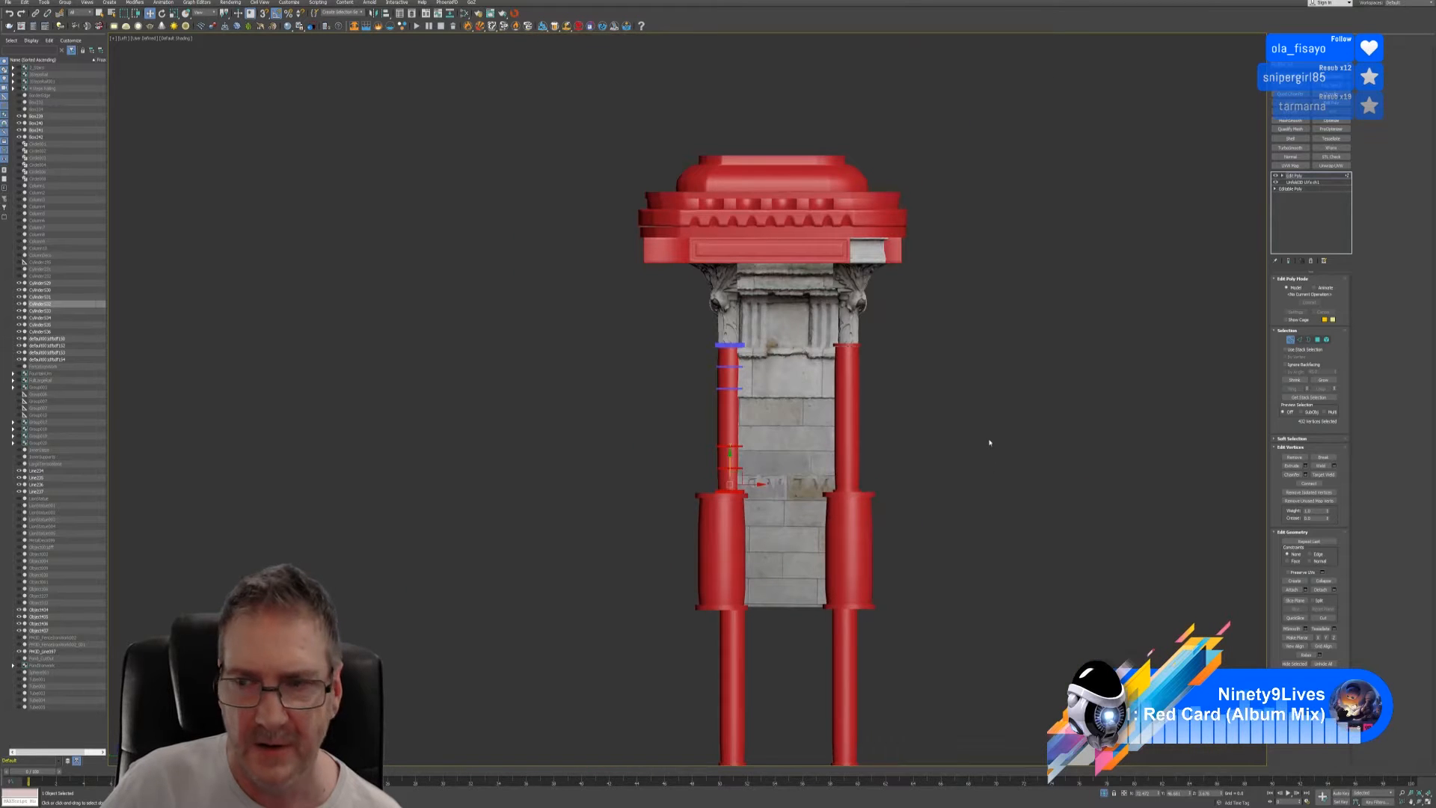
middle_drag(990, 443, 1003, 413)
click(1111, 383)
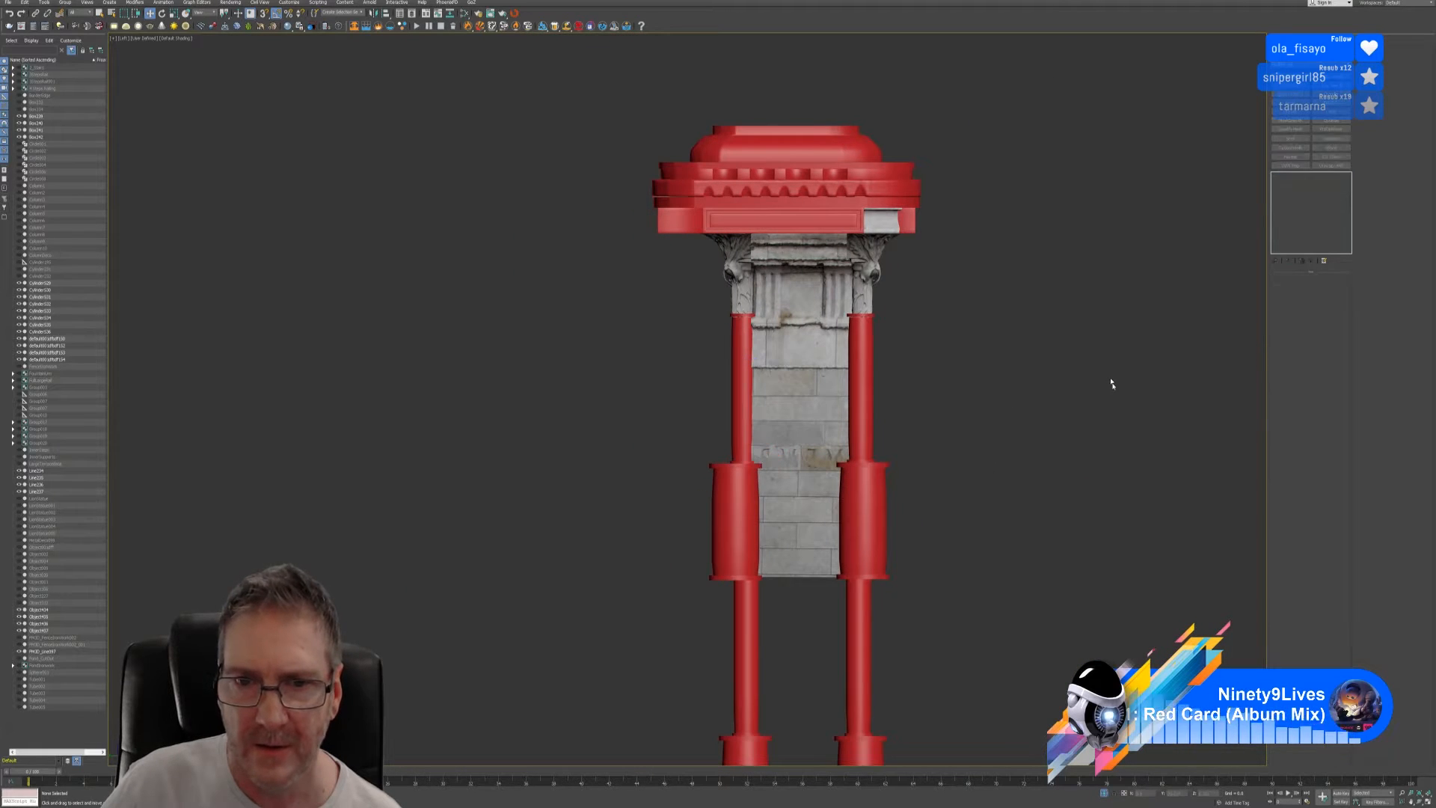
click(1426, 801)
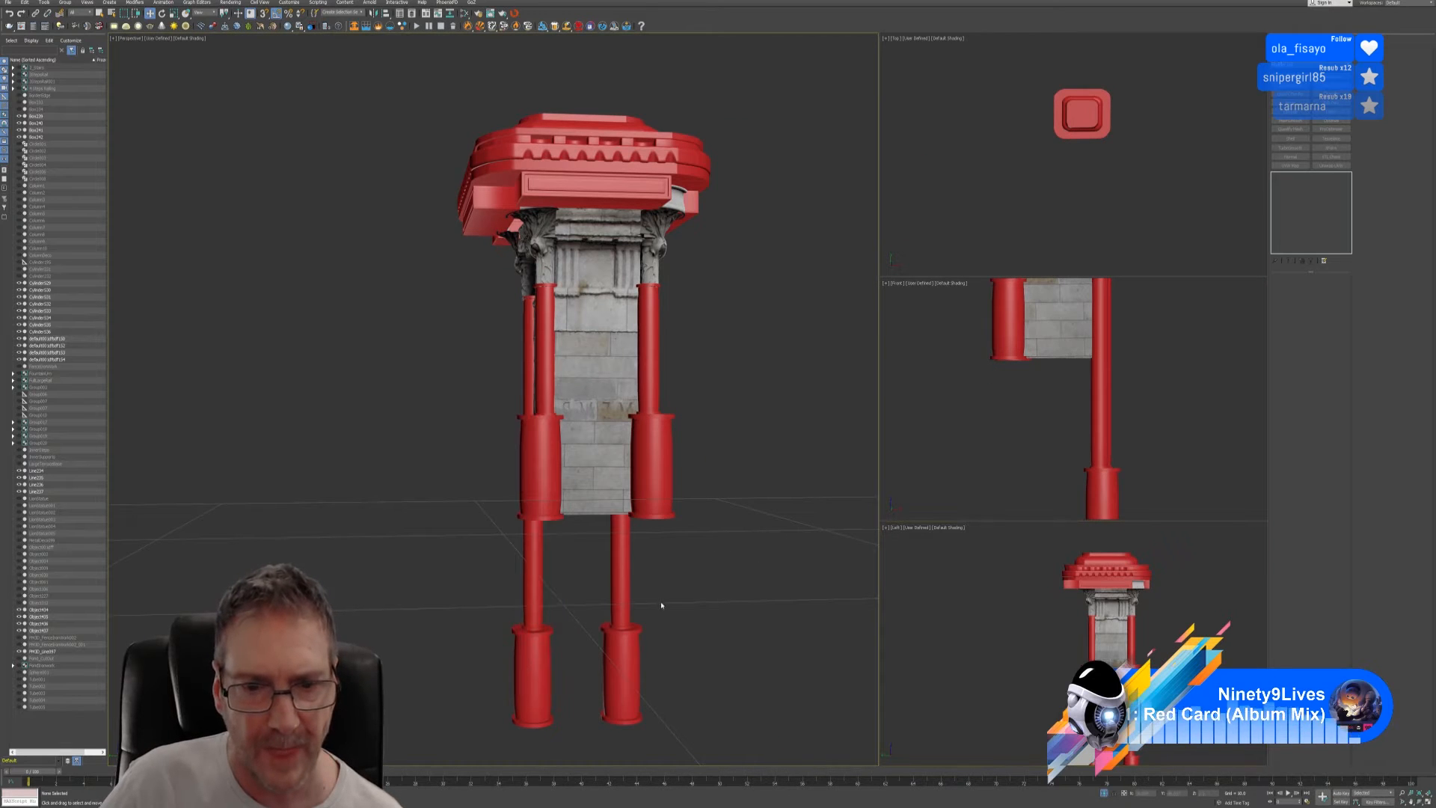
- In the maximized Front view, raise the rear-right shaft's lower-end vertices to the height of the neighbouring base's top
alt+middle_drag(661, 605, 715, 538)
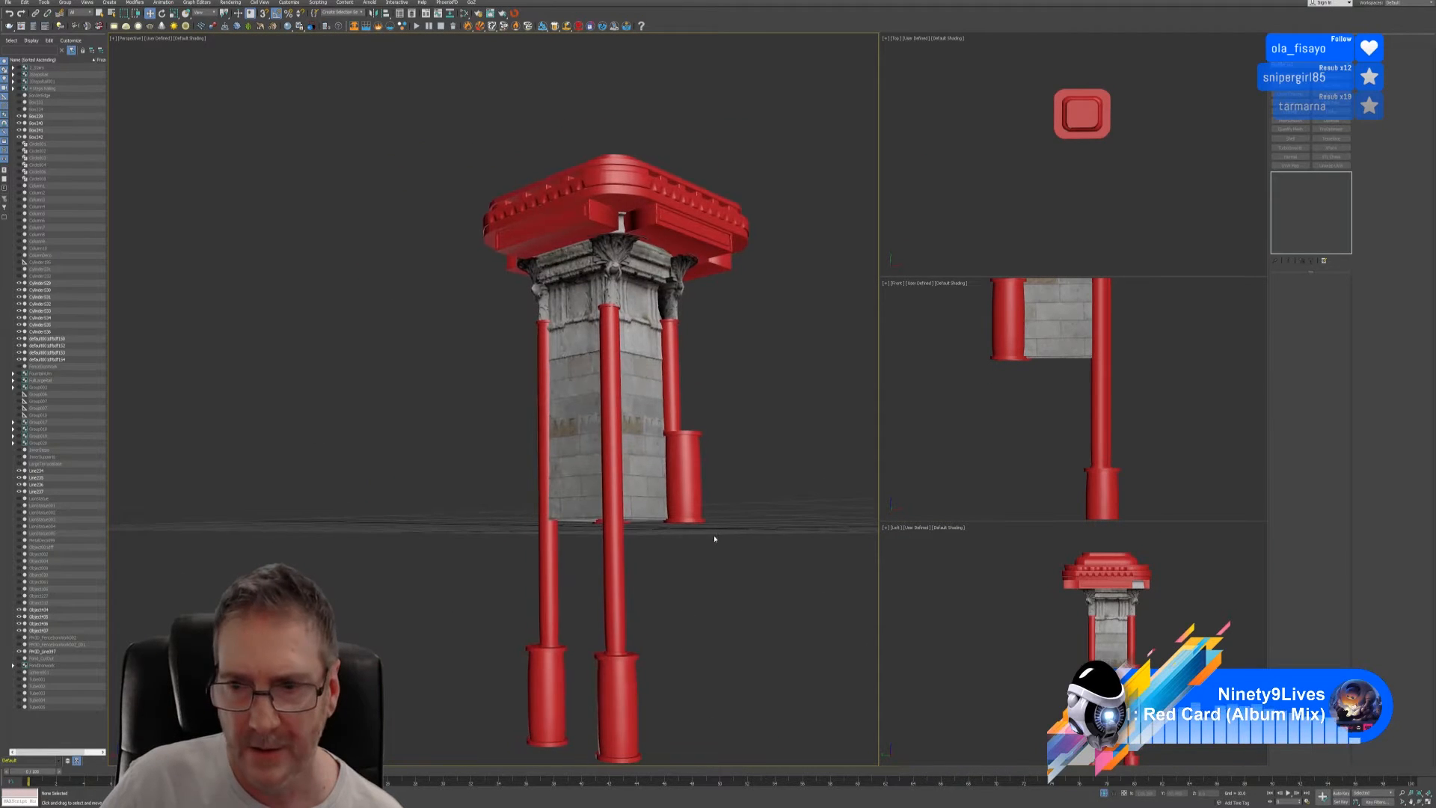
middle_drag(1005, 462, 982, 495)
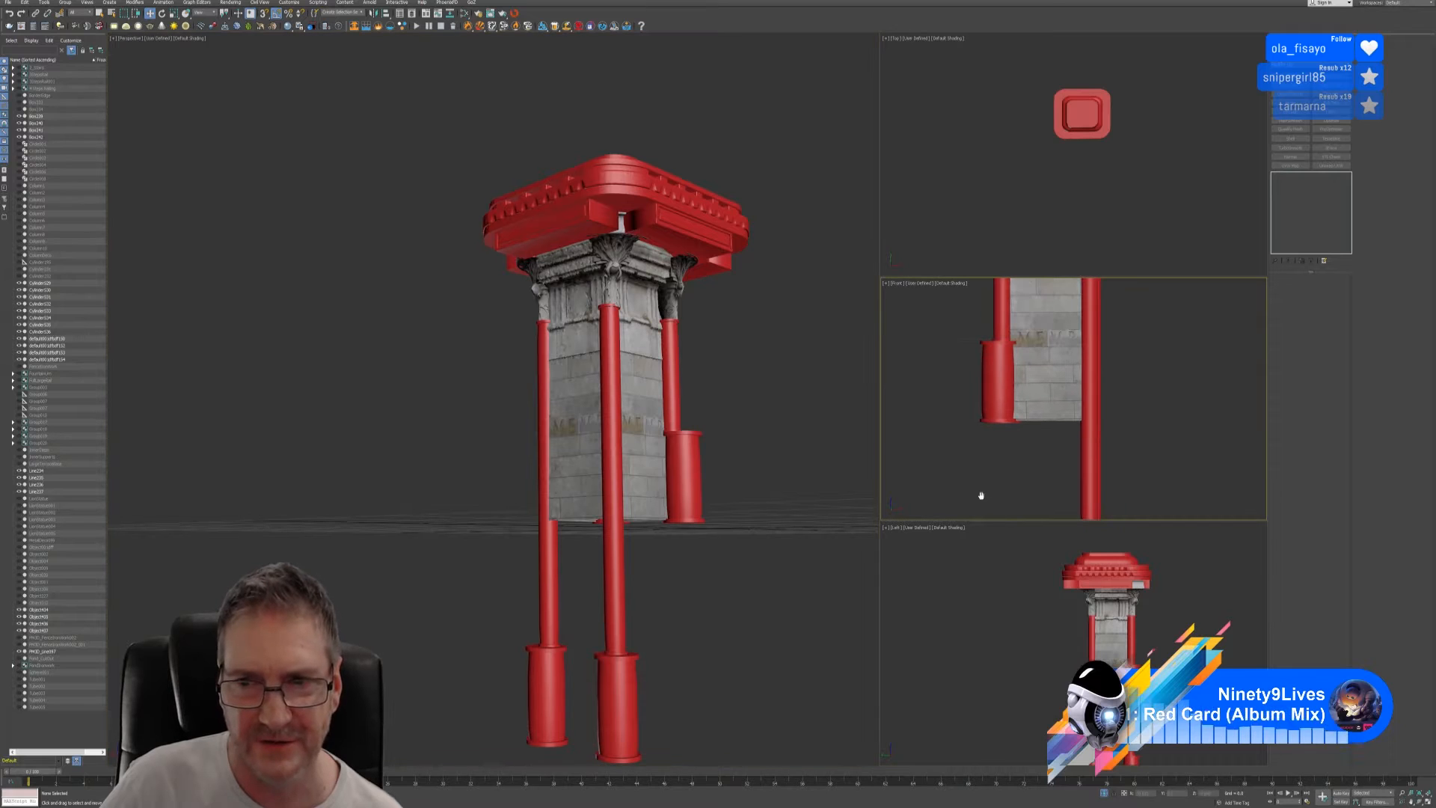
click(608, 645)
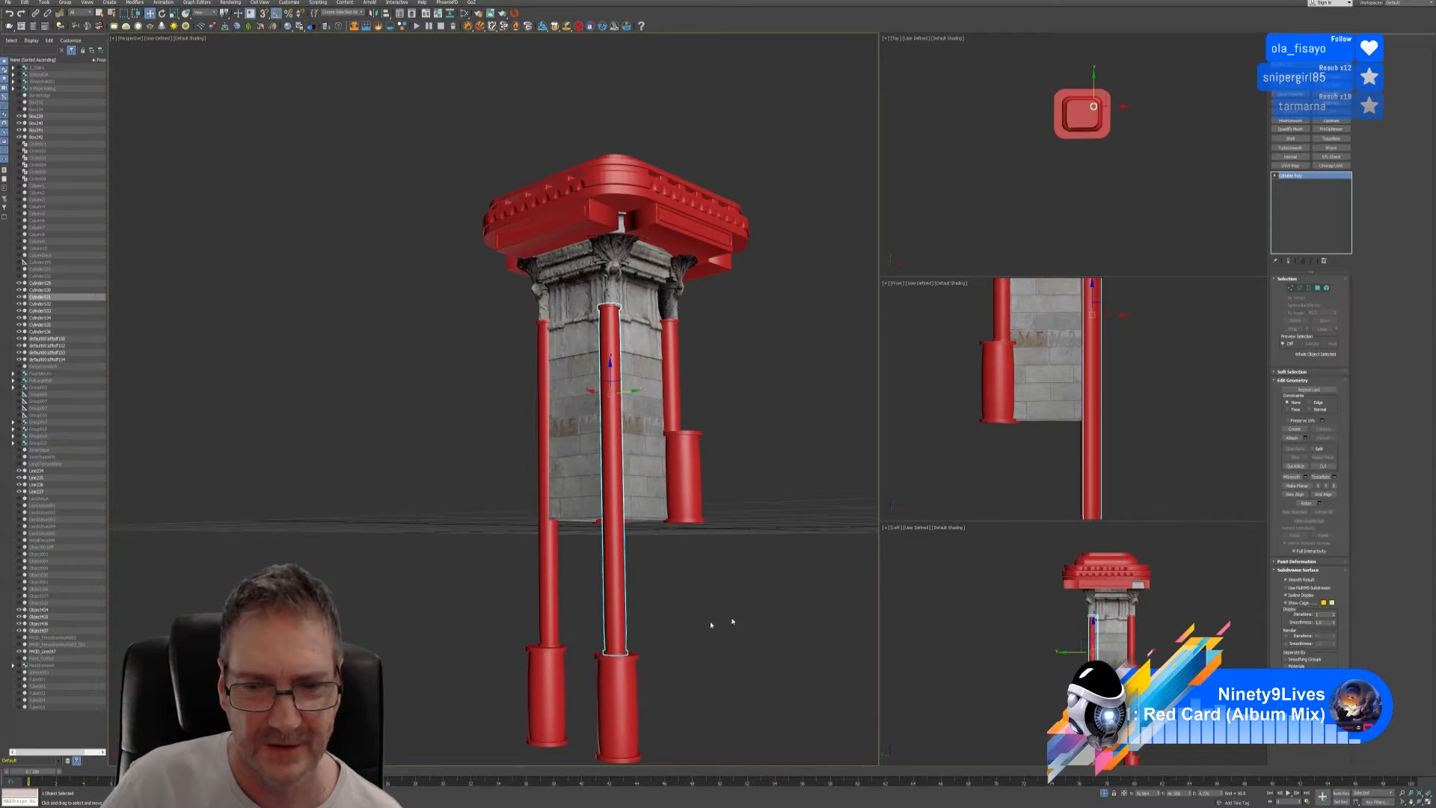
middle_drag(1173, 445, 1175, 396)
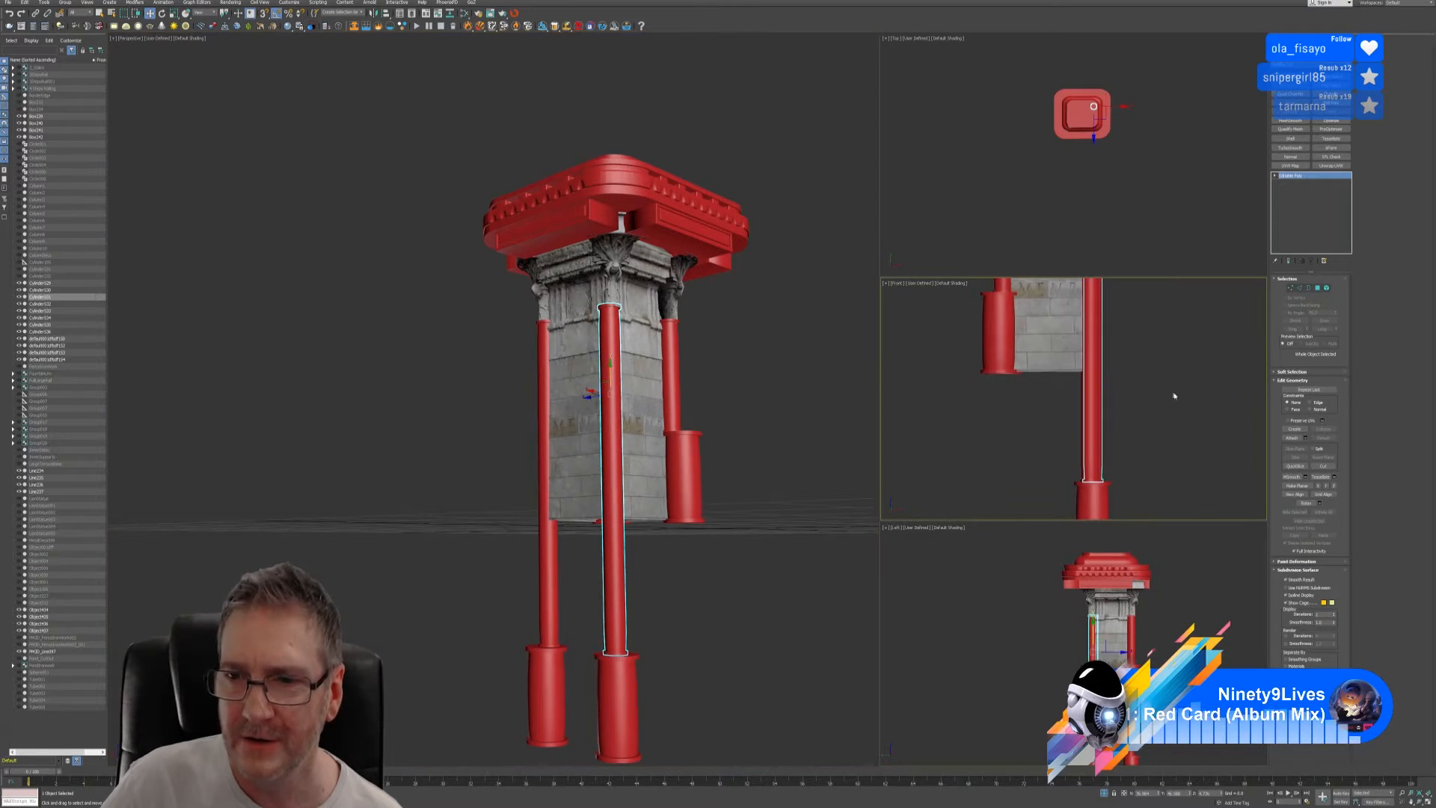
key(alt+w)
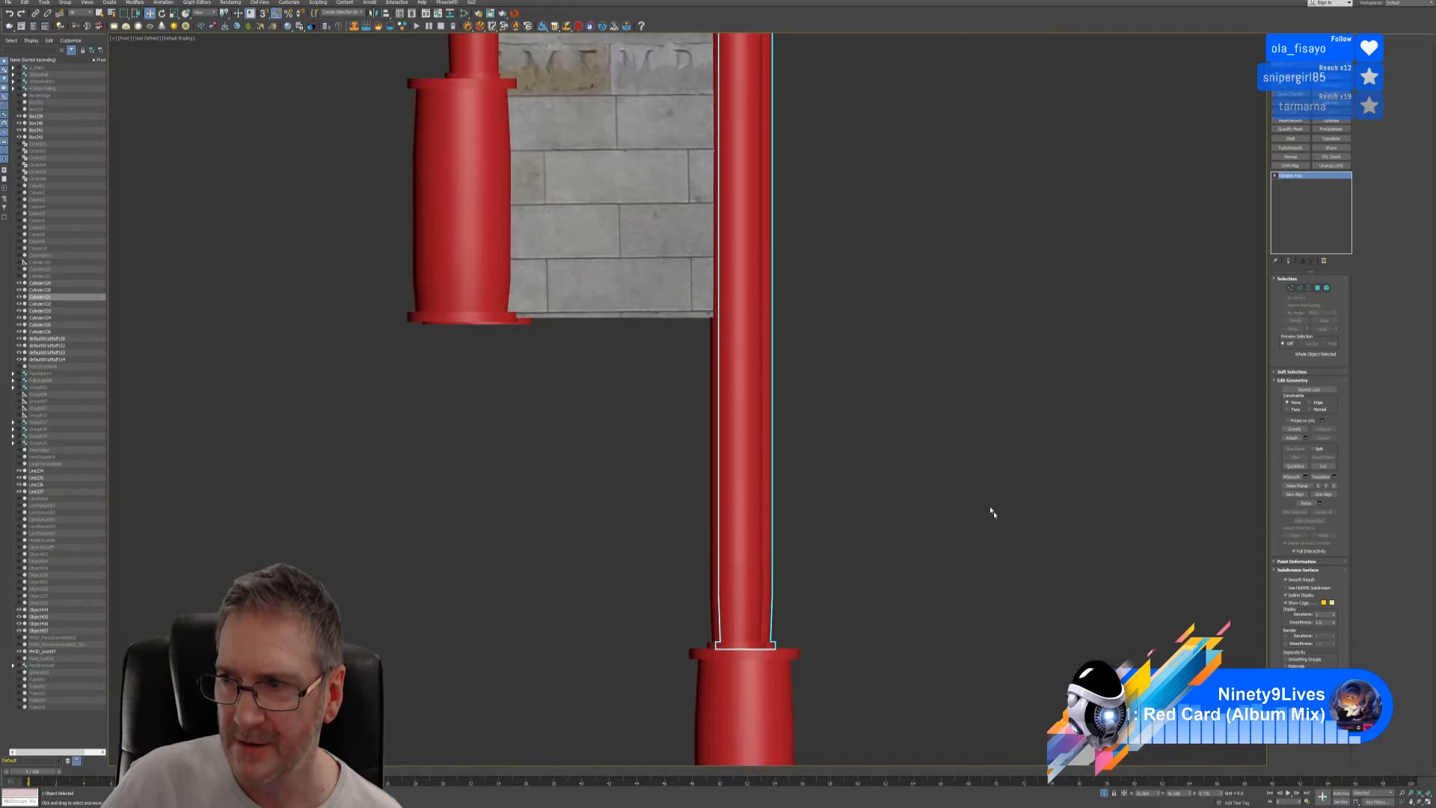
middle_drag(991, 512, 895, 506)
click(1292, 289)
middle_drag(822, 545, 814, 555)
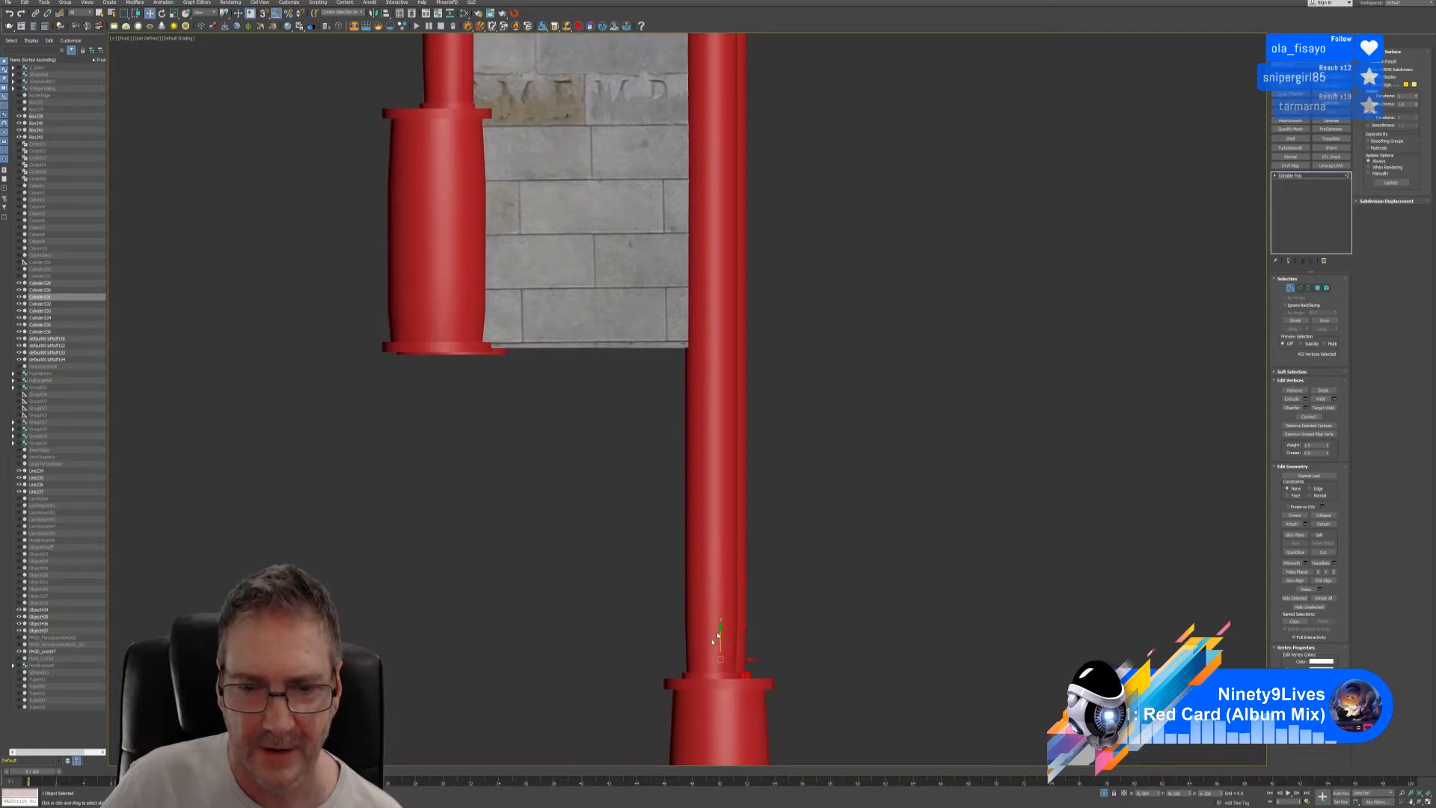
drag(720, 632, 744, 447)
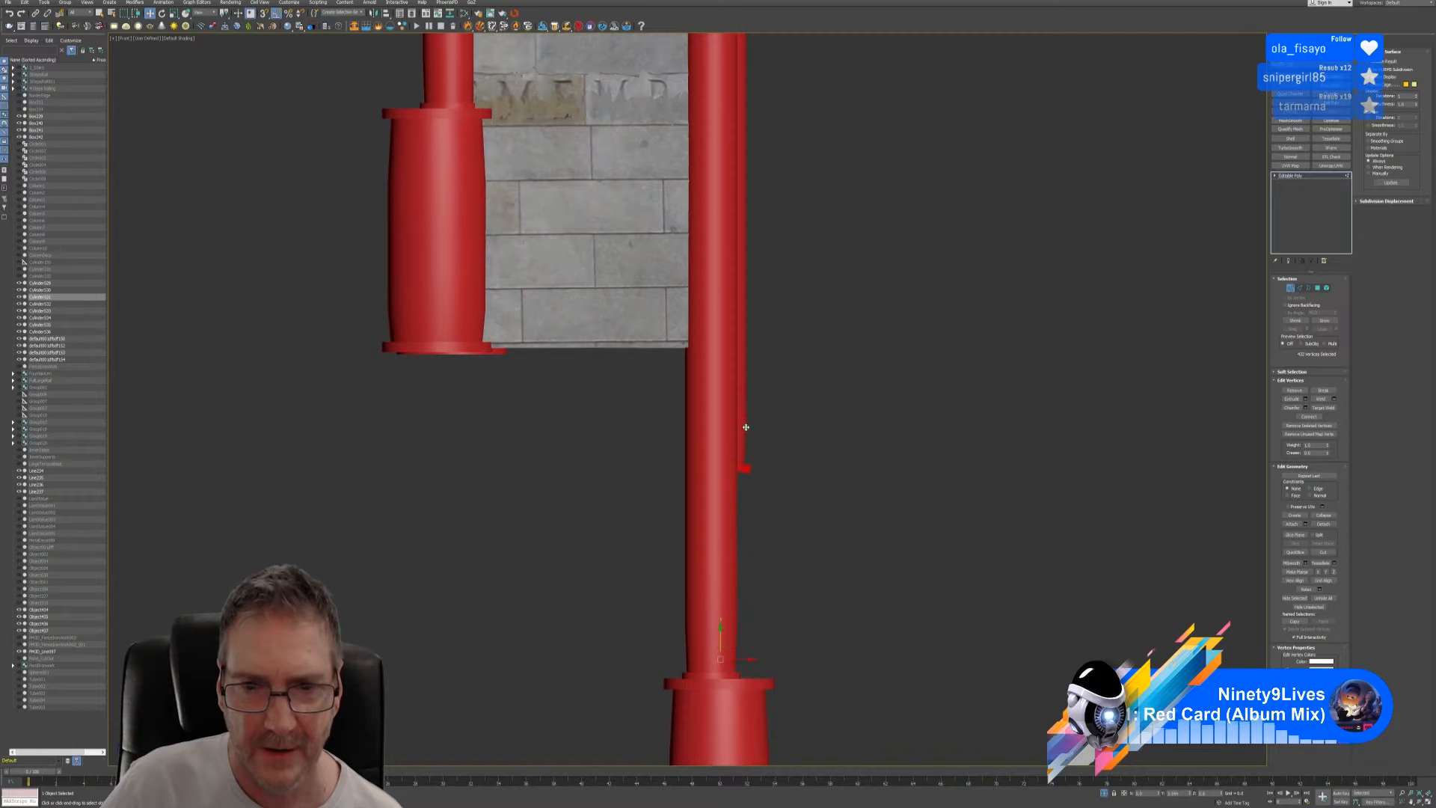
drag(750, 324, 744, 98)
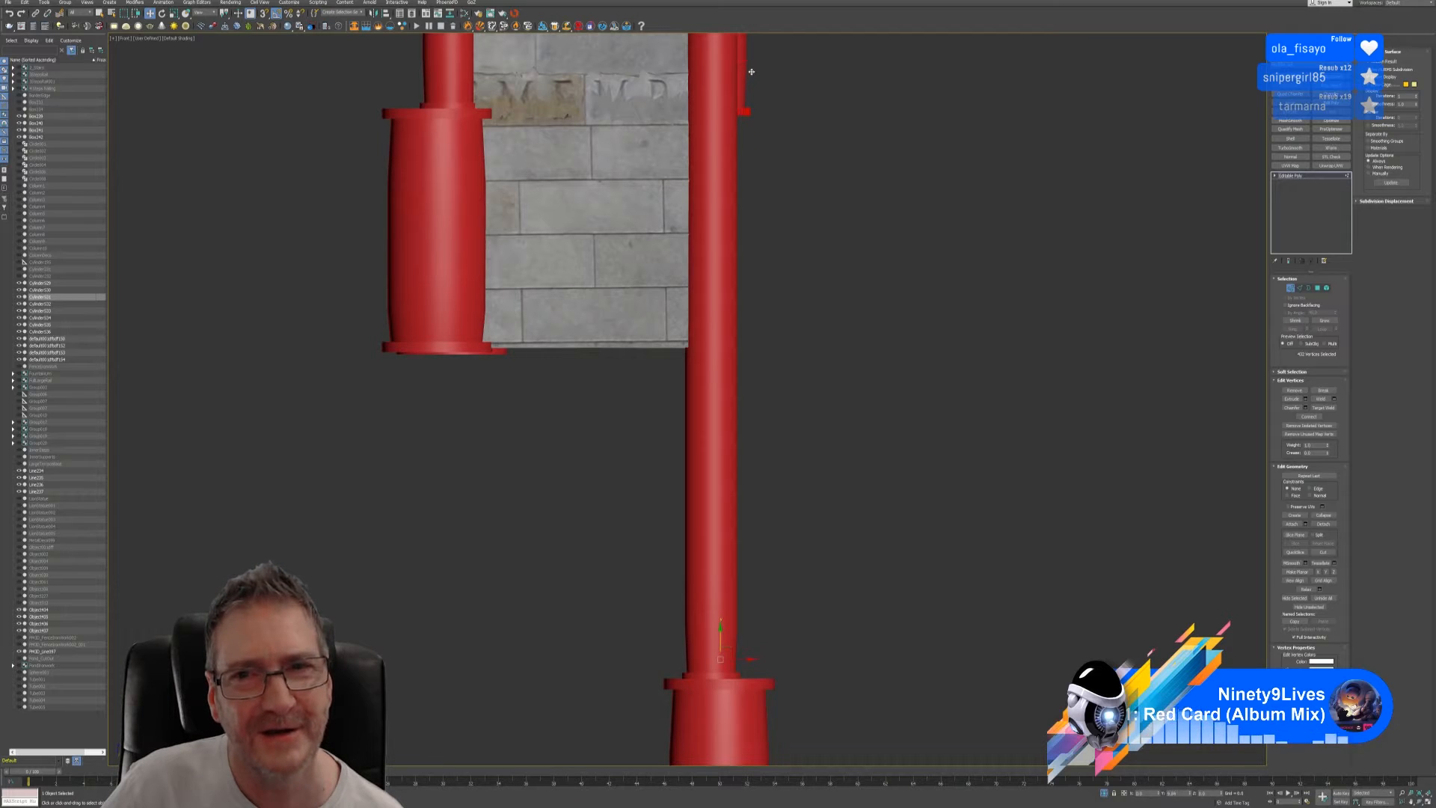
drag(752, 72, 752, 72)
click(1292, 289)
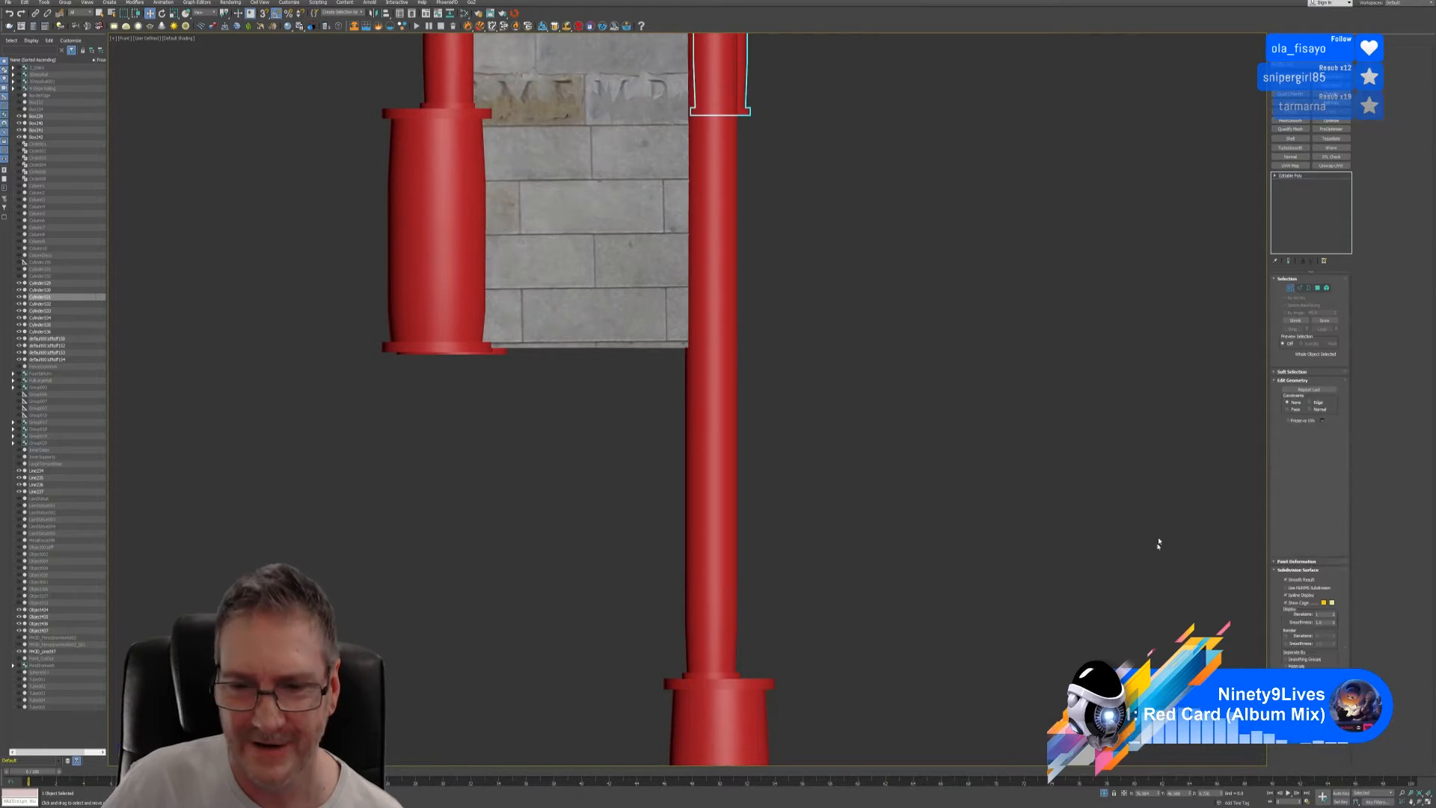
- Select the rear-right column's base and center its pivot on the object
click(1427, 800)
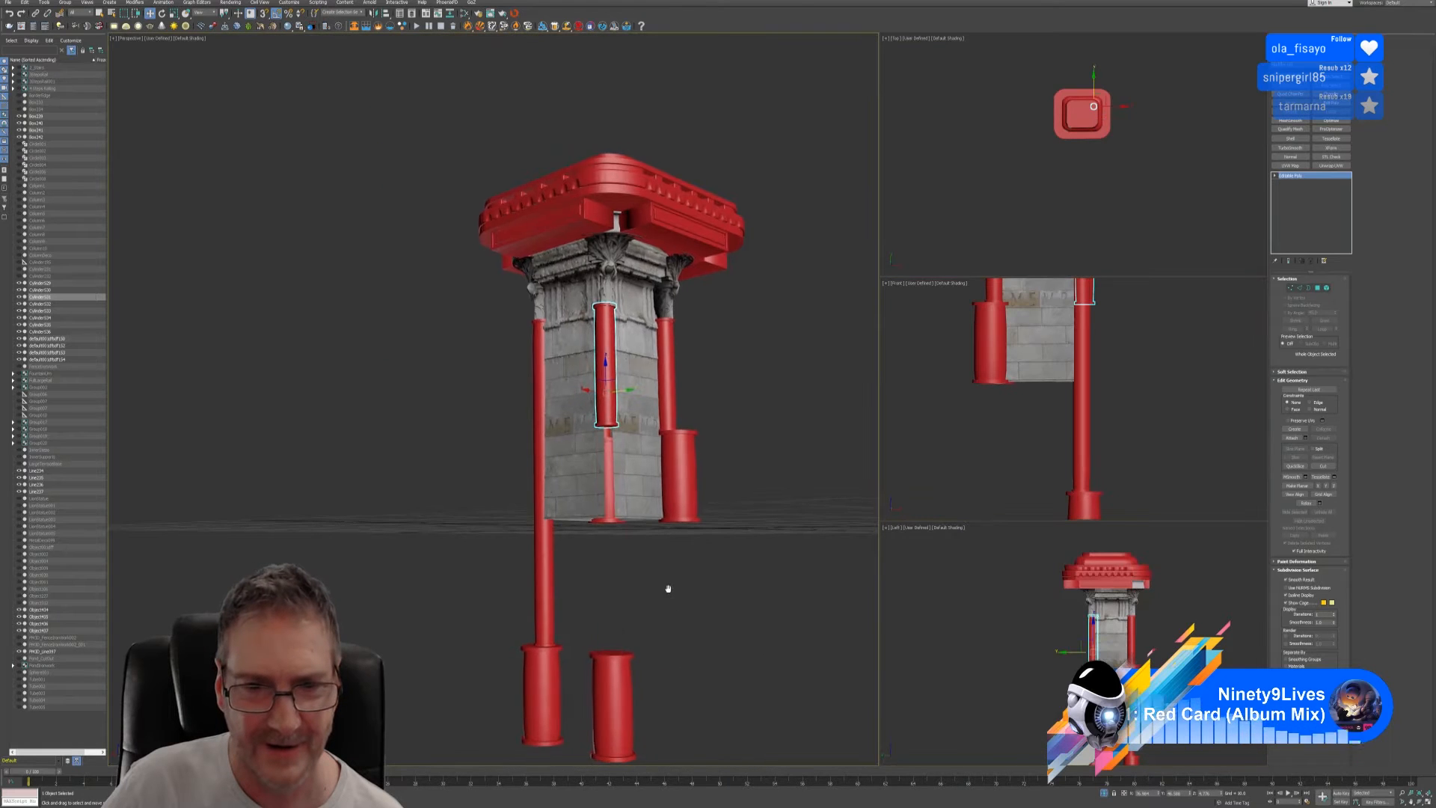
click(629, 680)
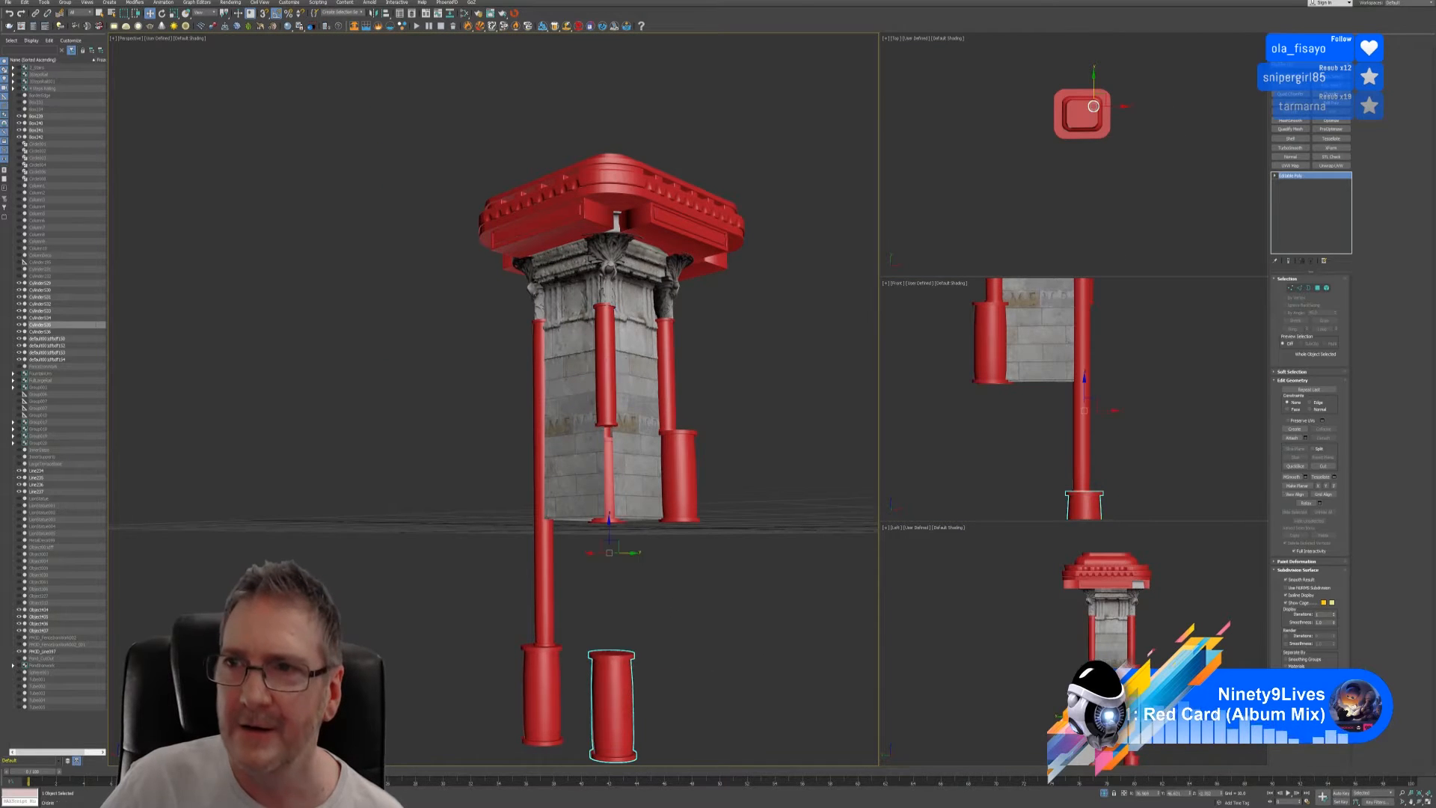
click(1303, 41)
click(1311, 95)
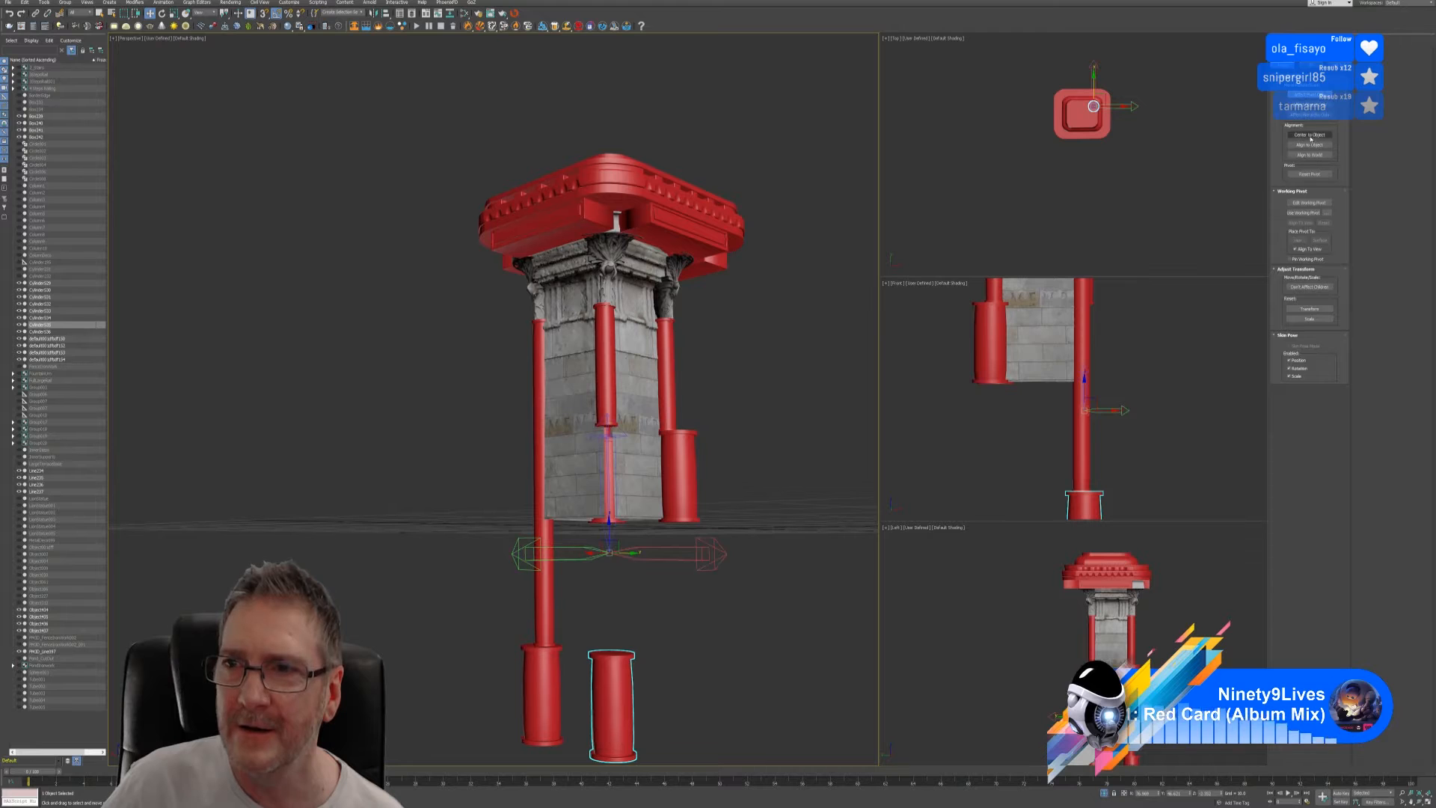
click(1310, 136)
click(1314, 97)
middle_drag(716, 586, 710, 580)
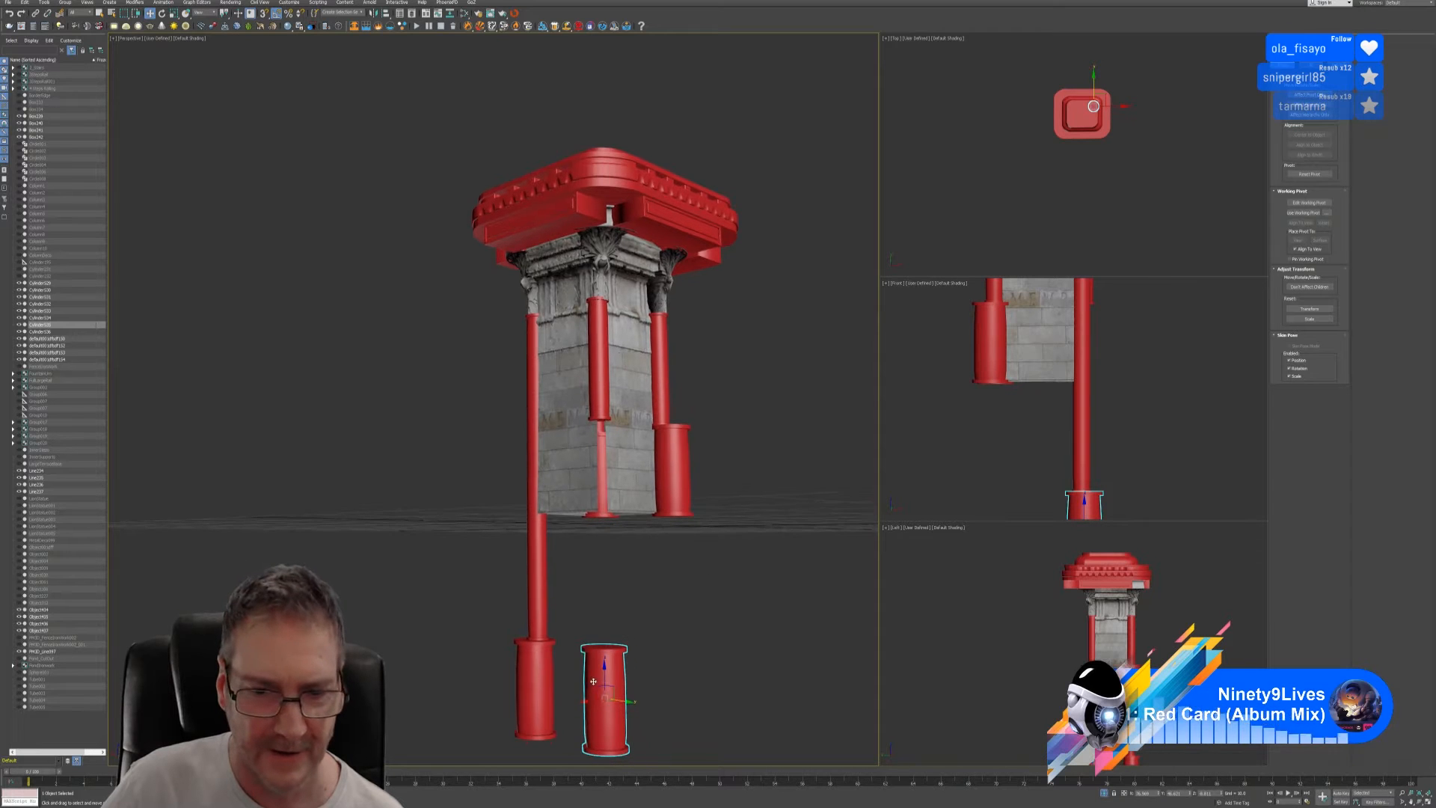
- Raise the rear-right base under its shortened shaft, fine-tuning its height in the Left view to match the panels' bottom edge
drag(602, 679, 601, 452)
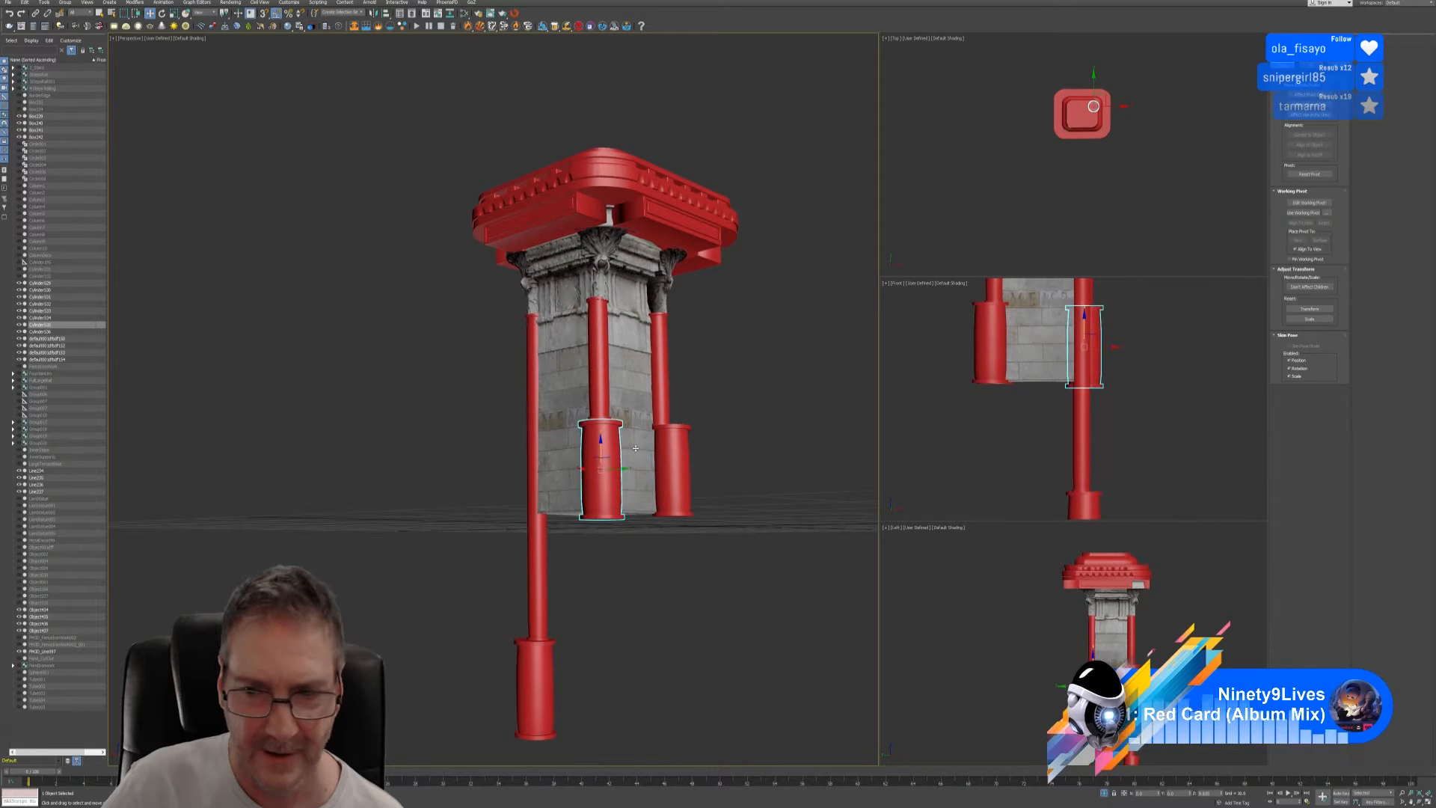
right_click(1010, 636)
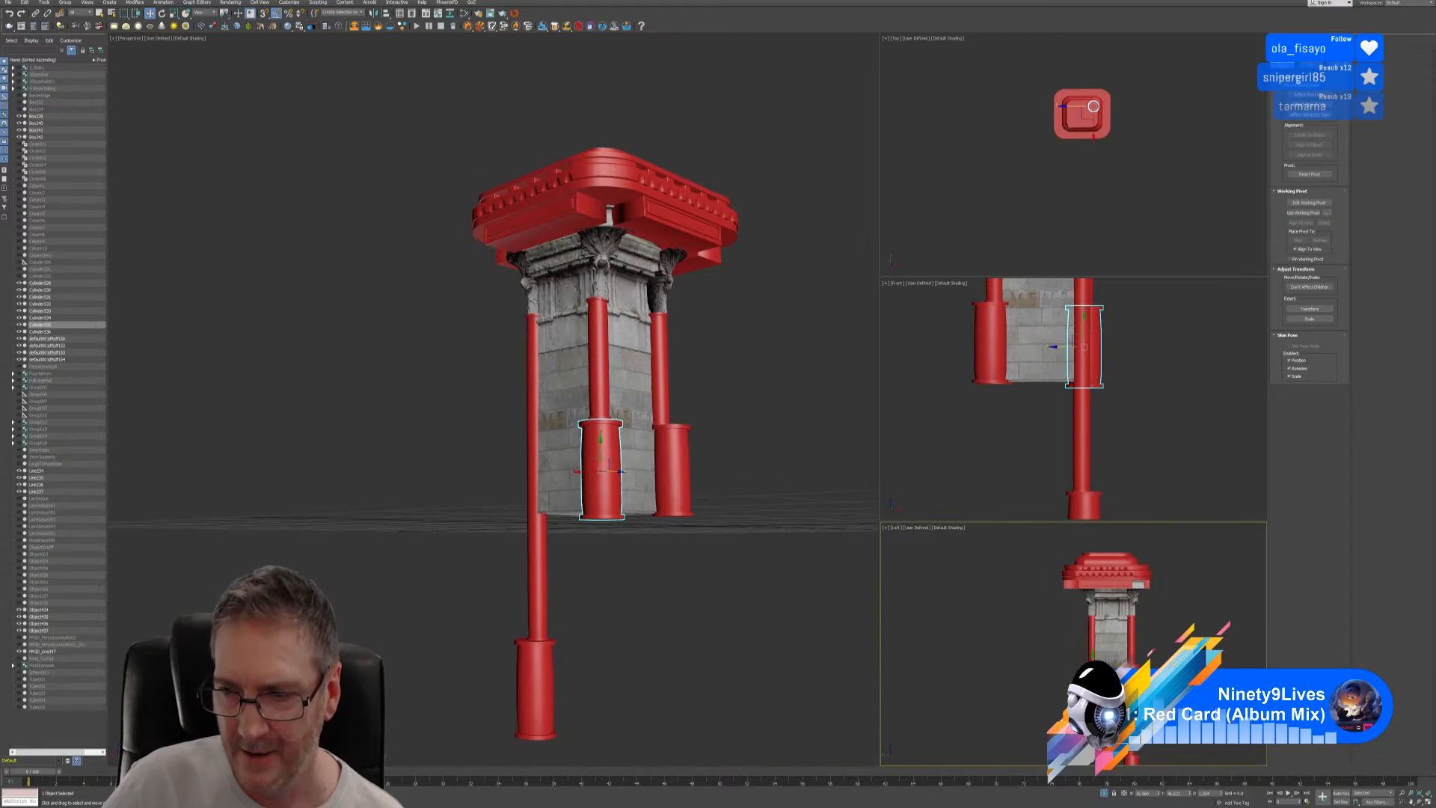
key(alt+w)
scroll(749, 446, up, 6)
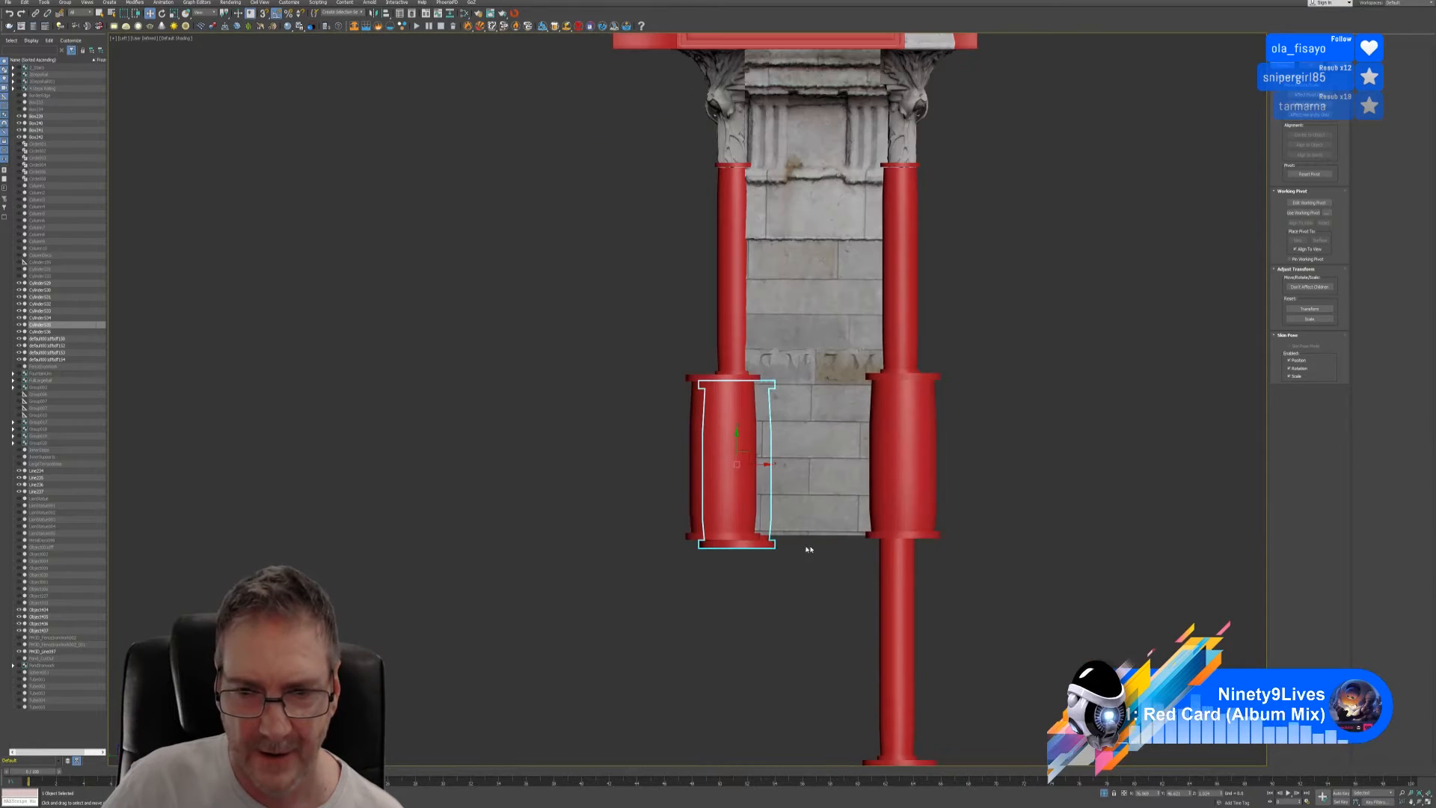
drag(738, 439, 738, 432)
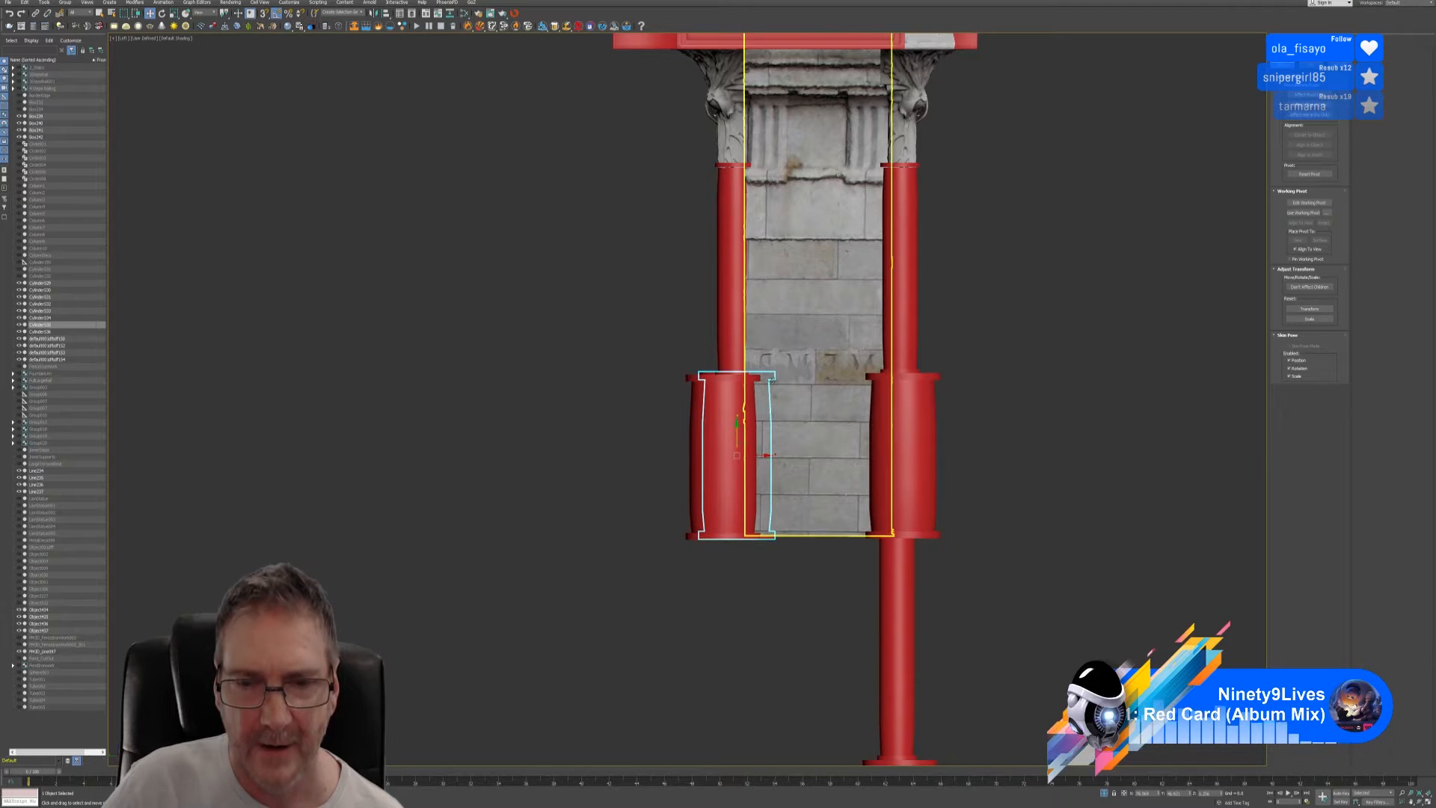
click(1427, 802)
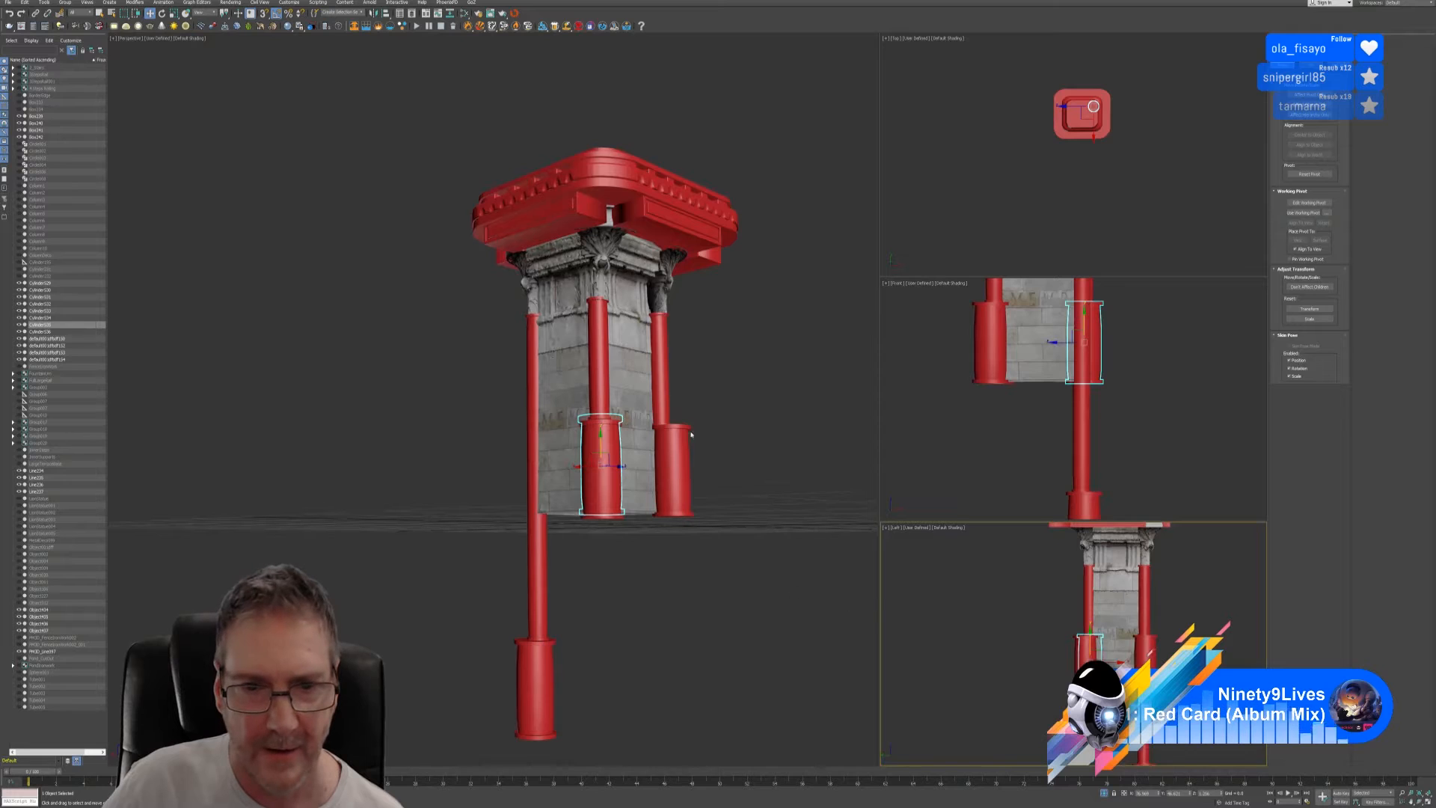
- In the maximized Right view, nudge the rear-right shaft's lower-end vertices up so its bottom collar rests on the base
click(688, 400)
click(595, 396)
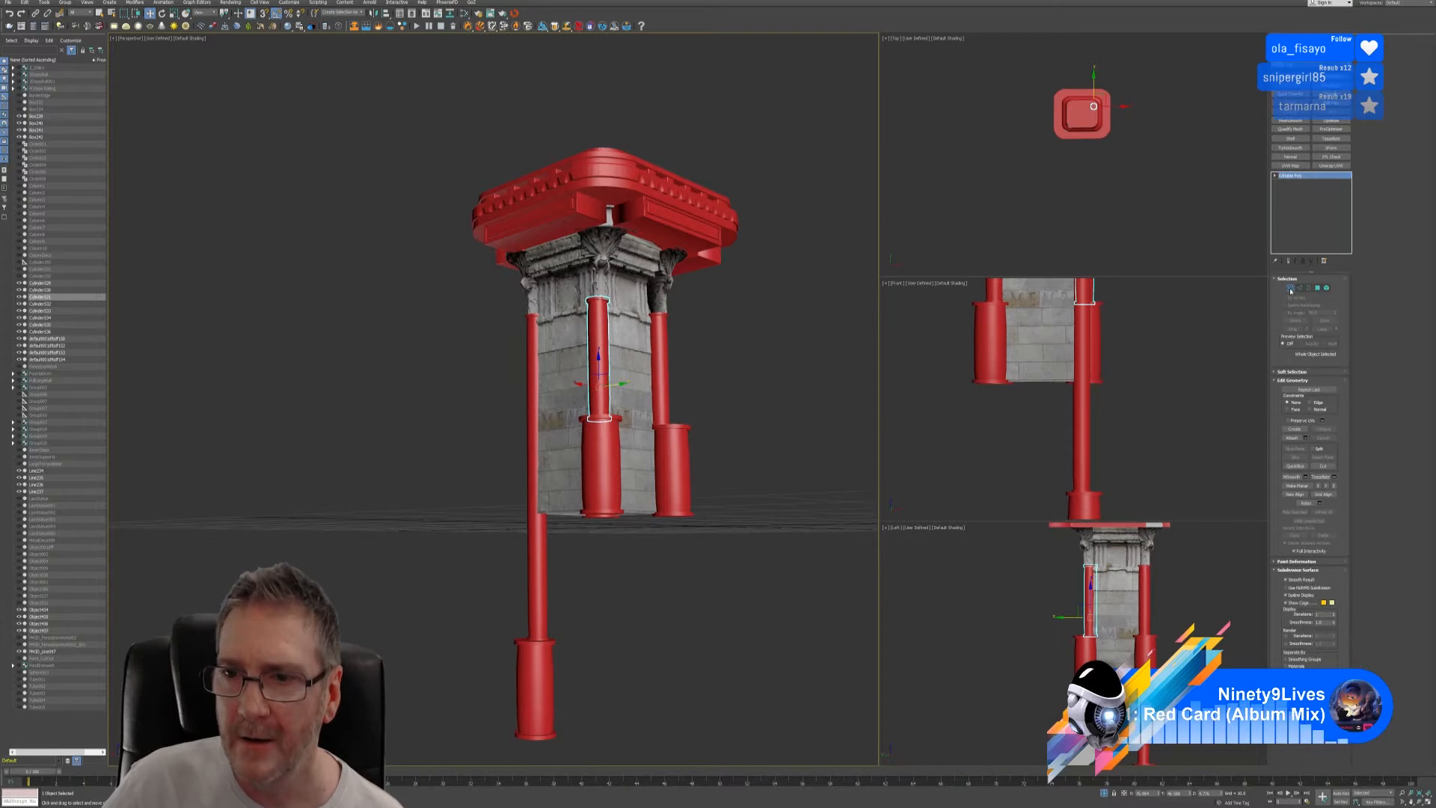
click(1290, 289)
middle_click(1085, 643)
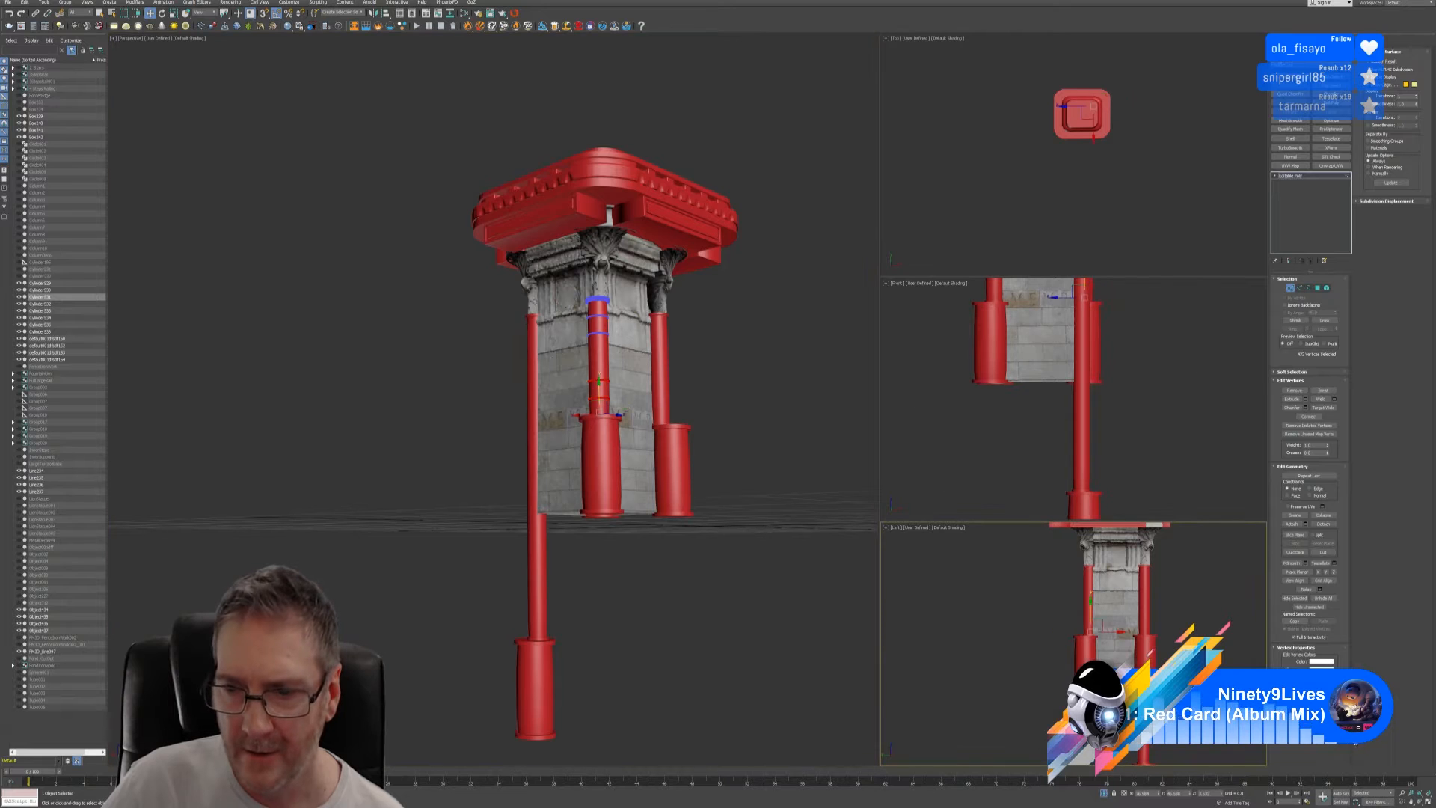
key(alt+w)
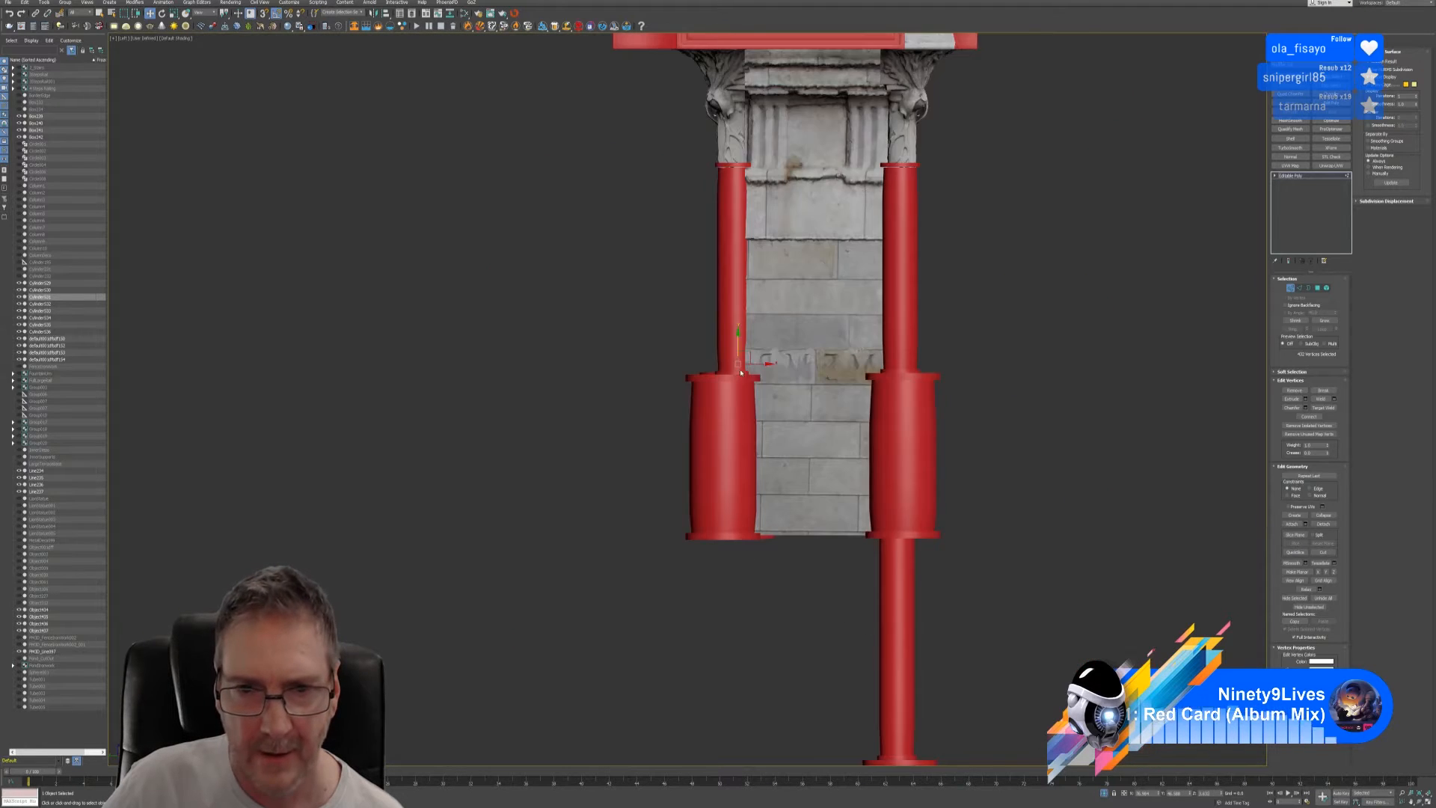
scroll(740, 372, up, 3)
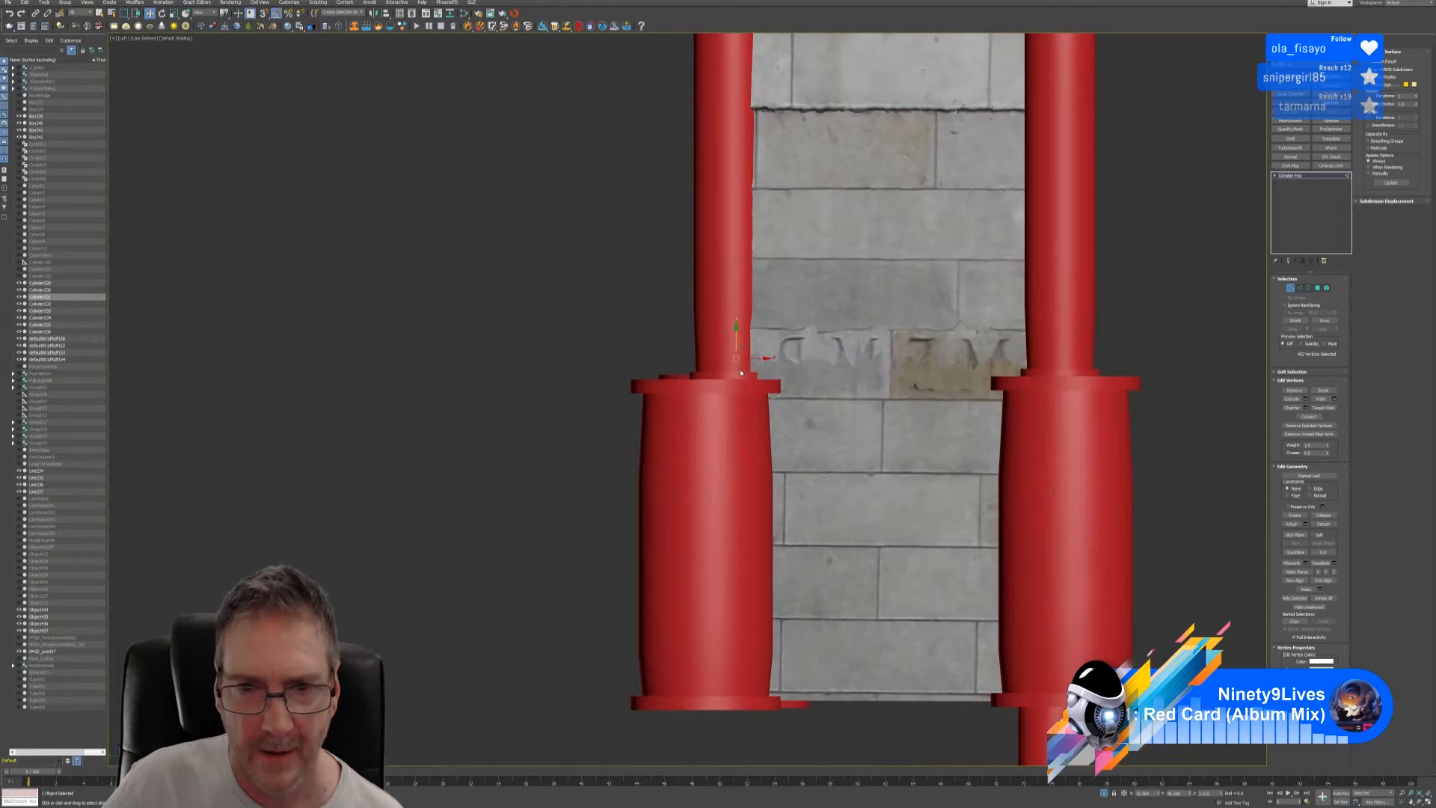
click(125, 41)
click(149, 125)
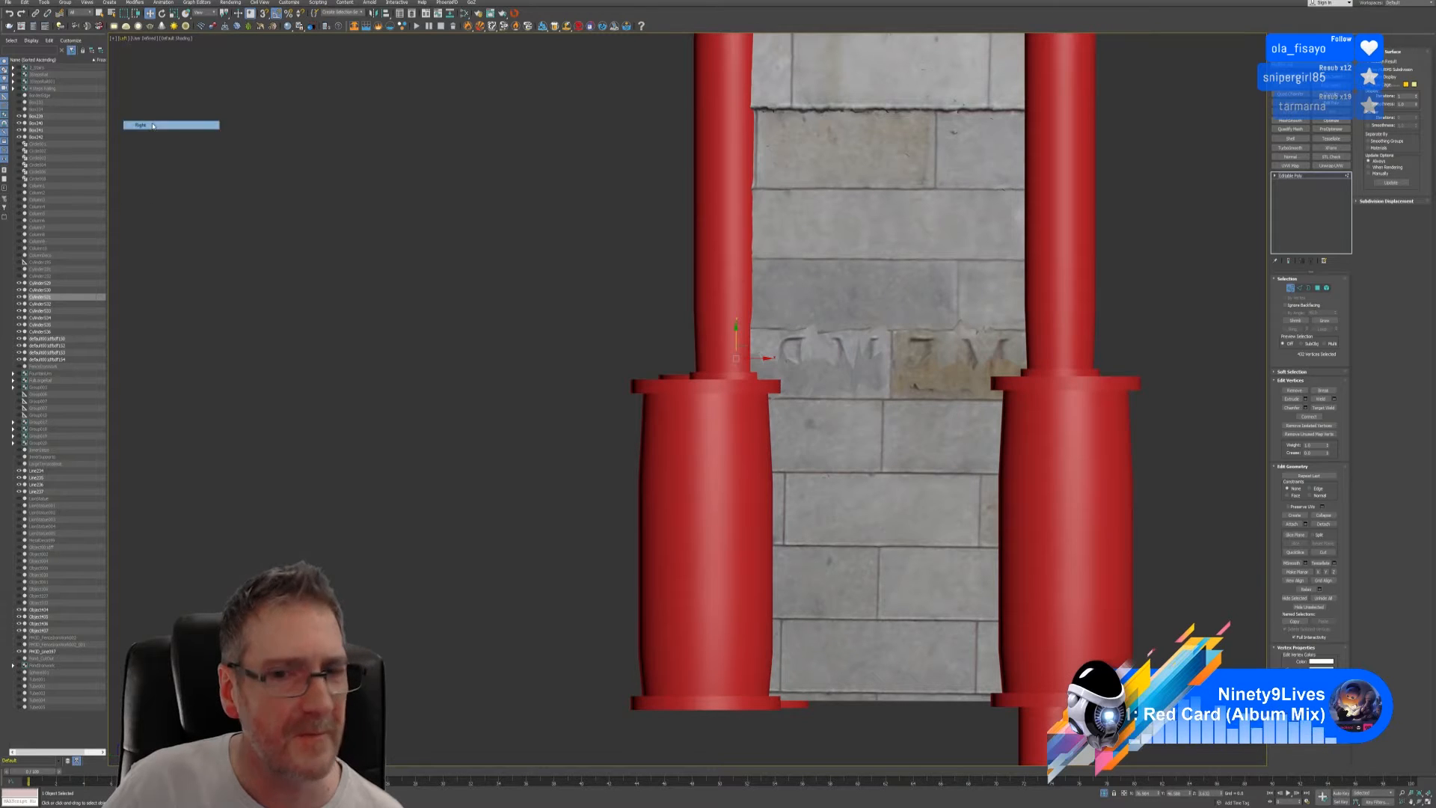
scroll(855, 433, up, 4)
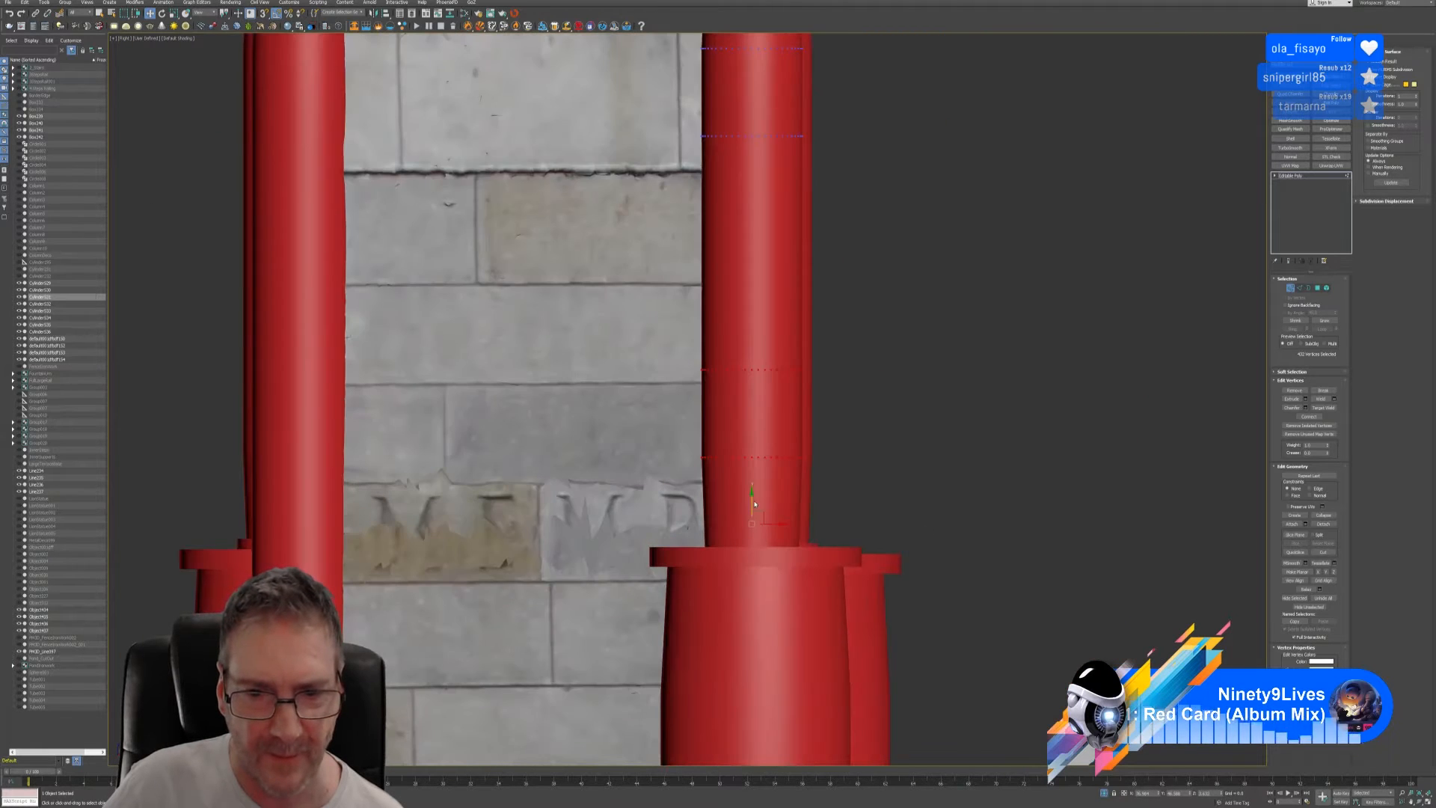
drag(753, 494, 757, 485)
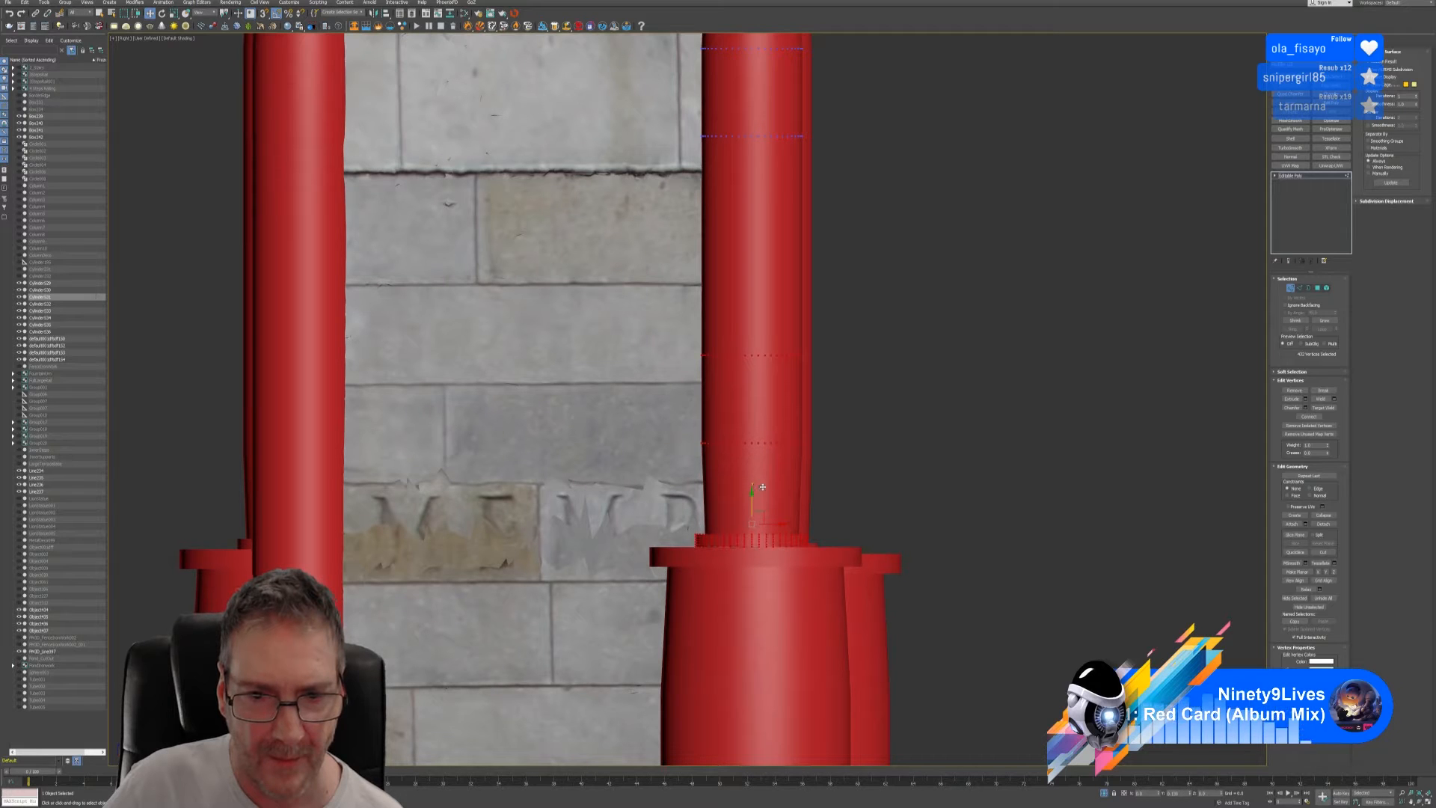
- In the maximized Front view, raise the remaining long shaft's lower-end vertices to the height of the neighbouring base's top
click(1291, 288)
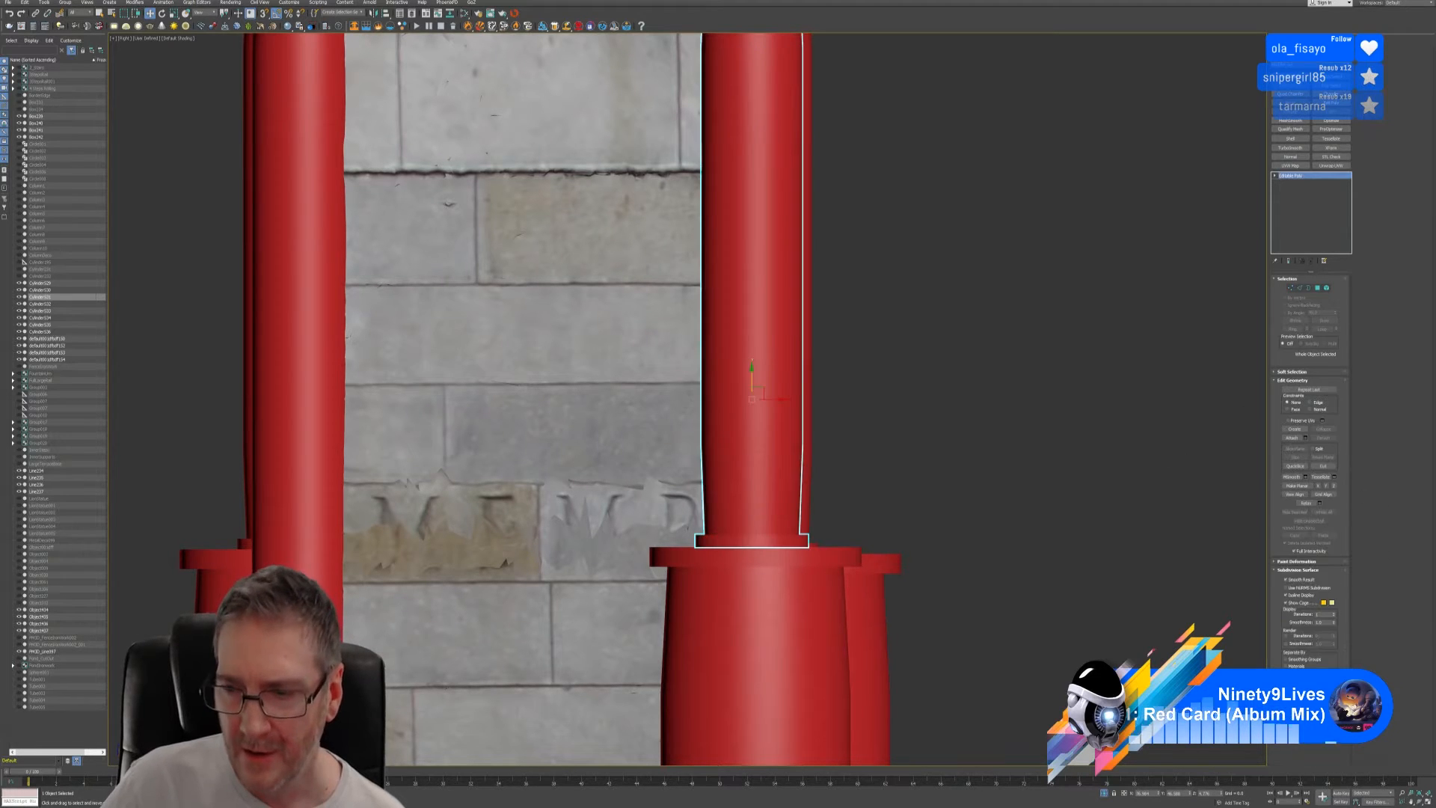
key(alt+w)
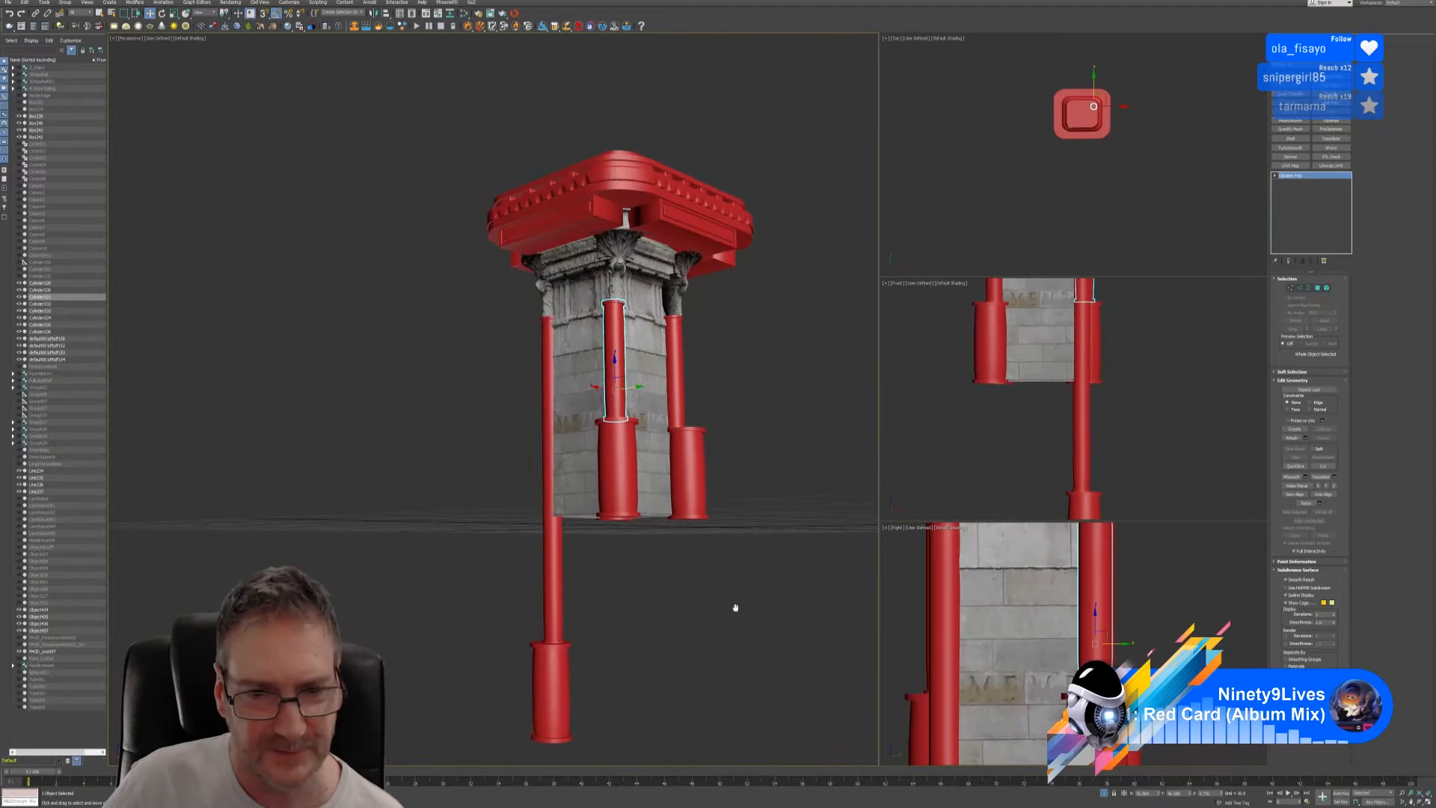
click(558, 570)
alt+middle_drag(651, 584, 725, 587)
click(1291, 288)
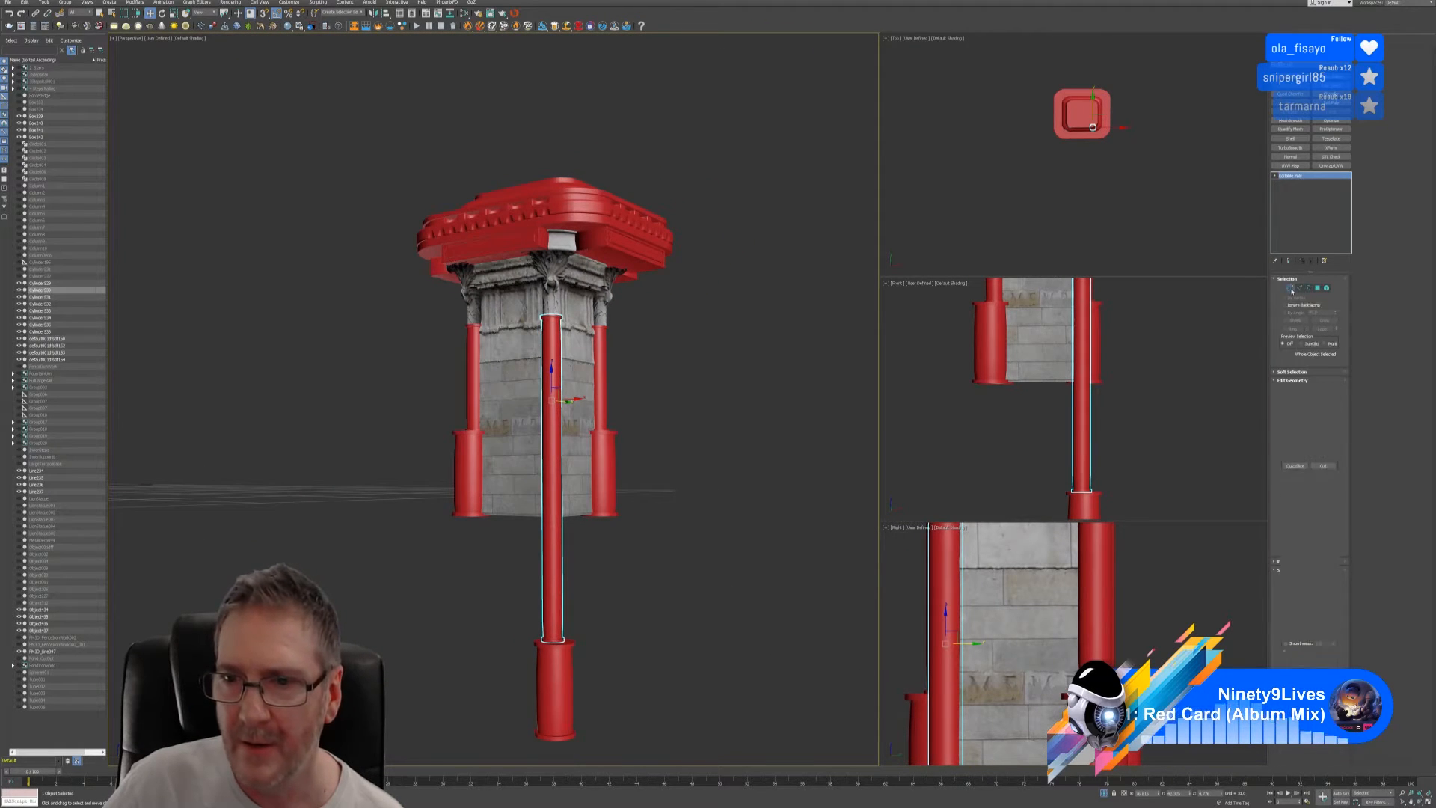
middle_drag(1183, 413, 1175, 402)
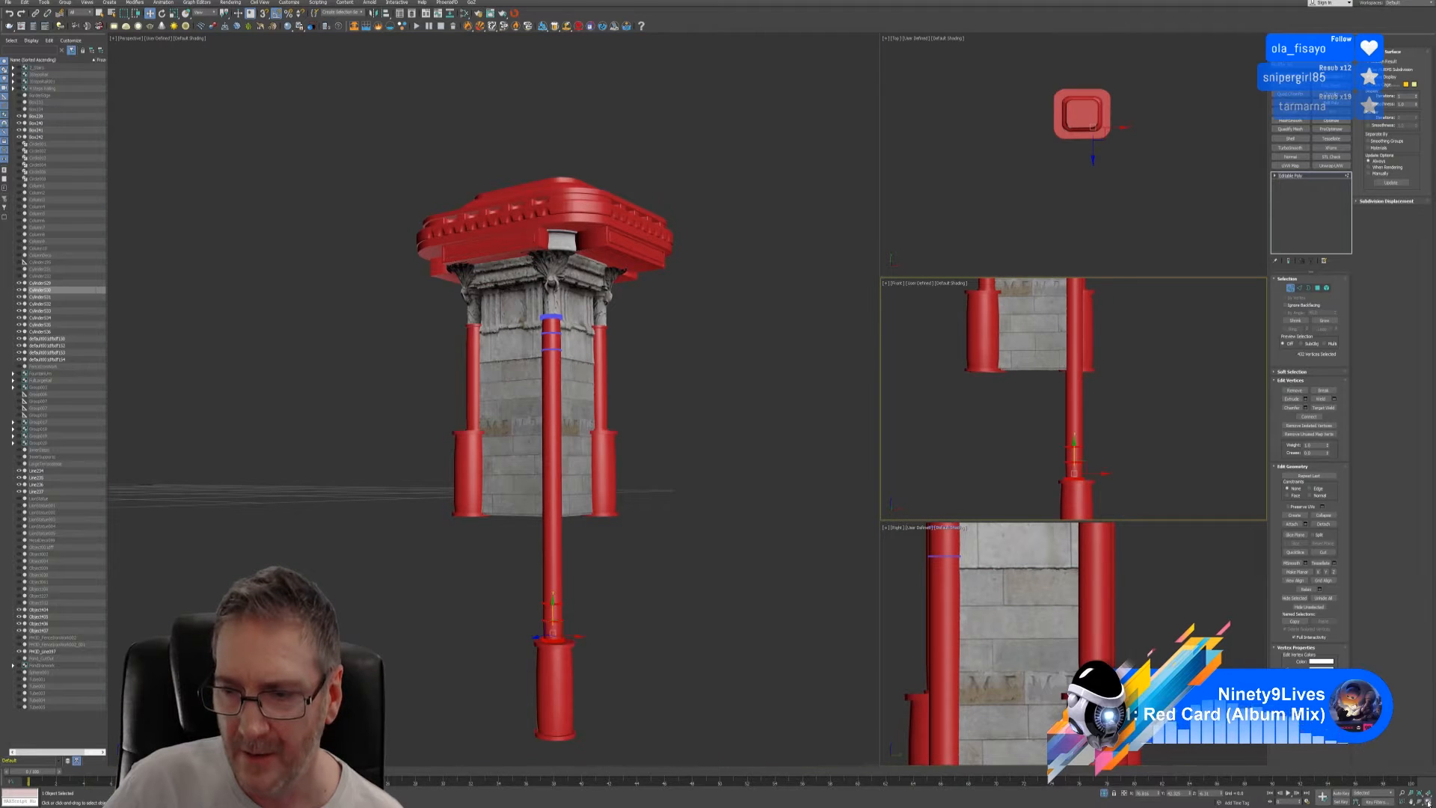
key(alt+w)
drag(676, 613, 645, 47)
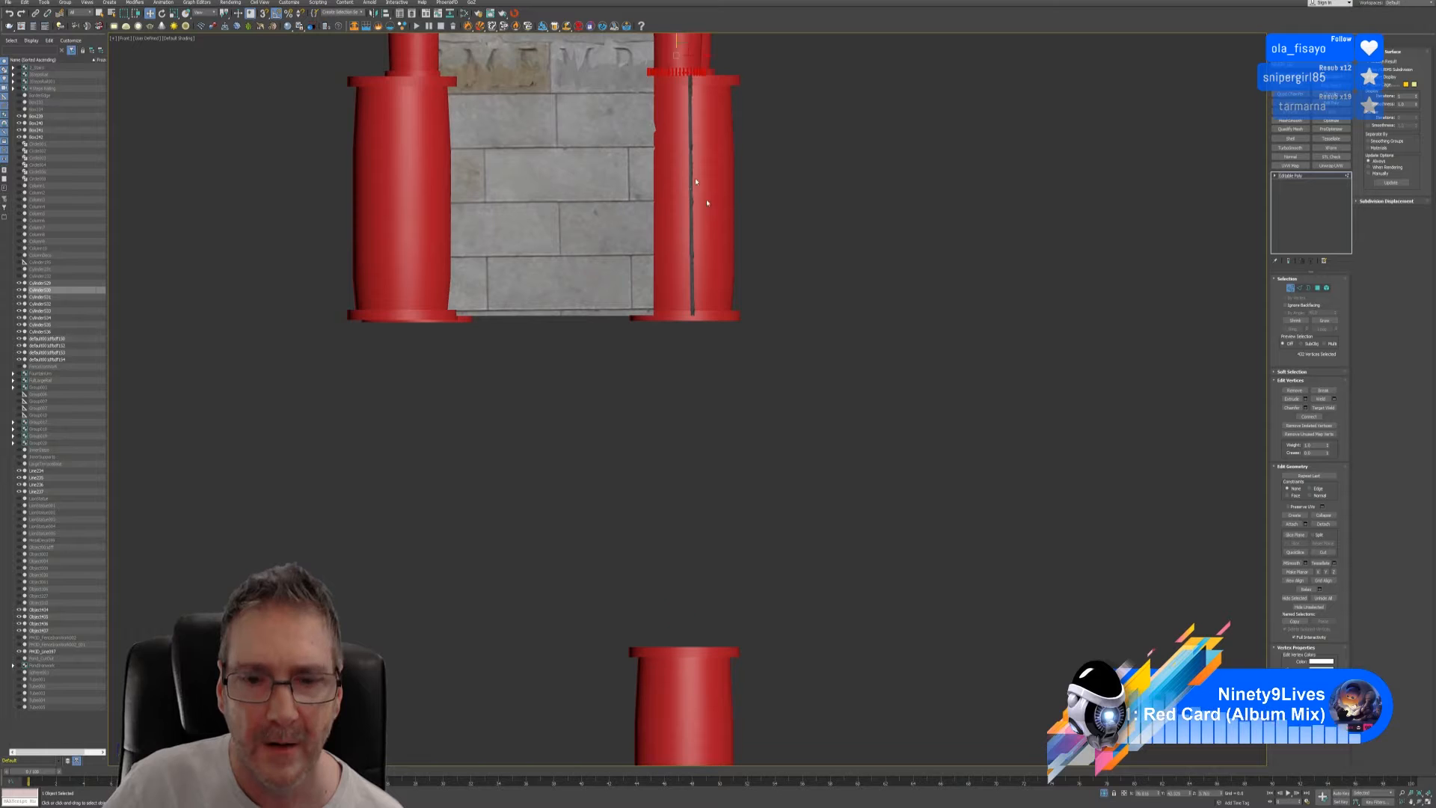
click(1291, 290)
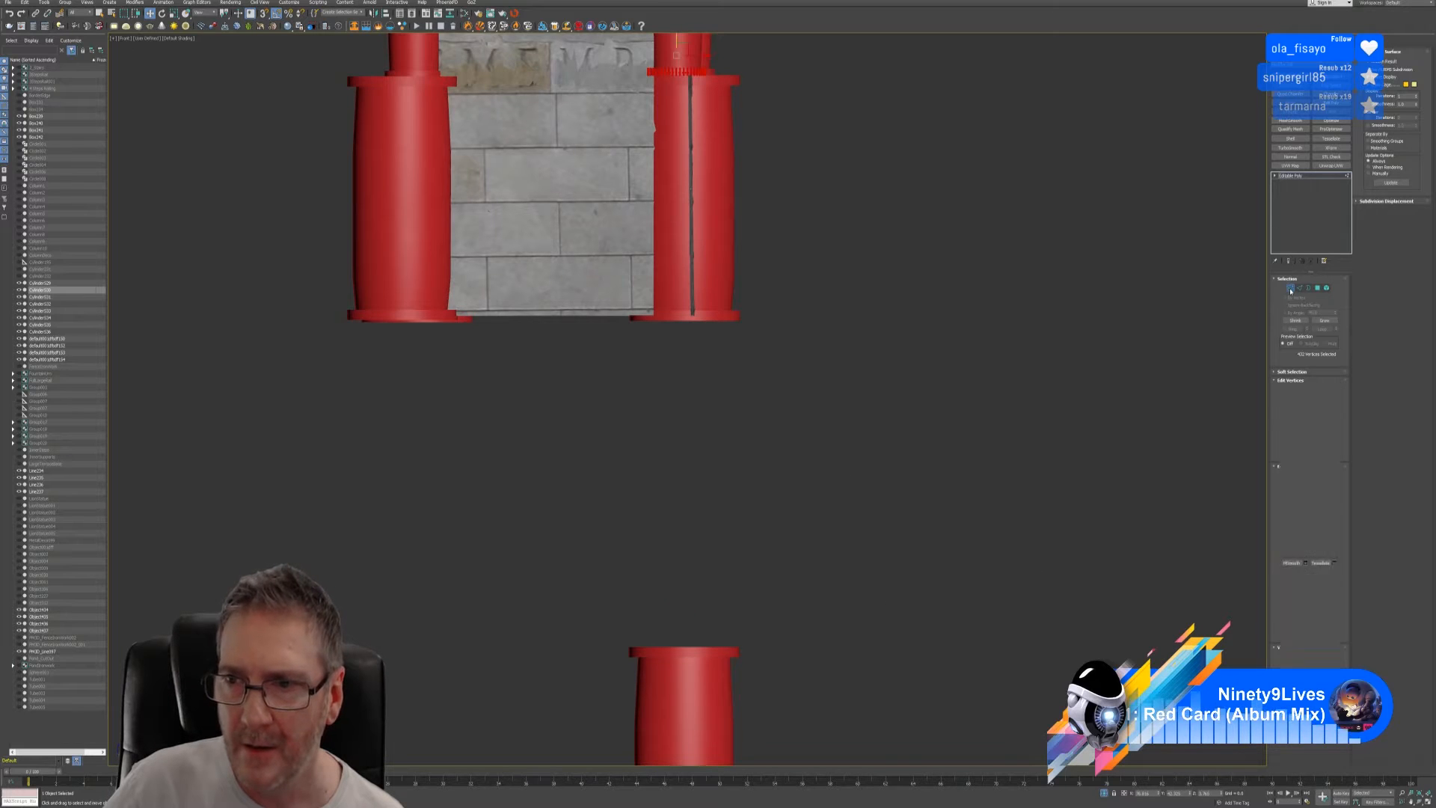
- Select the last column's detached lower base and center its pivot on the object
click(699, 700)
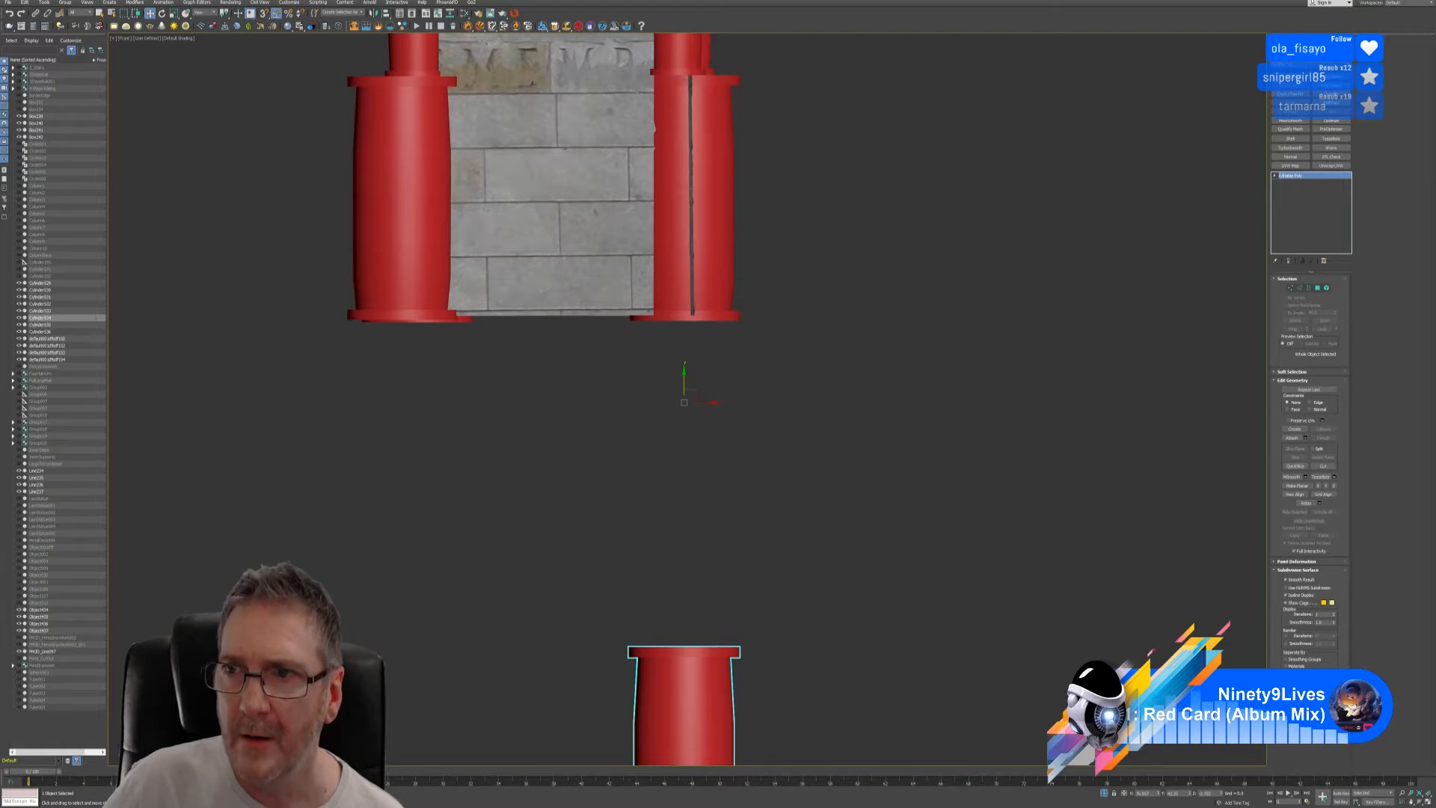
click(1301, 41)
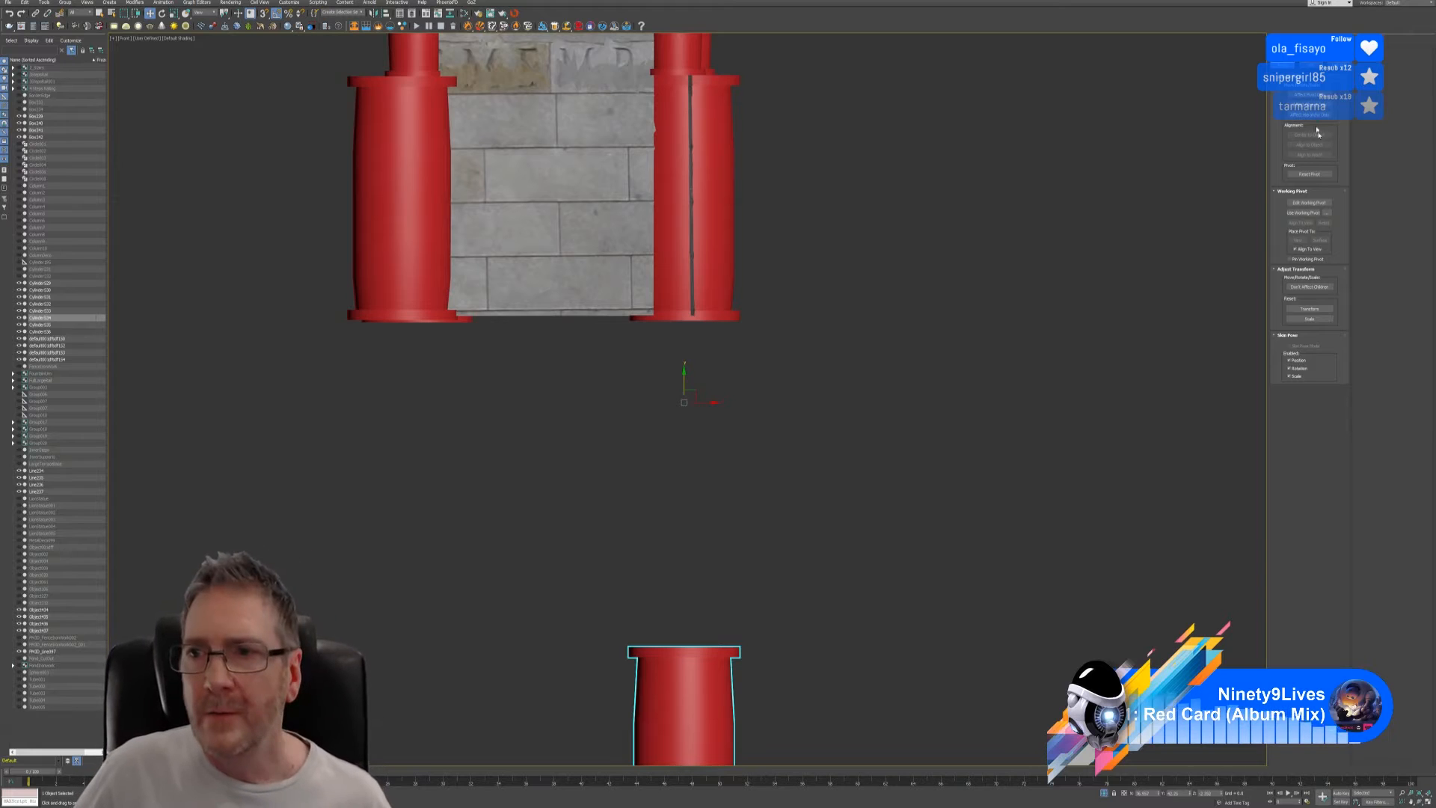
click(1309, 95)
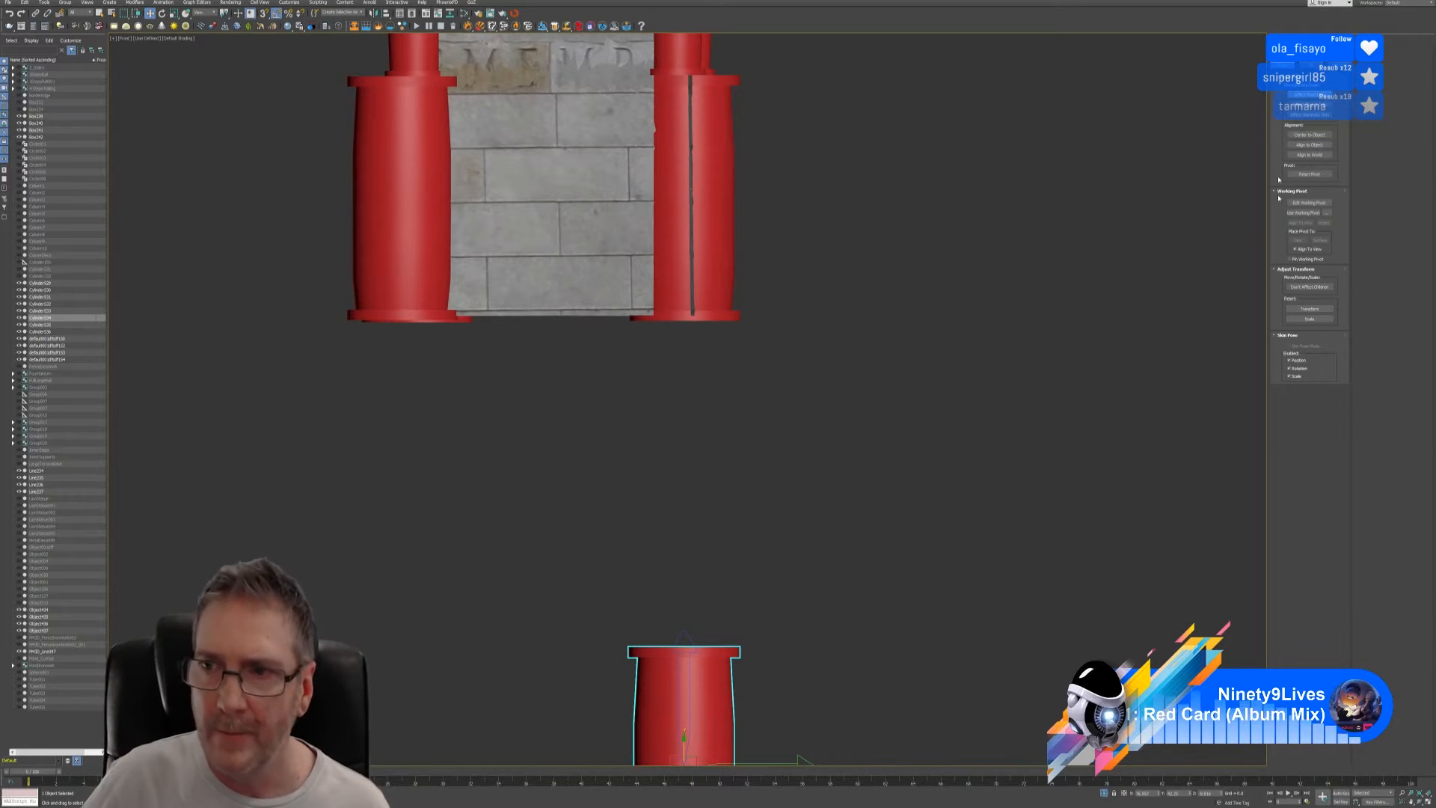
click(1309, 95)
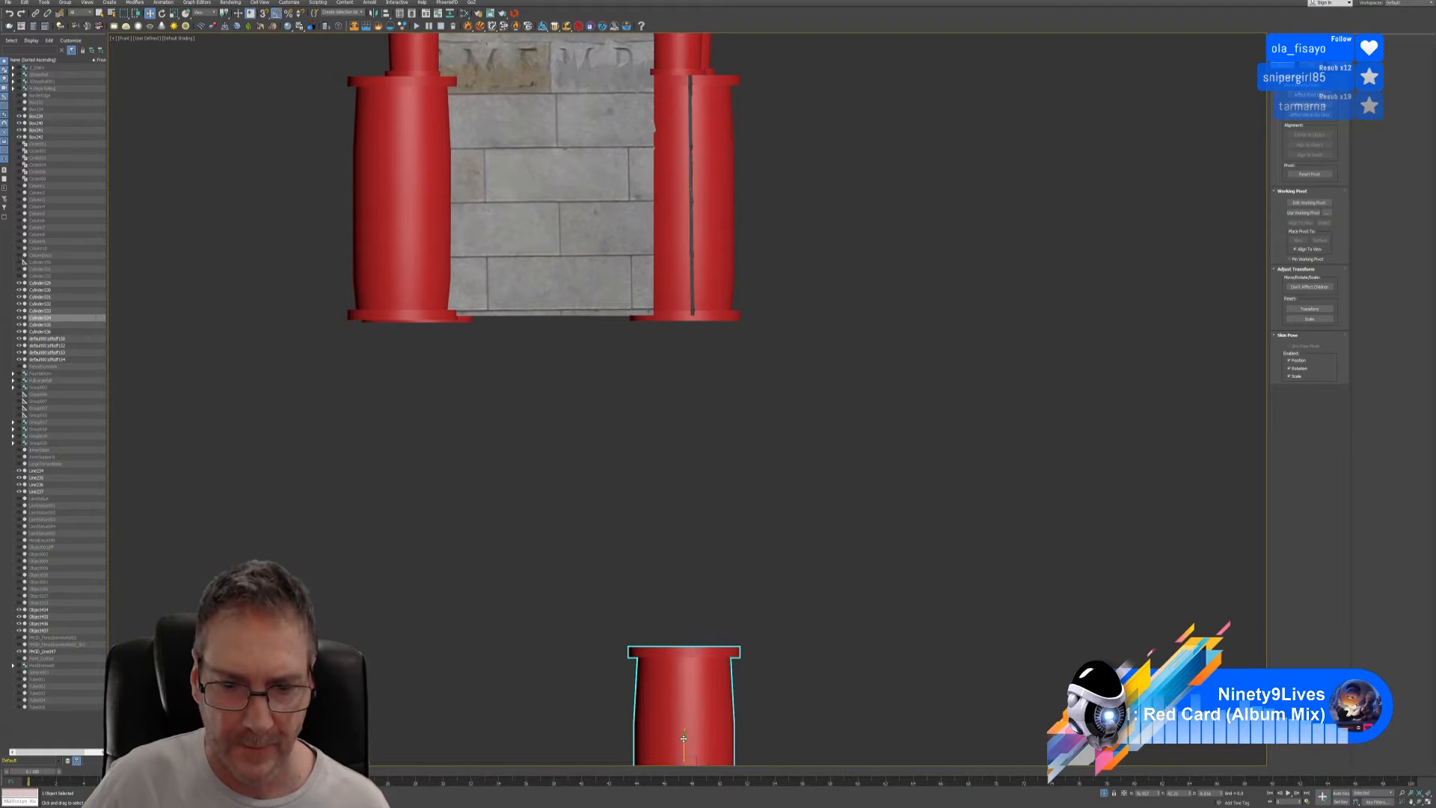
- Raise the last base under its shortened shaft so it lines up with the neighbouring base, and deselect it
drag(684, 739, 747, 166)
middle_drag(841, 263, 843, 480)
scroll(711, 277, up, 6)
scroll(777, 352, down, 6)
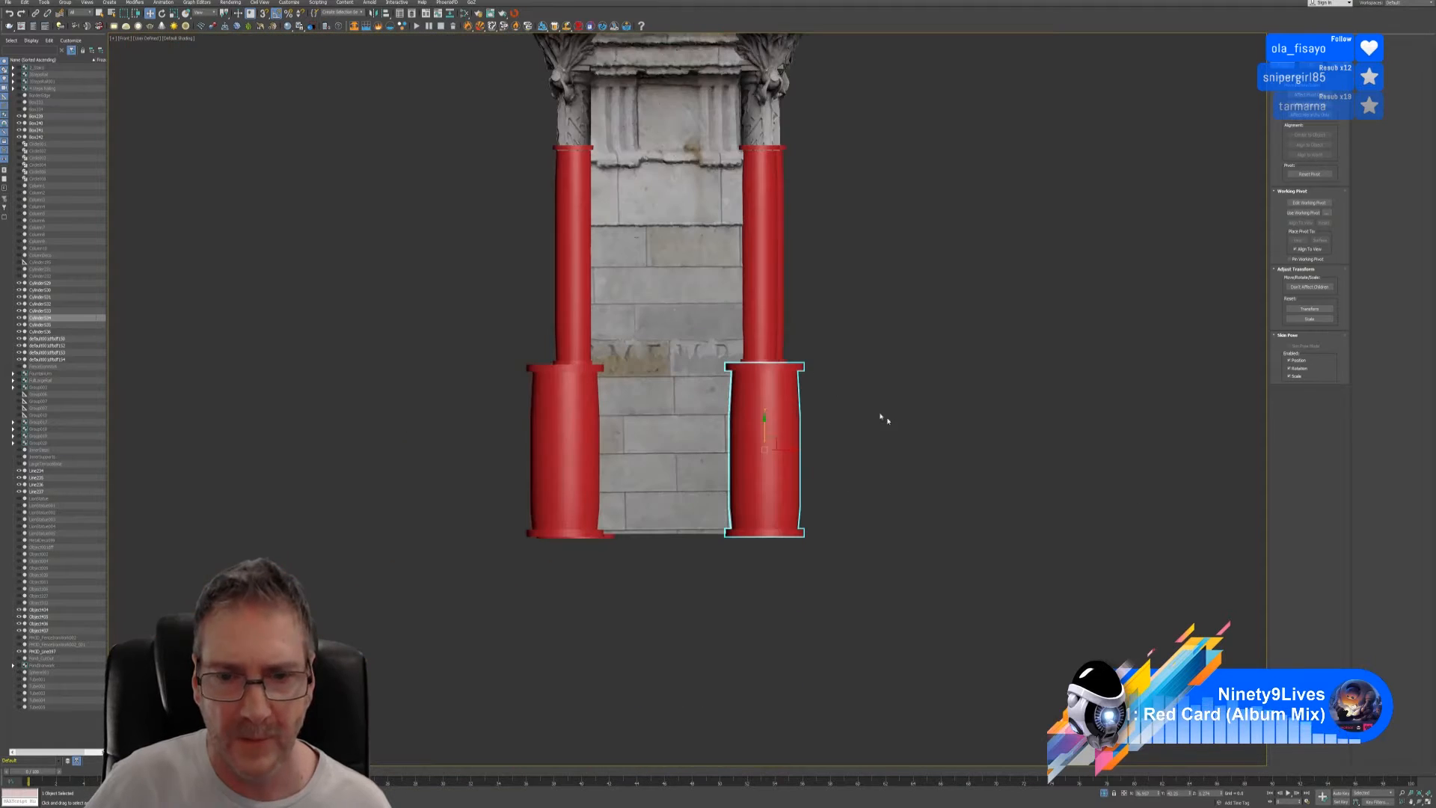
key(alt+w)
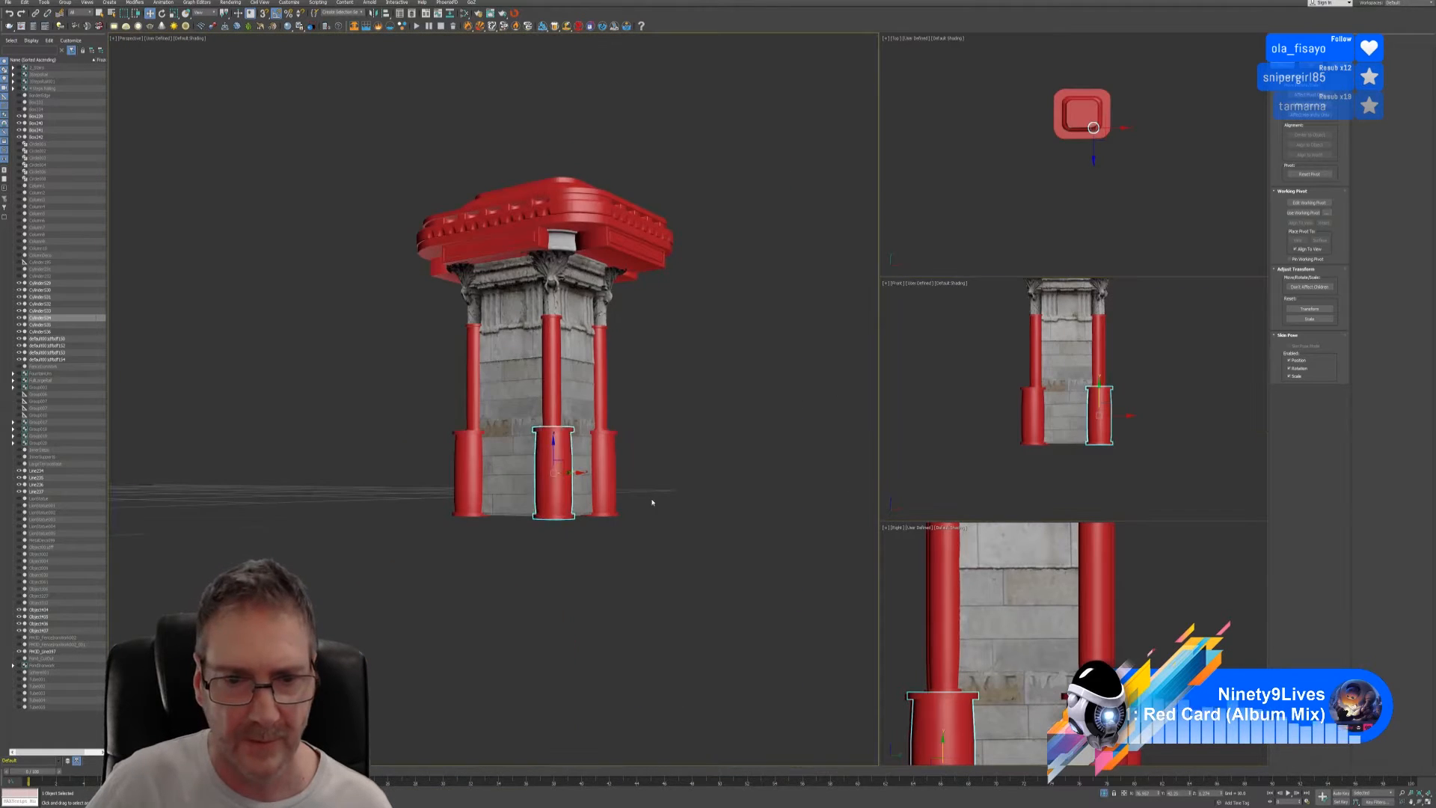
middle_drag(651, 496, 640, 368)
click(674, 481)
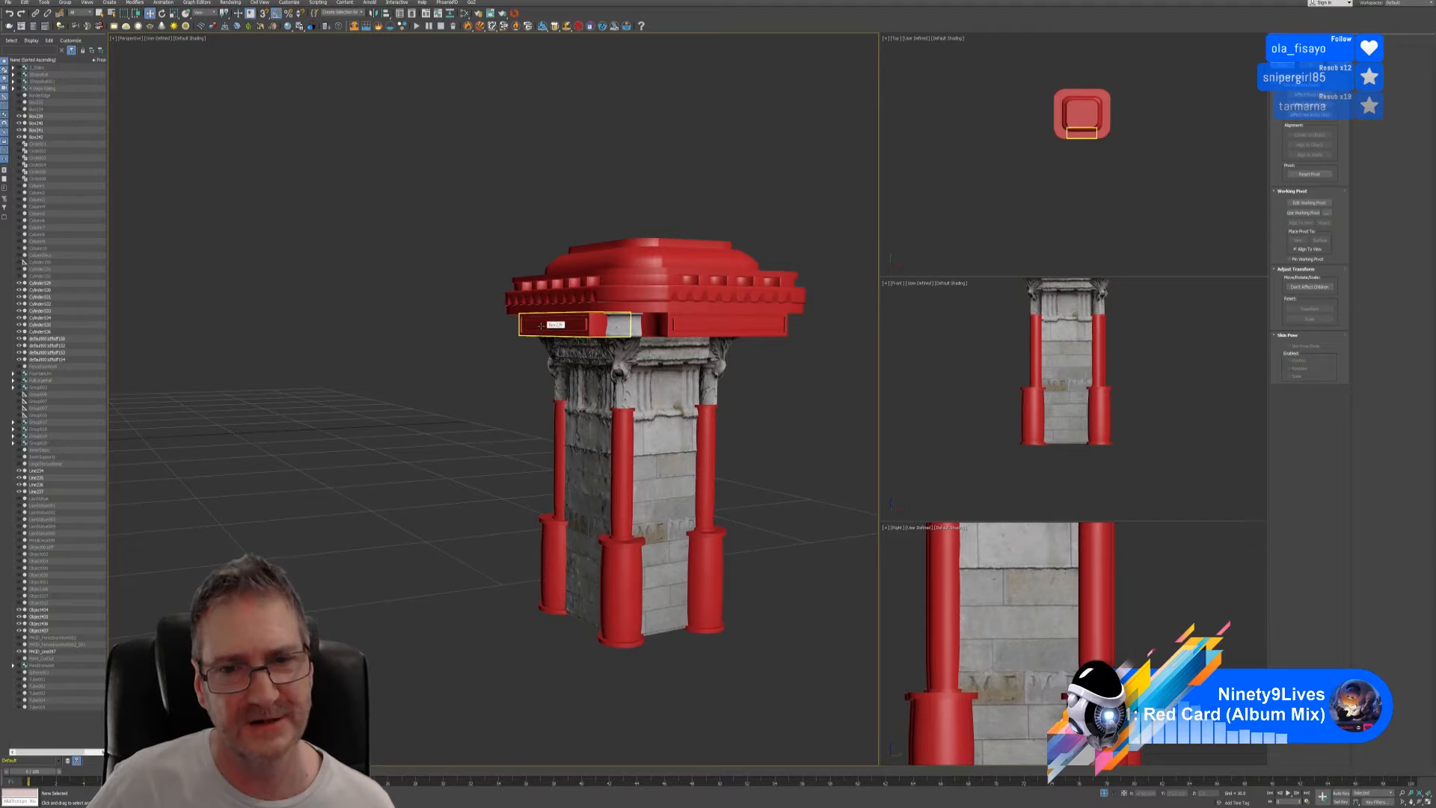
- Select all the roof pieces above the column capitals and combine them into one group with the default name
scroll(1072, 386, down, 4)
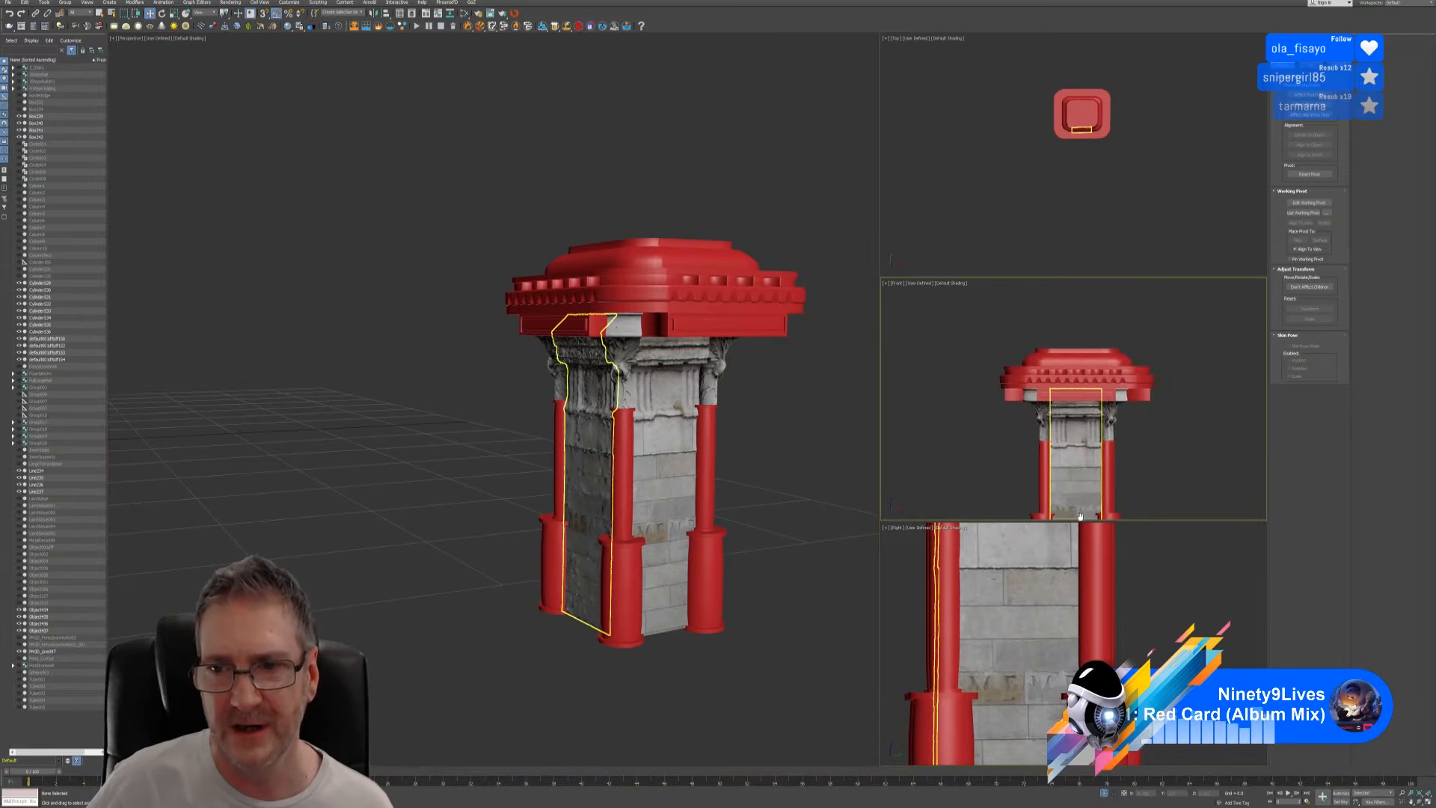
drag(1222, 406, 1222, 407)
alt+drag(727, 465, 480, 478)
alt+drag(775, 397, 778, 393)
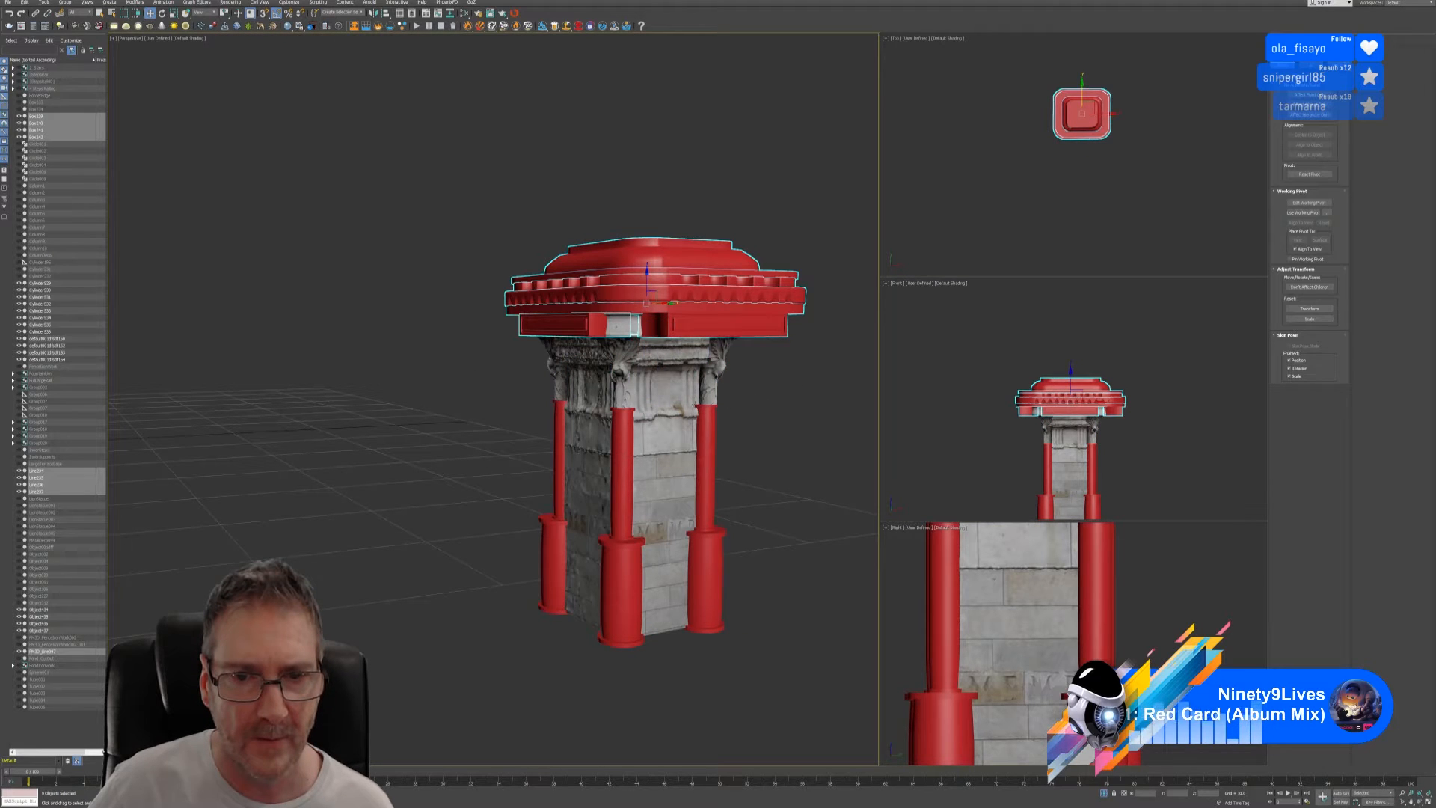
mouse_move(760, 420)
alt+middle_down()
mouse_move(815, 411)
mouse_move(765, 416)
alt+middle_up()
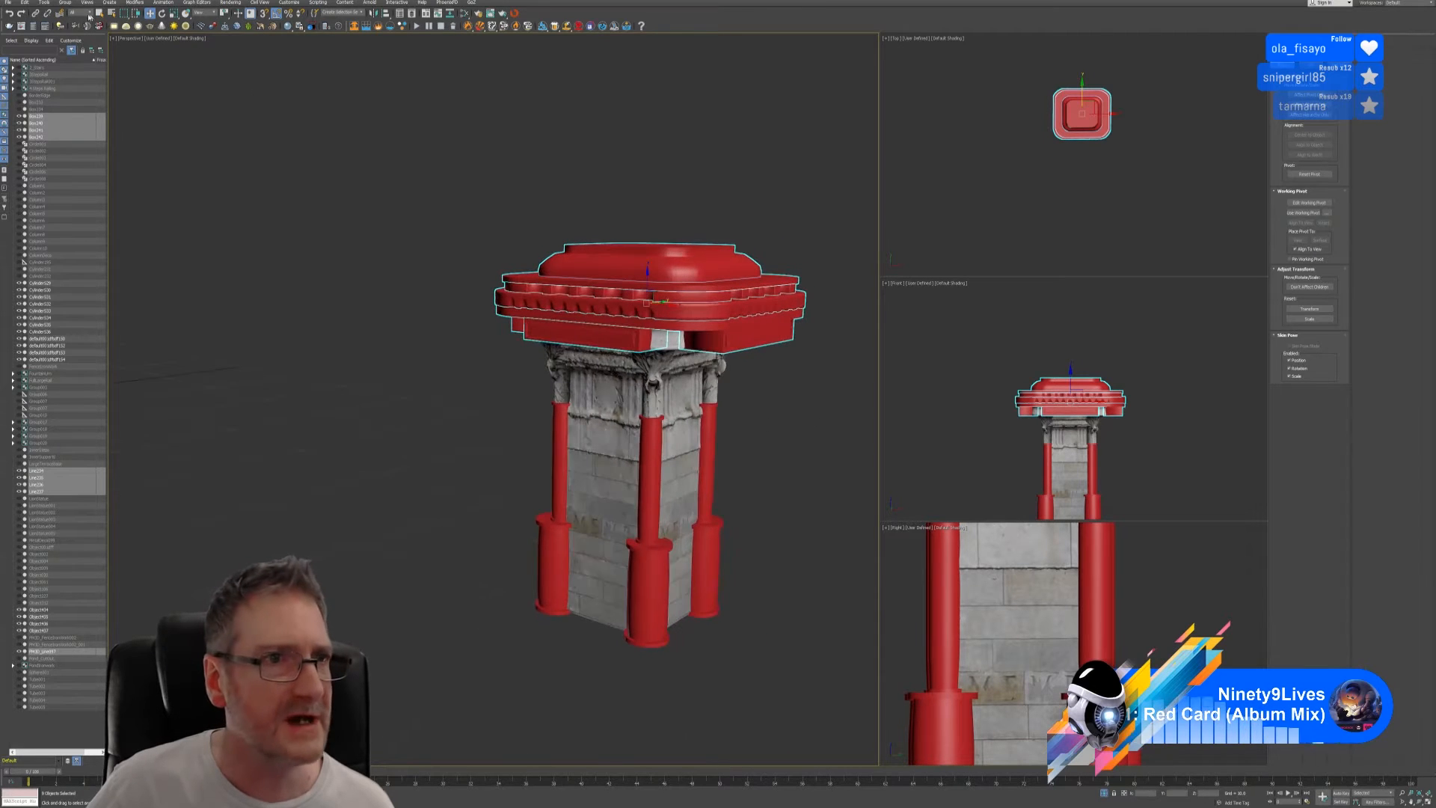
click(66, 3)
click(74, 14)
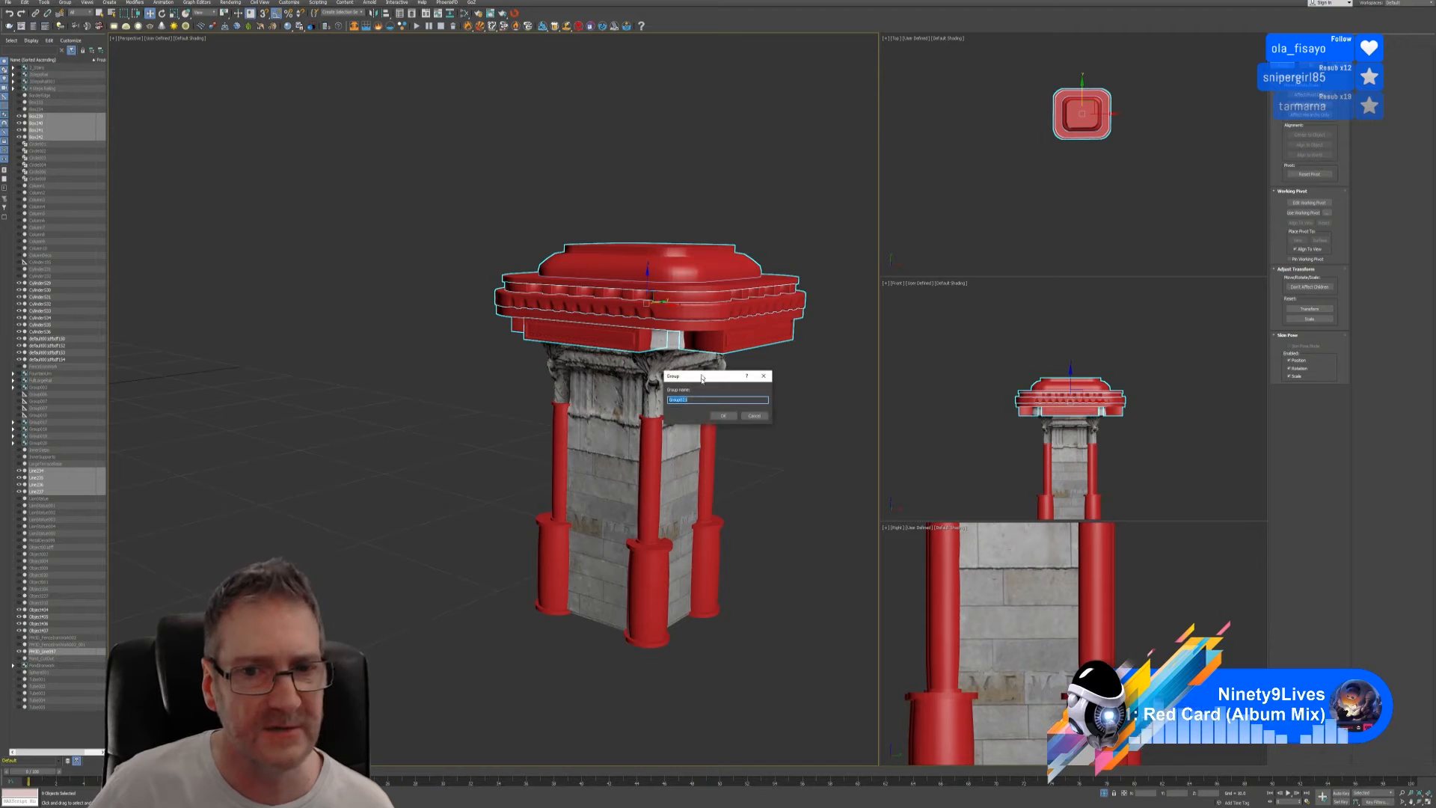
click(722, 415)
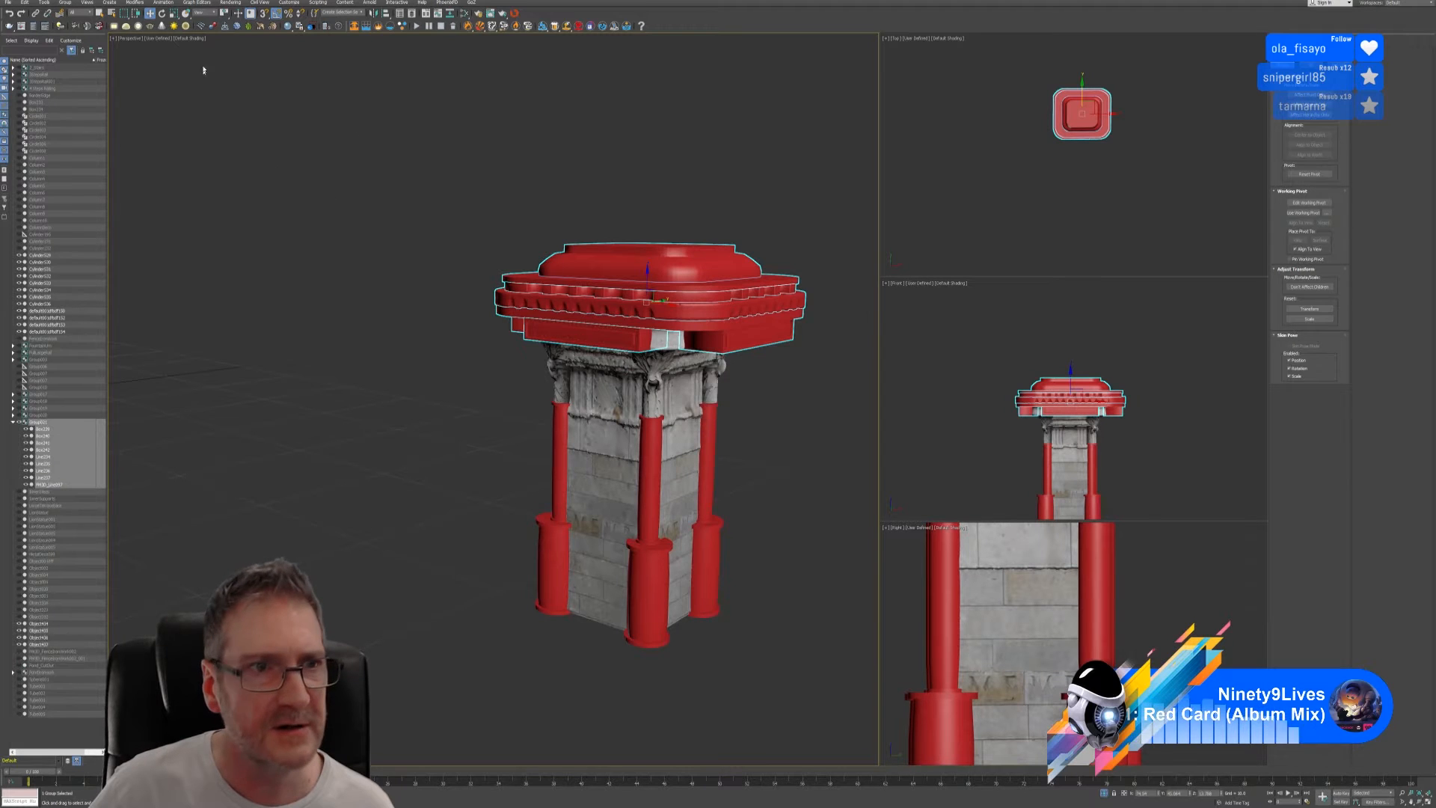
- Scale the roof group down uniformly and shift it sideways to center it over the column capitals
click(174, 14)
drag(649, 290, 661, 299)
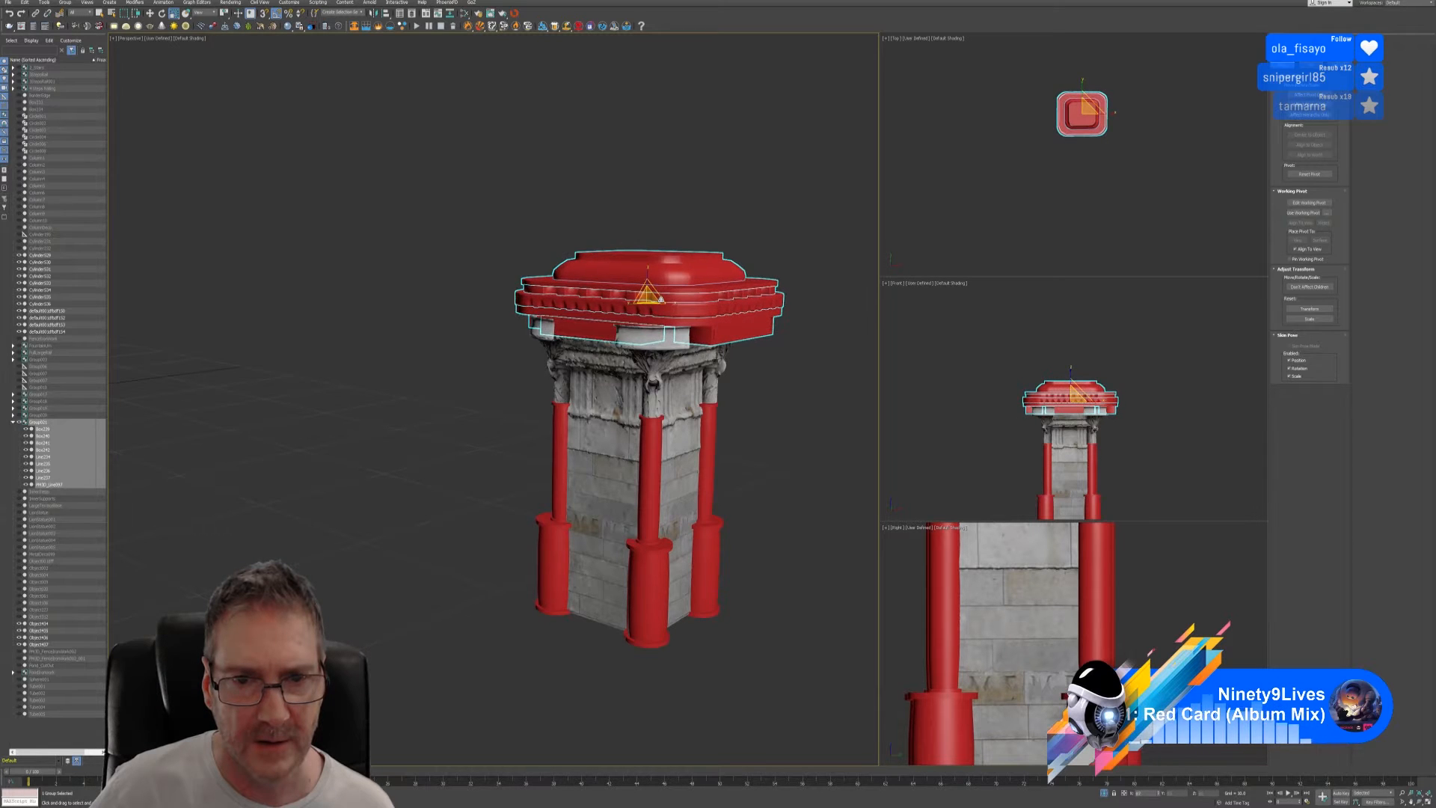
alt+middle_drag(526, 240, 613, 232)
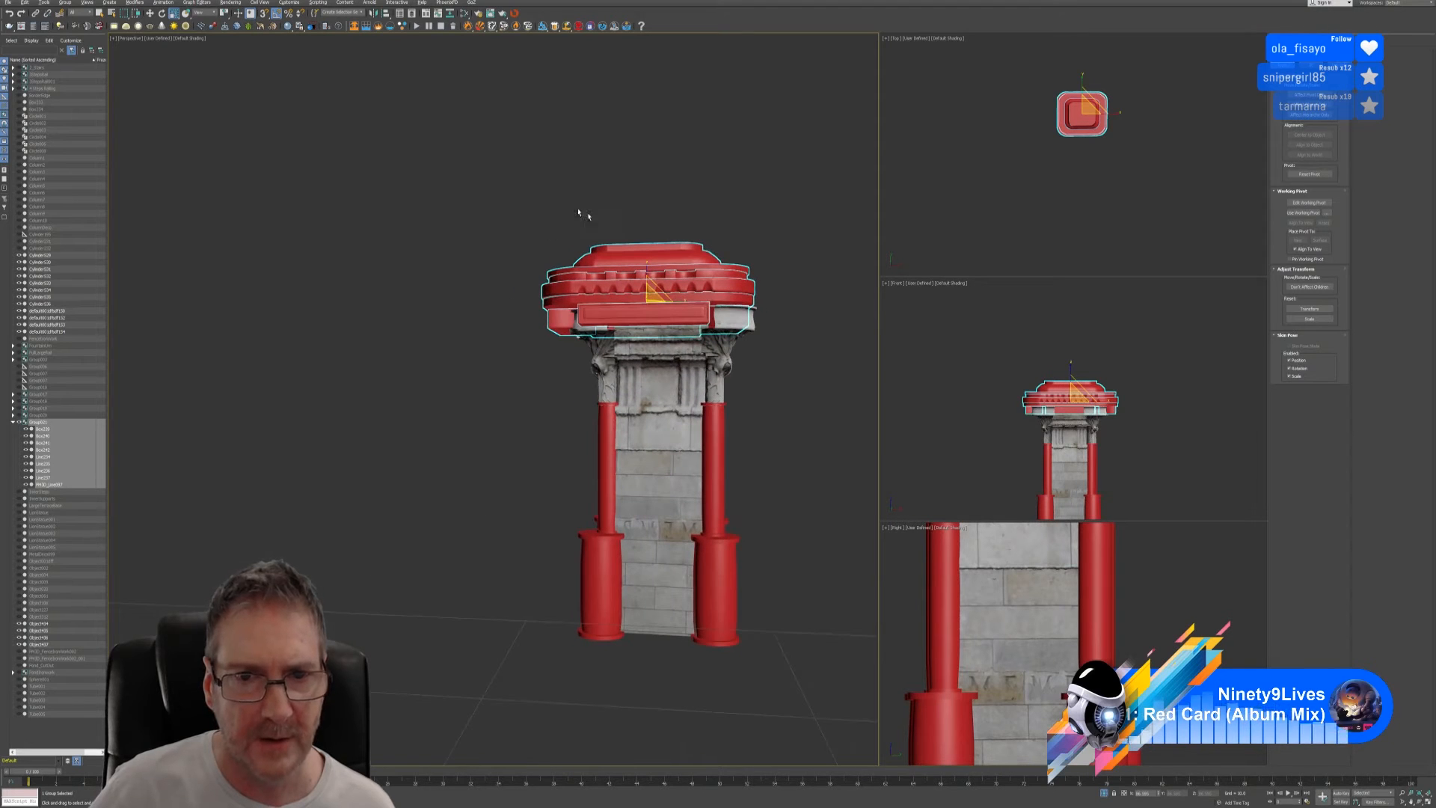
click(154, 13)
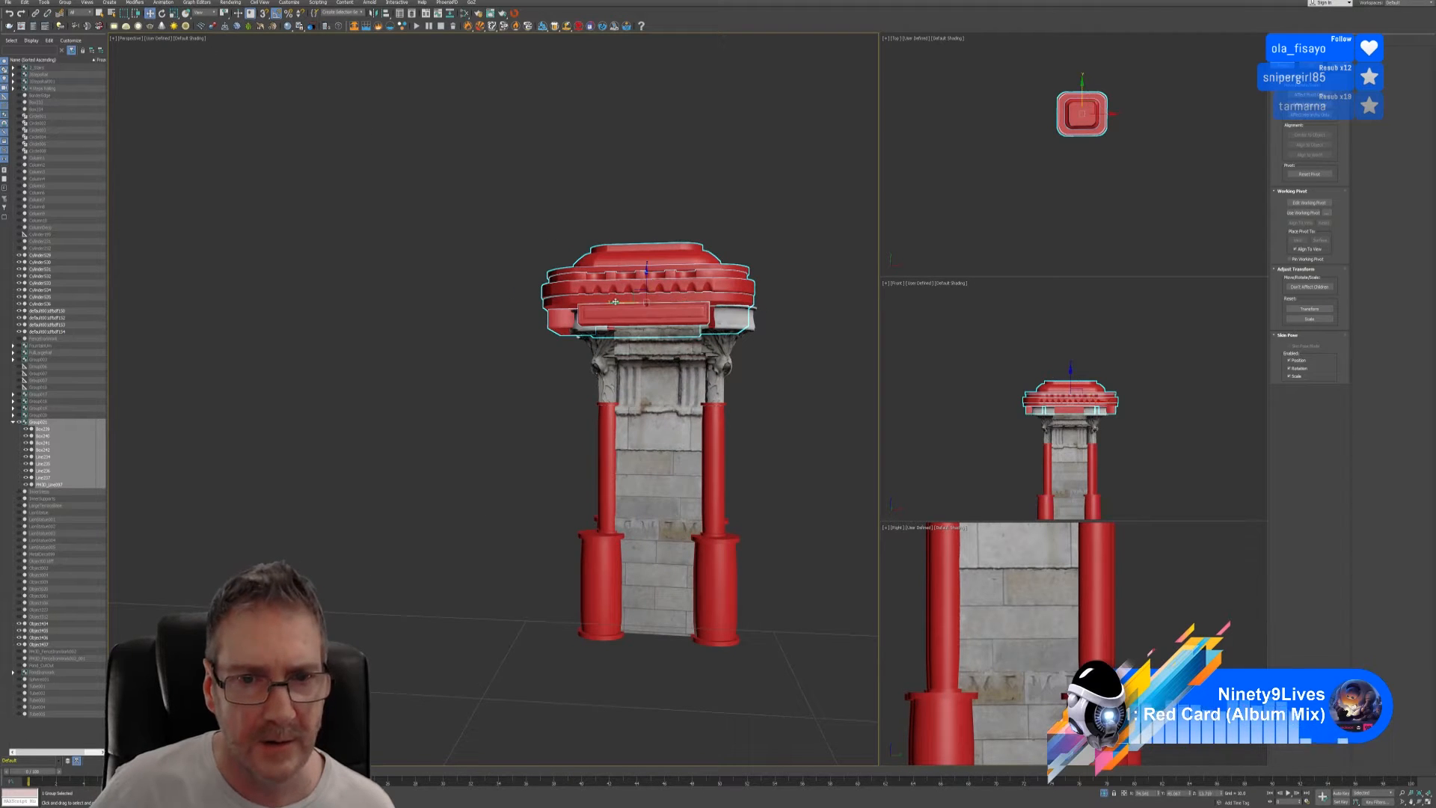
drag(616, 302, 630, 302)
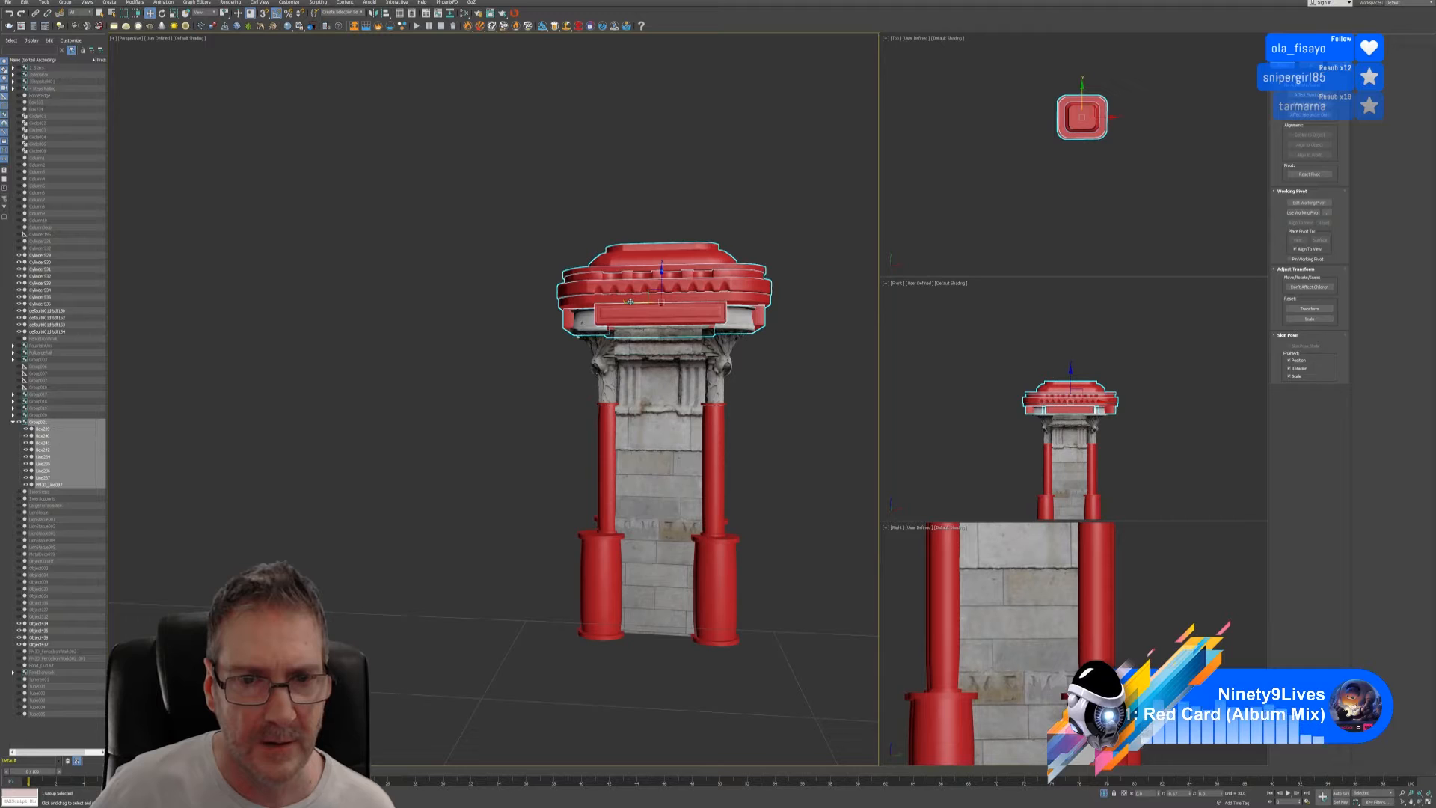
alt+middle_drag(631, 301, 682, 377)
- Scale the roof group slightly narrower to fit the pillar, checking its overhang from below
click(174, 13)
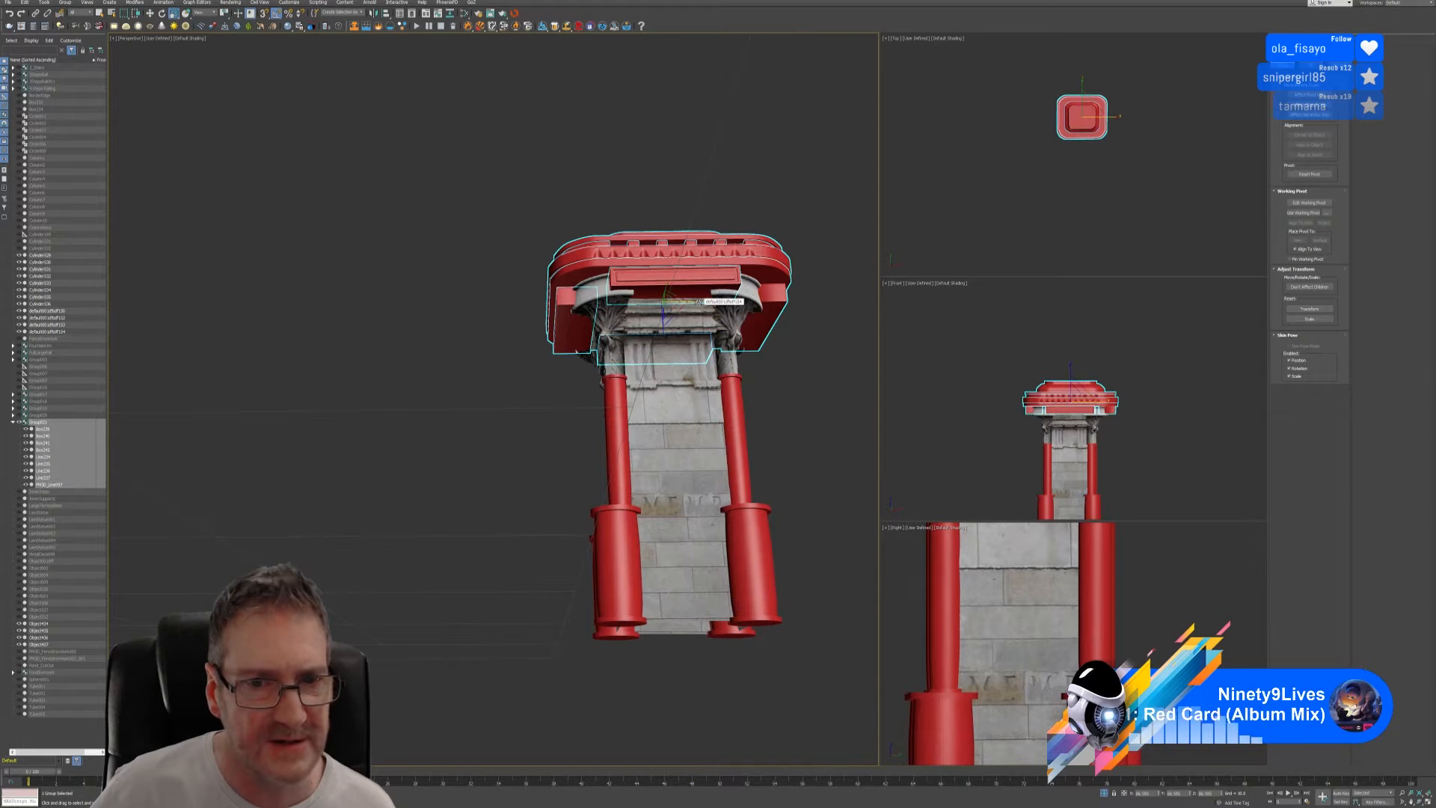
drag(698, 301, 697, 302)
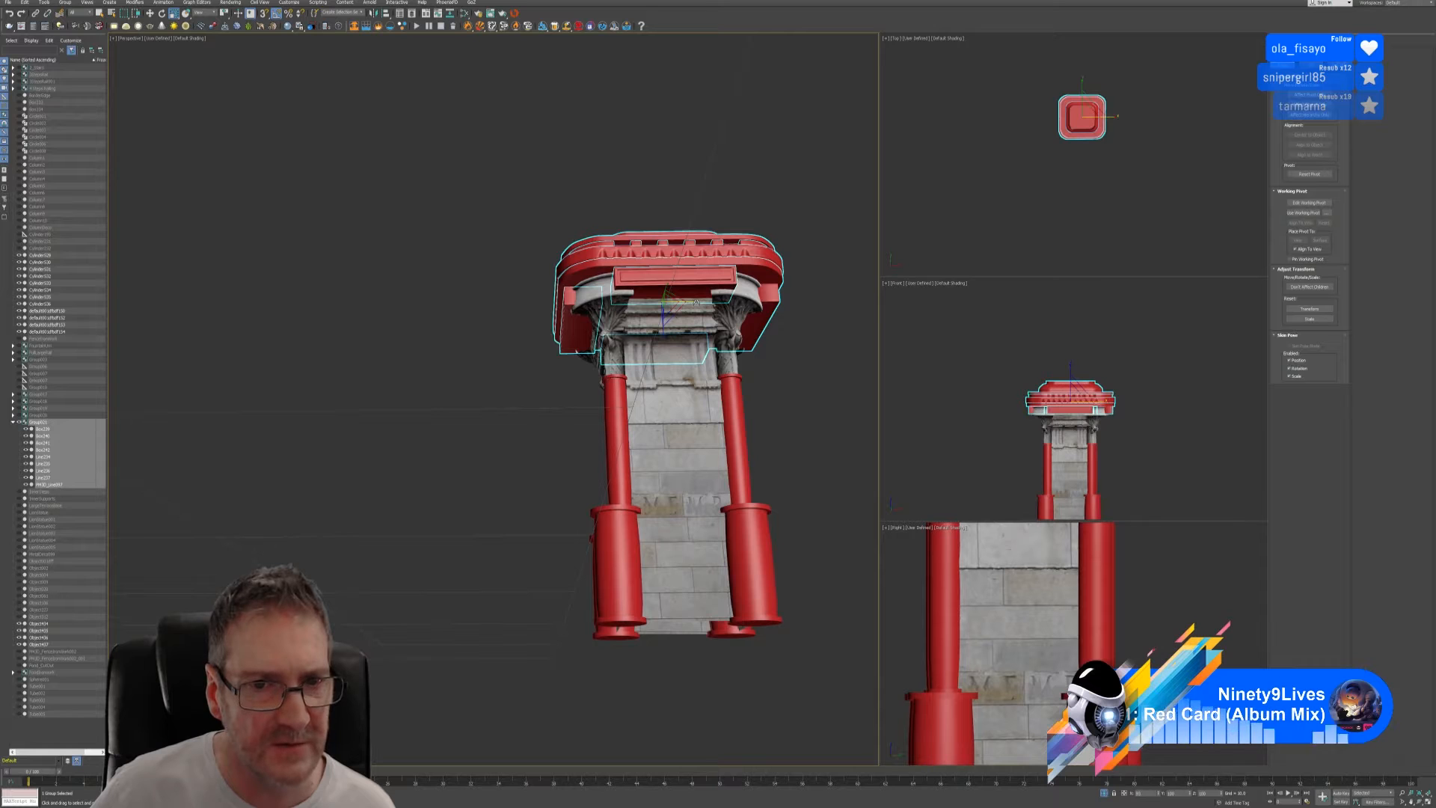
alt+middle_drag(481, 189, 585, 207)
scroll(582, 208, down, 3)
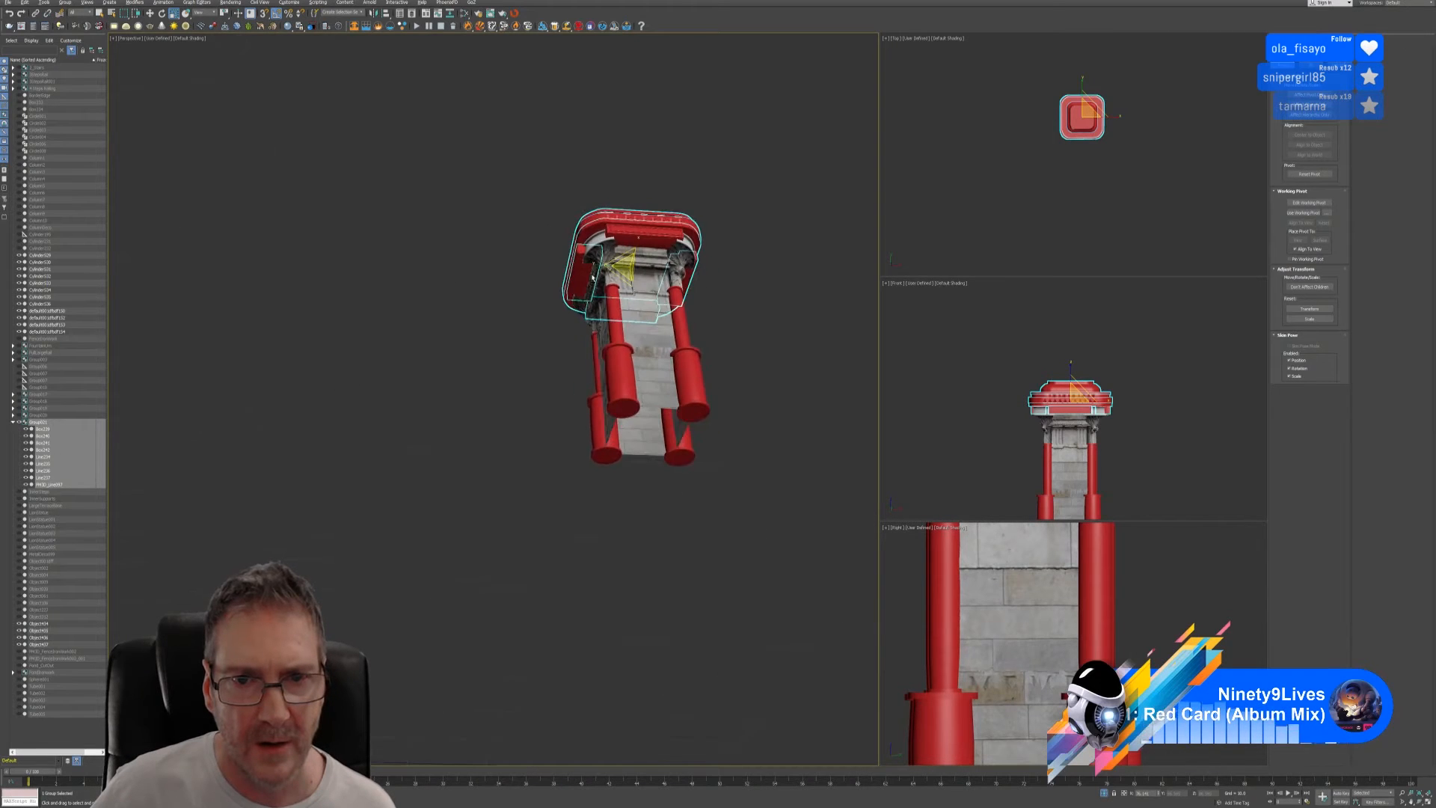
alt+middle_drag(588, 287, 680, 307)
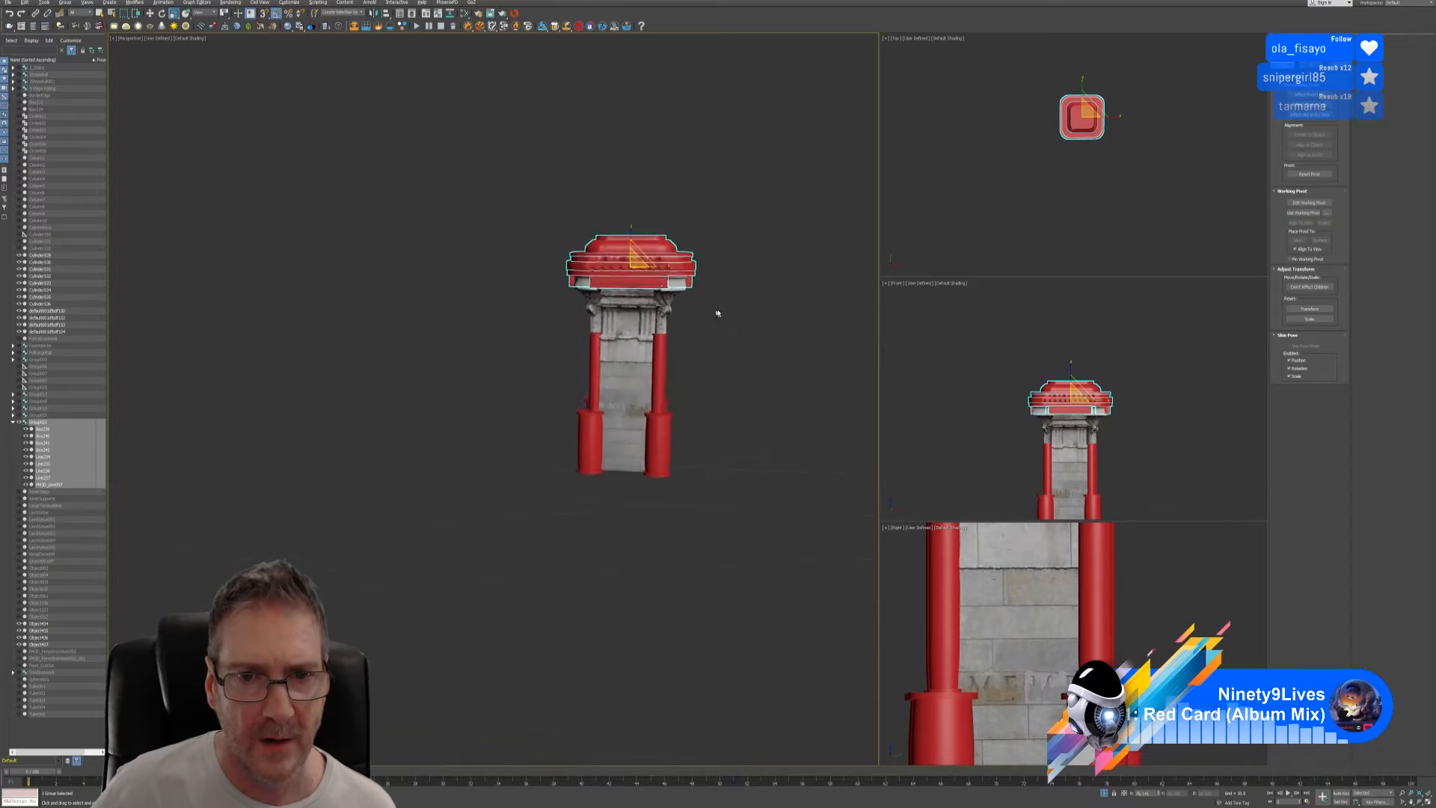
- Ungroup the resized roof into its separate pieces and clear the selection
click(66, 3)
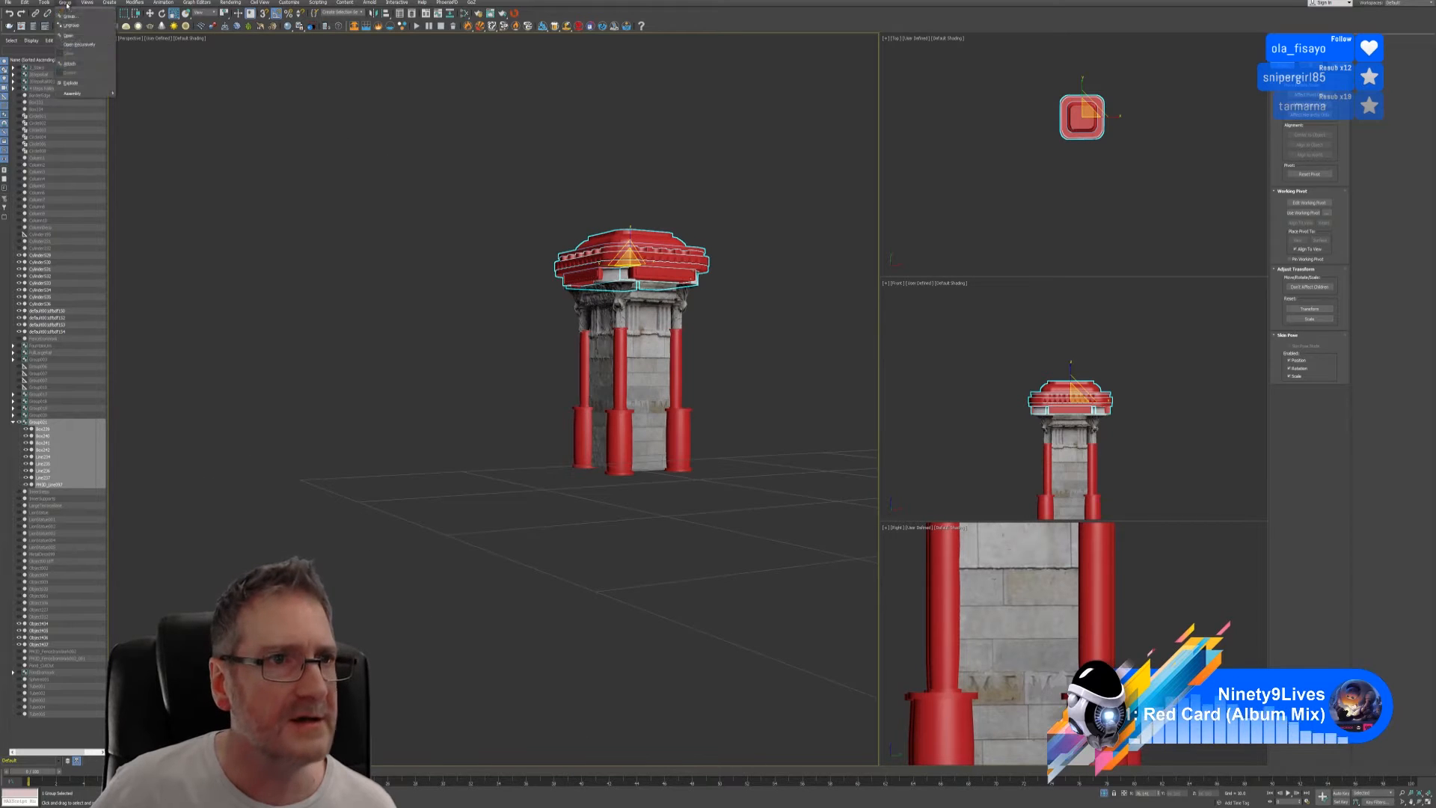
click(71, 25)
click(397, 228)
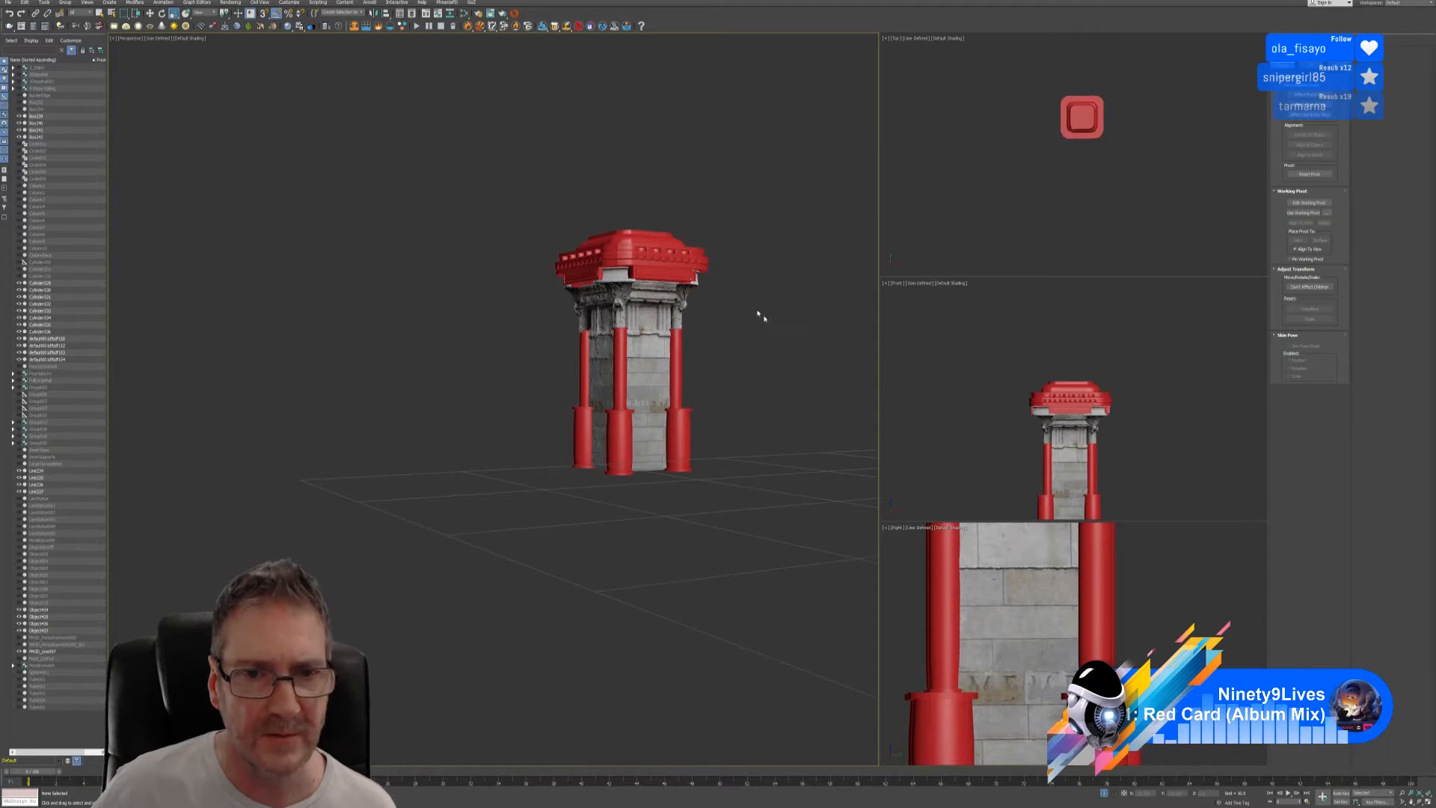
- Select every part of the assembled pillar, including roof, columns and stone panels, and group them under a custom name
mouse_move(760, 315)
alt+middle_down()
mouse_move(815, 329)
mouse_move(760, 326)
alt+middle_up()
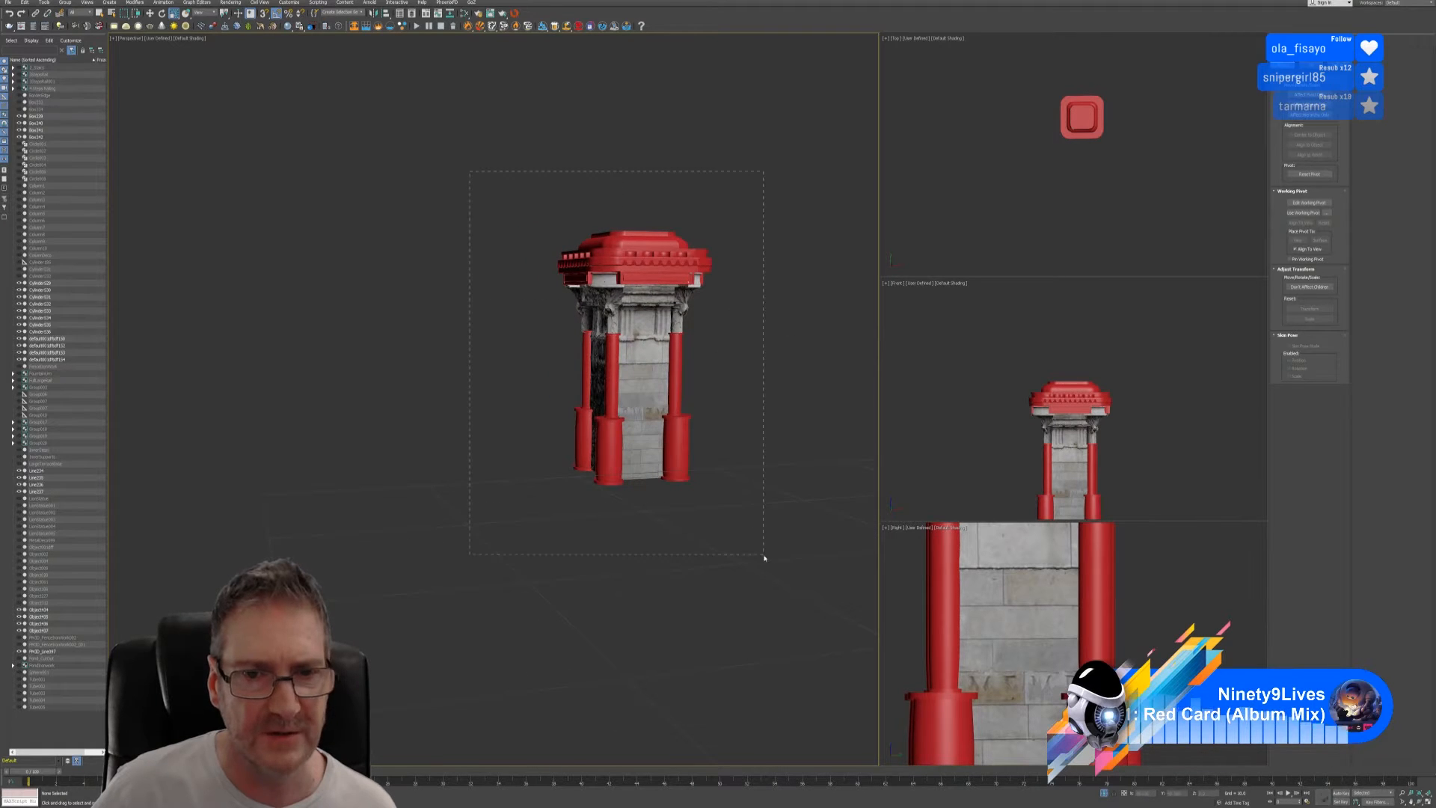
drag(764, 557, 764, 557)
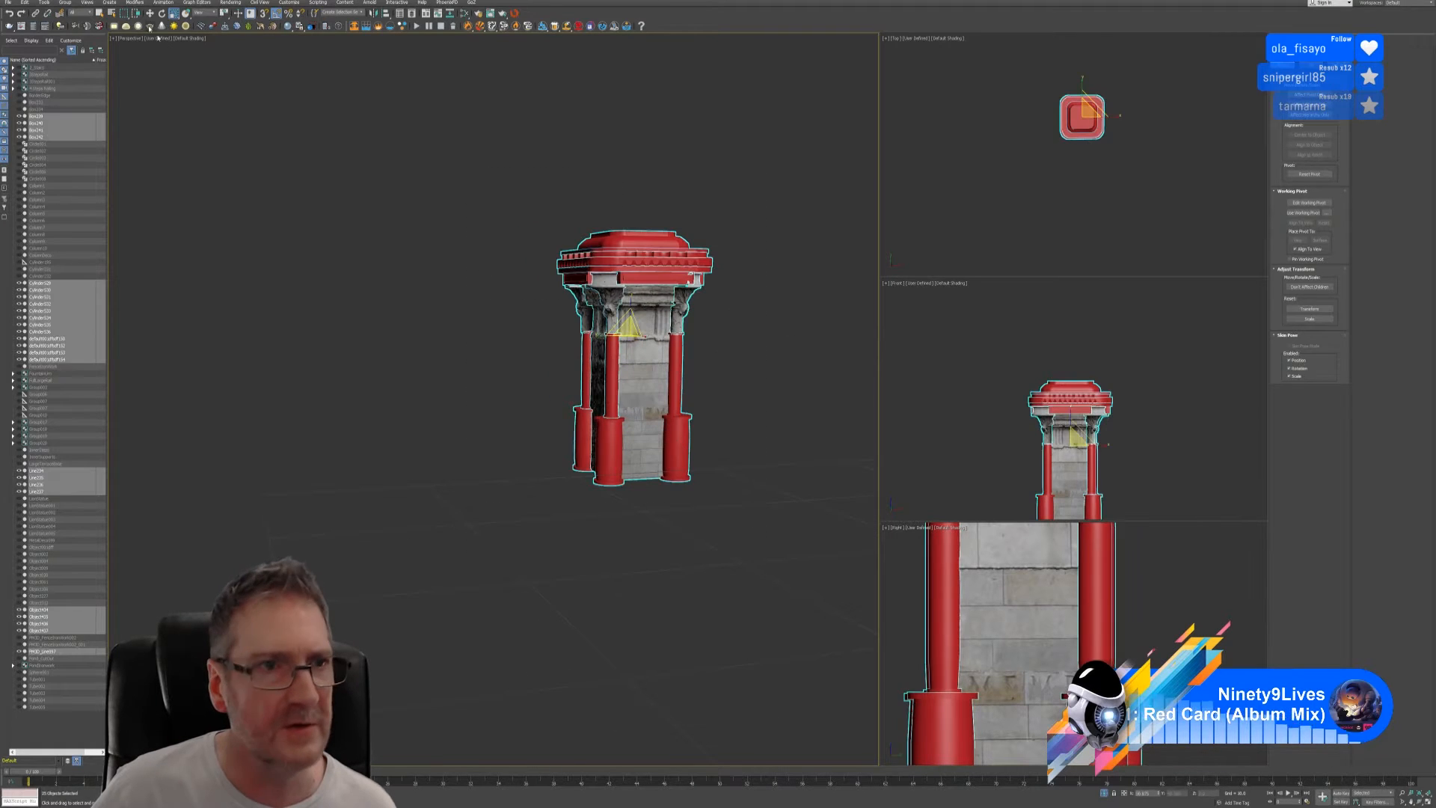
click(65, 3)
click(71, 15)
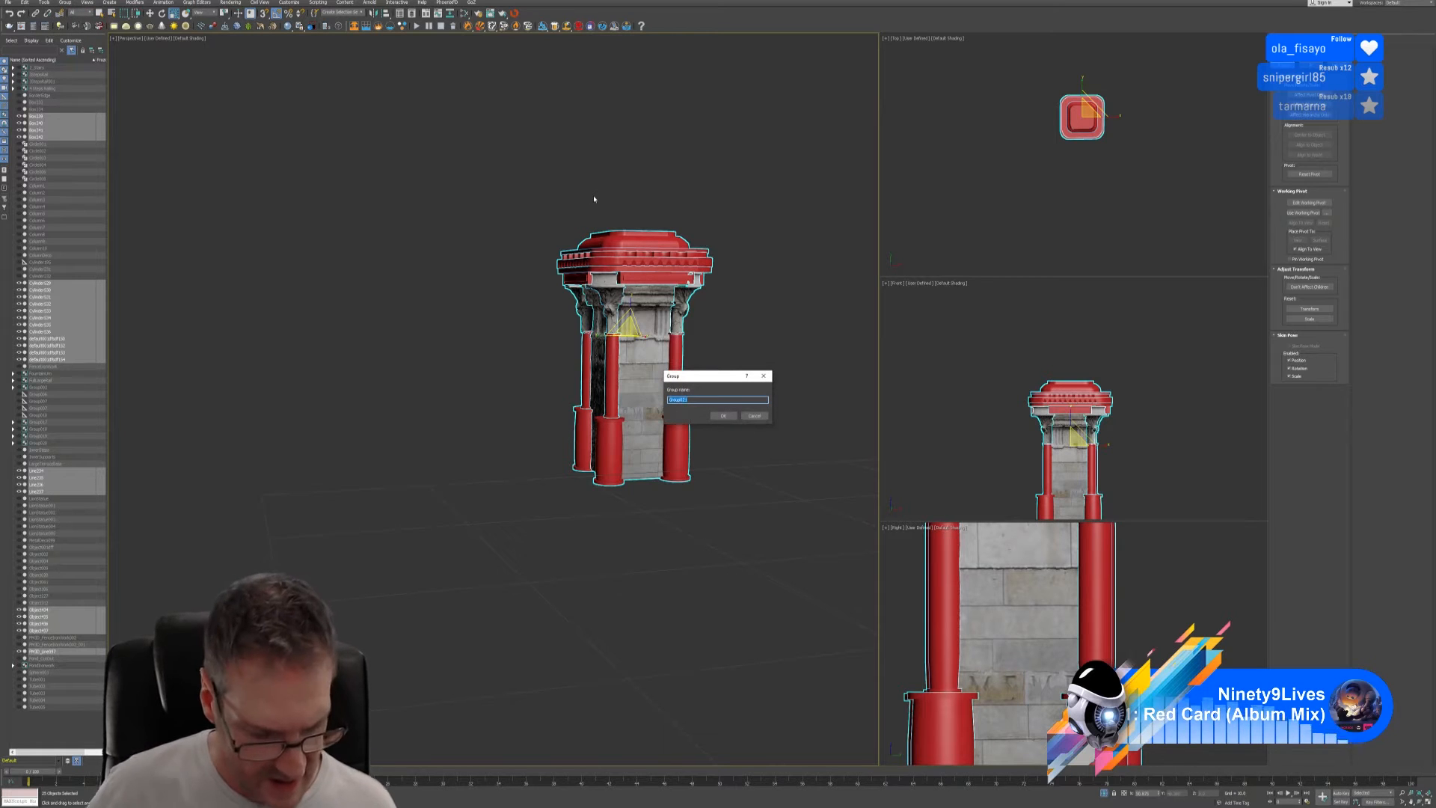
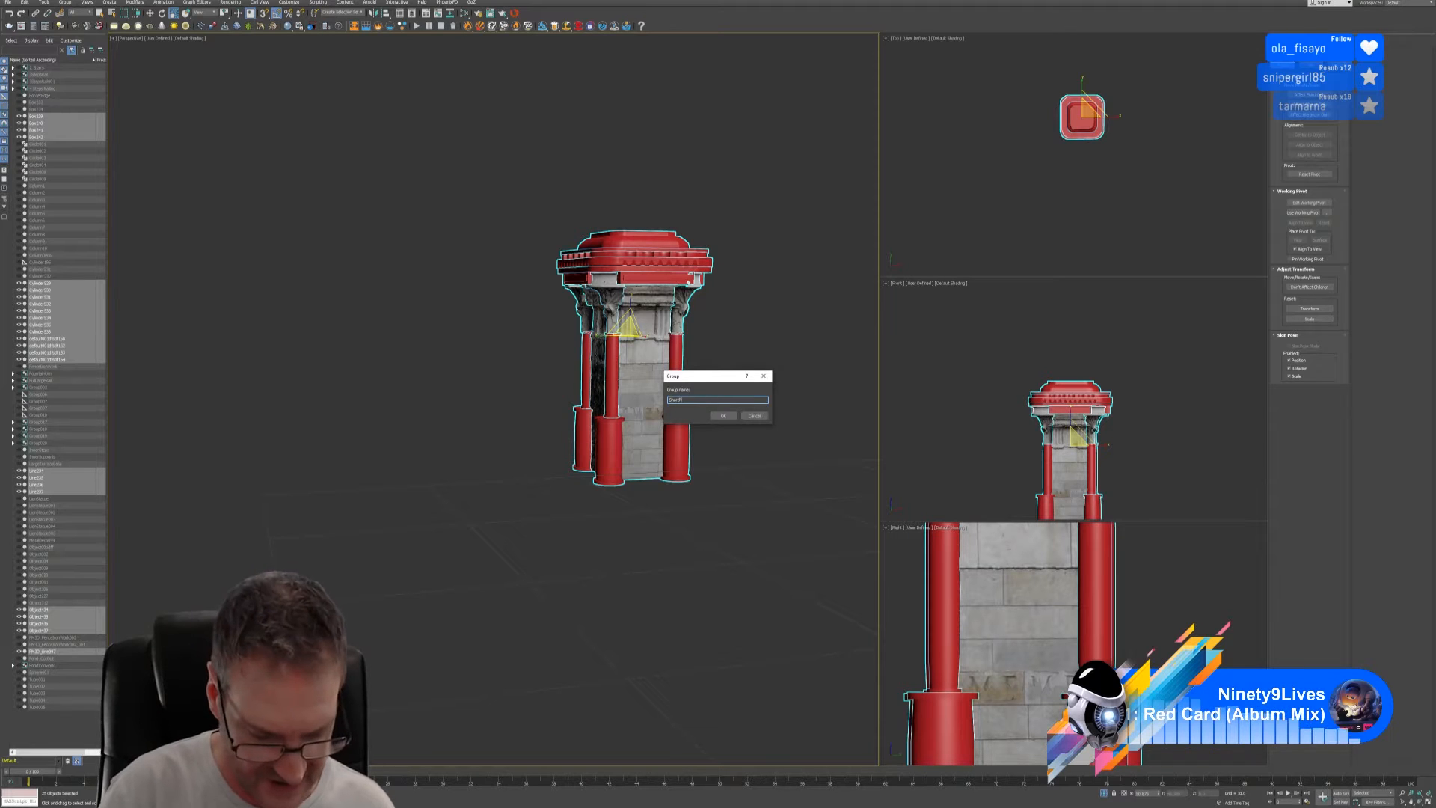
key(Return)
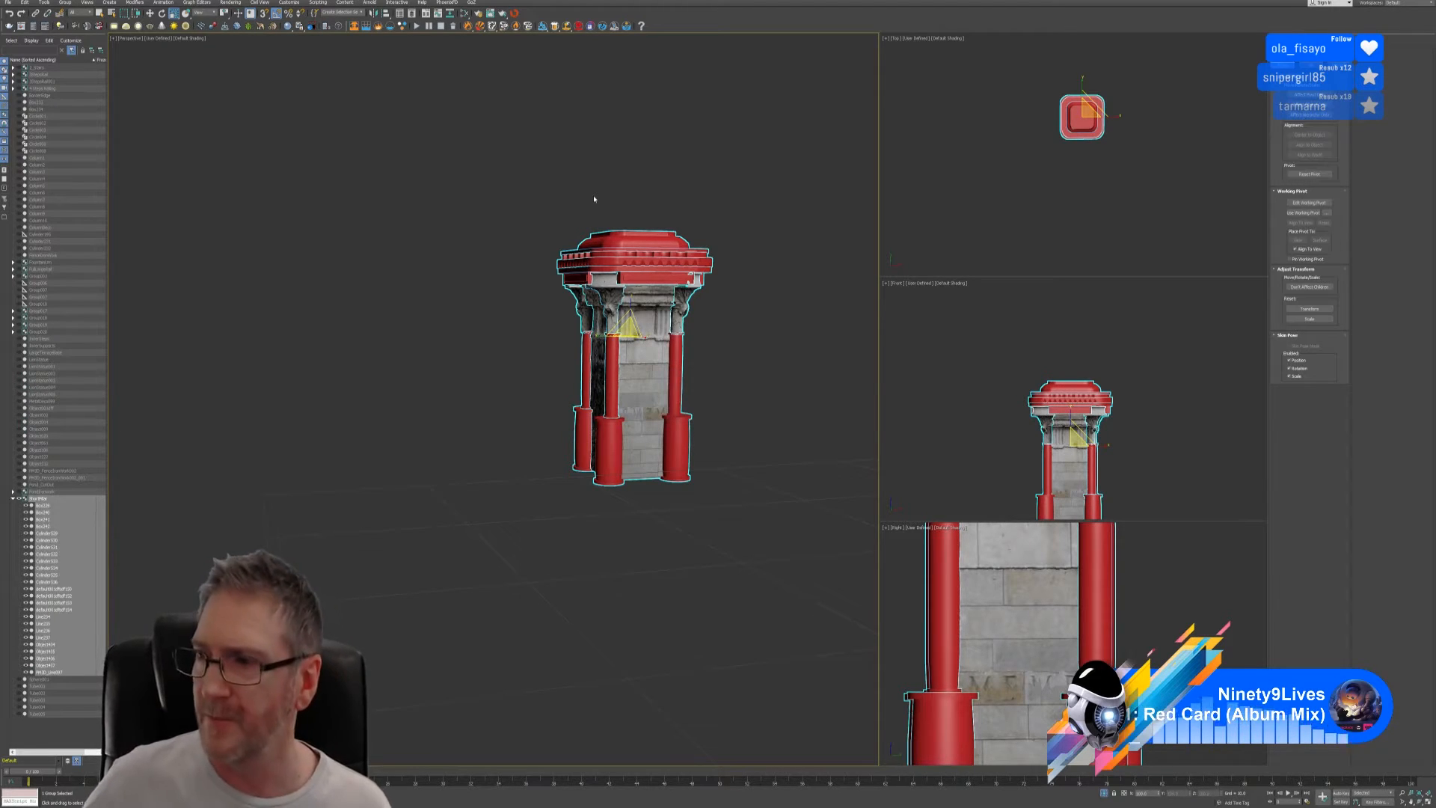
- Exit isolation to bring back the full scene and select the existing lion-fronted pillar behind the new short pillar
click(1104, 794)
scroll(709, 403, down, 3)
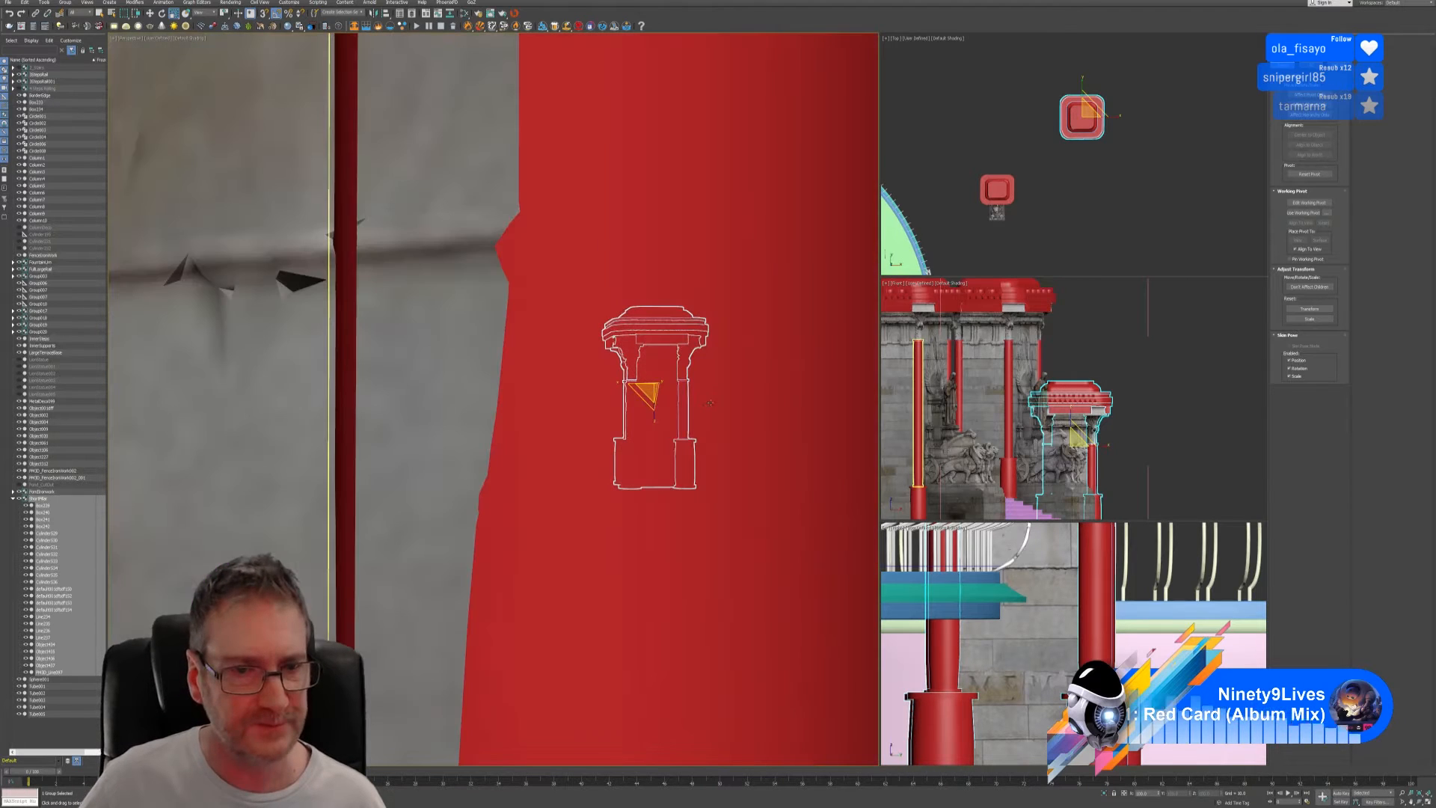
alt+middle_drag(682, 387, 649, 413)
middle_drag(520, 360, 544, 338)
alt+middle_drag(601, 414, 602, 383)
click(607, 379)
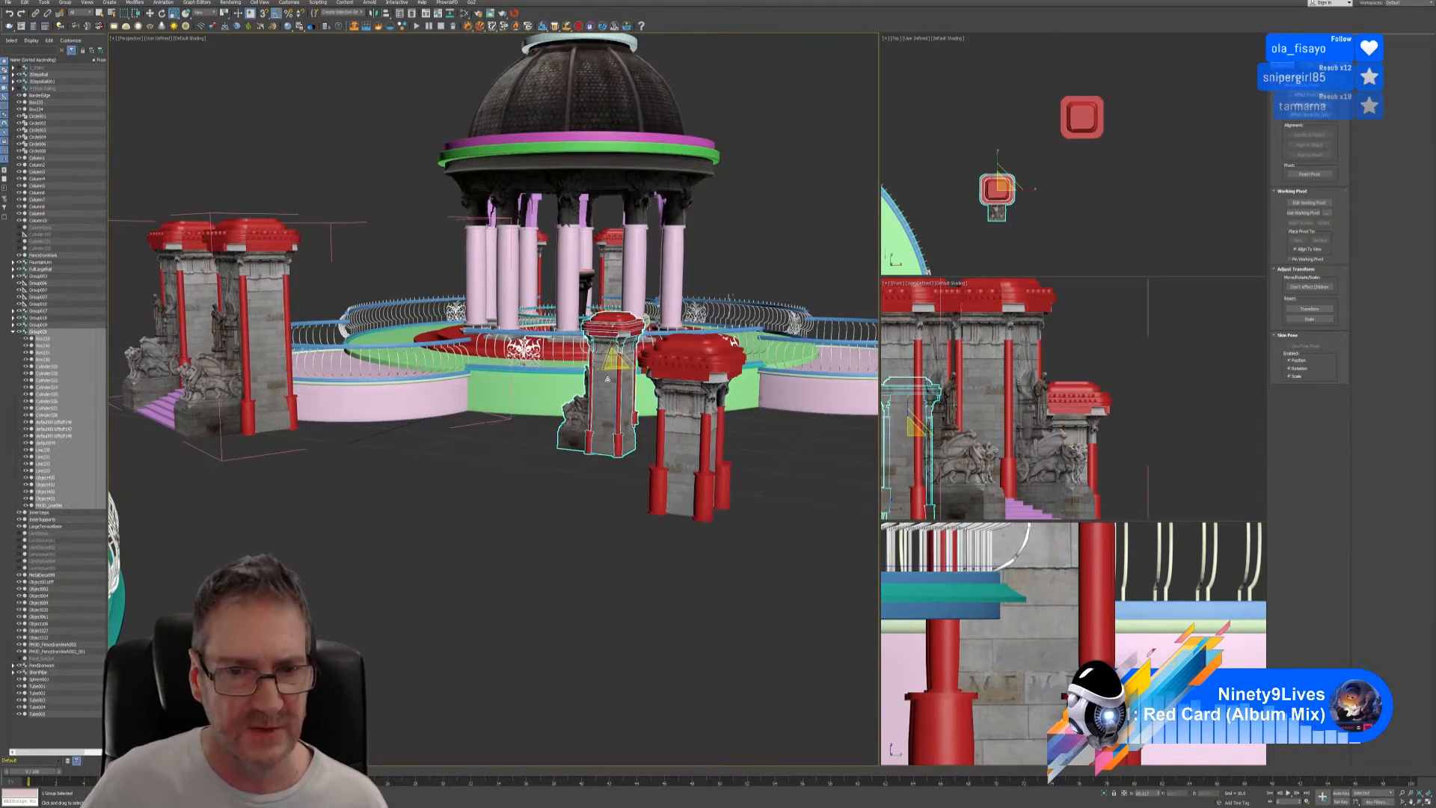
- Select the new short pillar group and move it against the outer edge of the large green round platform
click(707, 389)
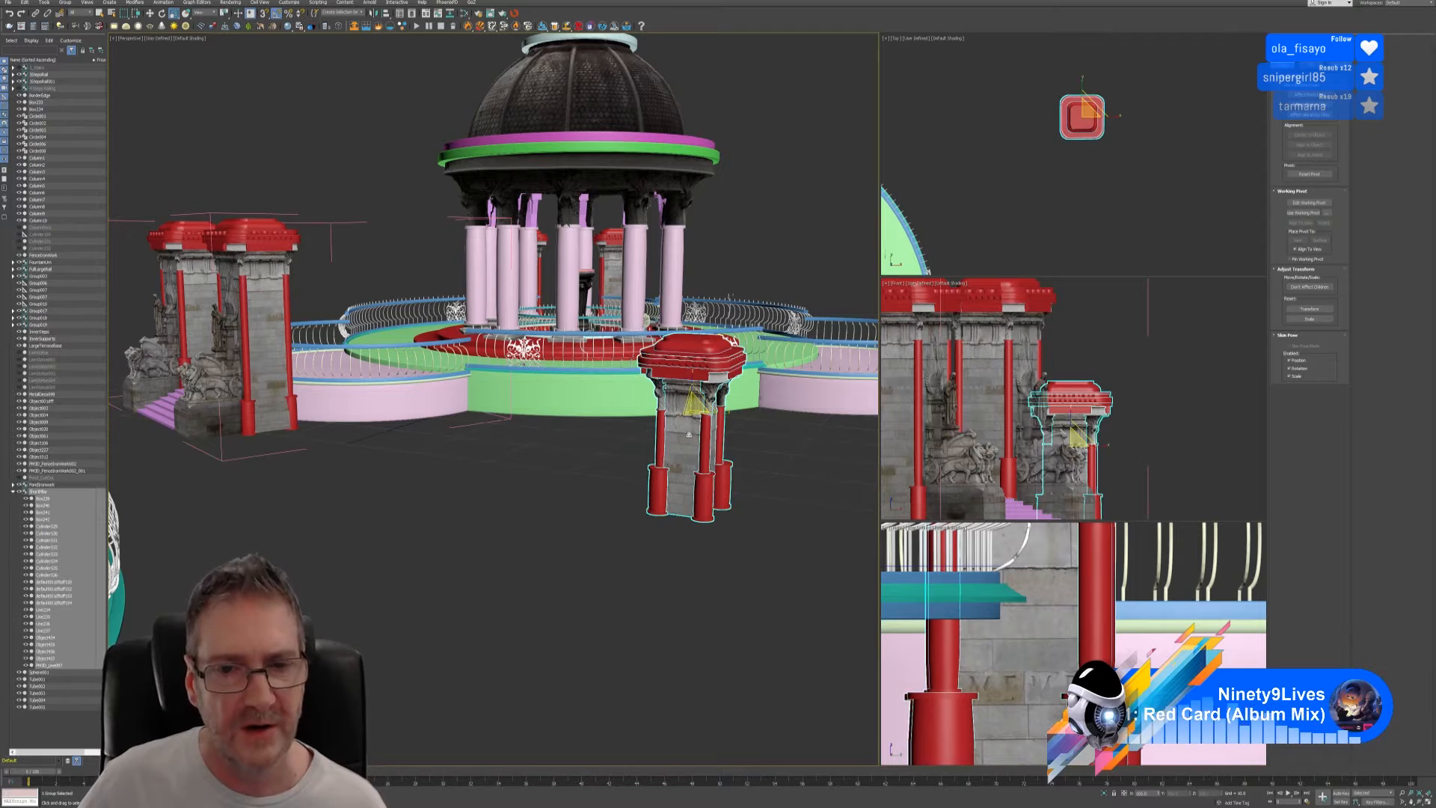
click(149, 14)
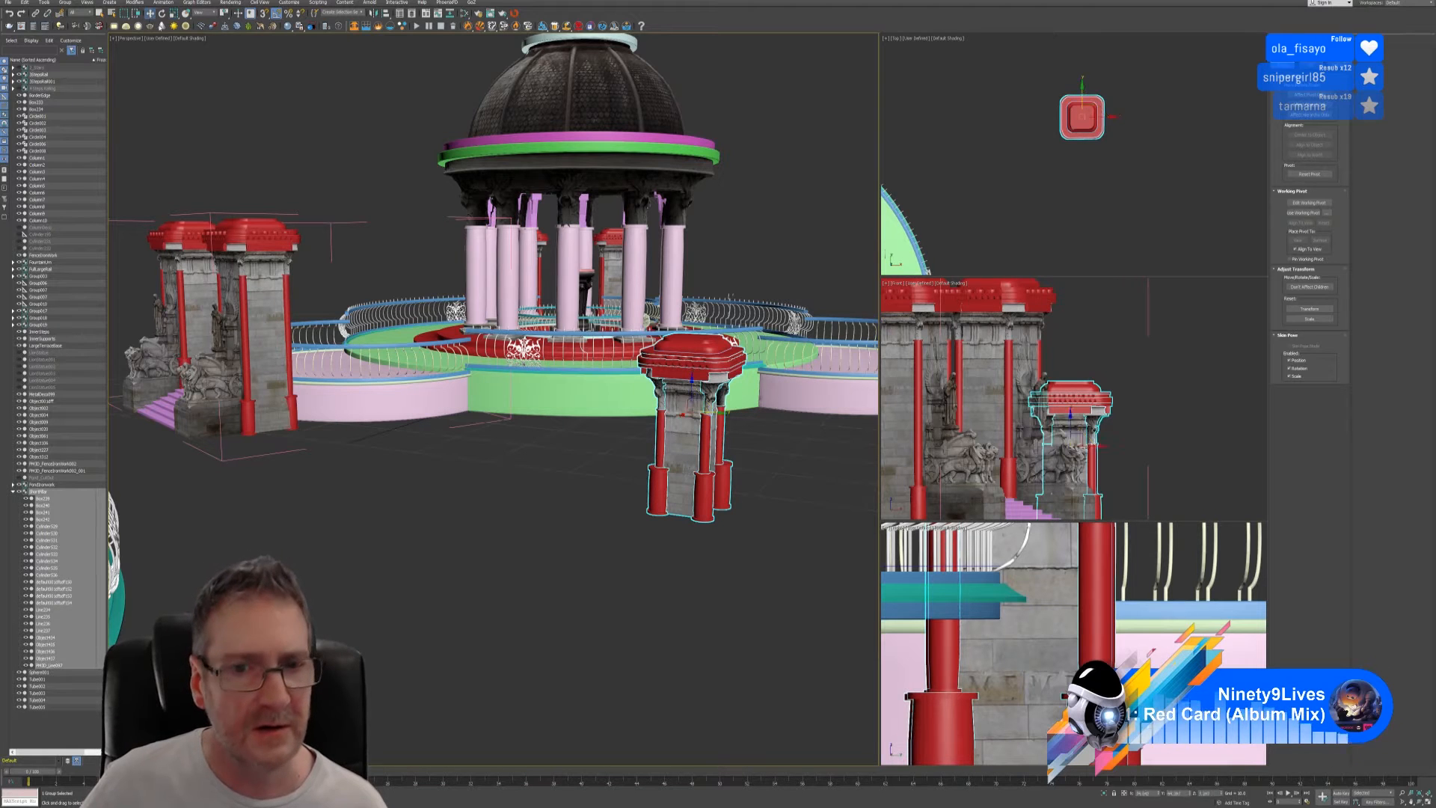
alt+middle_drag(480, 438, 523, 445)
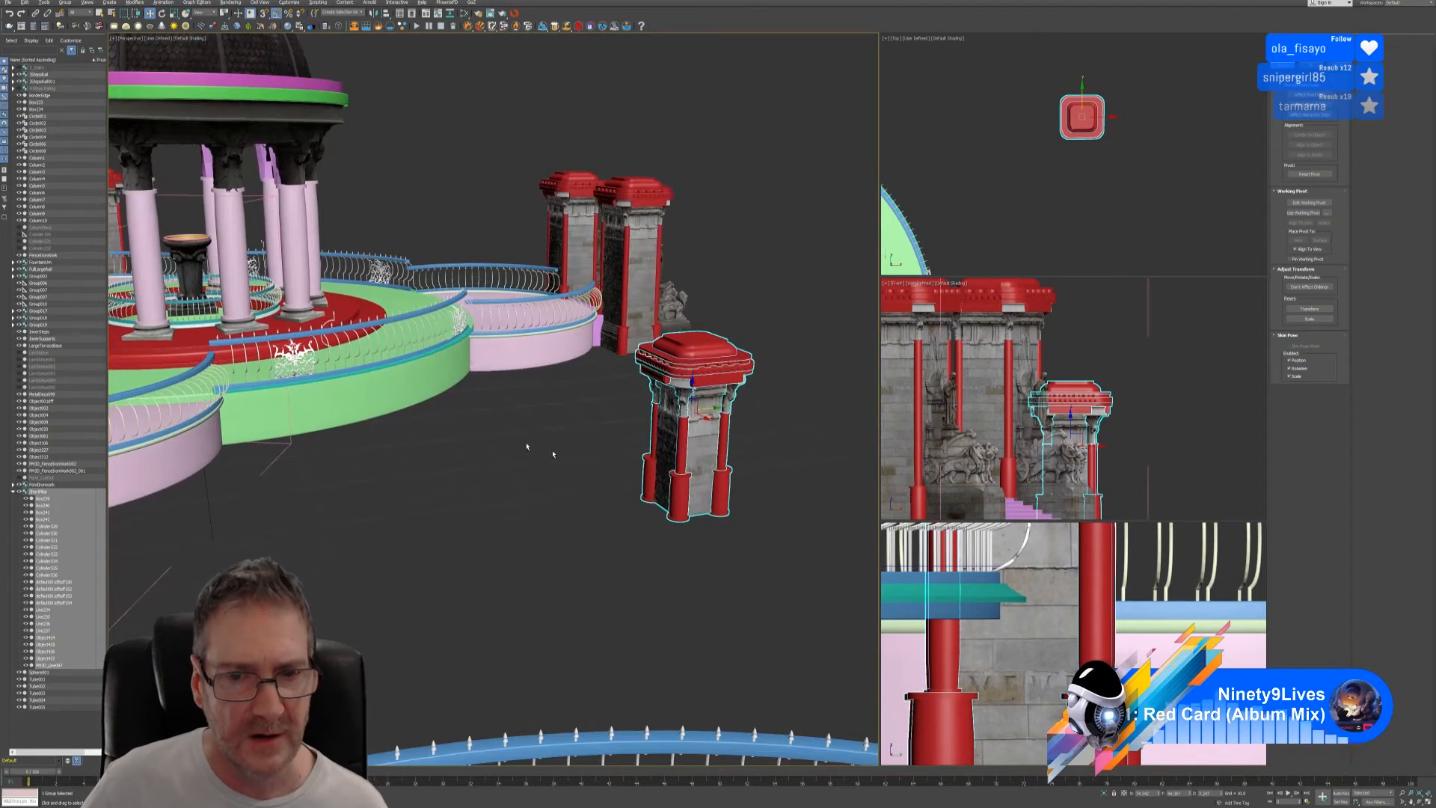
middle_drag(1013, 174, 1046, 154)
scroll(1069, 86, down, 2)
drag(1083, 73, 984, 220)
middle_drag(409, 415, 475, 513)
middle_drag(997, 184, 1029, 171)
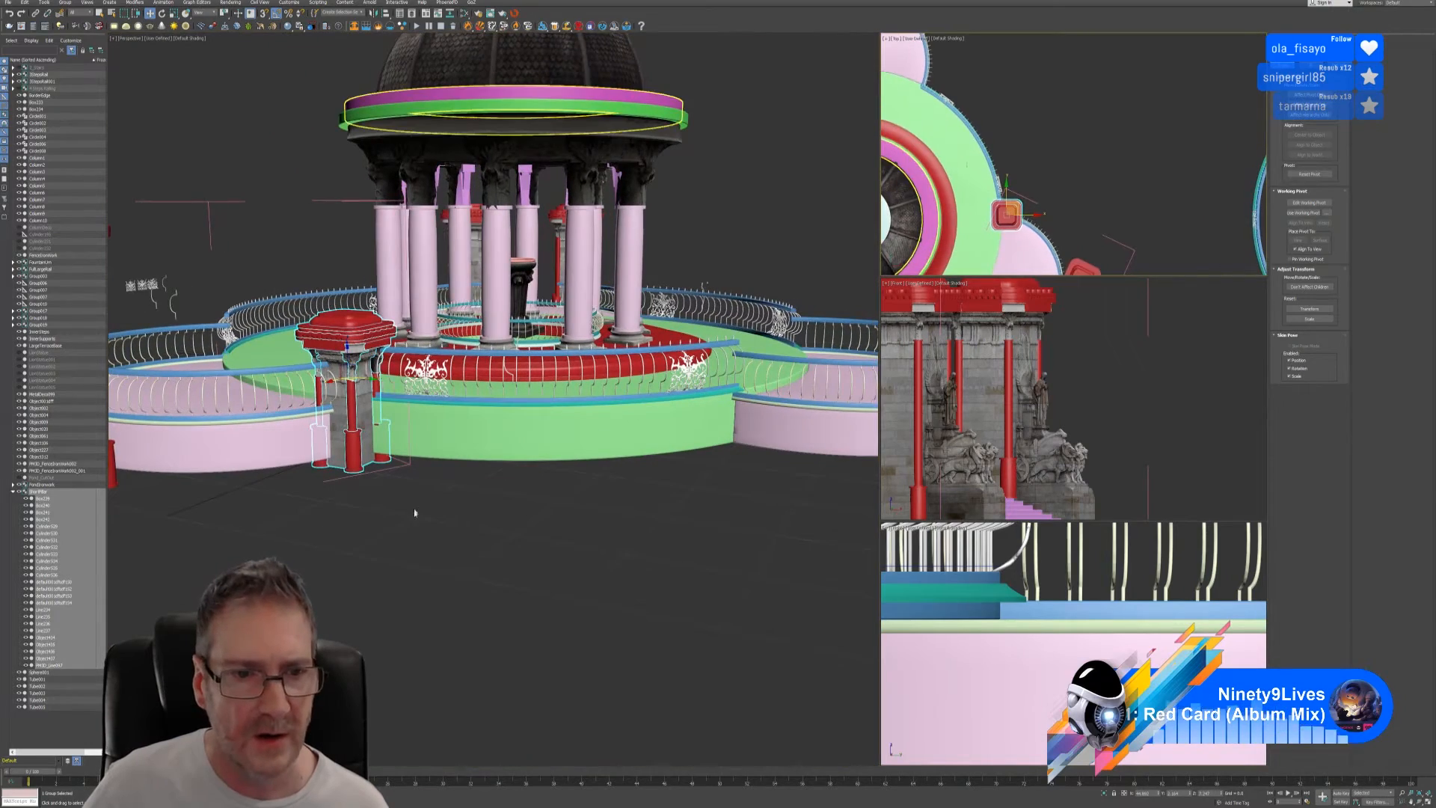
- Reposition the short pillar at the junction where the green platform's railing meets one pink terrace's railing
alt+middle_drag(410, 506, 576, 558)
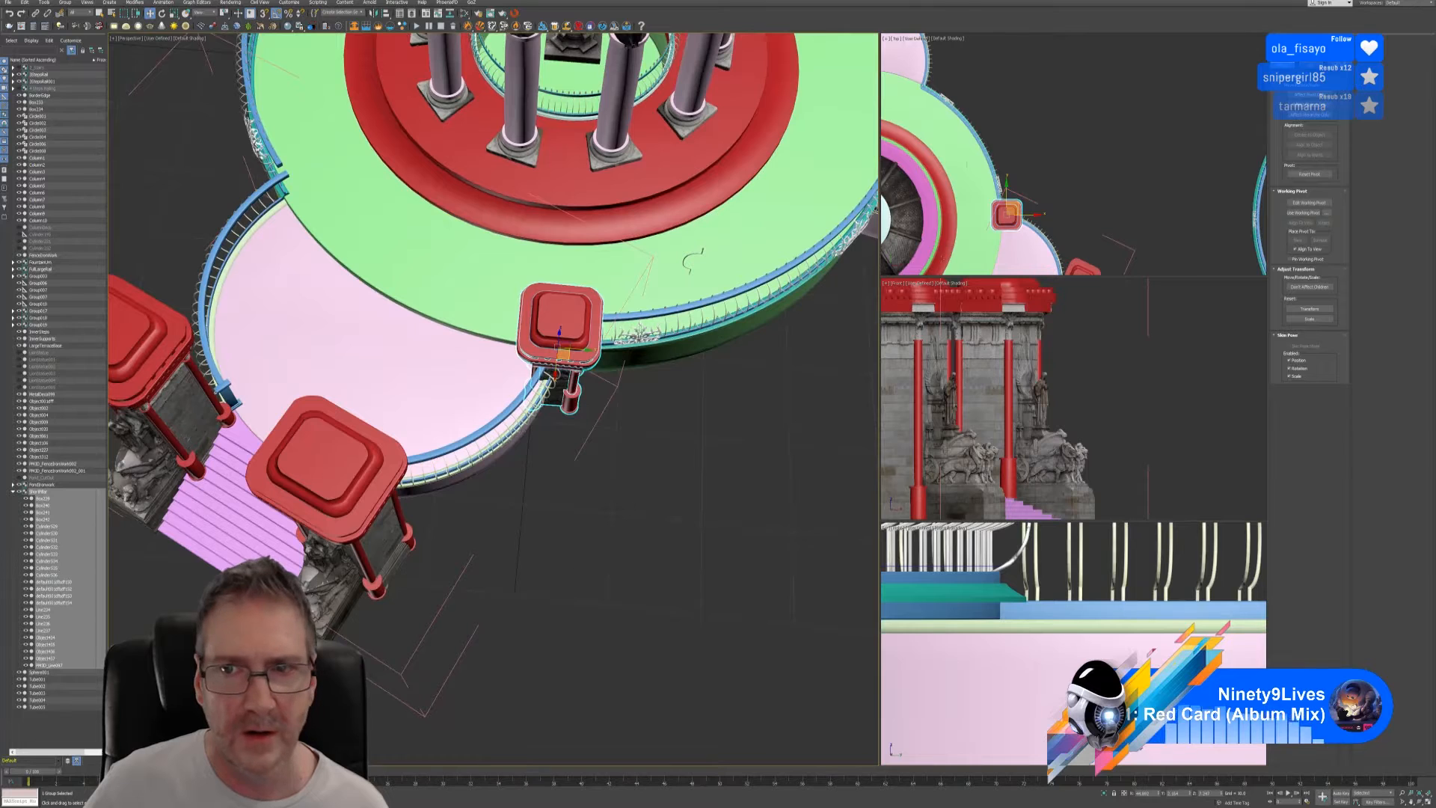
scroll(1021, 166, down, 10)
middle_drag(1021, 166, 1113, 114)
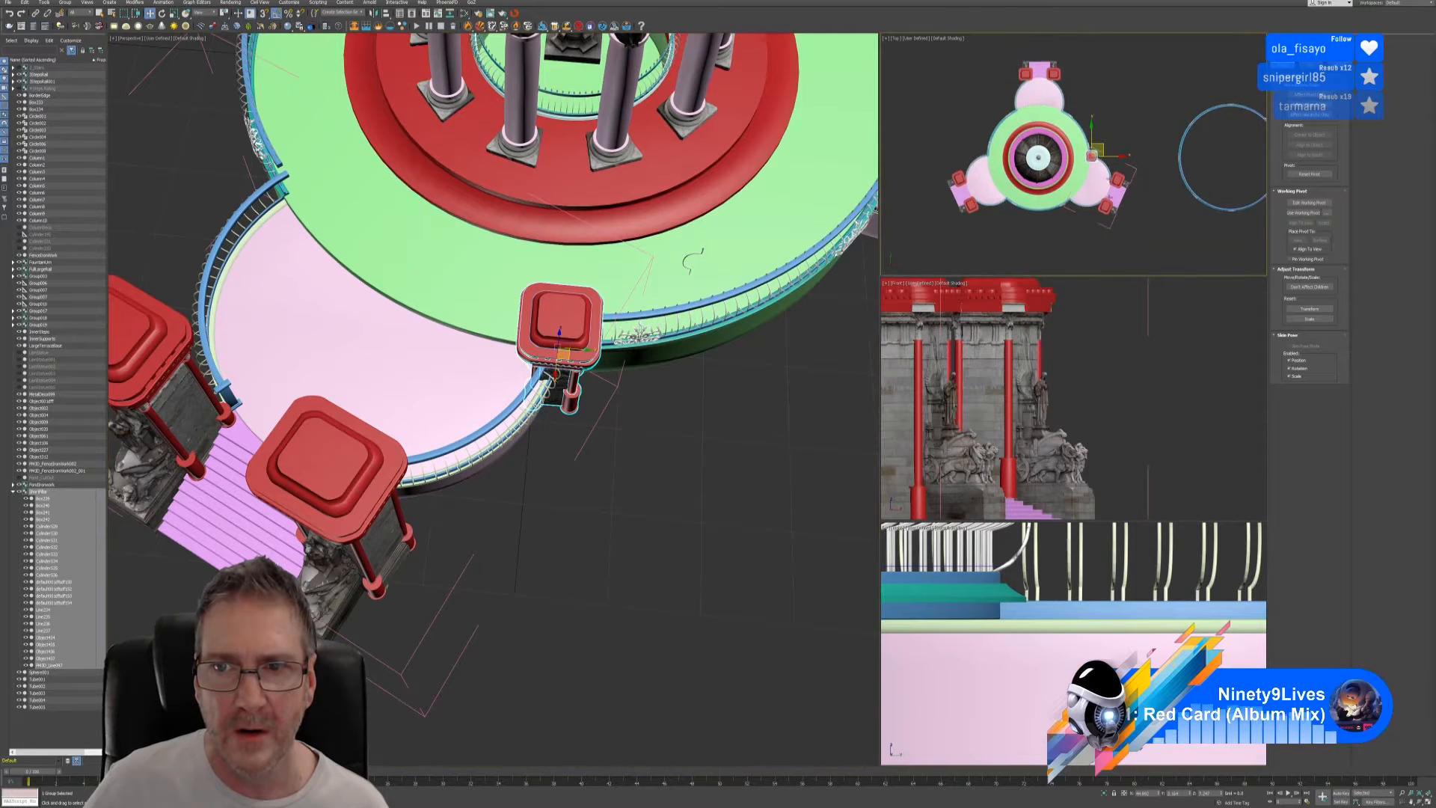
alt+middle_drag(724, 404, 748, 535)
scroll(706, 381, down, 4)
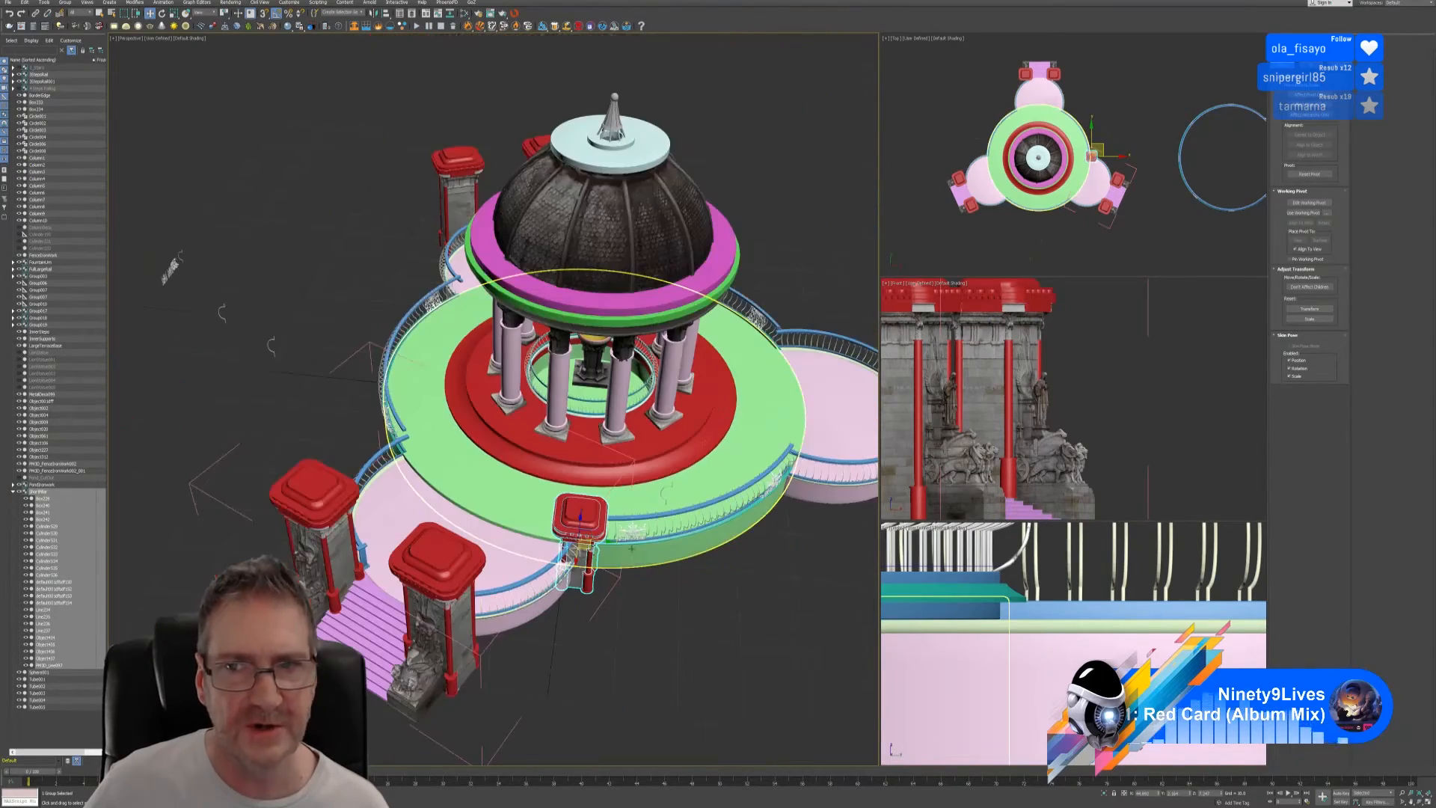
alt+middle_drag(550, 128, 391, 178)
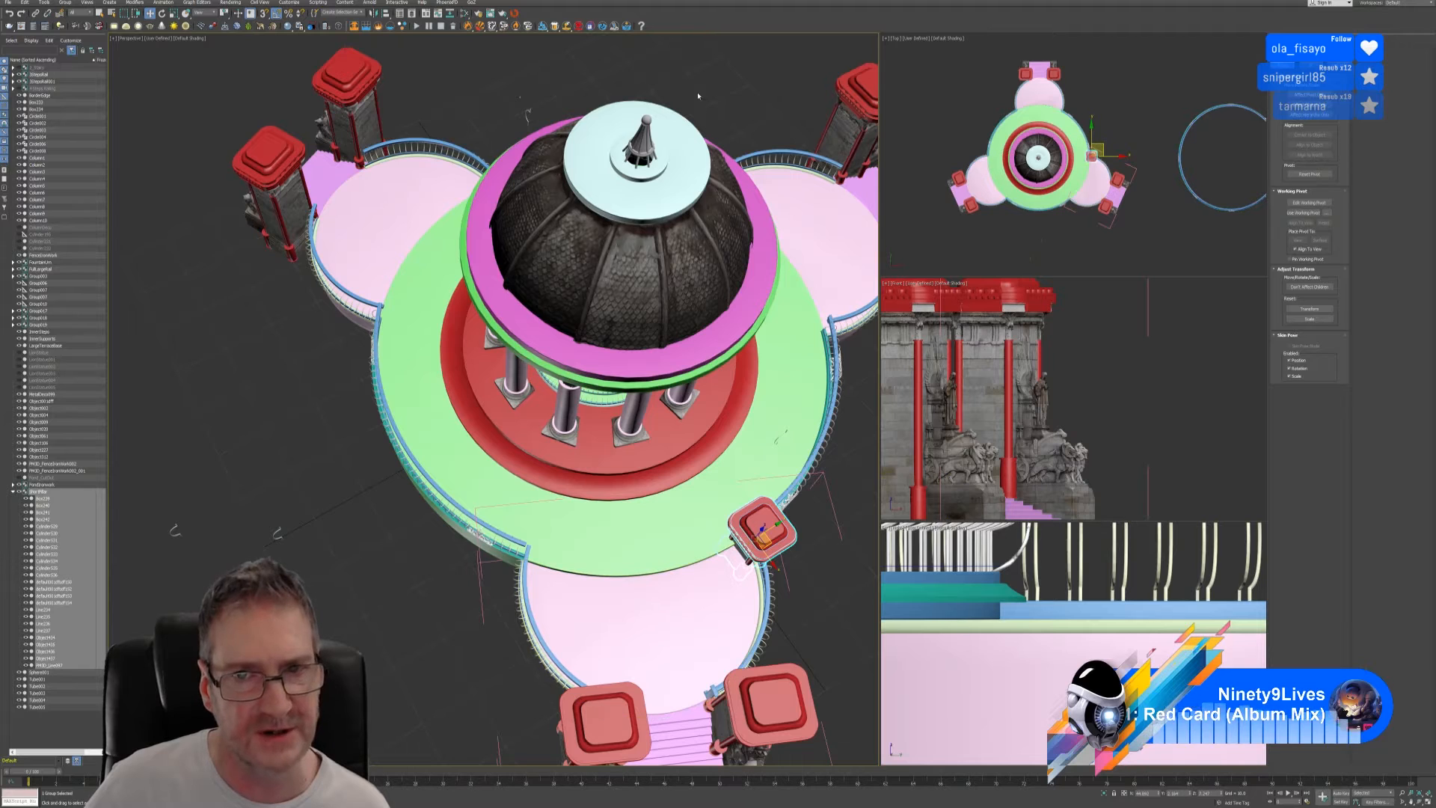
middle_drag(698, 96, 554, 91)
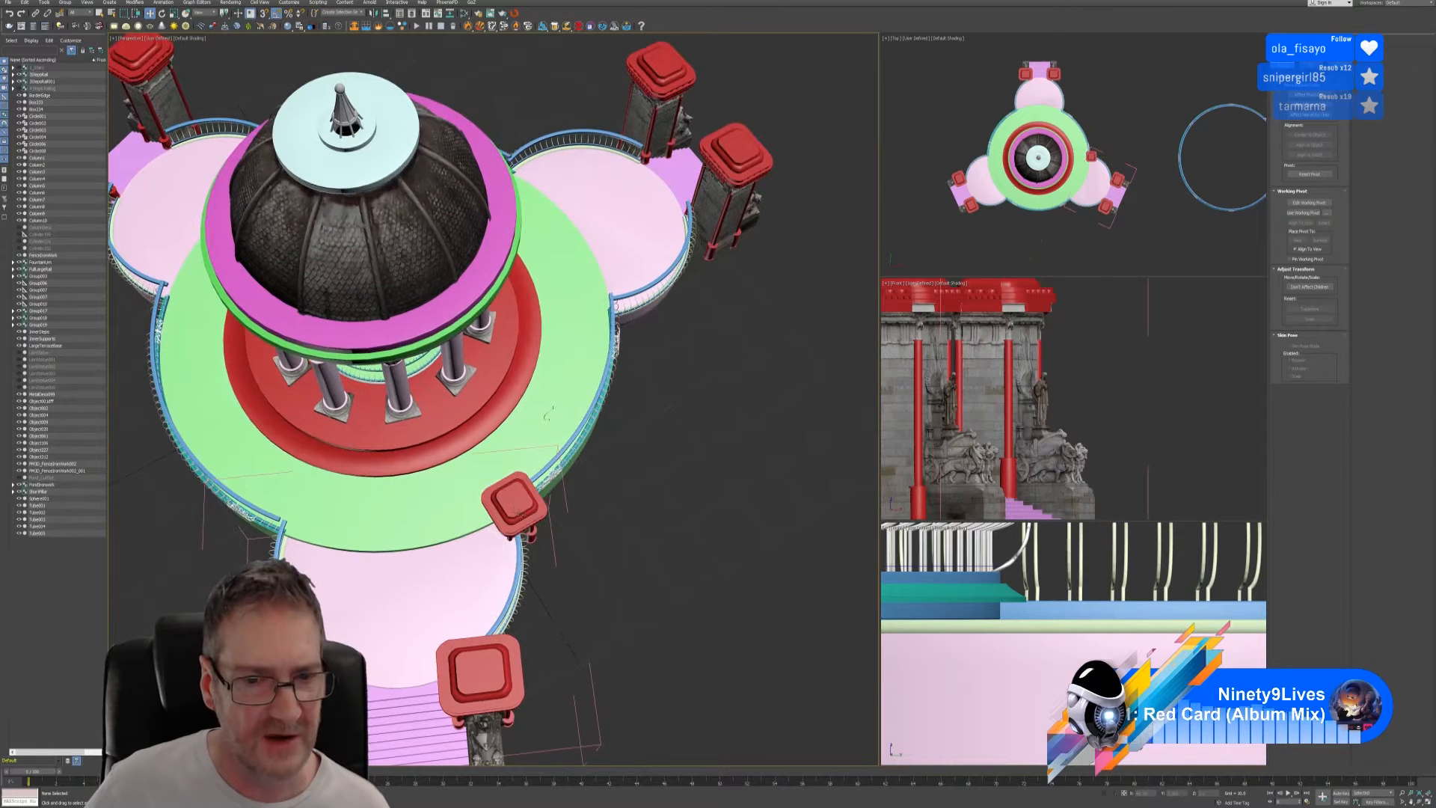
drag(532, 517, 627, 313)
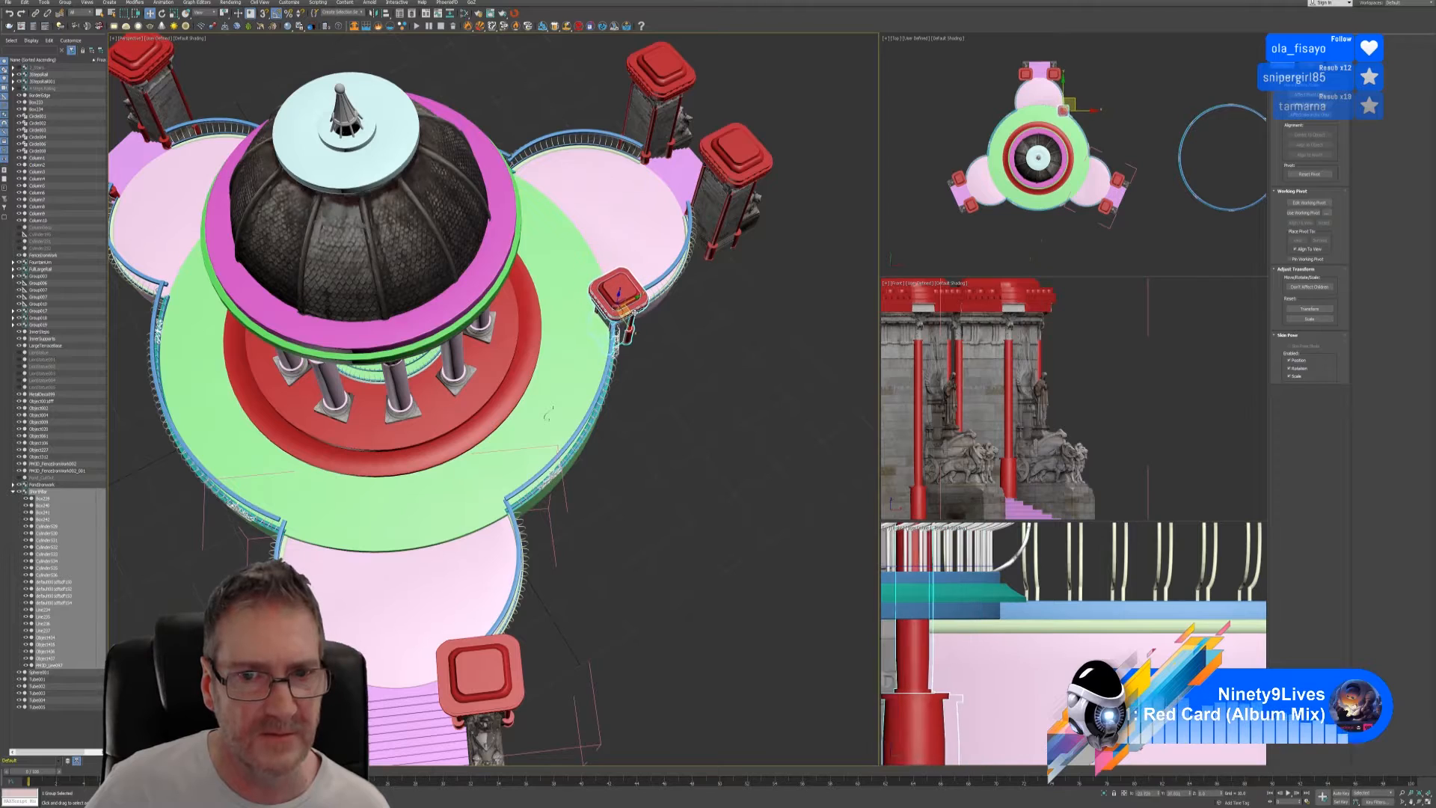
- Nudge the short pillar horizontally so it covers the gap between the green platform's and pink terrace's railing ends
alt+middle_drag(692, 394, 550, 303)
scroll(598, 324, up, 5)
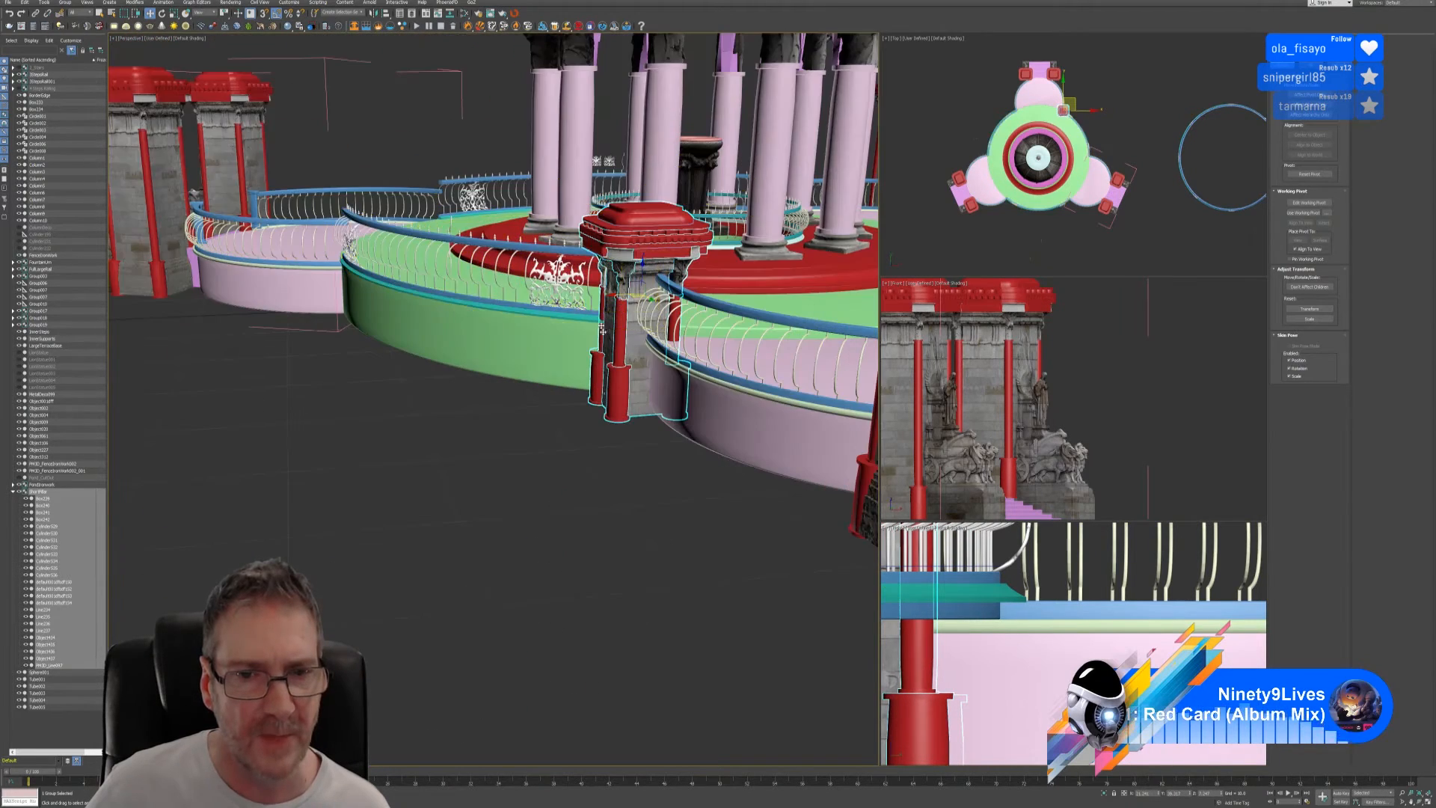
mouse_move(587, 455)
alt+middle_down()
mouse_move(590, 499)
mouse_move(595, 443)
alt+middle_up()
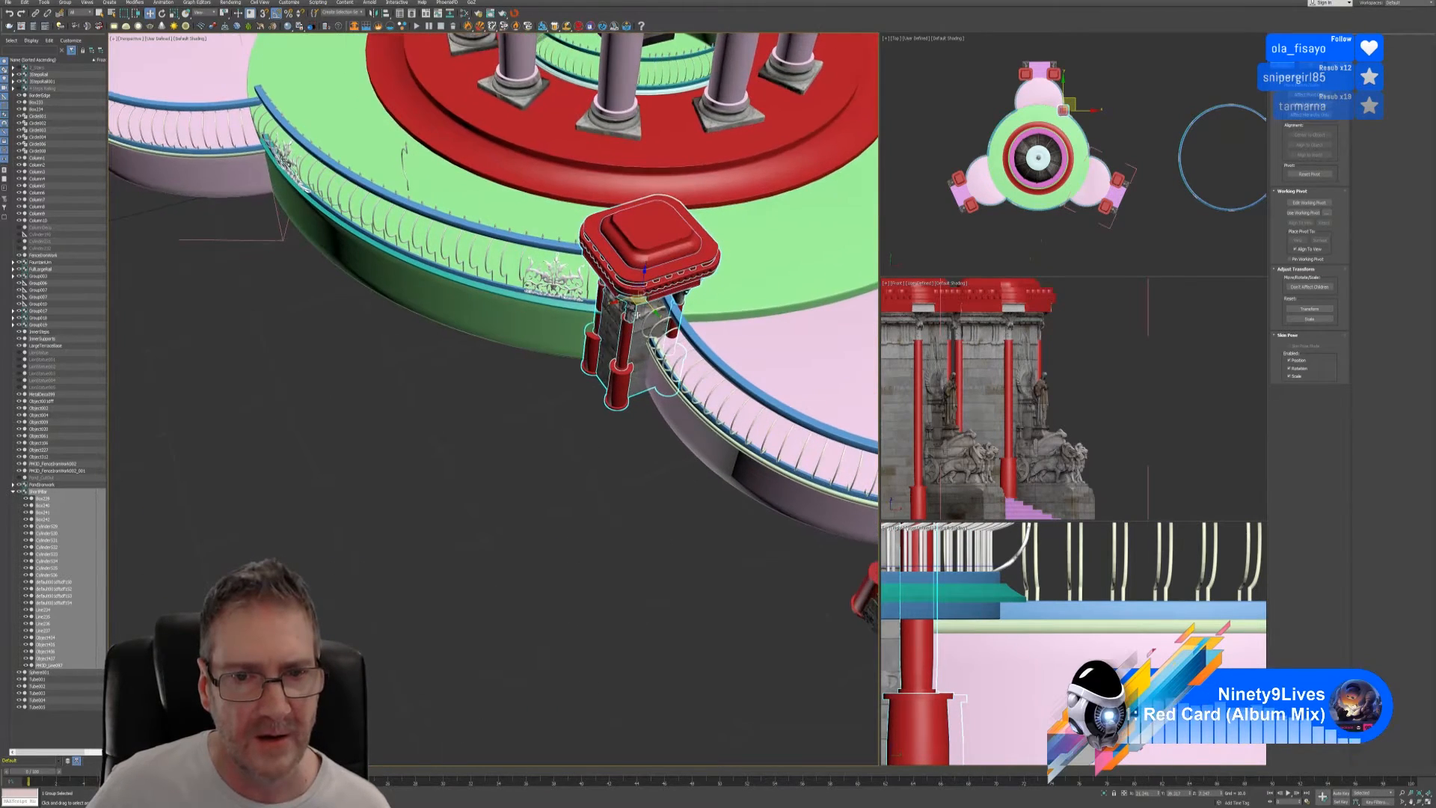
drag(640, 302, 632, 307)
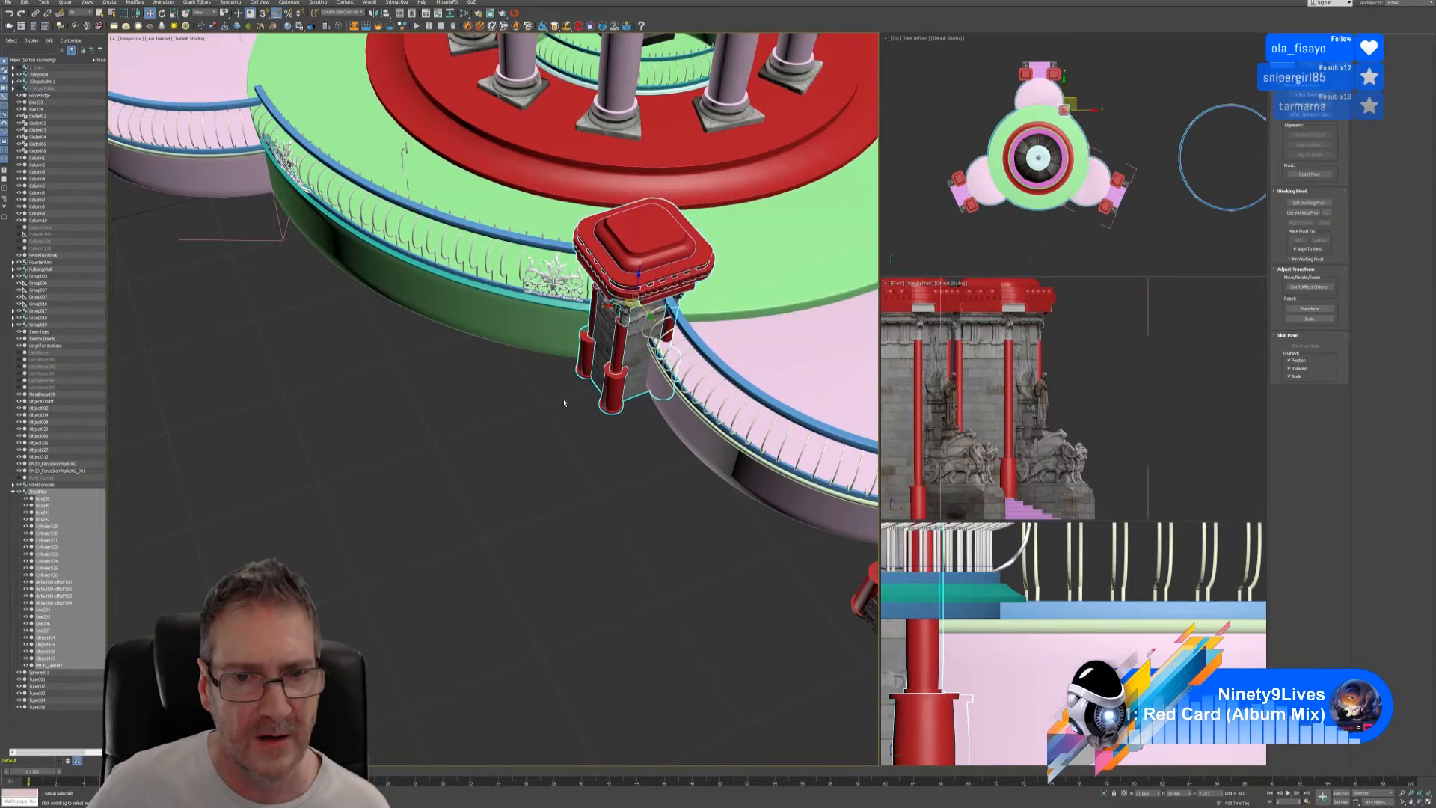
mouse_move(564, 402)
alt+middle_down()
mouse_move(560, 383)
mouse_move(577, 382)
alt+middle_up()
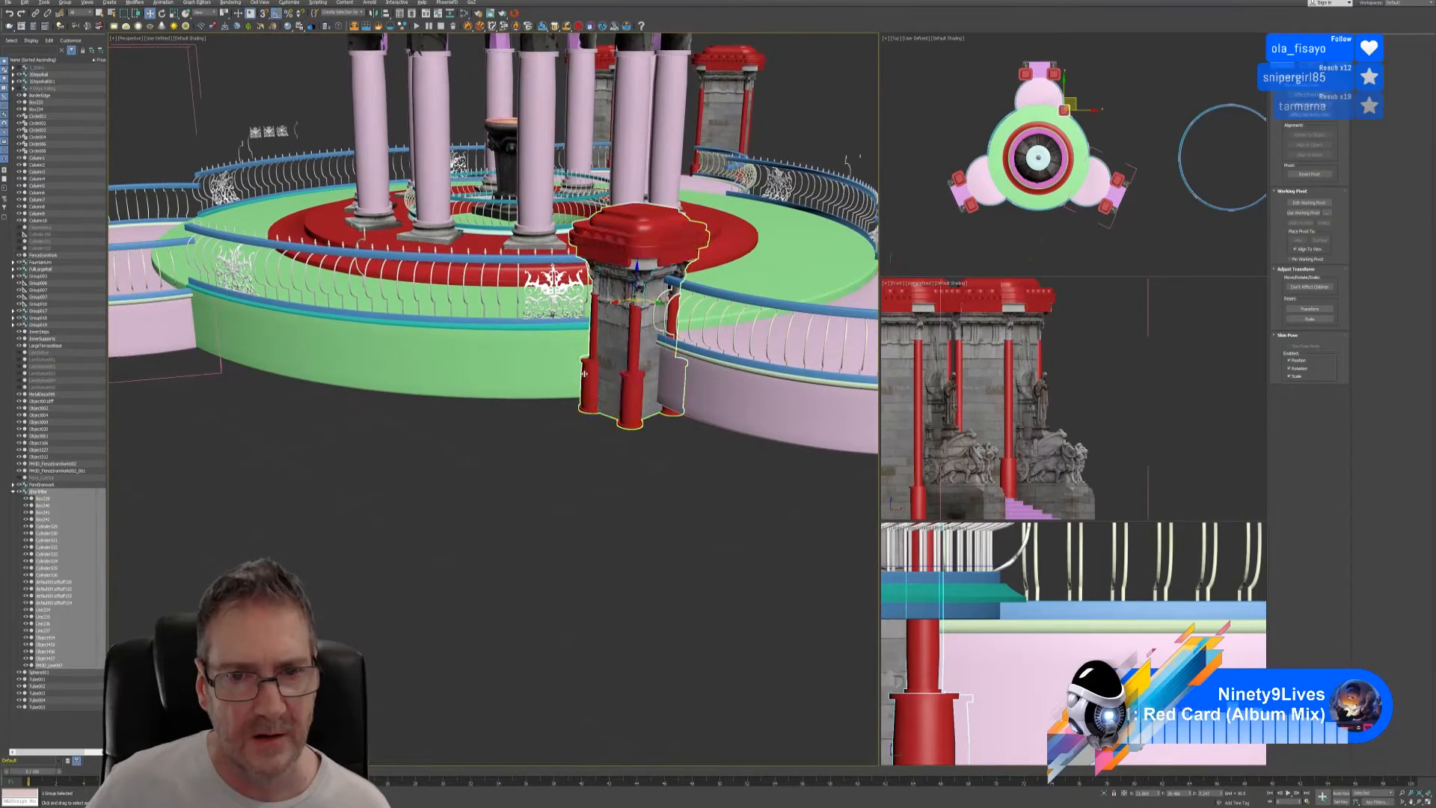
drag(620, 302, 606, 313)
mouse_move(667, 353)
alt+middle_down()
mouse_move(555, 369)
mouse_move(693, 354)
alt+middle_up()
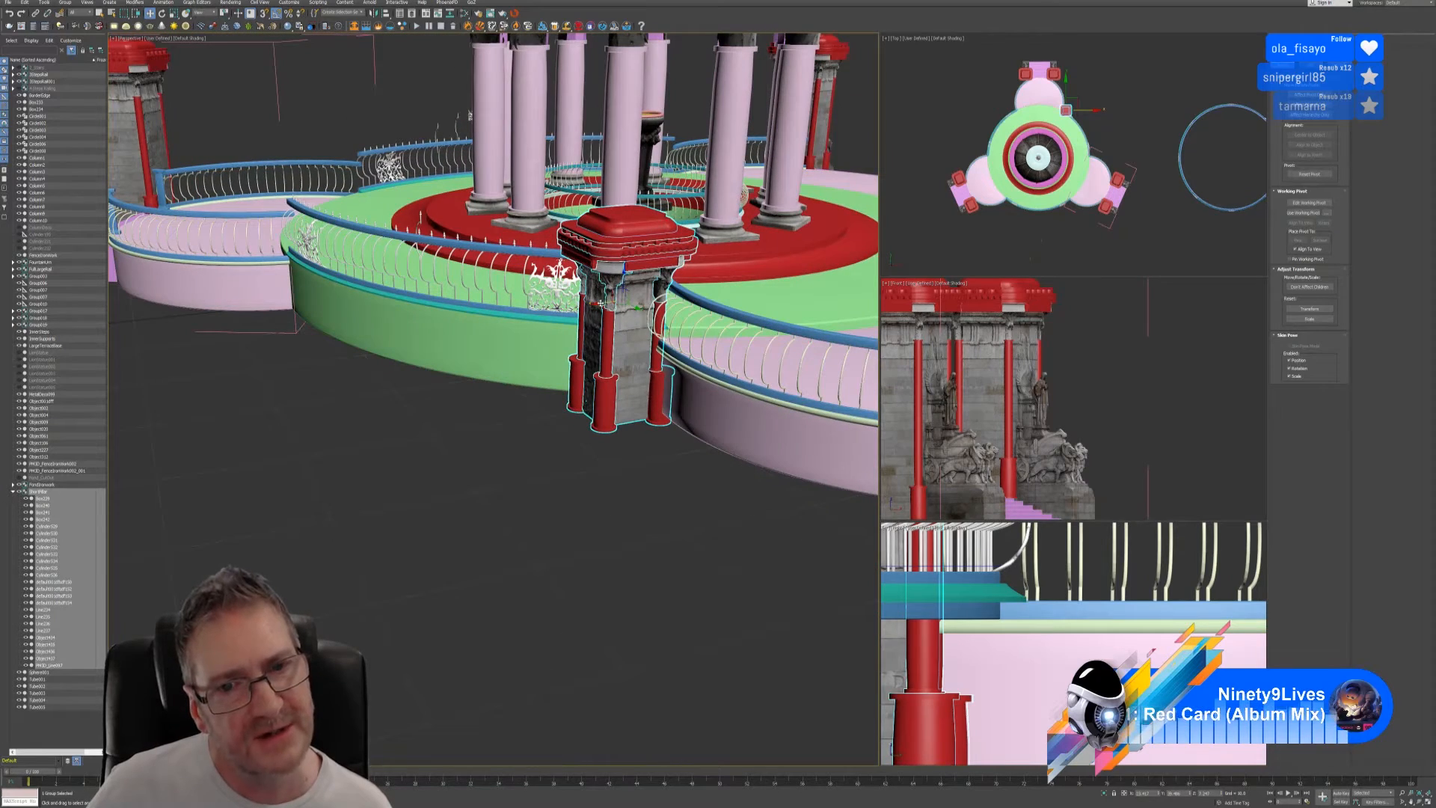
drag(601, 303, 612, 303)
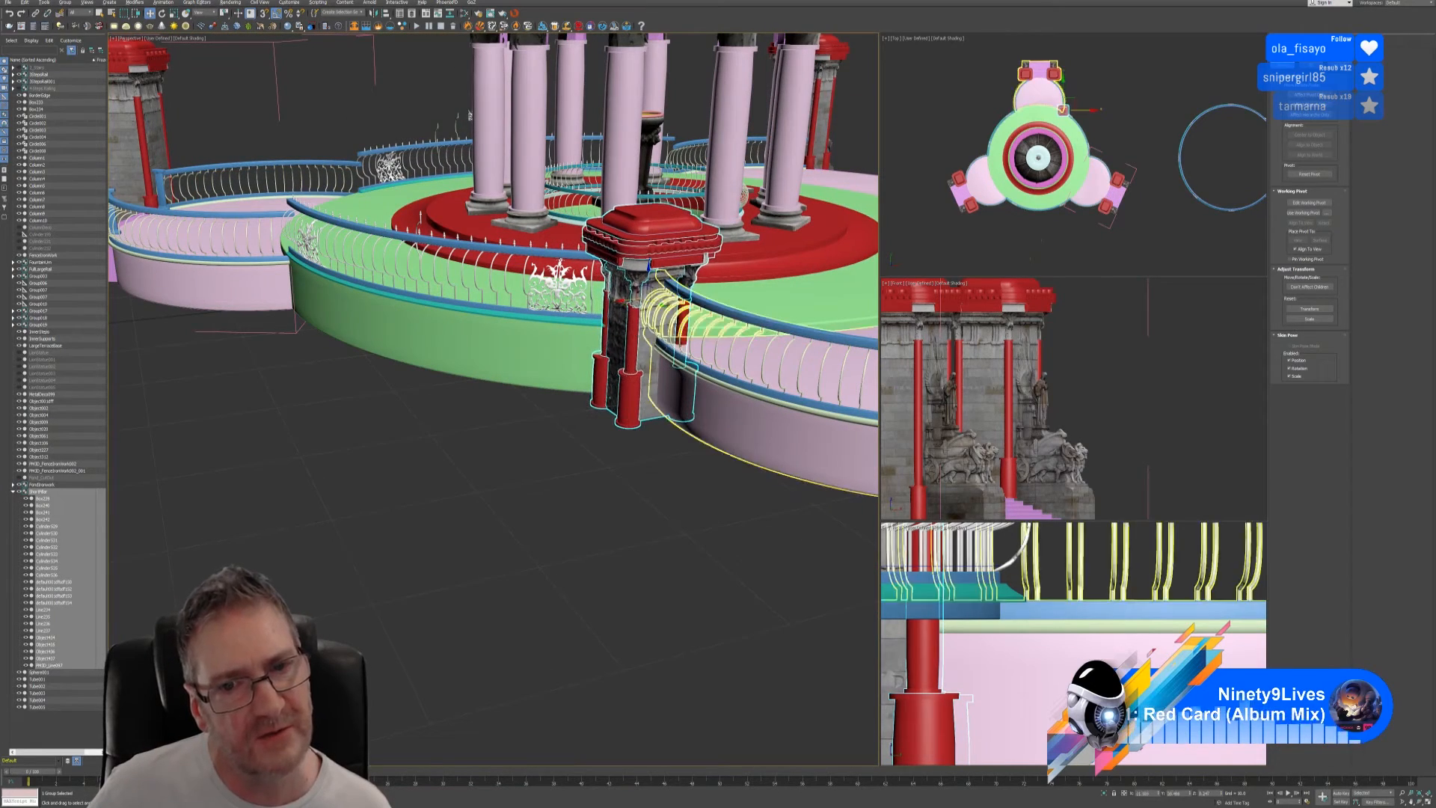
- Fine-tune the short pillar's placement at the platform corner, checking that both curved railings run into its stone sides
alt+middle_drag(624, 305, 479, 357)
drag(675, 297, 641, 297)
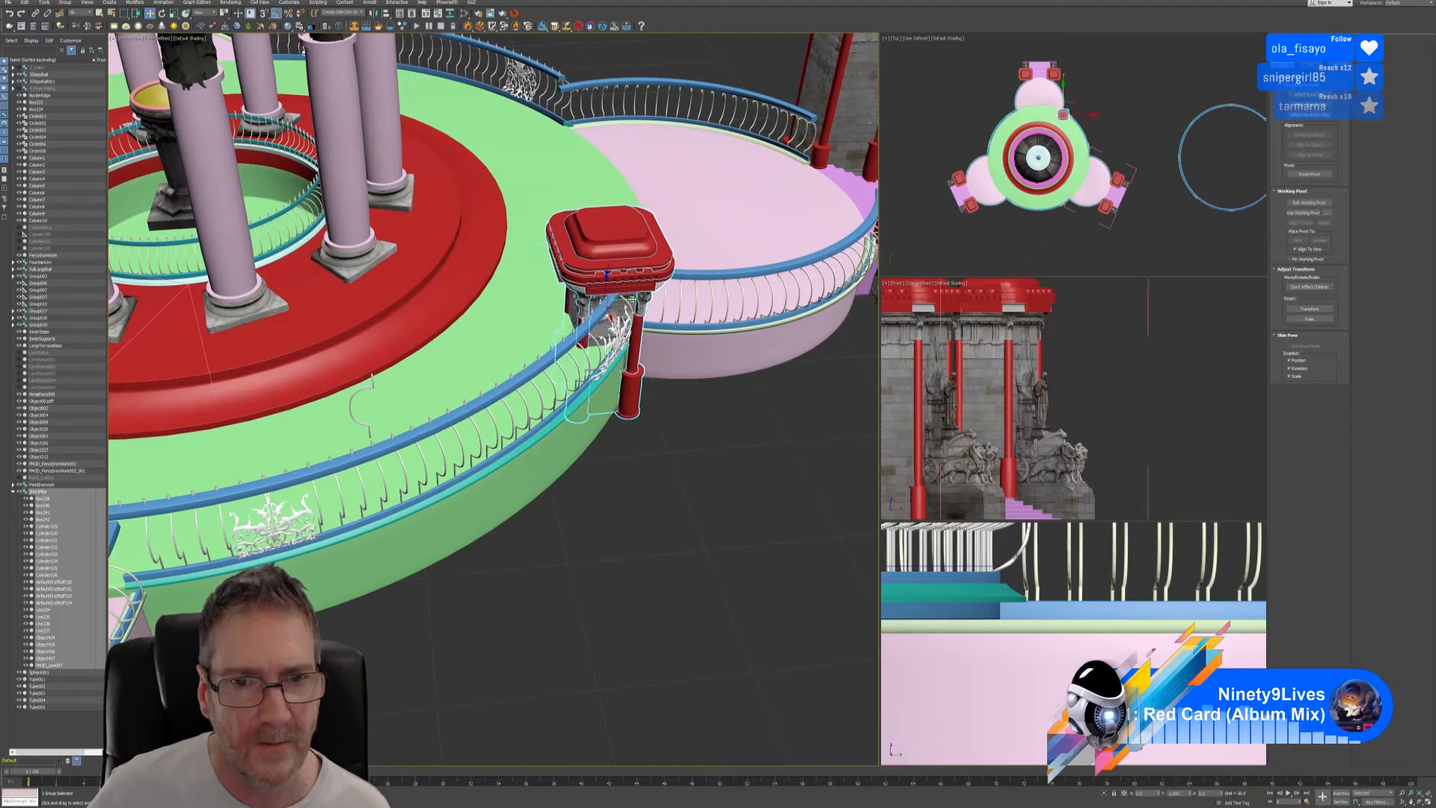
alt+middle_drag(700, 362, 647, 365)
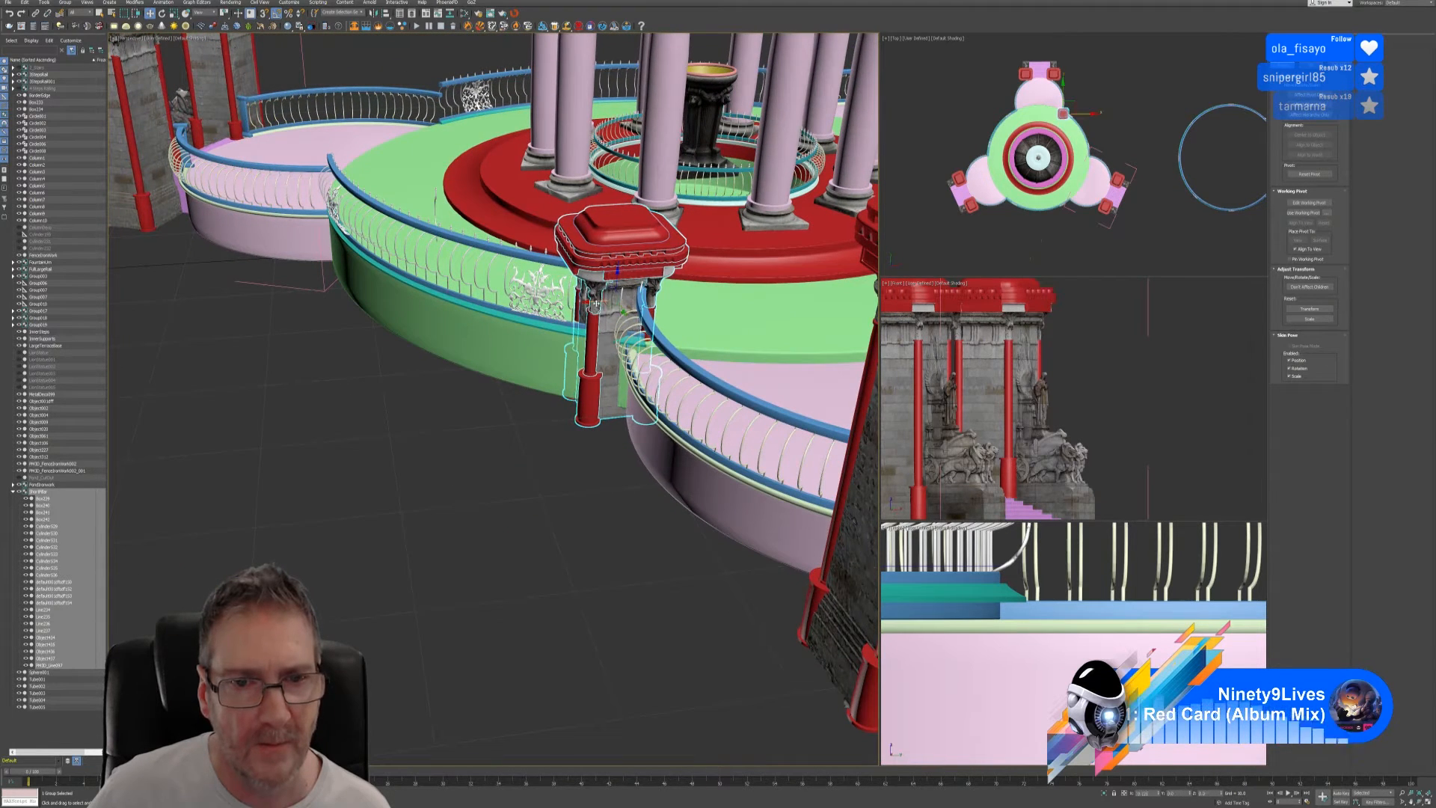
alt+middle_drag(556, 343, 484, 349)
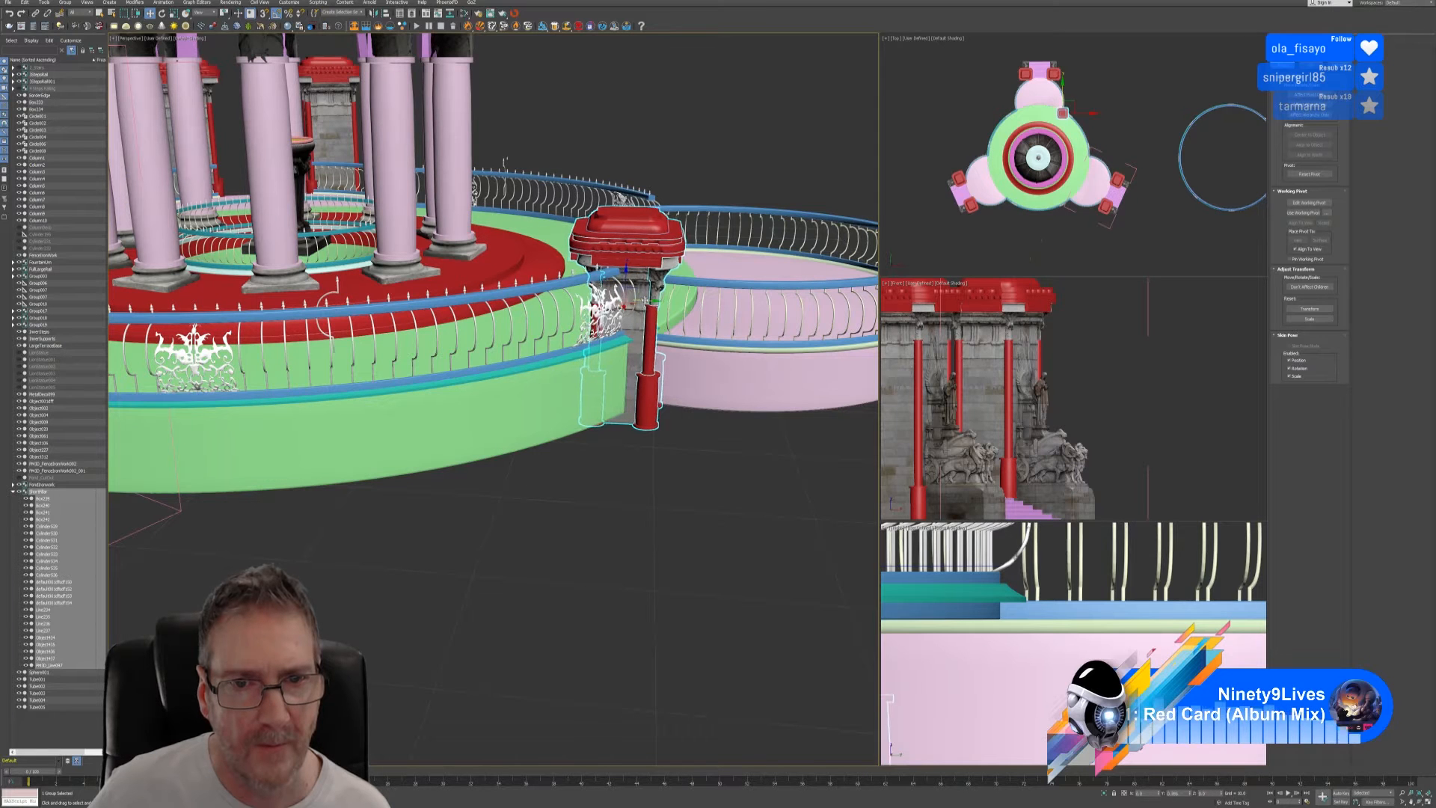
alt+middle_drag(680, 379, 695, 436)
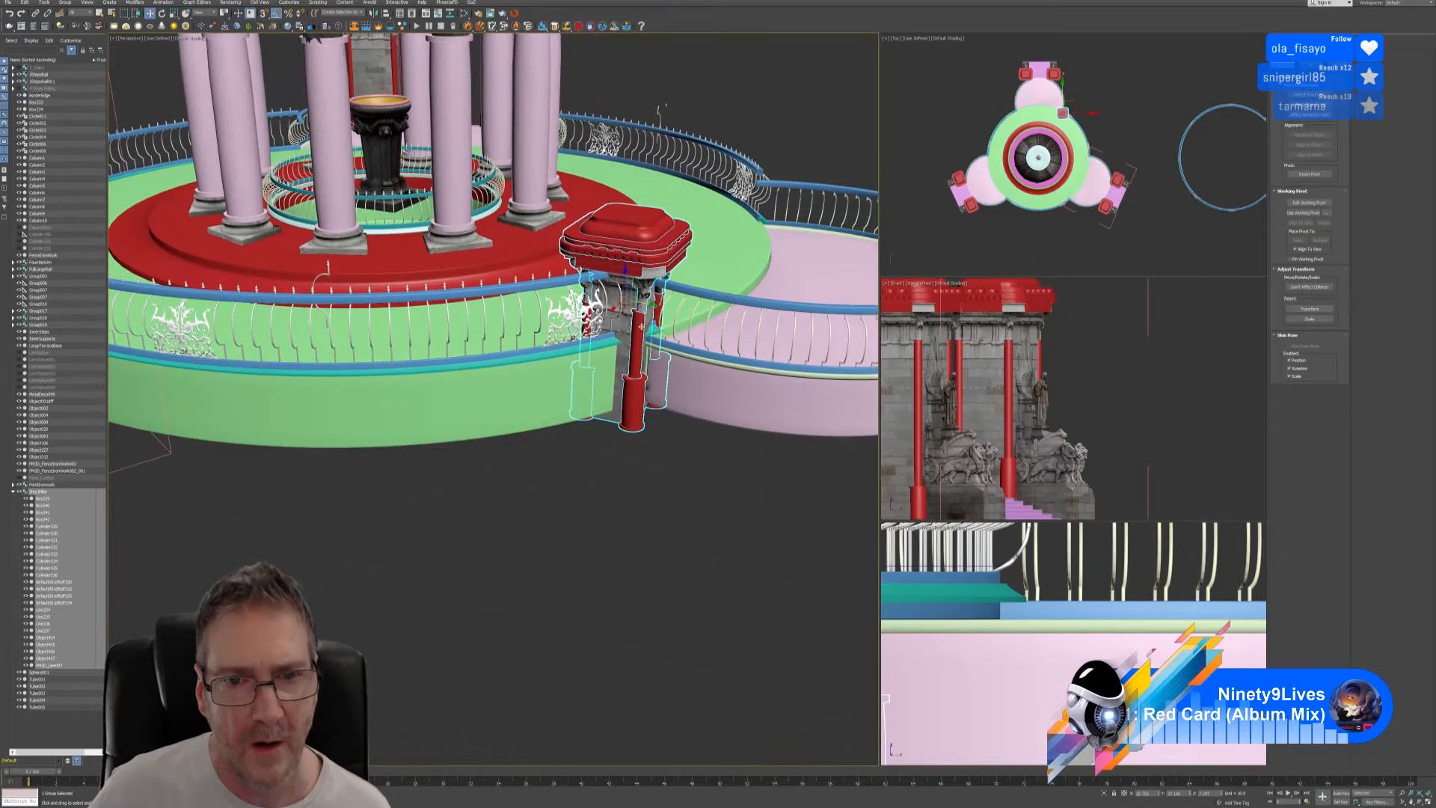
drag(638, 303, 646, 308)
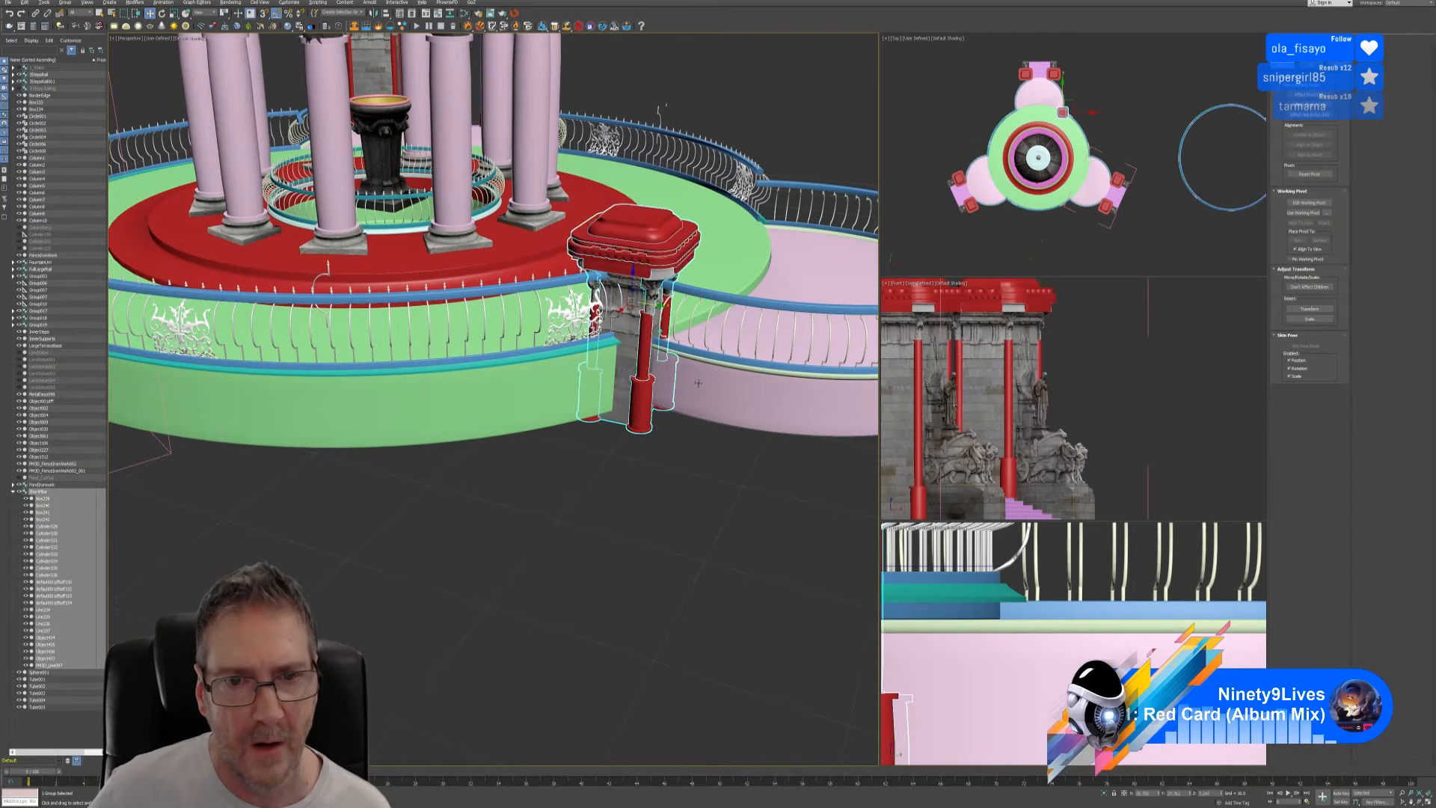
alt+middle_drag(698, 383, 646, 398)
scroll(598, 298, up, 5)
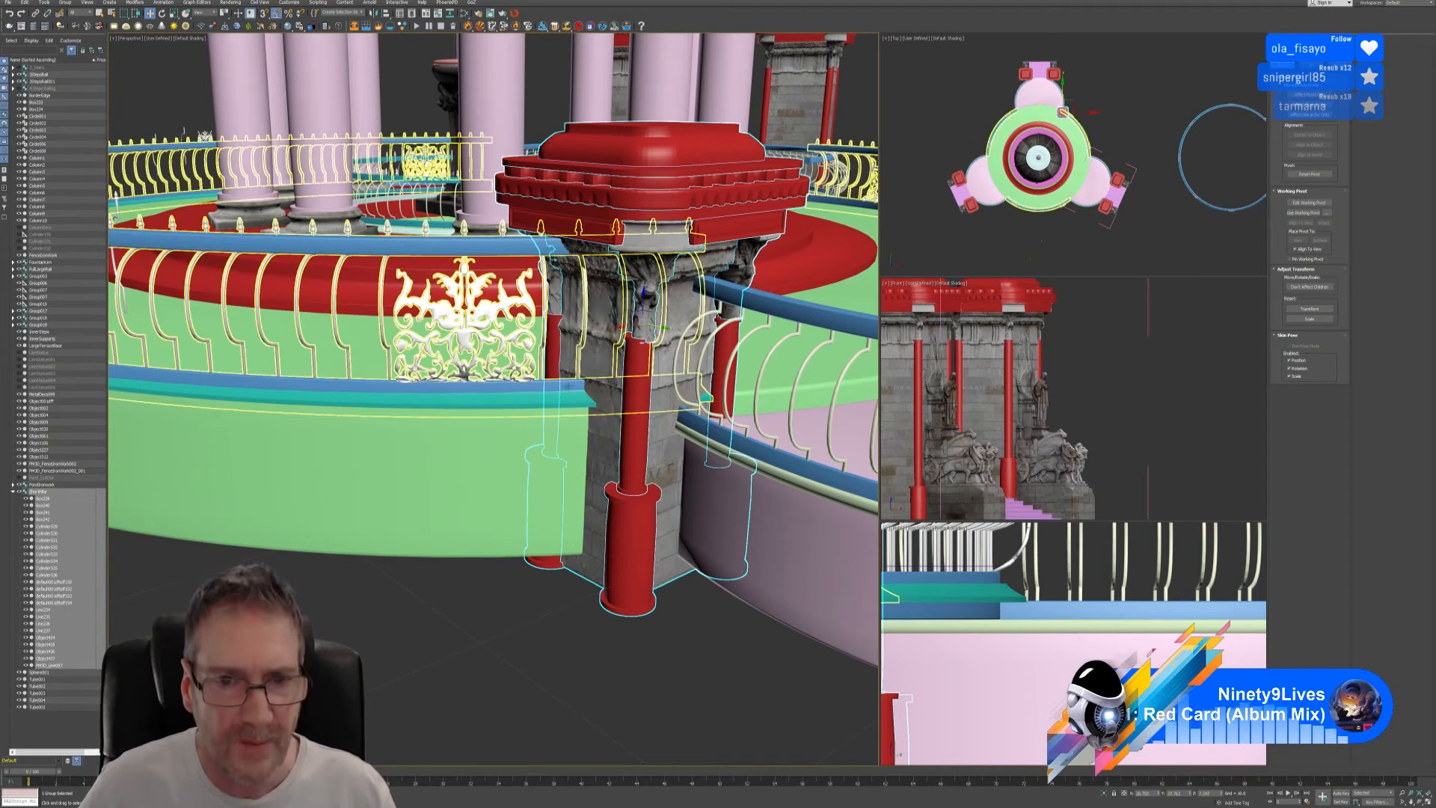
scroll(560, 640, down, 10)
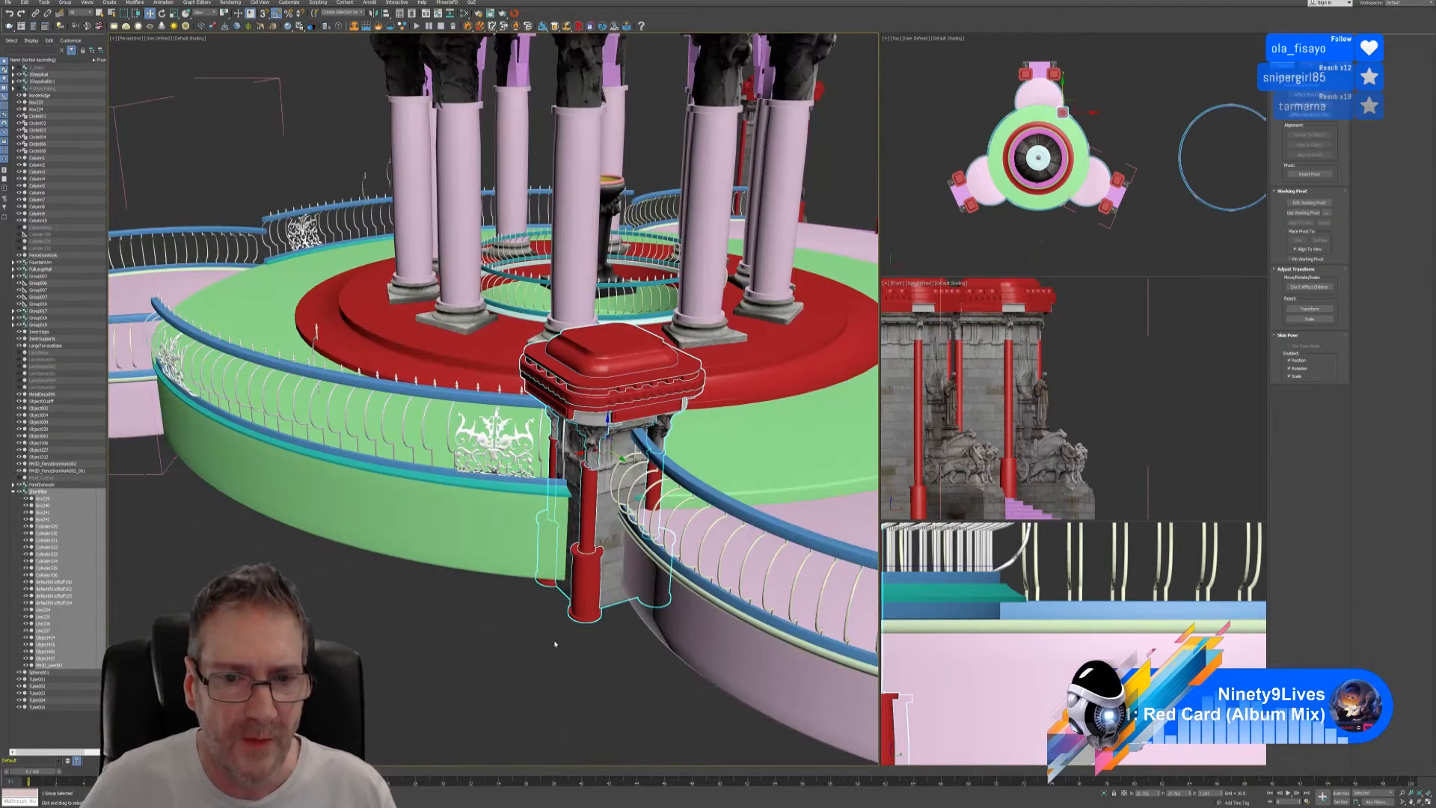
- Reselect the short pillar, nudge it slightly upward and check its height against the terrace, steps and tall pillars
alt+middle_drag(554, 658, 568, 696)
click(726, 614)
alt+middle_drag(595, 632, 596, 518)
scroll(549, 625, up, 4)
click(605, 542)
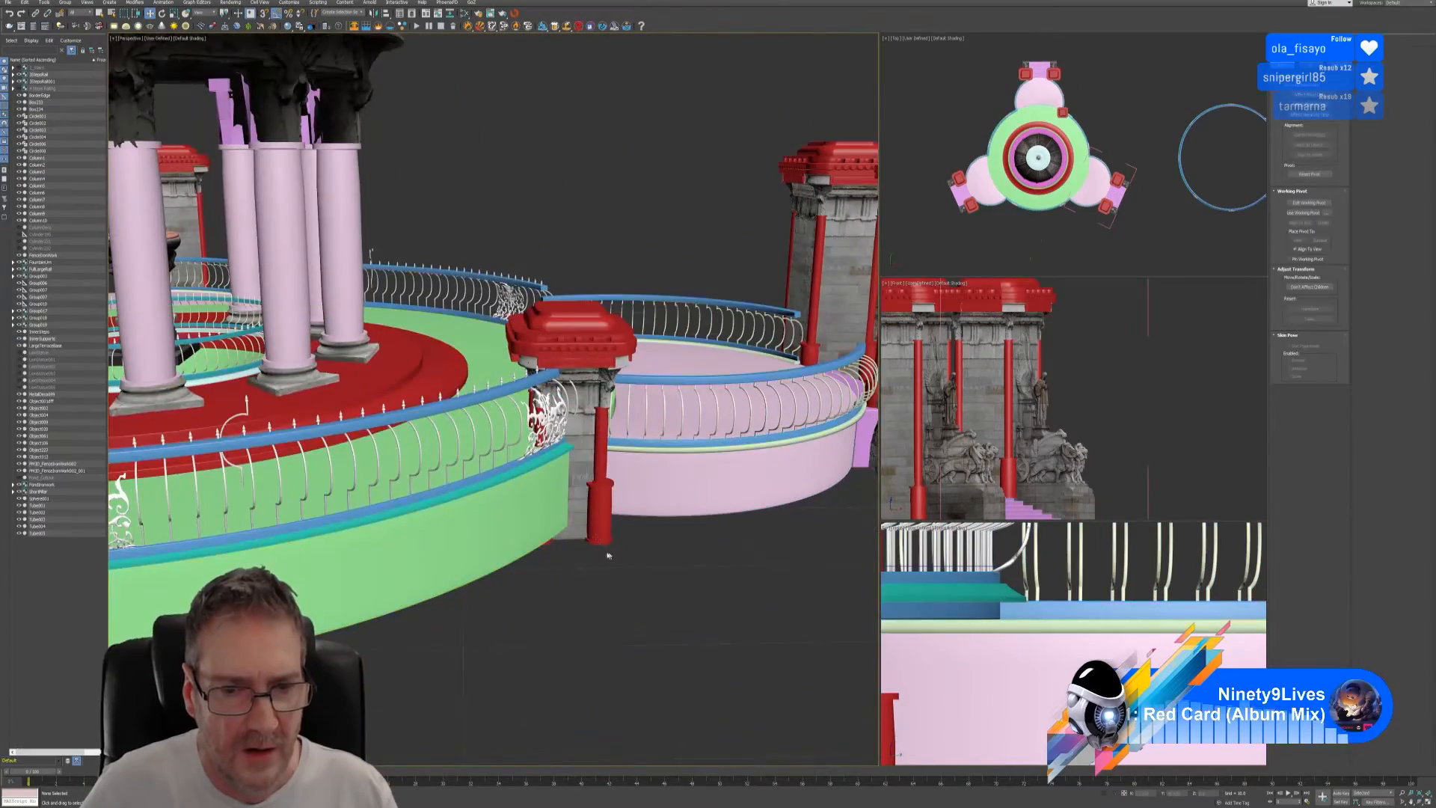
alt+middle_drag(645, 597, 603, 577)
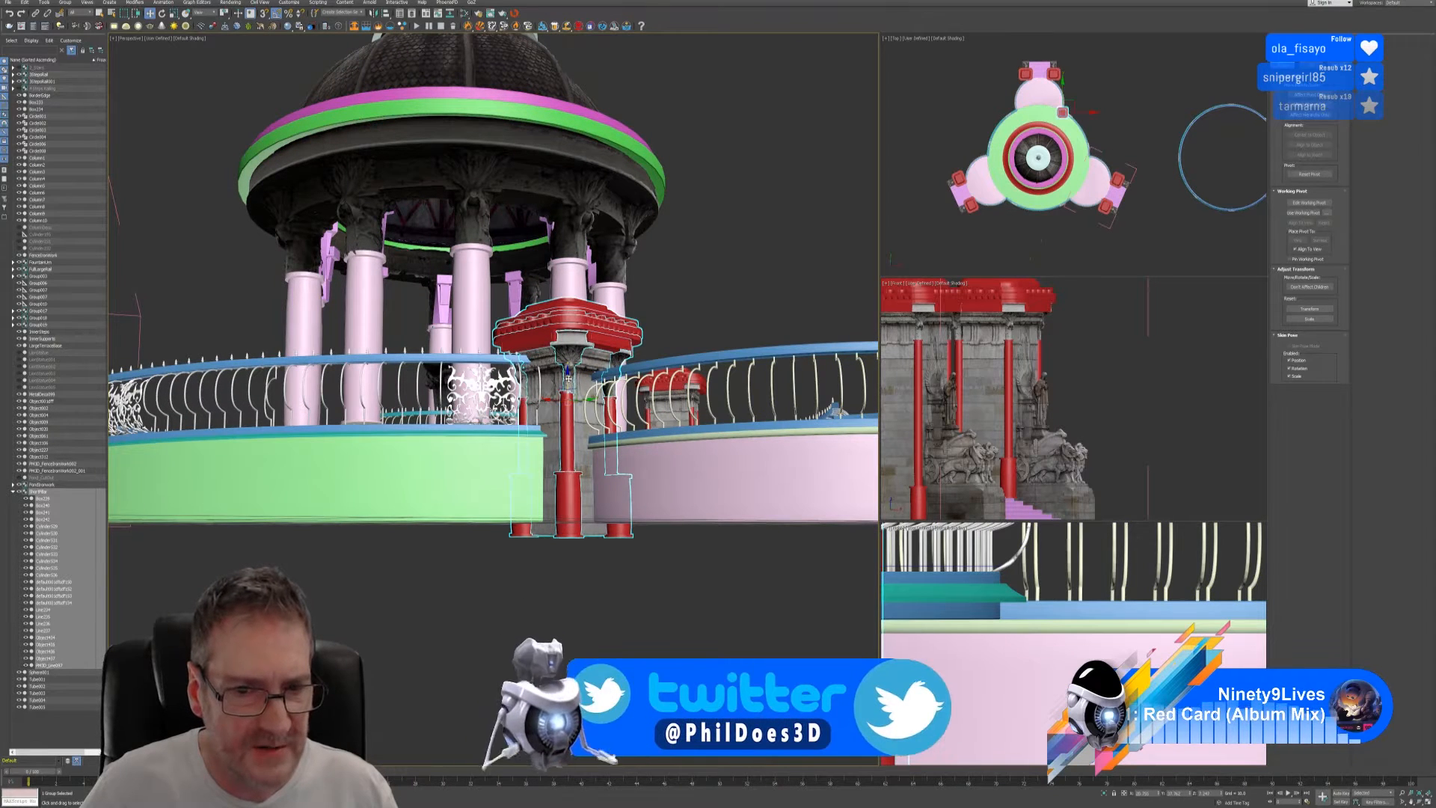
drag(568, 377, 568, 367)
alt+middle_drag(596, 505, 524, 569)
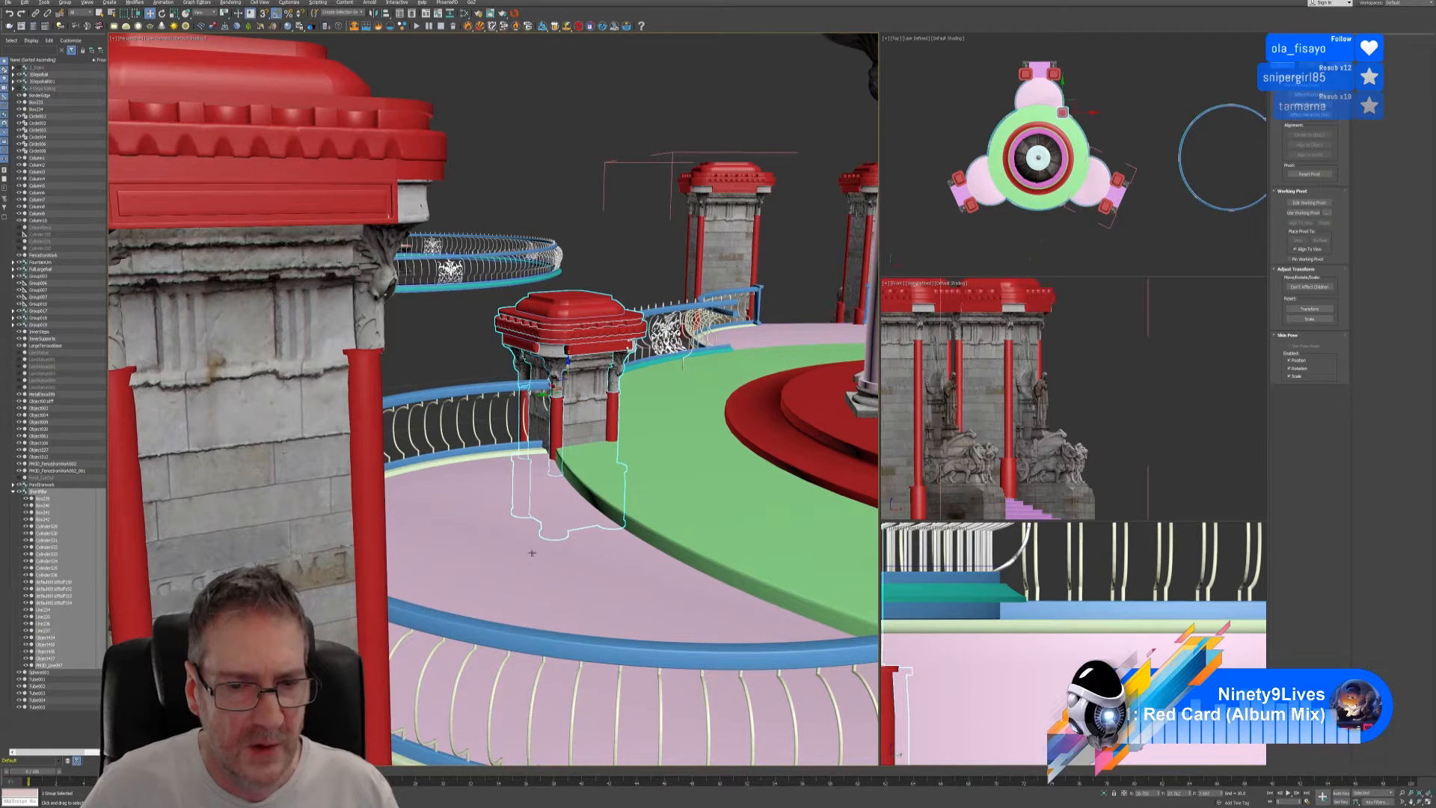
alt+middle_drag(552, 505, 510, 482)
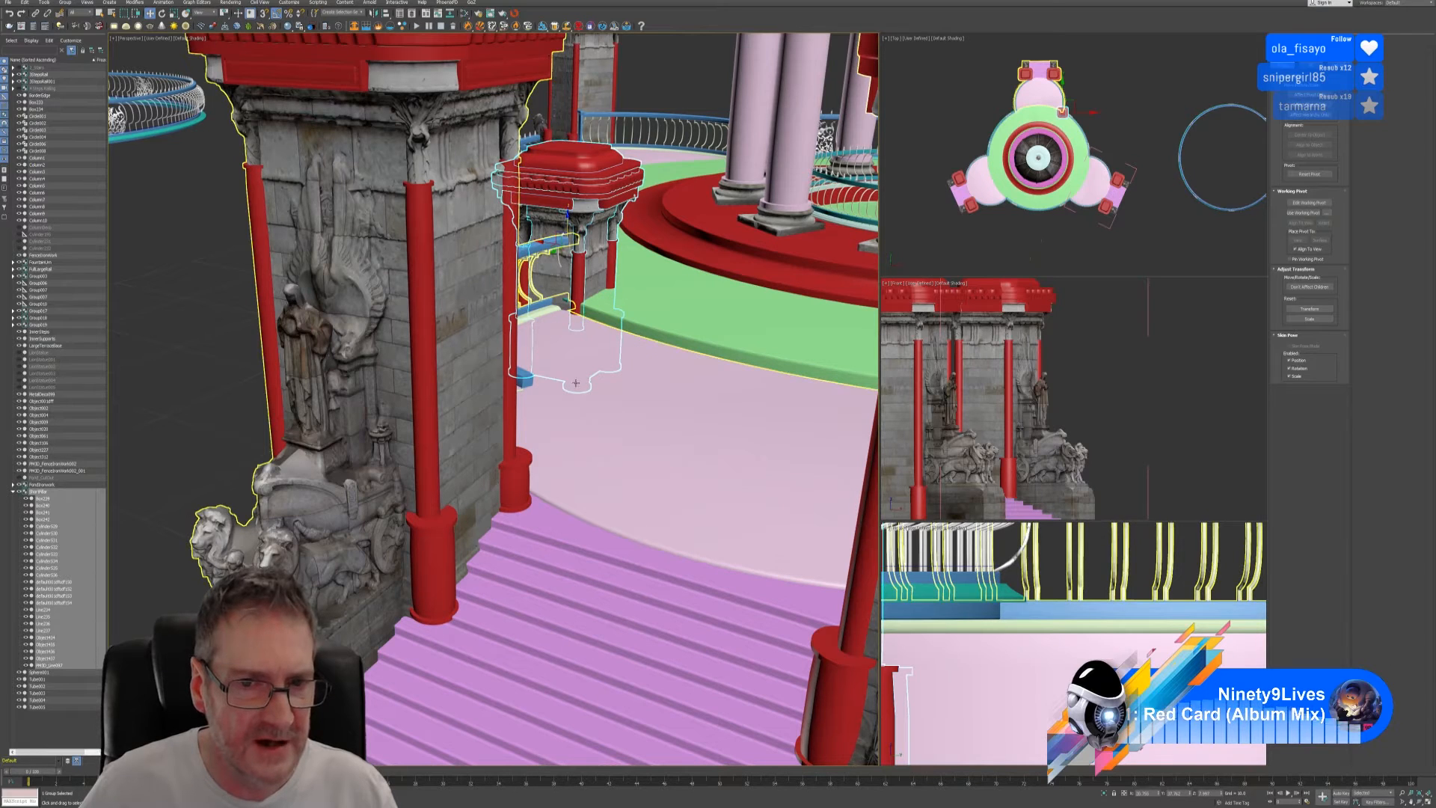
alt+middle_drag(479, 385, 535, 353)
alt+middle_drag(551, 497, 448, 604)
scroll(552, 509, down, 3)
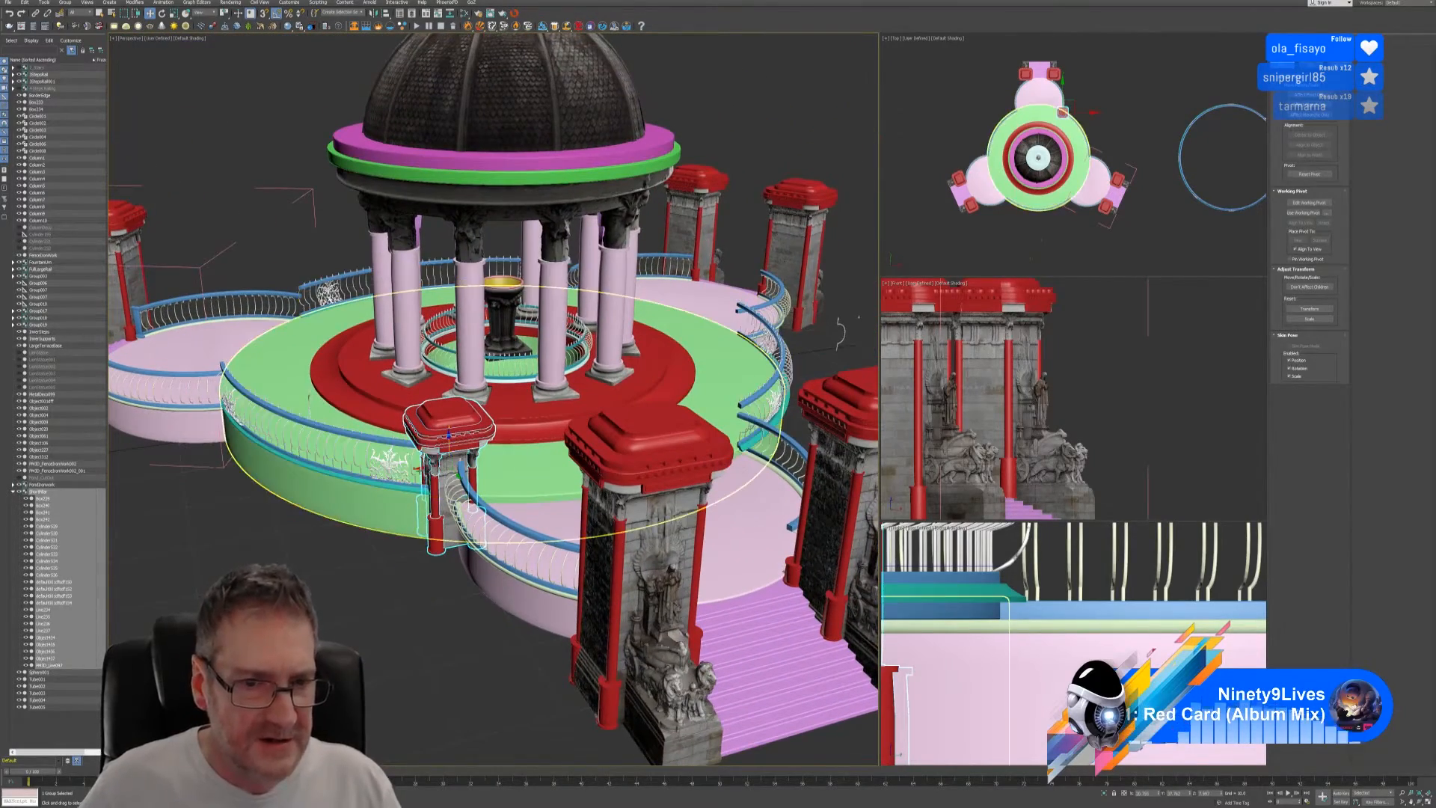
shift+drag(559, 450, 586, 459)
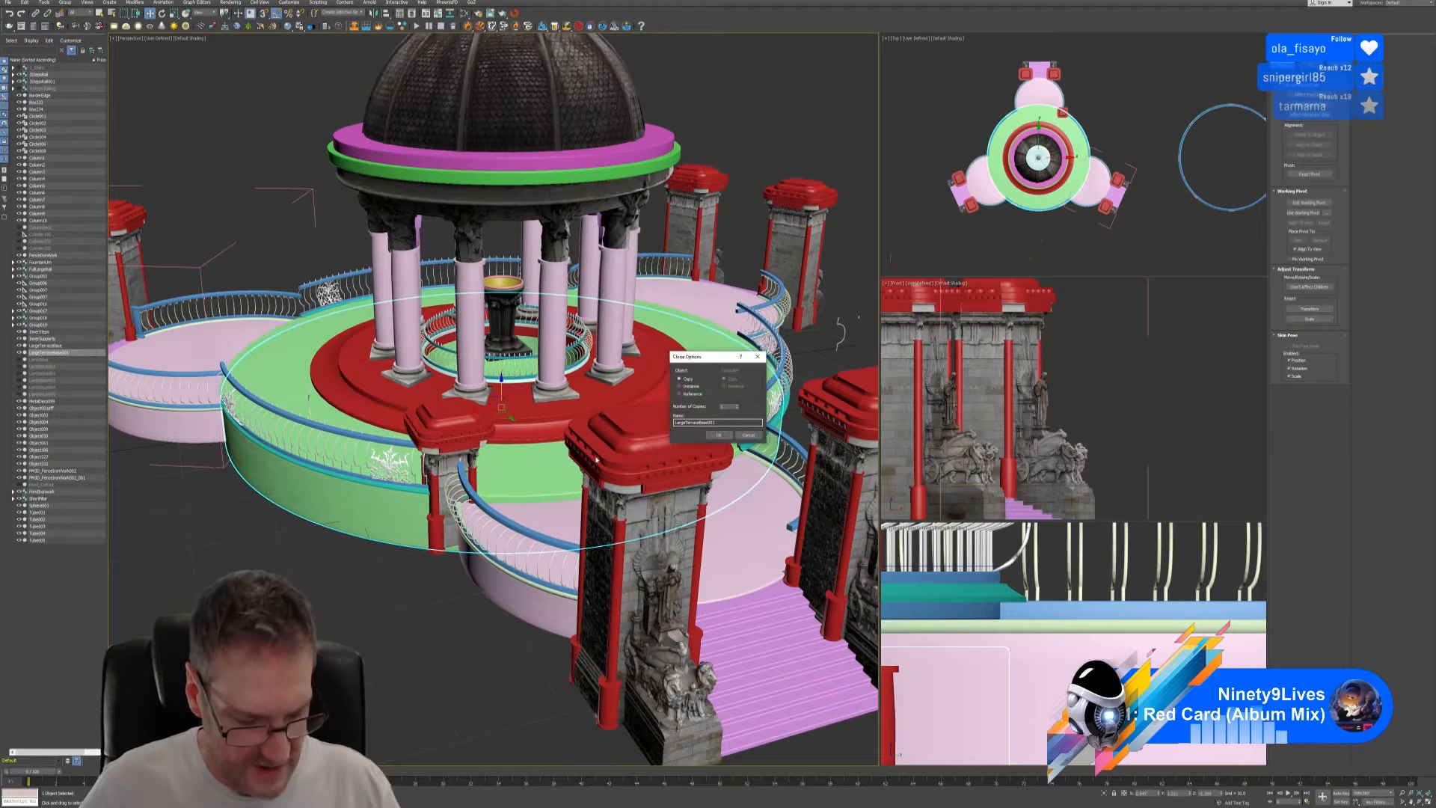
click(748, 434)
click(706, 452)
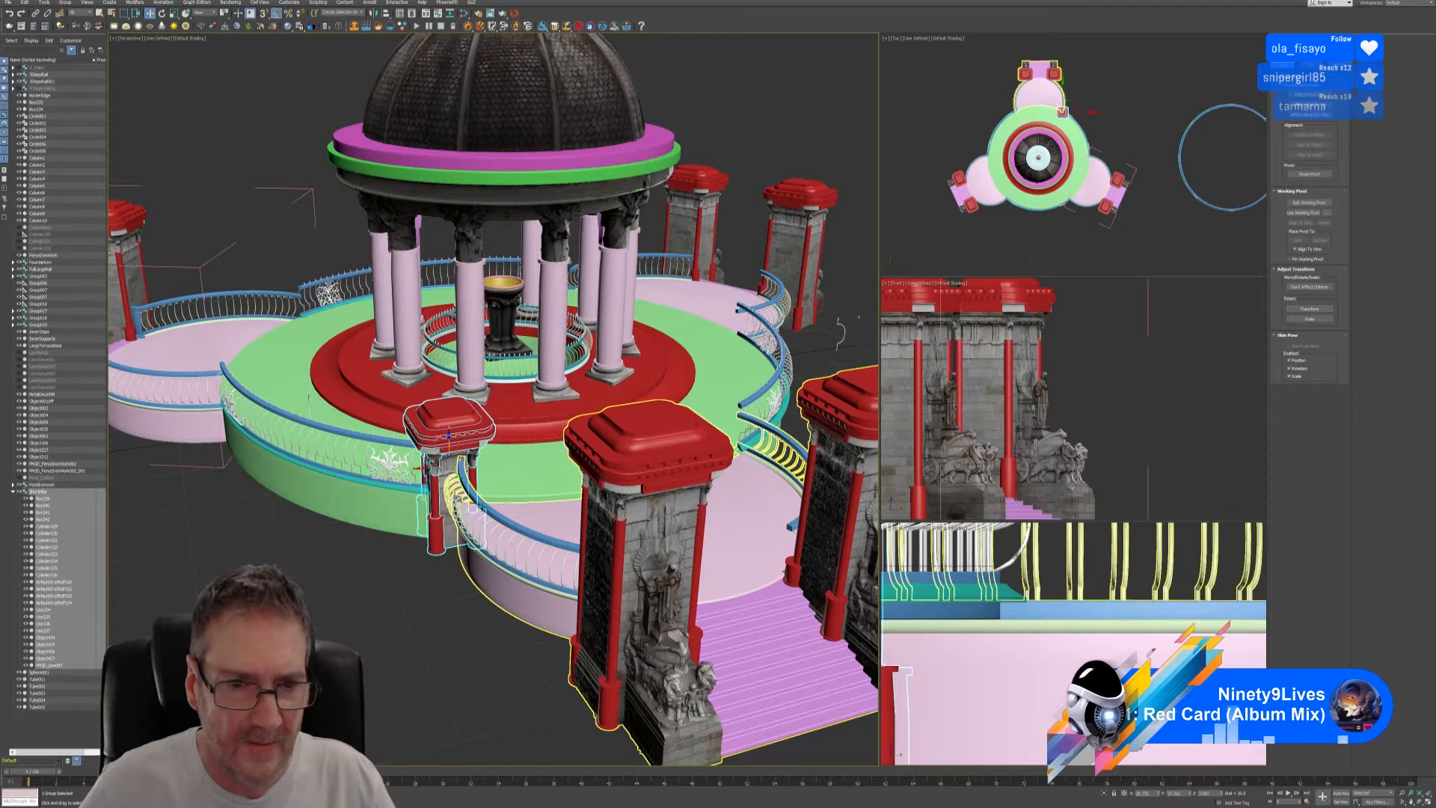
- Clone the short pillar as a copy across to the opposite railing junction of the same terrace and check its fit
drag(425, 467, 711, 454)
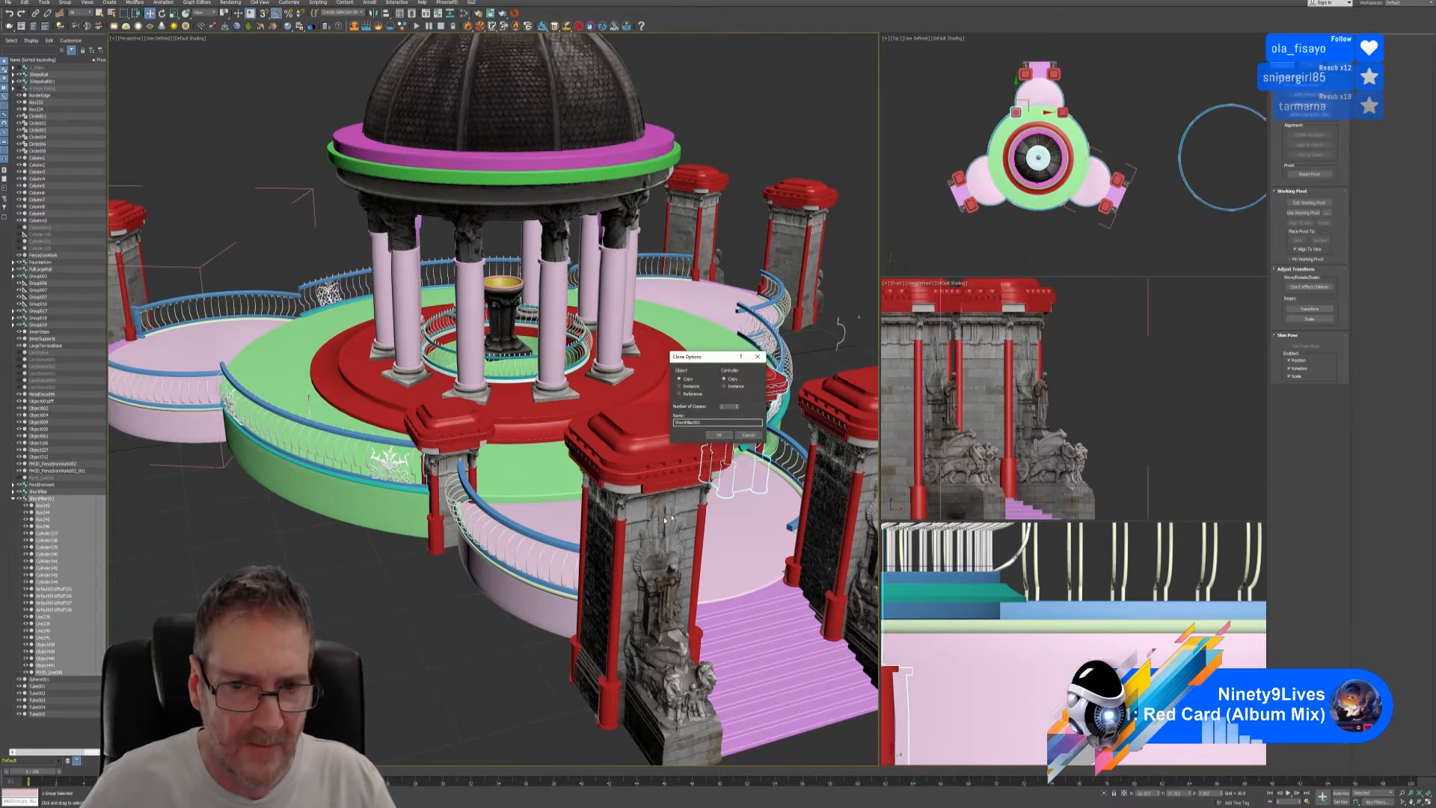
click(716, 435)
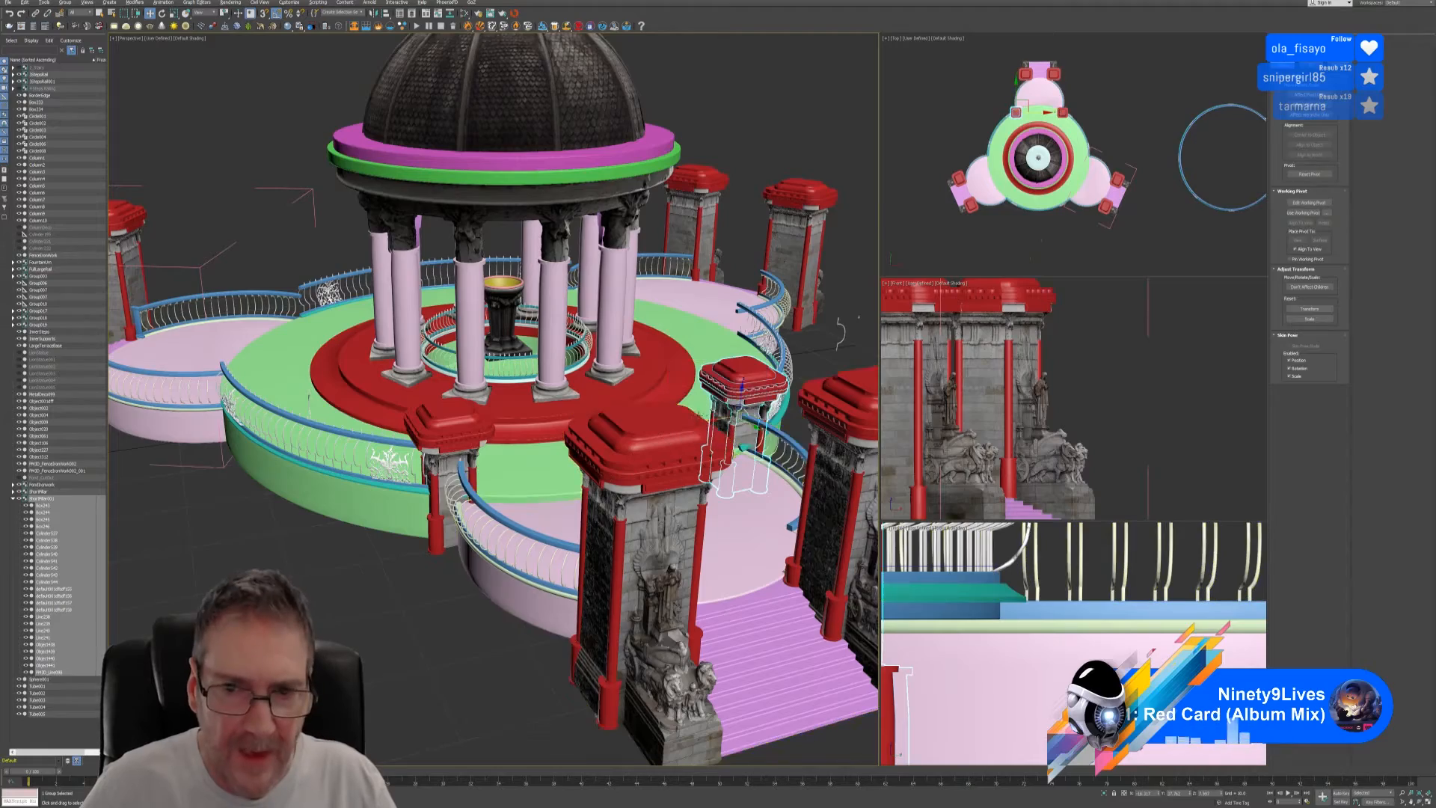
mouse_move(716, 436)
alt+middle_down()
mouse_move(647, 427)
mouse_move(633, 402)
mouse_move(648, 402)
alt+middle_up()
scroll(743, 405, up, 5)
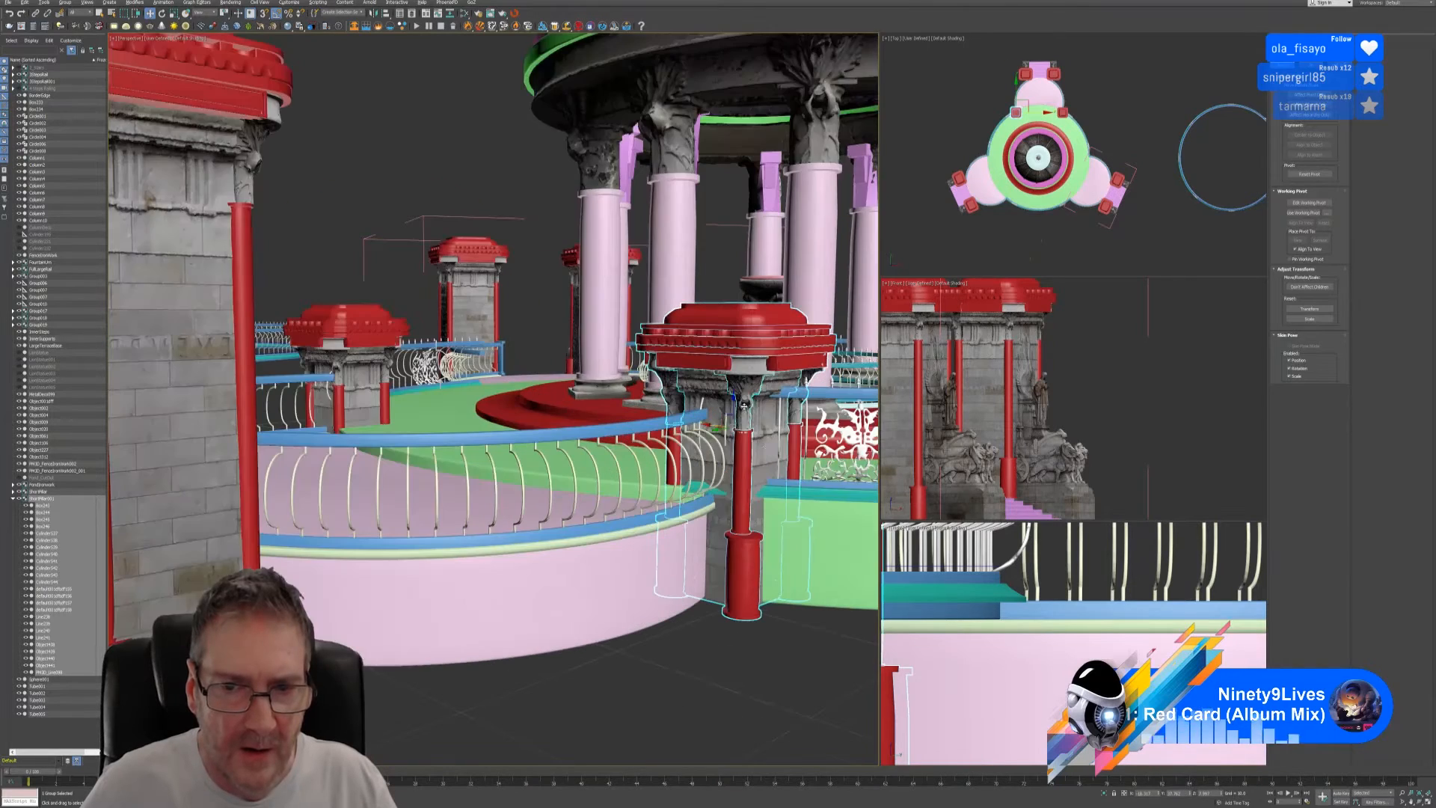
alt+middle_drag(782, 532, 753, 487)
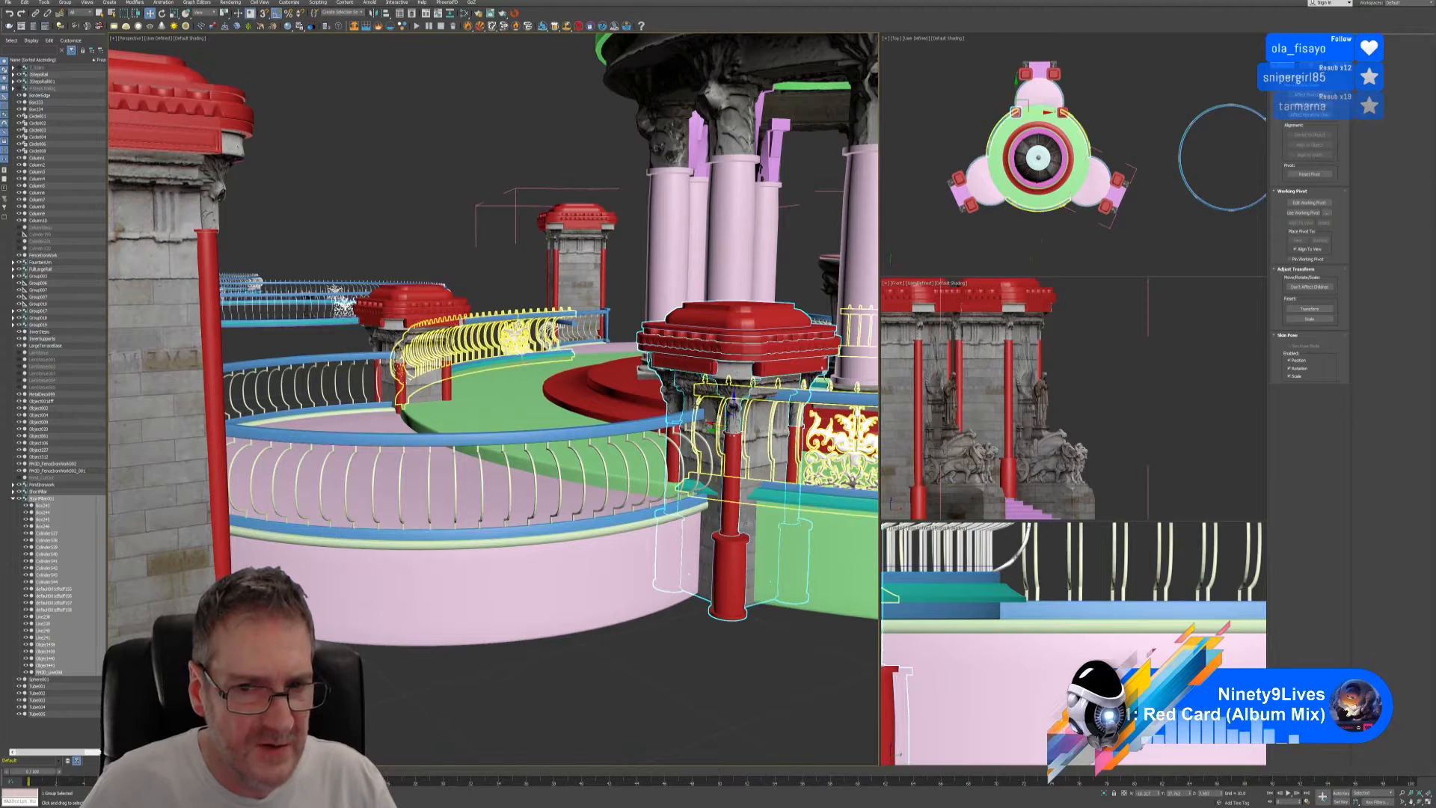
alt+middle_drag(679, 654, 662, 670)
scroll(663, 670, down, 3)
scroll(648, 680, down, 2)
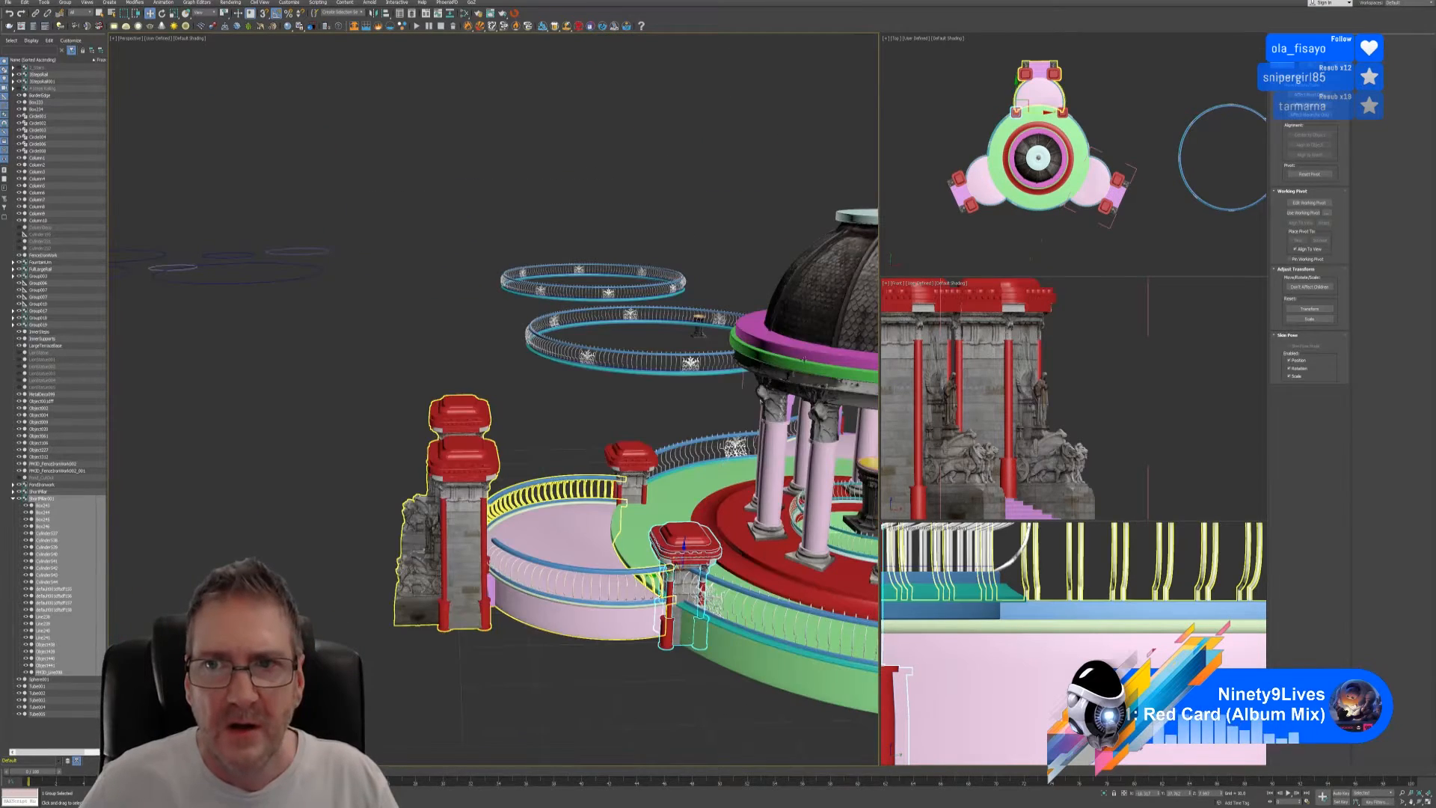
- Fine-tune the copied short pillar's horizontal placement so both curved railings meet its stone sides
alt+middle_drag(591, 596, 639, 636)
scroll(638, 636, up, 2)
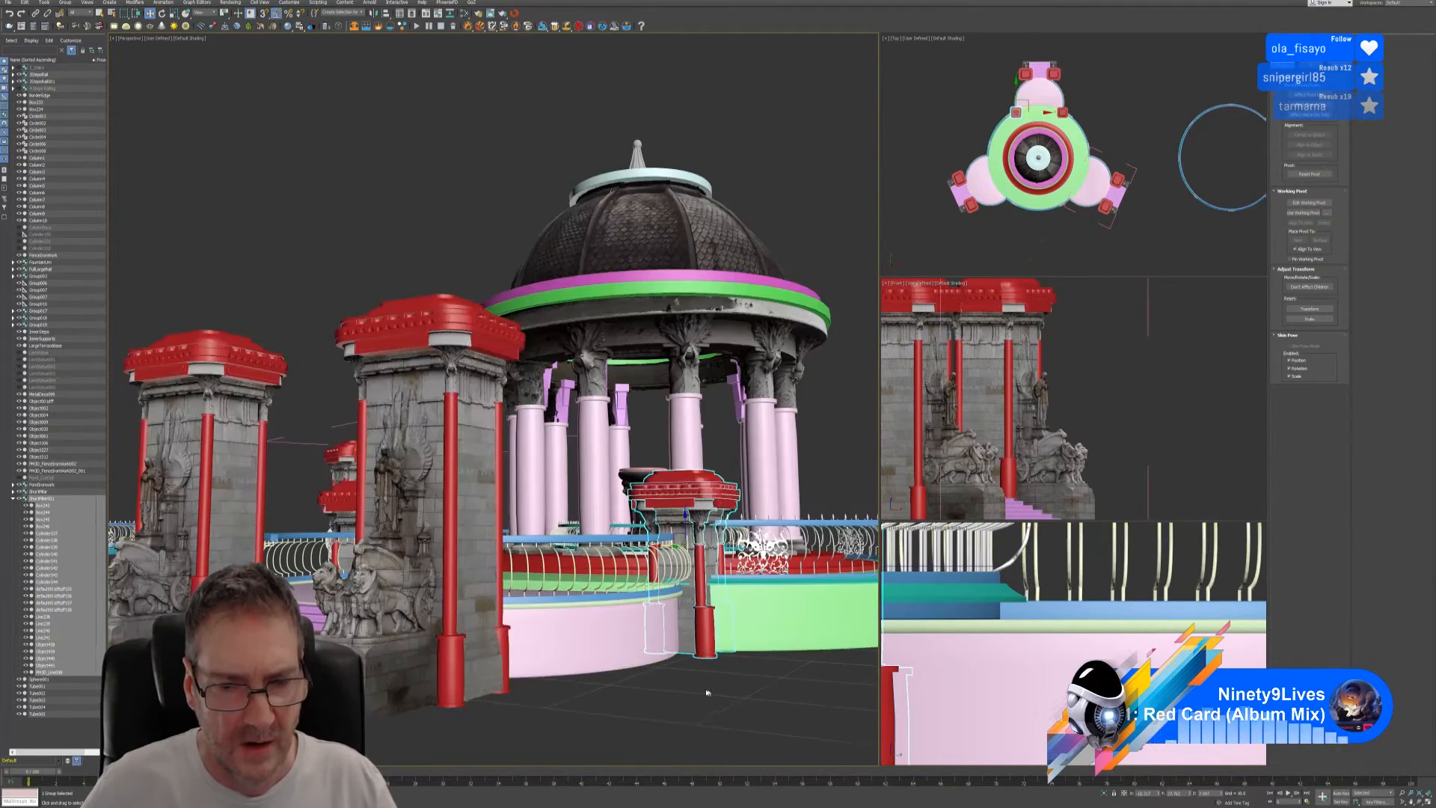
alt+middle_drag(707, 693, 705, 696)
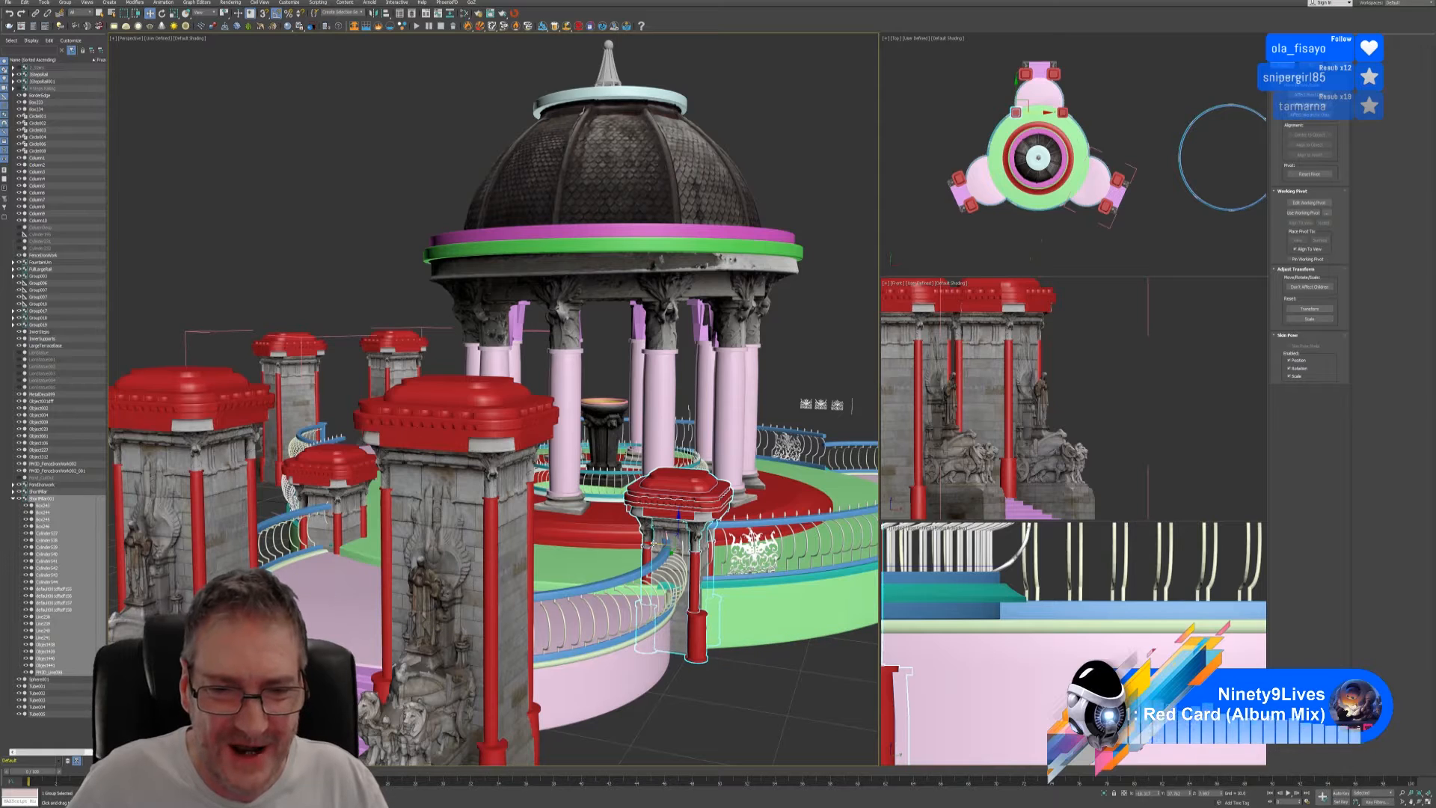
drag(653, 544, 661, 544)
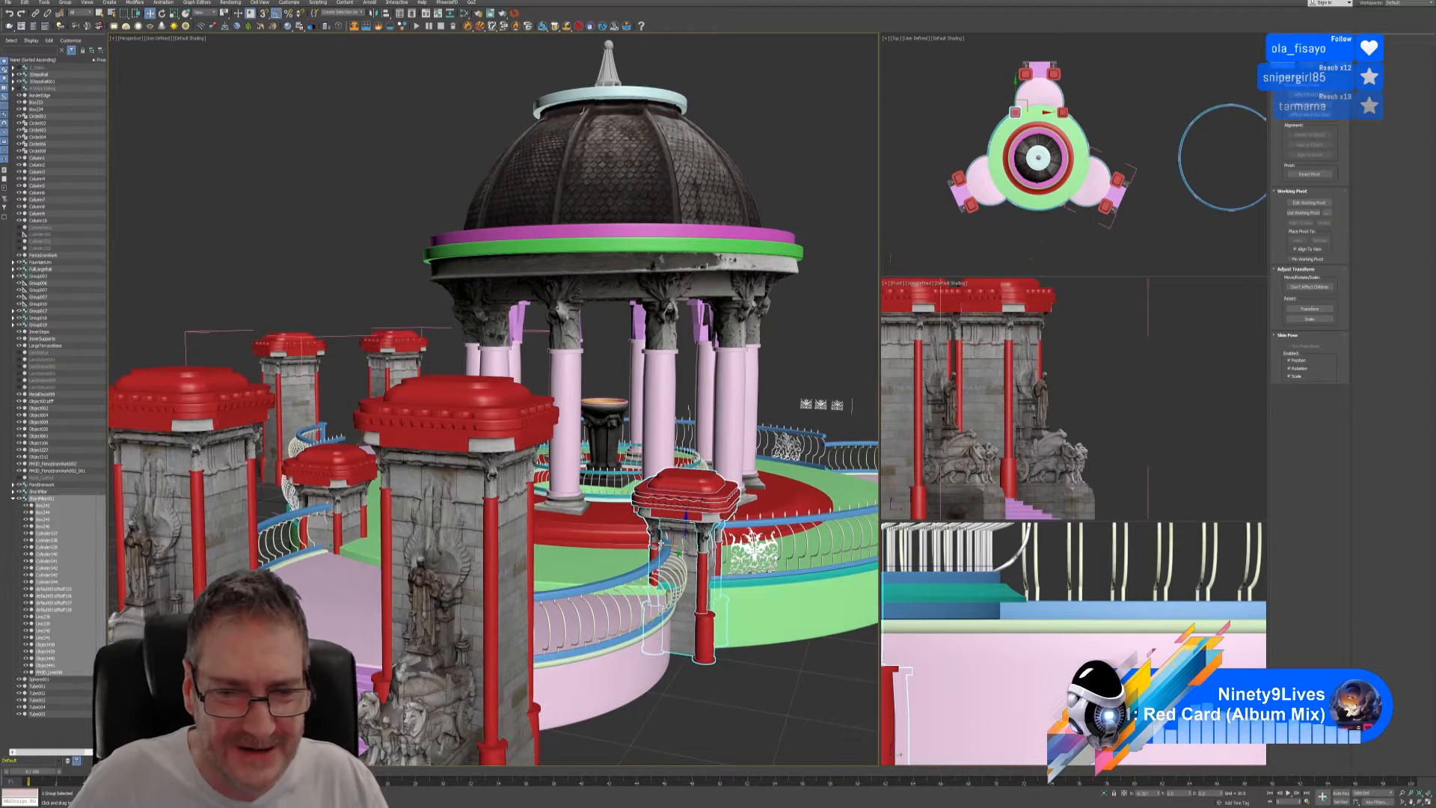
alt+middle_drag(661, 544, 672, 560)
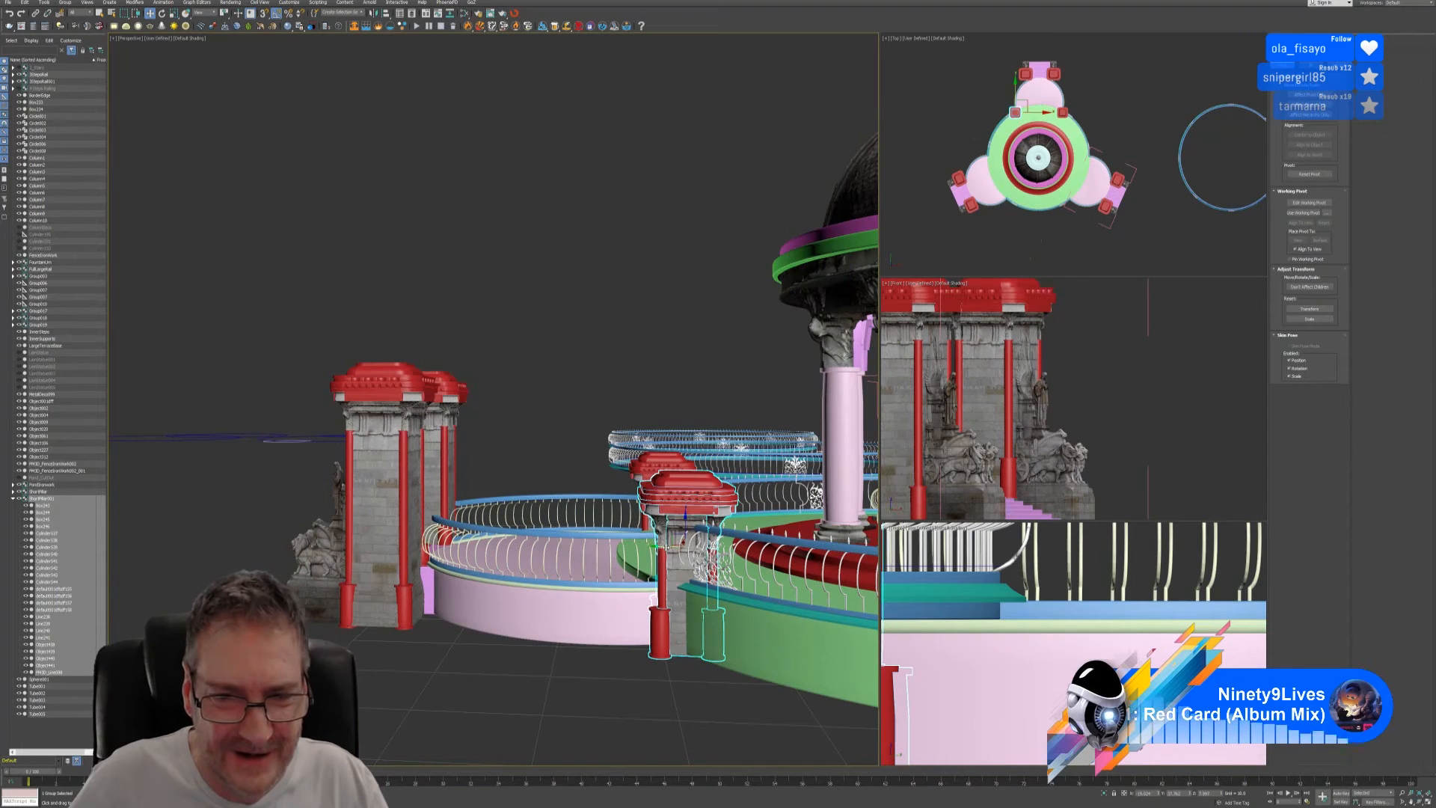
drag(662, 547, 656, 545)
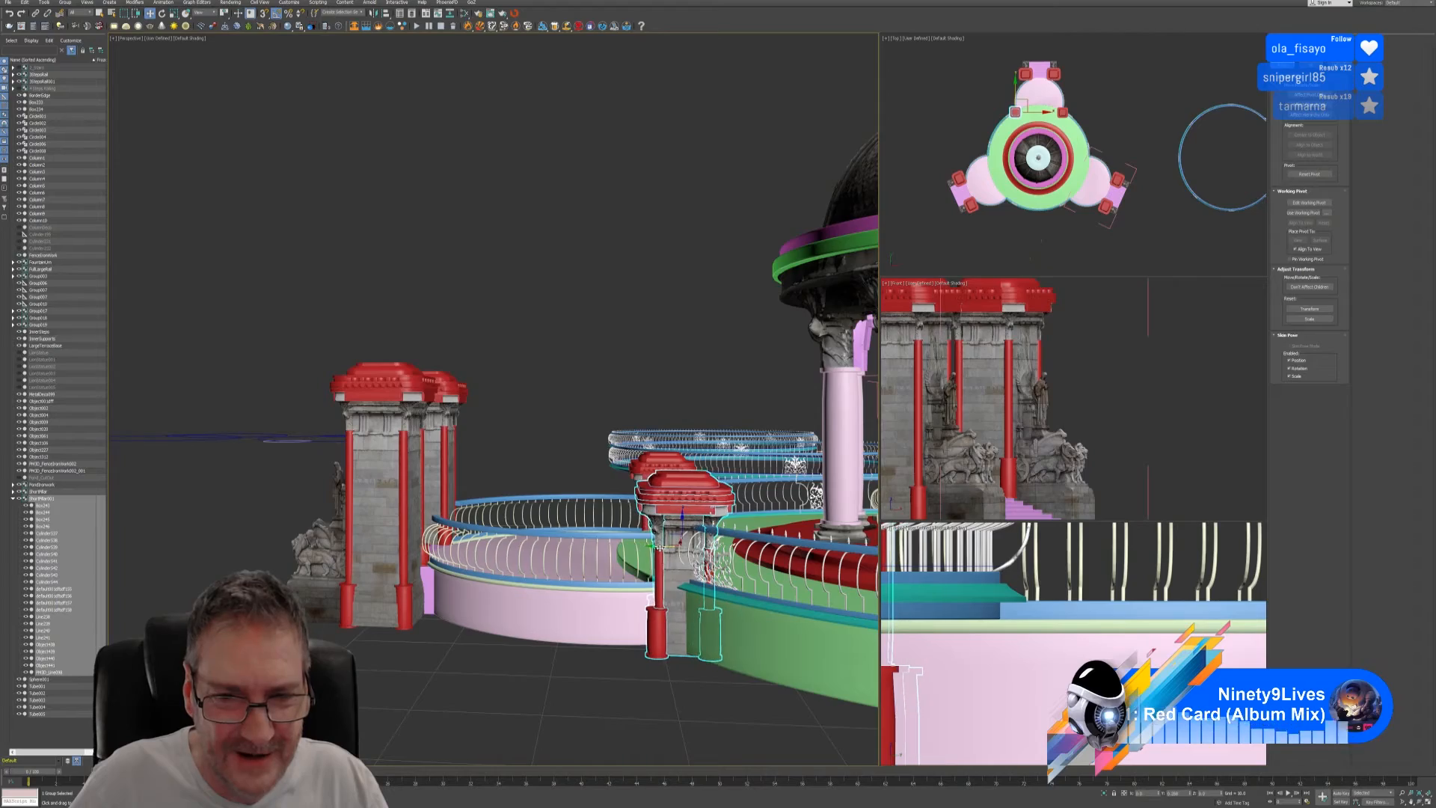
alt+middle_drag(630, 614, 669, 615)
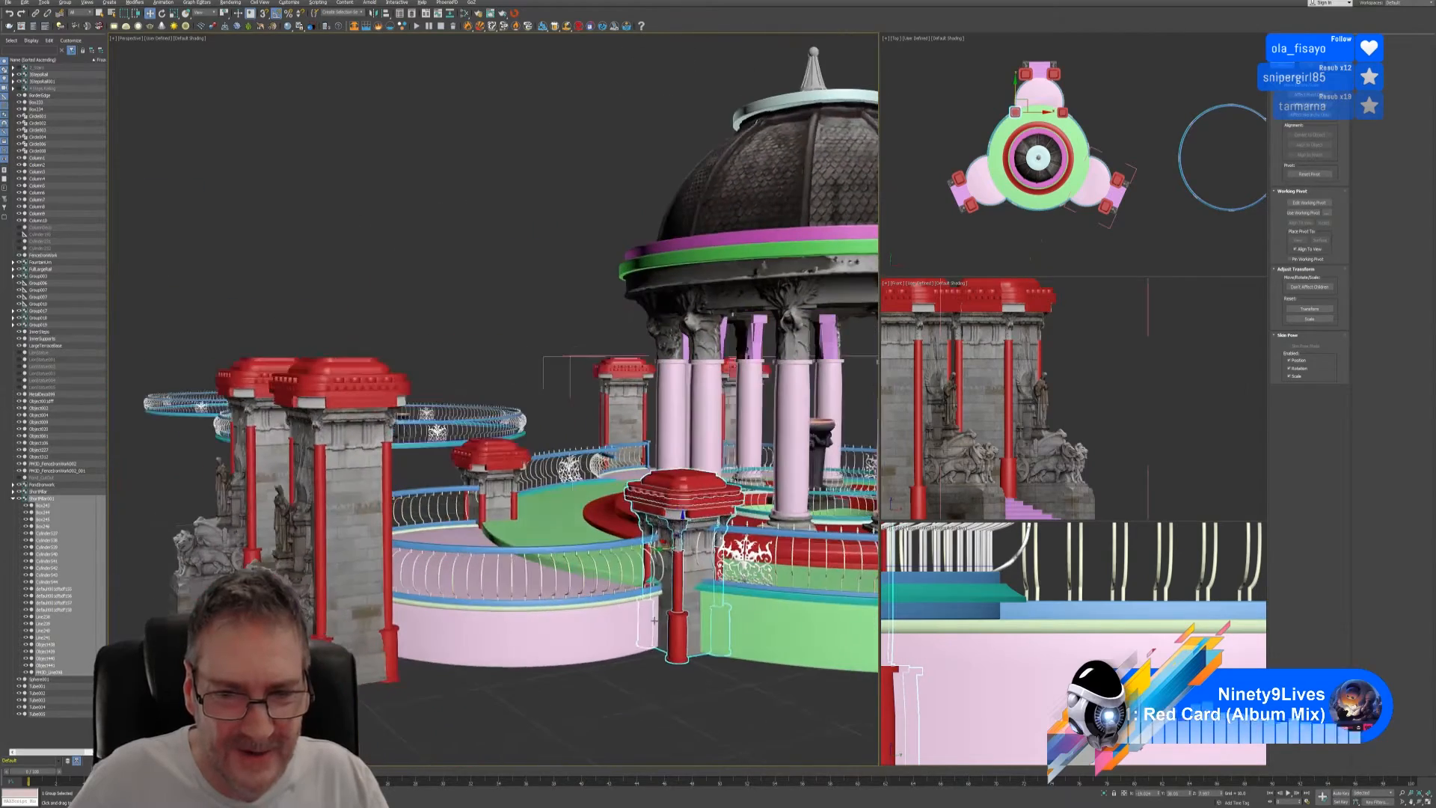
- Select the short pillar at the opposite railing junction of the terrace and nudge it slightly into line with the railings
alt+middle_drag(650, 681, 720, 722)
middle_drag(445, 575, 512, 519)
scroll(543, 536, down, 4)
scroll(493, 553, up, 3)
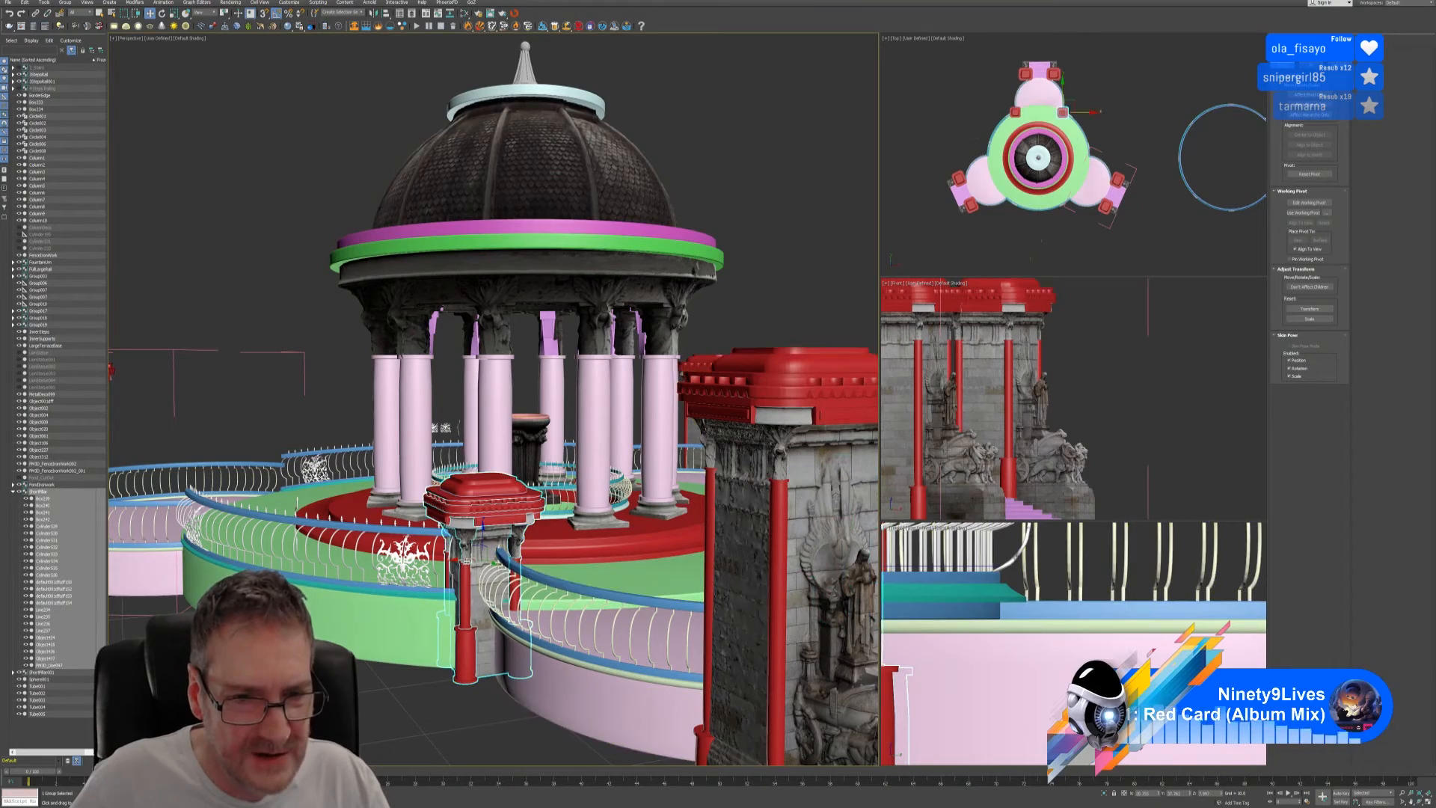
drag(464, 559, 463, 558)
alt+middle_drag(436, 563, 415, 605)
scroll(416, 604, down, 4)
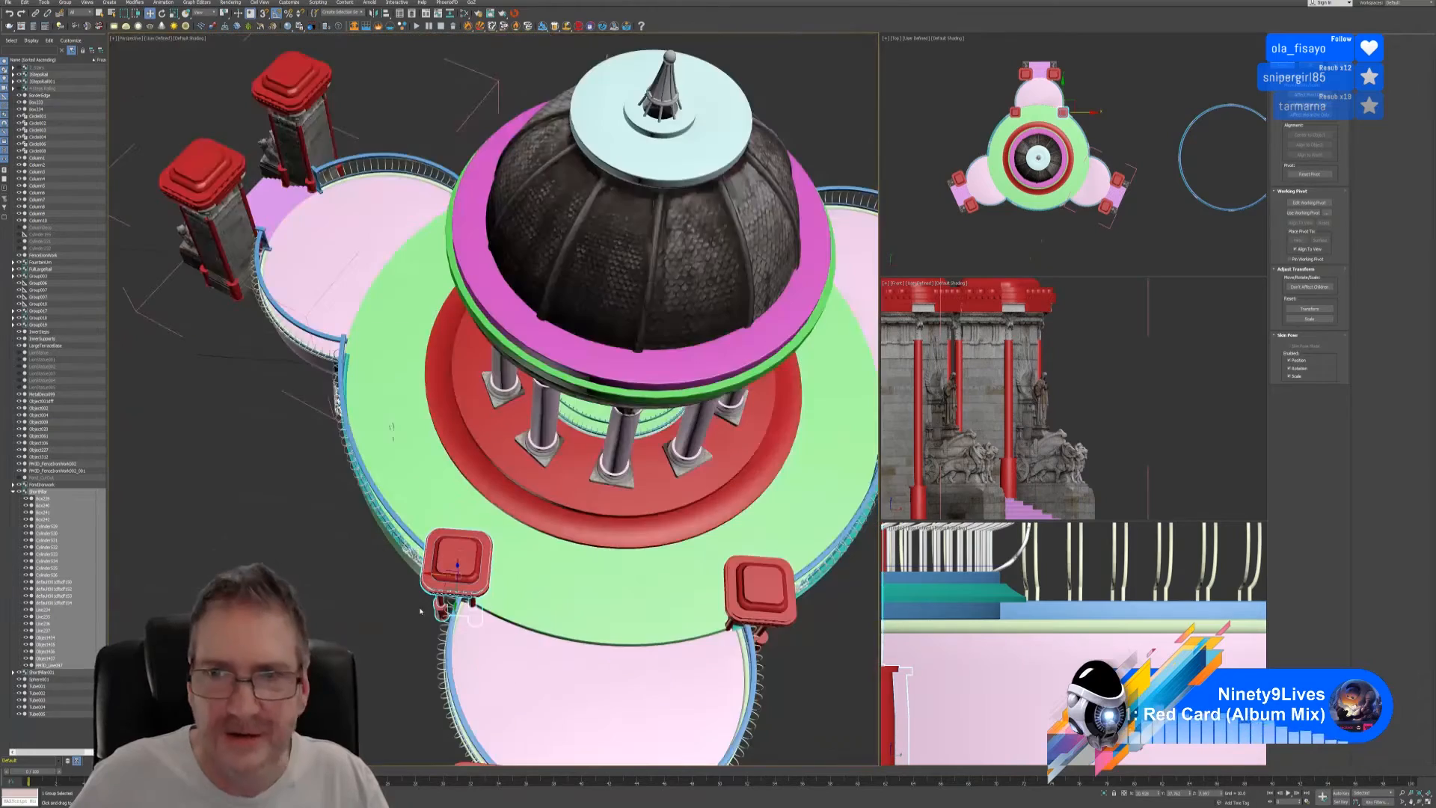
- Clear the selection and examine both short pillars' fit against the terrace, railings, tall pillars and domed pavilion
middle_drag(582, 505, 459, 475)
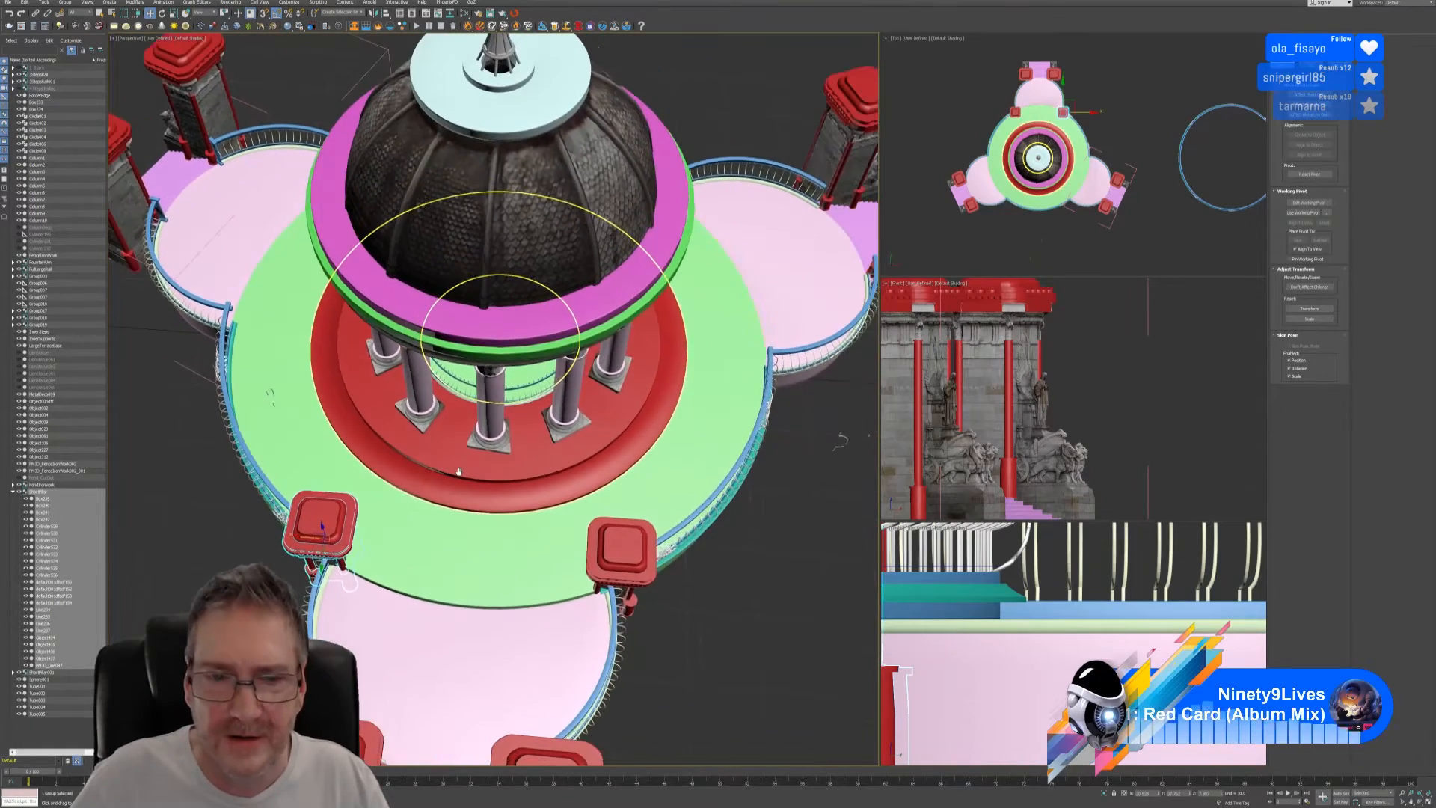
alt+middle_drag(670, 619, 646, 591)
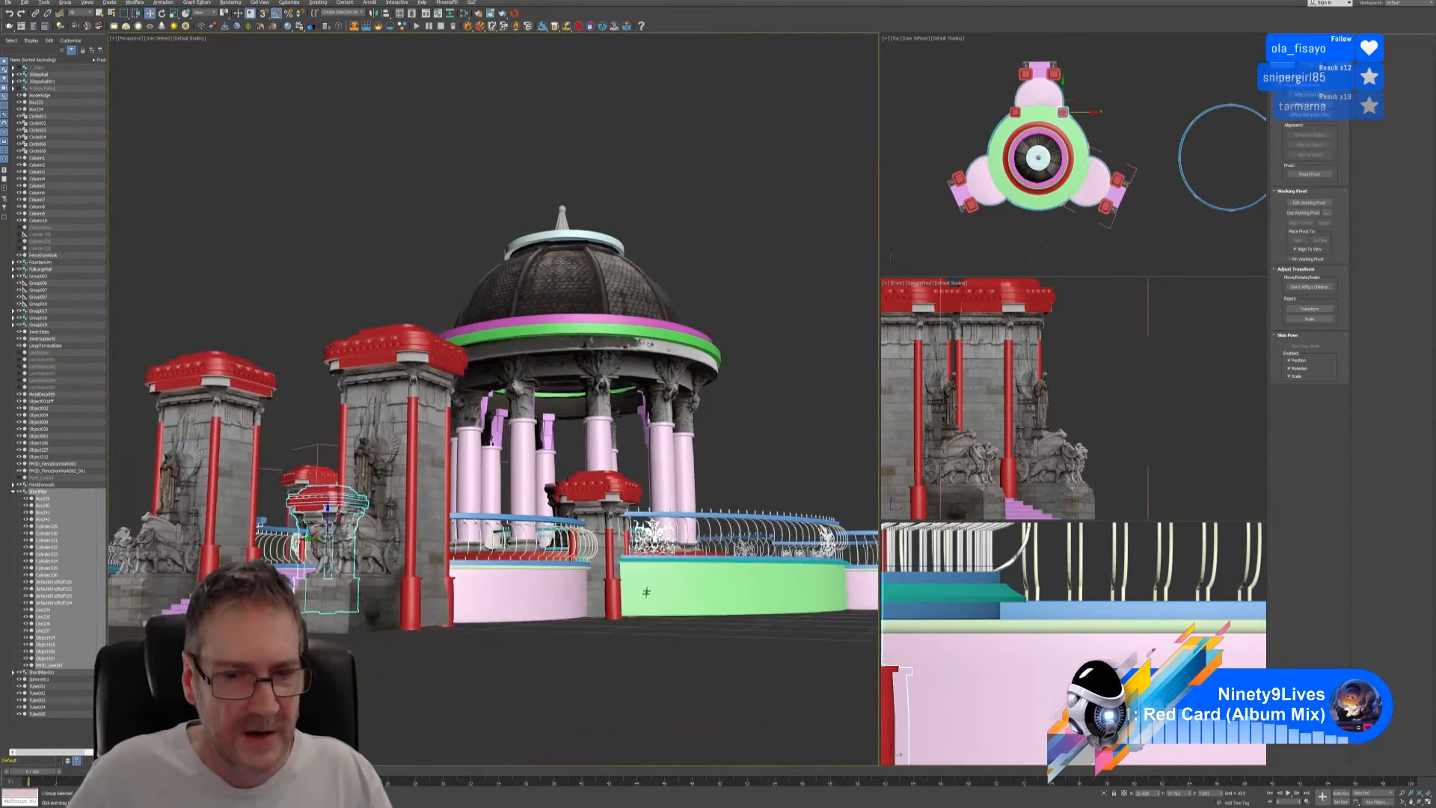
click(623, 671)
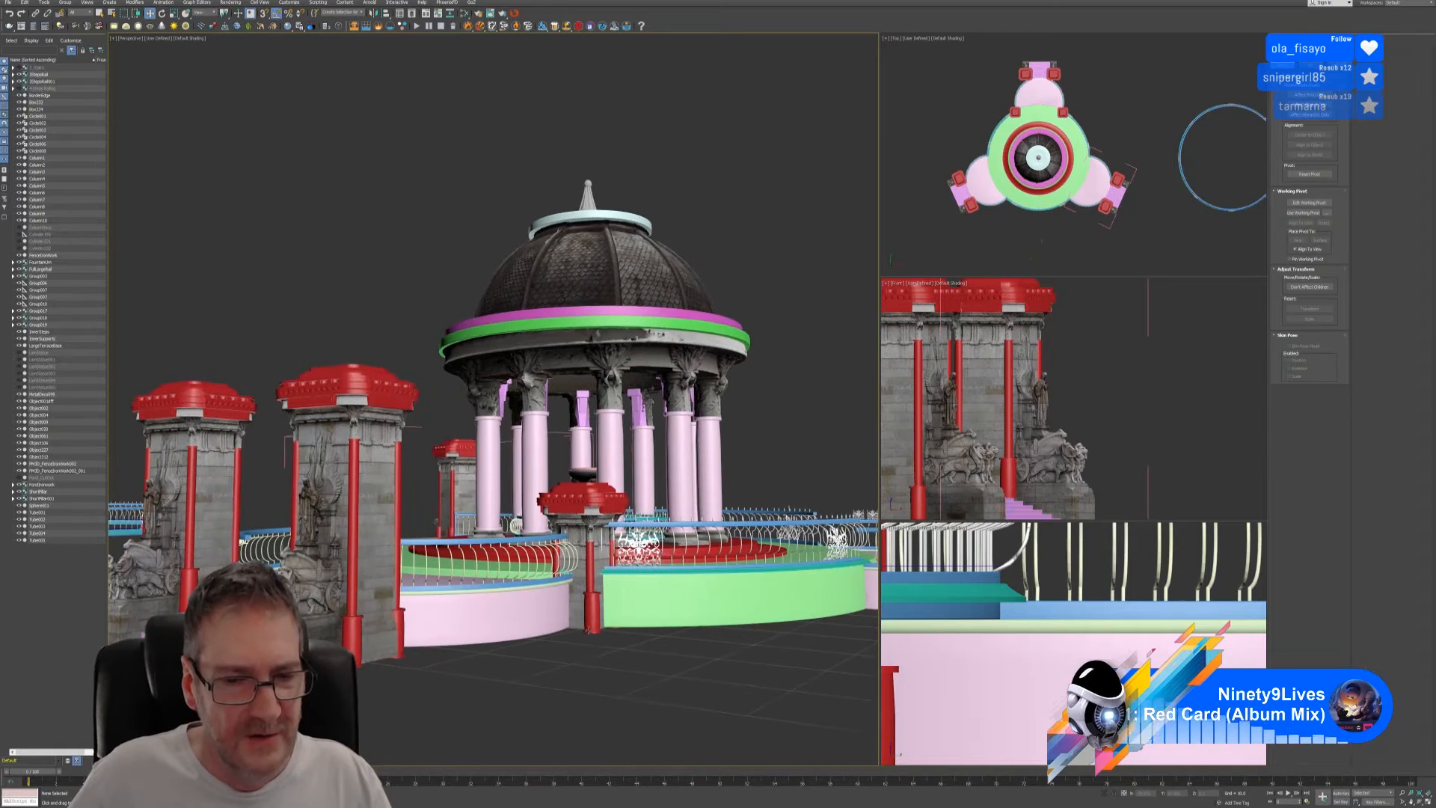
scroll(580, 662, up, 3)
scroll(579, 554, up, 2)
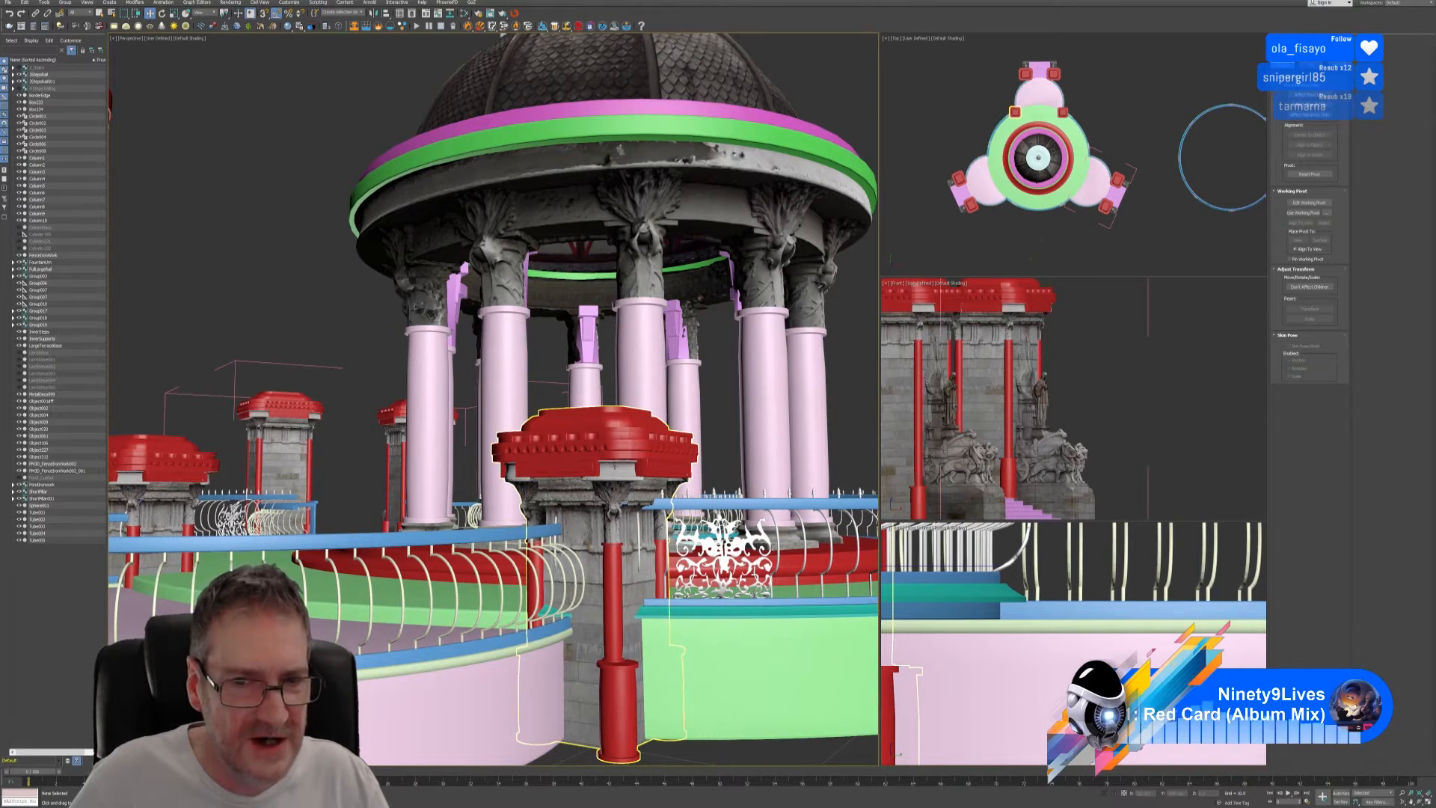
scroll(493, 396, down, 4)
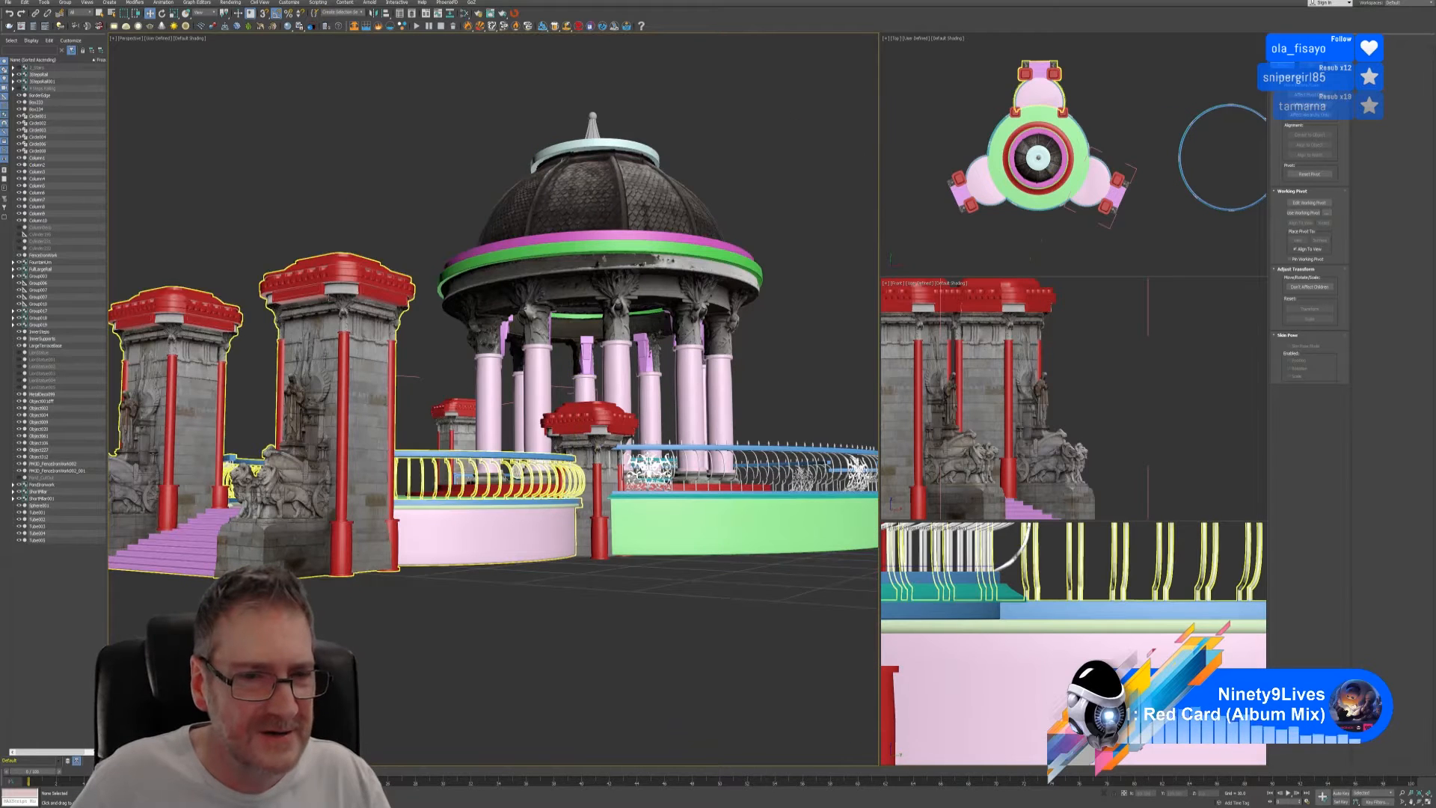
click(613, 426)
scroll(603, 490, up, 4)
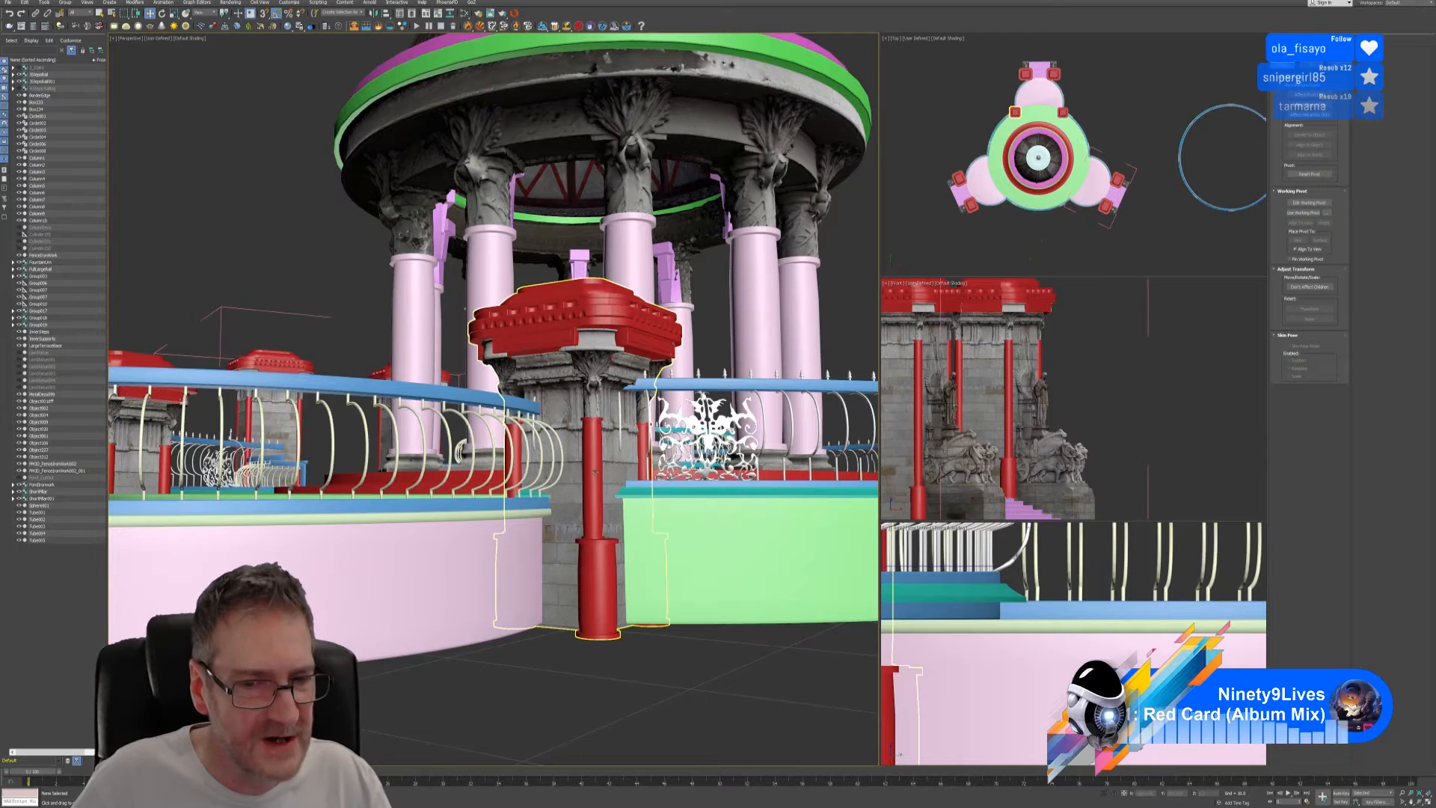
scroll(499, 560, down, 4)
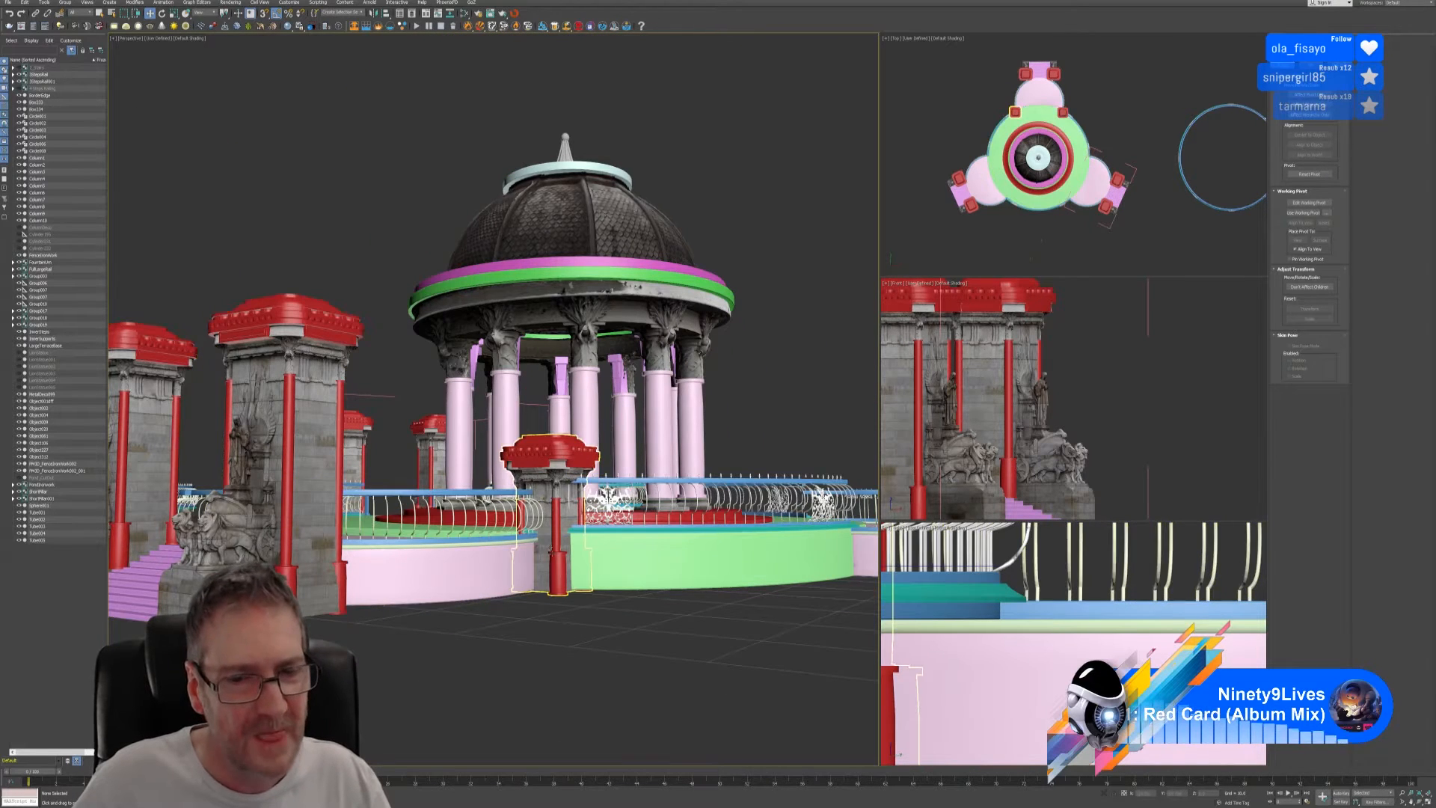
alt+middle_drag(590, 612, 593, 608)
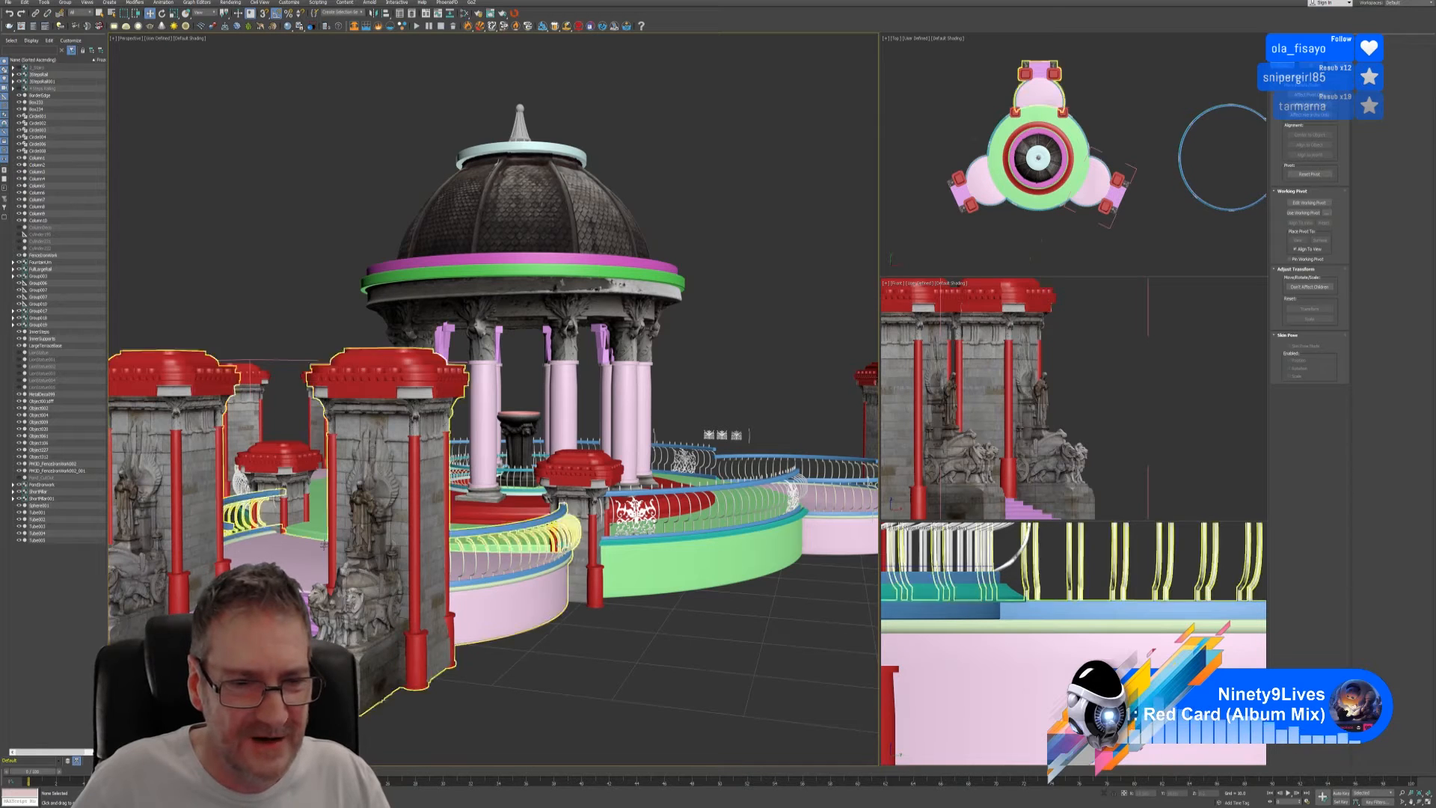
alt+middle_drag(582, 619, 449, 551)
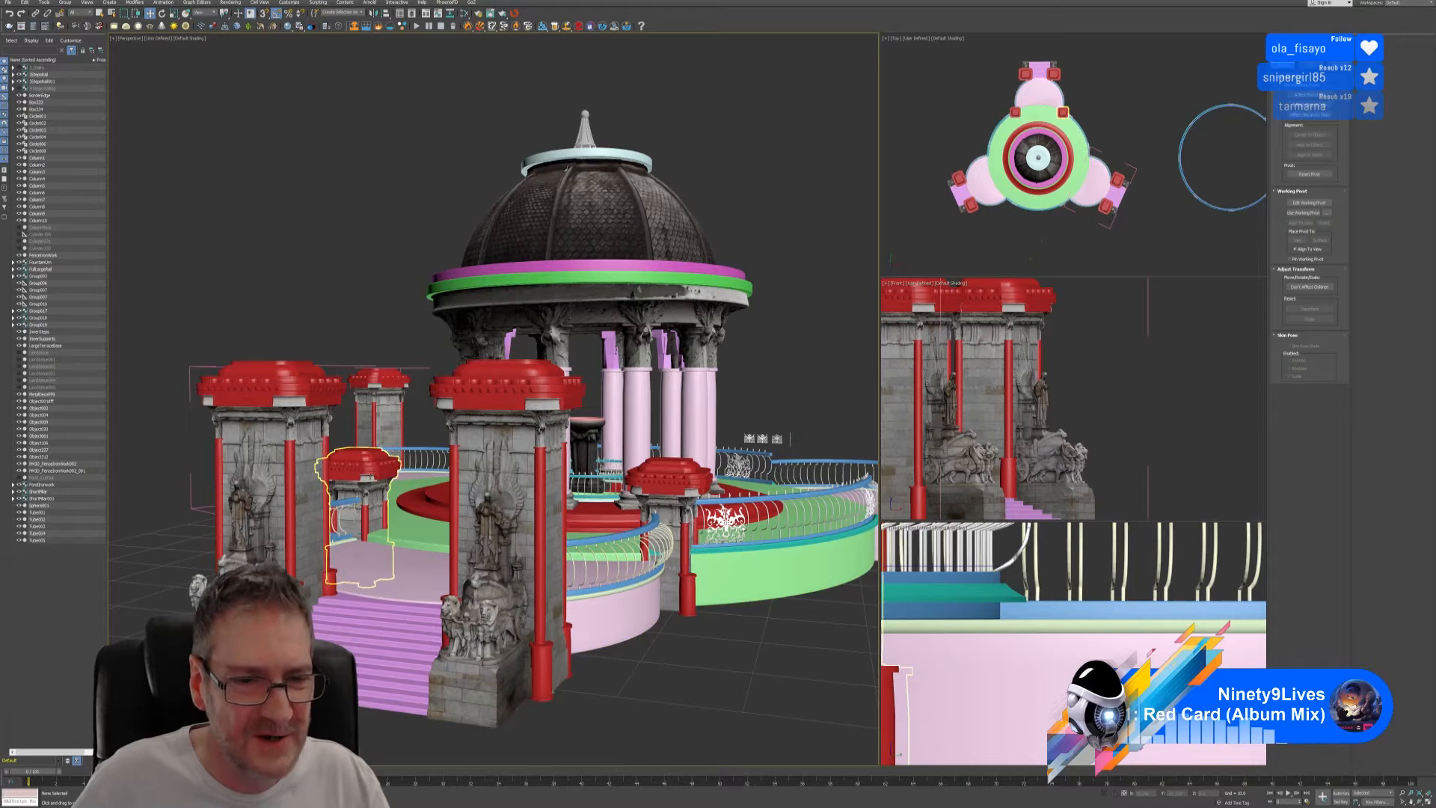
- Open the short pillar's group and select the two thick red base cylinders on its inner side from beneath the platform
click(369, 598)
alt+middle_drag(344, 582, 875, 744)
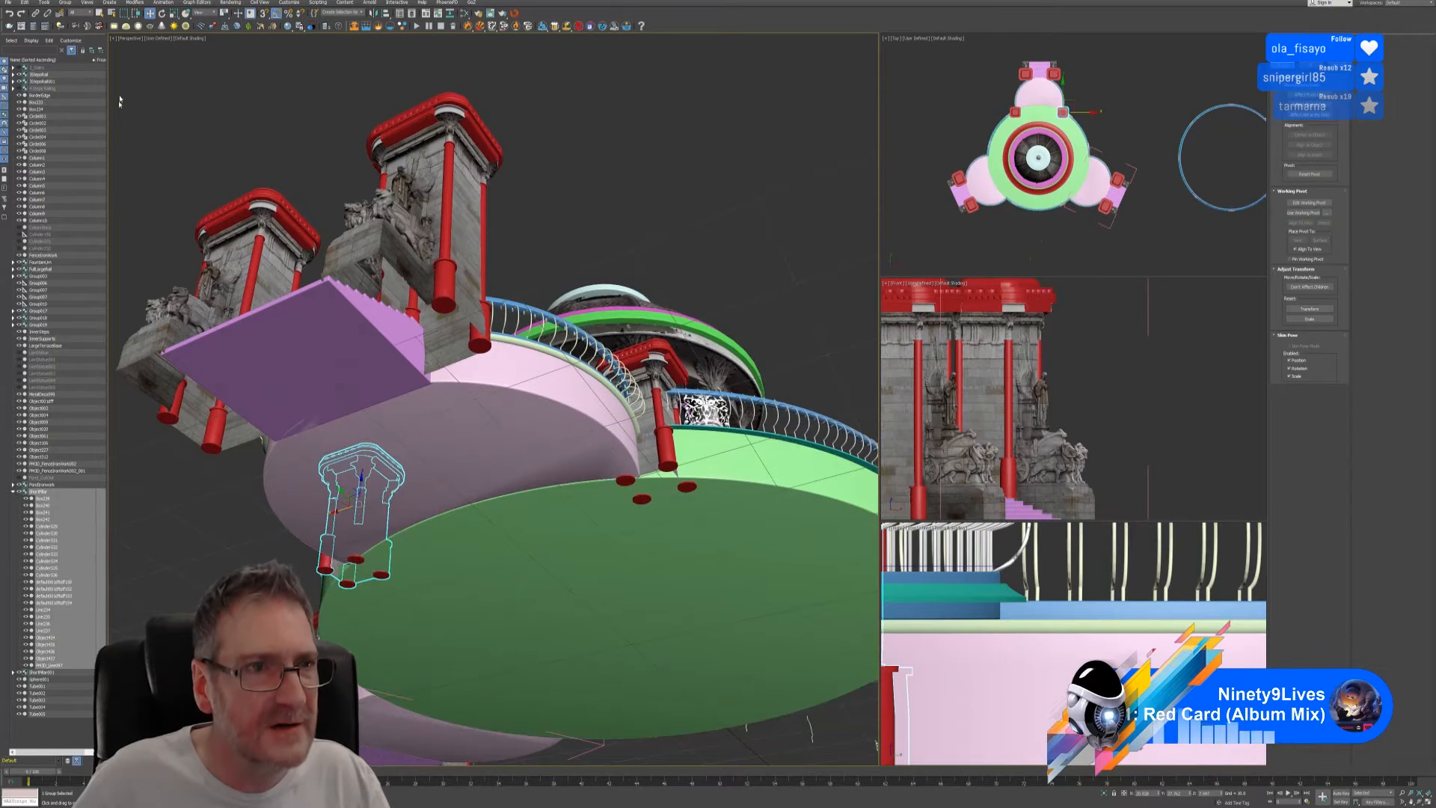
click(64, 3)
click(75, 36)
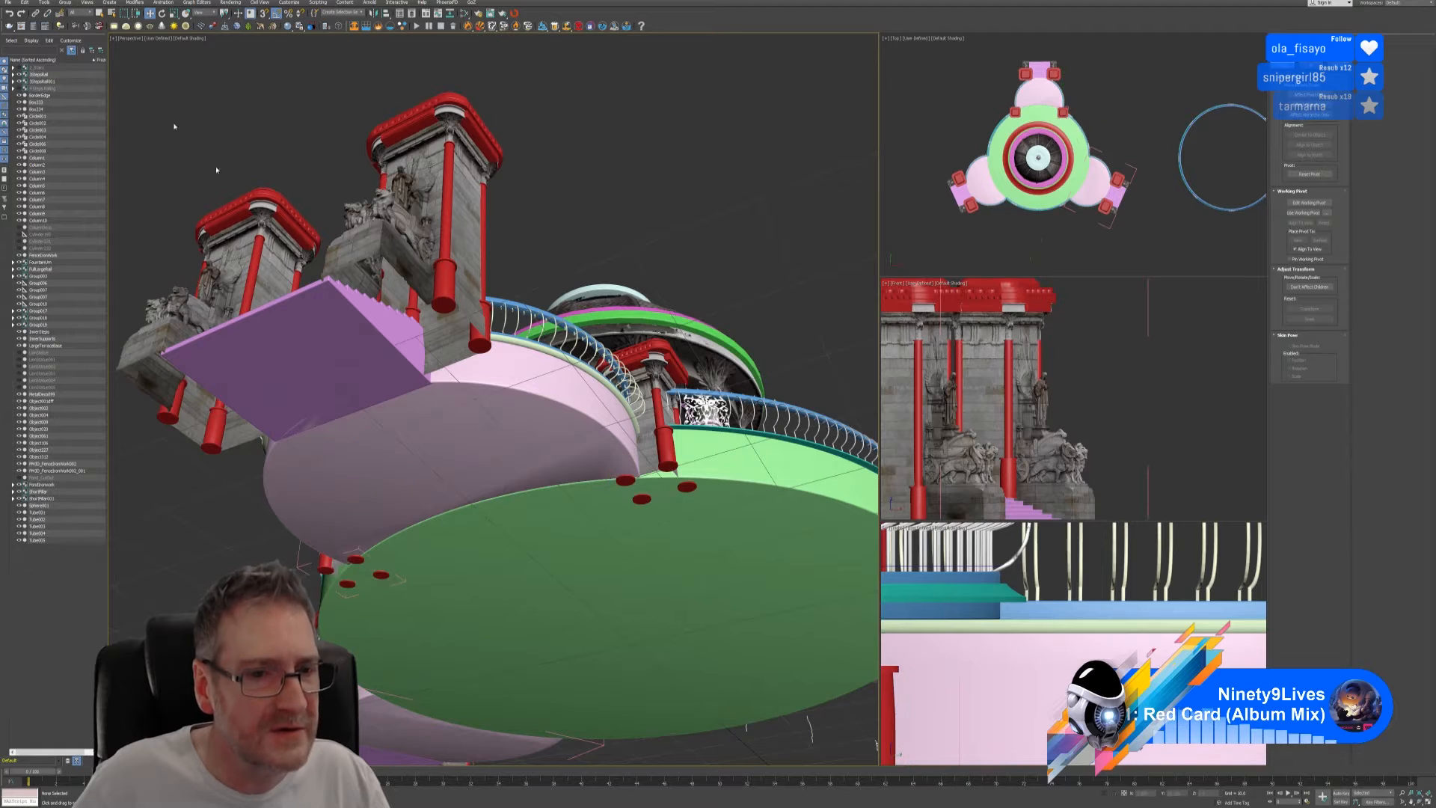
click(356, 553)
ctrl+click(382, 557)
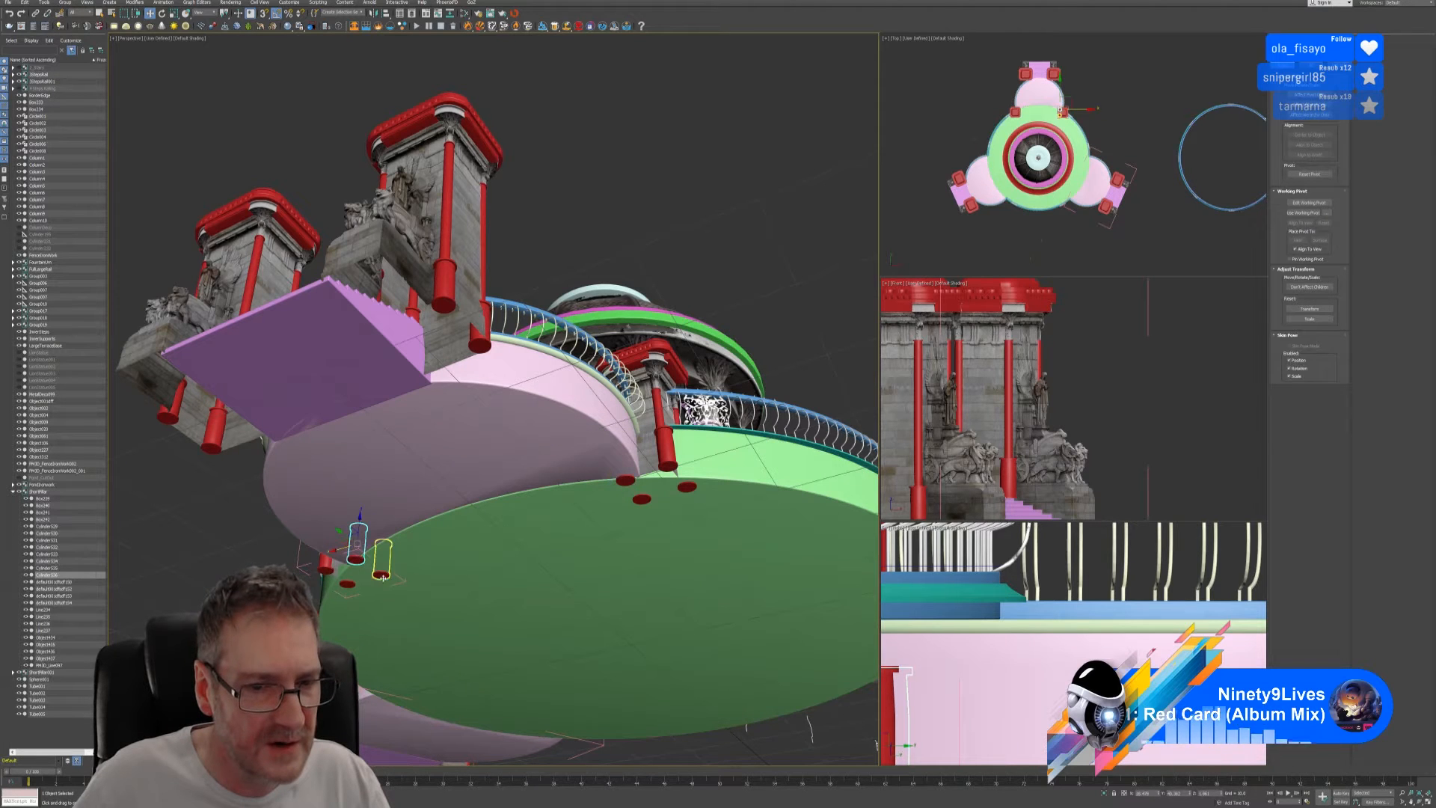
alt+middle_drag(381, 558, 155, 77)
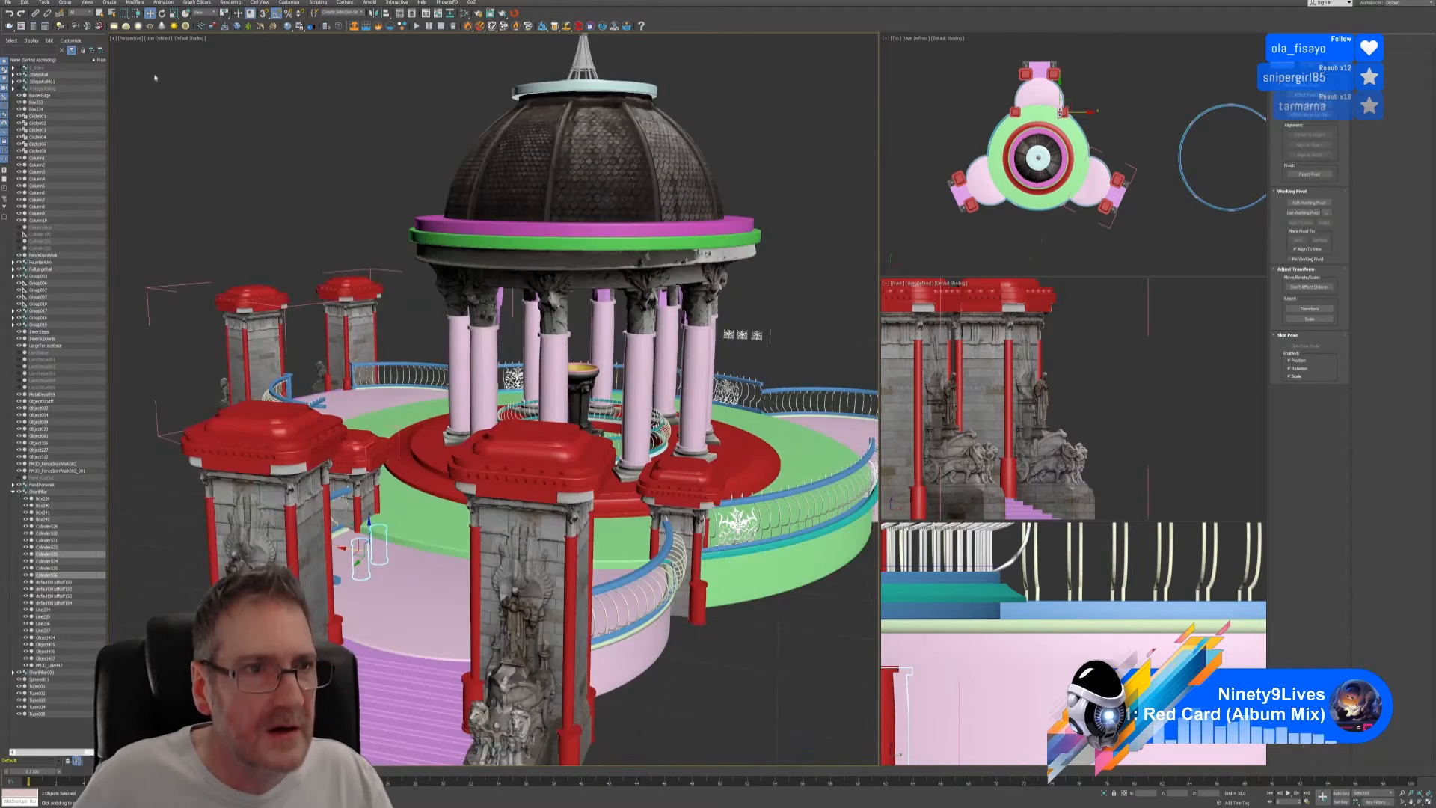
- Try raising the two red base cylinders so they stand on the pink terrace and green platform surfaces
scroll(380, 499, up, 5)
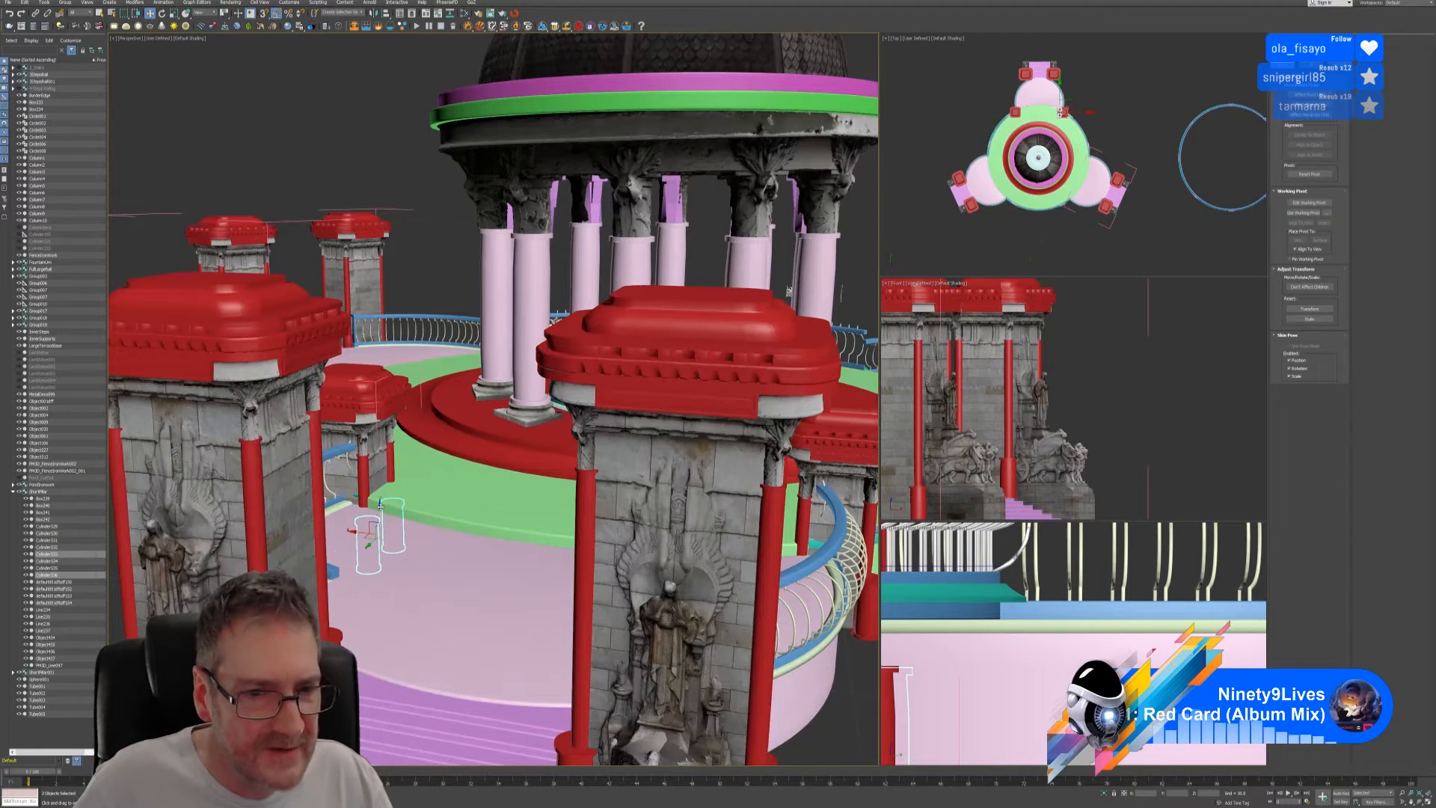
drag(380, 499, 382, 457)
scroll(382, 456, up, 5)
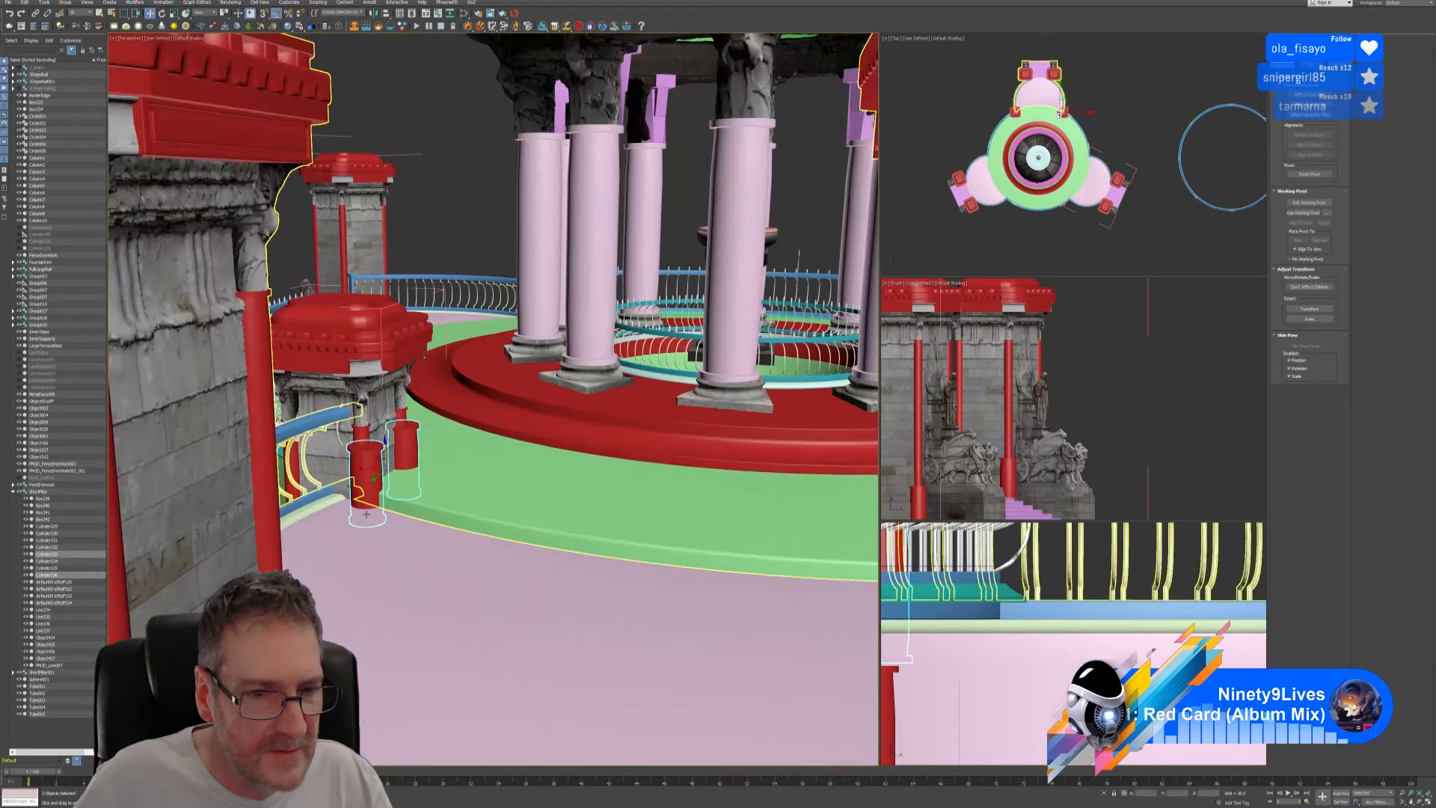
scroll(389, 441, up, 2)
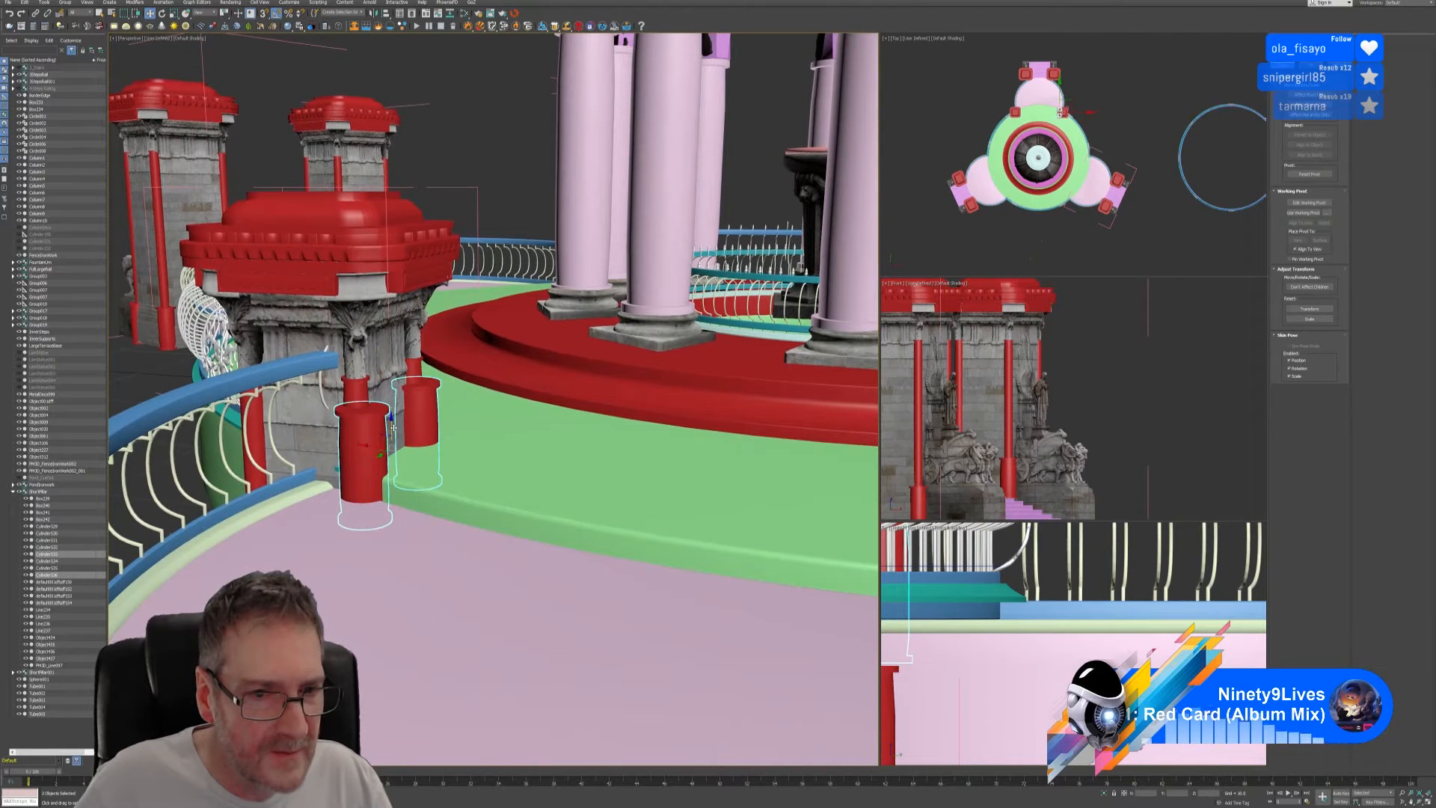
drag(392, 426, 390, 405)
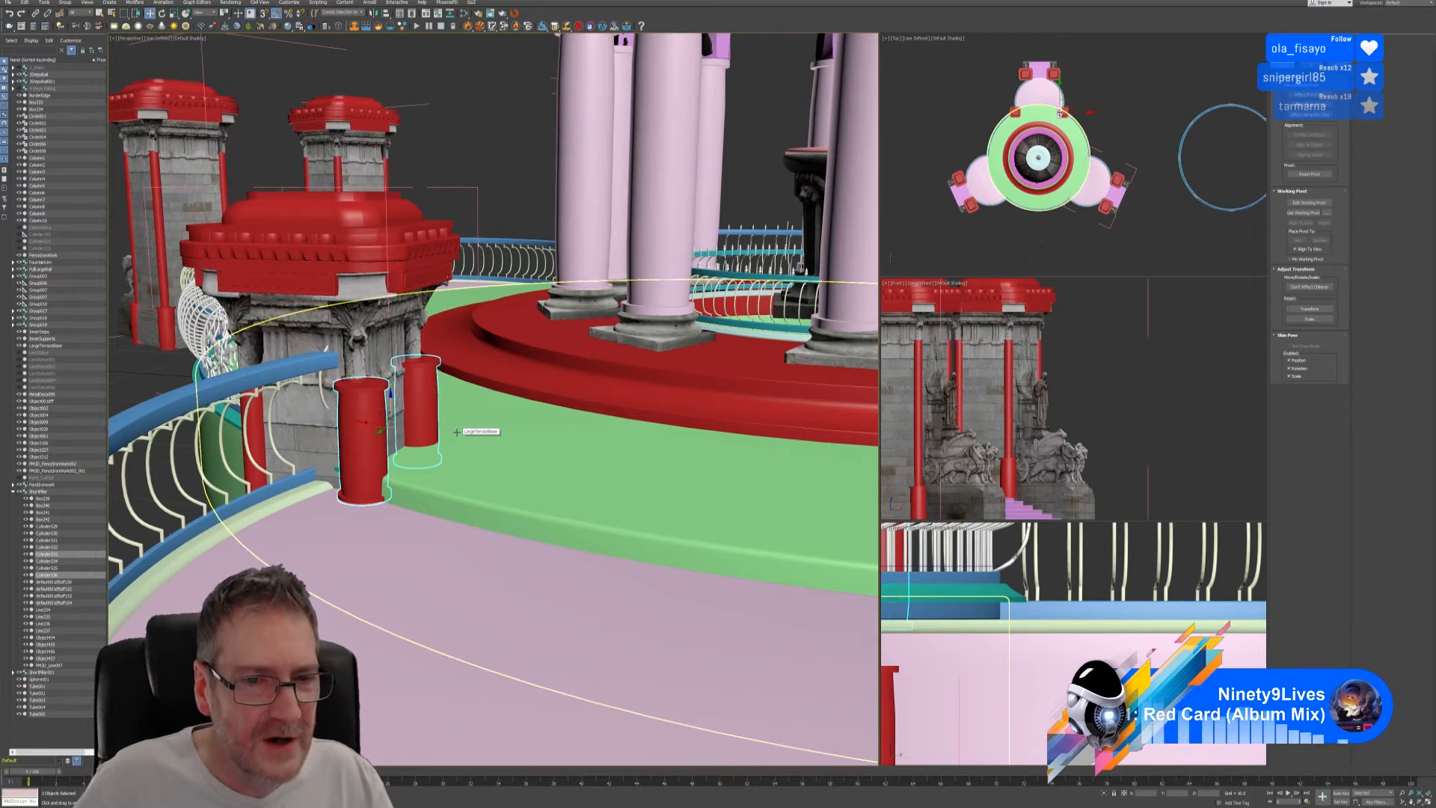
mouse_move(457, 432)
alt+middle_down()
mouse_move(404, 459)
mouse_move(465, 448)
alt+middle_up()
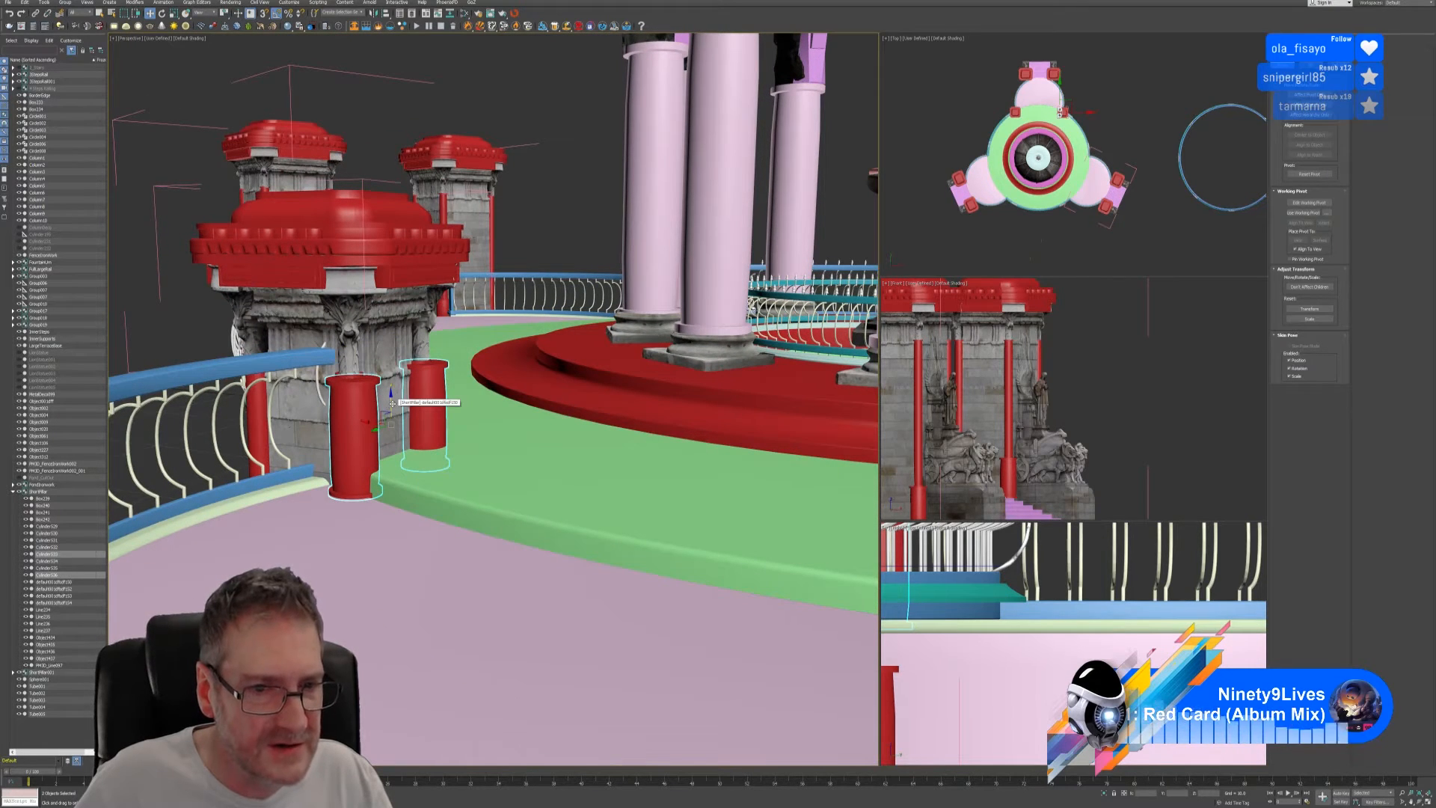
drag(392, 404, 394, 400)
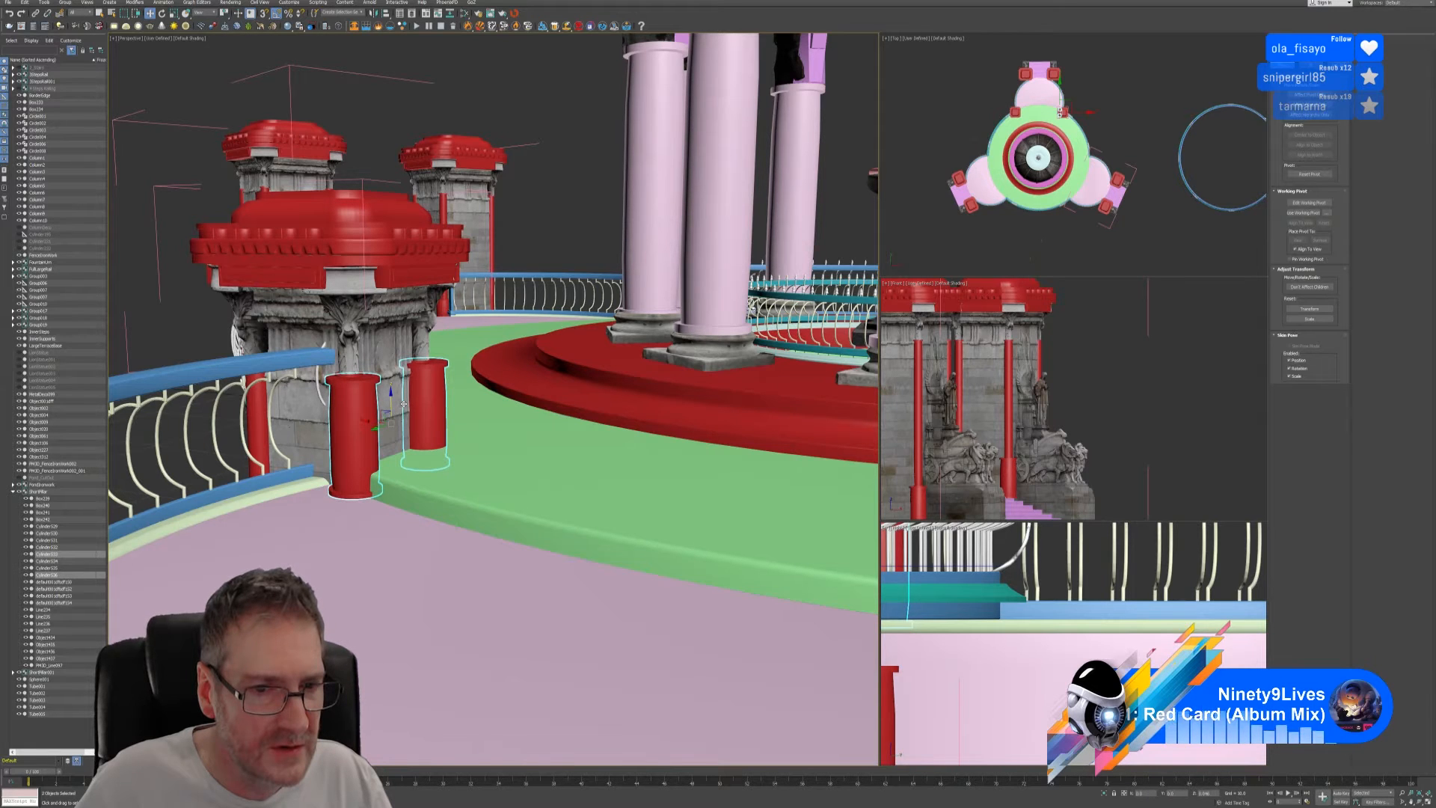
- Delete the two raised red base cylinders from the open short pillar group
alt+middle_drag(403, 405, 403, 510)
alt+middle_drag(404, 510, 455, 524)
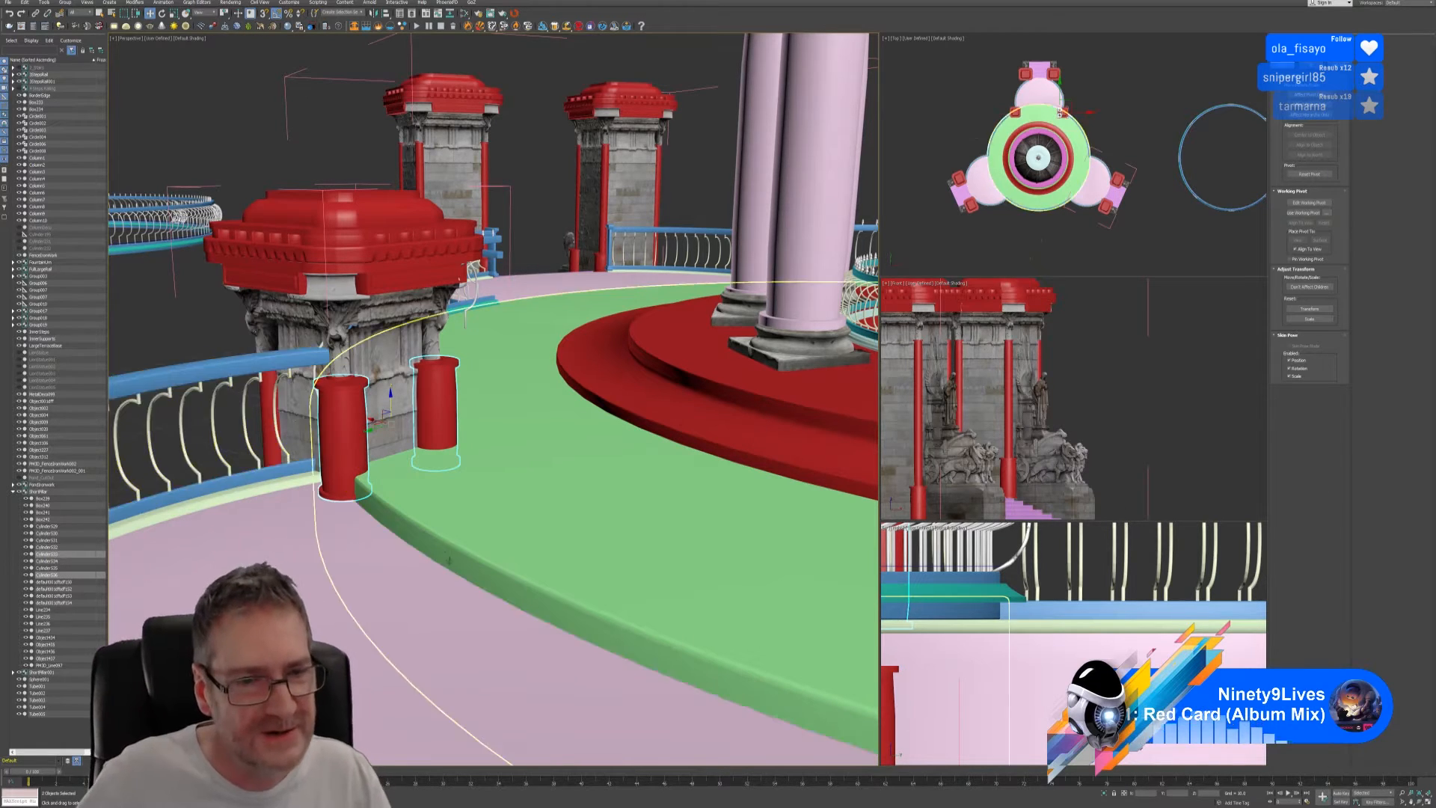
alt+middle_drag(464, 493, 450, 560)
click(419, 566)
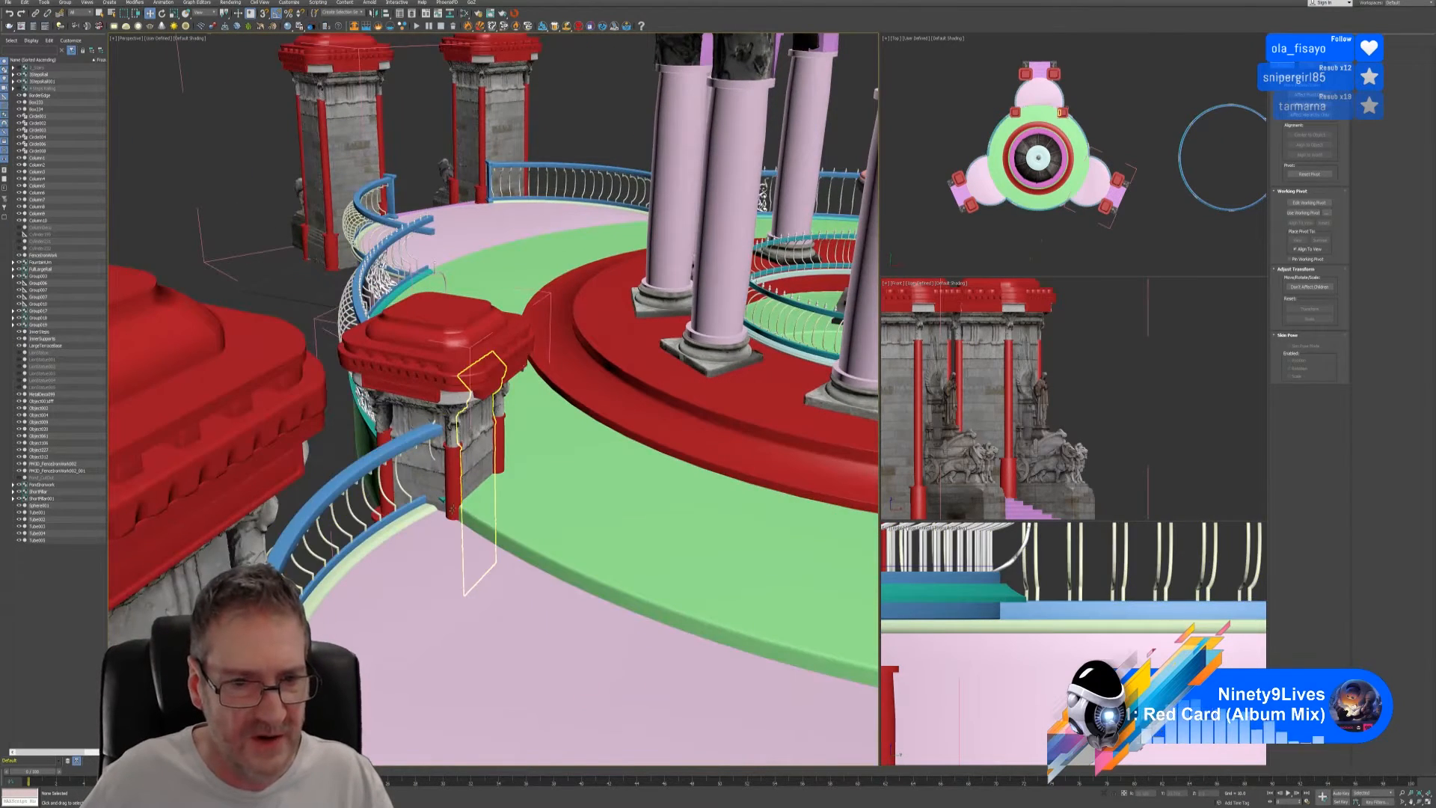
- Clone the top ring of the short pillar's railing-side red column as an element at its foot on the pink terrace
alt+middle_drag(474, 509, 460, 507)
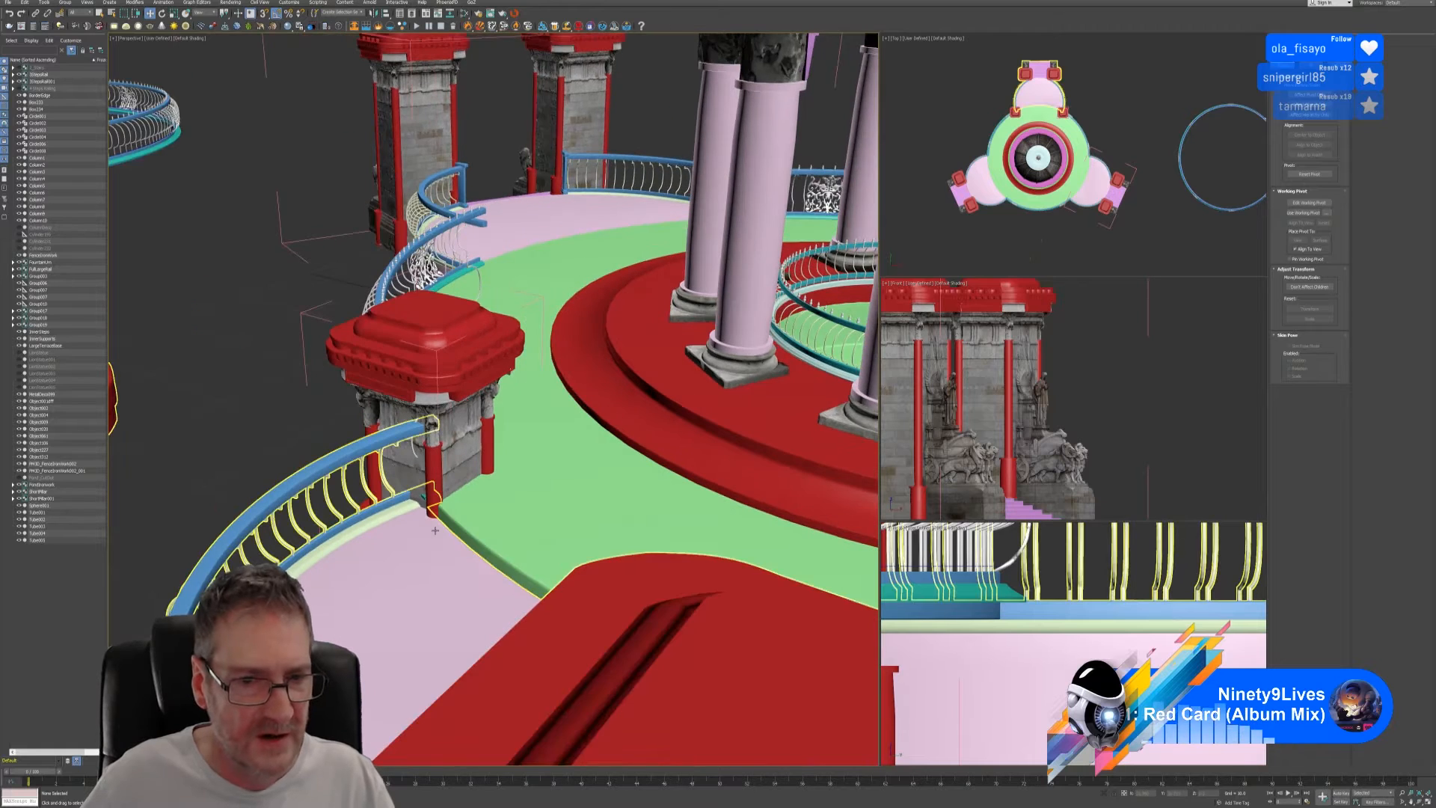
scroll(461, 507, up, 6)
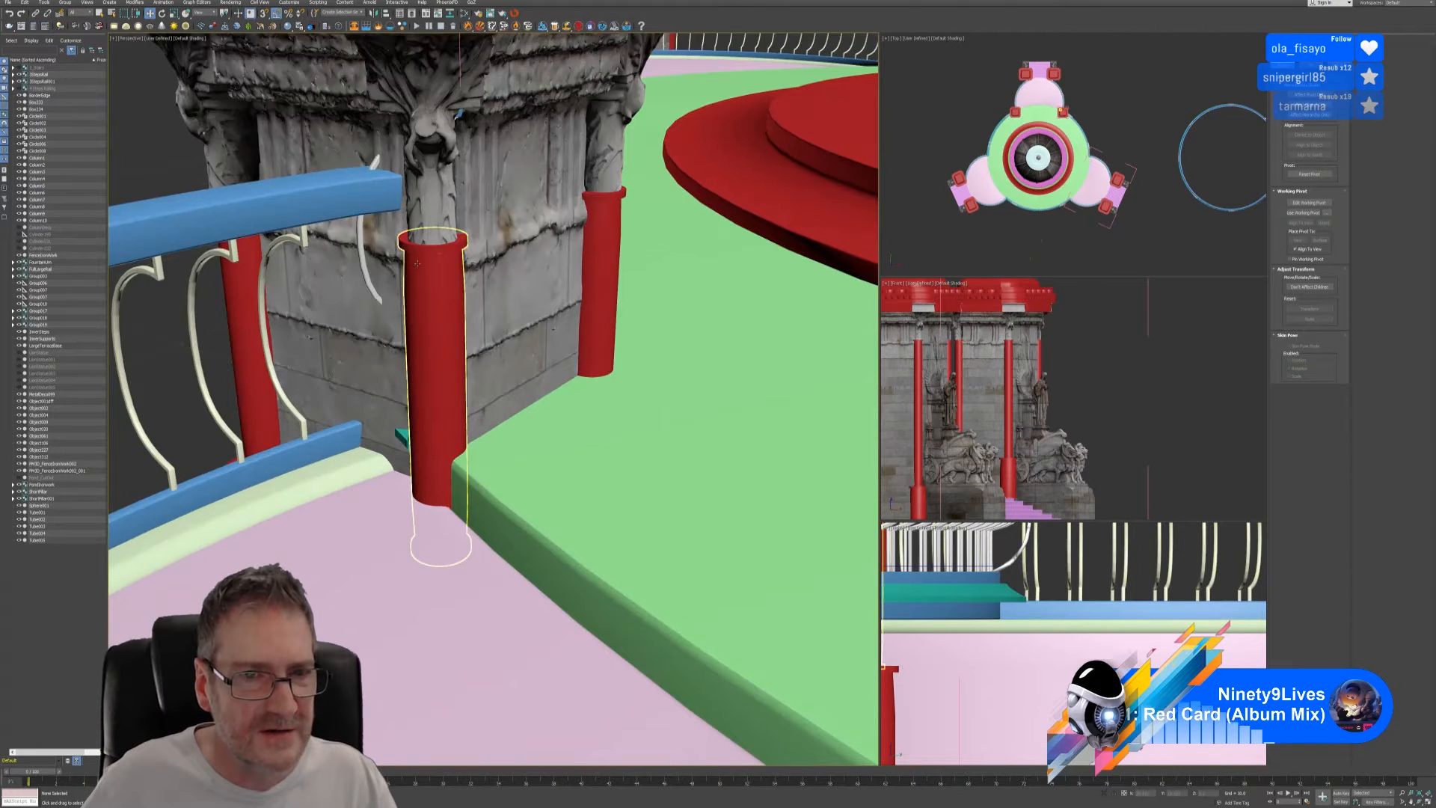
click(424, 252)
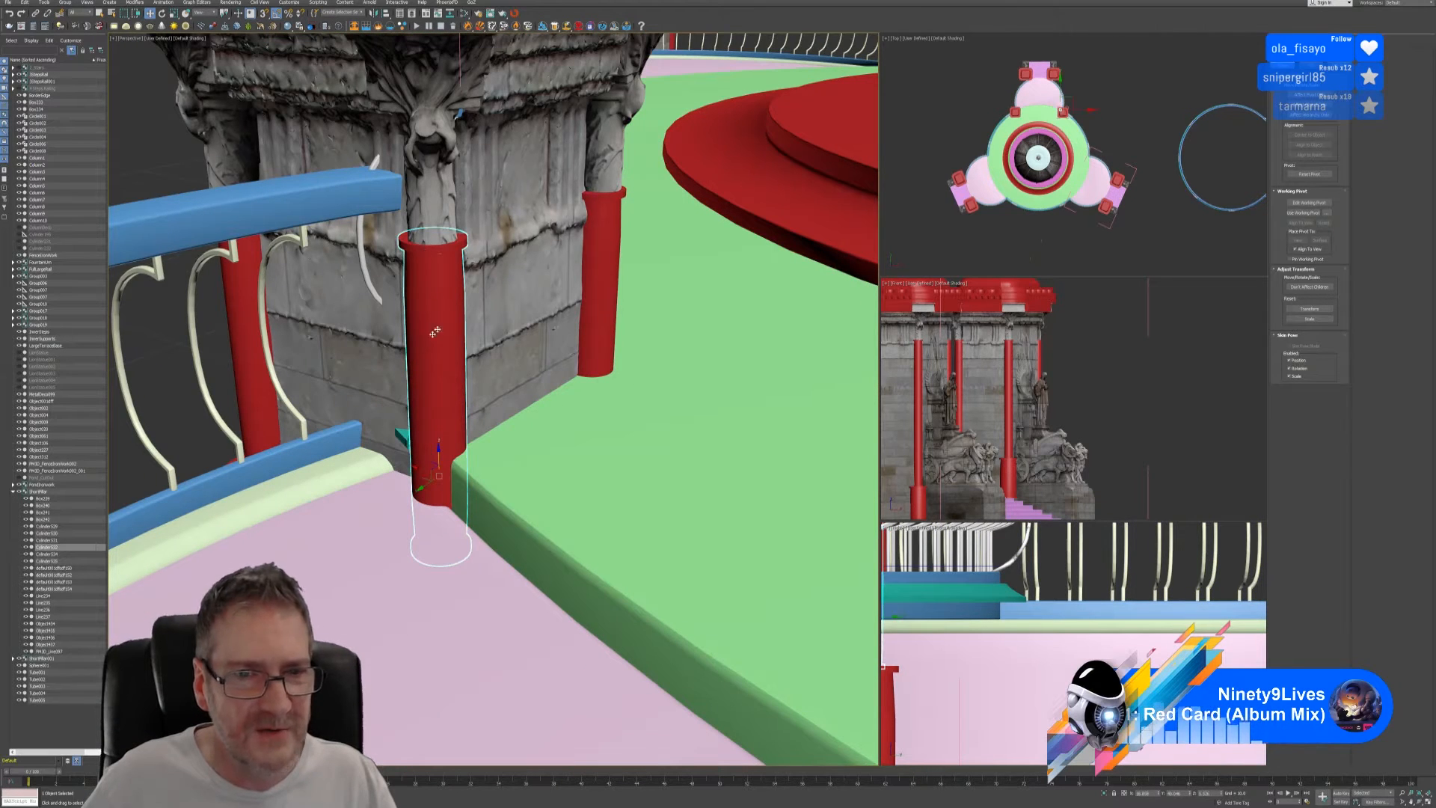
click(1291, 94)
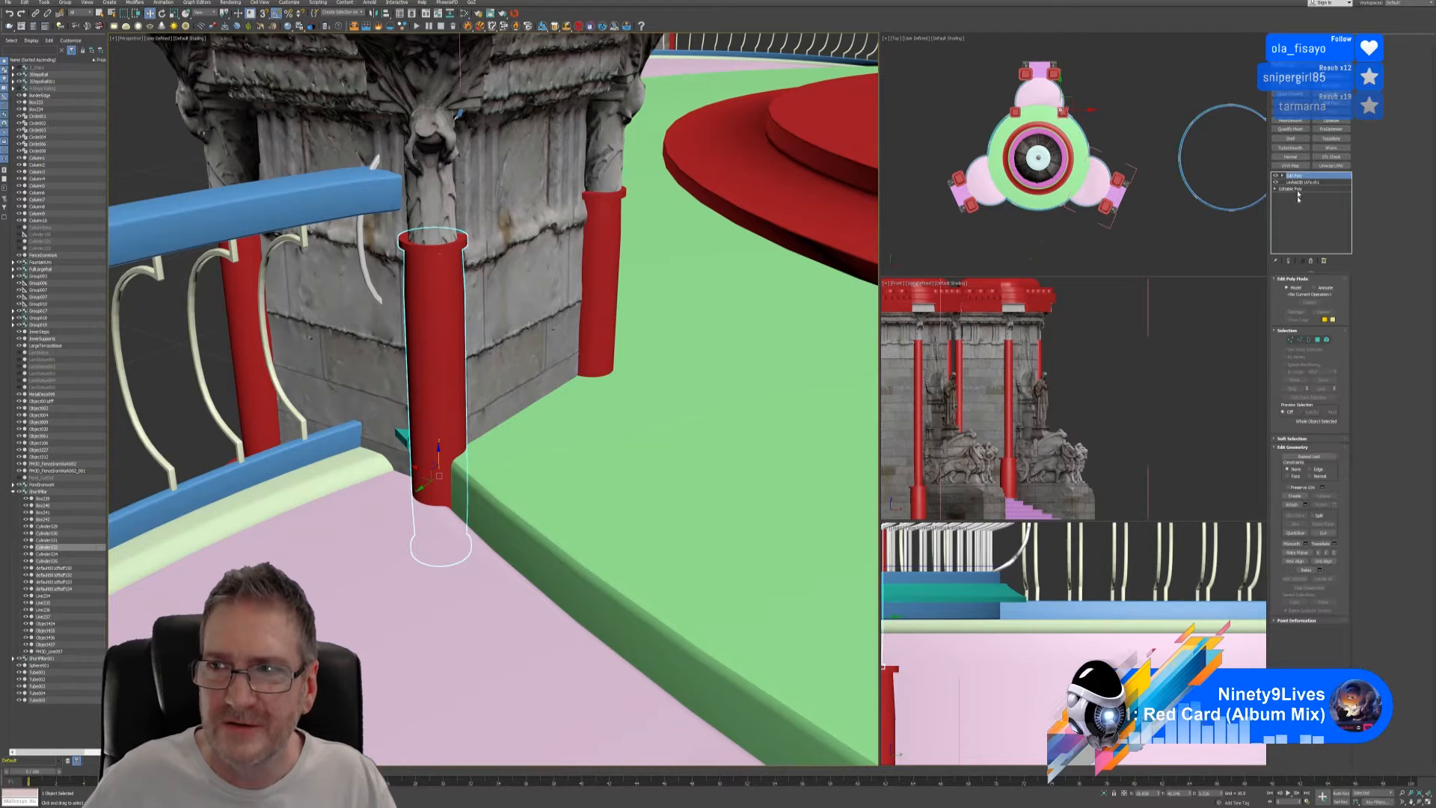
click(1327, 340)
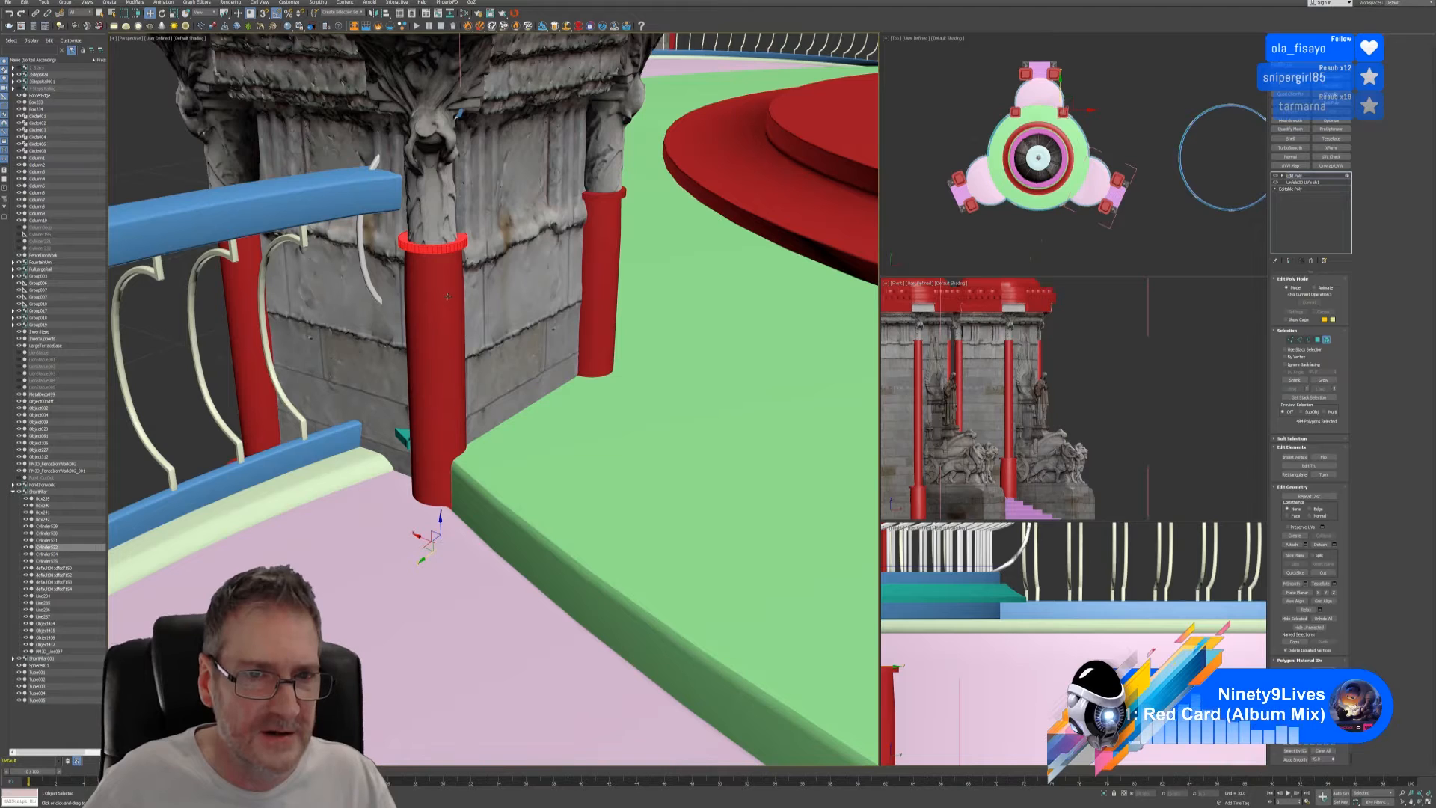
click(439, 248)
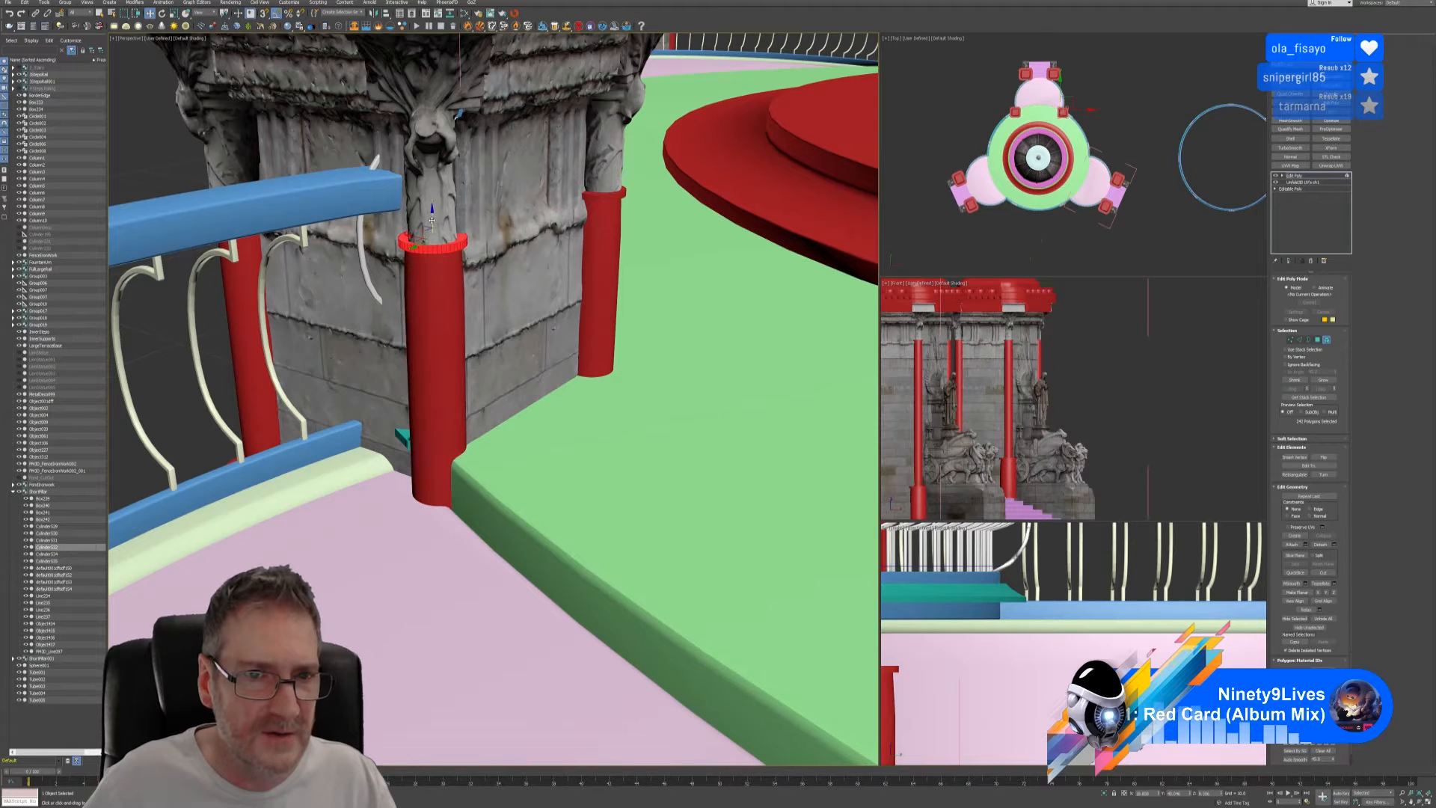
click(431, 489)
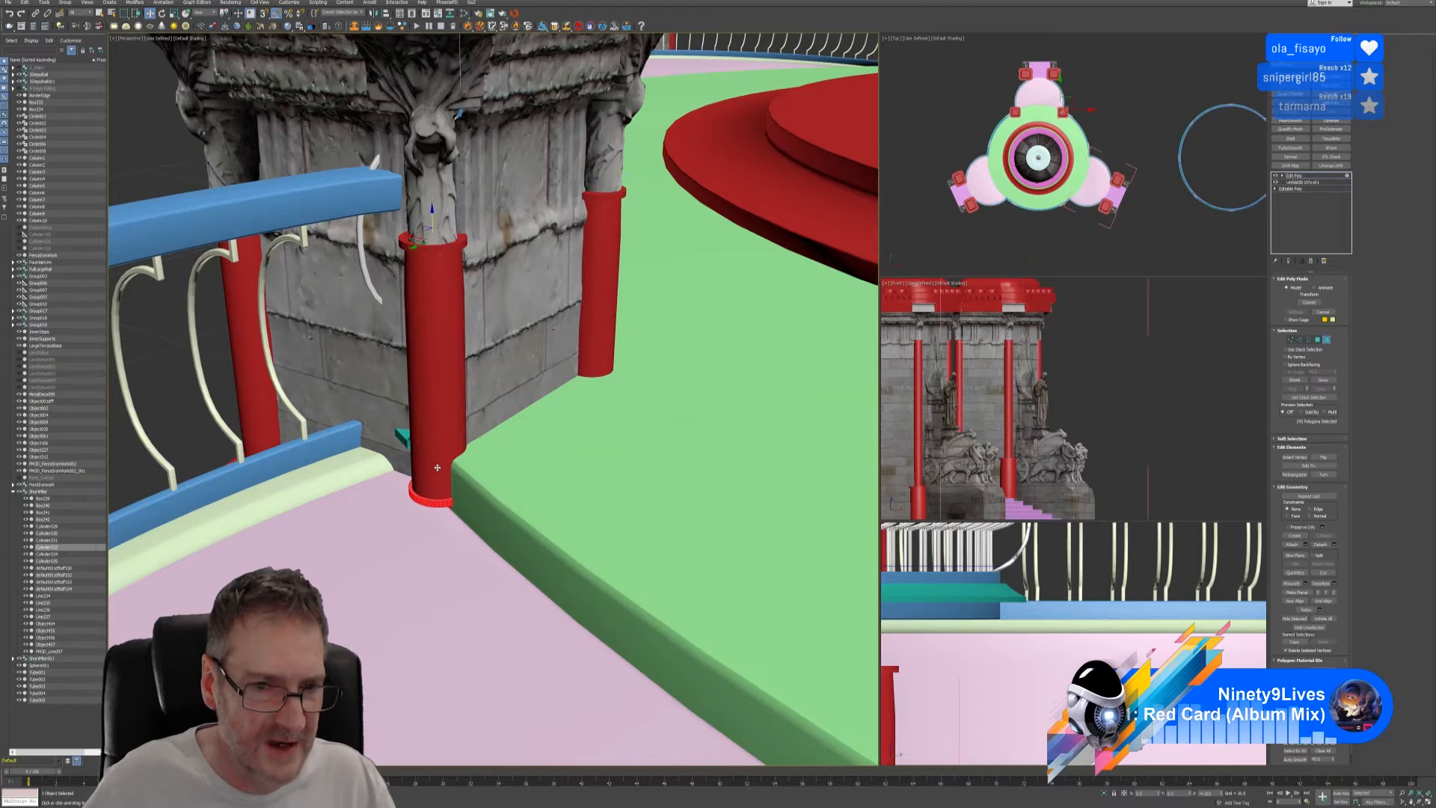
shift+drag(438, 467, 437, 469)
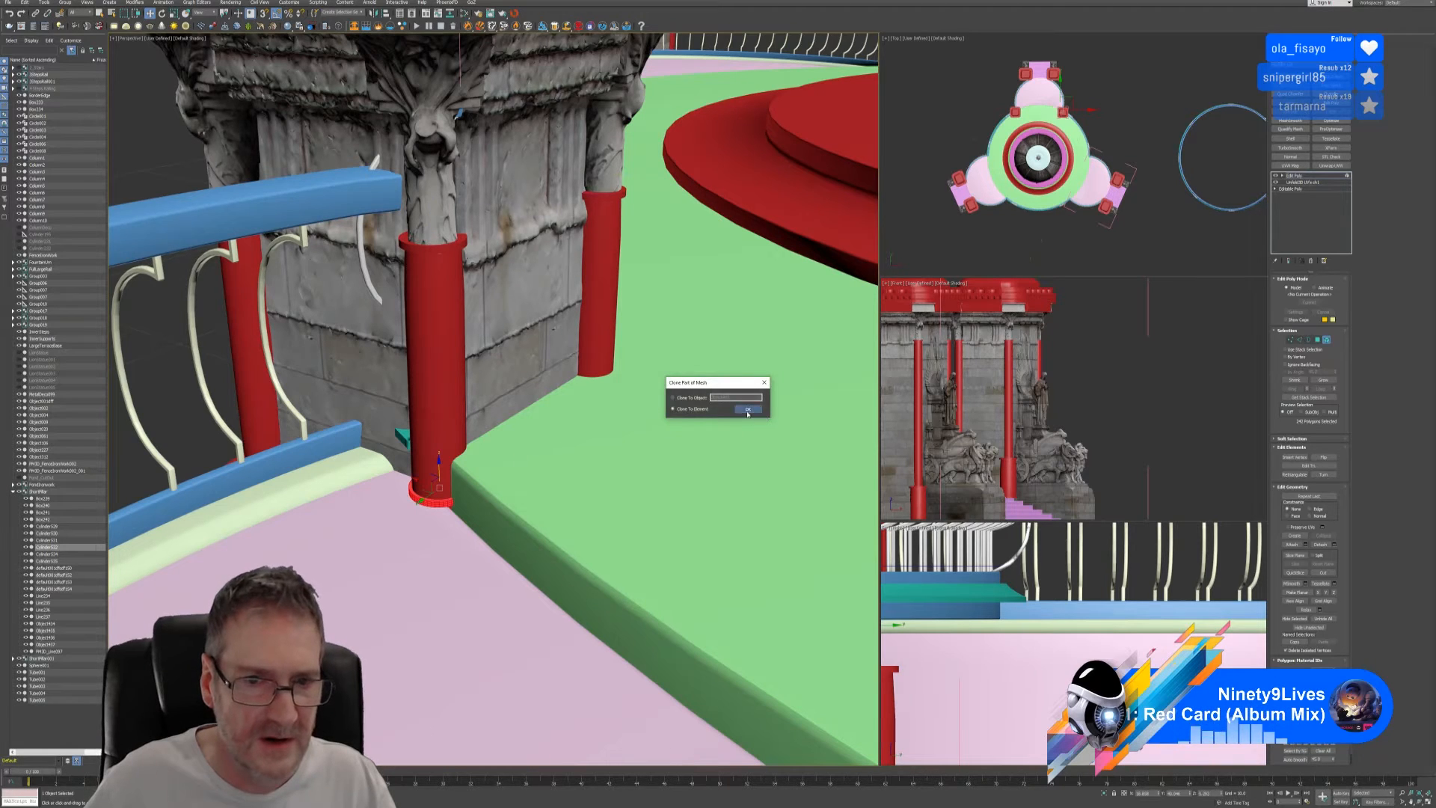
click(747, 411)
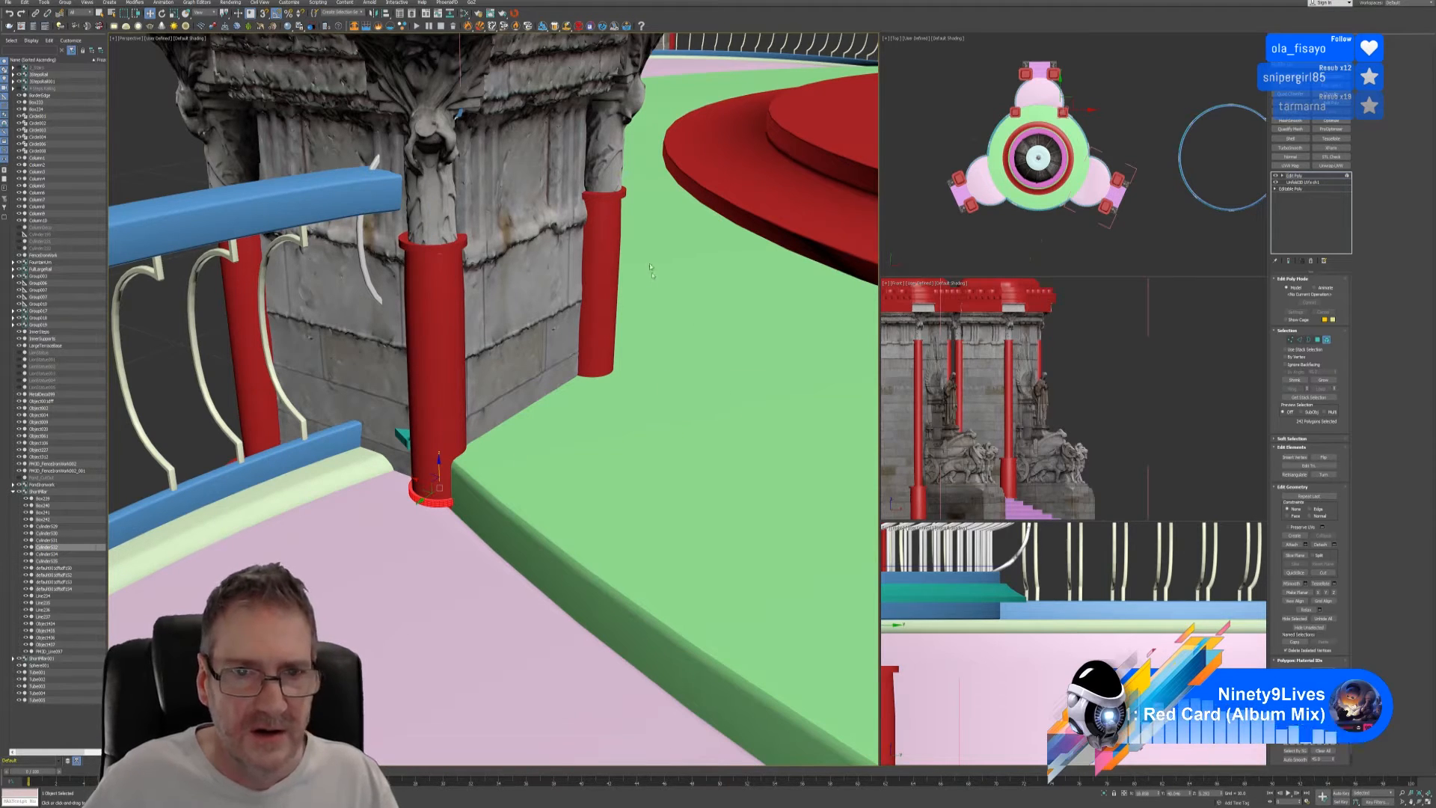
click(1327, 341)
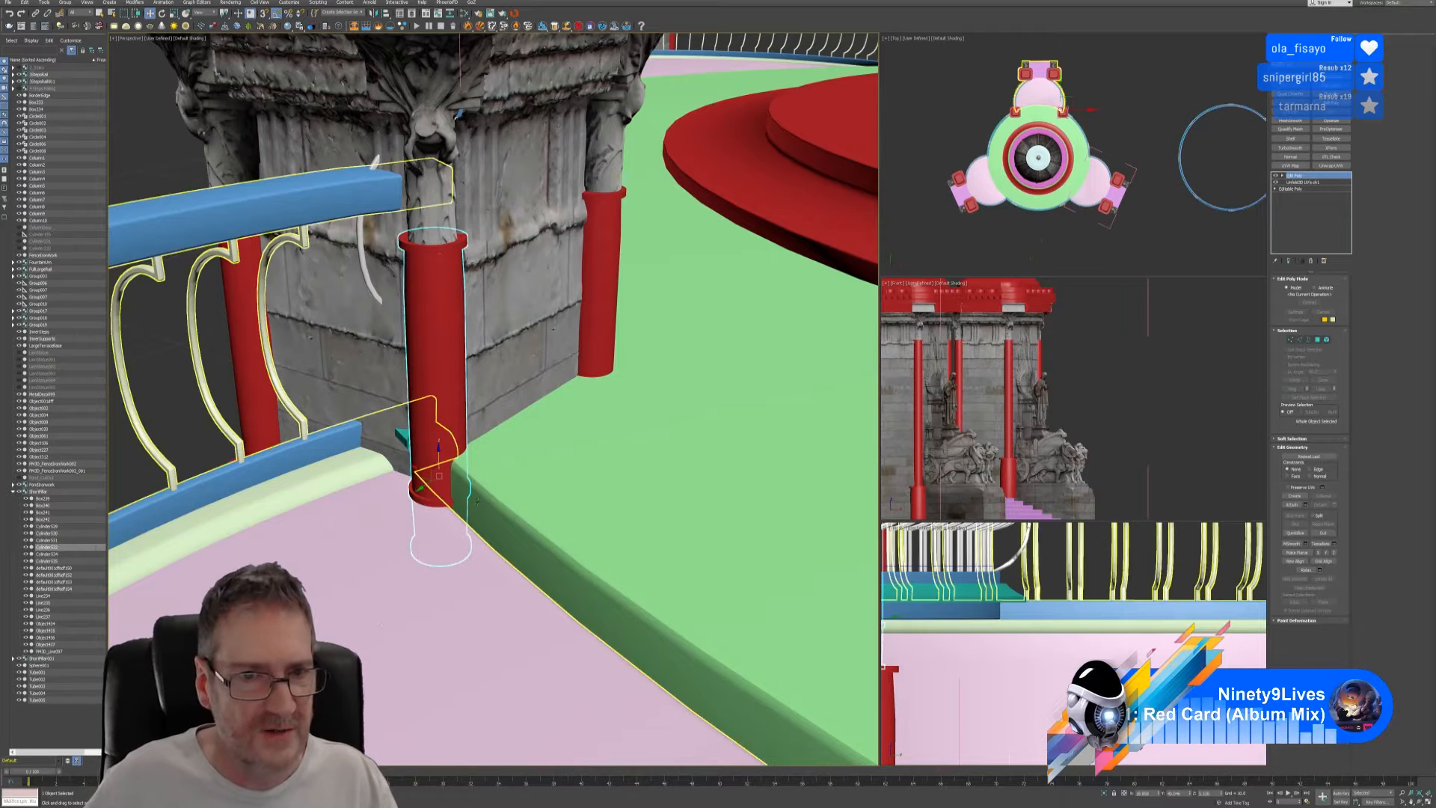
- Clone the top ring of the neighbouring red corner column as an element at its foot on the green platform
click(607, 201)
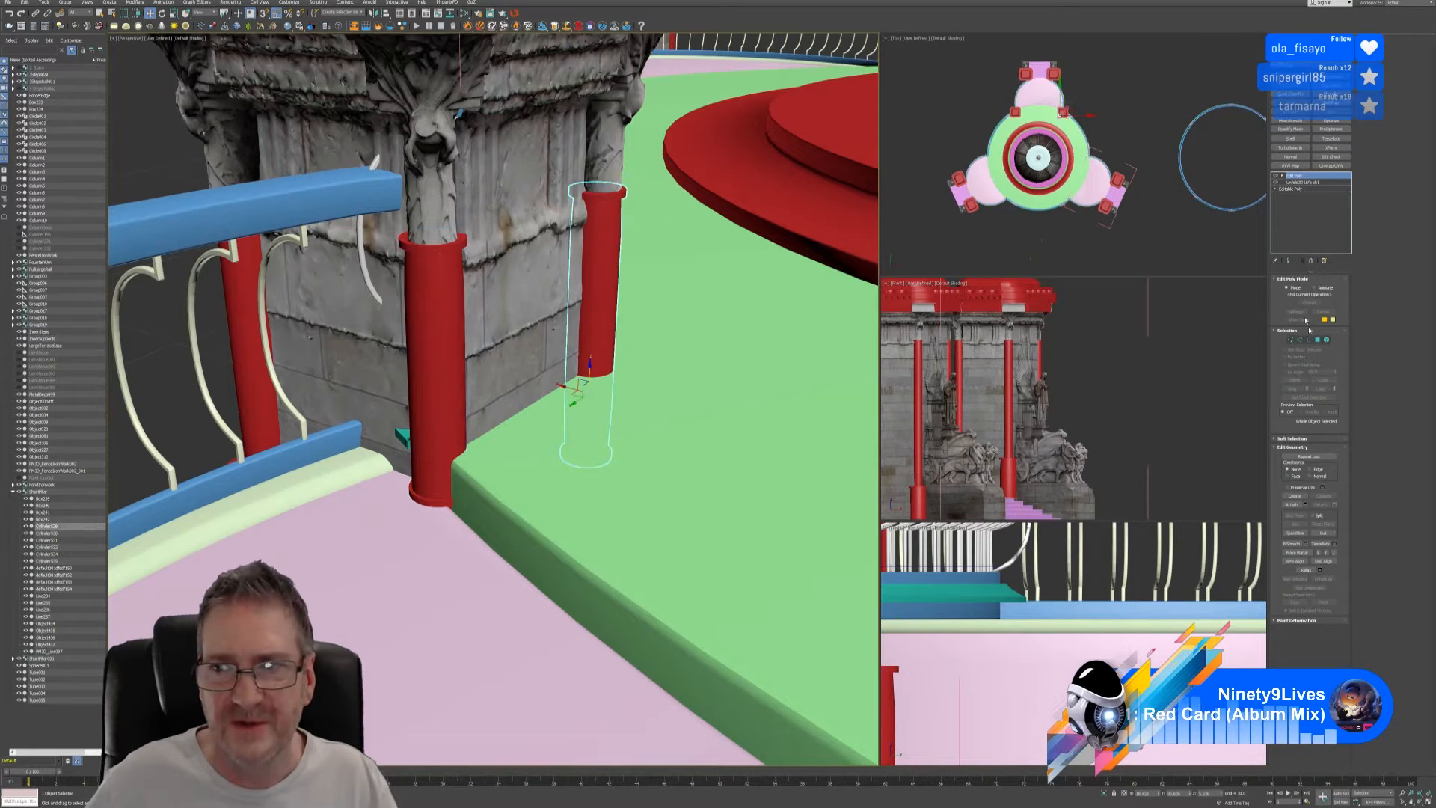
click(1327, 341)
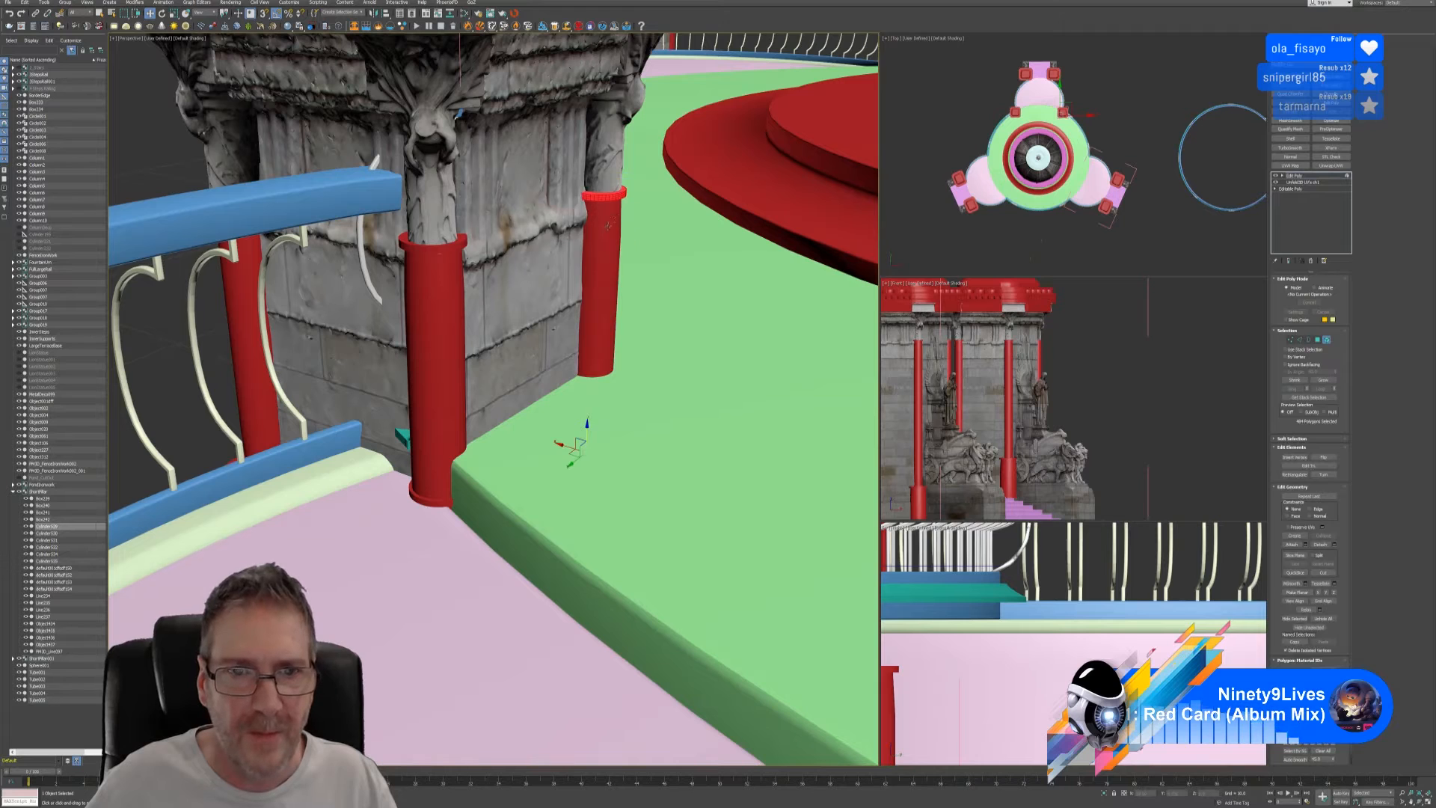
click(602, 193)
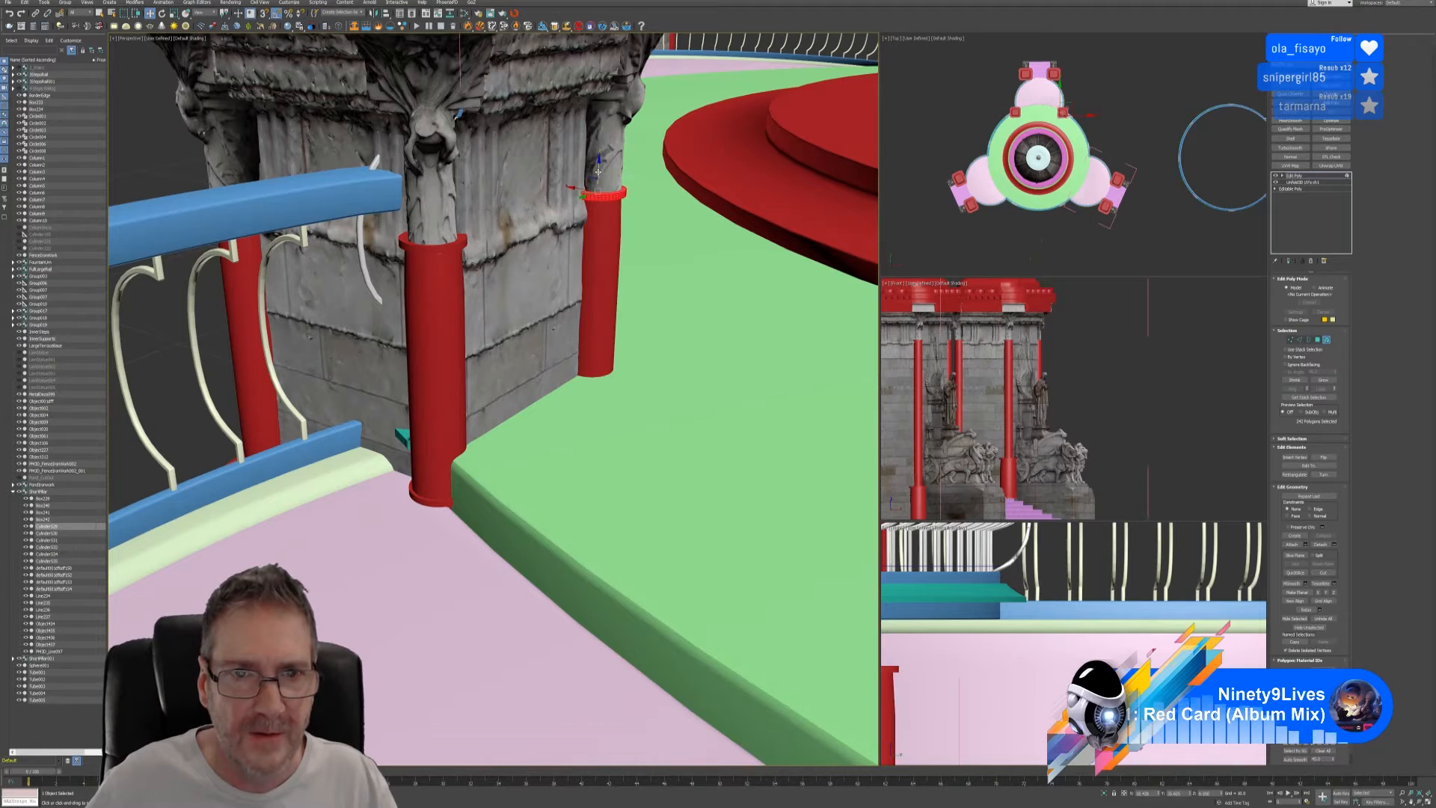
drag(598, 172, 617, 353)
click(748, 410)
- Finish element editing on the red column and close the short pillar's group
scroll(632, 416, down, 3)
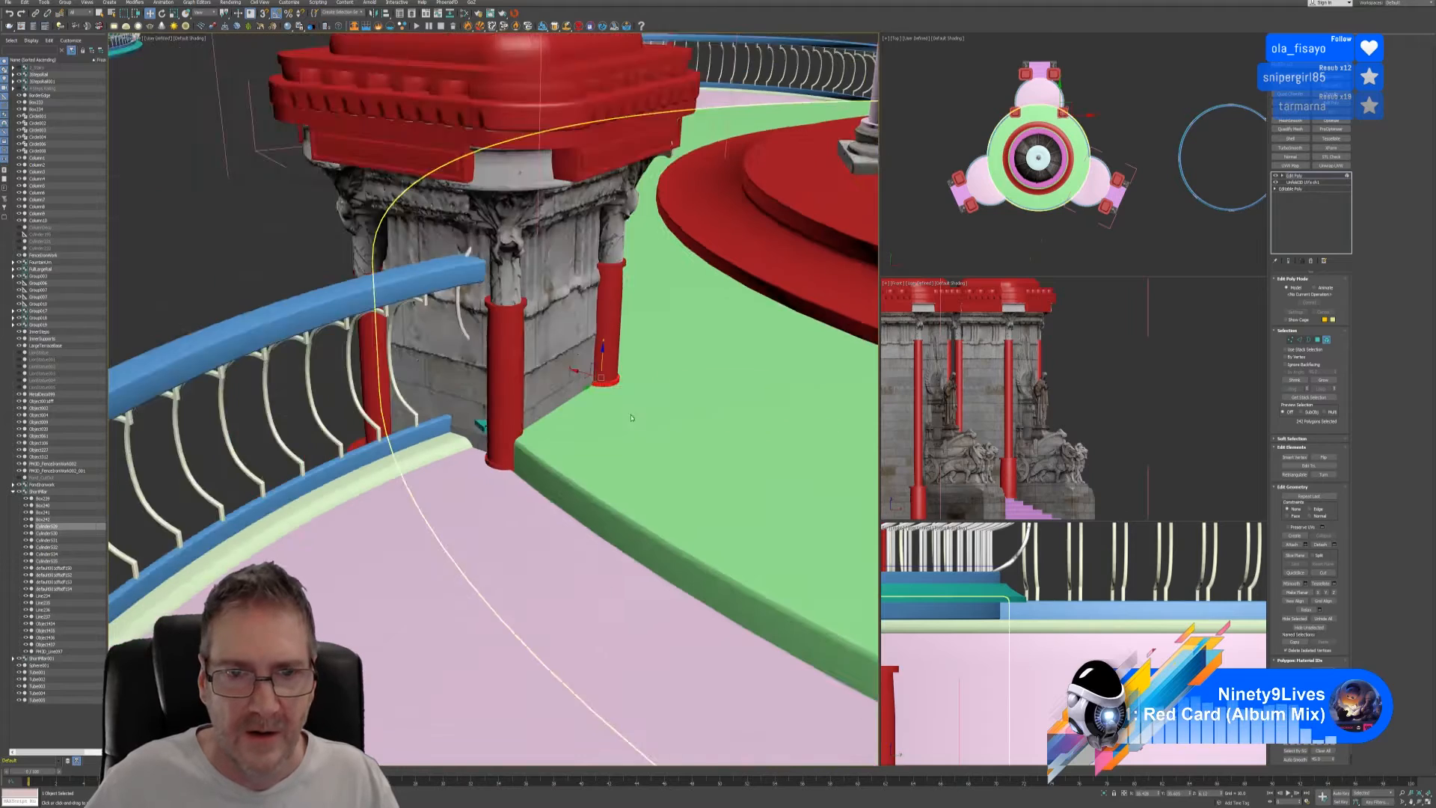
scroll(633, 418, down, 8)
alt+middle_drag(632, 418, 599, 419)
middle_drag(599, 419, 380, 404)
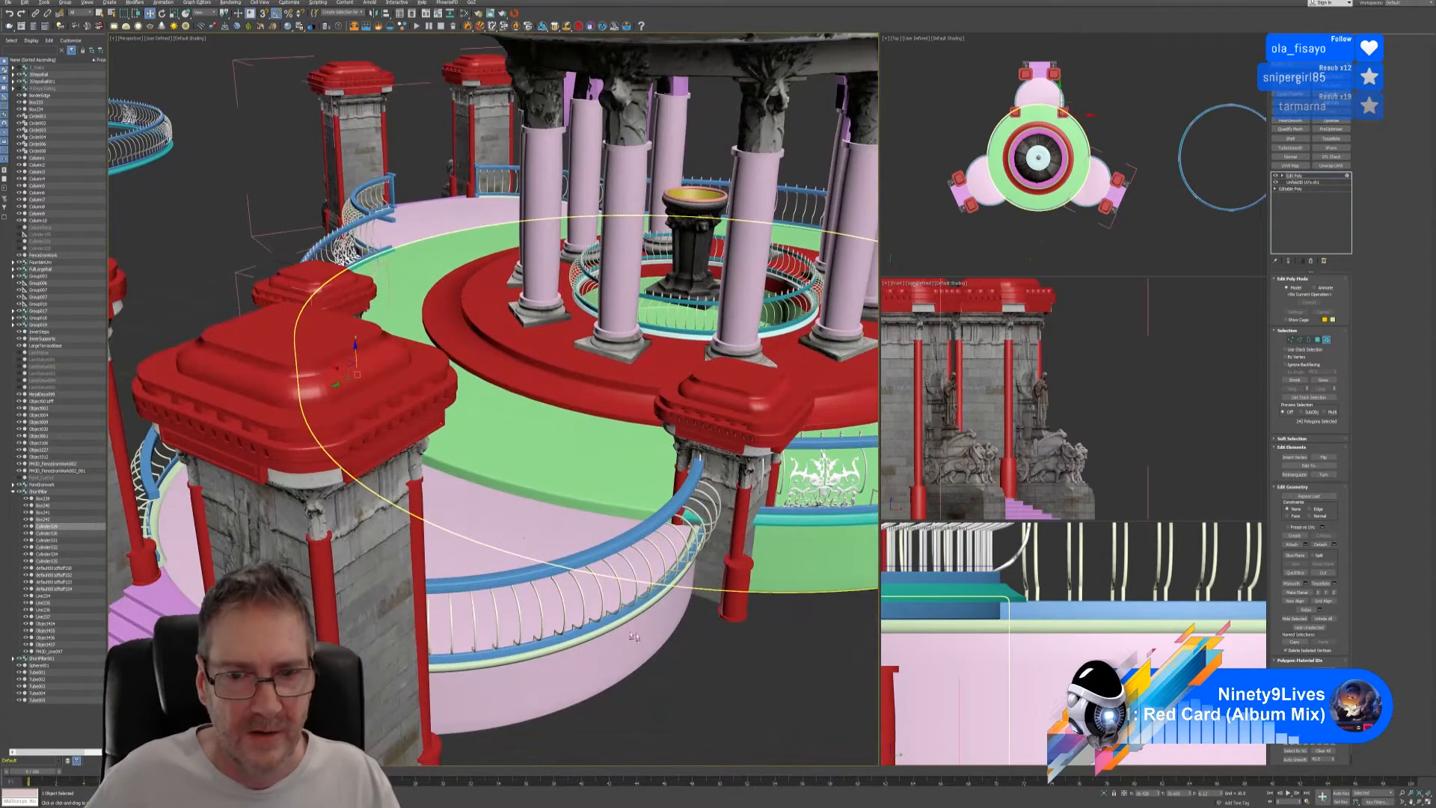
alt+middle_drag(362, 329, 419, 336)
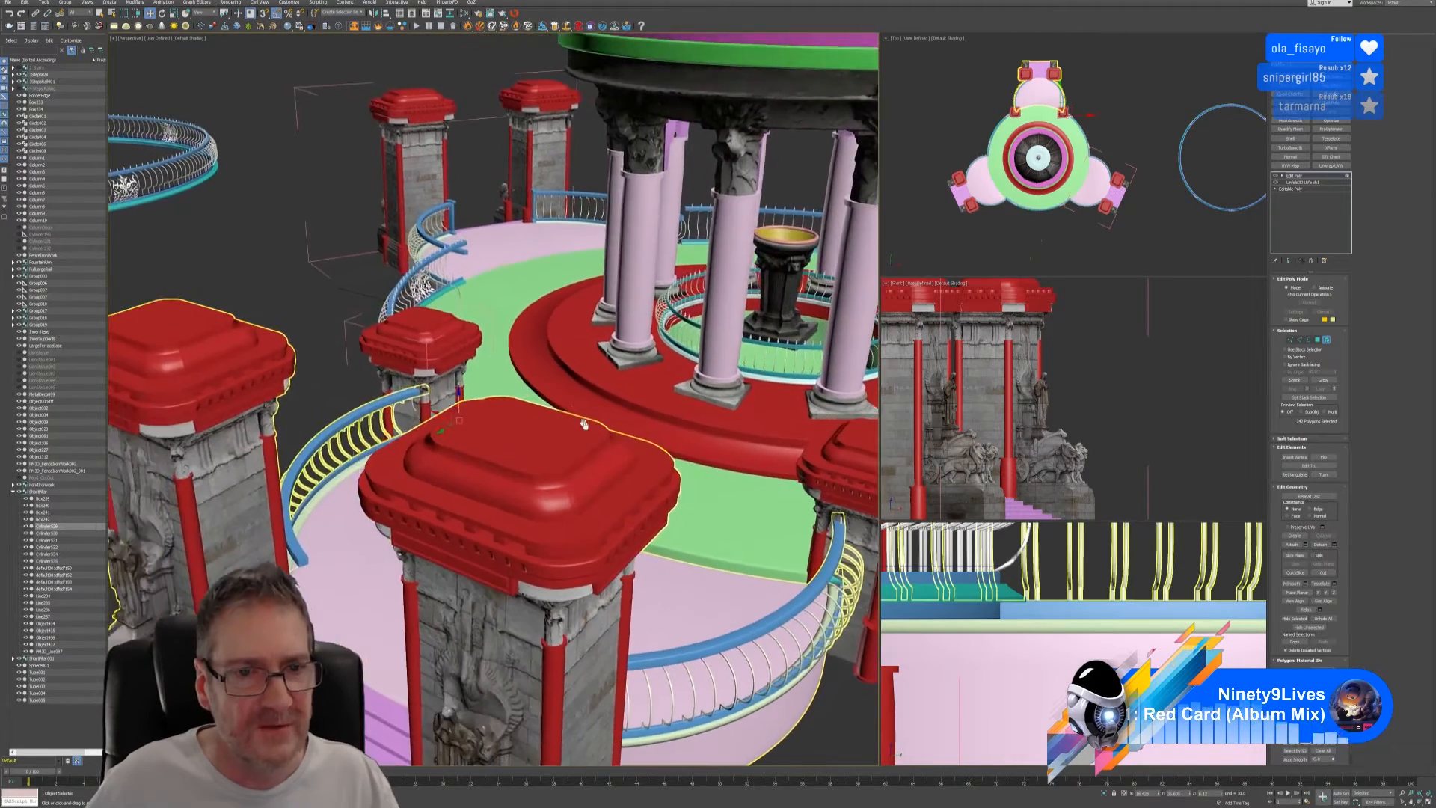
click(68, 4)
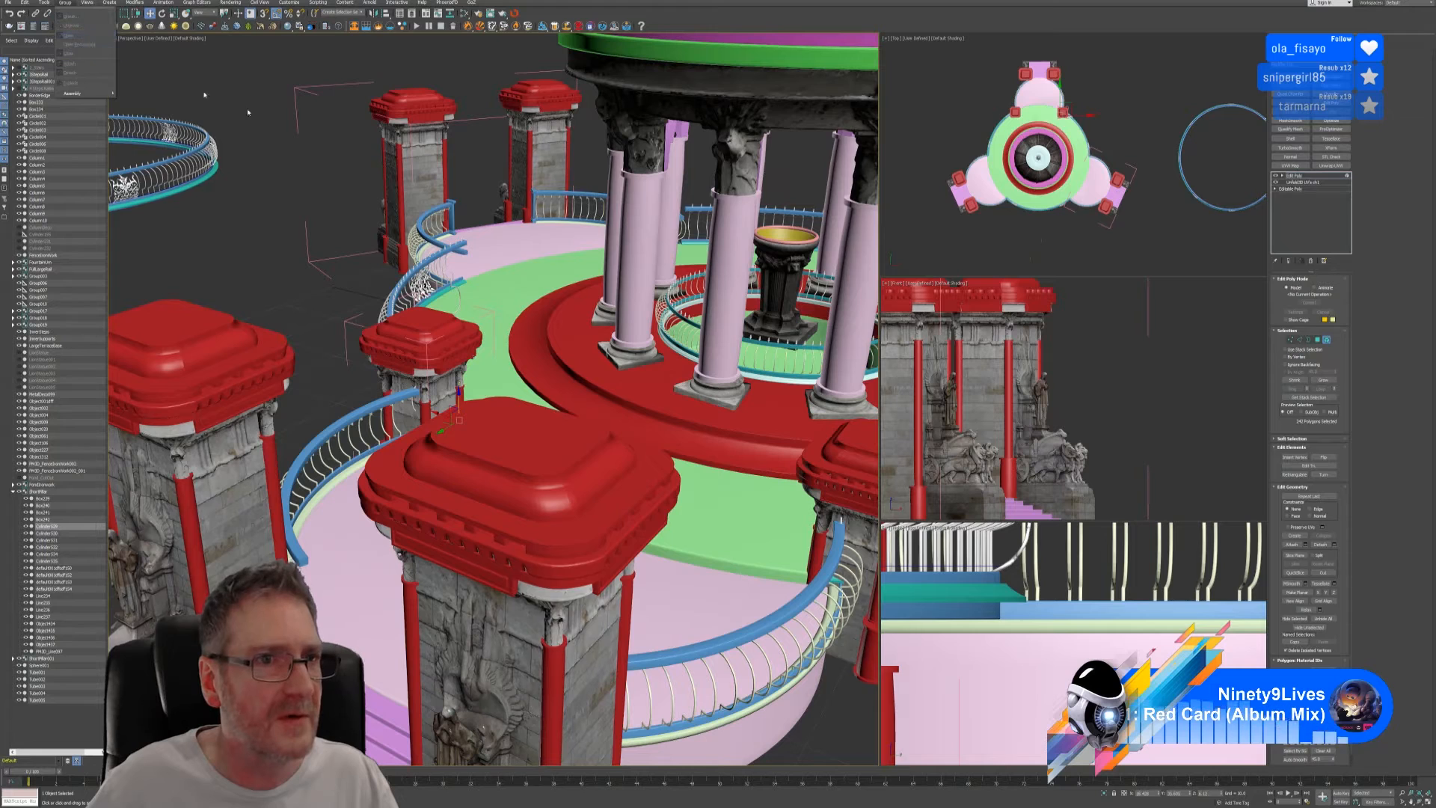
click(352, 326)
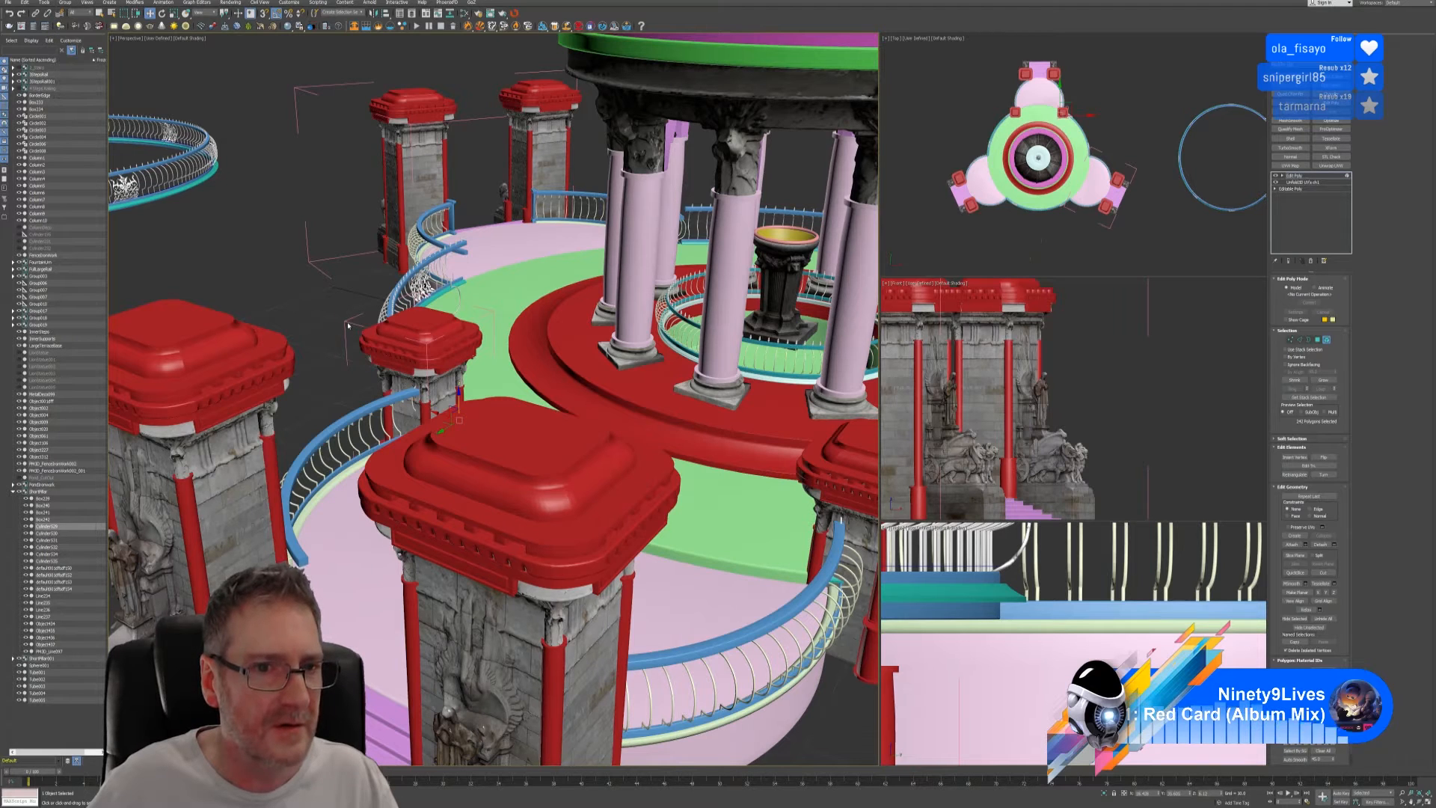
click(347, 325)
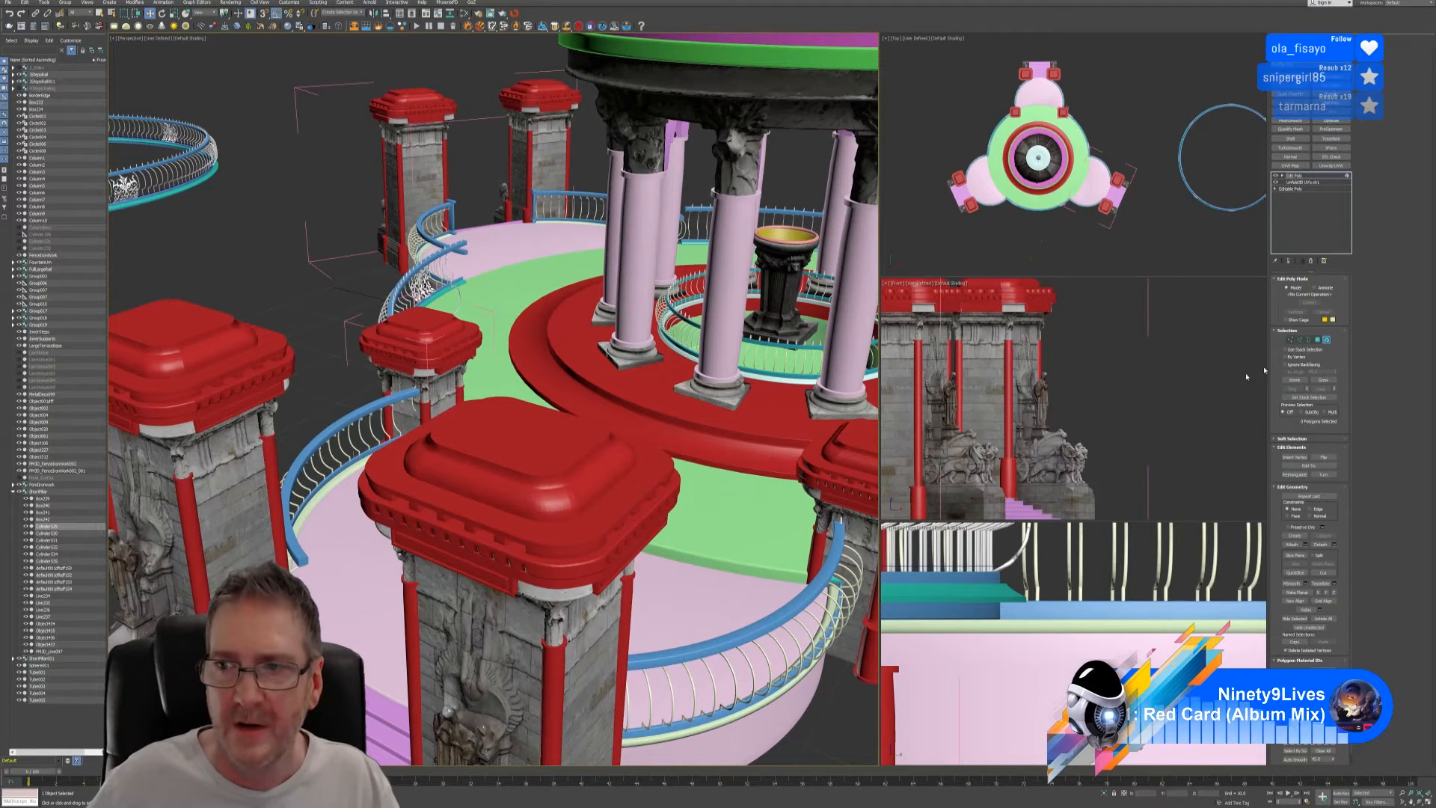
click(1326, 340)
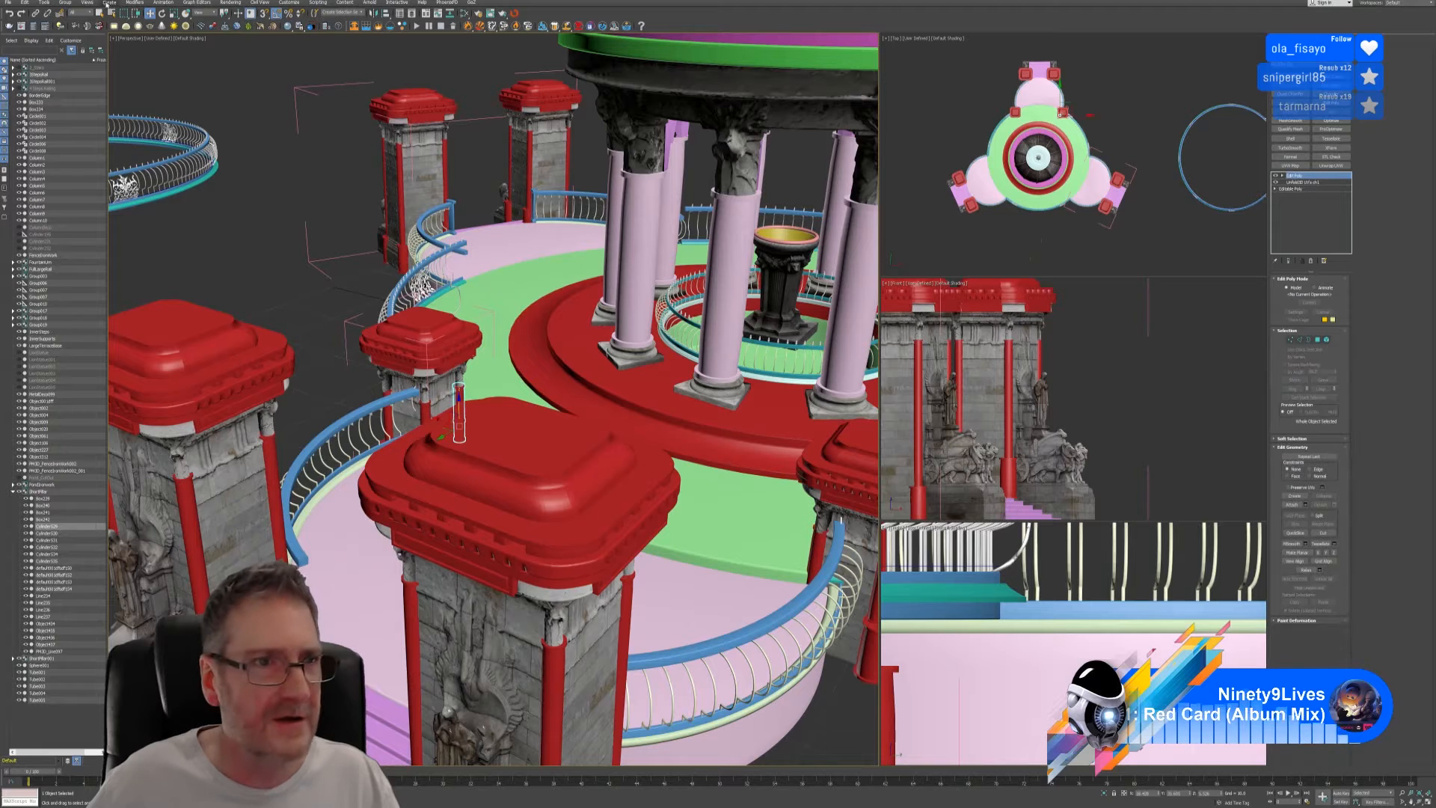
click(69, 4)
click(76, 51)
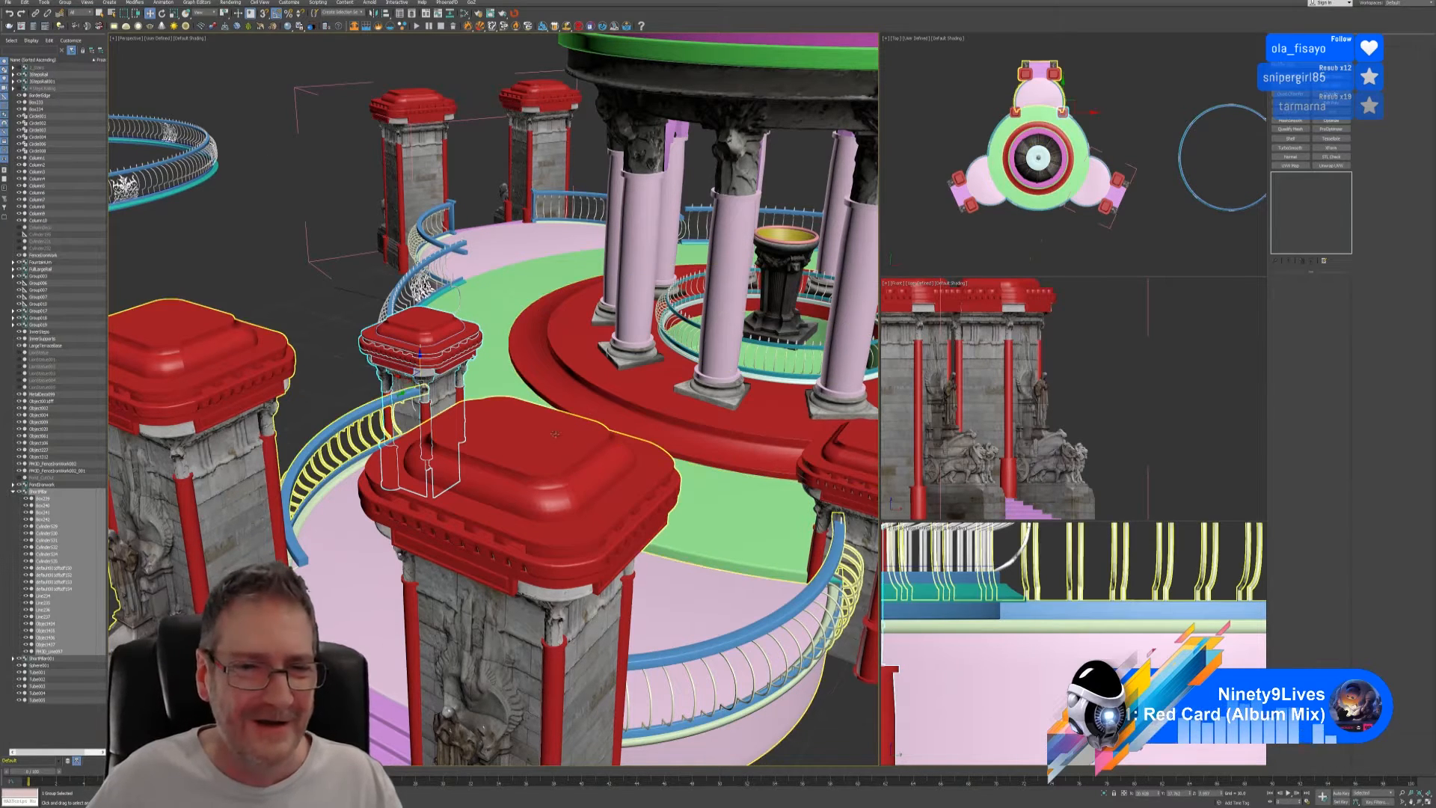
- Open the other short pillar's group and delete its two inner red base cylinders from beneath the platform
middle_drag(546, 436, 431, 397)
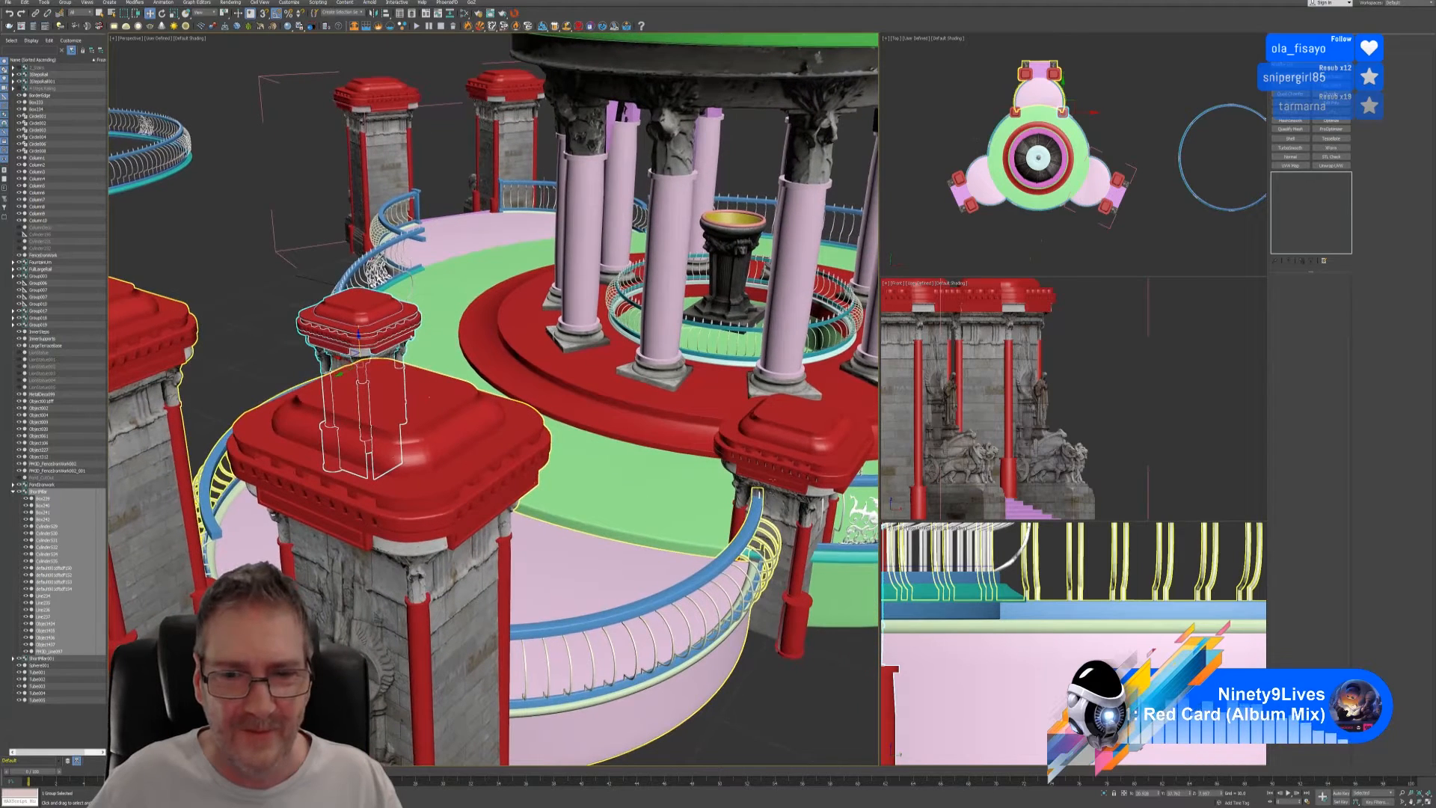
click(776, 449)
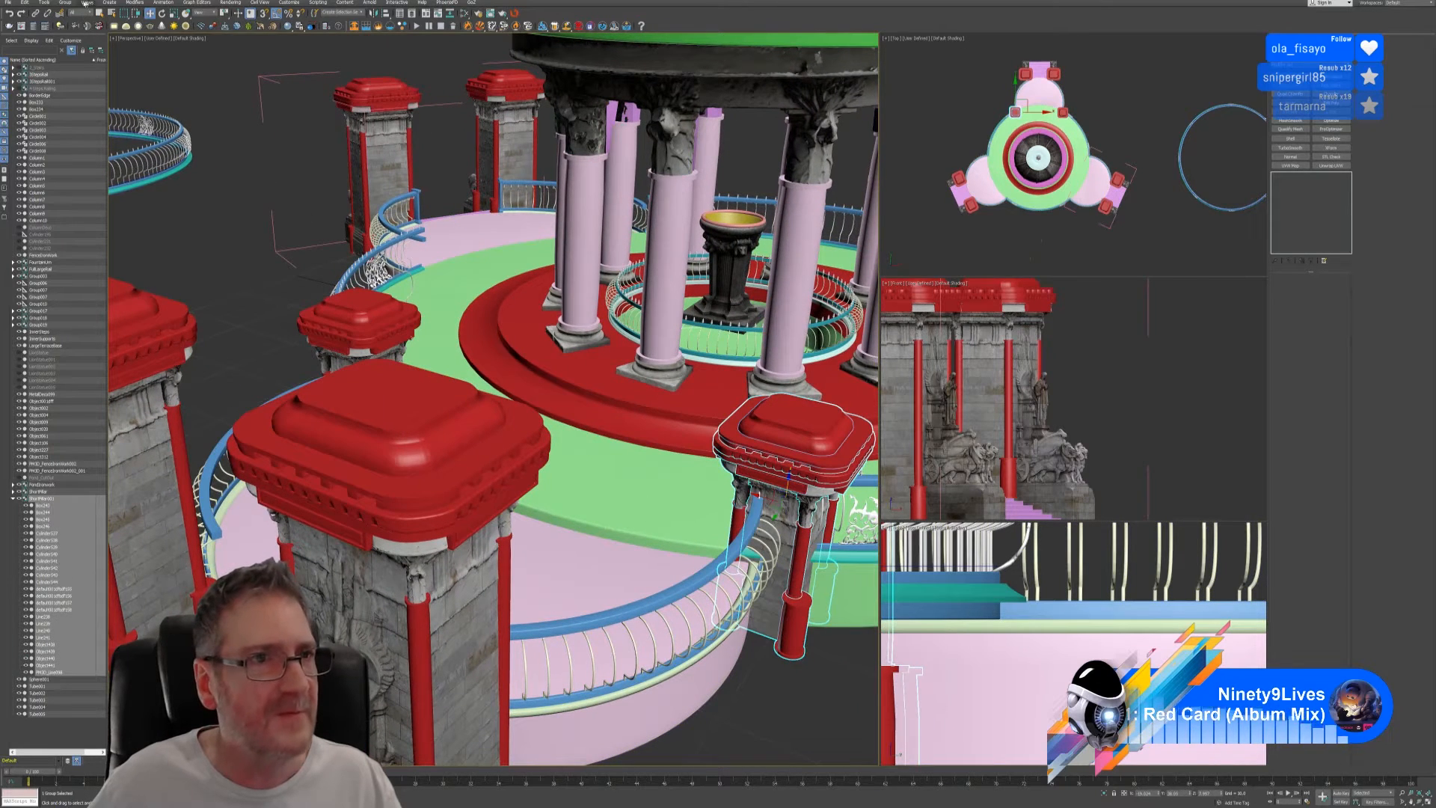
click(65, 2)
click(84, 36)
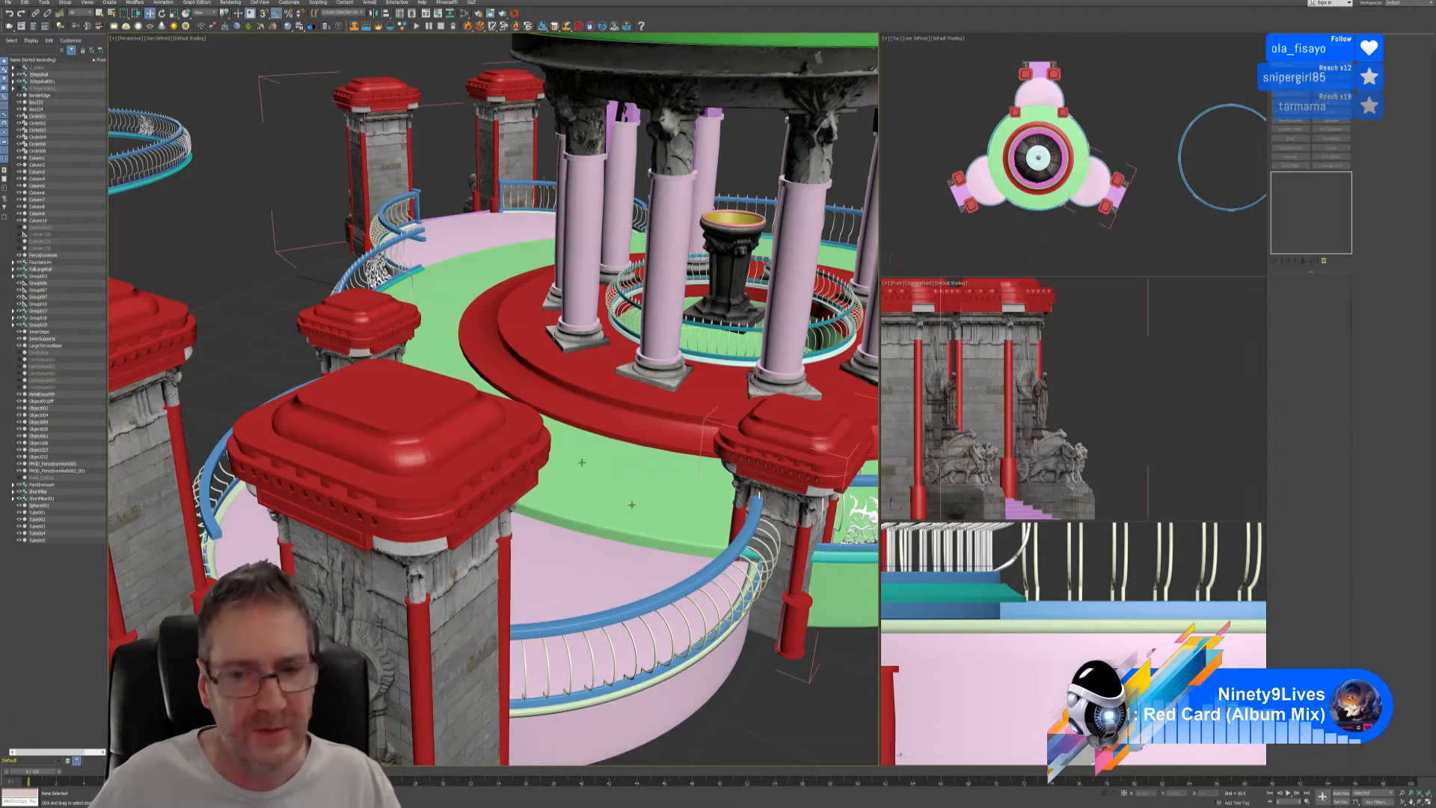
alt+middle_drag(666, 665, 698, 603)
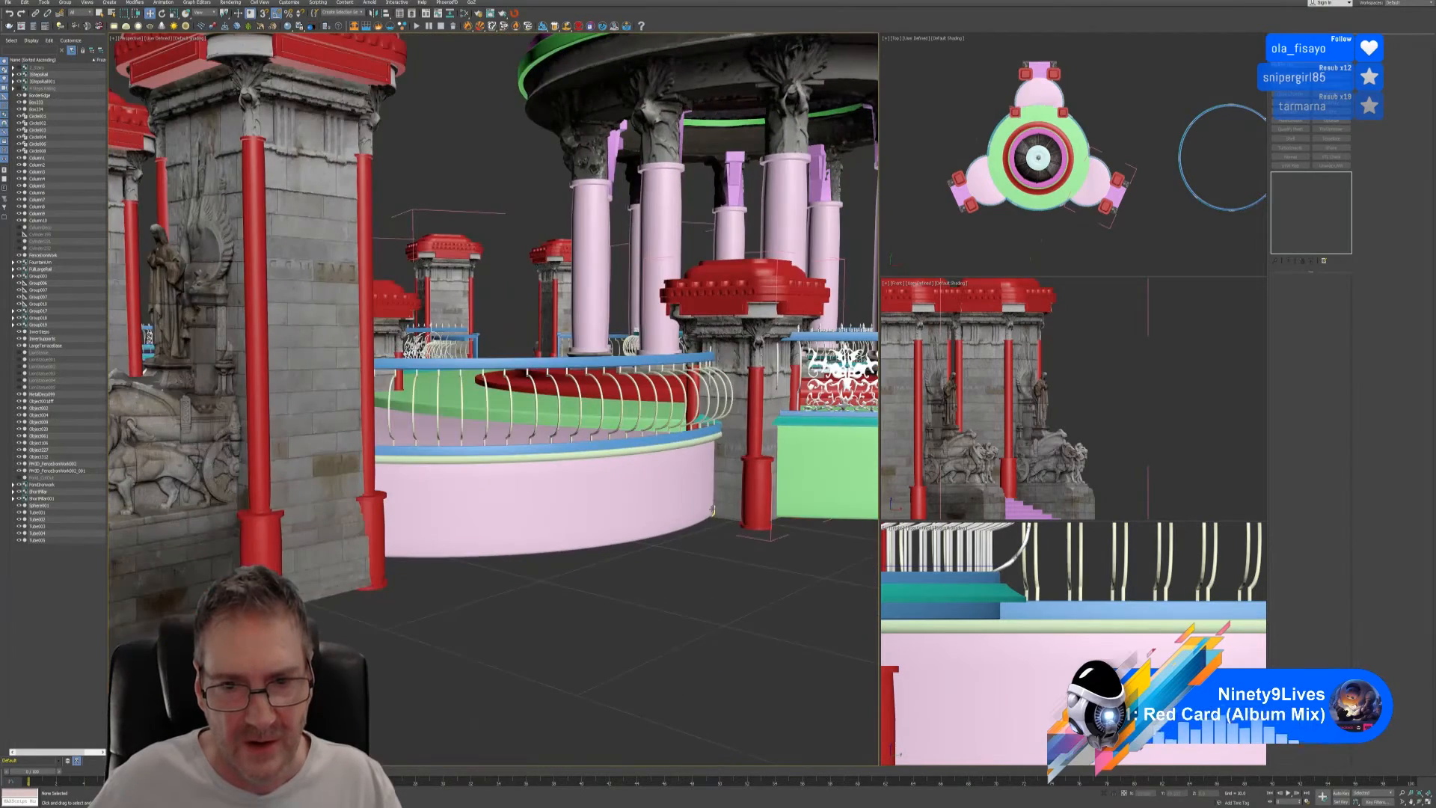
alt+middle_drag(711, 511, 679, 527)
click(634, 314)
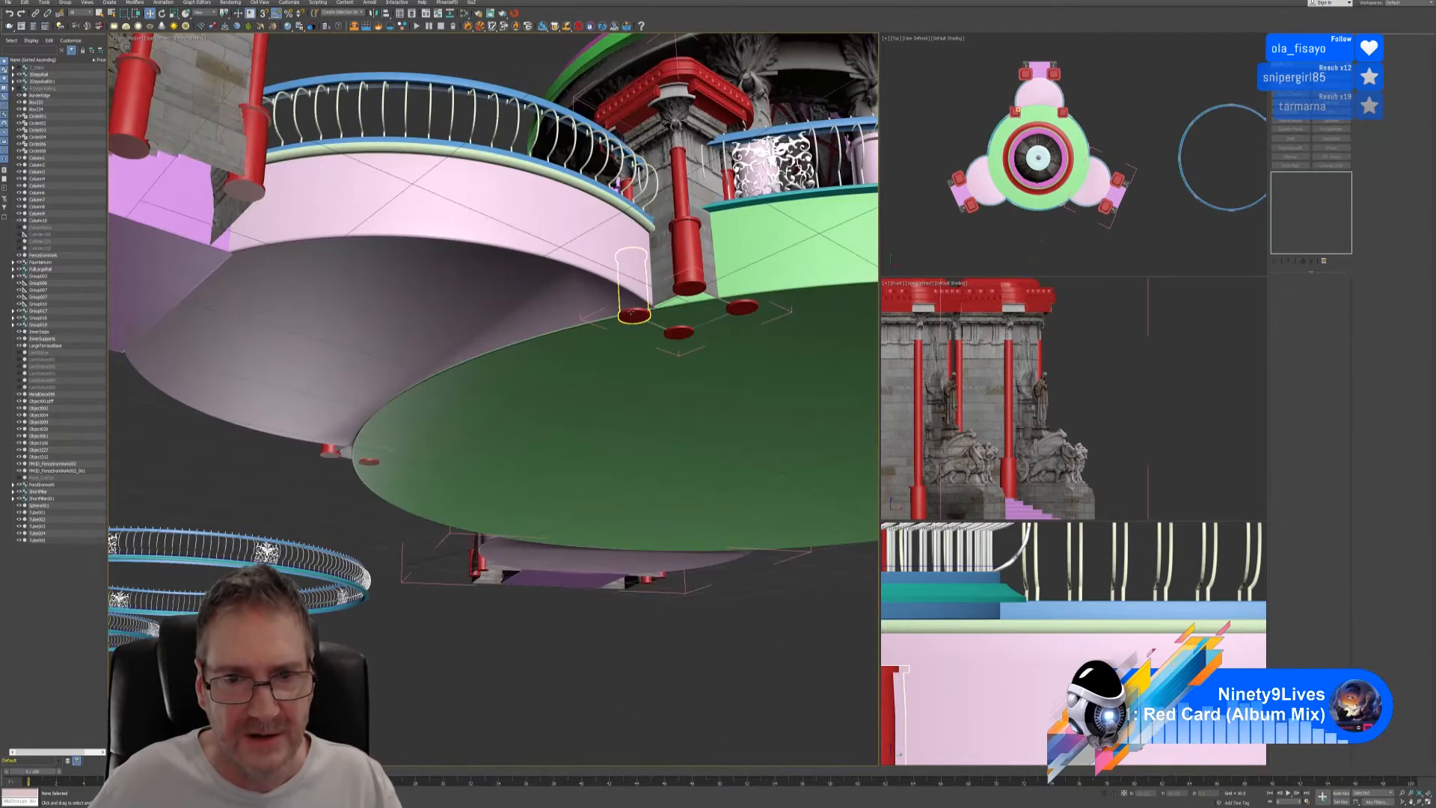
ctrl+click(678, 331)
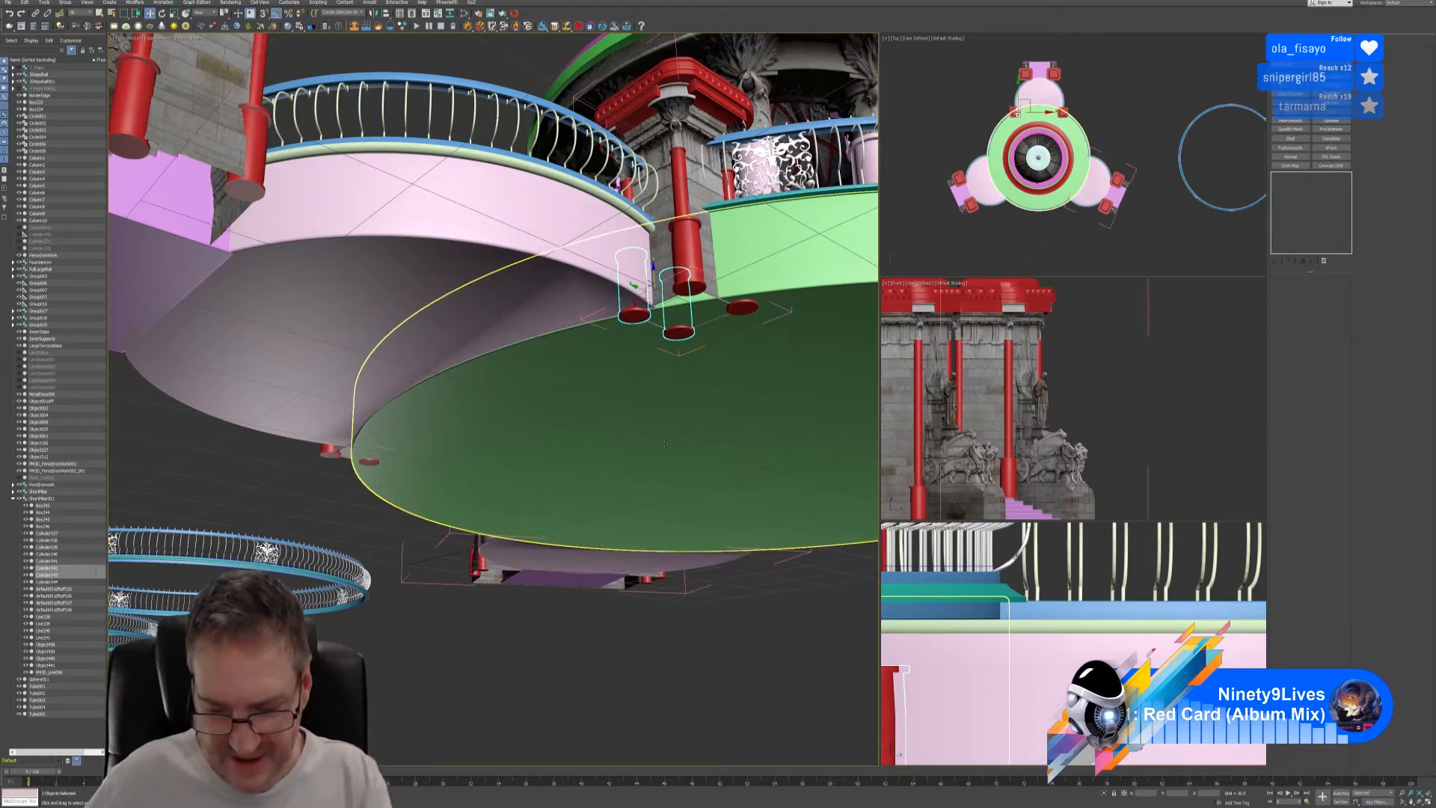
key(Delete)
- Clone the top ring of the second short pillar's red corner column as an element at its foot beside the pink terrace
alt+middle_drag(670, 425, 756, 490)
scroll(825, 359, up, 5)
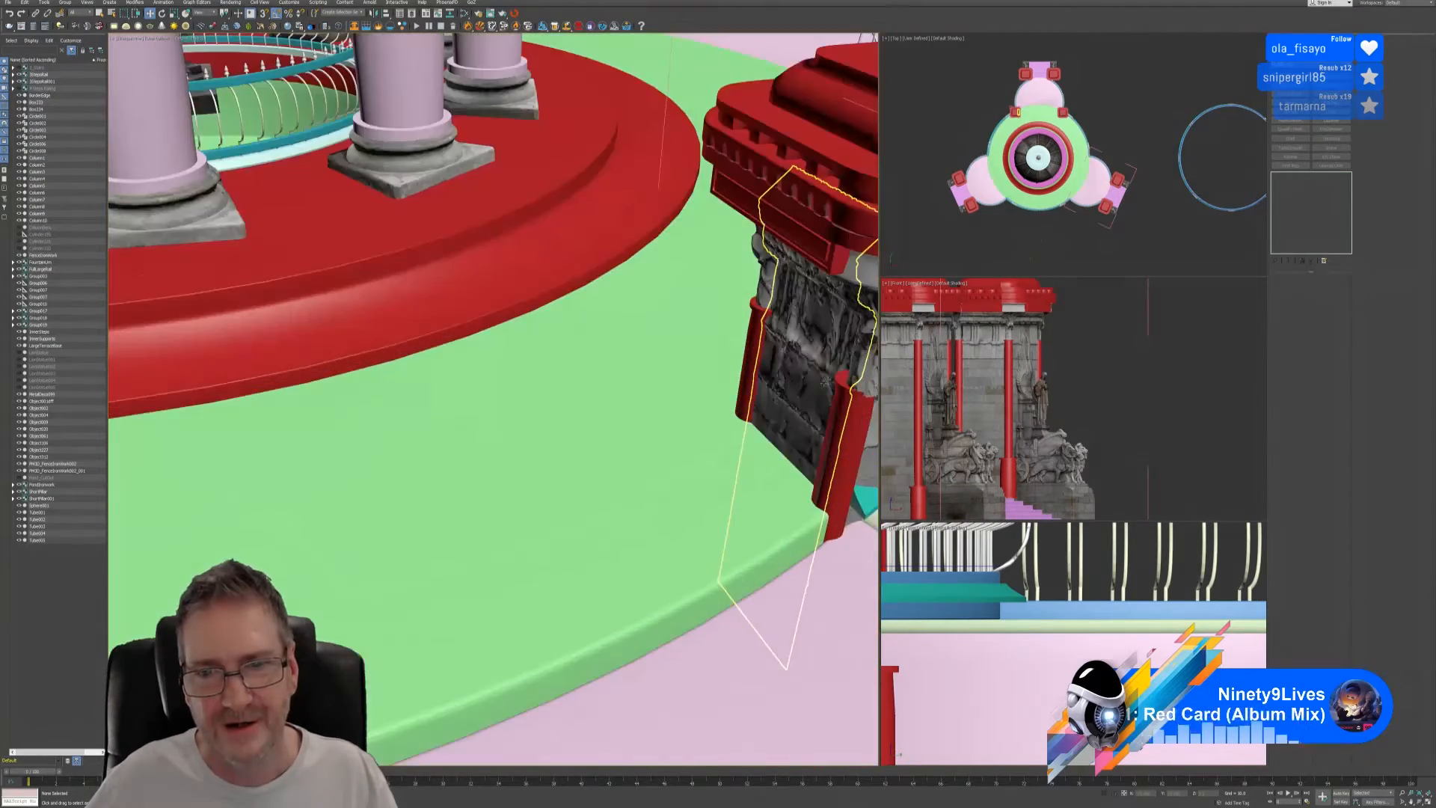
middle_drag(825, 359, 650, 286)
alt+middle_drag(722, 317, 656, 283)
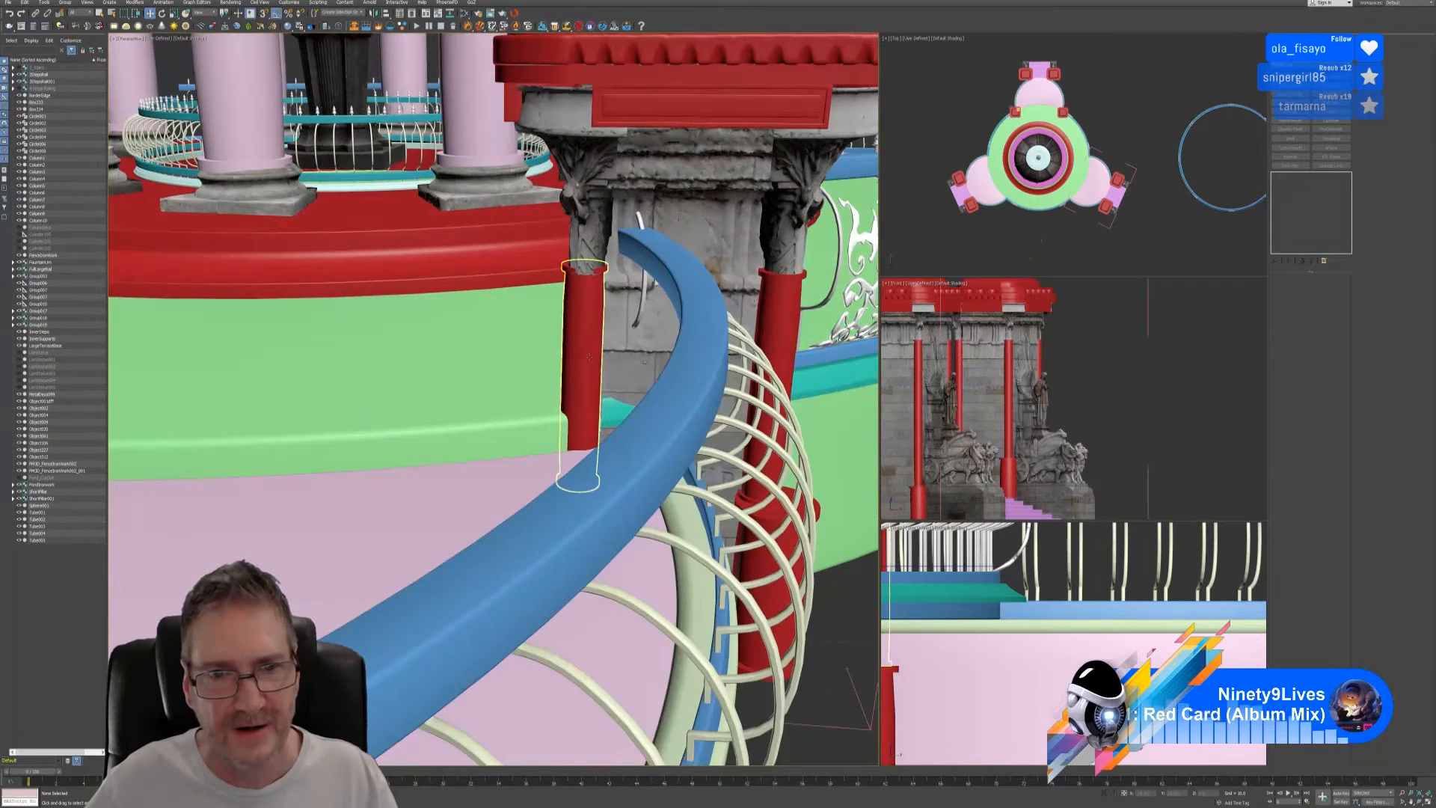
click(578, 330)
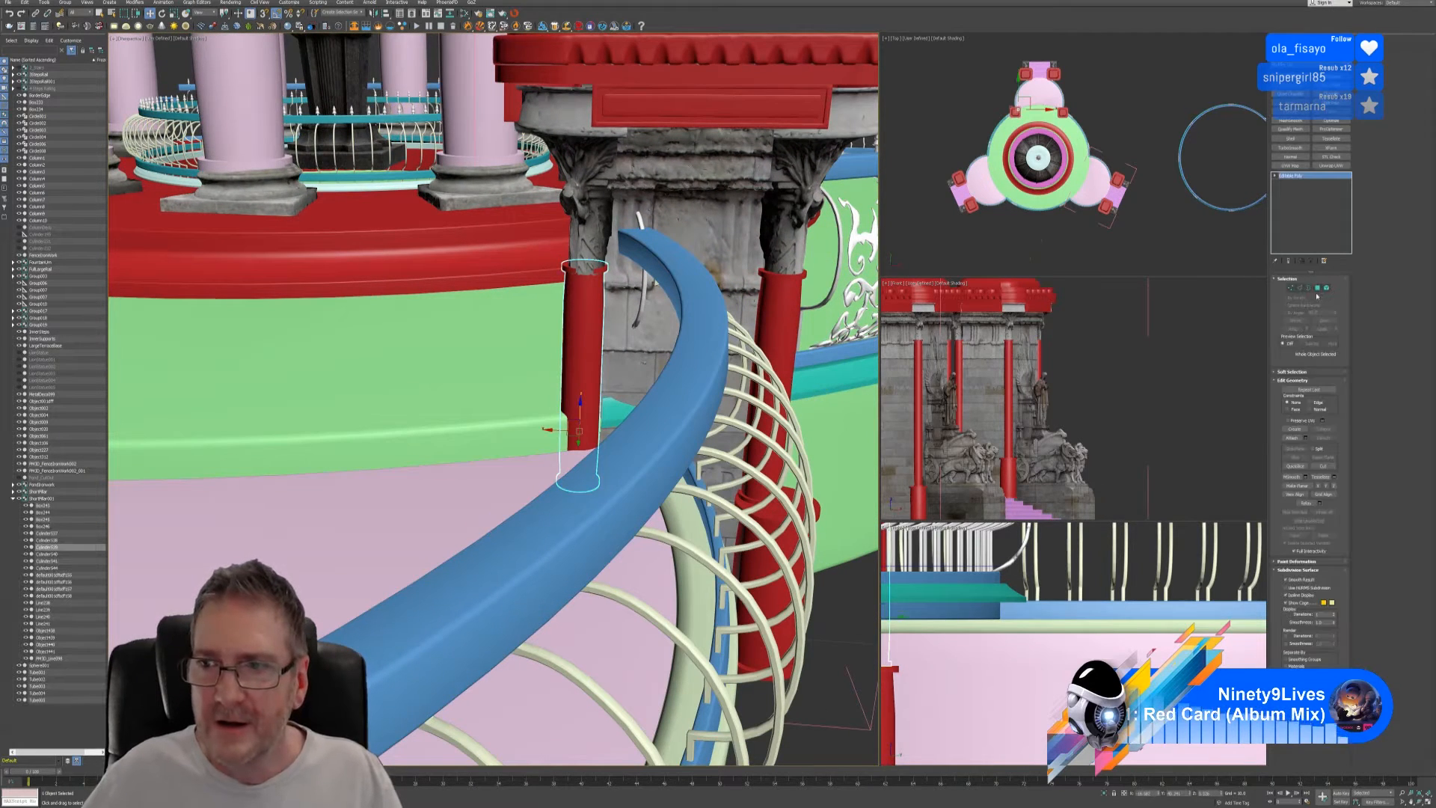
click(1328, 289)
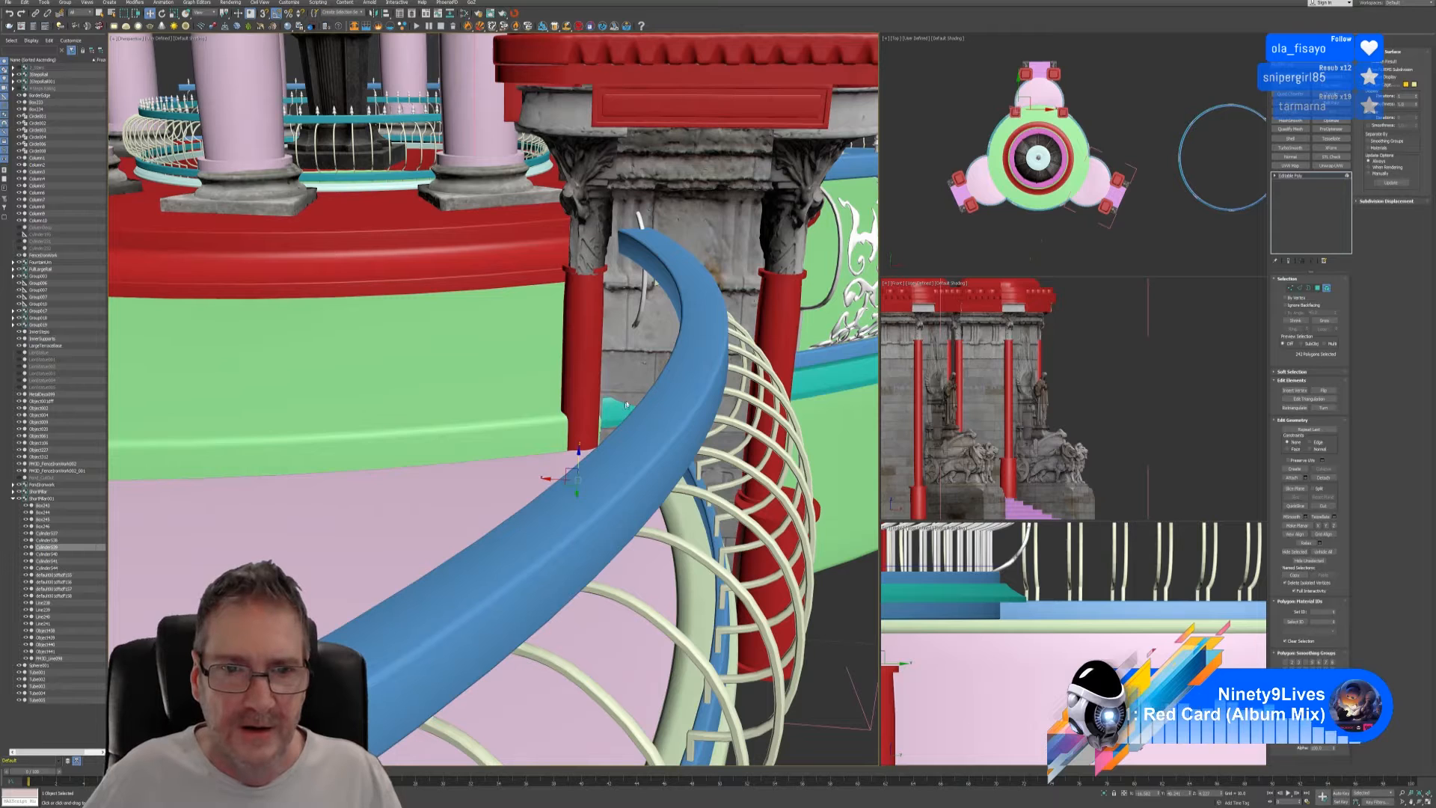
click(1327, 289)
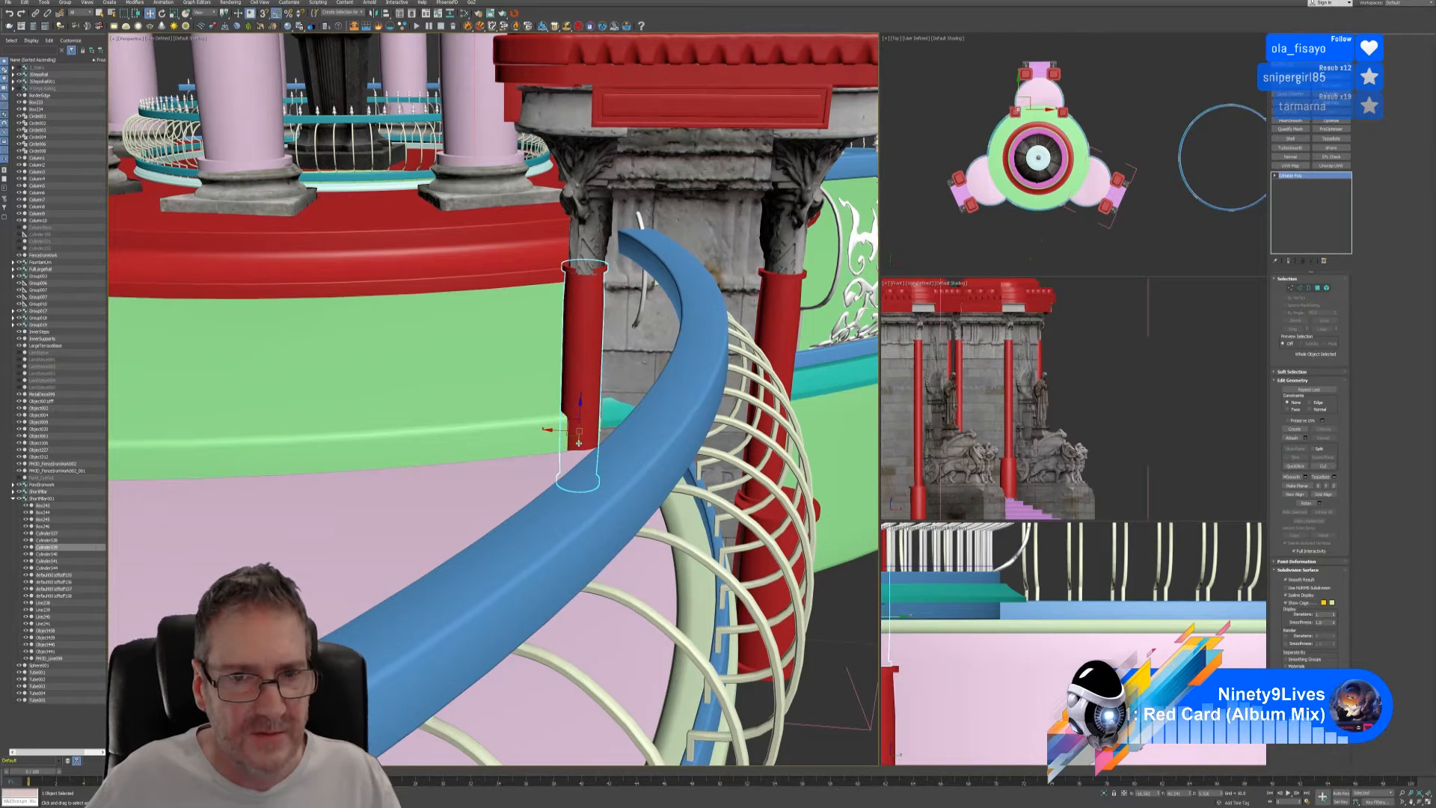
drag(578, 443, 577, 445)
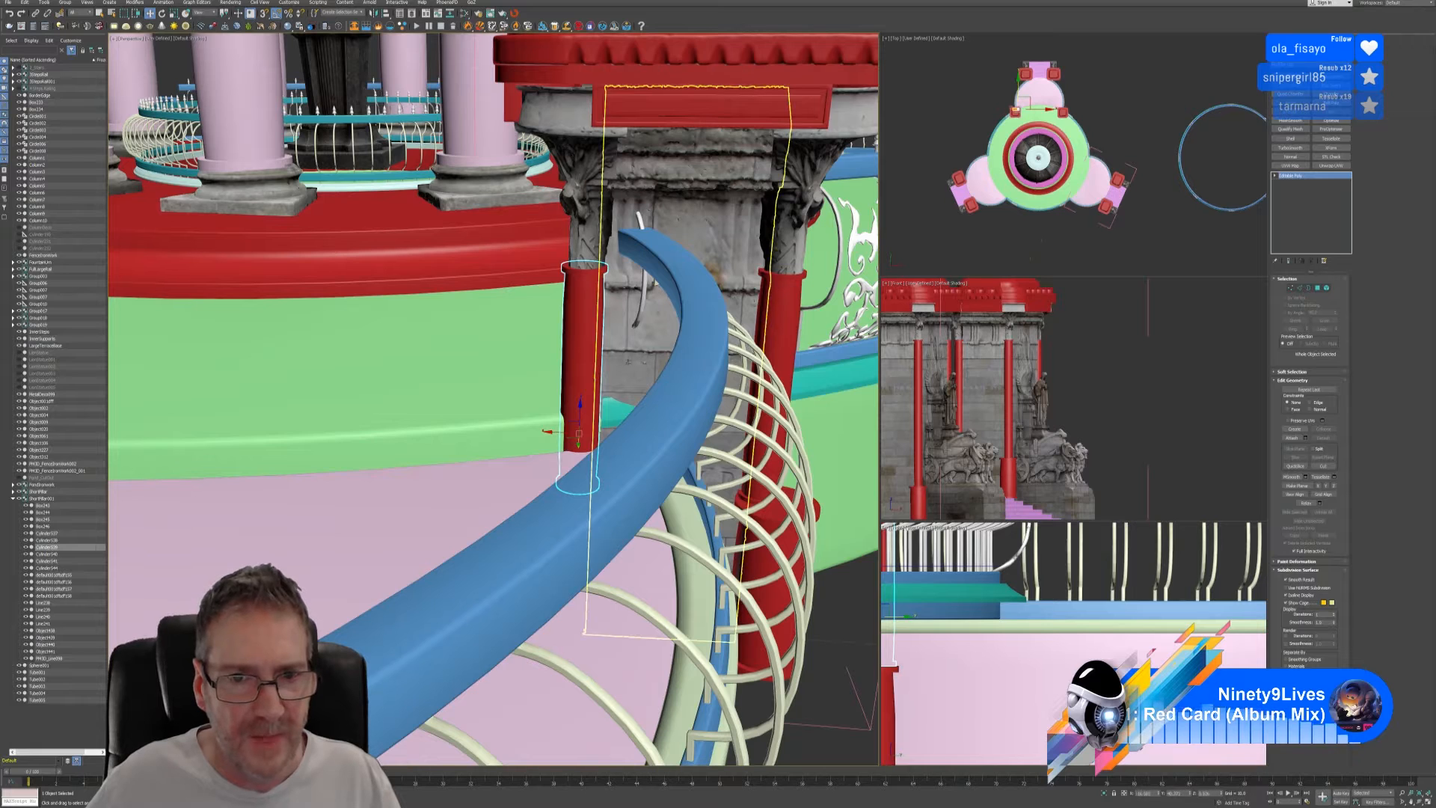
click(1326, 289)
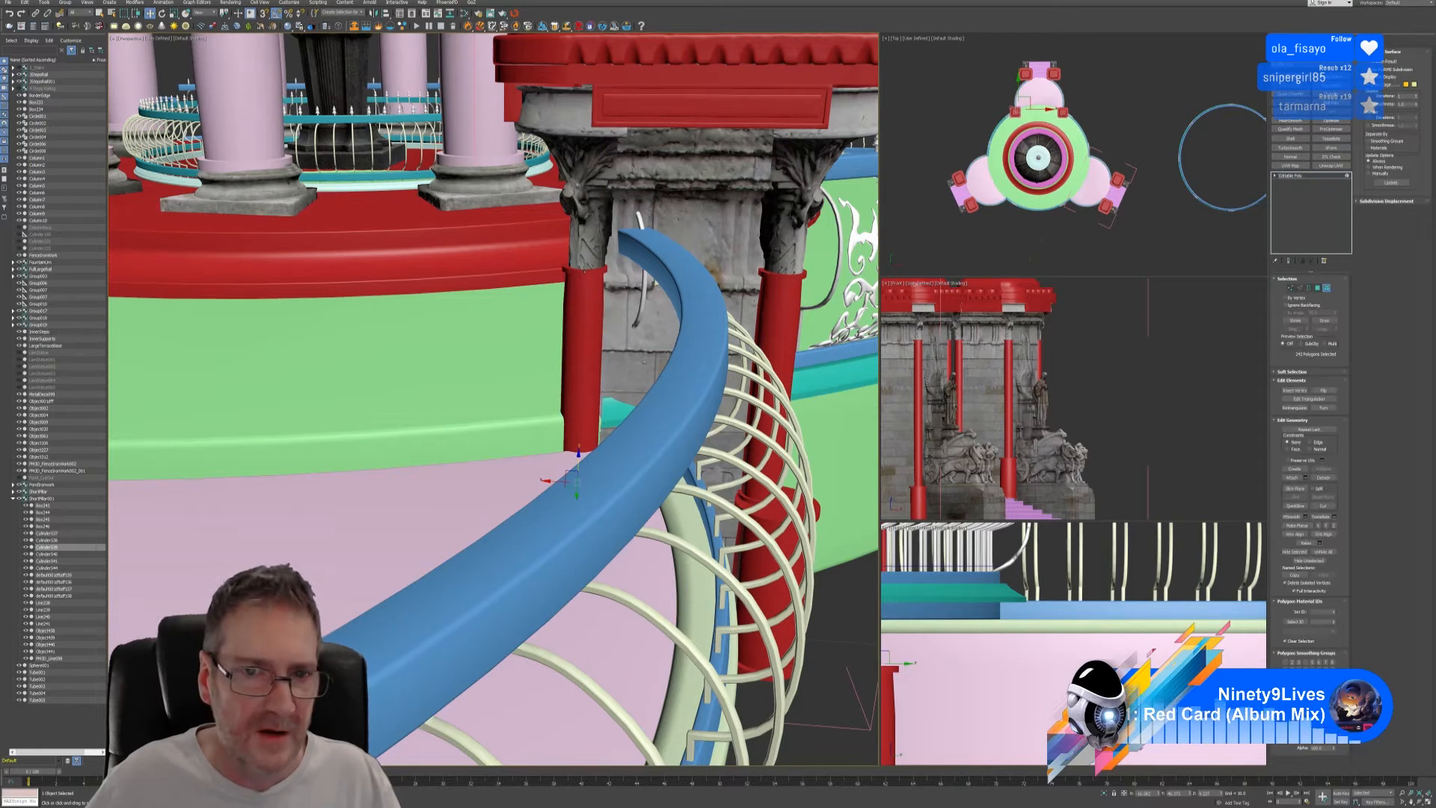
click(583, 271)
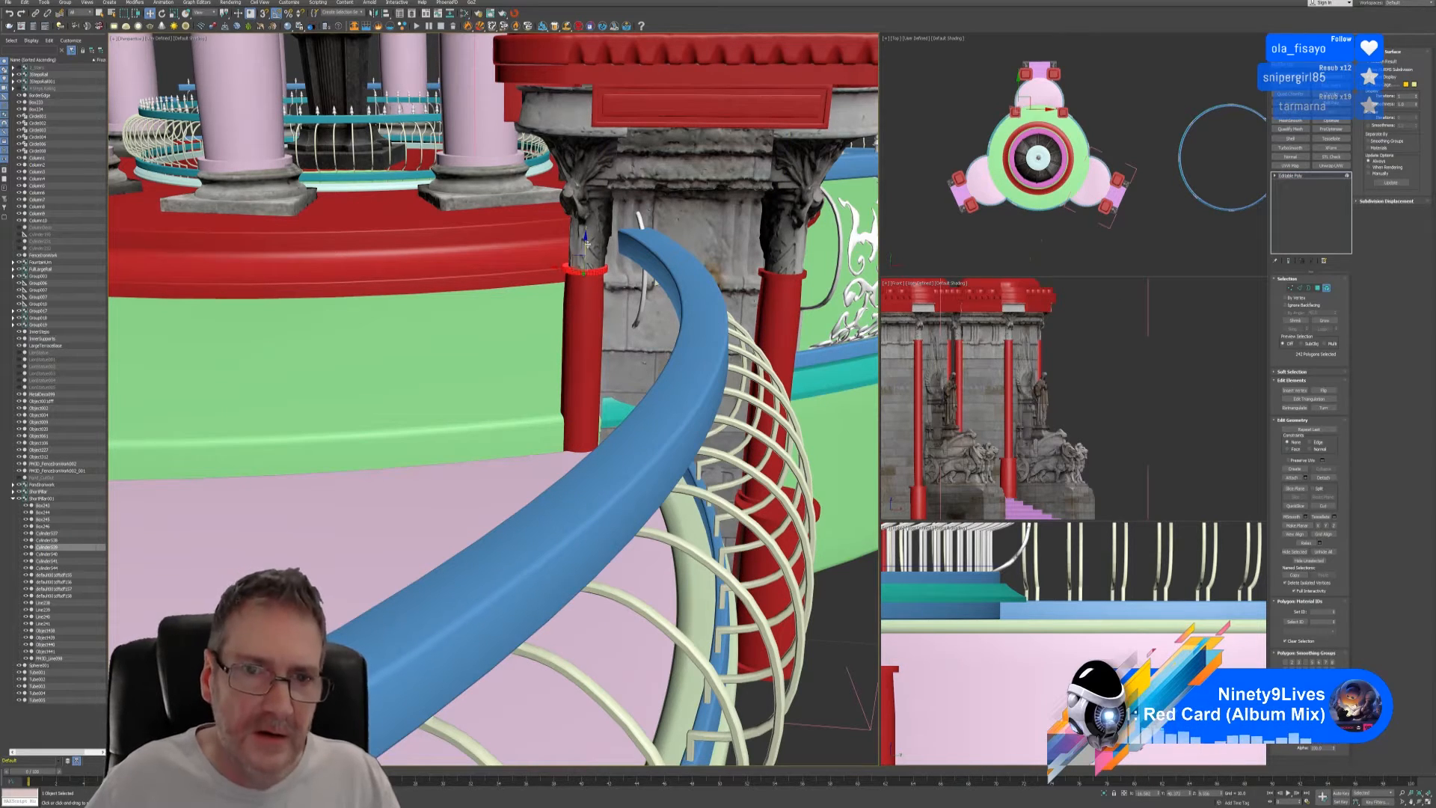
drag(584, 271, 588, 417)
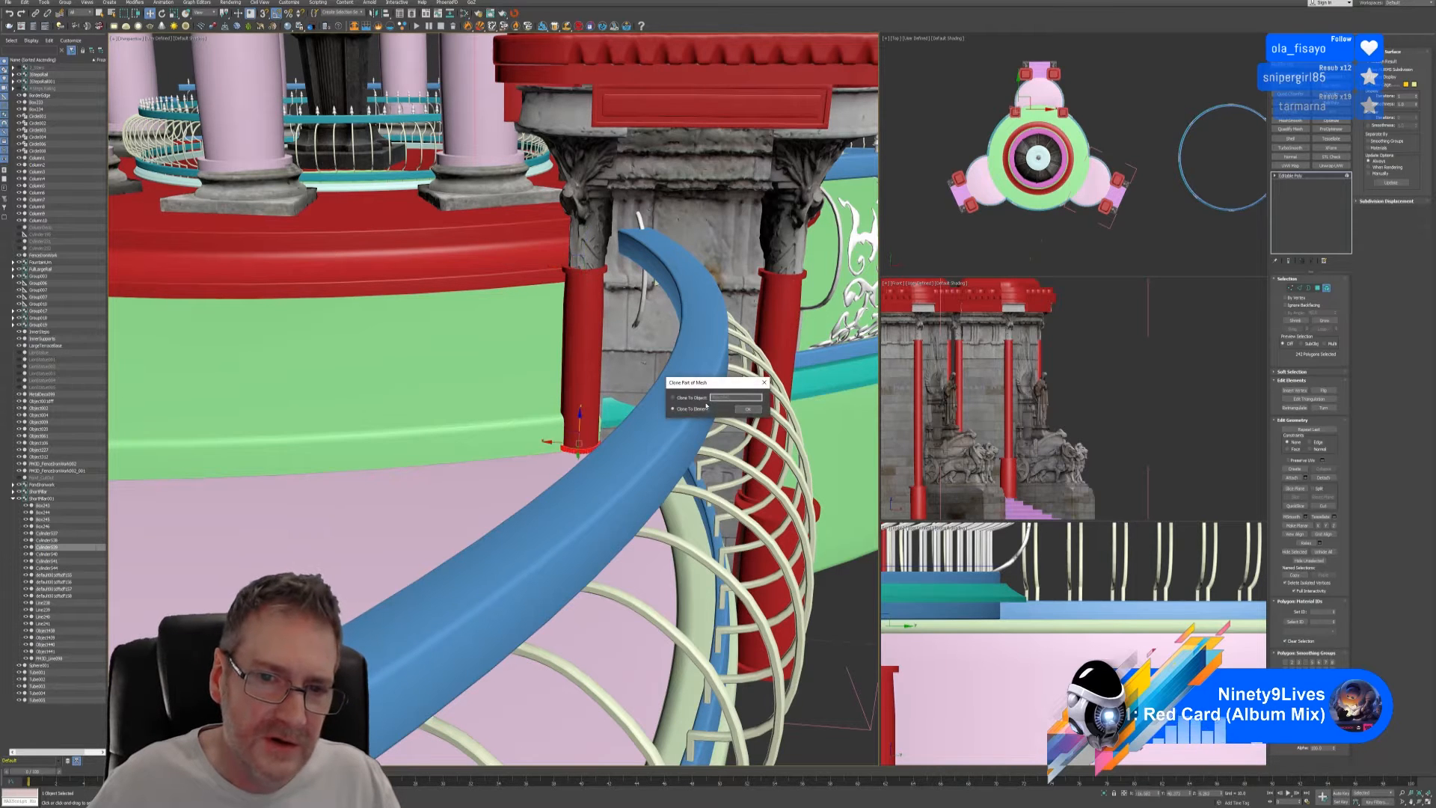
click(748, 411)
- Clone the top ring of the adjacent red corner column as an element at its foot on the green platform
mouse_move(736, 378)
alt+middle_down()
mouse_move(690, 413)
mouse_move(725, 385)
alt+middle_up()
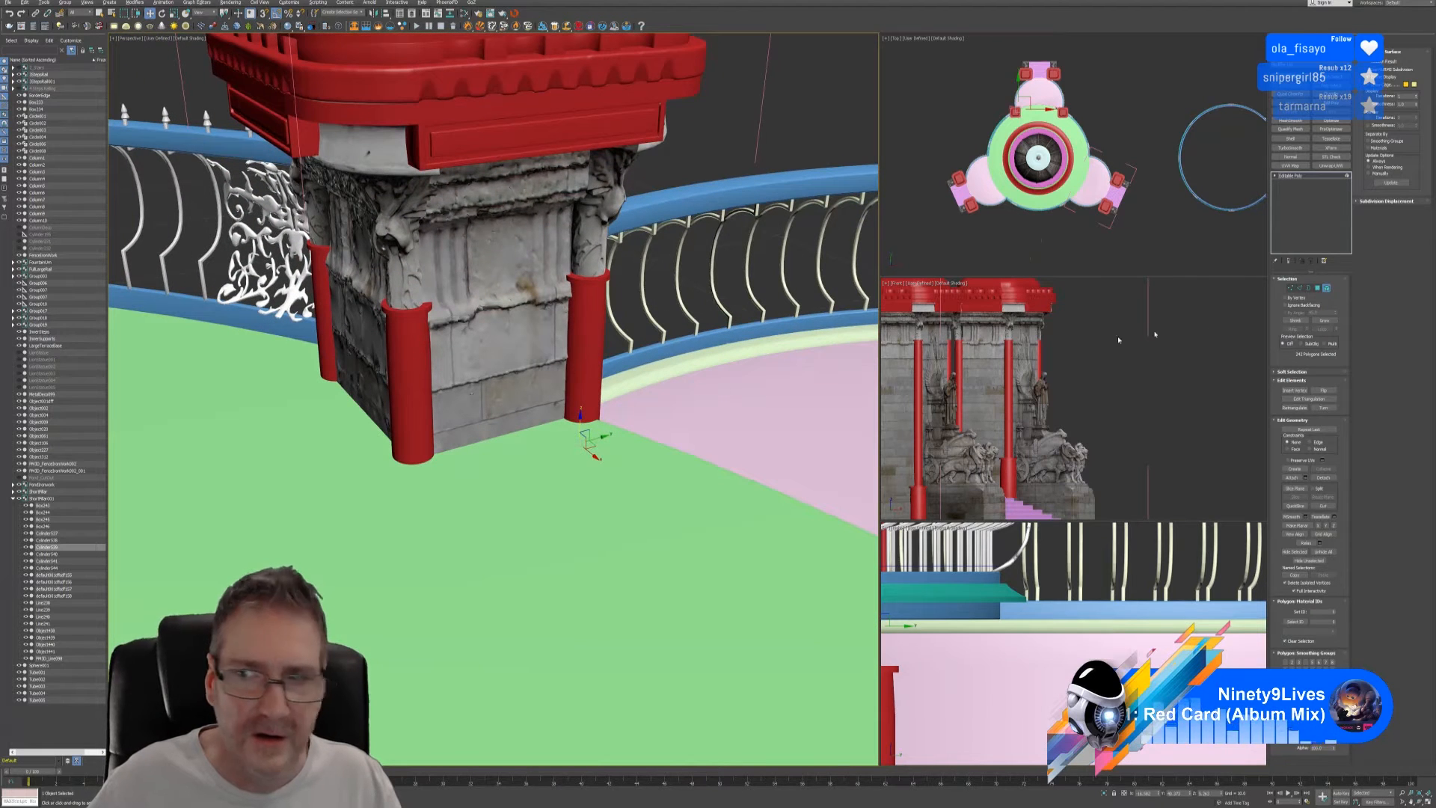
click(1293, 289)
scroll(468, 374, down, 3)
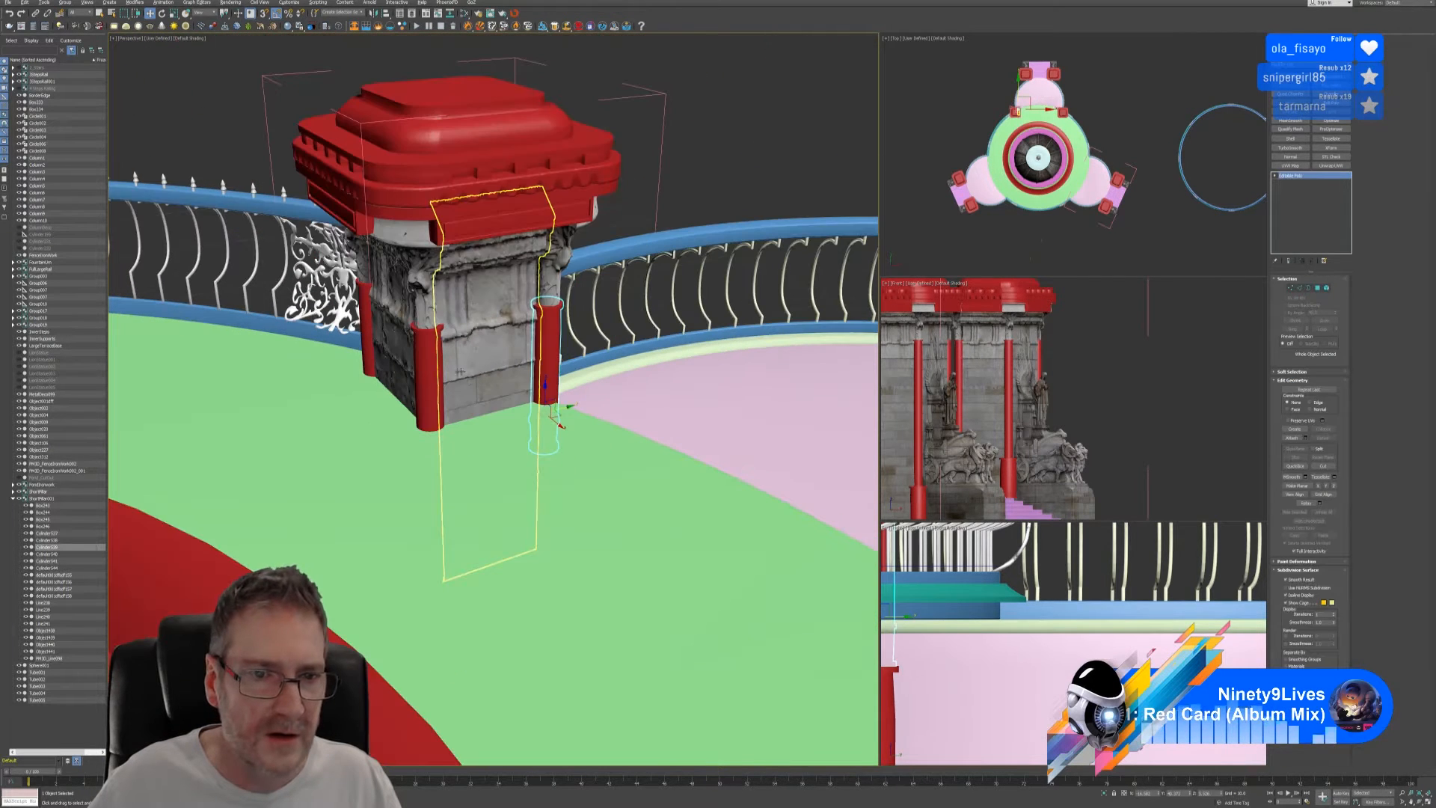
click(425, 357)
key(5)
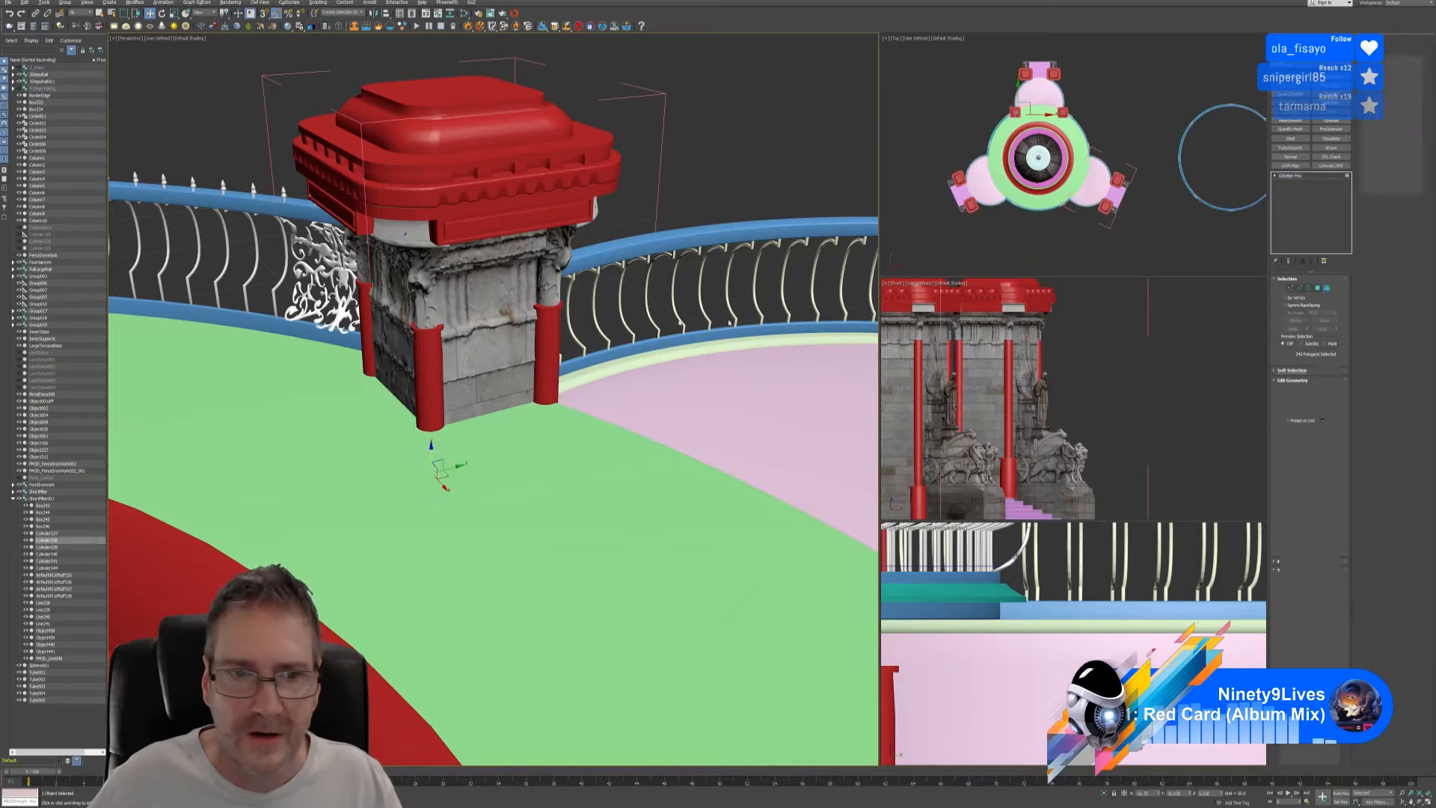
click(435, 332)
mouse_move(435, 332)
mouse_down()
mouse_move(440, 419)
mouse_move(458, 396)
mouse_up()
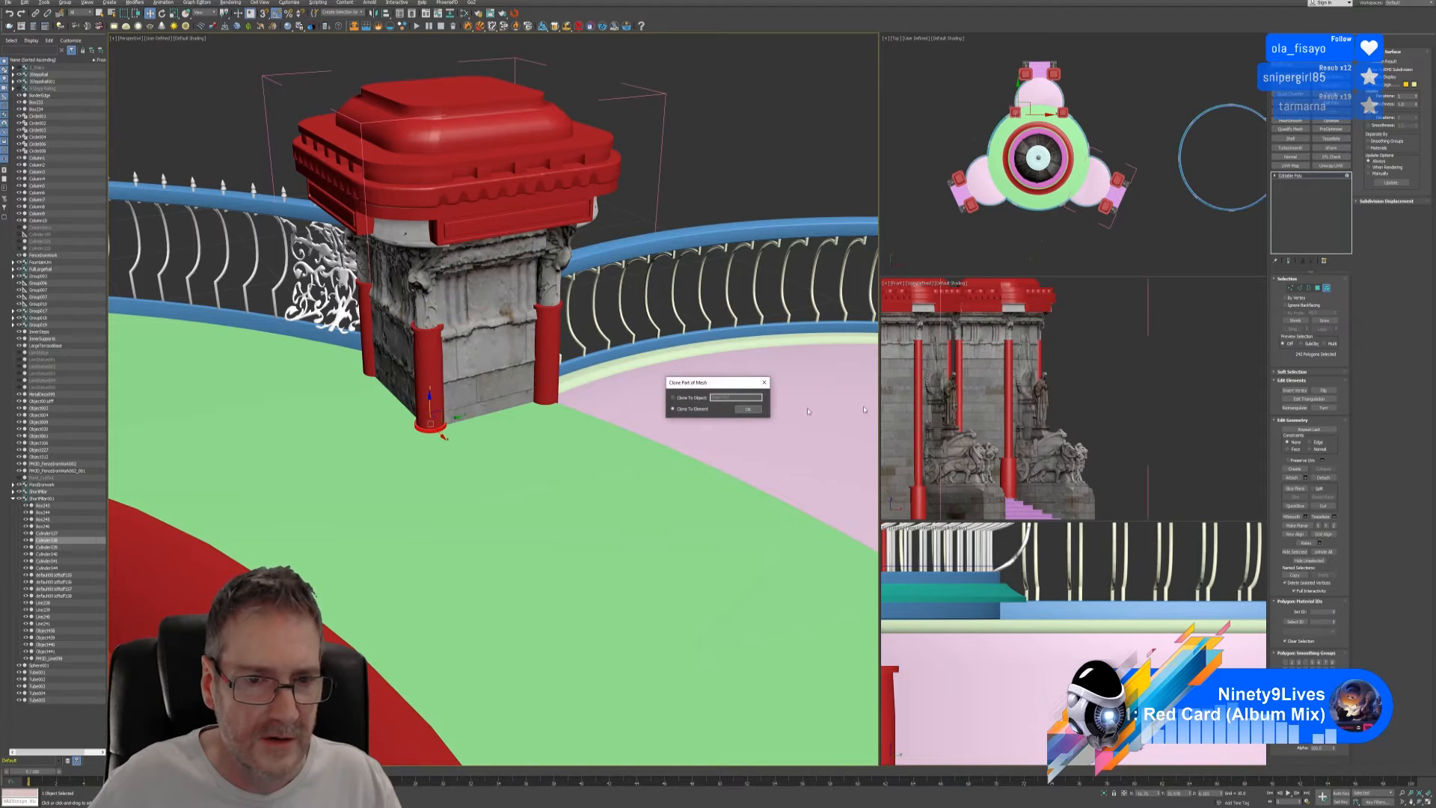
click(754, 410)
- Finish element editing on the red column, close the second short pillar's group and clear the selection
alt+middle_drag(337, 294, 513, 331)
scroll(518, 340, down, 5)
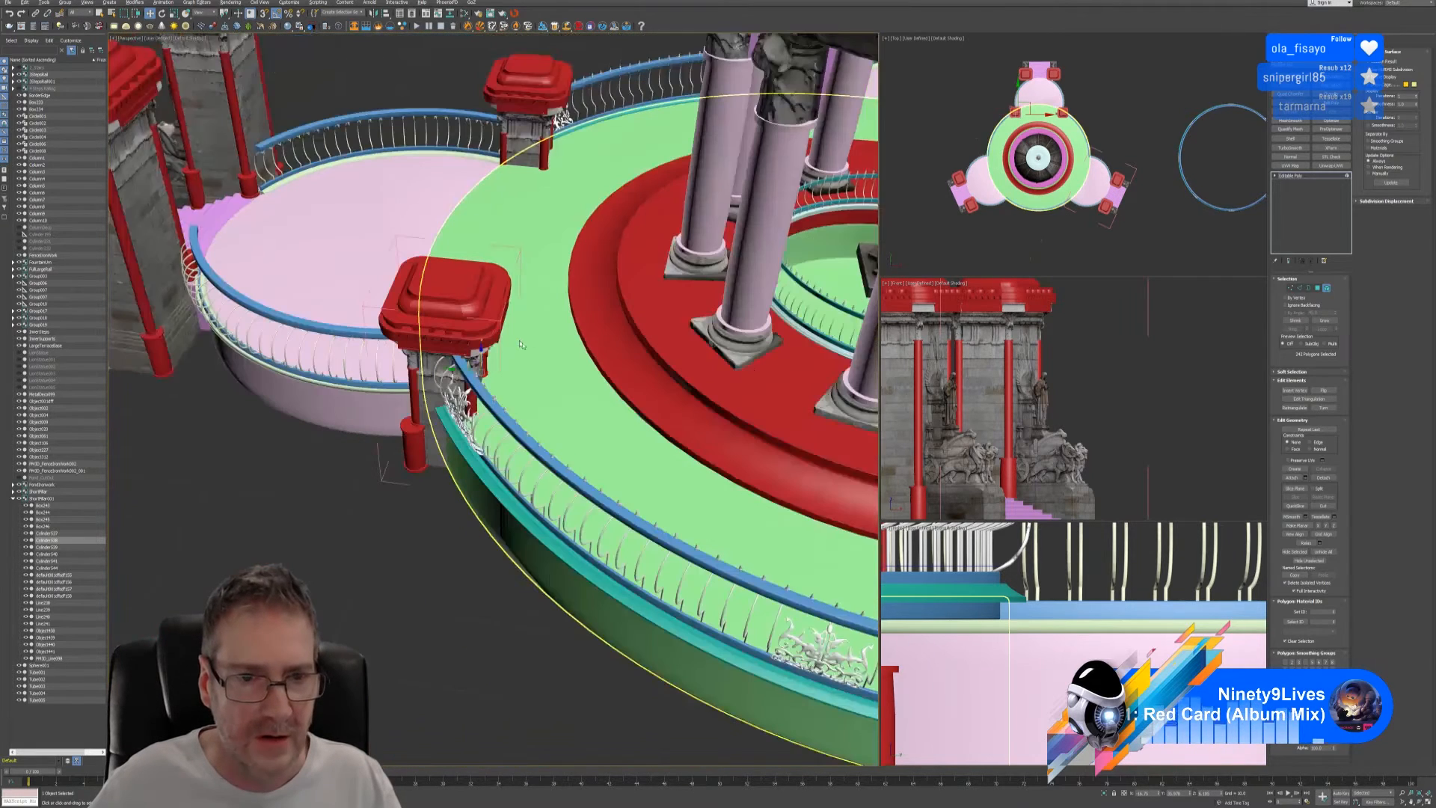
click(1327, 290)
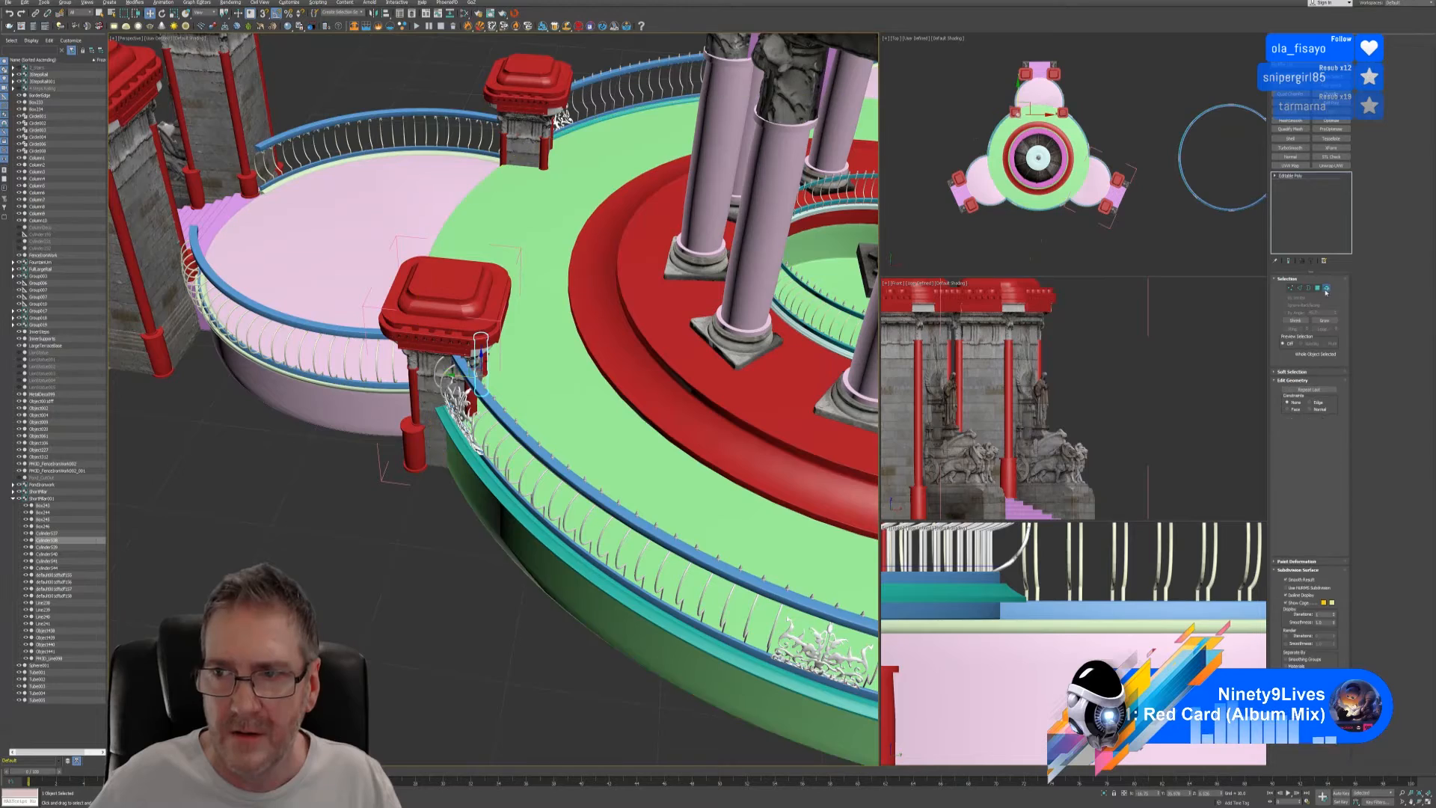
alt+middle_drag(398, 572, 448, 558)
scroll(478, 536, down, 5)
click(524, 608)
mouse_move(528, 587)
alt+middle_down()
mouse_move(604, 580)
mouse_move(579, 610)
mouse_move(513, 581)
alt+middle_up()
click(523, 394)
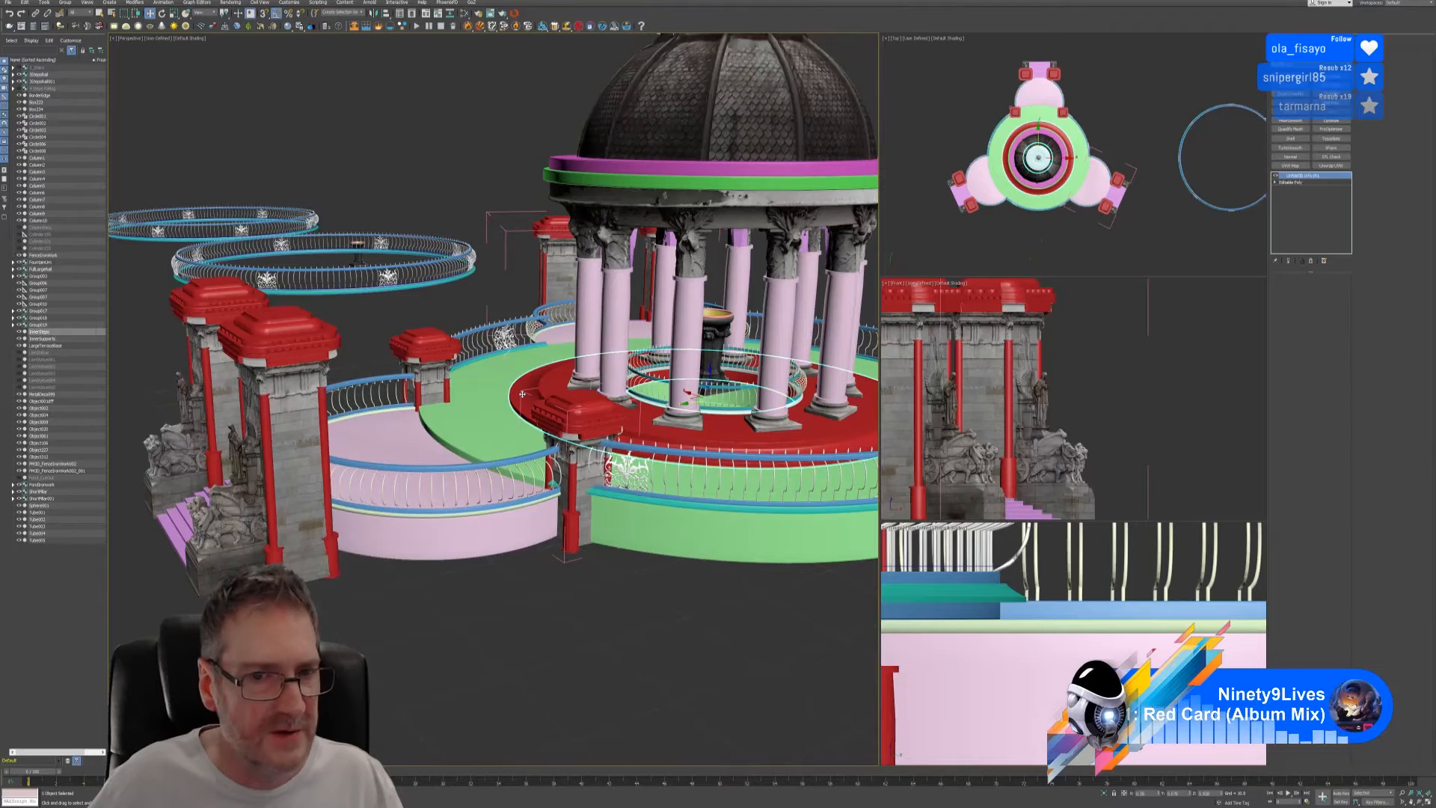
click(569, 500)
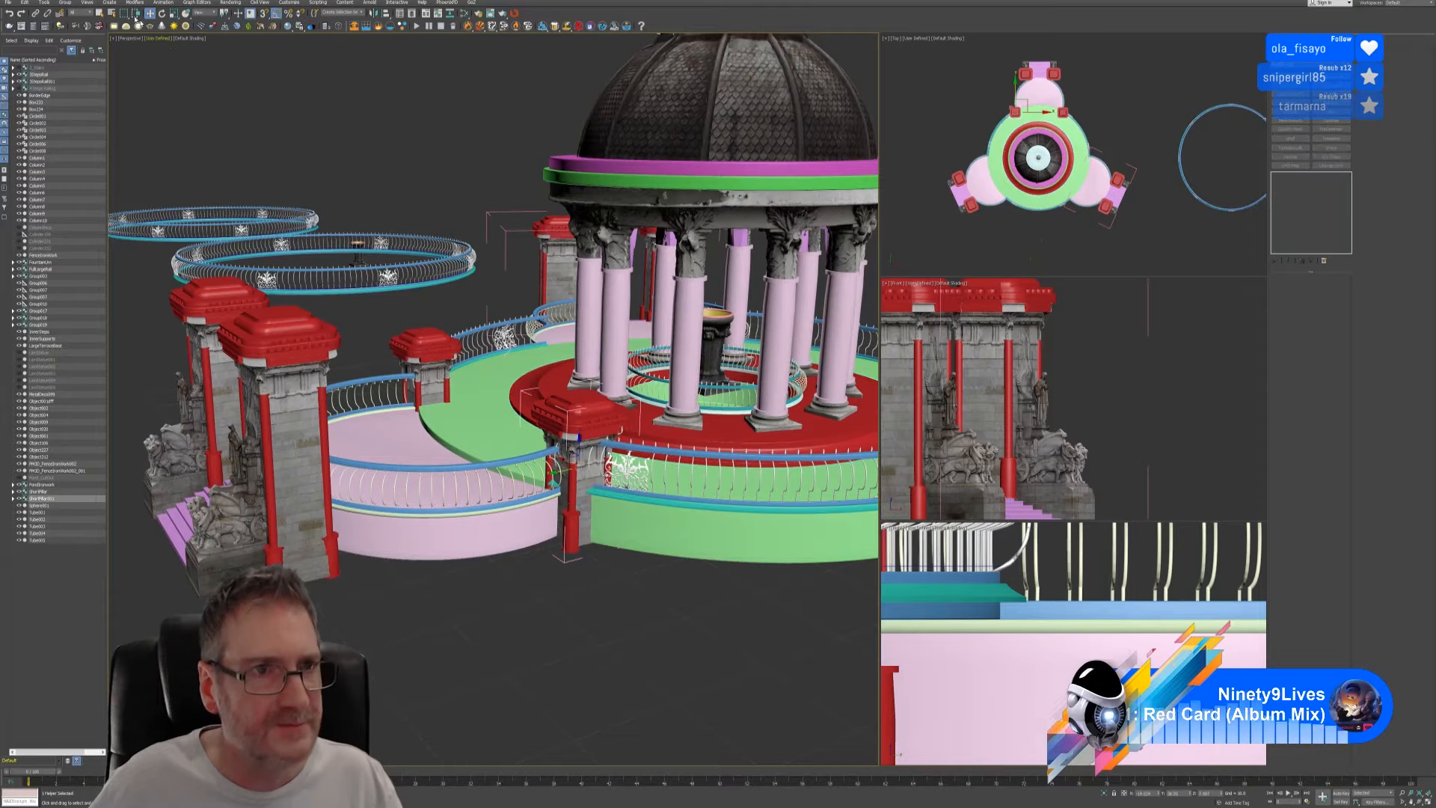
click(703, 642)
middle_drag(589, 641, 602, 643)
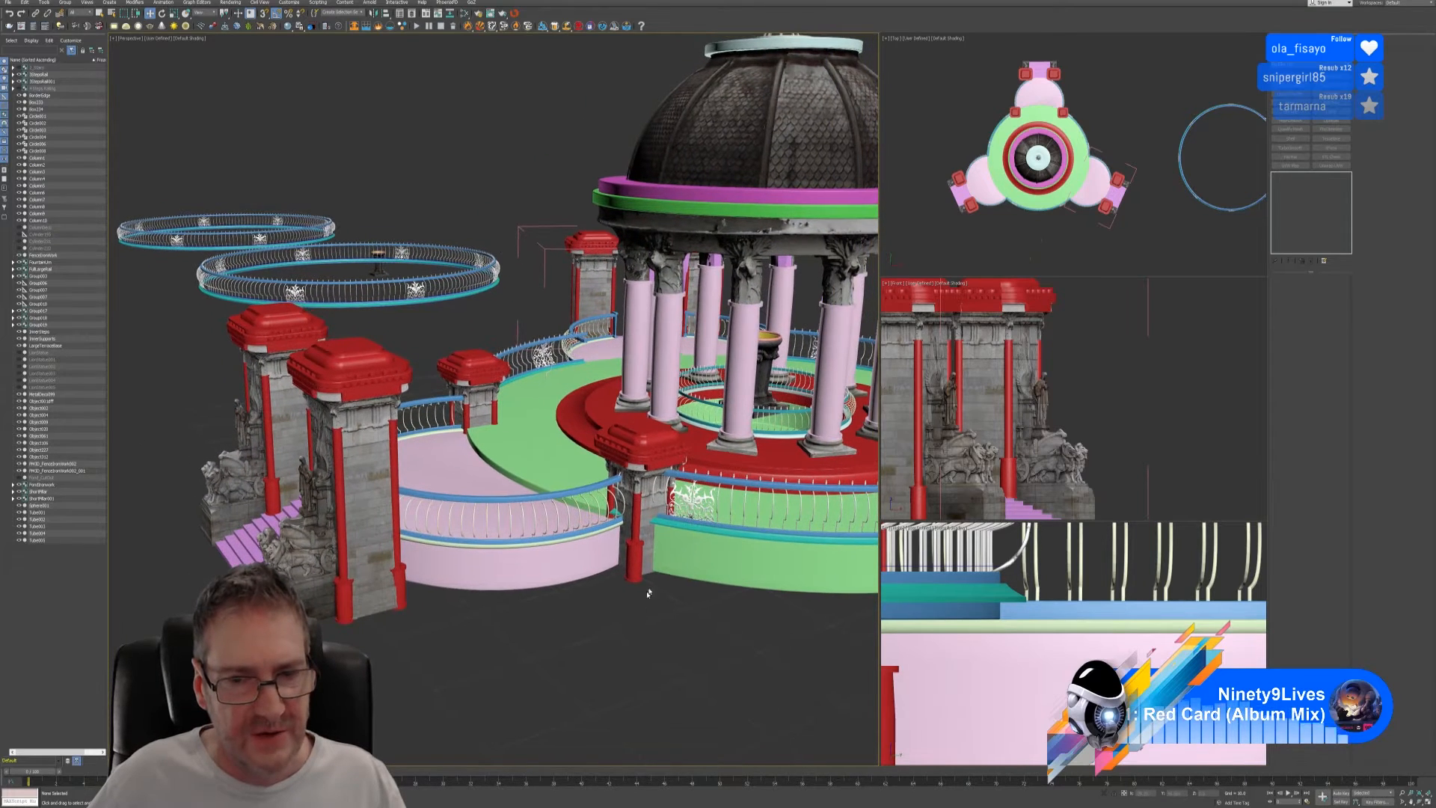
- Open the group of the ornamental railing around the green platform
scroll(667, 485, up, 5)
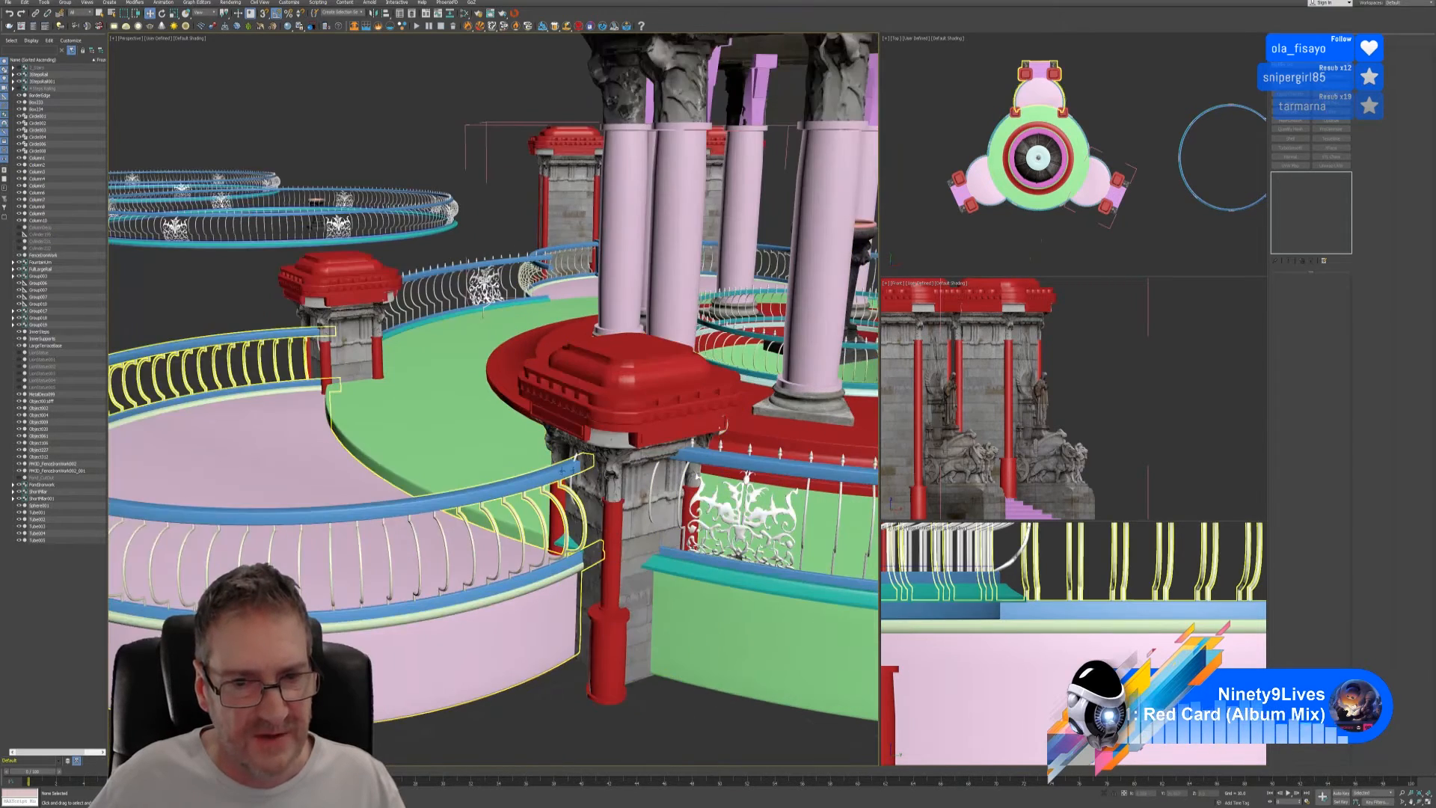
click(805, 496)
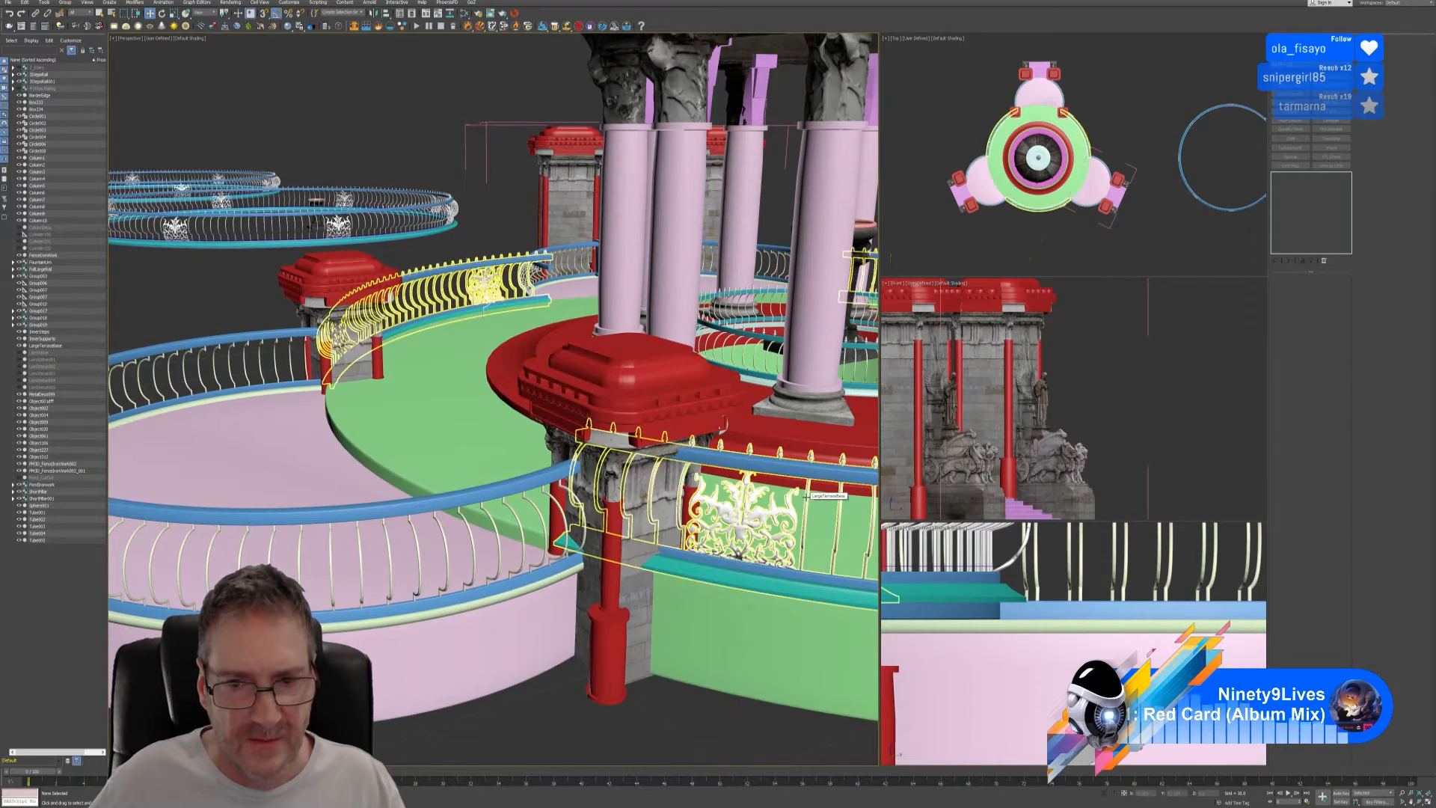
mouse_move(701, 511)
alt+middle_down()
mouse_move(746, 552)
mouse_move(721, 519)
alt+middle_up()
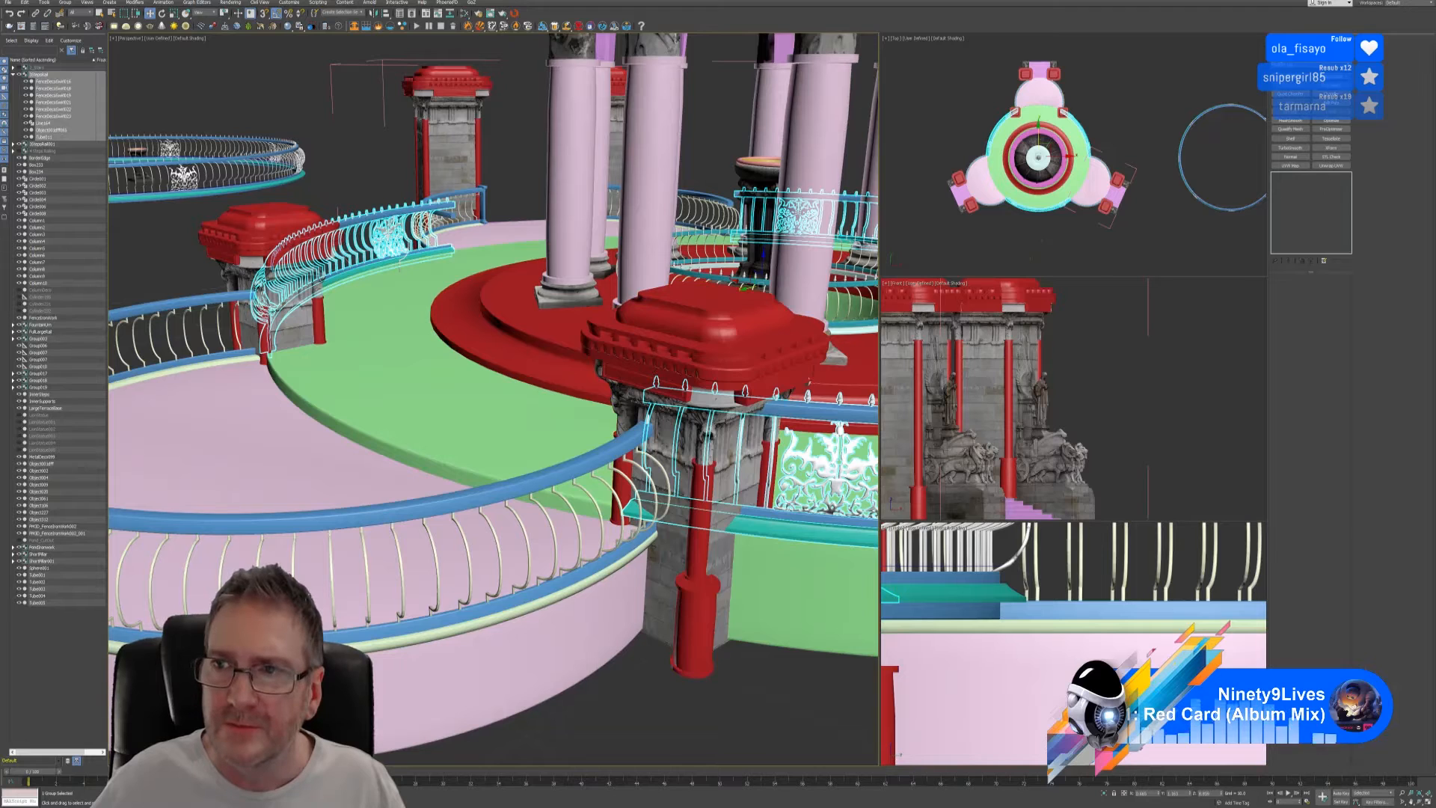
click(62, 4)
click(68, 34)
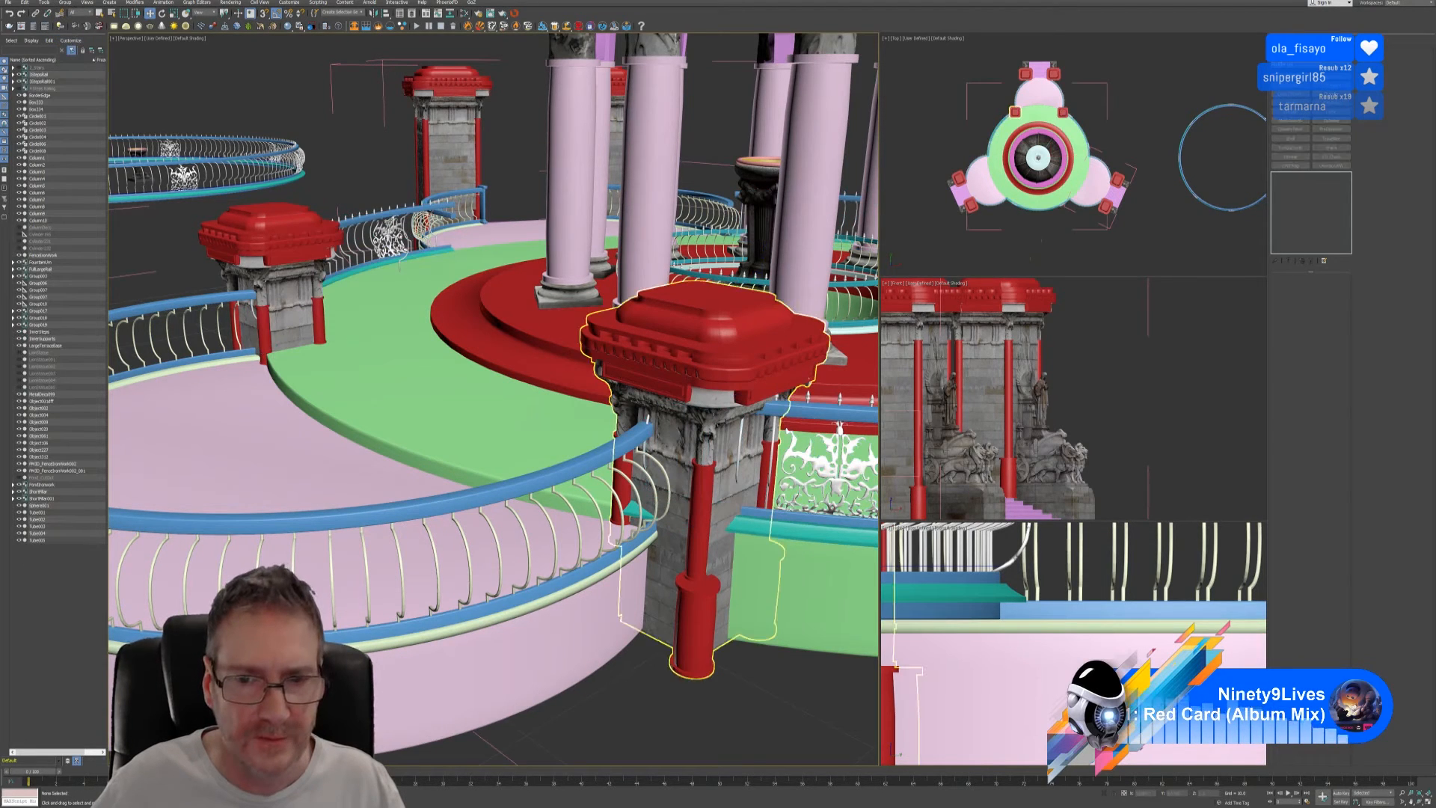
- Delete the baluster elements of the green platform's railing that run through the short pillar
click(739, 441)
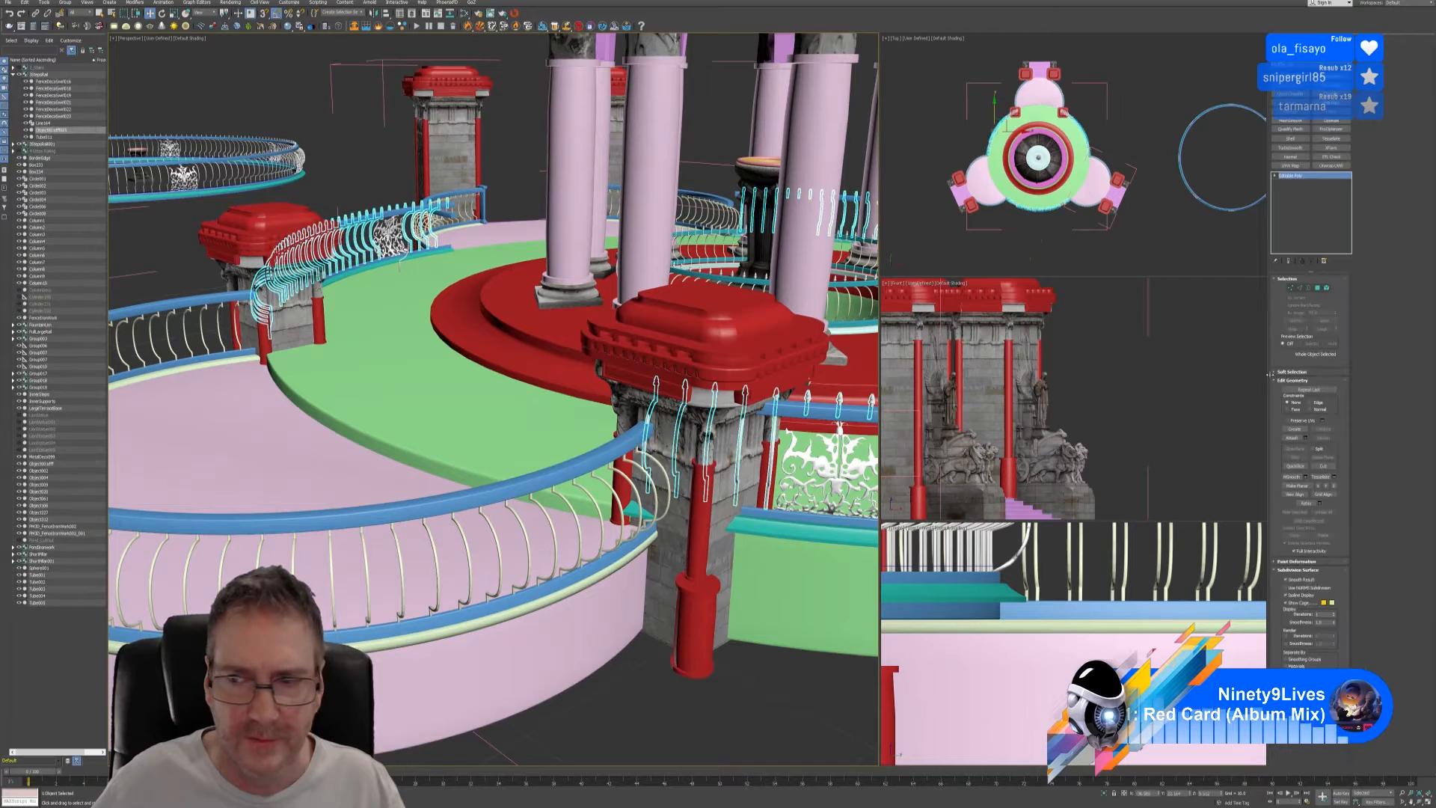
click(1323, 291)
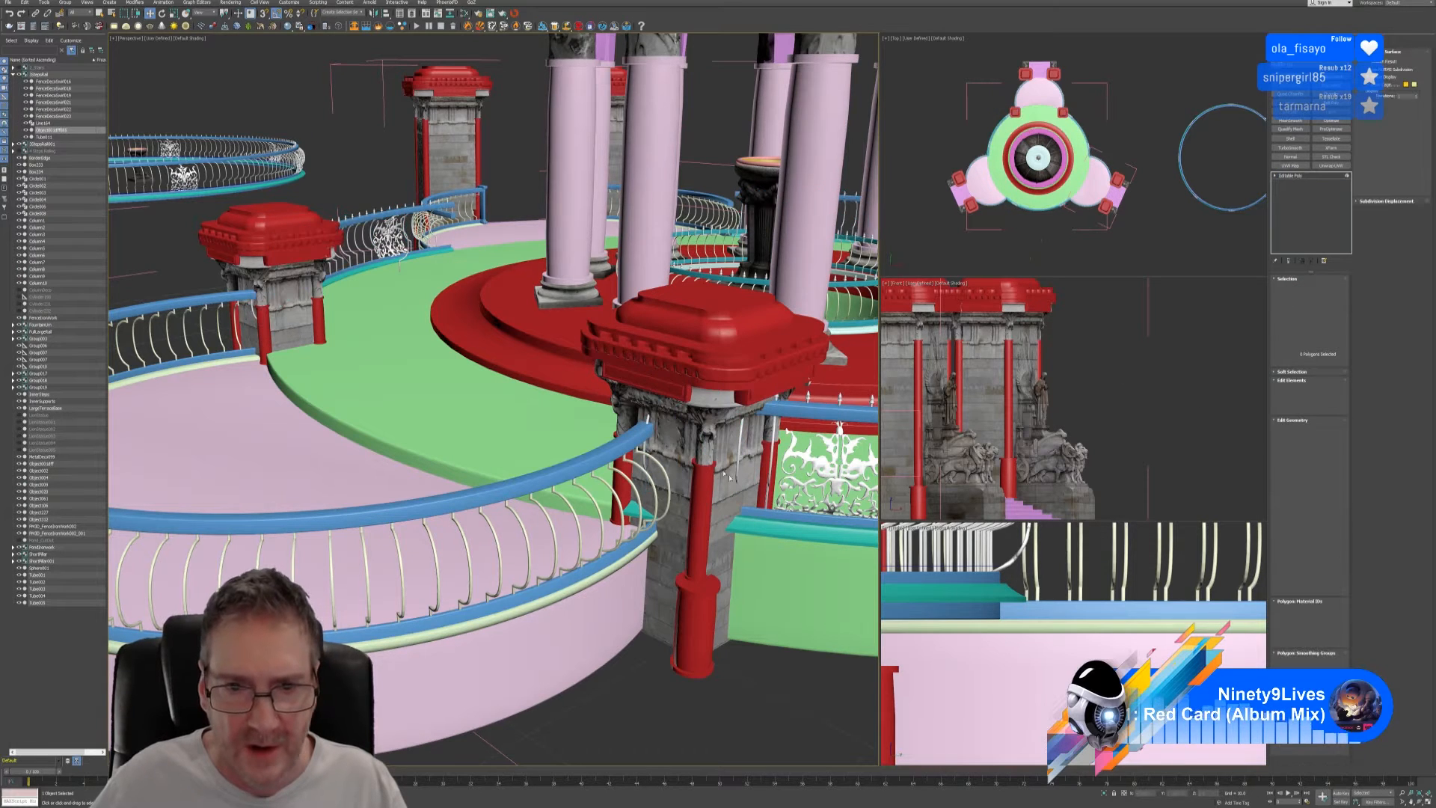
click(656, 461)
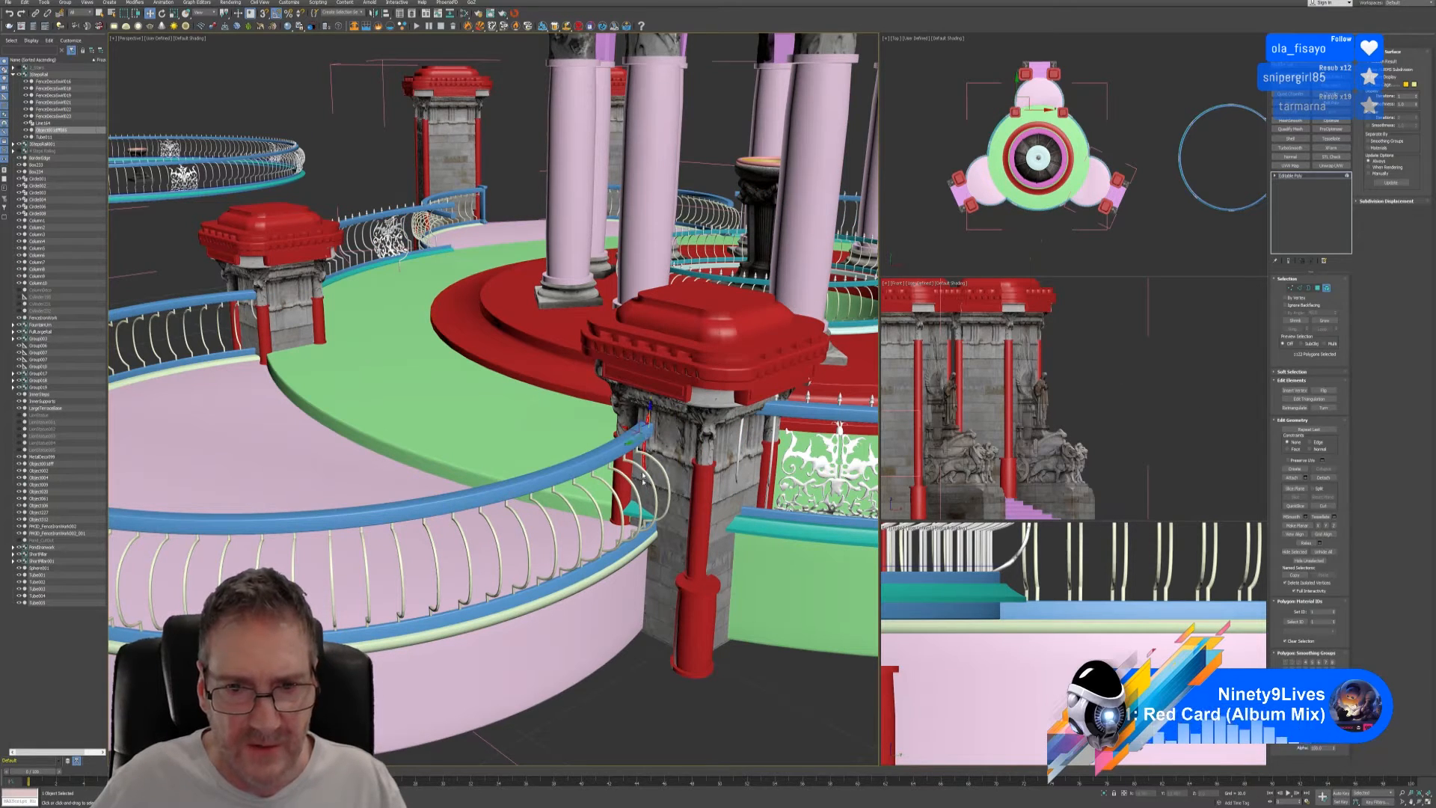
ctrl+click(751, 502)
middle_drag(801, 554, 702, 532)
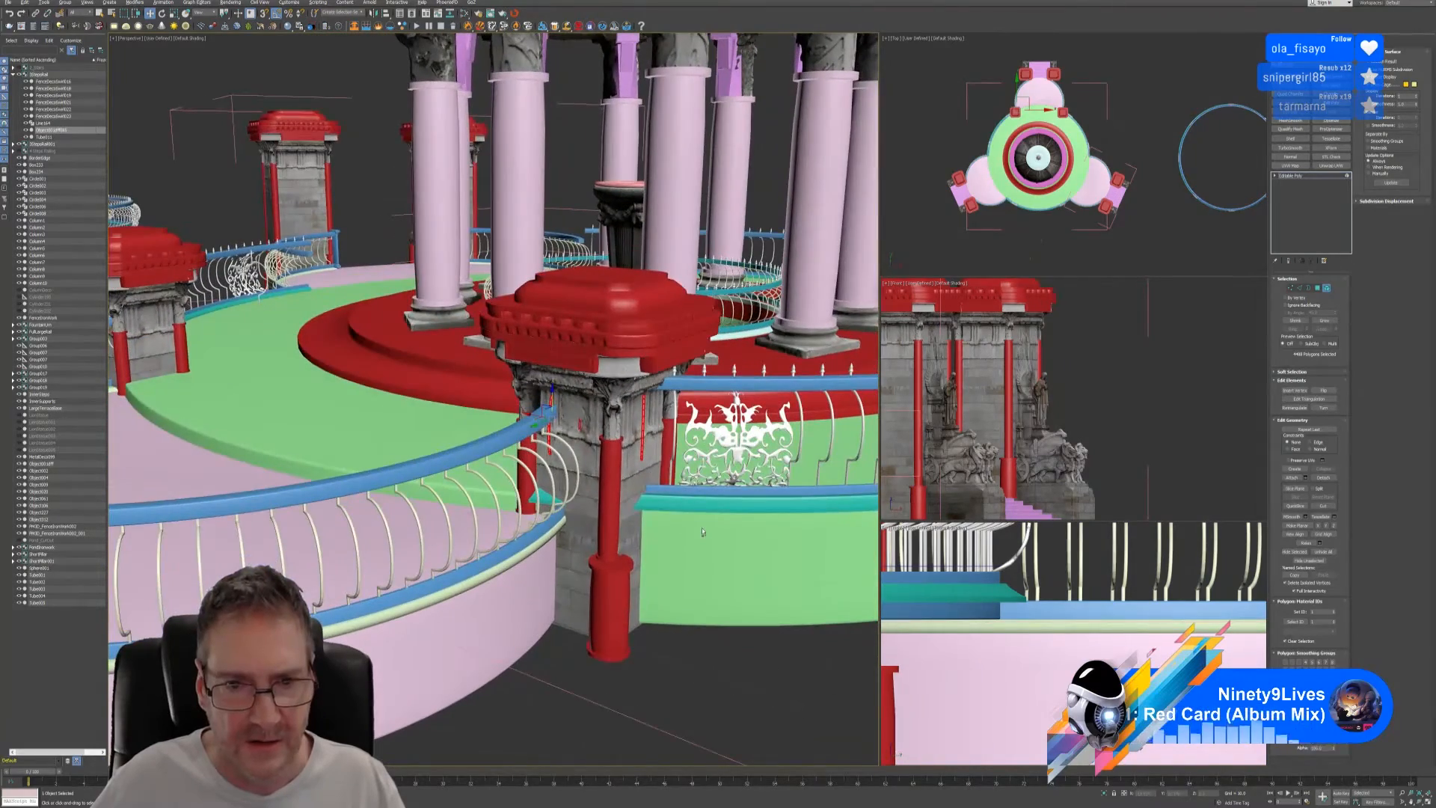
key(Delete)
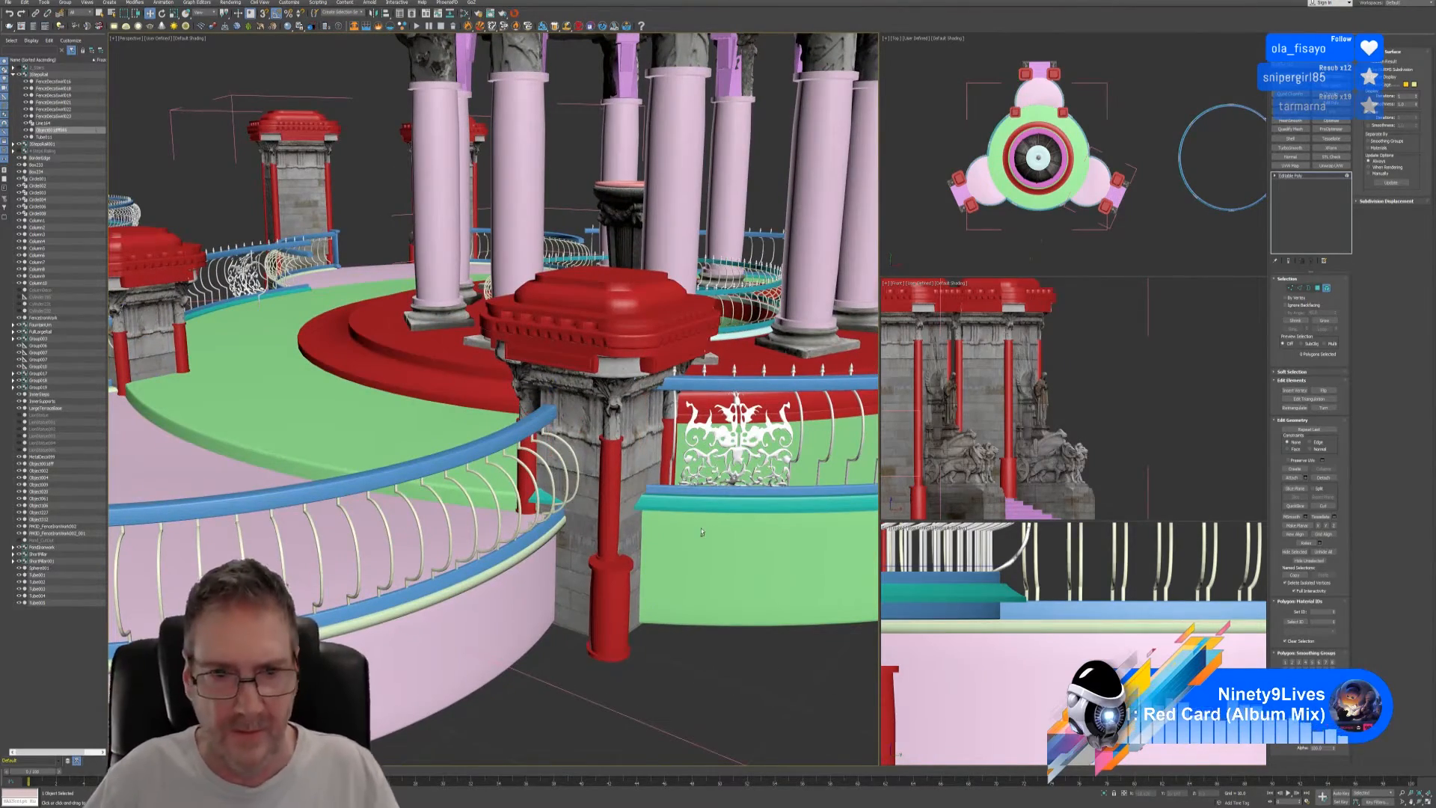
alt+middle_drag(691, 528, 684, 525)
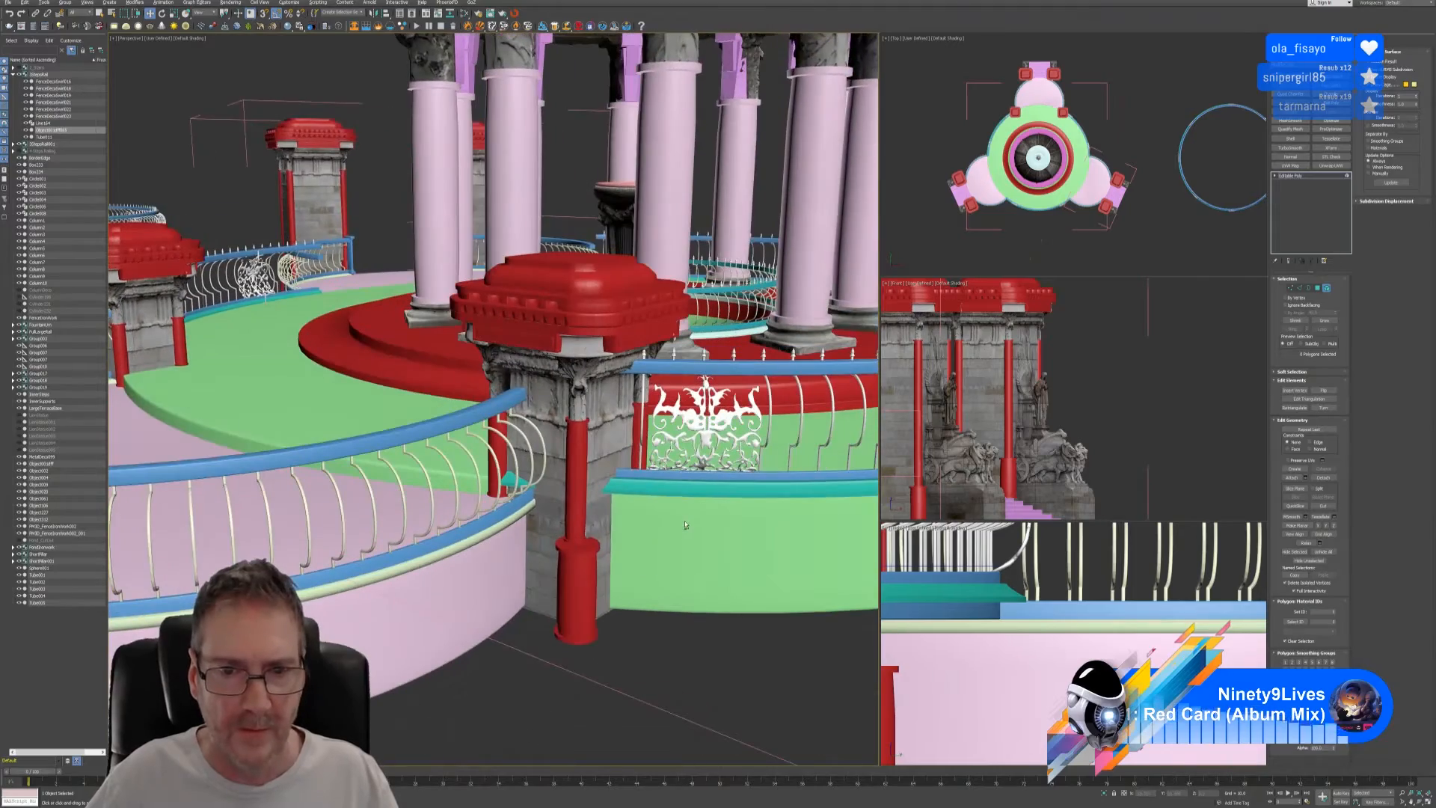
- Delete the baluster elements overlapping the short pillar at the other end of the green platform's railing
scroll(545, 484, down, 3)
middle_drag(545, 483, 355, 350)
scroll(649, 457, up, 3)
mouse_move(650, 456)
alt+middle_down()
mouse_move(580, 458)
mouse_move(656, 471)
alt+middle_up()
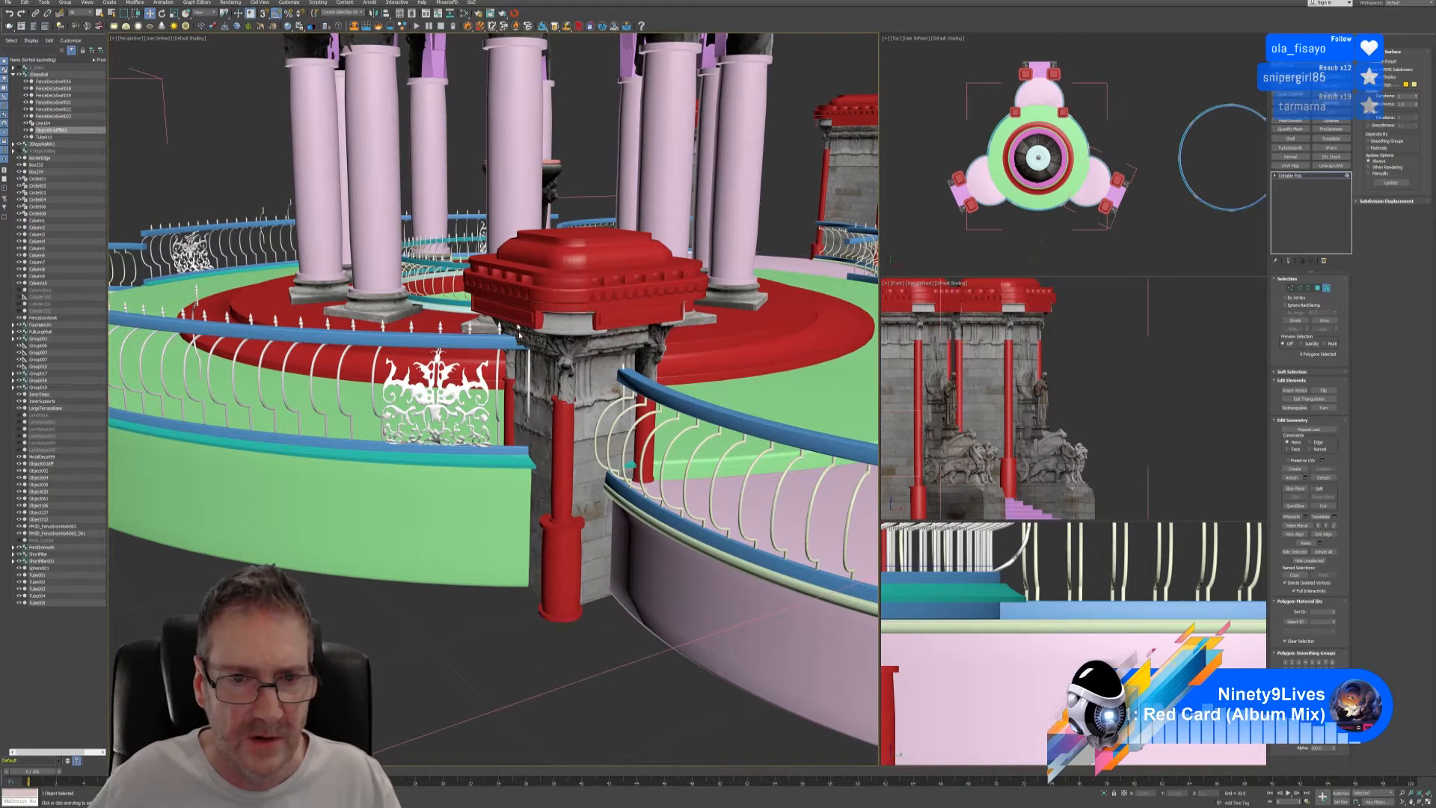
mouse_move(516, 299)
mouse_down()
mouse_move(649, 418)
mouse_move(658, 375)
mouse_up()
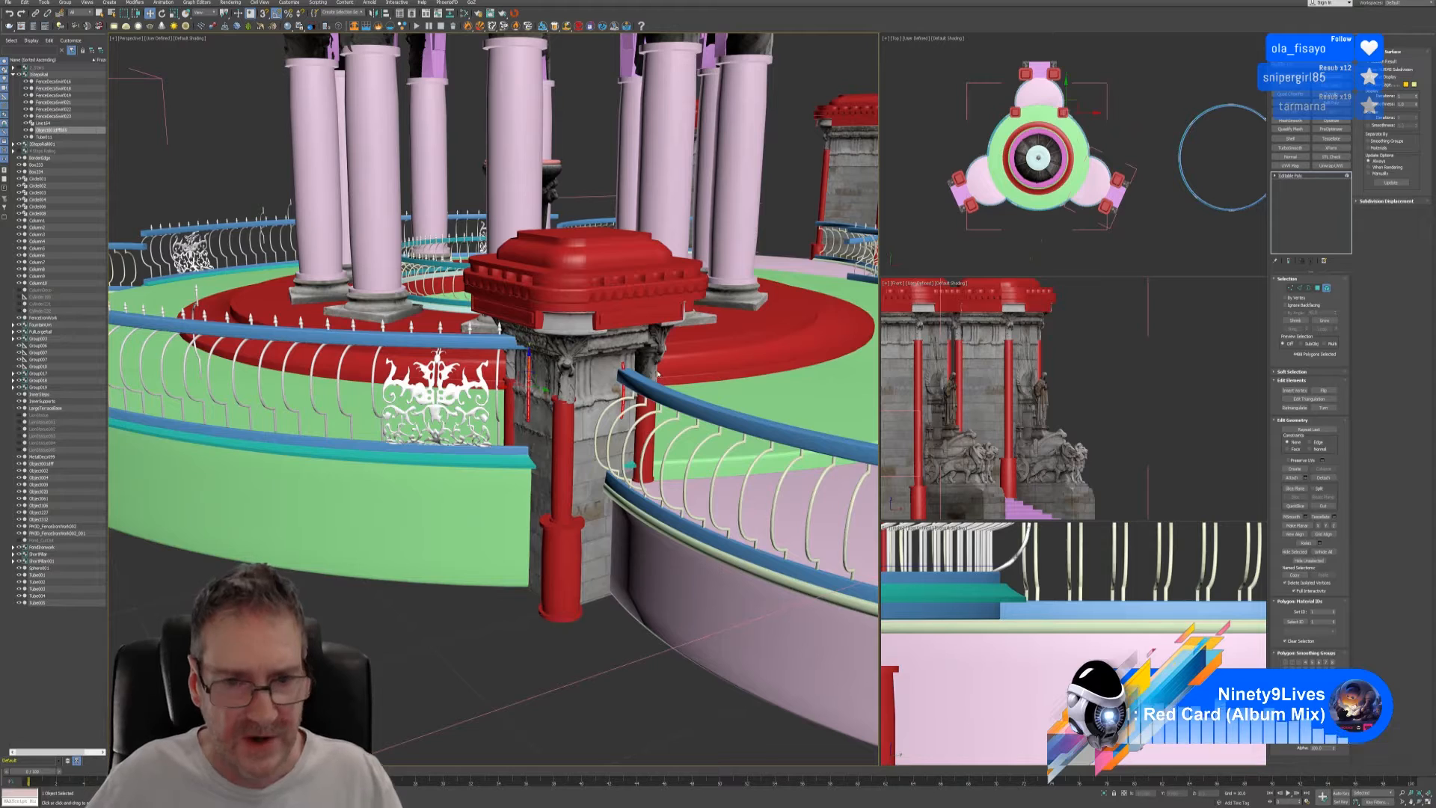
key(Delete)
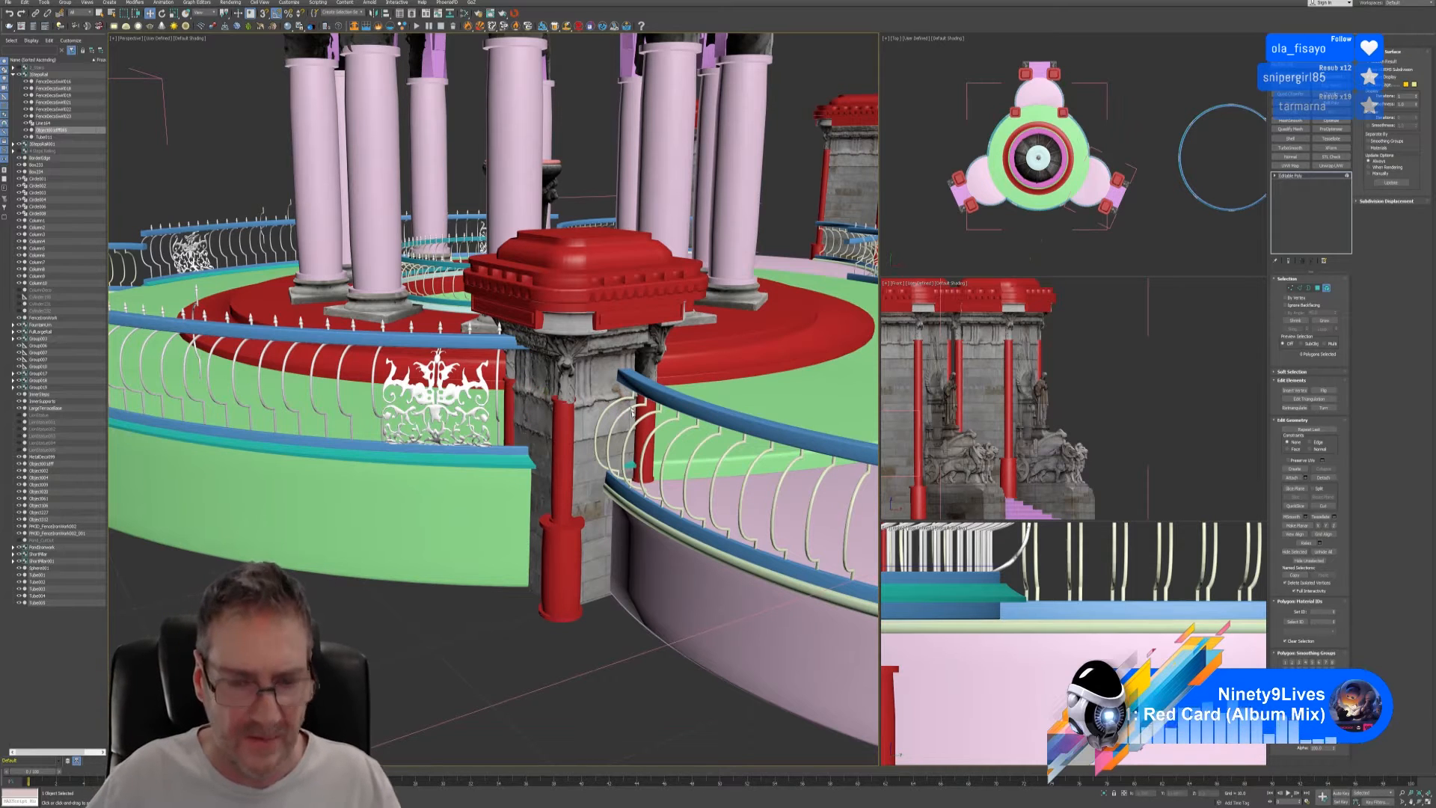
- Check the railing ends around both short pillars and finish element editing on the balusters
alt+middle_drag(632, 410, 533, 299)
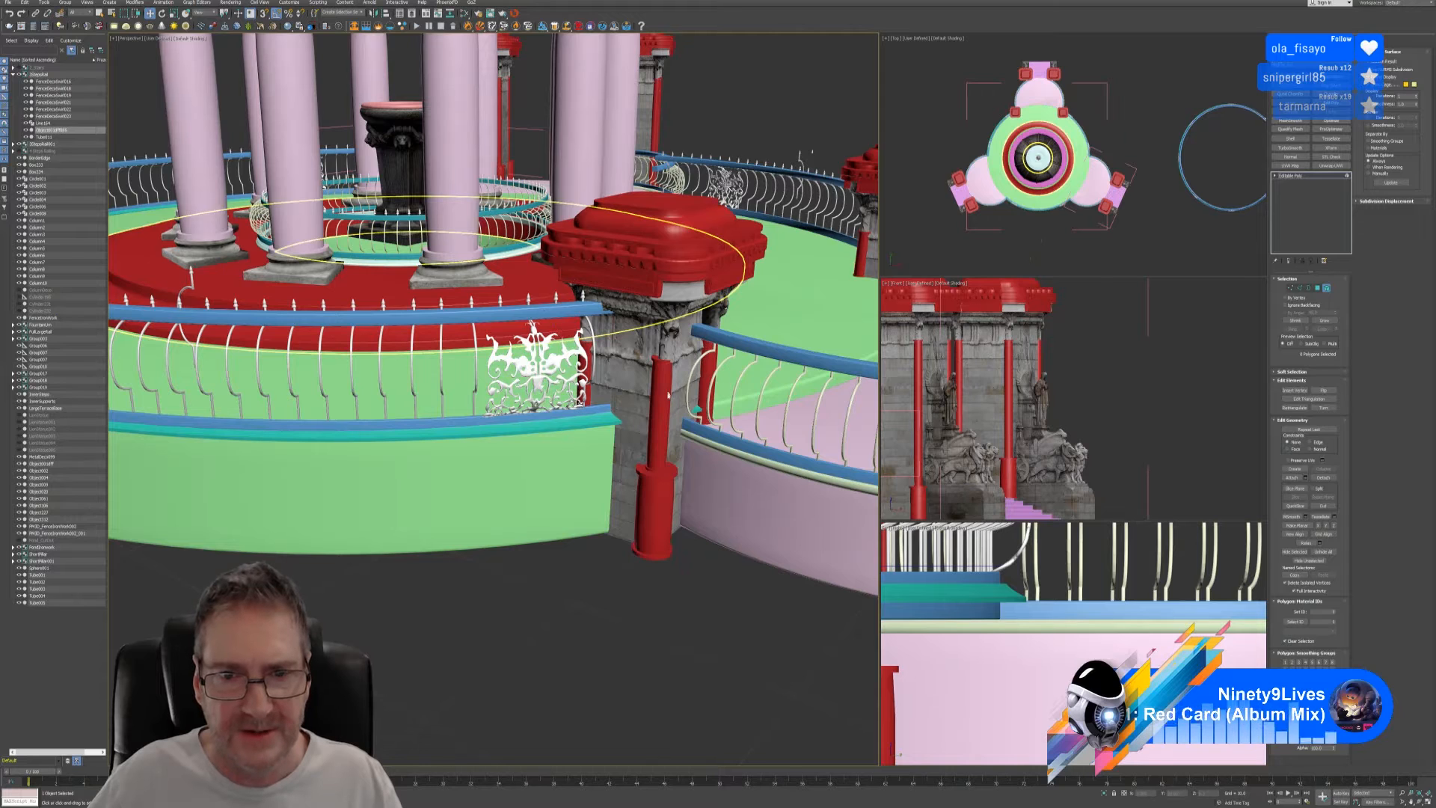
alt+middle_drag(708, 410, 791, 335)
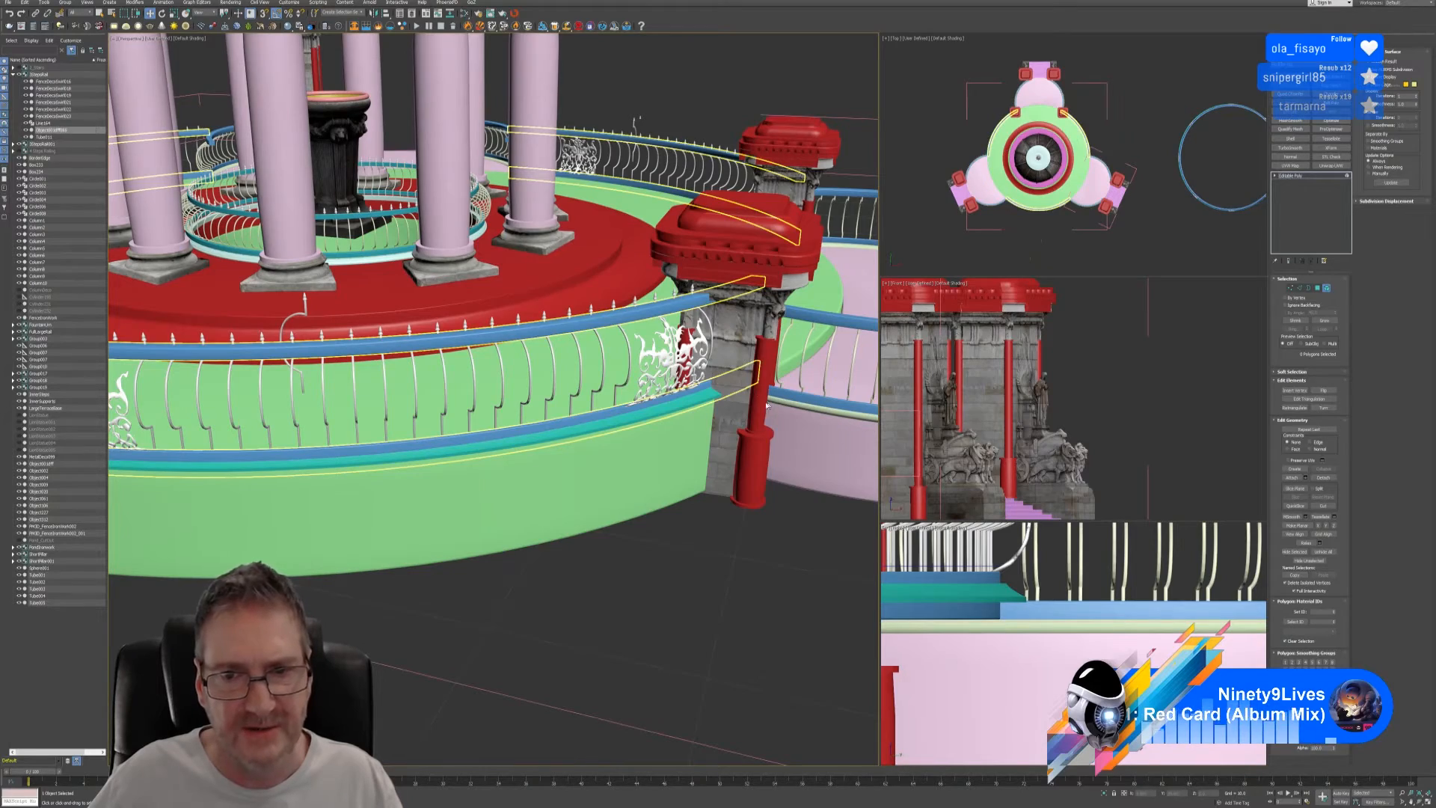
alt+middle_drag(767, 404, 668, 361)
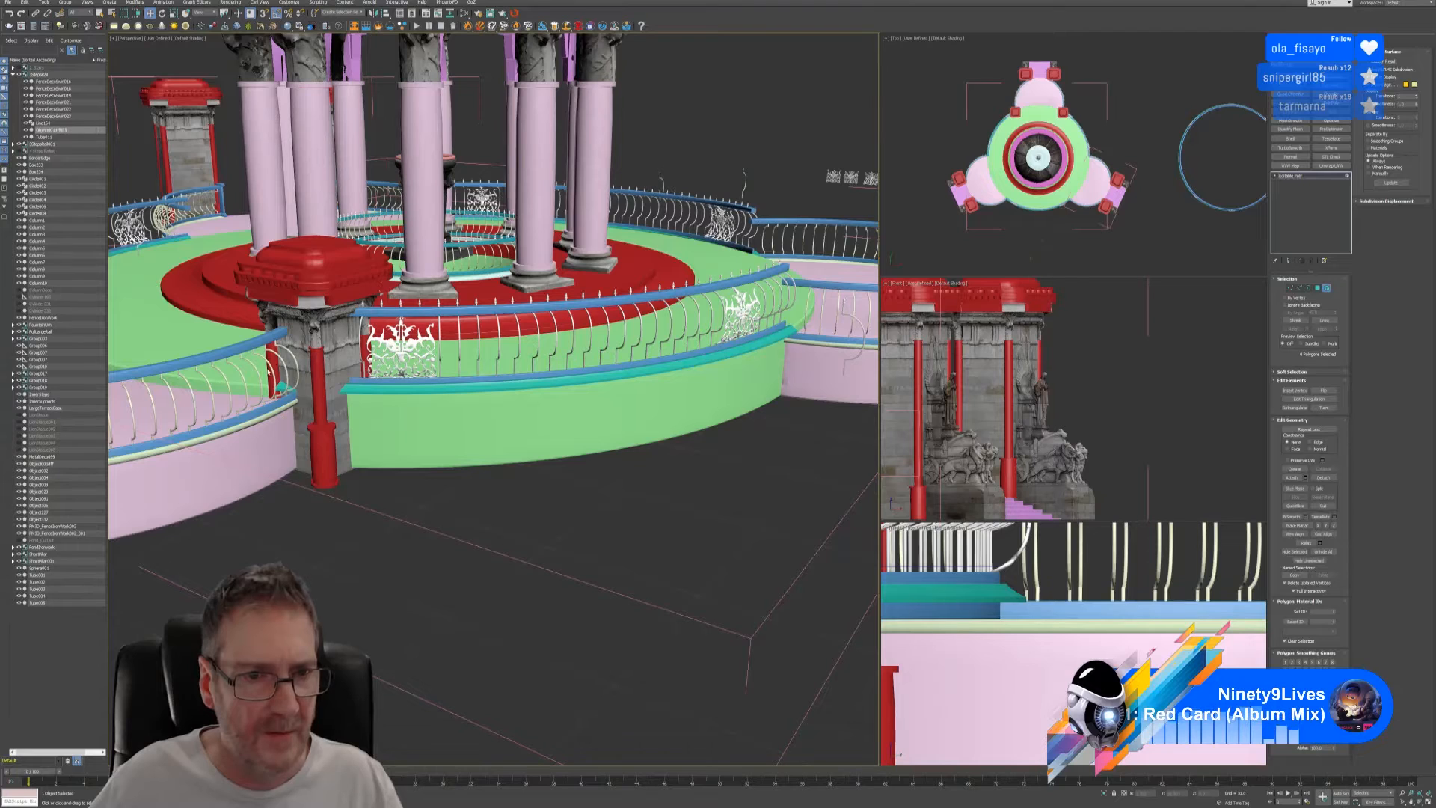
click(1328, 288)
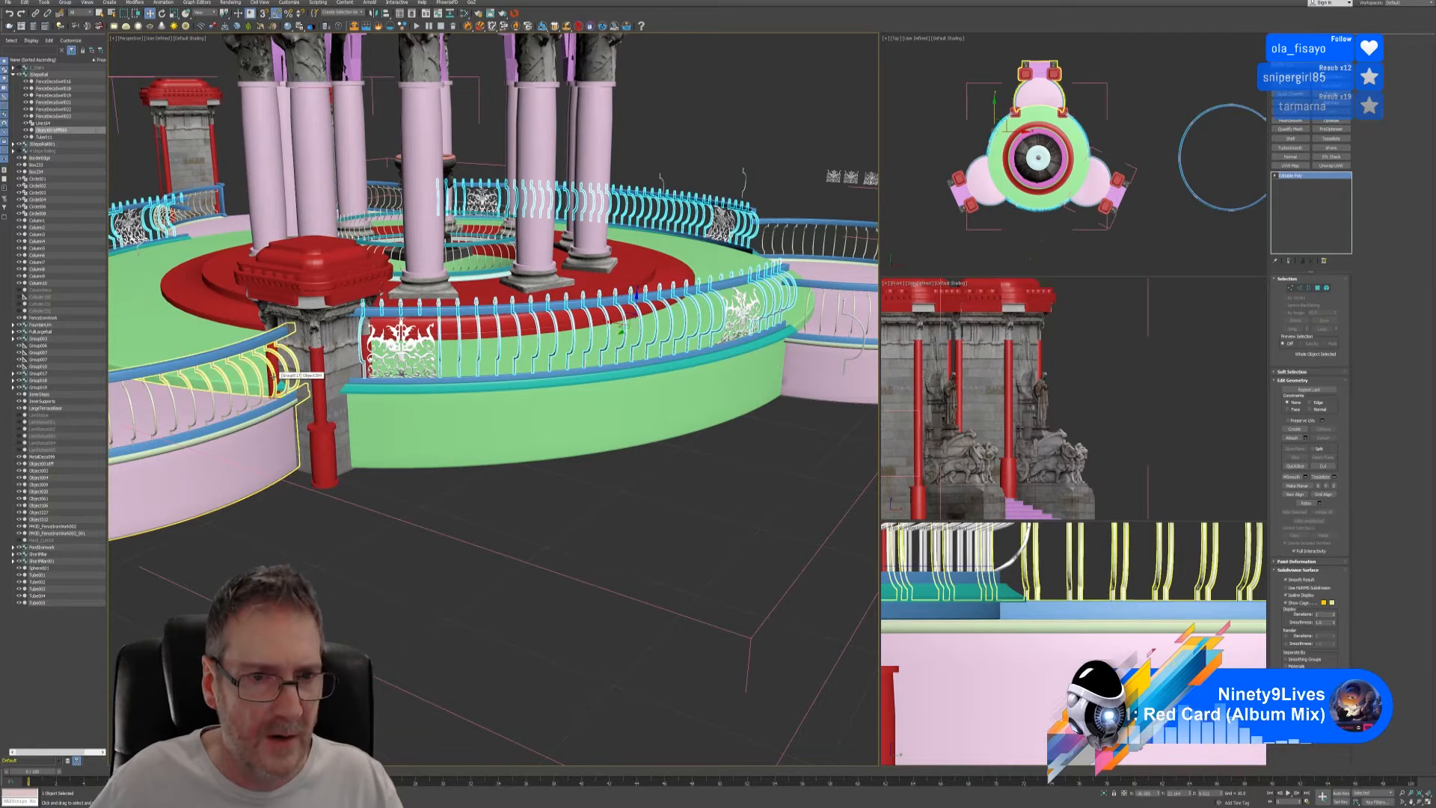
- Close the group of the ornamental railing around the green platform and deselect it
alt+middle_drag(278, 372, 446, 559)
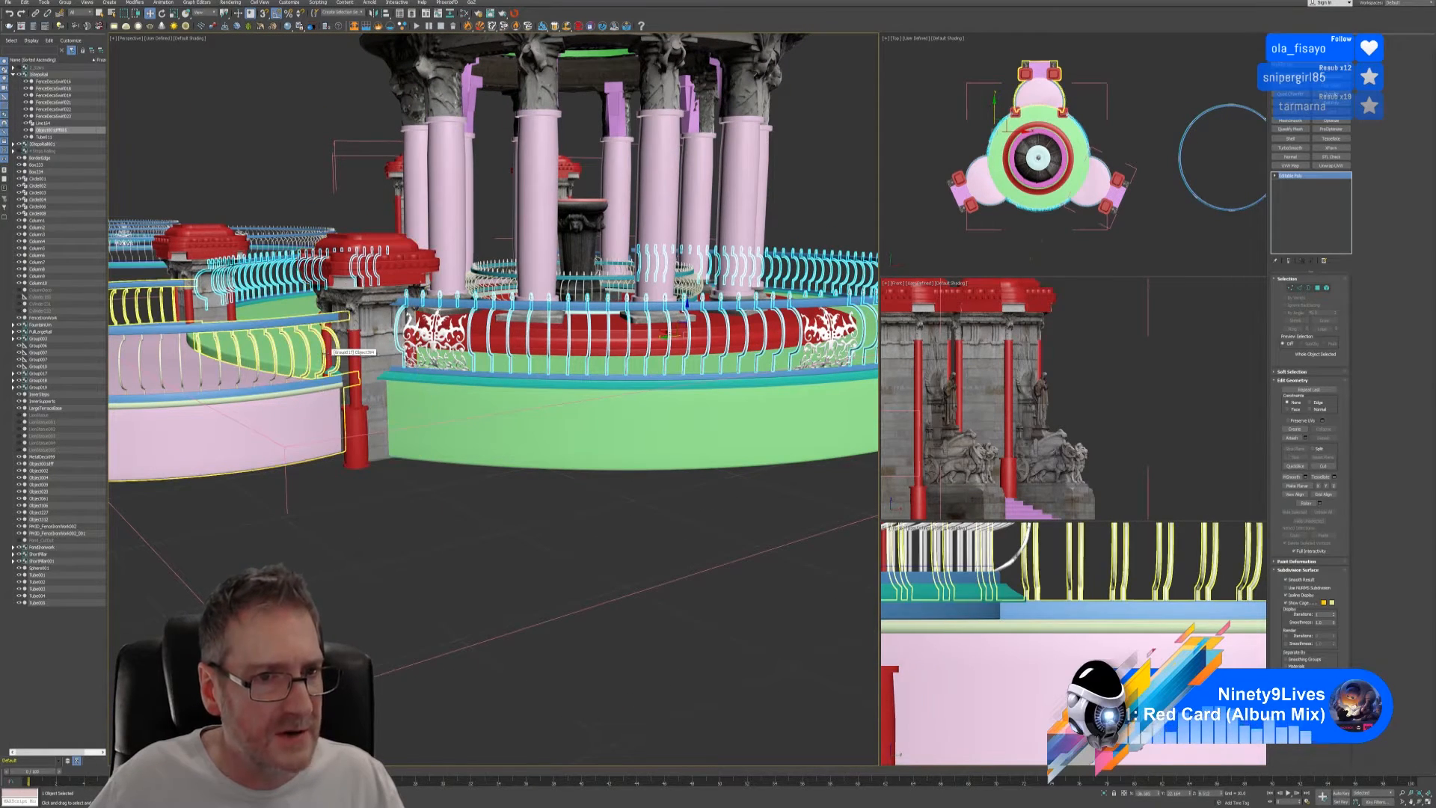
alt+middle_drag(505, 538, 511, 544)
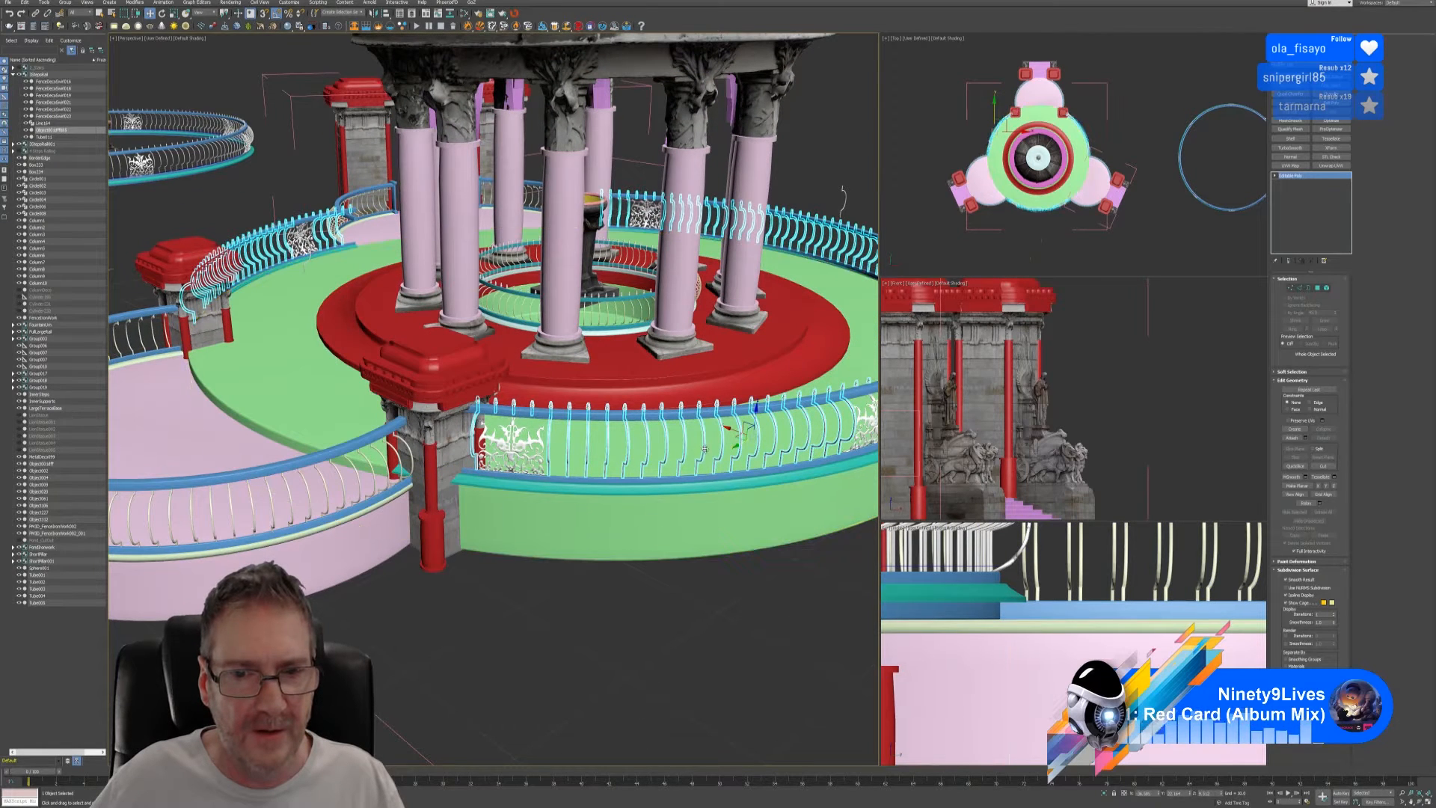
click(65, 2)
click(74, 54)
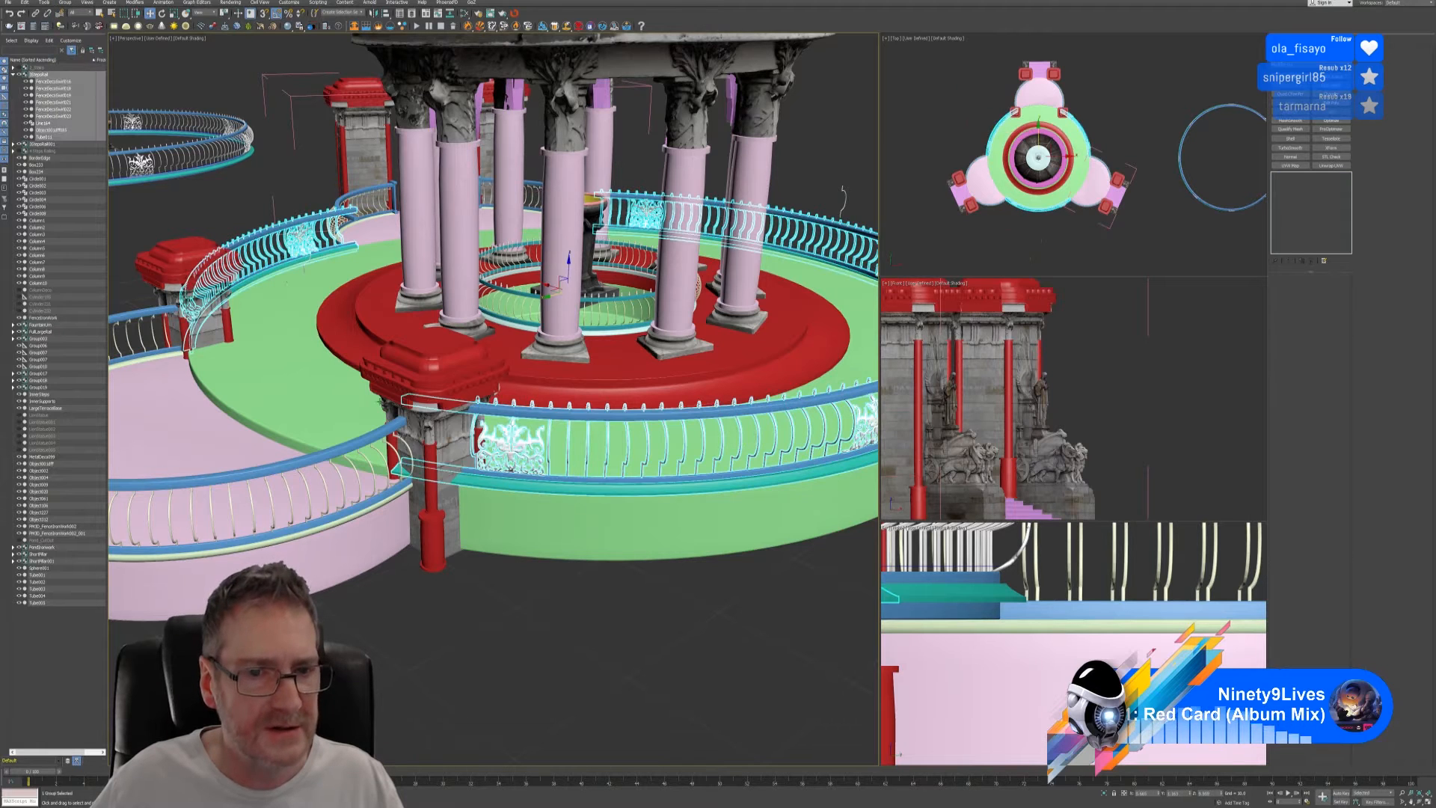
click(492, 596)
alt+middle_drag(500, 613, 533, 572)
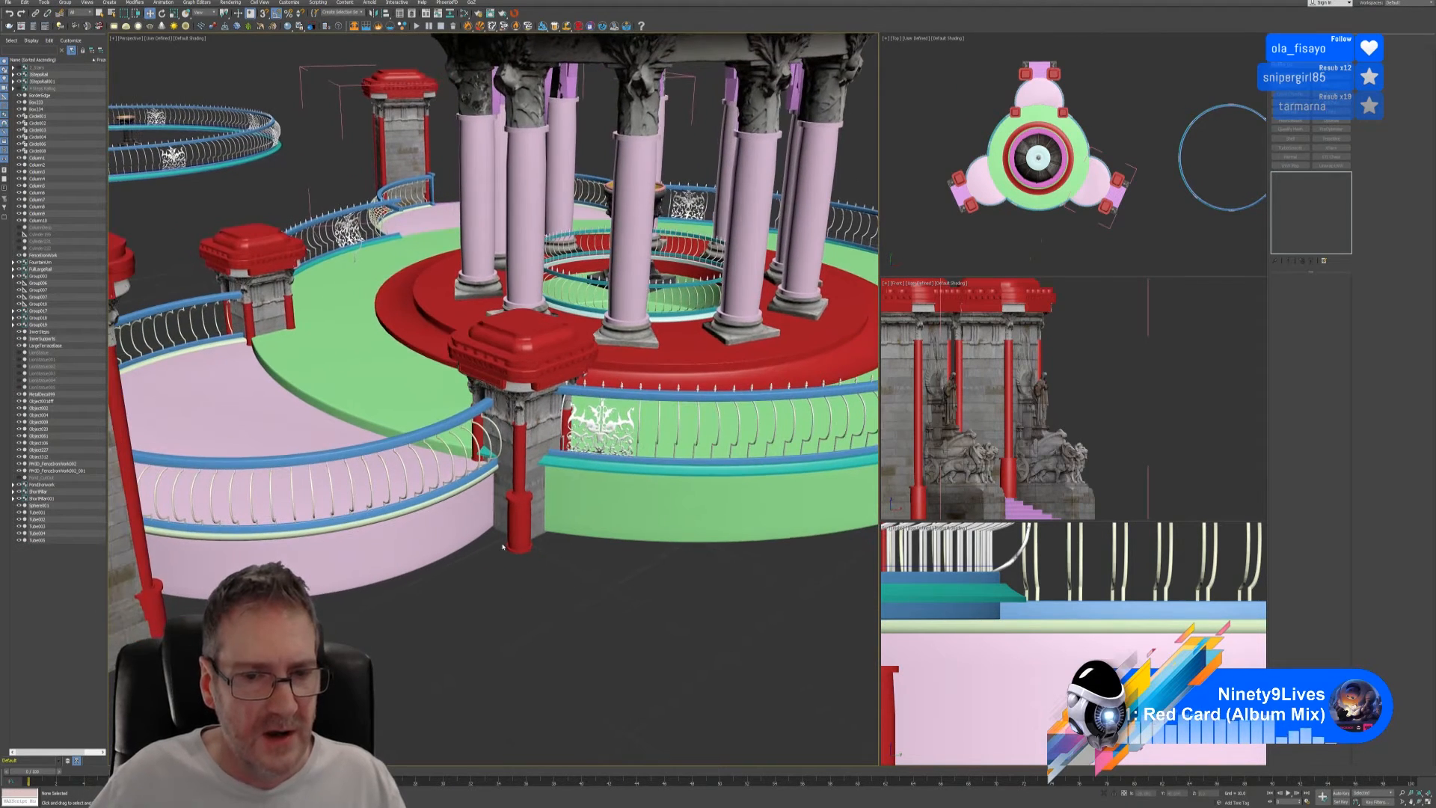
scroll(499, 543, up, 2)
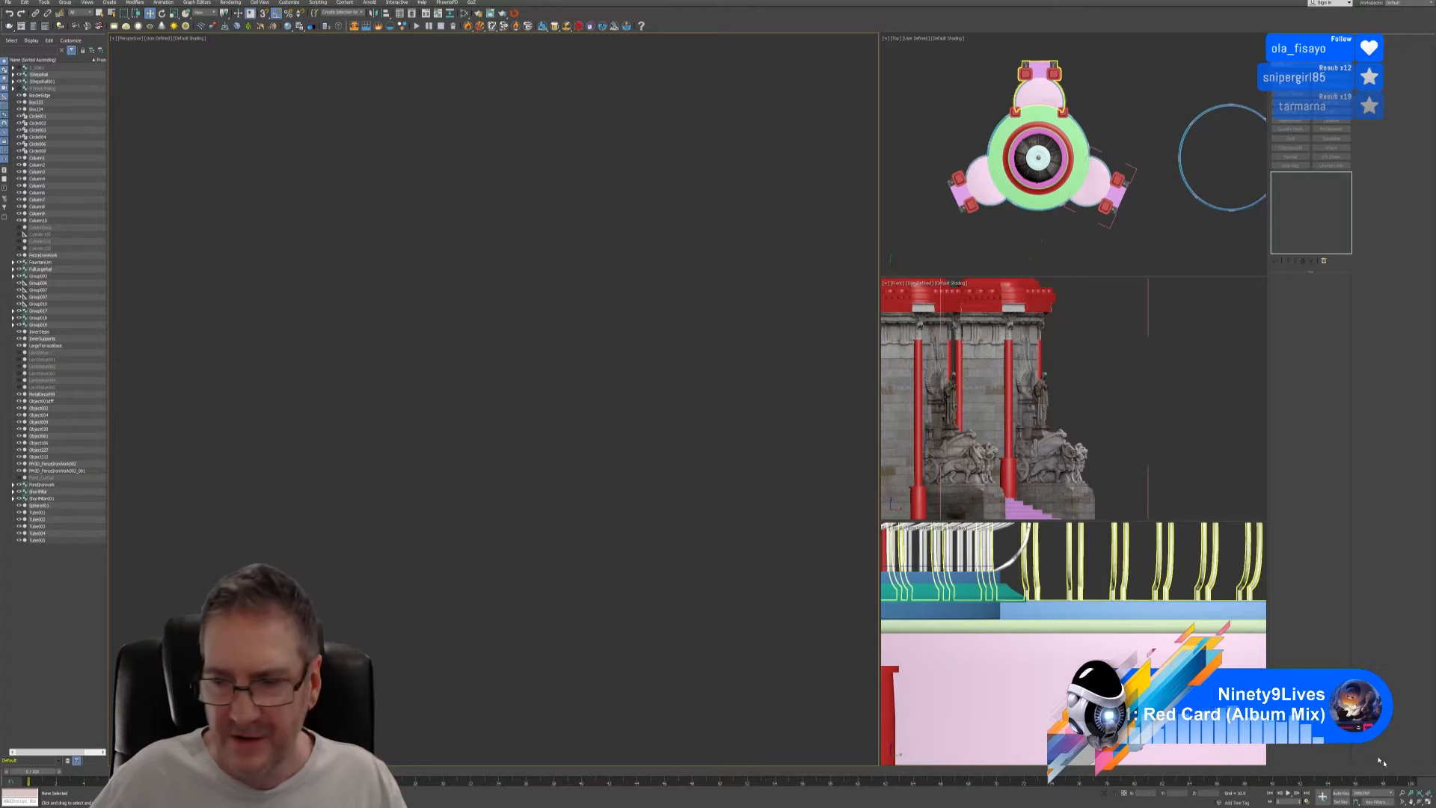
key(ctrl+shift+z)
key(z)
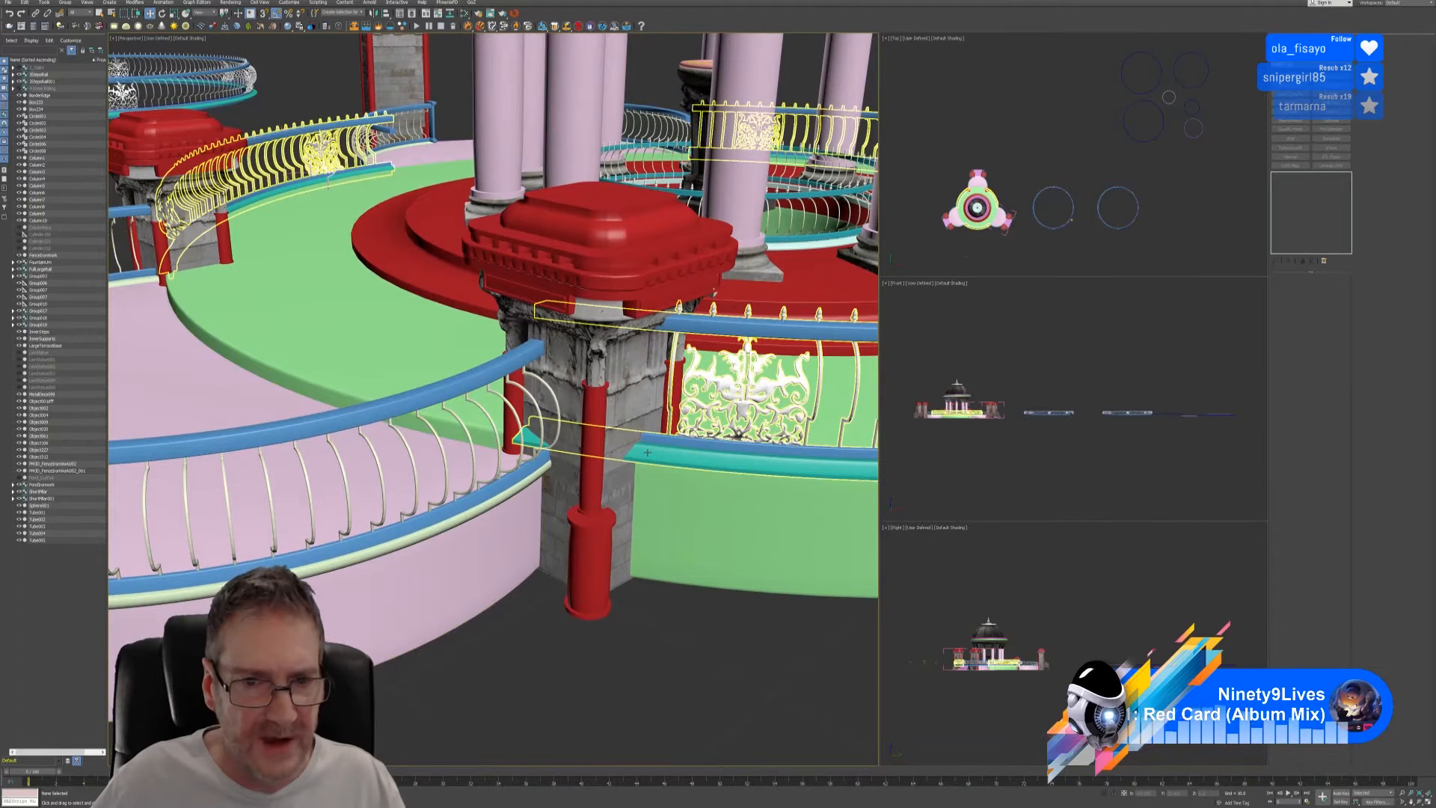
- Reopen the green platform's railing group and select its teal base rail for sub-object editing
click(677, 448)
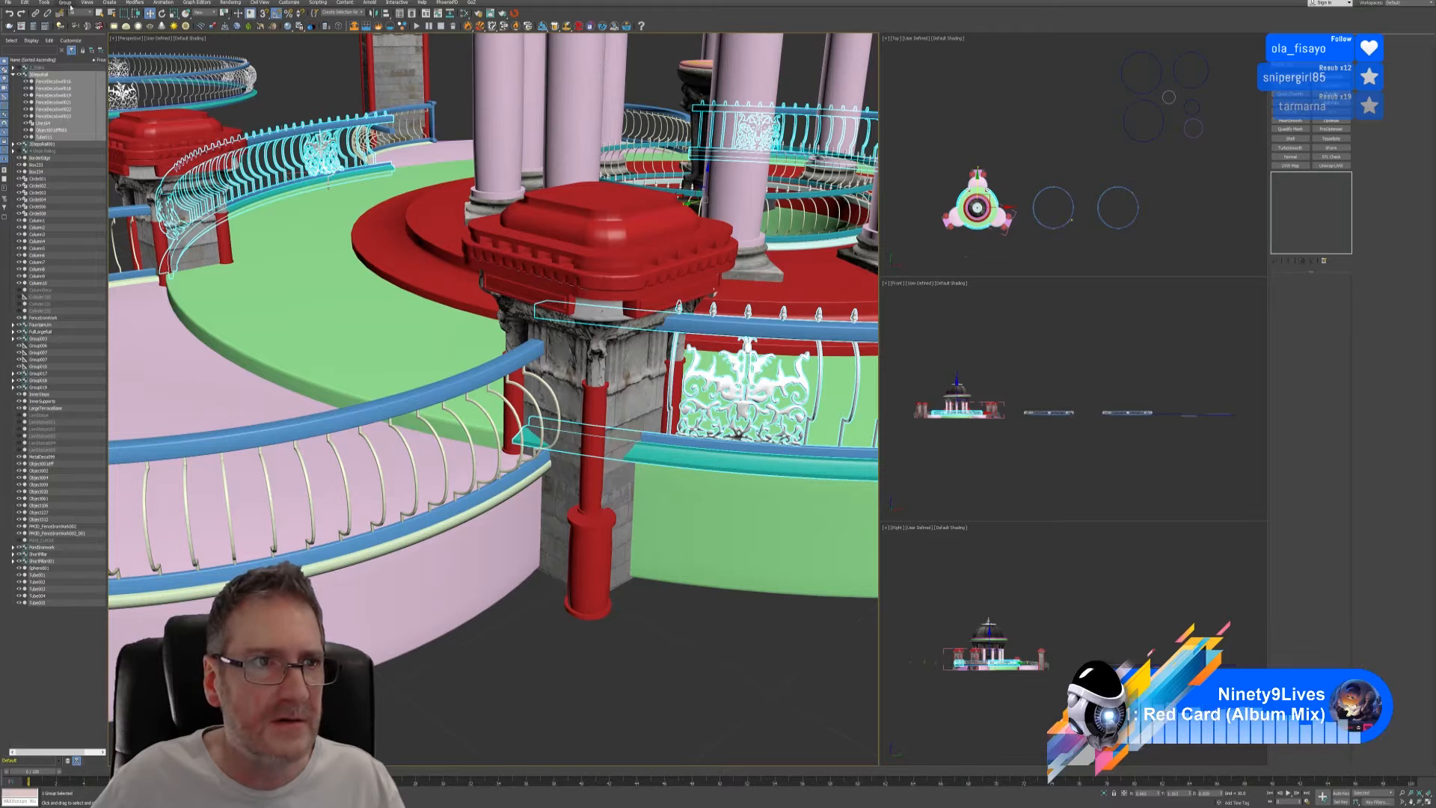
click(65, 2)
click(71, 36)
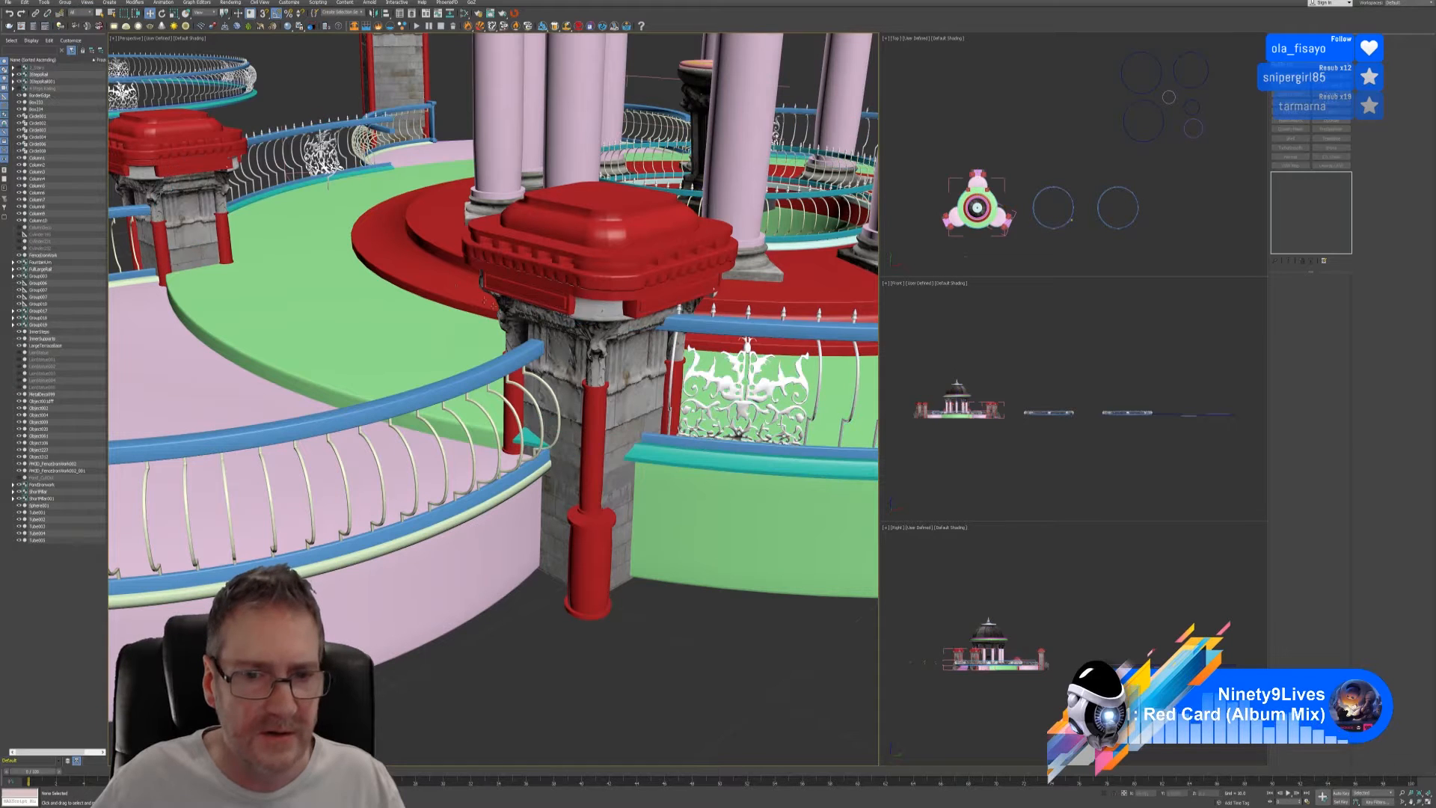
click(669, 458)
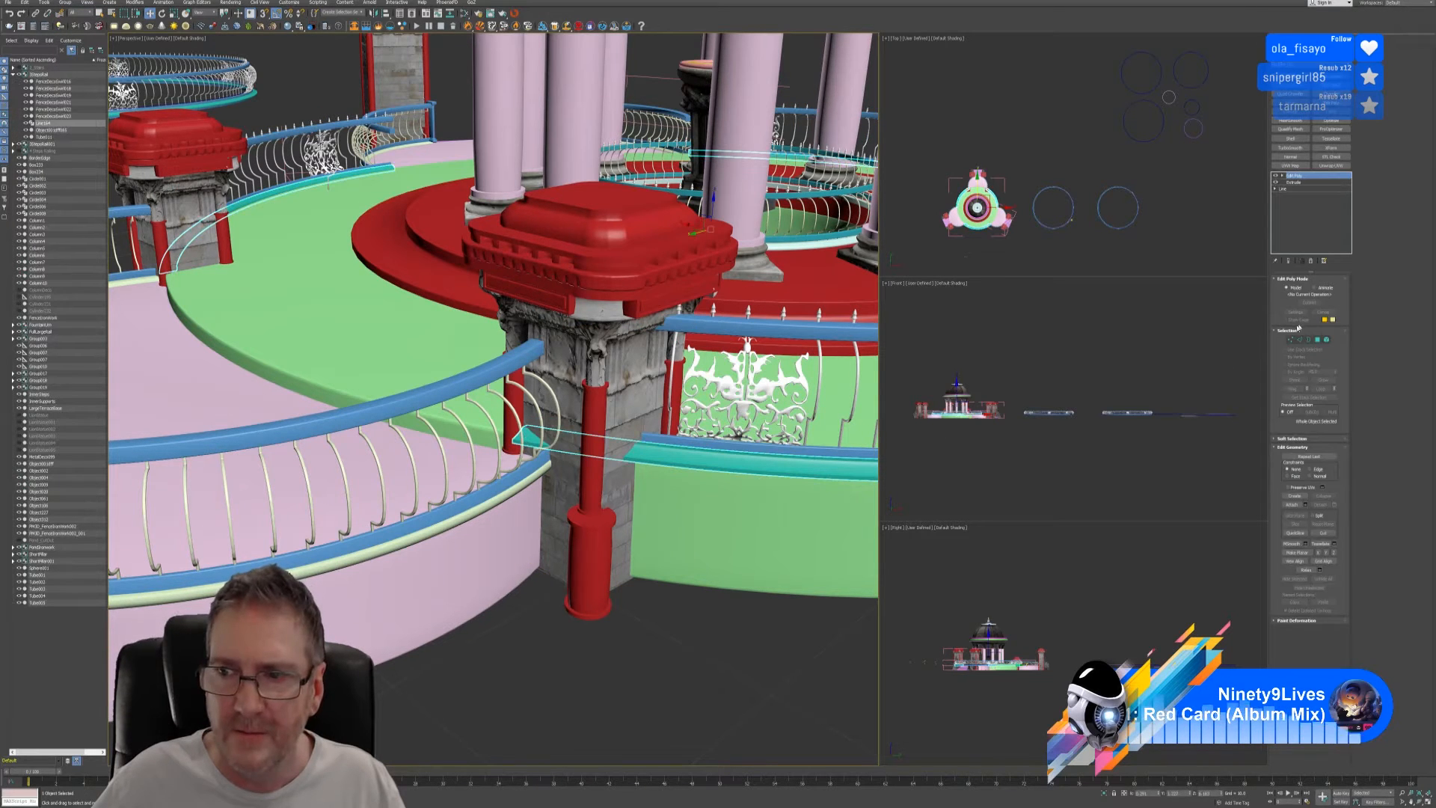
click(1290, 339)
alt+middle_drag(560, 477, 580, 446)
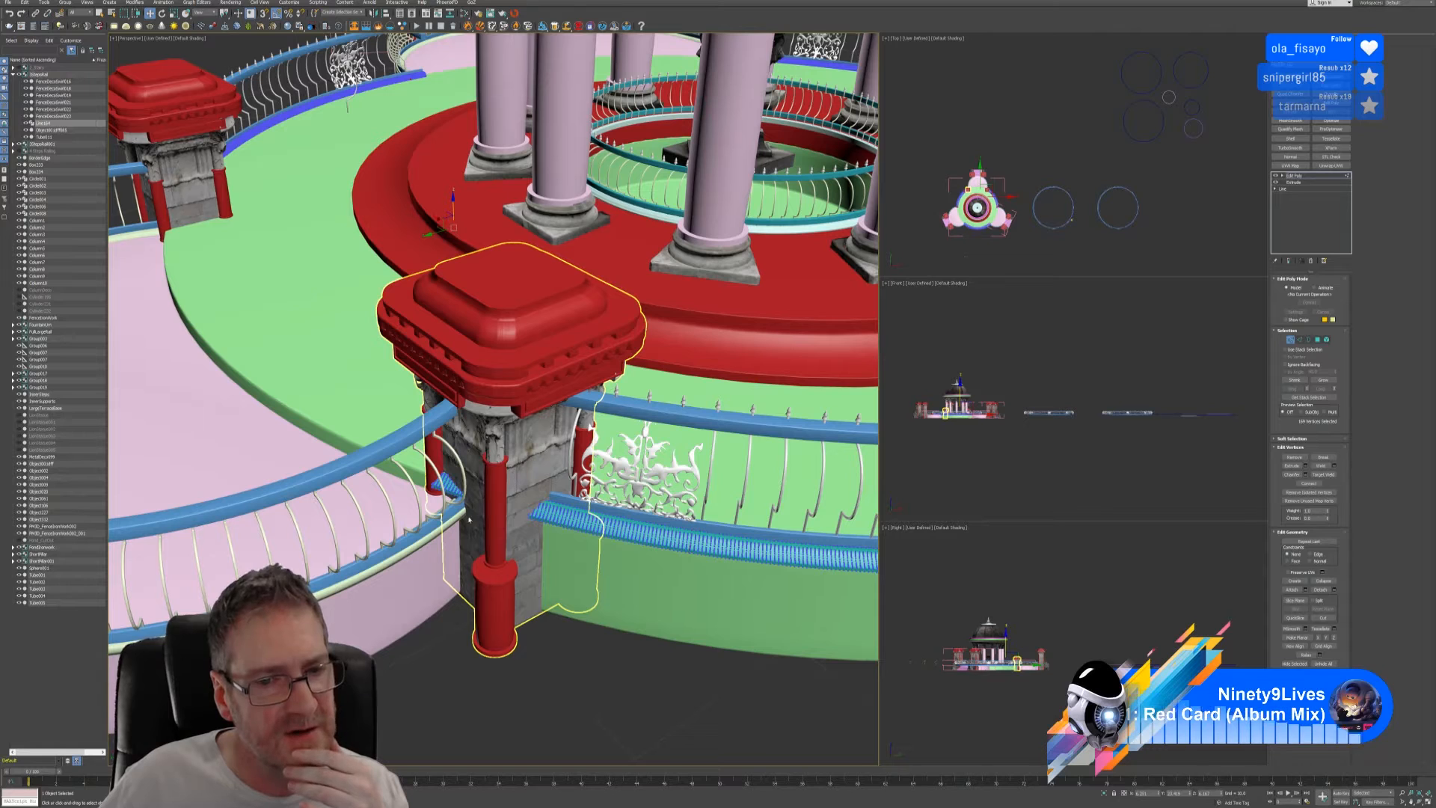
click(748, 685)
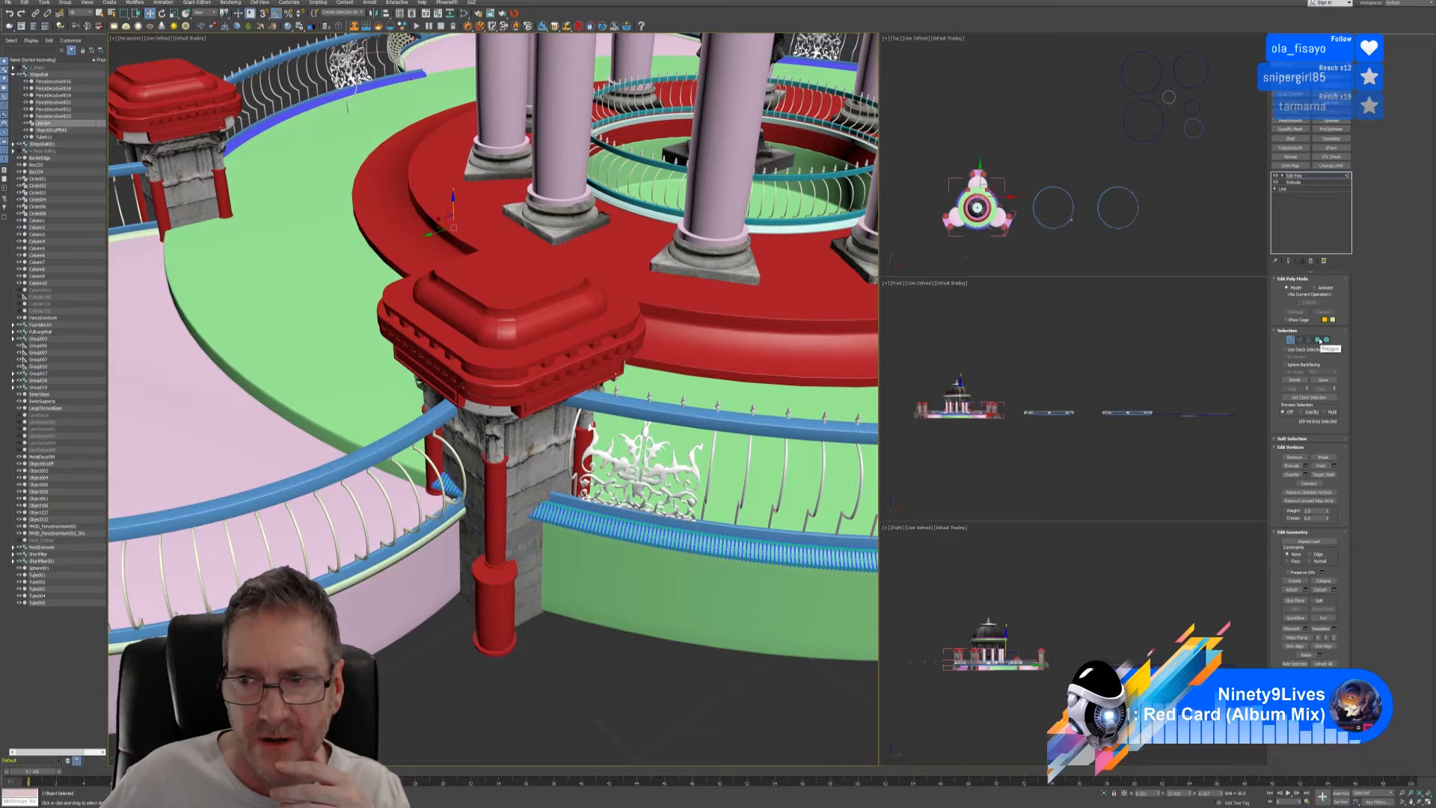
- Isolate the teal base rail and delete its end polygons protruding past the short pillar, leaving a straight cut
click(1320, 341)
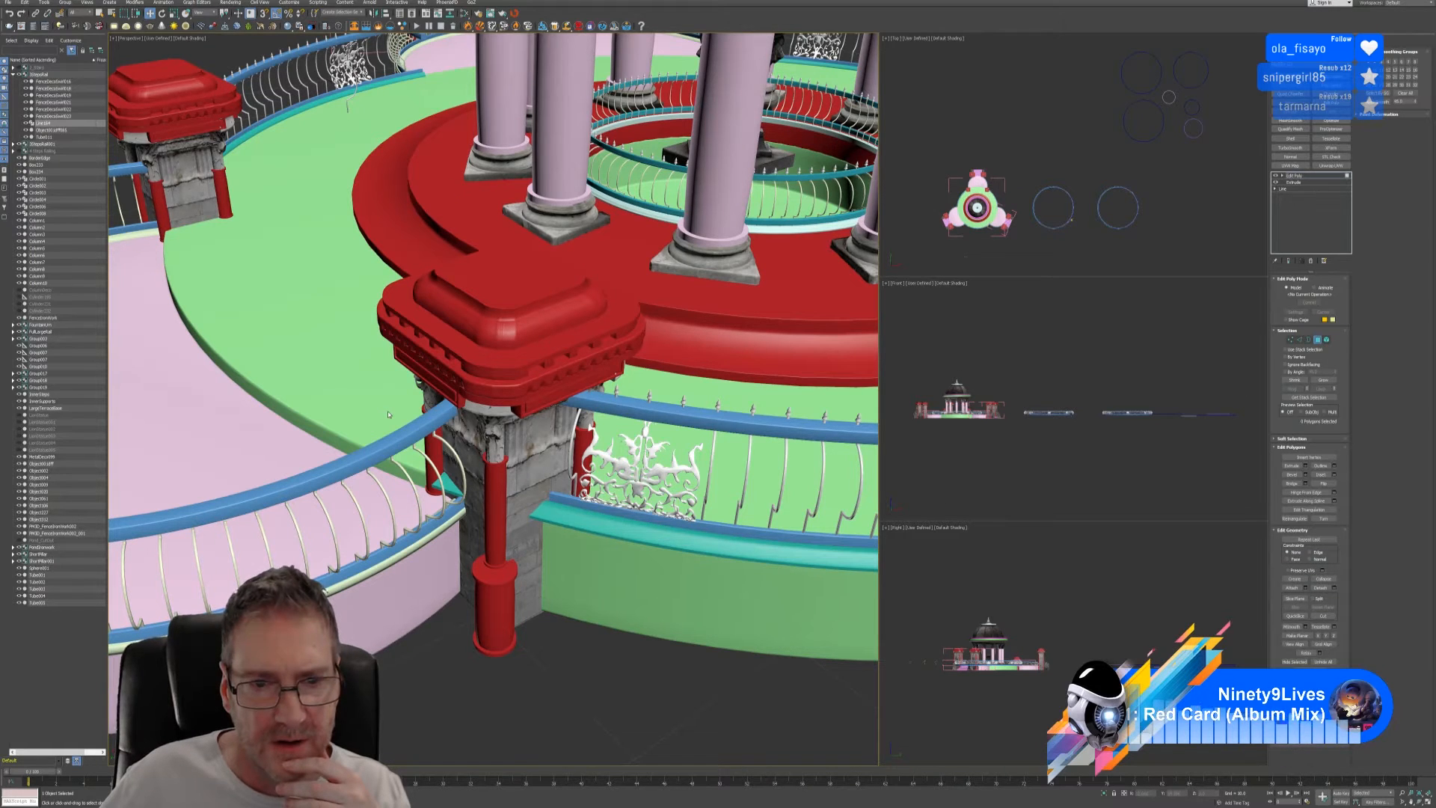
drag(468, 551, 469, 552)
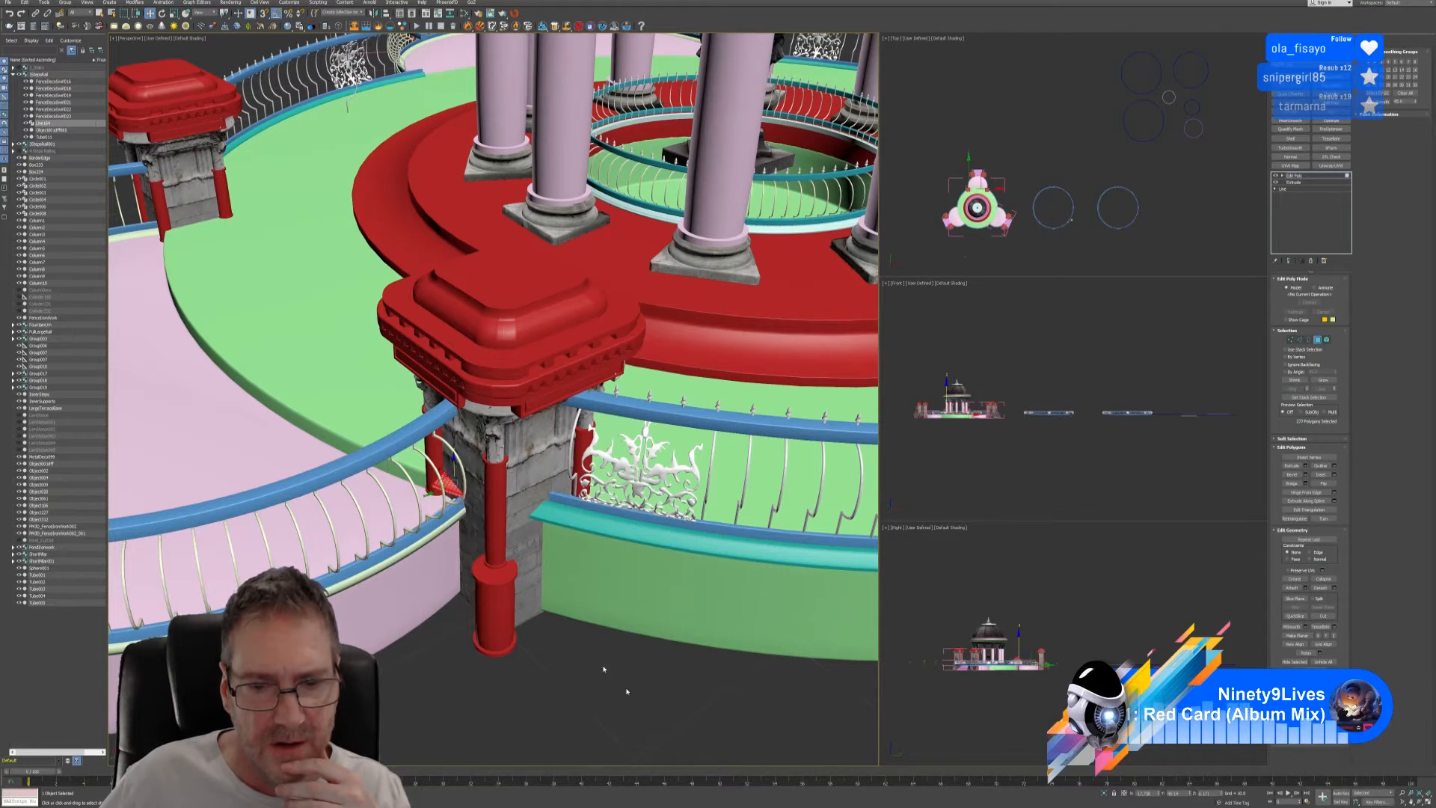
click(1105, 792)
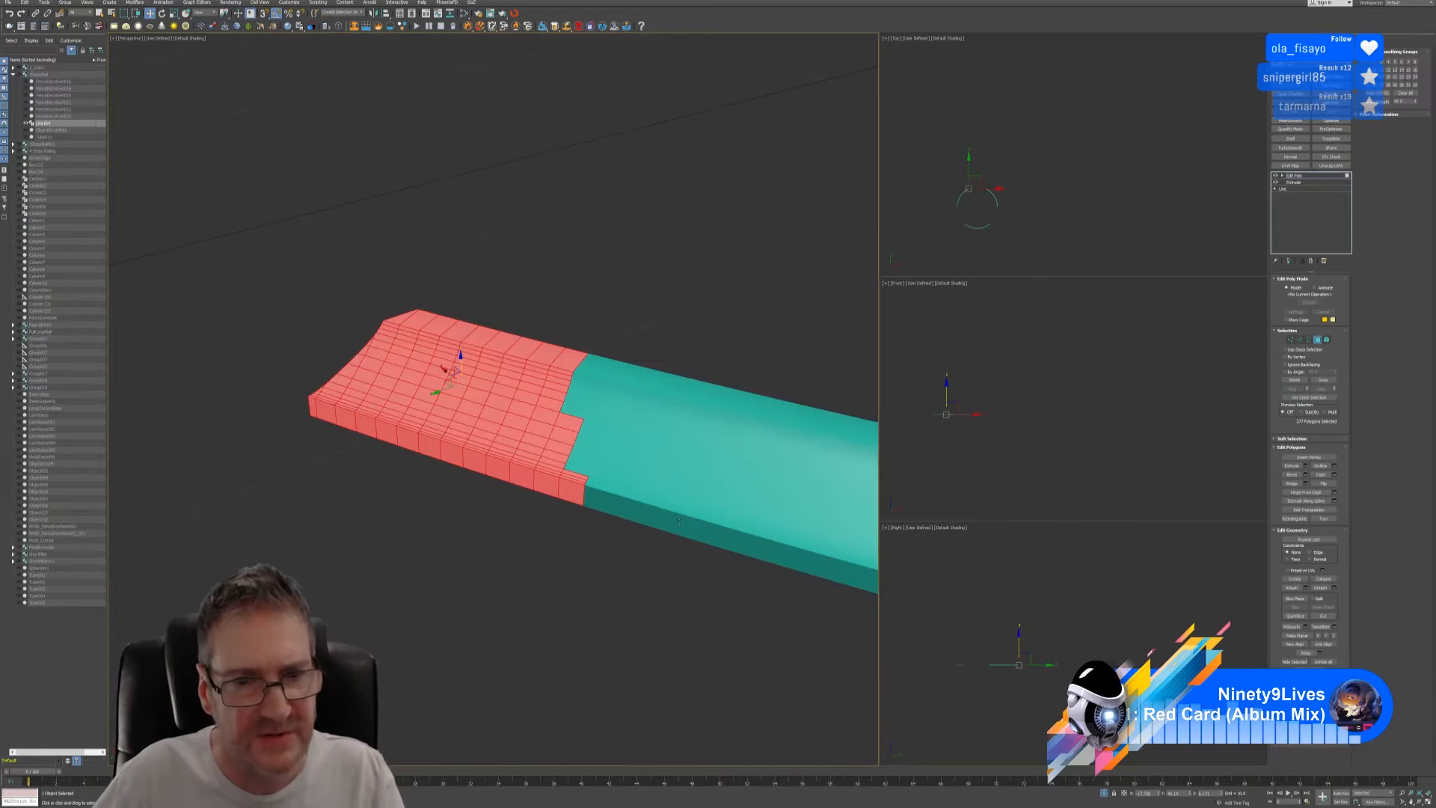
alt+middle_drag(552, 526, 563, 556)
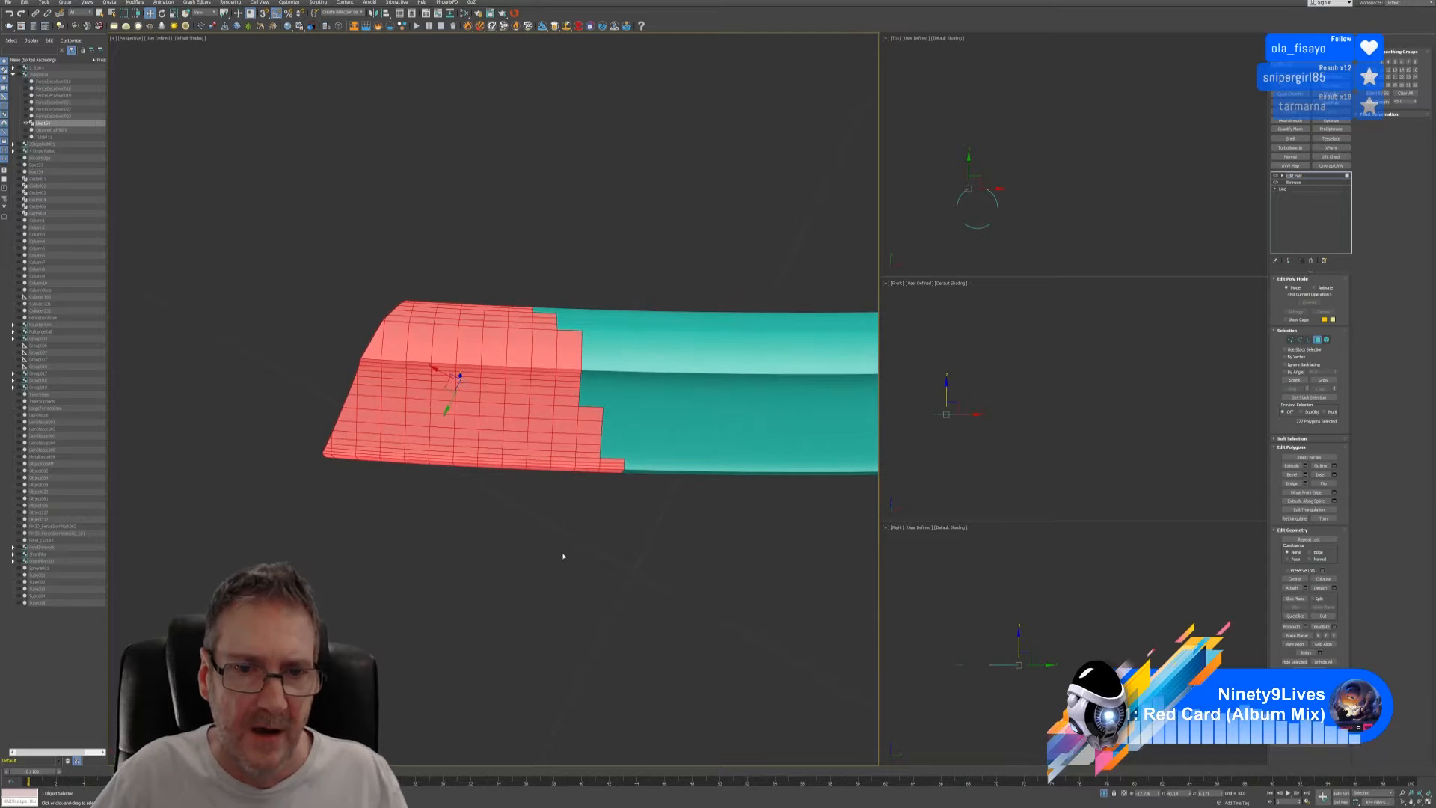
drag(564, 591, 614, 602)
alt+middle_drag(634, 606, 648, 568)
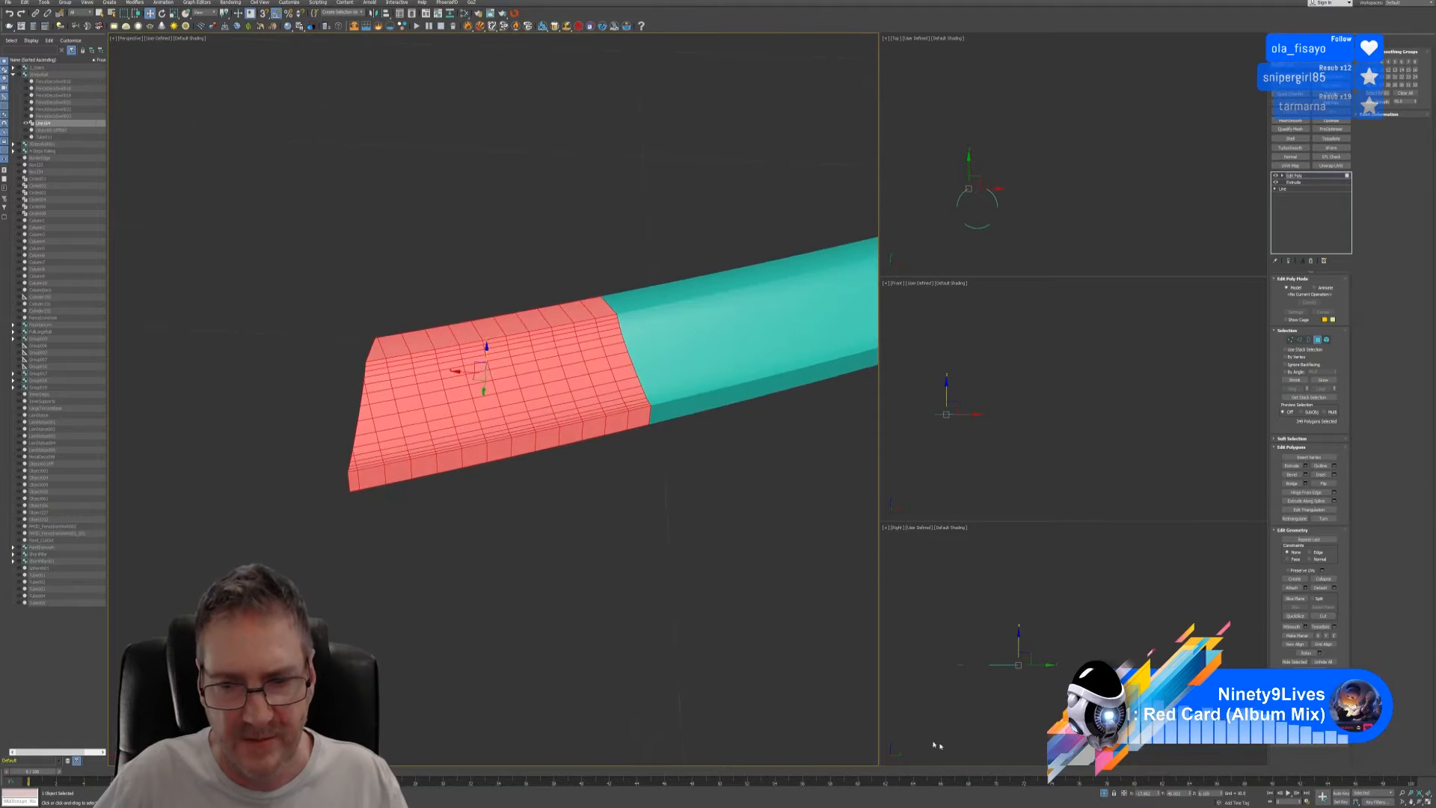
click(1103, 793)
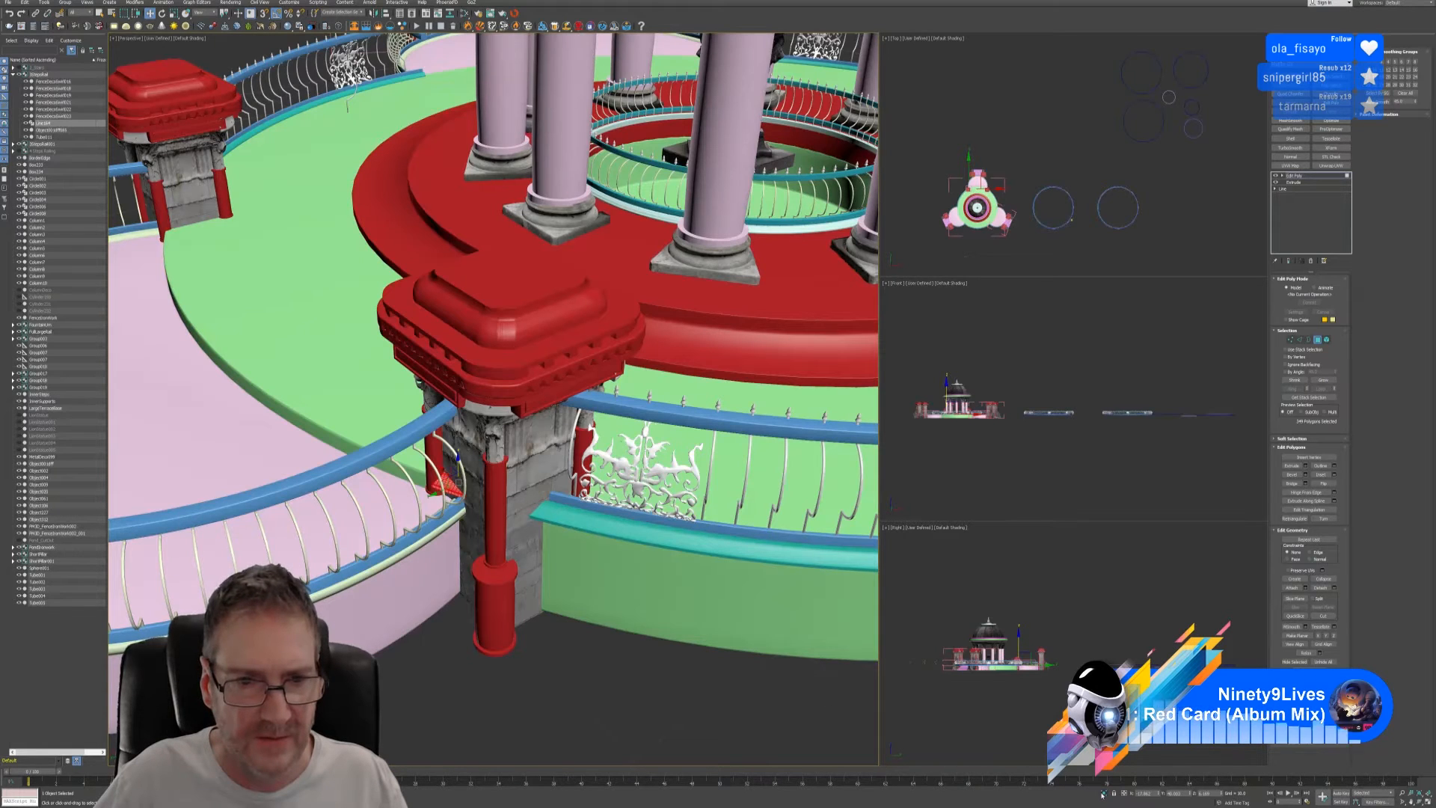
alt+middle_drag(567, 537, 603, 569)
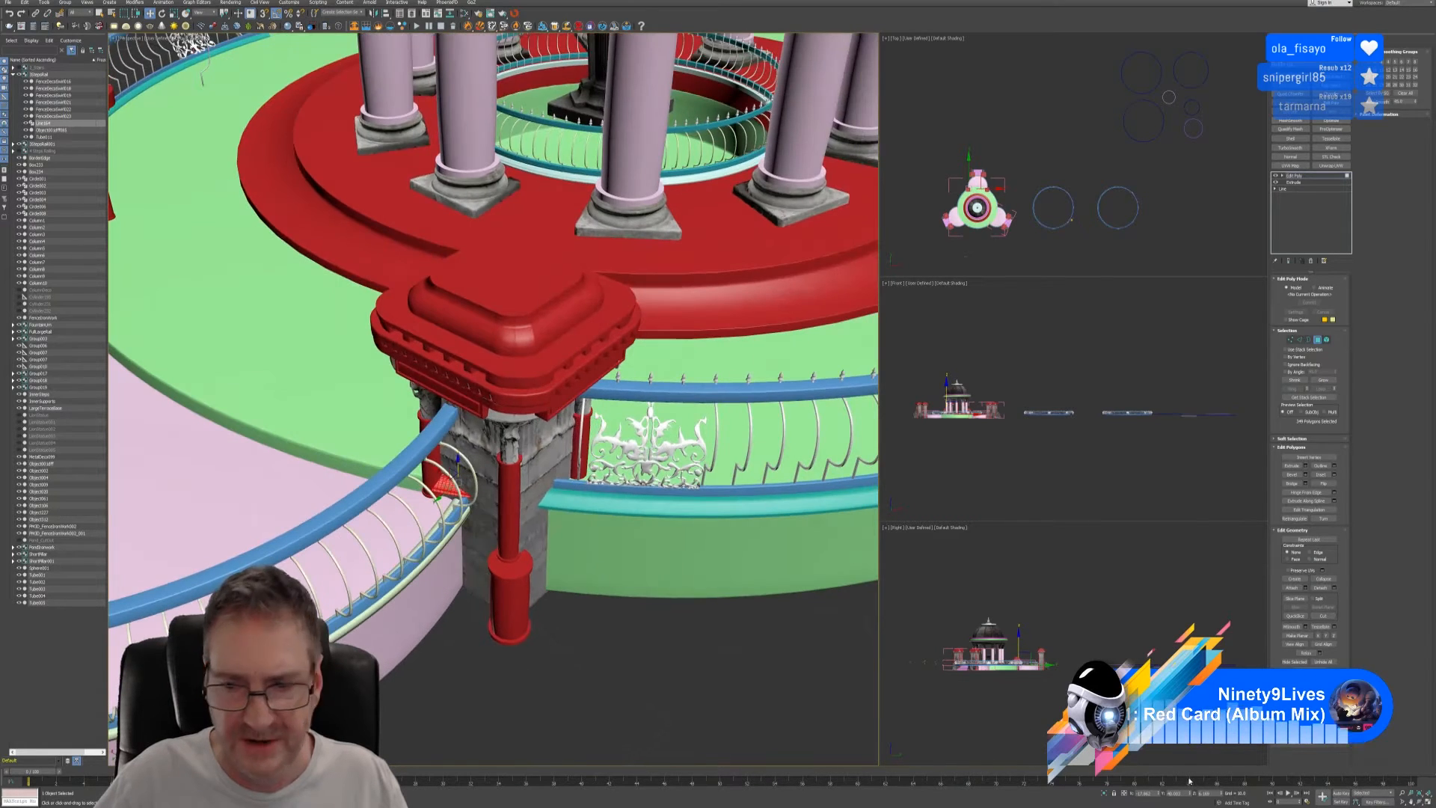
click(1104, 793)
middle_drag(638, 415, 638, 533)
key(Delete)
- Cap the open border at the trimmed end of the teal base rail and show all objects again
scroll(632, 513, down, 15)
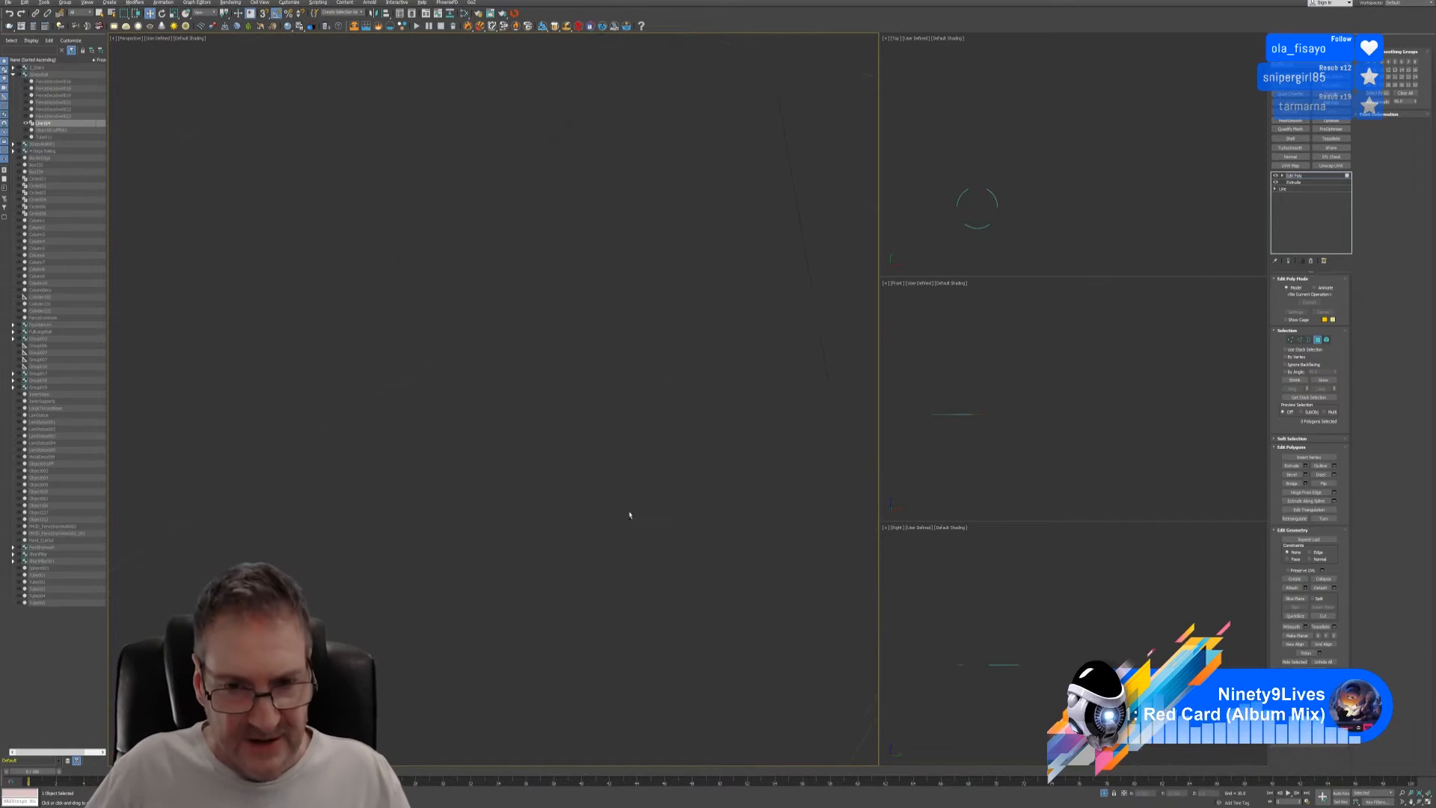
scroll(768, 533, up, 15)
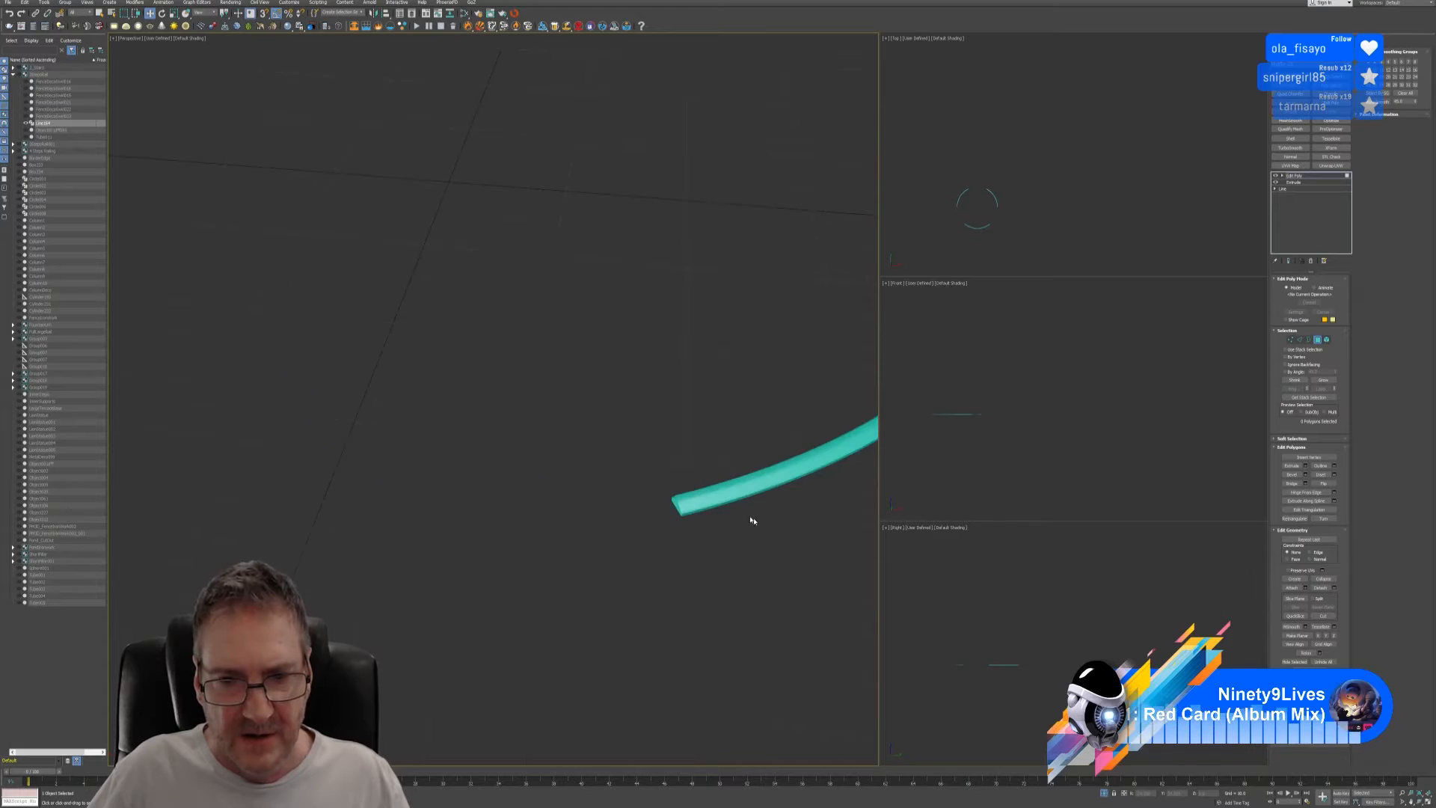
middle_drag(675, 508, 693, 509)
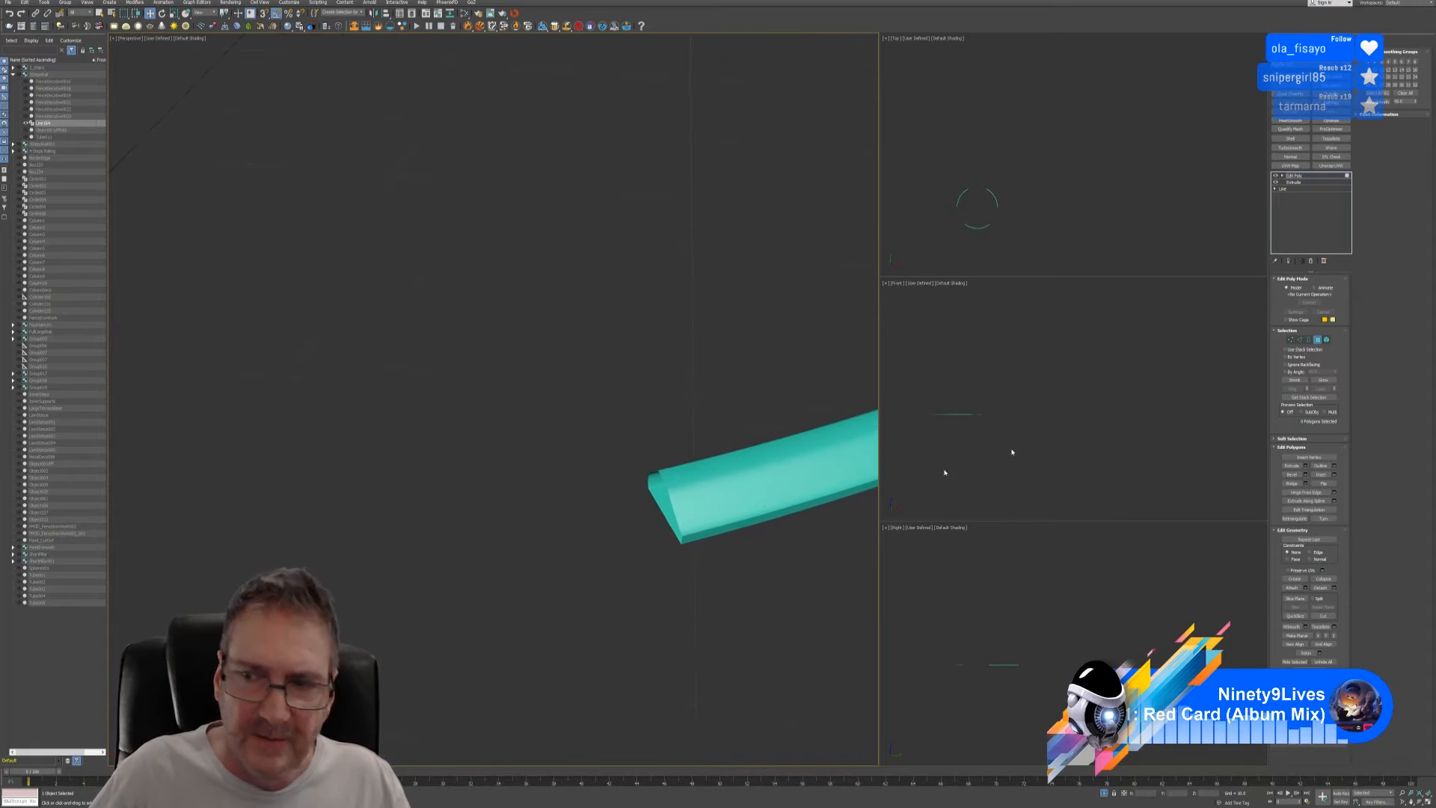
click(1309, 340)
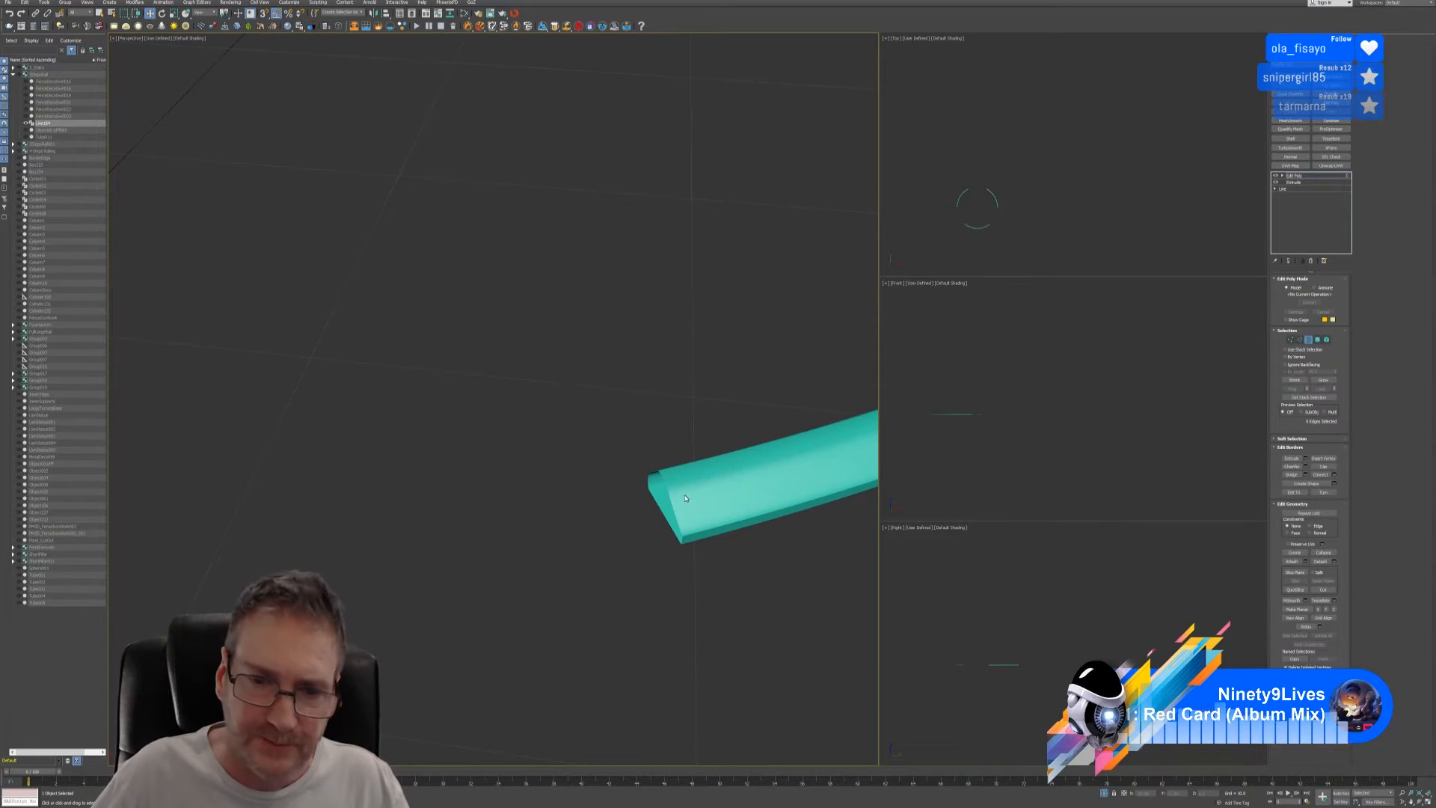
click(668, 491)
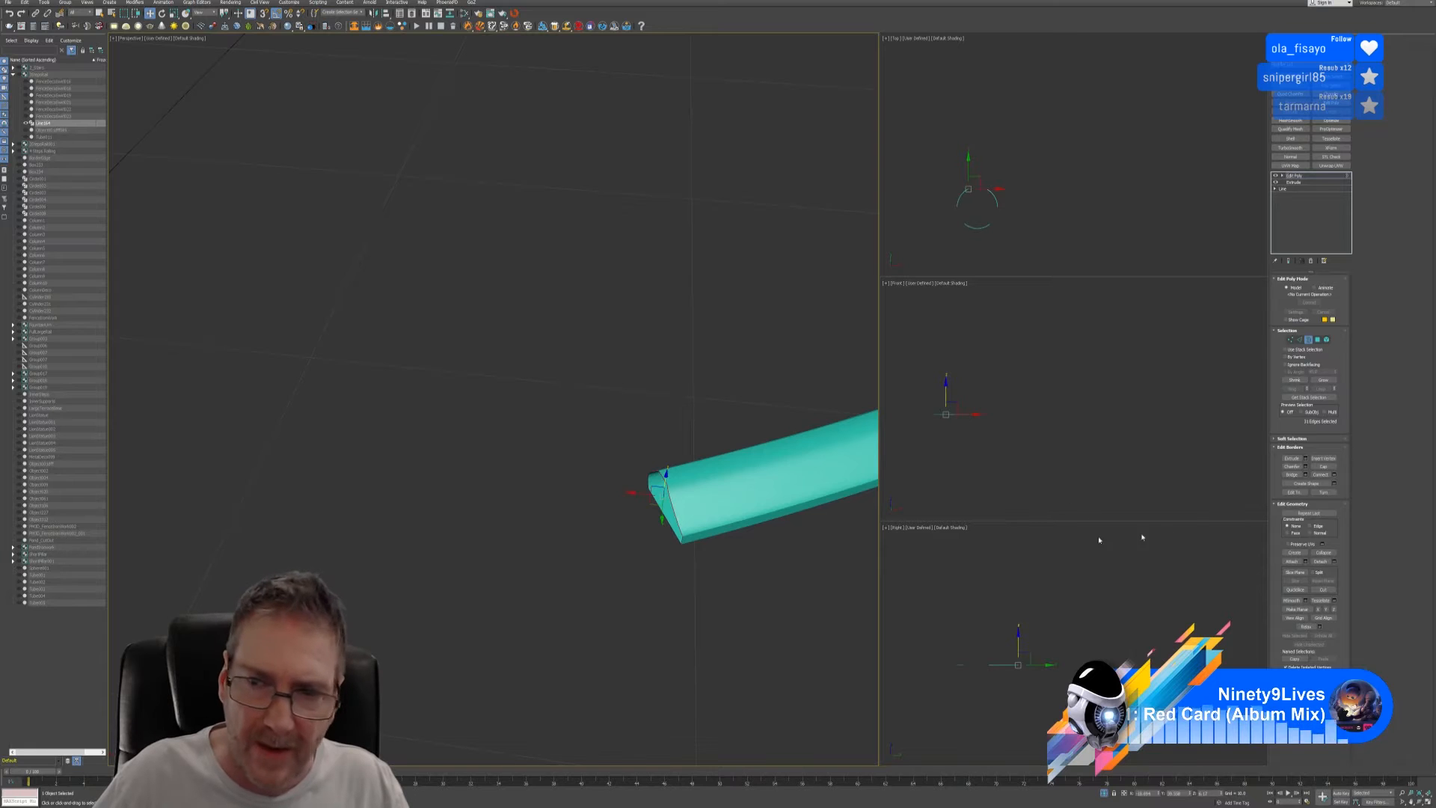
click(1323, 467)
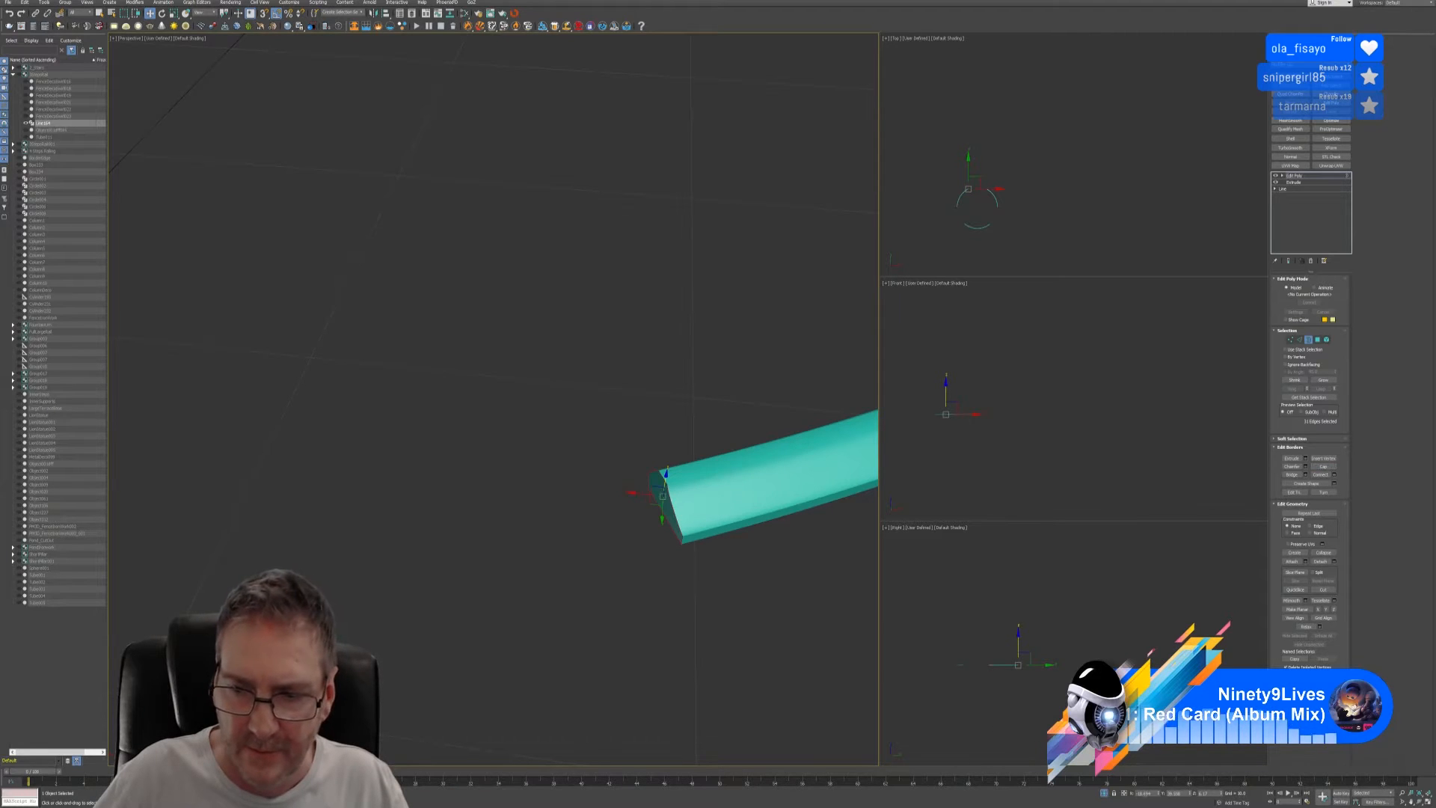
key(alt+q)
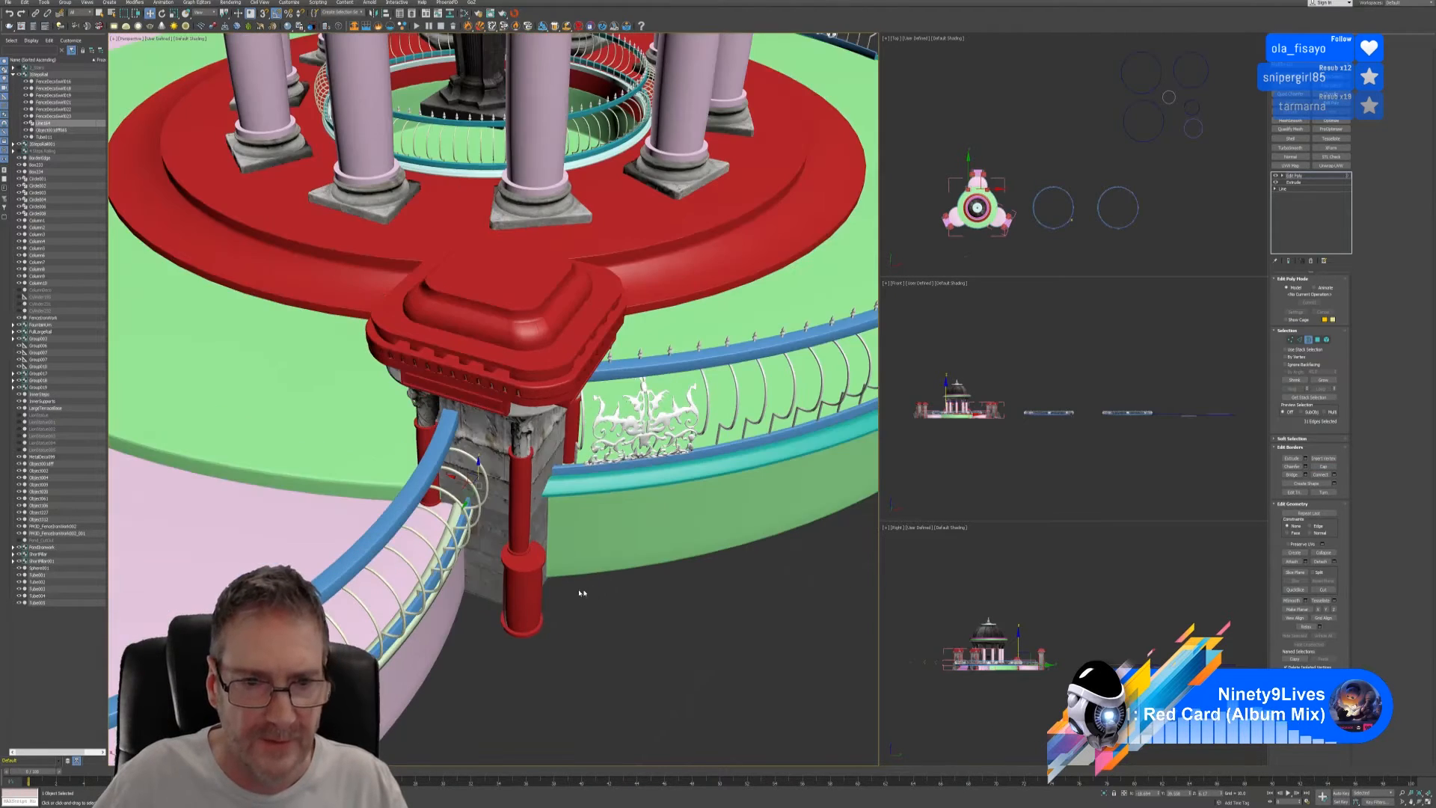
- Delete the polygons of the teal base rail that protrude past the short pillar at the other junction
scroll(582, 593, down, 6)
alt+middle_drag(411, 507, 698, 323)
scroll(403, 454, up, 8)
scroll(561, 482, down, 6)
key(4)
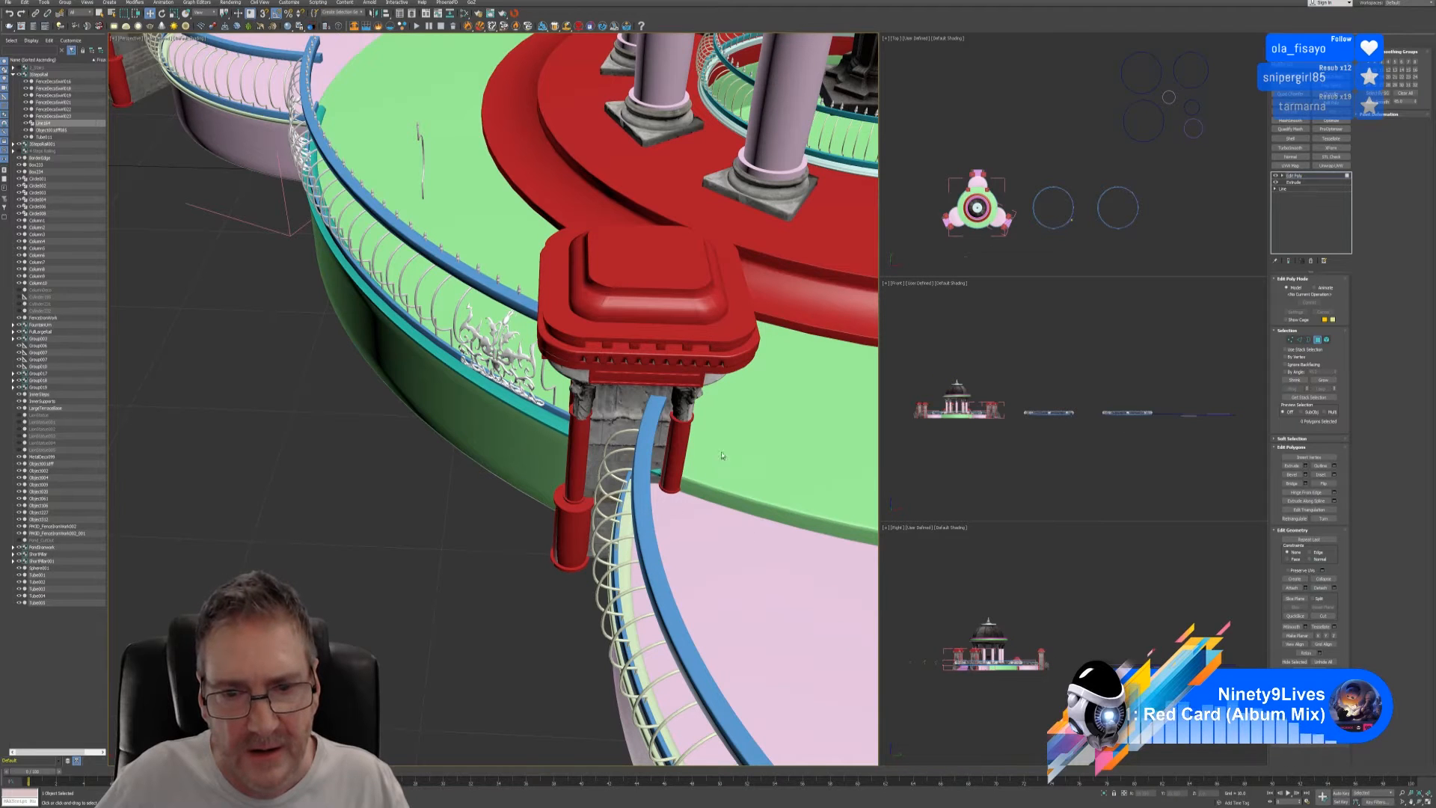
click(654, 499)
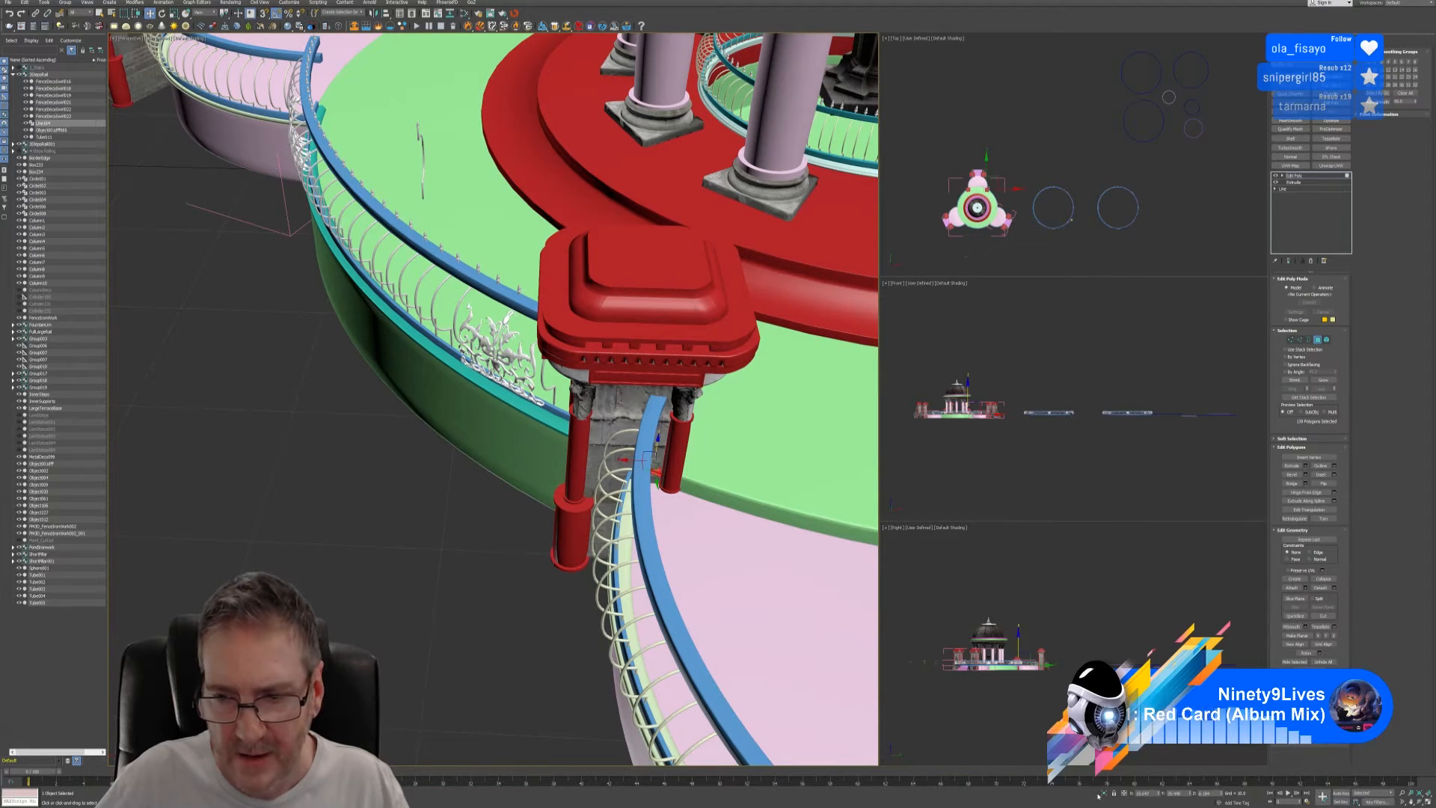
key(z)
alt+middle_drag(709, 558, 732, 562)
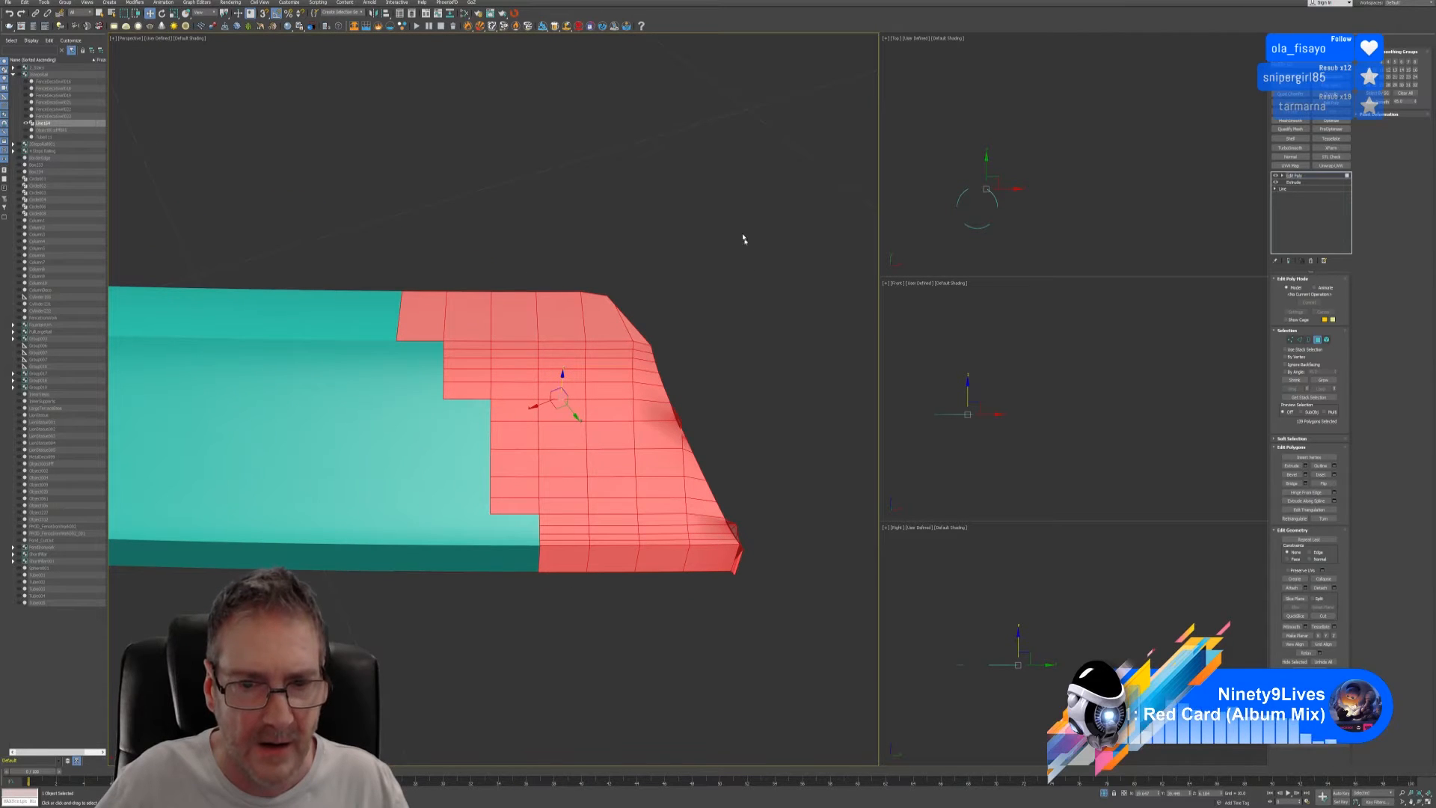
drag(506, 632, 507, 632)
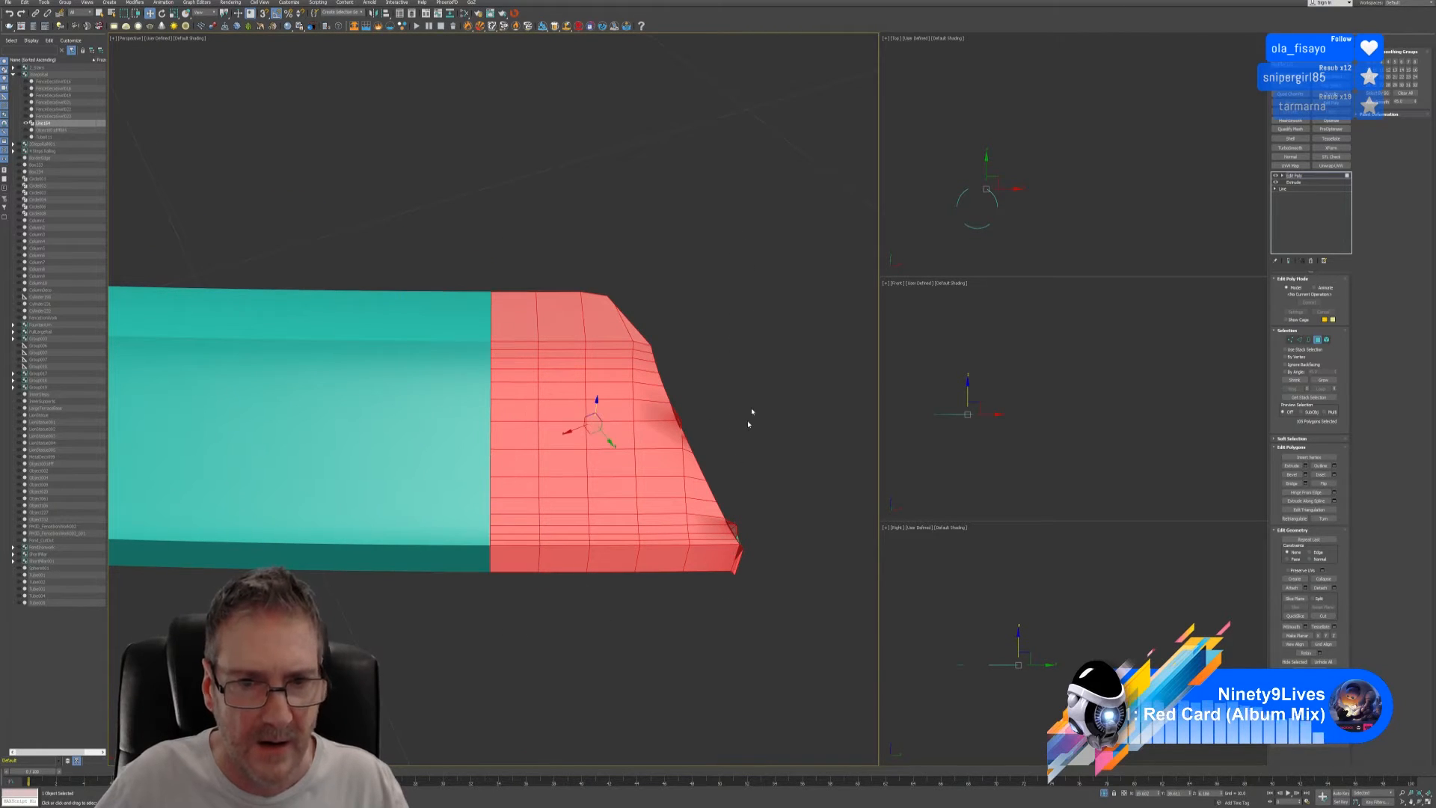
key(Delete)
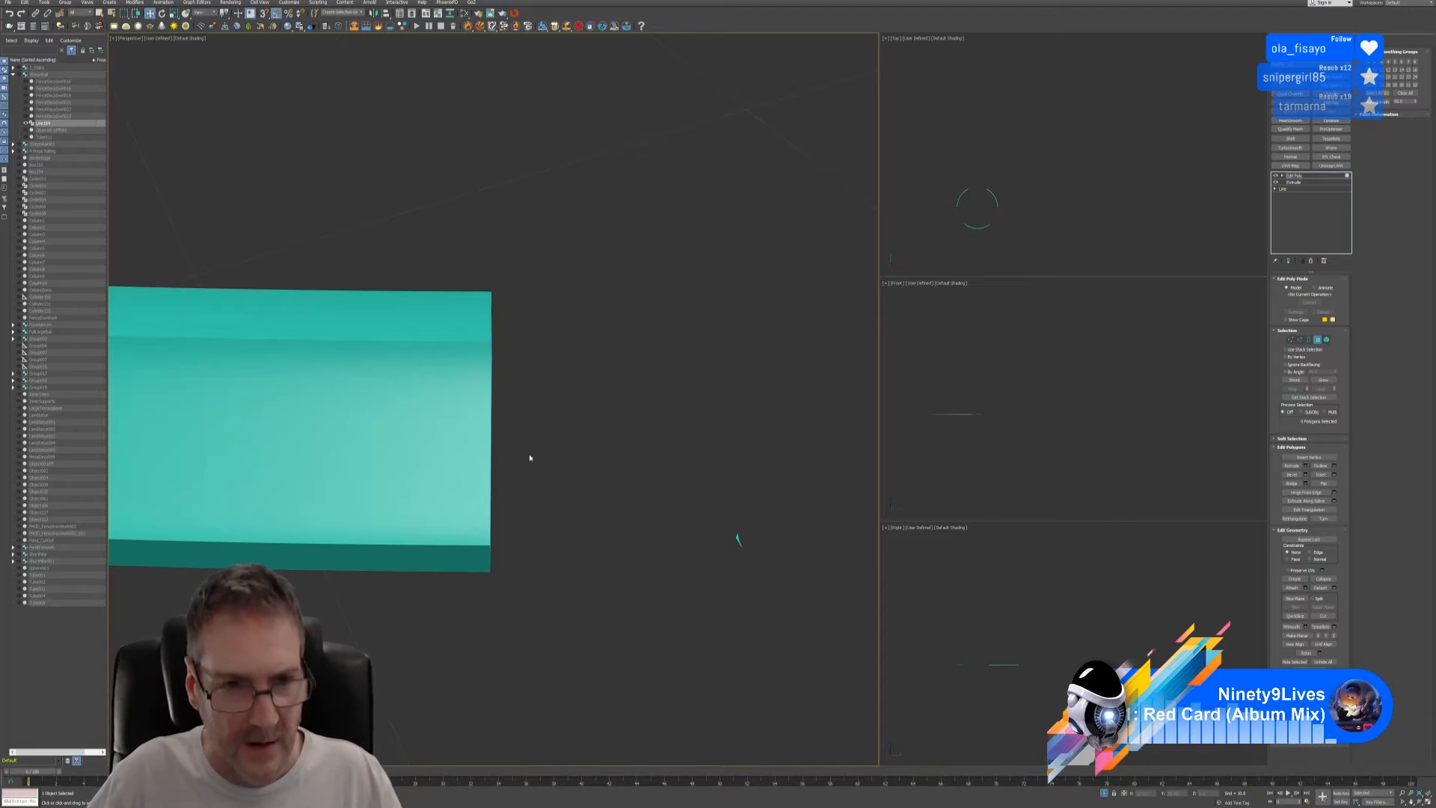
- Cap the open border at this second trimmed end of the base rail and end the isolation
key(3)
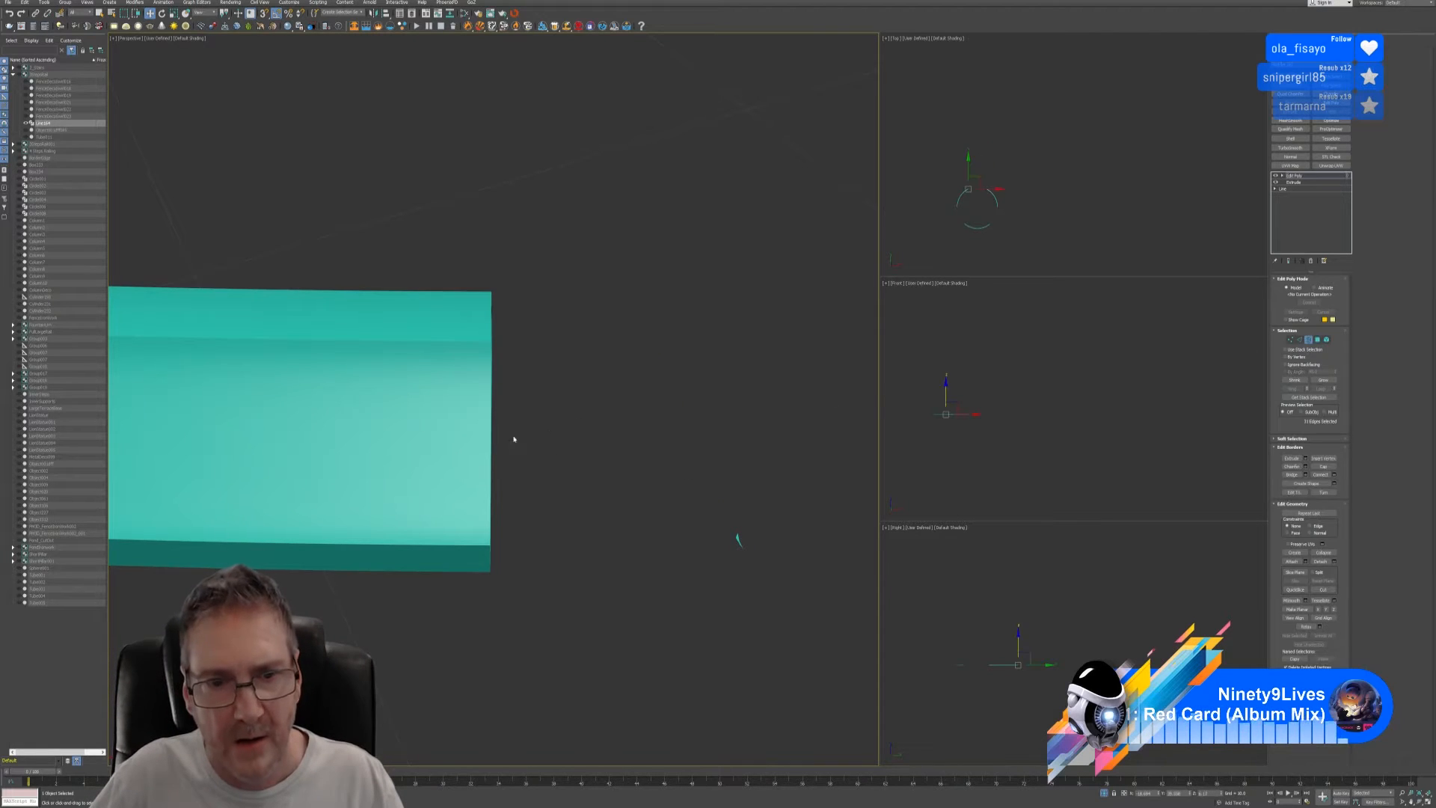
click(490, 437)
alt+middle_drag(574, 481, 549, 472)
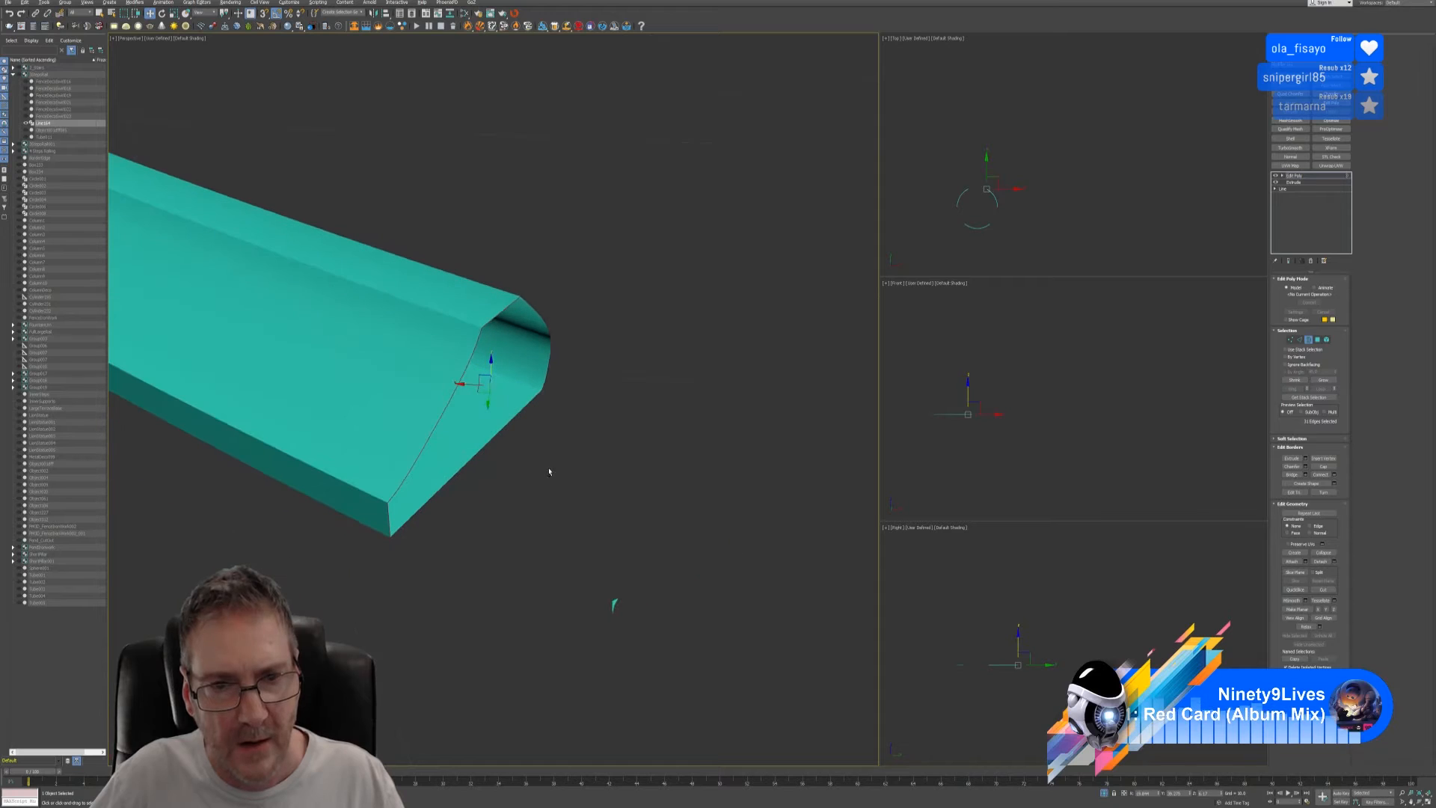
click(1323, 380)
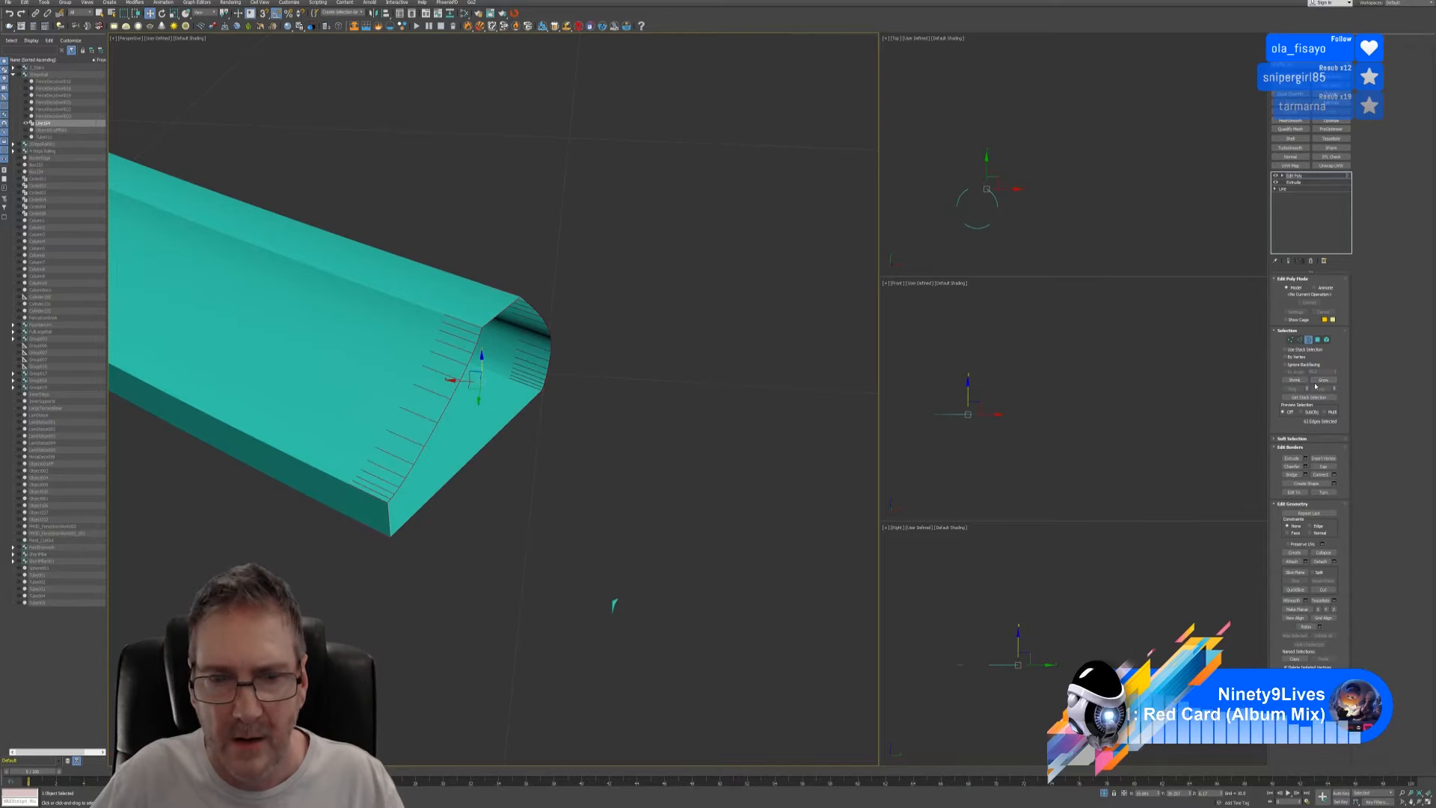
key(ctrl+z)
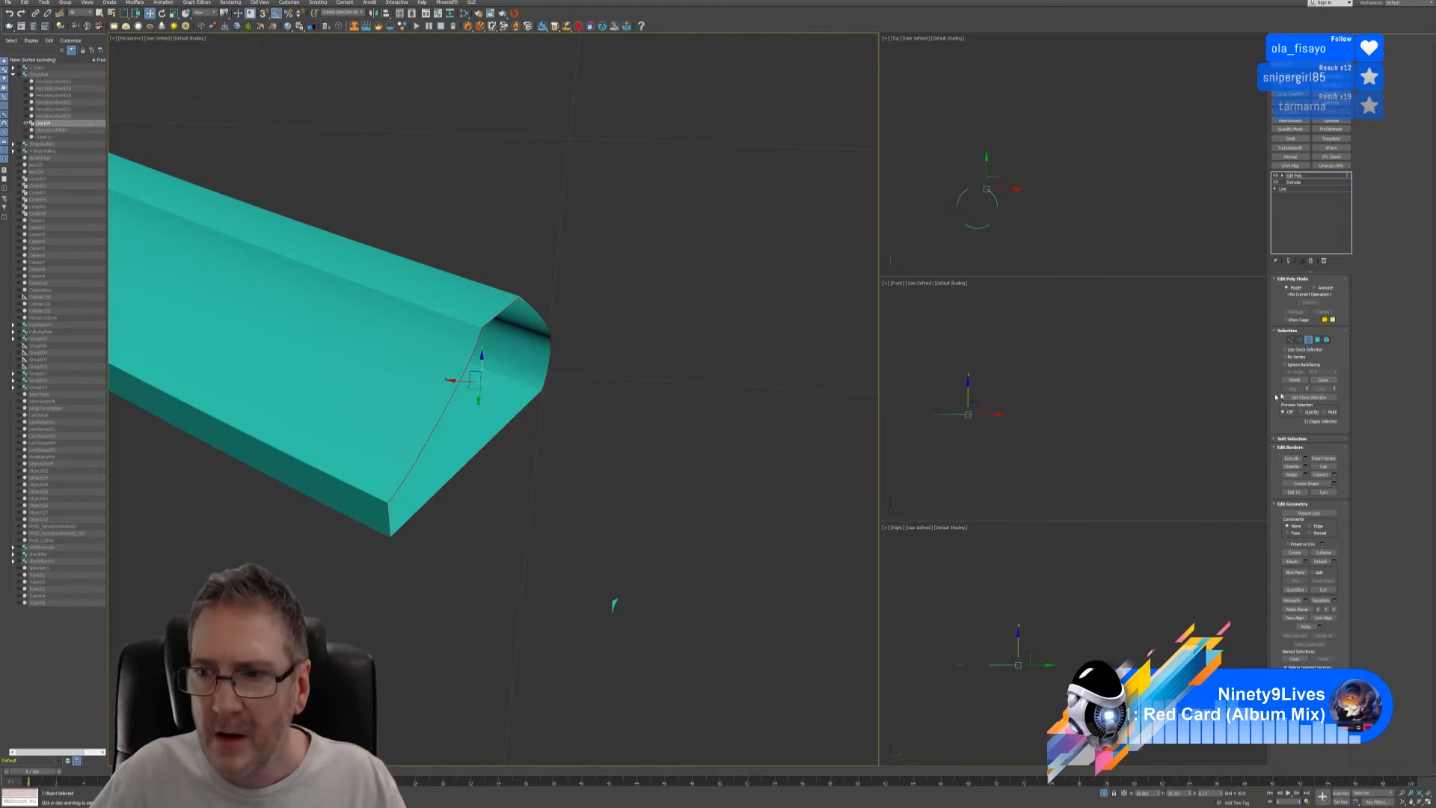
click(1333, 465)
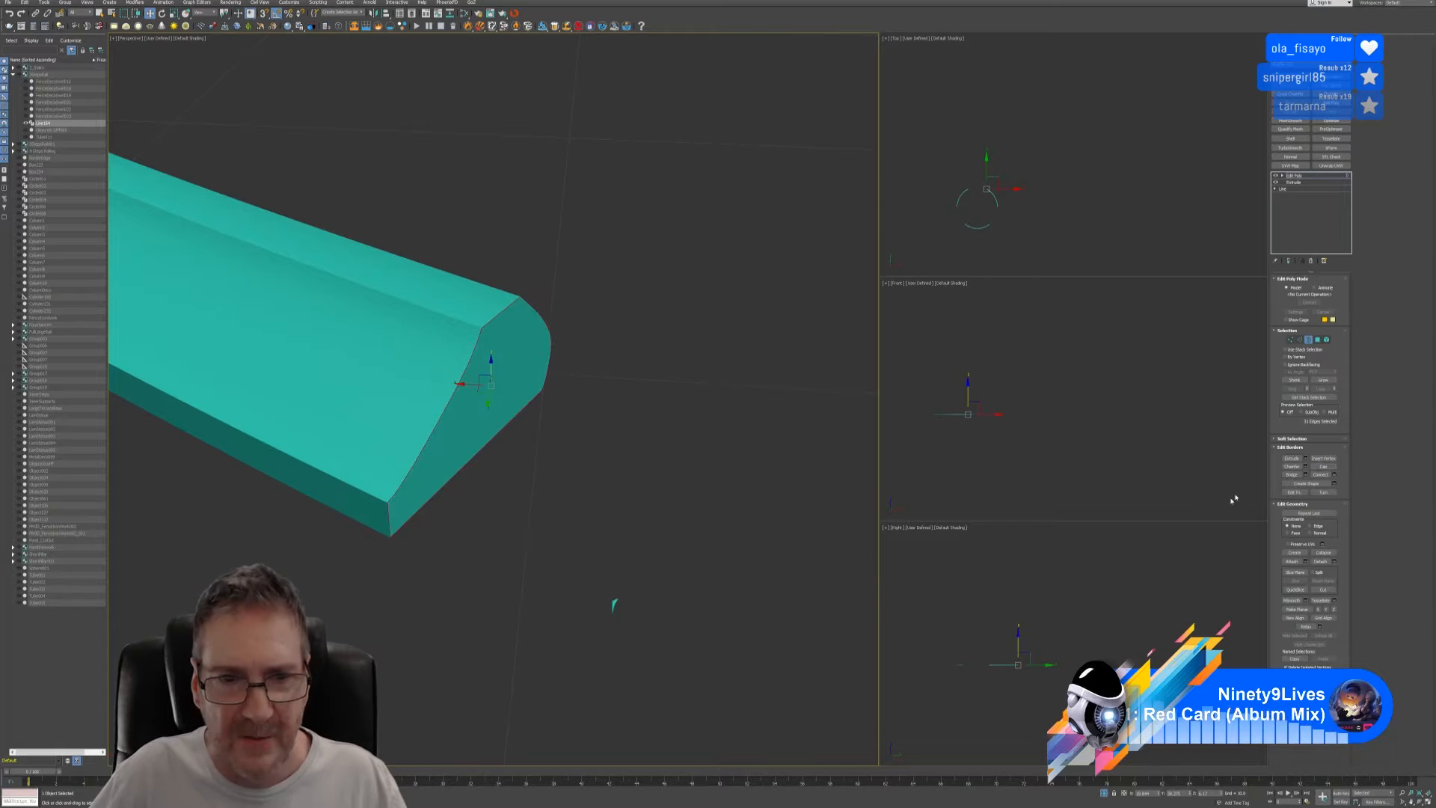
click(1108, 794)
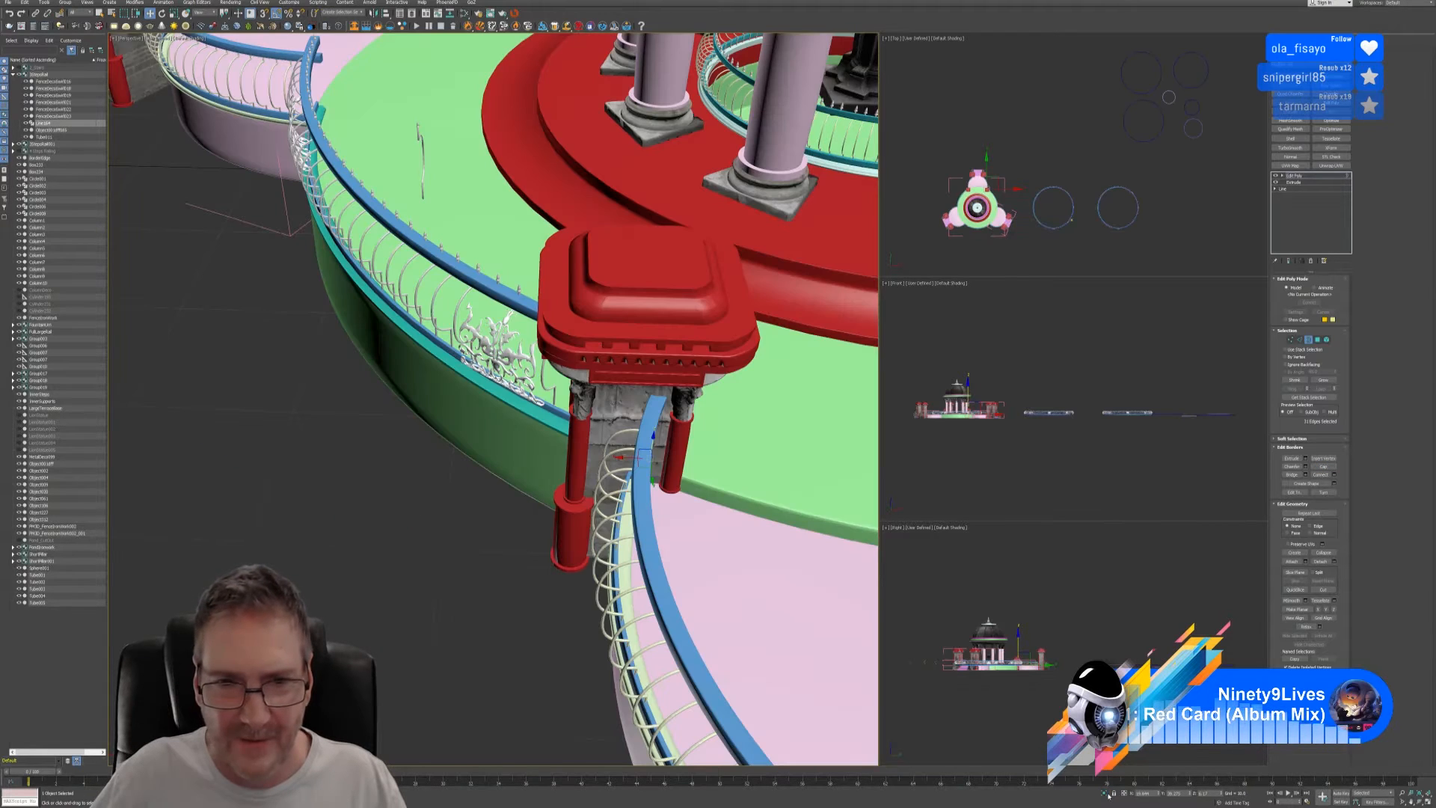
- Finish border editing on the base rail and select the short pillar group at the far junction of the pink and green platforms
alt+middle_drag(630, 535, 542, 498)
scroll(658, 526, down, 5)
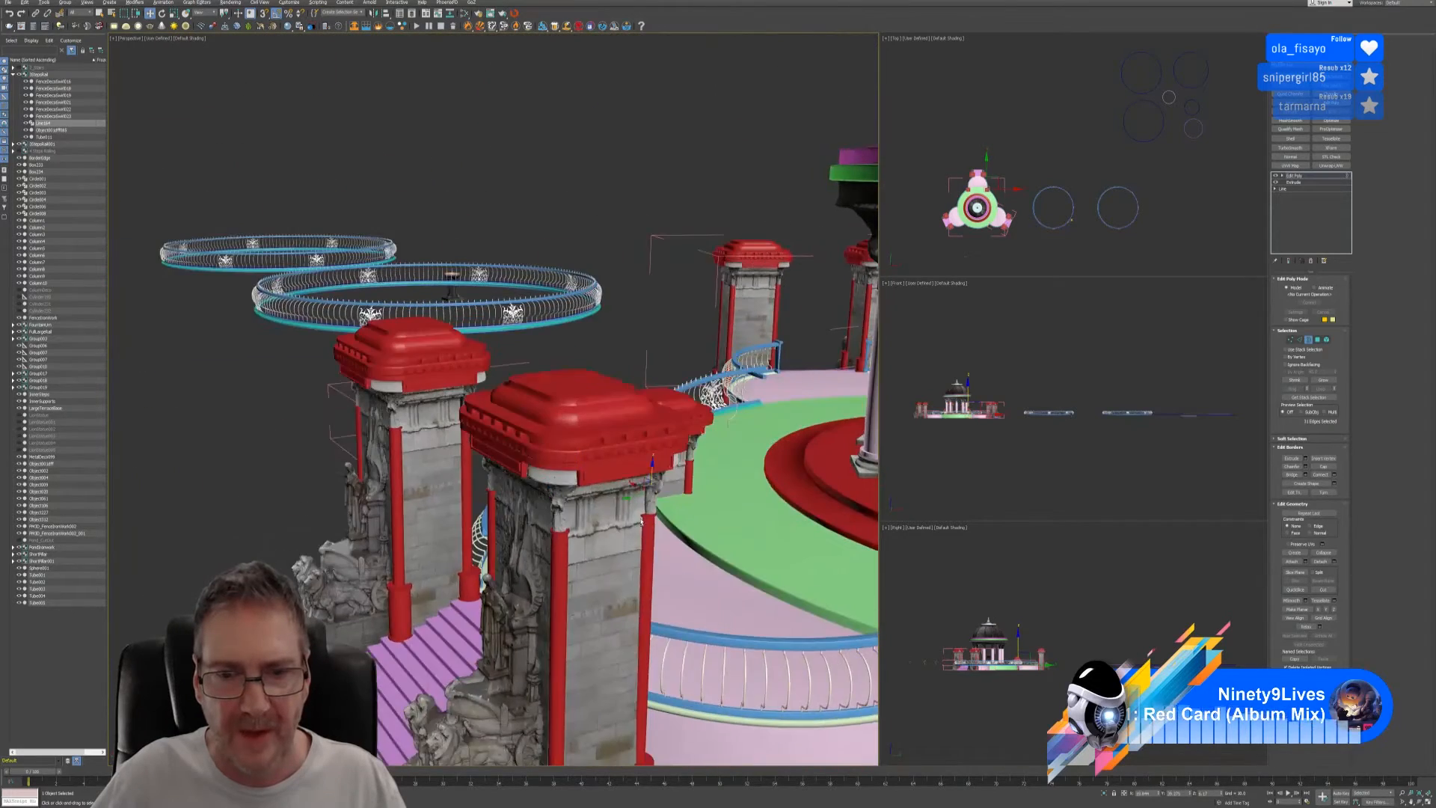
scroll(583, 523, down, 3)
middle_drag(756, 568, 600, 490)
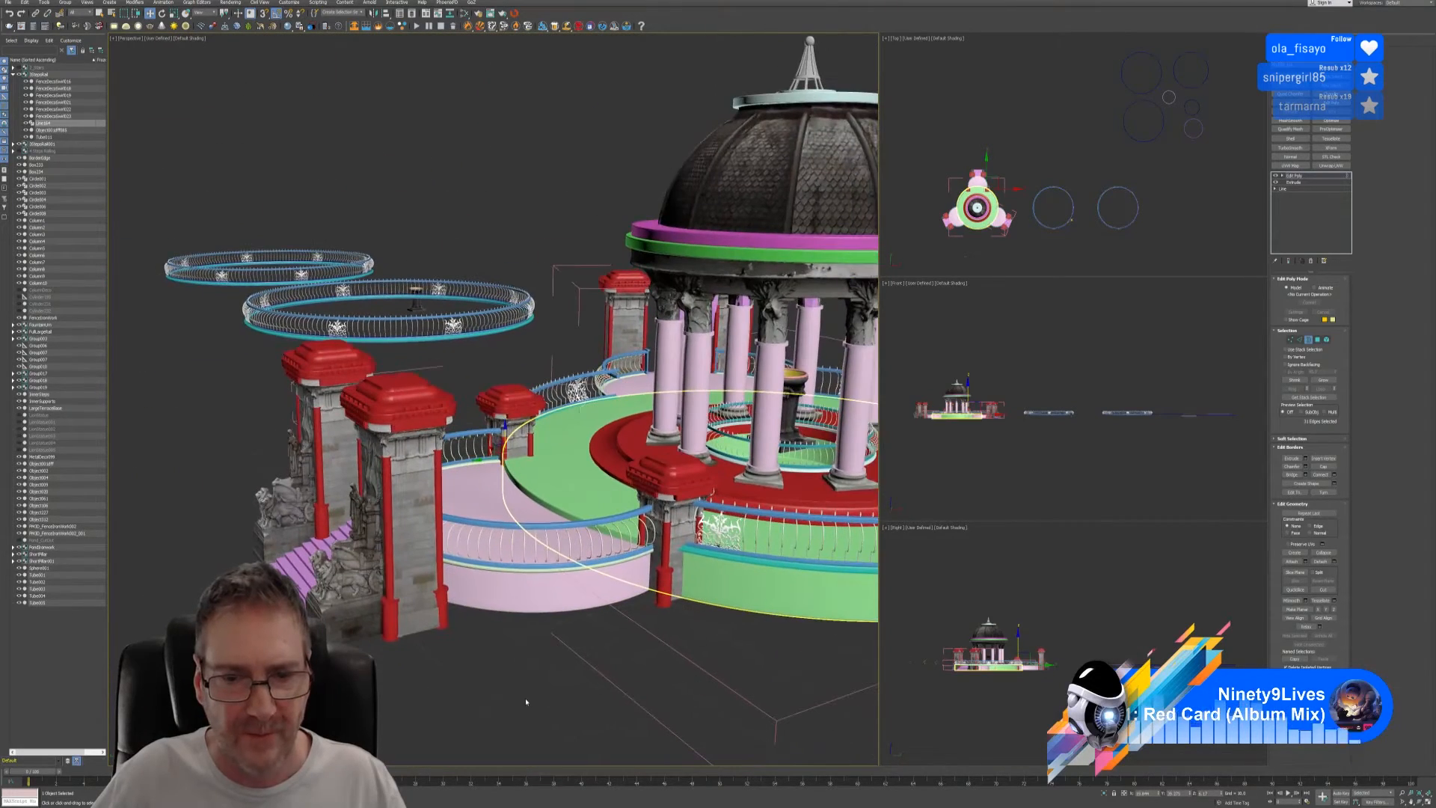
click(590, 705)
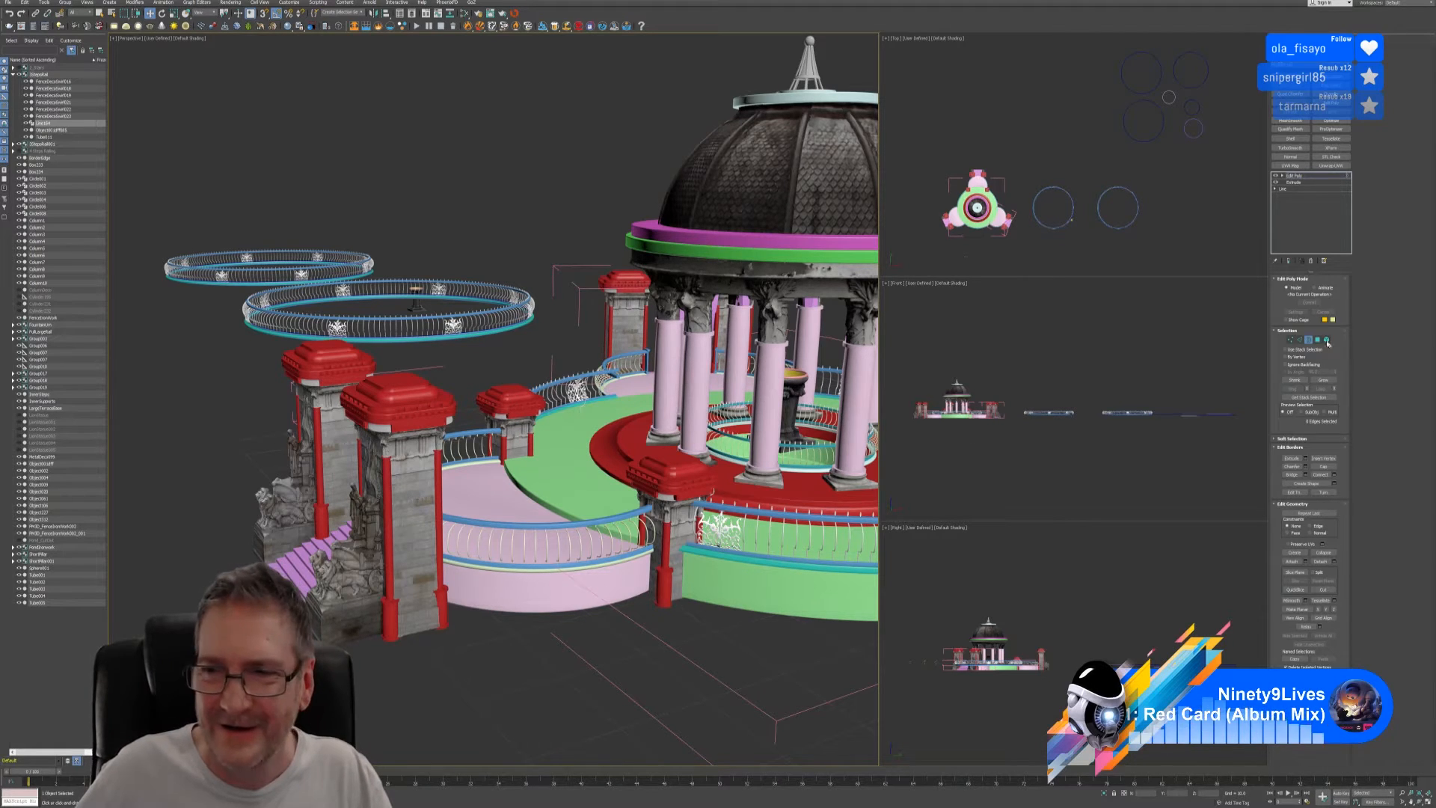
click(509, 404)
middle_drag(1038, 154, 1059, 150)
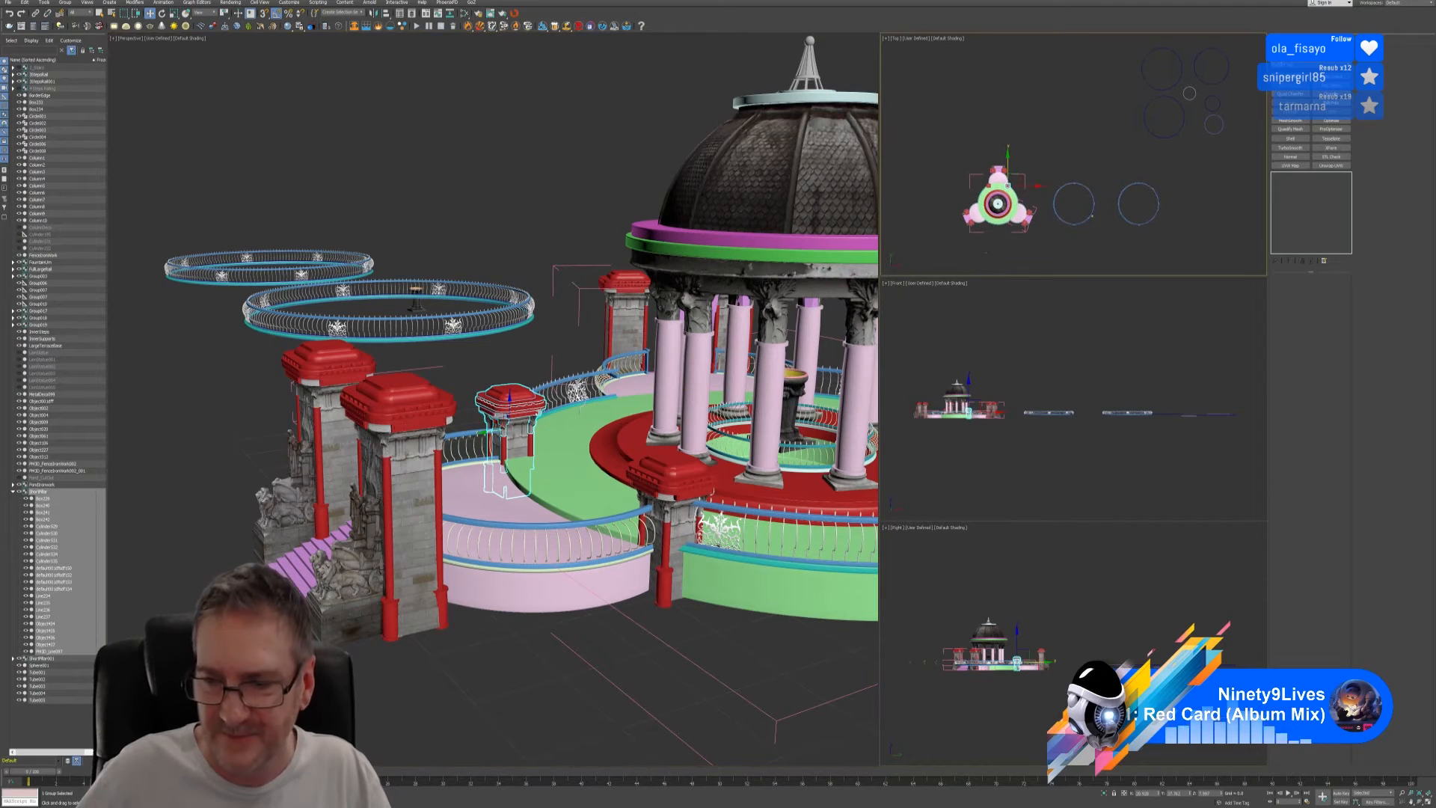
- Copy the short pillar group twice in the top view, placing the copies where the lower-left side terrace meets both sides of the main platform
key(alt+w)
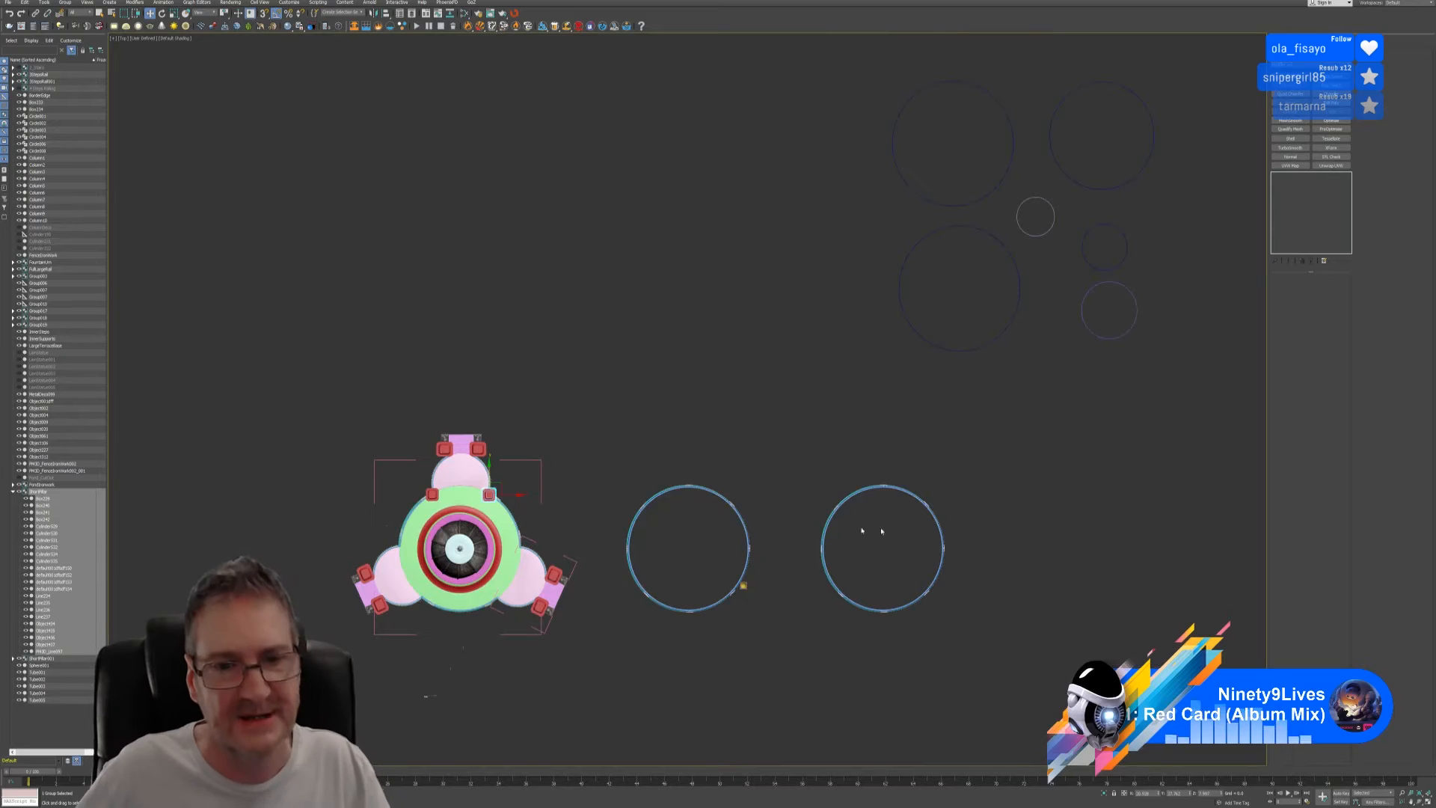
key(z)
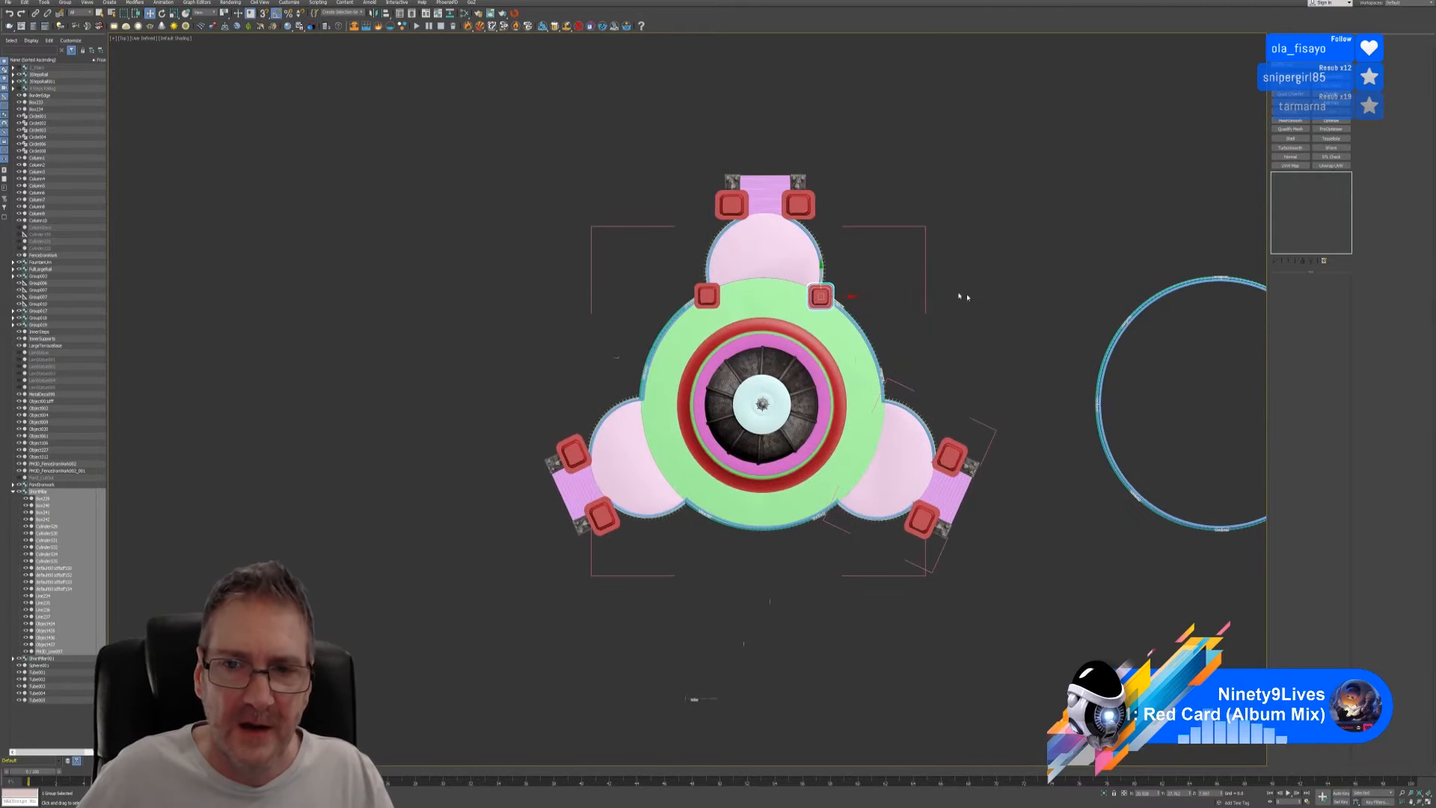
mouse_move(826, 288)
shift+mouse_down()
mouse_move(721, 359)
mouse_move(649, 387)
shift+mouse_up()
click(719, 435)
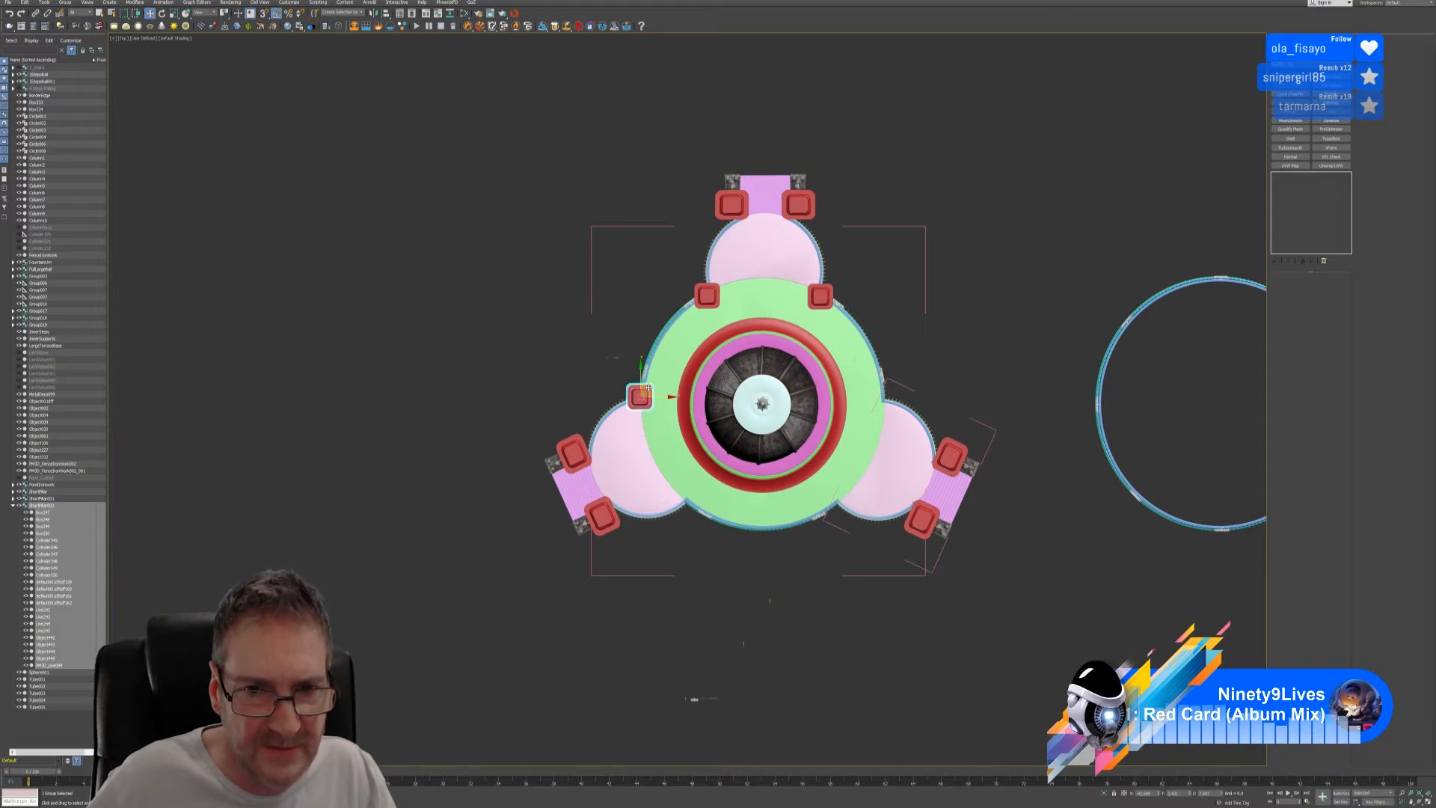
shift+drag(648, 388, 692, 499)
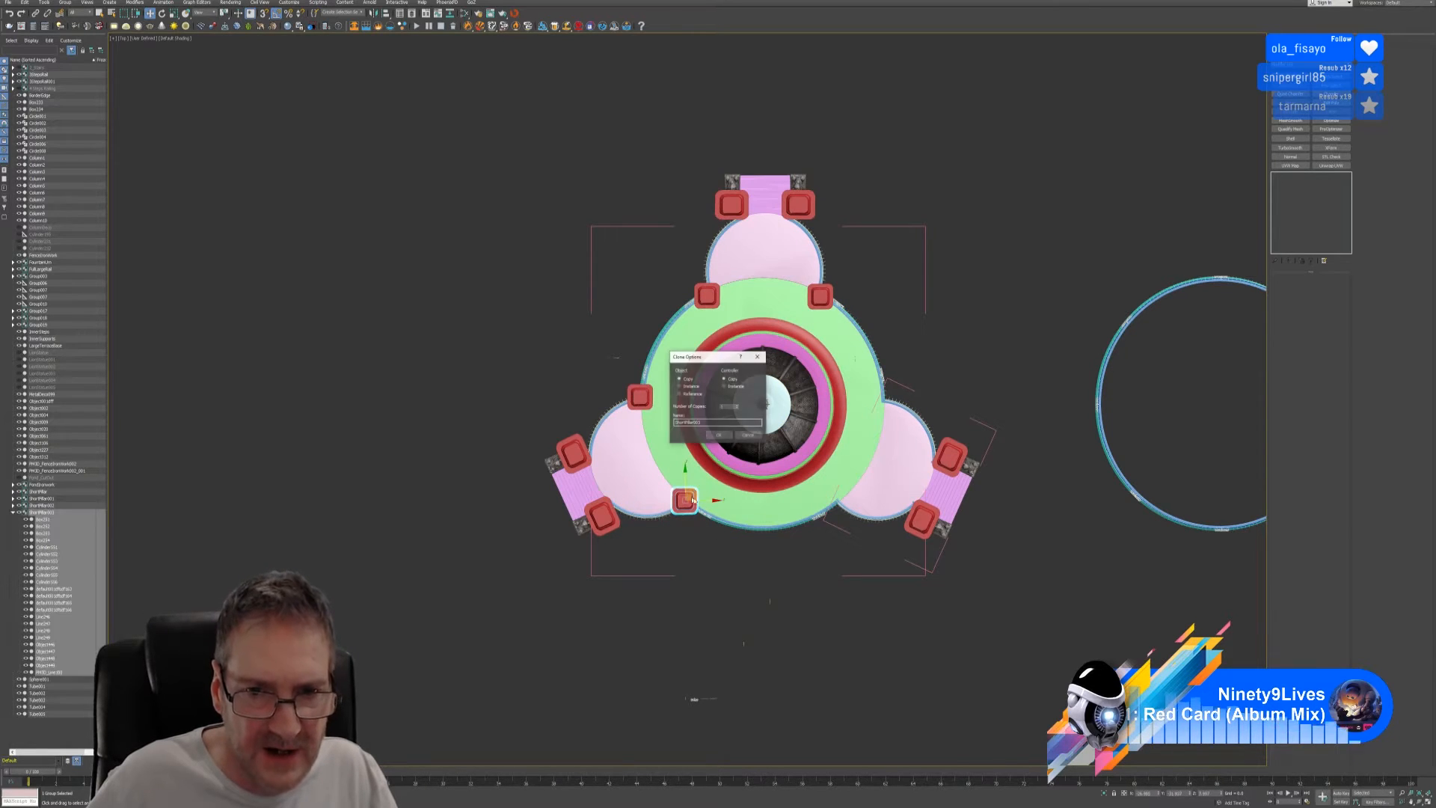
key(Return)
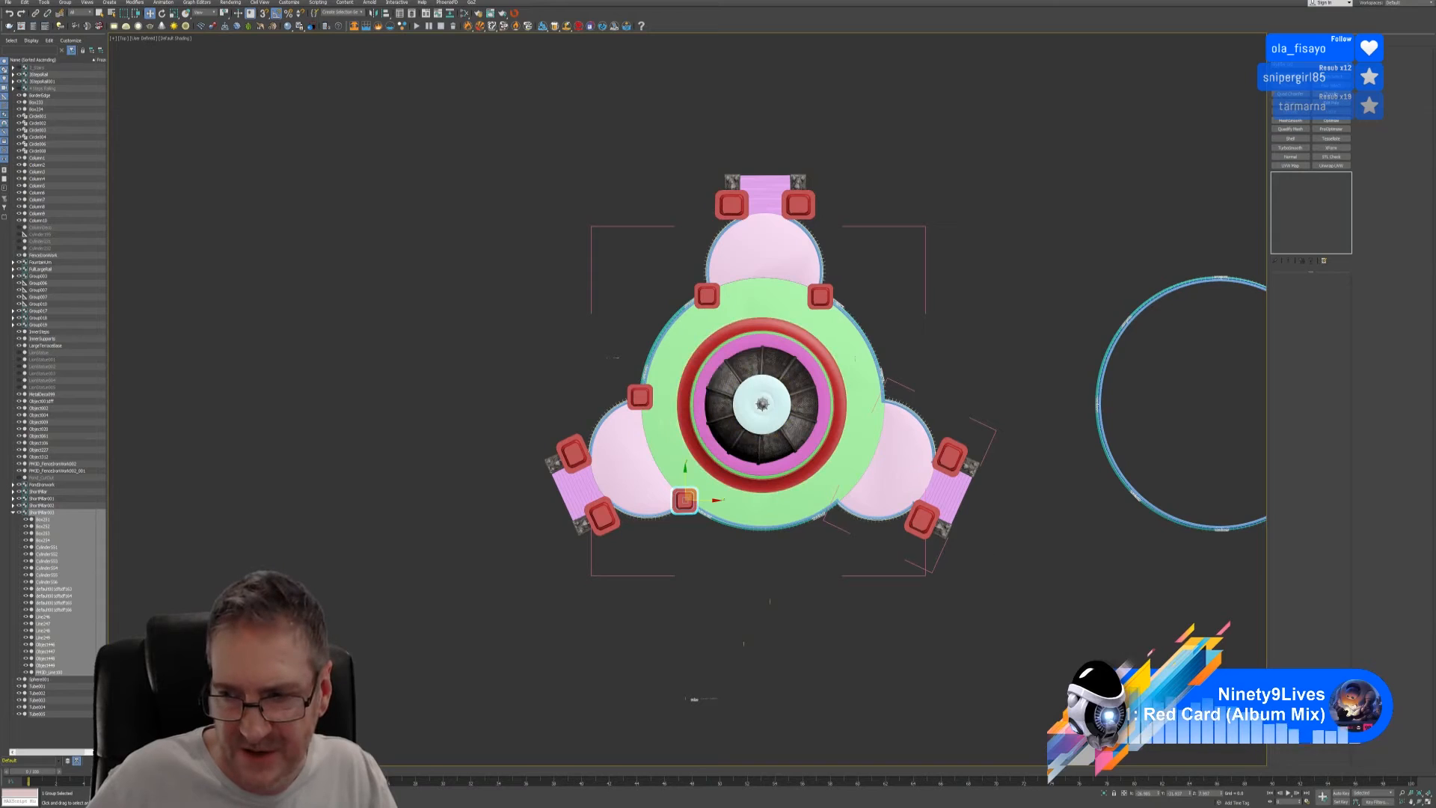
- Rotate the second pillar copy, at the lower terrace junction, slightly about its vertical axis towards the angle of the side terrace
key(alt+w)
scroll(404, 584, up, 5)
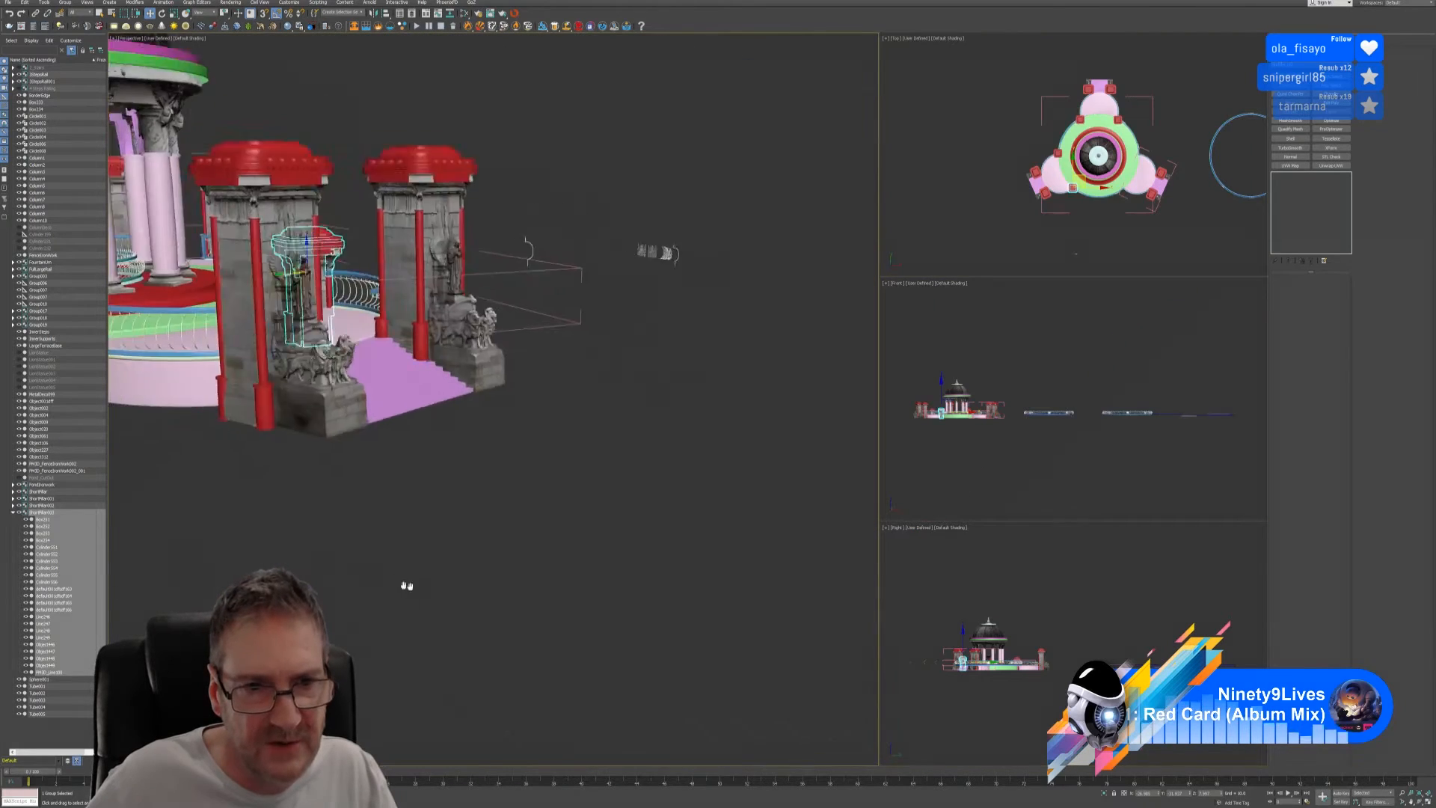
alt+middle_drag(439, 592, 608, 532)
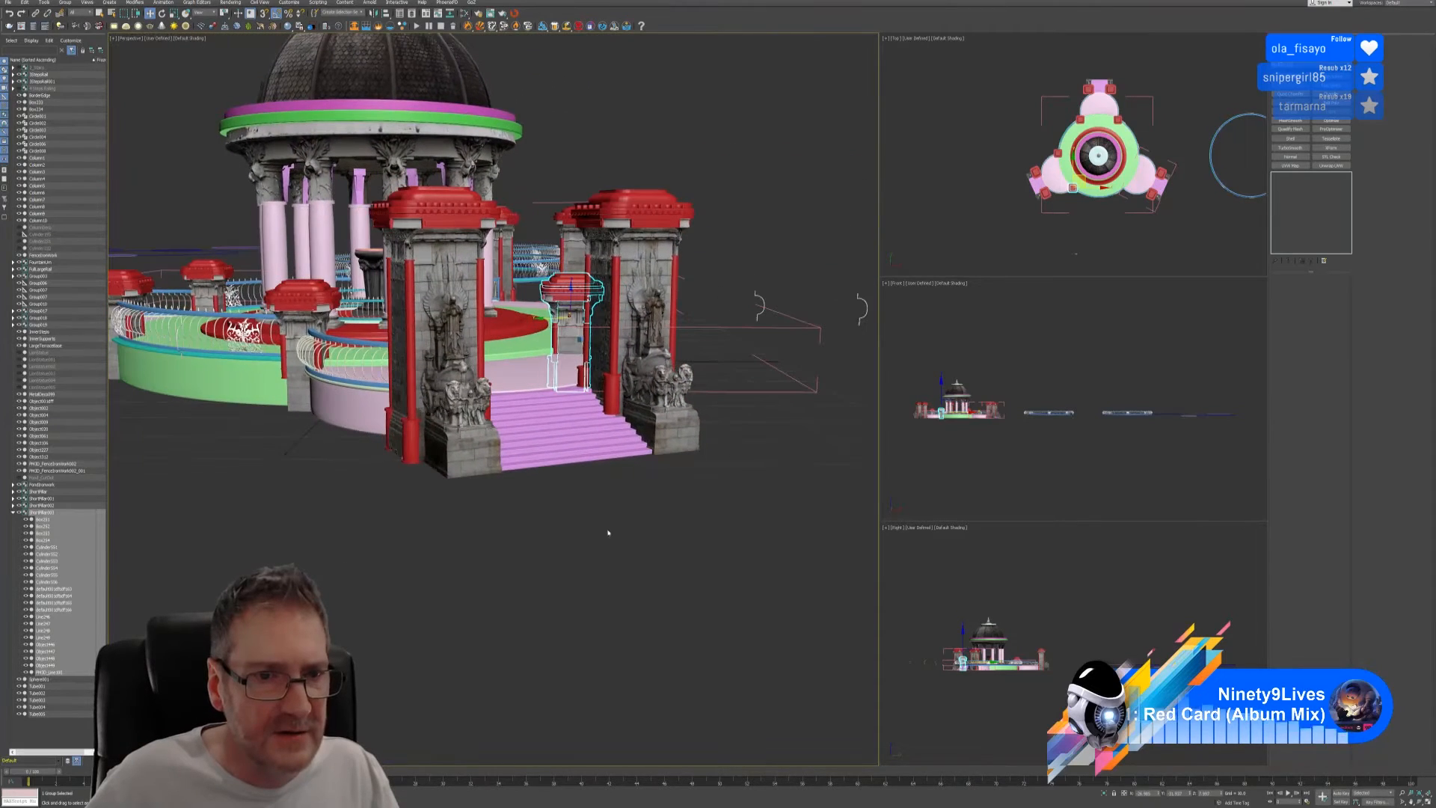
mouse_move(398, 517)
alt+middle_down()
mouse_move(413, 563)
mouse_move(401, 499)
alt+middle_up()
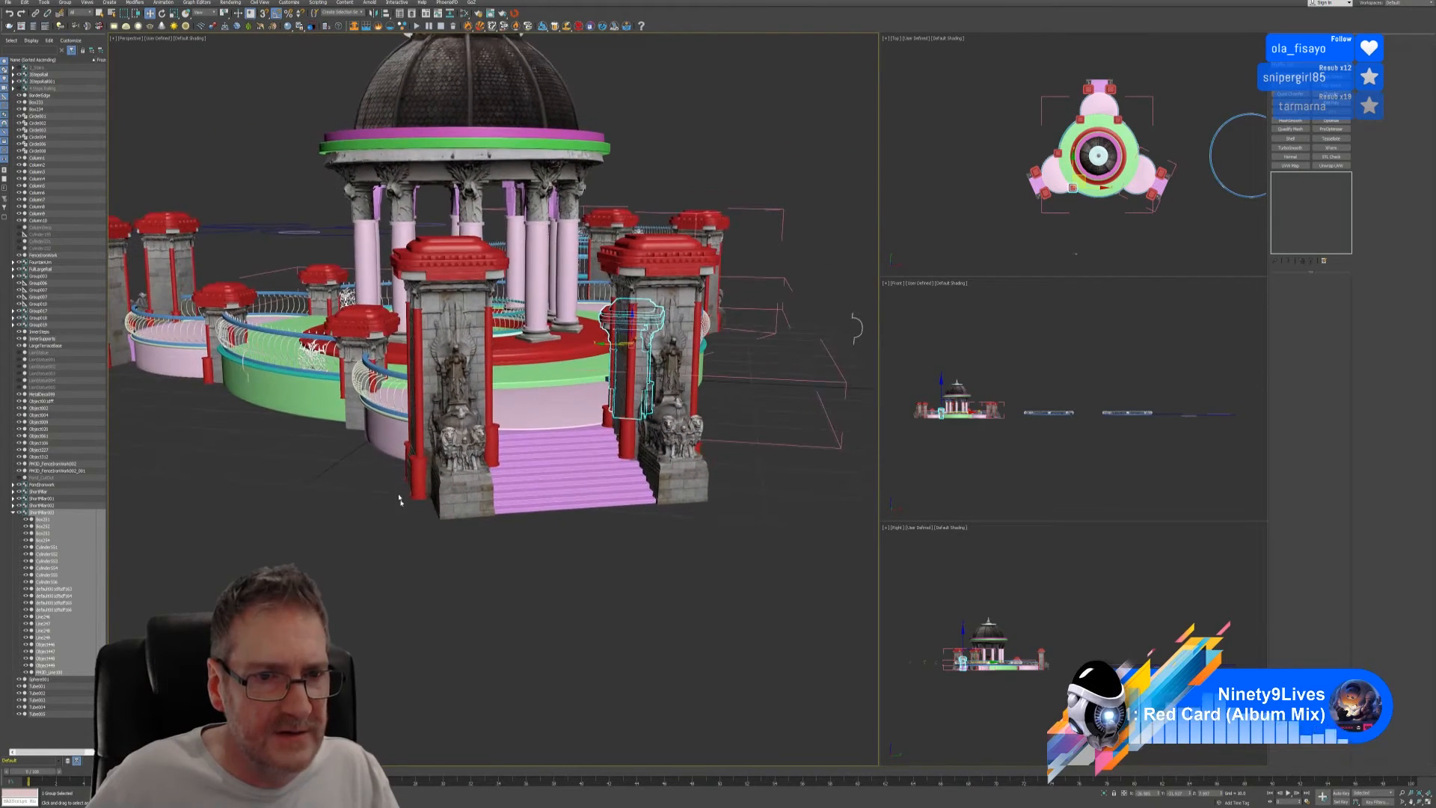
alt+middle_drag(617, 459, 608, 532)
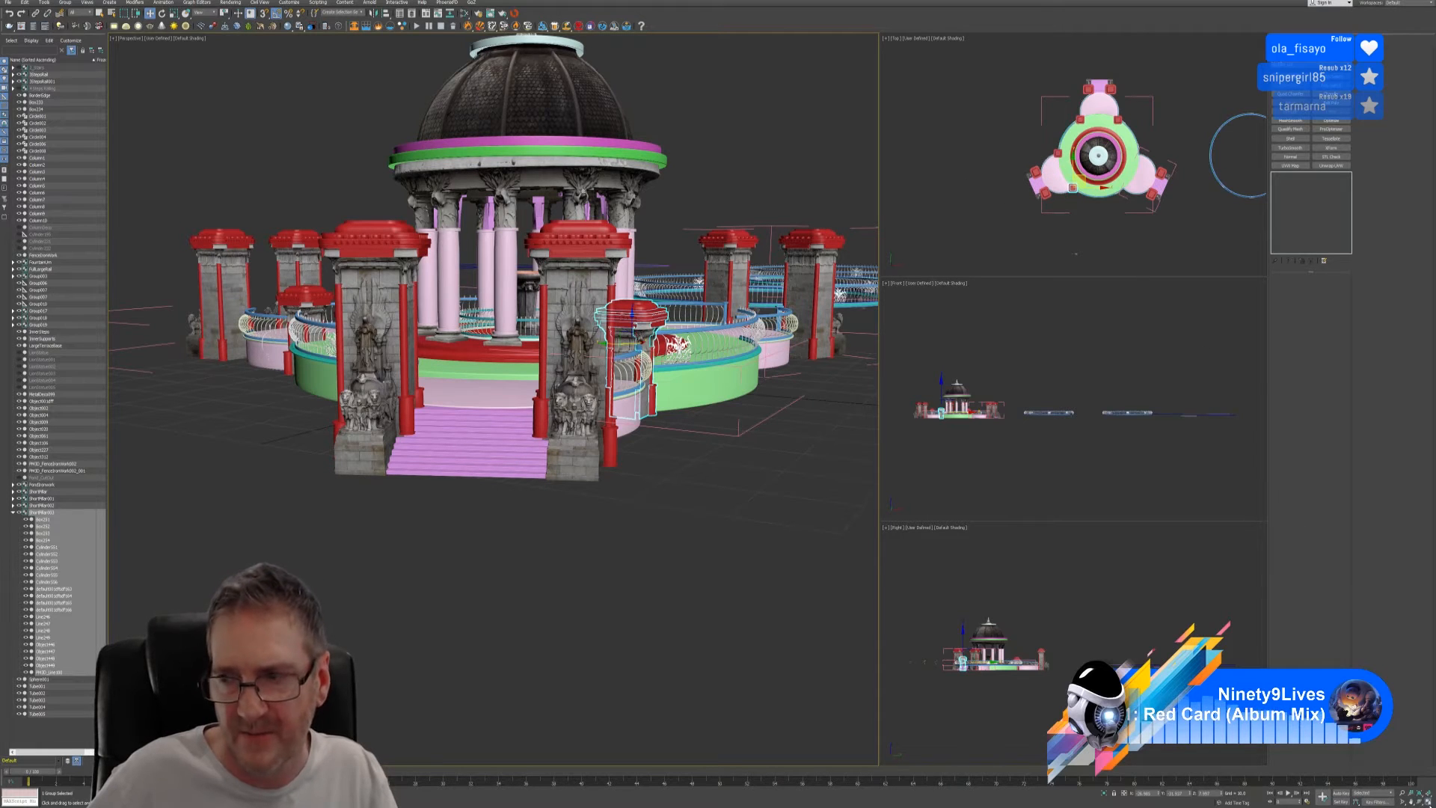
key(alt+w)
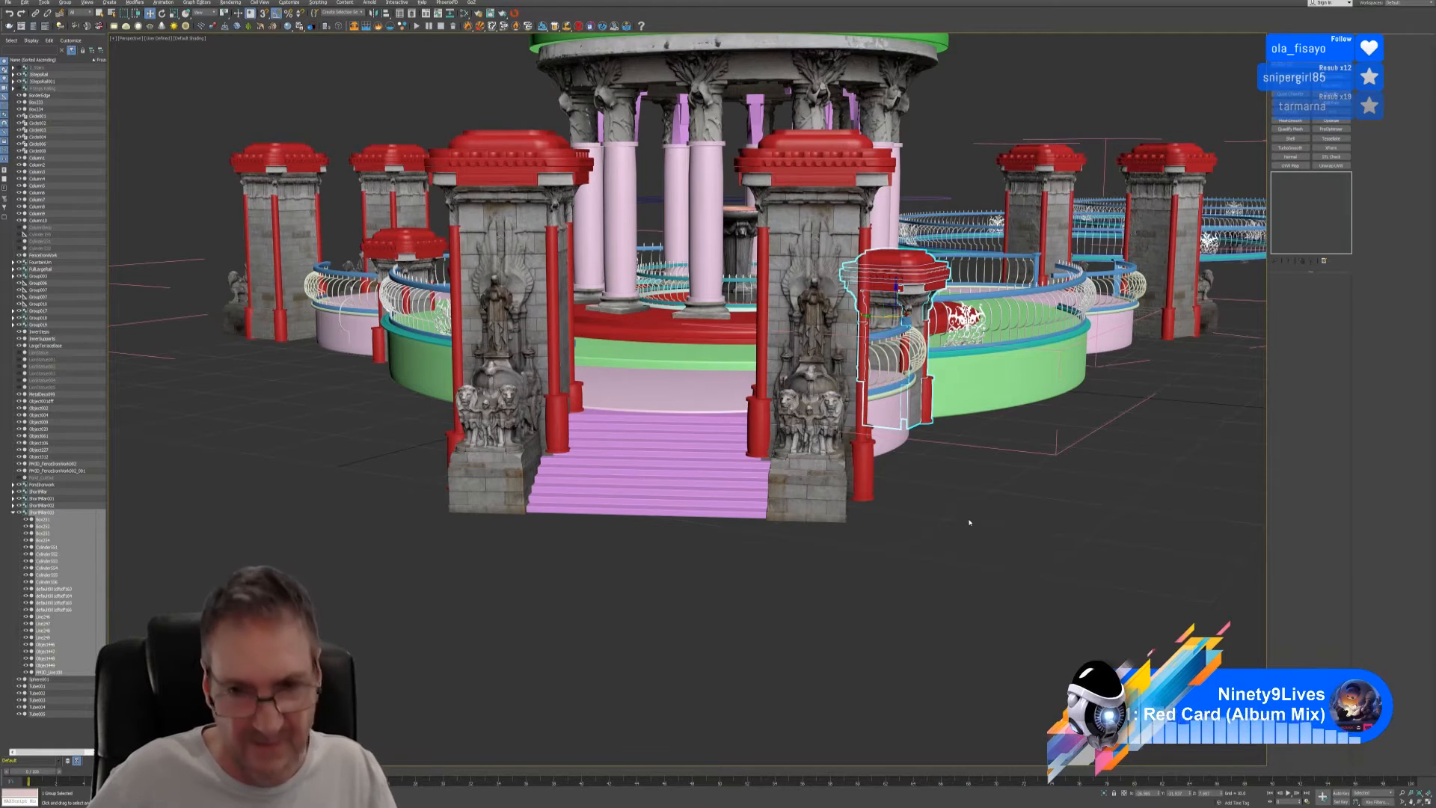
alt+middle_drag(968, 522, 914, 448)
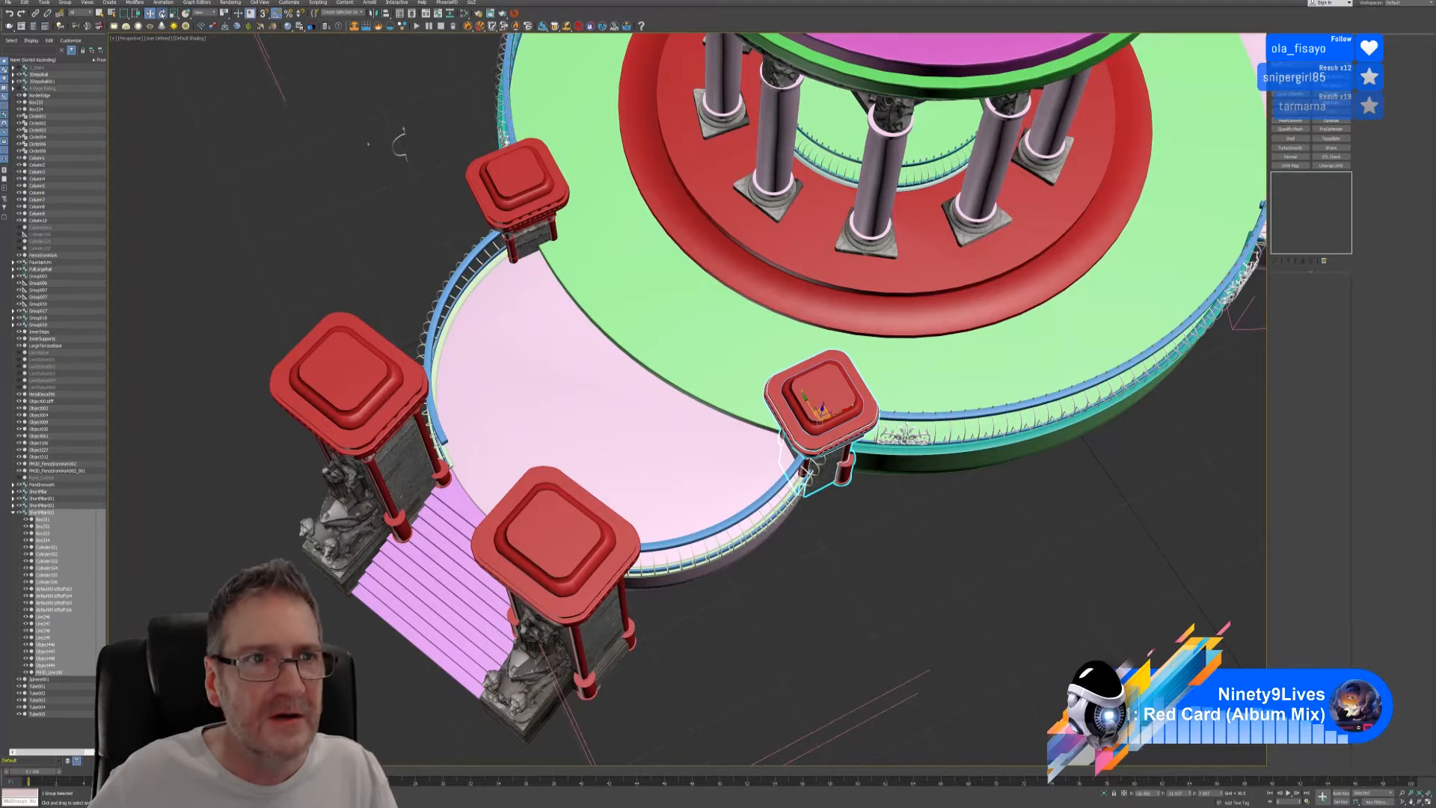
key(e)
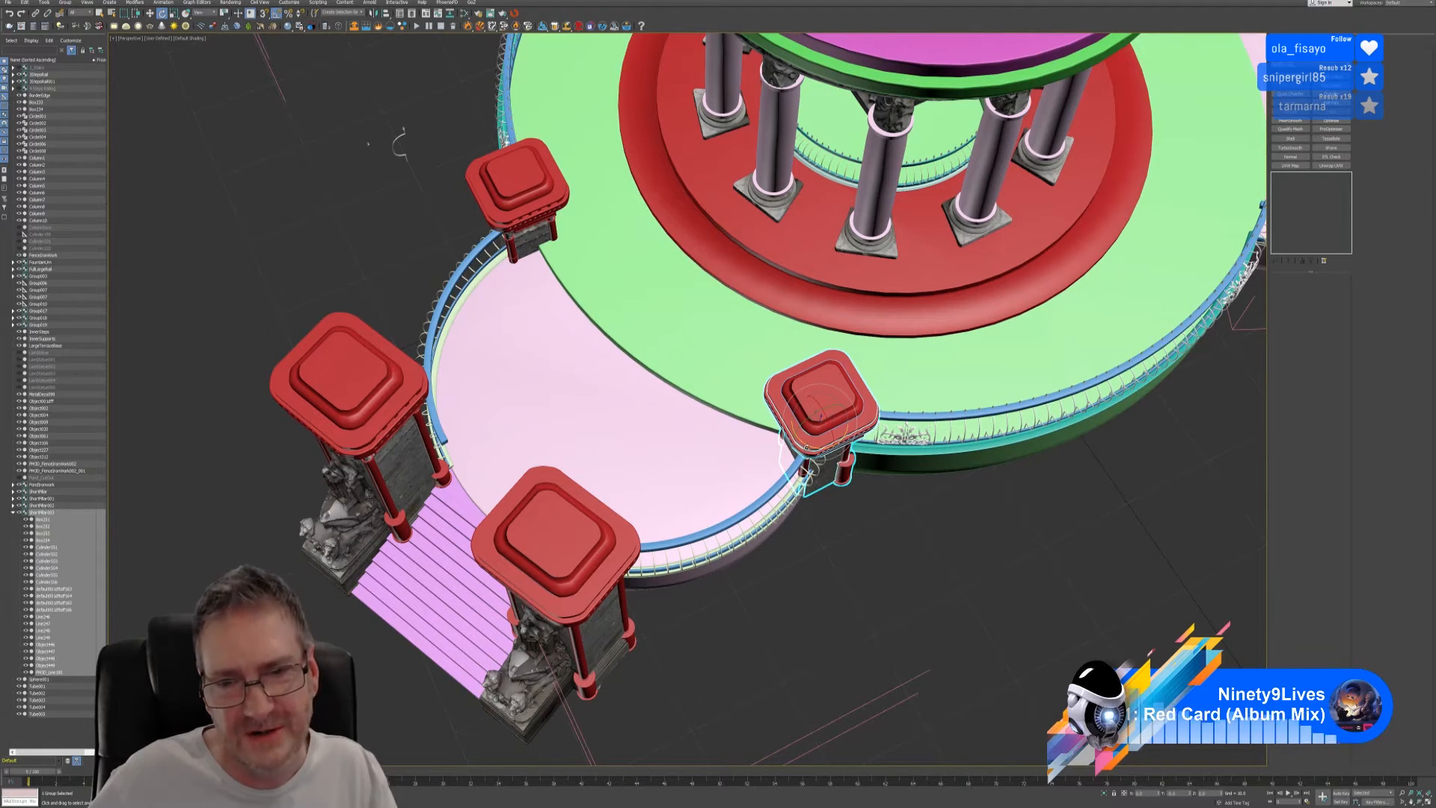
drag(813, 446, 821, 447)
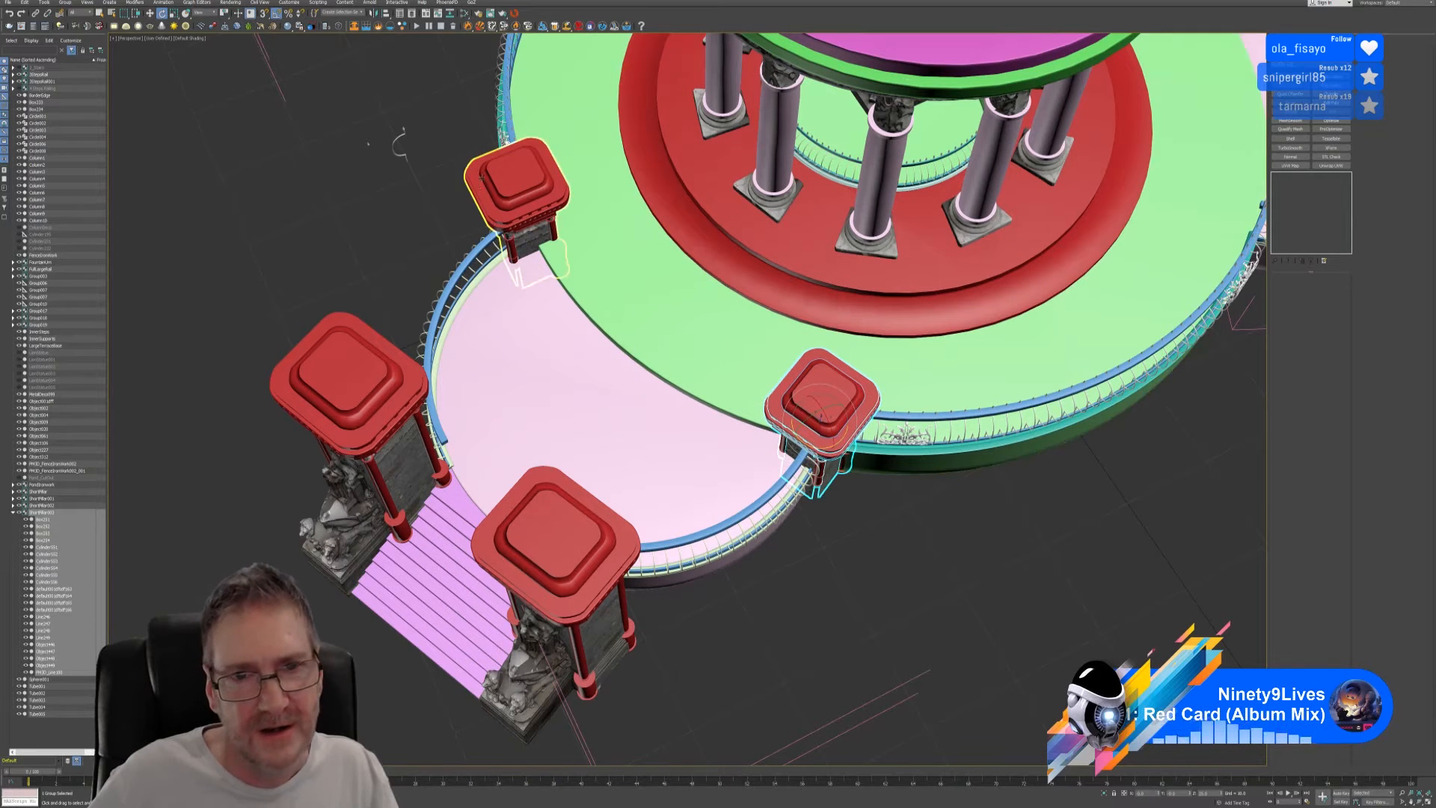
- Select the first pillar copy, on the opposite side of the same terrace, and rotate it slightly about its vertical axis
middle_drag(415, 212, 591, 290)
click(499, 457)
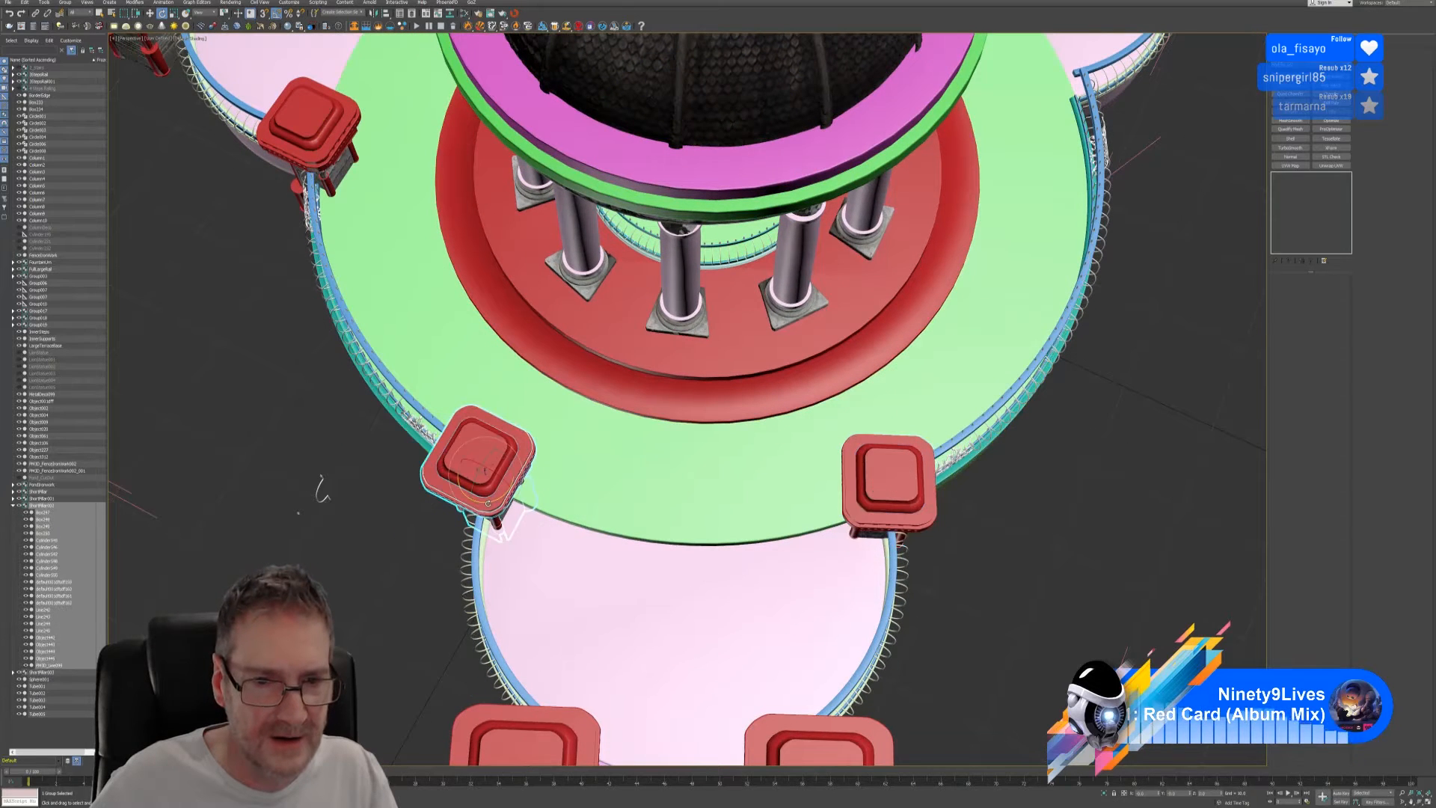
drag(486, 503, 496, 504)
alt+middle_drag(322, 490, 215, 130)
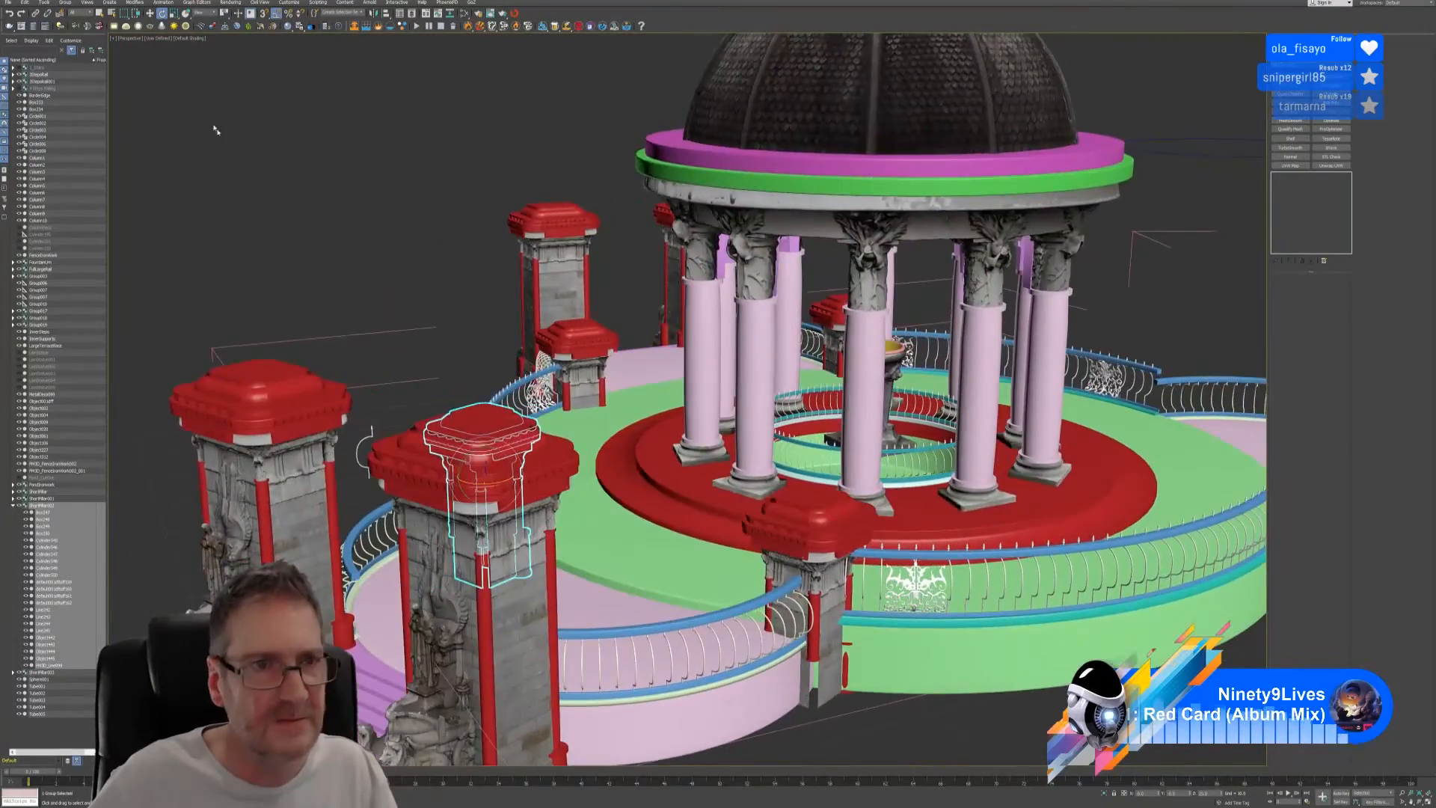
- Reselect the second pillar copy and rotate it further about its vertical axis to line it up with the adjoining railings
click(150, 13)
middle_drag(754, 451, 565, 342)
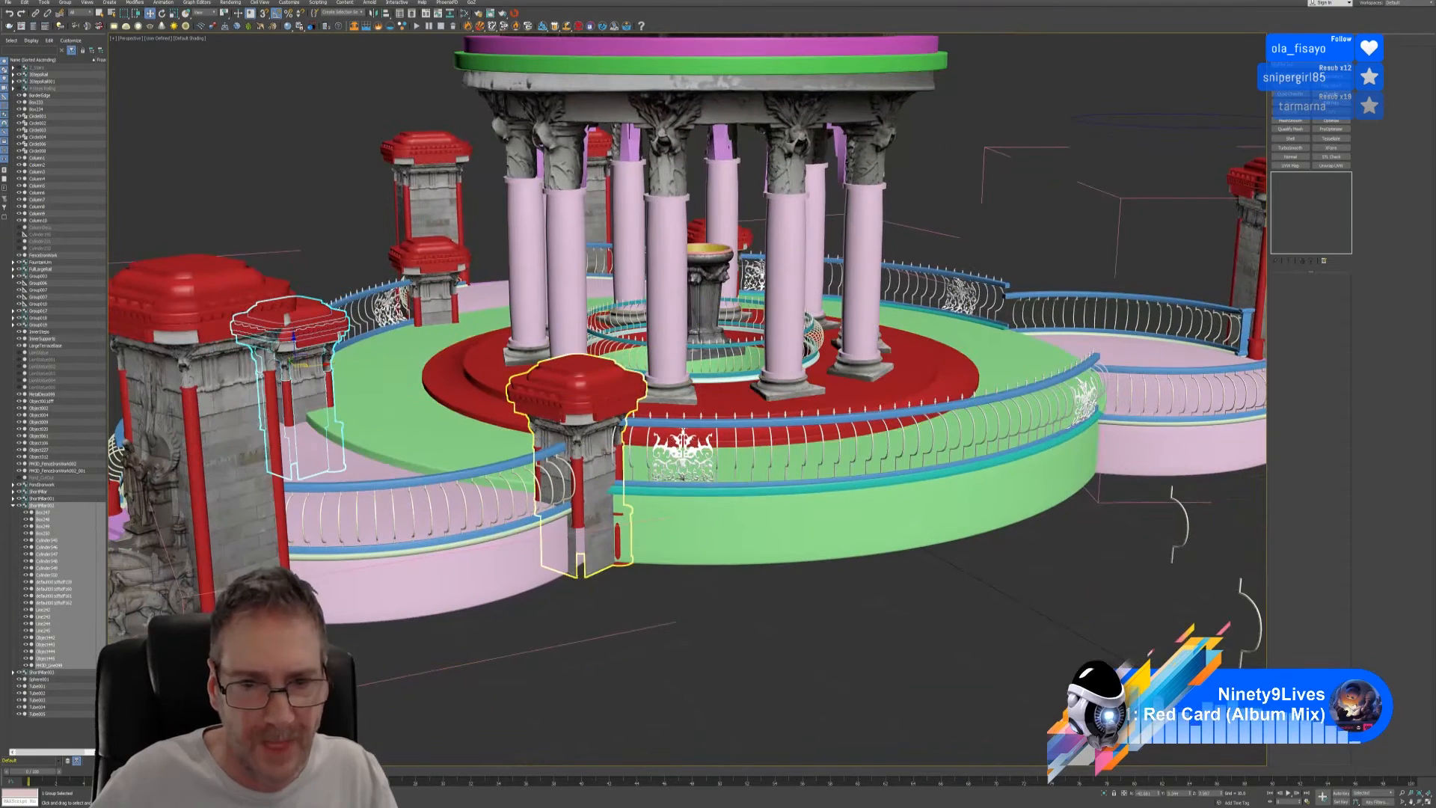
click(578, 454)
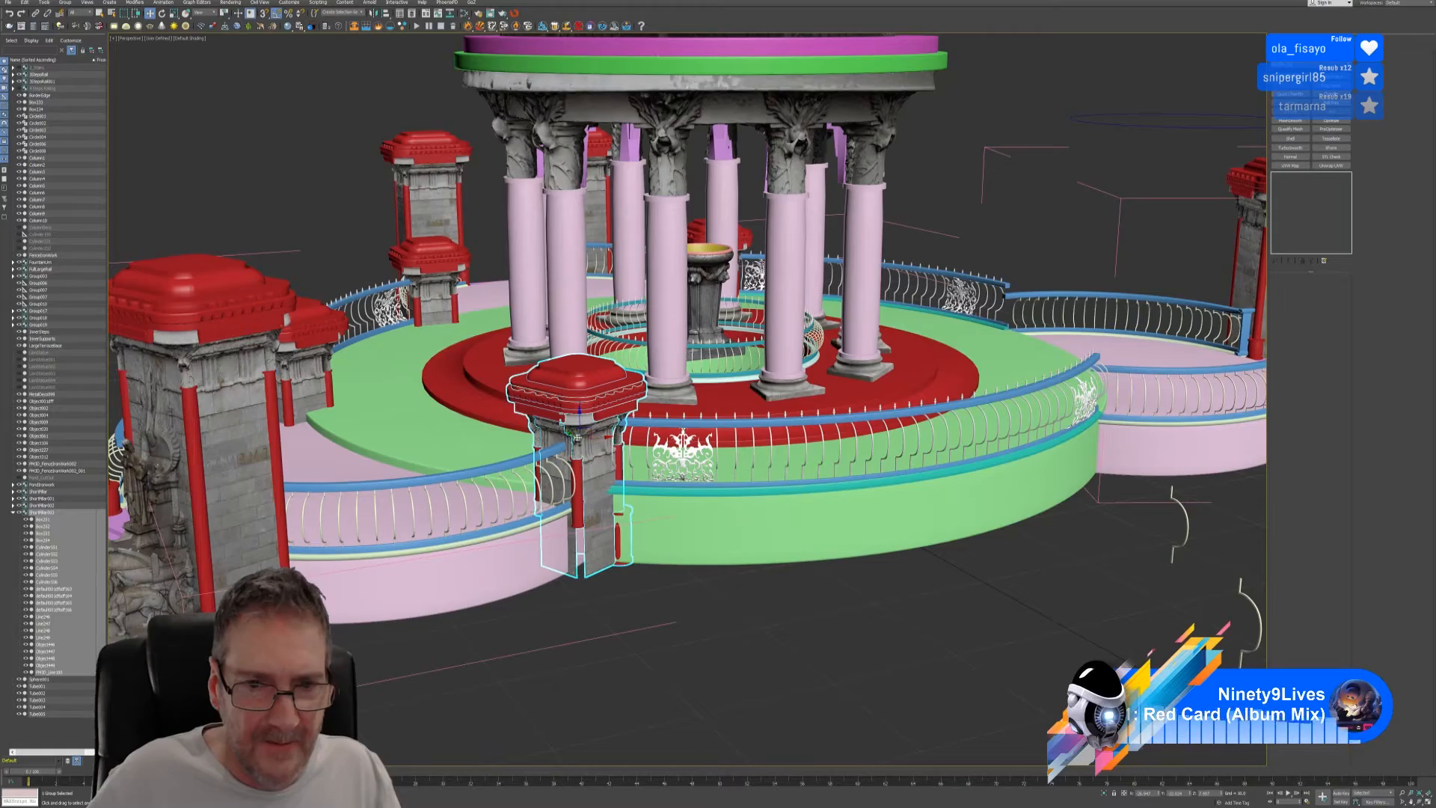
alt+middle_drag(632, 427, 567, 434)
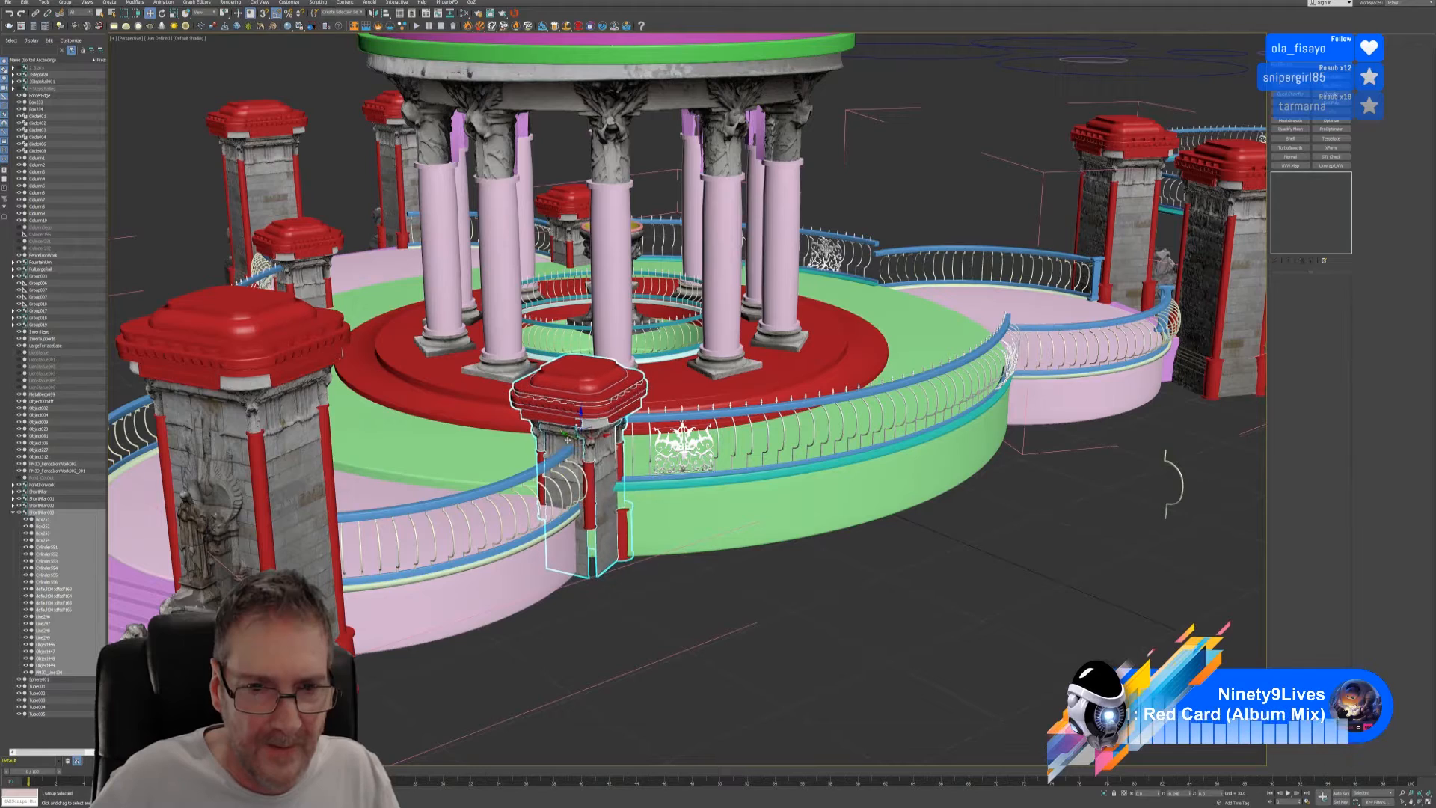
alt+middle_drag(580, 444, 637, 447)
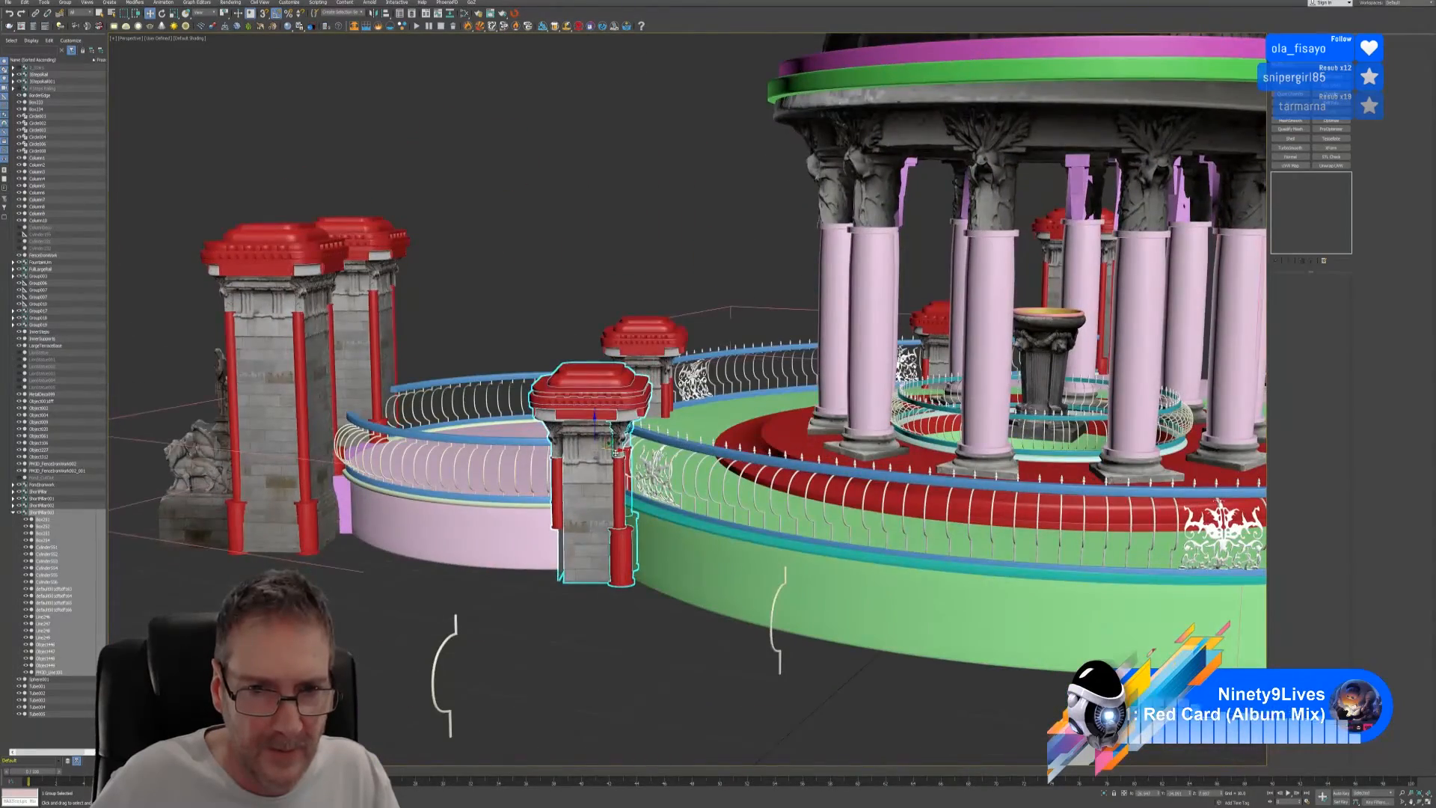
alt+middle_drag(614, 451, 579, 449)
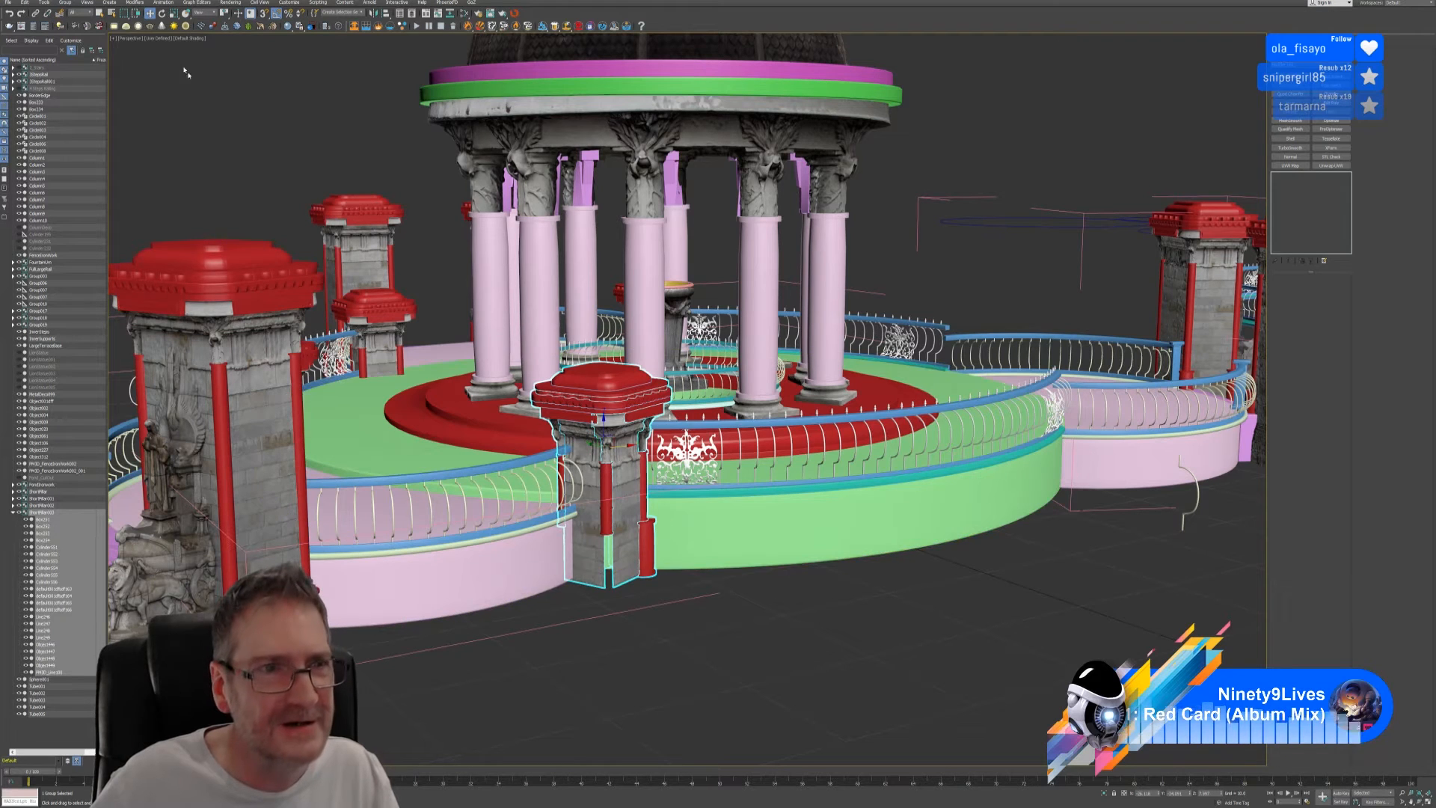
key(e)
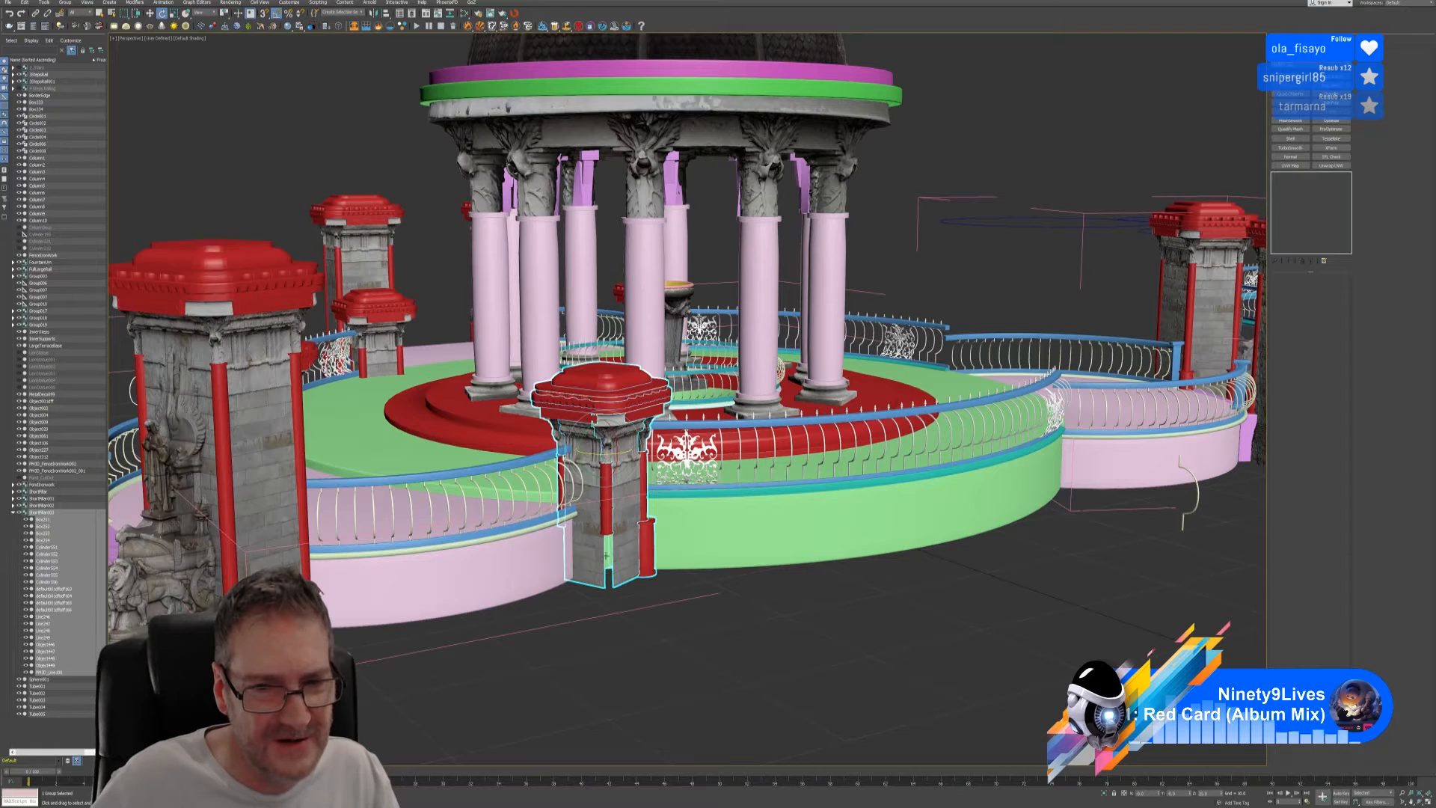
drag(605, 454, 573, 467)
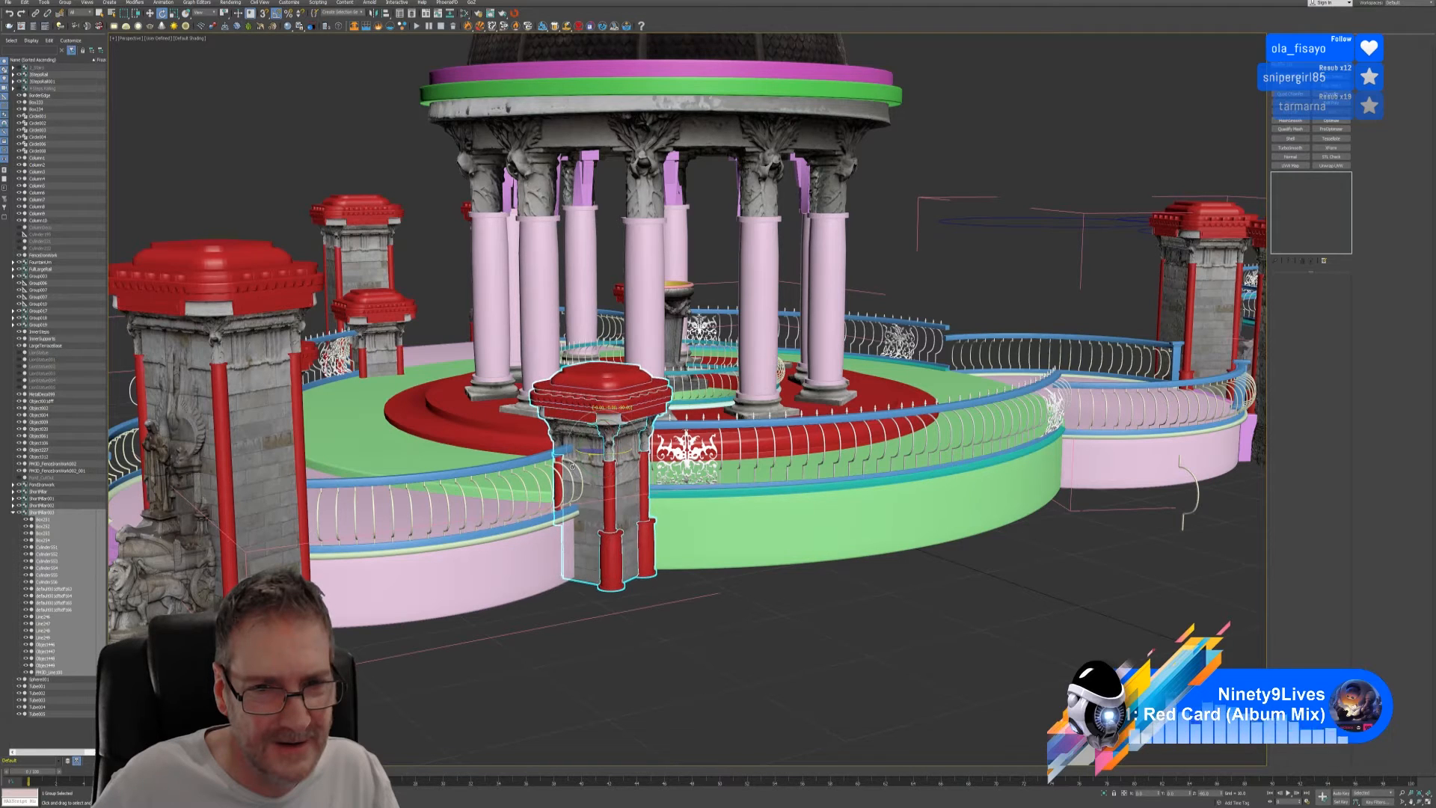
alt+middle_drag(735, 639, 486, 236)
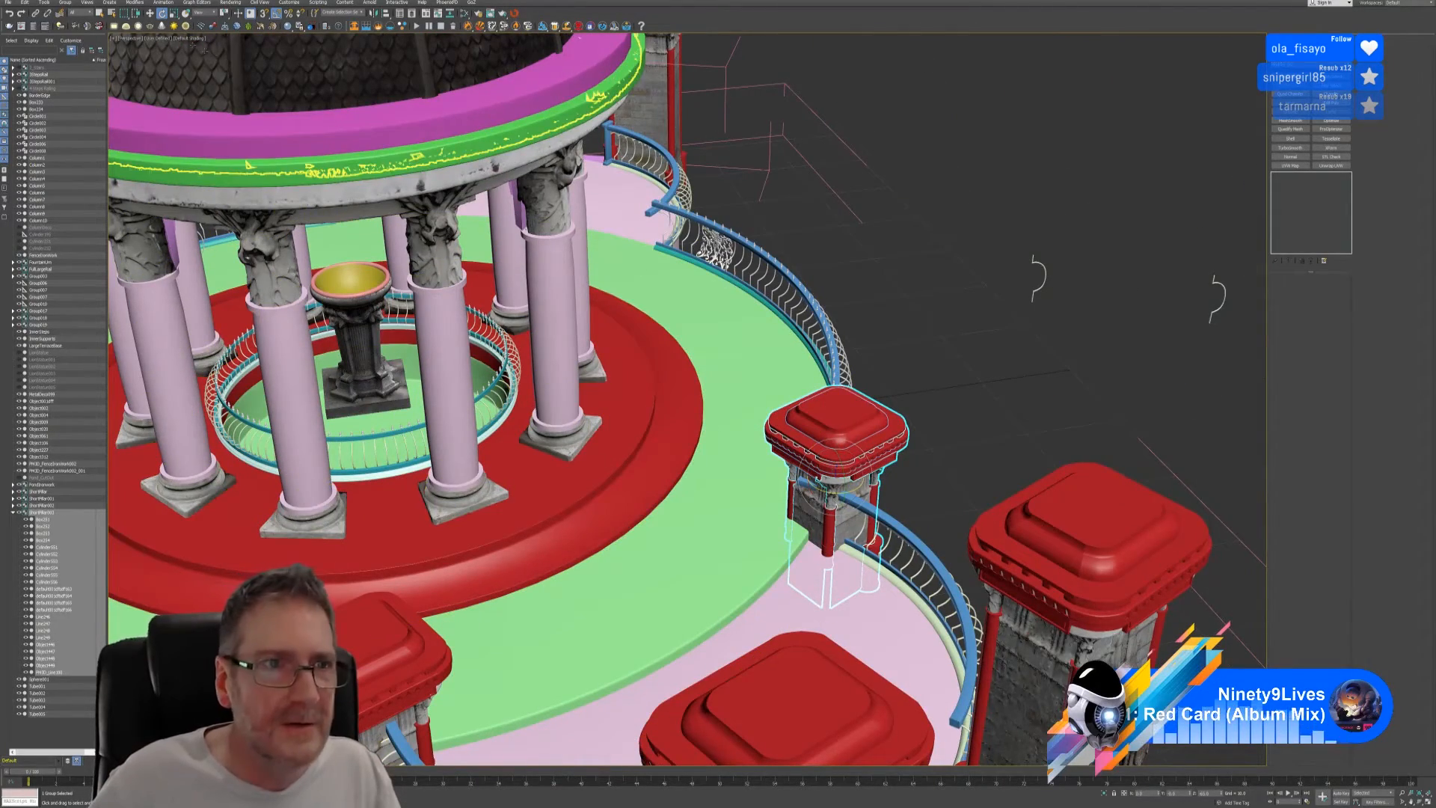
- Set the move tool's reference coordinate system to Local and shift the second pillar copy along its own axes at the railing junction
click(149, 13)
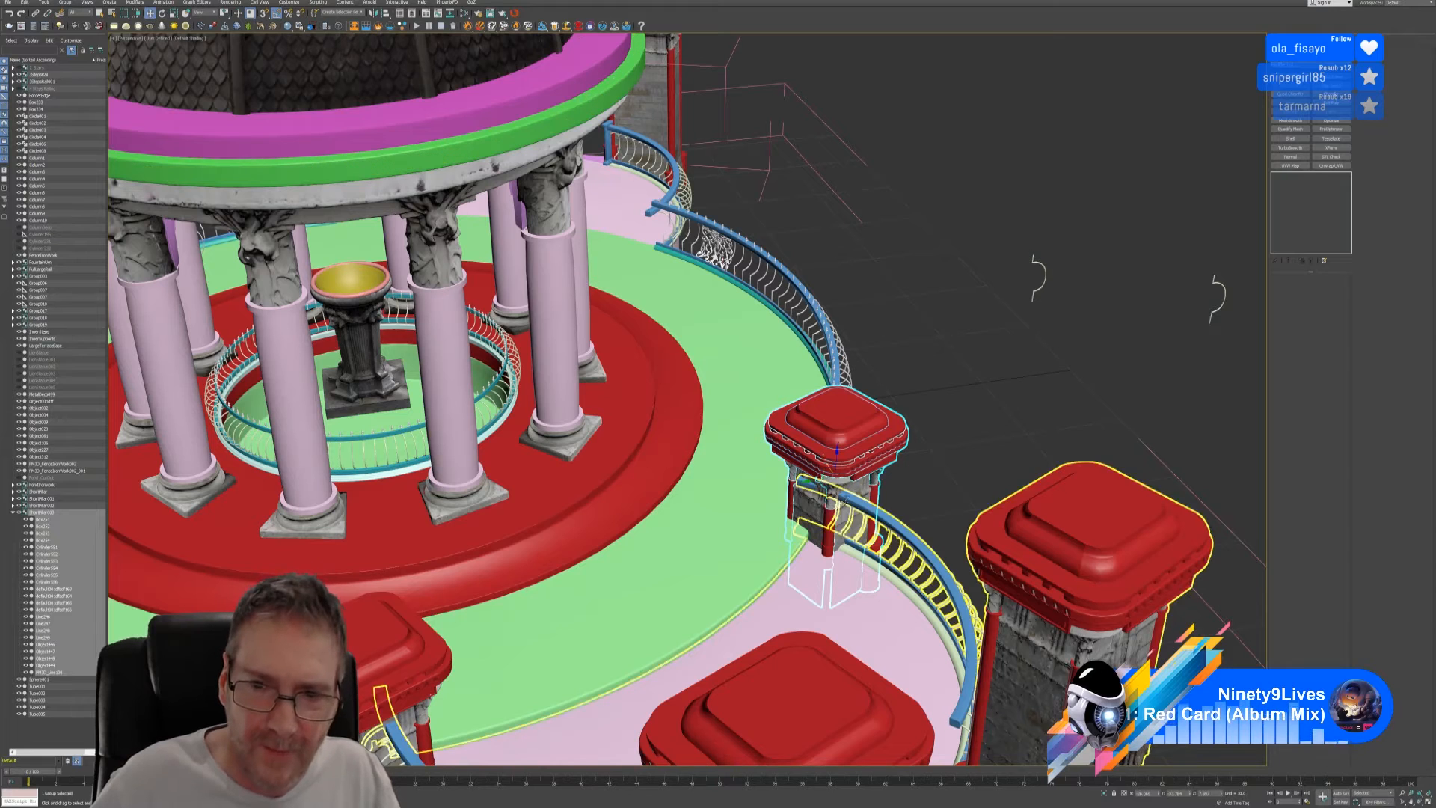
click(205, 14)
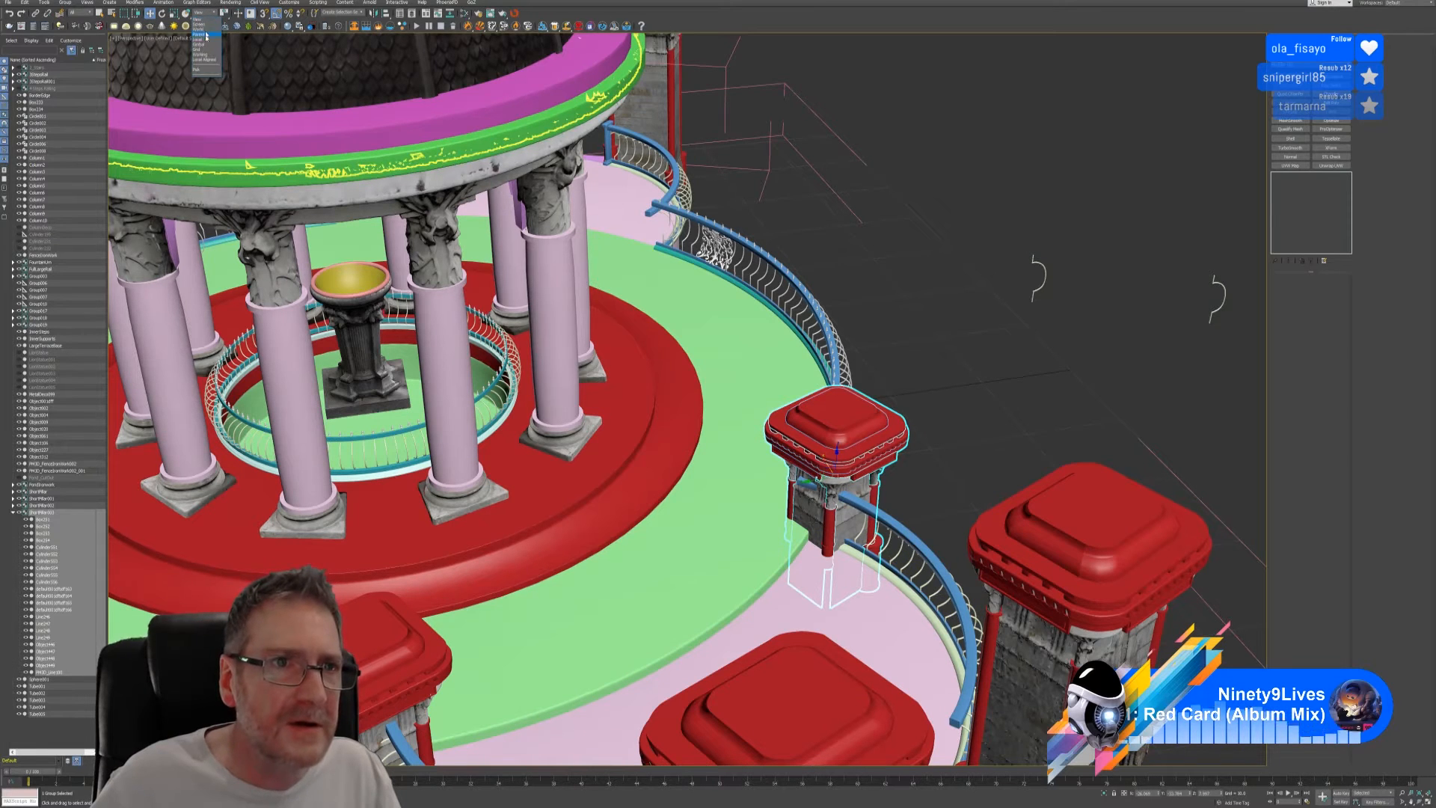
click(206, 41)
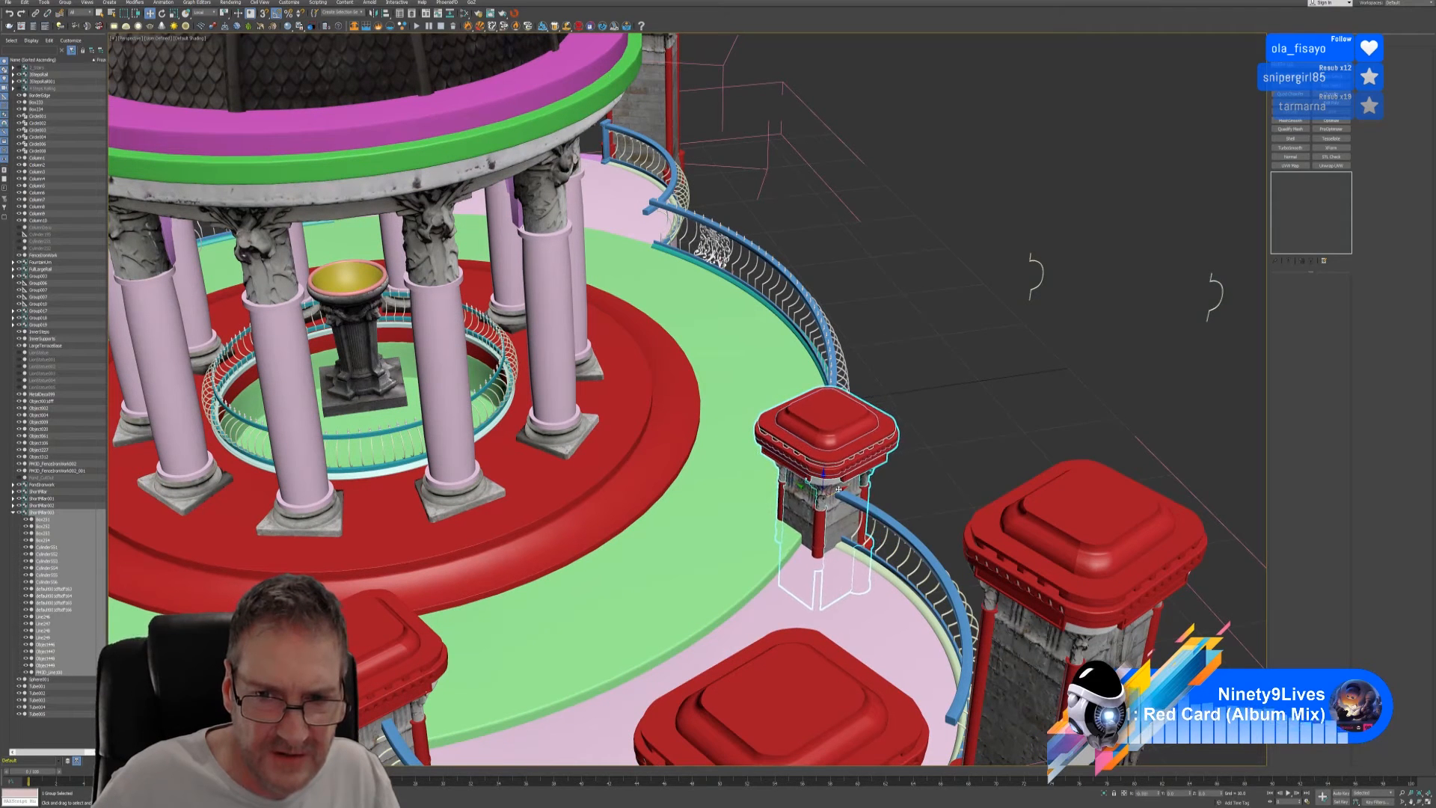
alt+middle_drag(895, 450, 778, 422)
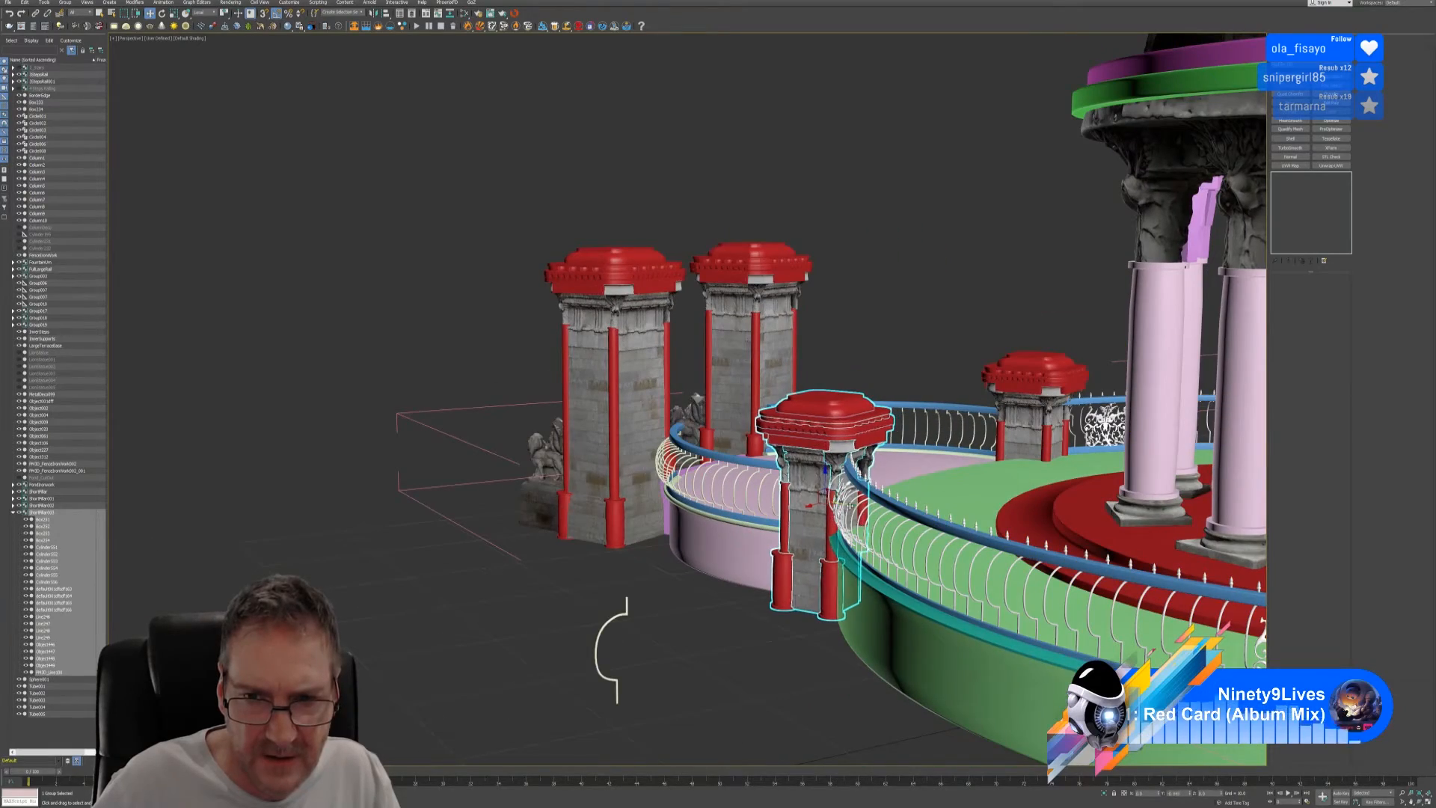
alt+middle_drag(778, 422, 964, 371)
alt+middle_drag(679, 455, 725, 464)
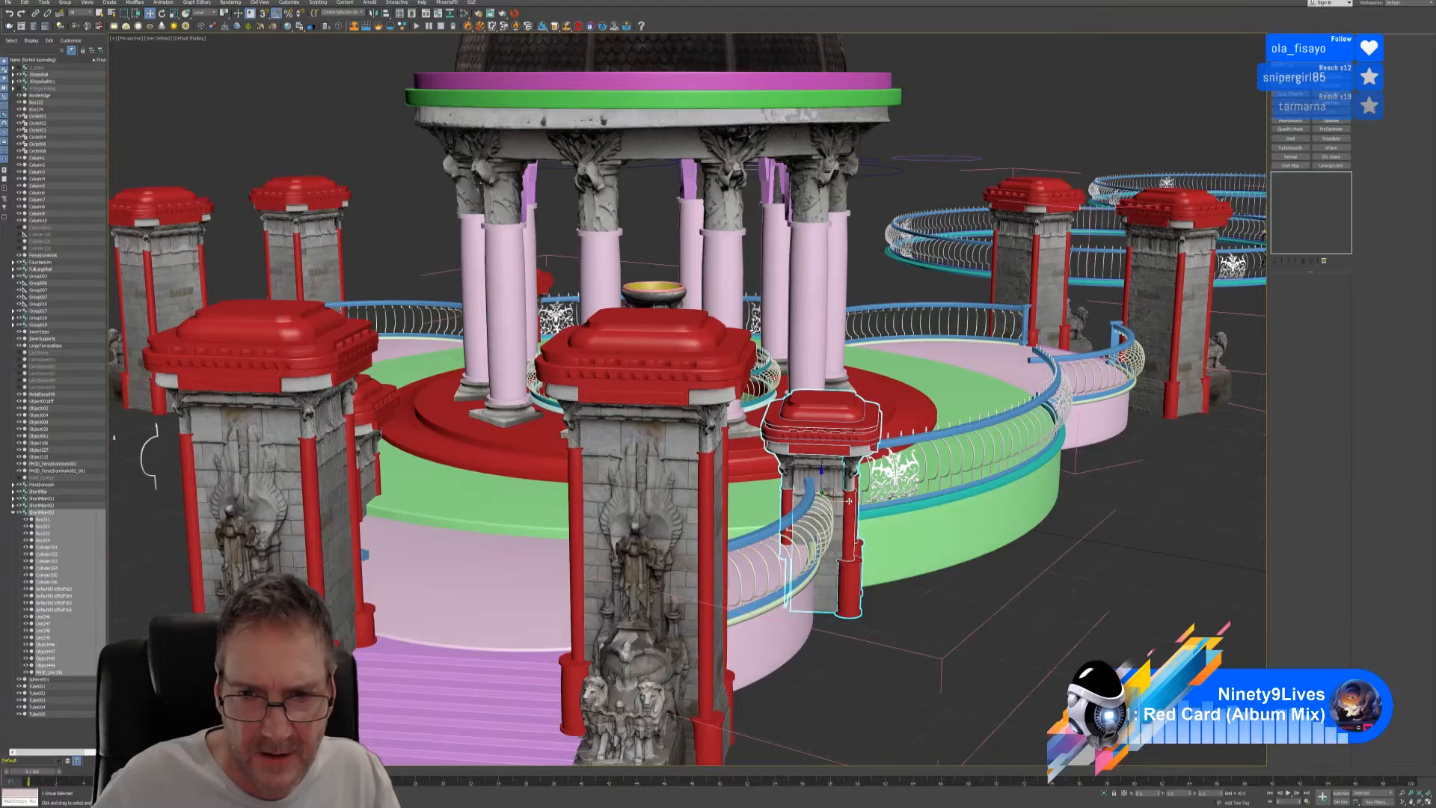
alt+middle_drag(150, 453, 570, 386)
alt+middle_drag(921, 541, 869, 598)
scroll(802, 621, down, 3)
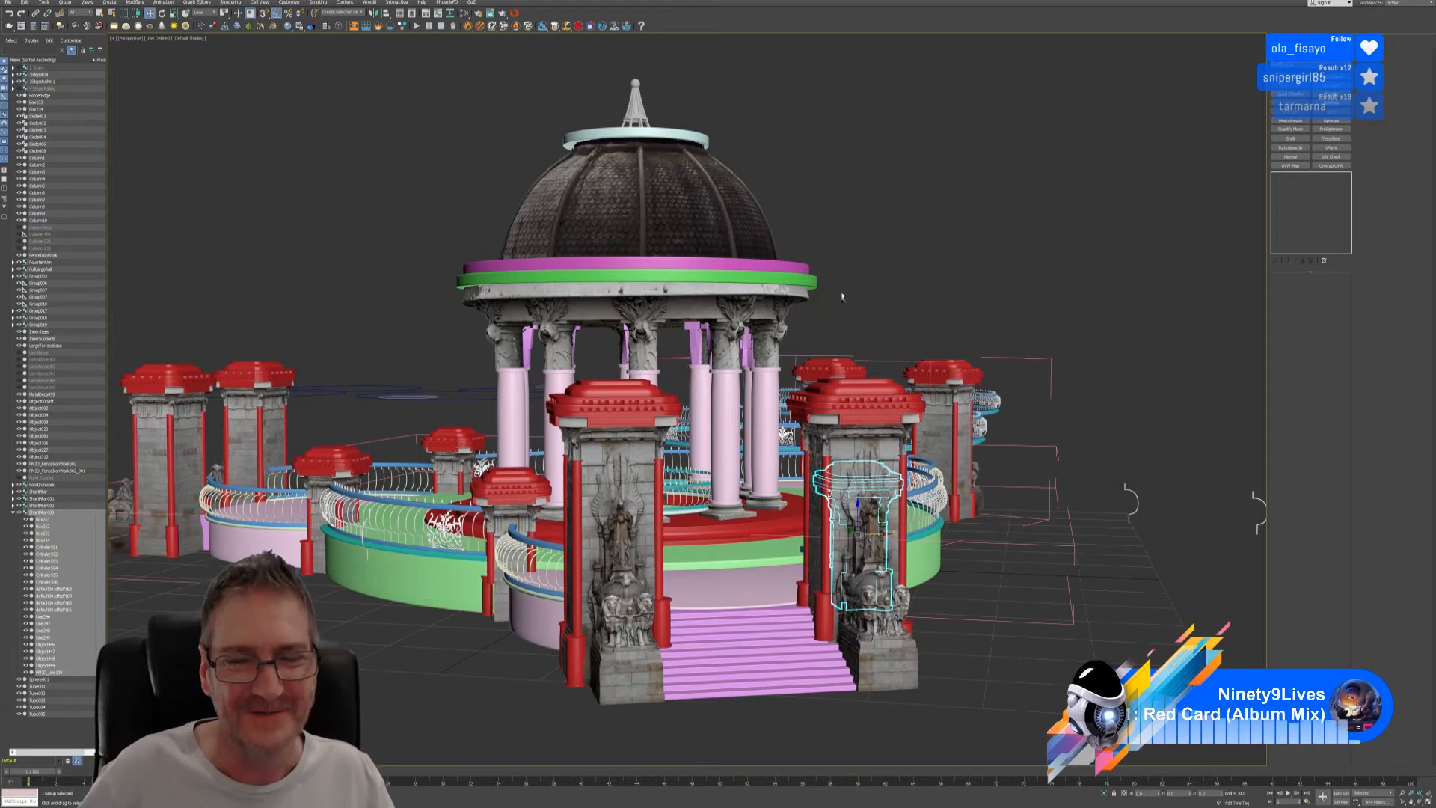
- Select the first pillar copy again and rotate it further about its vertical axis to align with the railings meeting there
alt+middle_drag(843, 297, 859, 293)
middle_drag(715, 411, 781, 383)
alt+middle_drag(782, 383, 788, 383)
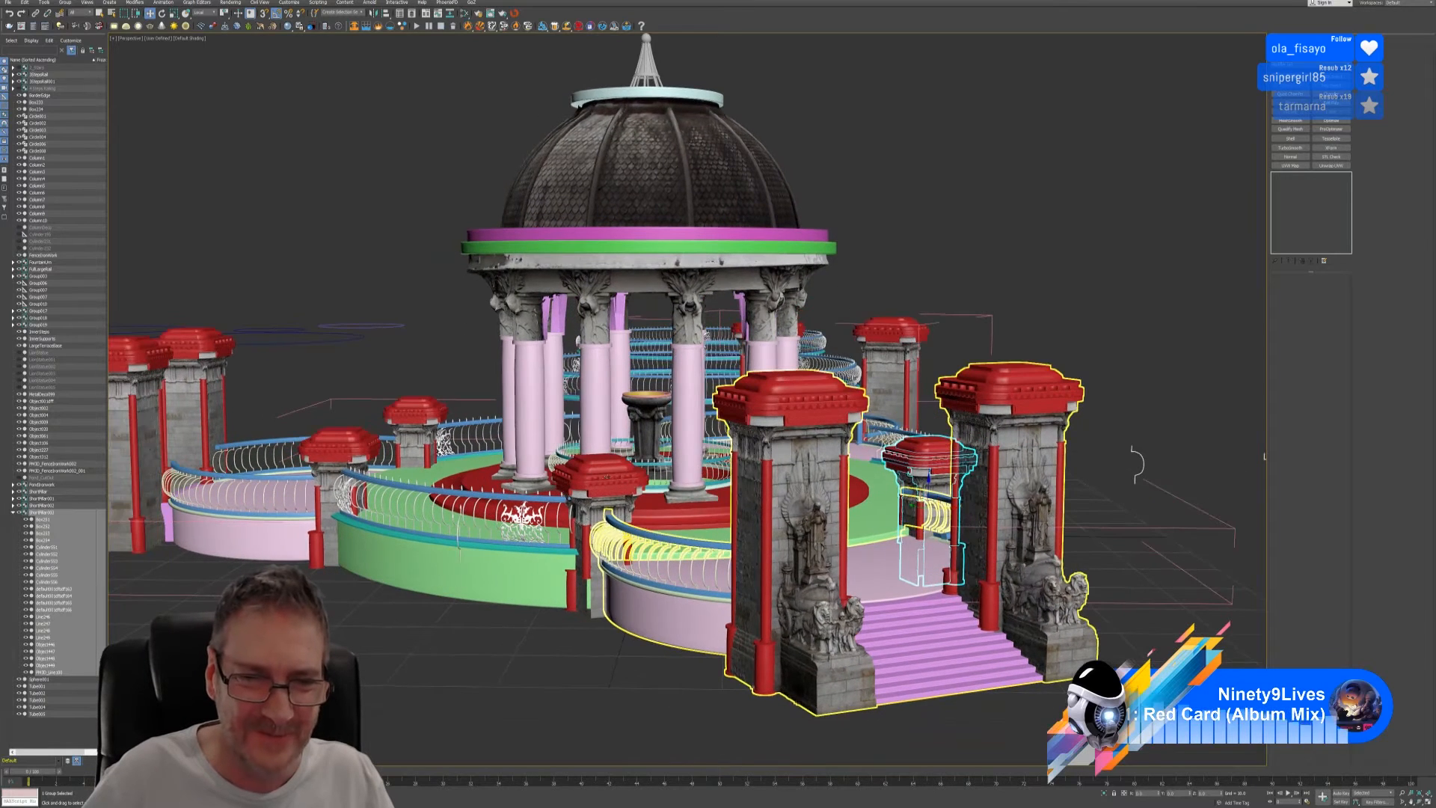
click(585, 487)
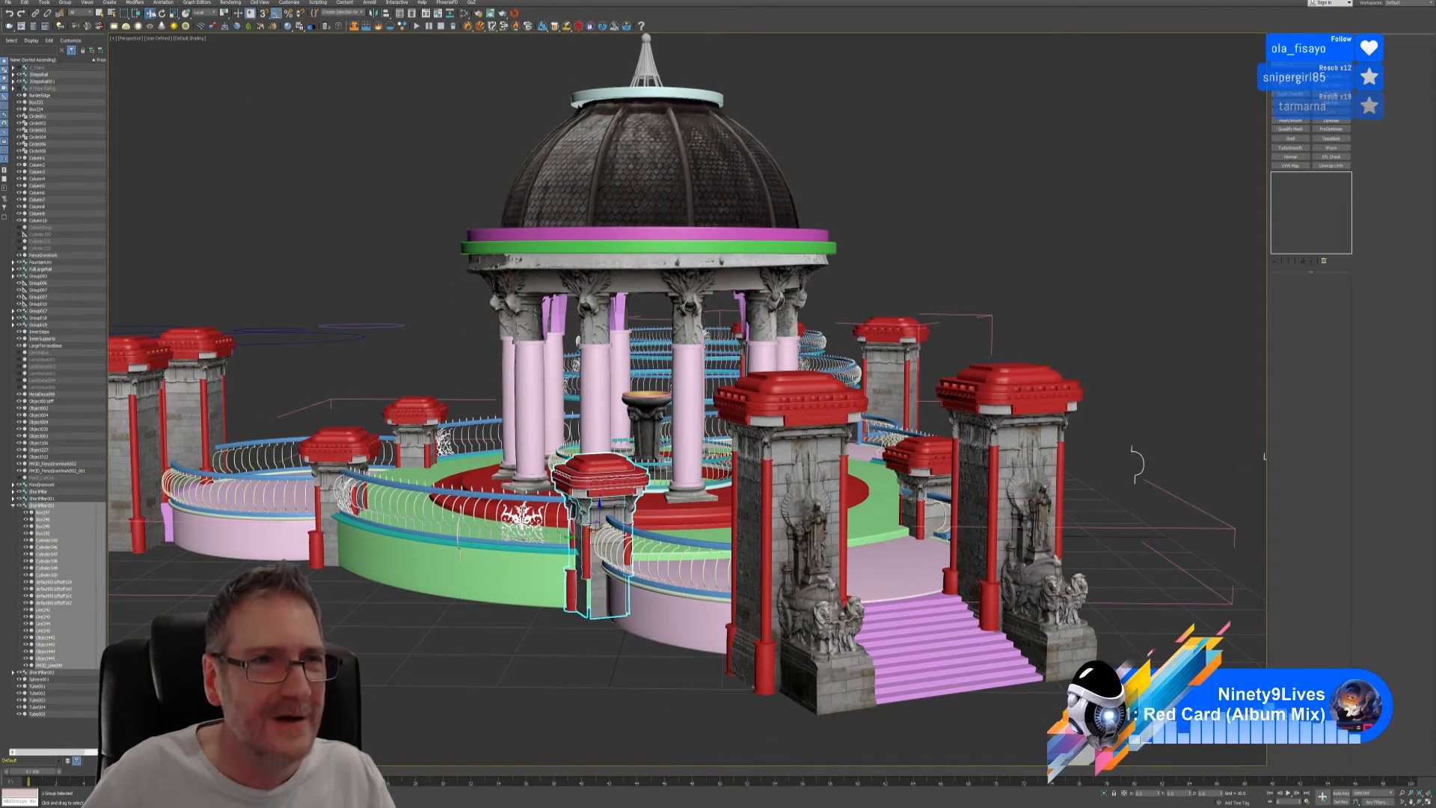
key(e)
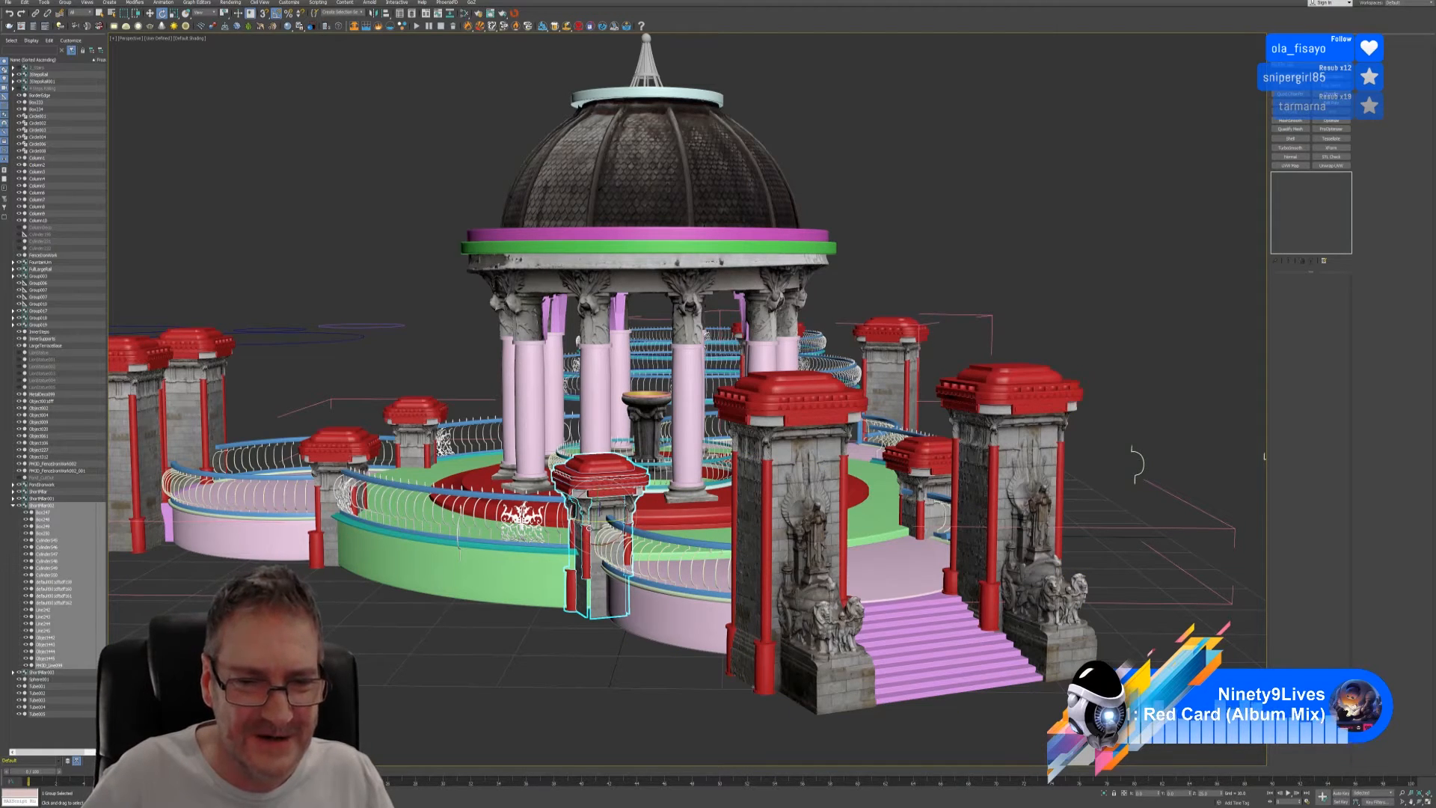
drag(586, 523, 622, 528)
alt+middle_drag(619, 699, 649, 696)
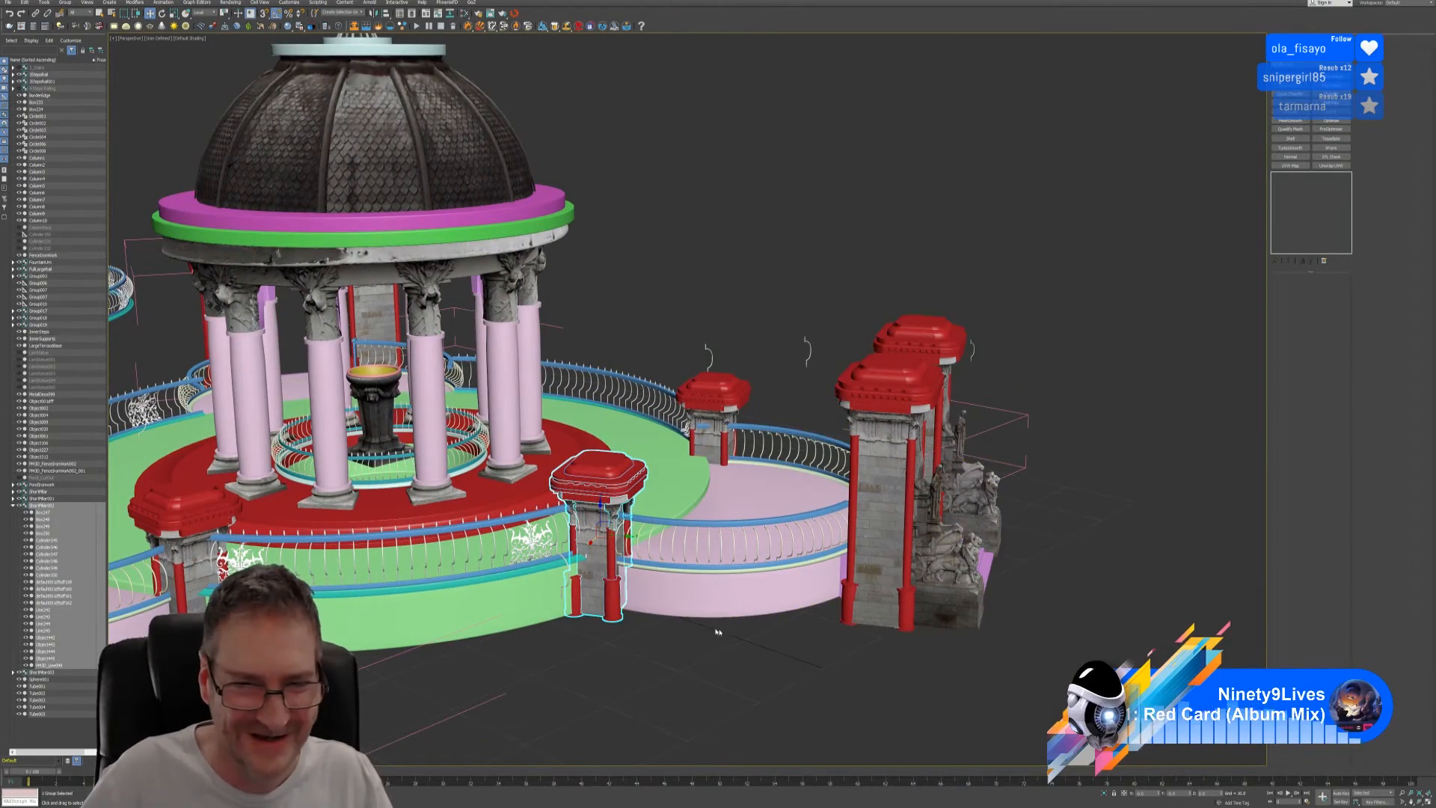
alt+middle_drag(716, 632, 674, 624)
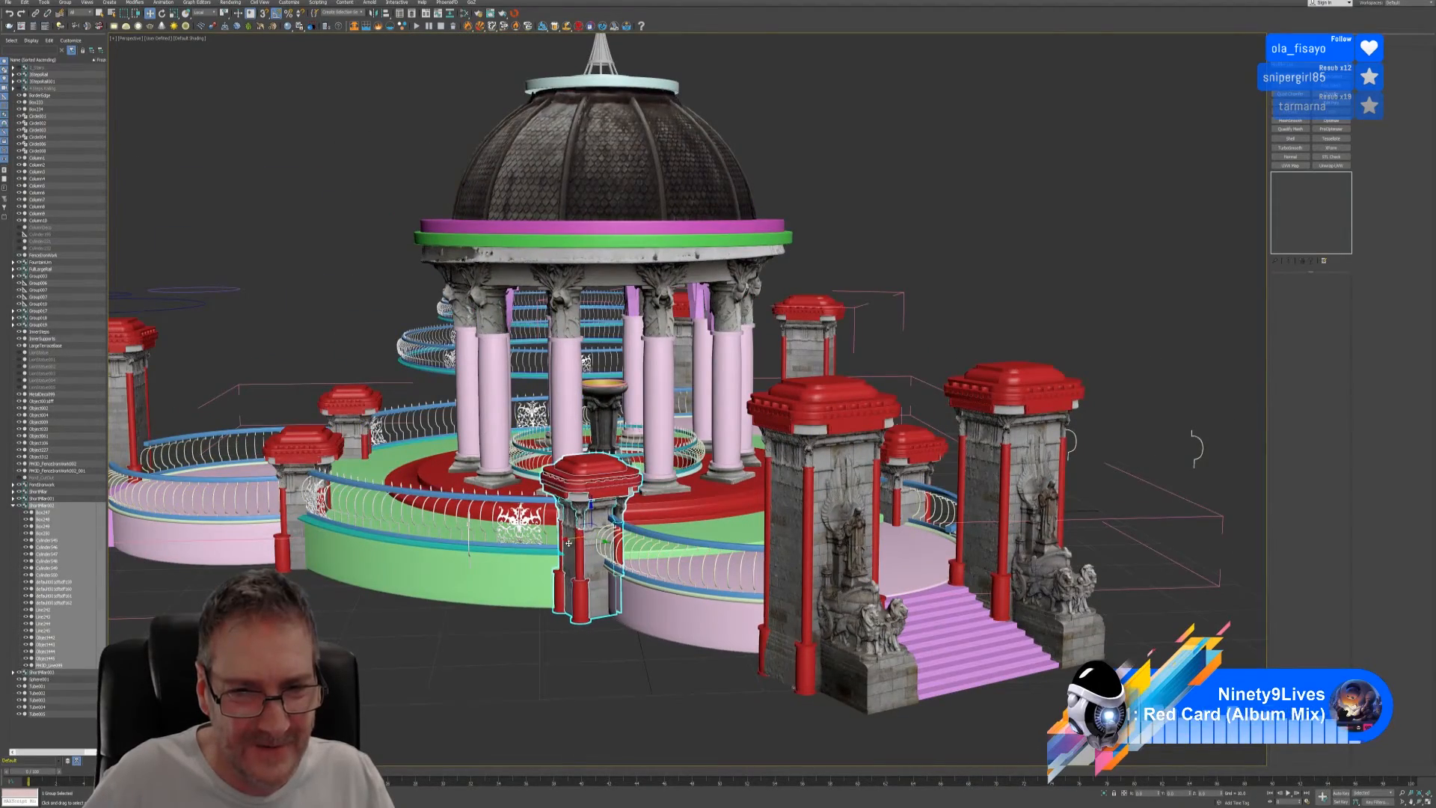
alt+middle_drag(585, 602, 627, 608)
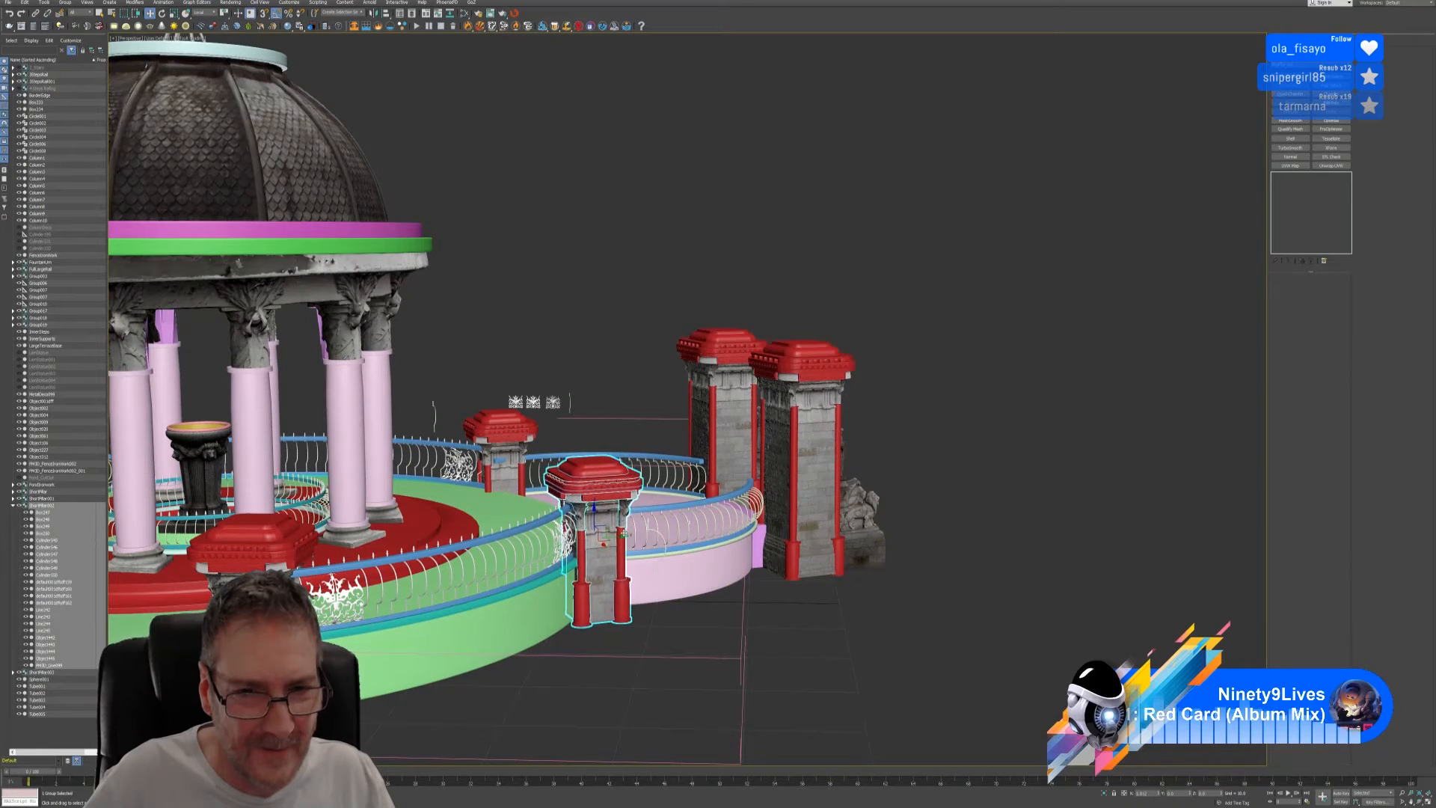
- Shift the first pillar copy in small moves along its local axes to seat it where the terrace and main platform railings meet
alt+middle_drag(622, 534, 572, 545)
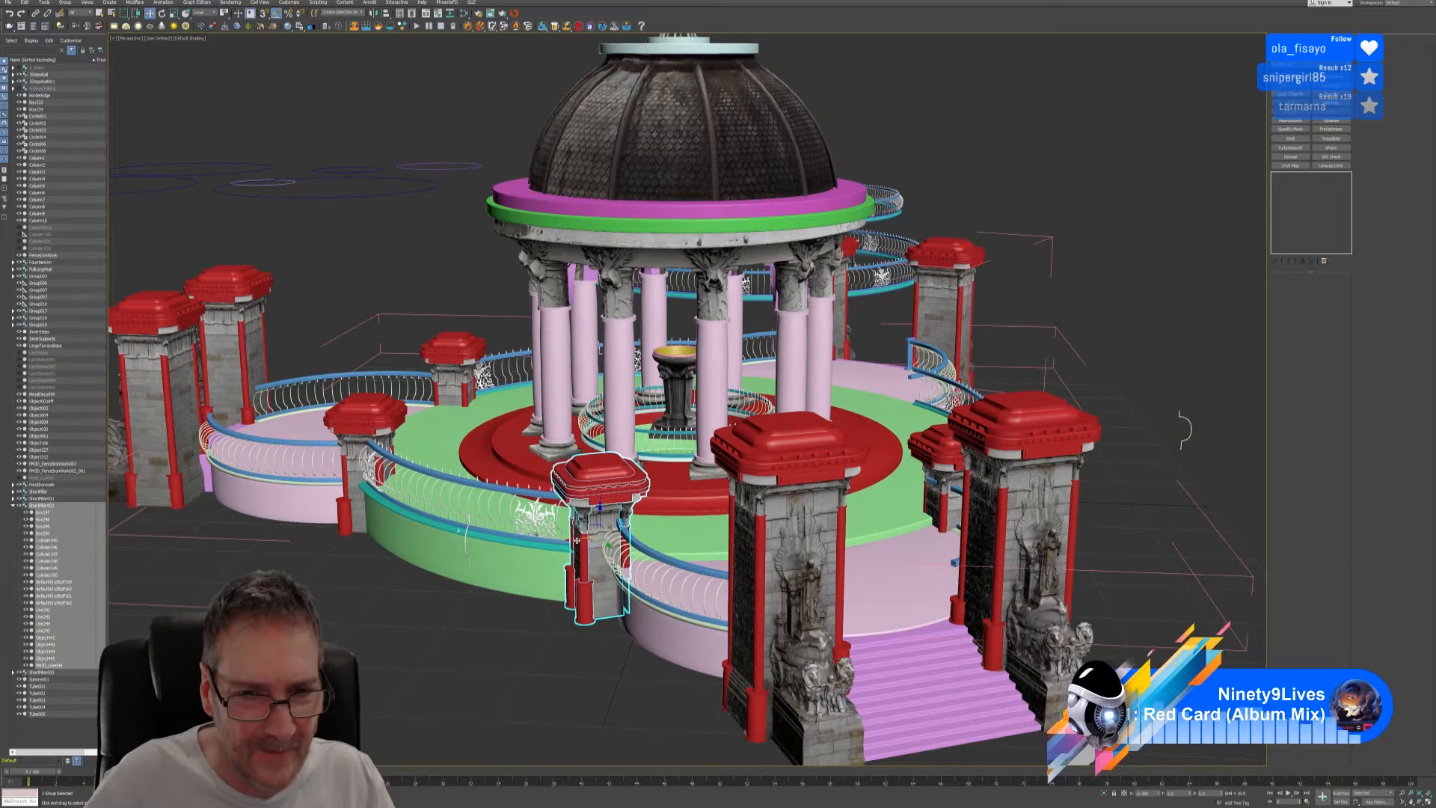
alt+middle_drag(553, 598, 627, 567)
click(630, 534)
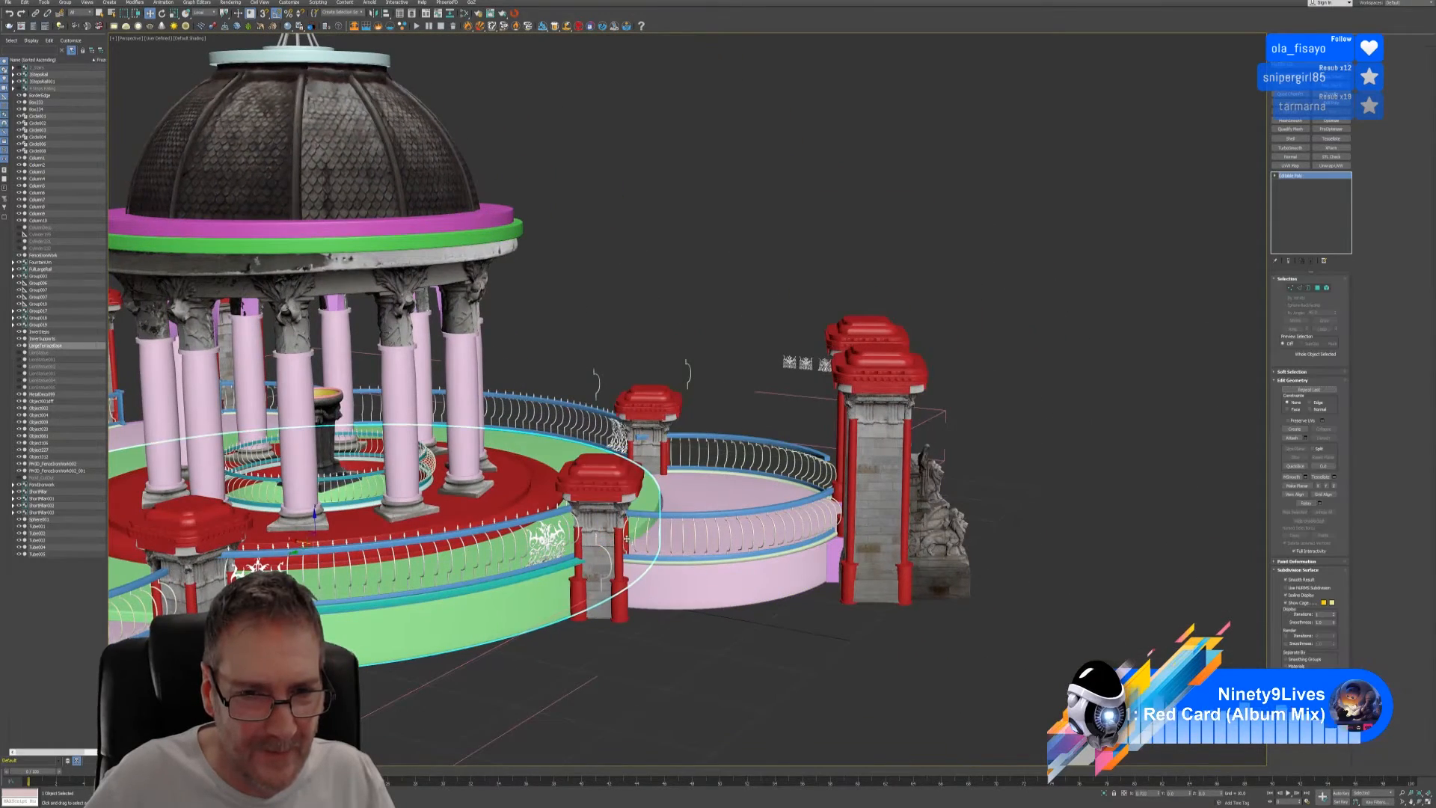
click(627, 535)
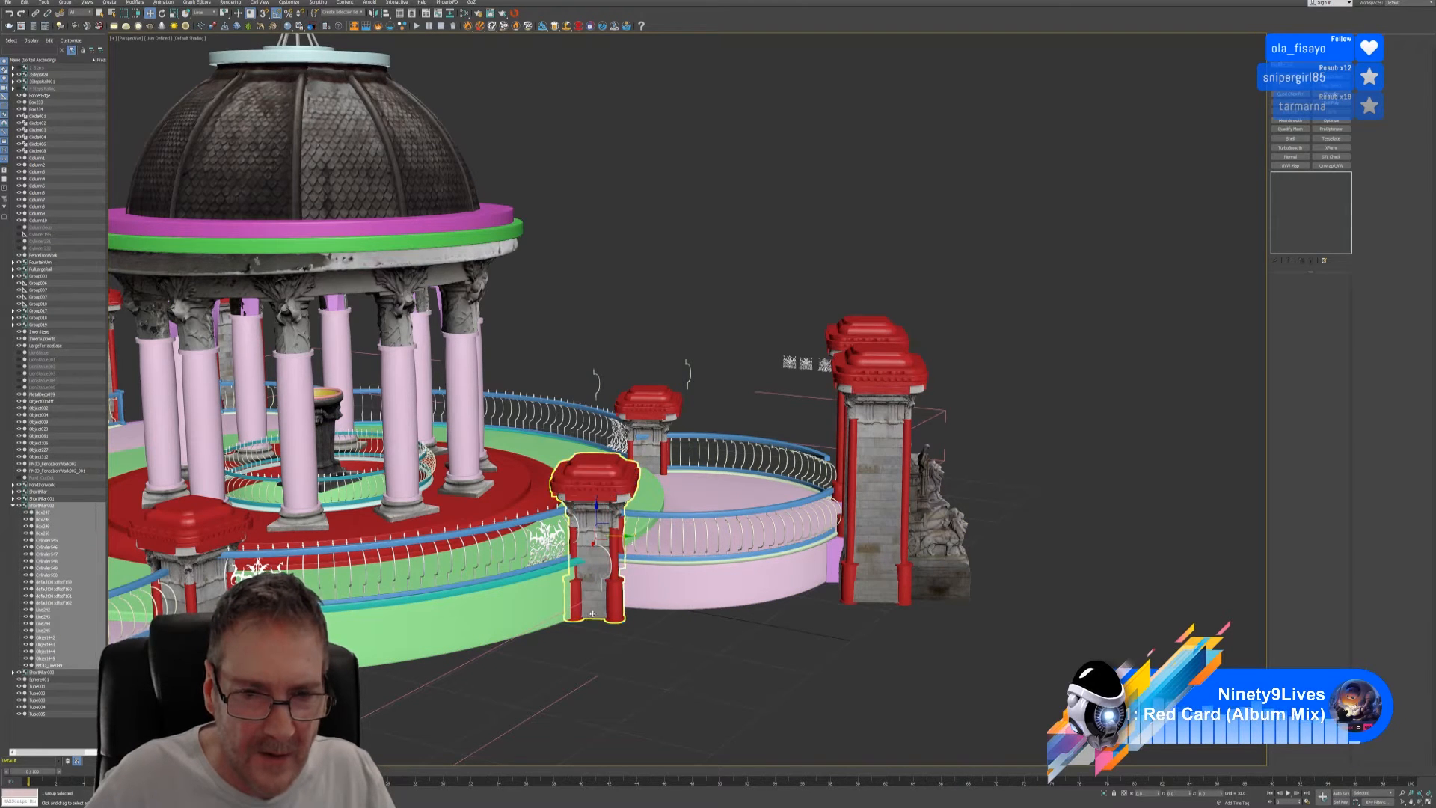
alt+middle_drag(593, 613, 631, 620)
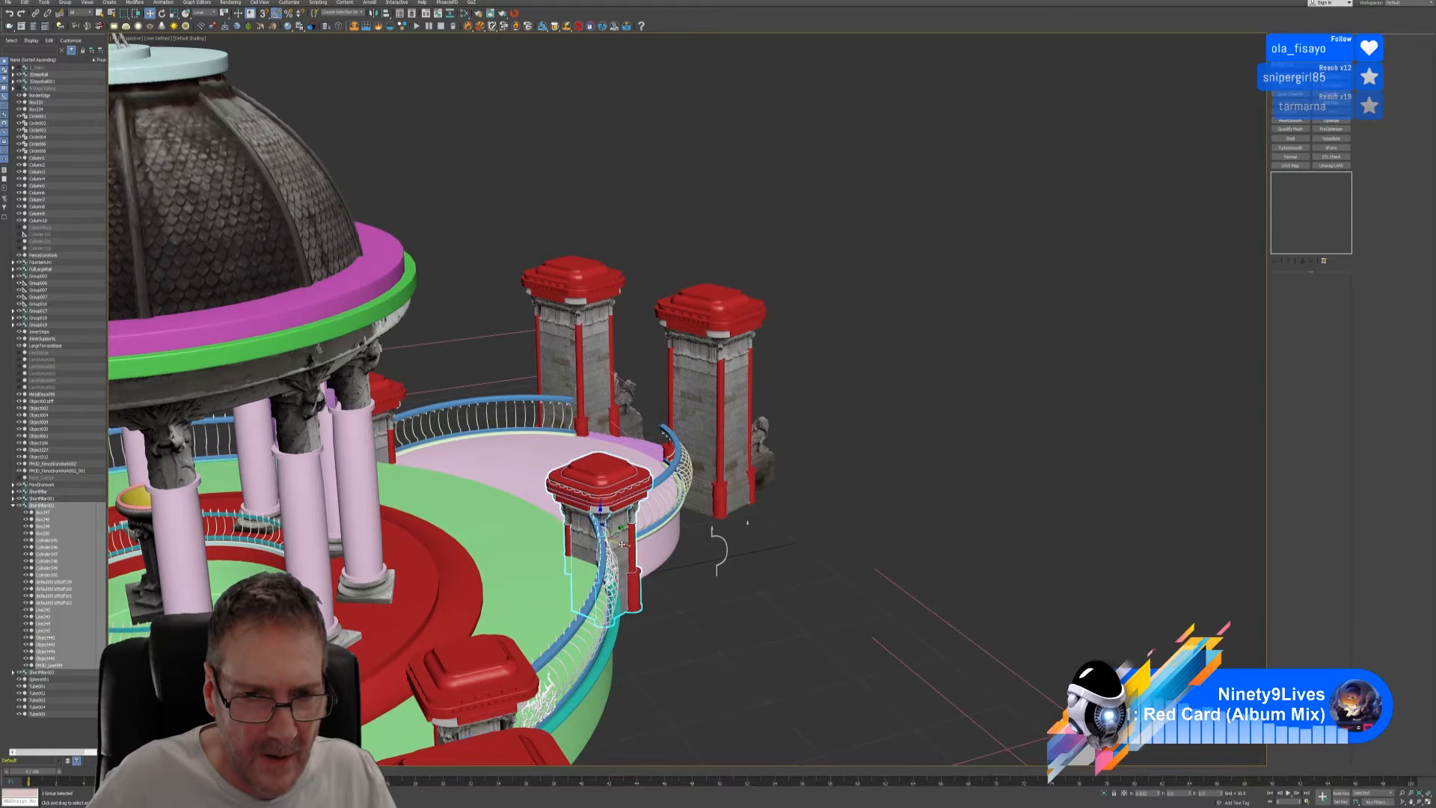
drag(624, 544, 627, 546)
alt+middle_drag(737, 542, 586, 565)
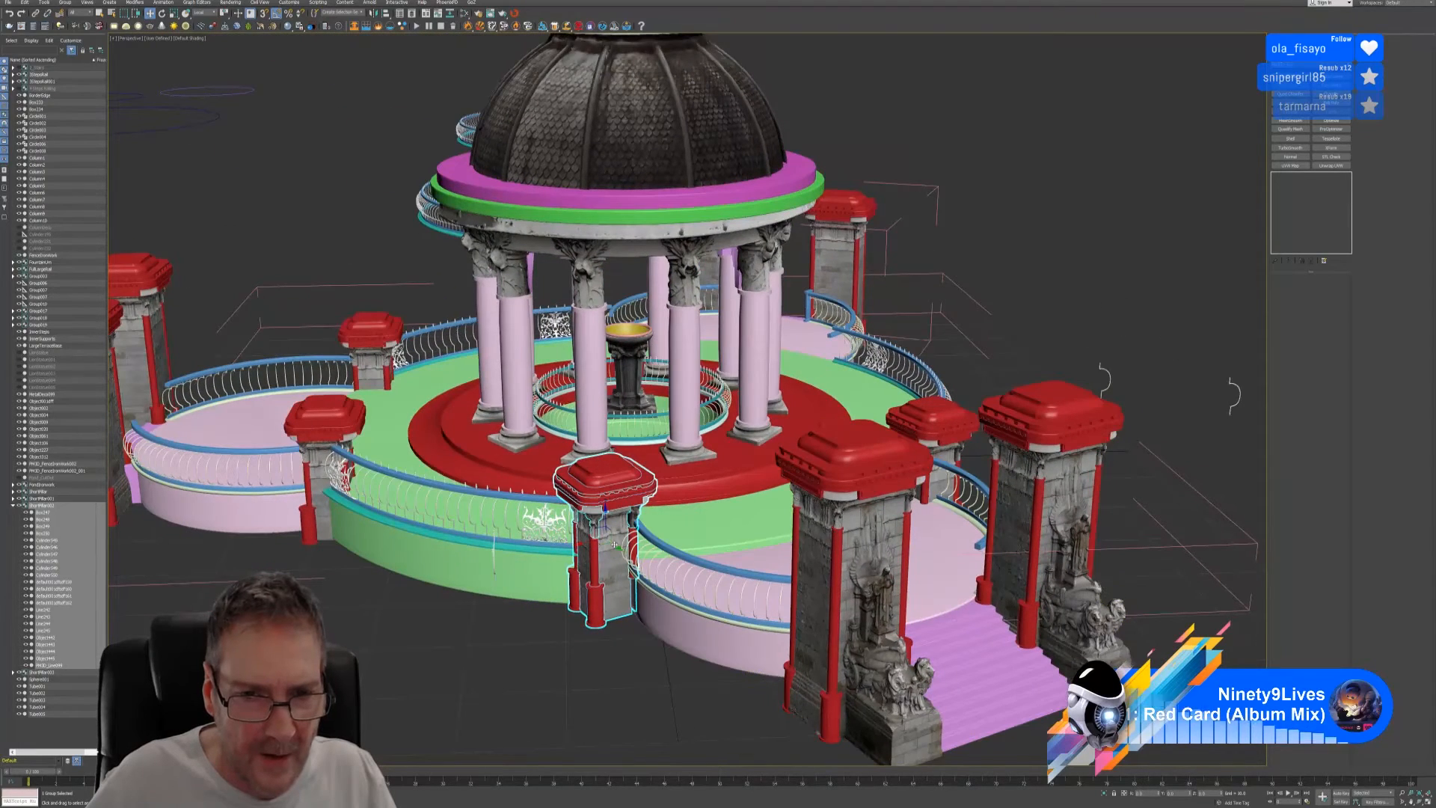
drag(584, 542, 592, 541)
alt+middle_drag(592, 543, 633, 568)
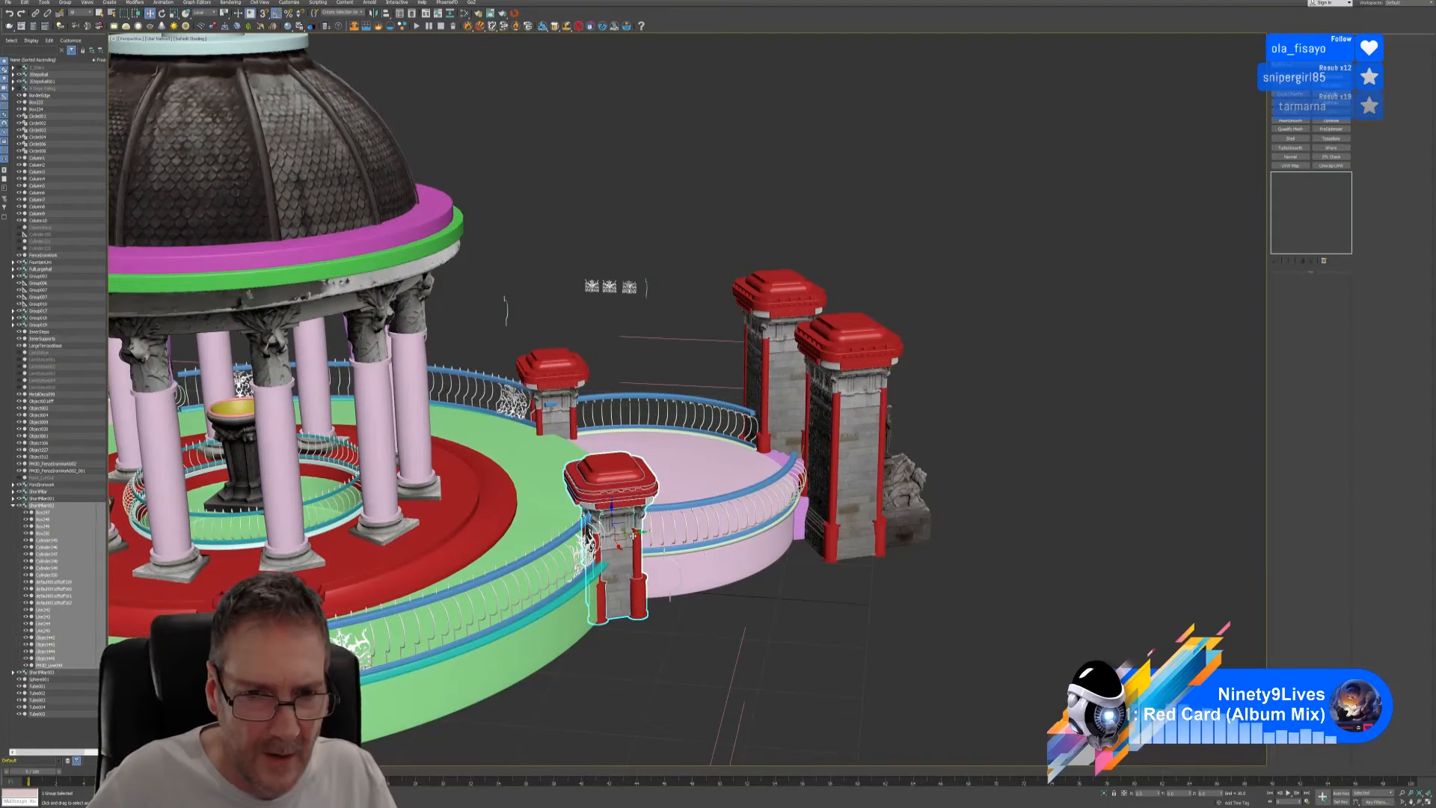
drag(631, 534, 637, 533)
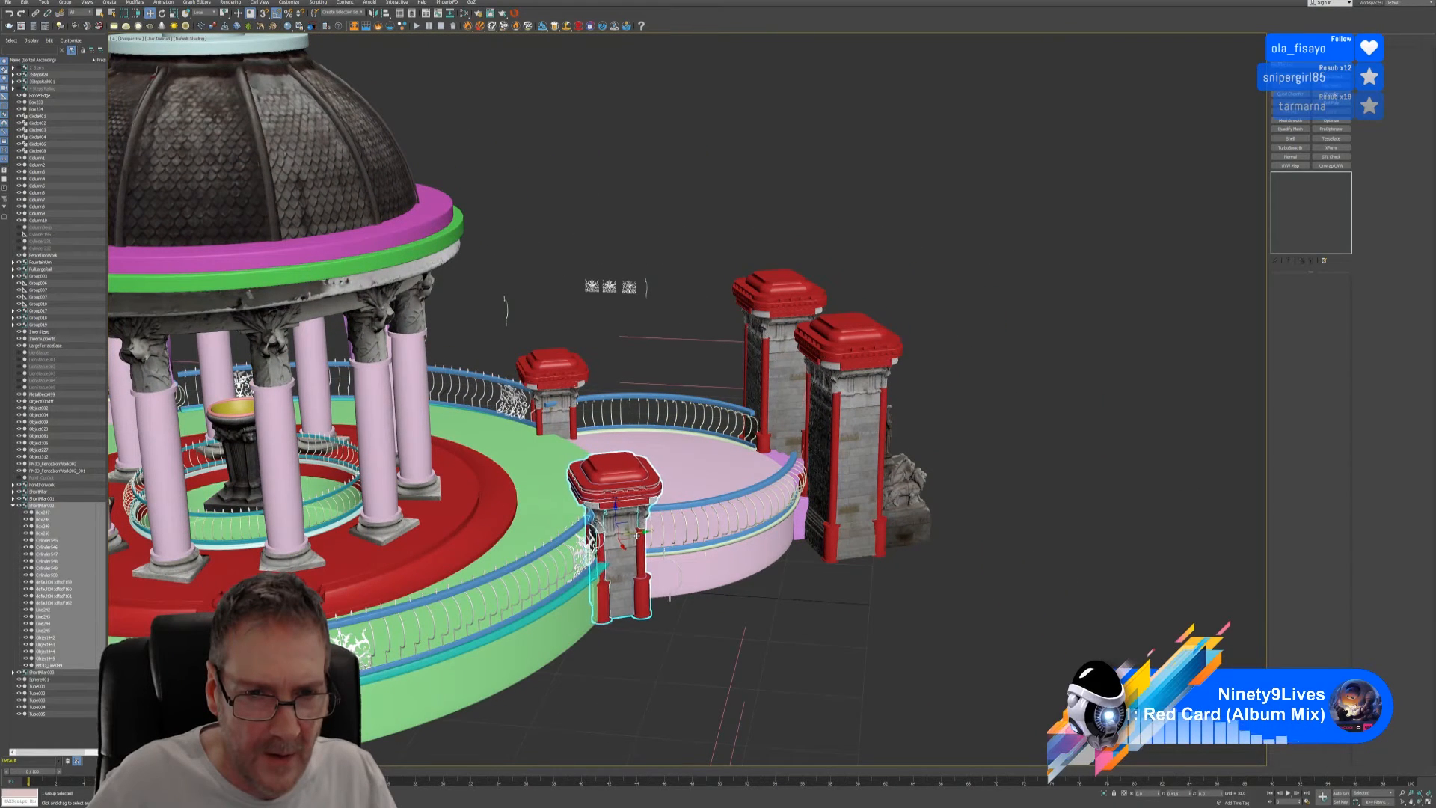
alt+middle_drag(637, 535, 643, 629)
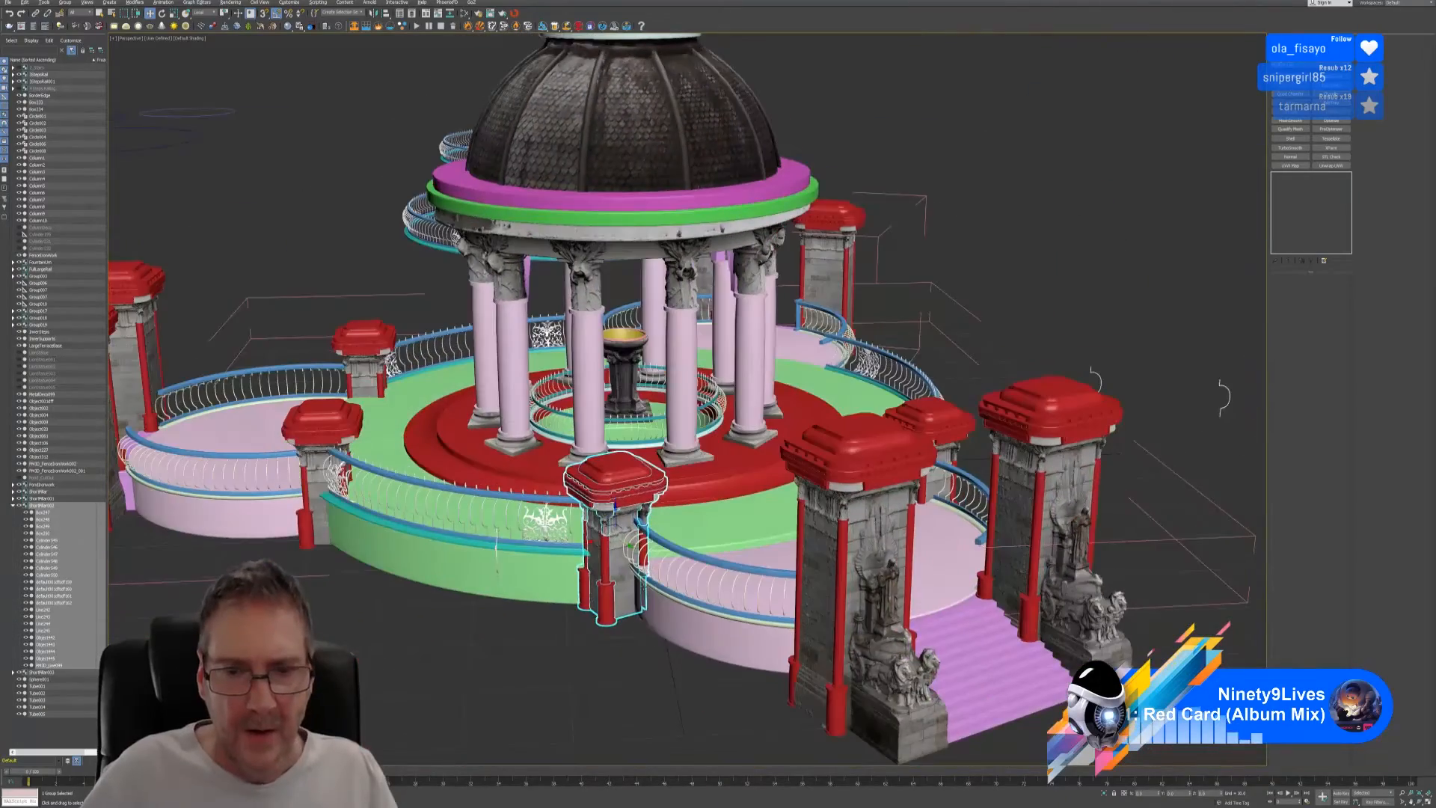
- Examine the placed short pillars and their railing junctions from all around the pavilion, at full view and close up
scroll(642, 629, down, 3)
mouse_move(992, 654)
alt+middle_down()
mouse_move(962, 704)
mouse_move(994, 642)
alt+middle_up()
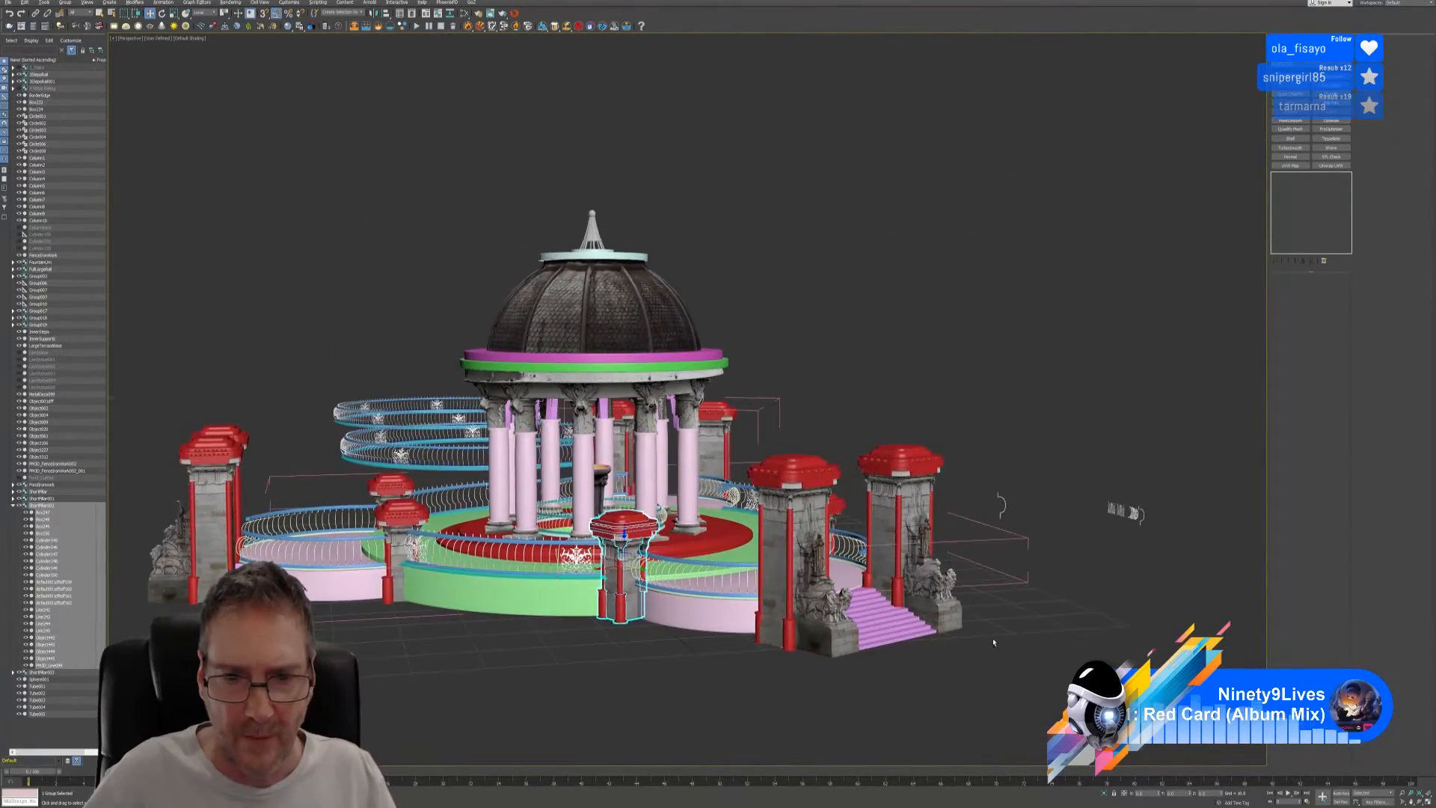
scroll(673, 657, up, 3)
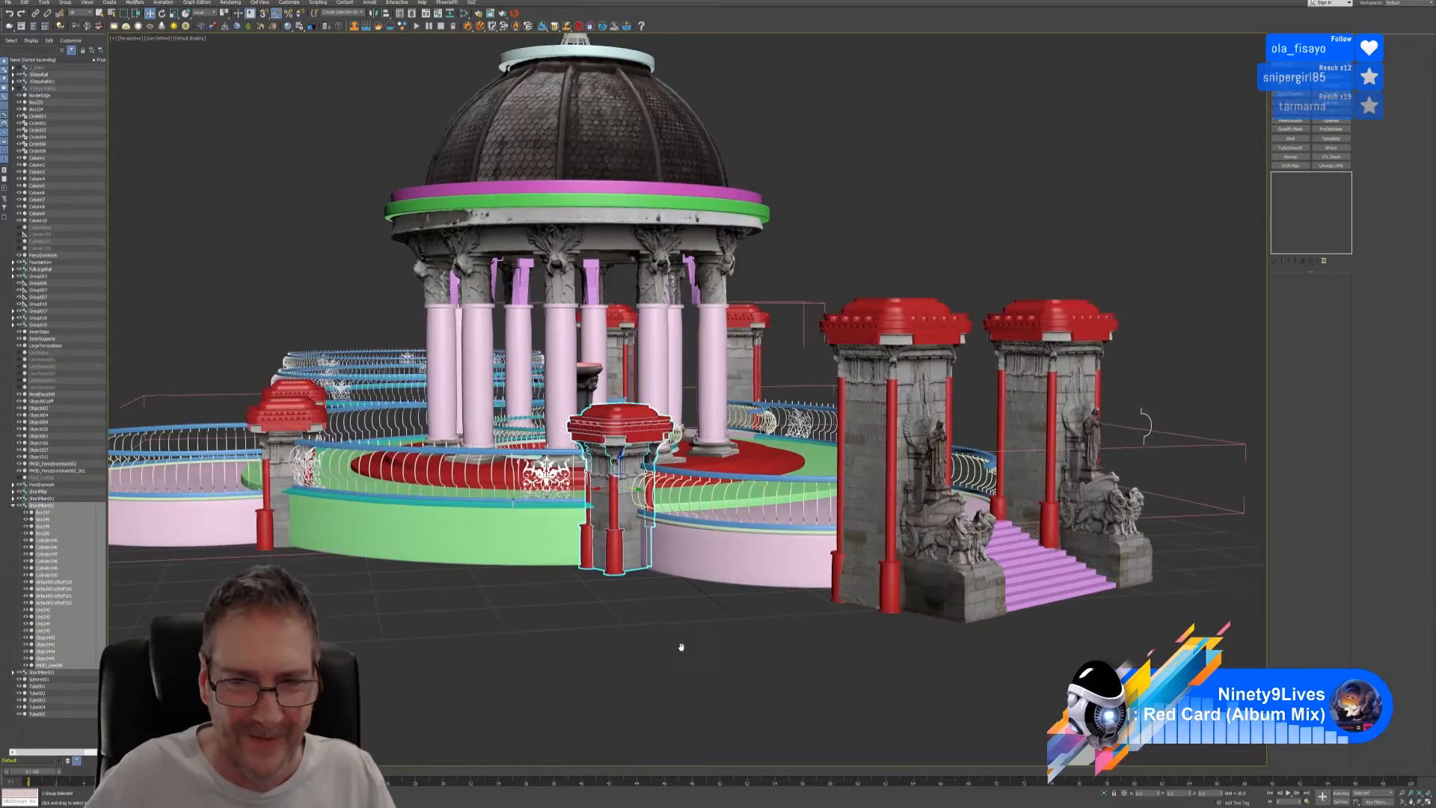
scroll(686, 635, up, 2)
alt+middle_drag(687, 635, 652, 634)
key(z)
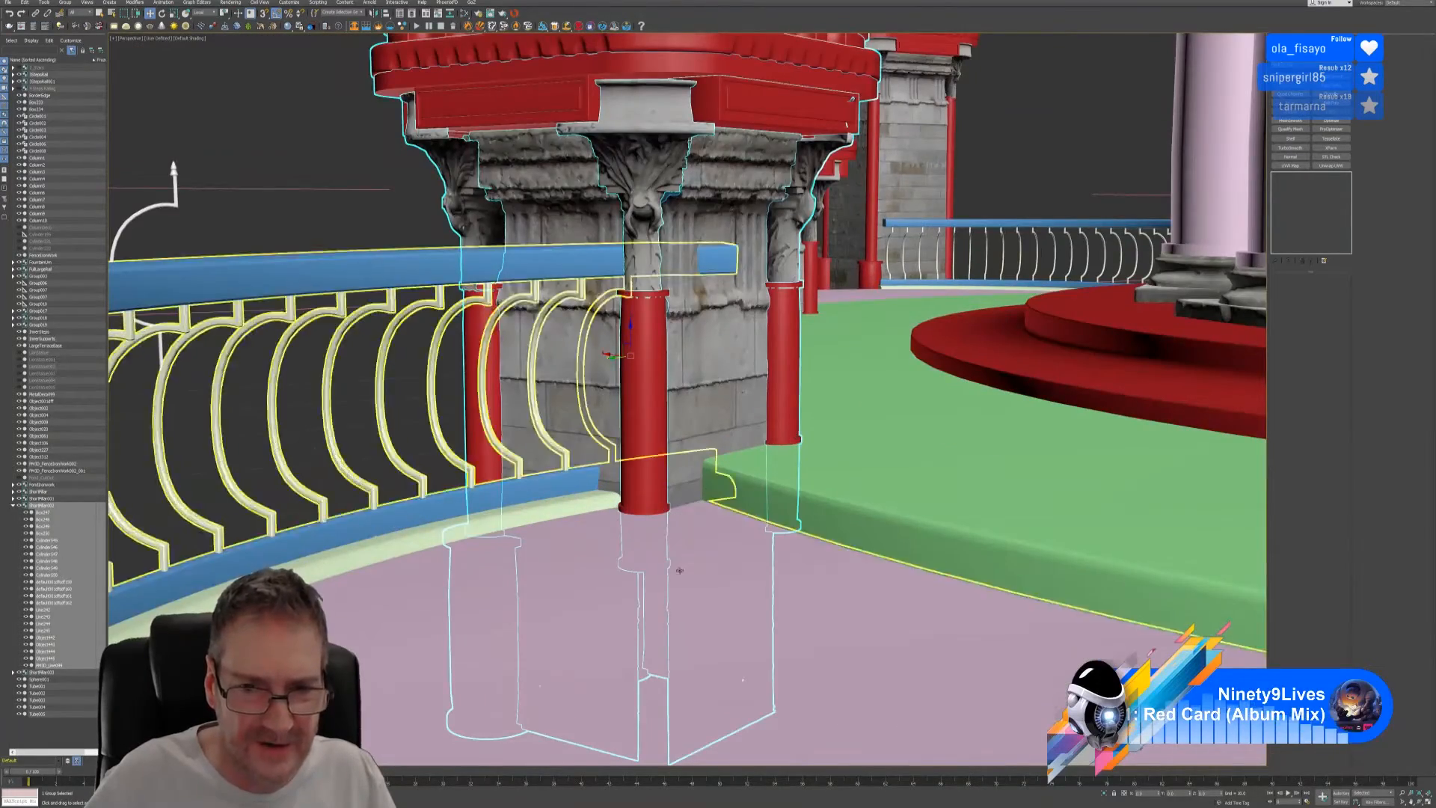
scroll(679, 570, down, 6)
middle_drag(482, 440, 457, 439)
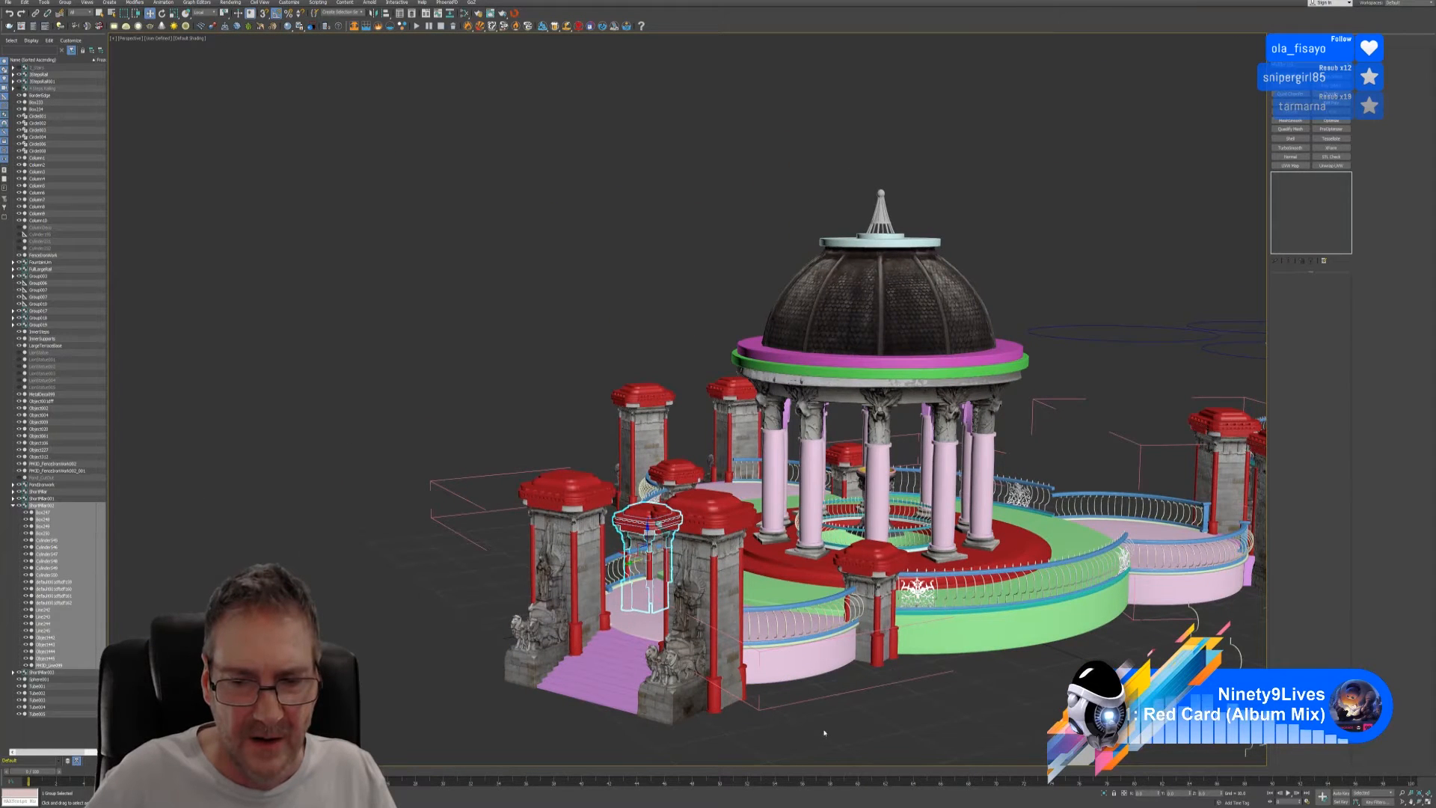
alt+middle_drag(771, 718, 866, 670)
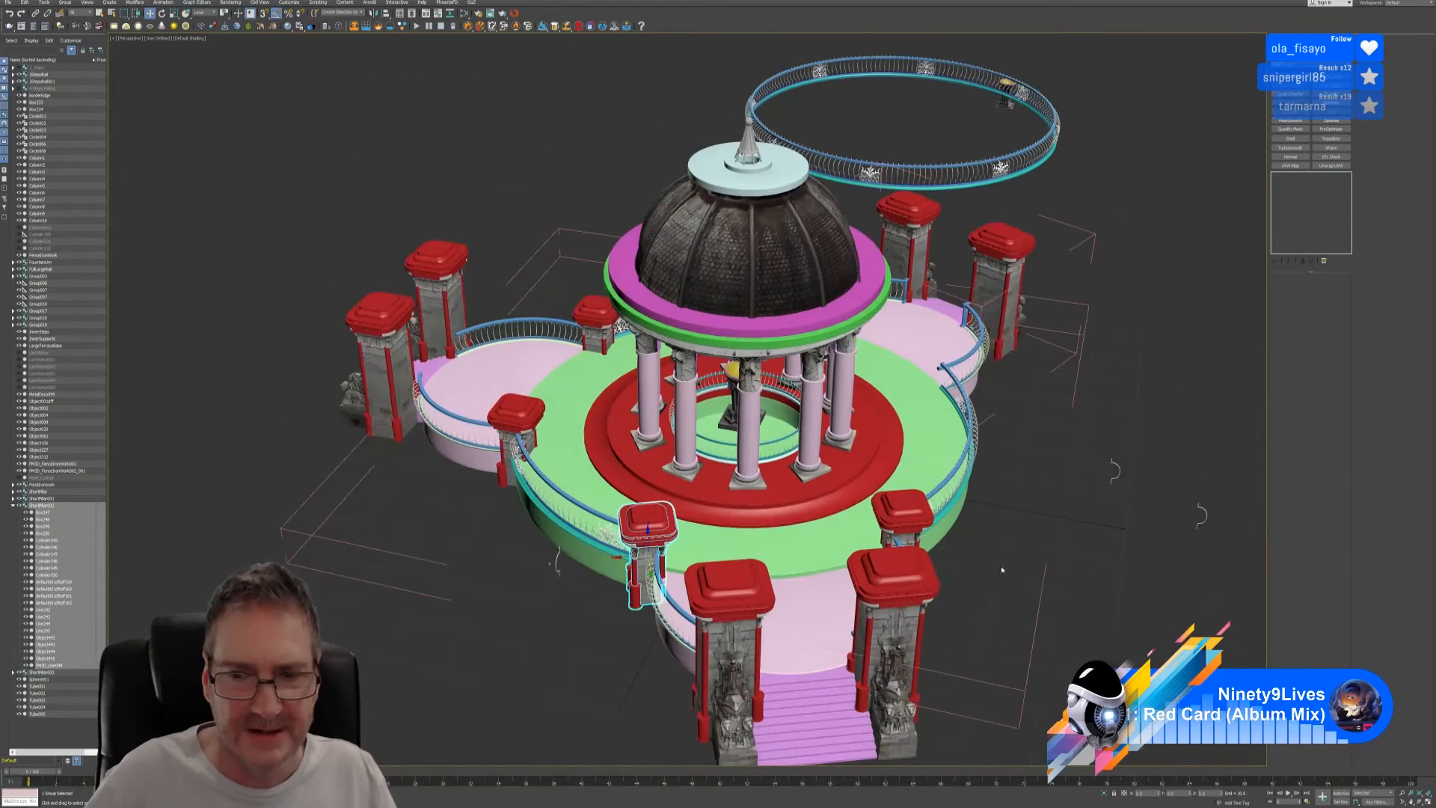
alt+middle_drag(1002, 570, 946, 572)
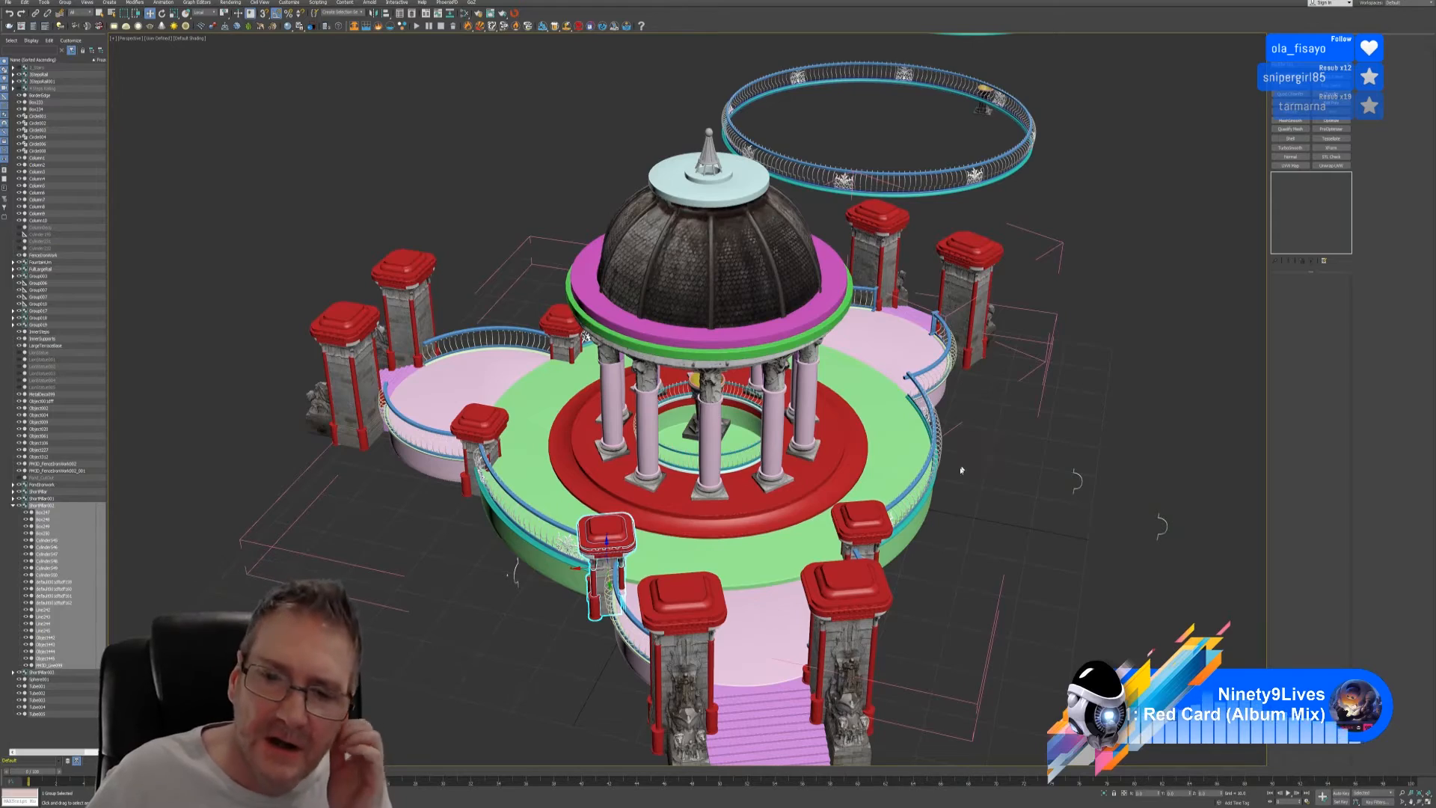
alt+middle_drag(959, 550, 902, 535)
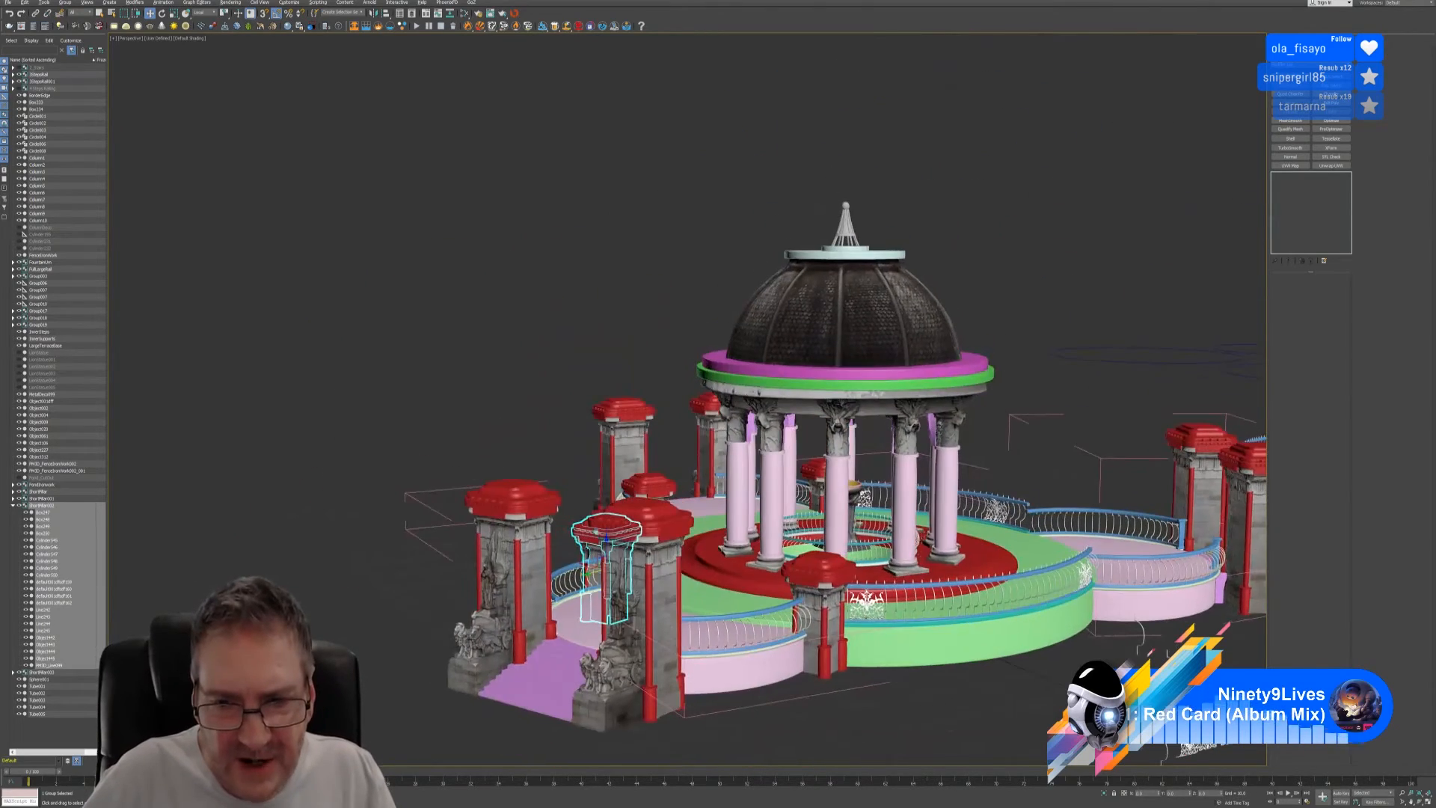
scroll(839, 636, up, 5)
alt+middle_drag(839, 636, 775, 597)
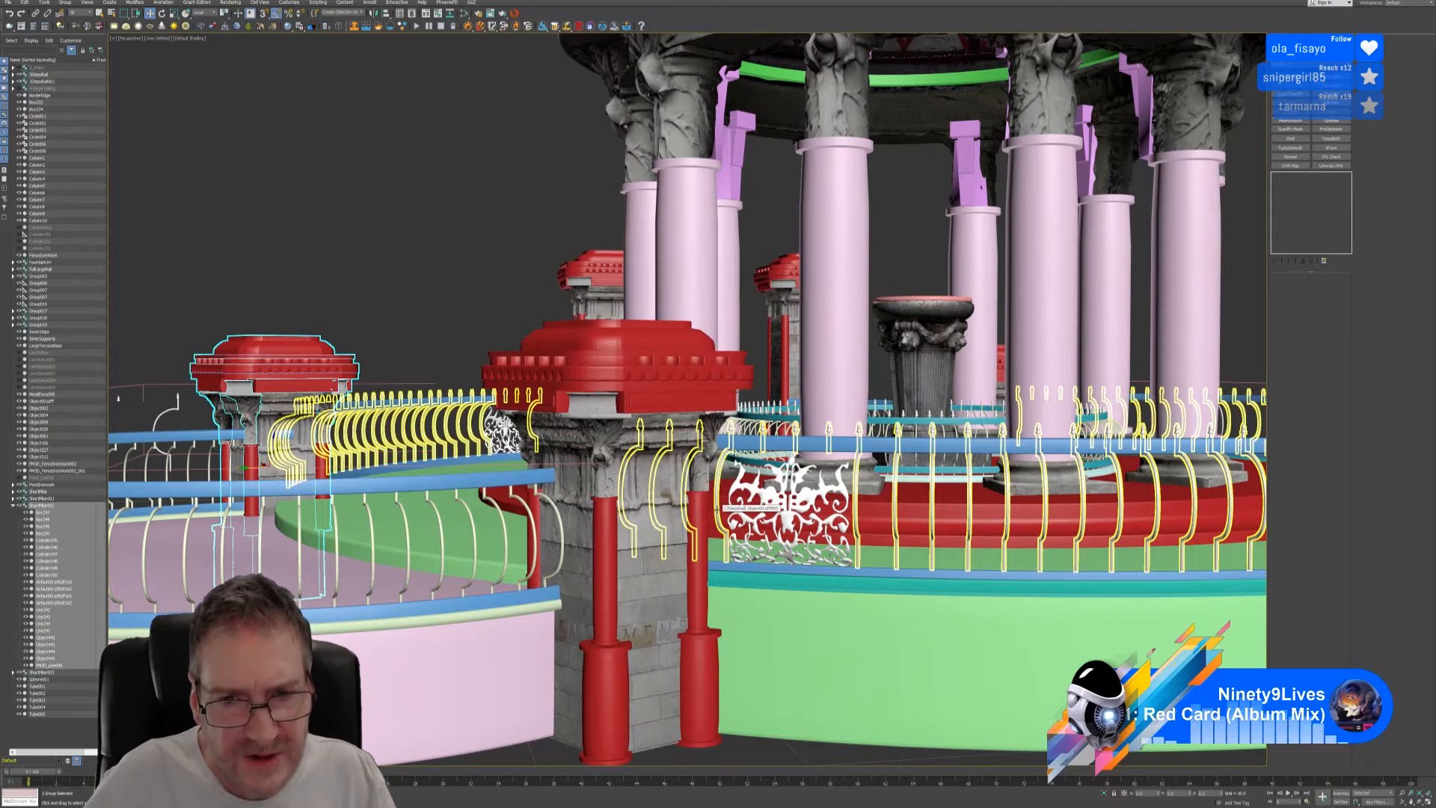
- Select the balusters of the main platform's railing and examine where they run into the short pillars
click(718, 509)
alt+middle_drag(857, 653, 883, 636)
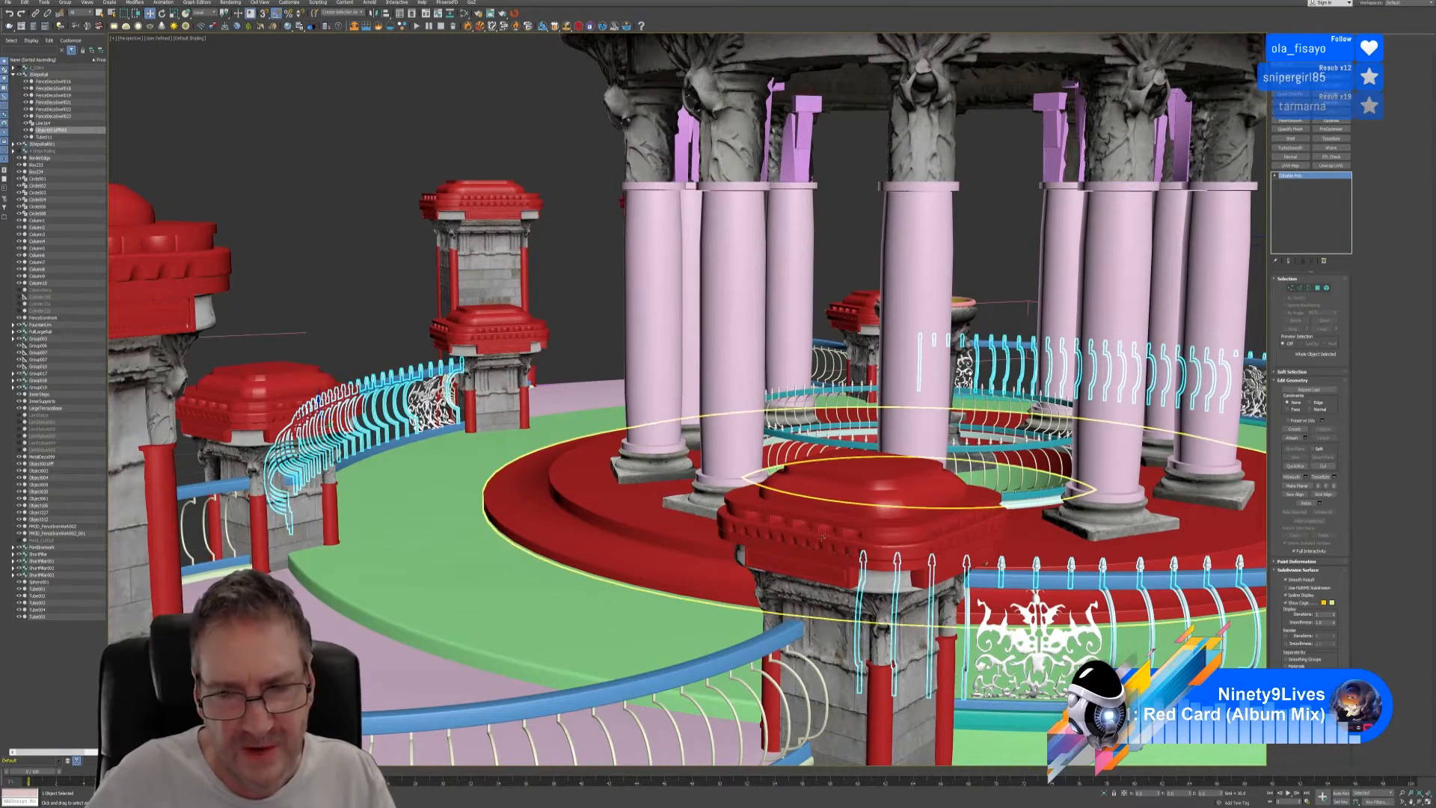
alt+middle_drag(822, 536, 658, 482)
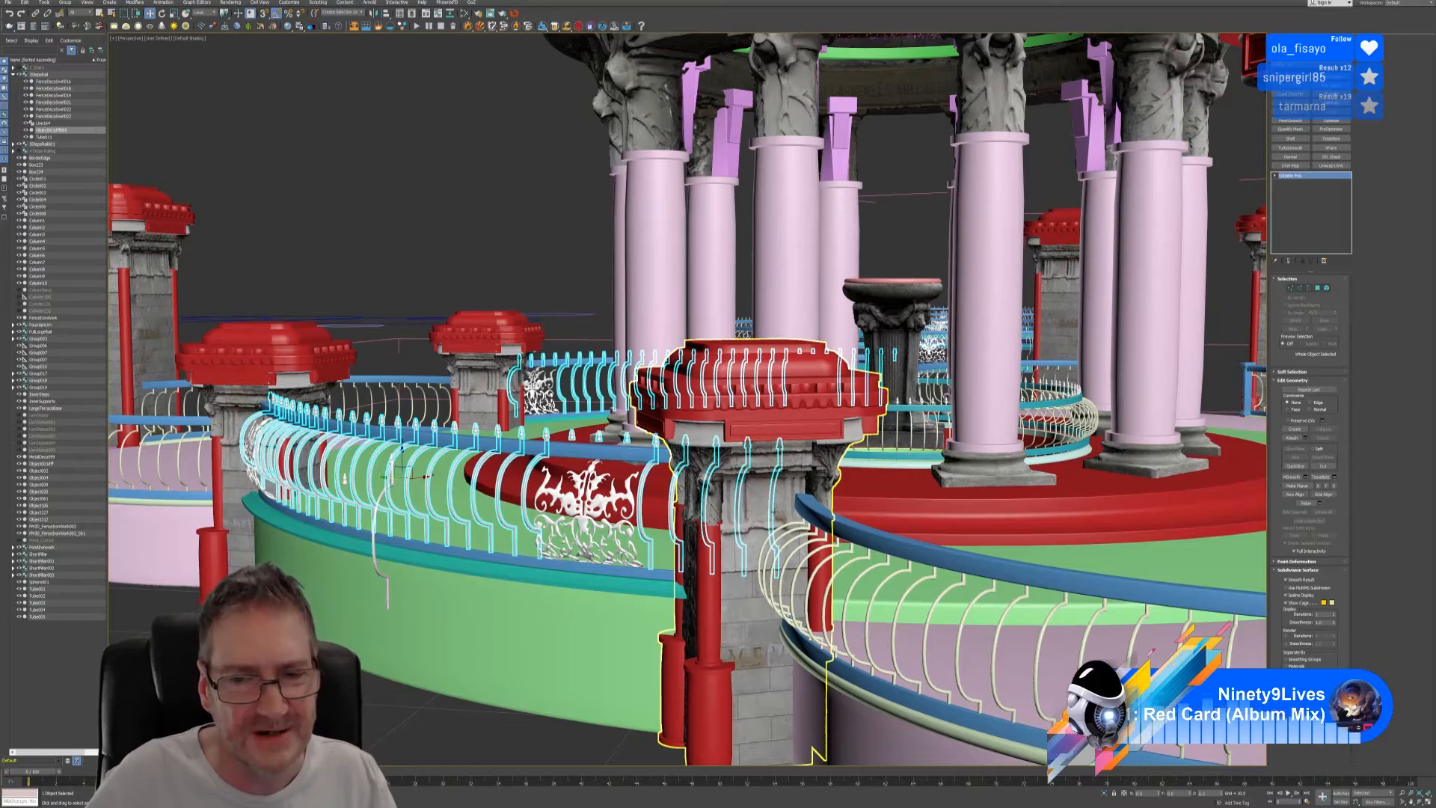
alt+middle_drag(819, 754, 599, 451)
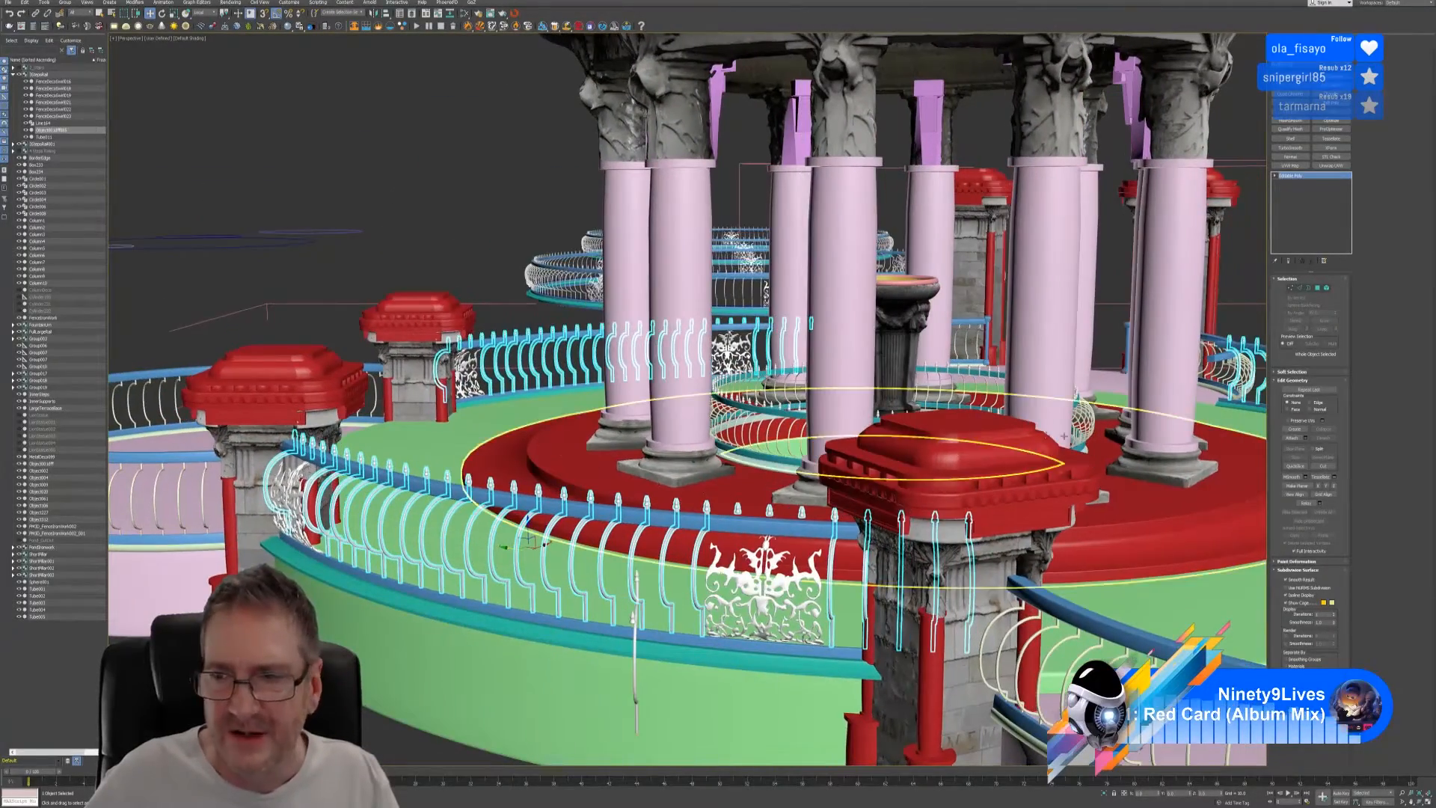
alt+middle_drag(907, 423, 881, 376)
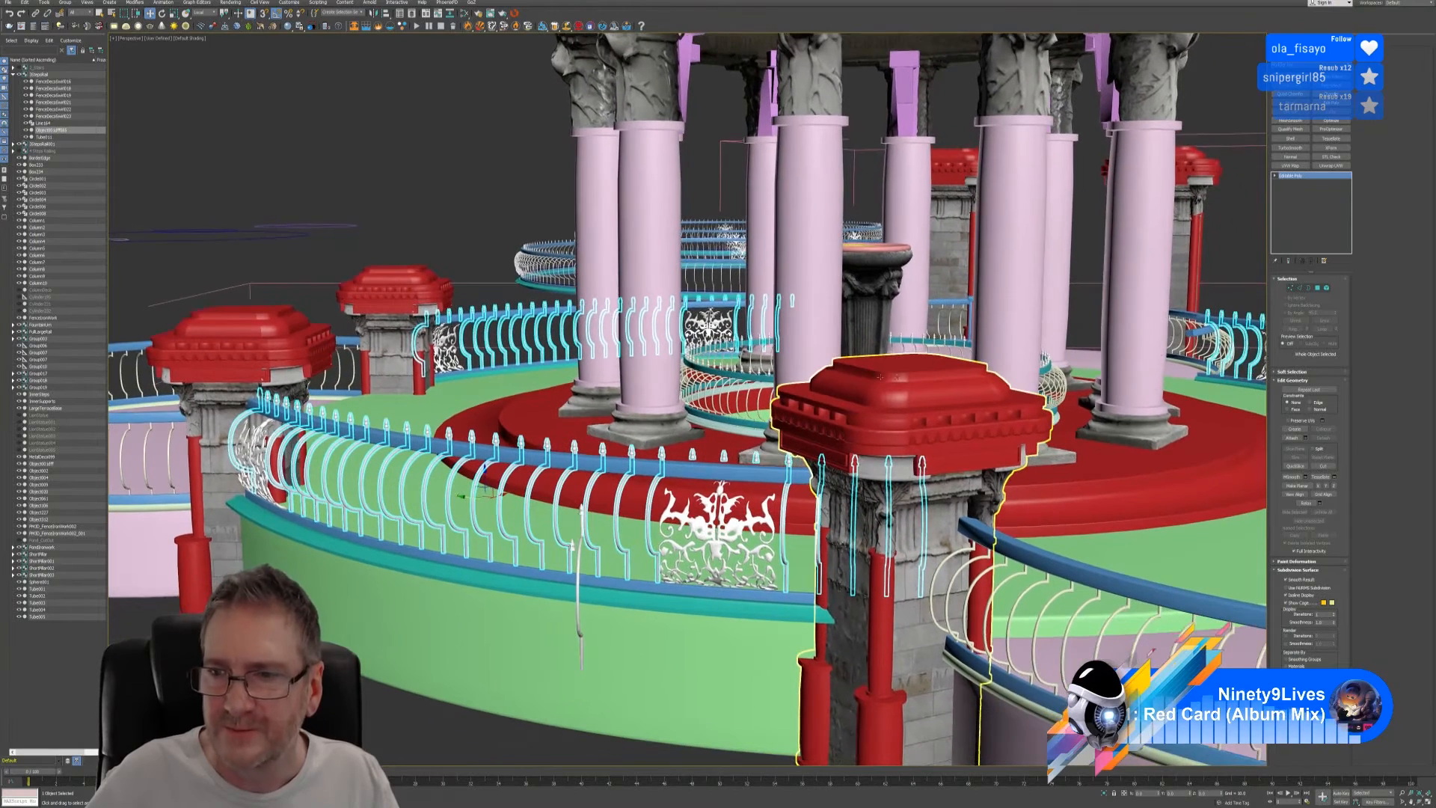
click(1327, 288)
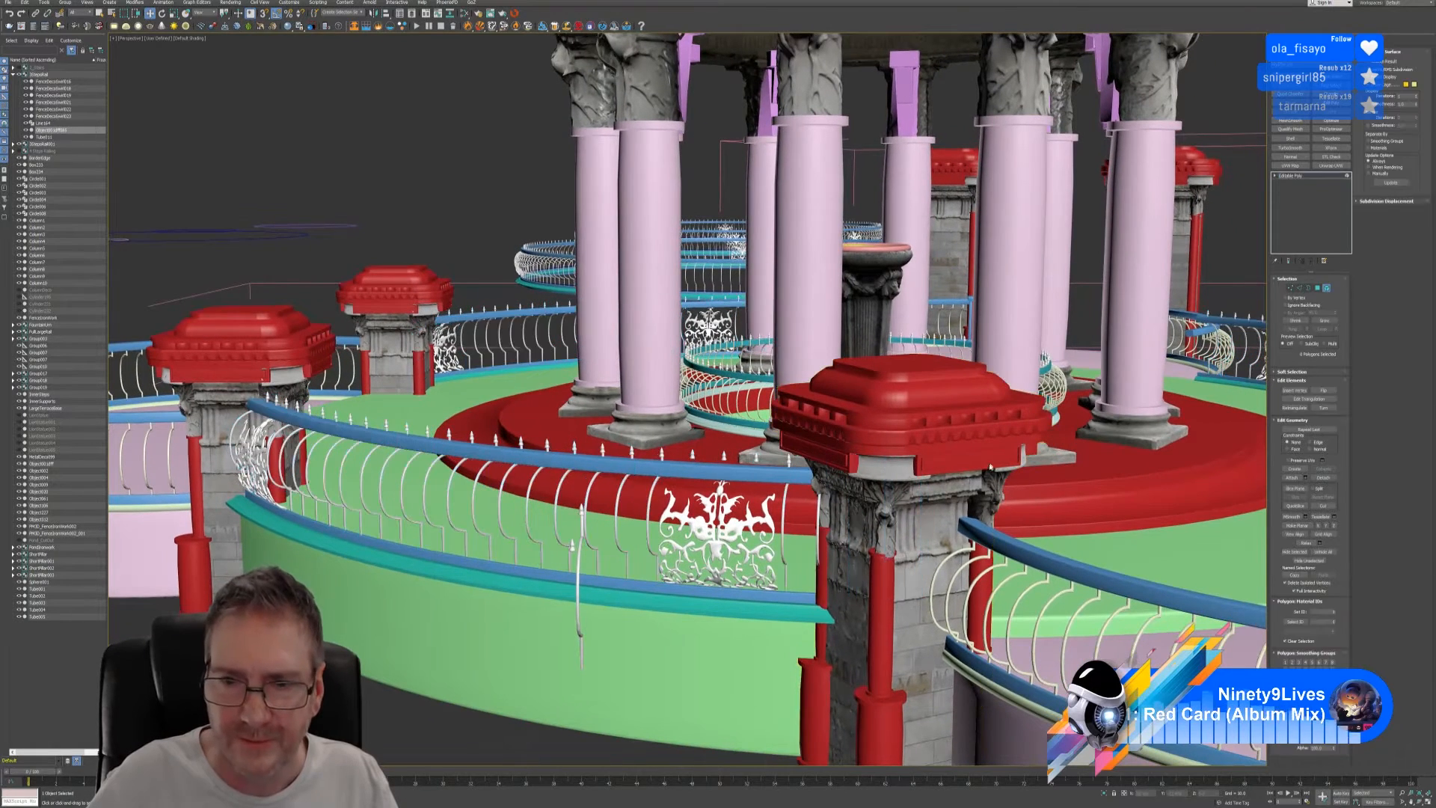
click(810, 678)
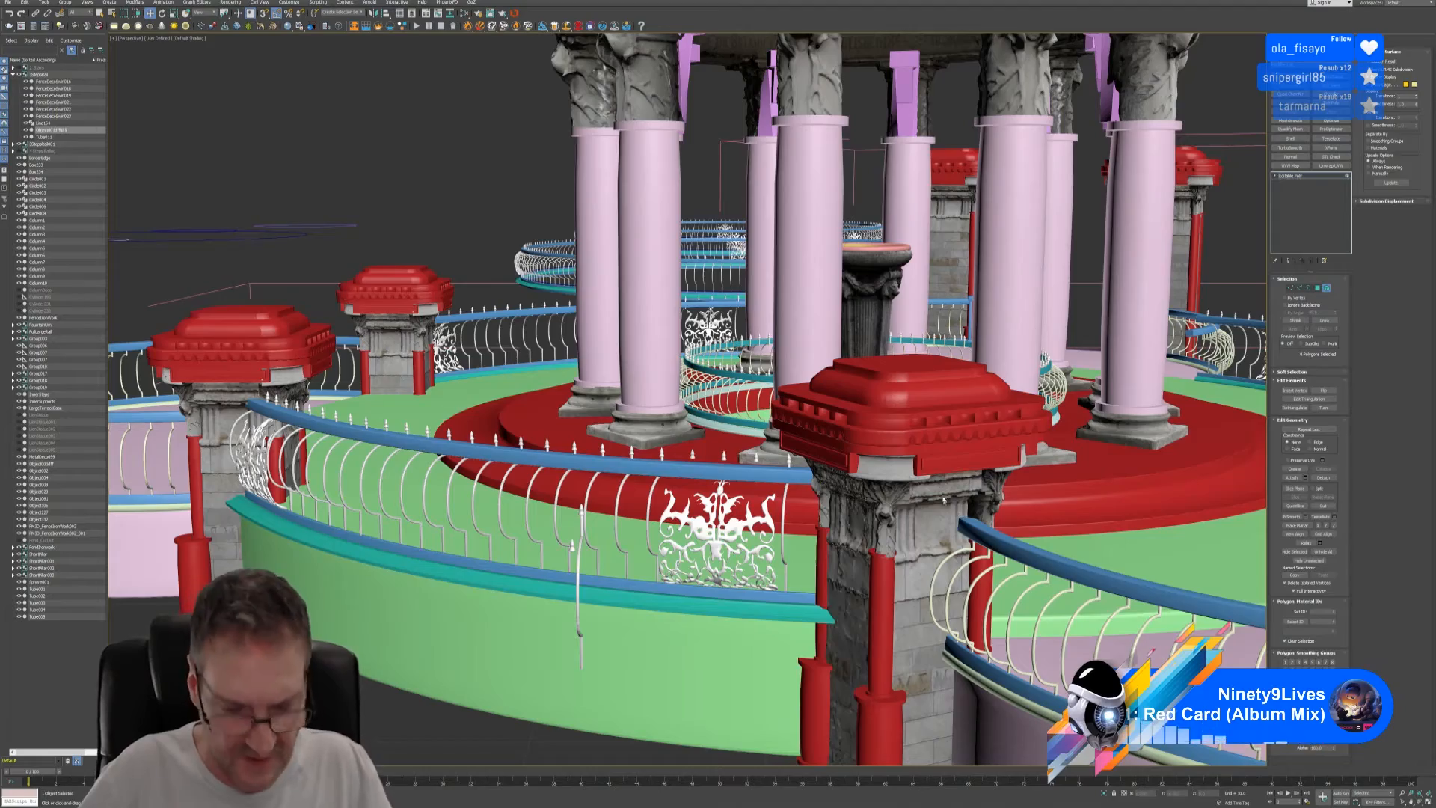
alt+middle_drag(943, 500, 873, 493)
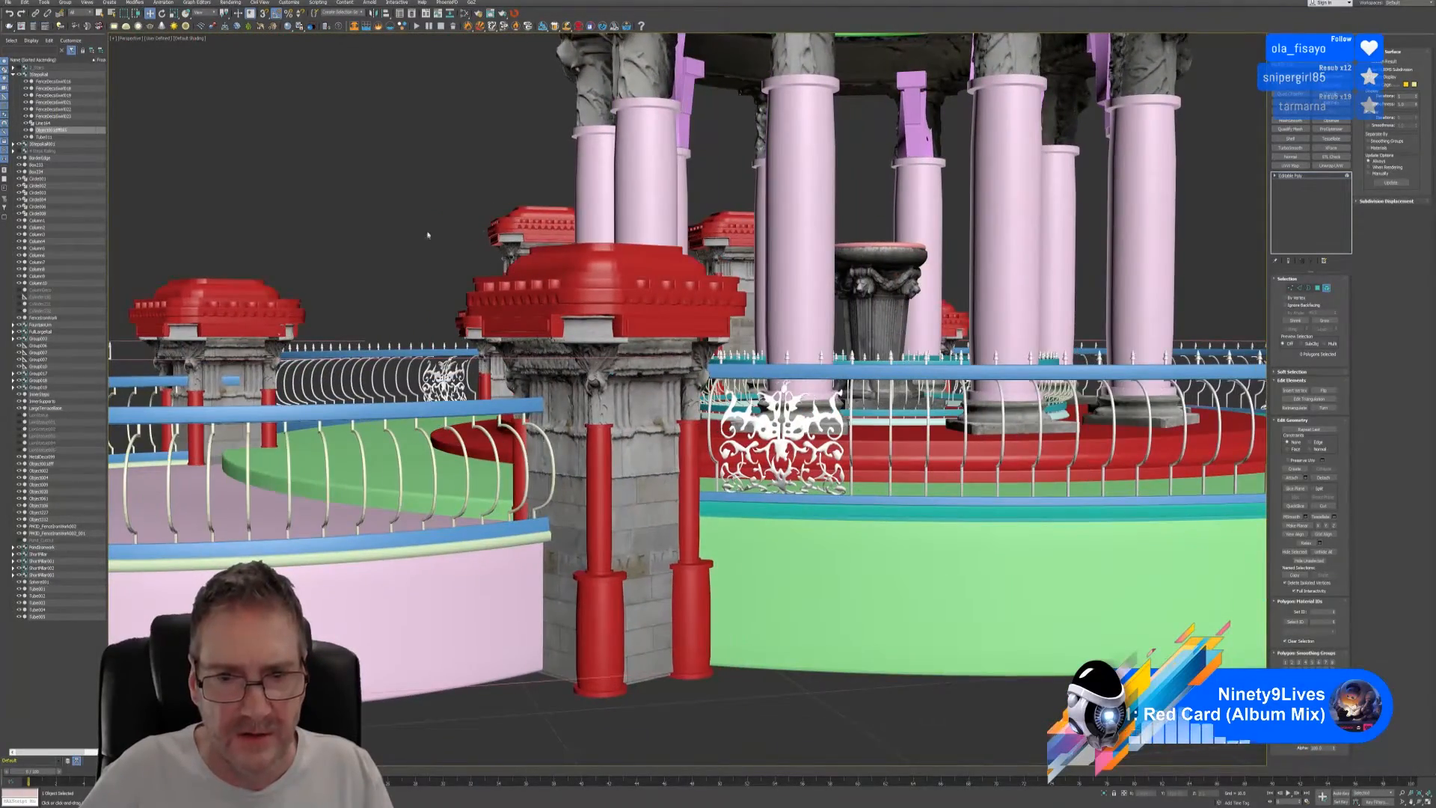
key(ctrl+a)
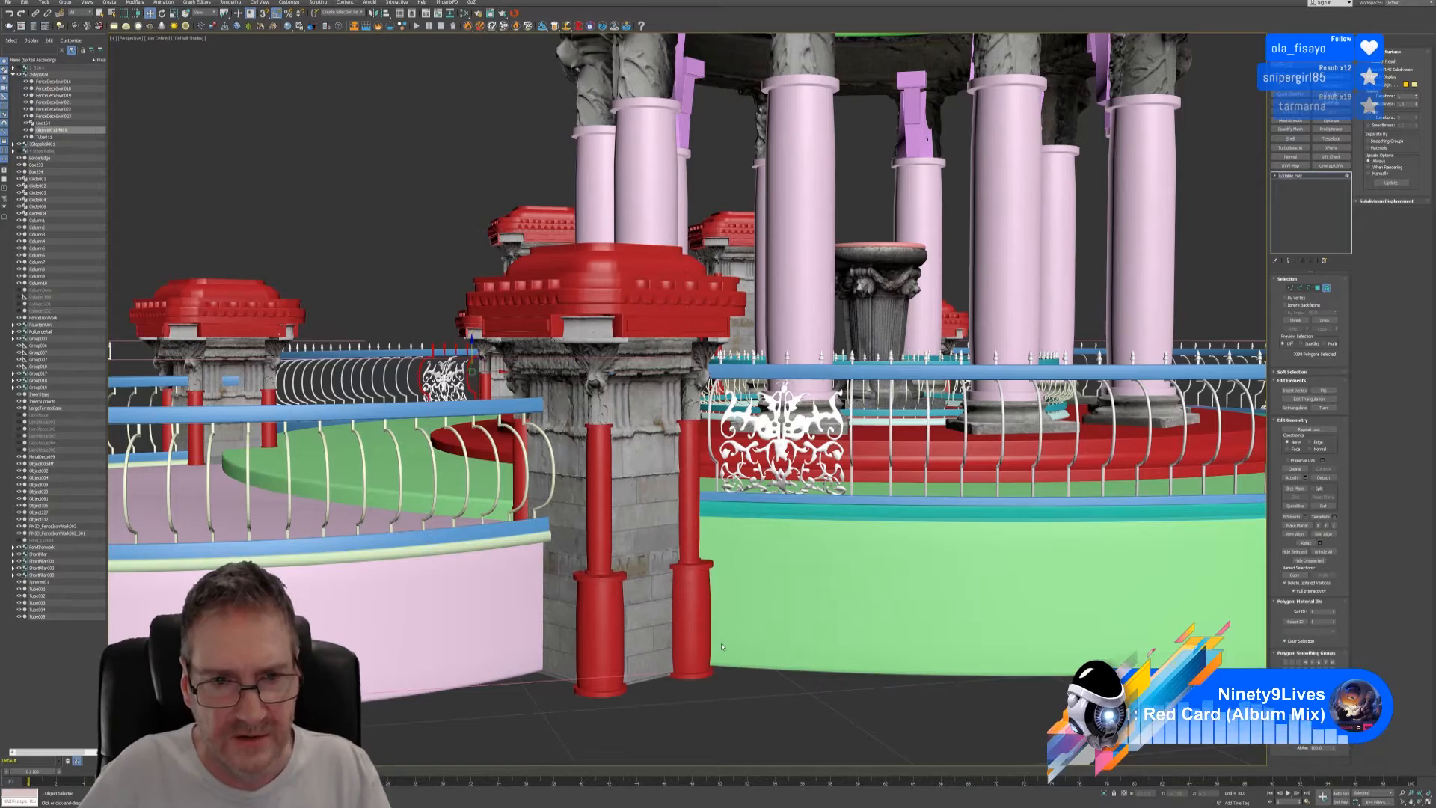
alt+middle_drag(577, 435, 593, 423)
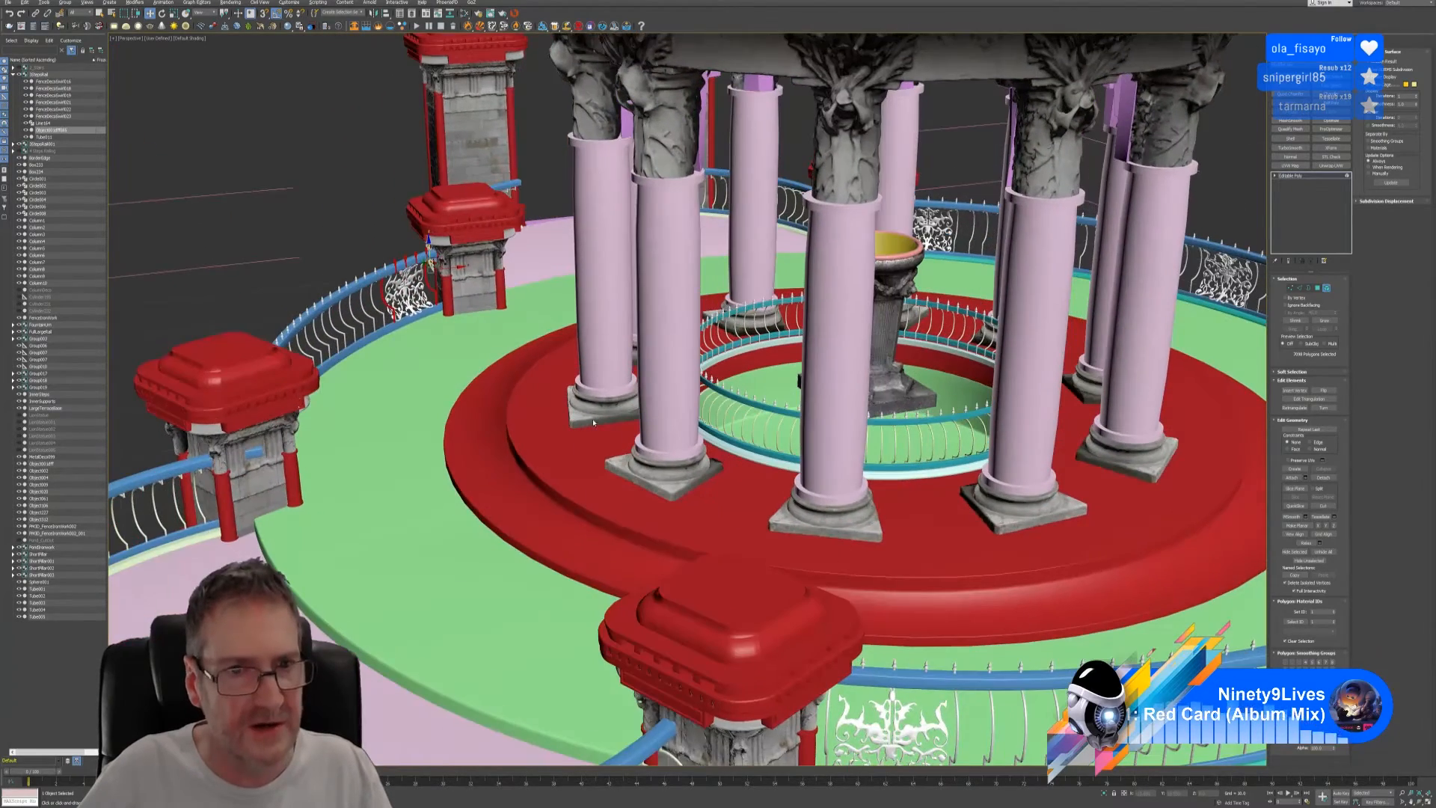
click(570, 496)
middle_drag(571, 497, 504, 266)
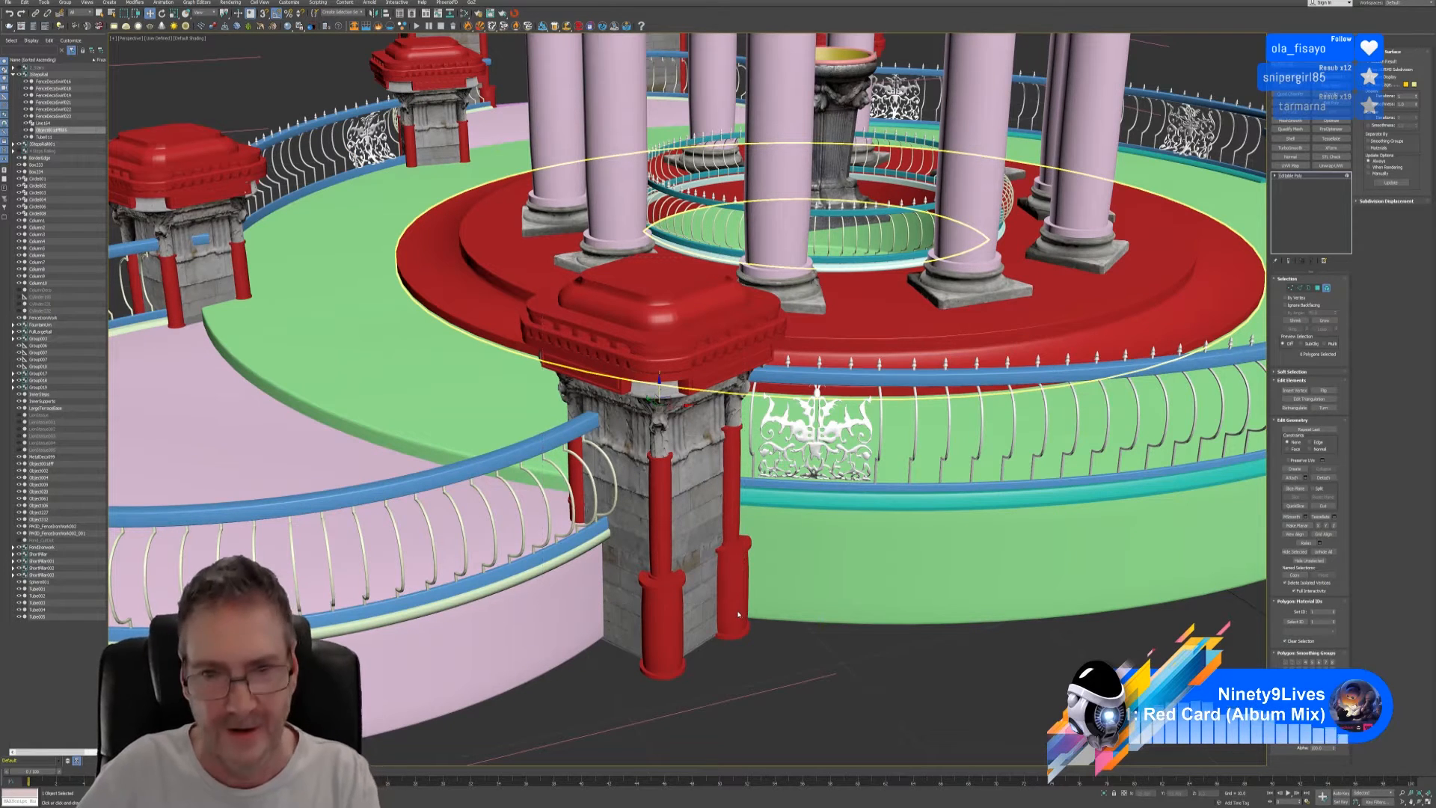
click(739, 617)
click(1327, 289)
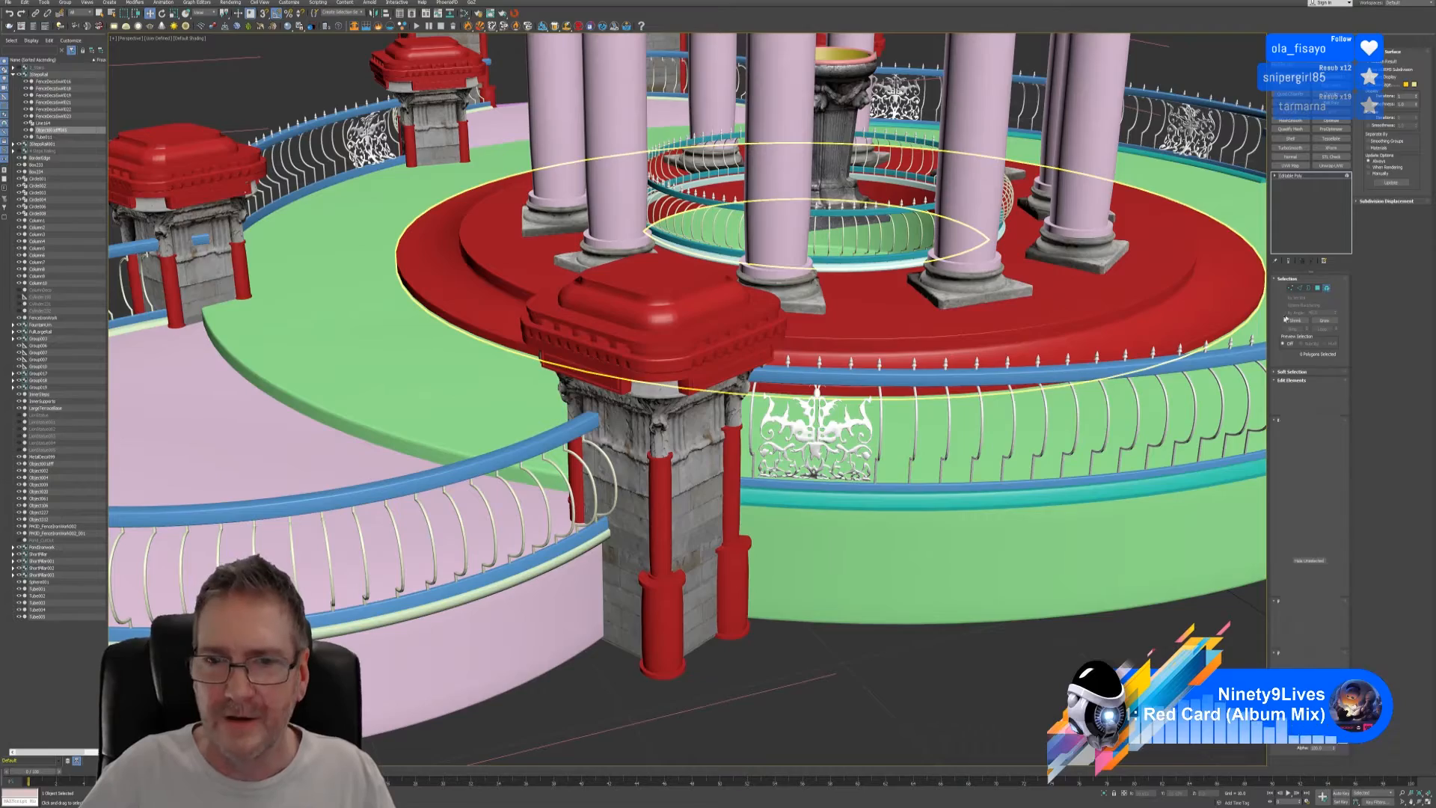
scroll(913, 447, down, 3)
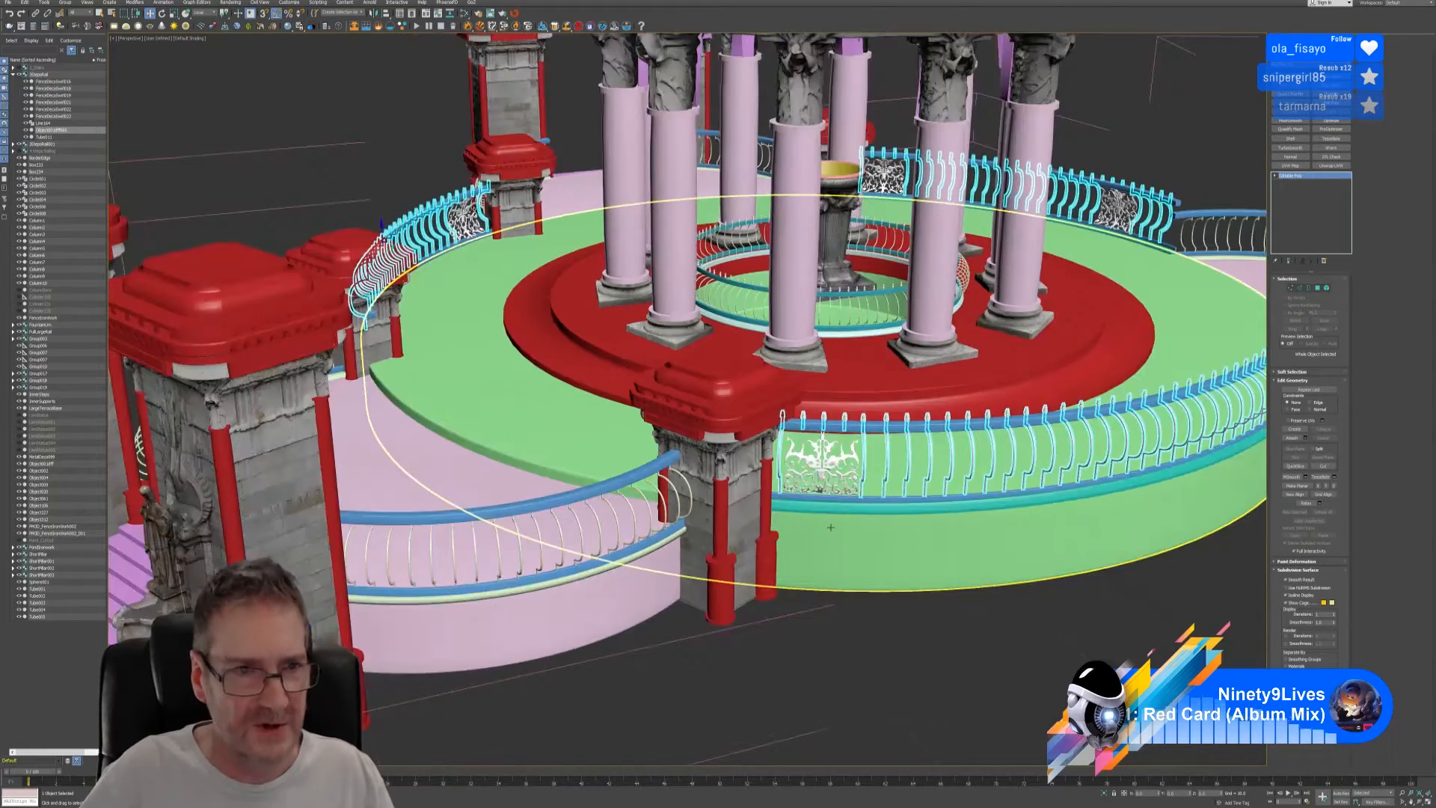
alt+middle_drag(429, 366, 497, 360)
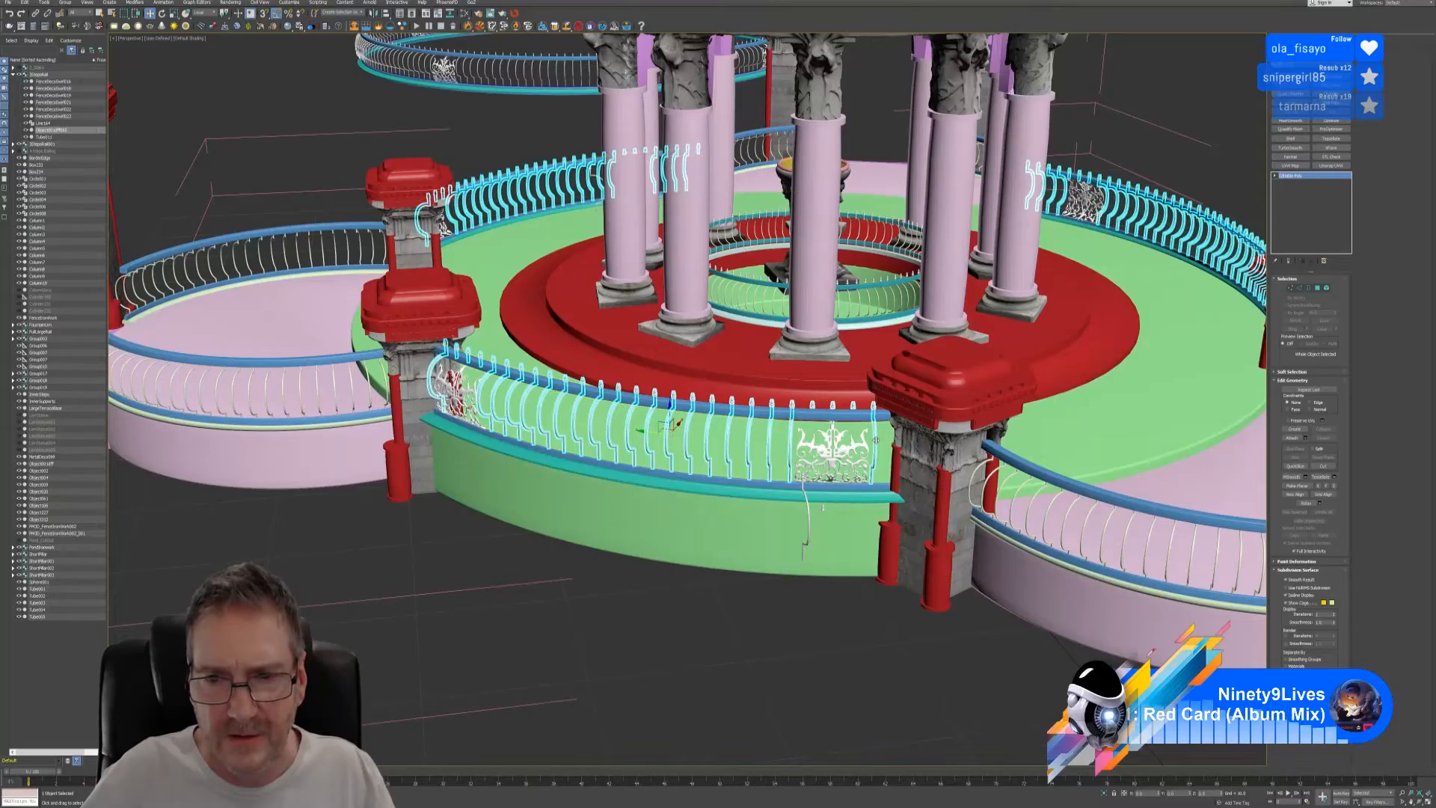
alt+middle_drag(794, 566, 787, 621)
scroll(778, 596, down, 10)
middle_drag(898, 596, 807, 576)
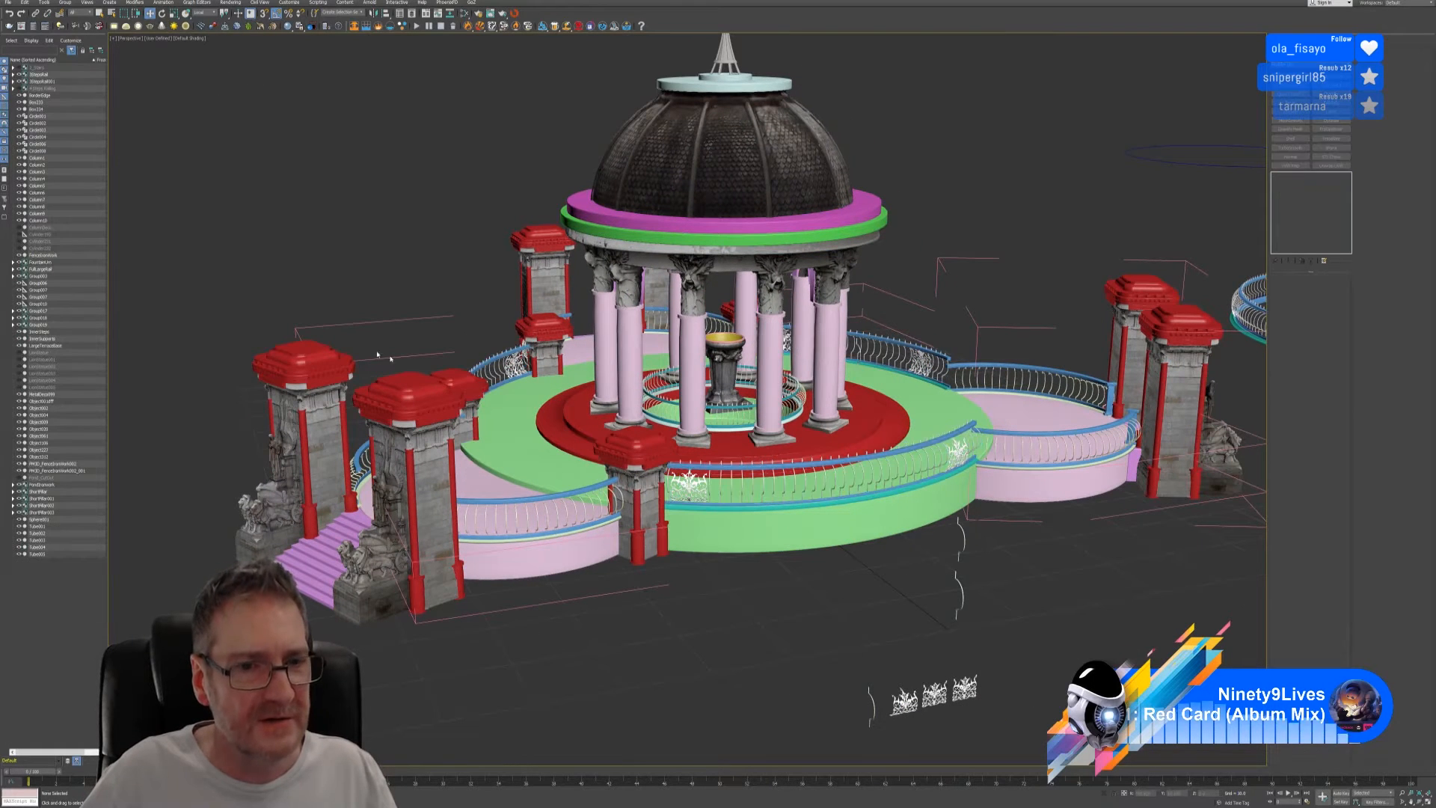
- Clone the selected short pillar across the main platform to the inner junction of the remaining side terrace, working in the top view
click(453, 385)
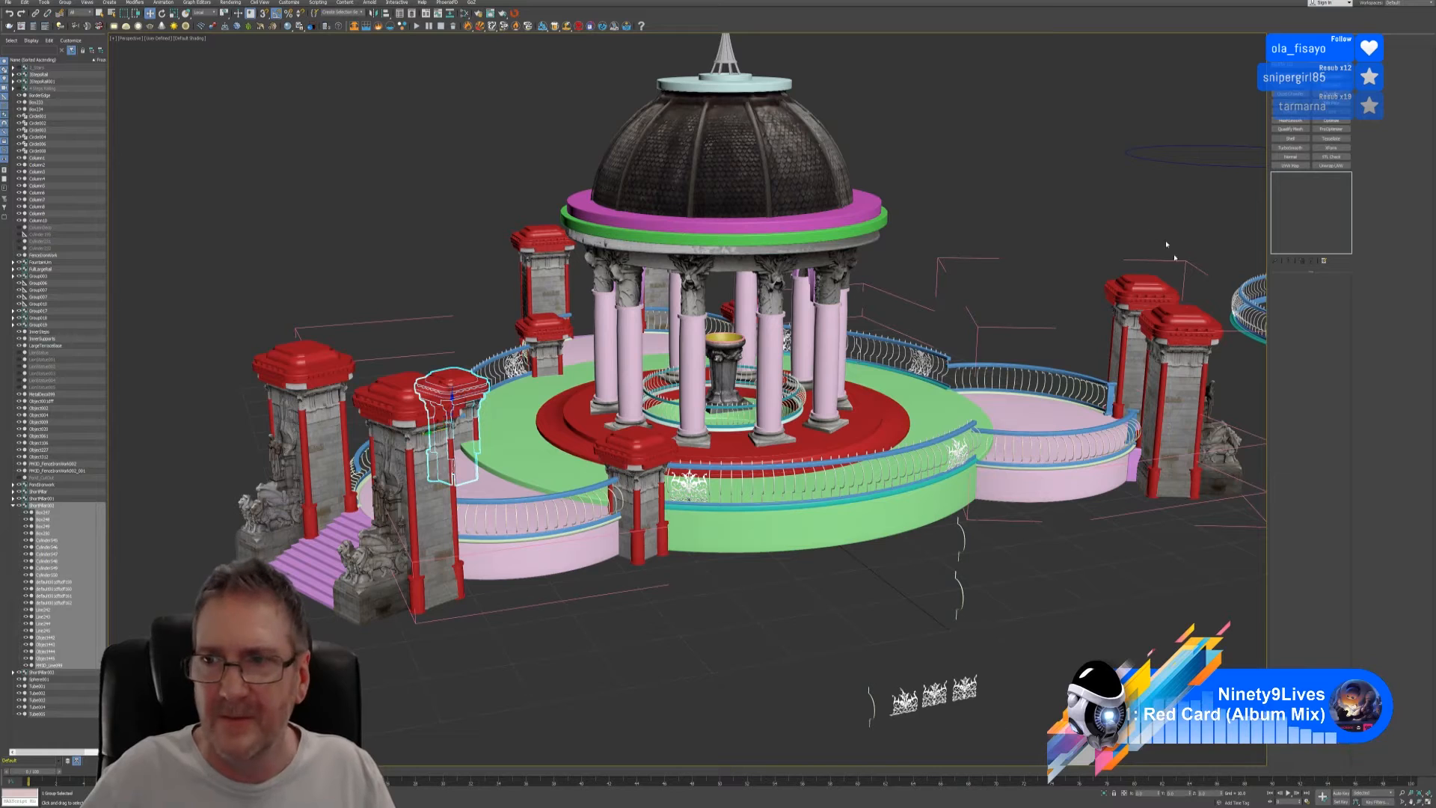
key(alt+w)
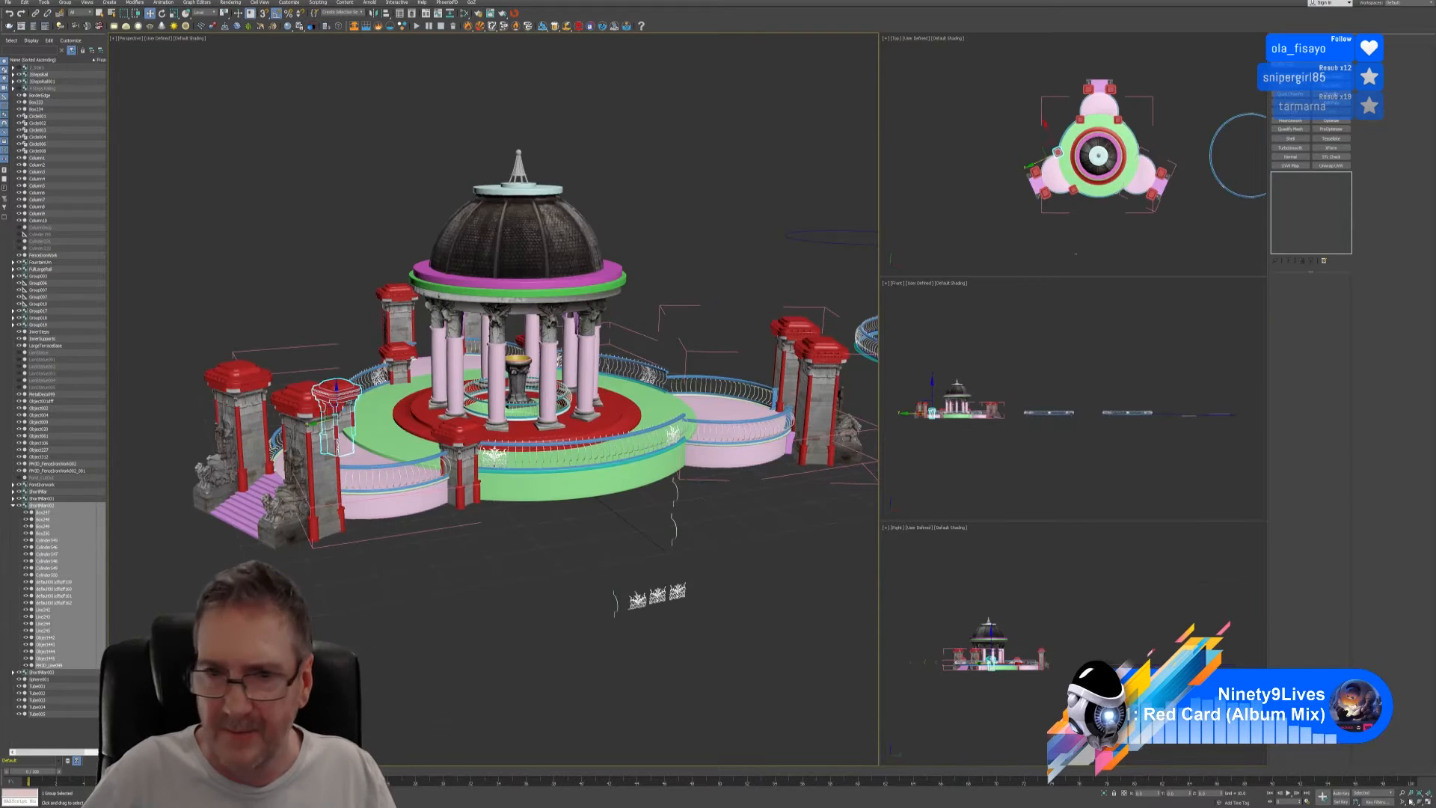
middle_drag(1095, 235, 1075, 253)
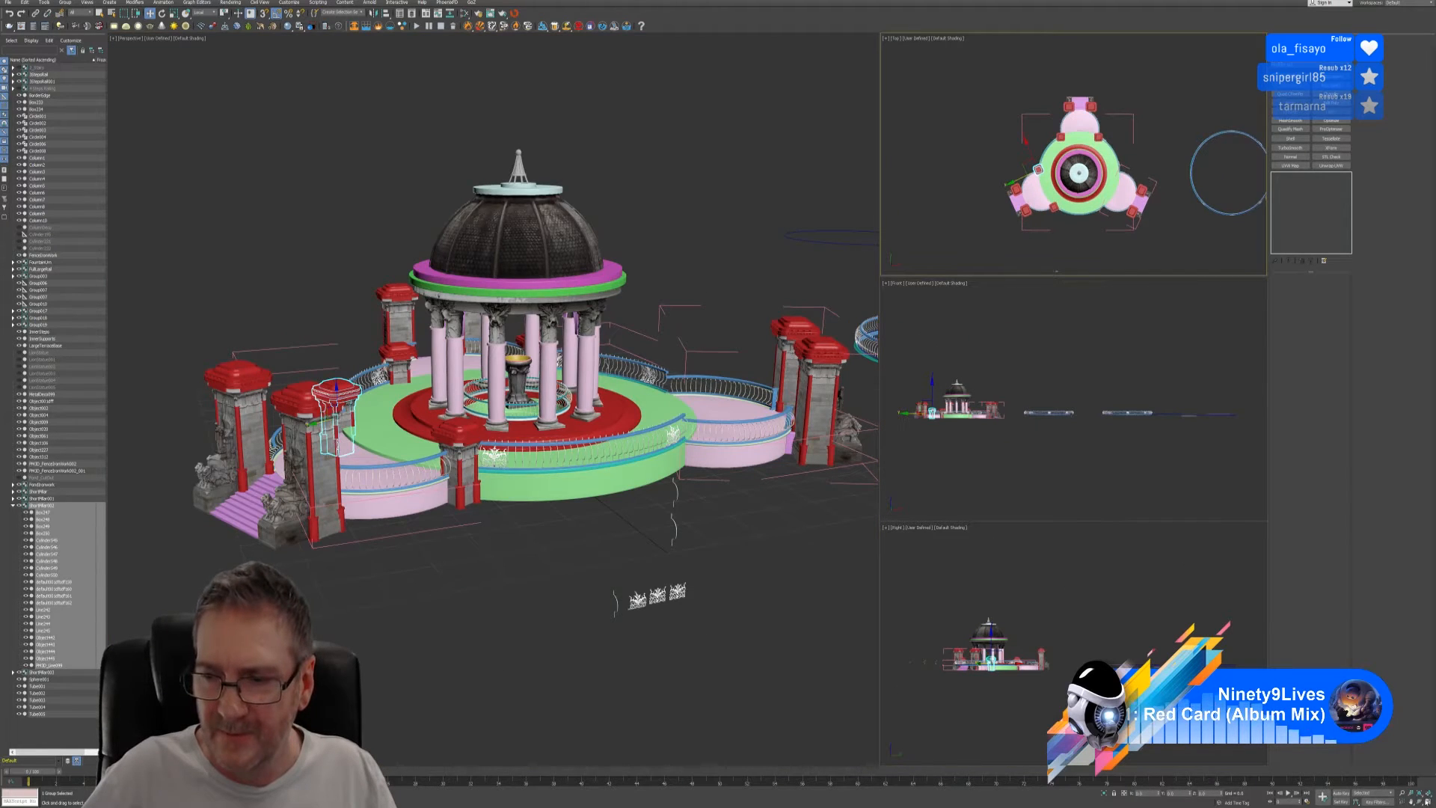
key(alt+w)
scroll(897, 344, up, 2)
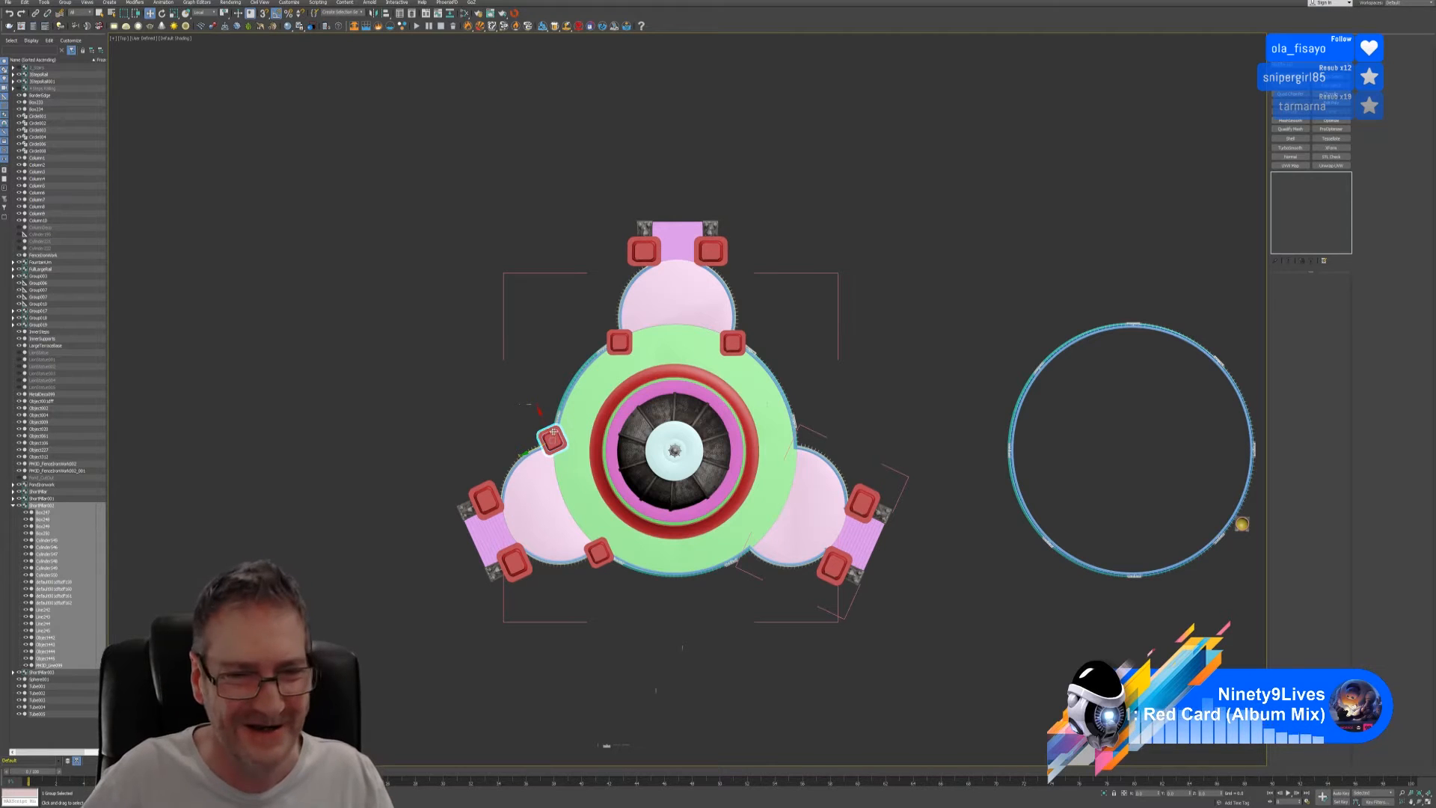
middle_drag(501, 400, 484, 401)
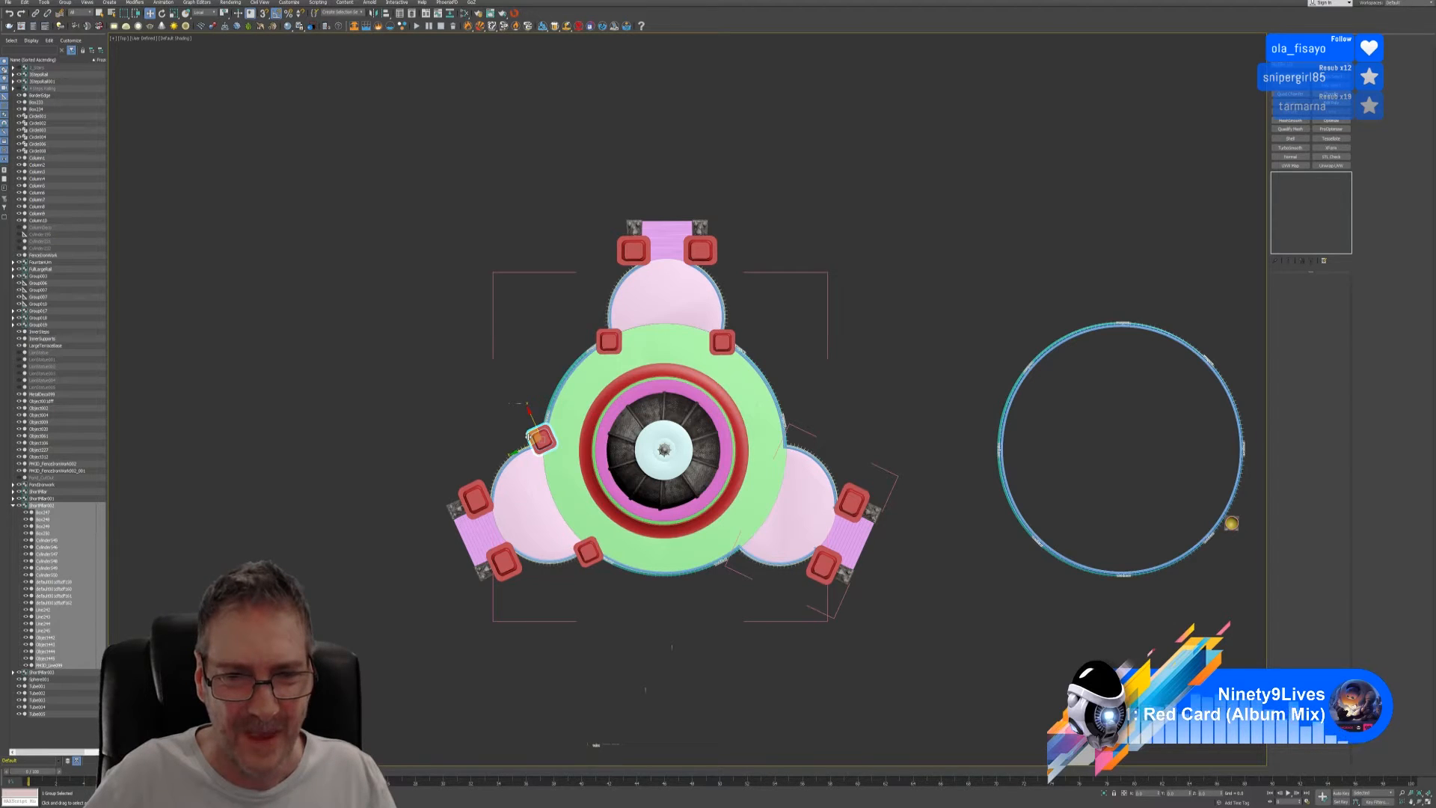
shift+drag(530, 437, 794, 442)
click(719, 435)
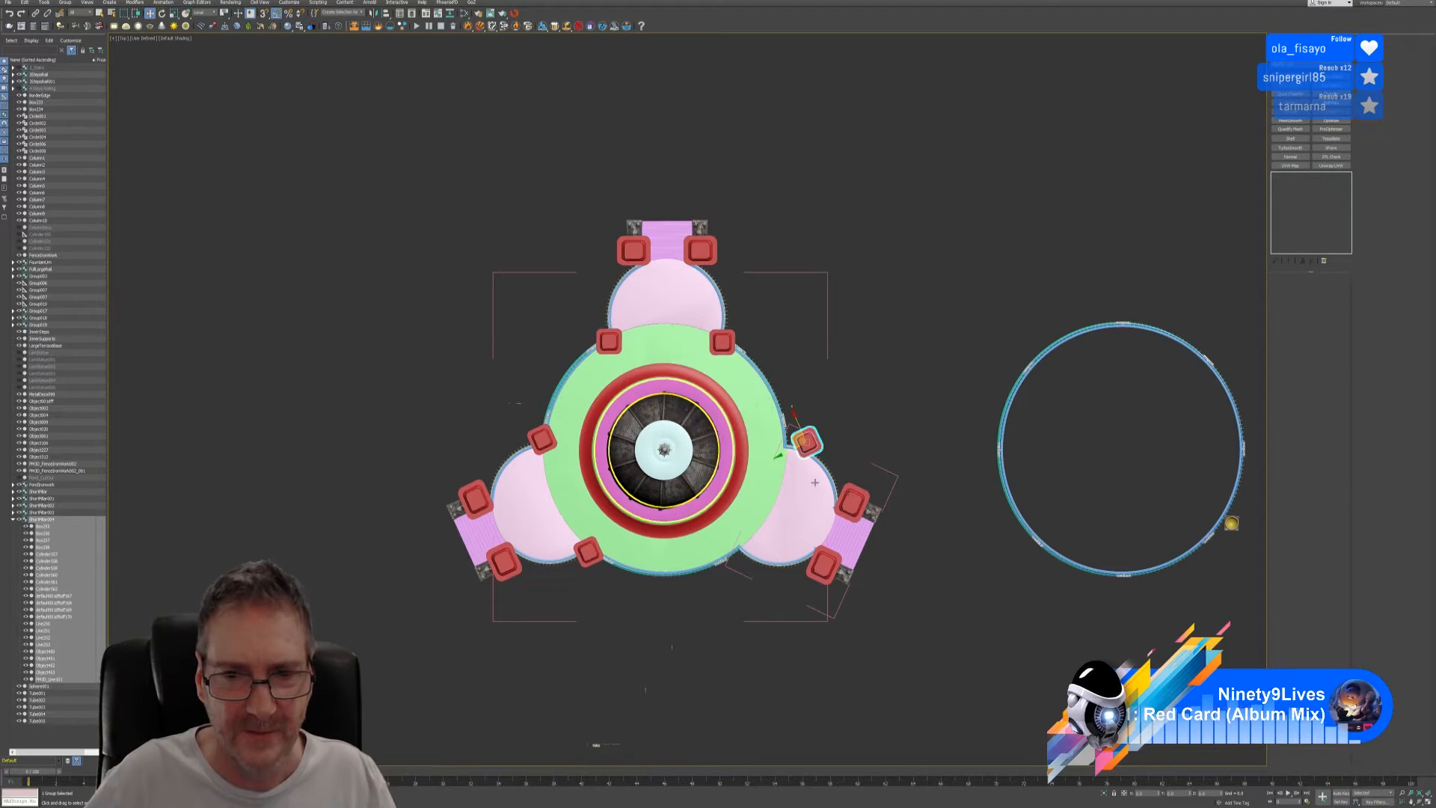
click(1426, 800)
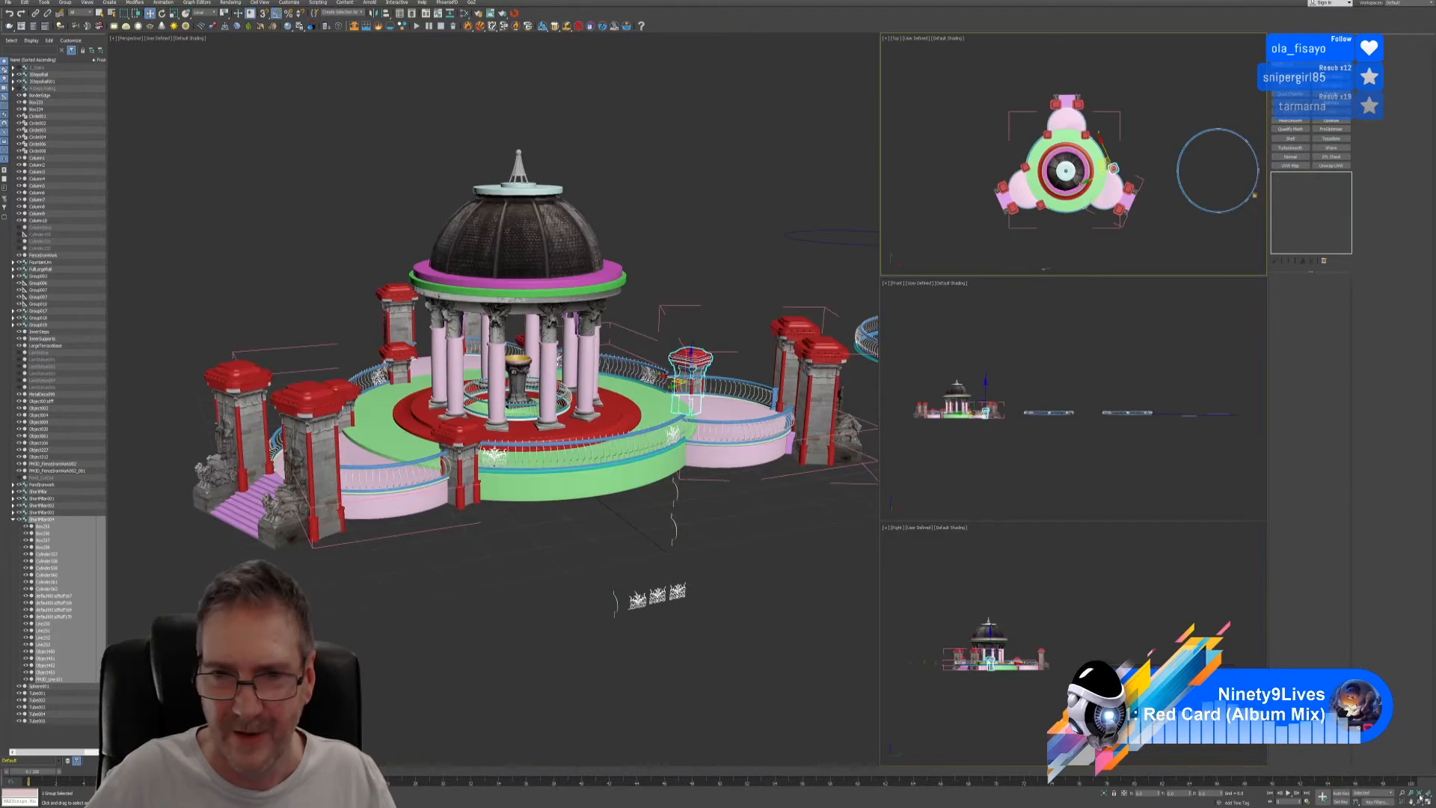
- Rotate the new pillar copy about its vertical axis to align it with the railings meeting at the junction
alt+middle_drag(763, 529, 636, 533)
scroll(651, 360, up, 5)
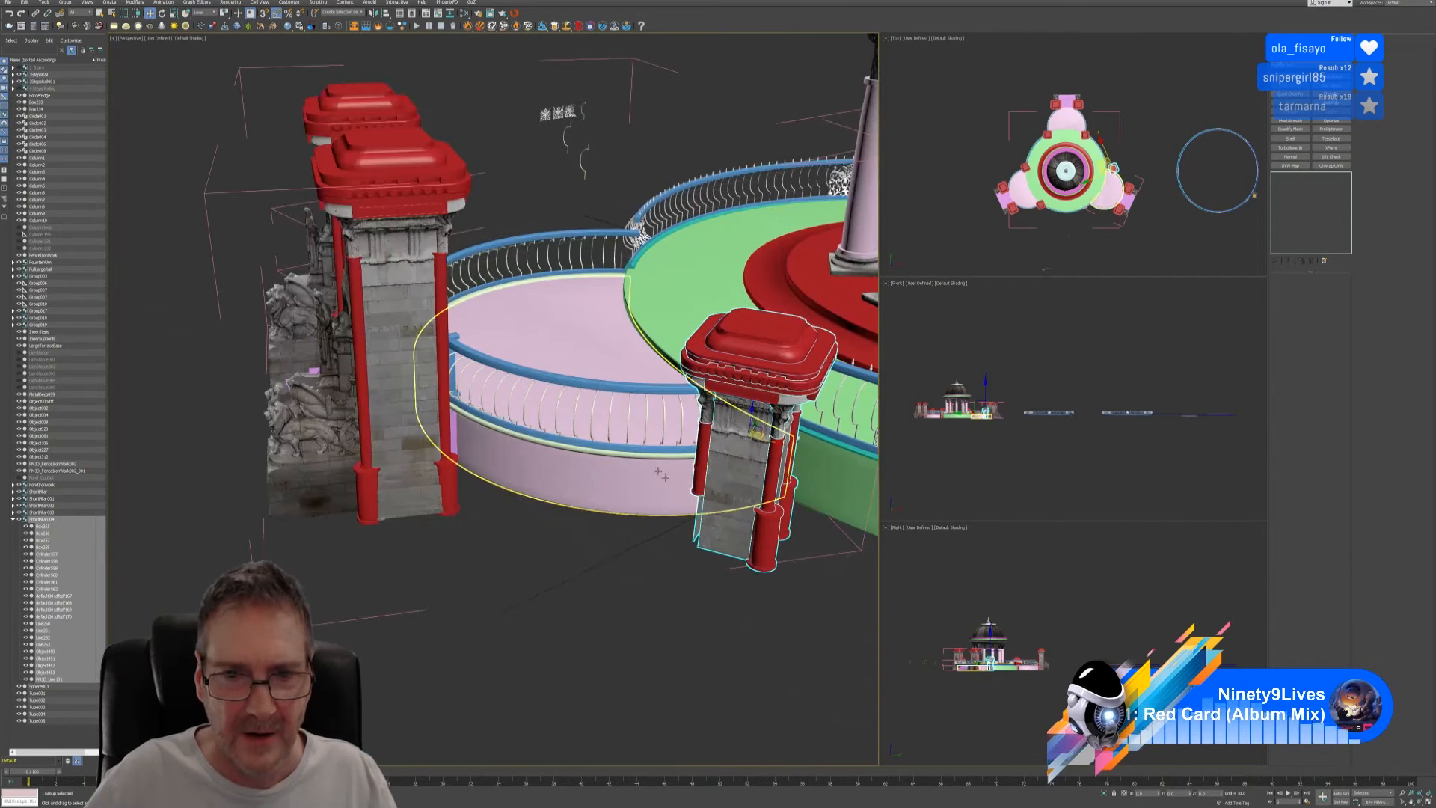
alt+middle_drag(649, 545, 692, 539)
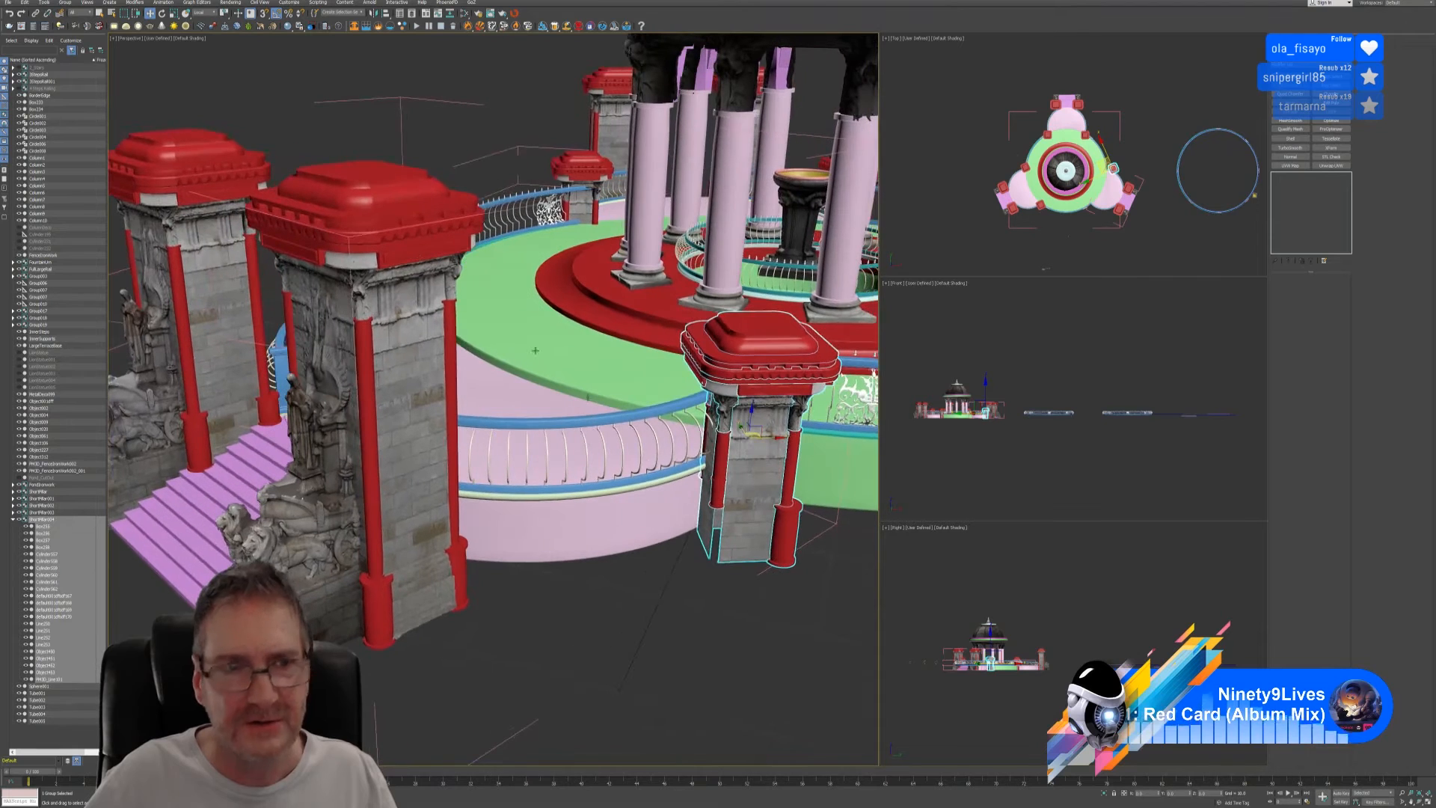
click(162, 13)
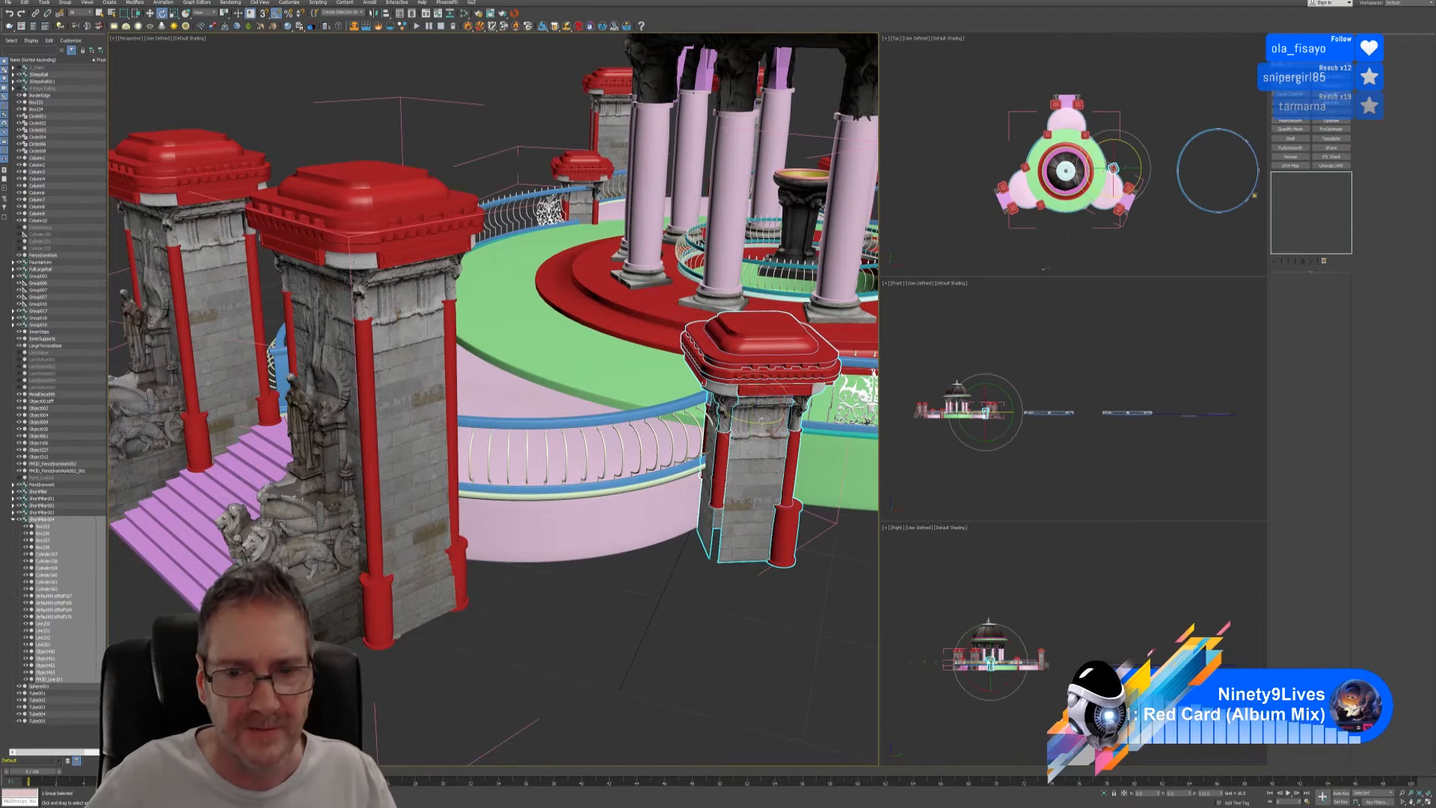
drag(761, 424, 743, 425)
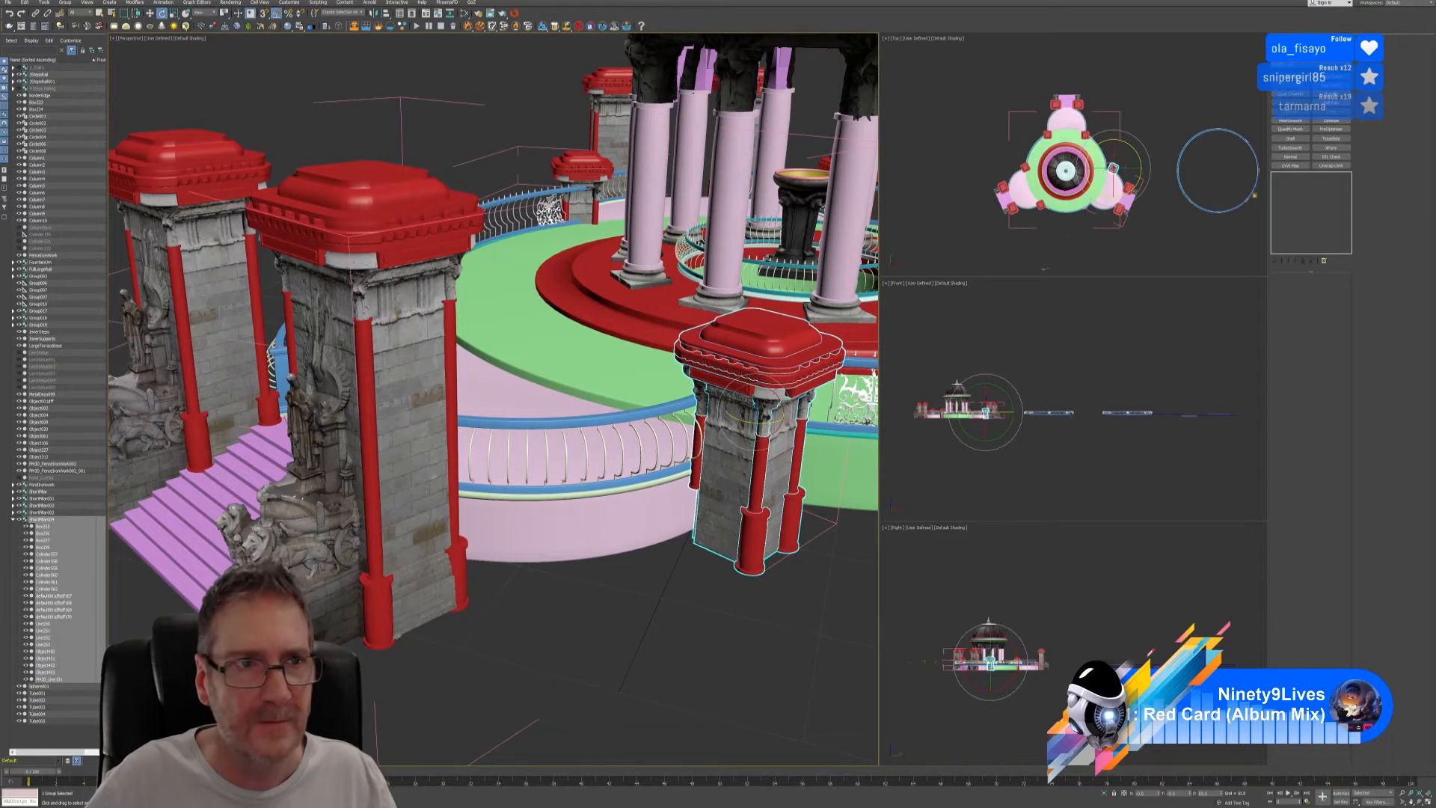
- Shift the rotated pillar copy along its local axes until it sits where the terrace and main platform railings meet
key(w)
key(alt+q)
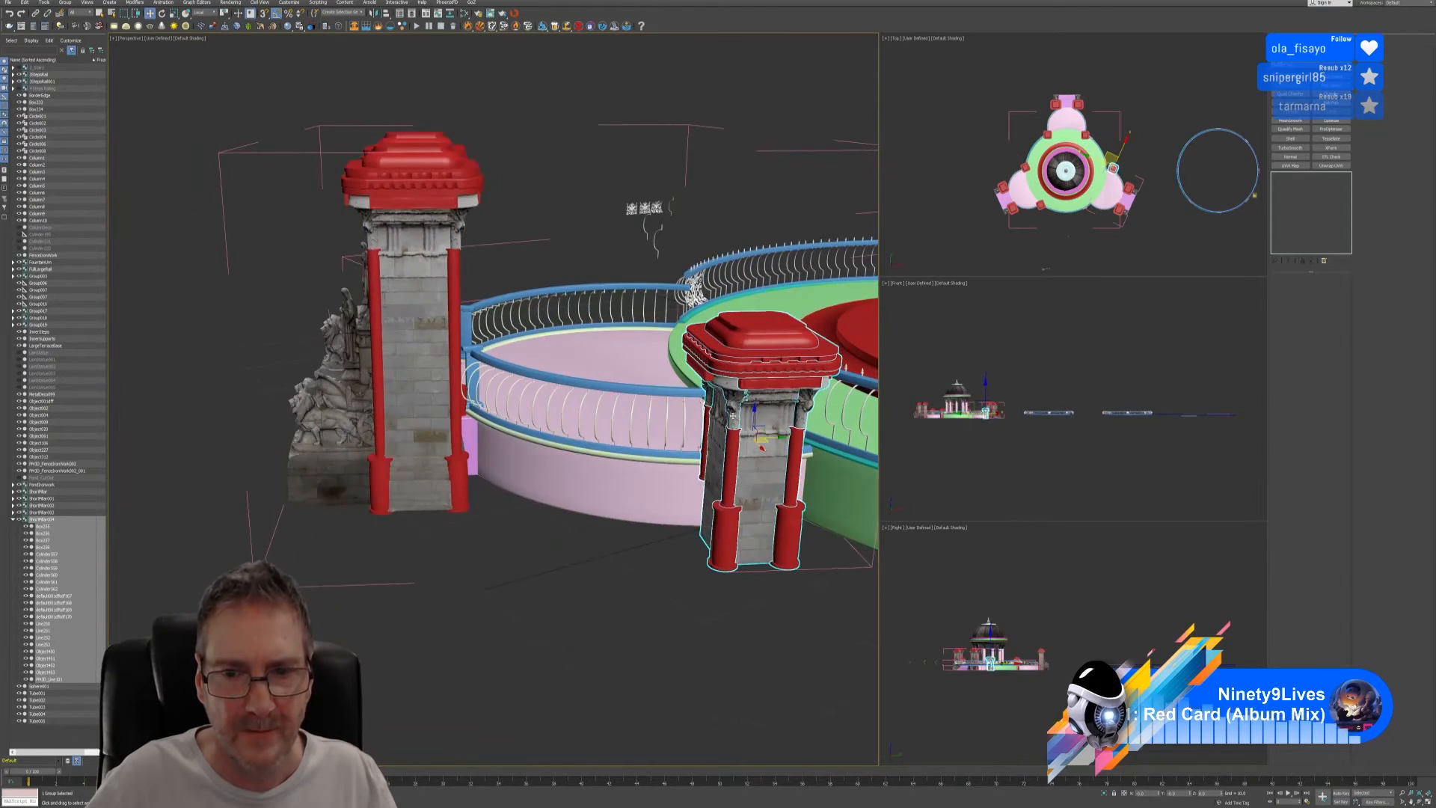
drag(778, 436, 813, 435)
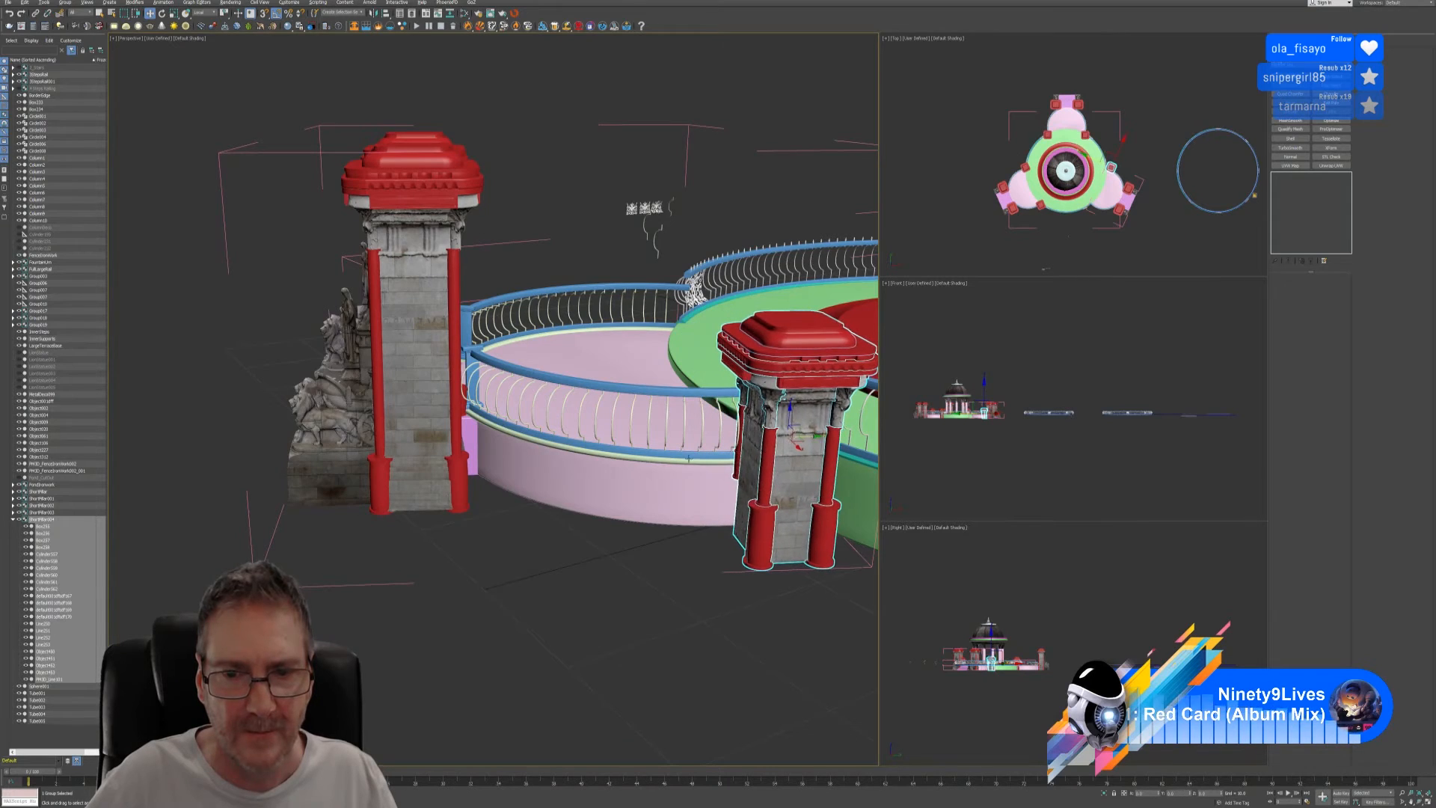
alt+middle_drag(814, 434, 727, 443)
drag(815, 441, 739, 440)
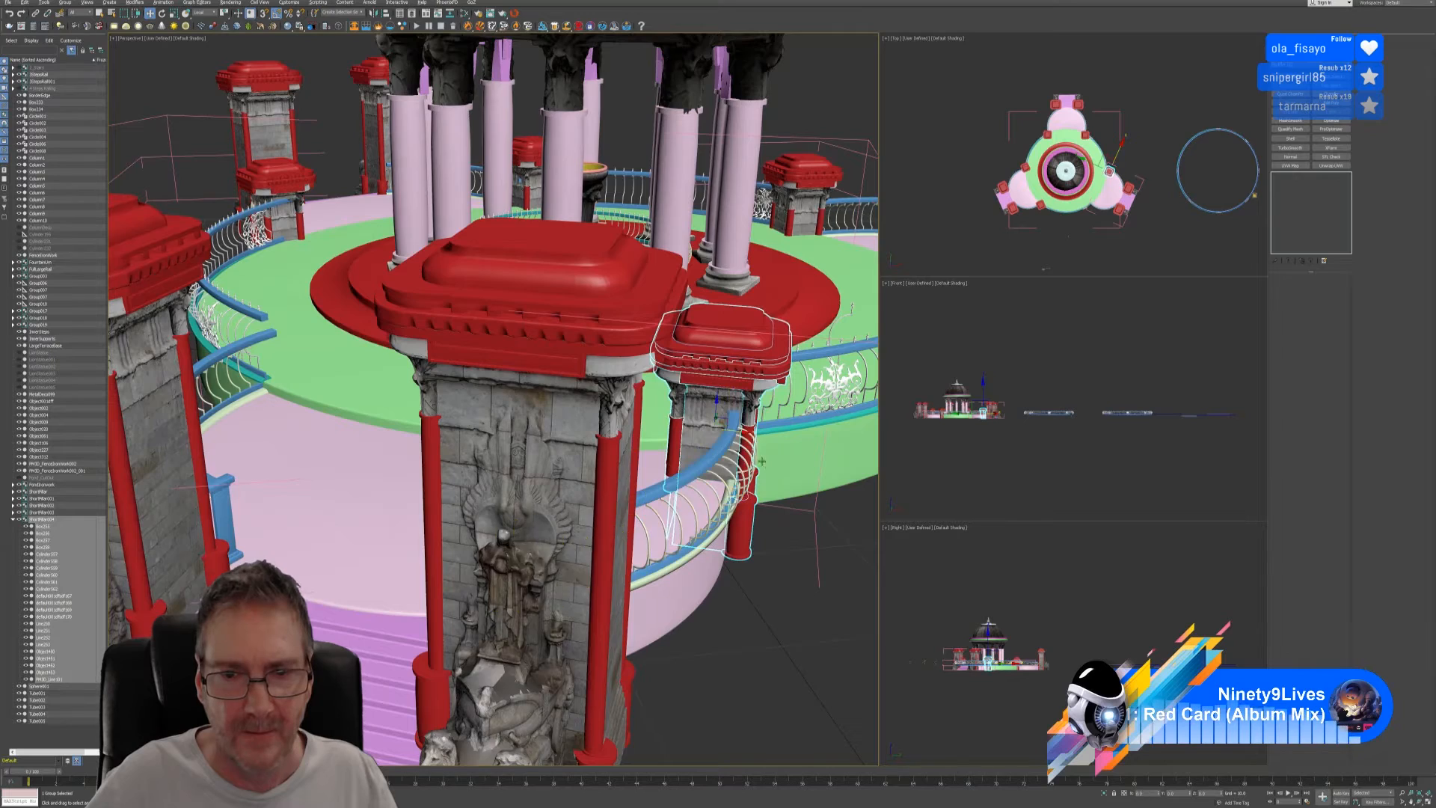
alt+middle_drag(762, 461, 720, 466)
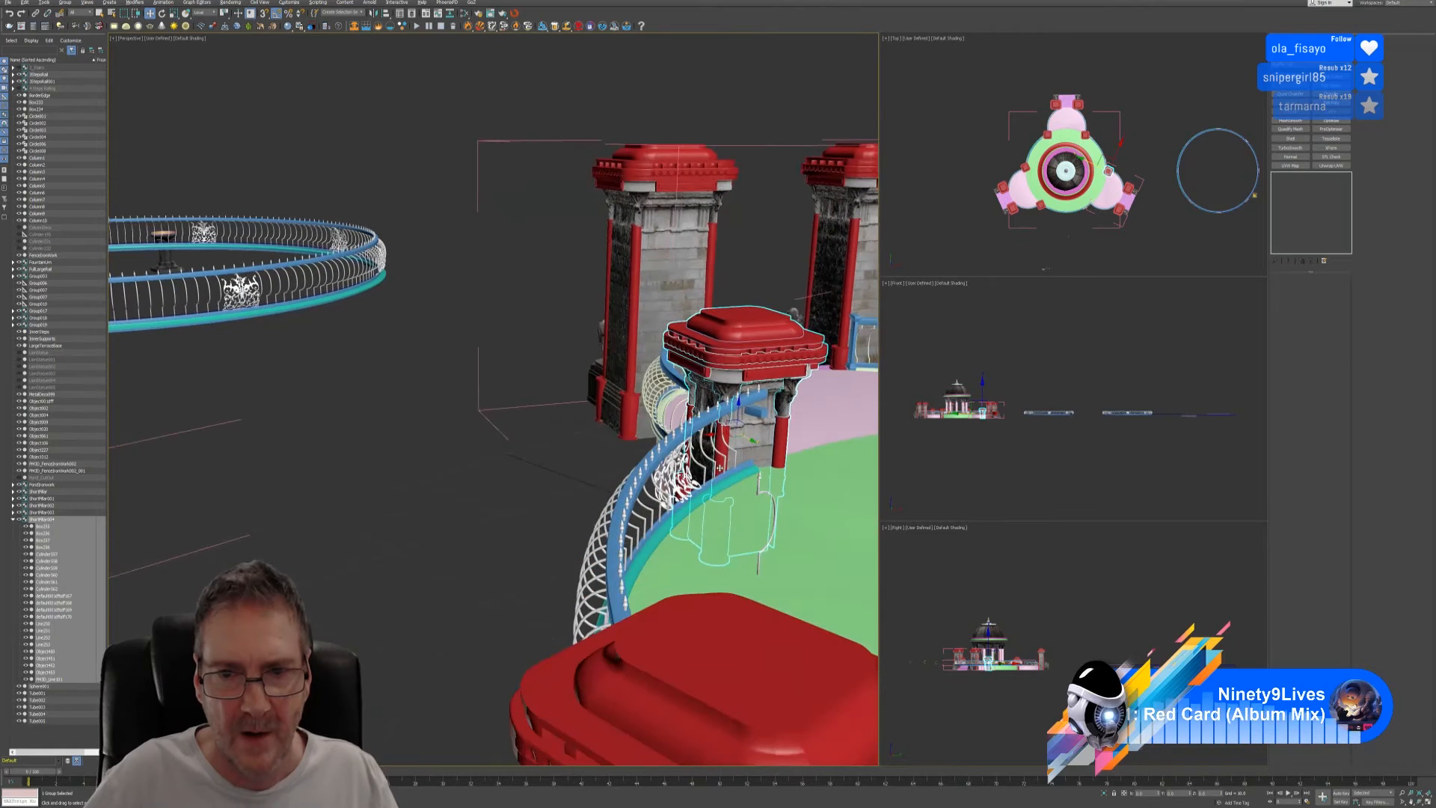
drag(750, 437, 758, 441)
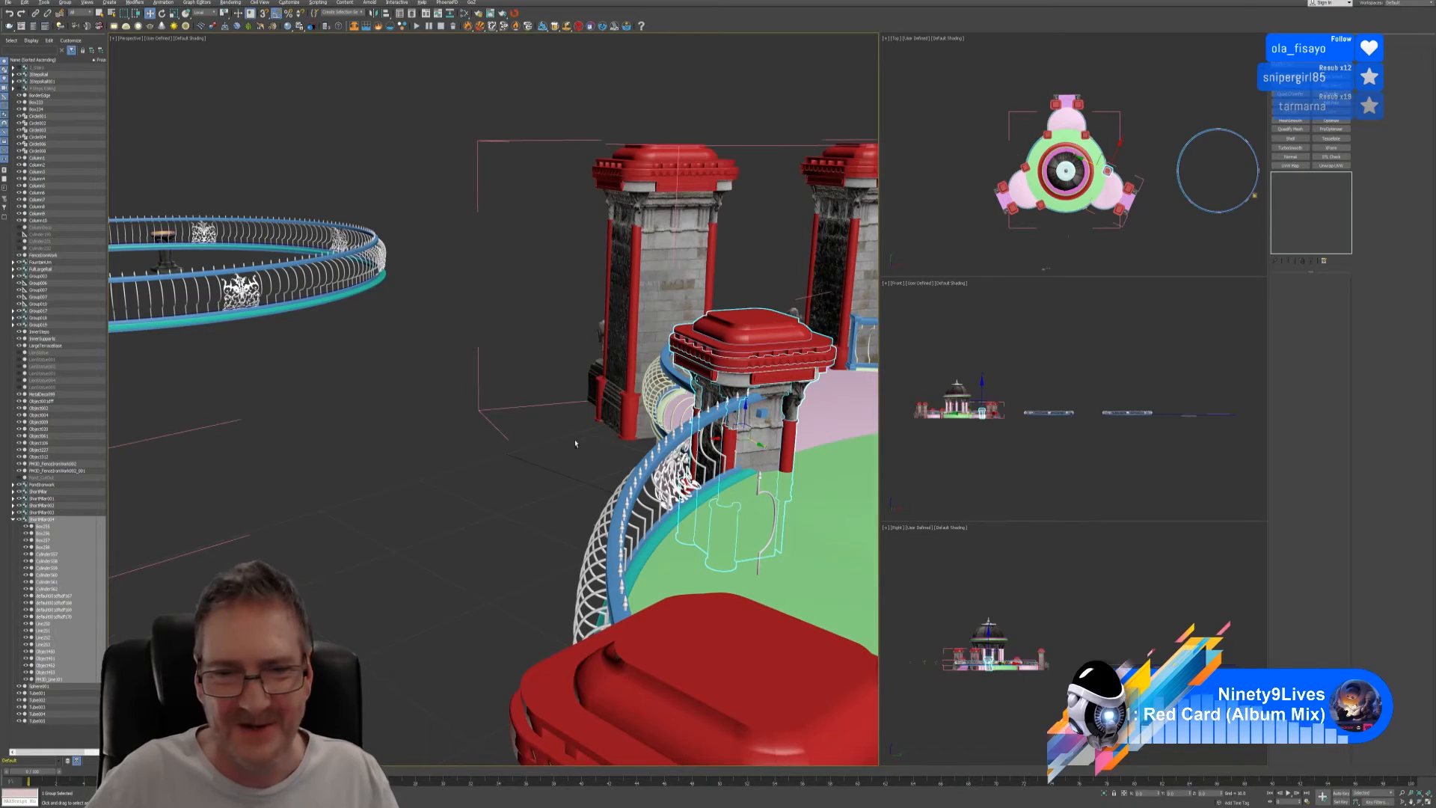
alt+middle_drag(576, 443, 773, 595)
scroll(765, 666, down, 5)
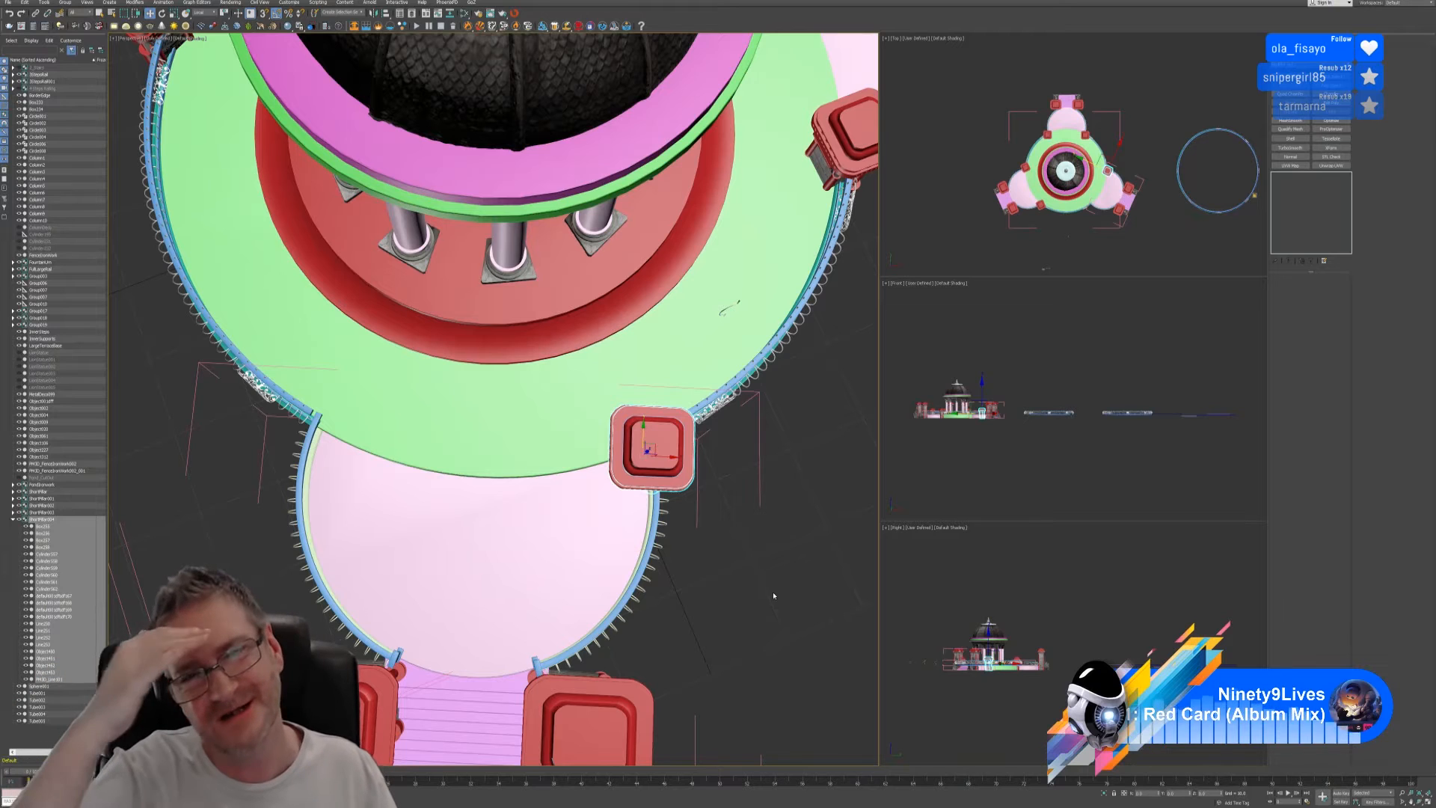
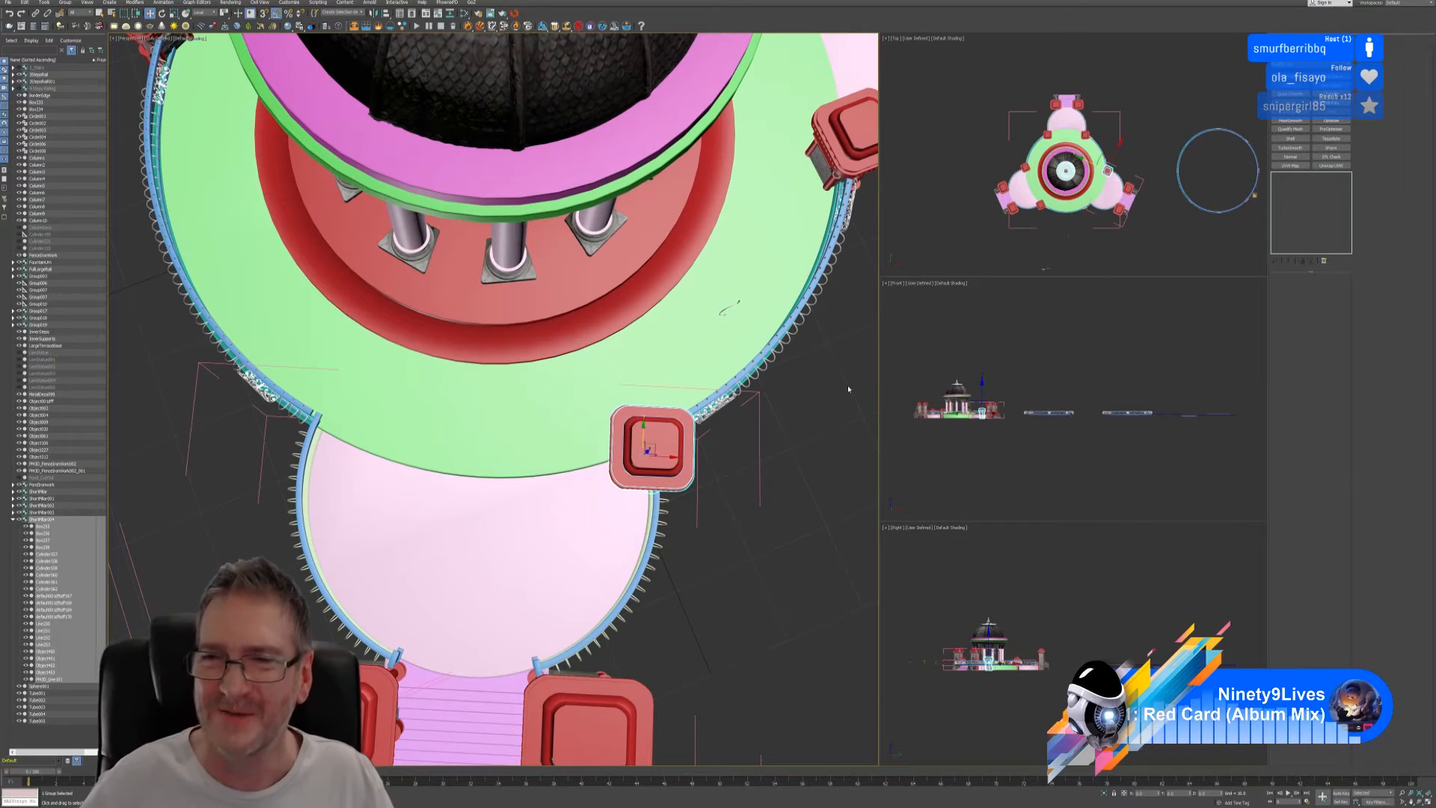
- Clone the seated pillar to the opposite junction of the same side terrace in the top view
right_click(1160, 138)
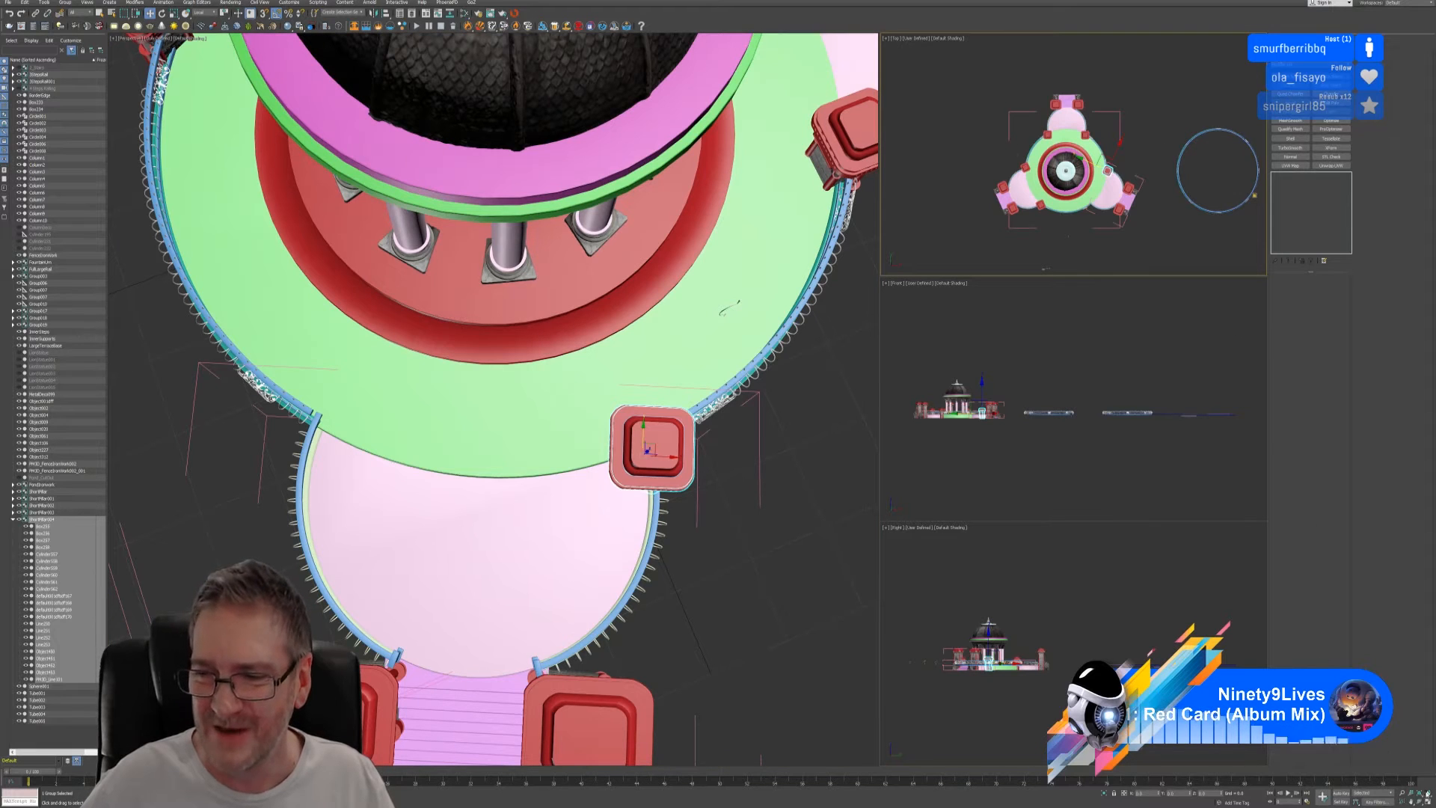
click(1426, 802)
scroll(873, 382, up, 3)
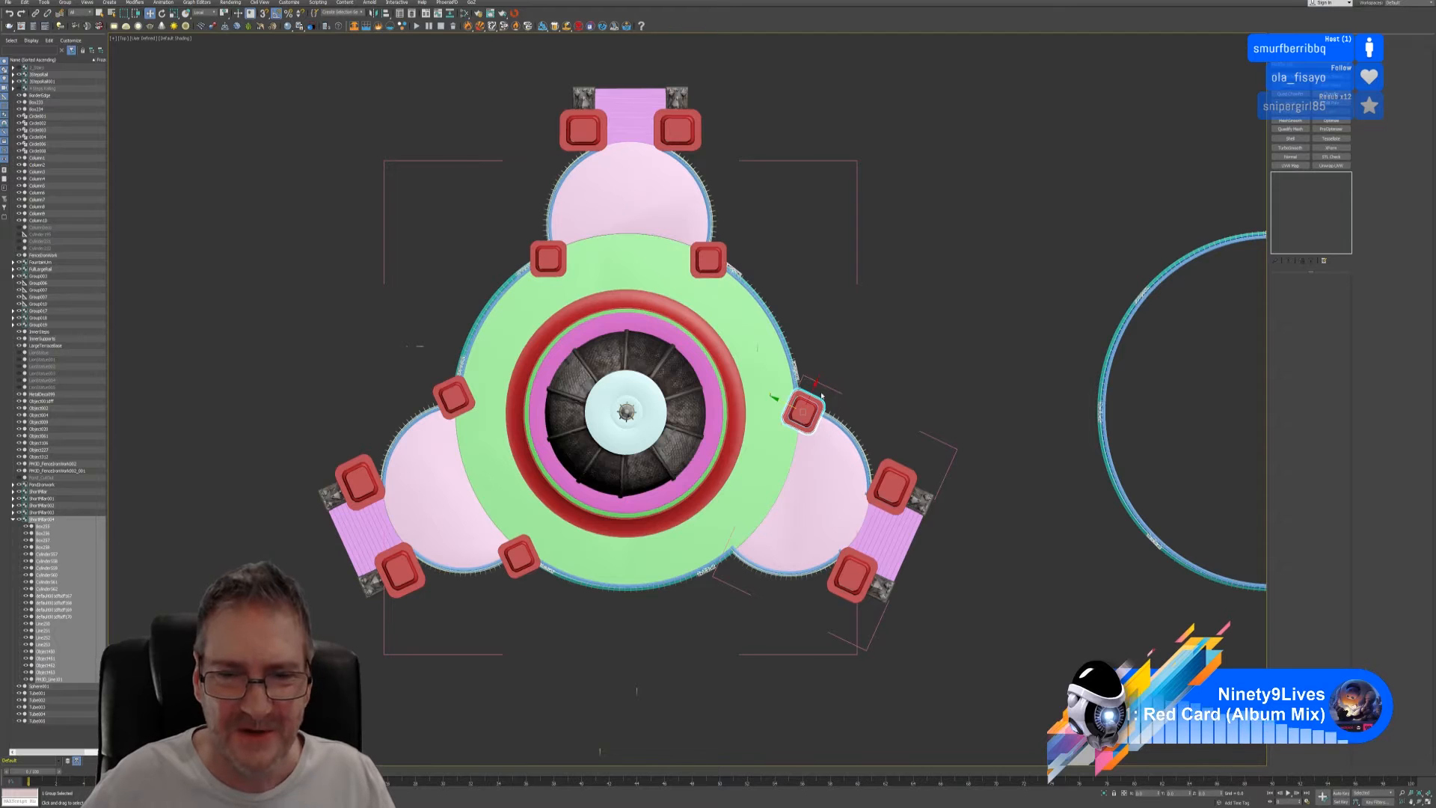
shift+drag(814, 390, 751, 529)
click(719, 435)
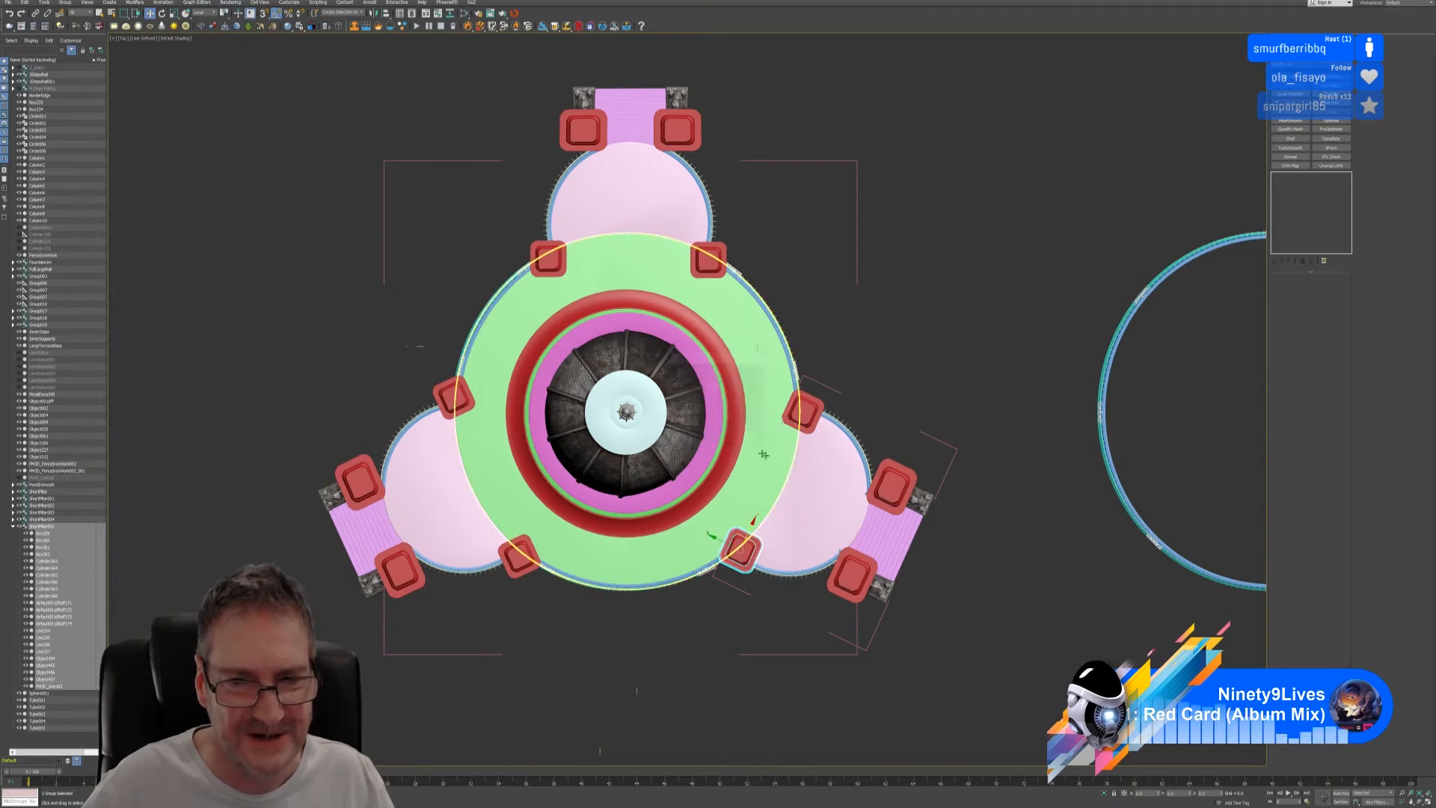
click(1427, 804)
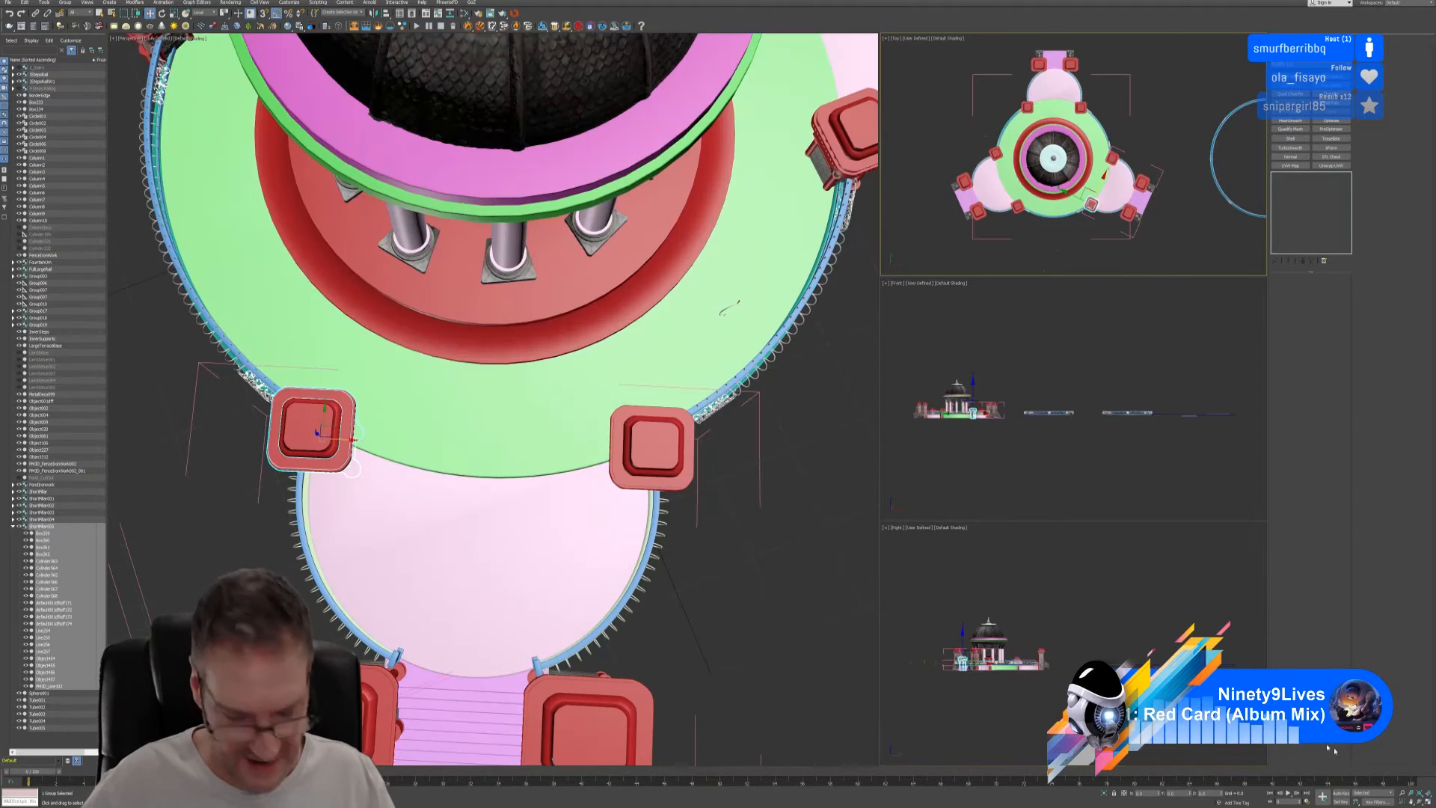
- Rotate the last pillar copy about its vertical axis to align it with the railings at the second junction
alt+middle_drag(375, 540, 419, 505)
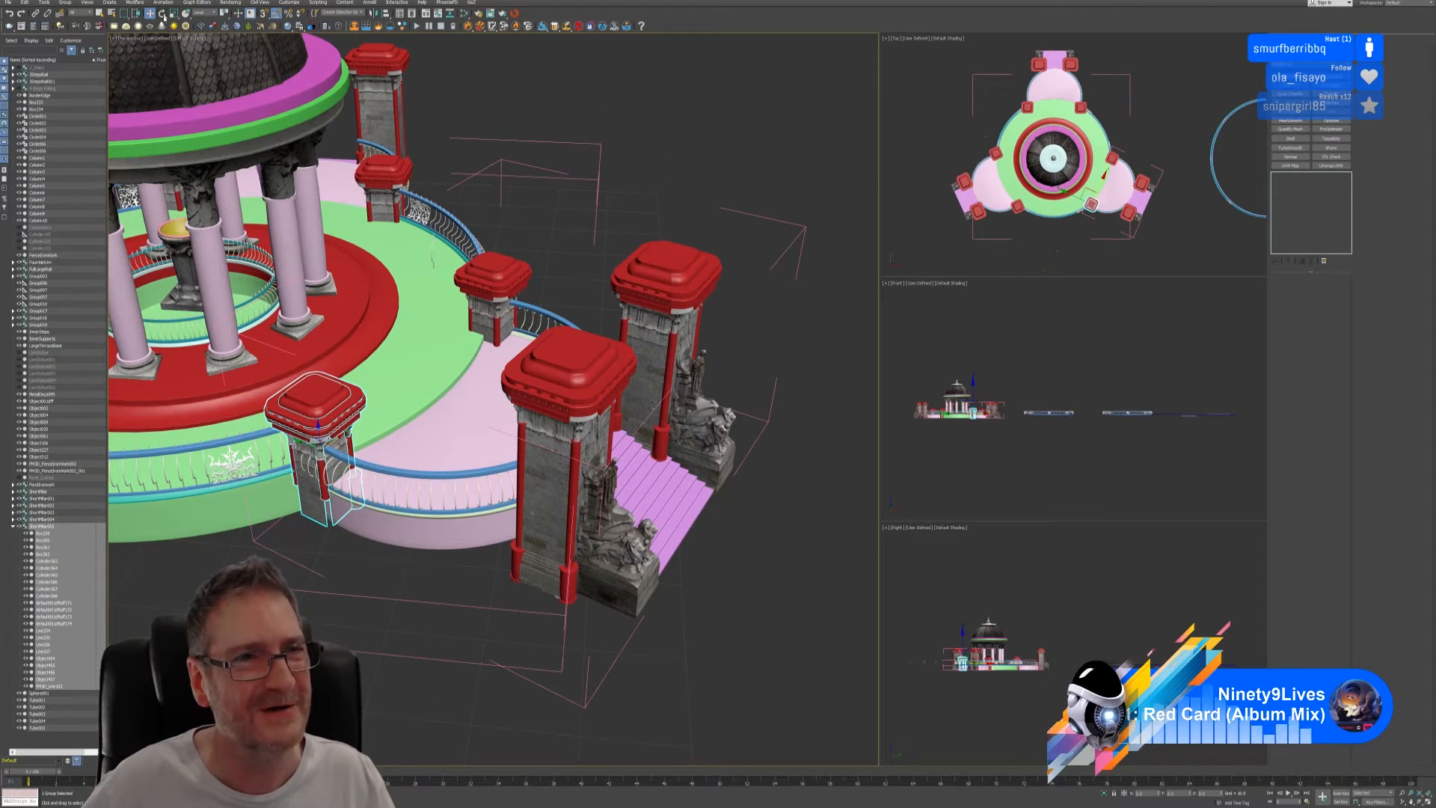
click(162, 14)
scroll(329, 473, up, 3)
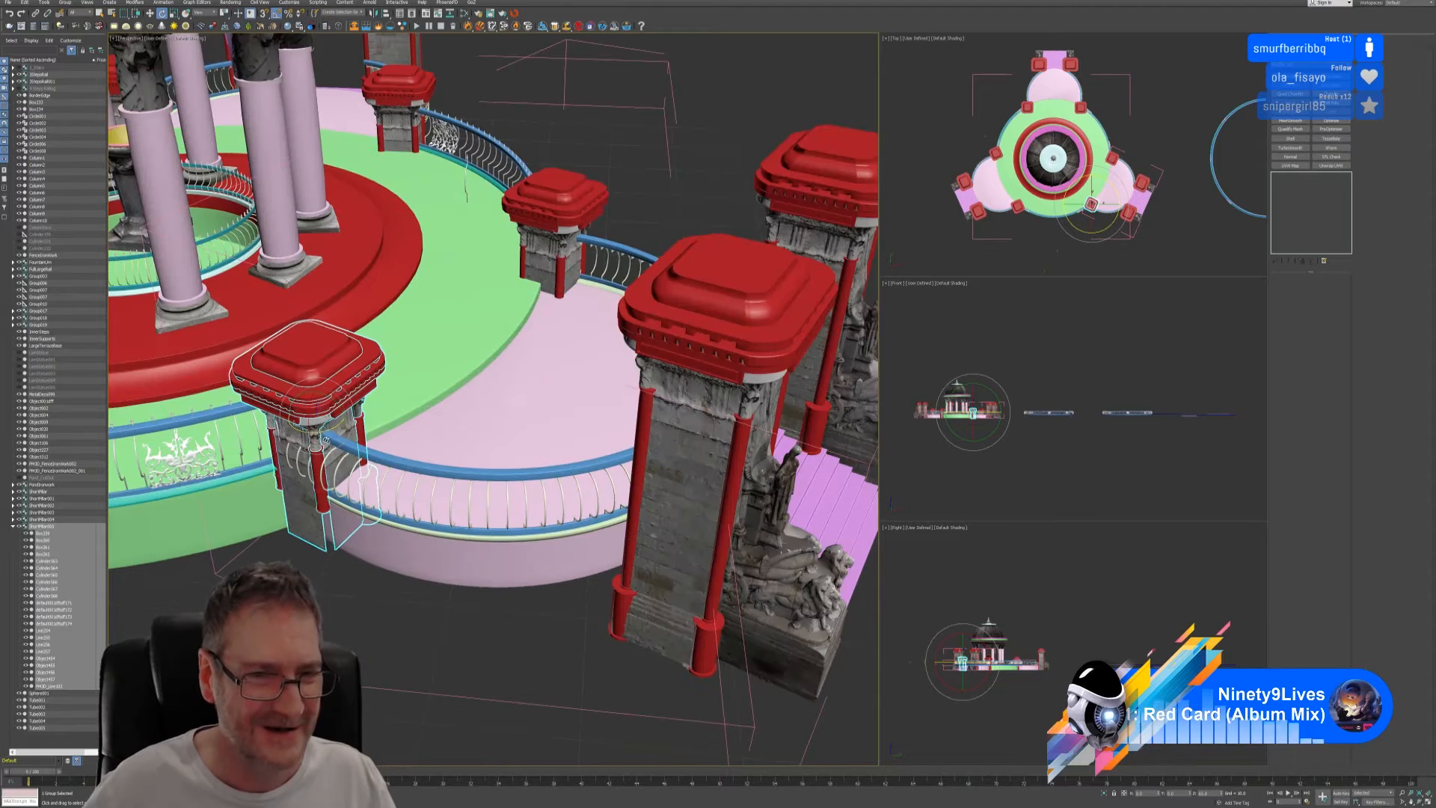
drag(317, 432, 384, 424)
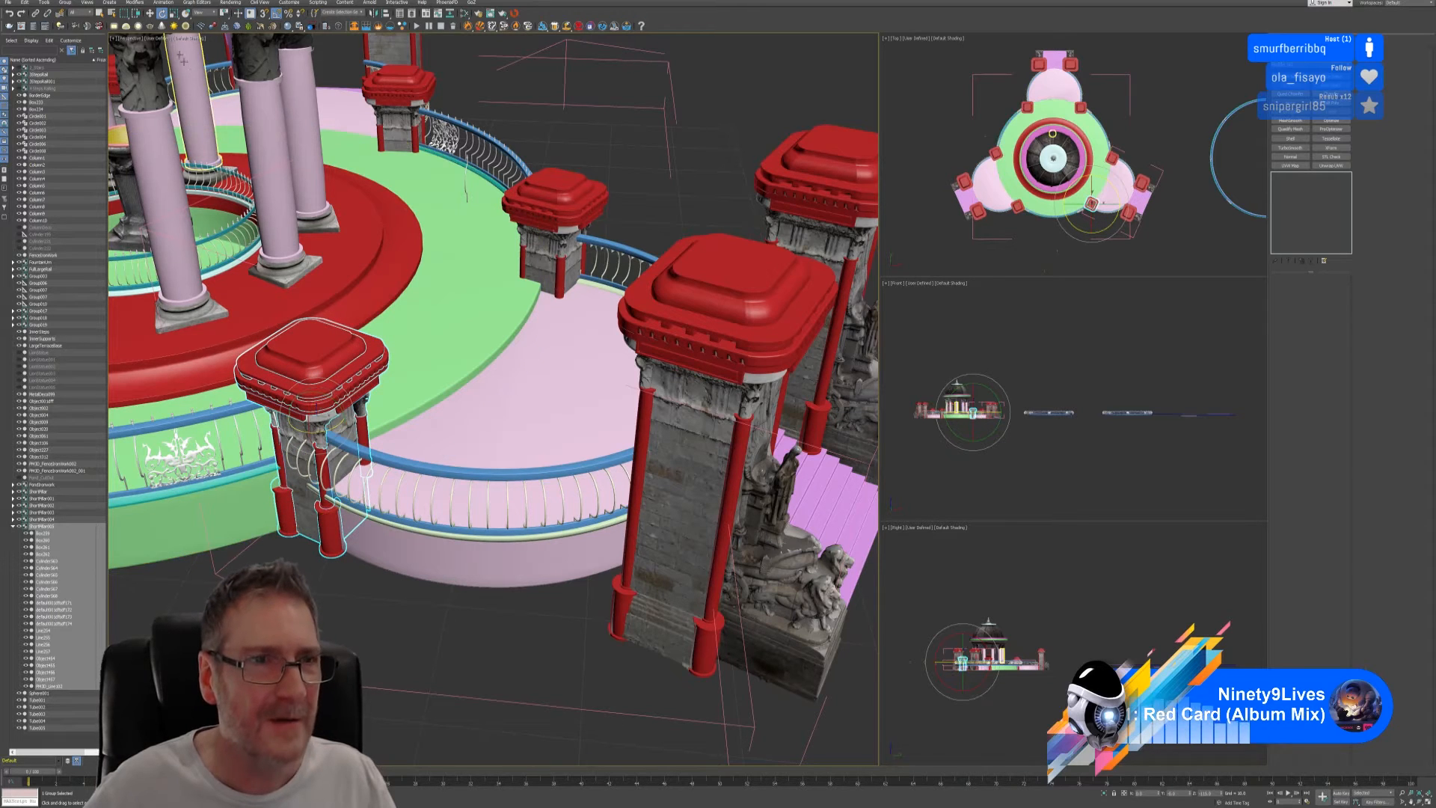
- Reselect the last pillar copy and nudge it along its local axis to cover the ends of the two railings
click(296, 451)
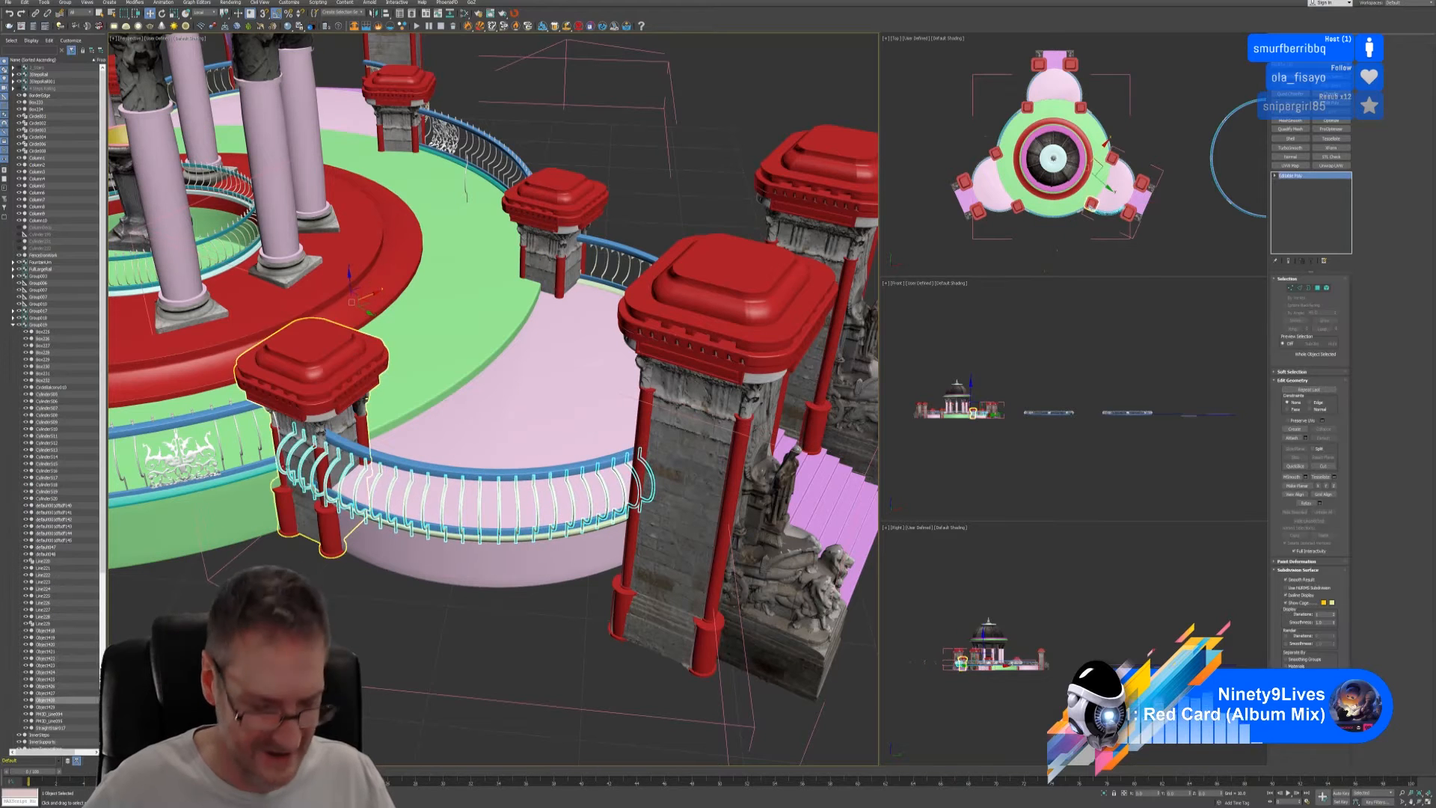
click(307, 451)
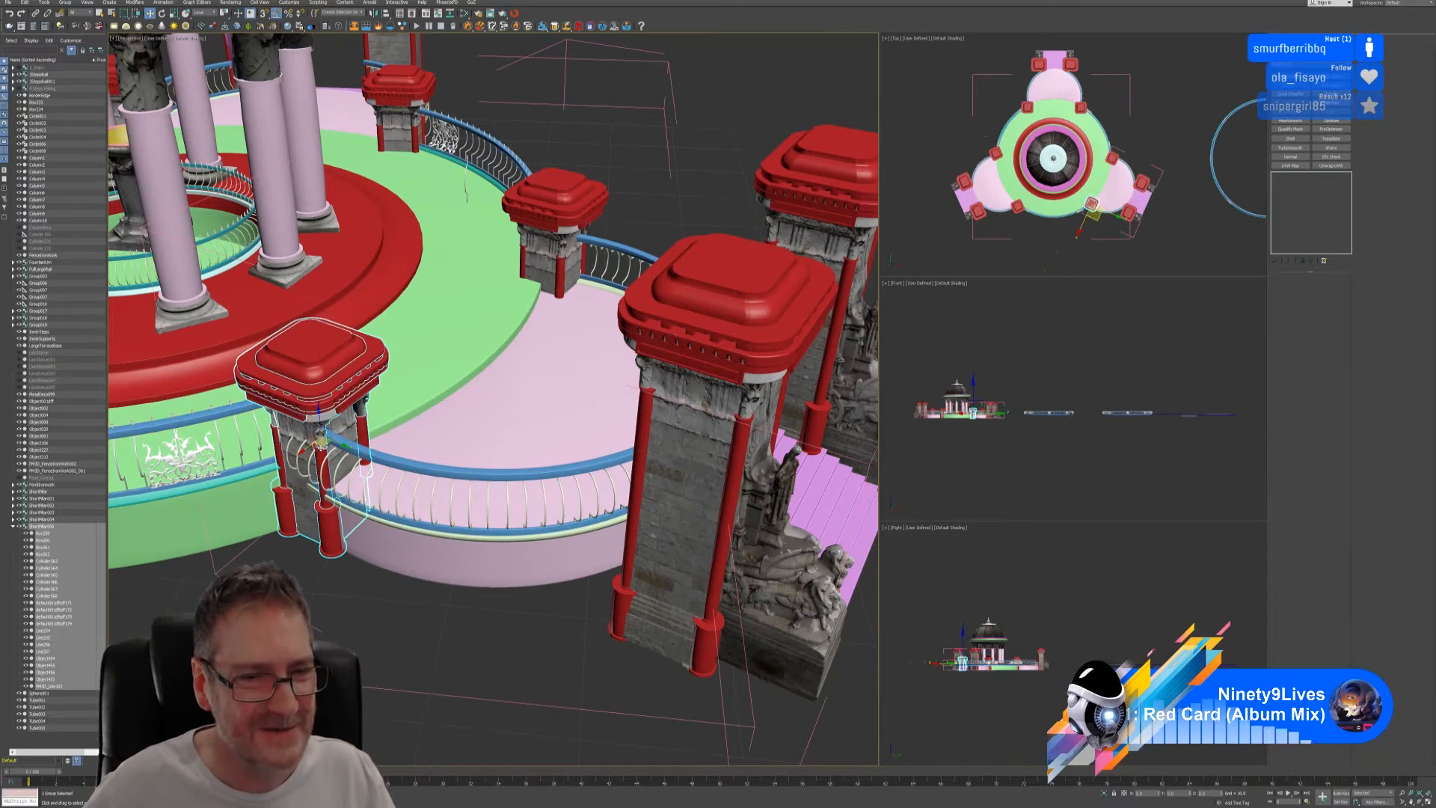
drag(305, 449, 298, 452)
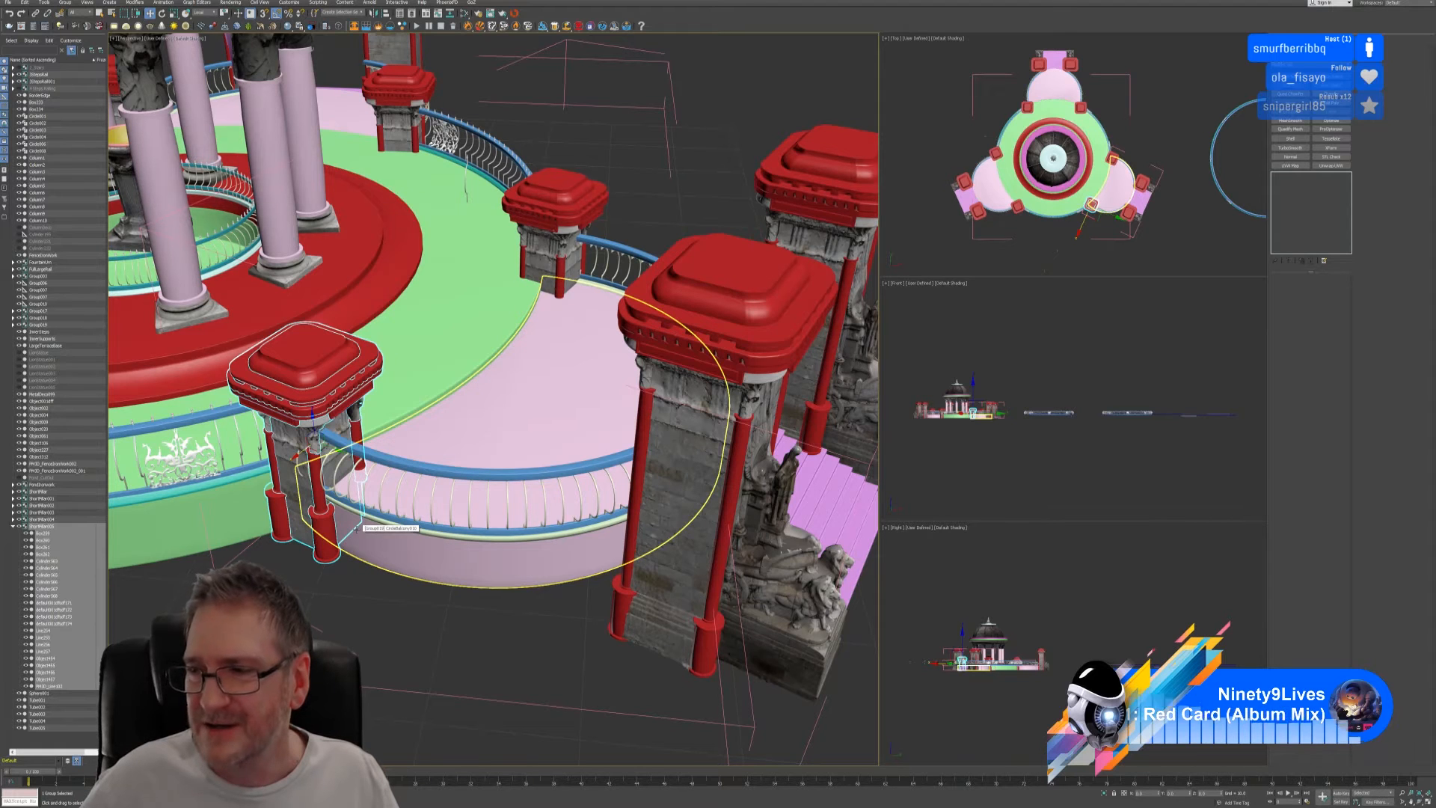
- Examine the last pillar's railing junction from all around the pavilion, at full view and close up
alt+middle_drag(316, 632, 206, 591)
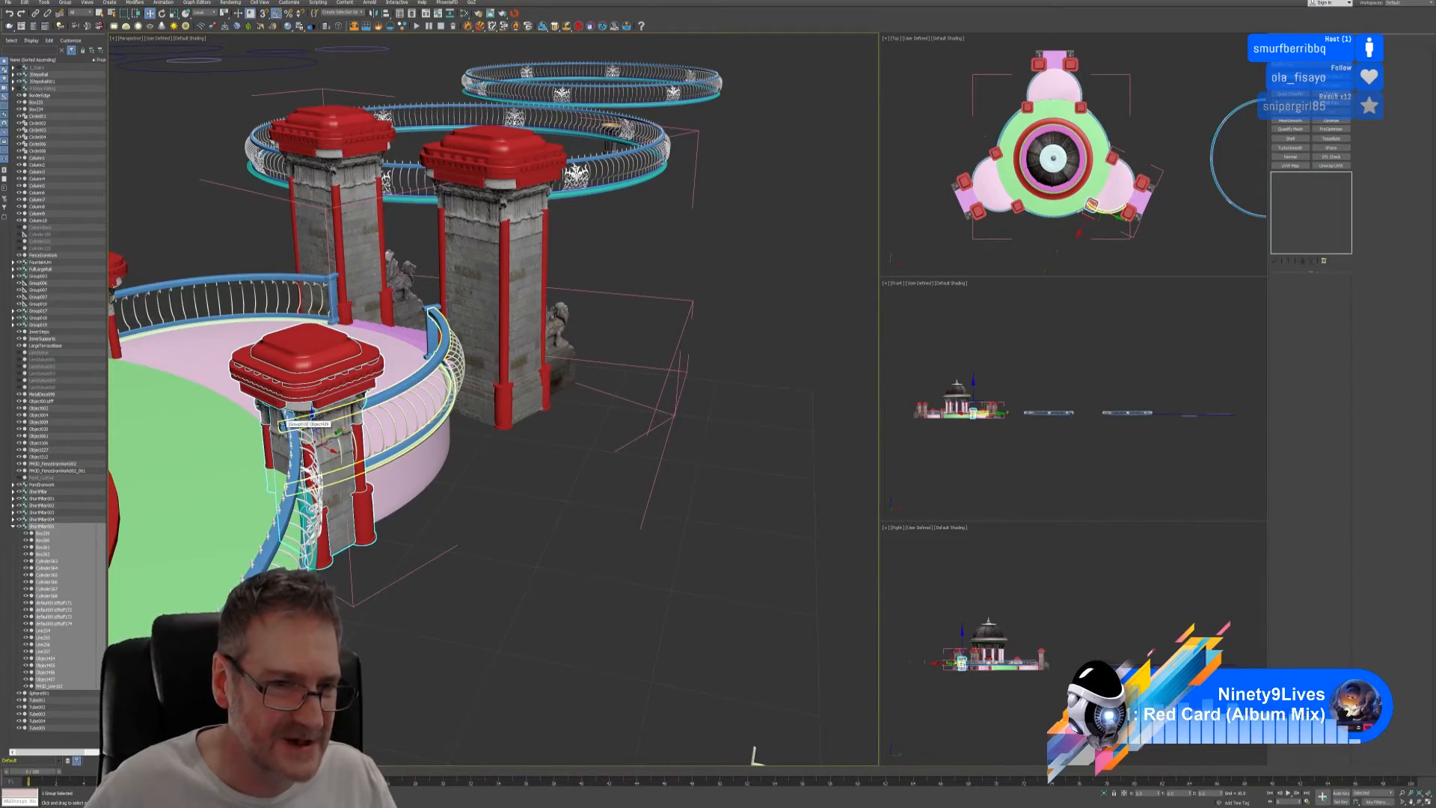
alt+middle_drag(473, 555, 403, 550)
scroll(405, 551, down, 5)
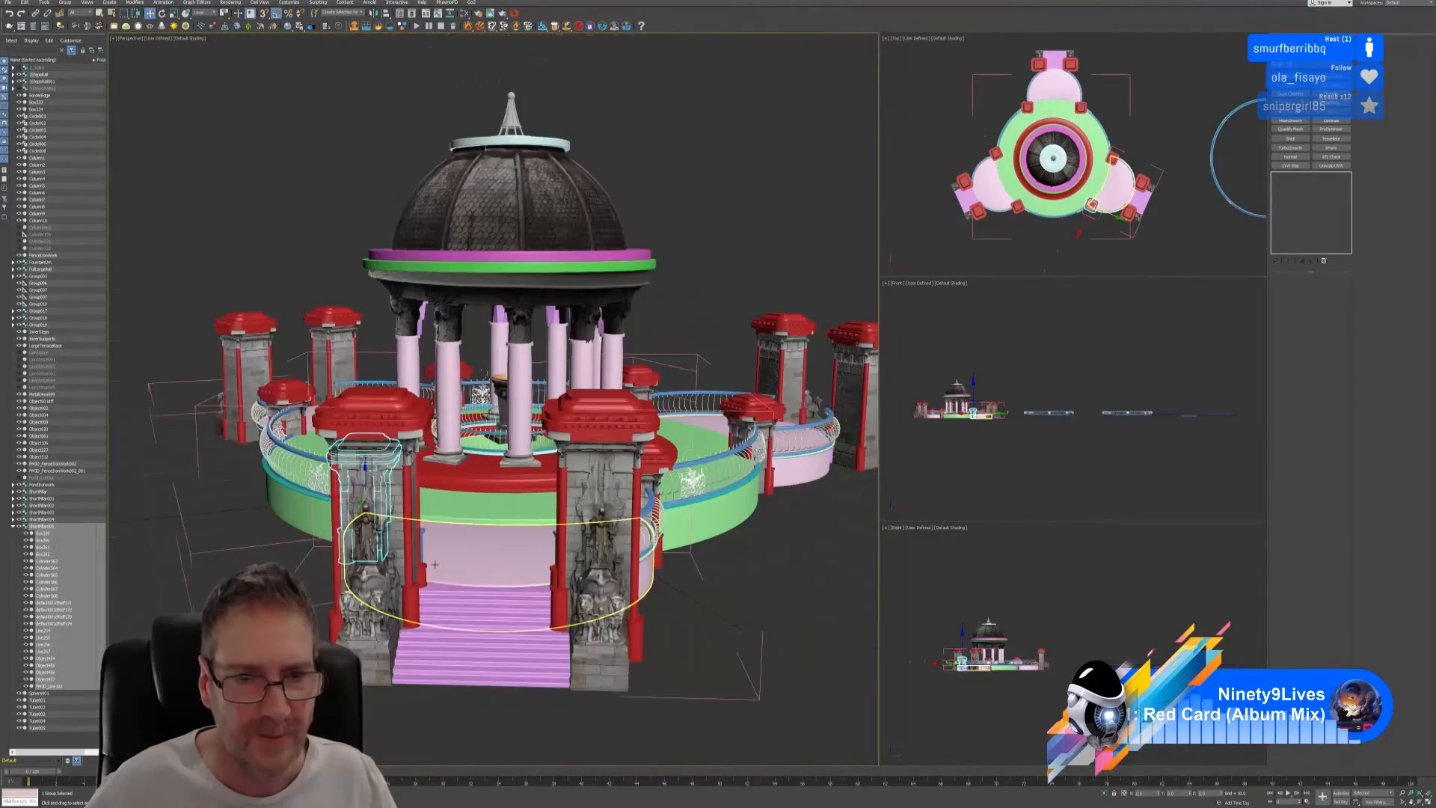
alt+middle_drag(770, 582, 688, 582)
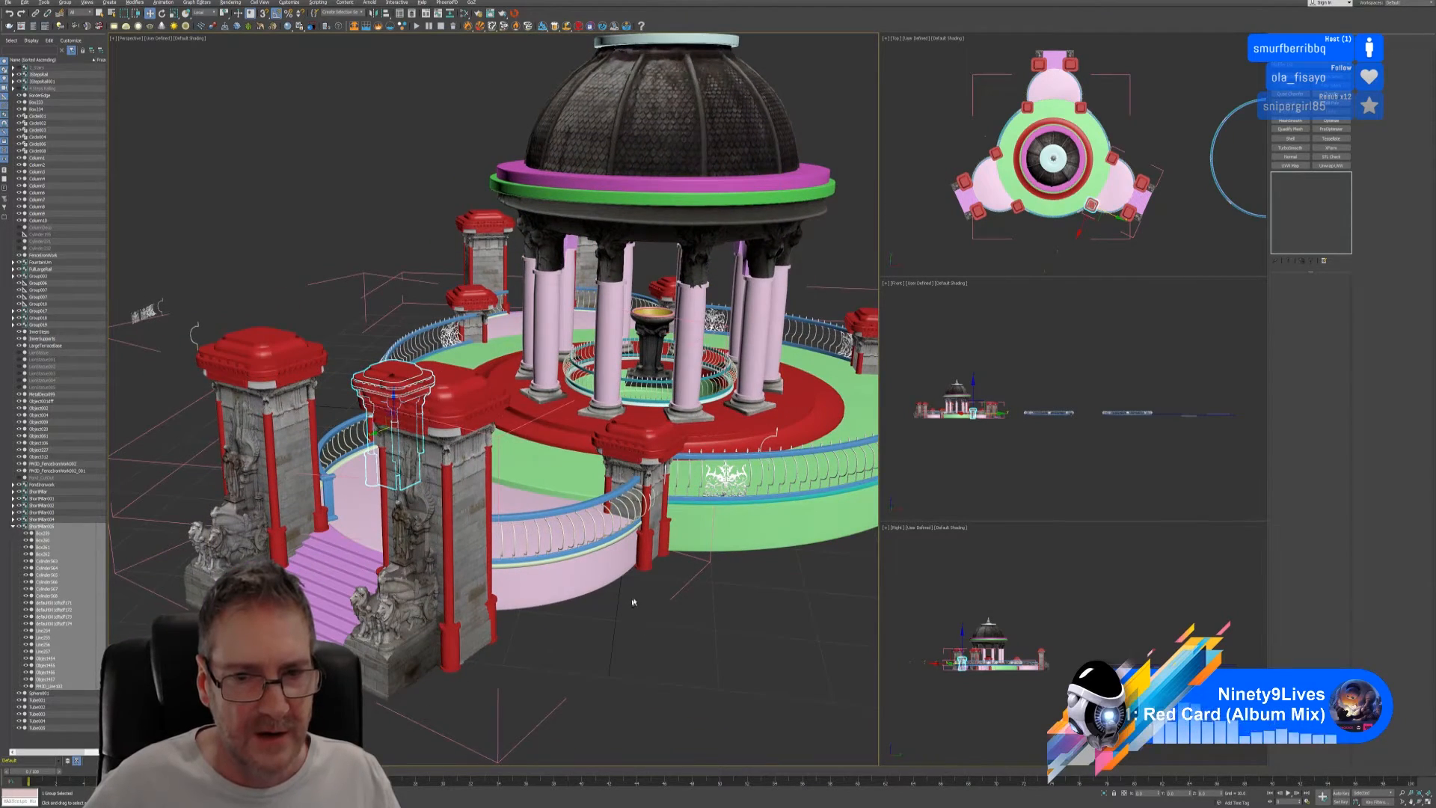
alt+middle_drag(625, 600, 756, 600)
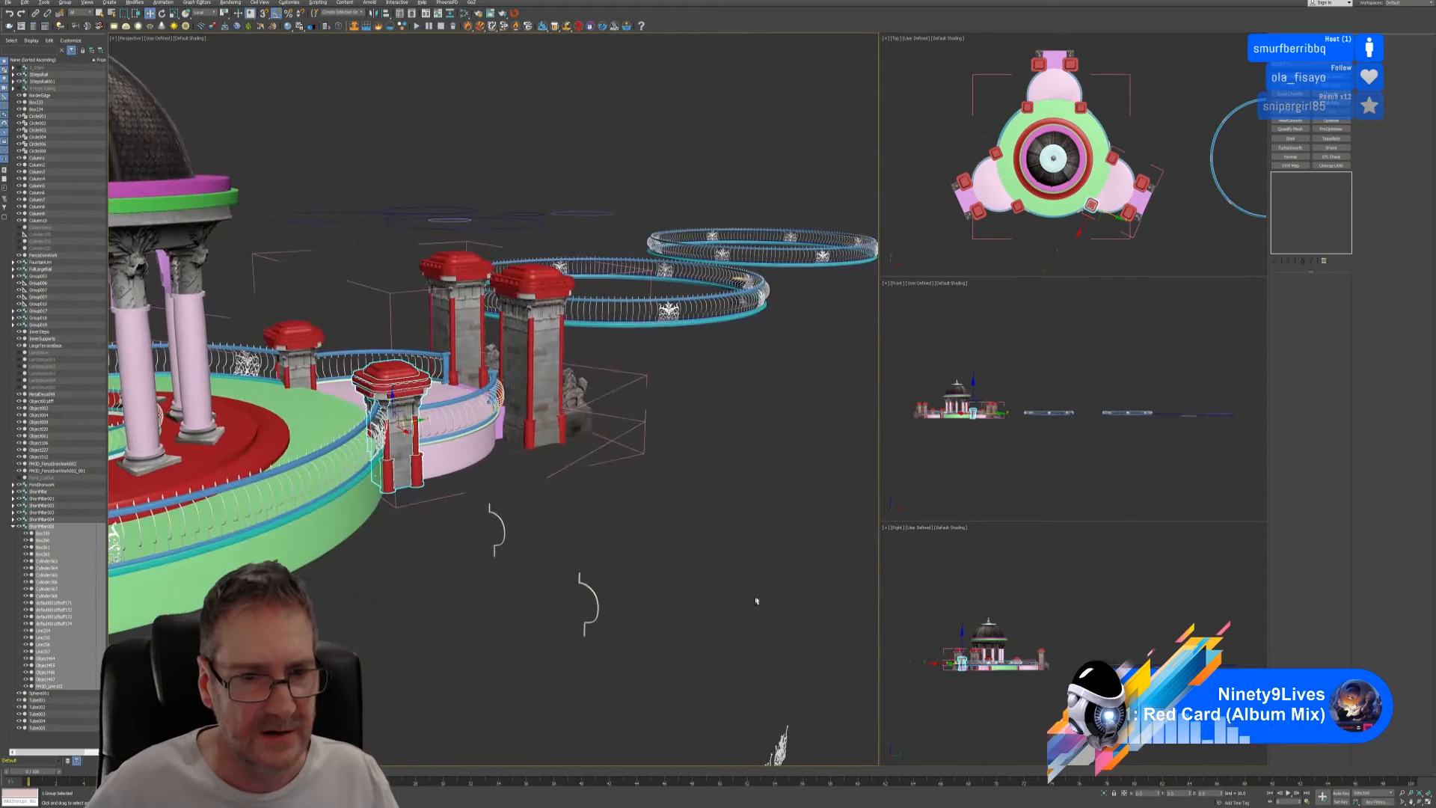
scroll(340, 406, up, 5)
alt+middle_drag(493, 479, 463, 456)
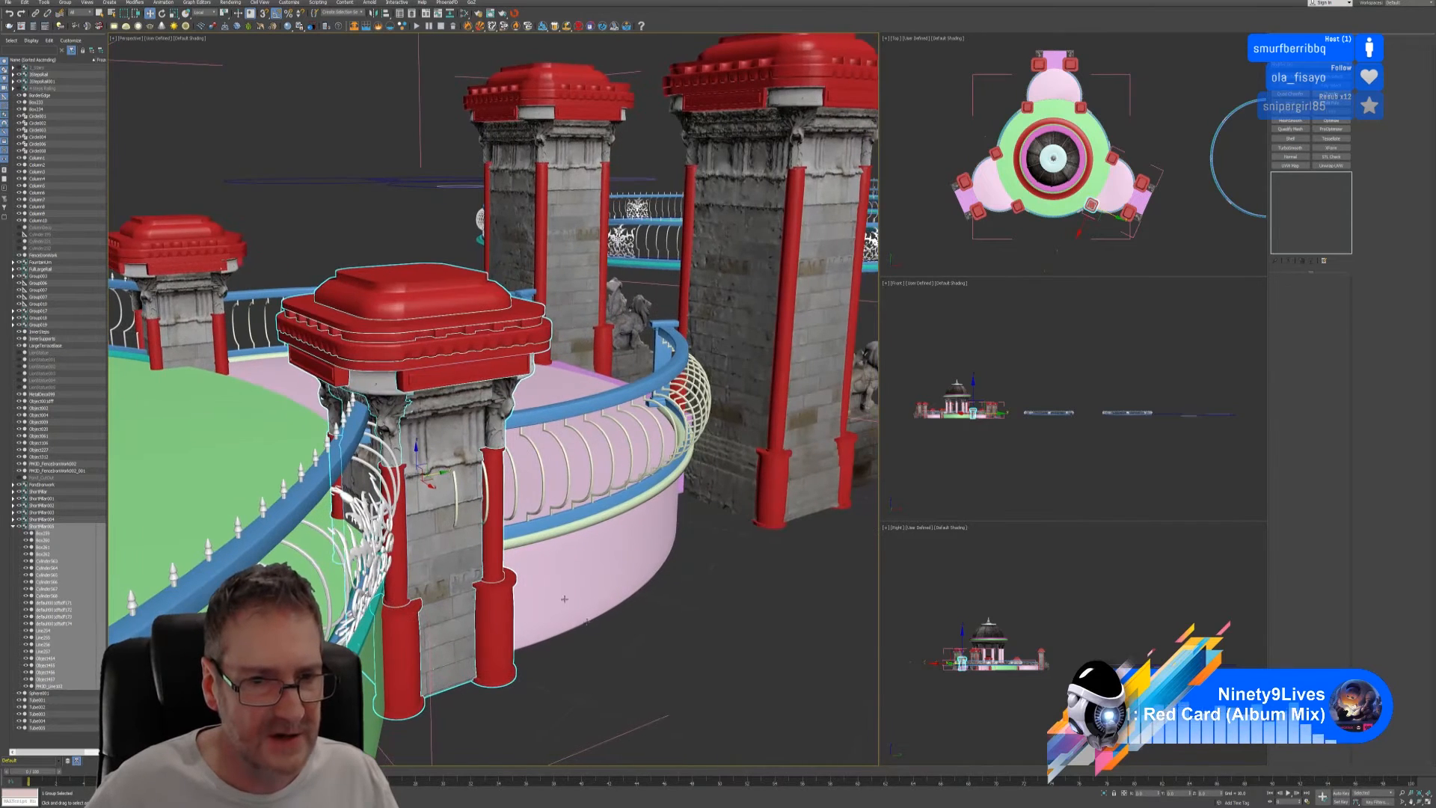
- Open the side terrace's railing group and select the upper blue rail's end vertices that poke through the short pillar
click(683, 588)
click(637, 517)
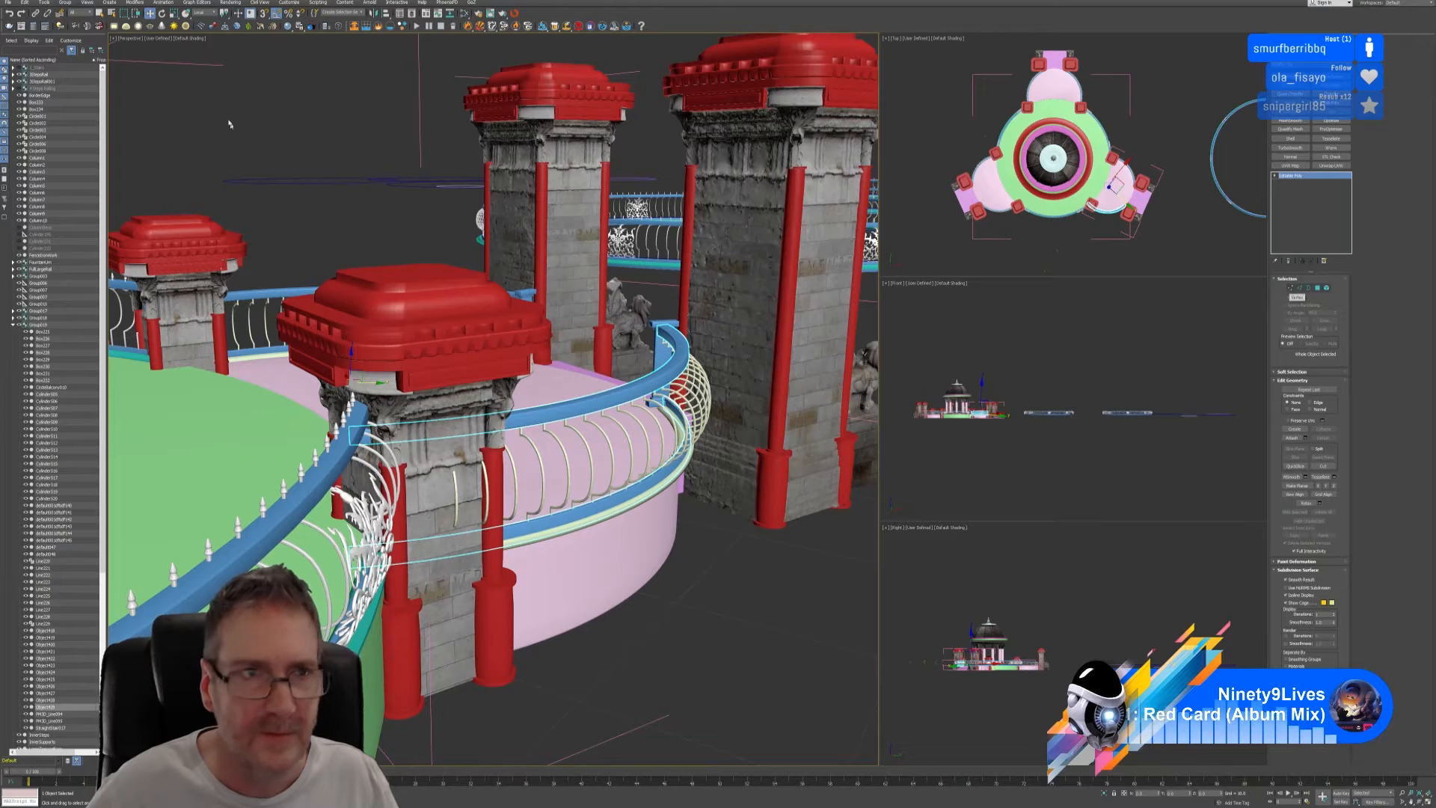
click(65, 3)
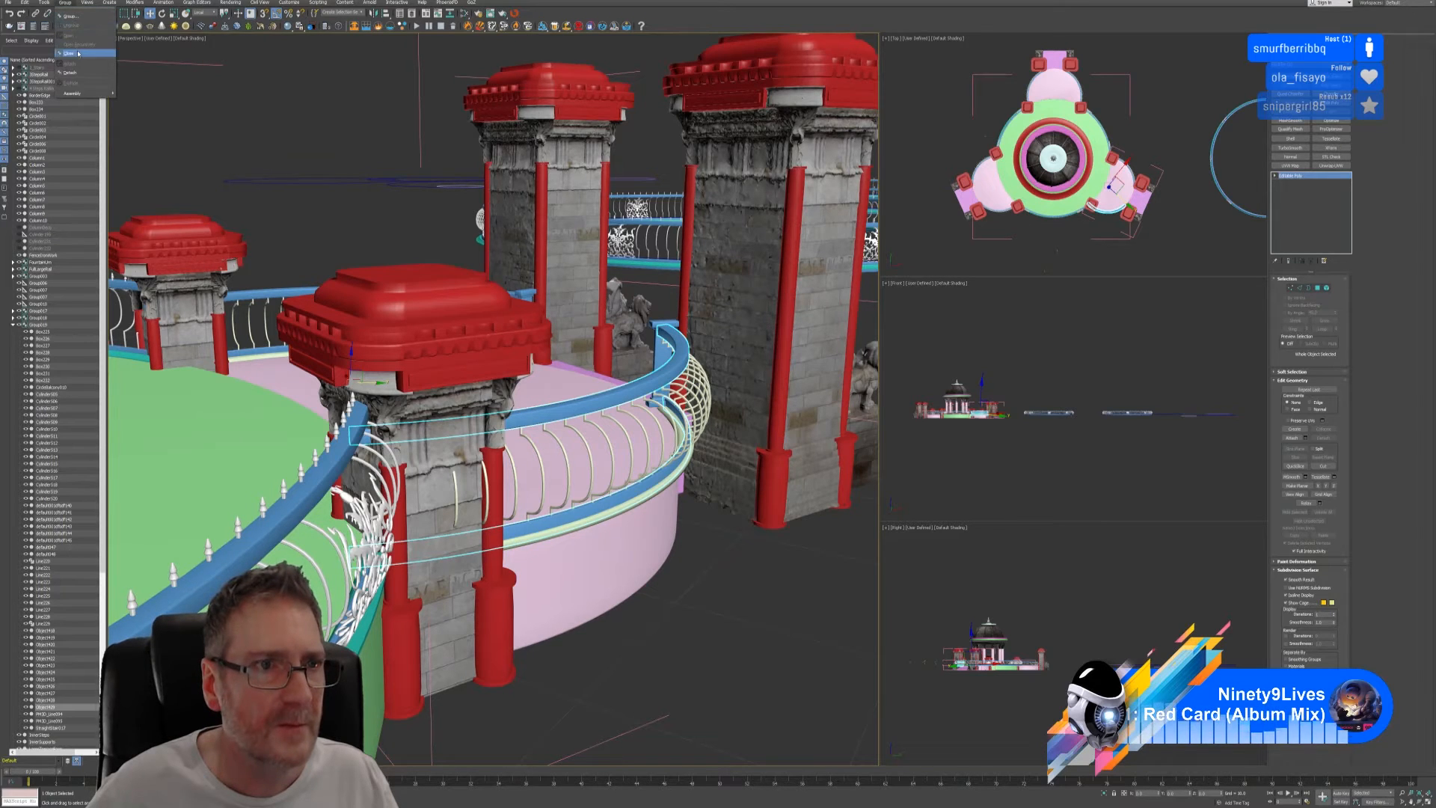
click(1289, 289)
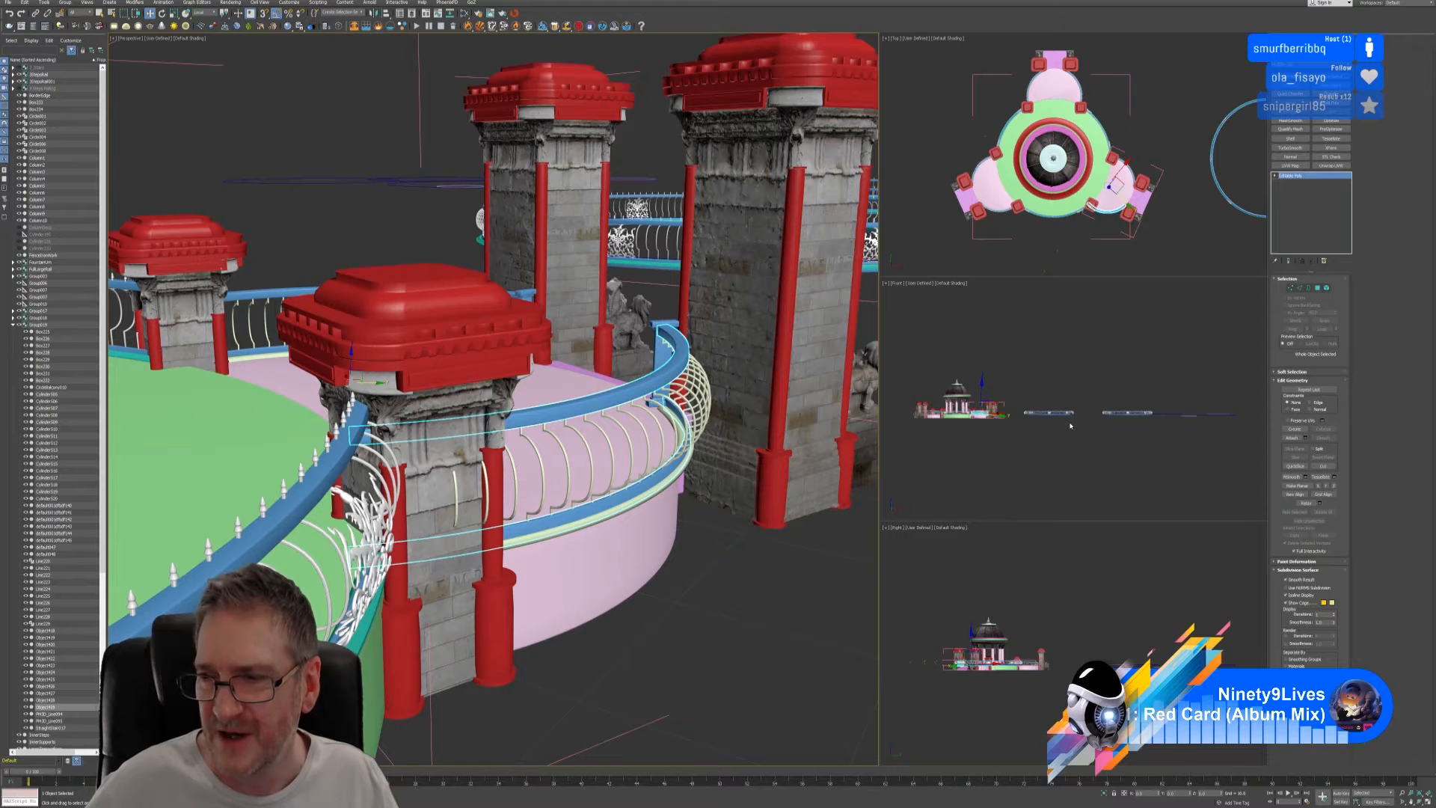
click(1292, 291)
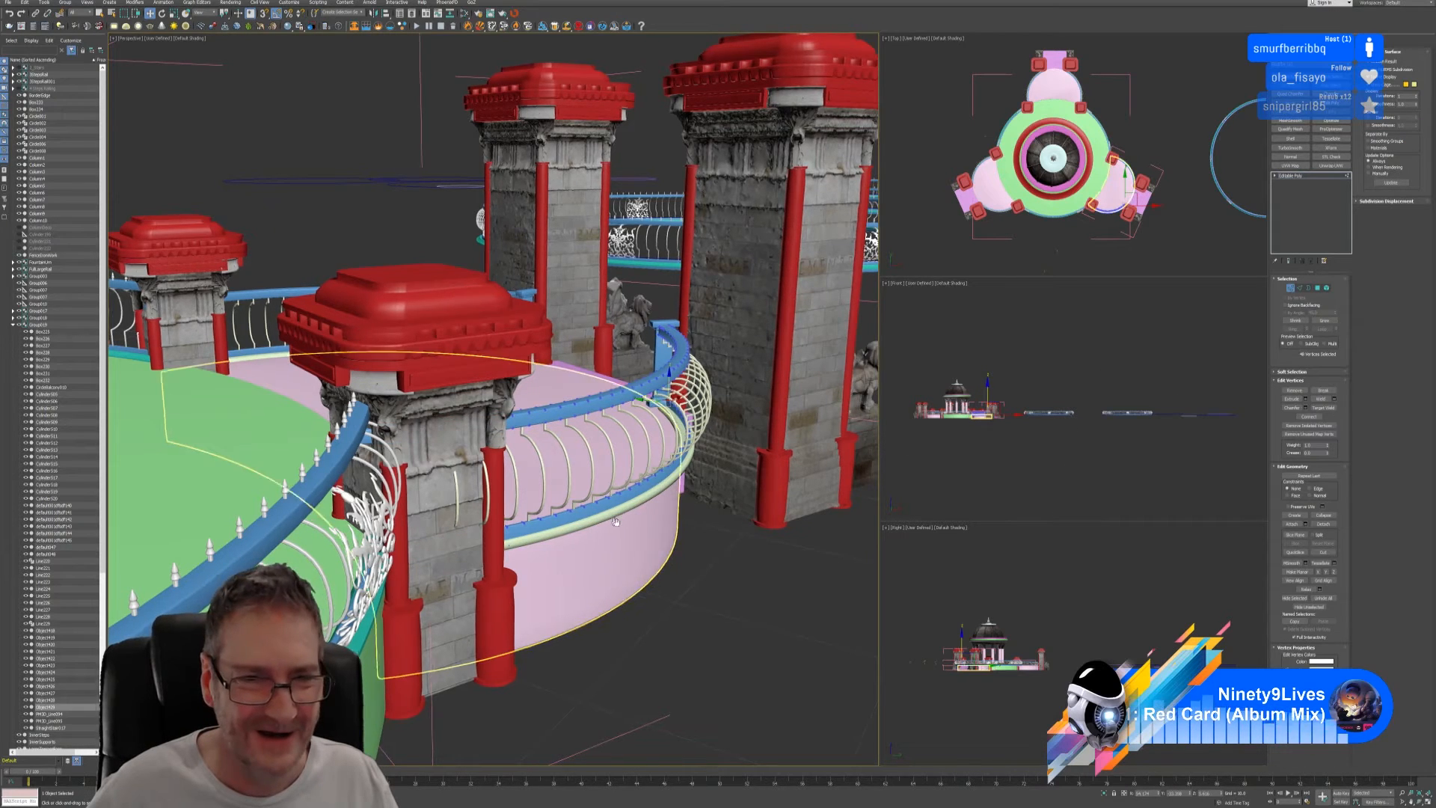
alt+middle_drag(611, 522, 552, 574)
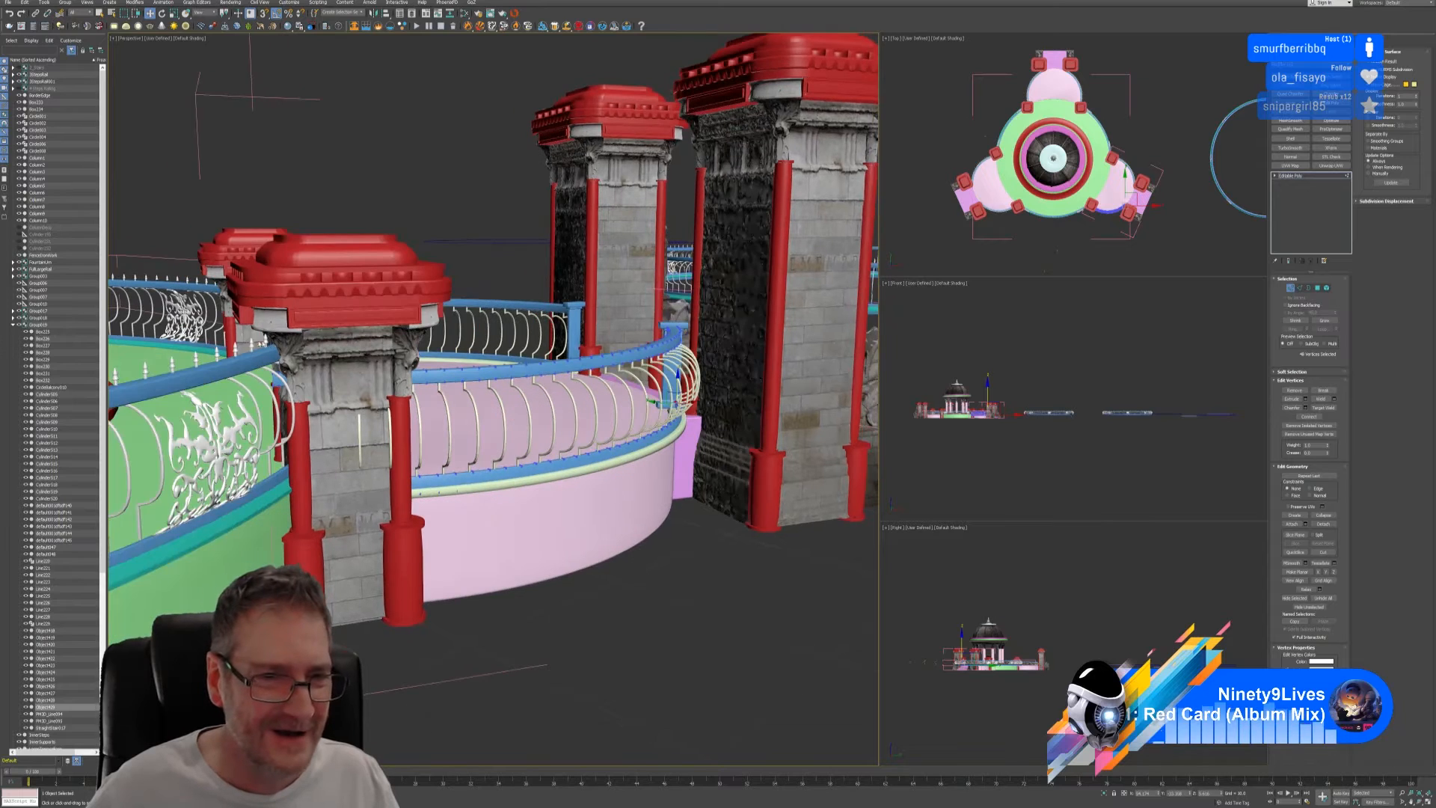
drag(259, 333, 300, 410)
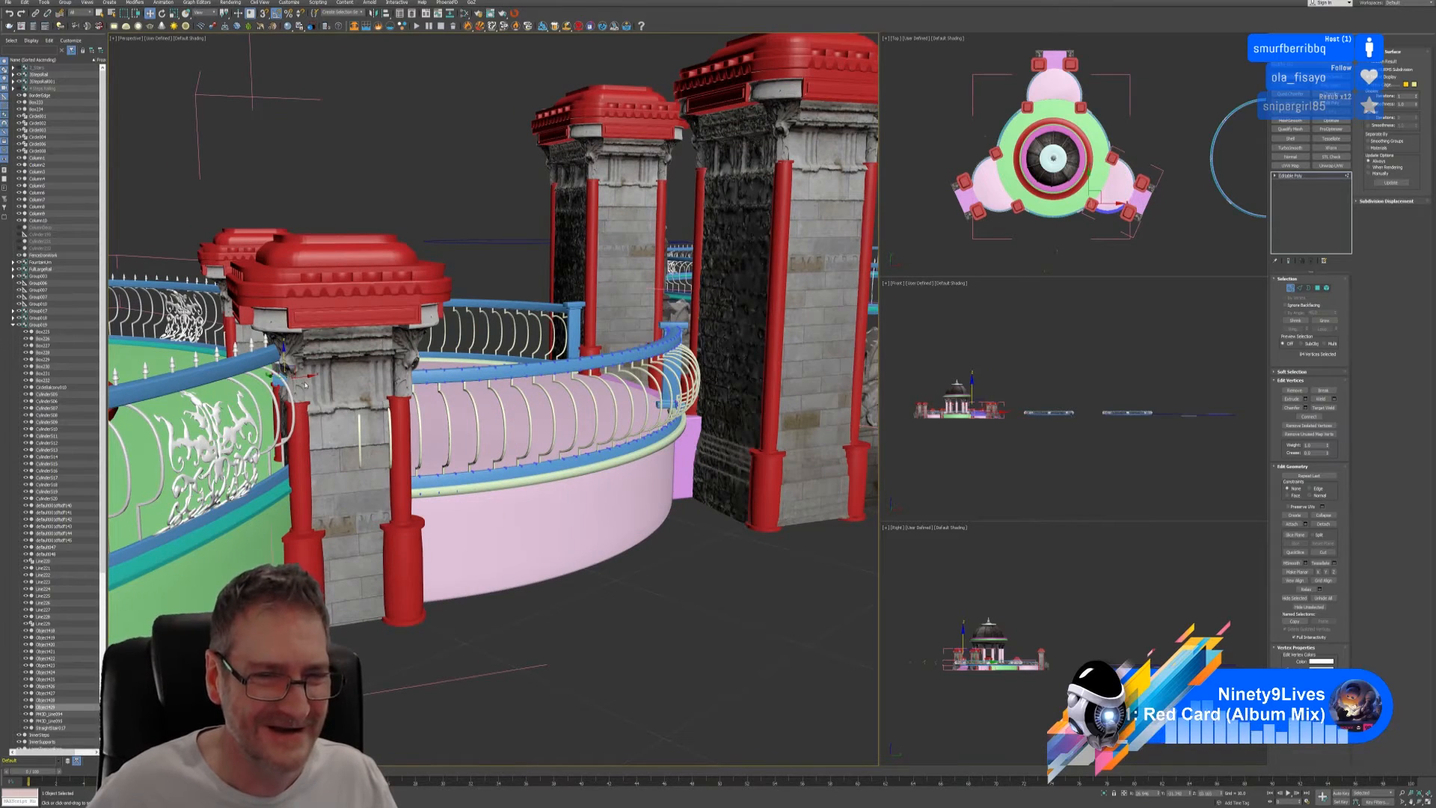
- Isolate the curved rail, convert the end vertex selection to polygons and delete that protruding upper end section
alt+middle_drag(365, 366, 412, 395)
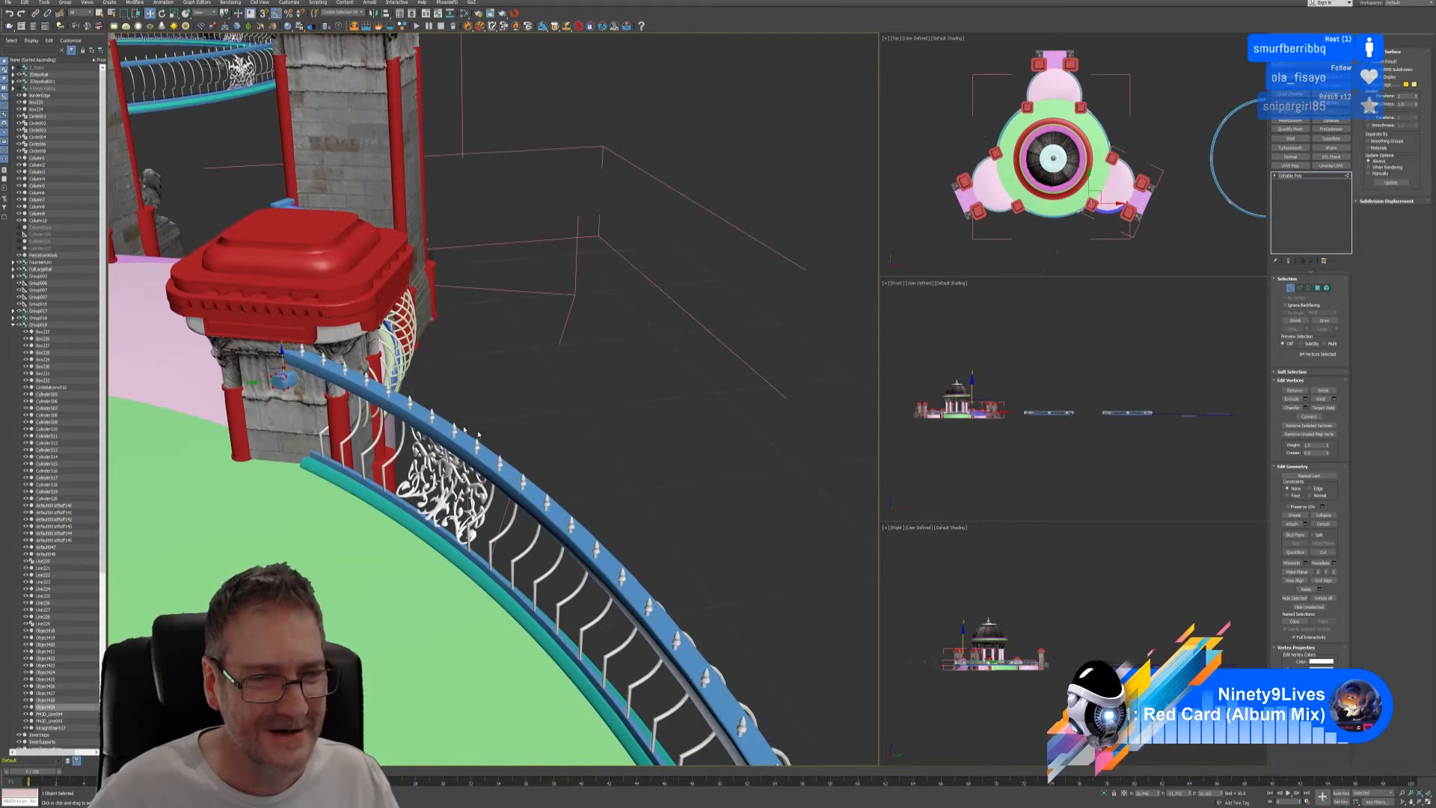
click(1107, 795)
mouse_move(675, 519)
alt+middle_down()
mouse_move(763, 523)
mouse_move(653, 519)
mouse_move(665, 511)
alt+middle_up()
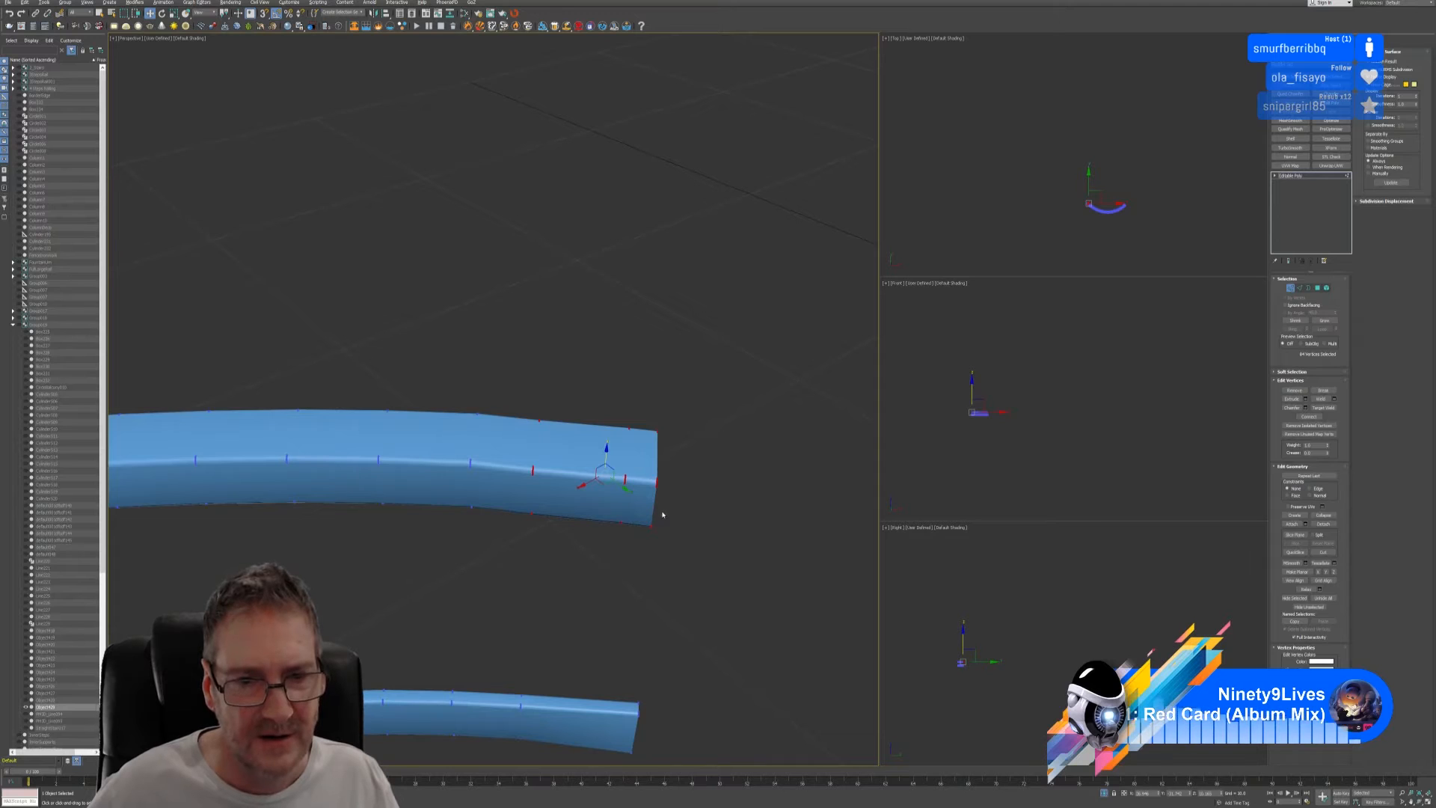
ctrl+click(1318, 288)
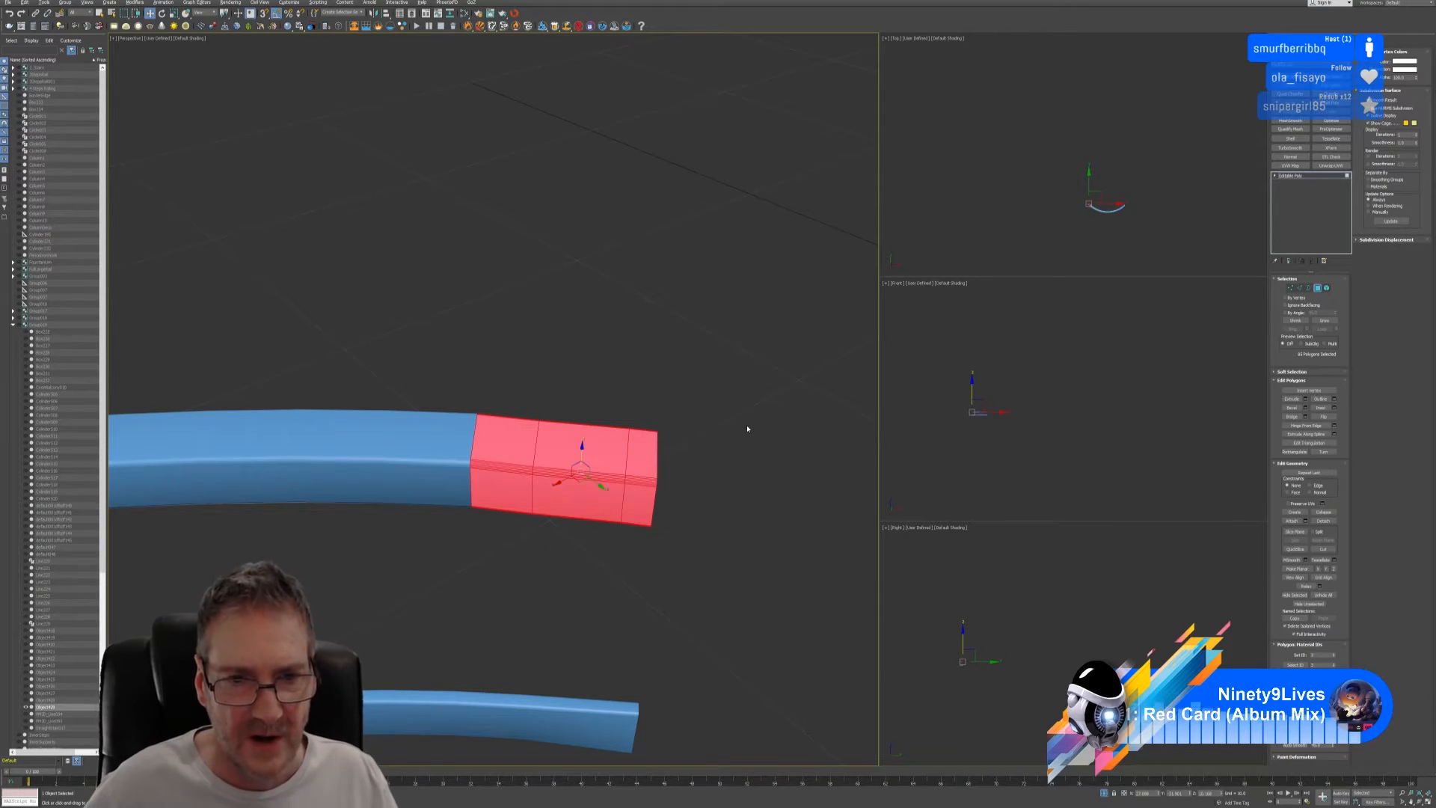
key(Delete)
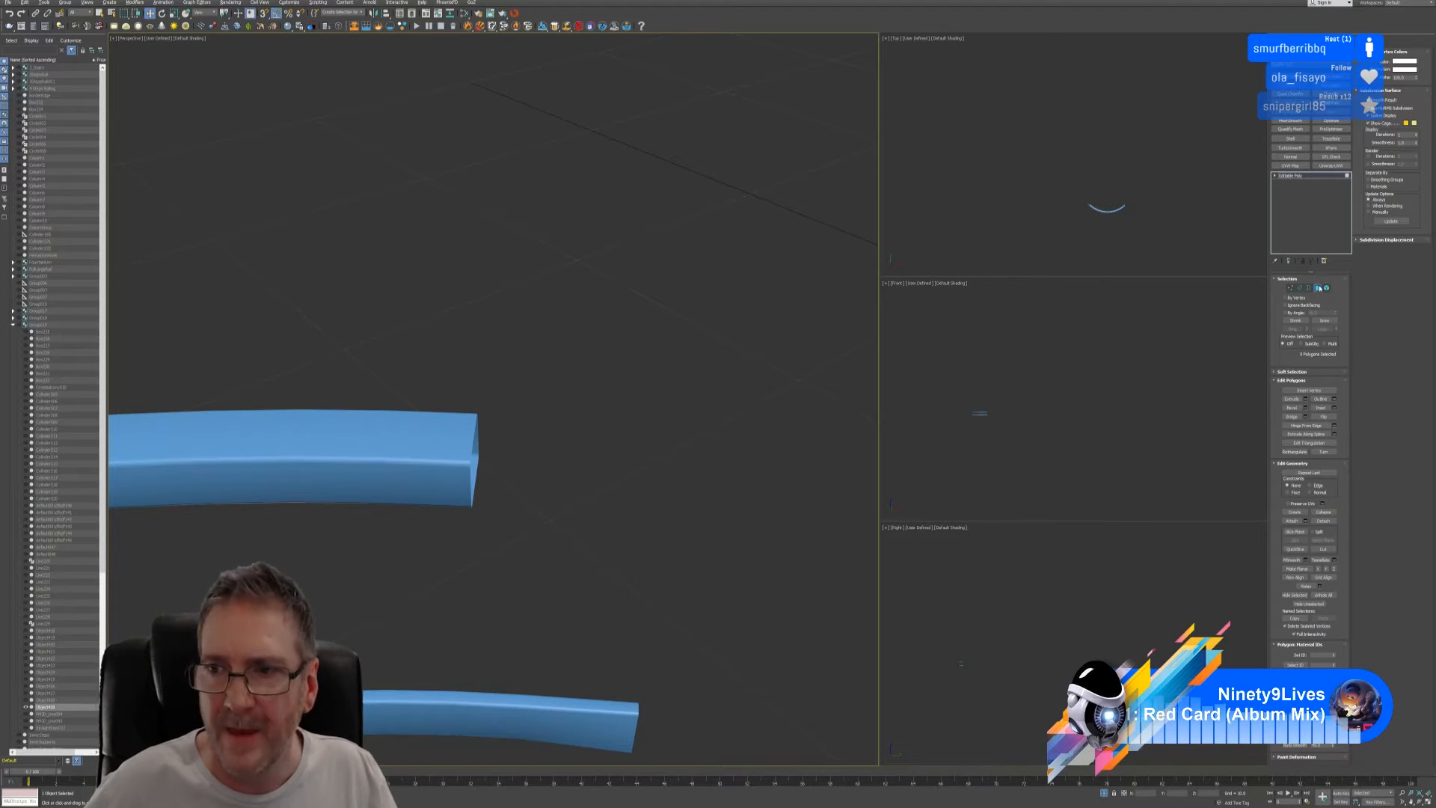
- Cap the open border at the shortened upper rail's end and bring the rest of the scene back from isolation
ctrl+click(1308, 288)
click(471, 451)
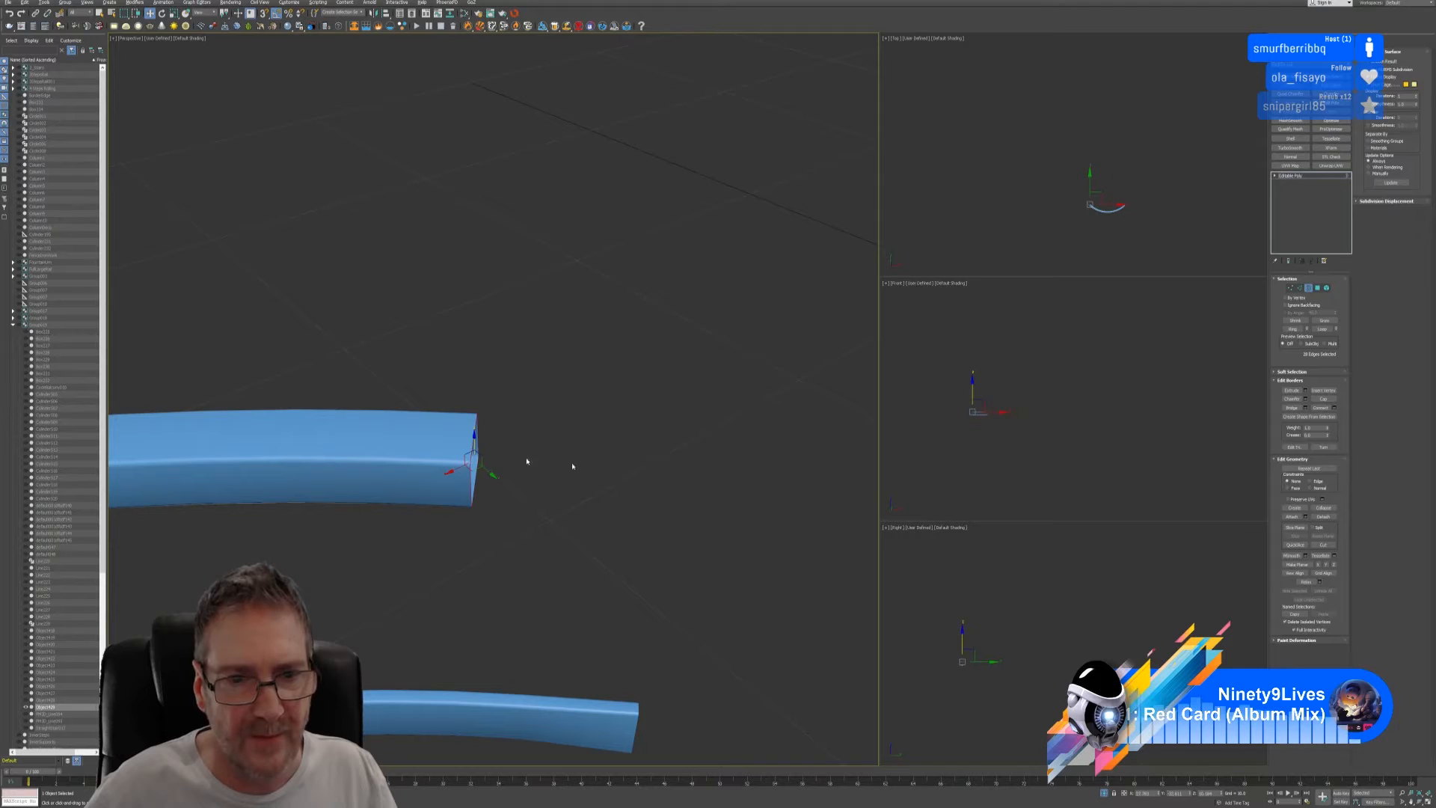
click(1323, 400)
click(1323, 400)
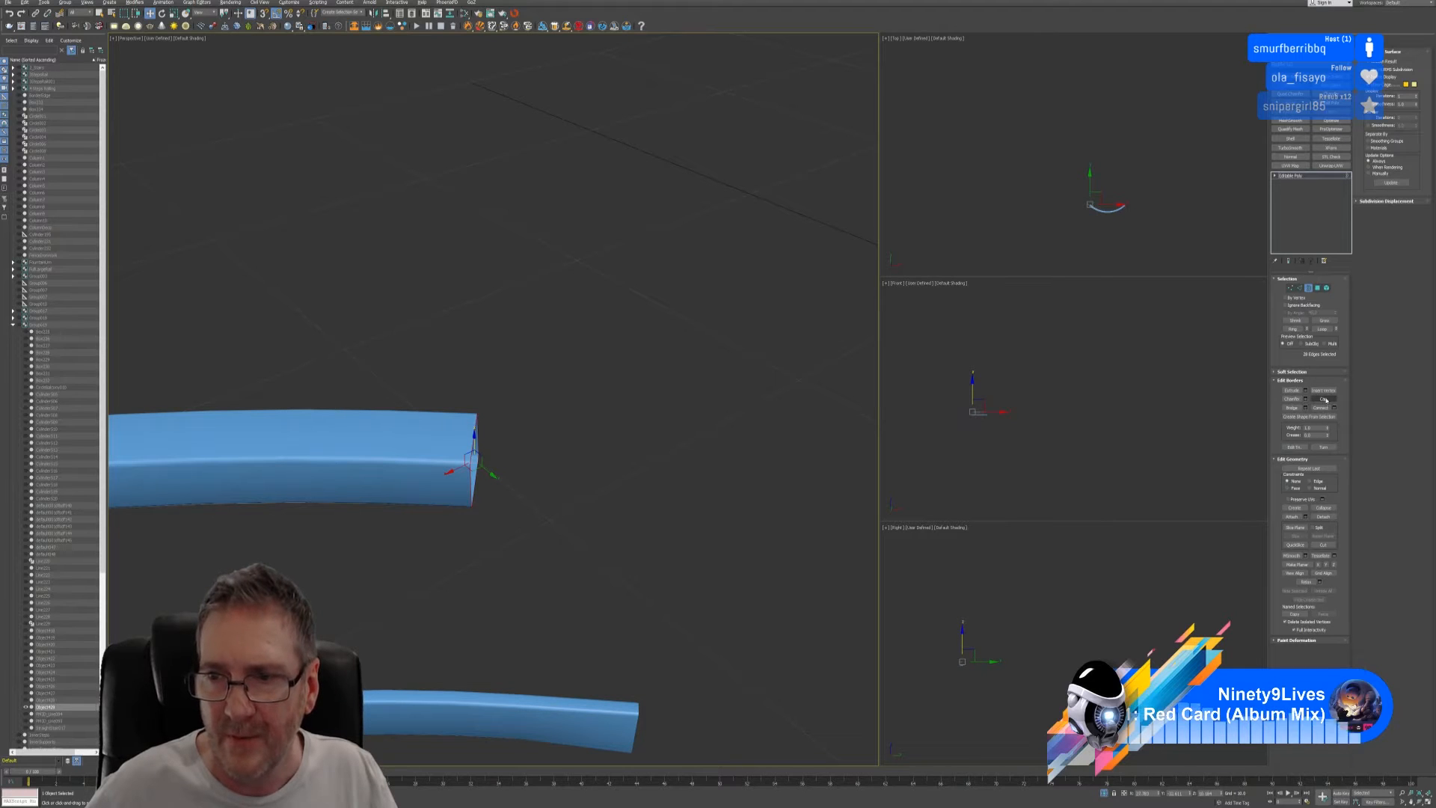
alt+middle_drag(643, 547, 639, 542)
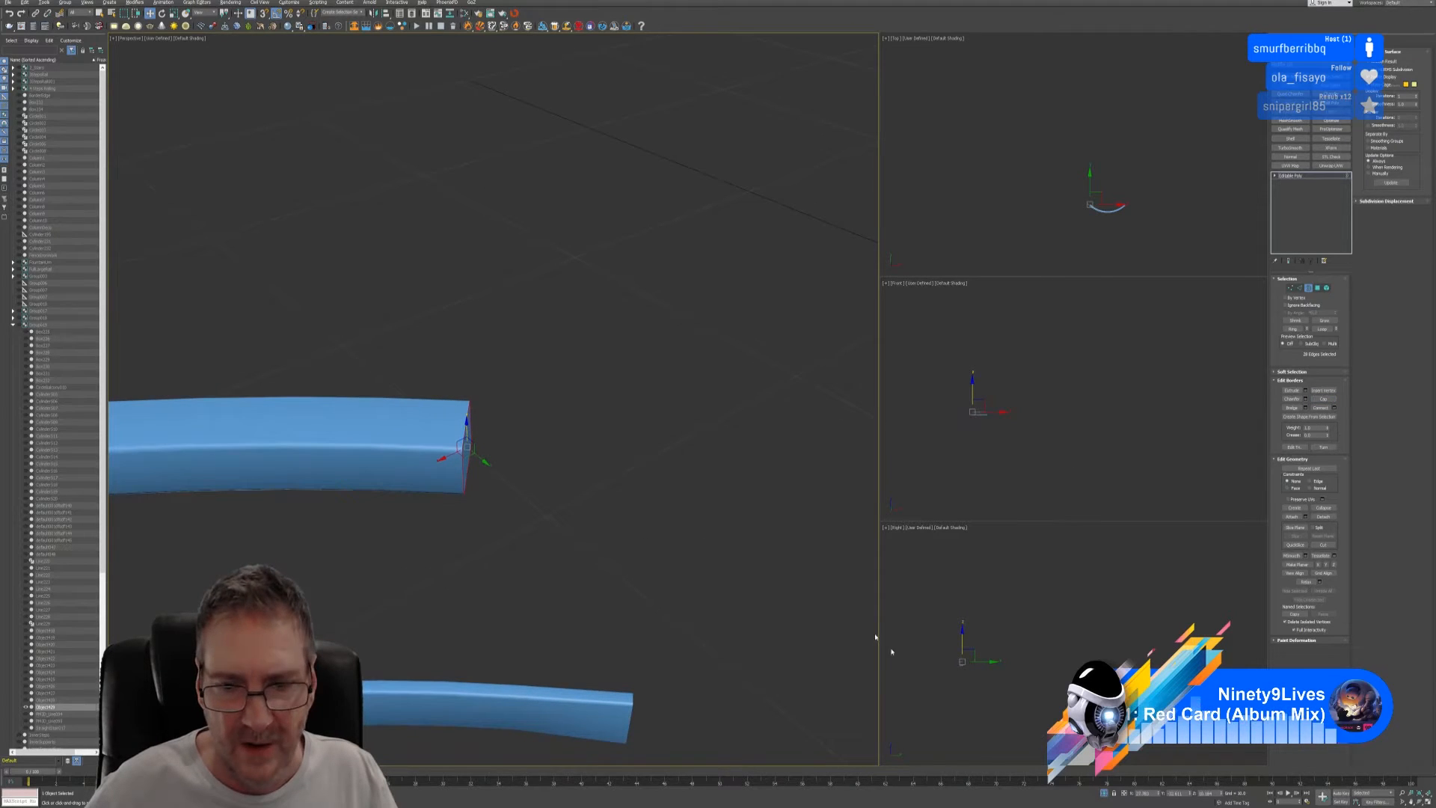
click(1105, 792)
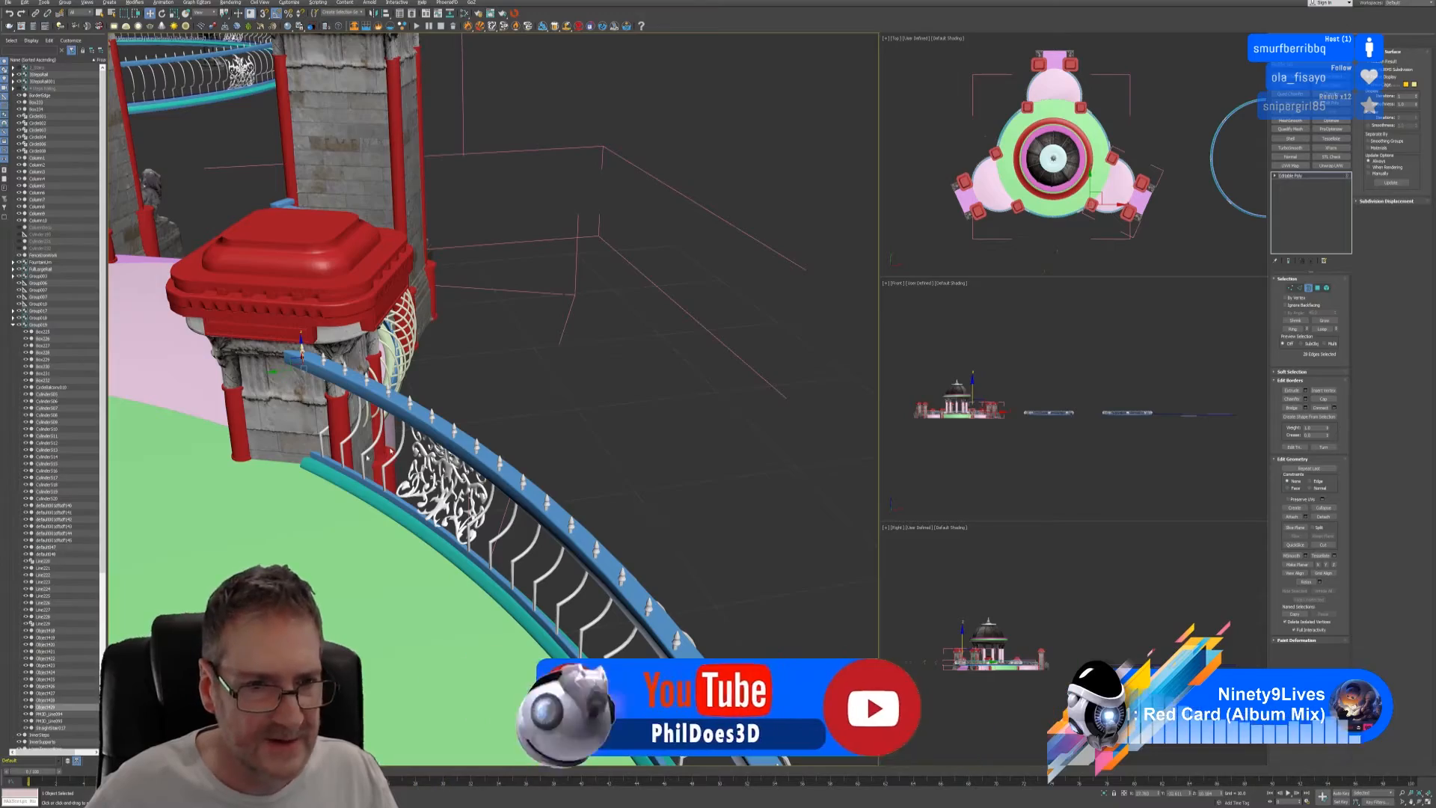
- Select the other curved rail on this terrace and the upper end vertices protruding from the pillar's inner face
alt+middle_drag(551, 370, 548, 366)
alt+middle_drag(526, 362, 816, 453)
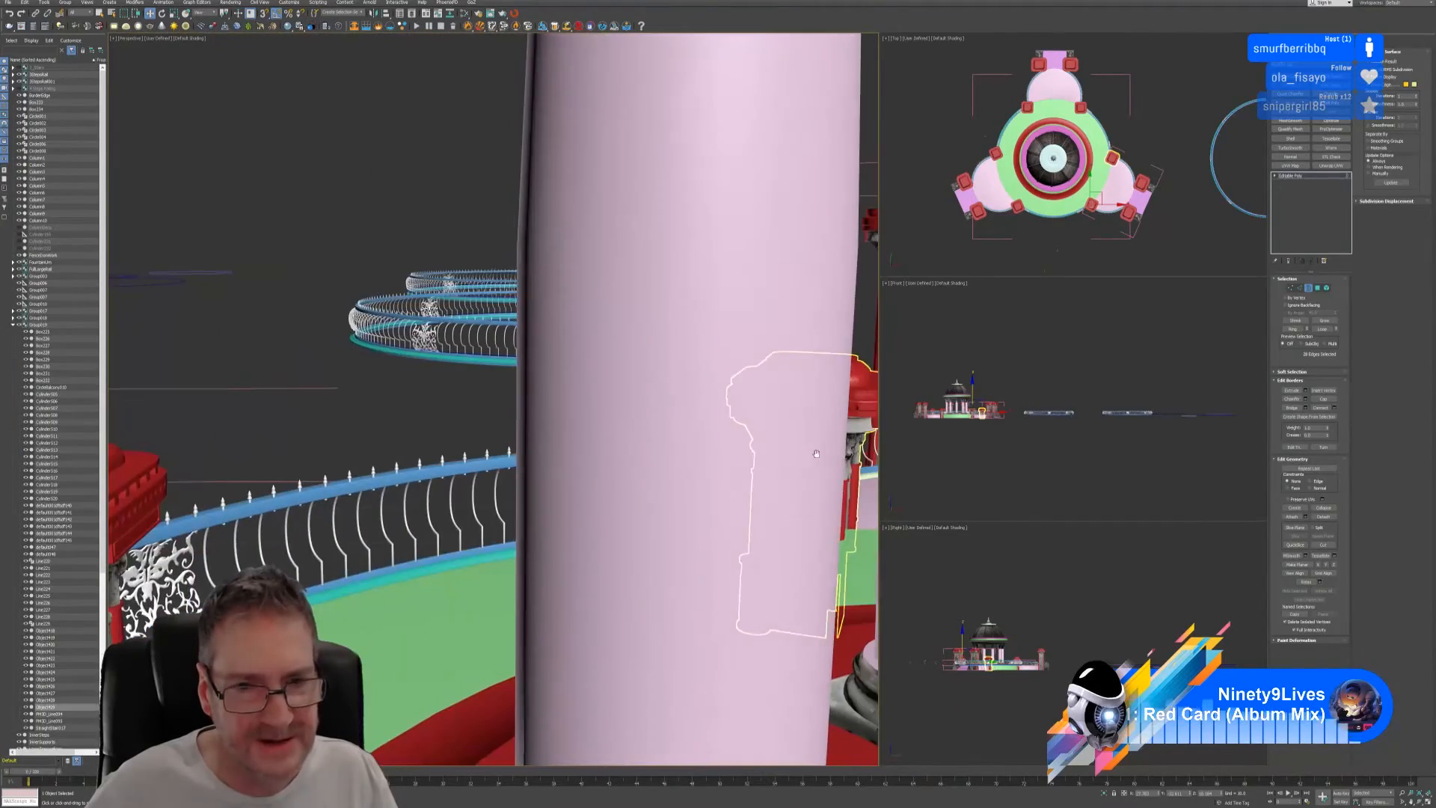
alt+middle_drag(545, 410, 516, 398)
scroll(452, 420, down, 3)
scroll(506, 389, down, 2)
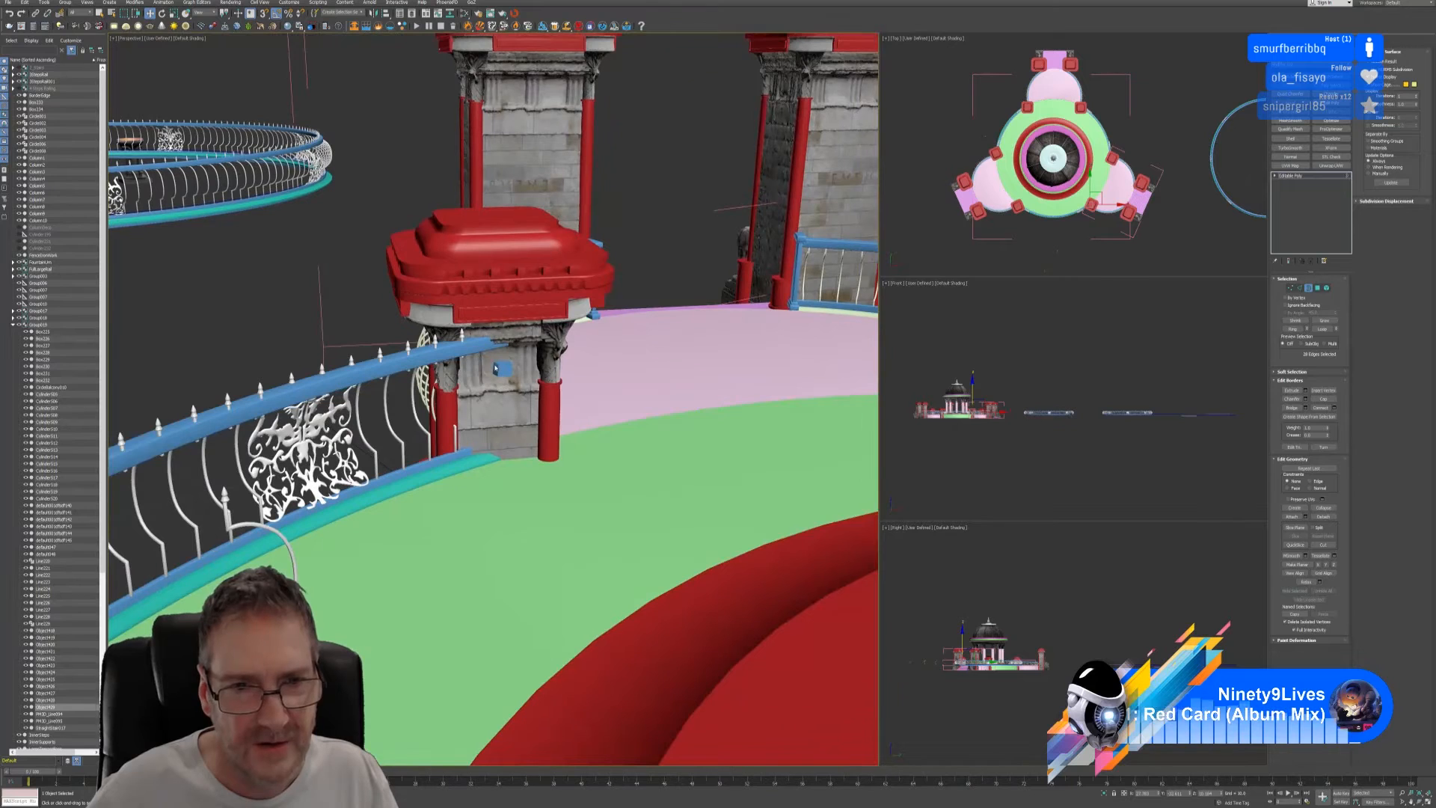
click(1309, 288)
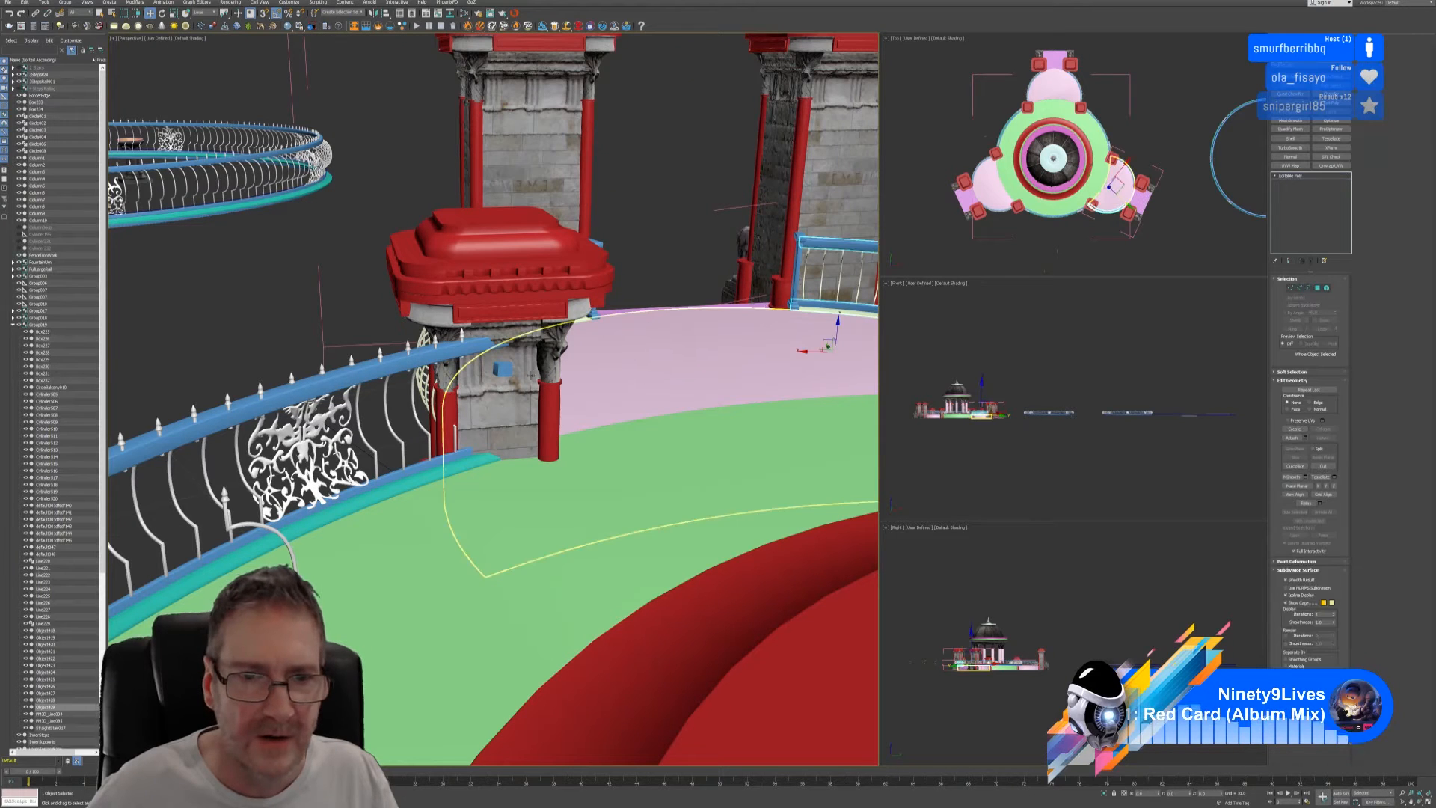
click(502, 370)
alt+middle_drag(502, 369, 552, 337)
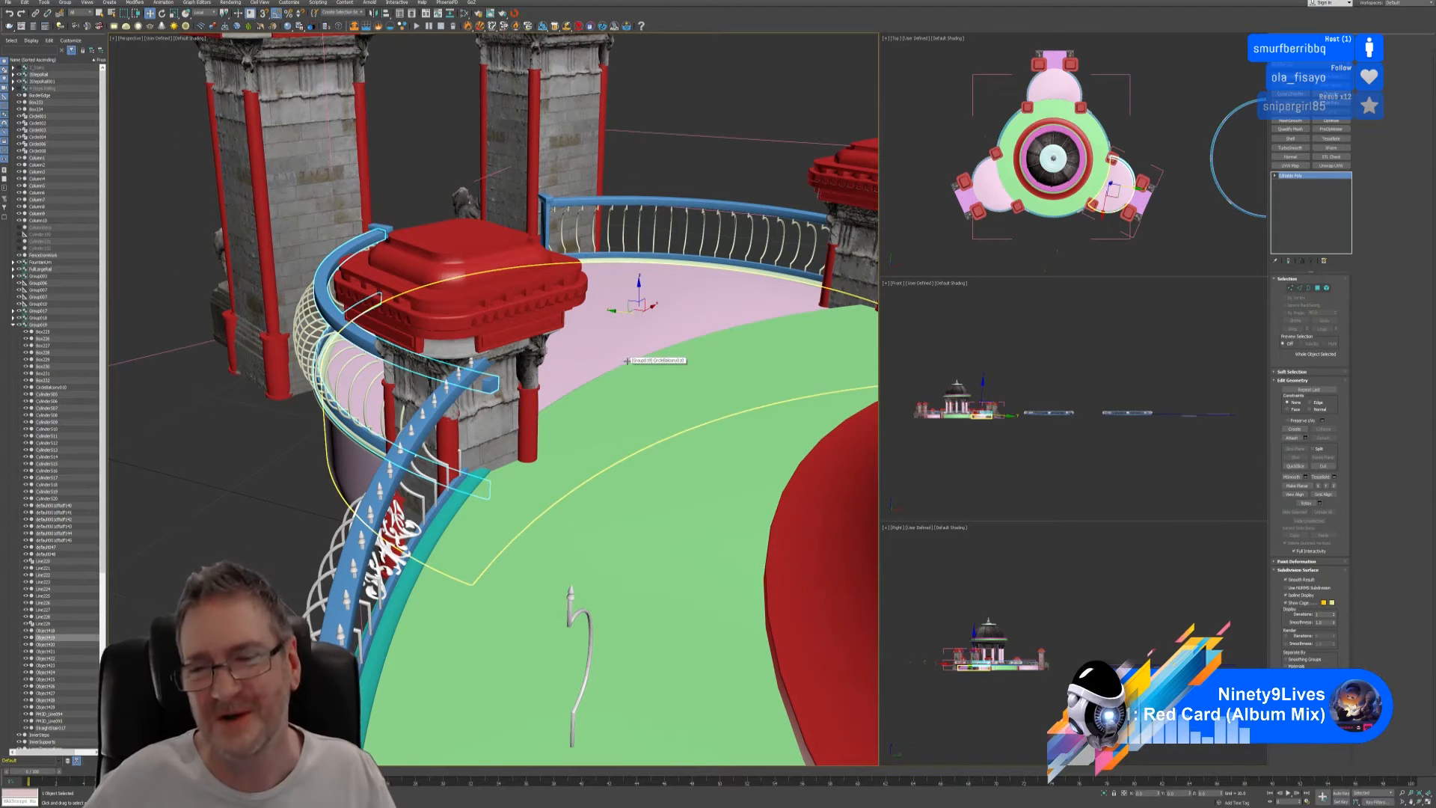
click(1290, 288)
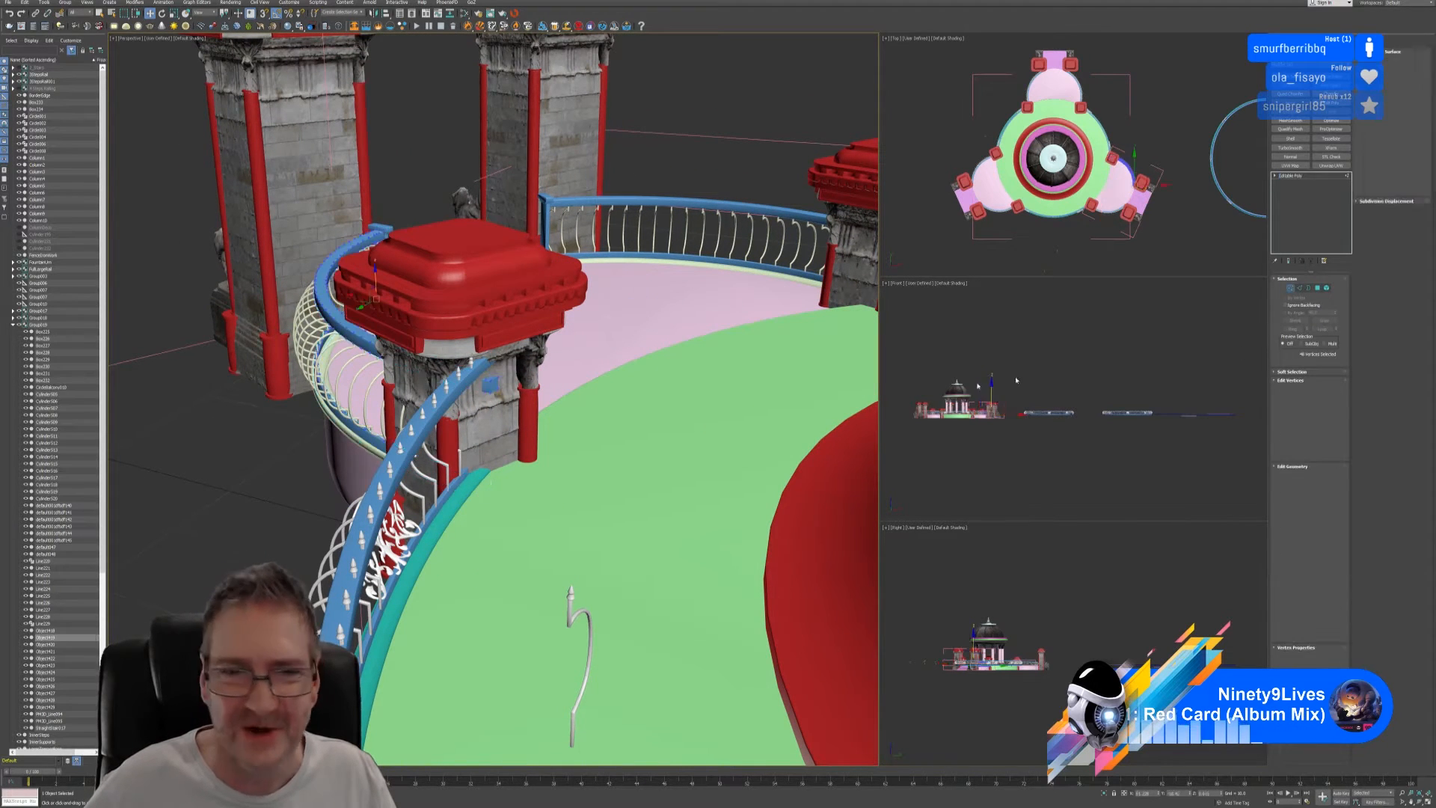
drag(511, 373, 477, 401)
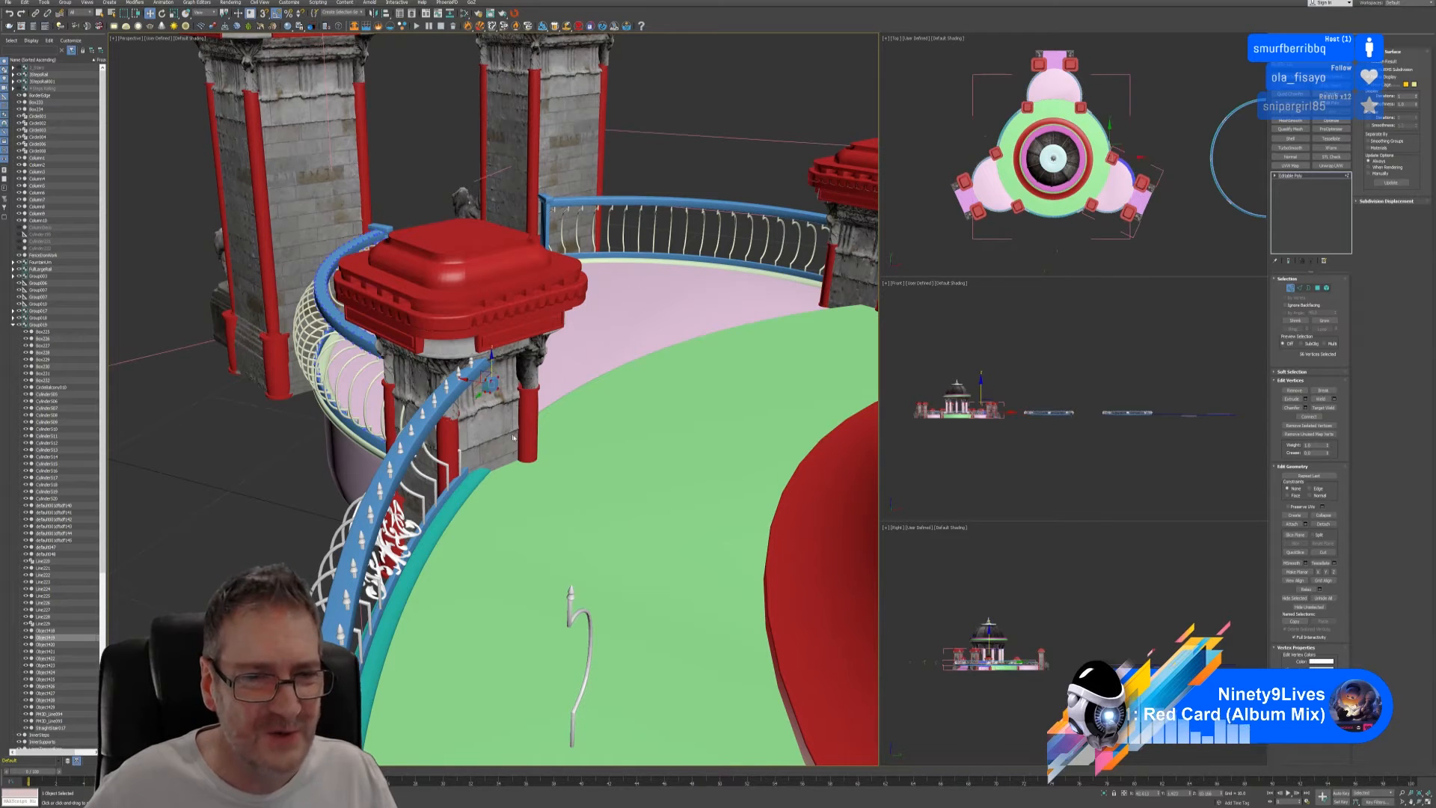
- Isolate the second rail and delete the polygons of its protruding upper end section
click(1105, 793)
alt+middle_drag(667, 606, 631, 567)
scroll(681, 613, down, 6)
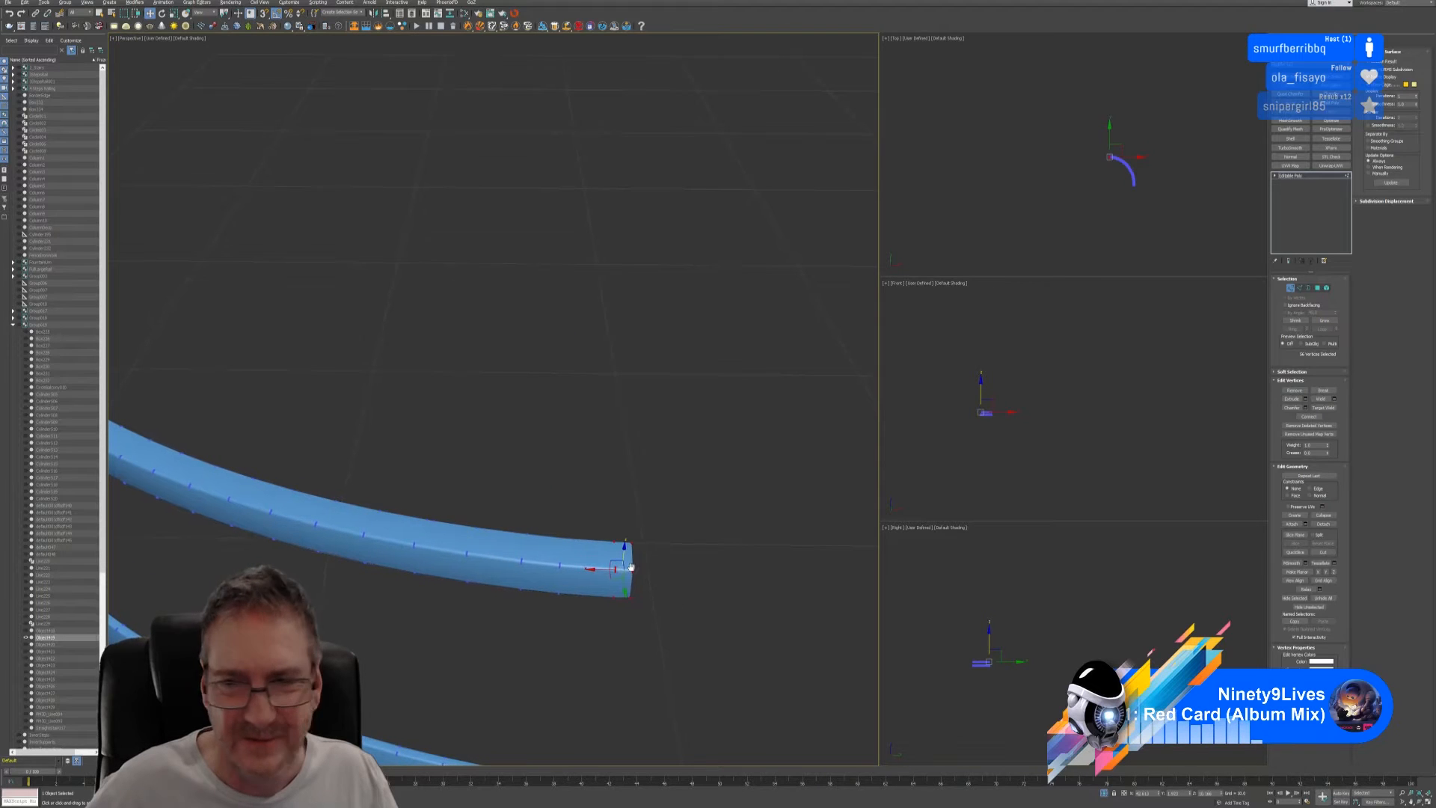
click(1319, 288)
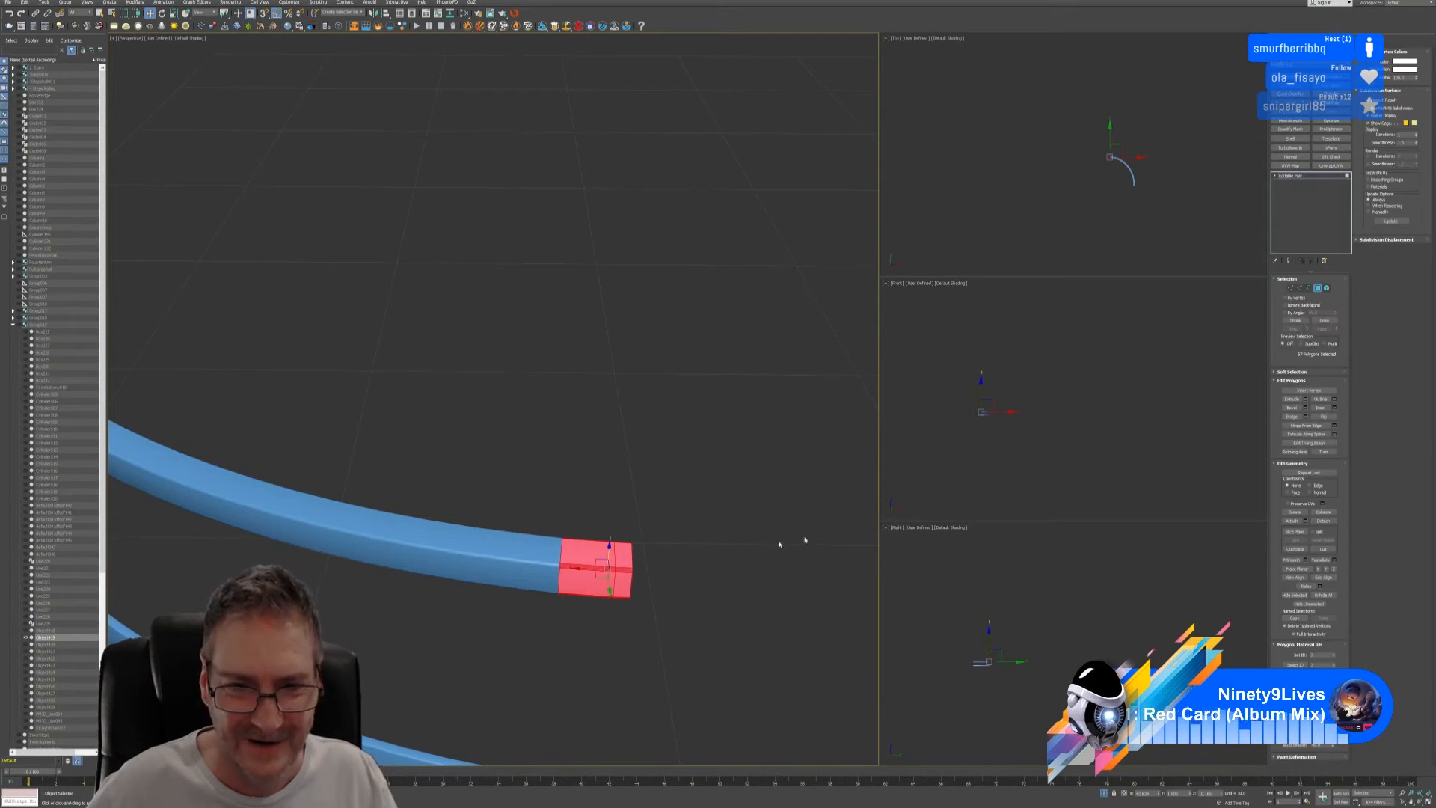
click(694, 553)
middle_drag(577, 550, 552, 538)
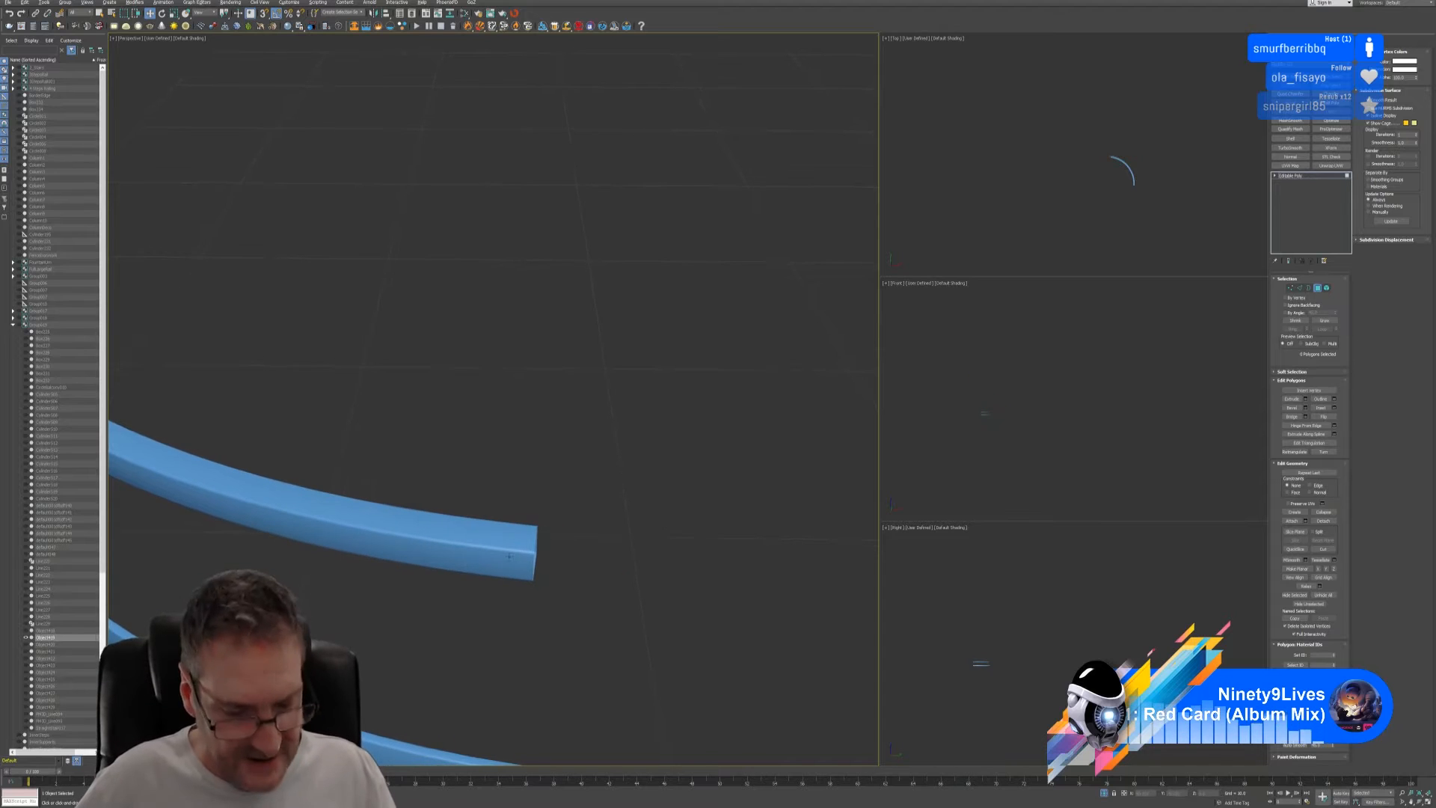
scroll(552, 537, up, 6)
- Cap the second rail's open end border and exit isolation
click(1309, 288)
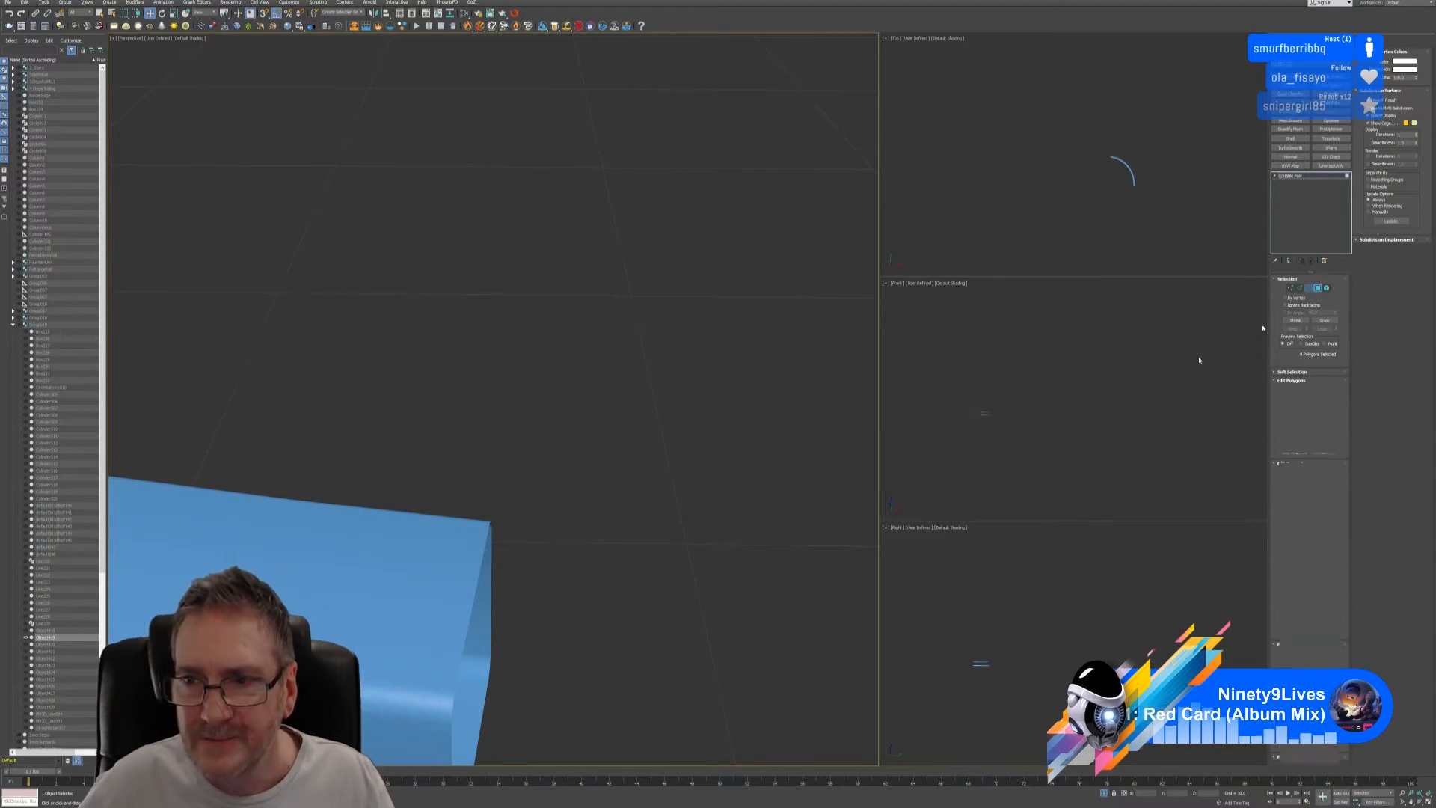
click(474, 596)
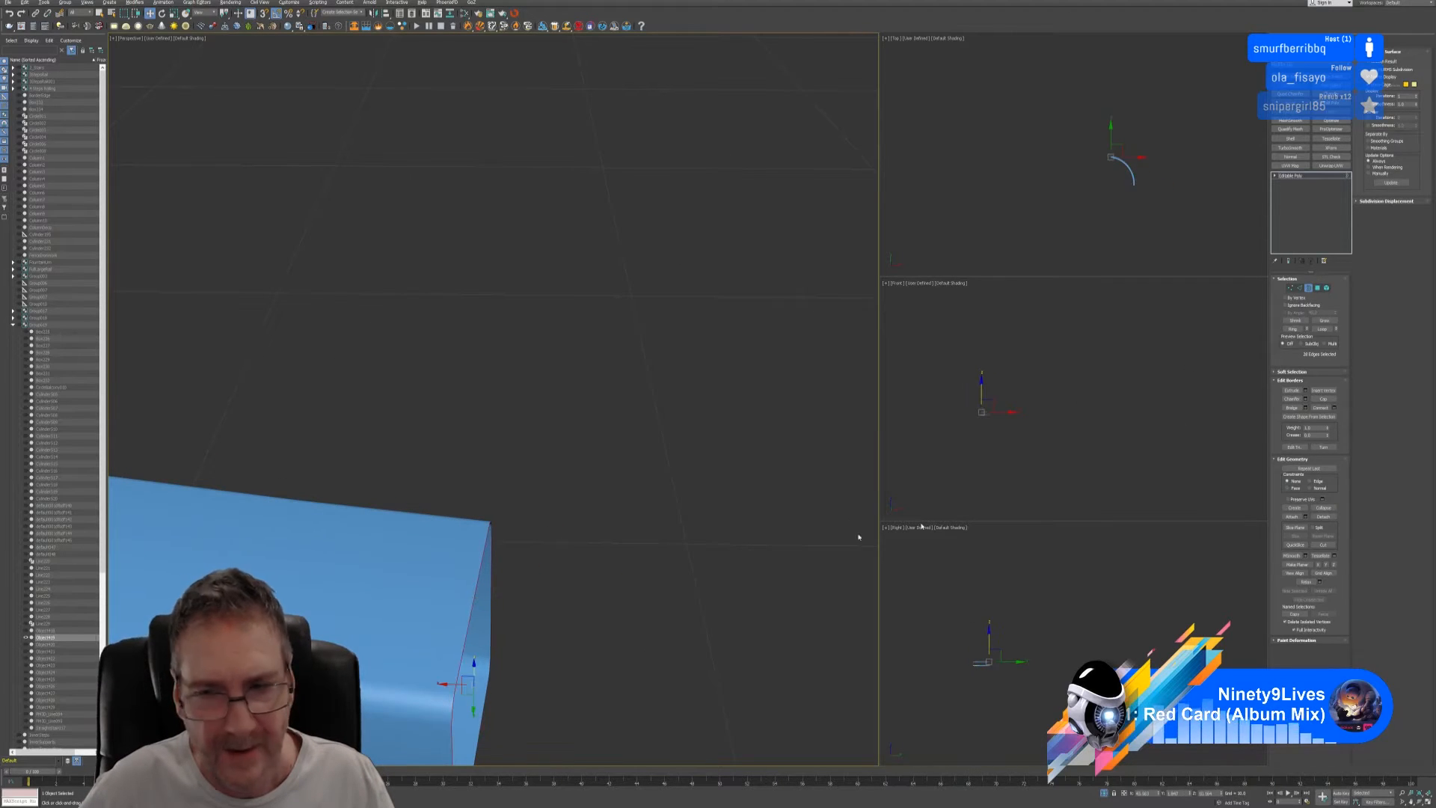
click(1321, 407)
click(1104, 794)
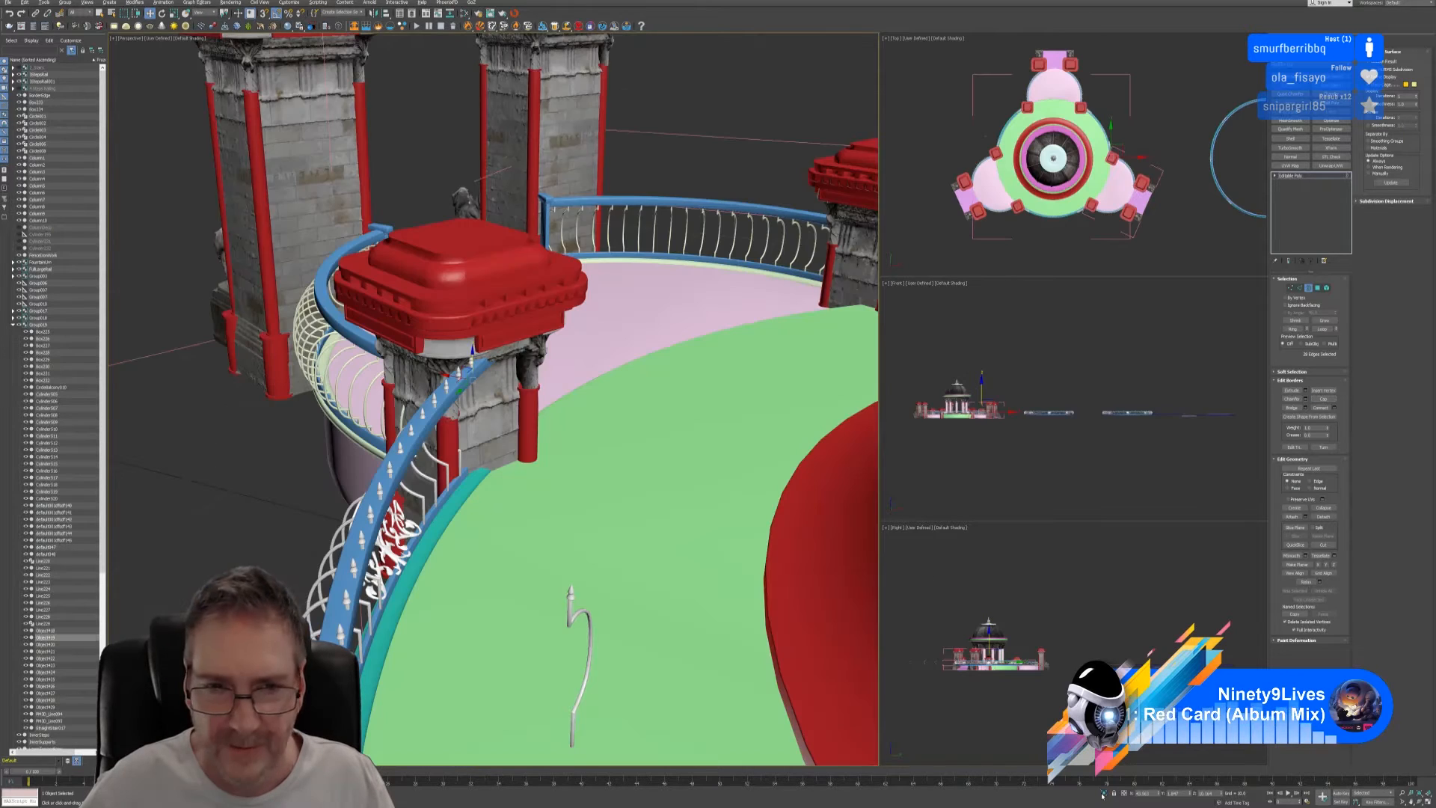
- Select the adjoining railing's baluster mesh and delete the baluster elements that run through the short pillar
alt+middle_drag(529, 519, 542, 441)
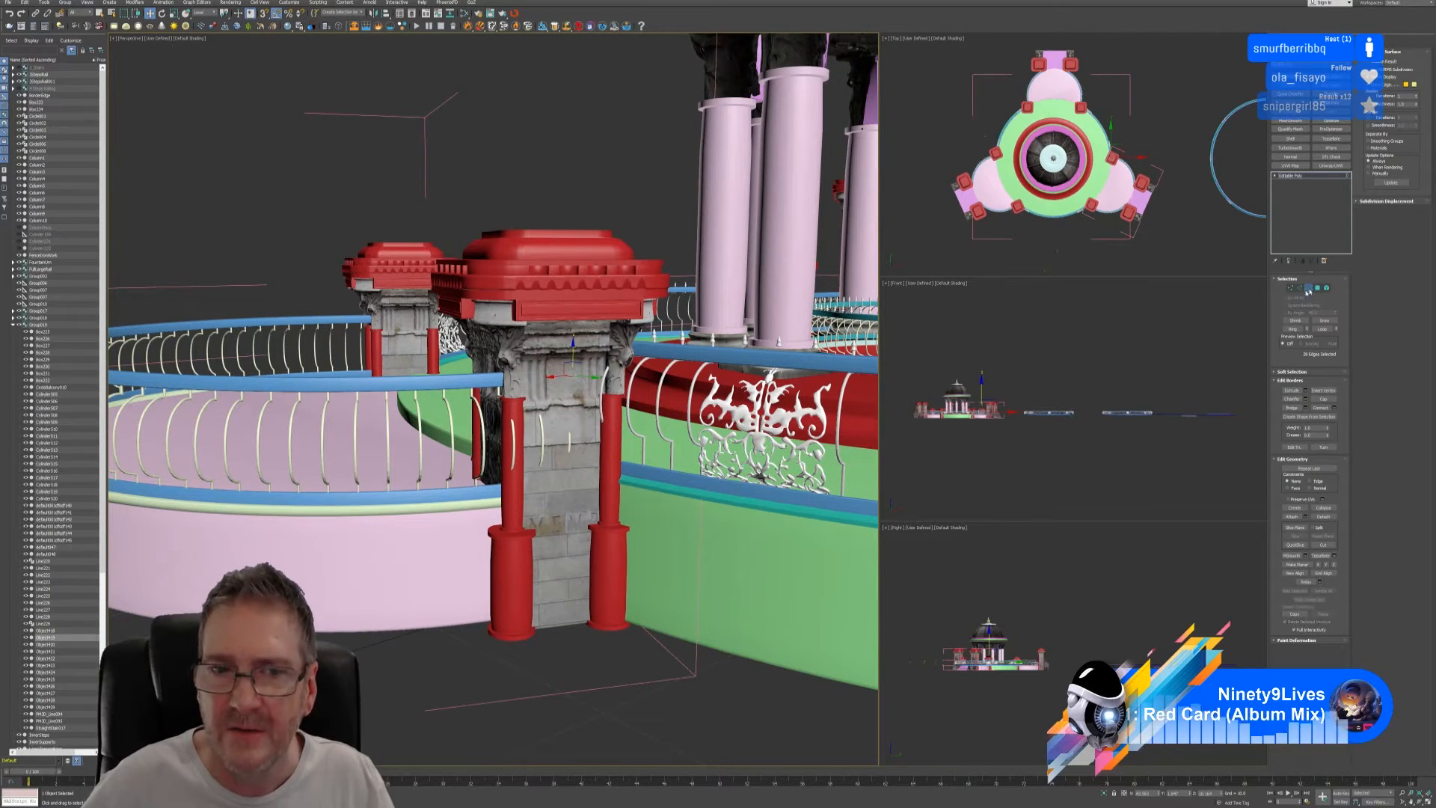
click(1307, 287)
click(509, 603)
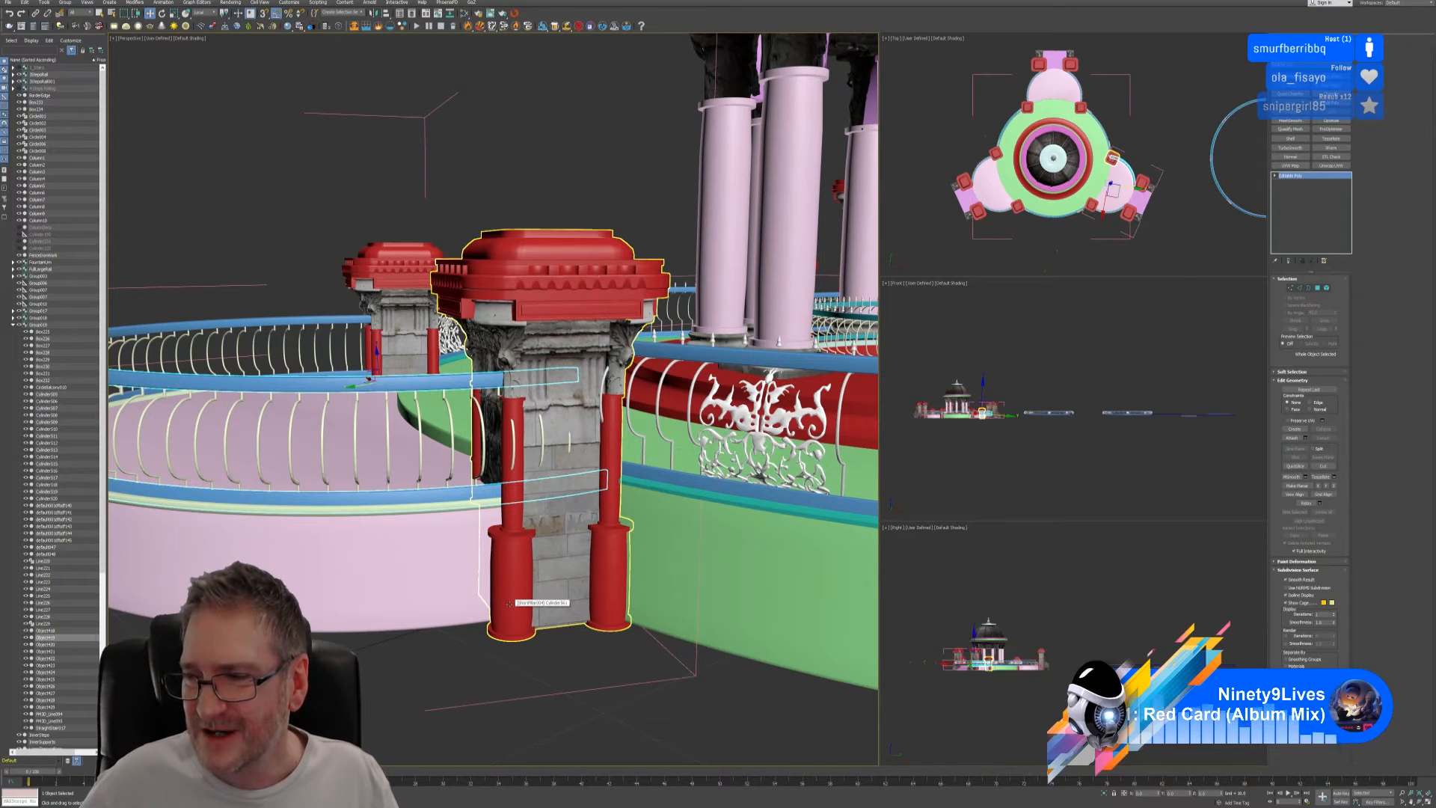
click(420, 458)
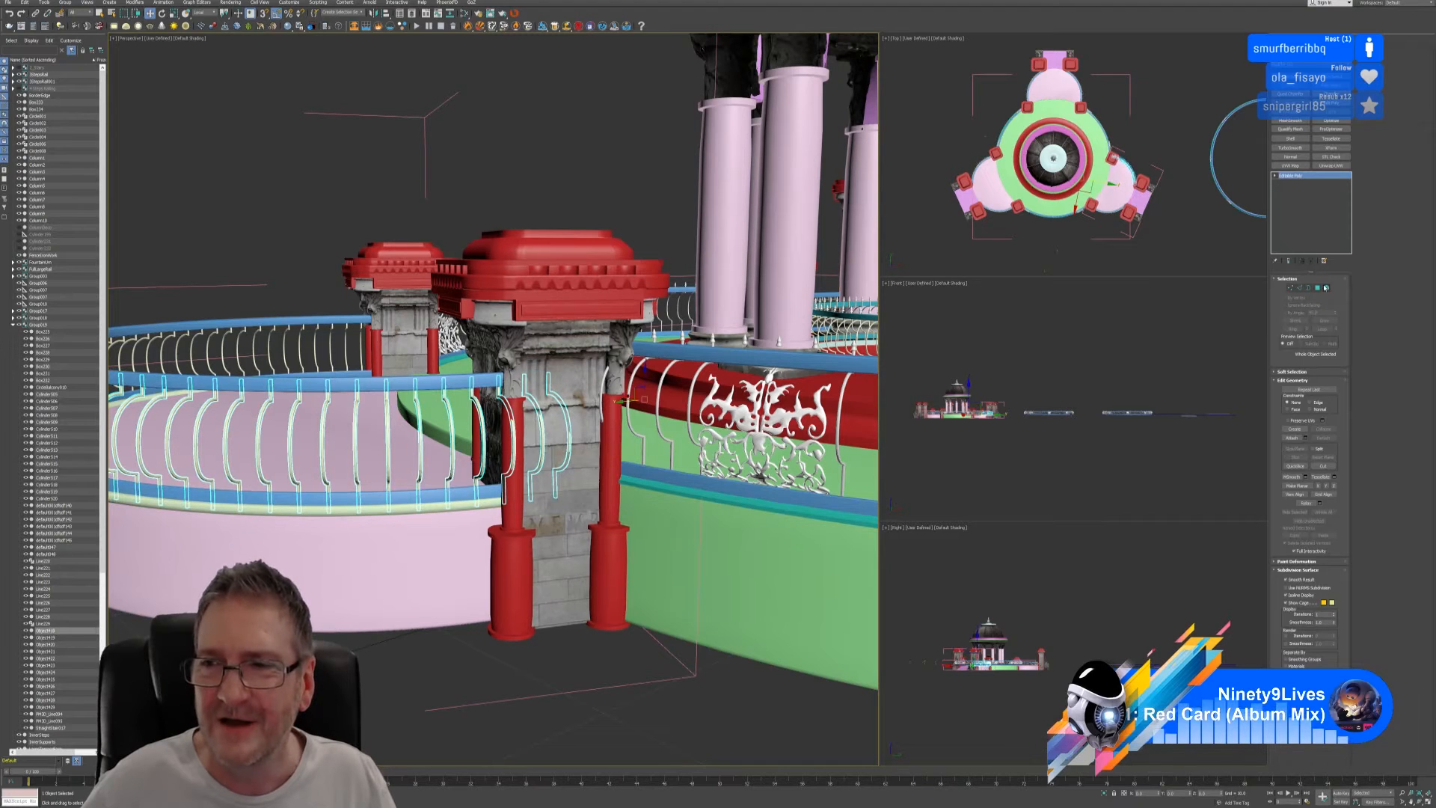
click(1325, 288)
alt+middle_drag(540, 645, 555, 656)
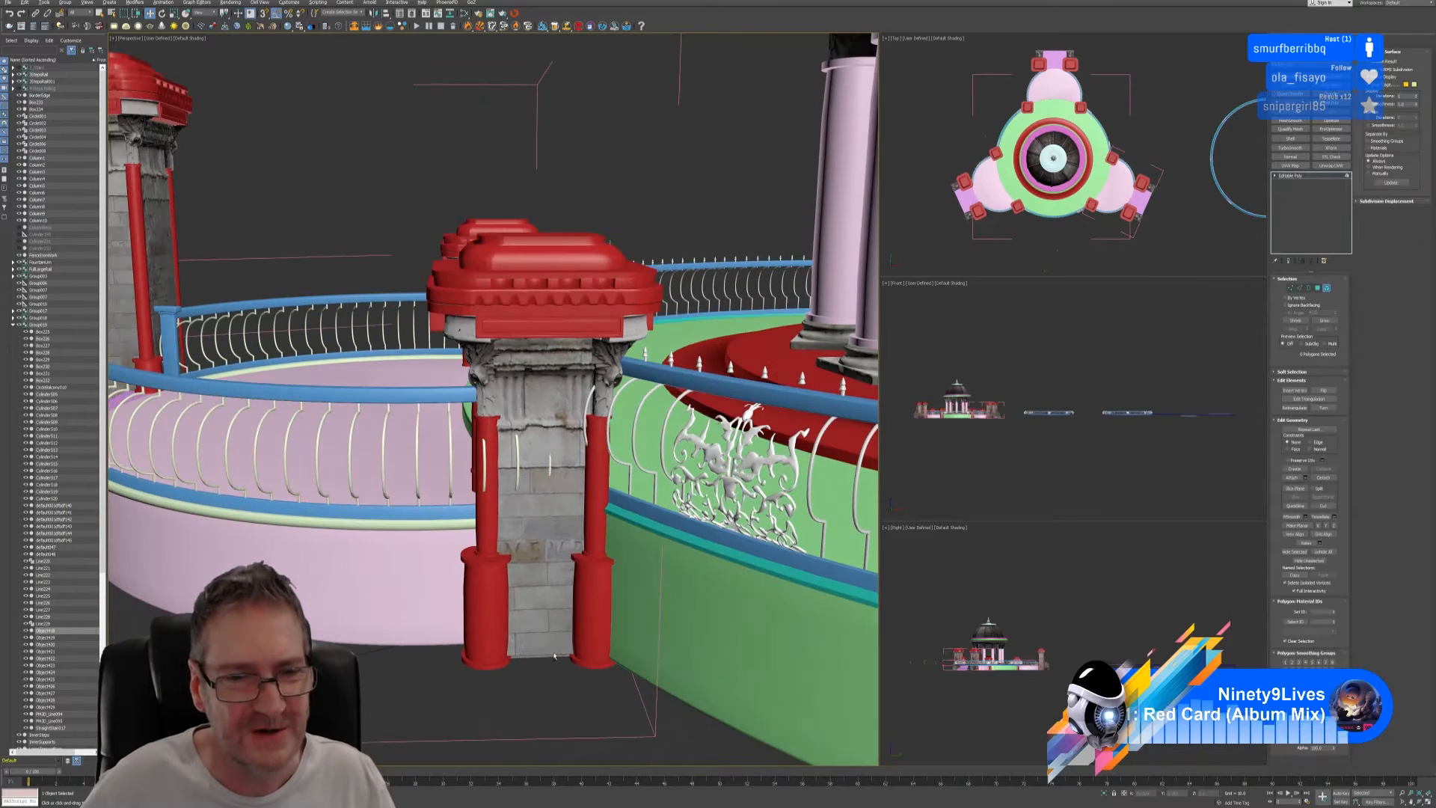
key(Delete)
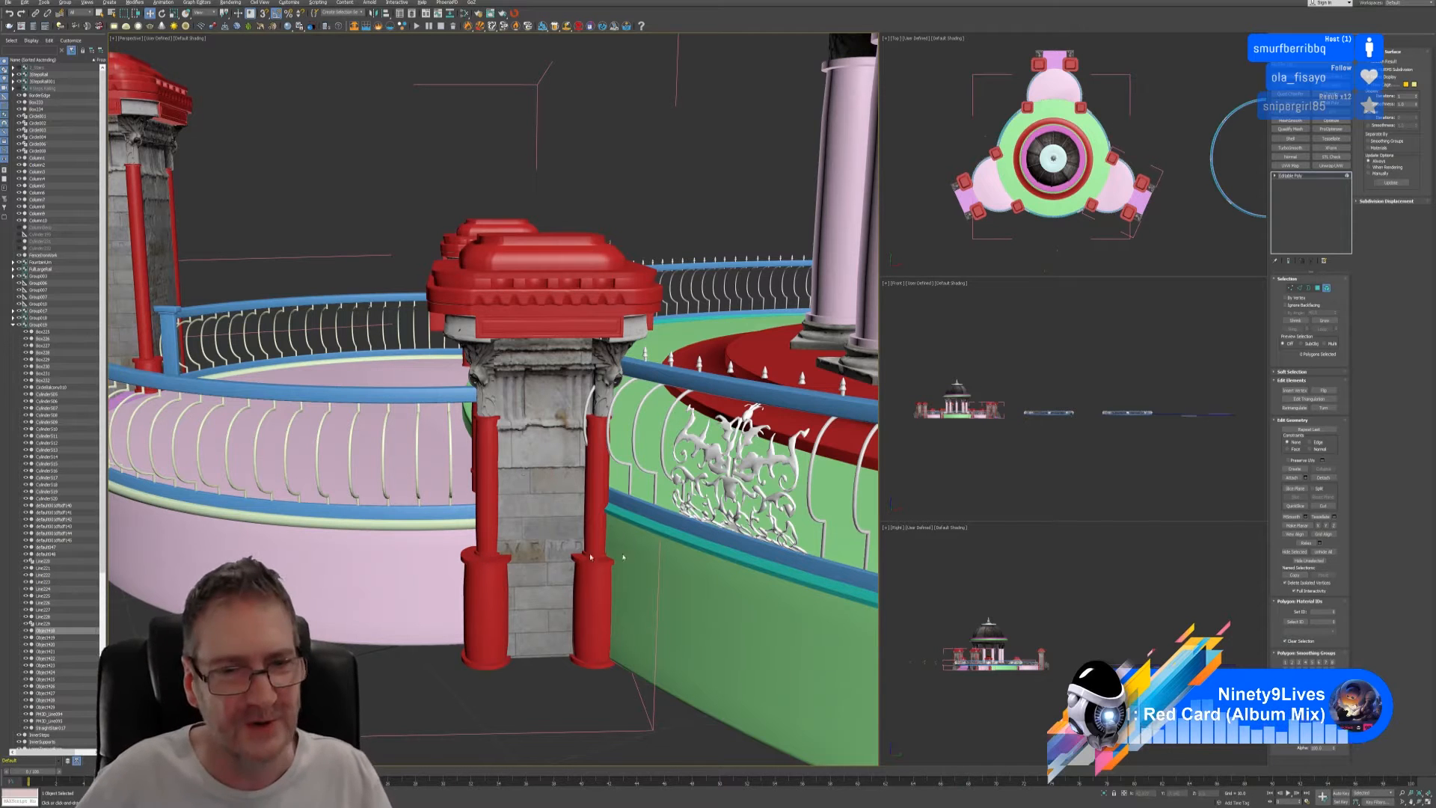
- Select the baluster mesh of the terrace's opposite railing, delete the baluster elements running through its short pillar, and leave element editing
alt+middle_drag(343, 505, 427, 506)
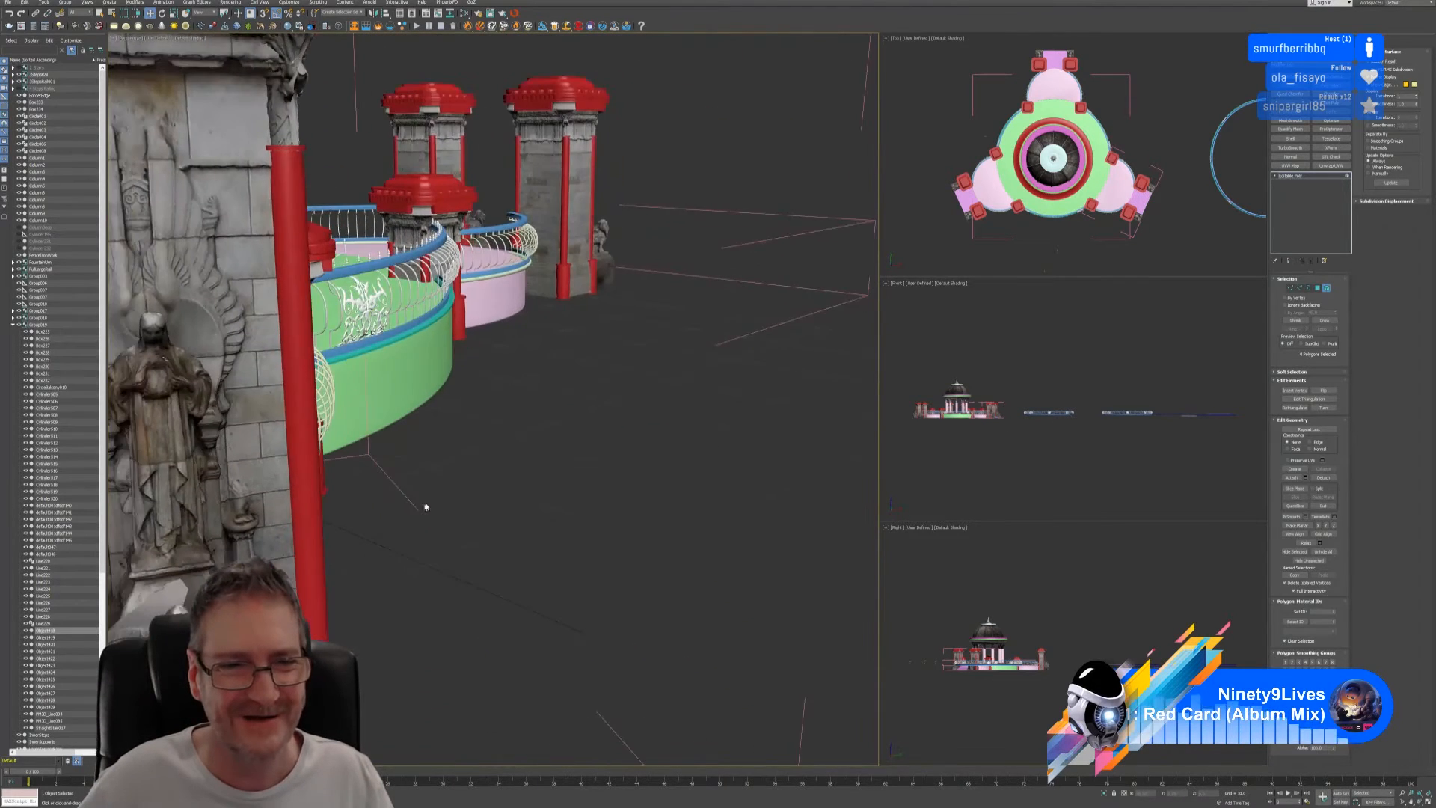
scroll(426, 507, down, 3)
alt+middle_drag(224, 496, 536, 544)
scroll(524, 531, up, 3)
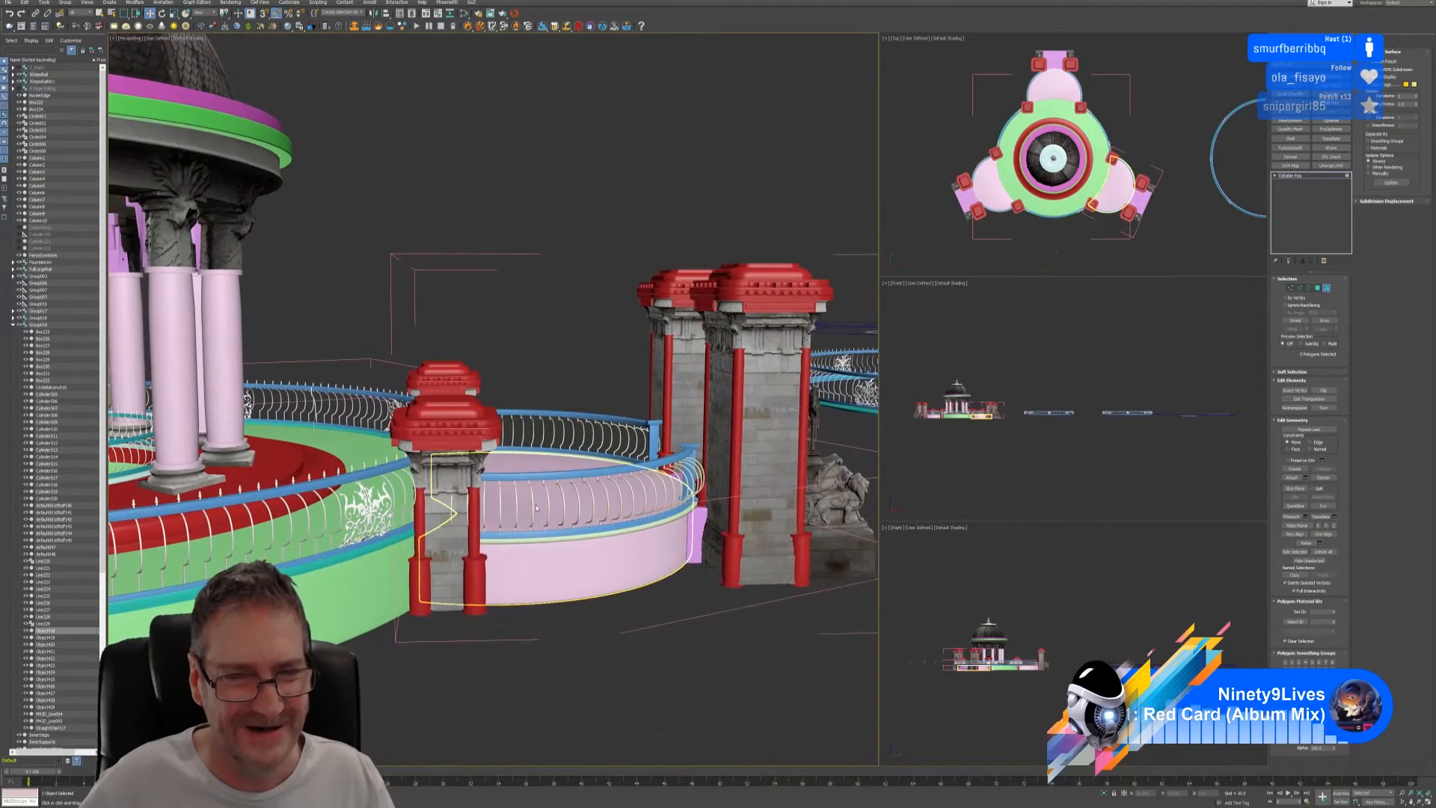
click(506, 513)
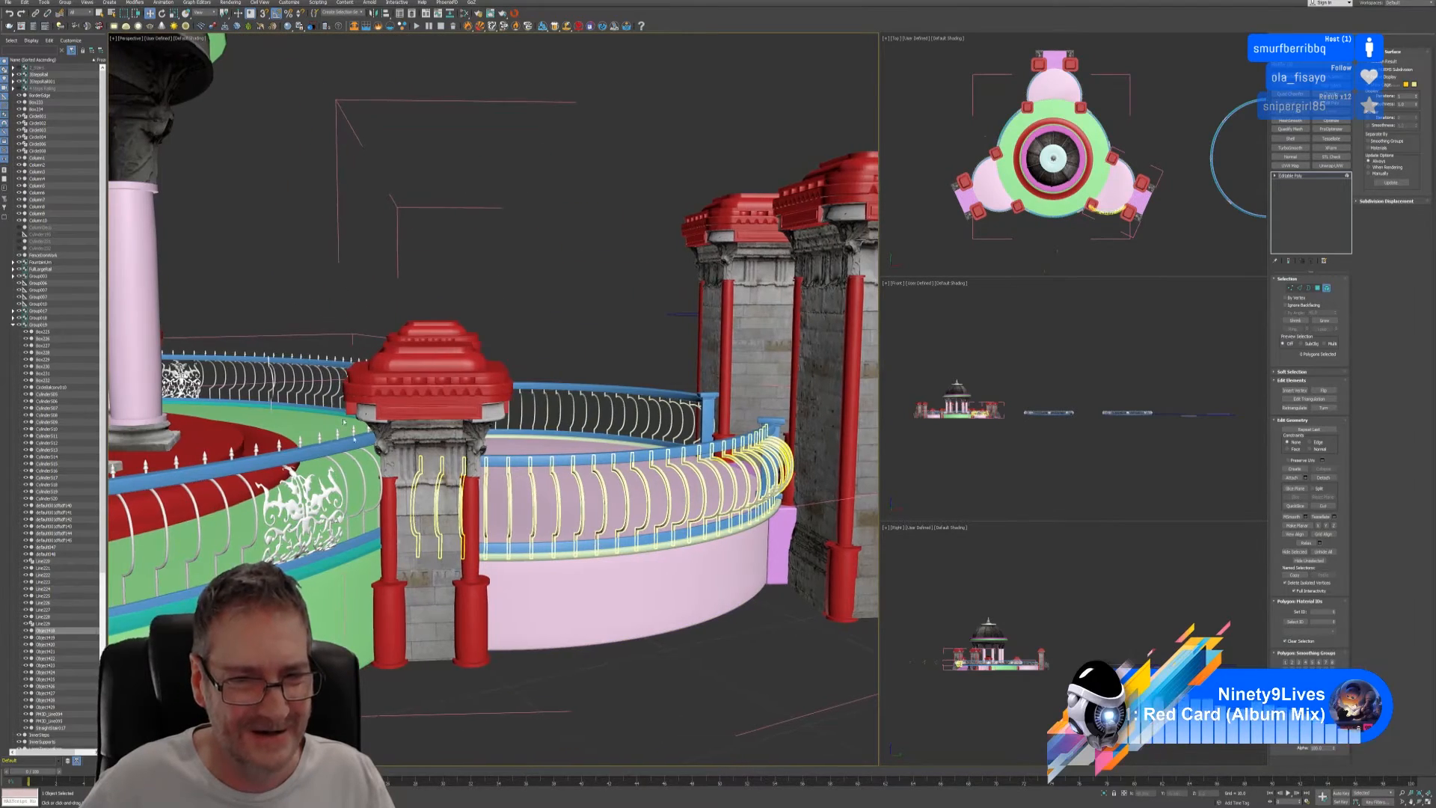
key(ctrl+a)
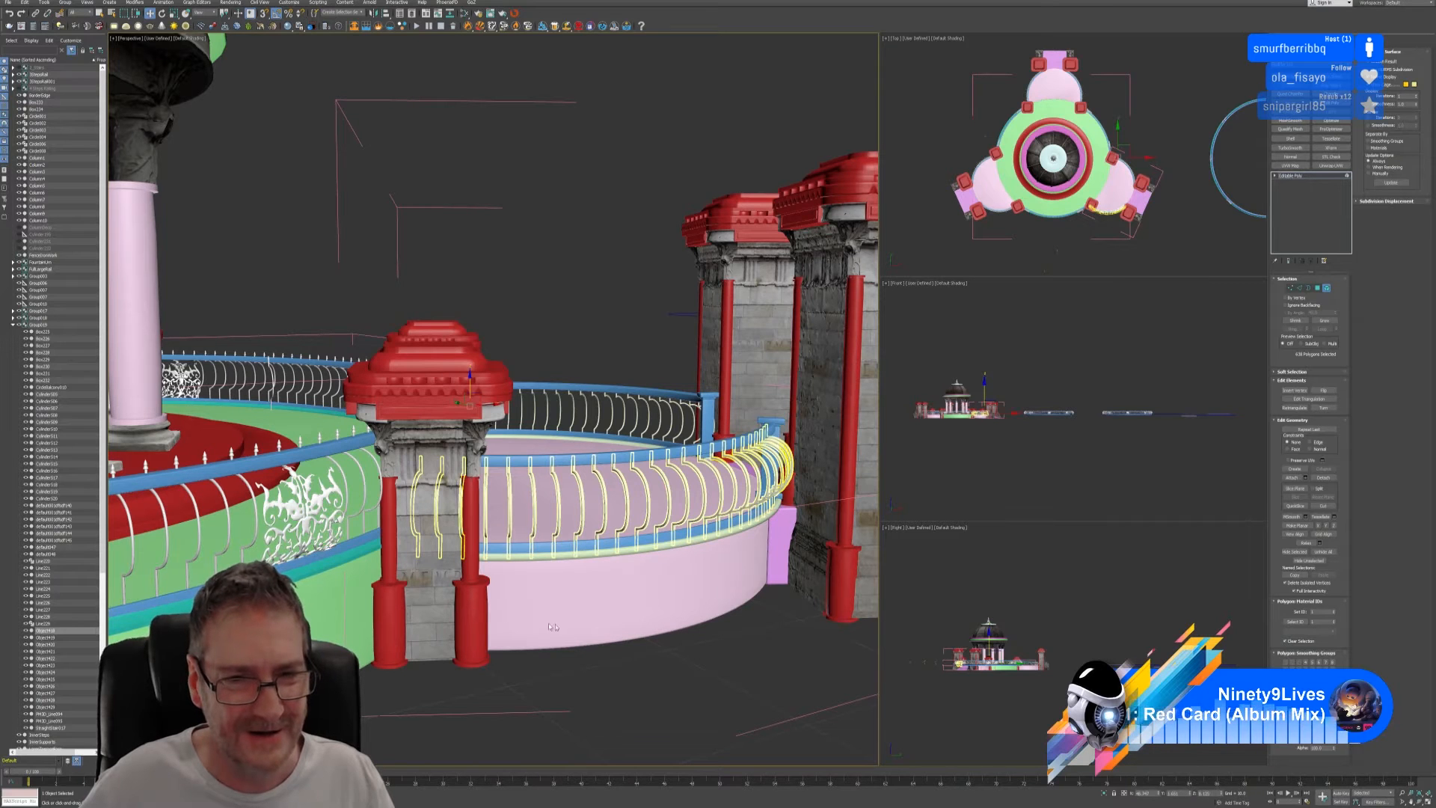
alt+middle_drag(572, 525, 561, 534)
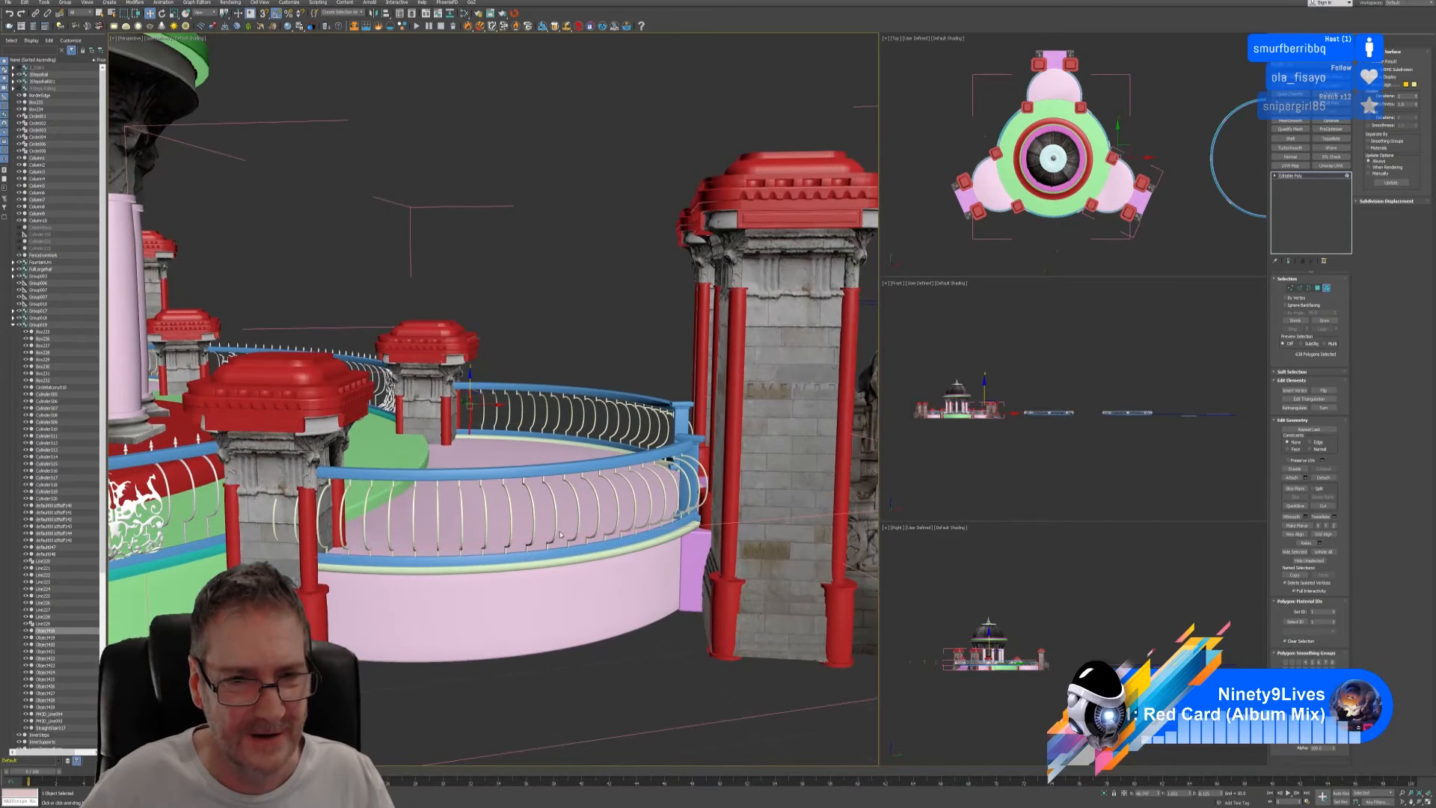
click(1327, 288)
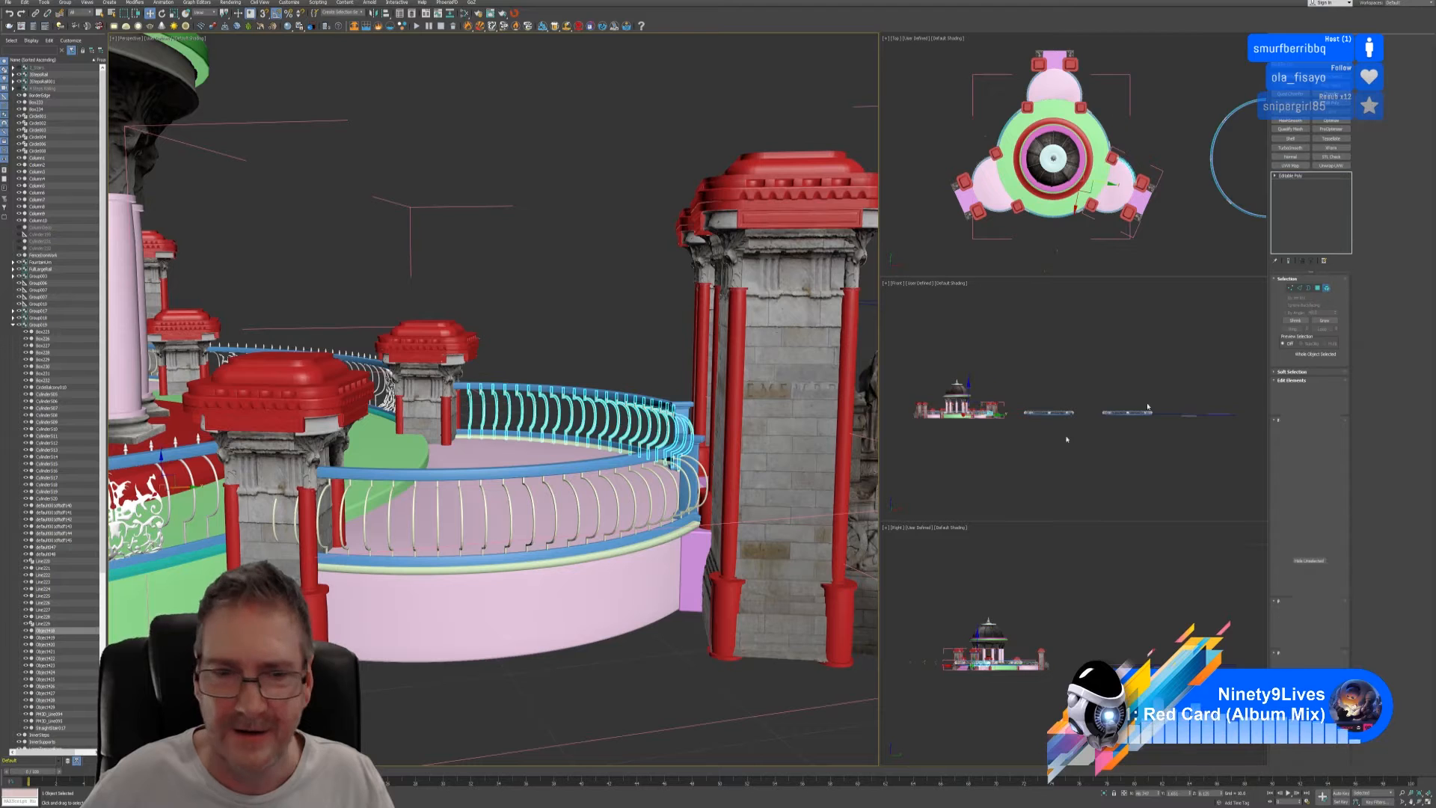
click(546, 511)
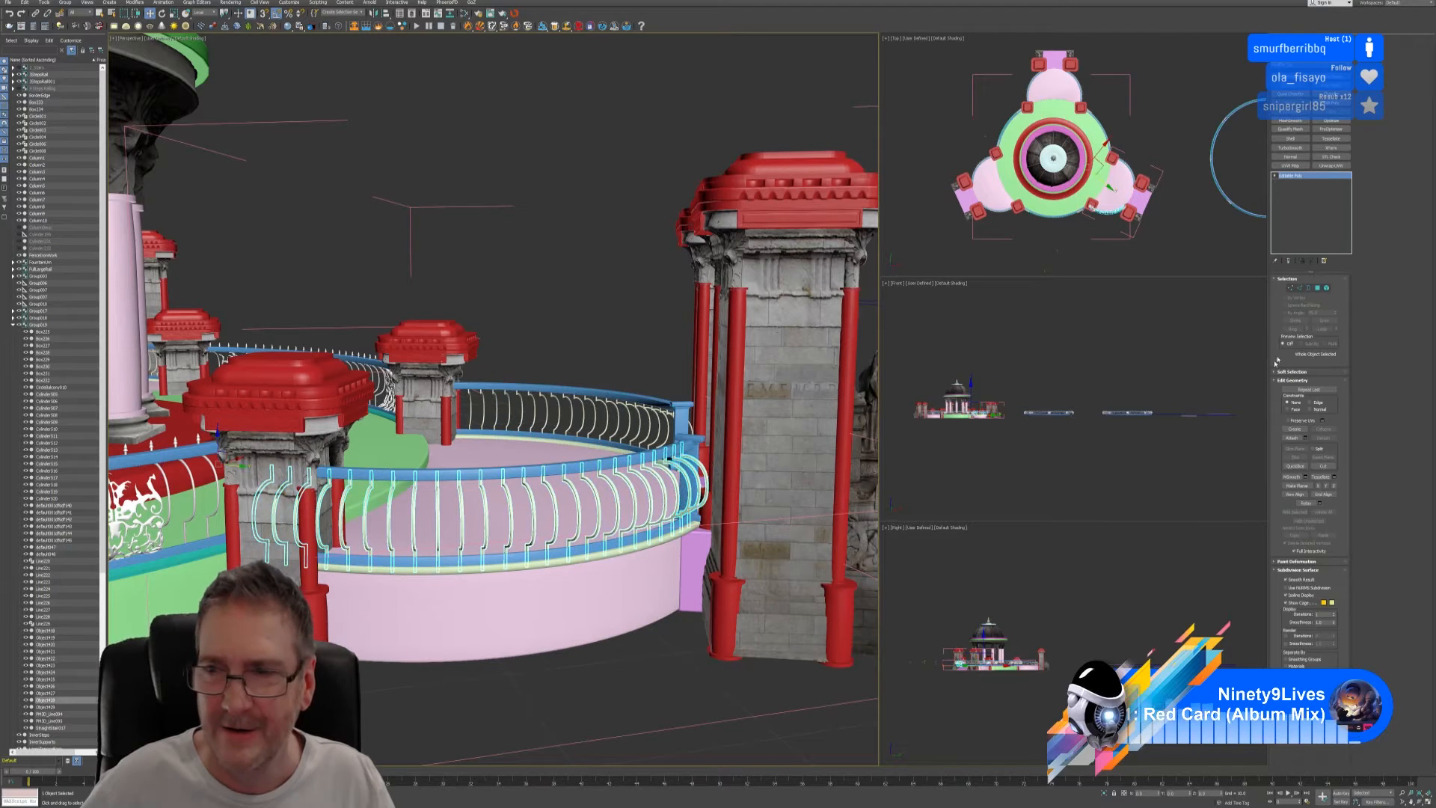
click(1328, 289)
alt+middle_drag(142, 416, 176, 417)
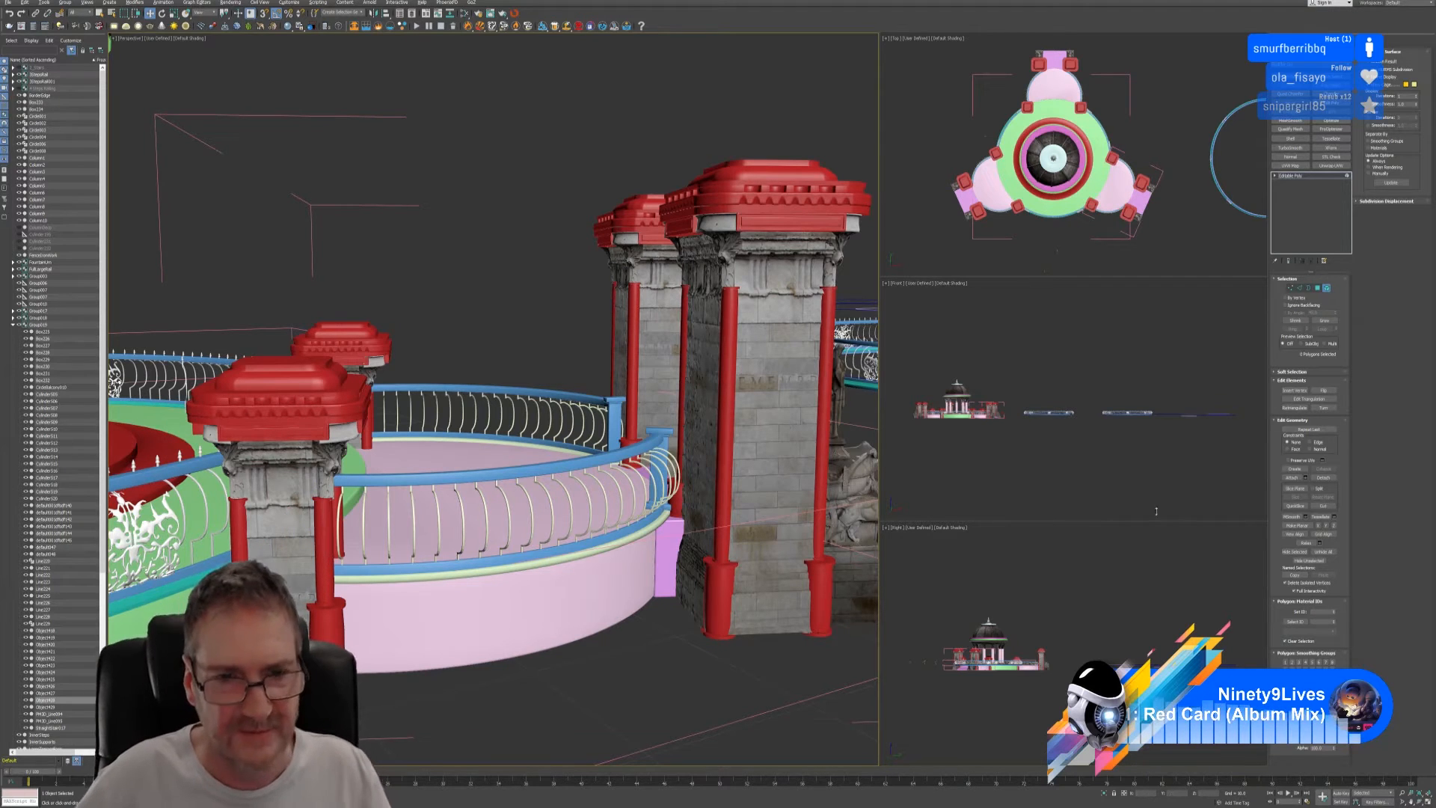
click(1324, 290)
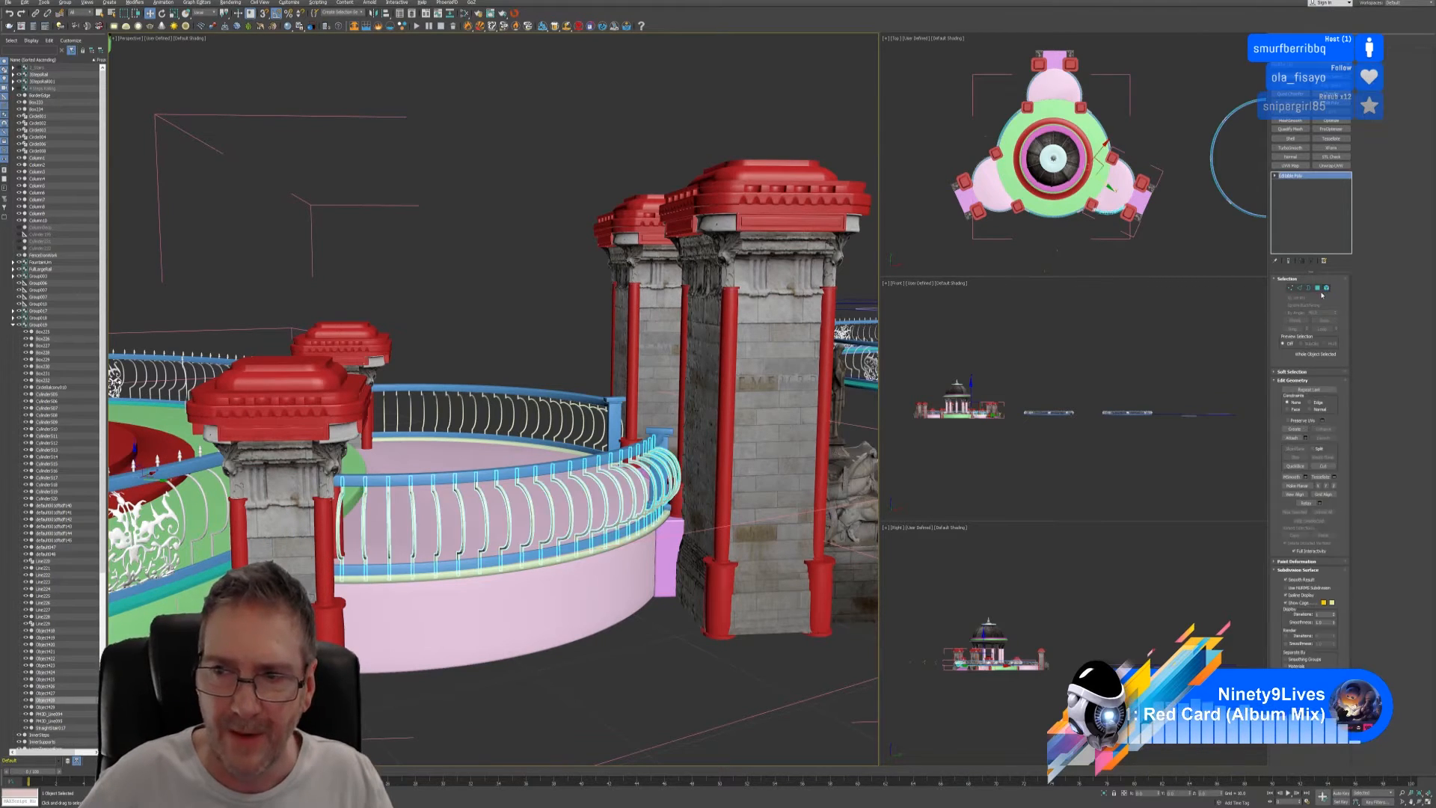
- Select the grouped terrace and railings at the pavilion's next untrimmed junction and open the group for editing its parts
alt+middle_drag(554, 624, 455, 641)
scroll(527, 630, down, 5)
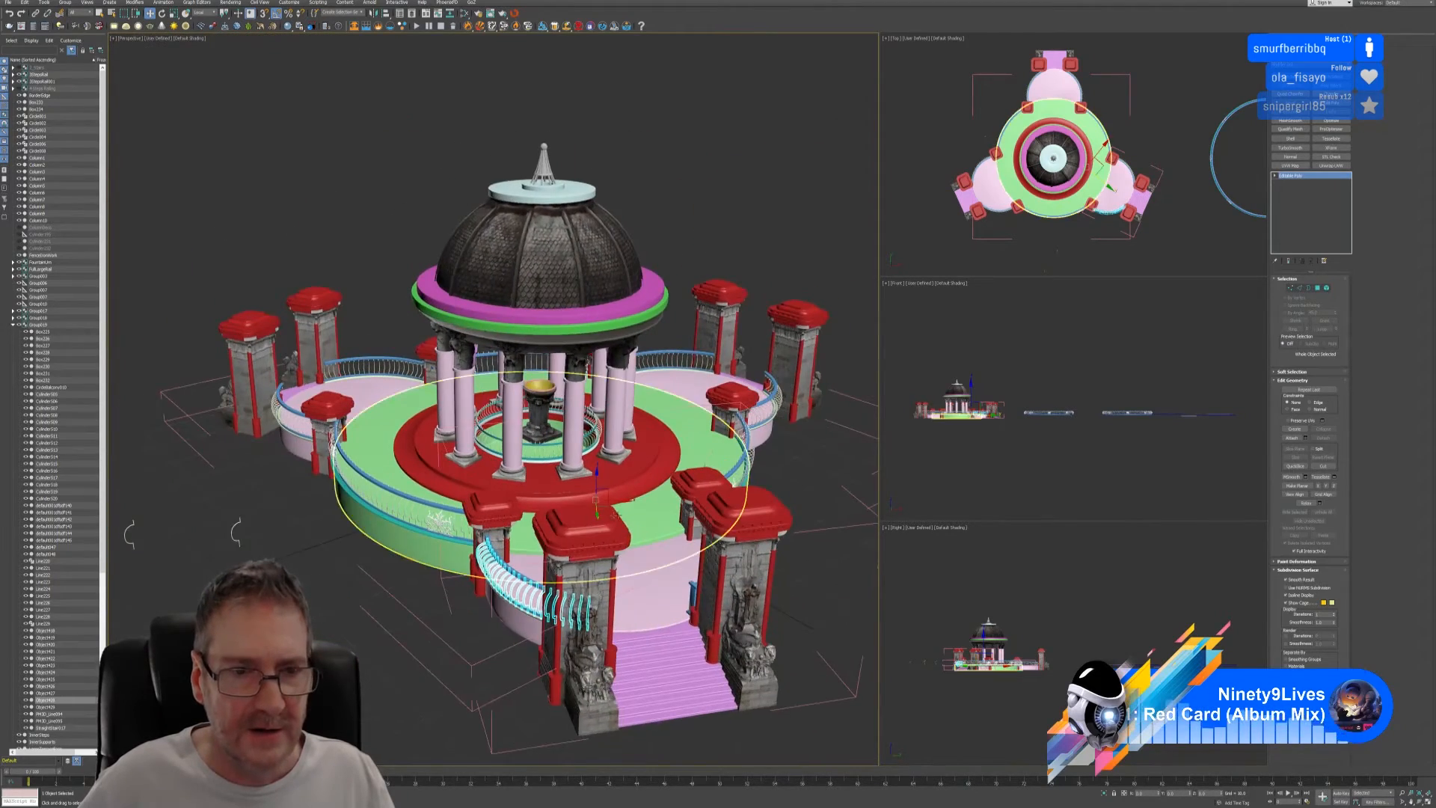
alt+middle_drag(275, 506, 419, 479)
middle_drag(251, 552, 640, 348)
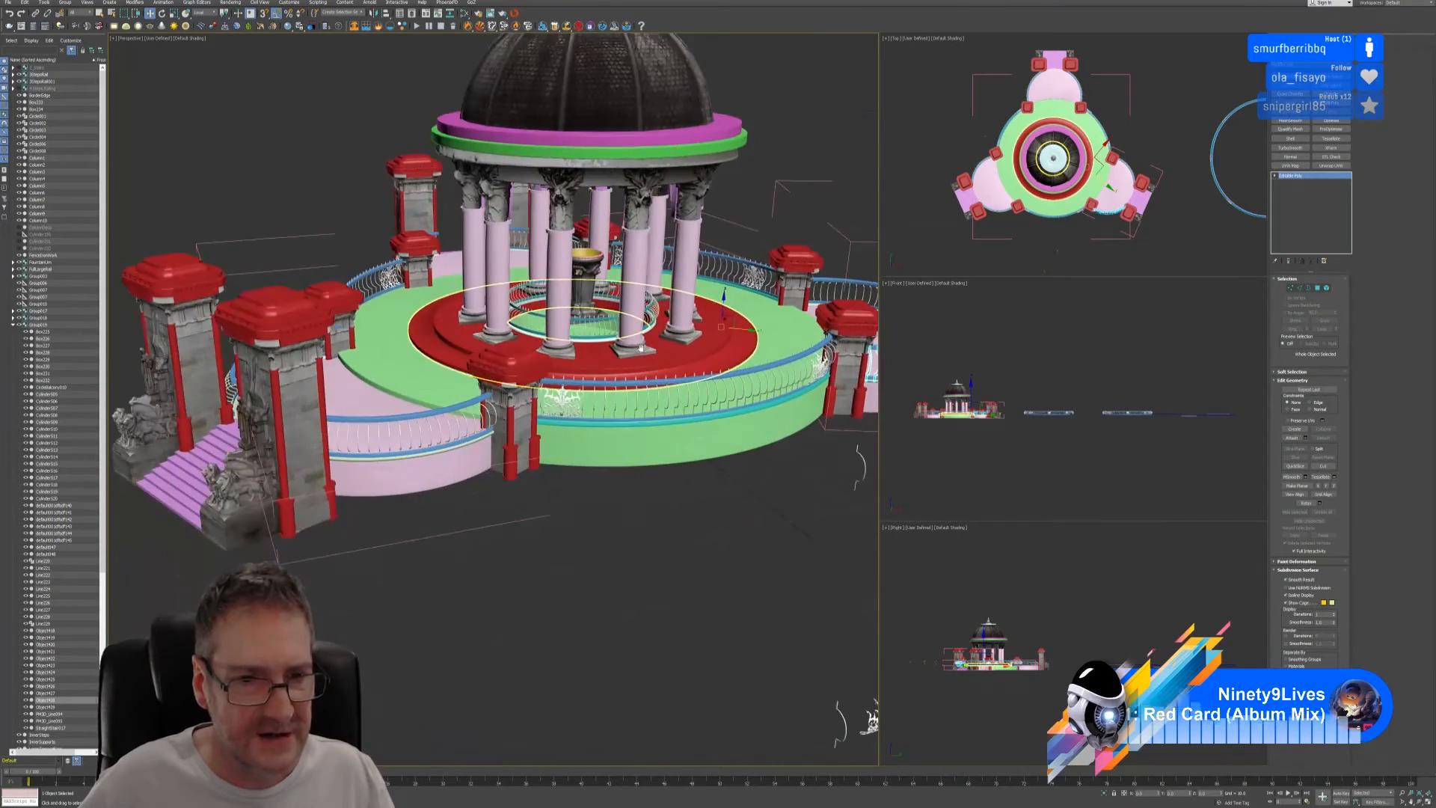
scroll(640, 347, up, 5)
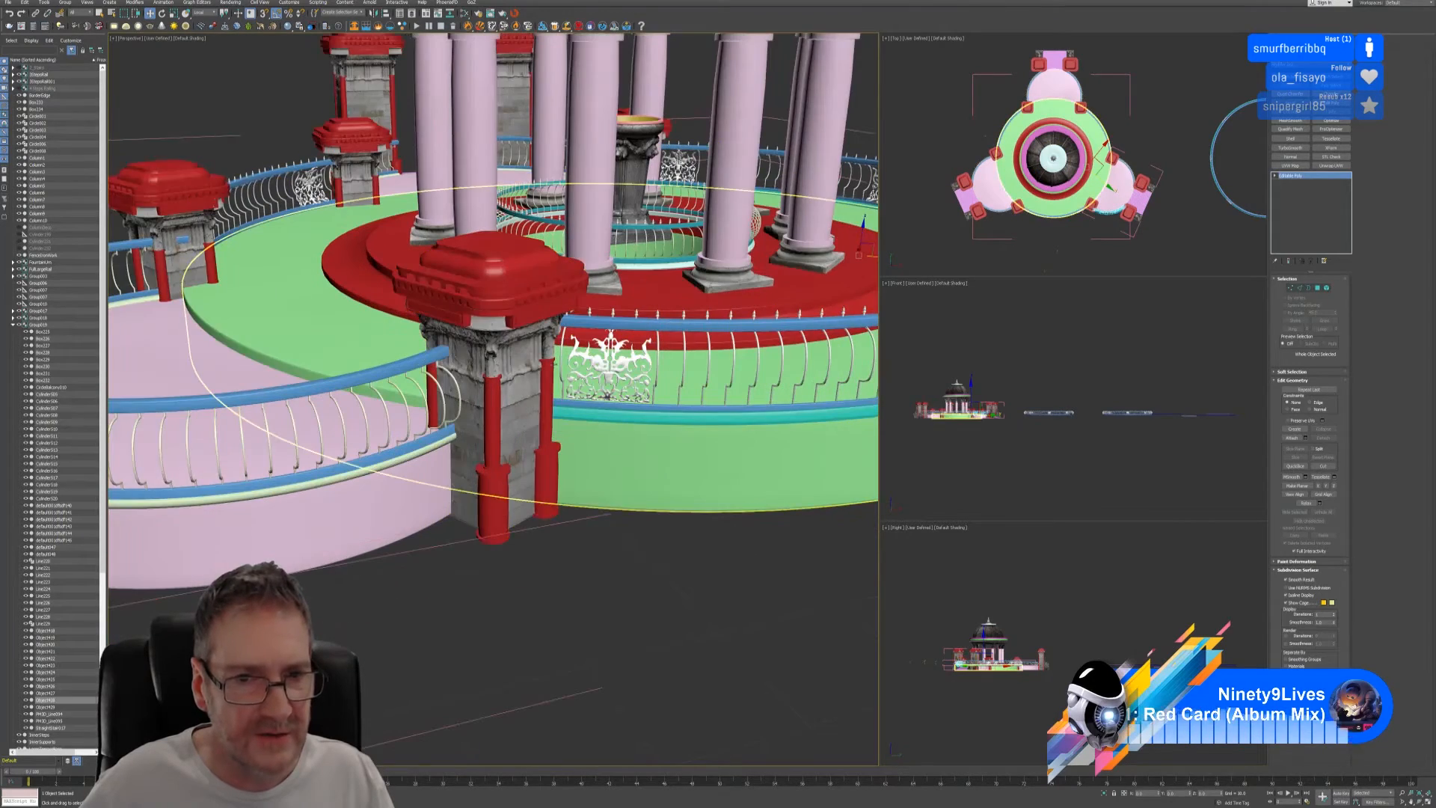
click(455, 380)
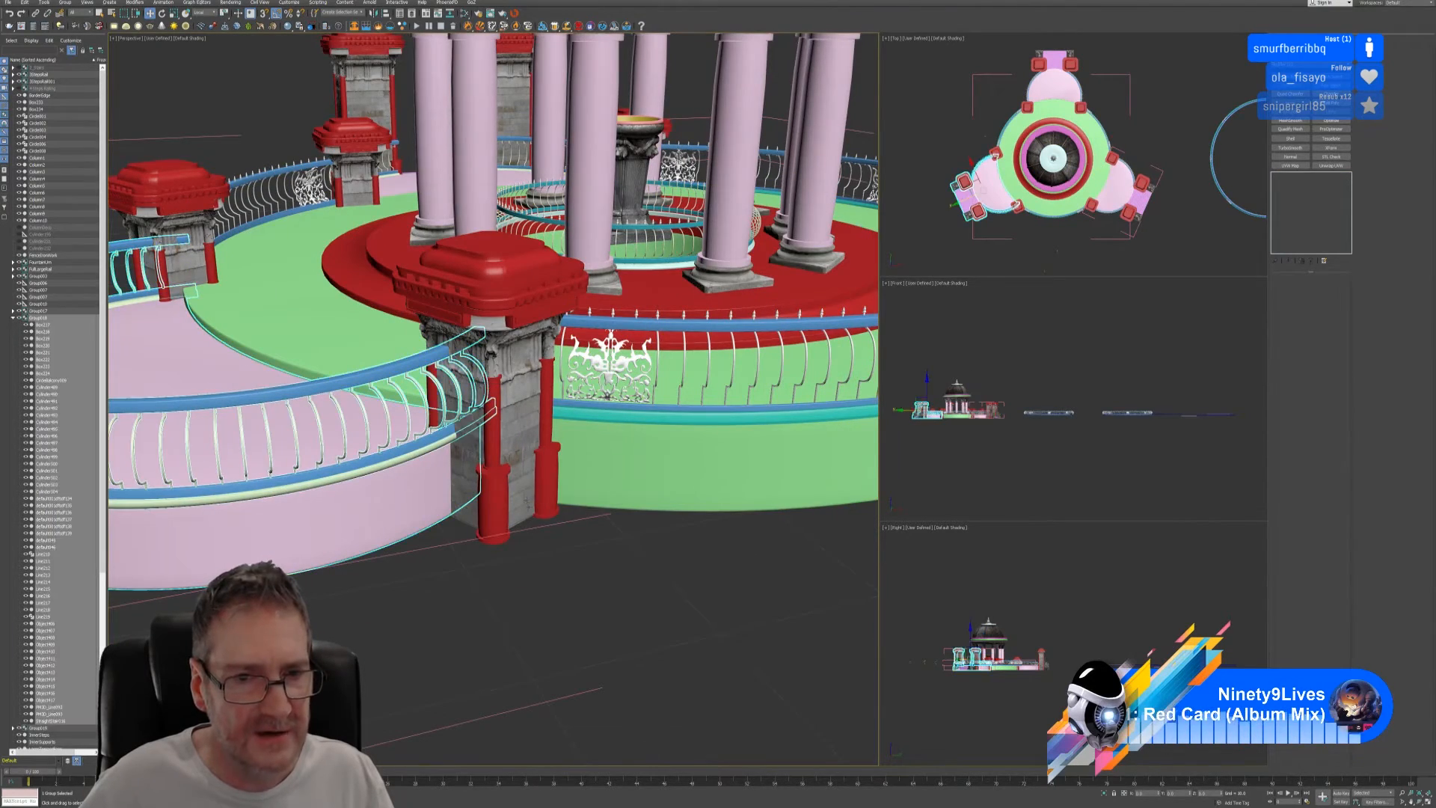
alt+middle_drag(455, 380, 476, 558)
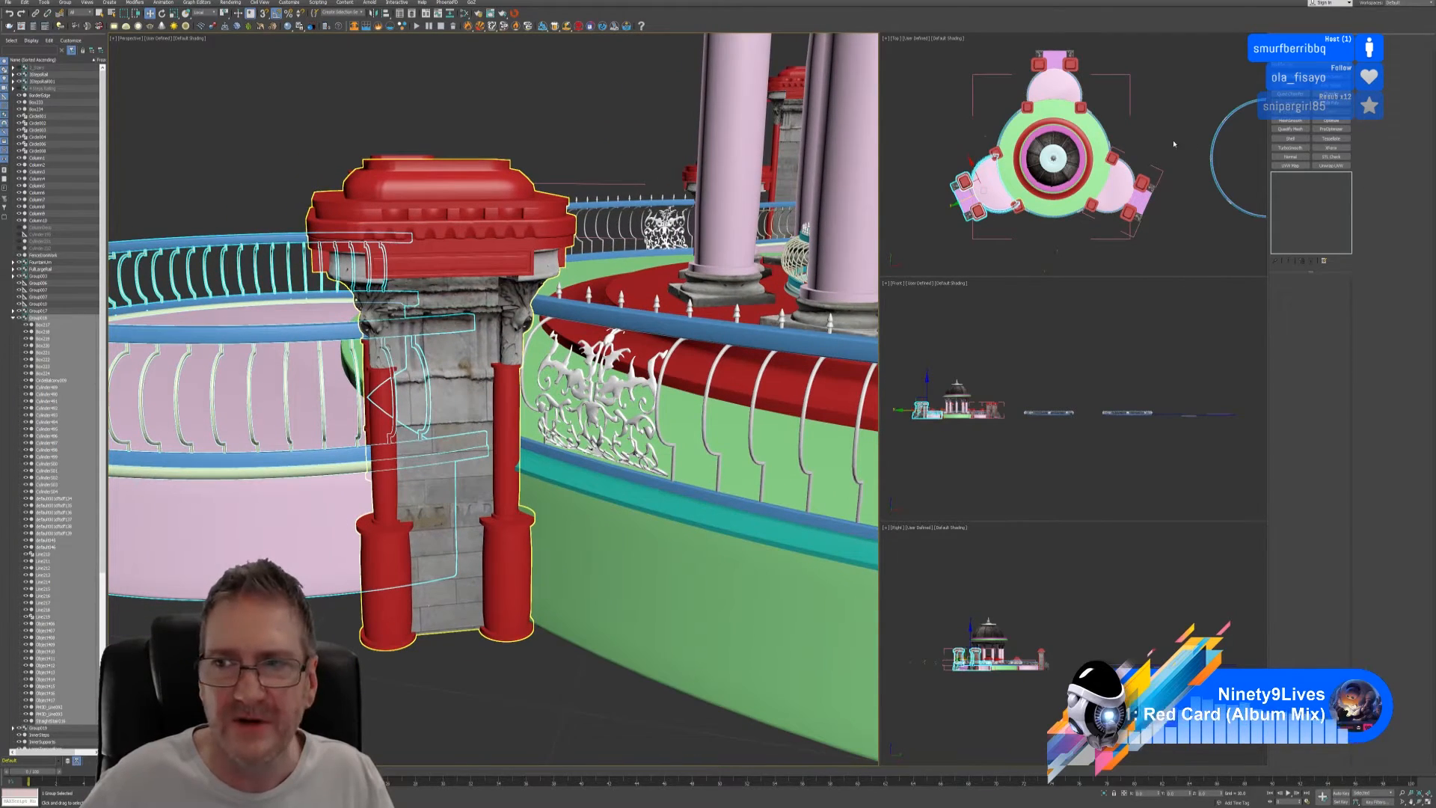
click(63, 5)
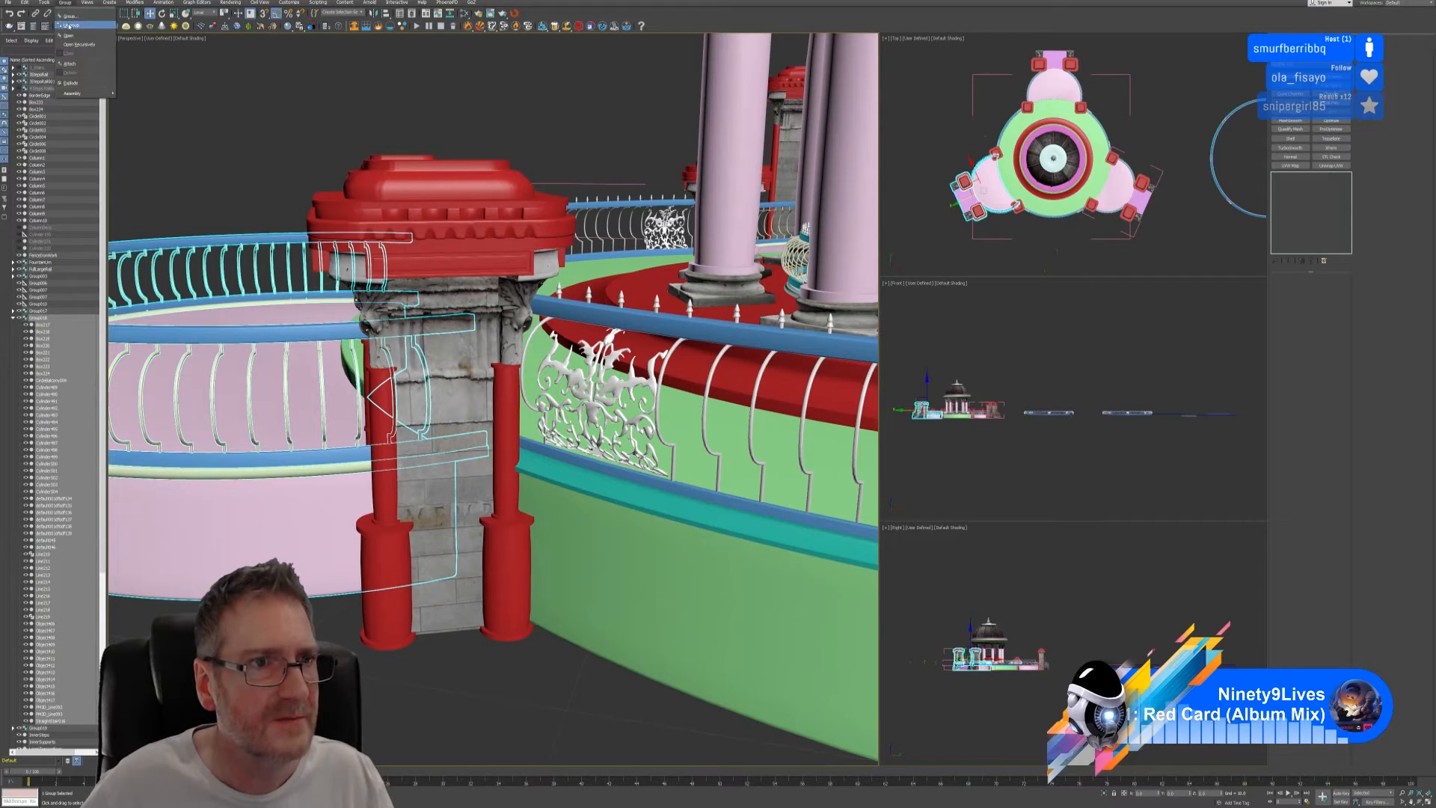
click(74, 35)
- Select this terrace's near baluster mesh and delete the baluster elements that pass through the short pillar
click(422, 403)
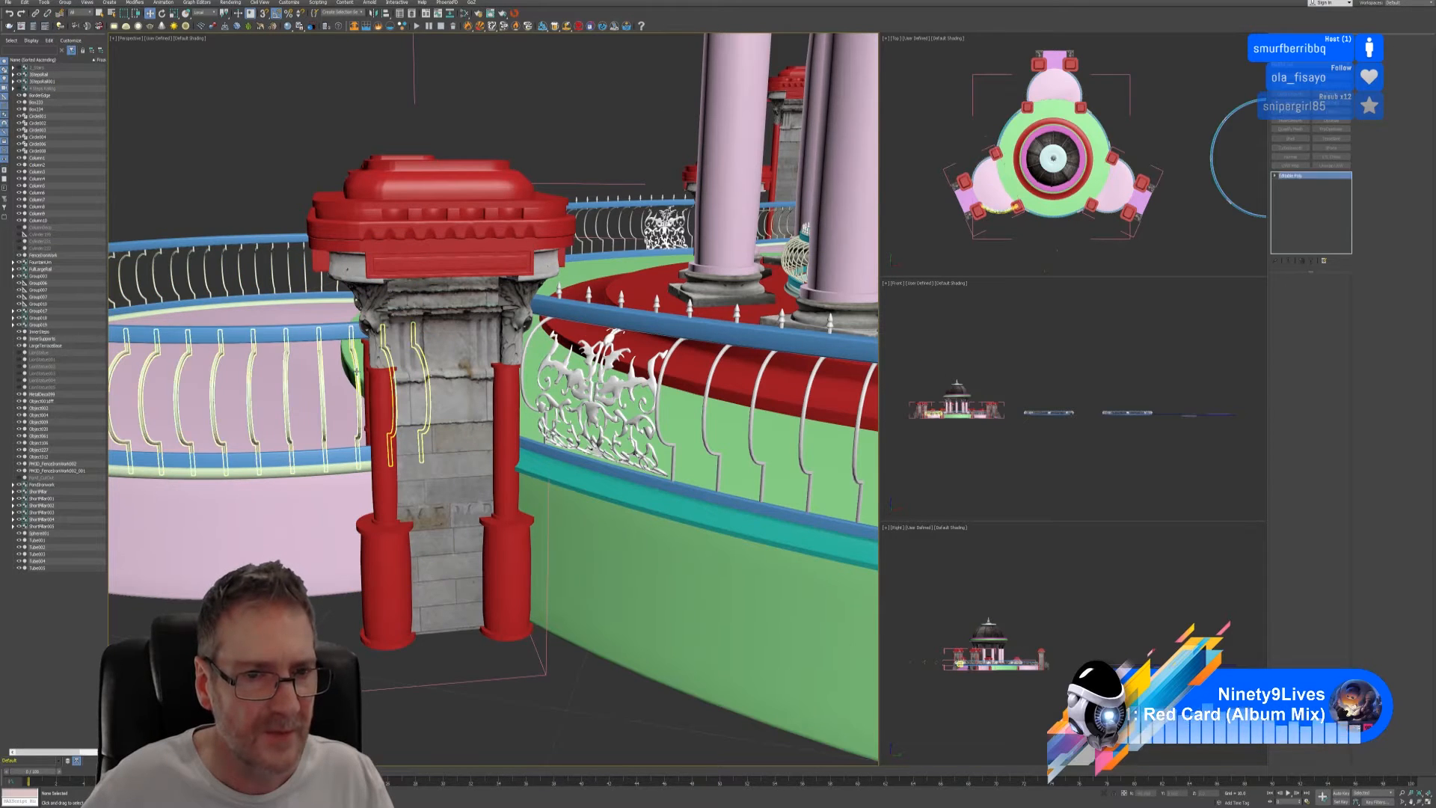
key(4)
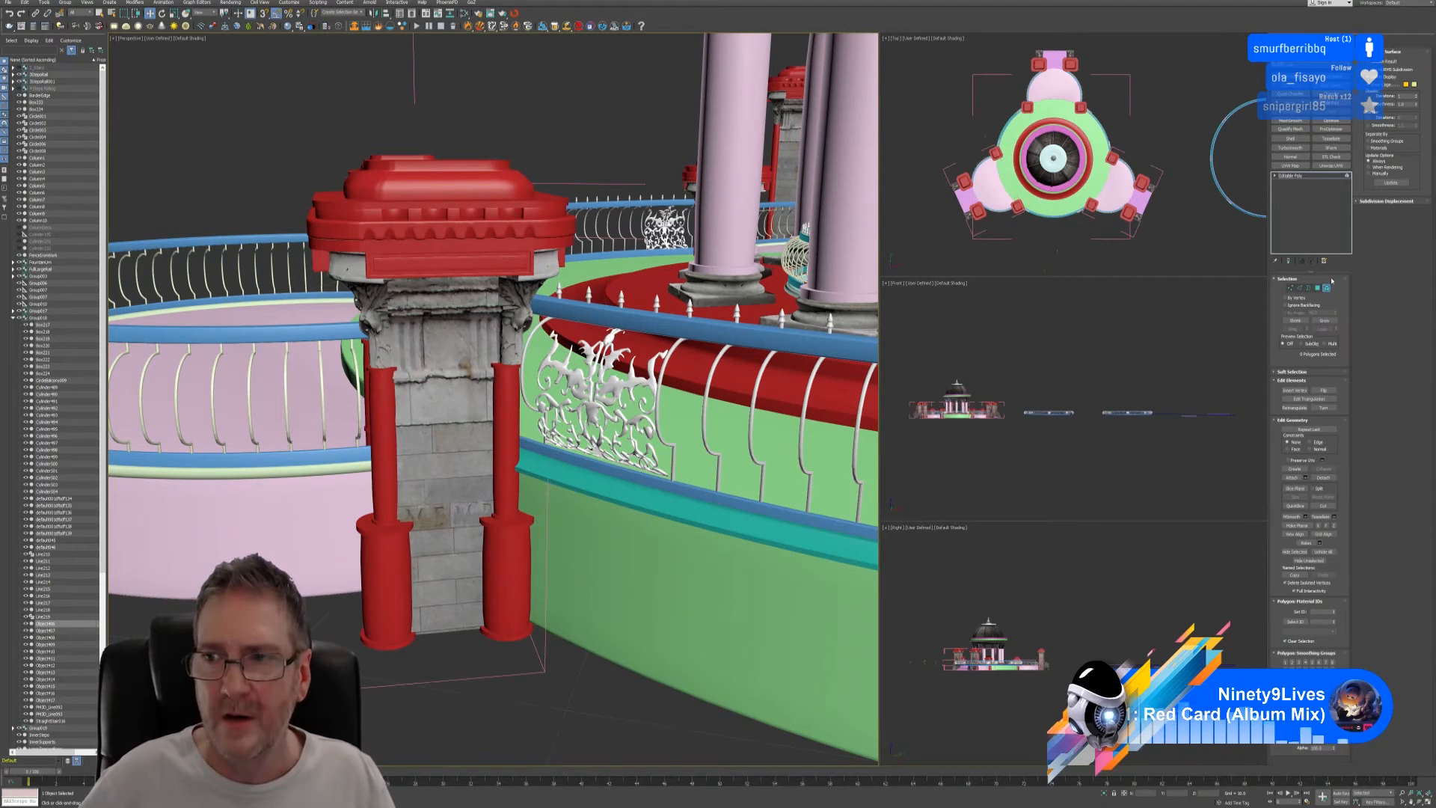
key(4)
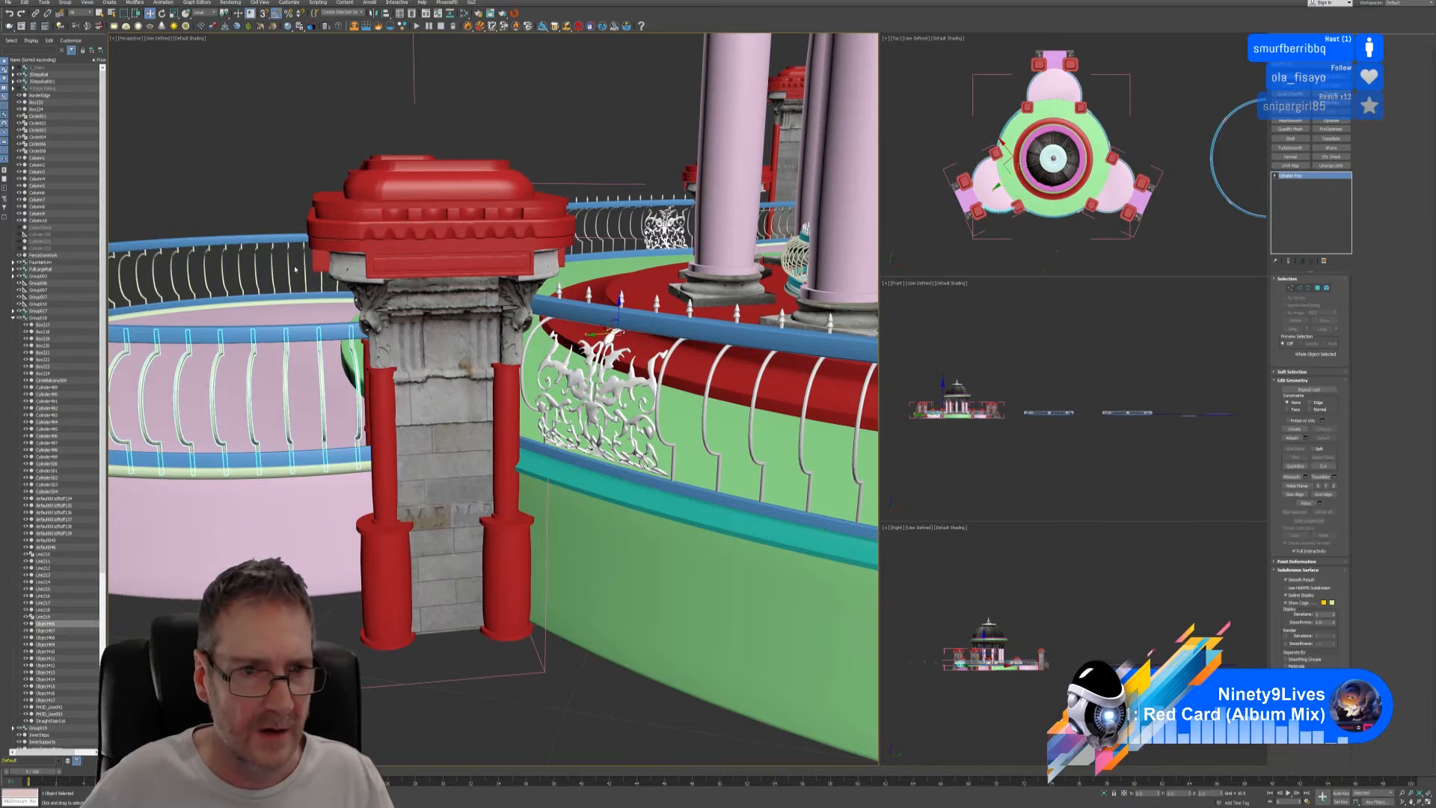
- Select the baluster mesh on the far side of this terrace and remove the balusters running through its pillar
click(290, 270)
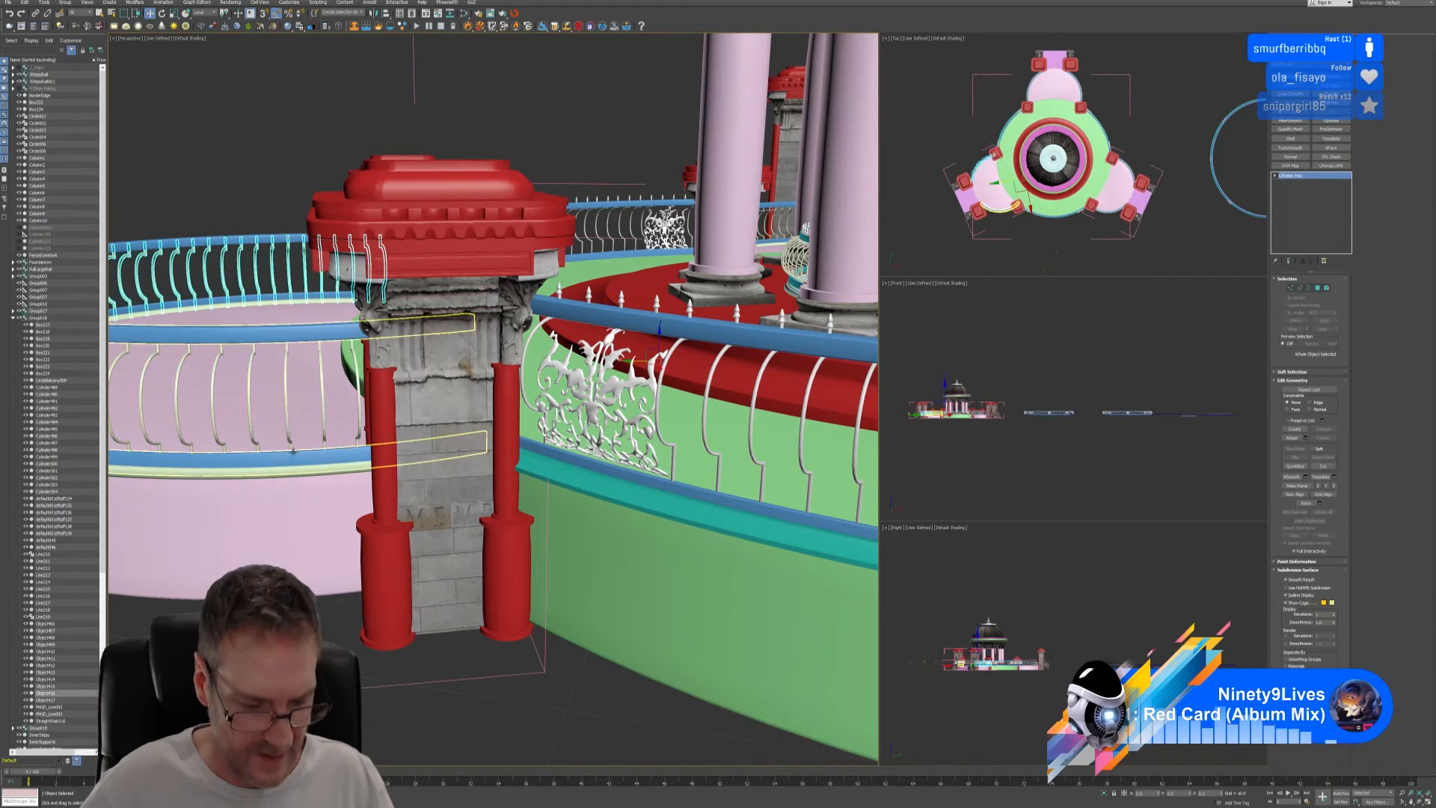
alt+middle_drag(251, 441, 501, 465)
scroll(460, 404, up, 2)
middle_drag(460, 404, 561, 450)
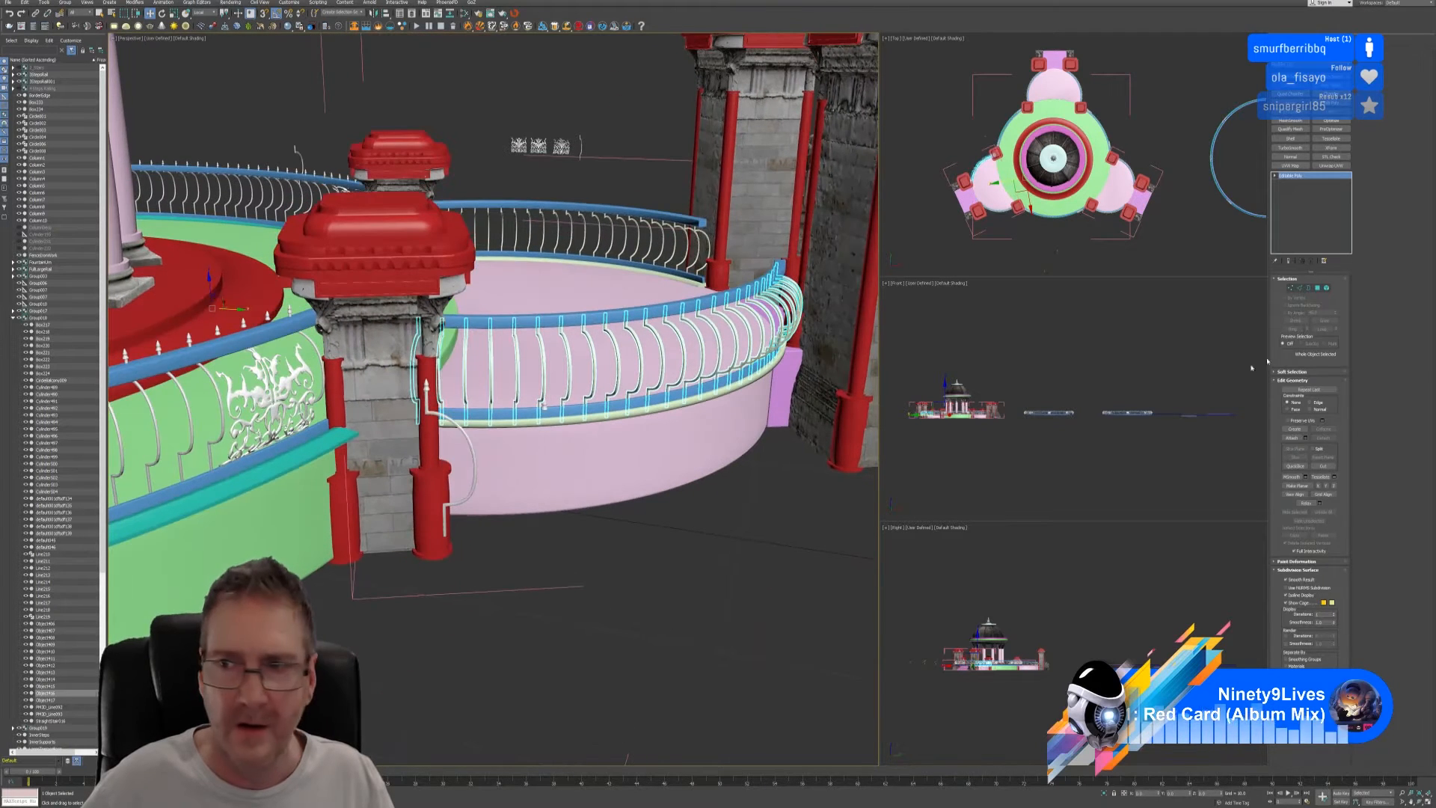
- Select the baluster element nearest the short pillar to check its position, and clear the element selection
click(1327, 288)
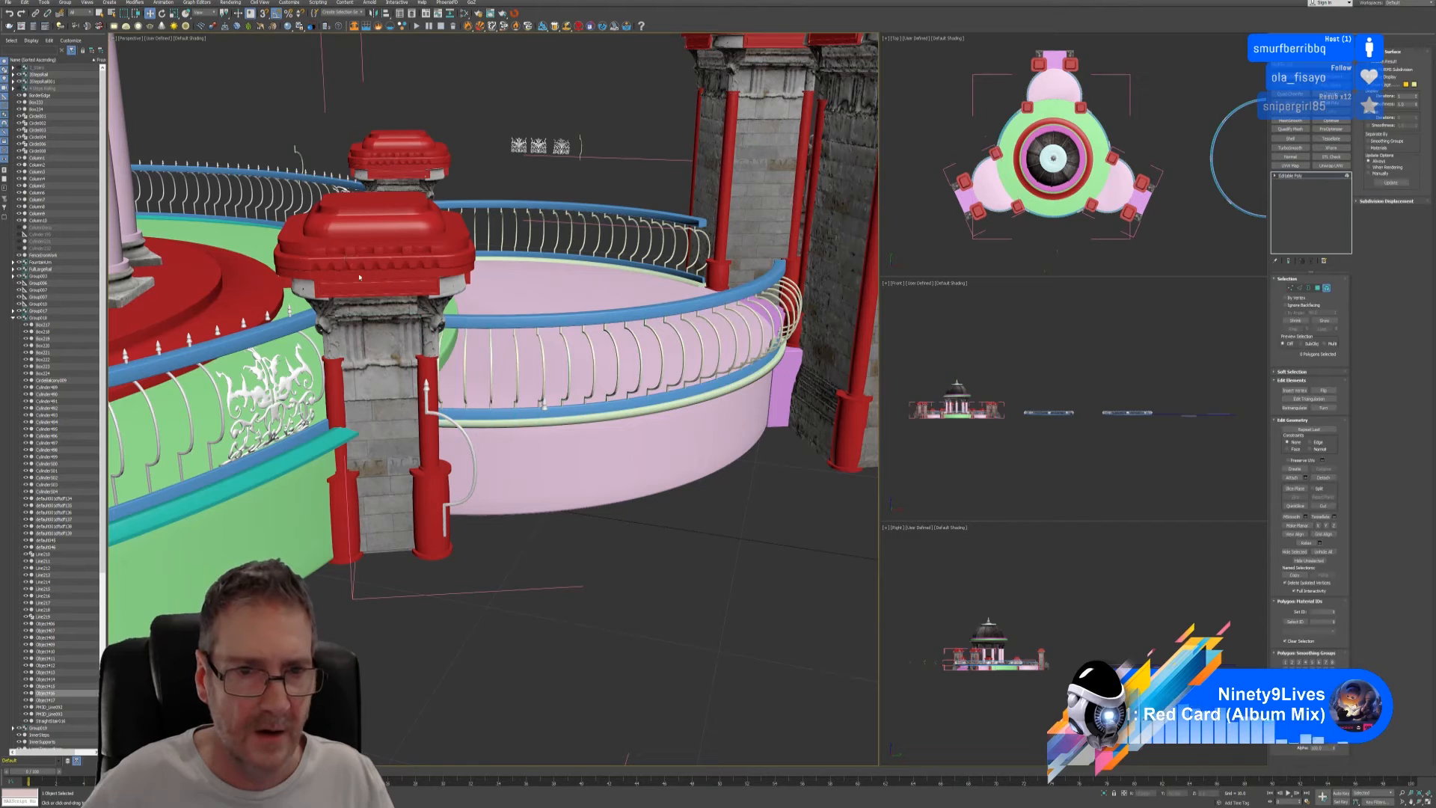
click(442, 468)
alt+middle_drag(442, 468, 547, 496)
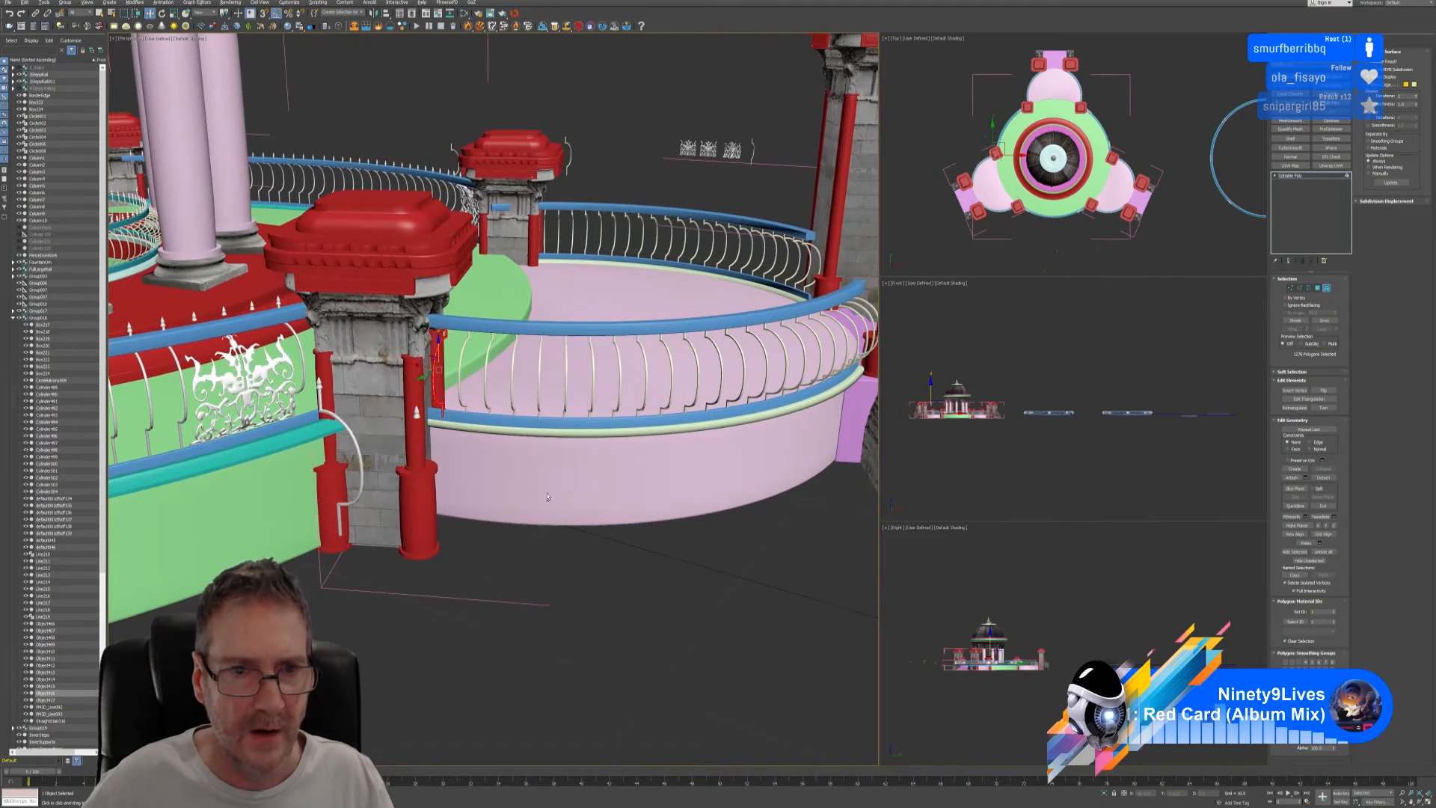
scroll(445, 401, up, 6)
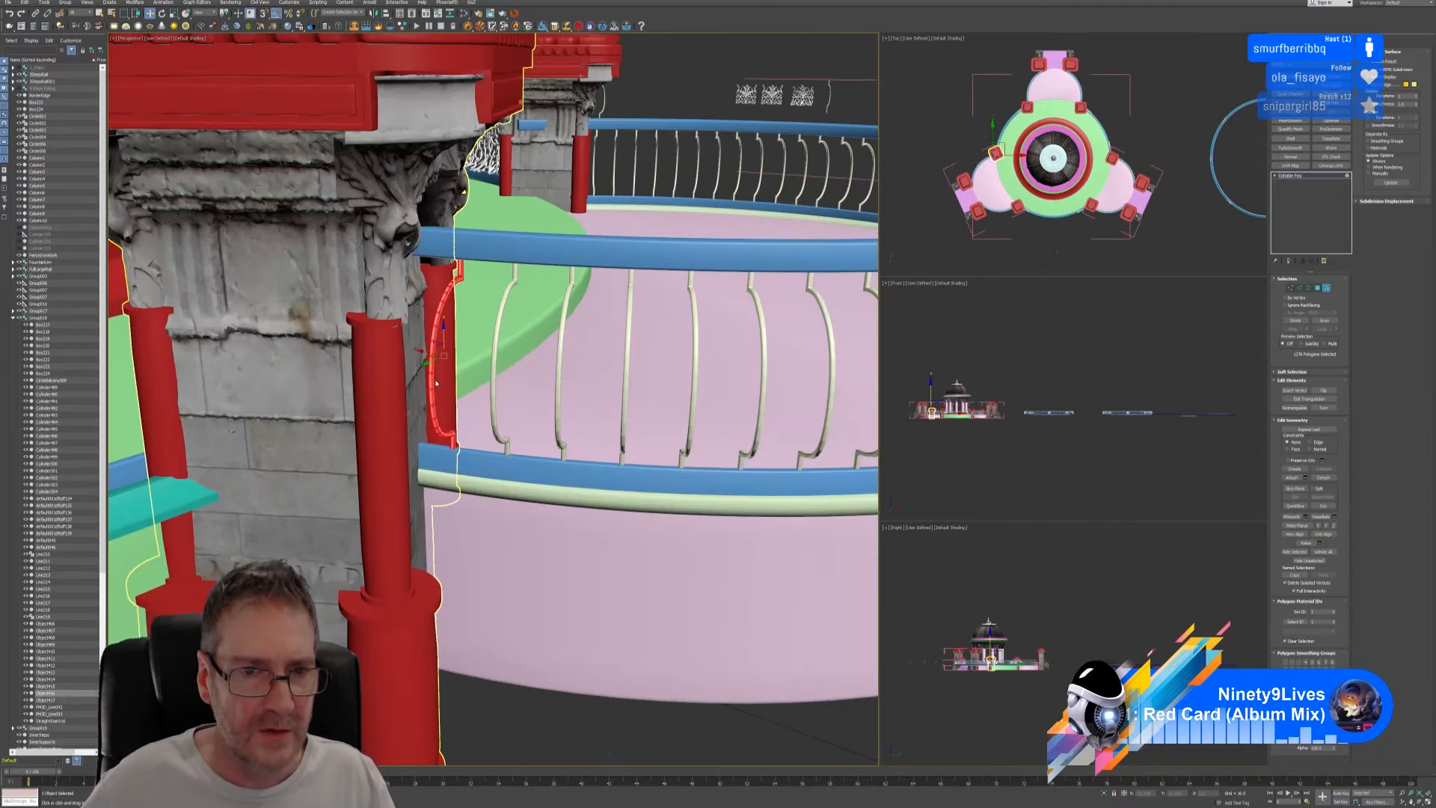
alt+middle_drag(523, 534, 540, 480)
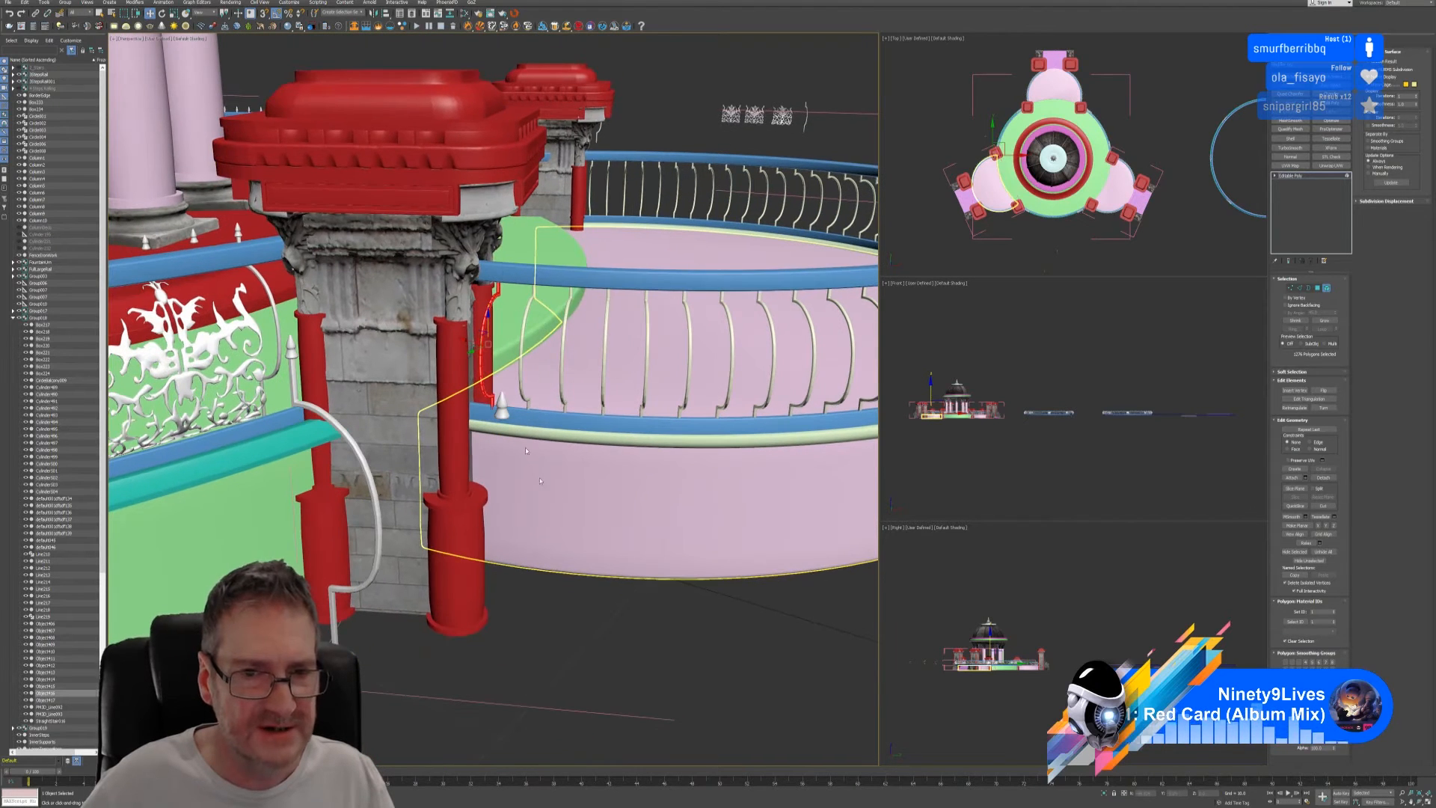
click(563, 596)
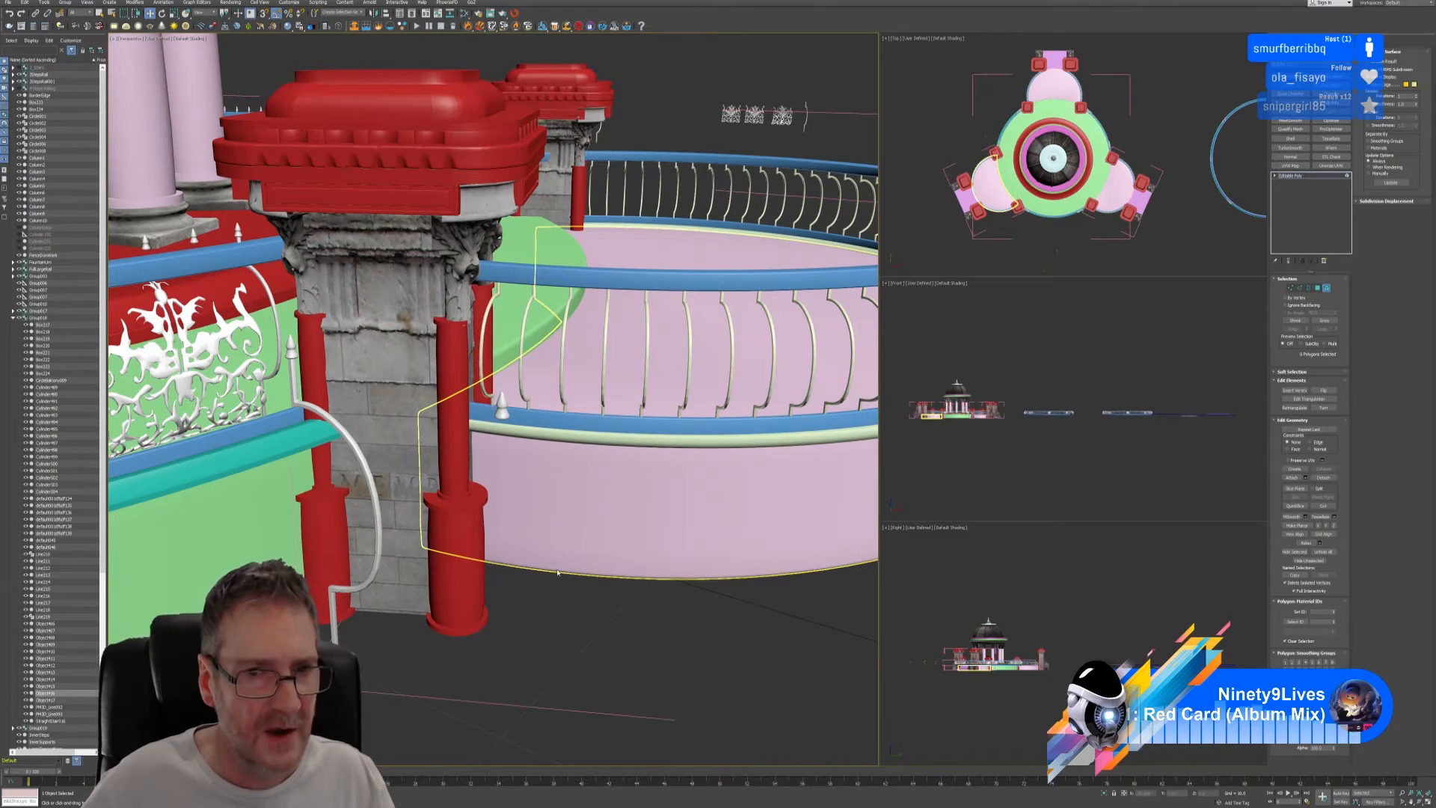
alt+middle_drag(563, 595, 572, 574)
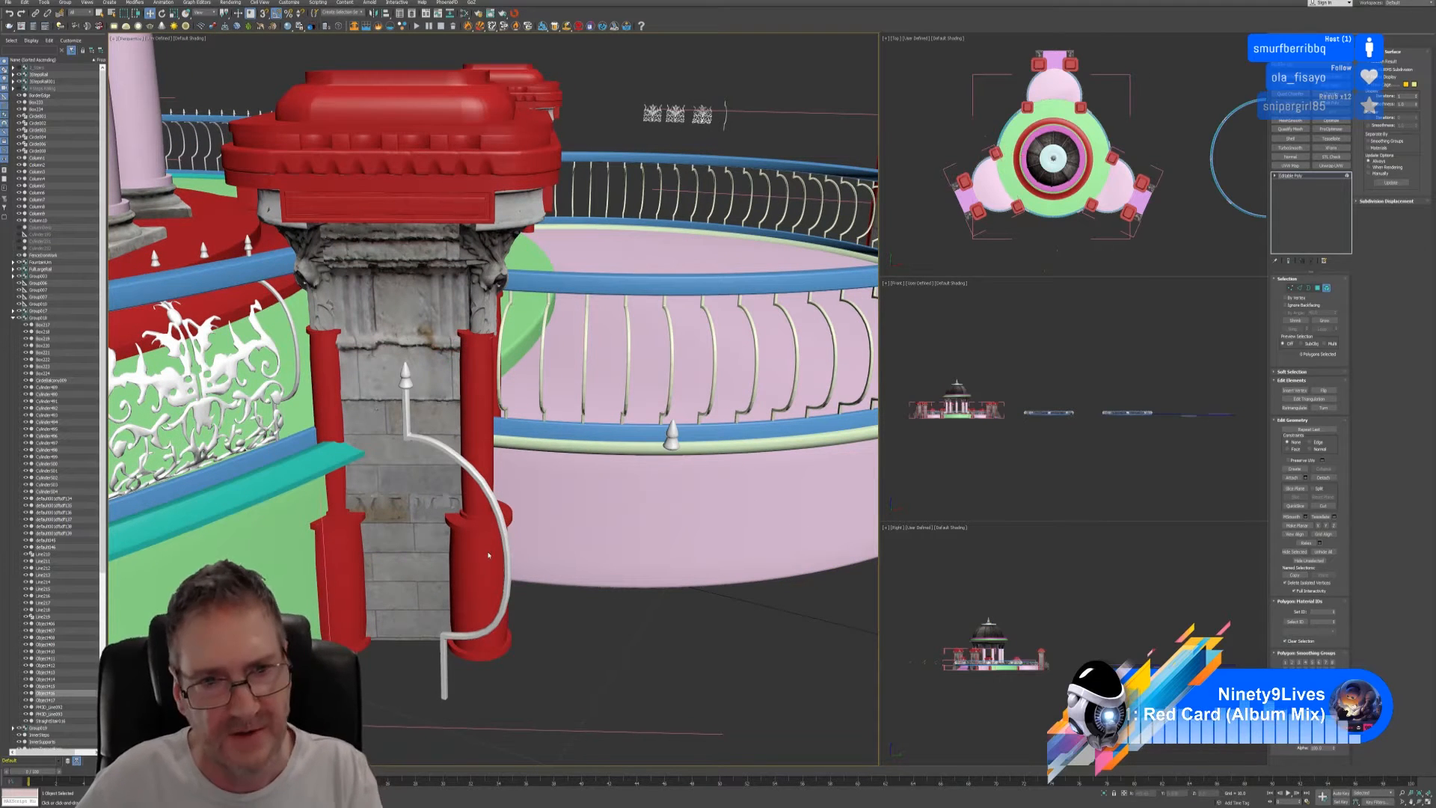
- Examine the short pillars and trimmed railings around the whole pavilion, leave element editing and clear the object selection
alt+middle_drag(661, 438, 600, 430)
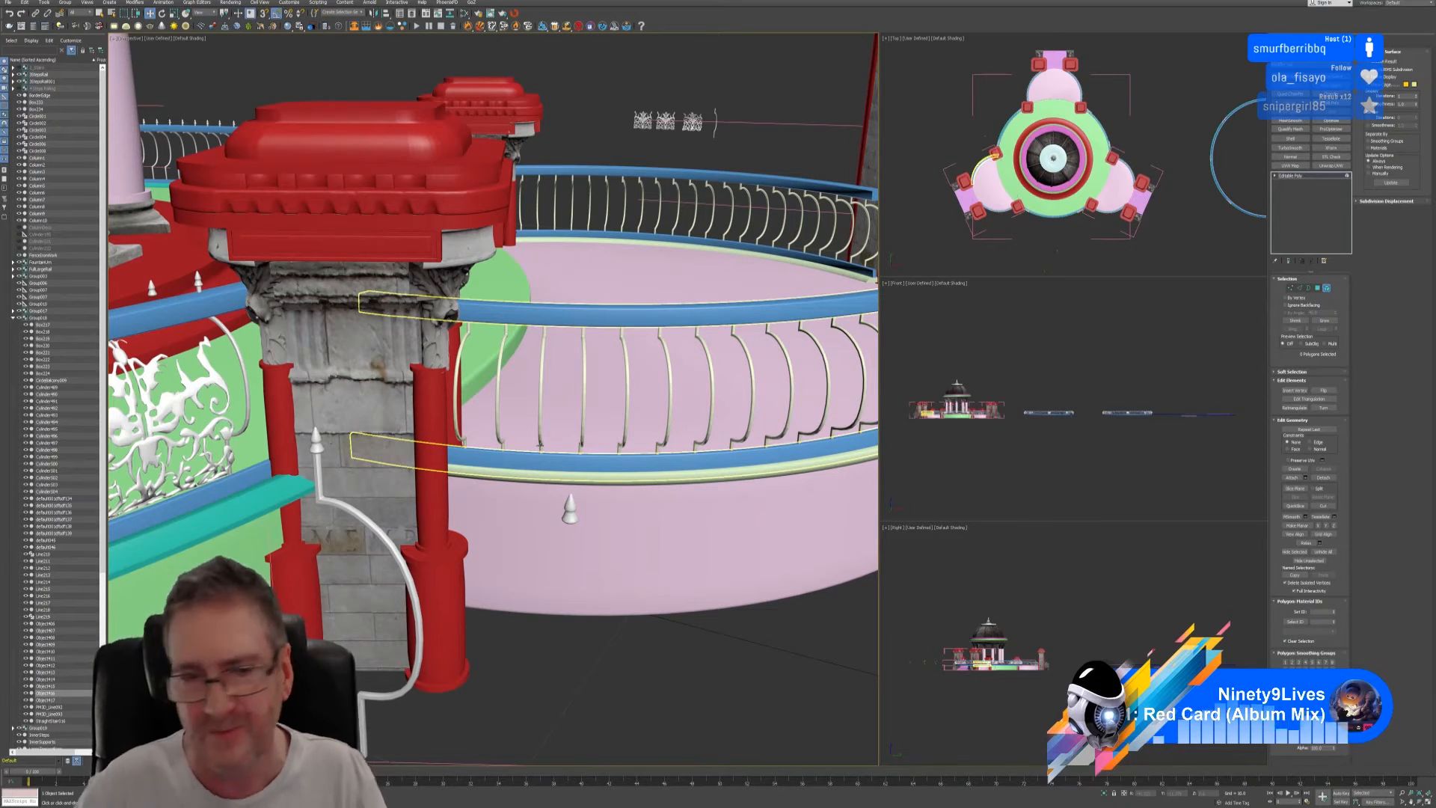
scroll(538, 447, down, 5)
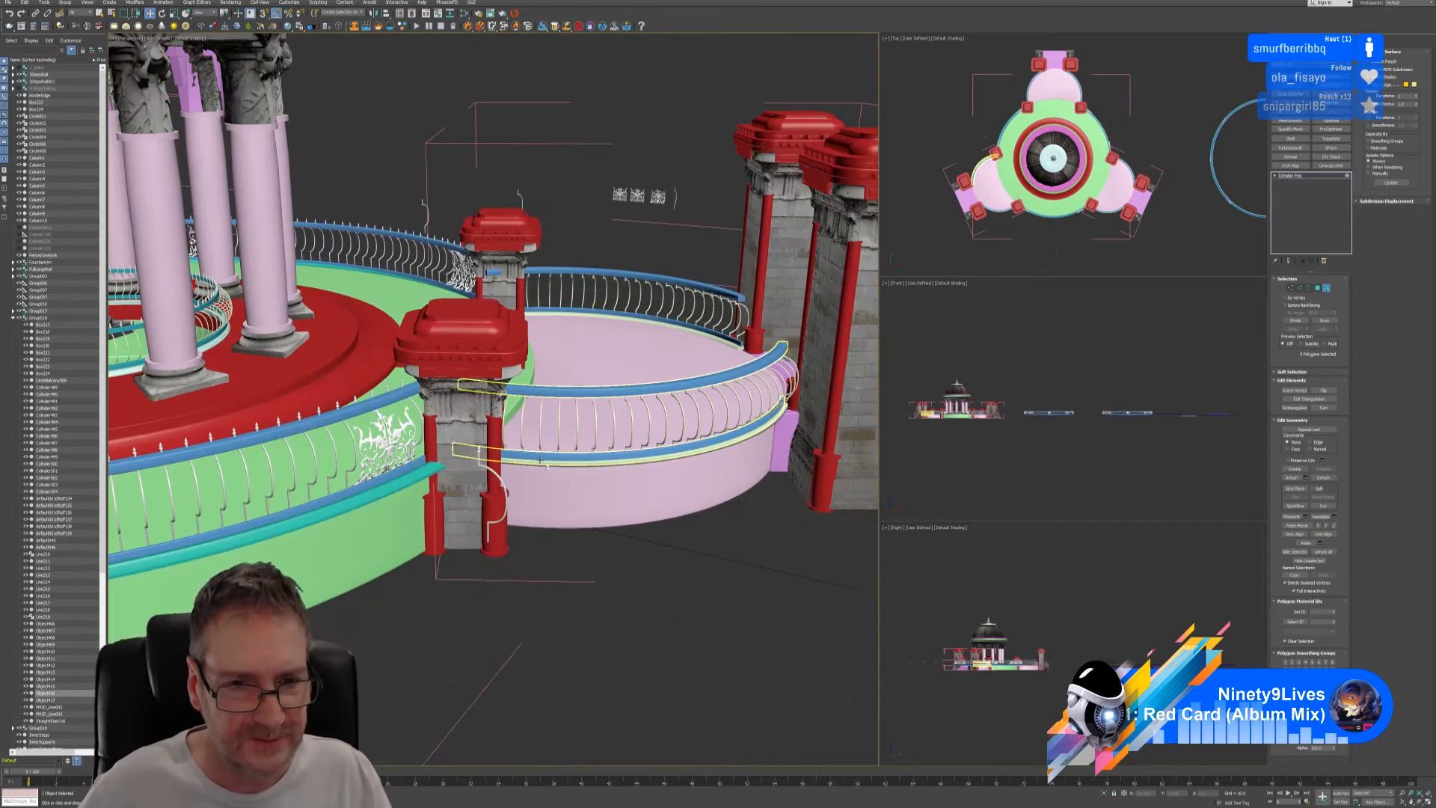
alt+middle_drag(610, 560, 710, 540)
scroll(710, 540, down, 4)
middle_drag(455, 559, 599, 533)
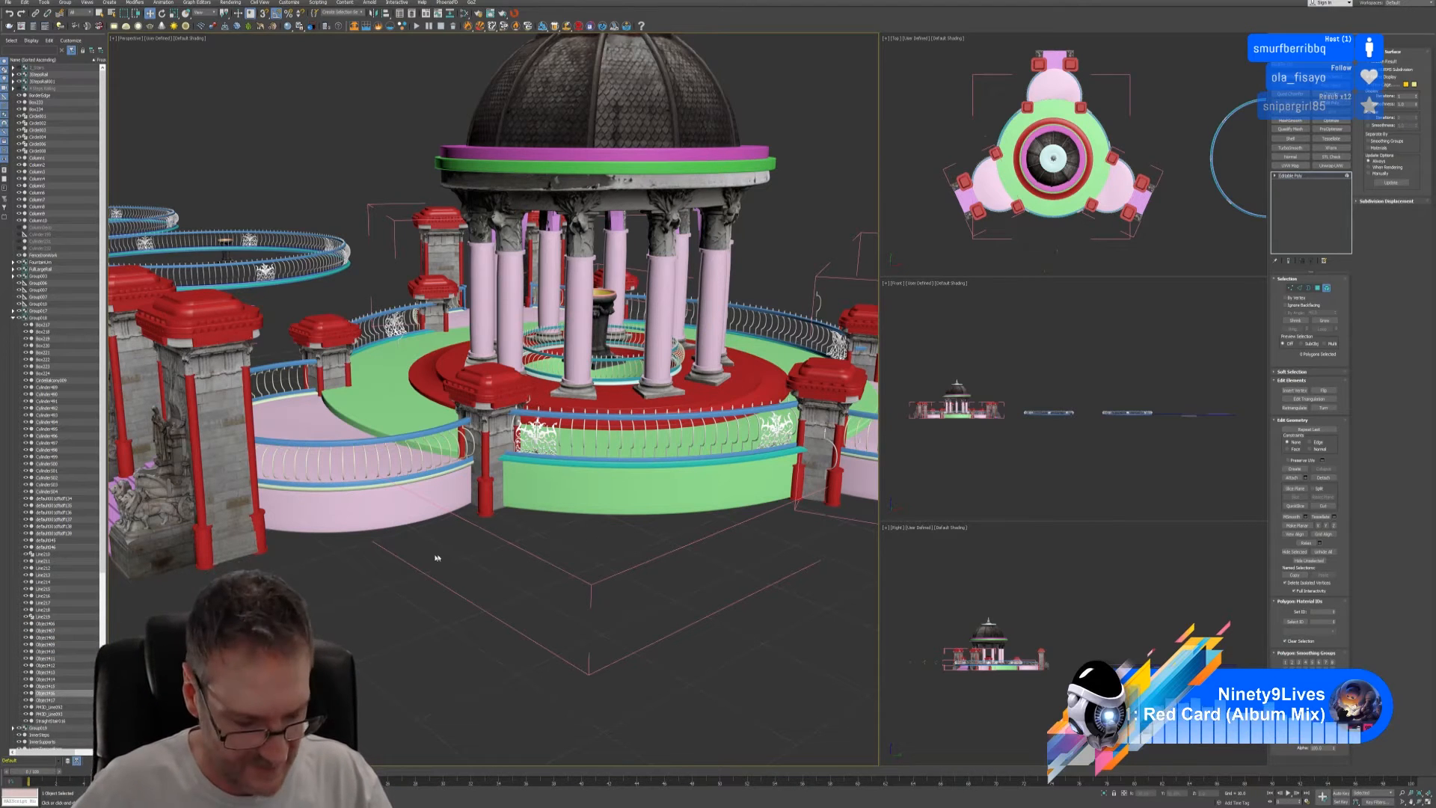
scroll(437, 557, up, 4)
click(424, 527)
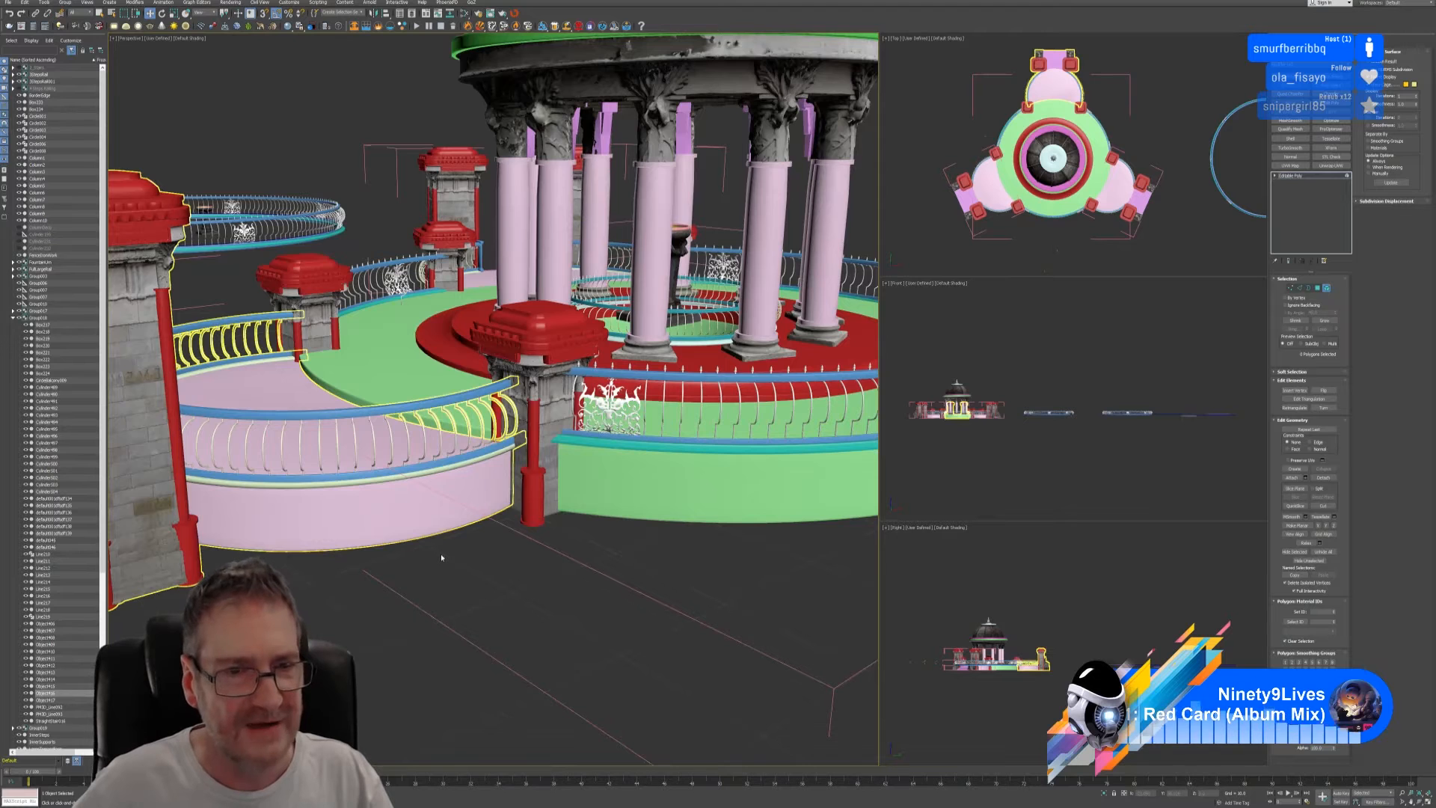
scroll(441, 558, down, 5)
alt+middle_drag(407, 584, 479, 579)
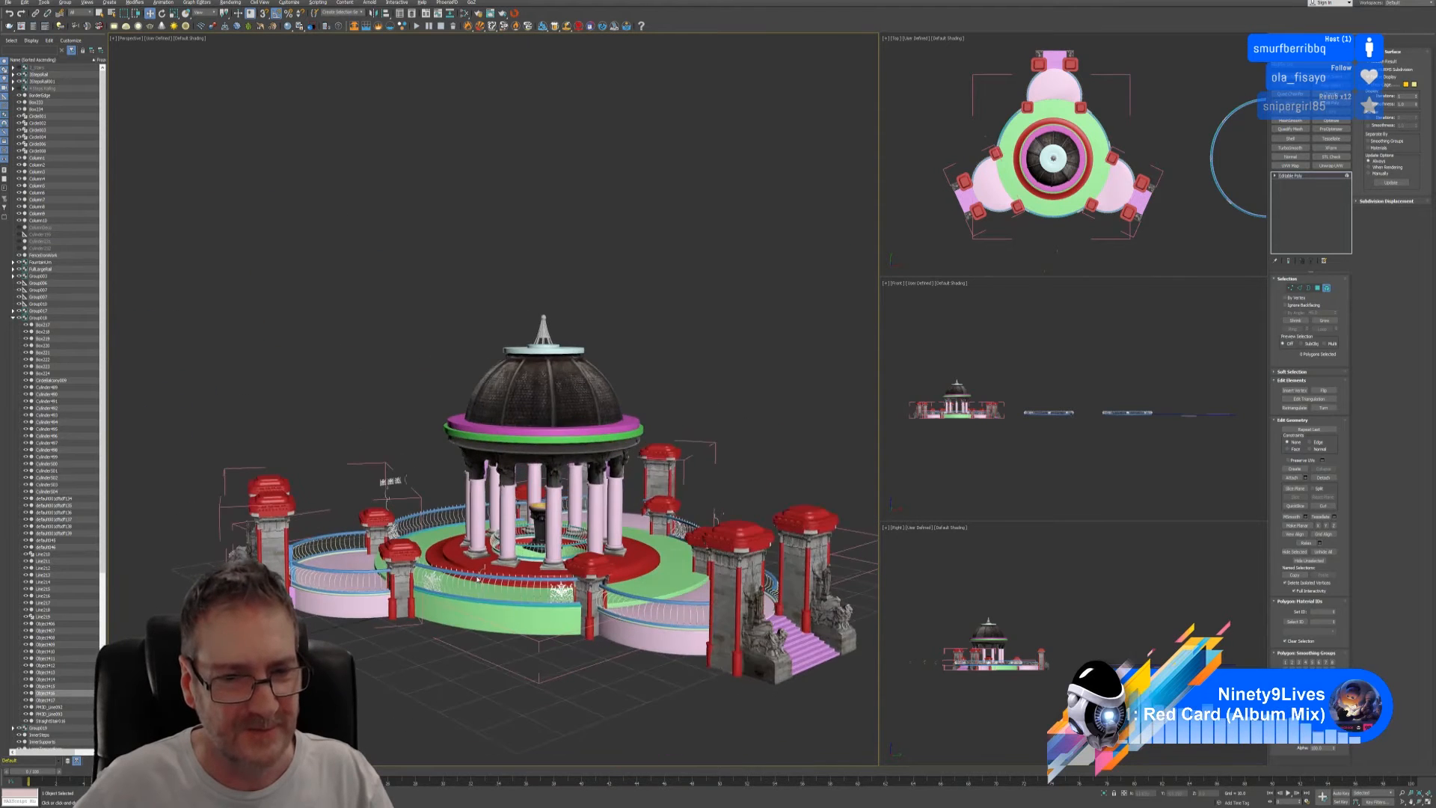
scroll(313, 603, up, 4)
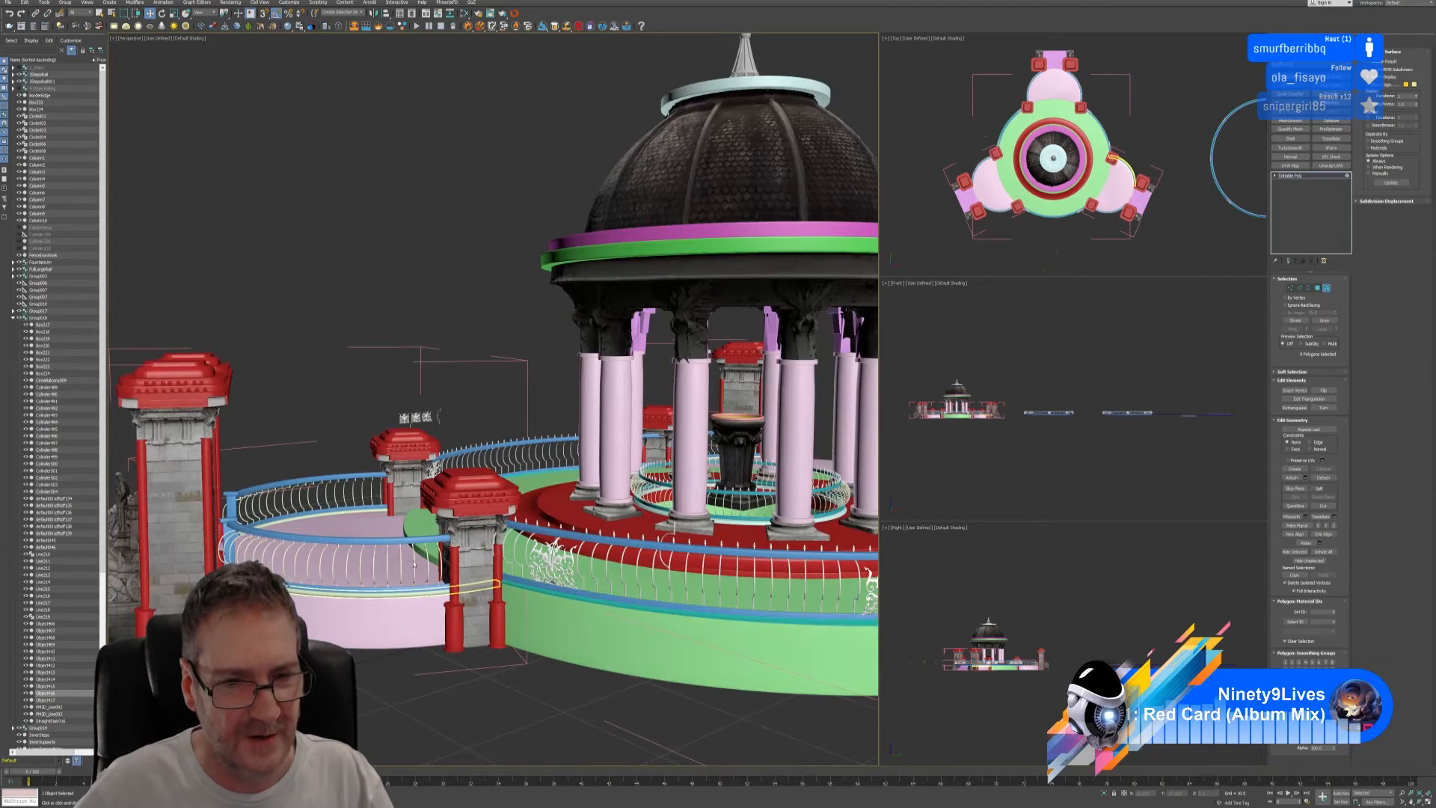
click(1326, 288)
click(448, 685)
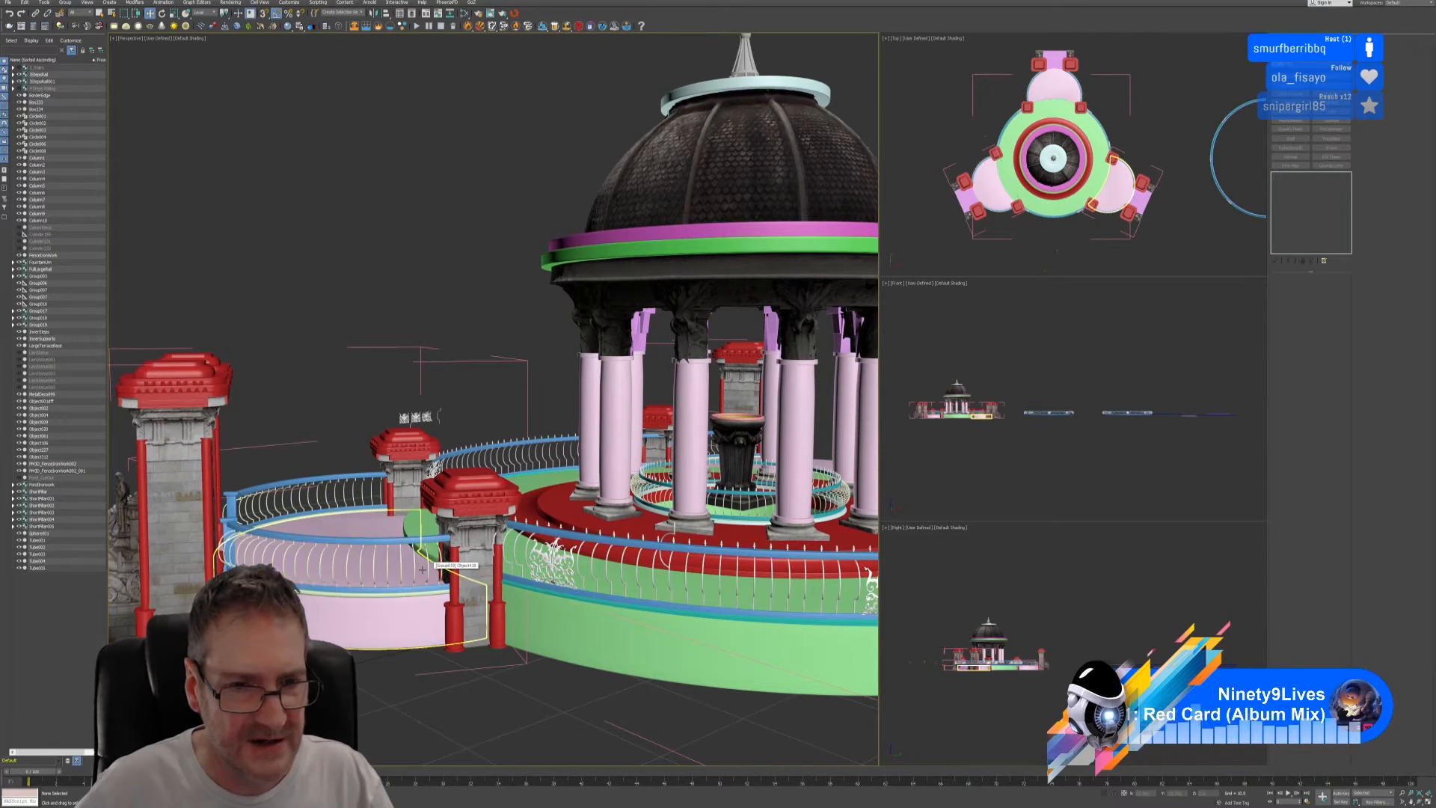
- Select the outer baluster mesh on the side terrace beside the front short pillar
alt+middle_drag(366, 610, 404, 625)
scroll(429, 622, down, 5)
mouse_move(563, 589)
middle_down()
mouse_move(522, 566)
mouse_move(557, 565)
middle_up()
scroll(690, 533, up, 5)
click(561, 521)
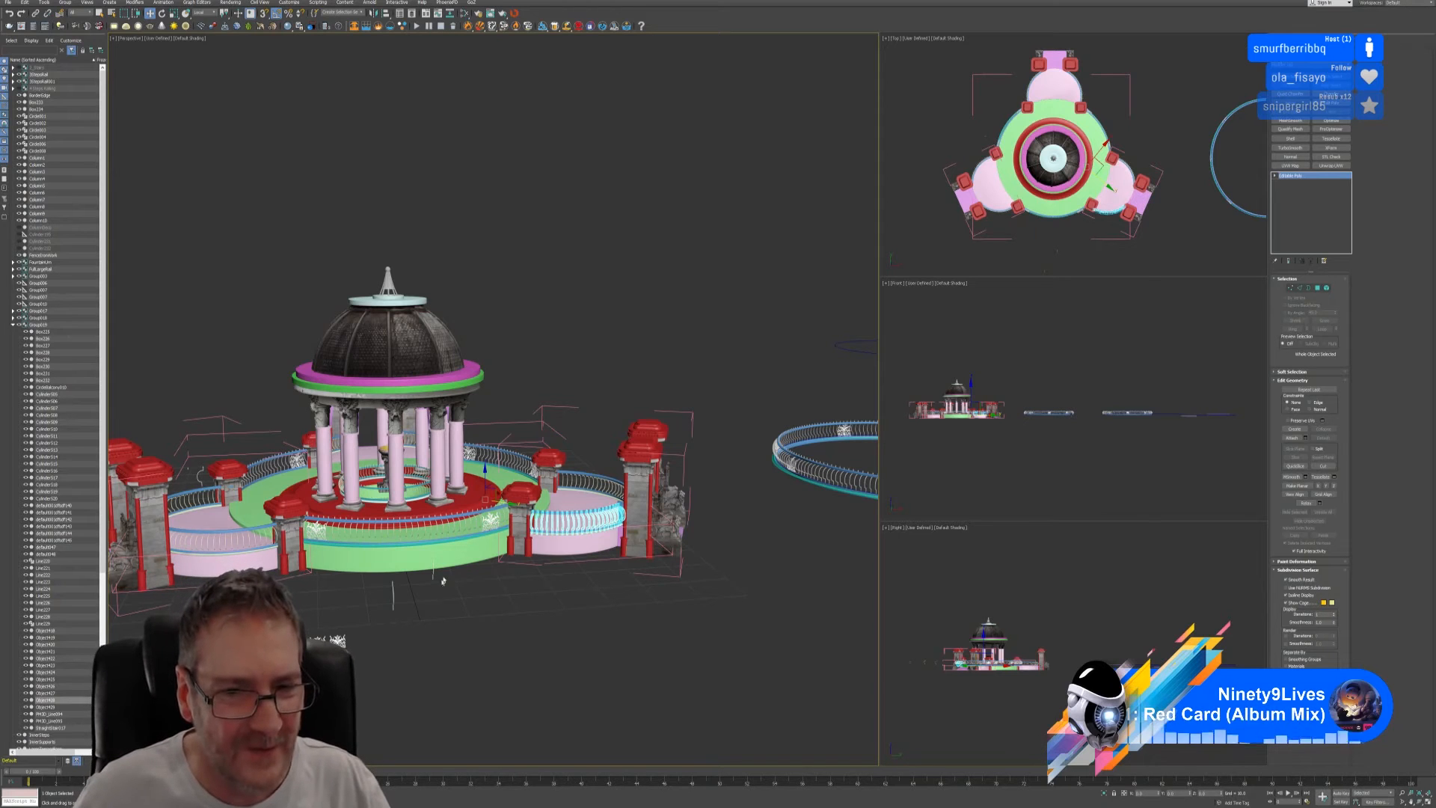
alt+middle_drag(443, 580, 420, 545)
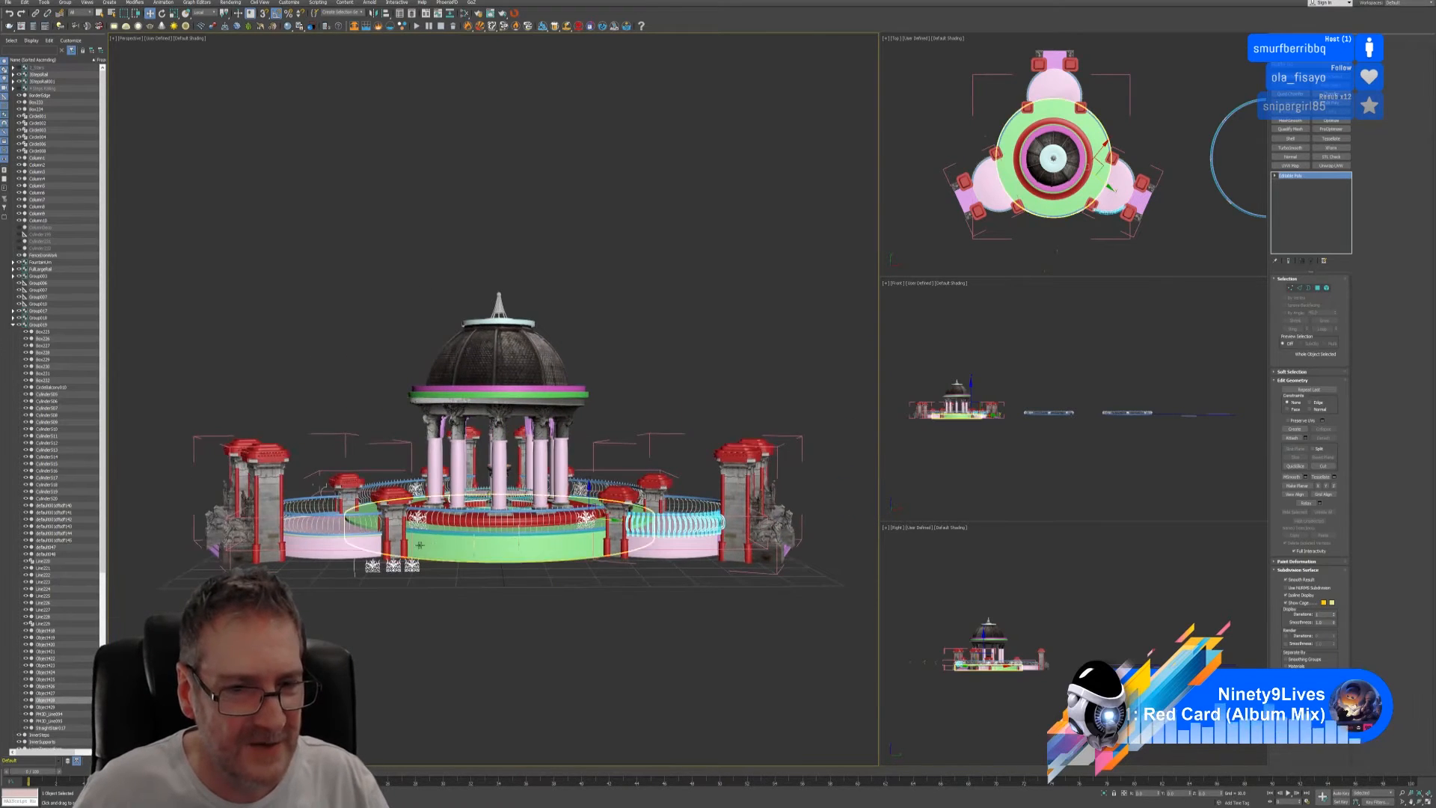
- Examine the railings, balusters and short pillars around the pavilion's terraces from several sides
scroll(420, 545, up, 3)
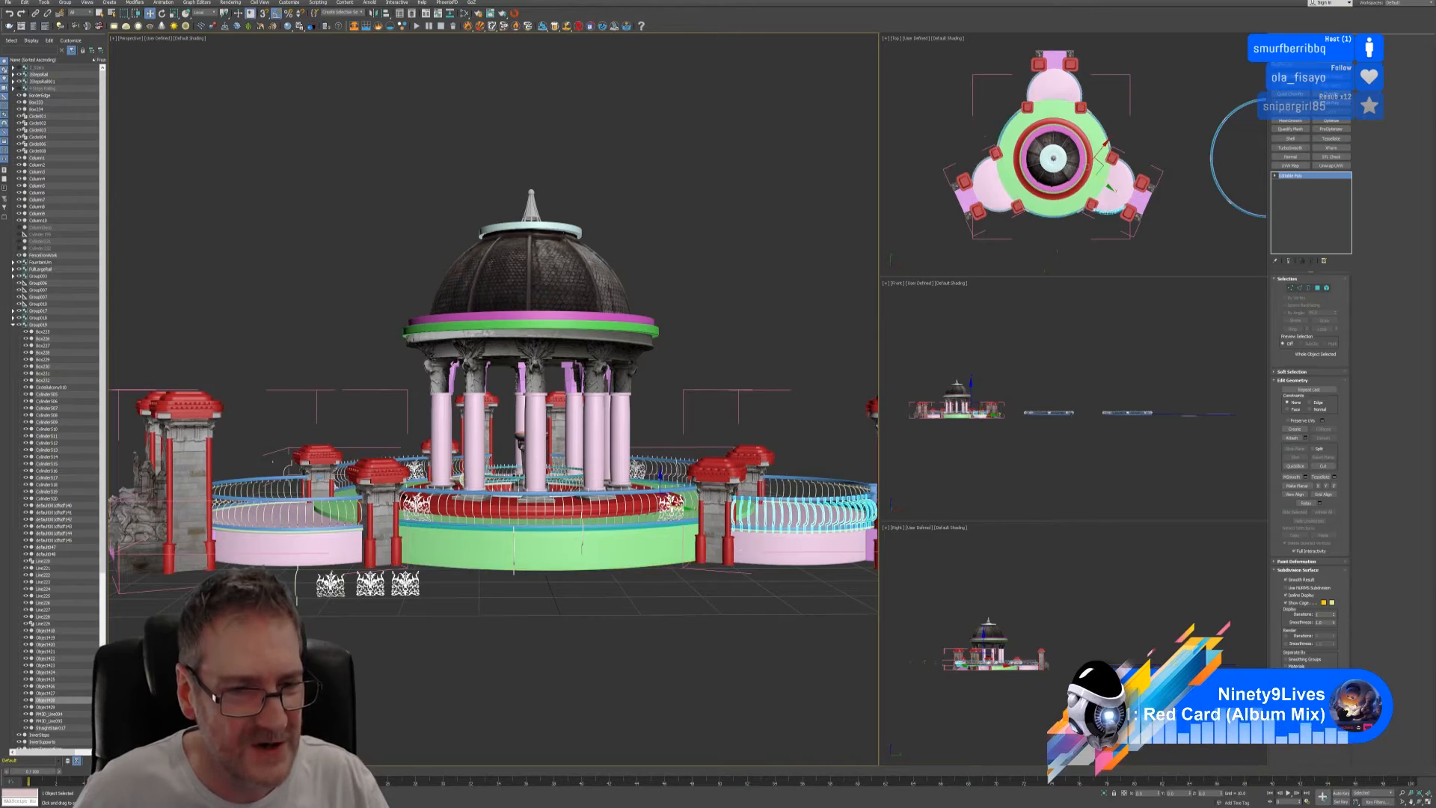
alt+middle_drag(329, 610, 466, 638)
scroll(397, 602, down, 3)
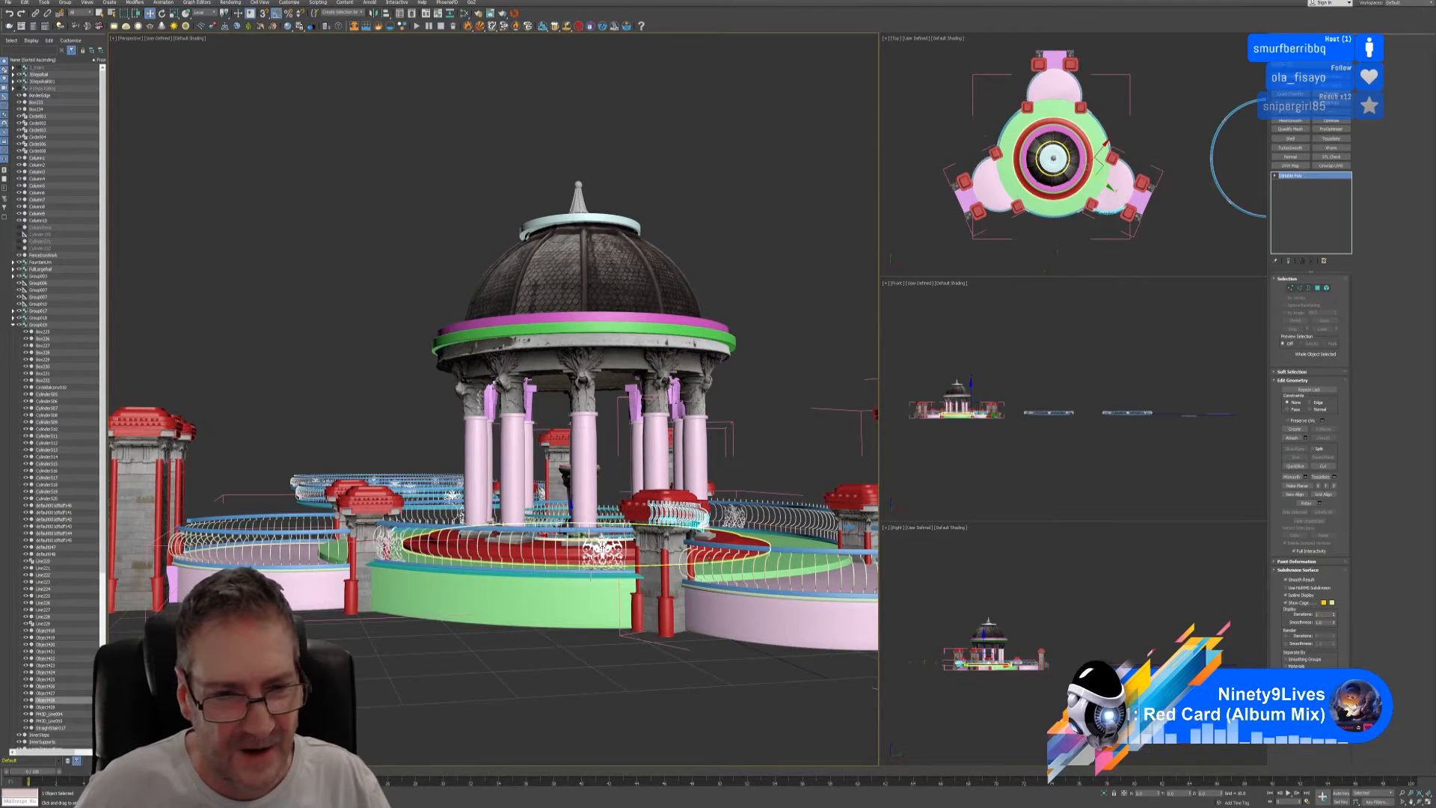
scroll(378, 651, down, 4)
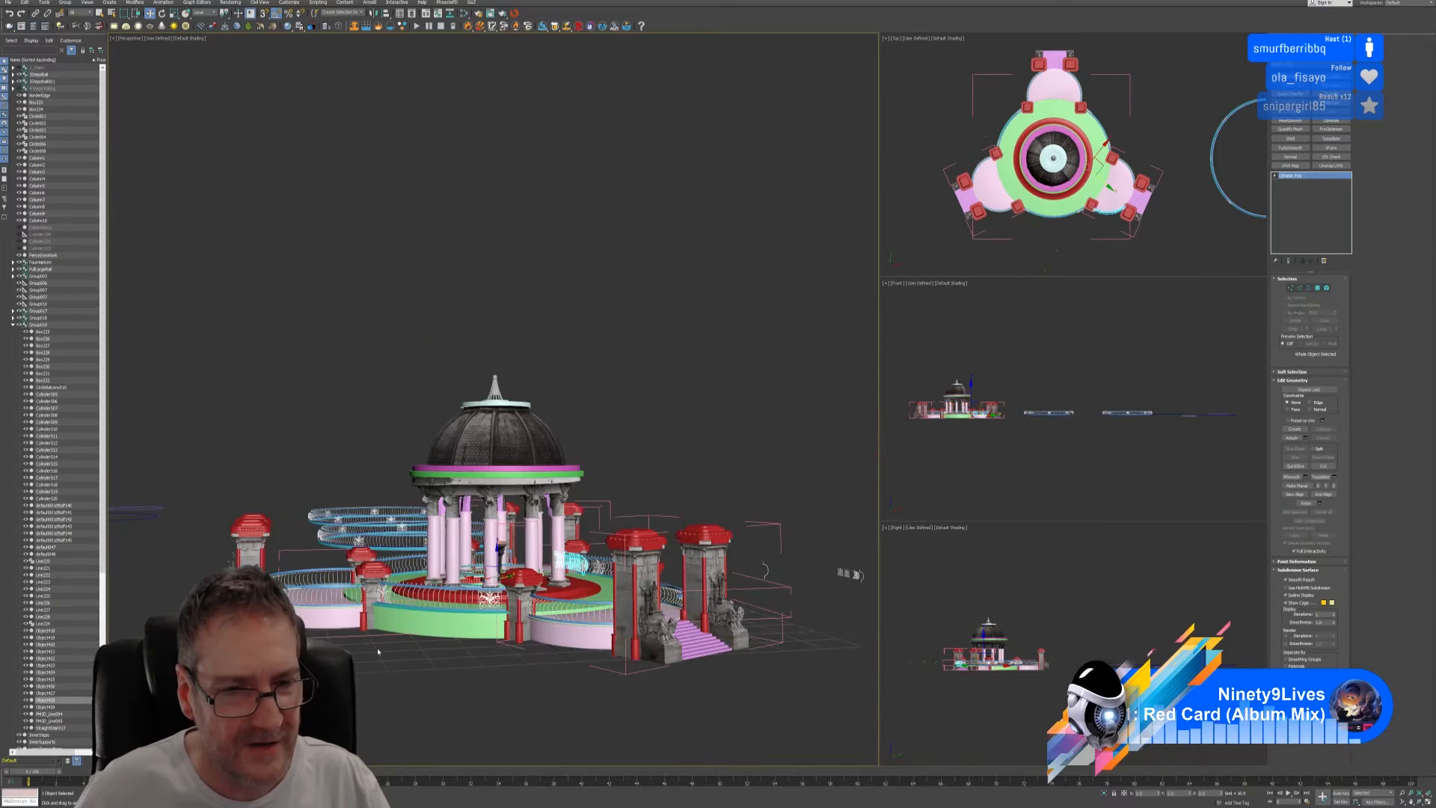
alt+middle_drag(378, 651, 465, 653)
scroll(550, 576, up, 5)
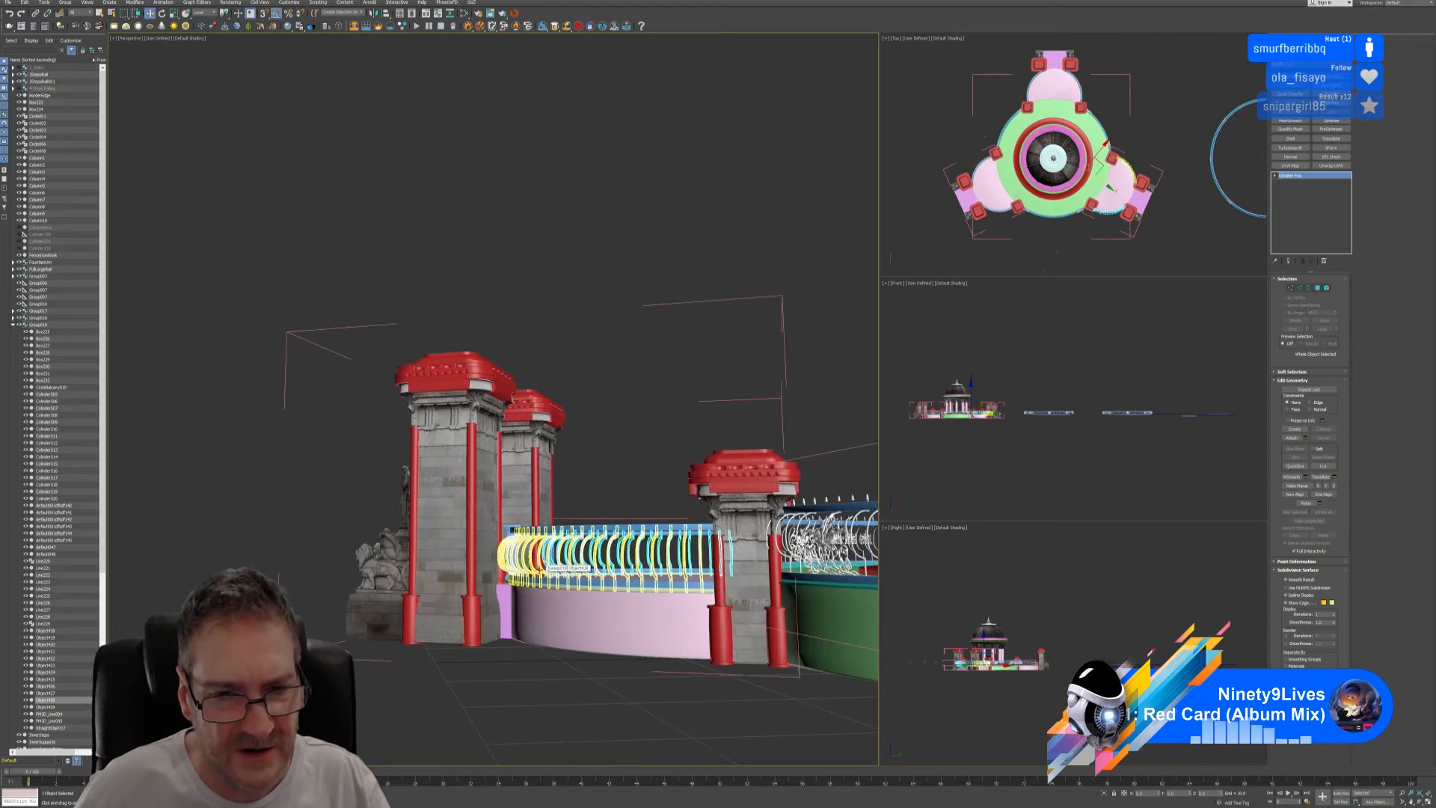
alt+middle_drag(548, 568, 643, 563)
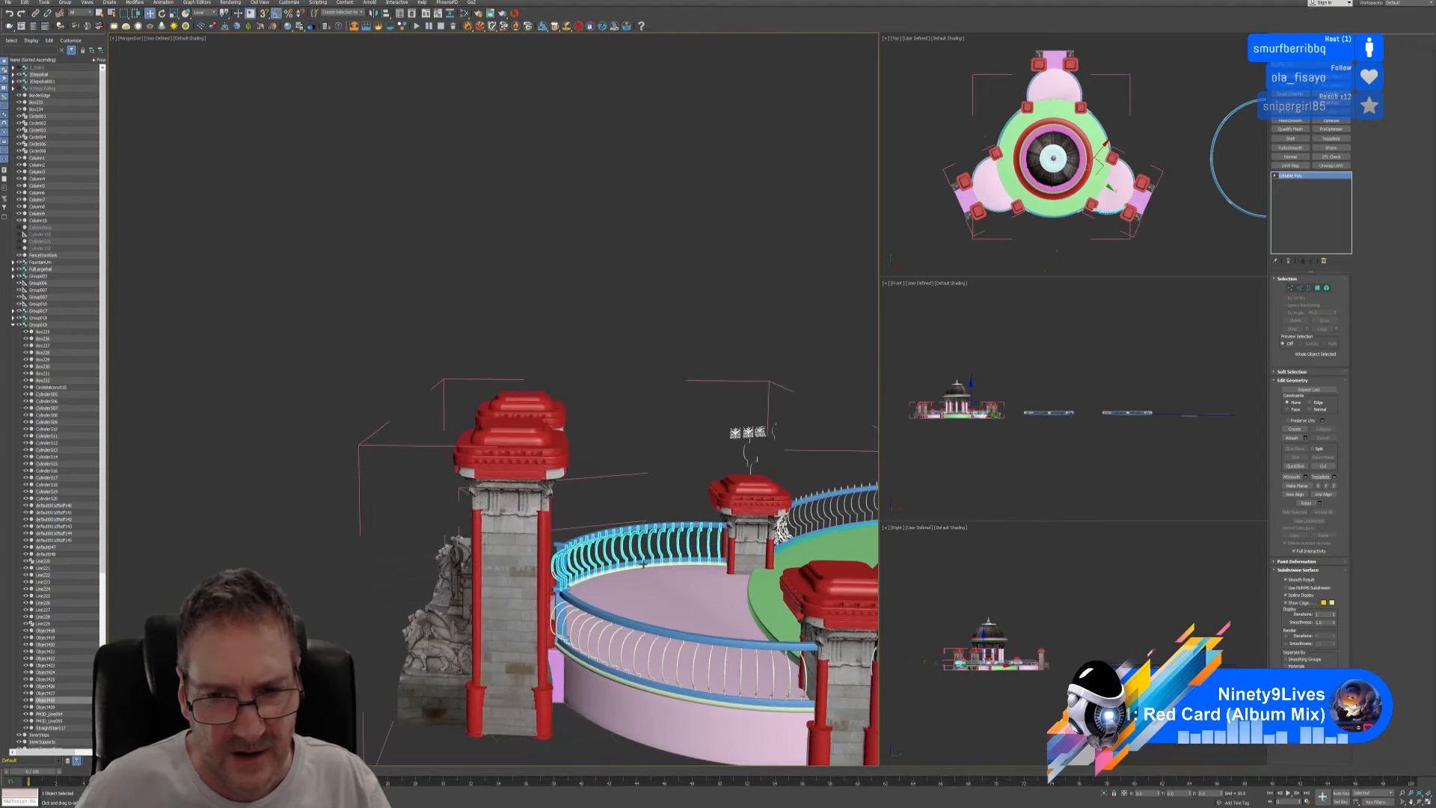
scroll(695, 542, down, 6)
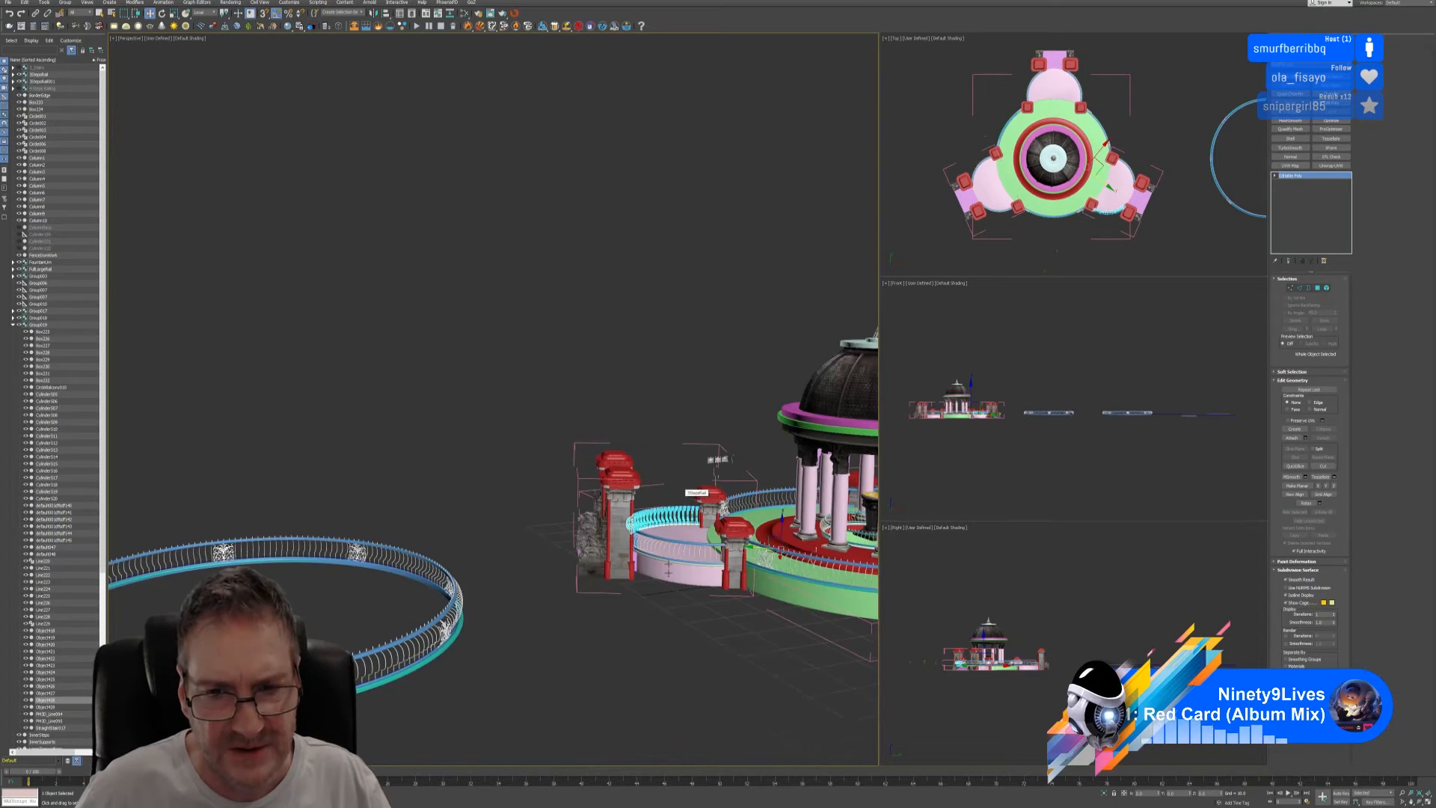
middle_drag(665, 612, 500, 566)
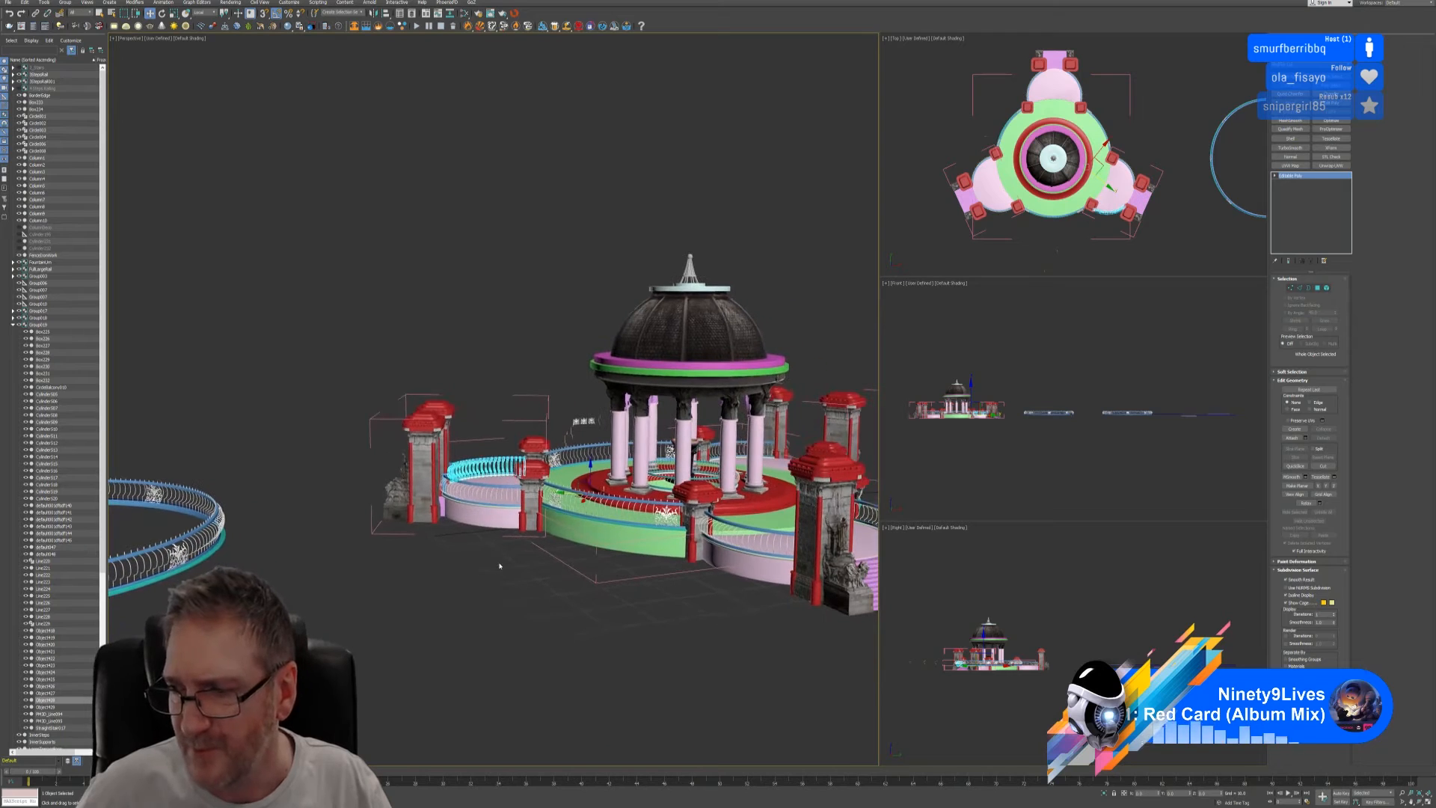
alt+middle_drag(593, 610, 550, 582)
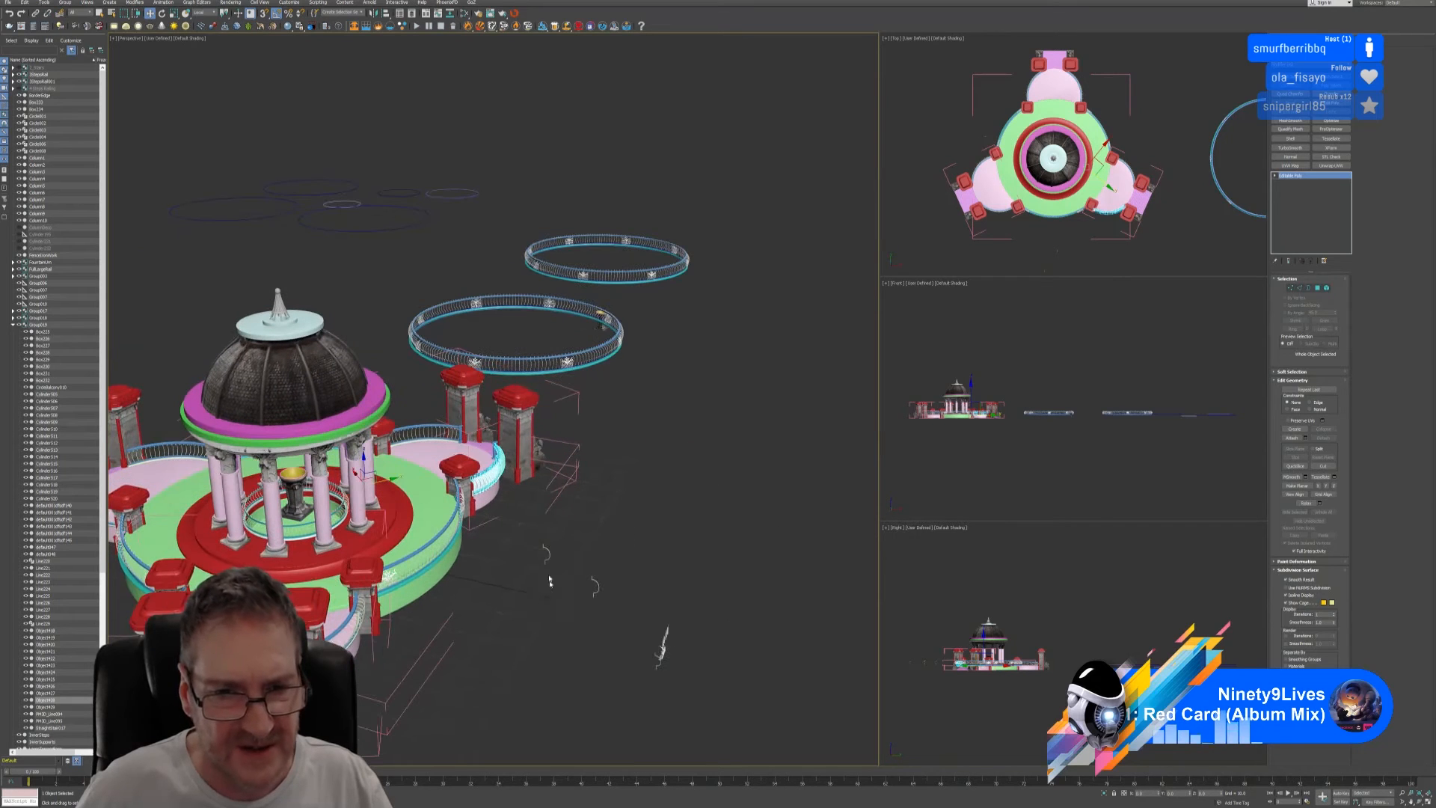
- Select the loose ornament pieces lying beside the pavilion, move them over to the spare circle splines, and clear the selection
drag(686, 697, 690, 699)
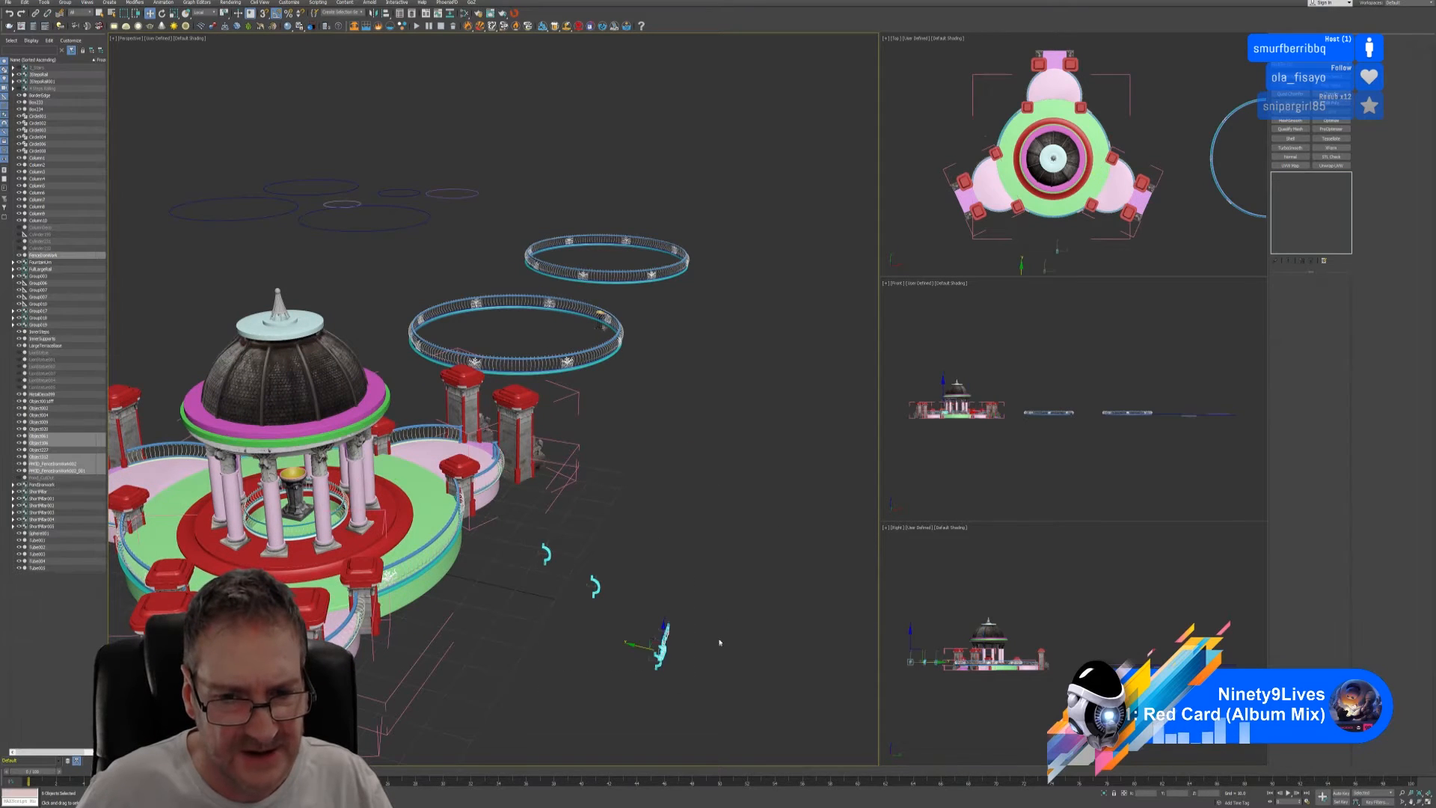
middle_drag(674, 548, 686, 557)
ctrl+click(682, 643)
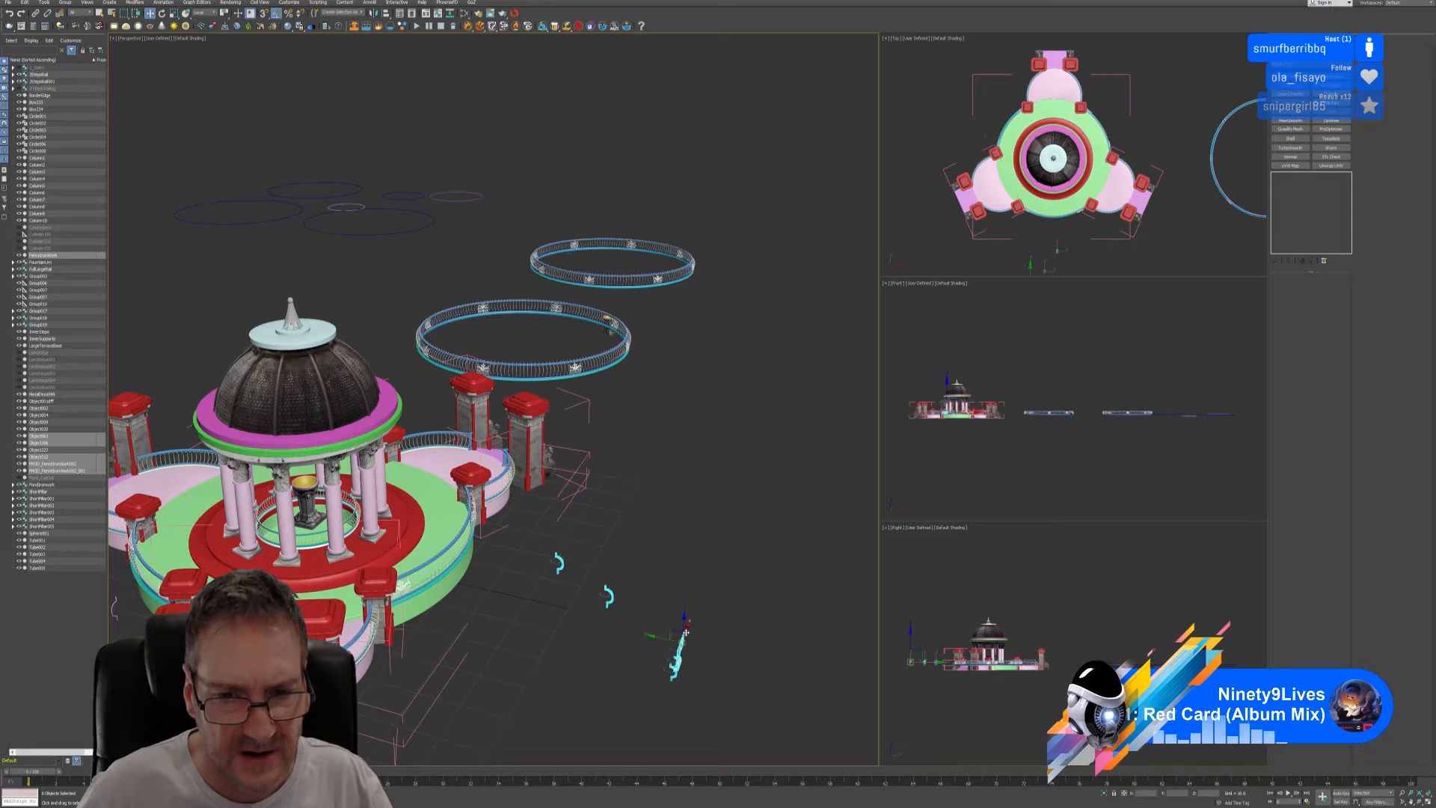
drag(686, 632, 818, 341)
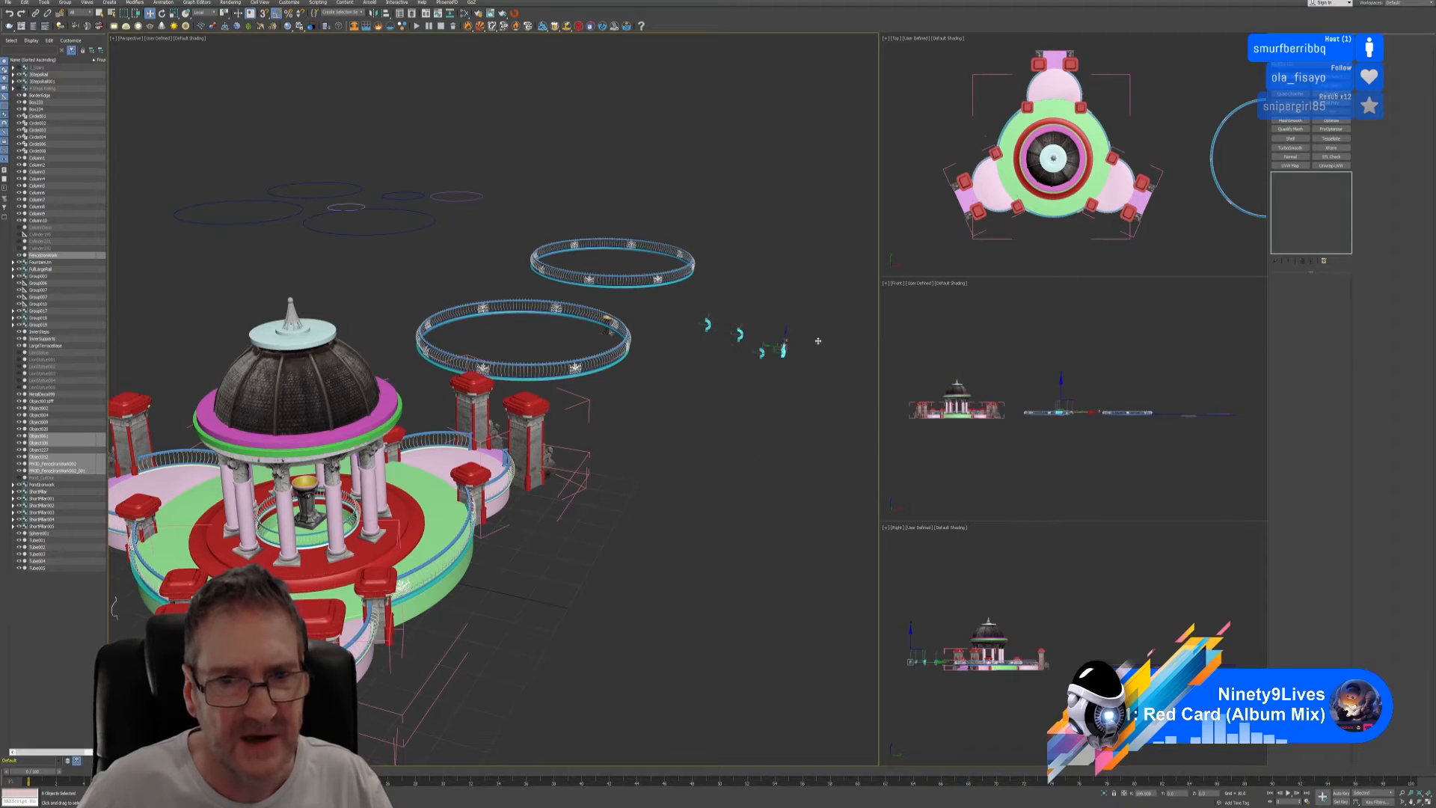
scroll(1182, 225, down, 5)
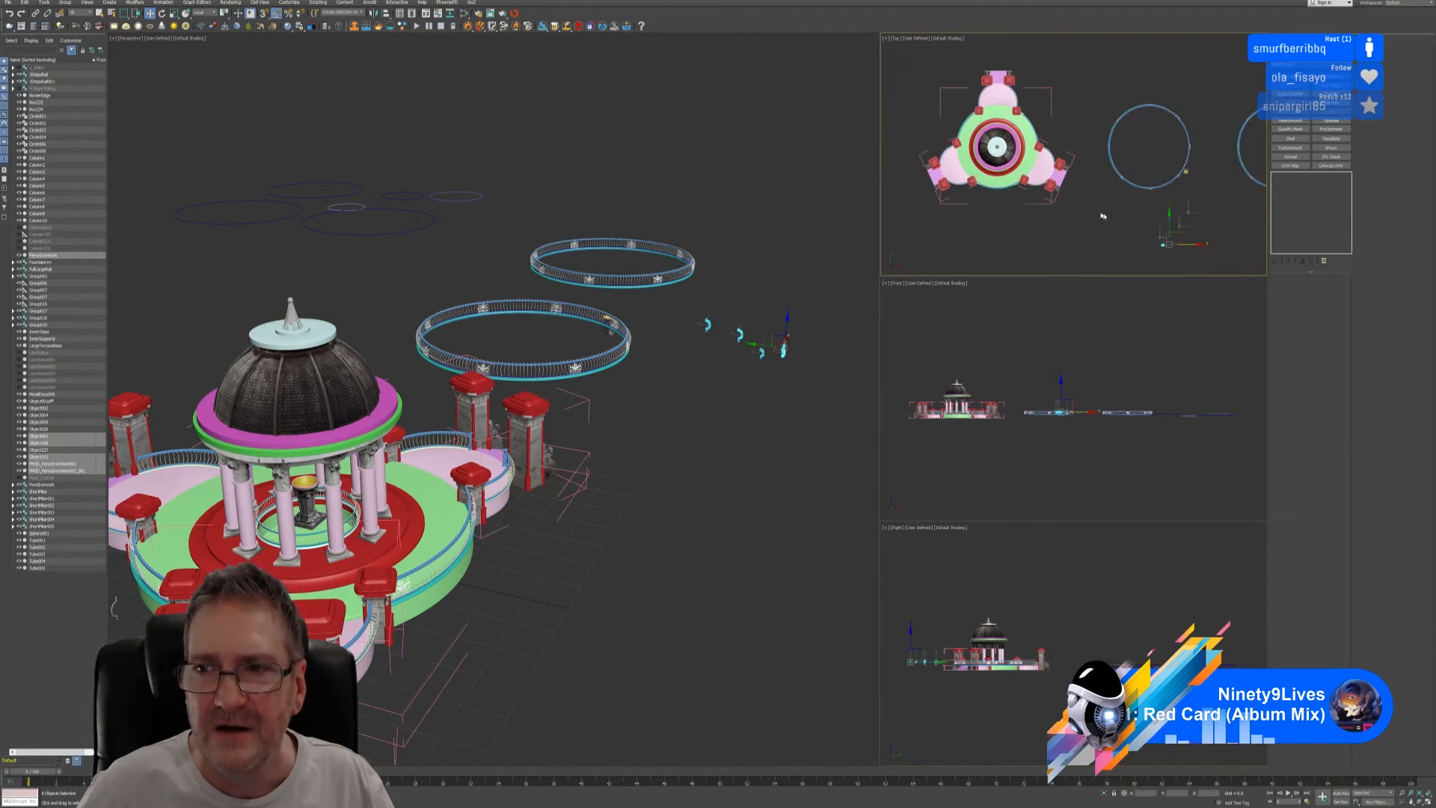
scroll(1182, 224, down, 6)
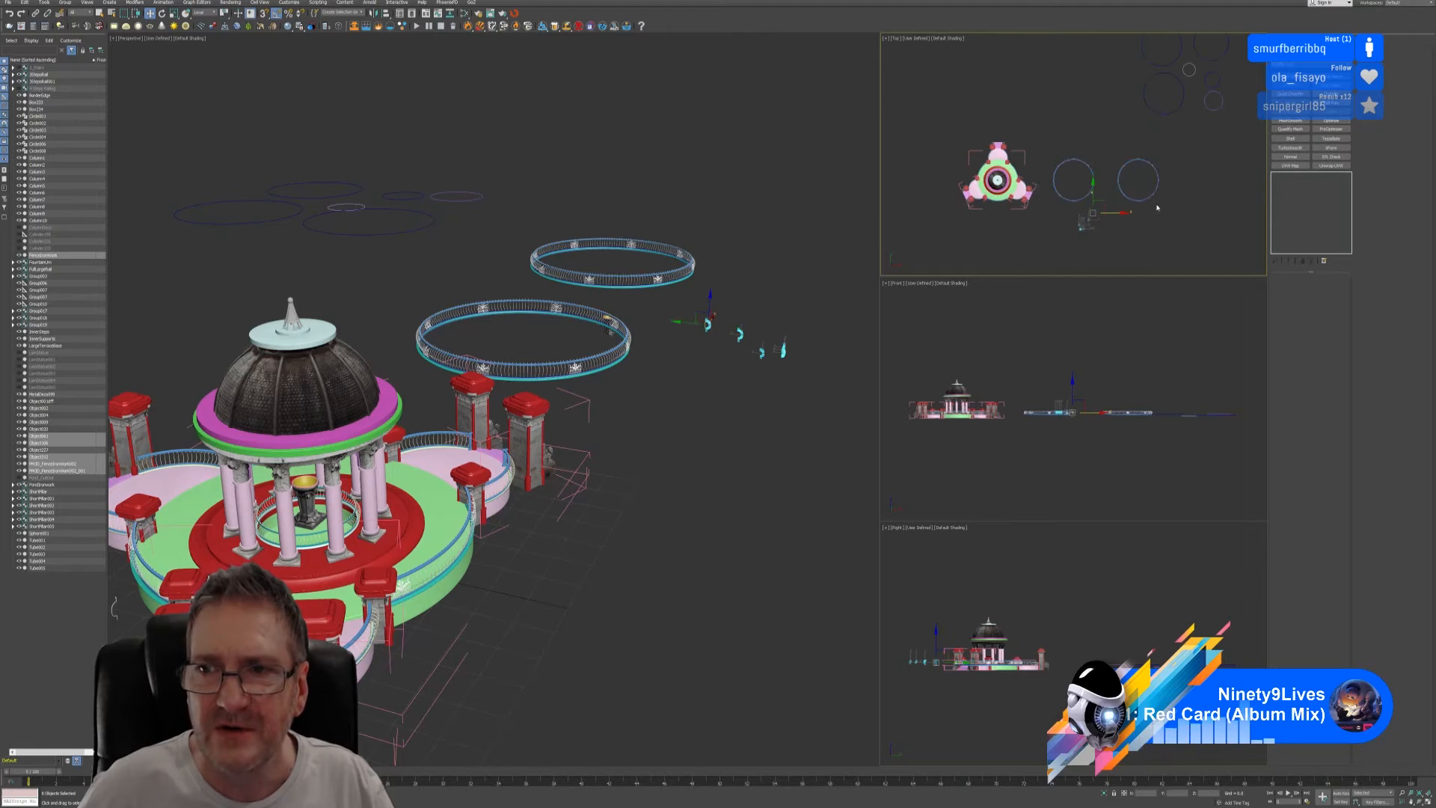
drag(1077, 247, 1110, 98)
click(711, 177)
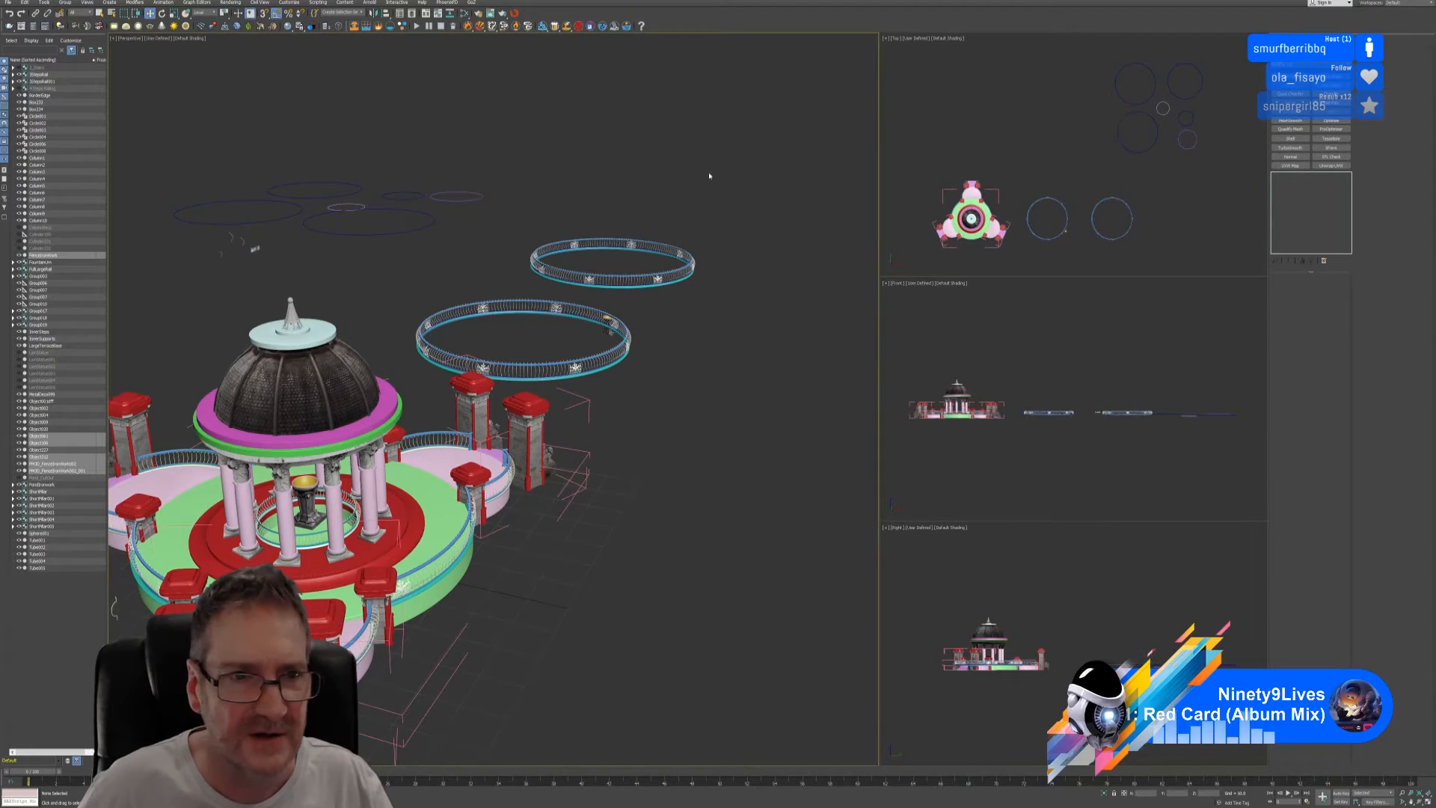
- Examine the whole pavilion with its terraces, entrance steps and carved gate pillars
middle_drag(255, 373, 551, 295)
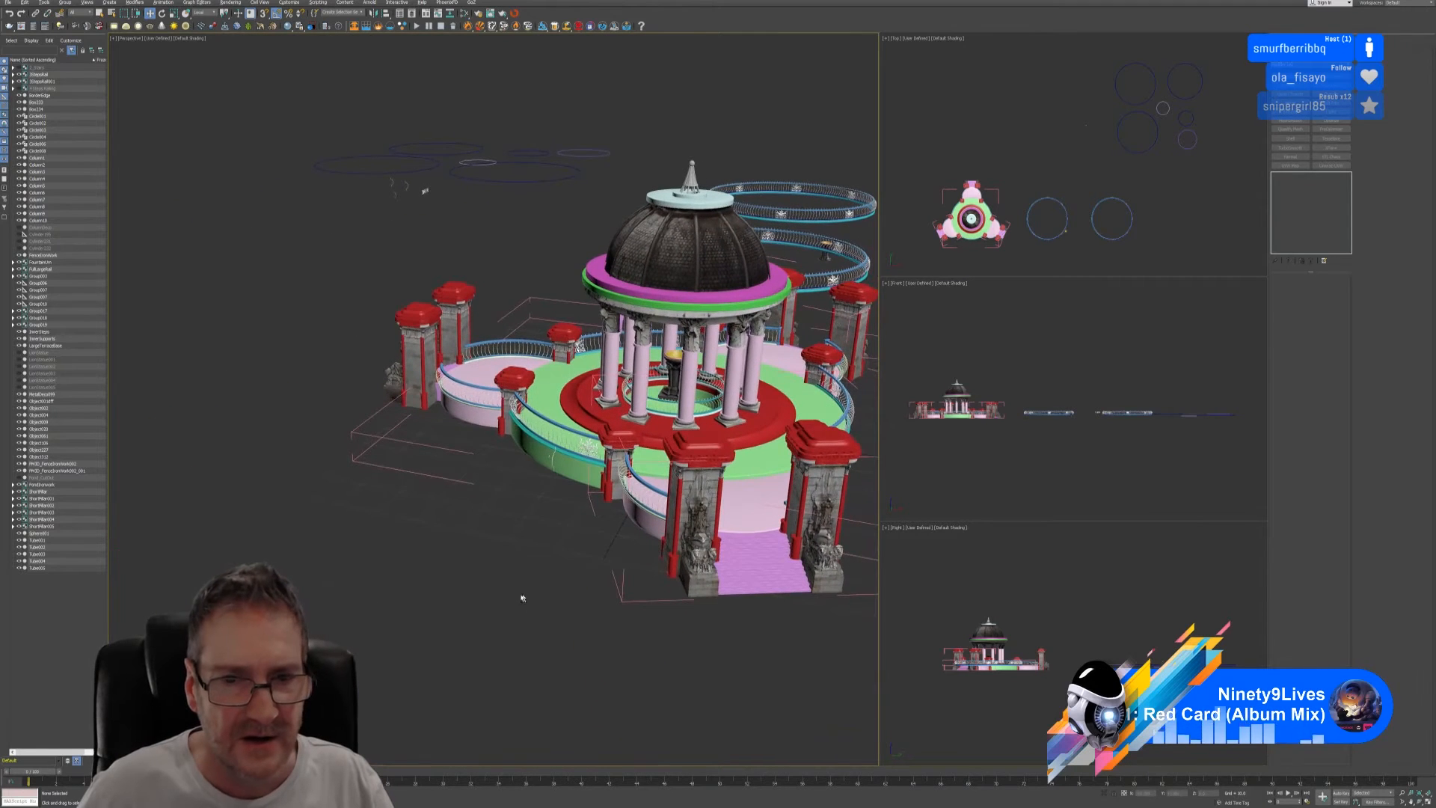
alt+middle_drag(523, 596, 491, 595)
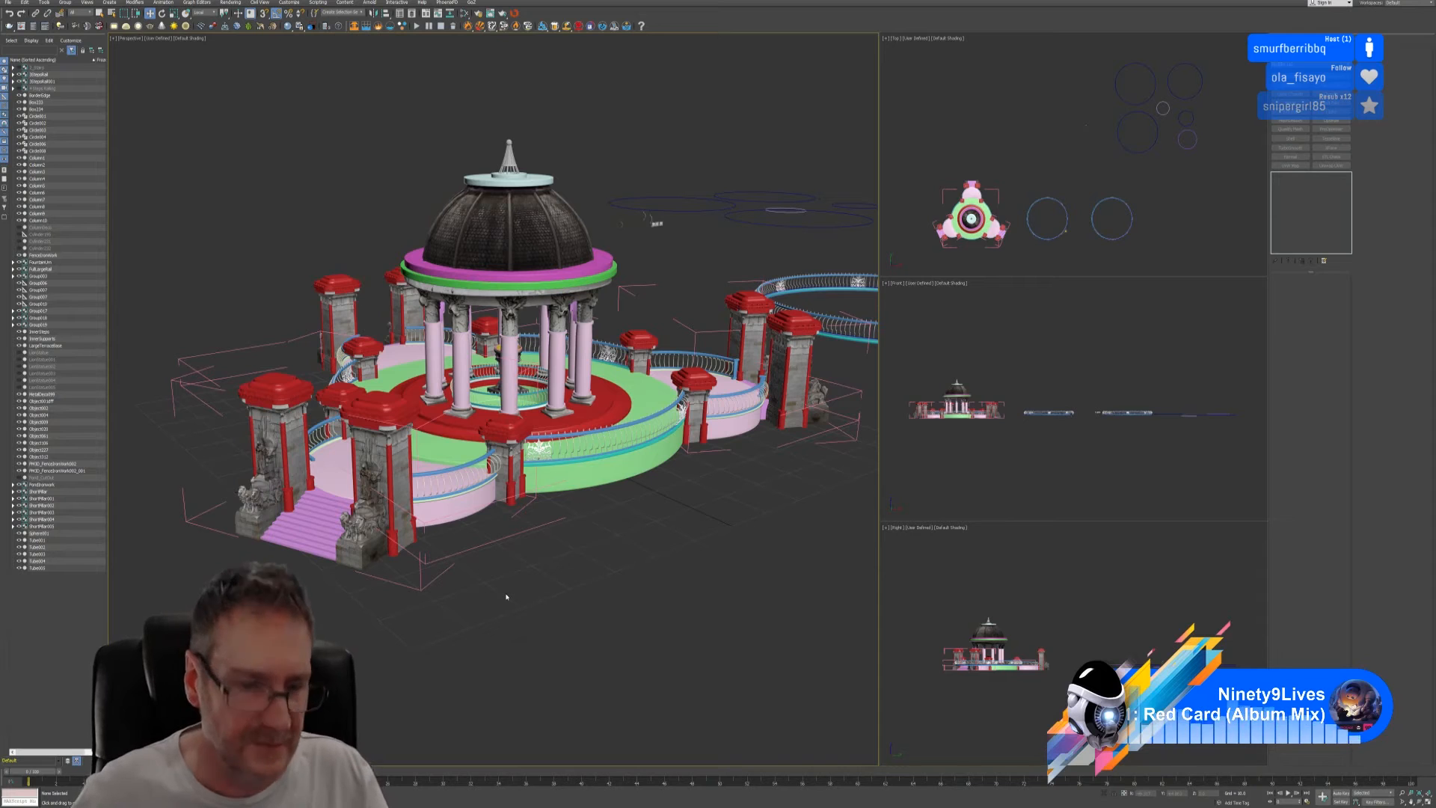
alt+middle_drag(489, 573, 549, 557)
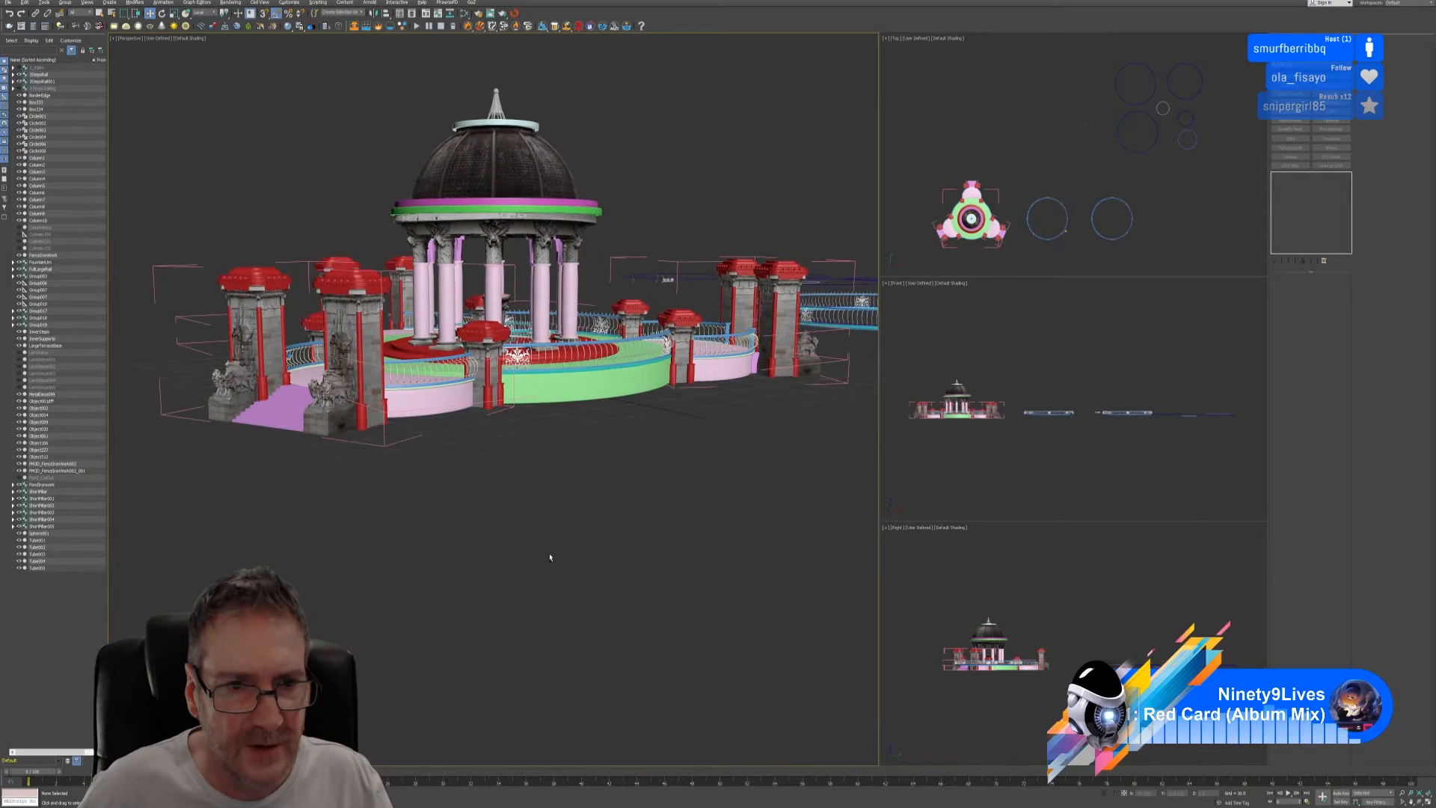
middle_drag(526, 490, 594, 546)
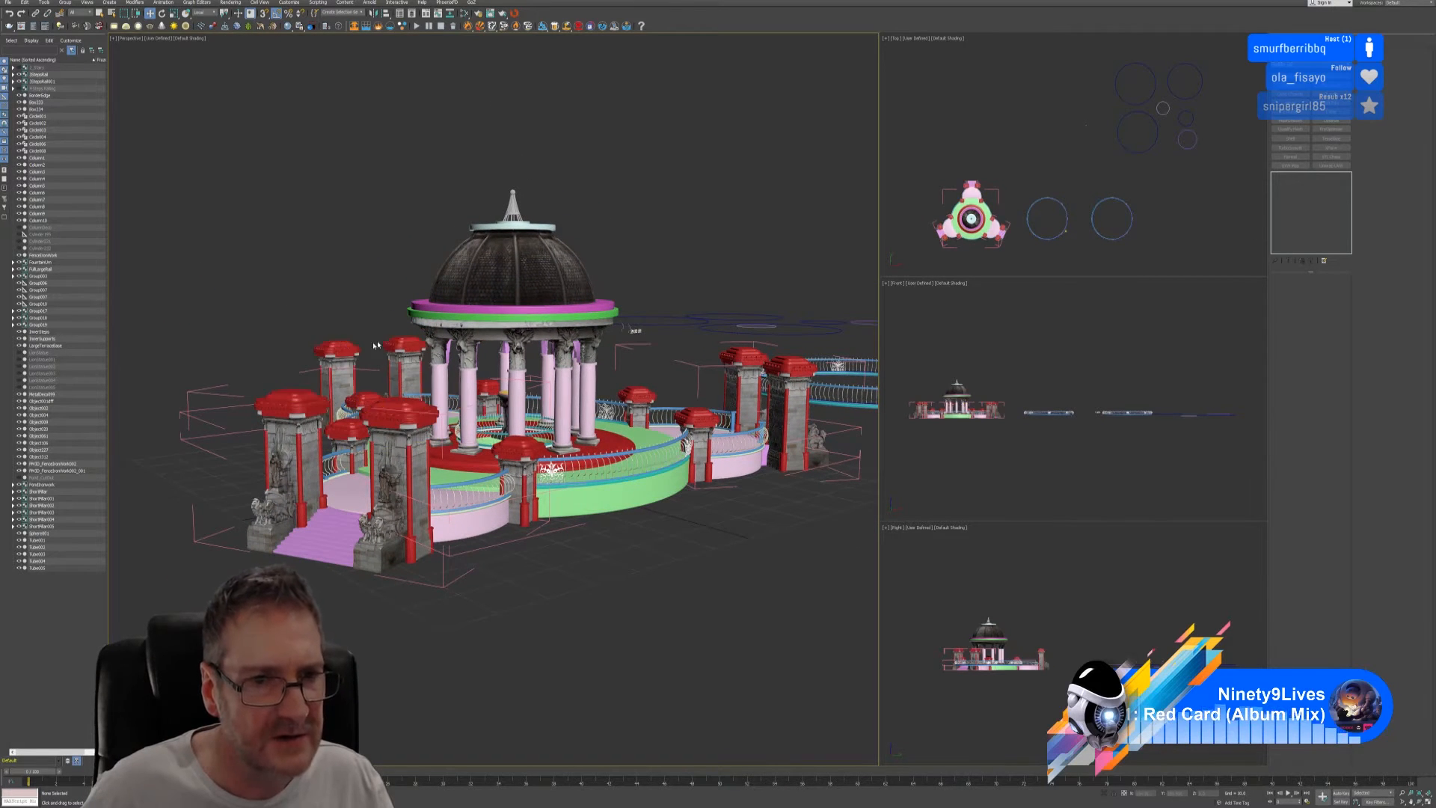
scroll(393, 478, up, 4)
scroll(392, 478, up, 3)
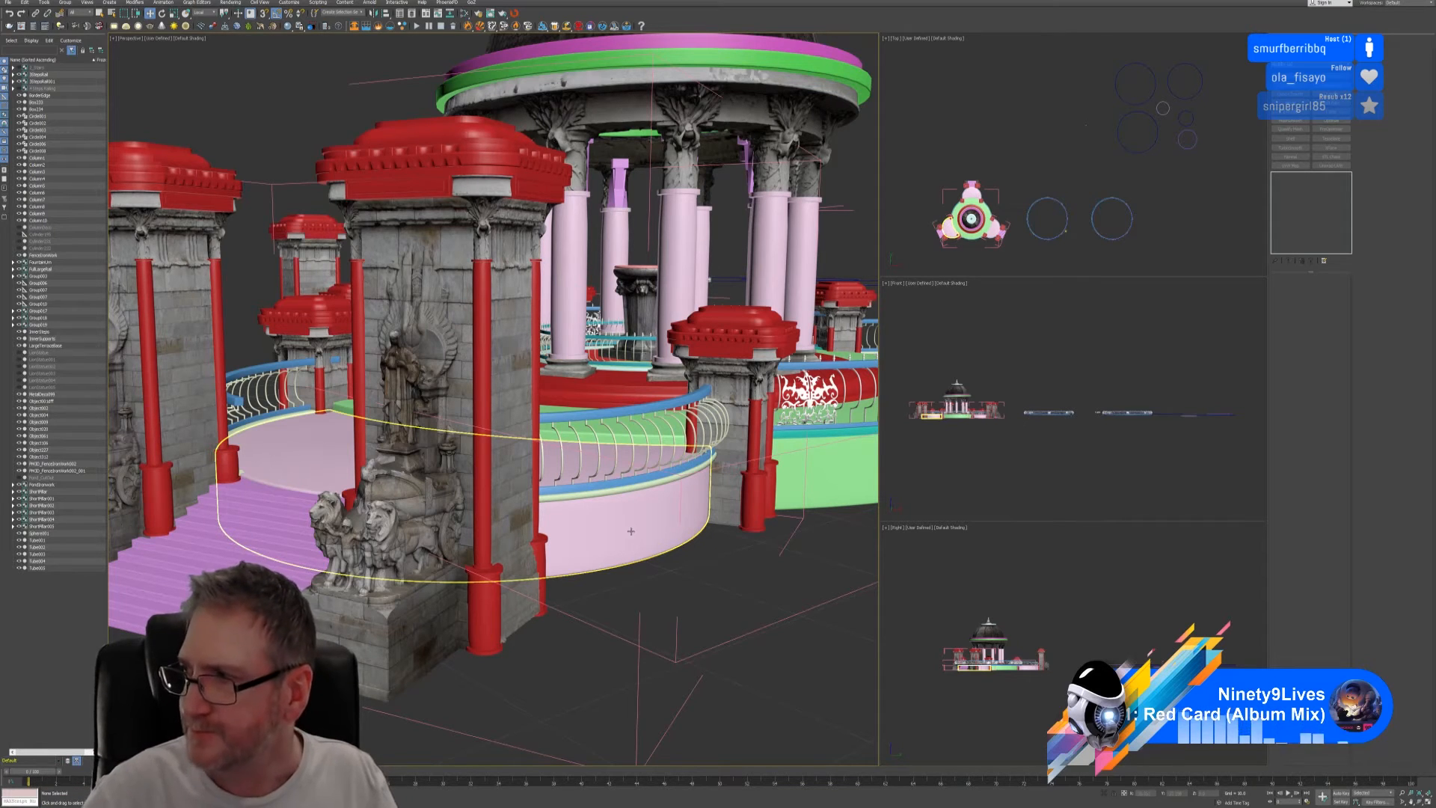
scroll(631, 531, down, 2)
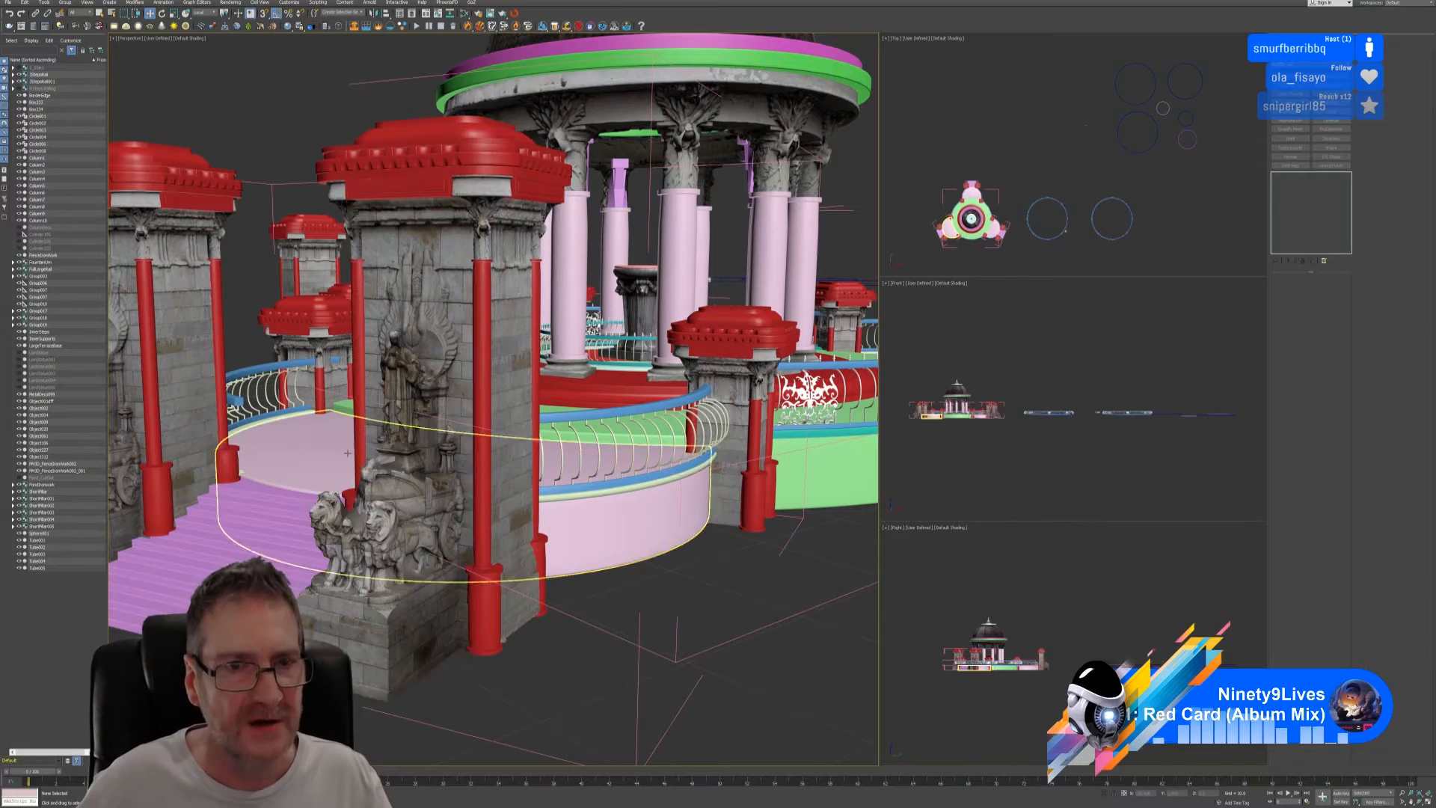
scroll(631, 531, down, 3)
middle_drag(378, 429, 404, 482)
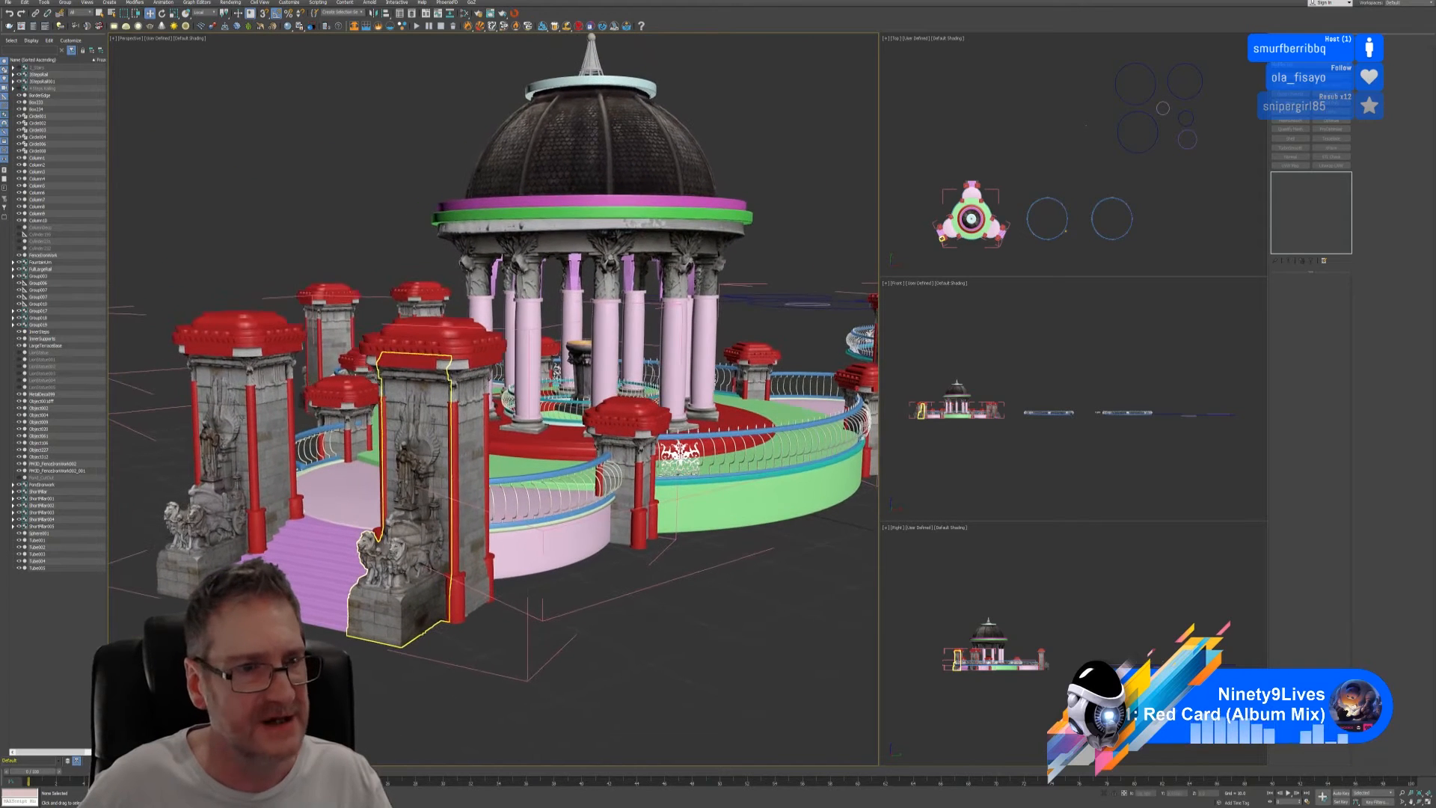
- Unhide the lion statues on top of the tall gate pillars at all the entrances
click(20, 352)
click(19, 359)
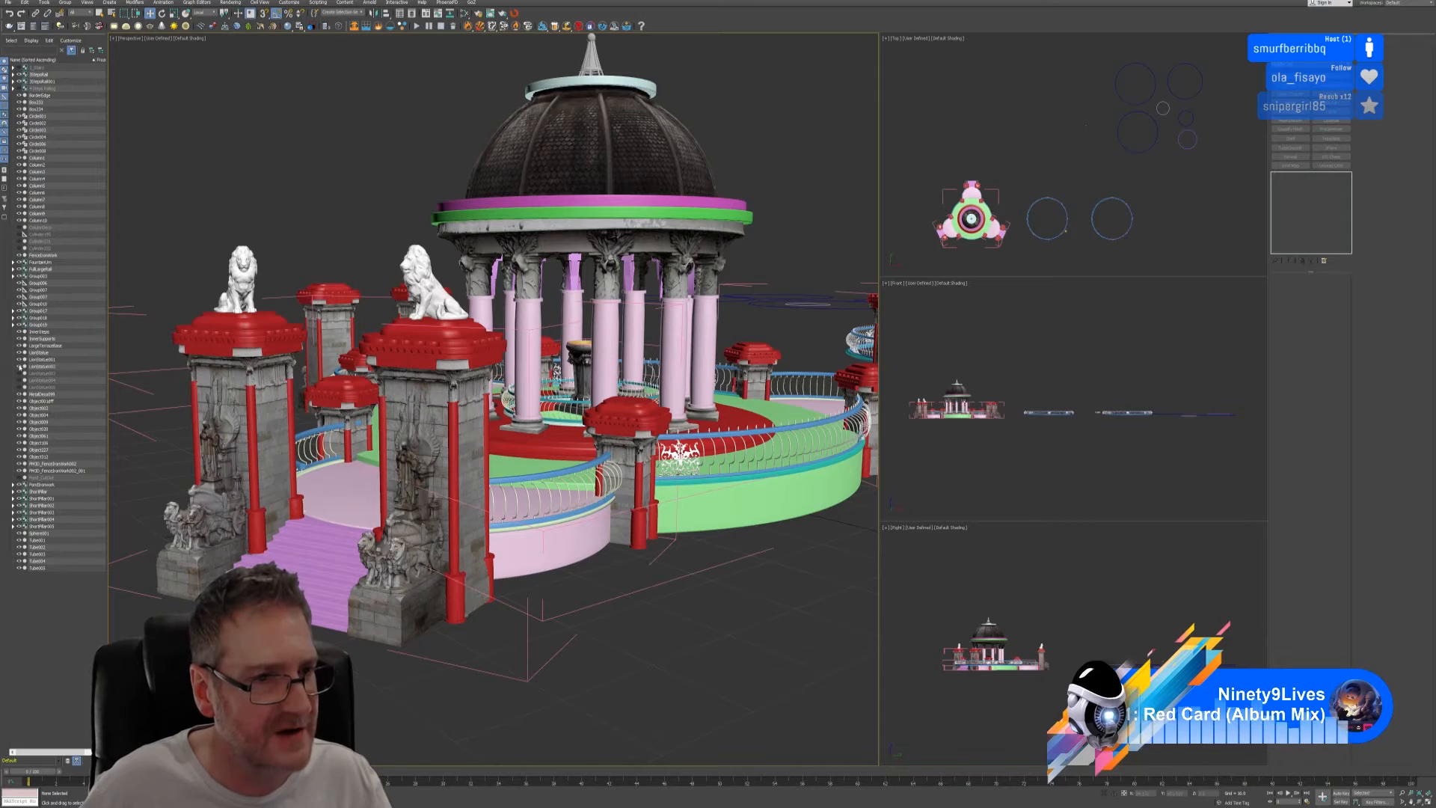
click(20, 373)
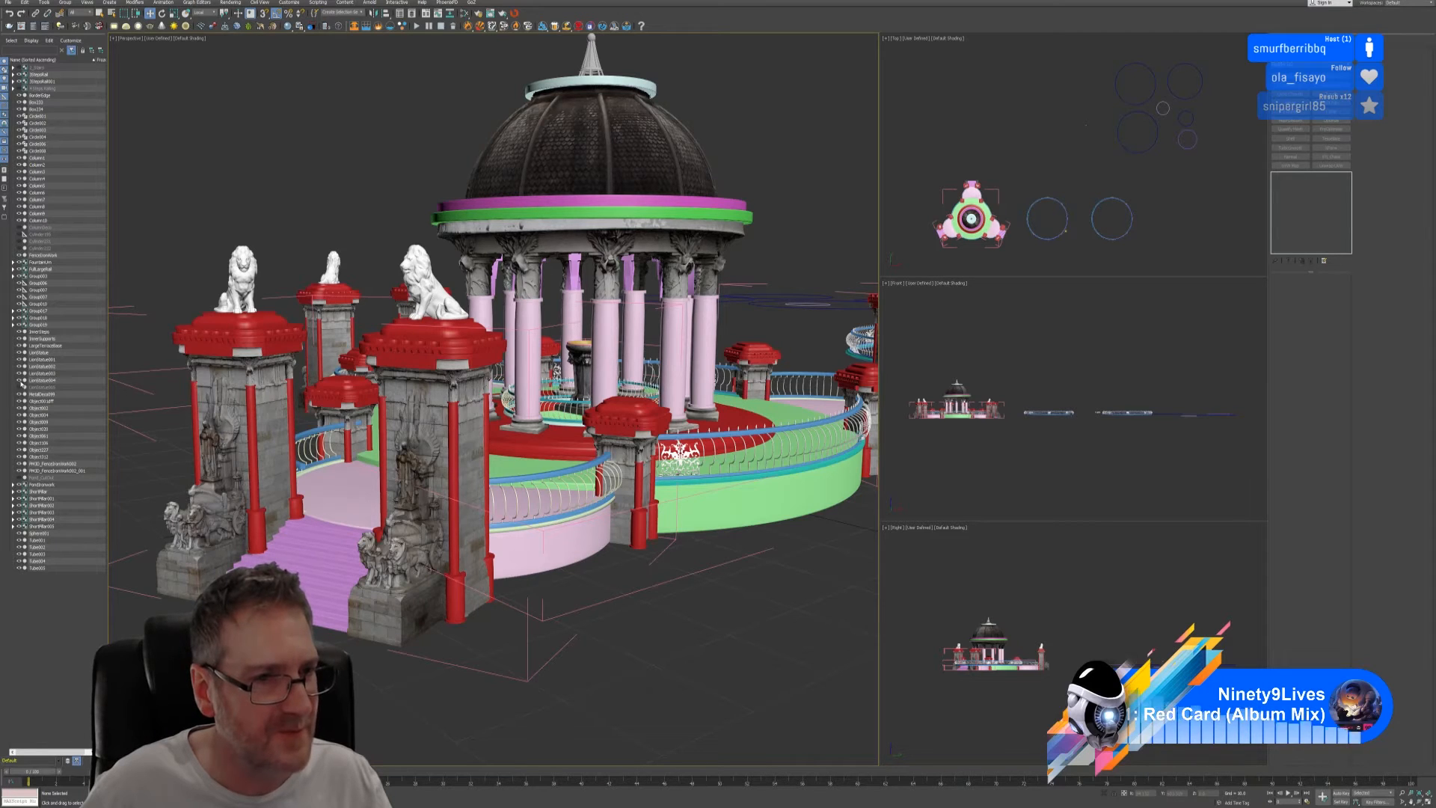
click(20, 387)
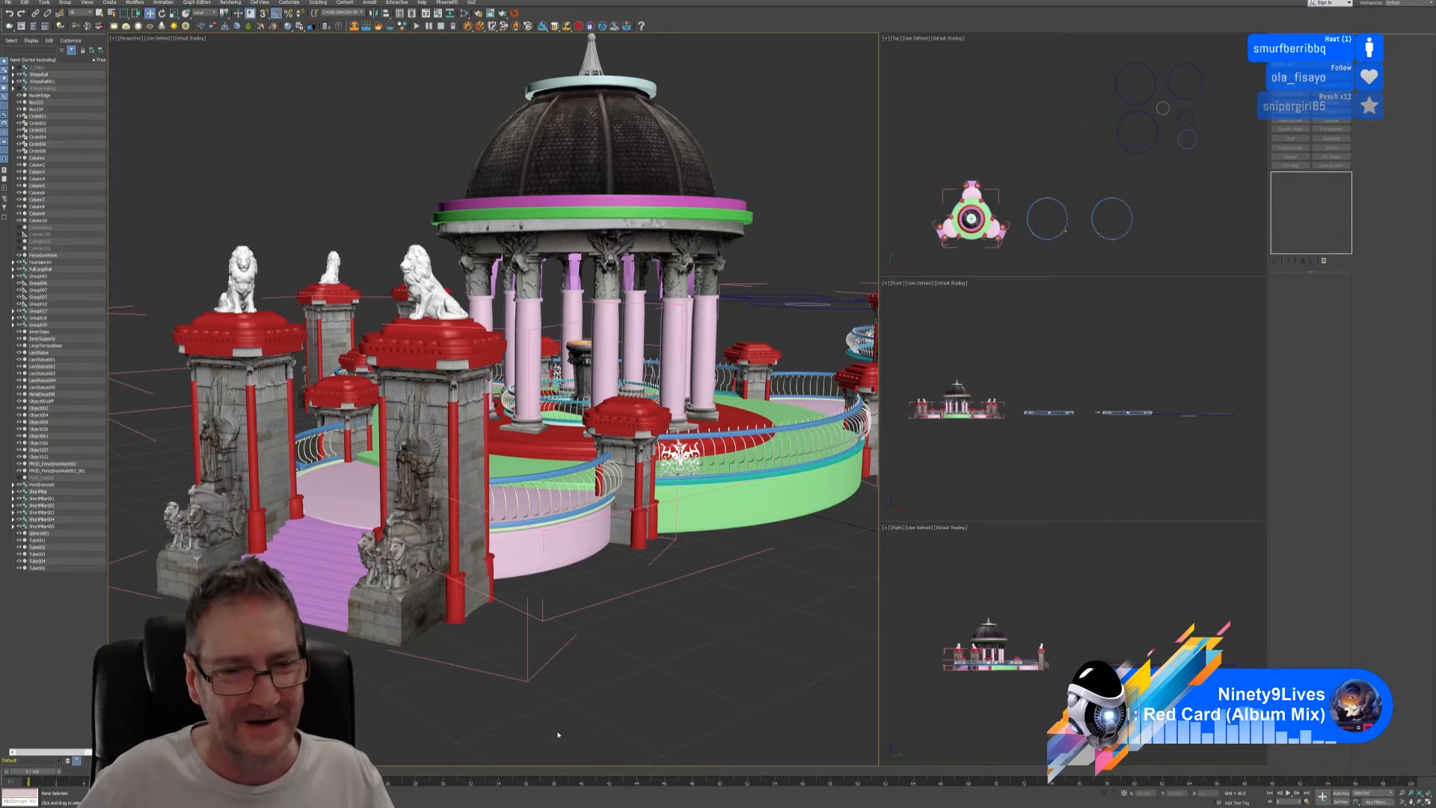
- Select the curved terrace wall behind the entrance steps and examine the carved gate pillars with their lion statues
click(557, 563)
alt+middle_drag(558, 563, 615, 652)
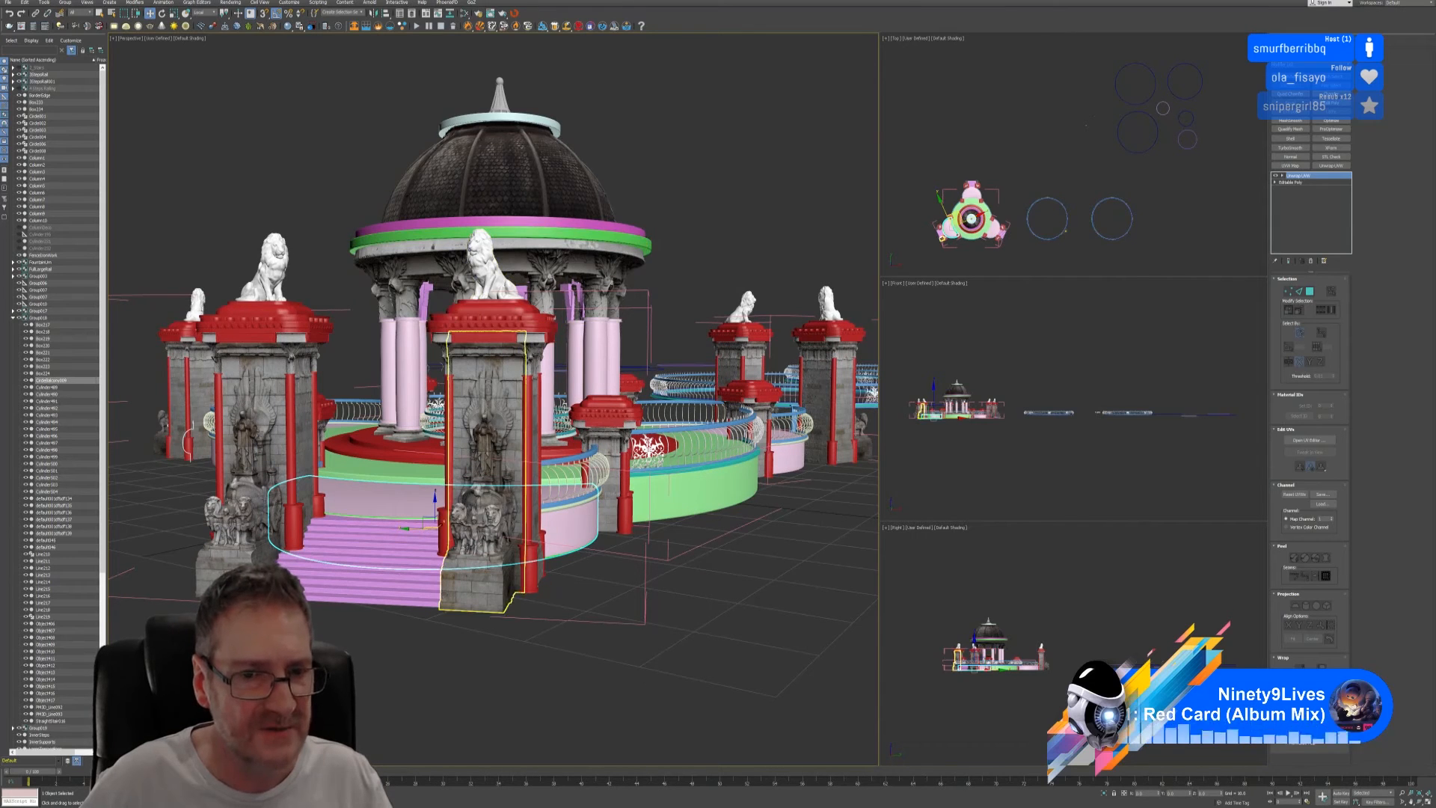
scroll(460, 509, up, 5)
scroll(458, 498, down, 1)
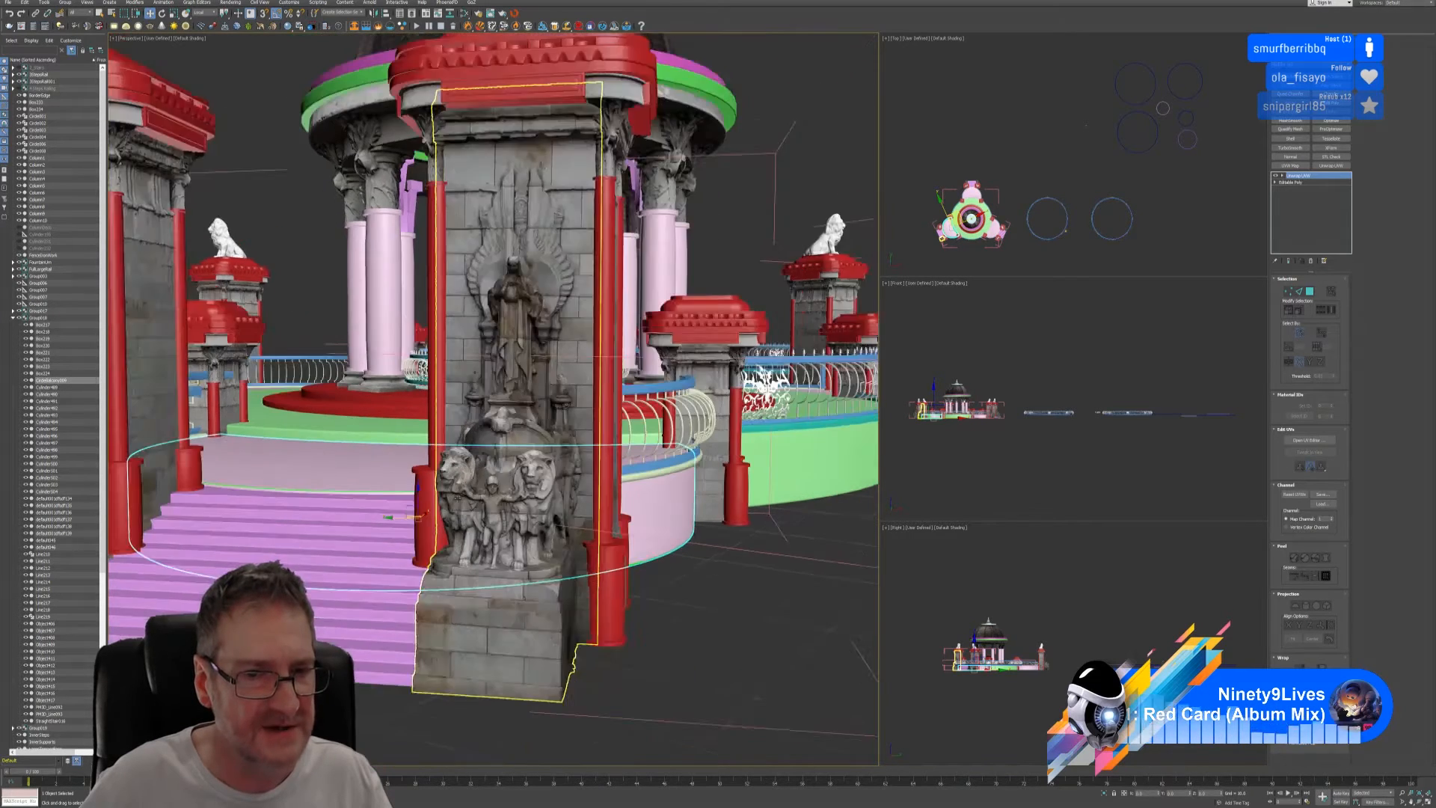
scroll(458, 498, down, 3)
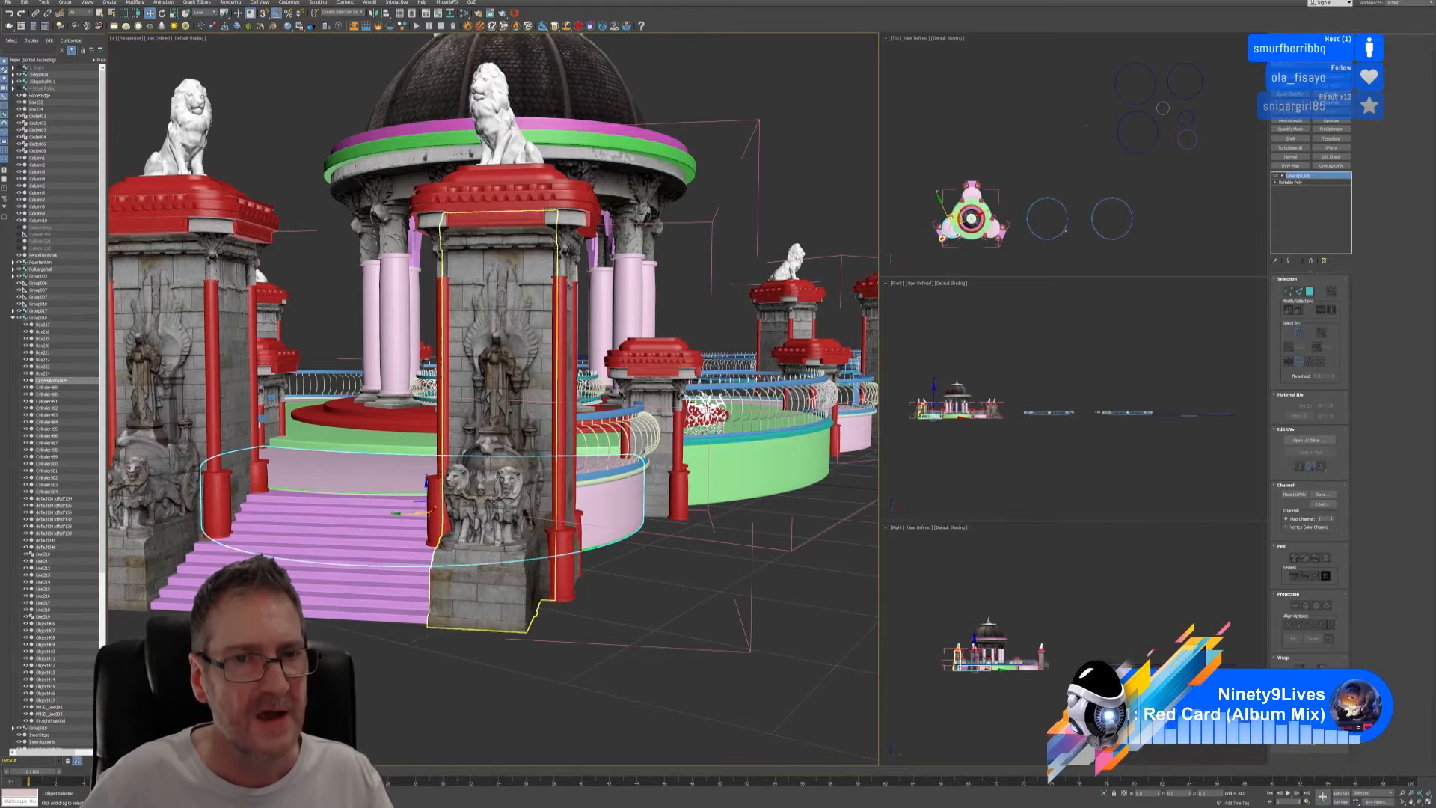
scroll(458, 498, down, 4)
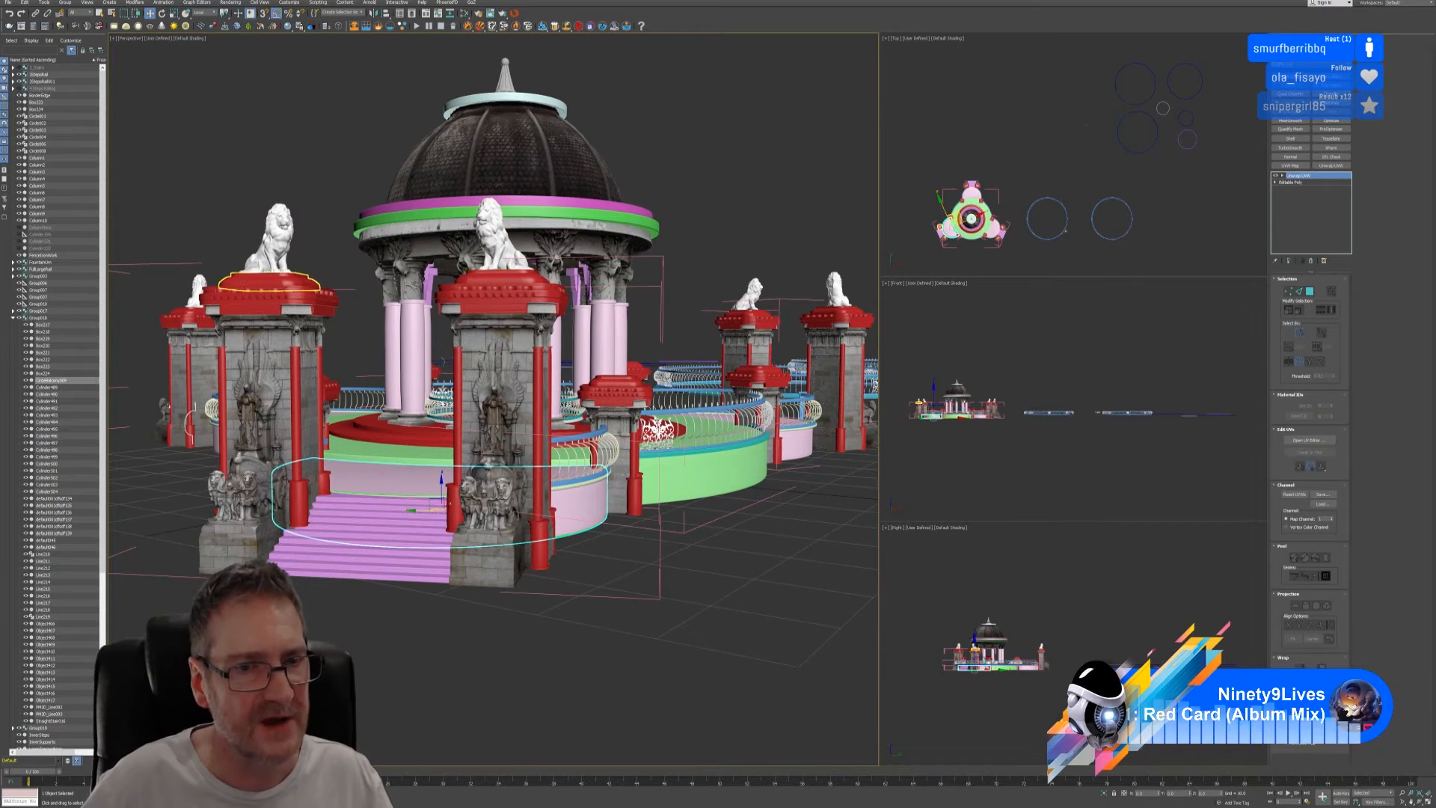
mouse_move(760, 603)
alt+middle_down()
mouse_move(641, 590)
mouse_move(751, 605)
alt+middle_up()
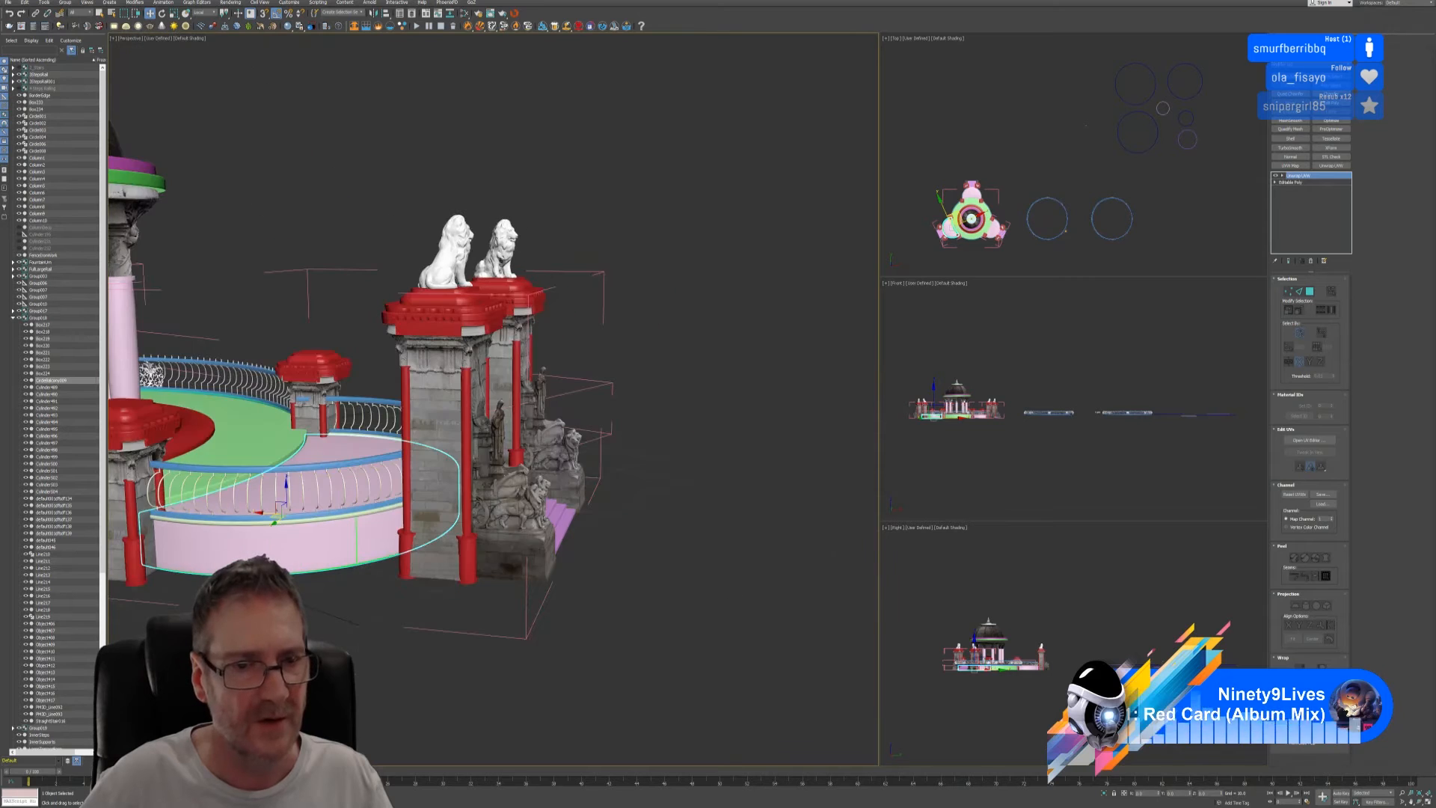
- Examine the lion statues and gate pillars at the pavilion's other entrances
scroll(346, 627, down, 5)
alt+middle_drag(346, 627, 404, 596)
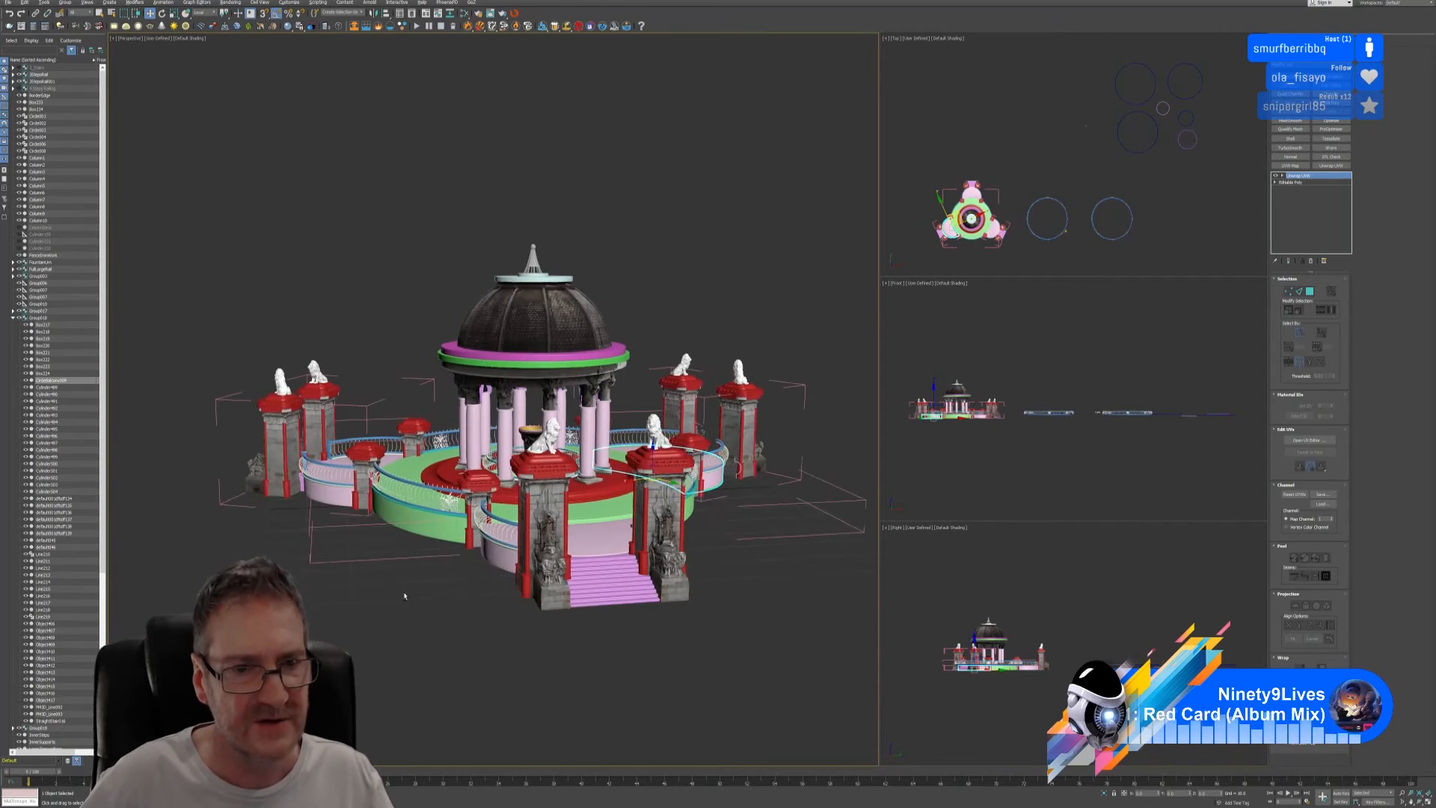
alt+middle_drag(516, 582, 363, 653)
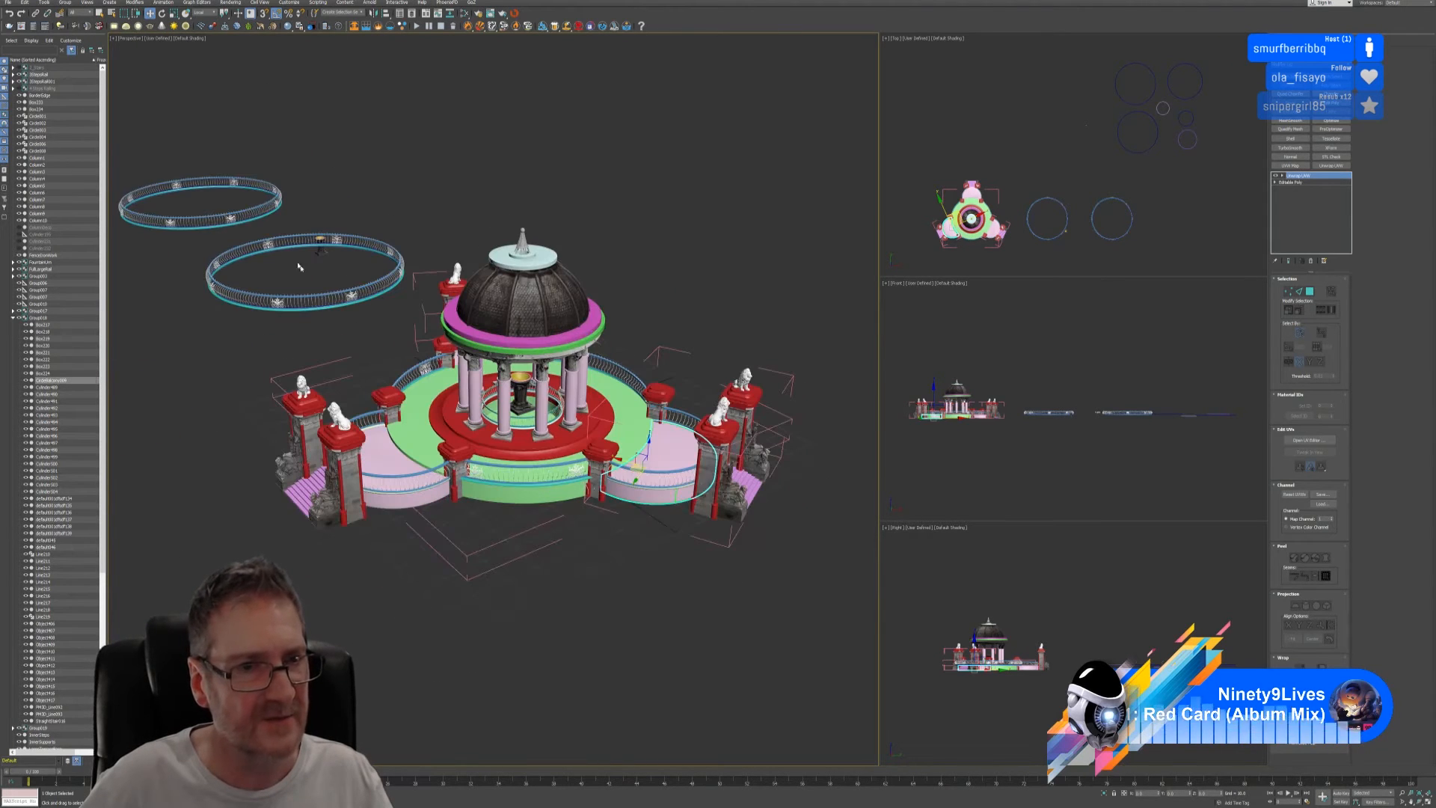
mouse_move(418, 591)
alt+middle_down()
mouse_move(423, 619)
mouse_move(375, 609)
mouse_move(350, 629)
mouse_move(458, 628)
mouse_move(487, 566)
mouse_move(407, 573)
mouse_move(433, 580)
mouse_move(401, 568)
mouse_move(513, 596)
mouse_move(446, 596)
alt+middle_up()
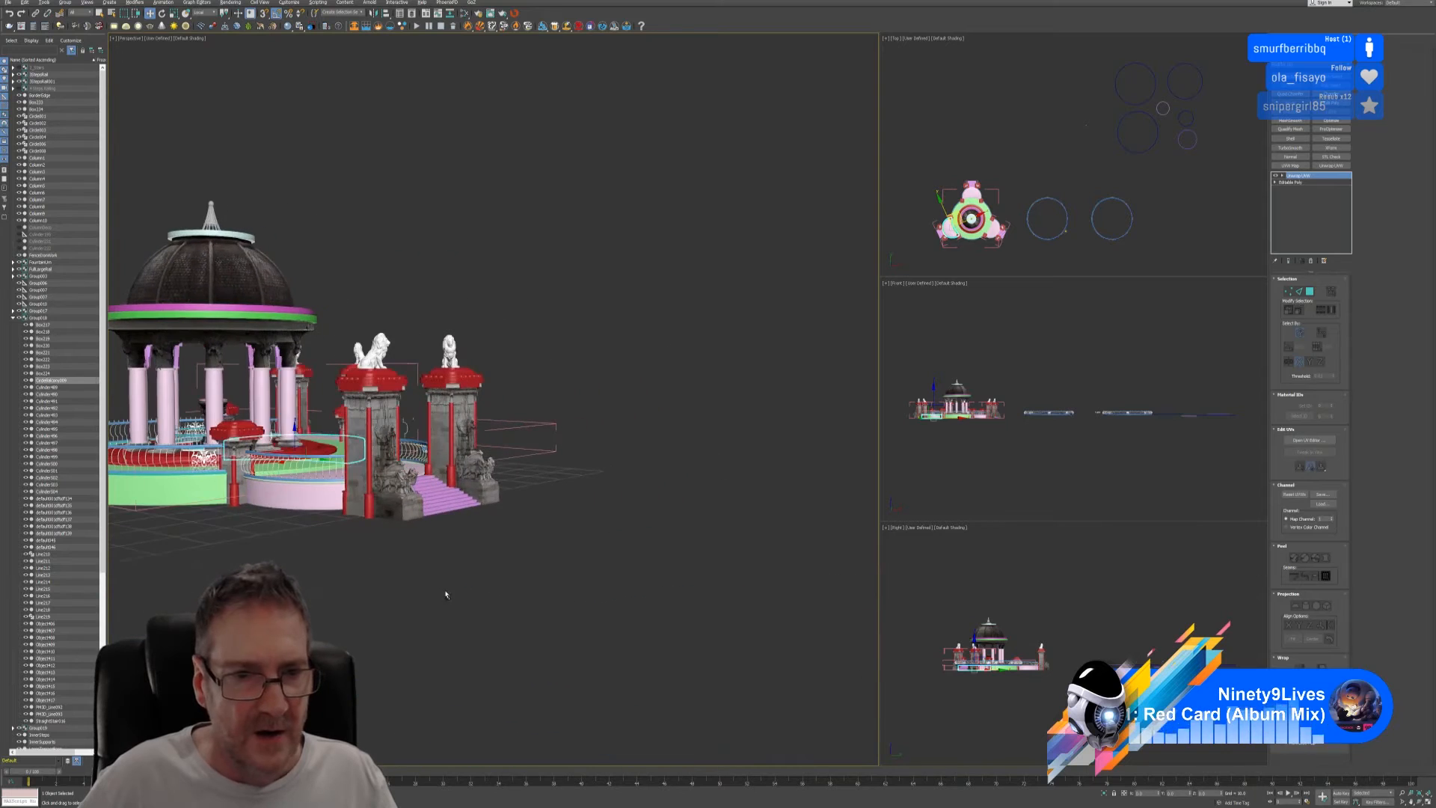
scroll(561, 546, up, 4)
alt+middle_drag(550, 530, 529, 563)
- Select the entrance group with its steps and gate pillars, and inspect the lion statue on its pillar cap up close
click(331, 564)
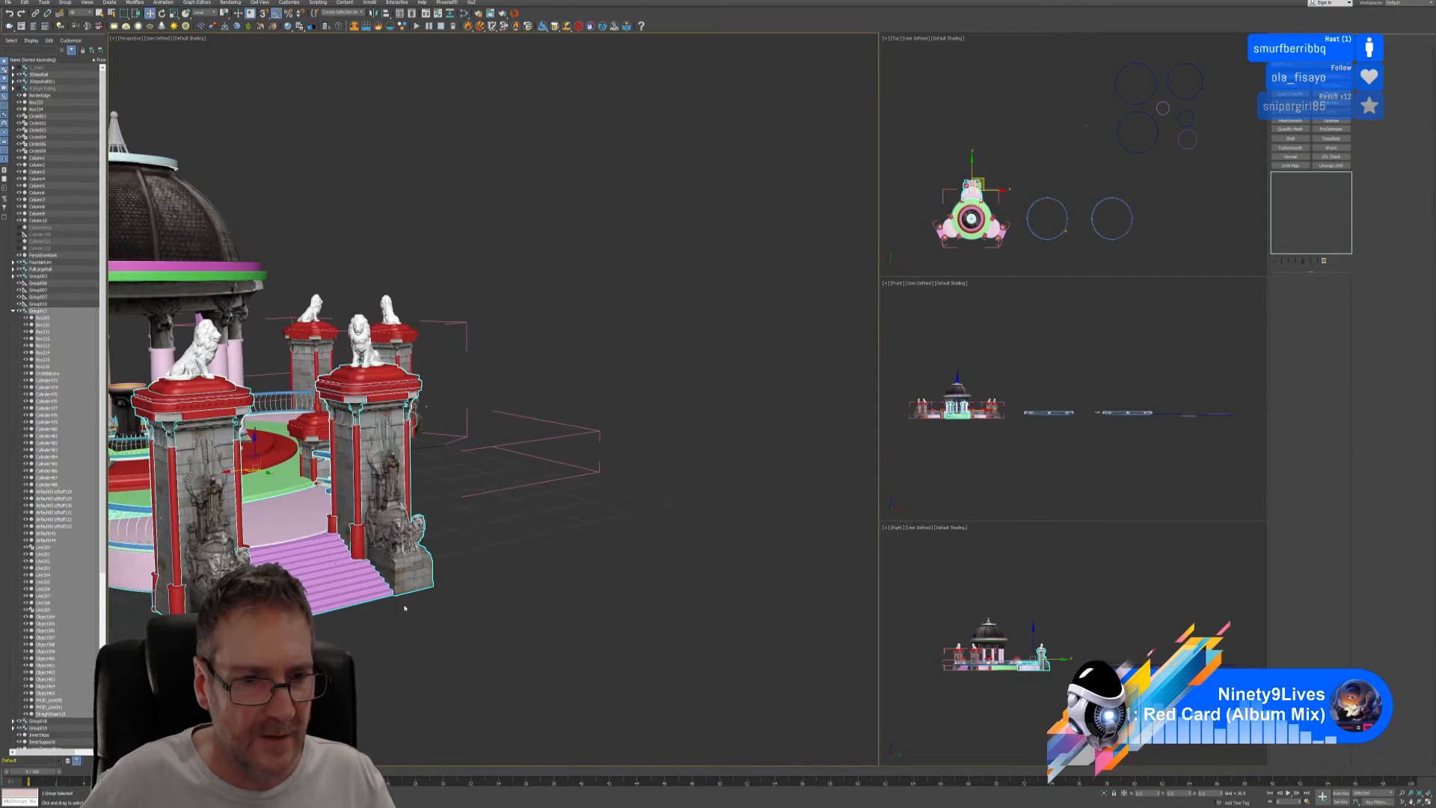
alt+middle_drag(425, 629, 569, 621)
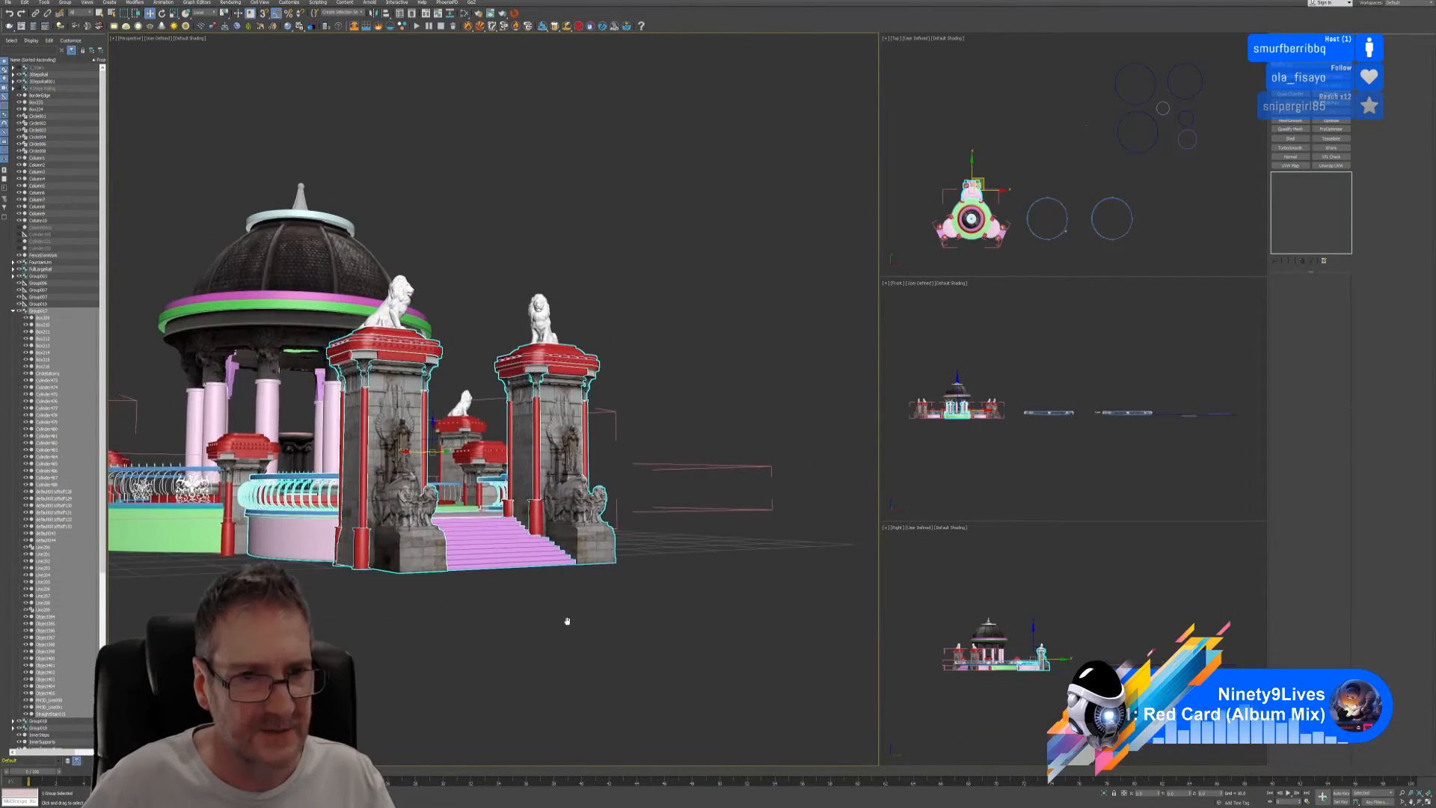
scroll(528, 584, up, 5)
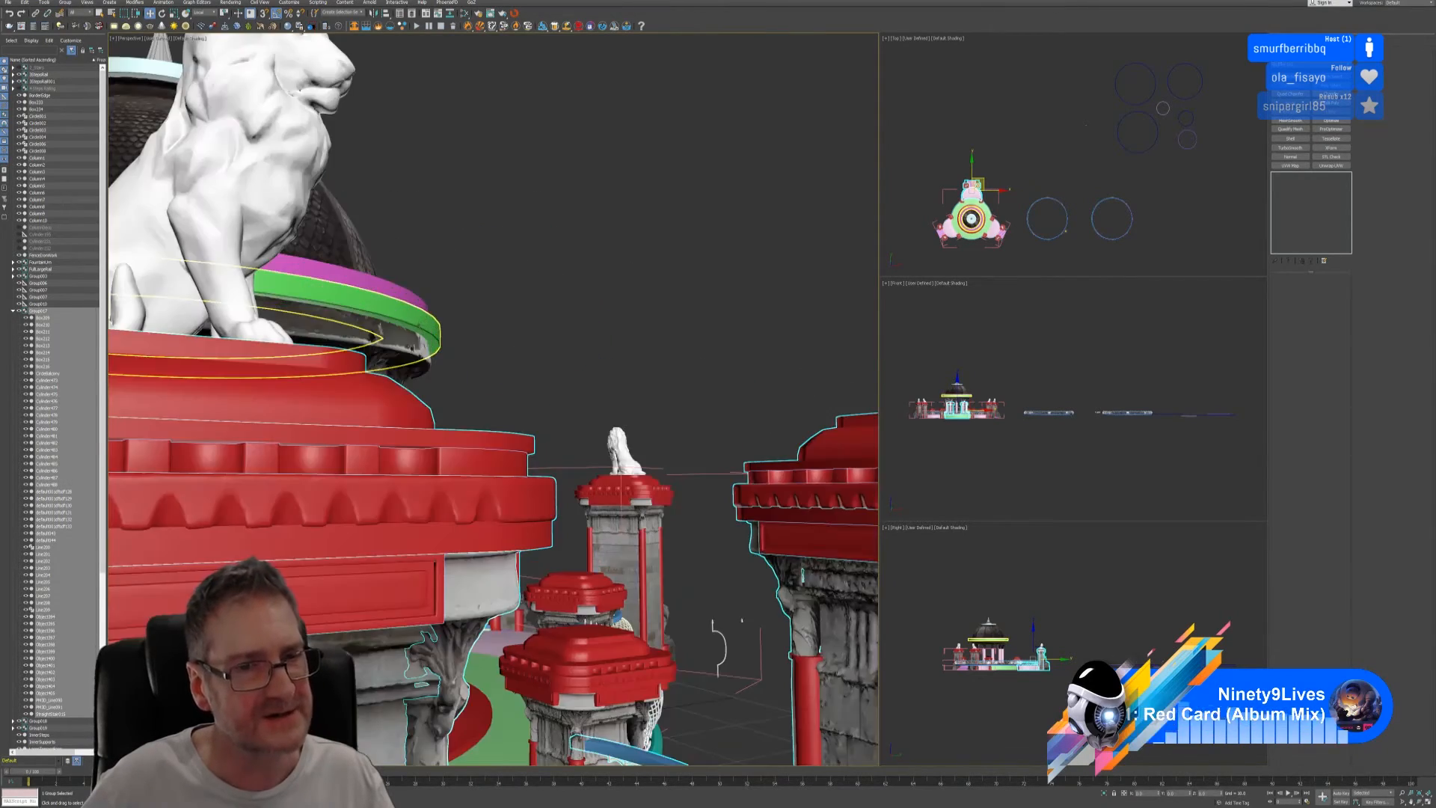
- Examine the selected entrance group from the side and the front, checking the steps and the change in level up to the terrace
scroll(428, 668, down, 5)
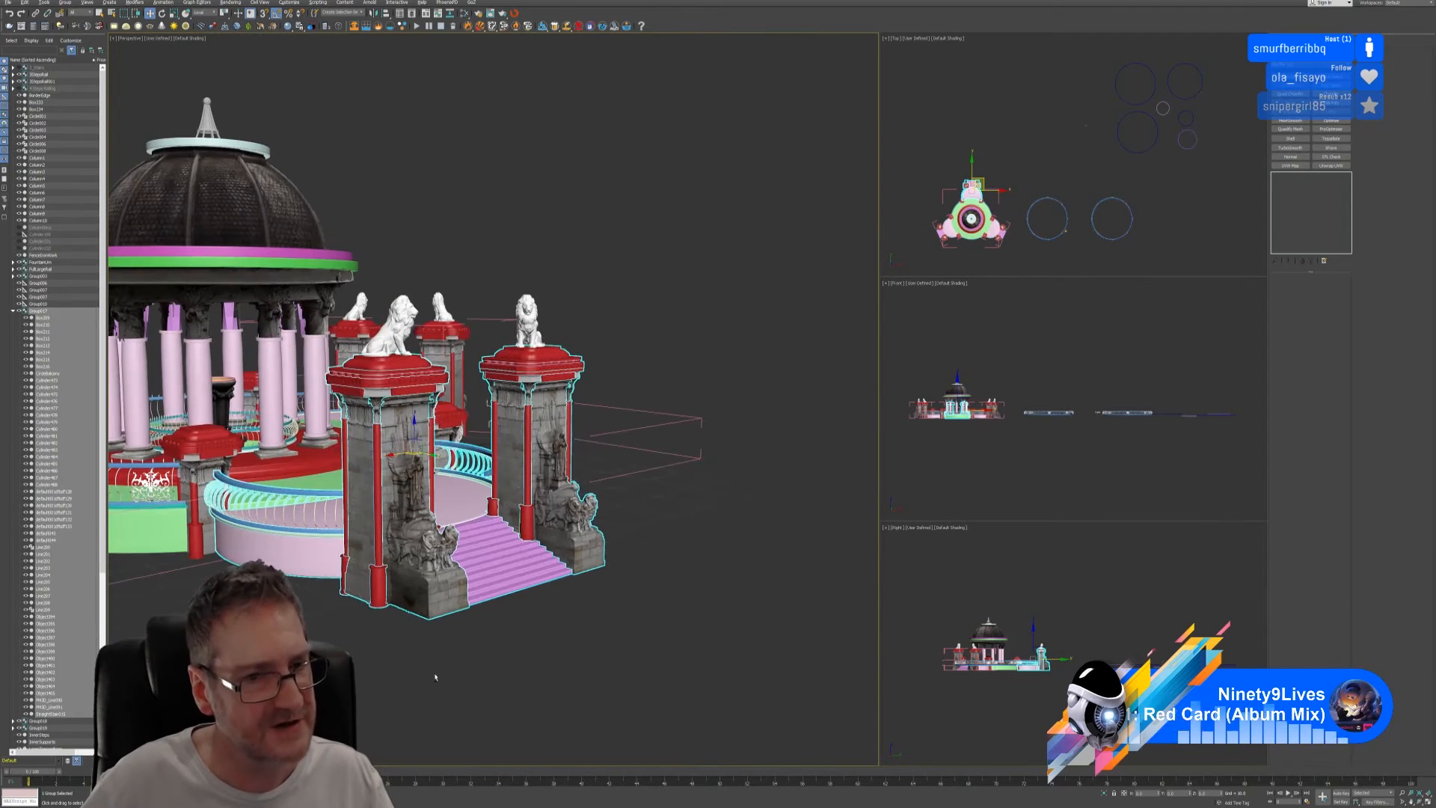
alt+middle_drag(439, 677, 488, 657)
alt+middle_drag(622, 646, 586, 644)
middle_drag(585, 644, 522, 645)
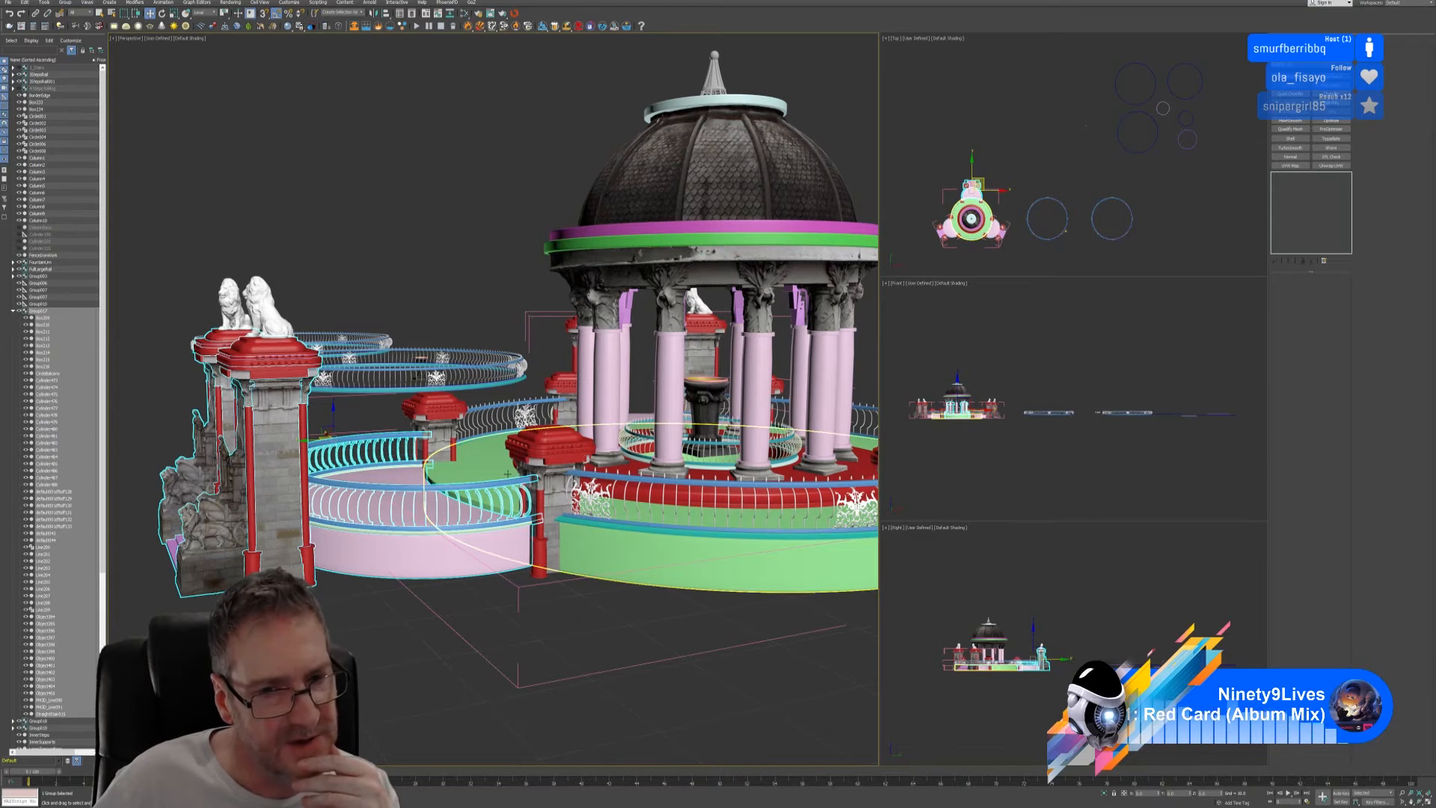
alt+middle_drag(482, 648, 692, 581)
scroll(598, 557, up, 3)
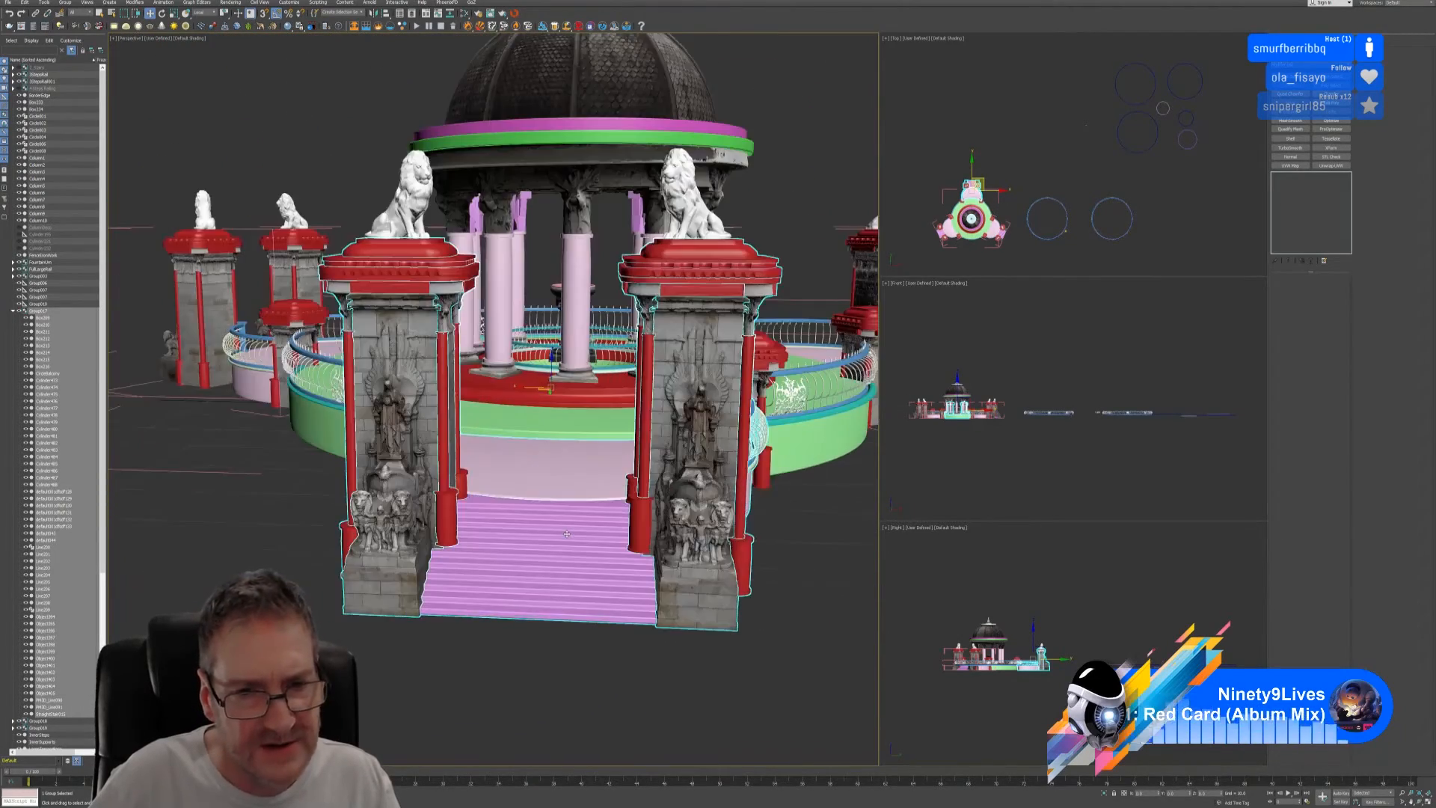
alt+middle_drag(591, 546, 558, 467)
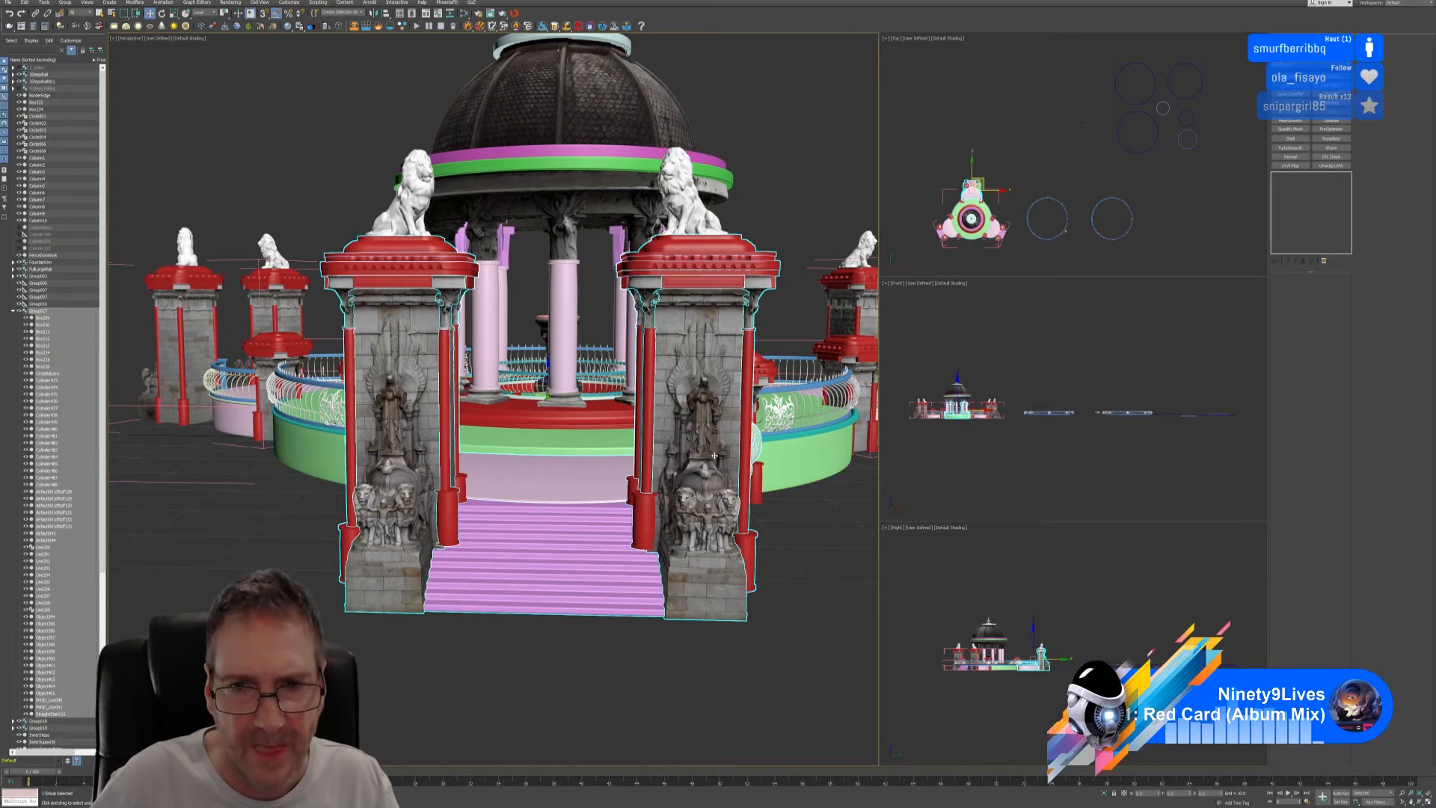
- Draw a flat cylinder in the top view where the round entrance landing meets the pavilion's main green terrace
middle_drag(1040, 180, 1126, 111)
scroll(1068, 177, up, 5)
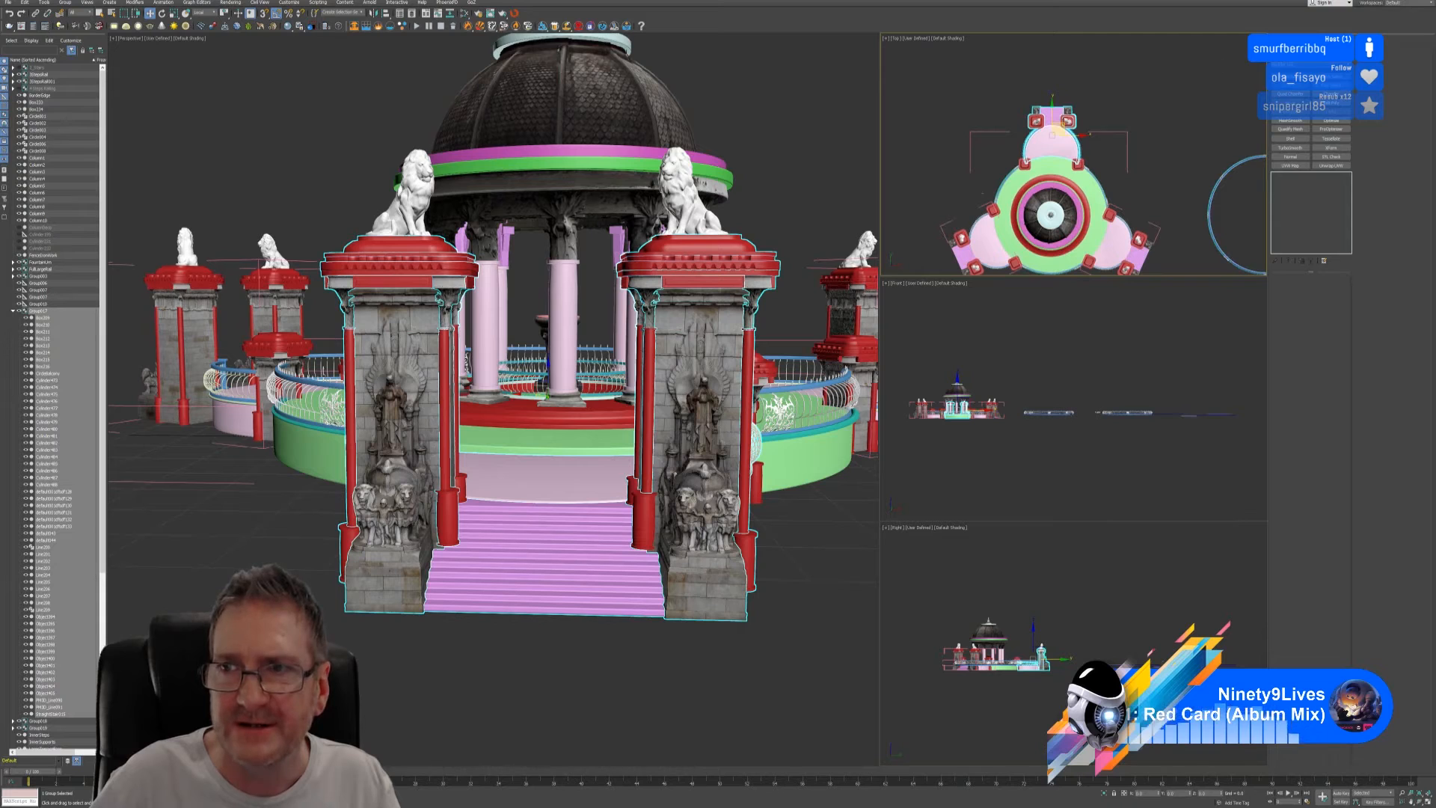
click(1277, 40)
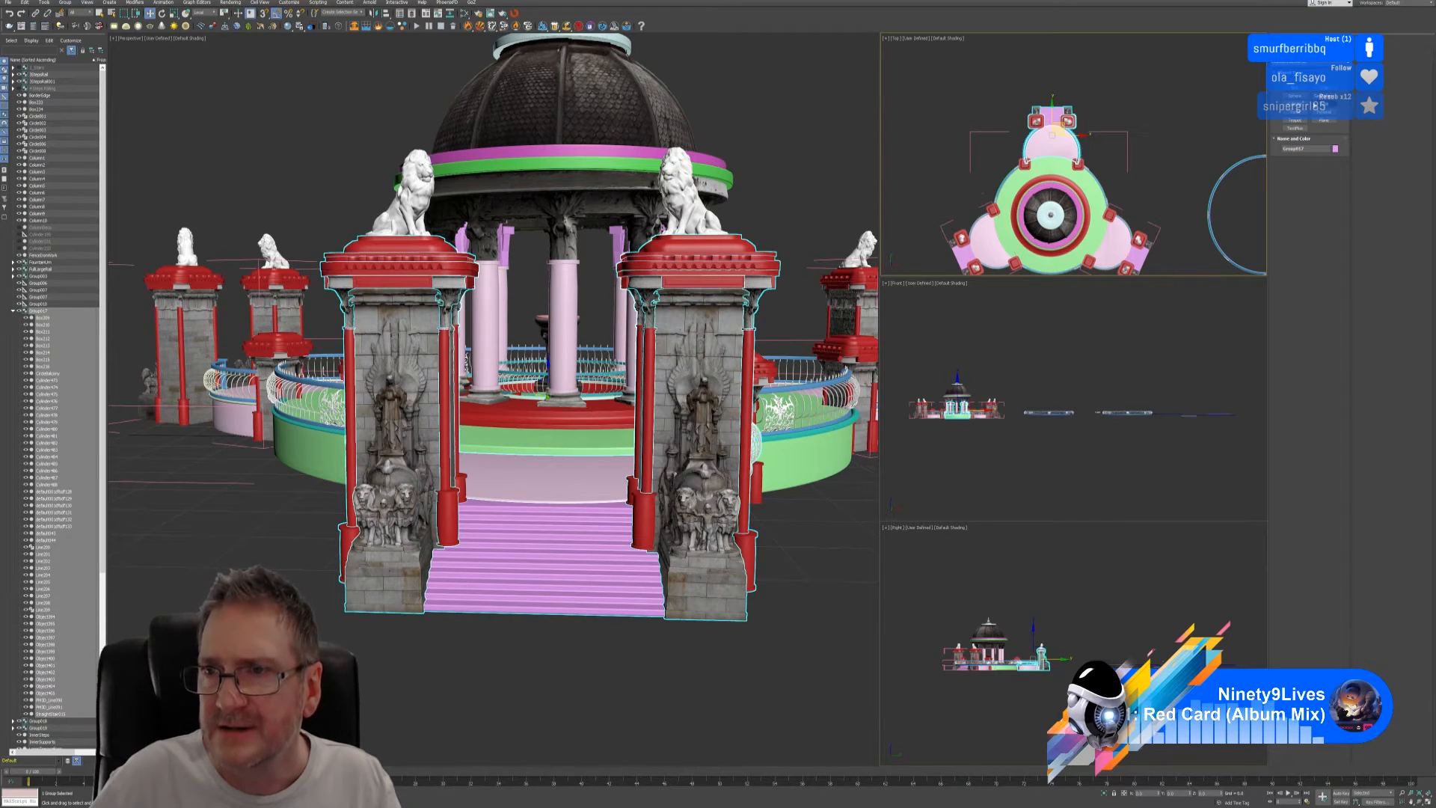
click(1295, 104)
scroll(1047, 142, up, 4)
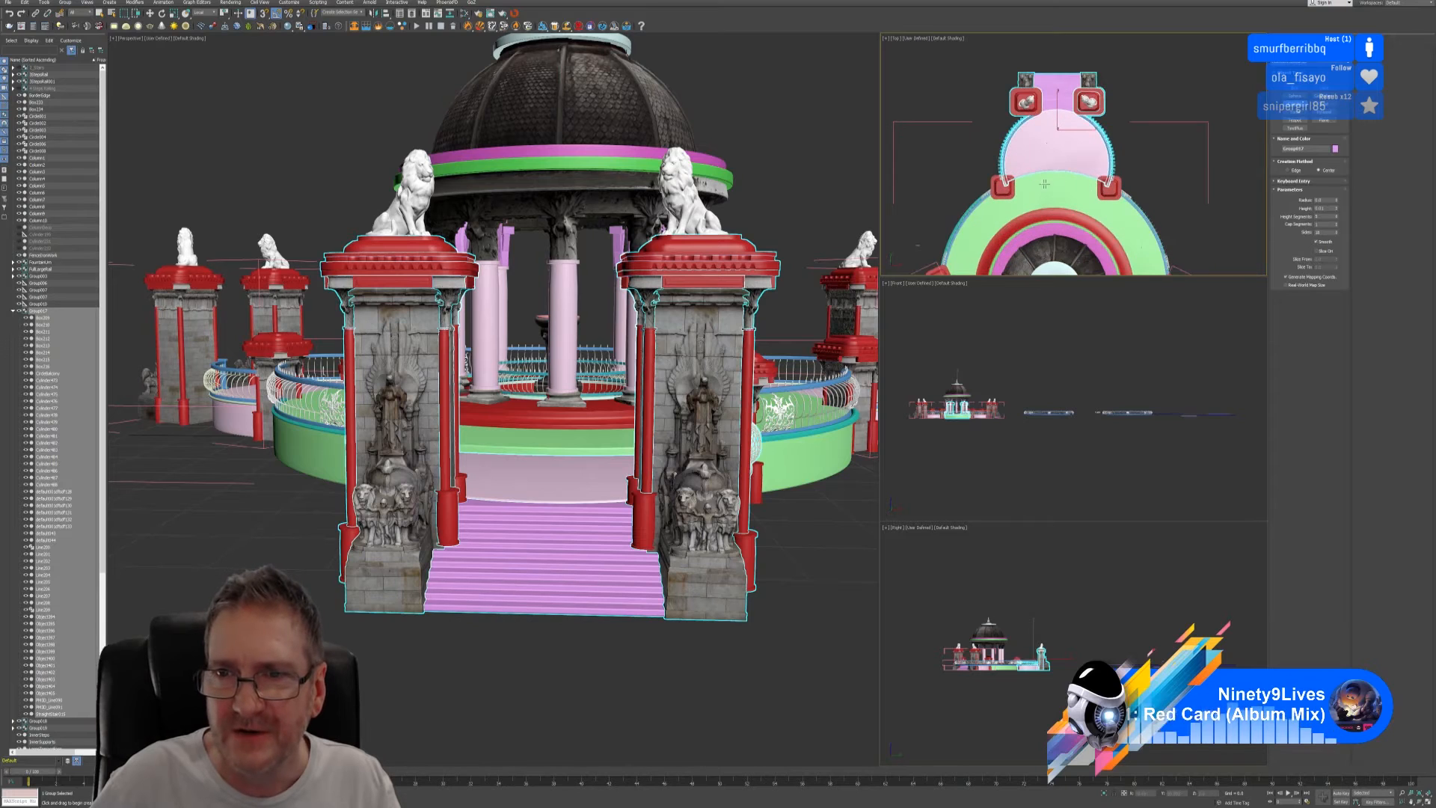
drag(1056, 174, 1075, 210)
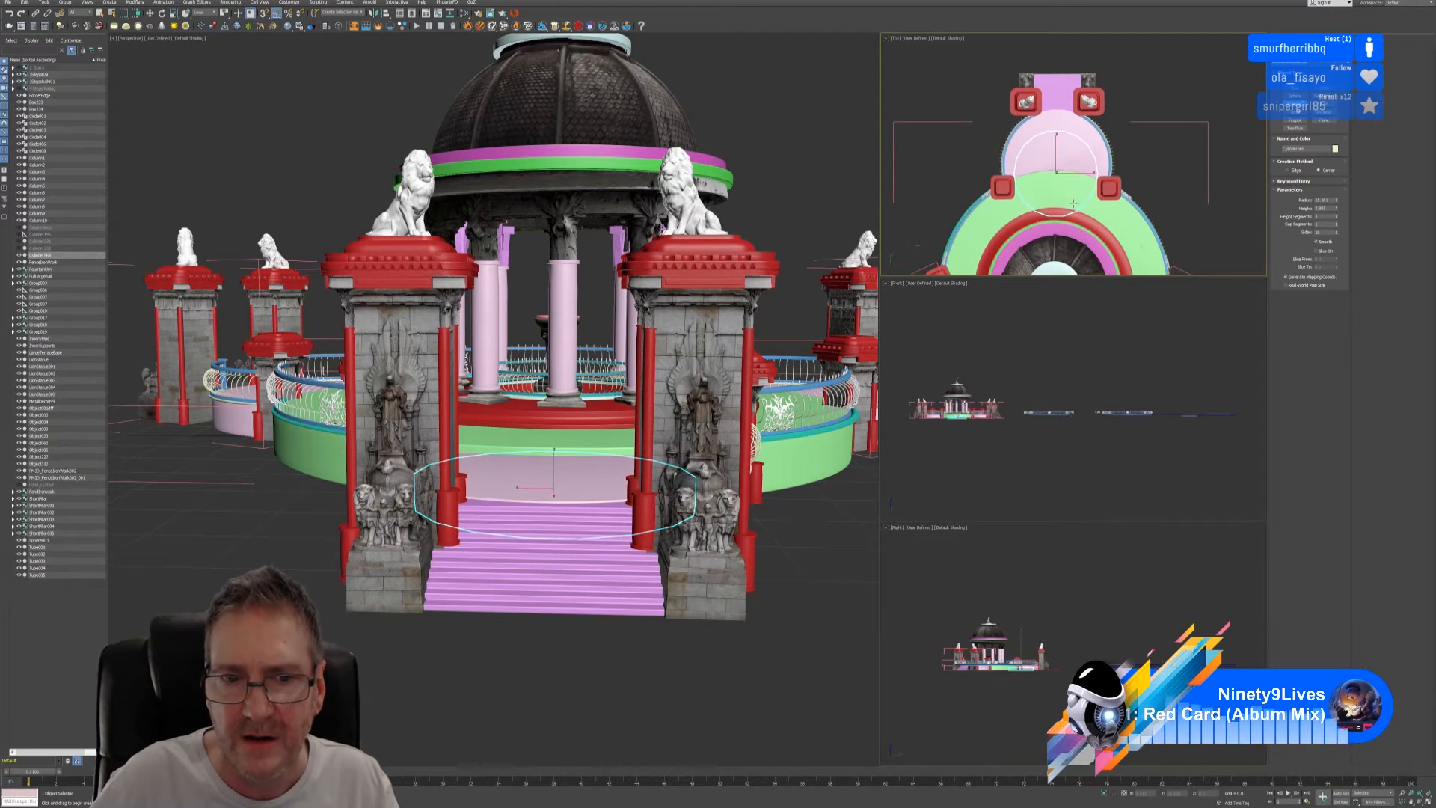
click(1074, 203)
key(w)
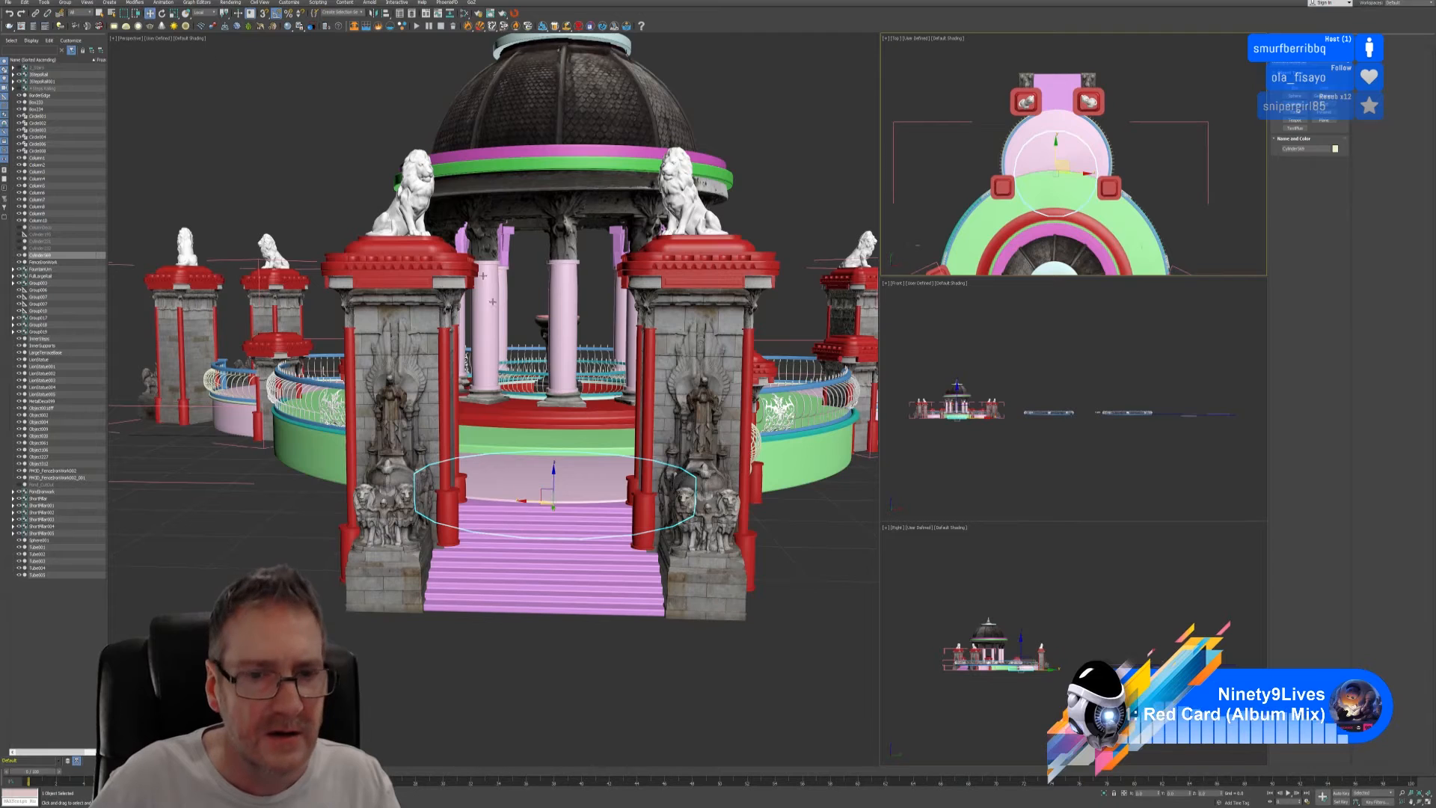
- Set the new cylinder's number of sides to 128
click(1290, 40)
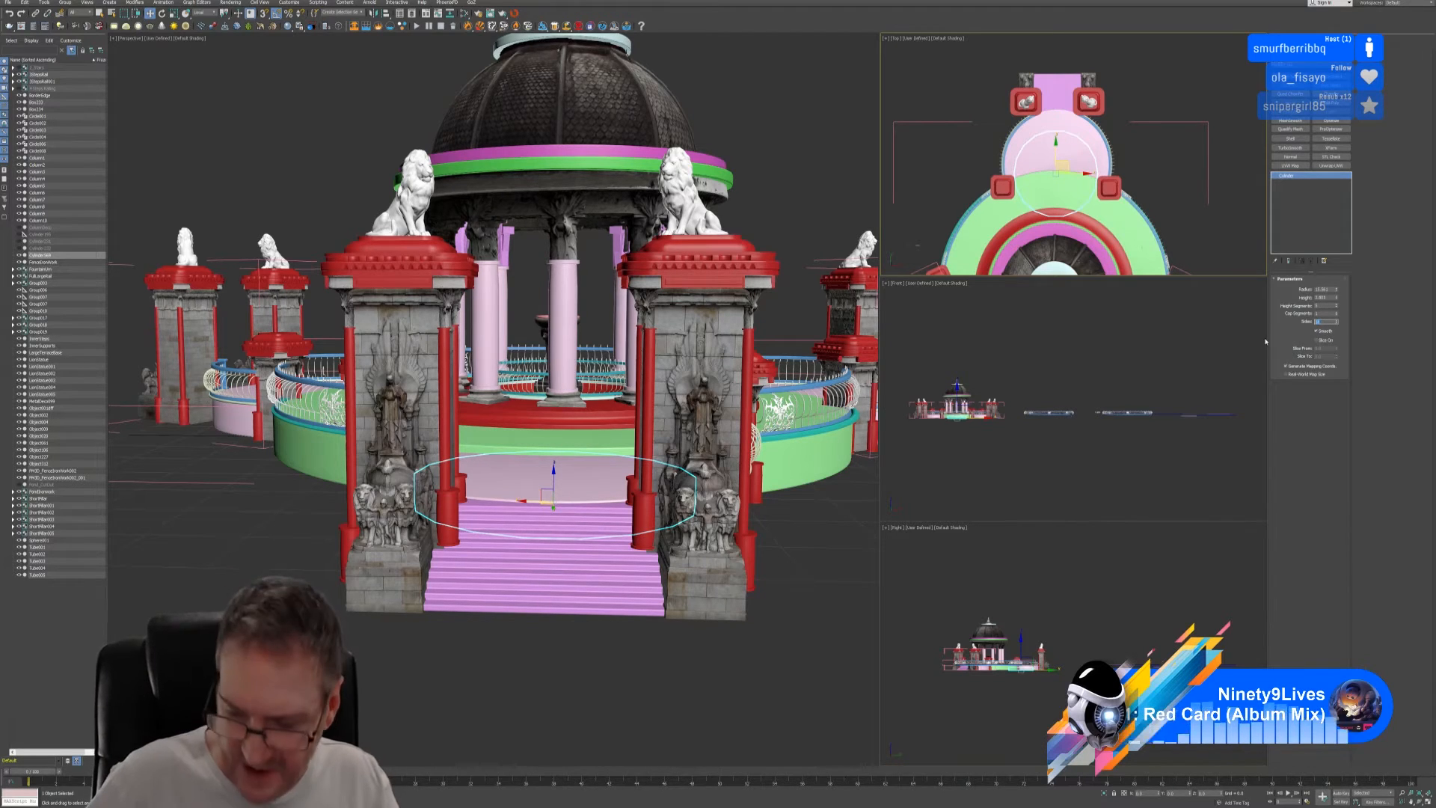
text(128)
key(Return)
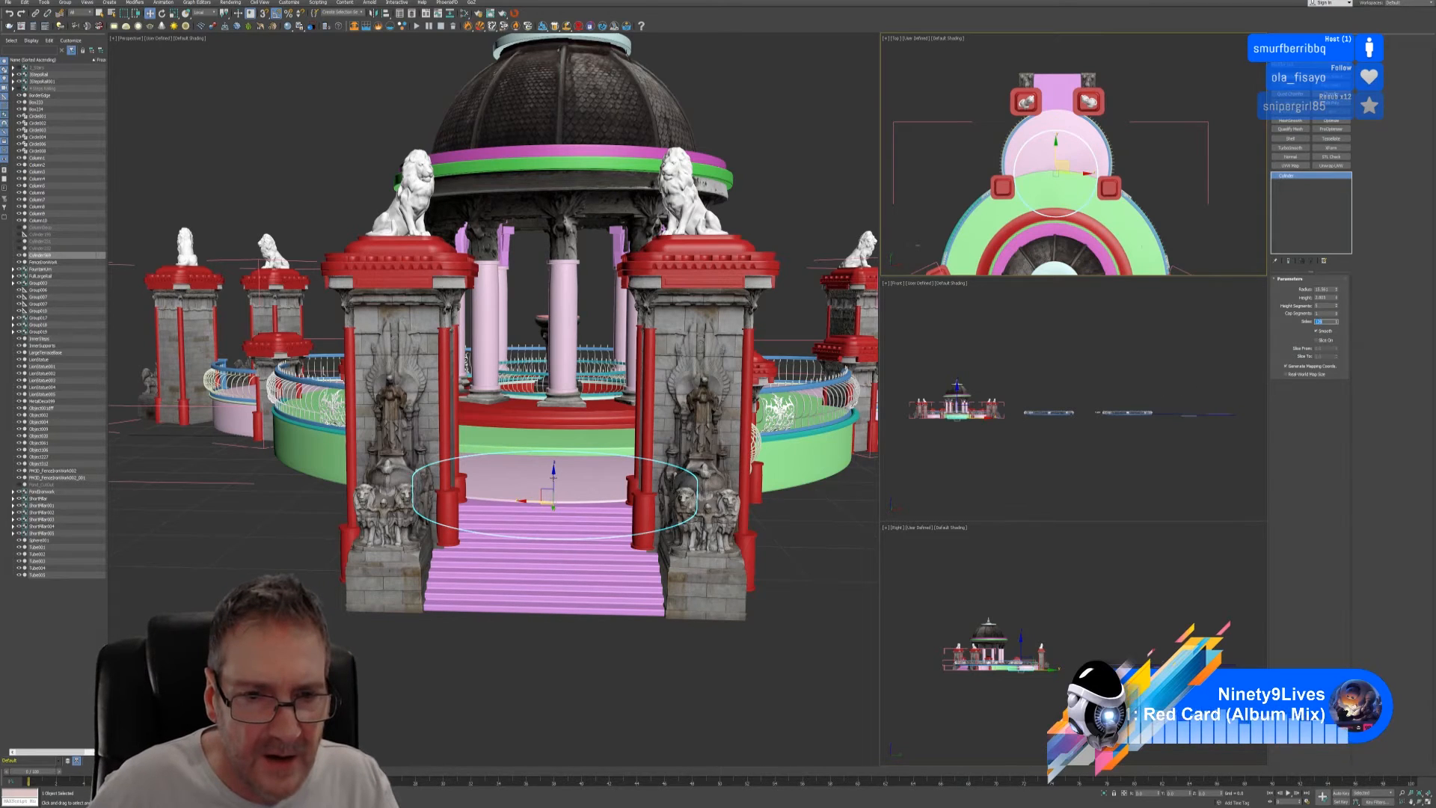
right_click(608, 646)
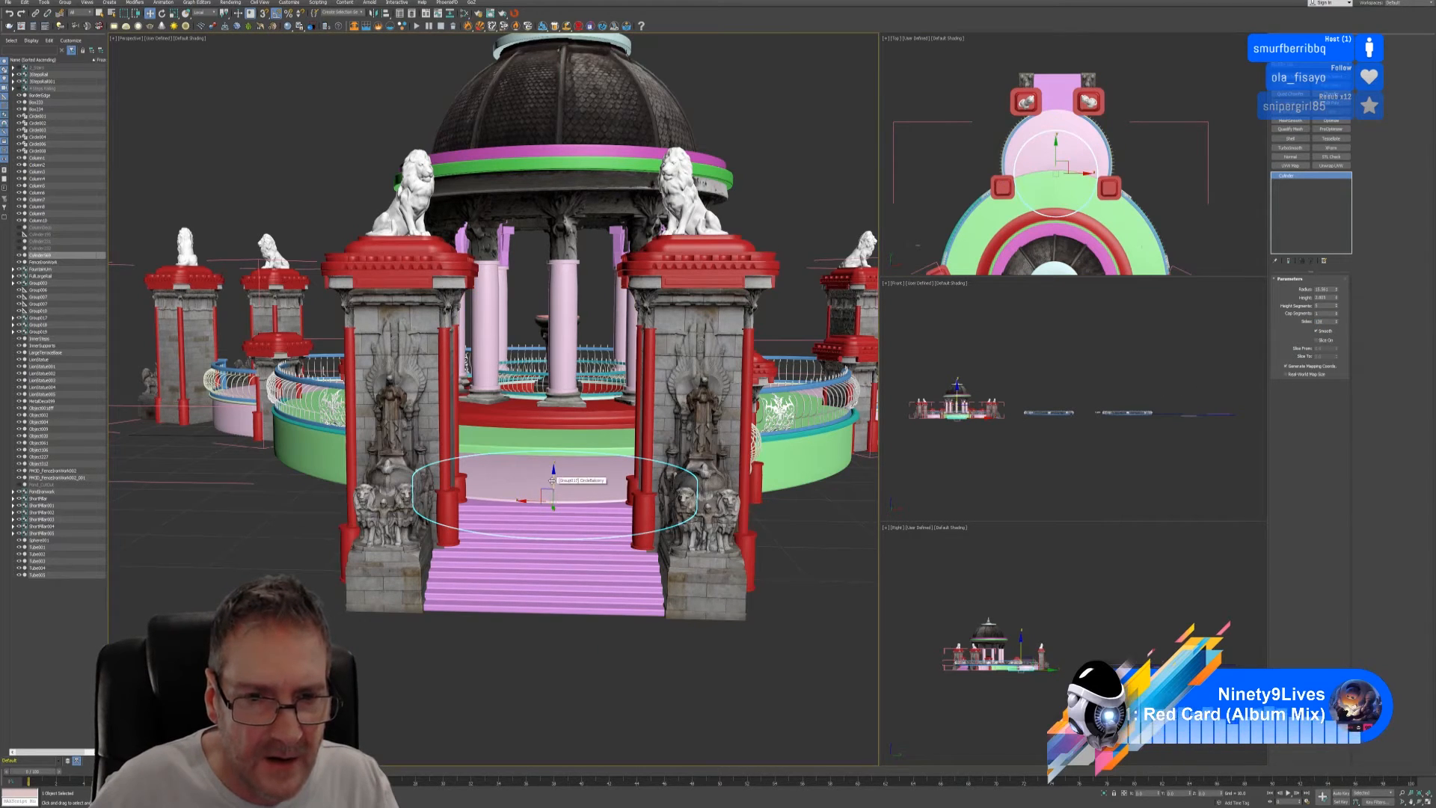
- Raise the cylinder above the entrance landing and slide it inward toward the pavilion so it partly overlaps the green terrace
drag(552, 480, 561, 456)
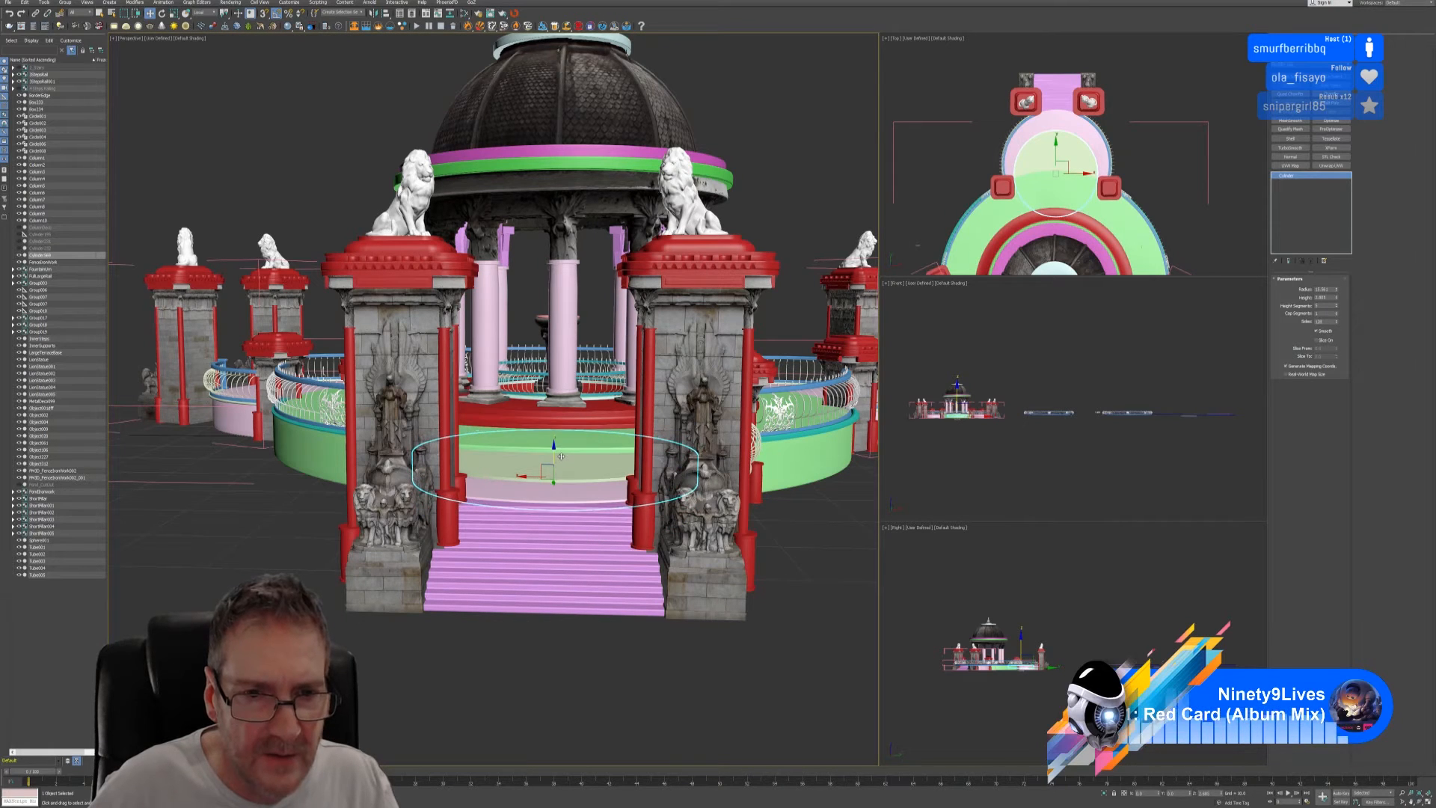
middle_drag(1133, 125, 1142, 110)
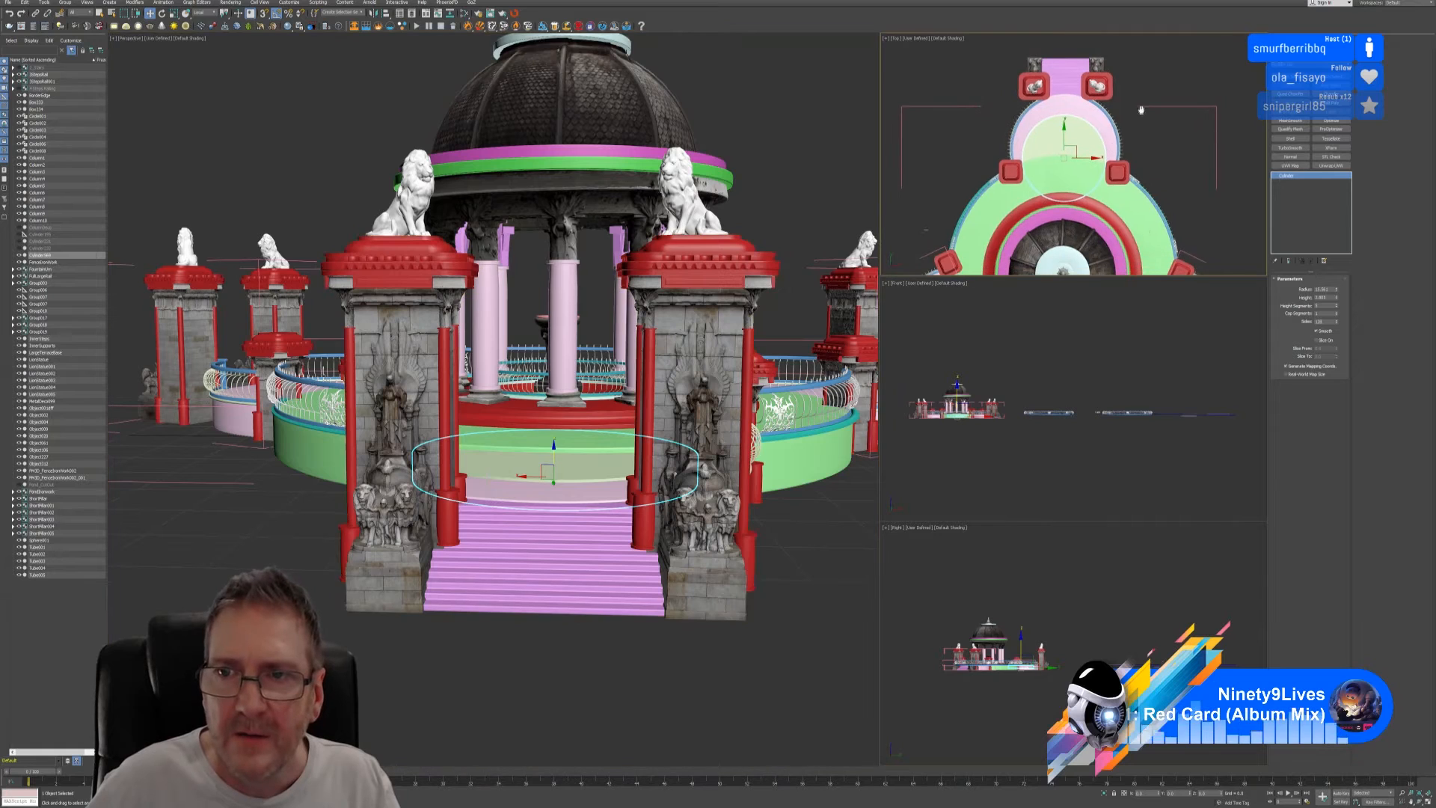
drag(1064, 133, 1063, 155)
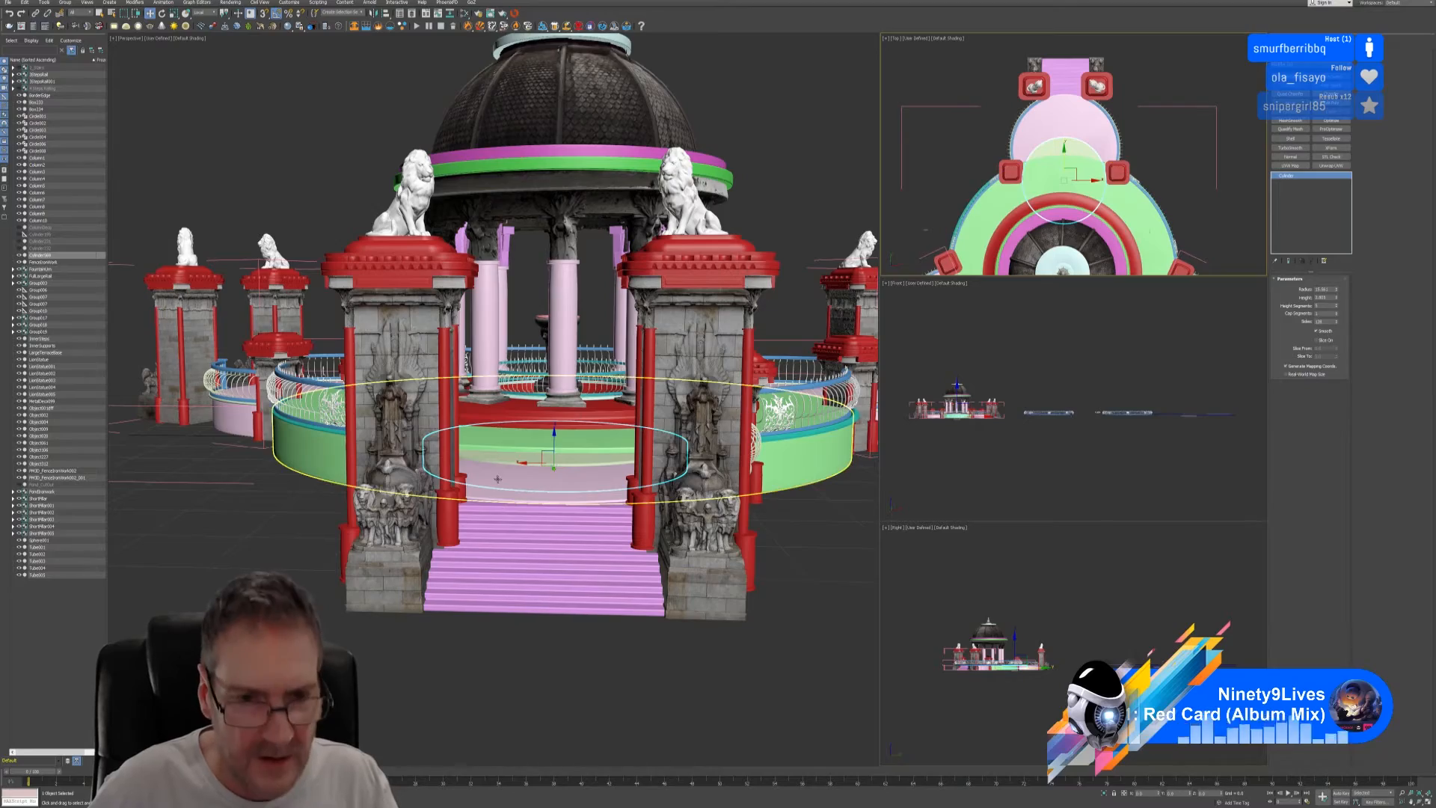
- Scale the cylinder wider between the two short terrace pillars and narrower toward the pavilion to form an oval step
alt+middle_drag(610, 447, 487, 546)
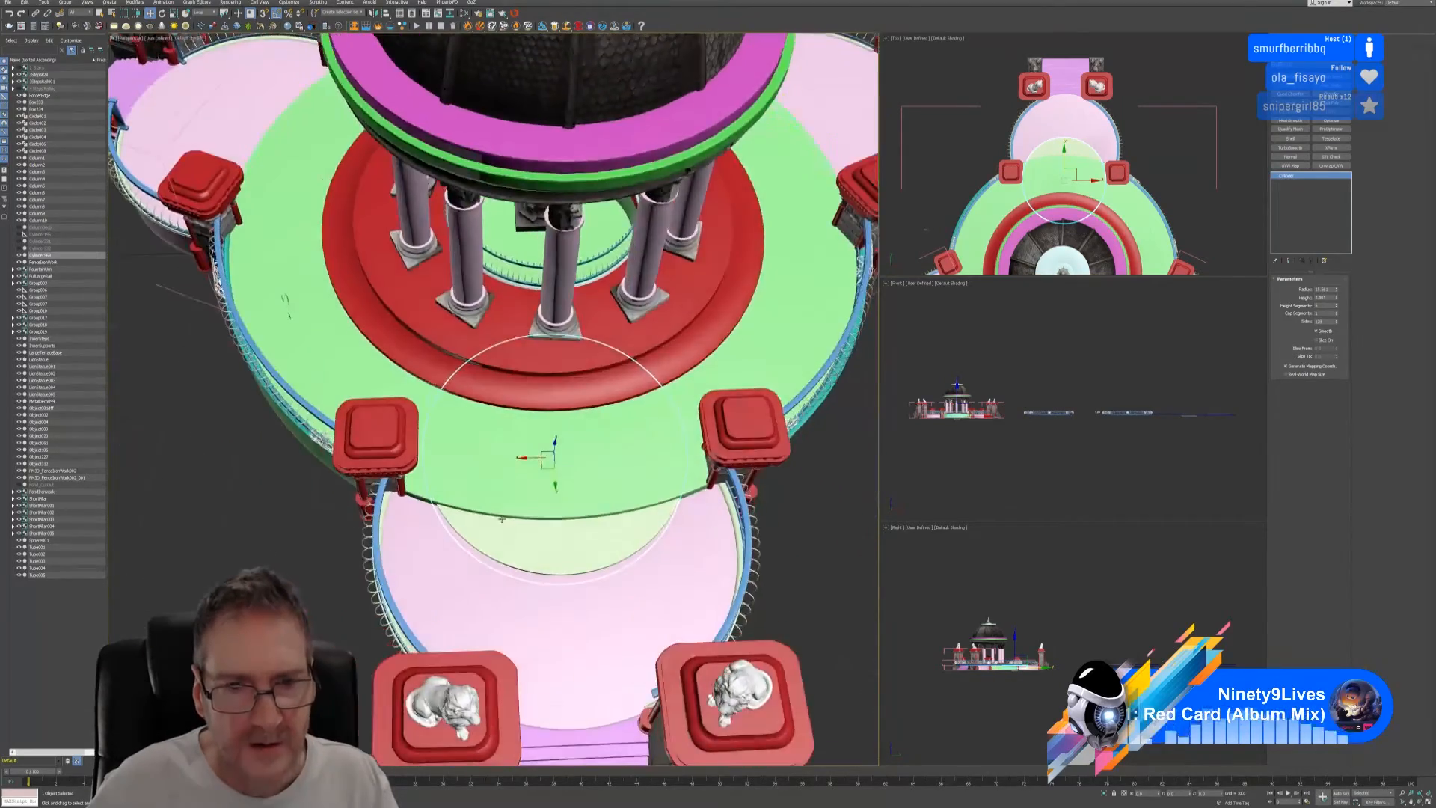
key(r)
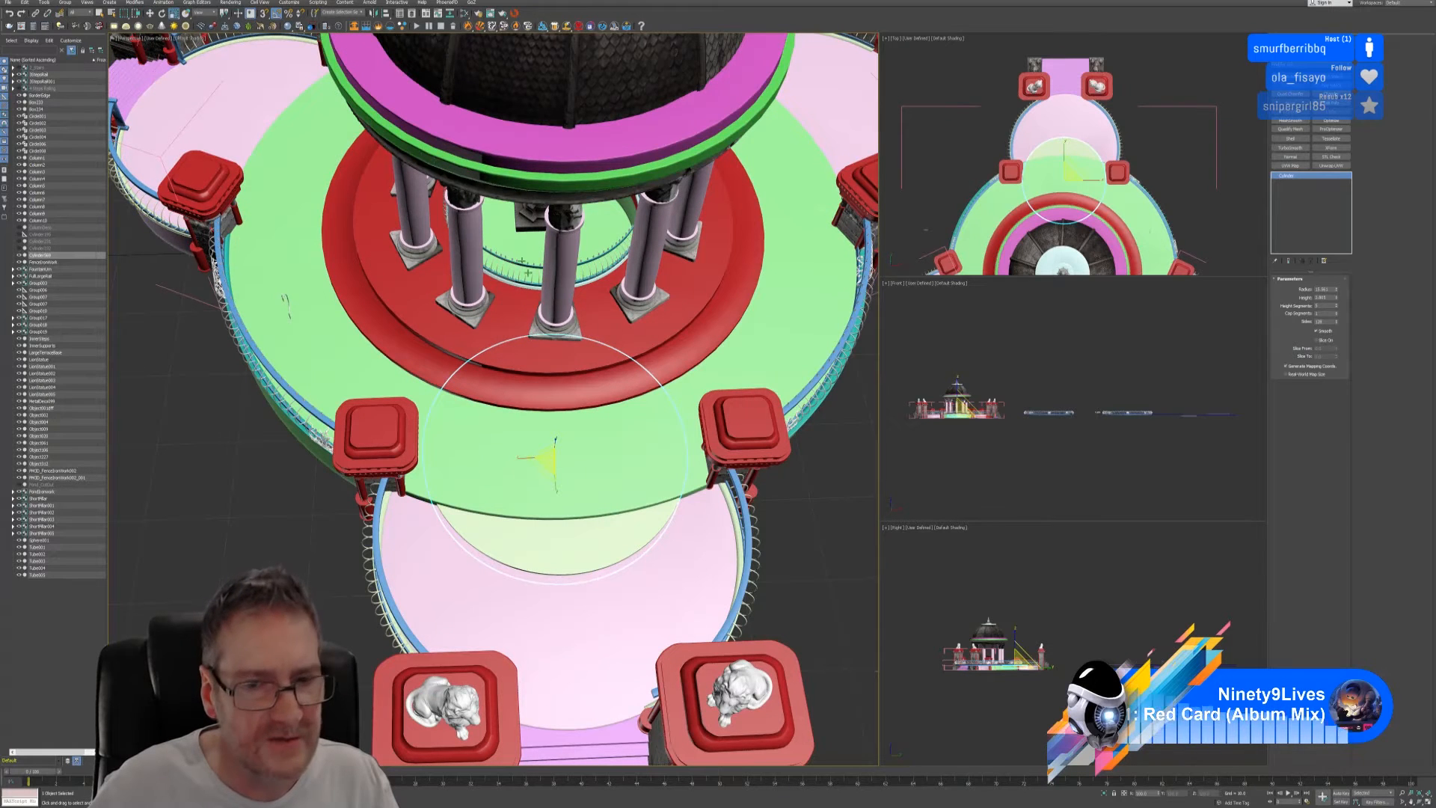
drag(514, 453, 516, 460)
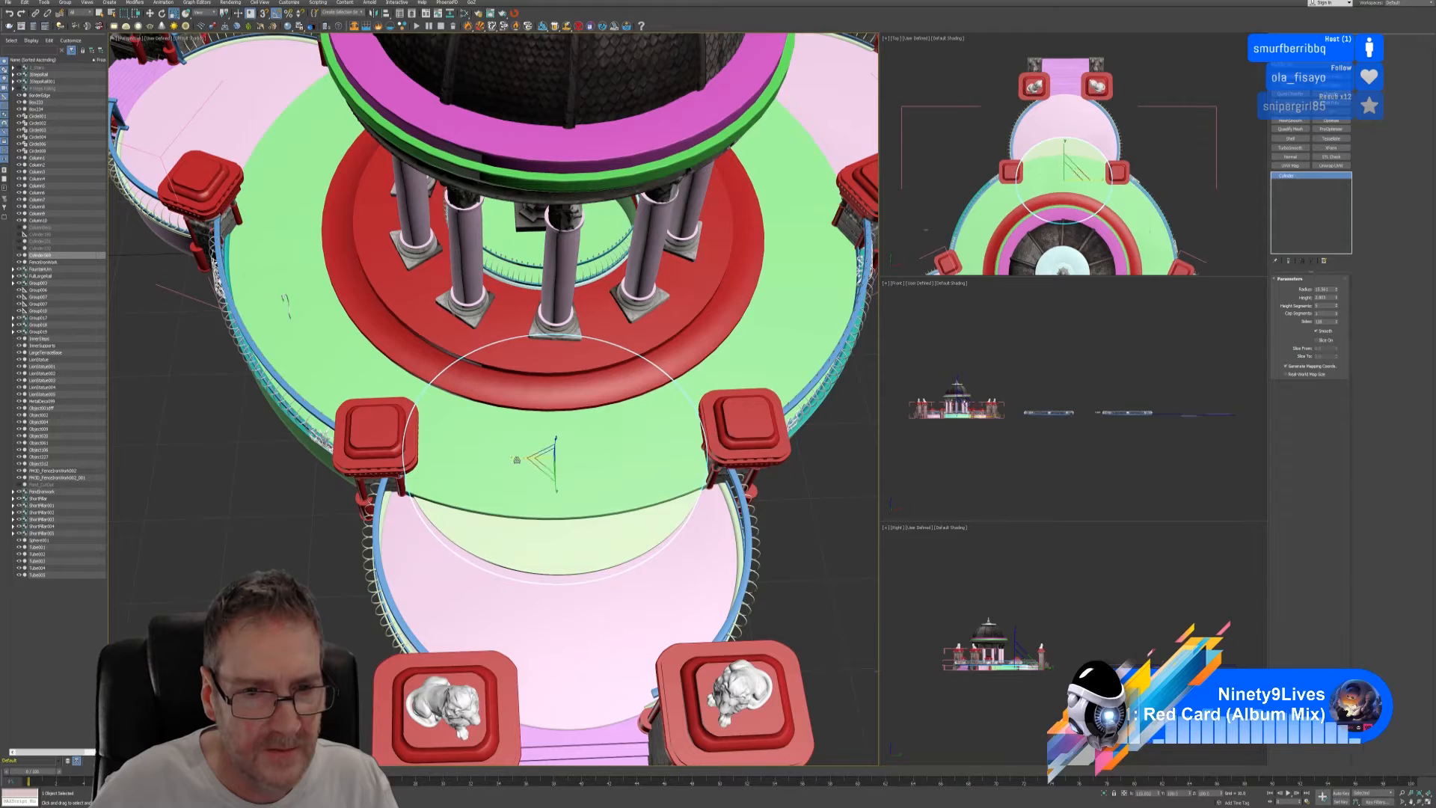
alt+middle_drag(516, 459, 604, 469)
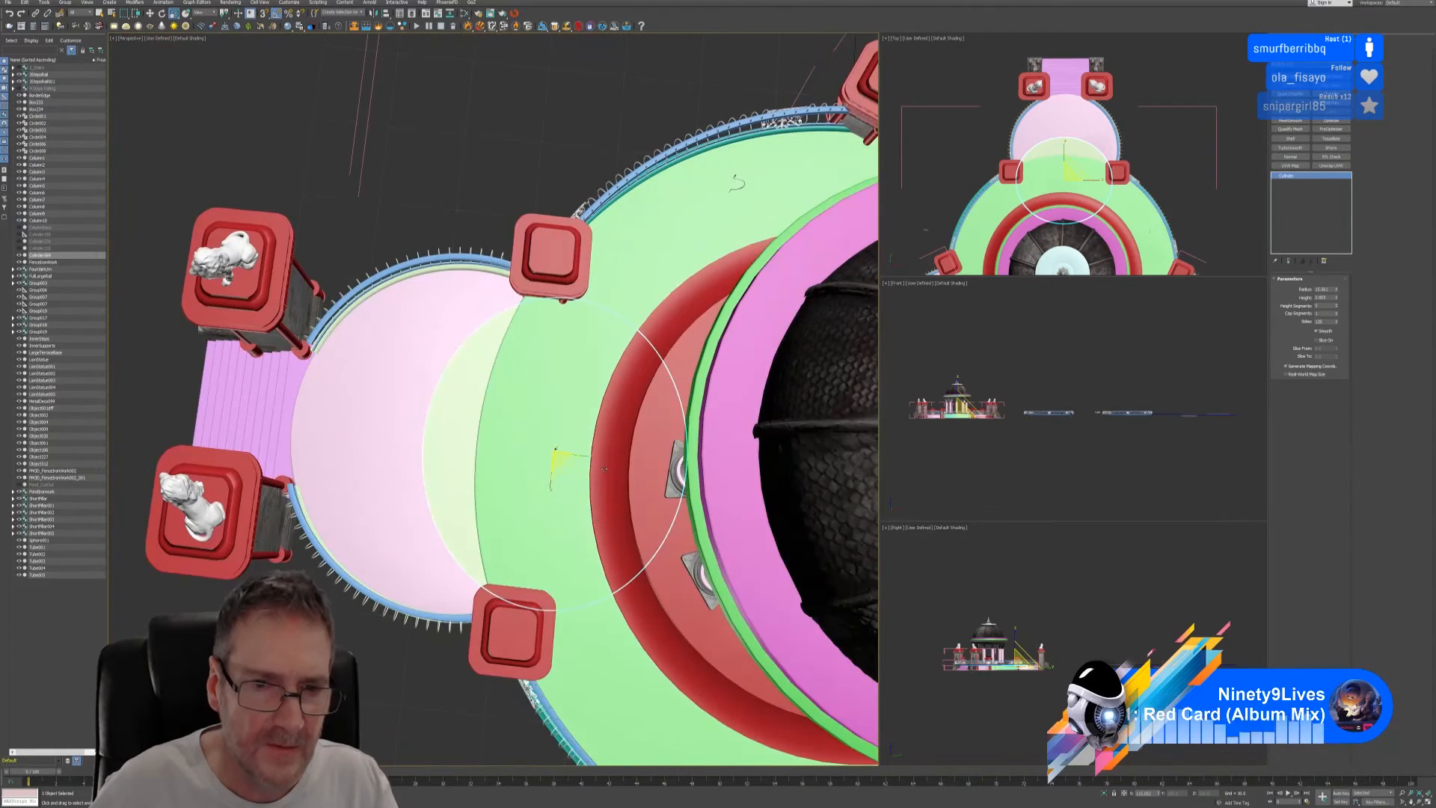
drag(605, 469, 579, 458)
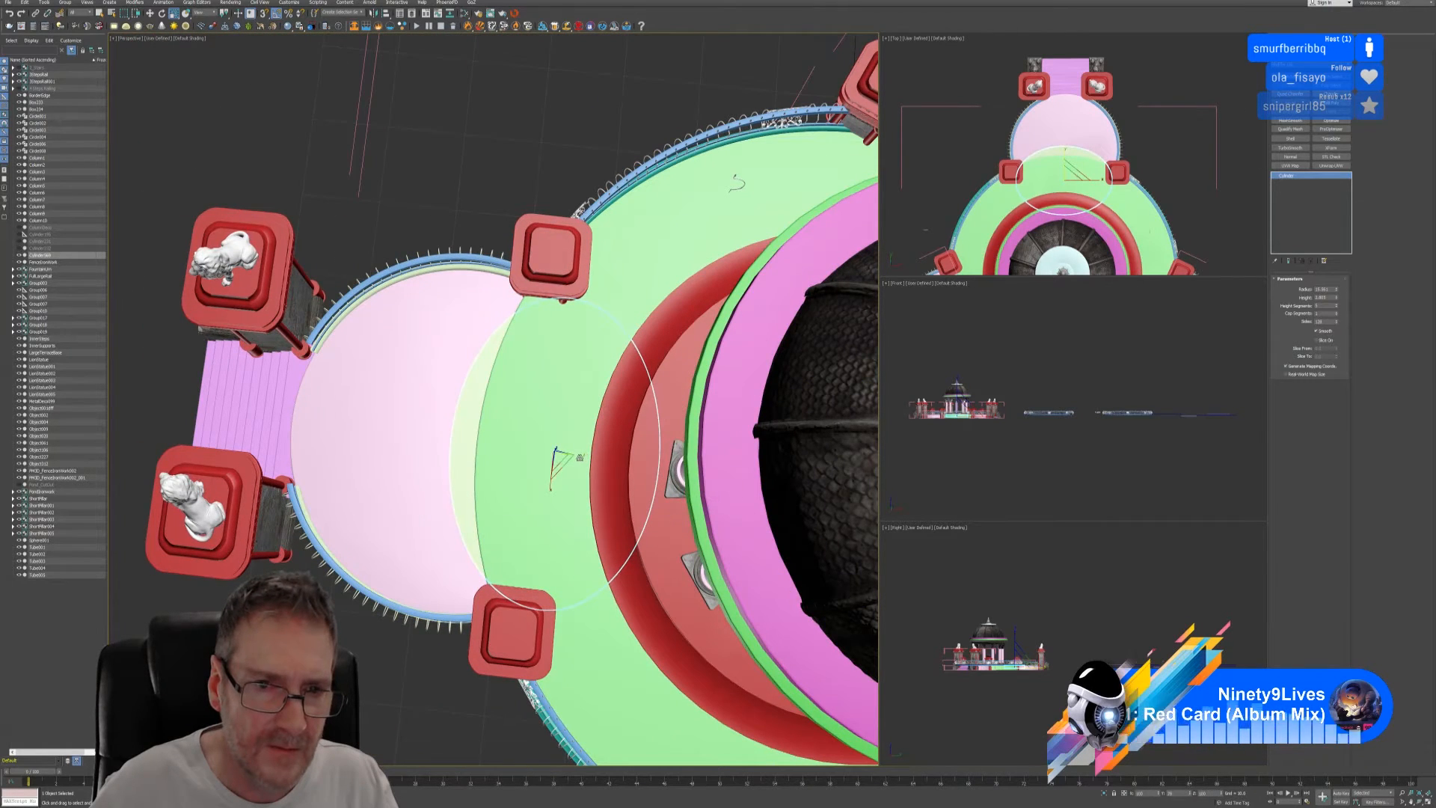
- Shift the oval step slightly outward over the entrance landing and fine-tune its height against the terrace edge
click(150, 13)
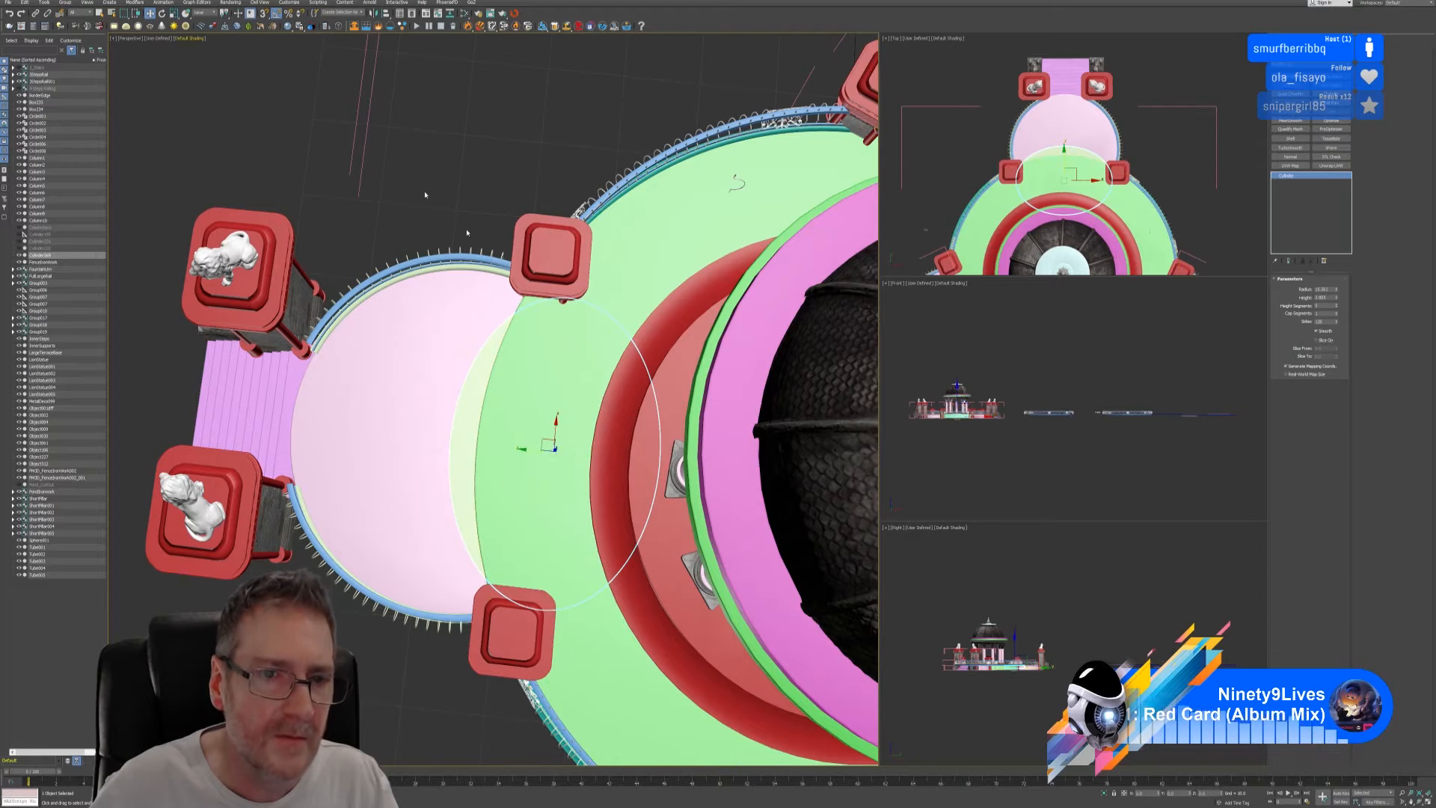
drag(526, 448, 515, 450)
alt+middle_drag(462, 510, 533, 457)
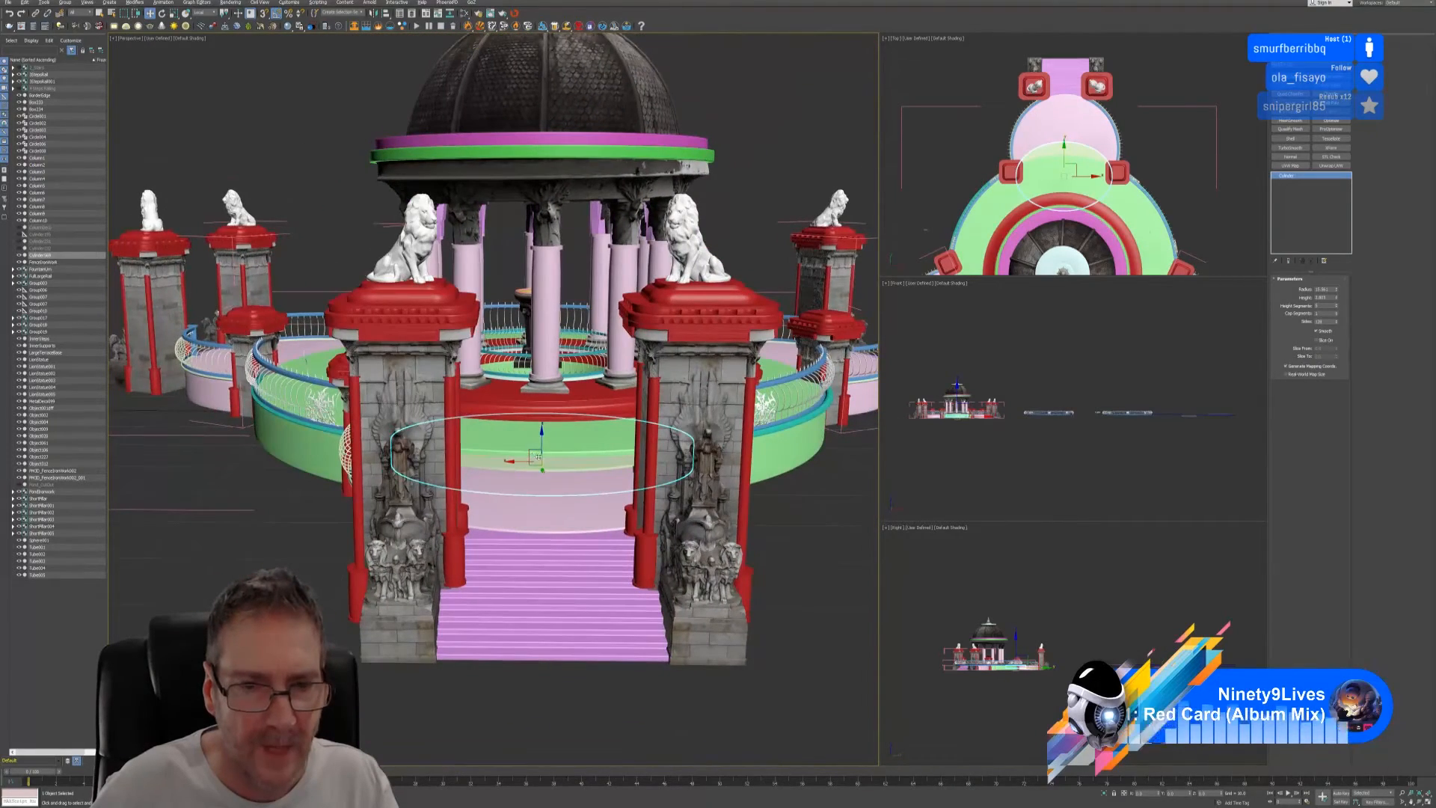
drag(543, 437, 544, 435)
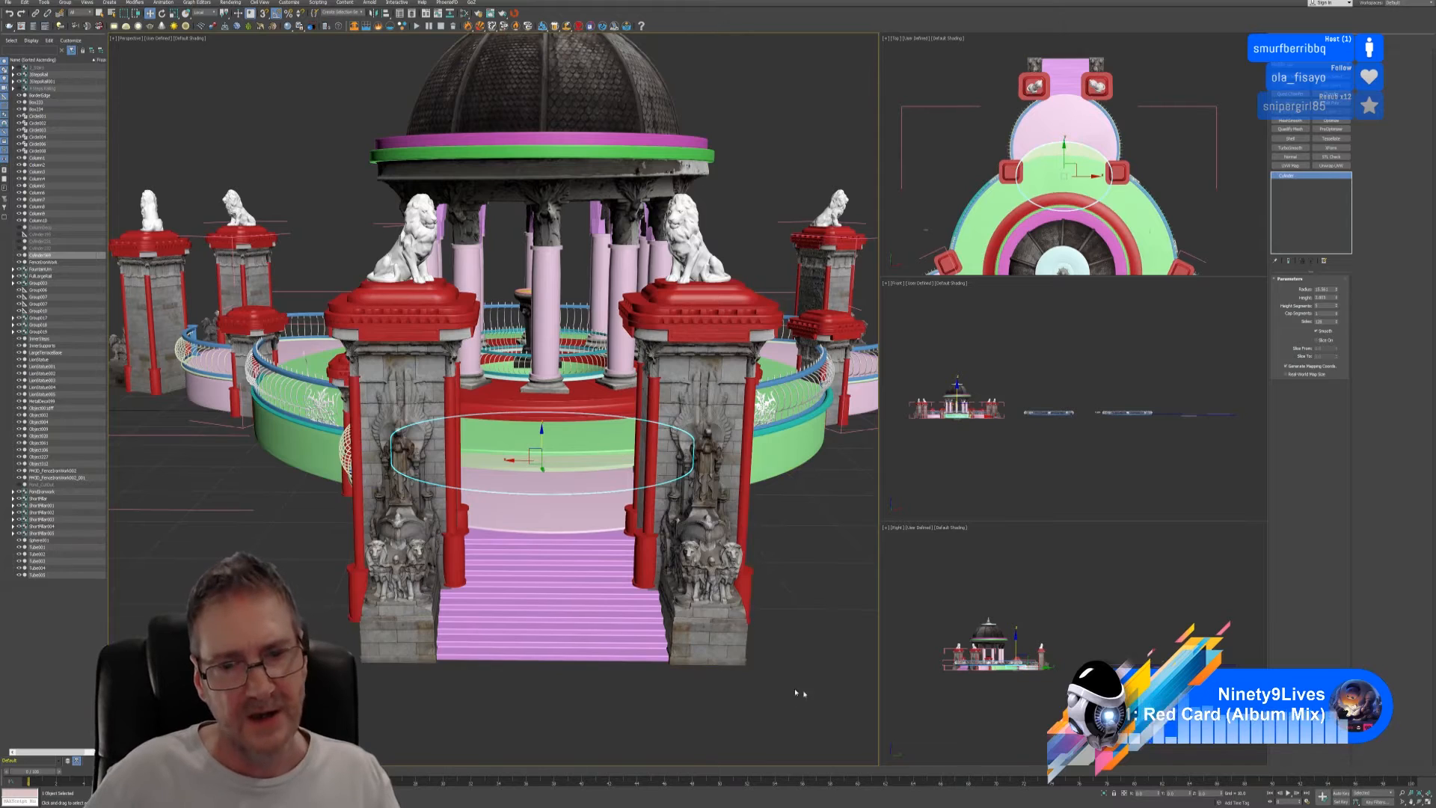
- Examine how the oval step sits between the landing and the terrace from above, from afar and through the gate pillars
click(576, 644)
alt+middle_drag(575, 644, 778, 544)
click(779, 544)
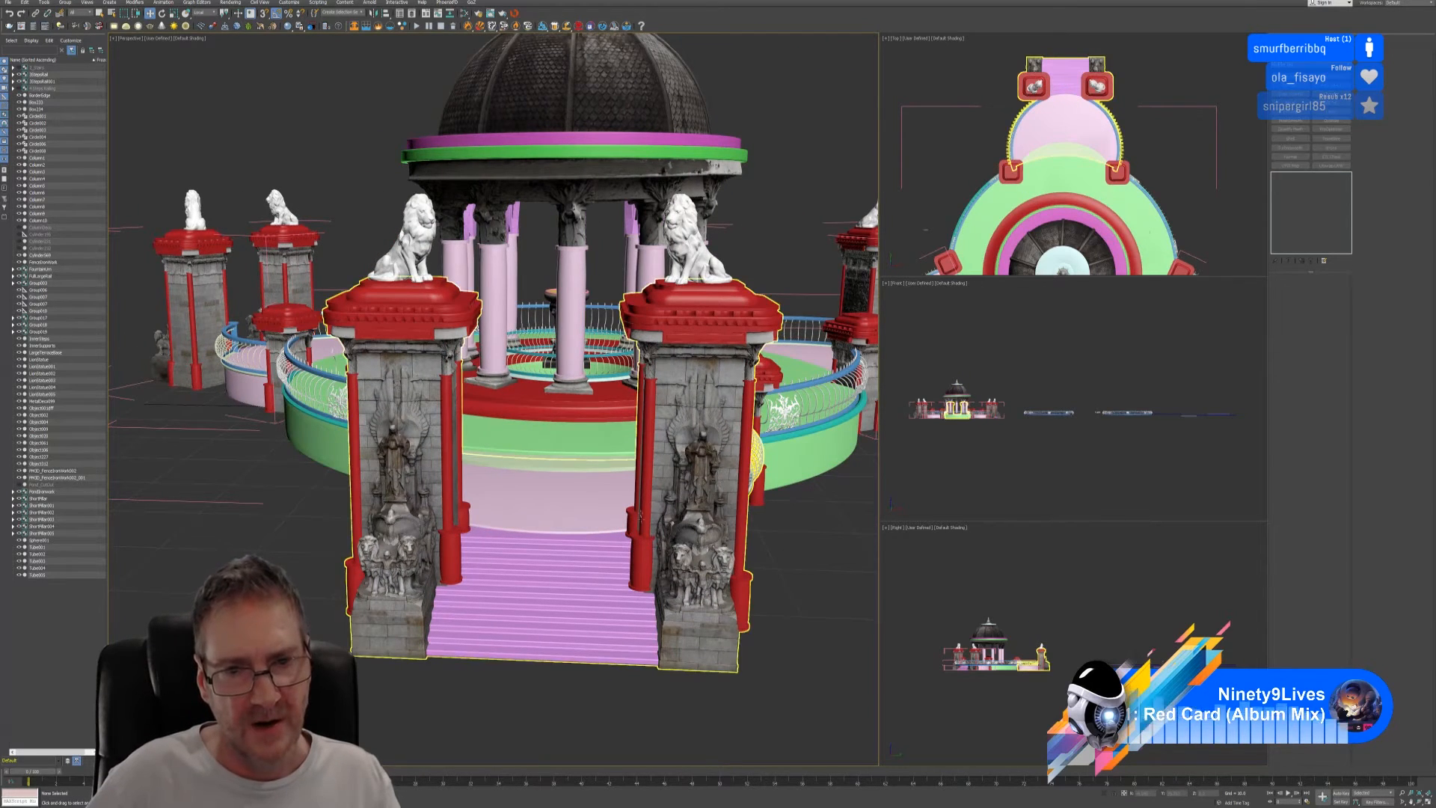
click(592, 411)
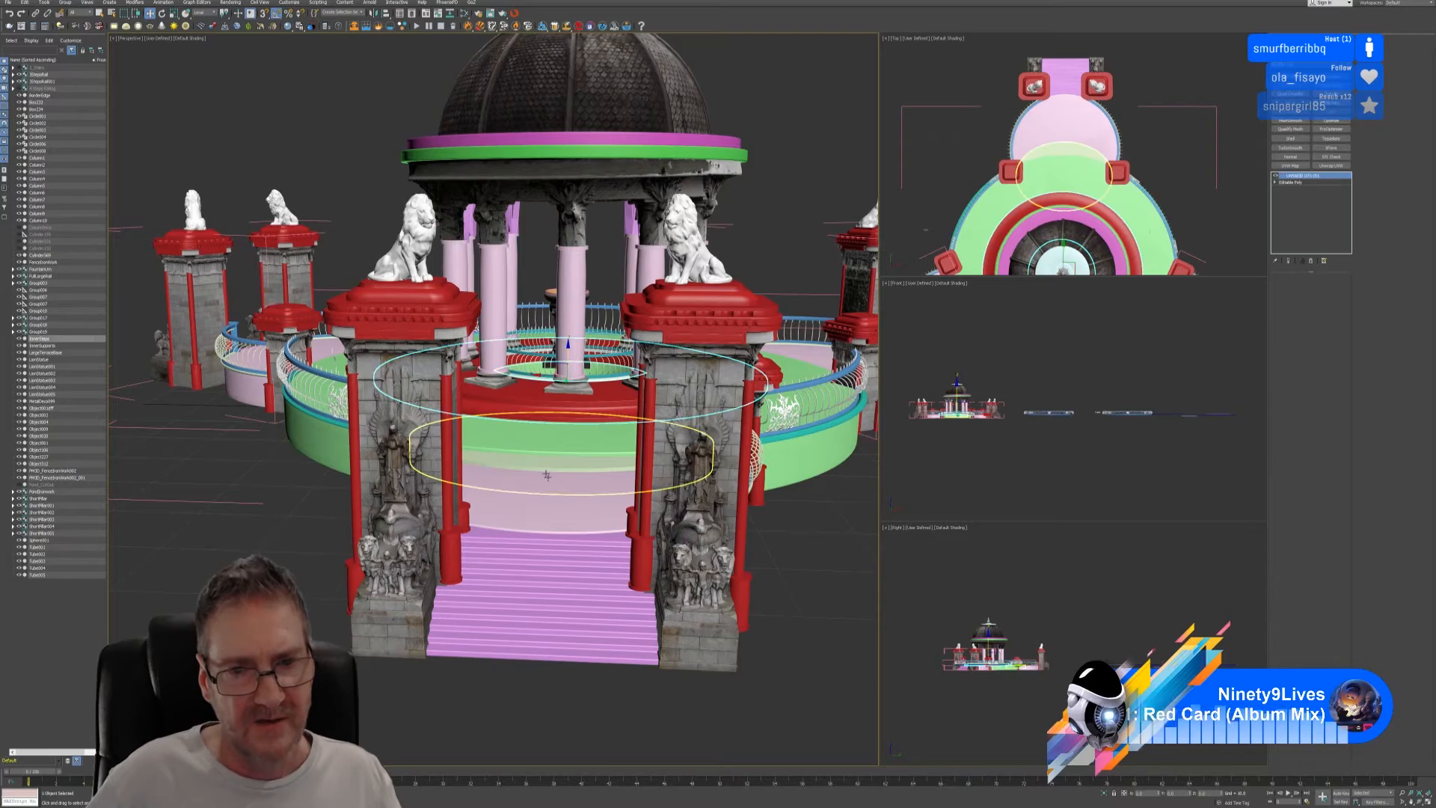
alt+middle_drag(591, 411, 751, 551)
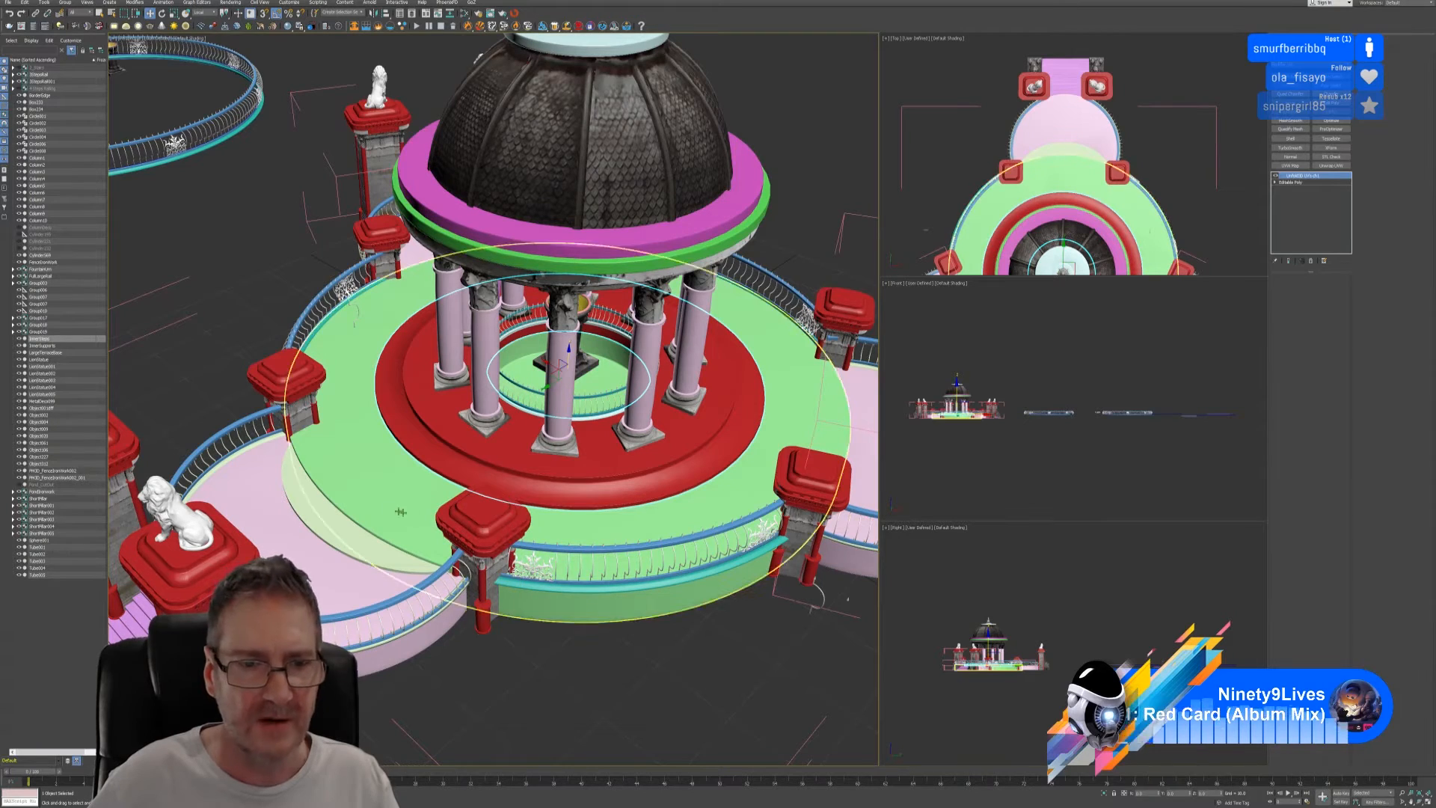
mouse_move(633, 456)
alt+middle_down()
mouse_move(633, 501)
mouse_move(638, 455)
alt+middle_up()
scroll(509, 511, down, 4)
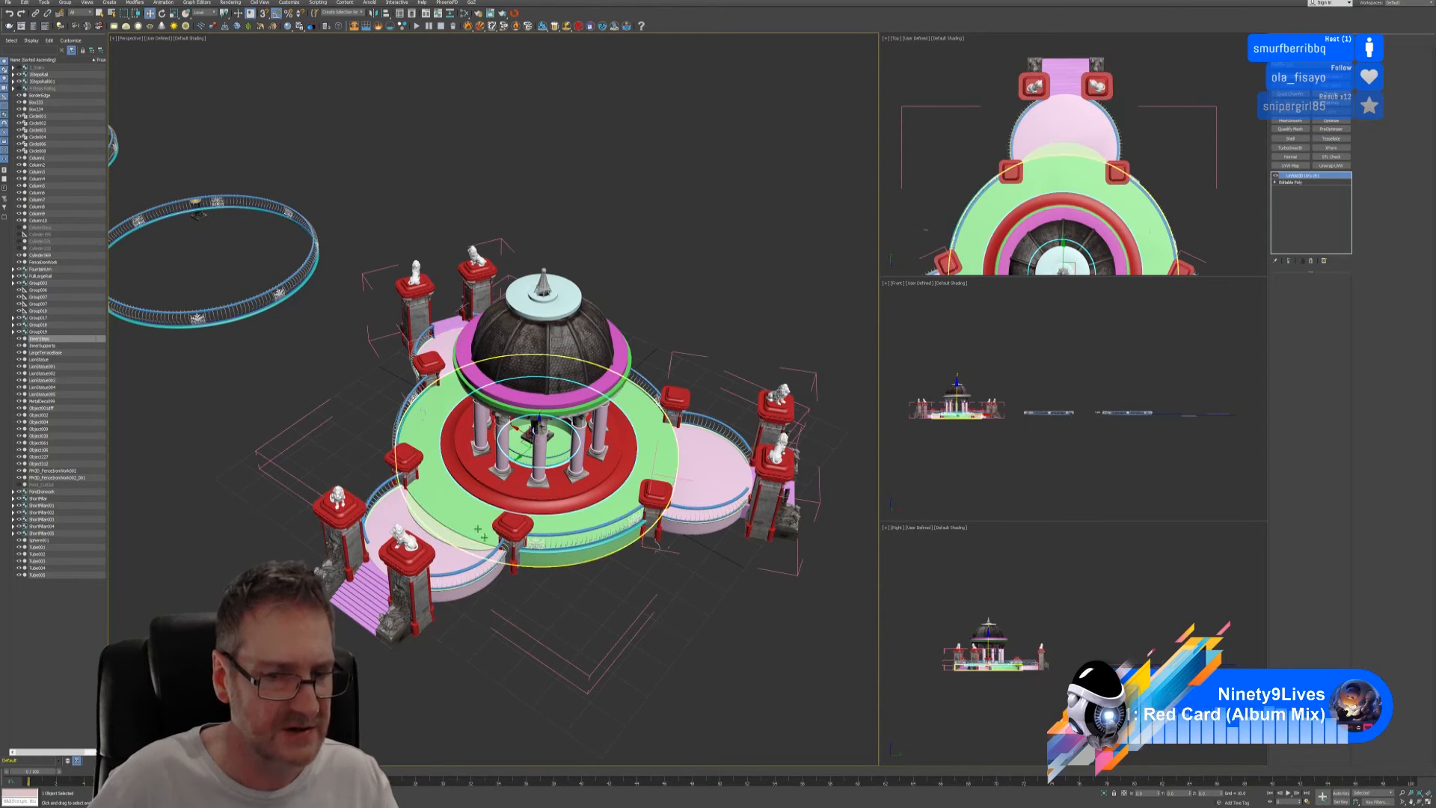
alt+middle_drag(425, 526, 576, 610)
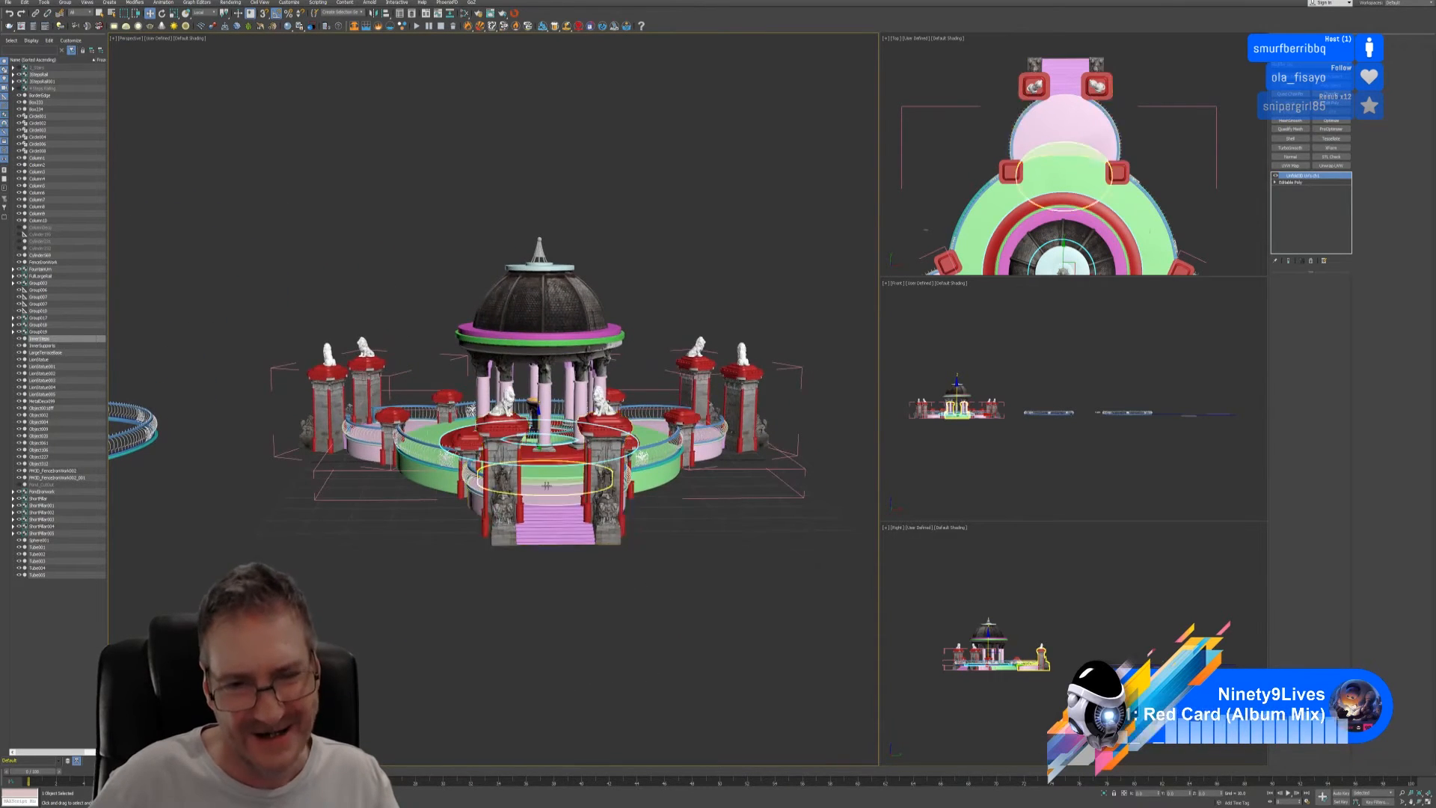
scroll(579, 506, up, 6)
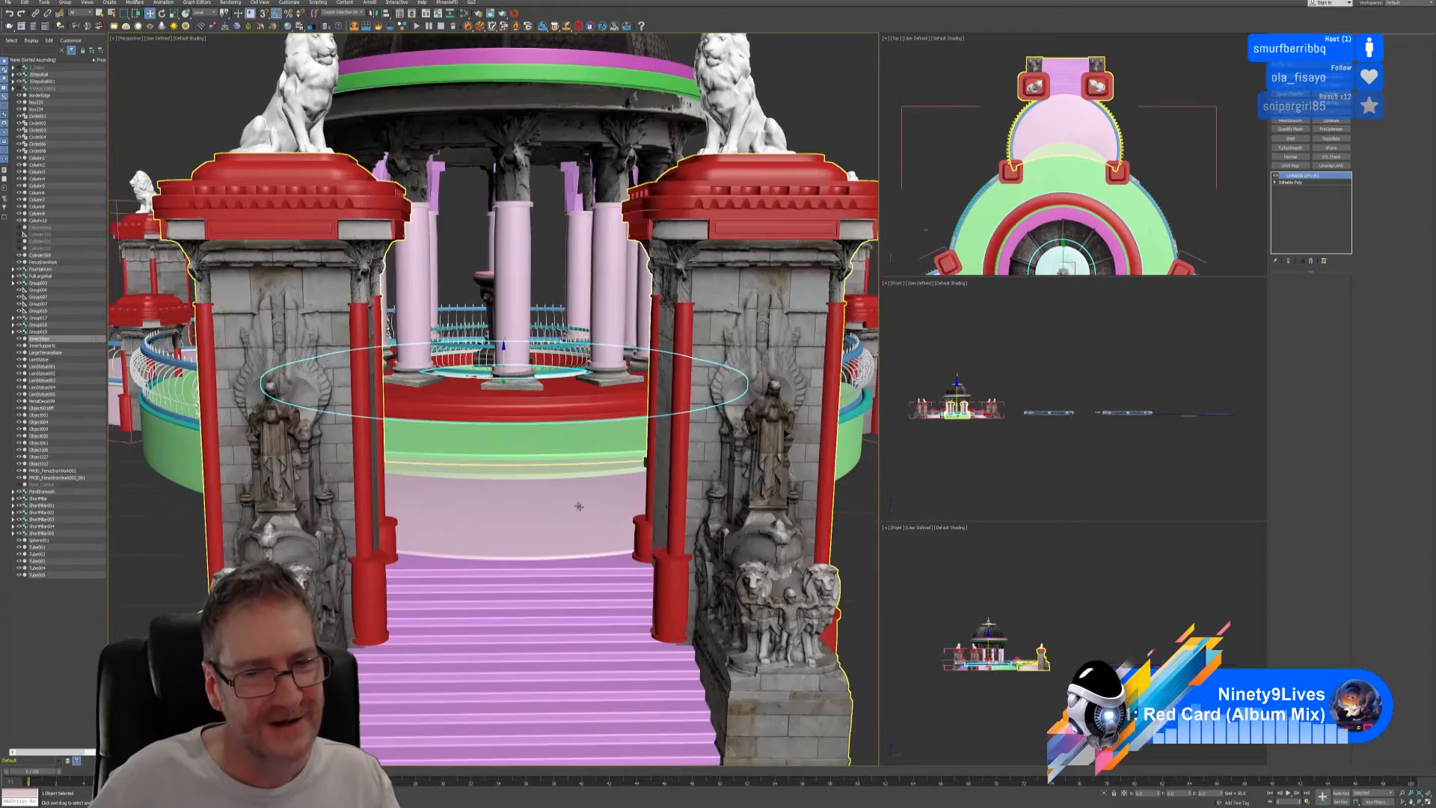
alt+middle_drag(578, 506, 626, 497)
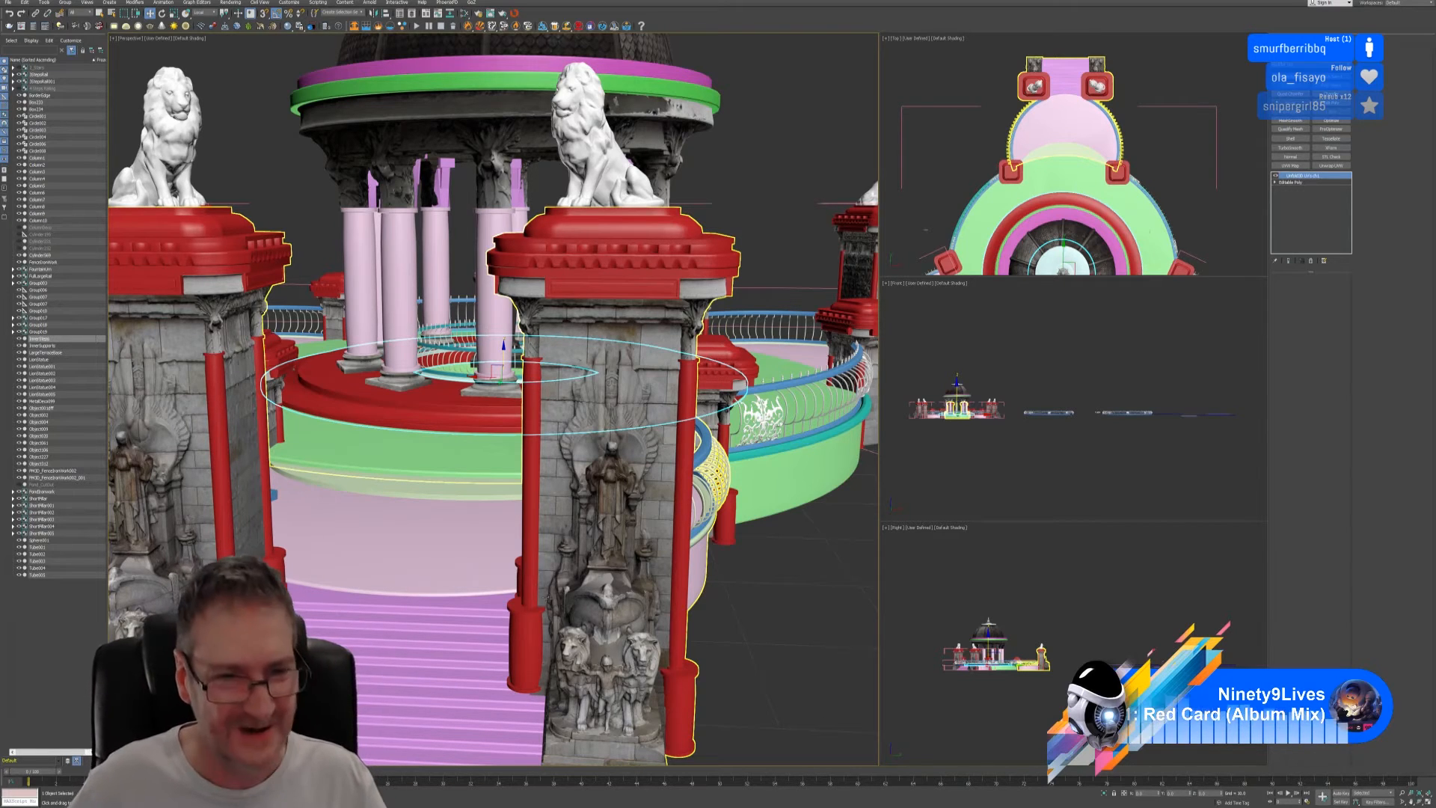
- Select the oval step cylinder and reduce its height, checking it from a low view up the entrance stairs
click(773, 570)
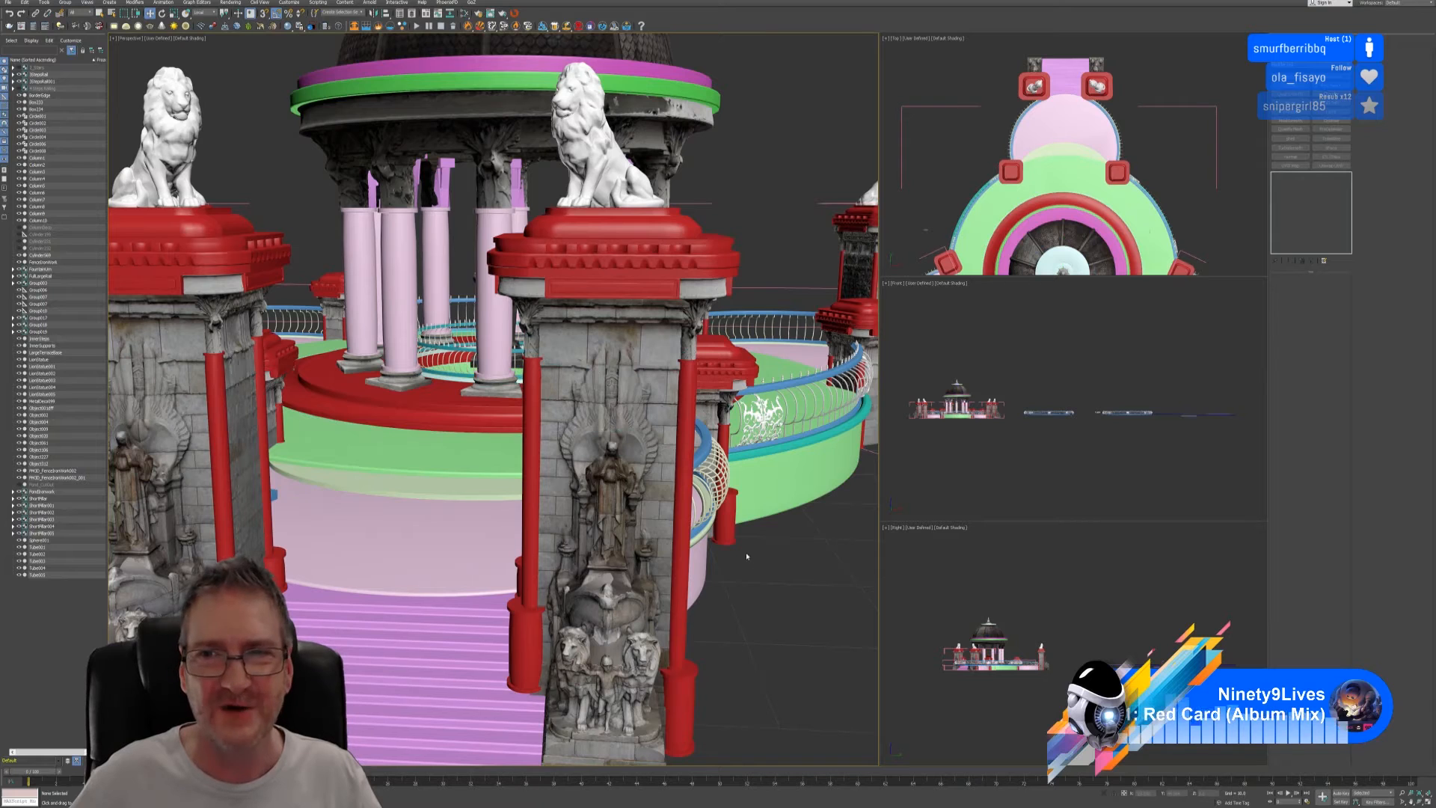
click(433, 502)
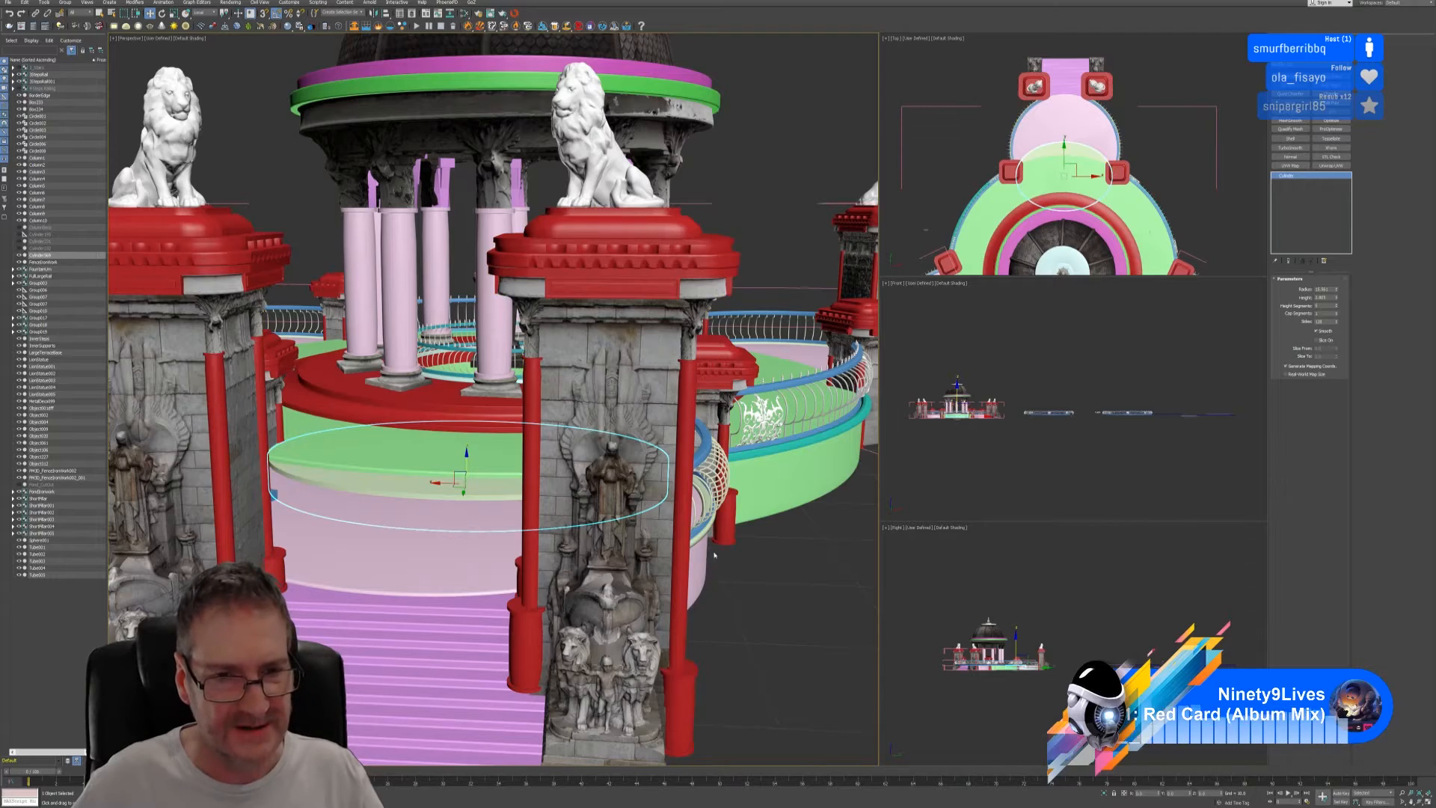
alt+middle_drag(709, 556, 712, 588)
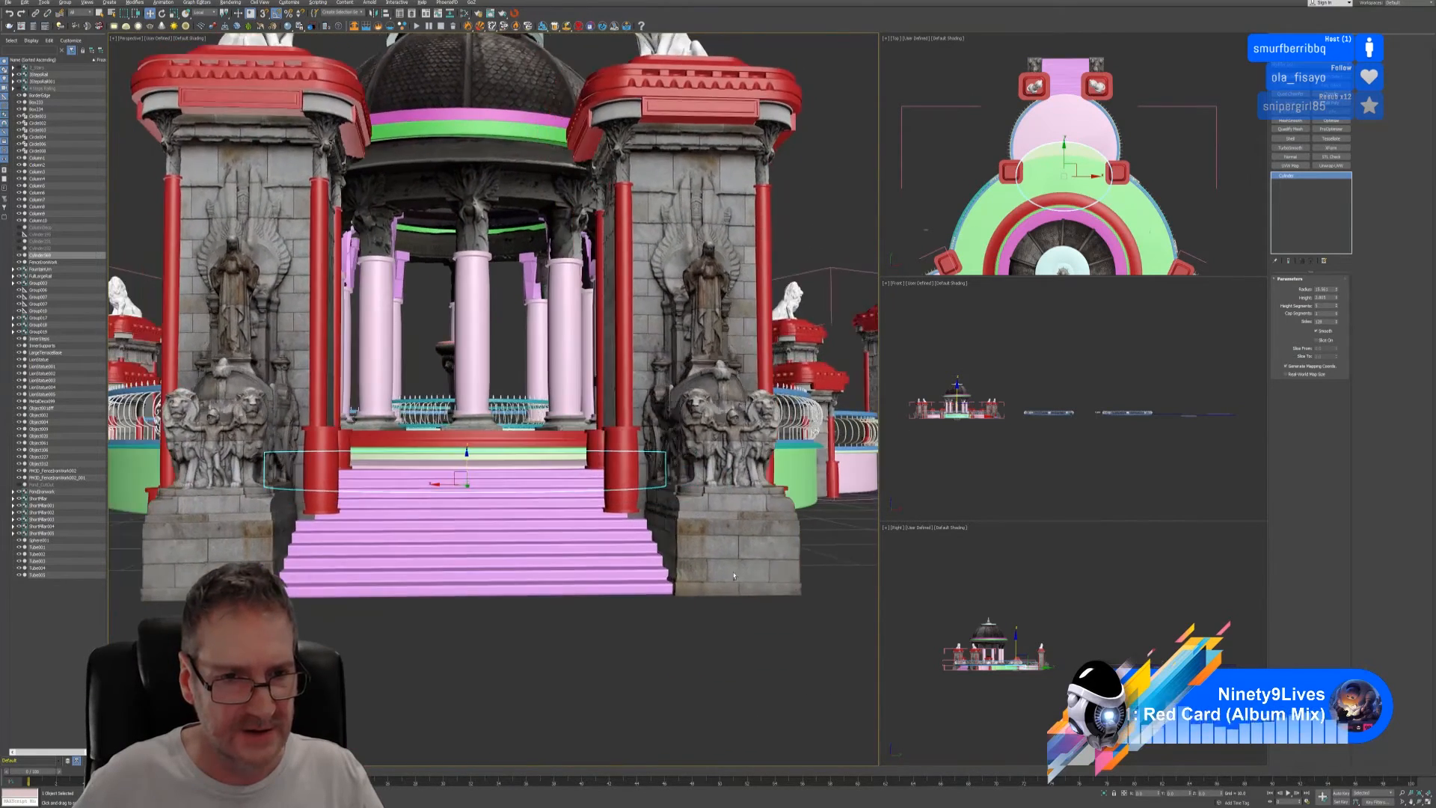
scroll(476, 531, up, 5)
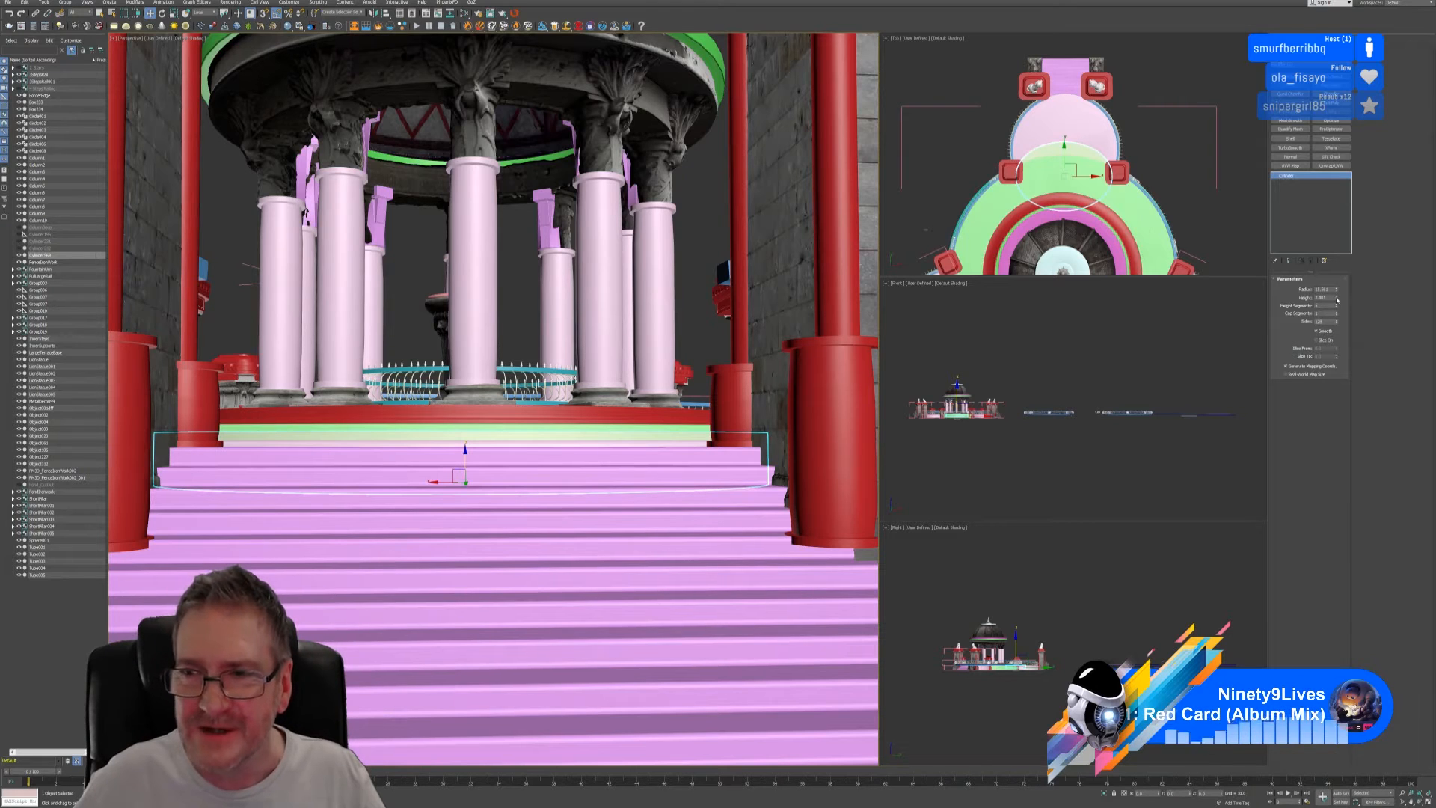
drag(1337, 300, 1338, 329)
middle_drag(637, 464, 617, 516)
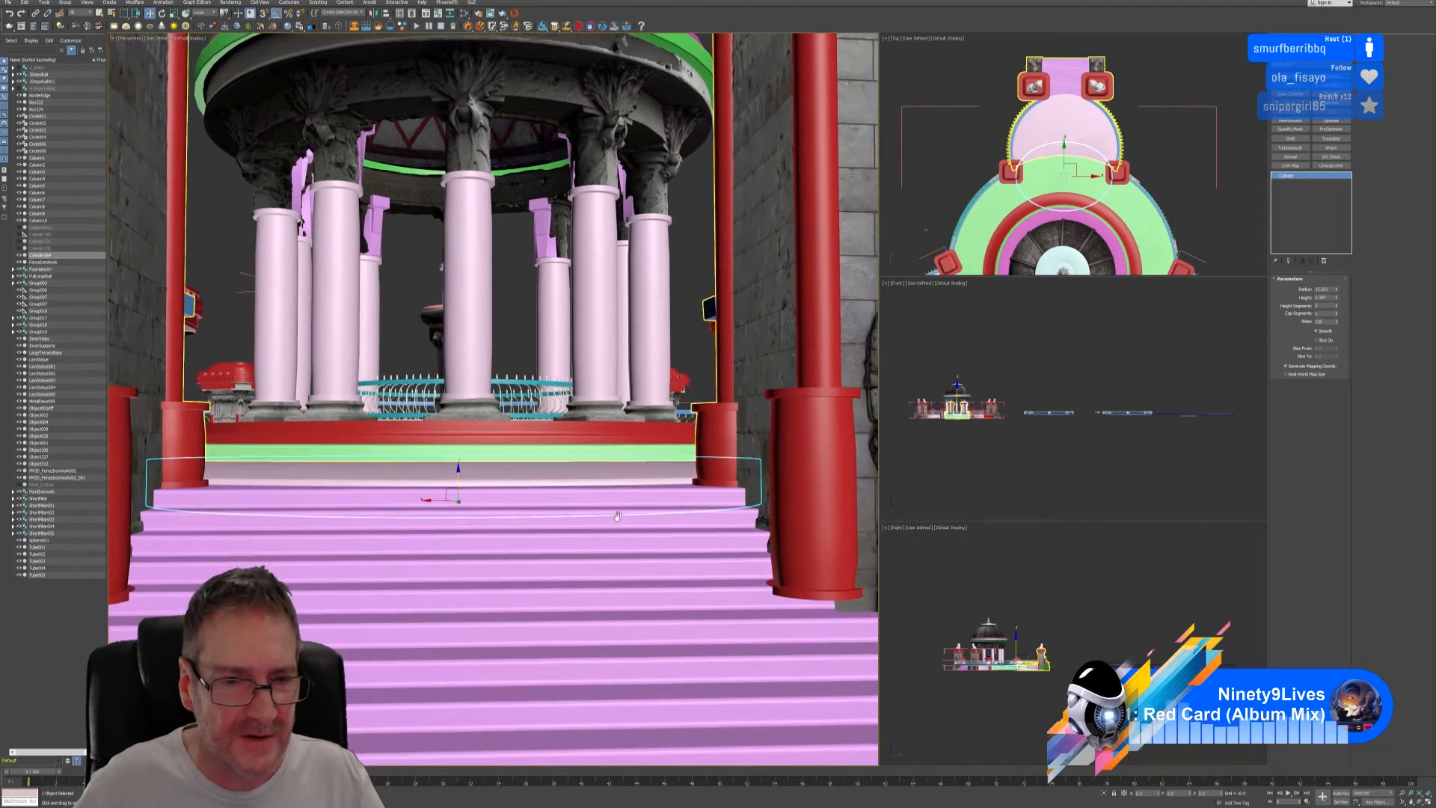
- Raise the oval step slightly and reduce its cylinder height so it fits between the entrance landing and the terrace
drag(464, 476, 465, 438)
alt+middle_drag(466, 440, 451, 487)
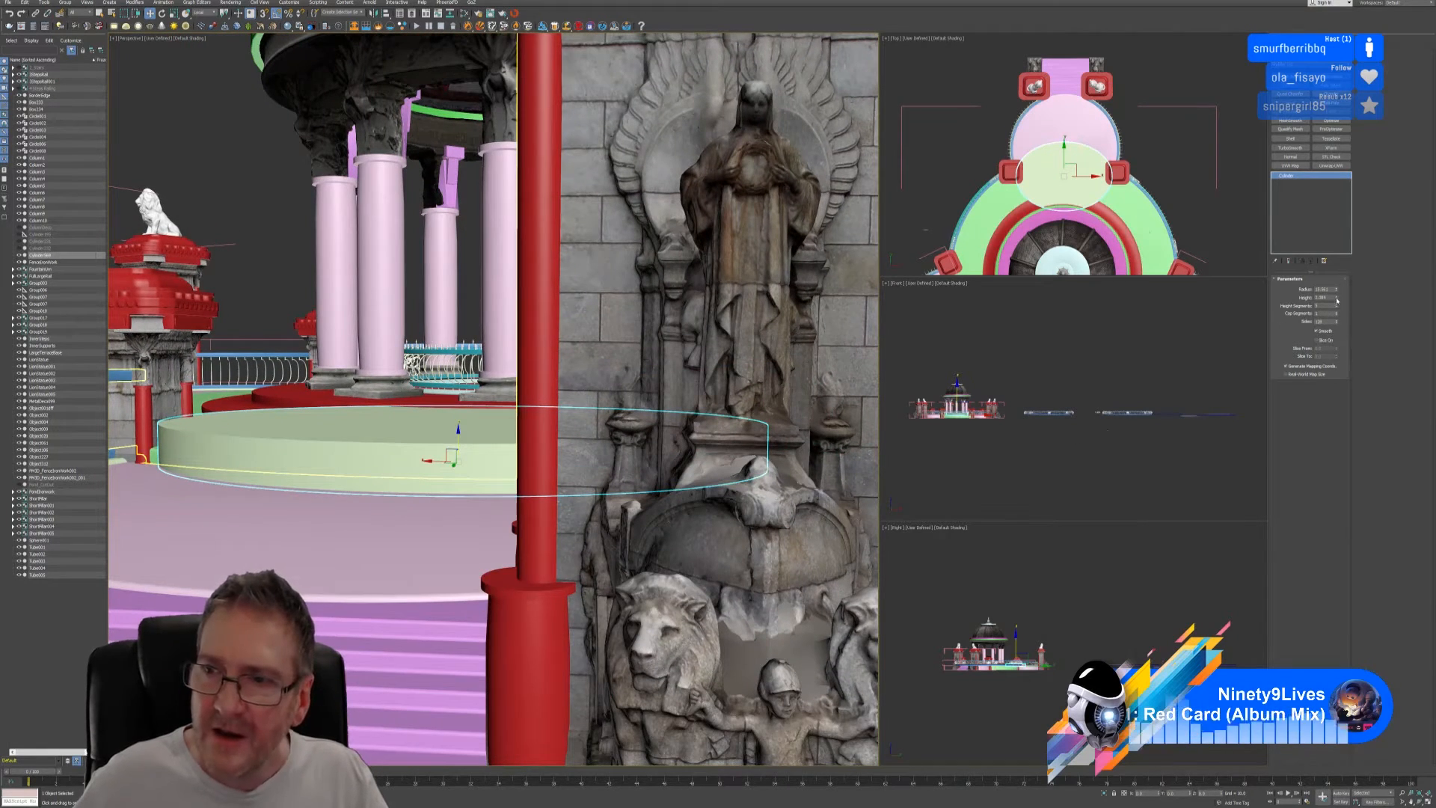
drag(1337, 301, 1328, 332)
alt+middle_drag(424, 532, 430, 533)
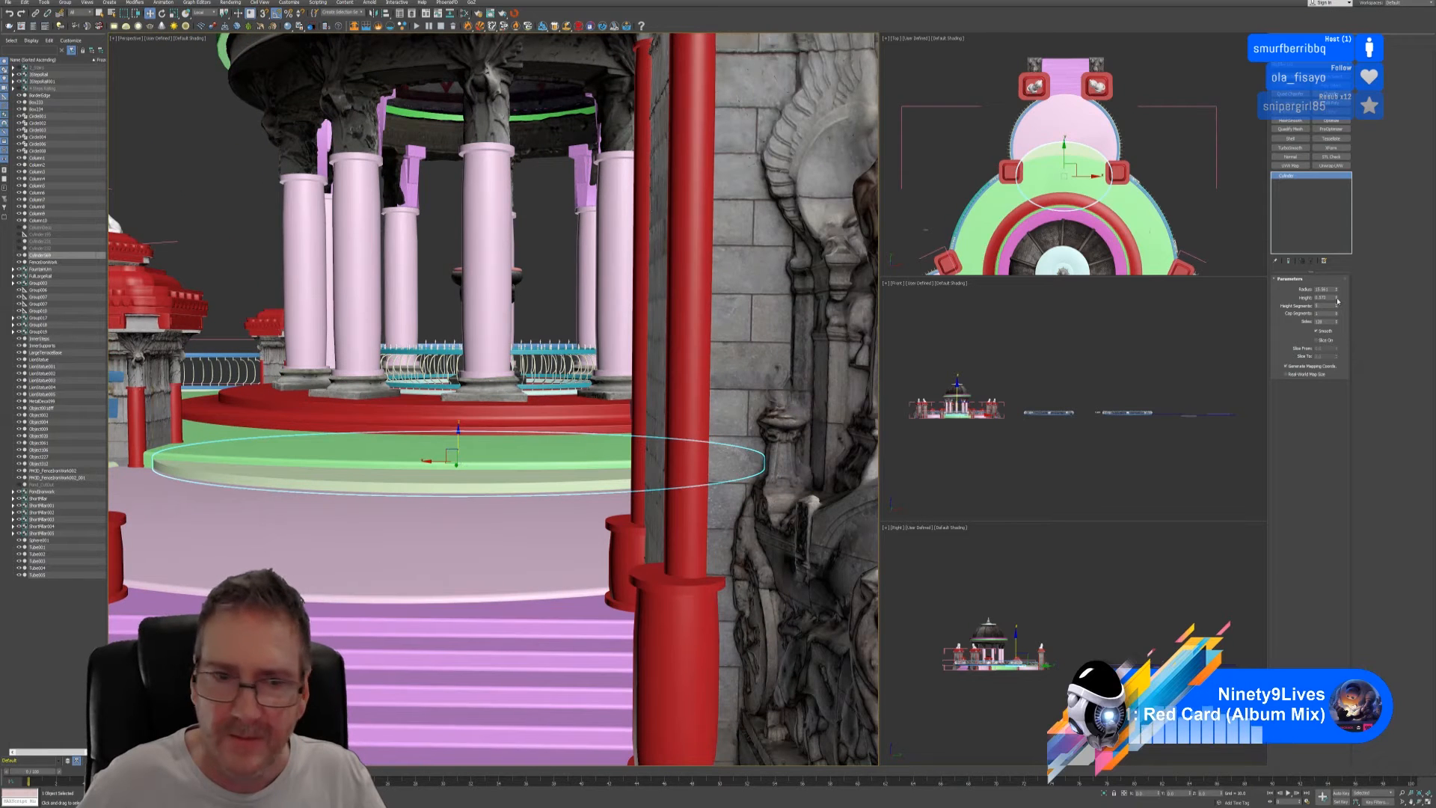
alt+middle_drag(441, 524, 410, 539)
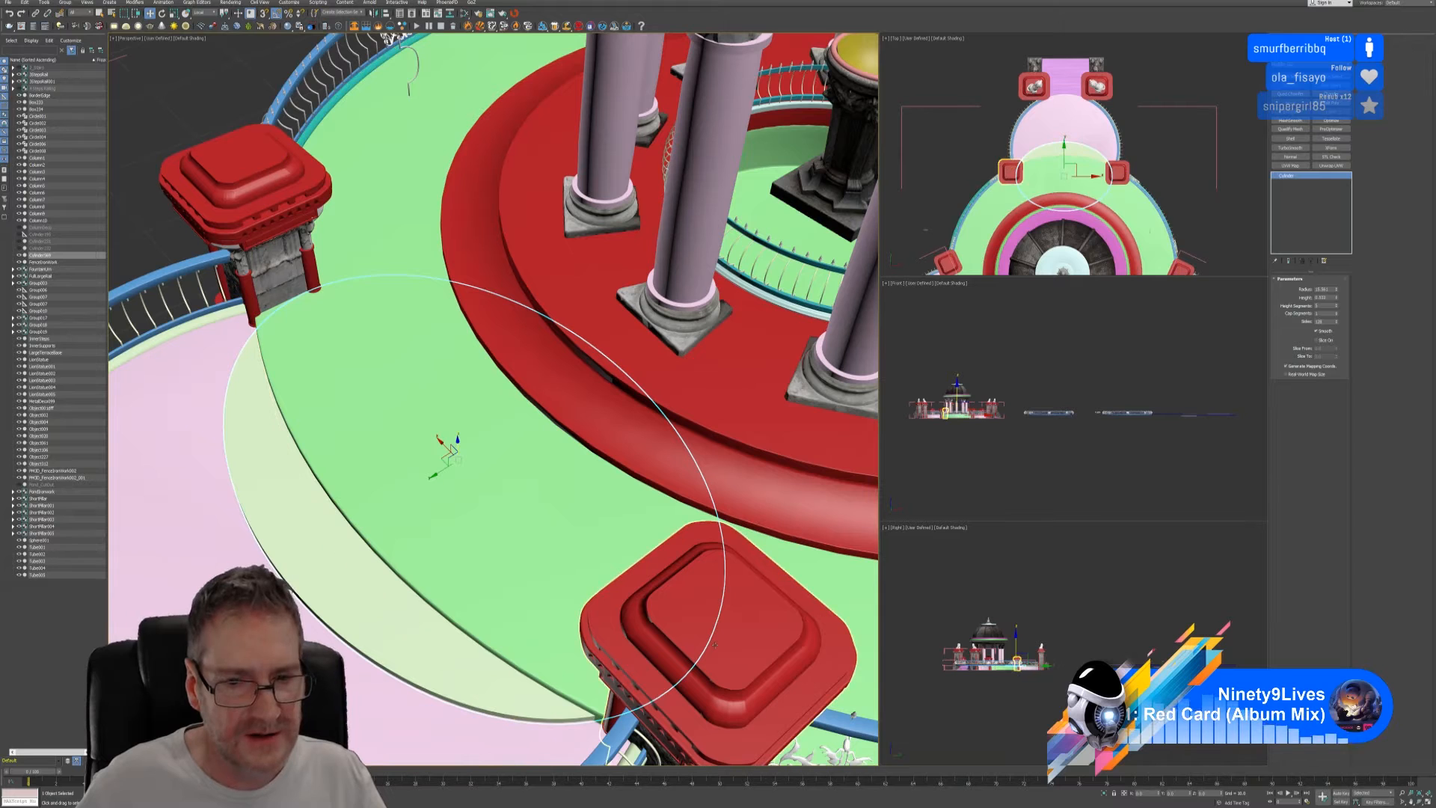
scroll(508, 518, down, 5)
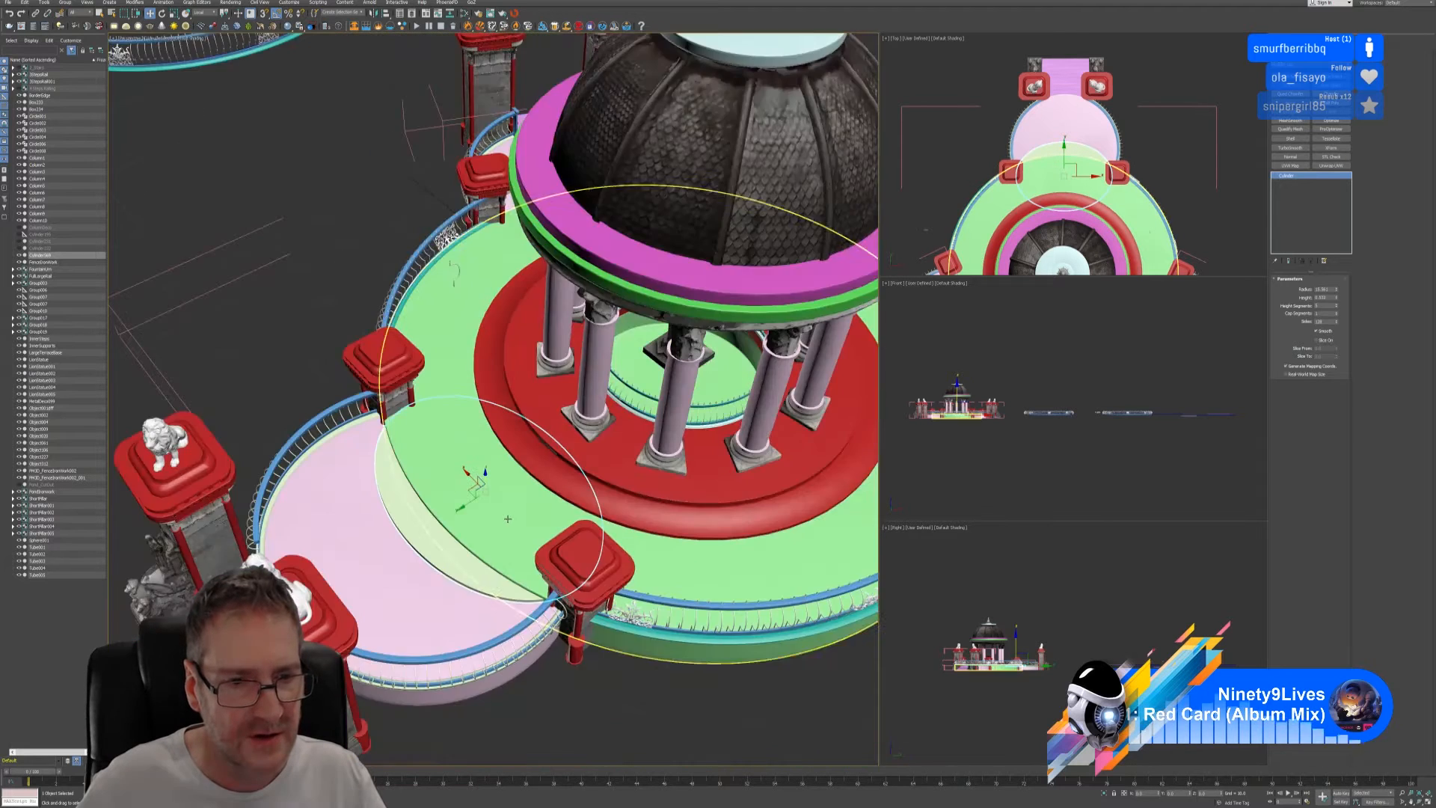
- Add the front entrance group to the selection and isolate it together with the oval step
scroll(508, 518, down, 3)
click(434, 566)
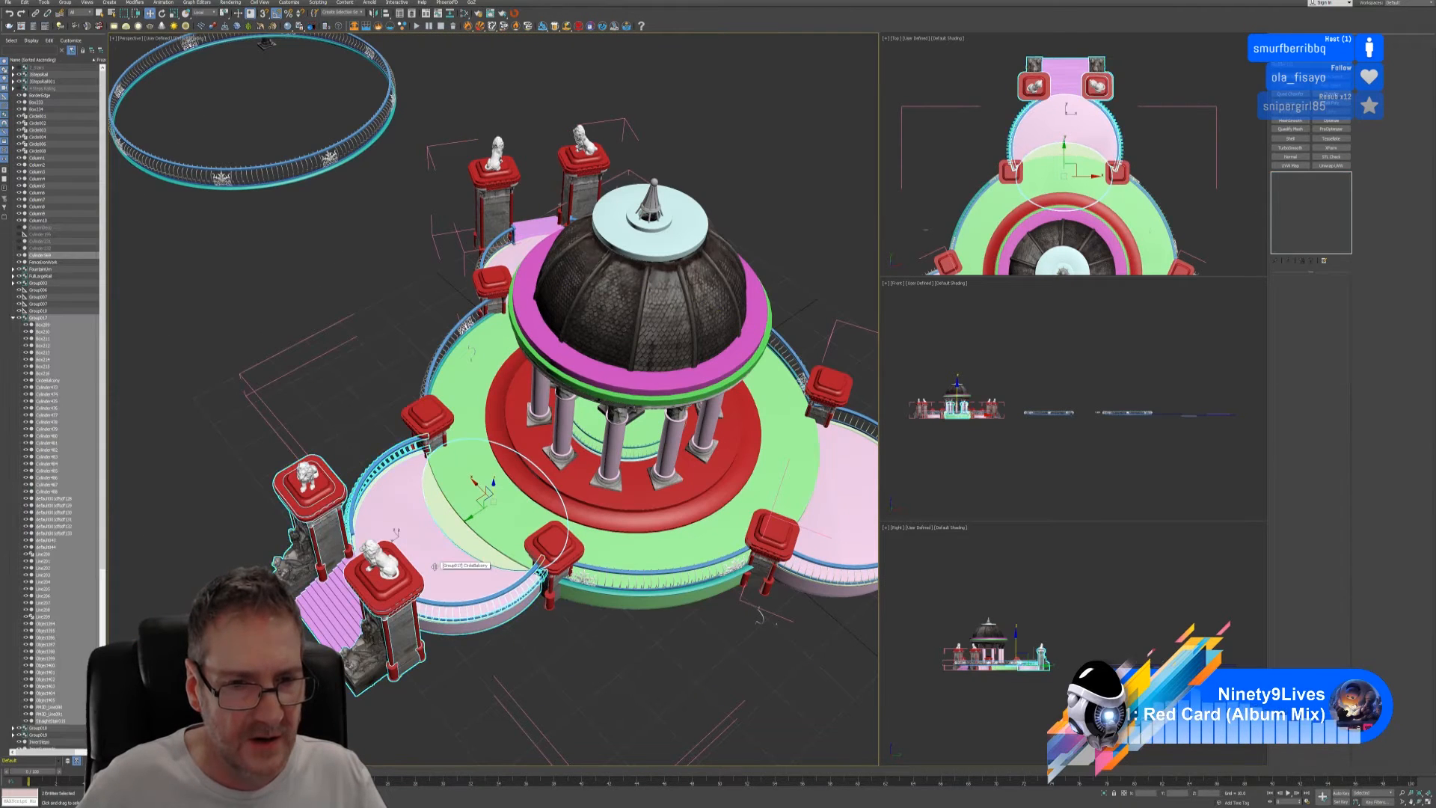
click(1106, 794)
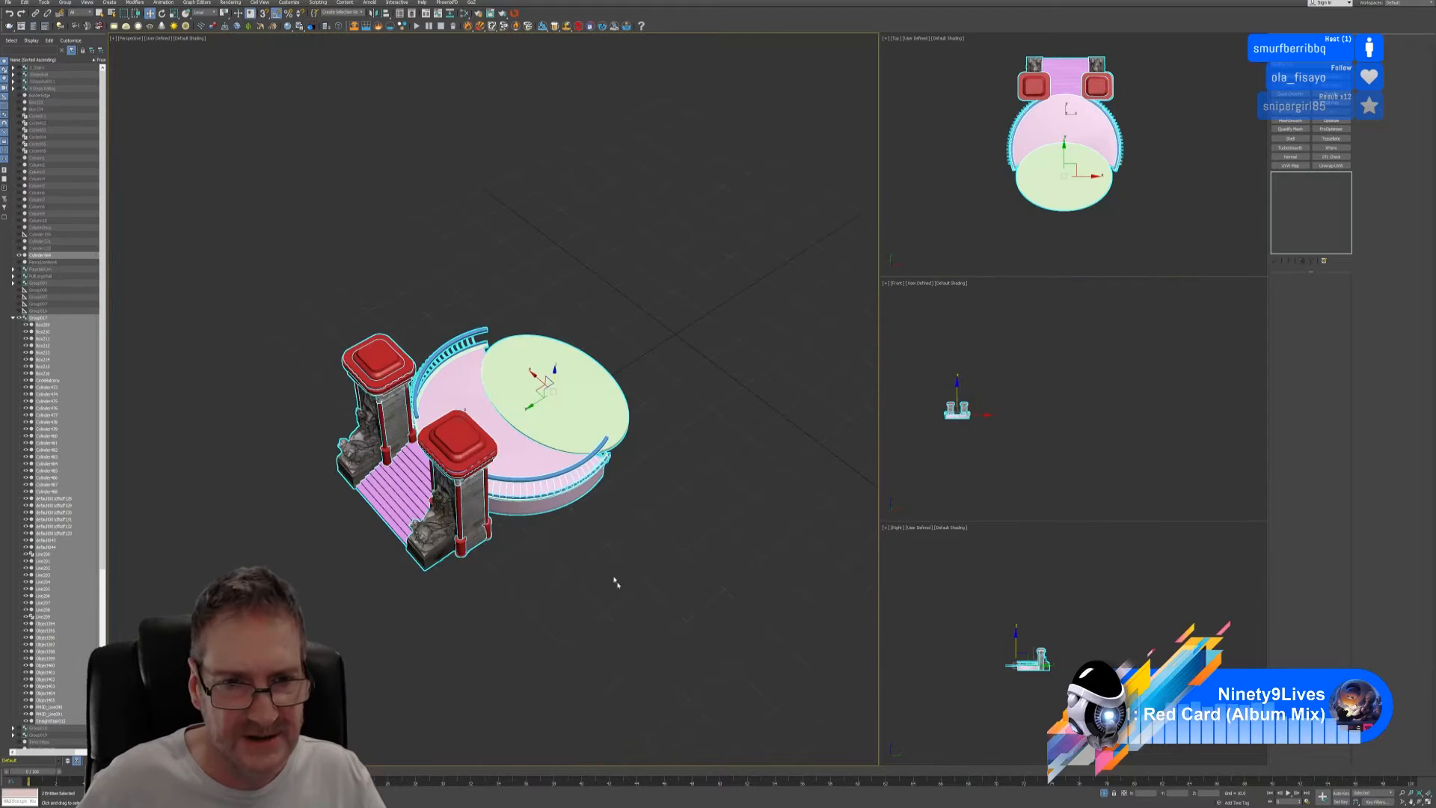
alt+middle_drag(638, 514, 597, 522)
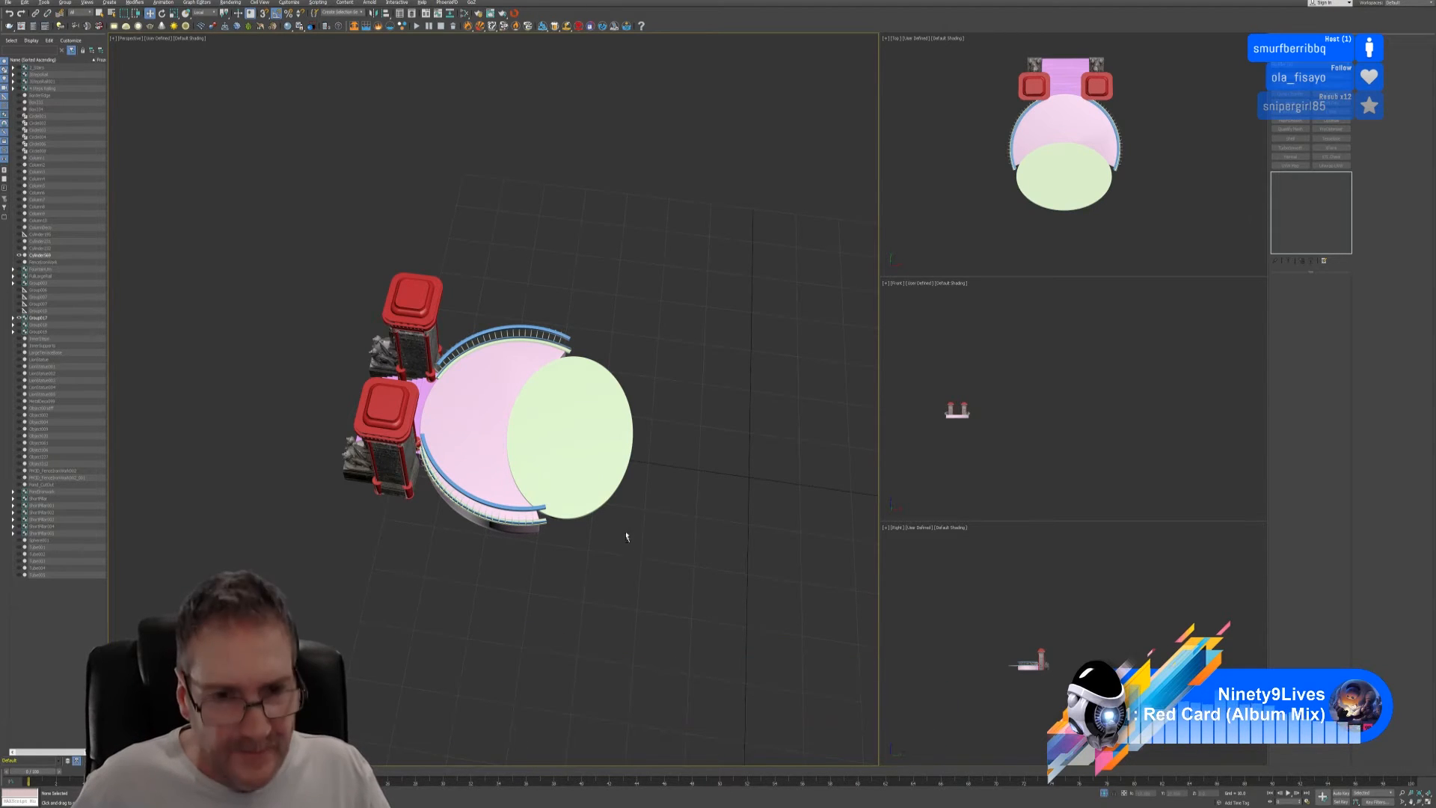
mouse_move(625, 536)
alt+middle_down()
mouse_move(614, 449)
mouse_move(617, 488)
mouse_move(605, 491)
mouse_move(617, 514)
alt+middle_up()
scroll(617, 488, up, 8)
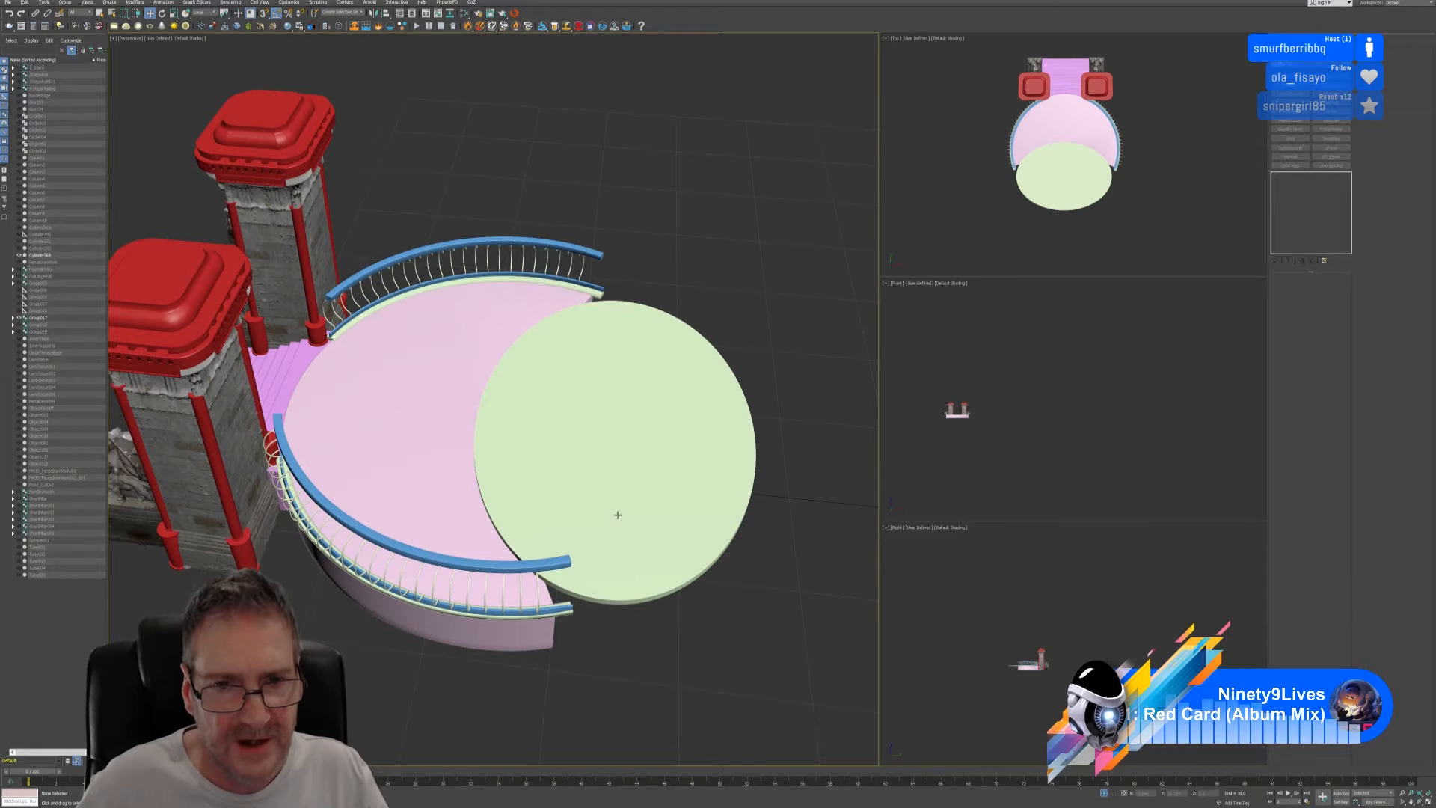
alt+middle_drag(618, 515, 619, 502)
click(620, 355)
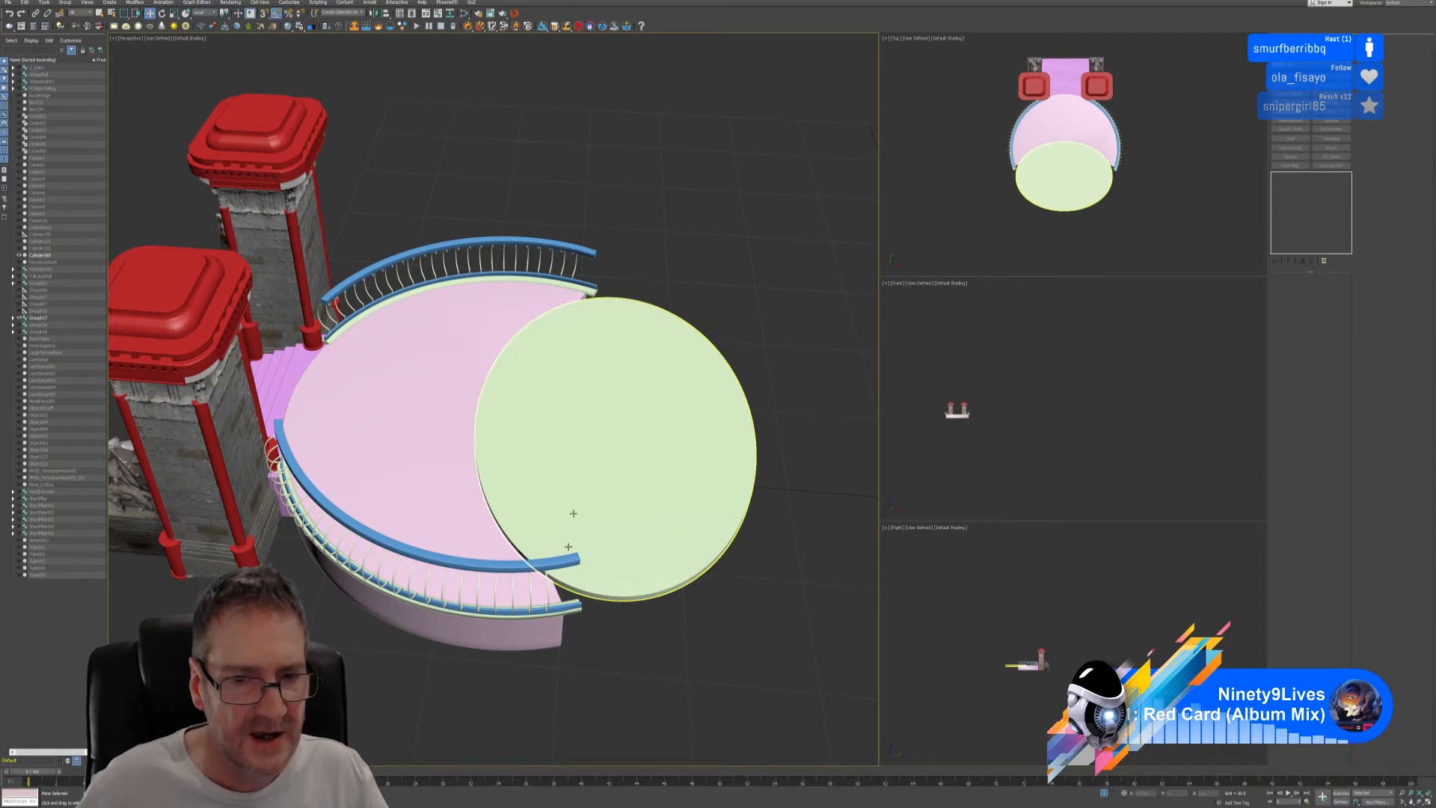
- Add an Edit Poly modifier to the oval step and QuickSlice it horizontally at the railing ends in the top view
middle_drag(1154, 202, 1146, 202)
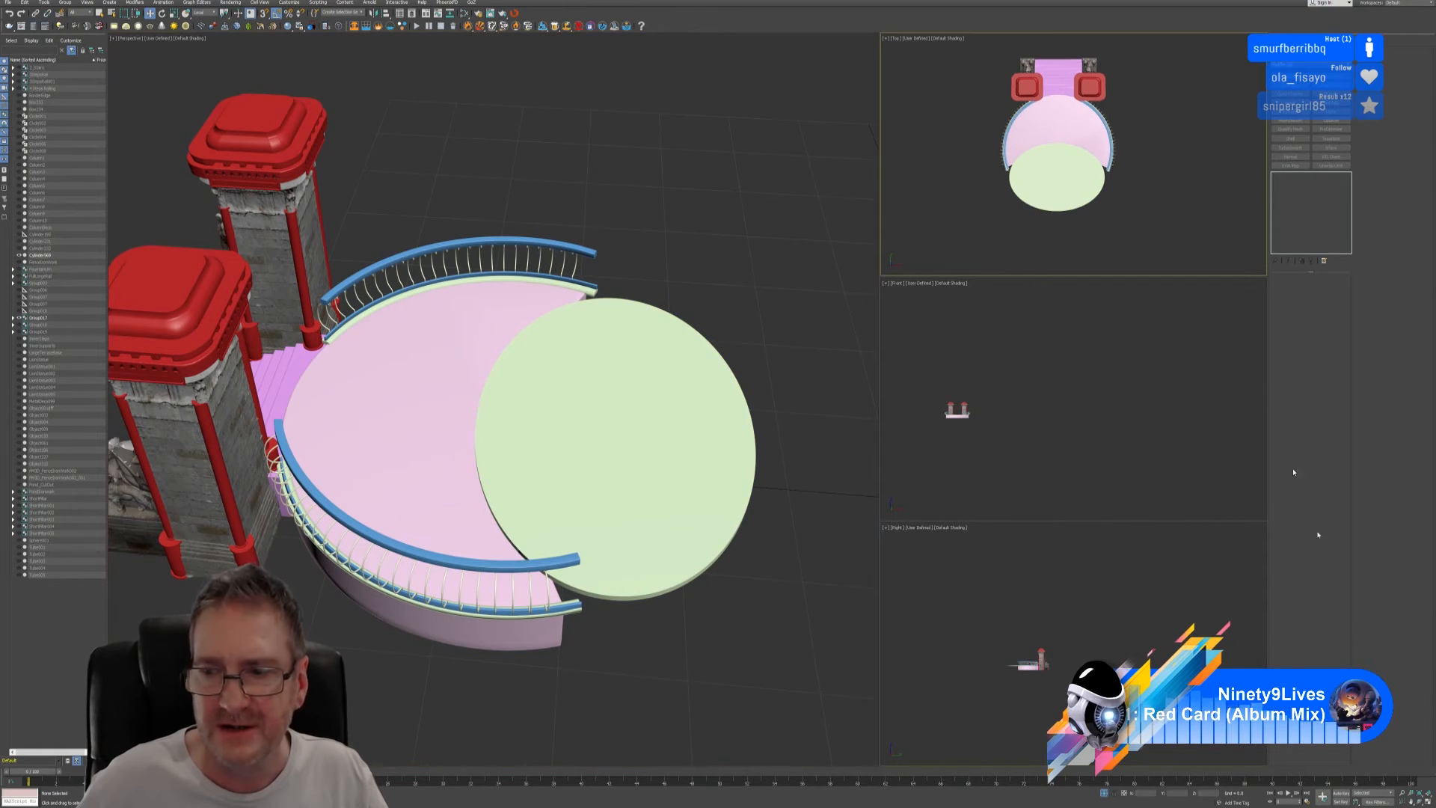
click(1428, 800)
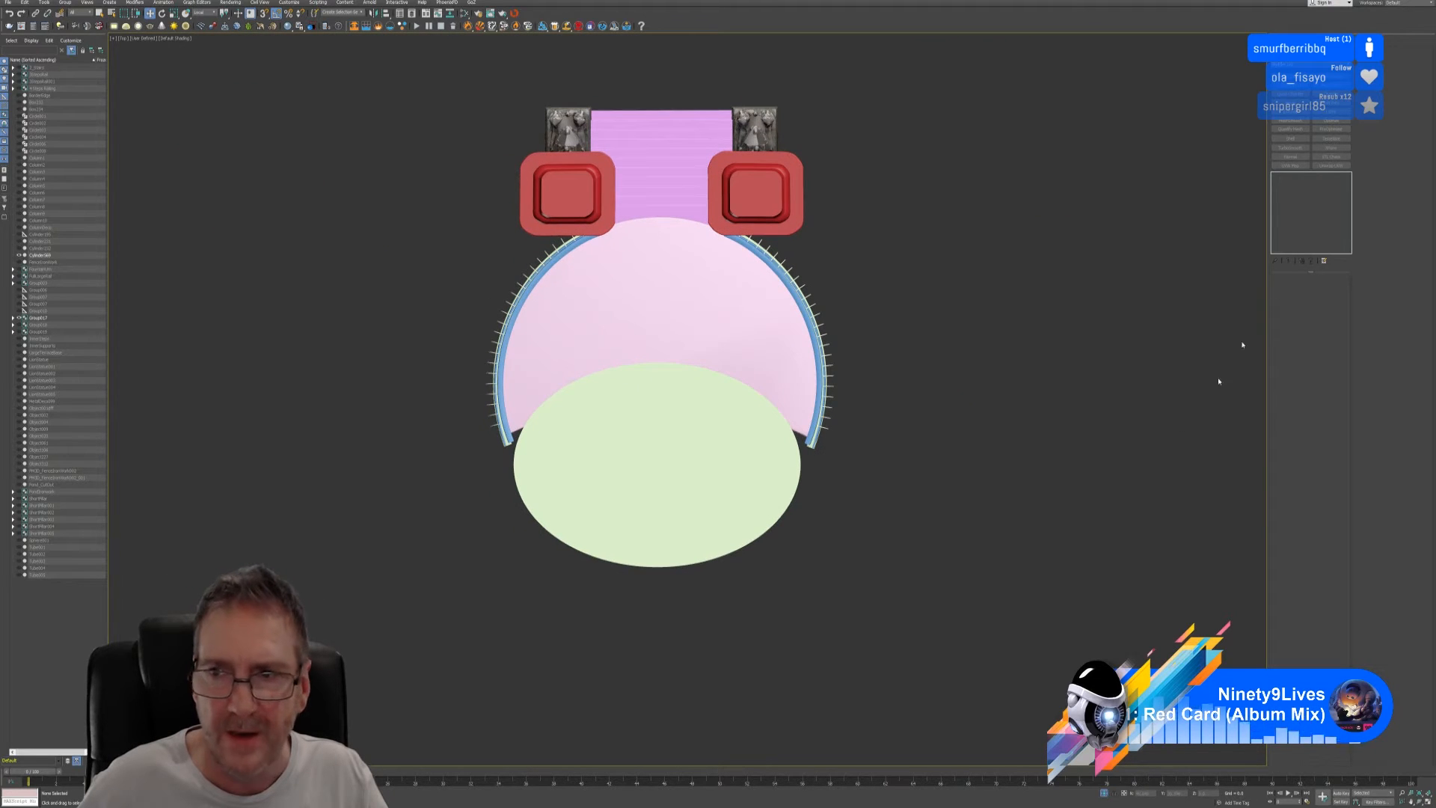
click(746, 487)
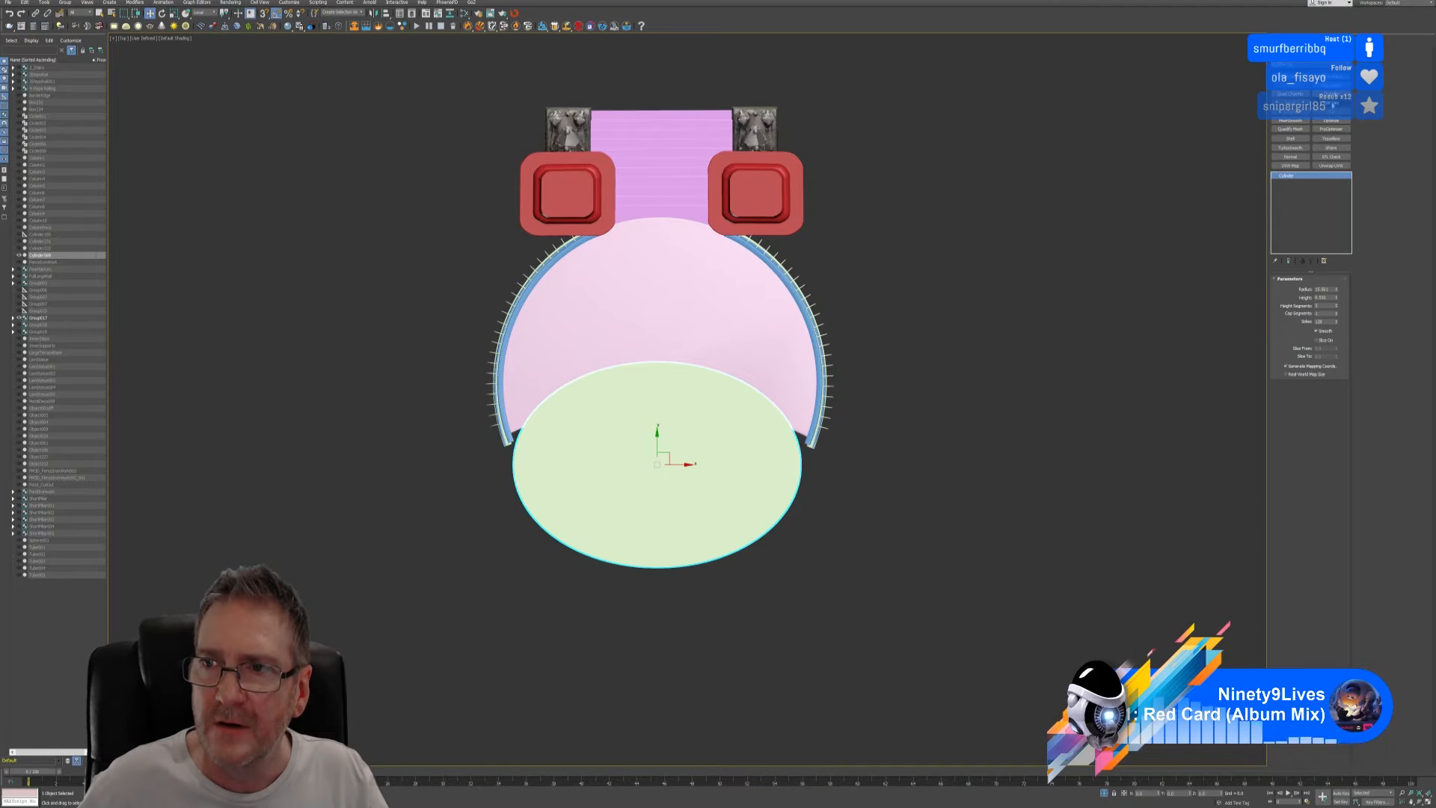
click(1338, 104)
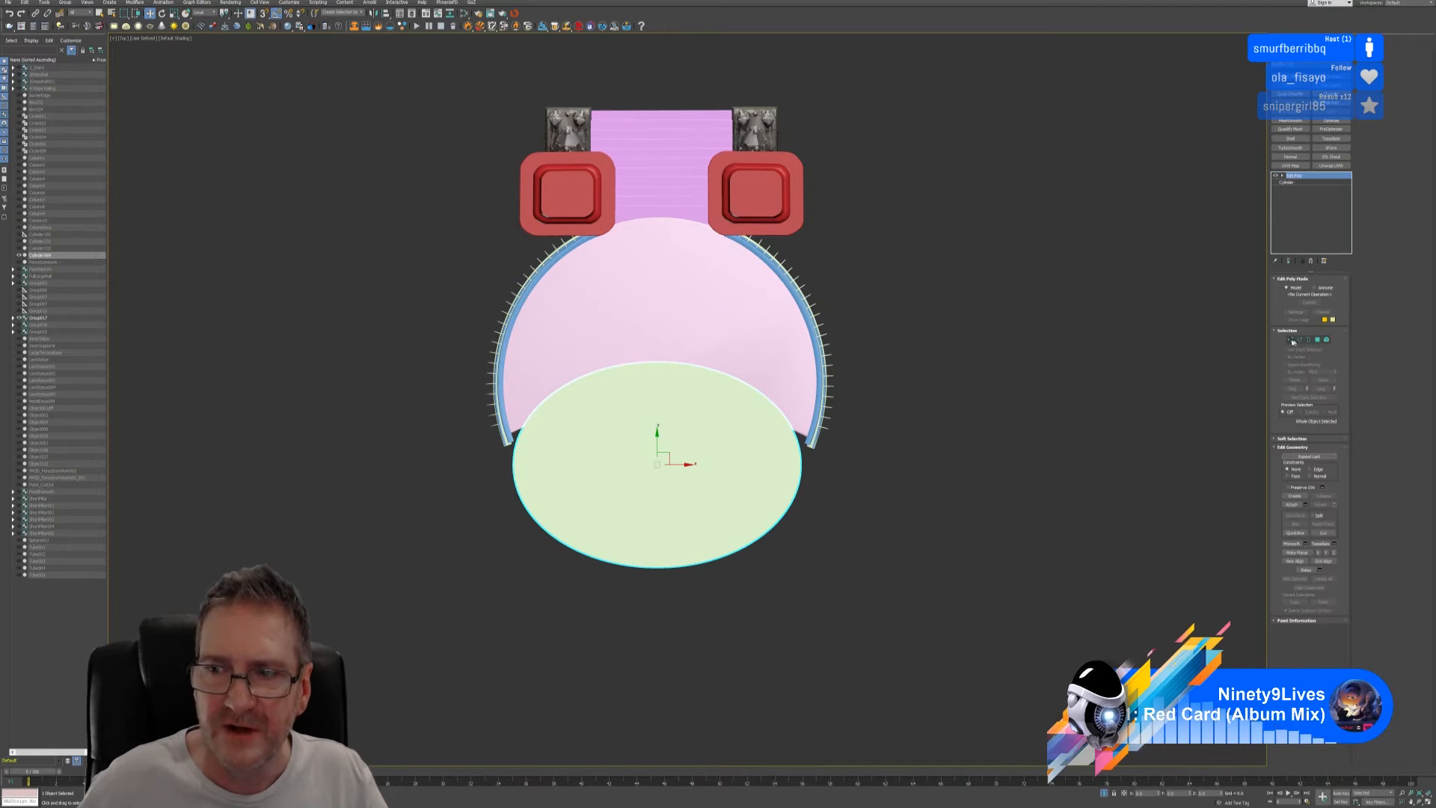
click(1295, 533)
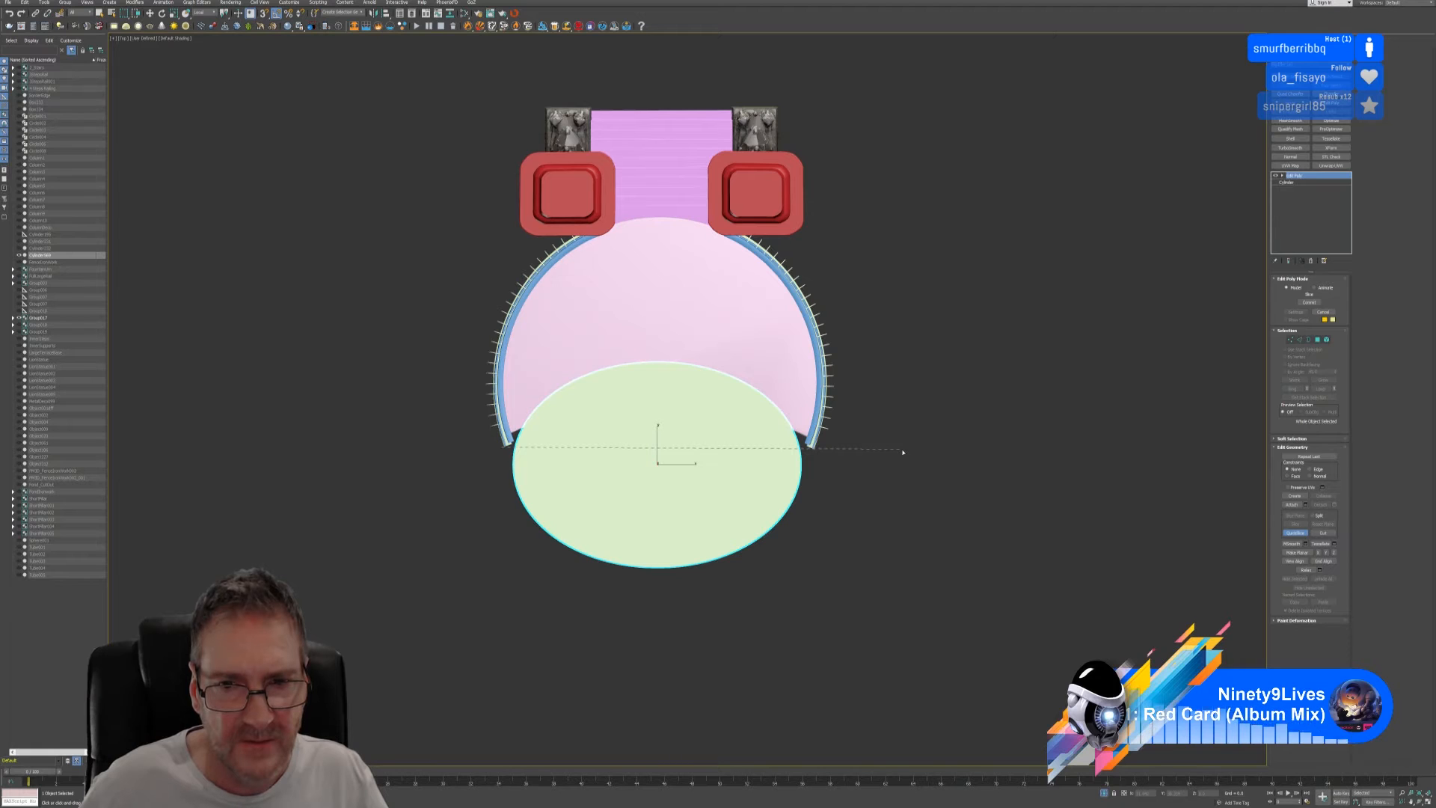
- Select the oval step's polygons on the pavilion side of the slice and delete them
click(1318, 341)
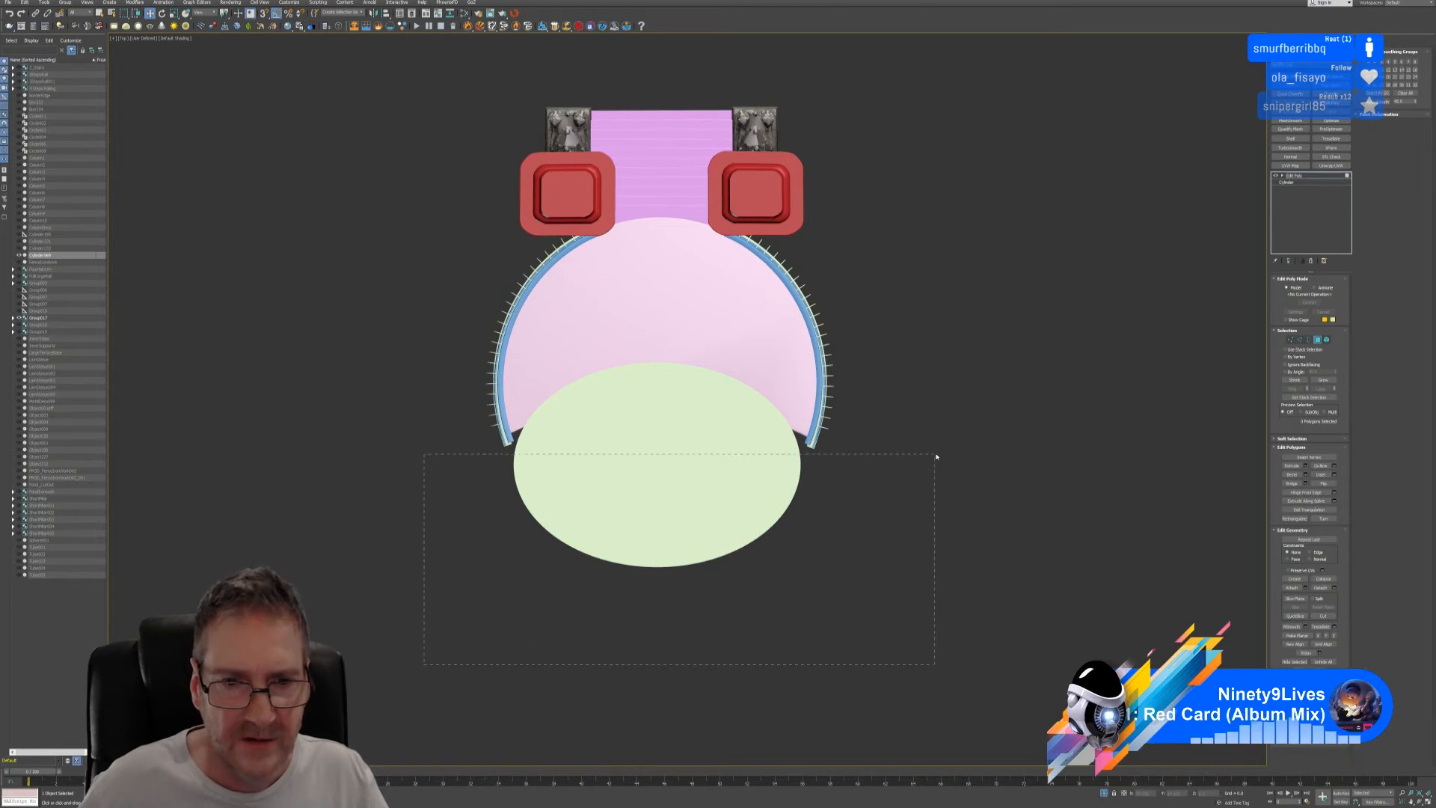
drag(936, 457, 942, 453)
click(545, 633)
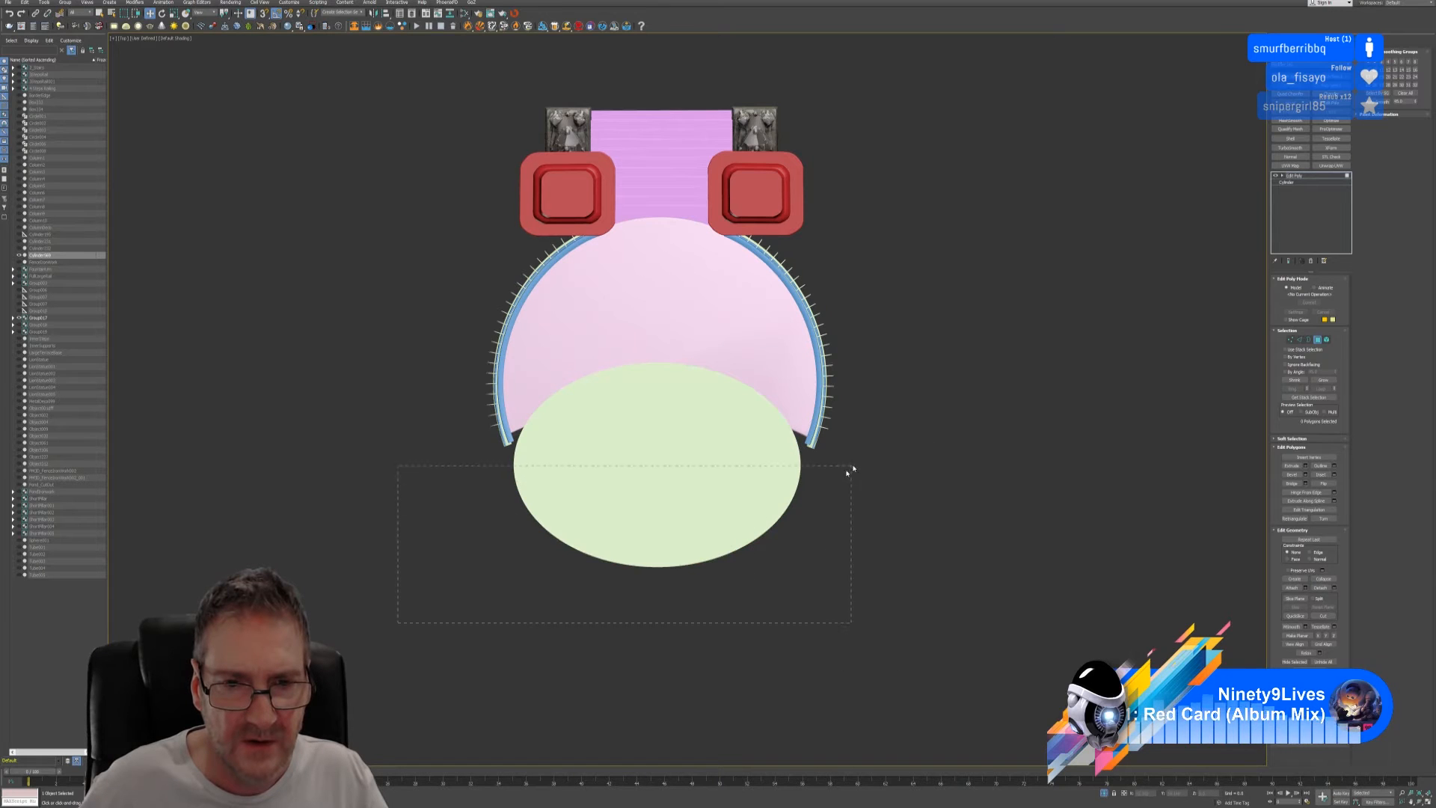
drag(851, 471, 853, 471)
key(Delete)
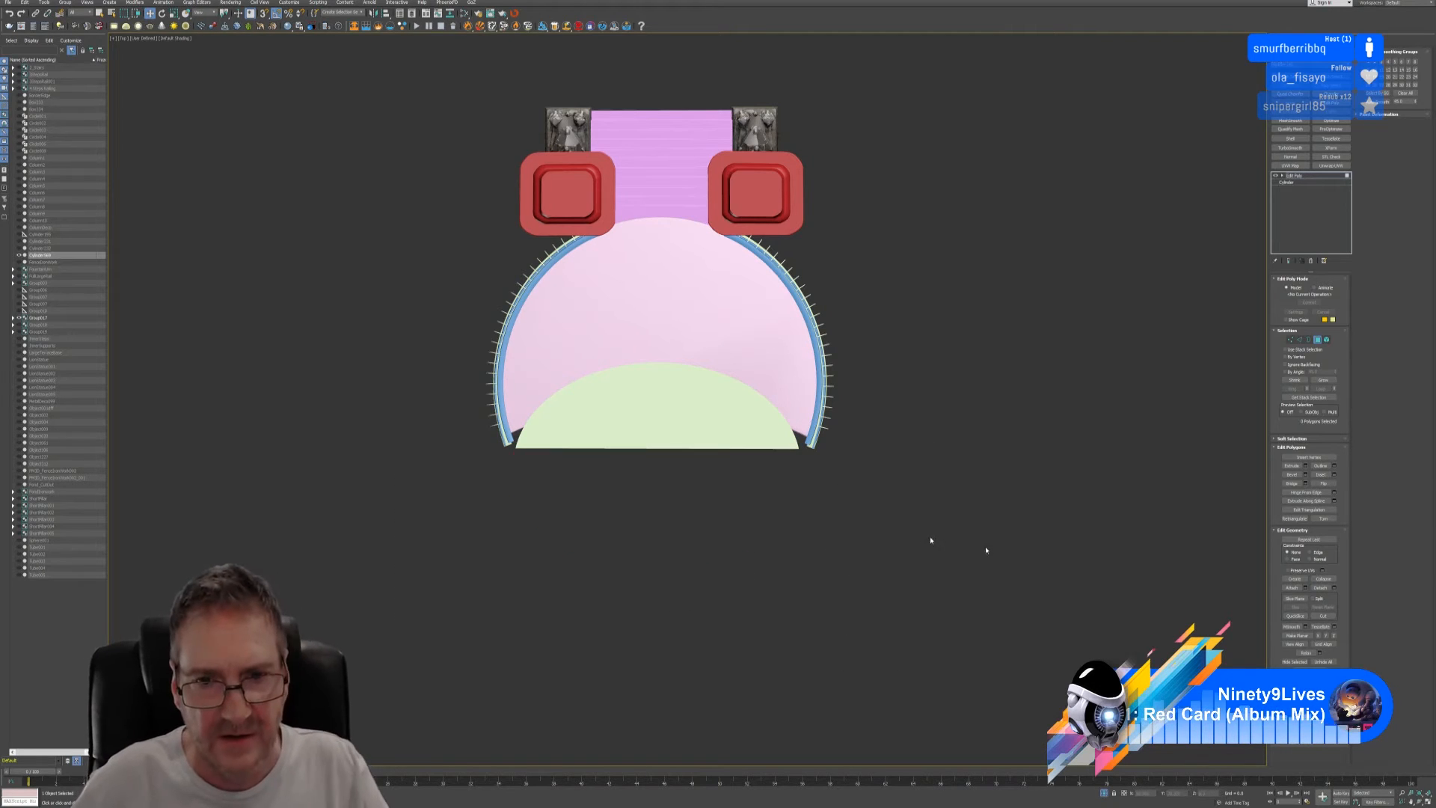
- Delete the leftover side polygons projecting past the cut edge at both ends of the half-oval step
click(1427, 802)
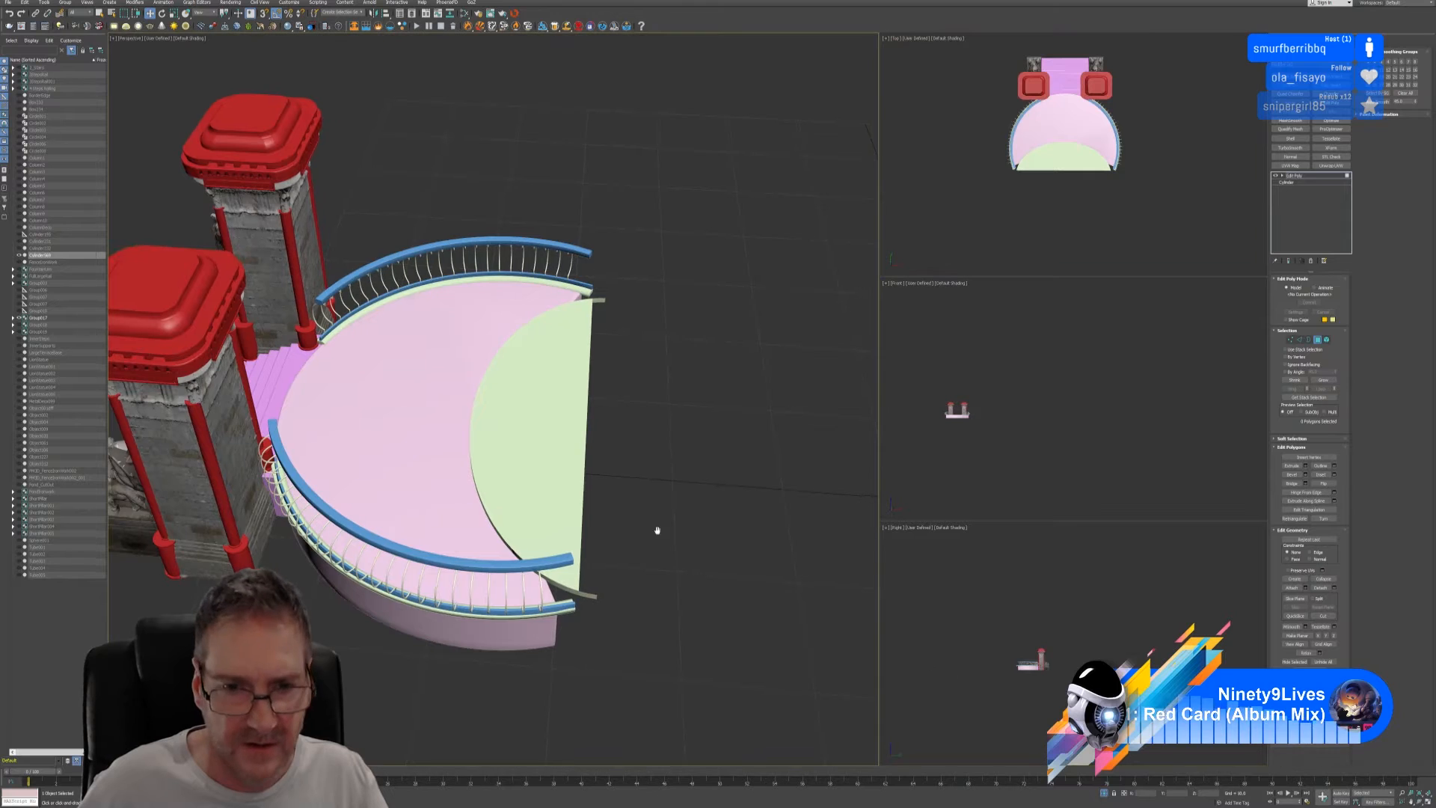
scroll(598, 619, up, 3)
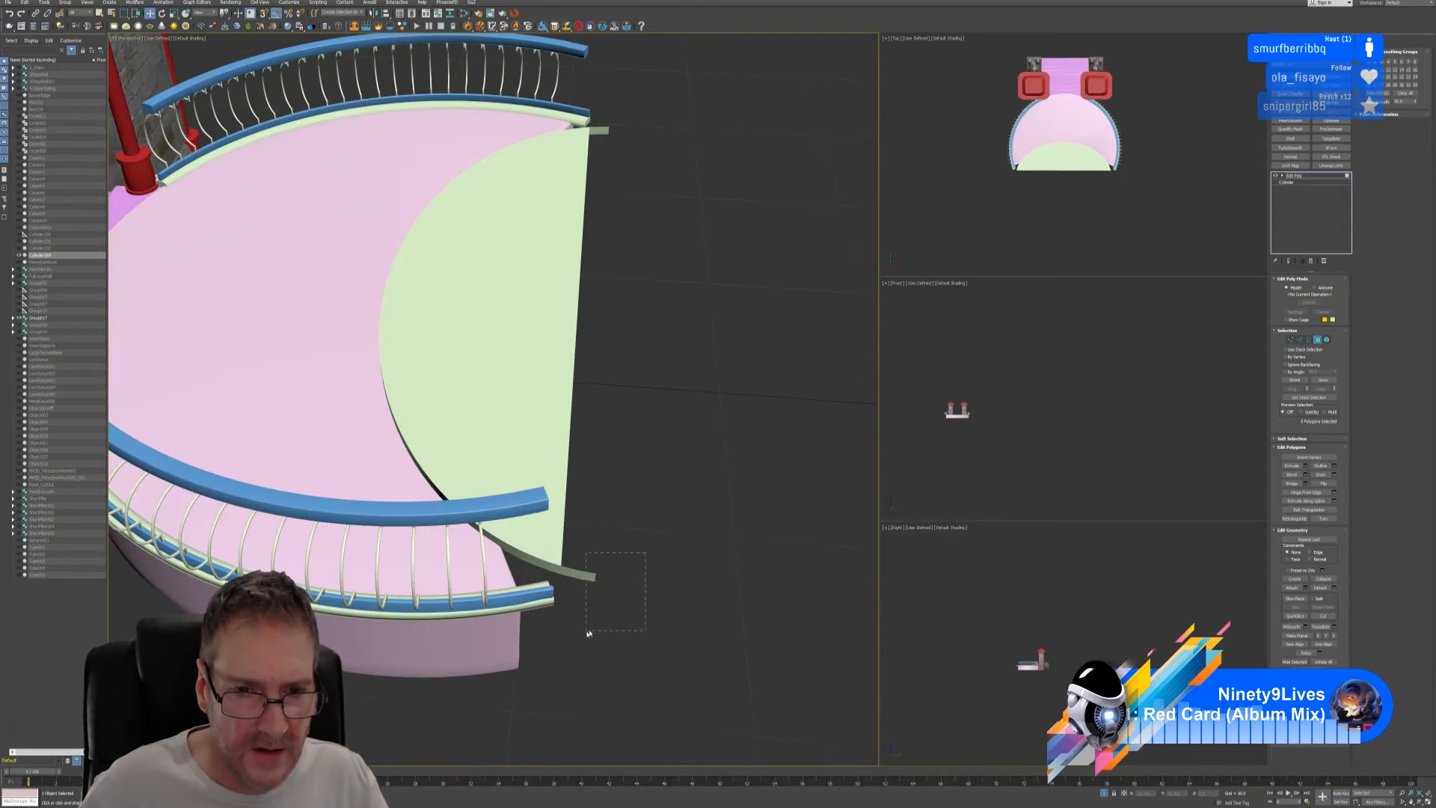
drag(587, 633, 588, 631)
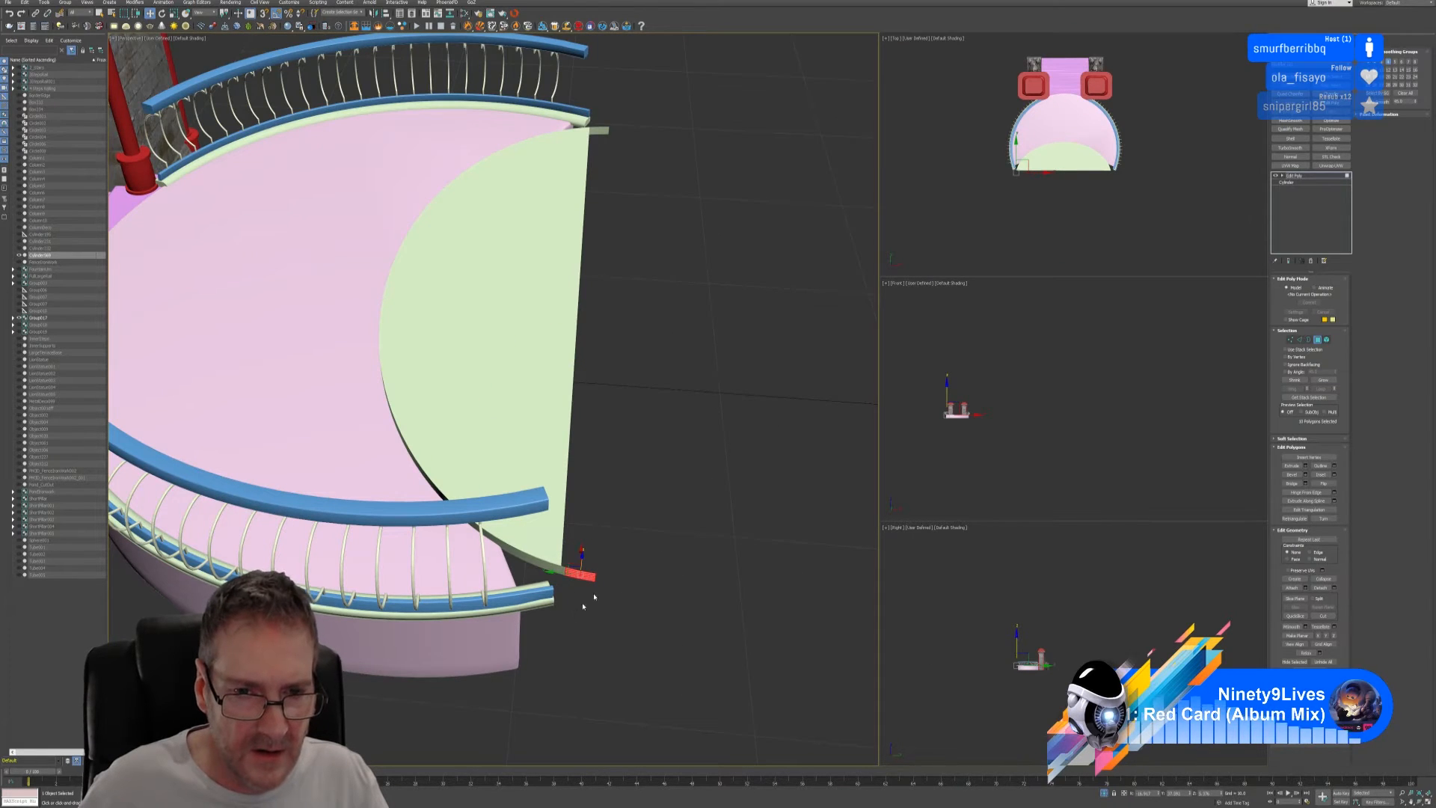
scroll(568, 591, up, 2)
drag(570, 604, 559, 604)
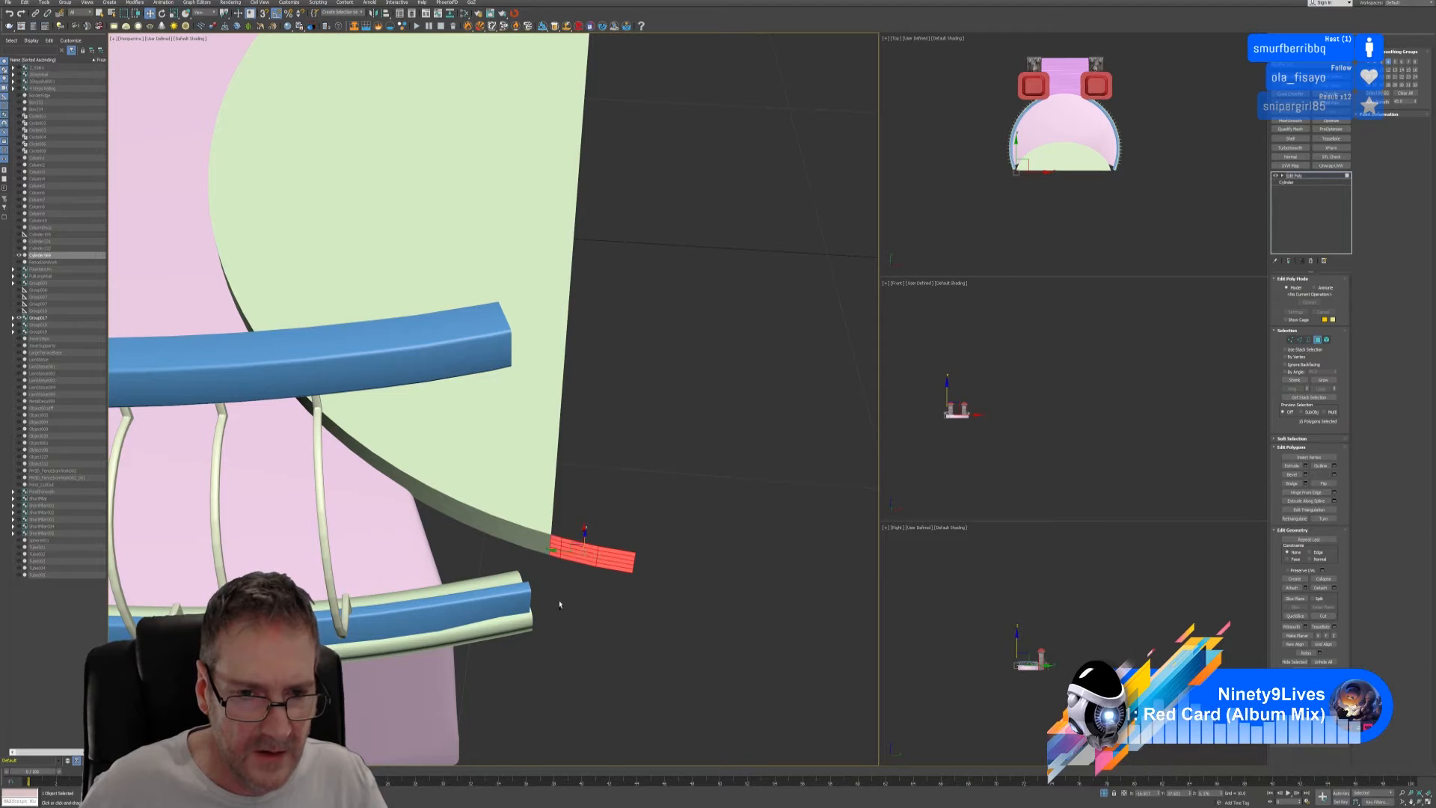
key(Delete)
middle_drag(673, 262, 583, 636)
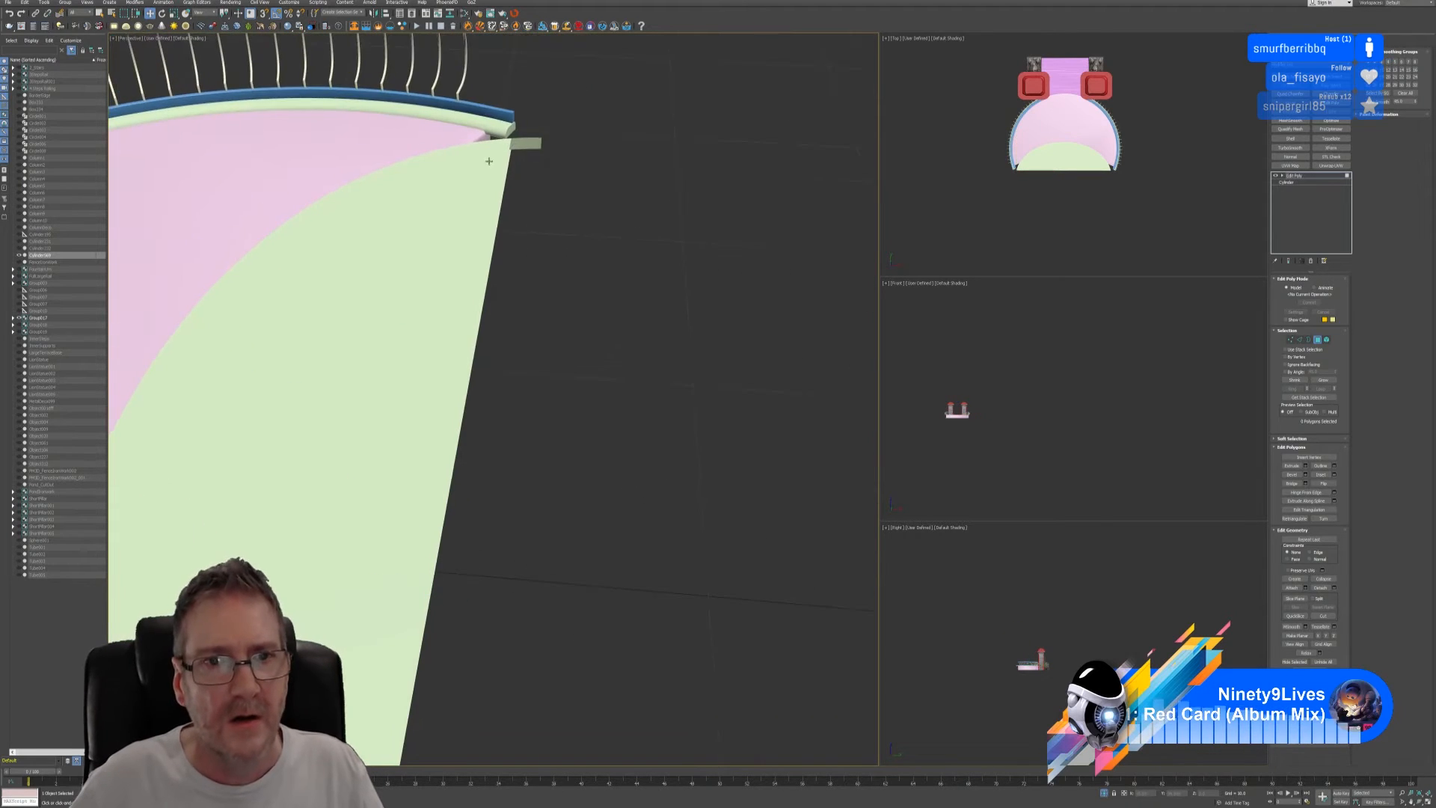
scroll(497, 153, up, 2)
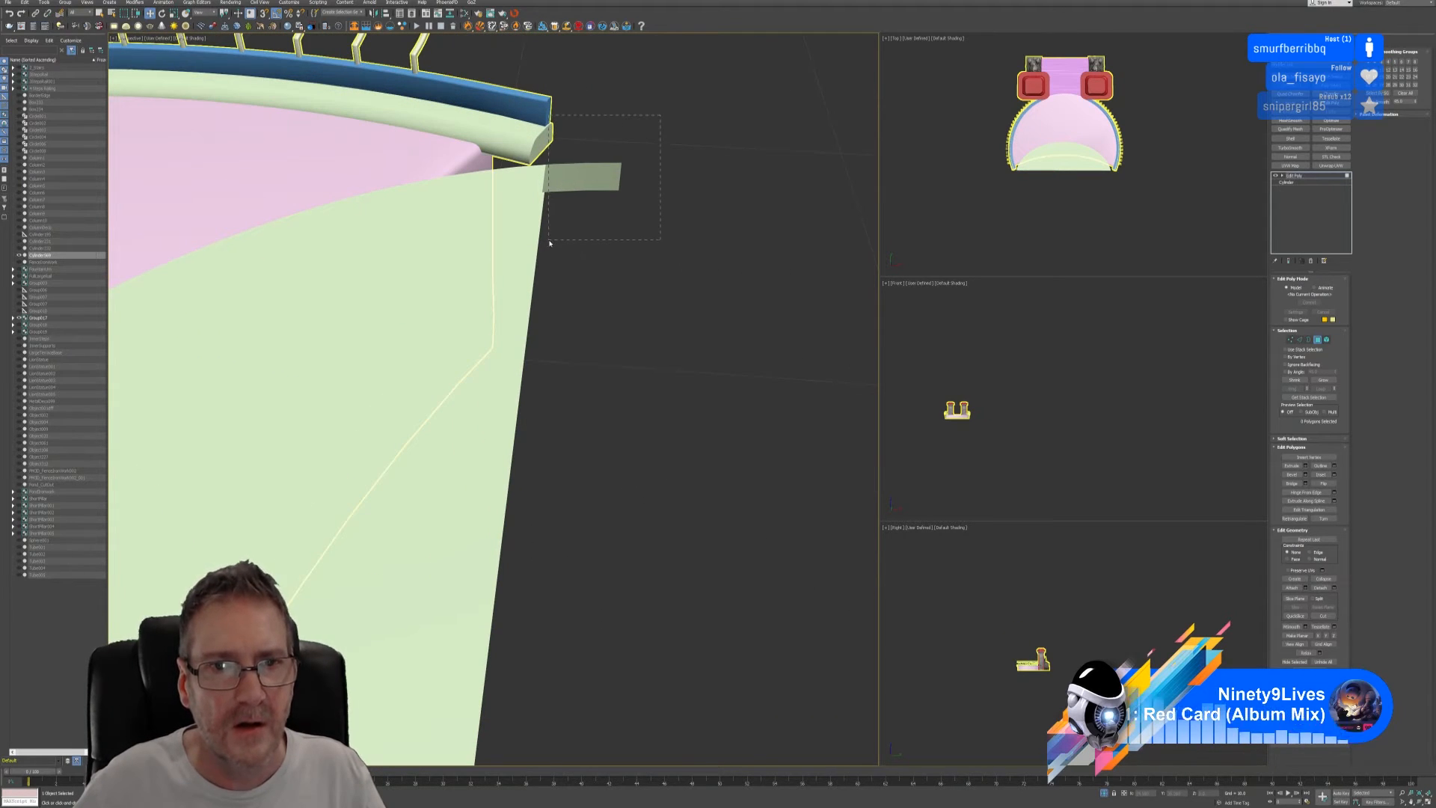
drag(549, 243, 551, 243)
key(Delete)
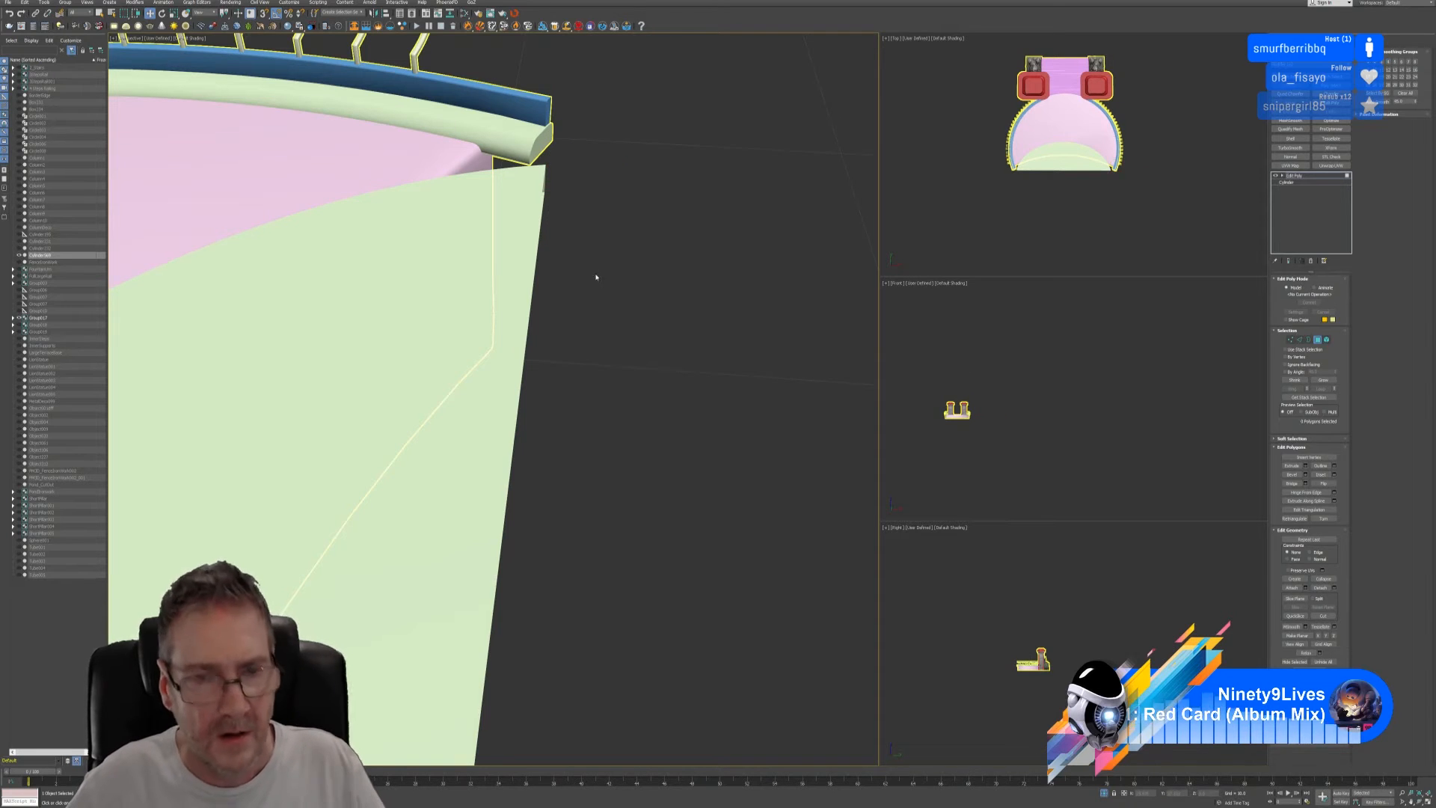
middle_drag(596, 277, 569, 233)
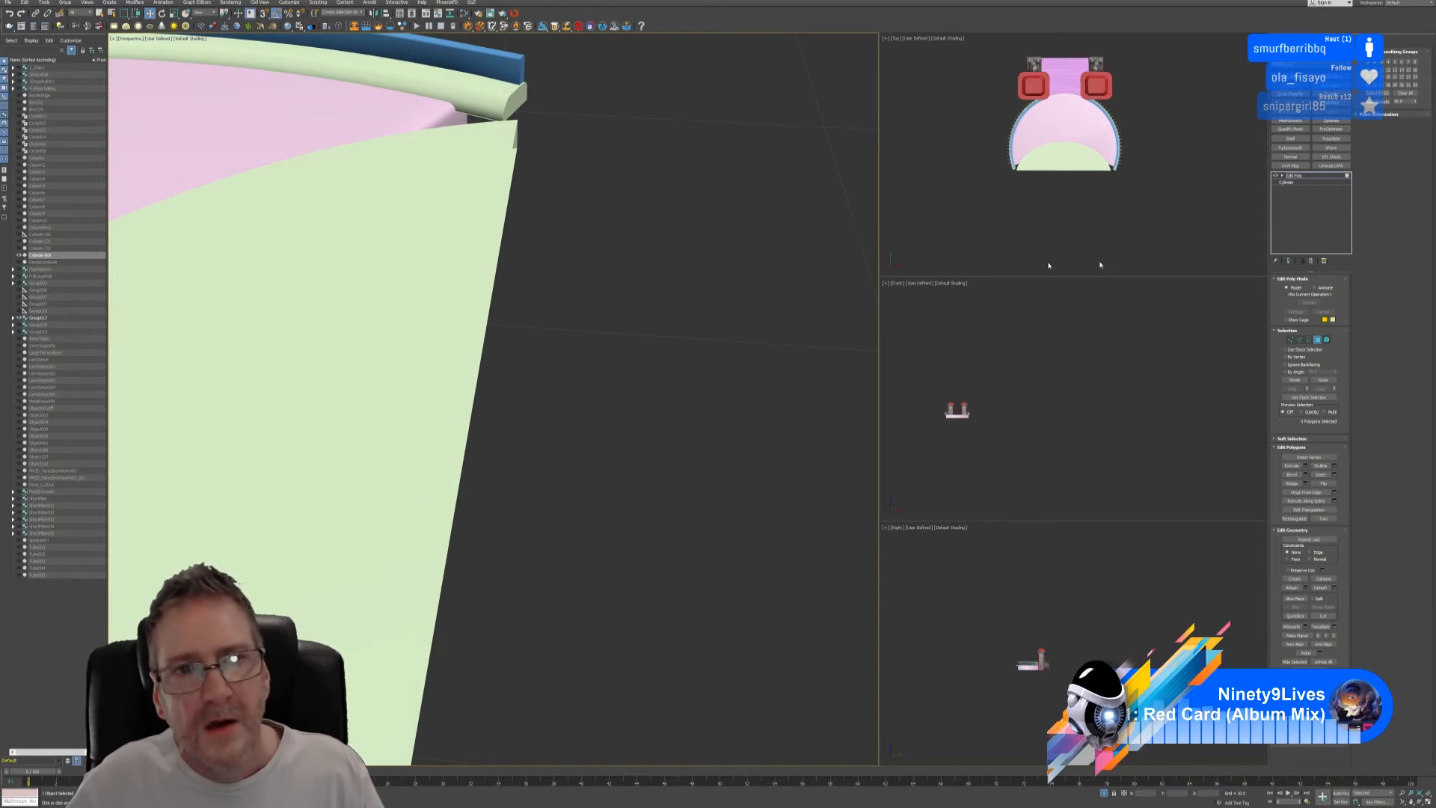
- Select the open border along the half-oval step's cut edge, cap it, and leave border editing
click(1308, 340)
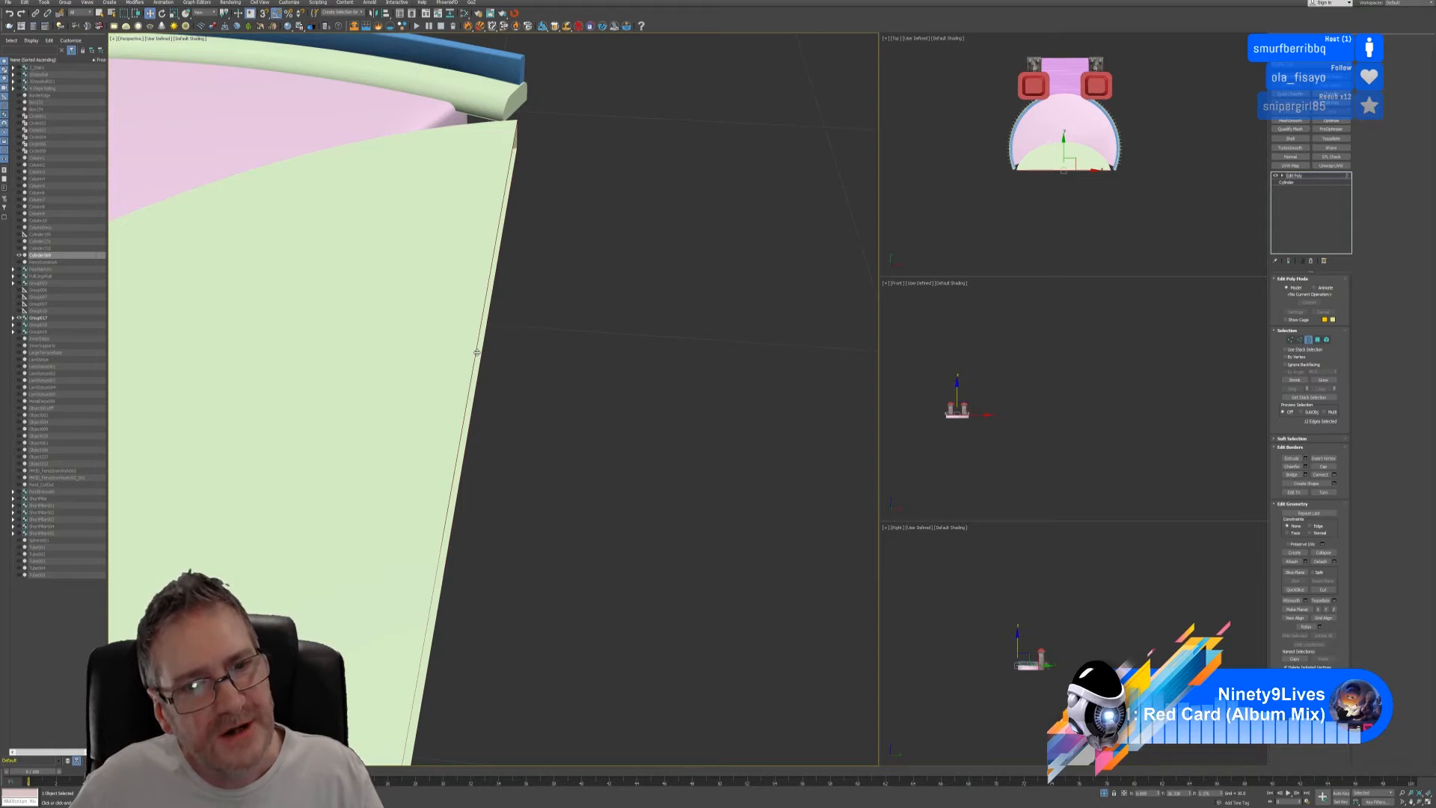
scroll(556, 396, down, 10)
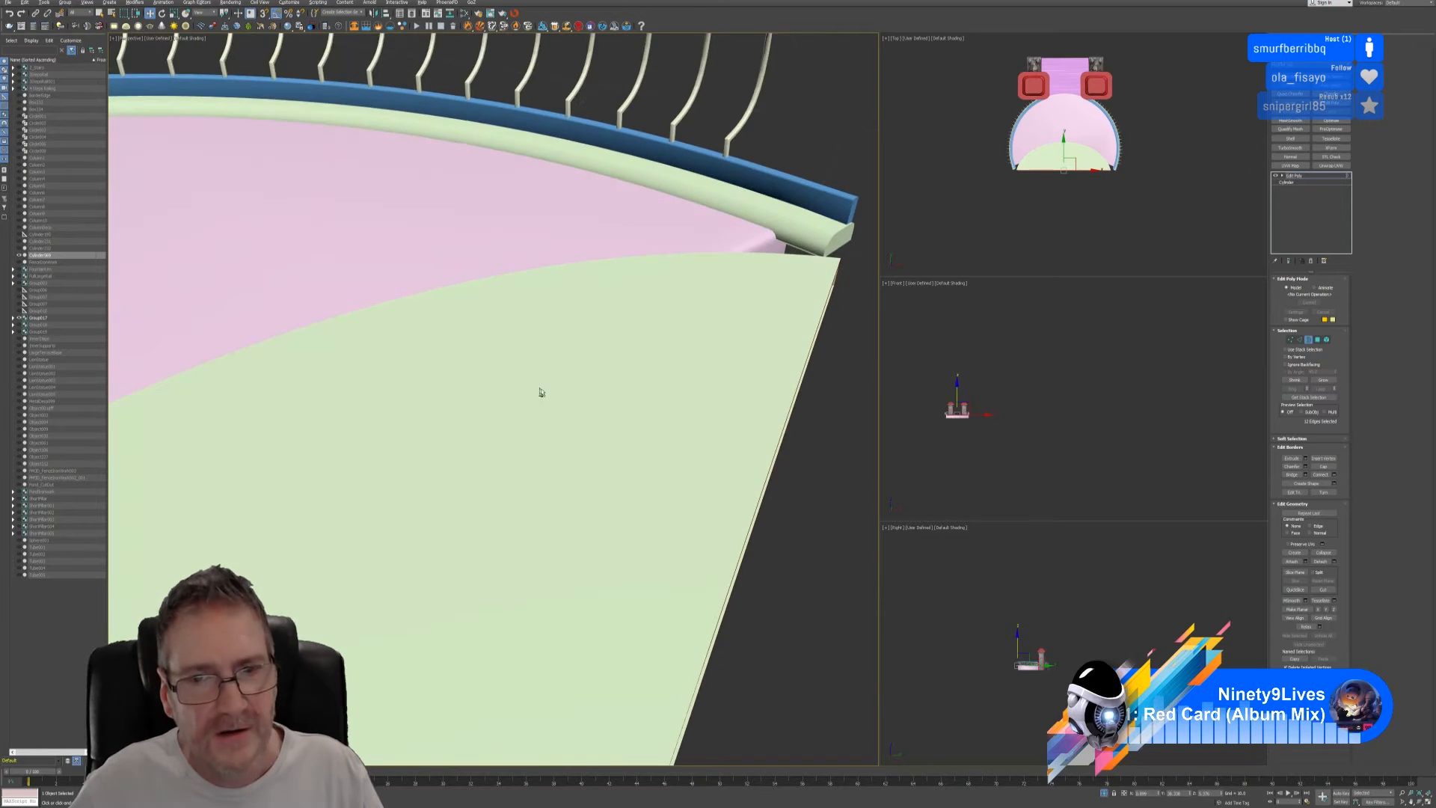
scroll(521, 449, up, 4)
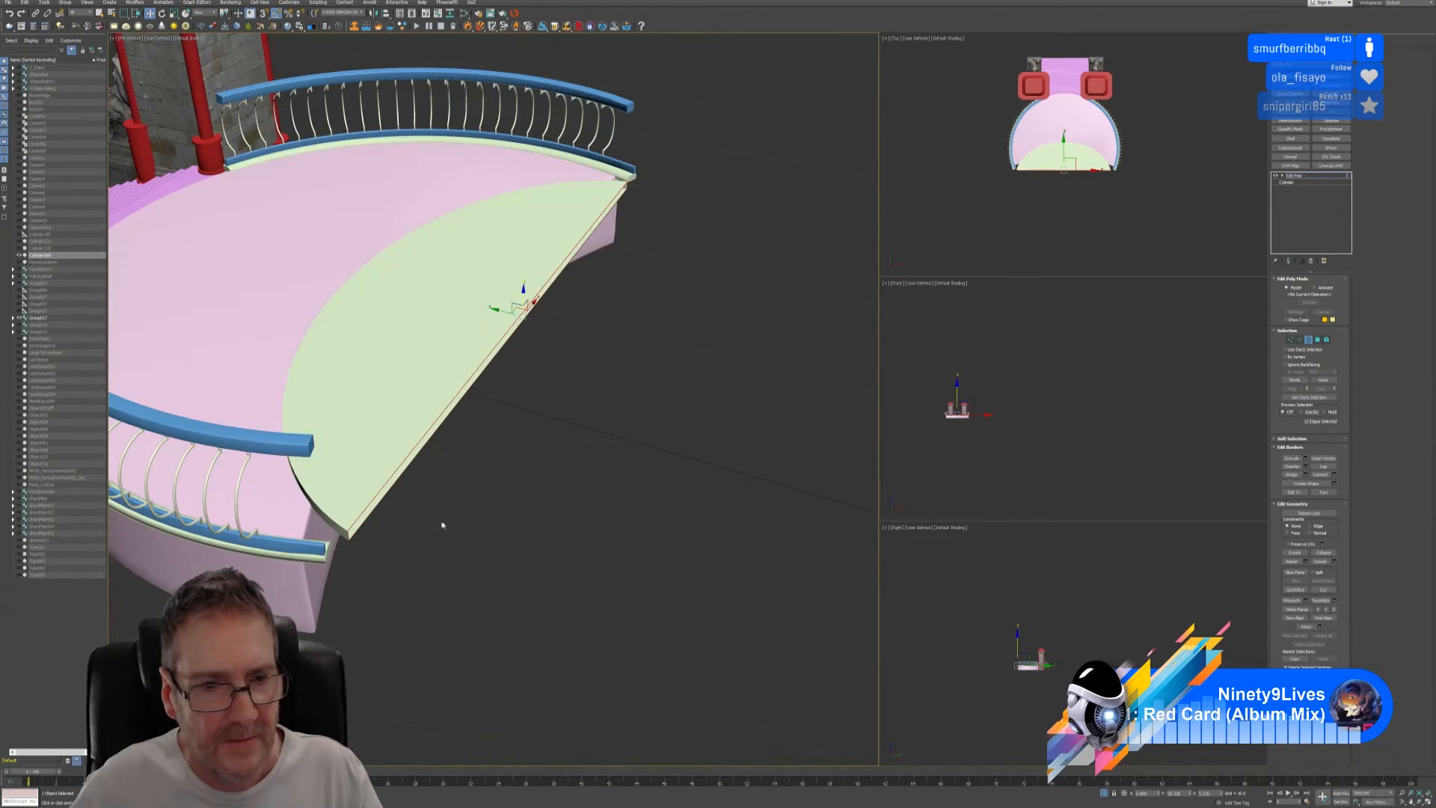
alt+middle_drag(442, 522, 428, 496)
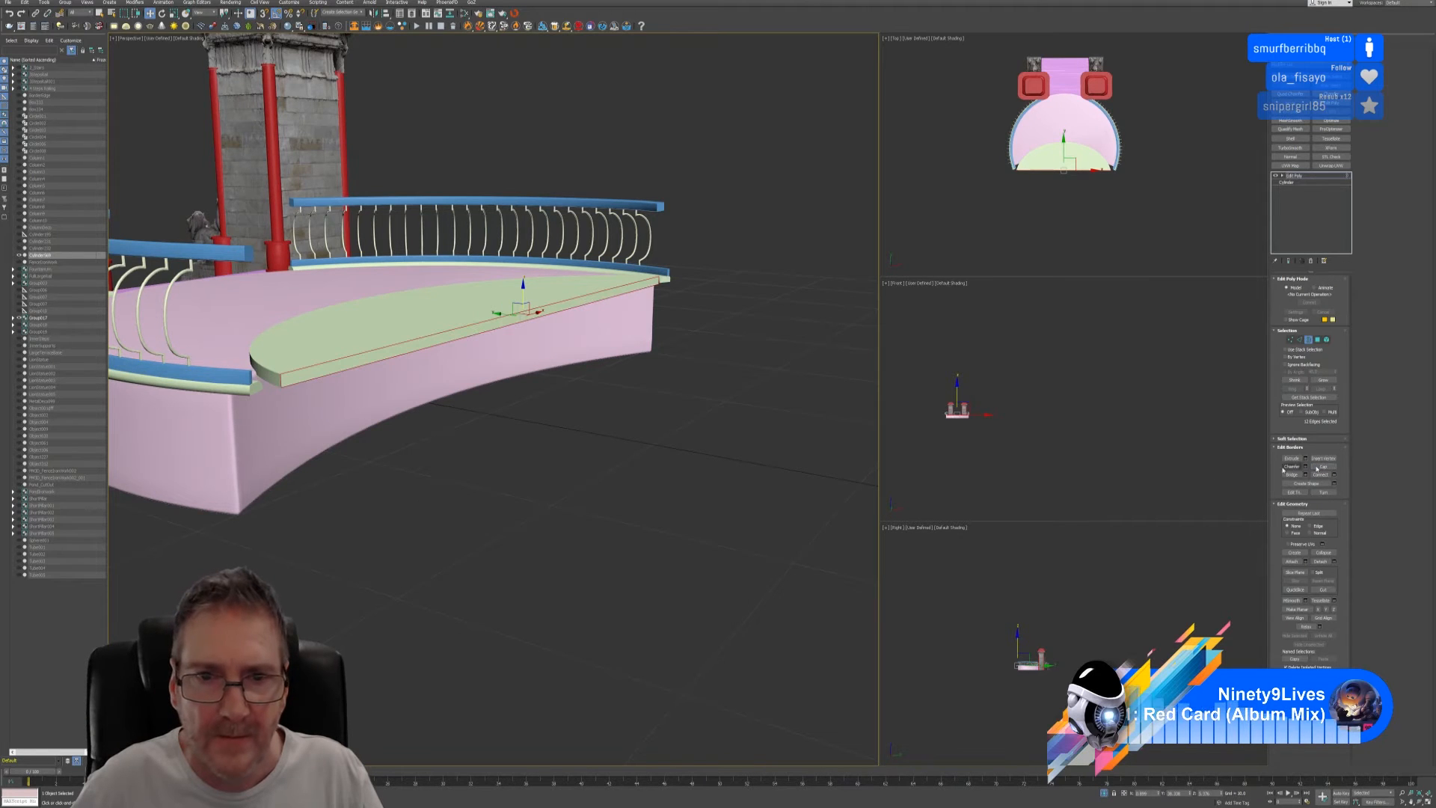
alt+middle_drag(641, 437, 665, 453)
click(1309, 340)
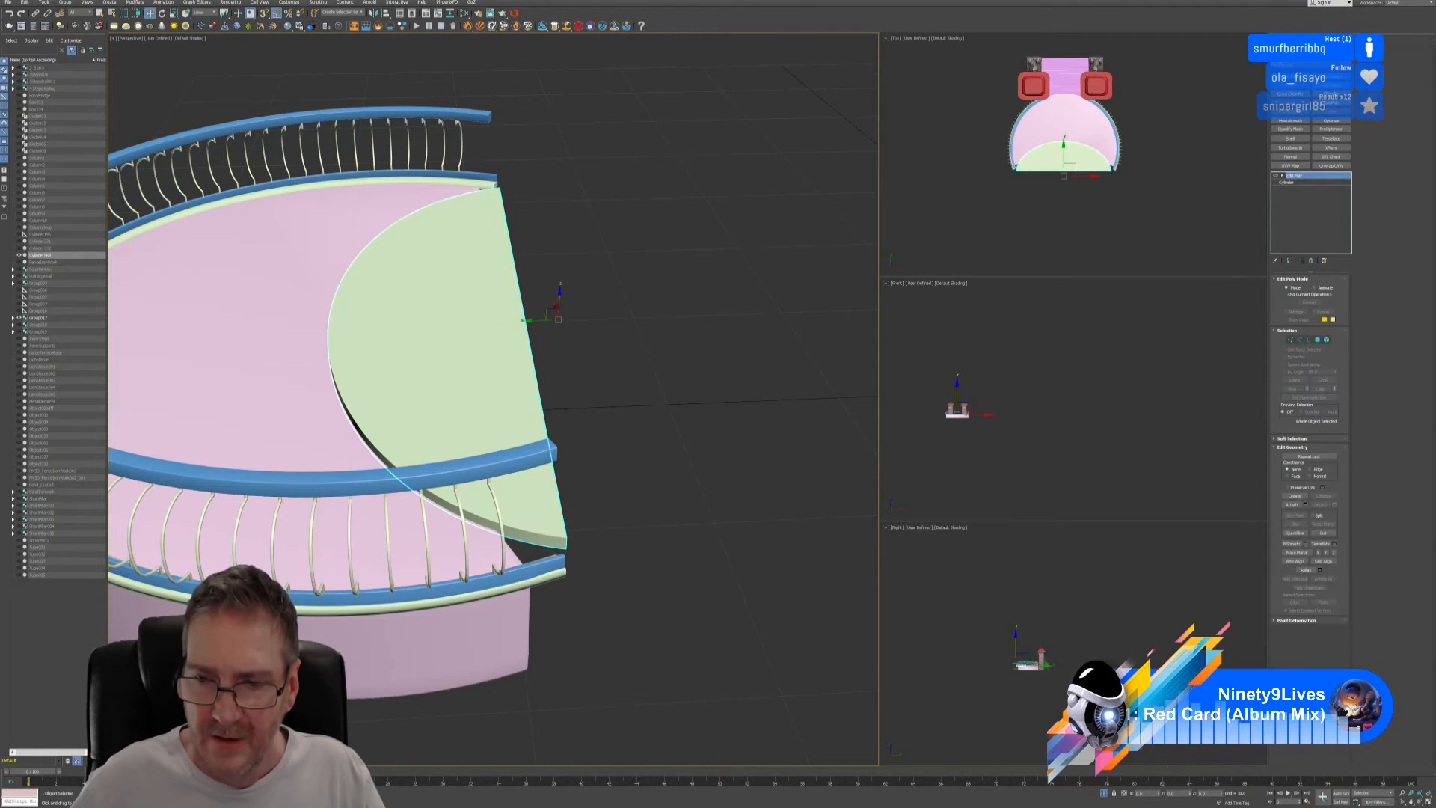
- Exit isolation and clone the half-oval step as a copy in the top view onto the lower-left entrance landing
click(1102, 794)
middle_drag(537, 661, 507, 671)
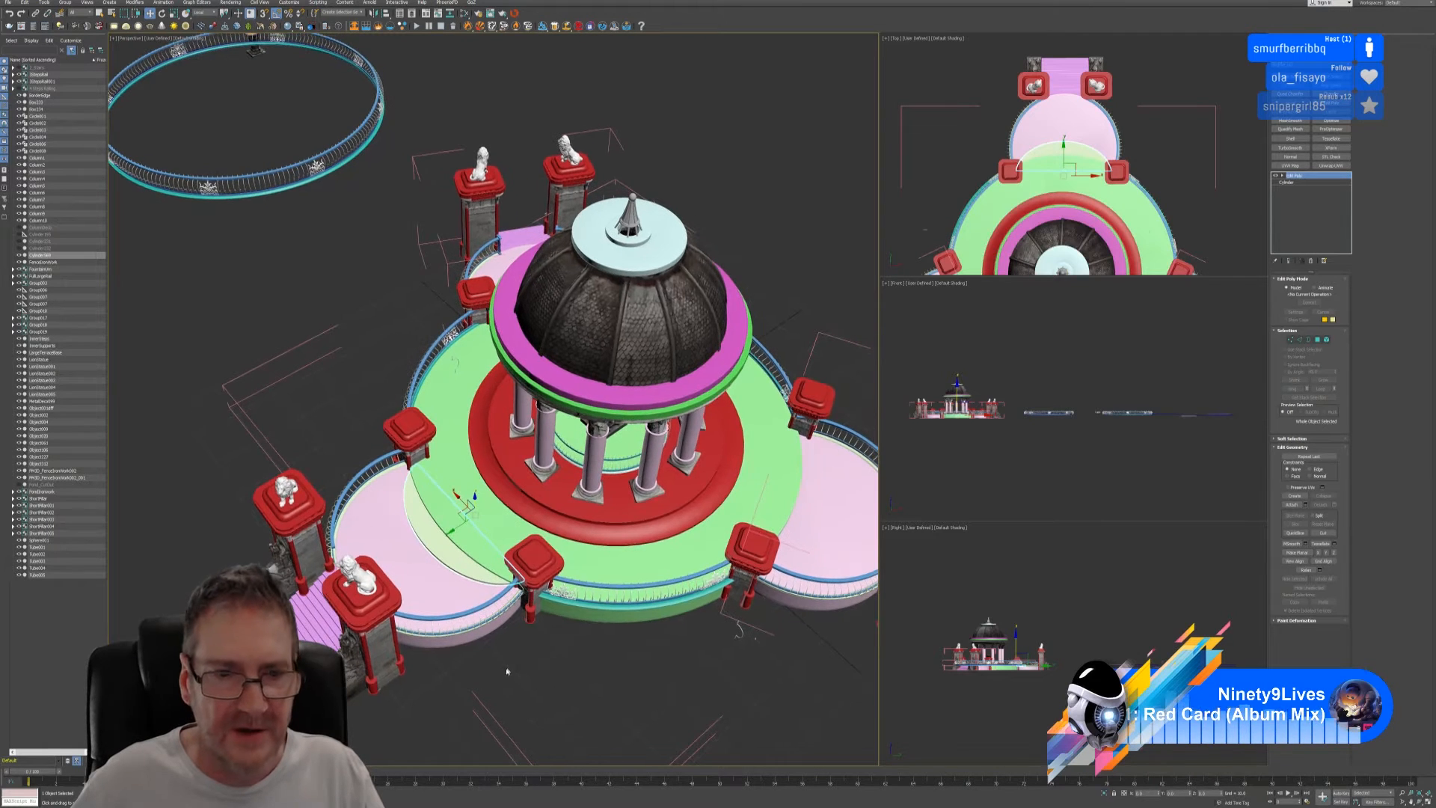
middle_click(1160, 149)
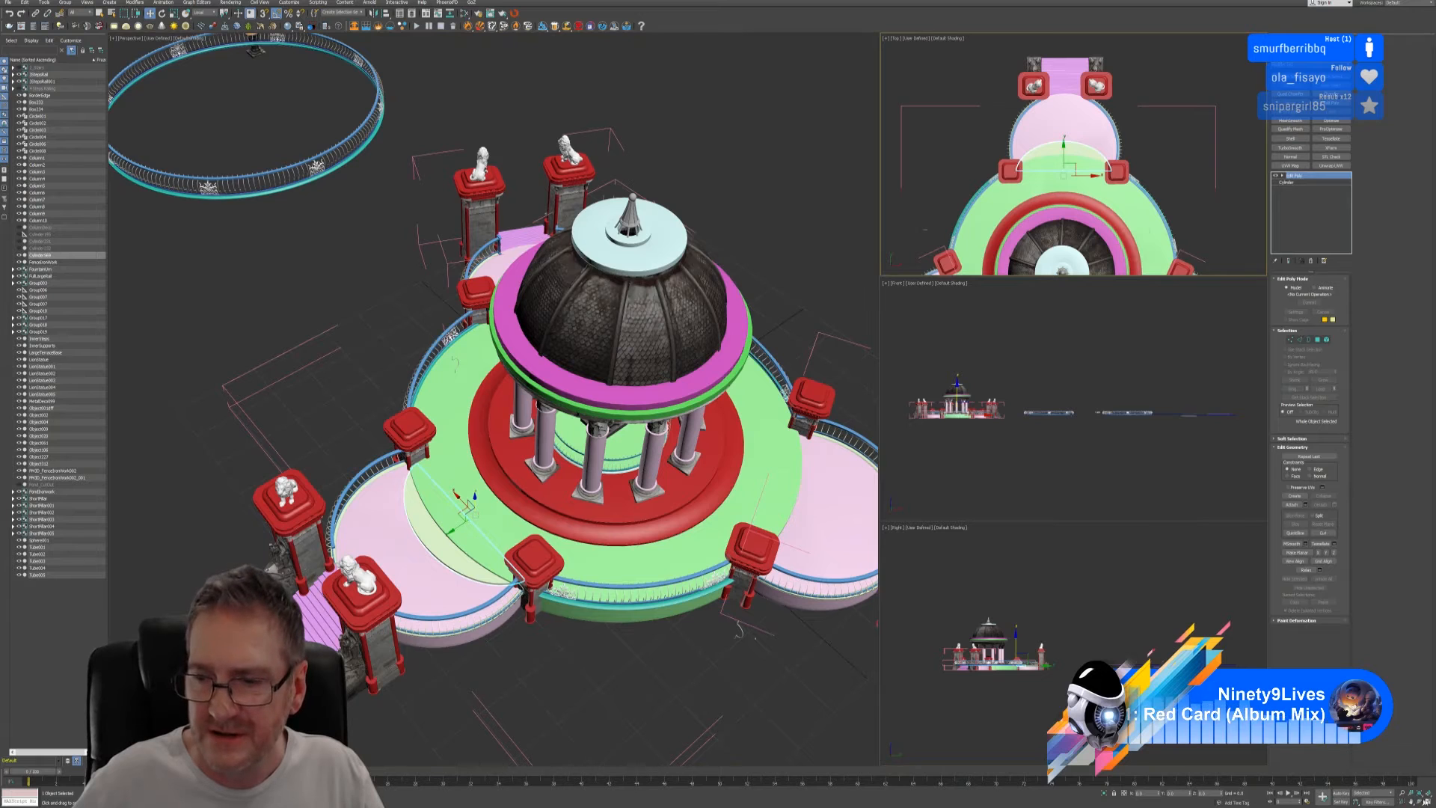
key(alt+w)
scroll(787, 351, down, 8)
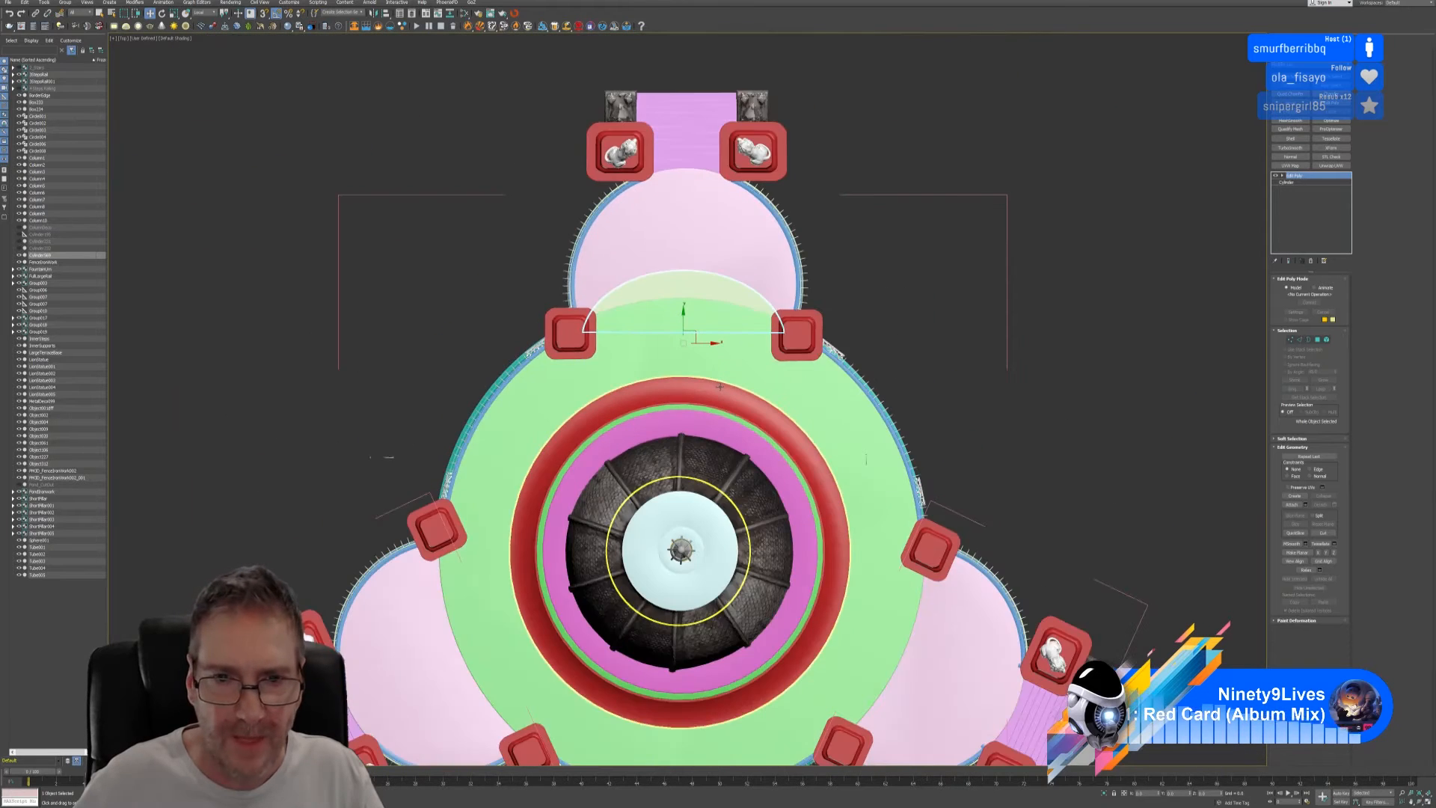
middle_drag(787, 352, 796, 351)
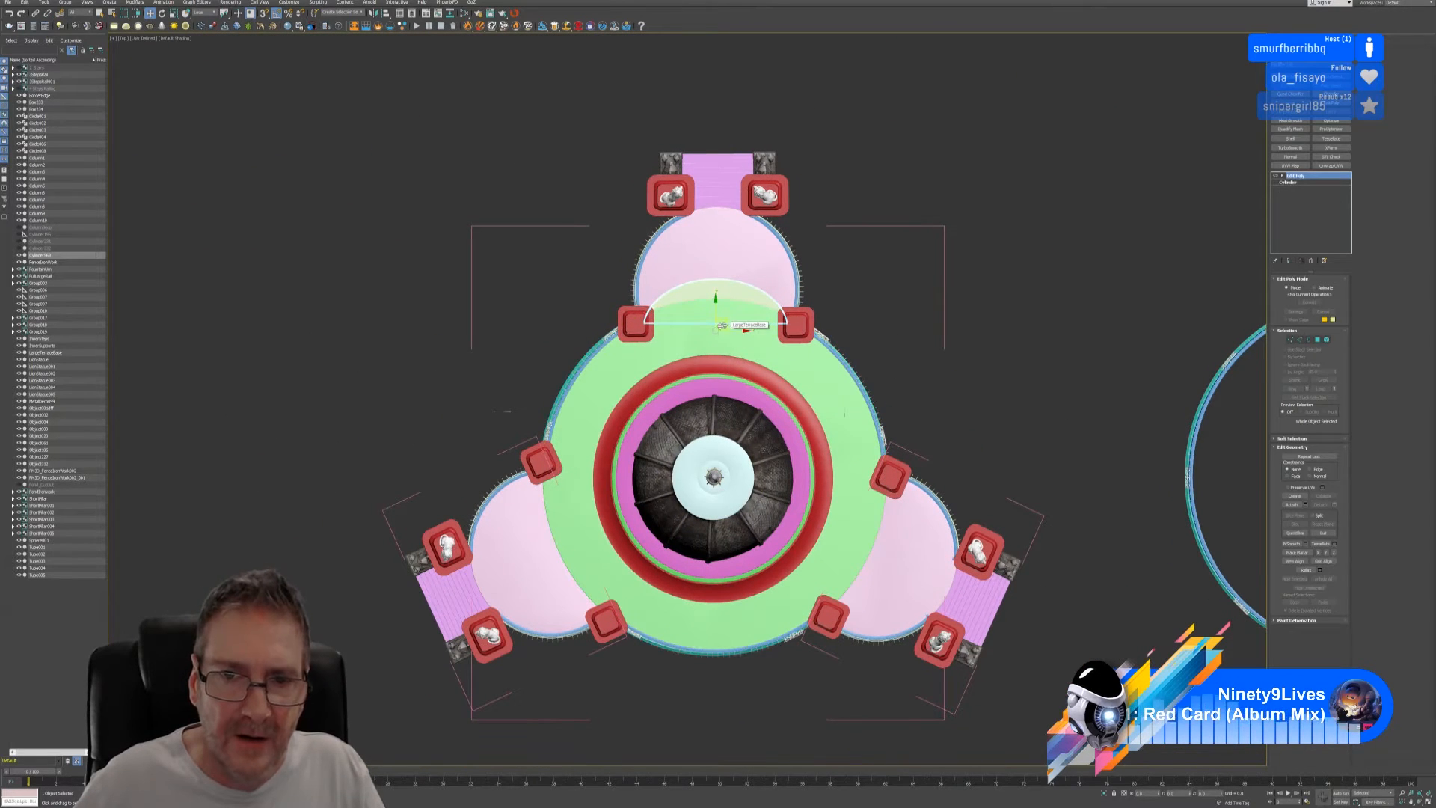
mouse_move(725, 326)
shift+mouse_down()
mouse_move(579, 564)
mouse_move(560, 553)
shift+mouse_up()
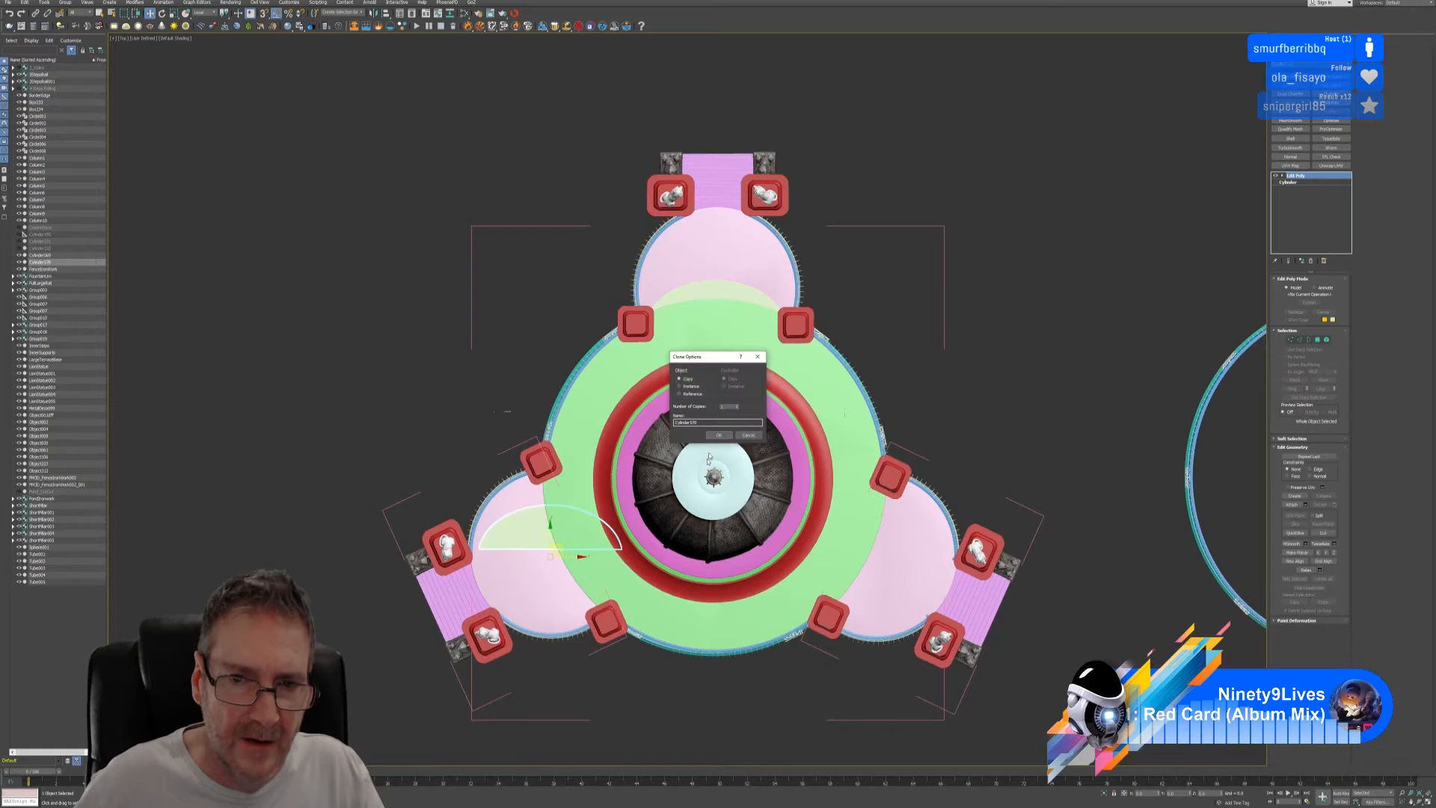
click(718, 436)
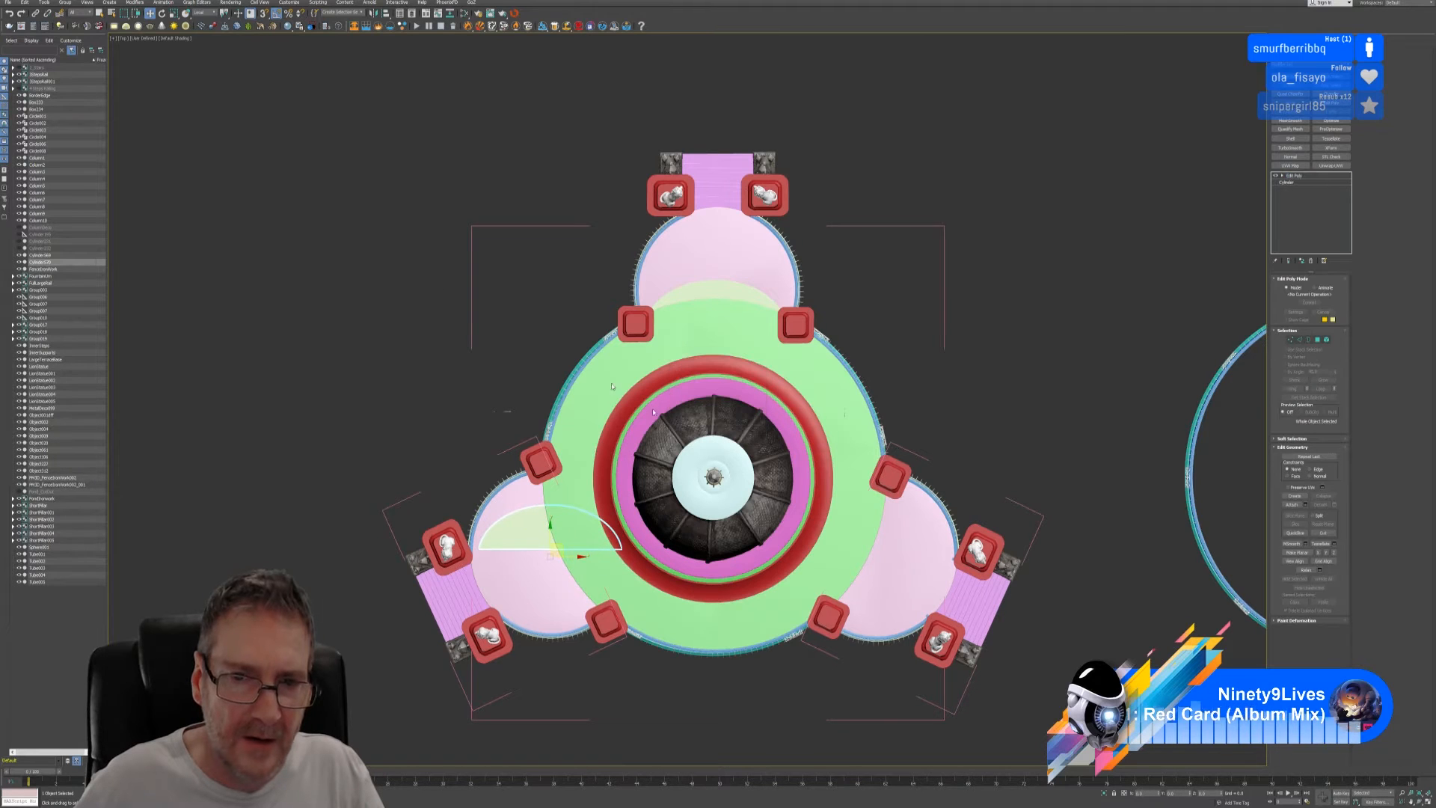
- Rotate the copied step to face the lower-left entrance and move its straight edge between that entrance's two terrace pillars
click(167, 14)
drag(533, 539, 506, 575)
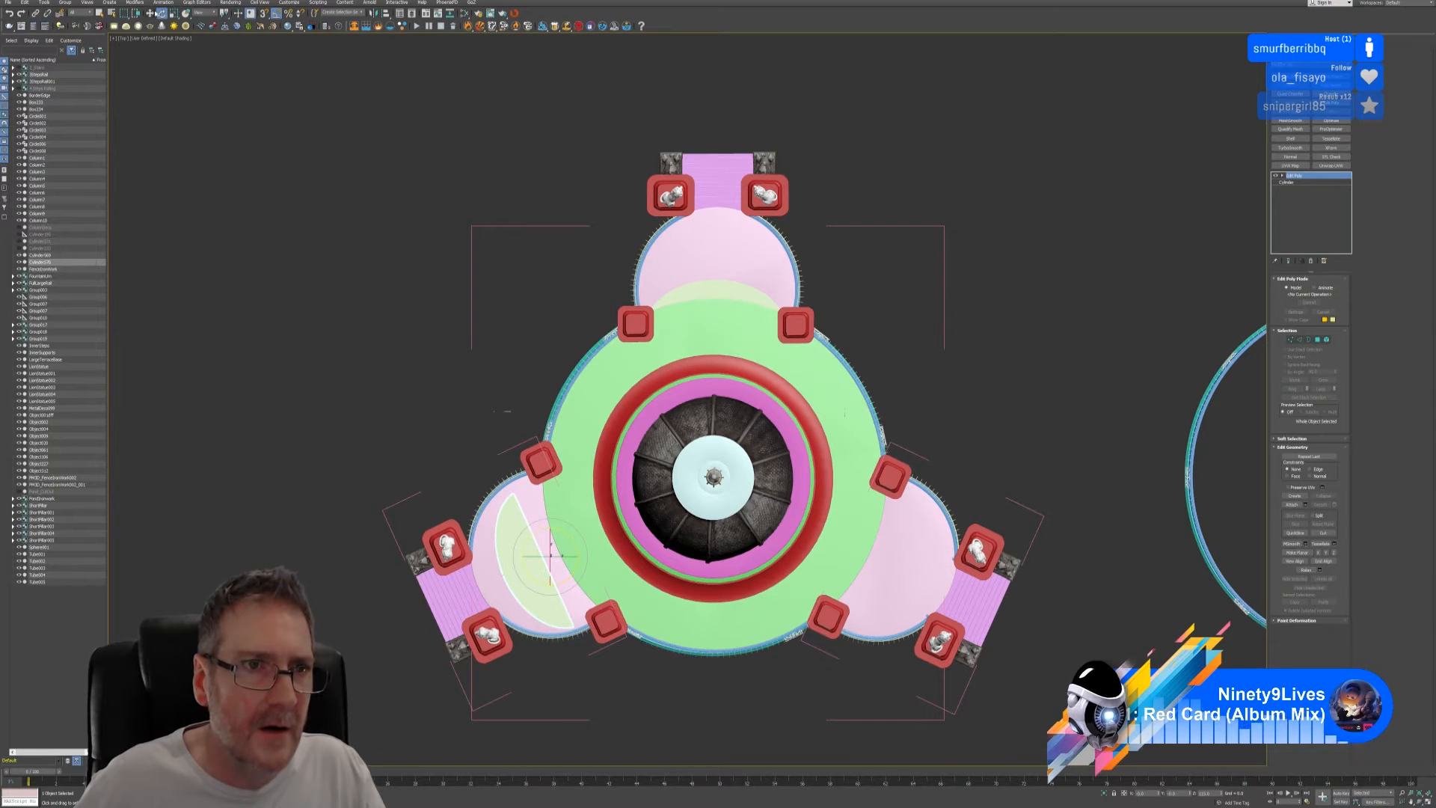
click(150, 13)
scroll(576, 465, up, 3)
middle_drag(583, 462, 611, 360)
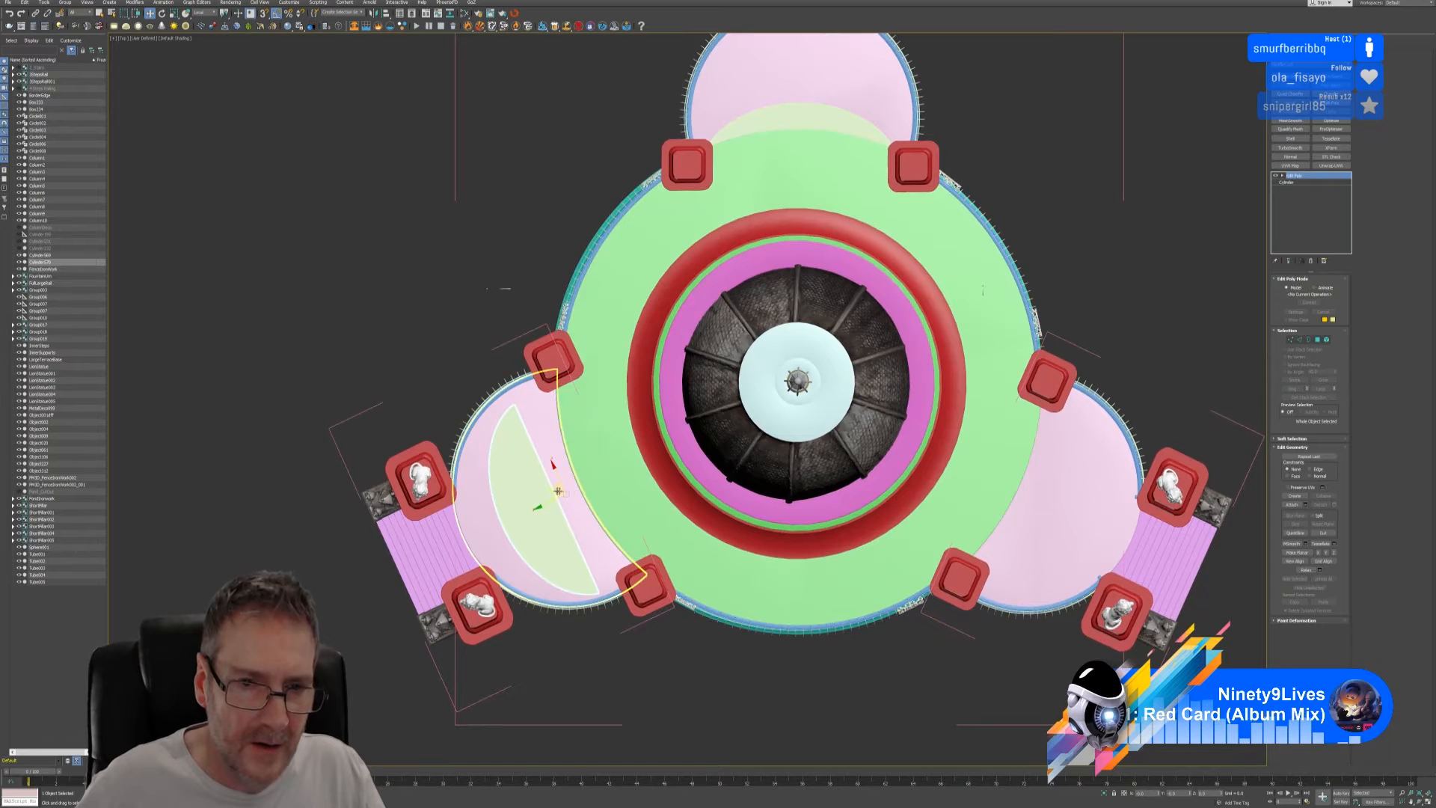
drag(558, 491, 599, 465)
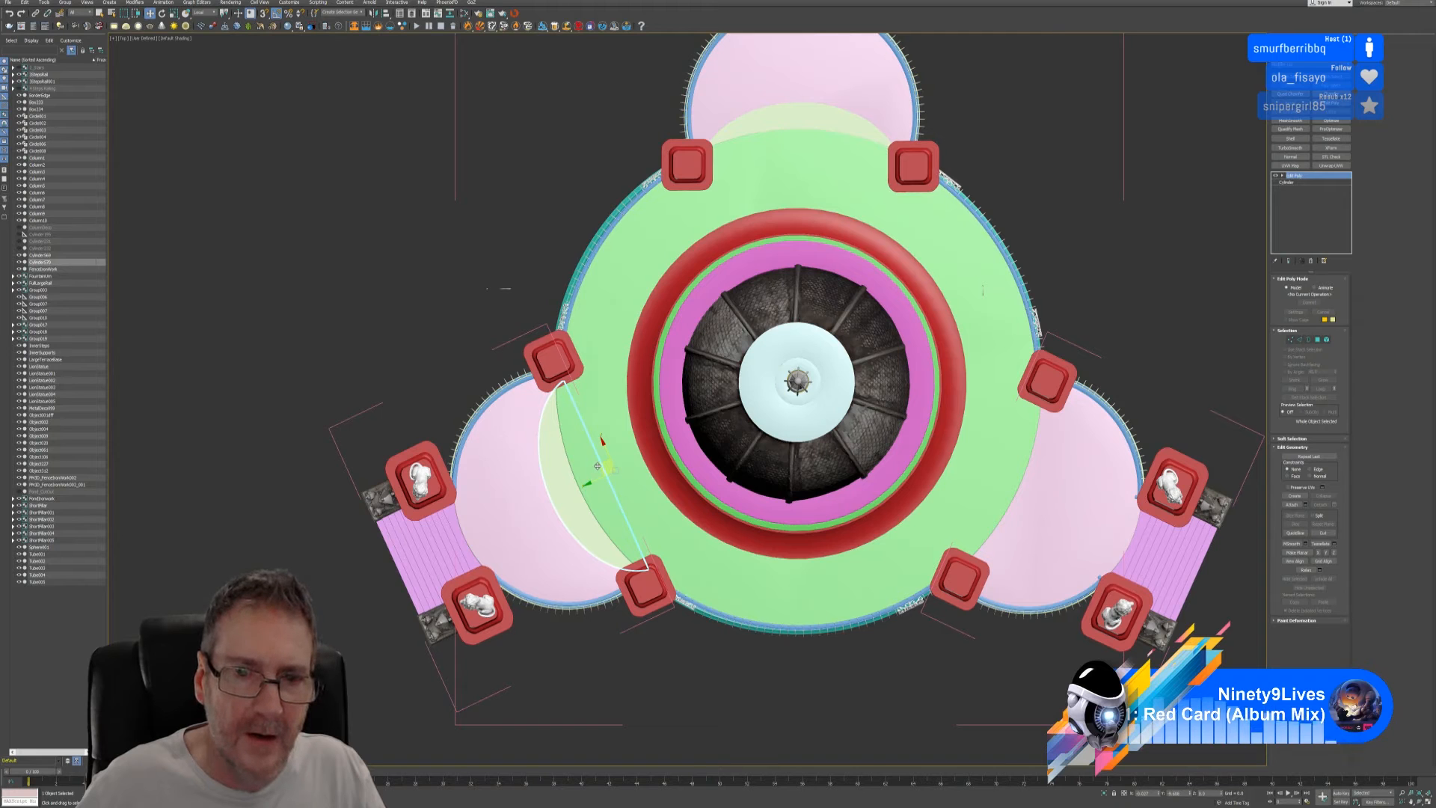
- Nudge the lower-left step copy in the perspective view so it sits centred between the terrace pillars
click(1427, 803)
mouse_move(620, 664)
alt+middle_down()
mouse_move(666, 660)
mouse_move(710, 615)
mouse_move(692, 597)
mouse_move(602, 673)
alt+middle_up()
scroll(606, 636, up, 4)
alt+middle_drag(621, 535, 696, 603)
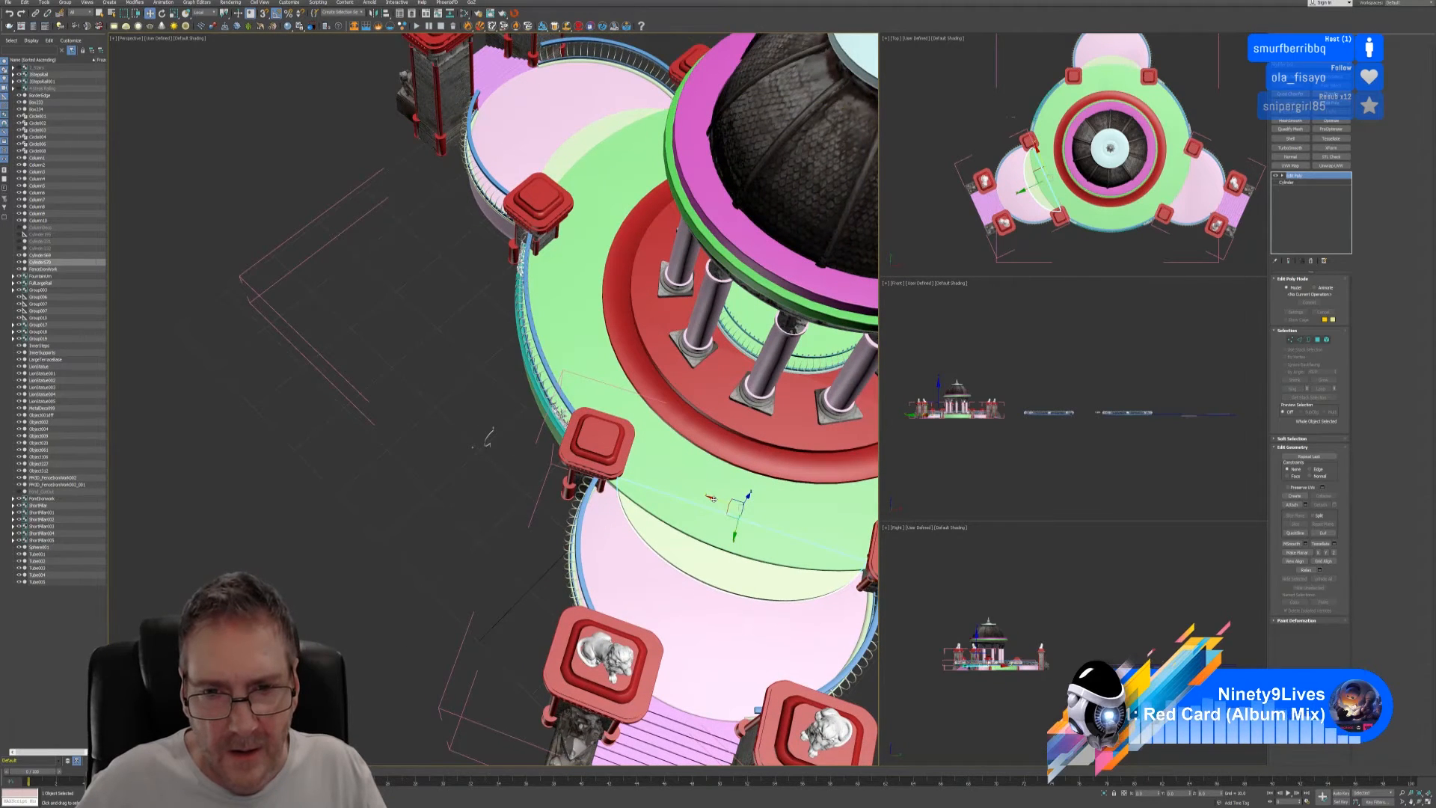
drag(713, 499, 728, 539)
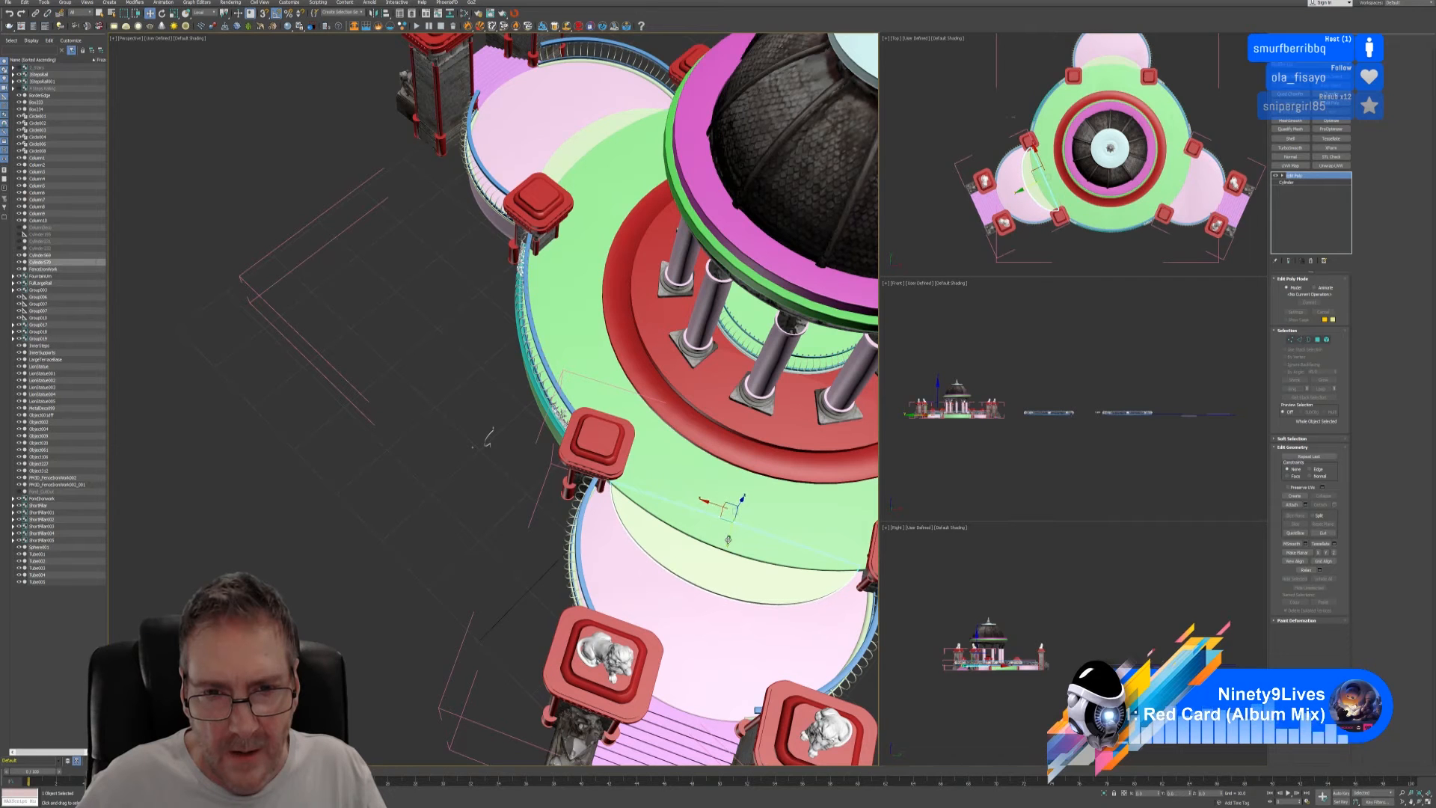
alt+middle_drag(728, 539, 707, 550)
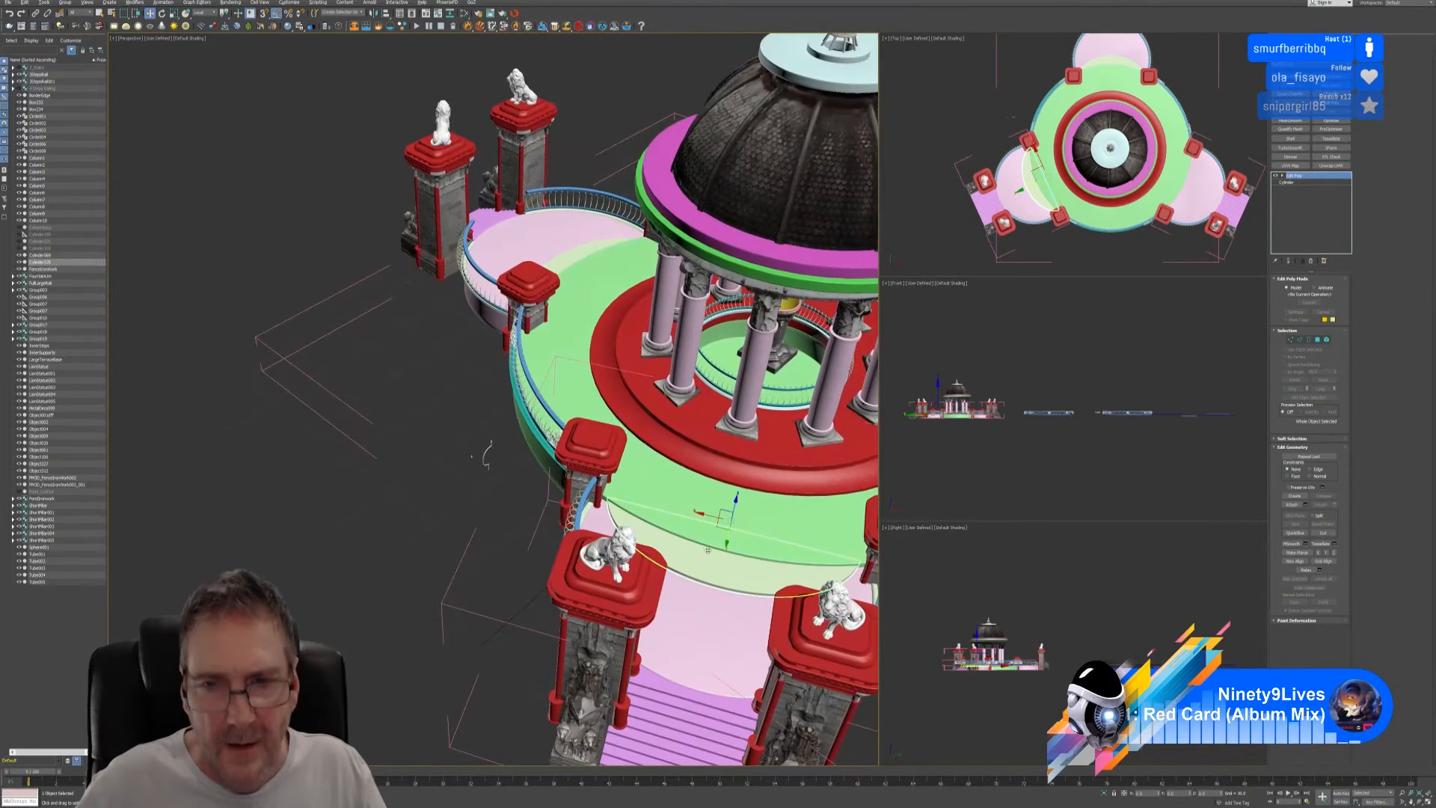
- Clone the lower-left half-oval step as a copy in the top view across to the lower-right entrance
middle_drag(1083, 232, 1073, 235)
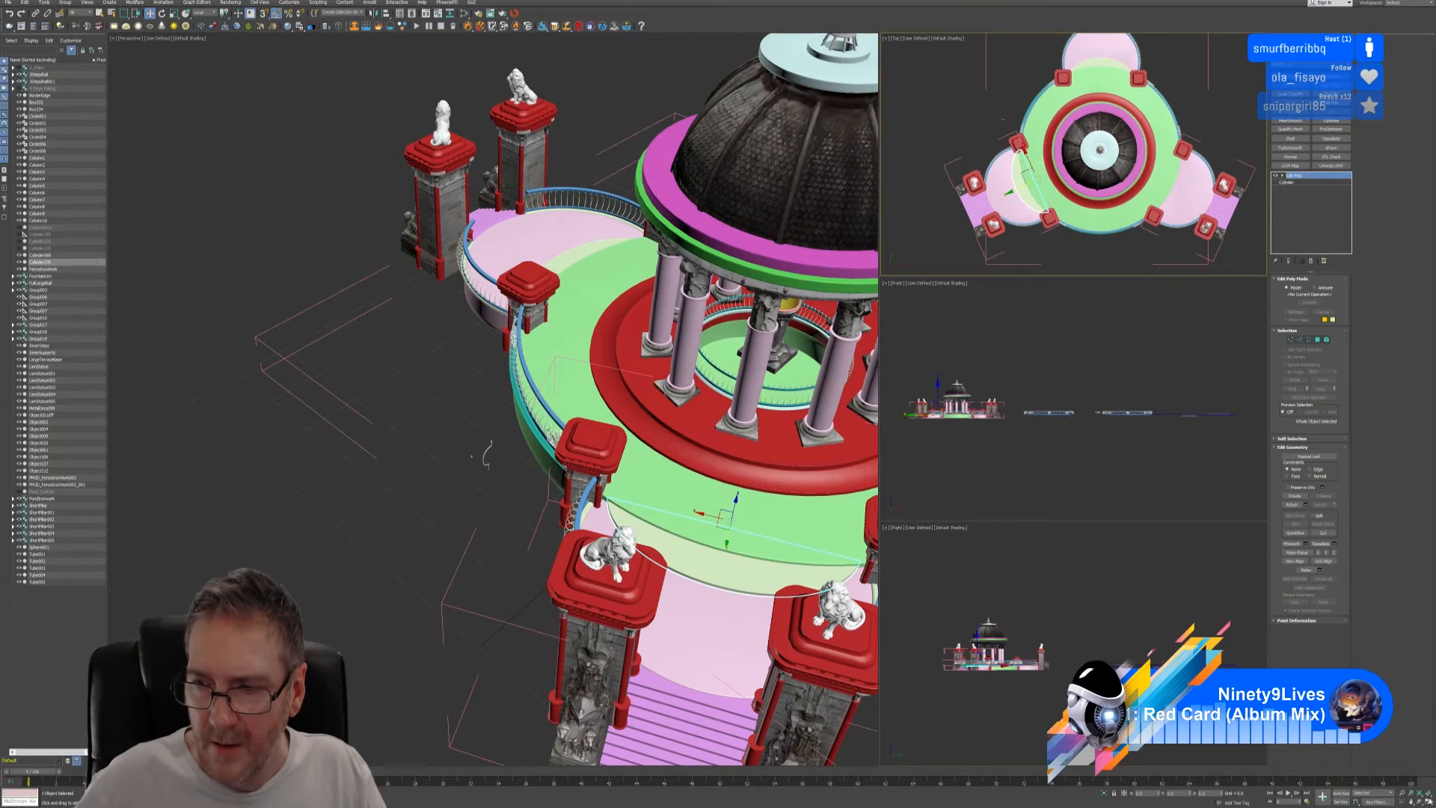
click(1427, 801)
middle_drag(556, 477, 487, 466)
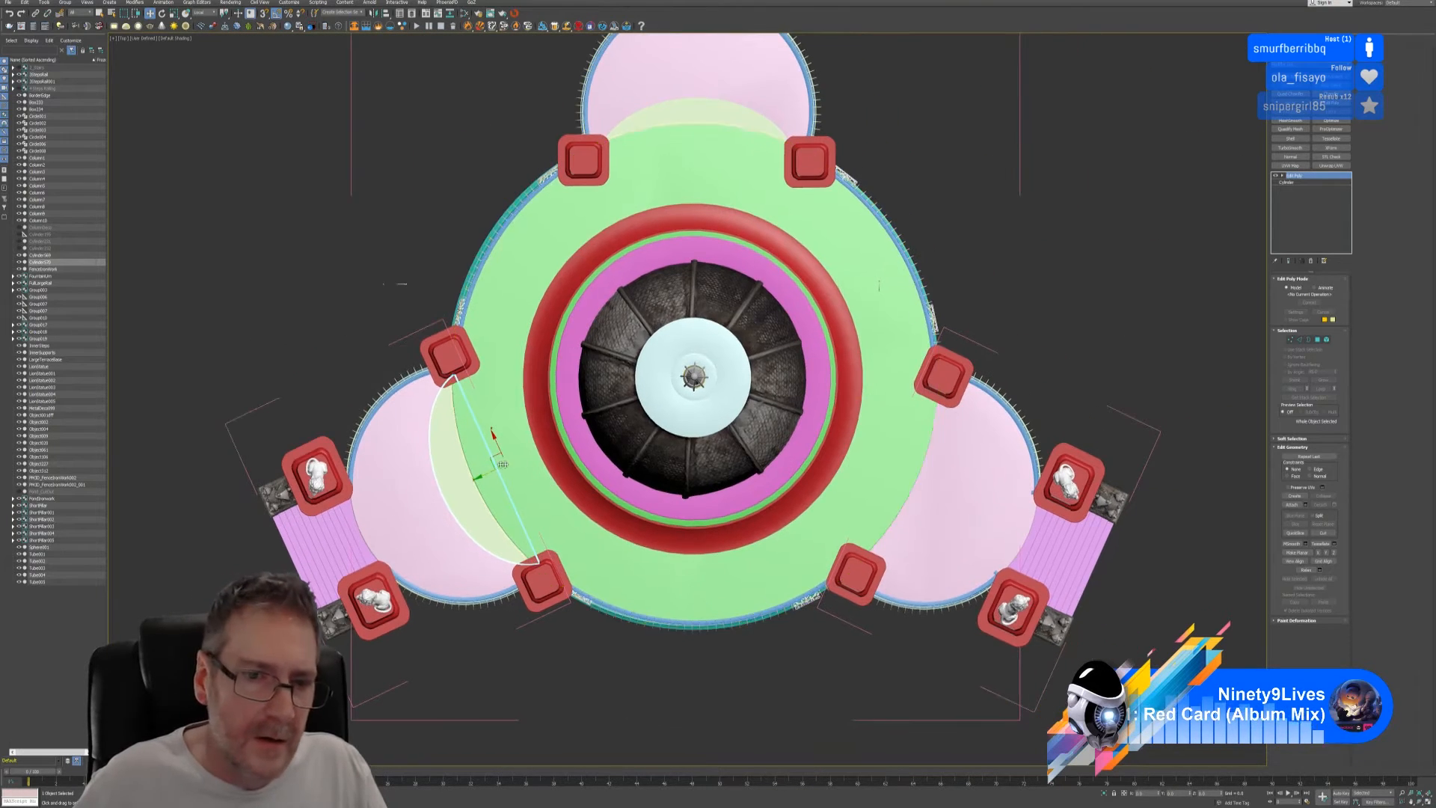
shift+drag(487, 465, 891, 477)
click(719, 436)
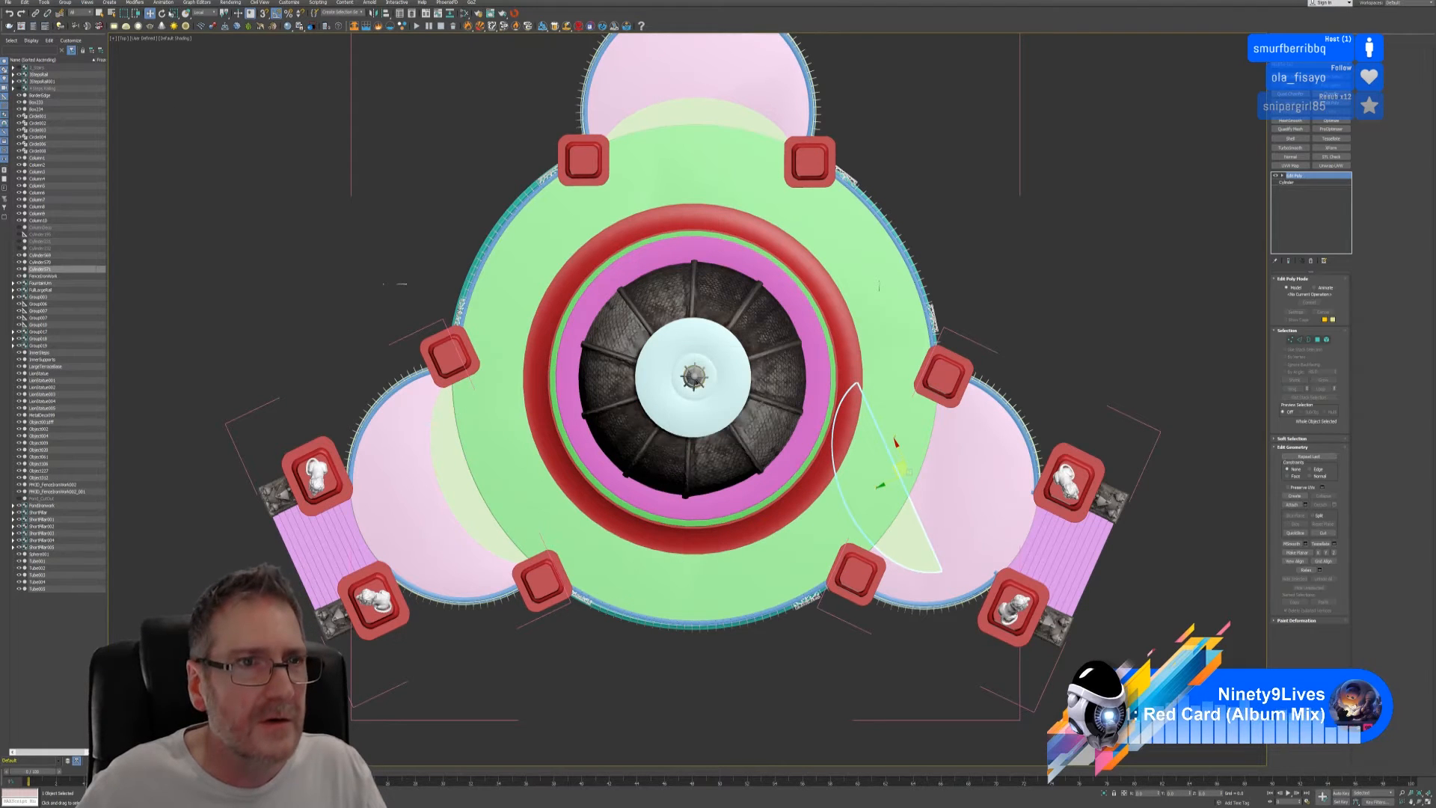
- Rotate the second copy to face the lower-right entrance and move it between that entrance's terrace pillars
click(162, 13)
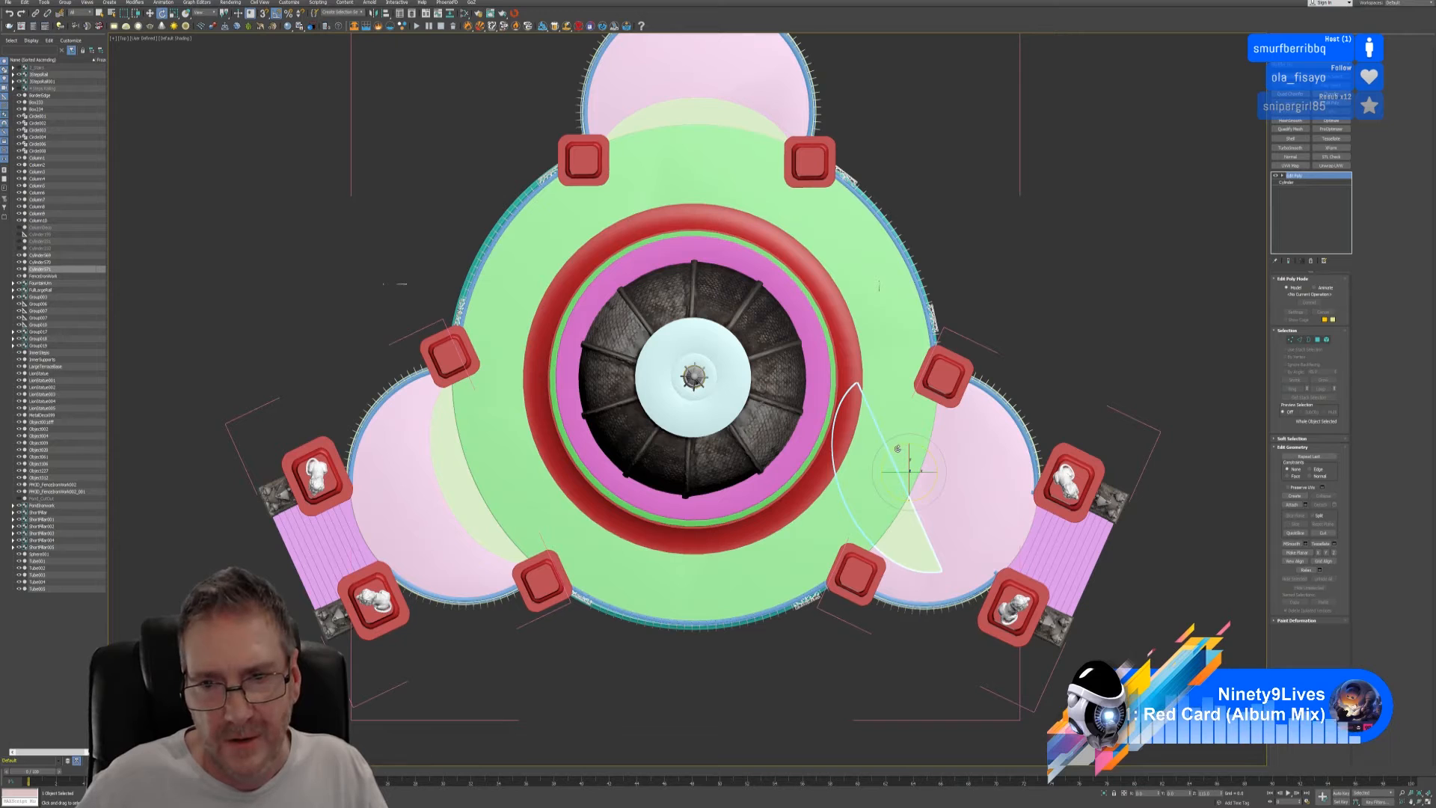
drag(897, 448, 875, 509)
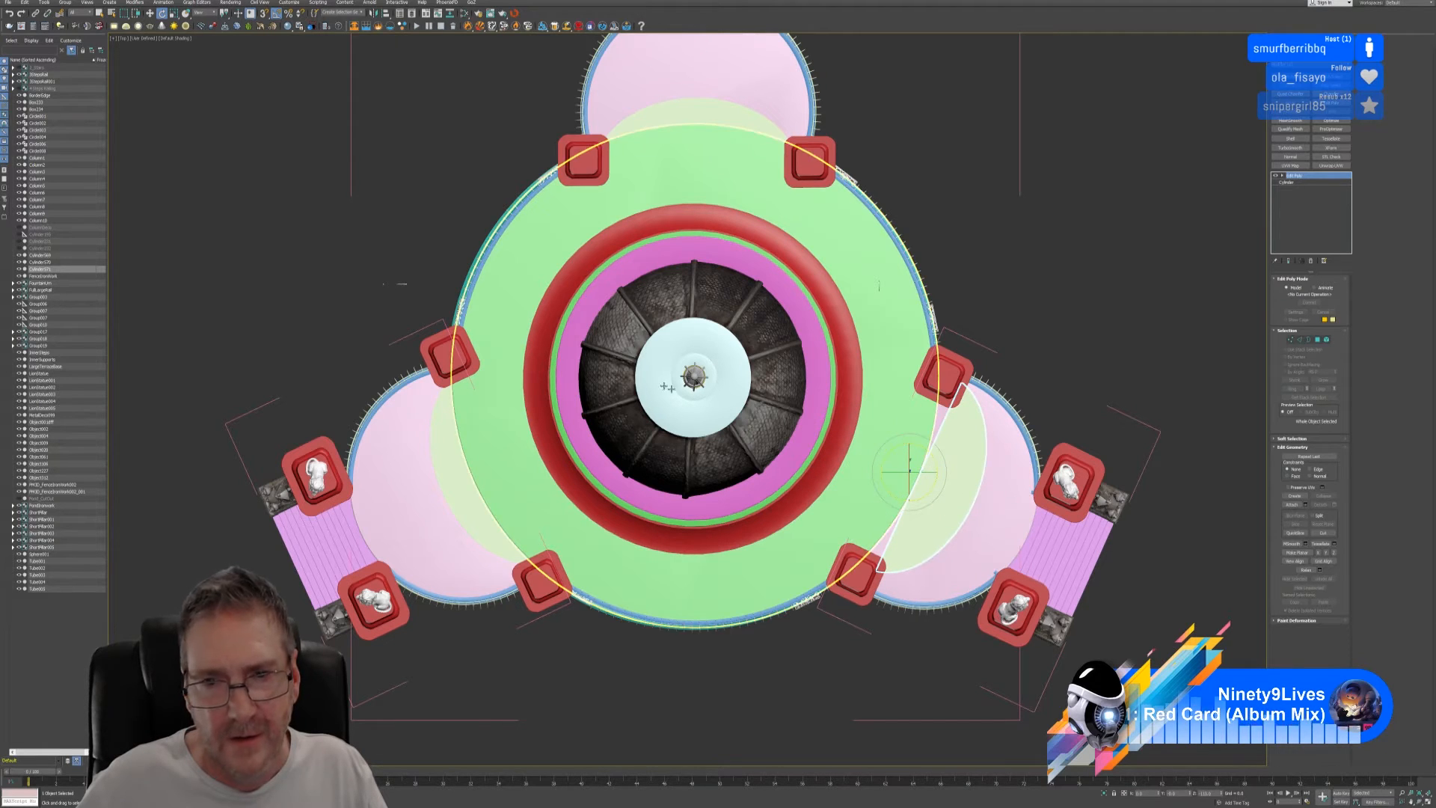
click(151, 13)
drag(914, 487, 887, 484)
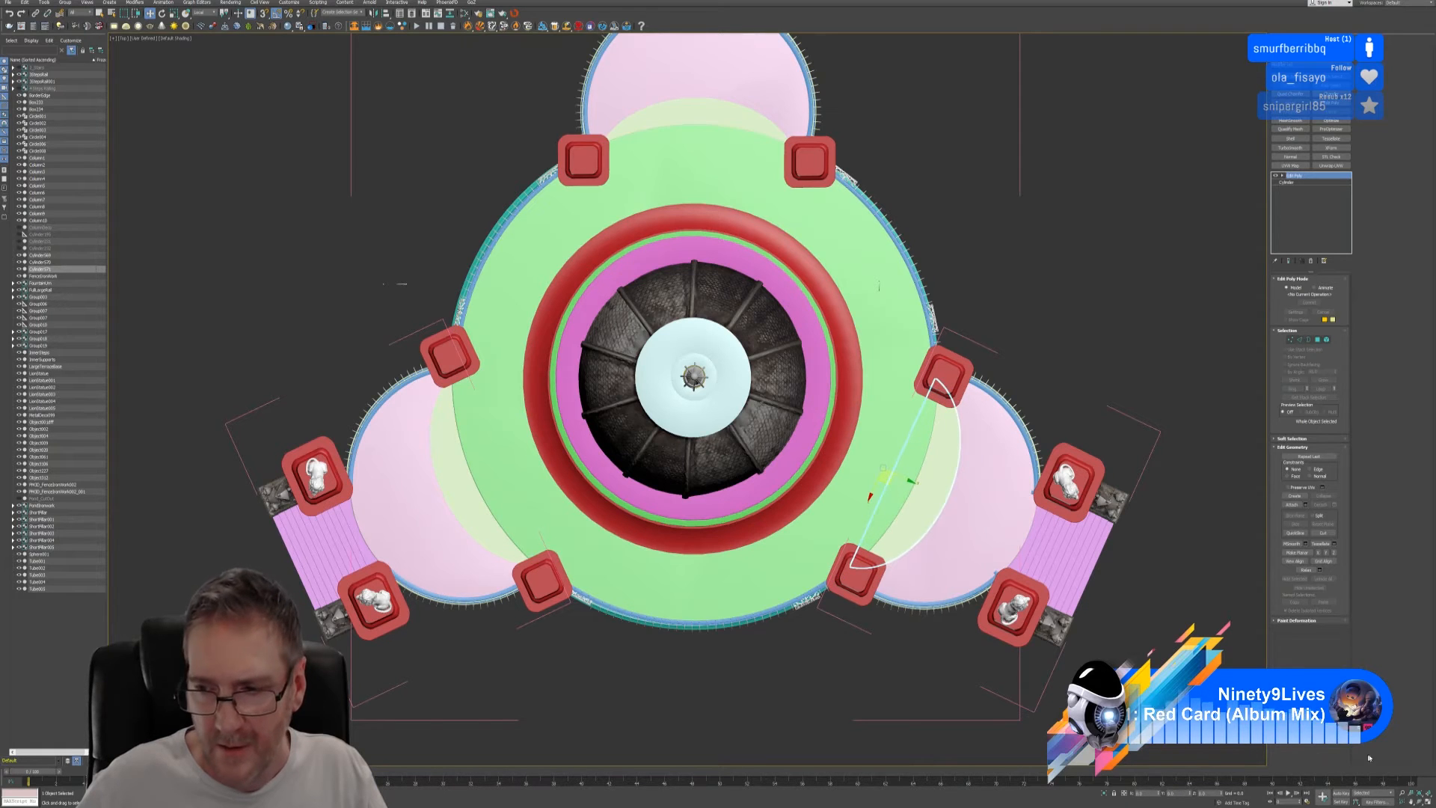
- Fine-tune the lower-right step's position in the perspective view, centring it between the pillars and shifting it slightly toward the pavilion
click(1431, 801)
alt+middle_drag(688, 552, 477, 419)
scroll(590, 516, up, 6)
drag(470, 384, 474, 385)
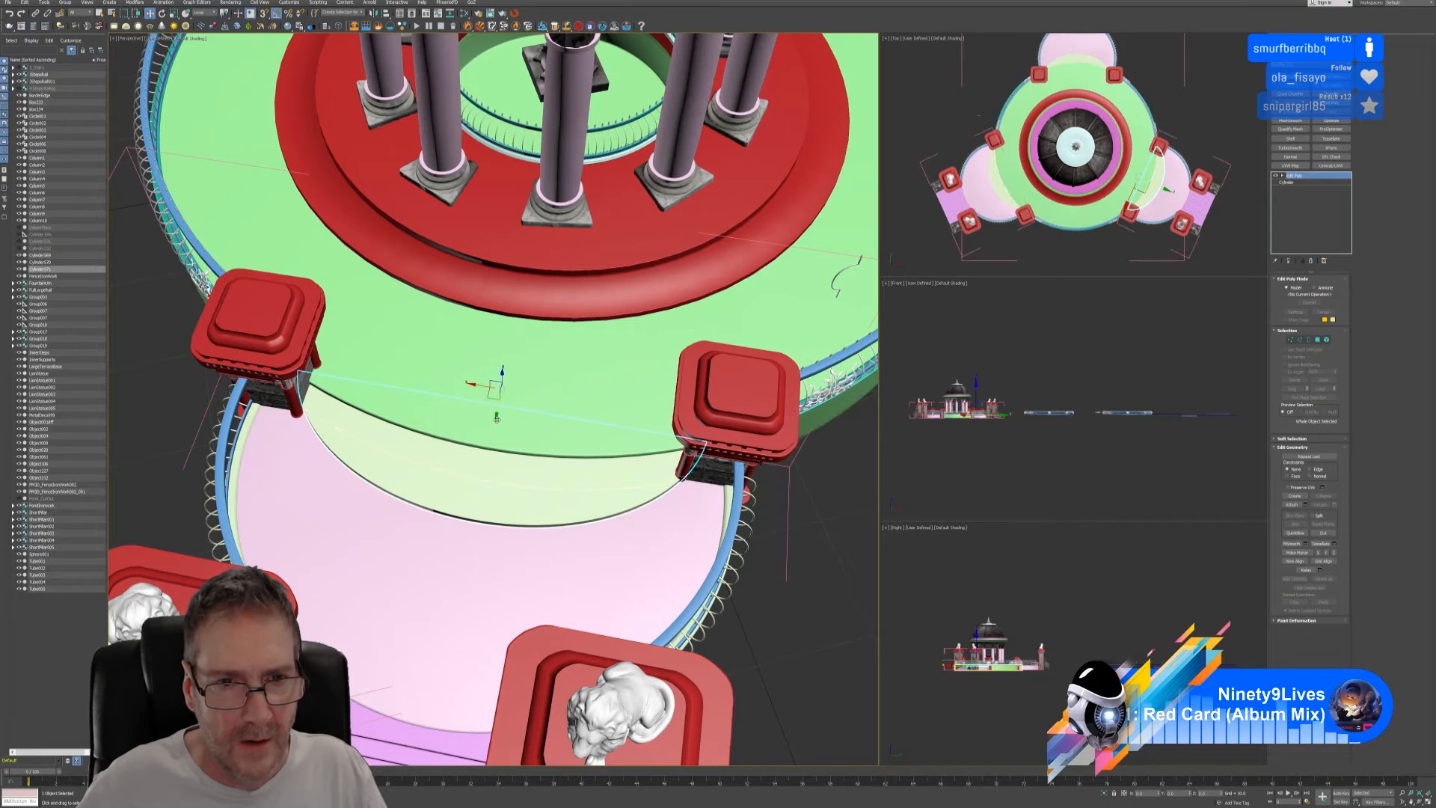
drag(499, 417, 507, 401)
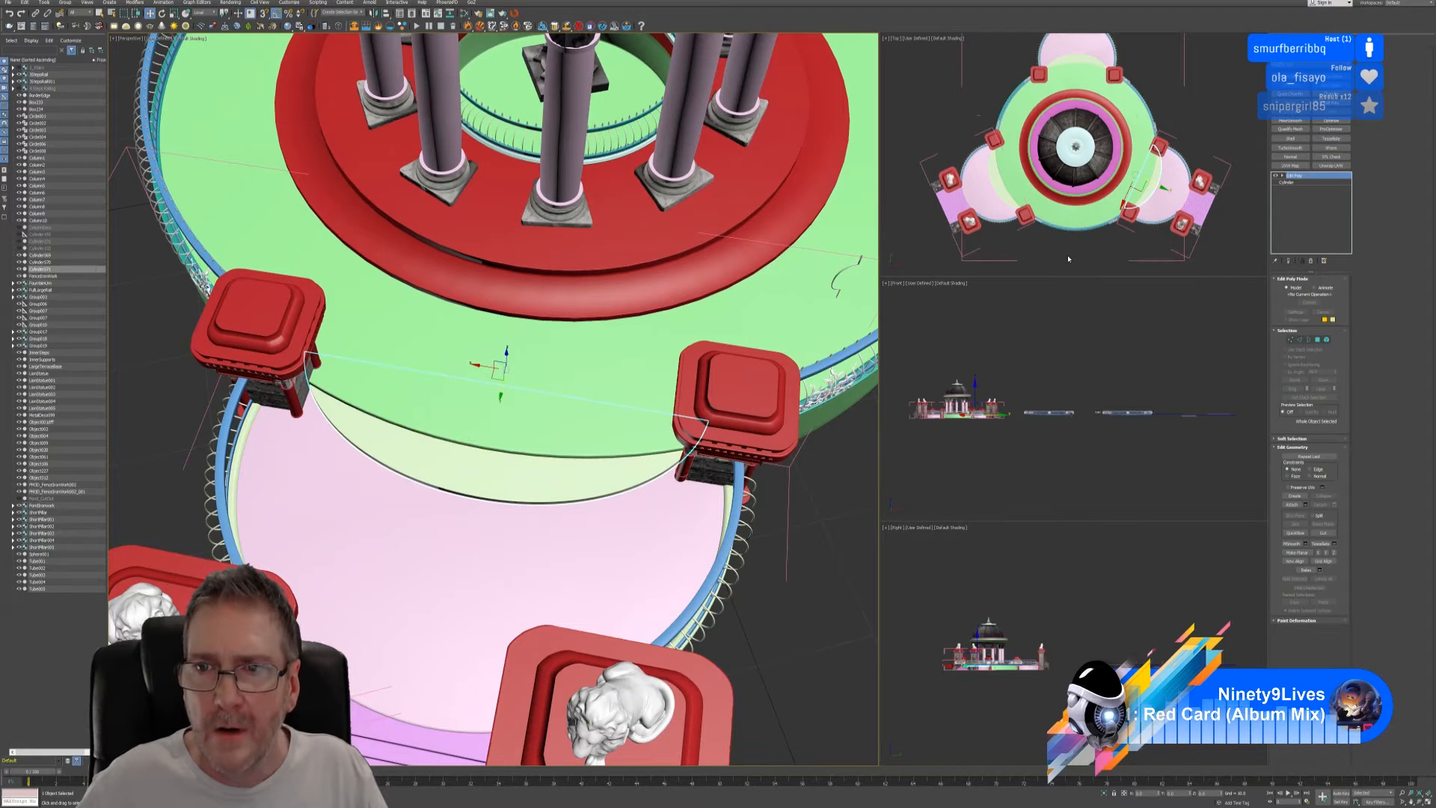
- Select the upper terrace pillar group at the lower-right entrance and move it outward, away from the half-oval step
scroll(661, 396, down, 5)
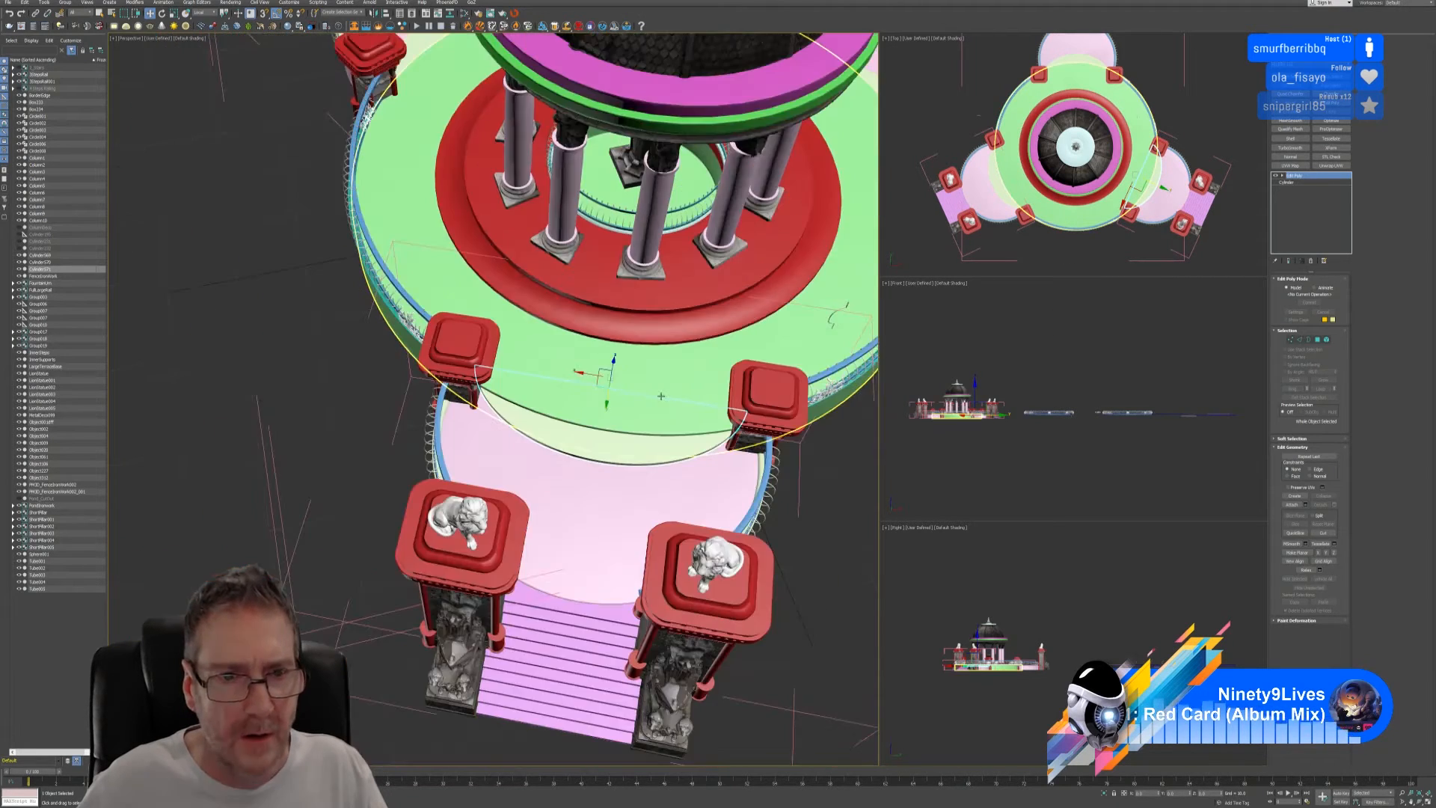
alt+middle_drag(661, 395, 830, 329)
middle_drag(434, 322, 621, 93)
middle_drag(733, 254, 599, 299)
alt+middle_drag(651, 292, 541, 329)
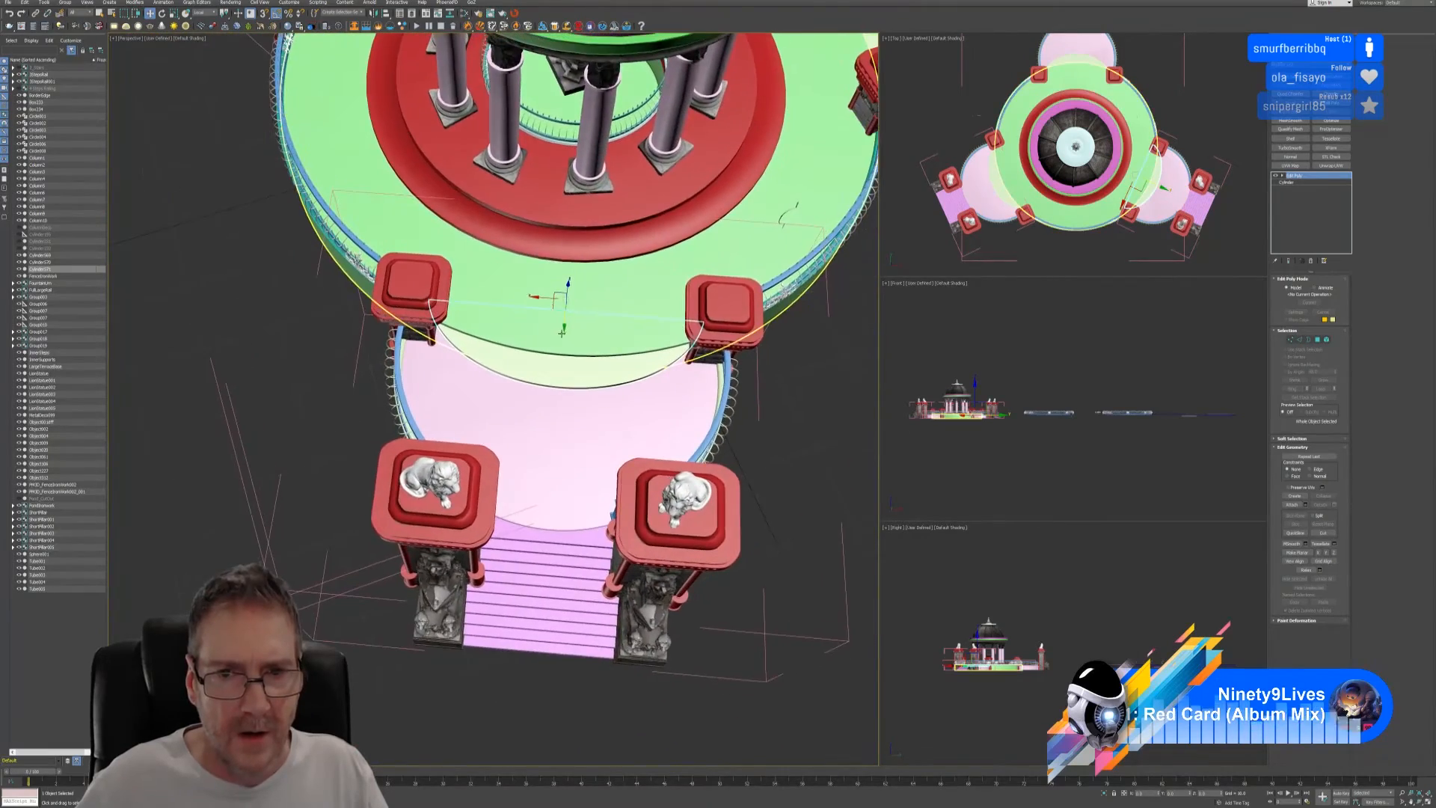
scroll(564, 355, up, 4)
middle_drag(626, 374, 628, 338)
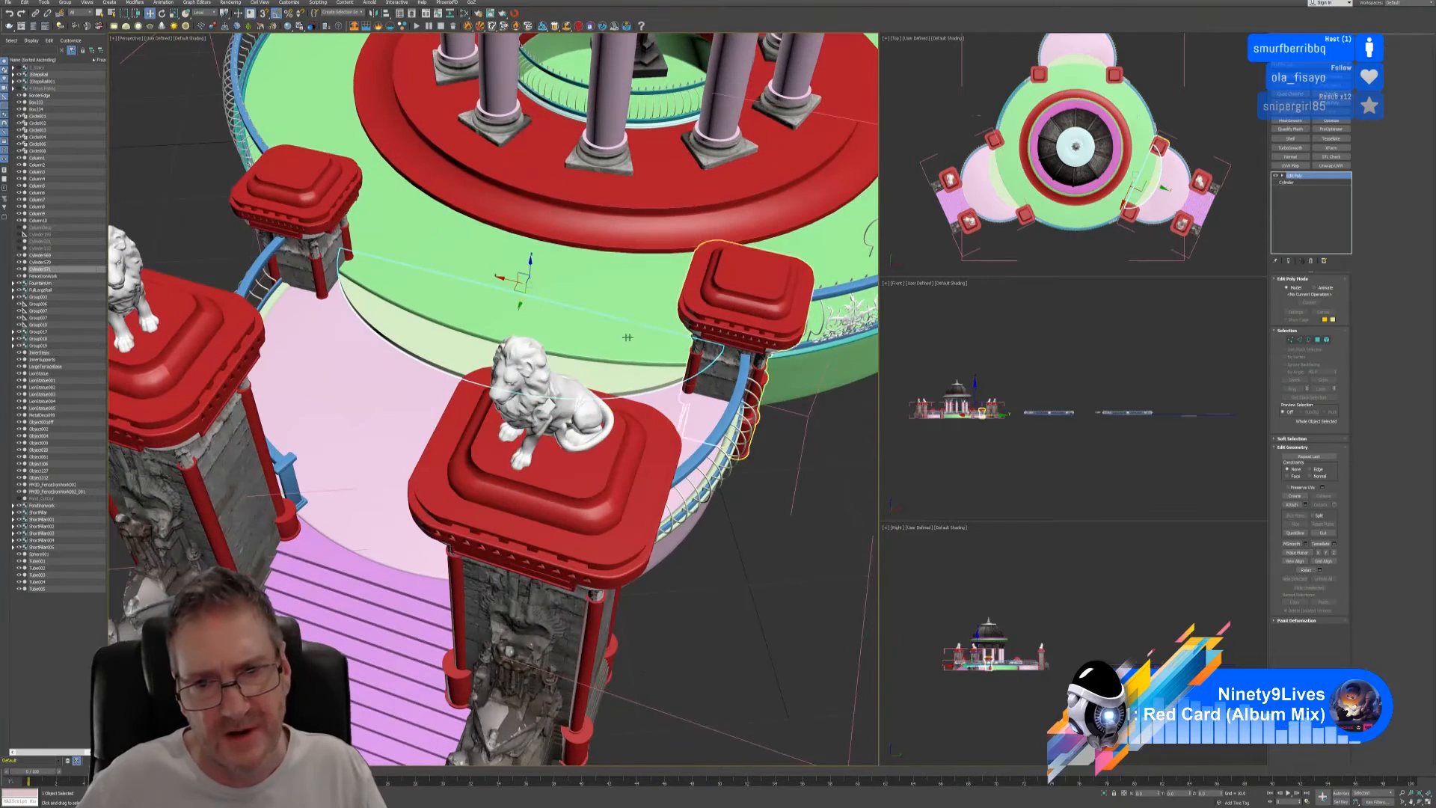
click(736, 323)
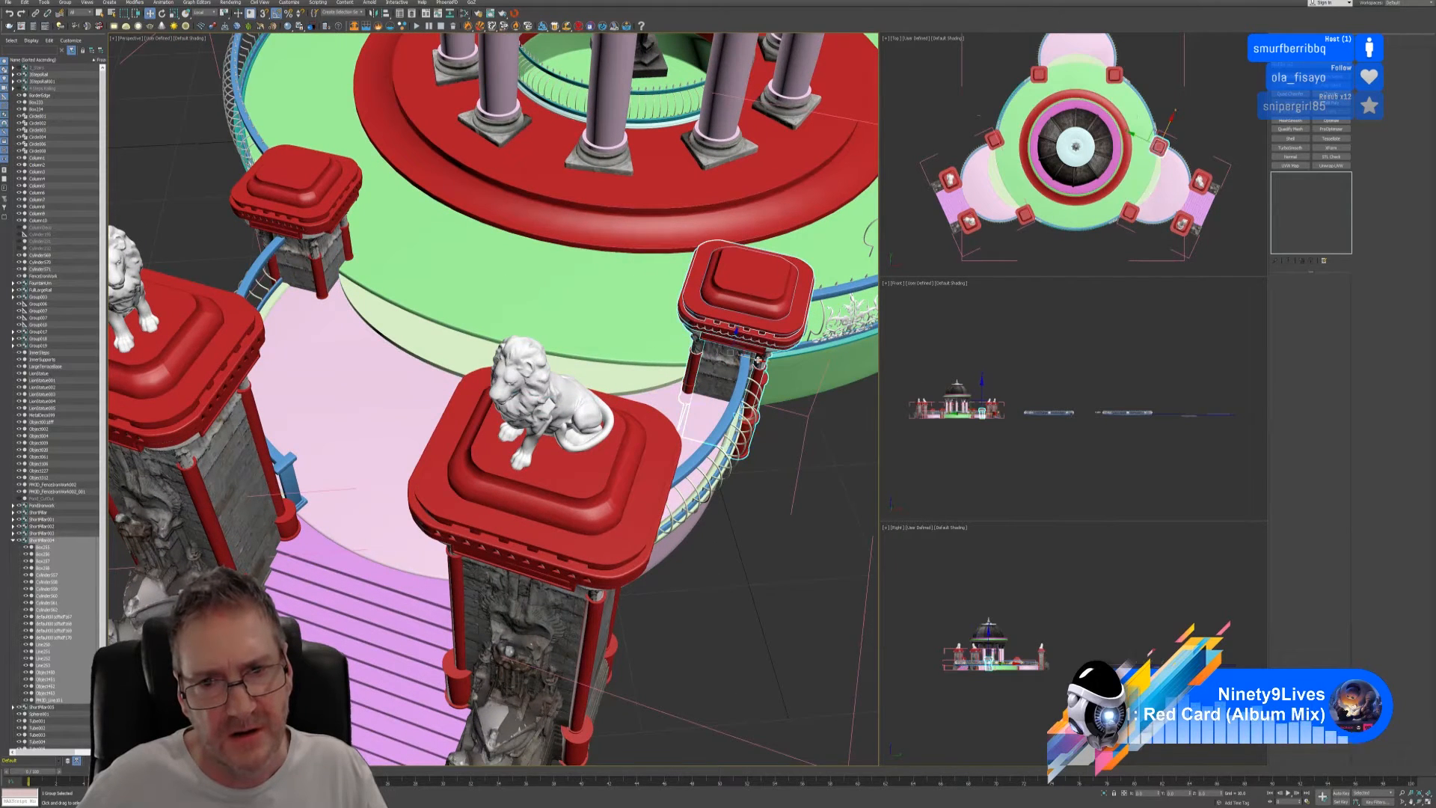
drag(757, 359, 791, 356)
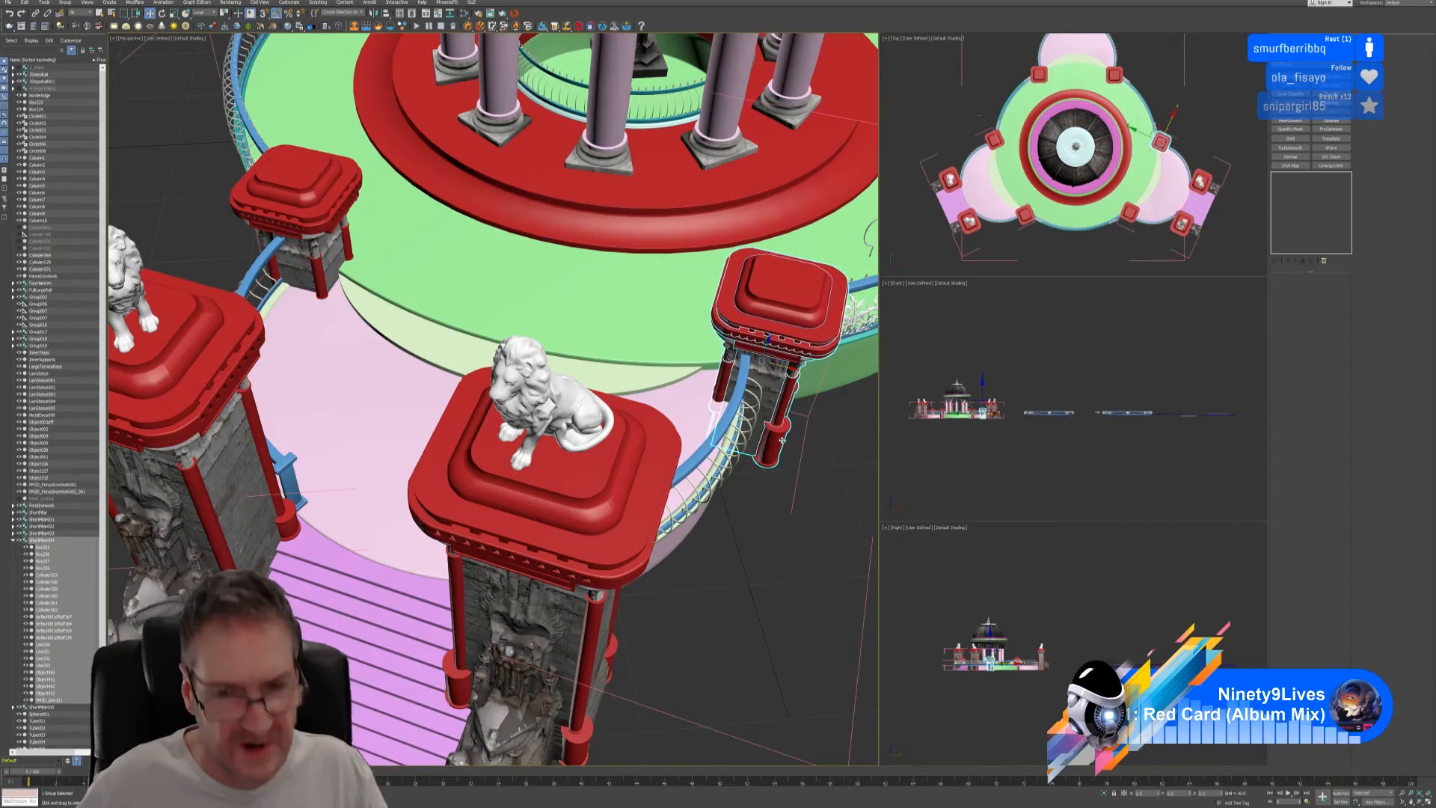
- Select the opposite terrace pillar group at the lower-right entrance and move it outward to widen the opening
mouse_move(782, 441)
alt+middle_down()
mouse_move(739, 391)
mouse_move(783, 430)
mouse_move(775, 451)
alt+middle_up()
middle_drag(433, 395, 691, 410)
alt+middle_drag(692, 410, 711, 449)
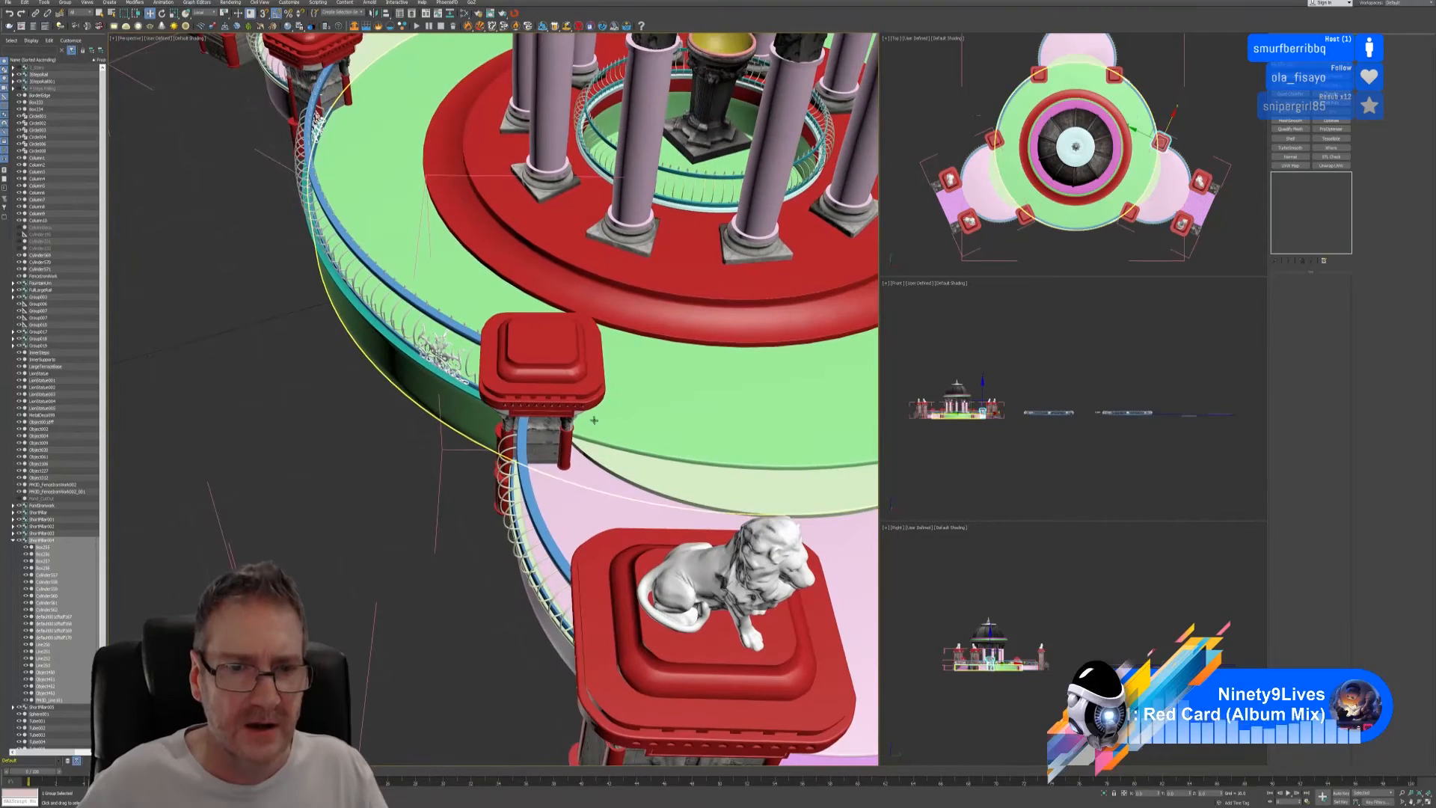
click(564, 387)
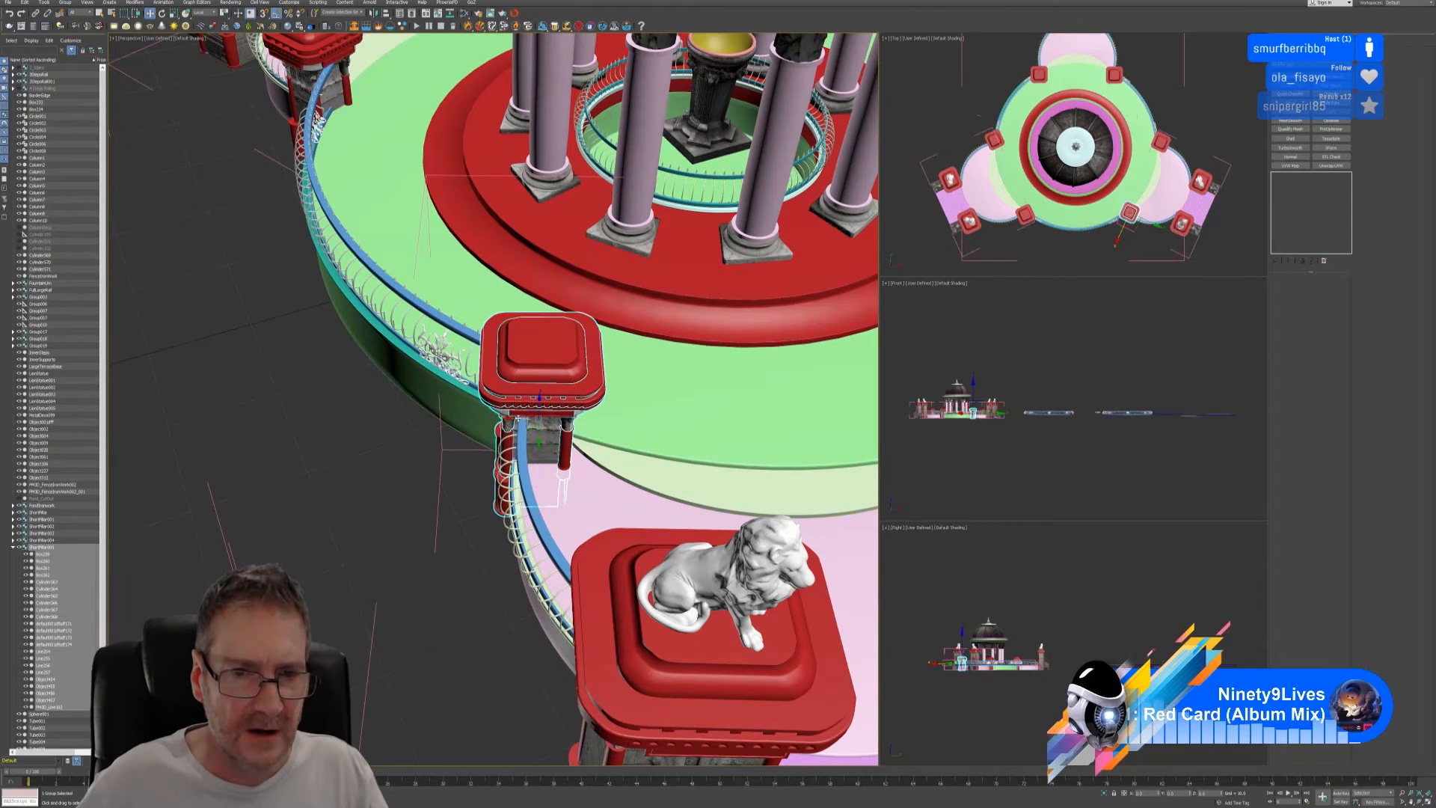
drag(518, 418, 487, 419)
- Select the lower-right half-oval step and move it outward from the terrace so its ends meet the repositioned pillars
middle_drag(667, 436, 478, 434)
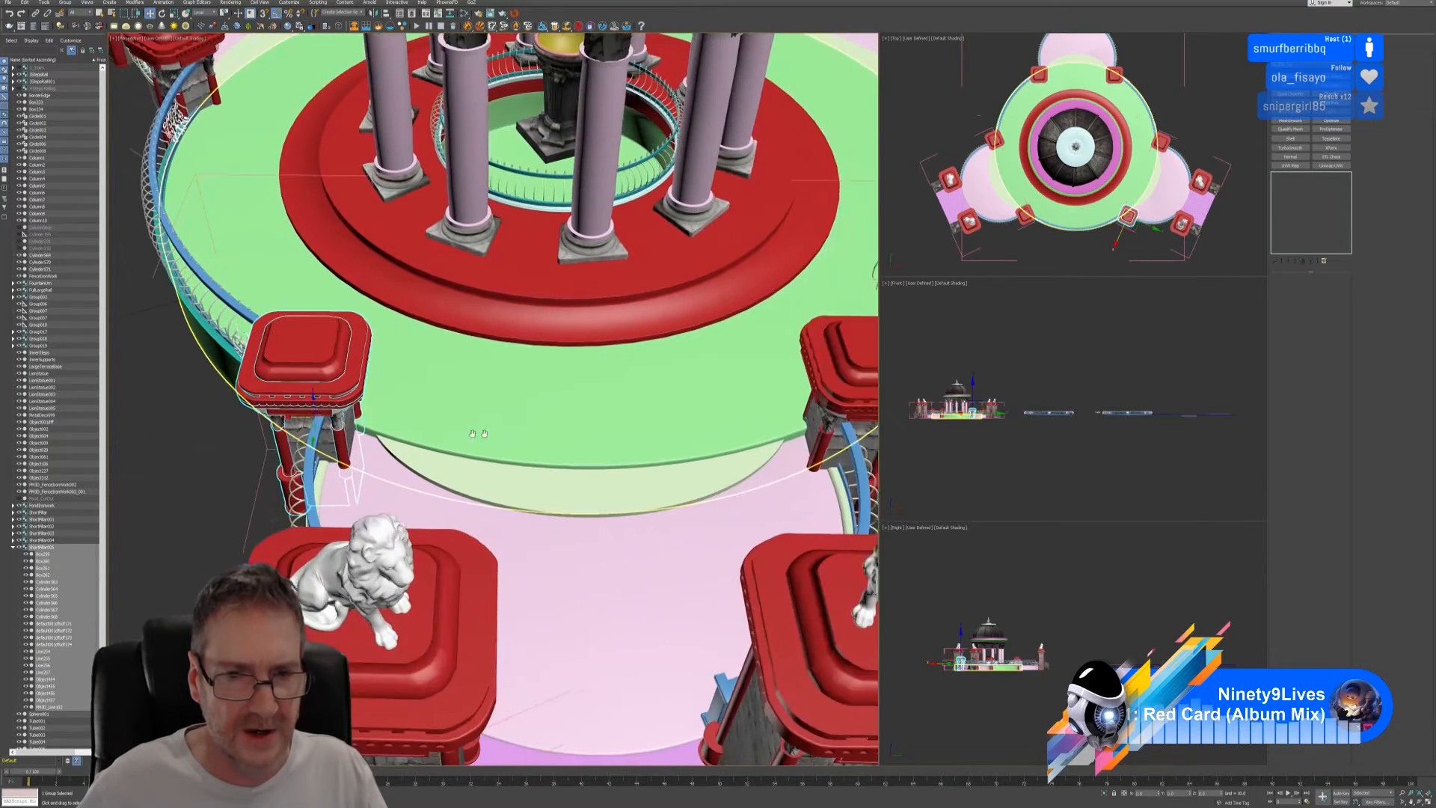
click(585, 486)
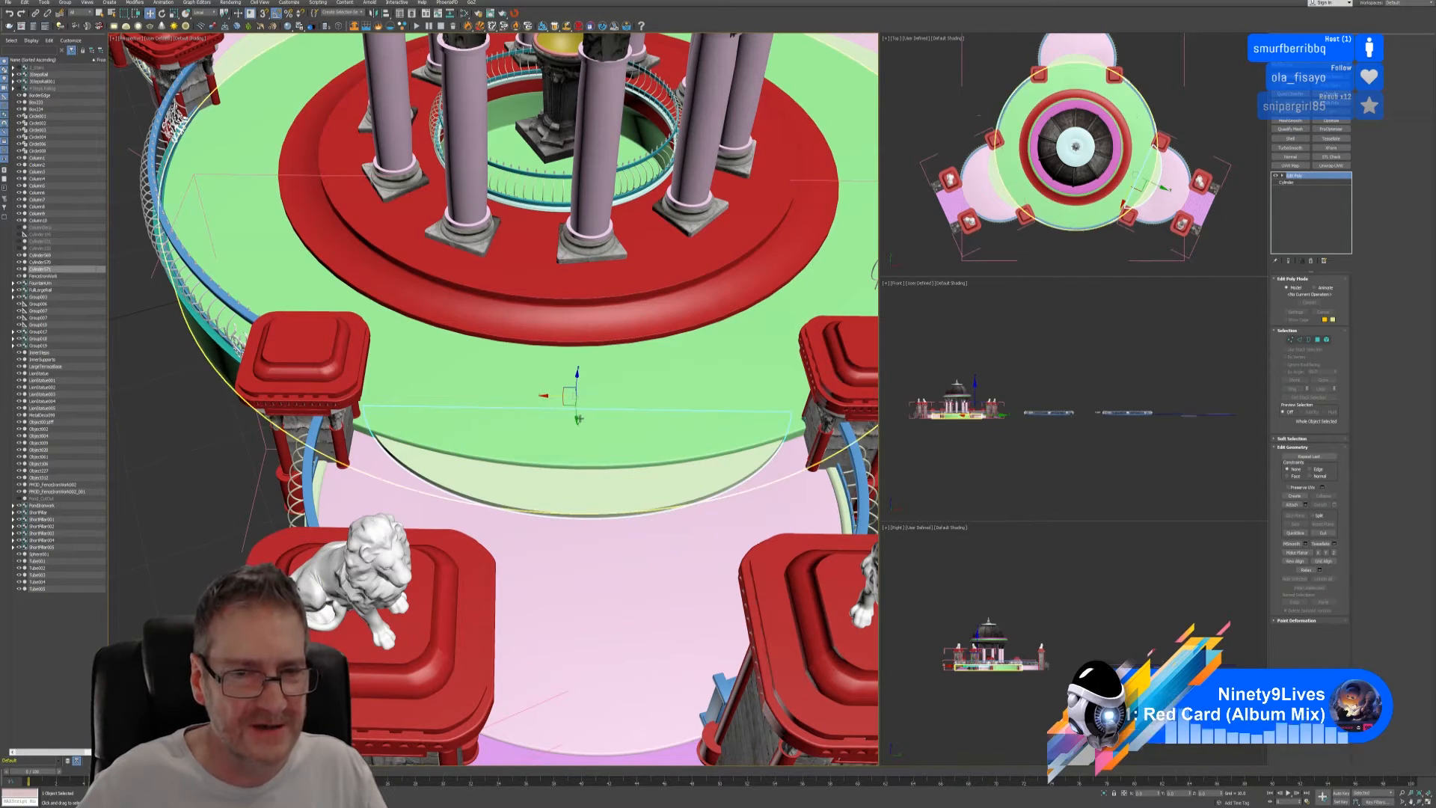
drag(578, 419, 578, 437)
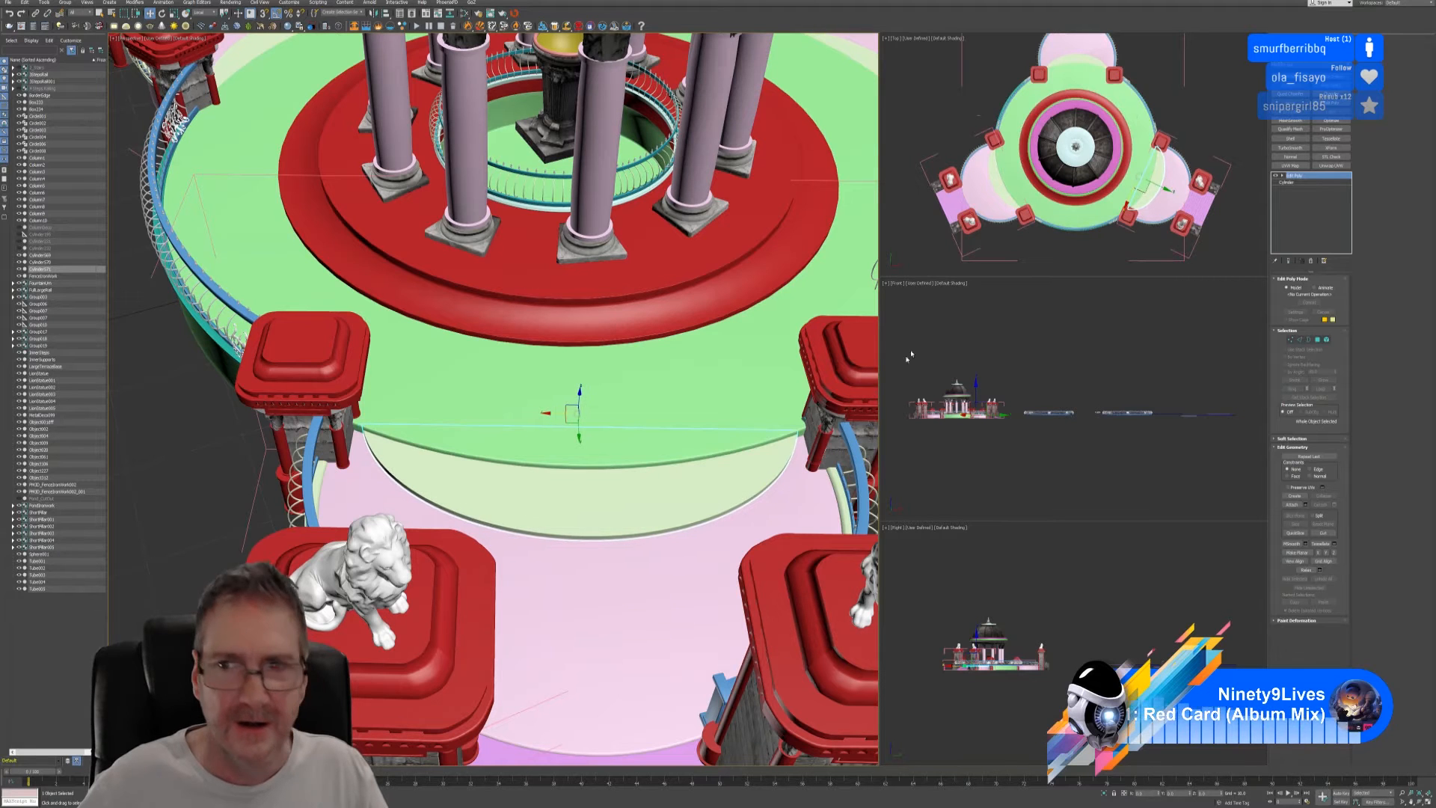
- Clear the selection and examine the whole pavilion with its three entrances from several angles
click(1174, 99)
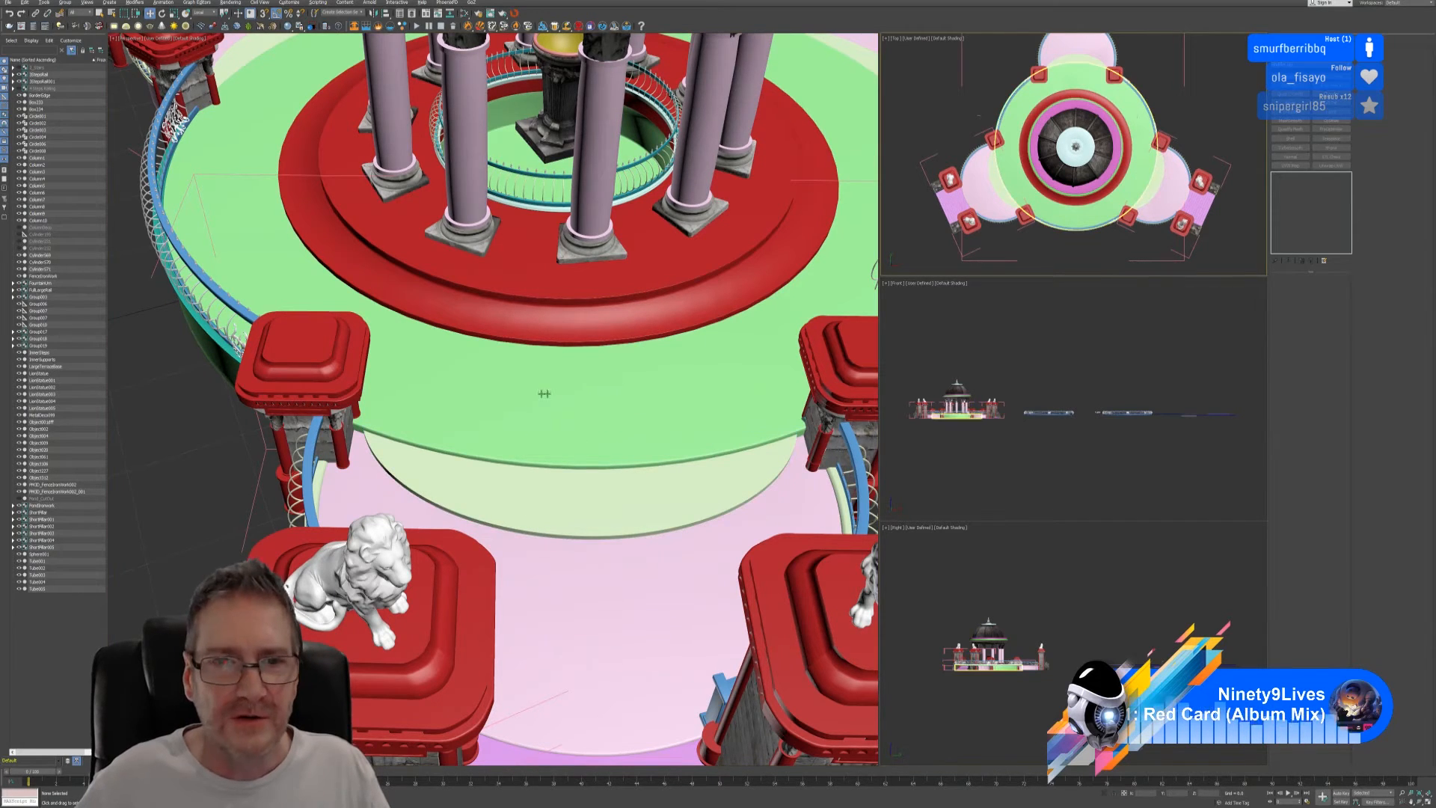
scroll(542, 391, down, 10)
mouse_move(502, 434)
alt+middle_down()
mouse_move(581, 343)
mouse_move(509, 420)
alt+middle_up()
alt+middle_drag(555, 406, 497, 538)
scroll(523, 424, up, 3)
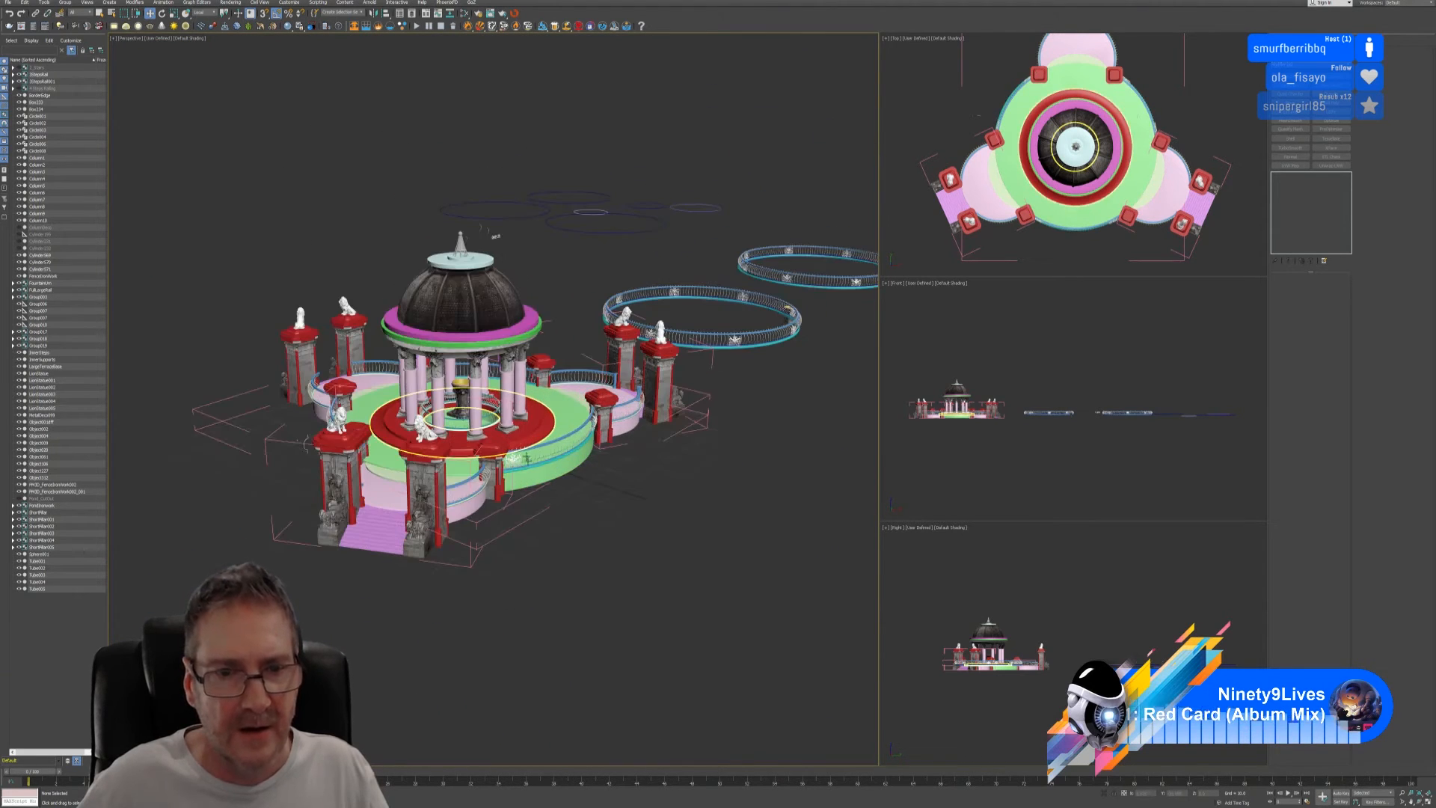
alt+middle_drag(526, 458, 481, 440)
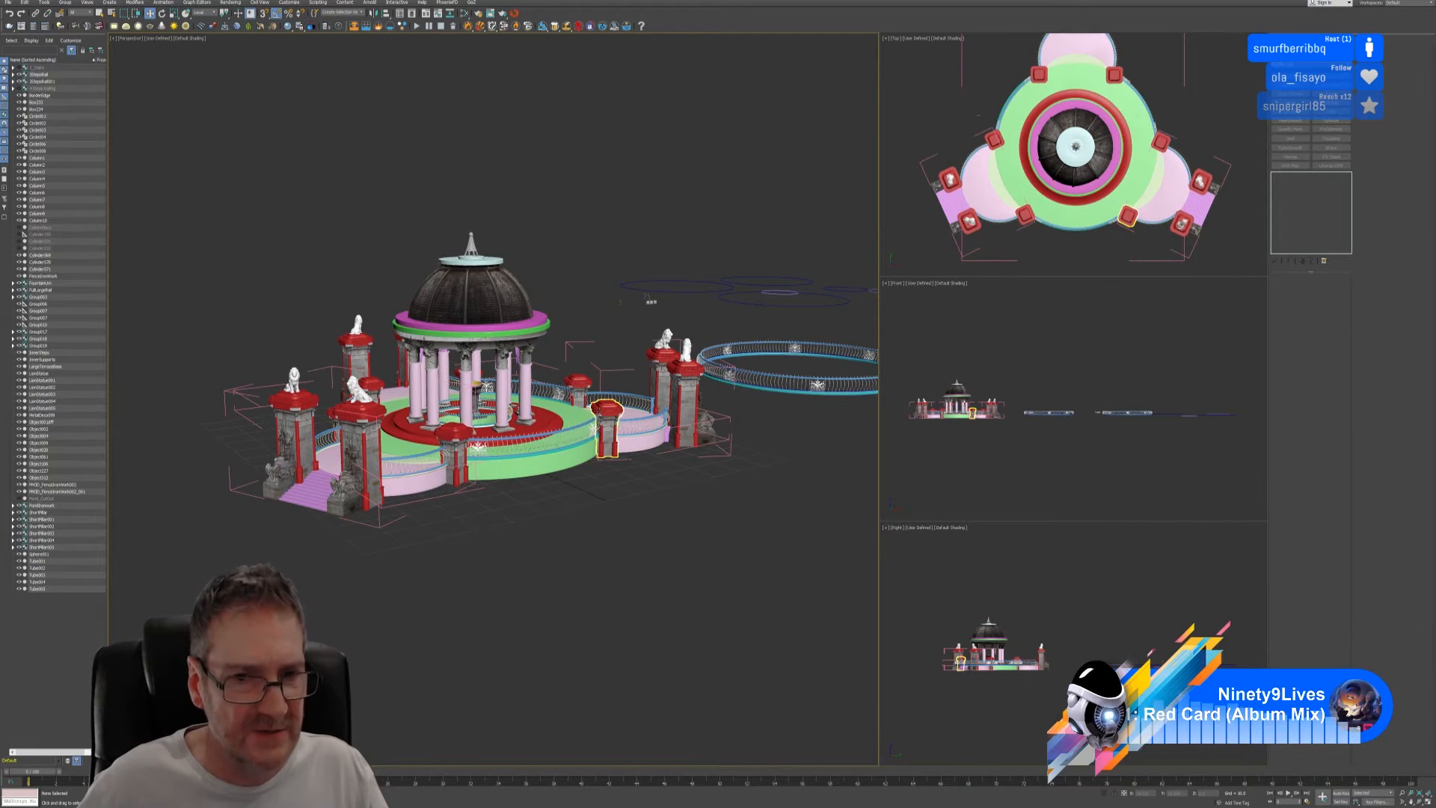
- Select the statue embedded in the front terrace pillar and raise it until its base stands on the pillar's red cap
scroll(467, 449, up, 5)
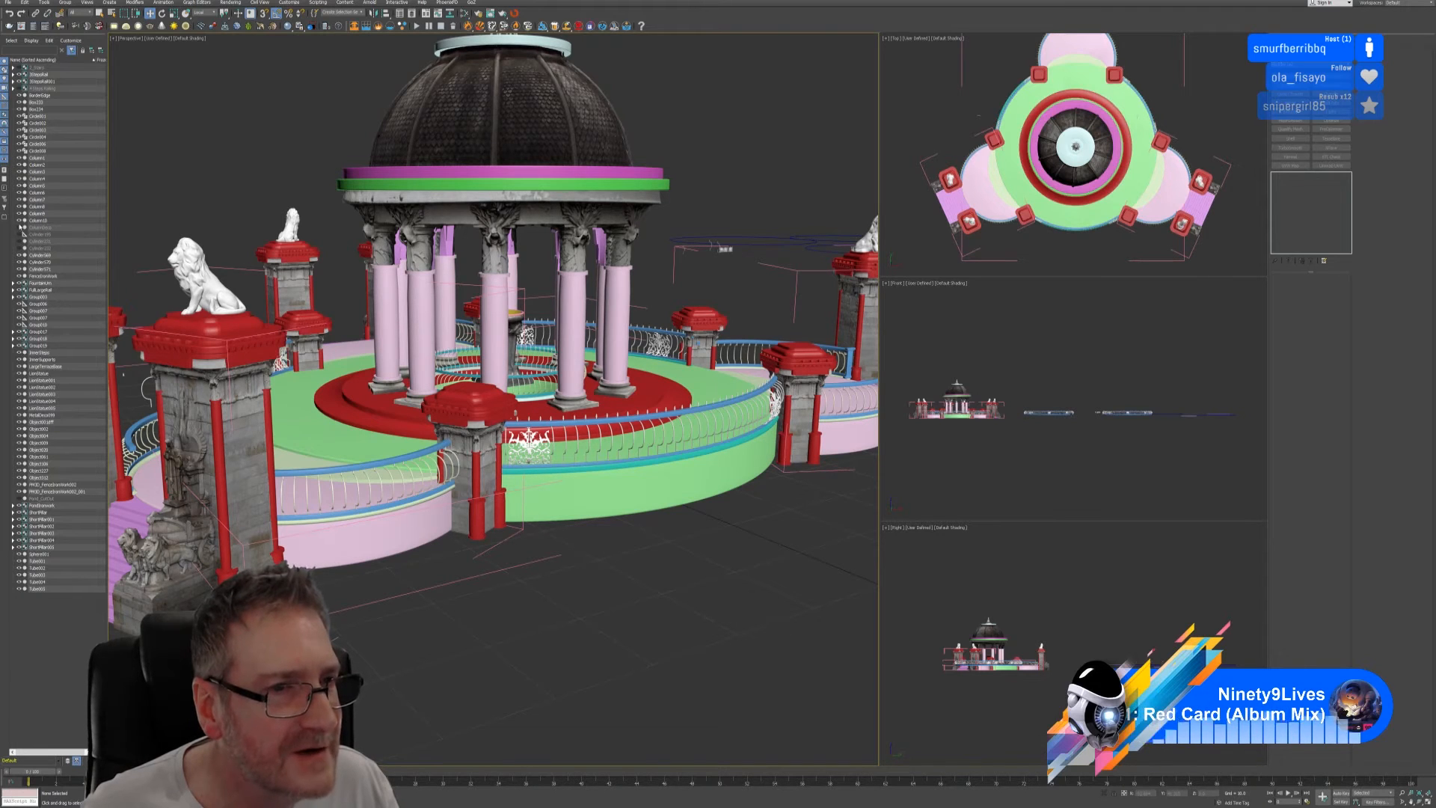
click(30, 227)
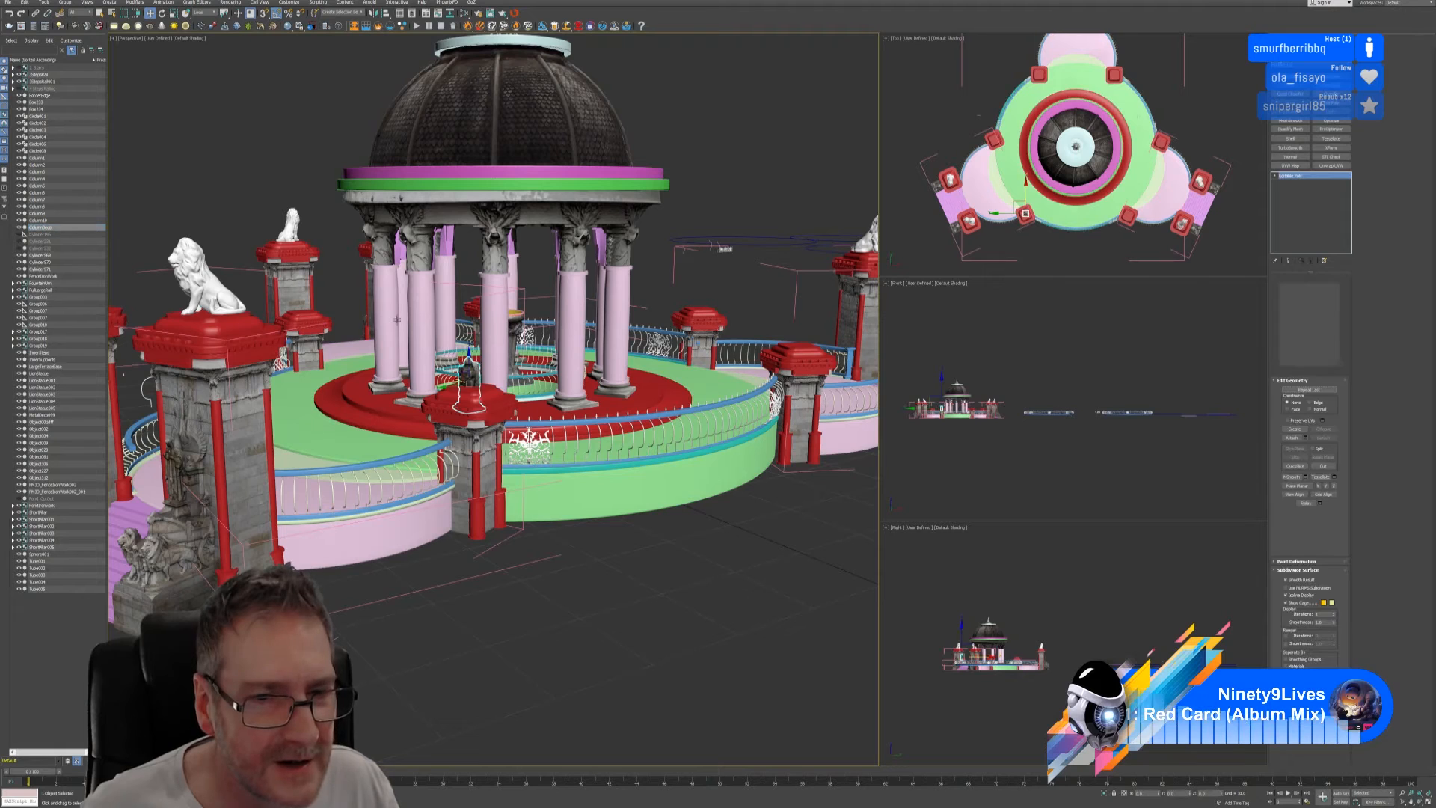
scroll(478, 378, up, 4)
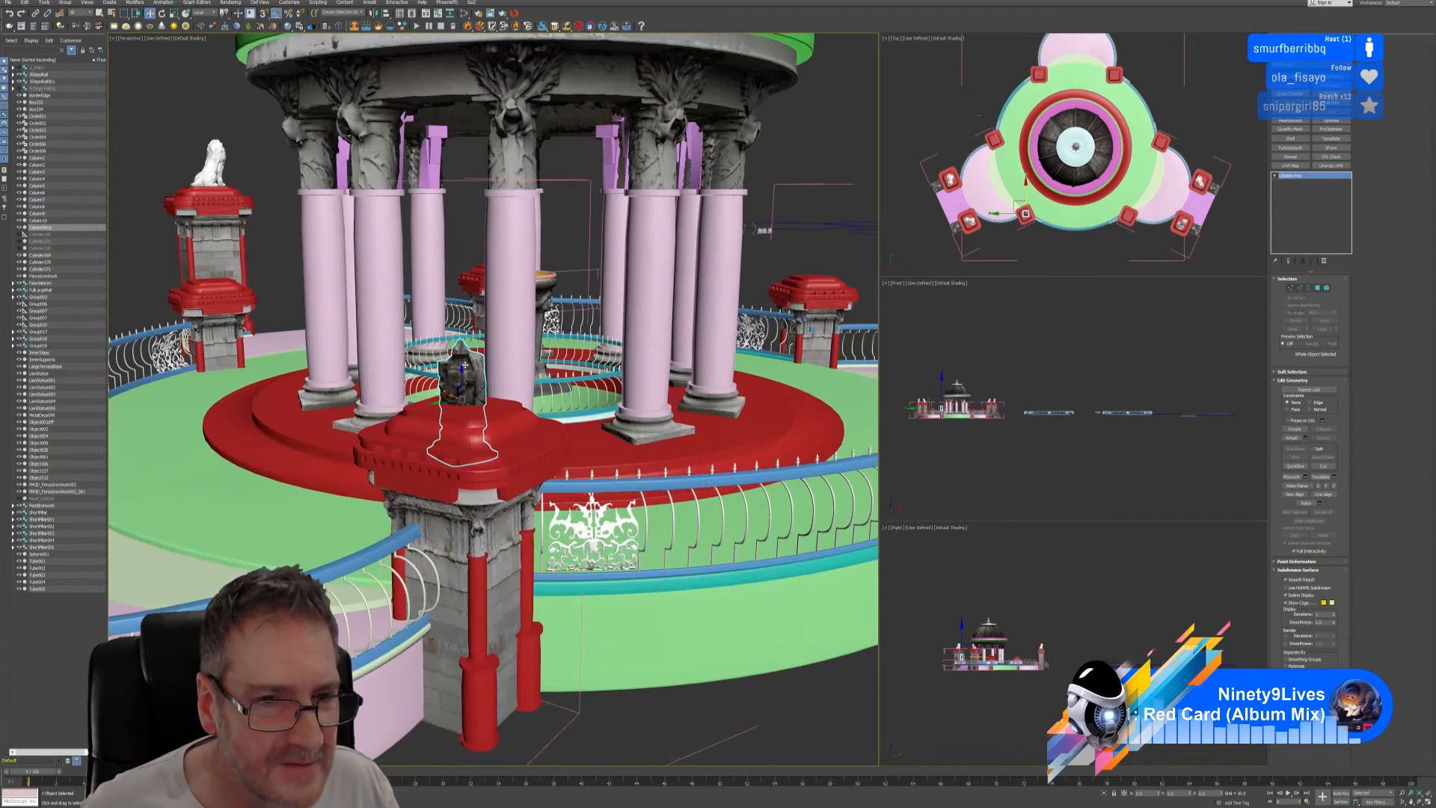
drag(461, 371, 463, 327)
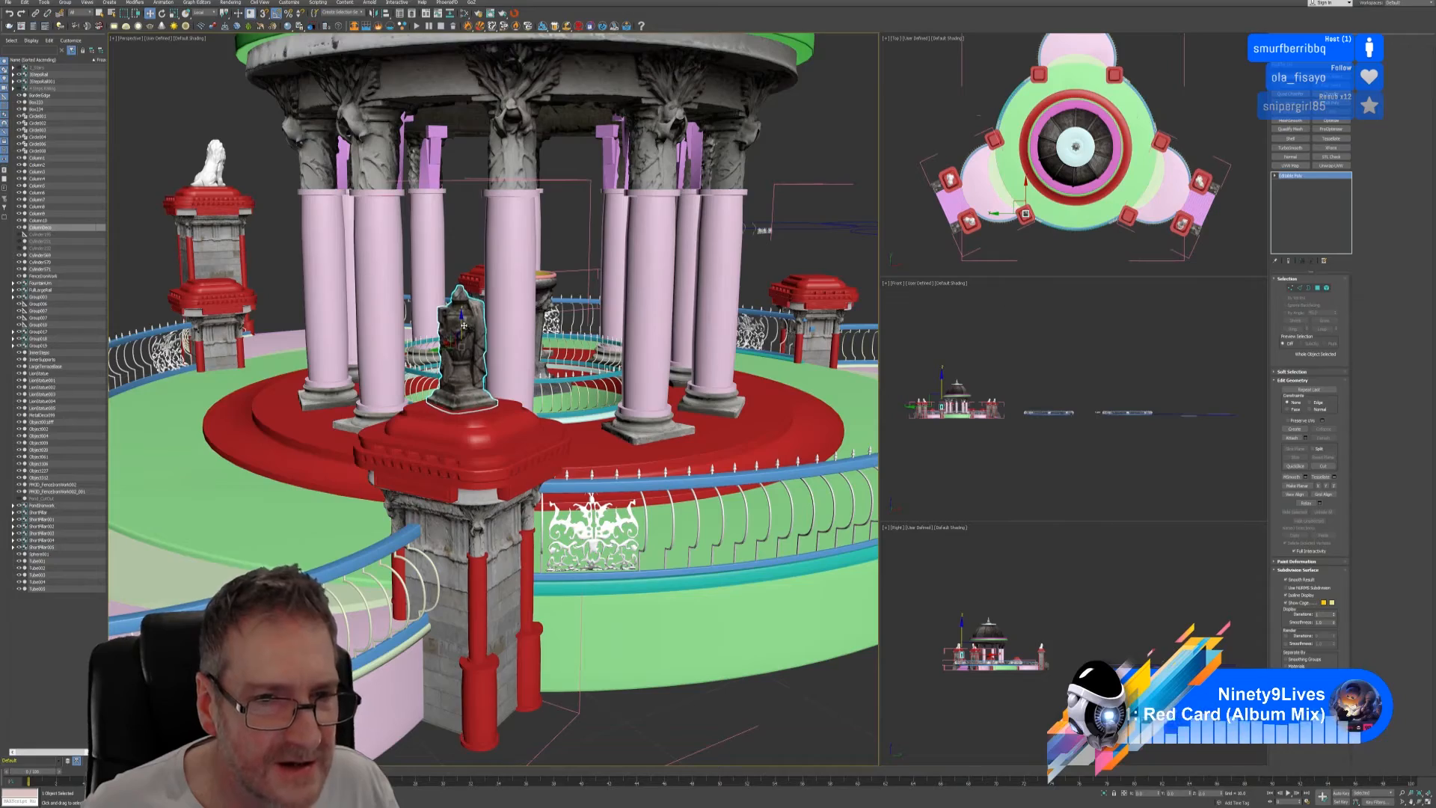
- Examine the raised statue and its fit on the terrace pillar, up close and against the whole pavilion
scroll(462, 335, up, 5)
mouse_move(461, 341)
alt+middle_down()
mouse_move(589, 346)
mouse_move(456, 343)
alt+middle_up()
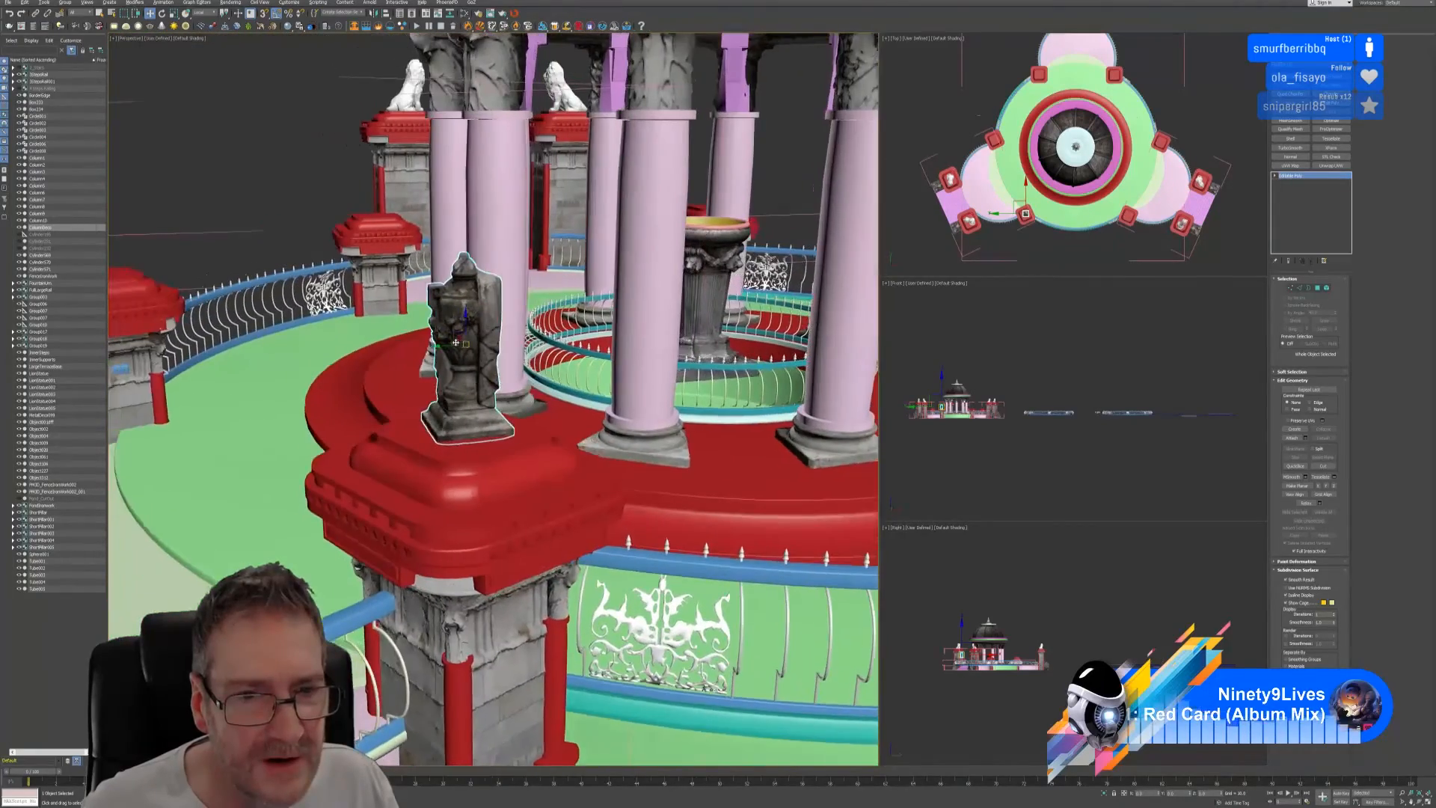
scroll(456, 343, down, 10)
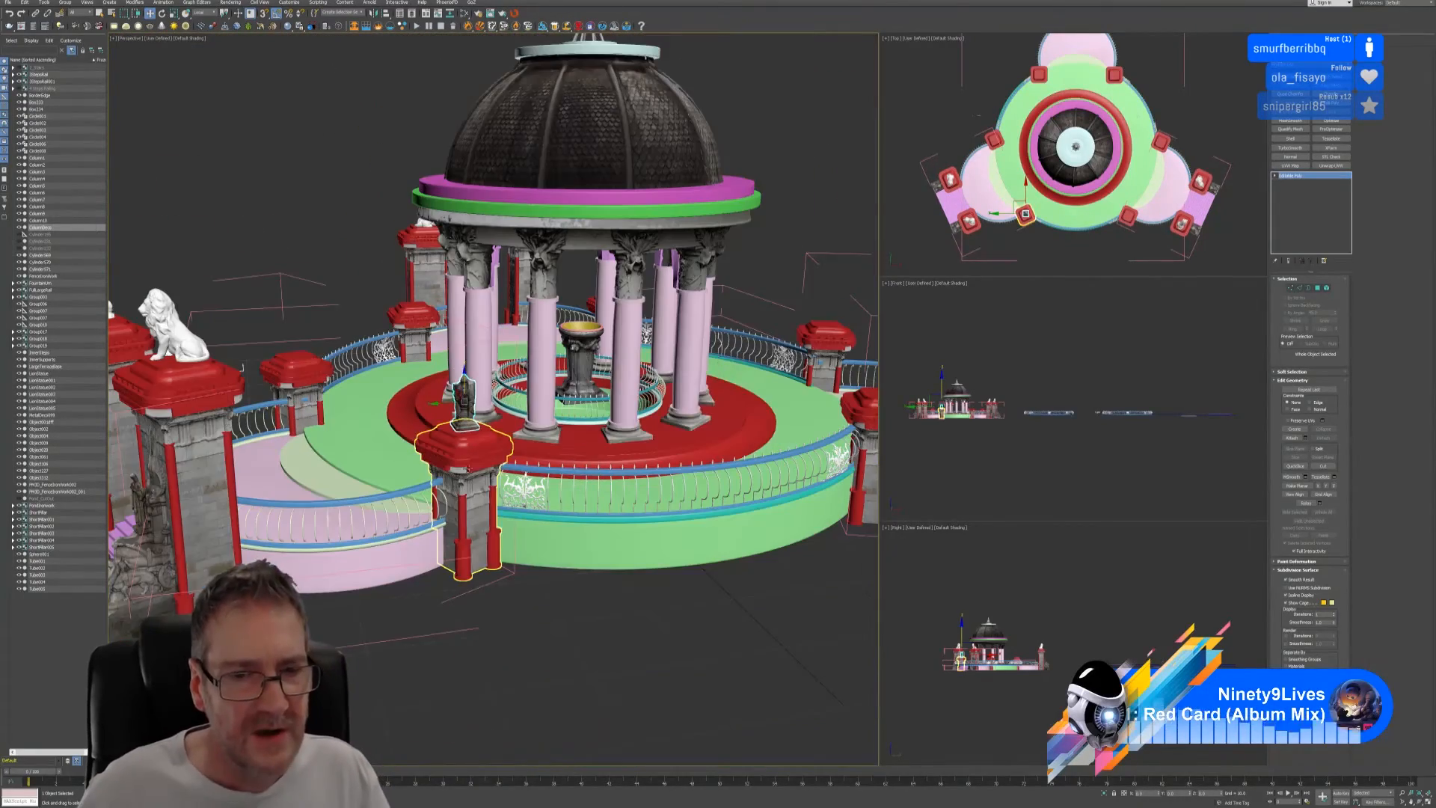
alt+middle_drag(510, 562, 559, 532)
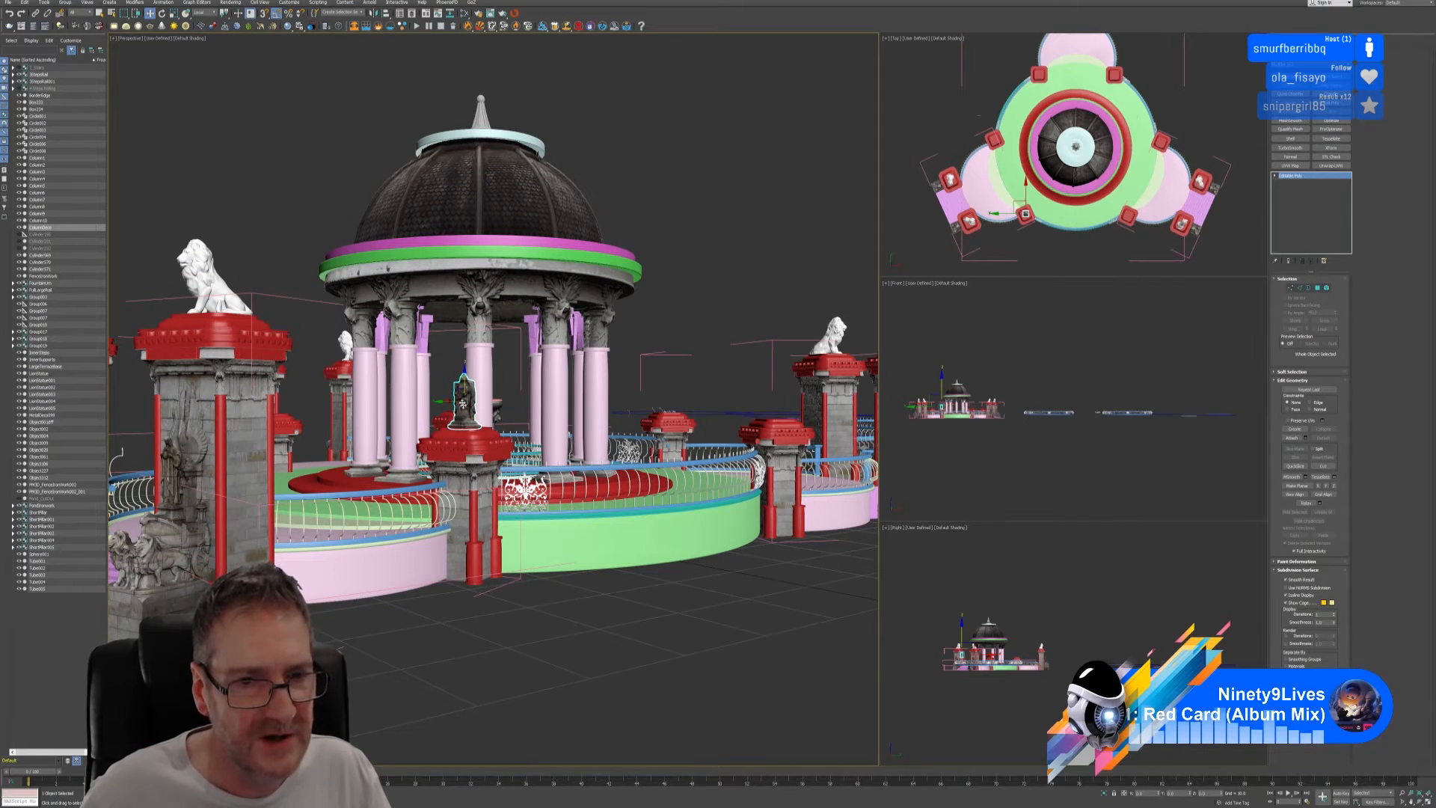
alt+middle_drag(549, 596, 549, 617)
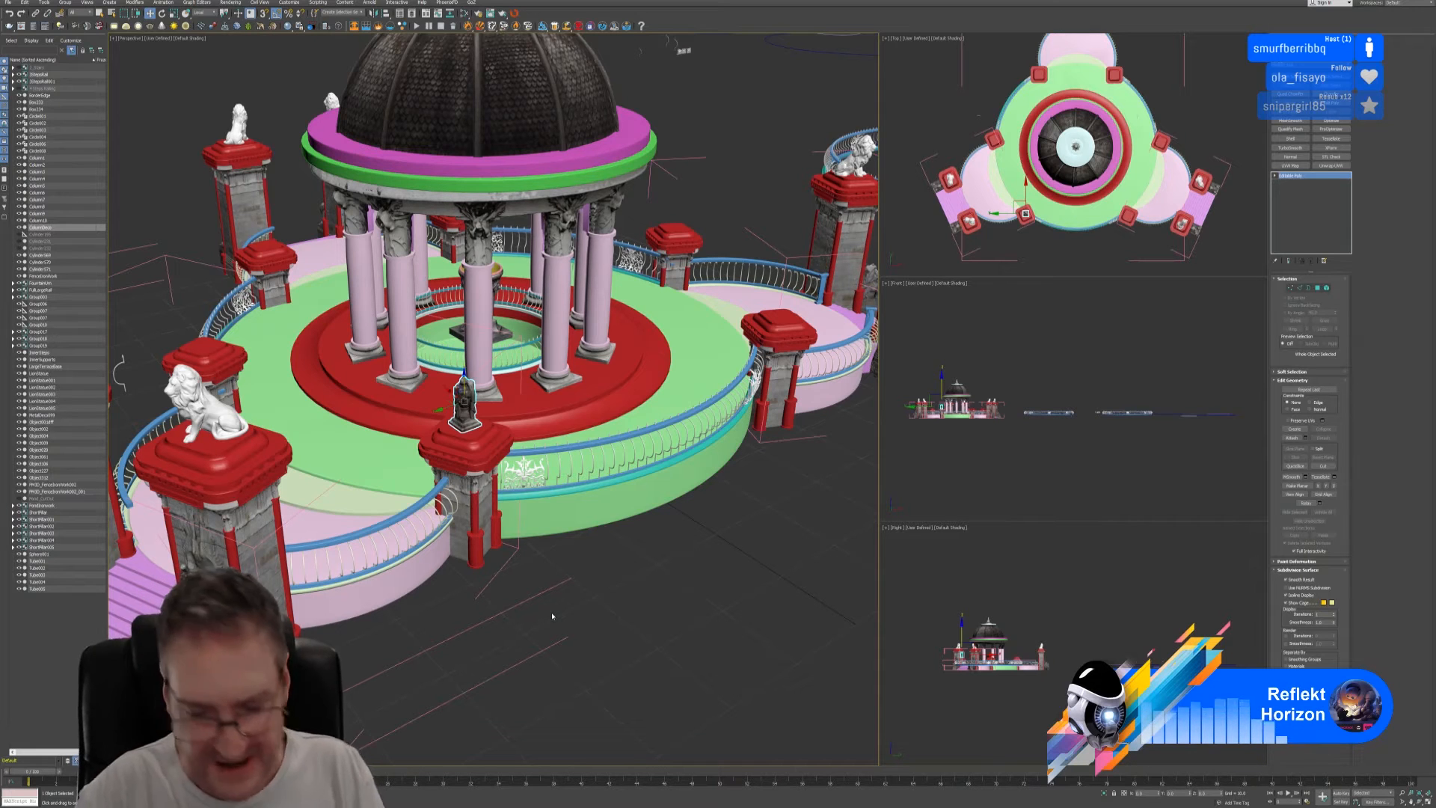
scroll(464, 404, up, 10)
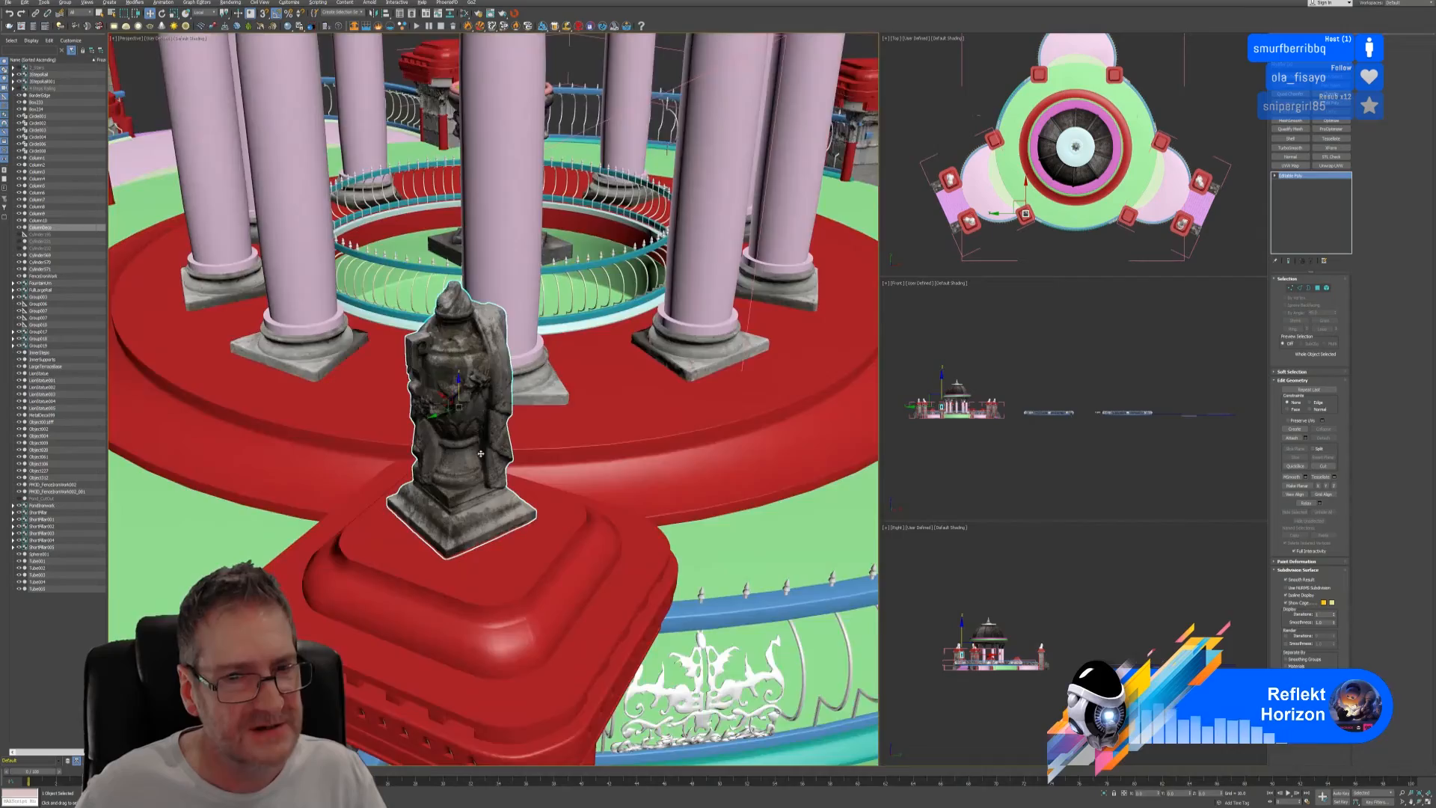
mouse_move(481, 453)
alt+middle_down()
mouse_move(486, 440)
mouse_move(462, 445)
alt+middle_up()
scroll(464, 452, down, 5)
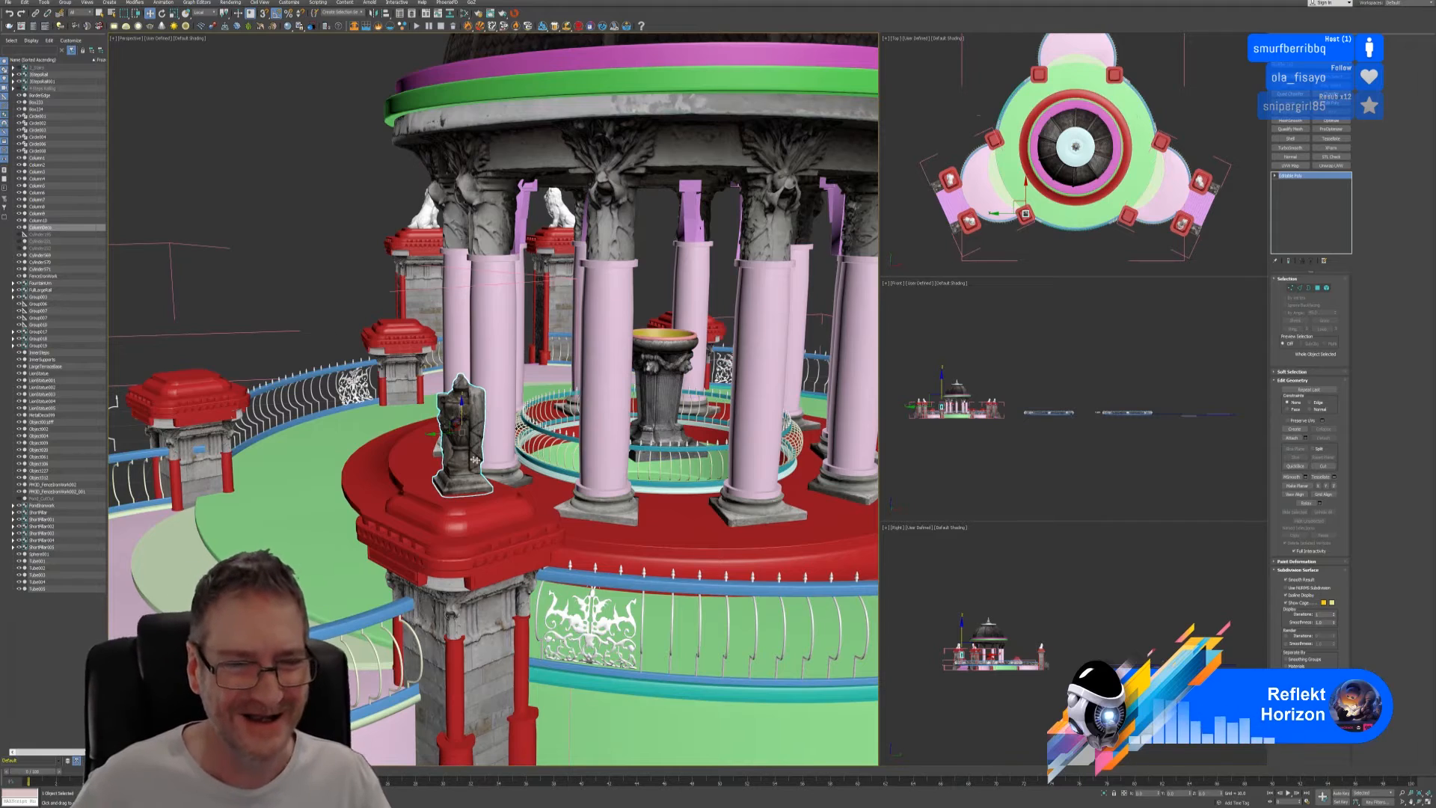
- Rotate the statue about its vertical axis until its base lines up with the edges of the pillar cap
alt+middle_drag(465, 454, 498, 473)
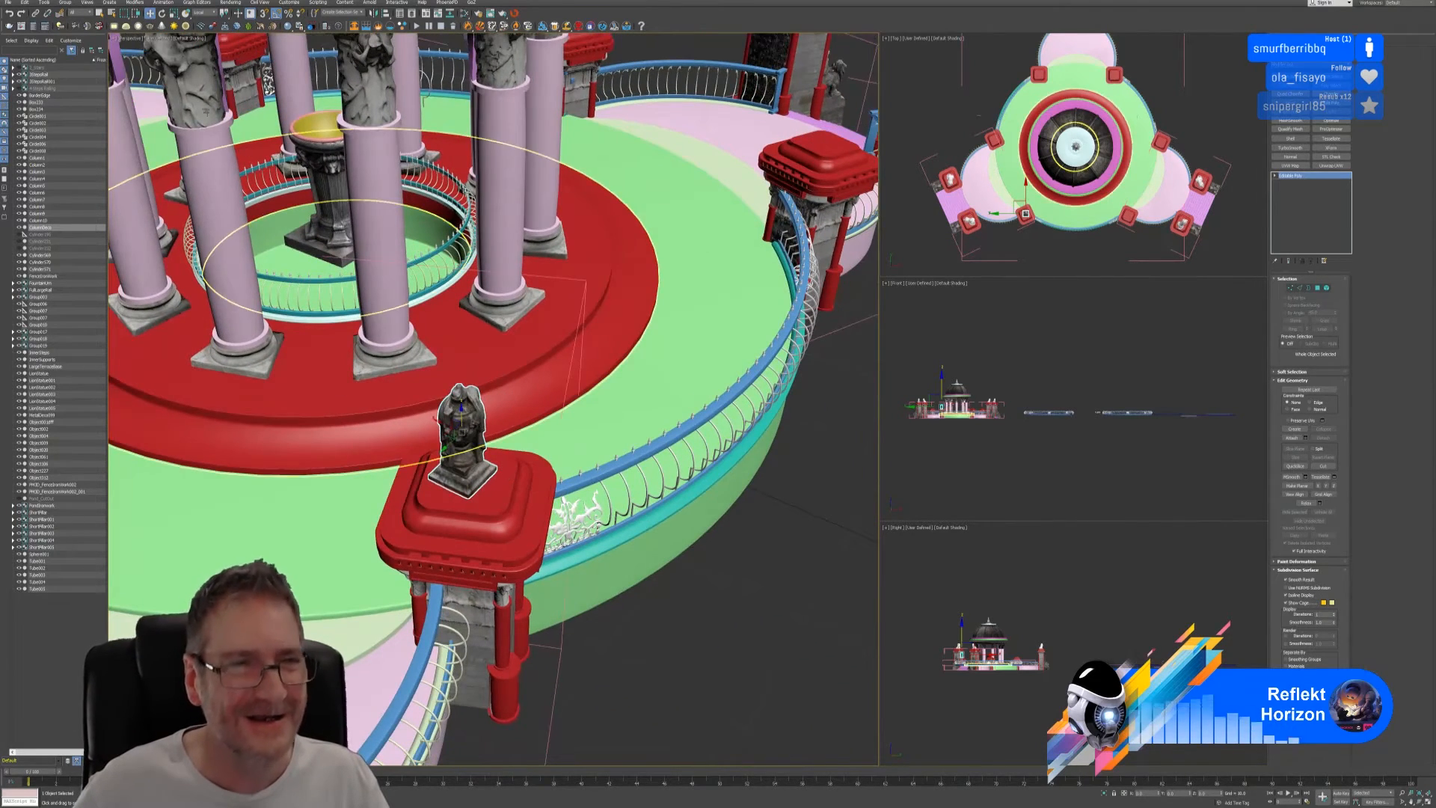
key(e)
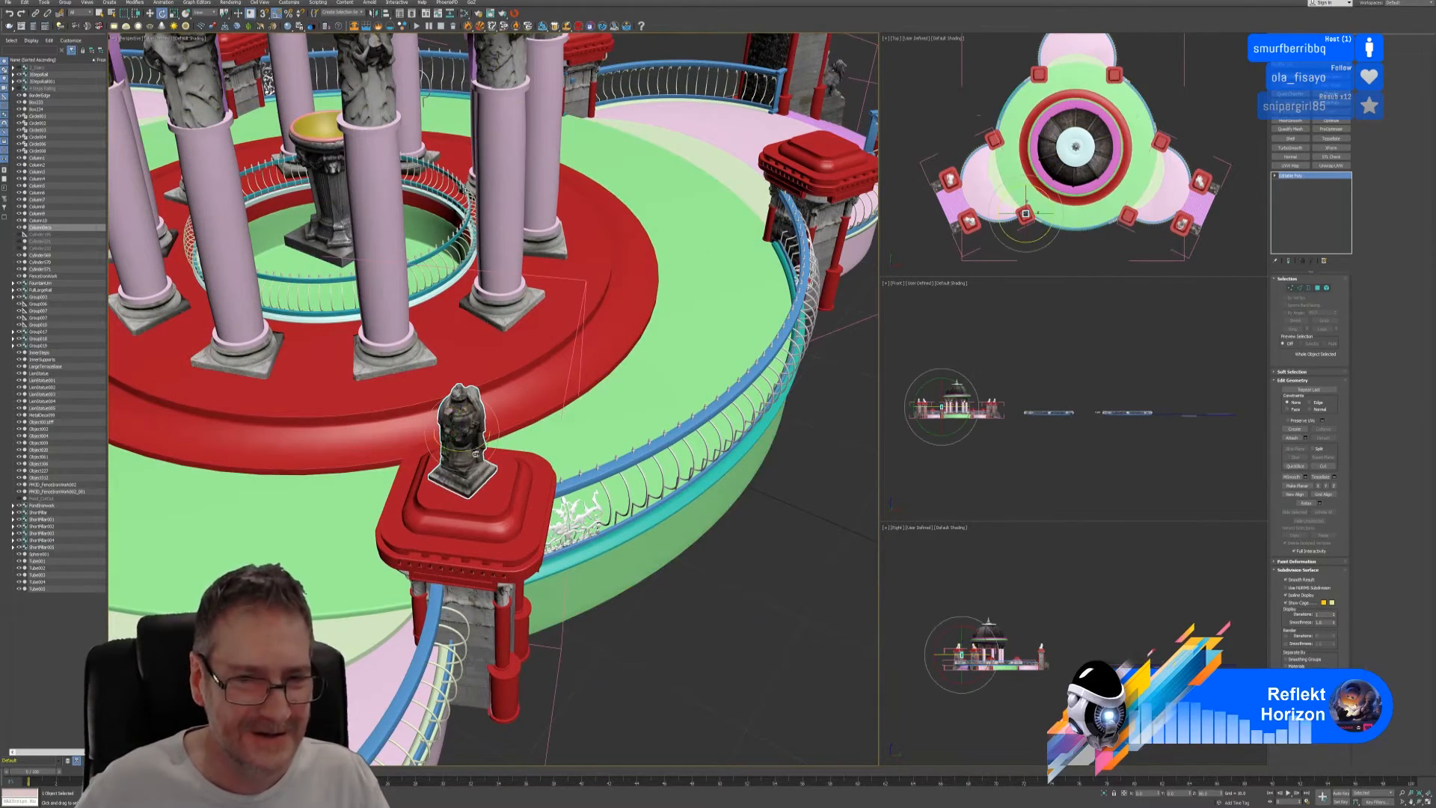
drag(467, 452, 474, 450)
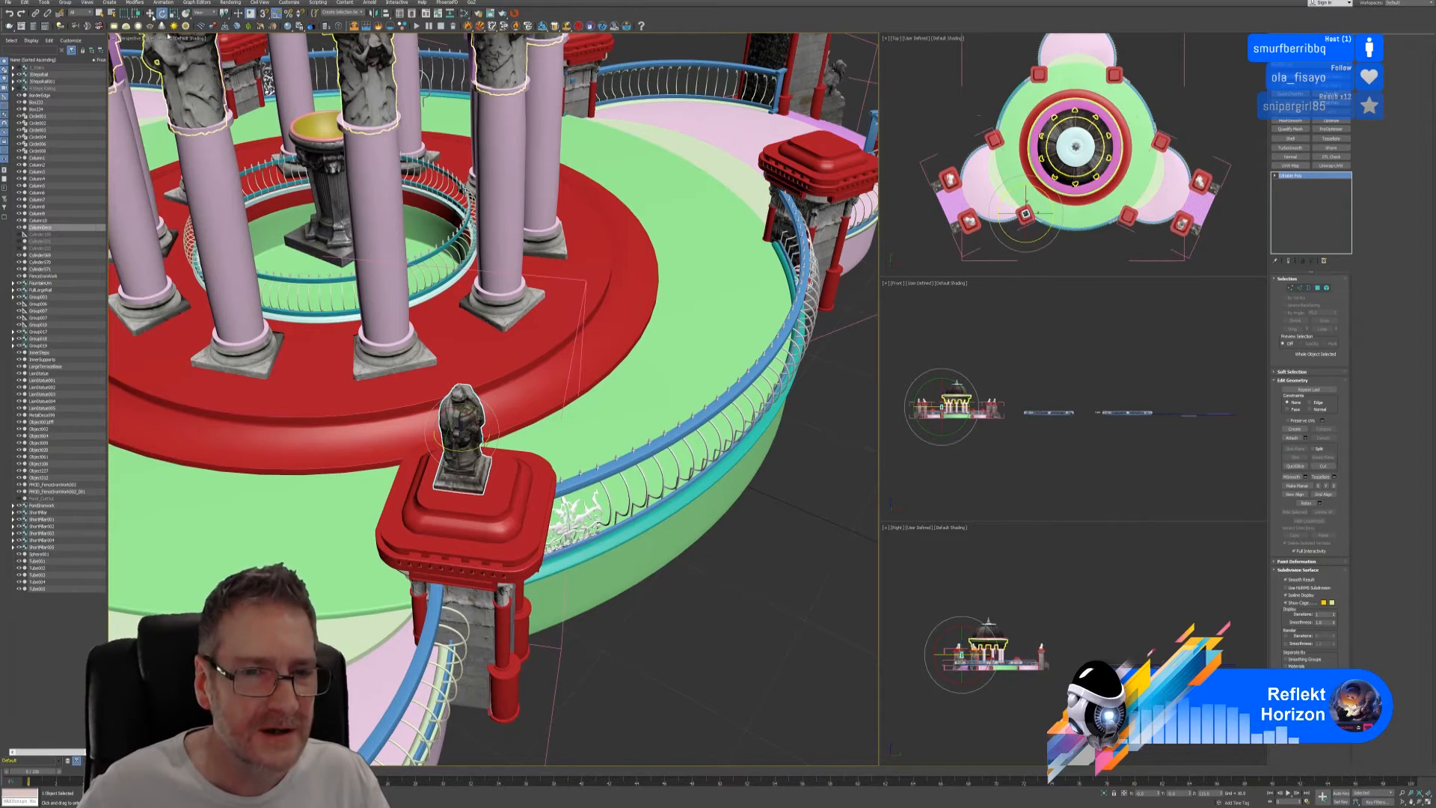
alt+middle_drag(591, 516, 499, 452)
mouse_move(474, 445)
mouse_down()
mouse_move(430, 456)
mouse_move(463, 453)
mouse_up()
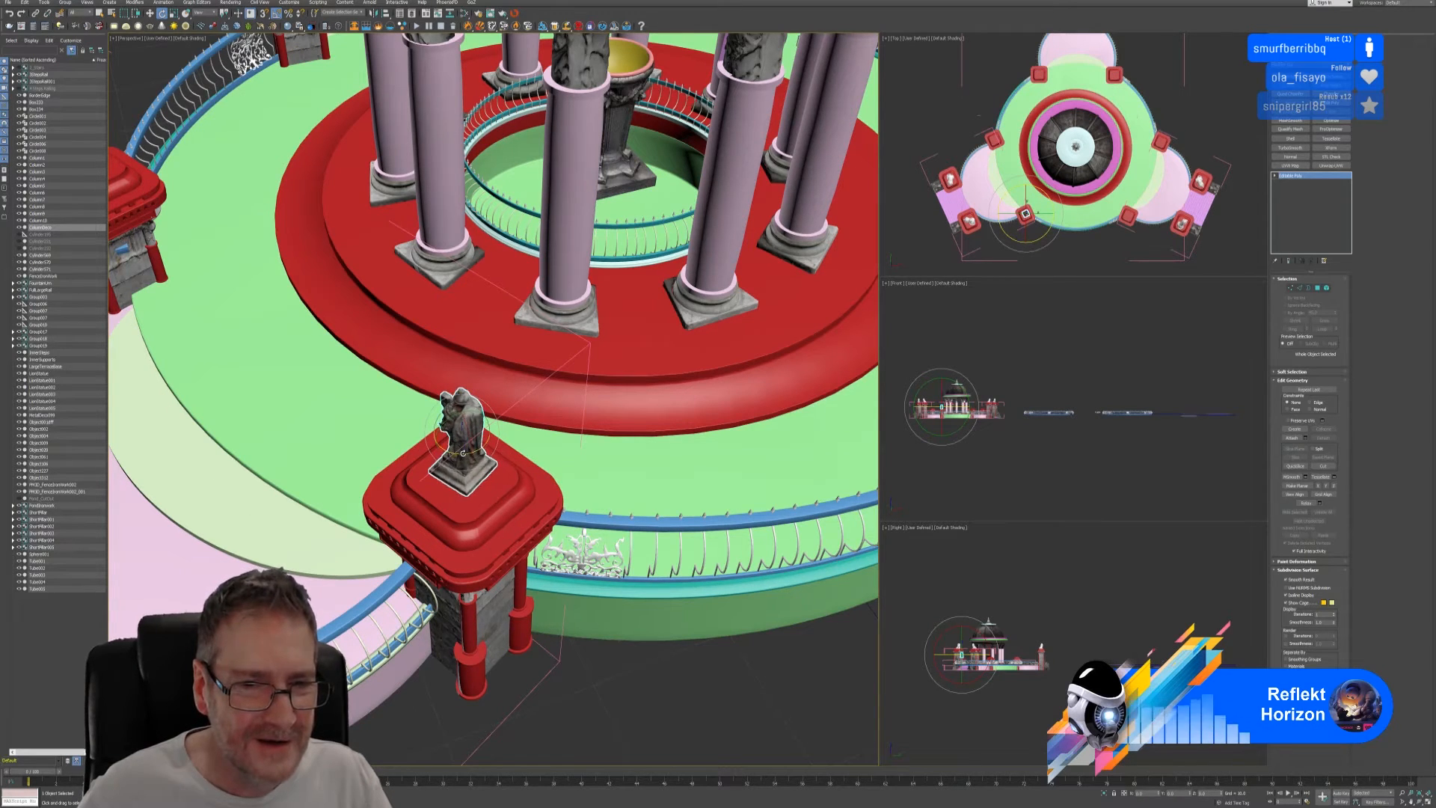
alt+middle_drag(463, 453, 487, 528)
scroll(472, 427, up, 3)
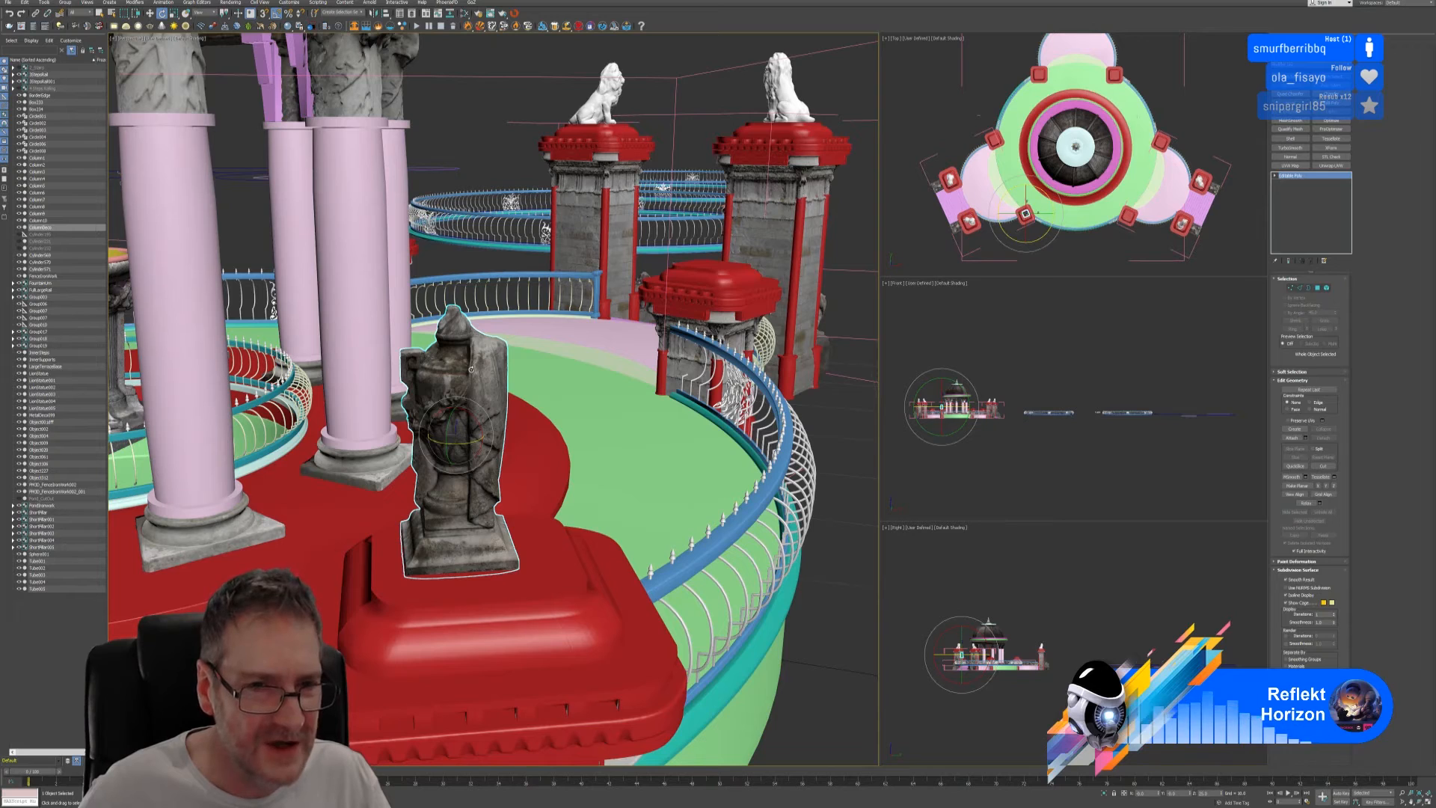
- Shift the statue slightly sideways to center it on the pillar cap
scroll(601, 515, down, 4)
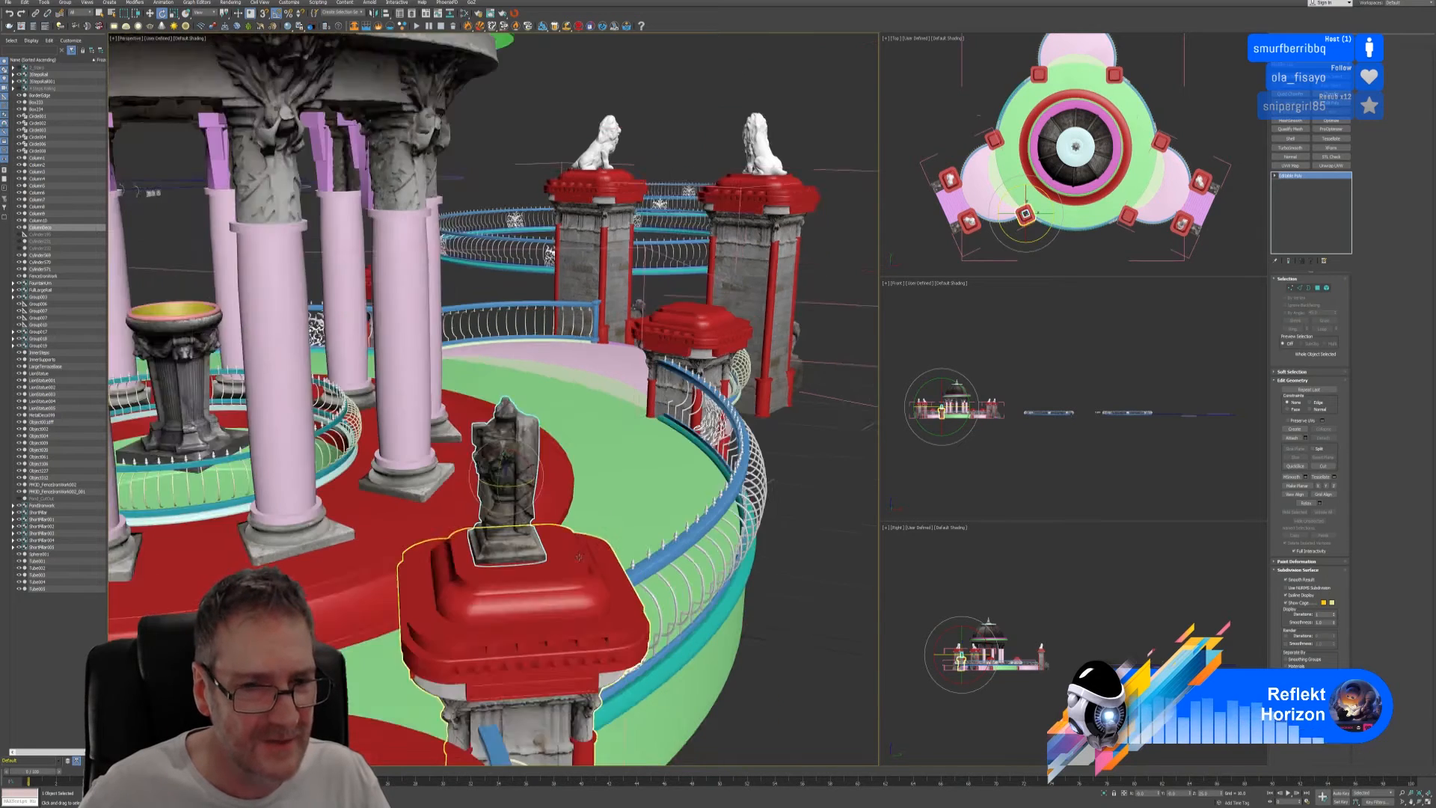
alt+middle_drag(598, 518, 565, 577)
scroll(535, 555, up, 3)
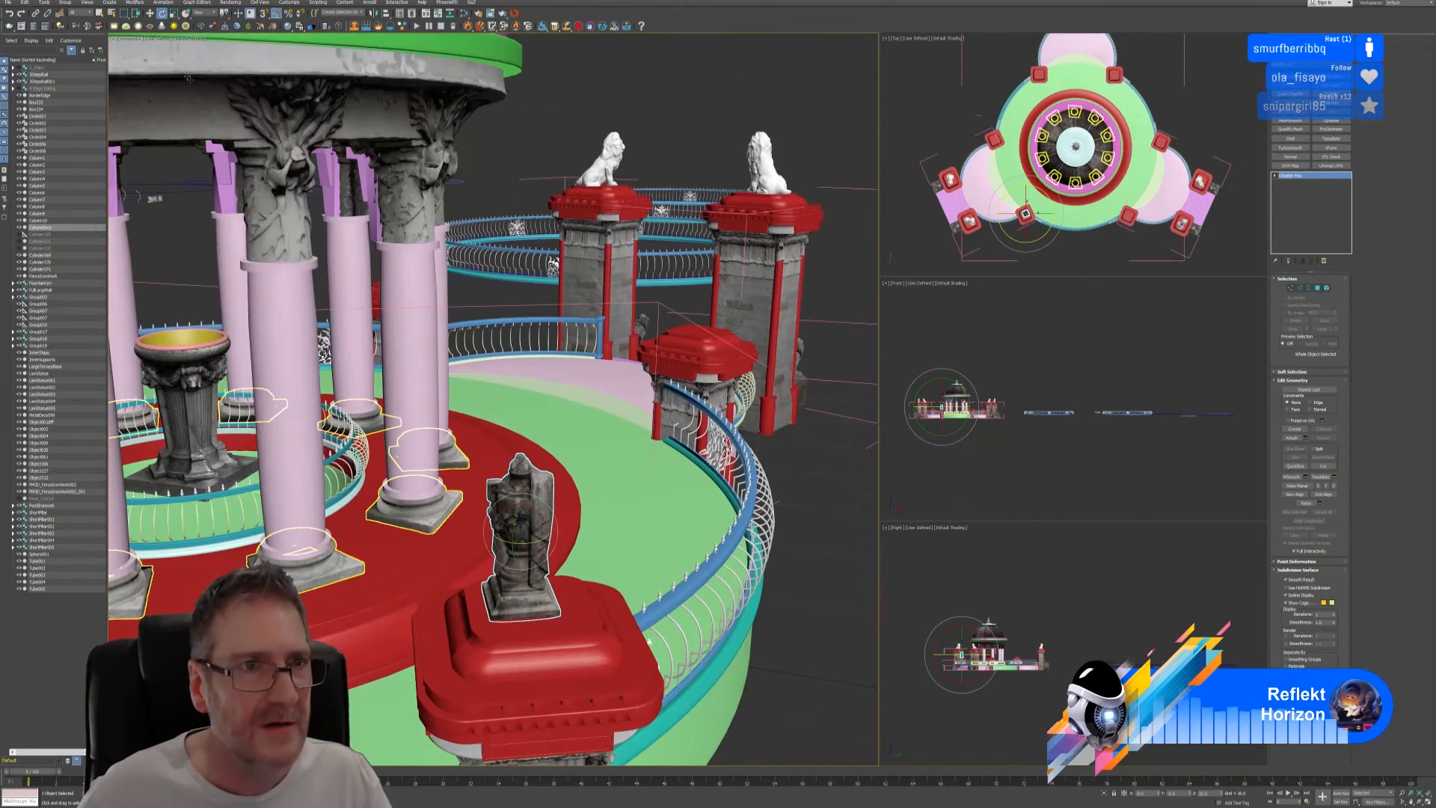
click(150, 14)
drag(499, 531, 506, 530)
- Copy the statue toward the pillar across the half-oval step and mirror the copy in local coordinates without cloning it again
mouse_move(596, 598)
alt+middle_down()
mouse_move(536, 527)
mouse_move(597, 583)
alt+middle_up()
scroll(589, 582, down, 3)
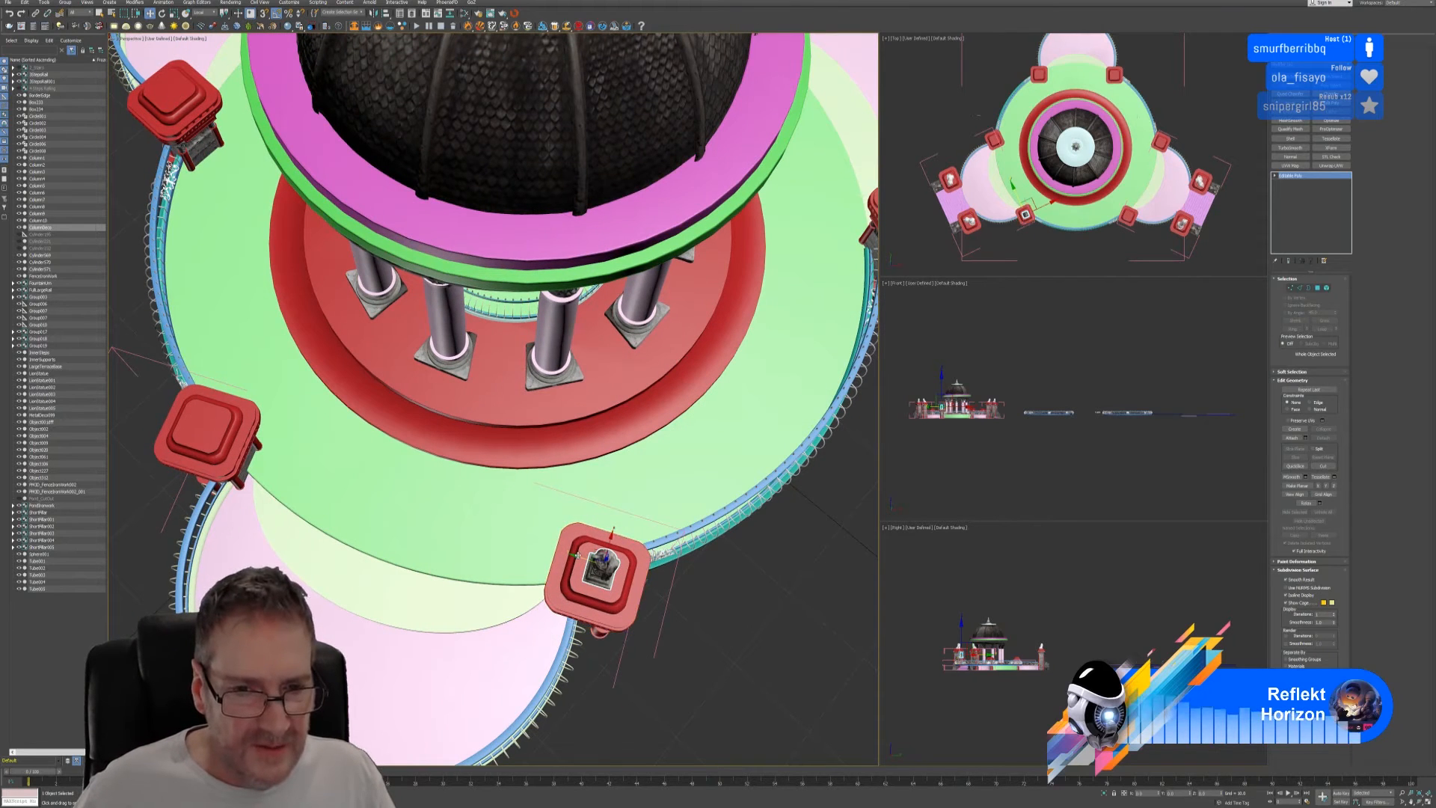
drag(597, 583, 337, 495)
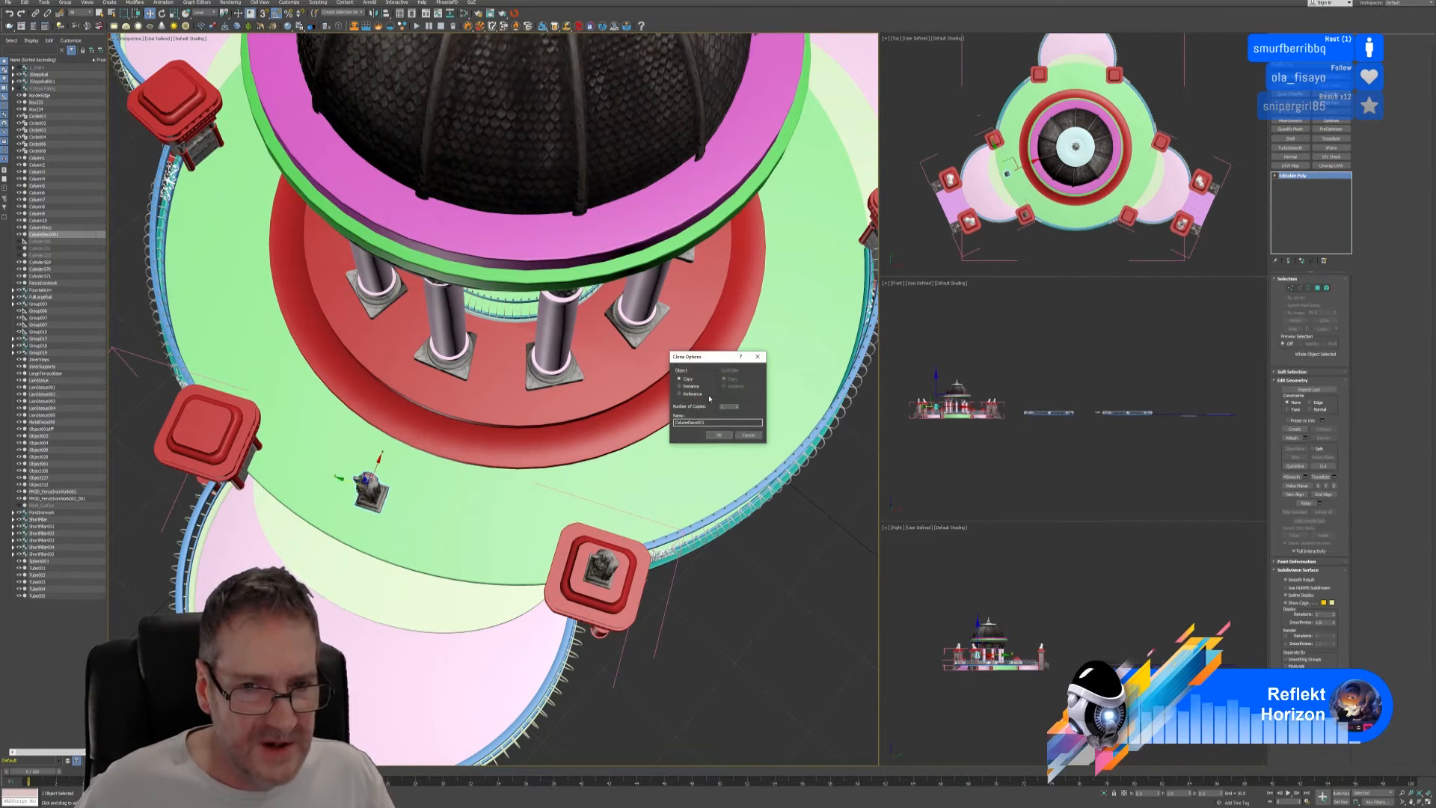
click(719, 435)
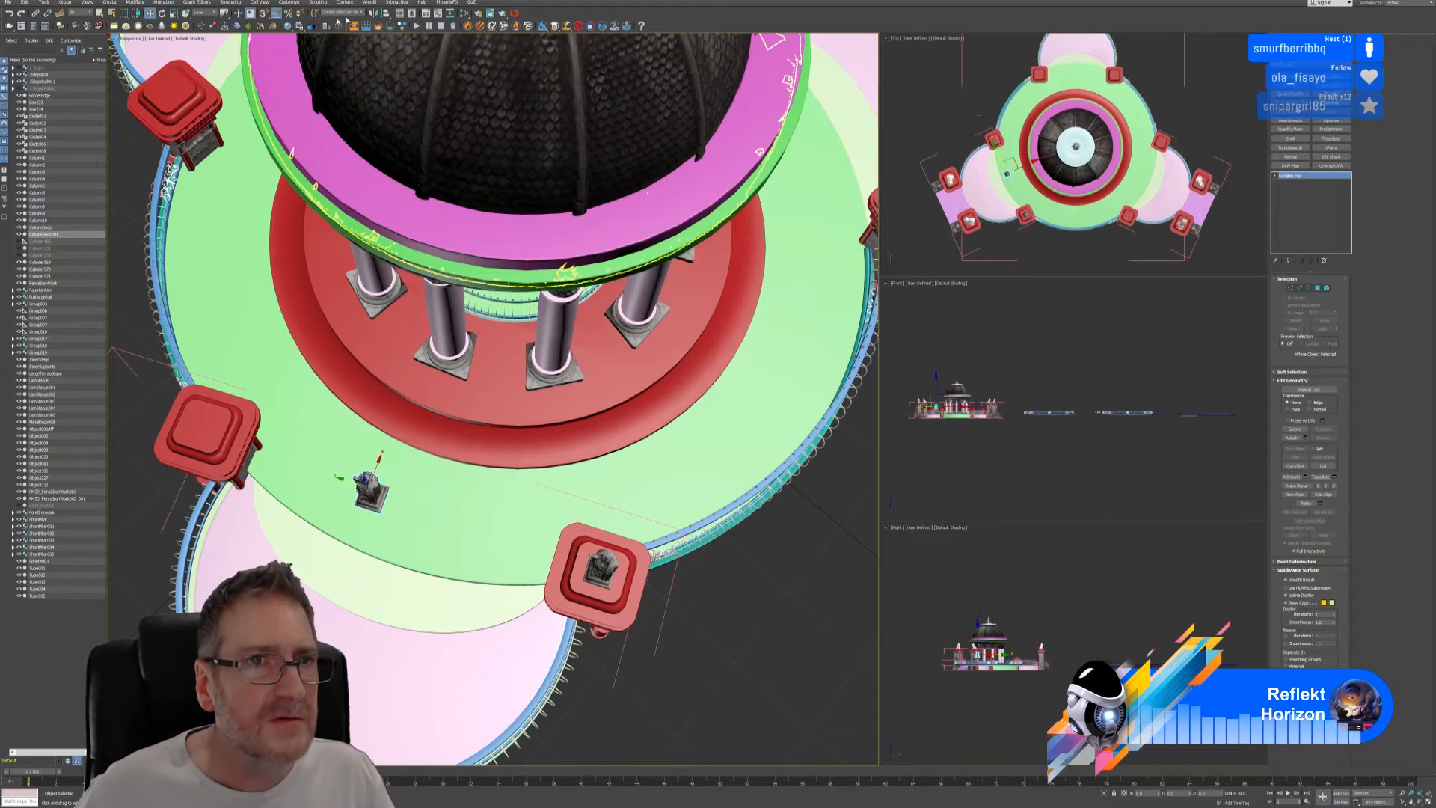
click(374, 13)
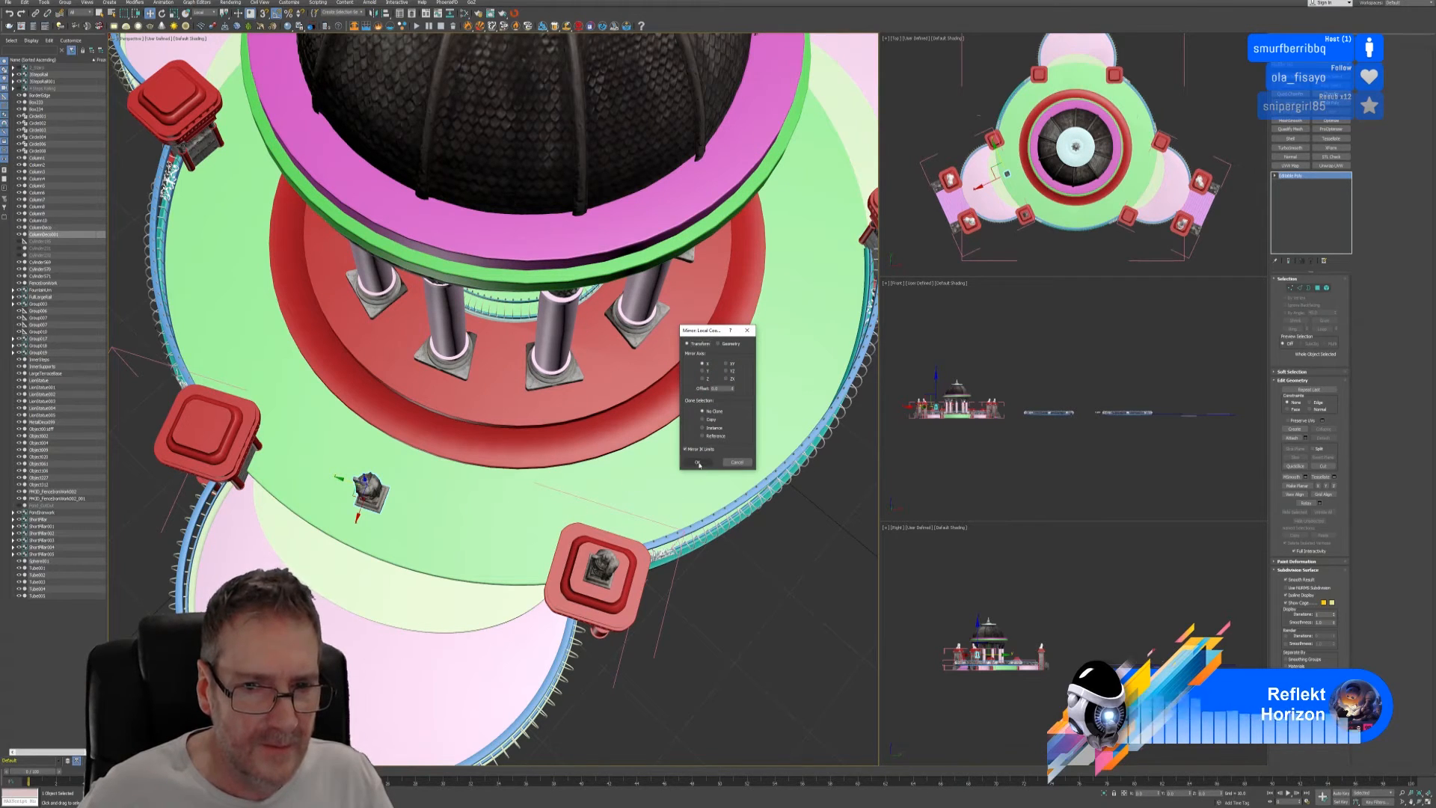
click(699, 463)
- Move the mirrored statue onto the opposite terrace pillar of the same entrance and center it on the red cap
scroll(351, 536, up, 4)
alt+middle_drag(390, 509, 520, 525)
scroll(408, 508, down, 3)
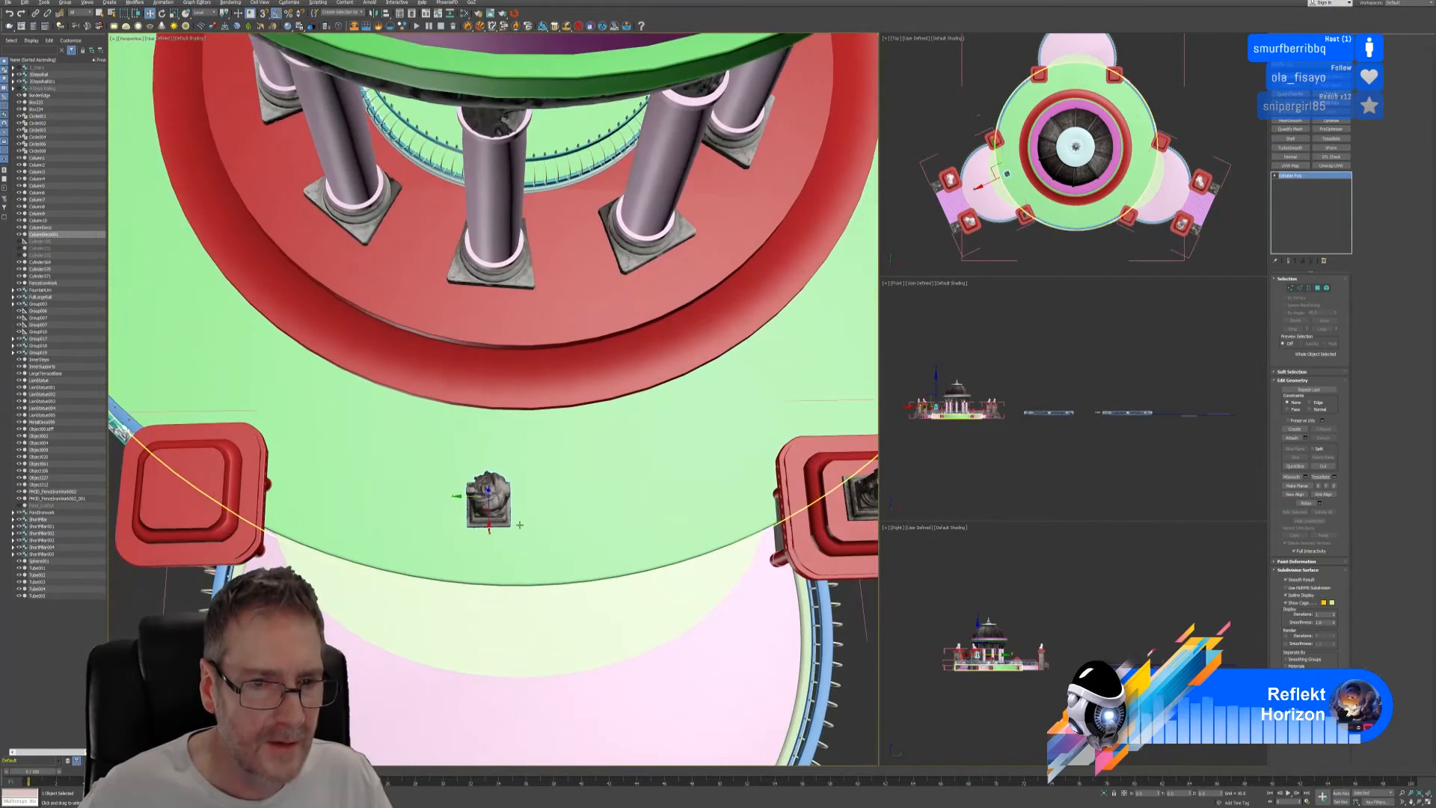
drag(462, 501, 153, 505)
alt+middle_drag(154, 505, 98, 504)
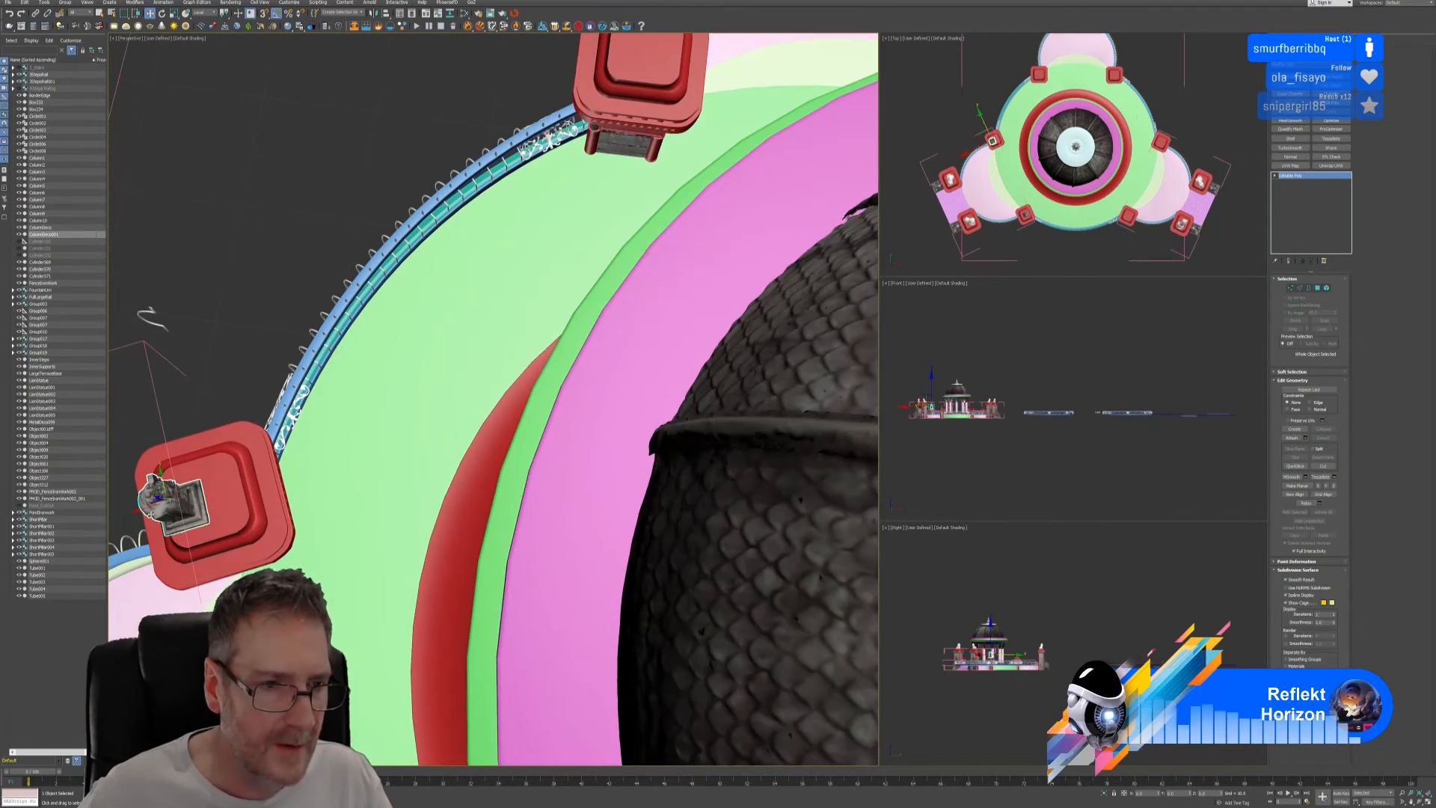
drag(146, 502, 171, 494)
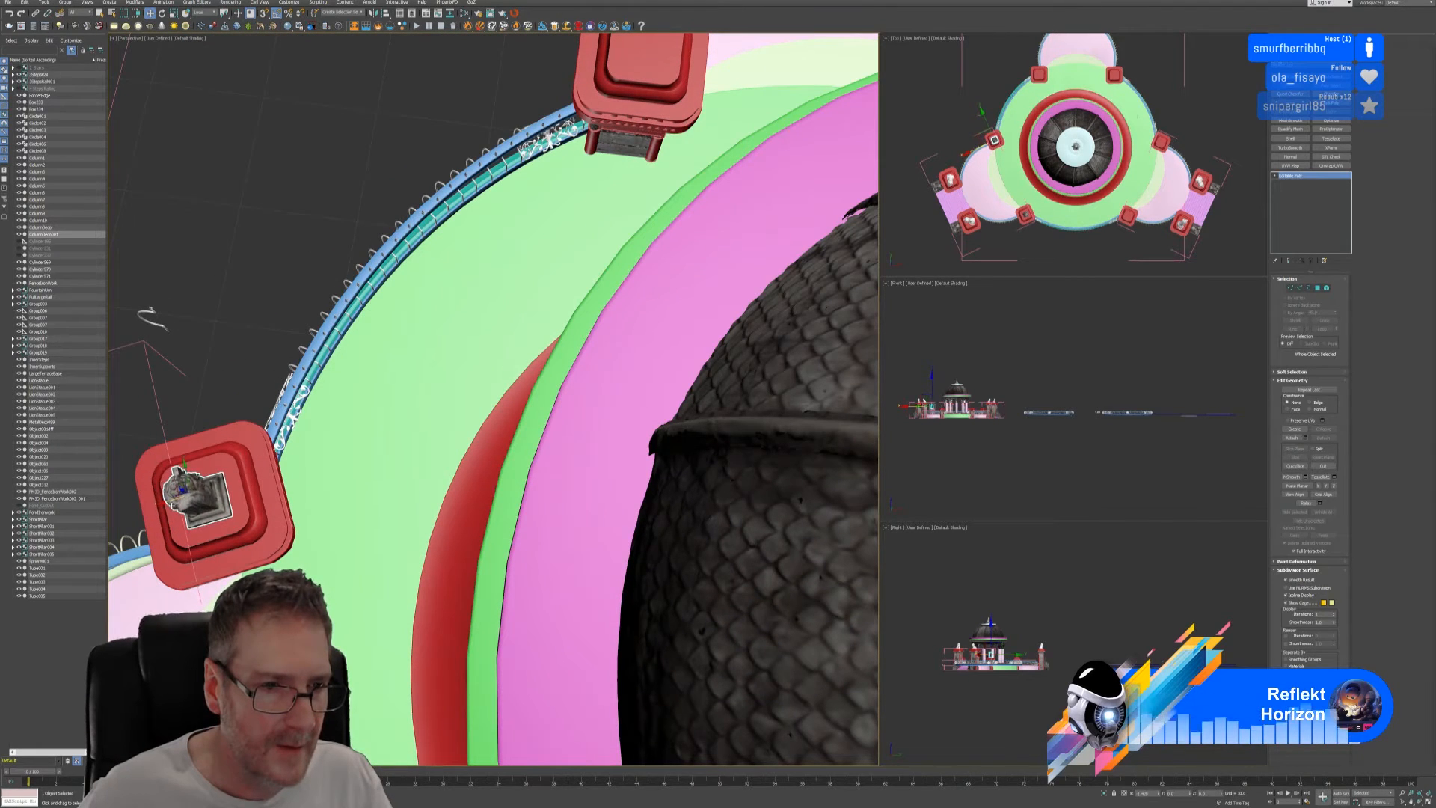
alt+middle_drag(172, 508, 213, 515)
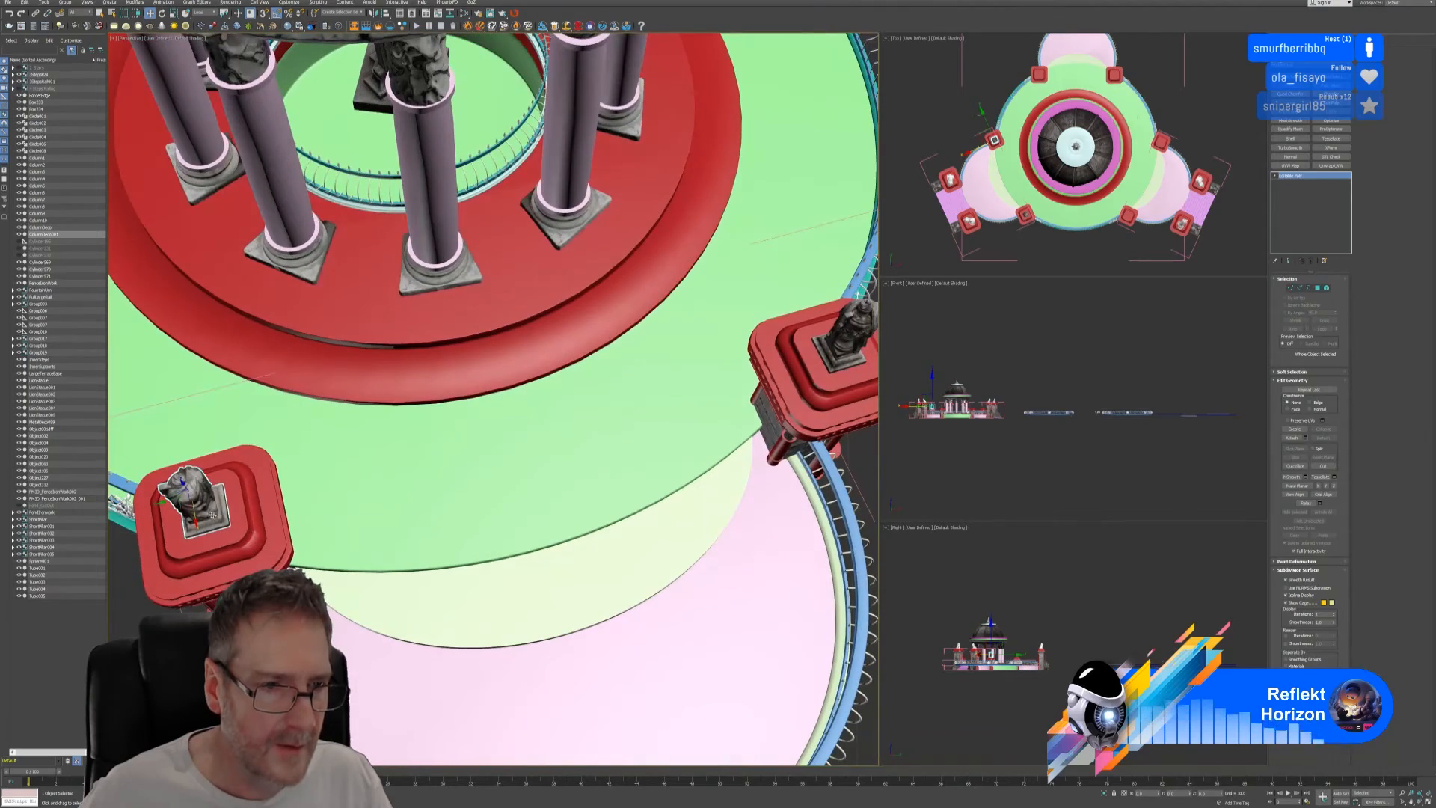
drag(174, 500, 169, 500)
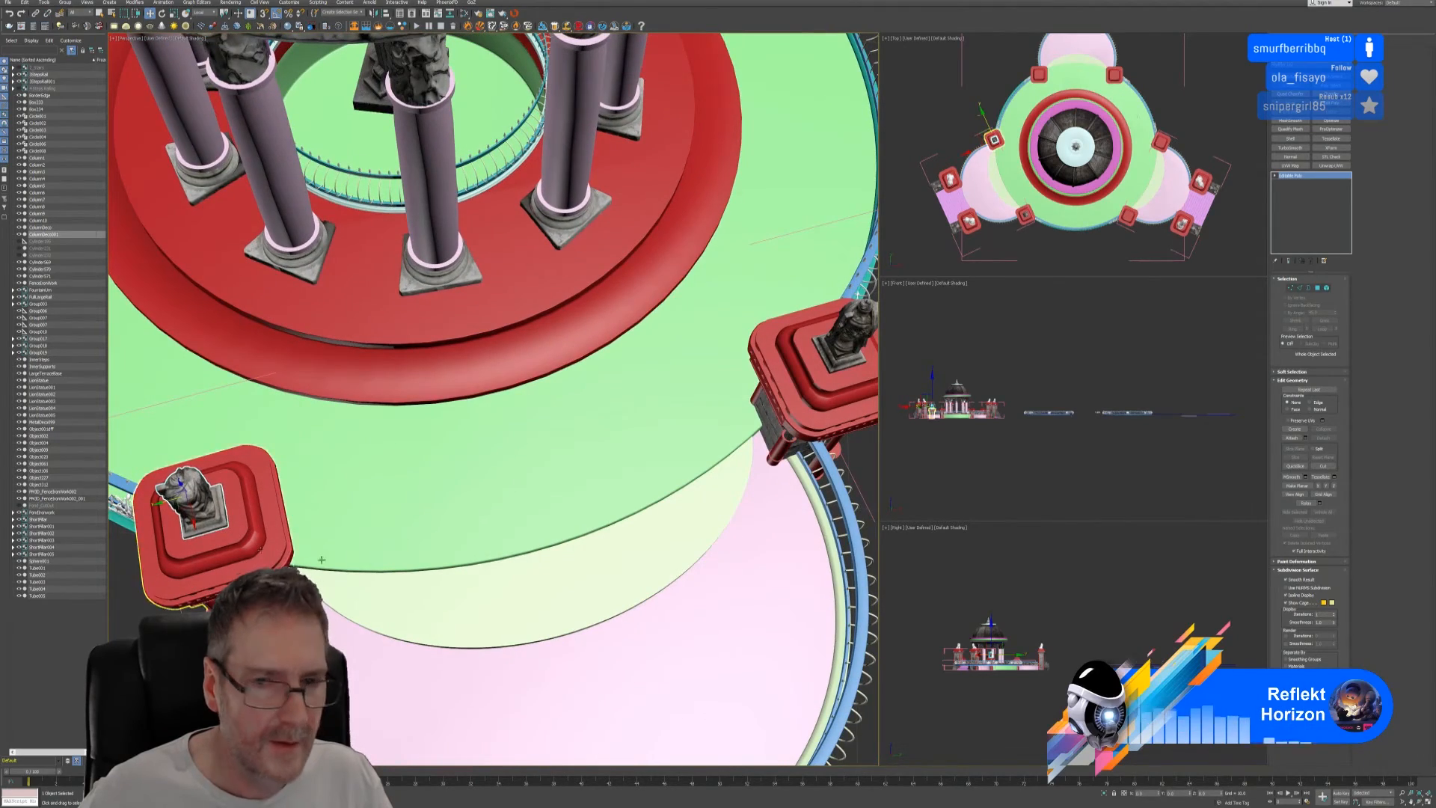
- Copy the mirrored statue to a spot outside the terrace railing and rotate the copy toward the next entrance's orientation
alt+middle_drag(559, 574, 586, 550)
scroll(585, 550, down, 5)
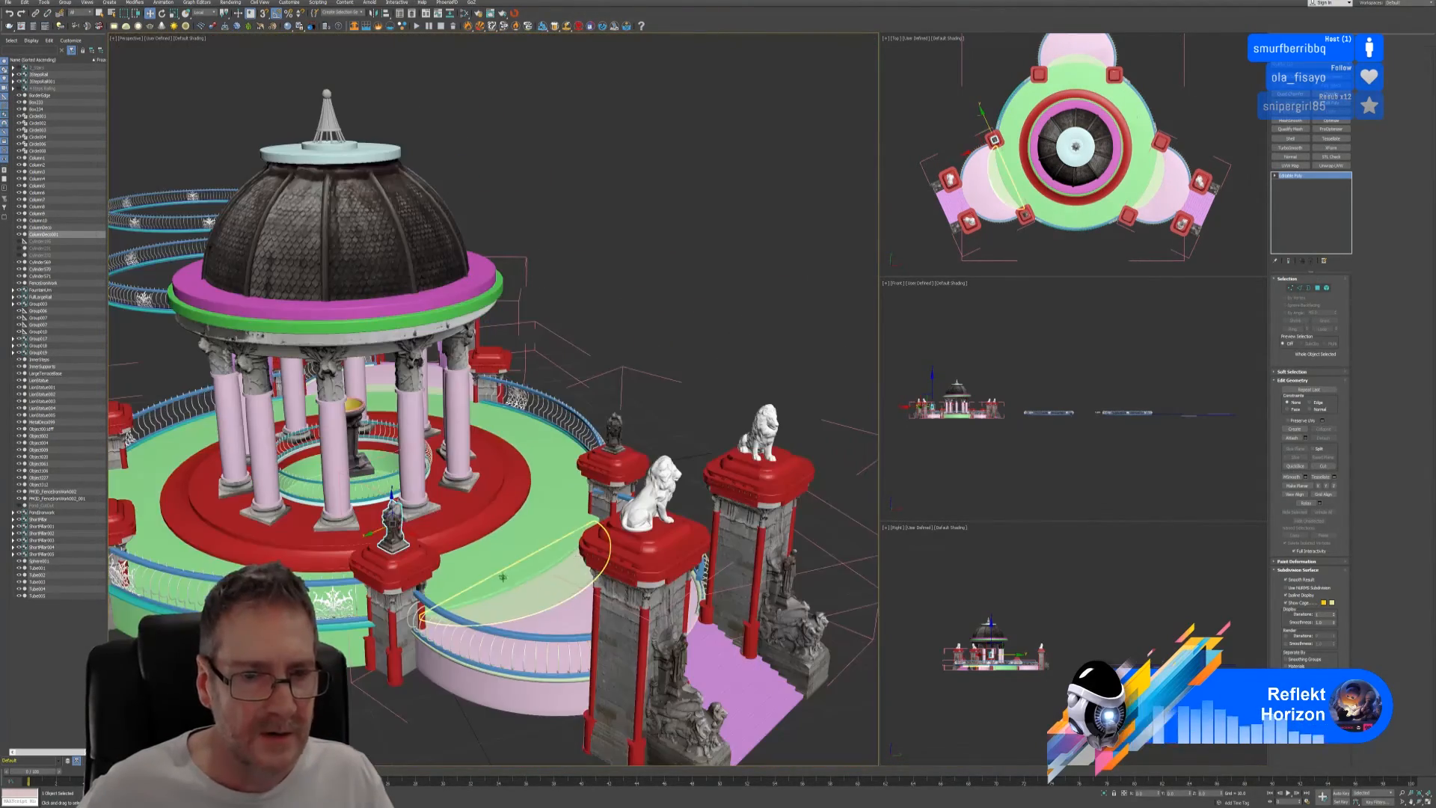
alt+middle_drag(503, 577, 583, 591)
middle_drag(583, 591, 726, 622)
alt+middle_drag(566, 665, 523, 682)
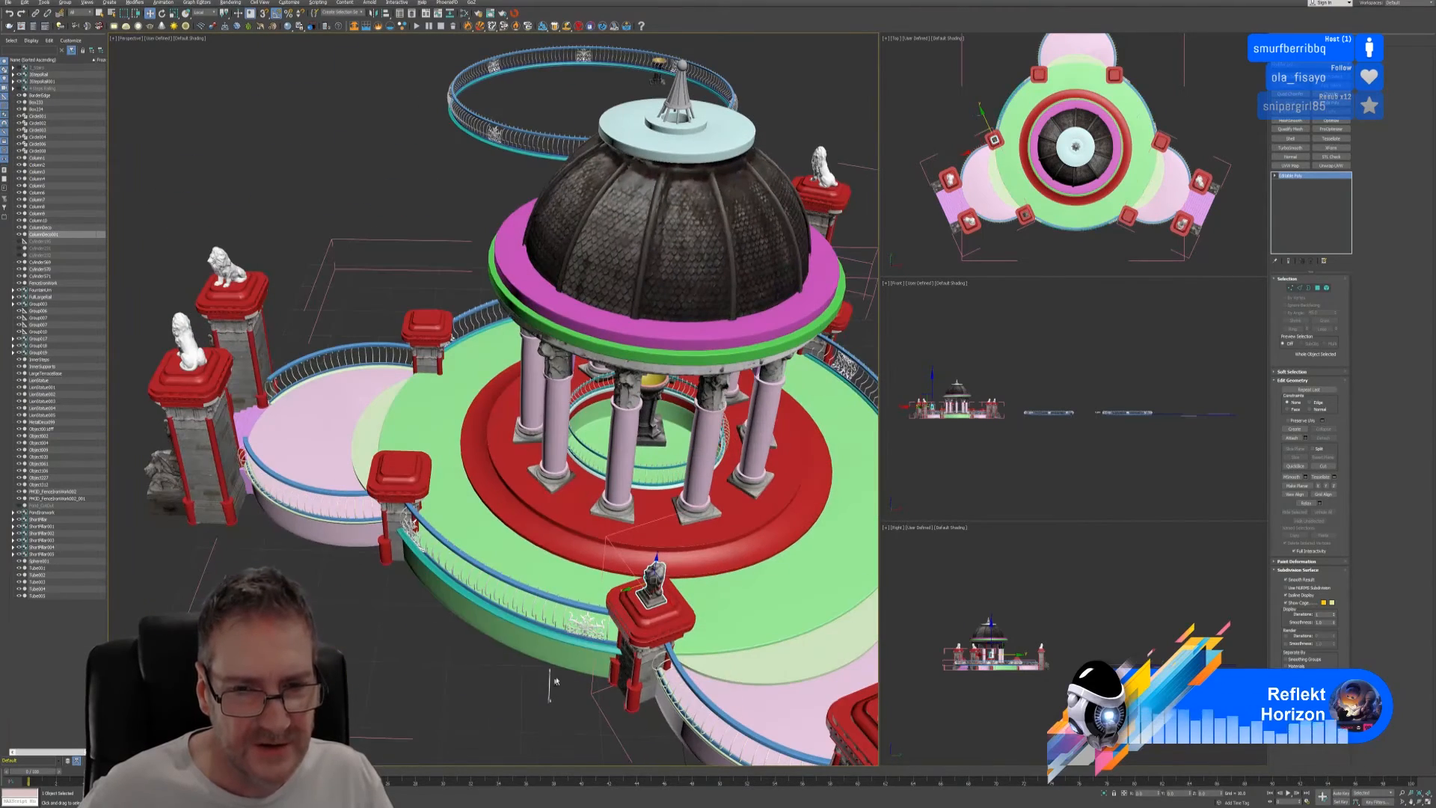
shift+drag(629, 588, 483, 652)
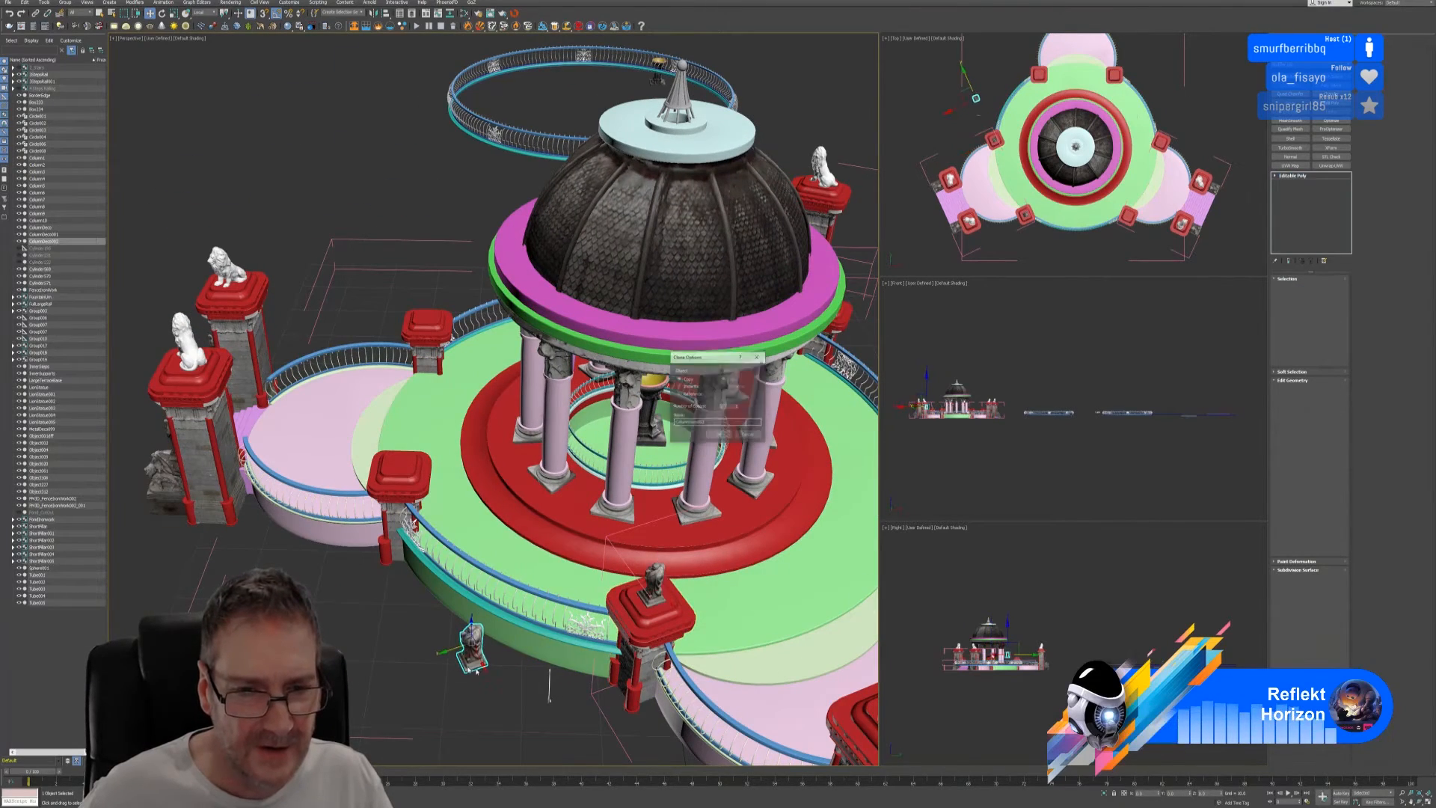
click(717, 435)
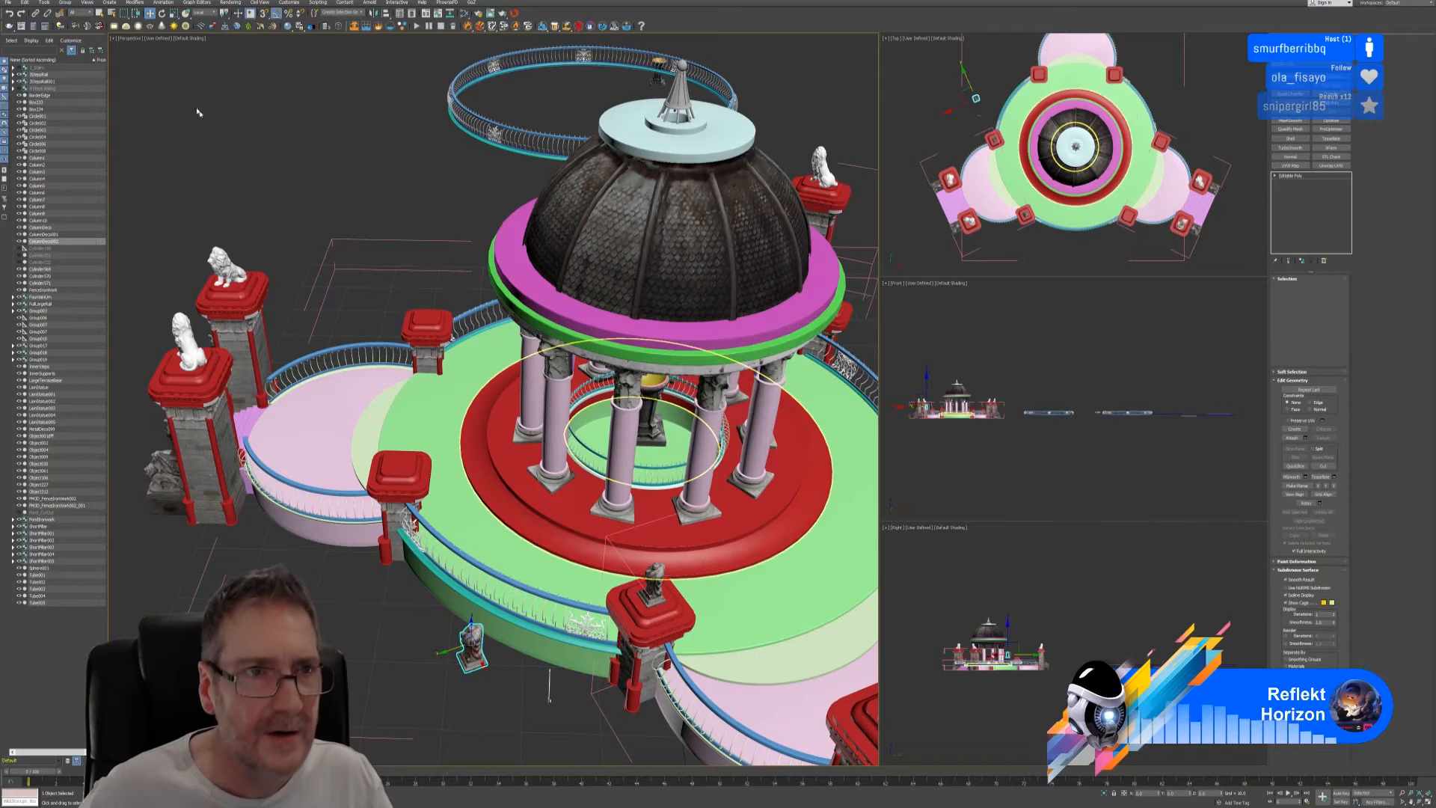
key(e)
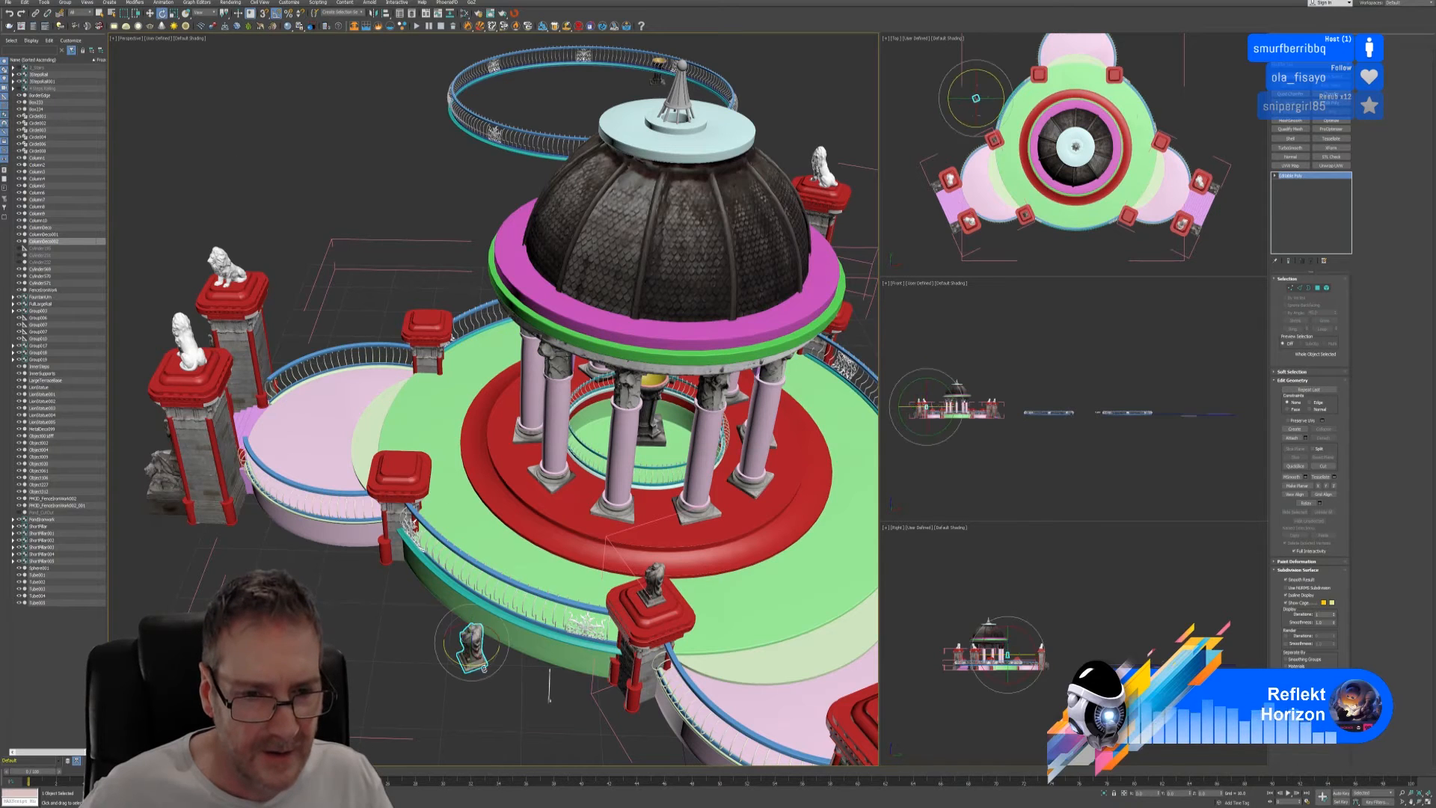
drag(482, 663, 465, 665)
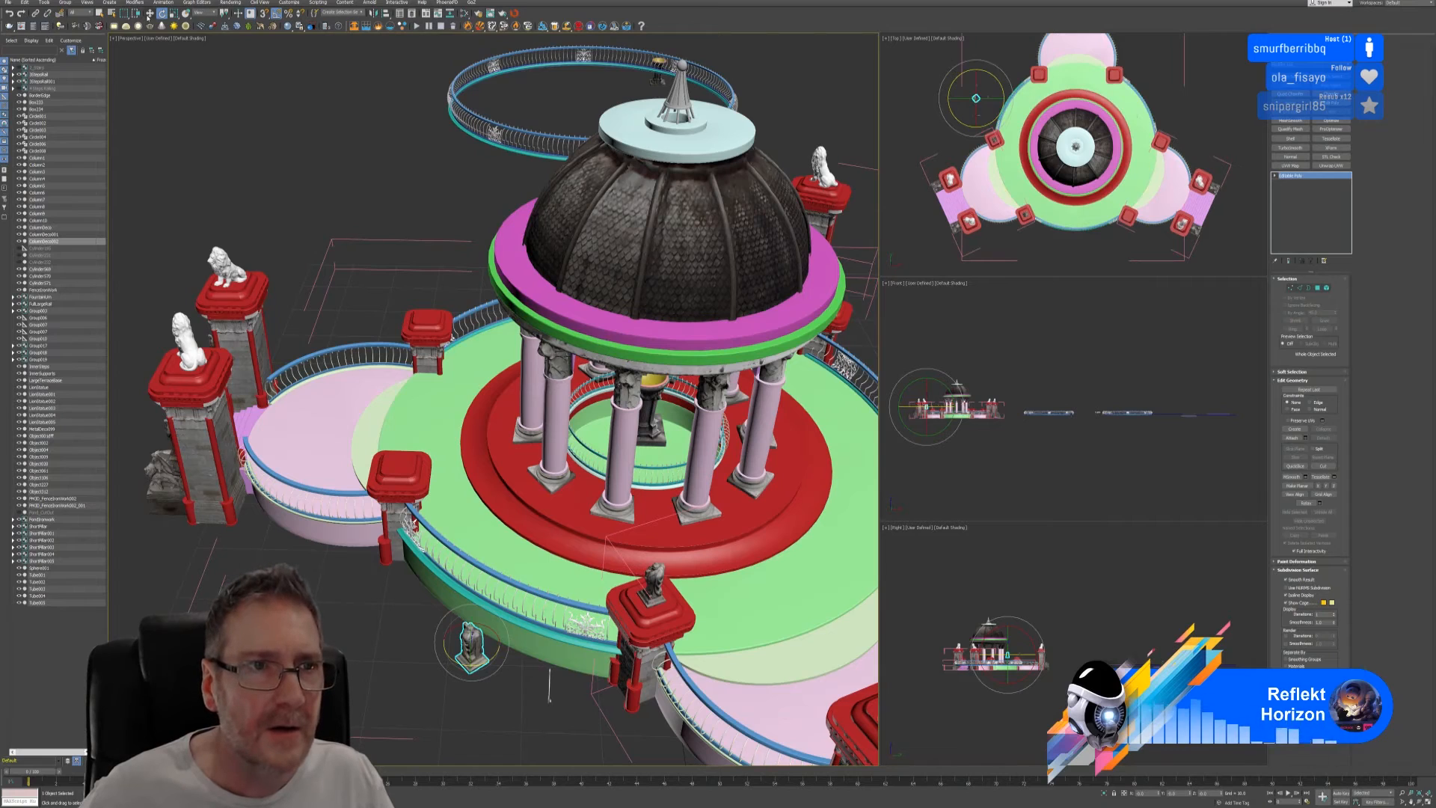
- Move the new statue copy onto the cap of the next terrace pillar along the railing
click(149, 13)
alt+middle_drag(494, 479, 660, 547)
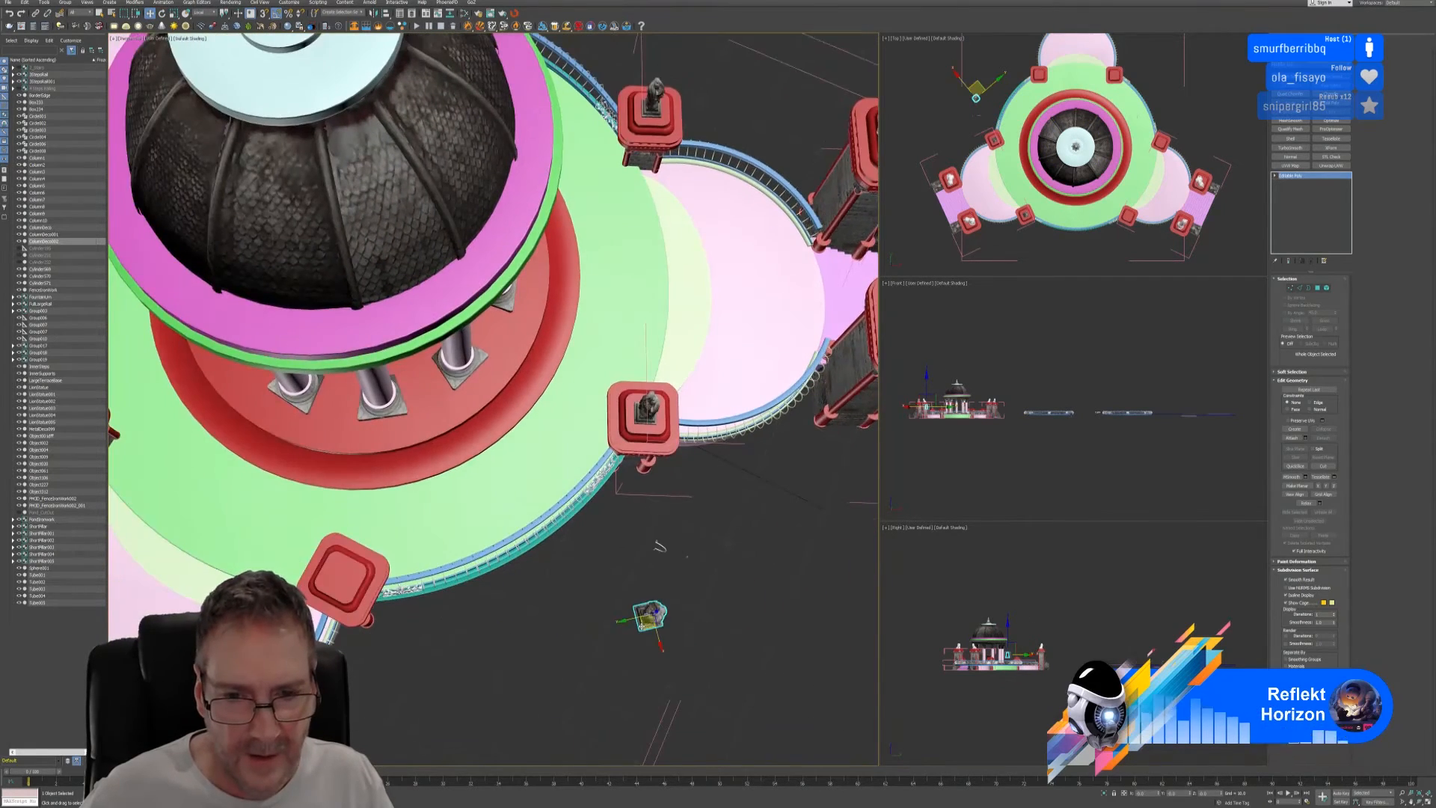
drag(642, 626, 336, 585)
alt+middle_drag(337, 584, 292, 588)
scroll(368, 564, up, 5)
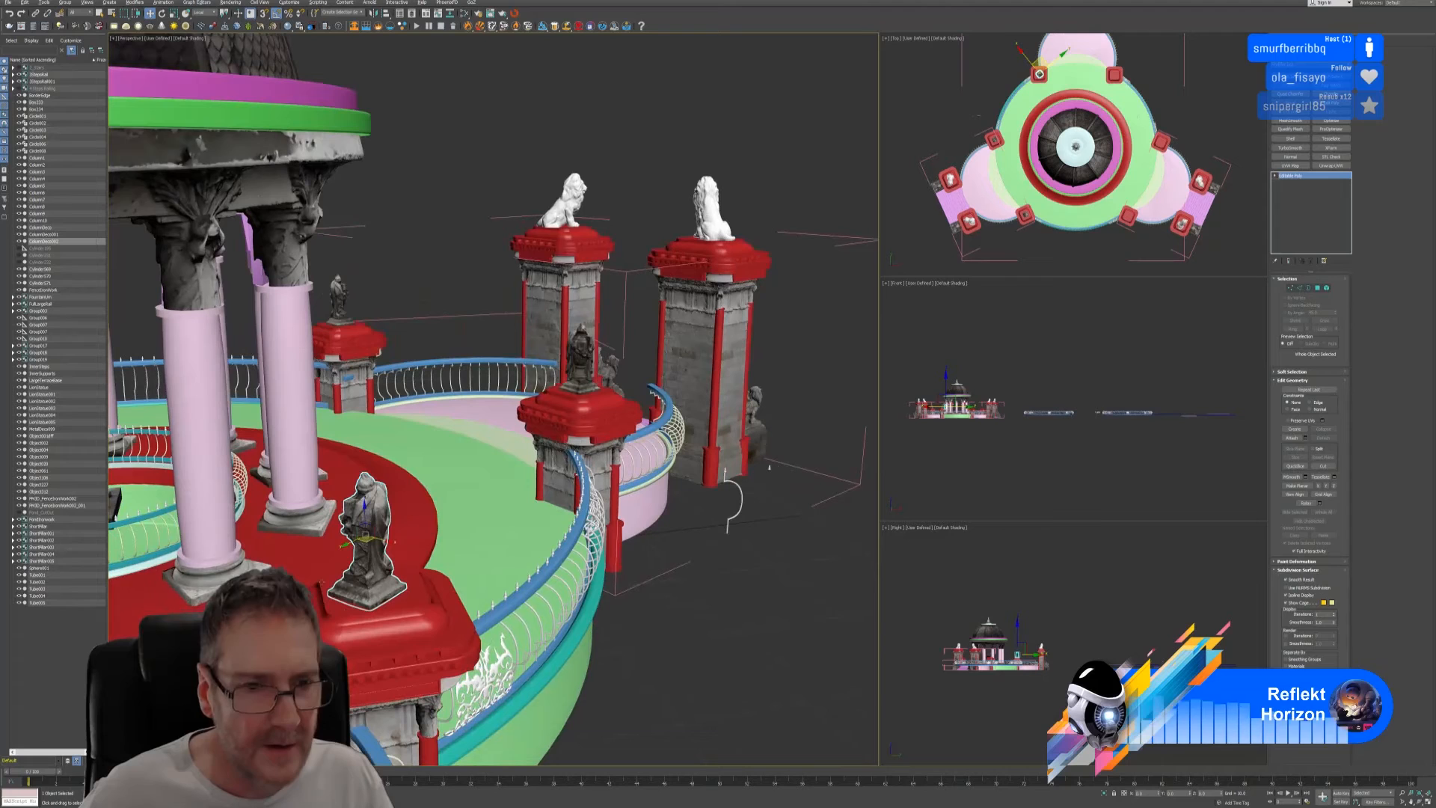
- Undo the small trial rotation and mirror the statue on the terrace pillar in world coordinates without cloning it
click(163, 13)
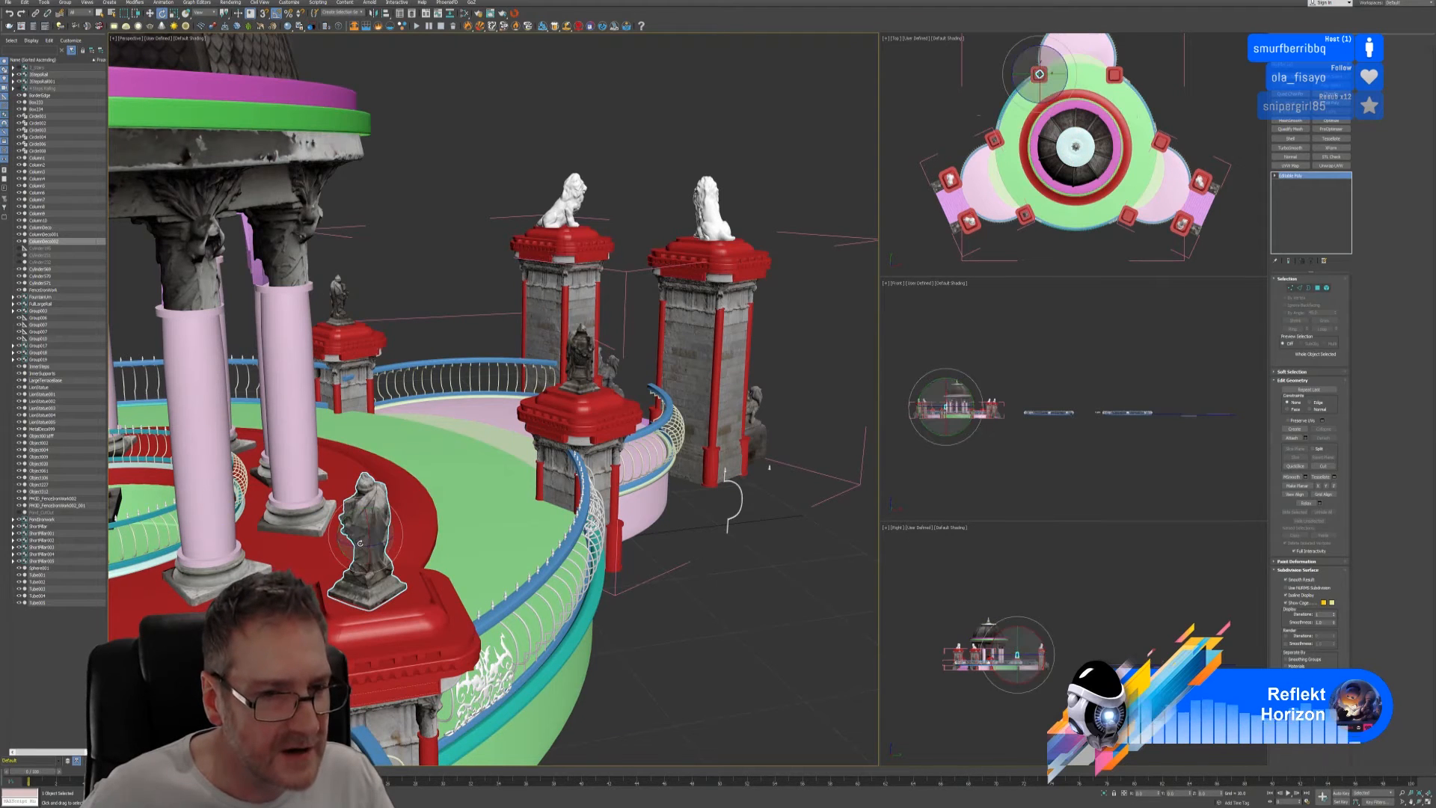
mouse_move(403, 559)
mouse_down()
mouse_move(416, 540)
mouse_move(367, 549)
mouse_move(407, 555)
mouse_up()
key(ctrl+z)
click(376, 15)
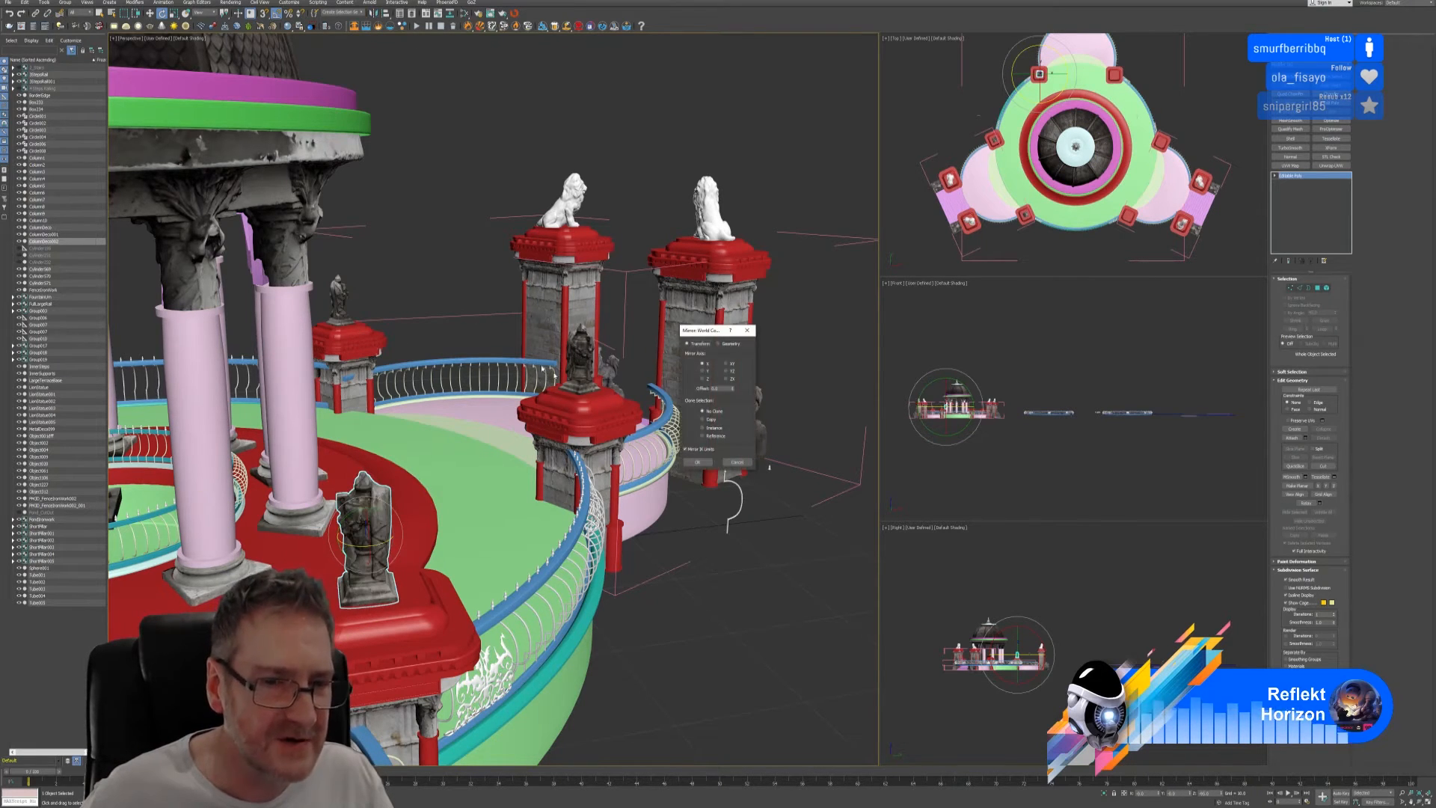
click(696, 463)
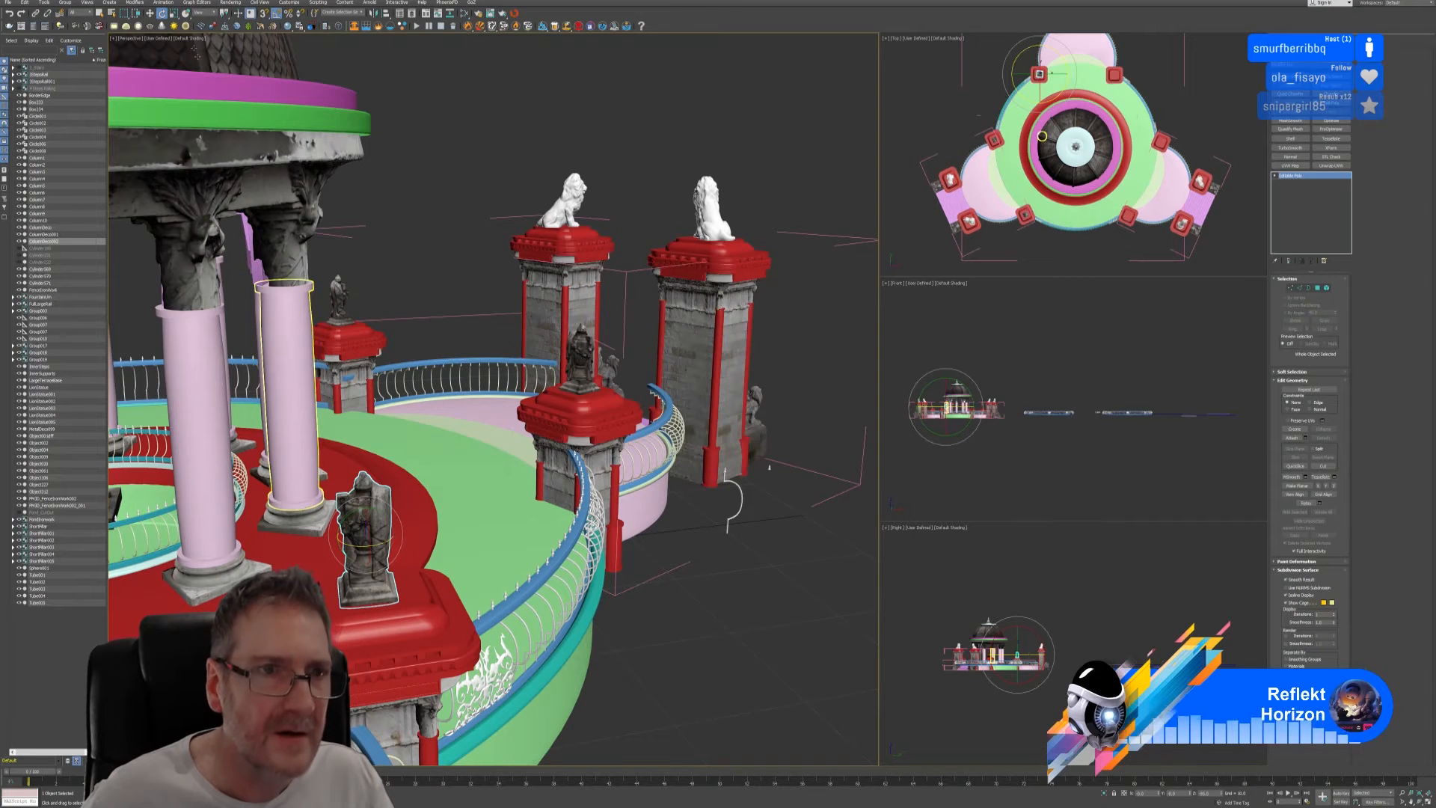
- Rotate the mirrored statue slightly to line its base up with the red cap and center it there
click(150, 13)
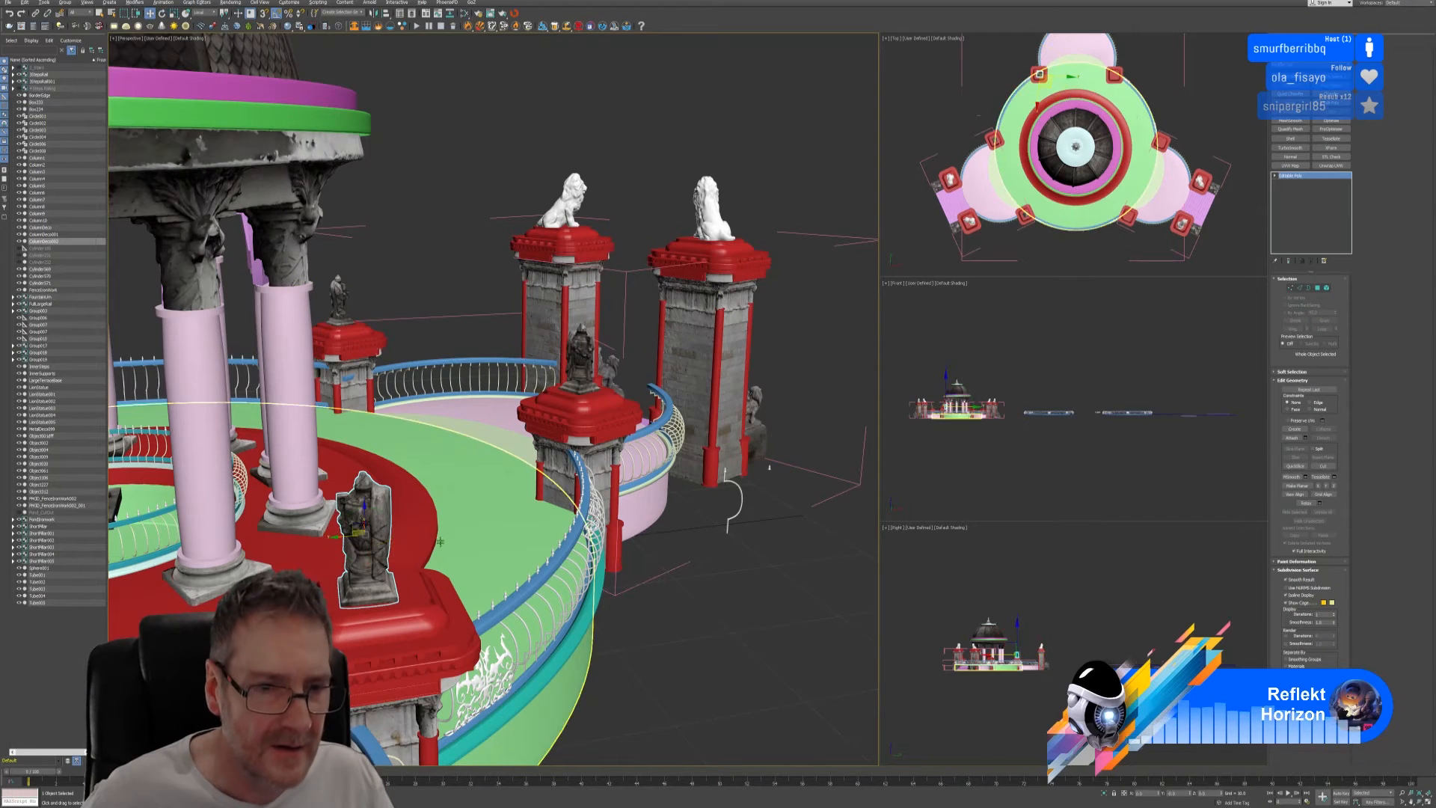
alt+middle_drag(494, 479, 401, 570)
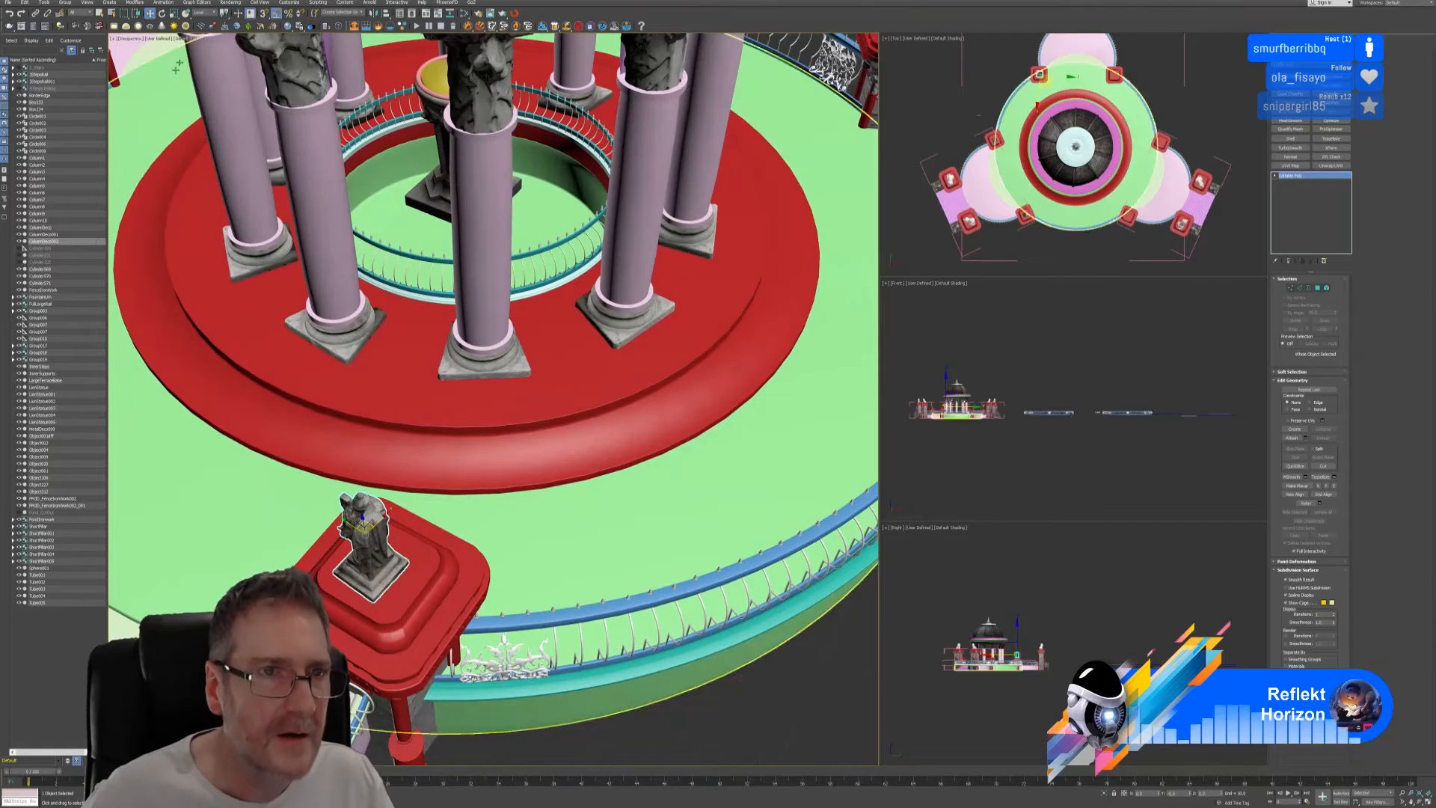
key(e)
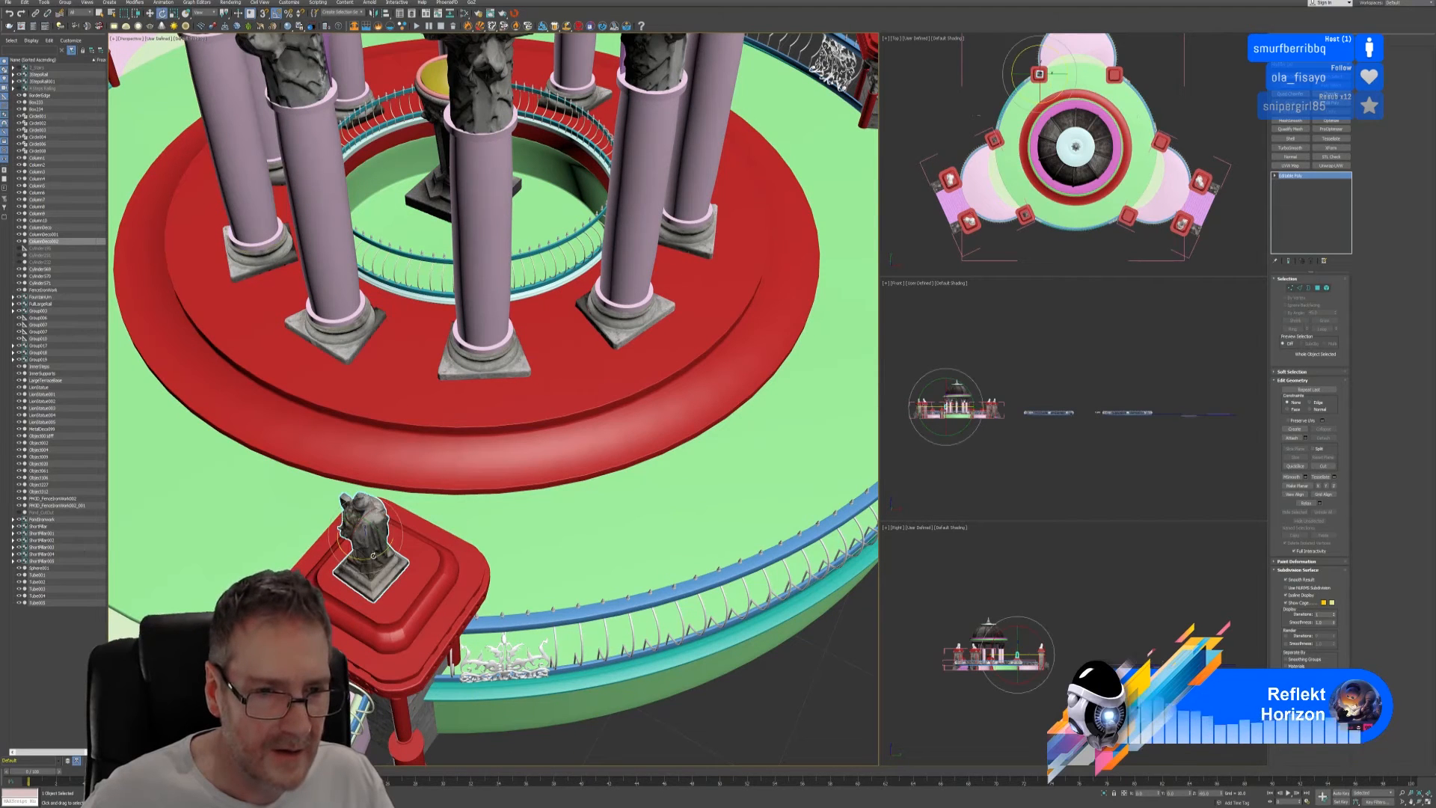
drag(373, 556, 377, 555)
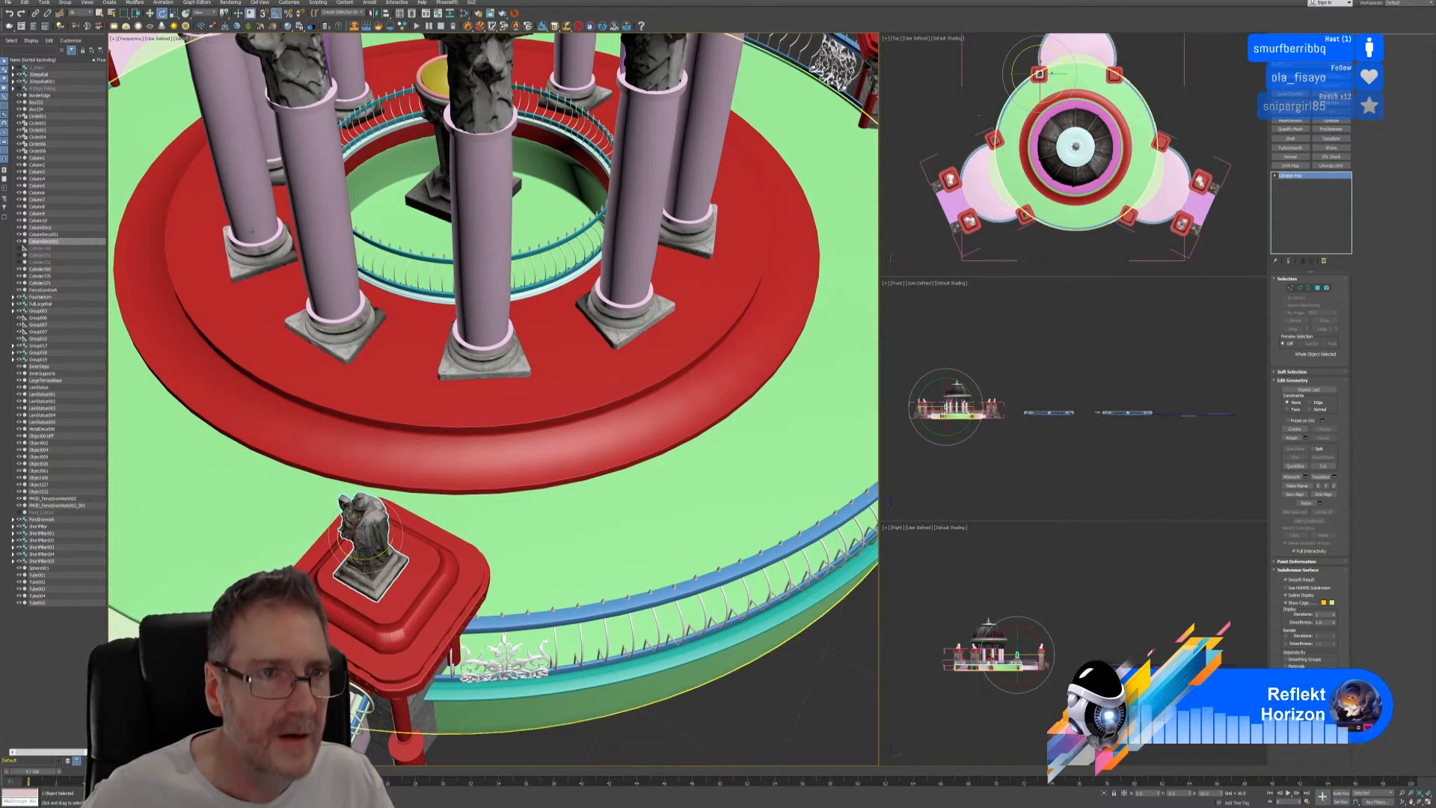
click(150, 14)
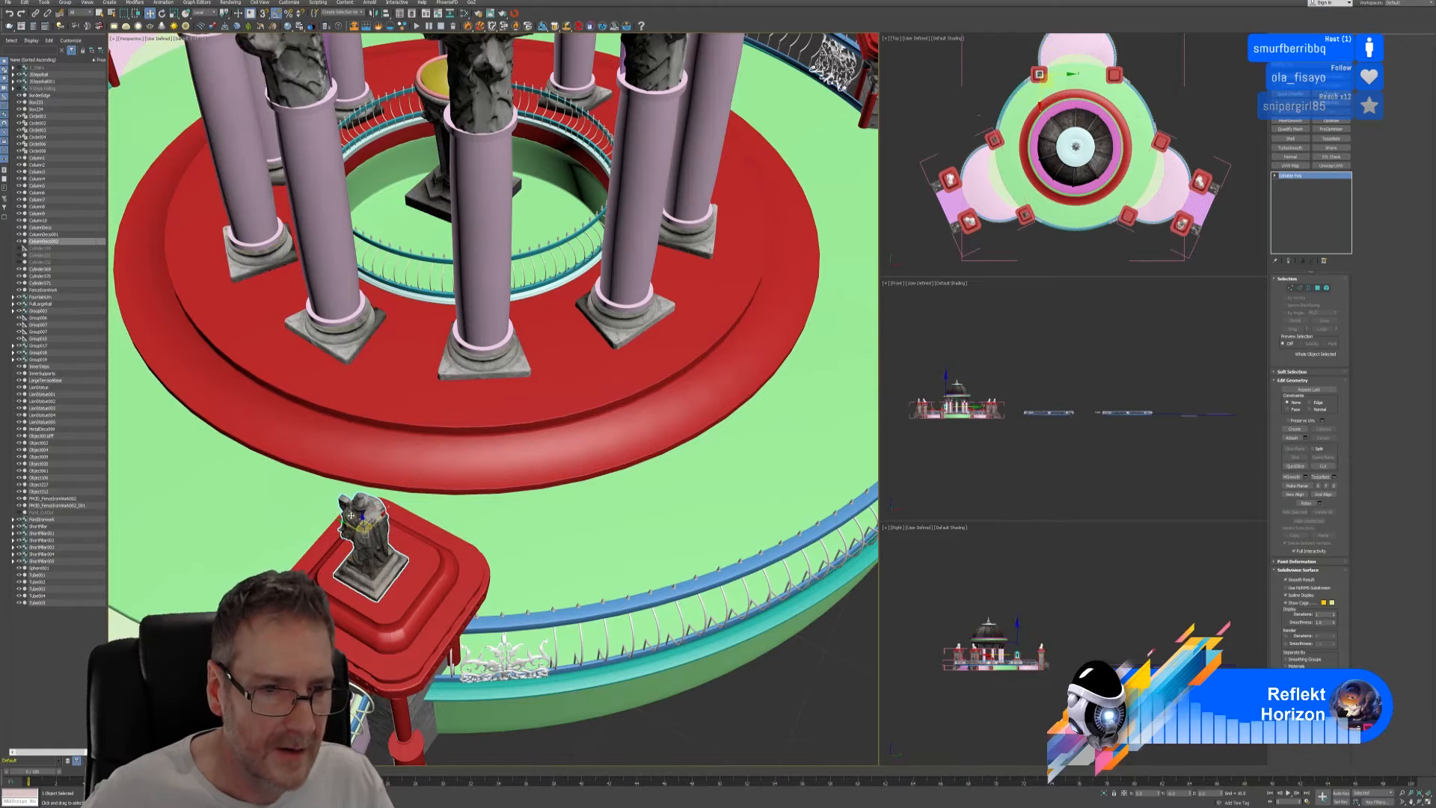
drag(341, 522, 348, 524)
alt+middle_drag(422, 549, 615, 48)
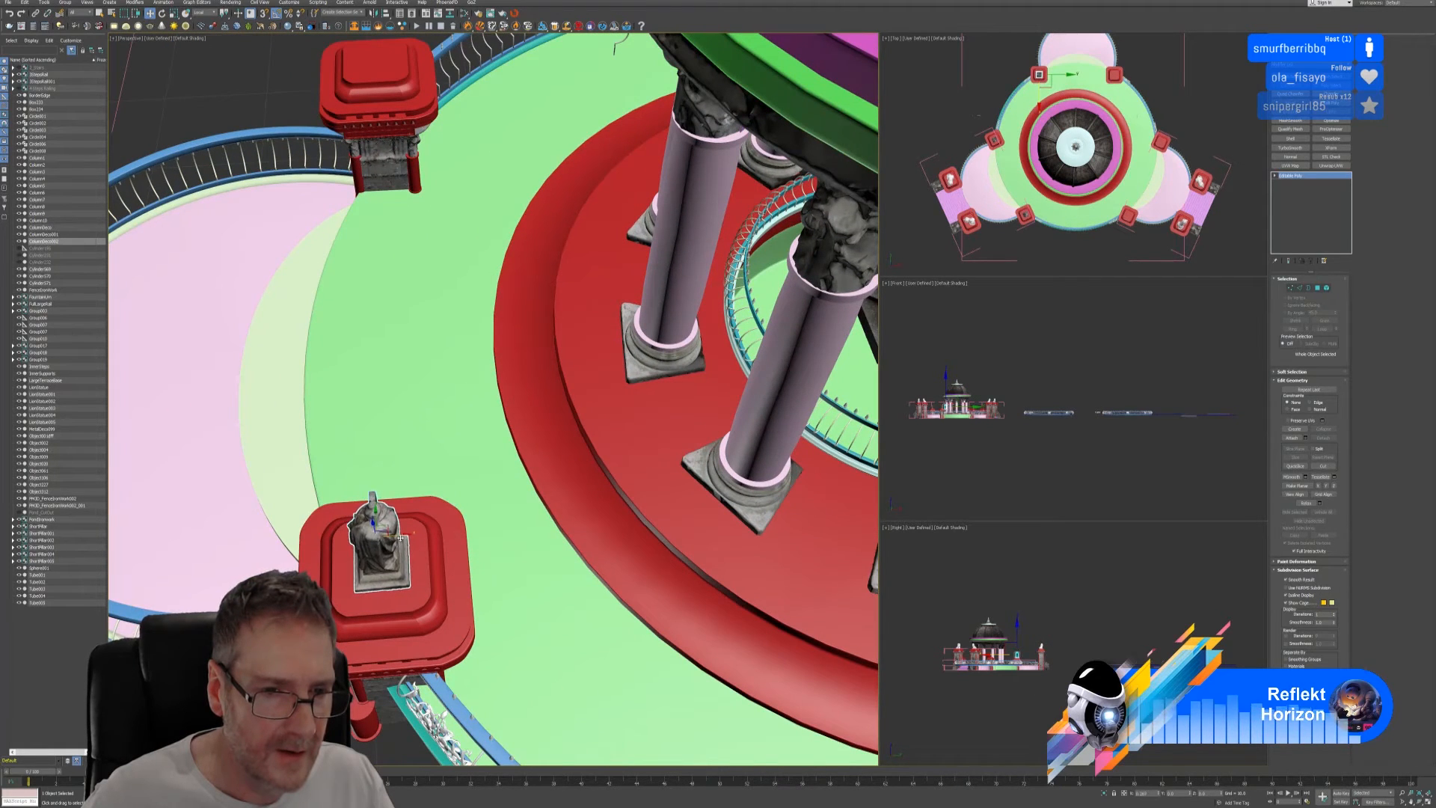
alt+middle_drag(396, 537, 731, 497)
- Copy the statue across the entrance onto the cap of the opposite terrace pillar
scroll(516, 567, down, 5)
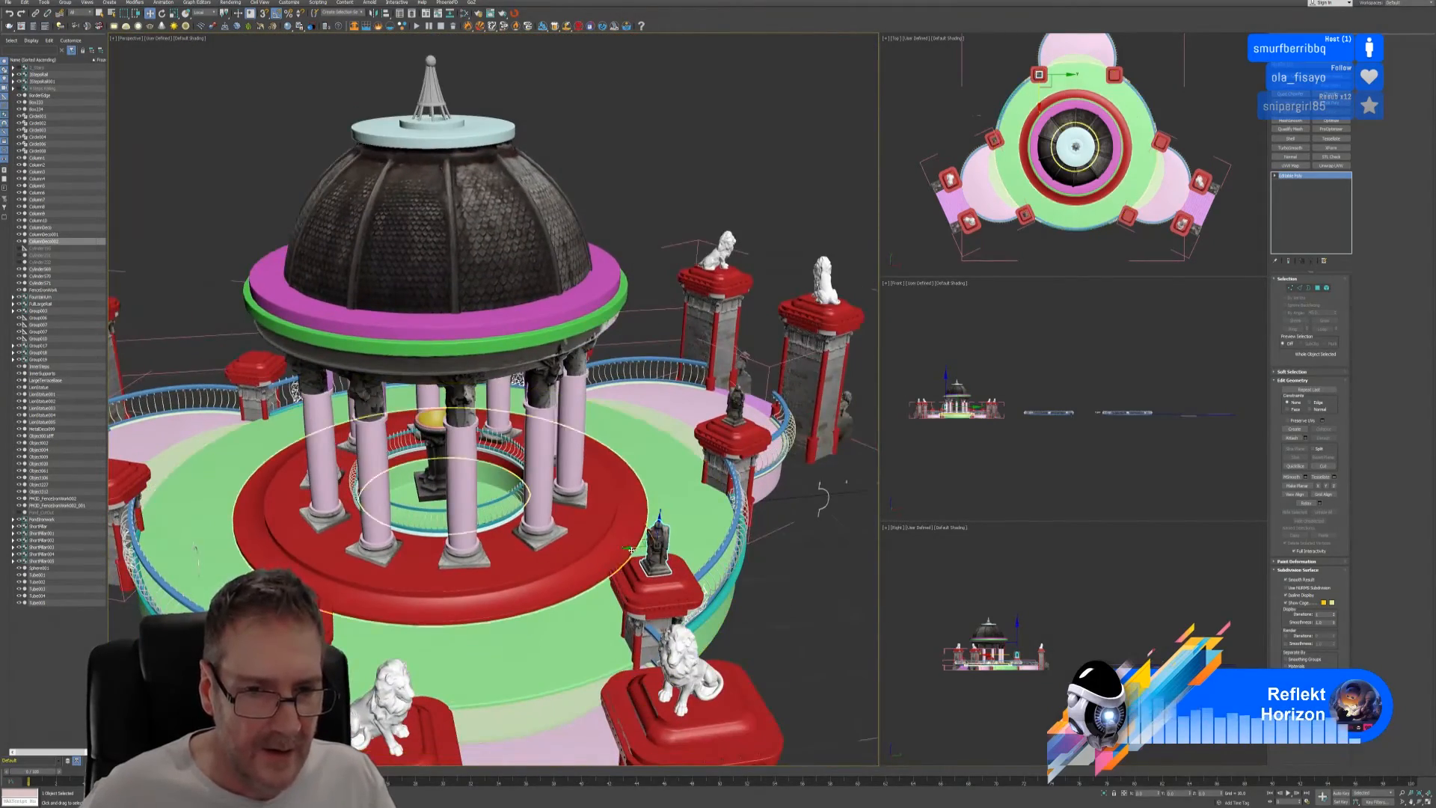
mouse_move(635, 547)
shift+mouse_down()
mouse_move(322, 579)
mouse_move(275, 563)
shift+mouse_up()
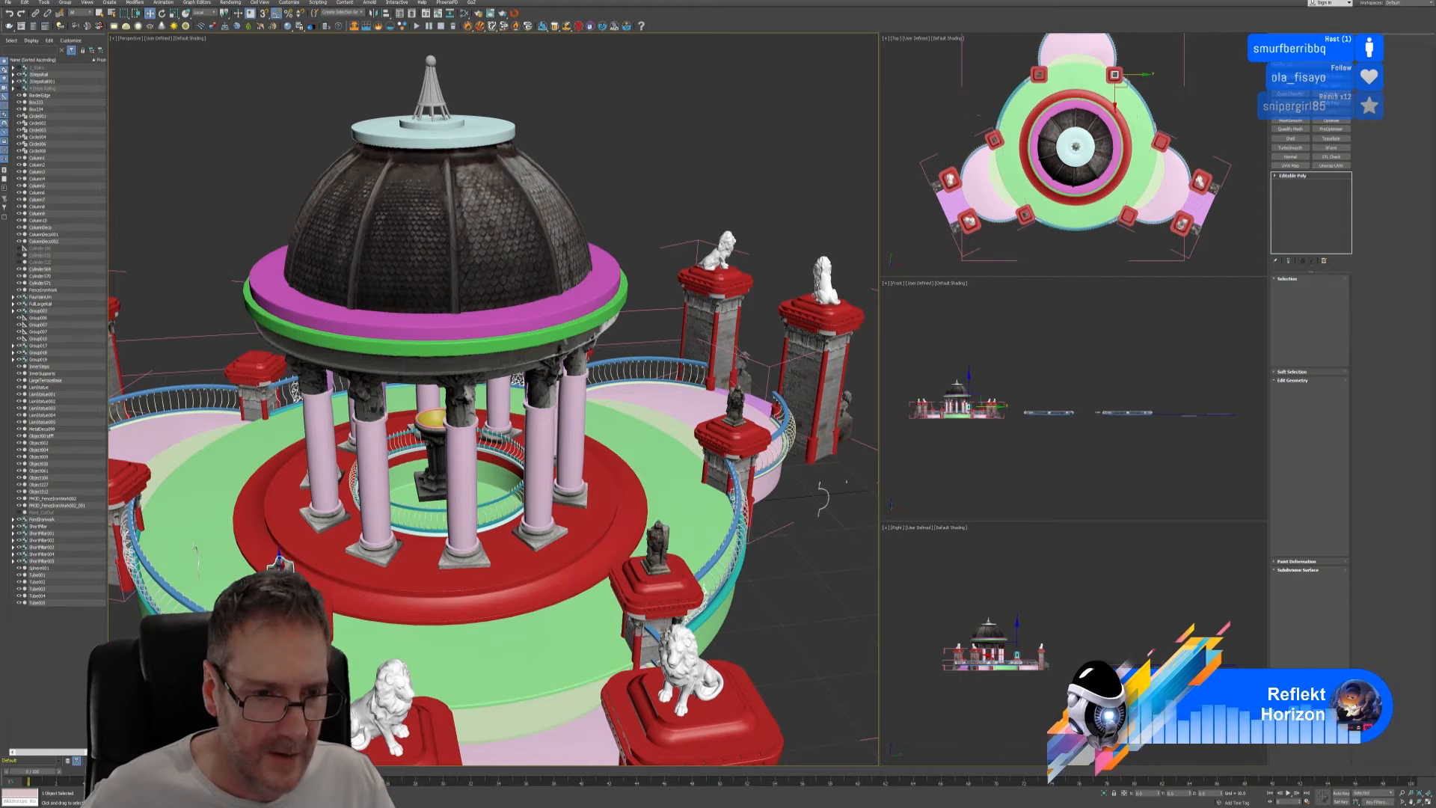
click(719, 437)
- Mirror the new copy in local coordinates without cloning it, and rotate it so its front faces outward from the terrace
scroll(273, 601, up, 5)
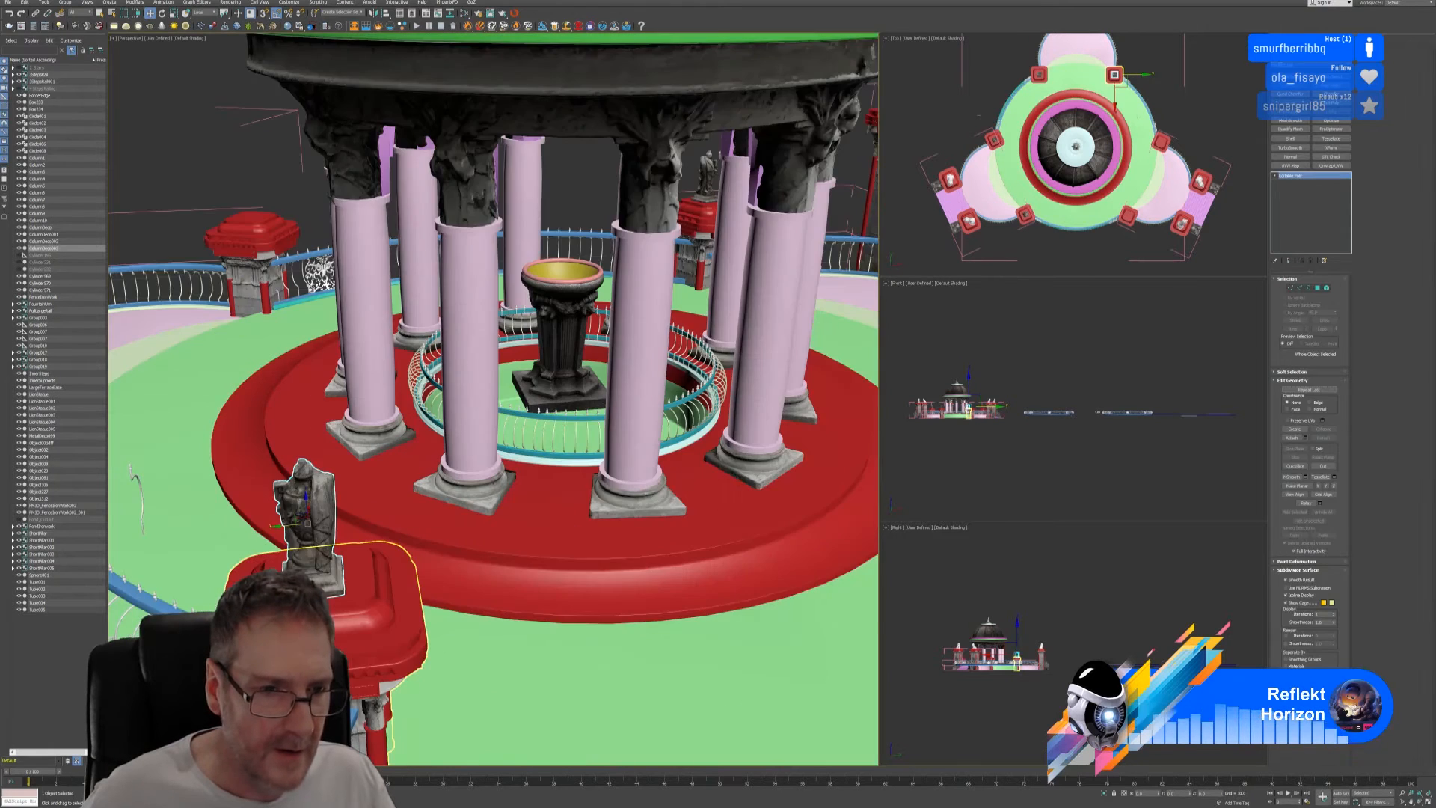
scroll(266, 615, up, 3)
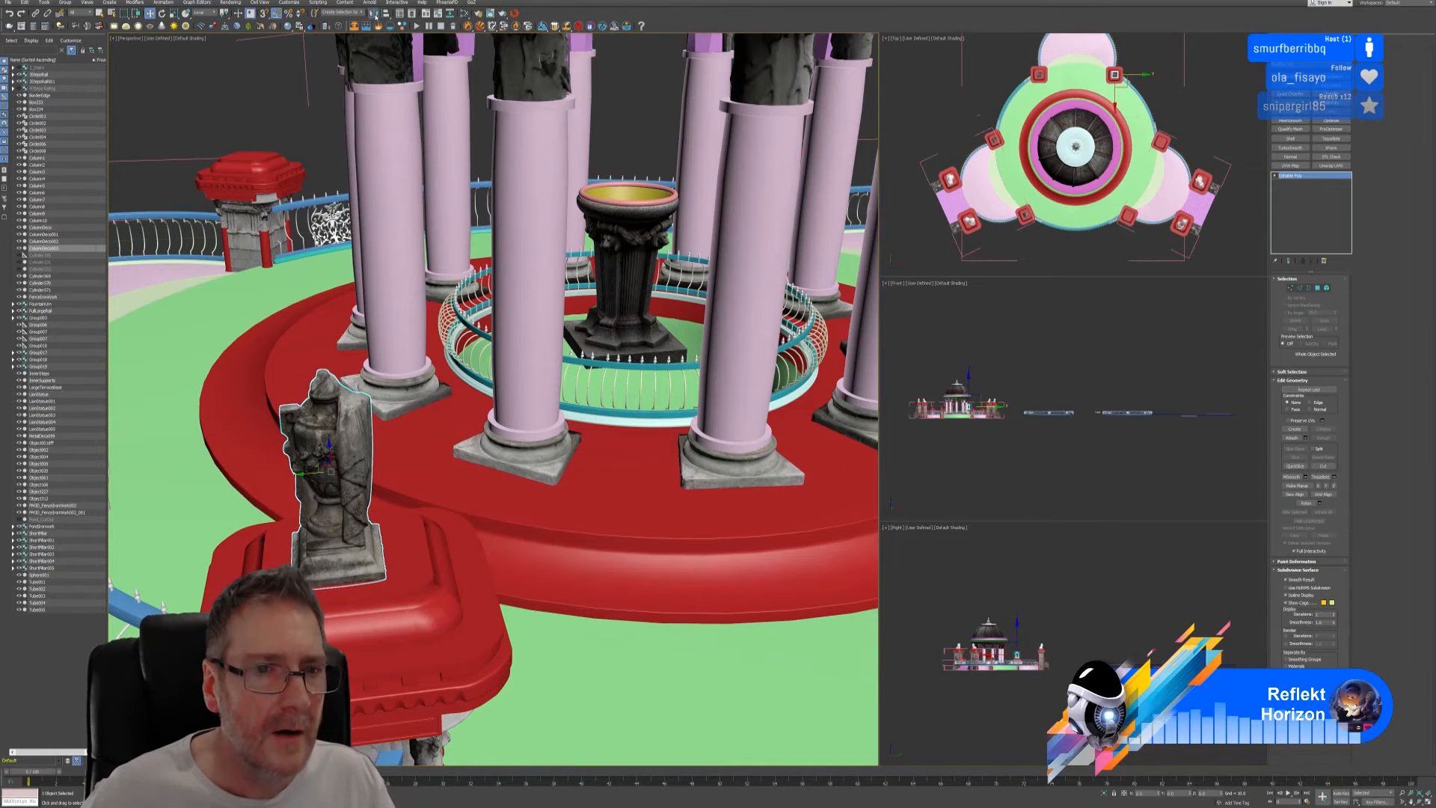
click(374, 13)
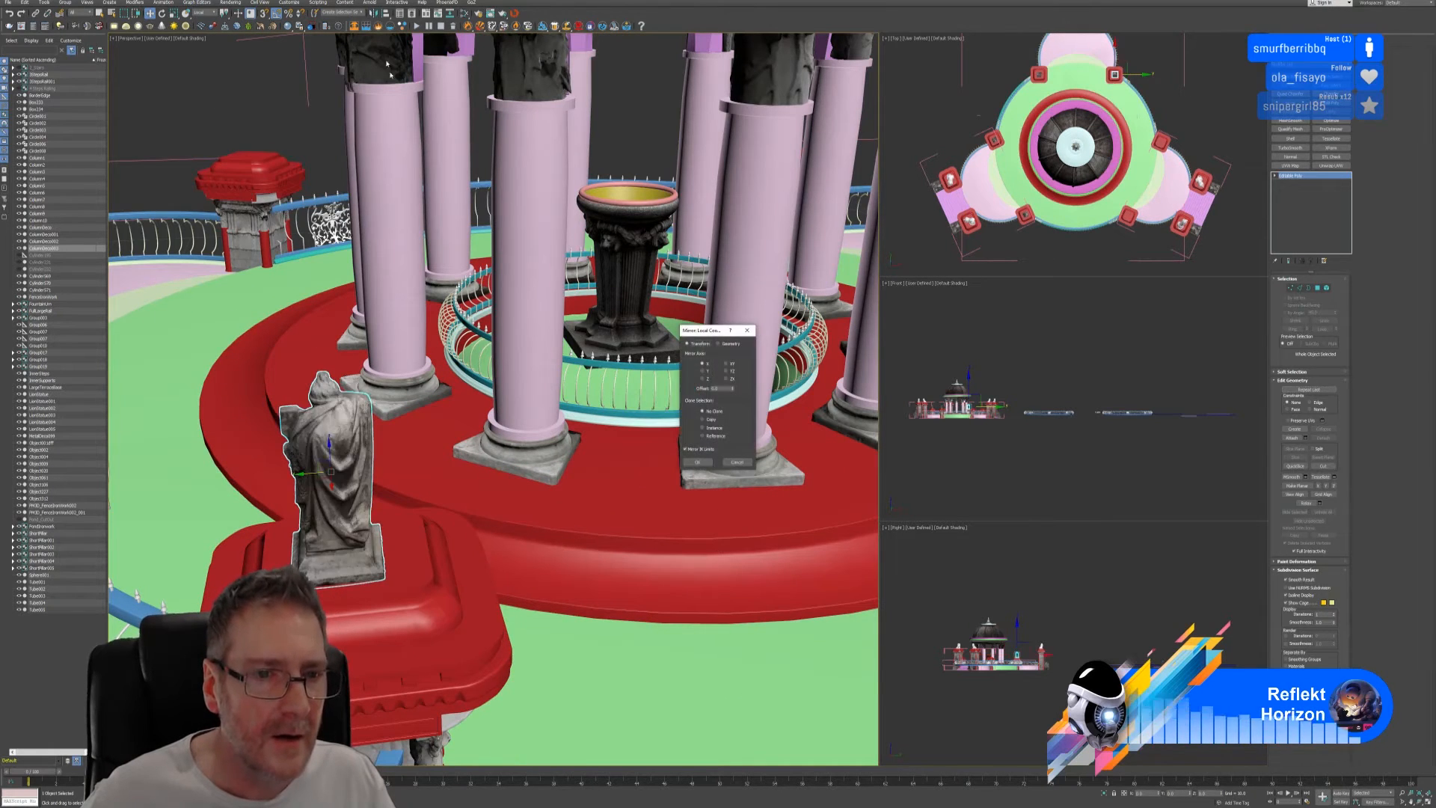
click(697, 462)
key(e)
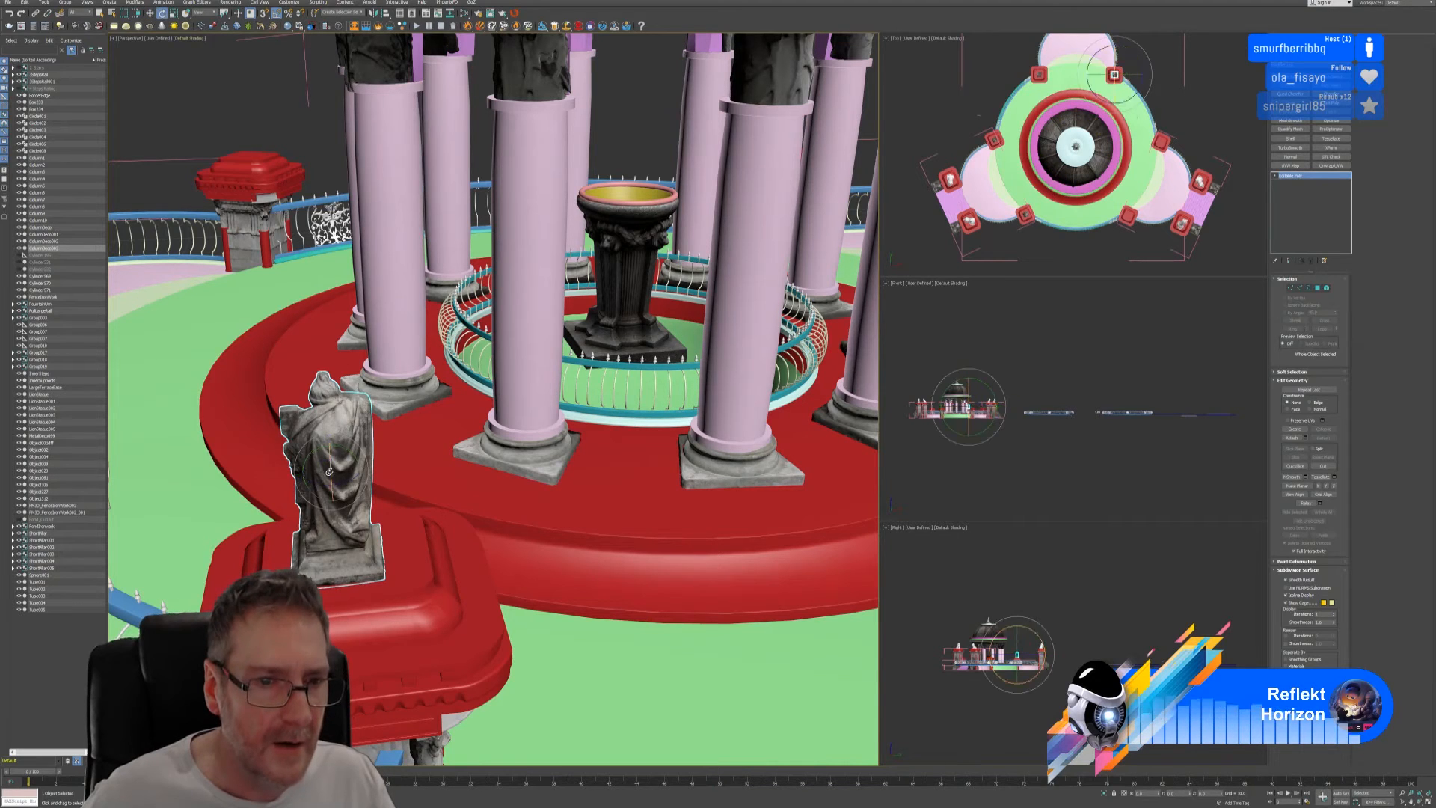
drag(322, 483, 384, 496)
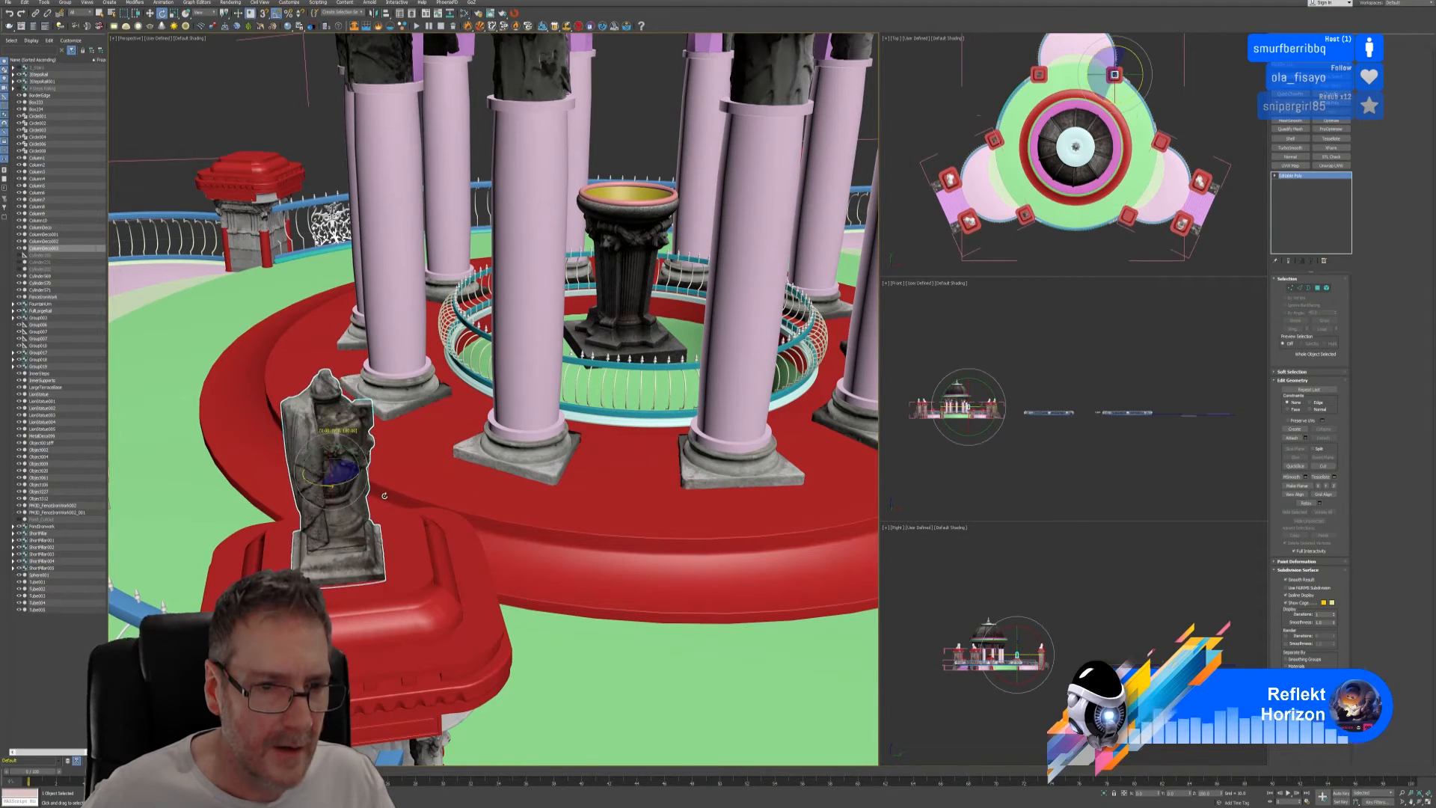
- Center the mirrored statue on its red pillar cap, aligning it with the cap's raised square
alt+middle_drag(386, 494, 423, 574)
click(149, 12)
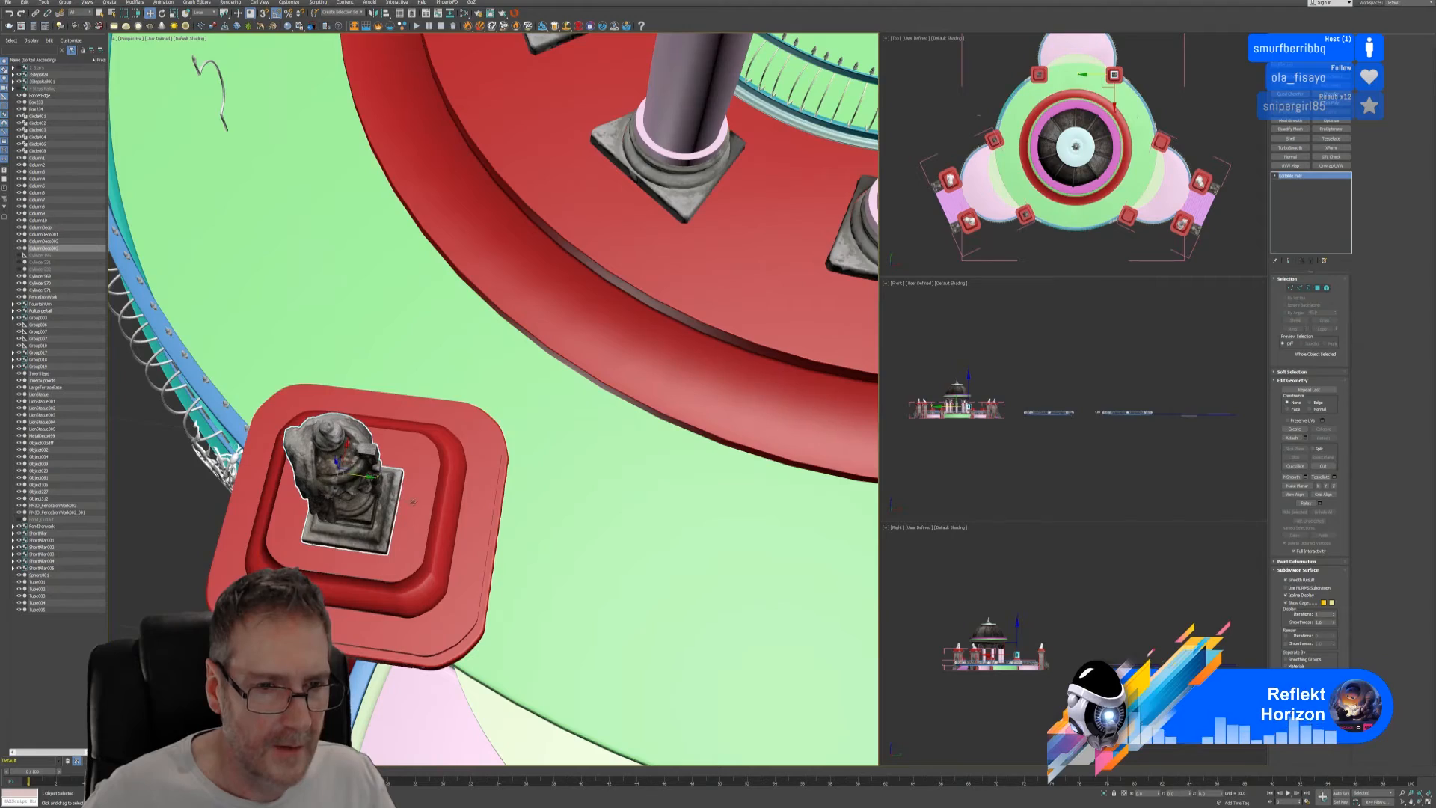
alt+middle_drag(413, 503, 376, 462)
drag(368, 470, 374, 471)
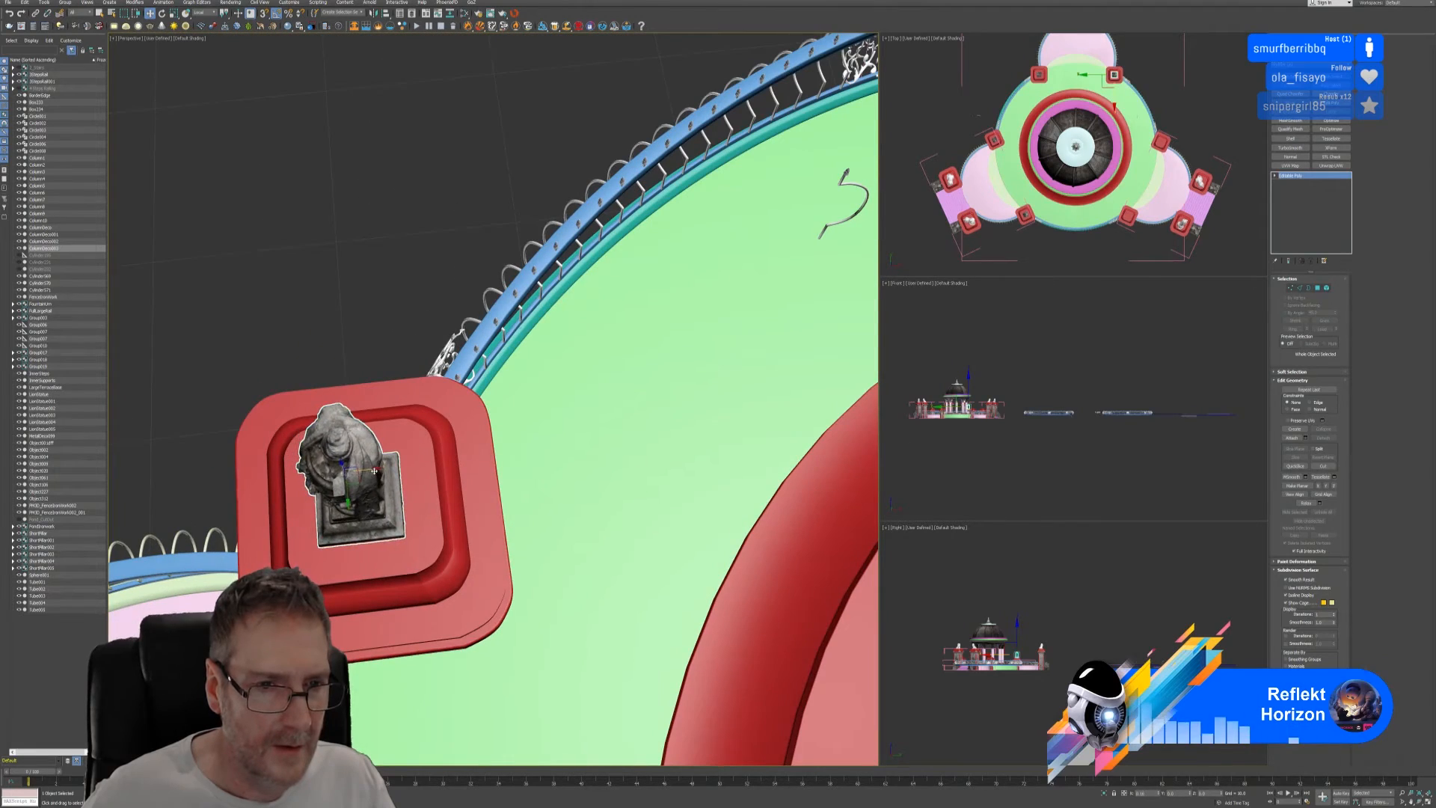
alt+middle_drag(310, 545, 420, 477)
- Copy the statue to a spot outside the terrace railing, toward the next bare pillar
scroll(425, 536, down, 5)
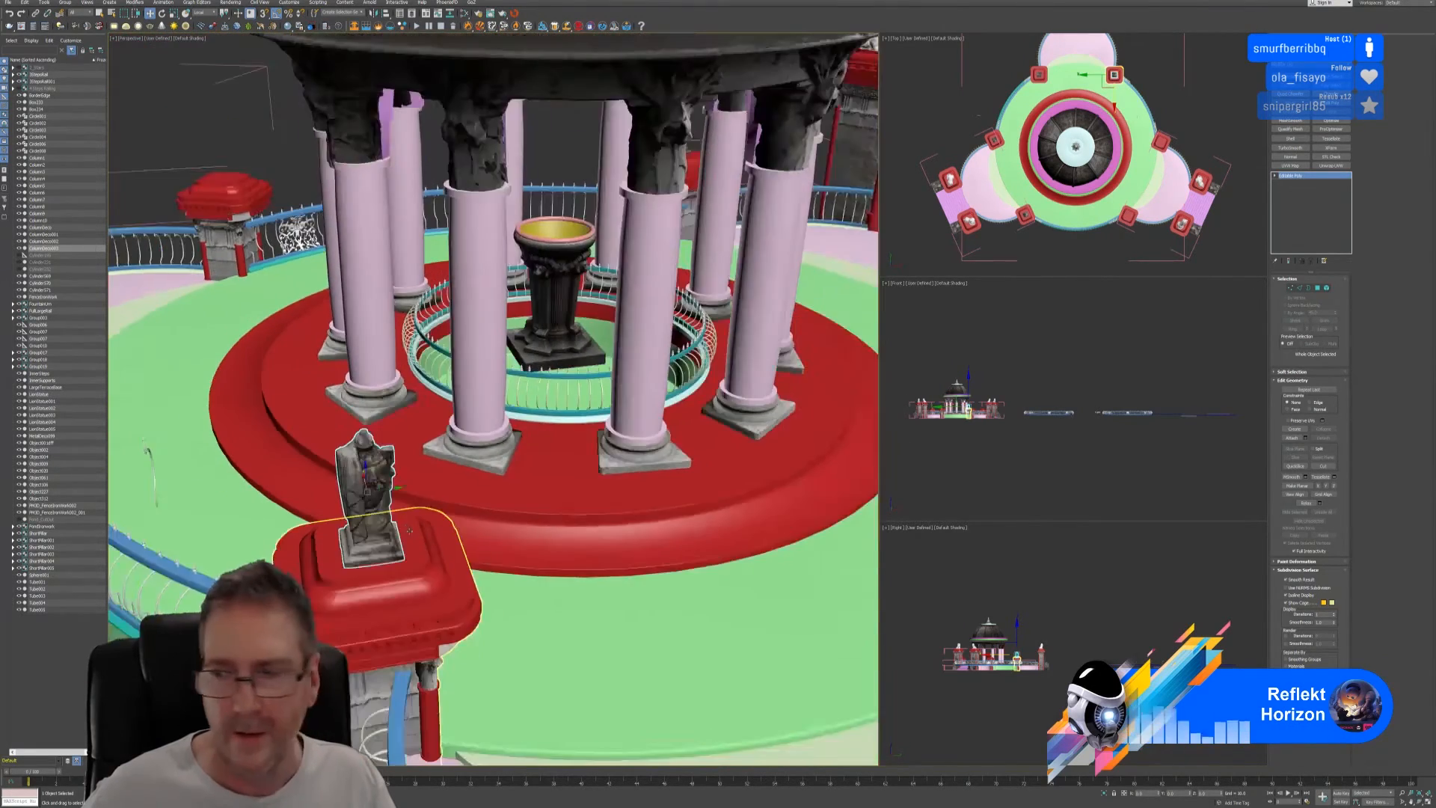
scroll(423, 535, down, 8)
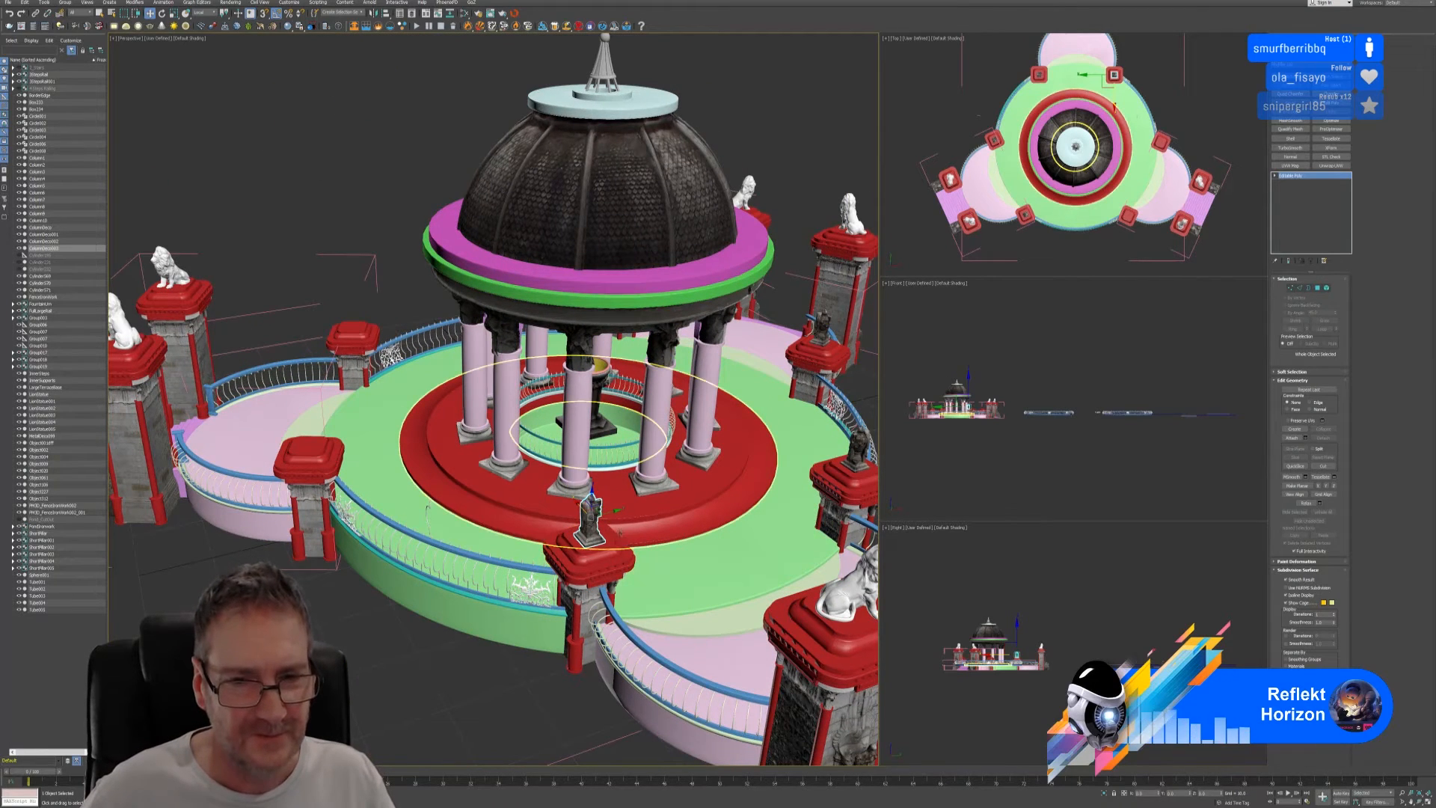
shift+drag(605, 513, 439, 545)
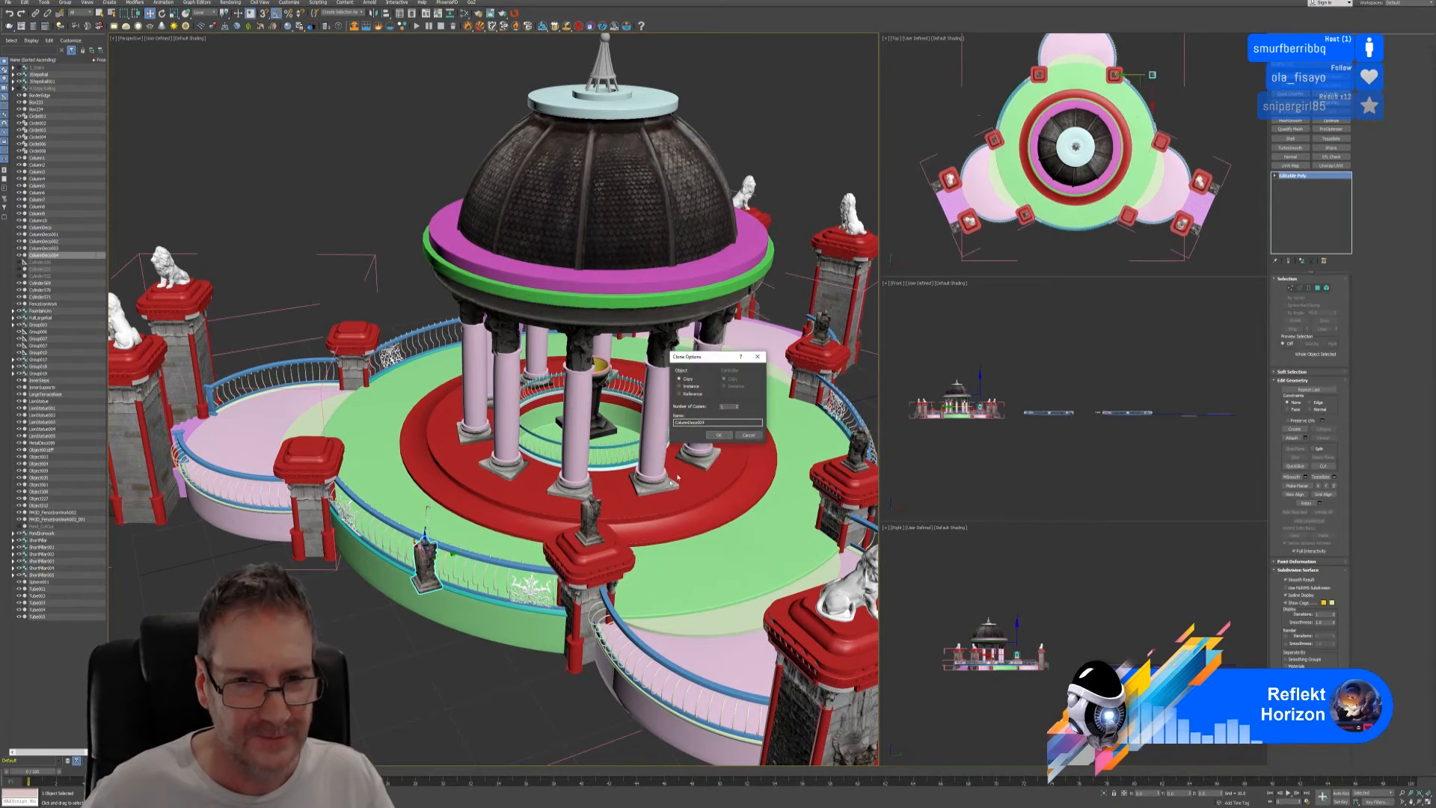
click(717, 436)
- Move the new statue copy onto the cap of the next bare terrace pillar along the railing
alt+middle_drag(599, 471, 677, 509)
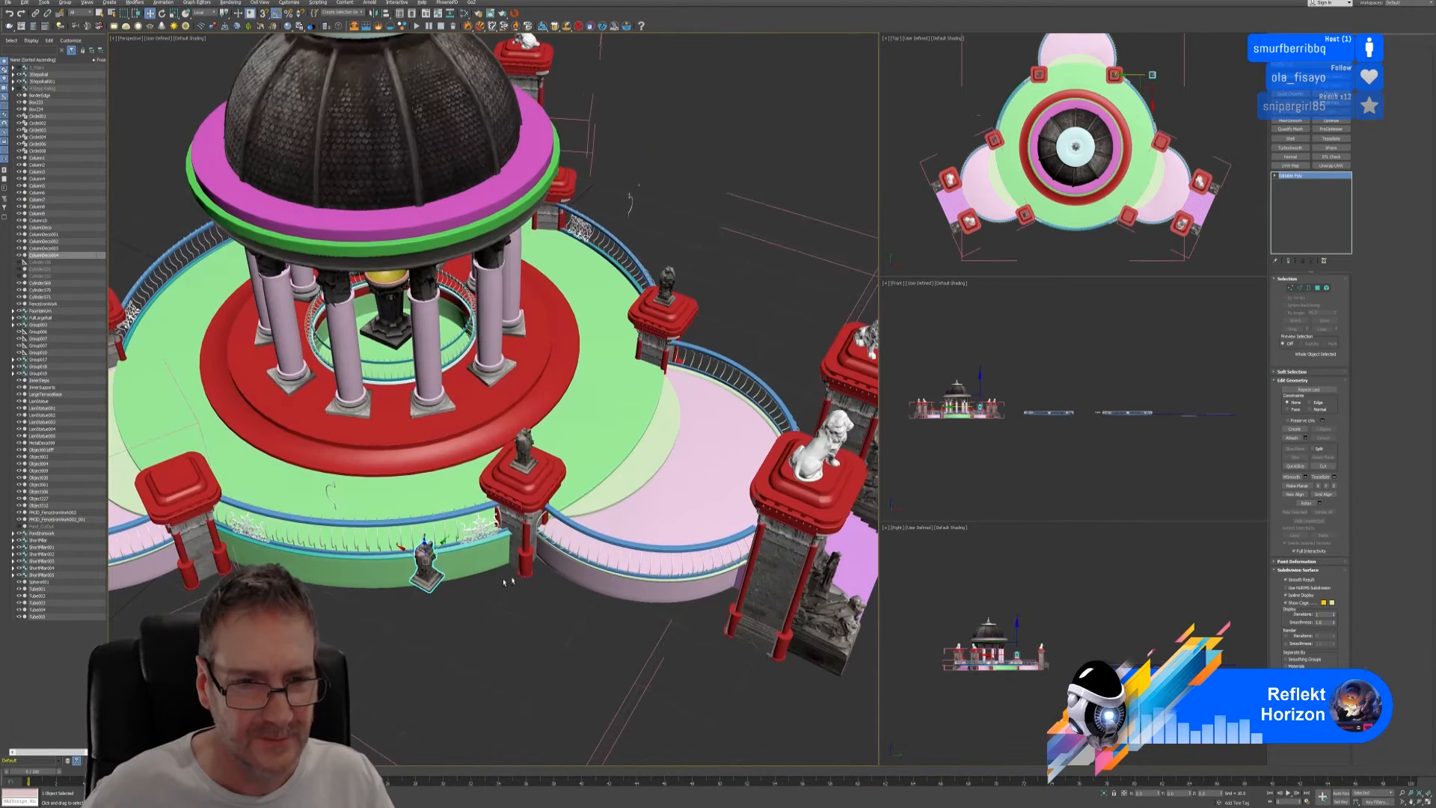
mouse_move(424, 558)
mouse_down()
mouse_move(222, 447)
mouse_move(187, 465)
mouse_move(146, 461)
mouse_up()
alt+middle_drag(239, 516, 149, 497)
scroll(143, 516, down, 3)
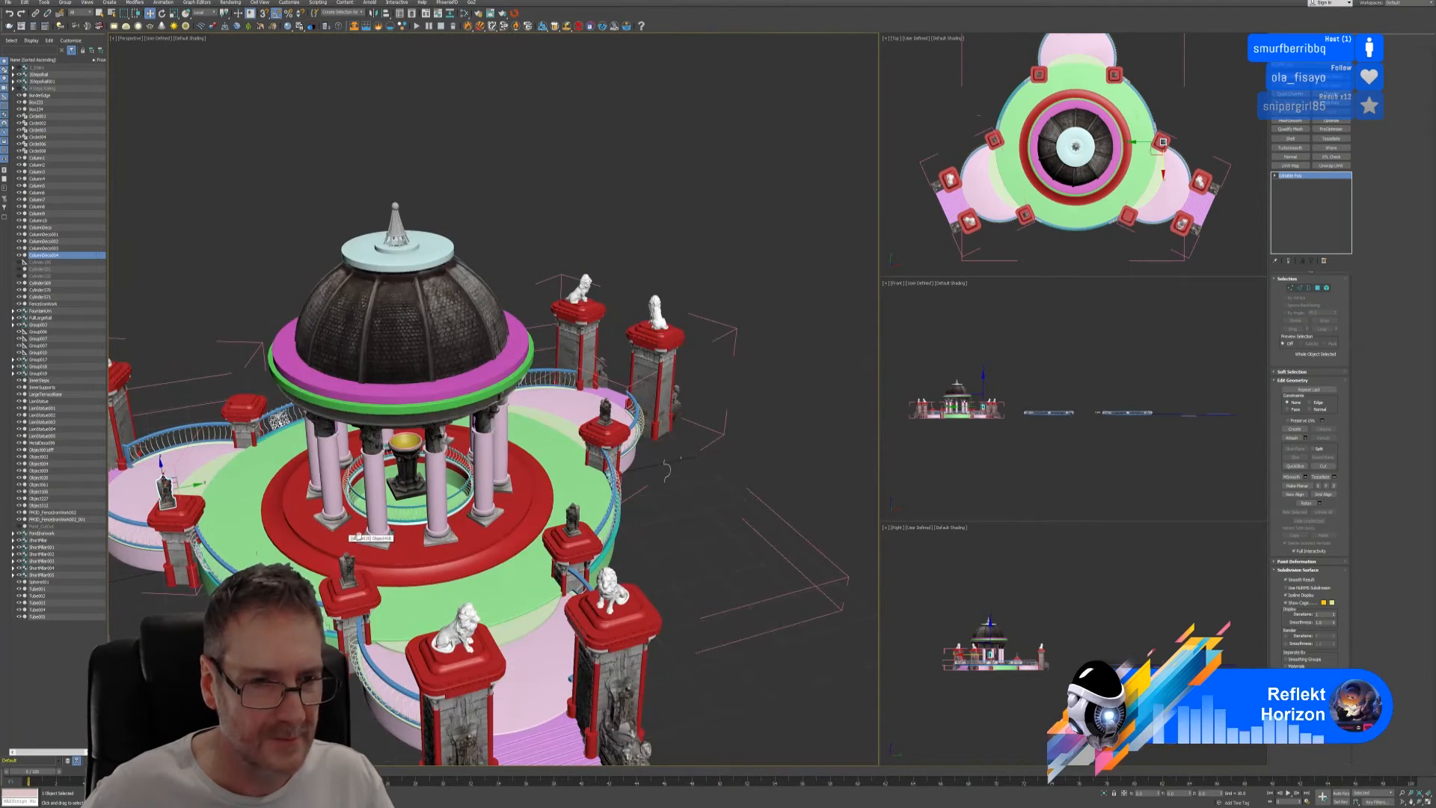
- Mirror the statue on the new pillar without cloning it, and rotate it square to the cap with its front facing outward
alt+middle_drag(359, 536, 384, 465)
scroll(385, 463, up, 5)
alt+middle_drag(432, 511, 528, 516)
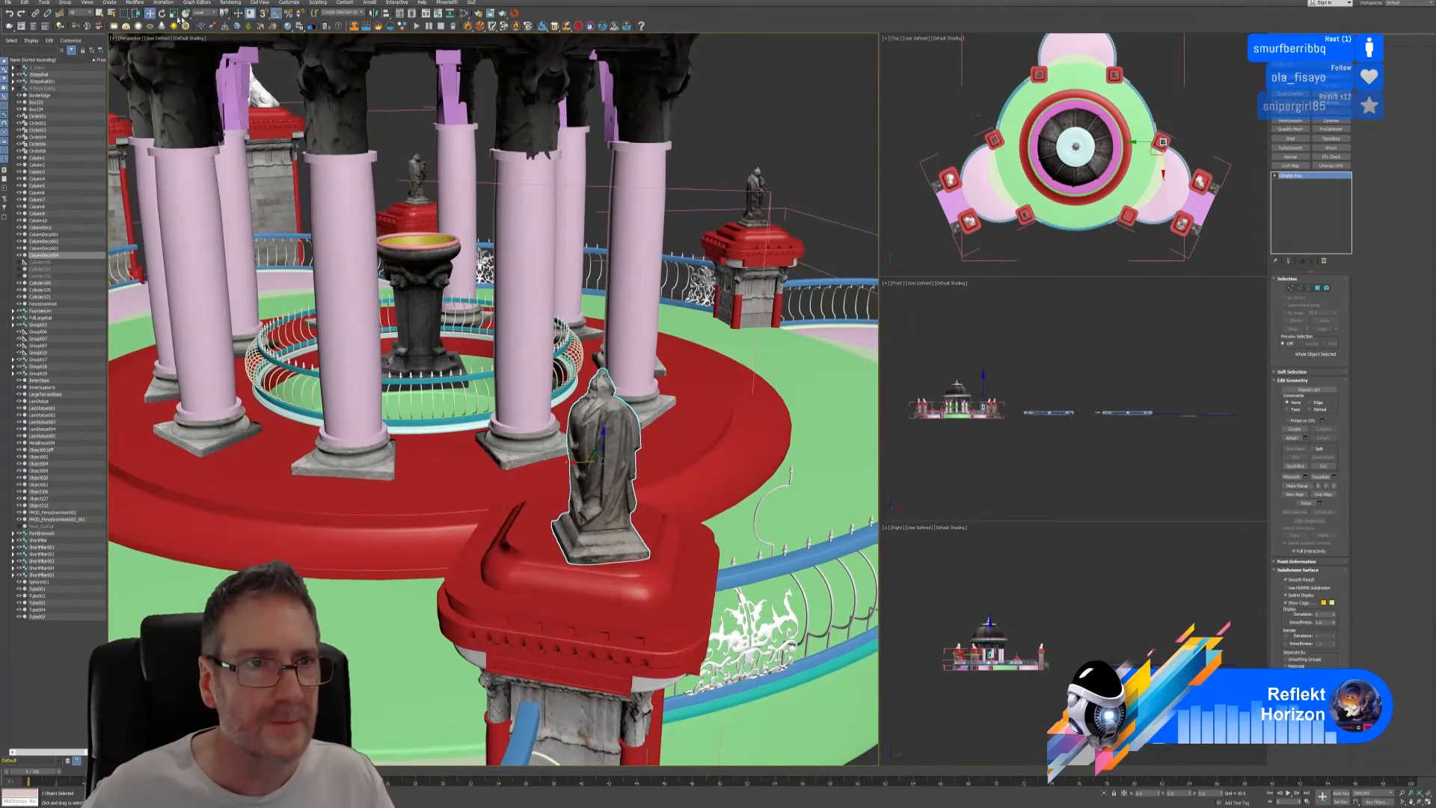
key(e)
drag(594, 469, 686, 469)
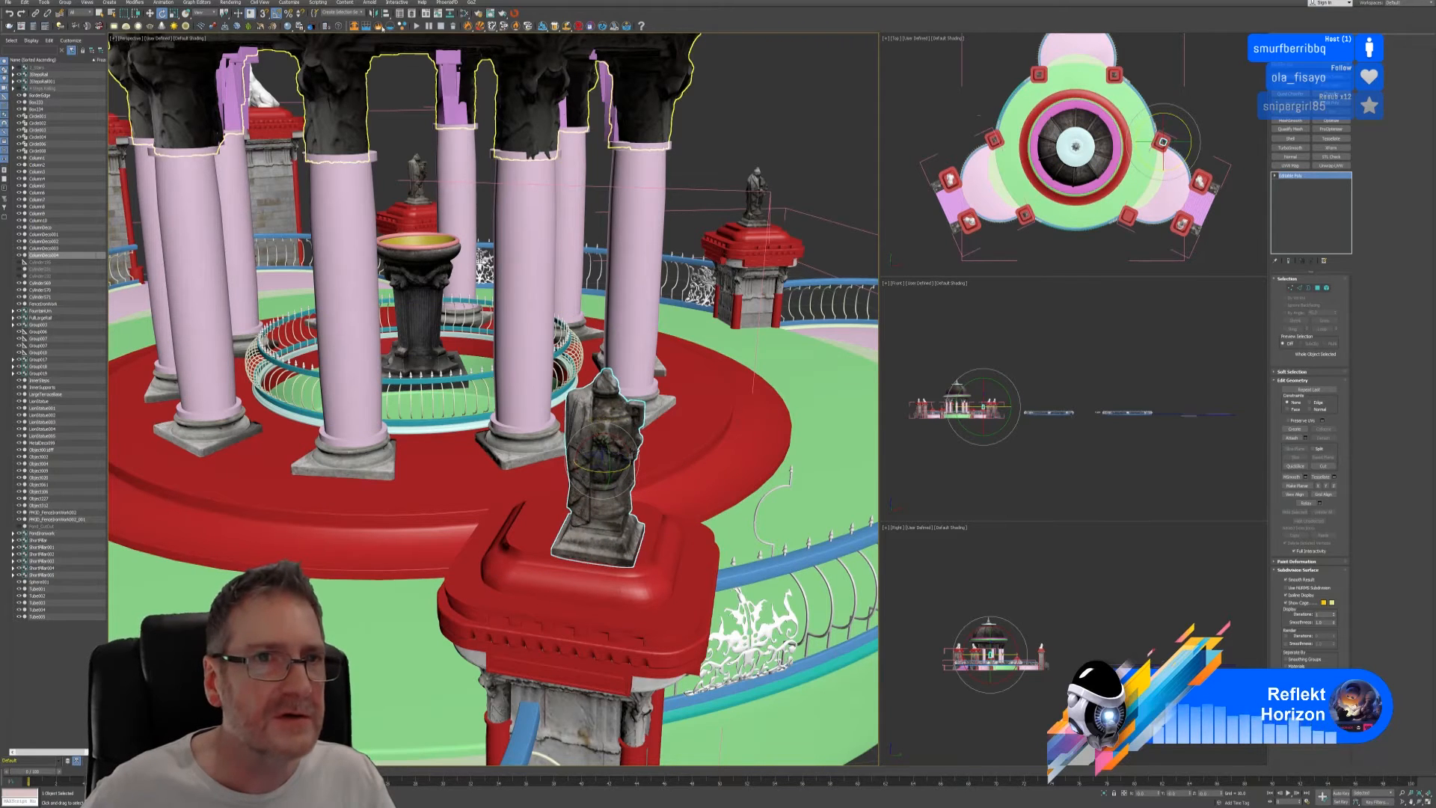
click(372, 13)
click(696, 461)
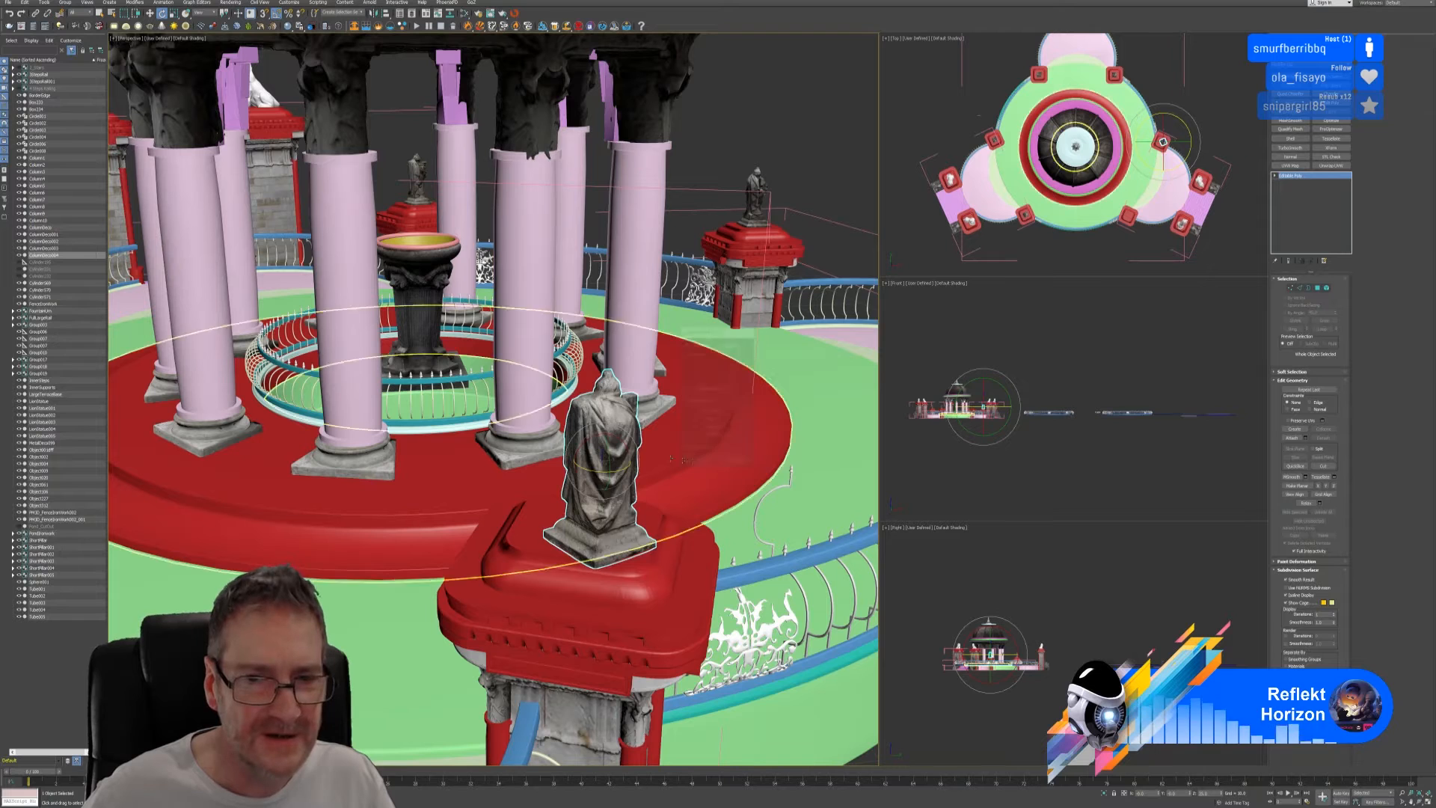
drag(629, 471, 649, 478)
- Move the statue from the cap's edge to the center of the red pillar cap
alt+middle_drag(649, 479, 696, 546)
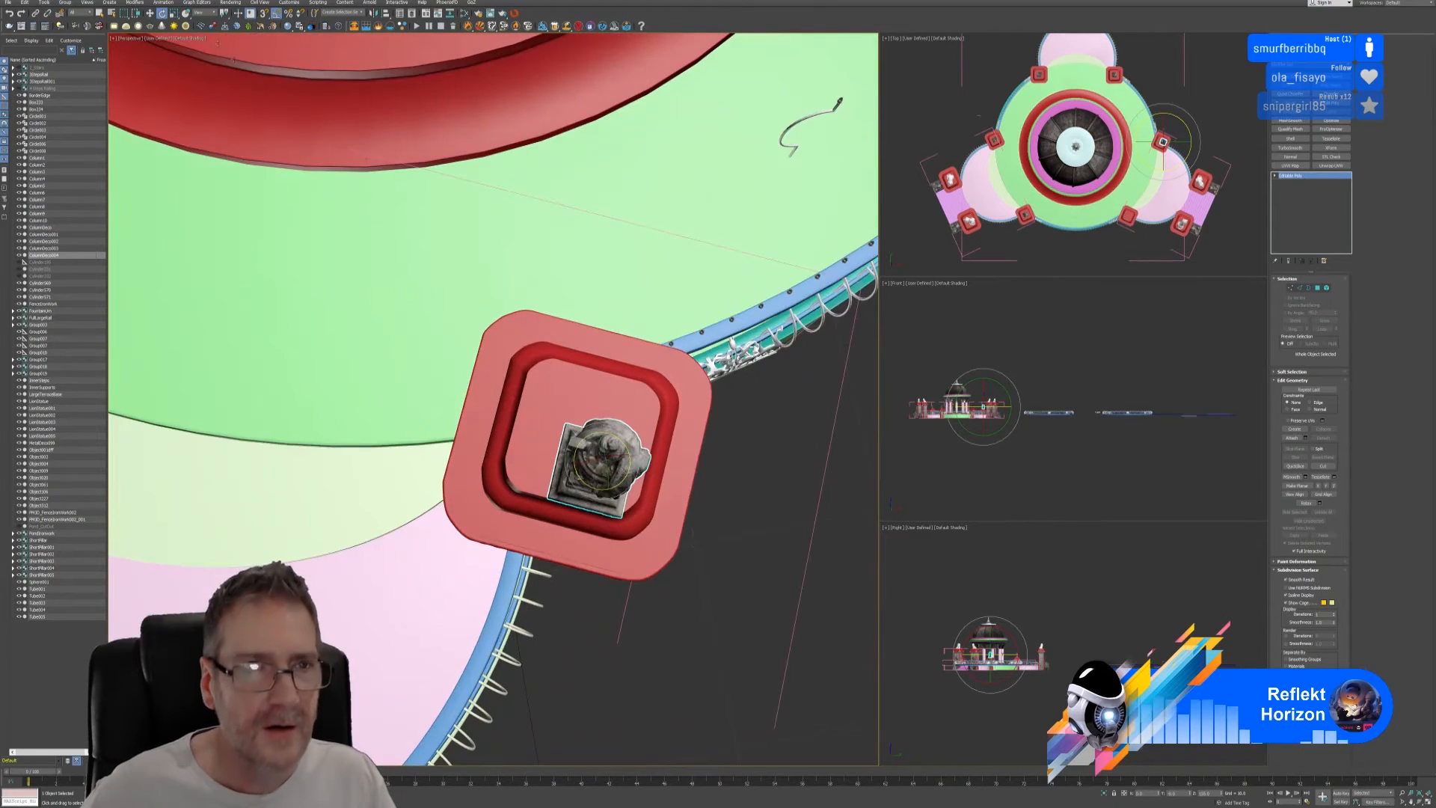
key(w)
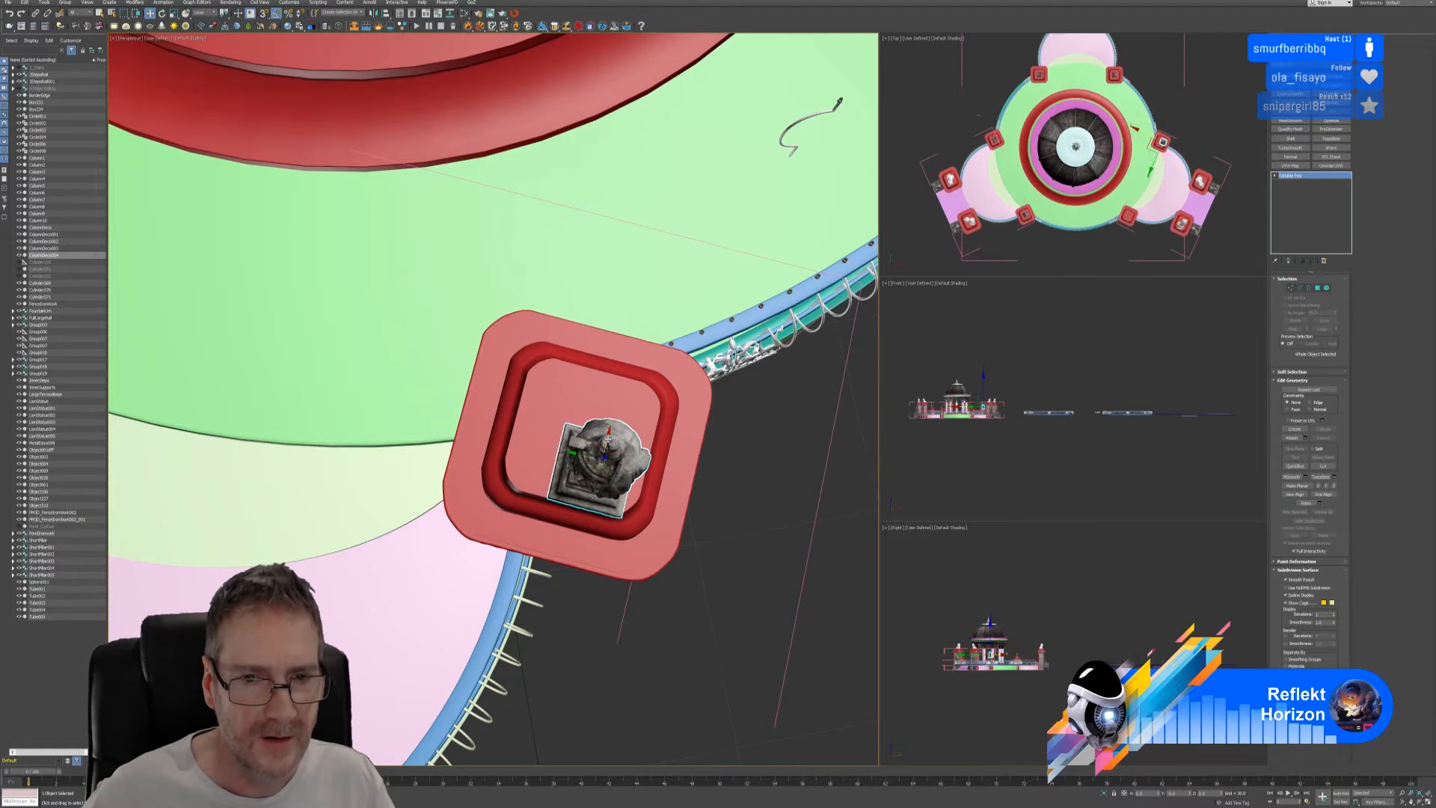
drag(599, 446, 557, 424)
alt+middle_drag(653, 454, 612, 464)
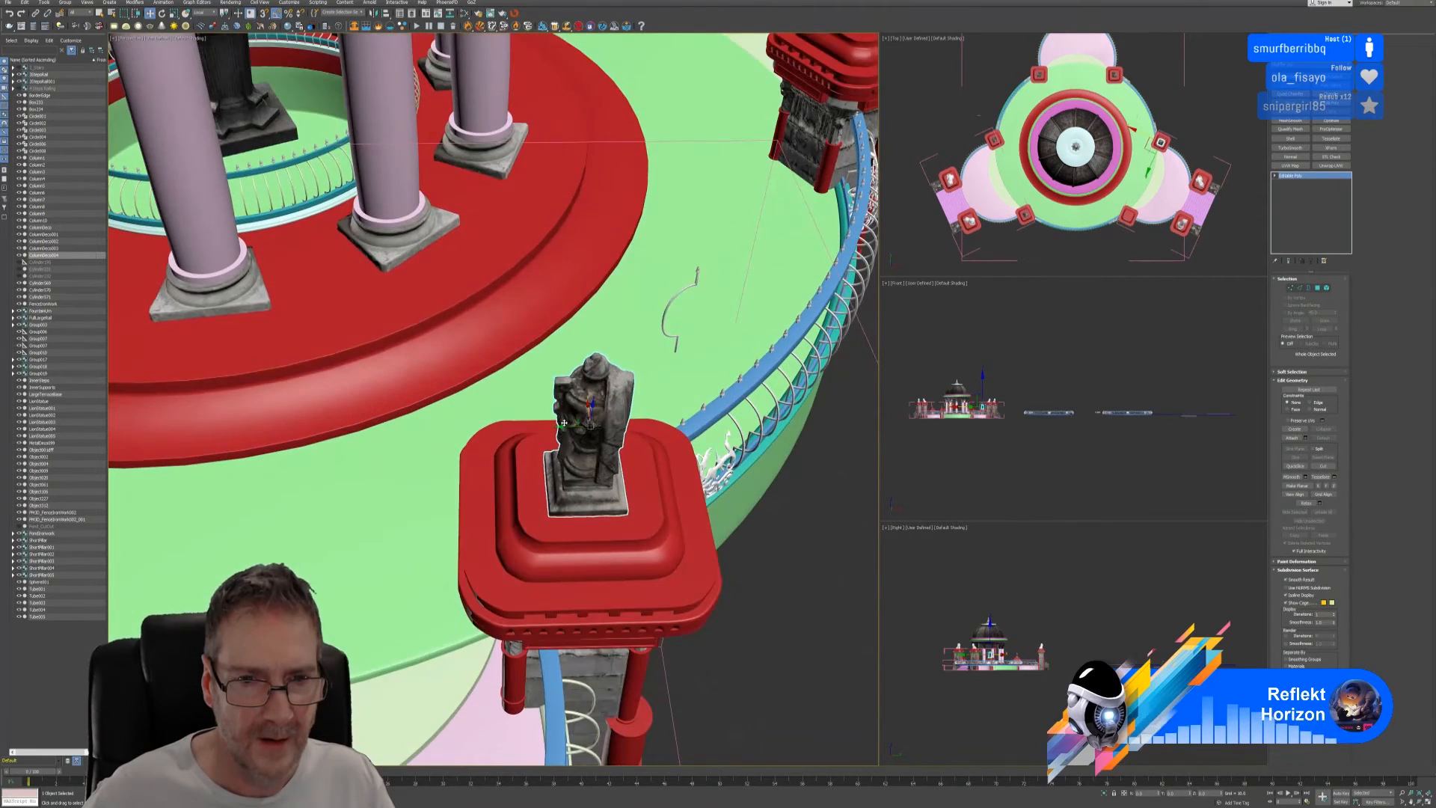
- Copy the centered statue across the entrance onto the cap of the remaining bare pillar
scroll(563, 425, down, 8)
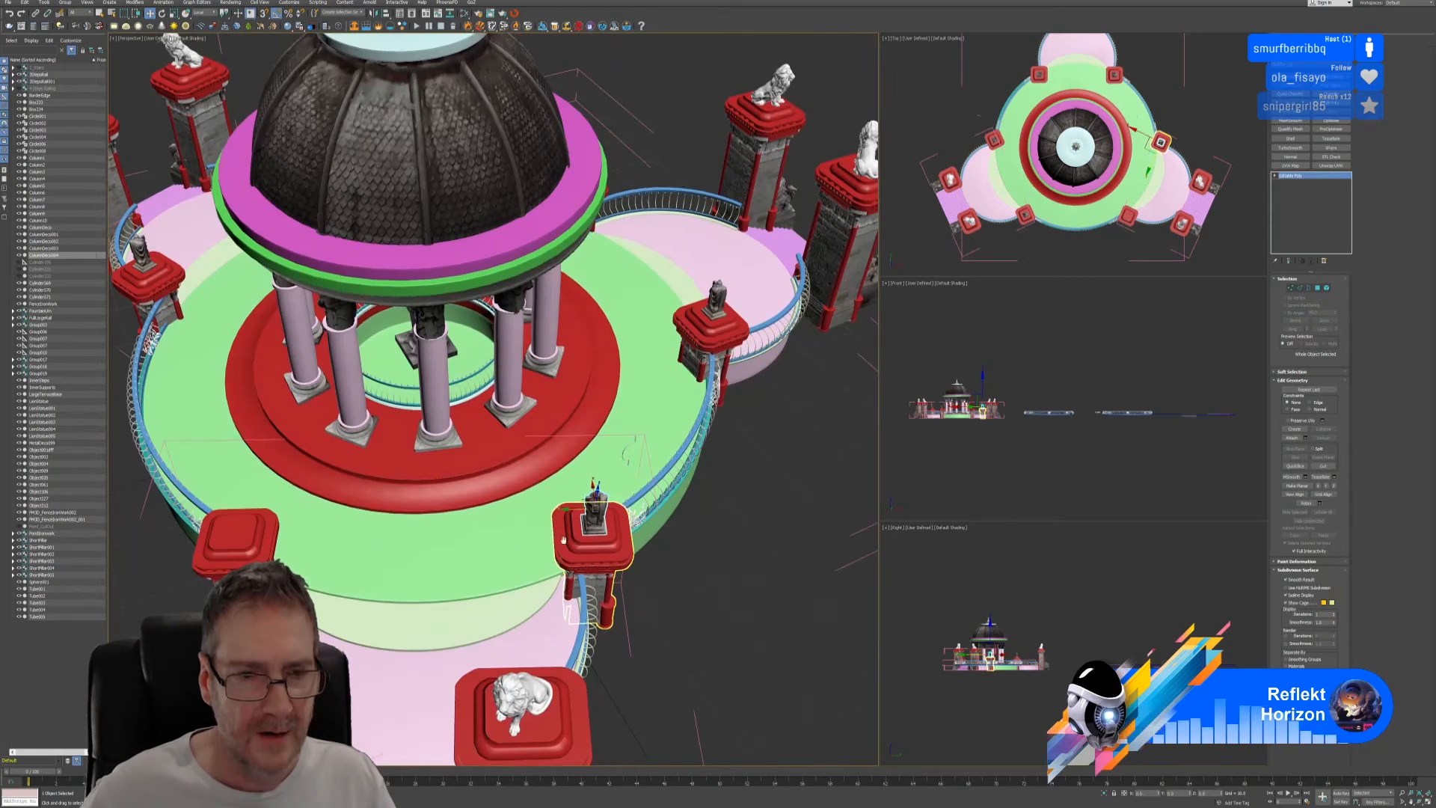
mouse_move(610, 532)
shift+mouse_down()
mouse_move(404, 546)
mouse_move(350, 571)
shift+mouse_up()
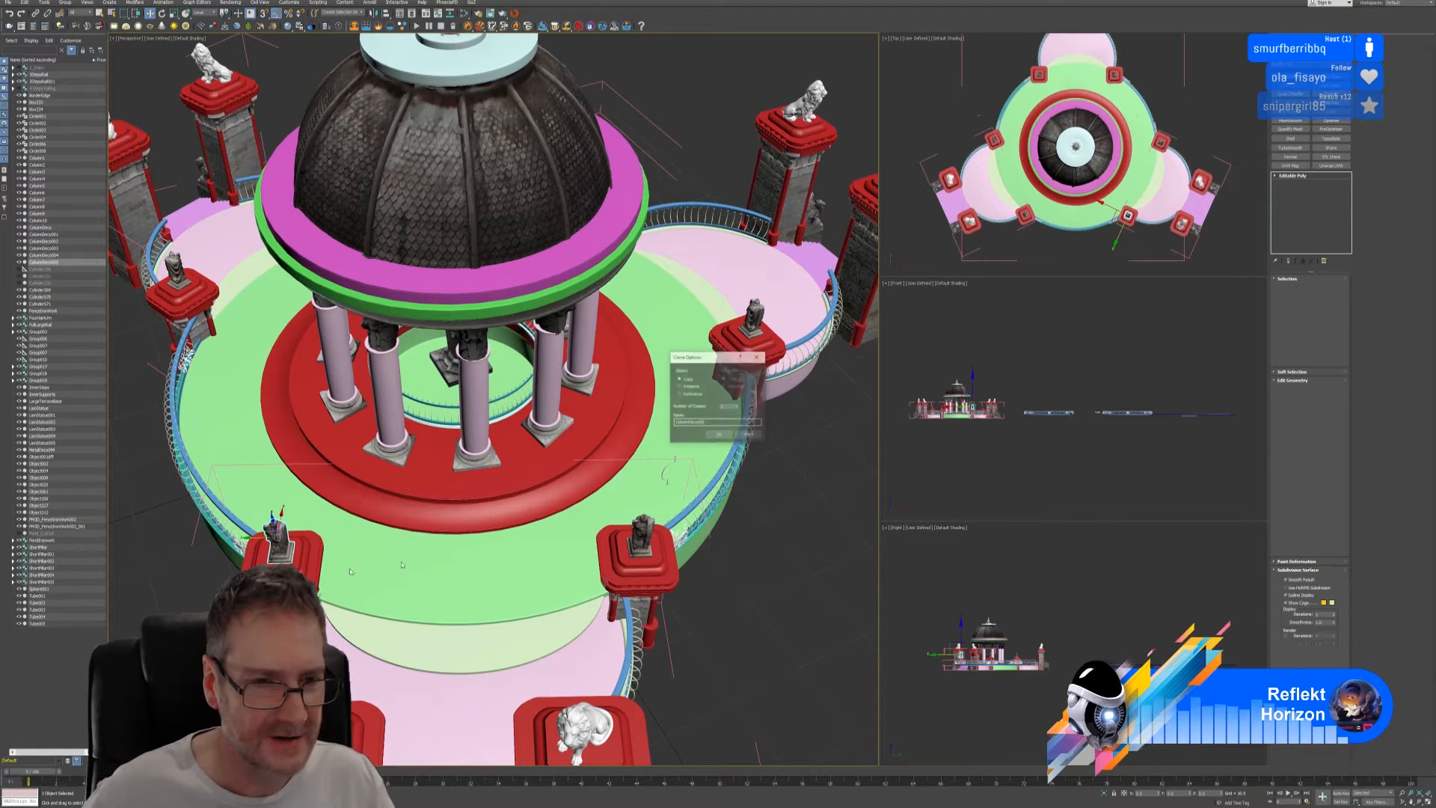
click(717, 437)
- Mirror the last statue copy in local coordinates without cloning it, and turn its front outward toward the entrance
scroll(463, 419, up, 6)
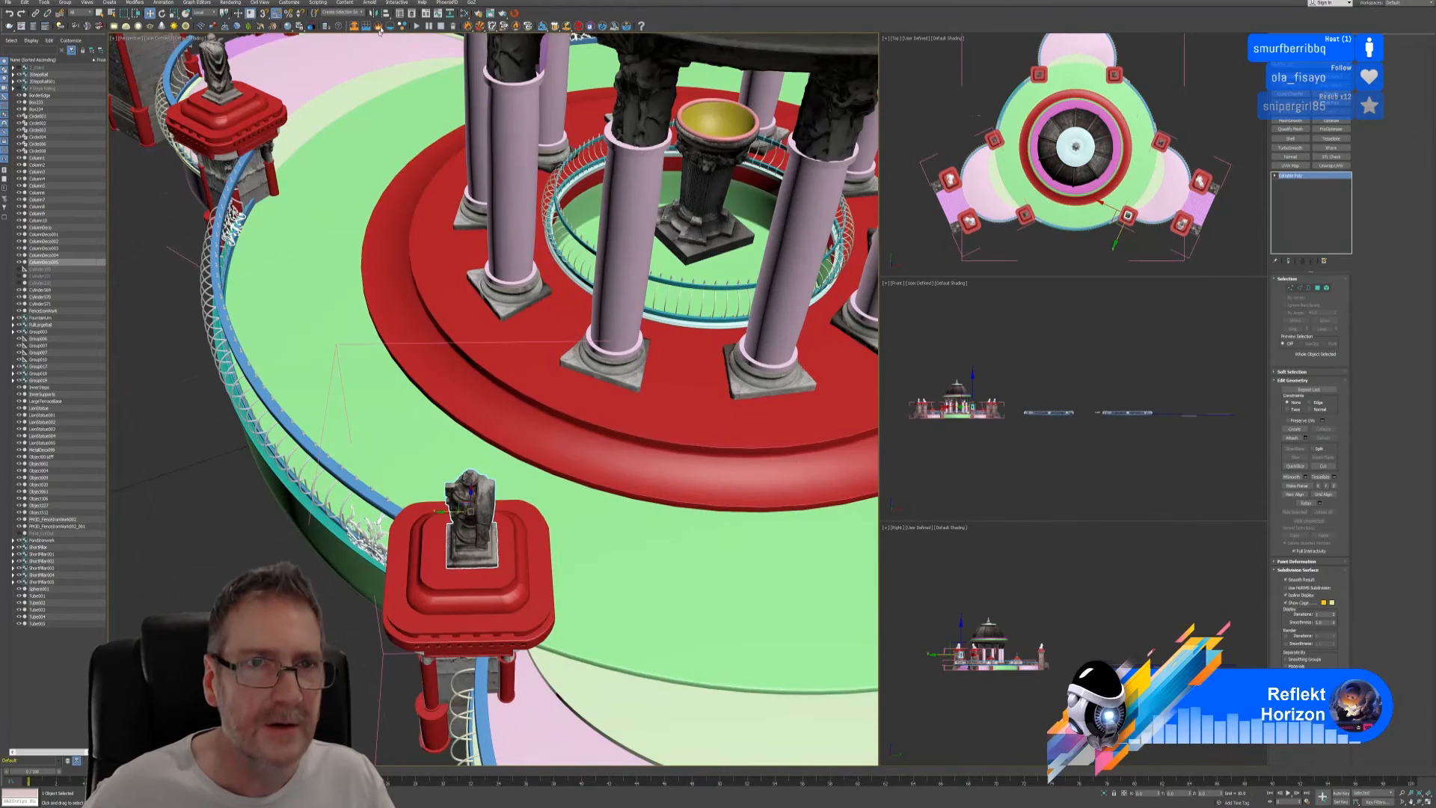
click(371, 13)
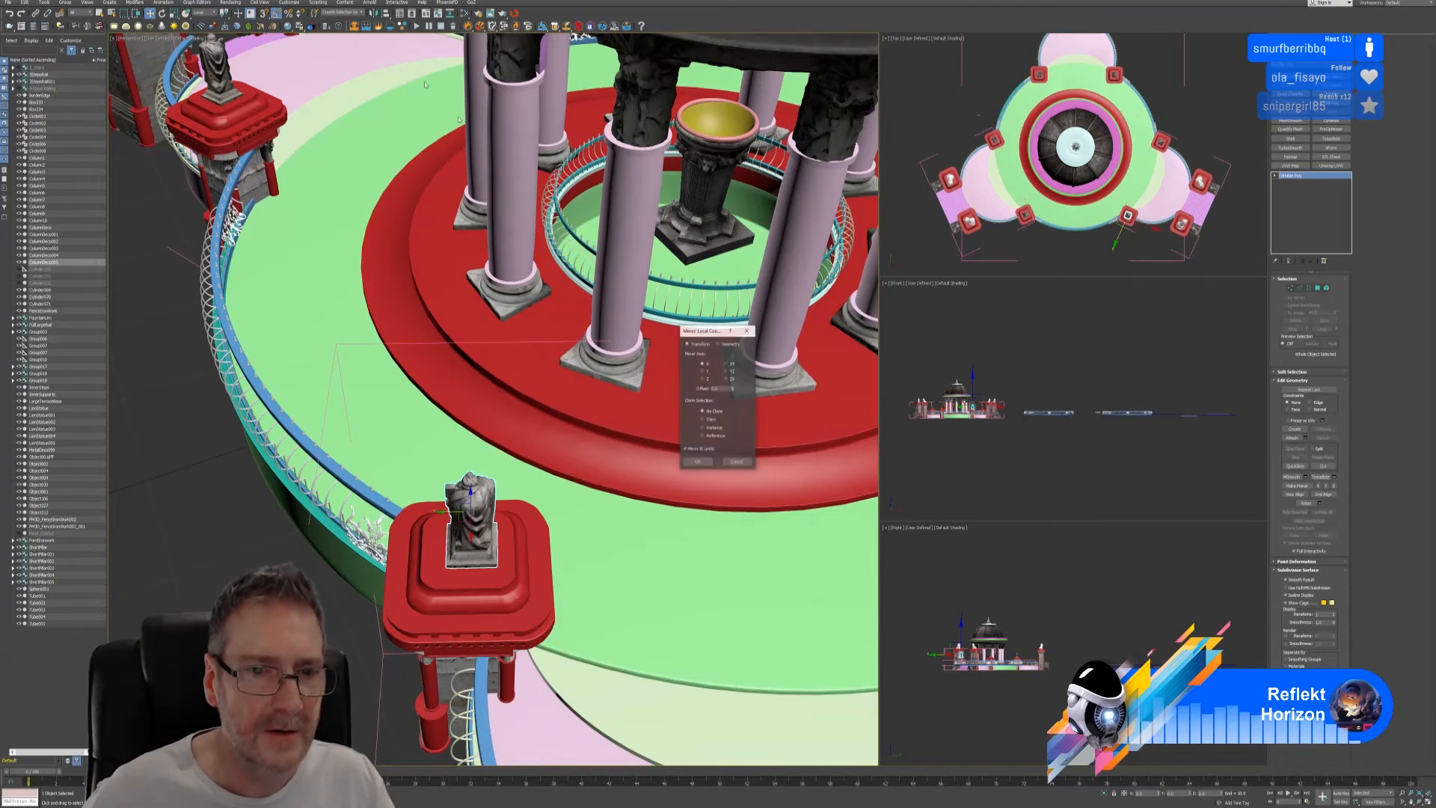
click(698, 466)
key(e)
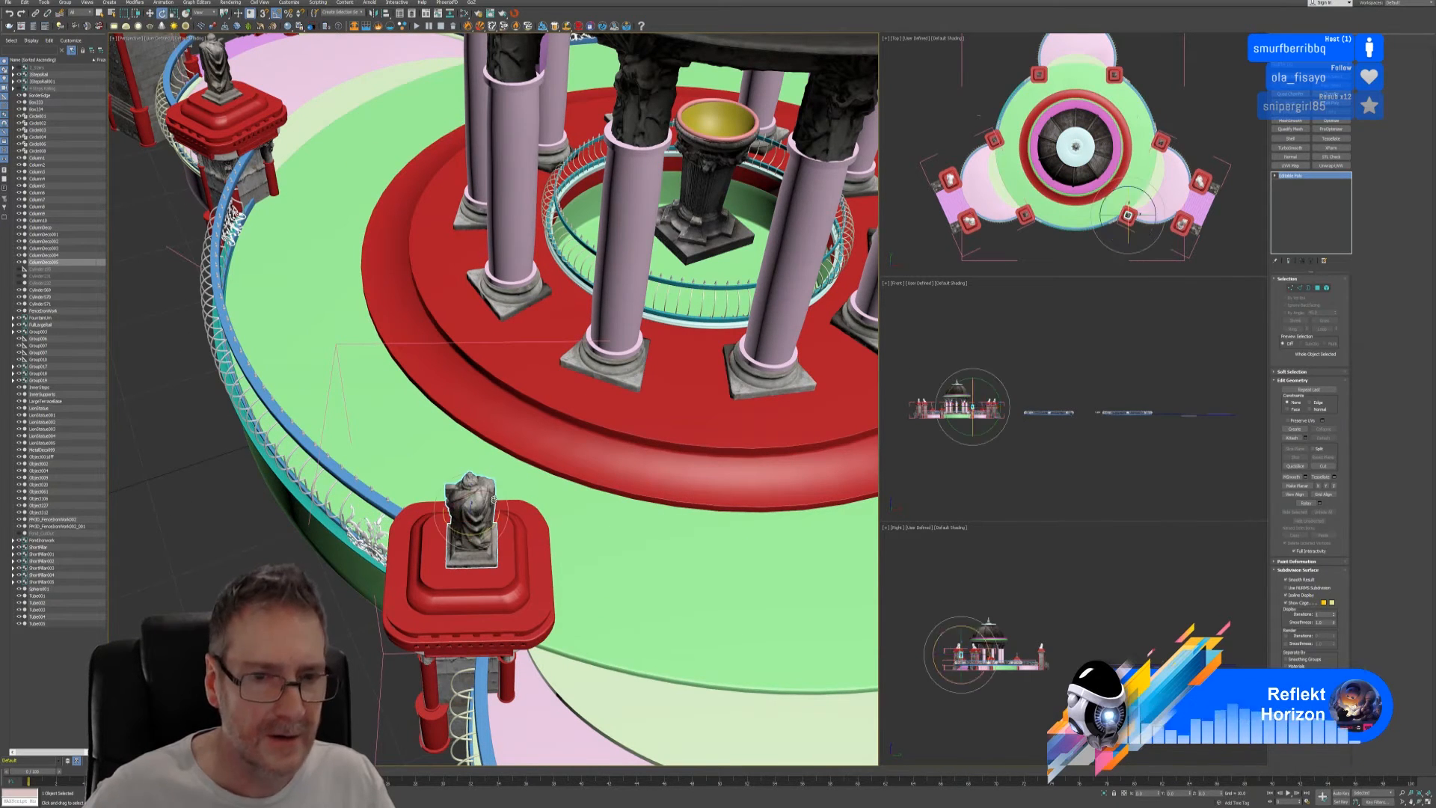
drag(470, 533, 532, 533)
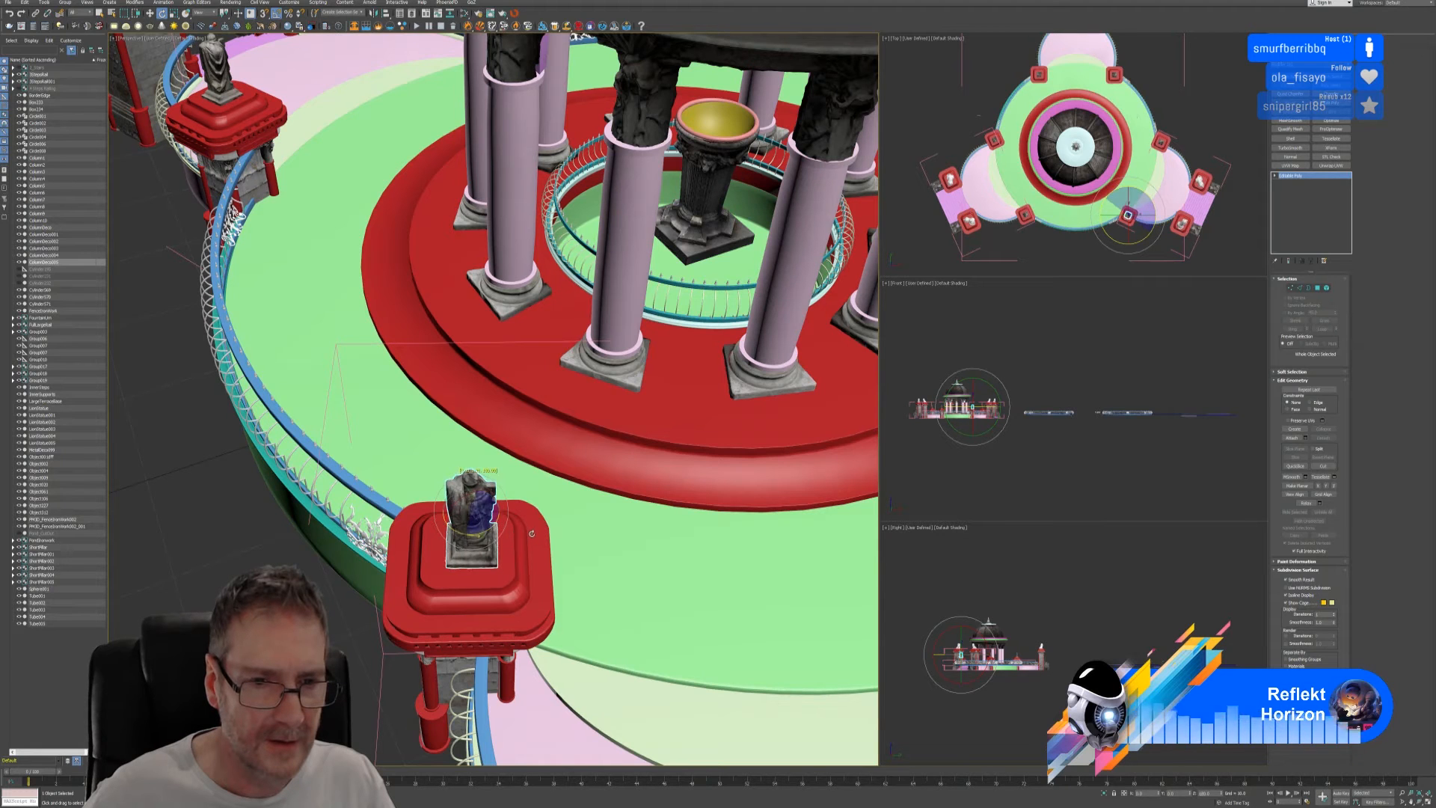
- Move the last statue copy from the cap's edge to the center of its red pillar cap
alt+middle_drag(532, 533, 490, 511)
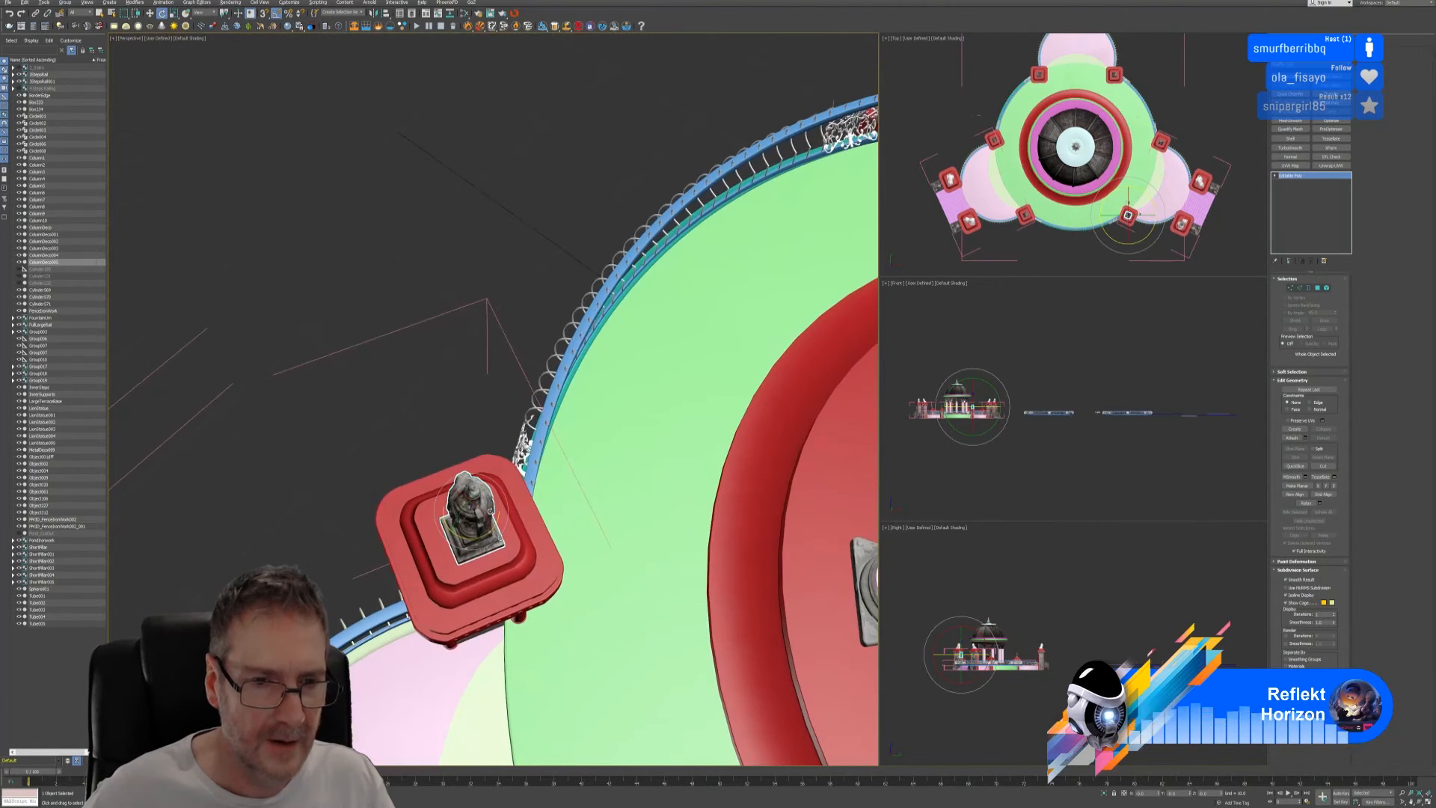
key(w)
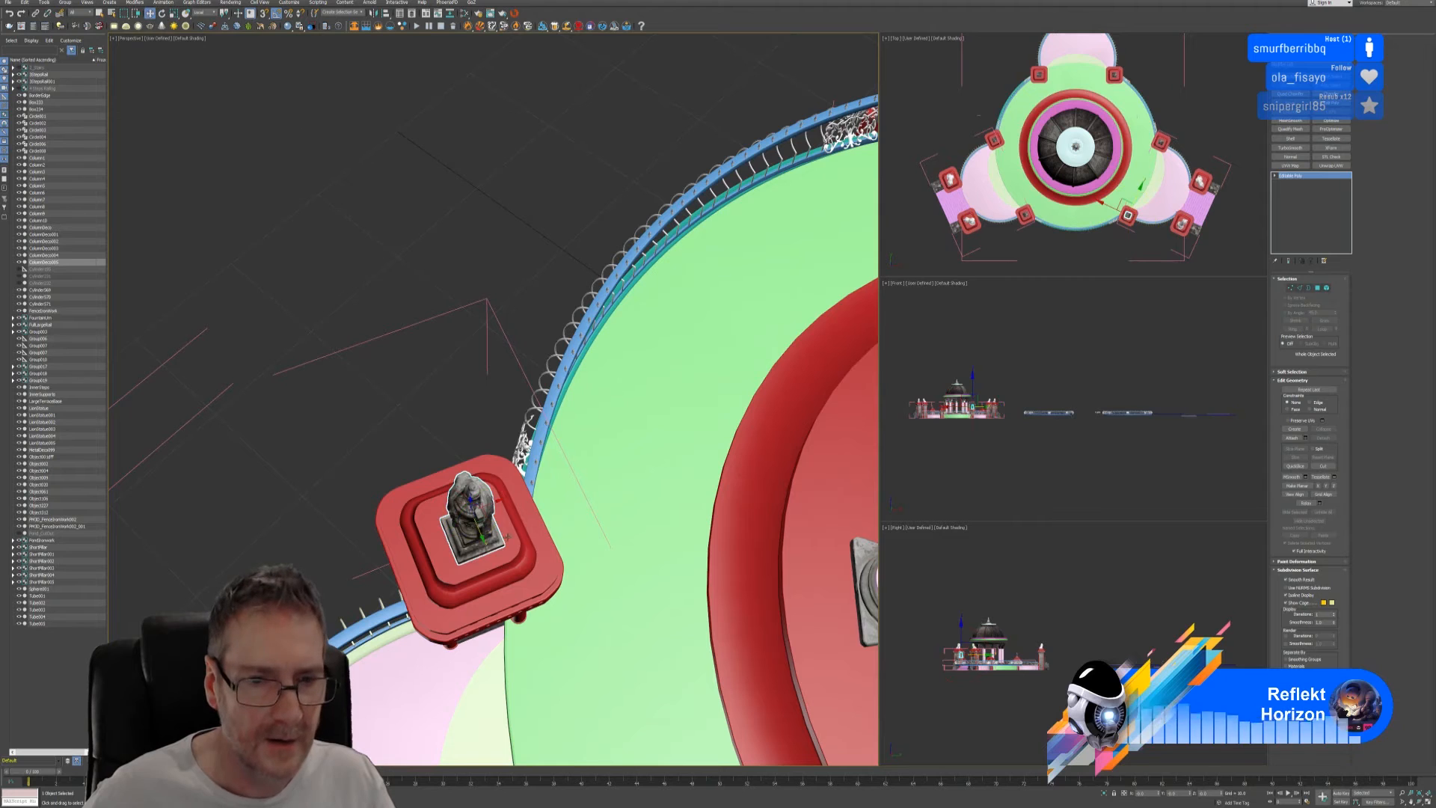
drag(488, 546, 493, 499)
scroll(493, 499, down, 10)
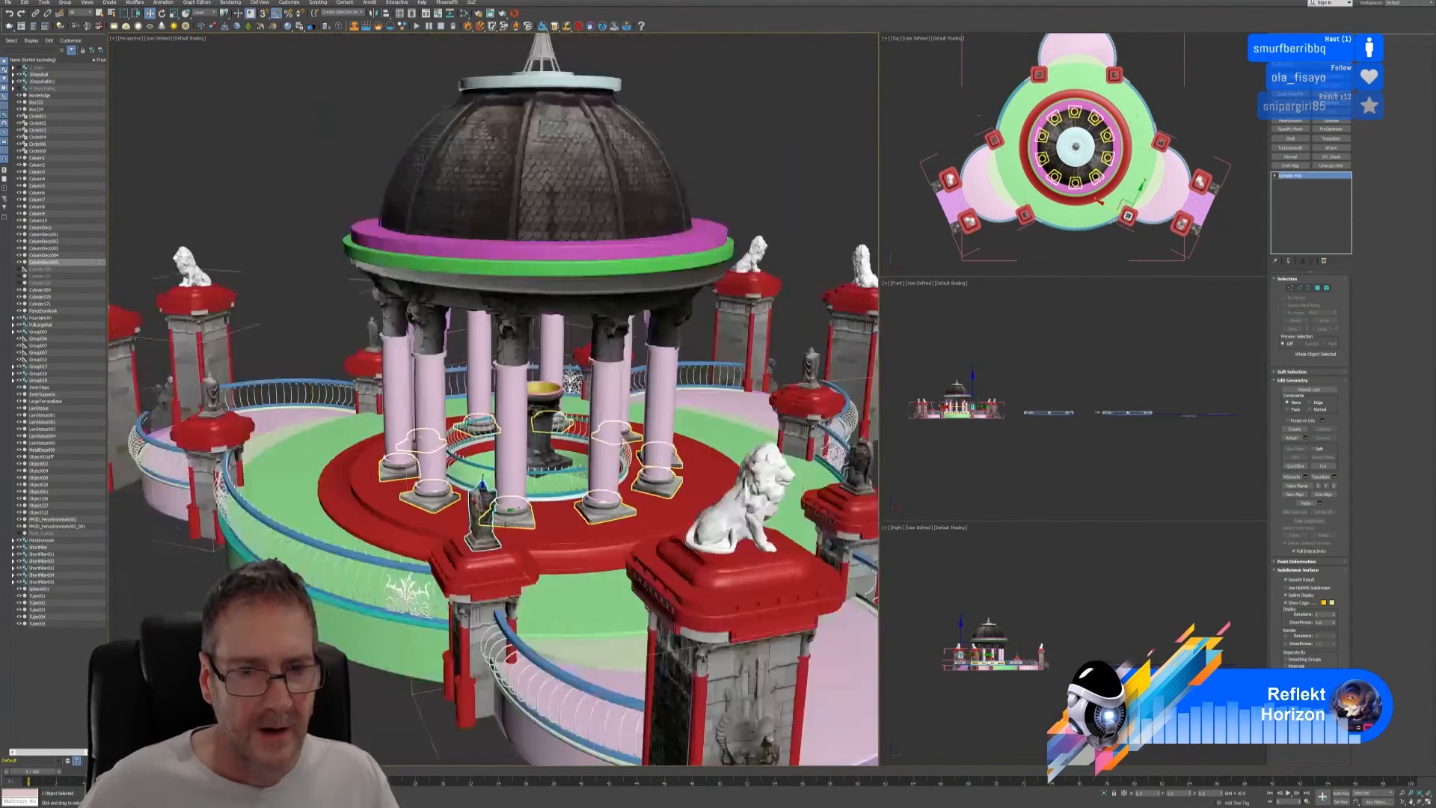
- Check the statues around the whole pavilion, select the large green terrace base, and save the scene file
alt+middle_drag(552, 595, 606, 610)
click(599, 586)
click(500, 482)
scroll(532, 574, up, 5)
scroll(598, 628, down, 4)
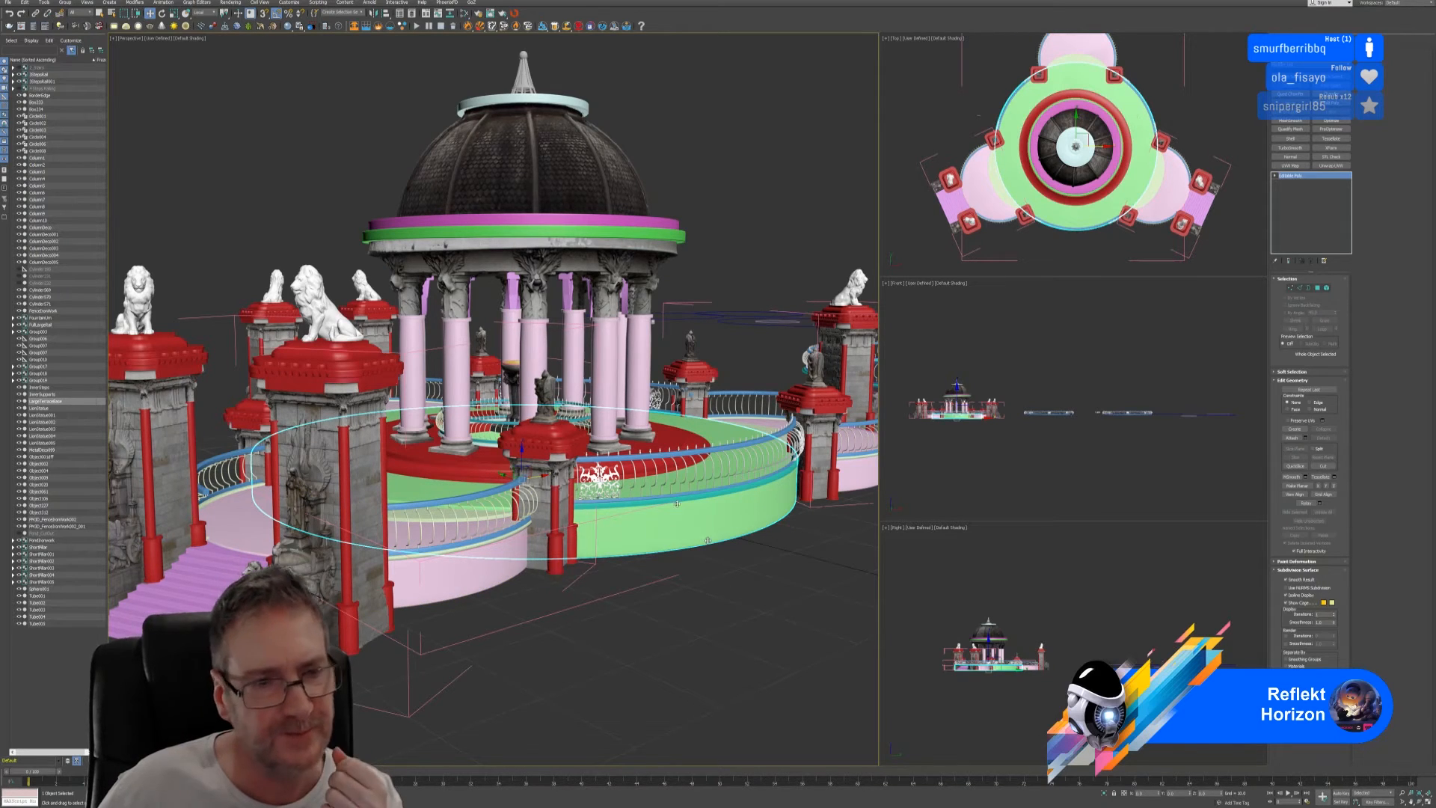
click(12, 3)
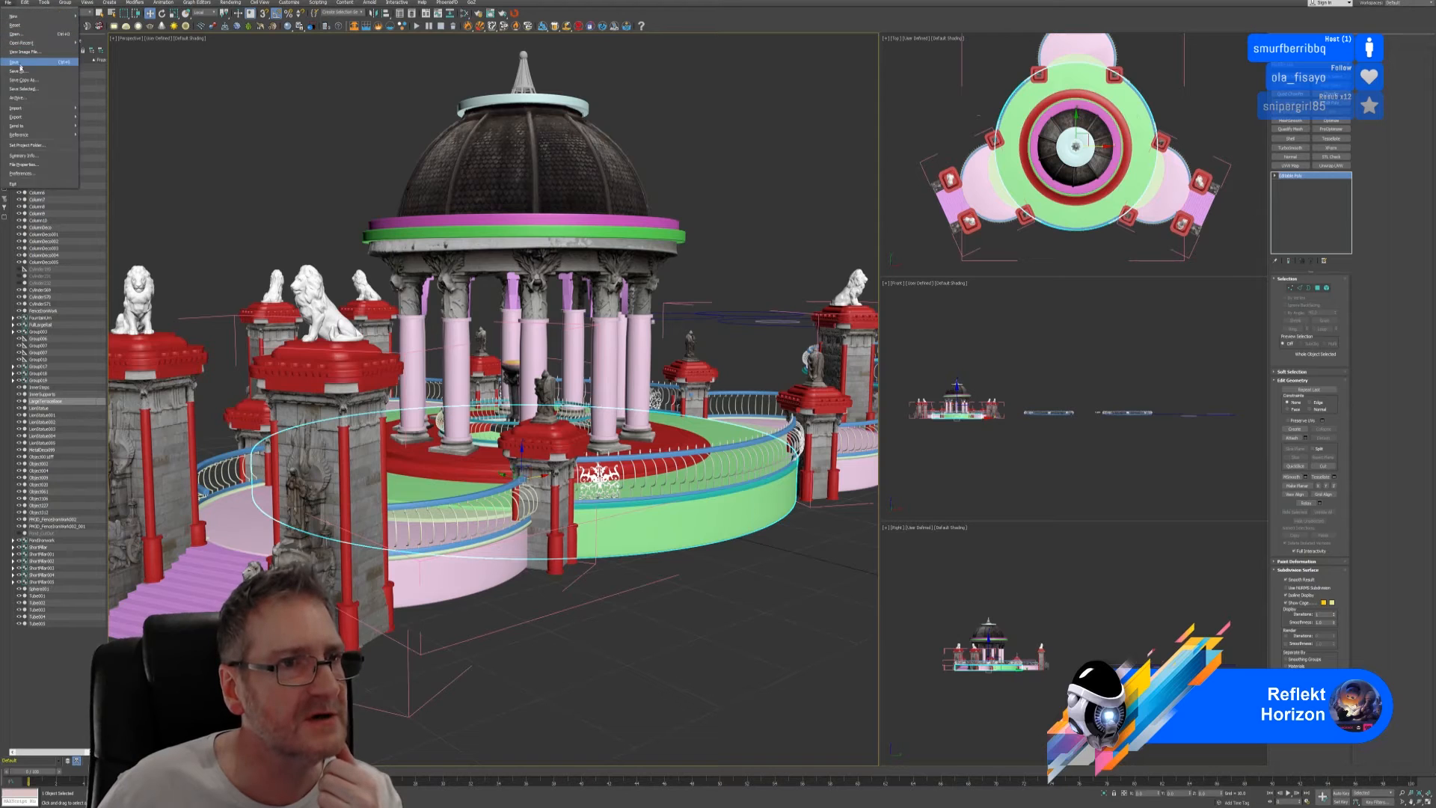
click(60, 75)
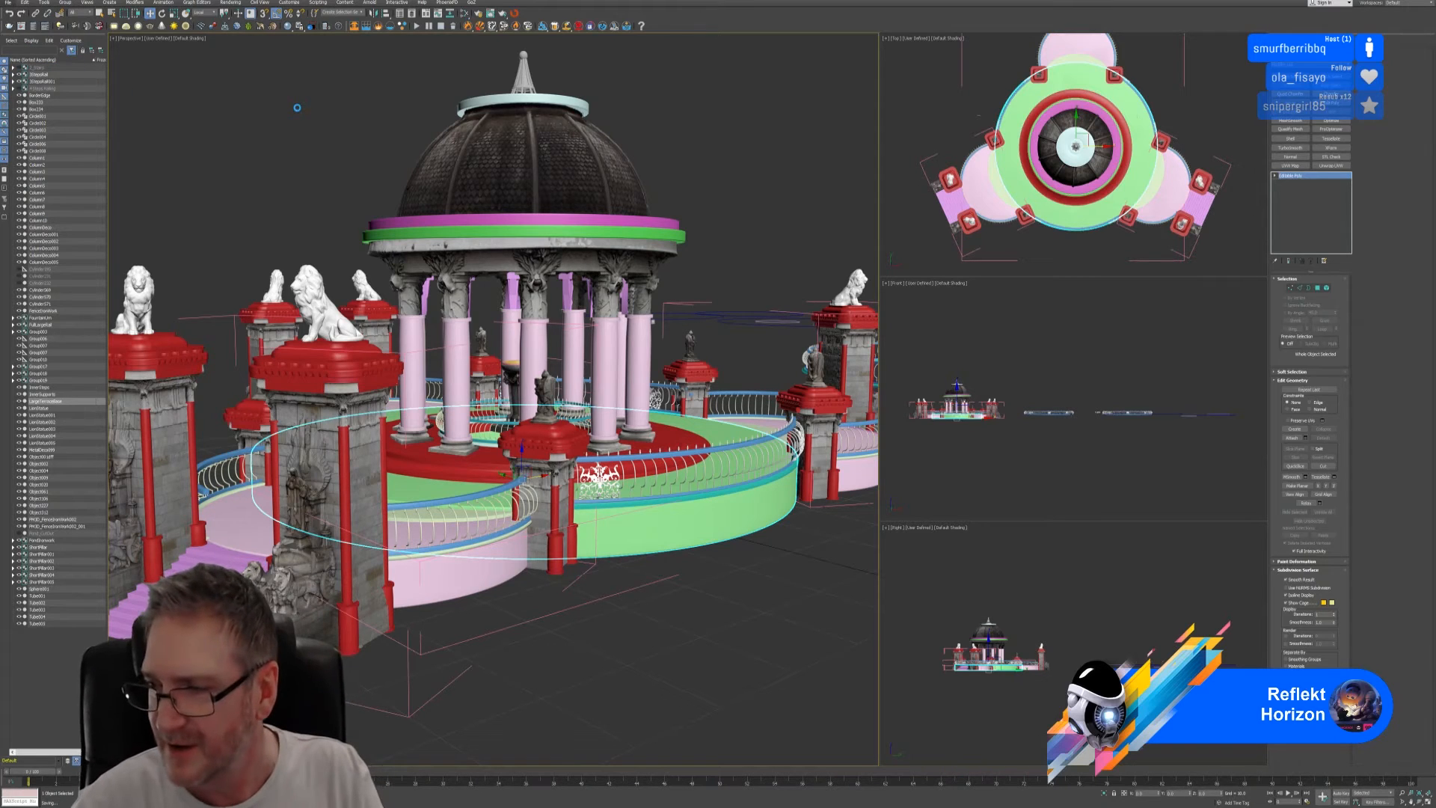
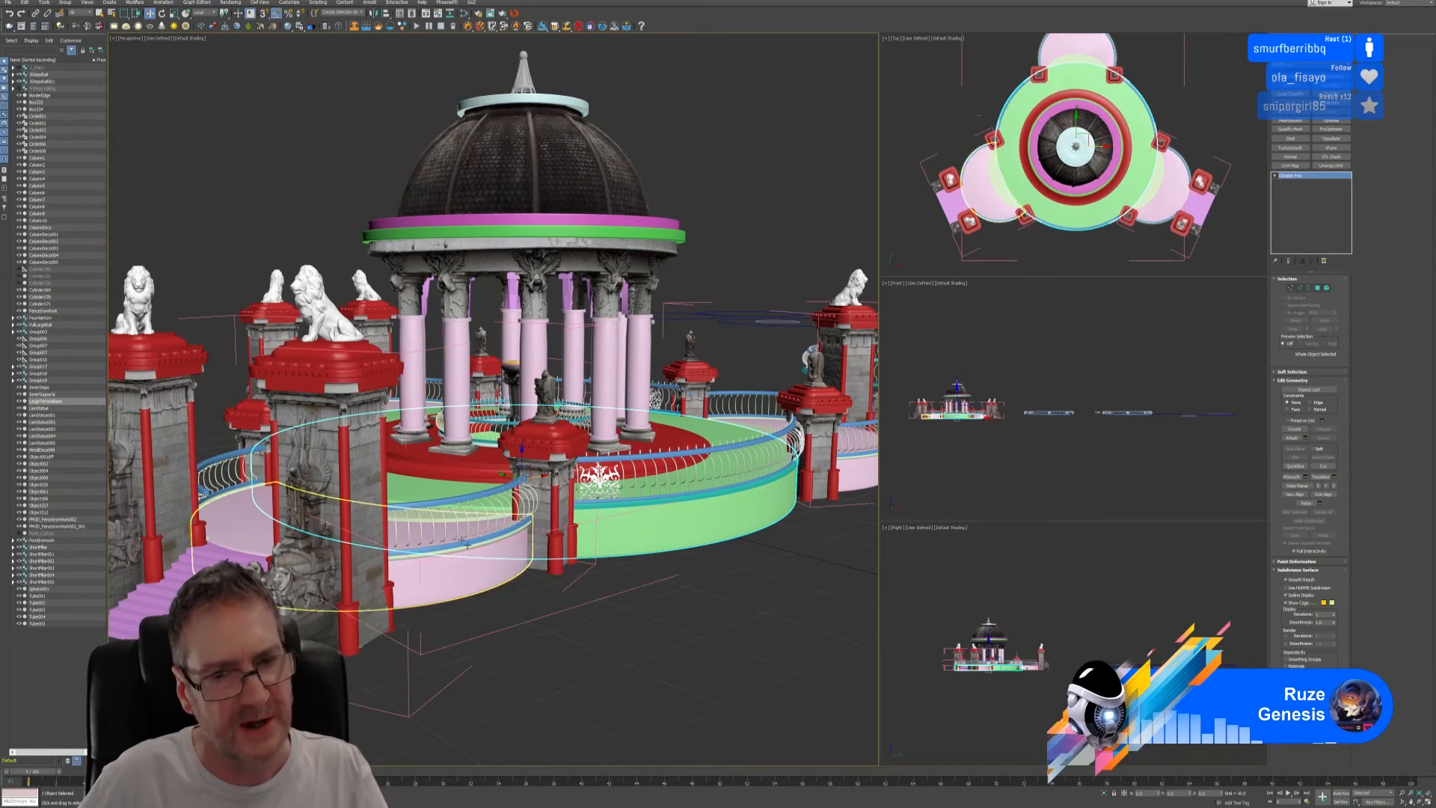
- Create a small, wide, shallow box in the empty area of the Top view, away from the pavilion
click(359, 451)
scroll(359, 451, up, 5)
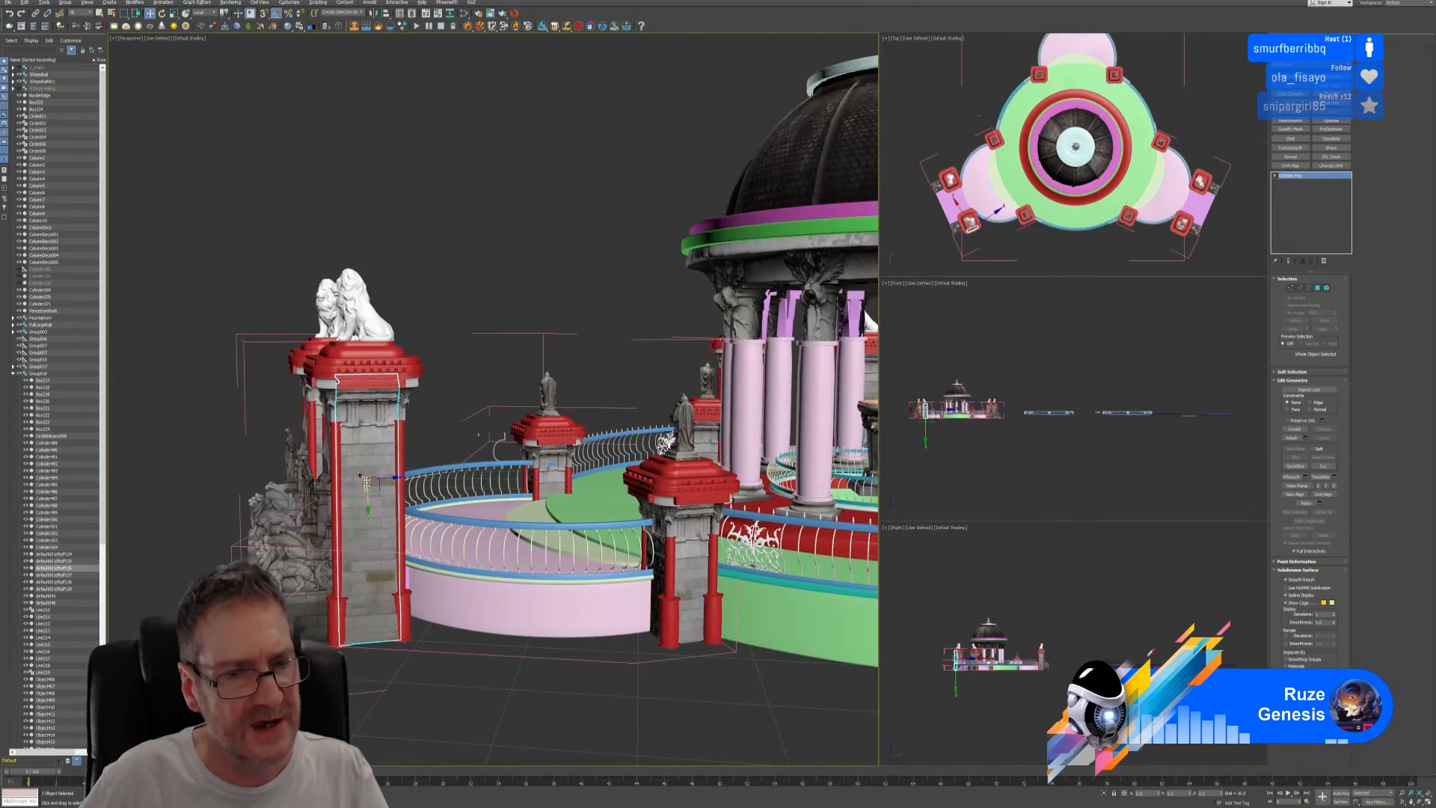
scroll(348, 419, up, 2)
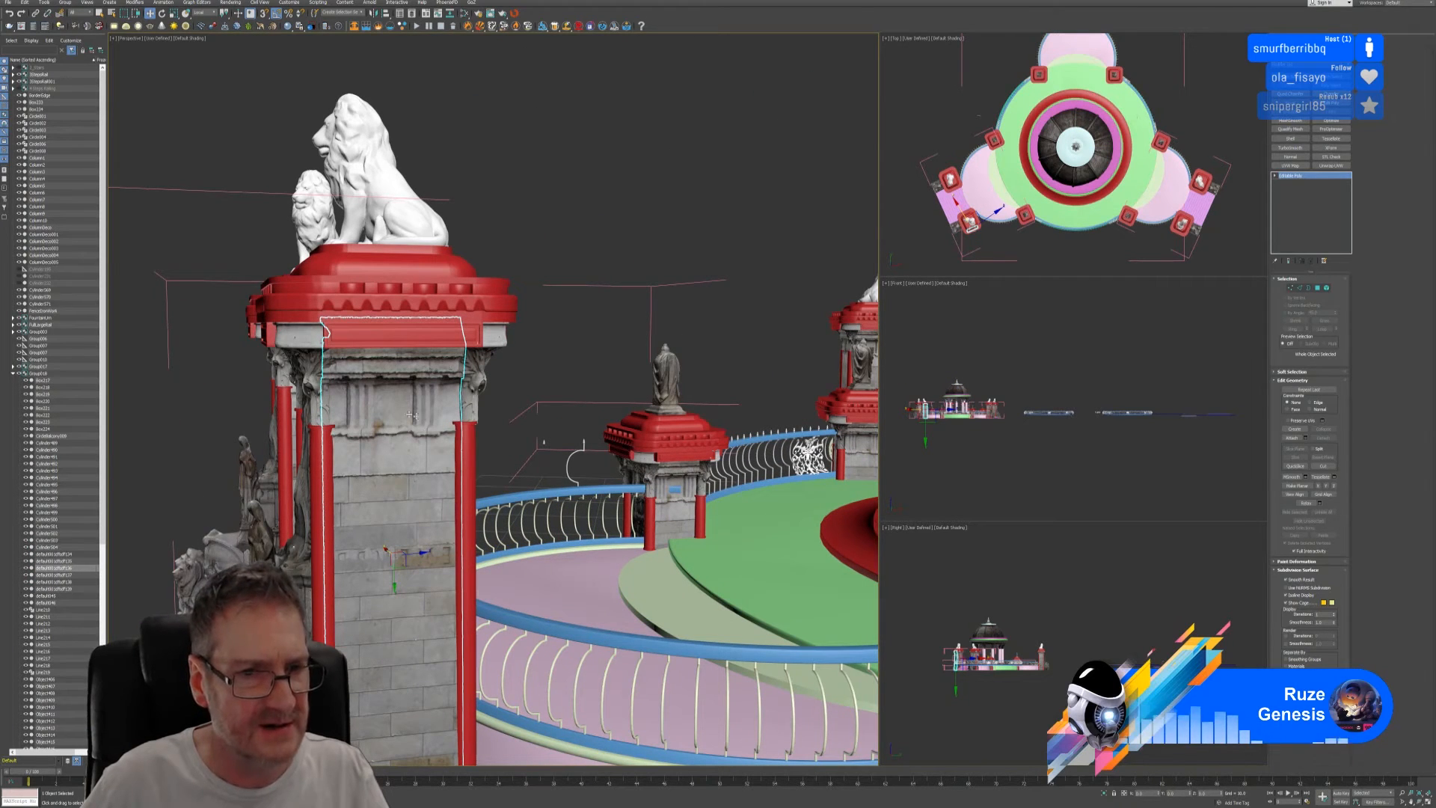
scroll(434, 449, down, 5)
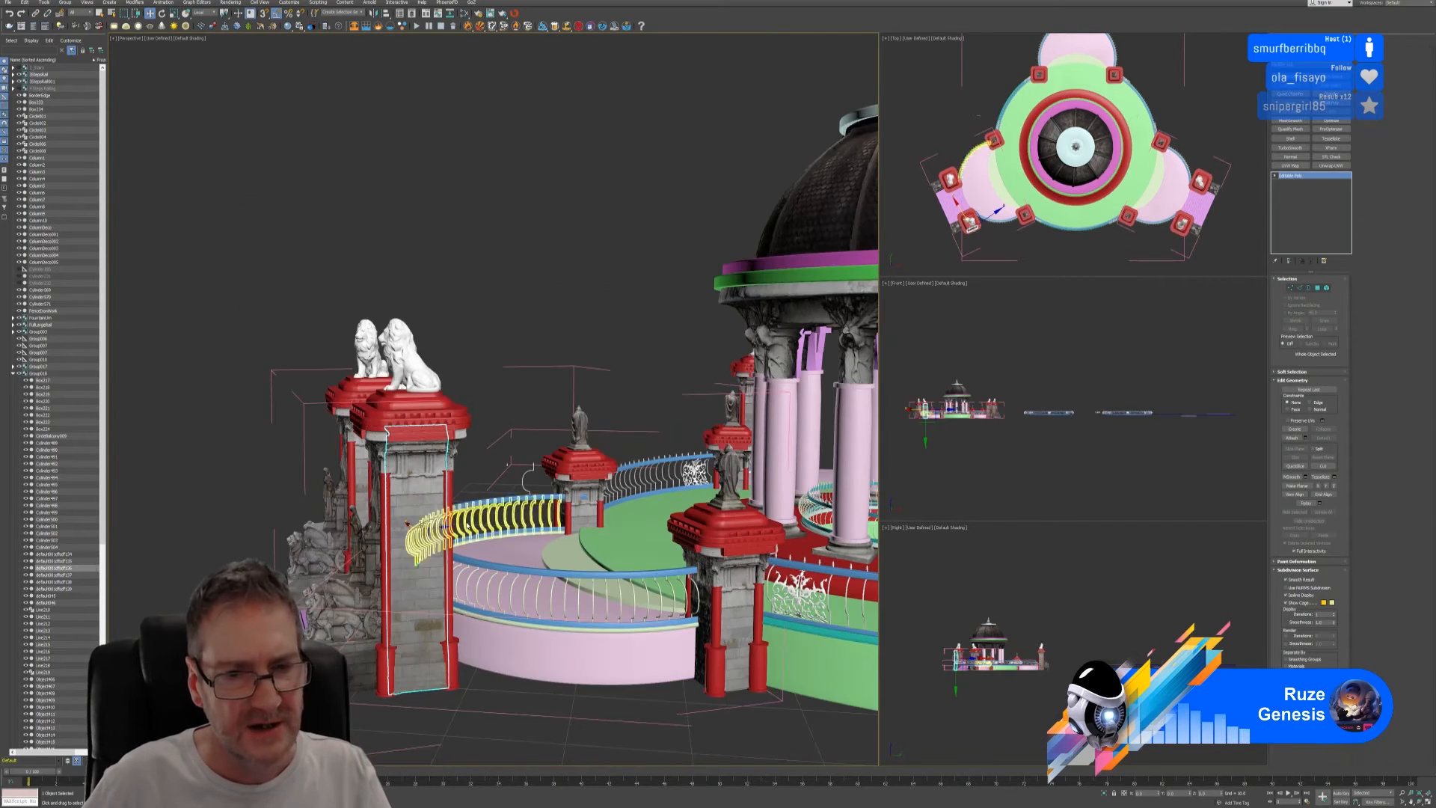
alt+middle_drag(500, 386, 463, 372)
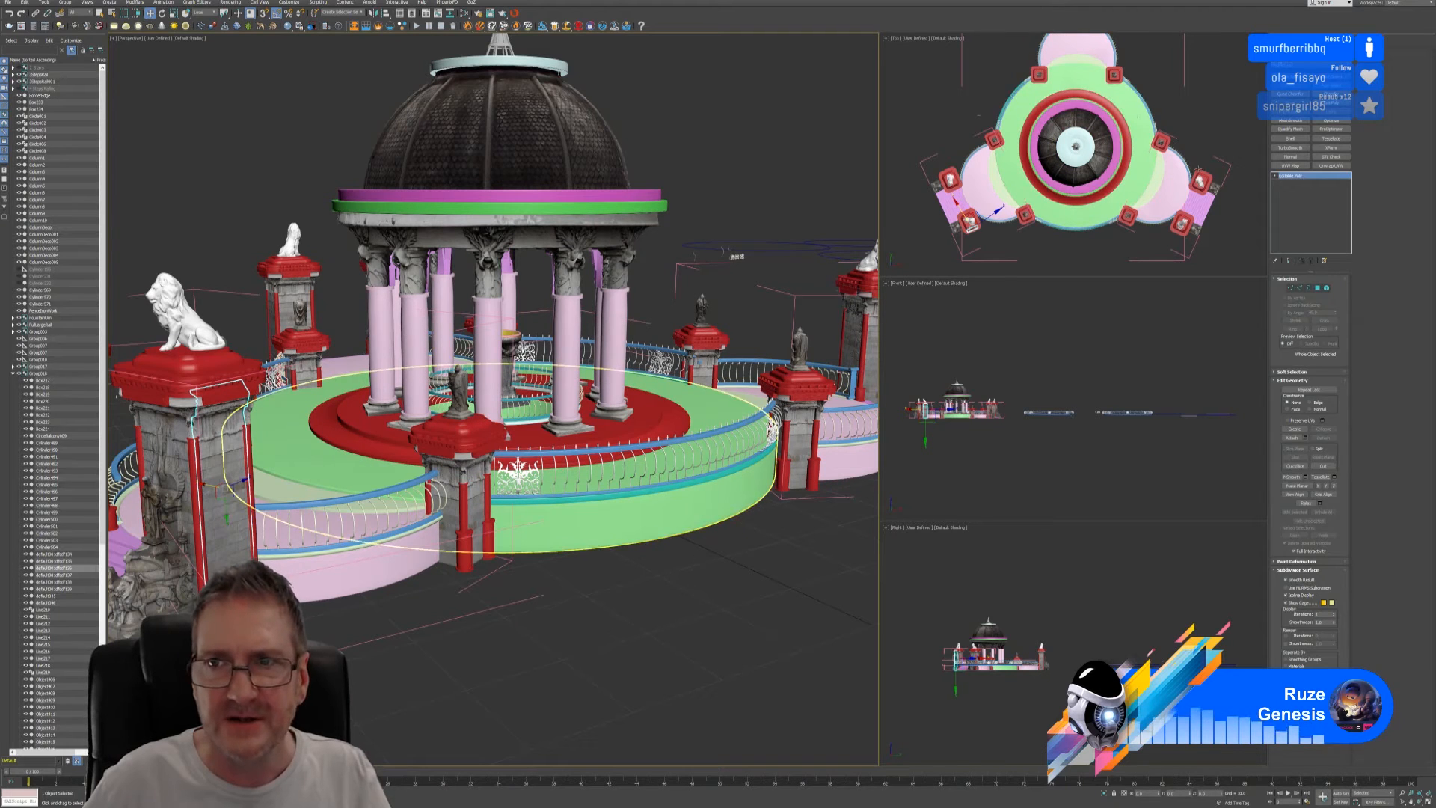
click(1277, 40)
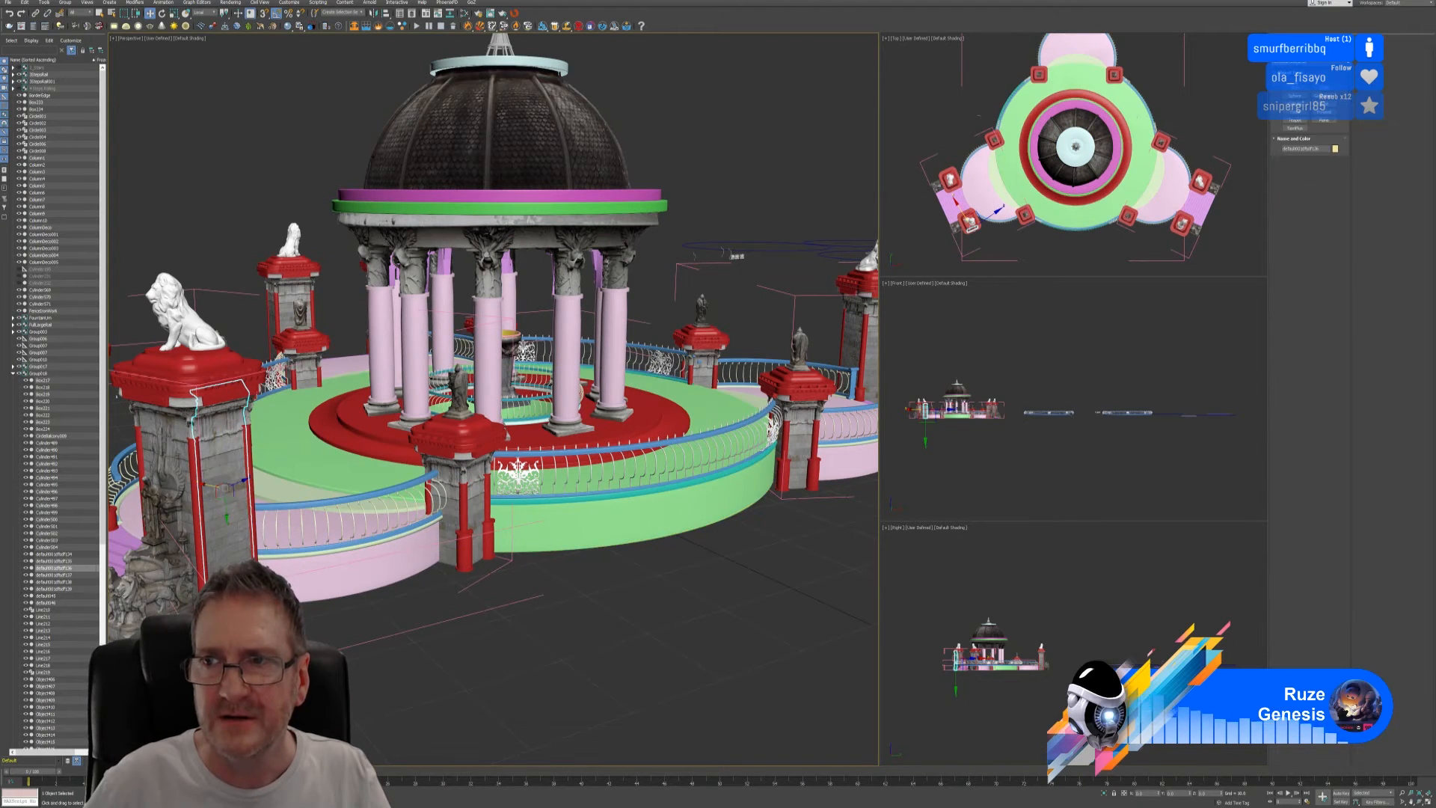
click(1295, 88)
scroll(1057, 109, up, 5)
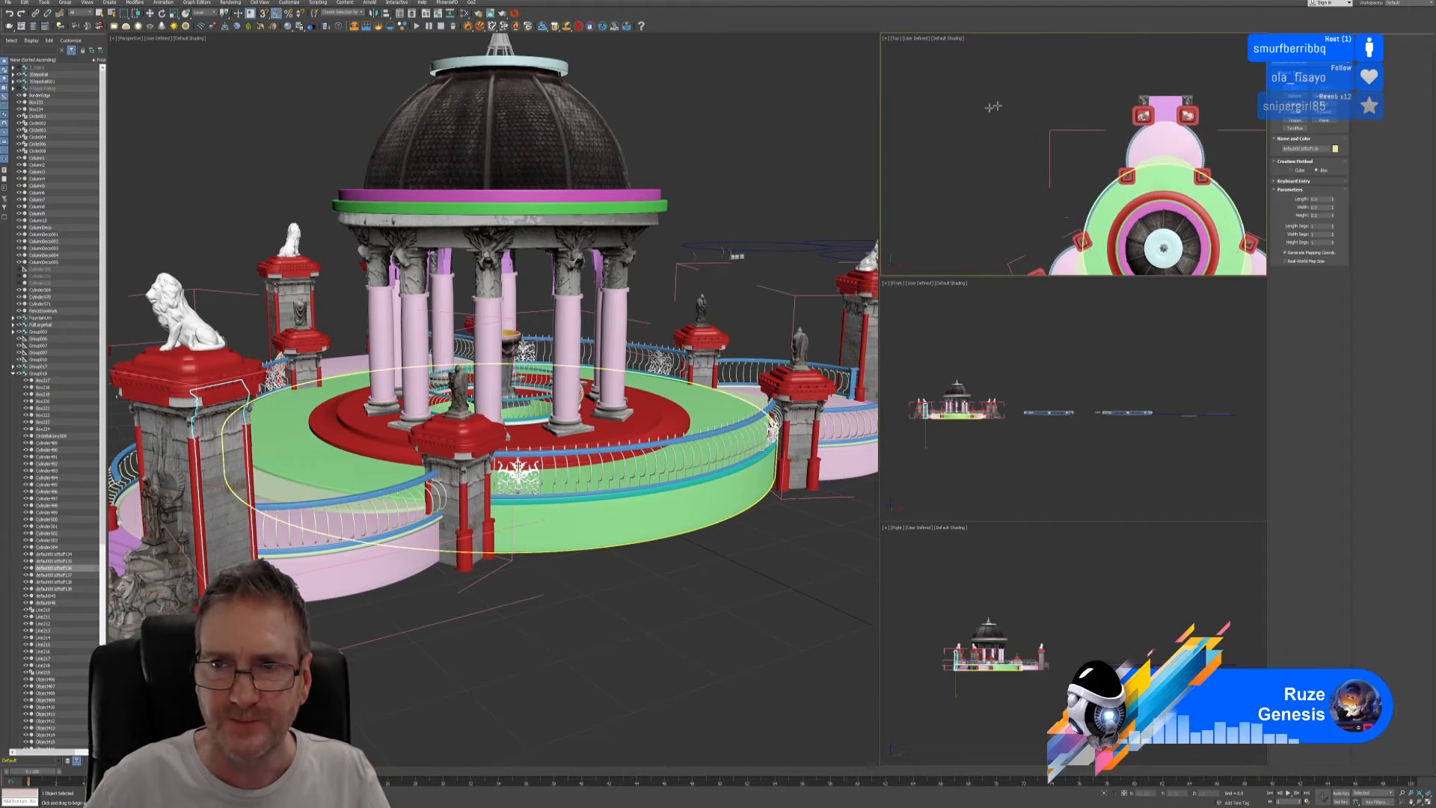
drag(1065, 109, 1094, 118)
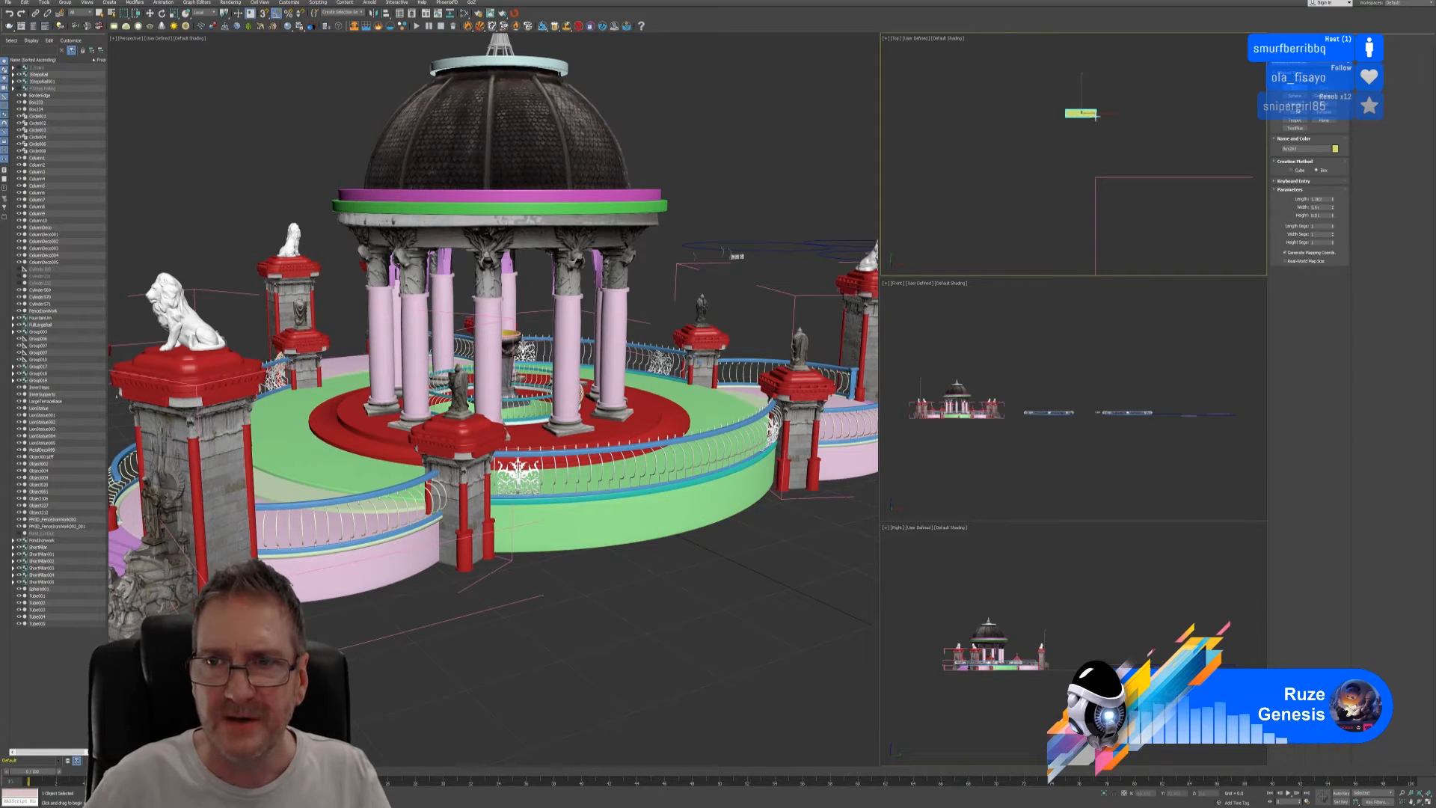
click(1095, 112)
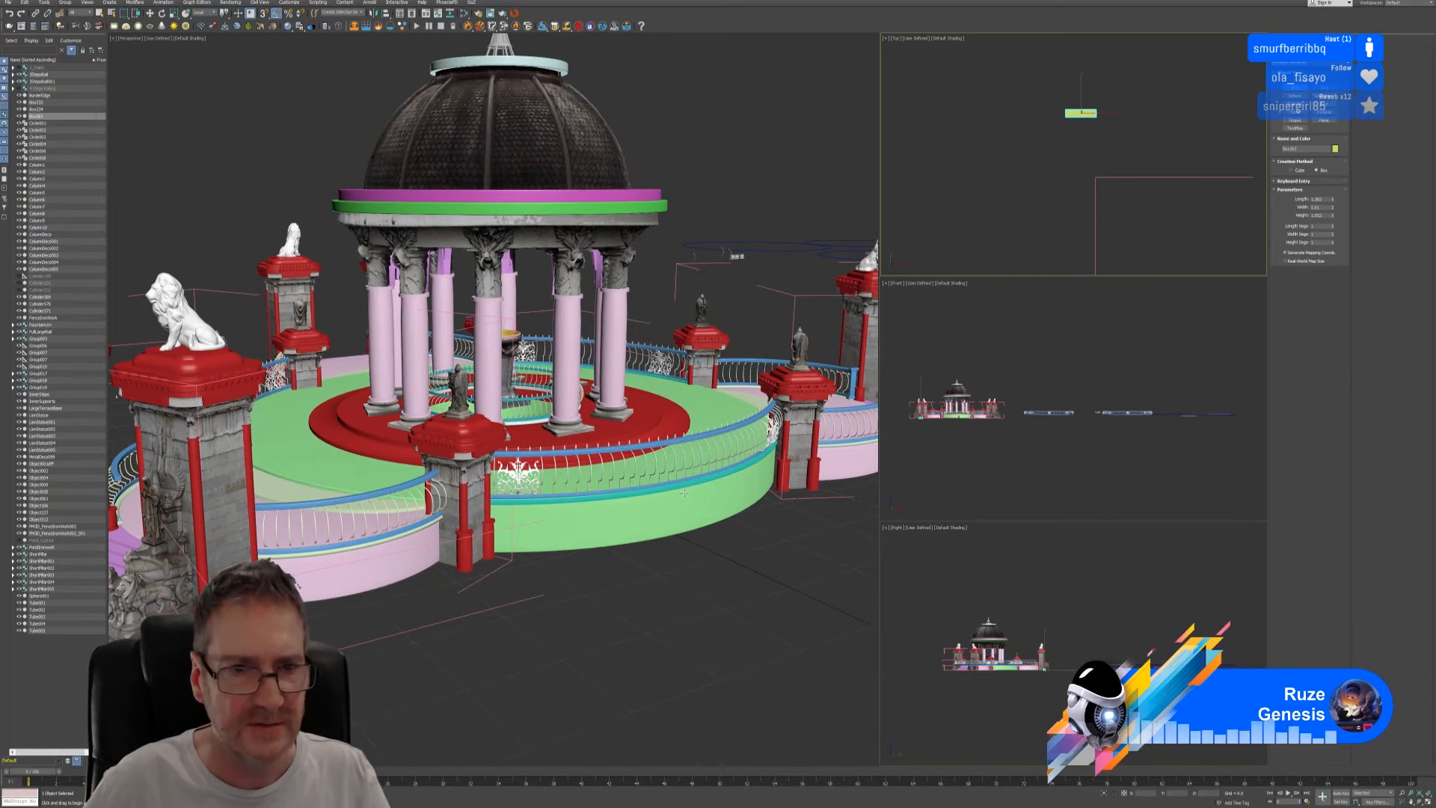
- Isolate the new box so that the rest of the pavilion scene is hidden
alt+middle_drag(342, 468, 519, 465)
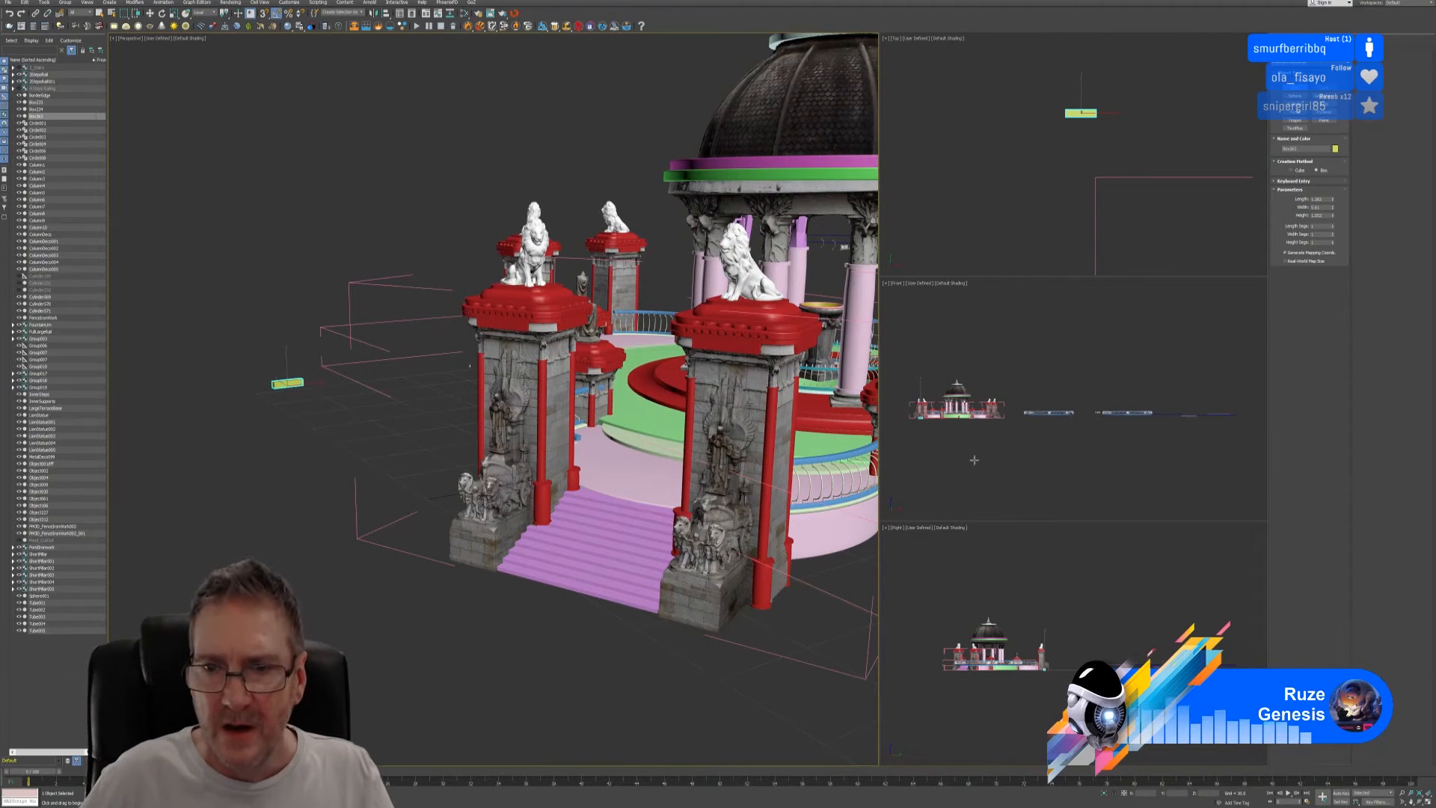
middle_drag(978, 459, 1024, 467)
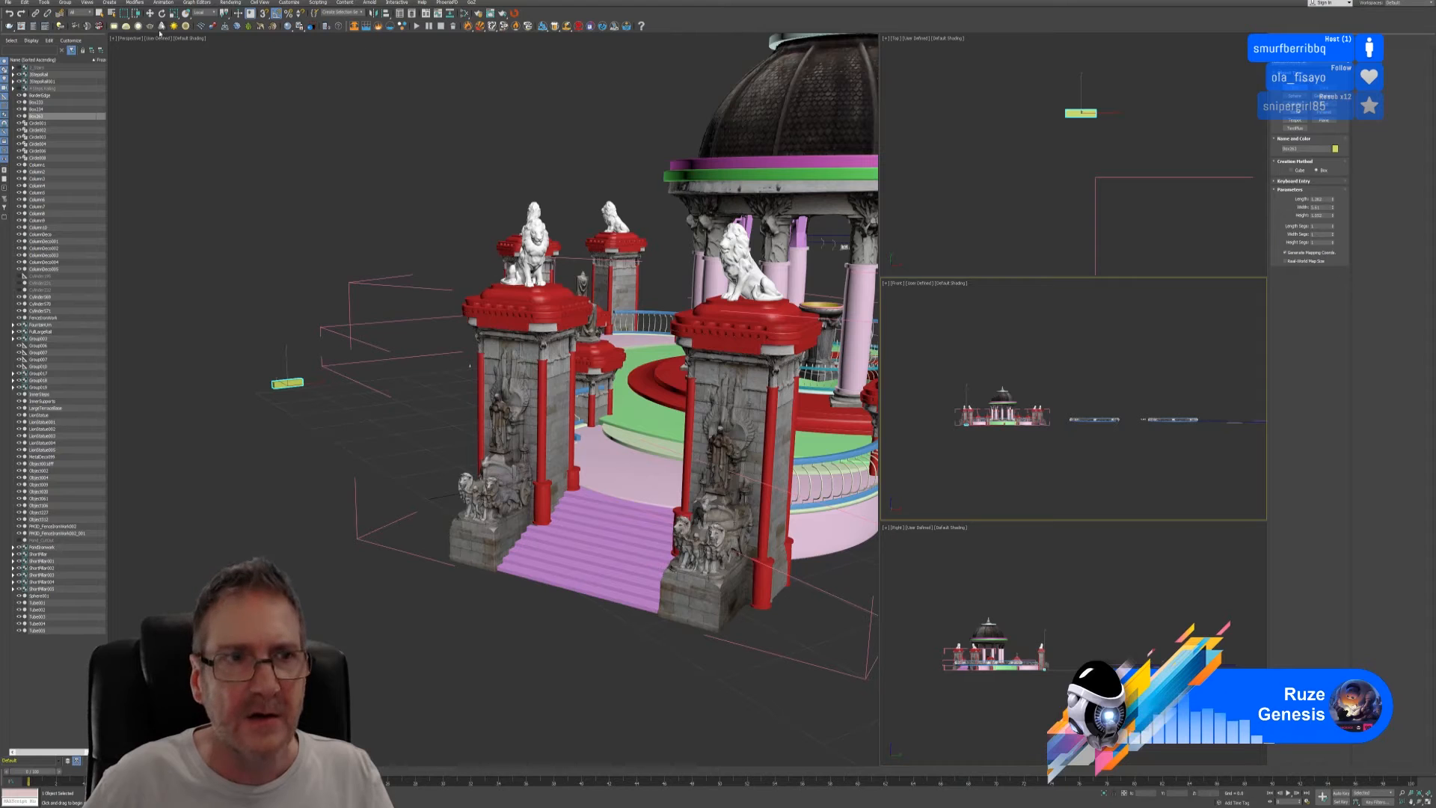
scroll(247, 388, up, 4)
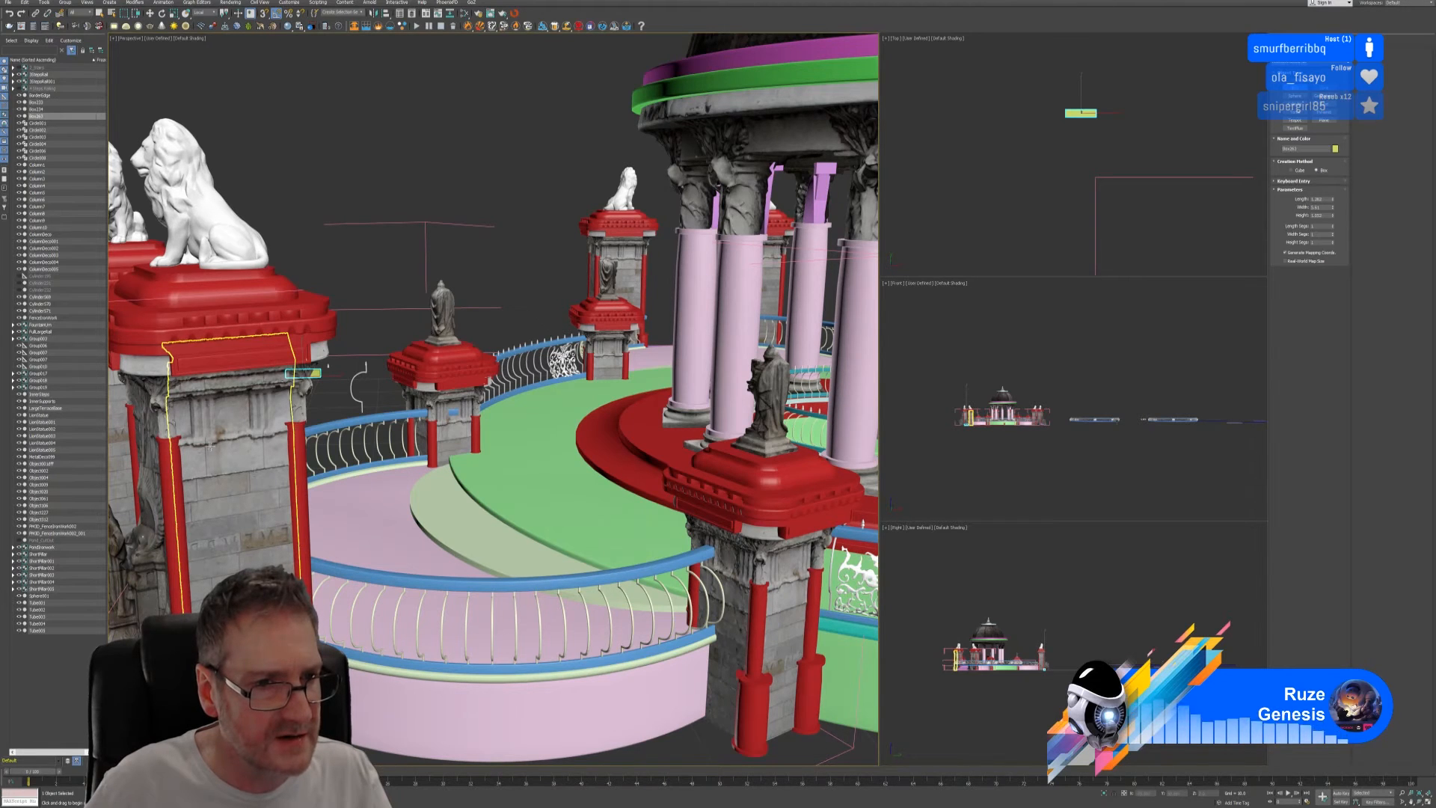
scroll(329, 415, down, 8)
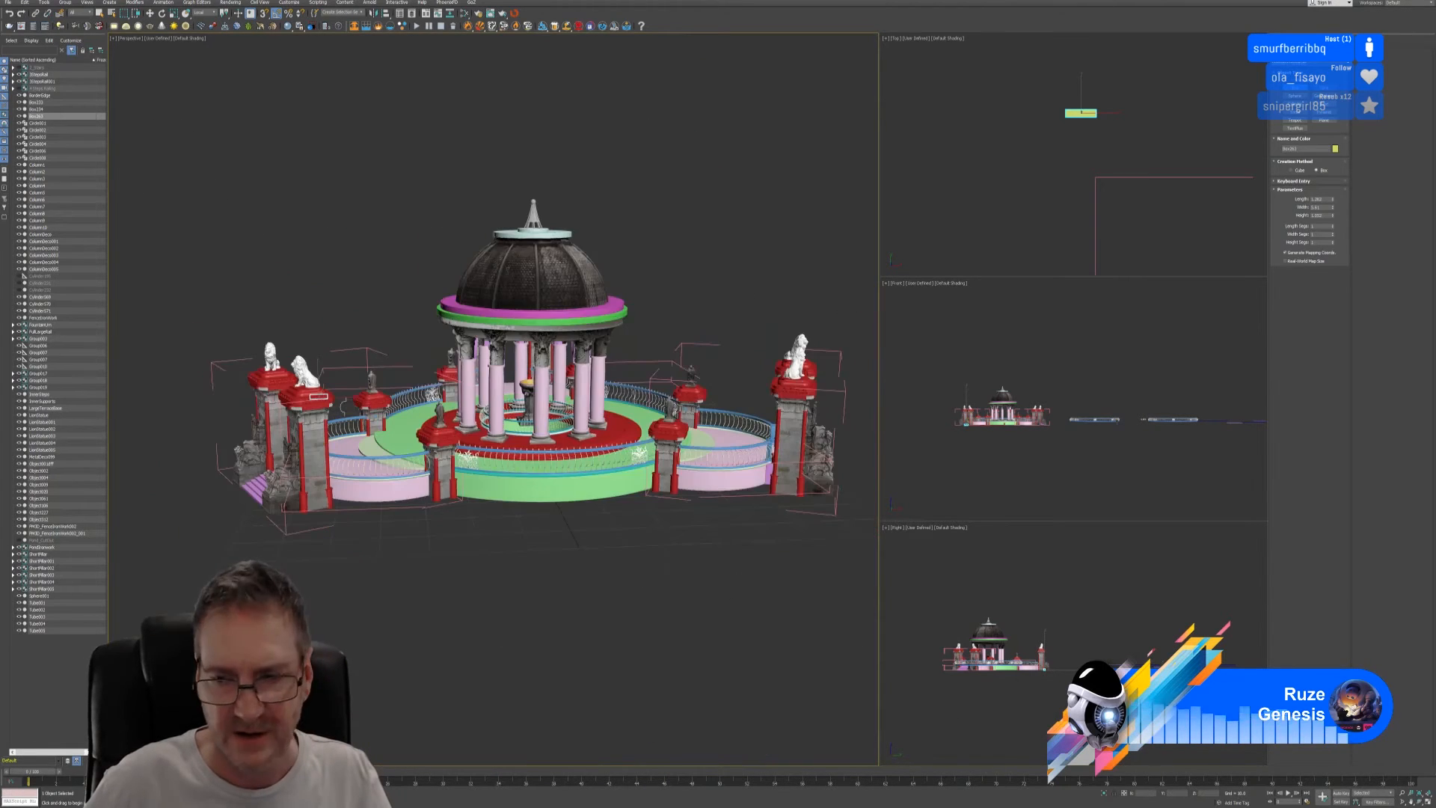
click(1103, 794)
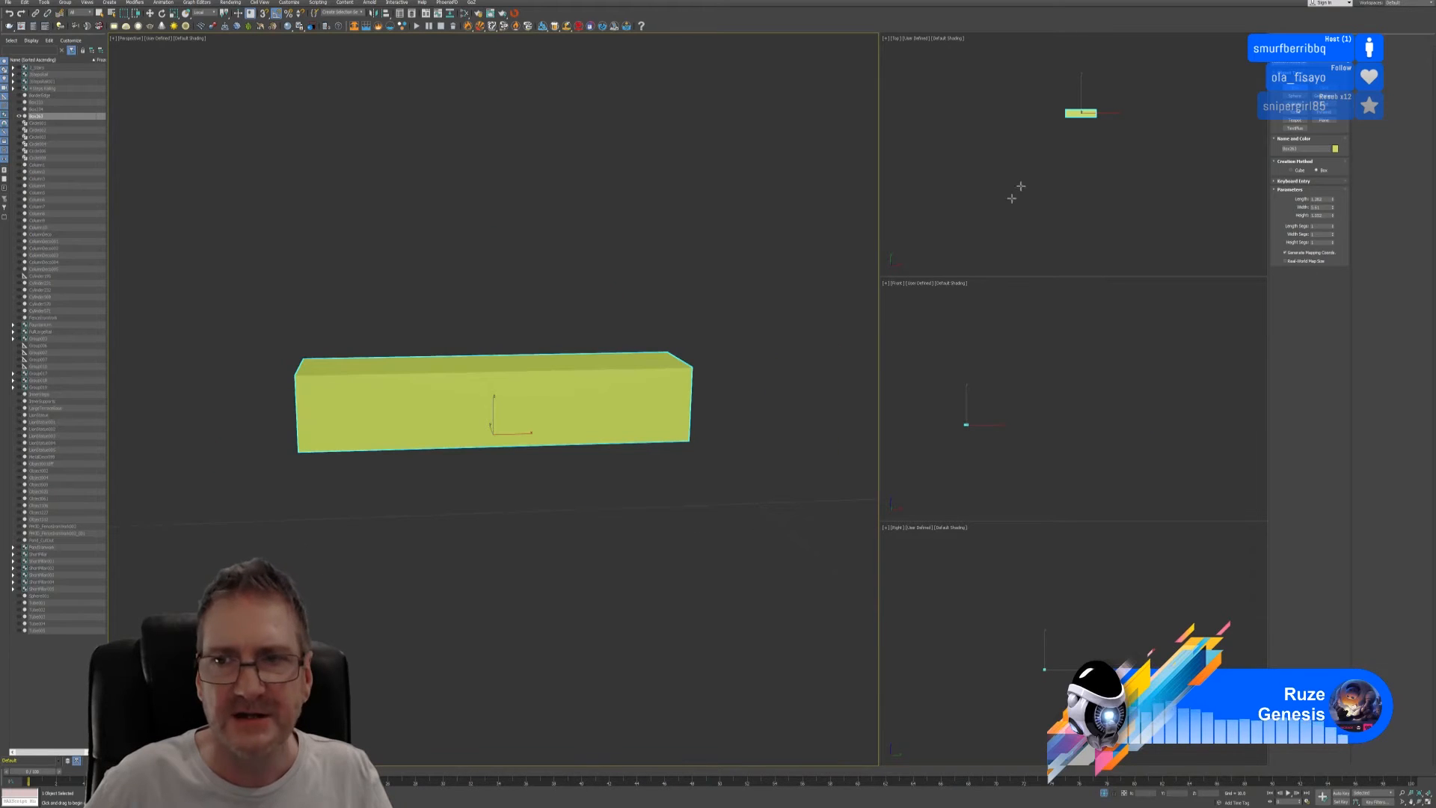
- Draw a tall, thin box in the Front view just below the yellow-green box, slightly narrower than it
middle_drag(1078, 170, 1078, 187)
middle_drag(988, 434, 1051, 366)
scroll(1044, 421, up, 4)
scroll(1051, 366, up, 3)
scroll(1051, 366, up, 3)
middle_drag(1020, 427, 1094, 398)
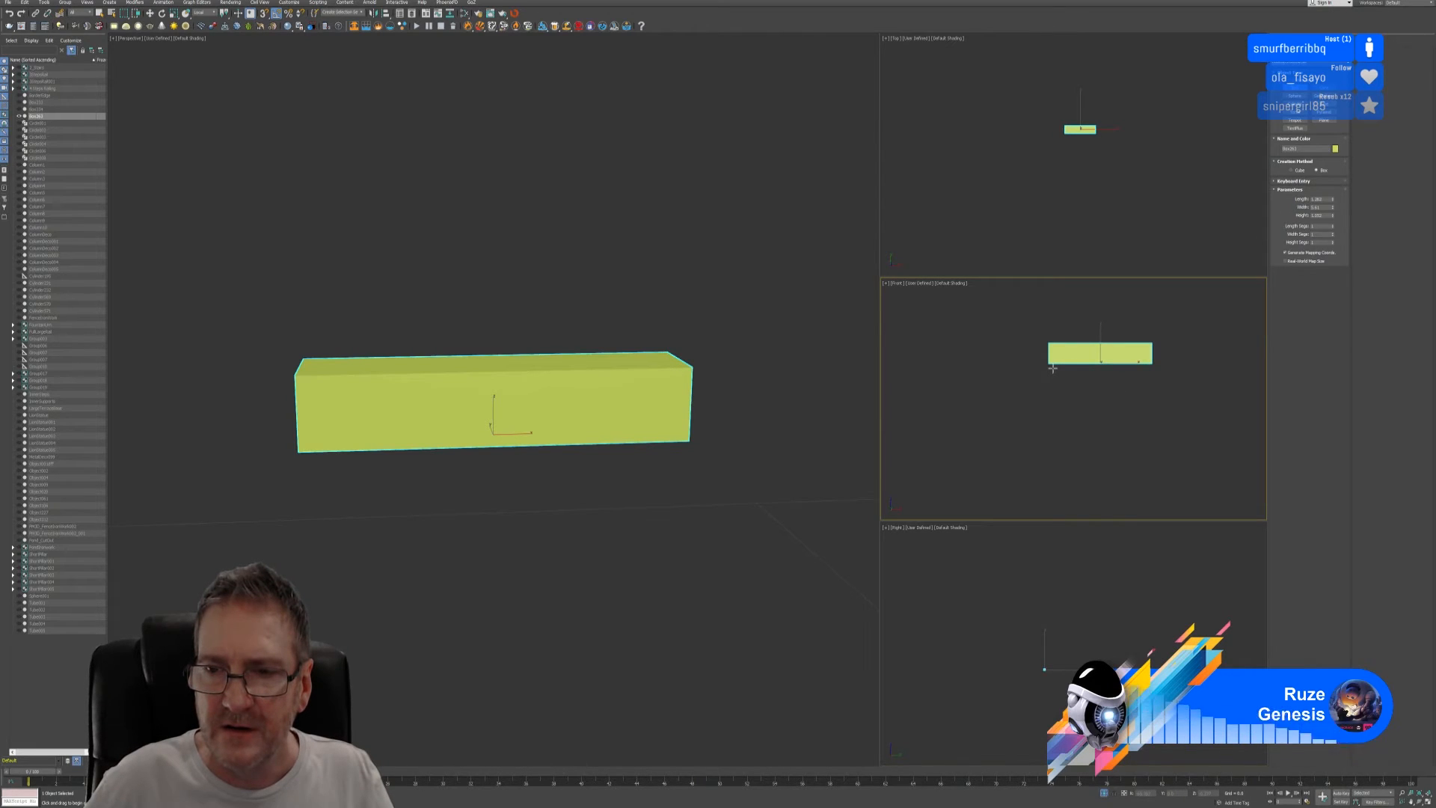
drag(1052, 367, 1148, 505)
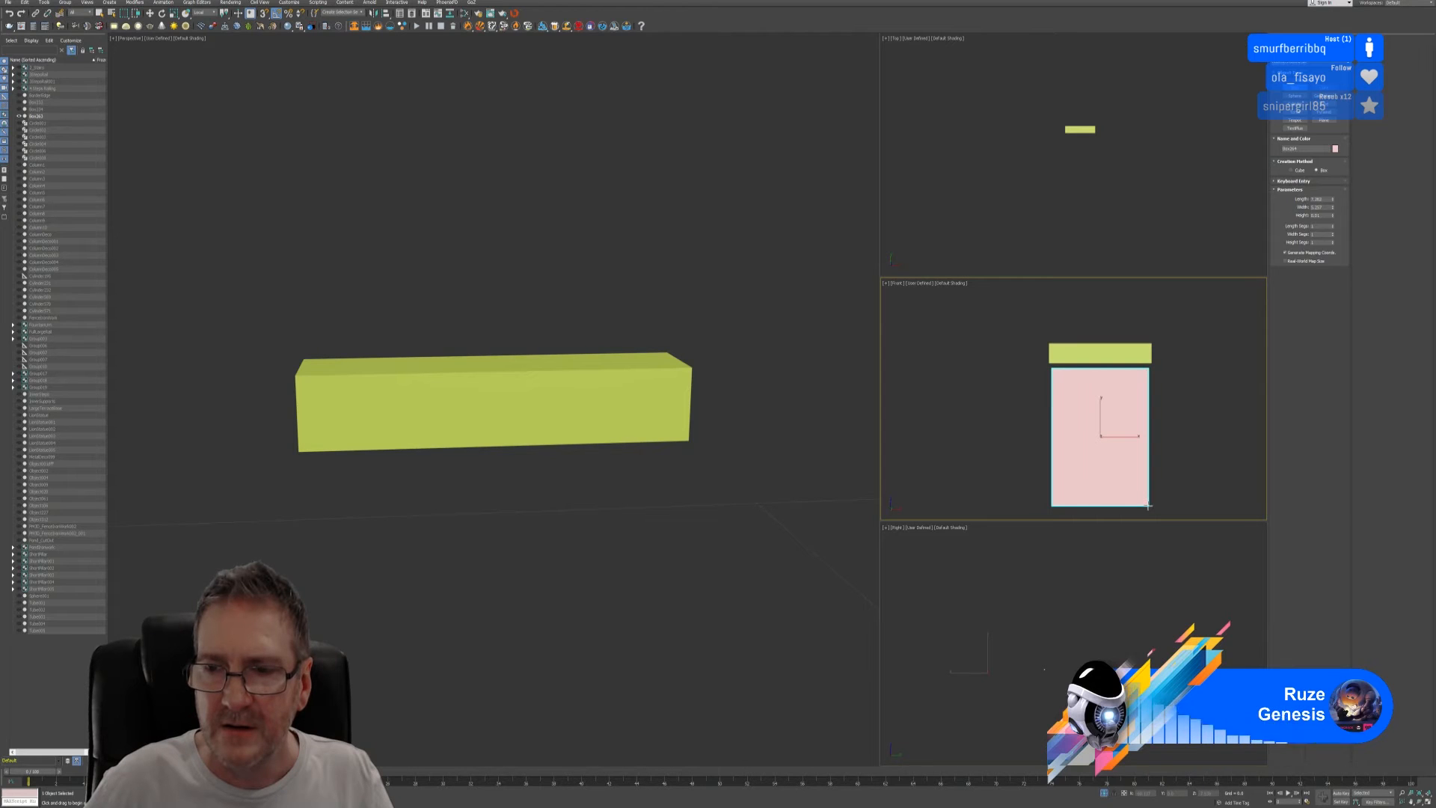
drag(1148, 505, 1147, 505)
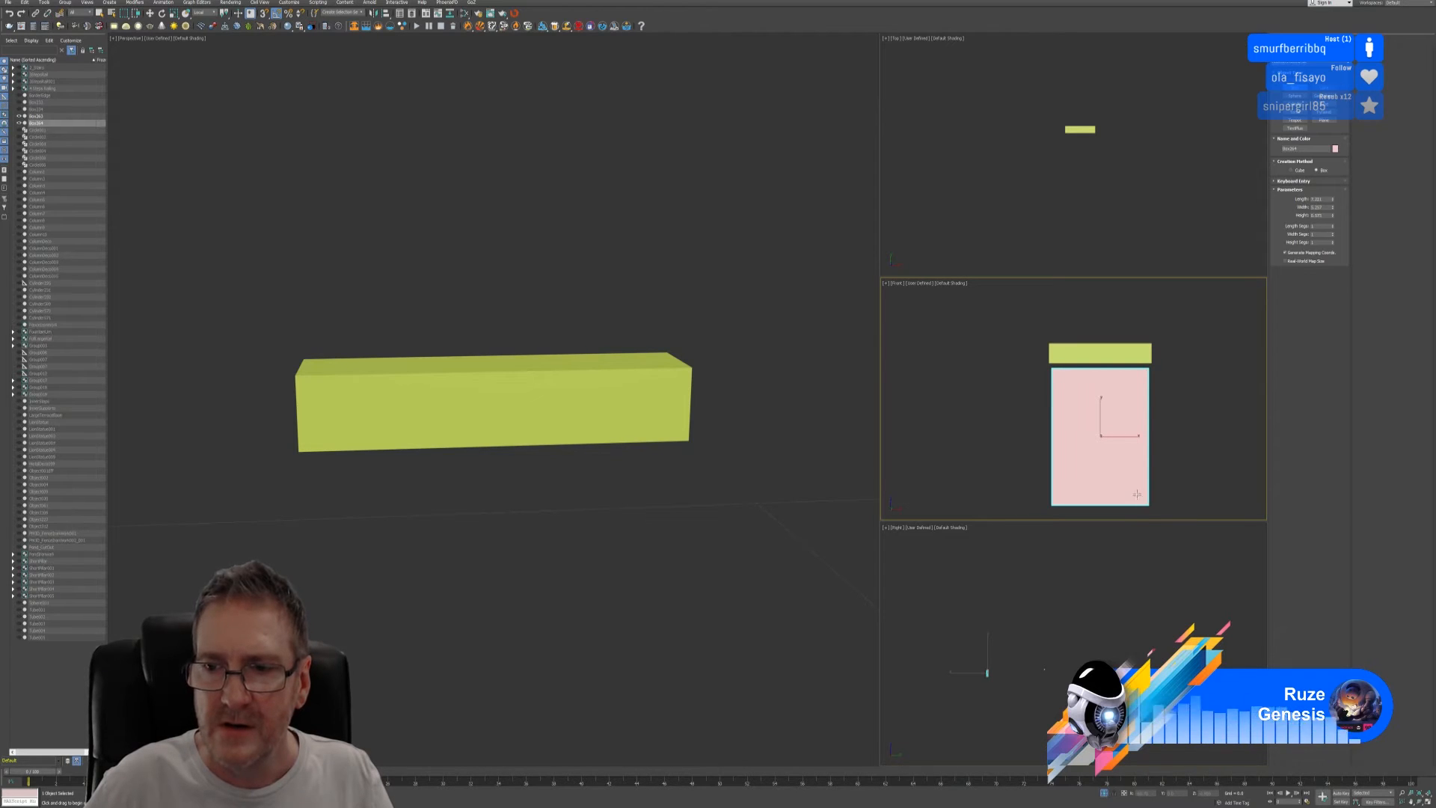
- Move the yellow-green box in the Perspective view so that it sits just above the pink box
scroll(544, 500, down, 2)
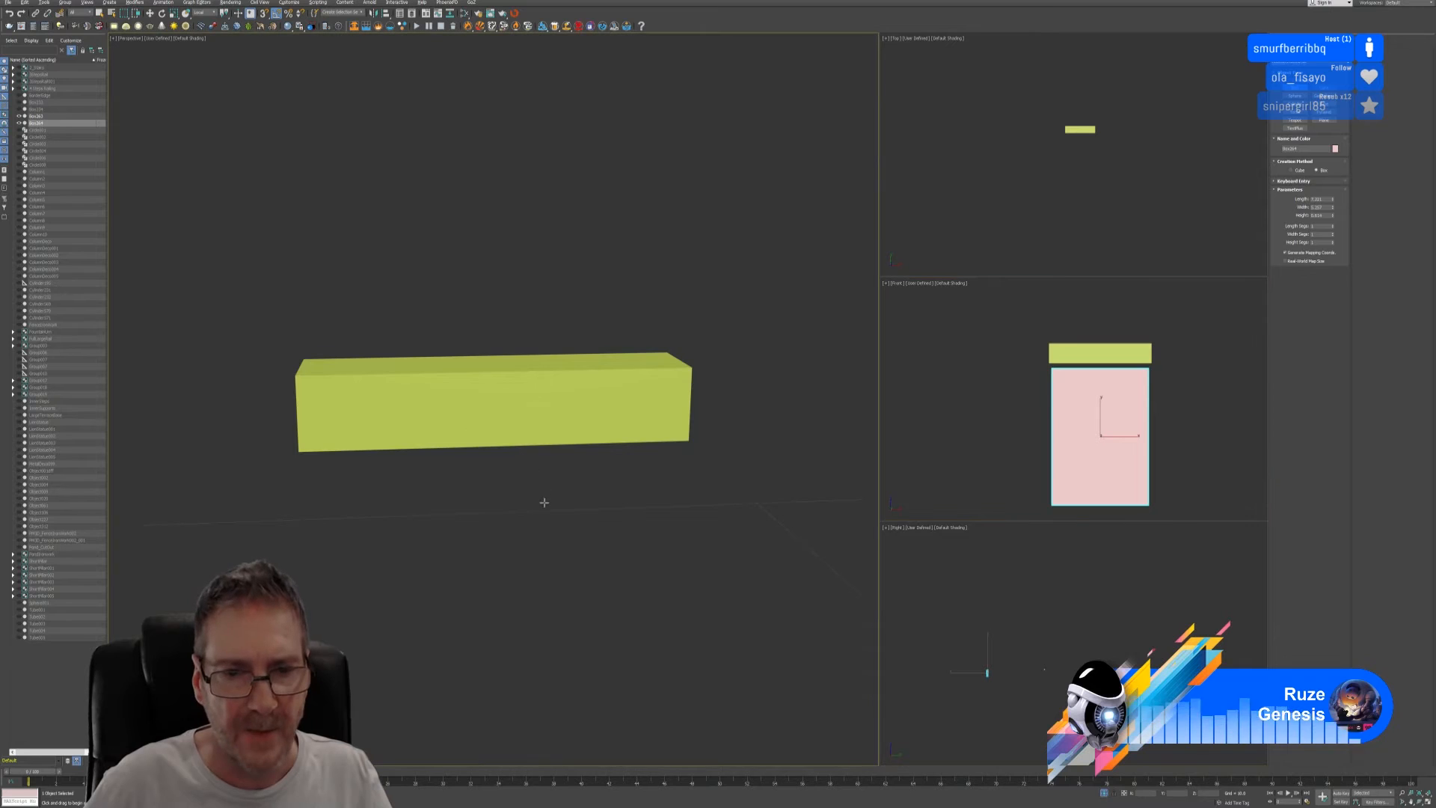
scroll(521, 546, down, 3)
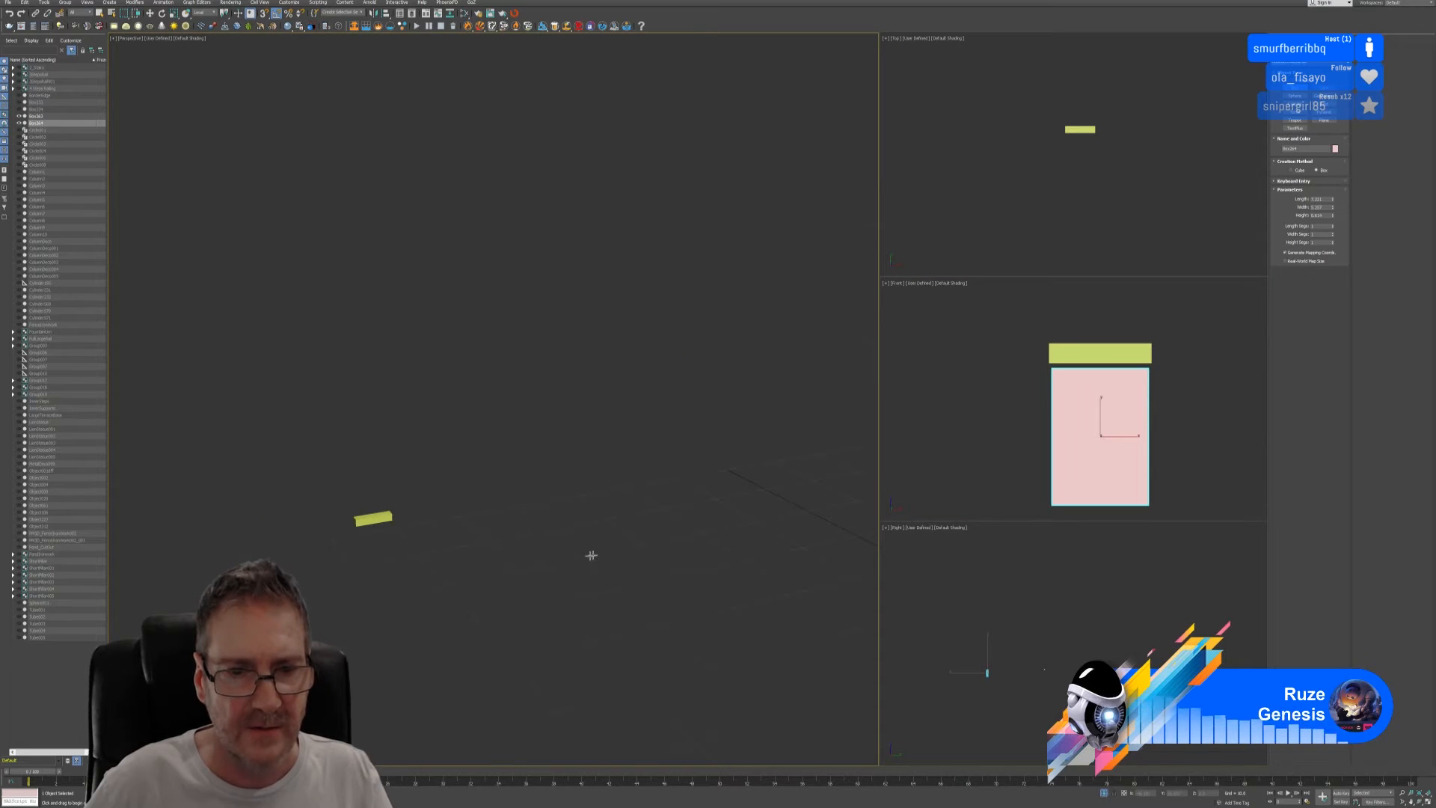
scroll(676, 445, down, 3)
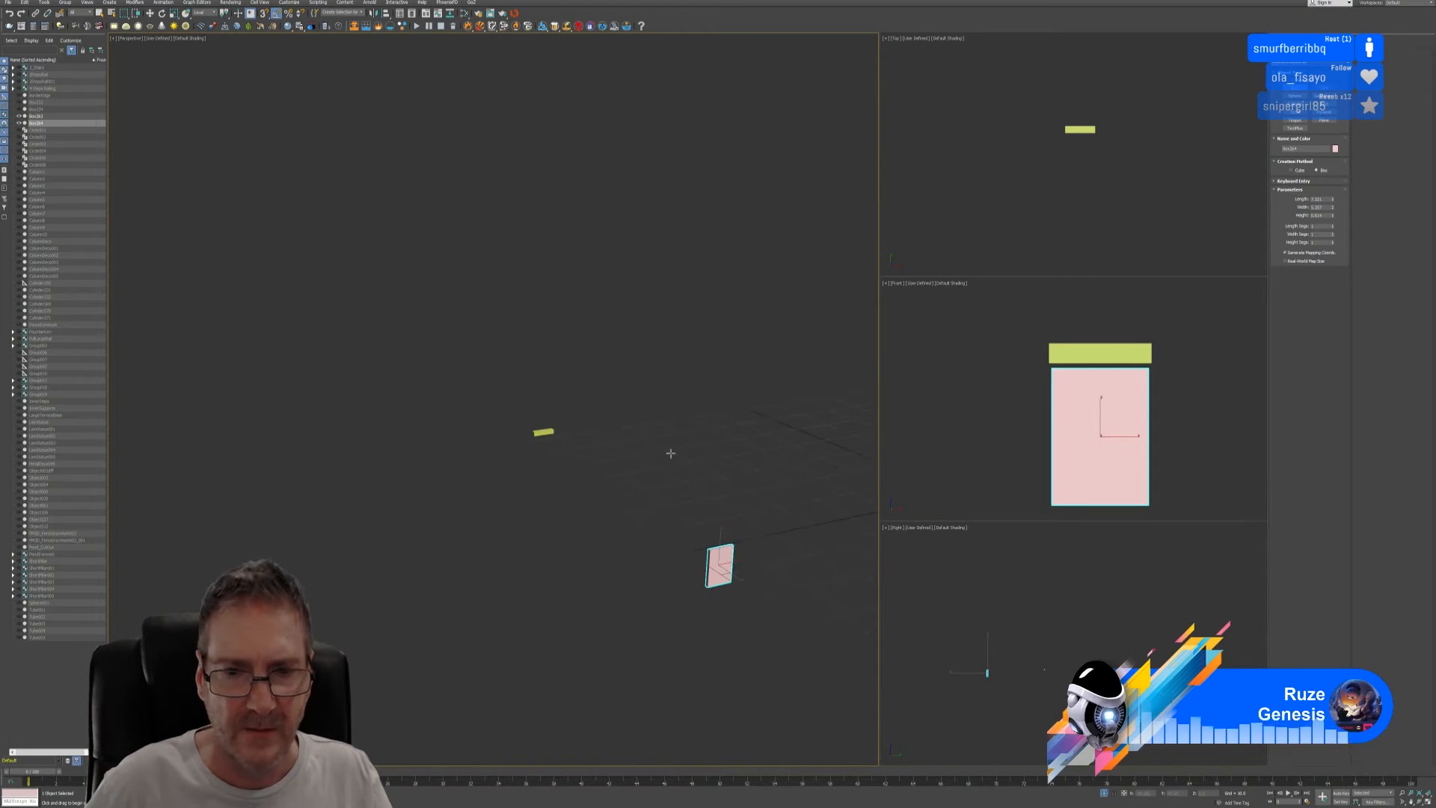
click(149, 13)
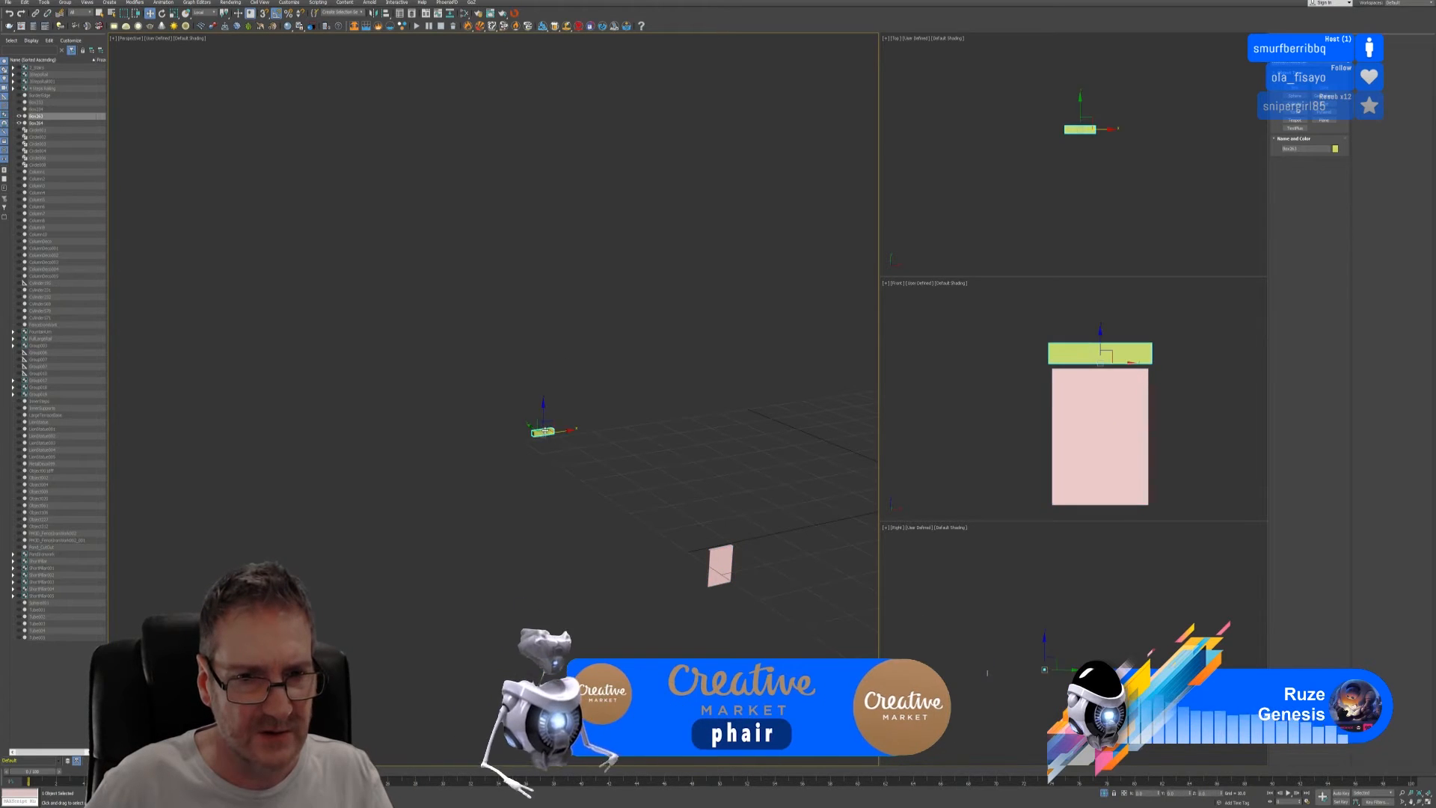
click(537, 431)
drag(537, 432, 707, 550)
key(z)
alt+middle_drag(724, 541, 782, 535)
scroll(722, 475, up, 3)
alt+middle_drag(722, 475, 691, 517)
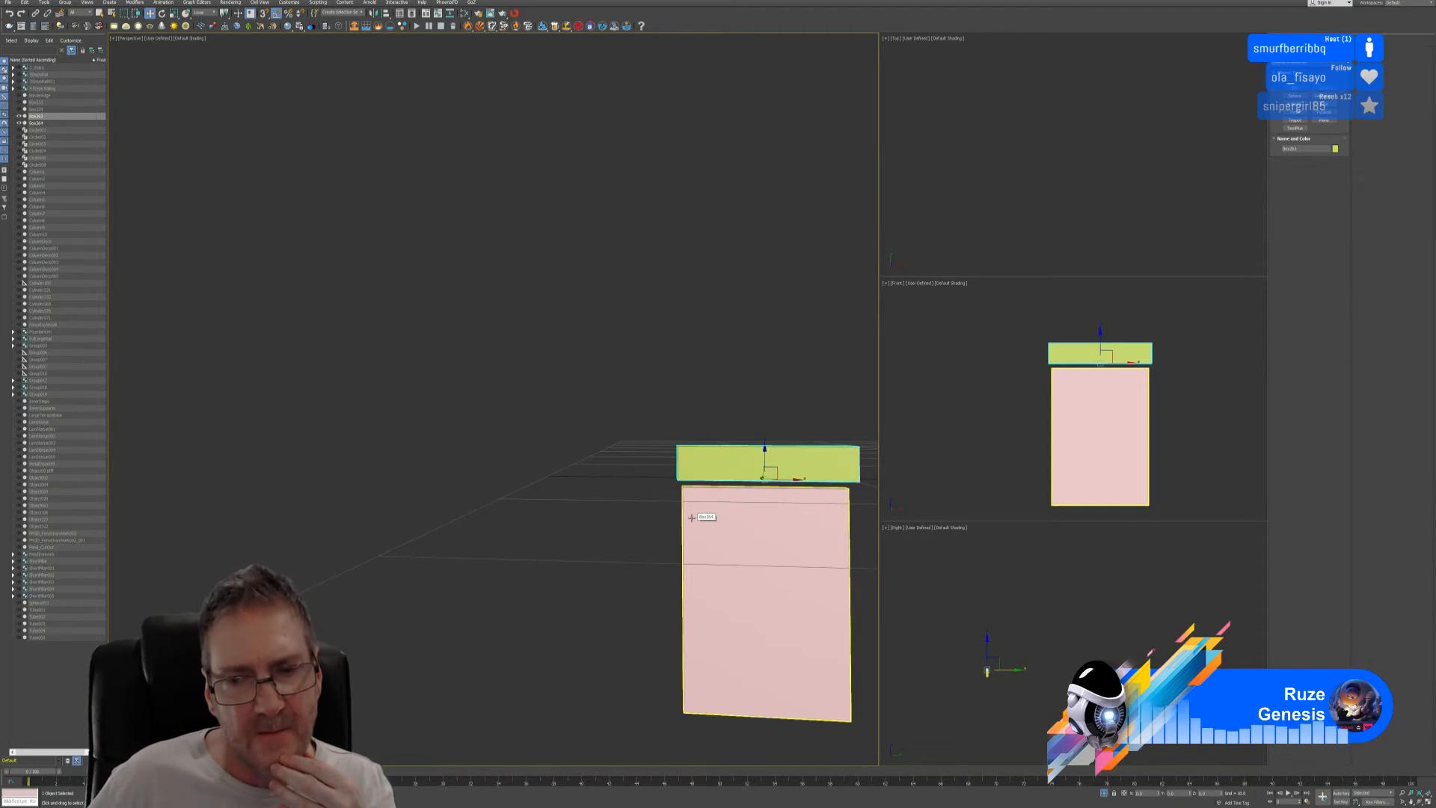
- Lower the yellow-green box onto the top edge of the pink box and adjust its position in depth
middle_drag(1208, 362, 1201, 365)
scroll(1168, 364, up, 2)
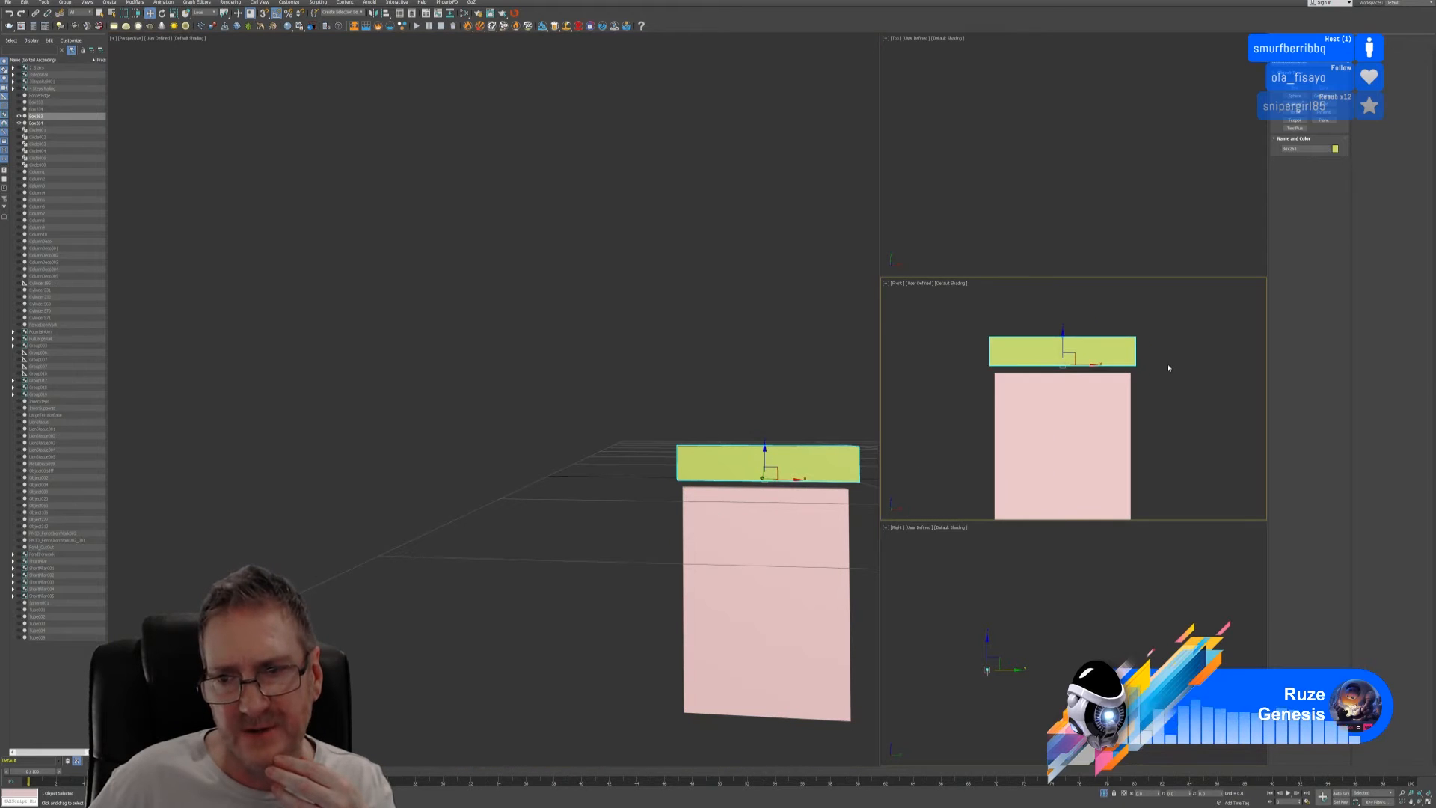
drag(1083, 364, 1062, 352)
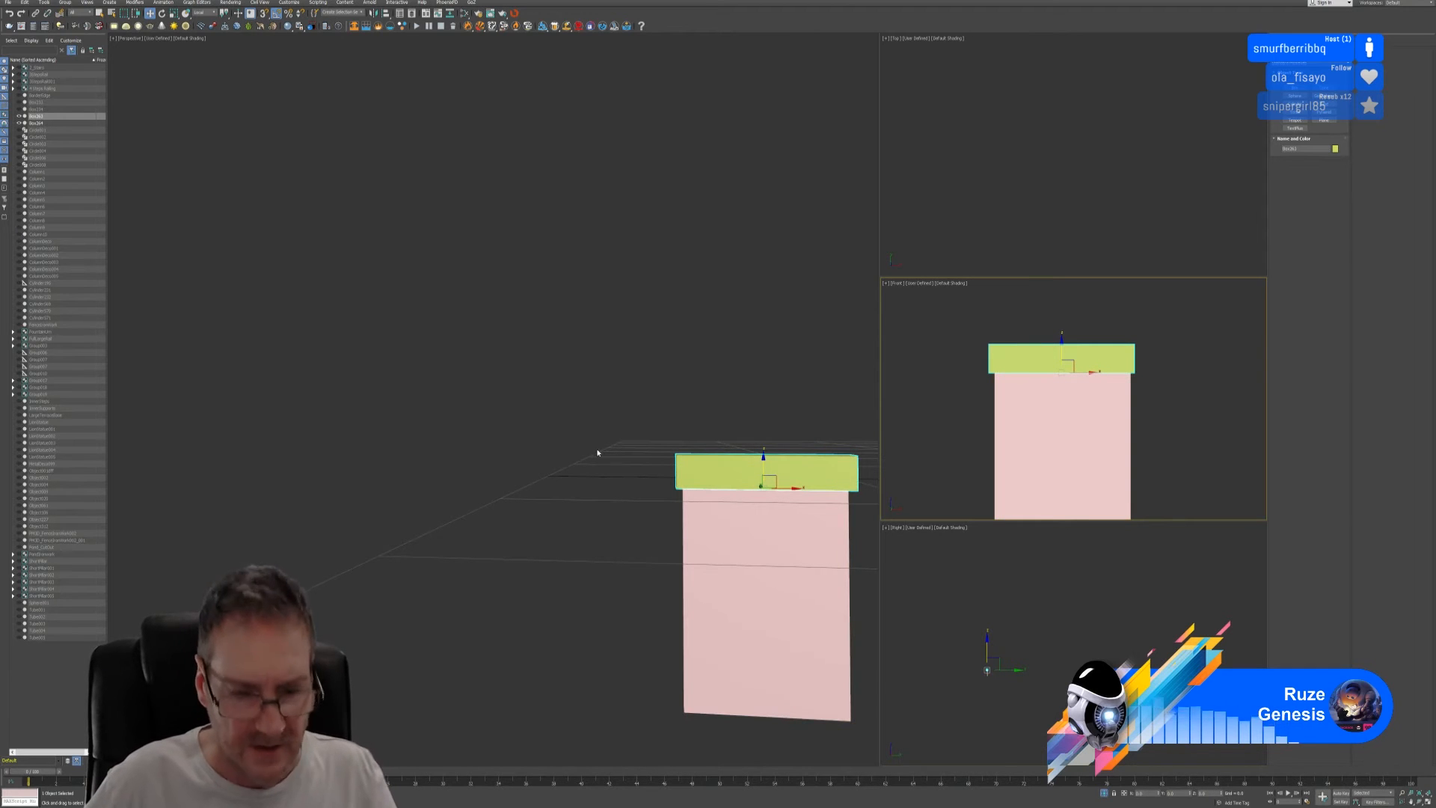
alt+middle_drag(588, 453, 735, 472)
drag(734, 487, 730, 486)
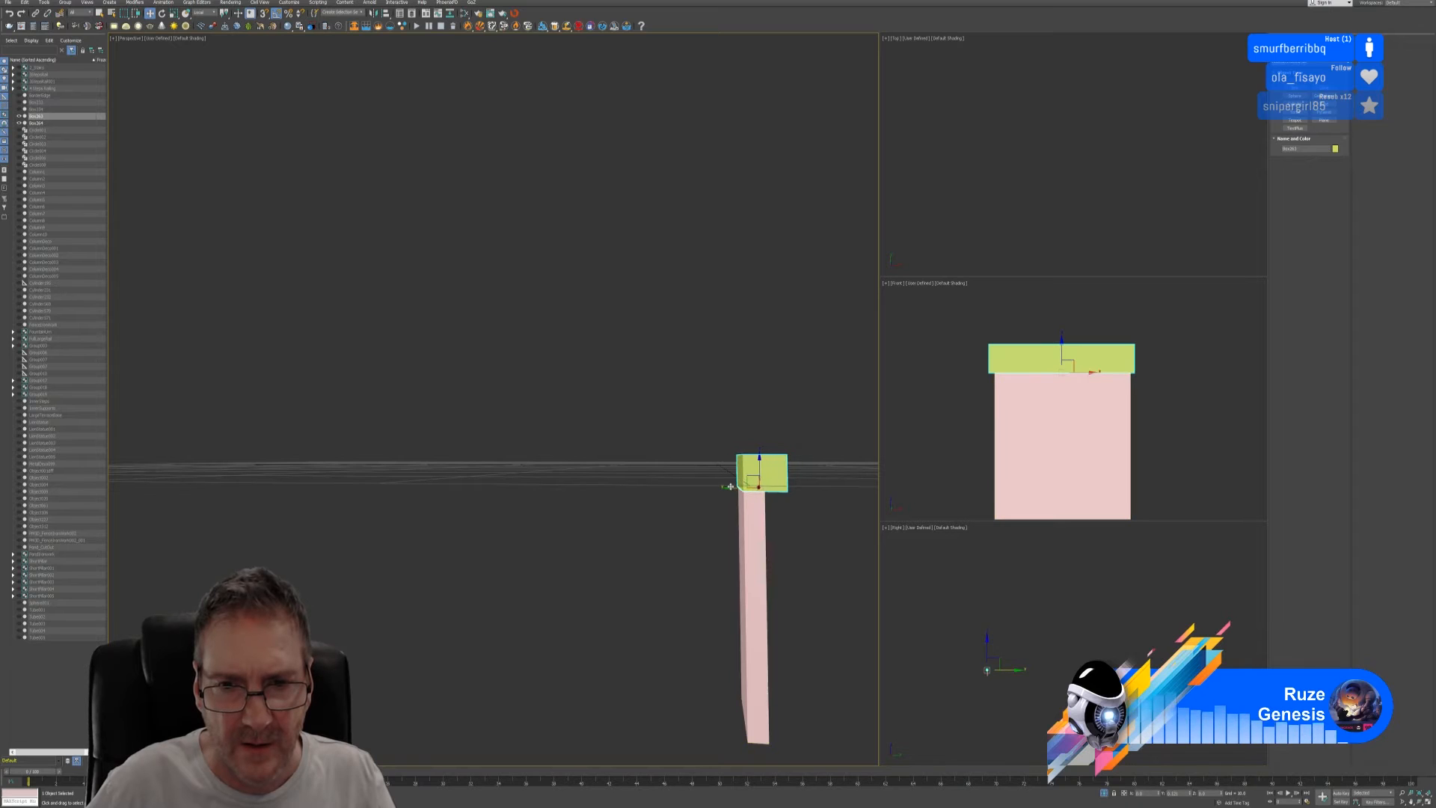
alt+middle_drag(808, 539, 756, 535)
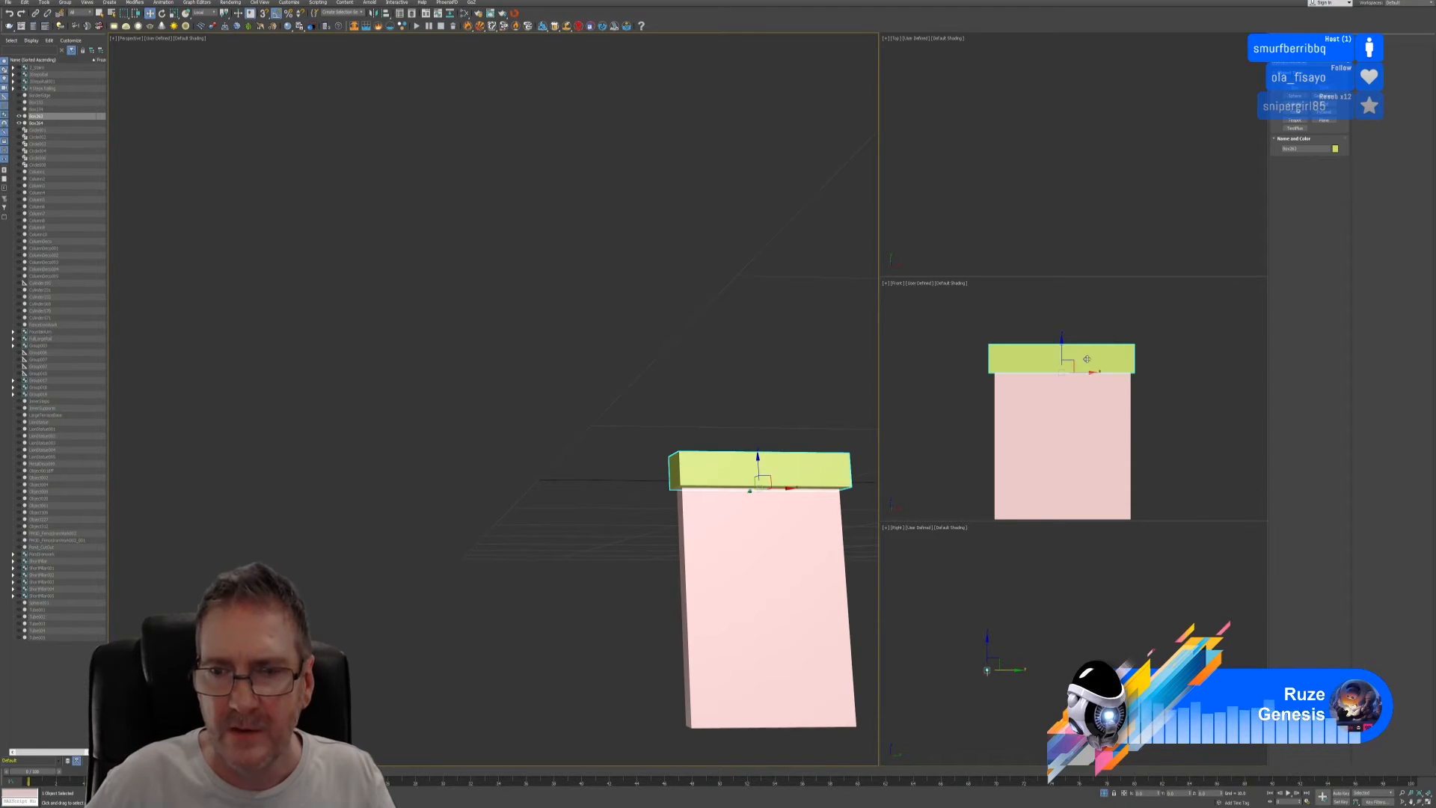
- Draw a narrow, full-height box over the left edge of the pink box in the maximized Front view, thick enough to stand proud
middle_drag(1050, 406, 1048, 375)
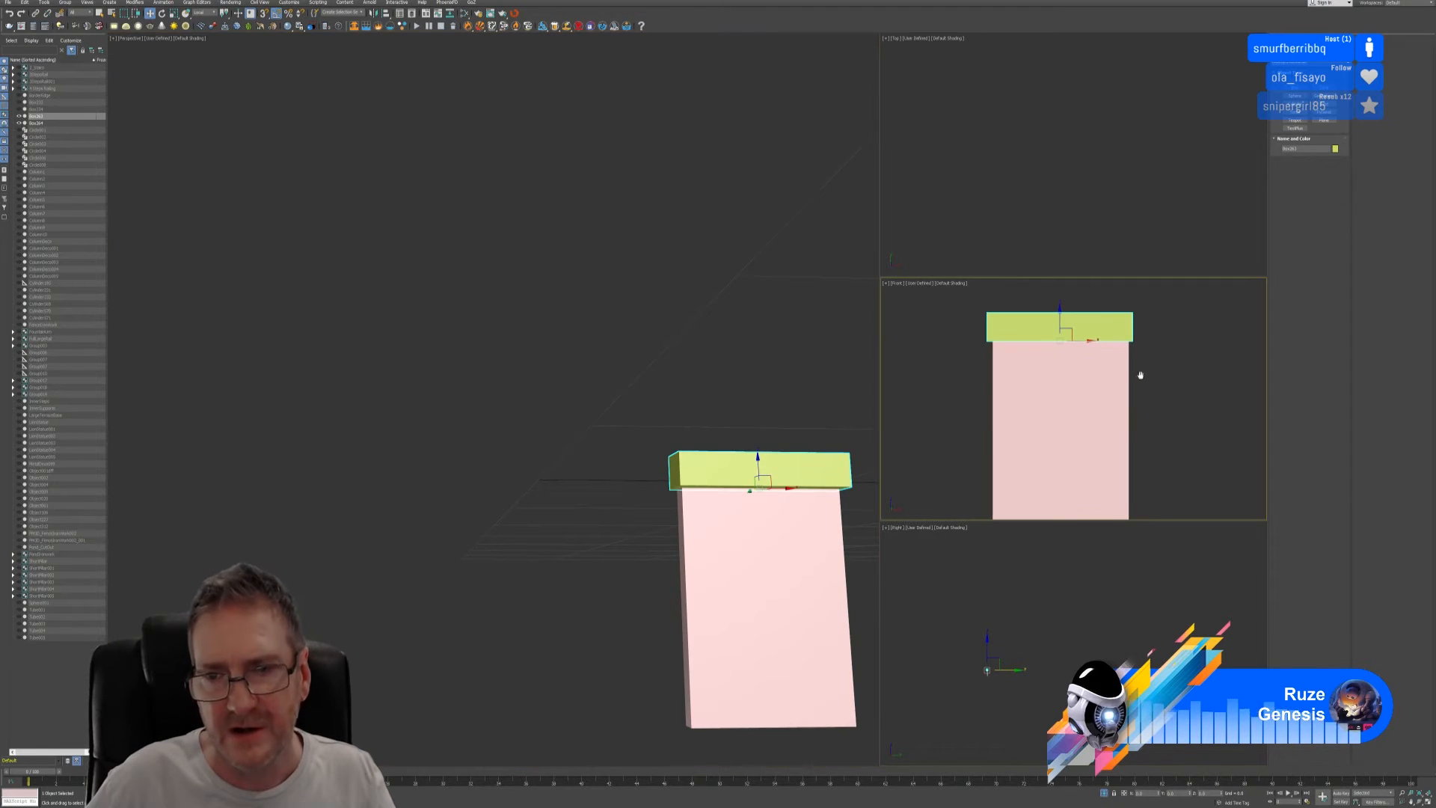
click(1428, 803)
scroll(814, 462, down, 3)
middle_drag(814, 462, 837, 414)
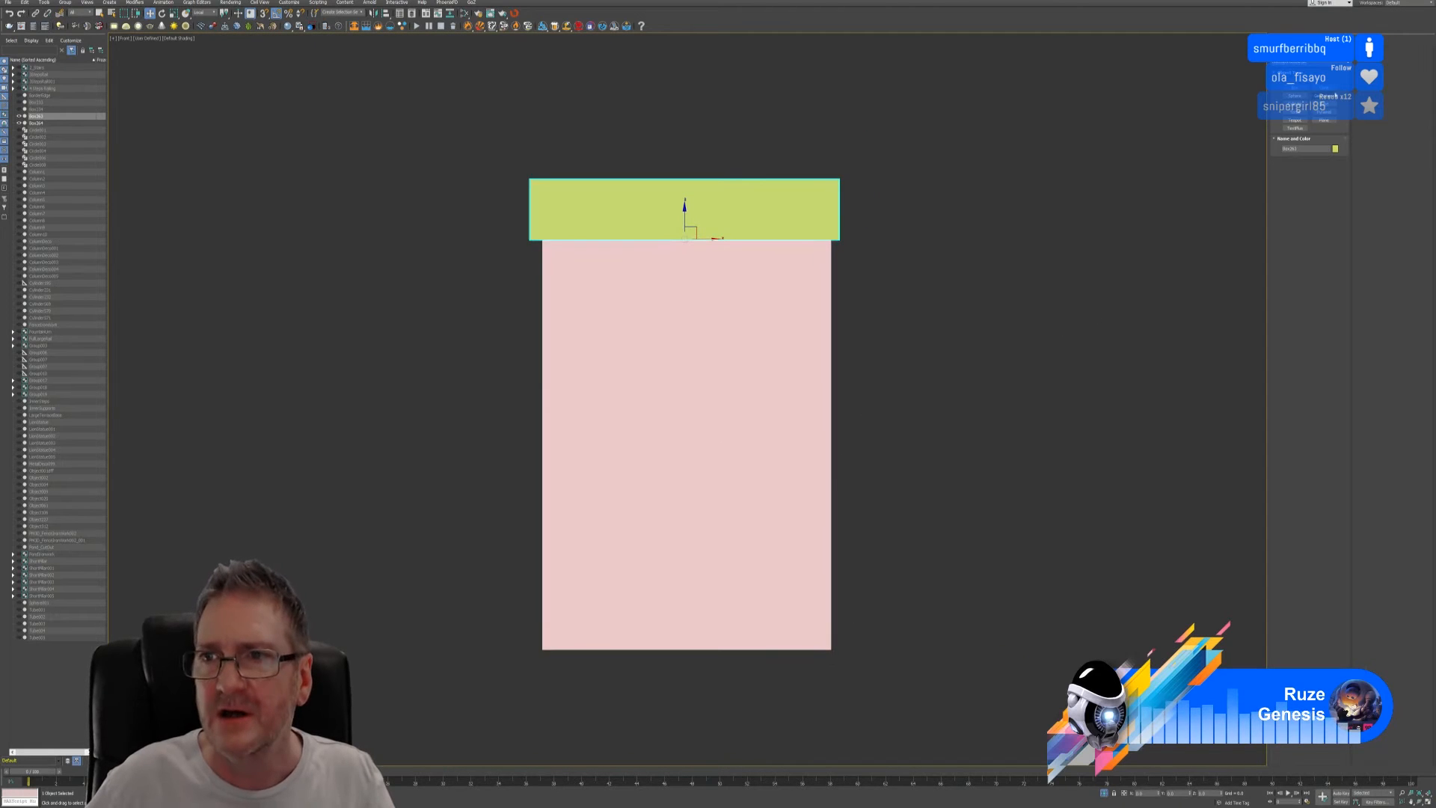
click(1293, 96)
click(1294, 89)
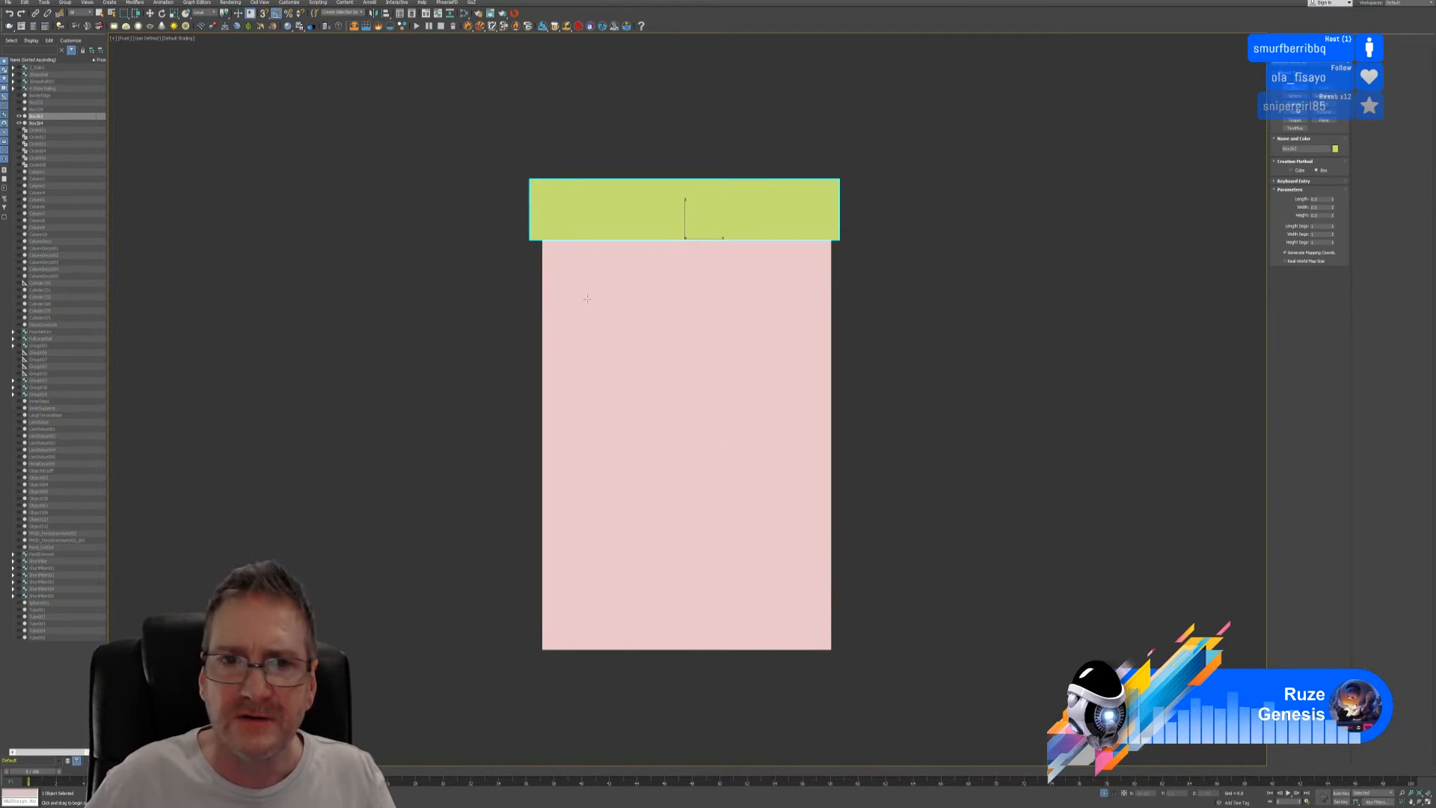
drag(539, 238, 606, 650)
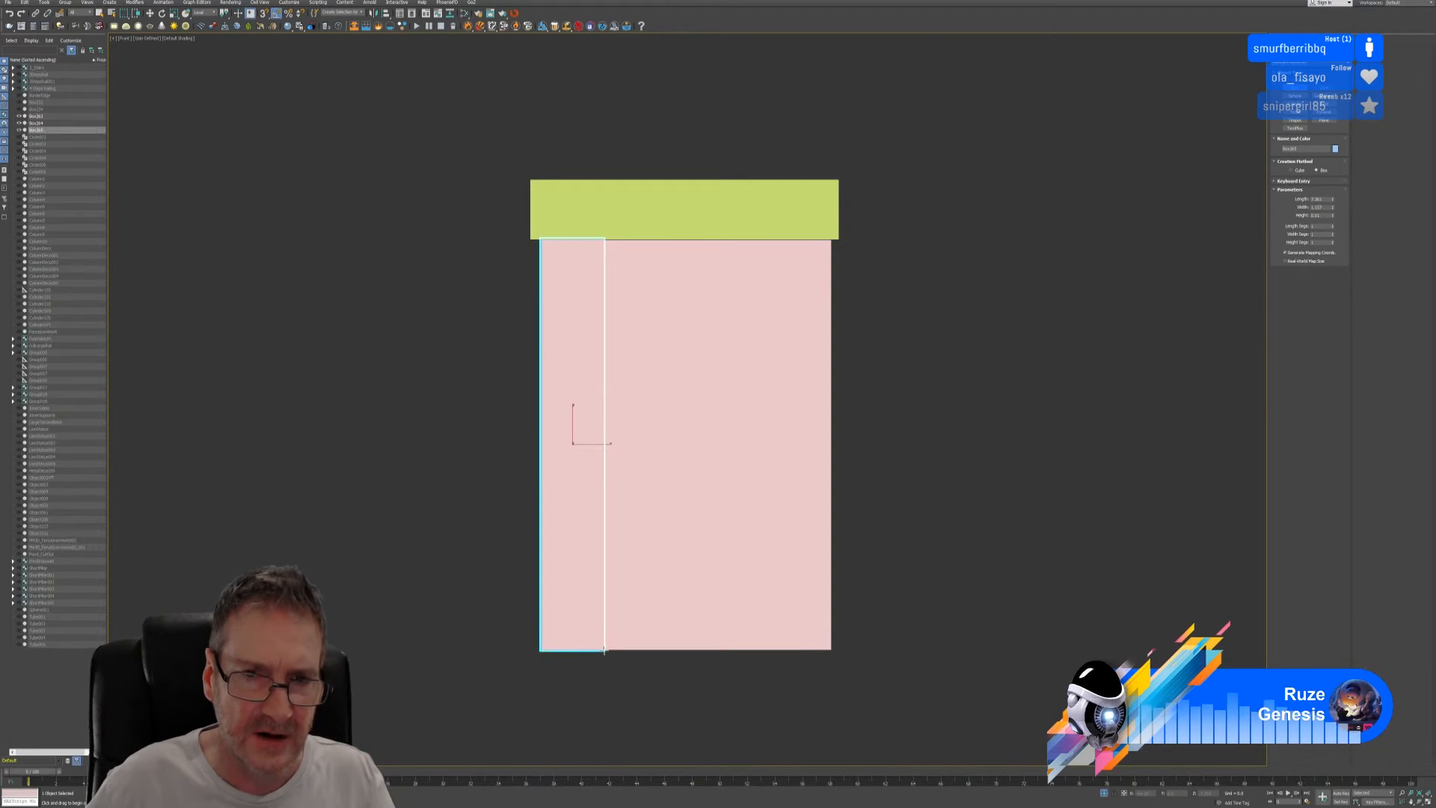
click(603, 586)
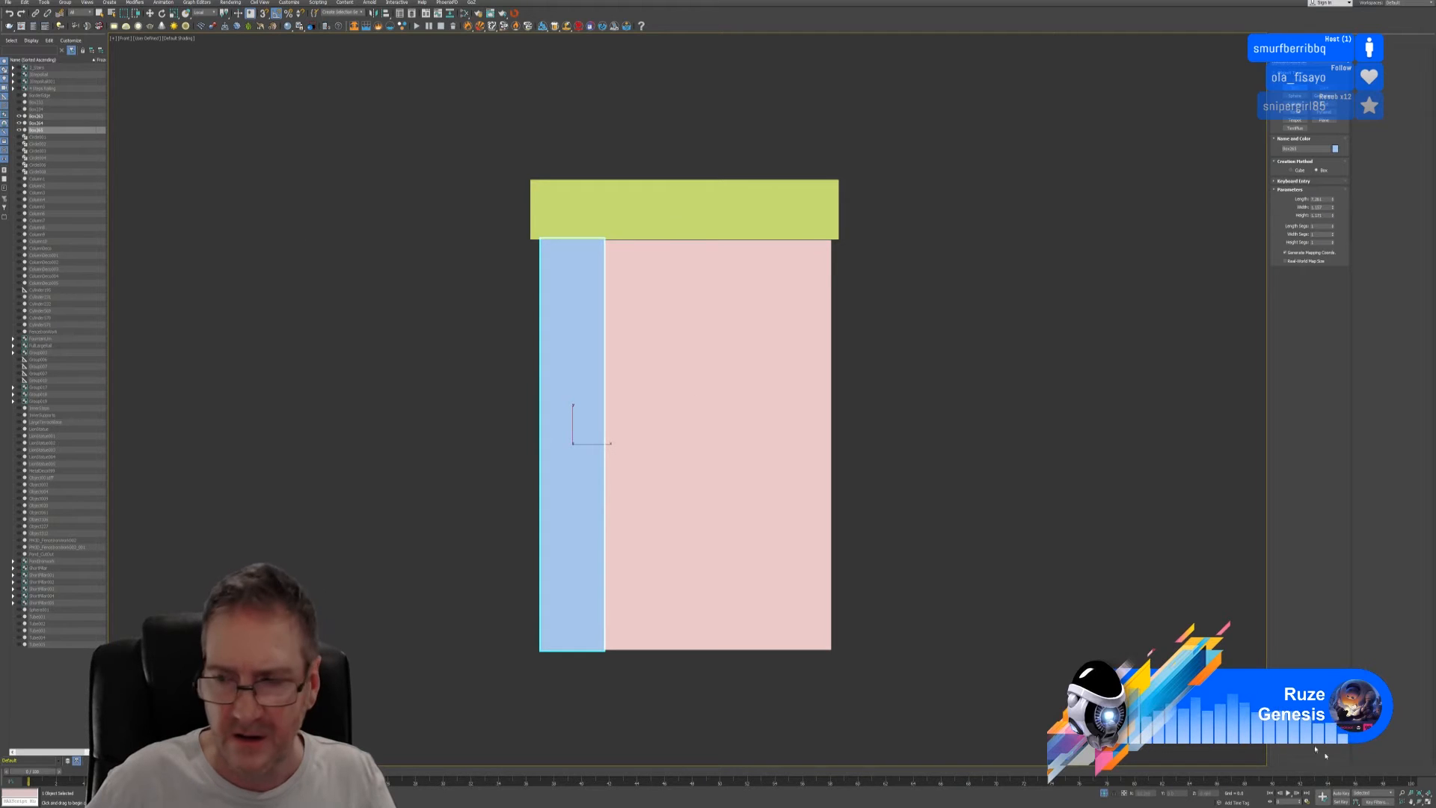
click(1427, 800)
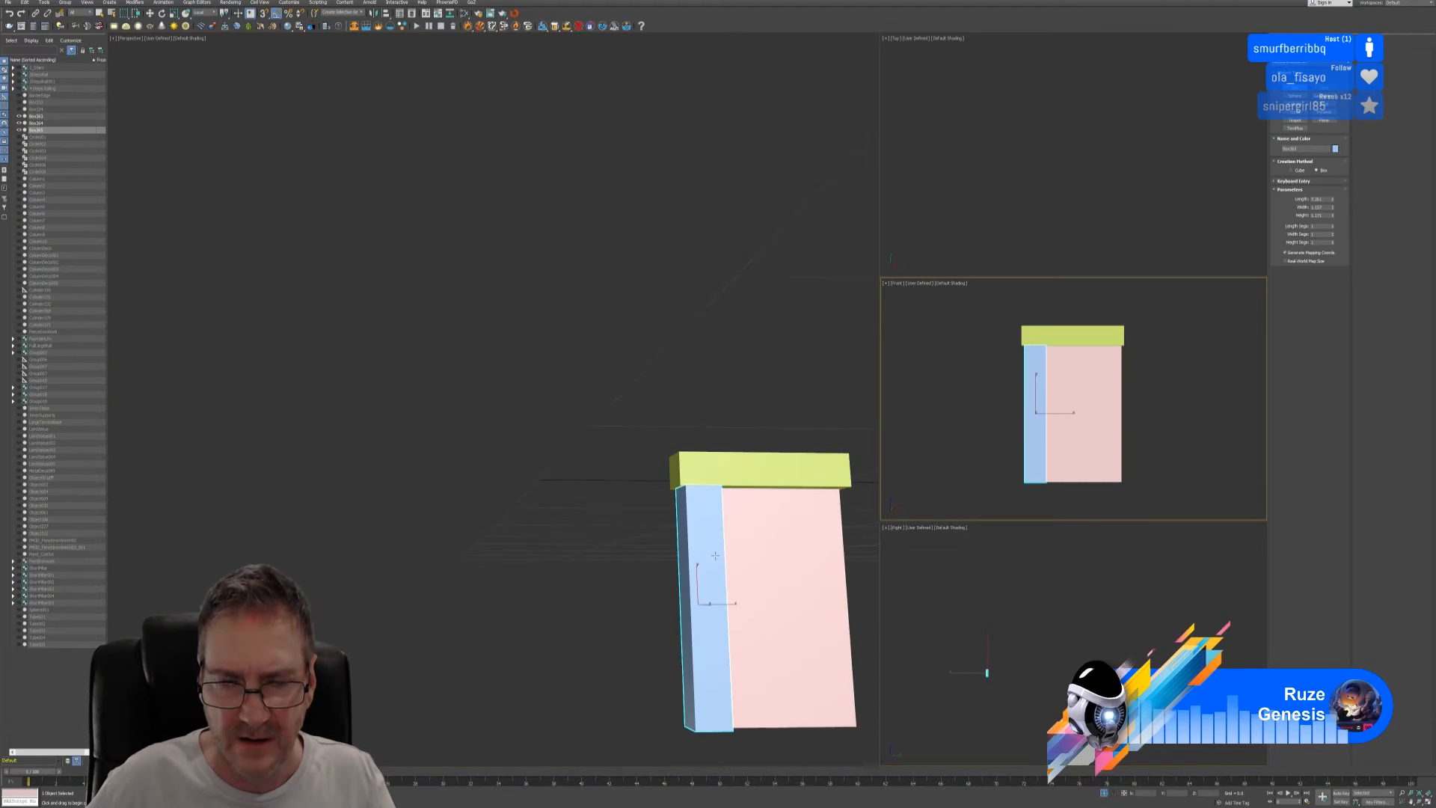
mouse_move(715, 555)
alt+middle_down()
mouse_move(663, 581)
mouse_move(766, 567)
mouse_move(706, 570)
alt+middle_up()
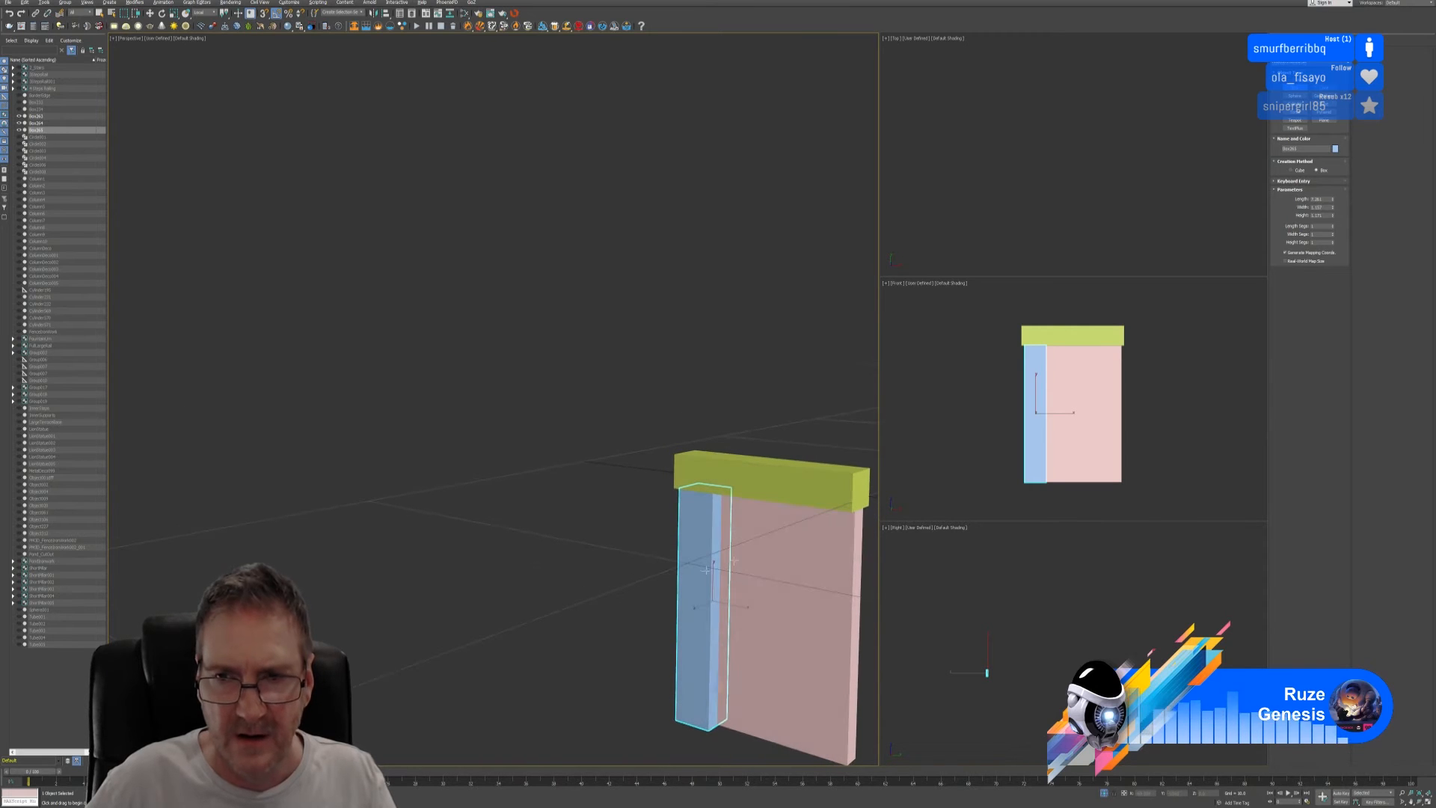
- Copy the blue box in the maximized Front view and place the copy over the opposite vertical edge of the pink box
right_click(1138, 433)
click(1427, 800)
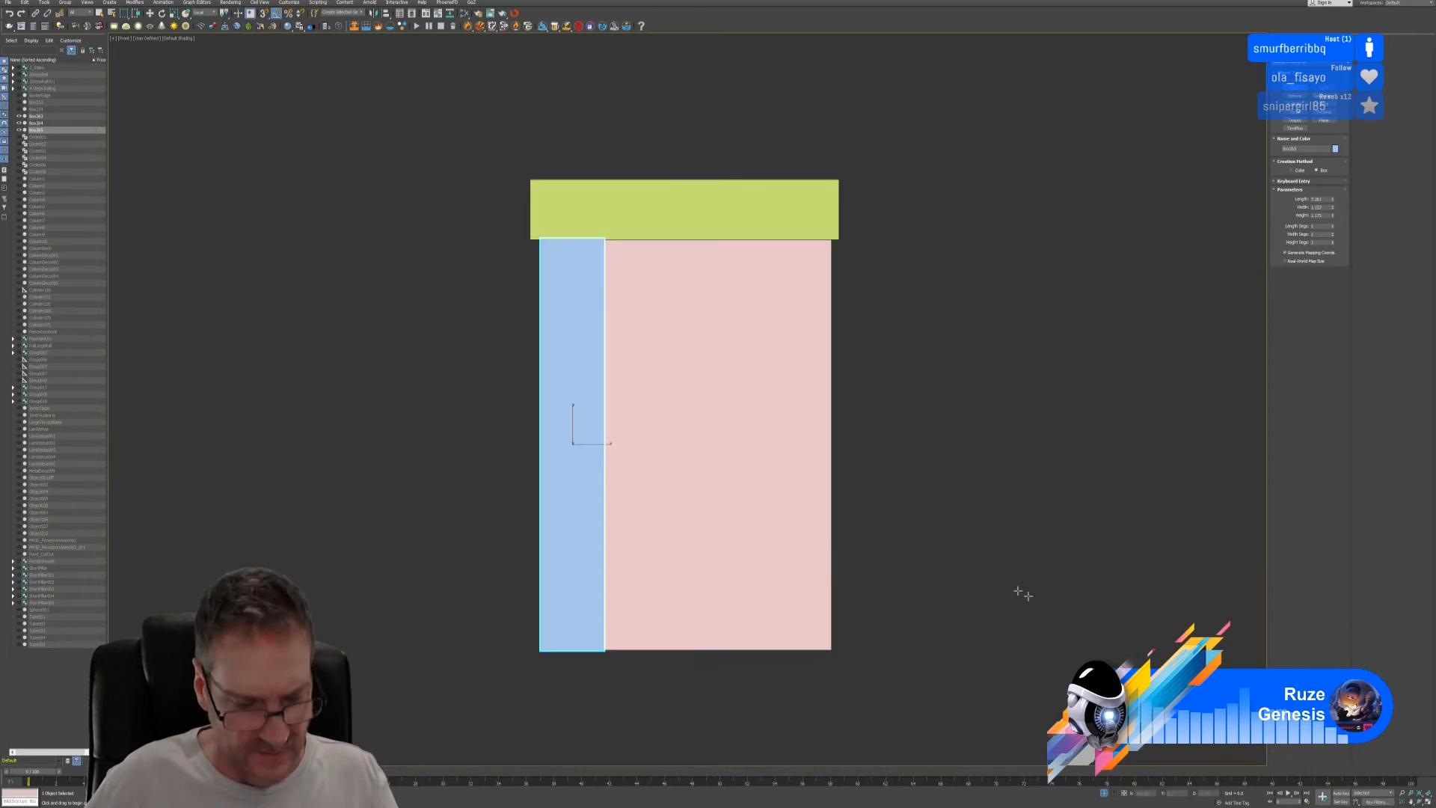
click(150, 13)
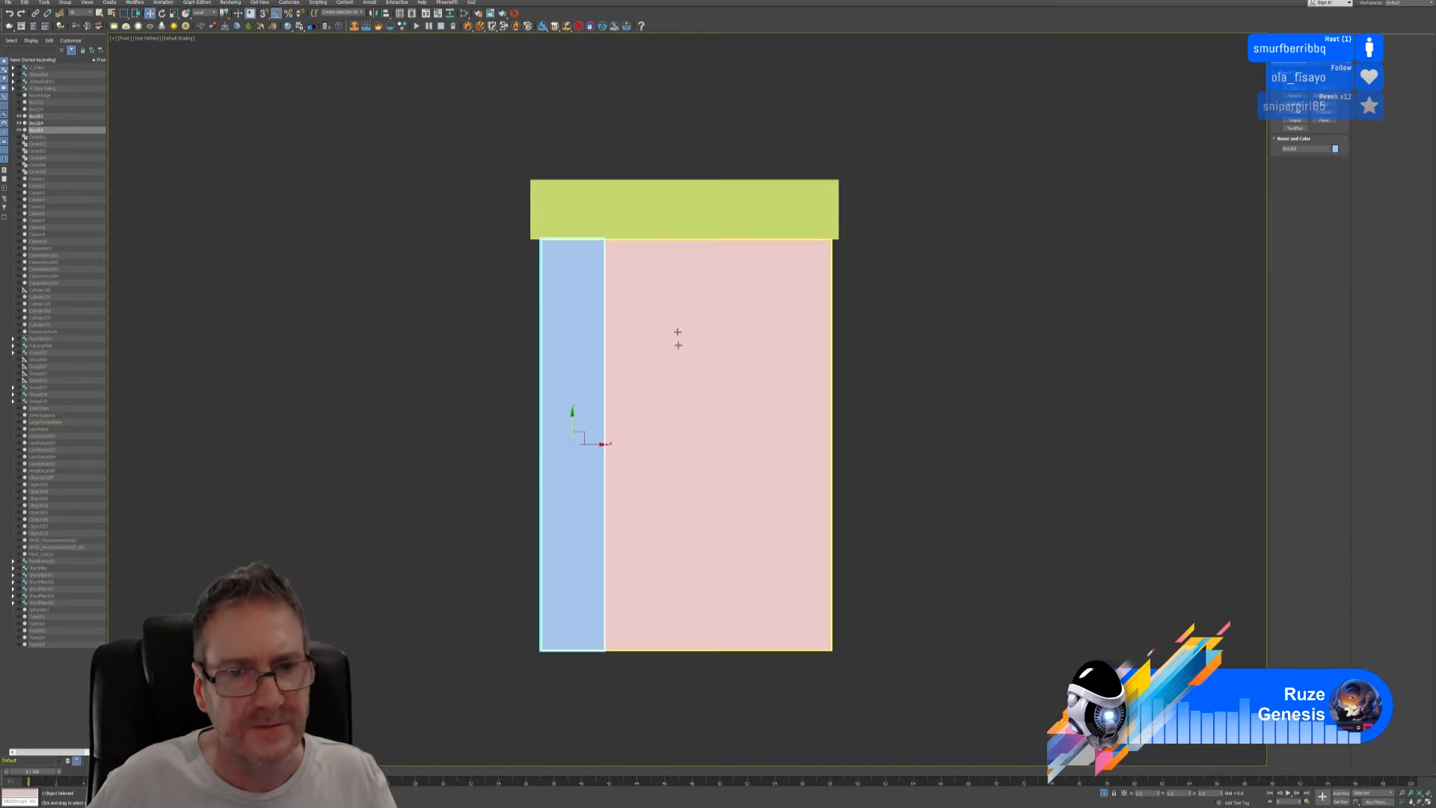
drag(598, 443, 773, 441)
click(748, 436)
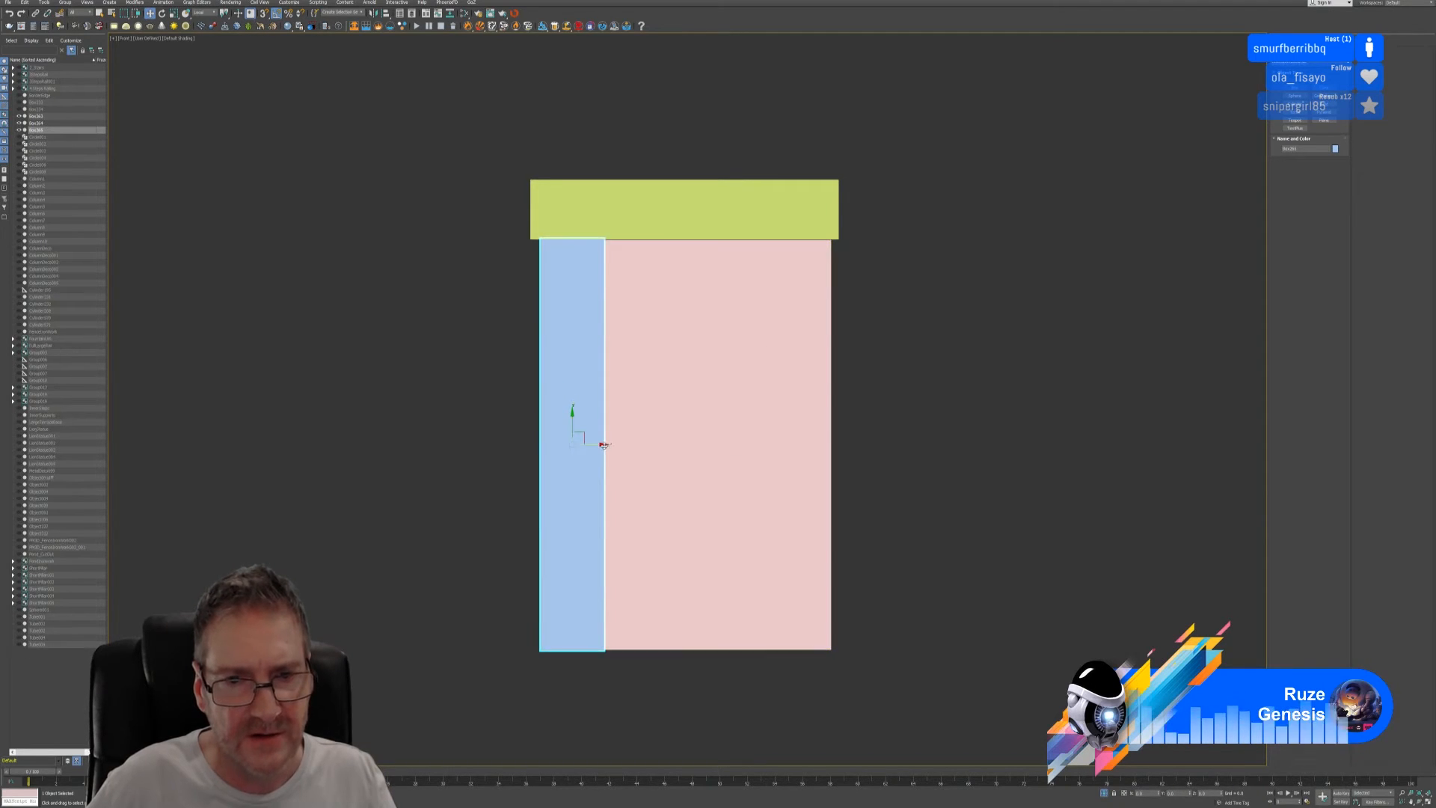
drag(602, 446, 827, 445)
click(716, 436)
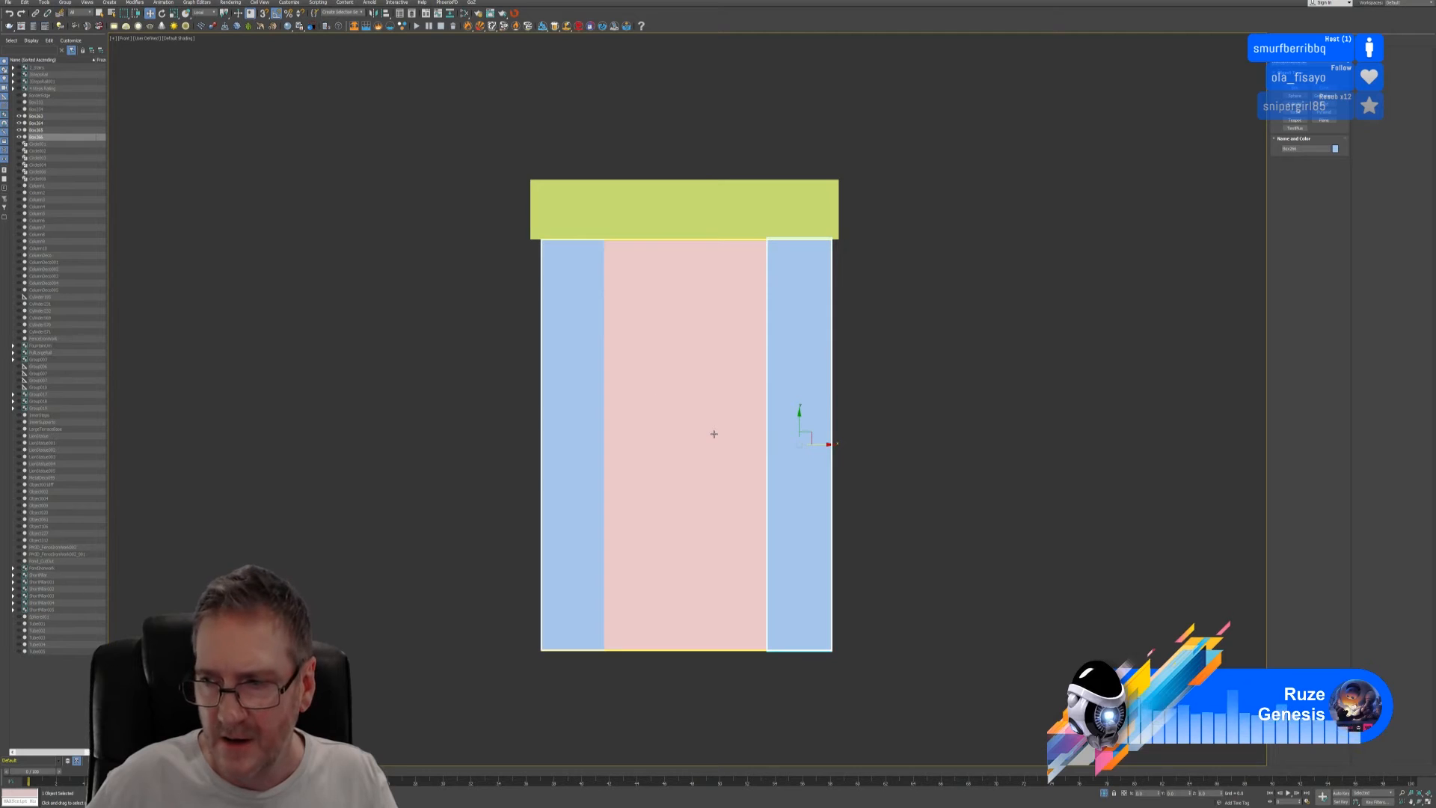
- Copy the blue box again and center the copy between the two outer blue boxes
mouse_move(822, 446)
mouse_down()
mouse_move(695, 441)
mouse_move(715, 445)
mouse_move(708, 464)
mouse_up()
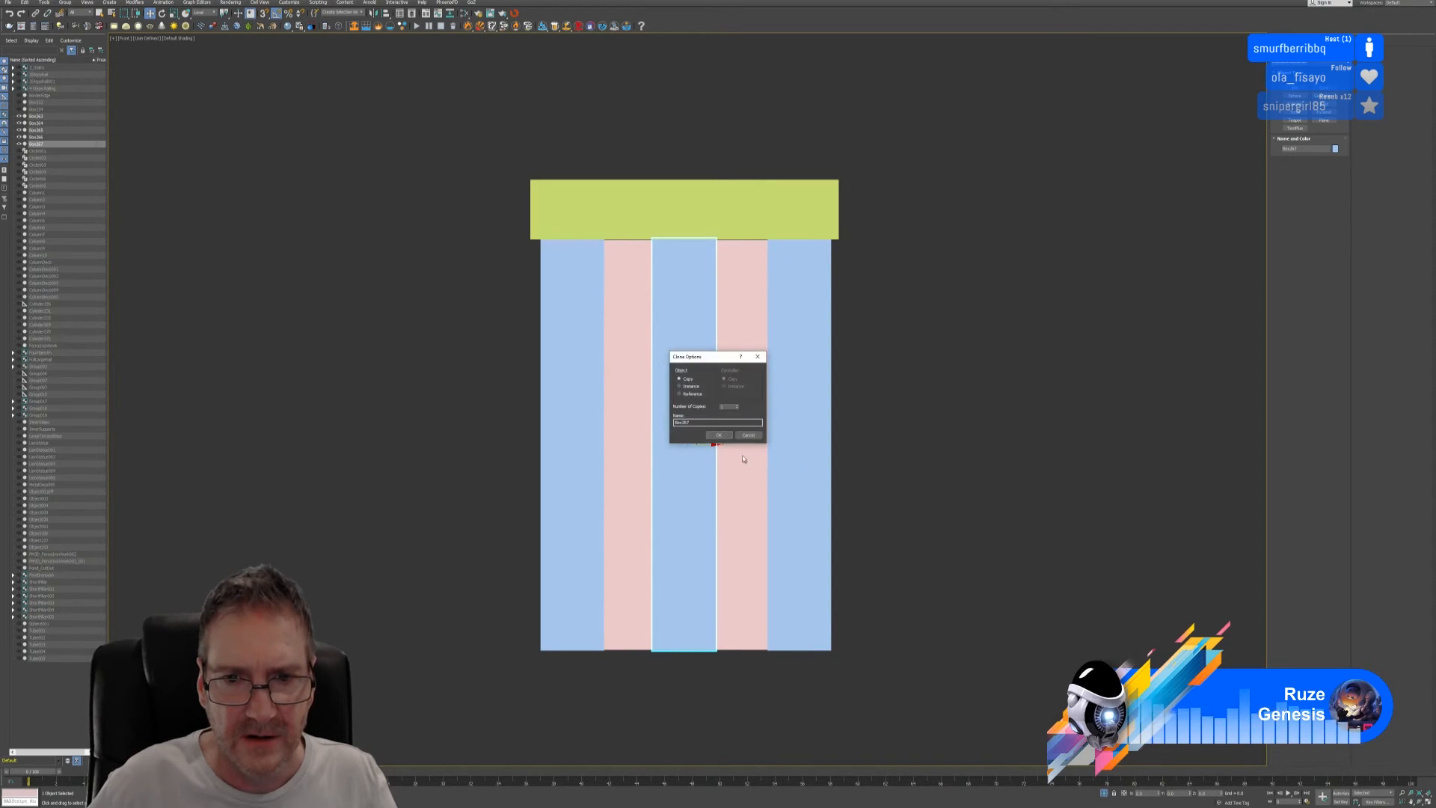
click(727, 437)
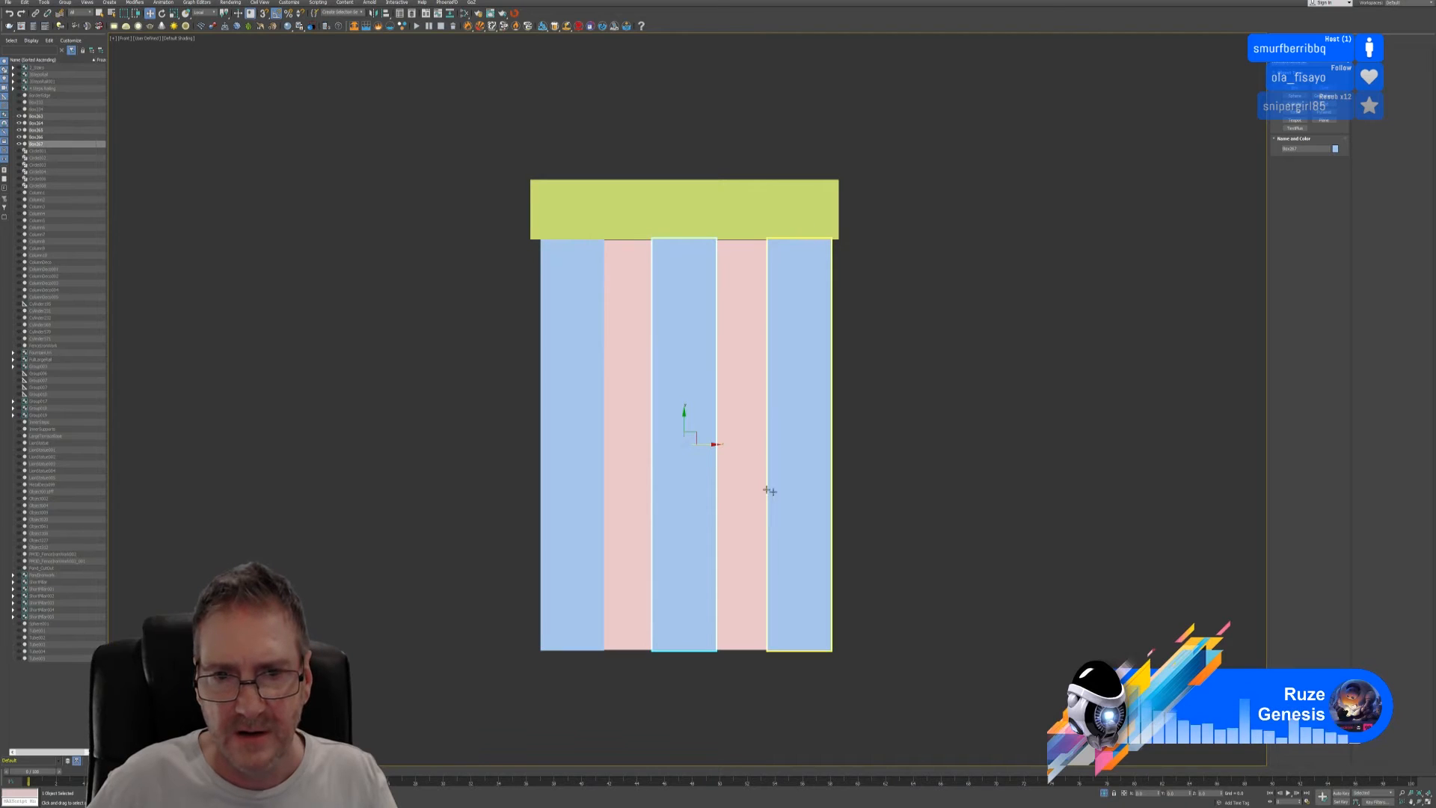
drag(709, 447, 709, 446)
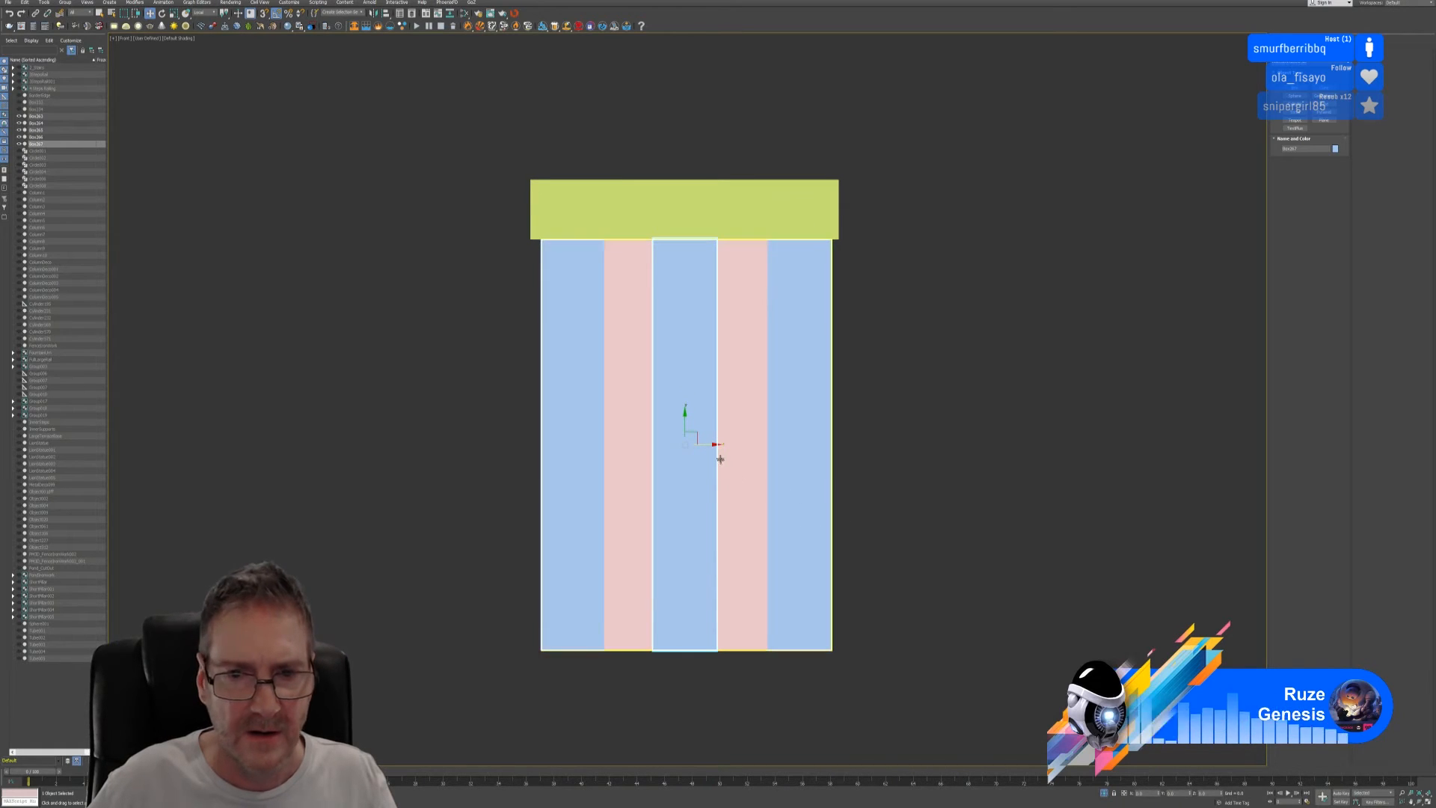
drag(712, 445, 712, 446)
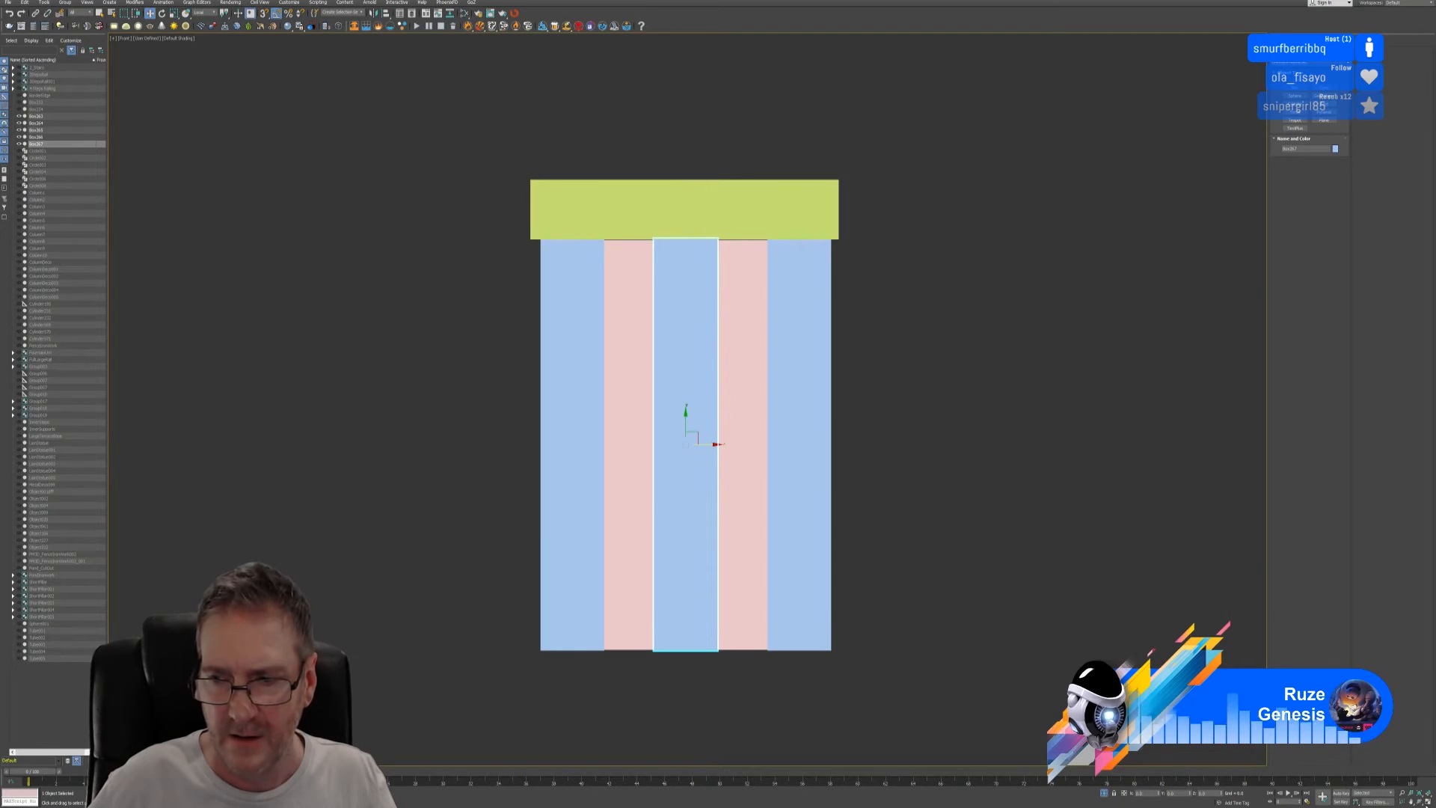
- Copy the yellow-green cap box straight down in the Front view to the foot of the blue boxes
key(alt+w)
mouse_move(586, 458)
alt+middle_down()
mouse_move(519, 420)
mouse_move(564, 442)
alt+middle_up()
click(770, 434)
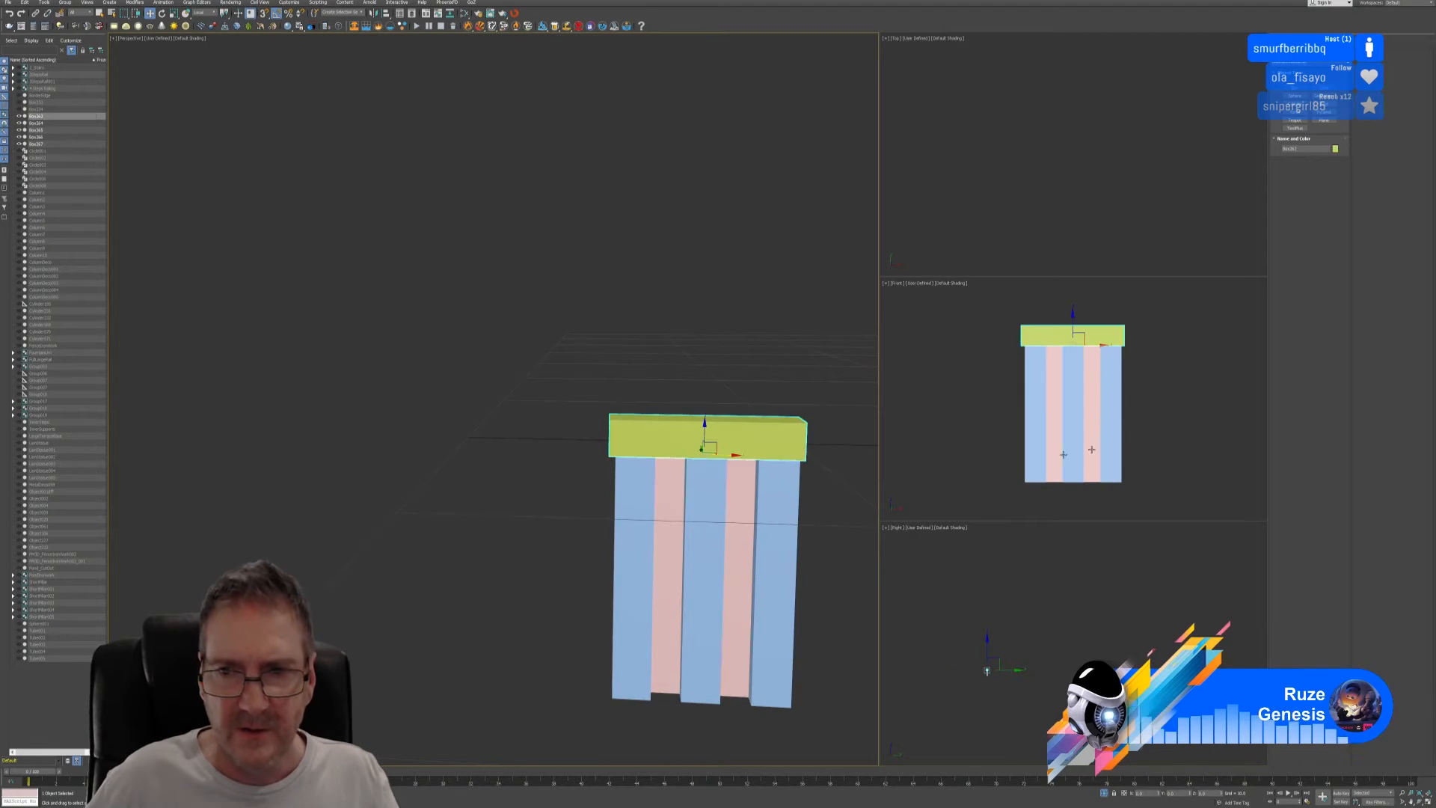
middle_drag(1148, 407, 1151, 406)
shift+drag(1074, 327, 1087, 483)
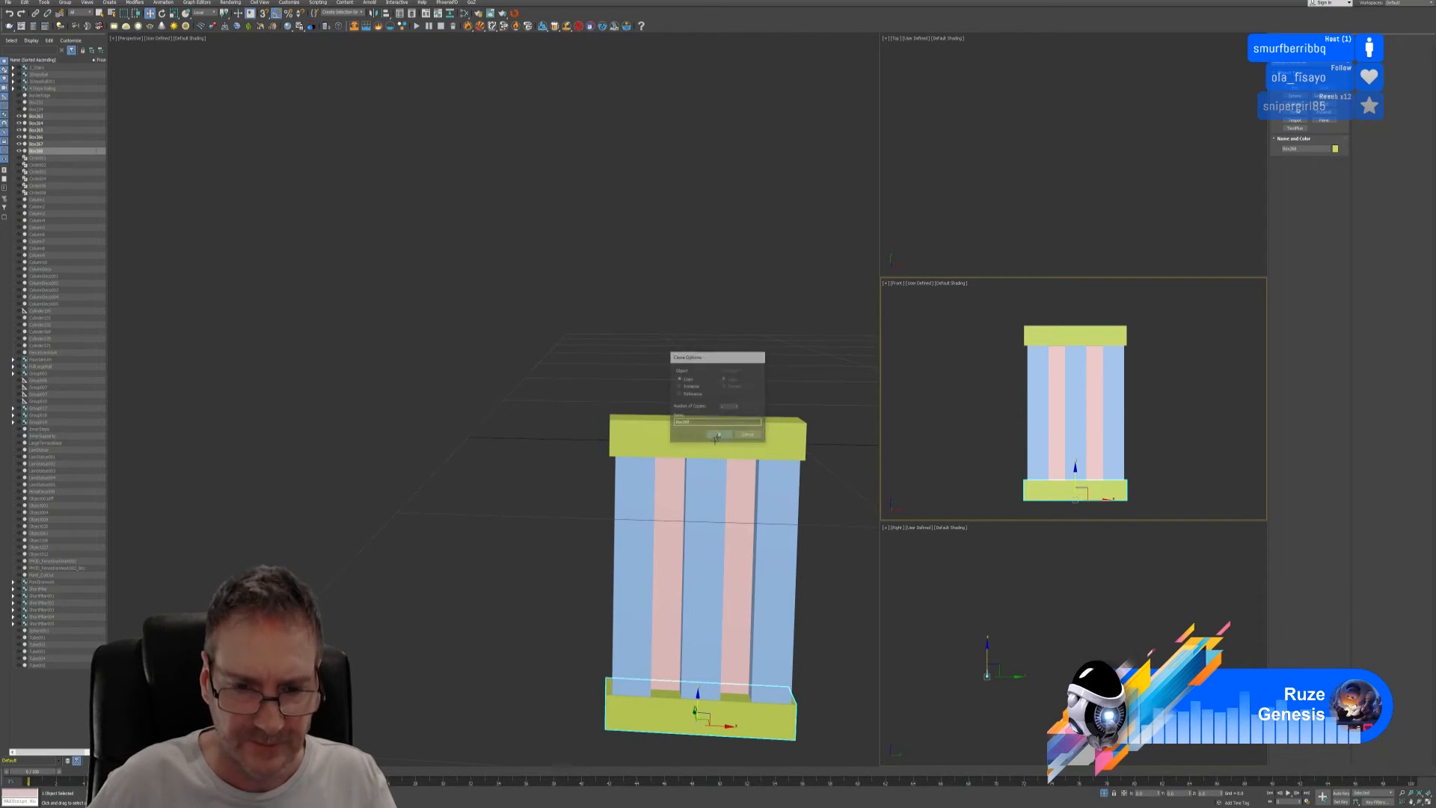
click(720, 437)
- Shift the lower yellow-green box back in depth and raise it so it overlaps the feet of the blue boxes
mouse_move(523, 522)
alt+middle_down()
mouse_move(580, 522)
mouse_move(570, 490)
alt+middle_up()
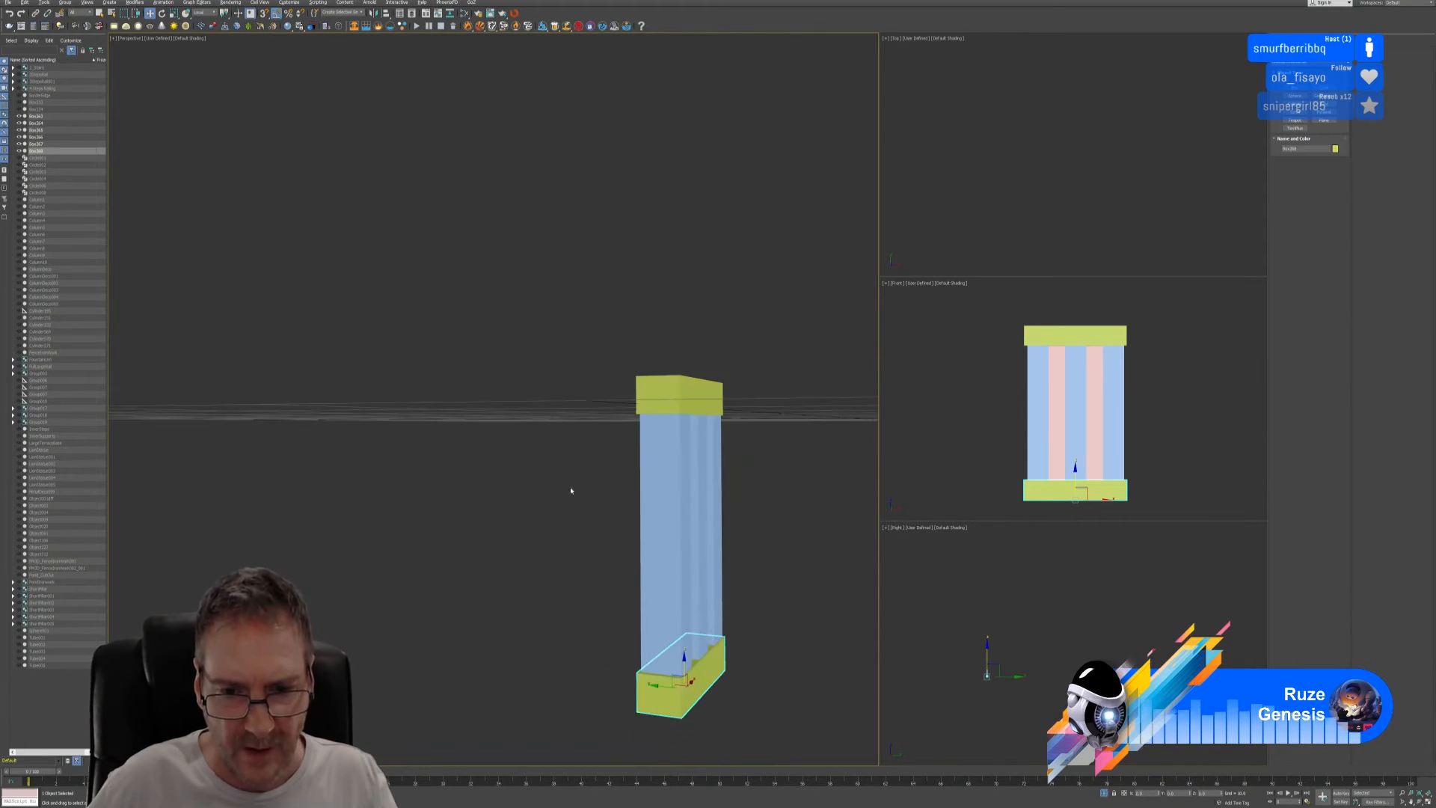
drag(662, 686, 652, 686)
mouse_move(652, 686)
alt+middle_down()
mouse_move(673, 698)
mouse_move(669, 680)
alt+middle_up()
drag(673, 656, 673, 637)
alt+middle_drag(673, 637, 718, 676)
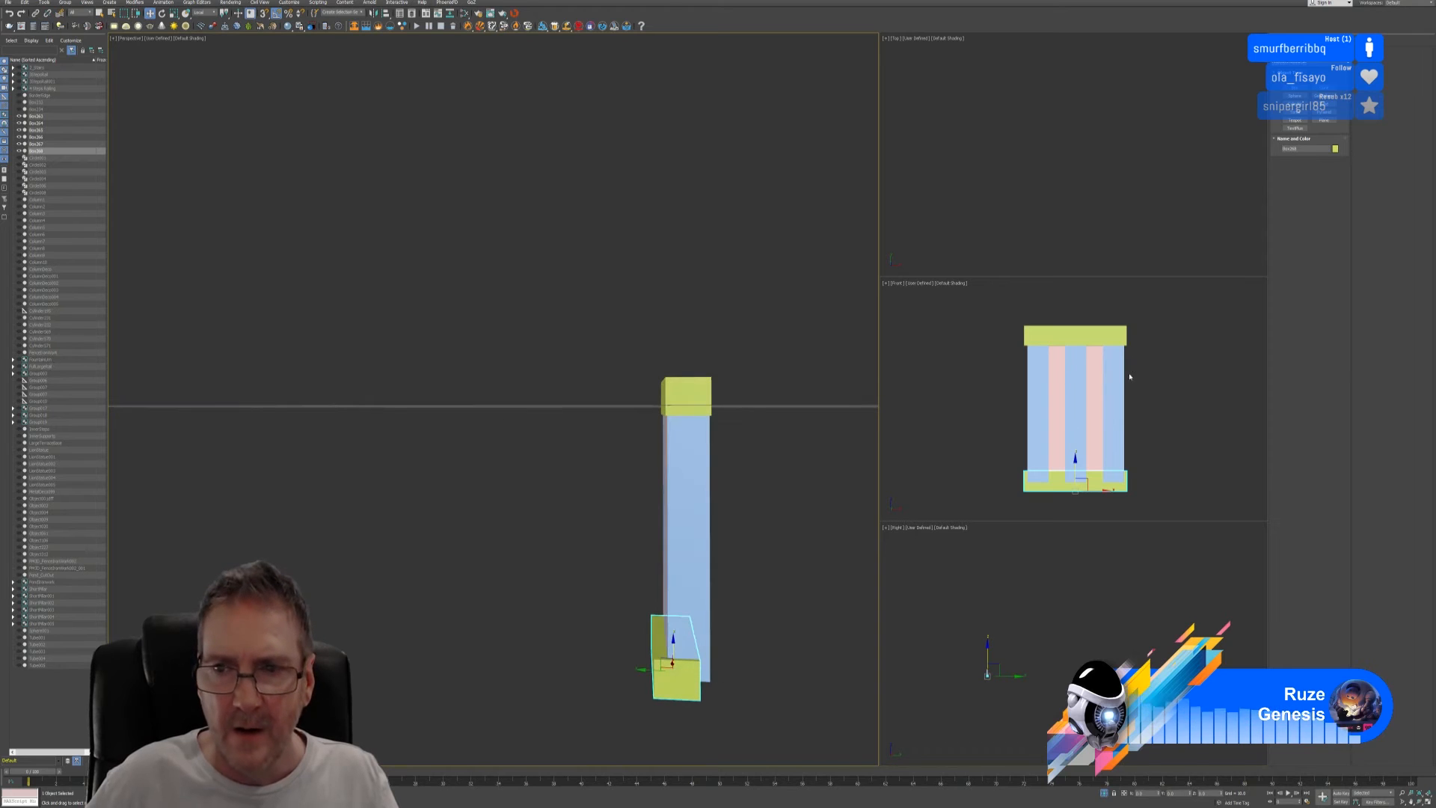
- Add an Edit Poly modifier to the lower yellow-green box and move its rear vertices in the Top view to line up with the cap's back
right_click(1091, 203)
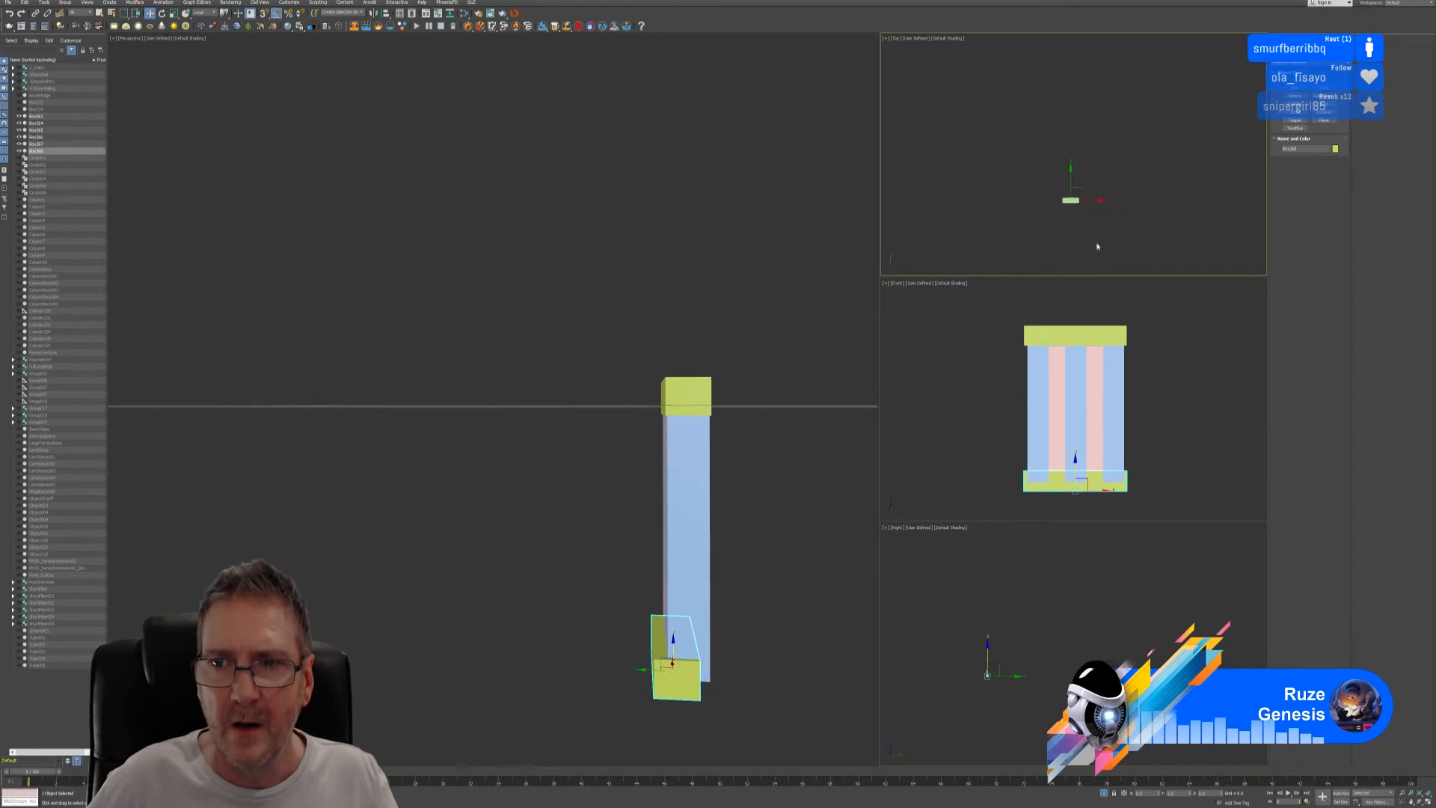
scroll(1089, 241, up, 10)
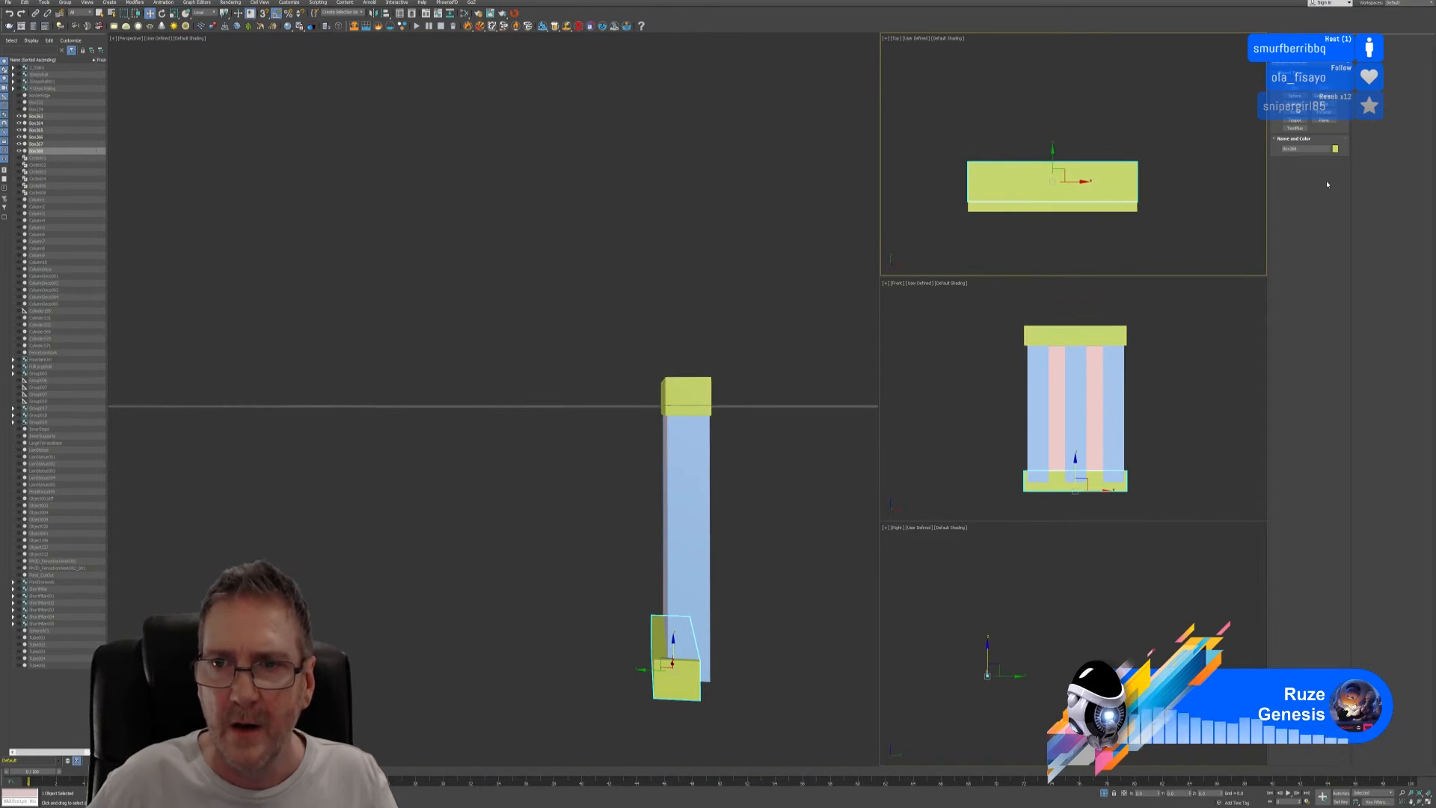
click(1288, 40)
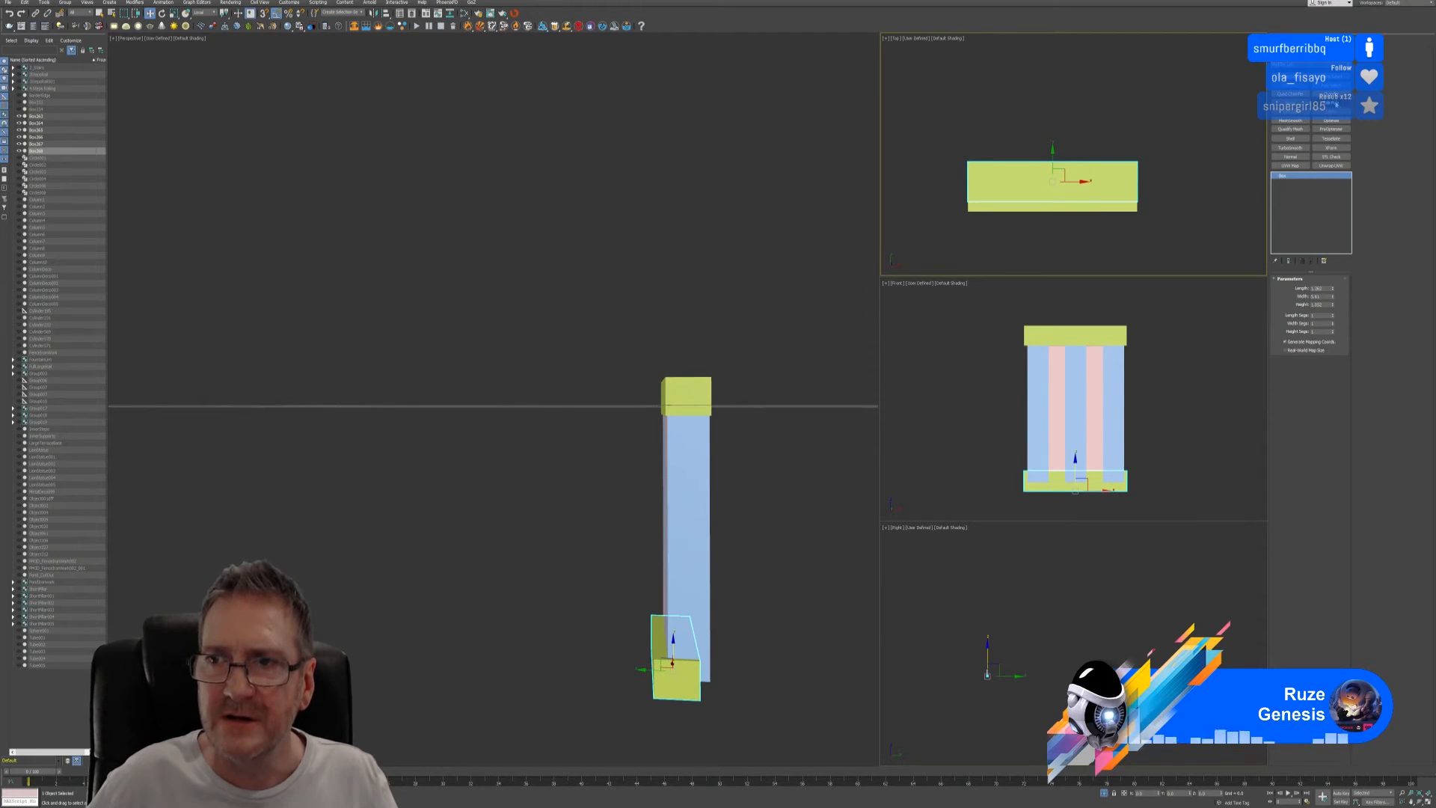
click(1332, 103)
click(1291, 339)
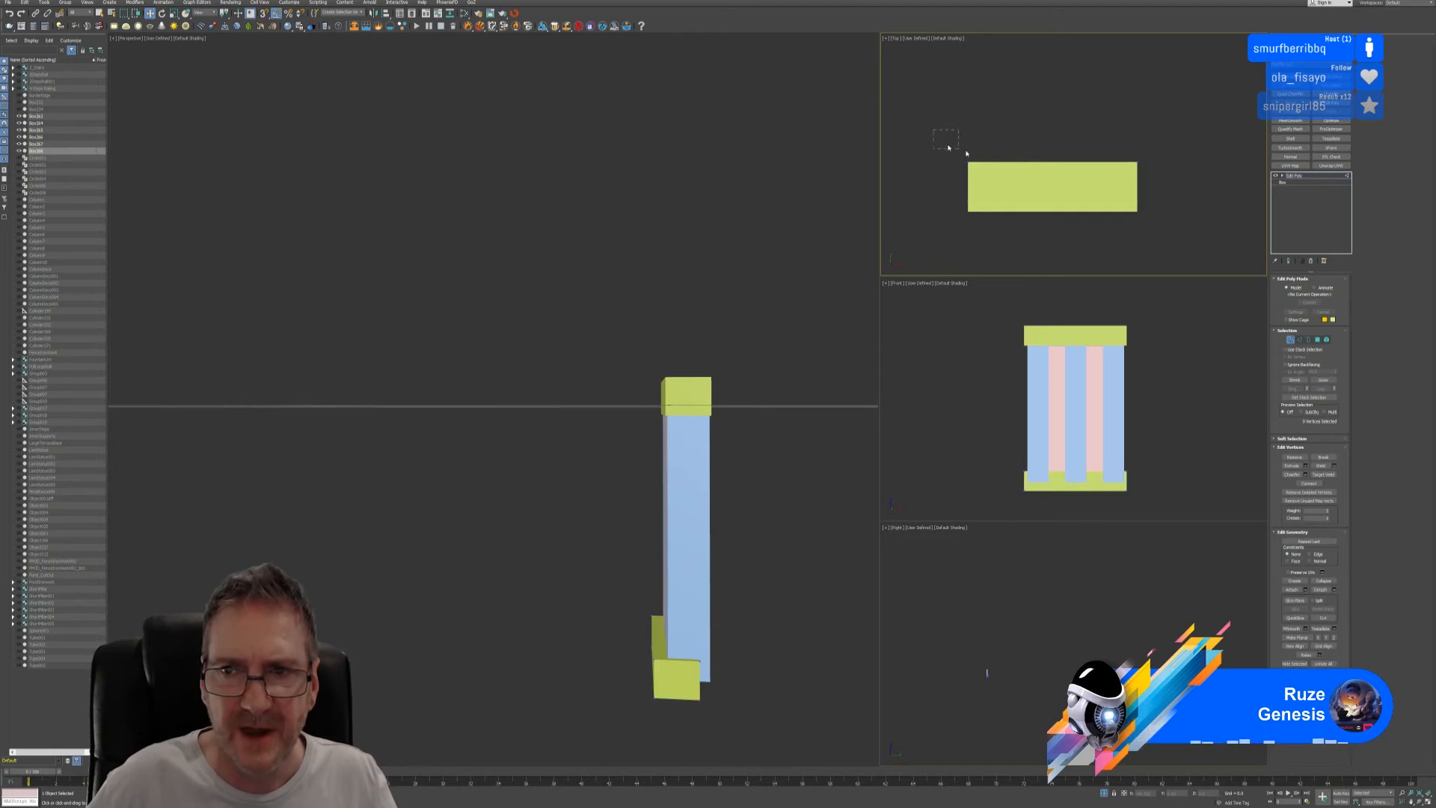
mouse_move(1056, 143)
mouse_down()
mouse_move(1051, 160)
mouse_move(1068, 155)
mouse_up()
click(1292, 342)
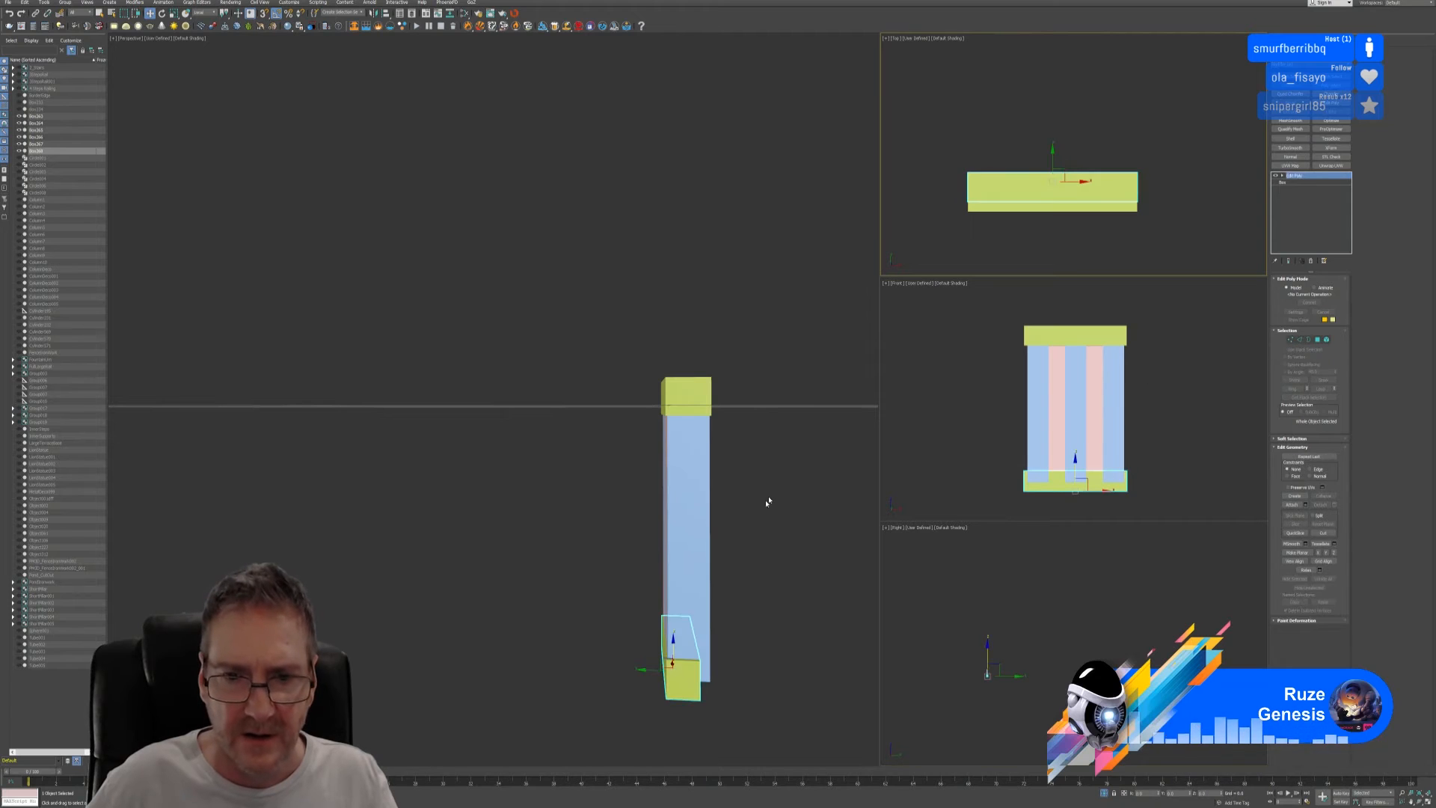
- Move the two outer blue boxes inward so that a strip of the pink box shows beyond each
click(775, 560)
alt+middle_drag(775, 561, 727, 520)
click(755, 537)
scroll(648, 543, down, 4)
scroll(721, 523, up, 3)
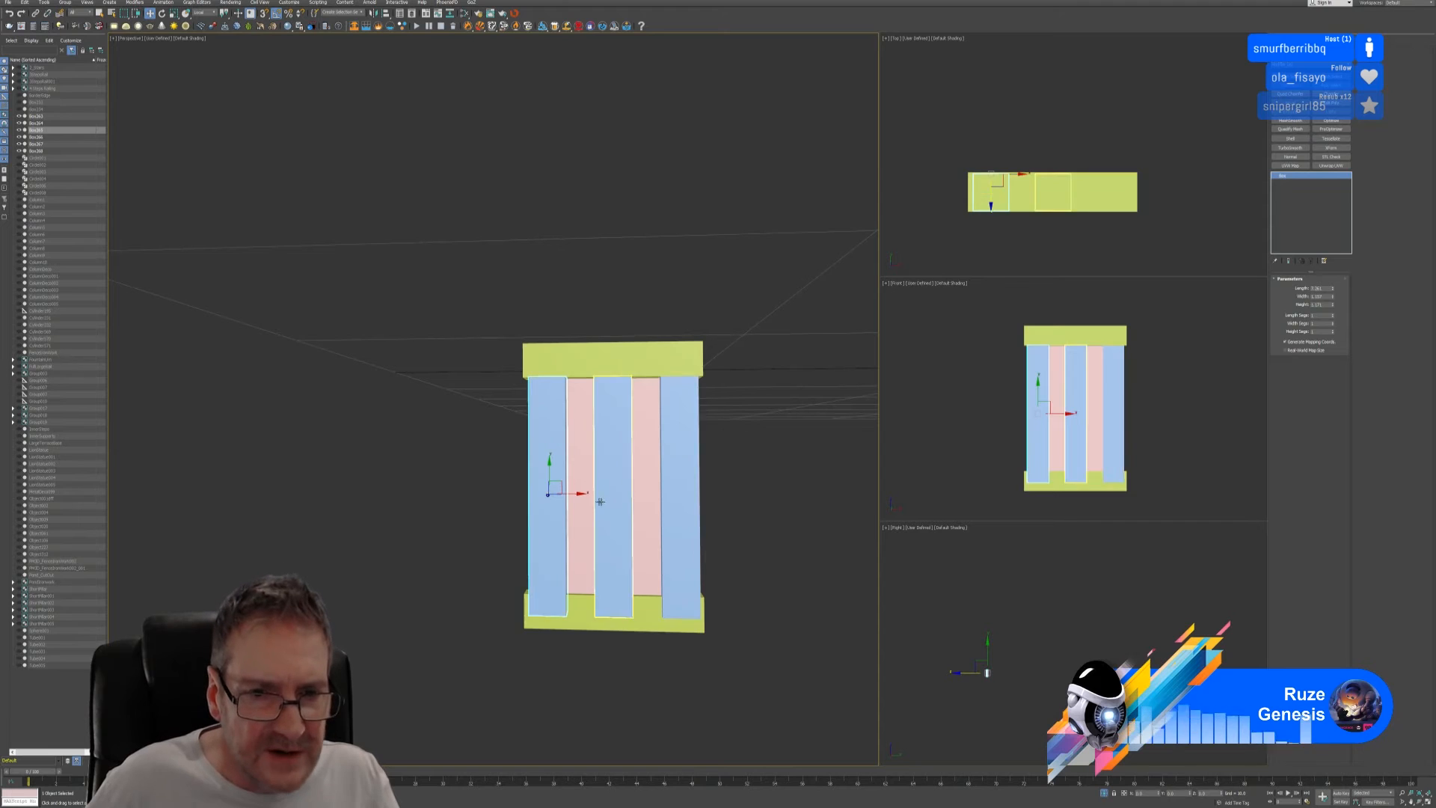
drag(571, 495, 580, 494)
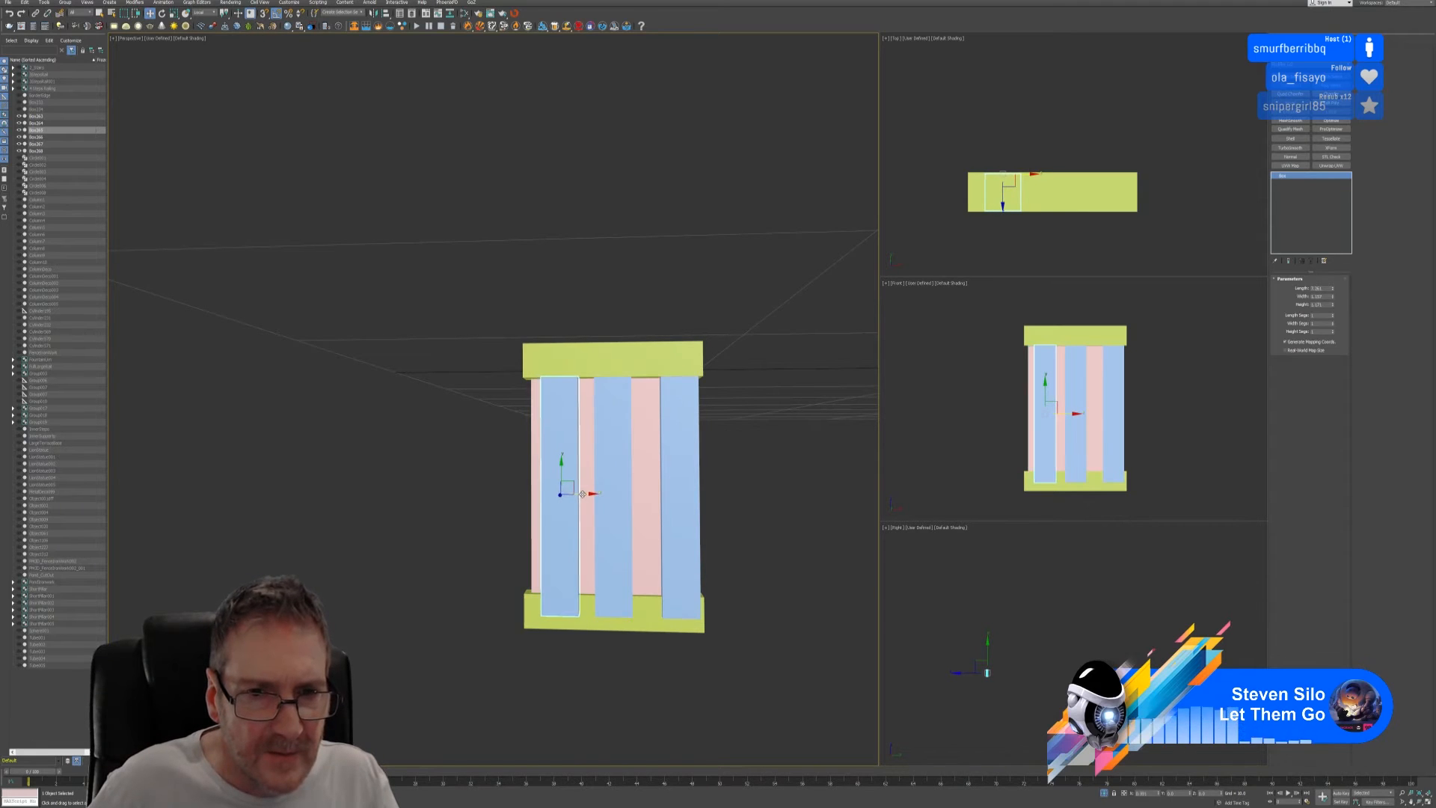
click(678, 466)
drag(695, 495, 687, 494)
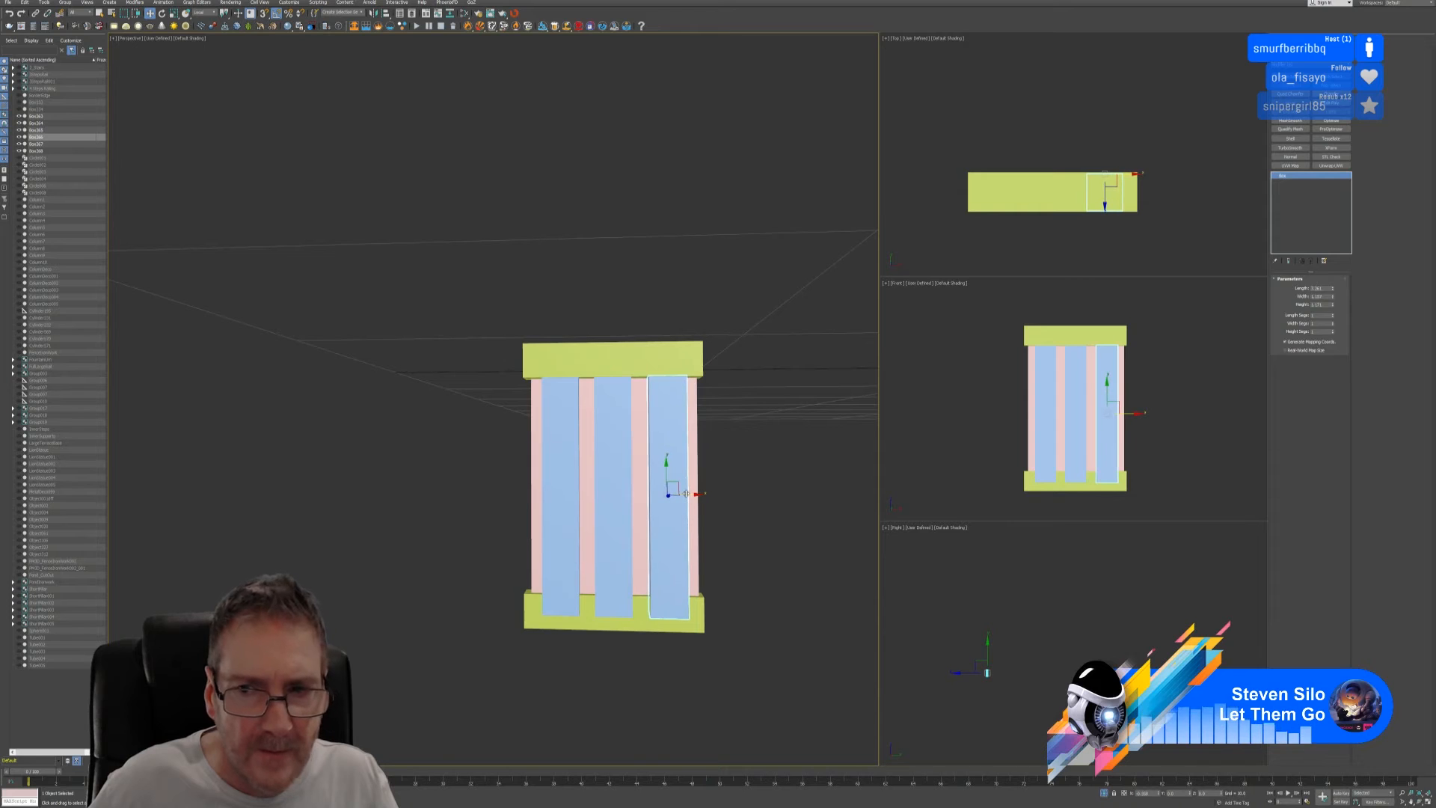
- Nudge the right blue box slightly inward in the maximized Front view to even out the gaps between the three blue boxes
right_click(1206, 433)
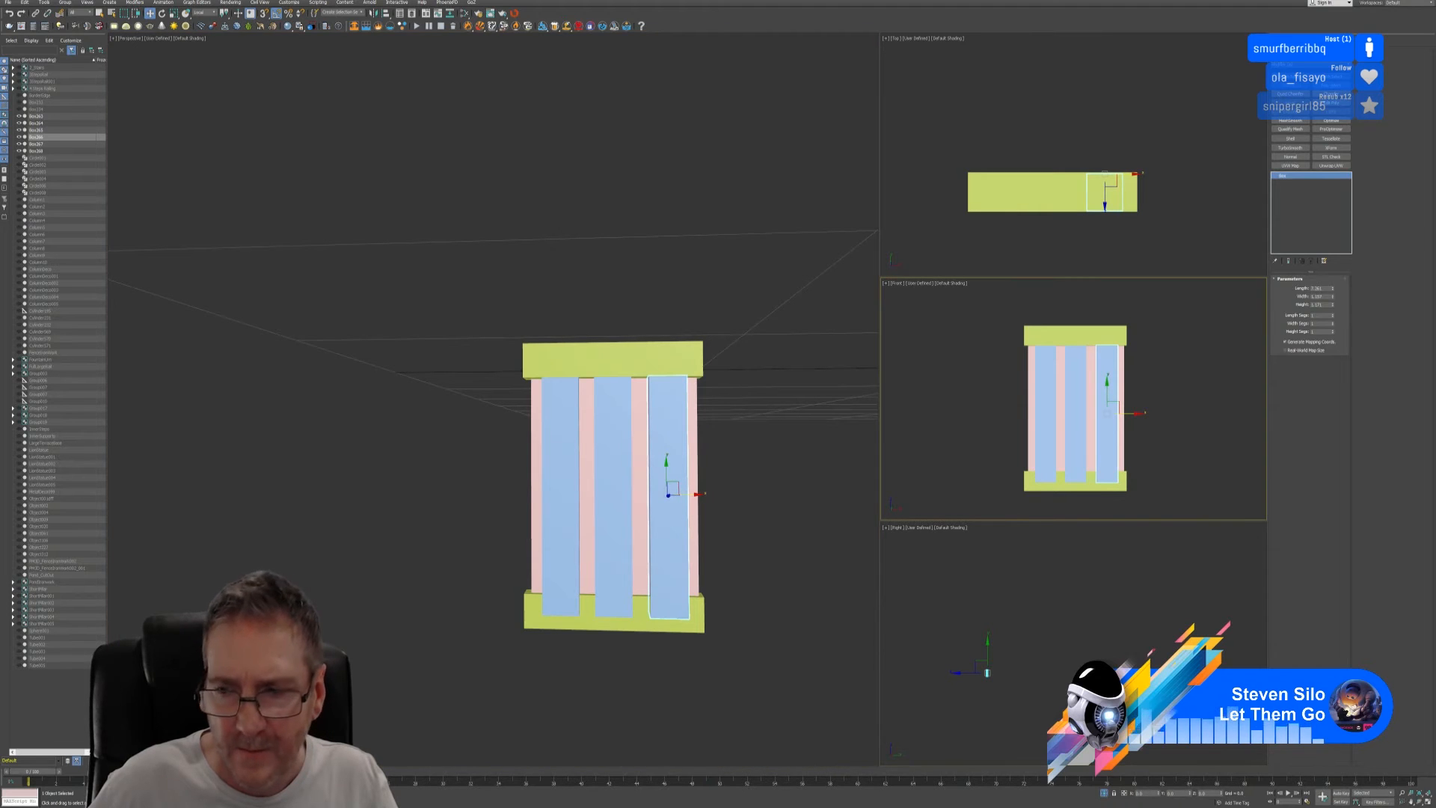
click(1427, 803)
middle_drag(807, 449, 779, 453)
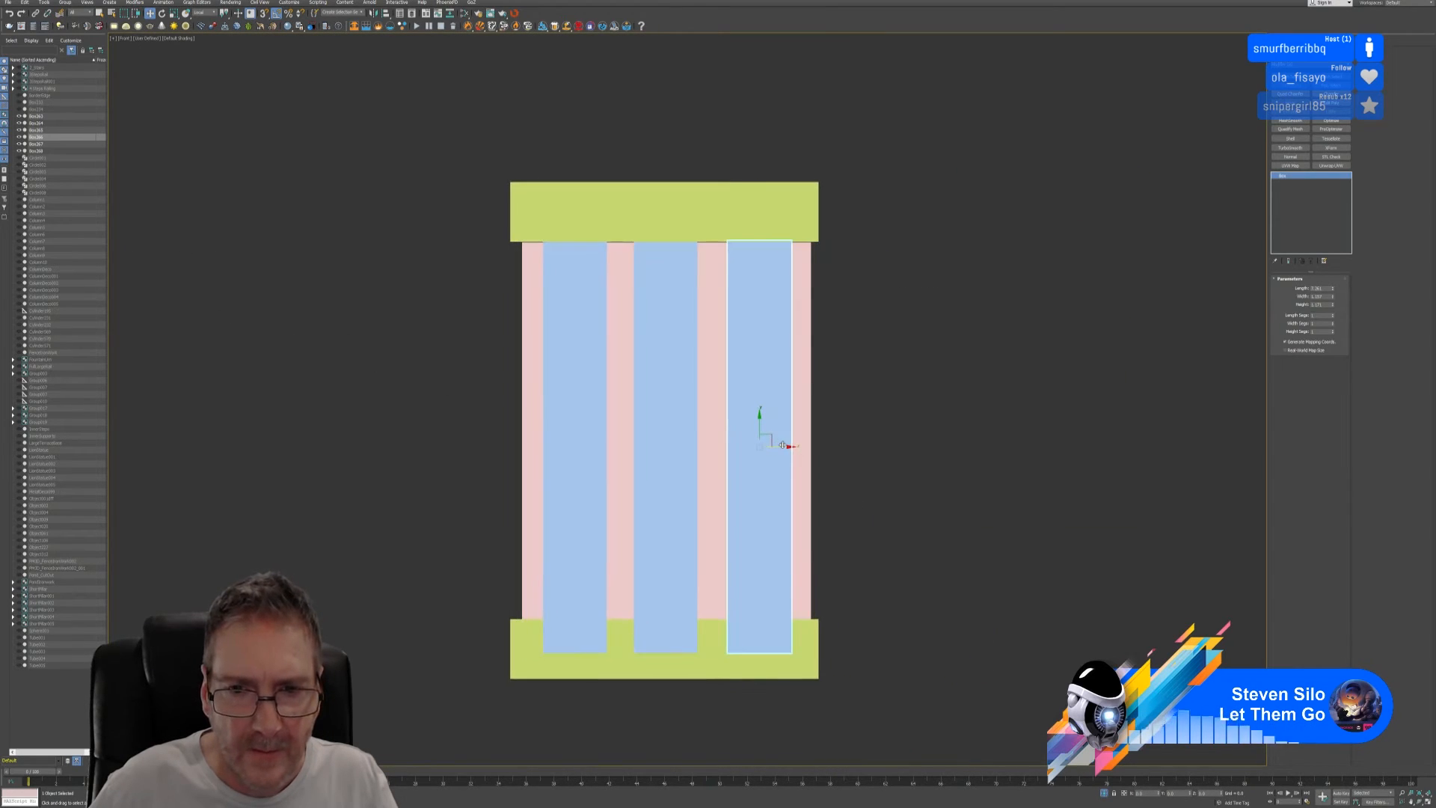
drag(782, 445, 778, 446)
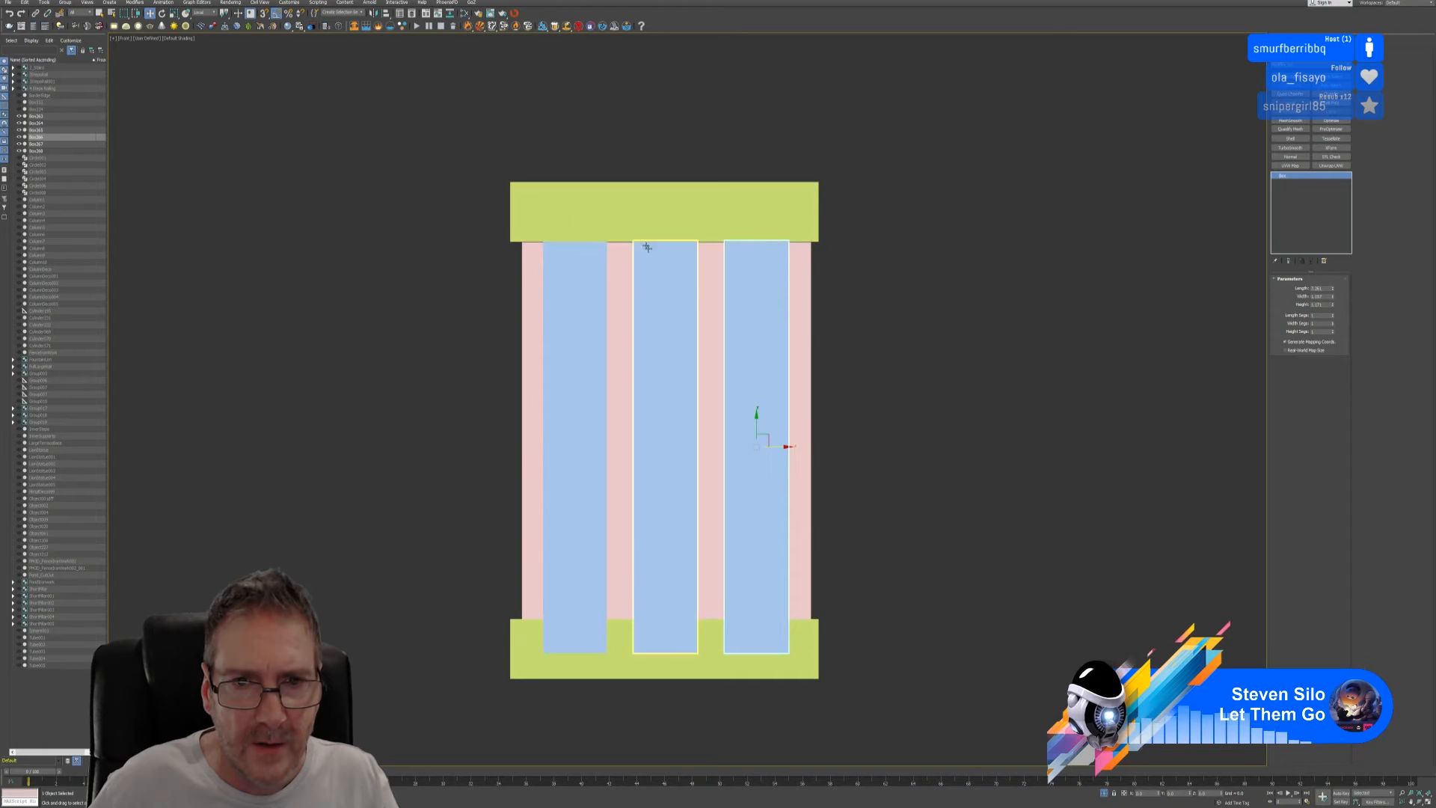
- Reduce the pink box's width and recenter it so its sides line up with the outer edges of the blue boxes
click(537, 383)
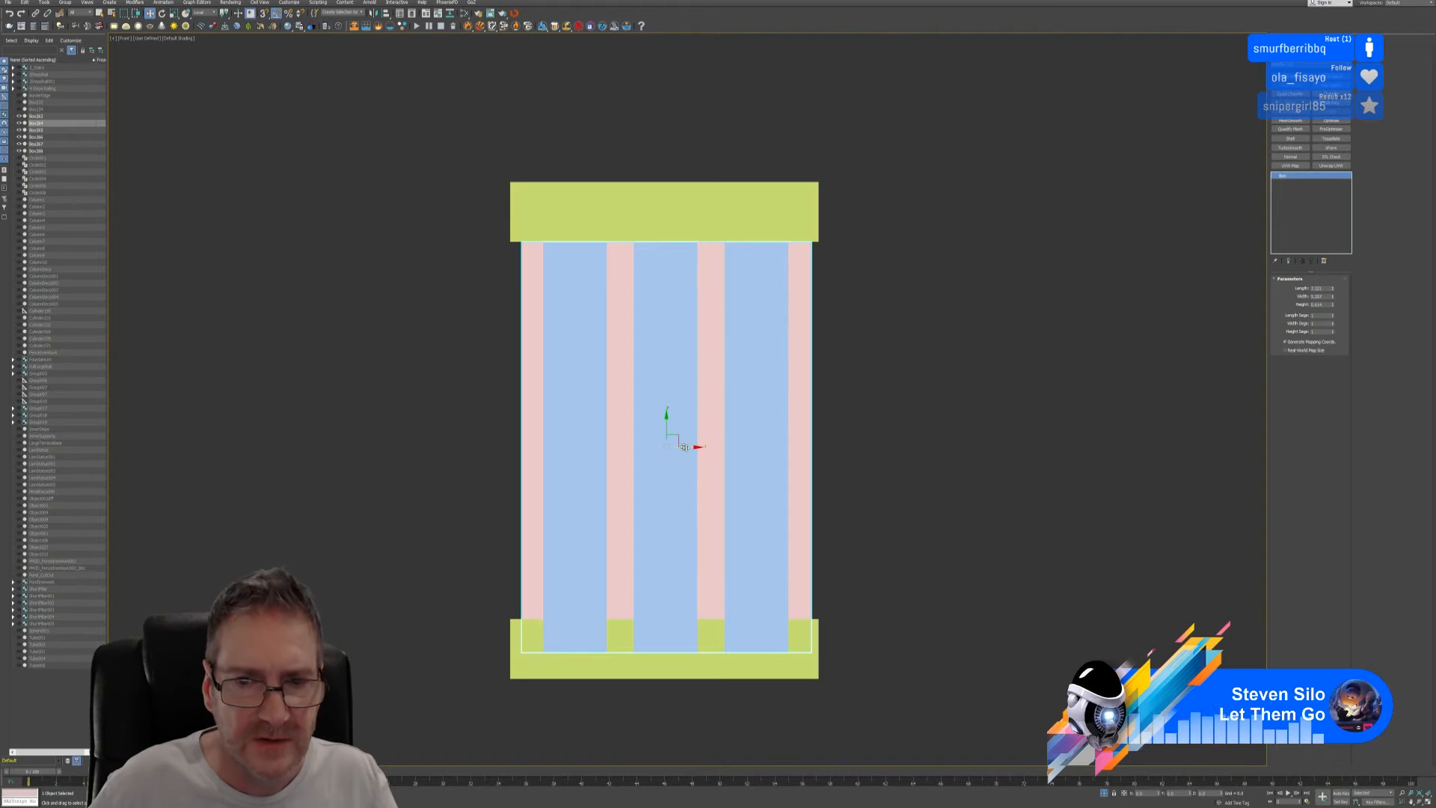
drag(688, 449, 706, 452)
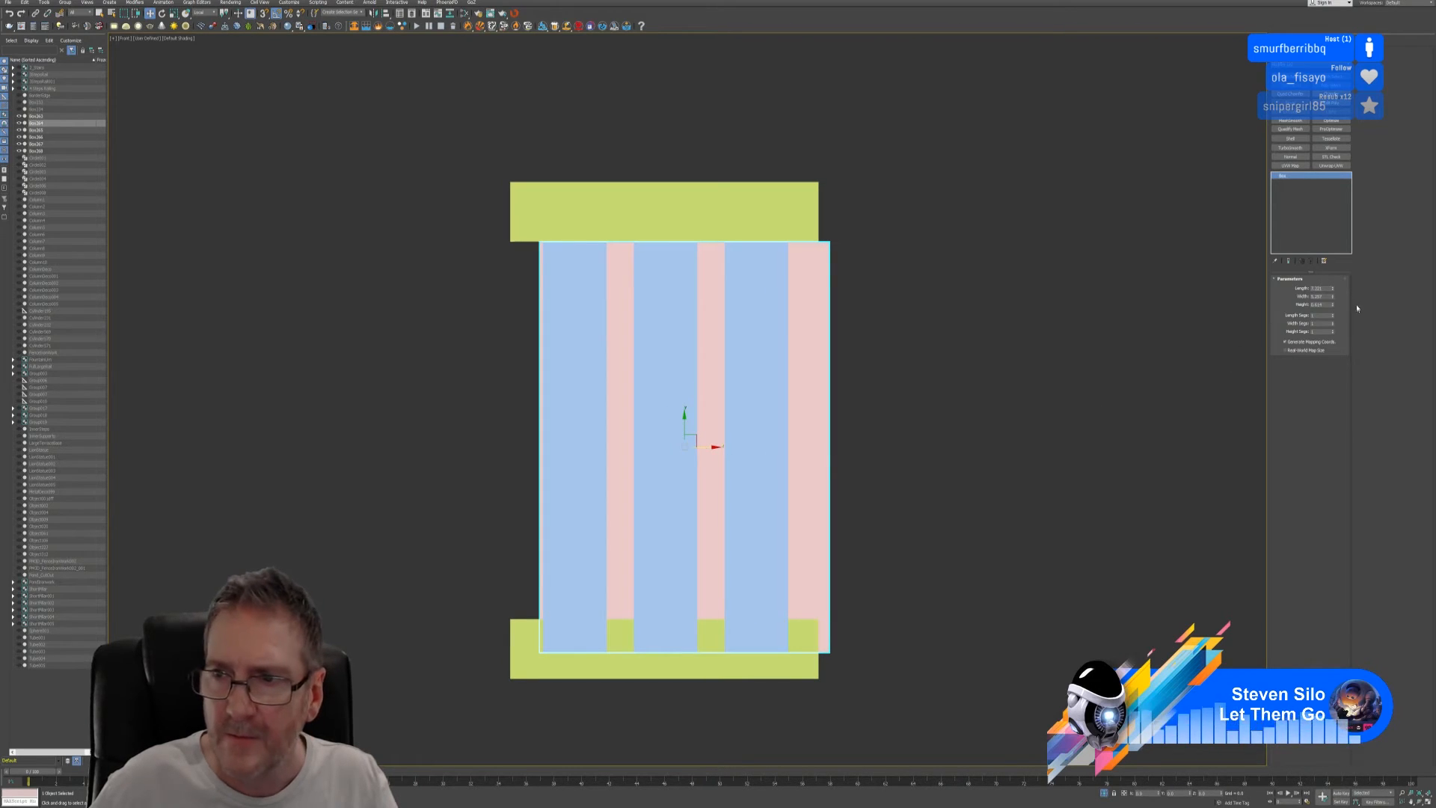
drag(1332, 300, 1332, 300)
drag(711, 447, 691, 448)
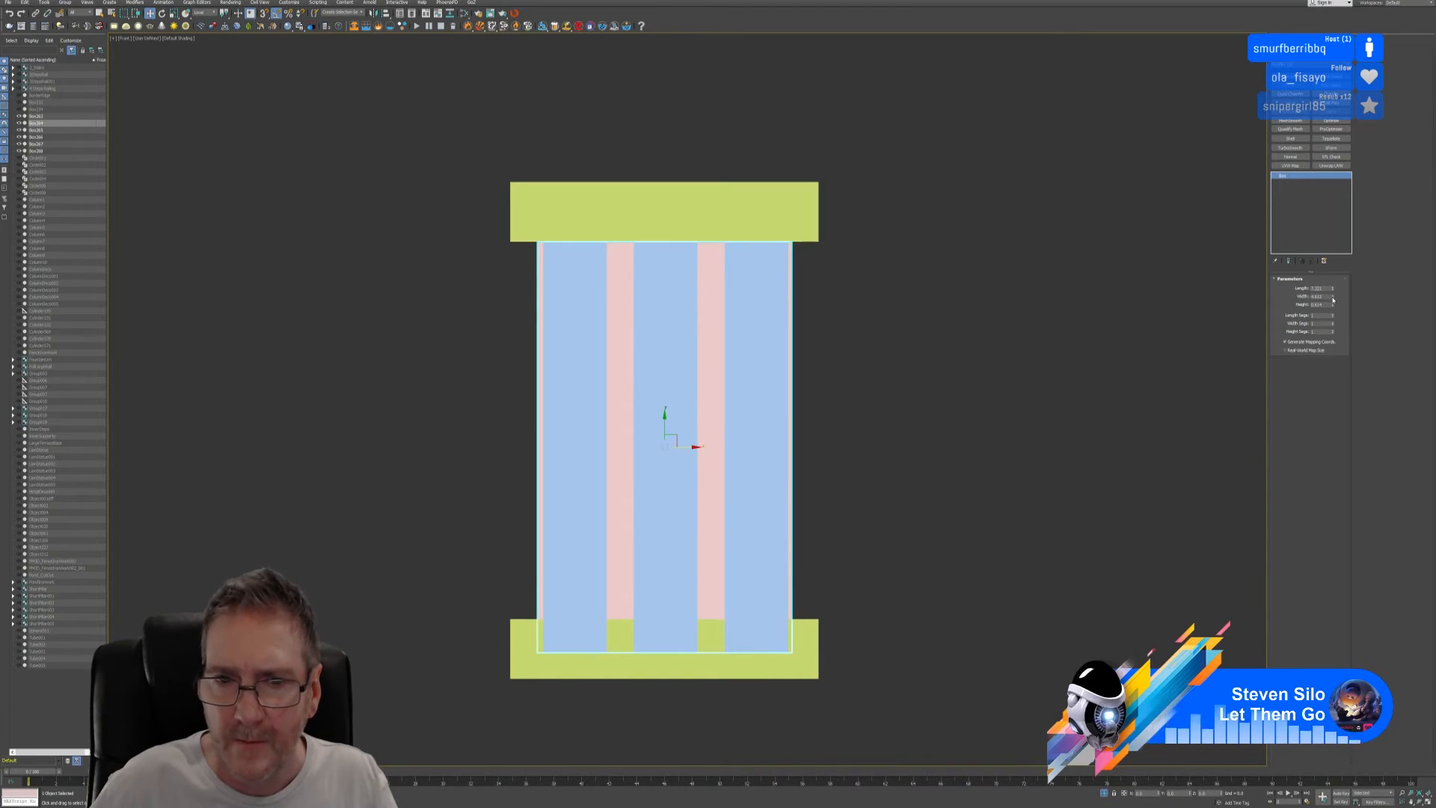
drag(1333, 300, 1333, 300)
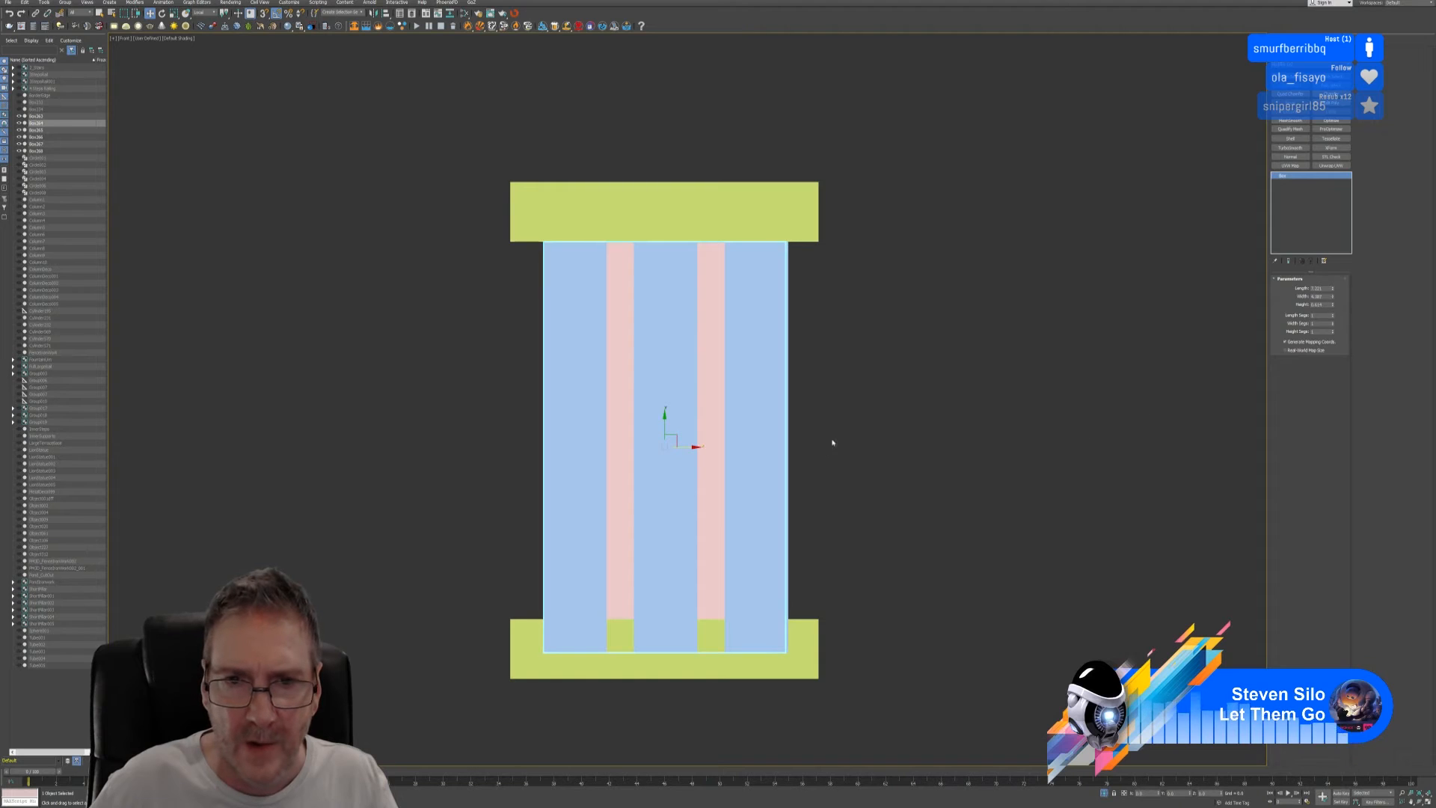
- Reduce the width of the upper yellow-green box until it only slightly overhangs the outer blue boxes
middle_drag(832, 443, 814, 445)
click(757, 215)
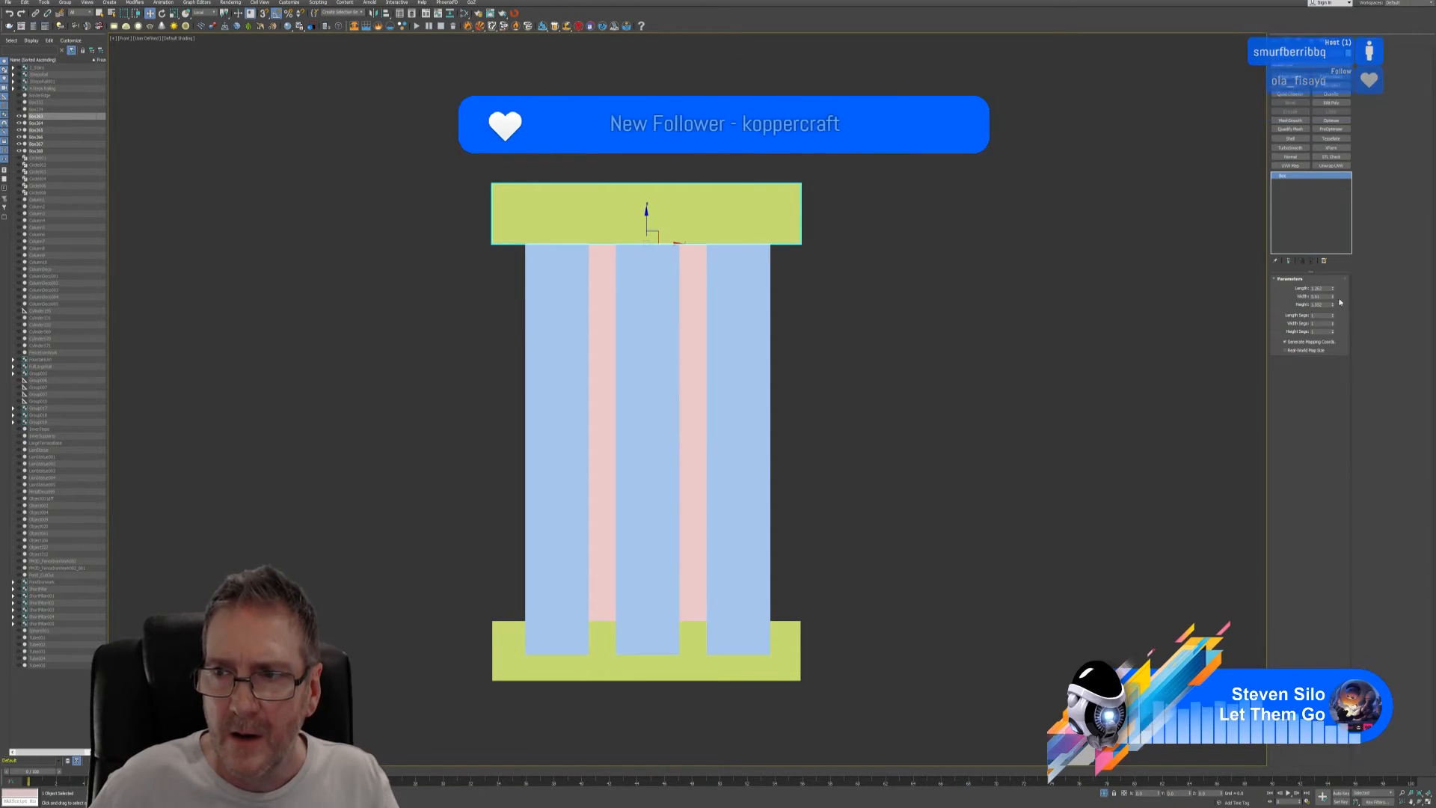
drag(1332, 297, 1332, 303)
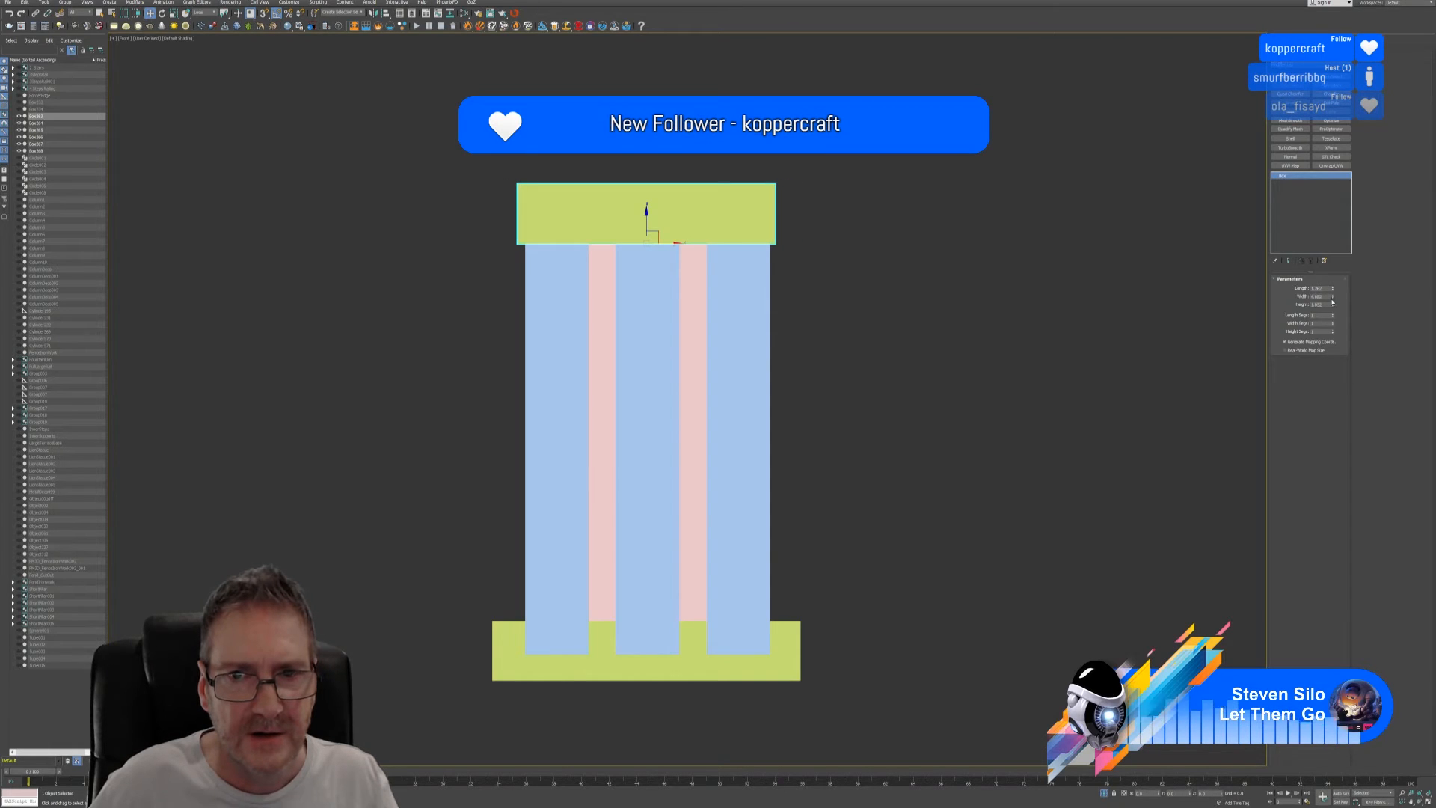
- Reduce the lower yellow-green box's width in its base Box parameters until it barely overhangs the outer blue boxes
click(789, 664)
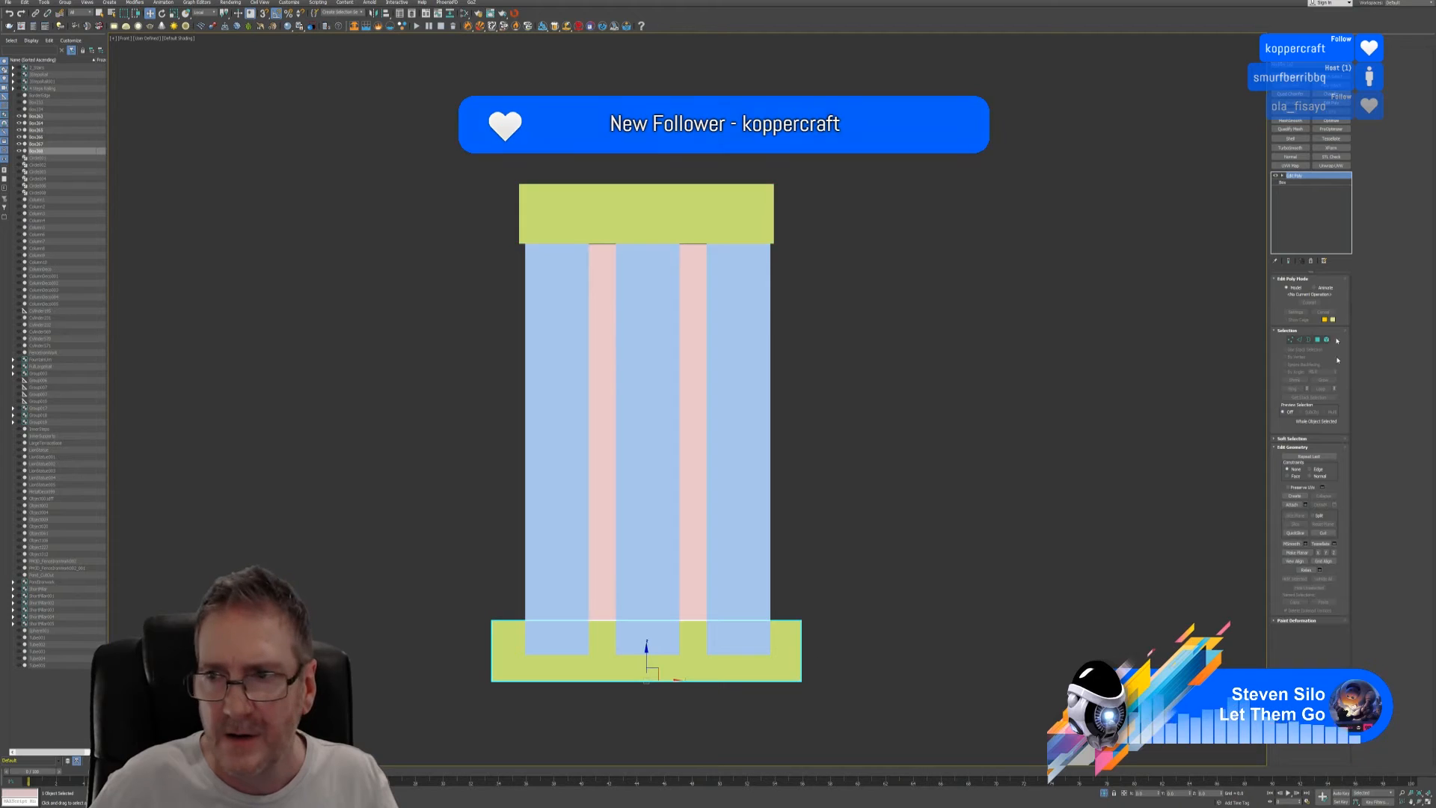
click(1282, 182)
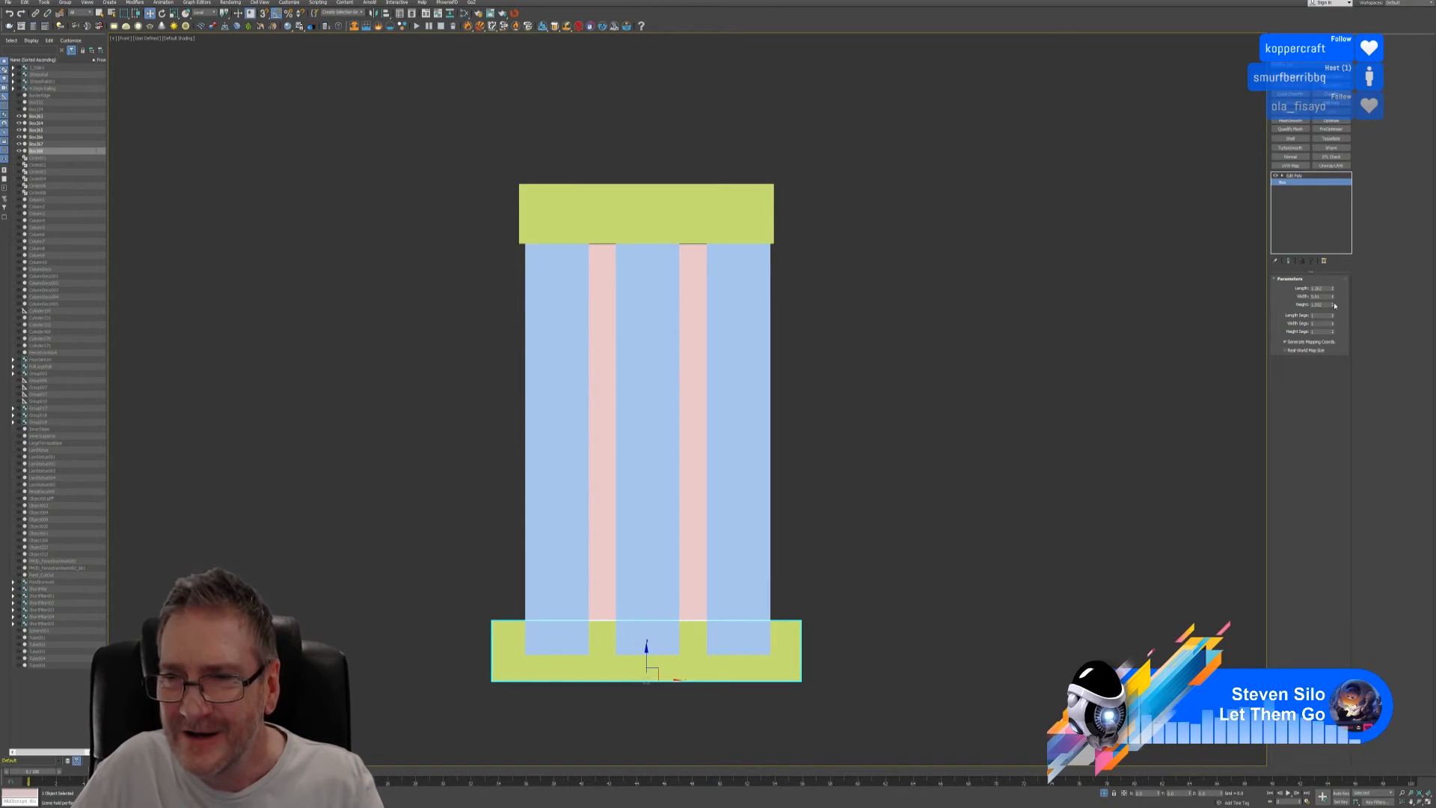
drag(1333, 299, 1334, 297)
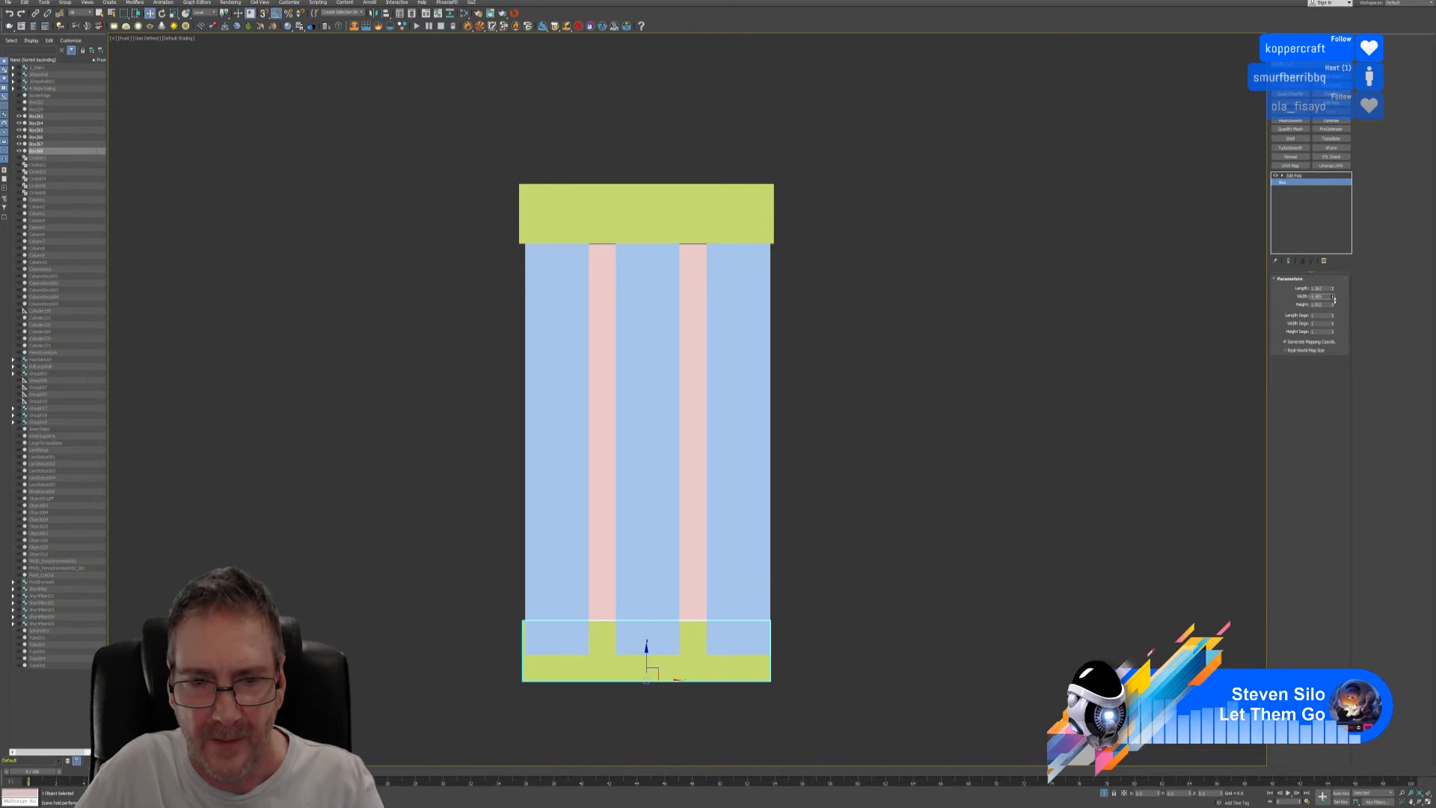
click(1335, 175)
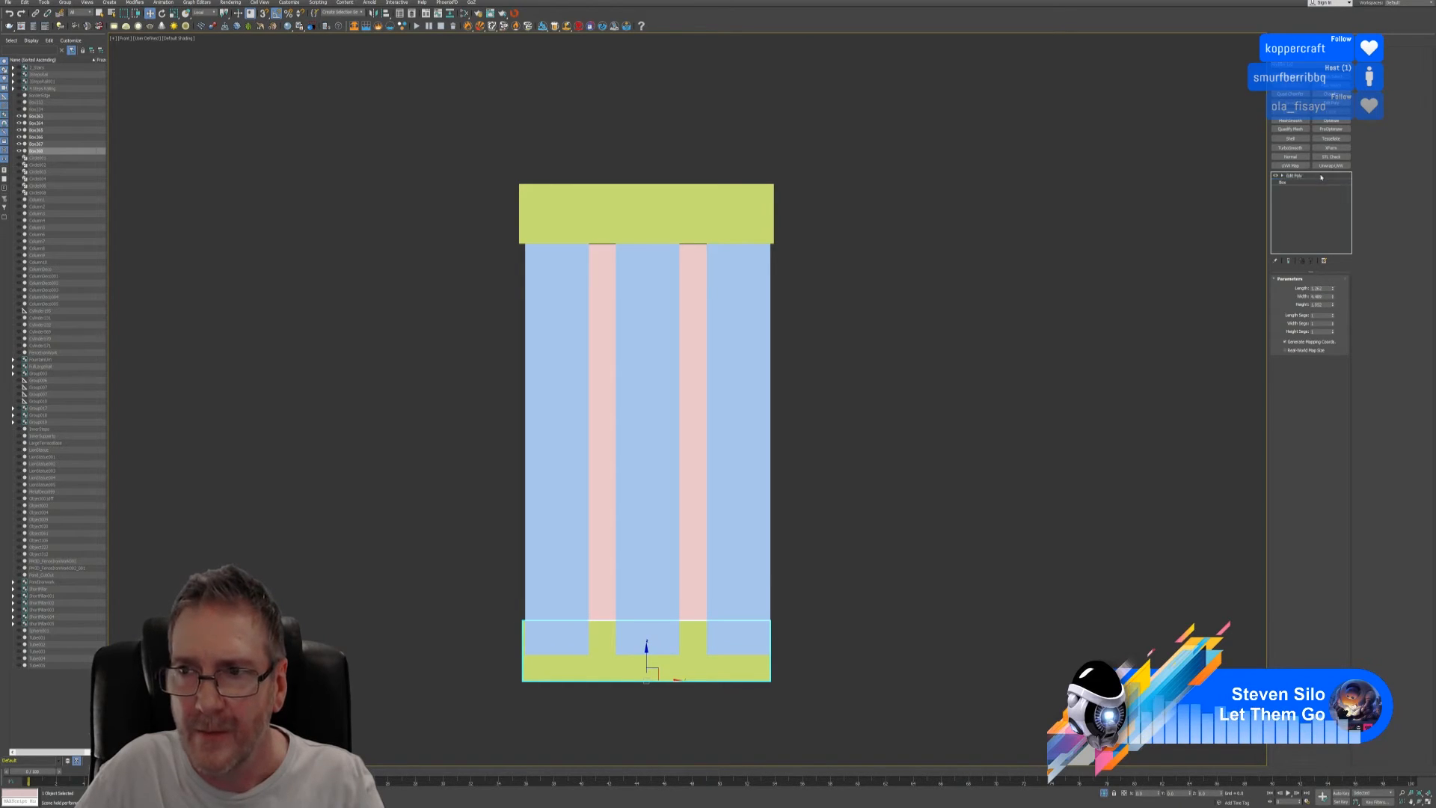
- Add a Quad Chamfer to the upper yellow-green box, chamfering by Smoothing Groups with the amount reduced to a small bevel
click(1428, 802)
alt+middle_drag(773, 549, 731, 541)
click(595, 376)
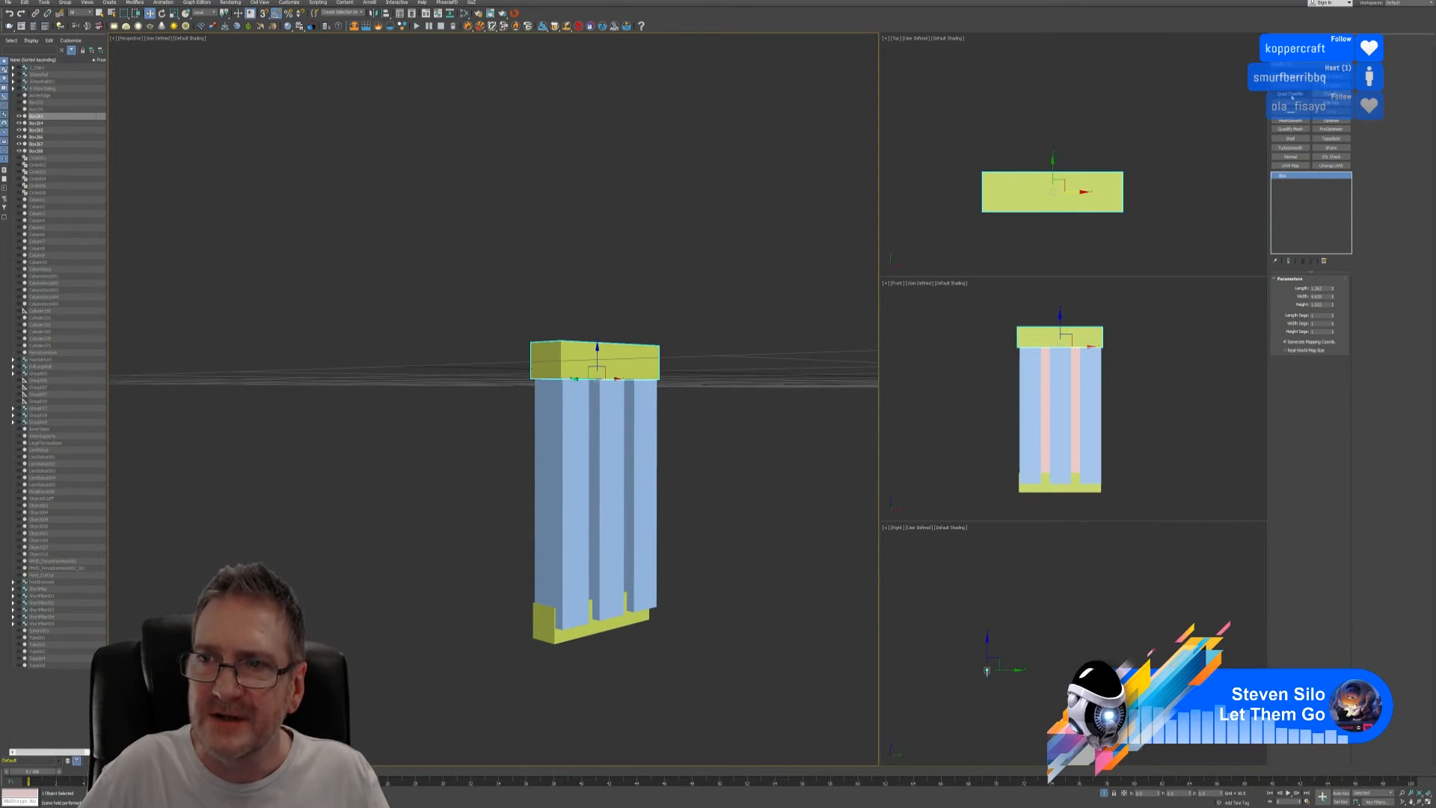
click(1292, 96)
scroll(850, 363, up, 3)
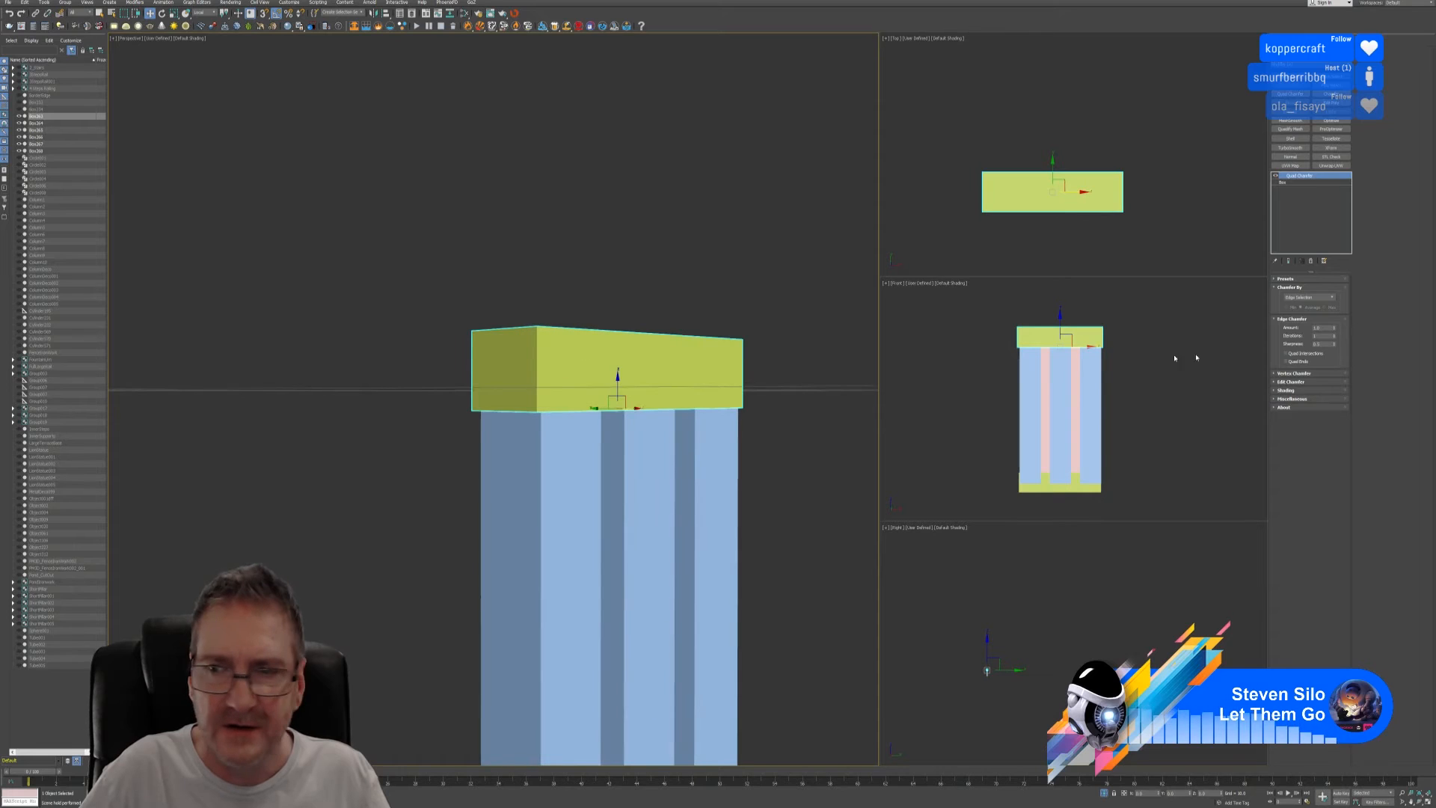
click(1328, 300)
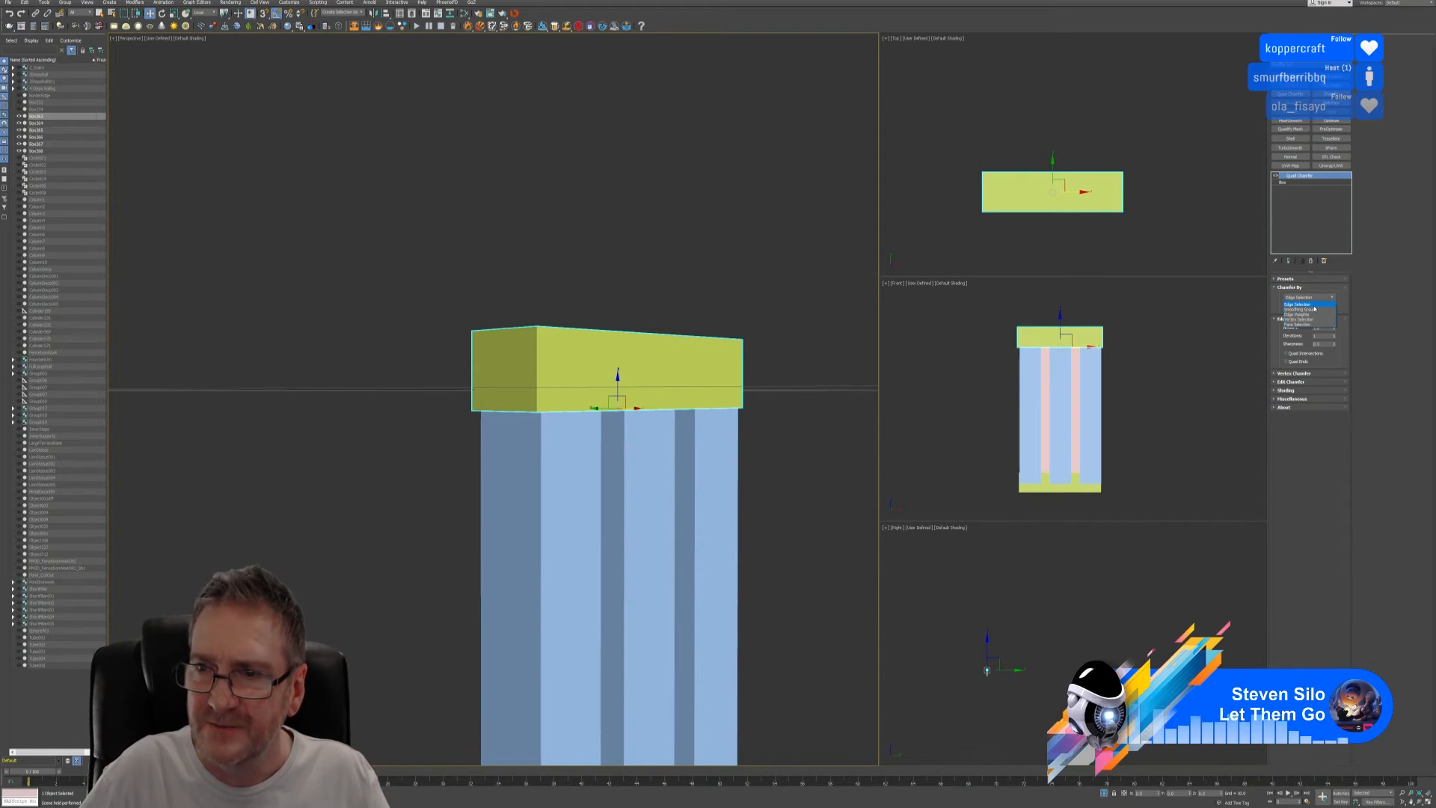
click(1313, 309)
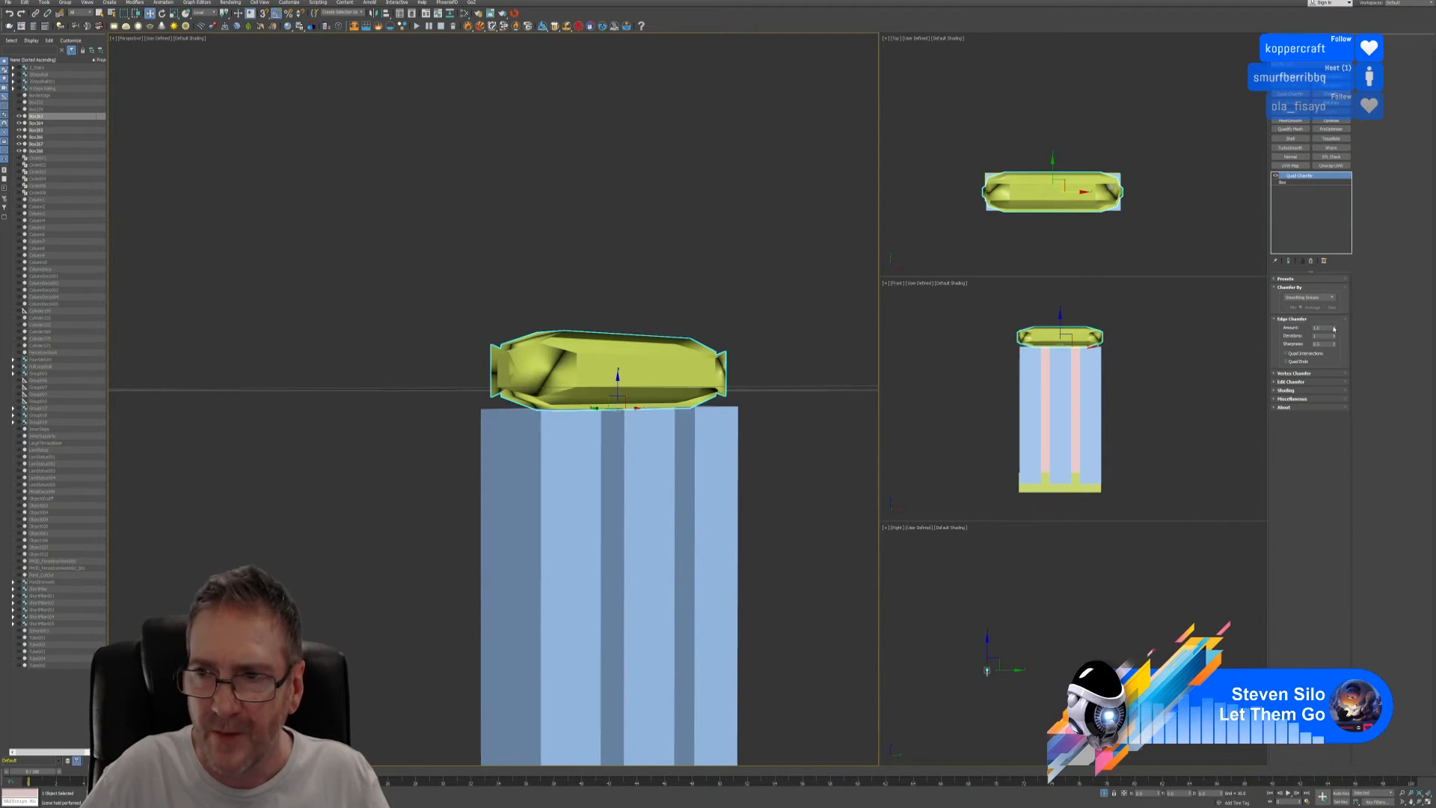
drag(1334, 330, 1344, 365)
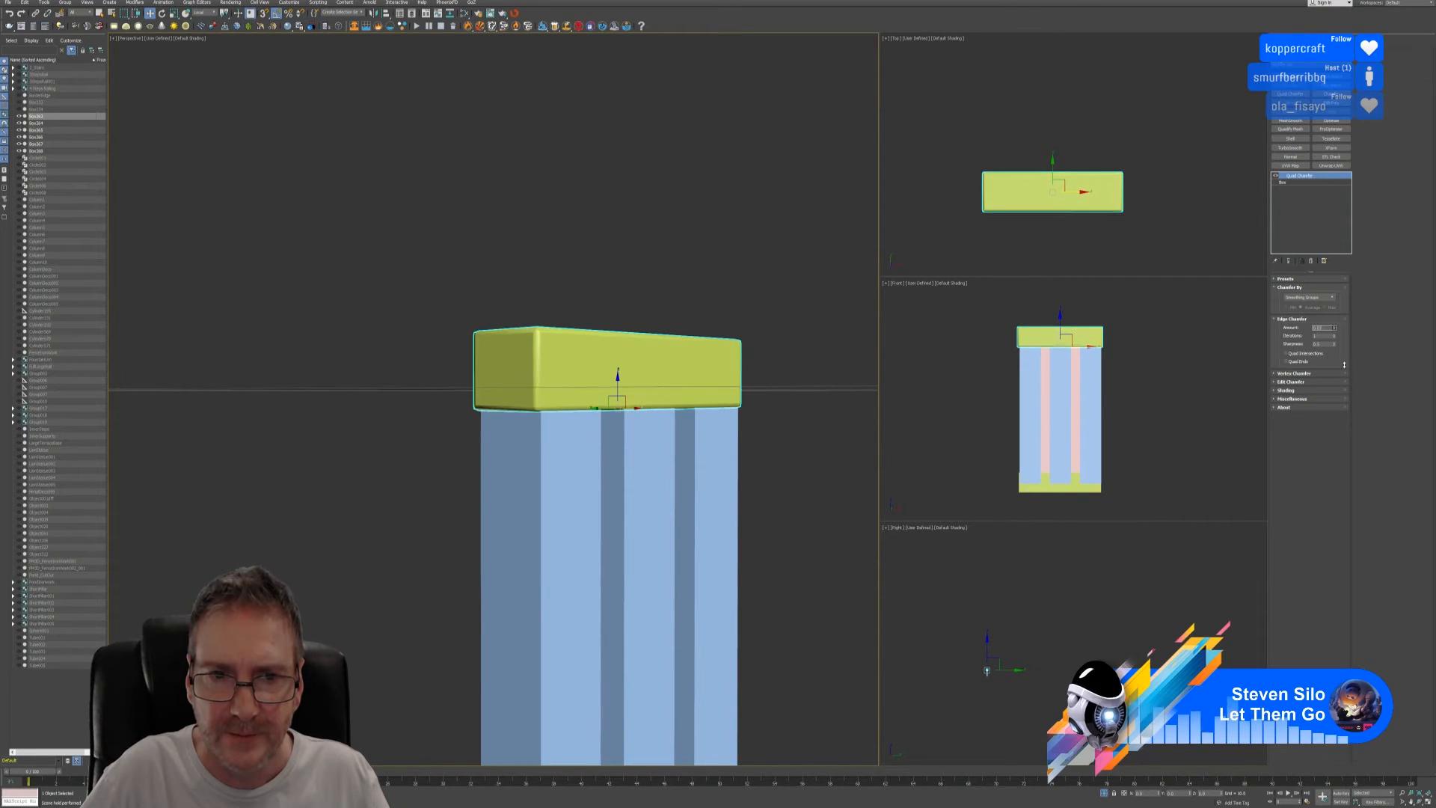
click(1335, 334)
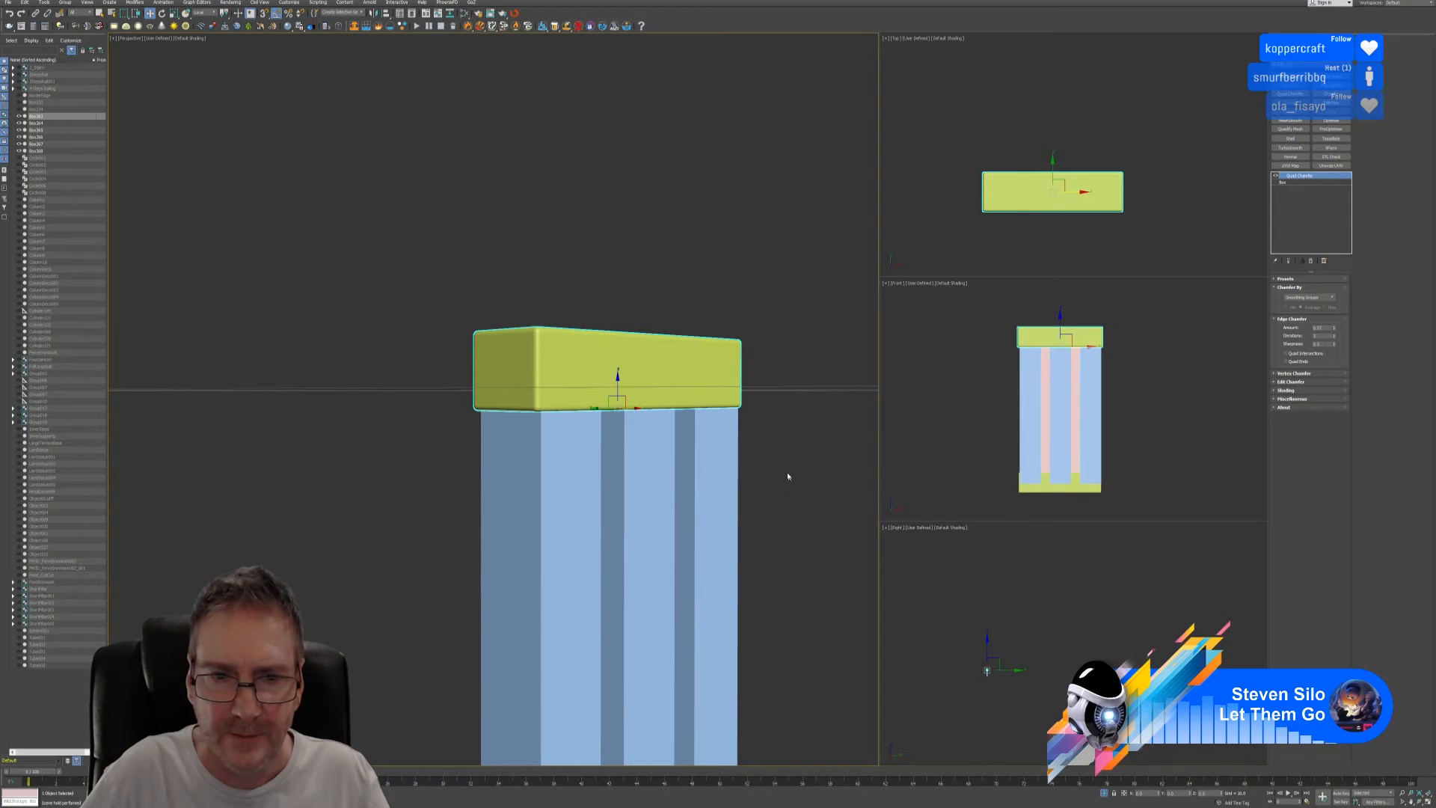
- Copy the upper box's Quad Chamfer modifier and paste it onto the lower yellow-green box above its Edit Poly
middle_drag(788, 476, 774, 457)
right_click(1291, 178)
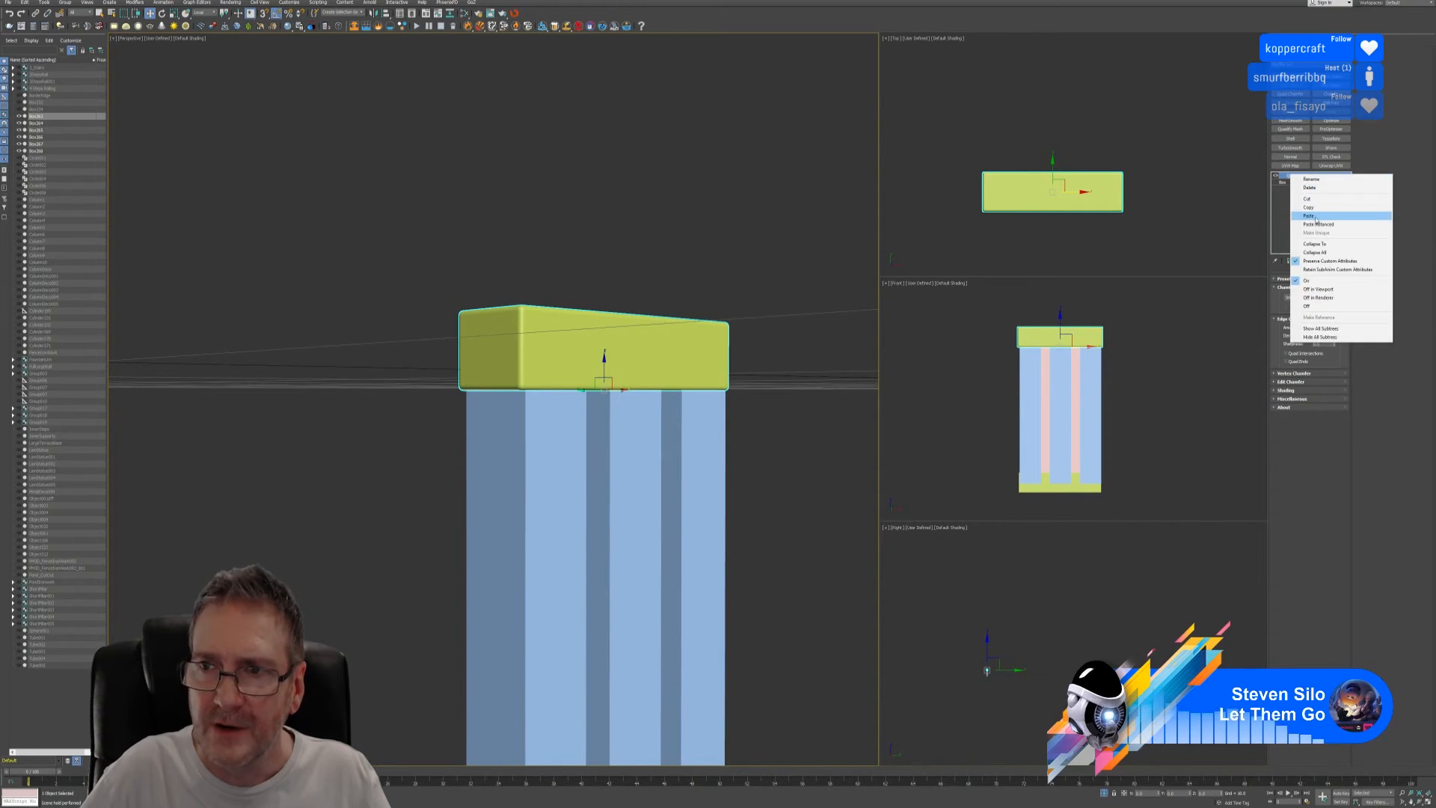
click(1312, 208)
middle_drag(645, 465, 638, 361)
scroll(639, 569, down, 3)
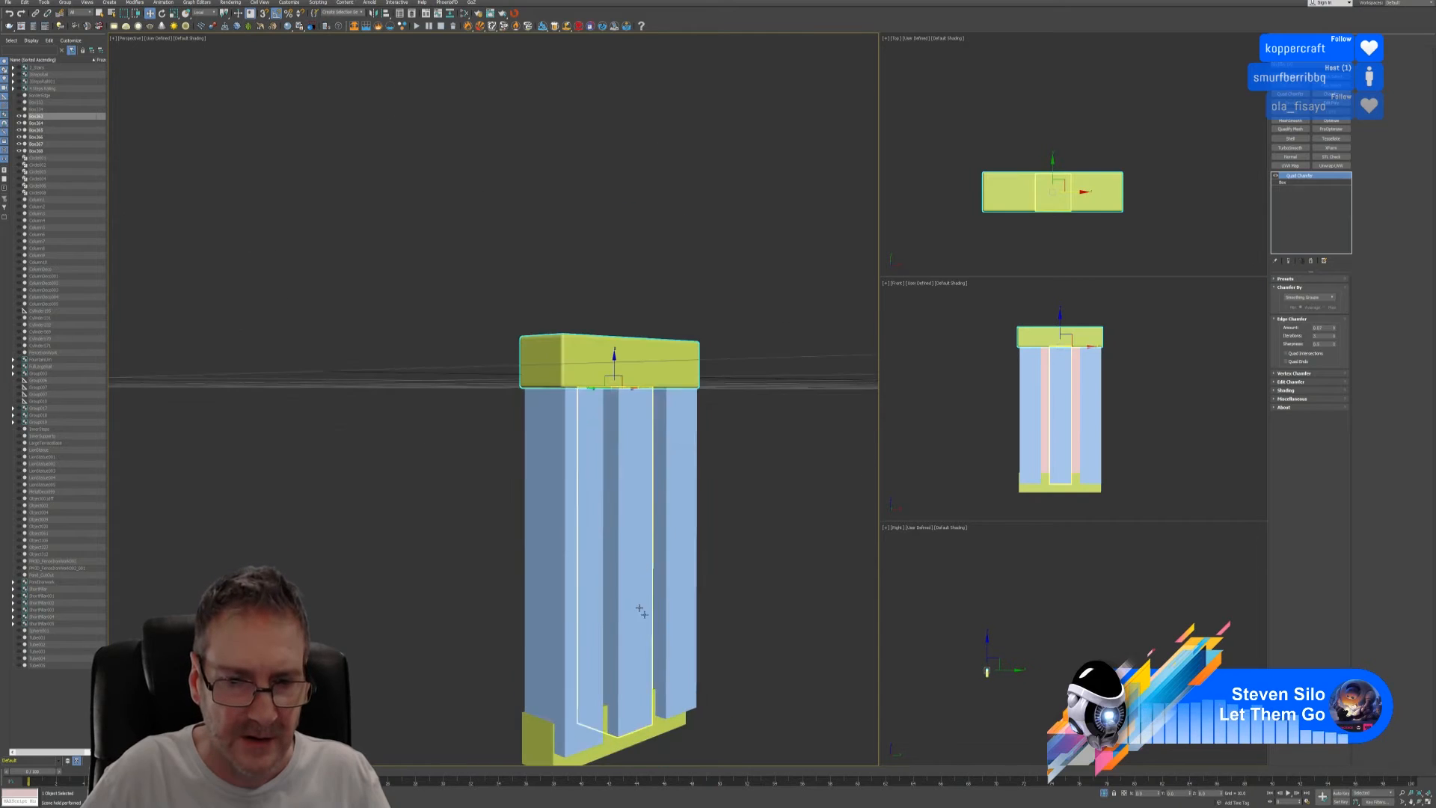
middle_drag(640, 608, 652, 534)
click(612, 679)
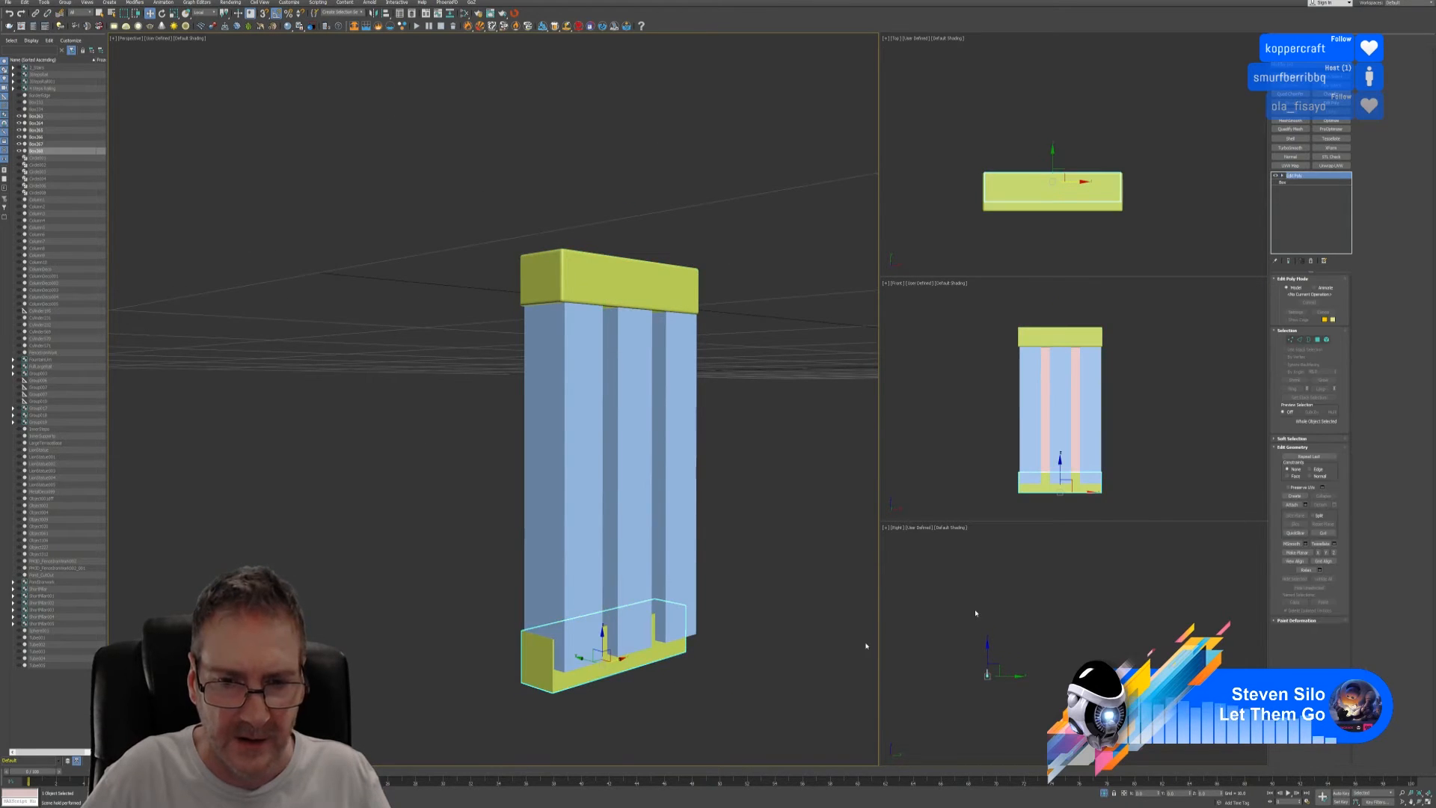
right_click(1305, 175)
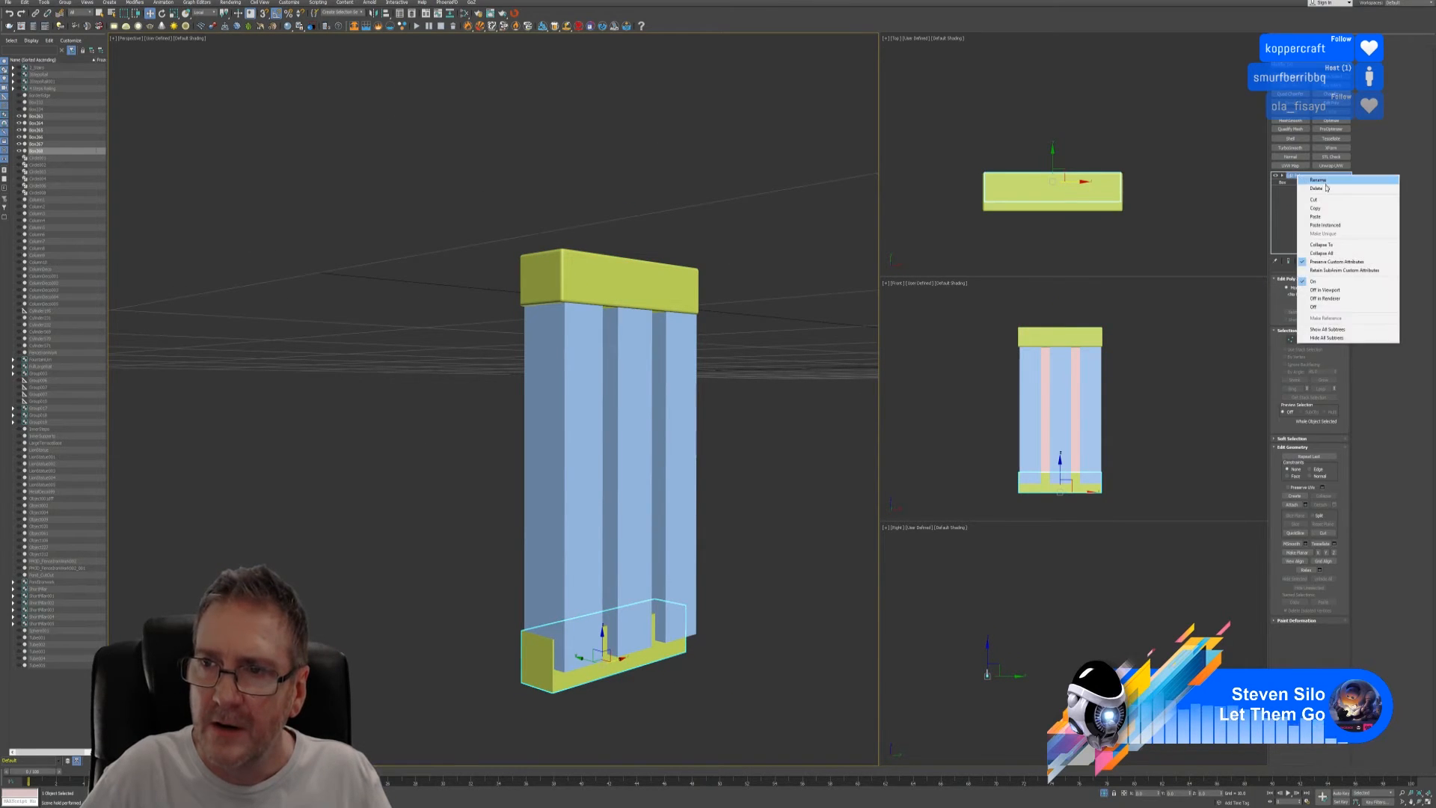
click(1324, 217)
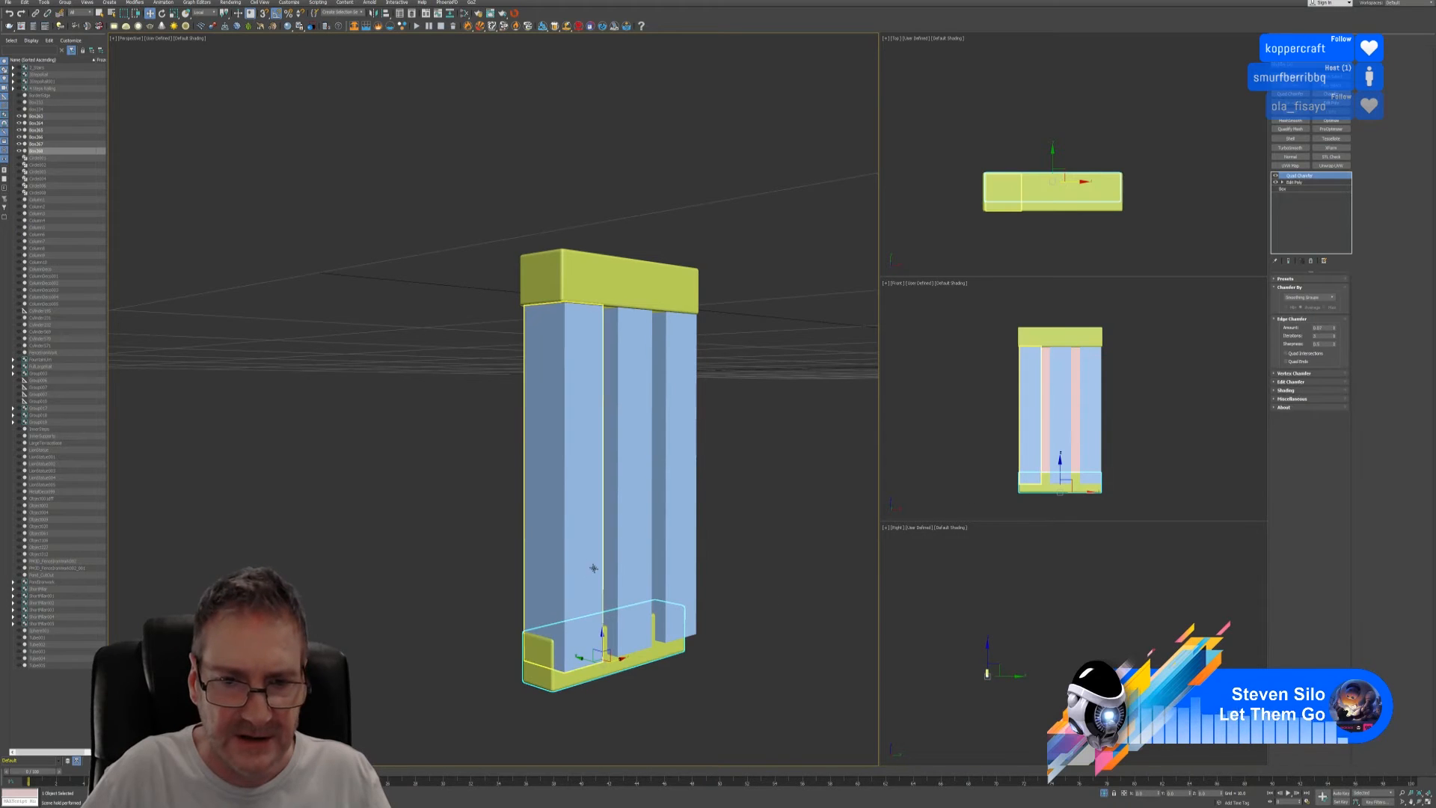
- Paste the copied Quad Chamfer modifier onto each of the three blue boxes
click(579, 536)
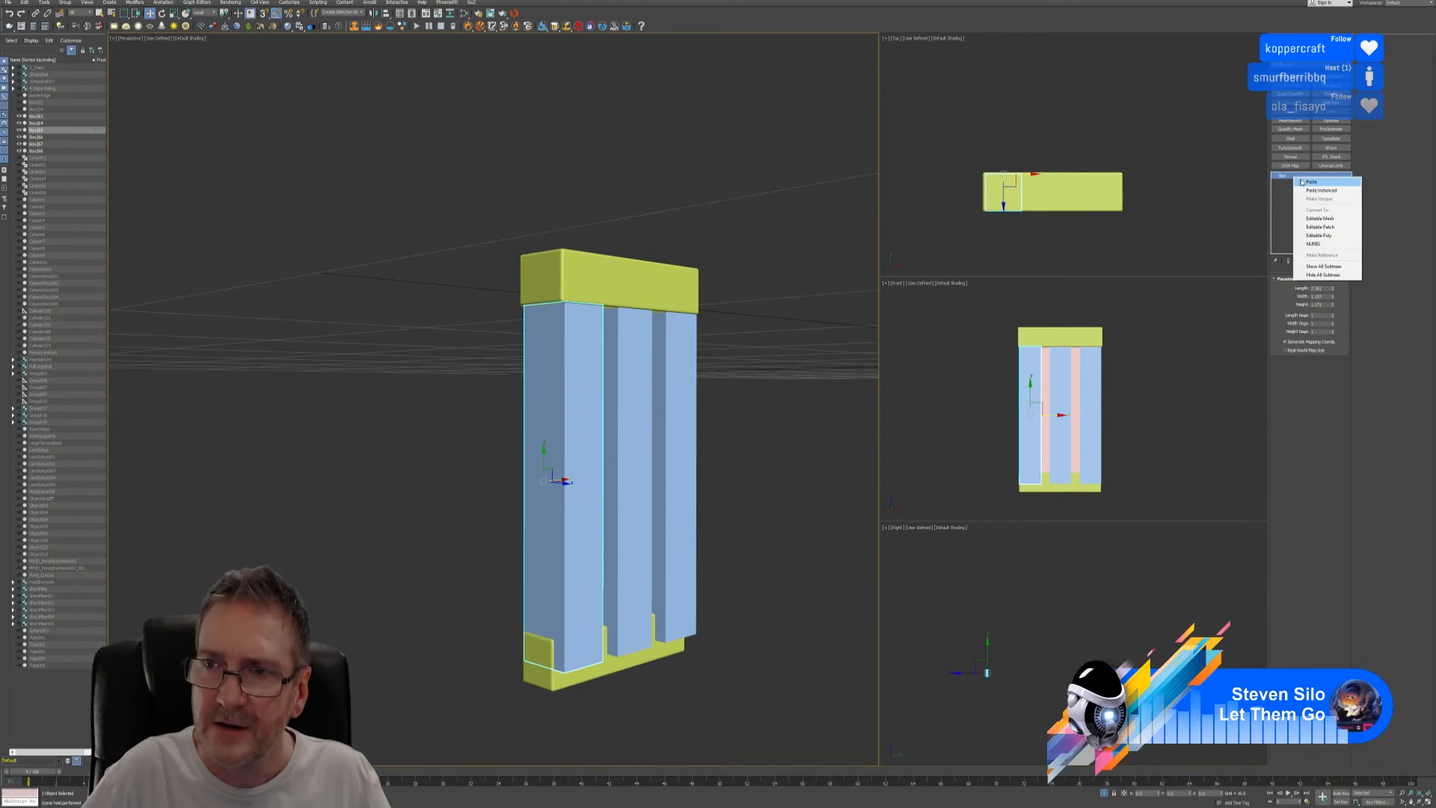
click(628, 393)
click(1283, 175)
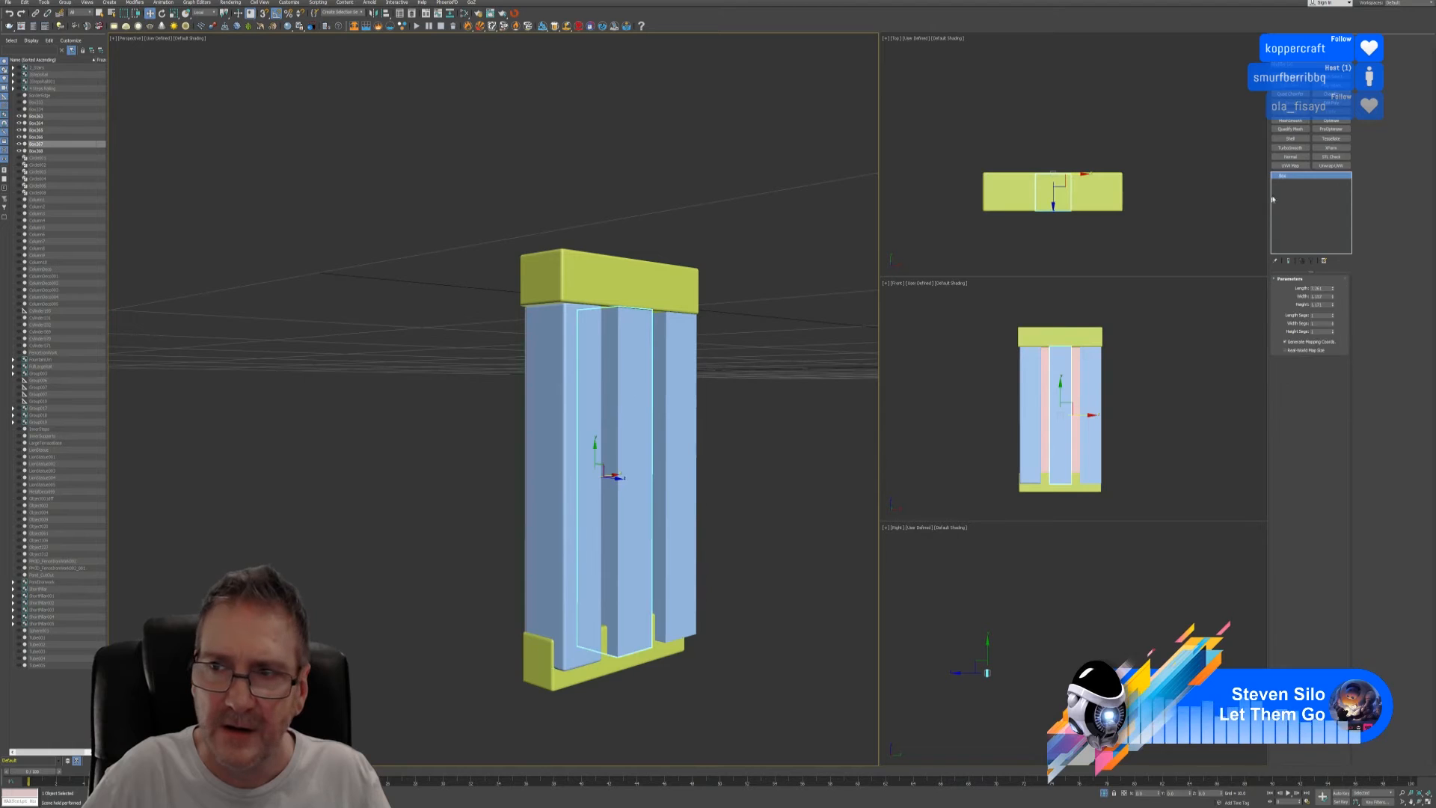
right_click(1299, 180)
click(1323, 216)
click(676, 389)
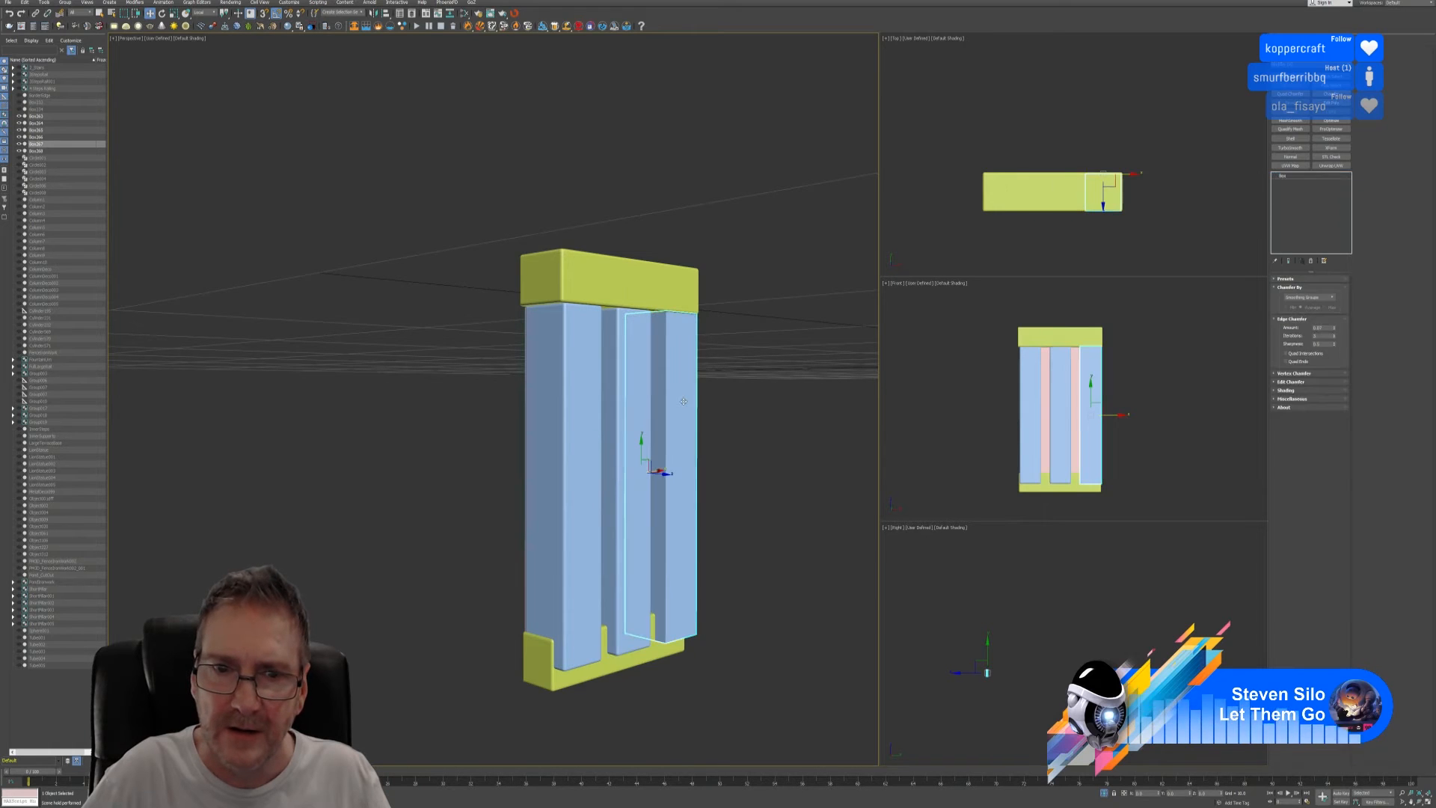
right_click(1316, 181)
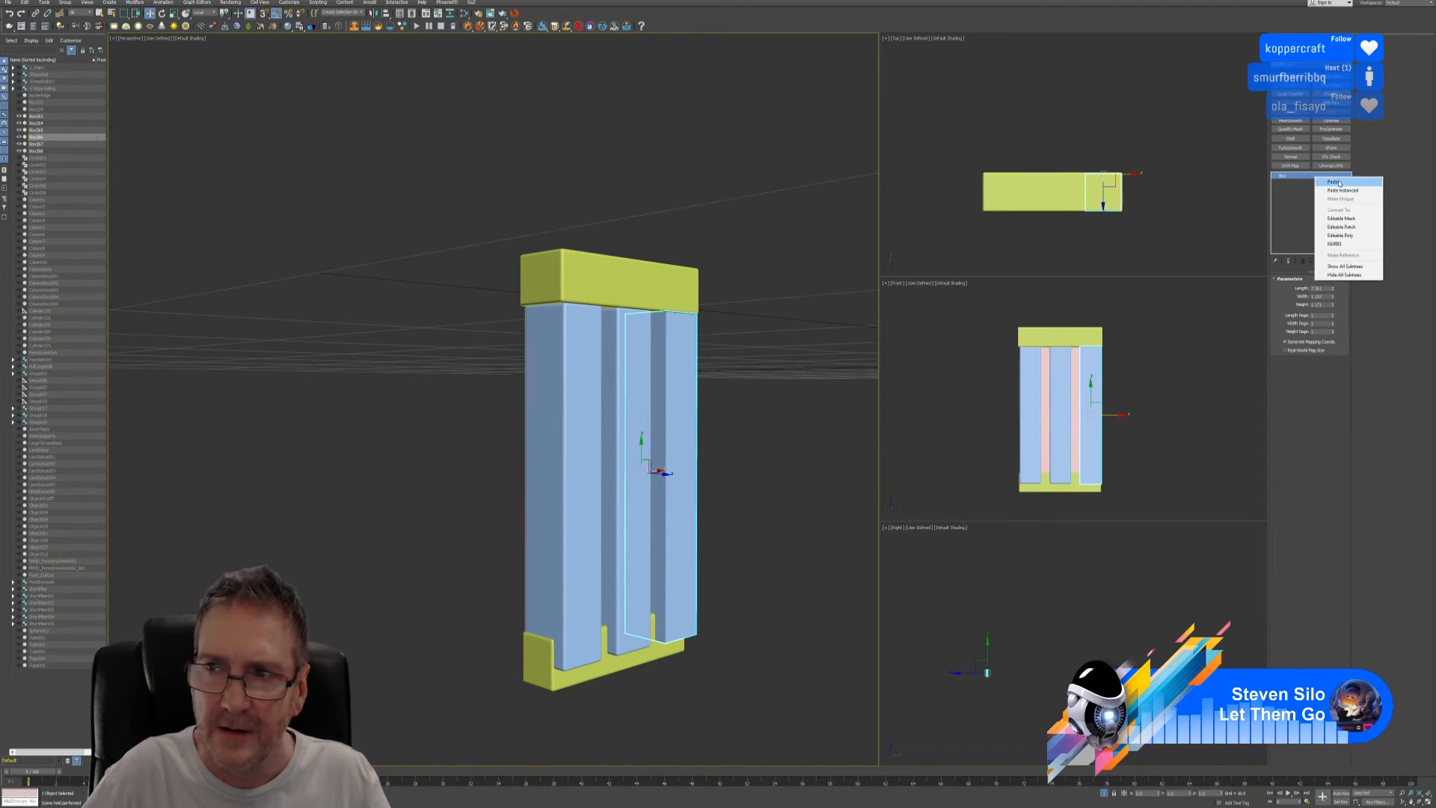
click(1339, 218)
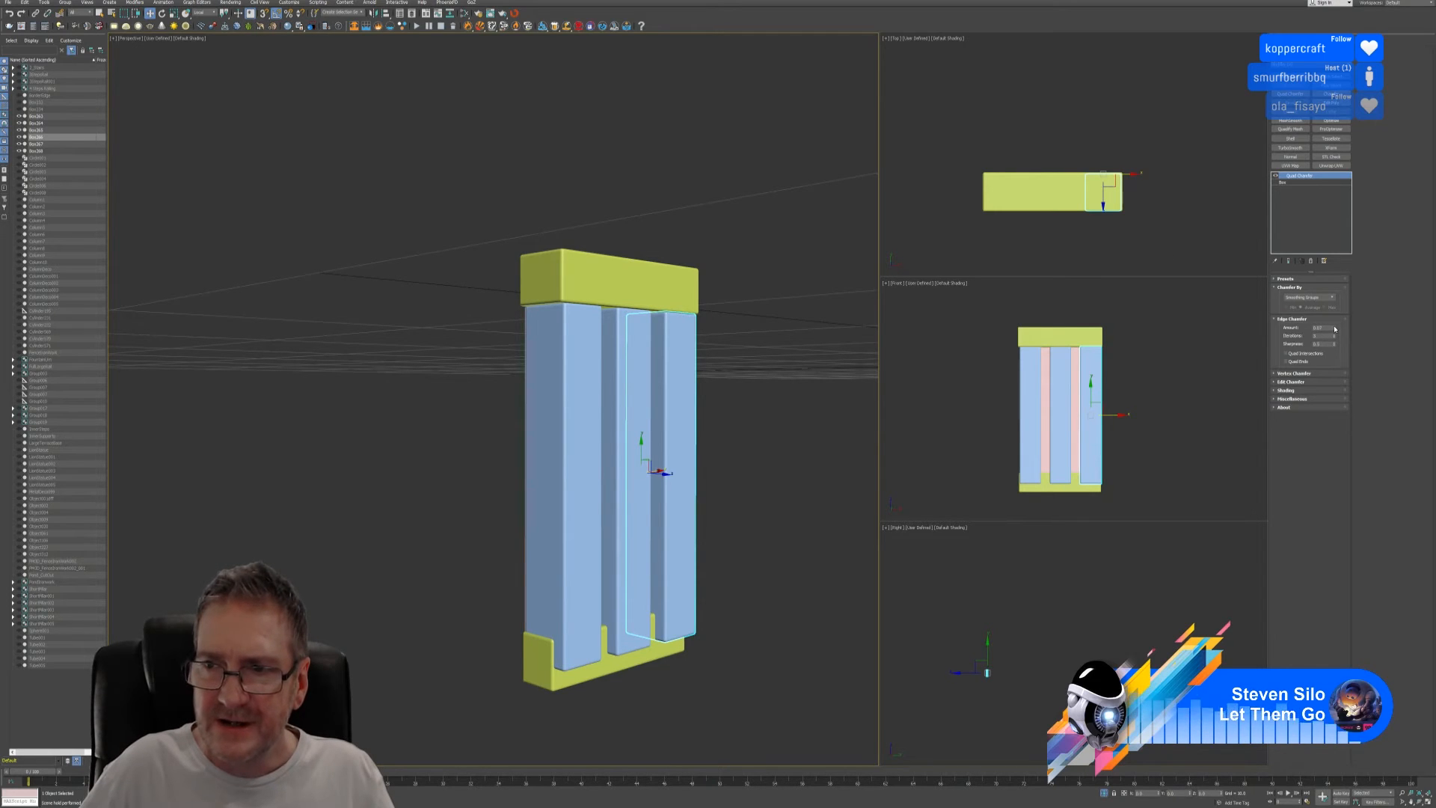
- Set the right blue box's Quad Chamfer amount to 0.5 to round it into a column
drag(1335, 329, 1337, 310)
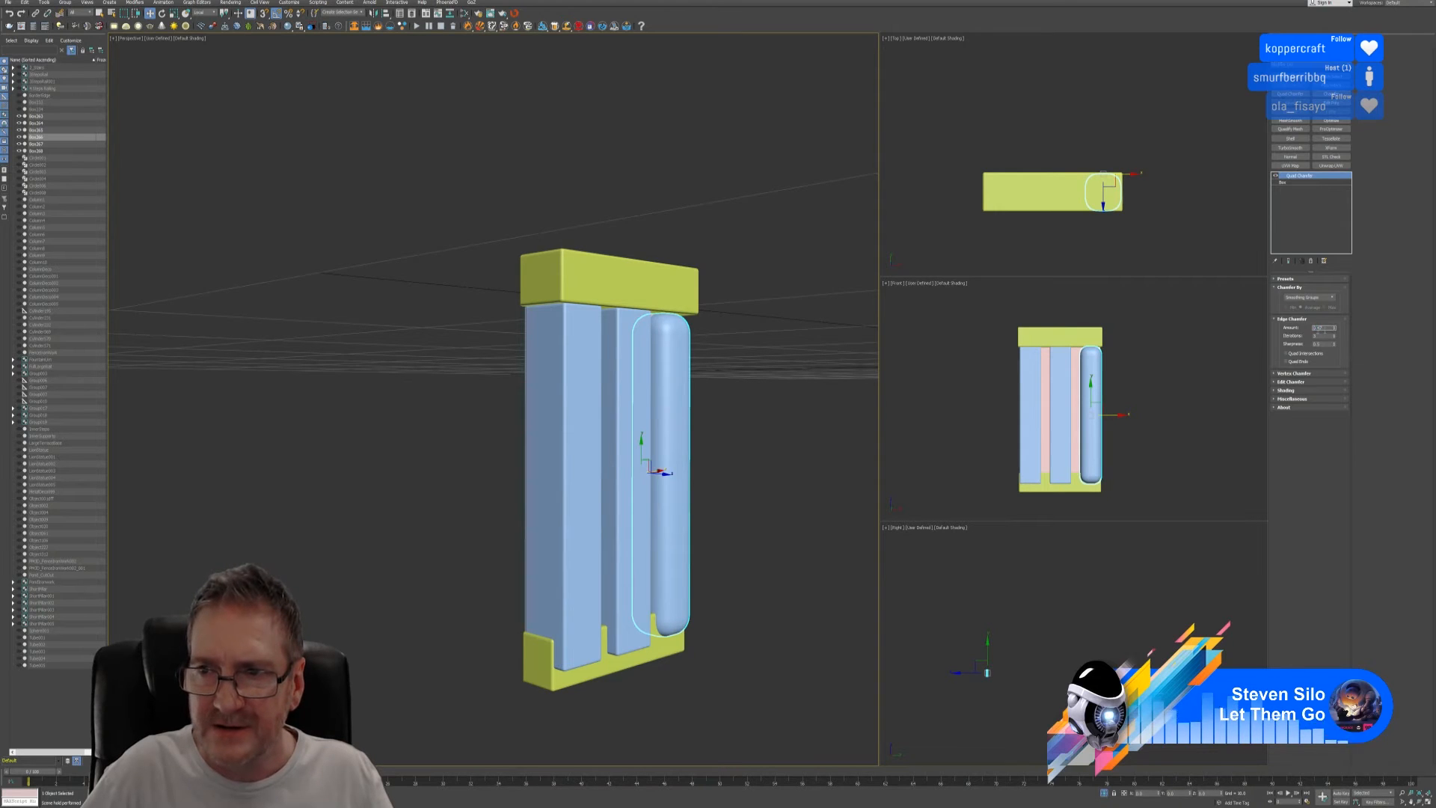
double_click(1321, 328)
text(0.5)
key(Return)
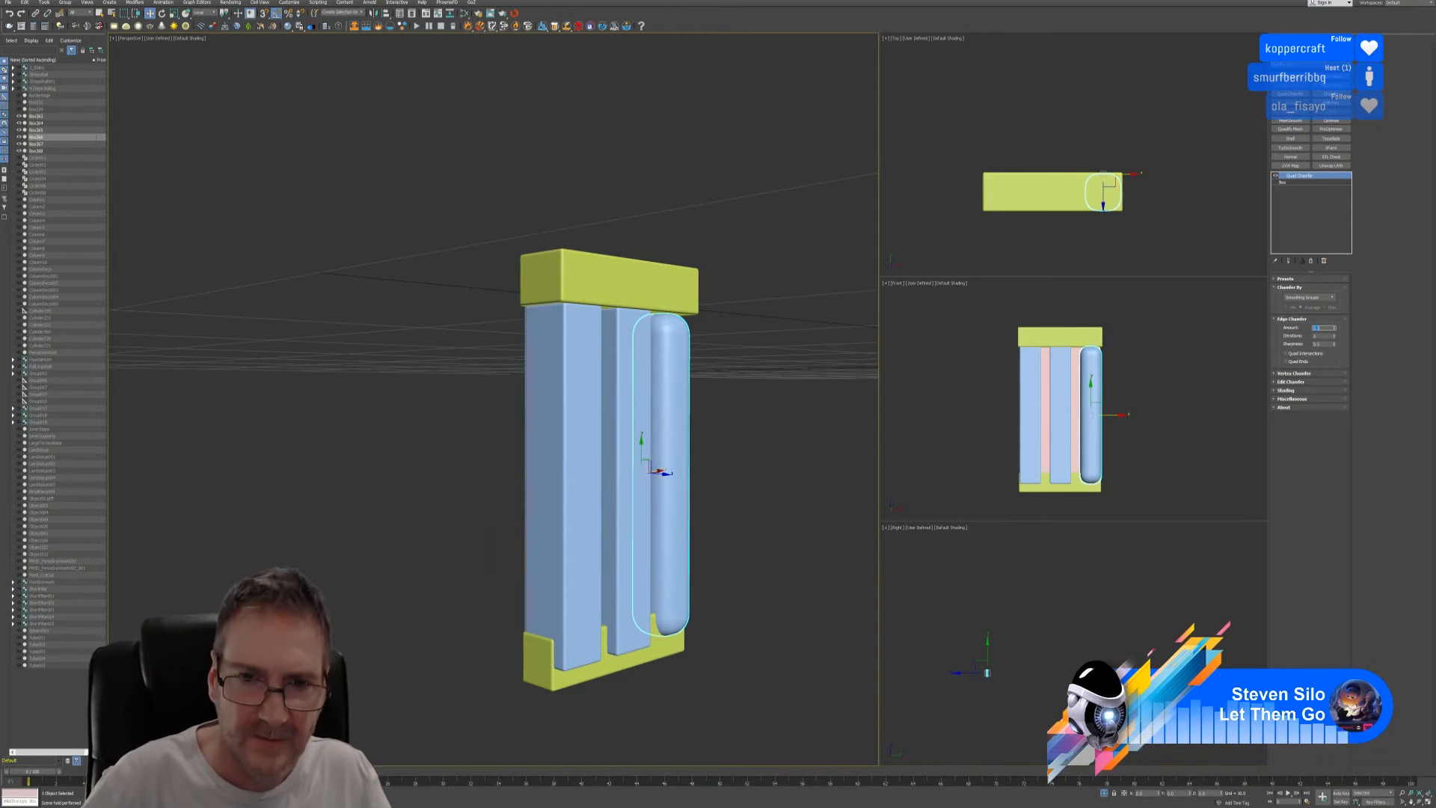
- Set the Quad Chamfer amount to 0.5 on the middle and left blue boxes
click(633, 401)
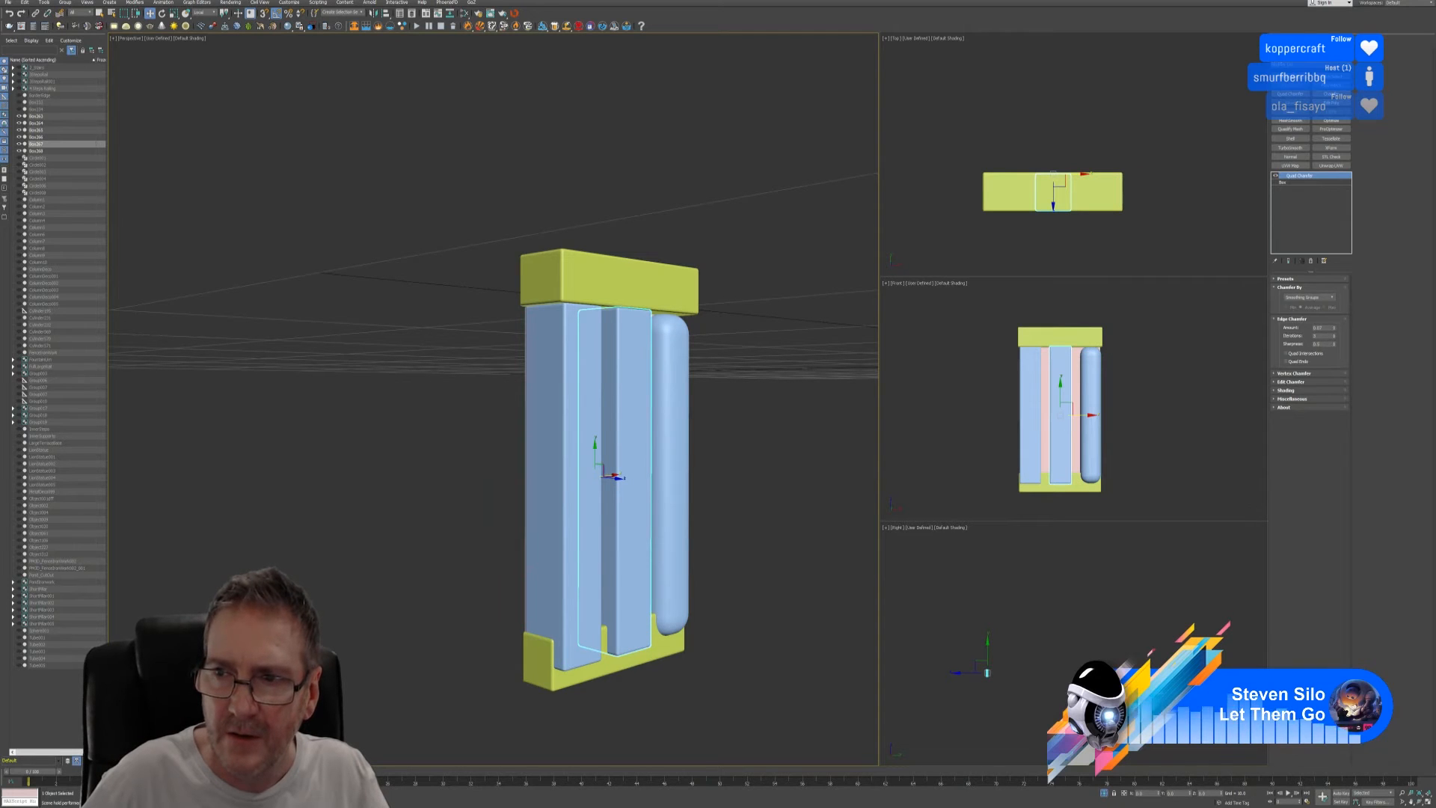
text(0.5)
key(Return)
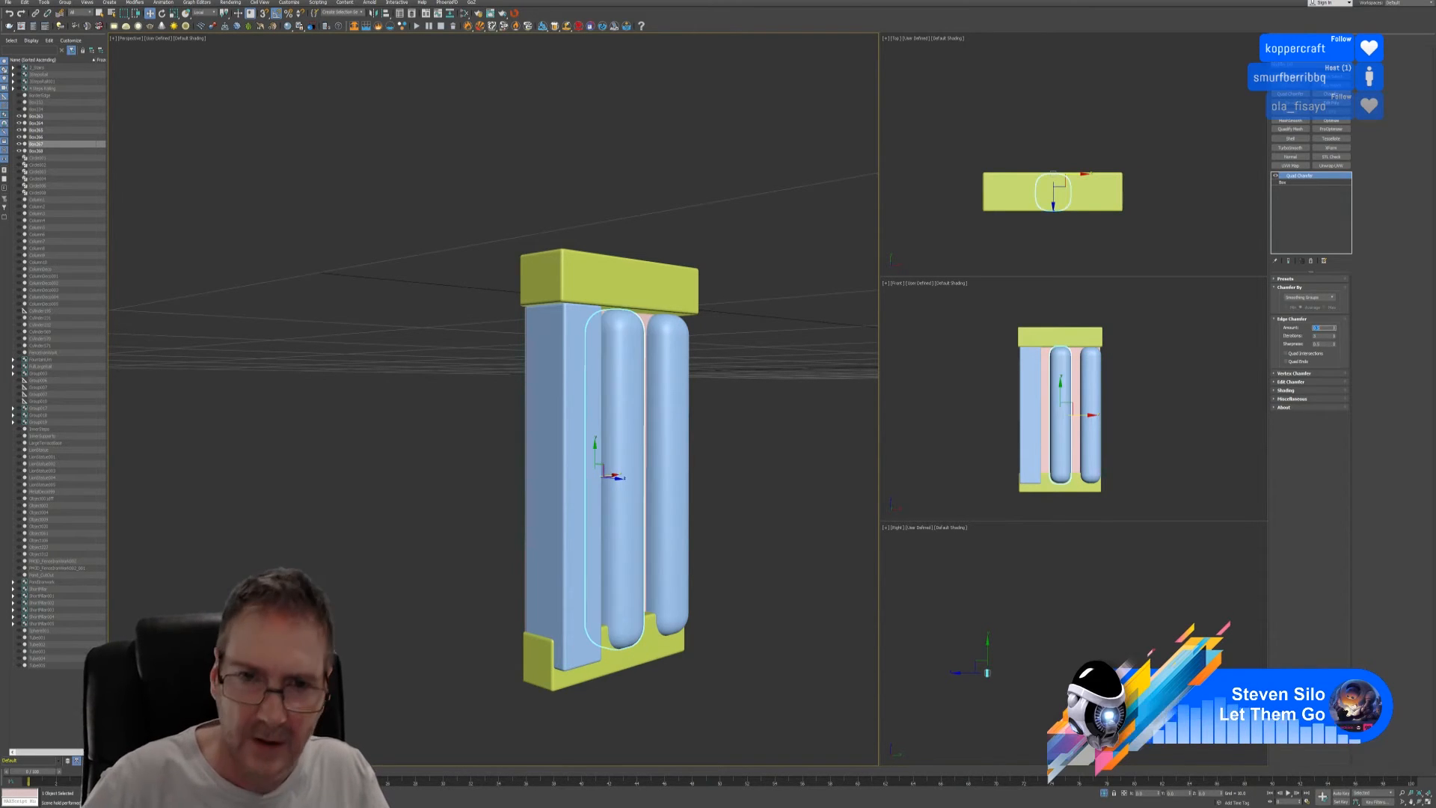
click(571, 408)
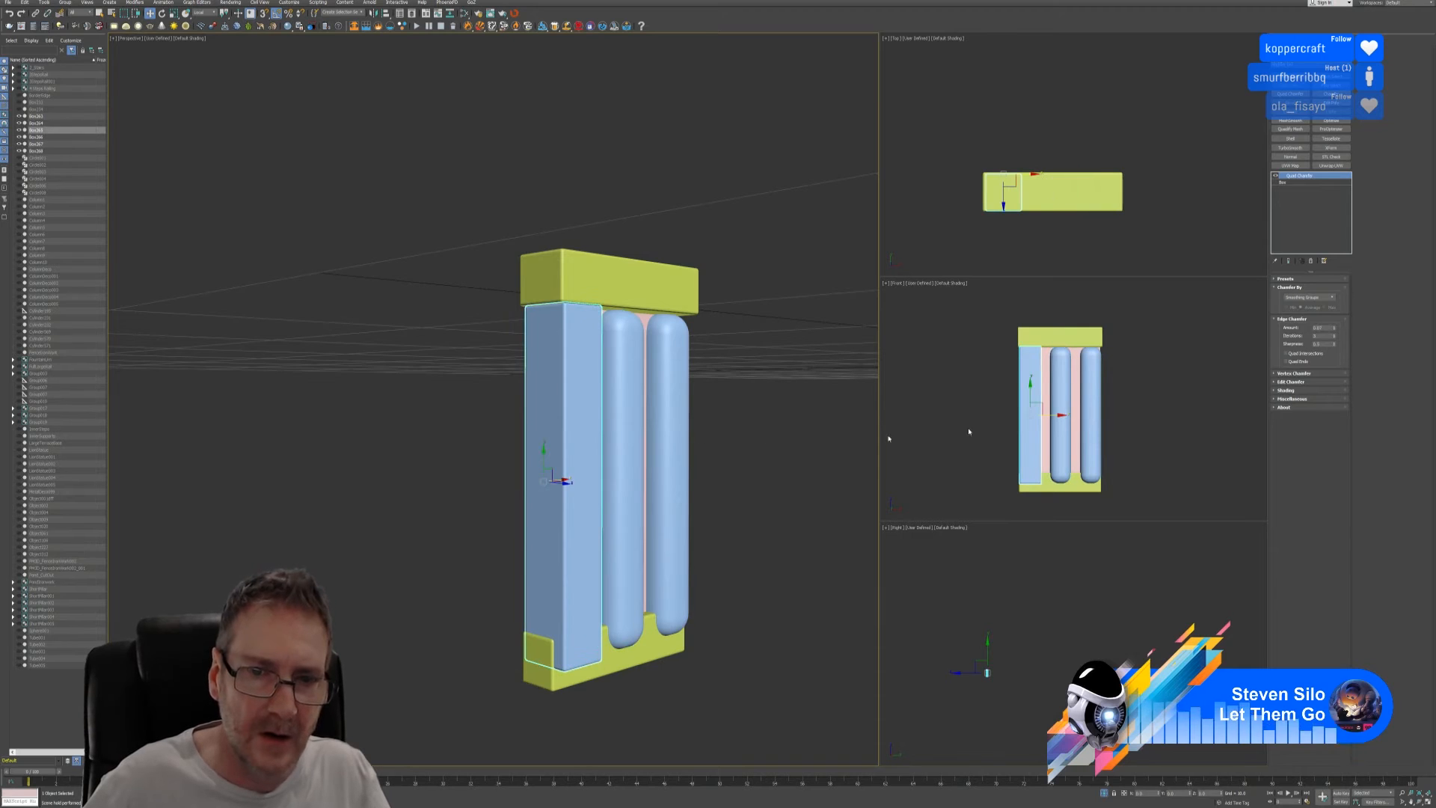
double_click(1320, 327)
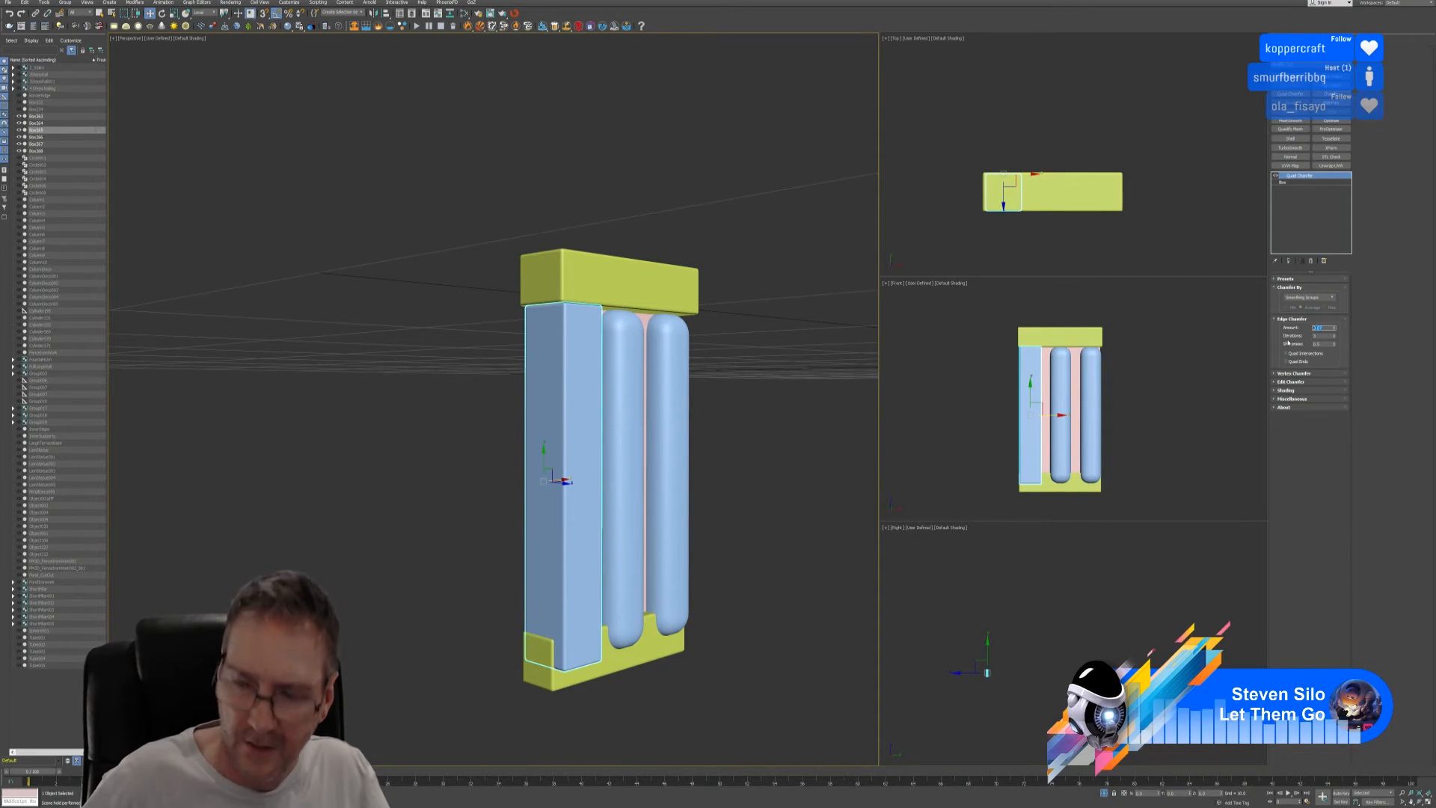
text(0.5)
key(Return)
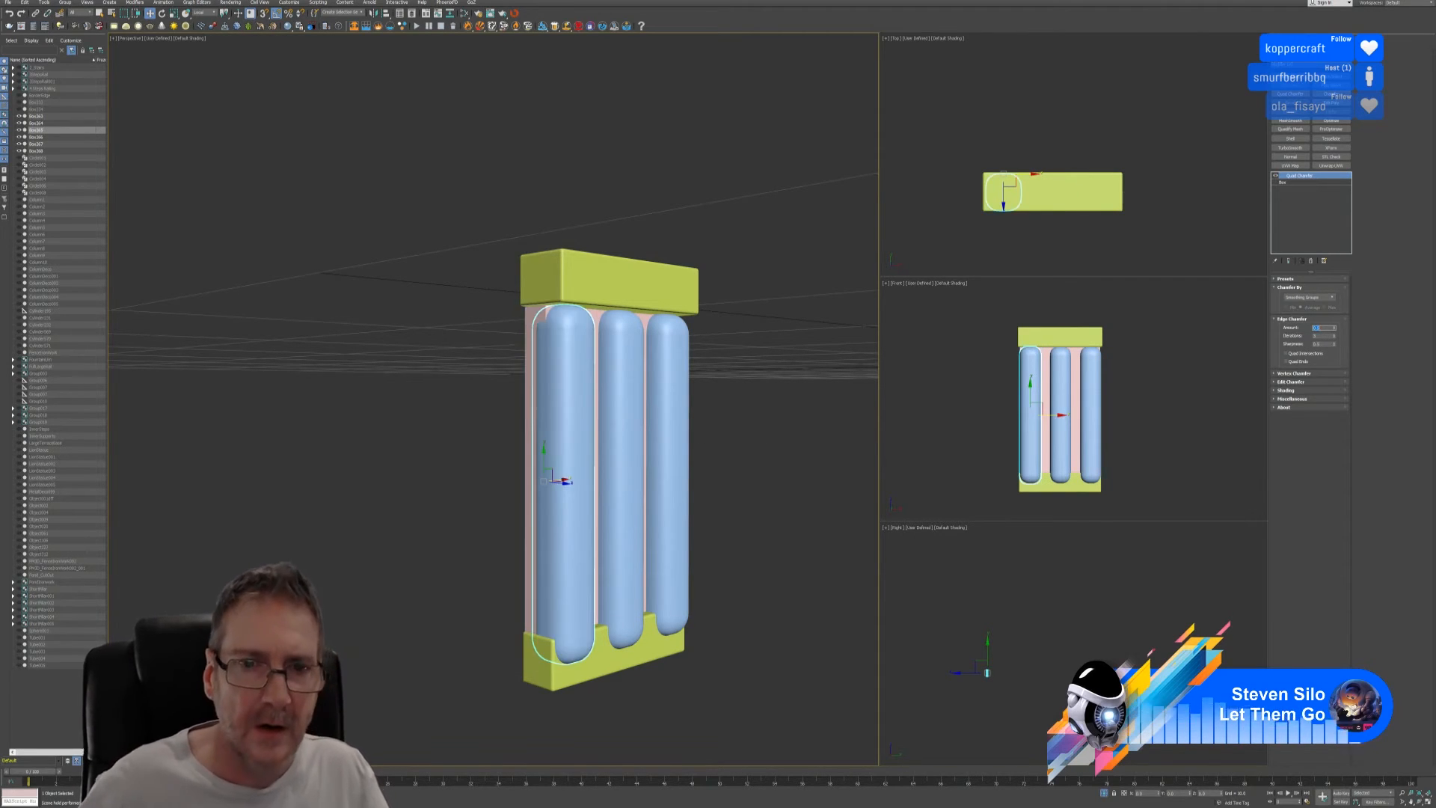
- Lower the upper yellow-green box slightly so it covers the rounded tops of the blue columns
alt+middle_drag(682, 483, 634, 477)
click(648, 291)
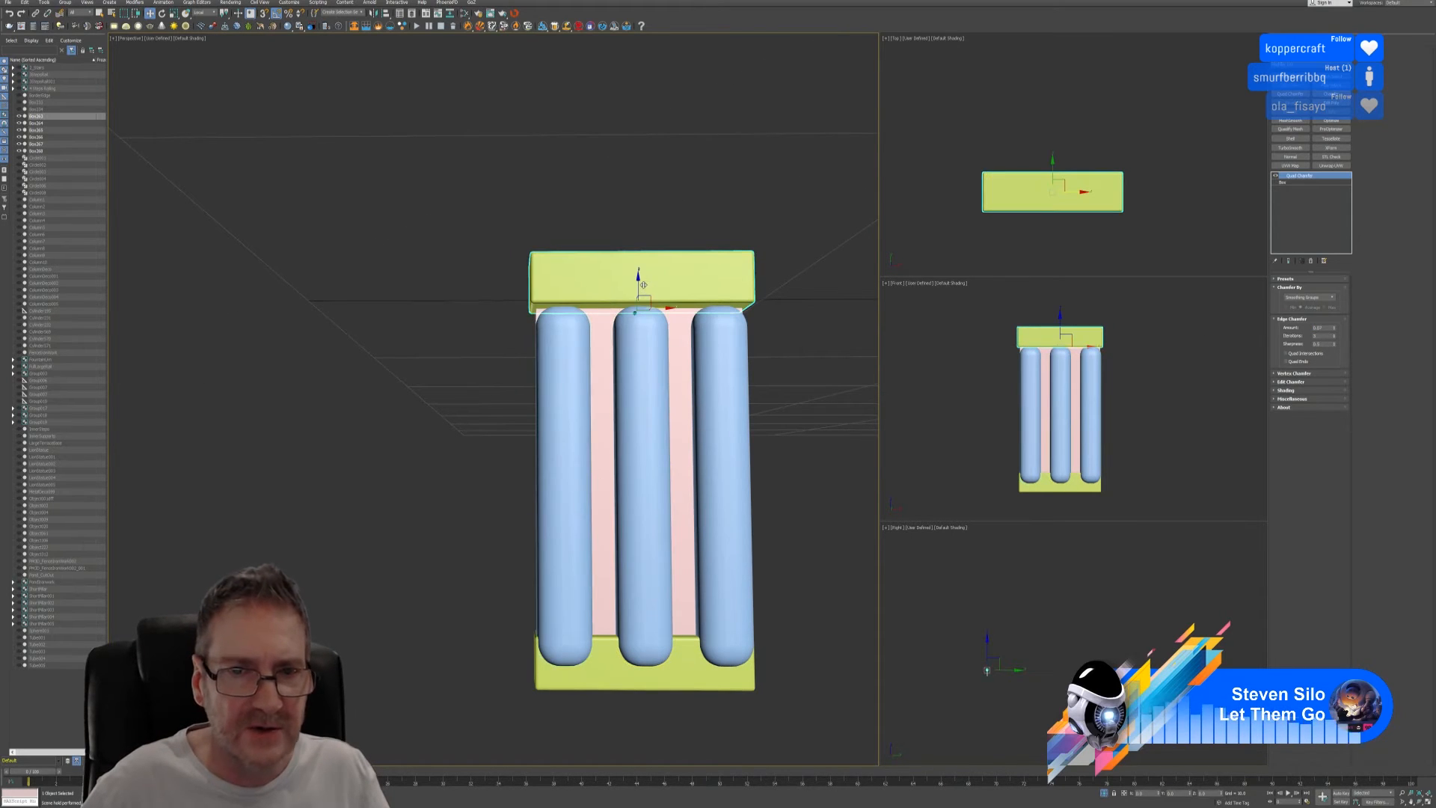
drag(638, 285, 638, 300)
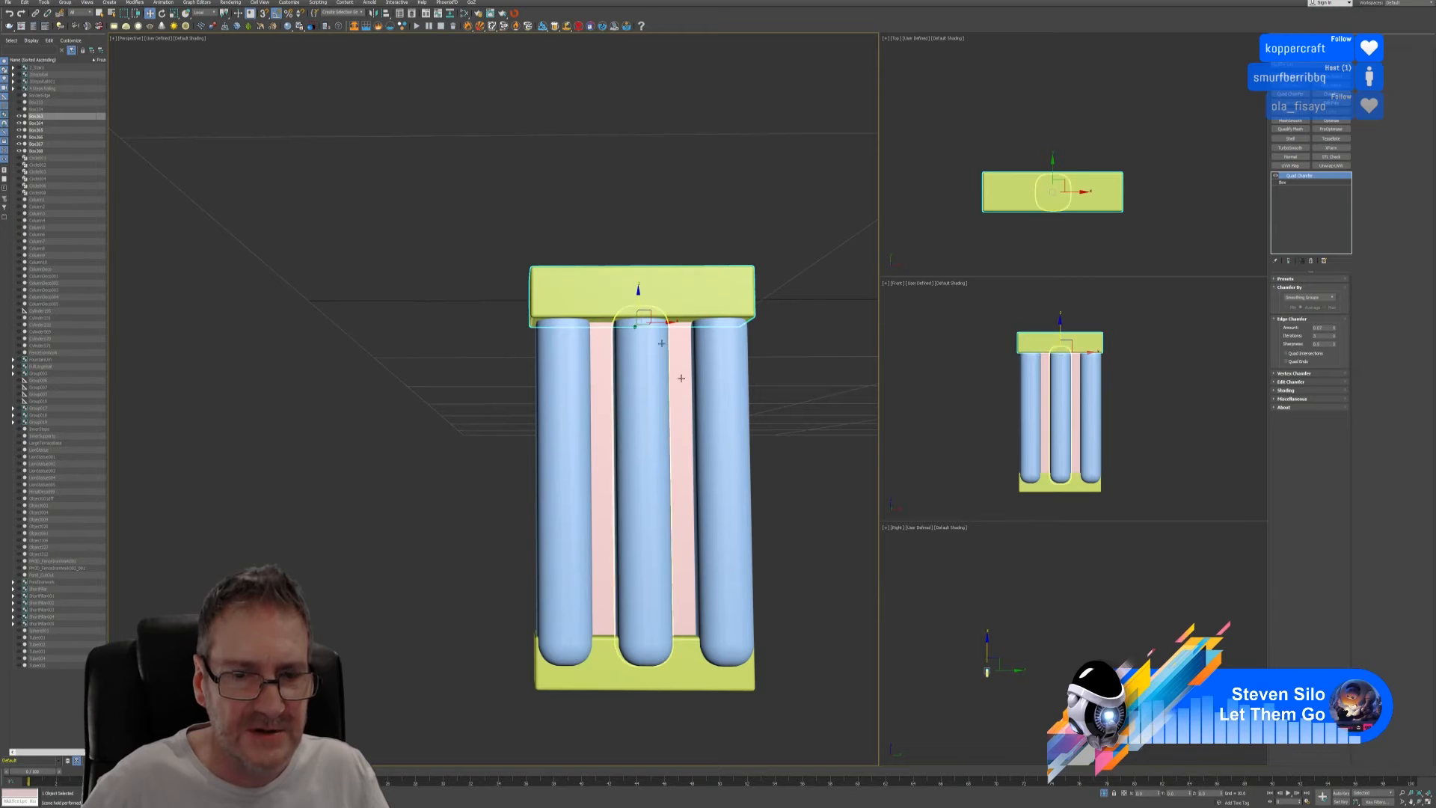
- Select all three blue columns and scale them up slightly in width to narrow the pink gaps
middle_drag(797, 562, 774, 500)
mouse_move(641, 659)
alt+middle_down()
mouse_move(676, 664)
mouse_move(635, 664)
alt+middle_up()
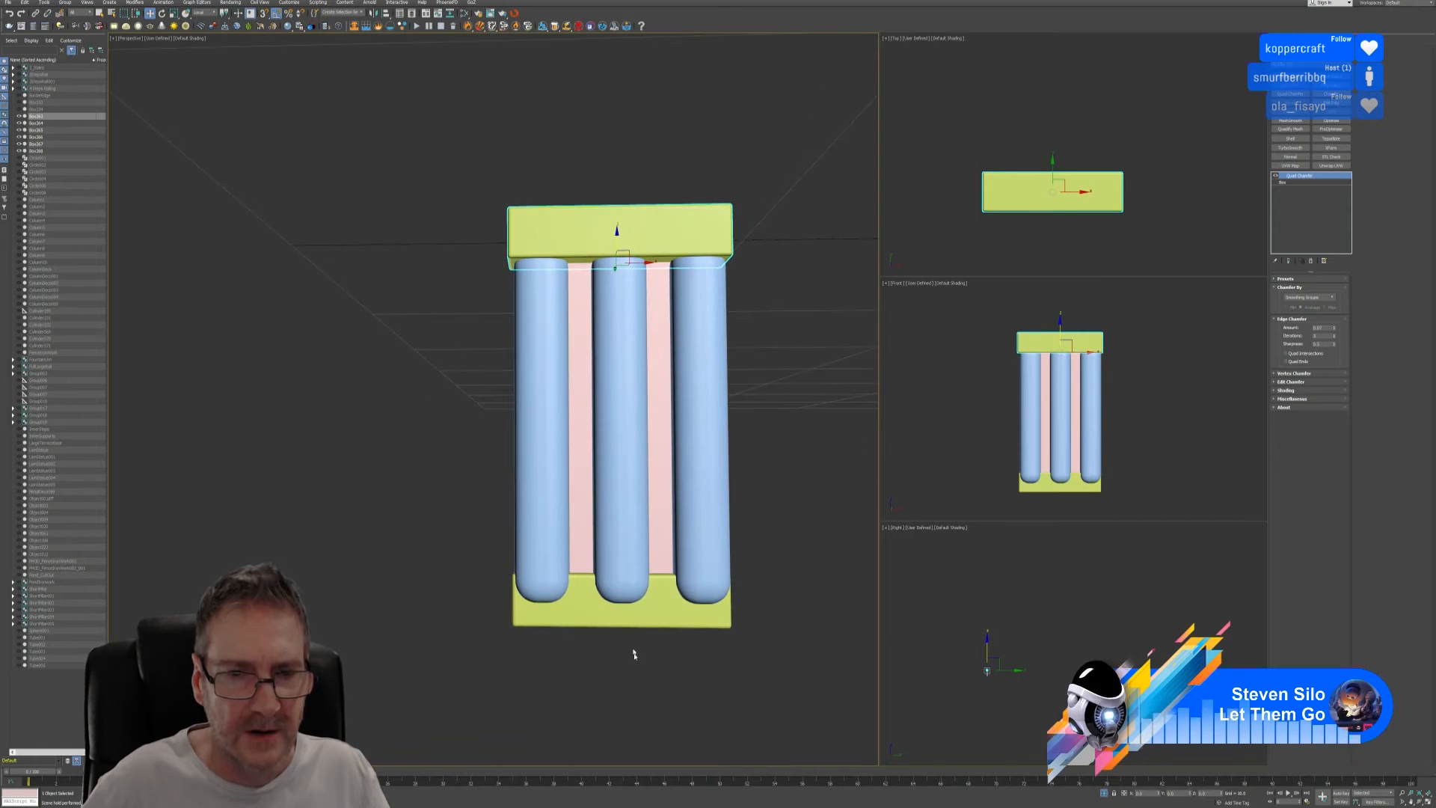
click(548, 410)
ctrl+click(625, 389)
ctrl+click(697, 379)
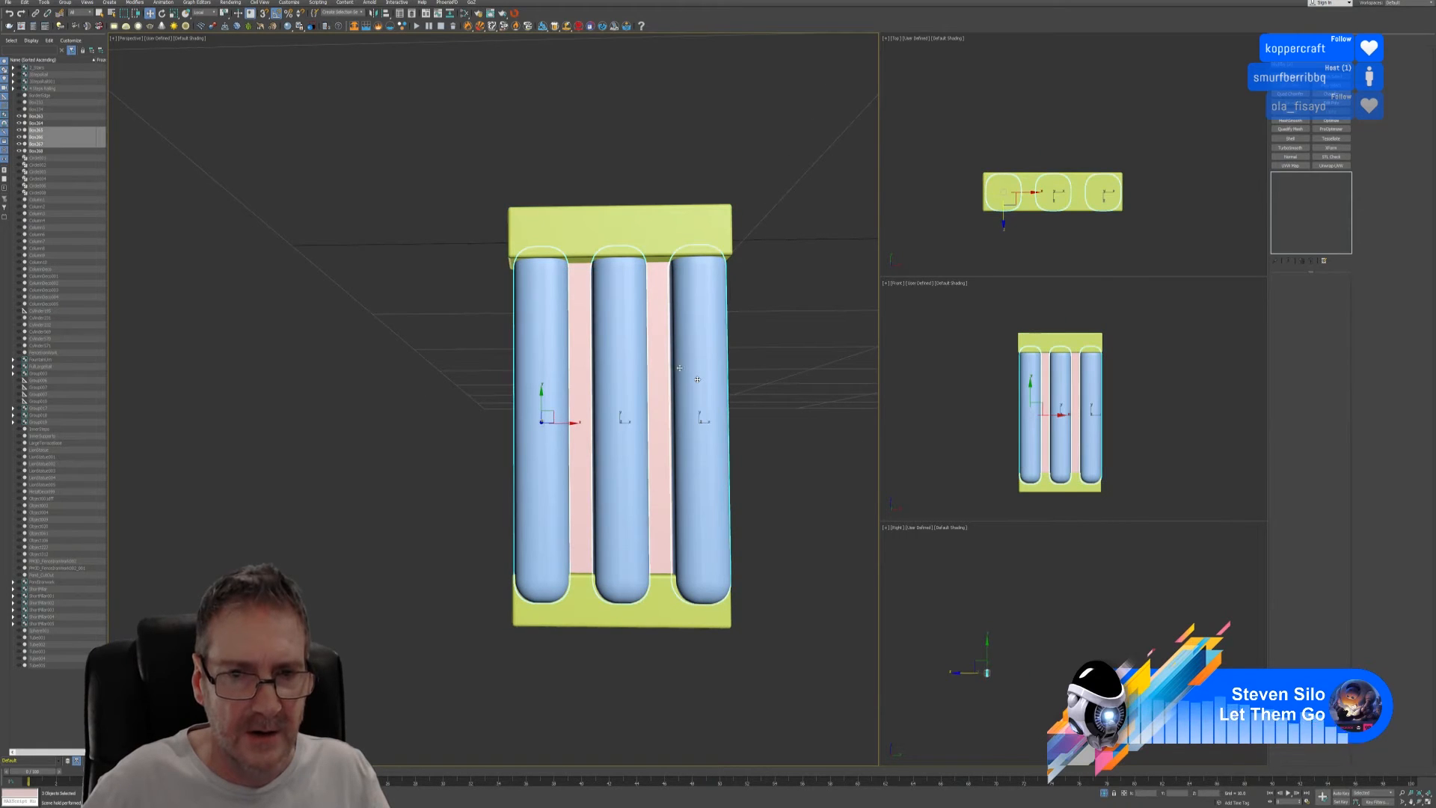
click(174, 13)
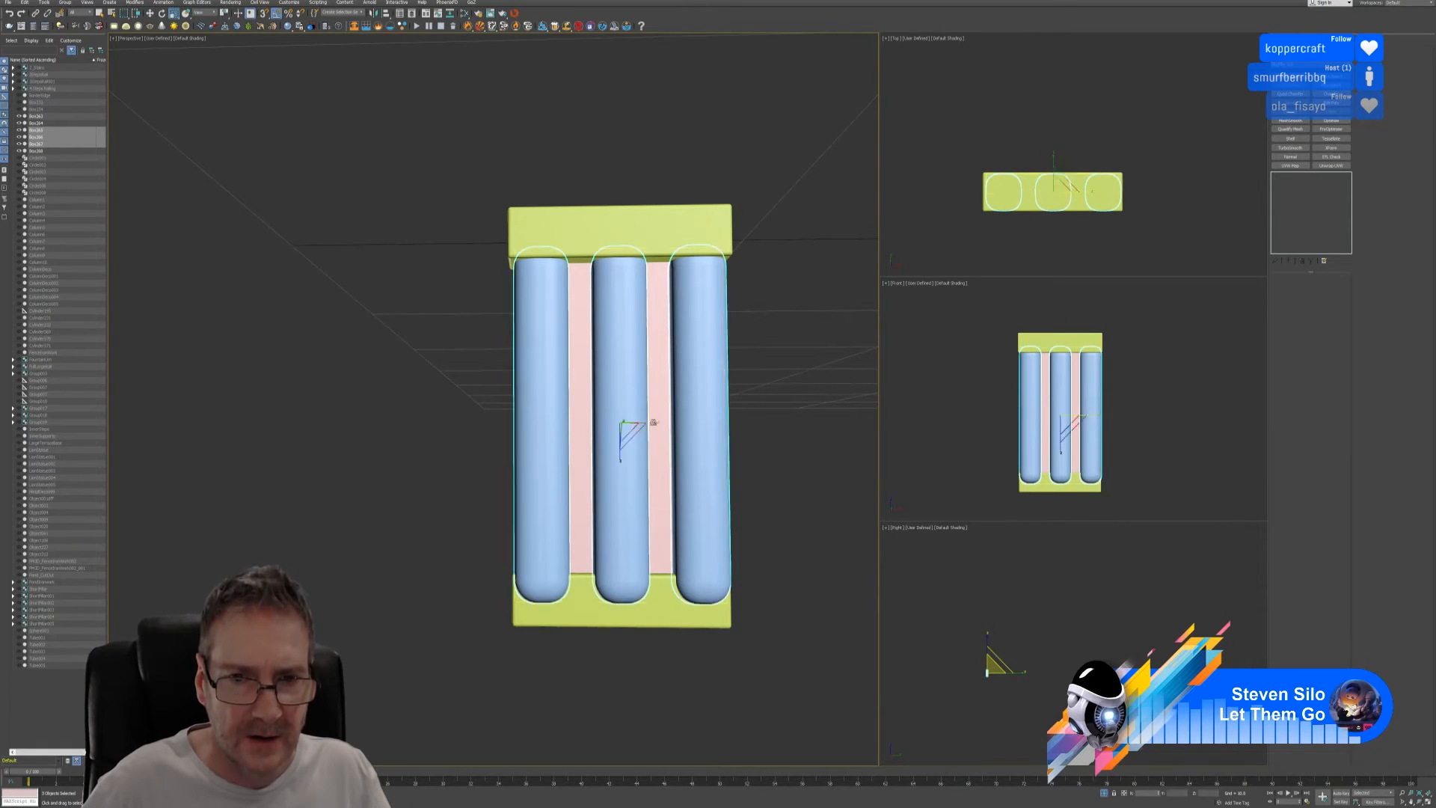
drag(658, 423, 660, 420)
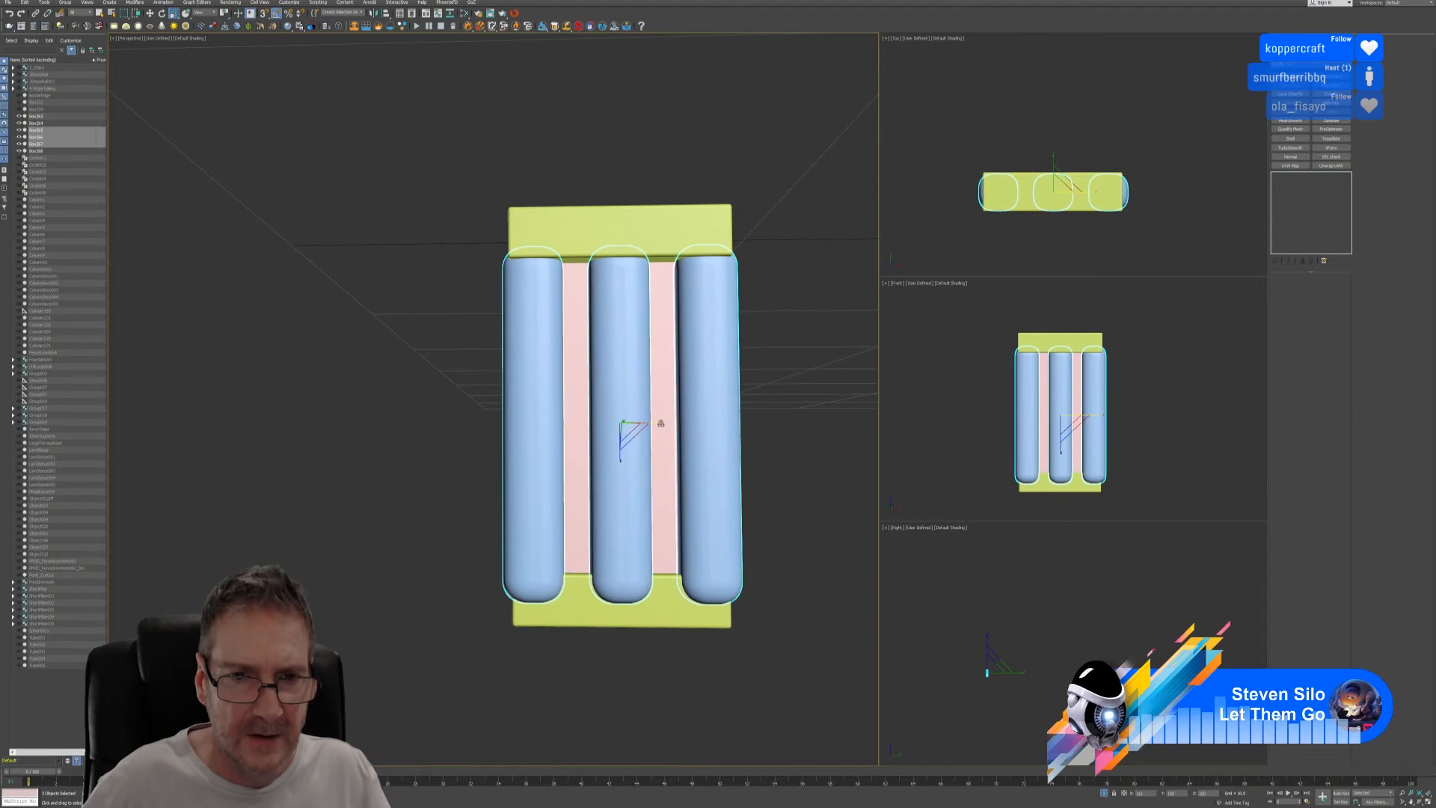
- Move the left and right blue columns inward so they sit within the width of the cap and base
click(150, 13)
click(456, 307)
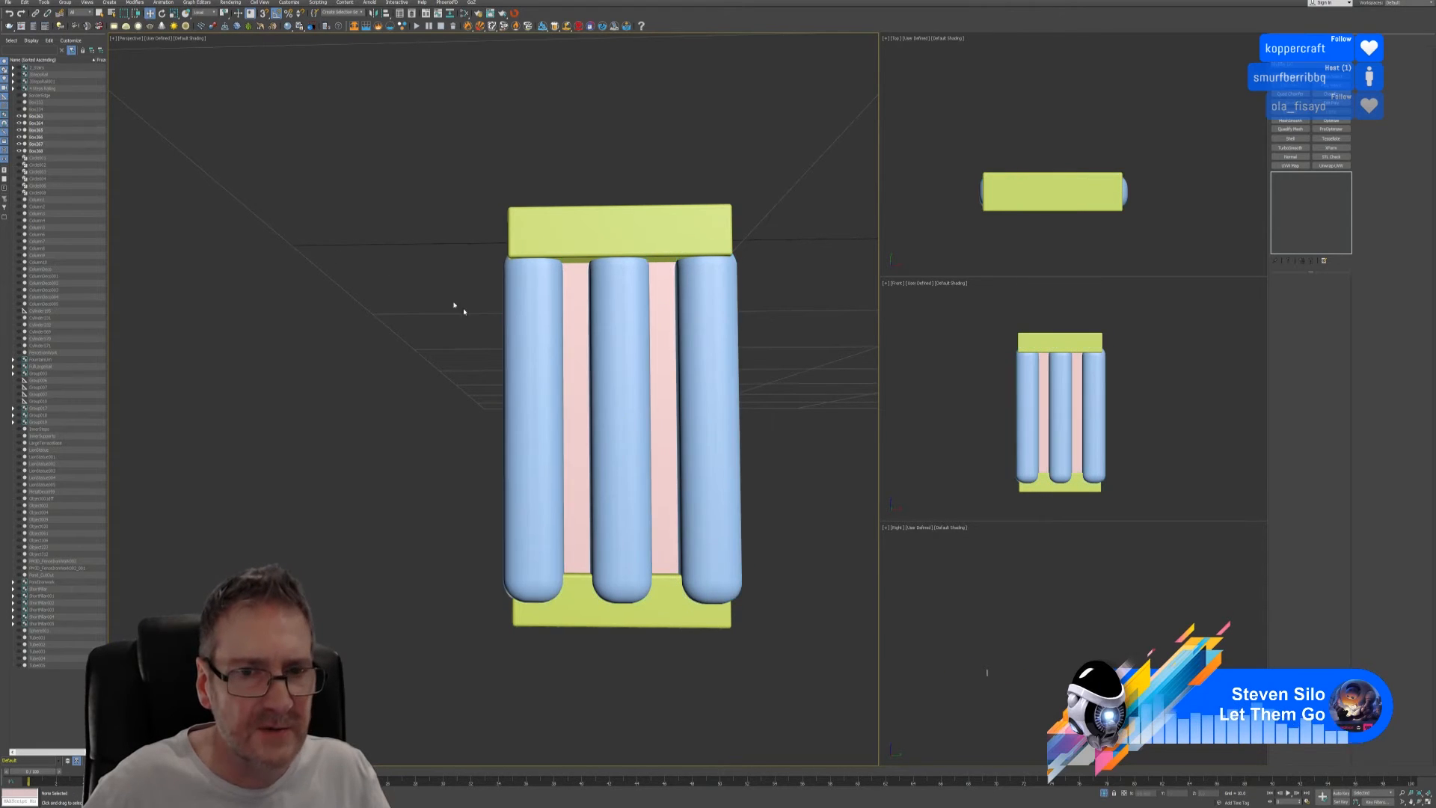
click(557, 423)
drag(557, 423, 567, 424)
click(714, 401)
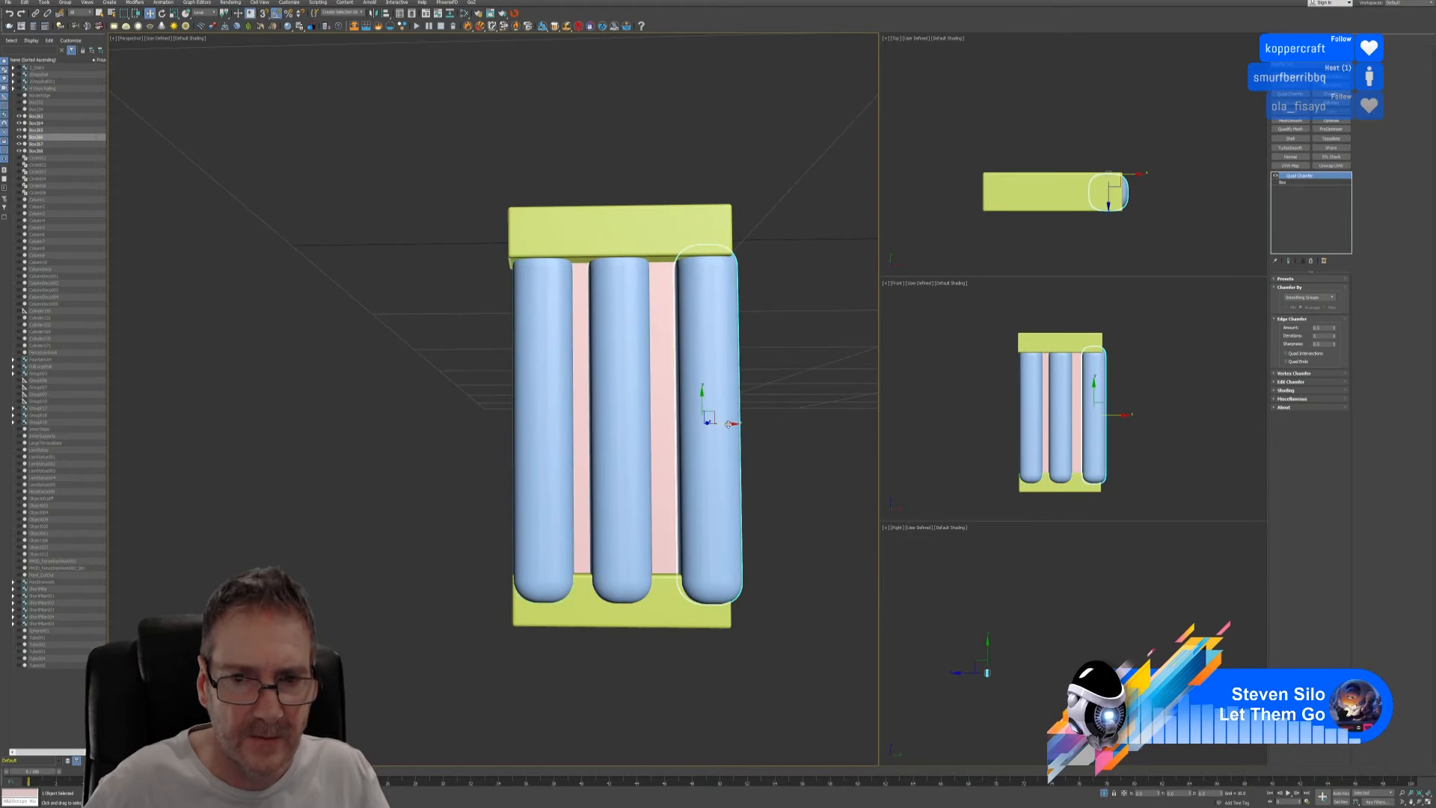
drag(729, 424, 720, 426)
- Nudge the right blue column slightly outward in the maximized Front view to even out the gaps, and deselect it
right_click(1164, 442)
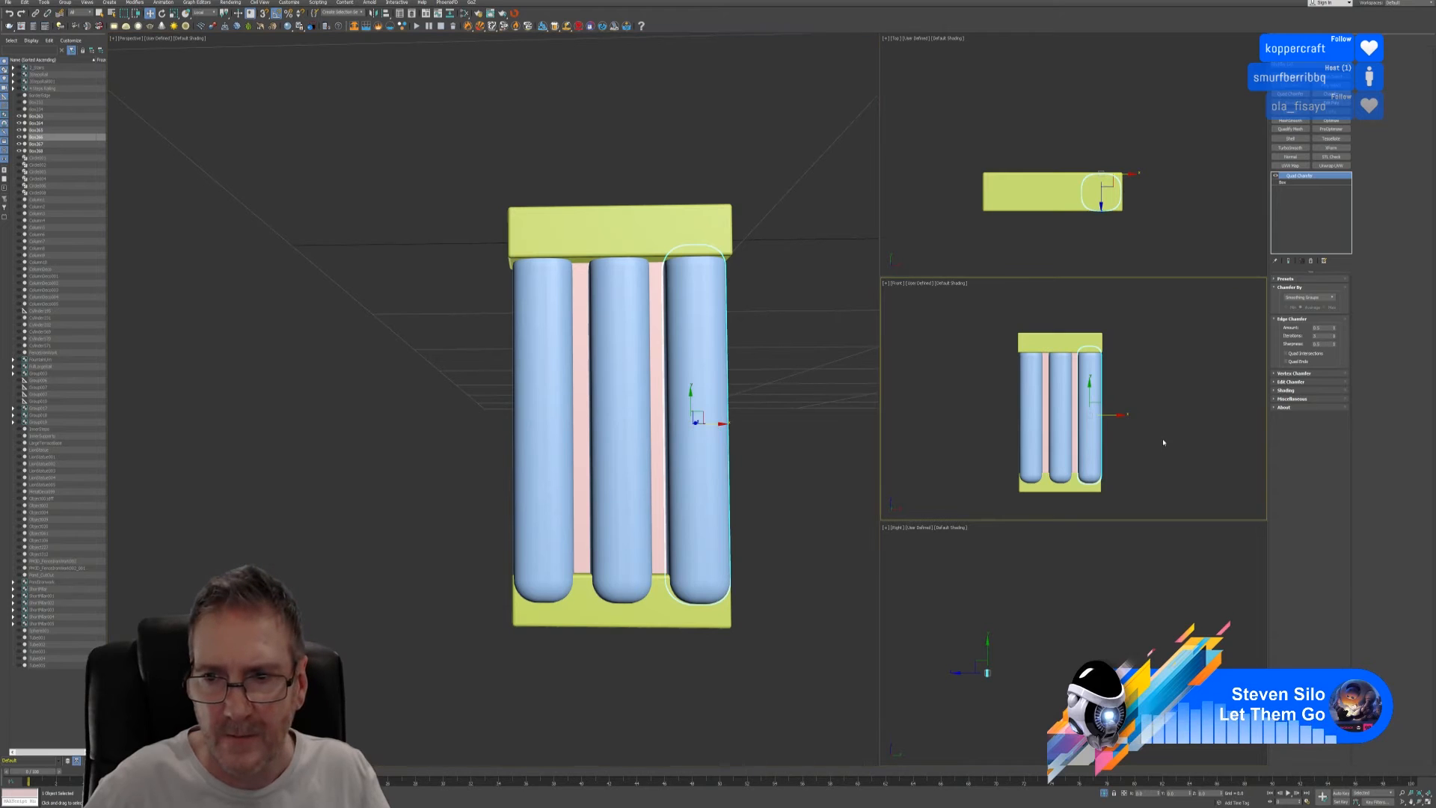
click(1427, 801)
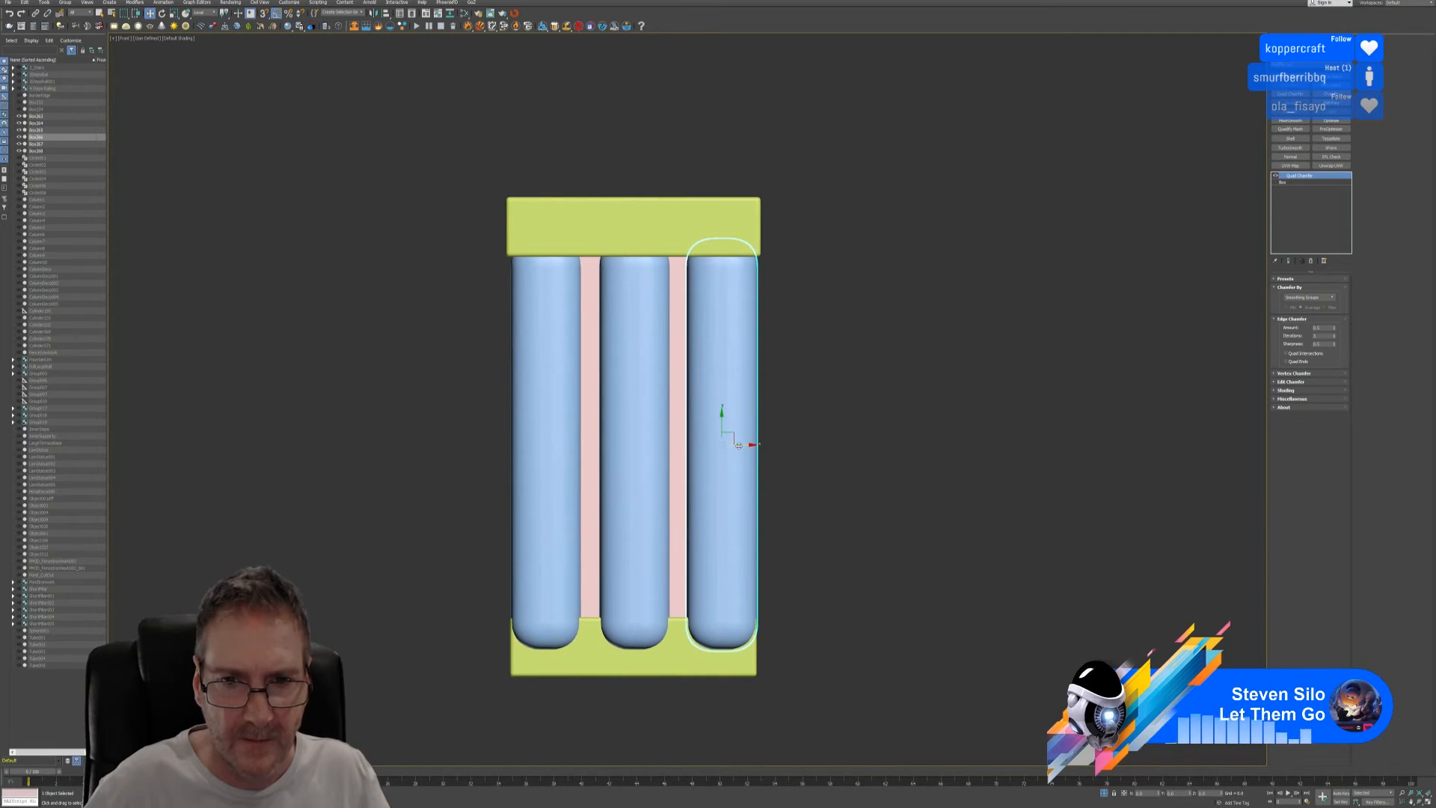
drag(739, 446, 742, 445)
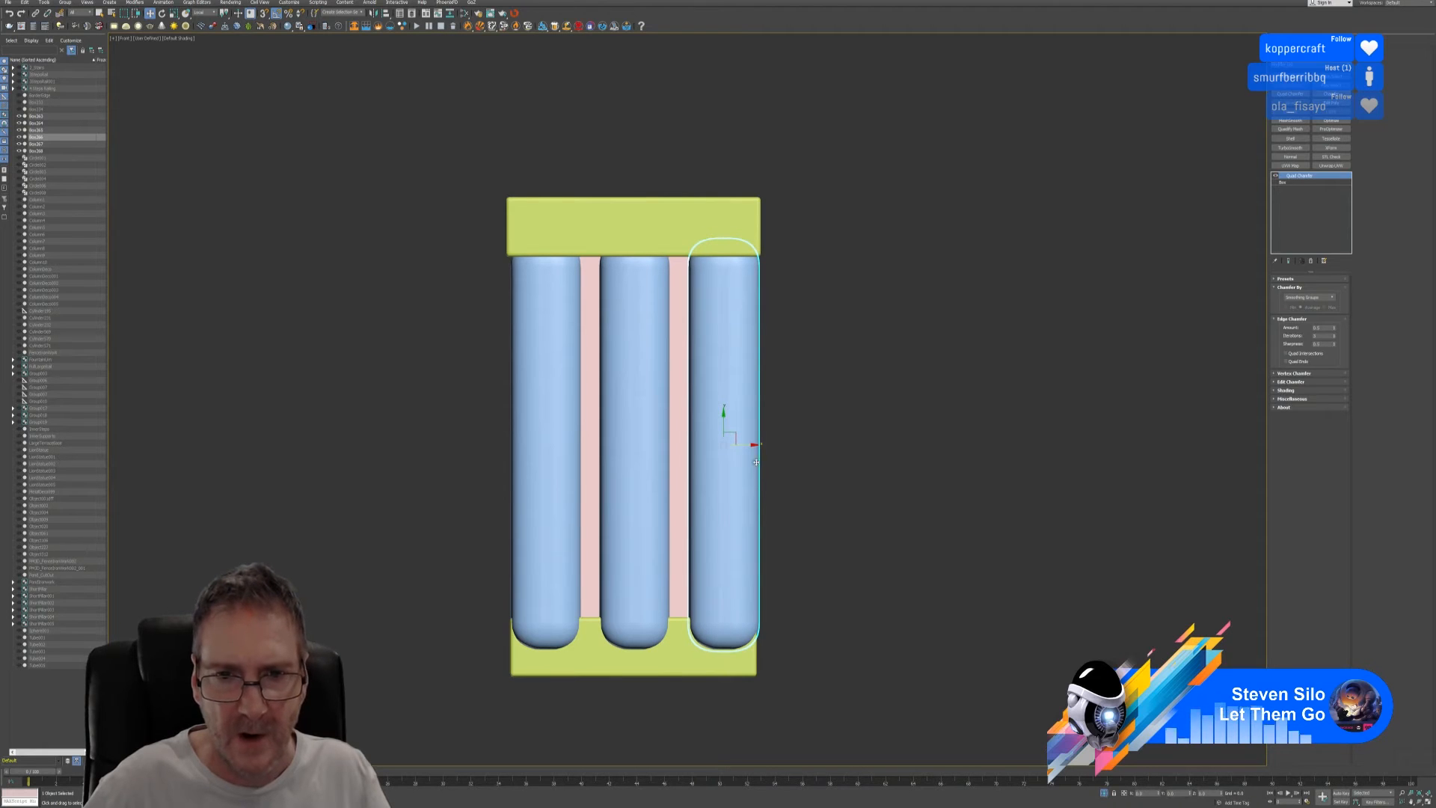
click(940, 517)
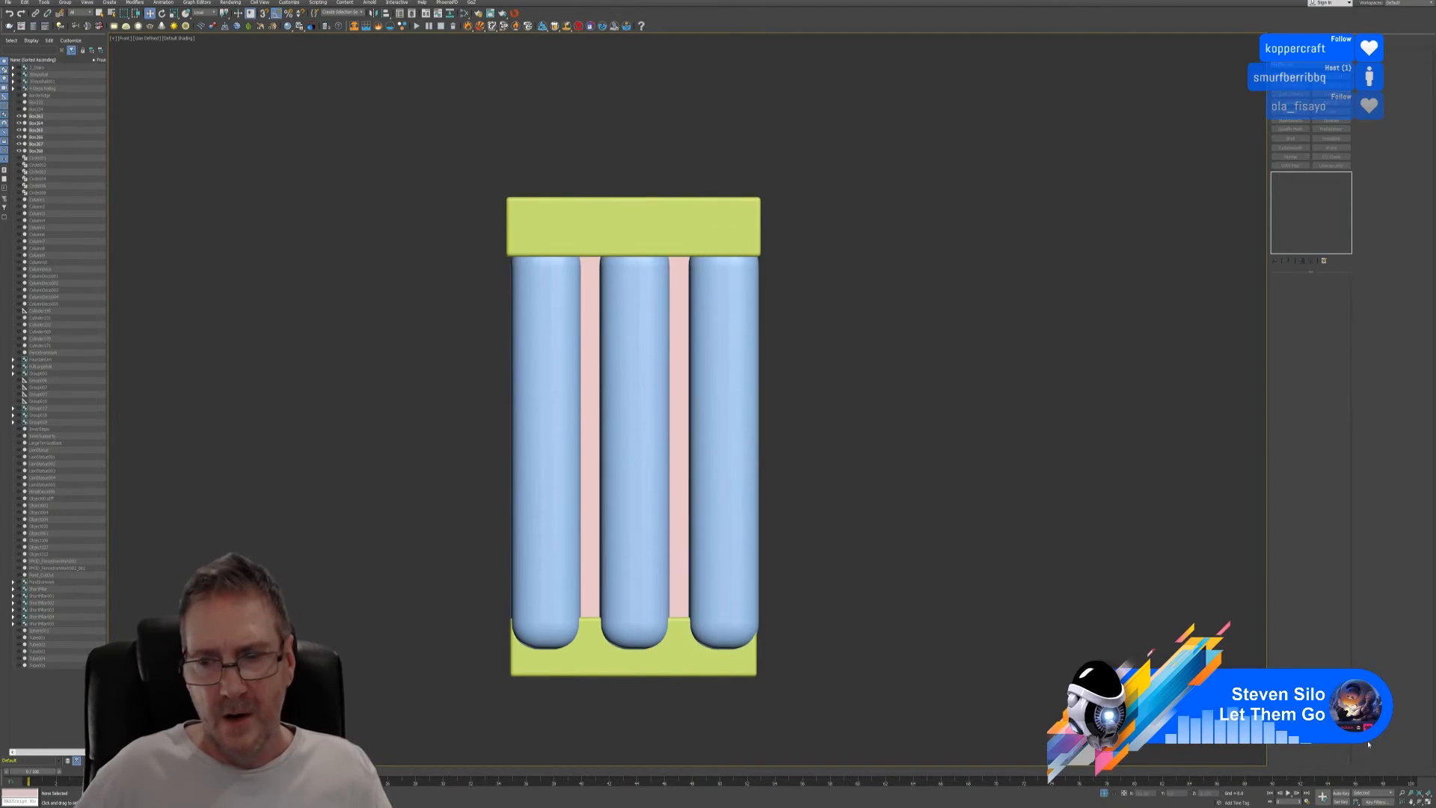
- Examine the whole pillar piece in the Perspective view from several angles
key(alt+w)
click(581, 552)
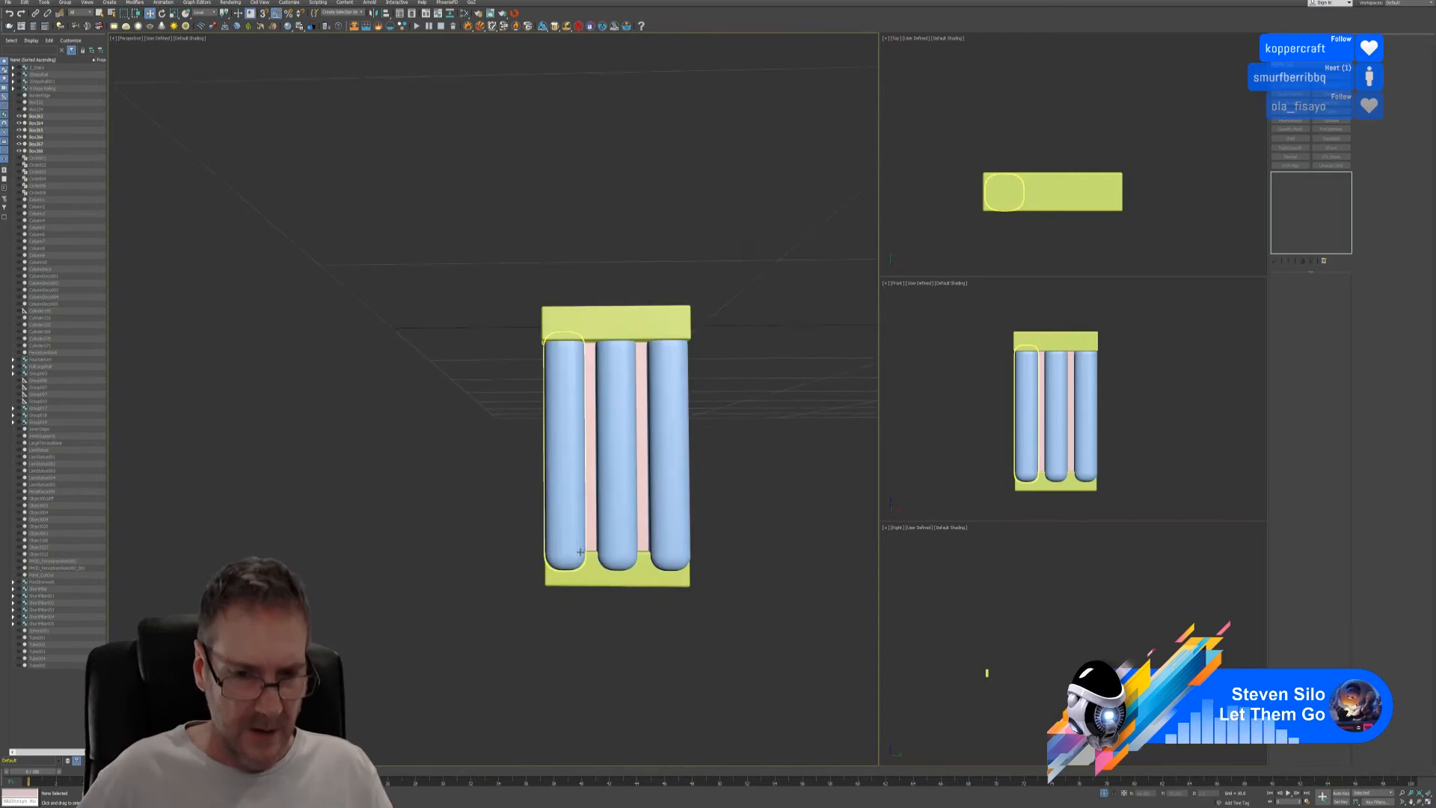
scroll(581, 552, down, 3)
alt+middle_drag(580, 552, 552, 532)
scroll(622, 606, down, 3)
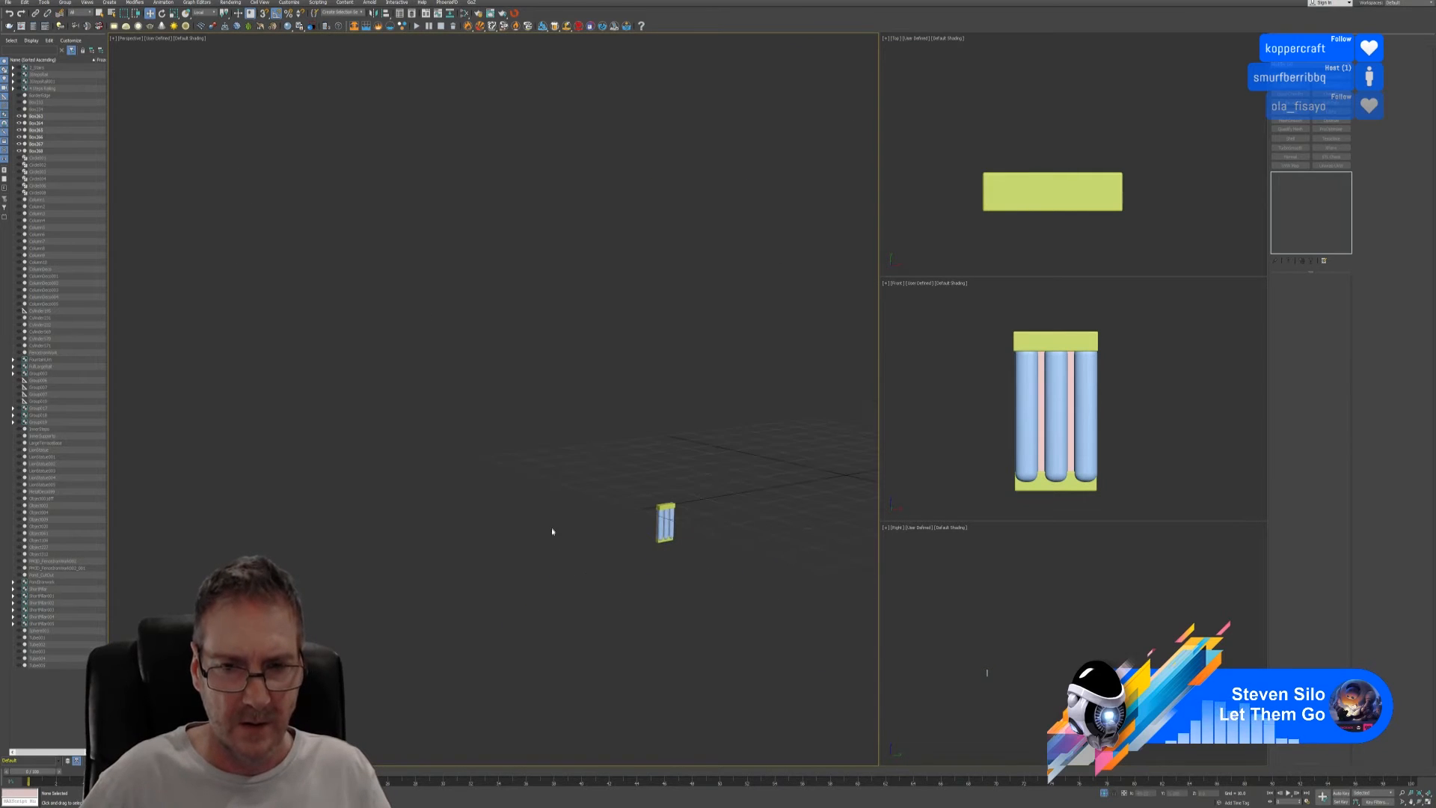
drag(570, 465, 756, 657)
alt+middle_drag(657, 563, 663, 532)
scroll(663, 531, up, 5)
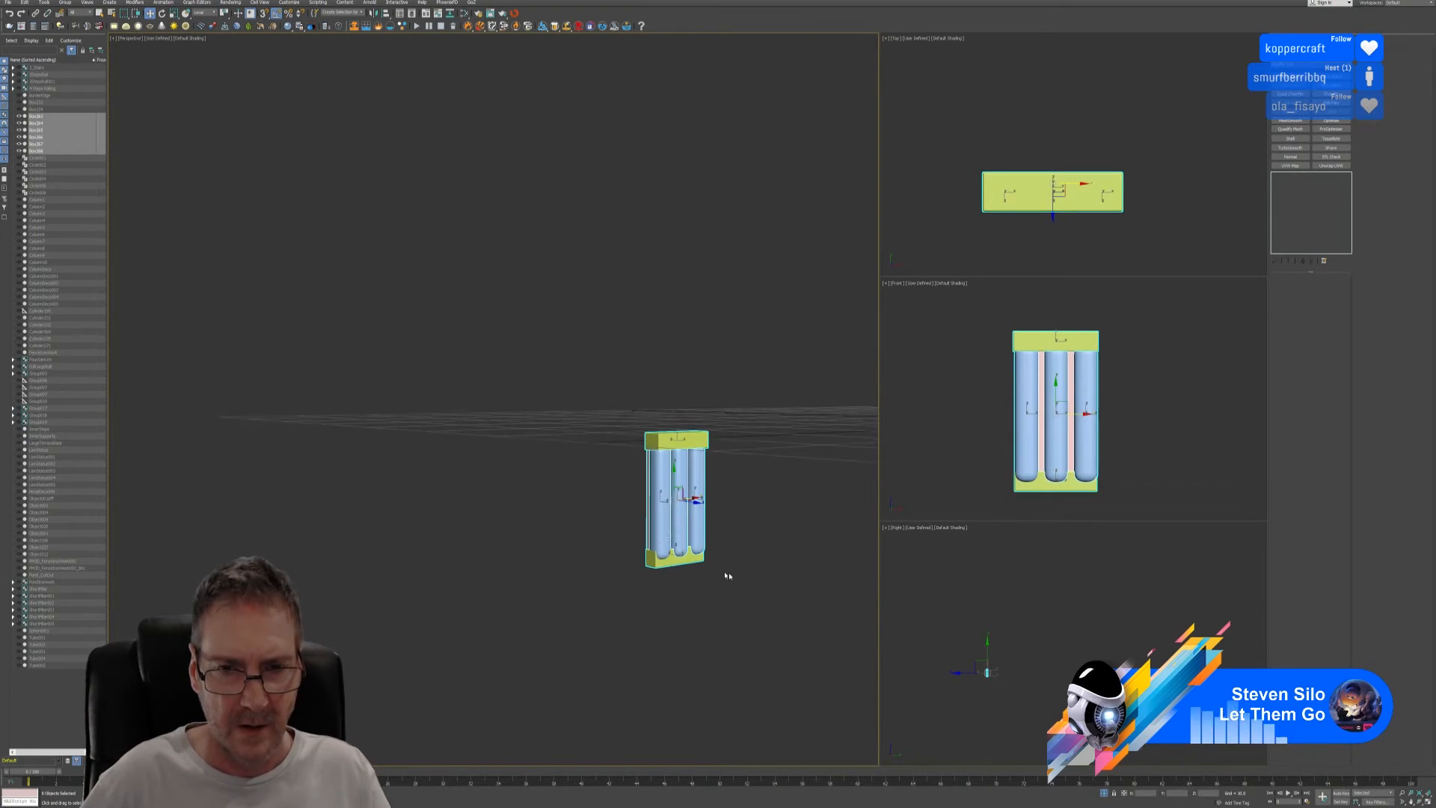
mouse_move(729, 573)
alt+middle_down()
mouse_move(740, 564)
mouse_move(674, 577)
mouse_move(715, 568)
alt+middle_up()
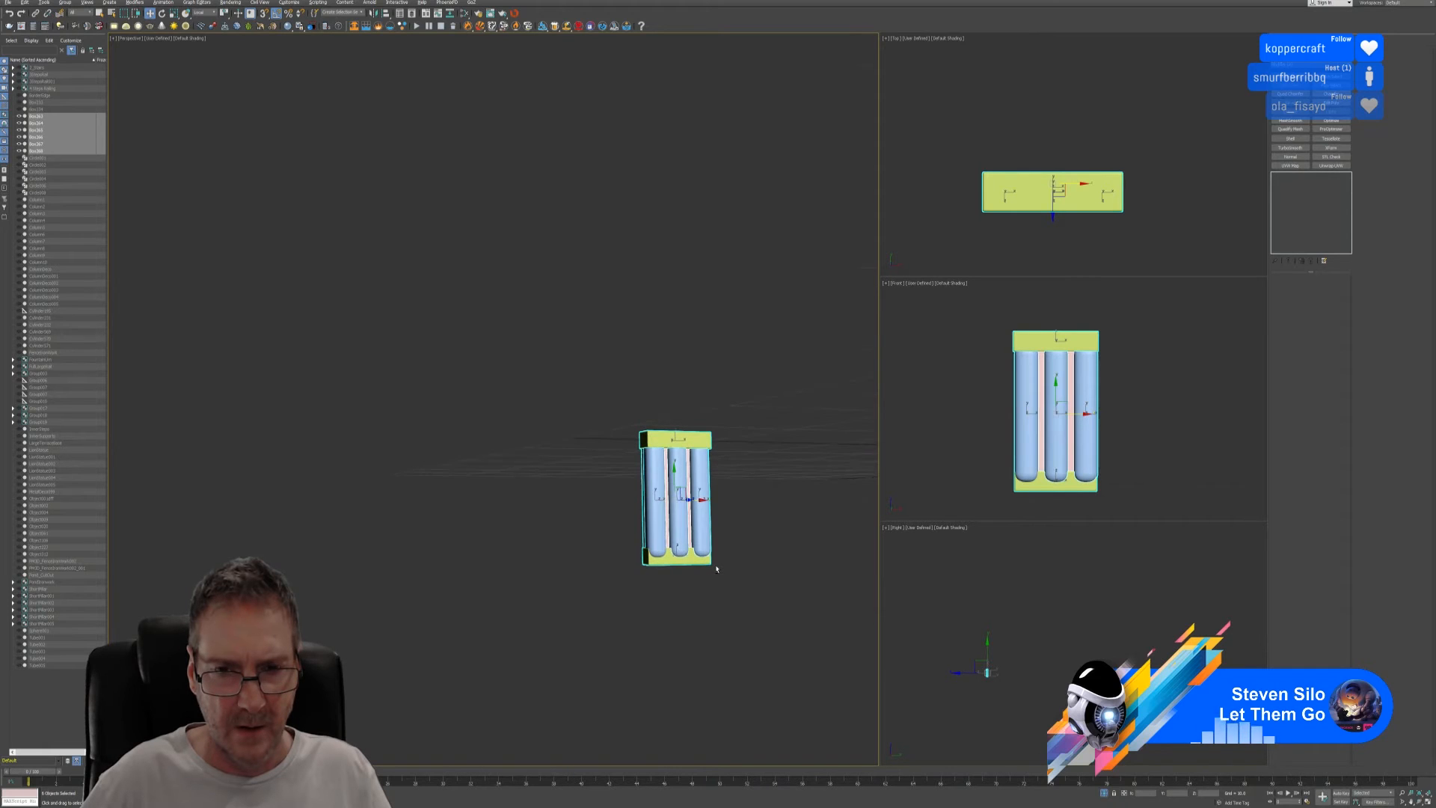
scroll(696, 510, up, 3)
- Reduce the Quad Chamfer amount on the three blue columns for squarer edges, entering 0.3 for the left column
click(709, 419)
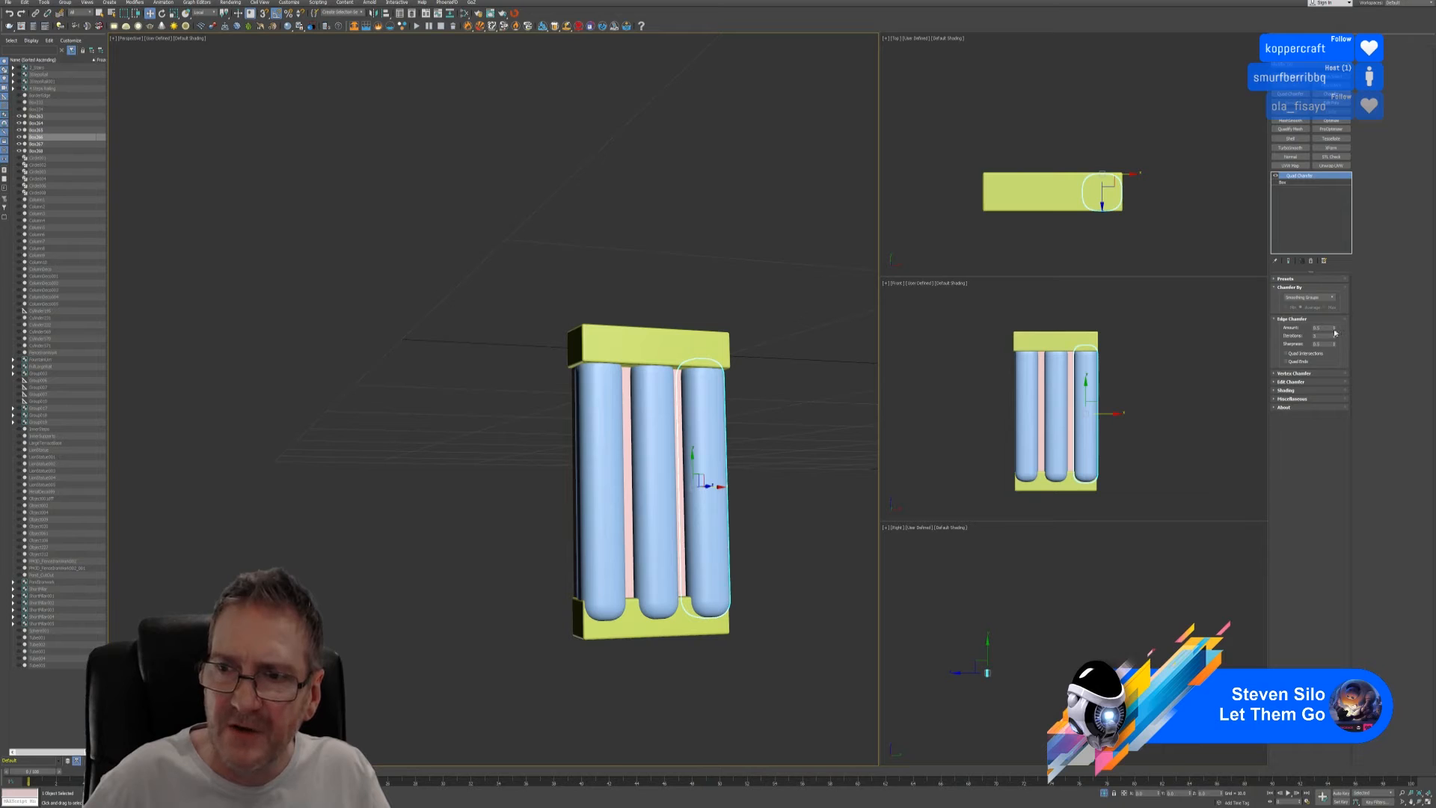
drag(1334, 332, 1332, 338)
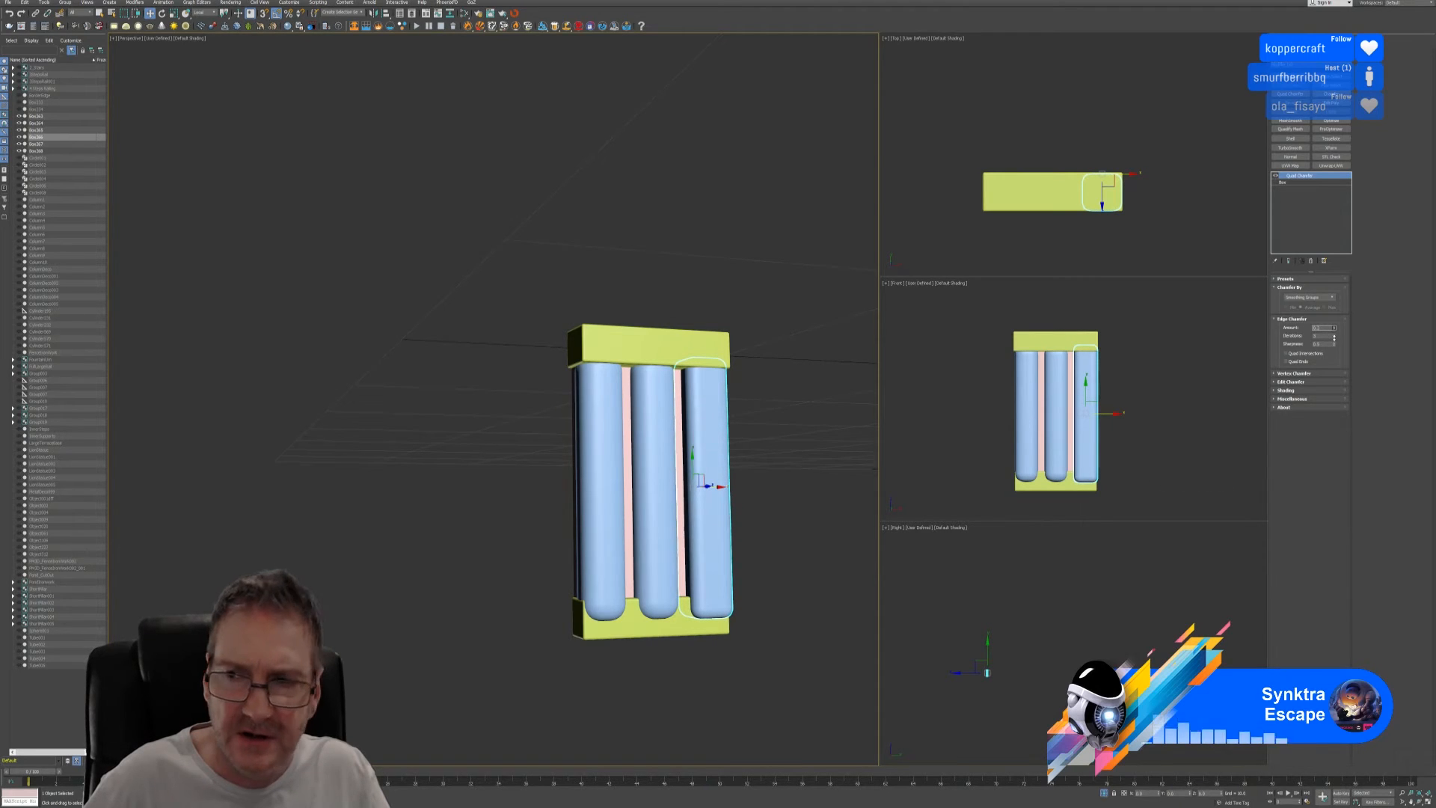
click(662, 426)
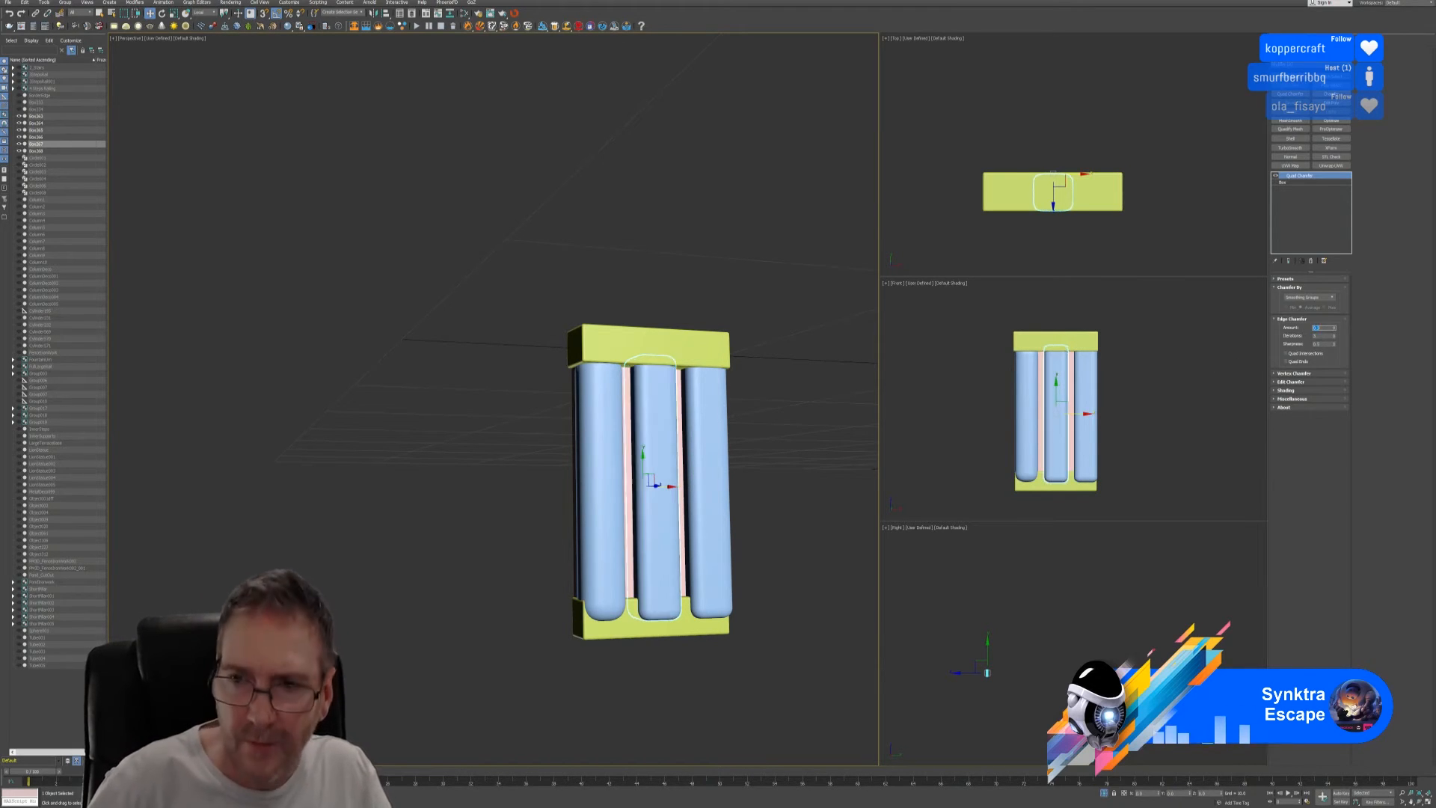
click(598, 454)
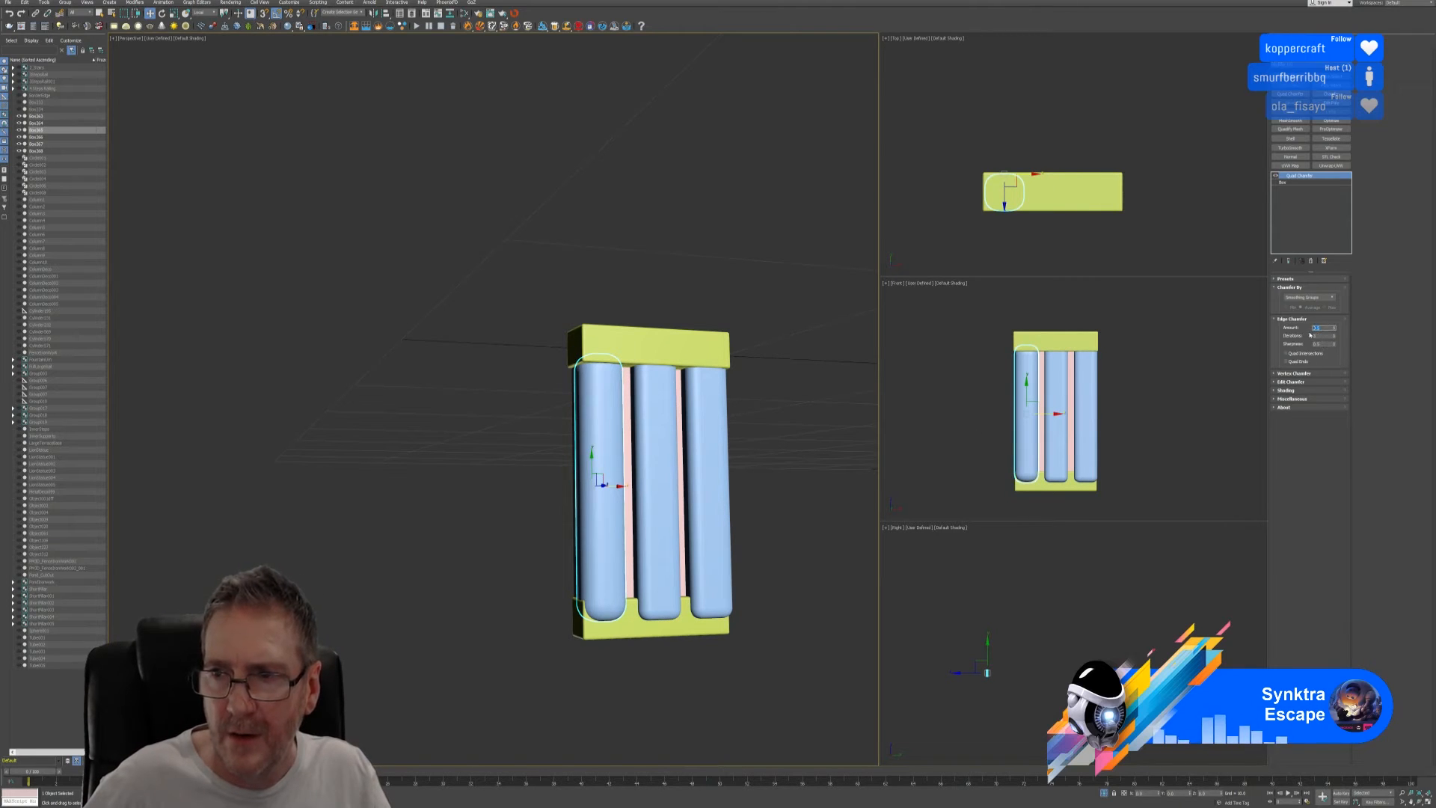
text(0.3)
key(Return)
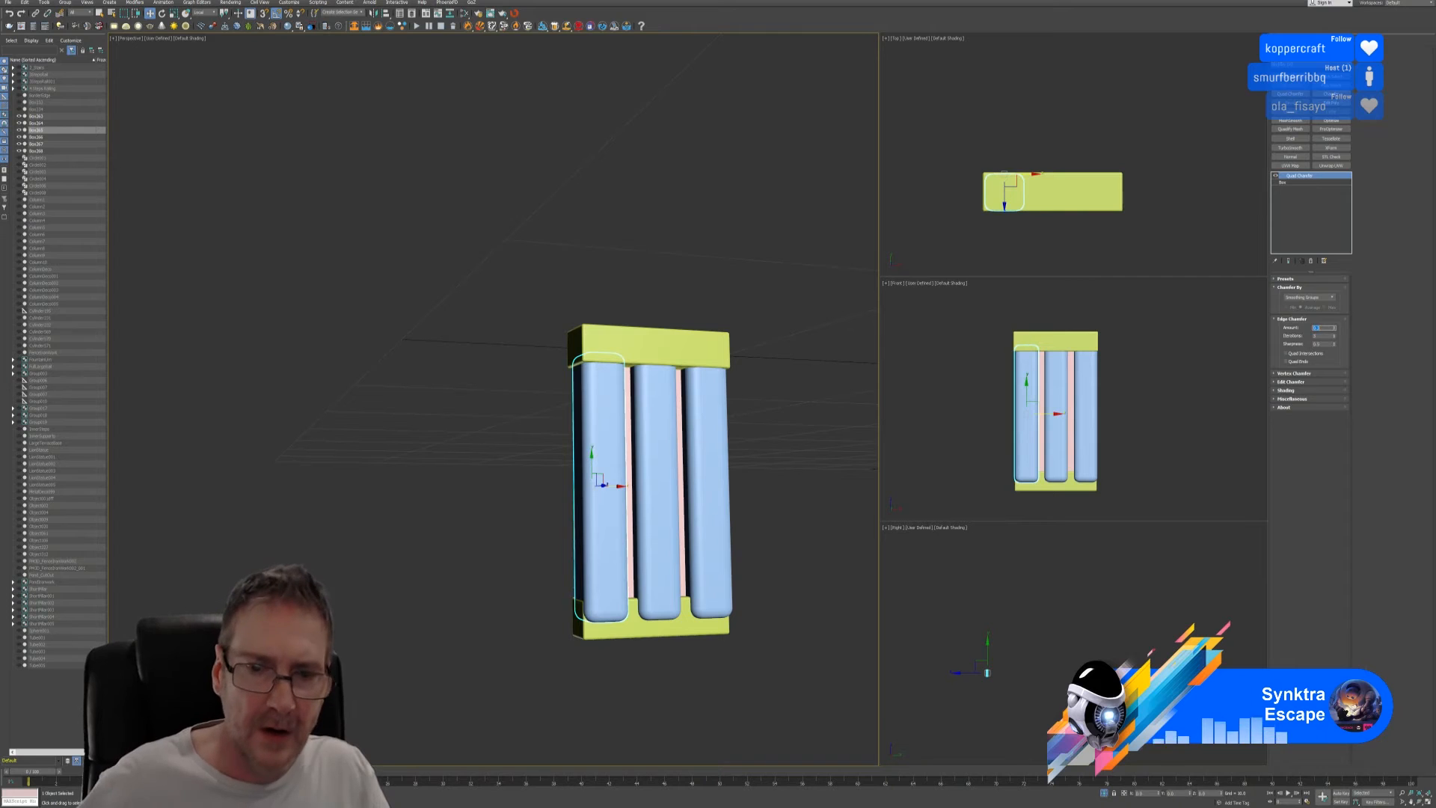
- Select all parts of the pillar piece and group them under the default name
click(551, 292)
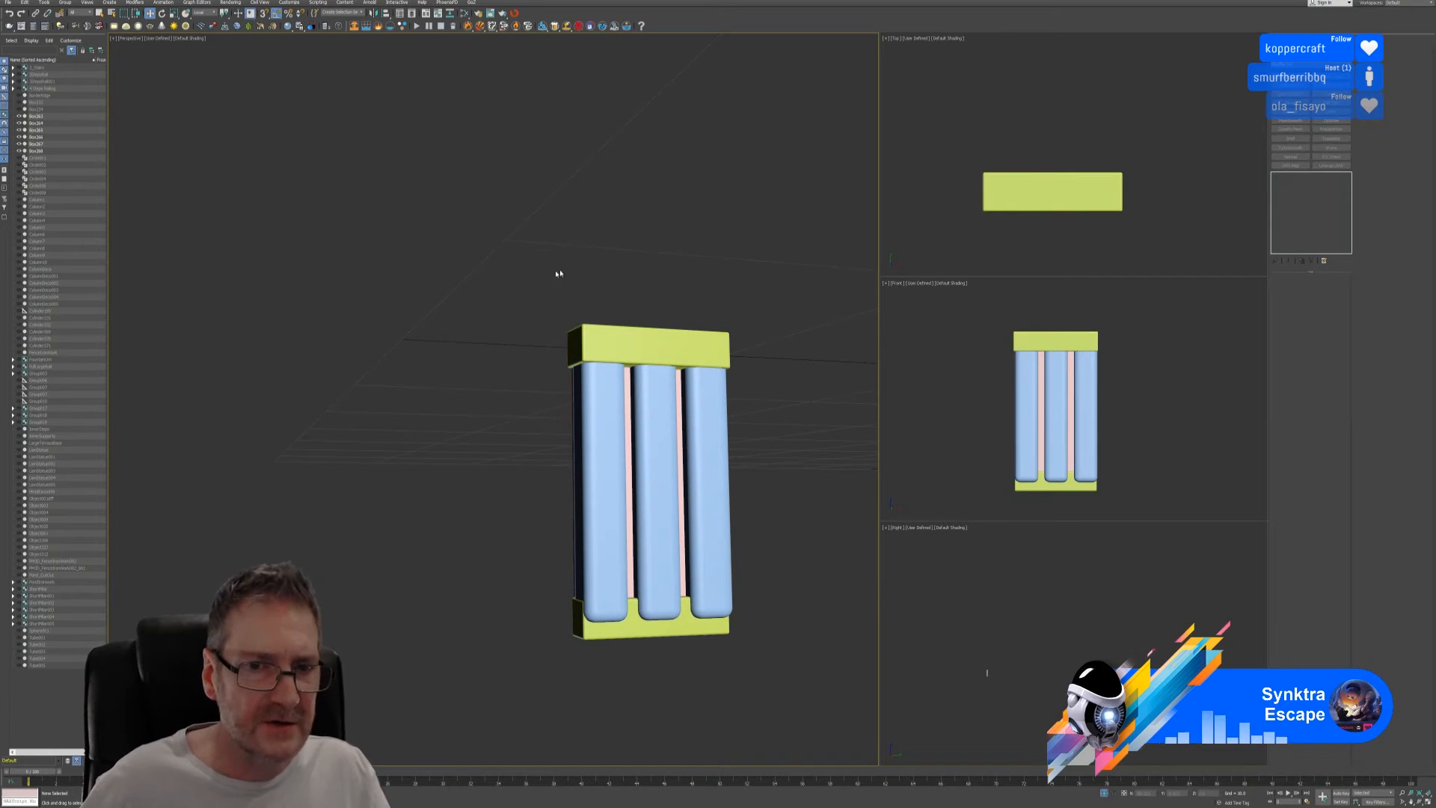
drag(557, 274, 740, 651)
click(65, 3)
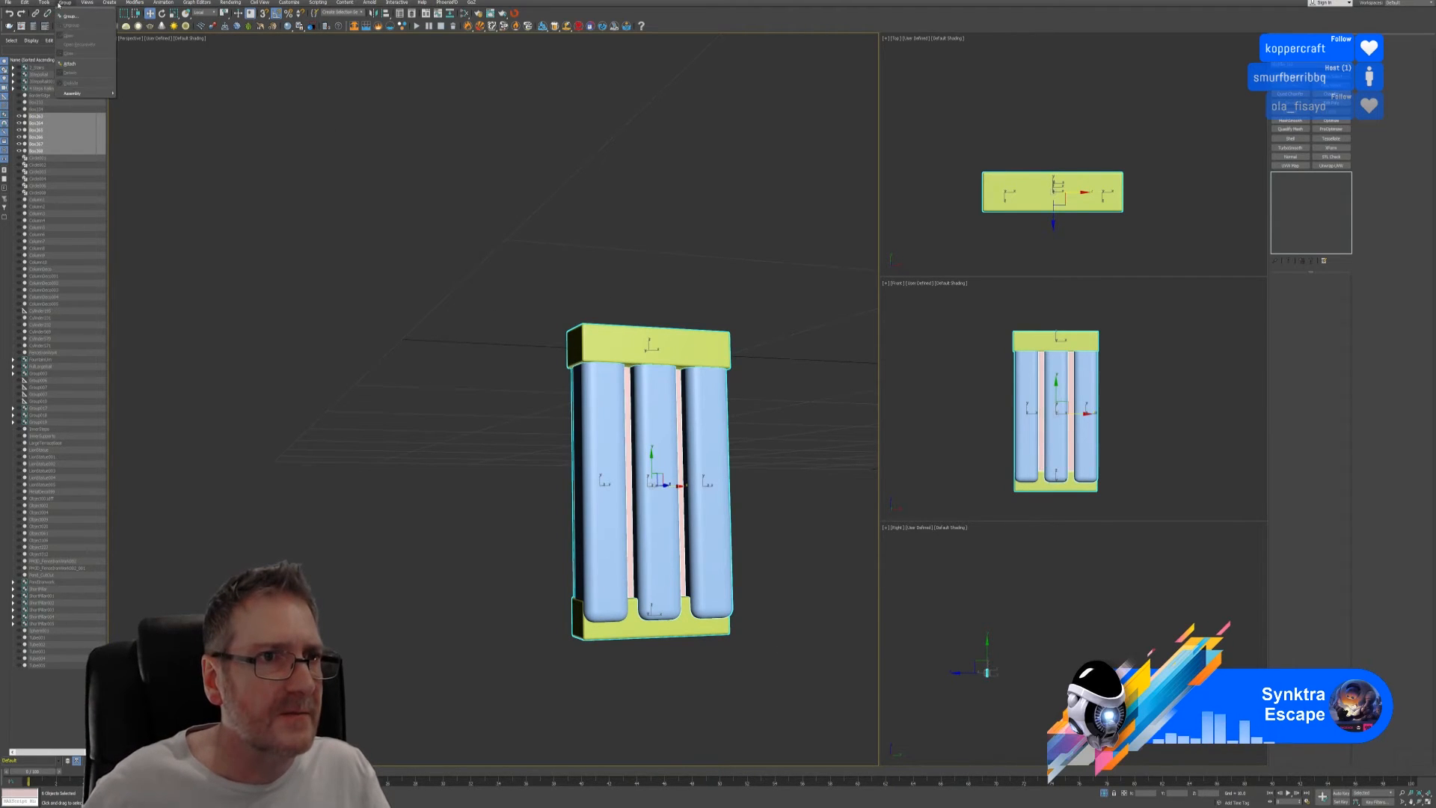
click(69, 13)
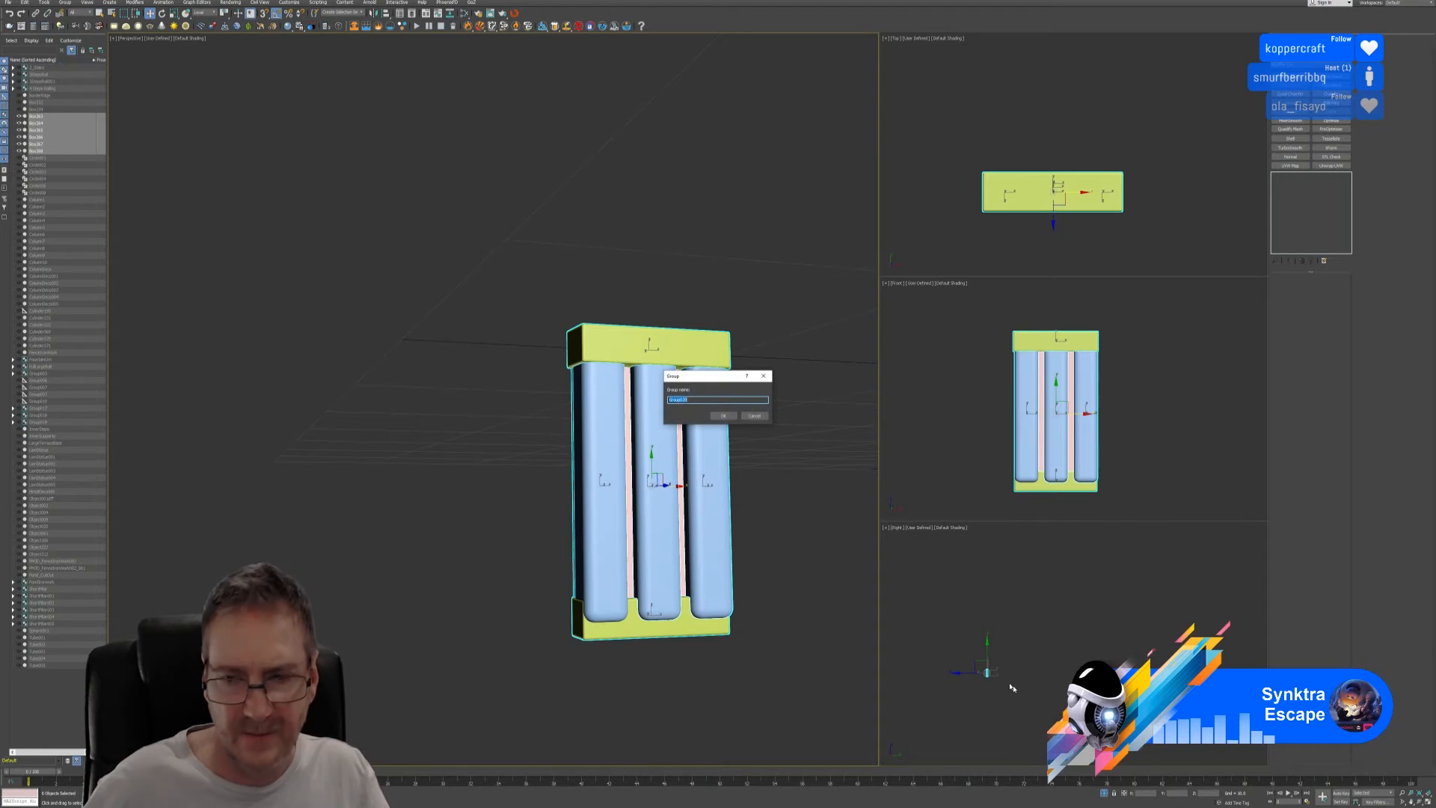
click(722, 416)
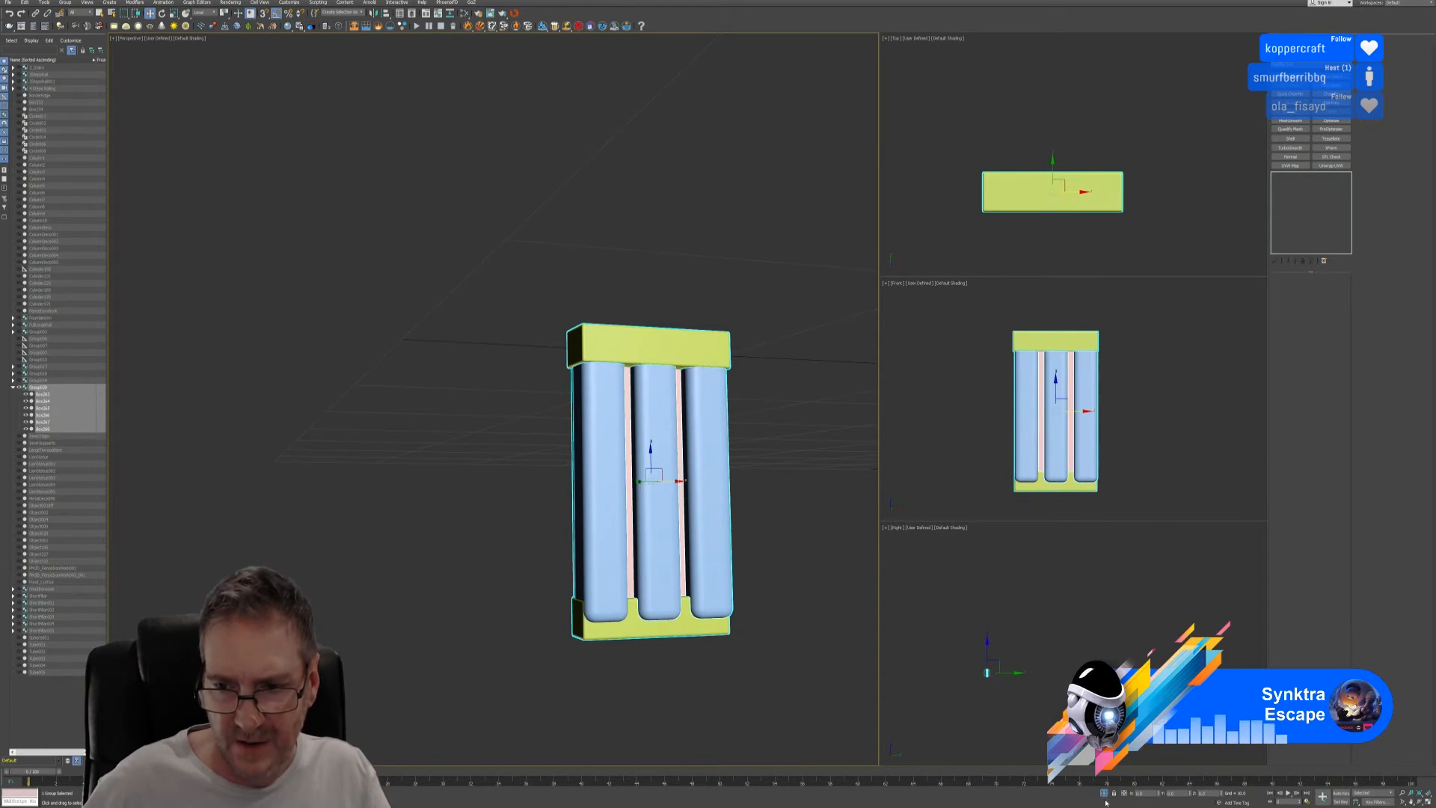
- Exit isolation and move the grouped pillar piece sideways so it stands in front of the green curved wall
click(1105, 794)
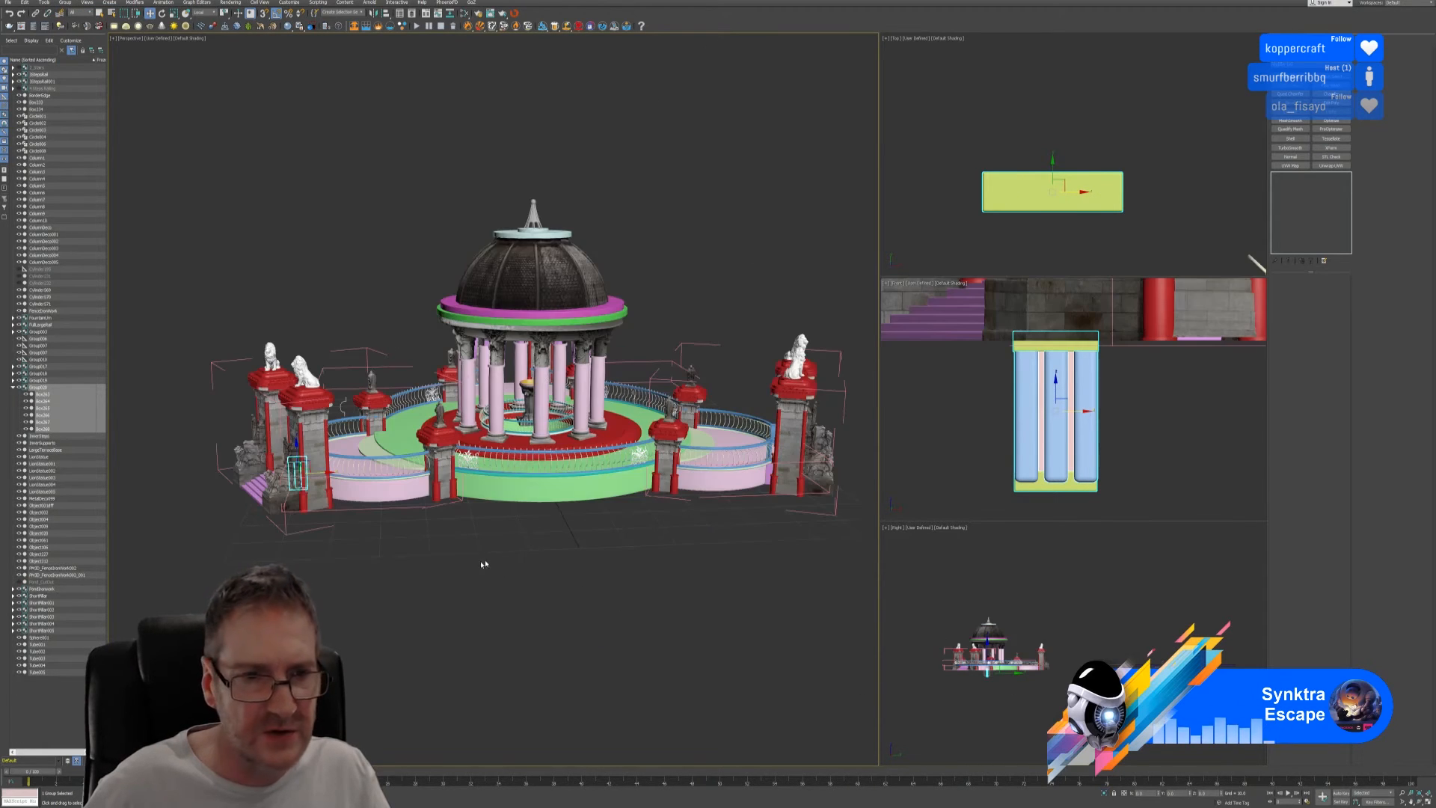
middle_drag(338, 552, 343, 554)
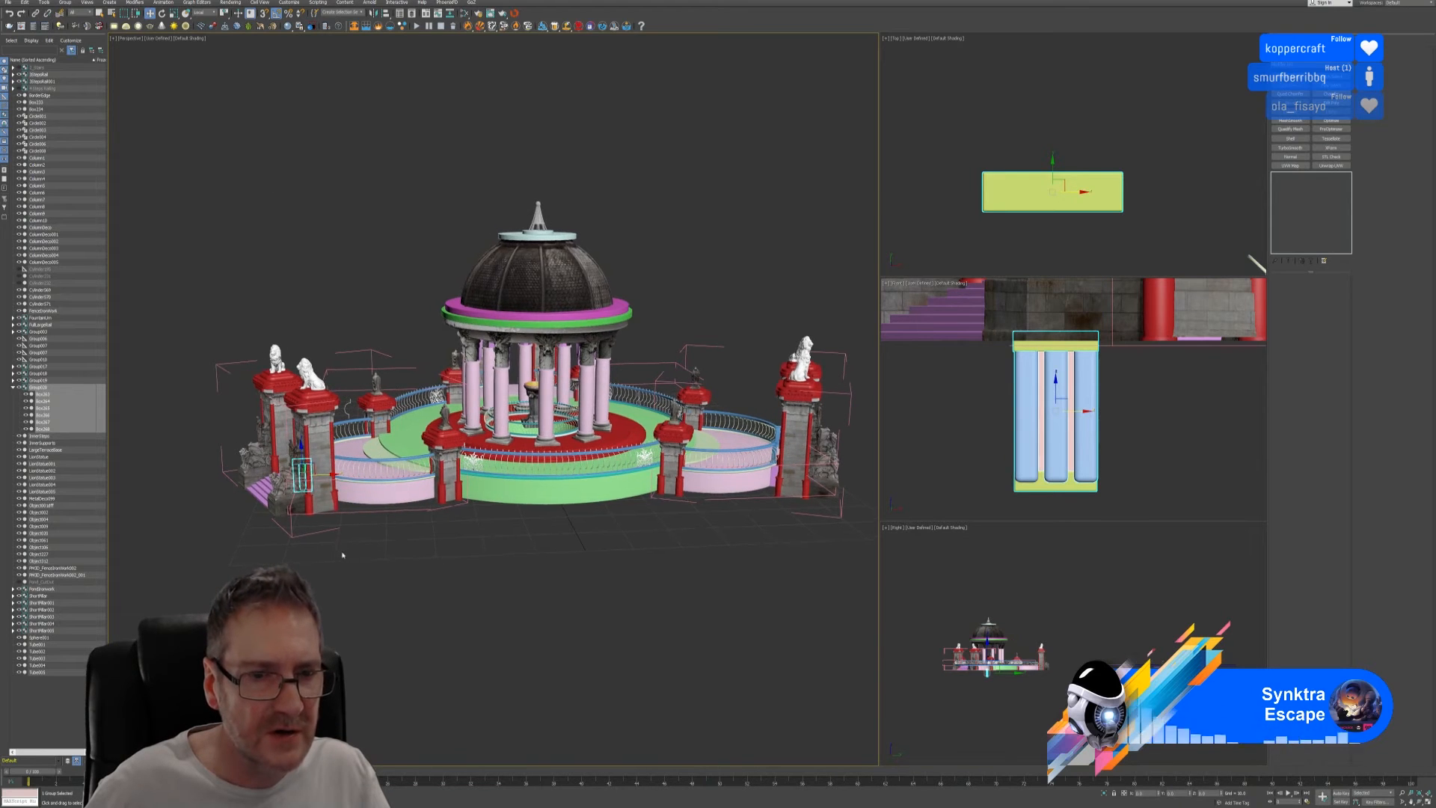
drag(321, 476, 498, 494)
alt+middle_drag(456, 583, 371, 555)
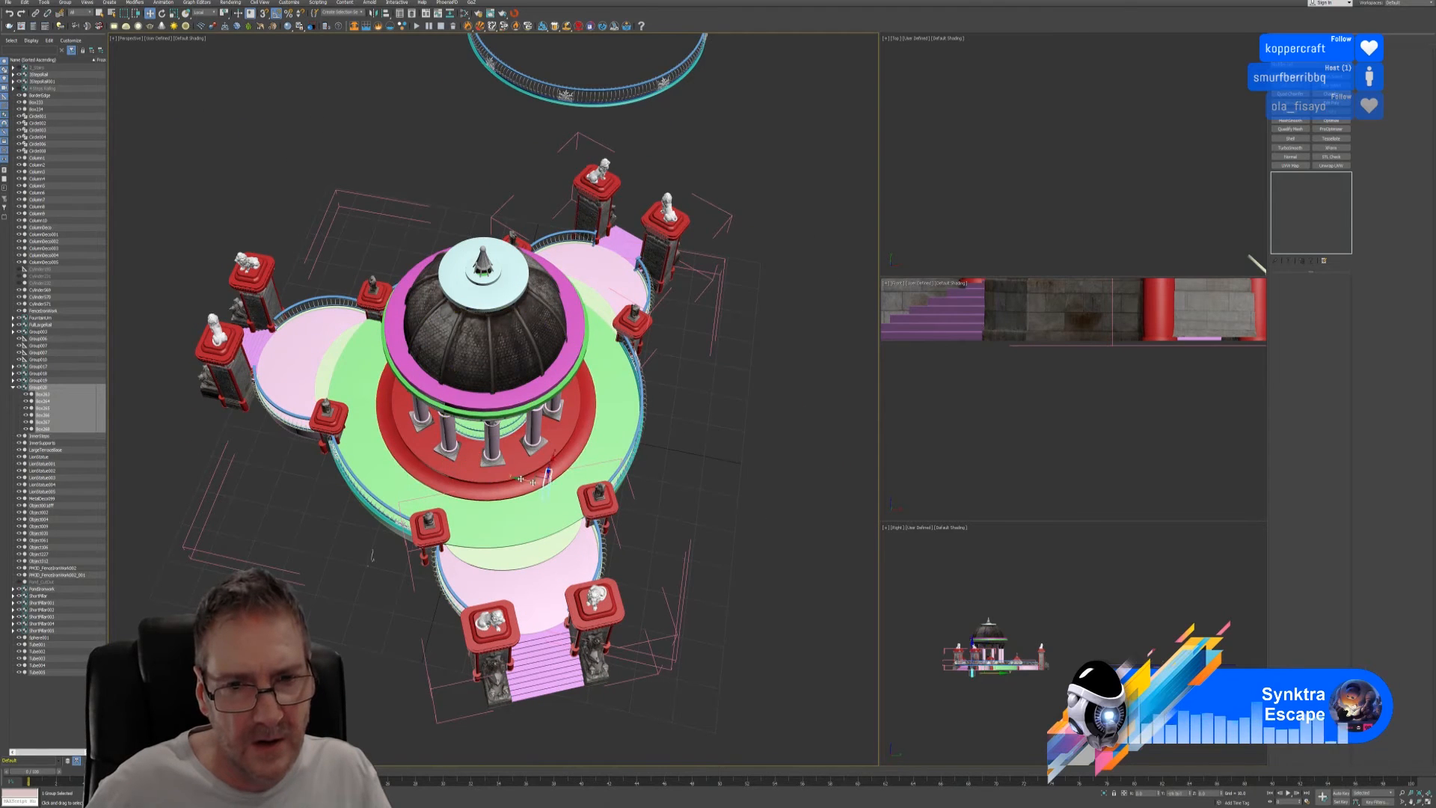
alt+middle_drag(612, 516, 607, 509)
scroll(607, 509, up, 6)
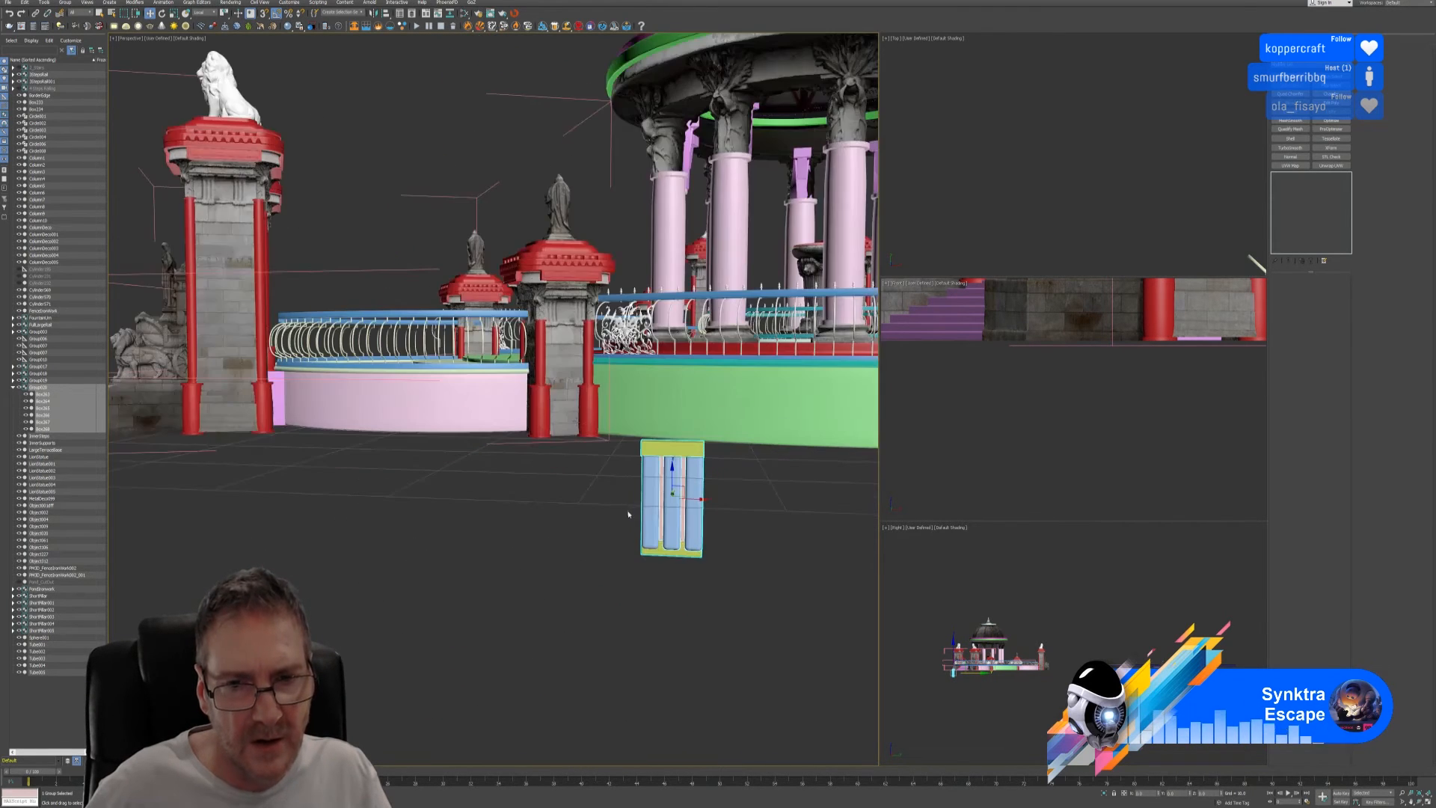
- Scale the pillar group uniformly down to roughly half its size and raise it in front of the green wall
click(172, 14)
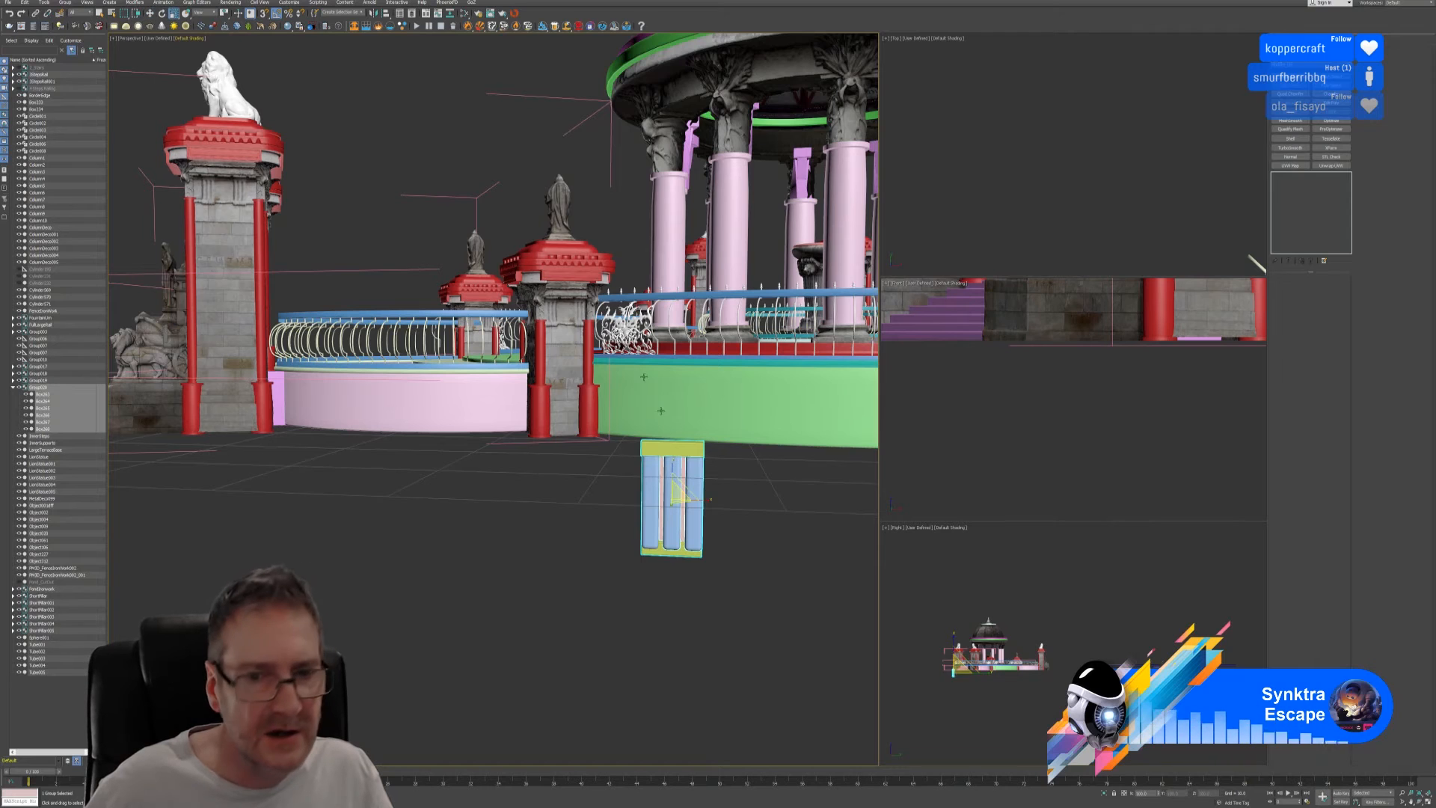
drag(681, 496, 683, 549)
click(151, 14)
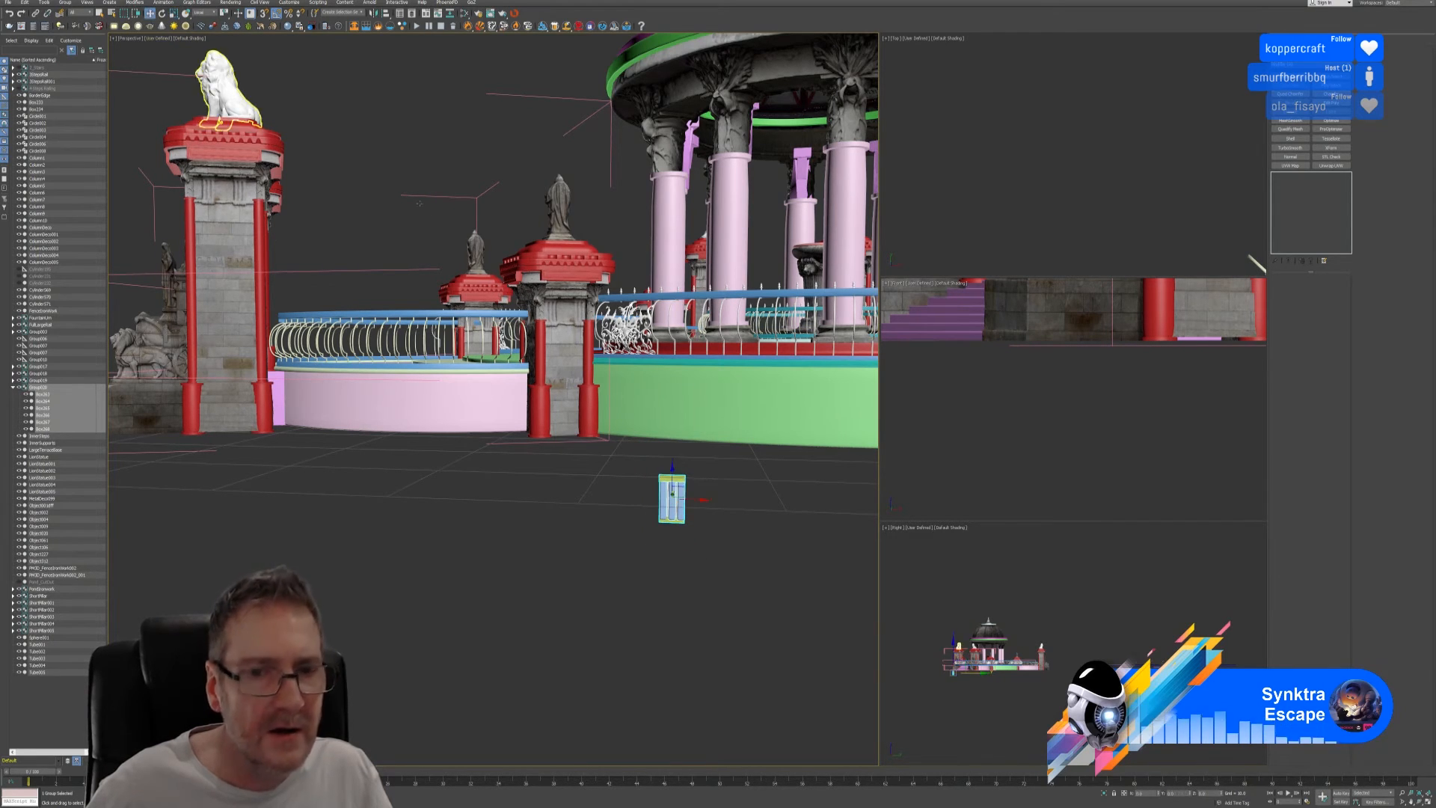
drag(672, 470, 677, 368)
alt+middle_drag(654, 430, 682, 490)
scroll(682, 402, up, 6)
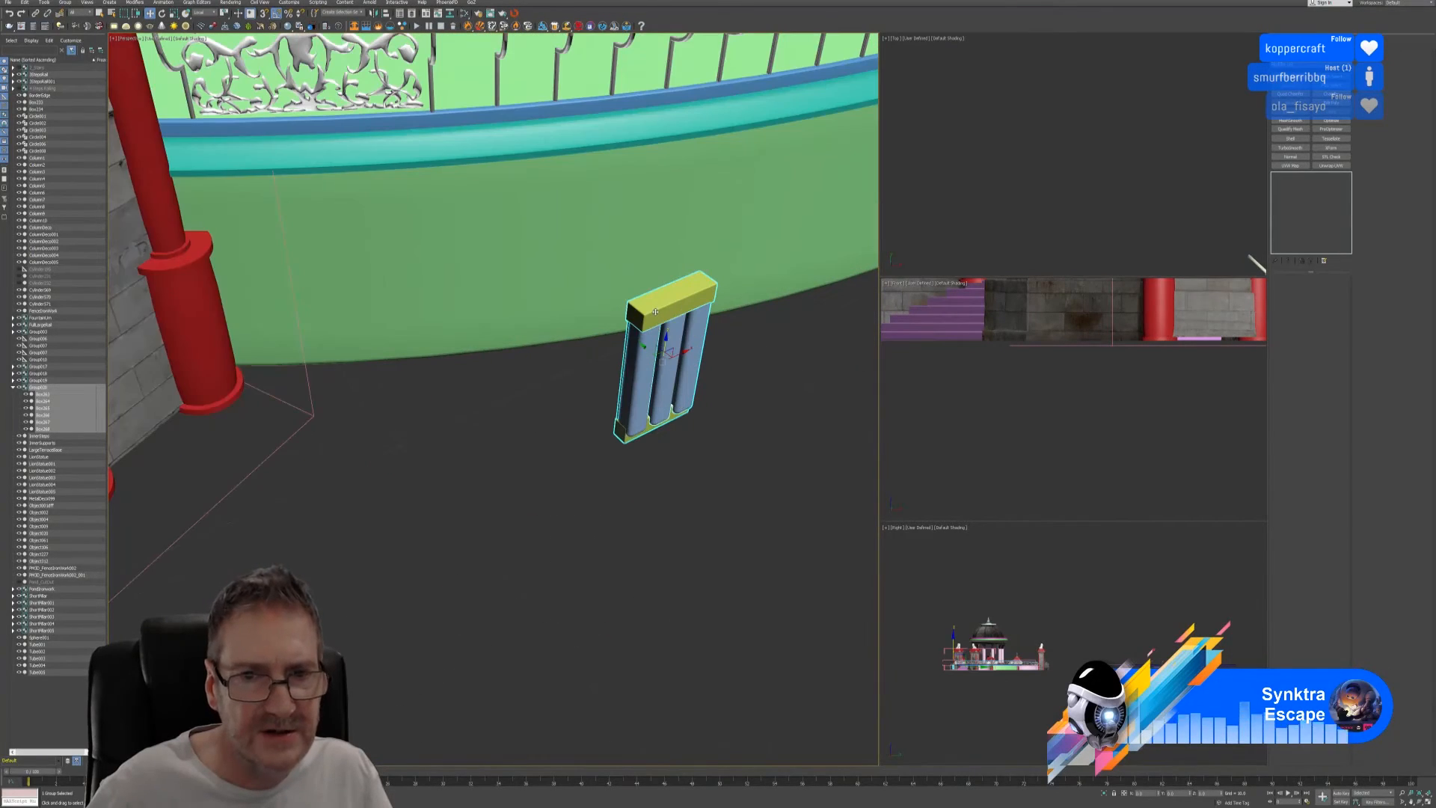
- Examine the stone corner pillars and surrounding railings as reference for the pillar piece's proportions
scroll(633, 434, down, 5)
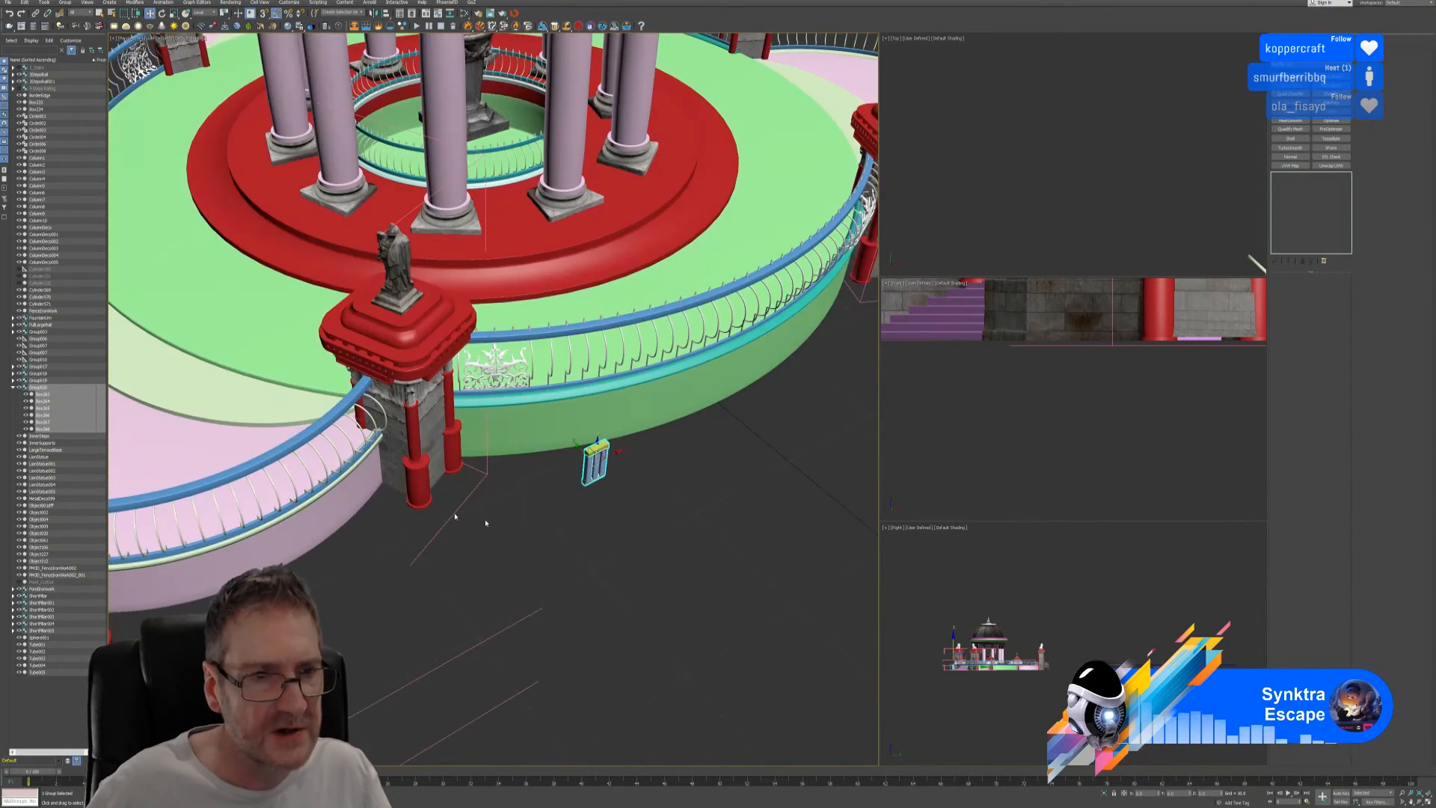
alt+middle_drag(389, 351, 472, 356)
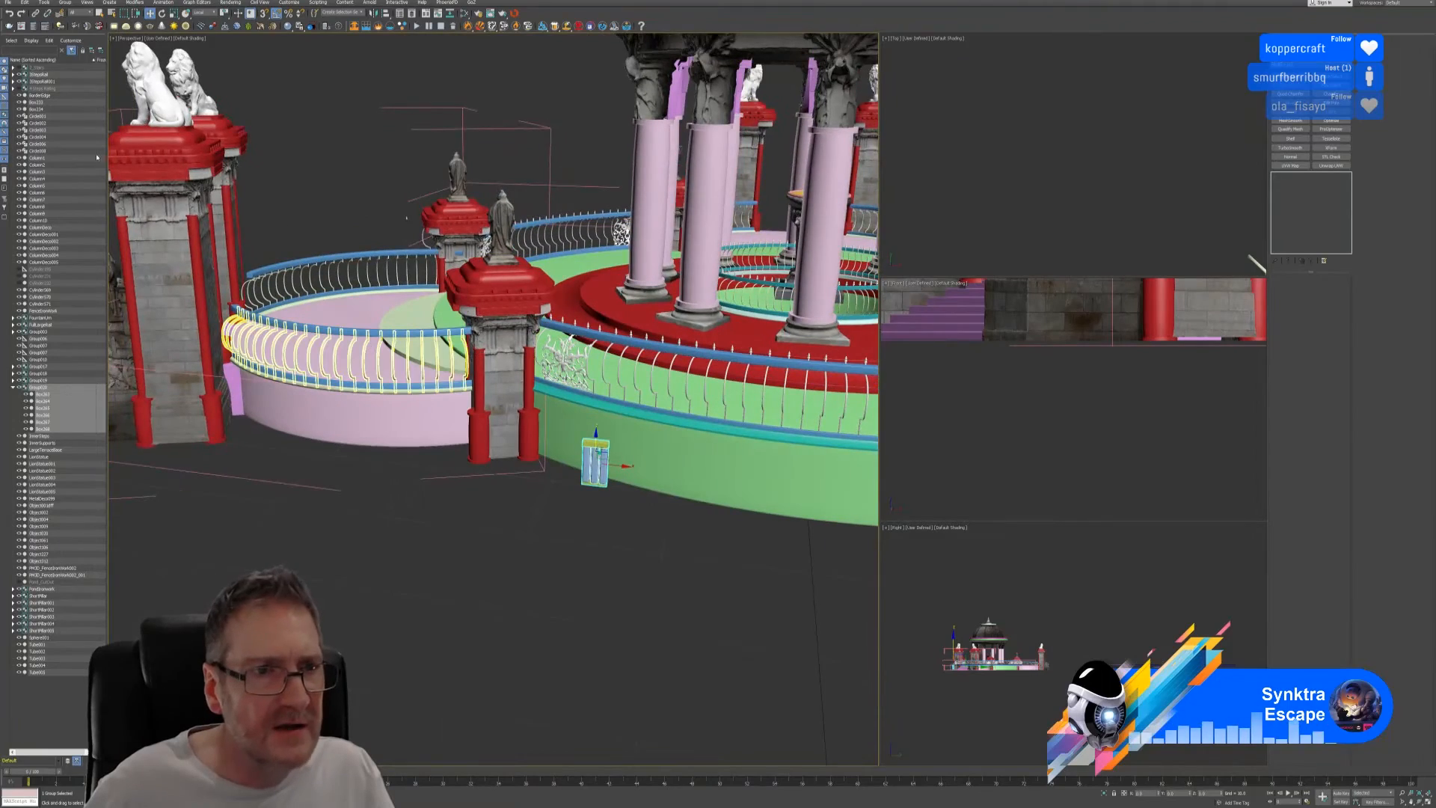
middle_drag(318, 355, 468, 355)
scroll(278, 216, up, 4)
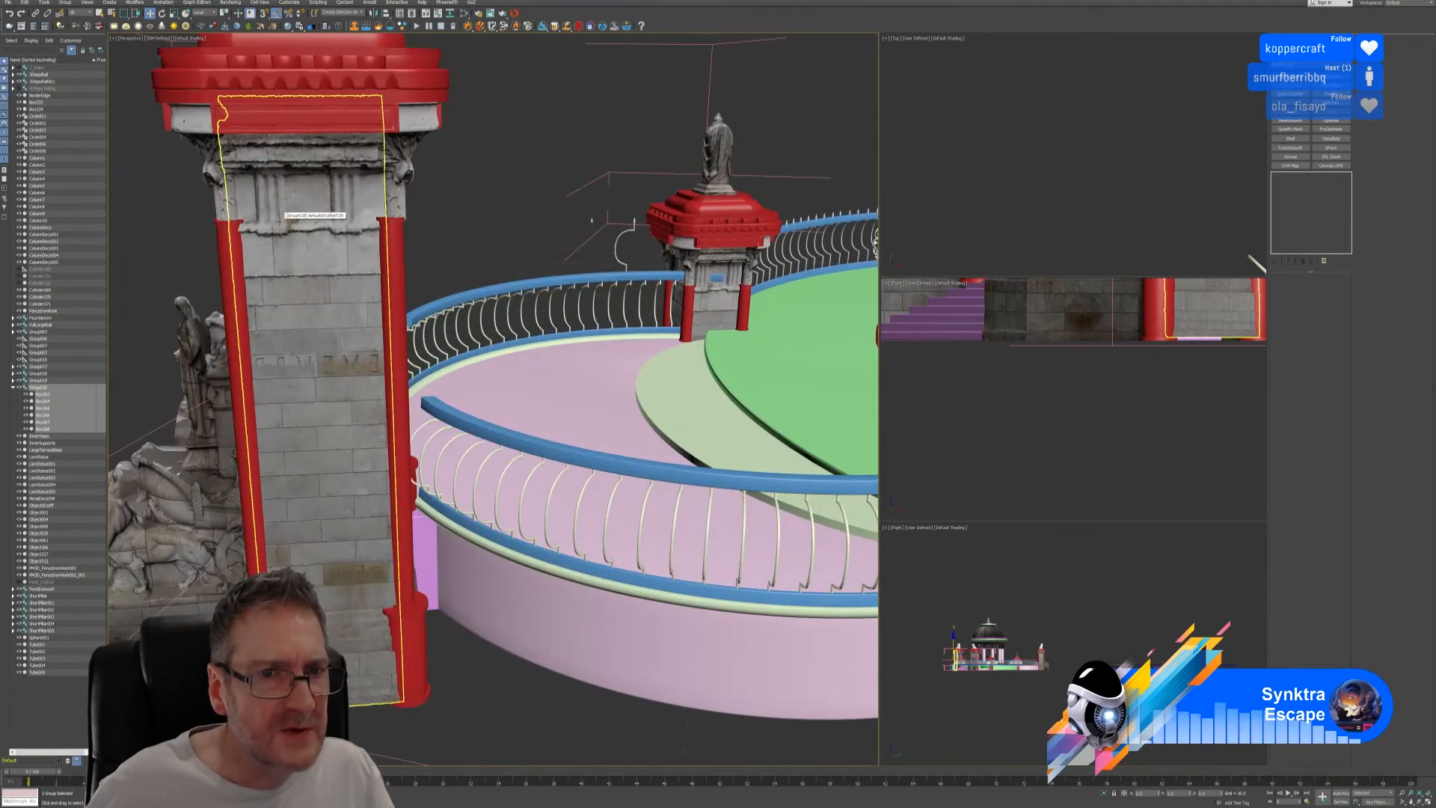
scroll(280, 216, down, 5)
middle_drag(662, 359, 547, 324)
alt+middle_drag(550, 490, 656, 475)
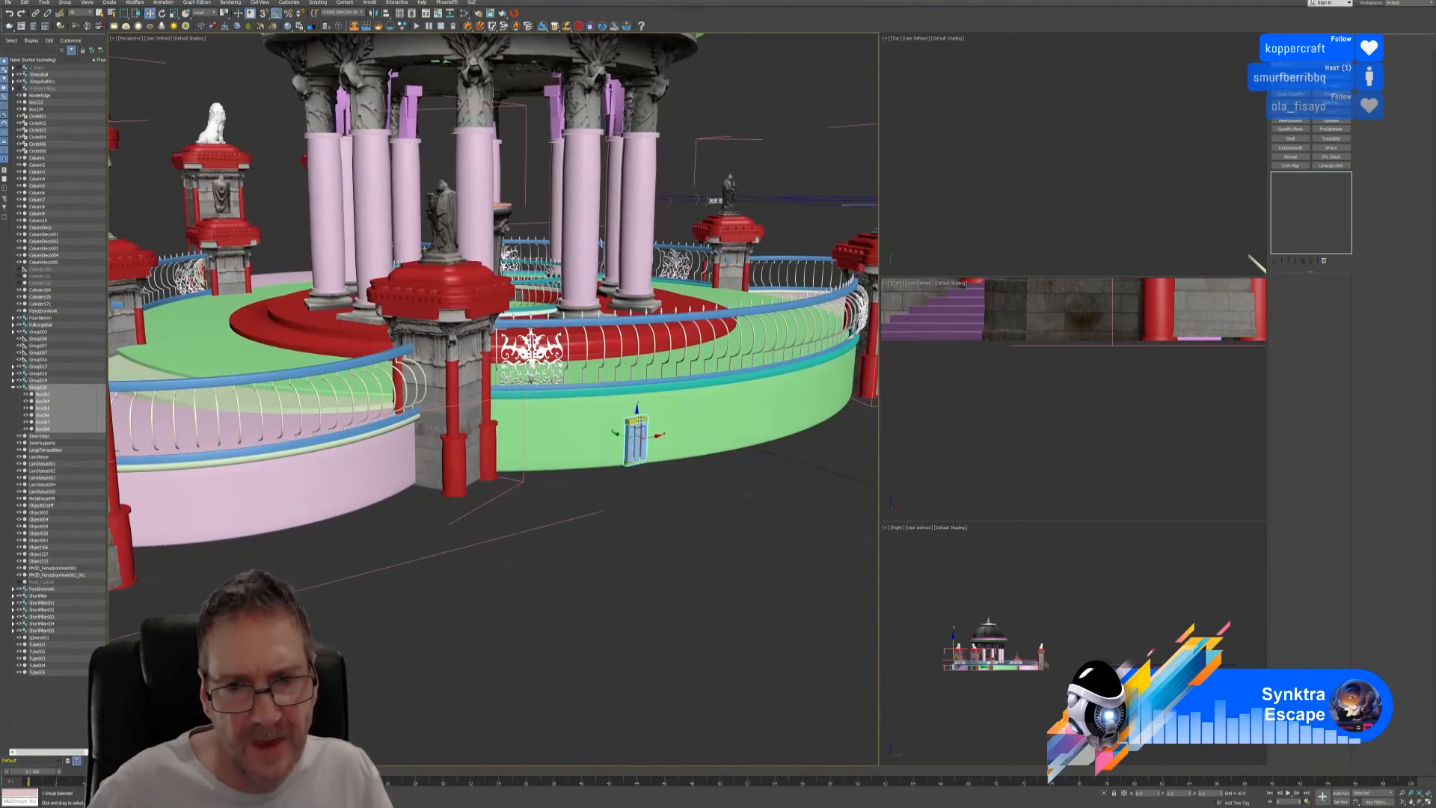
- Open the pillar group and scale up the depth of its yellow-green cap
scroll(636, 413, up, 5)
click(73, 3)
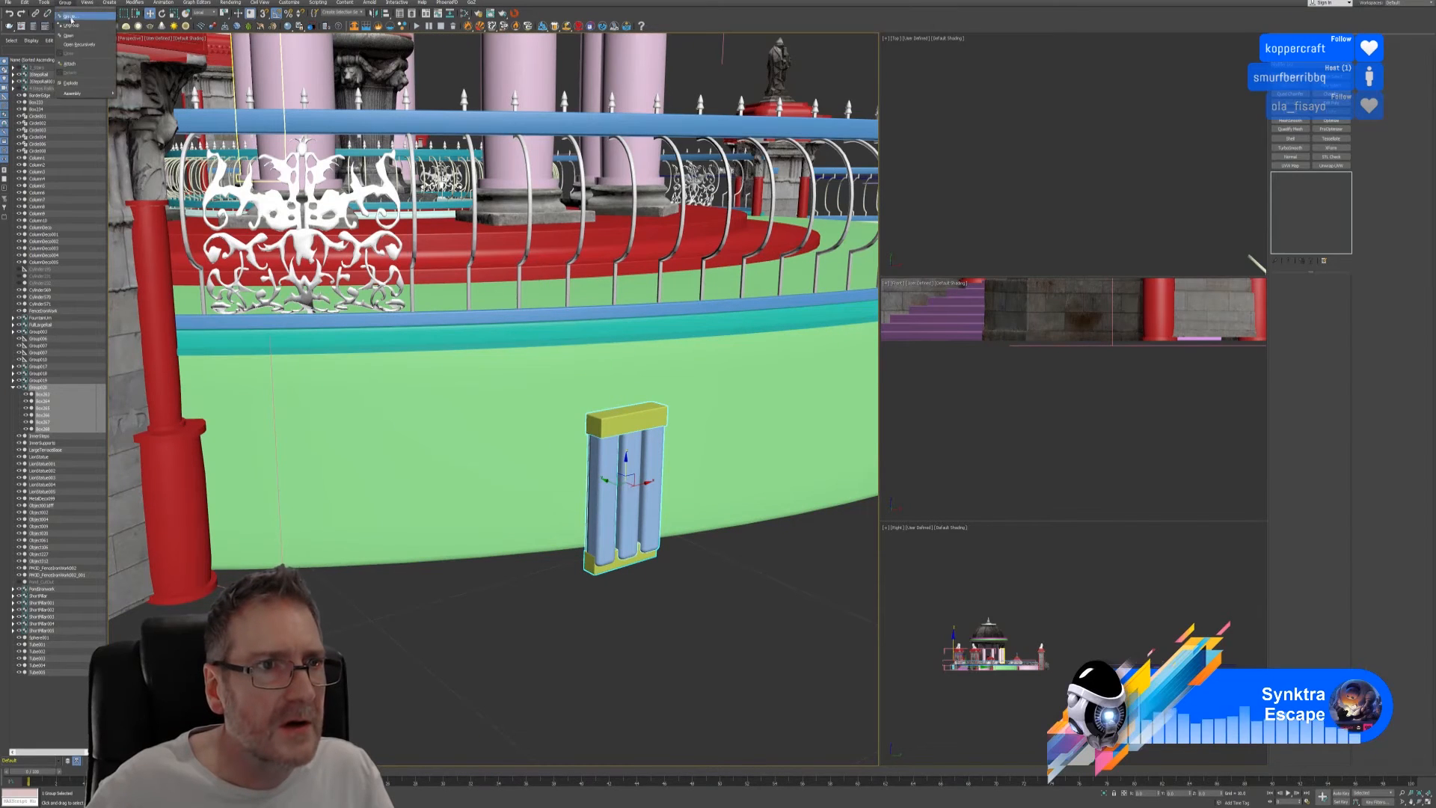
click(79, 35)
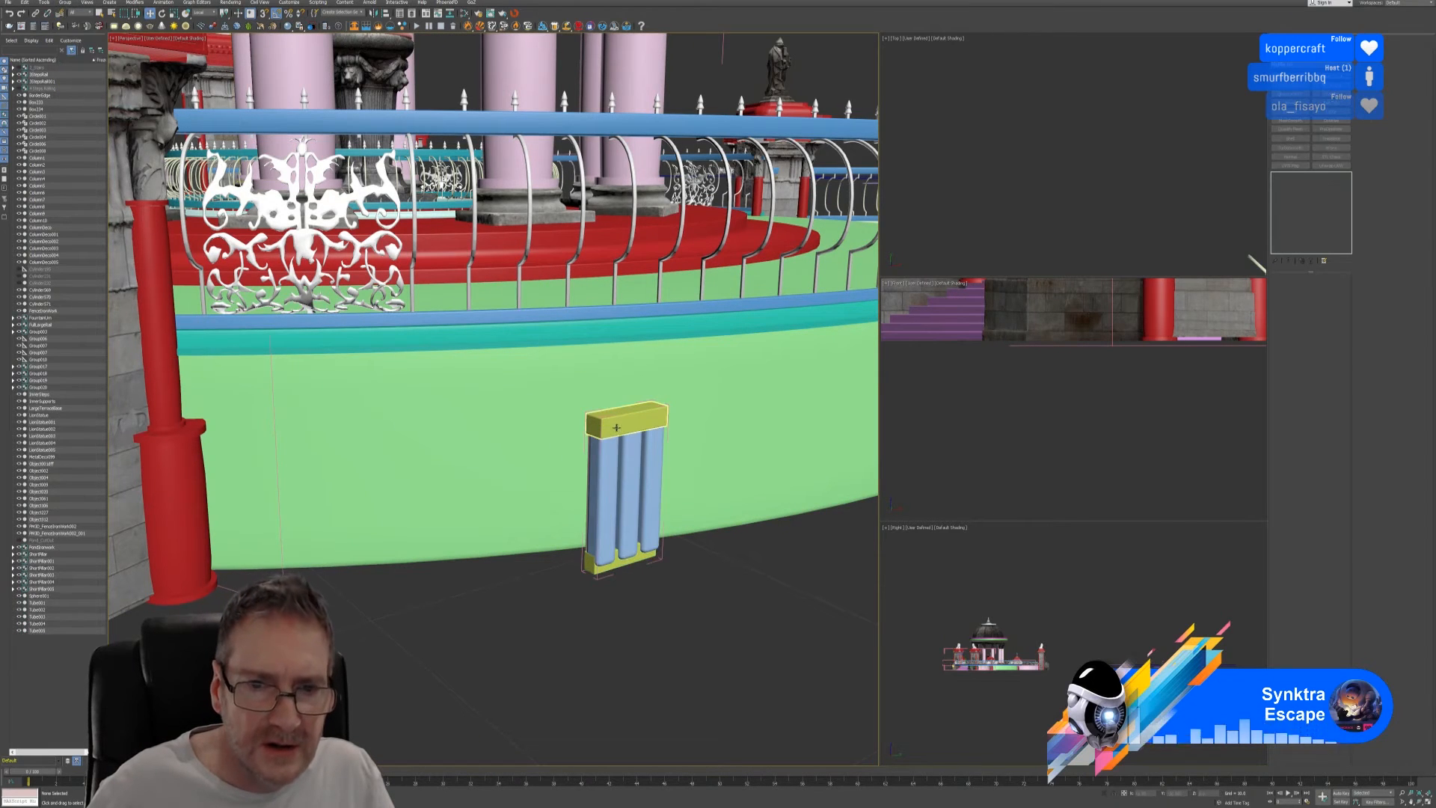
click(607, 430)
alt+middle_drag(607, 430, 743, 468)
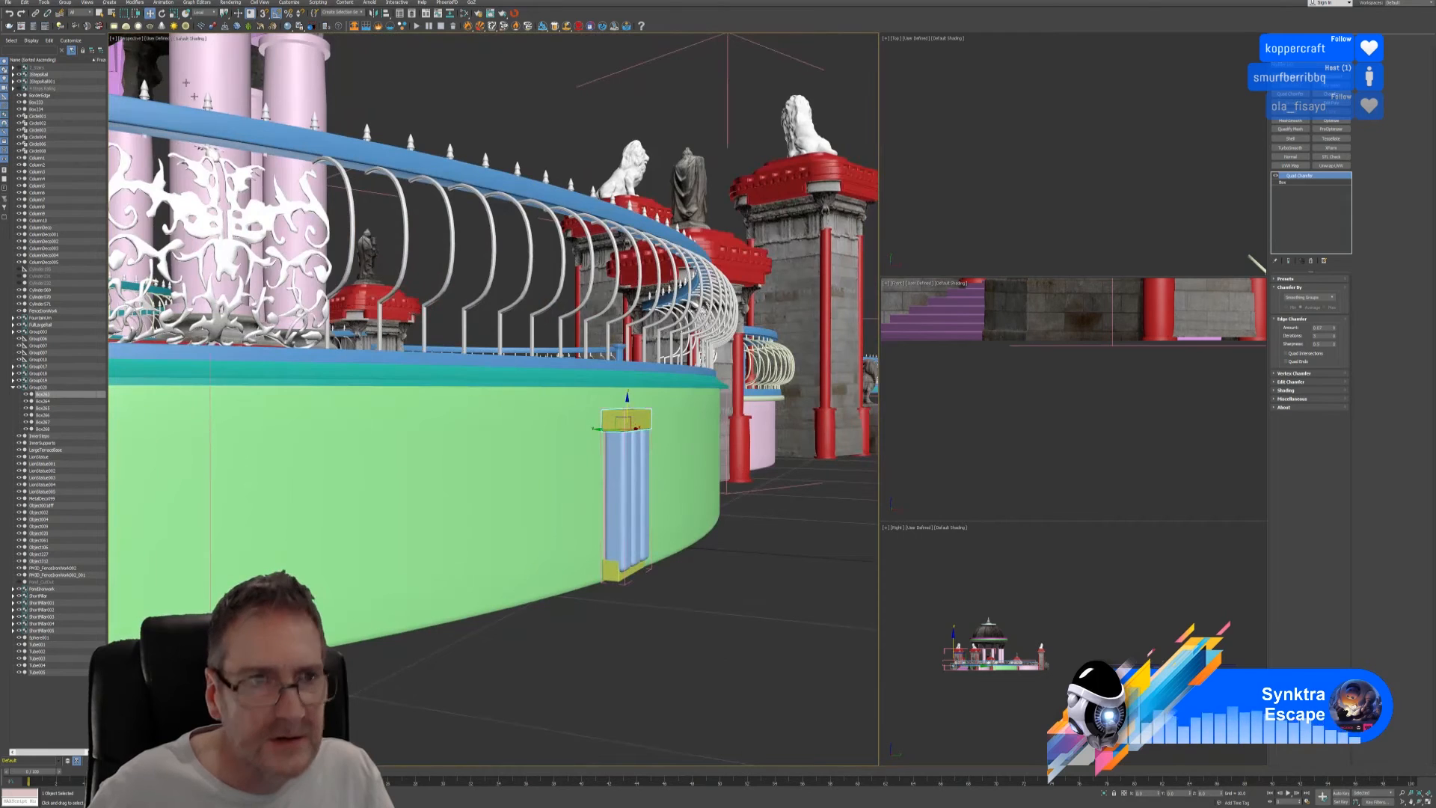
click(173, 12)
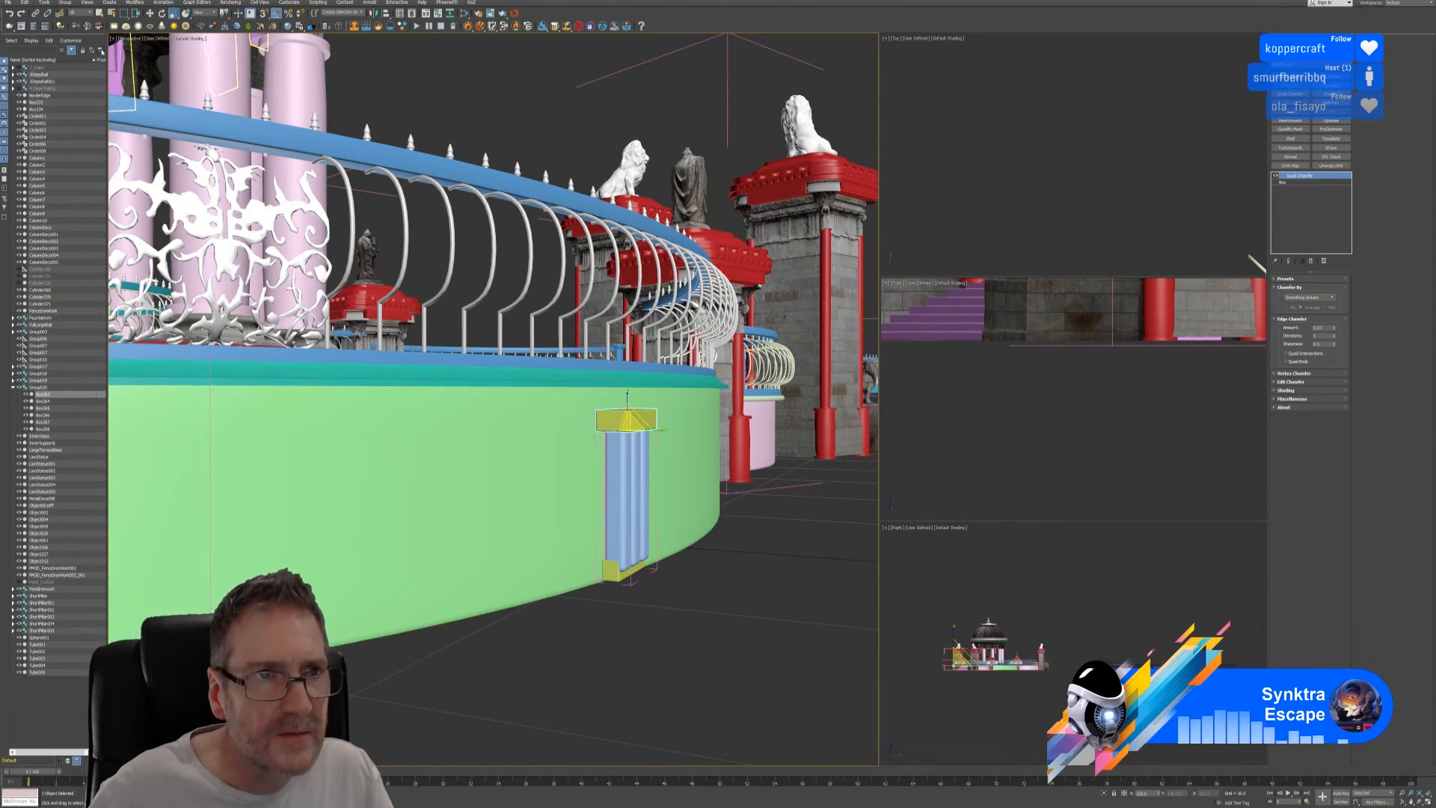
click(150, 13)
- Move the cap slightly outward from the green wall along its depth so it overhangs the columns' fronts
scroll(500, 452, up, 4)
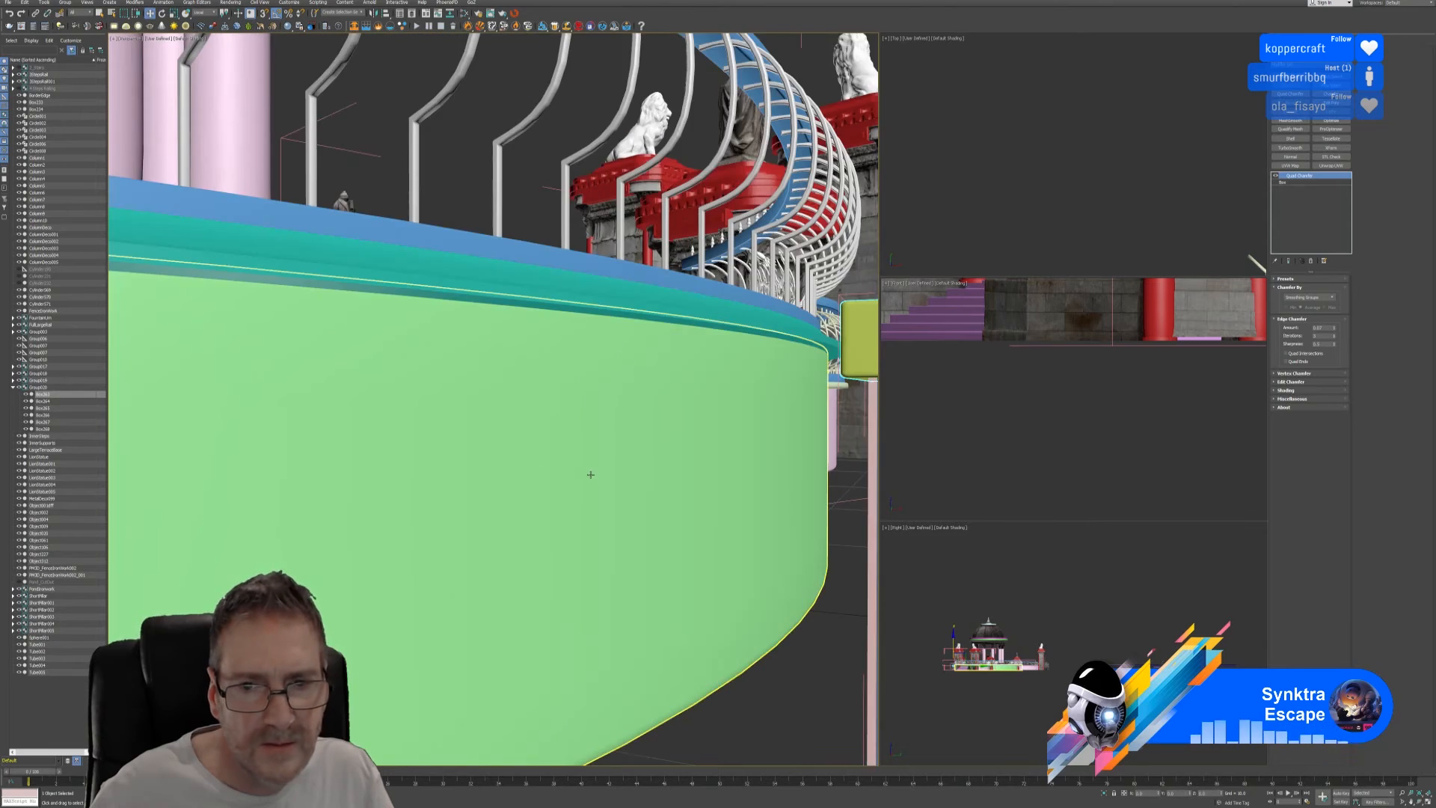
scroll(591, 473, down, 2)
alt+middle_drag(600, 455, 686, 455)
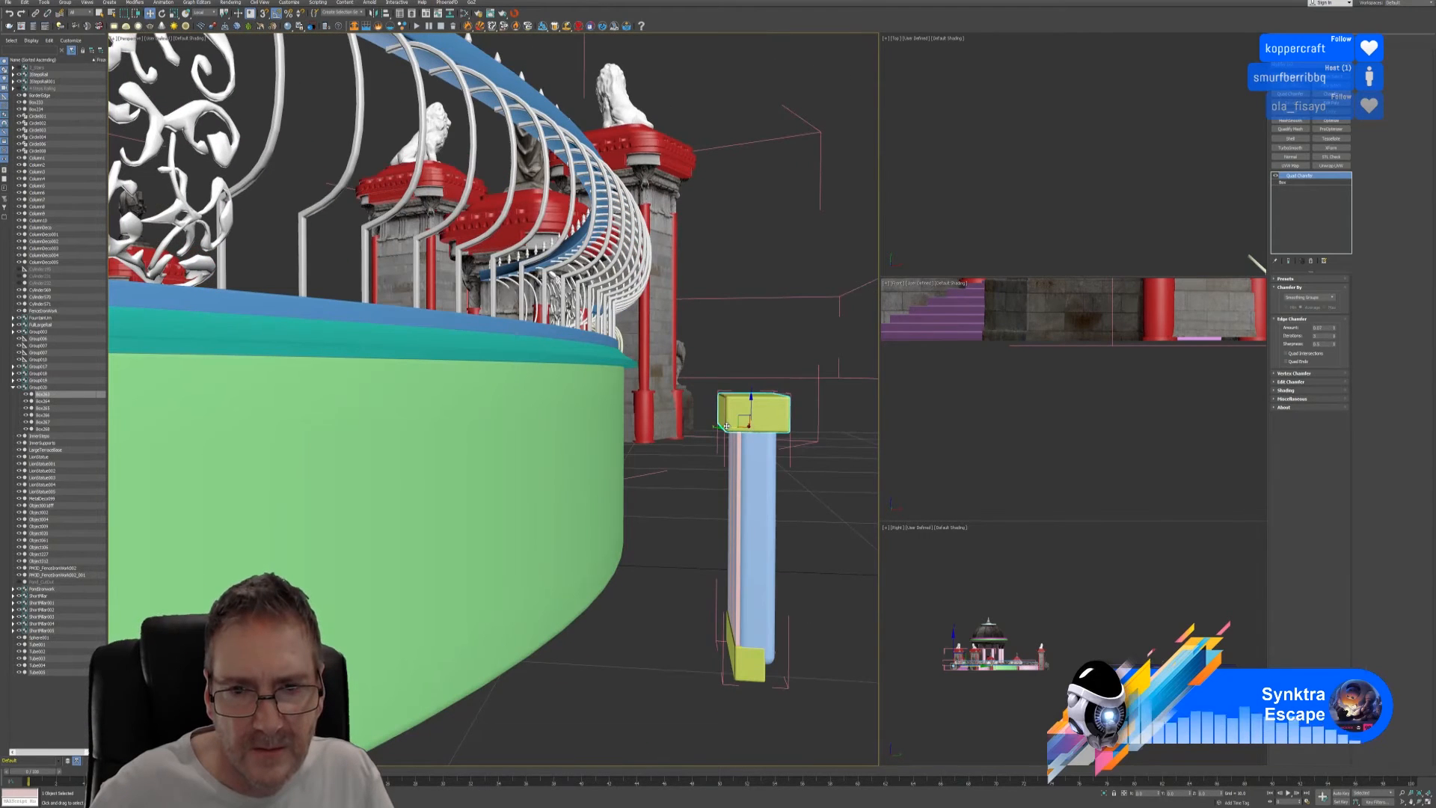
drag(725, 427, 733, 447)
alt+middle_drag(733, 447, 750, 595)
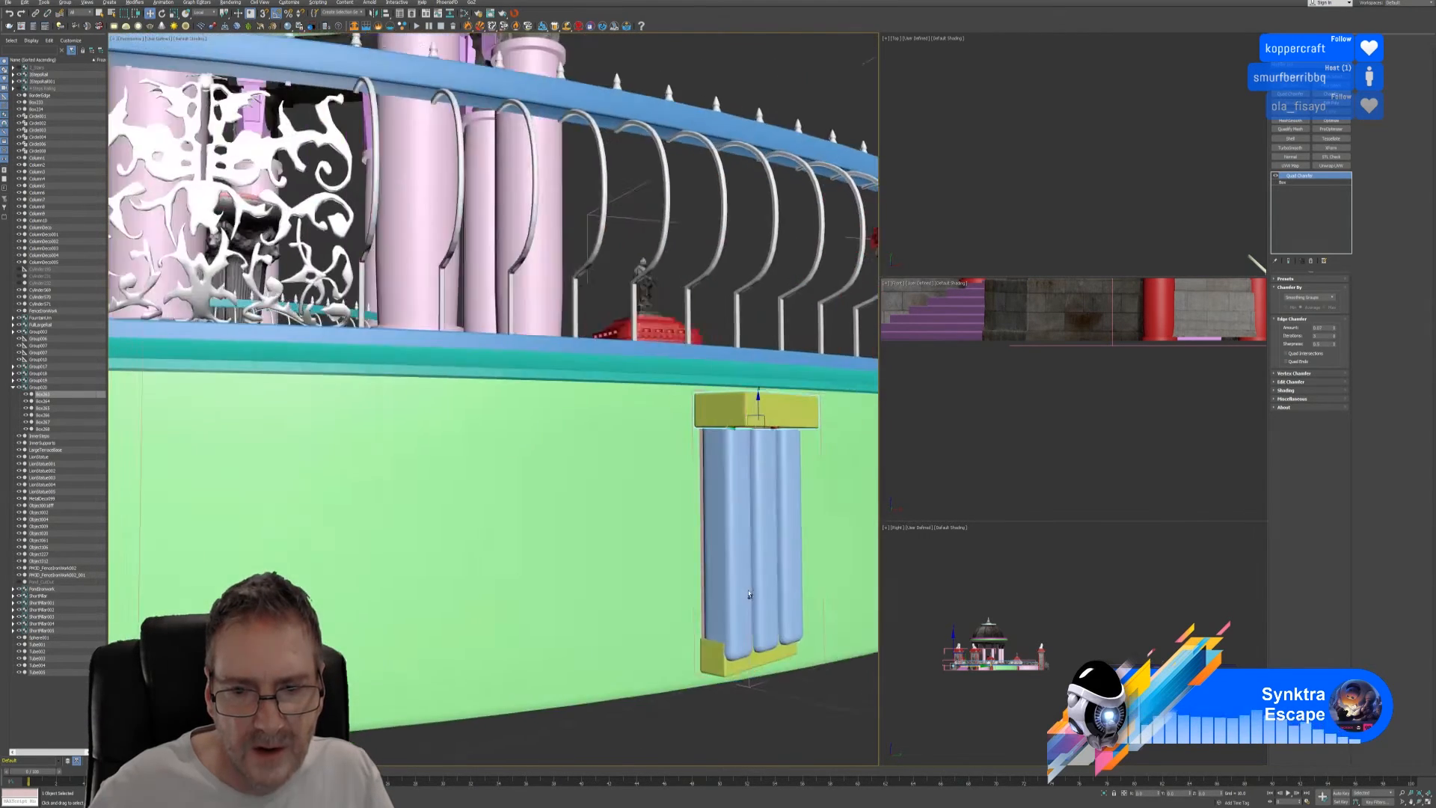
- Scale up the base's depth to enclose the columns' lower ends, and shift the base slightly along its depth
click(729, 668)
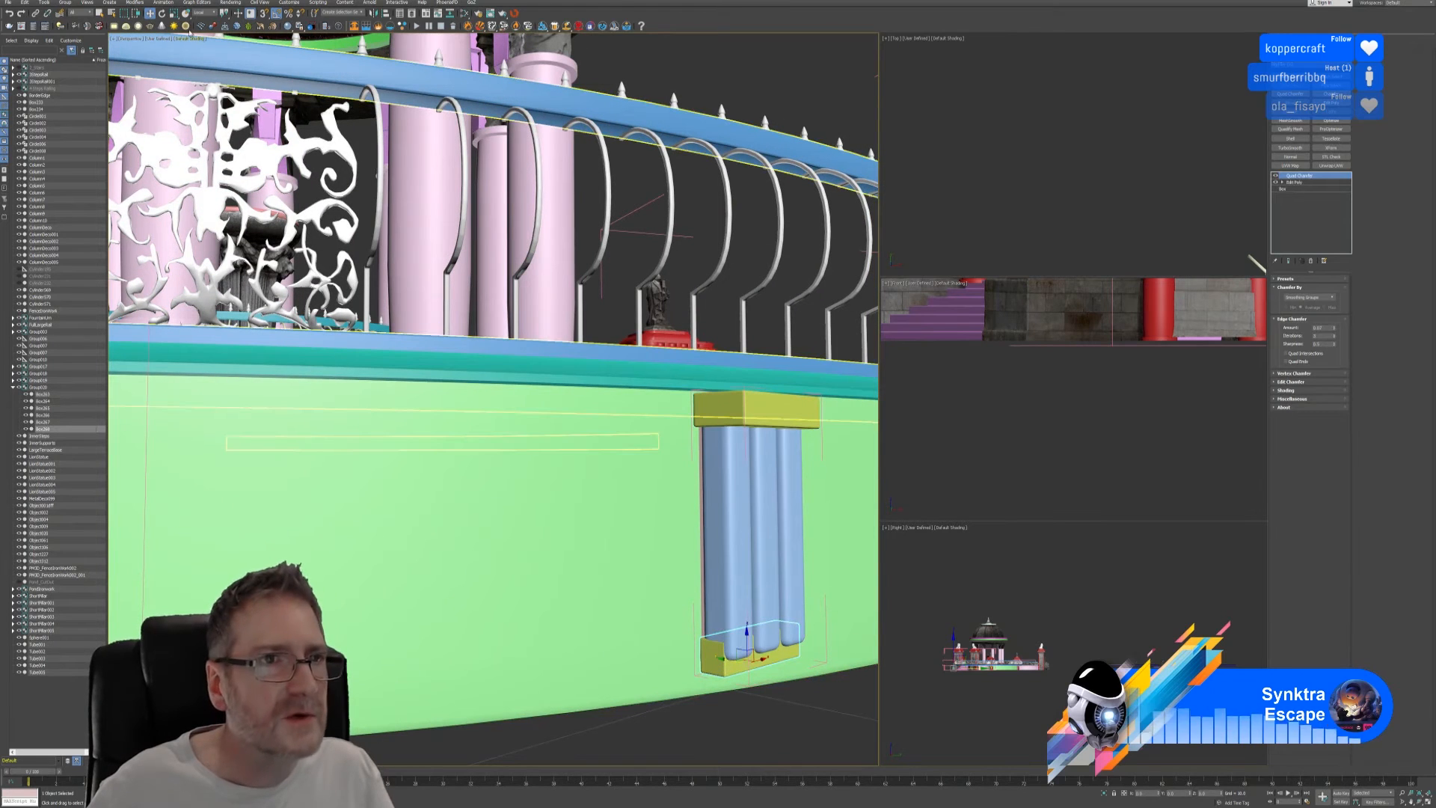
click(173, 14)
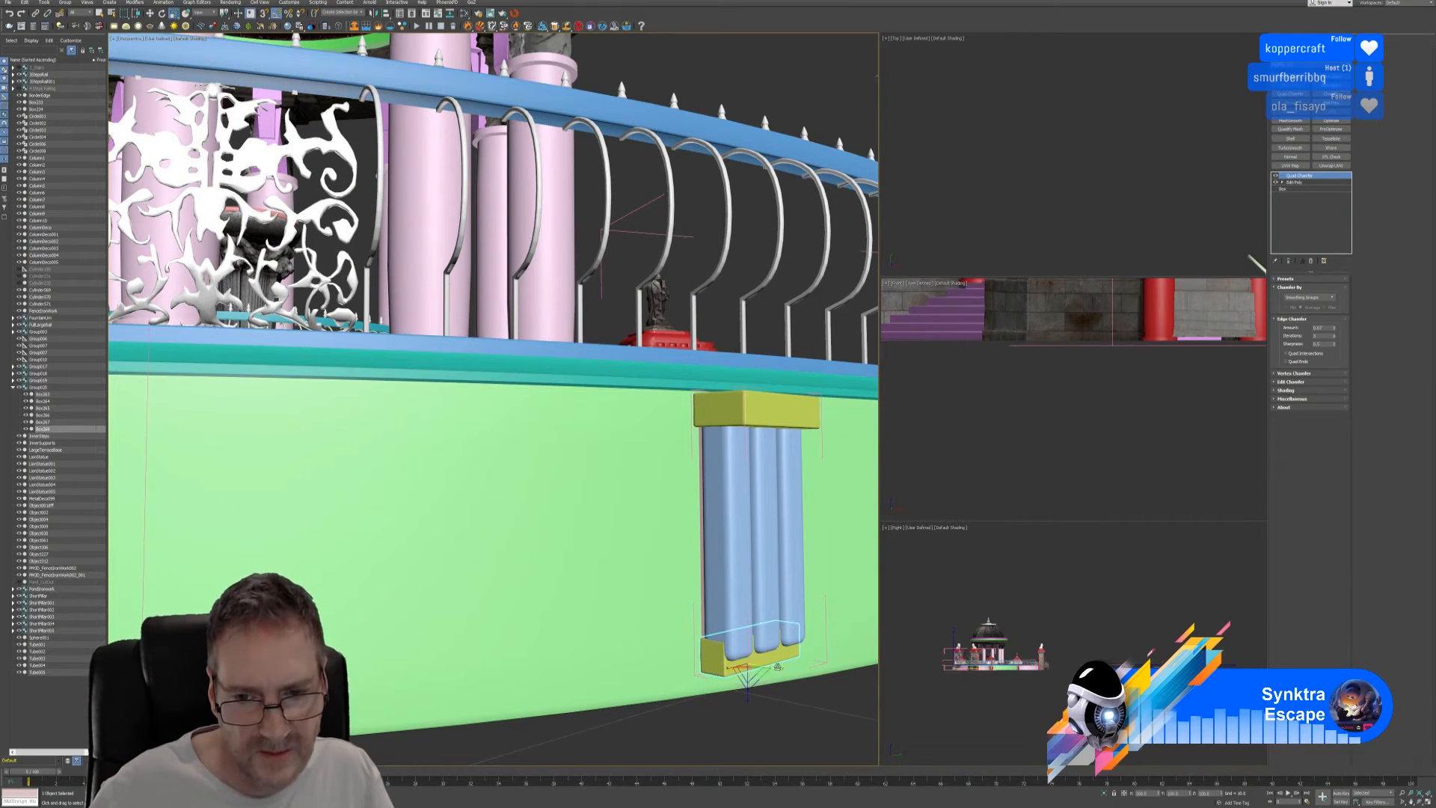
drag(777, 667, 789, 668)
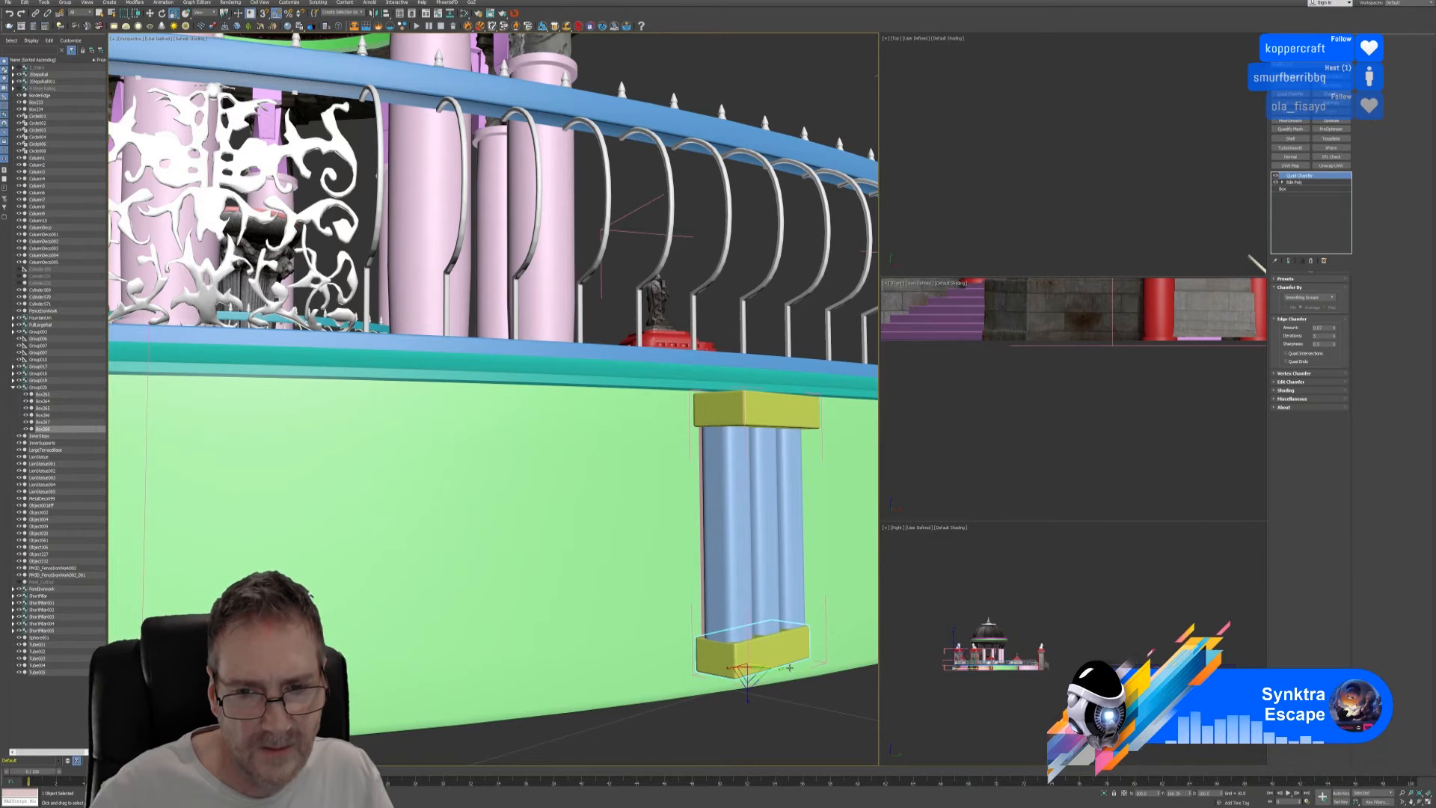
key(w)
mouse_move(747, 686)
alt+middle_down()
mouse_move(635, 514)
mouse_move(751, 658)
alt+middle_up()
drag(723, 661, 729, 661)
alt+middle_drag(776, 606, 715, 618)
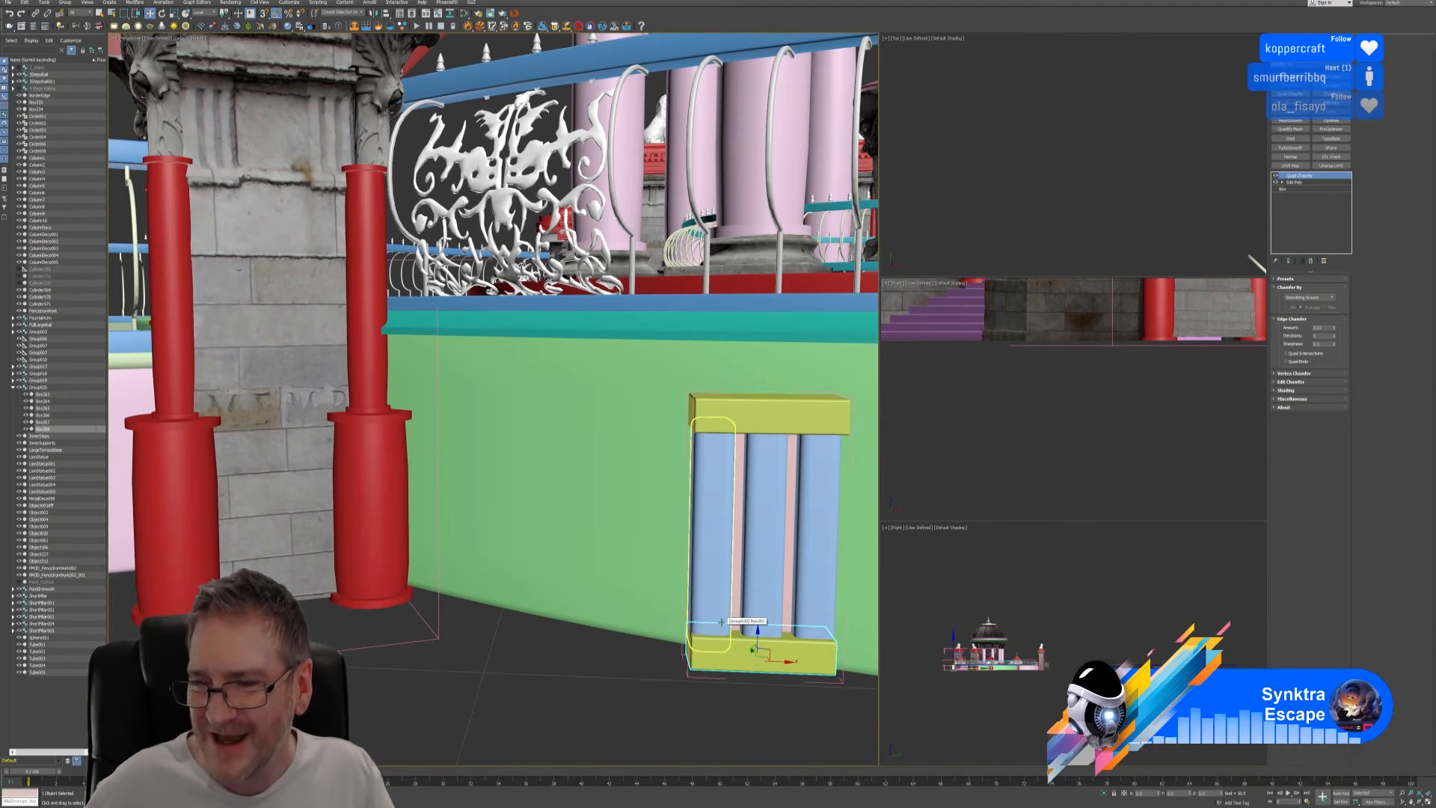
- Scale up the width of the pillar's yellow-green base slightly
scroll(722, 622, down, 3)
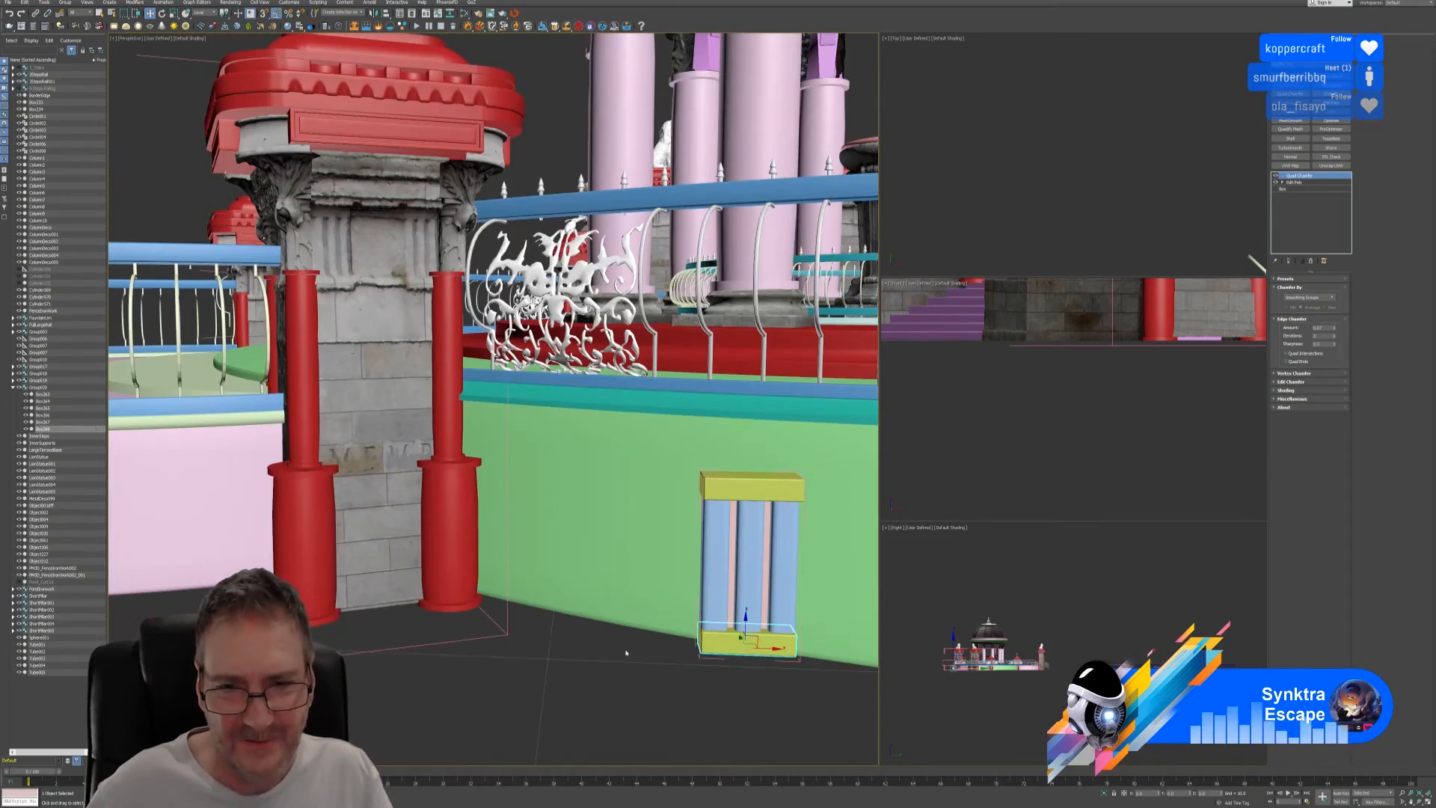
middle_drag(625, 654, 600, 681)
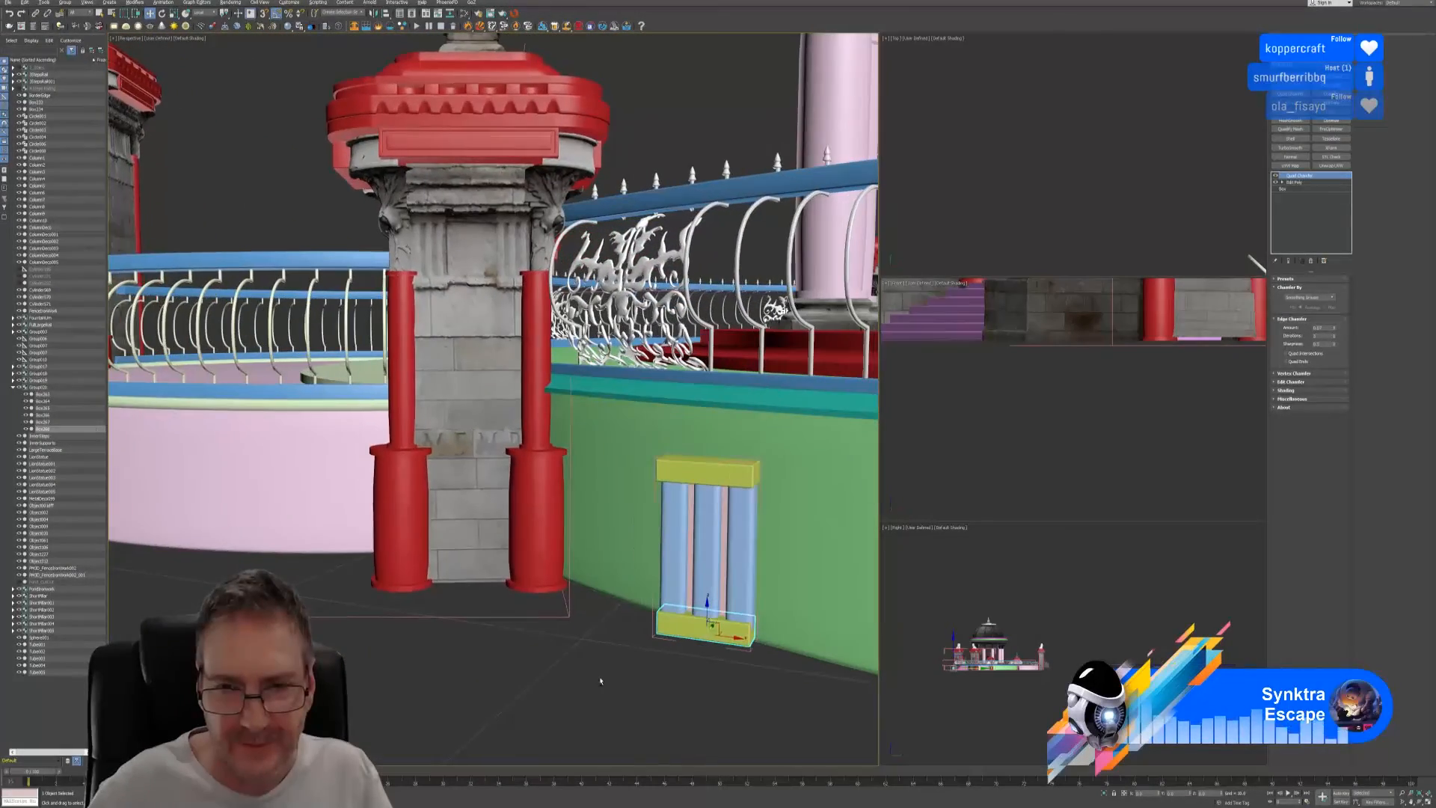
click(173, 13)
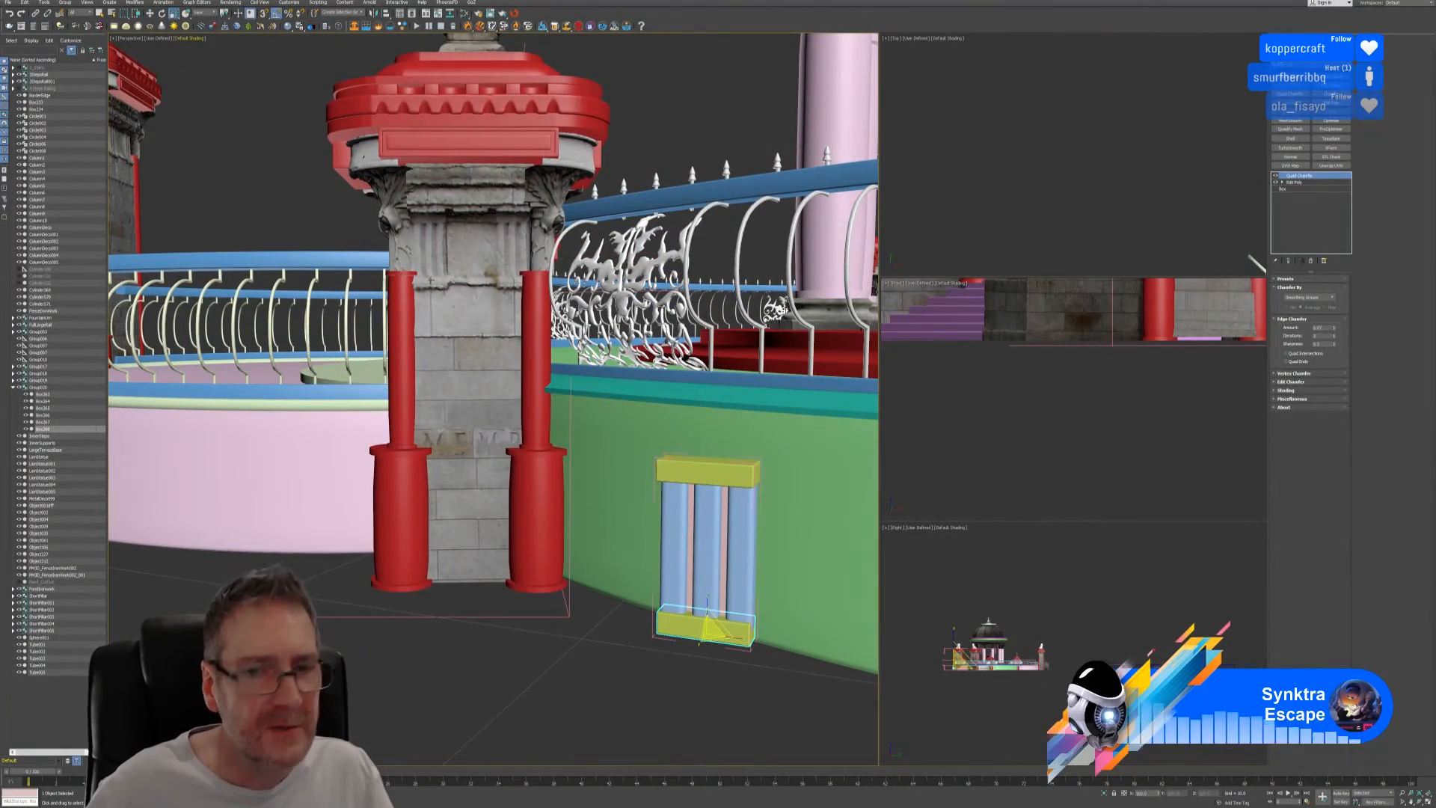
drag(738, 641, 739, 639)
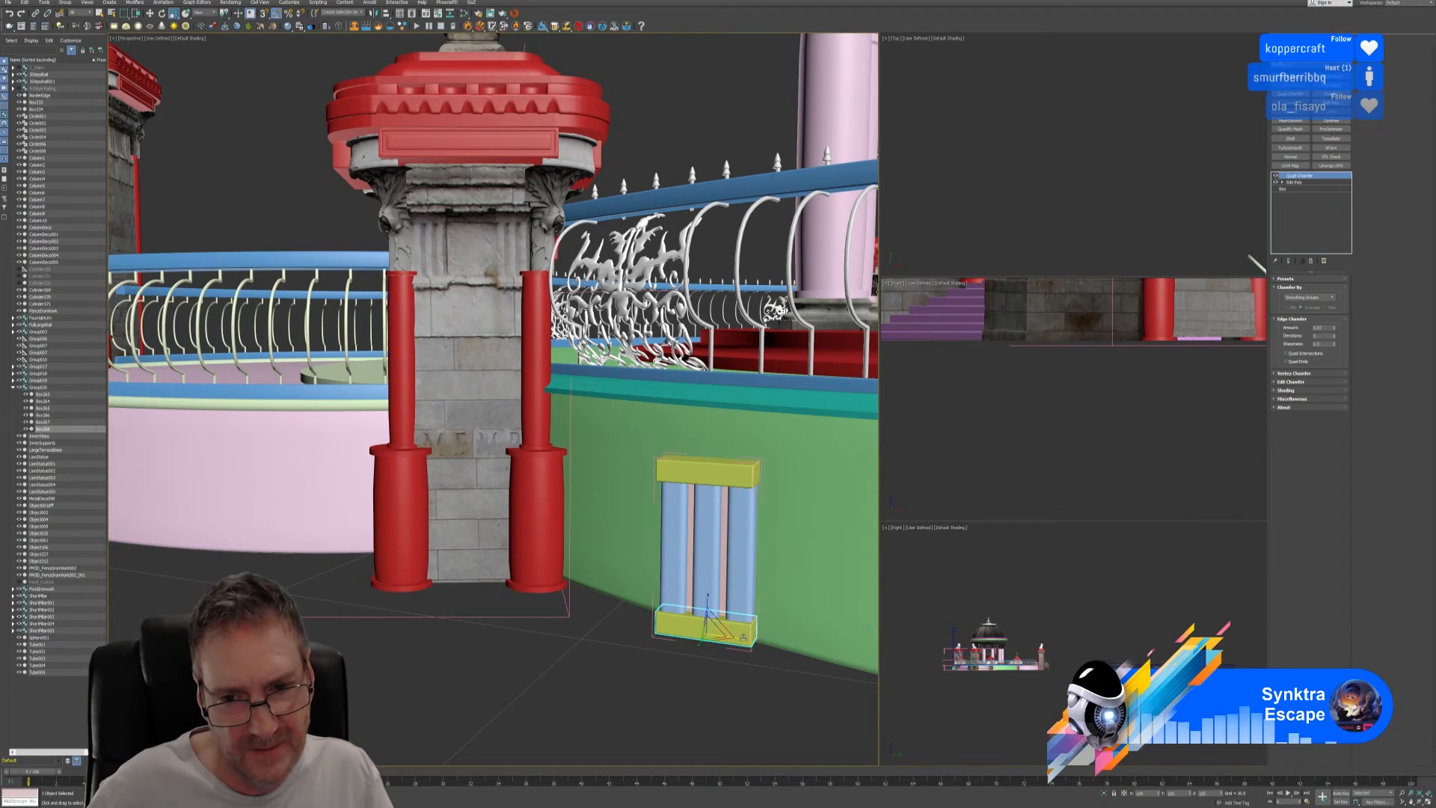
alt+middle_drag(727, 684, 735, 682)
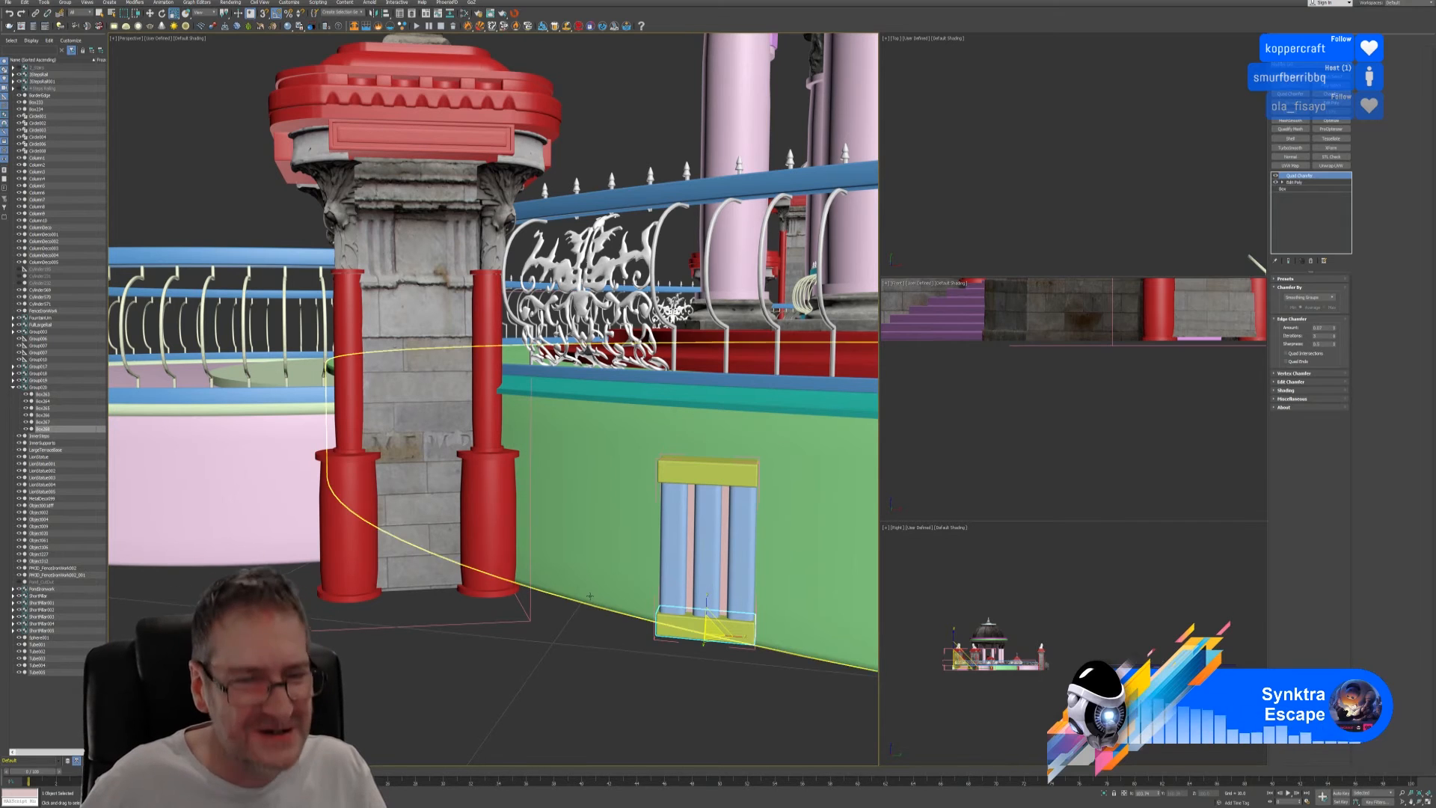
- Return to the Move tool and close the opened pillar group
click(150, 12)
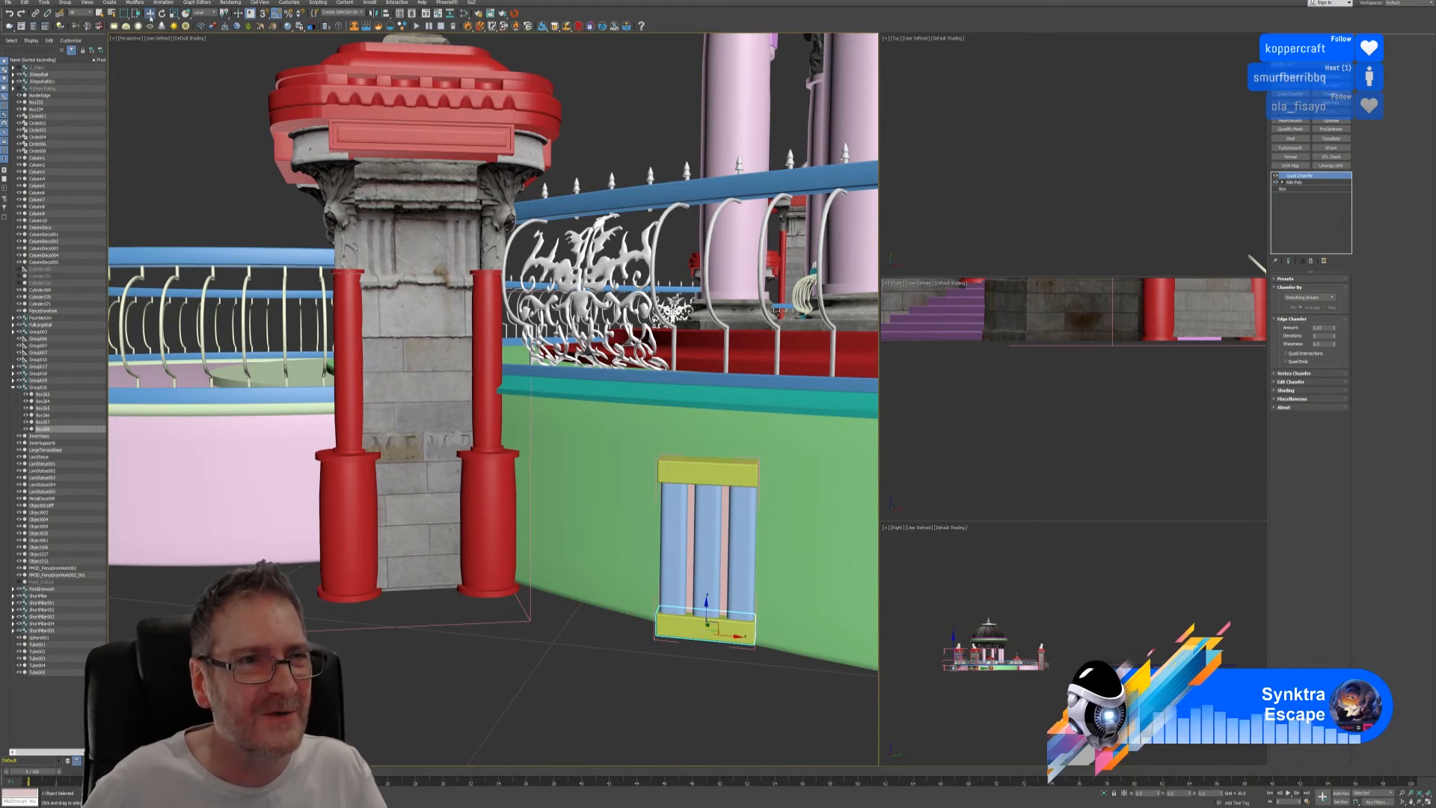
click(65, 2)
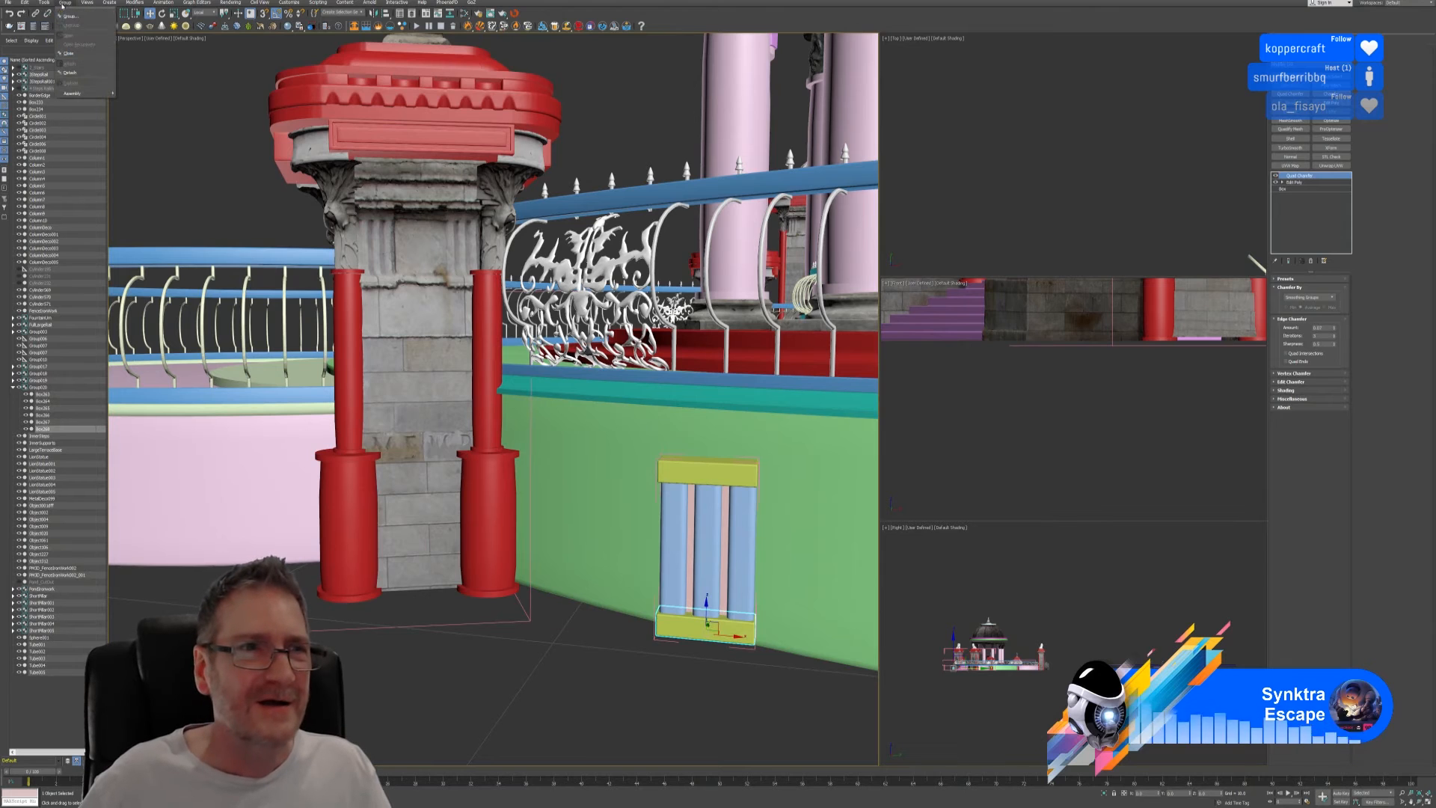
click(71, 53)
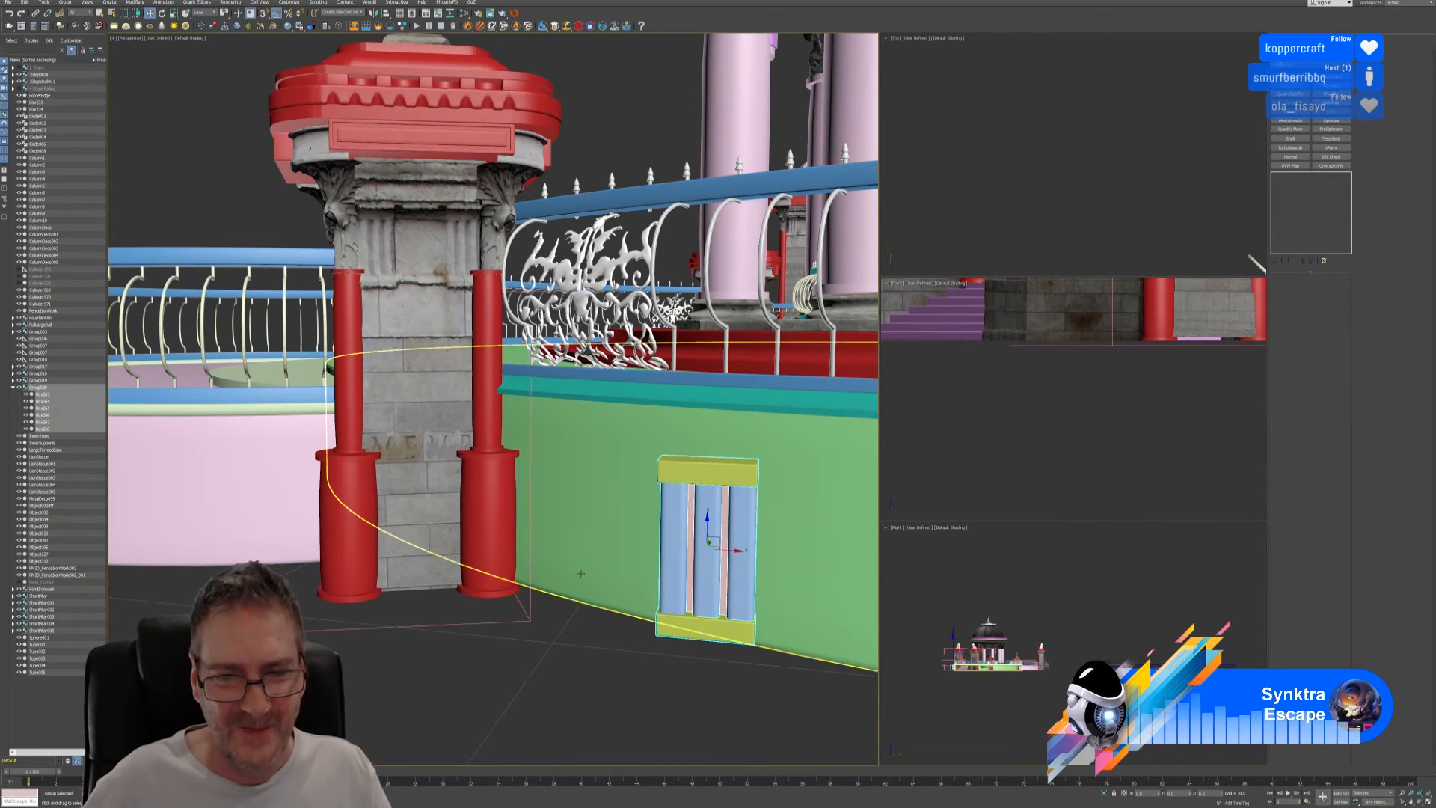
- Move the pillar group back against the green curved wall, near the stone corner pillar
scroll(565, 575, down, 6)
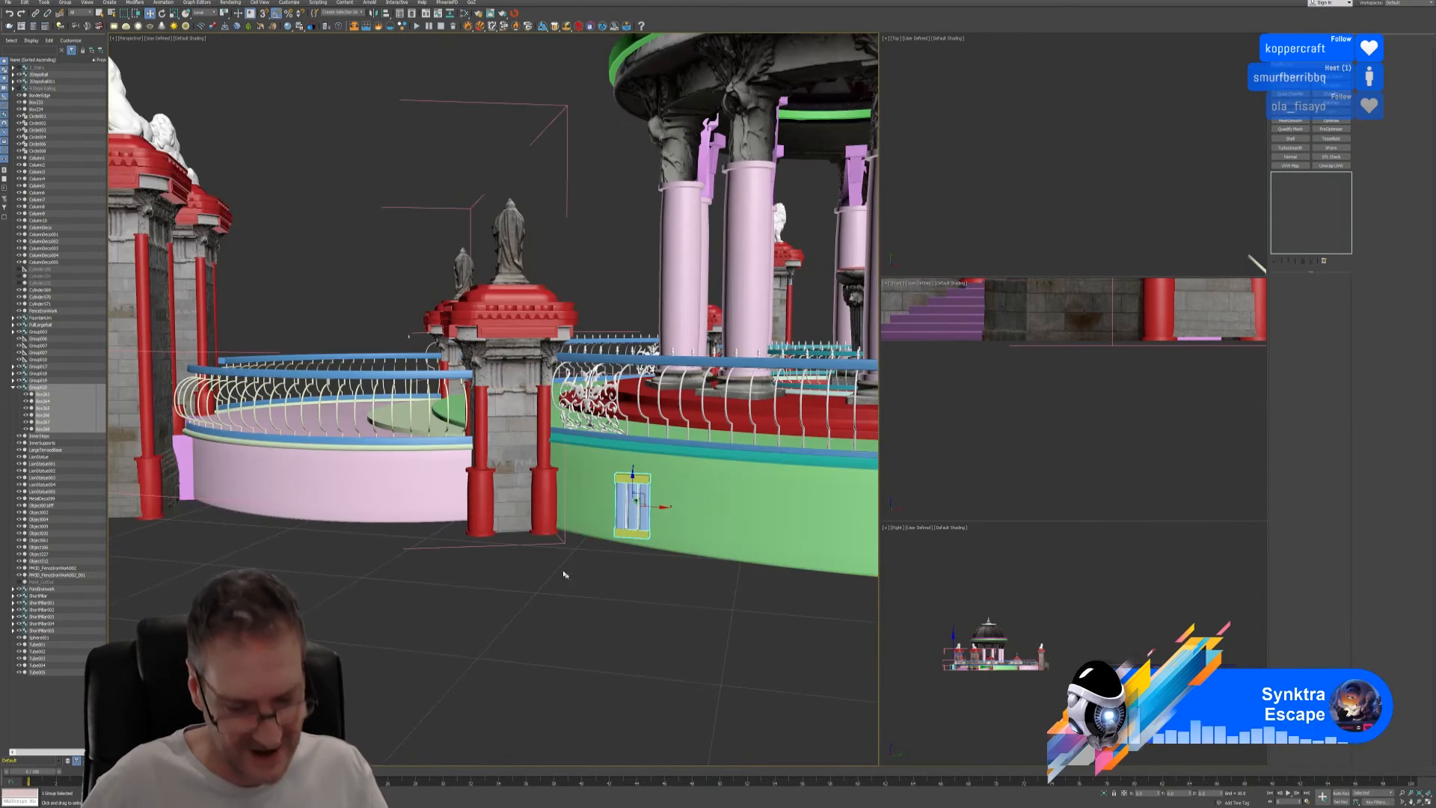
alt+middle_drag(567, 584, 611, 621)
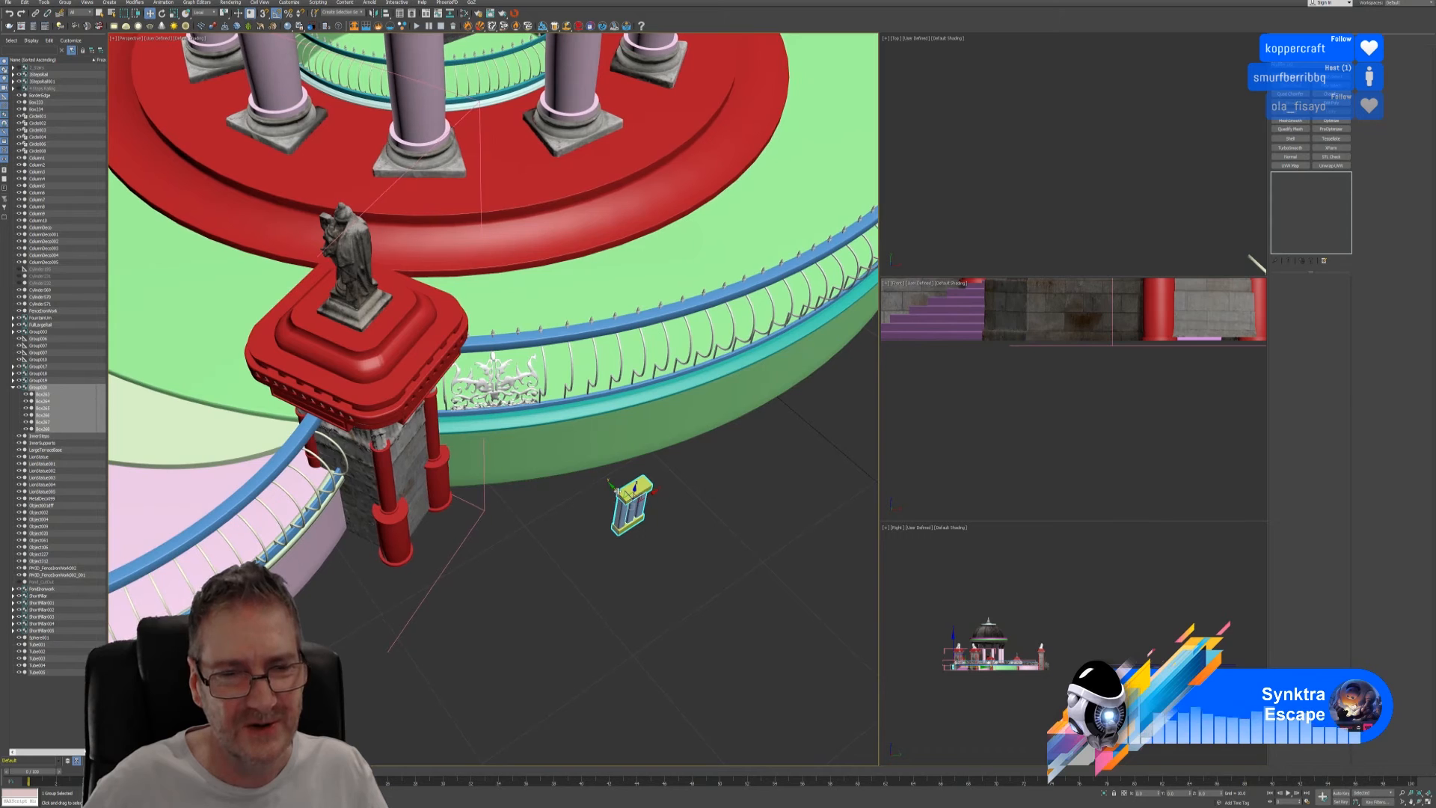
drag(632, 502, 573, 428)
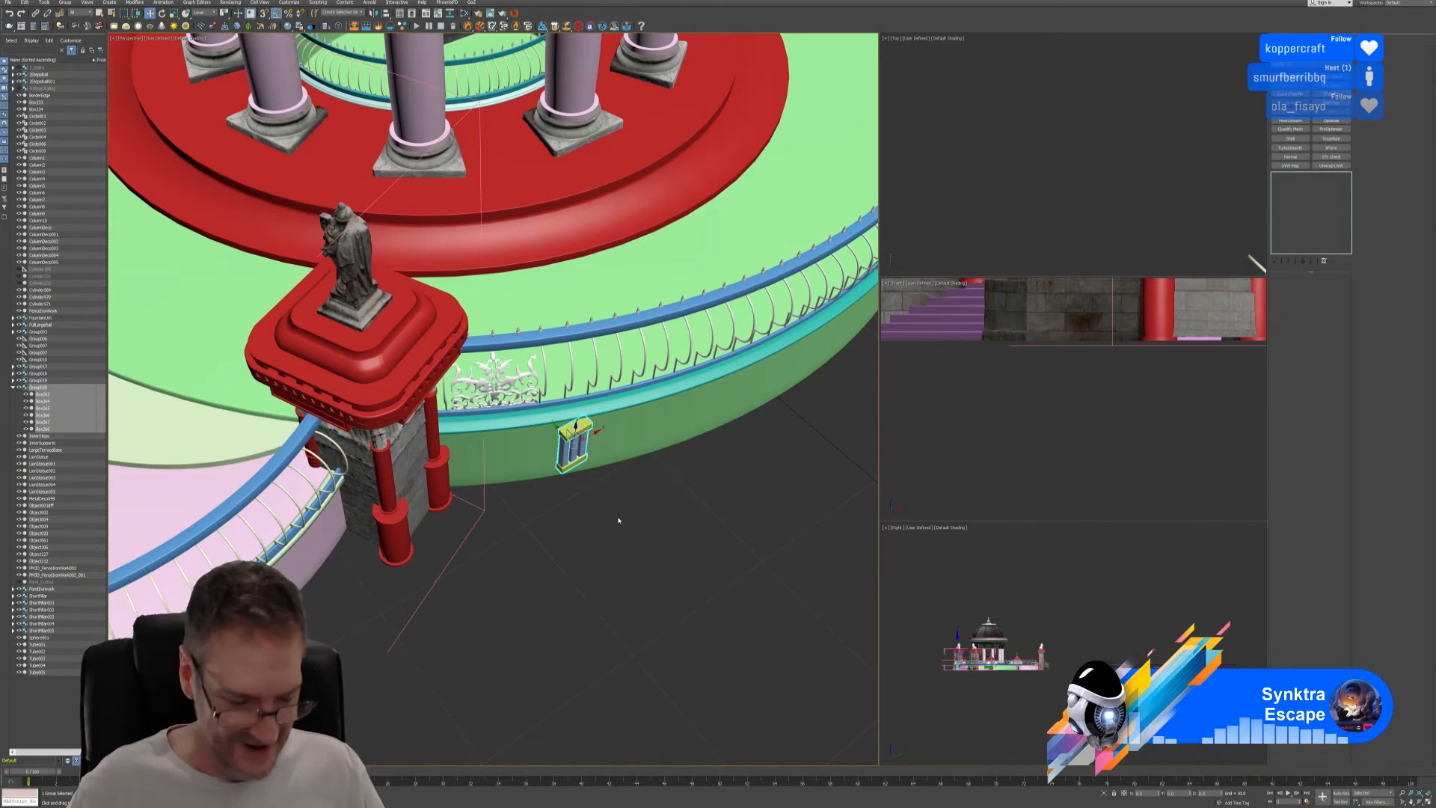
mouse_move(586, 526)
alt+middle_down()
mouse_move(635, 481)
mouse_move(597, 523)
mouse_move(624, 524)
mouse_move(583, 540)
mouse_move(598, 508)
alt+middle_up()
scroll(608, 499, down, 3)
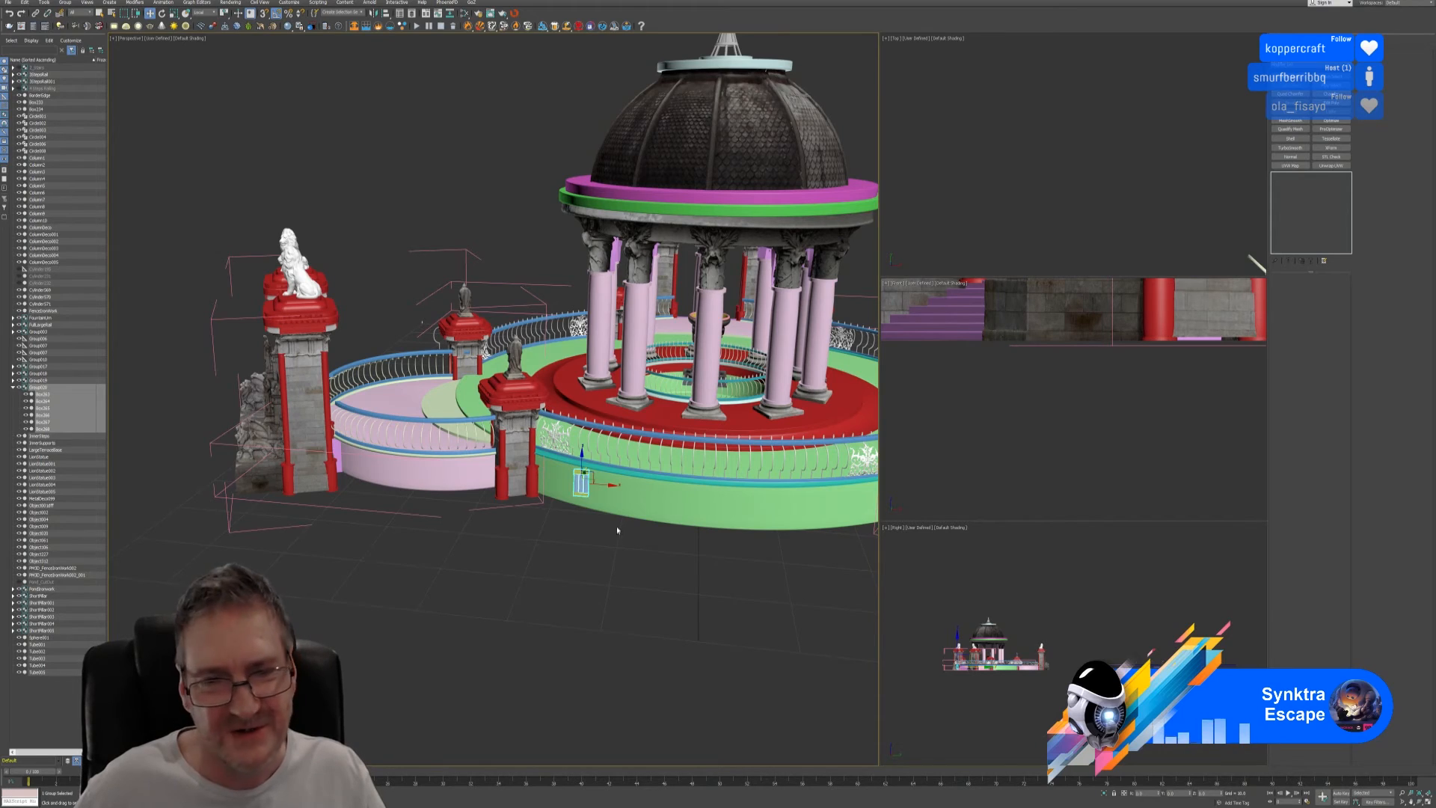
- Change the object color of the whole pillar group to blue
alt+middle_drag(617, 530, 745, 444)
scroll(600, 498, up, 5)
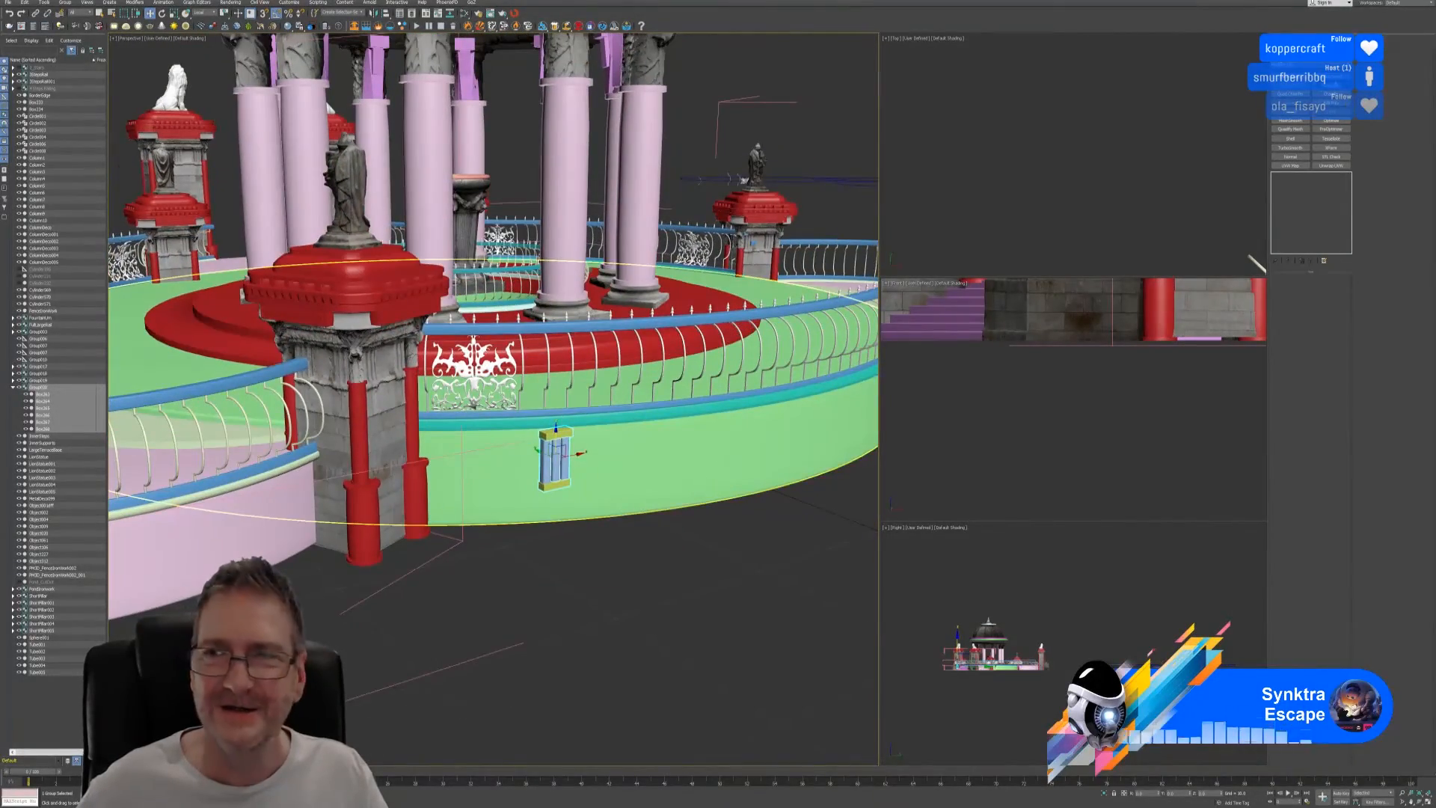
click(1353, 63)
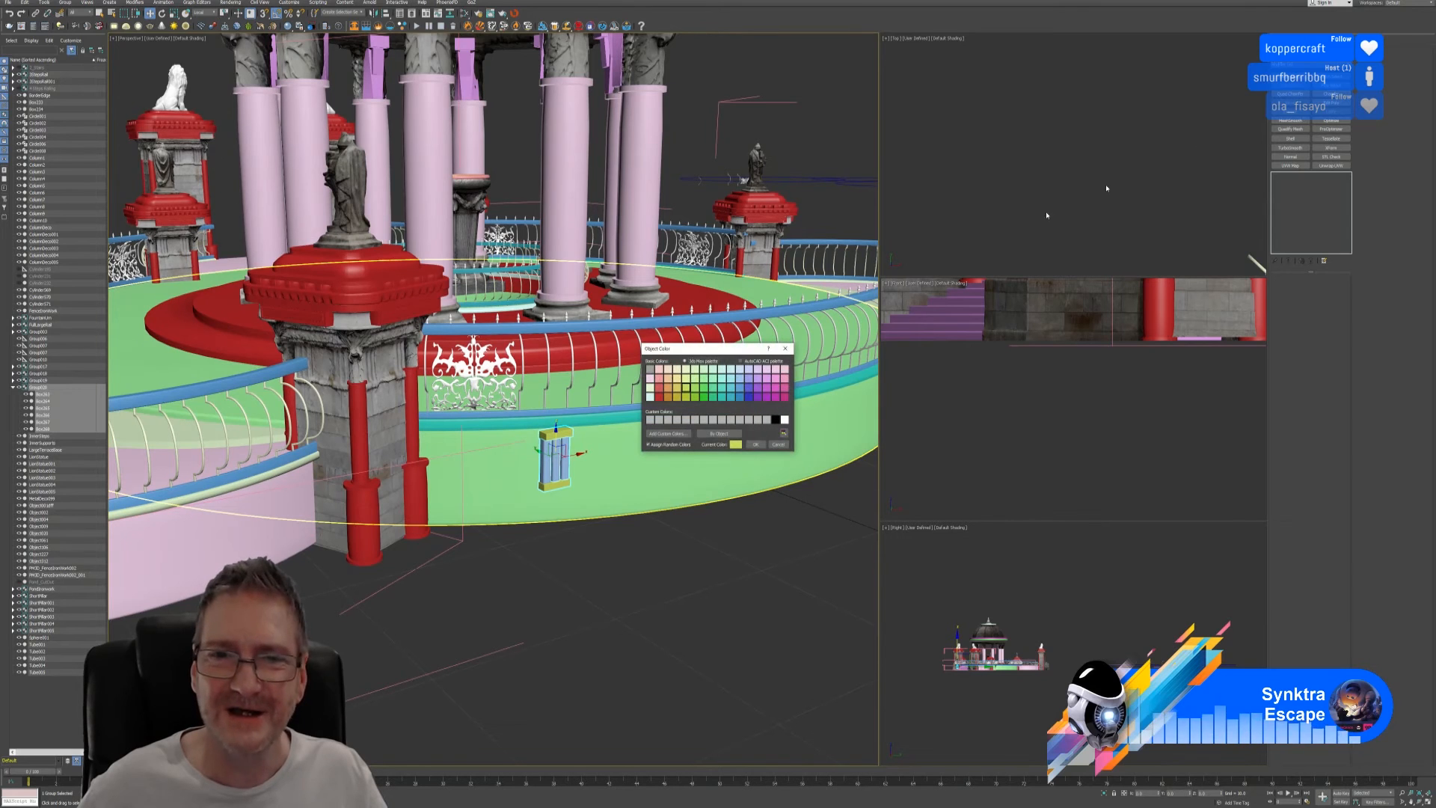
click(740, 390)
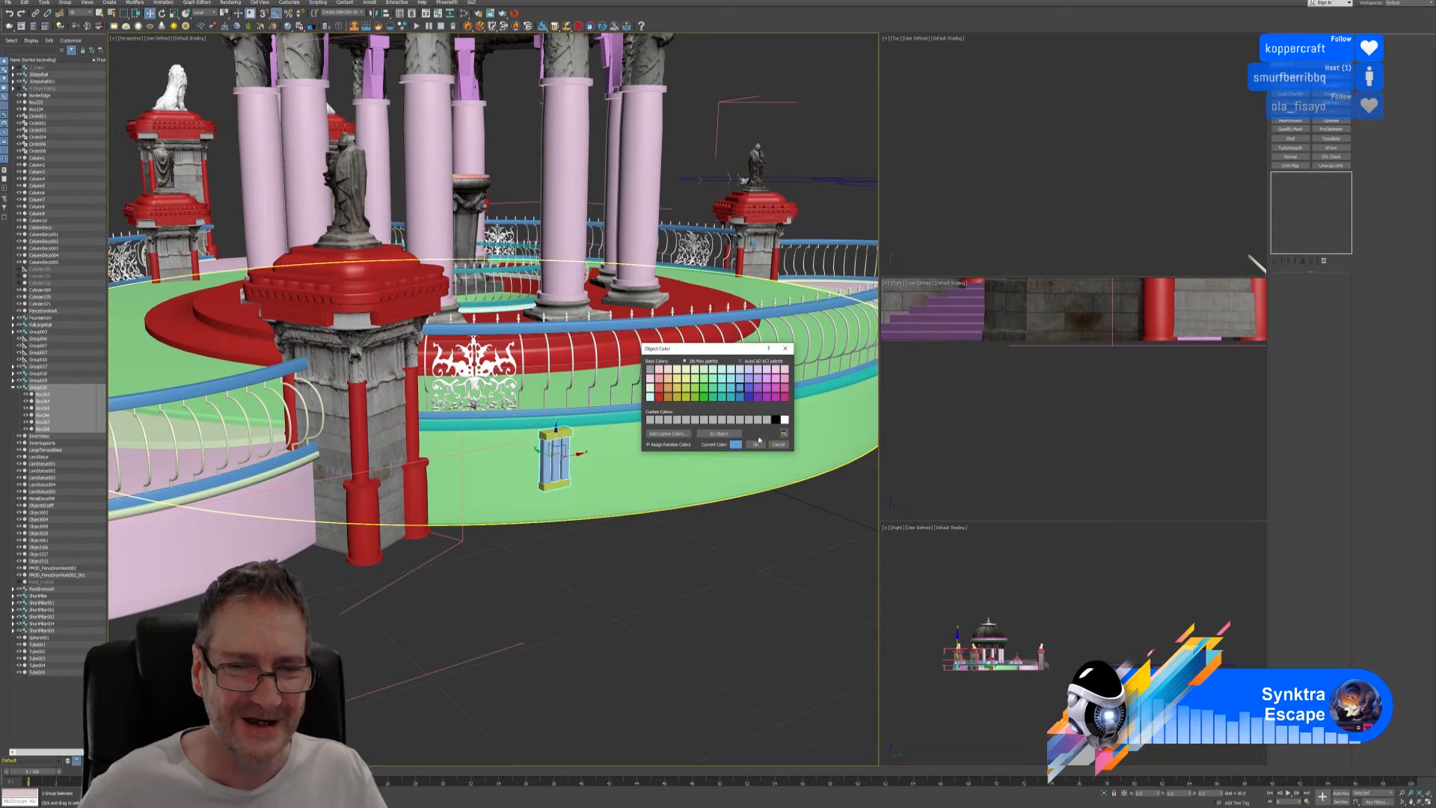
click(755, 444)
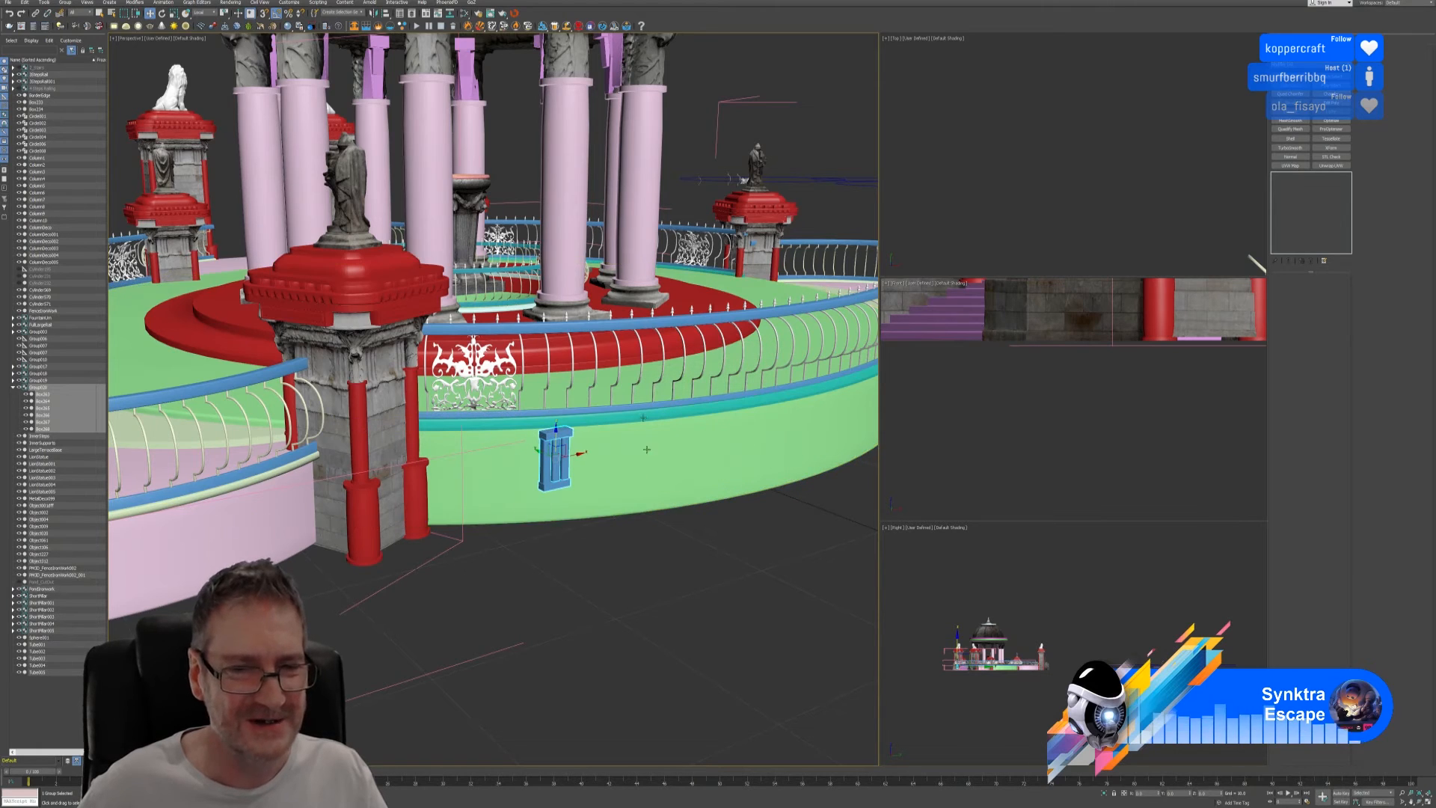
- Select the large circle spline among the spare circles and move it onto the pavilion's centre in the Top view
alt+middle_drag(454, 454, 525, 538)
scroll(635, 527, down, 3)
scroll(635, 527, down, 2)
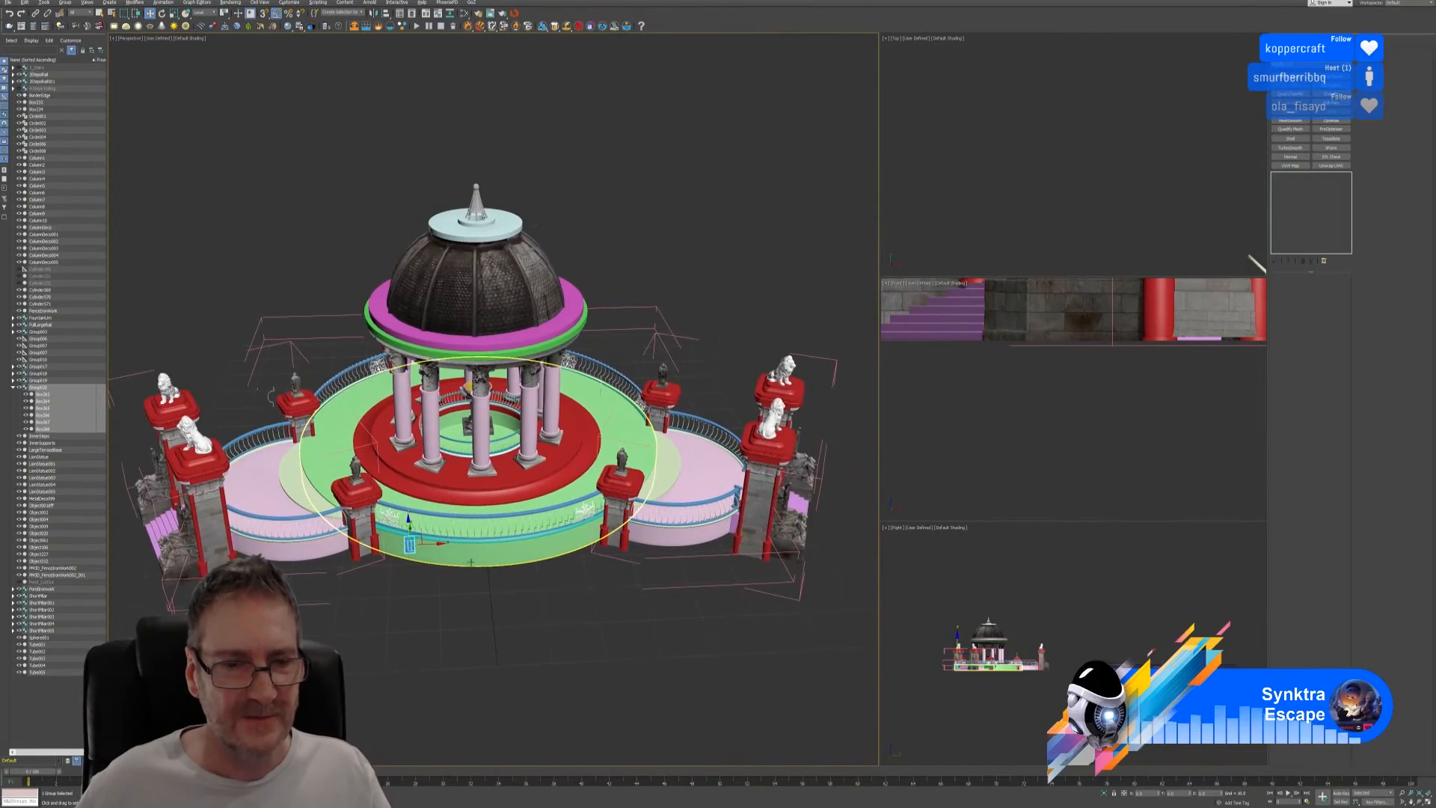
scroll(525, 539, down, 2)
middle_drag(635, 320, 538, 394)
scroll(540, 396, down, 2)
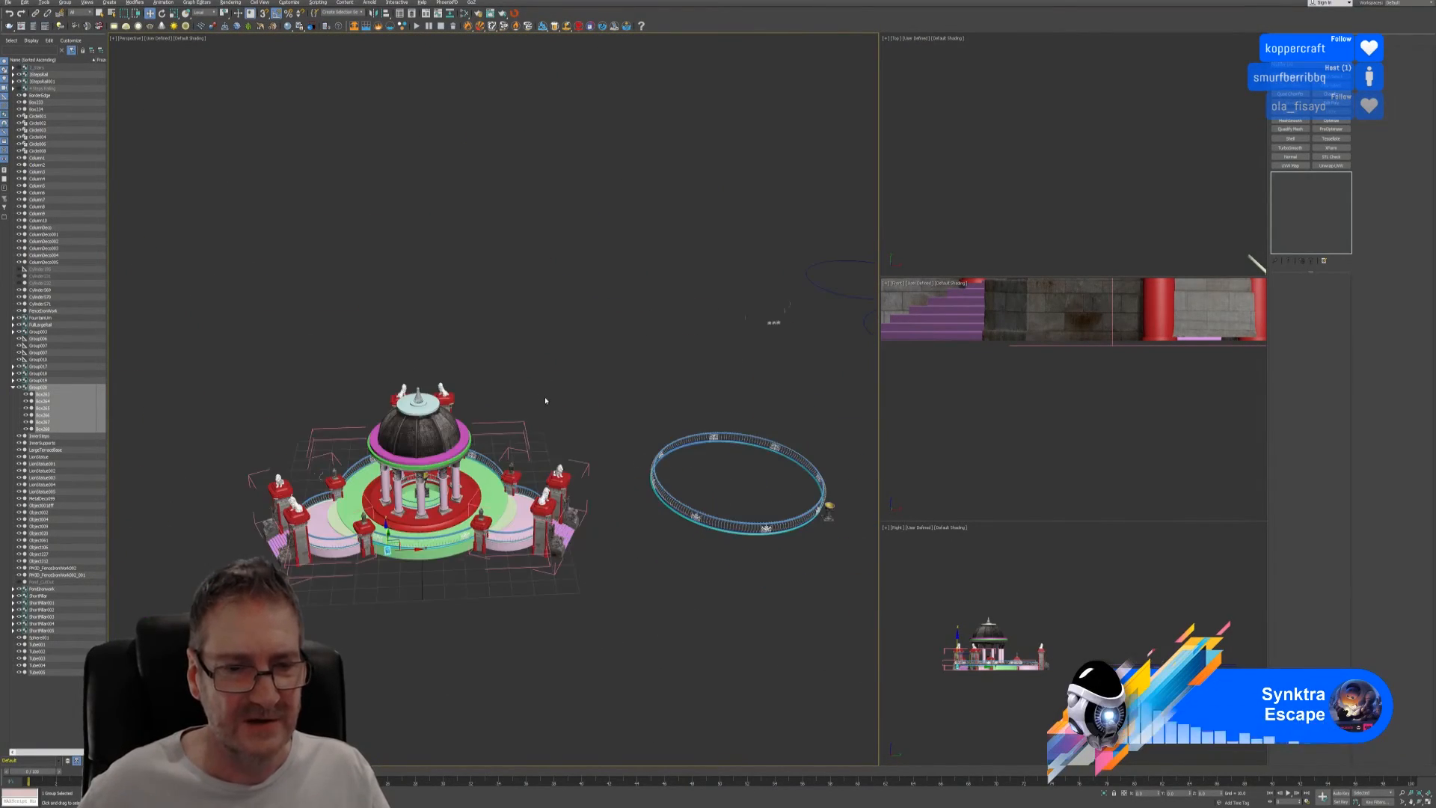
middle_drag(675, 298, 325, 460)
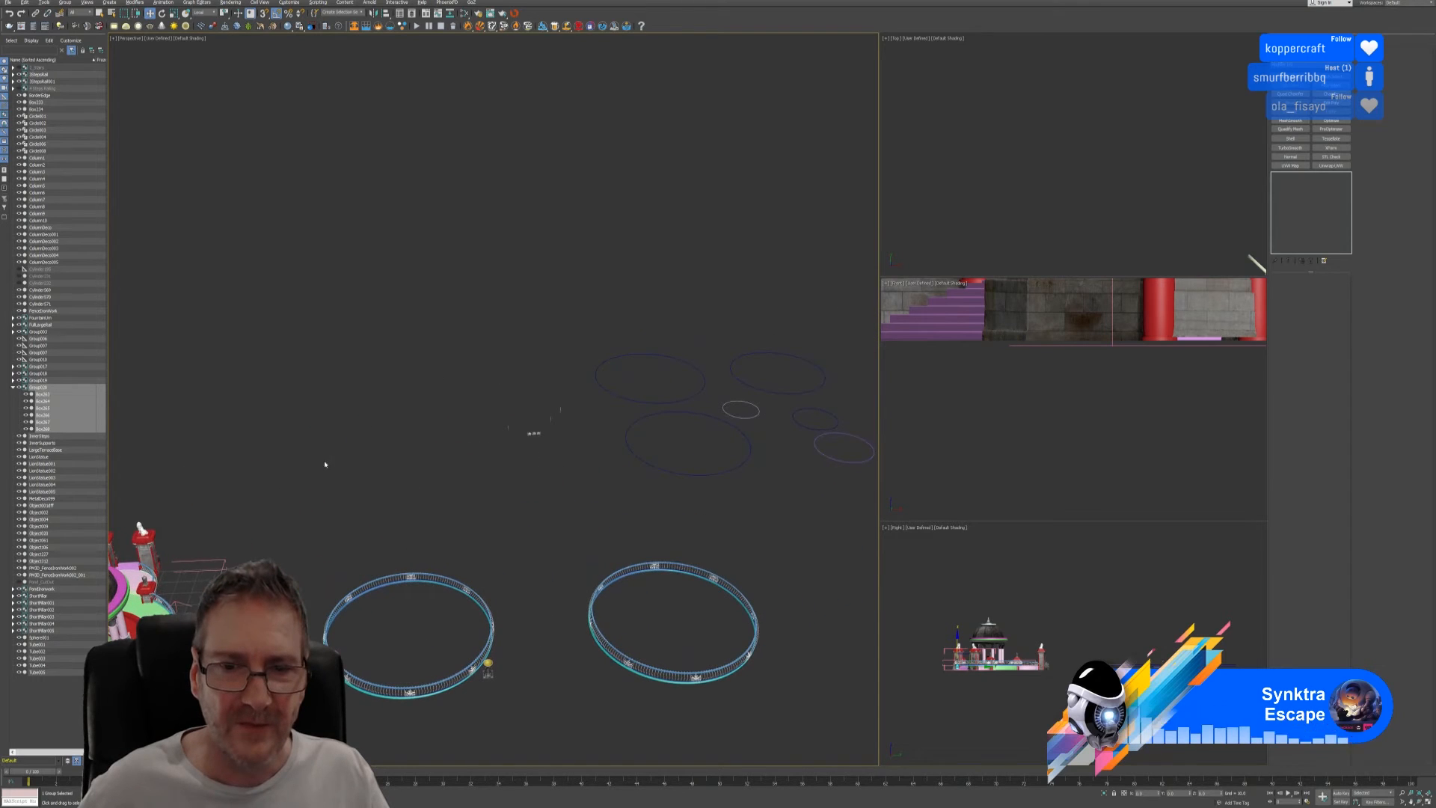
click(658, 470)
scroll(1087, 167, down, 2)
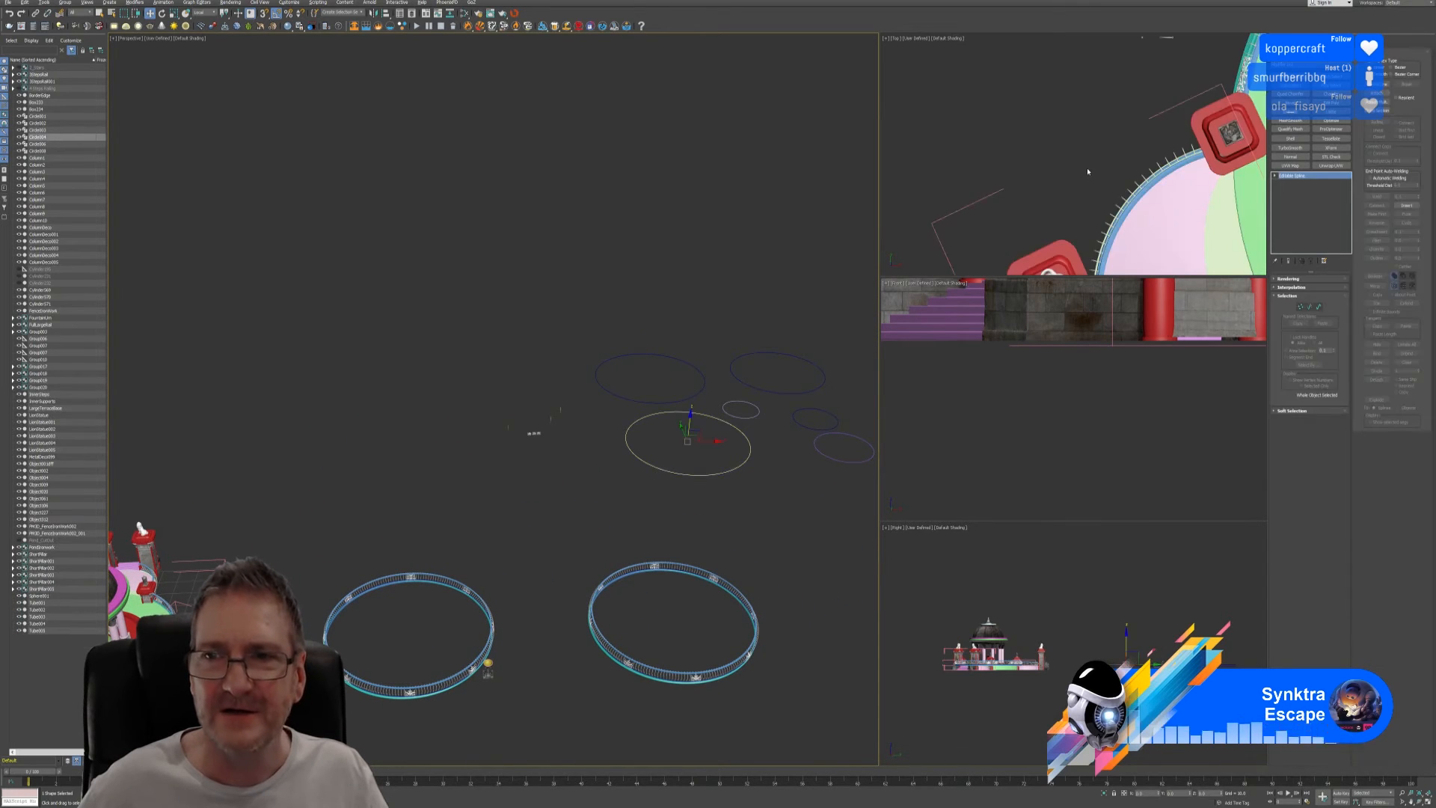
scroll(1088, 175, down, 5)
middle_drag(1048, 140, 951, 184)
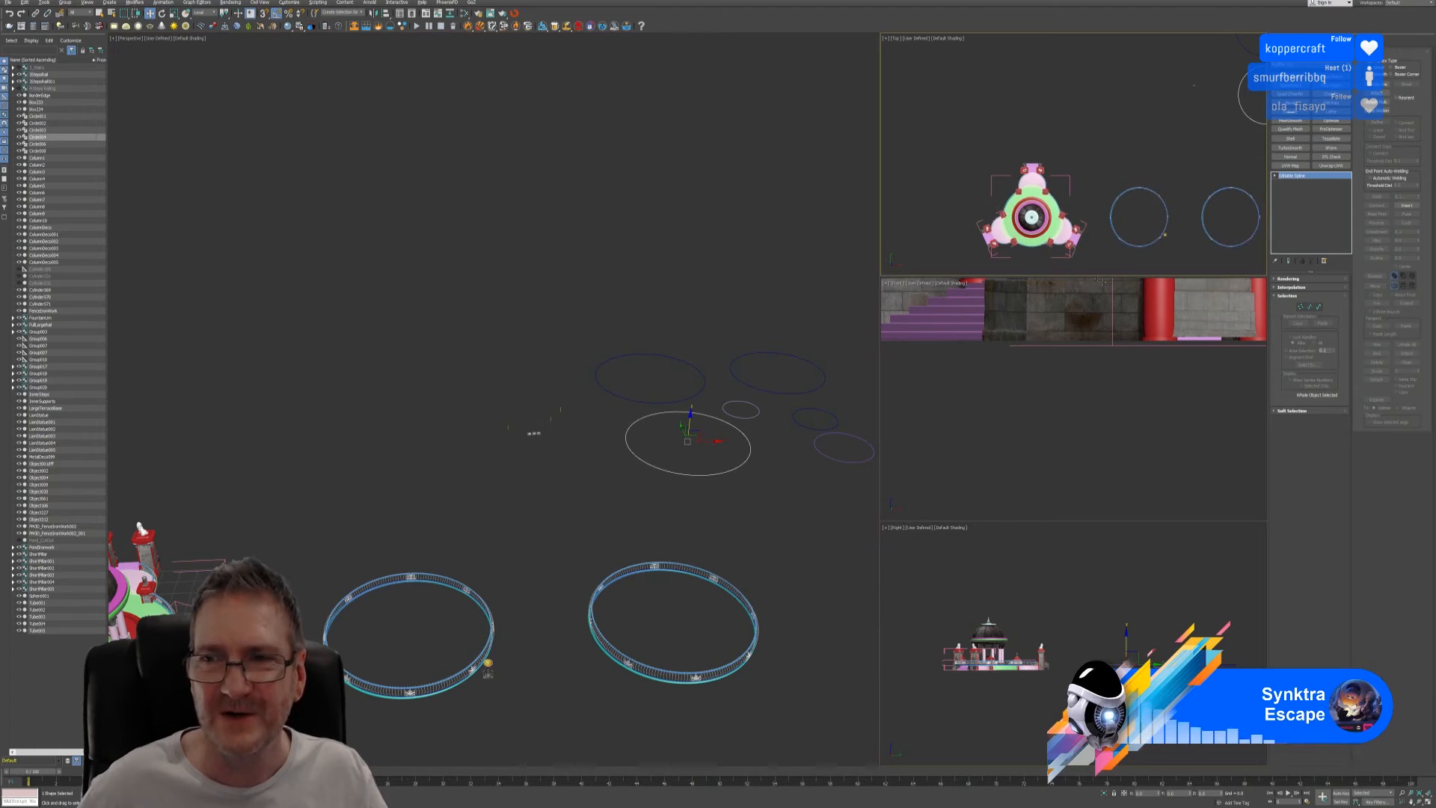
key(alt+w)
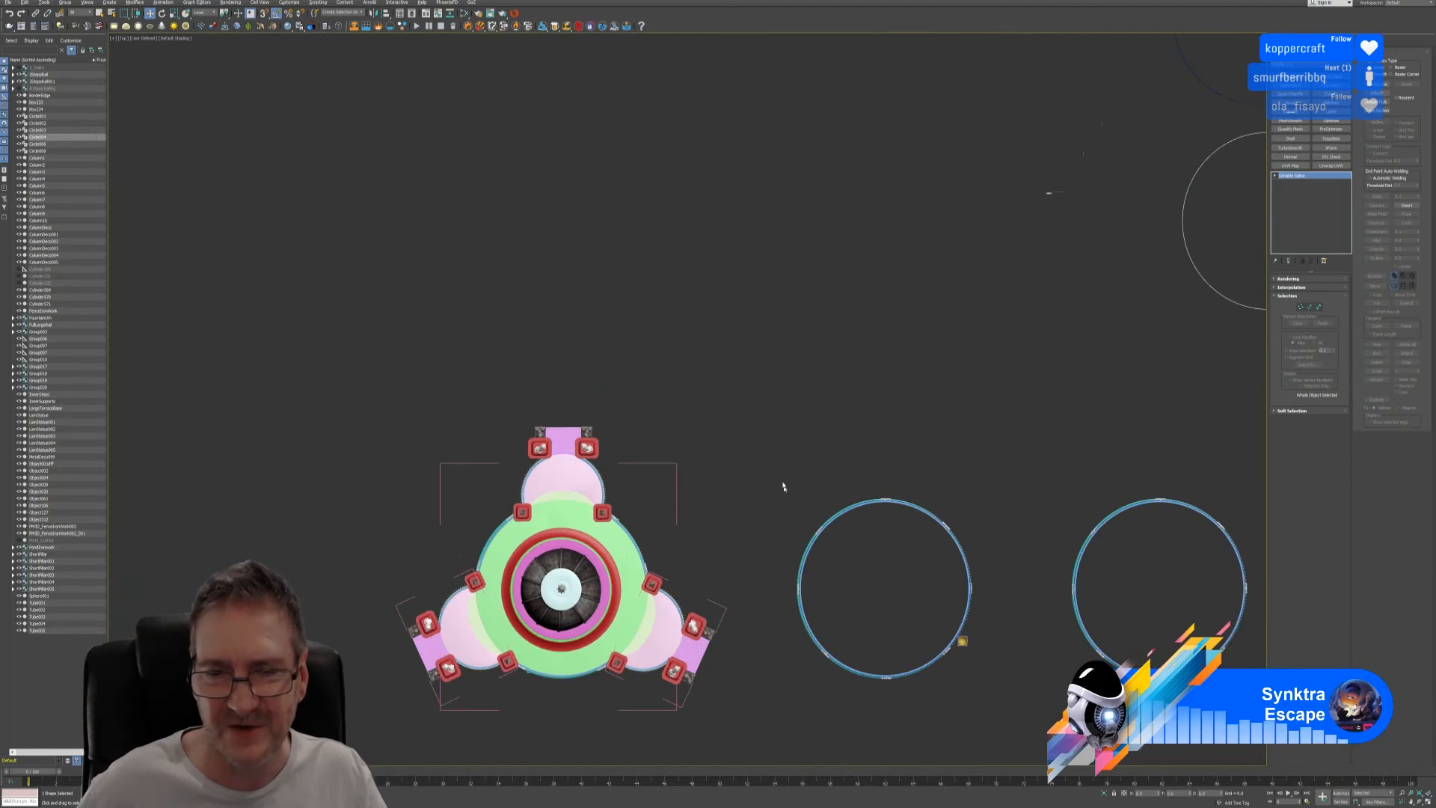
scroll(782, 483, down, 5)
middle_drag(796, 426, 722, 381)
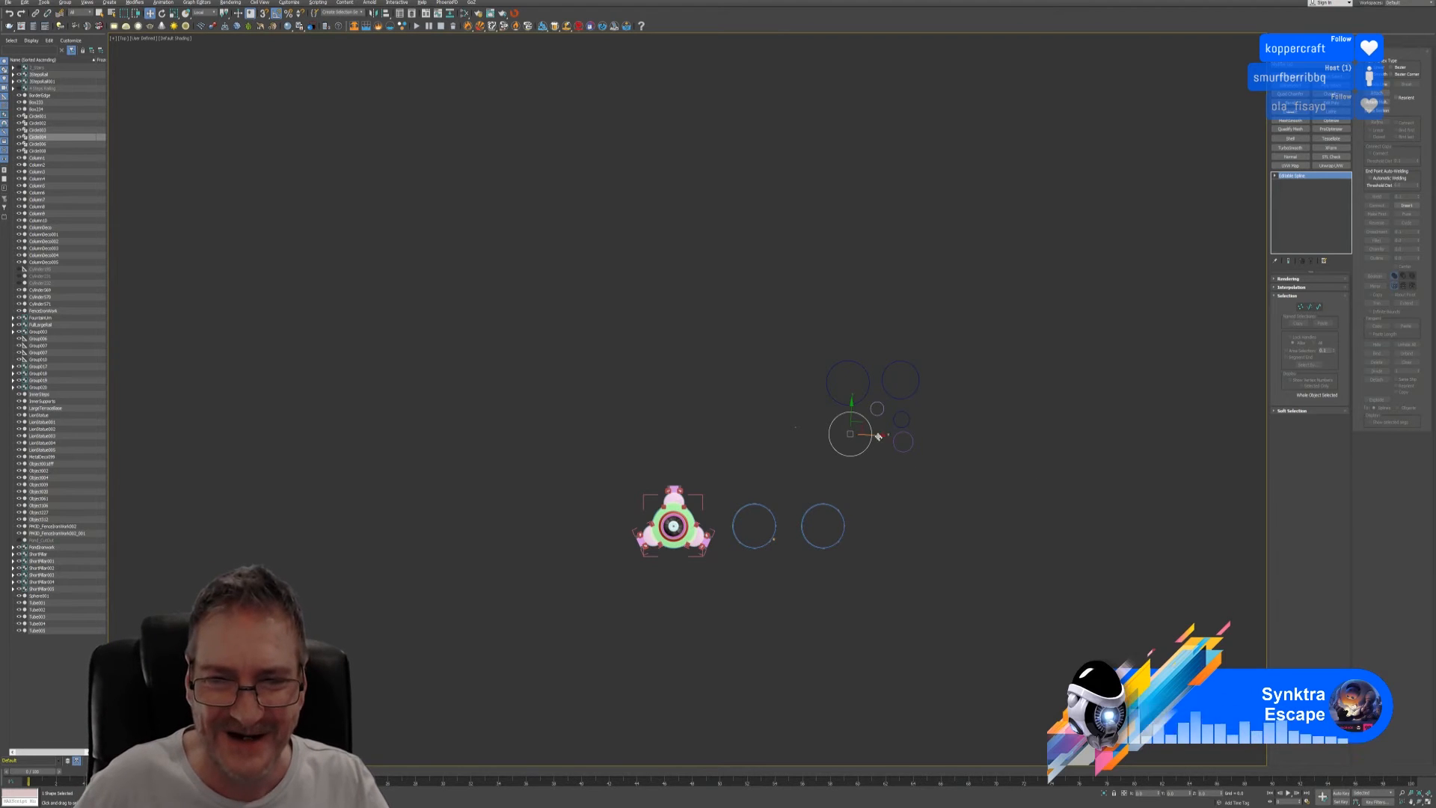
drag(855, 431, 686, 516)
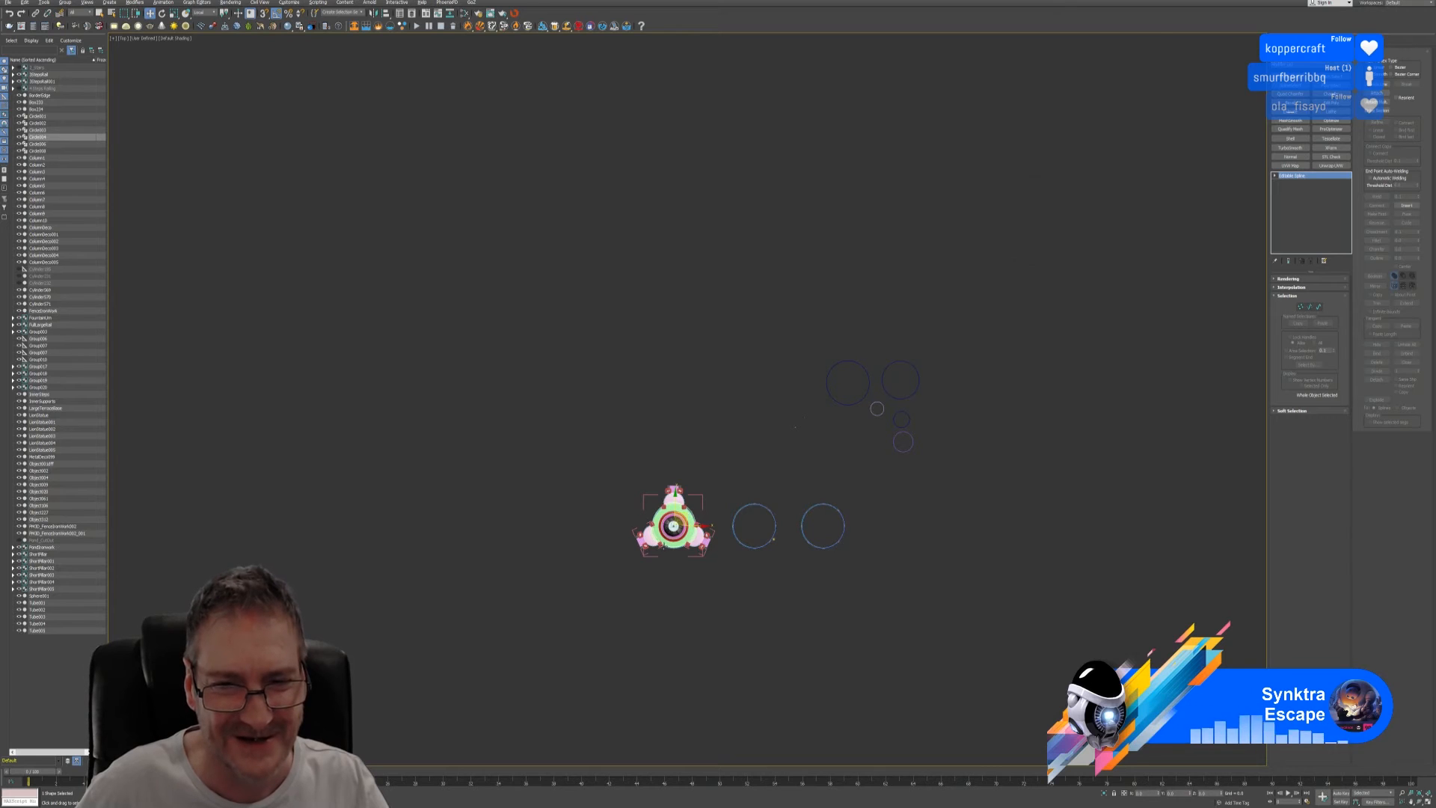
scroll(668, 540, up, 9)
middle_drag(714, 474, 700, 476)
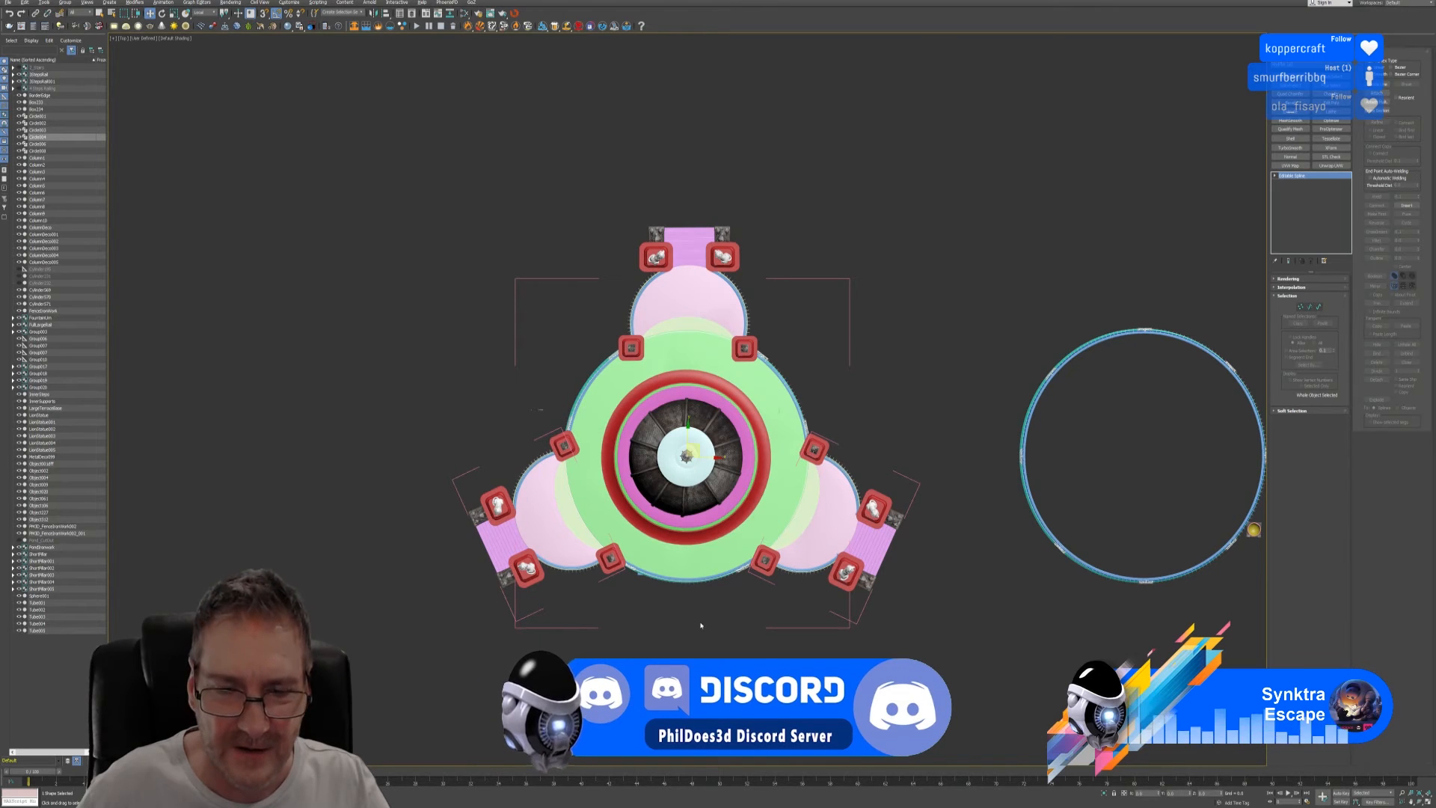
- Select the pillar group with the circle spline and green terrace base, isolate them in the four-view layout, and clear the selection
click(1427, 801)
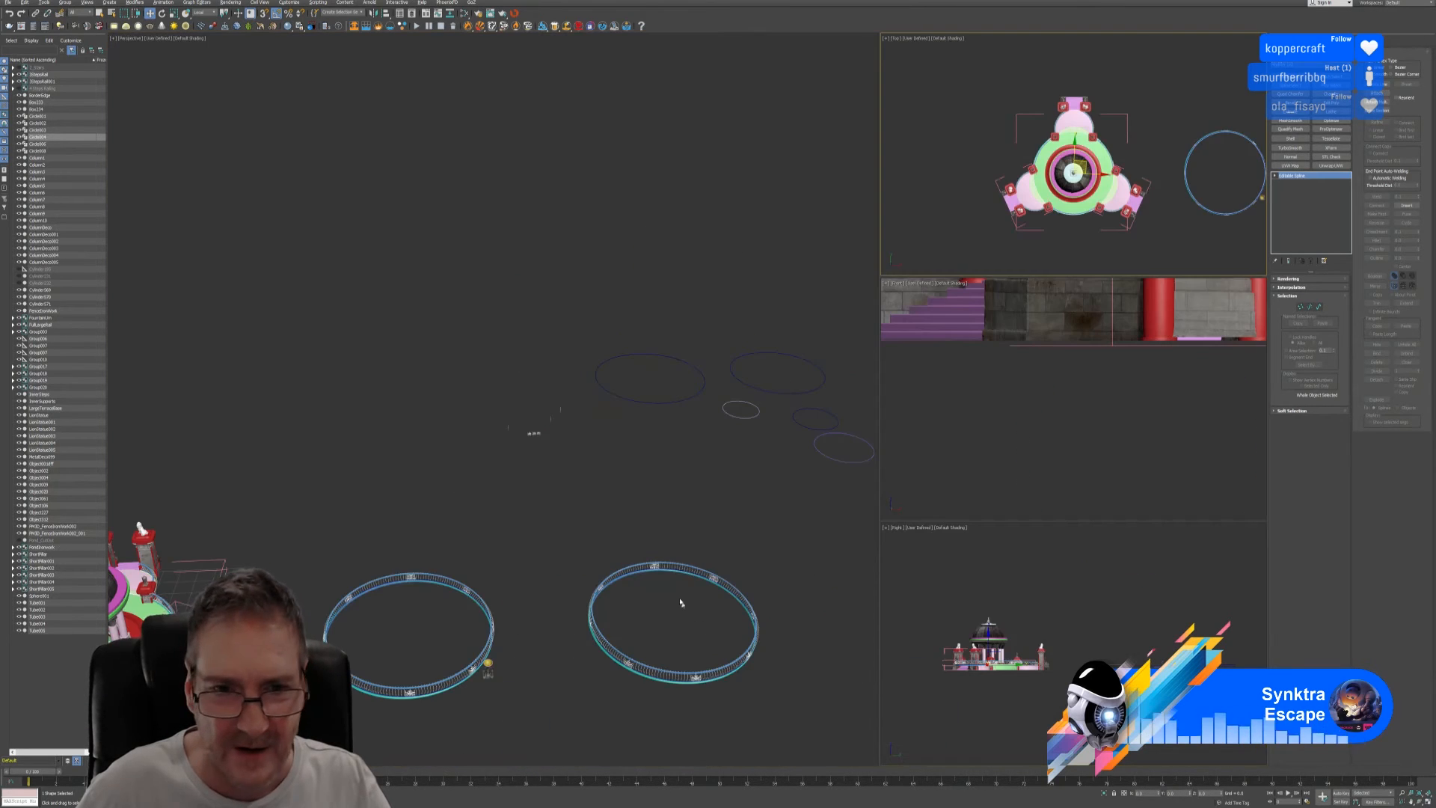
middle_drag(368, 528, 742, 336)
scroll(509, 504, up, 10)
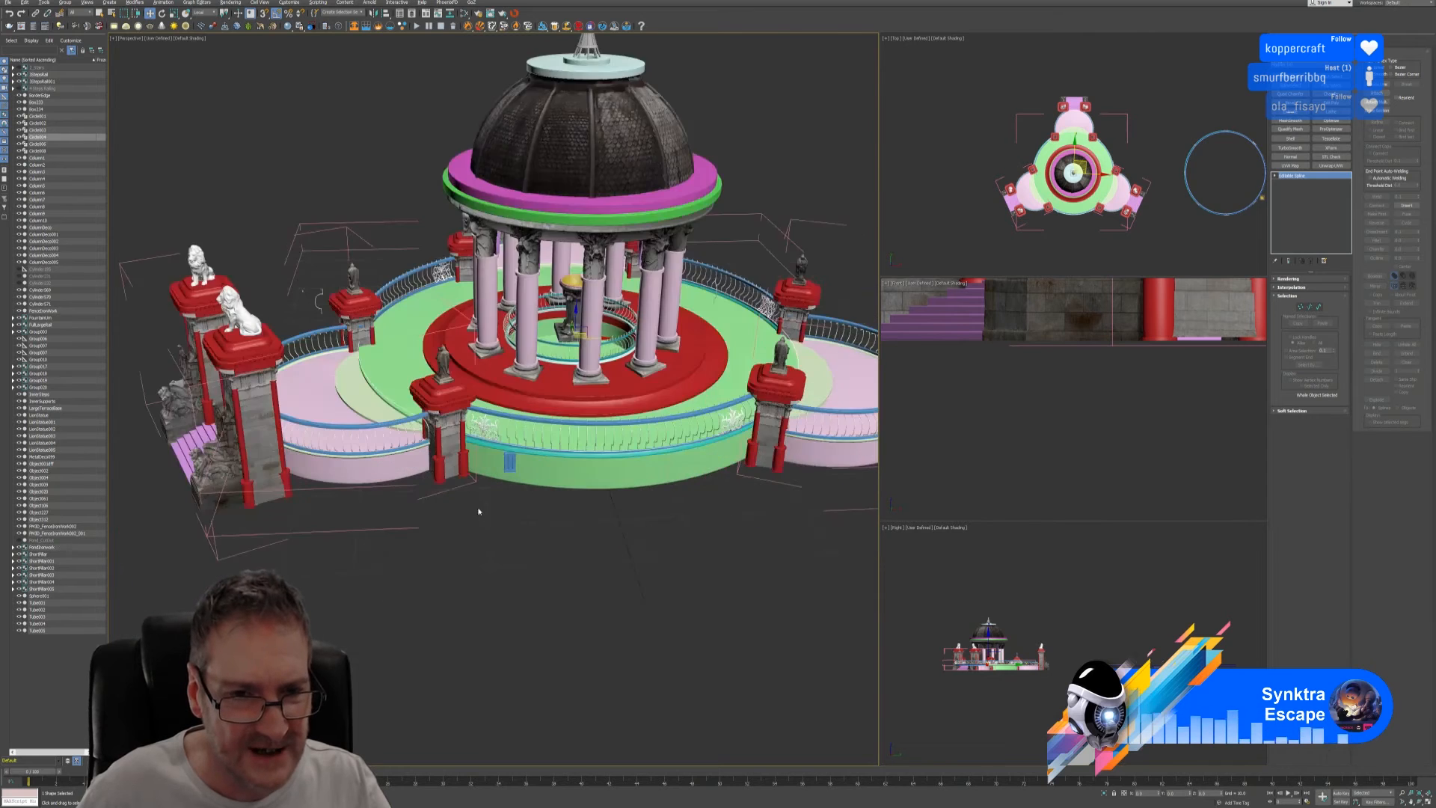
click(566, 441)
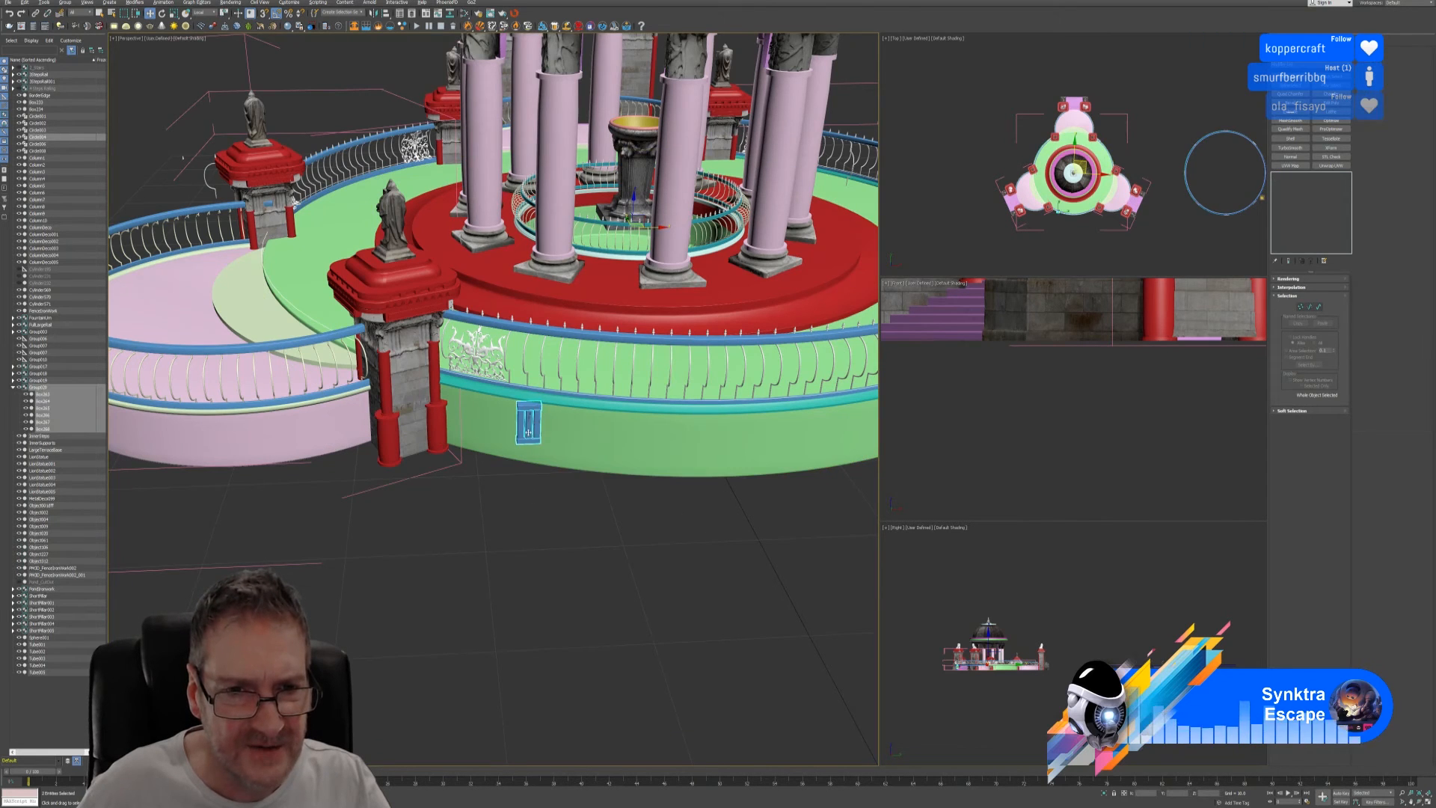
click(1104, 793)
middle_drag(596, 546, 596, 572)
click(596, 573)
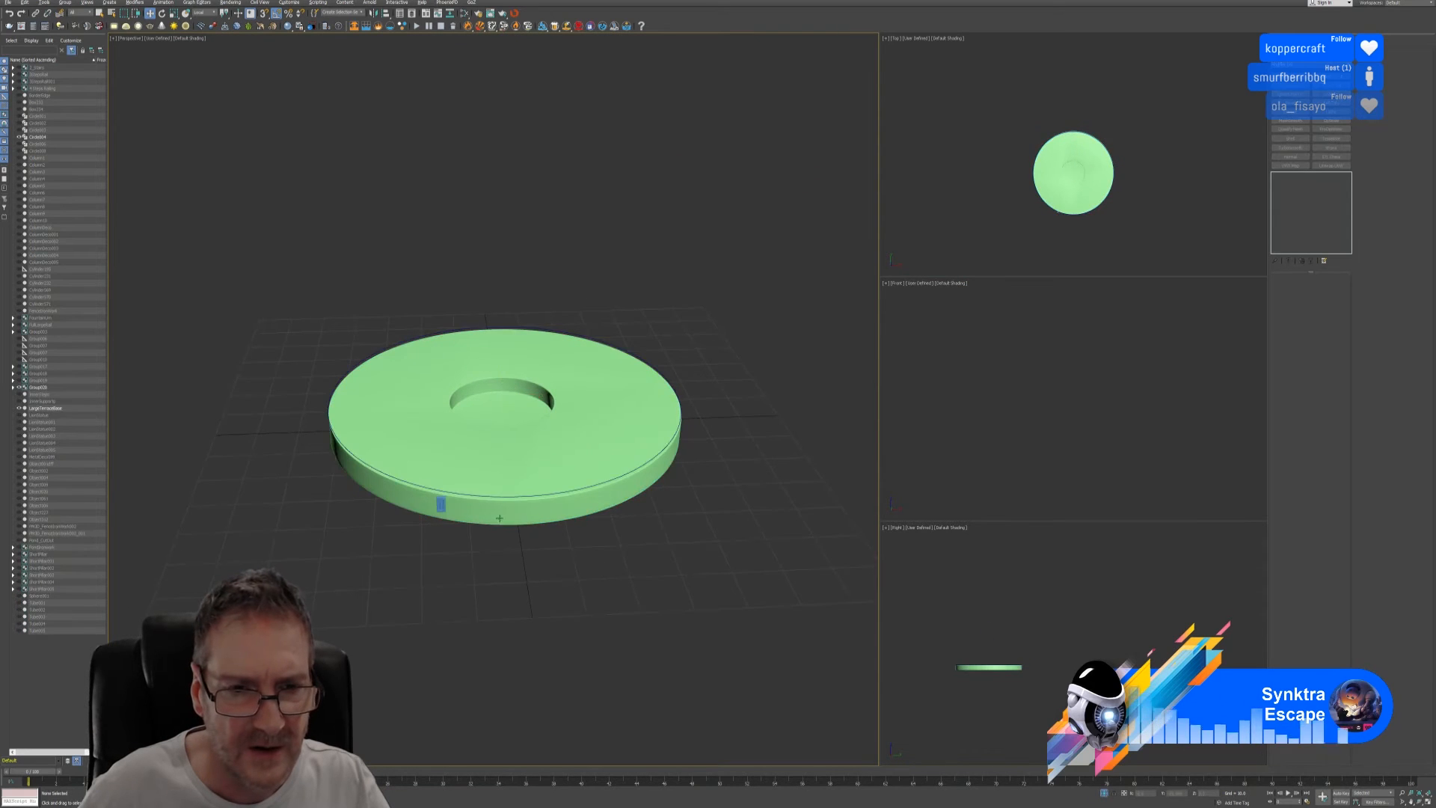
- Select the circle spline and nudge it in the Top view to centre it on the round green terrace base
scroll(471, 474, up, 5)
click(497, 527)
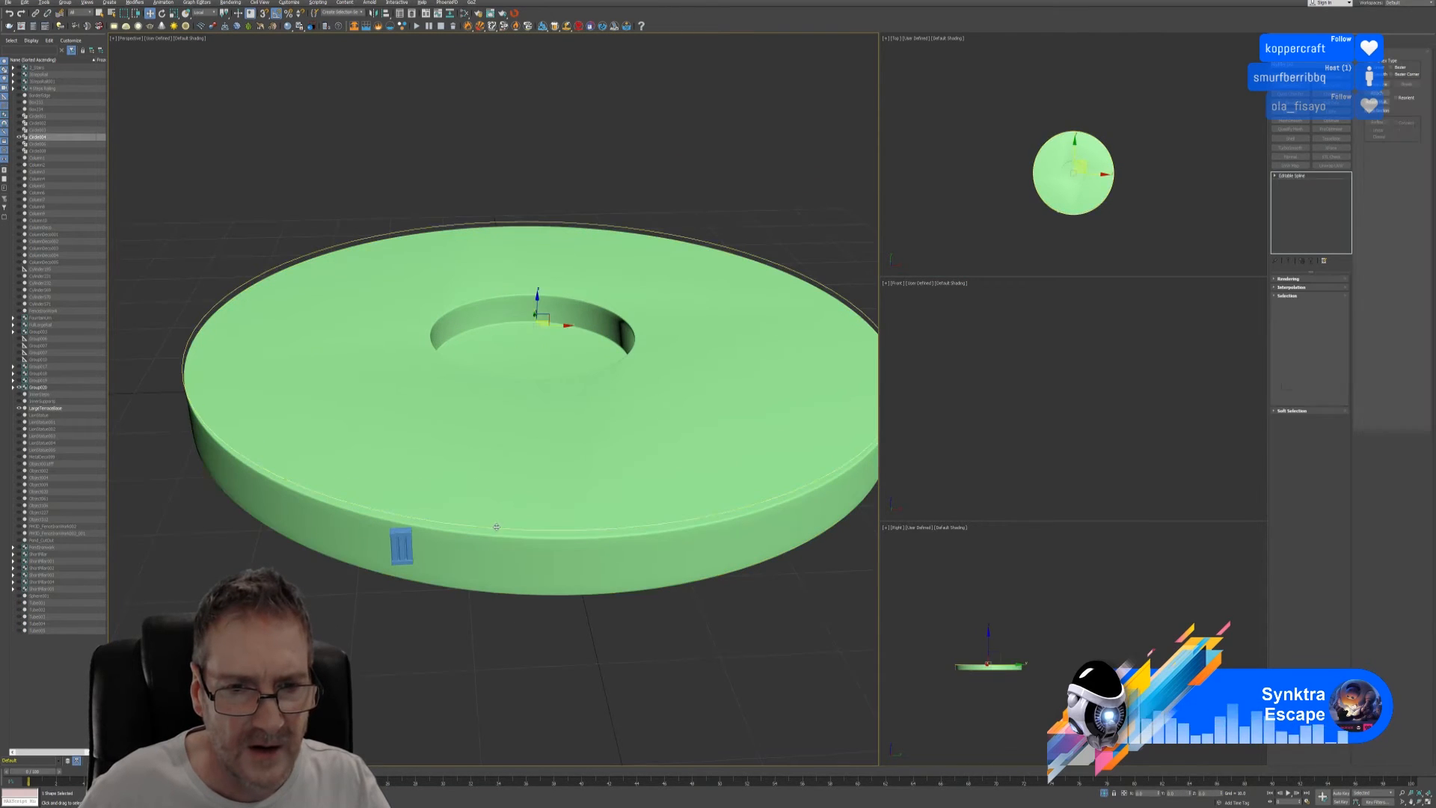
middle_drag(1142, 173, 1134, 173)
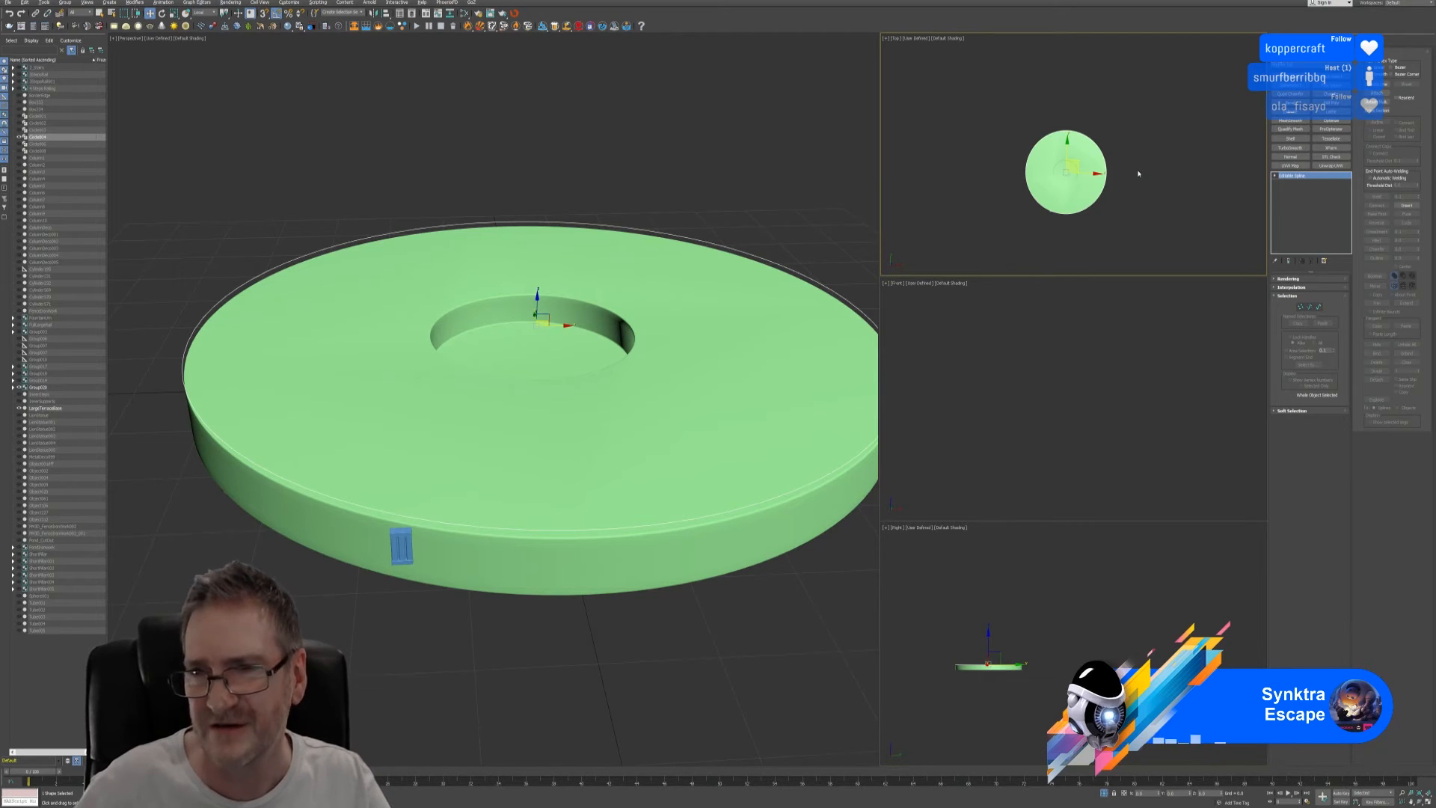
middle_drag(1139, 173, 1133, 183)
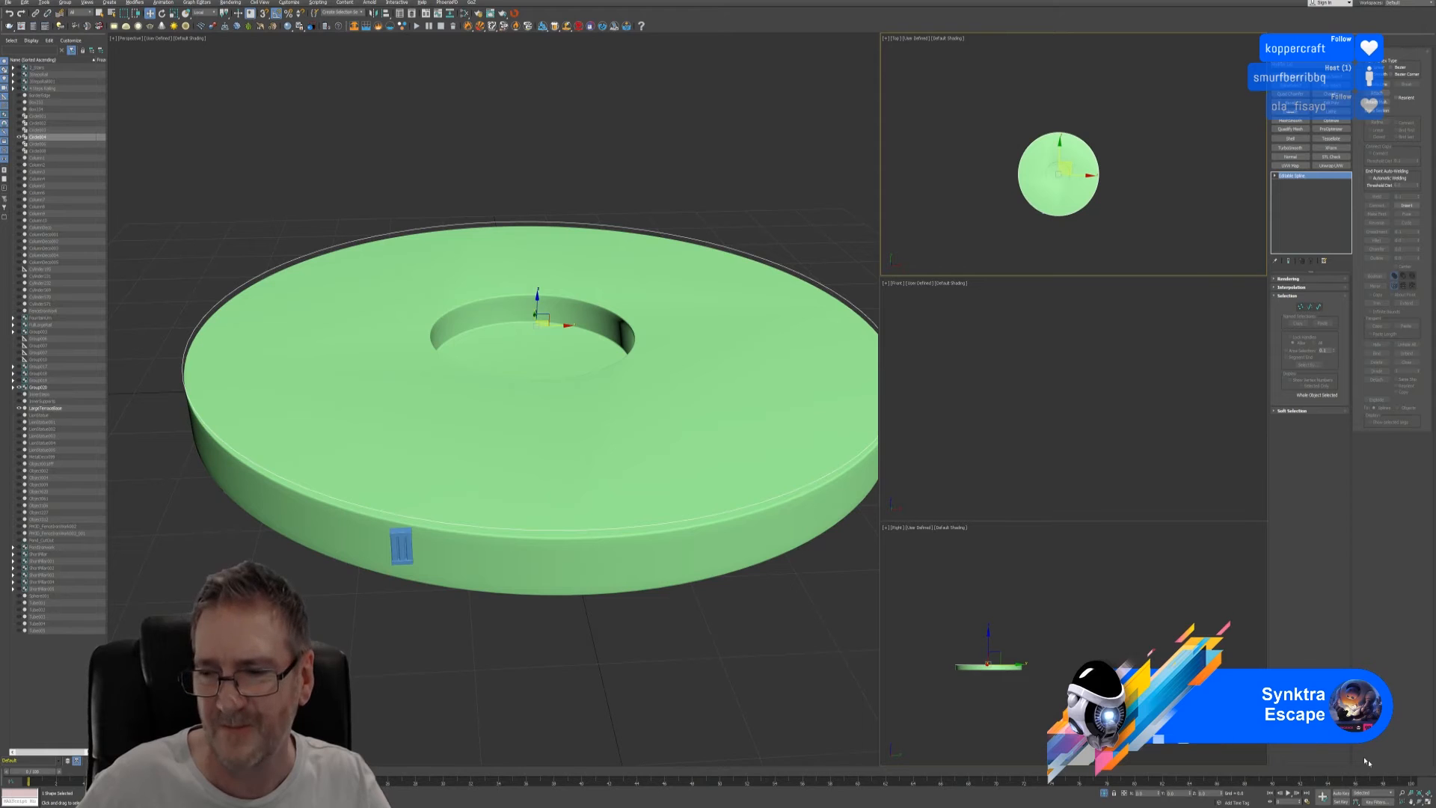
key(alt+w)
scroll(798, 497, up, 3)
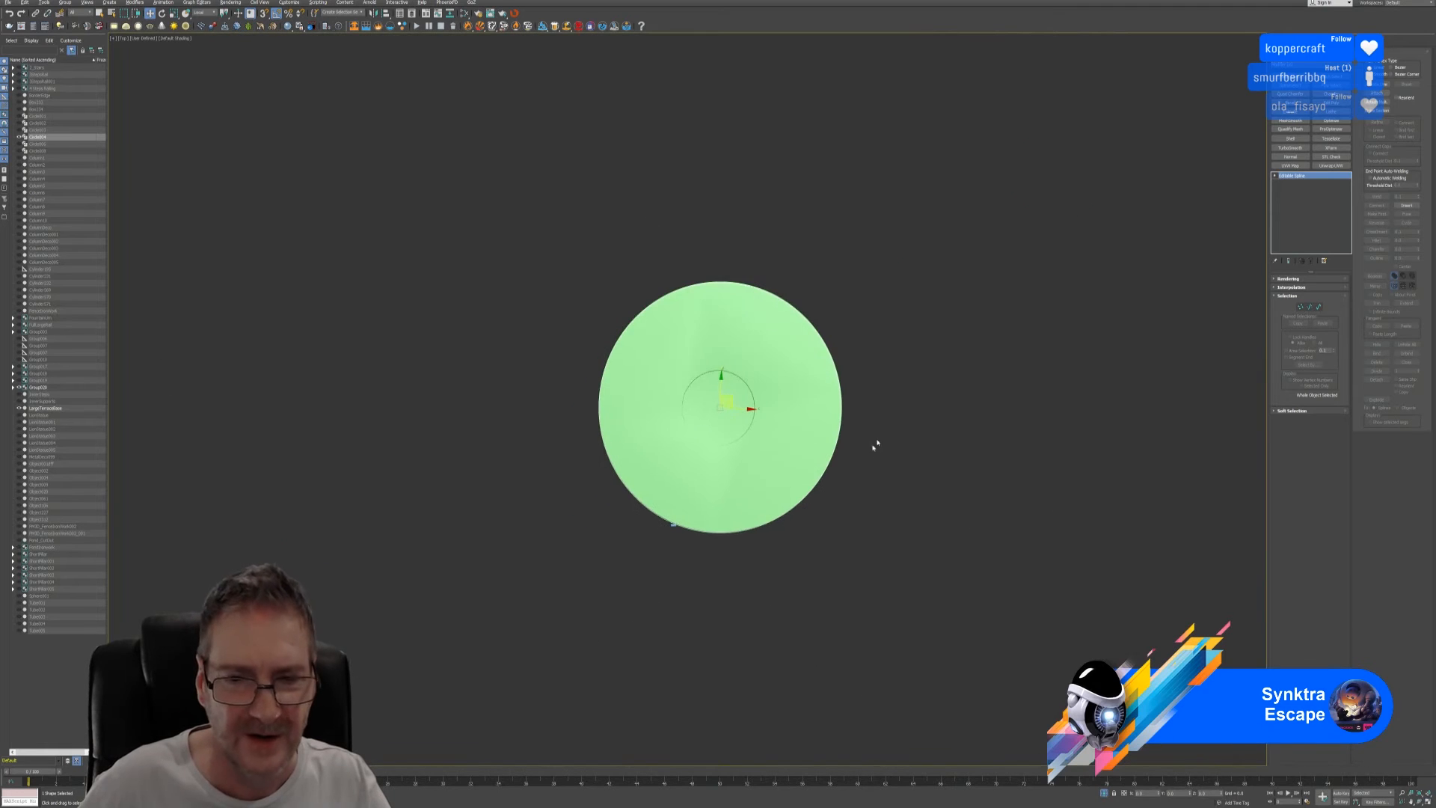
scroll(798, 486, up, 2)
middle_drag(988, 356, 977, 384)
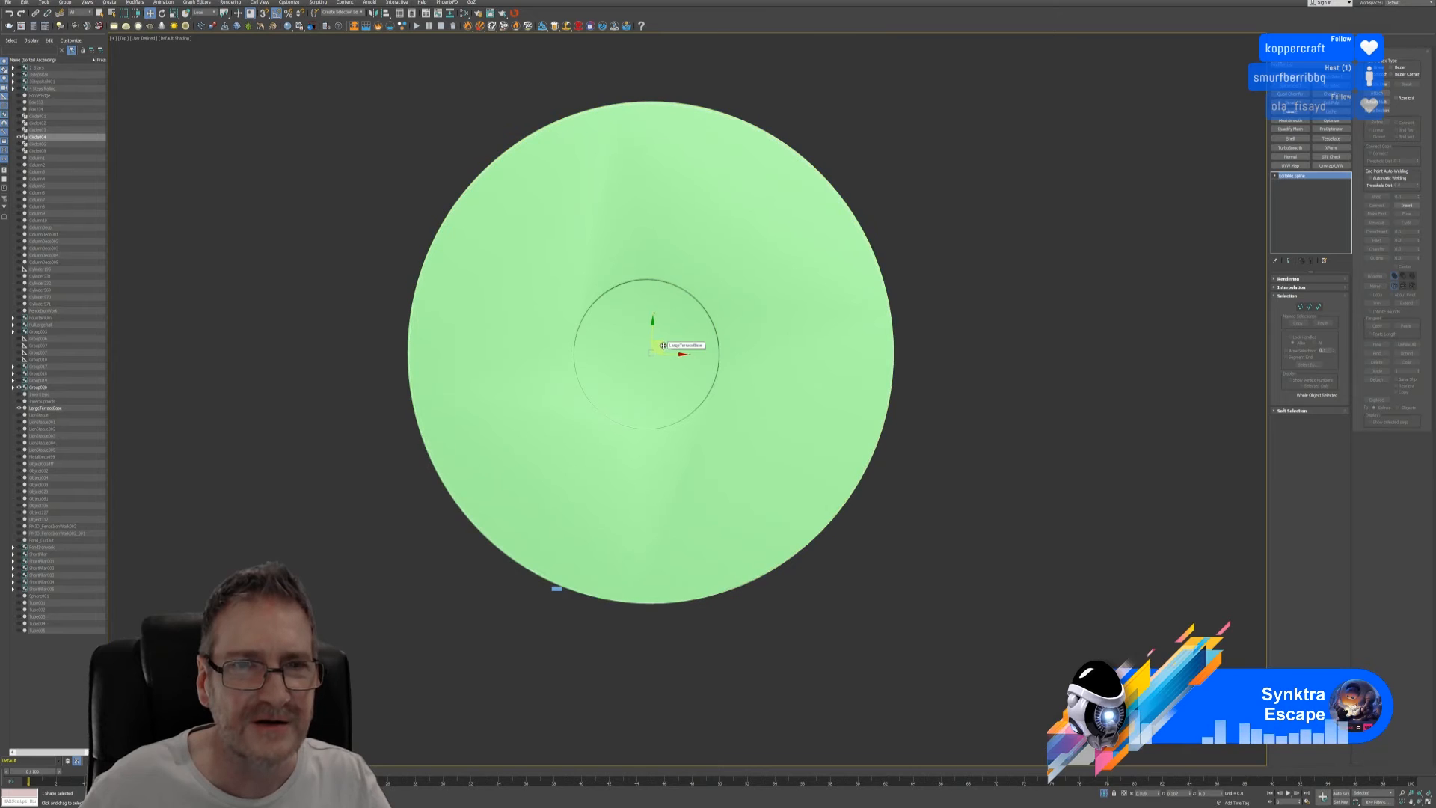
drag(662, 347, 663, 345)
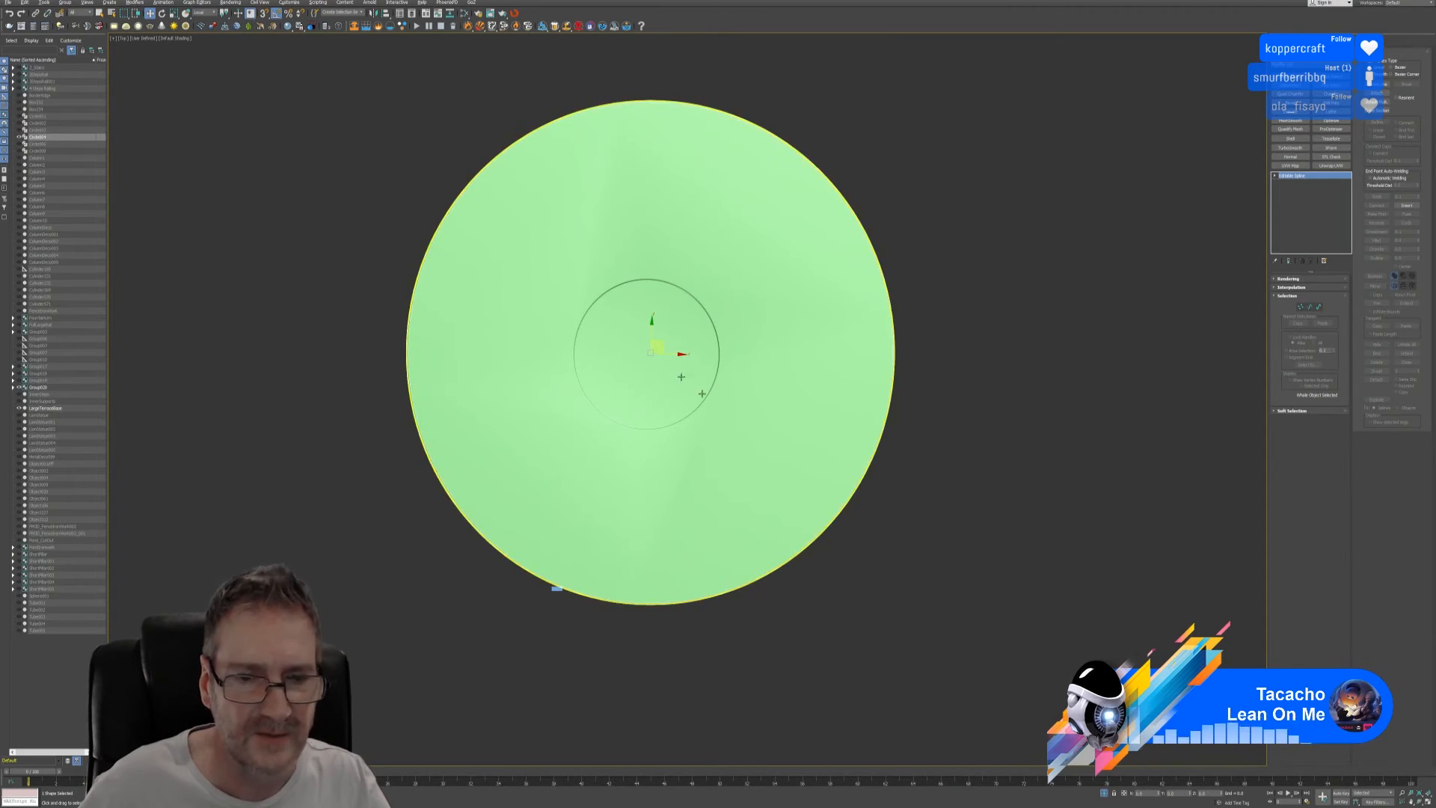
- Move the pillar group in the Top view to the rim's bottom centre, in line with the terrace base's centre, and return to four views
middle_drag(691, 660, 694, 661)
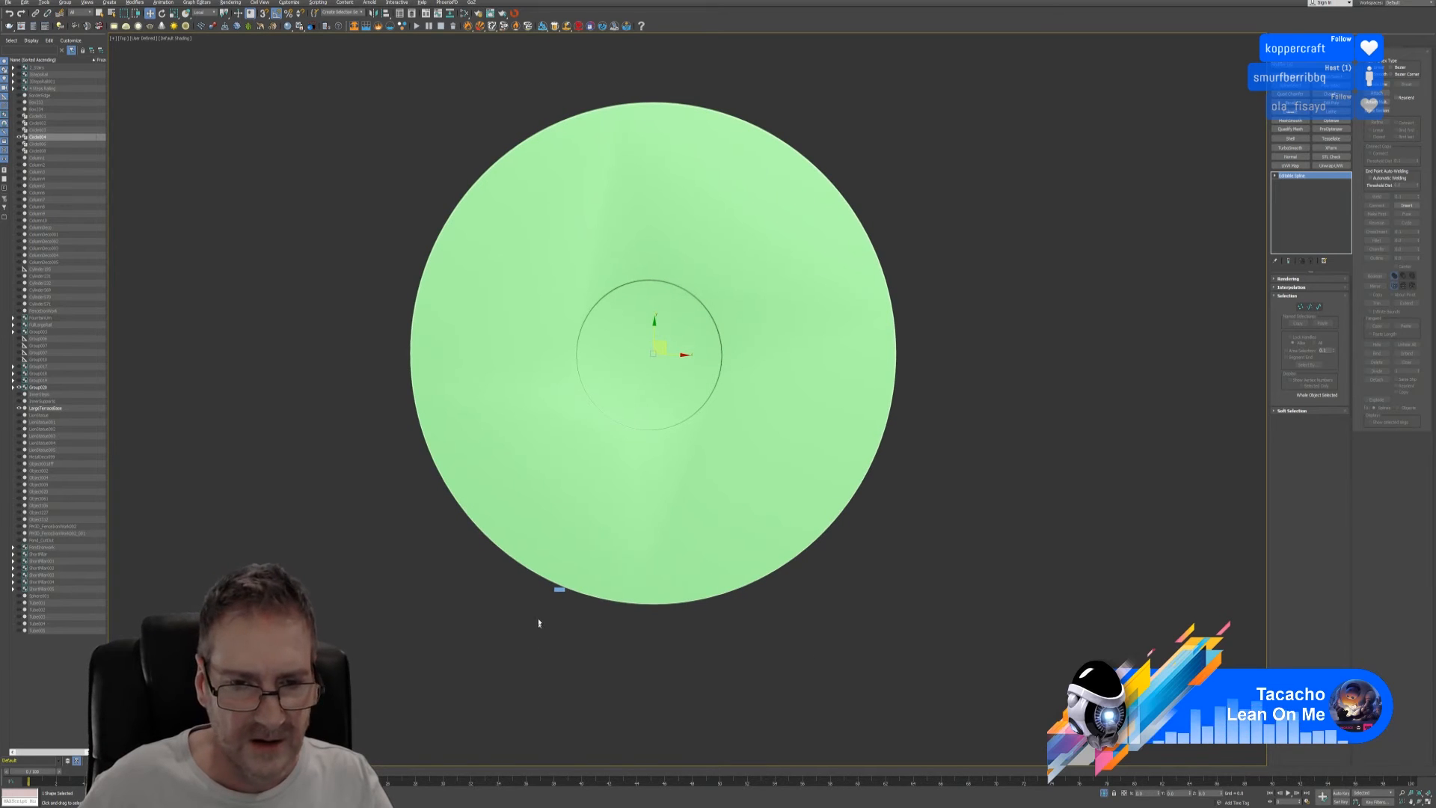
click(559, 590)
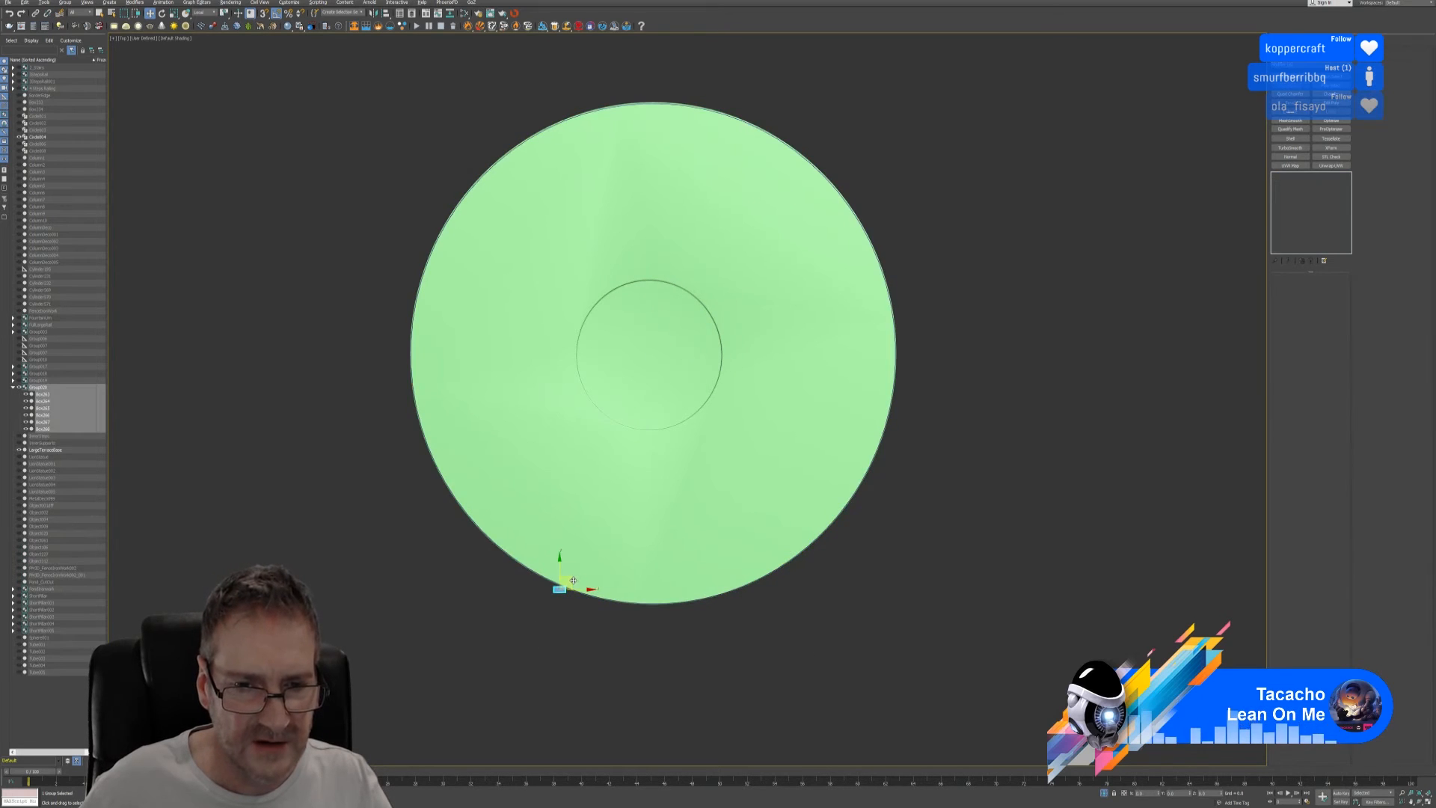
drag(565, 580, 671, 597)
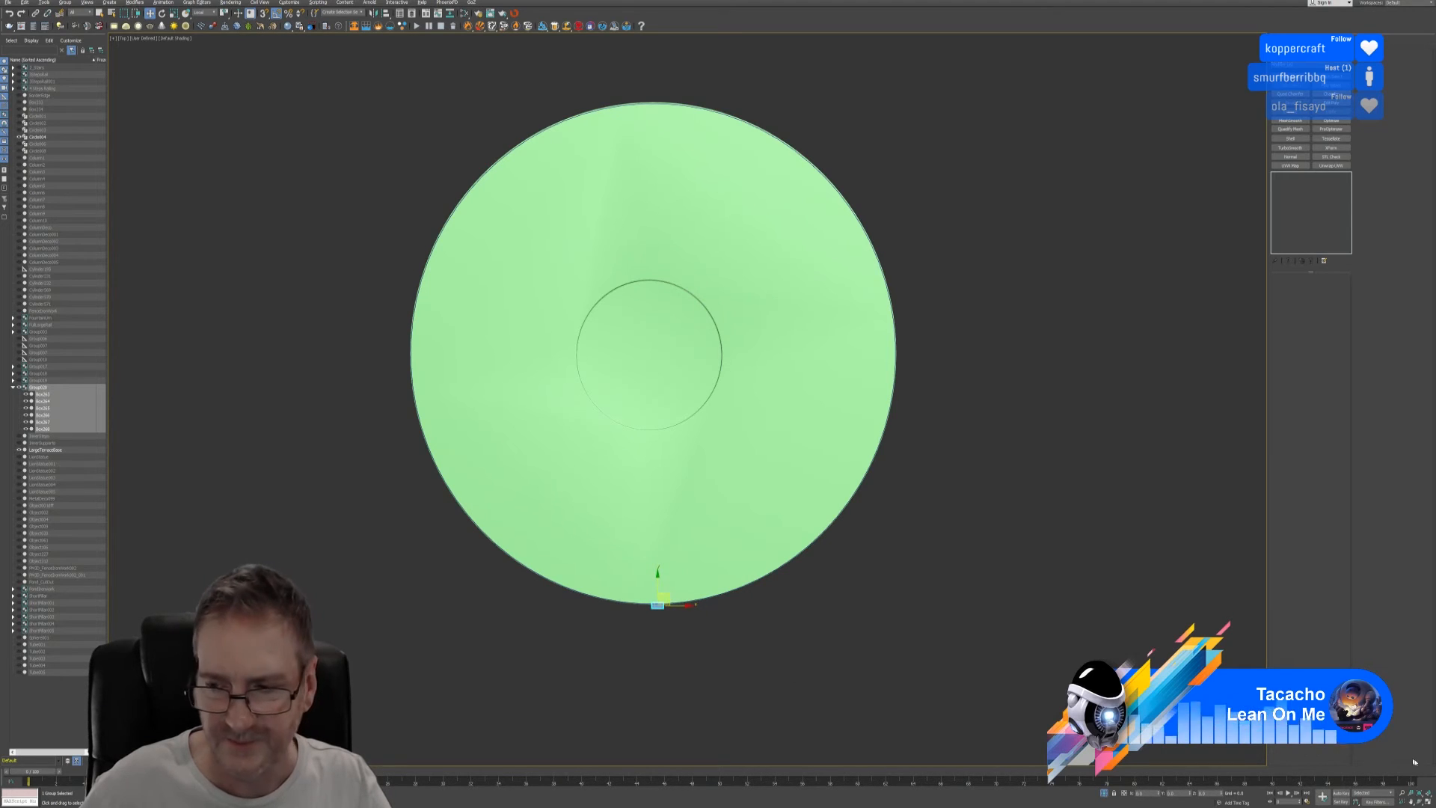
key(alt+w)
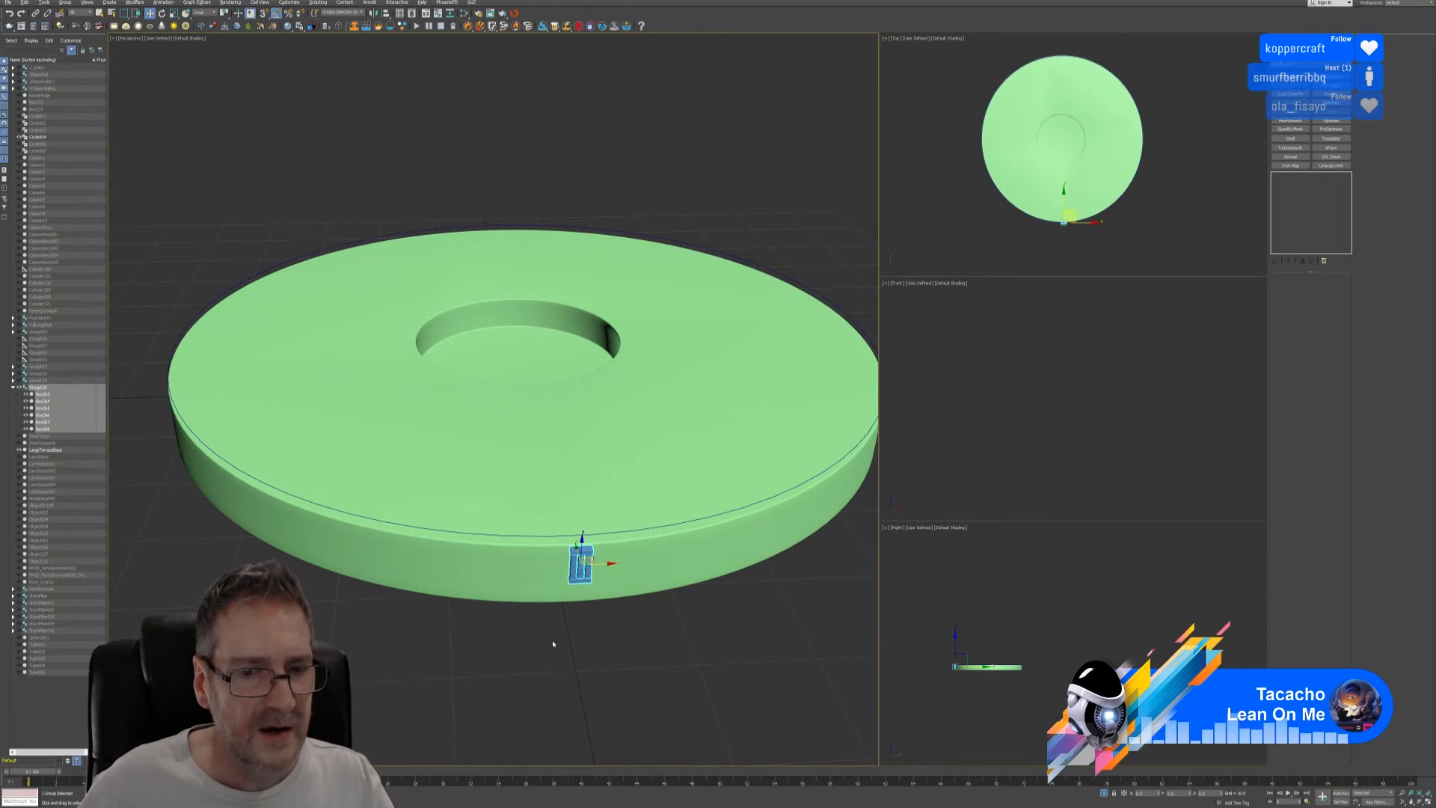
- Ungroup the pillar pieces at the terrace wall and select only the cap box
click(65, 3)
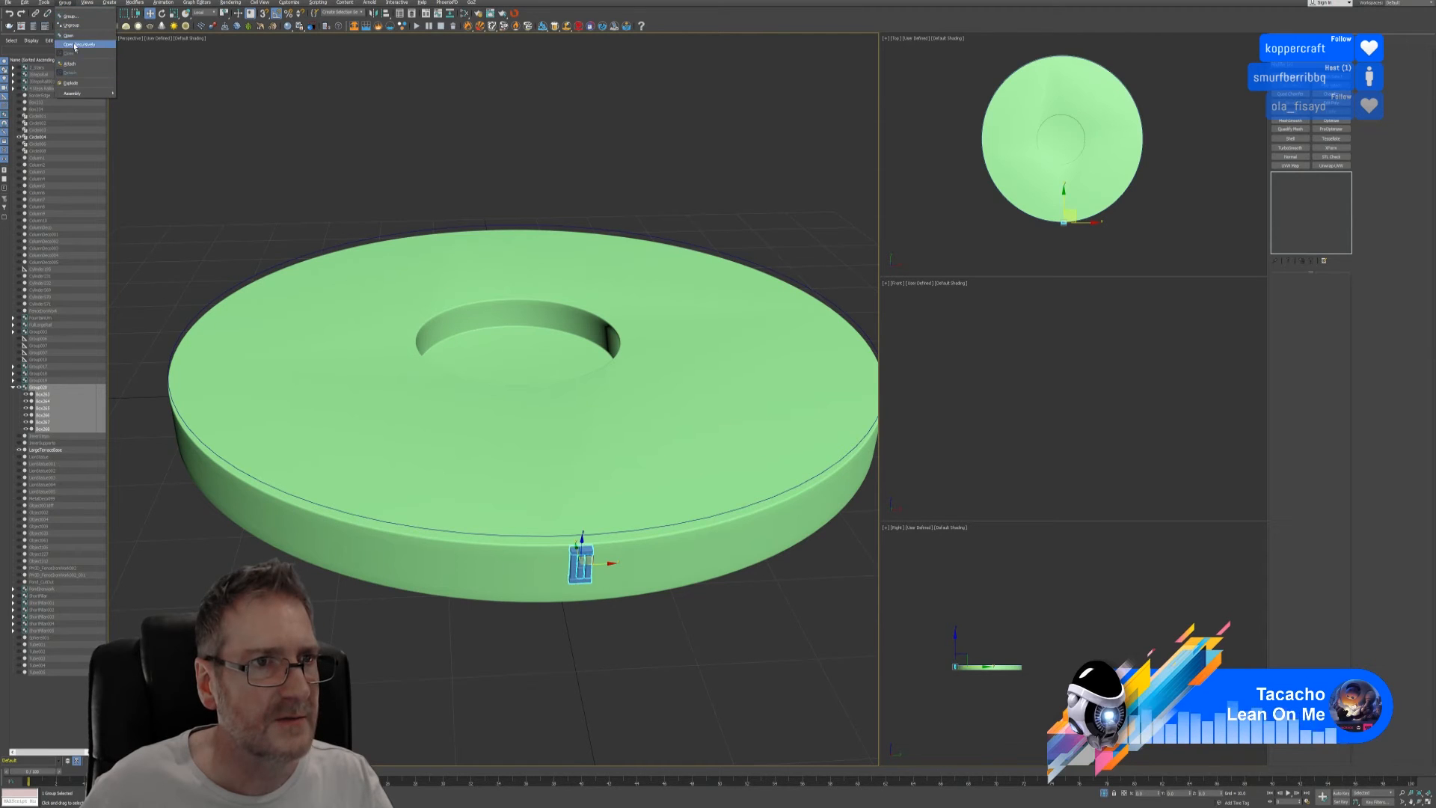
click(75, 73)
scroll(551, 544, up, 2)
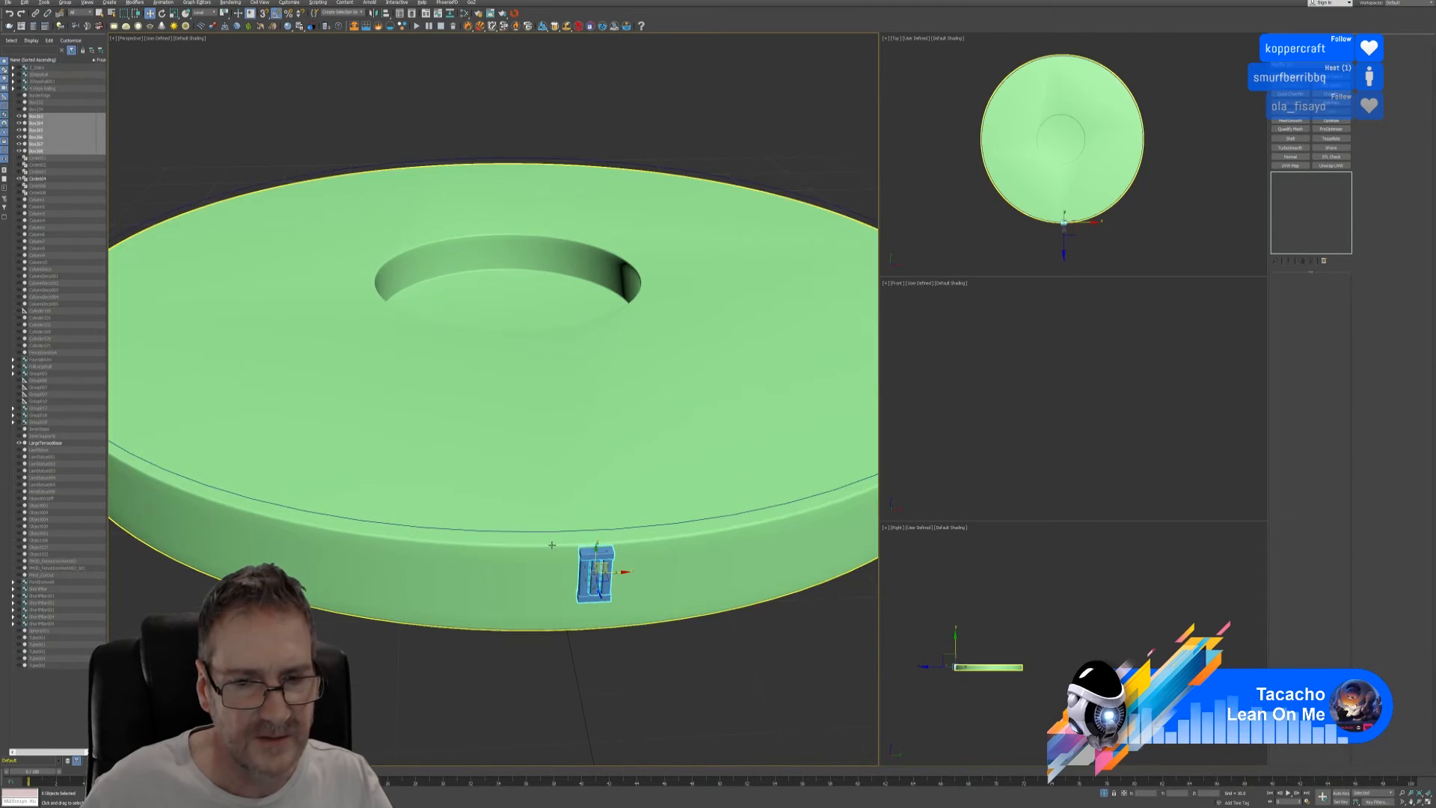
middle_drag(654, 613, 638, 545)
click(631, 650)
click(598, 490)
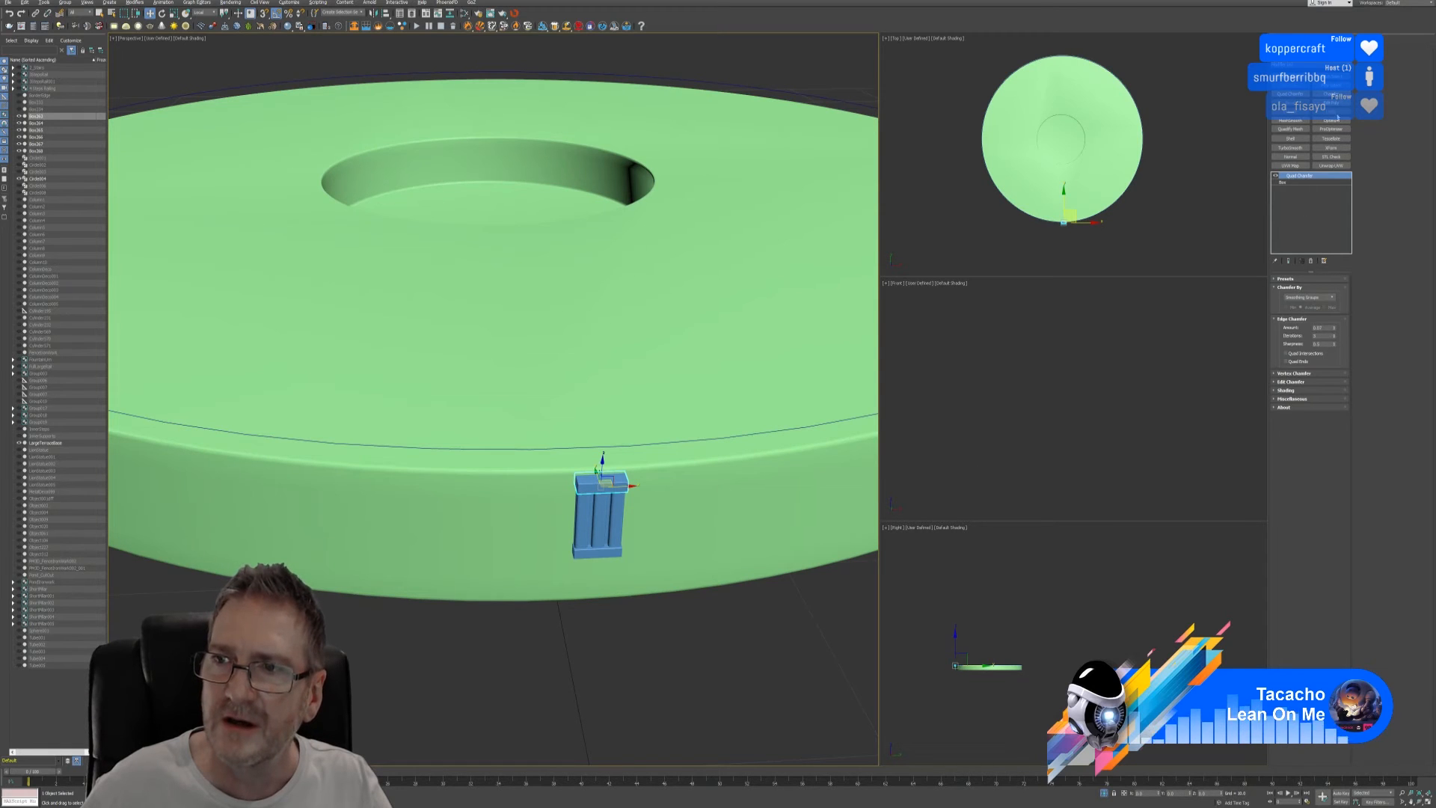
- Add an Edit Poly modifier to the cap and attach the flutes and the base to form one pillar object
click(1331, 103)
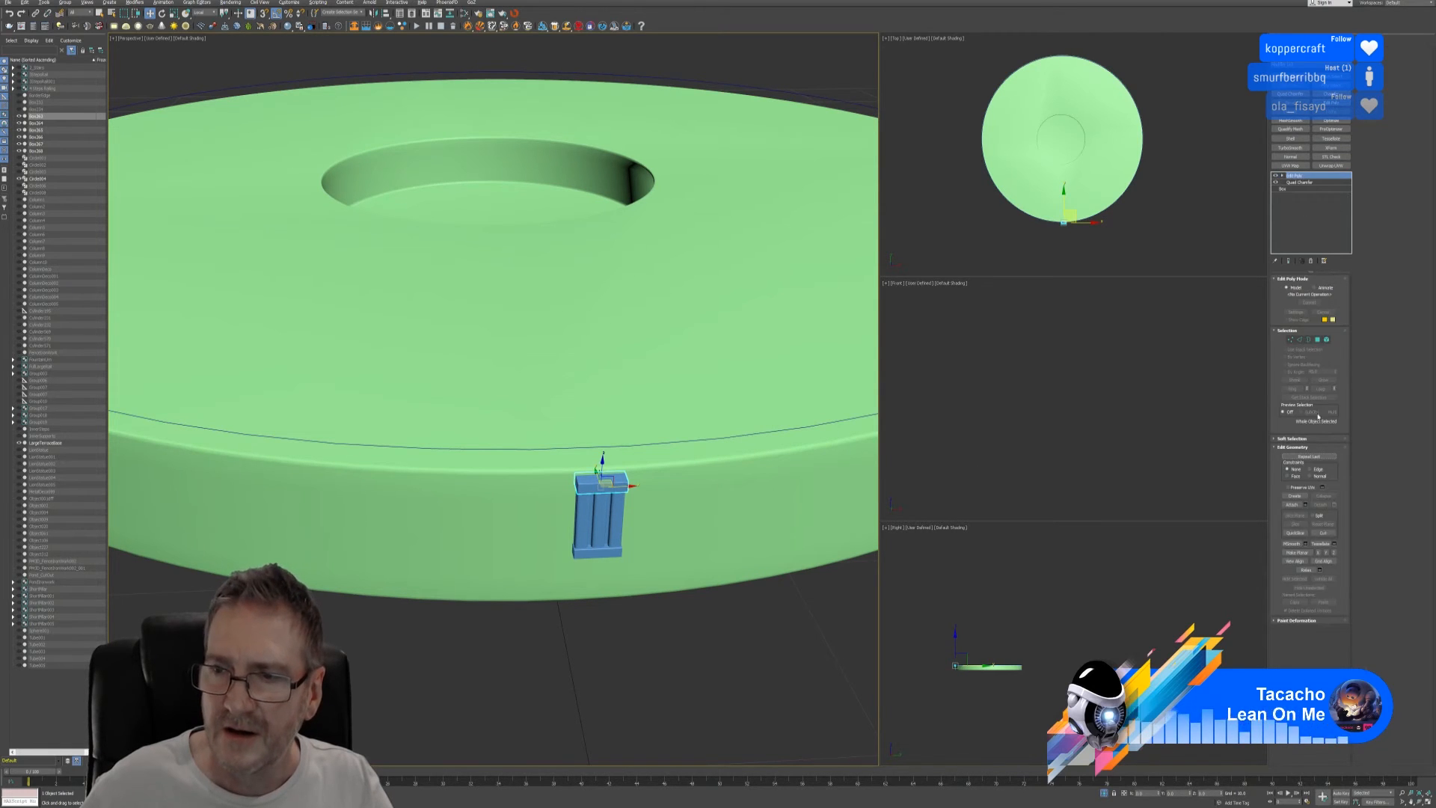
click(1292, 504)
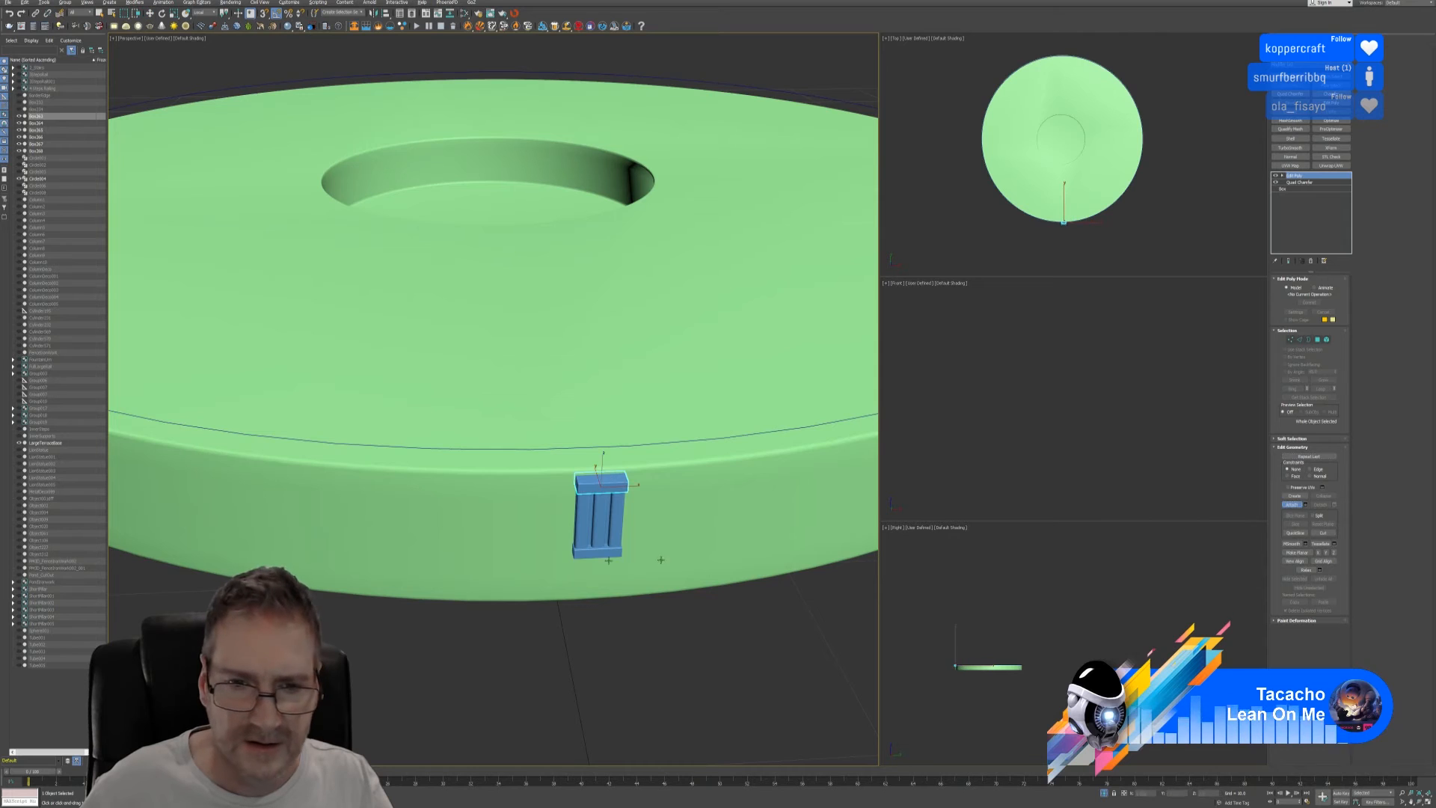
click(585, 514)
click(599, 516)
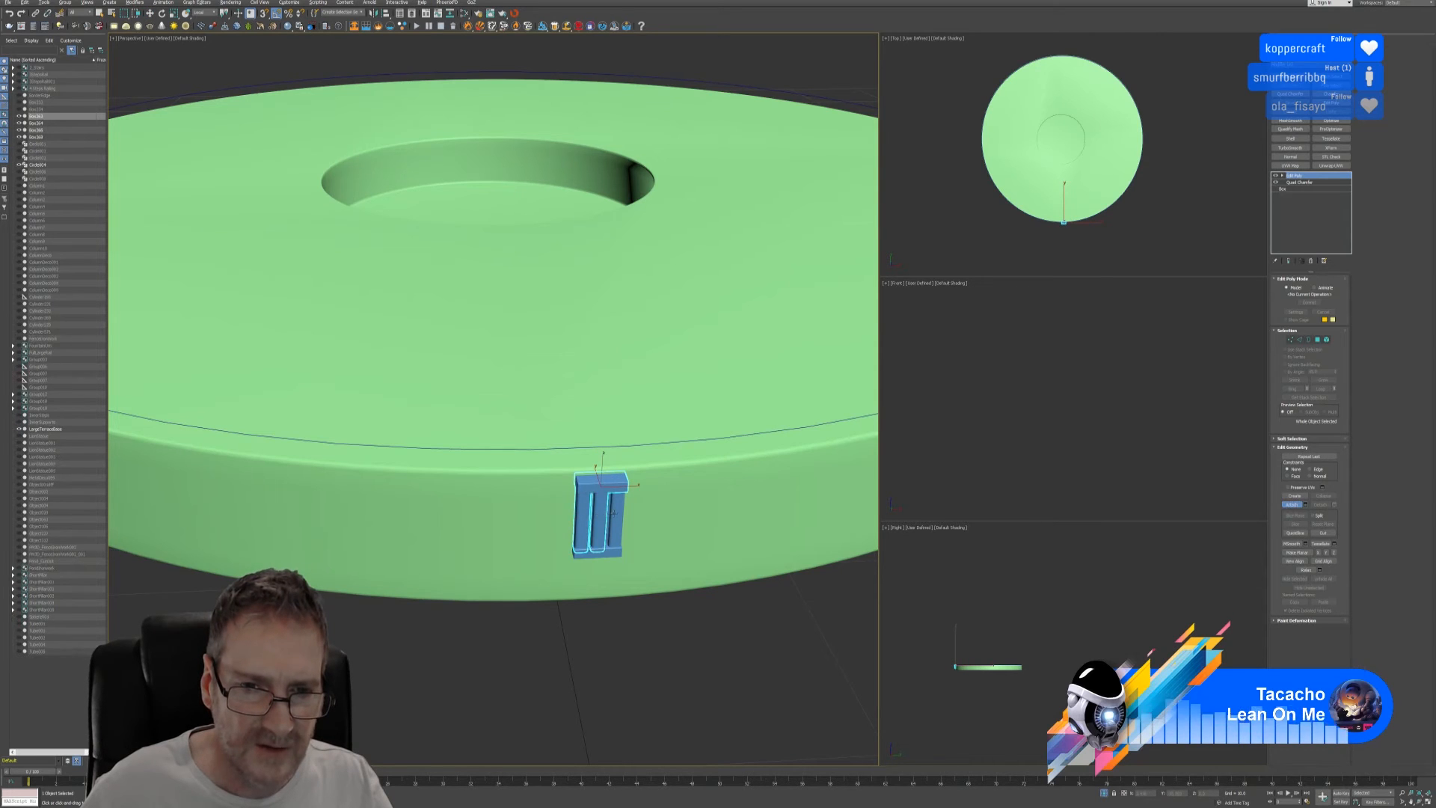
click(615, 516)
click(608, 514)
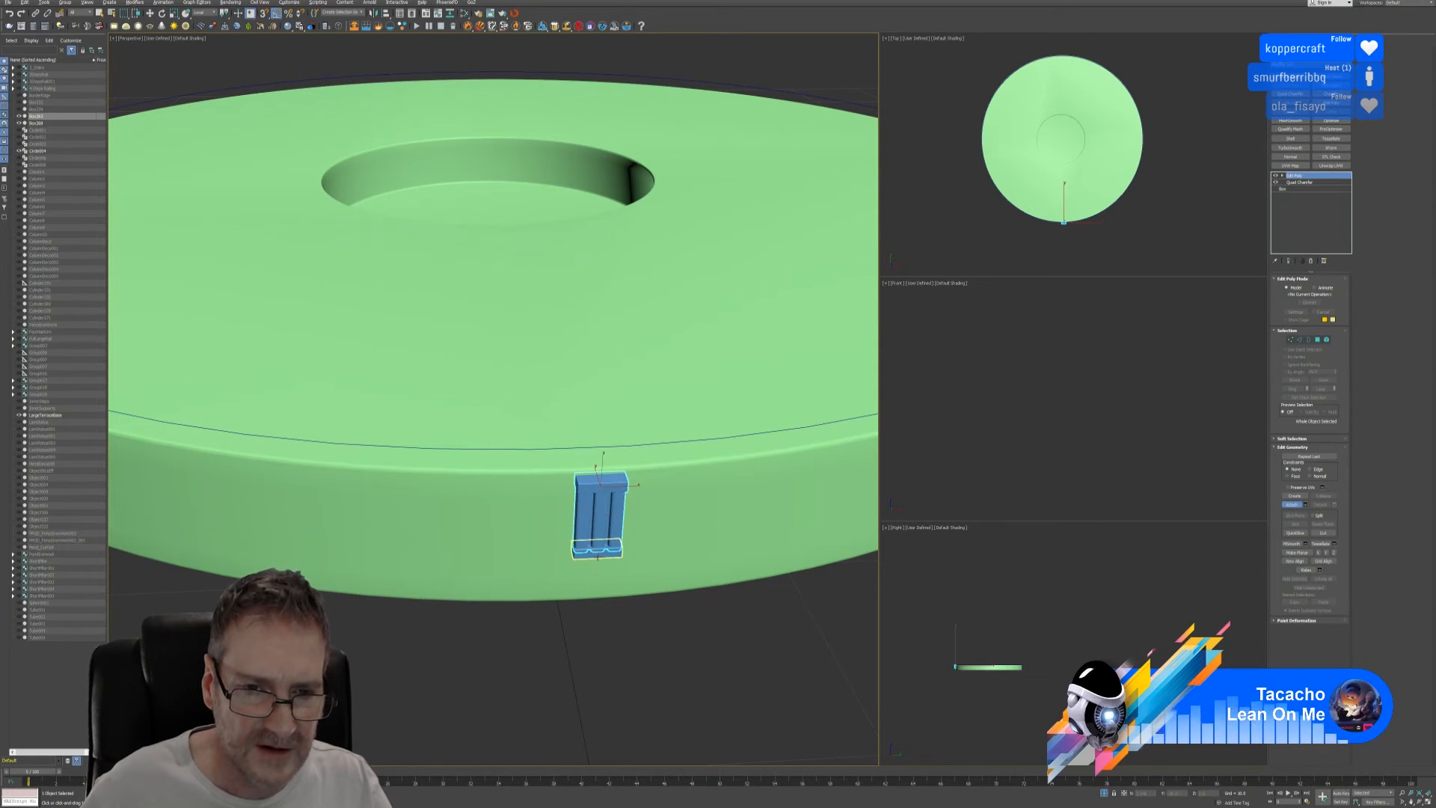
click(605, 553)
click(1294, 503)
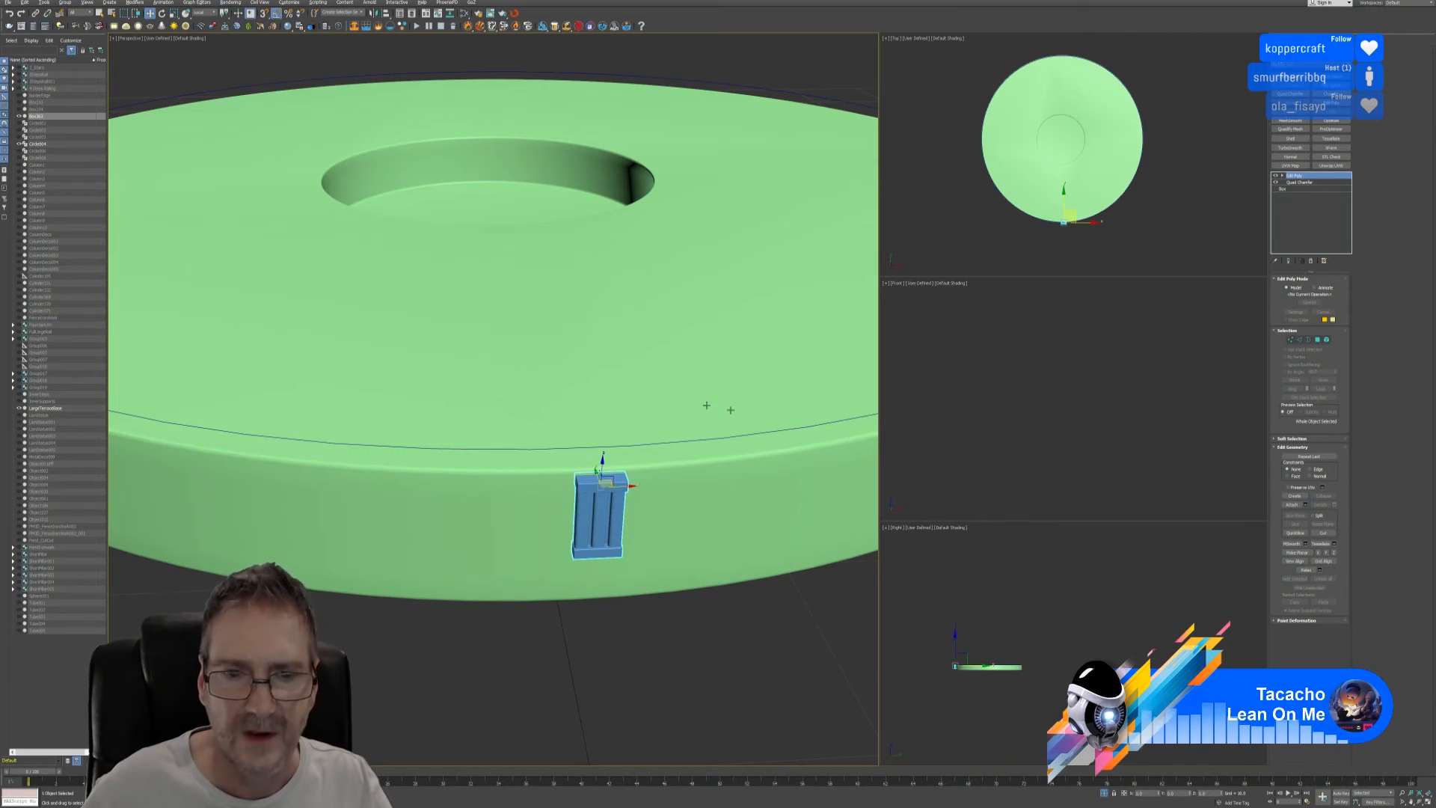
- Try to distribute instances of the pillar along the terrace's circle spline with the Spacing Tool
click(44, 2)
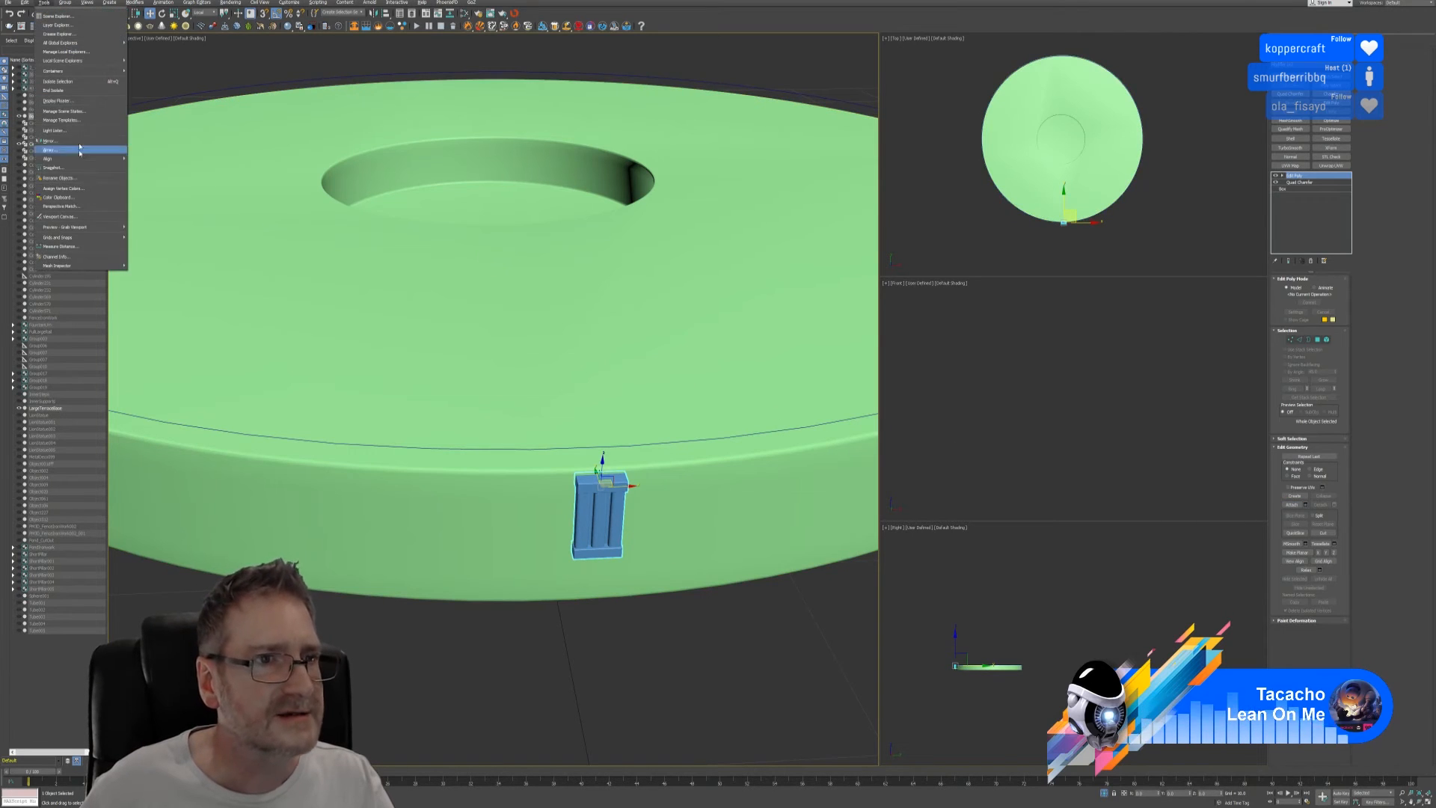
mouse_move(76, 164)
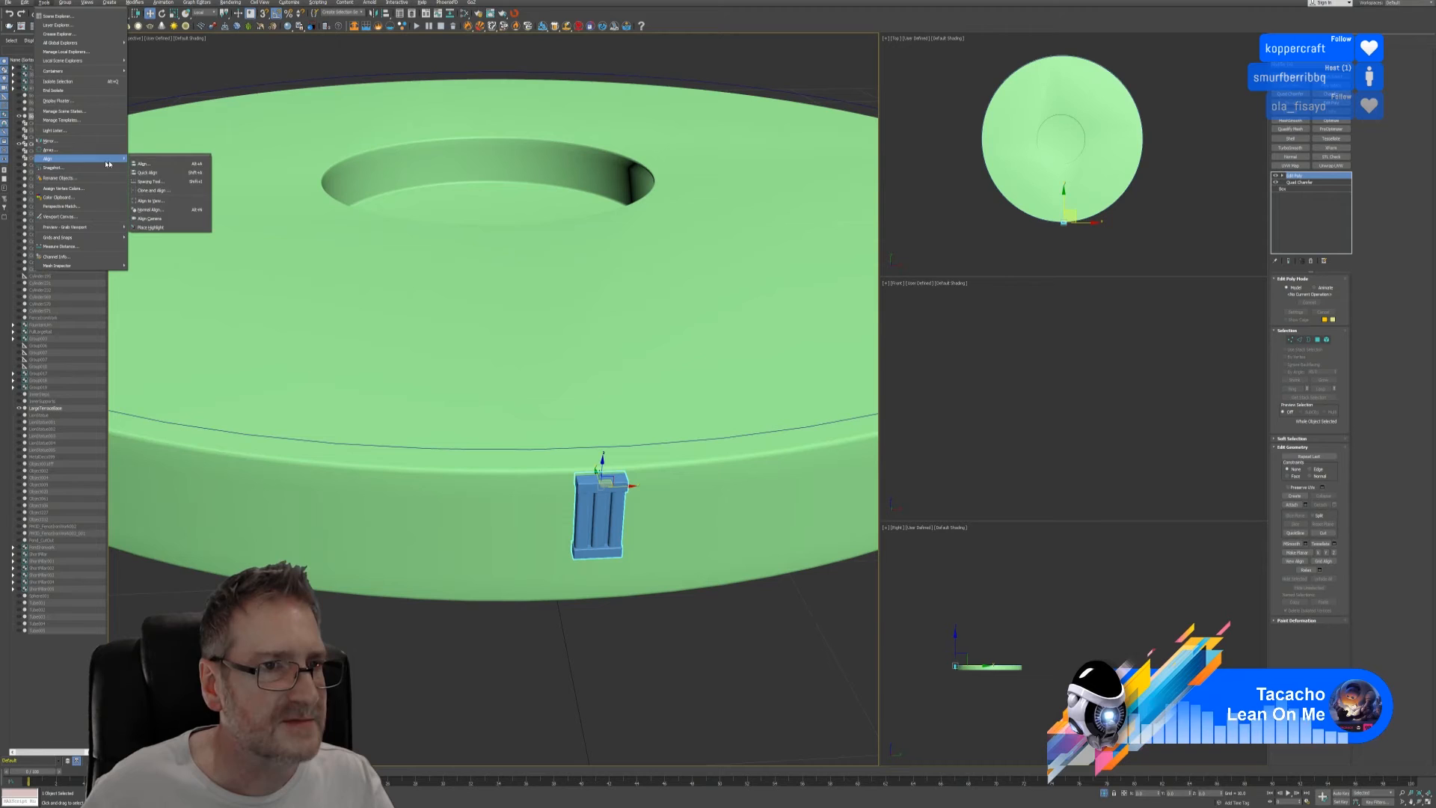
click(165, 181)
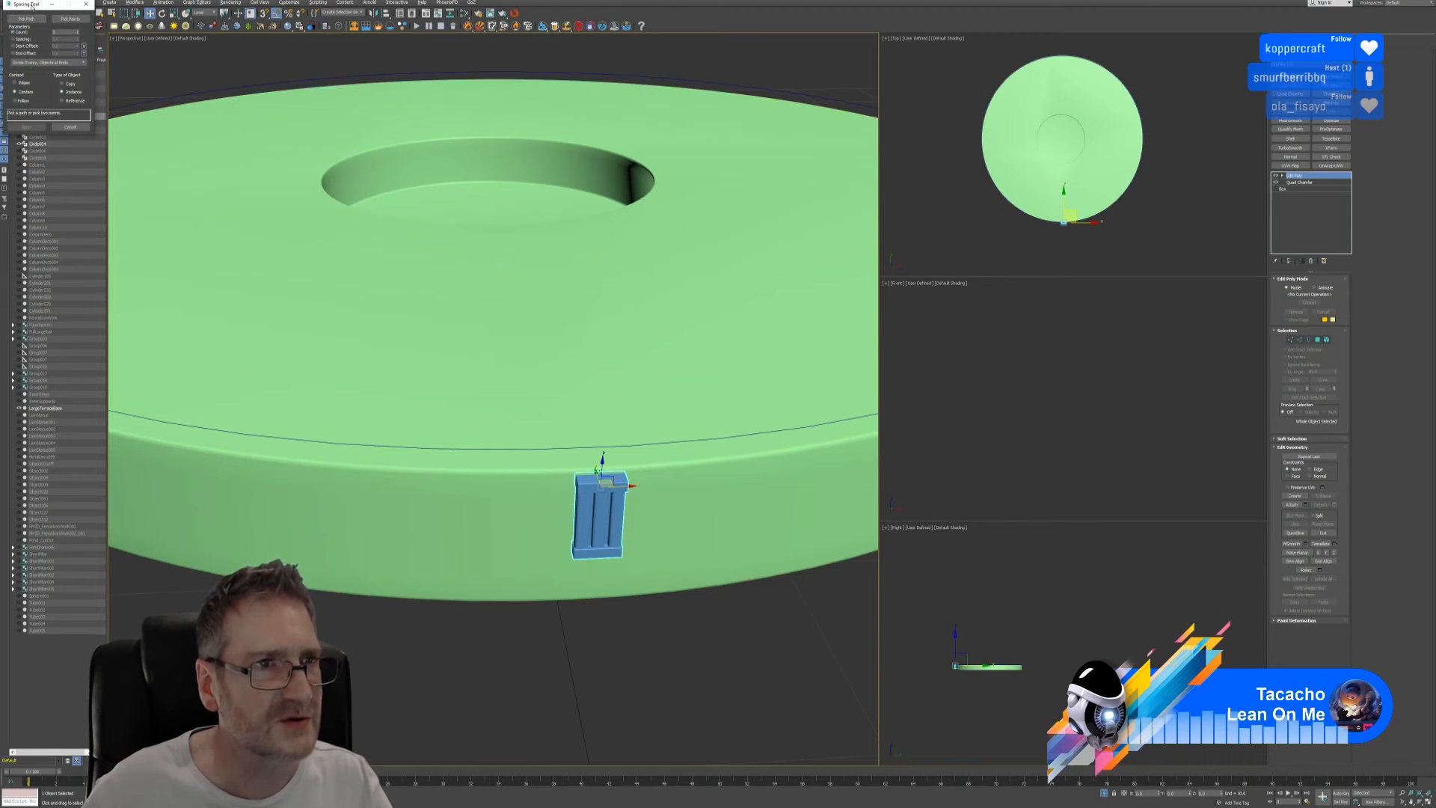
drag(45, 4, 250, 74)
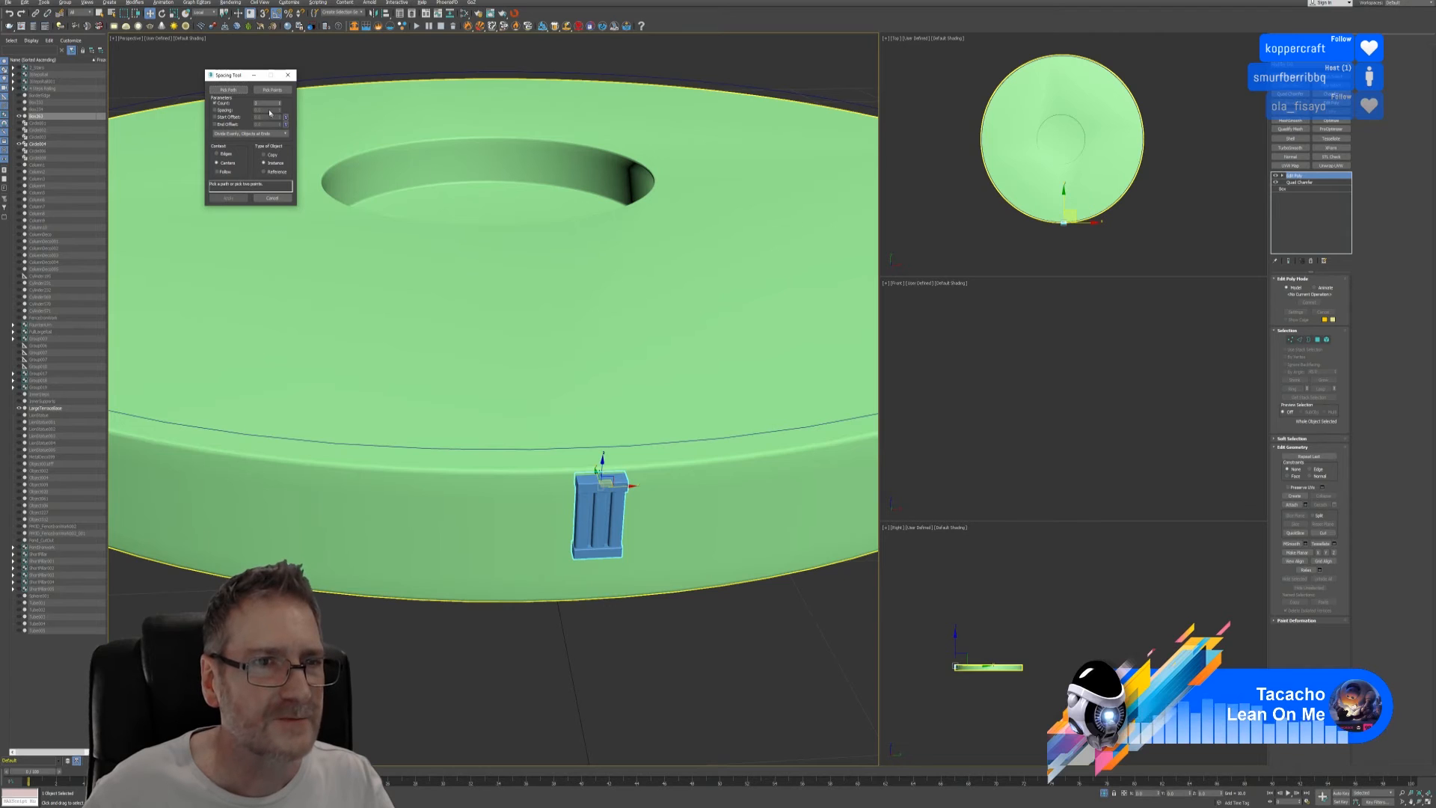
double_click(263, 104)
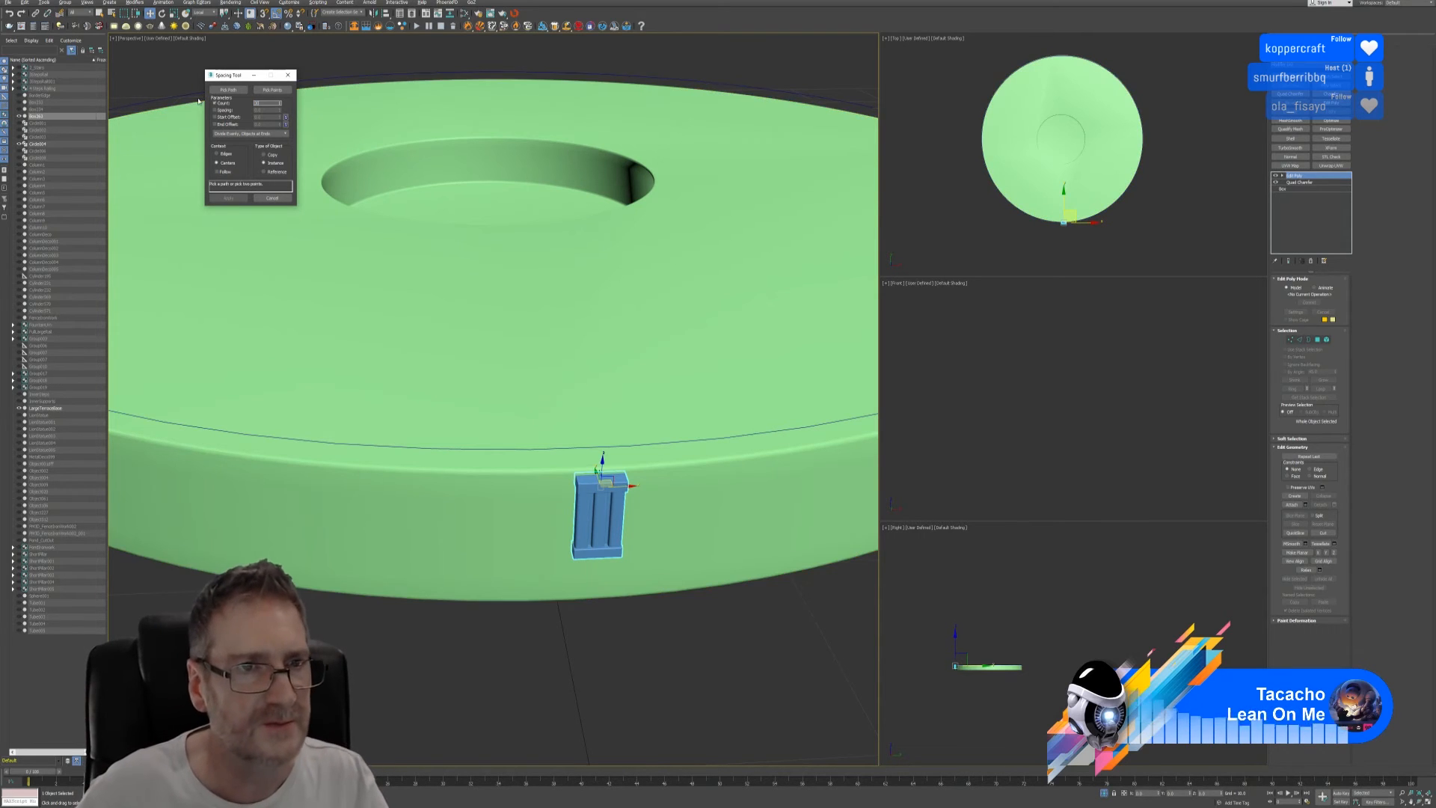
click(228, 90)
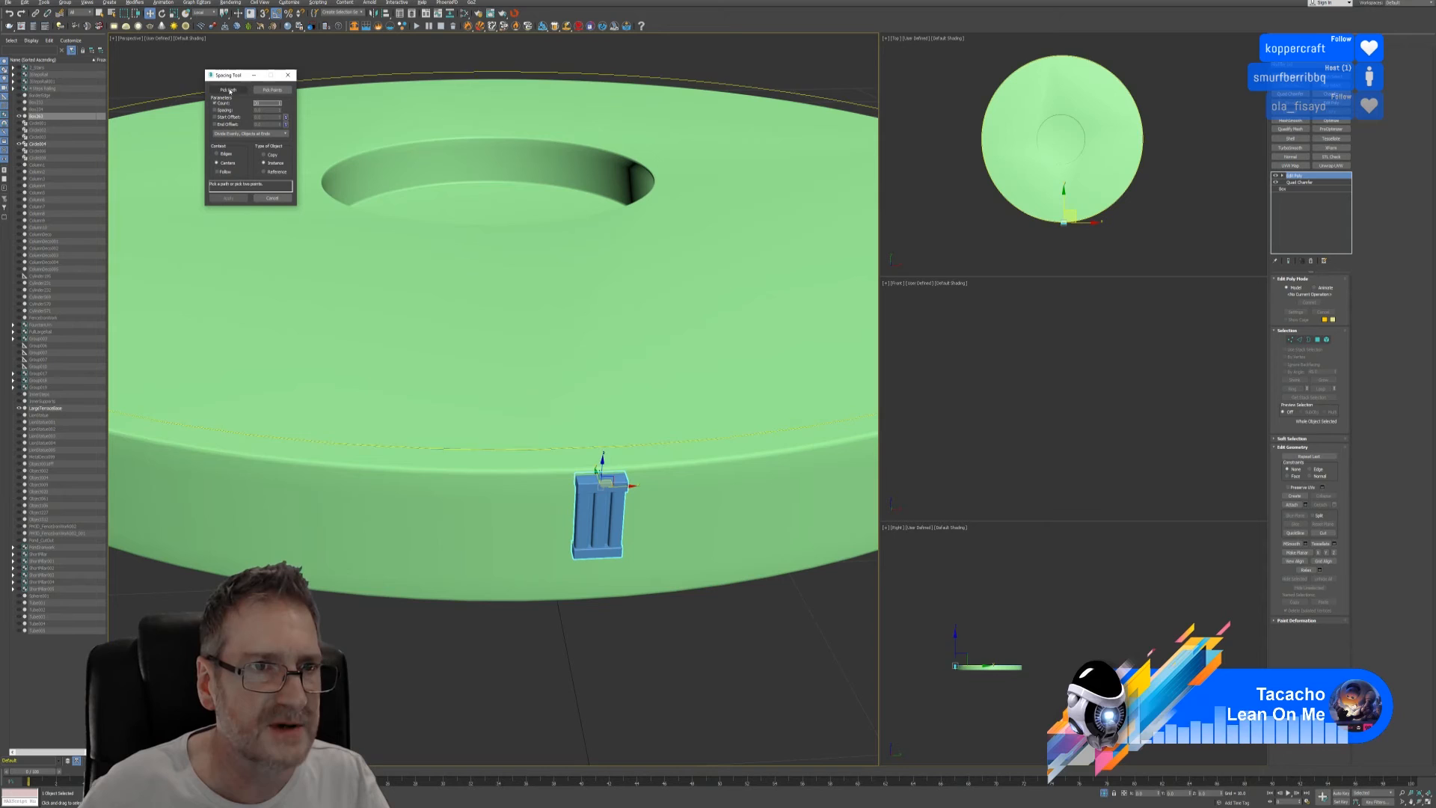
click(324, 78)
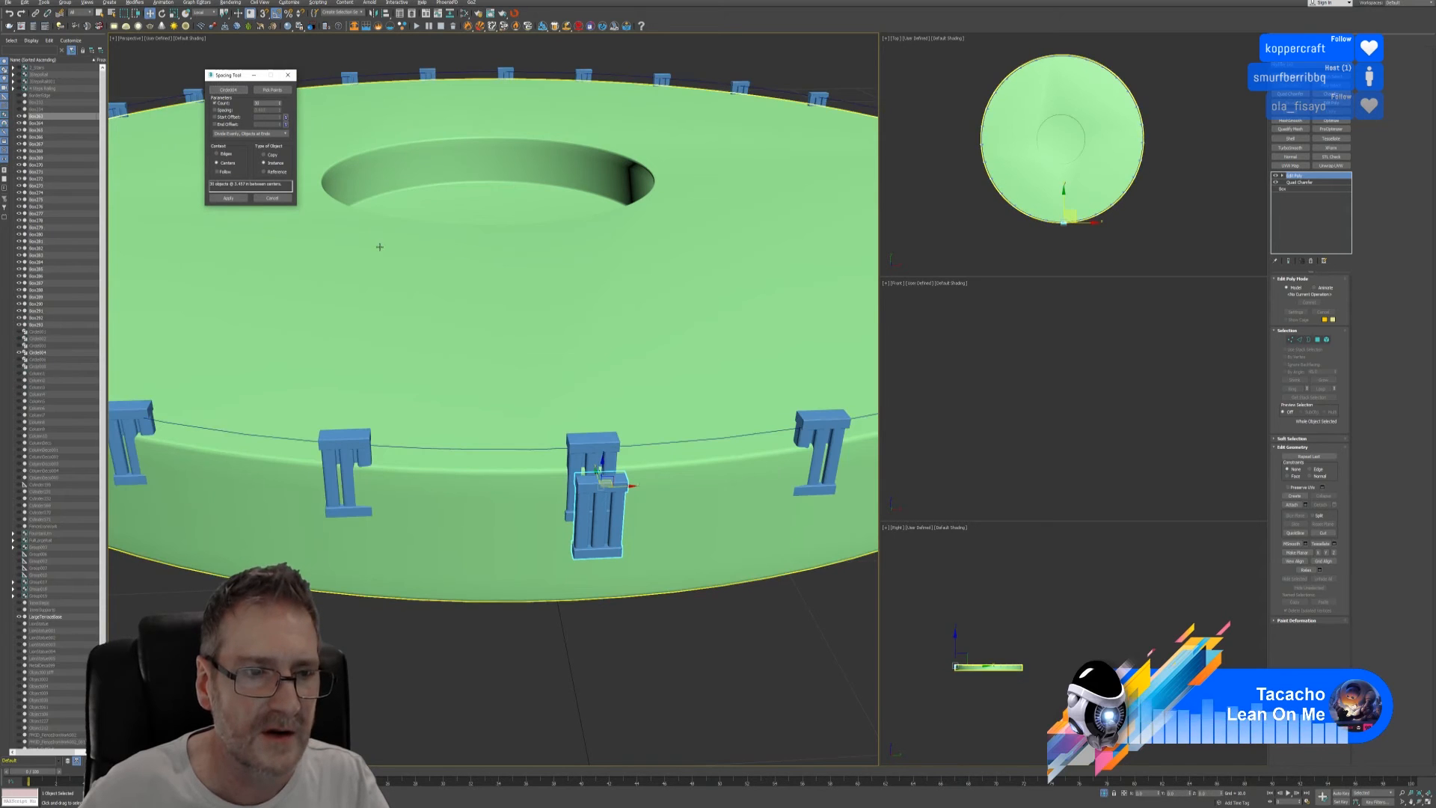
- Try making the spaced pillars follow the path with a much higher count, then cancel the Spacing Tool
click(231, 173)
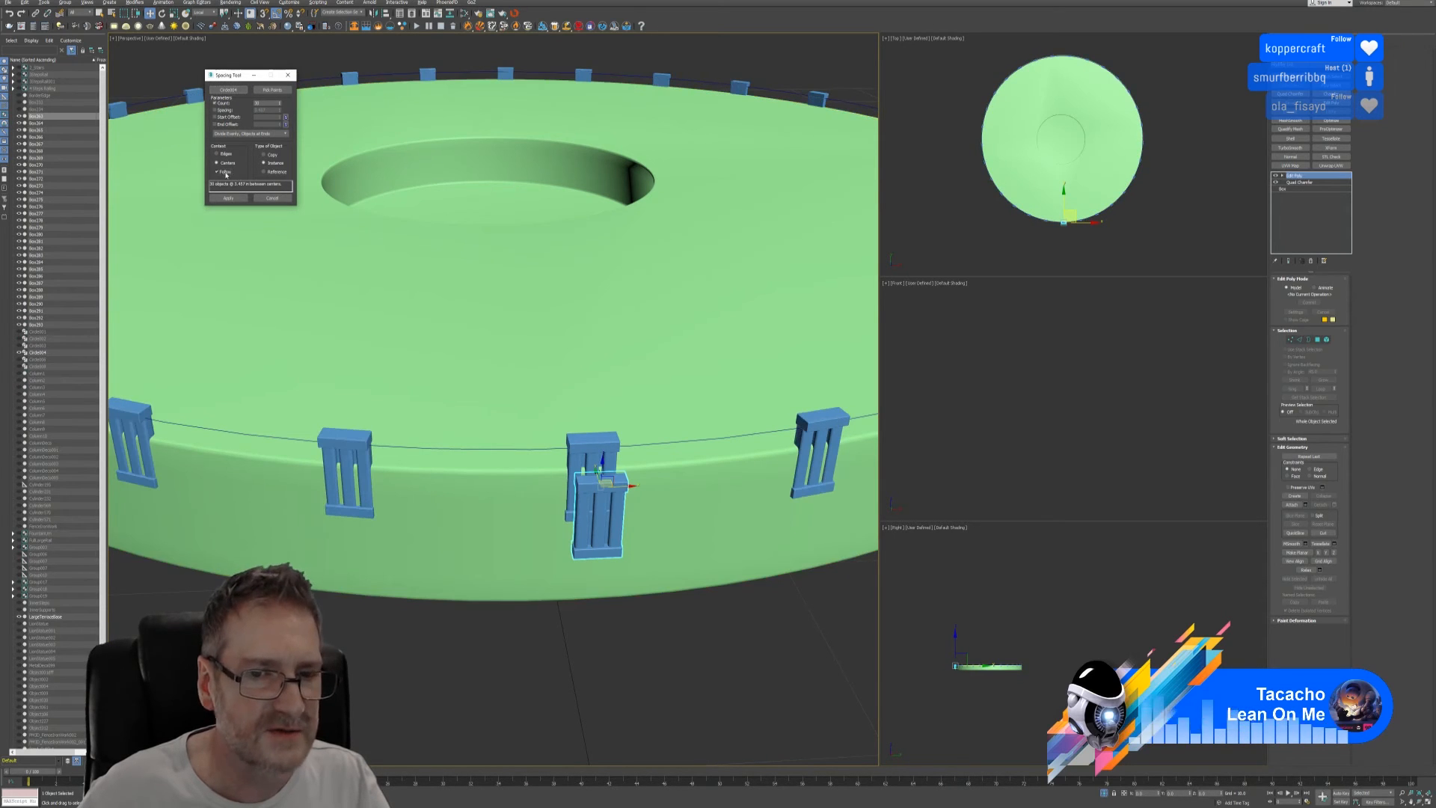
scroll(481, 434, down, 2)
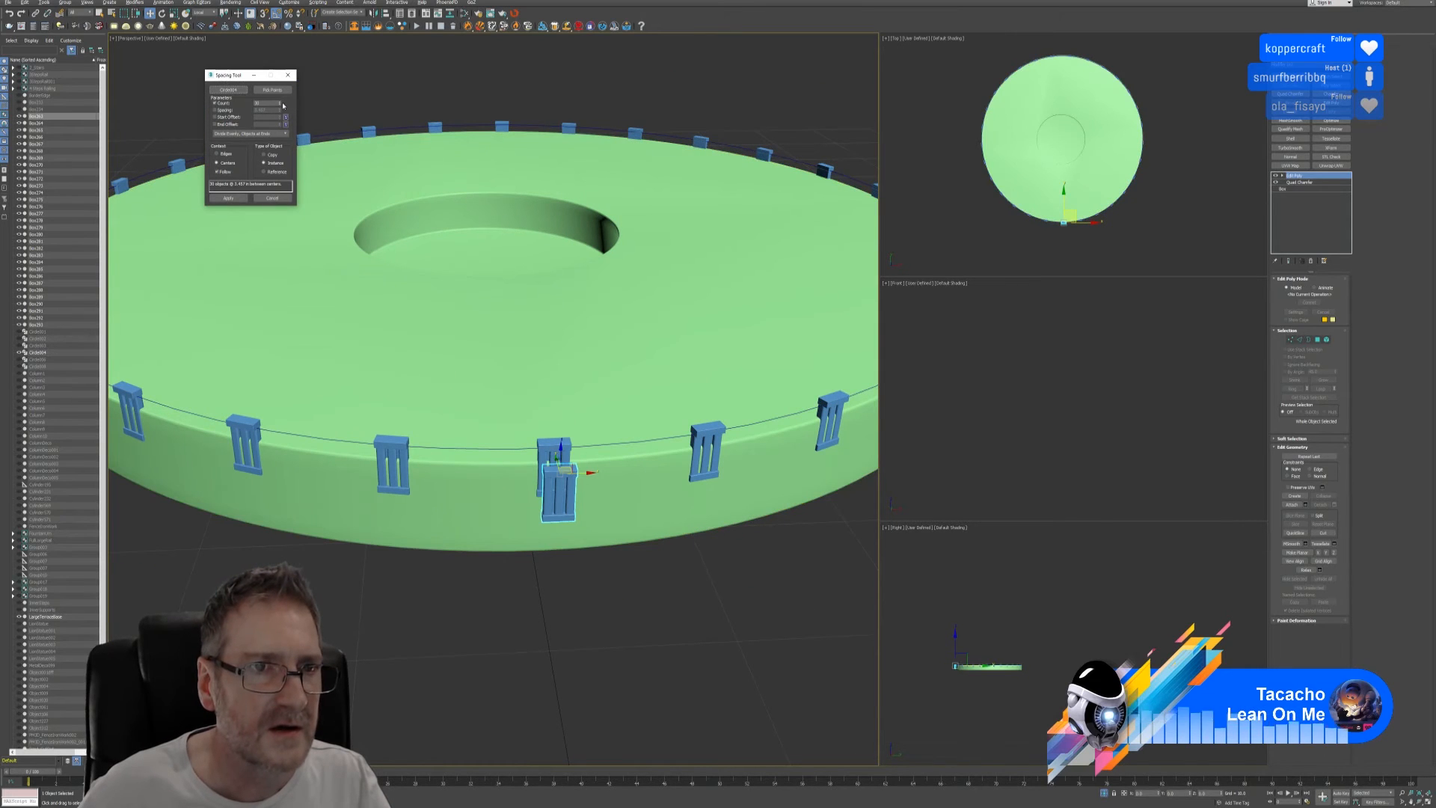
drag(280, 103, 281, 81)
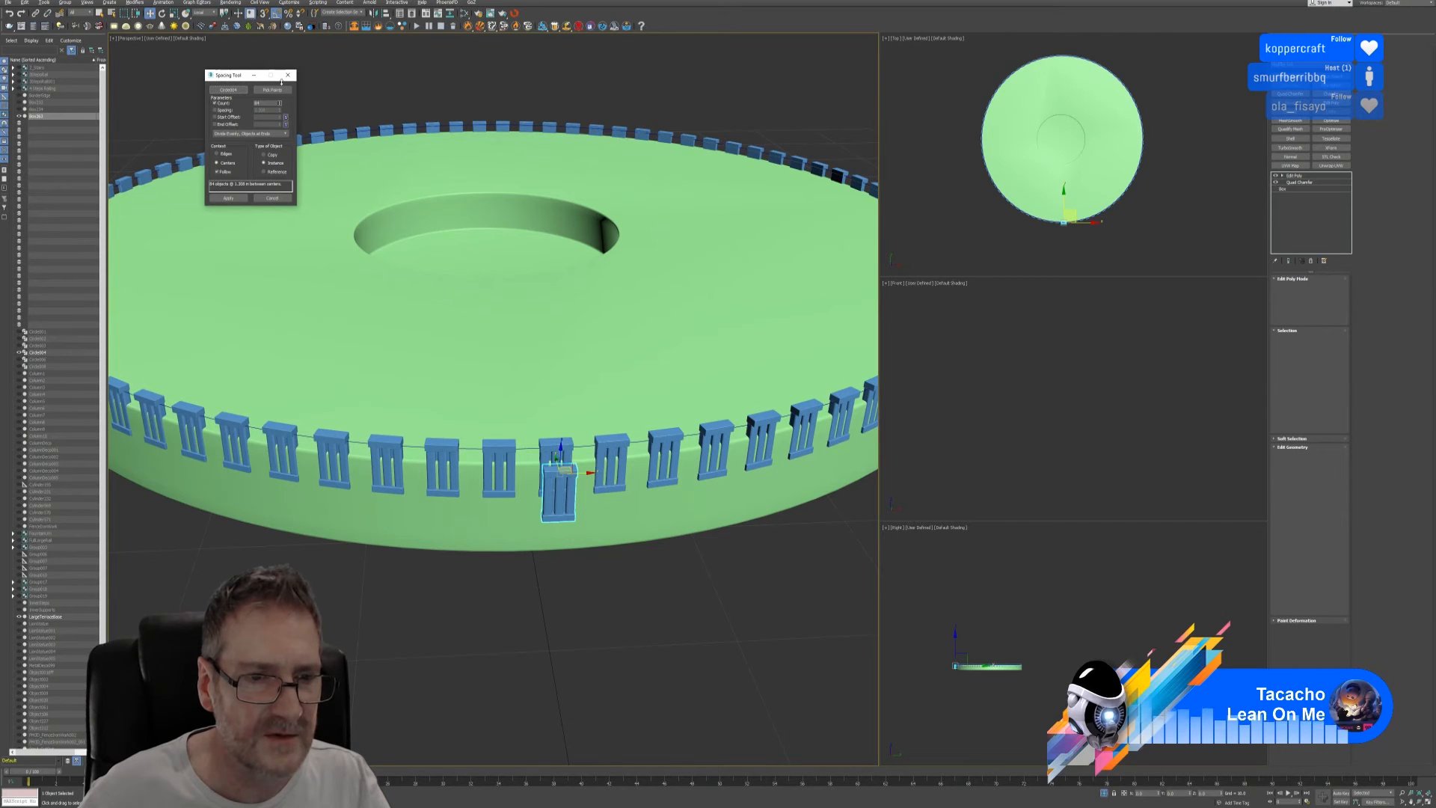
drag(281, 79, 281, 79)
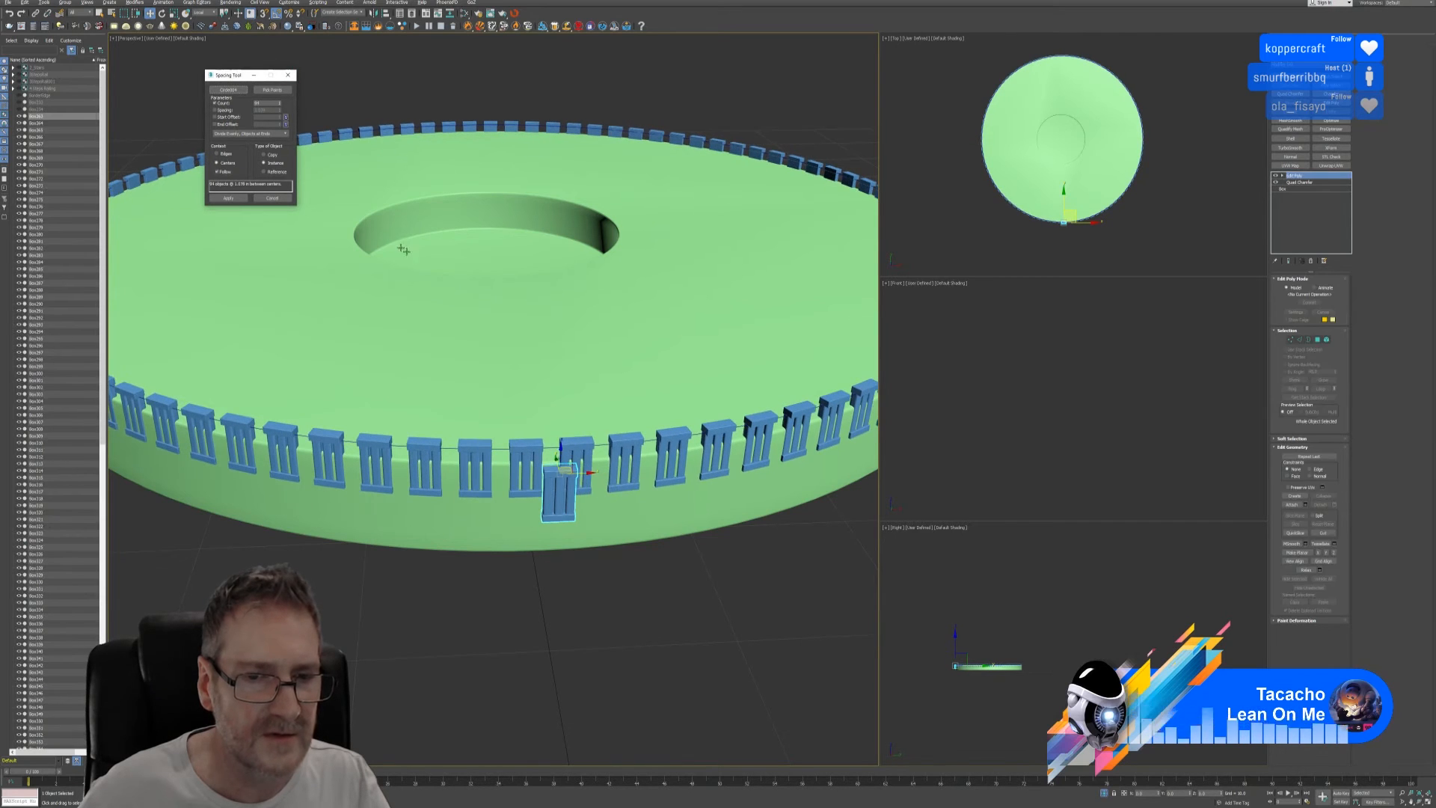
click(491, 308)
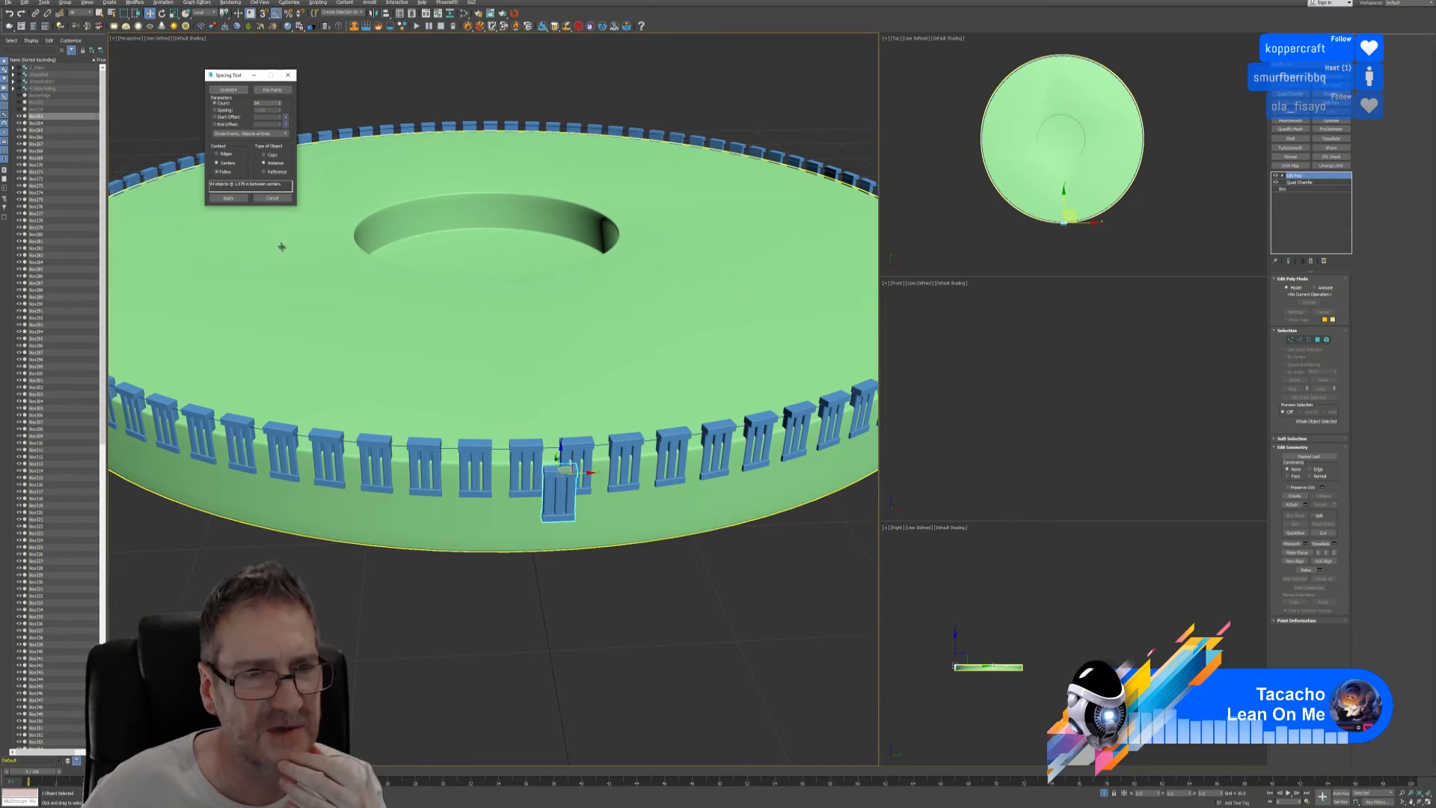
click(271, 198)
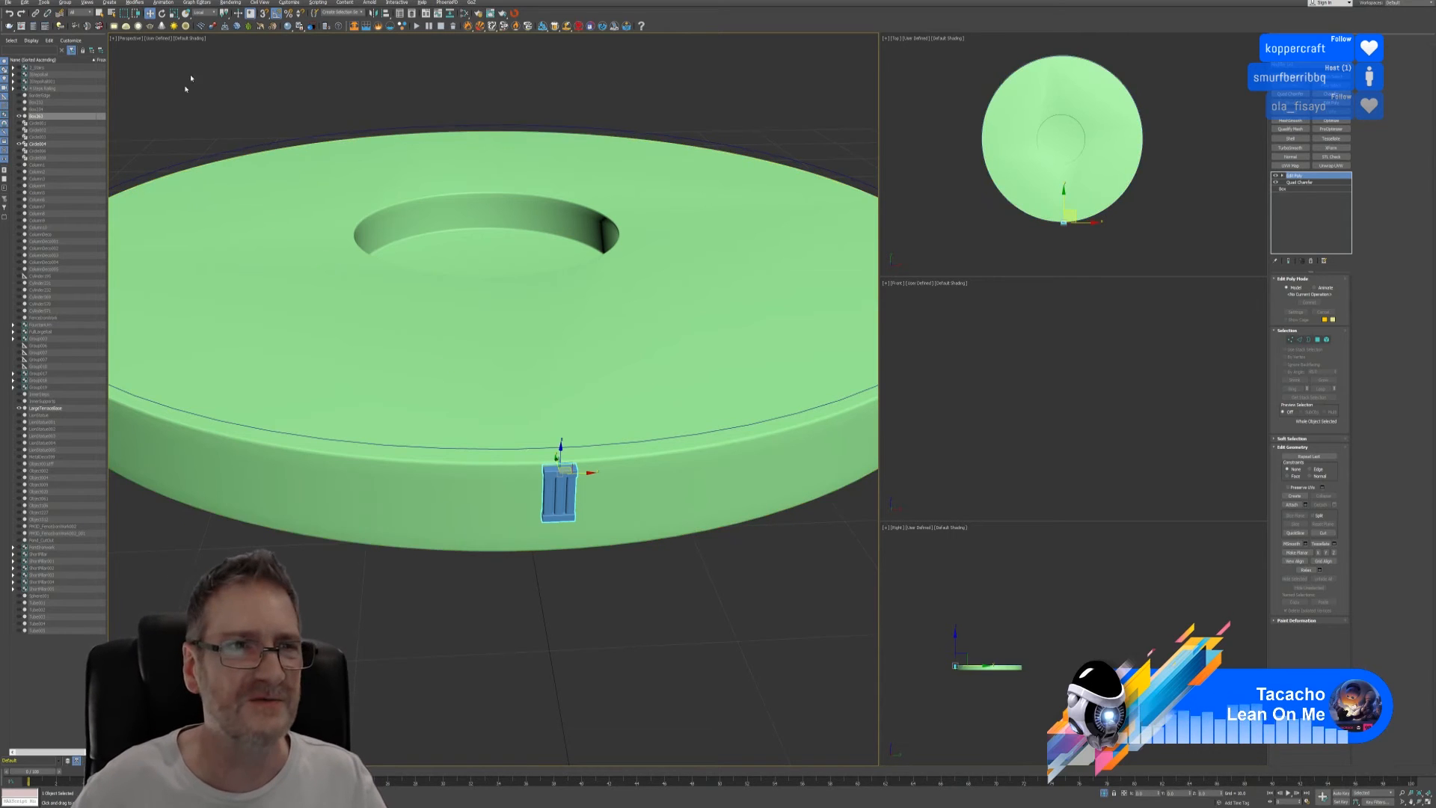
- Adjust the scale of the terrace's circle spline in the top view, checking it against the pillar at the rim
click(213, 13)
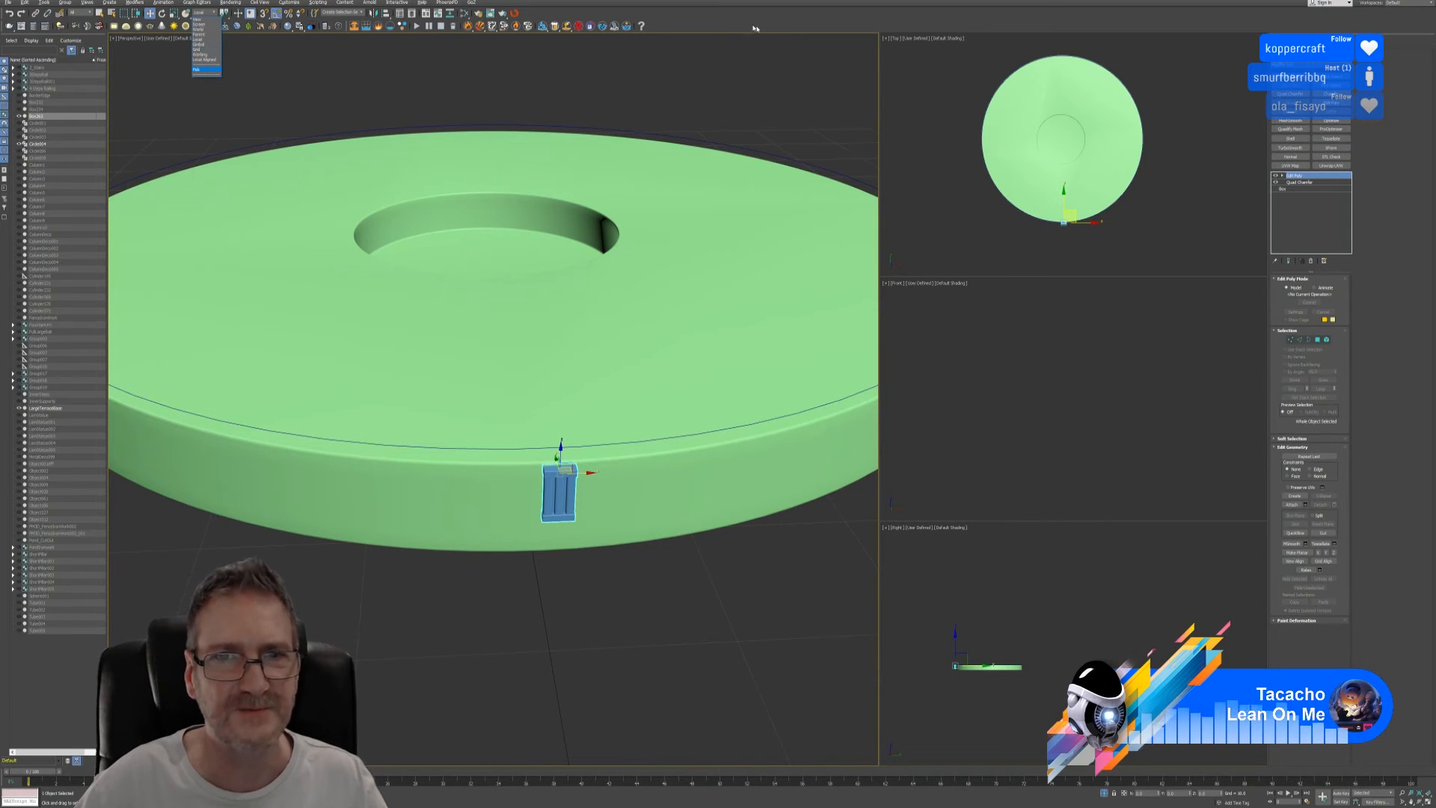
click(198, 69)
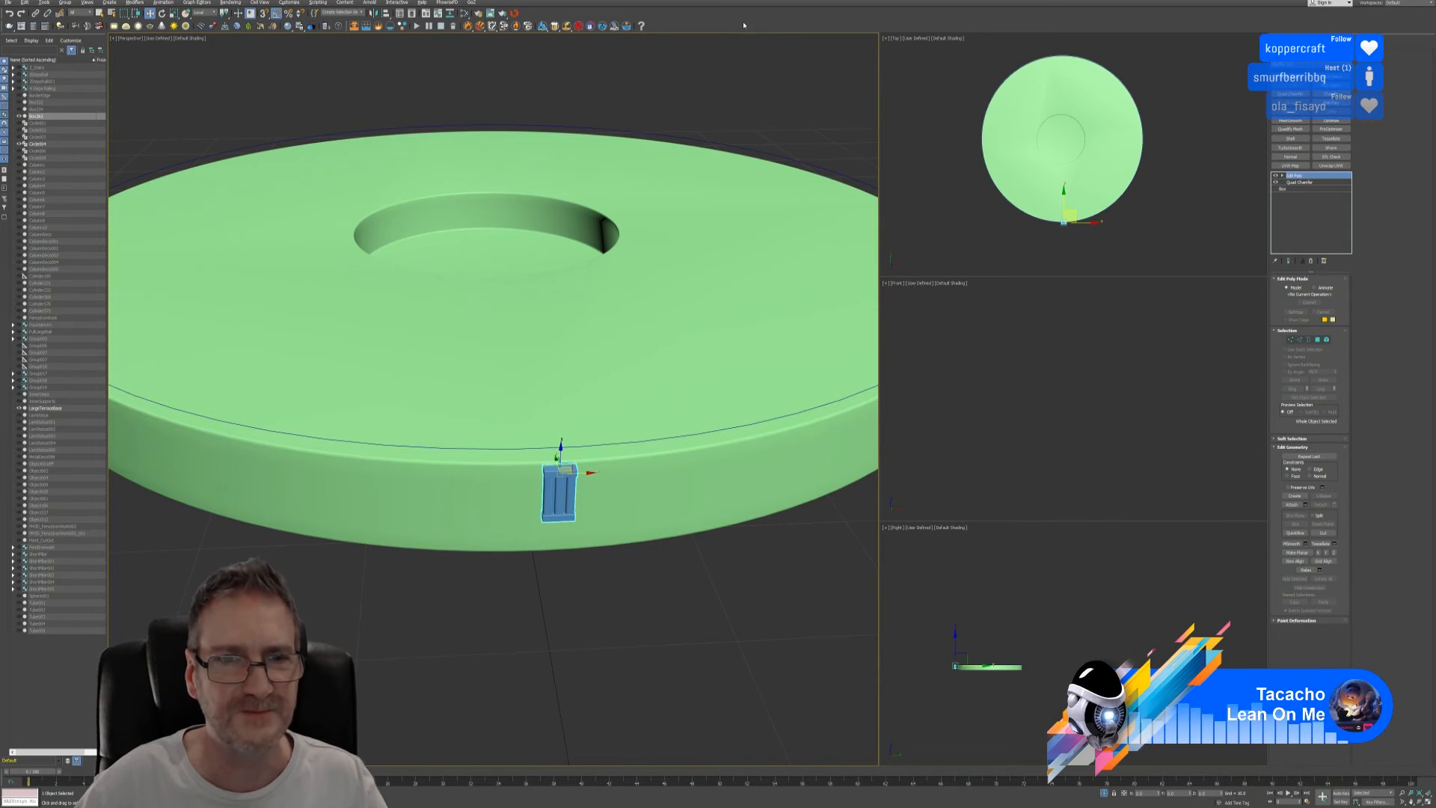
click(606, 441)
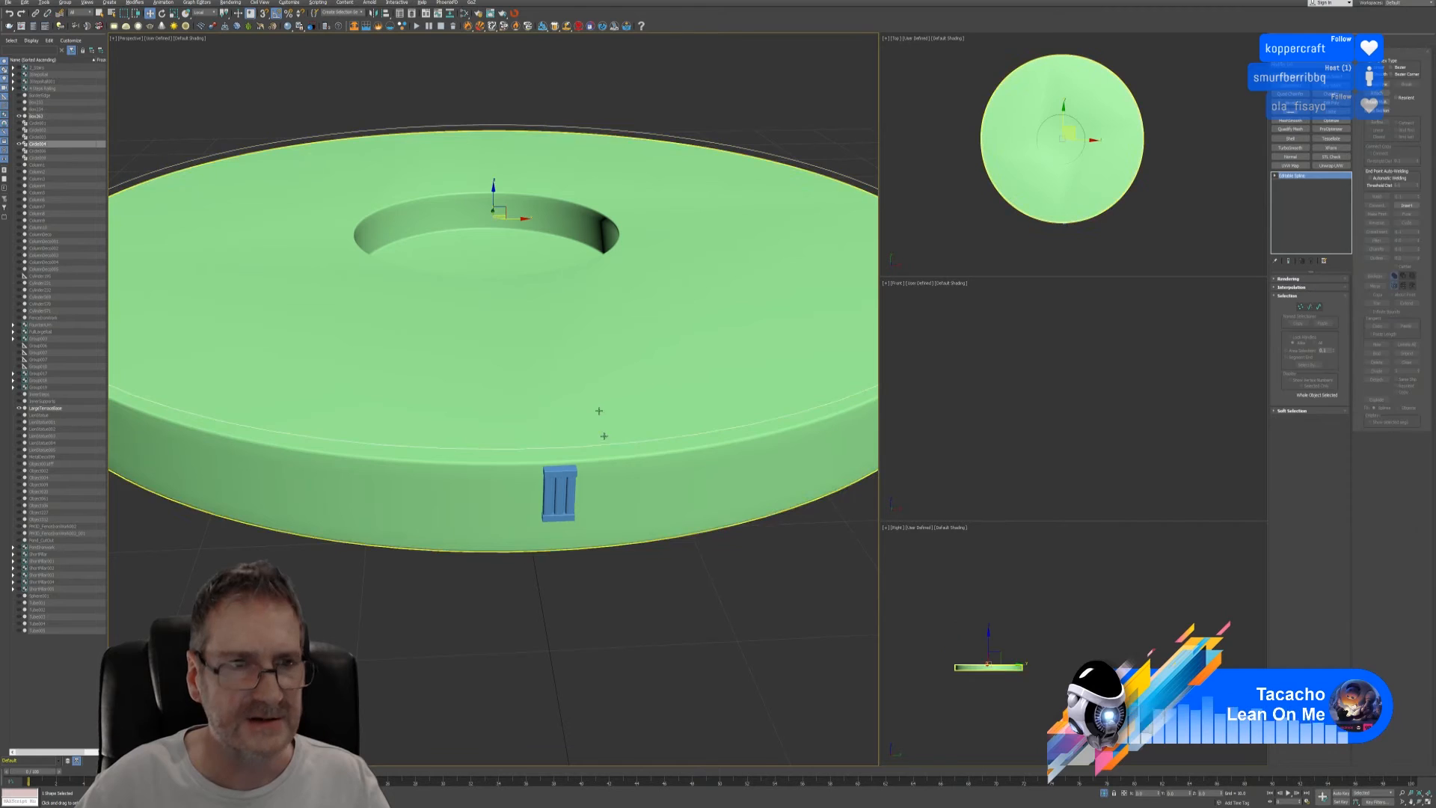
click(173, 14)
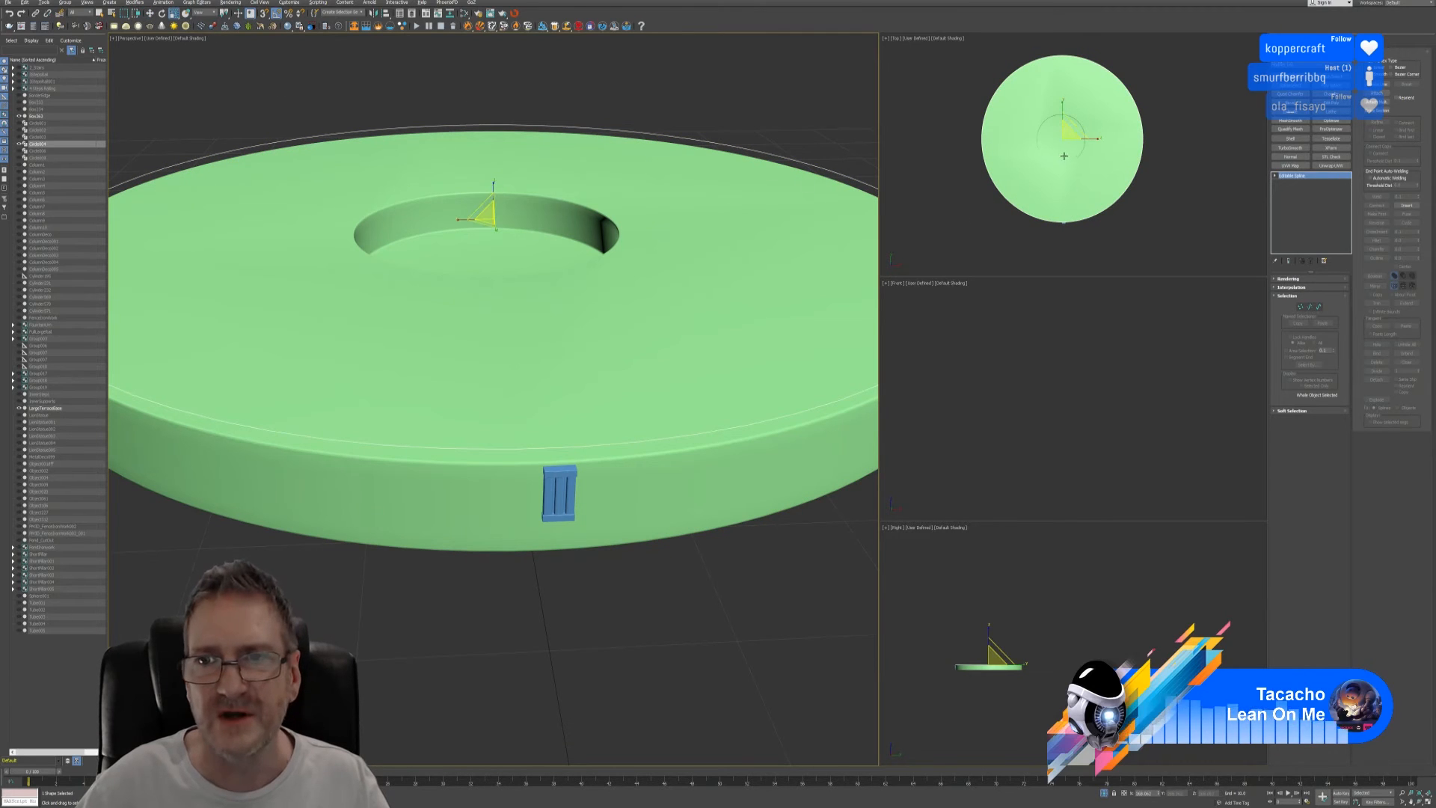
click(1427, 801)
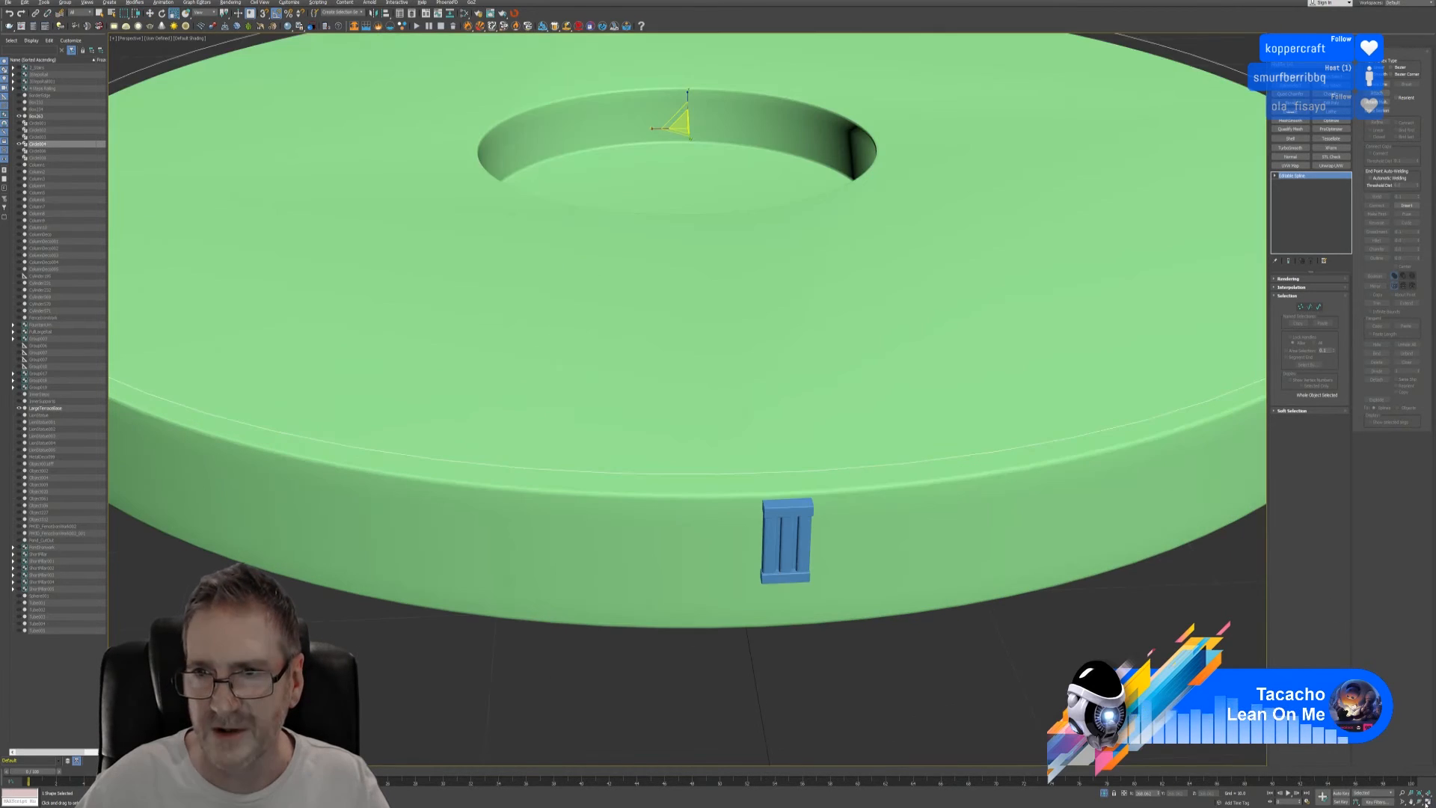
click(1426, 801)
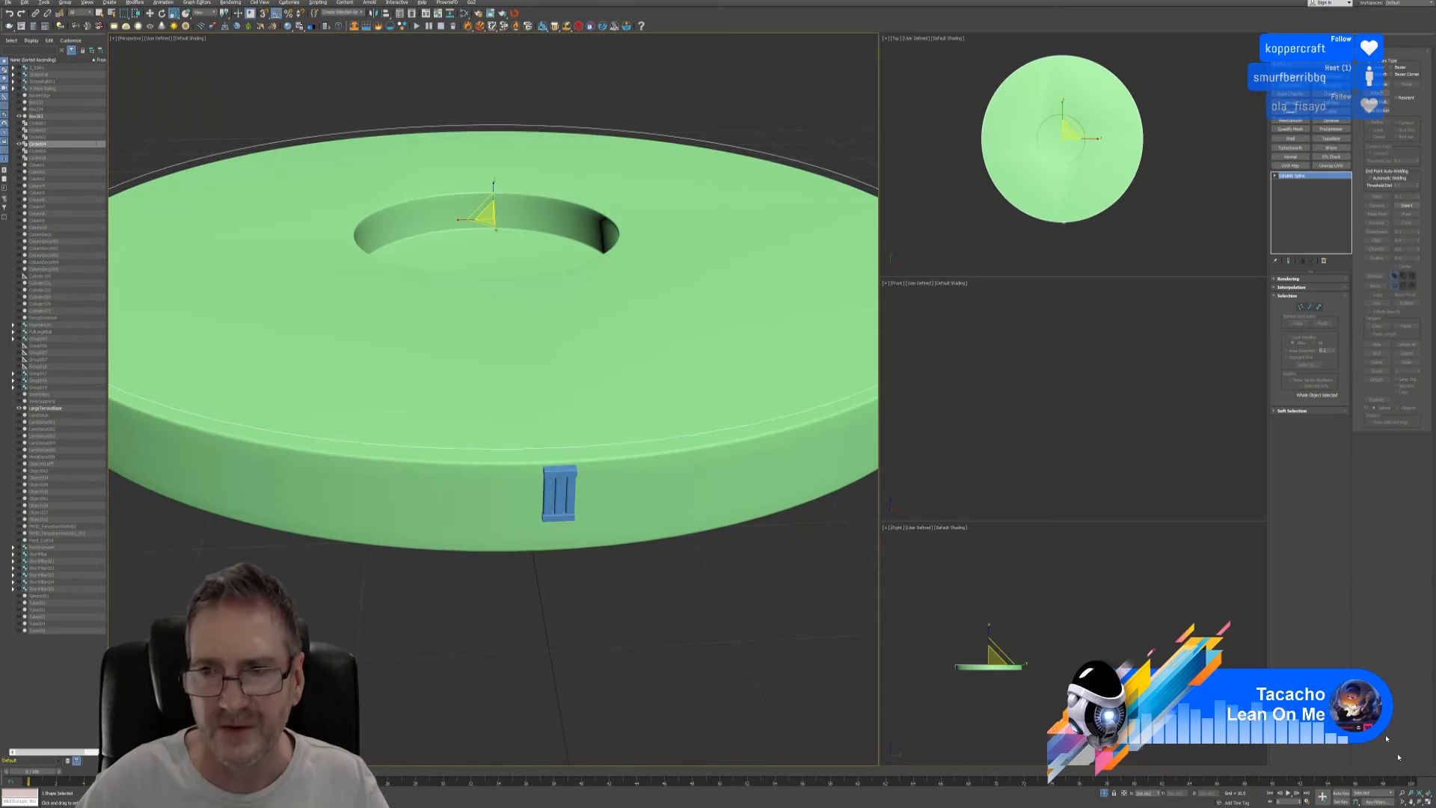
click(1156, 274)
click(1427, 801)
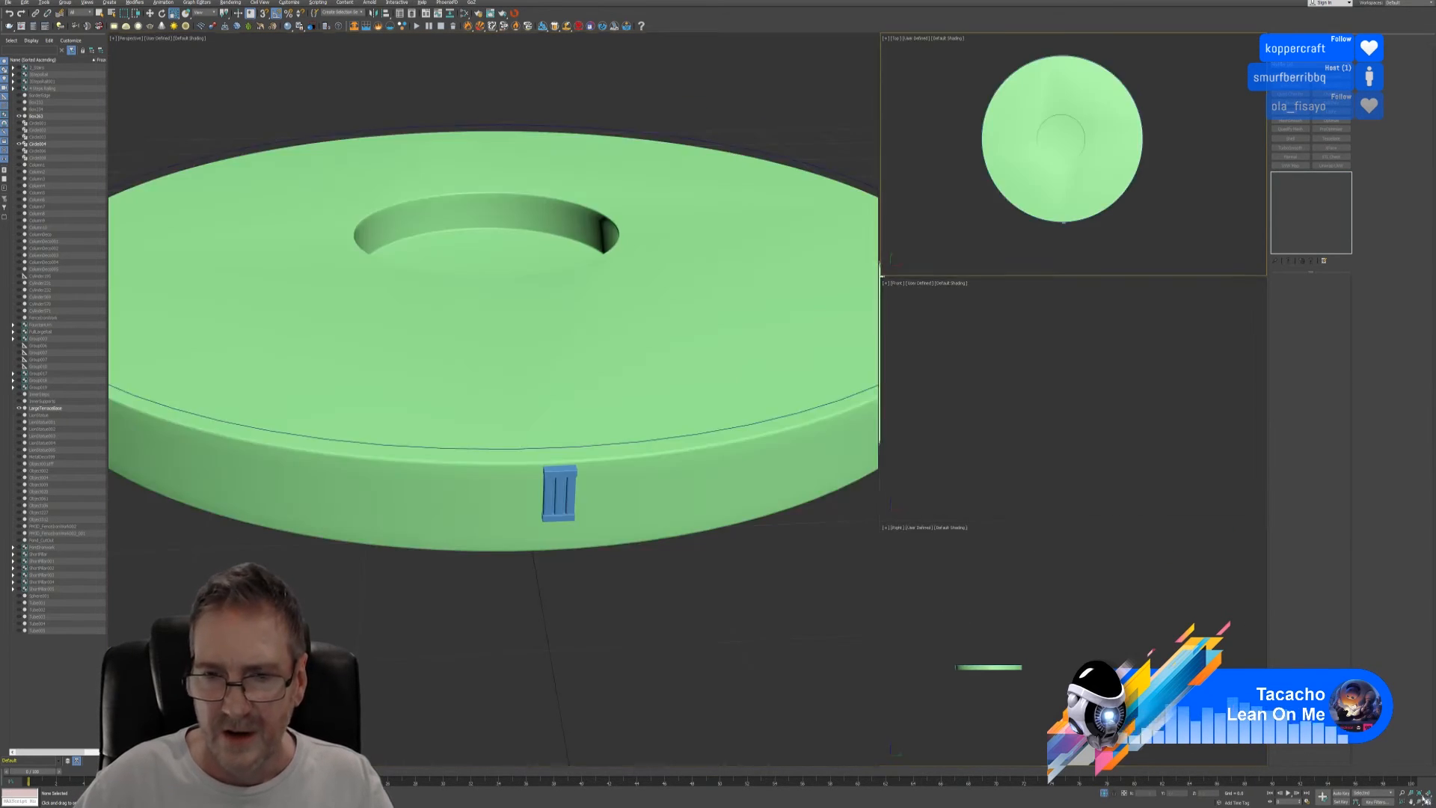
key(alt+w)
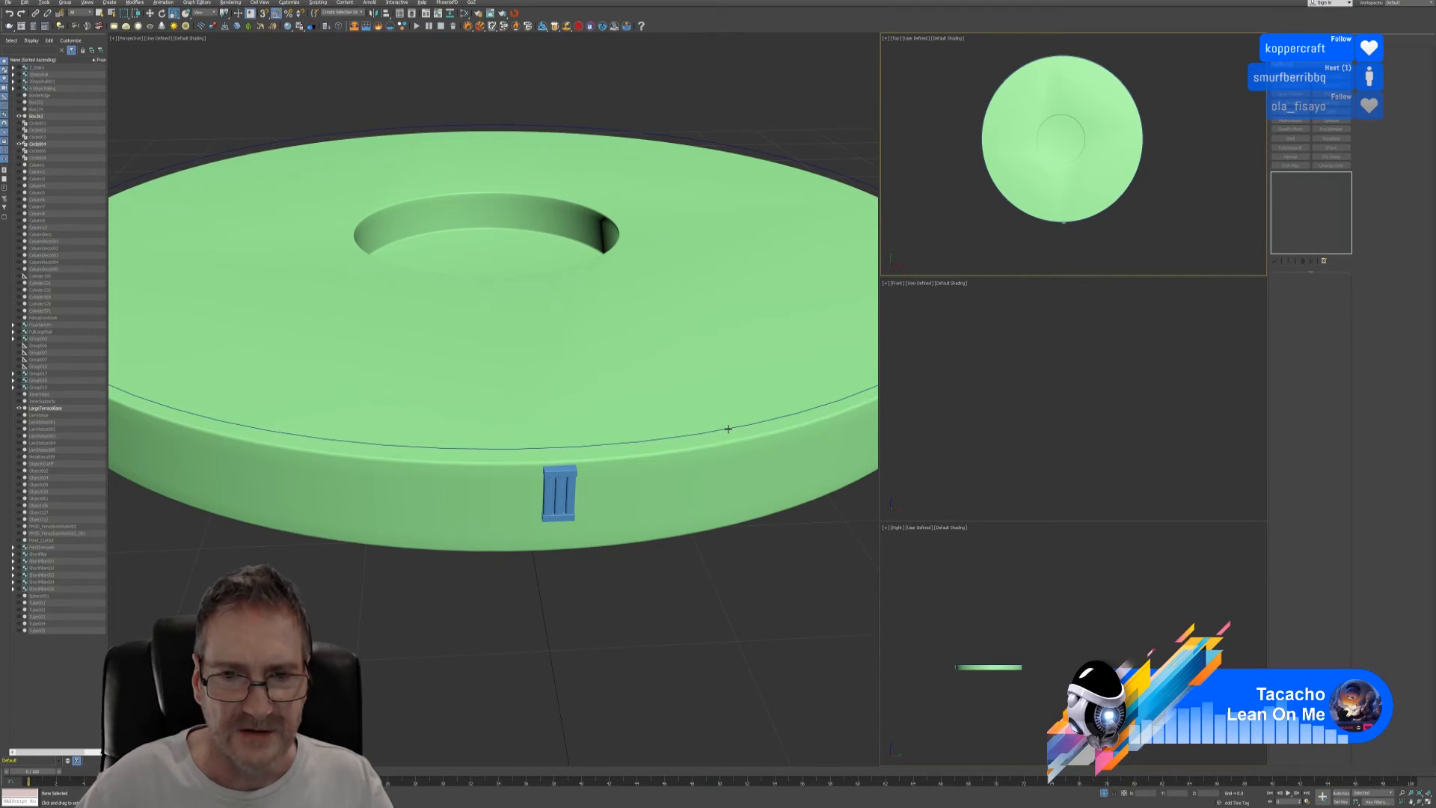
click(728, 429)
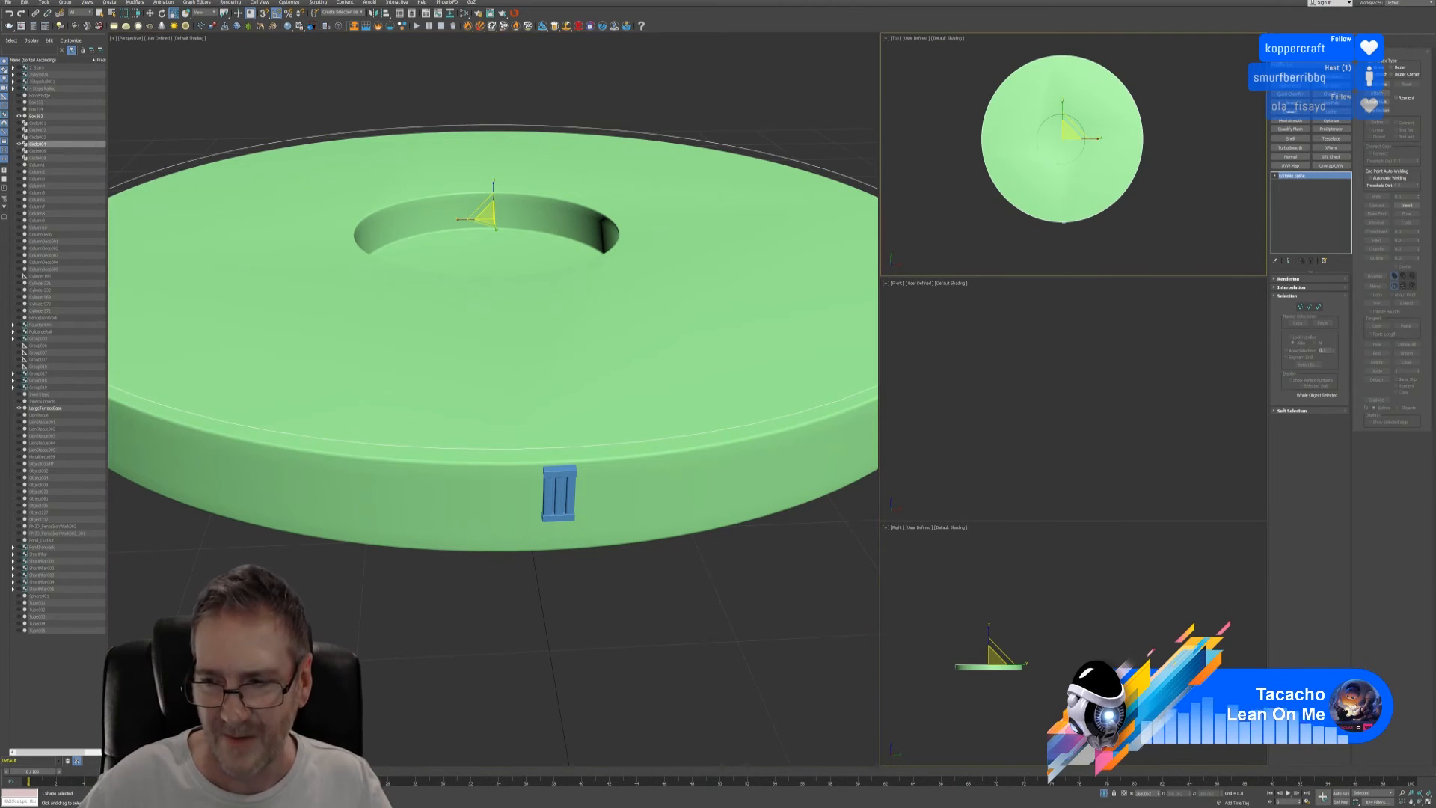
click(1427, 800)
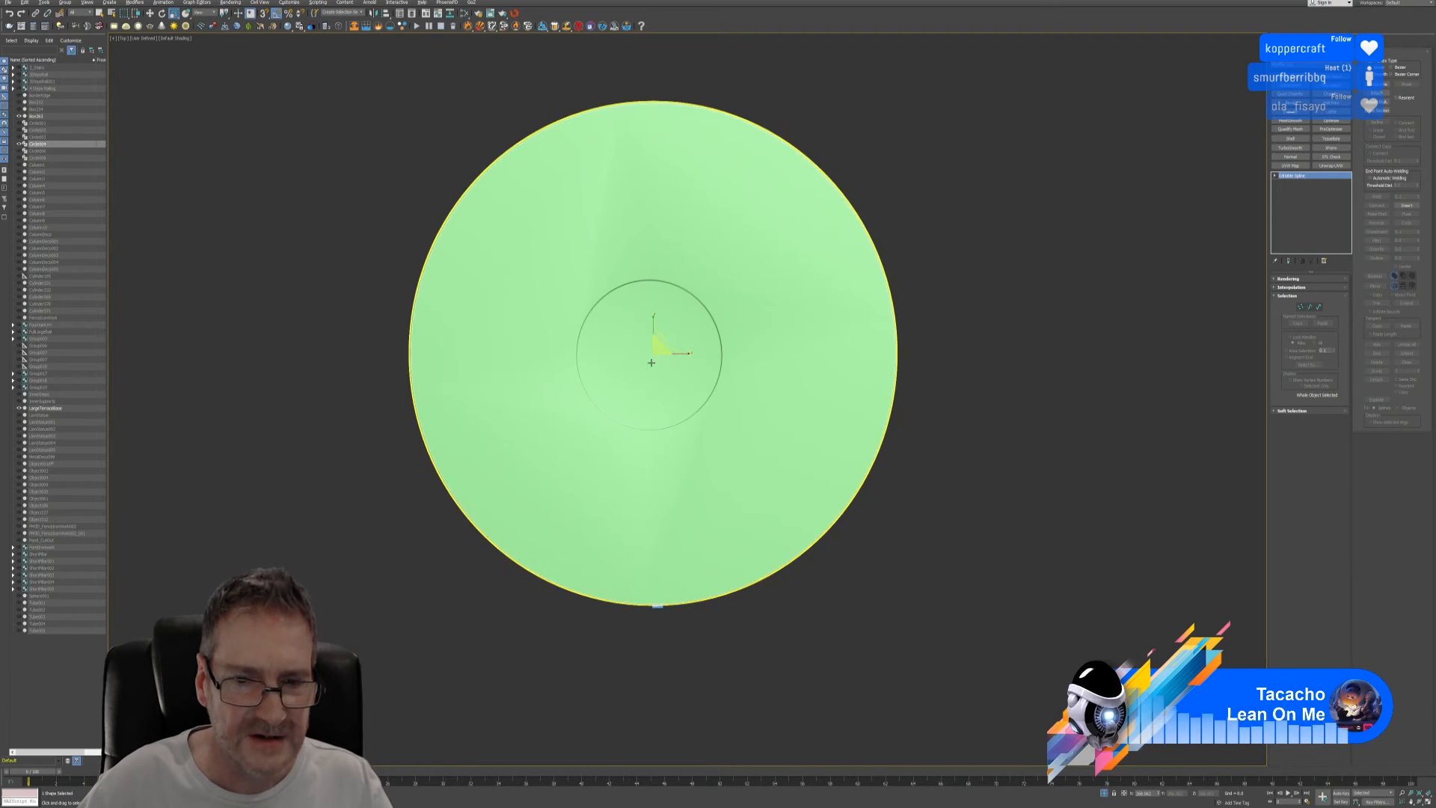
click(1125, 794)
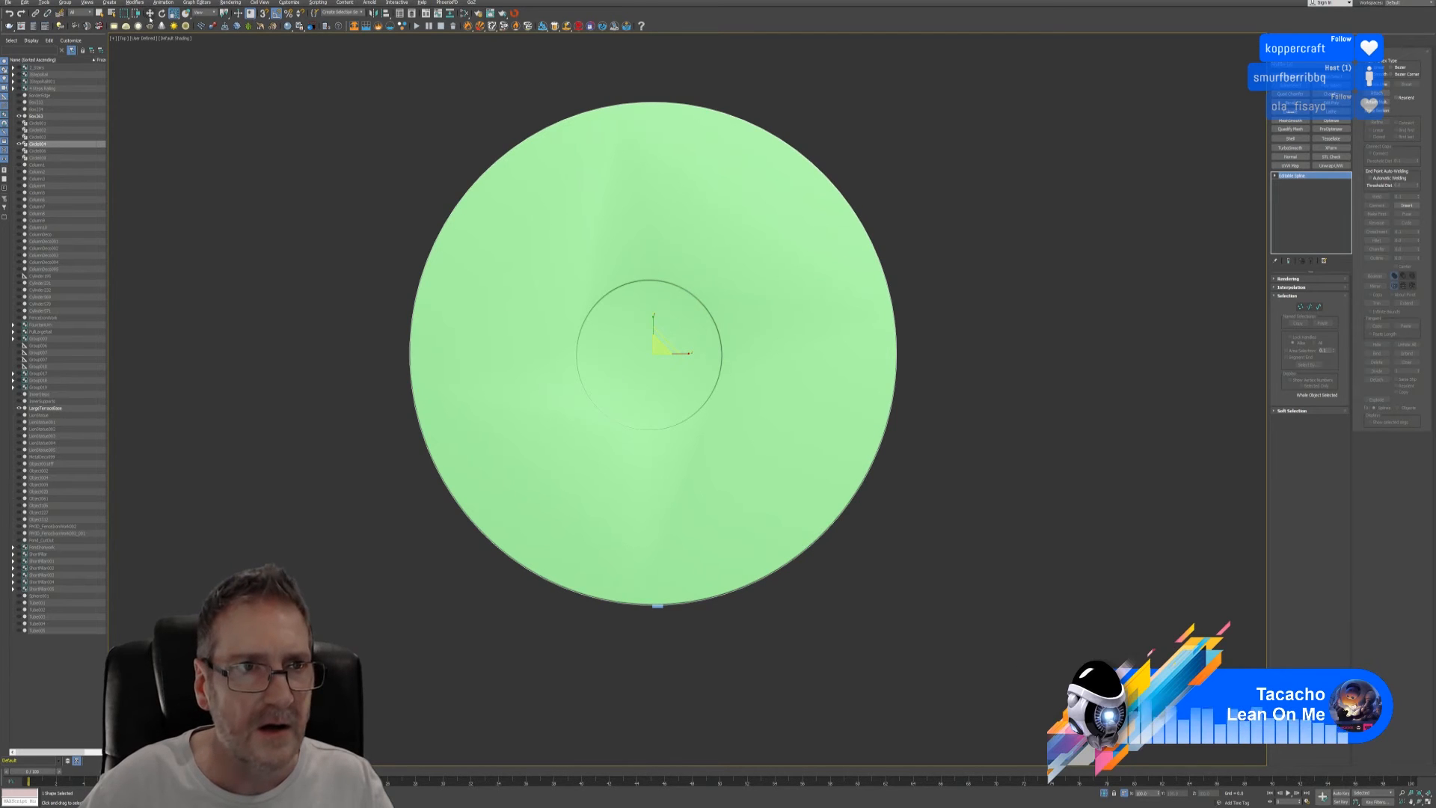
key(w)
scroll(689, 608, up, 4)
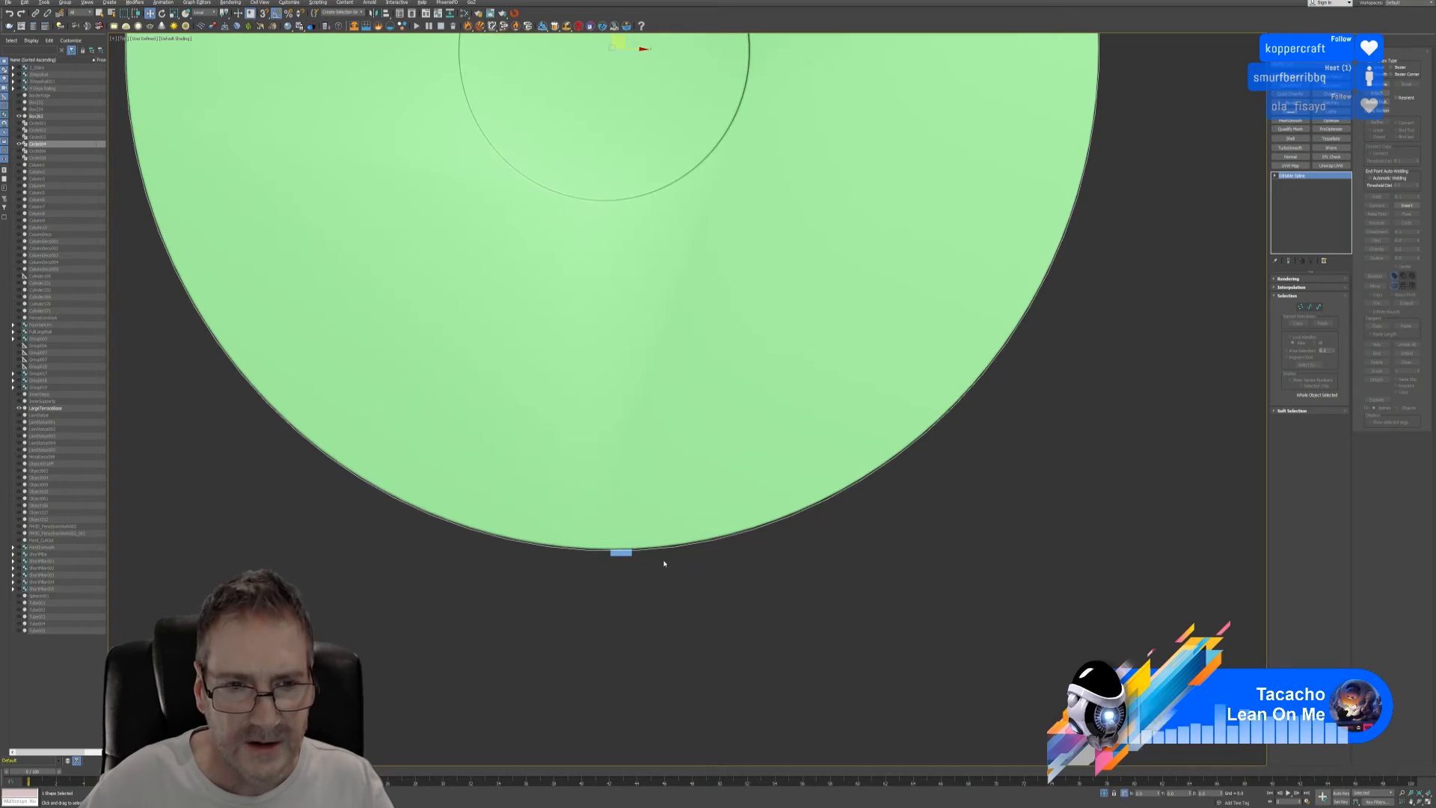
key(z)
middle_drag(624, 337, 625, 421)
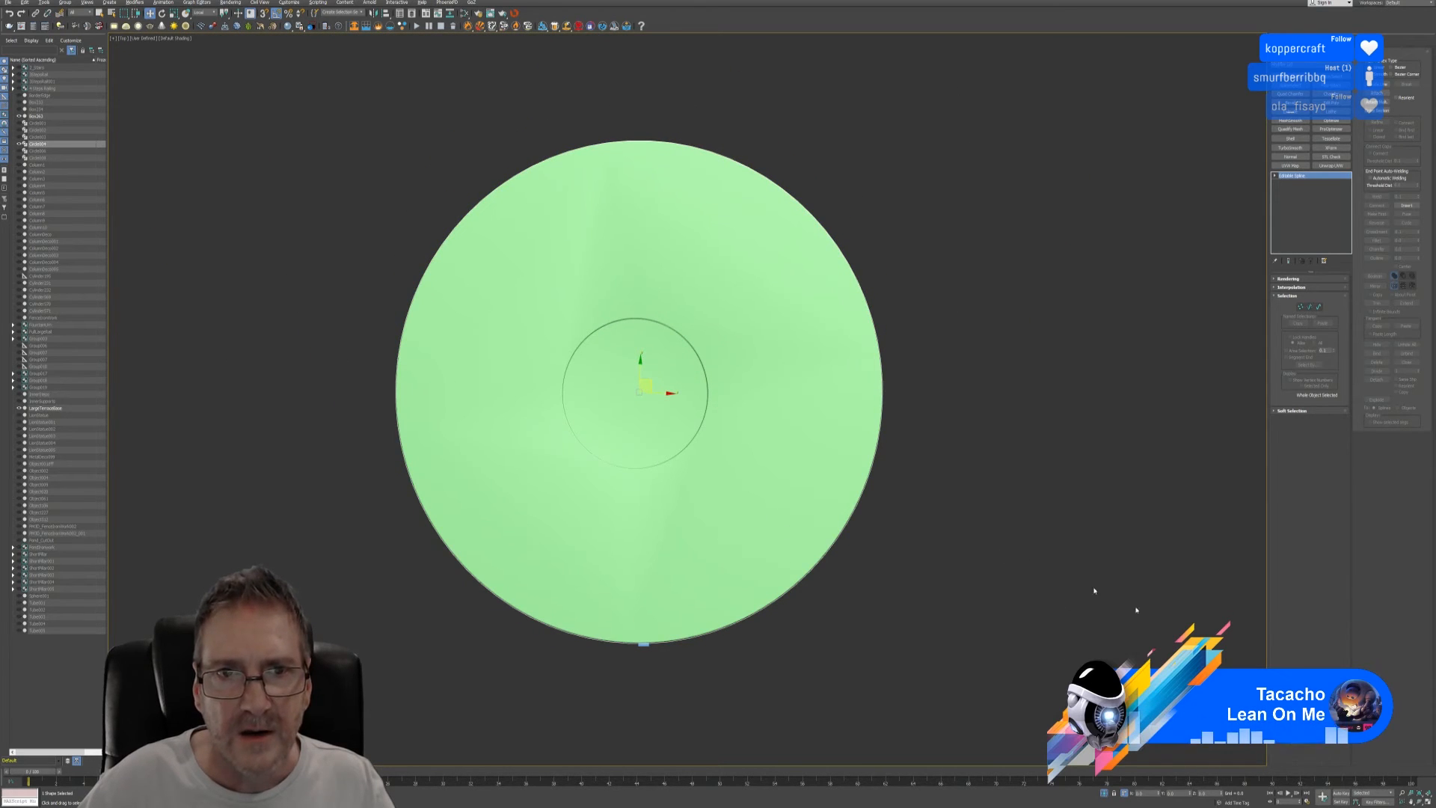
click(1427, 800)
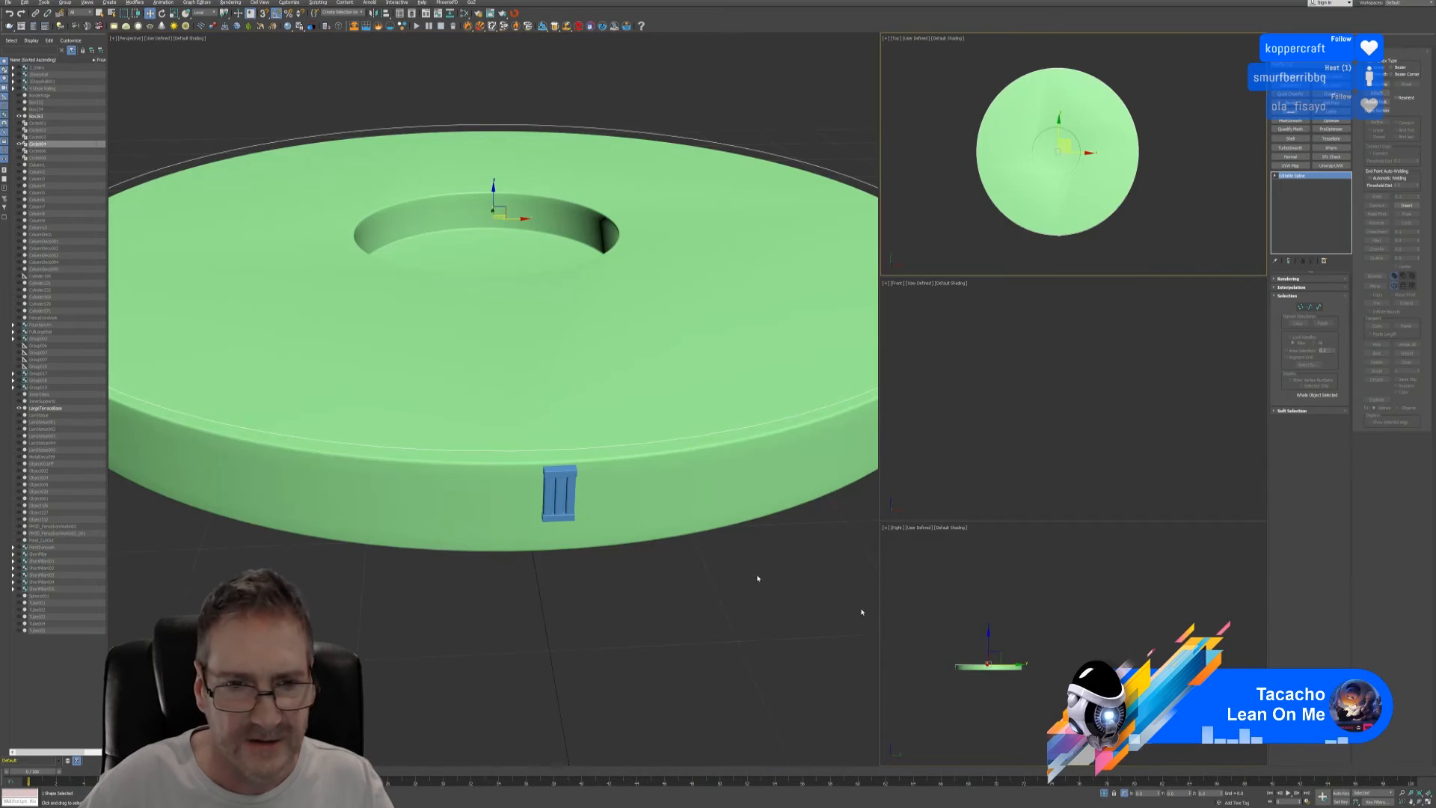
- Preview instances of the pillar along the terrace's circle spline with the Spacing Tool
click(580, 579)
click(555, 509)
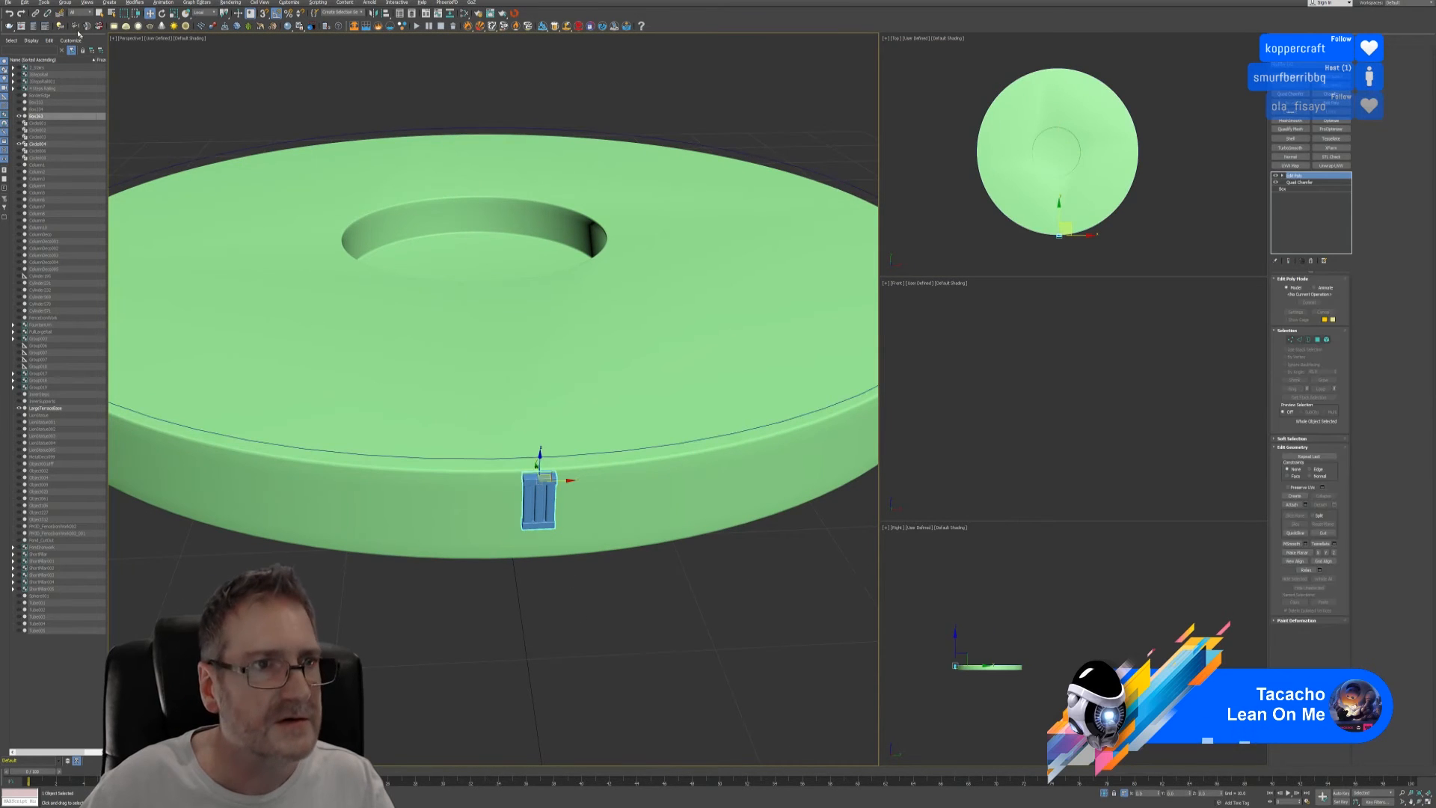
click(37, 4)
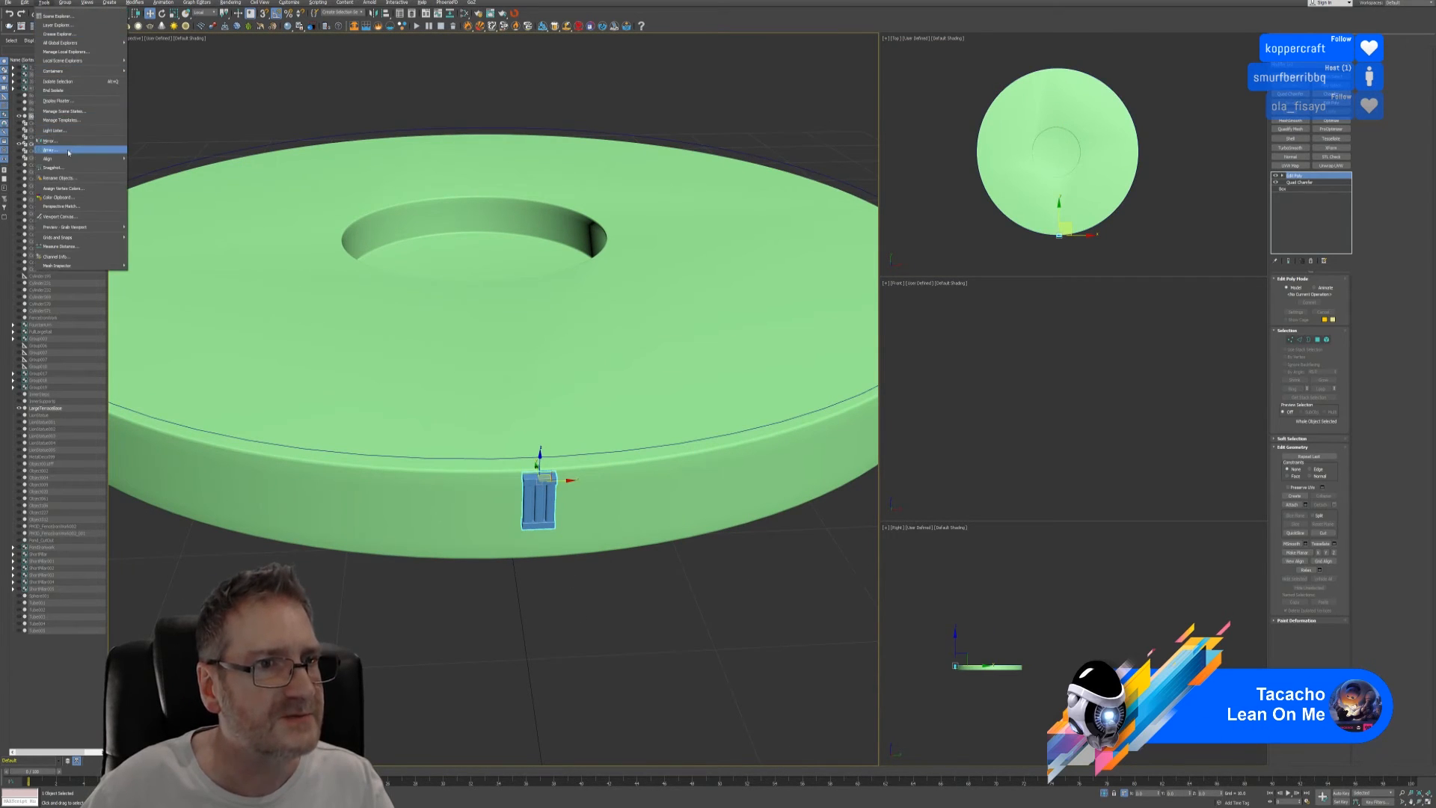
mouse_move(105, 158)
click(175, 182)
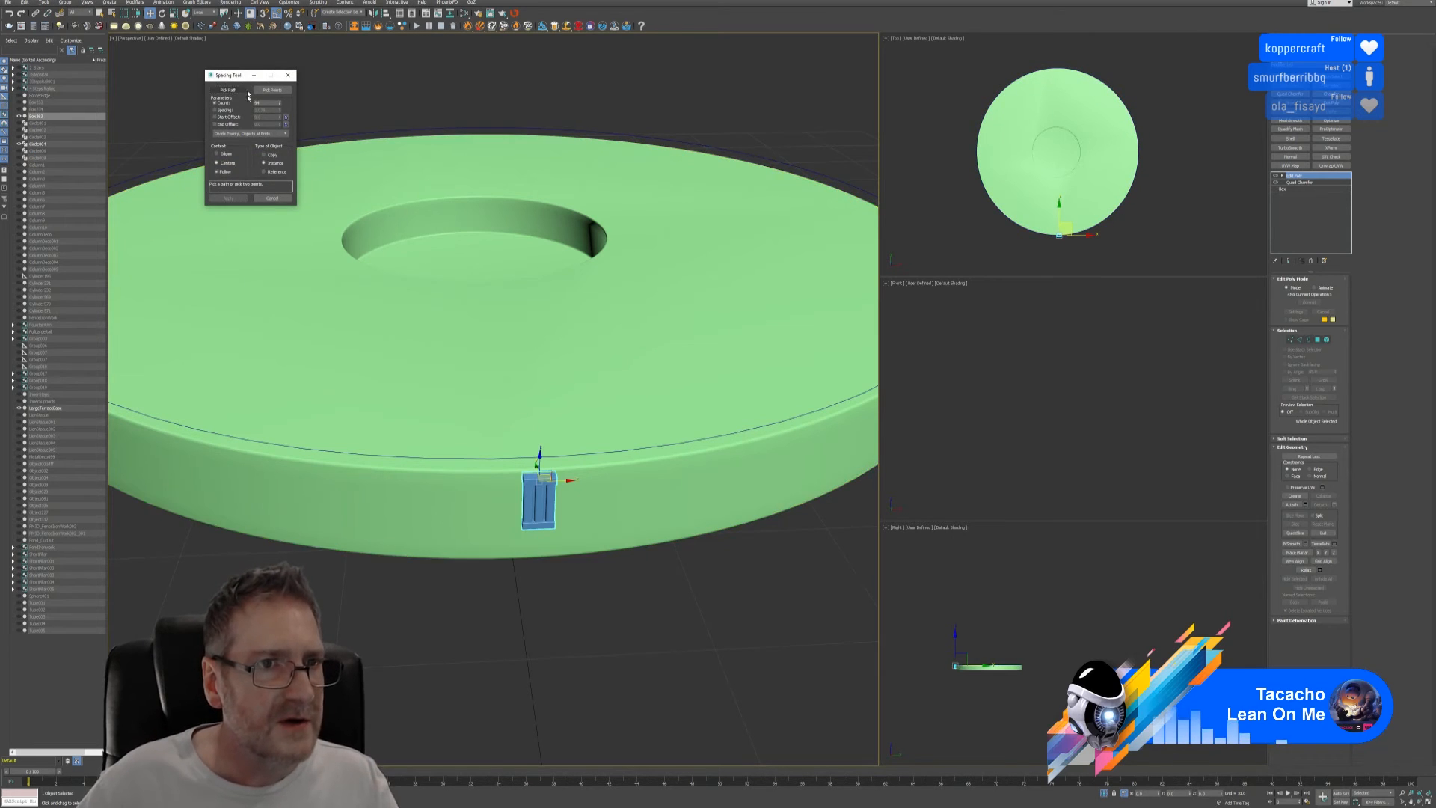
click(234, 94)
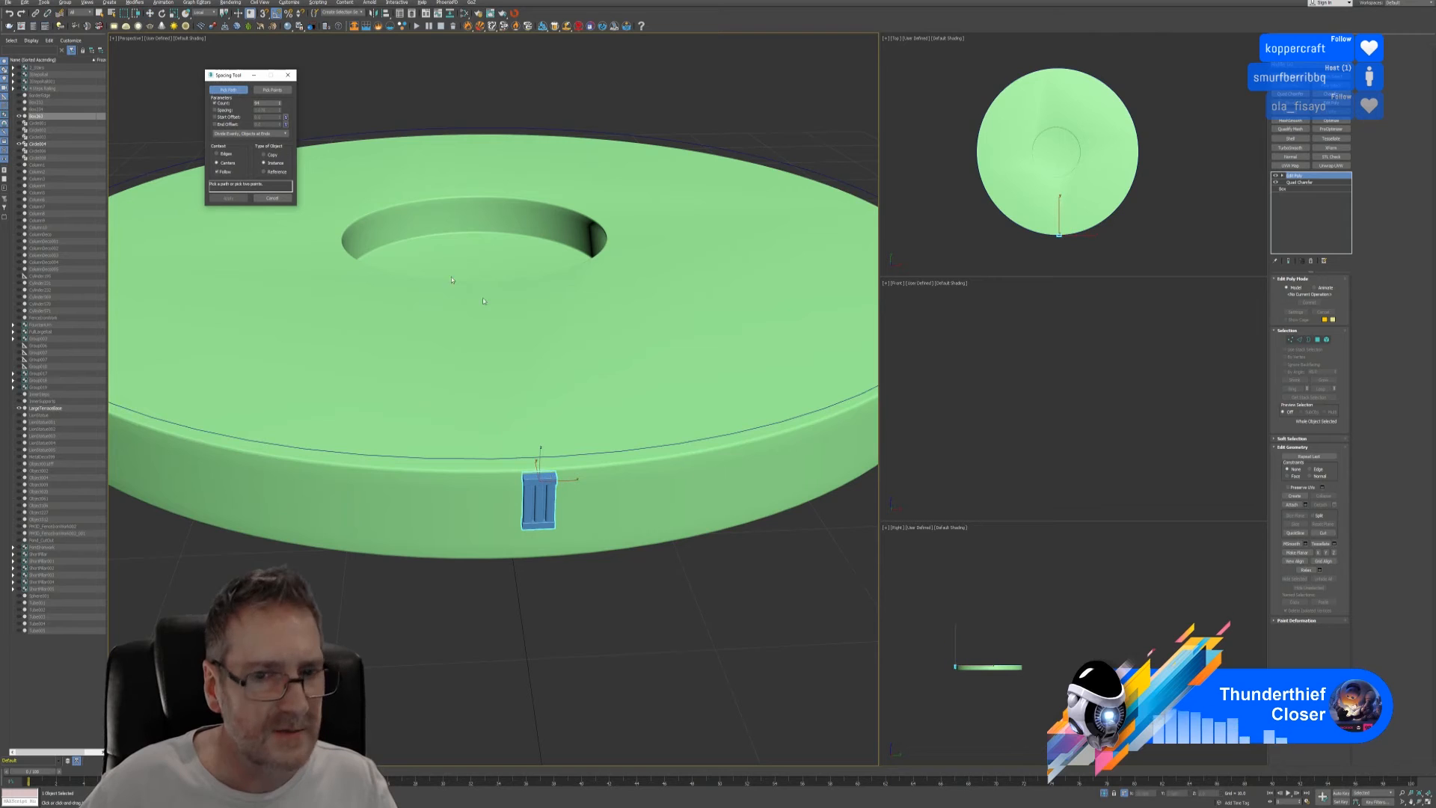
click(685, 440)
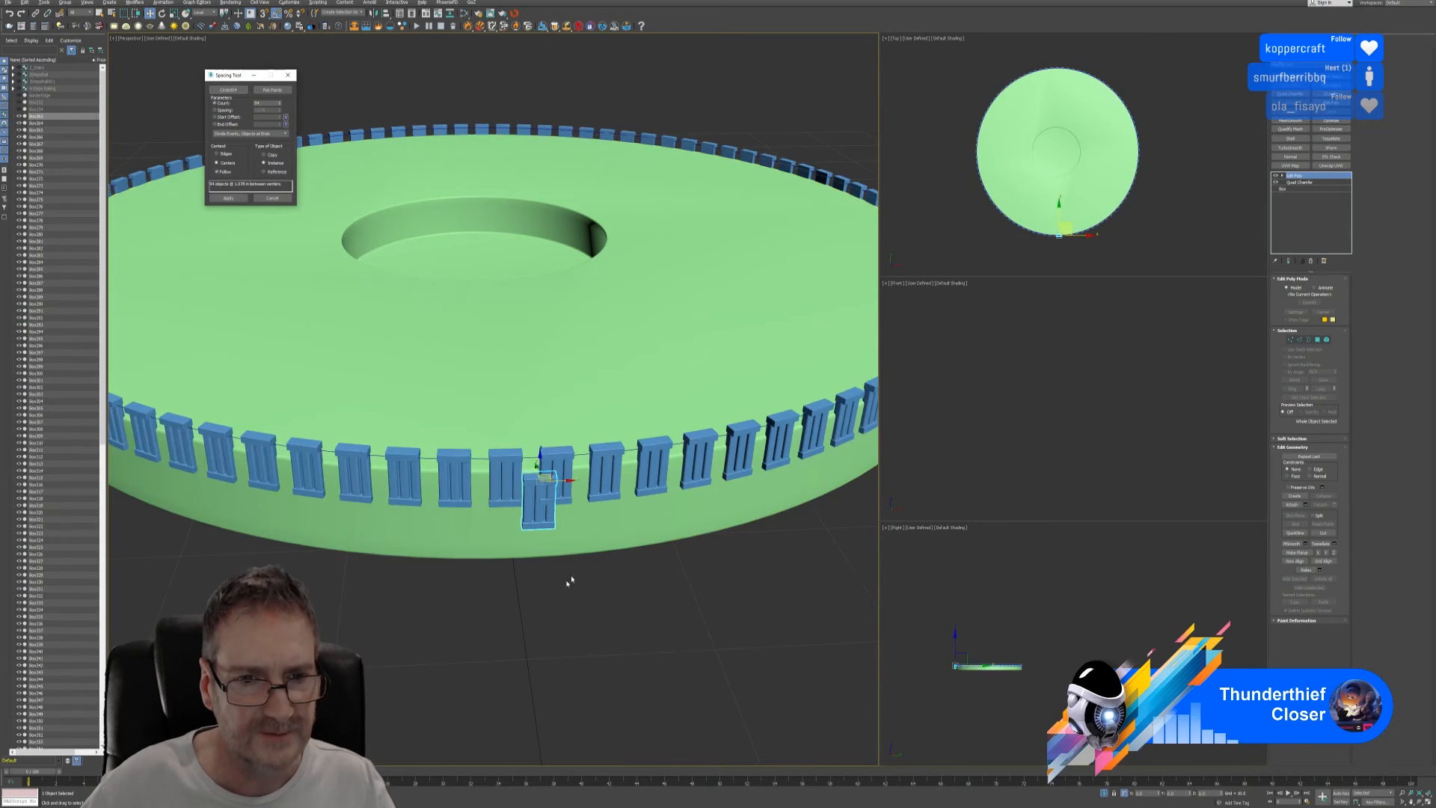
- Regenerate the spaced pillar instances on the circle path, apply the distribution and close the Spacing Tool
alt+middle_drag(478, 580, 478, 580)
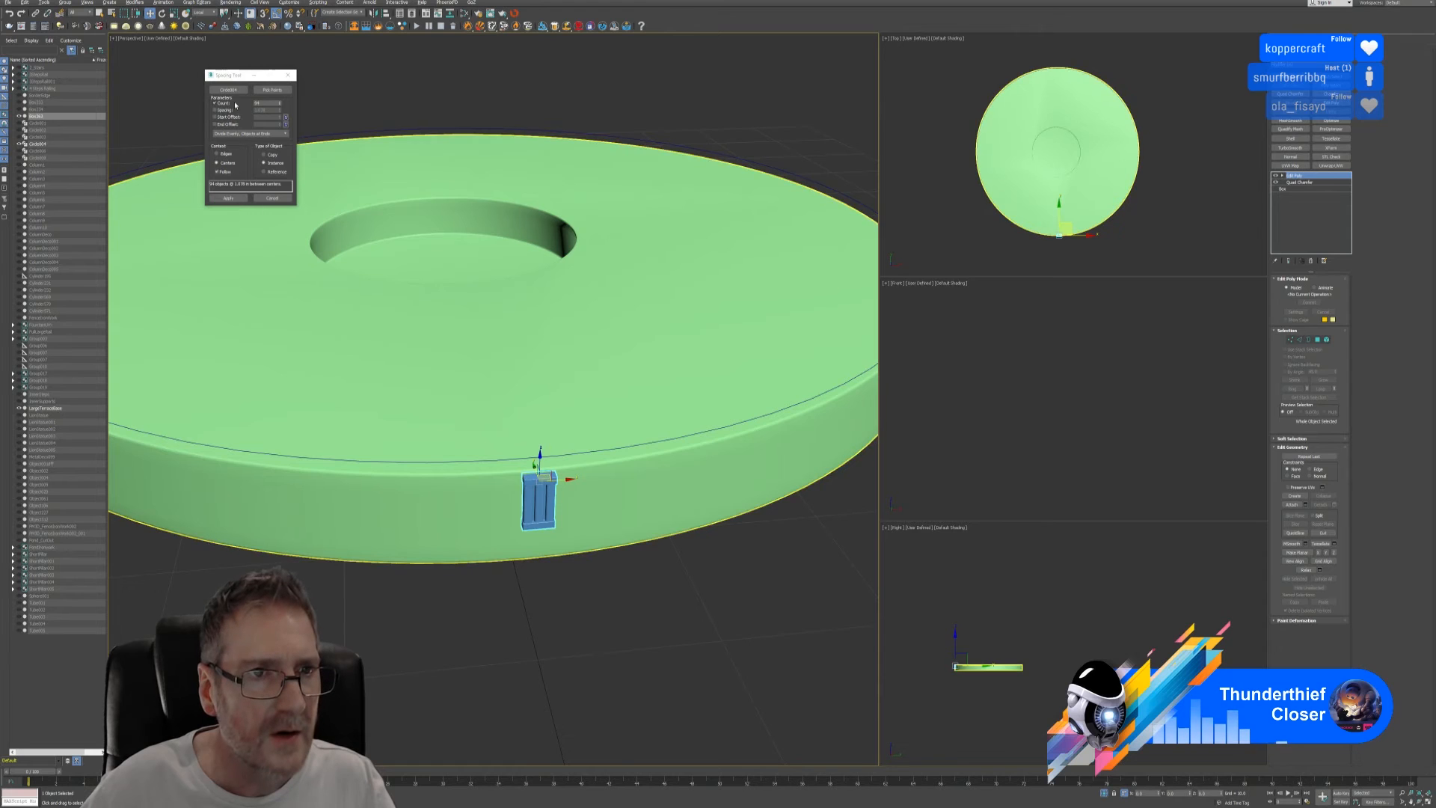
click(230, 93)
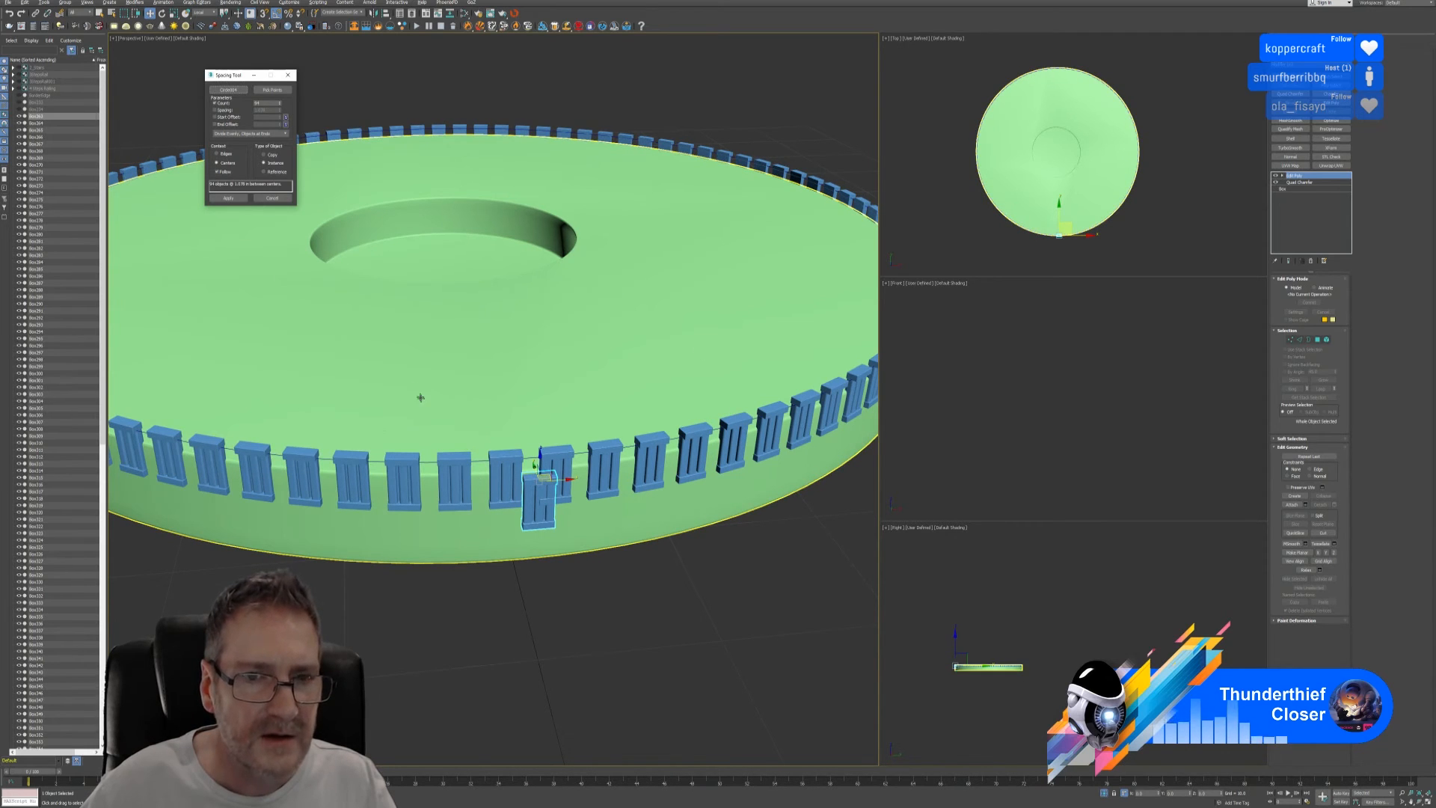
scroll(419, 398, down, 3)
middle_drag(648, 509, 734, 525)
click(266, 199)
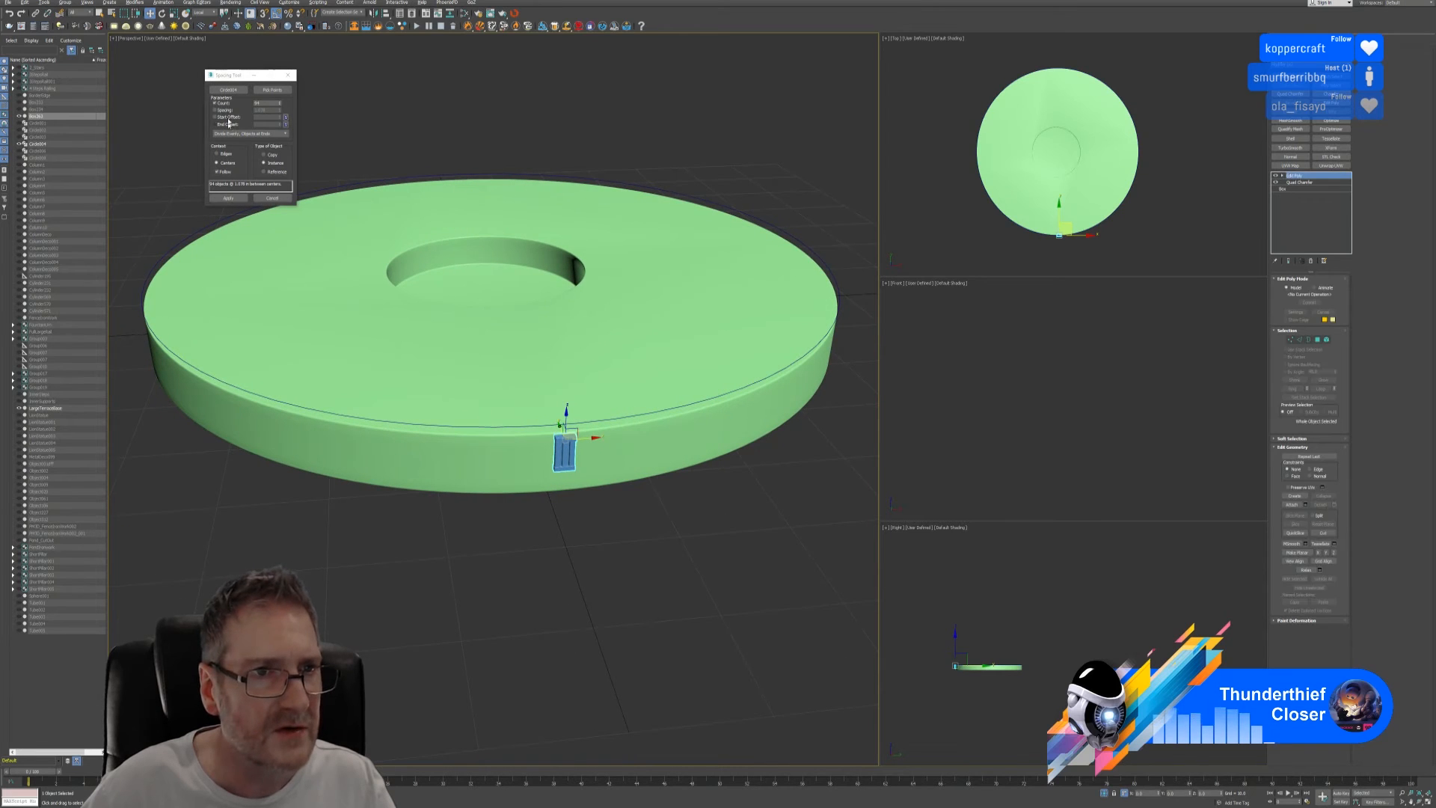
click(228, 90)
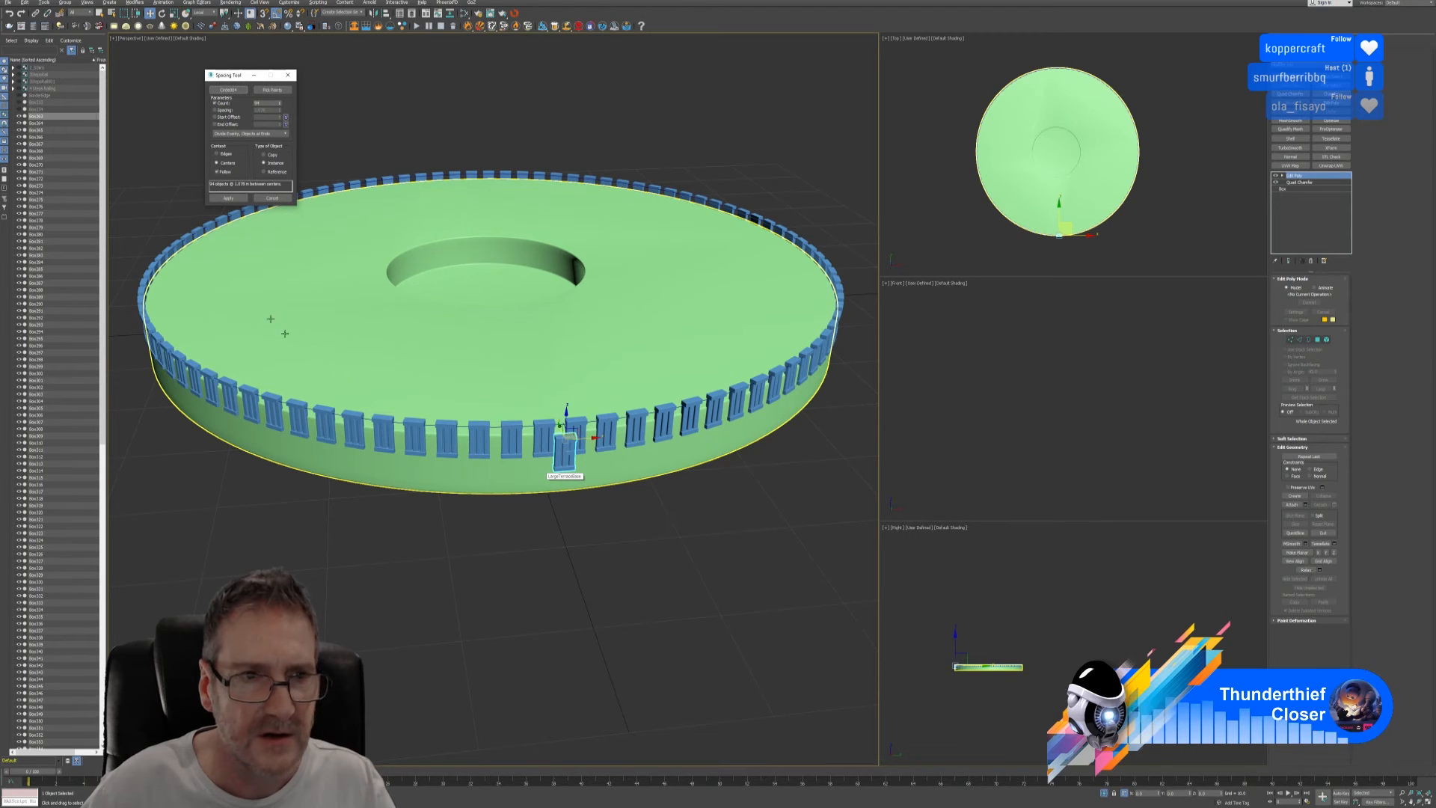
click(228, 198)
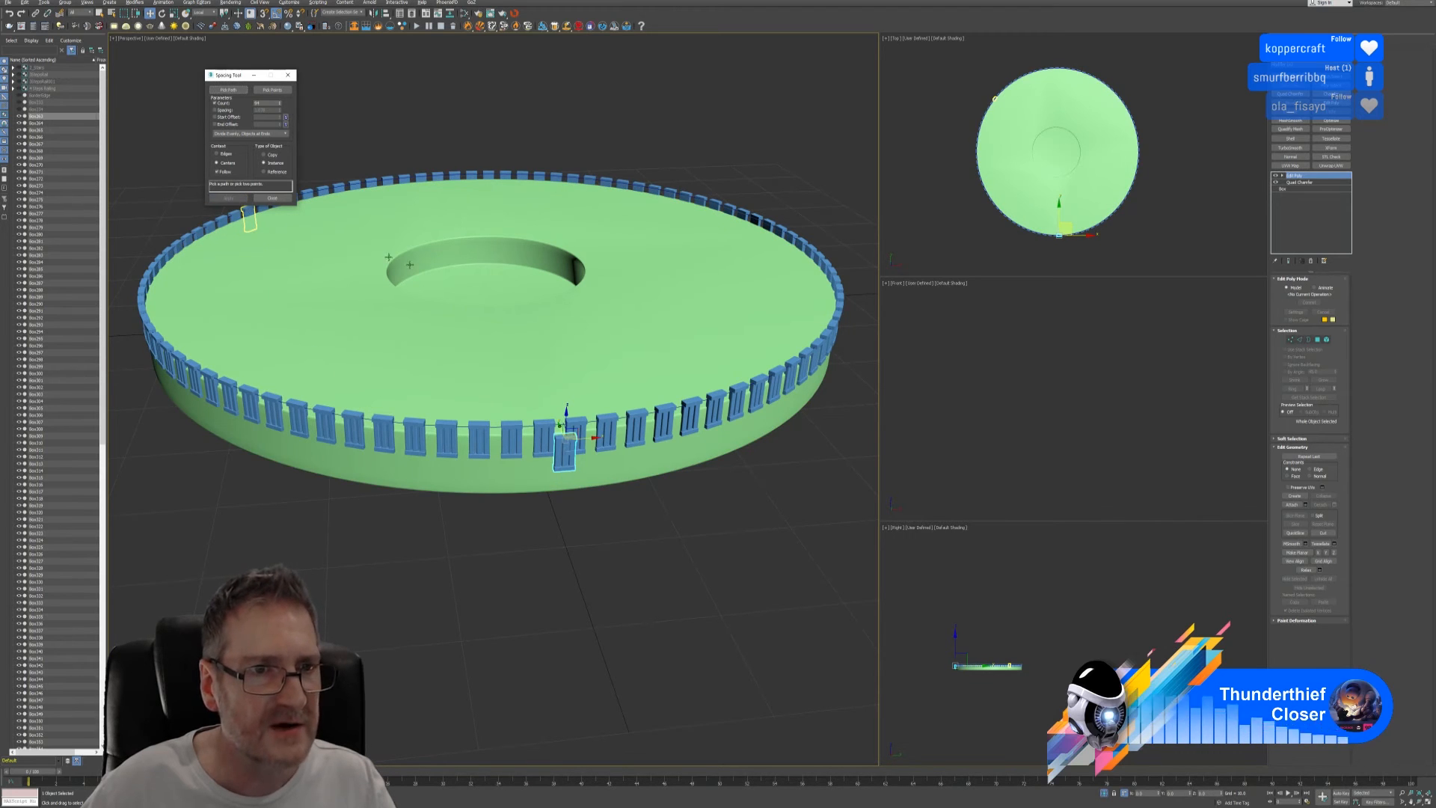
click(272, 198)
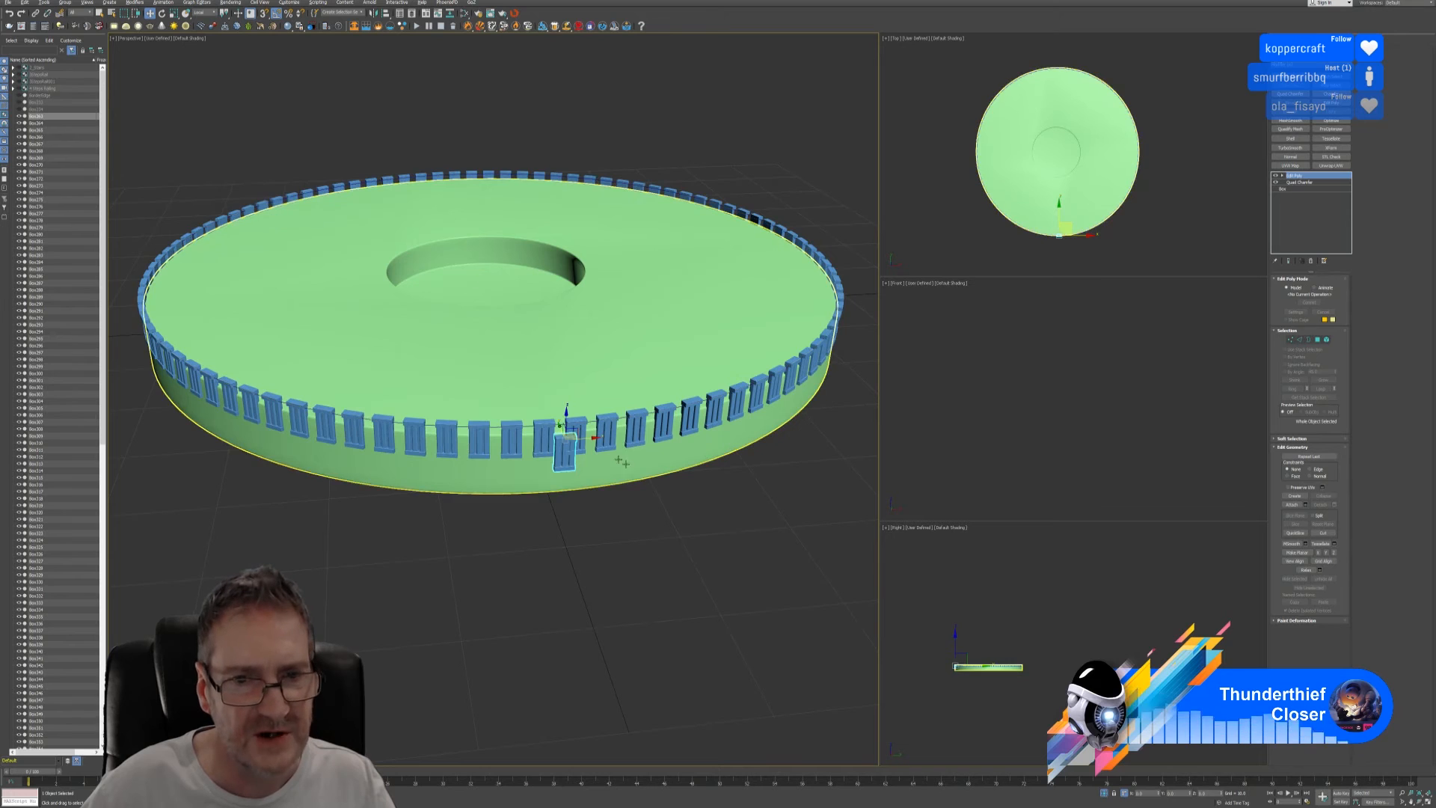
- Select the whole ring of spaced pillars in the right view, leaving out the lower original pillar
click(586, 551)
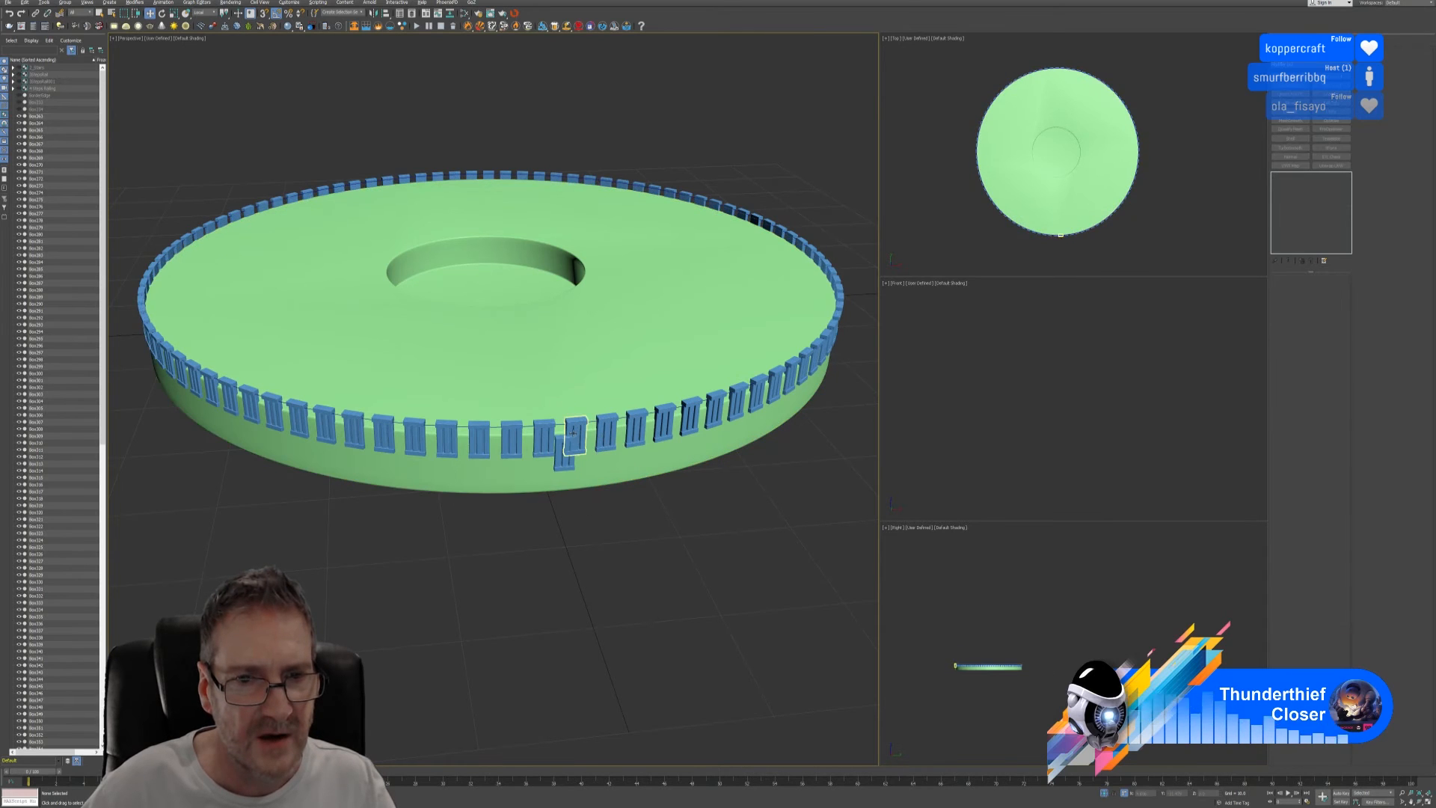
scroll(1002, 639, up, 5)
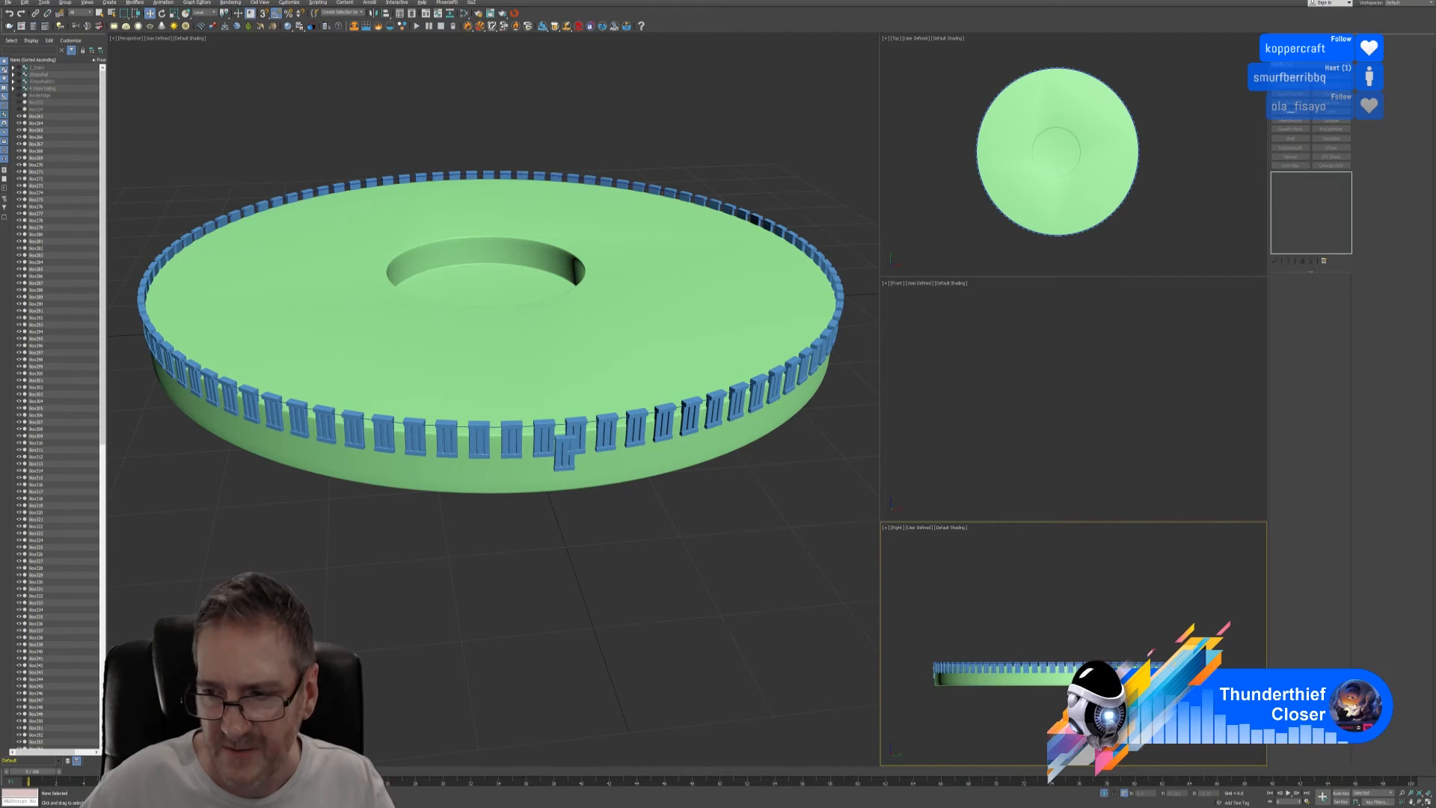
key(alt+w)
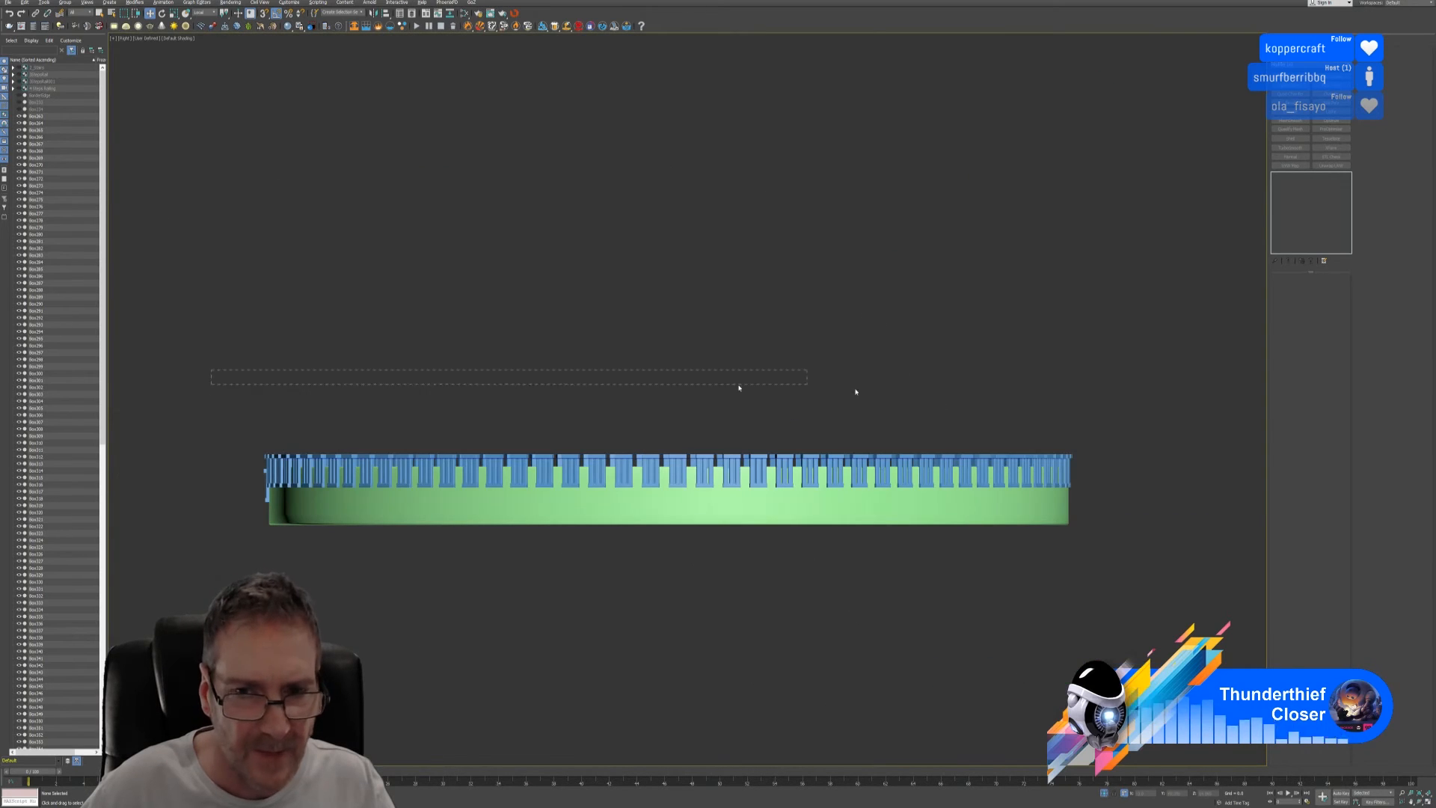
drag(1134, 461, 1135, 462)
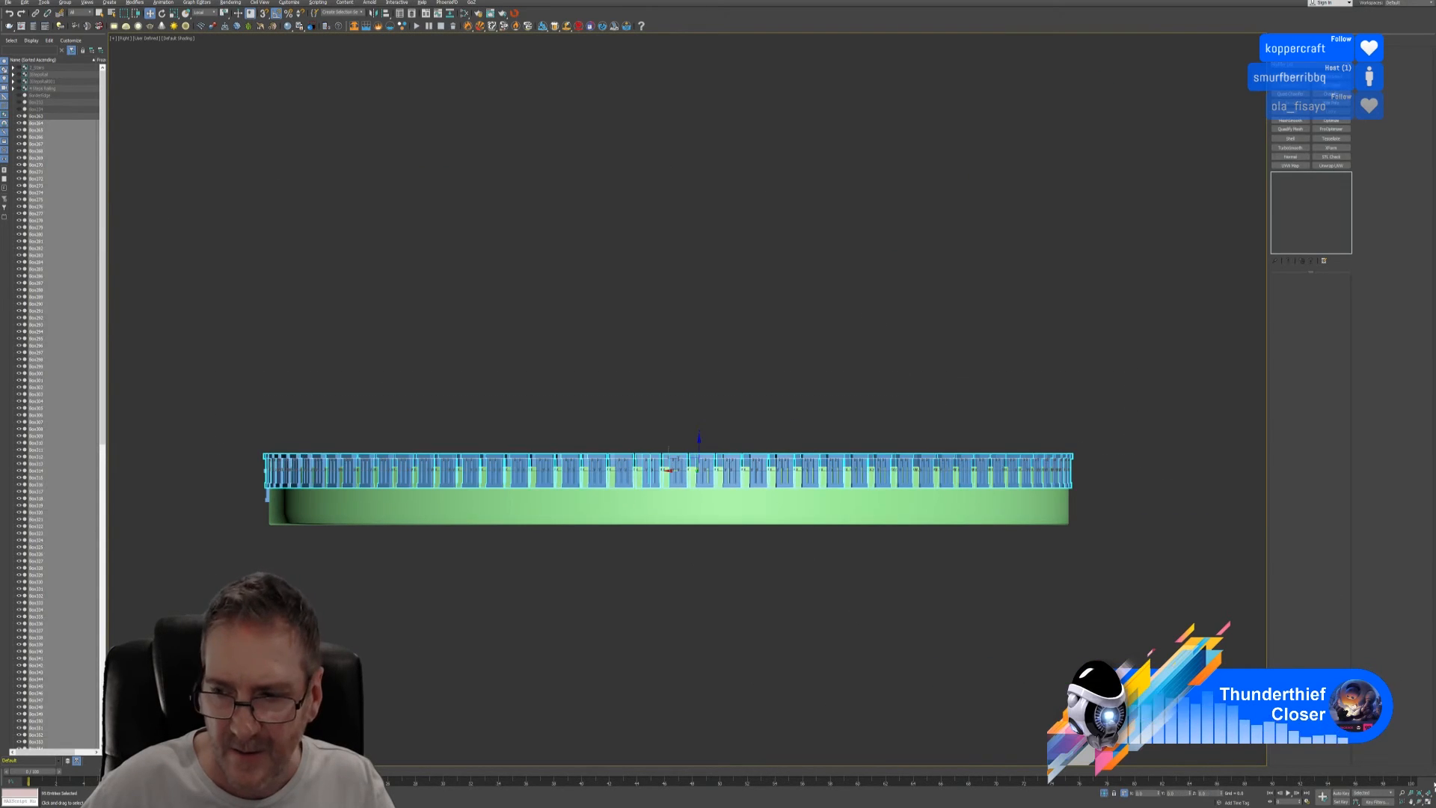
click(1428, 802)
middle_drag(641, 537, 664, 535)
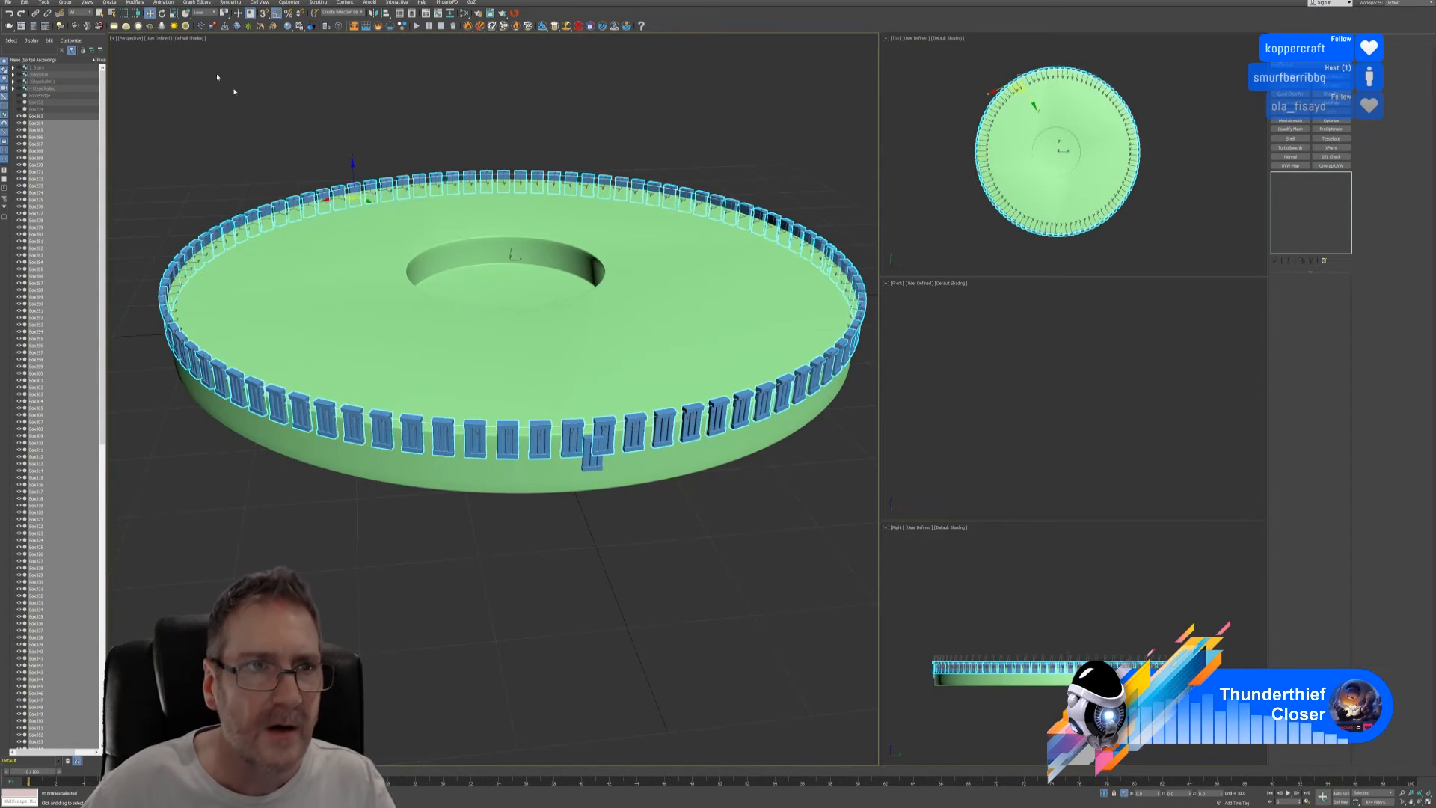
middle_drag(422, 164, 433, 169)
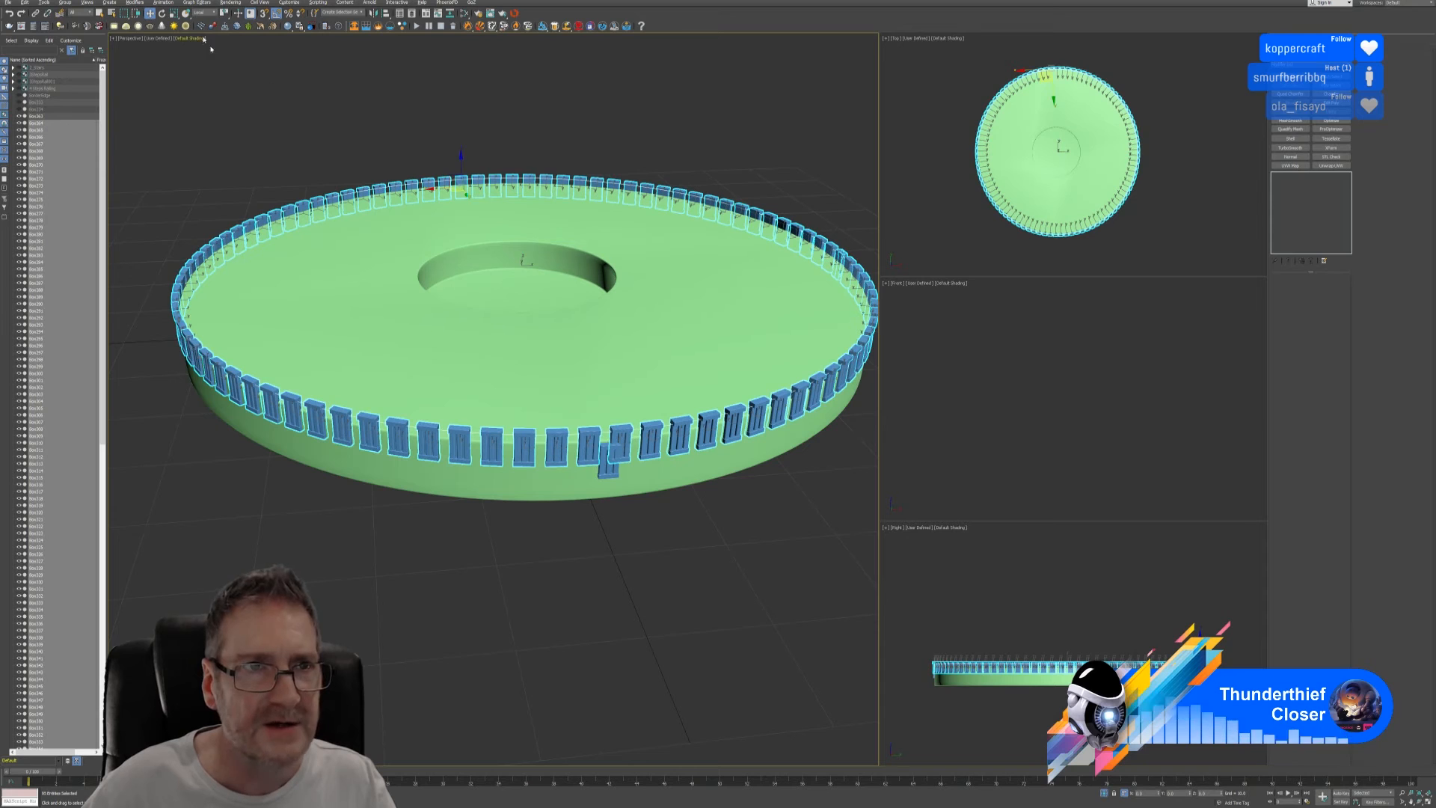
- Set the reference coordinate system to View and lower the selected ring of pillars to the original pillar's height on the wall
click(203, 13)
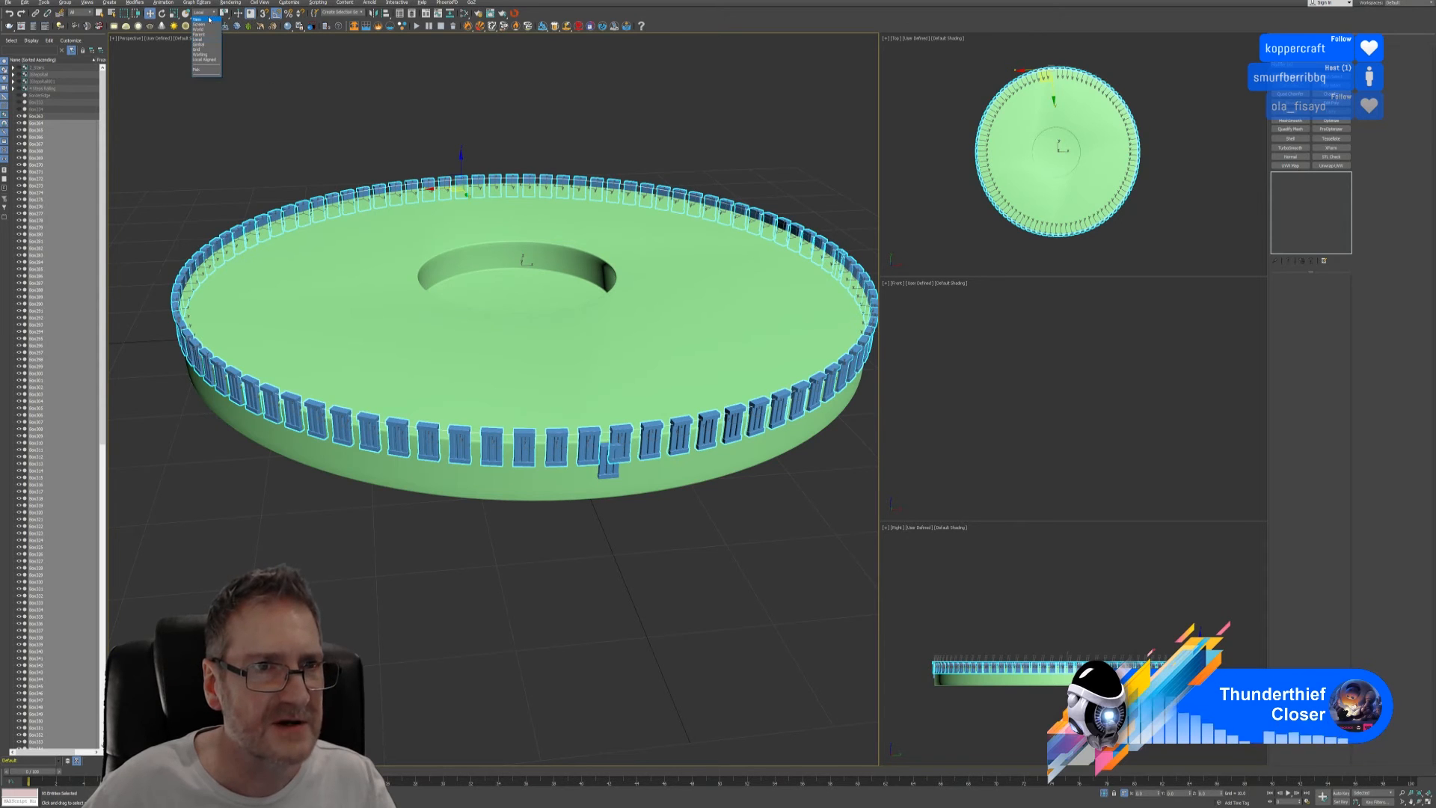
click(209, 19)
middle_drag(547, 298, 531, 222)
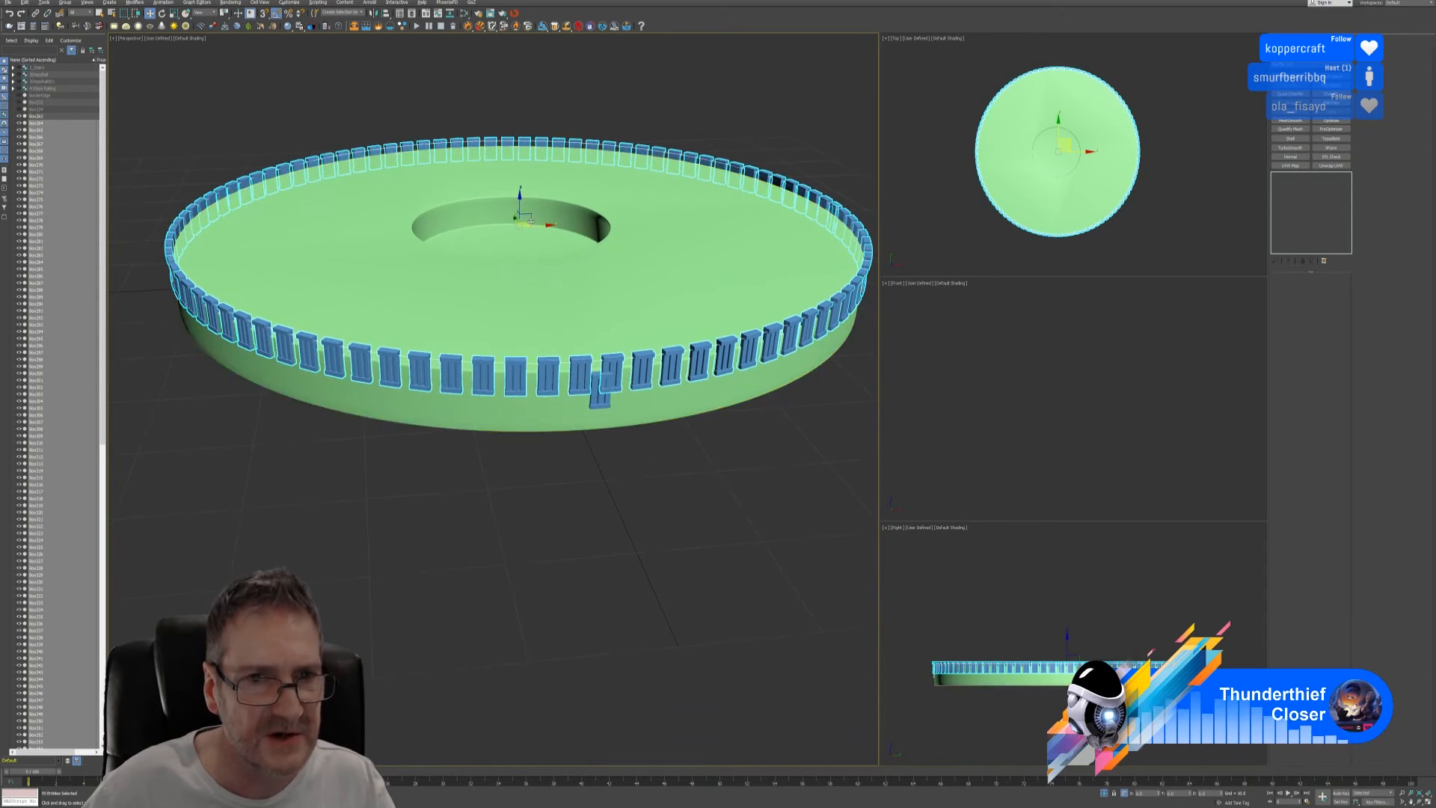
drag(521, 199, 521, 215)
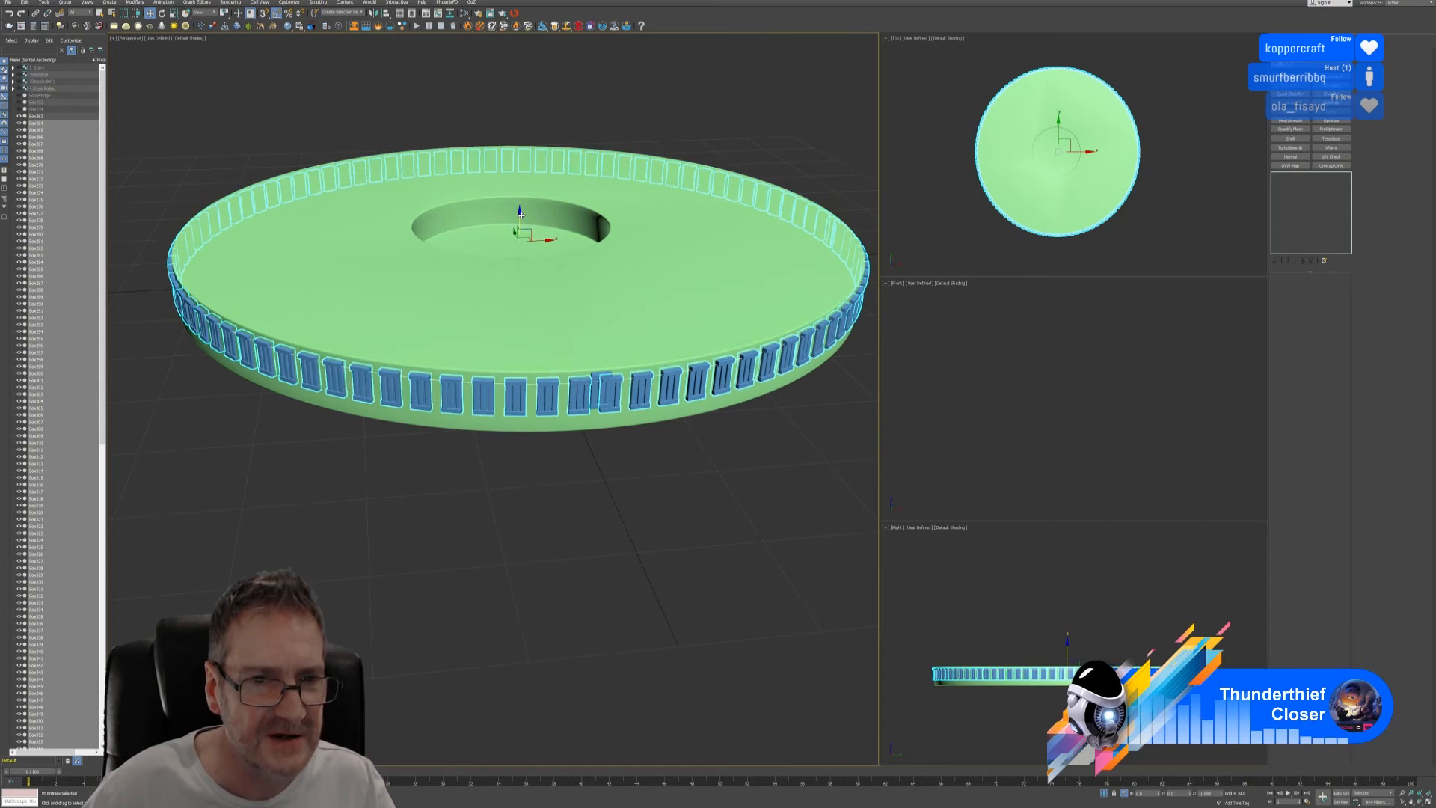
- Move the original pillar off the wall to the open ground in front of the terrace and exit isolation
click(597, 378)
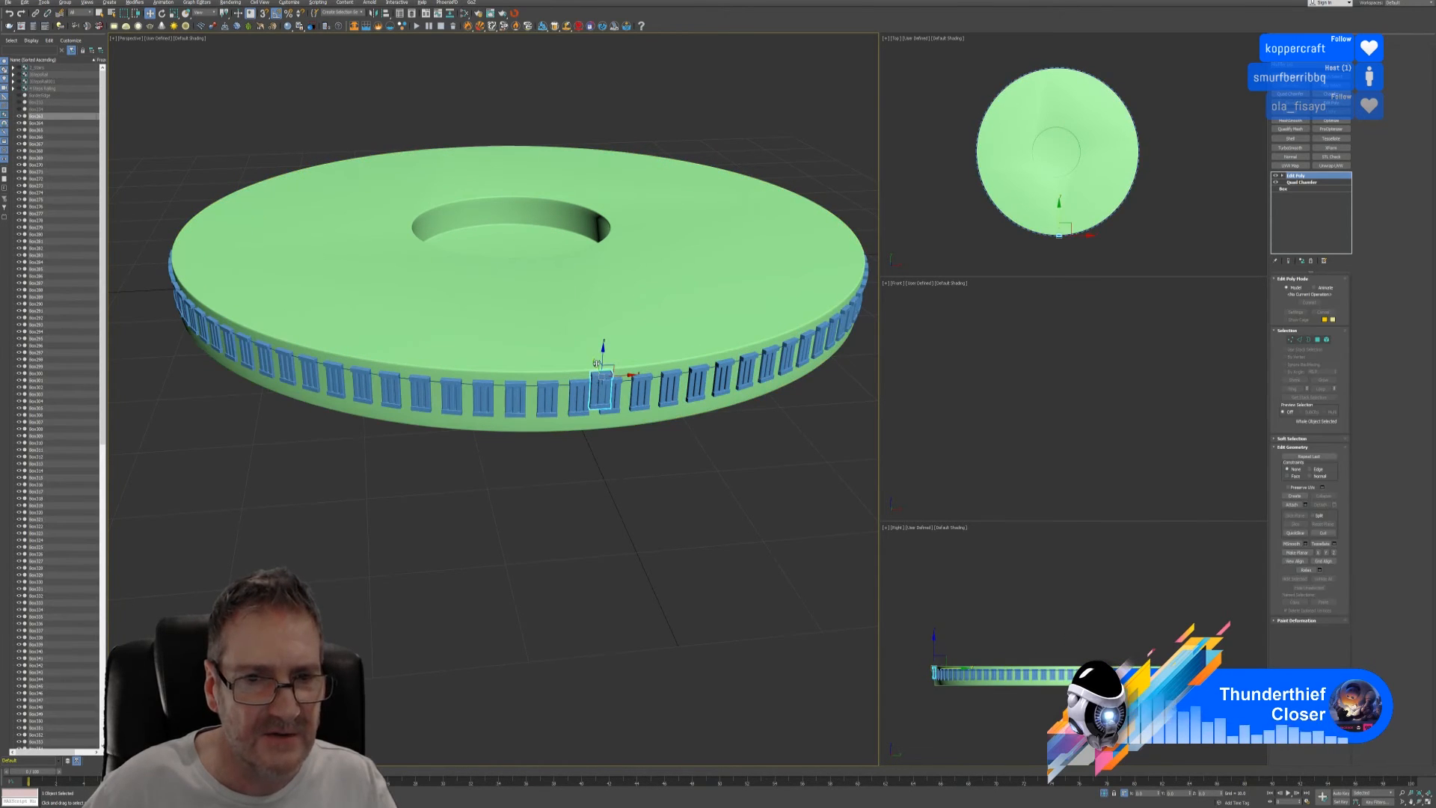
drag(596, 363, 792, 564)
middle_drag(655, 458, 635, 451)
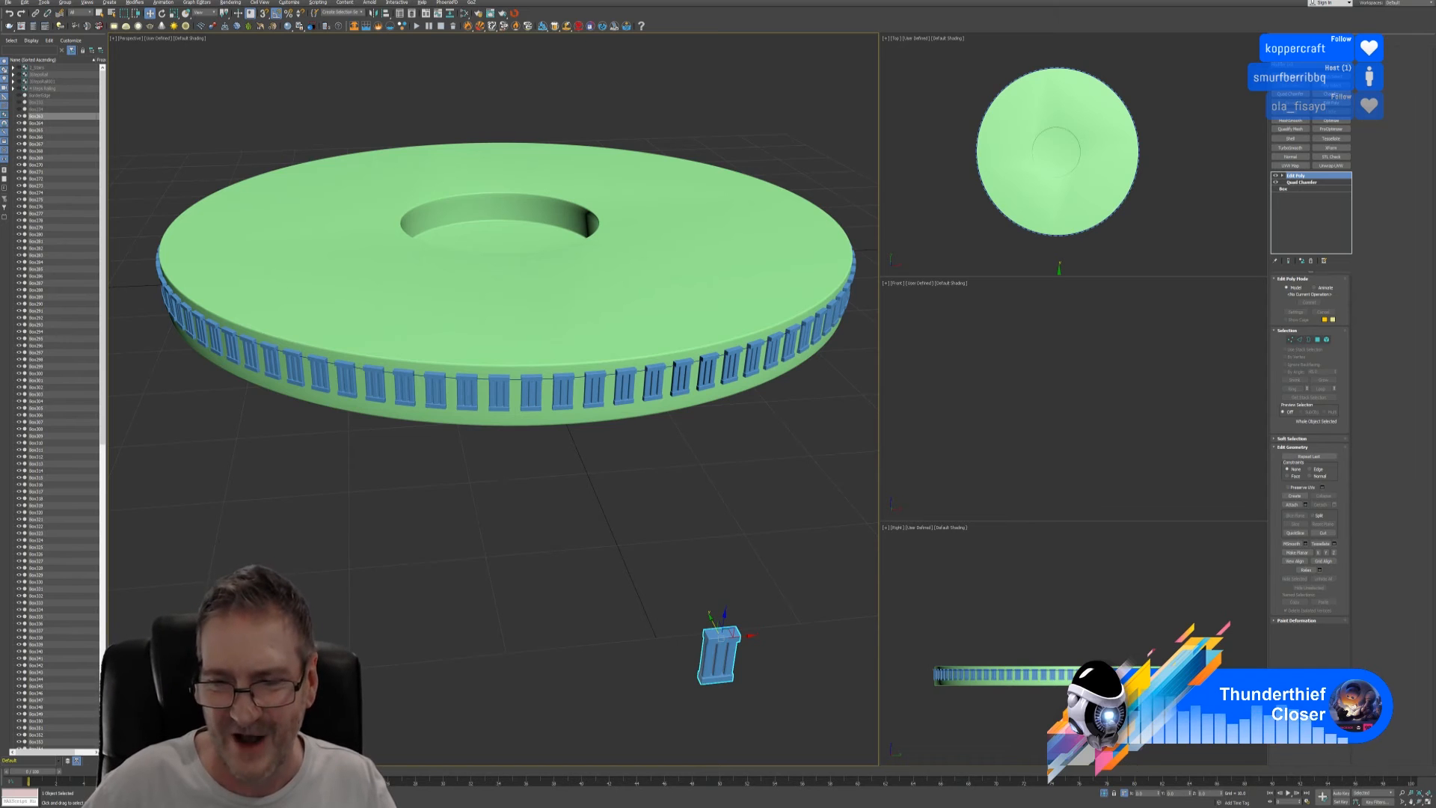
click(1105, 795)
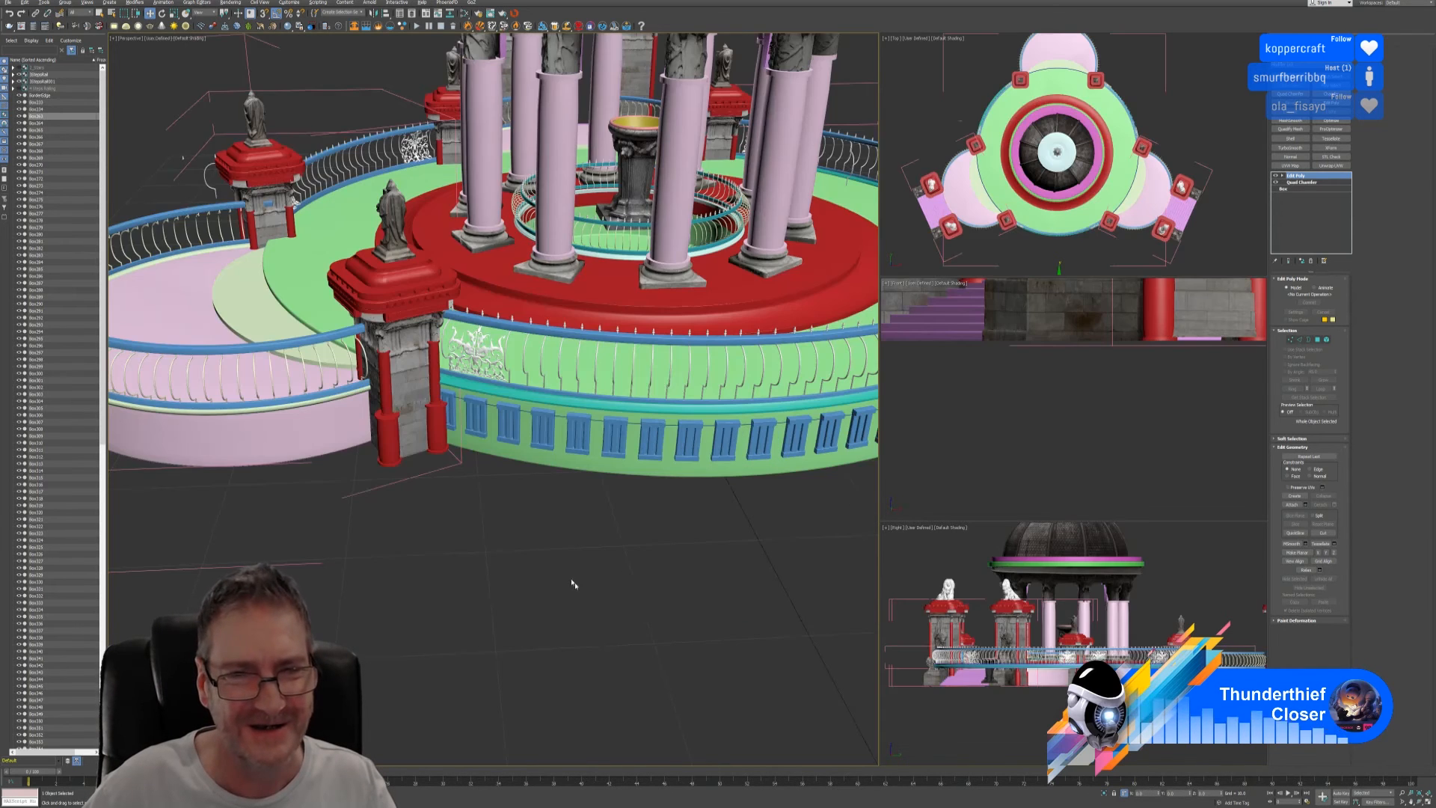
scroll(500, 558, up, 4)
alt+middle_drag(496, 554, 495, 539)
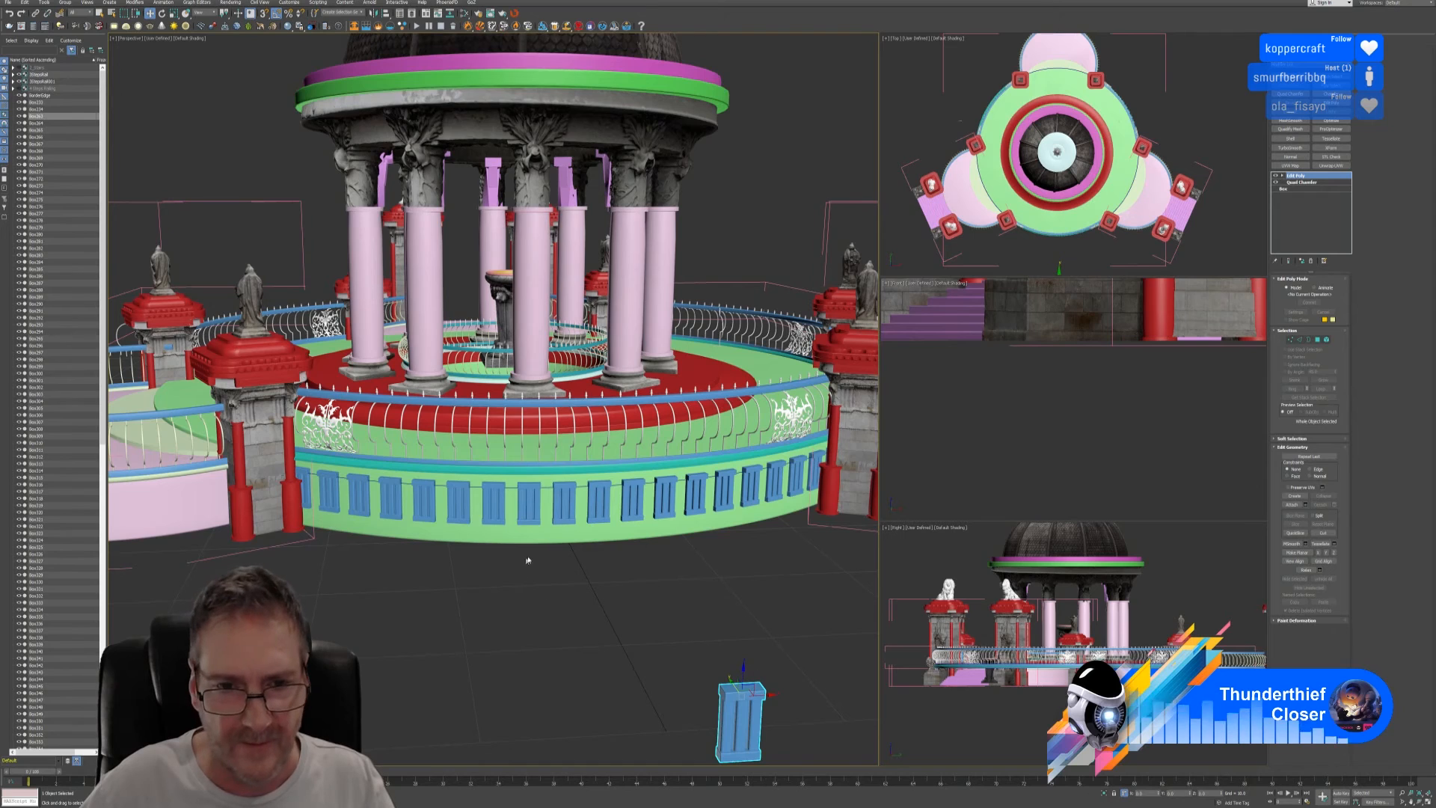
- Undo the isolation exit and the original pillar's move, back to the selected ring of spaced pillars
key(ctrl+z)
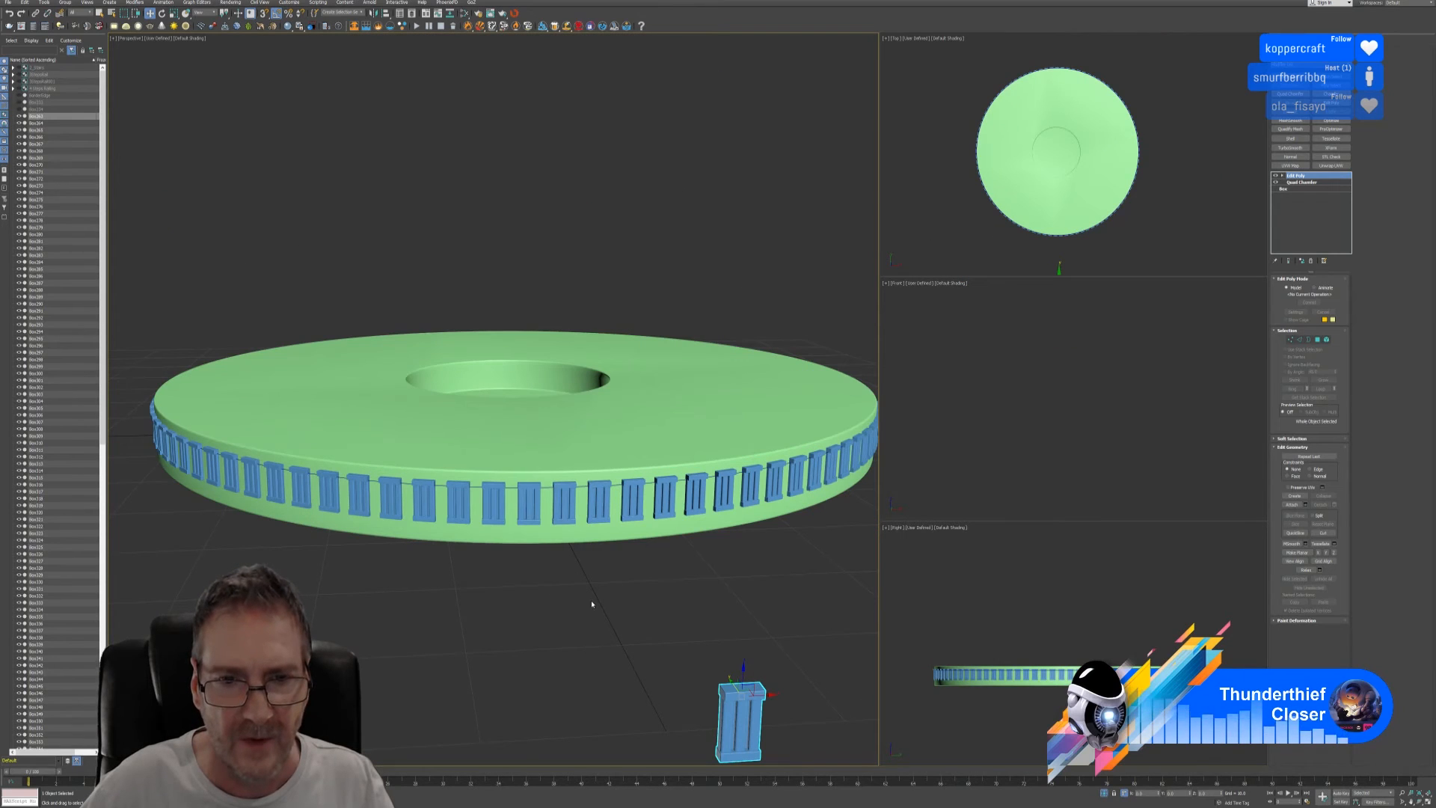
key(ctrl+z)
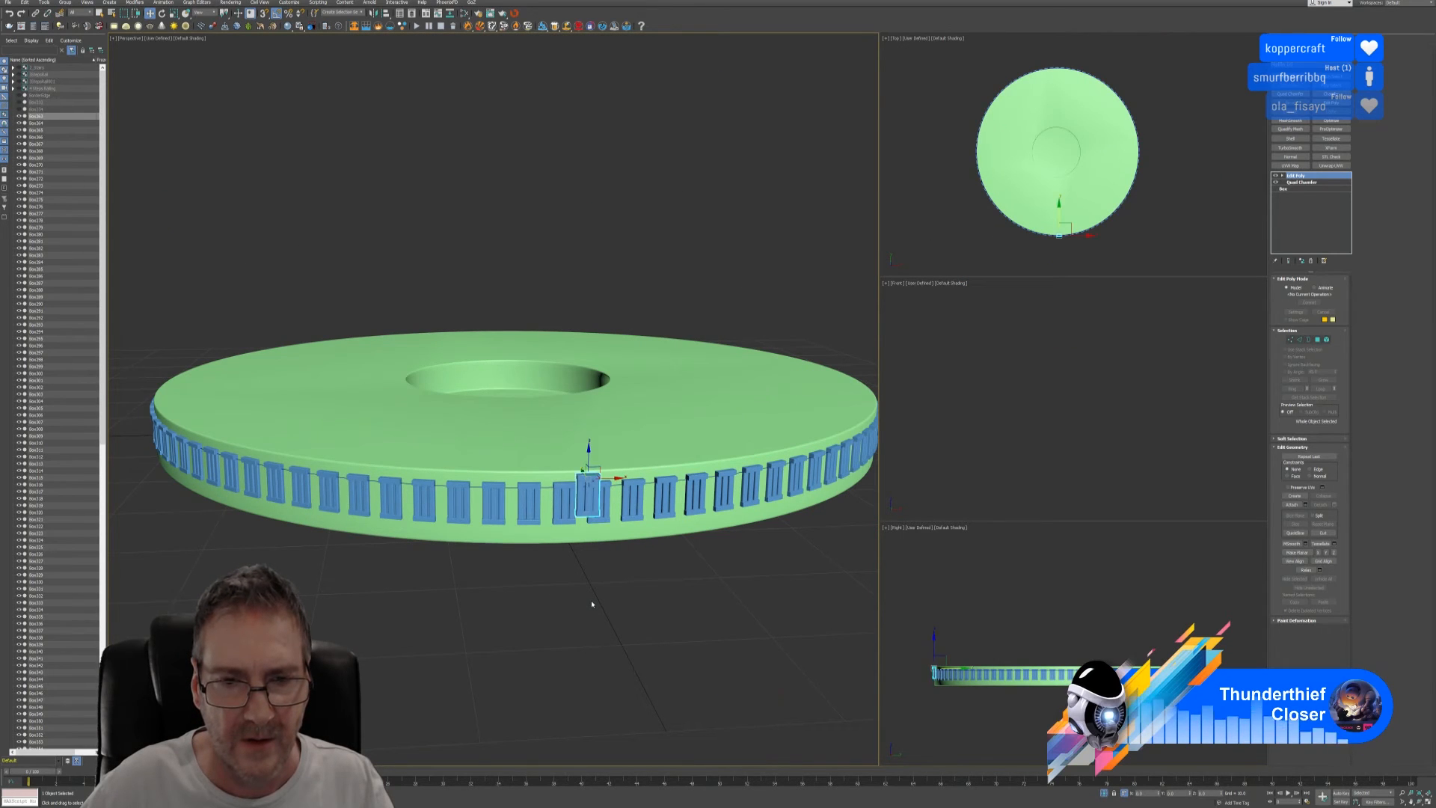
key(ctrl+z)
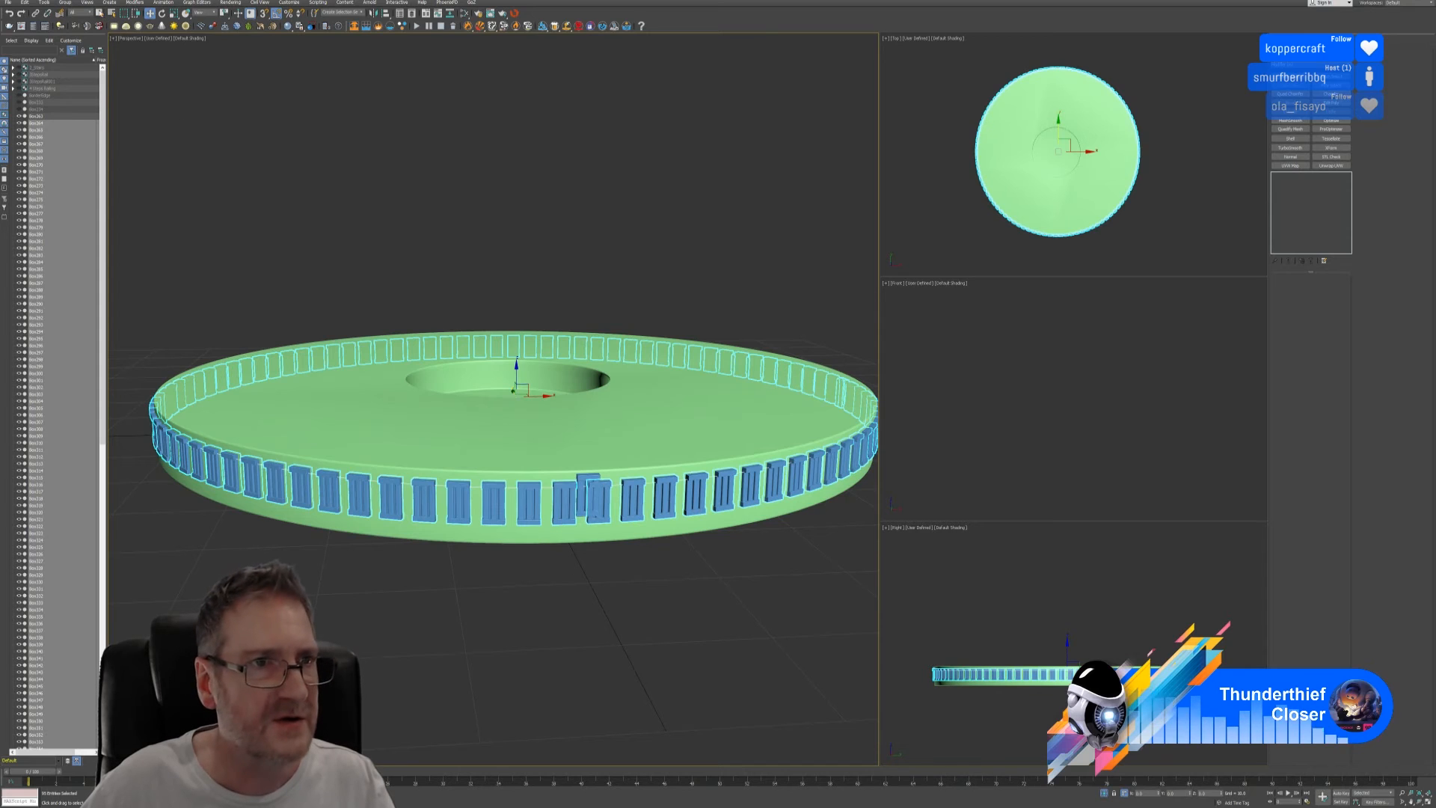
- Group the selected ring of spaced pillars under the default group name
click(65, 2)
click(75, 13)
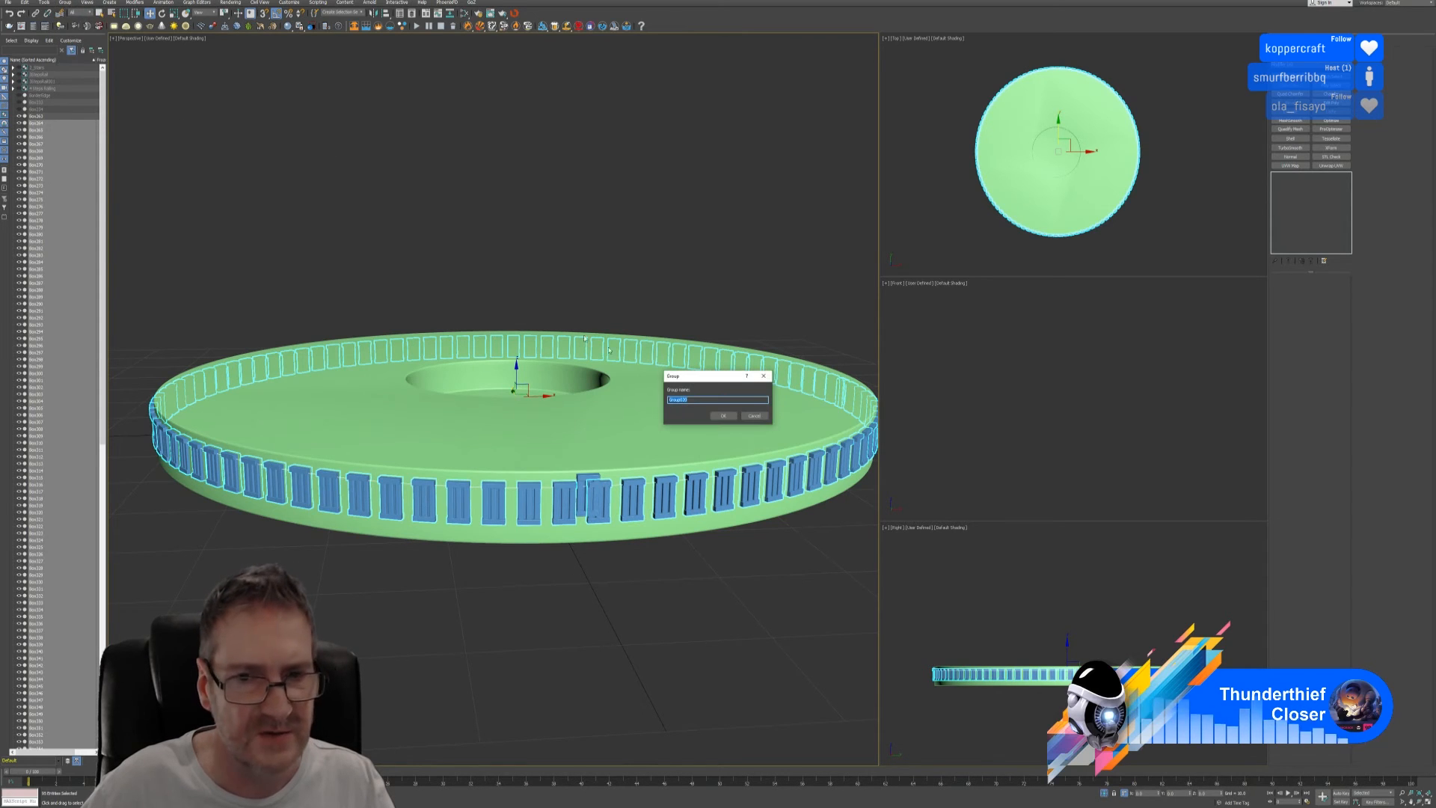
click(738, 416)
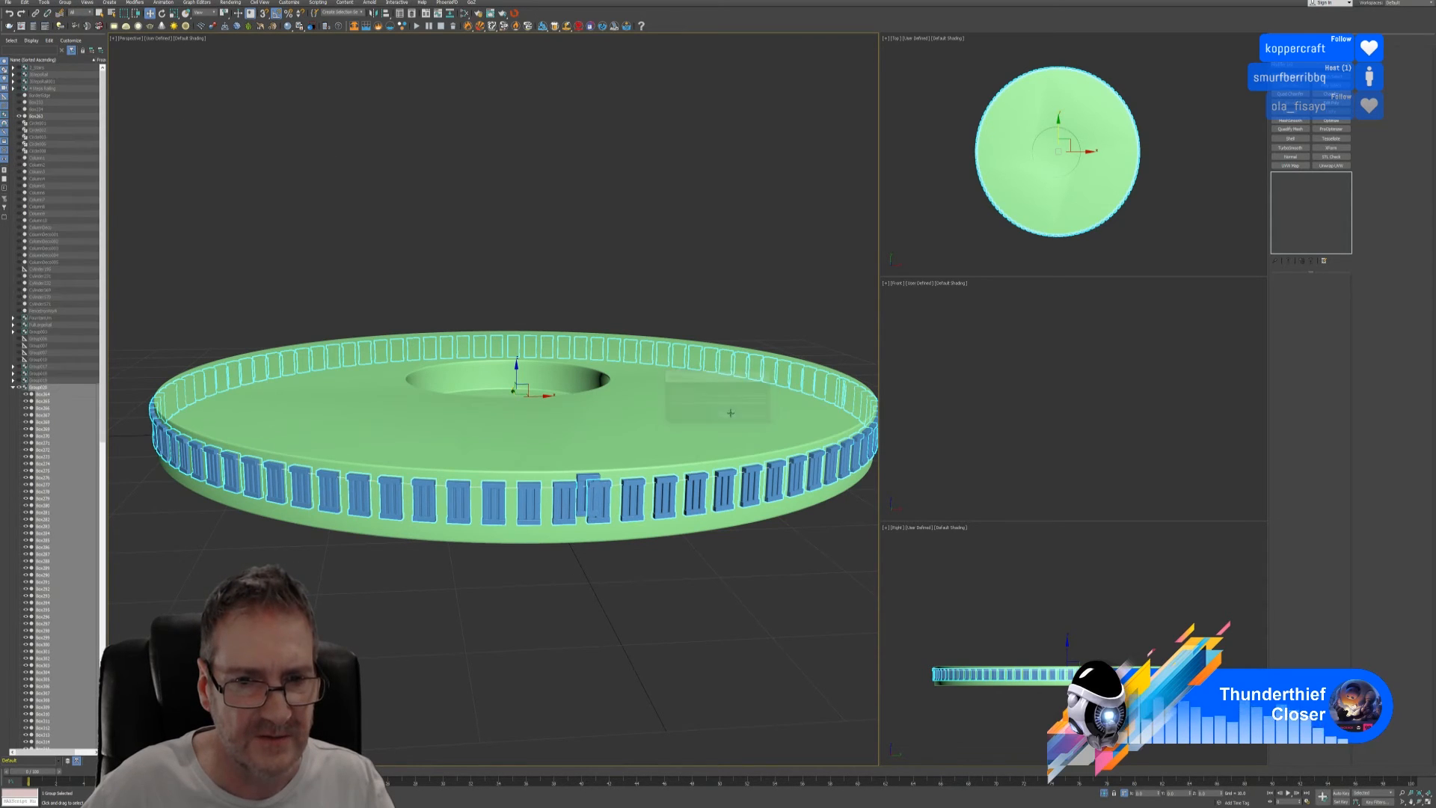
- Move the original pillar out of the ring to the ground in front of the terrace and exit isolation
click(582, 484)
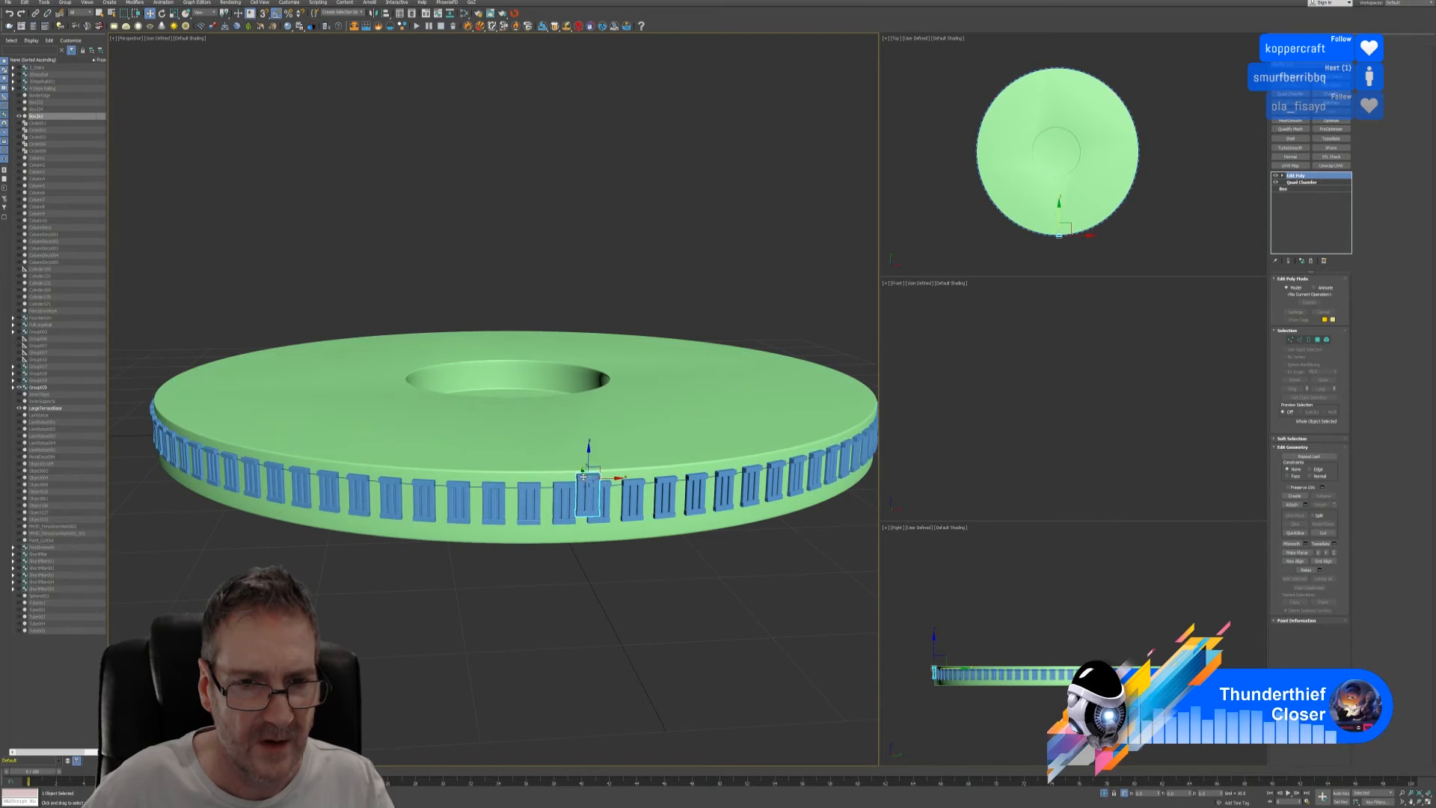
drag(583, 476, 720, 663)
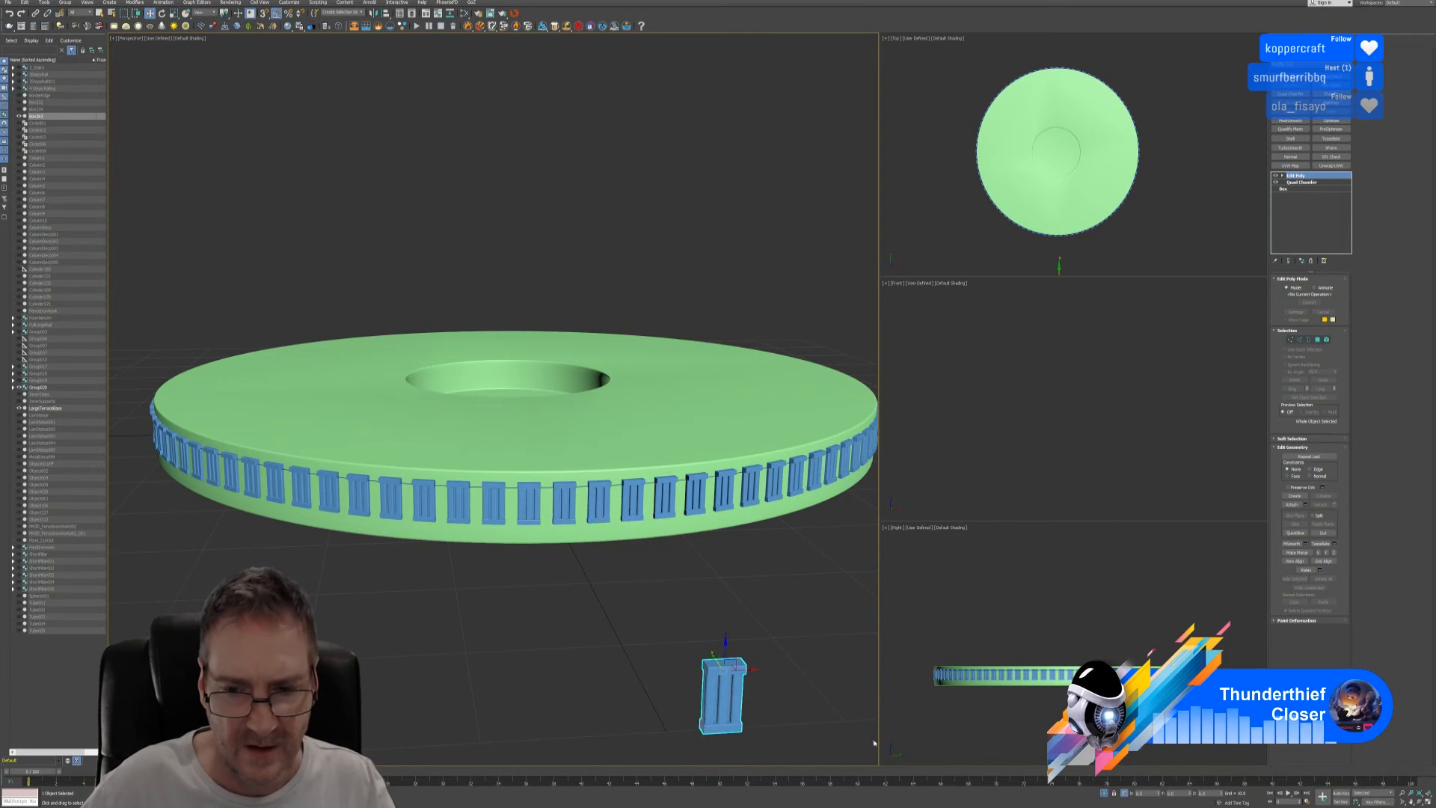
click(1106, 793)
alt+middle_drag(627, 577, 532, 554)
- Raise the pillar group slightly toward the trim beneath the railing and check its fit around the curved wall
click(522, 386)
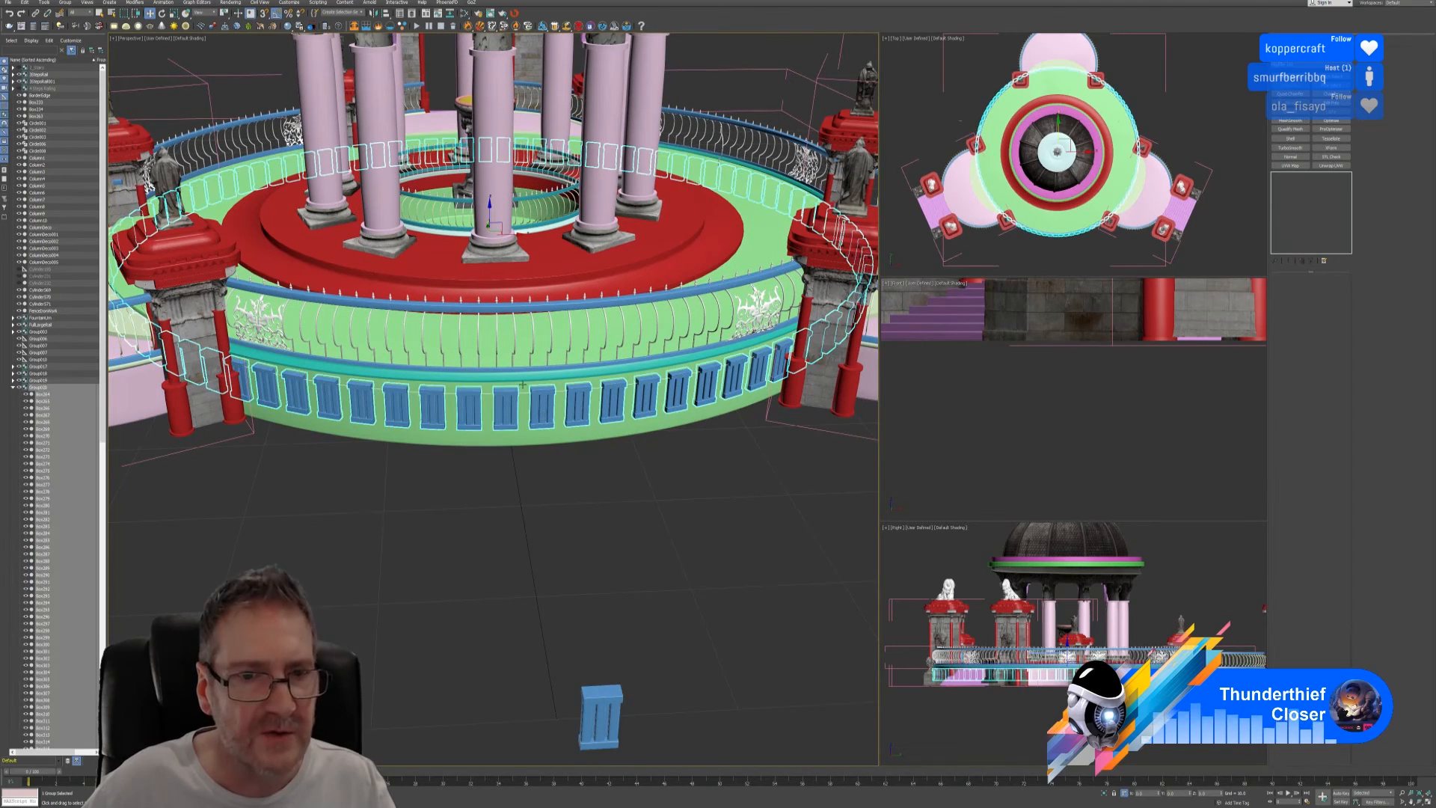
drag(493, 210, 496, 203)
alt+middle_drag(566, 449, 557, 266)
scroll(532, 237, up, 6)
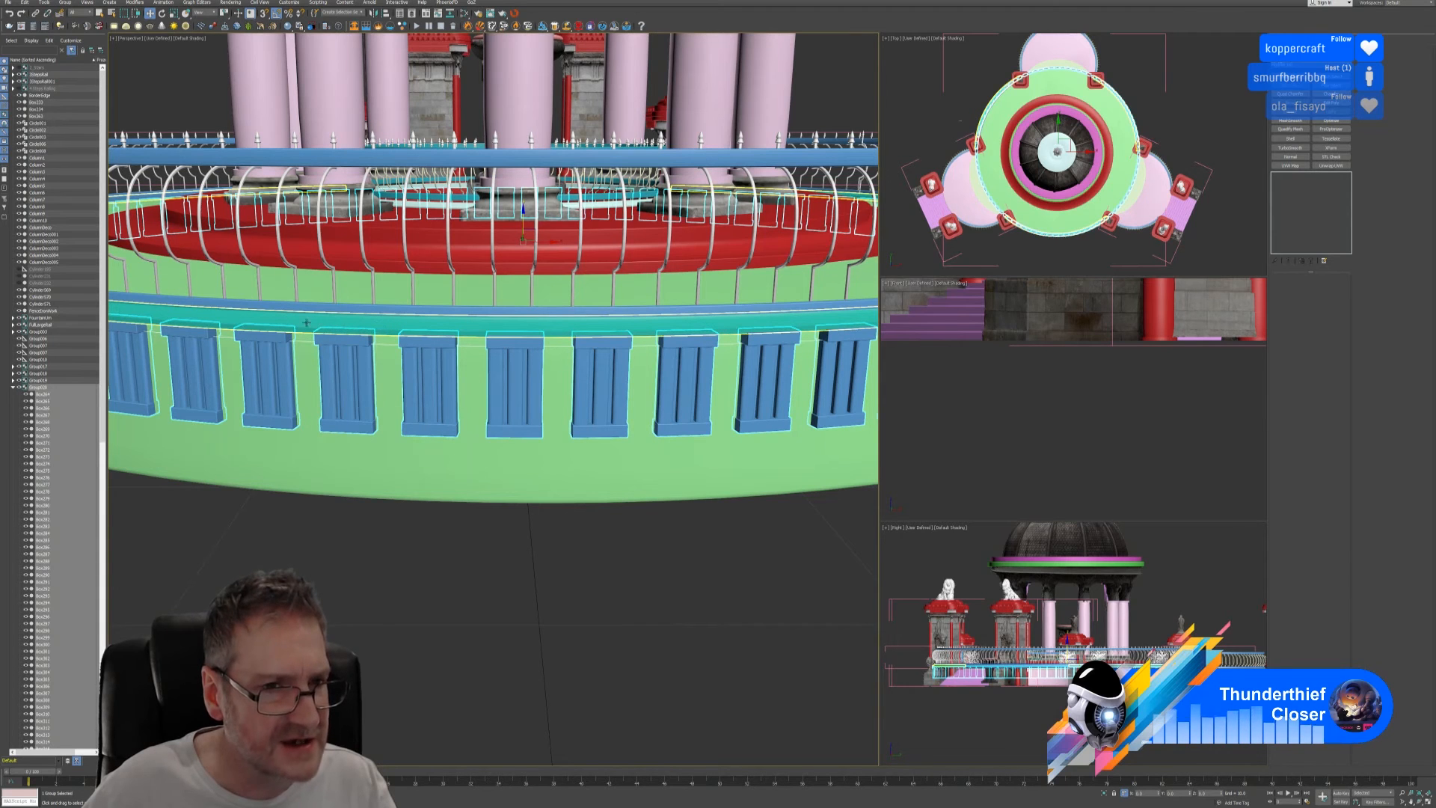
alt+middle_drag(442, 442, 482, 403)
scroll(482, 403, down, 3)
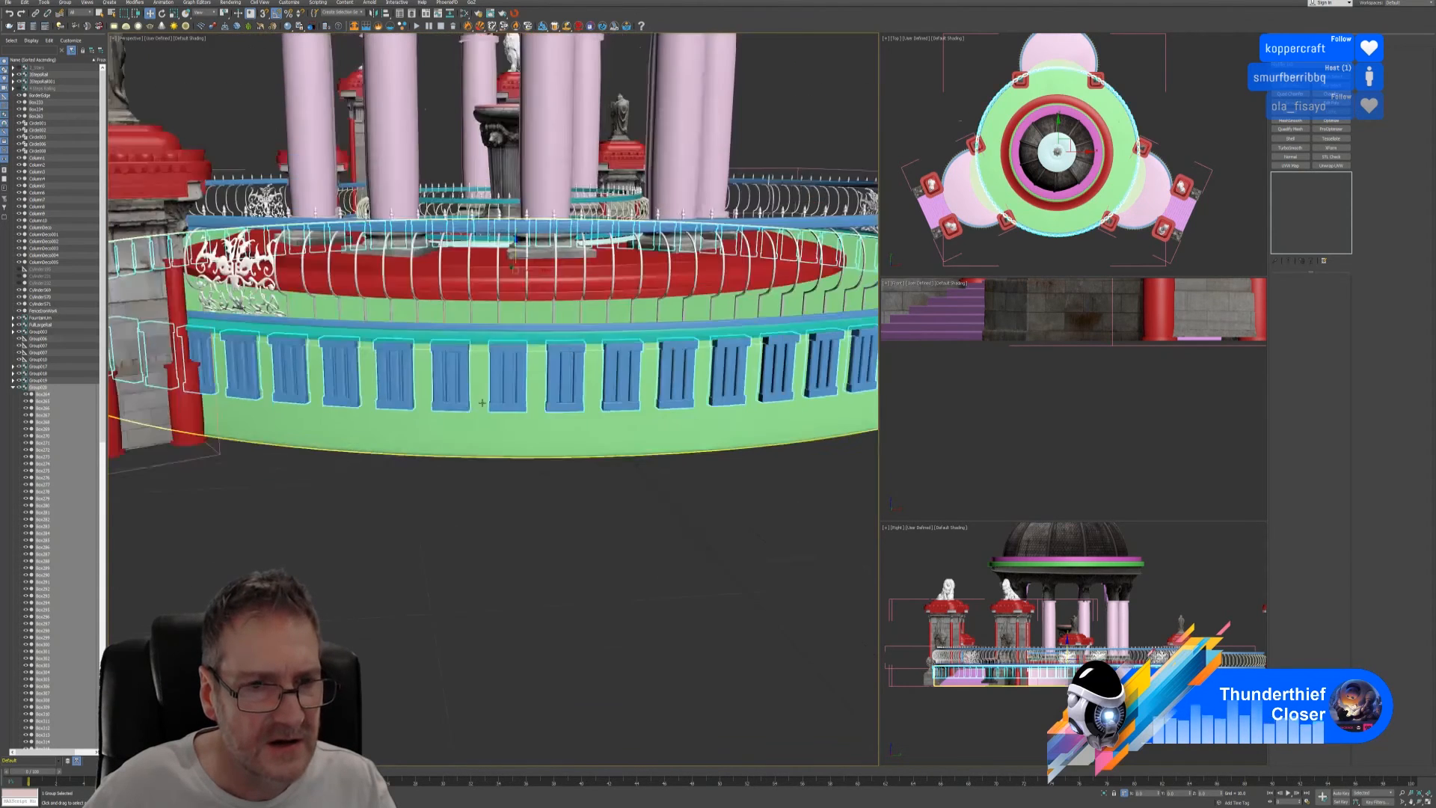
scroll(482, 404, down, 5)
scroll(459, 471, up, 3)
middle_drag(458, 472, 480, 447)
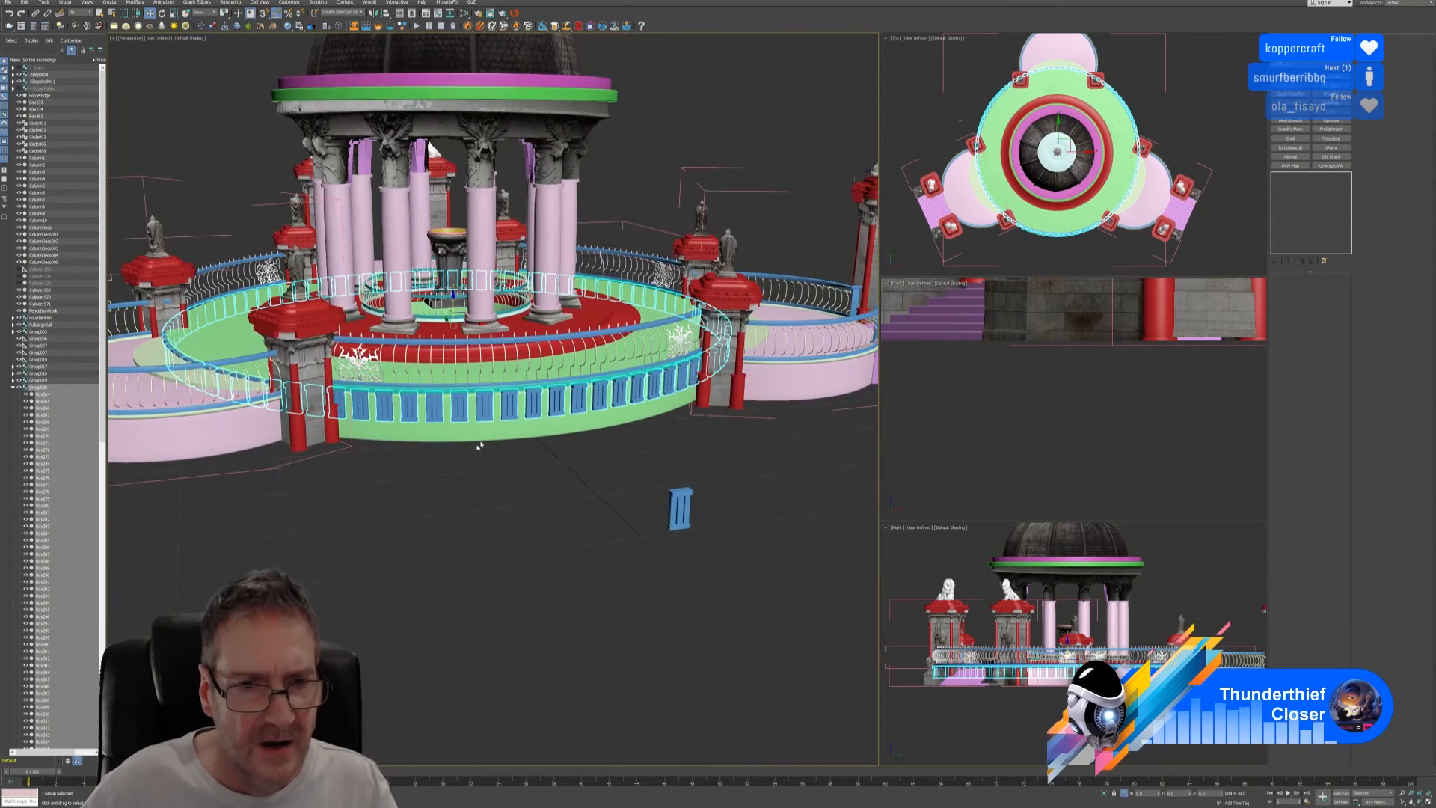
- Isolate the green circular terrace base and display it with edged faces in a maximized right view
click(481, 441)
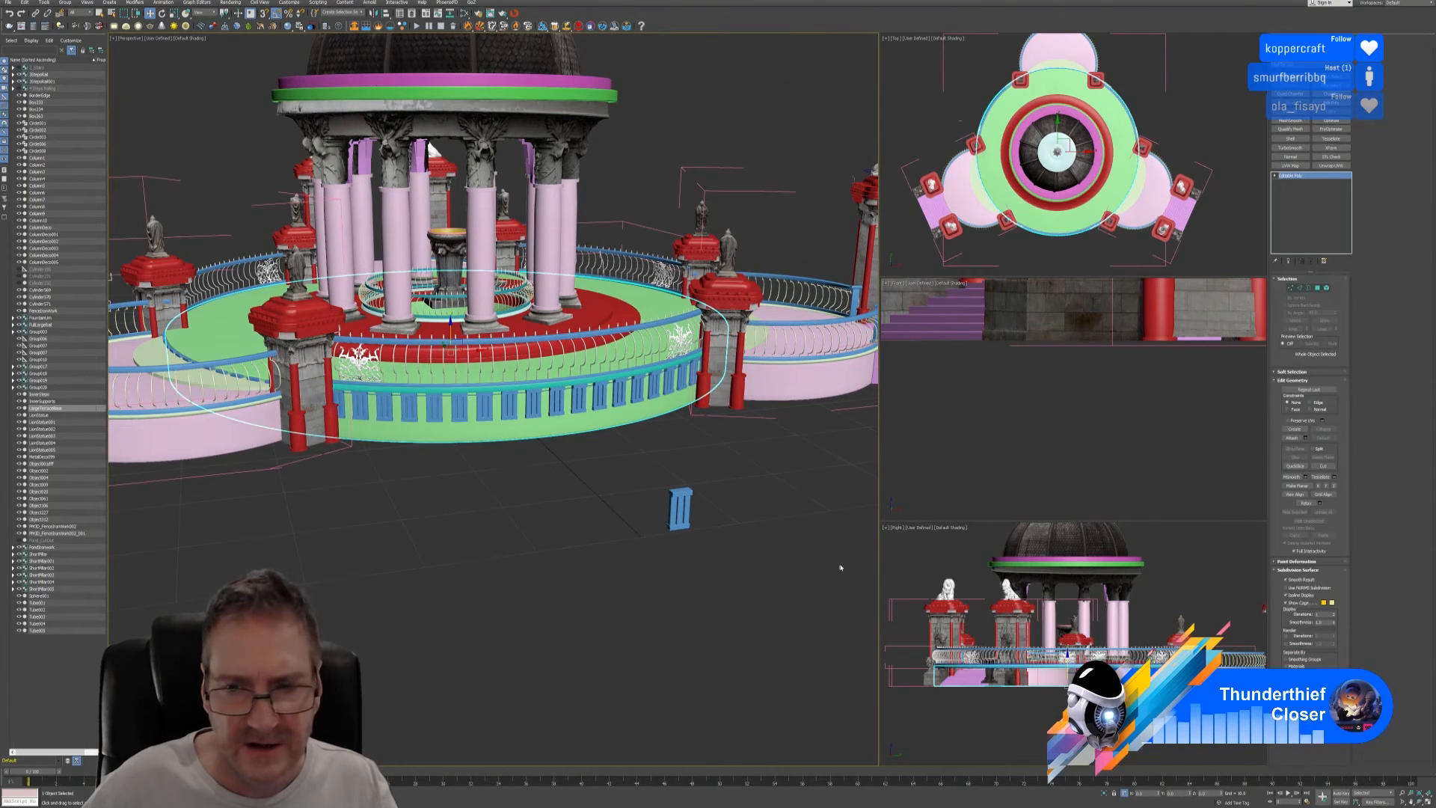
click(1105, 794)
scroll(1042, 610, up, 2)
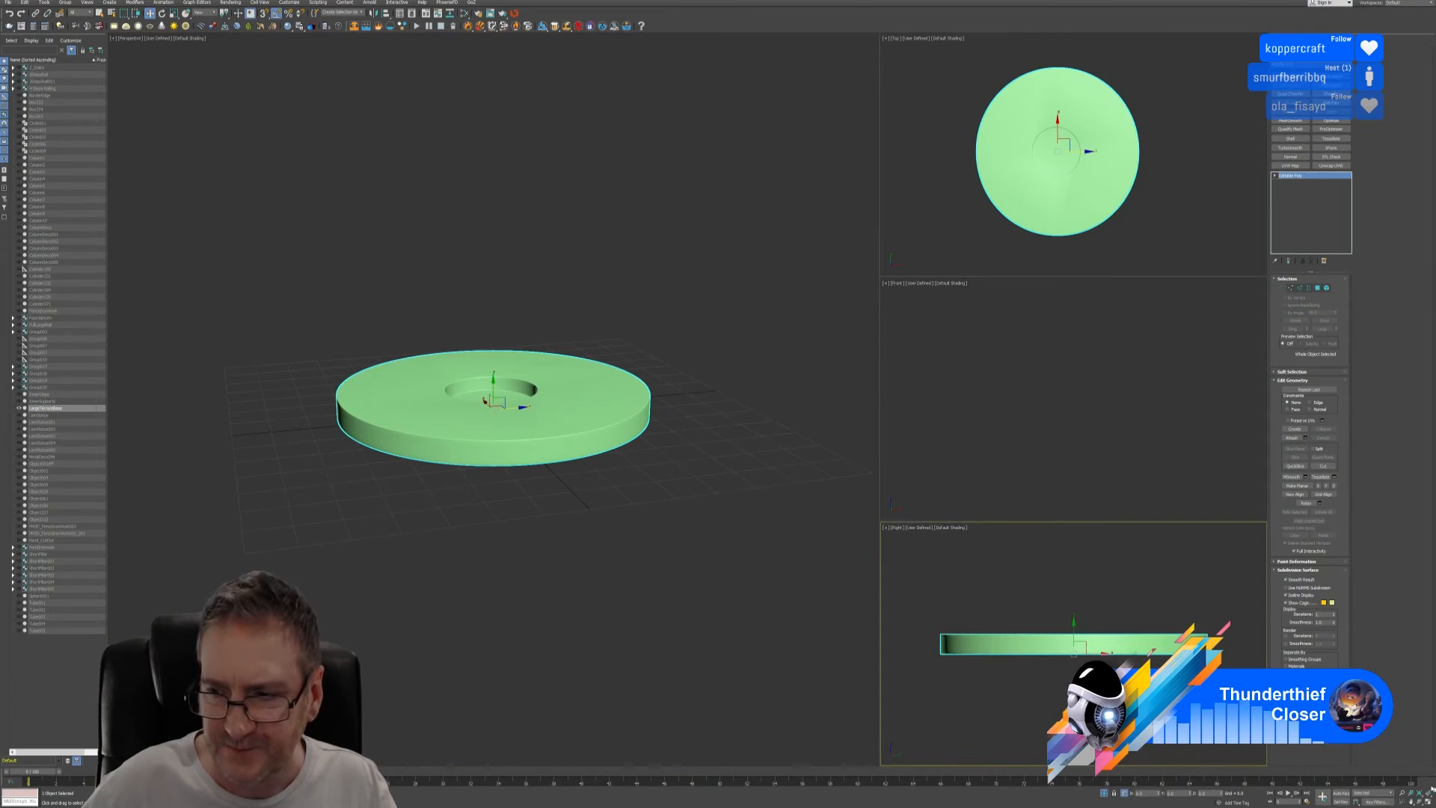
key(alt+w)
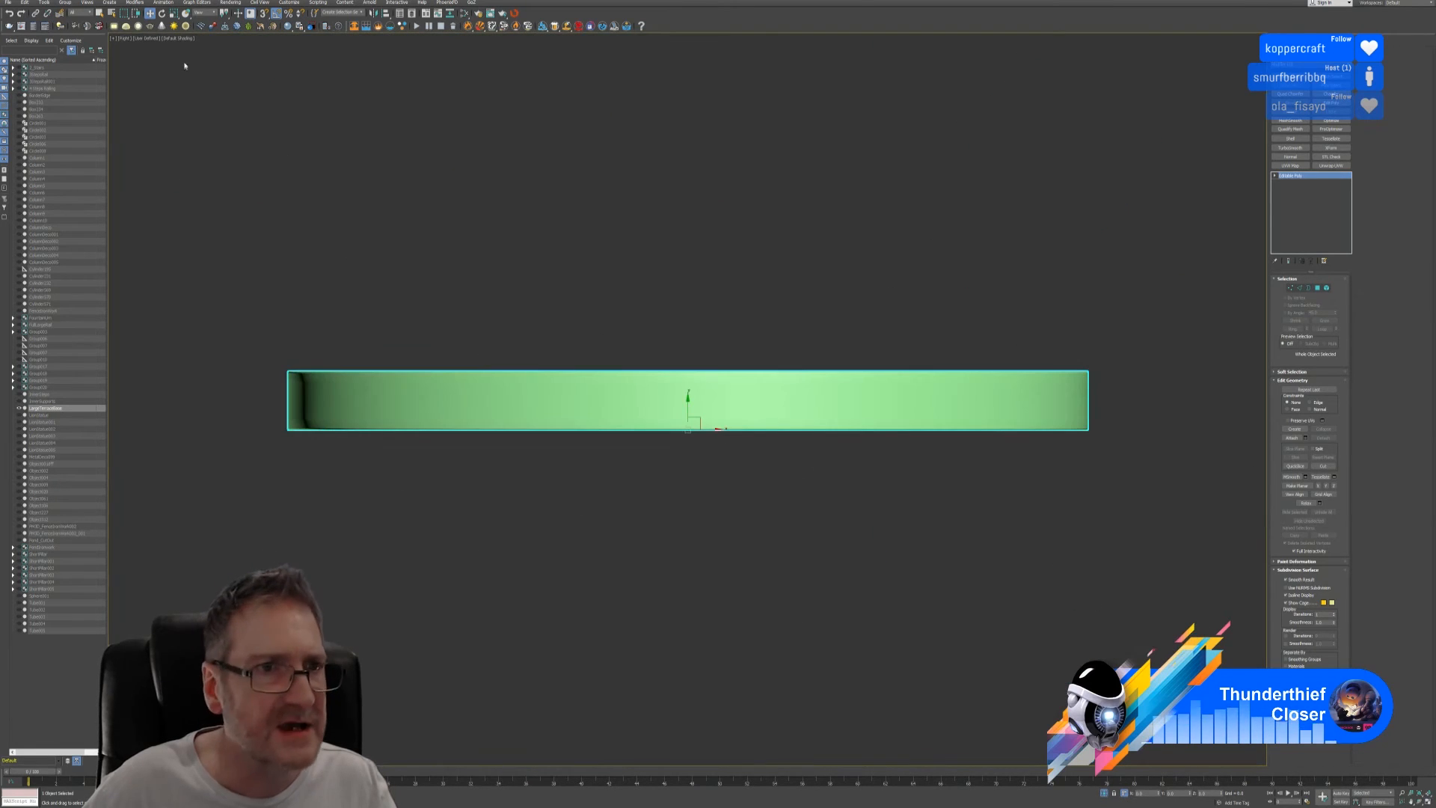
click(178, 38)
click(210, 118)
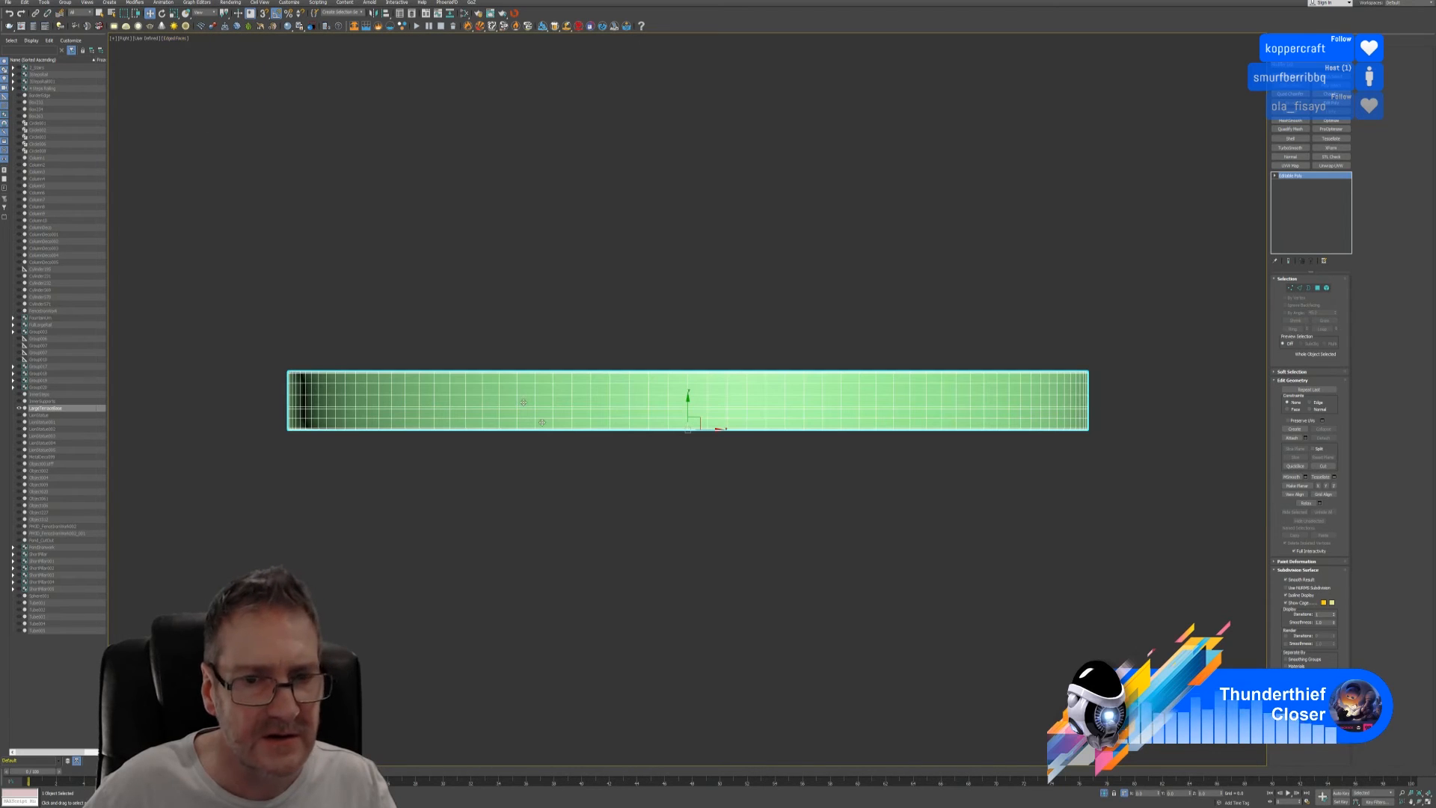
- Select the edges along the lower band of the terrace base's wall at Edge level and activate the Scale tool
click(1300, 288)
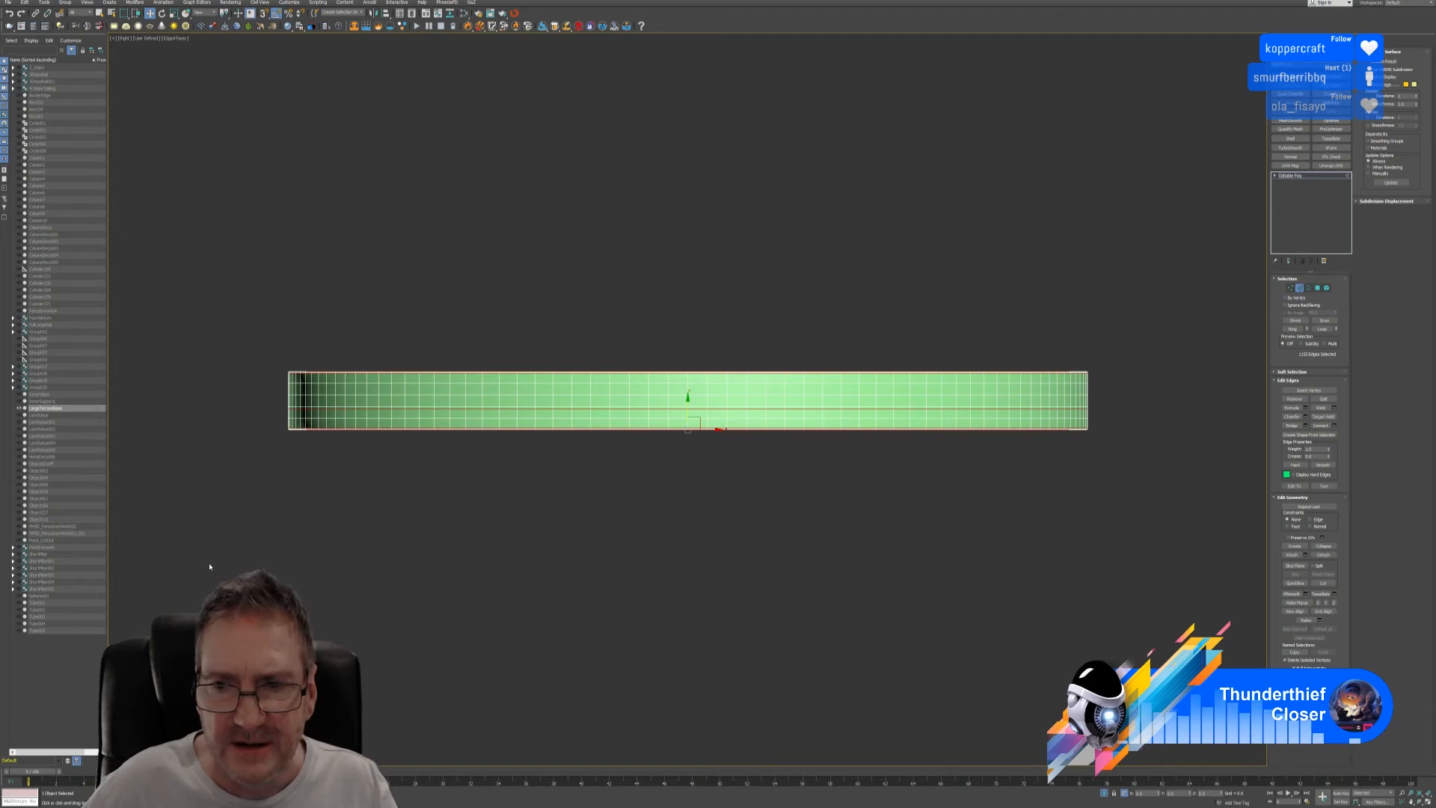
drag(1138, 438, 1166, 415)
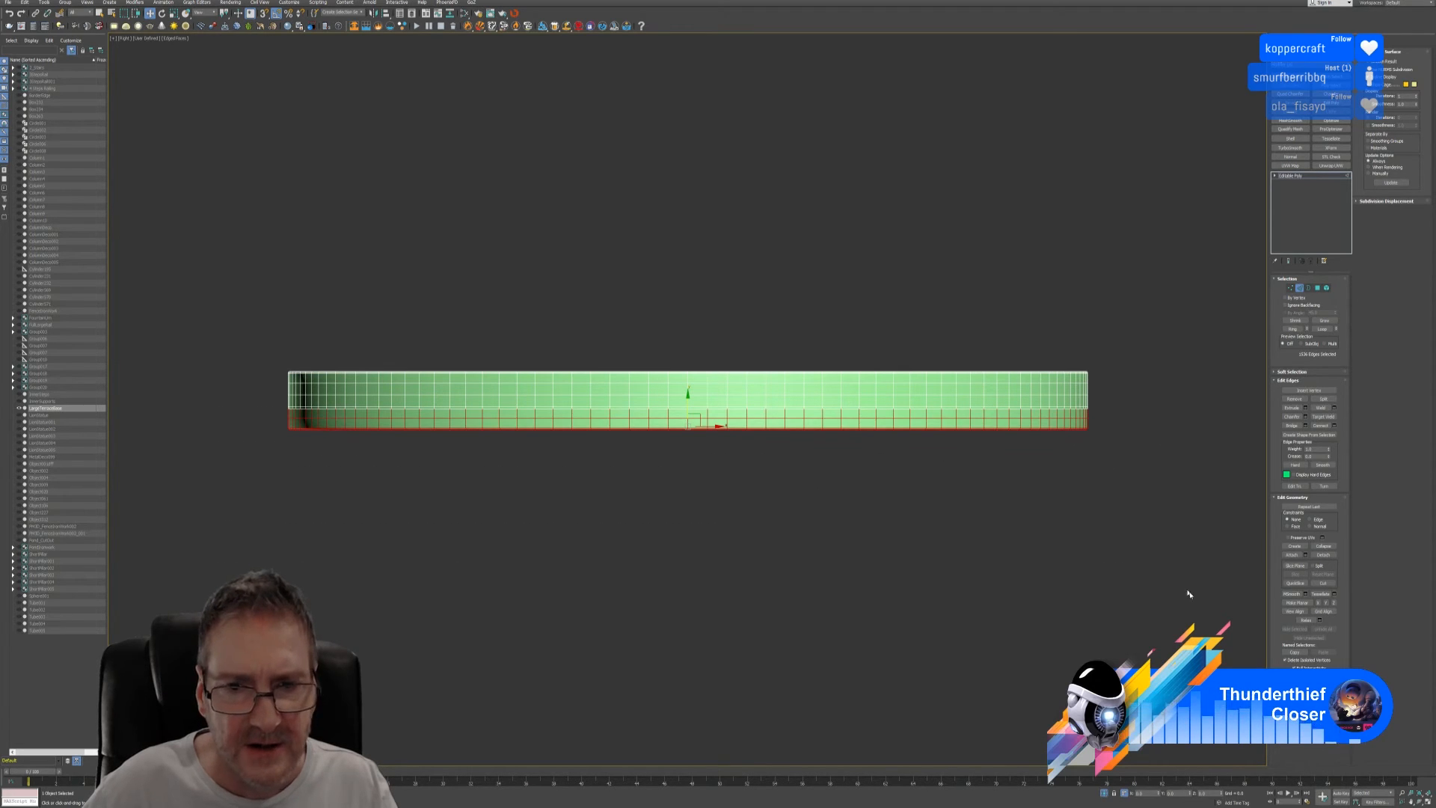
key(alt+w)
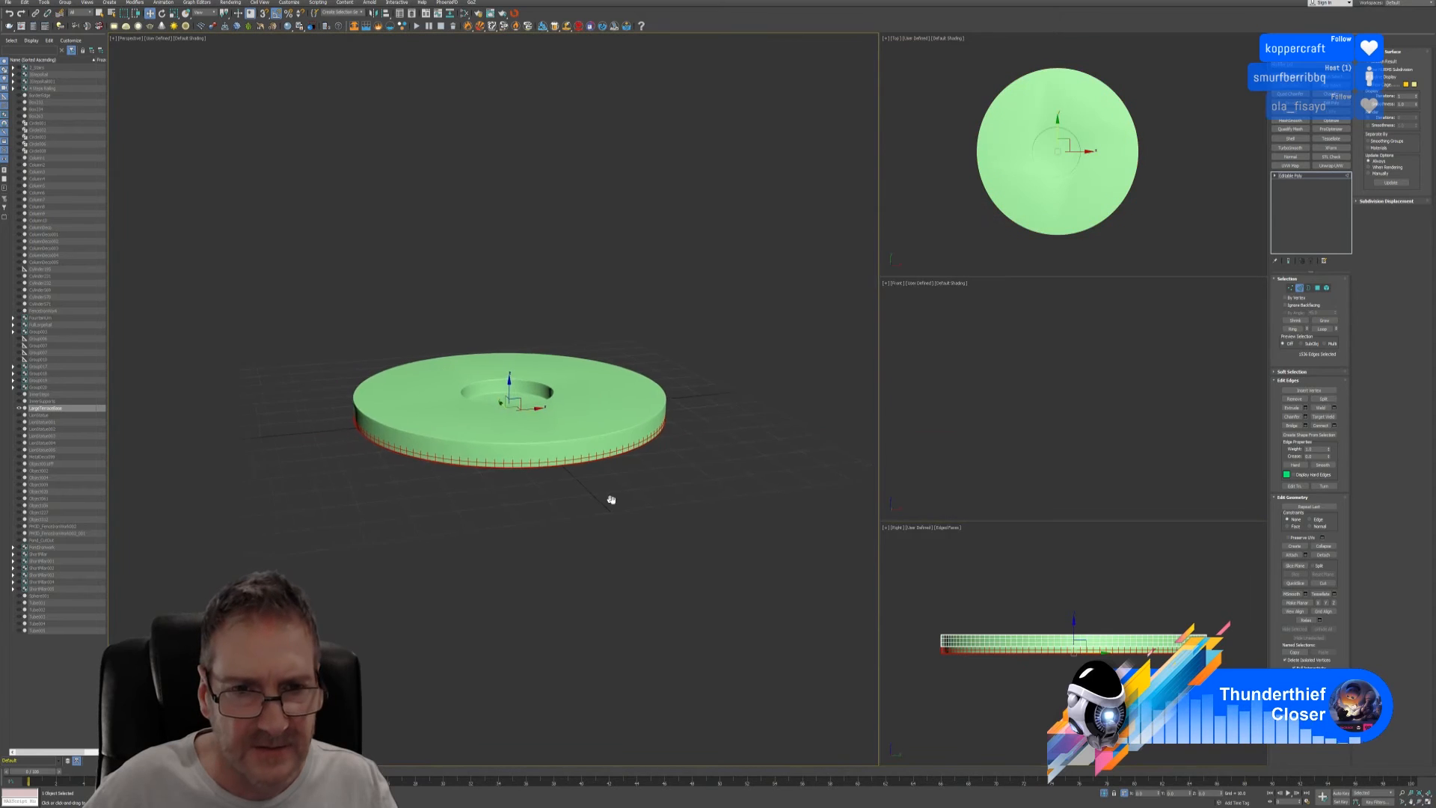
click(174, 13)
scroll(510, 428, up, 4)
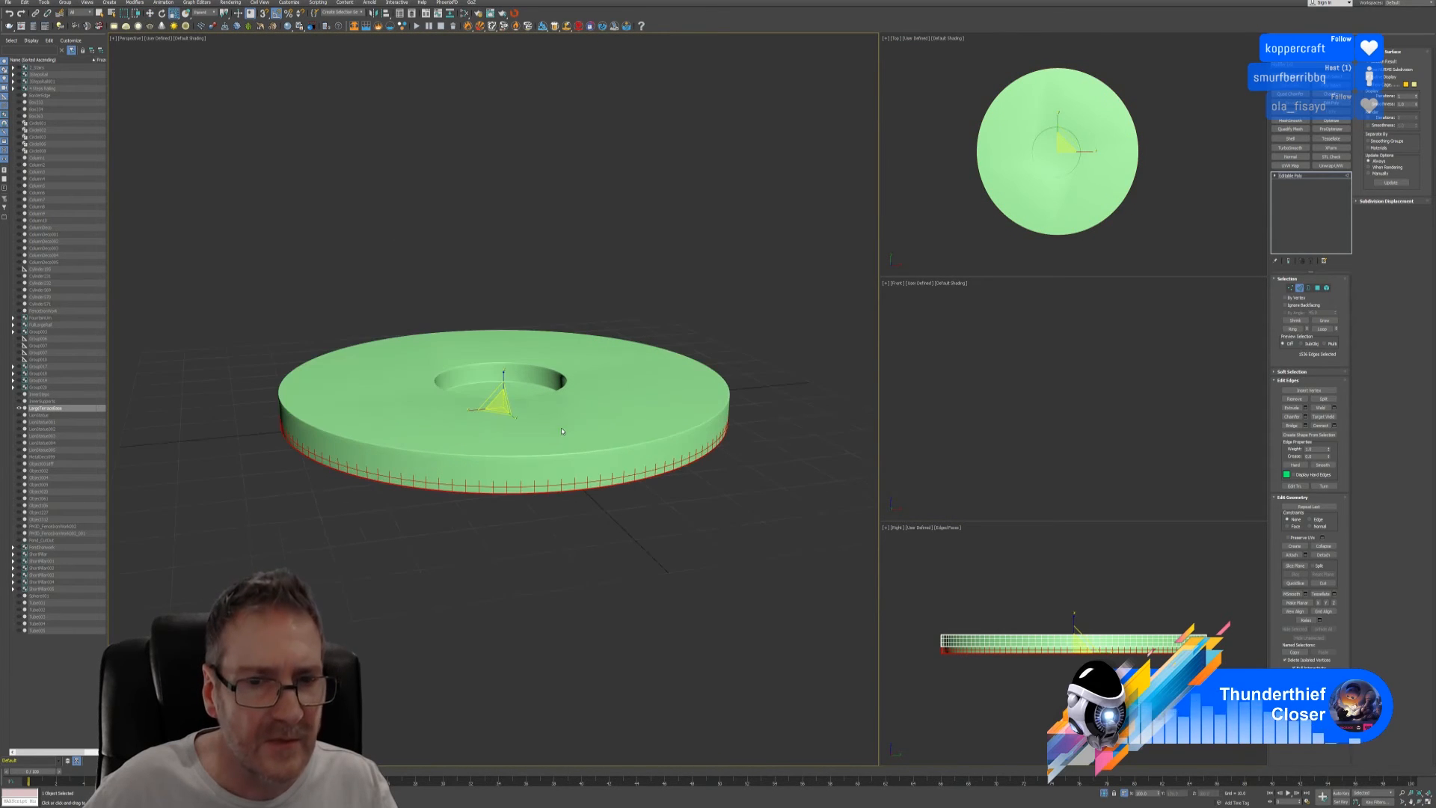
scroll(502, 411, up, 3)
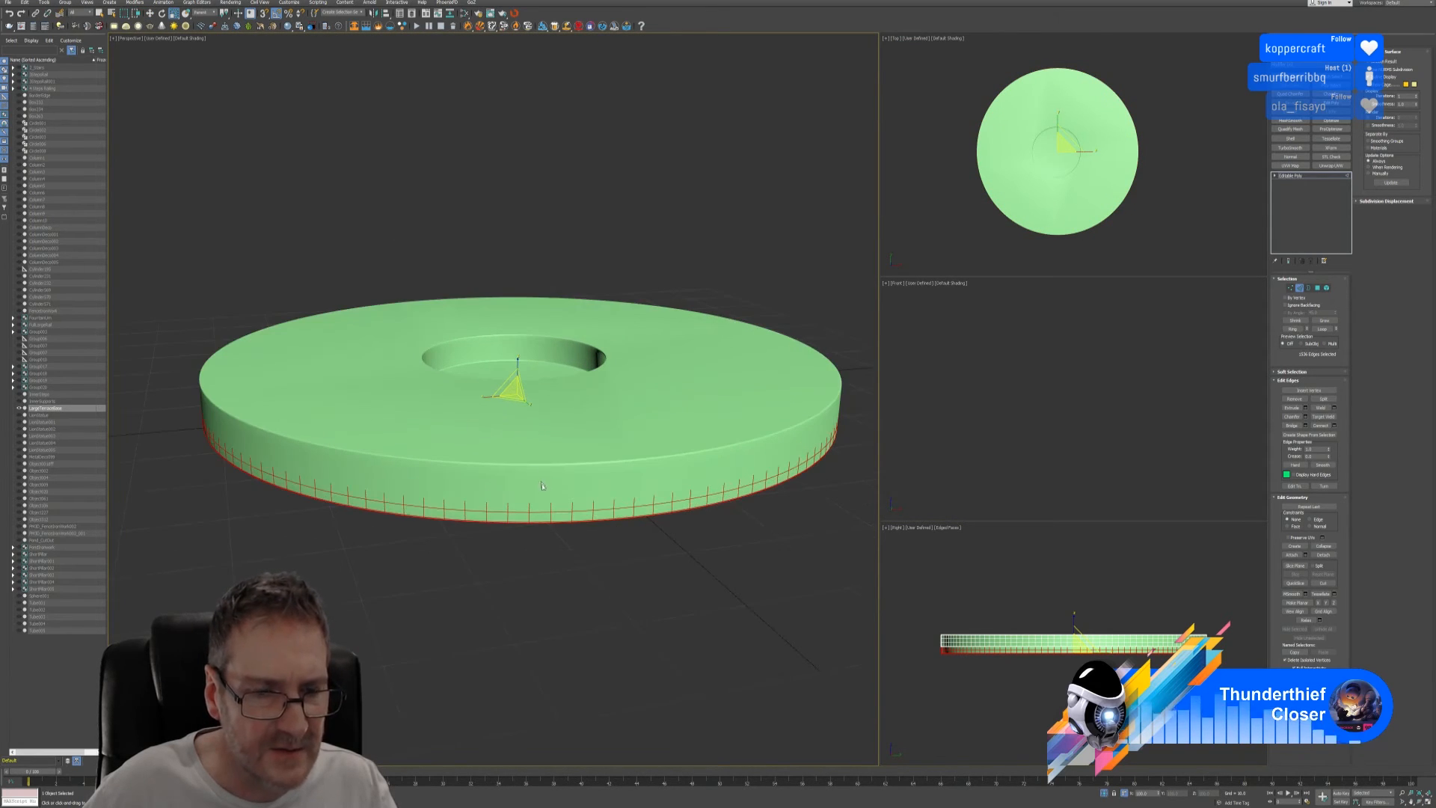
alt+middle_drag(570, 544, 561, 530)
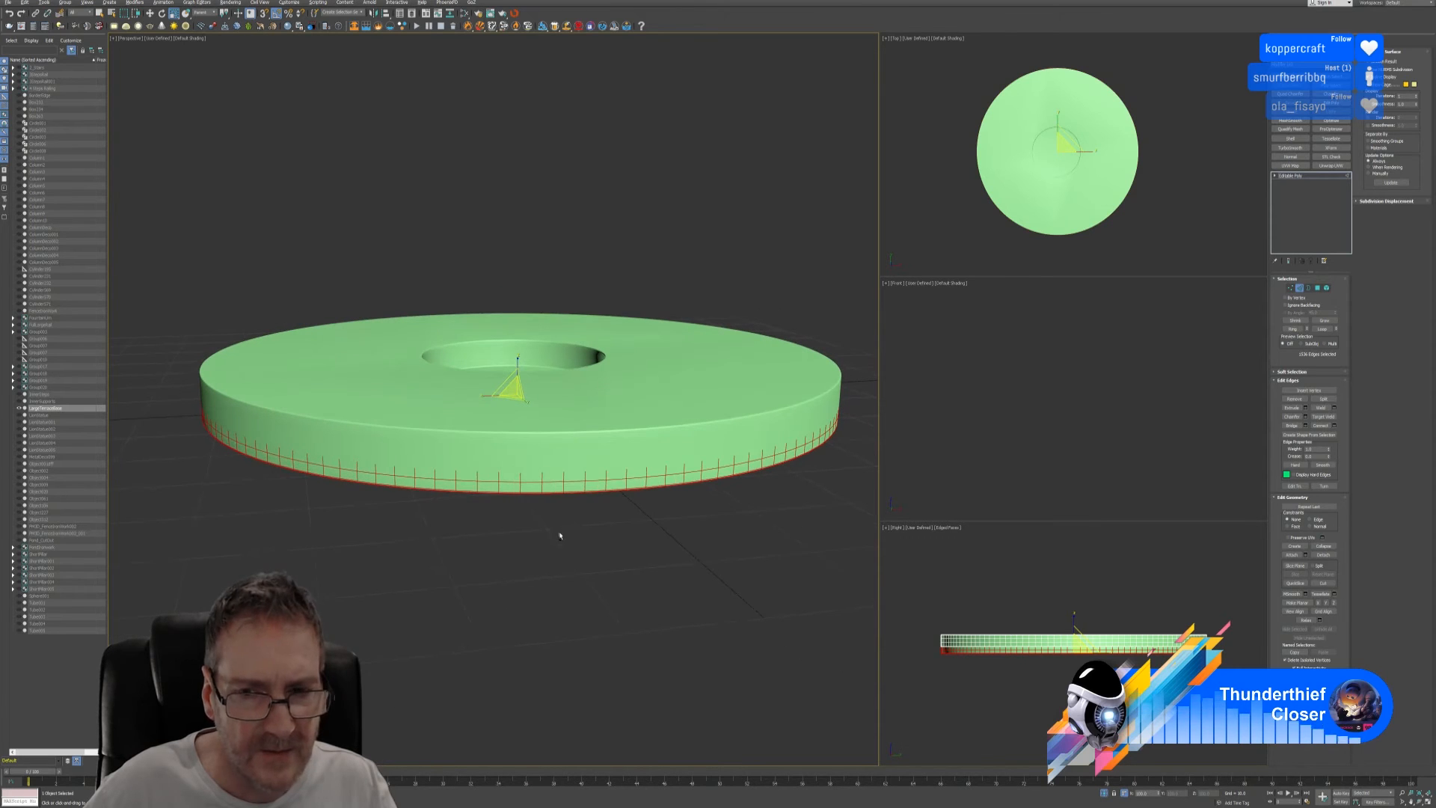
scroll(1031, 653, up, 5)
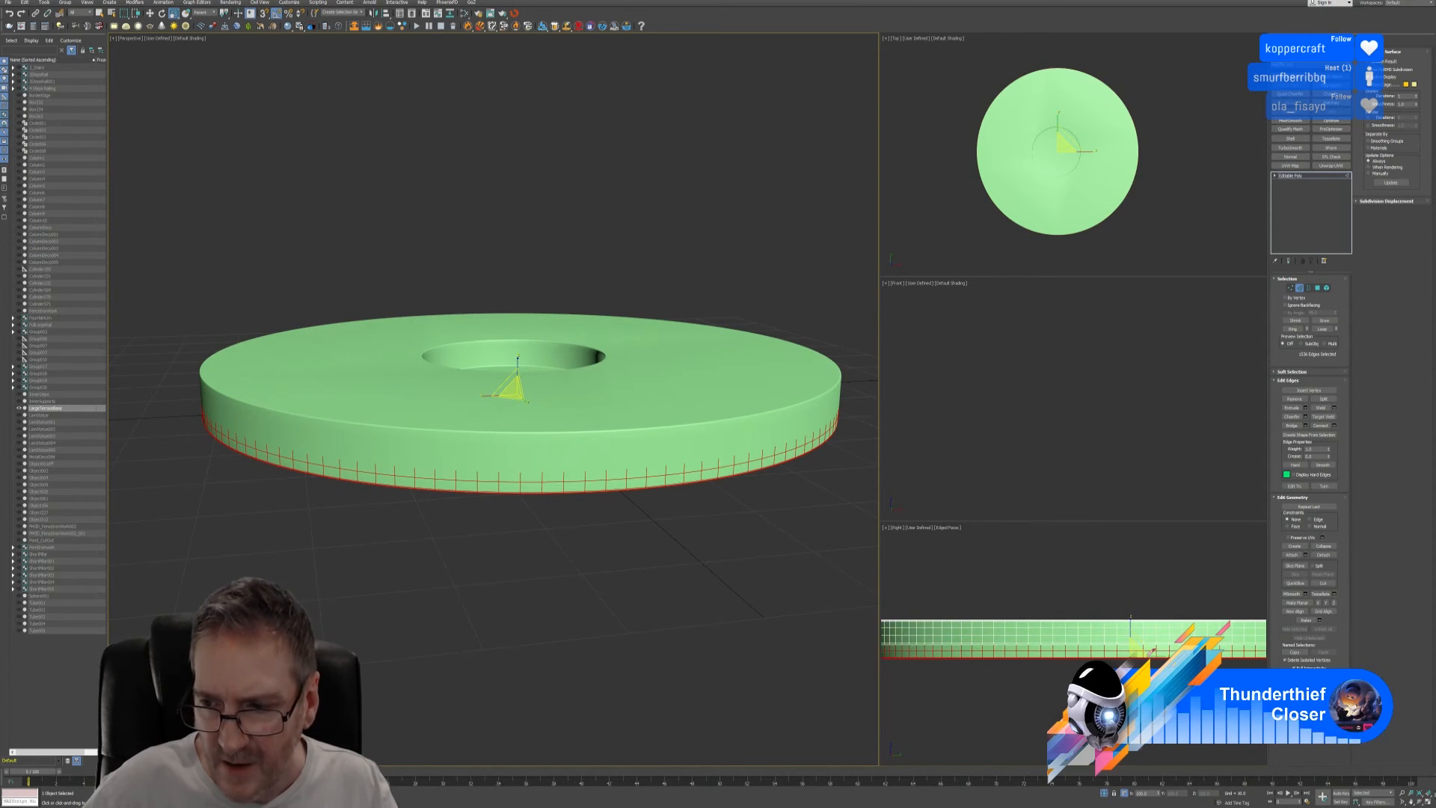
- Reselect the terrace wall's lower edge band in the right view and remove the edges above it from the selection
key(alt+w)
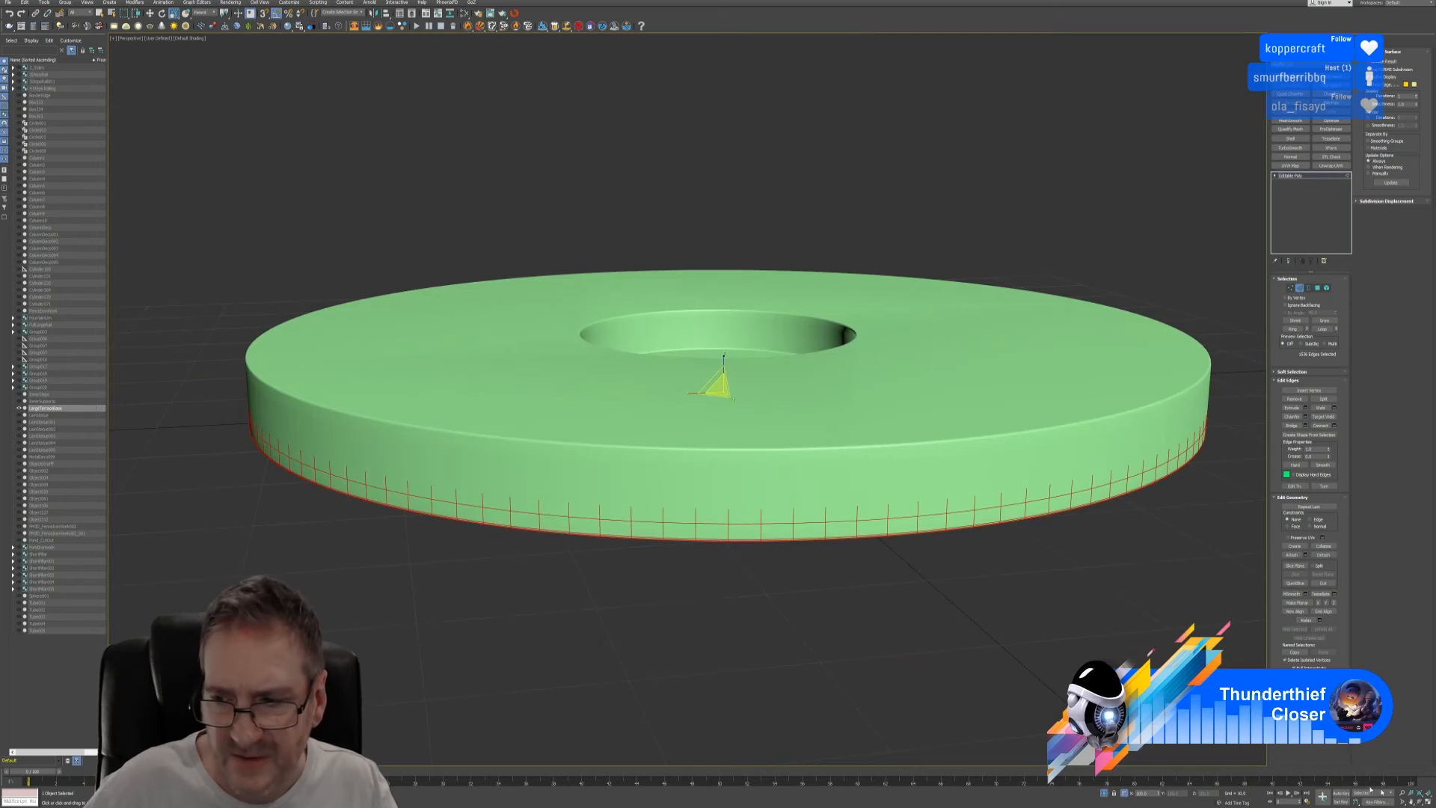
click(1428, 801)
right_click(1197, 711)
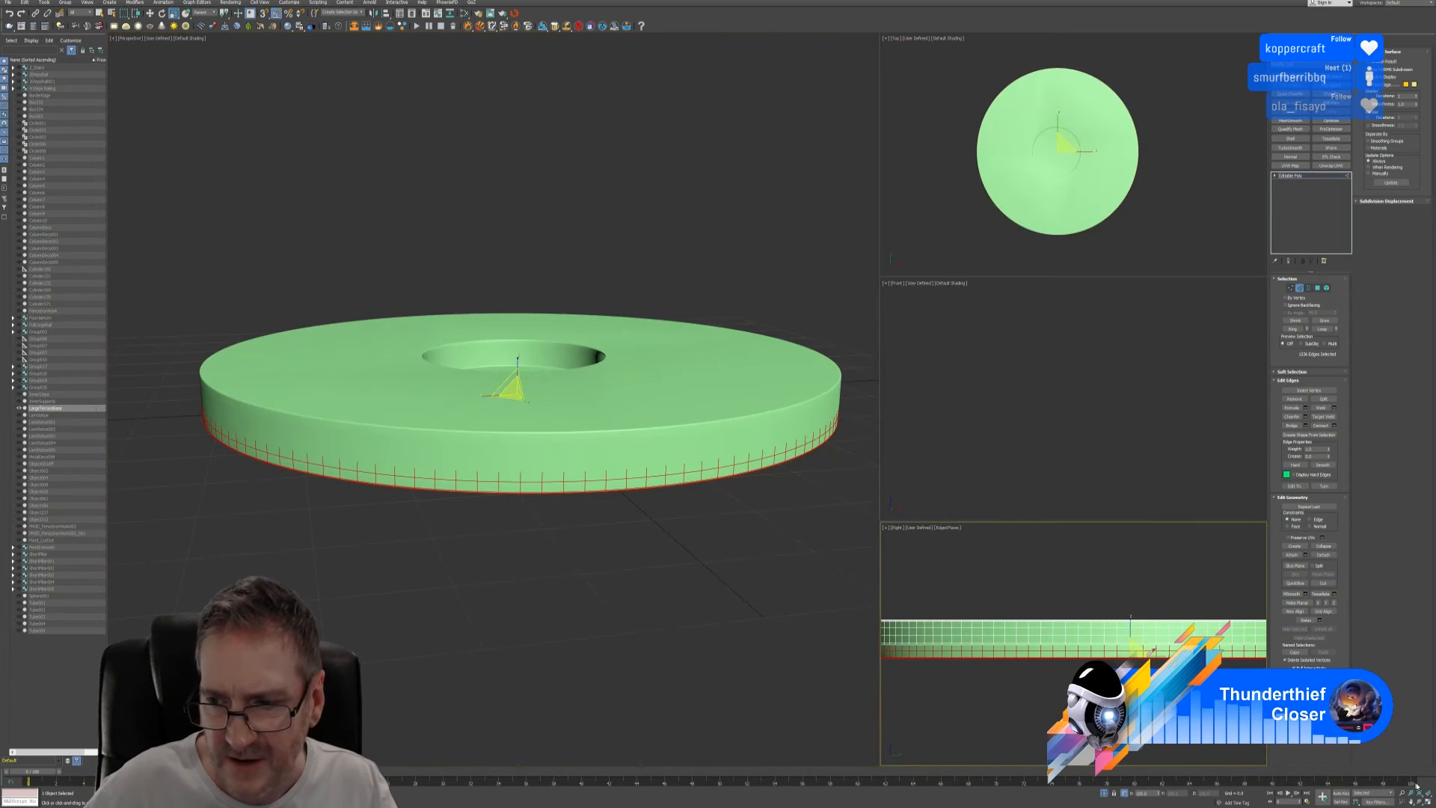
click(1428, 801)
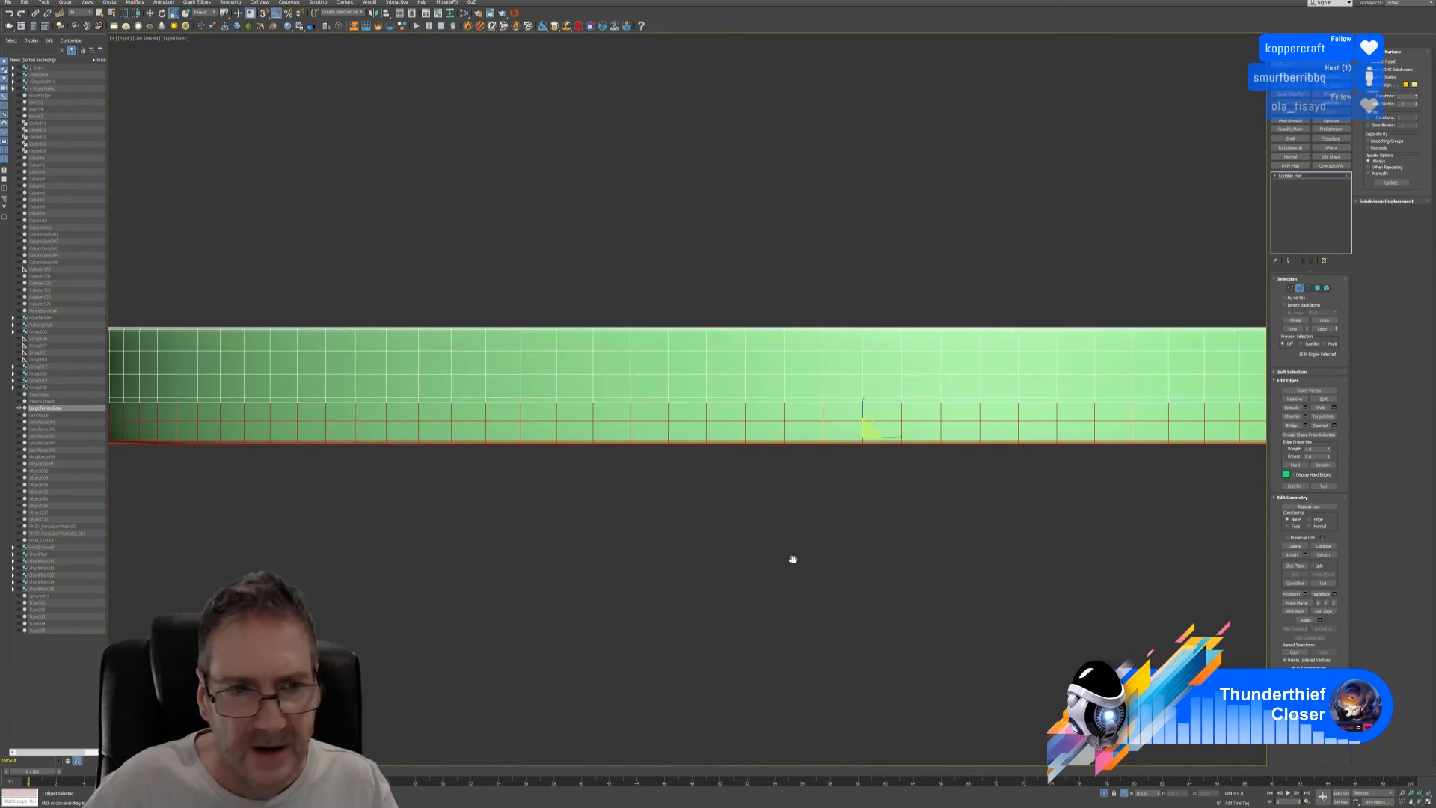
scroll(796, 565, down, 2)
middle_drag(490, 550, 388, 558)
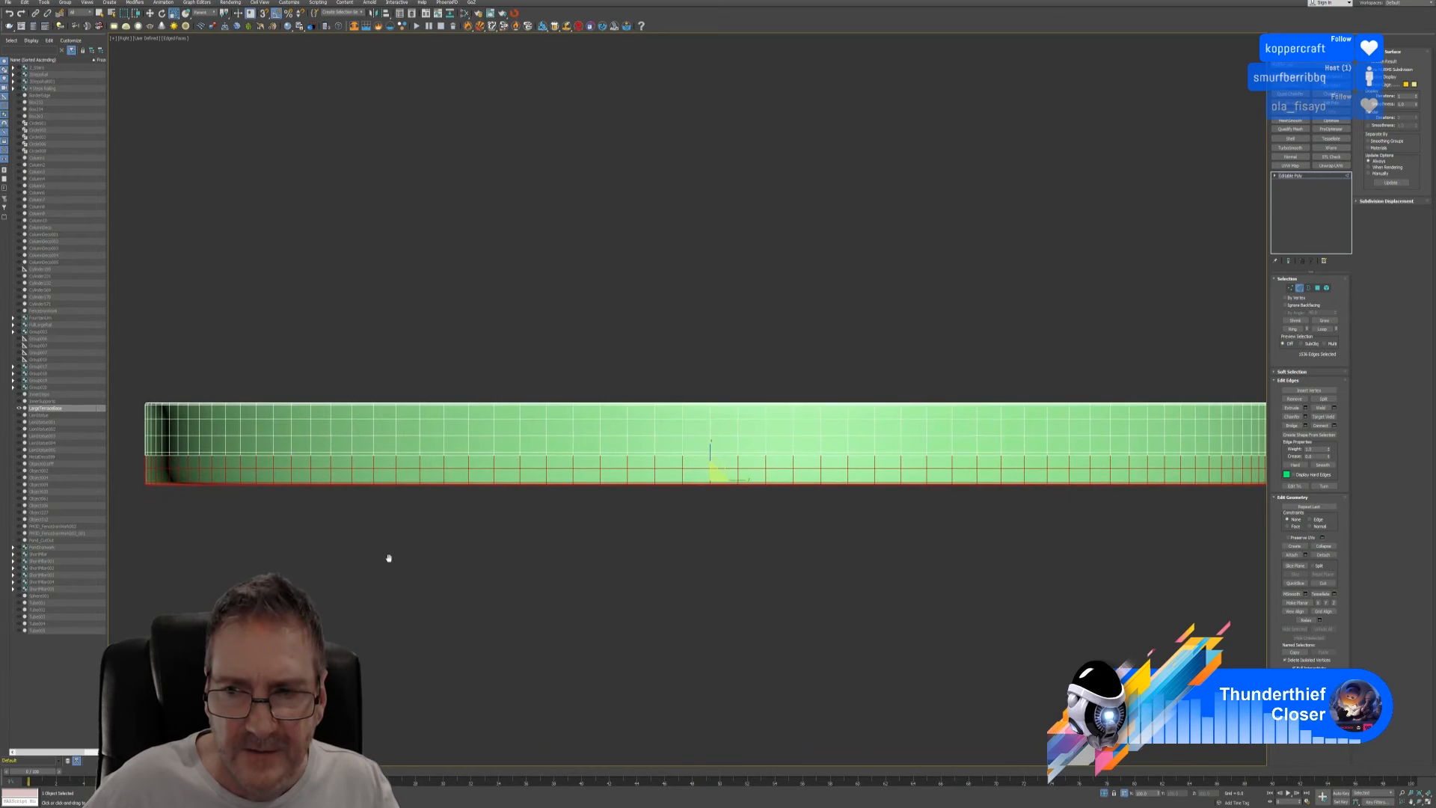
scroll(389, 558, down, 1)
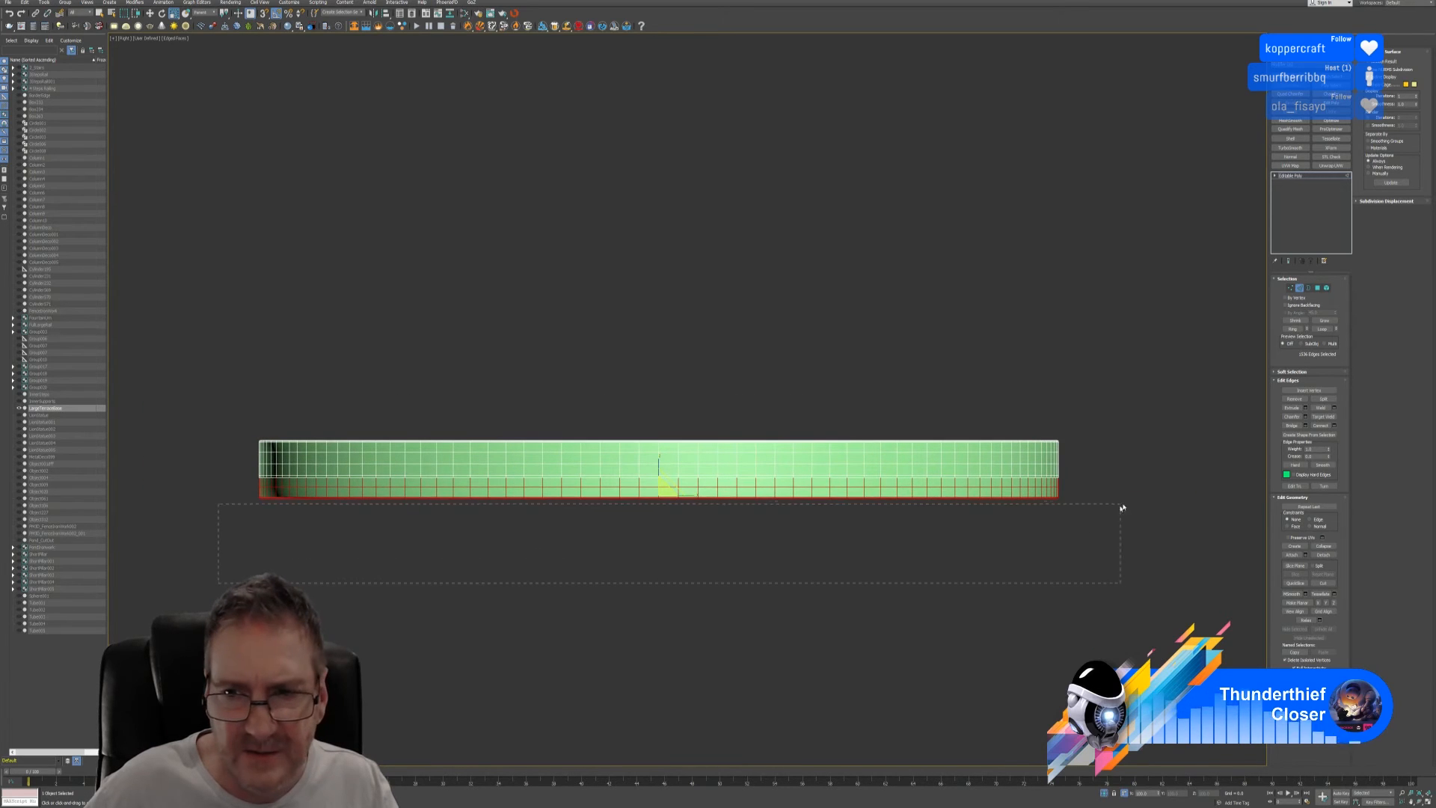
drag(1132, 481, 1132, 481)
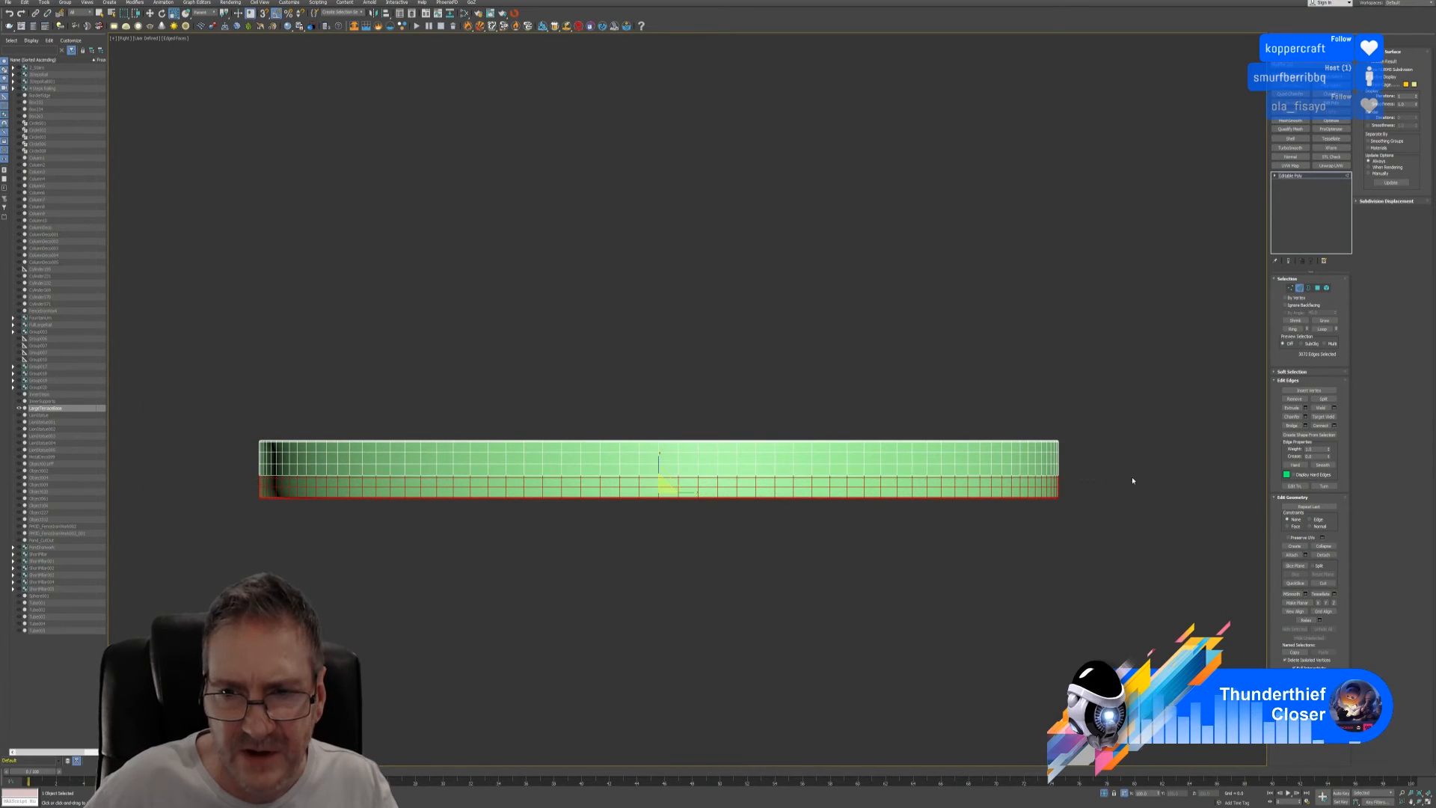
scroll(278, 482, up, 1)
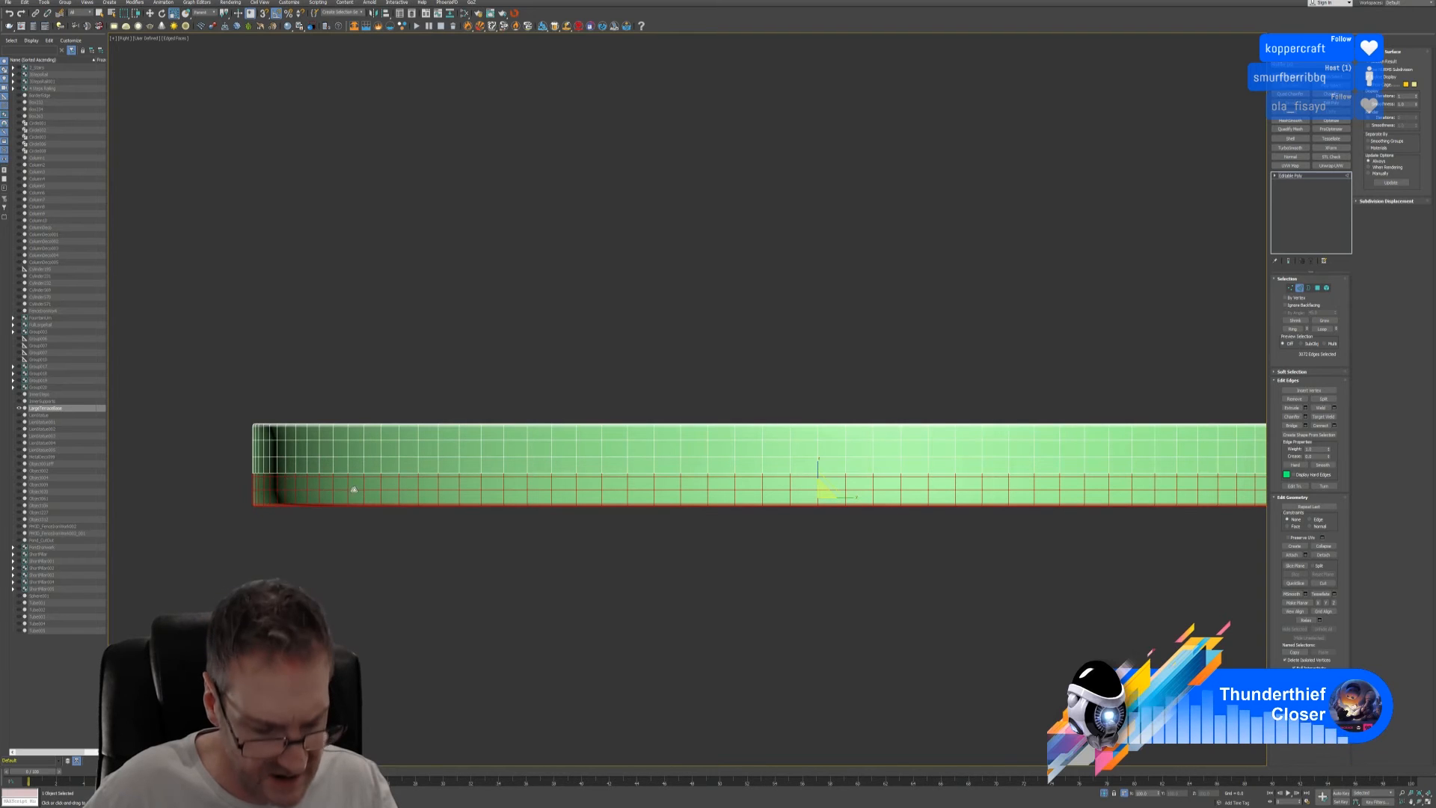
drag(218, 362, 671, 474)
middle_drag(662, 538, 546, 520)
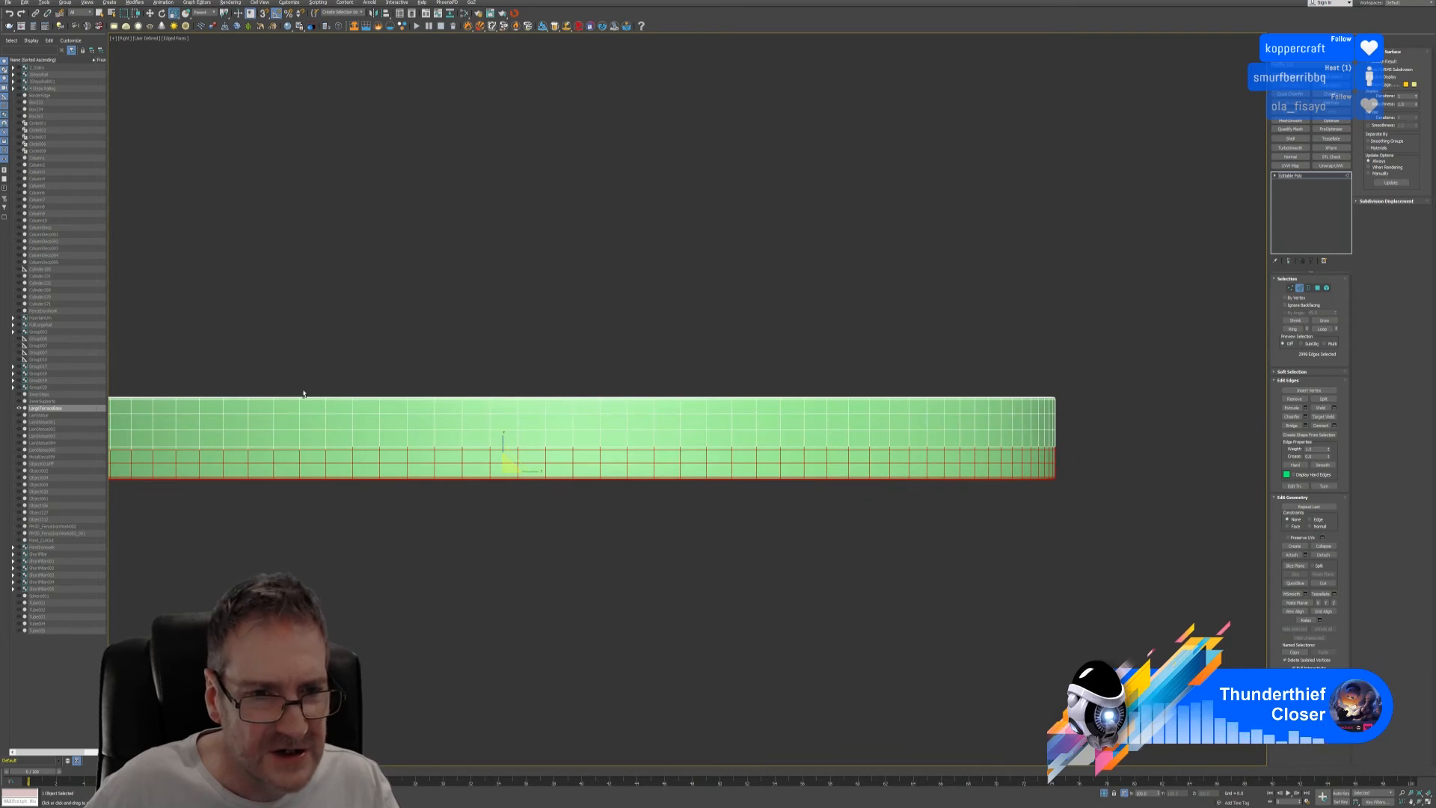
drag(209, 330, 733, 449)
drag(614, 334, 1101, 452)
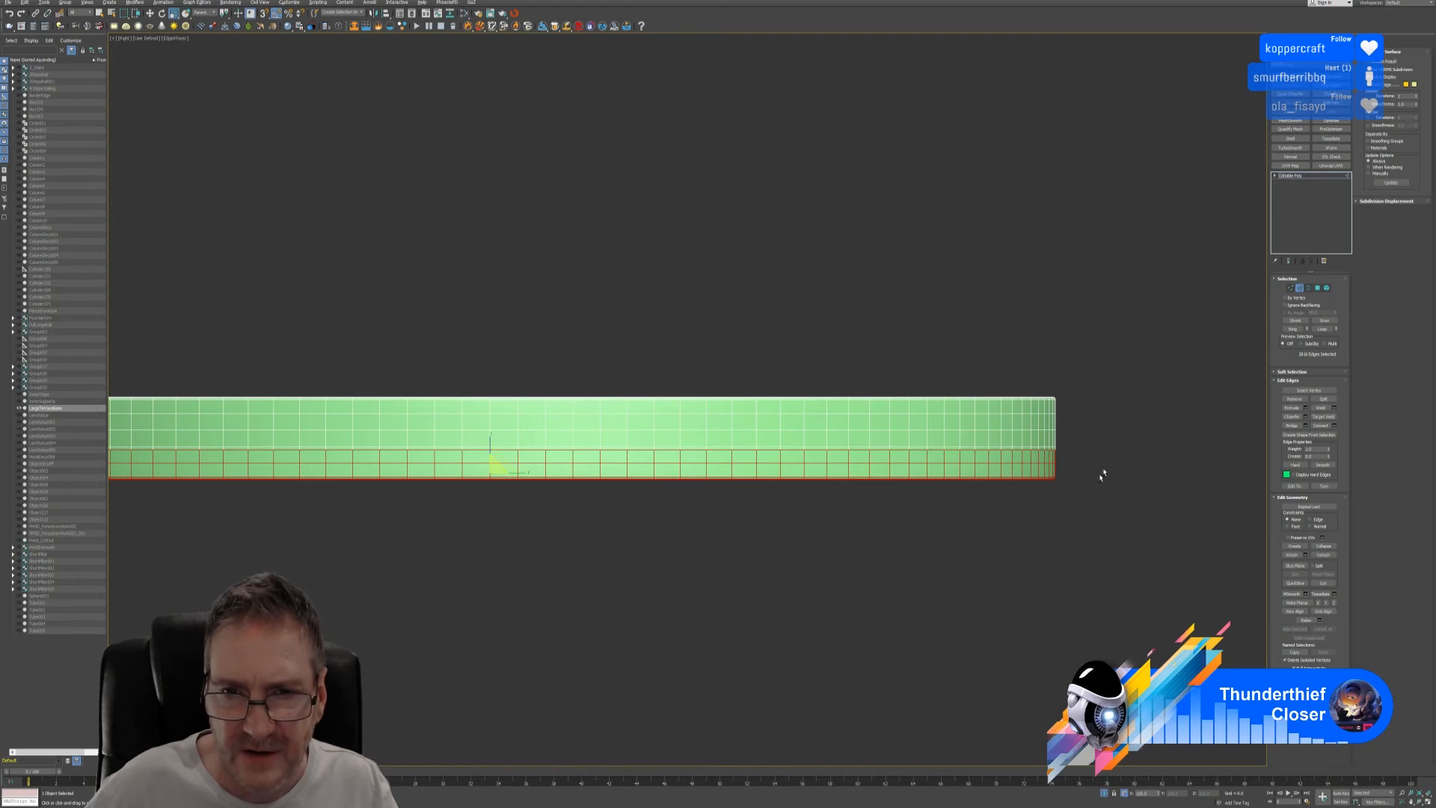
- Restore the four-view layout and remove the central hole's edges from the terrace base's lower-band selection in the top view
middle_drag(720, 538, 889, 520)
scroll(292, 429, up, 3)
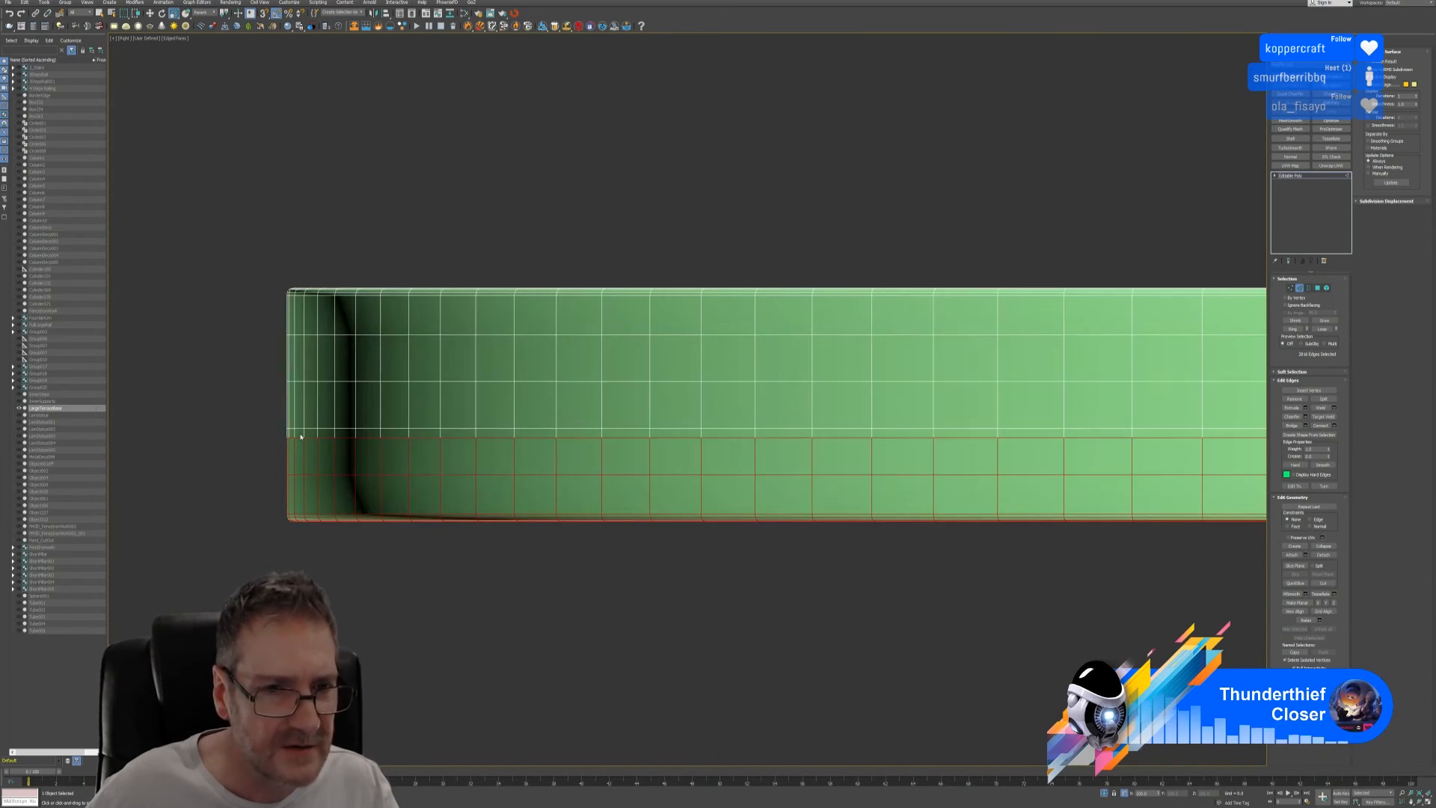
scroll(315, 440, down, 3)
middle_drag(727, 541, 606, 475)
scroll(641, 551, down, 2)
click(1428, 798)
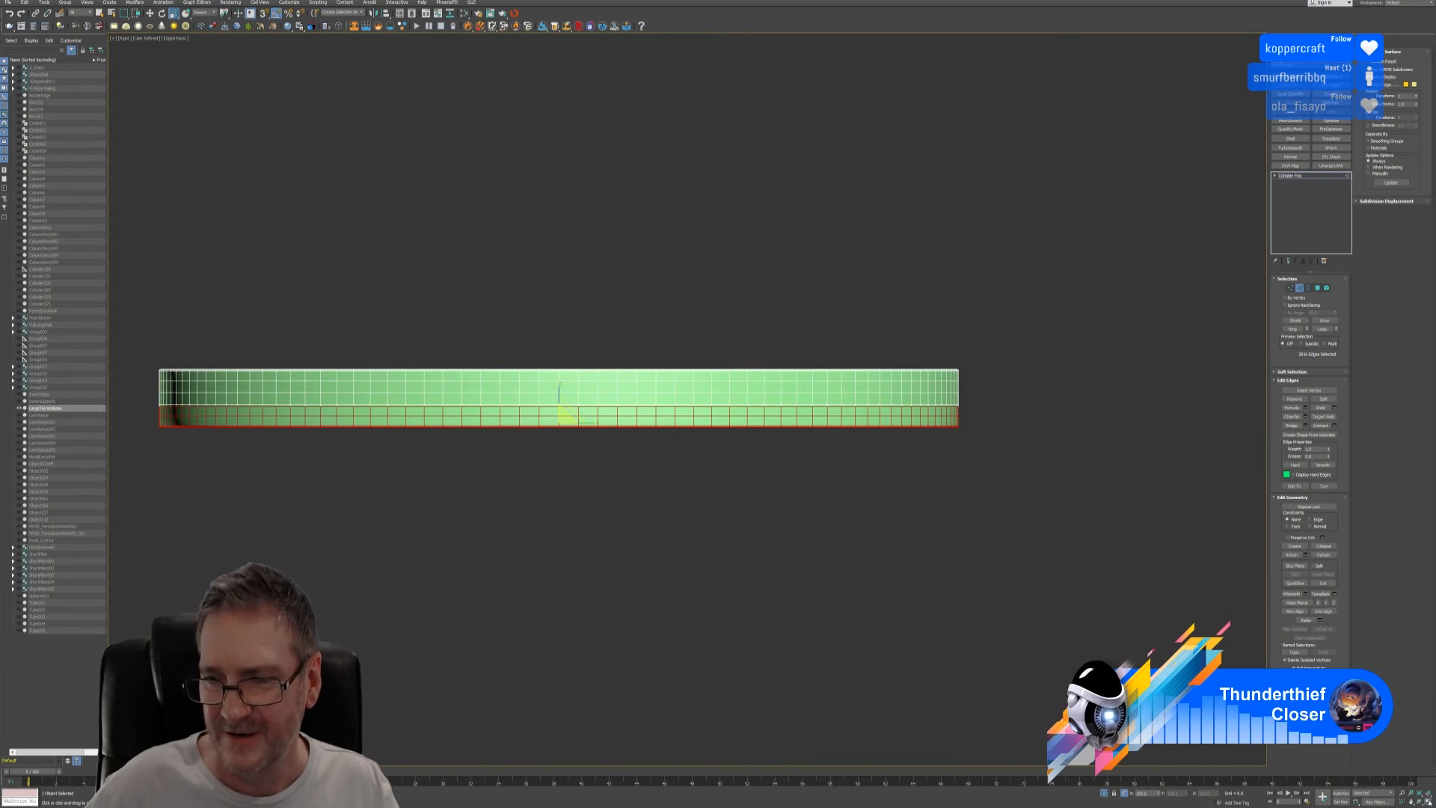
mouse_move(627, 570)
middle_down()
mouse_move(615, 564)
mouse_move(626, 574)
middle_up()
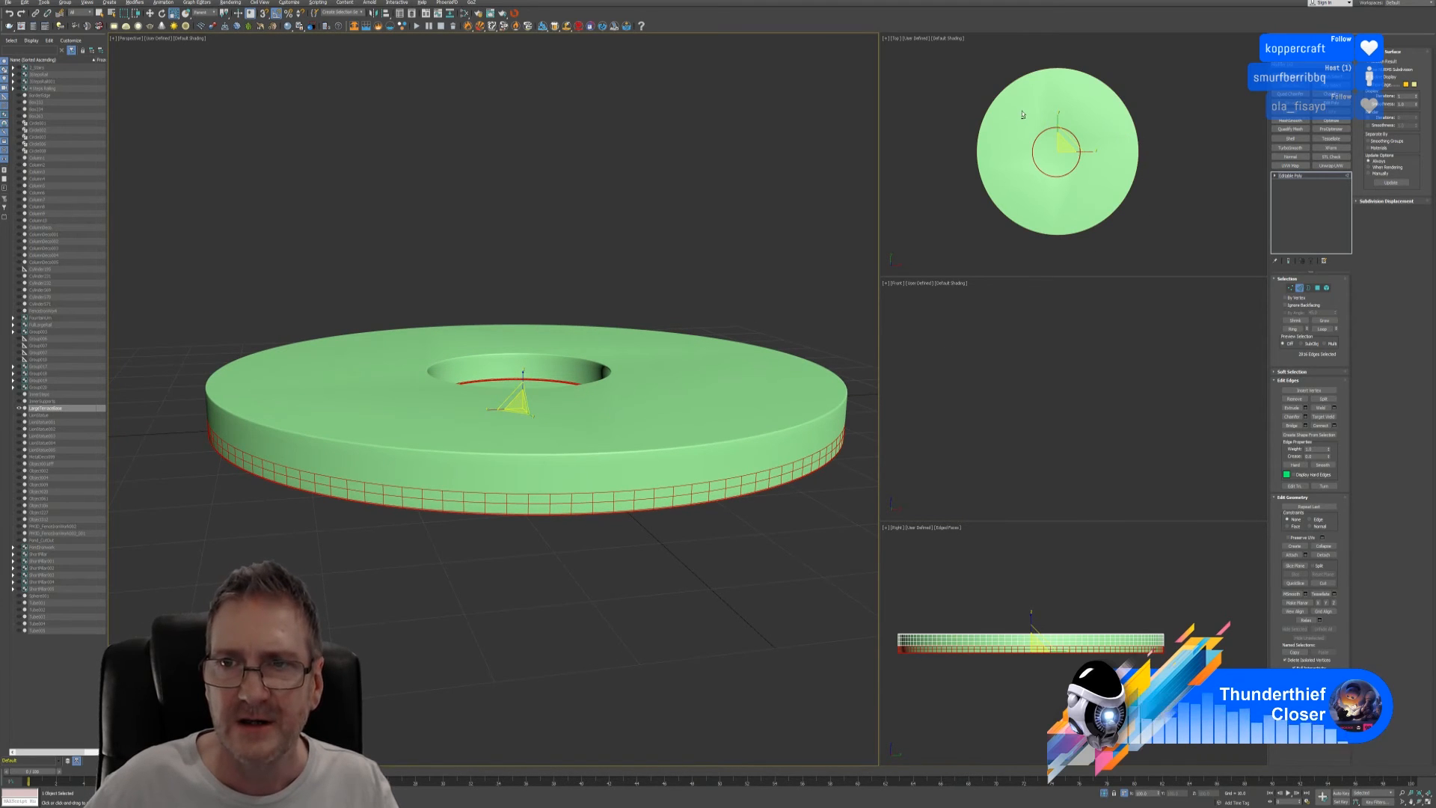
alt+drag(1024, 113, 1091, 200)
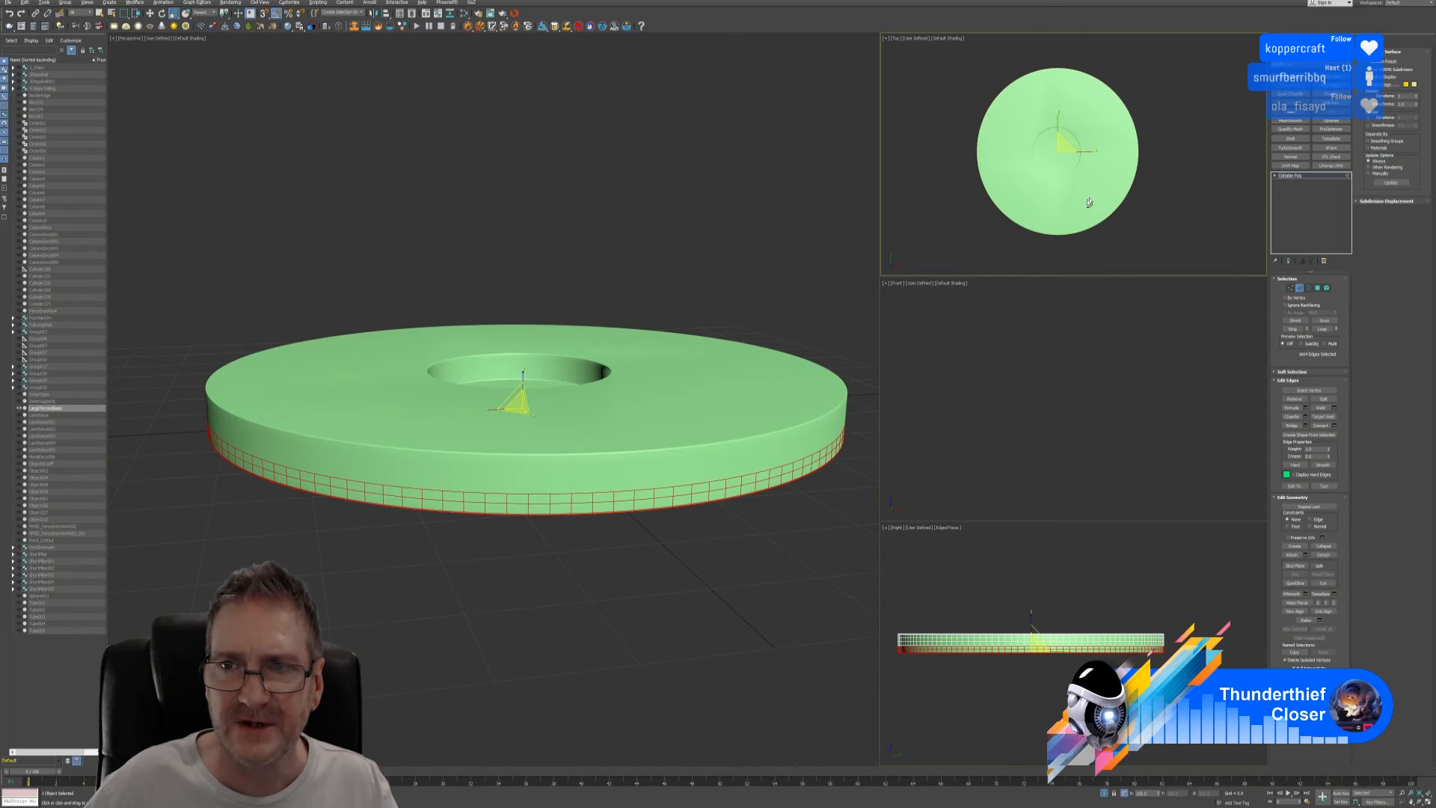
- Scale the selected lower edge band of the terrace wall slightly inward and check the recess from below and from the side
middle_drag(596, 354, 608, 356)
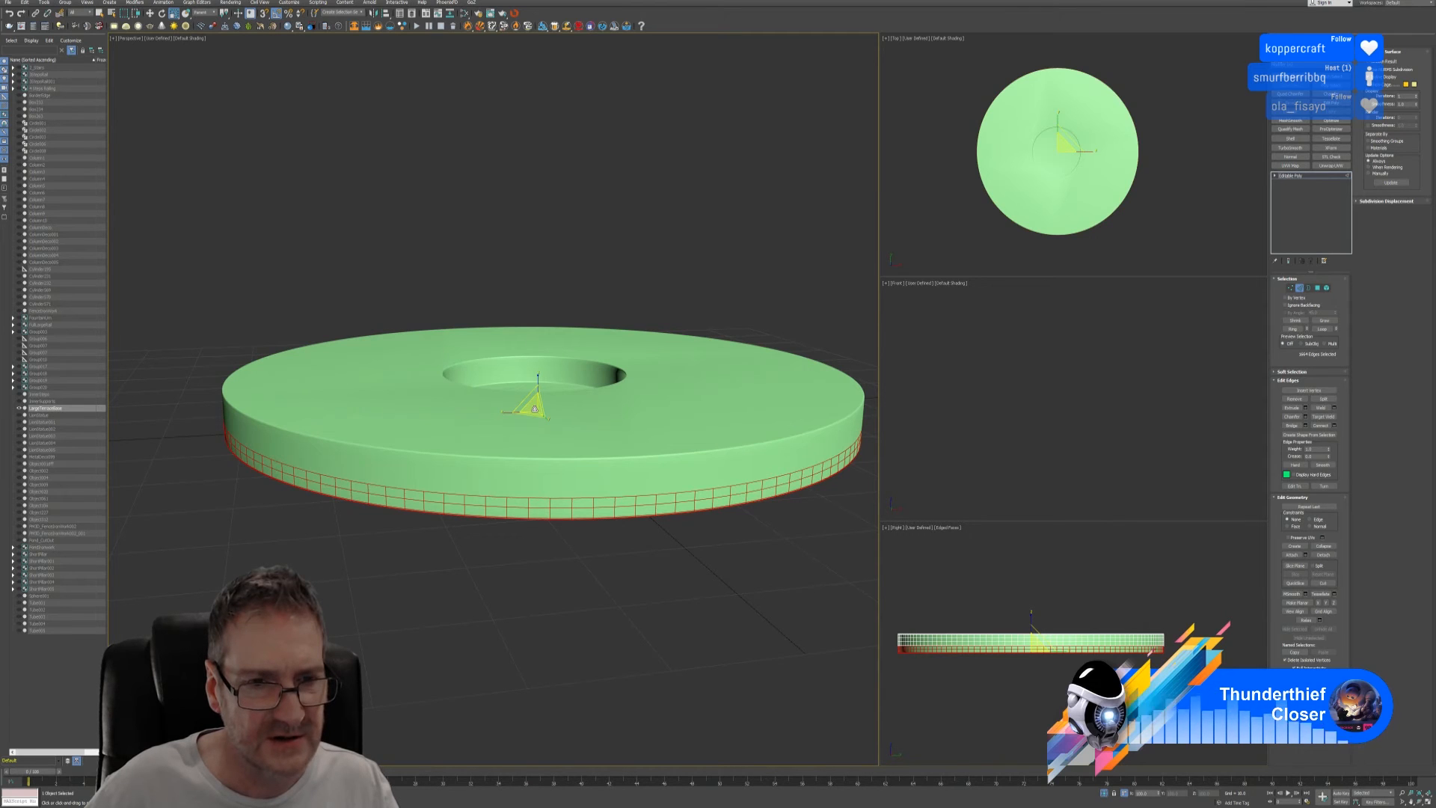
drag(534, 409, 533, 412)
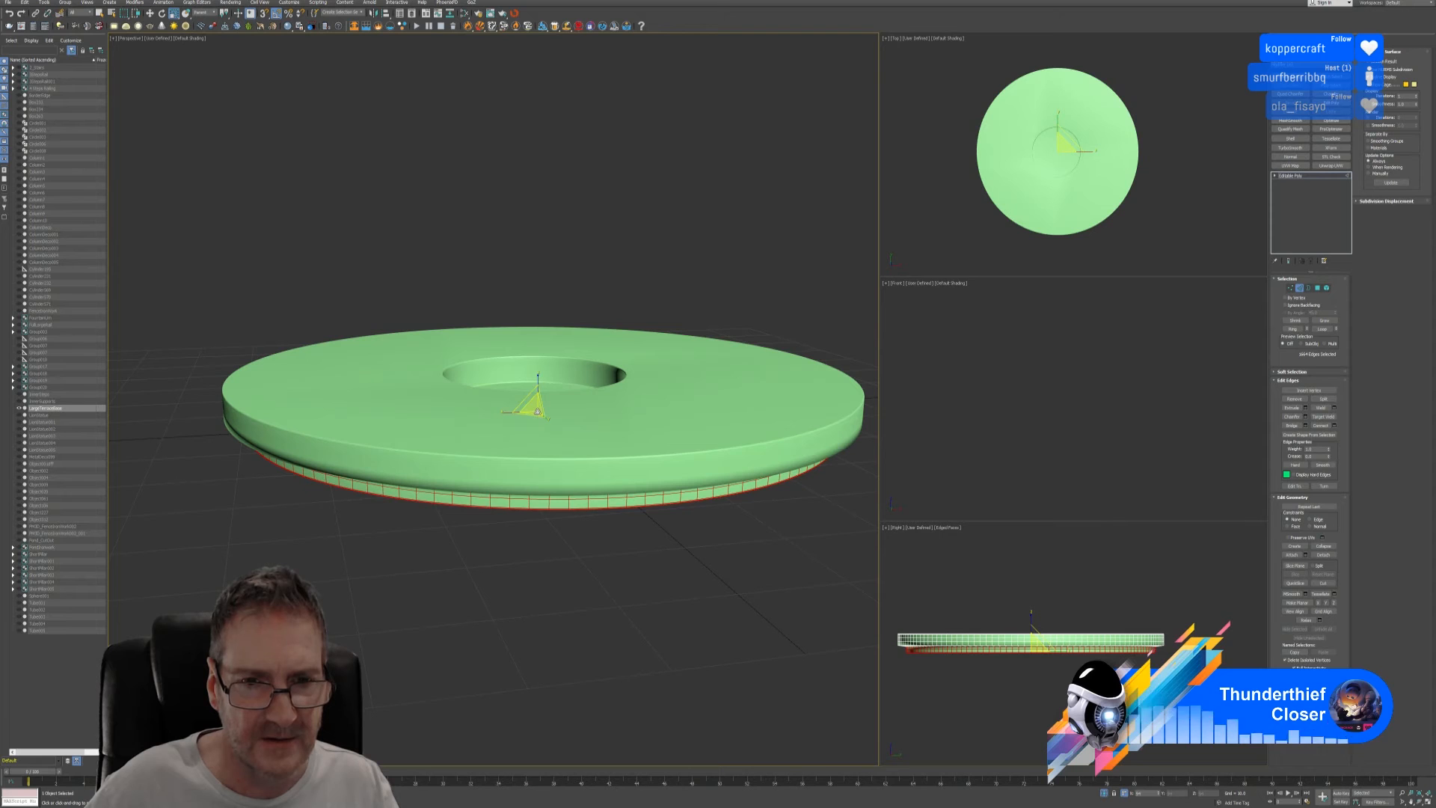
alt+middle_drag(683, 603, 660, 556)
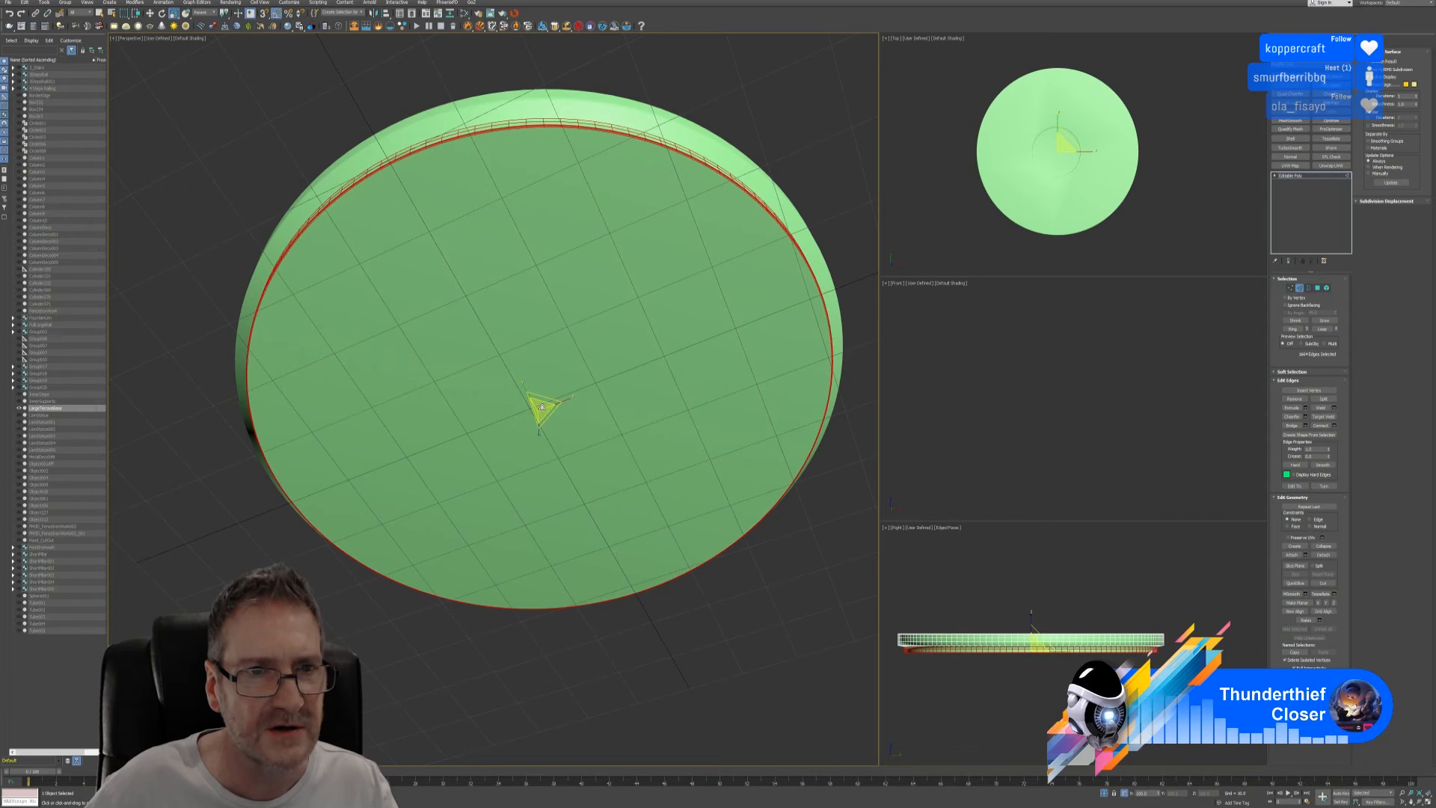
alt+middle_drag(541, 406, 755, 196)
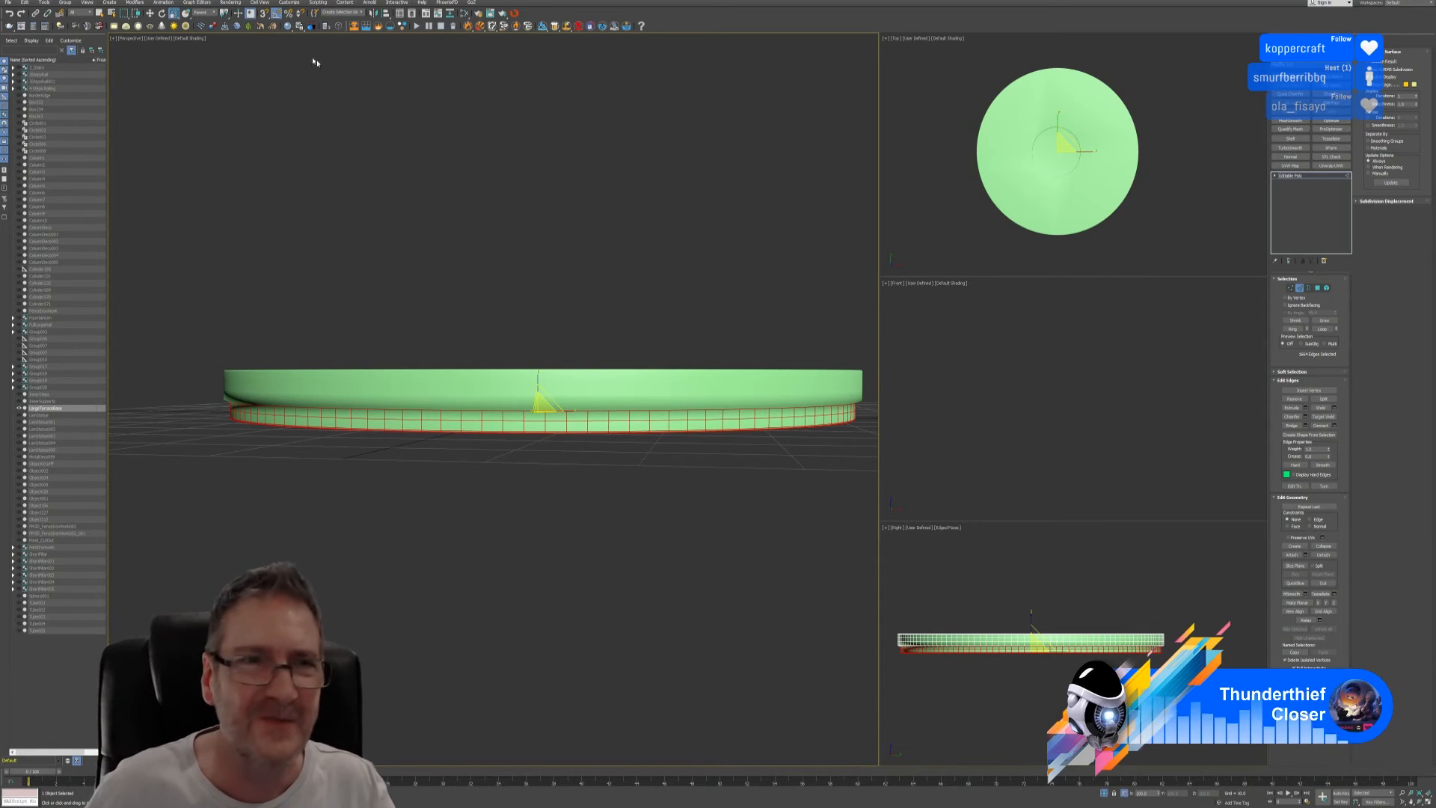
- Move the recessed lower edge band of the terrace base slightly upward in the right view
click(149, 13)
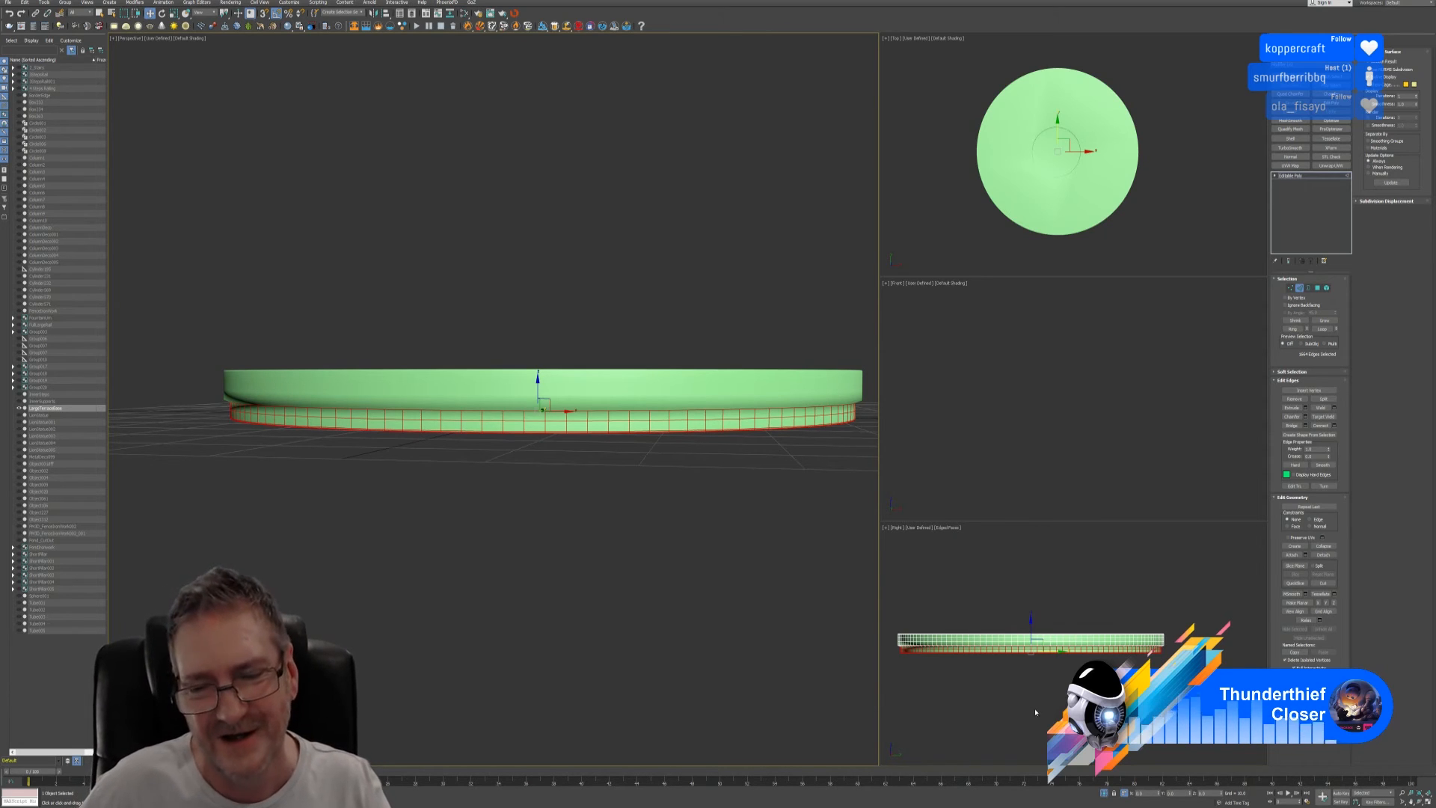
middle_drag(1035, 711, 1074, 712)
scroll(1073, 673, up, 3)
scroll(1073, 628, up, 5)
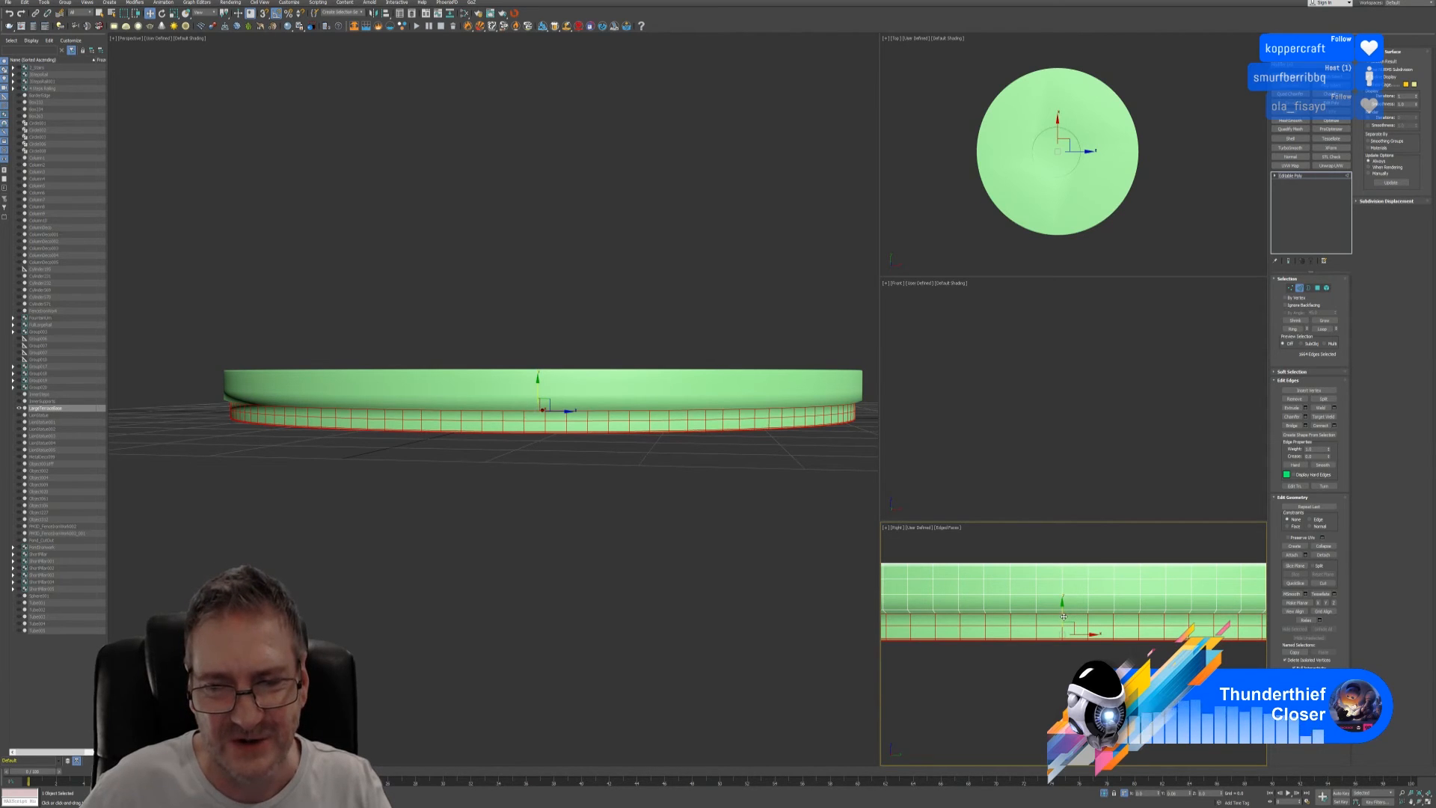
drag(1063, 617, 1064, 611)
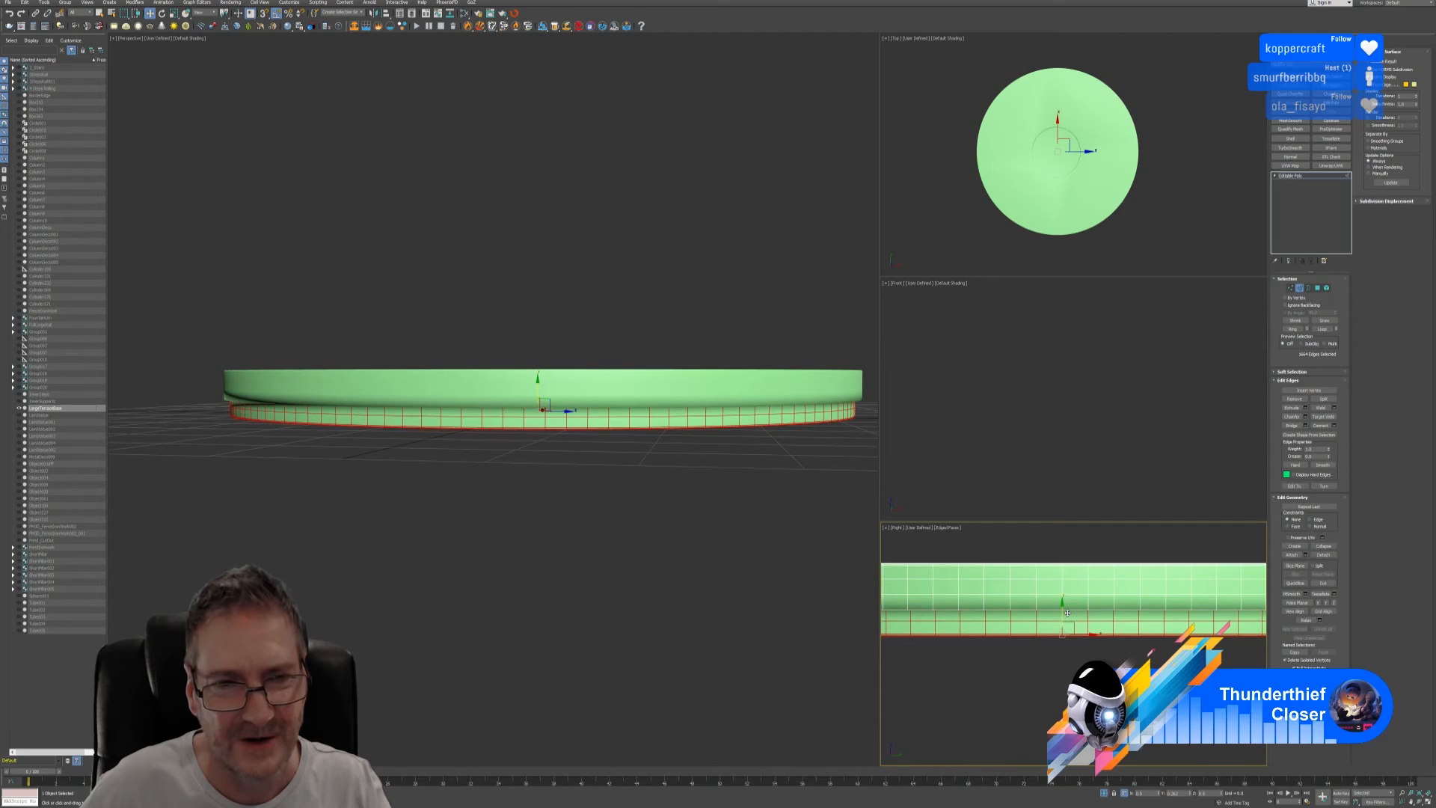
middle_drag(702, 499, 661, 543)
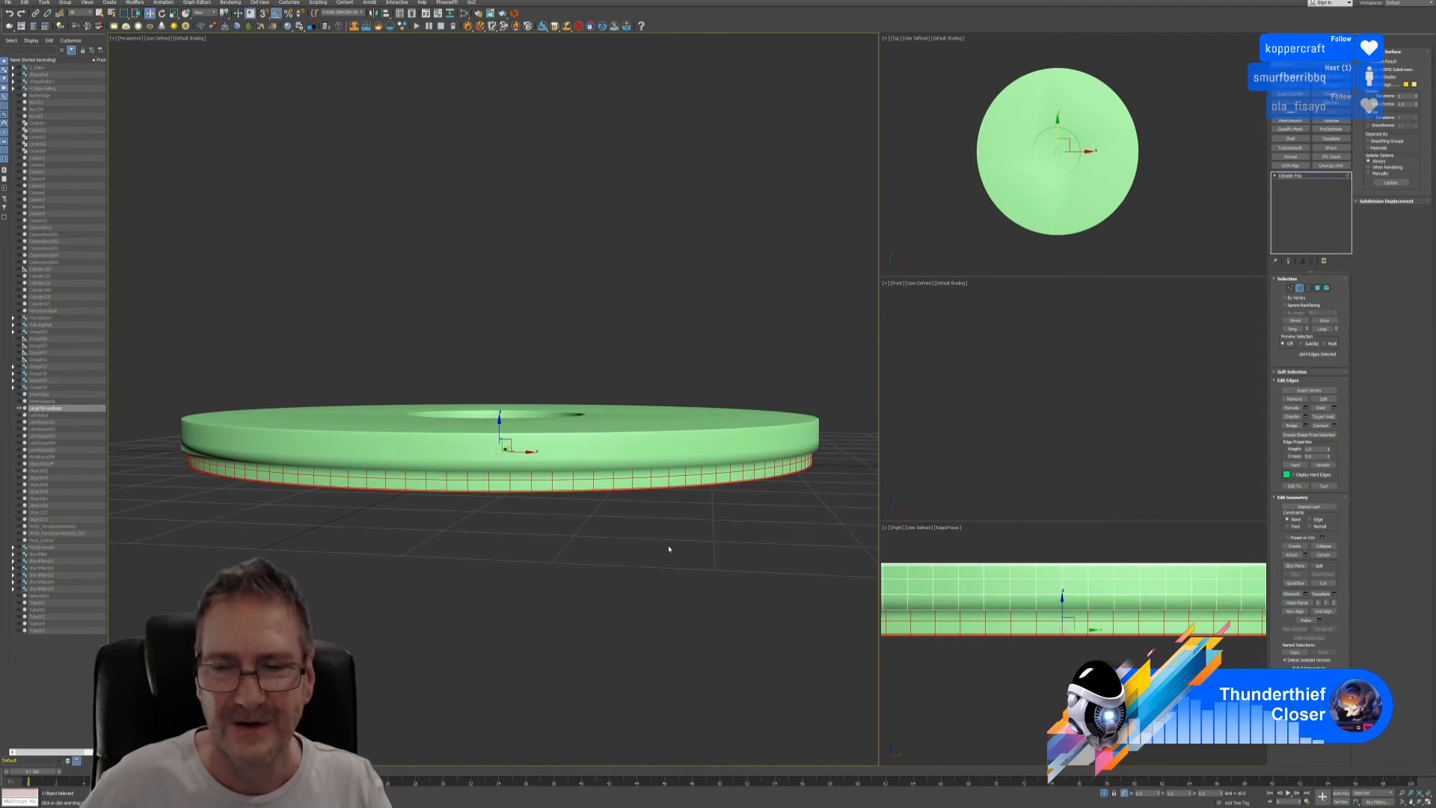
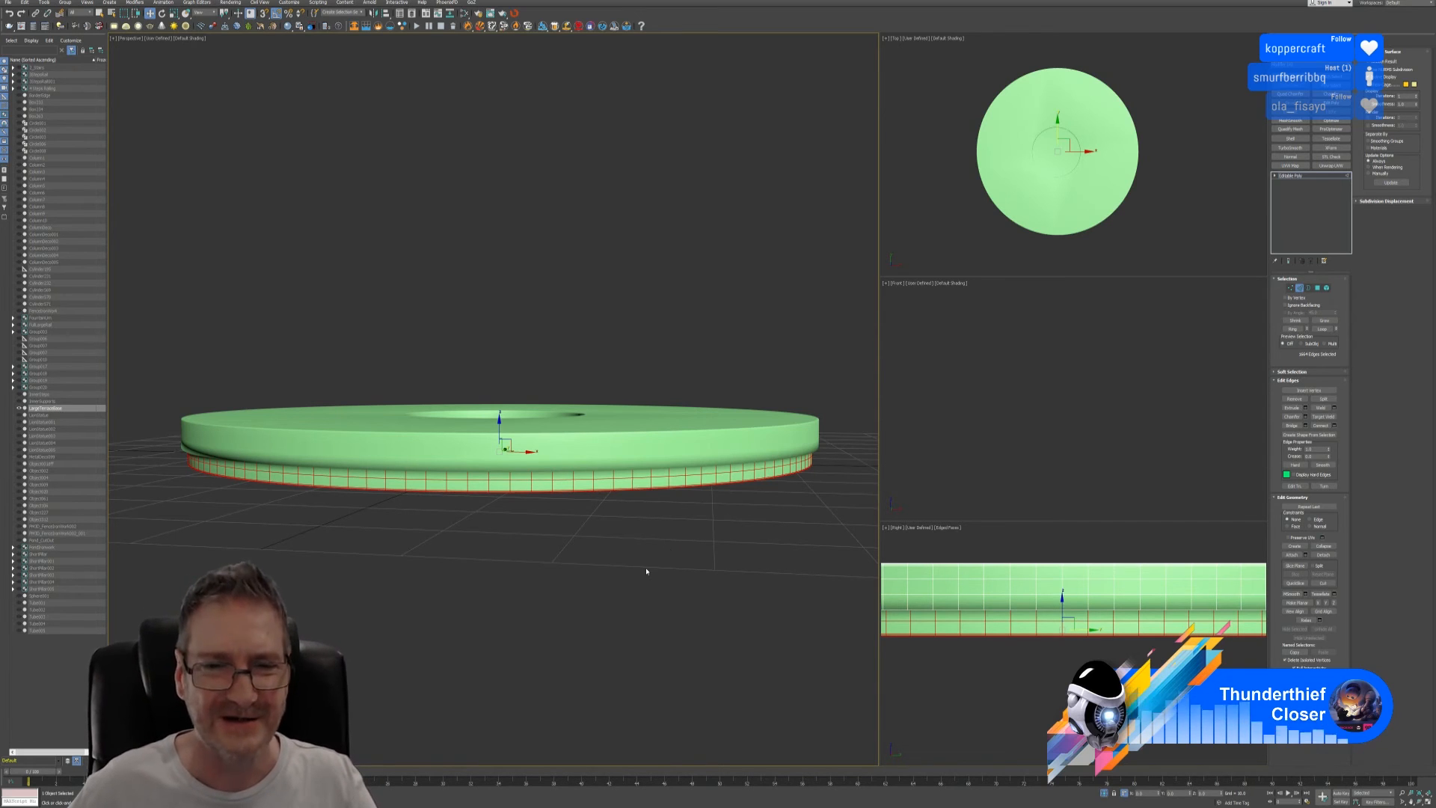
- Exit isolation to show the full pavilion, deselect the edges and turn off edged faces in the right view
click(1104, 793)
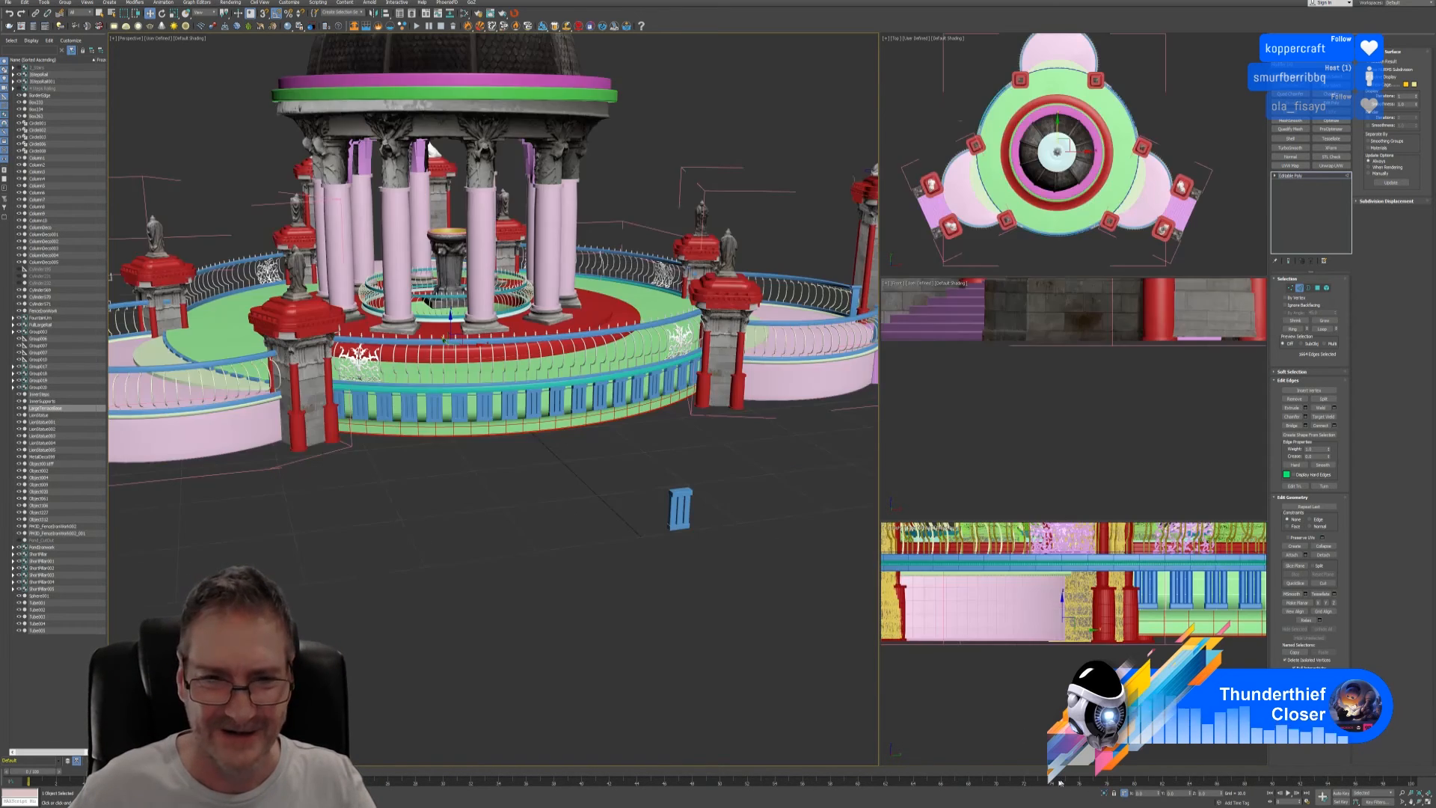
middle_drag(553, 530, 569, 538)
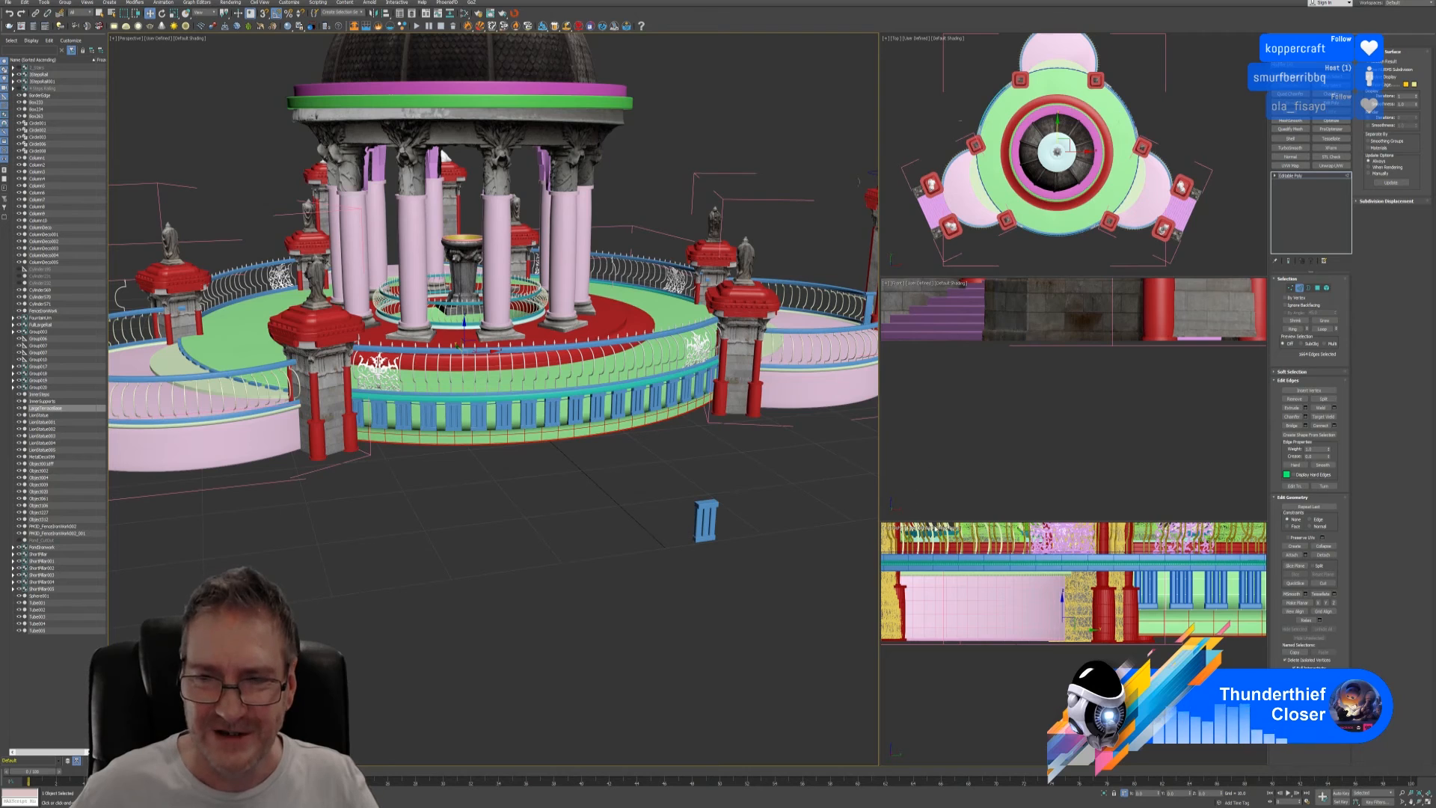
click(975, 663)
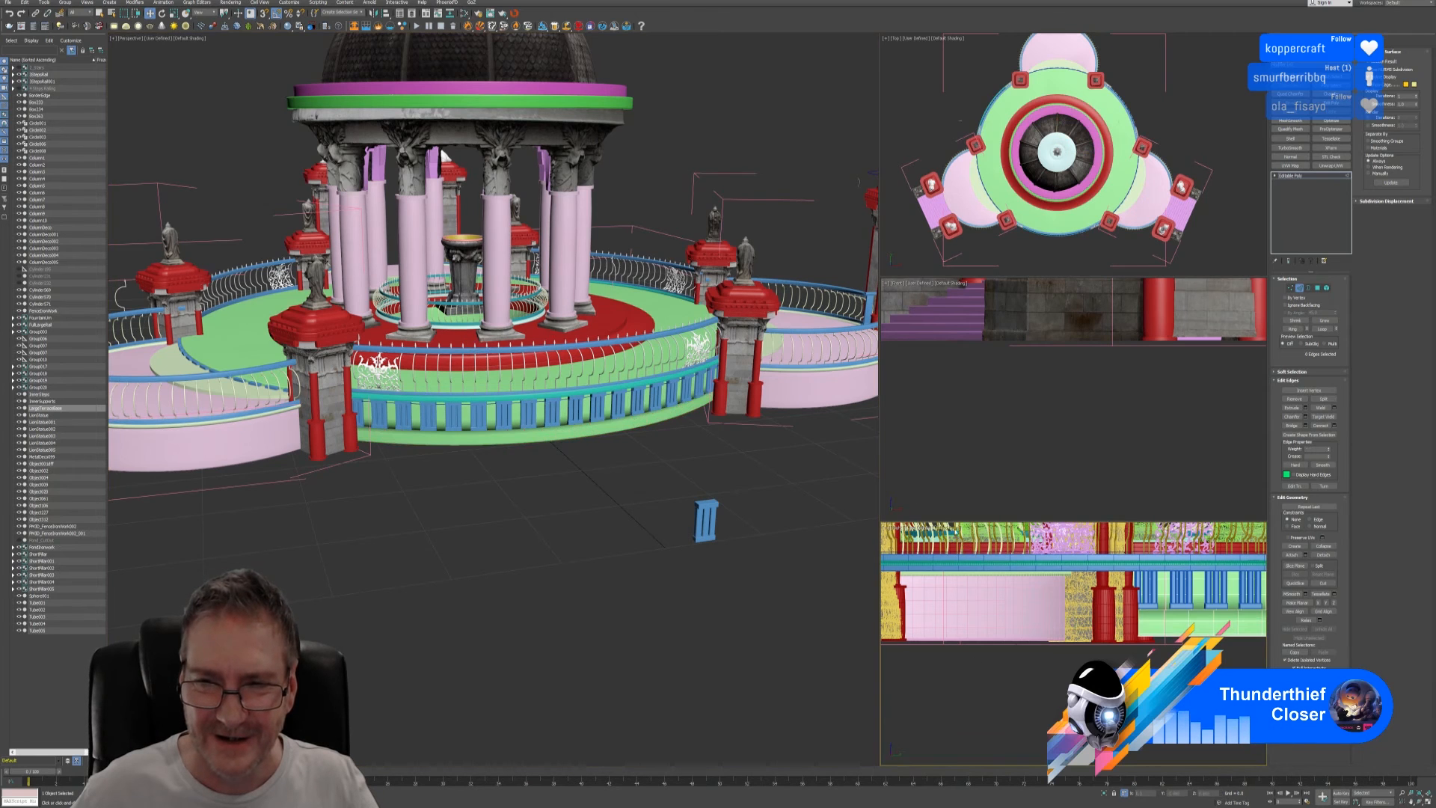
click(954, 530)
click(971, 606)
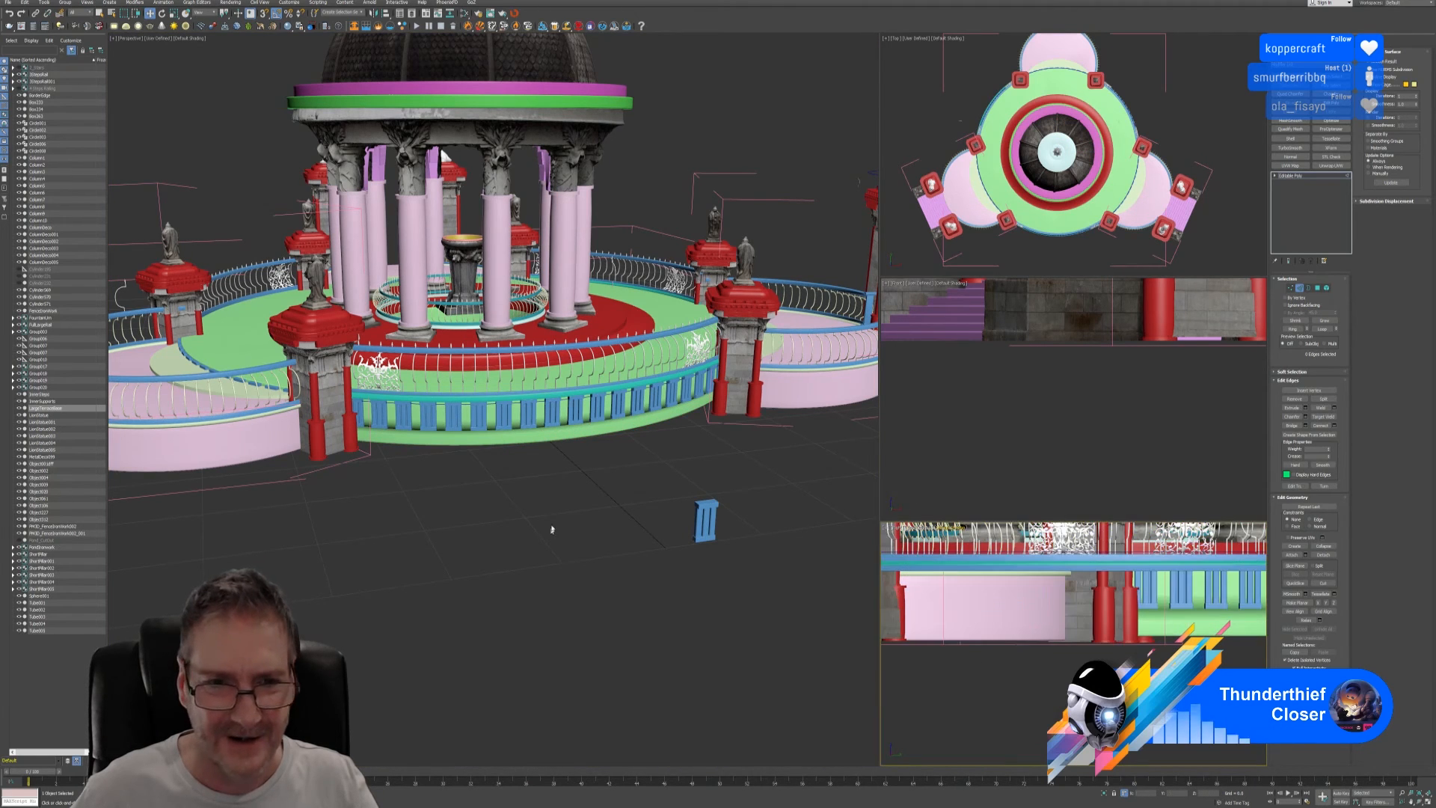
middle_drag(552, 529, 556, 506)
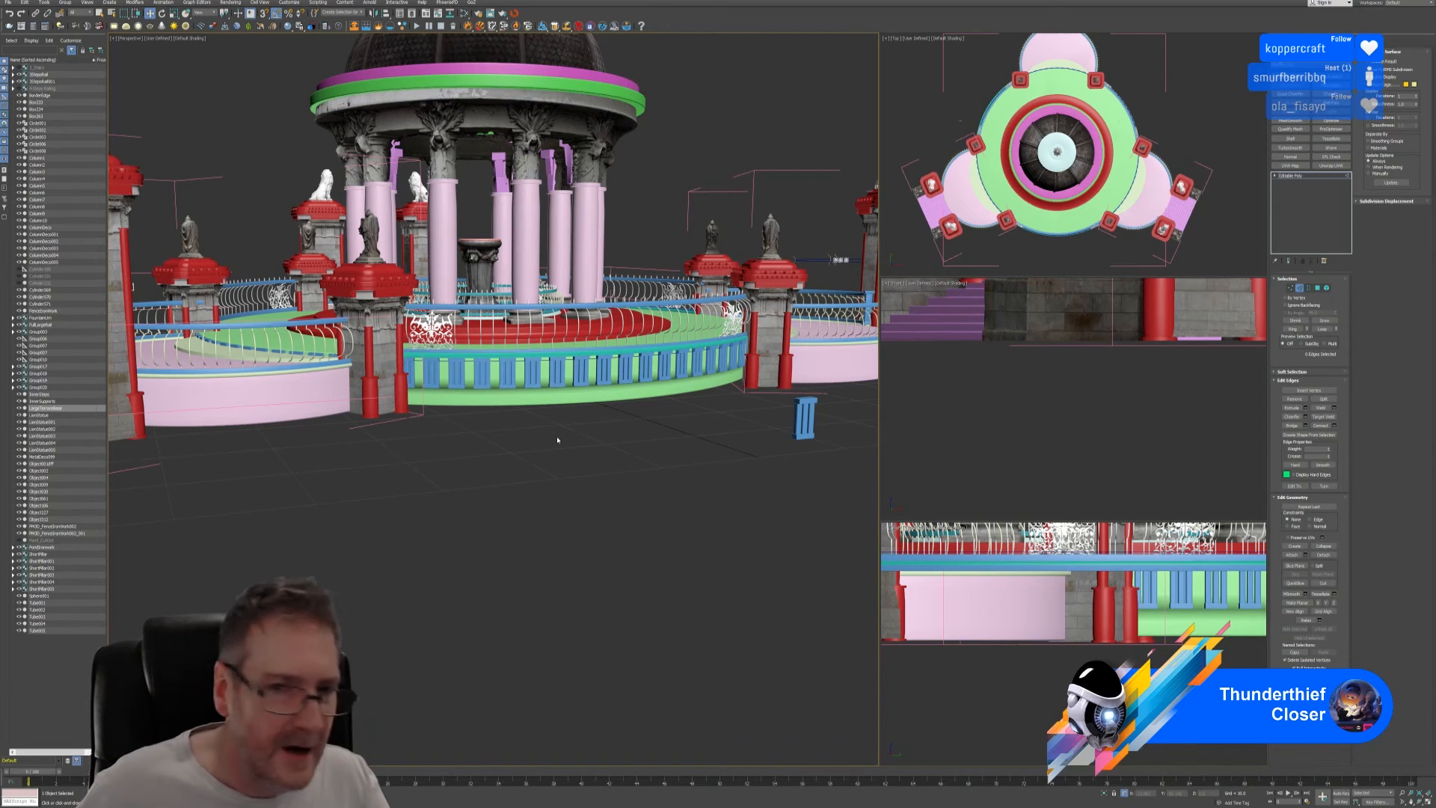
- Examine the pillars and the recessed lower band around the terrace's curved wall from near and far
click(552, 353)
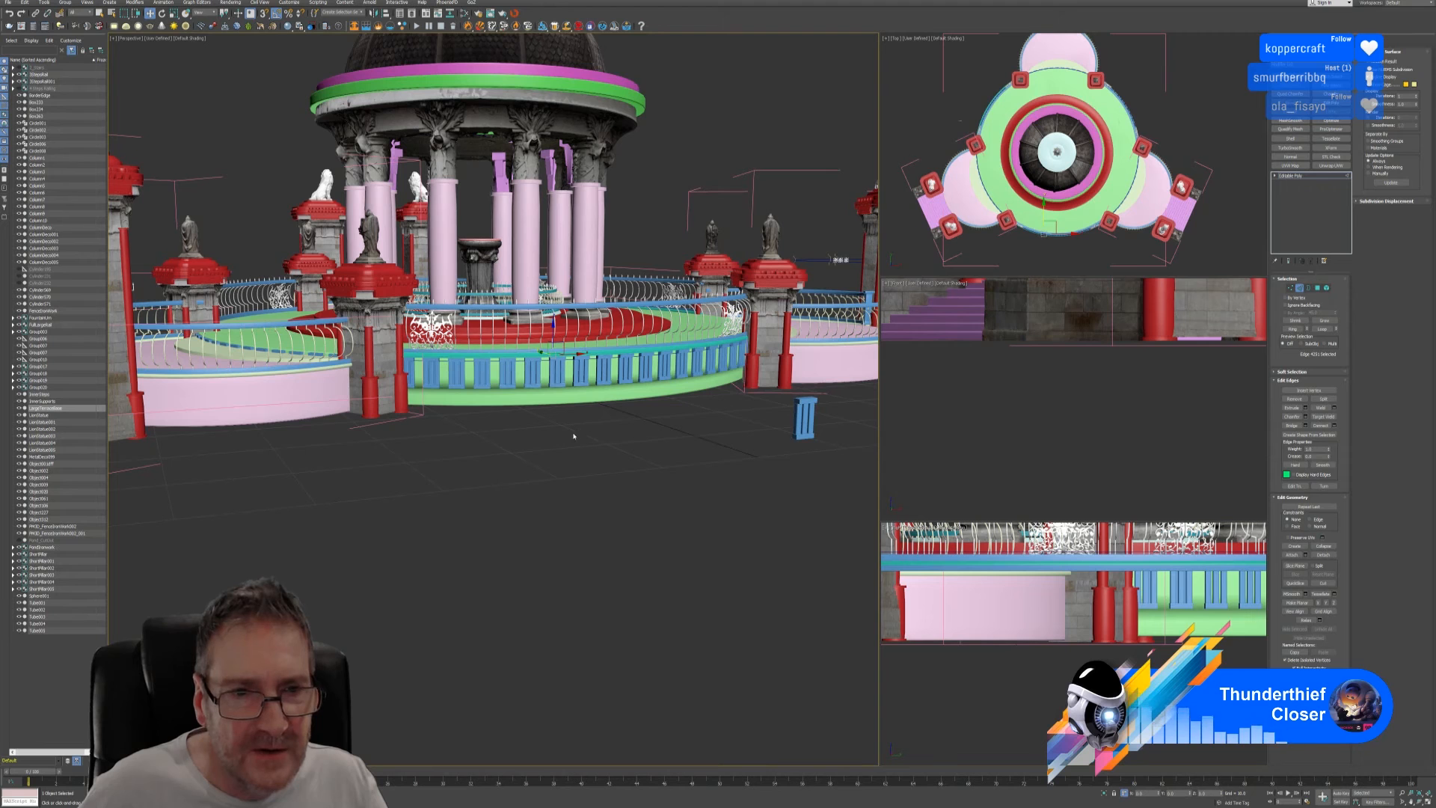
scroll(504, 430, up, 3)
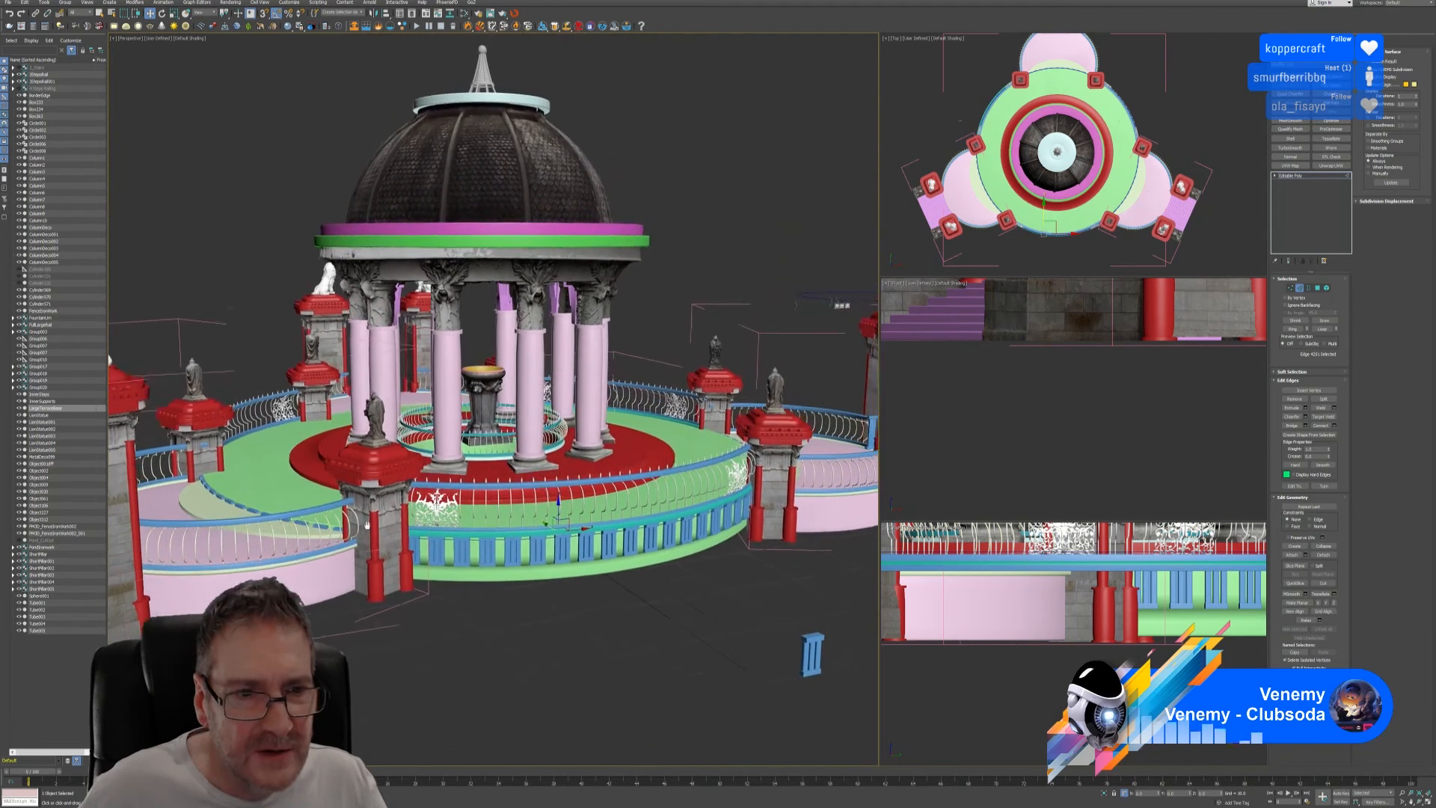
scroll(237, 521, up, 3)
scroll(238, 521, up, 2)
scroll(563, 657, down, 5)
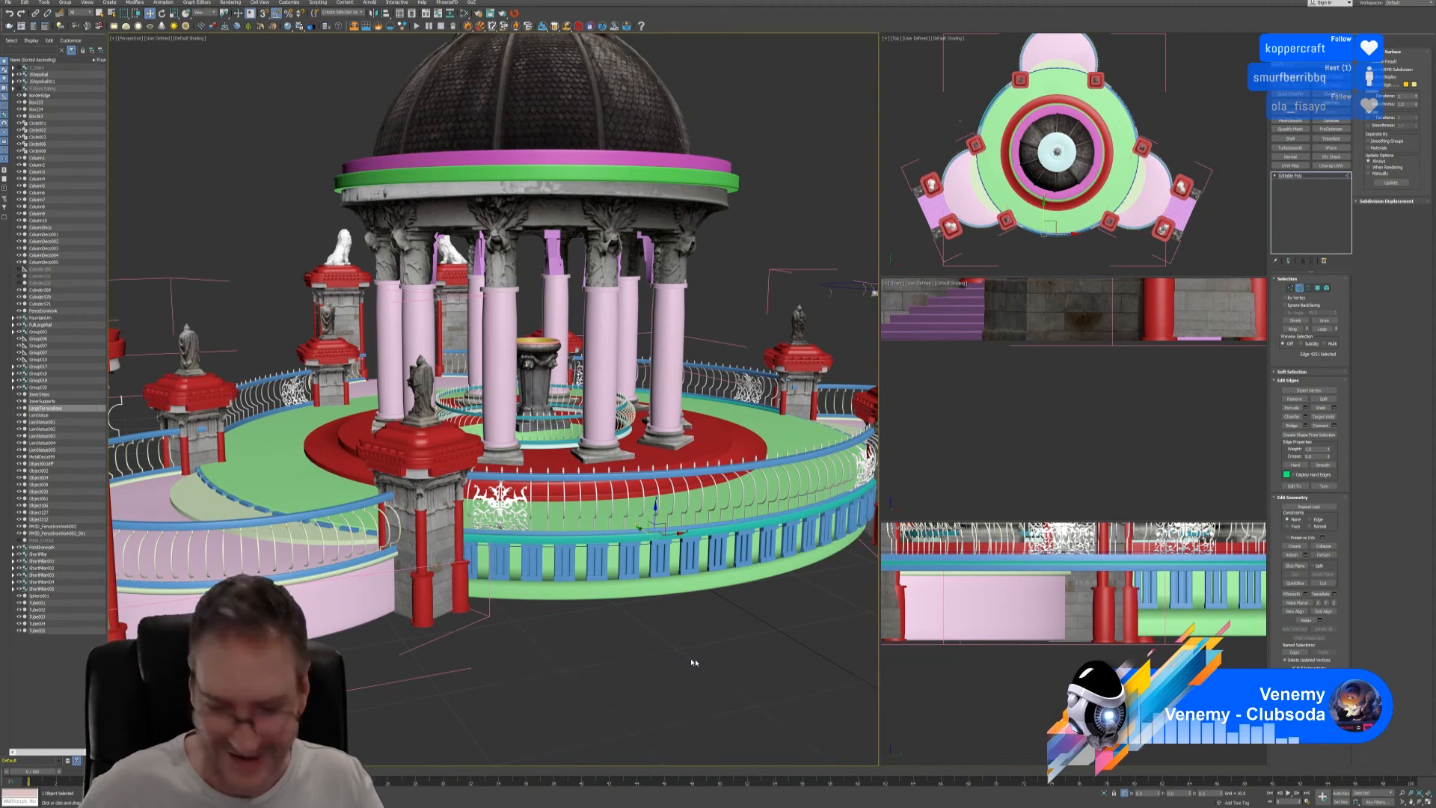
middle_drag(724, 648, 682, 623)
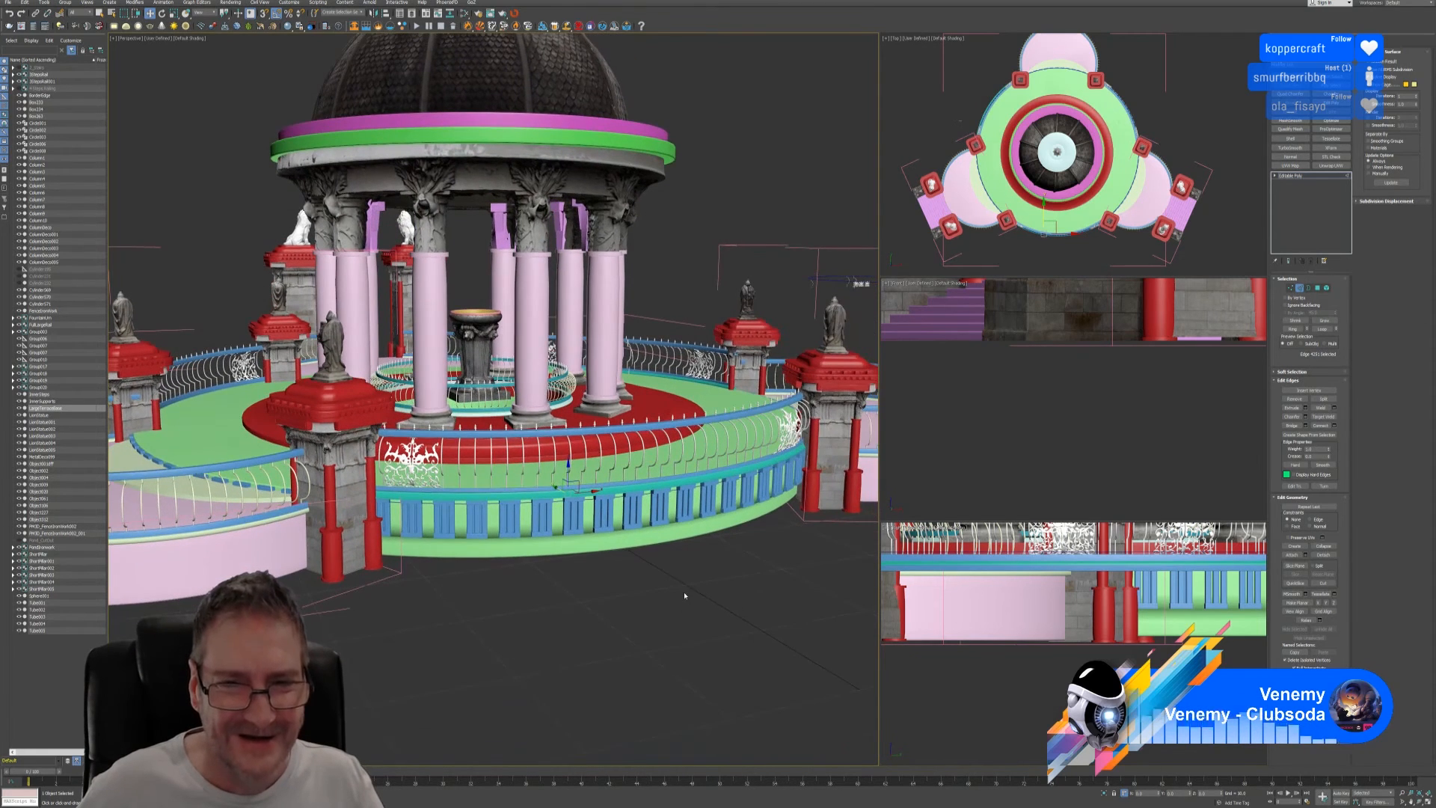
click(684, 595)
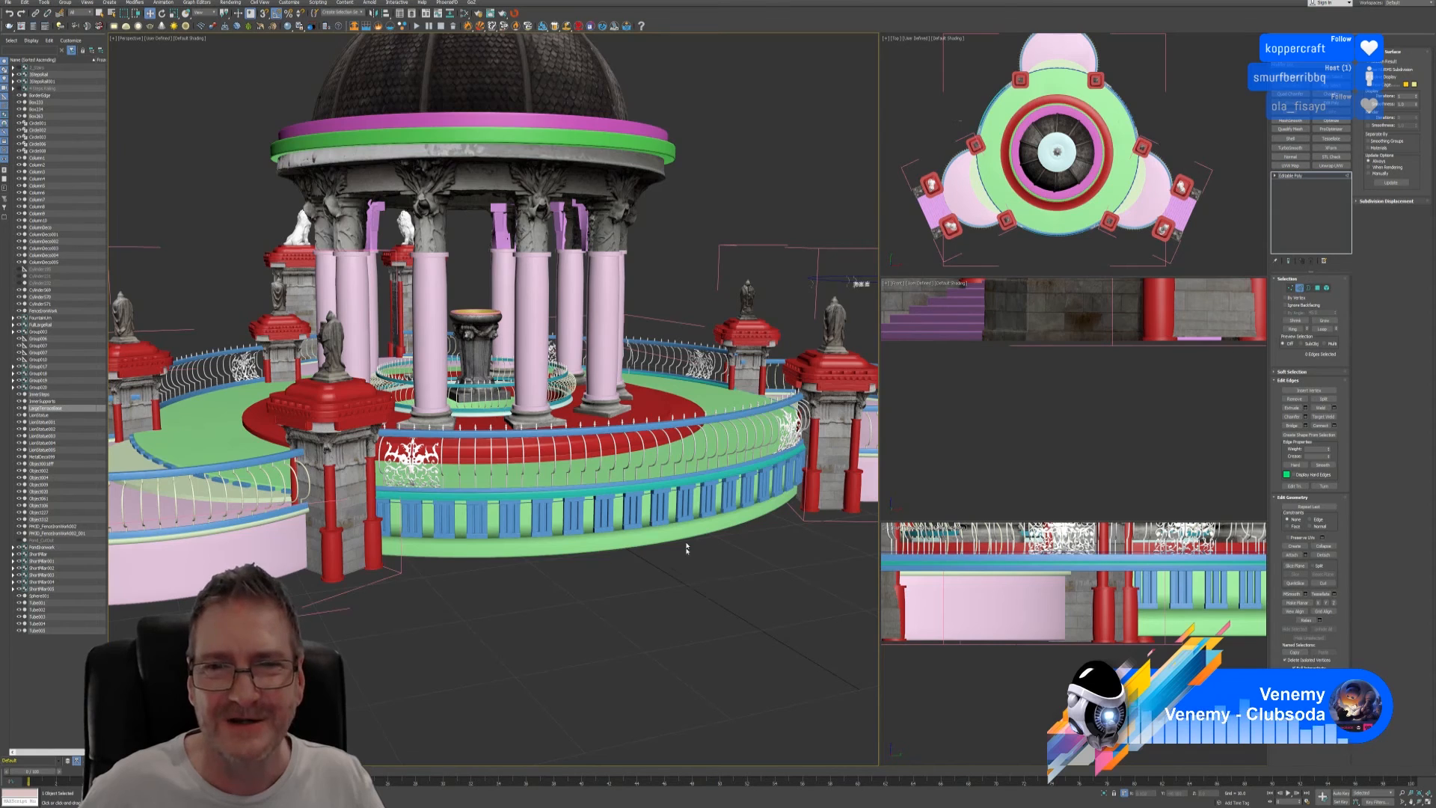
scroll(688, 549, down, 5)
middle_drag(778, 583, 535, 357)
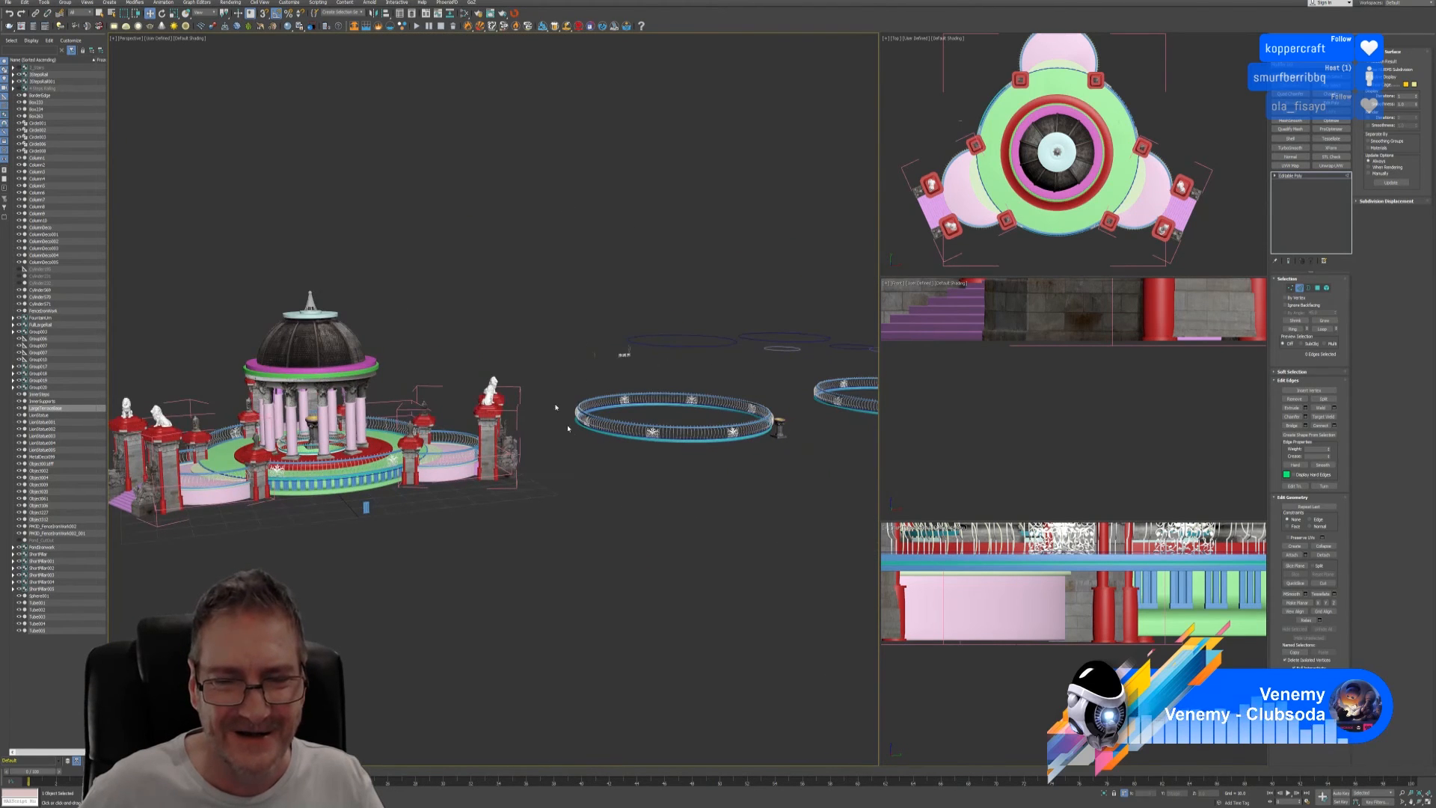
scroll(335, 493, up, 5)
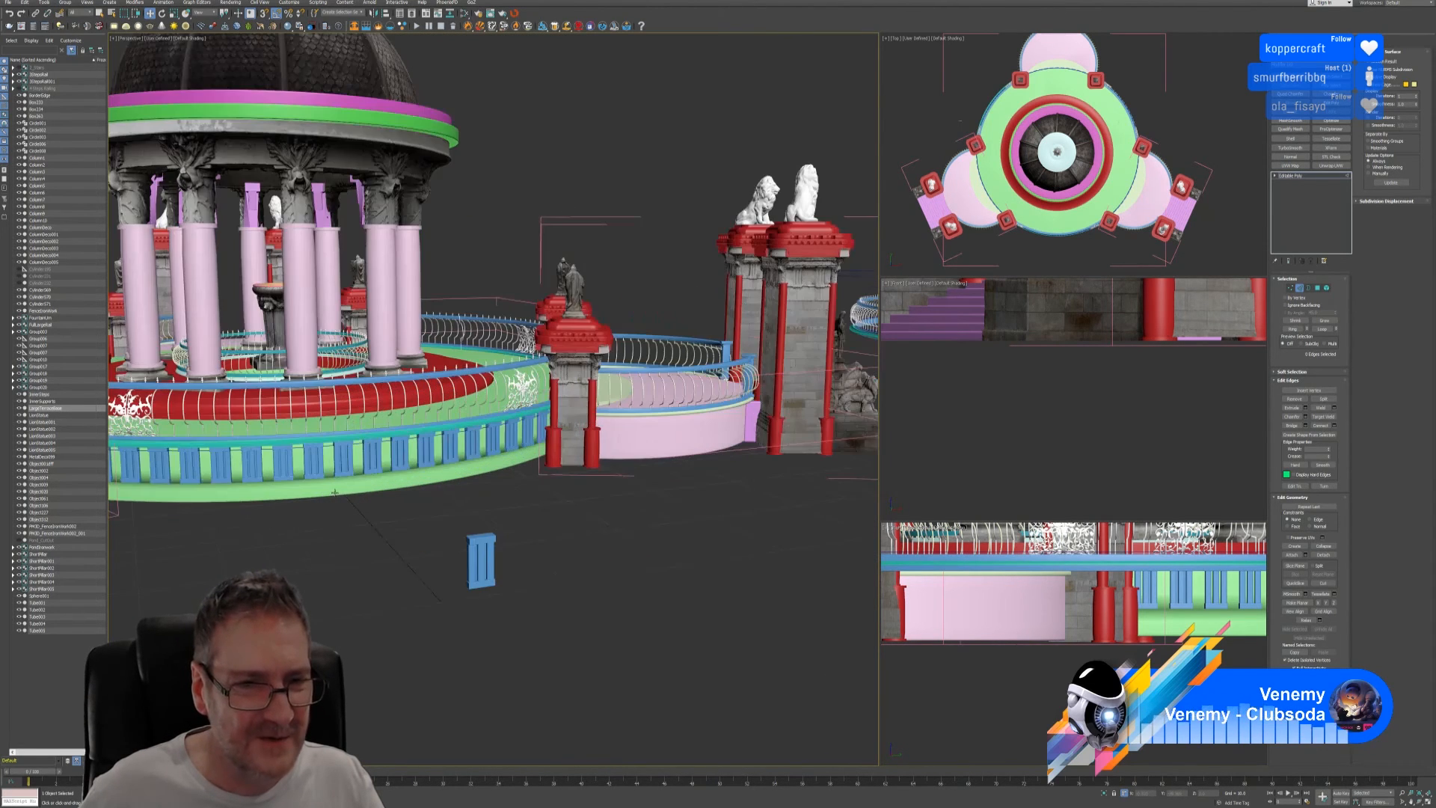
scroll(348, 449, down, 5)
middle_drag(785, 490, 616, 564)
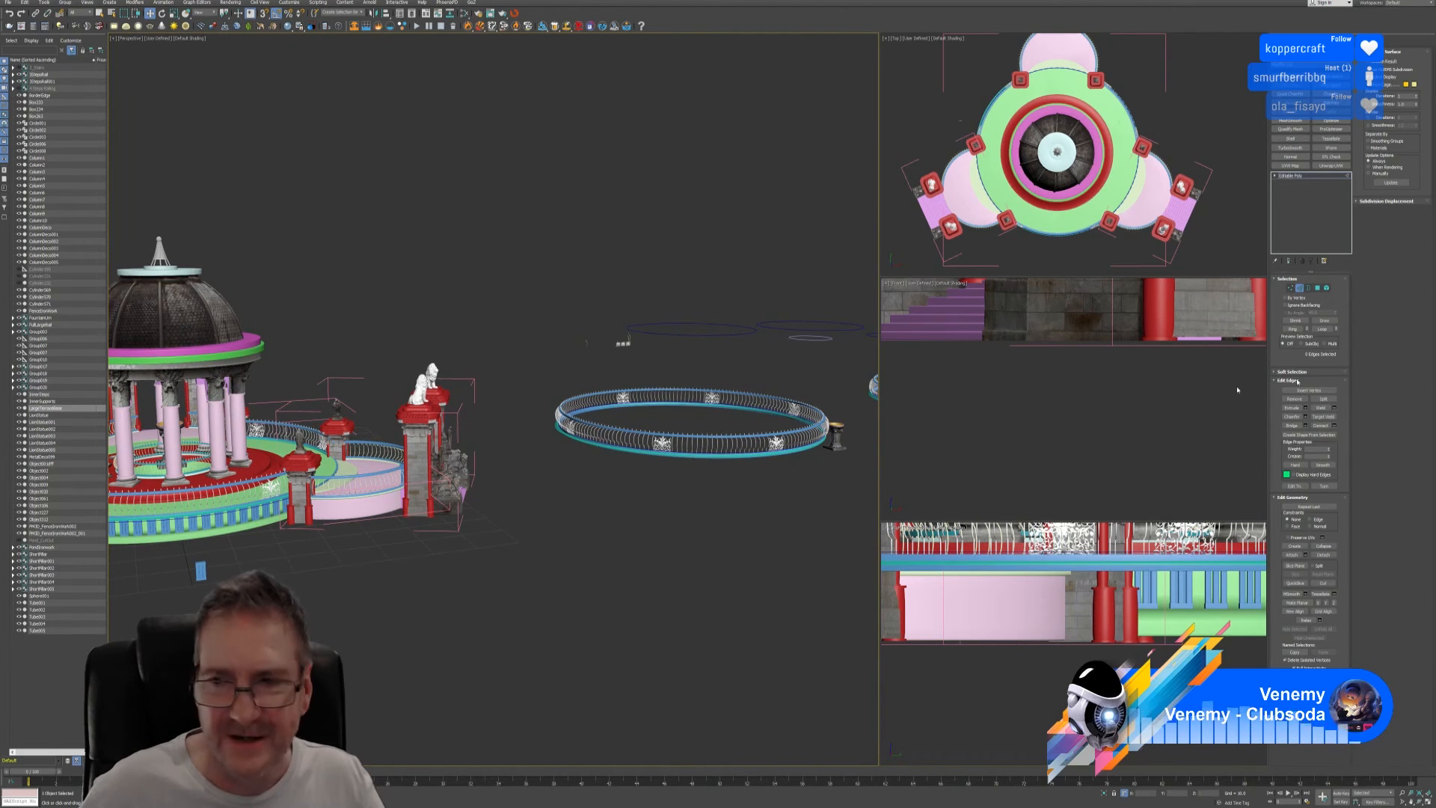
click(730, 477)
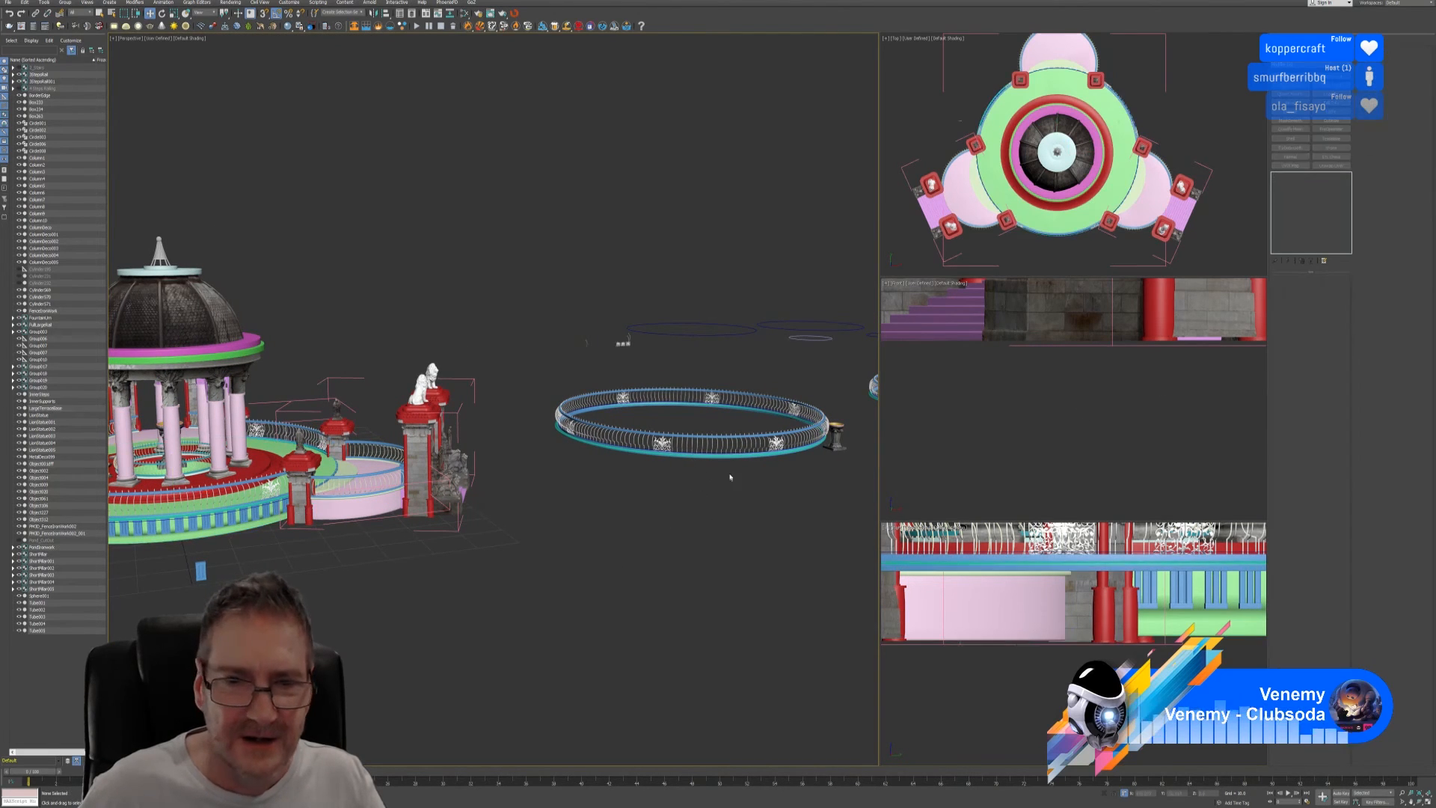
- Select the separate circular railing group, compare it with the pavilion's railings and clear the selection
click(709, 454)
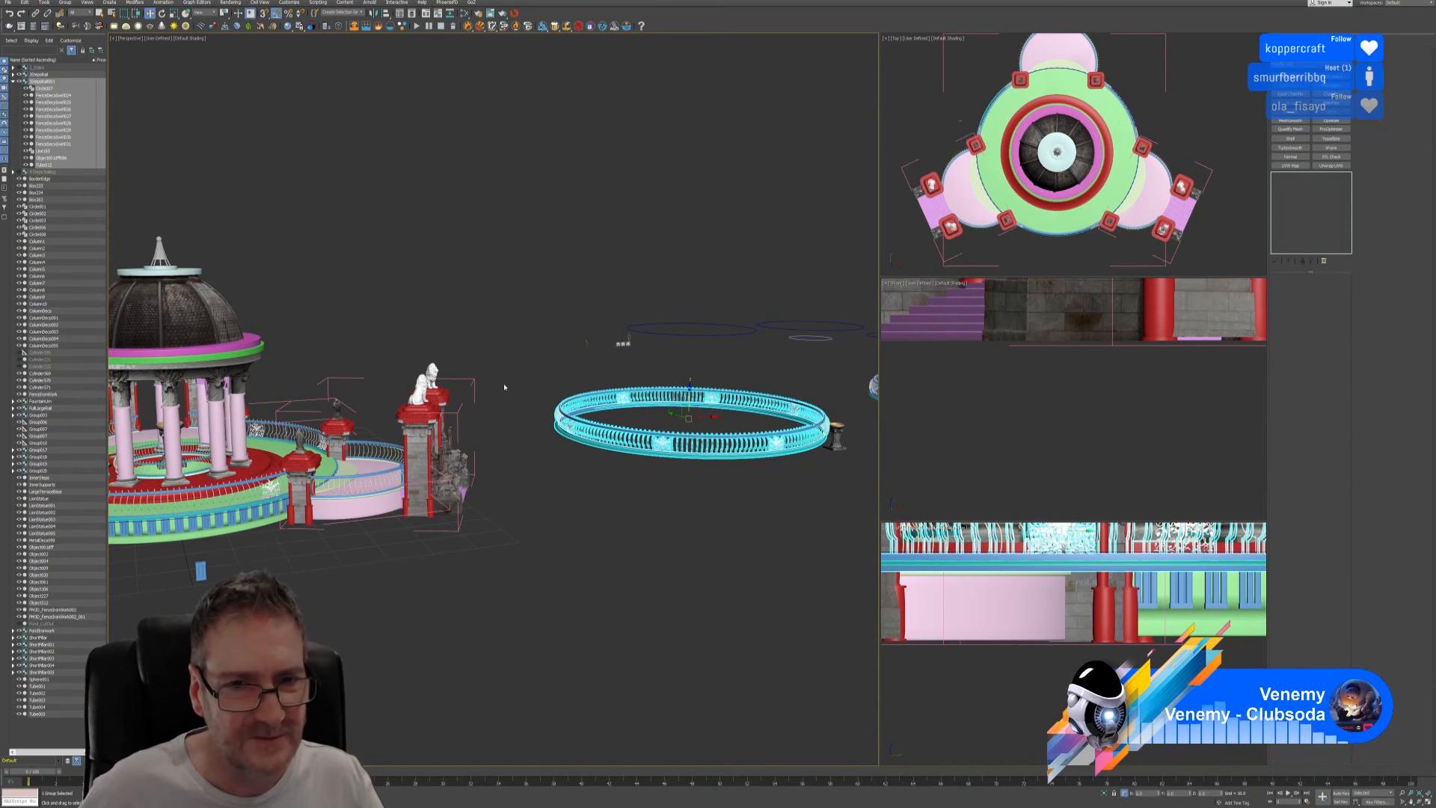
middle_drag(436, 534, 609, 502)
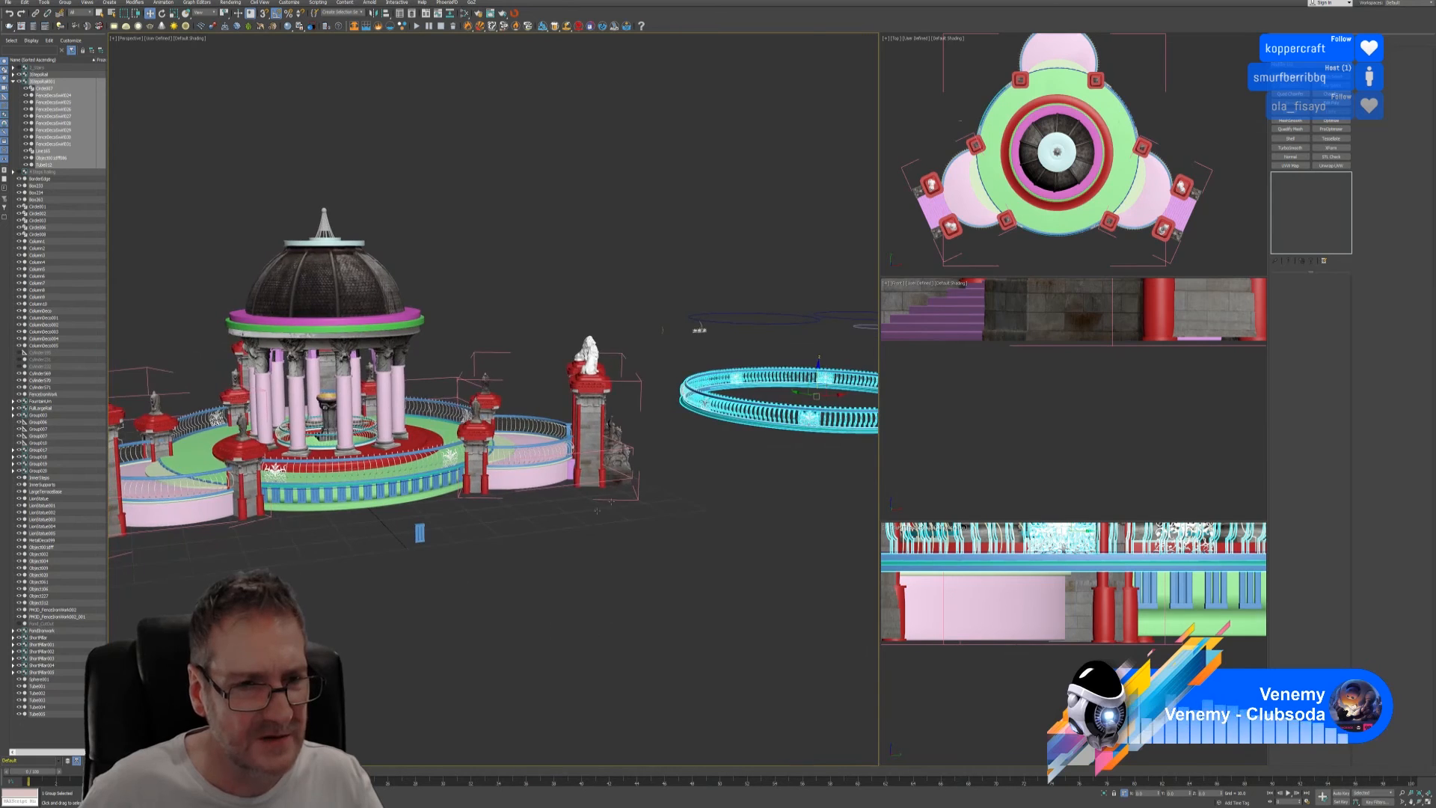
scroll(410, 520, up, 6)
scroll(406, 514, down, 7)
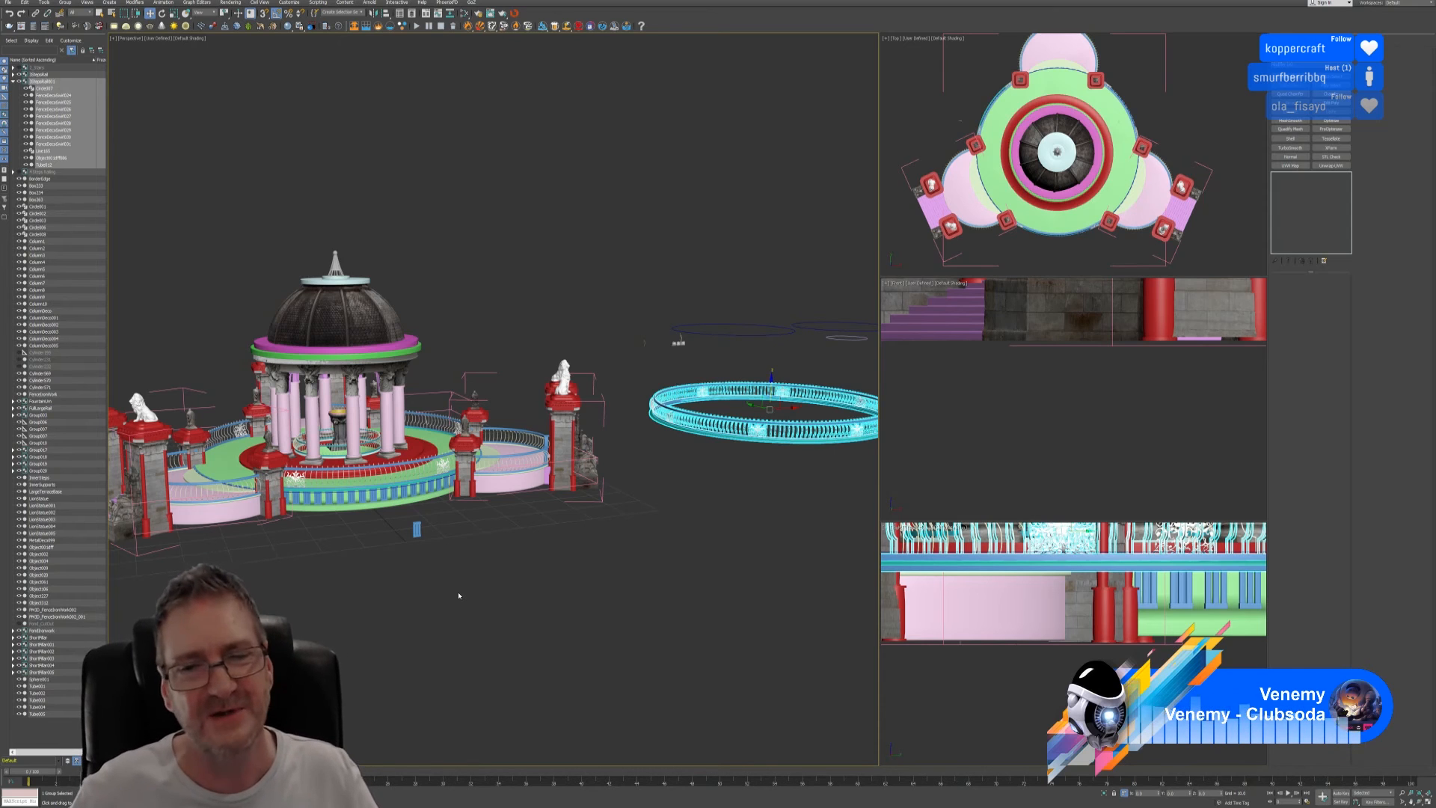
click(464, 620)
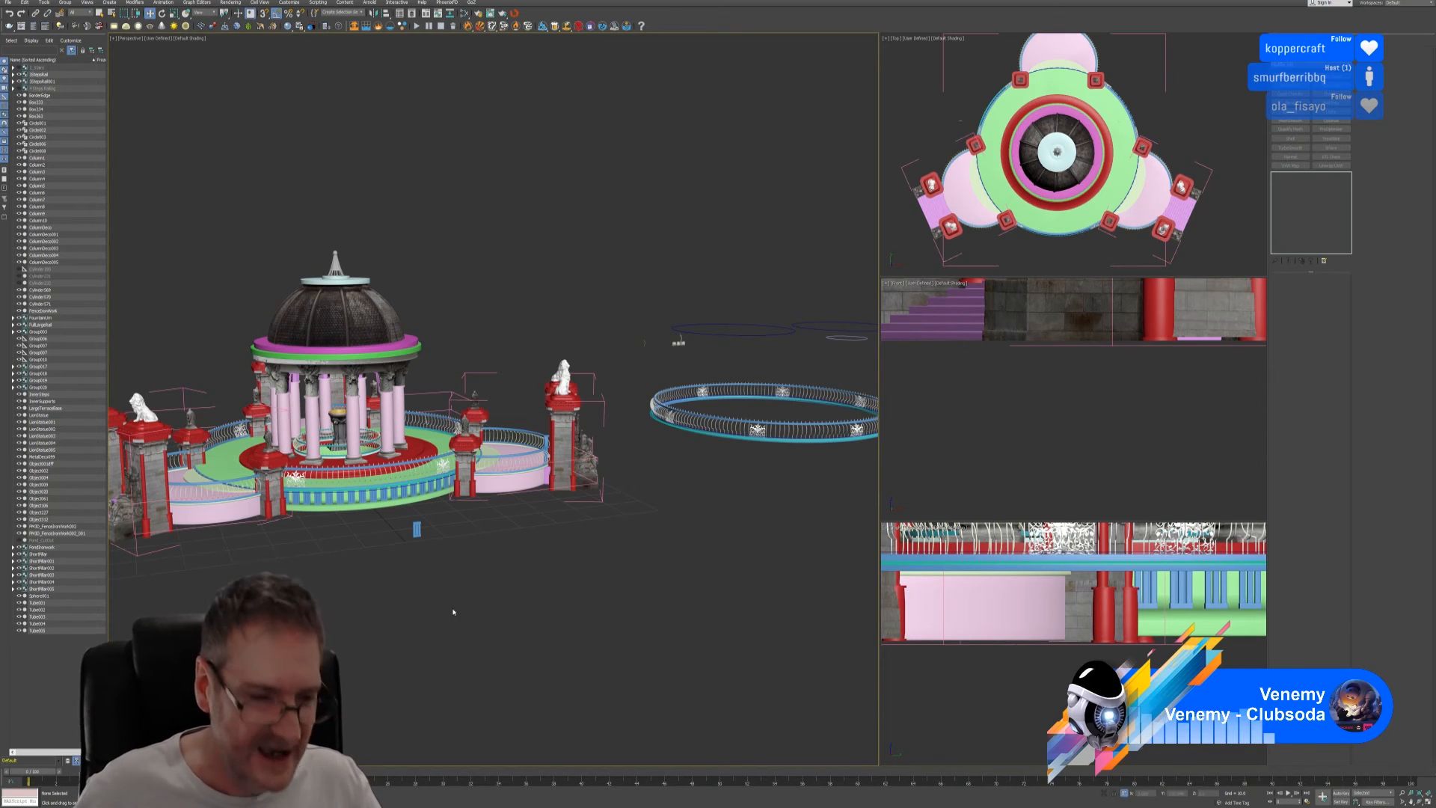
- Select the curved trim beneath the terrace railing, above the pillars, and view it with the whole pavilion
scroll(356, 546, up, 3)
scroll(349, 479, down, 3)
scroll(349, 476, up, 5)
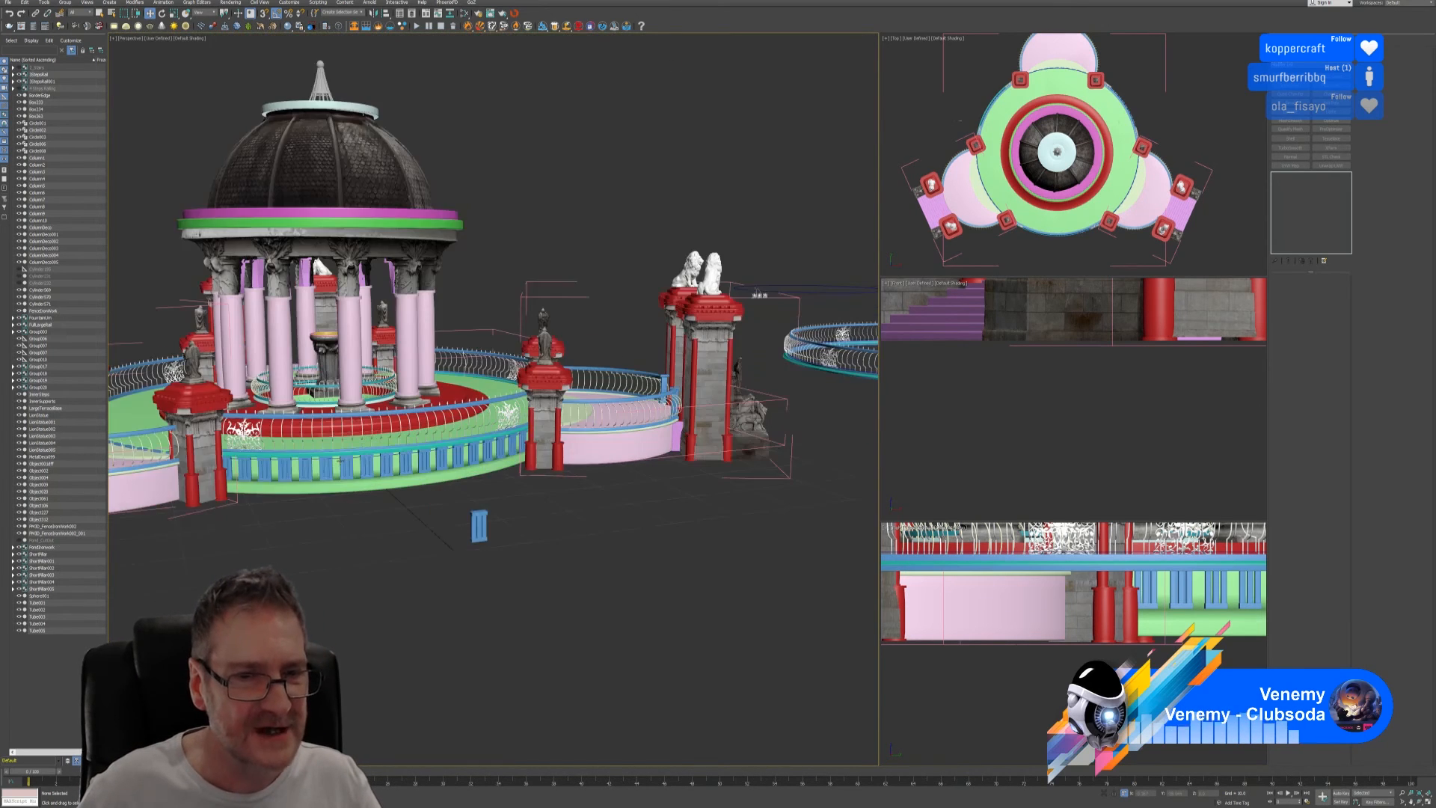
click(392, 439)
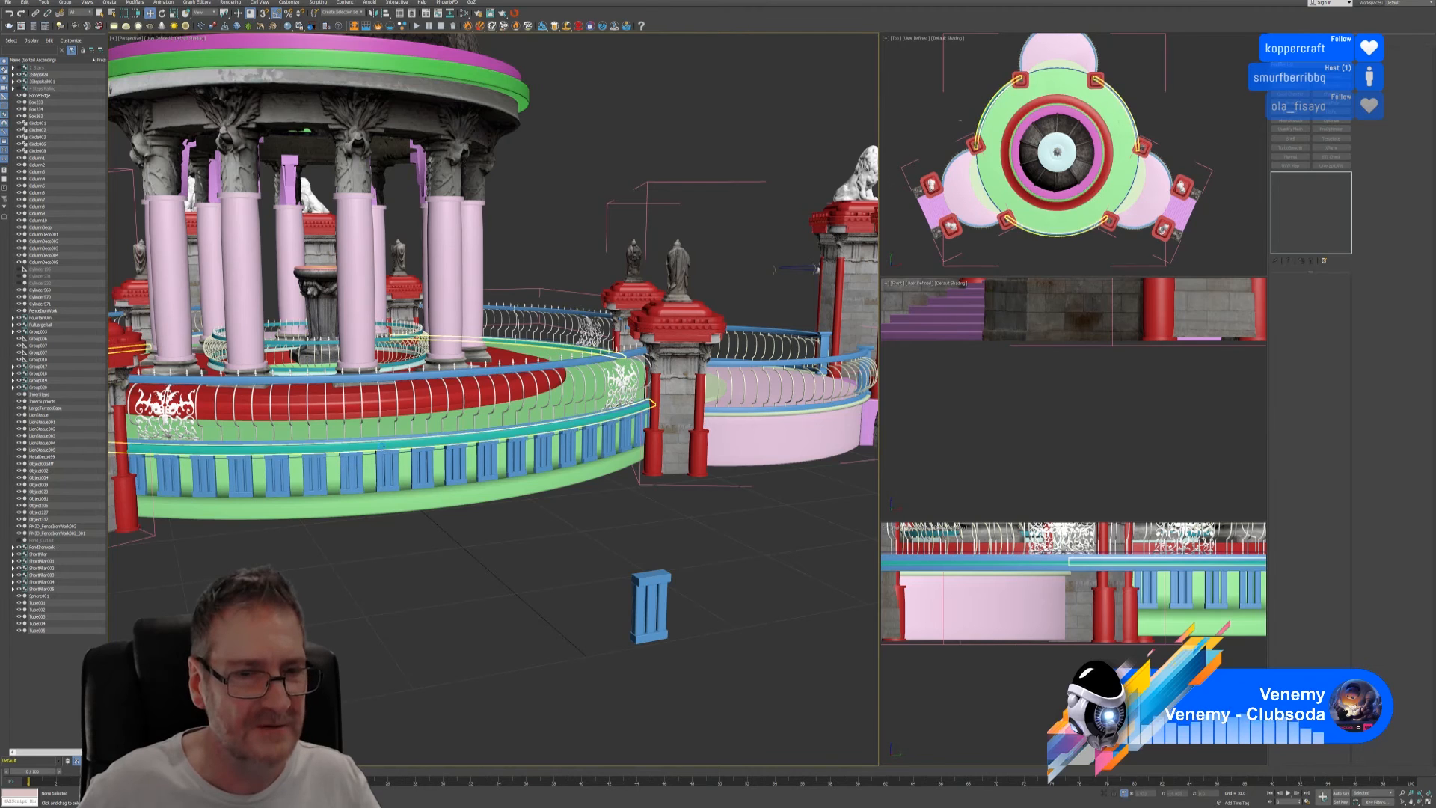
scroll(421, 576, down, 5)
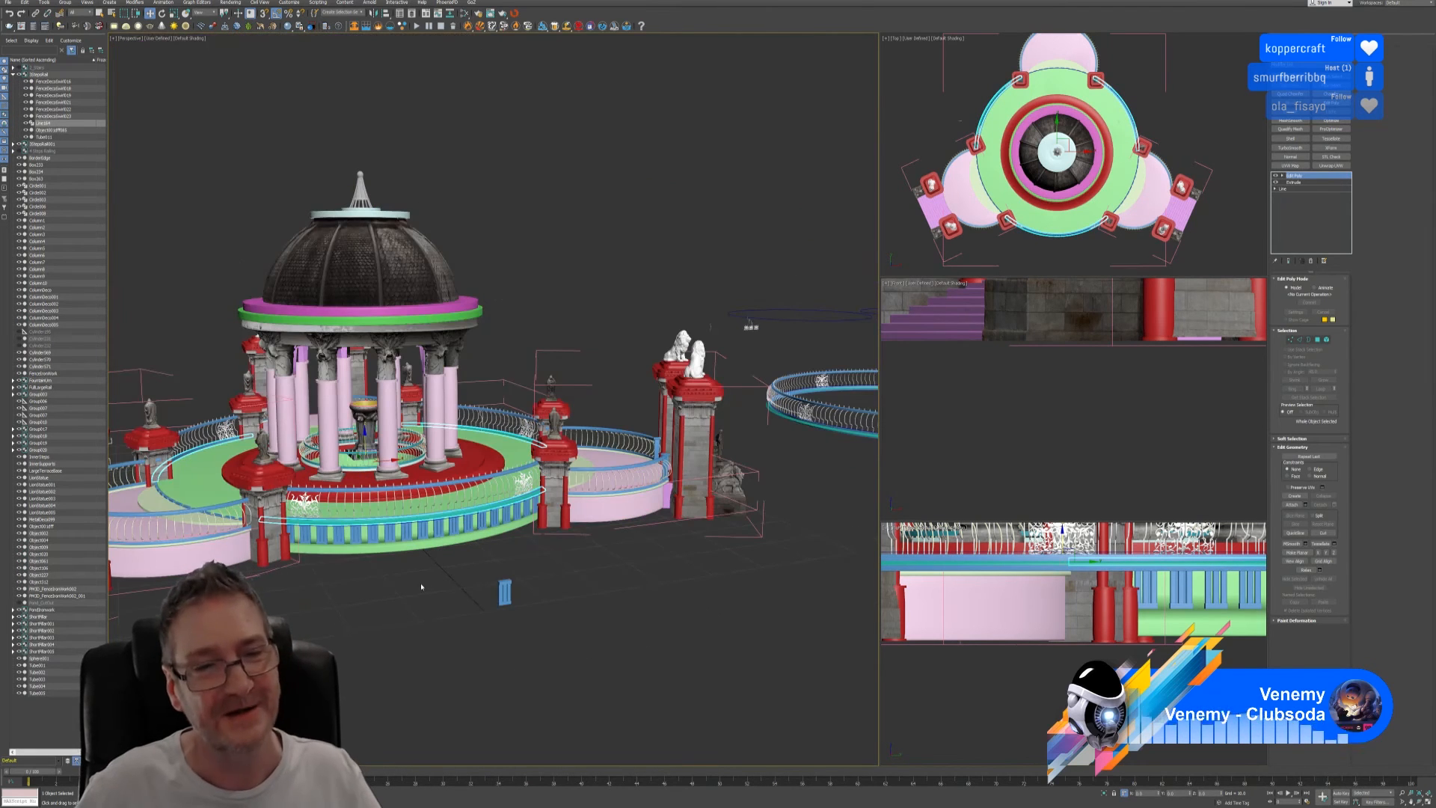
middle_drag(396, 612, 408, 611)
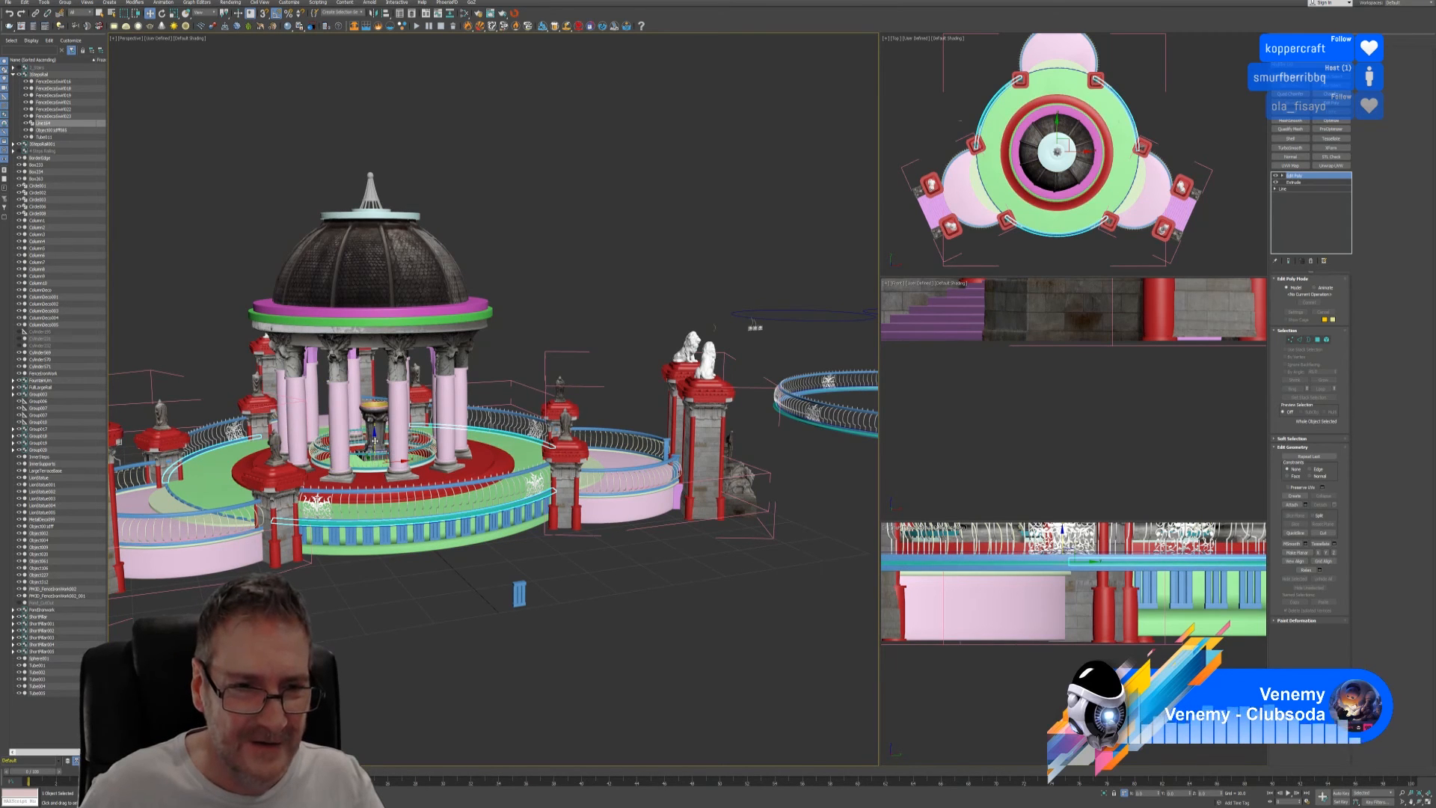
- Copy the curved trim straight down to the foot of the fluted pillars and fine-tune the copy's position
shift+drag(374, 441, 375, 471)
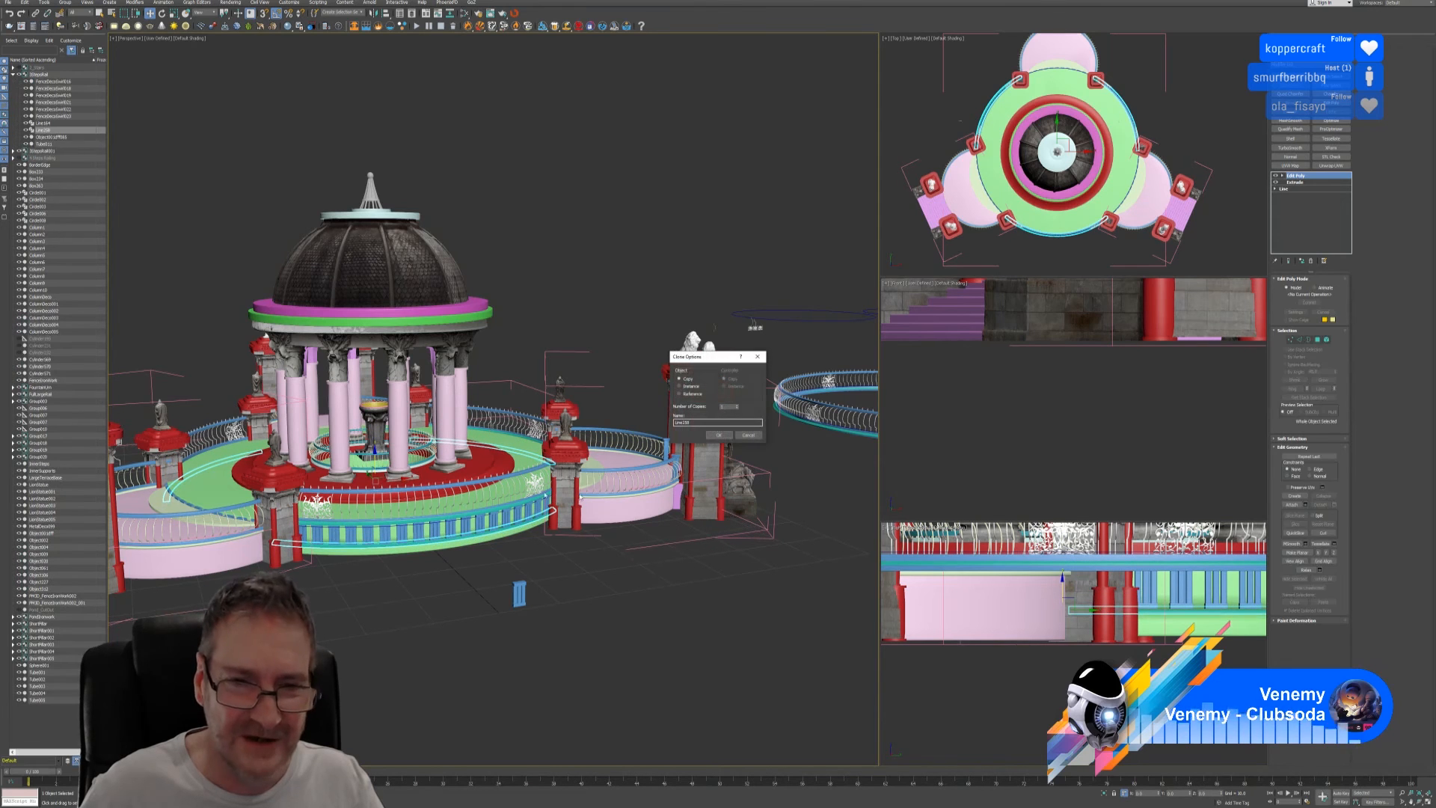
click(719, 434)
scroll(401, 551, up, 3)
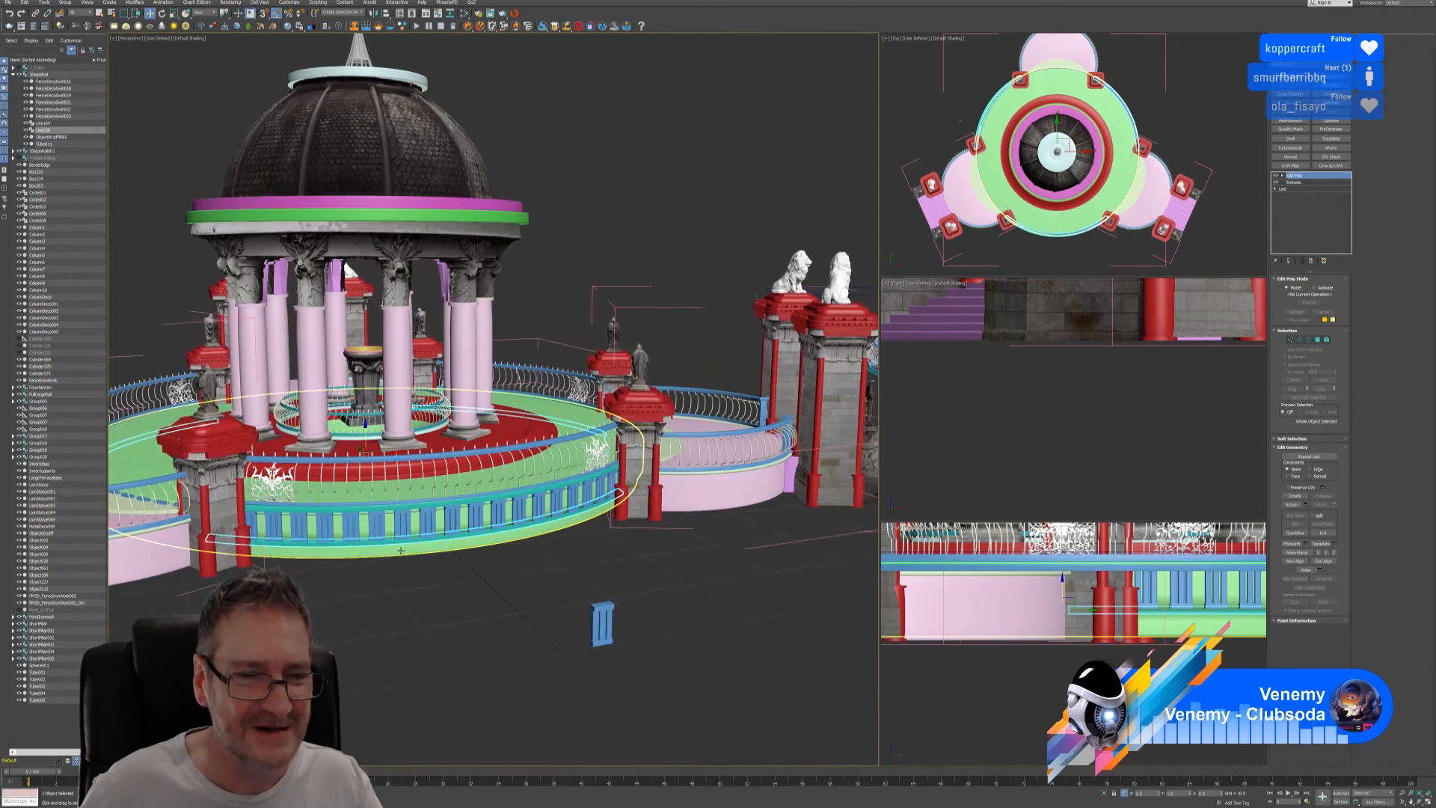
scroll(404, 554, up, 3)
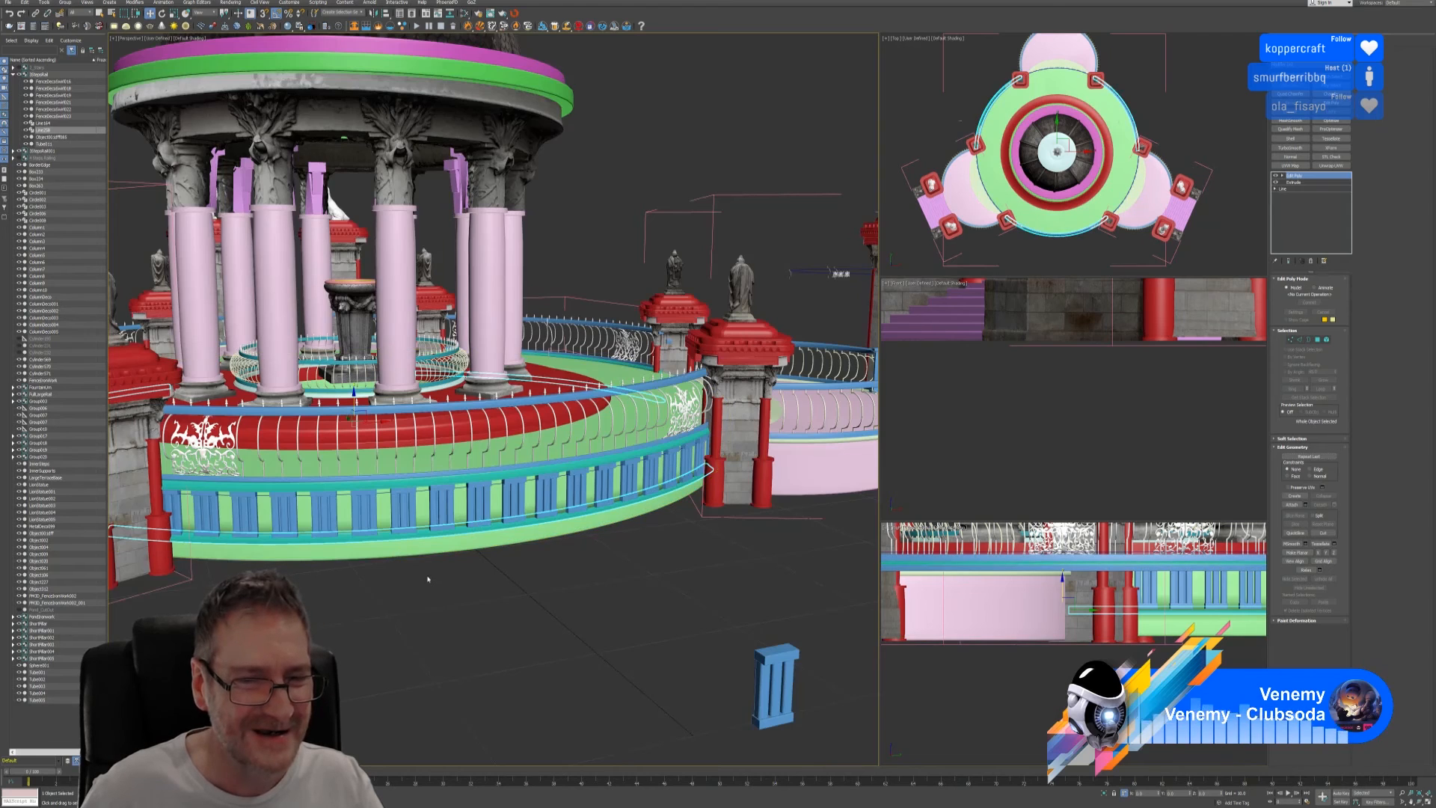
middle_drag(428, 579, 450, 572)
scroll(383, 462, up, 2)
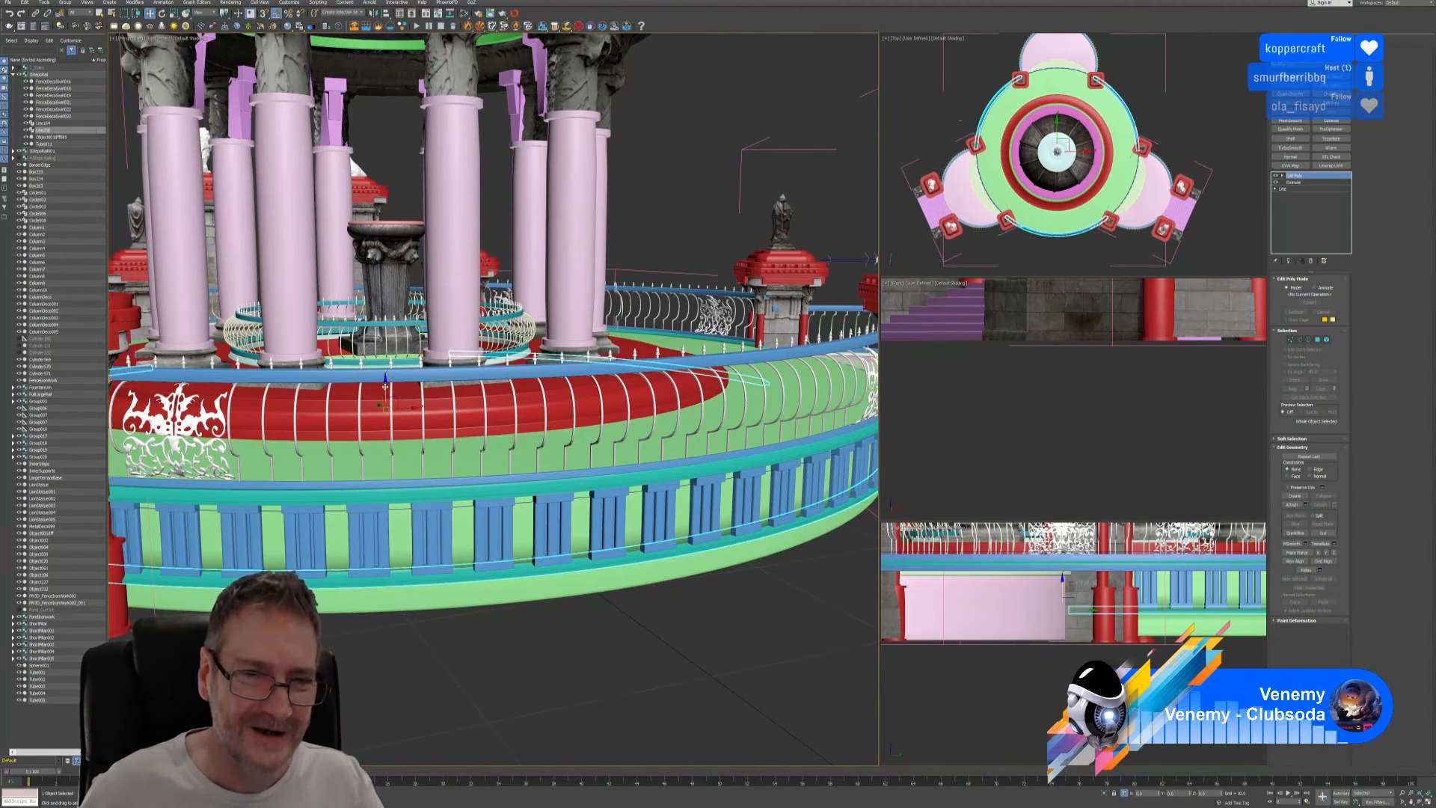
drag(385, 387, 407, 387)
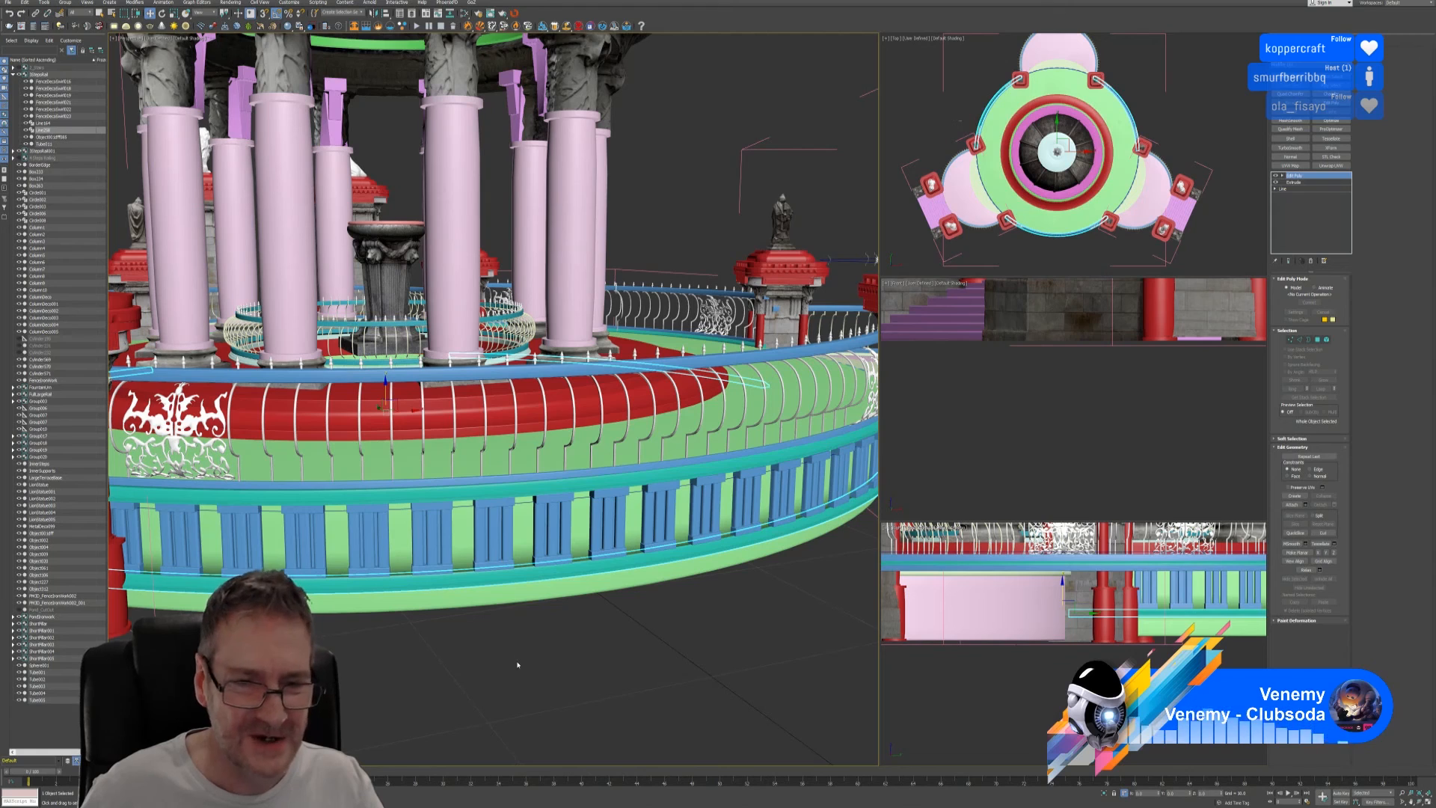
- Examine the copied lower trim around the terrace wall from several sides and from underneath
scroll(518, 665, down, 5)
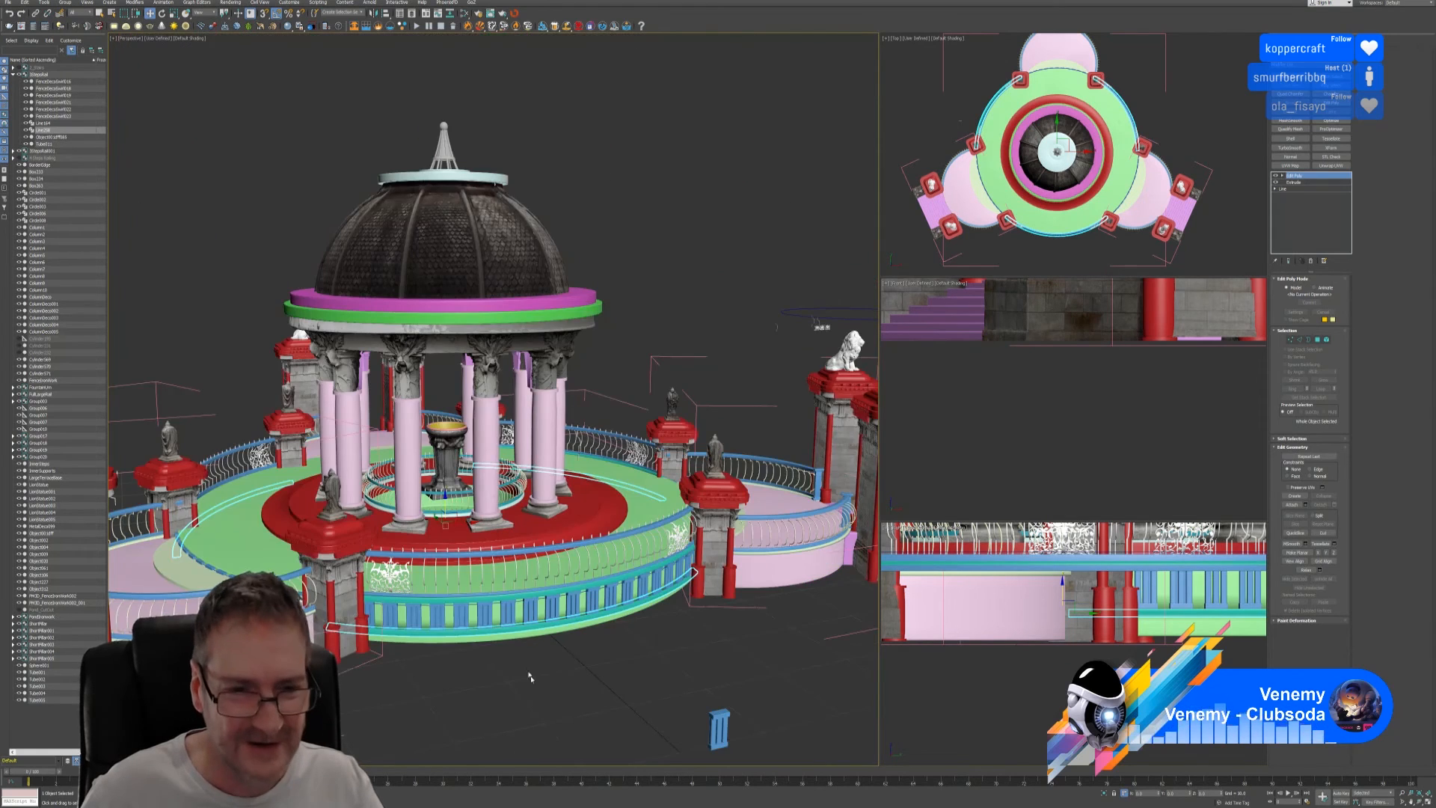
alt+middle_drag(528, 673, 483, 647)
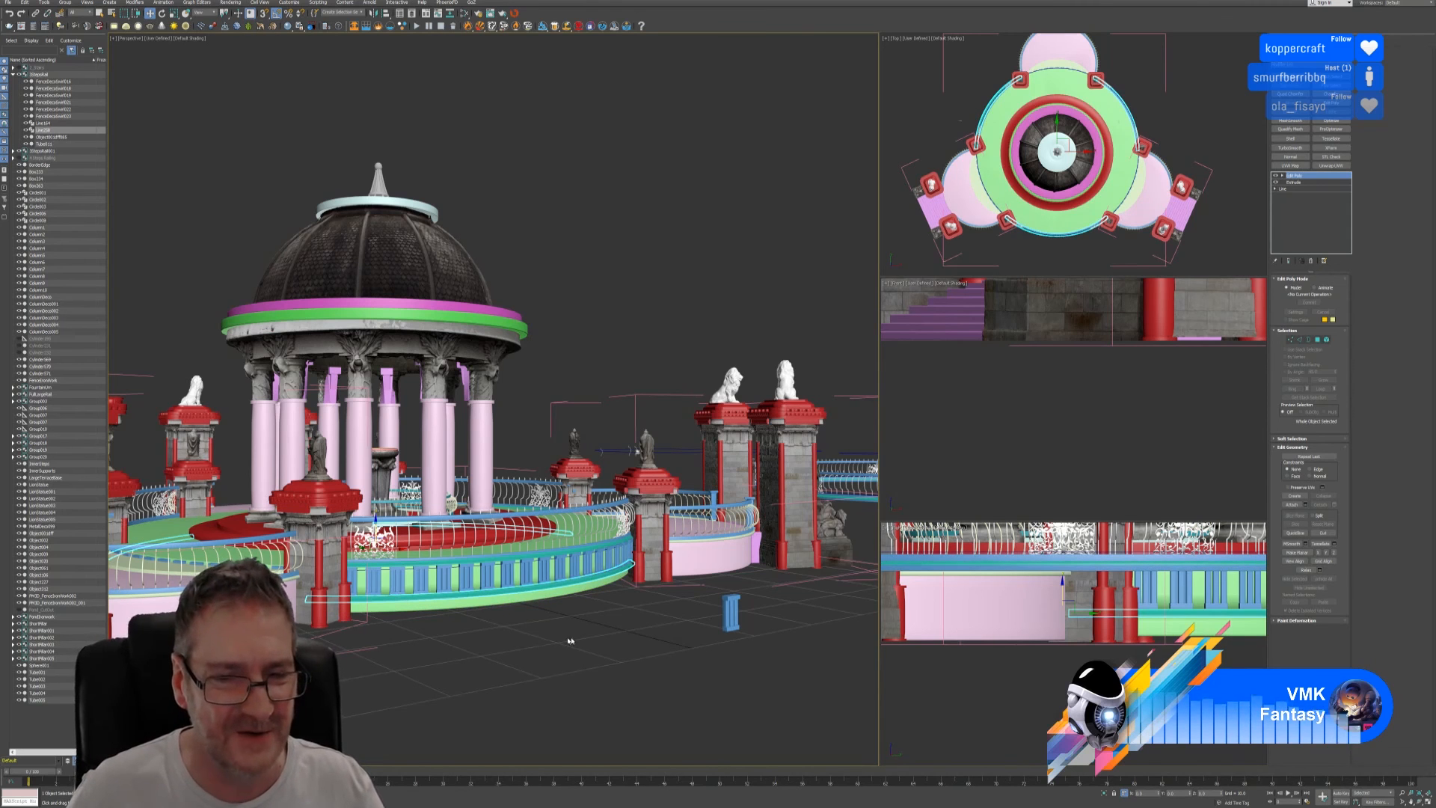
alt+middle_drag(571, 641, 546, 644)
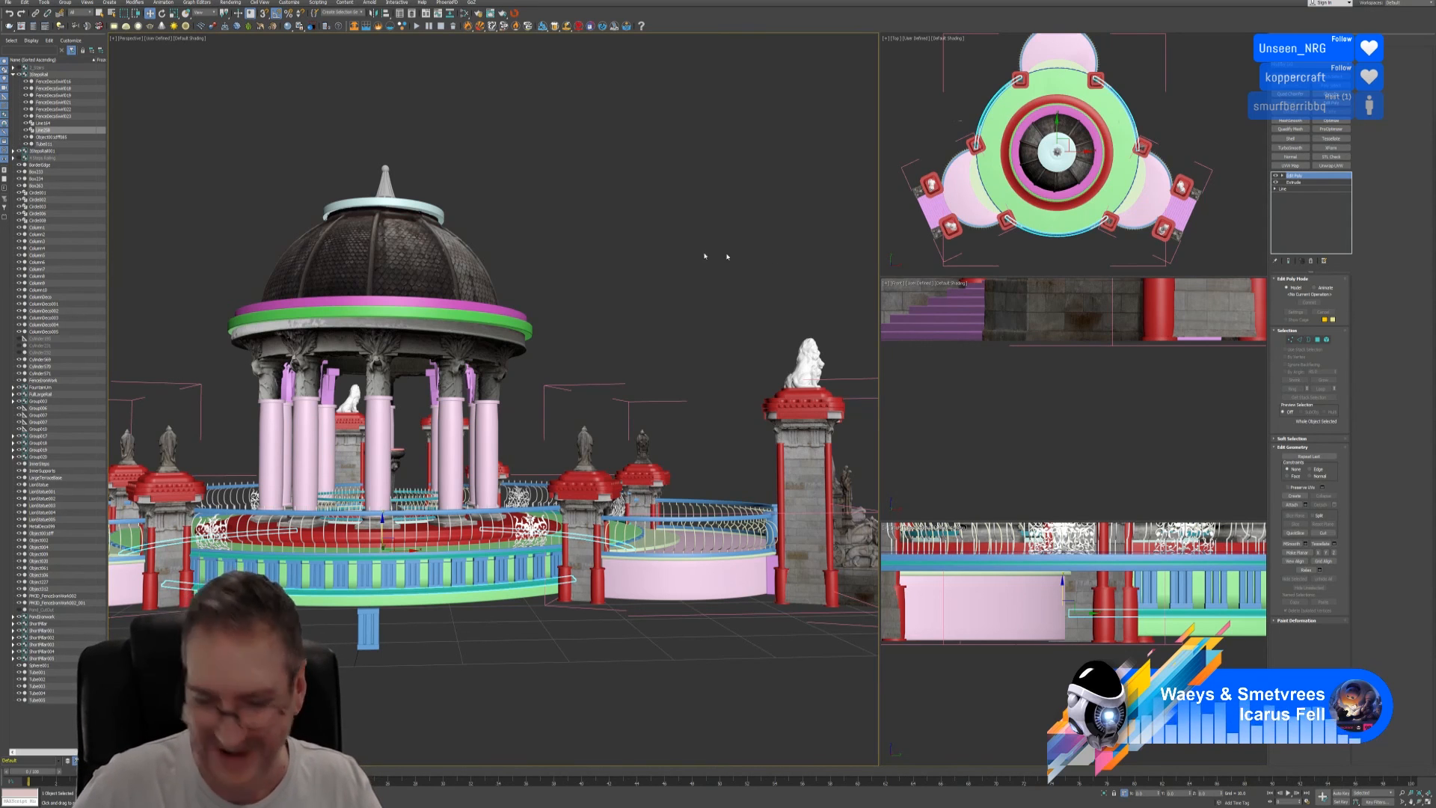
alt+middle_drag(557, 239, 586, 240)
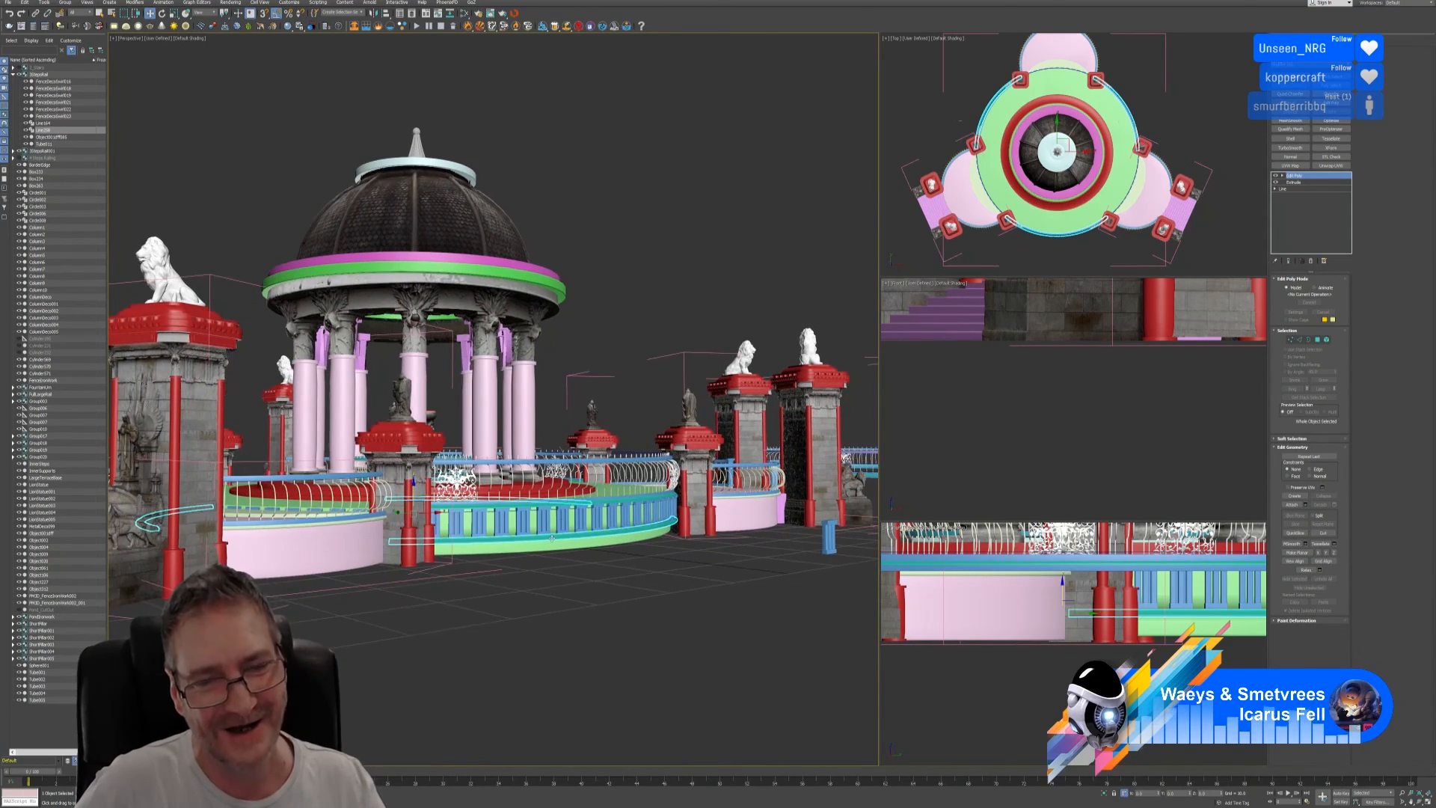
alt+middle_drag(533, 590, 573, 441)
scroll(534, 445, up, 8)
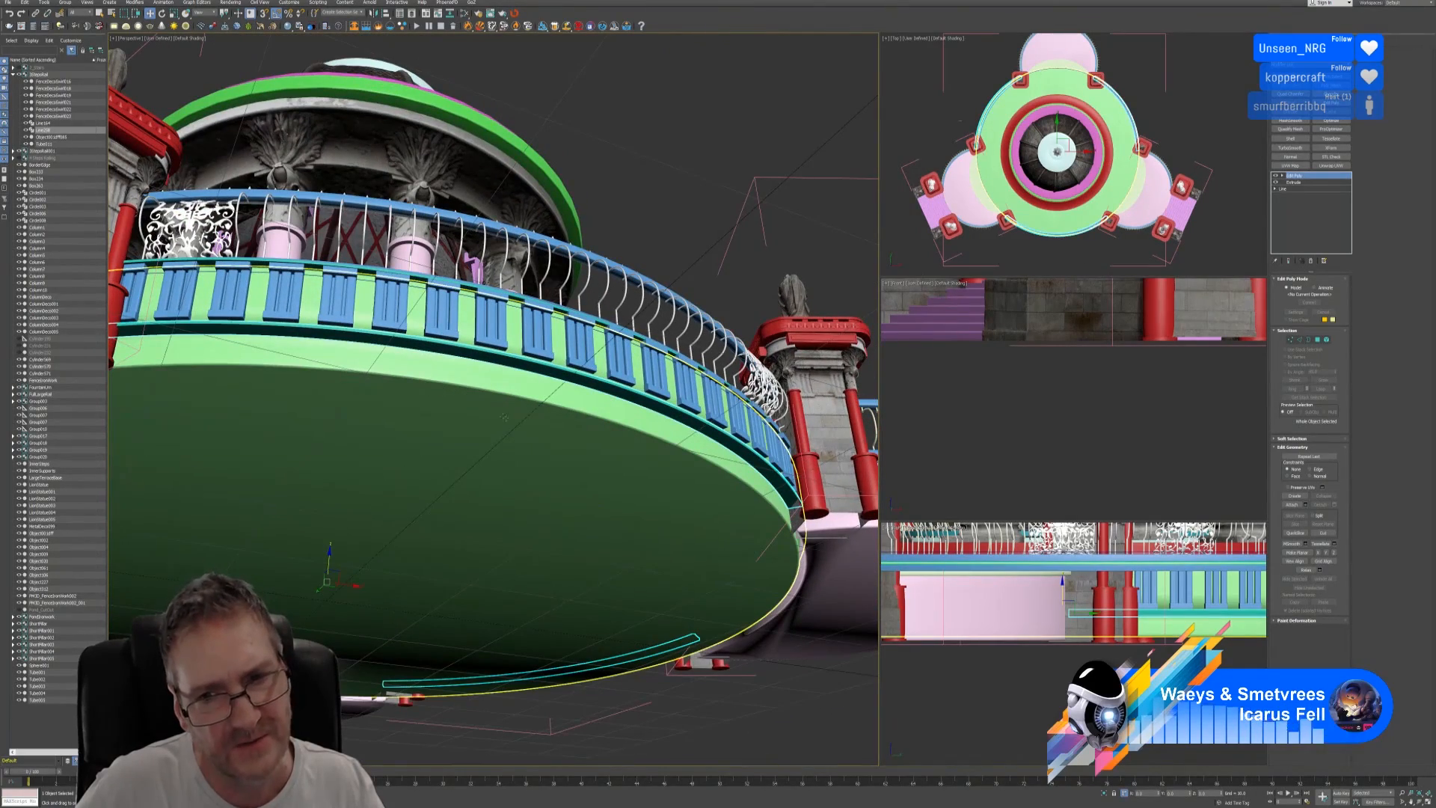
alt+middle_drag(440, 389, 527, 609)
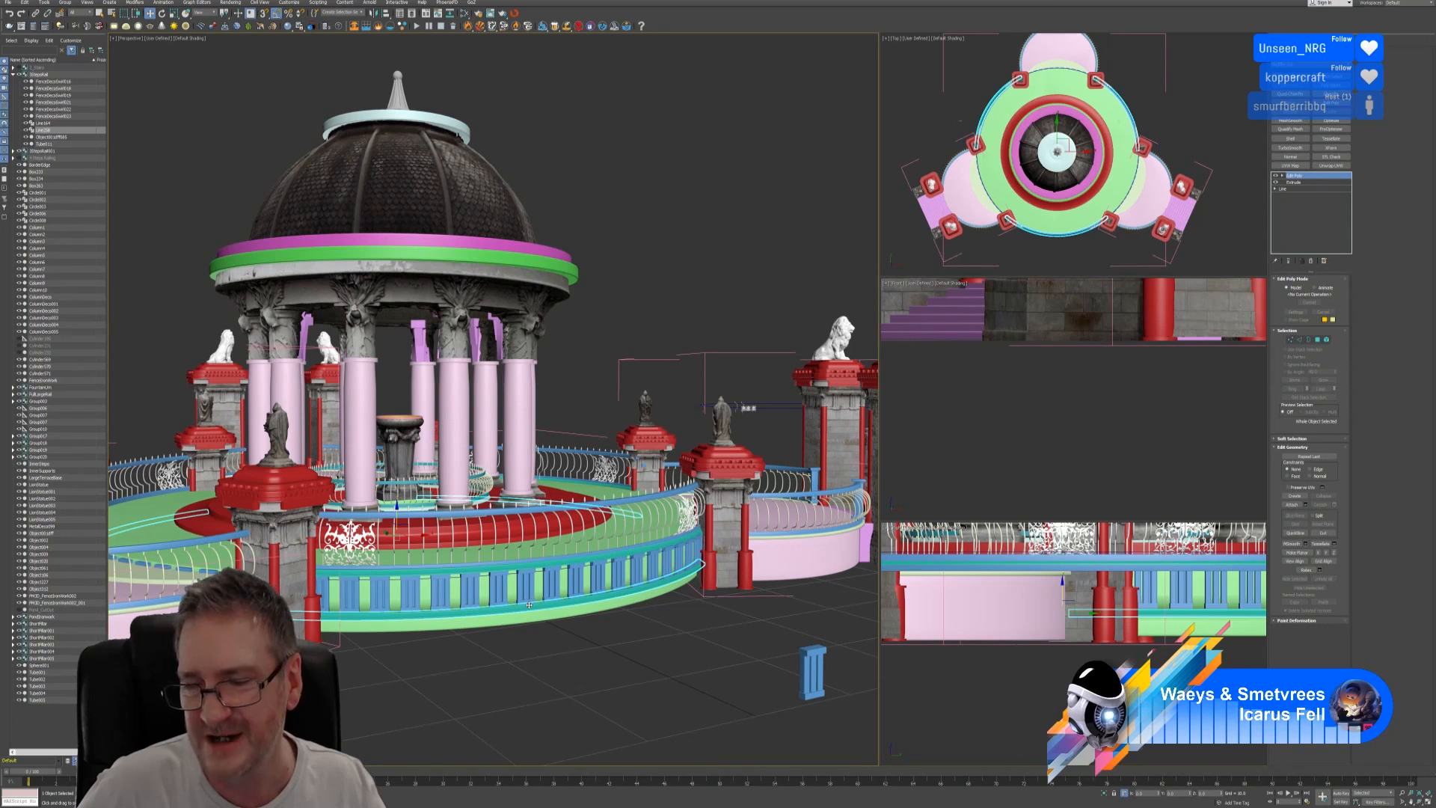
- Isolate the green round terrace base and enter edge editing on it
click(578, 615)
key(alt+q)
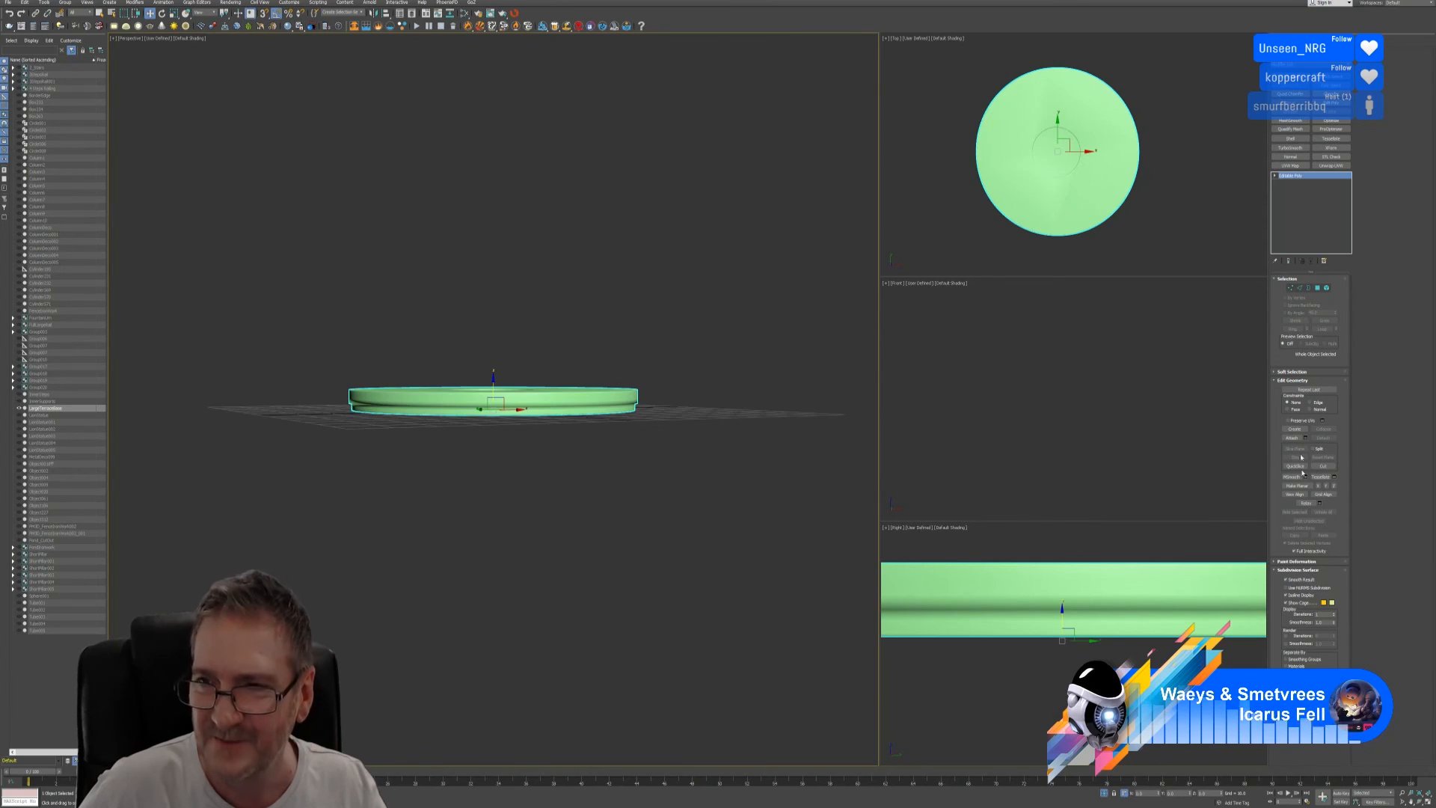
click(1299, 287)
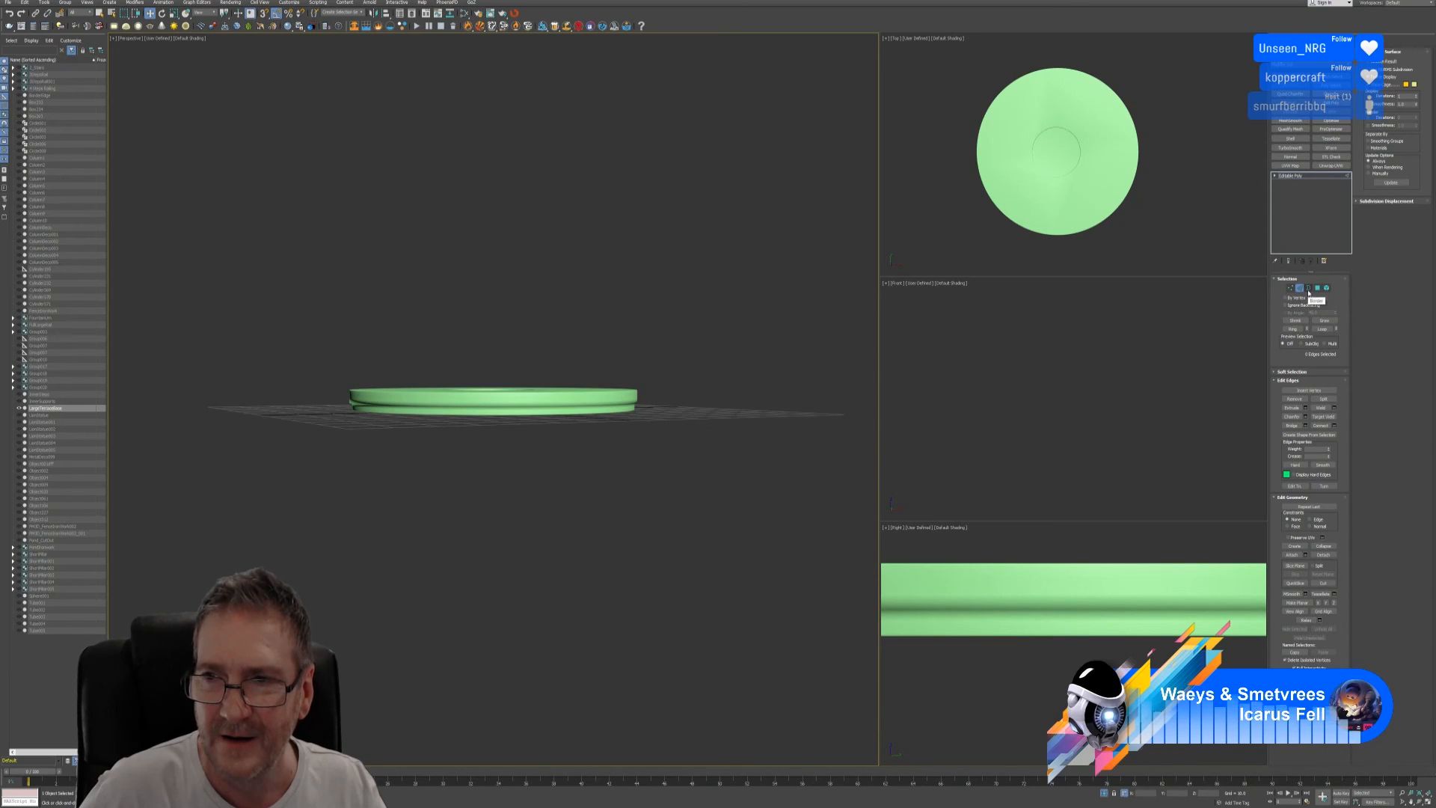
click(1308, 289)
click(1300, 288)
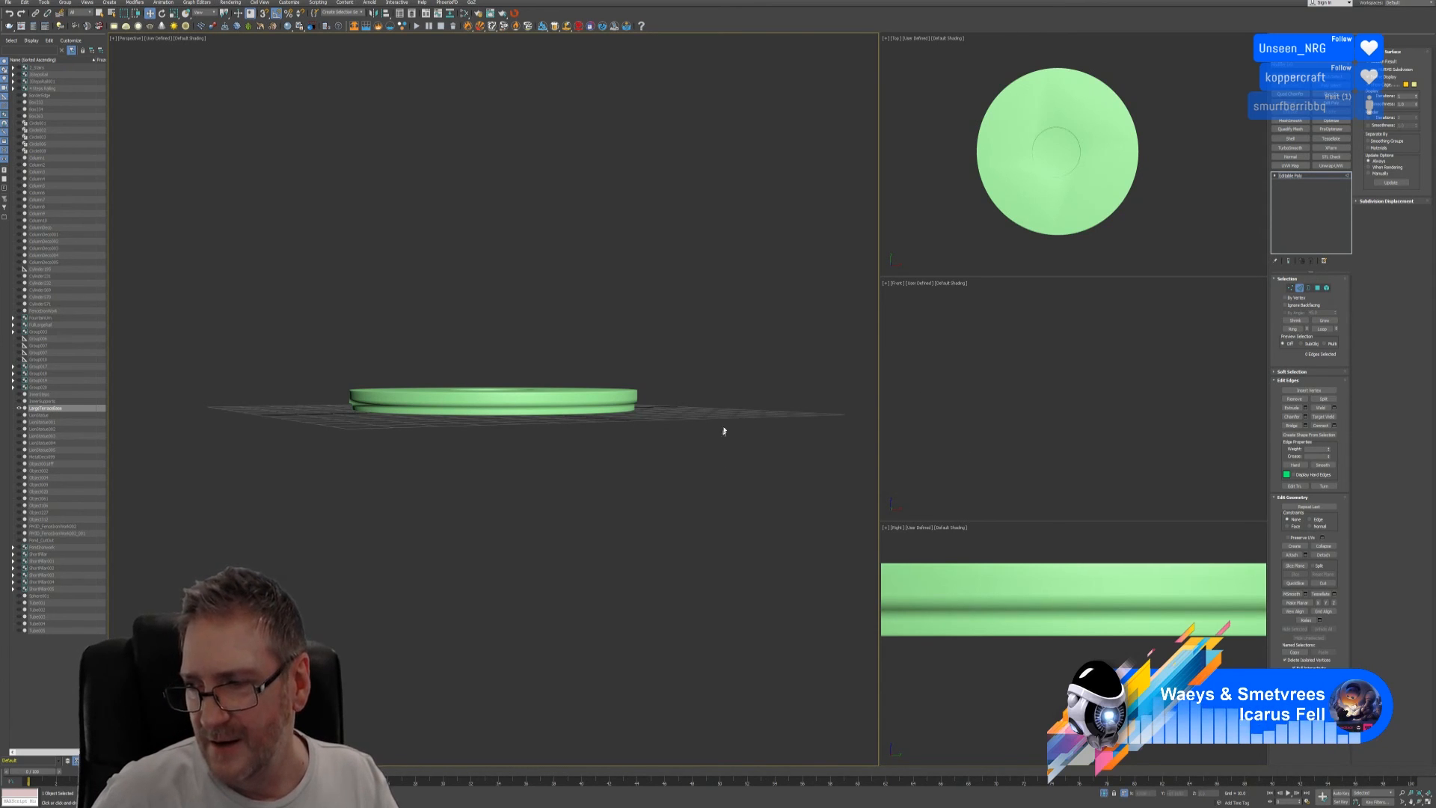
- Enlarge the right view around the terrace base and display its edged faces there
scroll(1059, 558, down, 5)
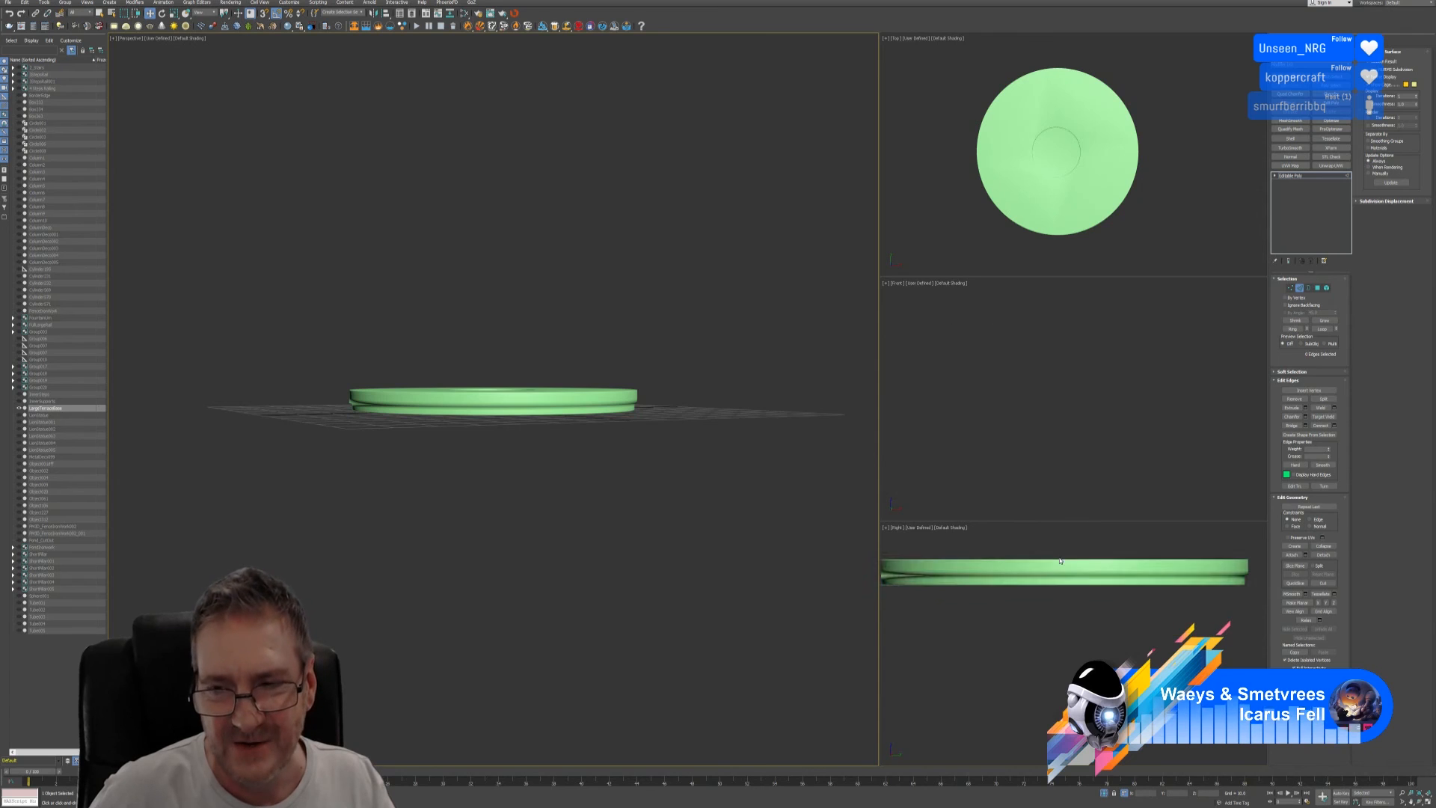
middle_drag(1040, 600, 1048, 611)
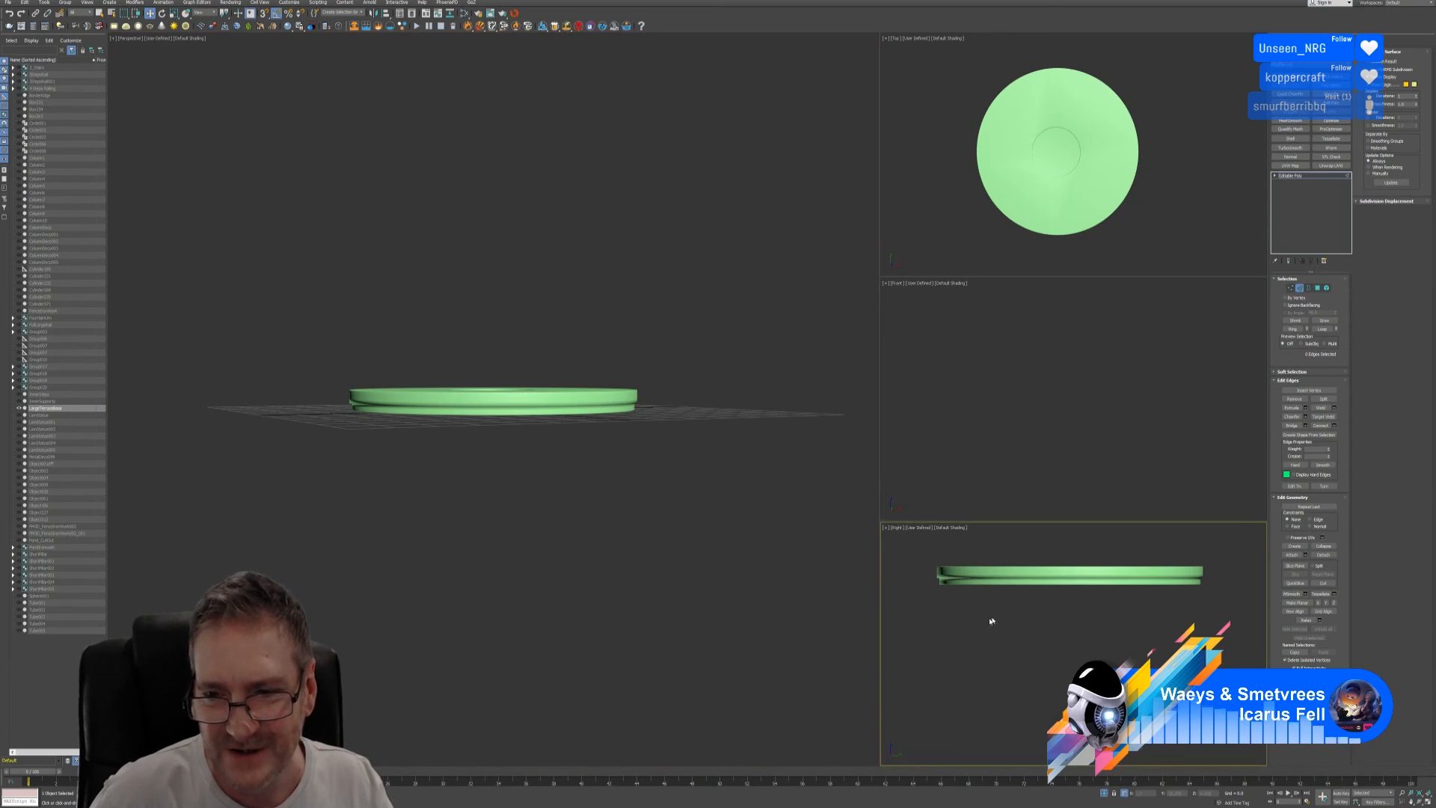
click(1429, 804)
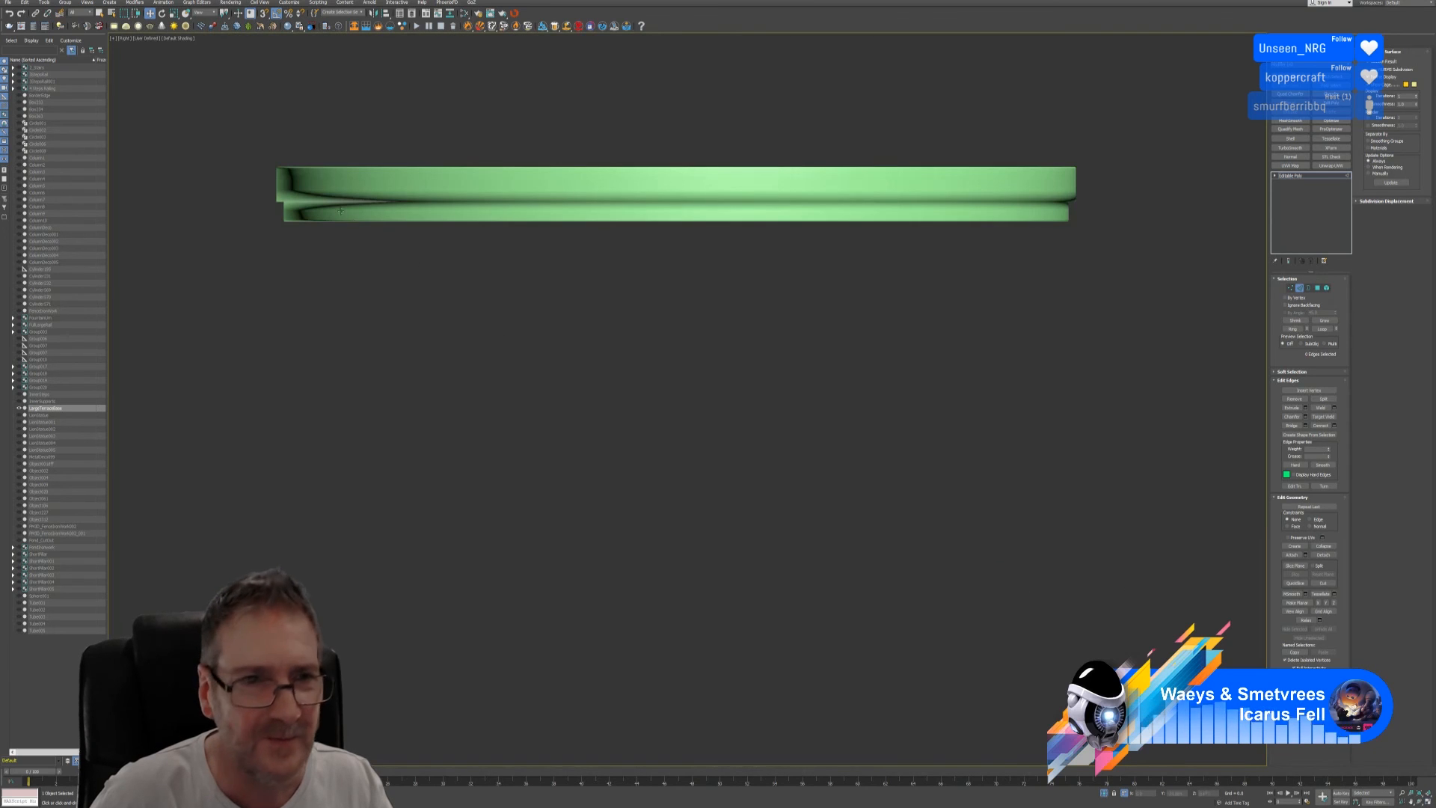
middle_drag(703, 299, 712, 406)
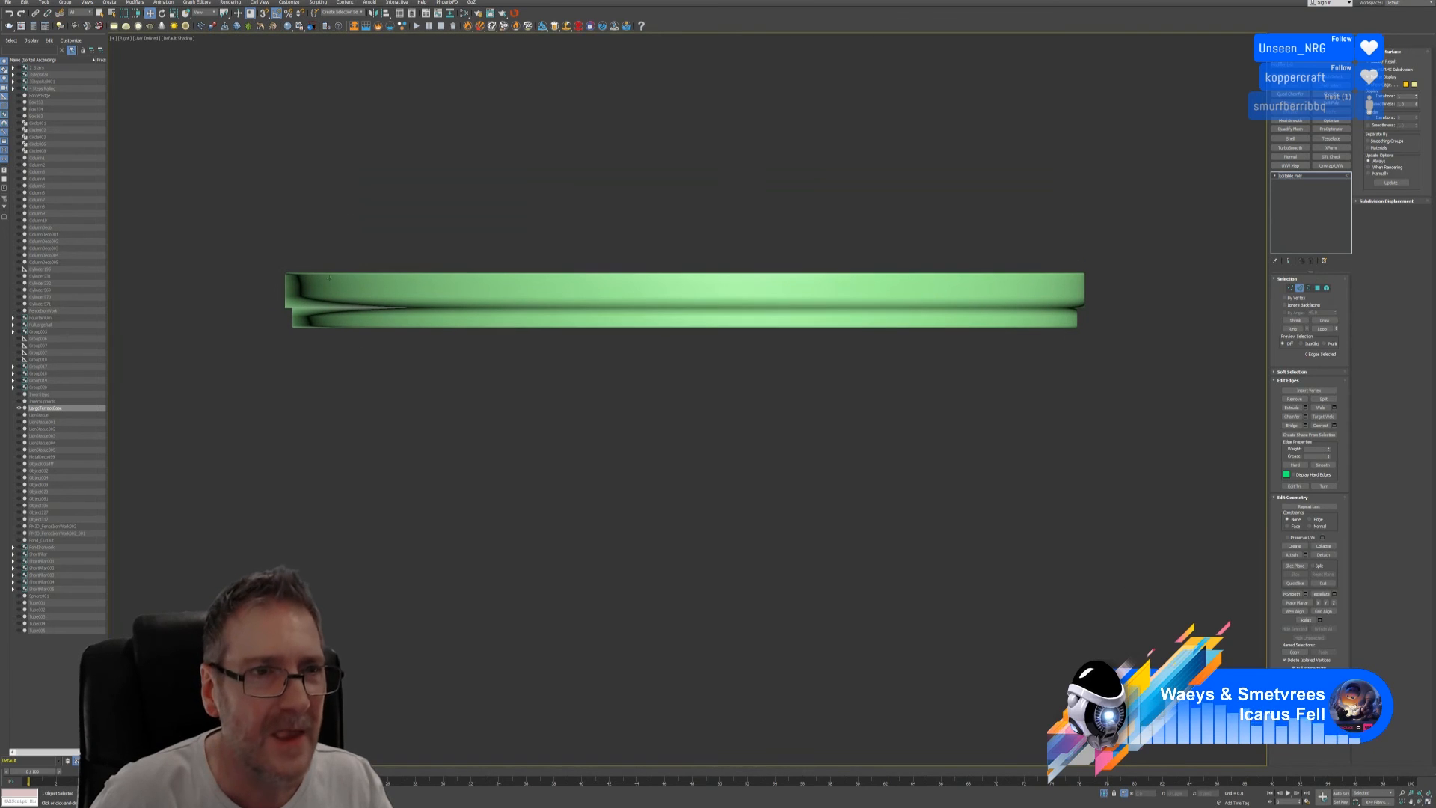
right_click(171, 90)
click(184, 38)
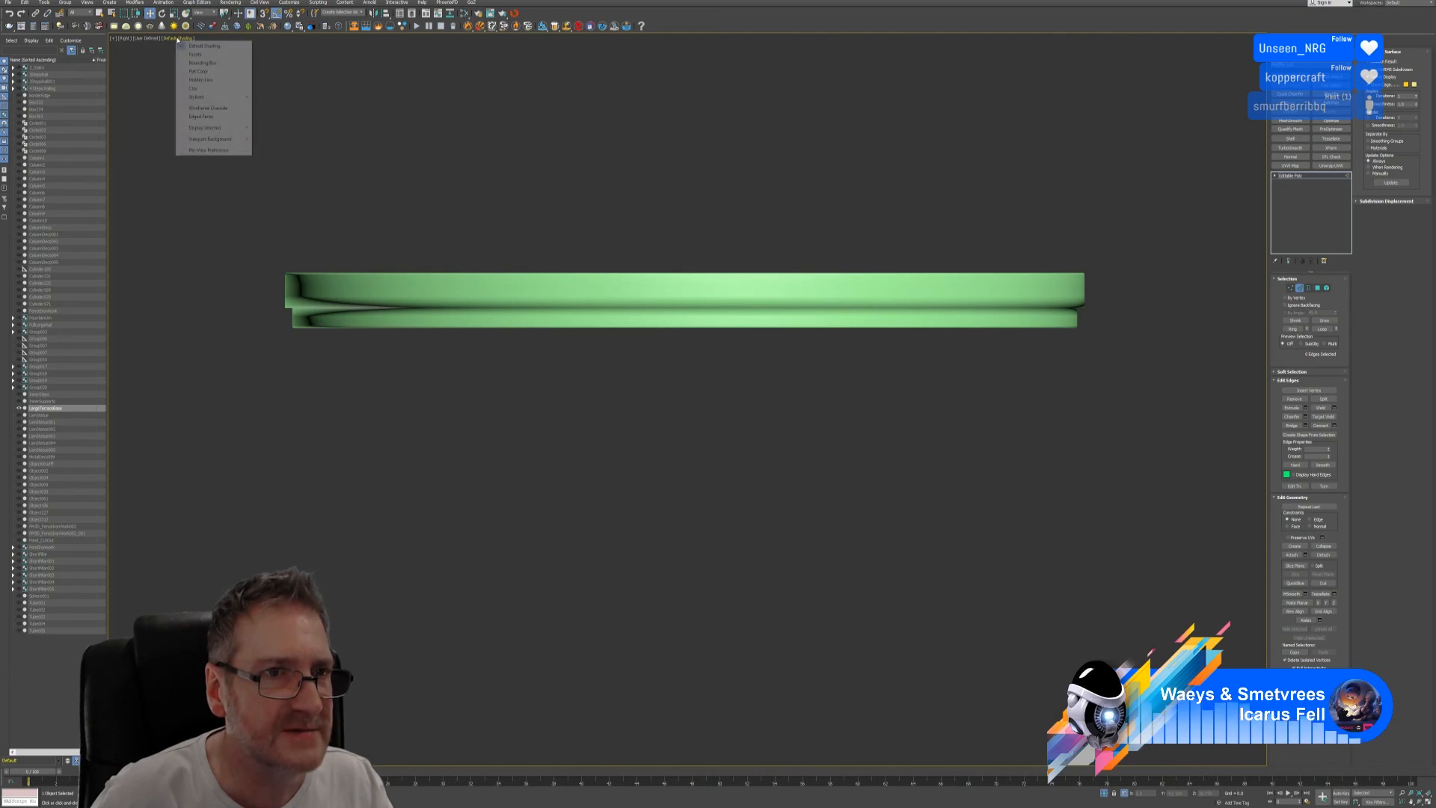
click(207, 117)
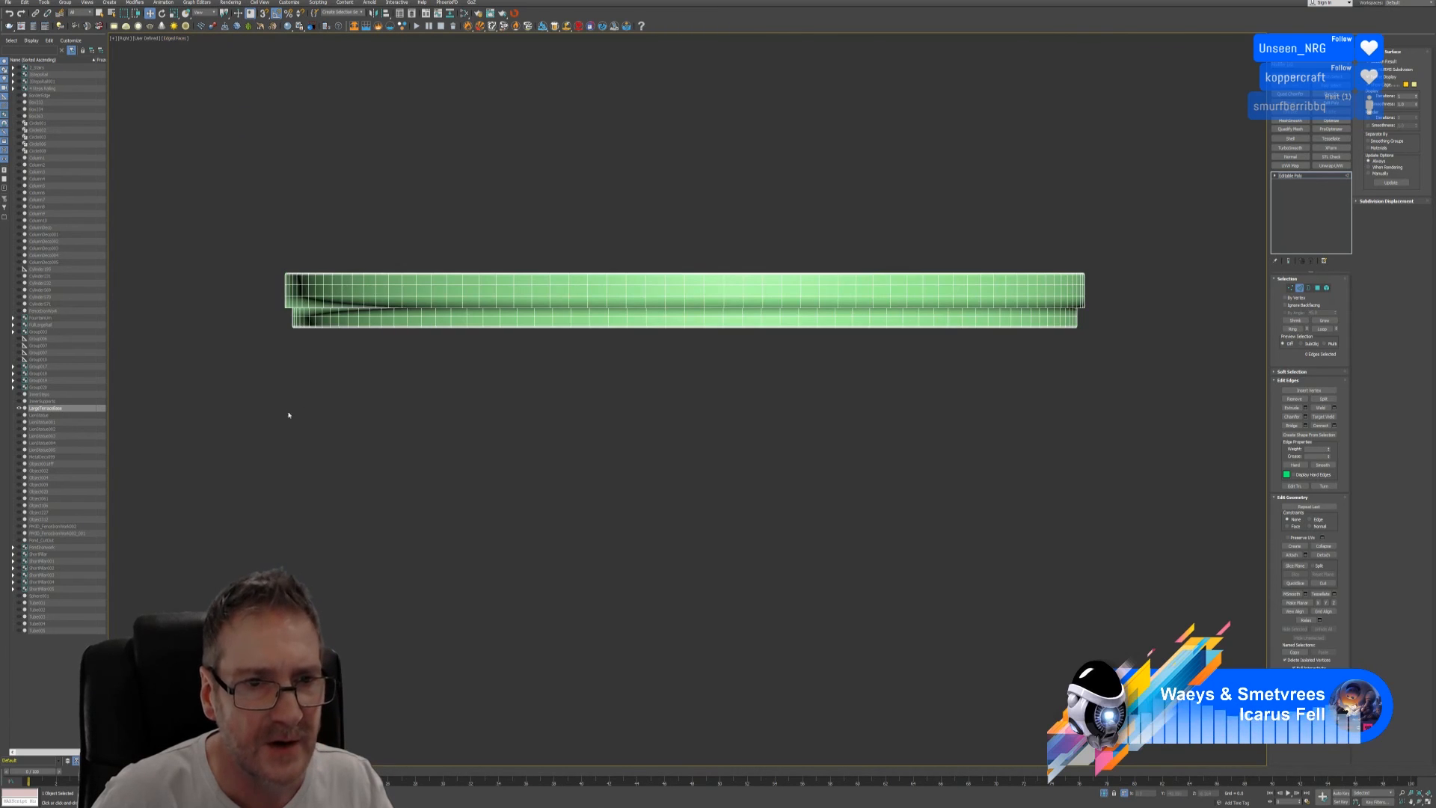
- Try to select all edges of the base's lower band plus the edge loop just above it
drag(289, 414, 1158, 314)
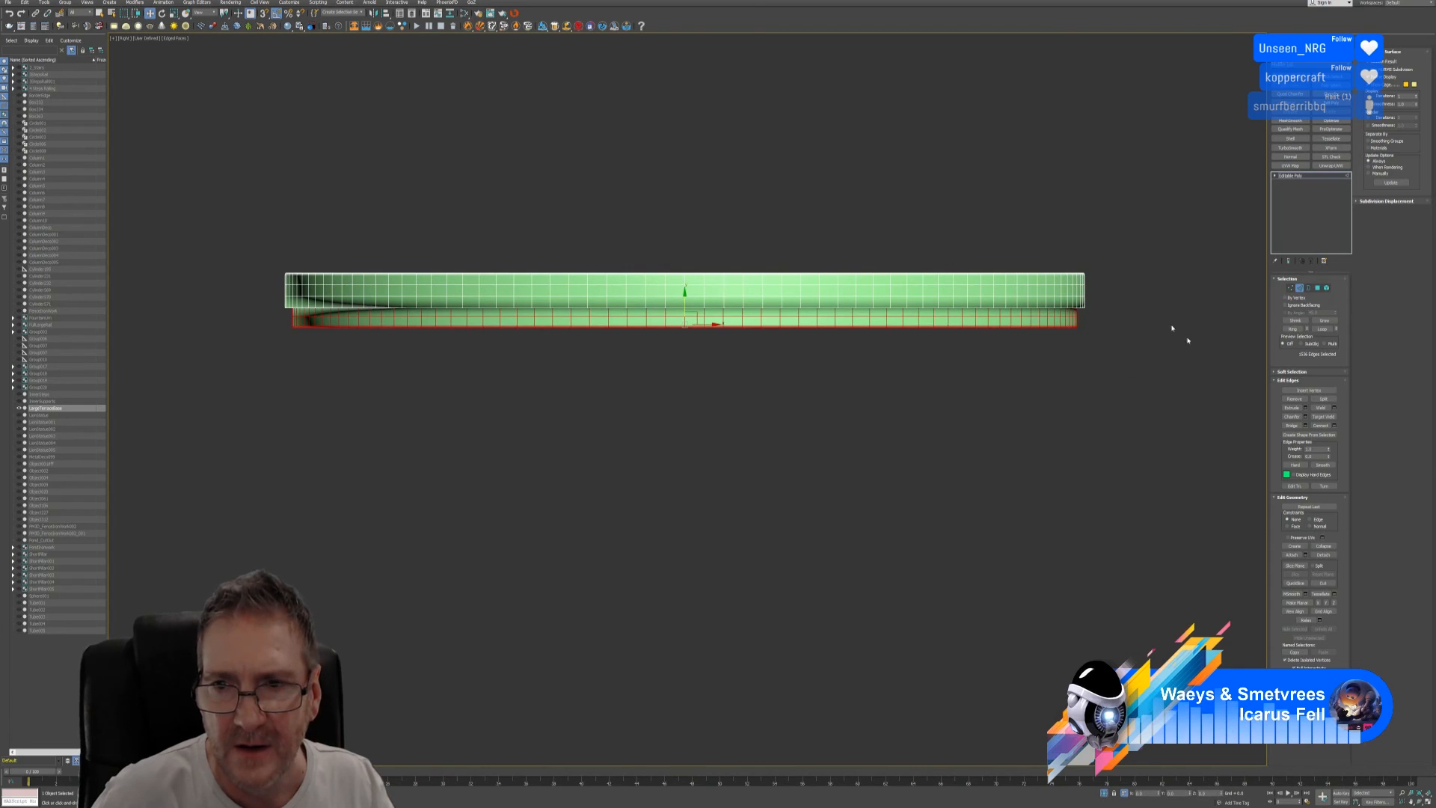
key(alt+w)
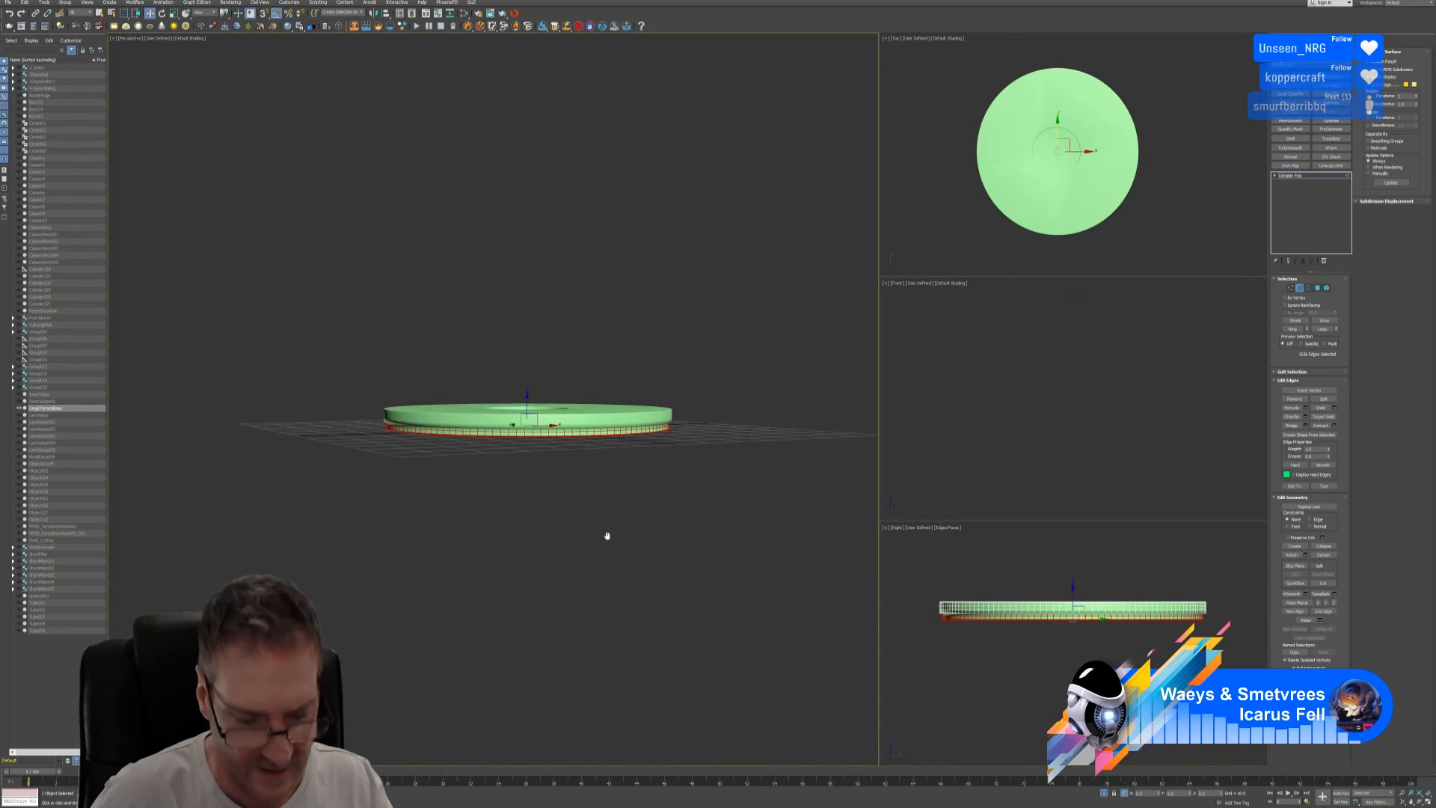
alt+middle_drag(557, 493, 545, 468)
scroll(438, 376, up, 6)
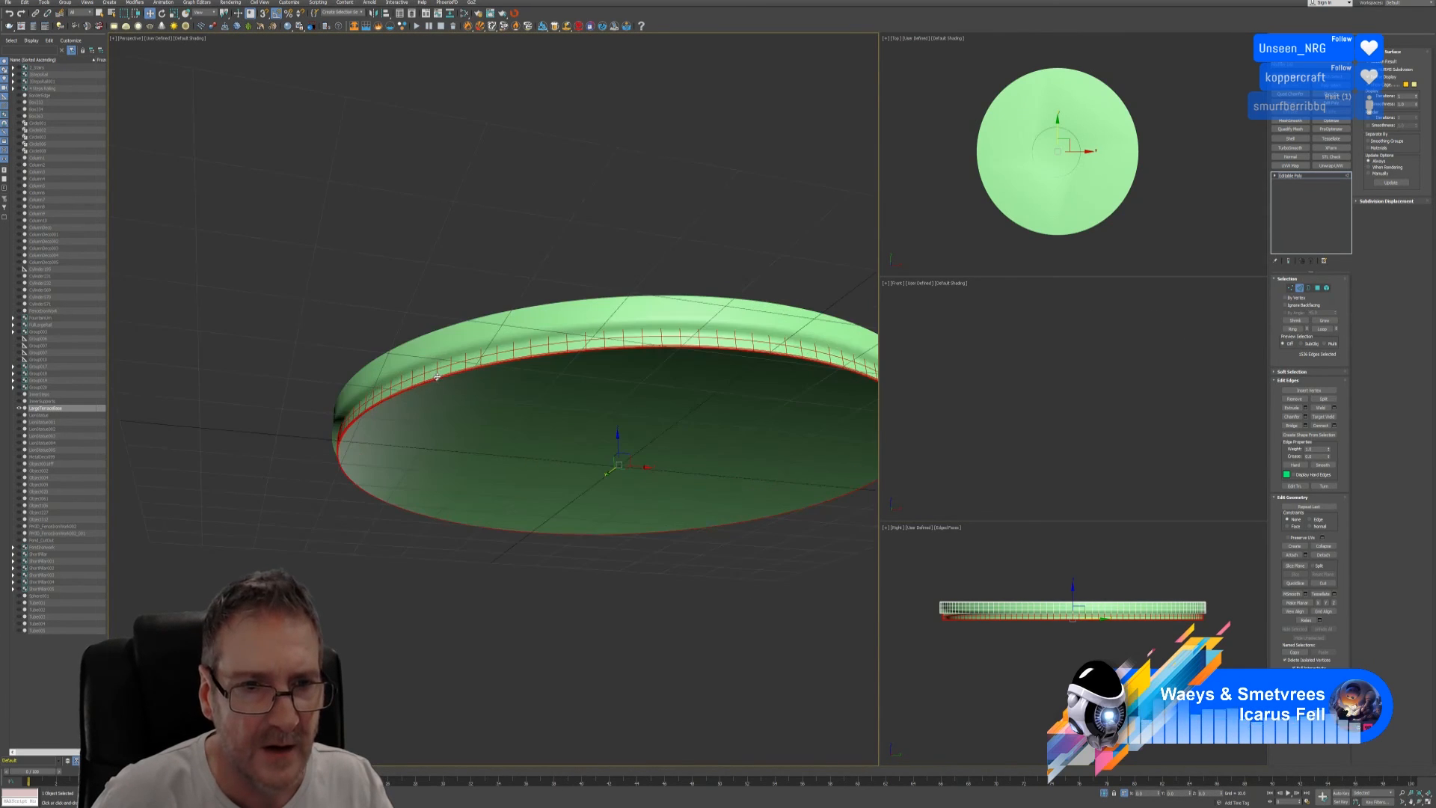
scroll(438, 376, up, 2)
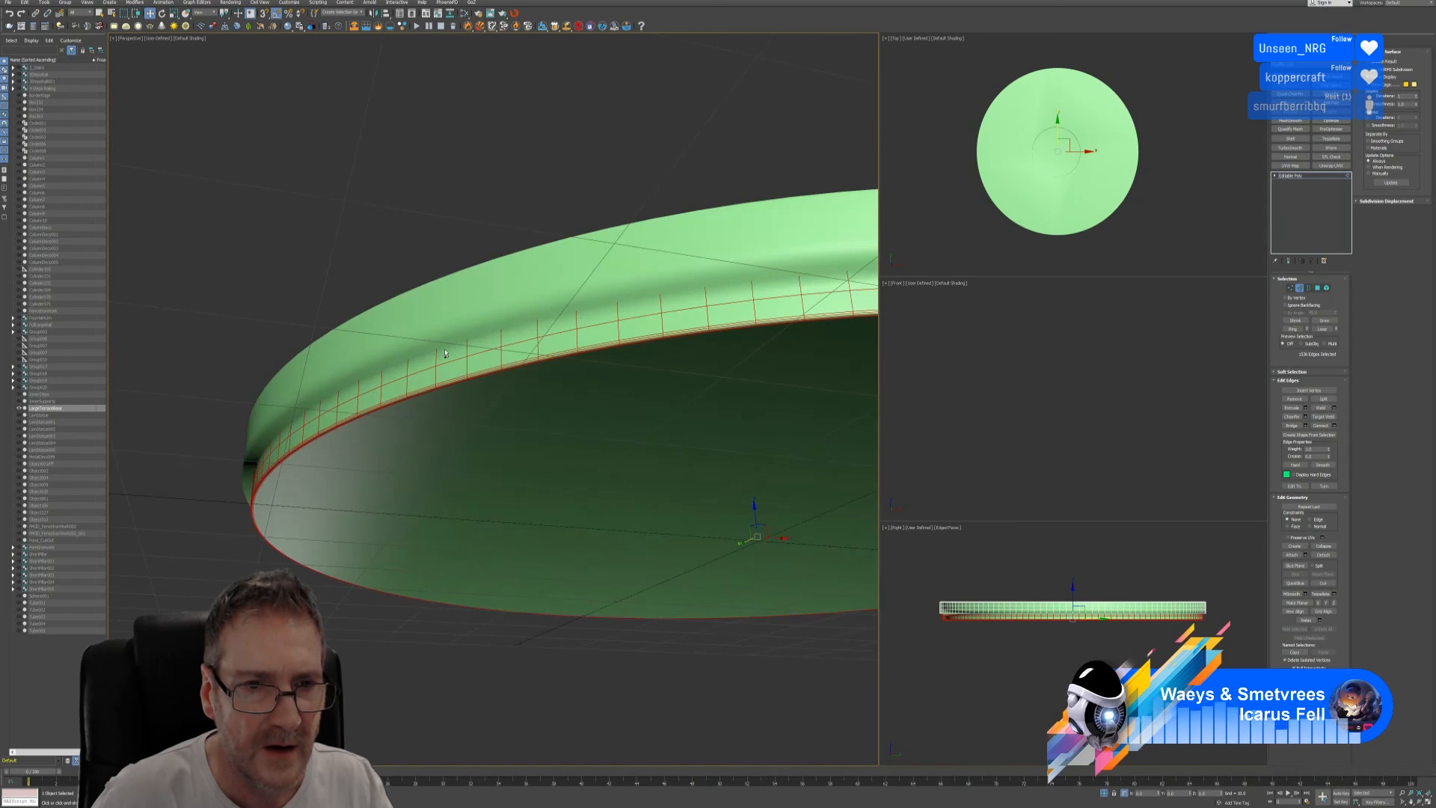
ctrl+click(445, 345)
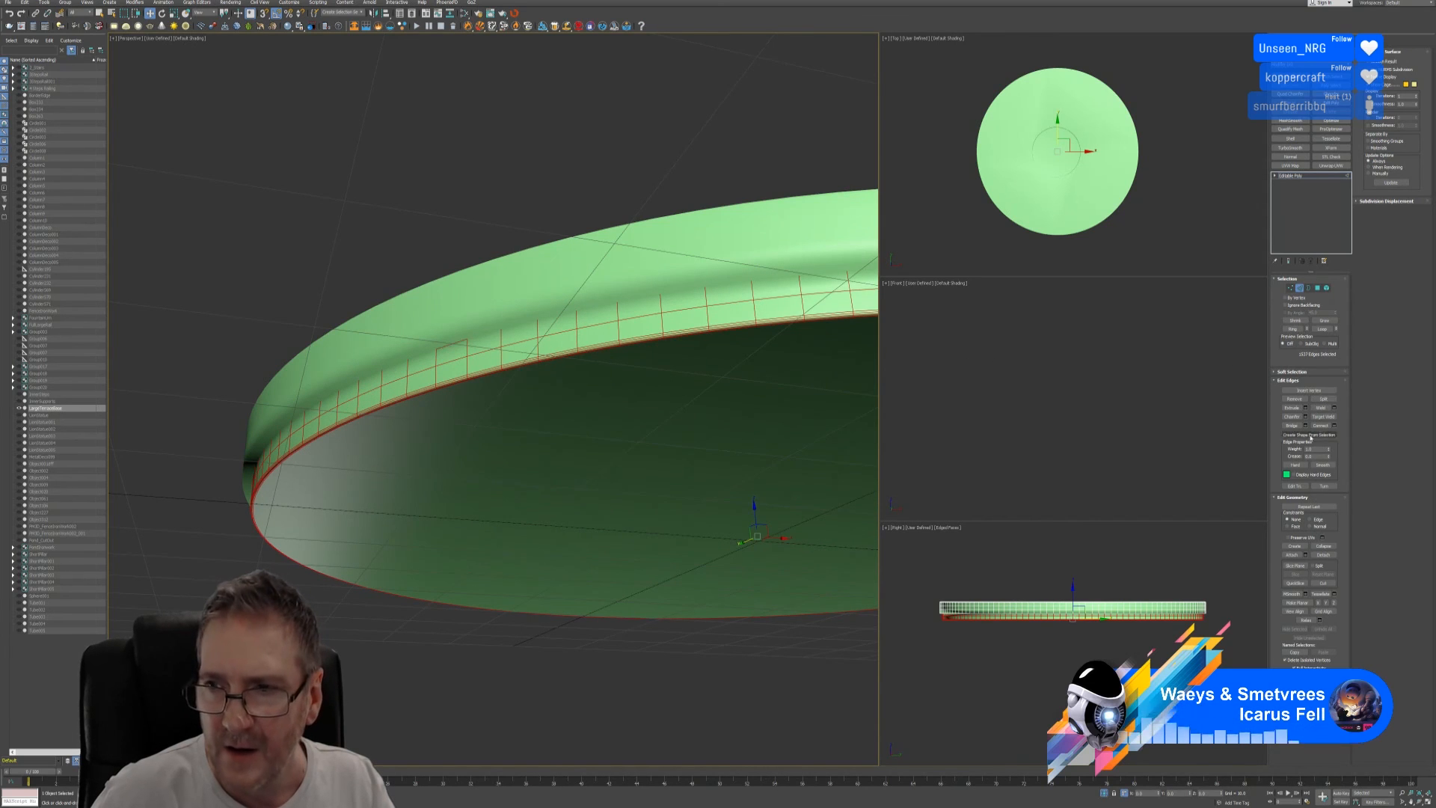
click(1322, 328)
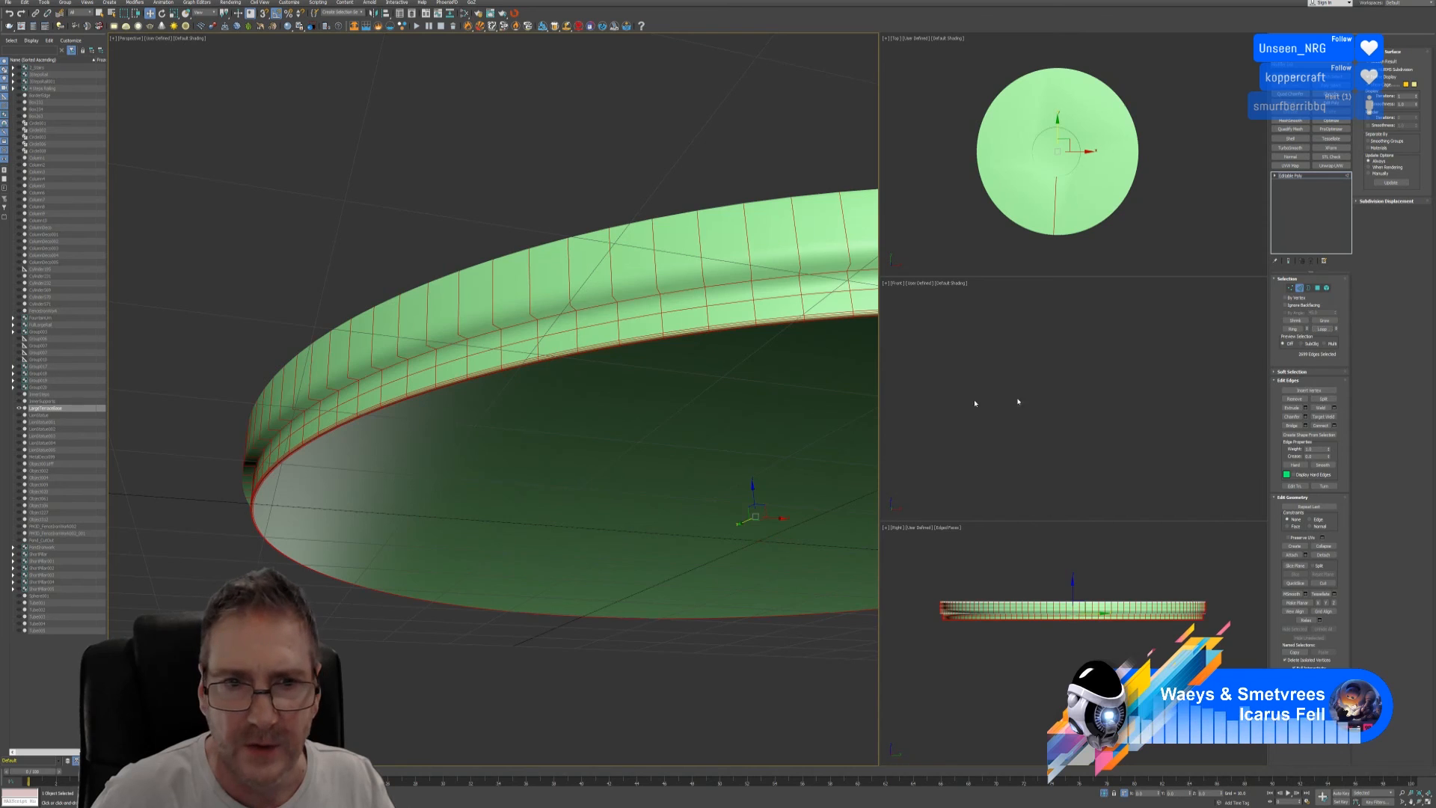
- Remove the upper band's edges from the selection in the right view, and finally clear the edge selection
middle_drag(1037, 567, 1051, 571)
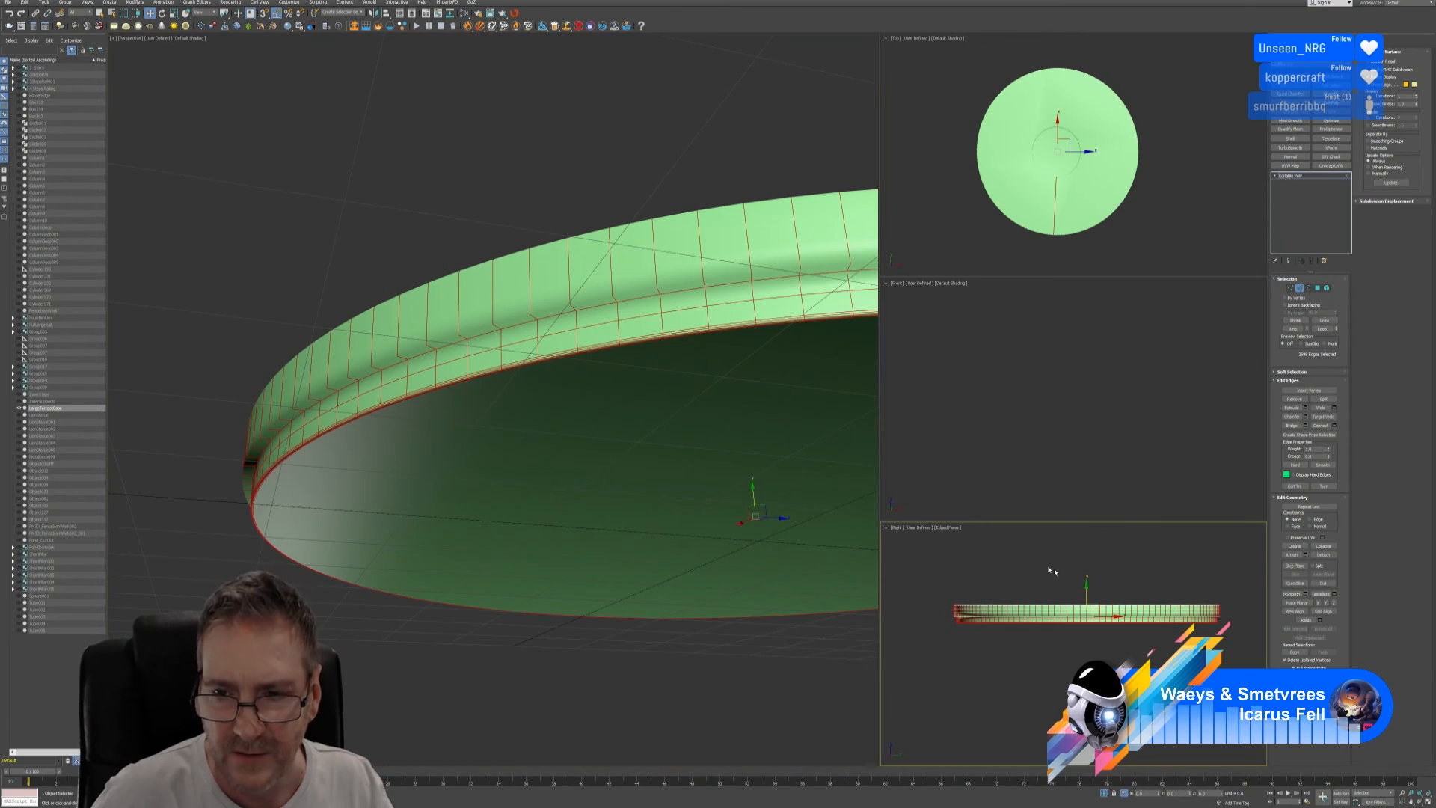
click(1427, 801)
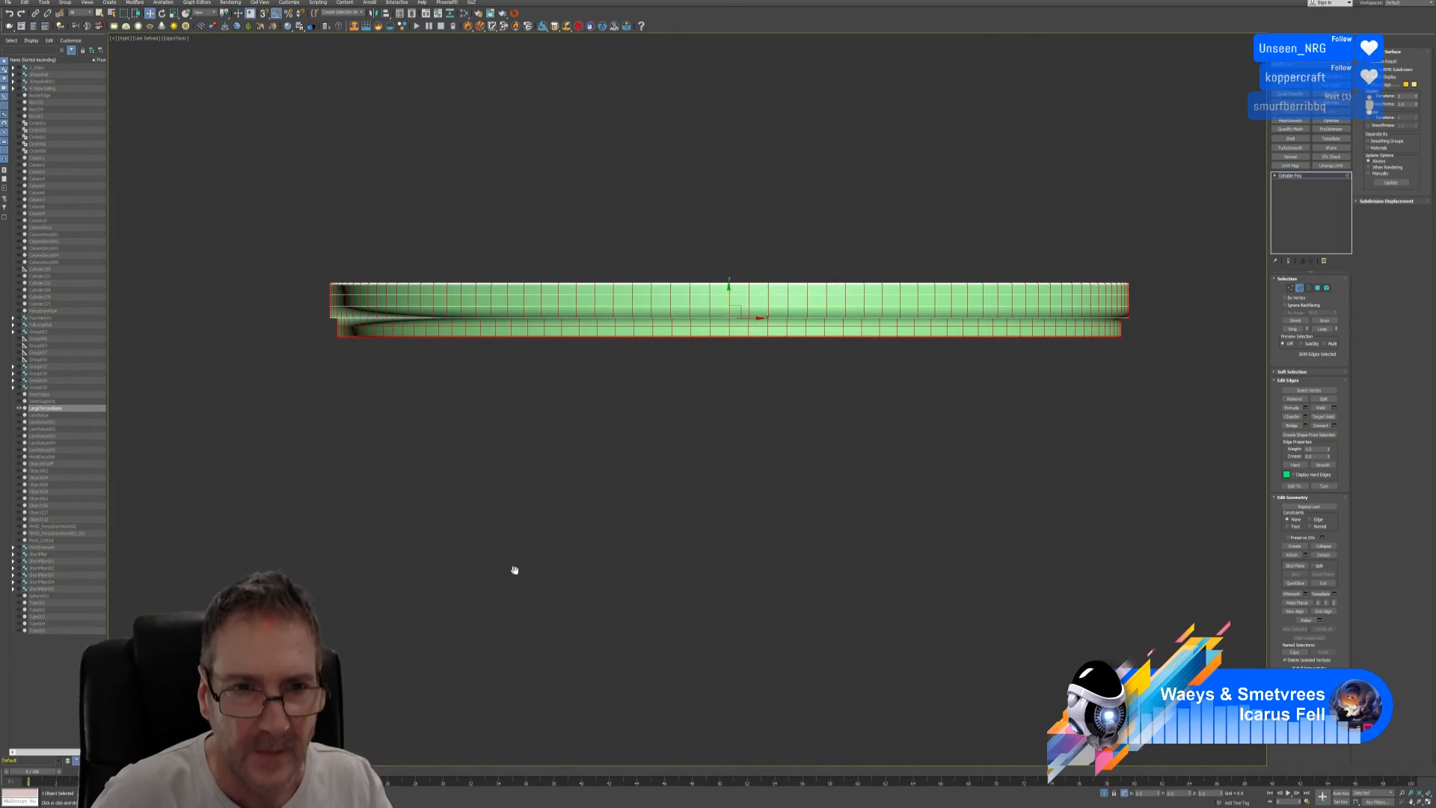
alt+drag(362, 268, 1180, 320)
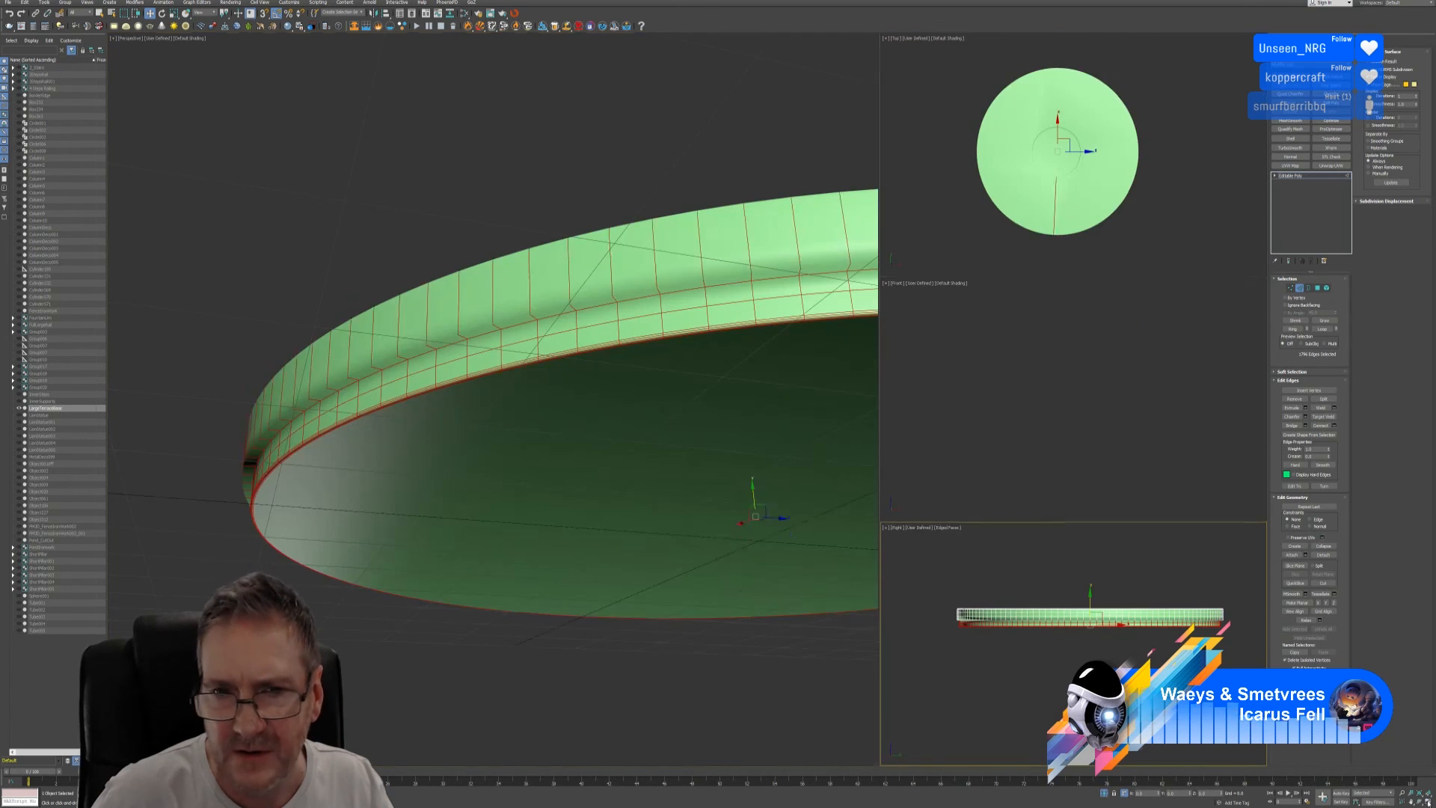
key(alt+w)
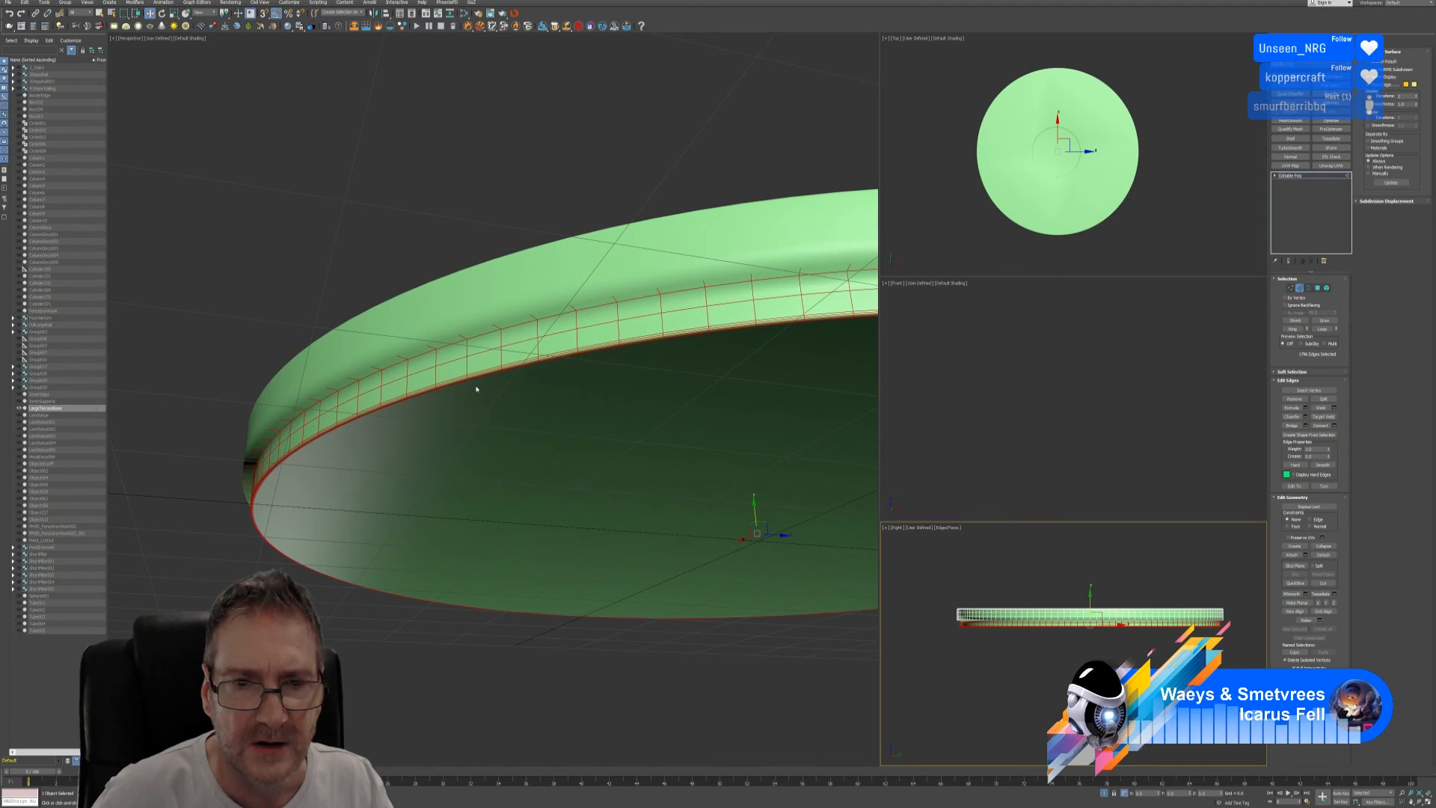
click(326, 635)
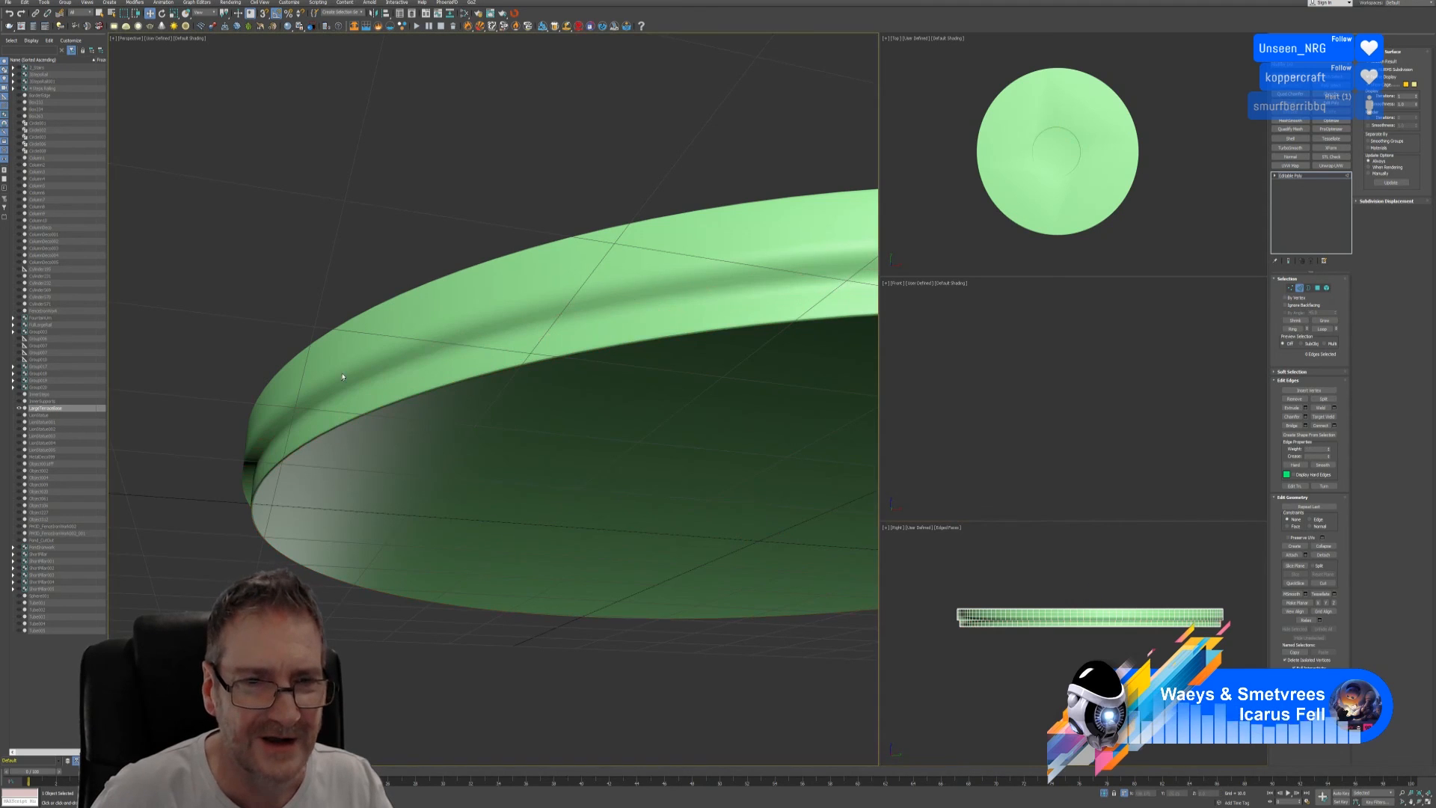
- Select the full edge loop in the groove between the base's upper and lower bands and enlarge the right view
click(393, 370)
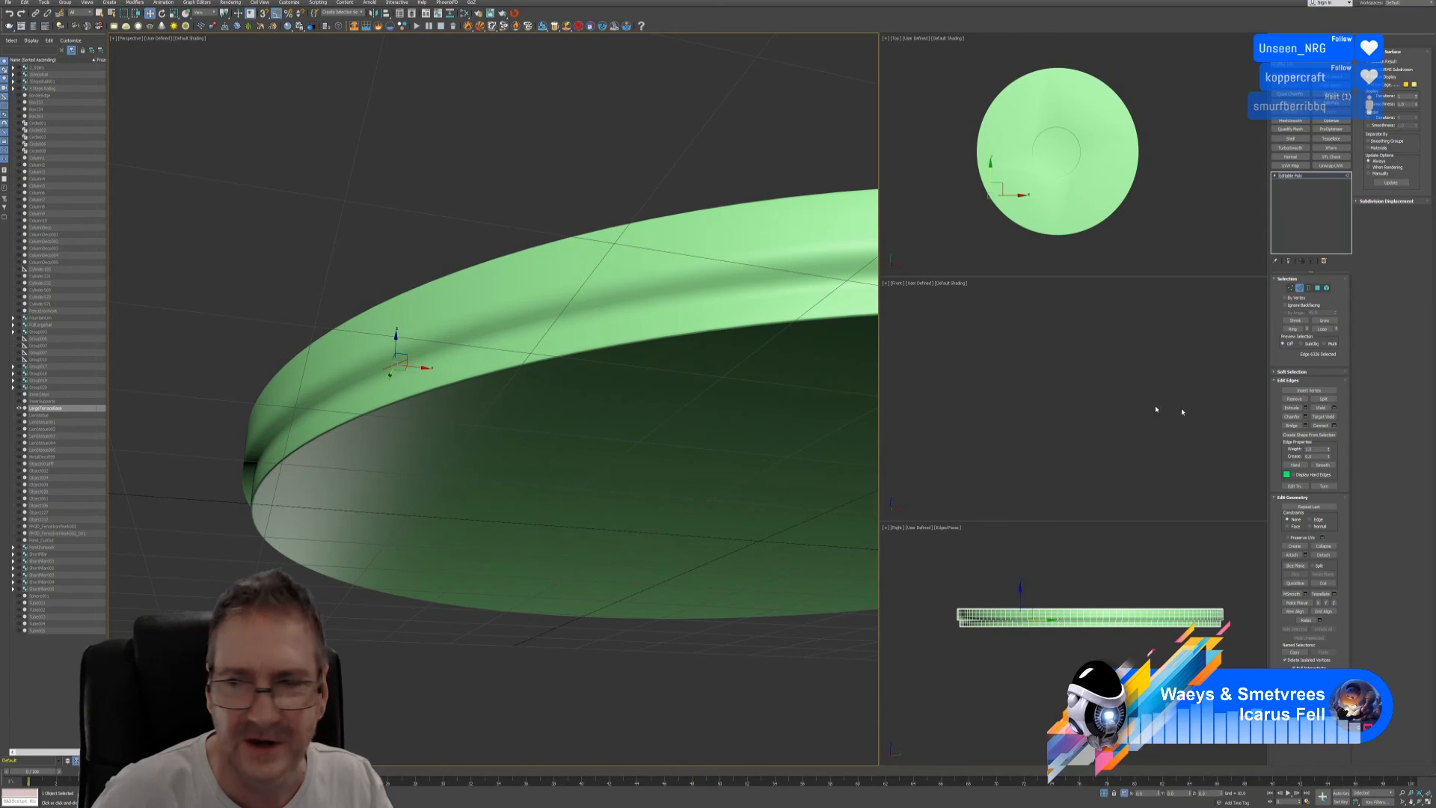
click(1322, 329)
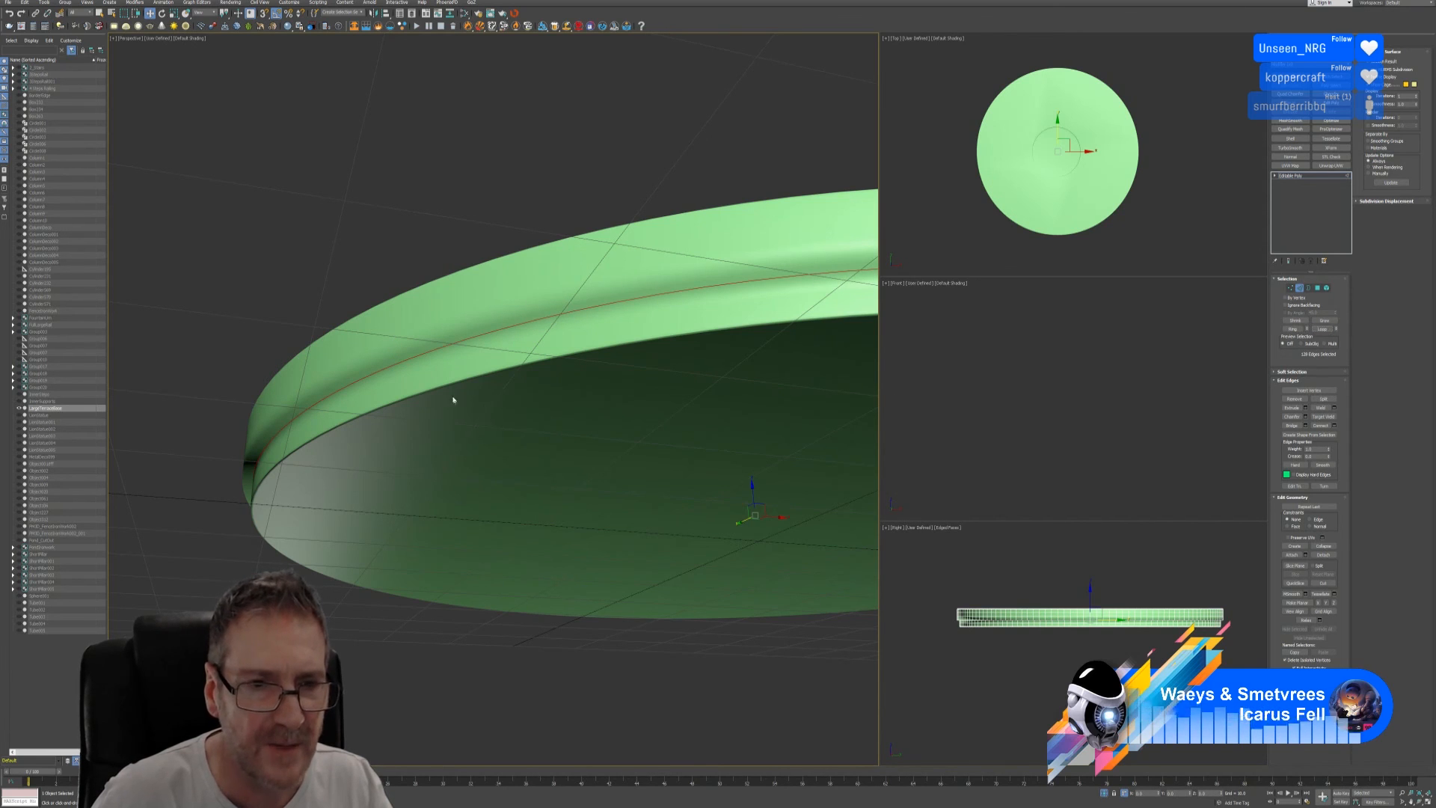
scroll(1039, 645, up, 3)
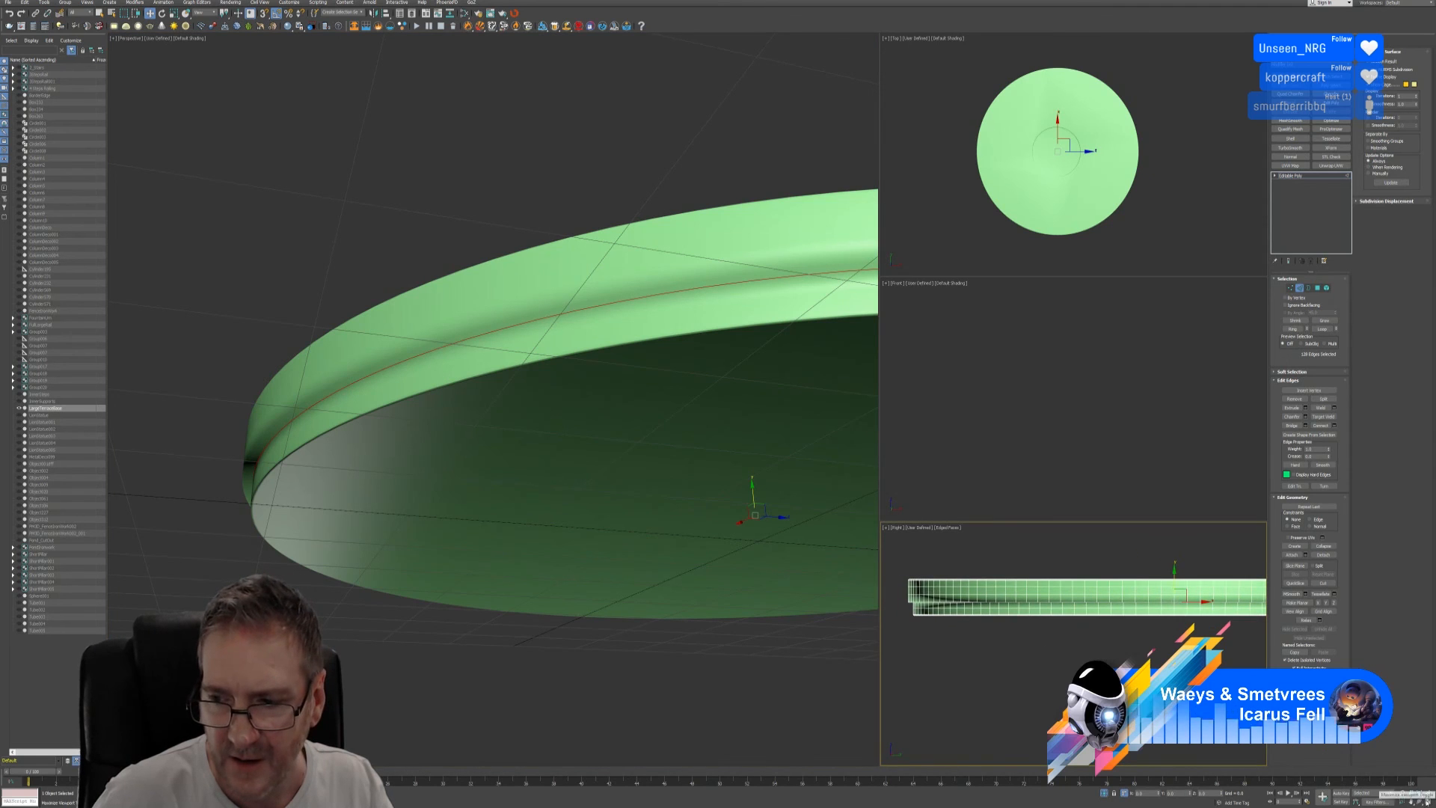
click(1427, 800)
scroll(658, 580, down, 4)
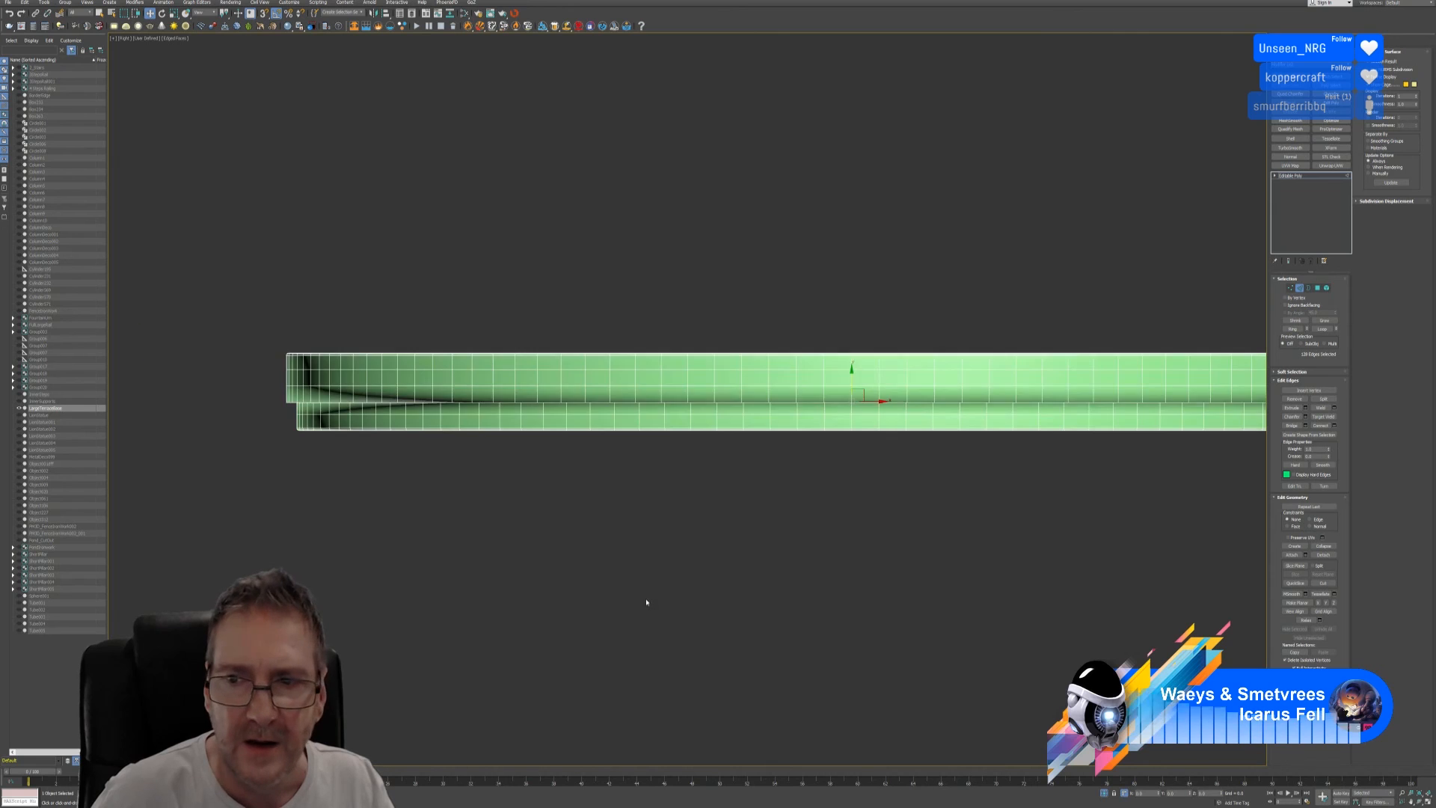
- Select all edges of the base's recessed lower band and return to the four-view layout
middle_drag(692, 576, 660, 551)
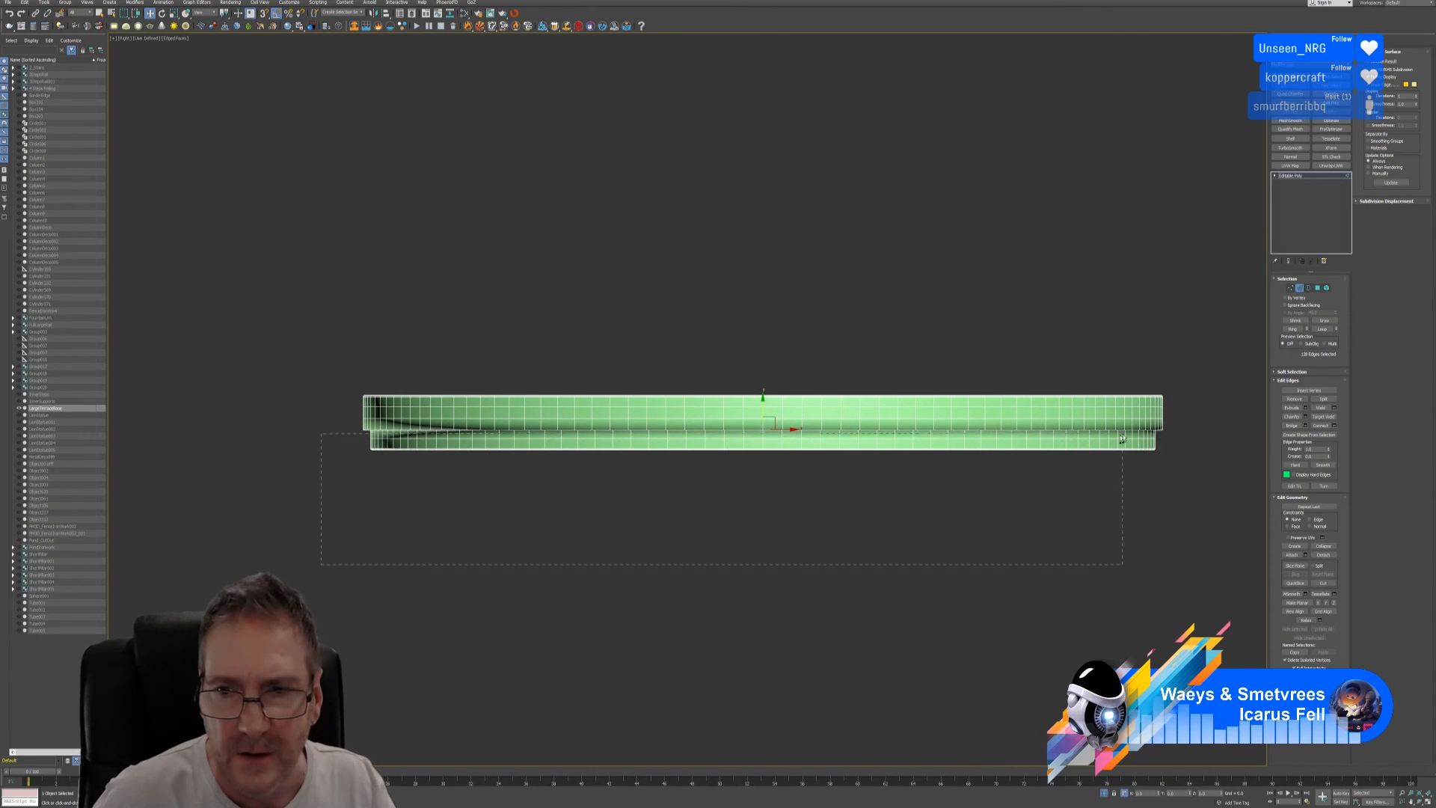
drag(1176, 440, 1193, 459)
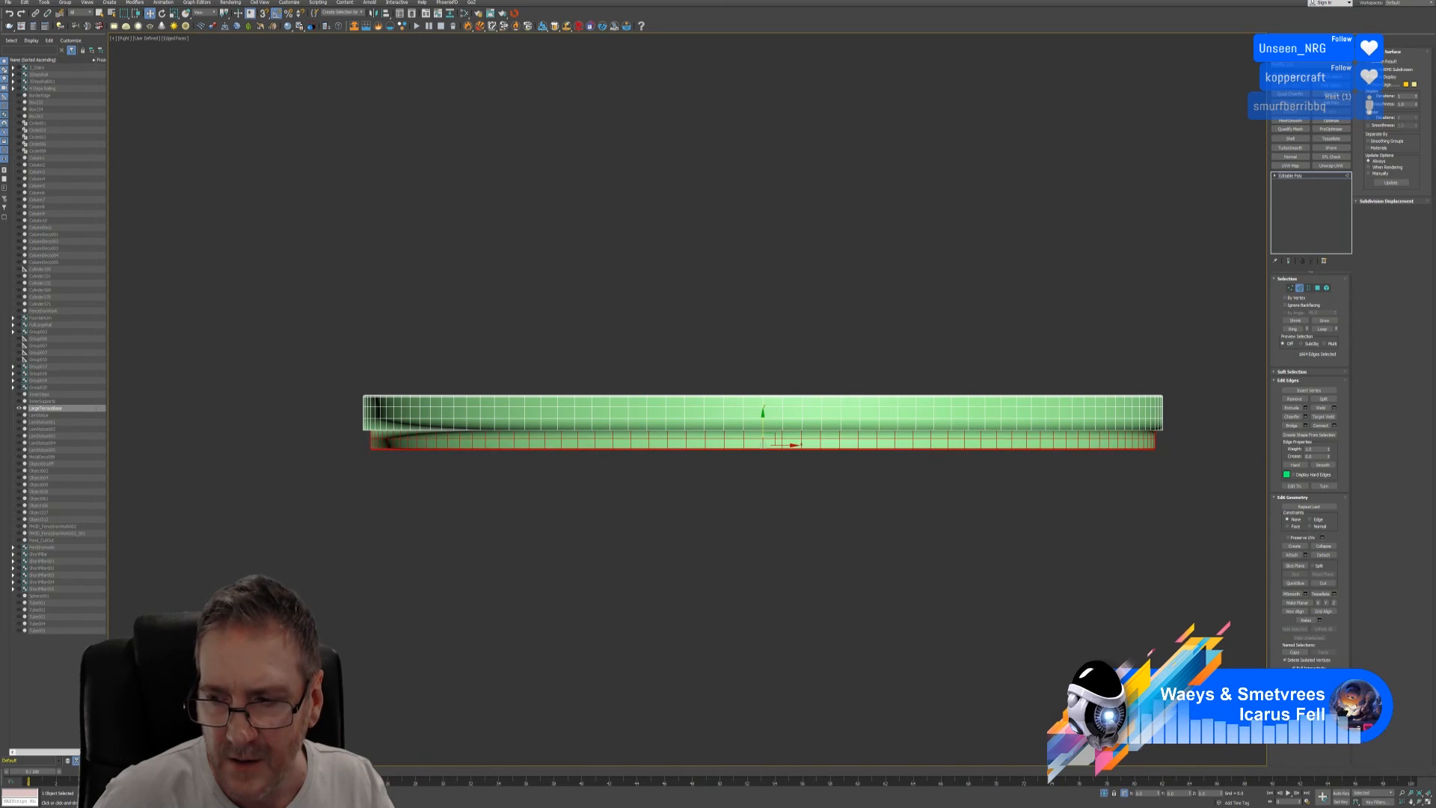
key(alt+w)
middle_drag(538, 449, 438, 493)
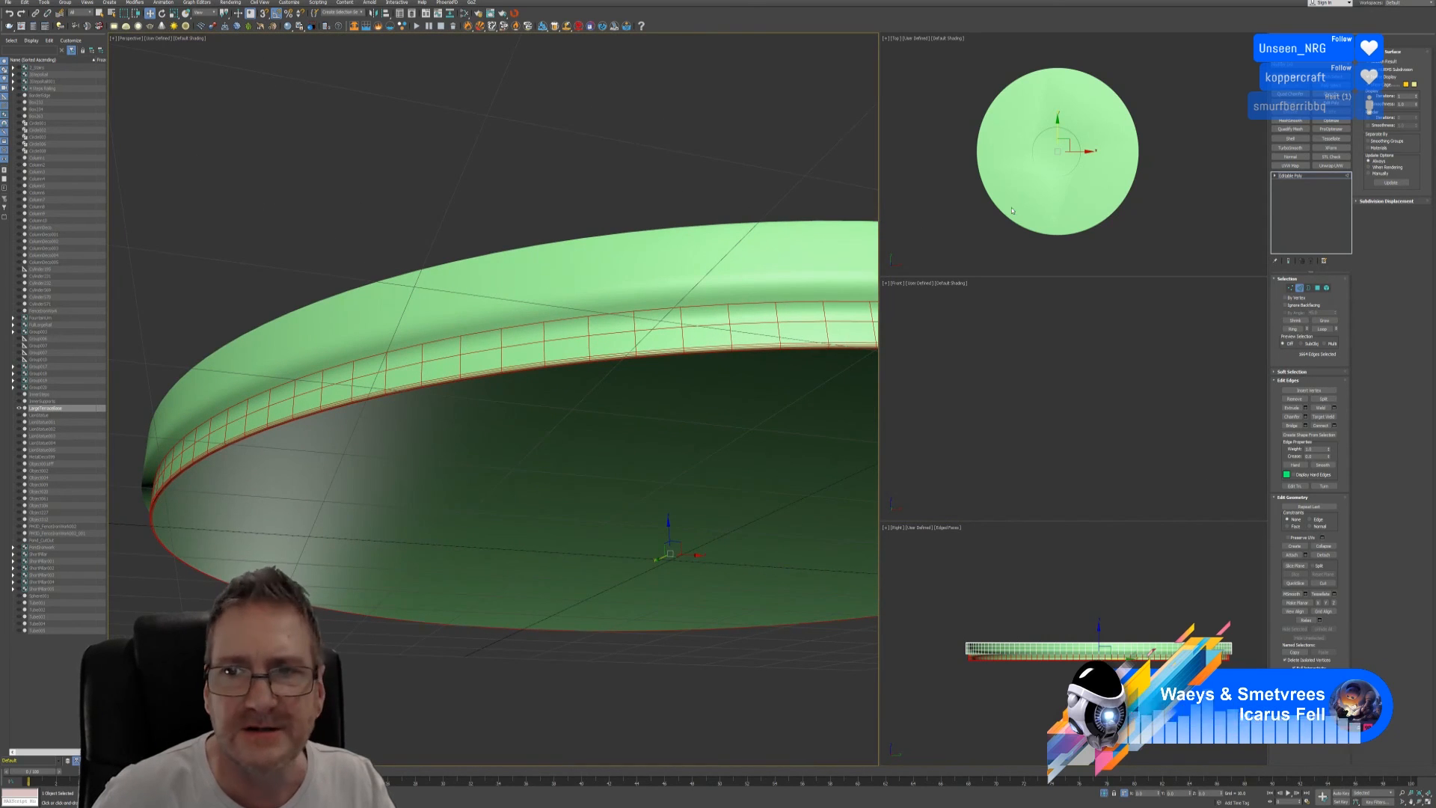
middle_drag(1071, 154, 1051, 161)
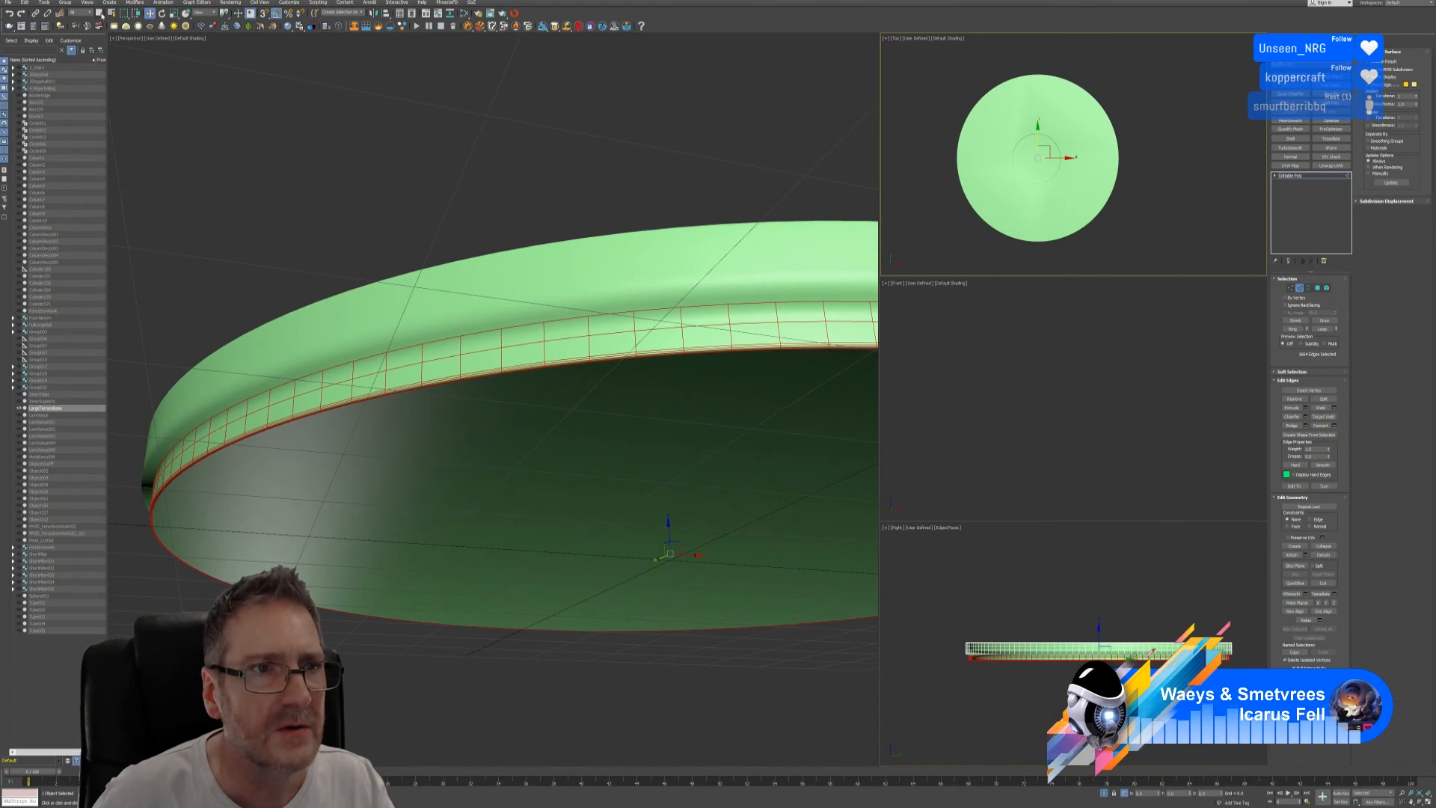
- Scale the selected lower-band edges slightly inward uniformly, and check the recess from below and from the side
click(100, 14)
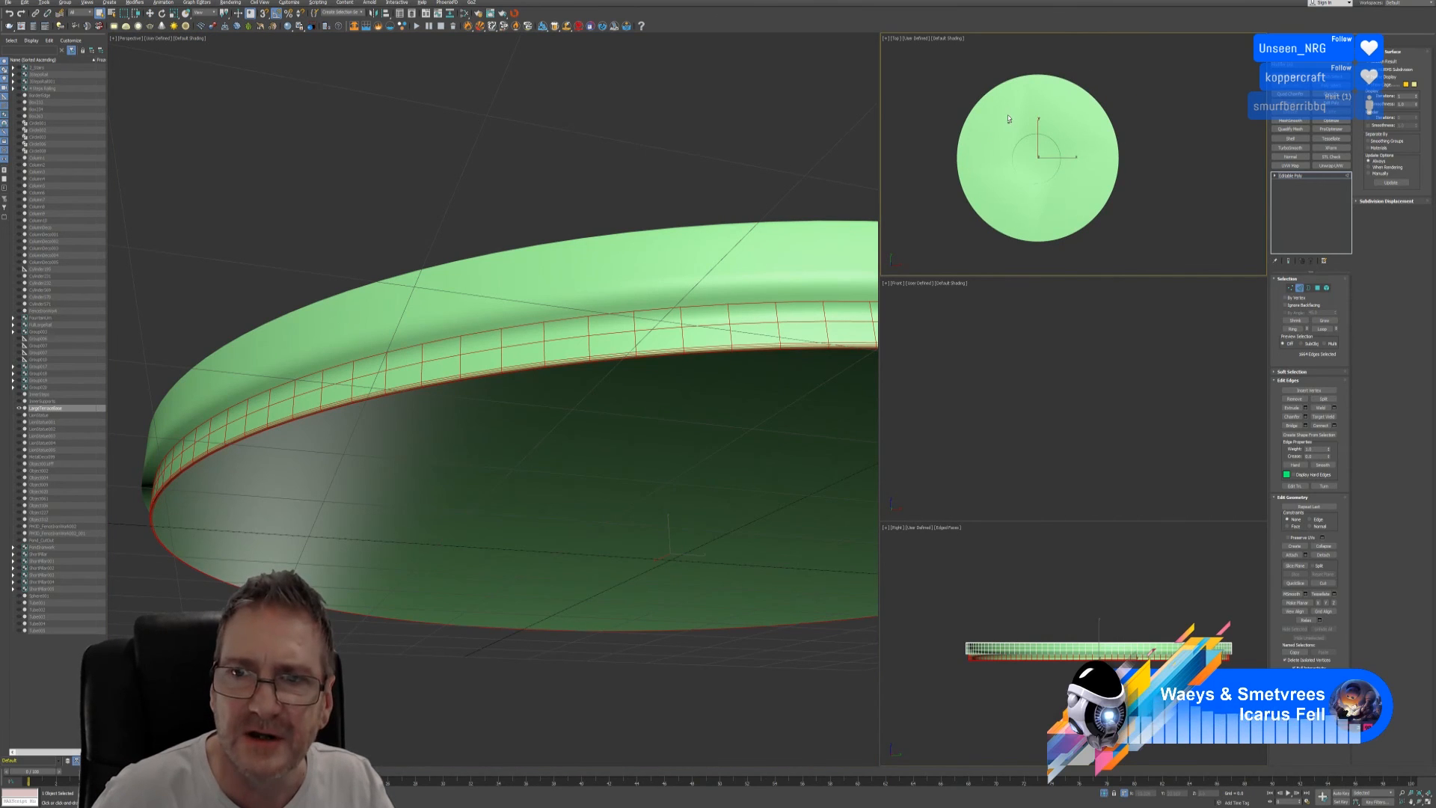
click(173, 14)
alt+middle_drag(632, 527, 644, 529)
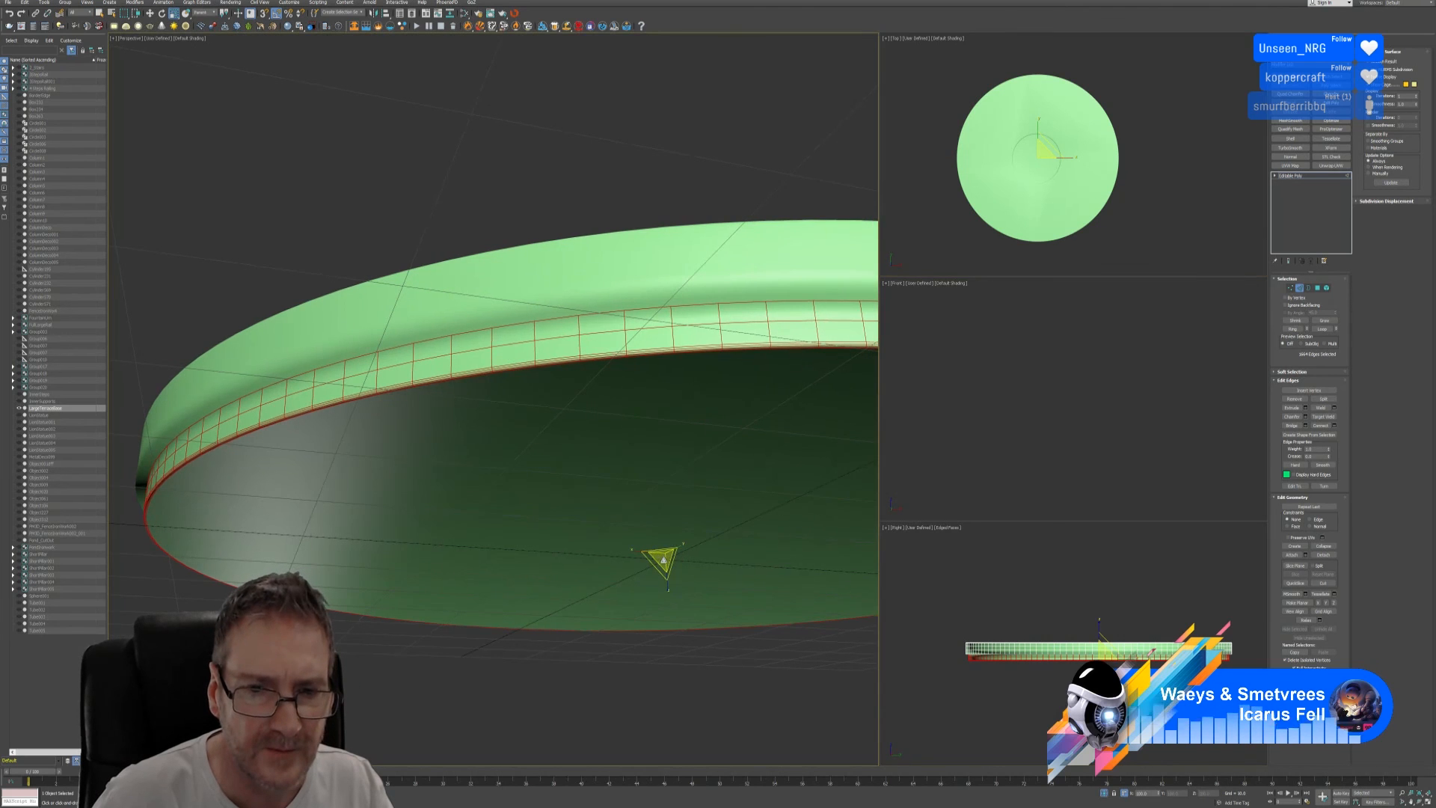
drag(662, 560, 664, 561)
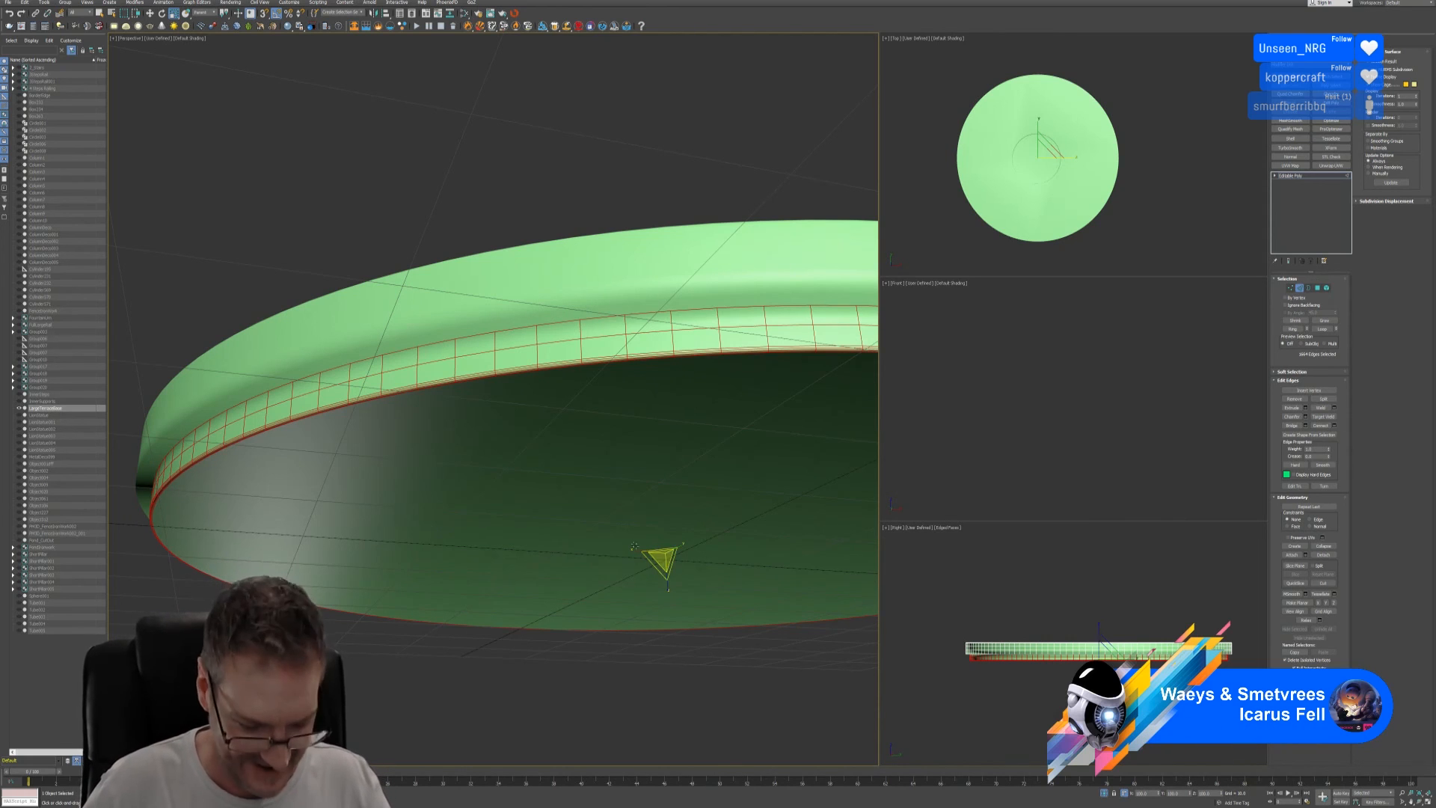
alt+middle_drag(461, 546, 496, 475)
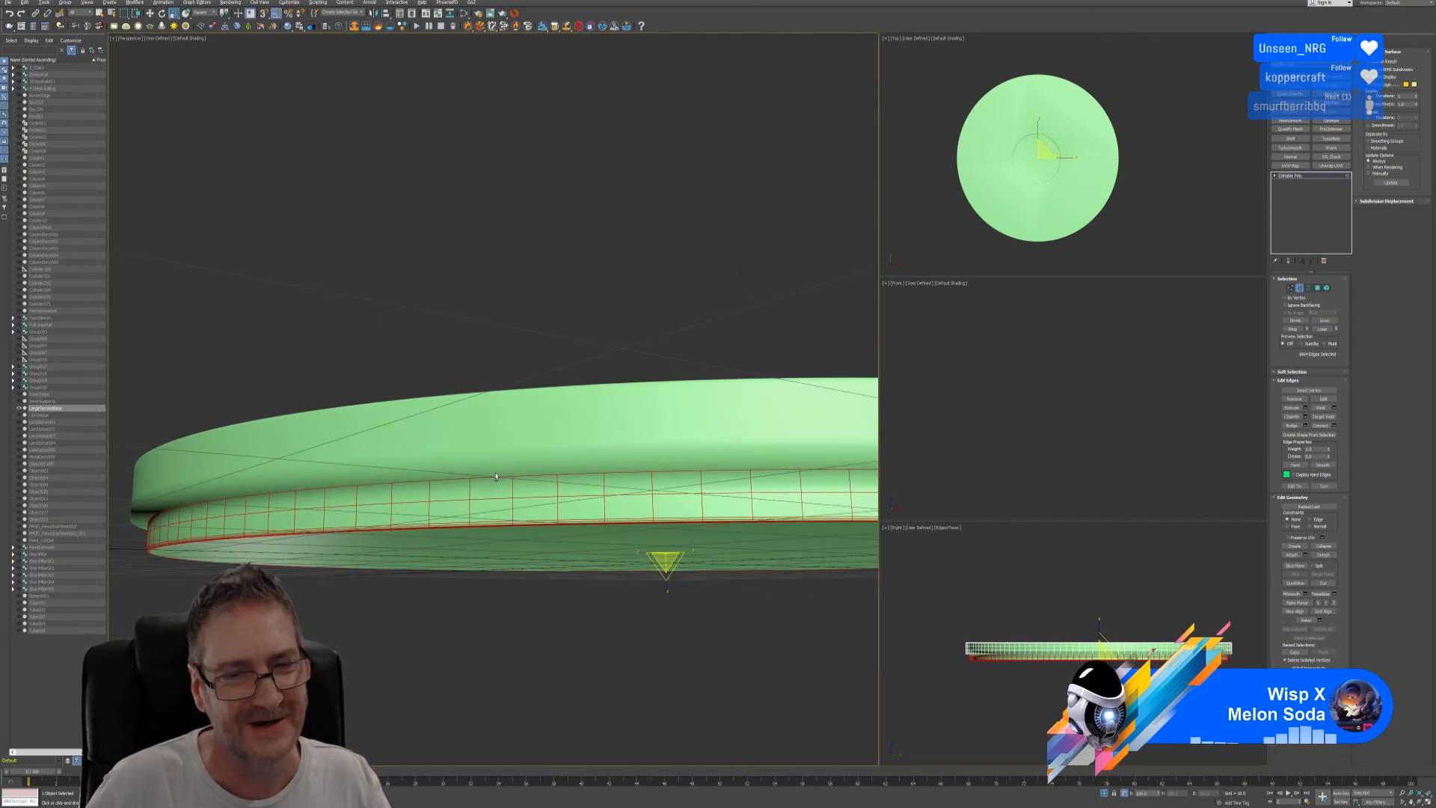
alt+middle_drag(436, 324, 388, 317)
alt+middle_drag(645, 601, 650, 585)
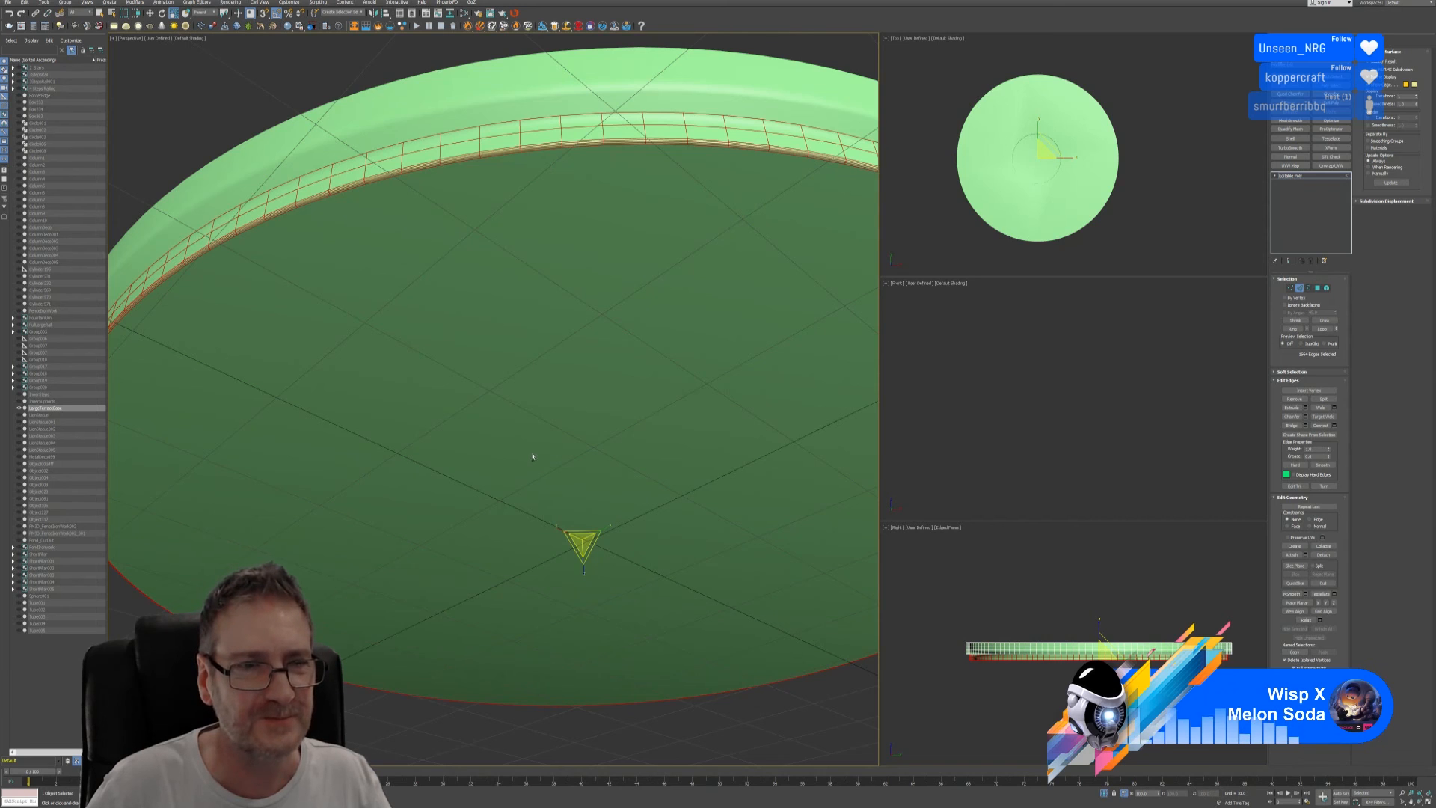
mouse_move(536, 451)
alt+middle_down()
mouse_move(556, 480)
mouse_move(534, 462)
alt+middle_up()
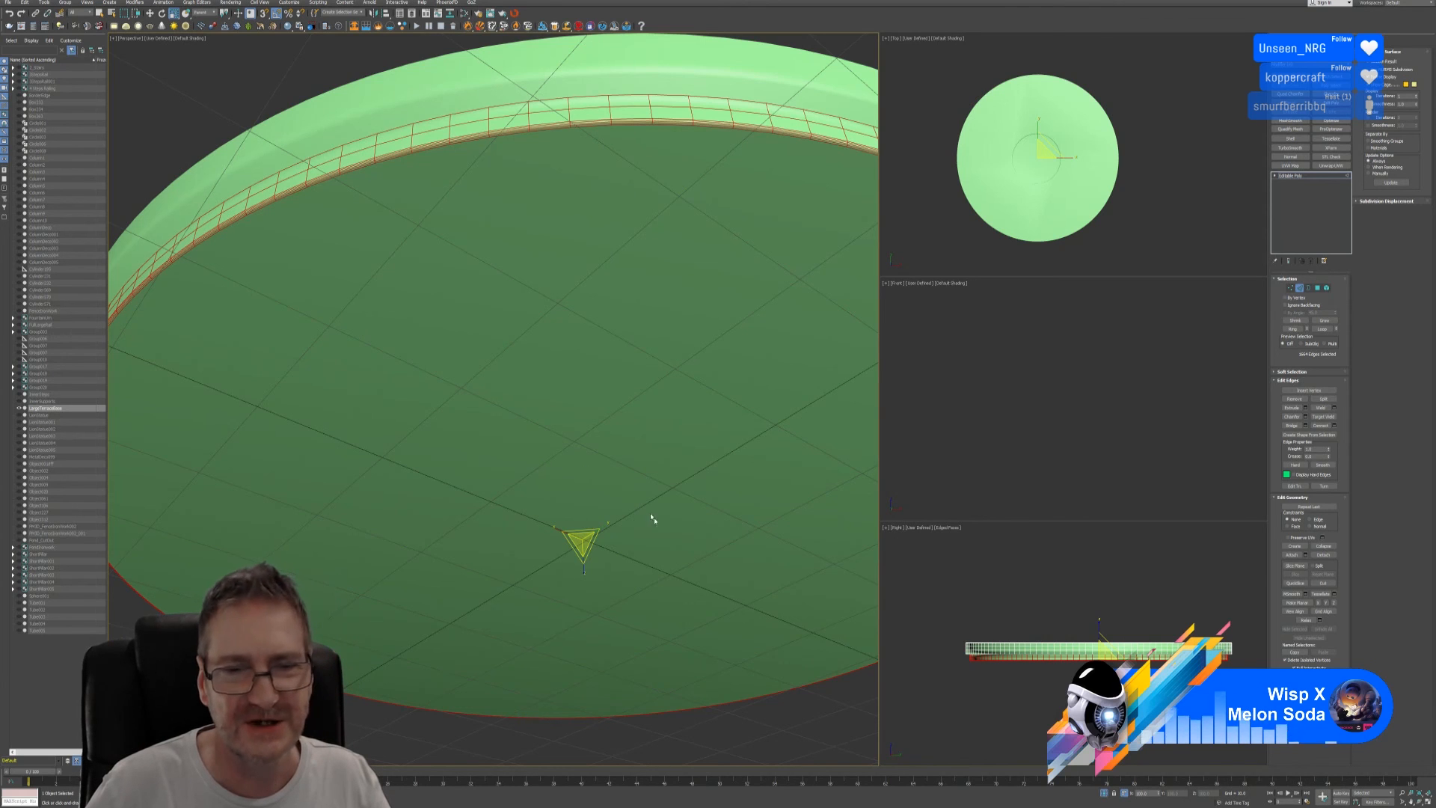
- End the isolation of the terrace base and leave its edge sub-object mode
click(1104, 791)
alt+middle_drag(535, 688, 555, 645)
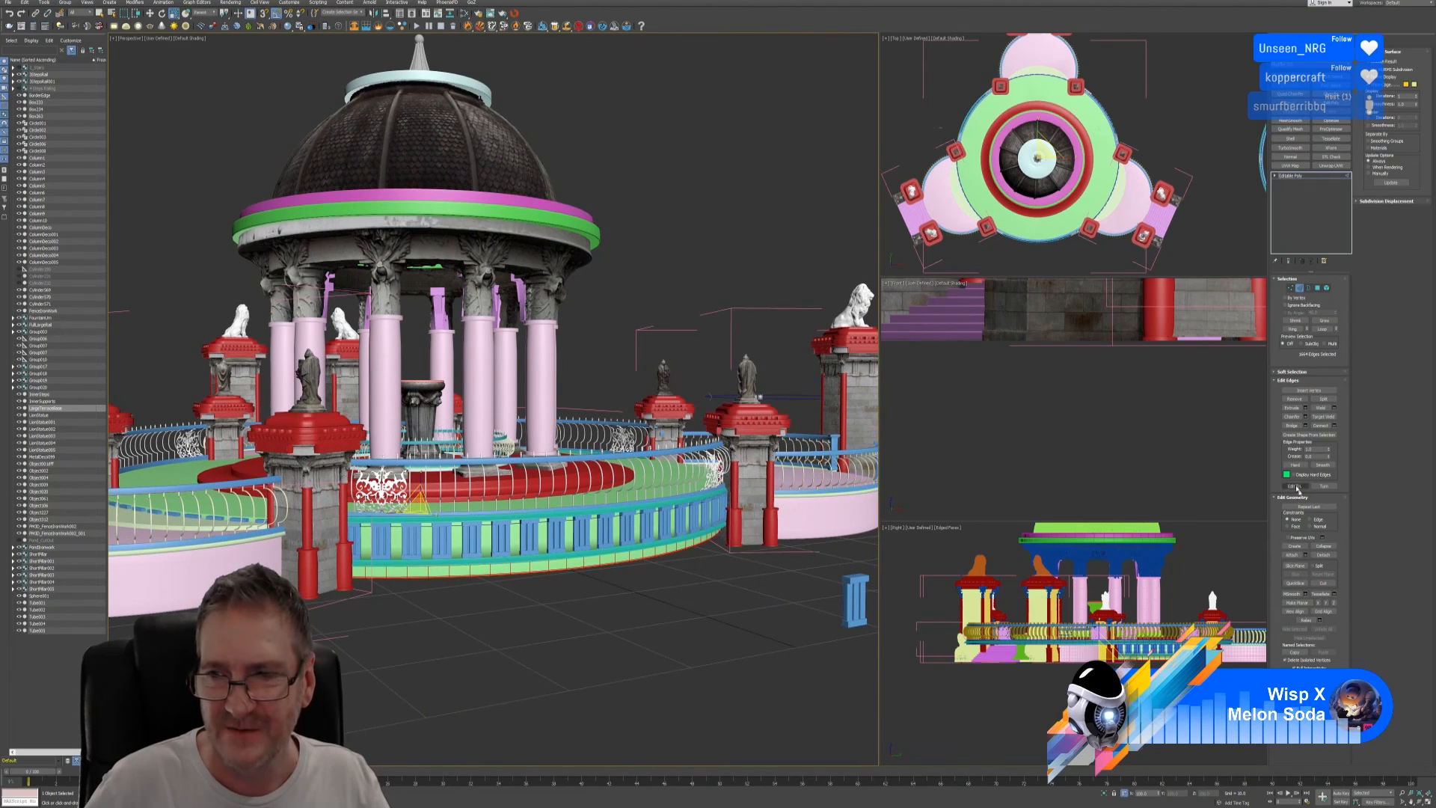
click(1300, 288)
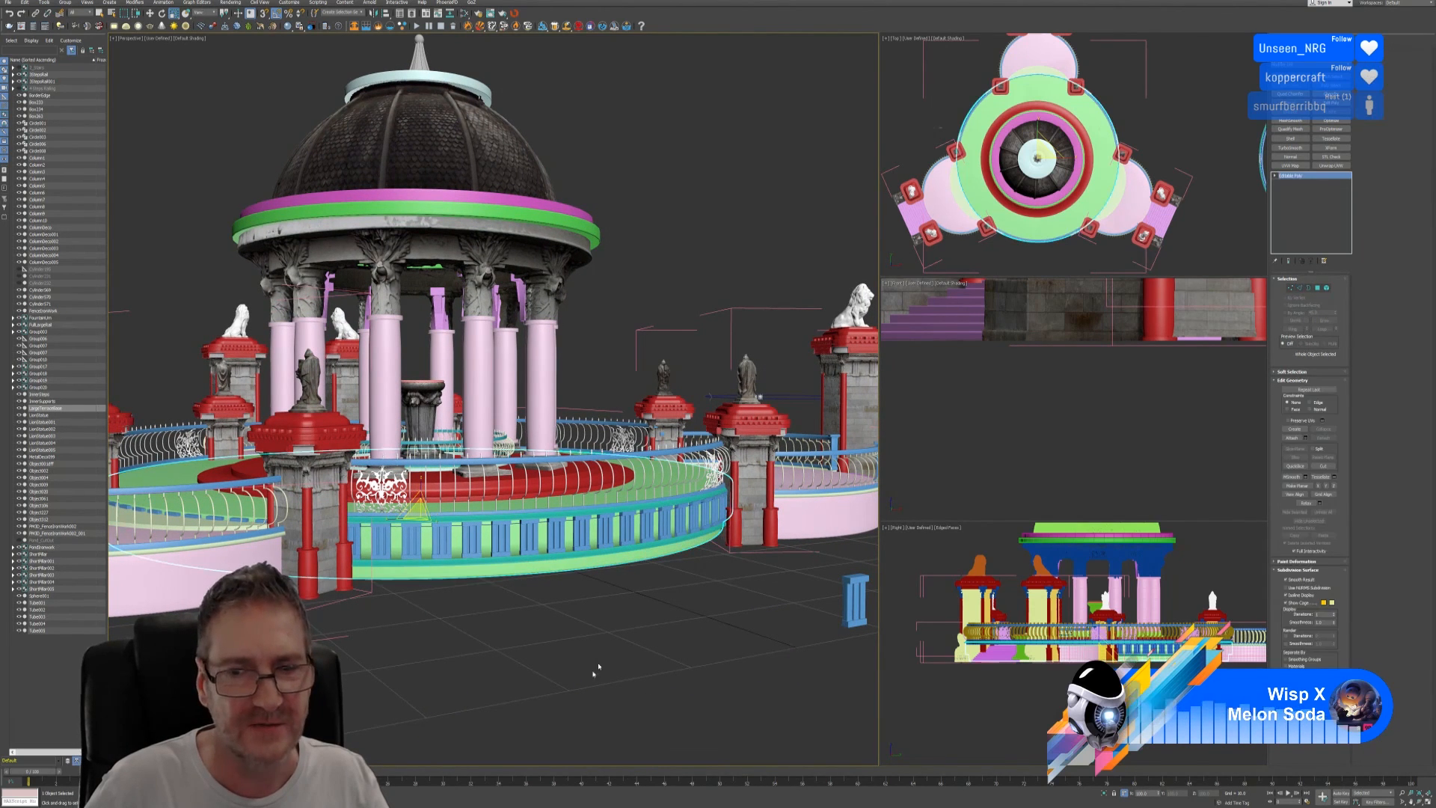
- Turn off edged faces in the right view and frame the whole pavilion in the front and right views
click(947, 538)
click(948, 528)
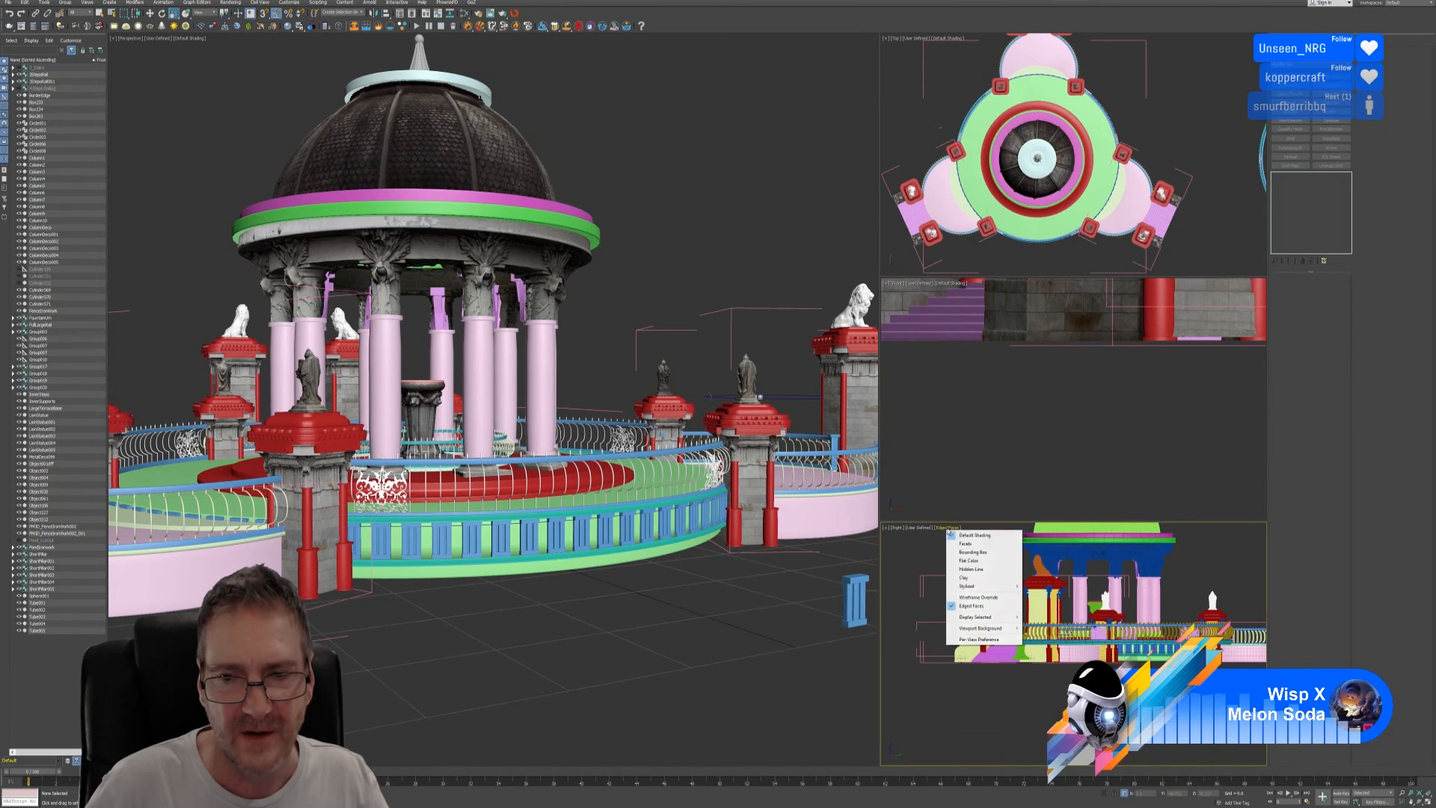
click(965, 607)
scroll(1035, 432, down, 10)
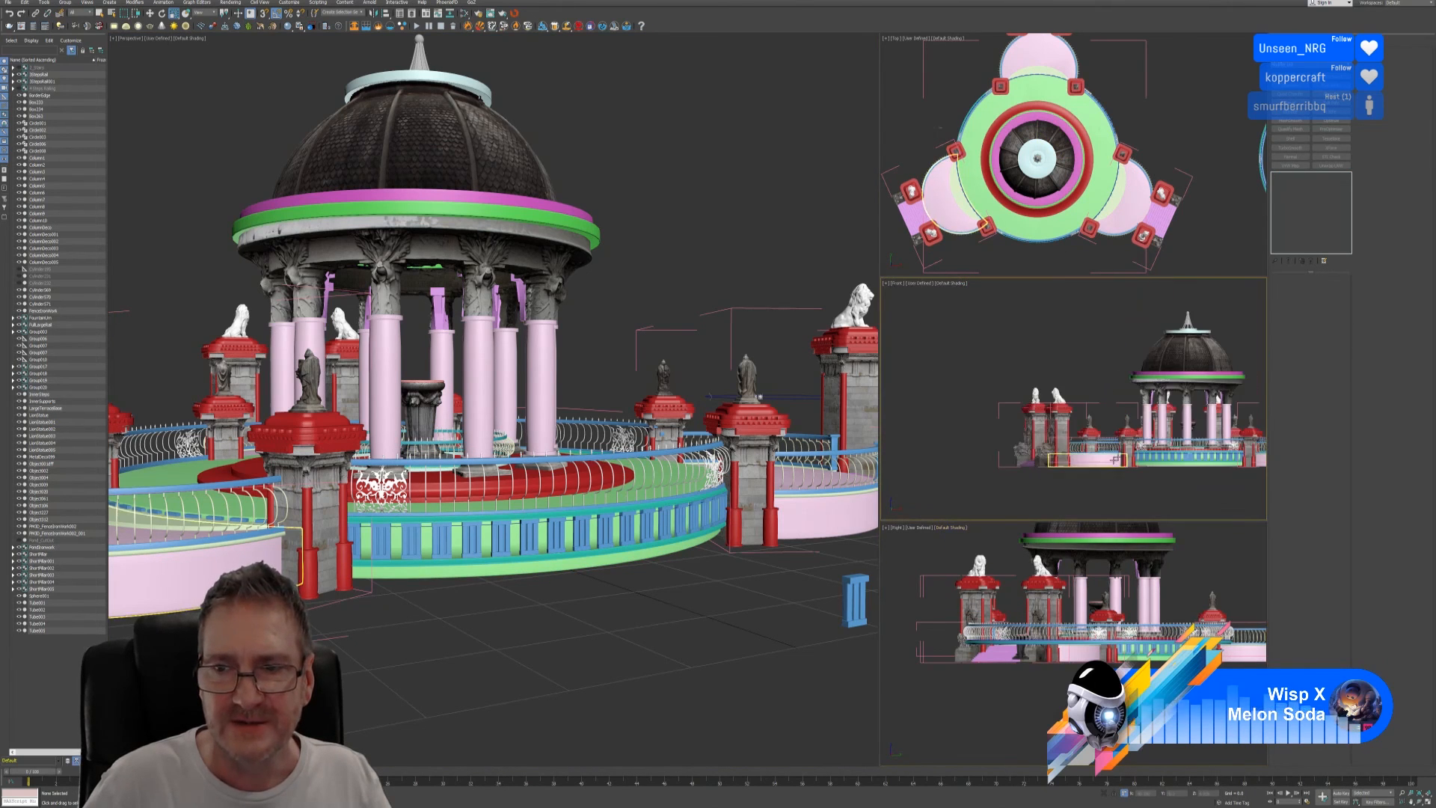
middle_drag(1117, 458, 989, 465)
scroll(1003, 752, down, 4)
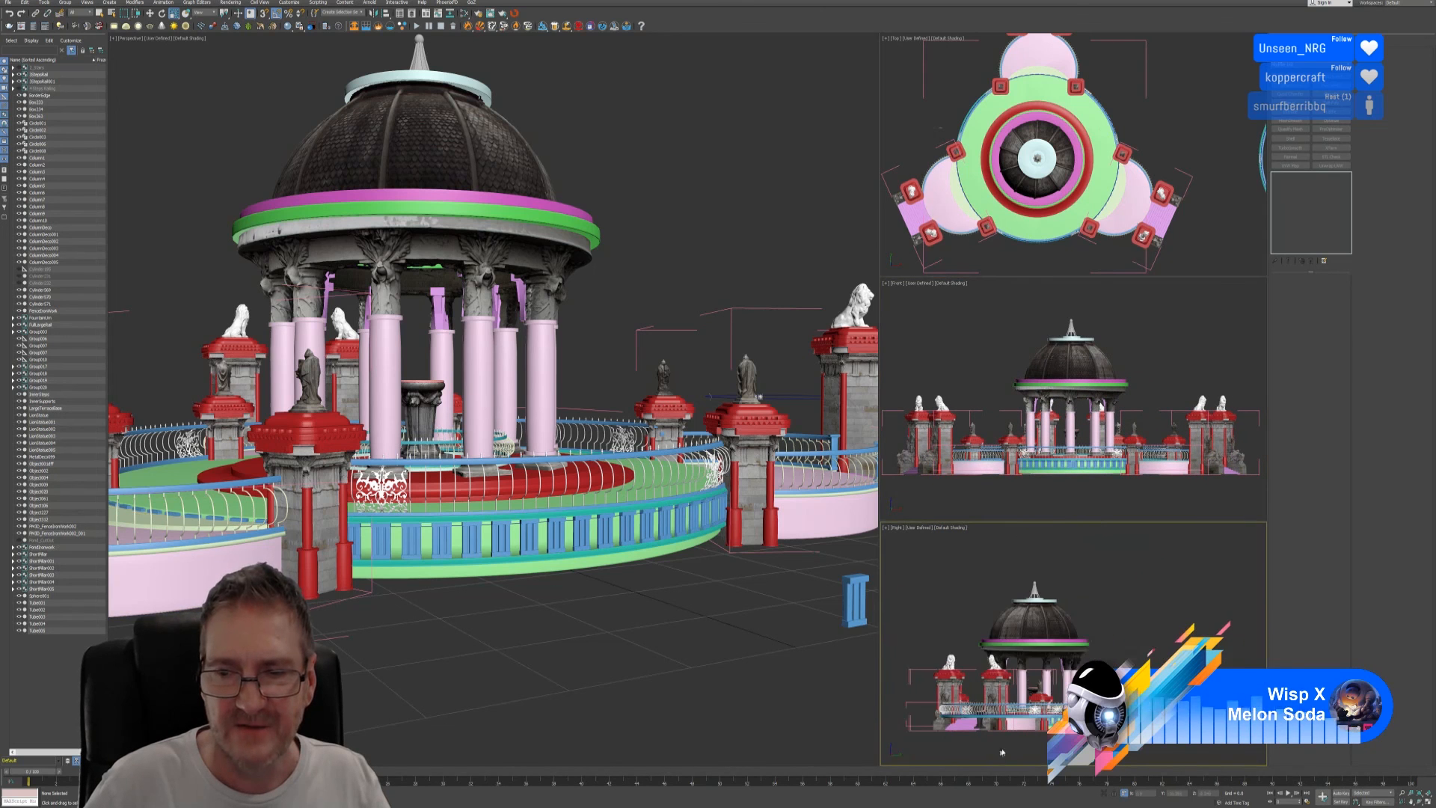
middle_drag(1003, 751, 1052, 735)
- Close the open group containing the near entrance's lion pillars and curved railing, and clear the selection
middle_drag(631, 665, 659, 655)
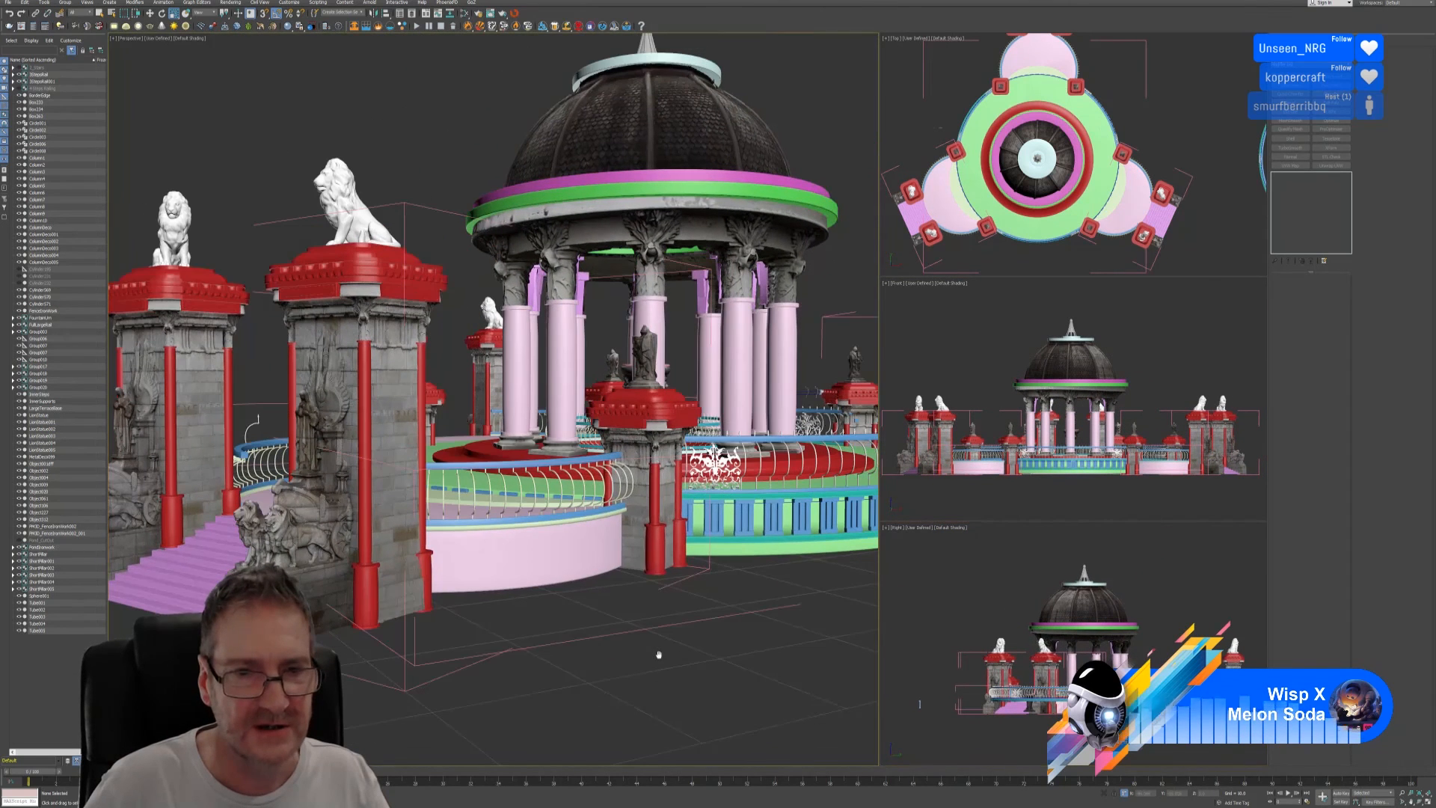
click(405, 204)
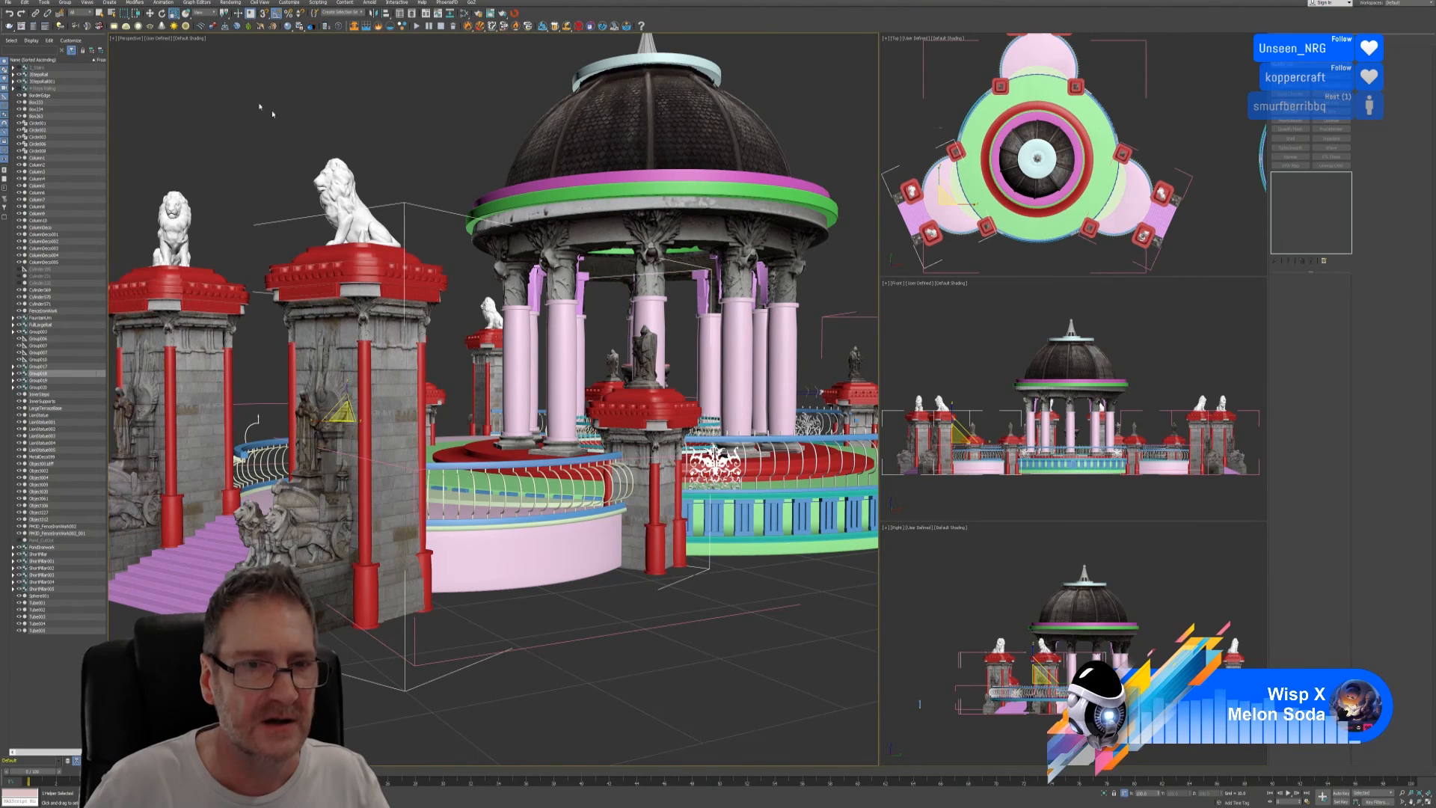
click(61, 3)
click(78, 44)
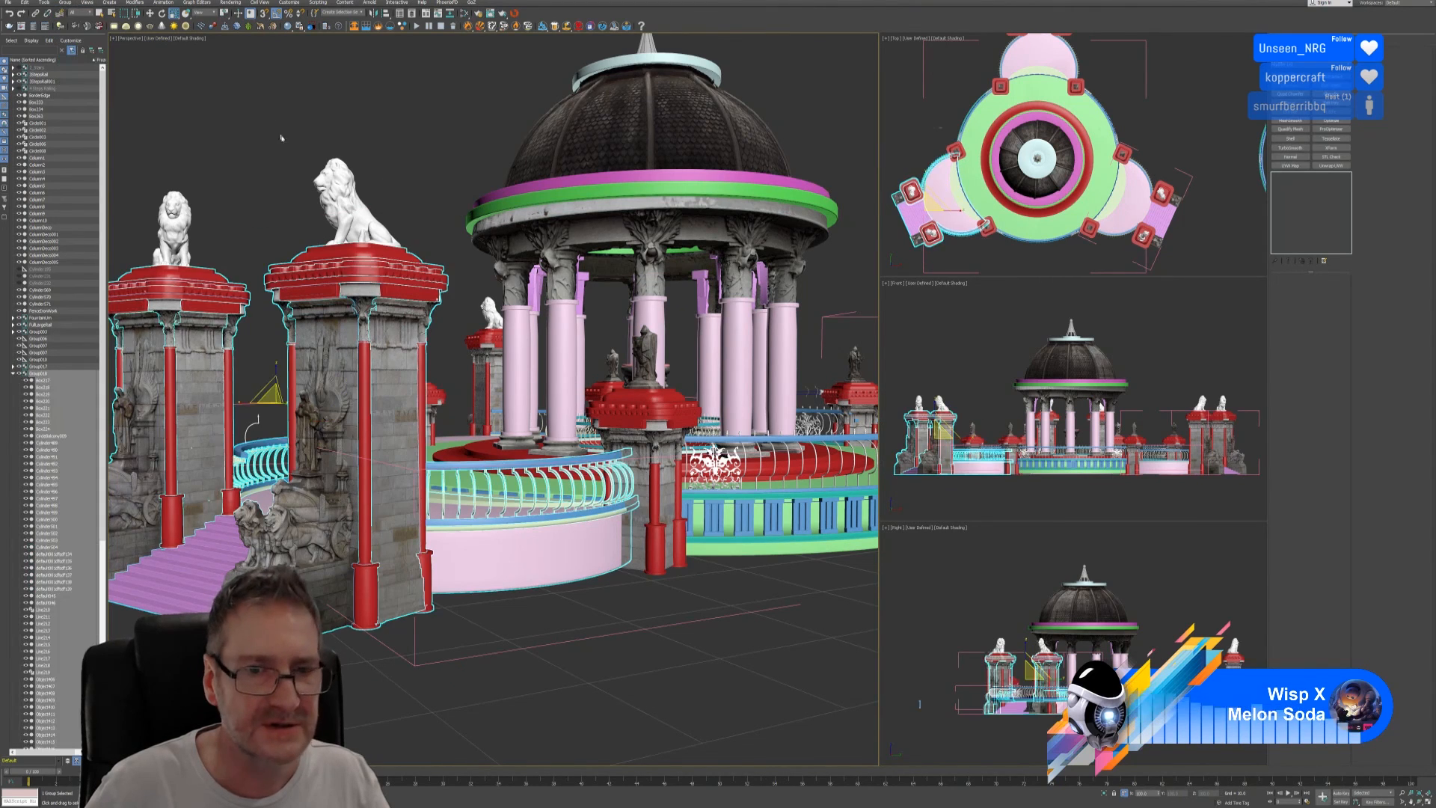
click(630, 632)
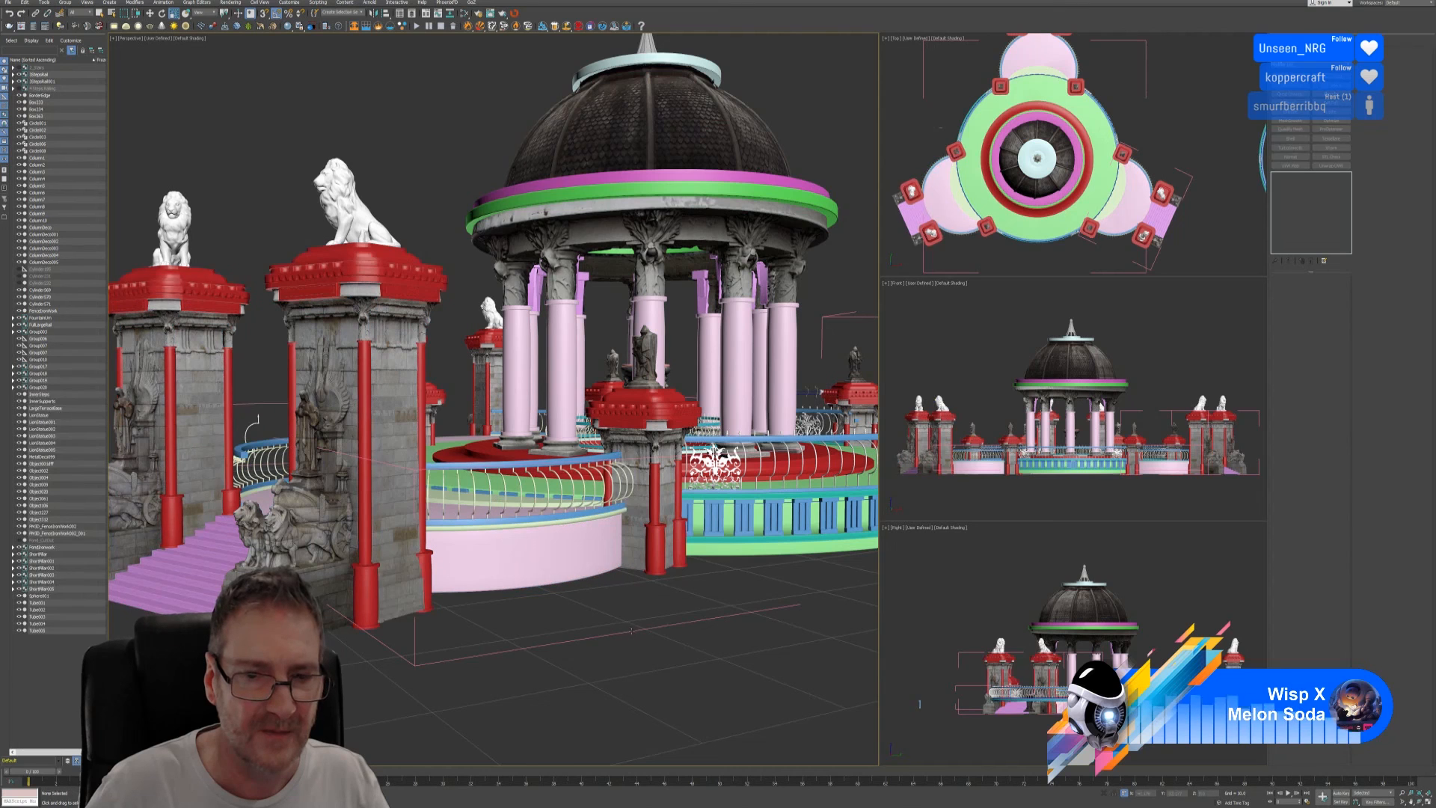
- Close the open group surrounding the central terrace and deselect it
click(65, 3)
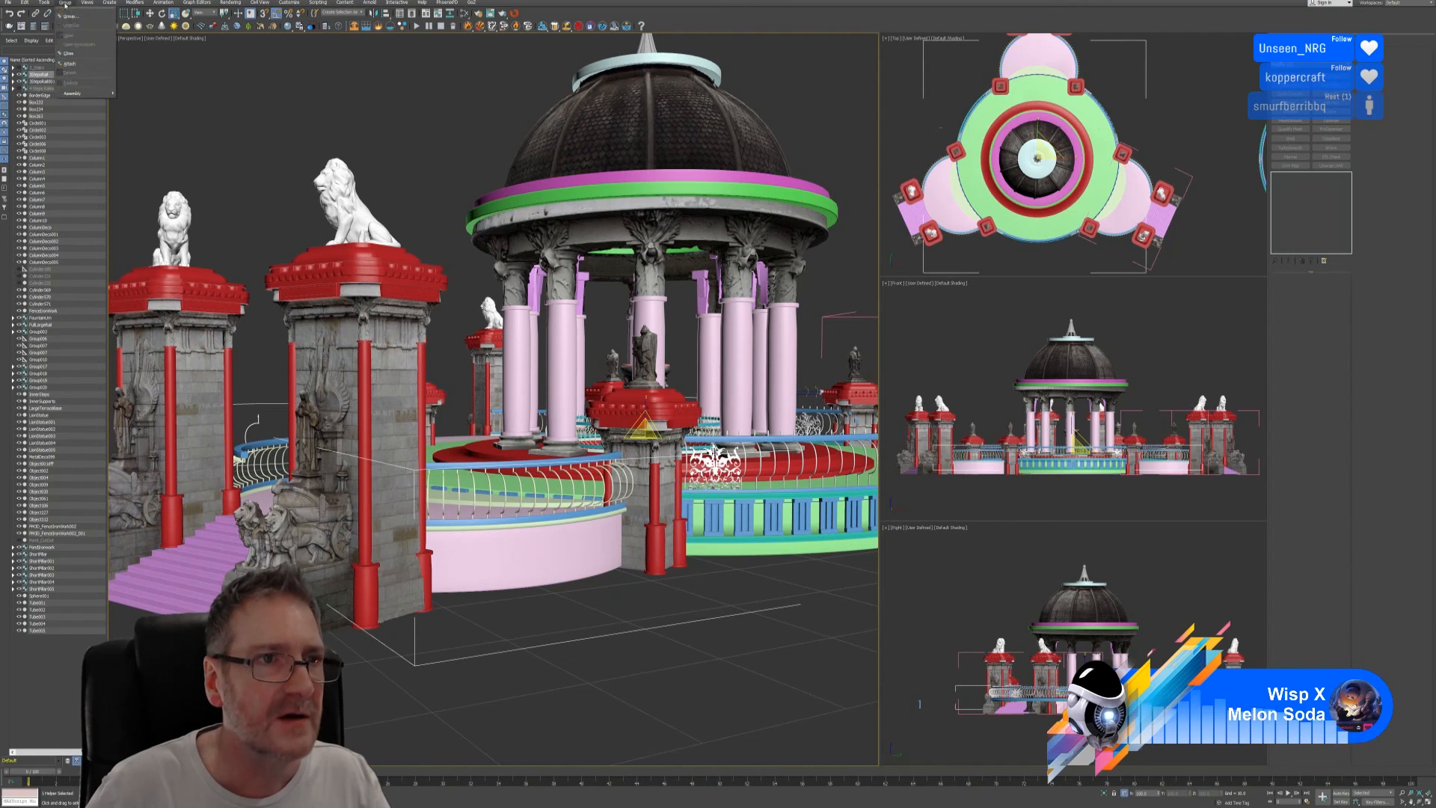
click(79, 44)
click(638, 635)
alt+middle_drag(639, 635, 596, 609)
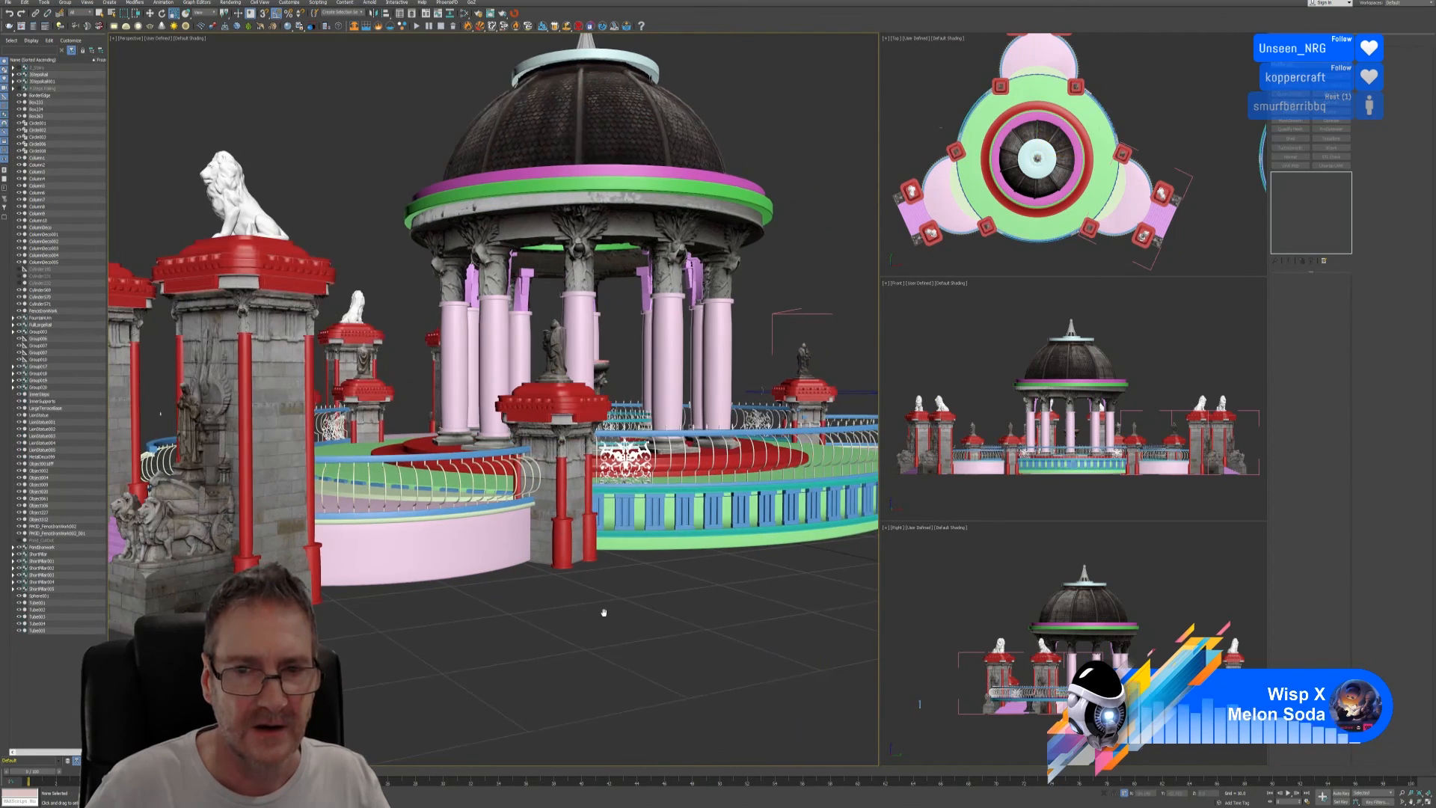
- Close the remaining open group around the opposite entrance's lion pillars and deselect it
click(38, 380)
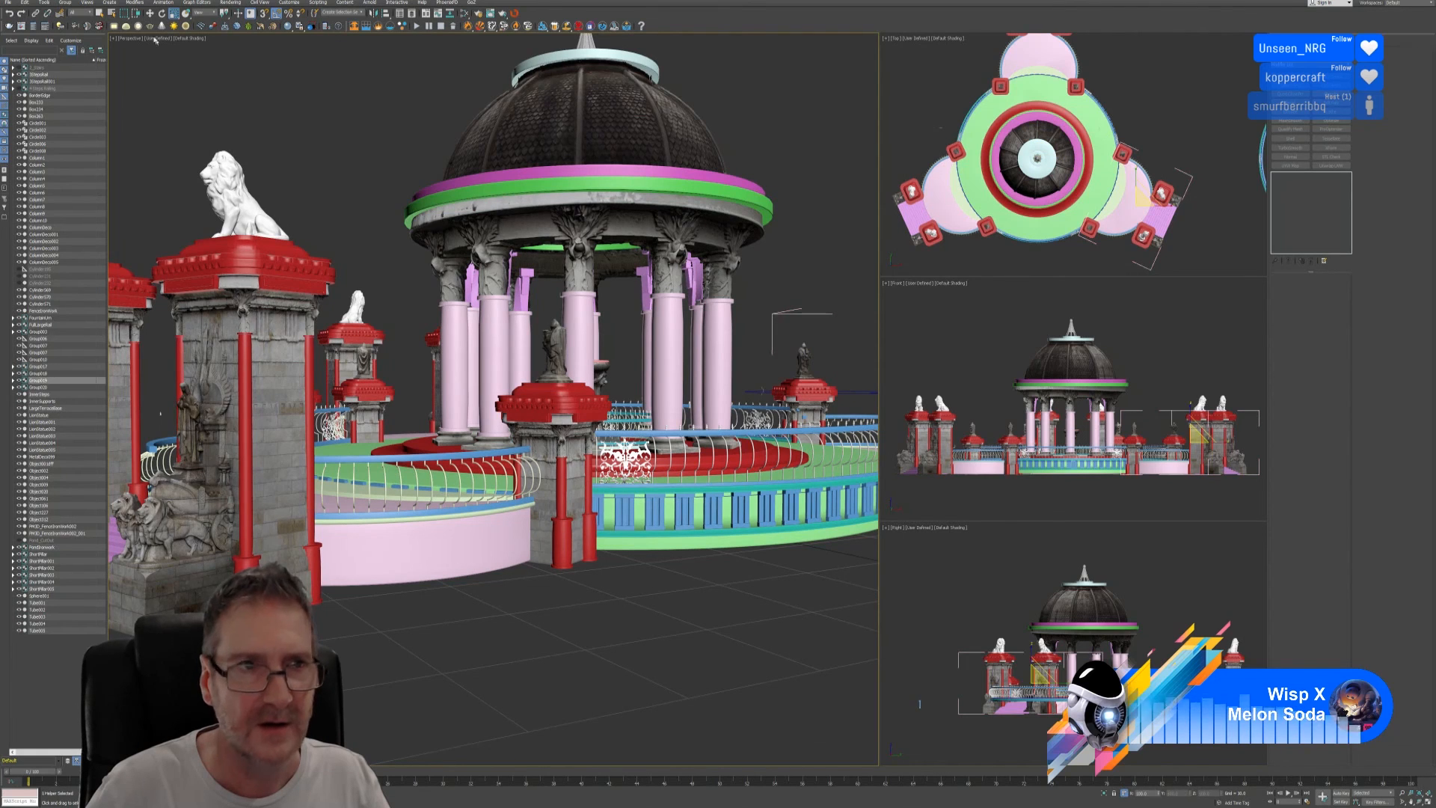
click(65, 3)
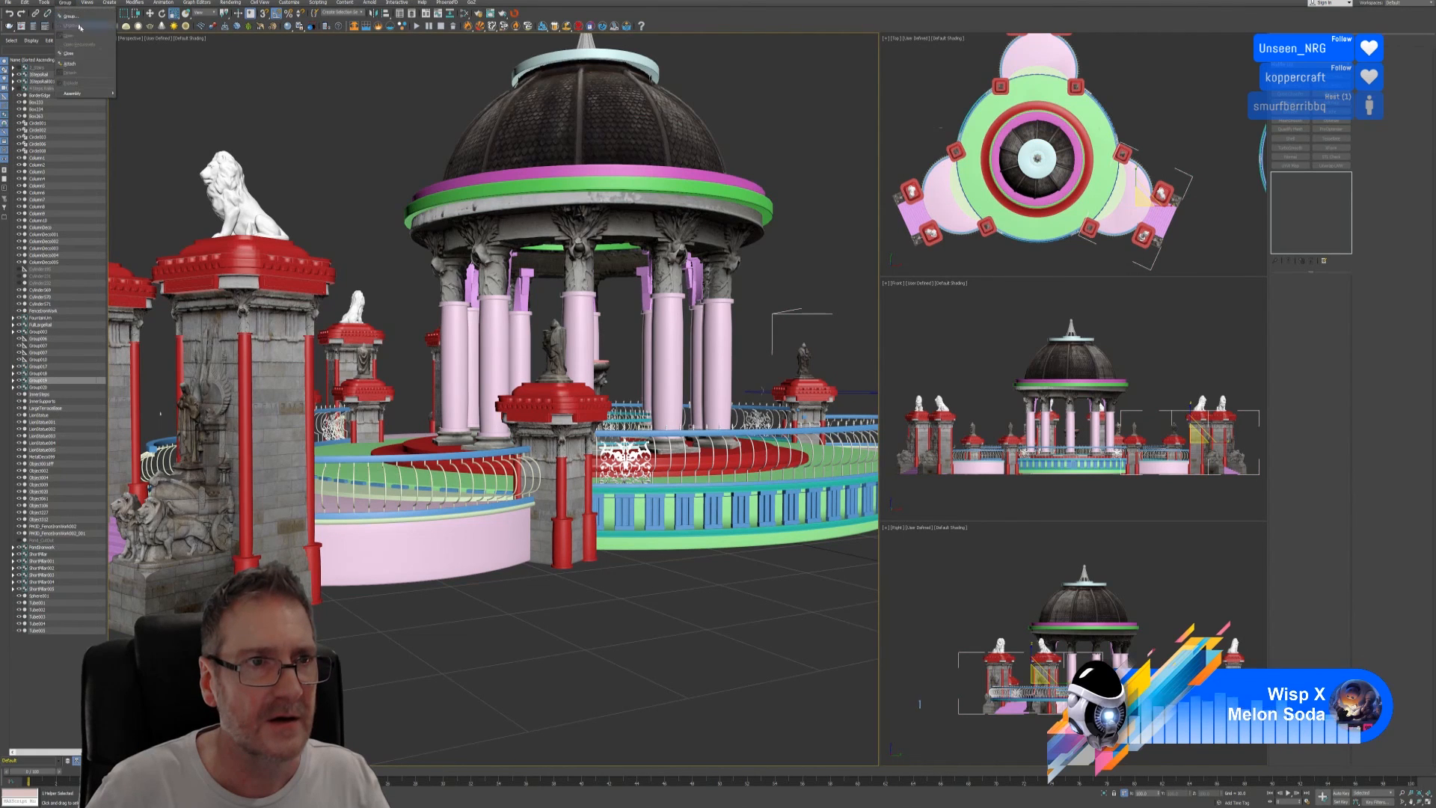
click(89, 63)
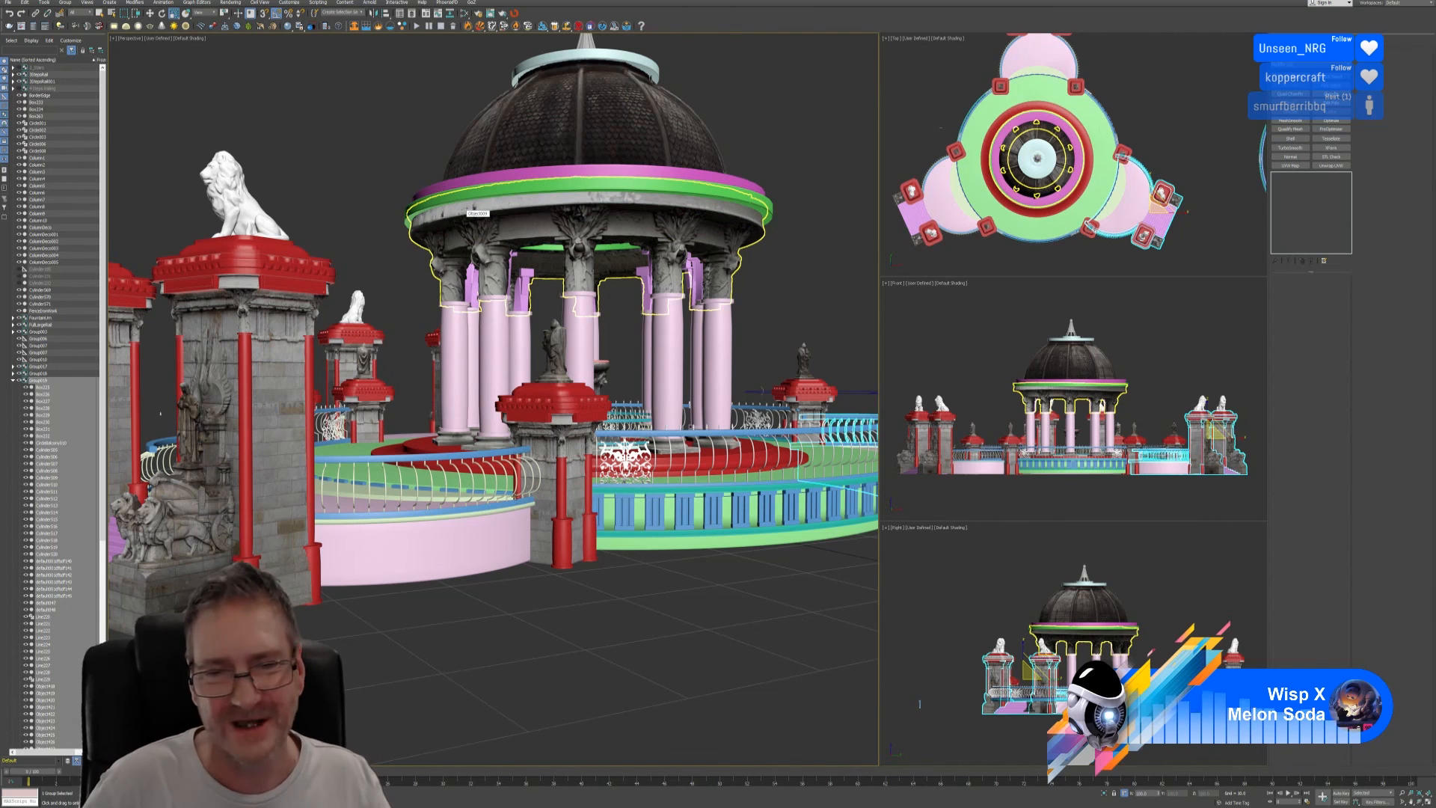
middle_drag(581, 599, 482, 565)
scroll(532, 606, down, 5)
click(462, 586)
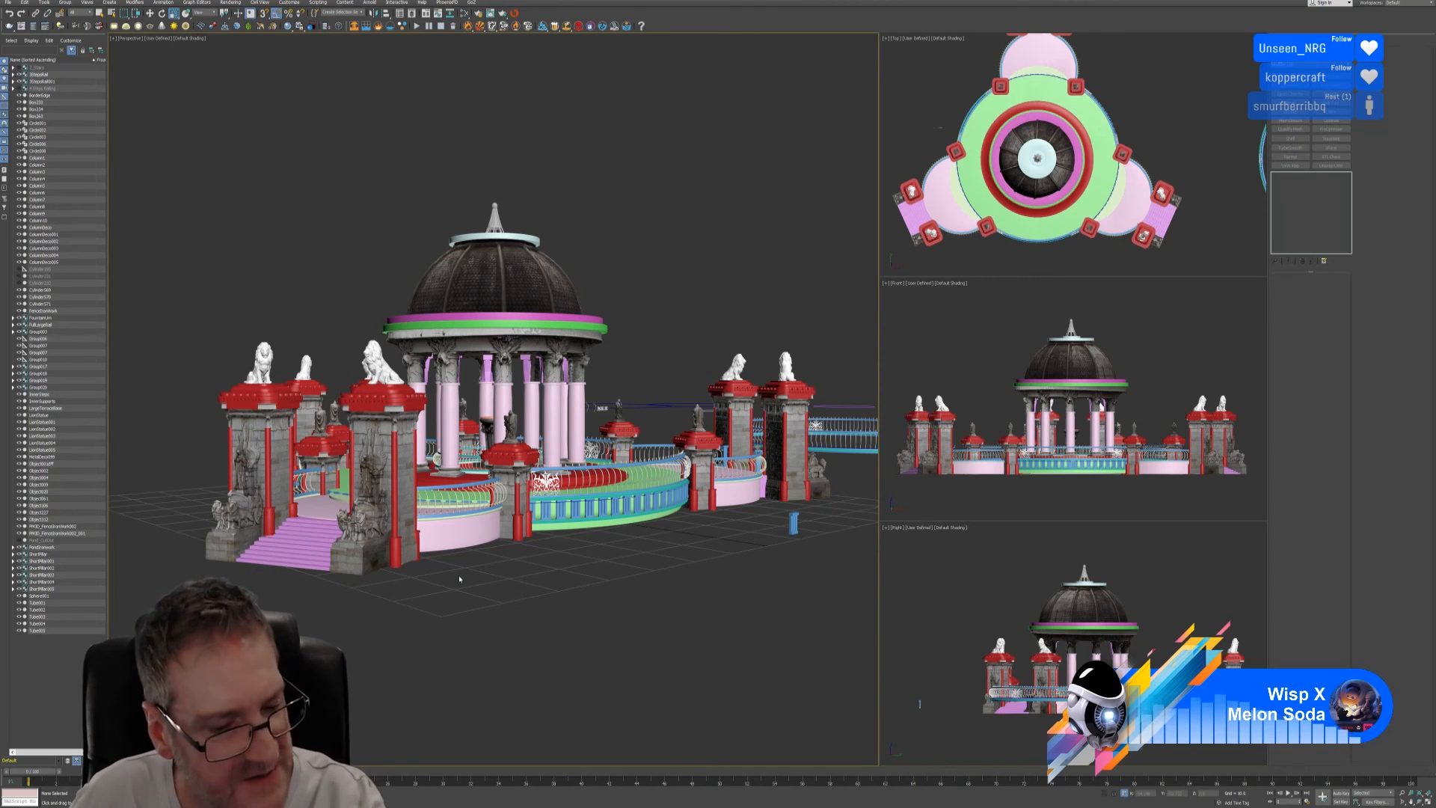
- Examine the whole pavilion, its columns, terrace wall, railings and entrance pillars, from near and far
click(470, 533)
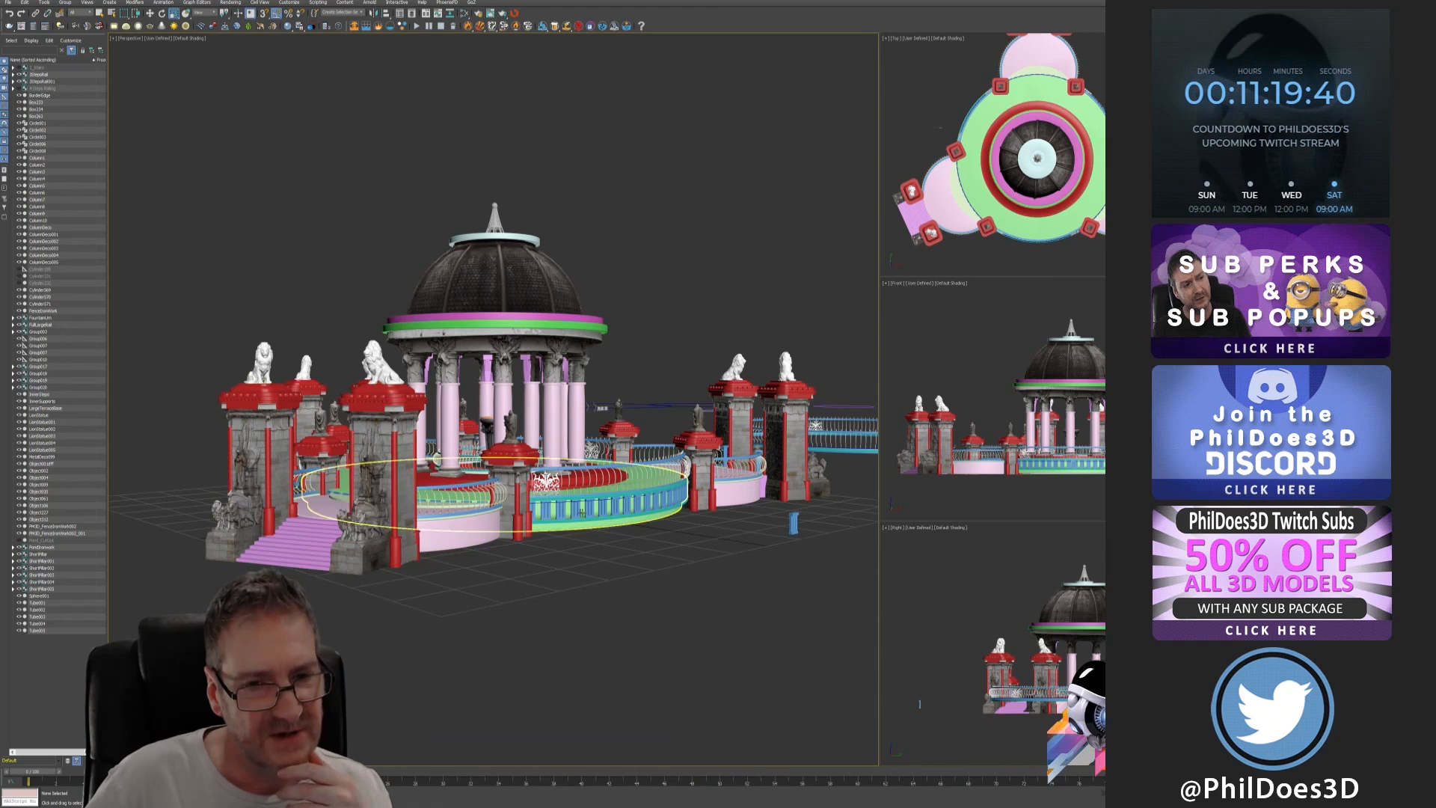
click(478, 552)
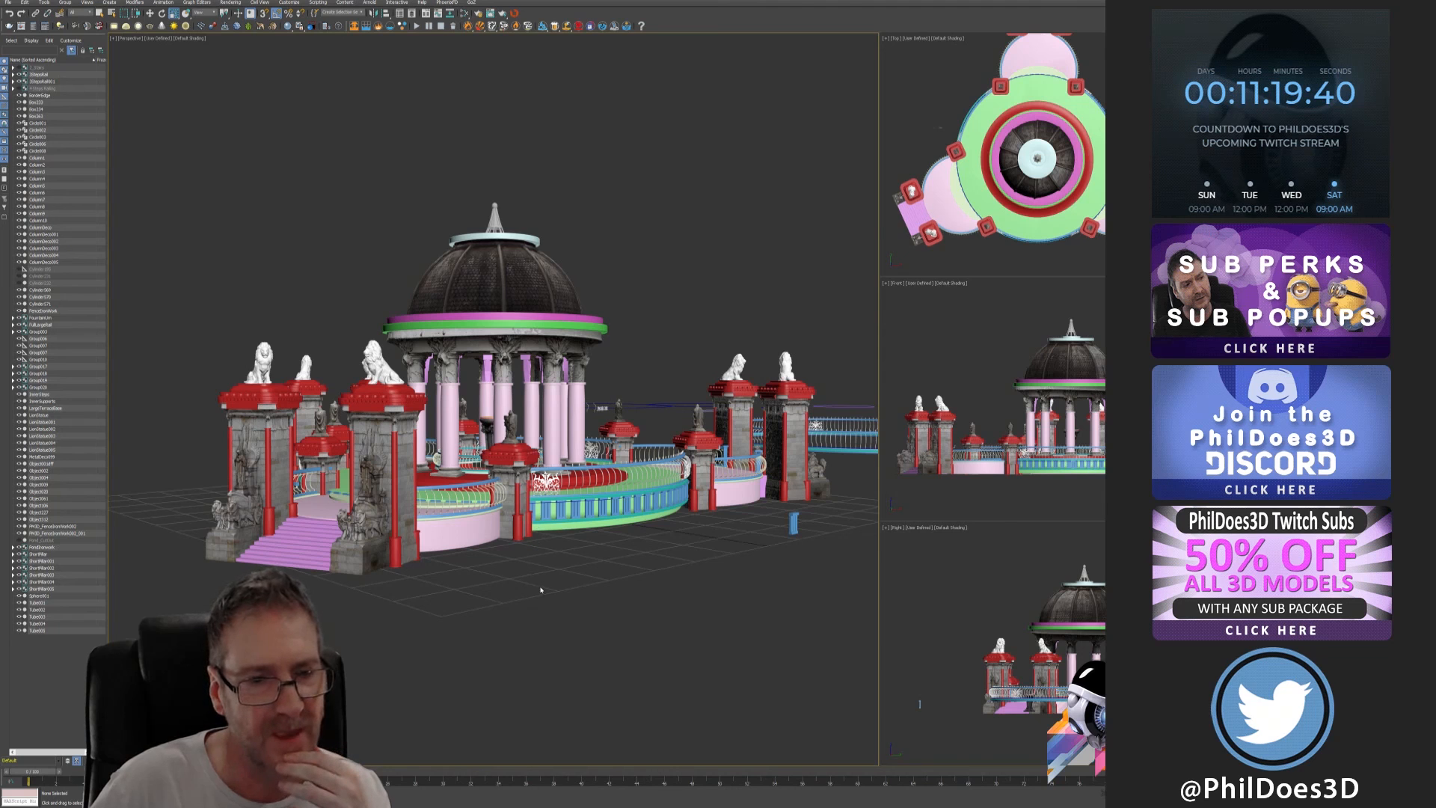
middle_drag(539, 587, 526, 591)
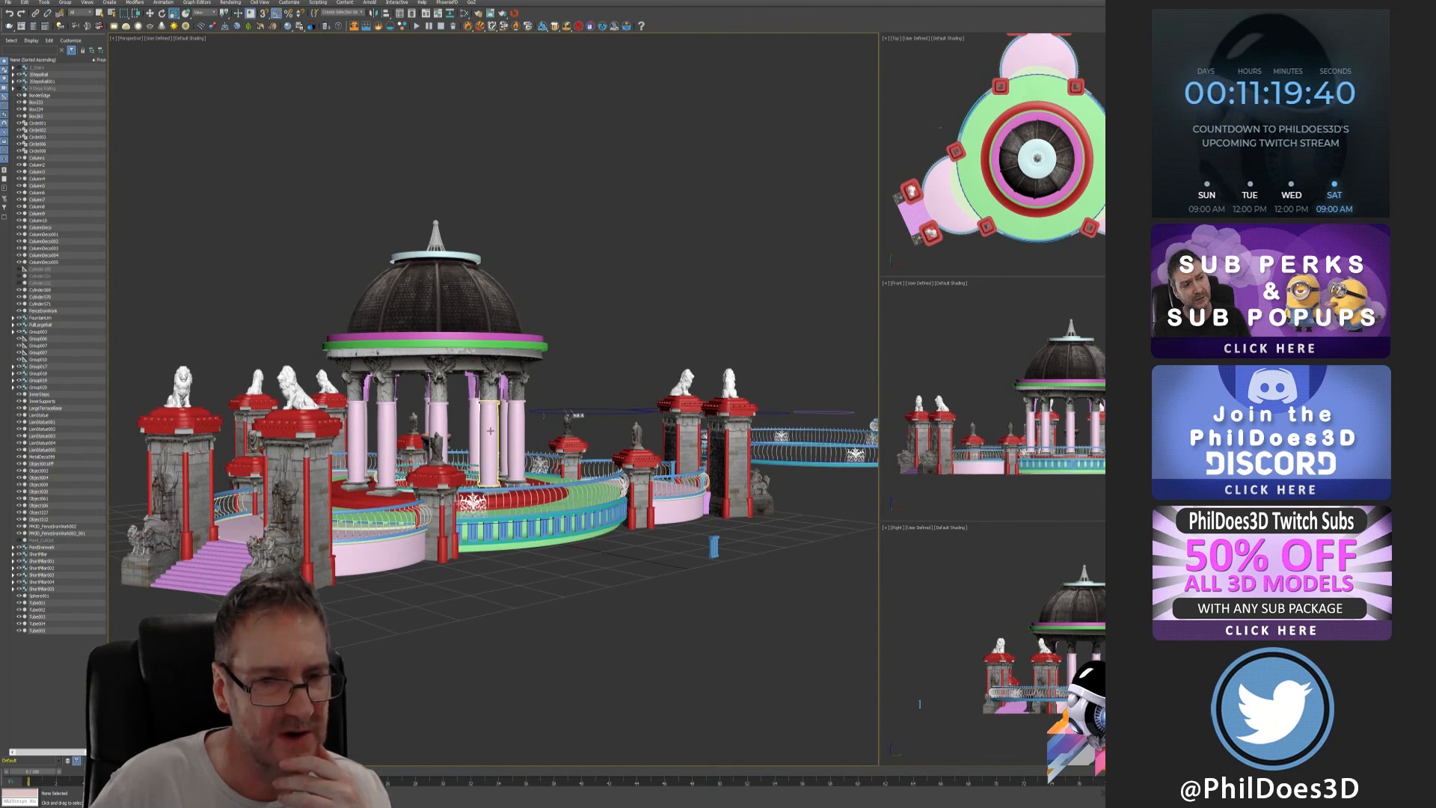
scroll(490, 431, up, 5)
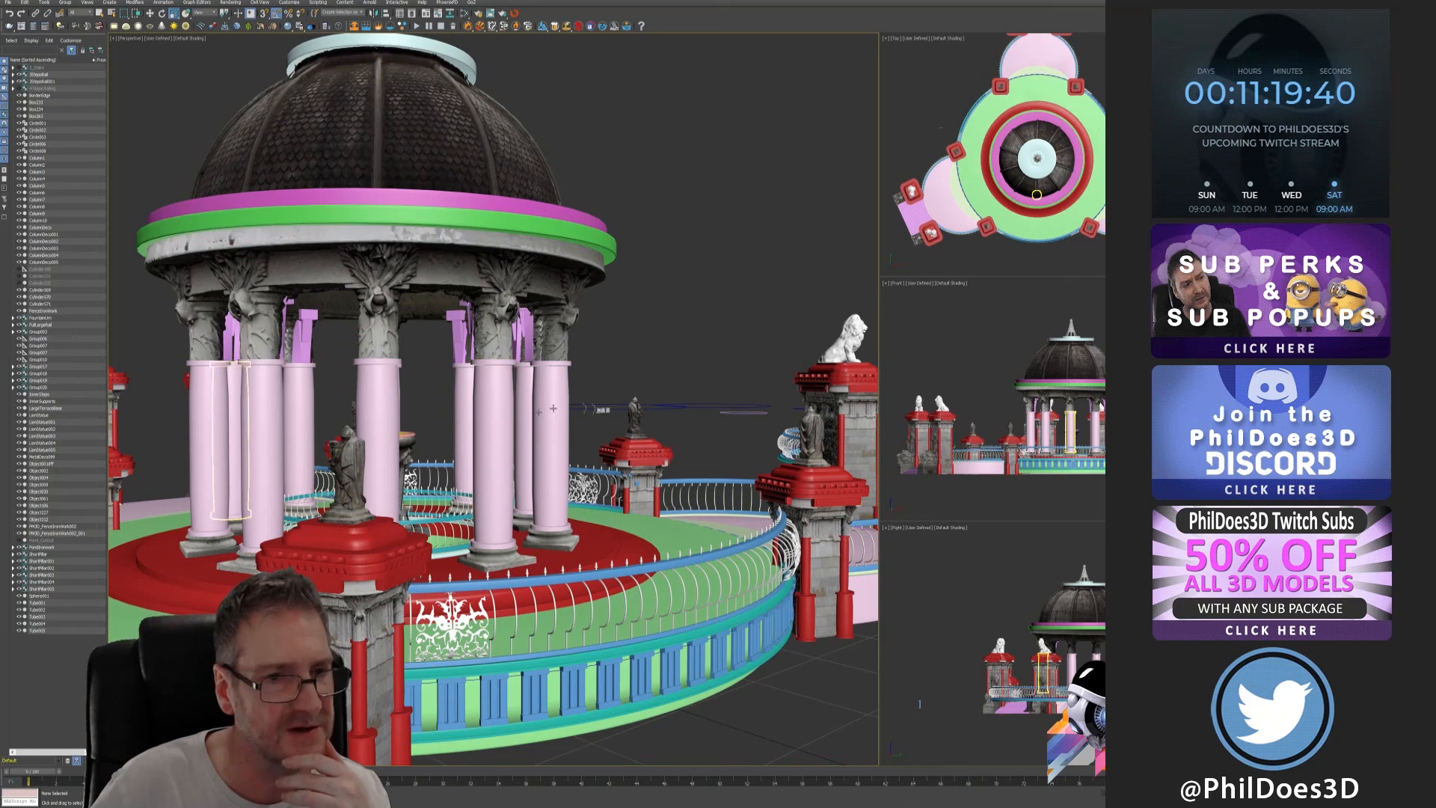
scroll(470, 457, down, 3)
alt+middle_drag(470, 457, 450, 518)
scroll(450, 520, up, 3)
scroll(449, 482, up, 3)
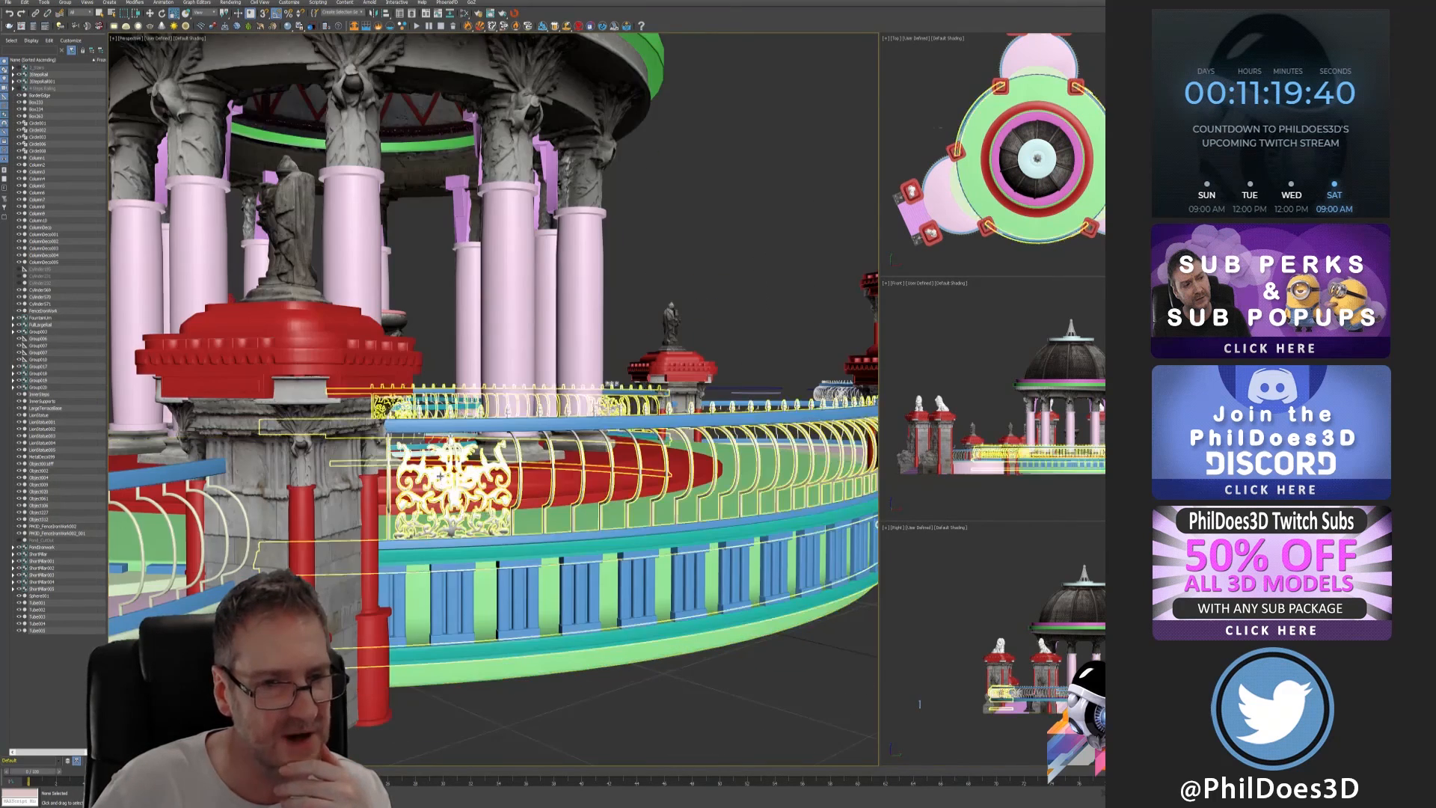
scroll(453, 479, down, 5)
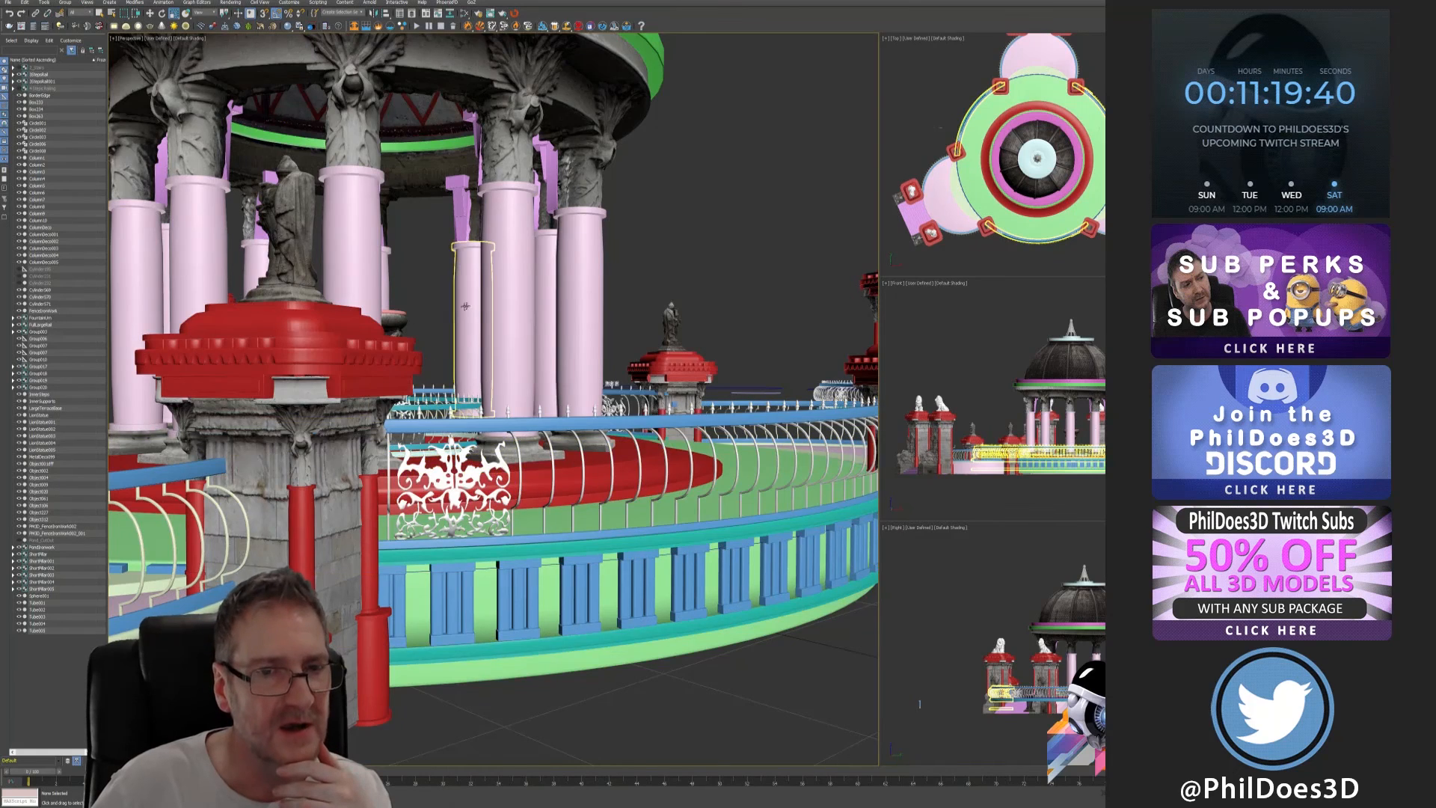
alt+middle_drag(527, 301, 559, 392)
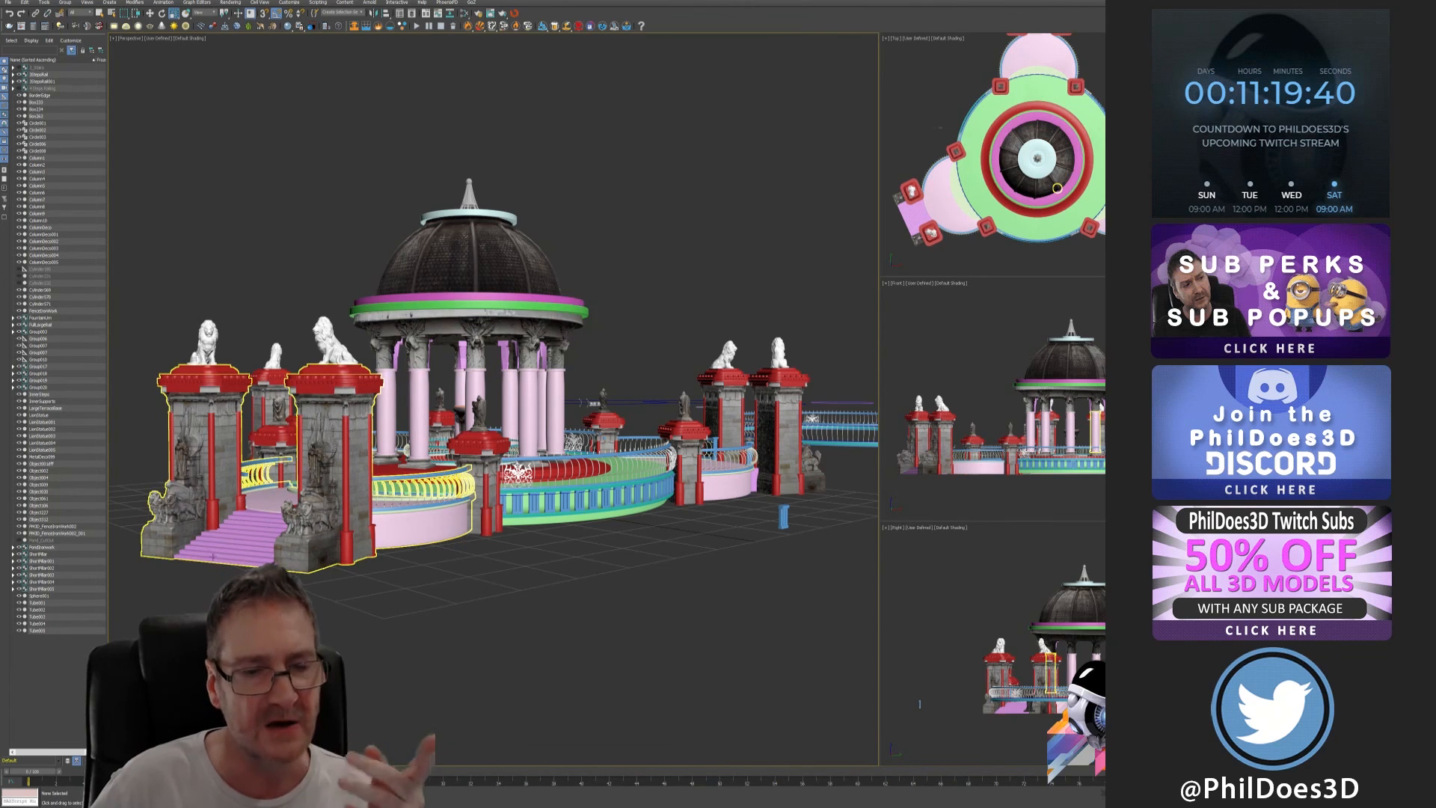
scroll(228, 544, up, 2)
scroll(228, 544, up, 2)
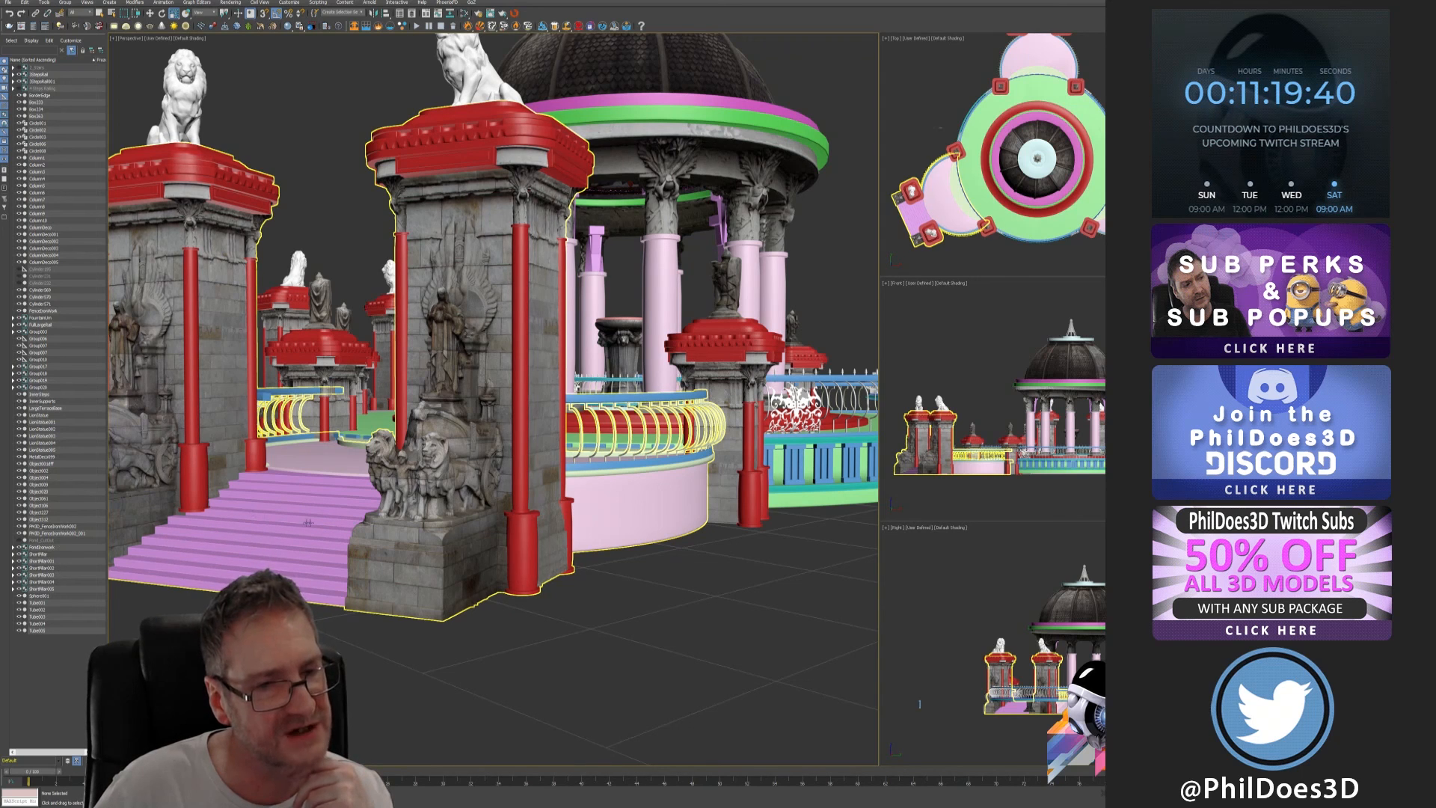
scroll(315, 557, down, 3)
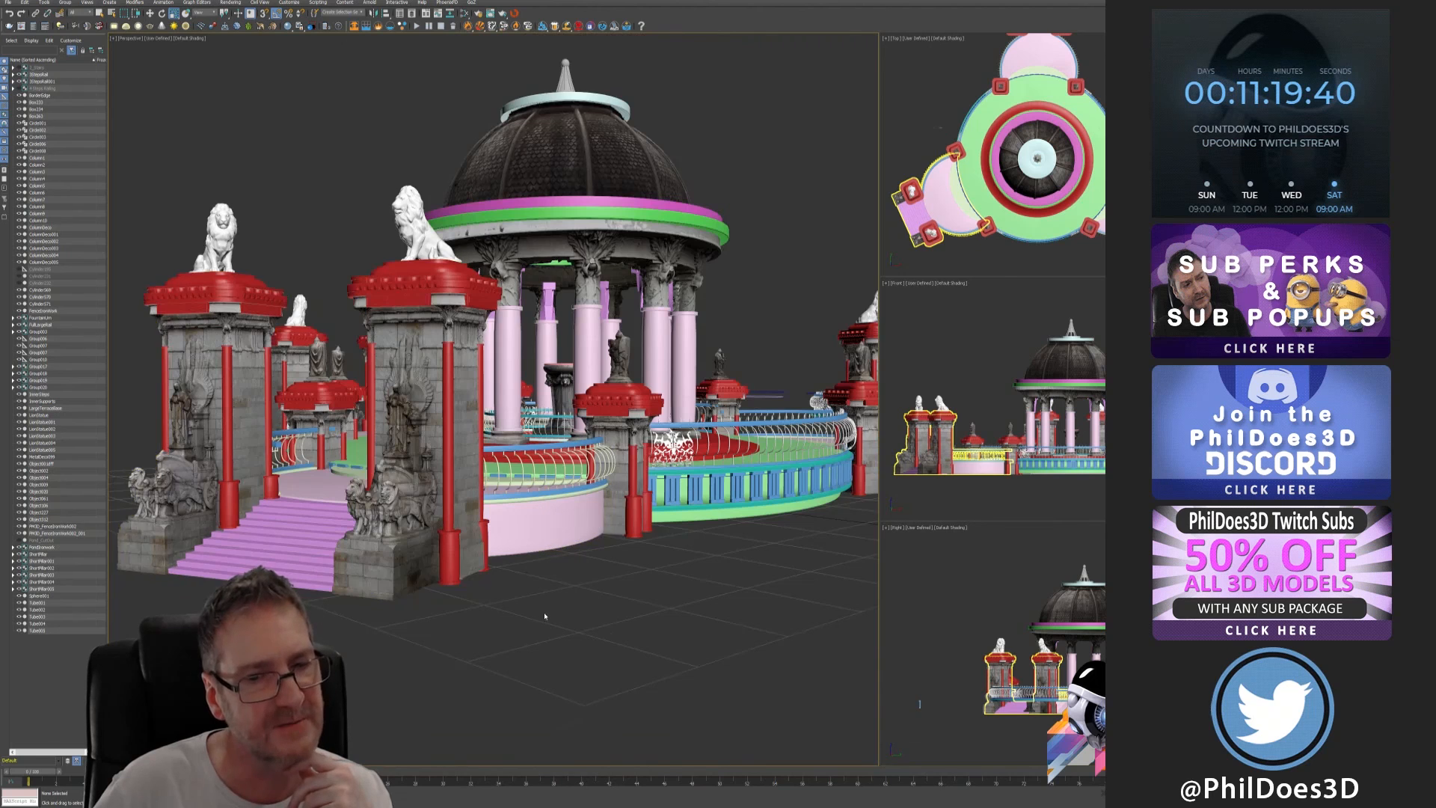
mouse_move(546, 616)
alt+middle_down()
mouse_move(526, 618)
mouse_move(549, 619)
alt+middle_up()
scroll(1062, 199, down, 4)
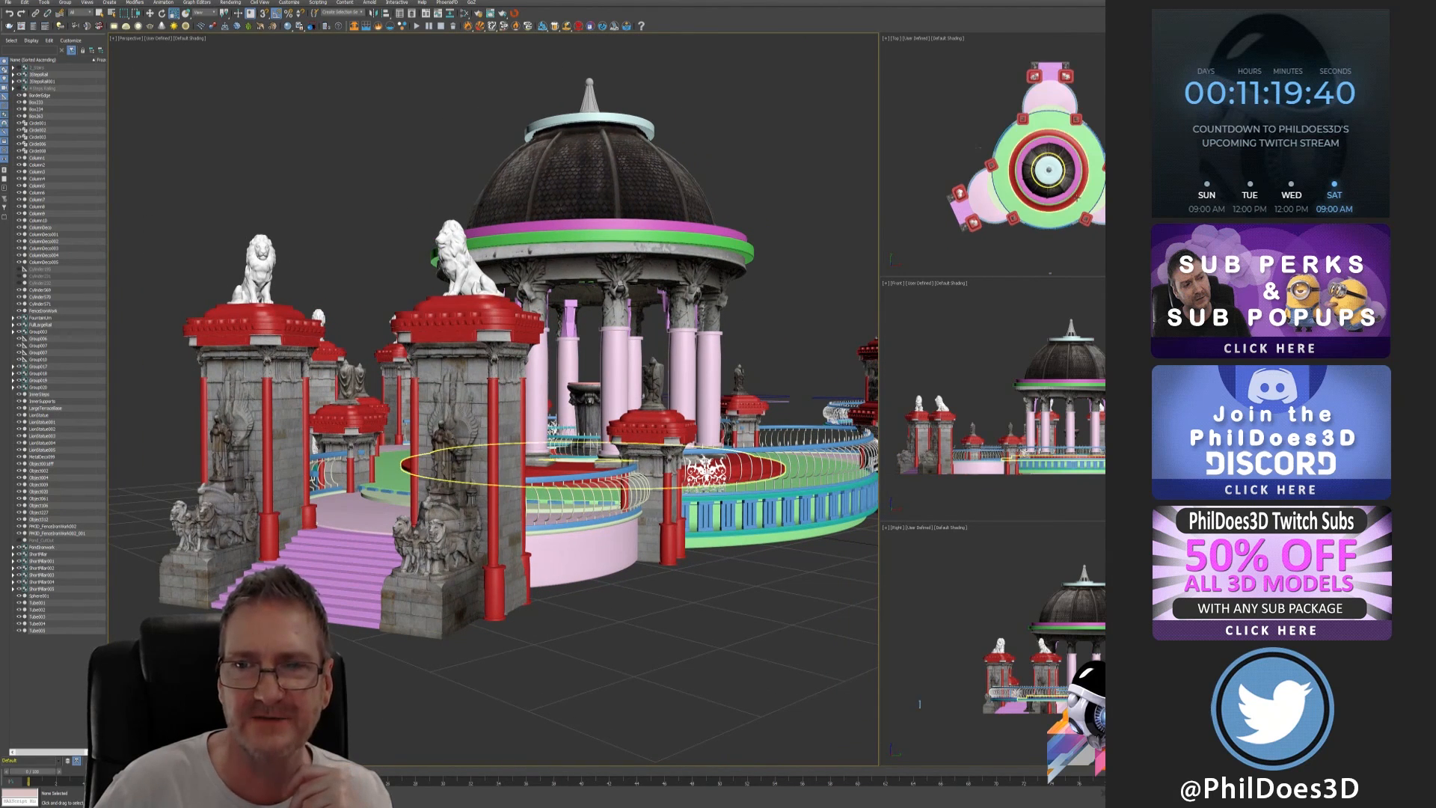
- Save the pavilion scene
click(10, 3)
click(27, 61)
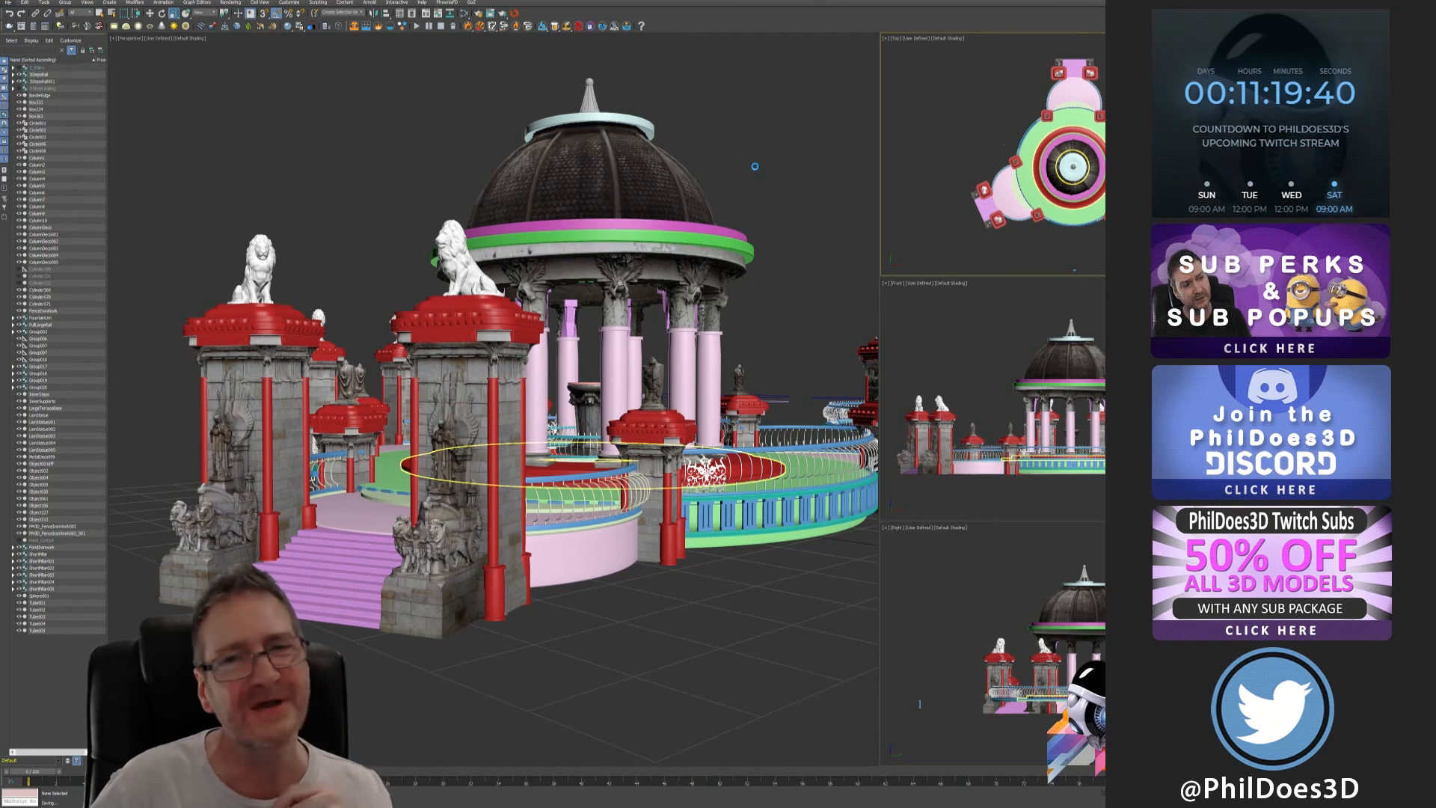